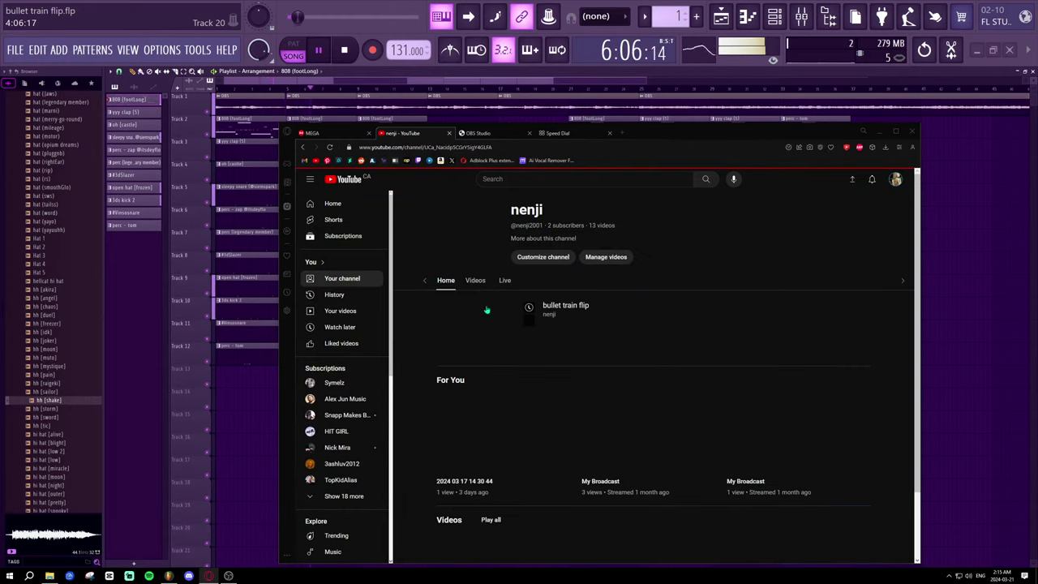
- Open the "bullet train flip" live stream from the channel page, and put the browser away to return to the FL Studio playlist
{"action": "left_click", "coordinate": [486, 333]}
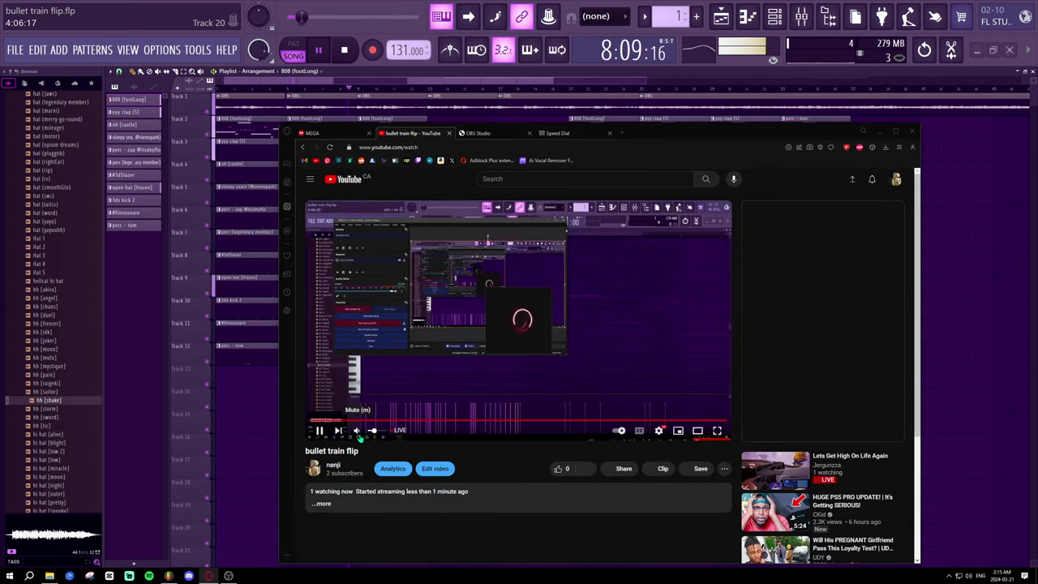
{"action": "left_click", "coordinate": [878, 131]}
{"action": "scroll", "coordinate": [274, 90], "scroll_direction": "down", "scroll_amount": 3}
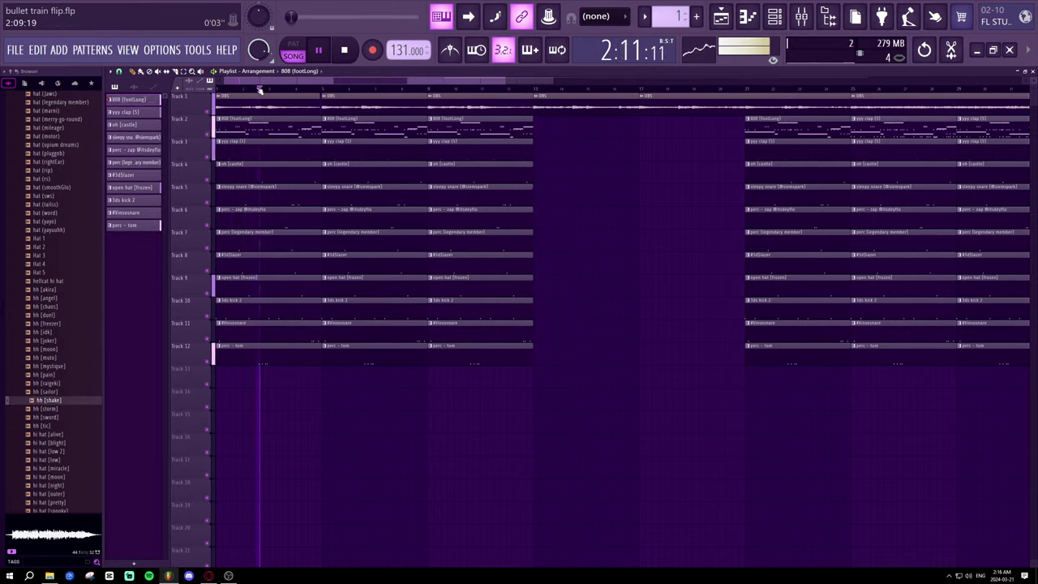
- Trim the start of the first 808 (footLong) clip on Track 2 to 2:03:00 while checking playback from the beginning
{"action": "left_click", "coordinate": [217, 88]}
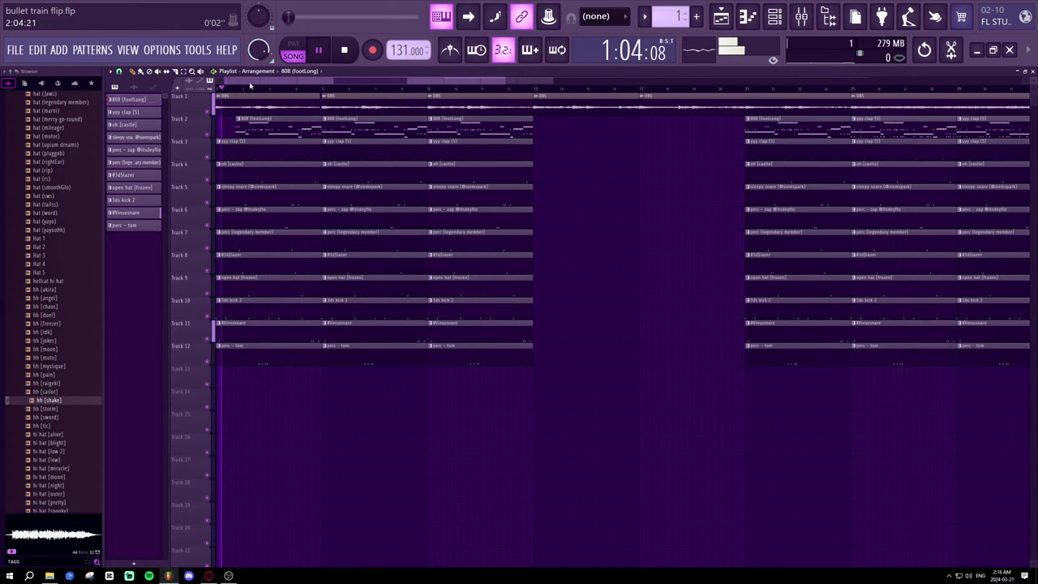
{"action": "scroll", "coordinate": [250, 85], "scroll_direction": "up", "scroll_amount": 2}
{"action": "key", "text": "space"}
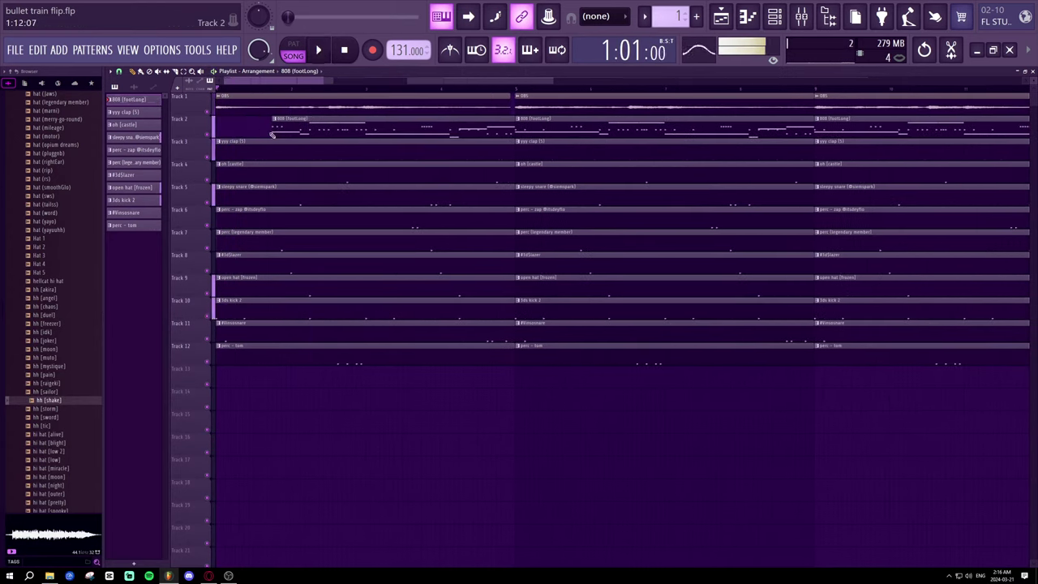
{"action": "key", "text": "space"}
{"action": "left_click_drag", "start_coordinate": [273, 135], "coordinate": [291, 137]}
{"action": "scroll", "coordinate": [246, 87], "scroll_direction": "down", "scroll_amount": 2}
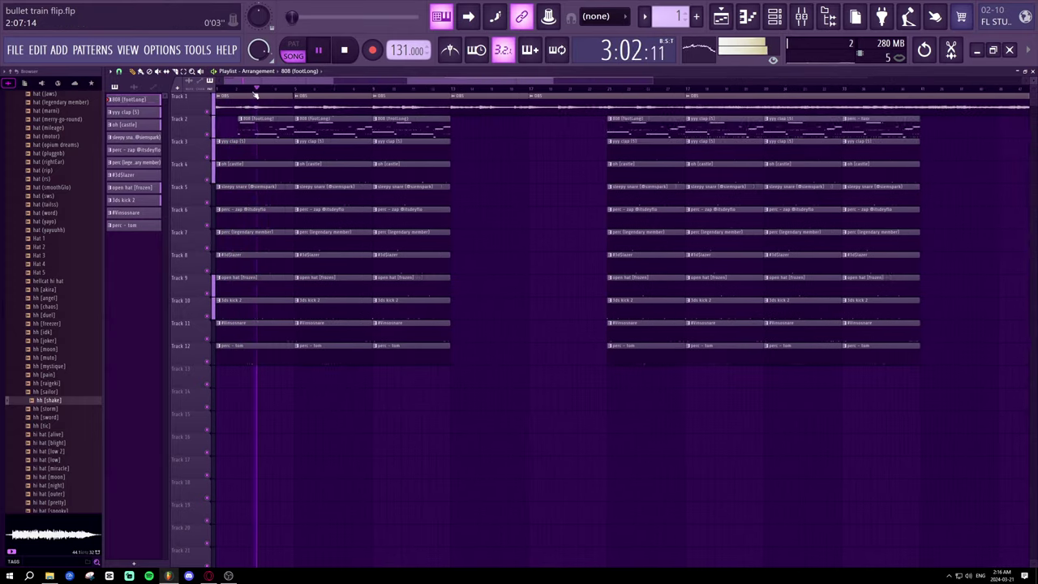
{"action": "scroll", "coordinate": [252, 95], "scroll_direction": "down", "scroll_amount": 2}
{"action": "scroll", "coordinate": [257, 96], "scroll_direction": "up", "scroll_amount": 3}
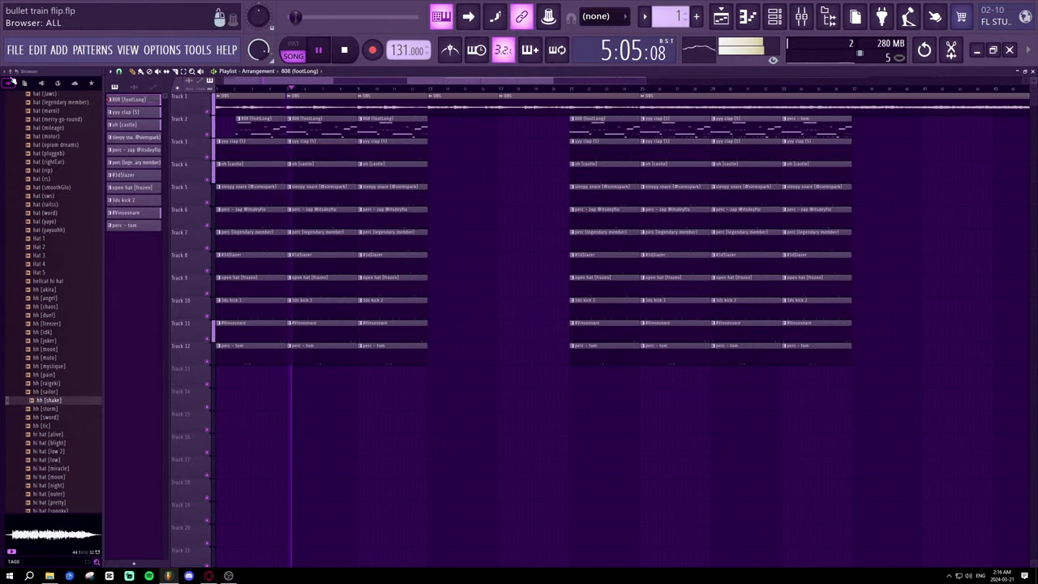
- Collapse the browser folders, and inspect the hh [shake] notes of the 808 (footLong) pattern in the piano roll, selecting them all
{"action": "left_click", "coordinate": [12, 81]}
{"action": "scroll", "coordinate": [240, 95], "scroll_direction": "up", "scroll_amount": 2}
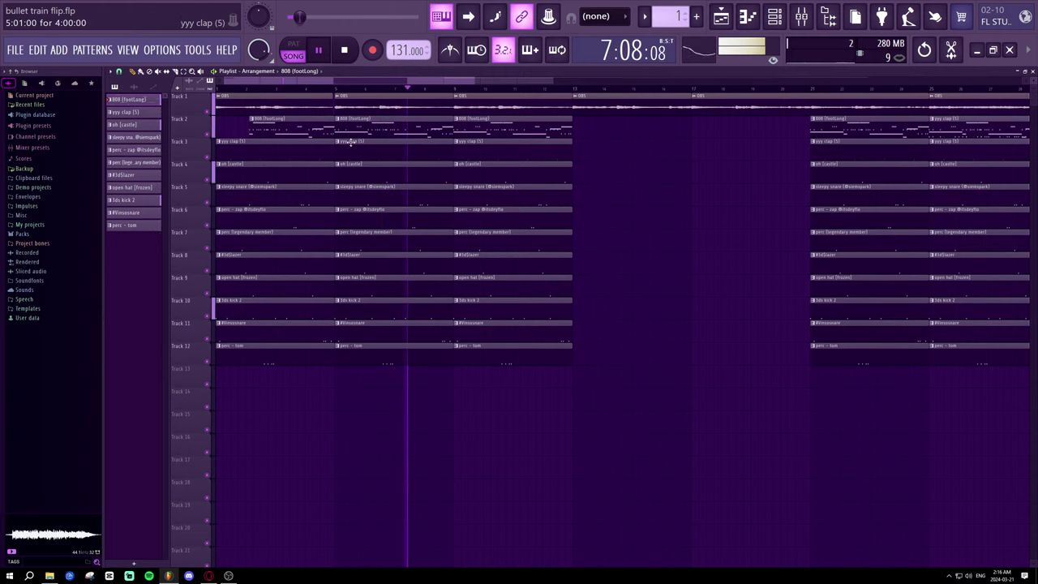
{"action": "key", "text": "space"}
{"action": "left_click", "coordinate": [748, 16]}
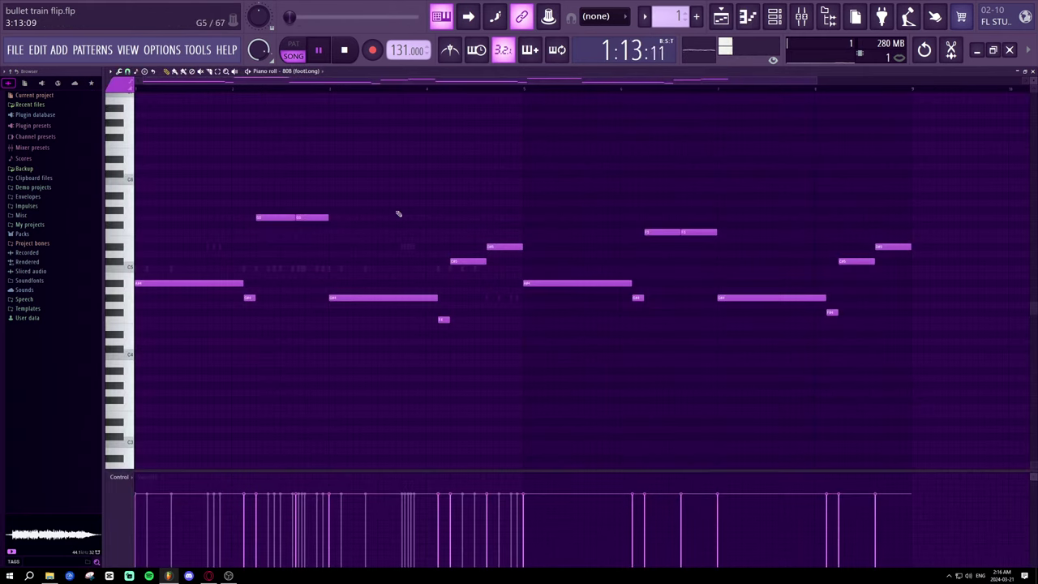
{"action": "left_click", "coordinate": [313, 74]}
{"action": "left_click", "coordinate": [322, 108]}
{"action": "key", "text": "space"}
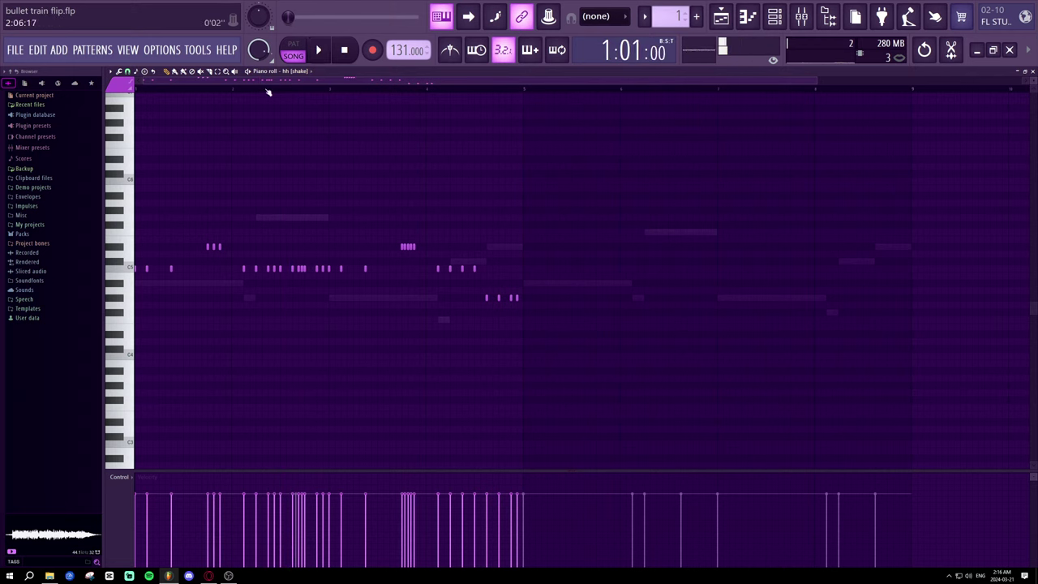
{"action": "left_click_drag", "start_coordinate": [559, 336], "coordinate": [141, 230]}
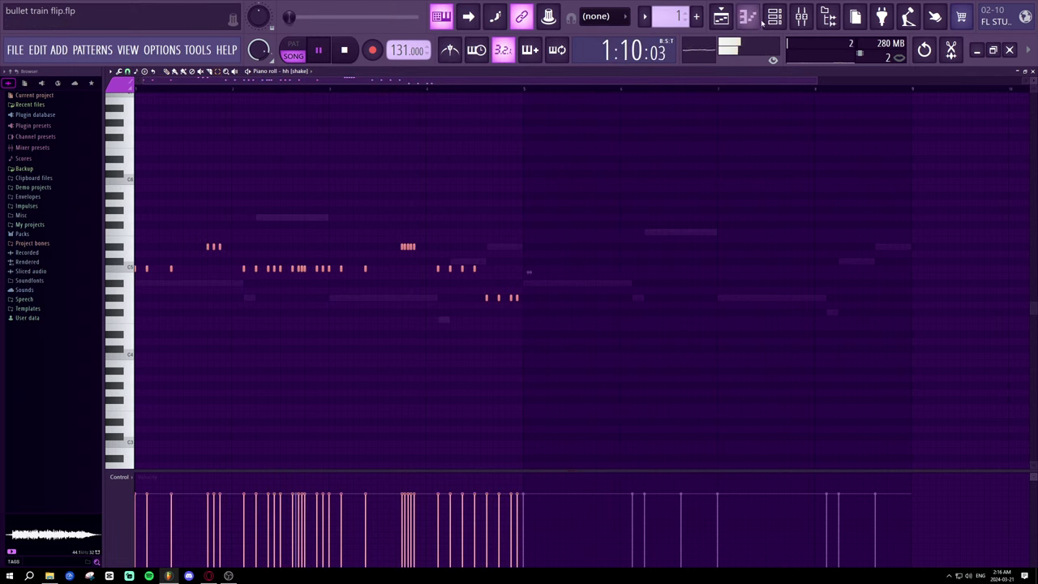
- Check the hh [shake] channel's sampler settings from the channel rack, and return to the playlist
{"action": "left_click", "coordinate": [773, 18]}
{"action": "key", "text": "space"}
{"action": "left_click", "coordinate": [252, 299]}
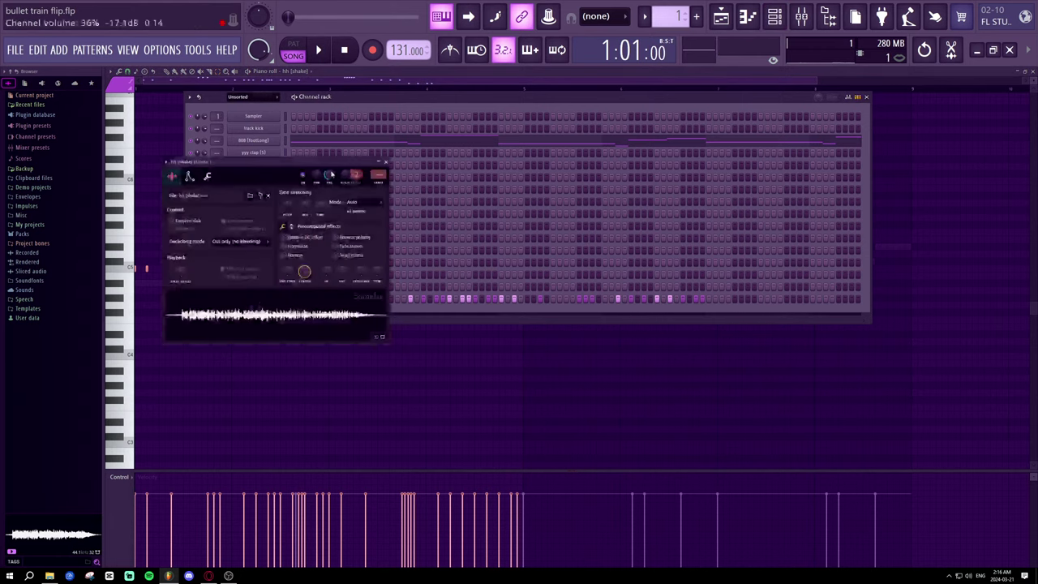
{"action": "left_click", "coordinate": [386, 162]}
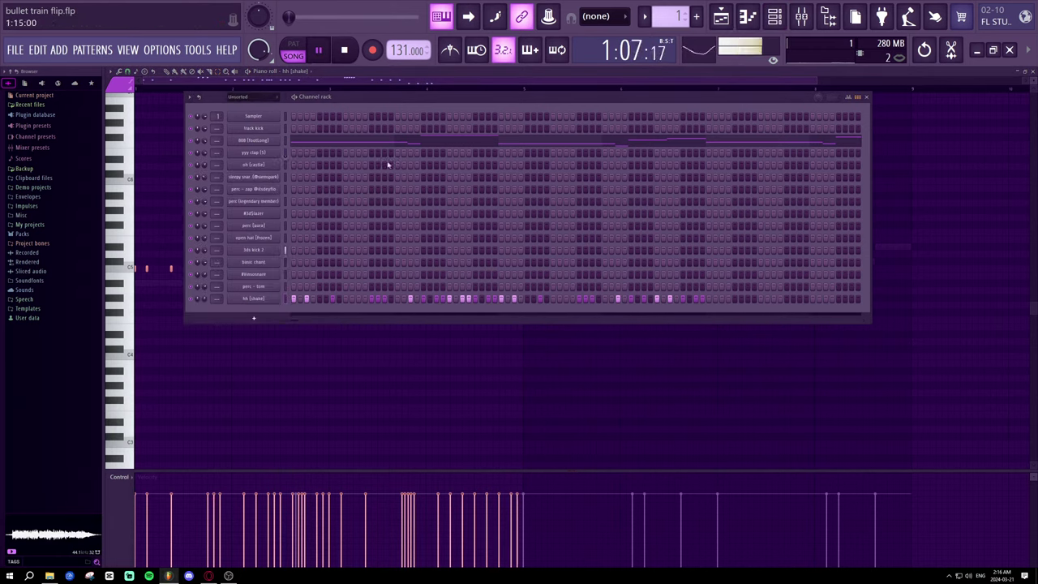
{"action": "left_click", "coordinate": [866, 97]}
{"action": "left_click", "coordinate": [747, 17]}
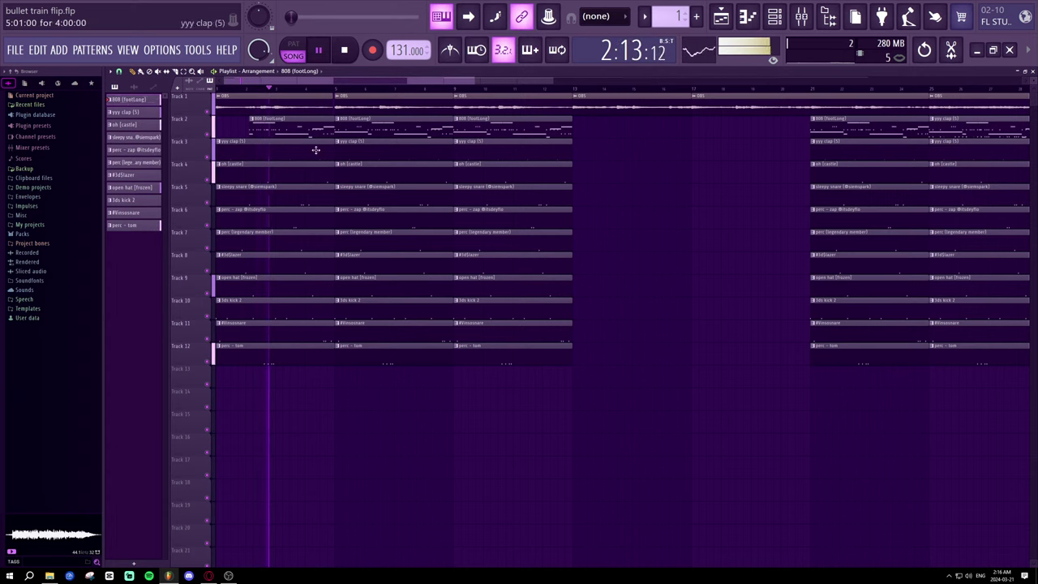
{"action": "left_click", "coordinate": [767, 14]}
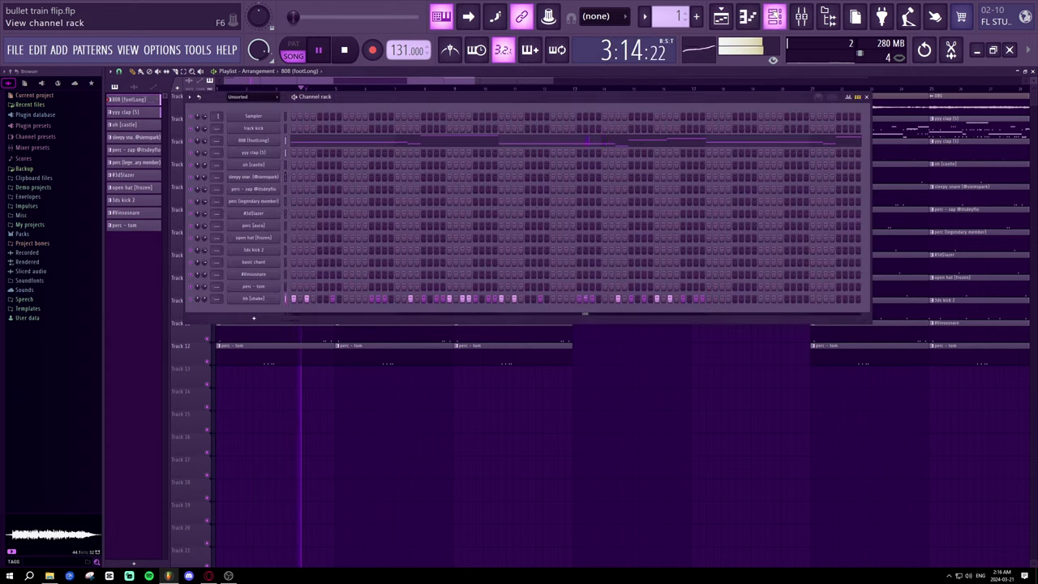
{"action": "left_click", "coordinate": [767, 14]}
{"action": "left_click", "coordinate": [671, 17]}
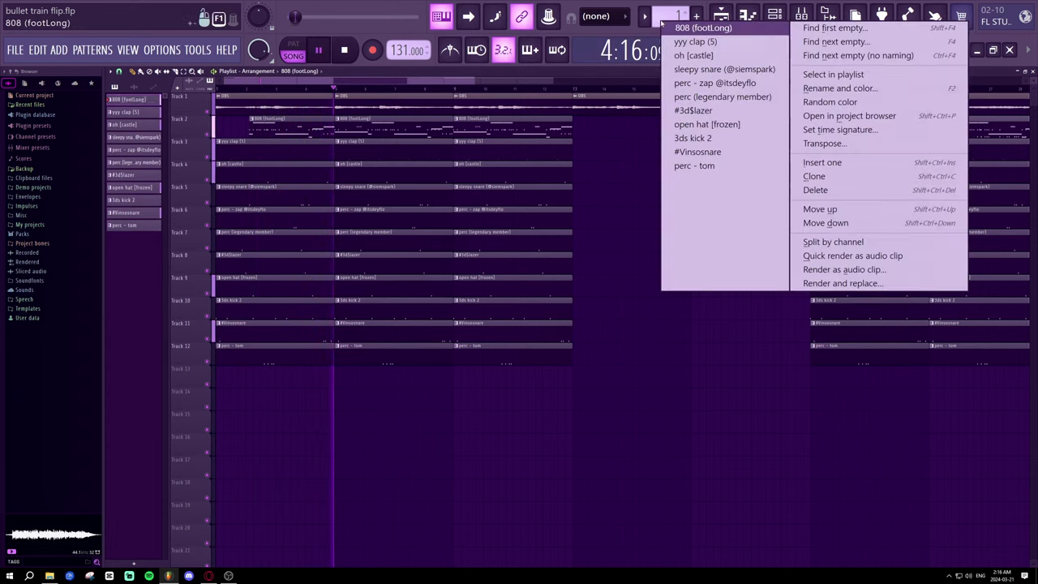
{"action": "key", "text": "F9"}
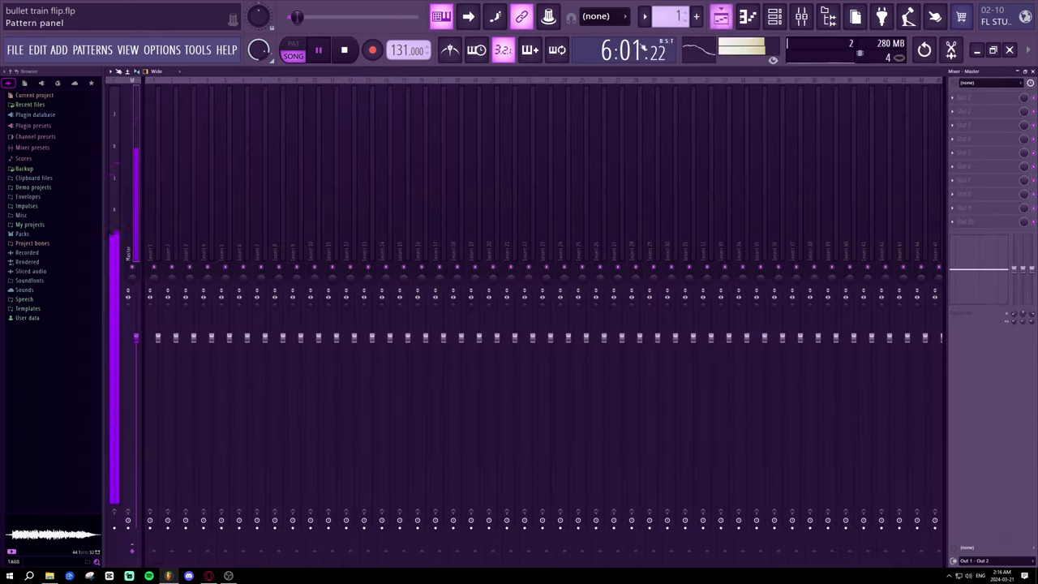
{"action": "left_click", "coordinate": [732, 25]}
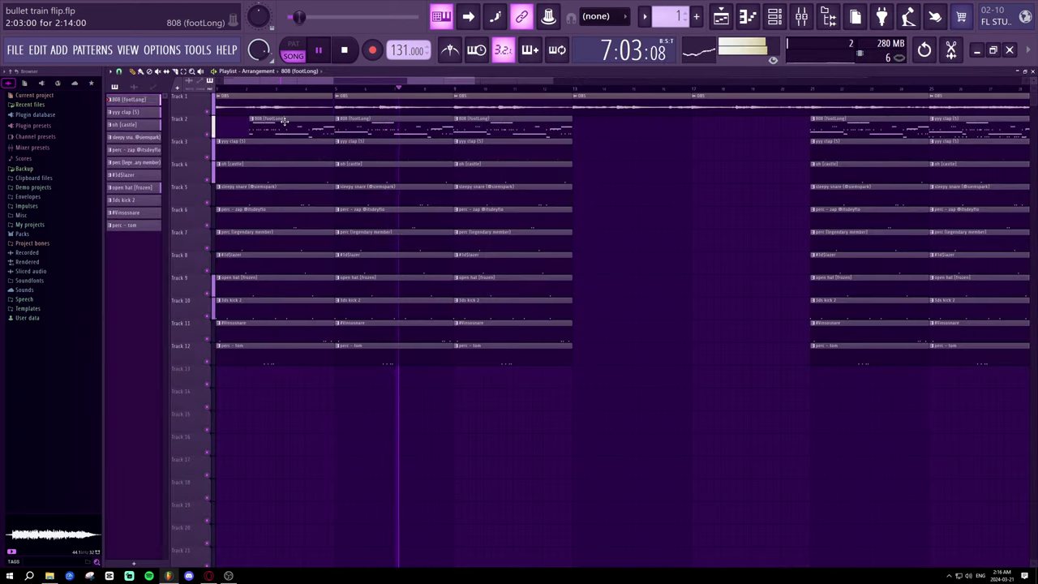
- Split the 808 (footLong) pattern by channel
{"action": "left_click", "coordinate": [672, 16]}
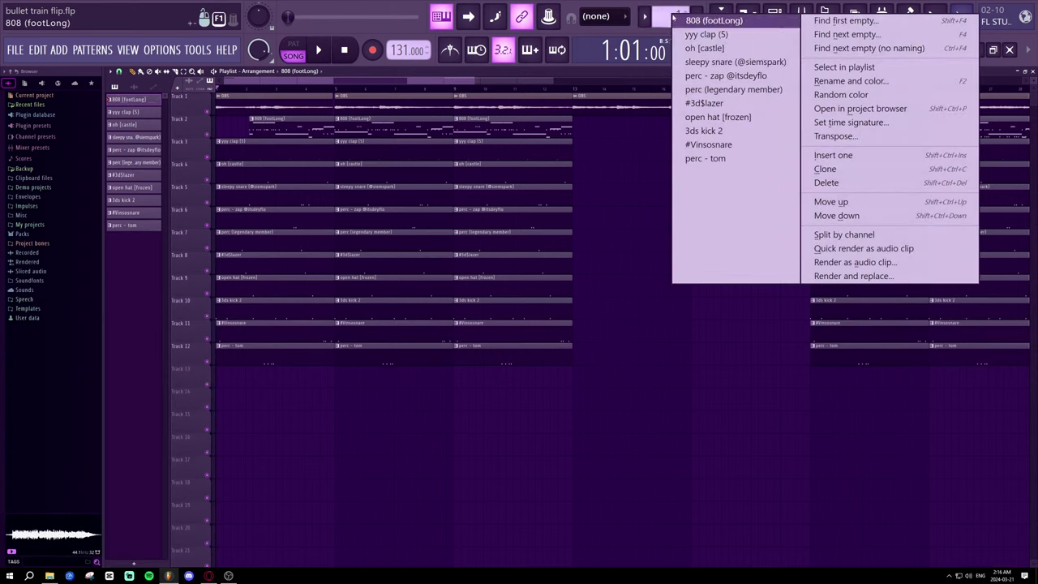
{"action": "left_click", "coordinate": [845, 234]}
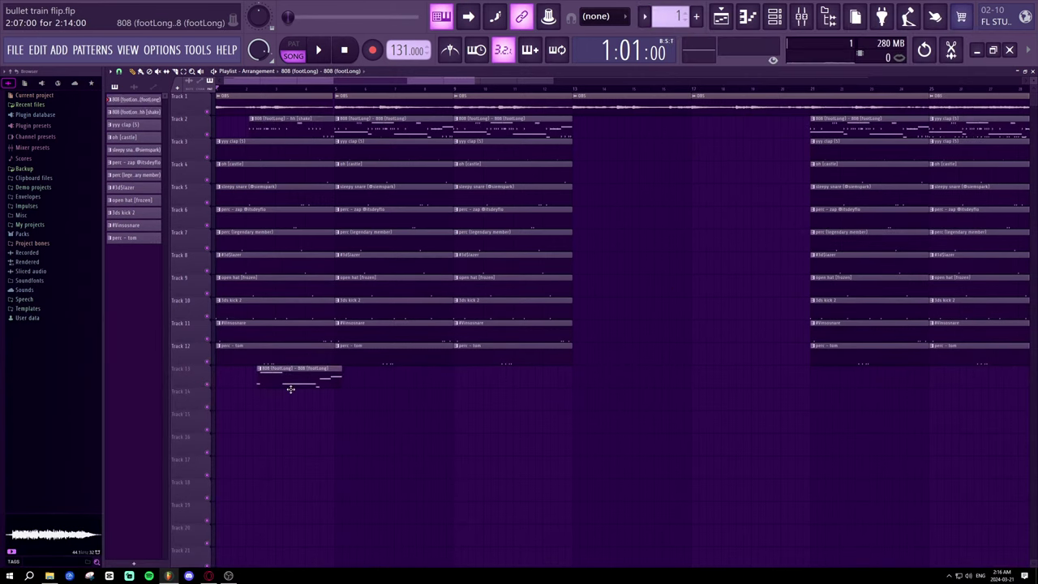
{"action": "key", "text": "space"}
- Separate the split clips in the first three sections, placing hh [shake] on Track 14 and keeping 808 (footLong) on Track 2
{"action": "left_click_drag", "start_coordinate": [297, 125], "coordinate": [214, 401]}
{"action": "left_click_drag", "start_coordinate": [265, 379], "coordinate": [273, 128]}
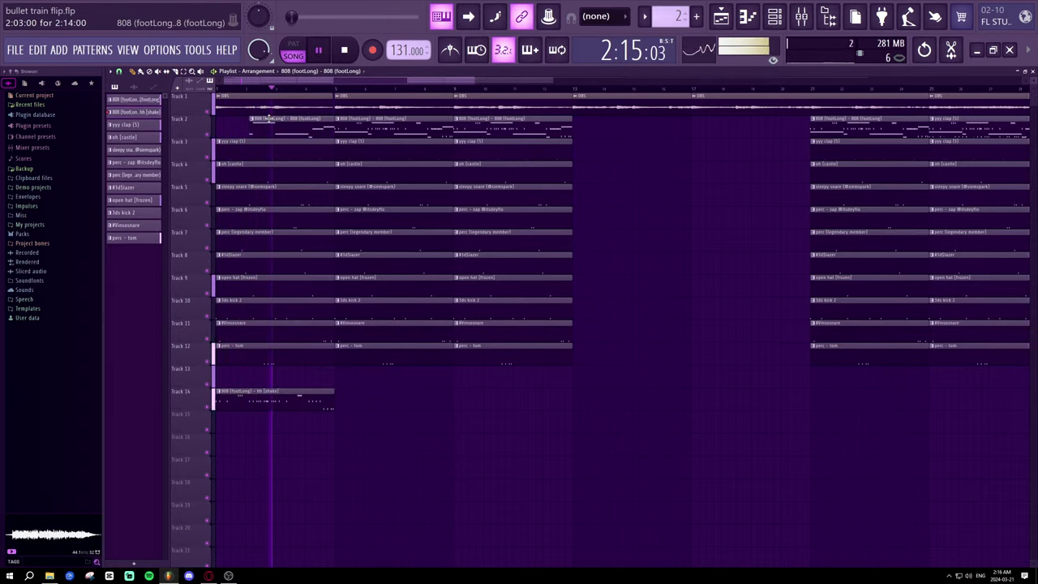
{"action": "left_click_drag", "start_coordinate": [387, 127], "coordinate": [394, 389]}
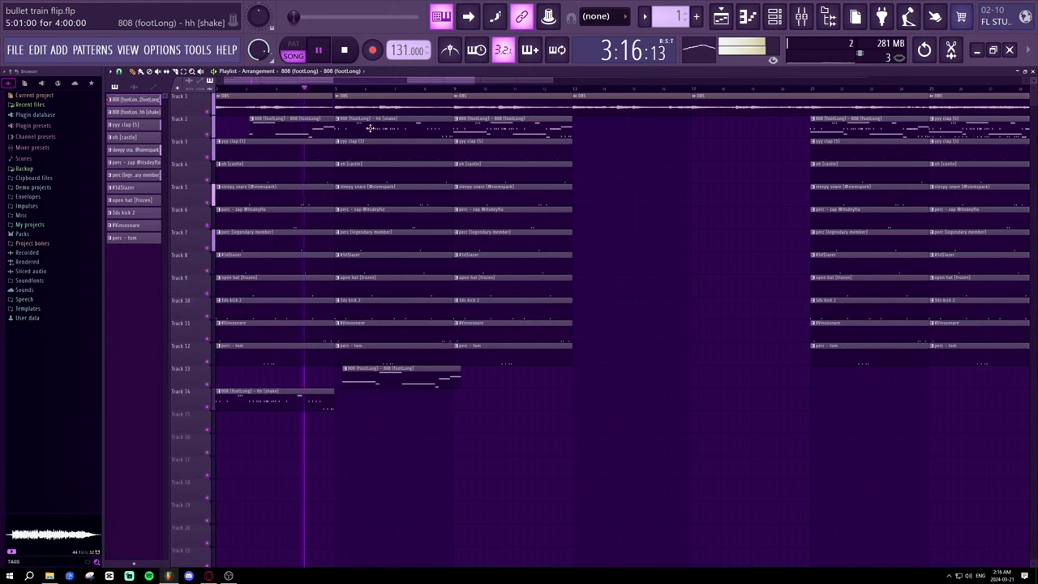
{"action": "left_click_drag", "start_coordinate": [370, 128], "coordinate": [370, 398]}
{"action": "left_click_drag", "start_coordinate": [489, 128], "coordinate": [488, 397]}
{"action": "left_click_drag", "start_coordinate": [491, 126], "coordinate": [494, 450]}
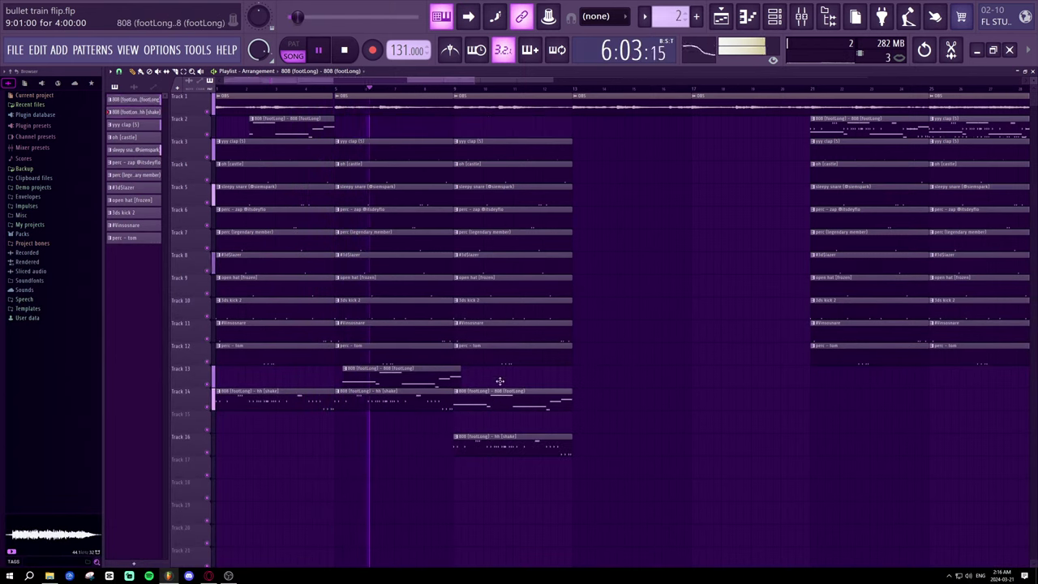
{"action": "left_click_drag", "start_coordinate": [499, 393], "coordinate": [500, 122]}
{"action": "left_click_drag", "start_coordinate": [394, 373], "coordinate": [373, 109]}
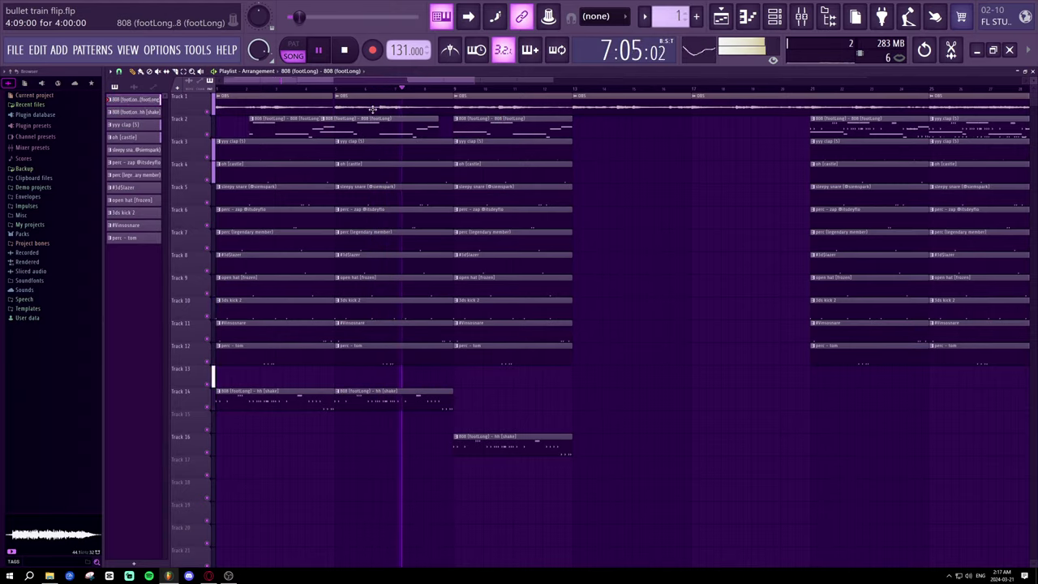
{"action": "left_click_drag", "start_coordinate": [482, 439], "coordinate": [481, 394]}
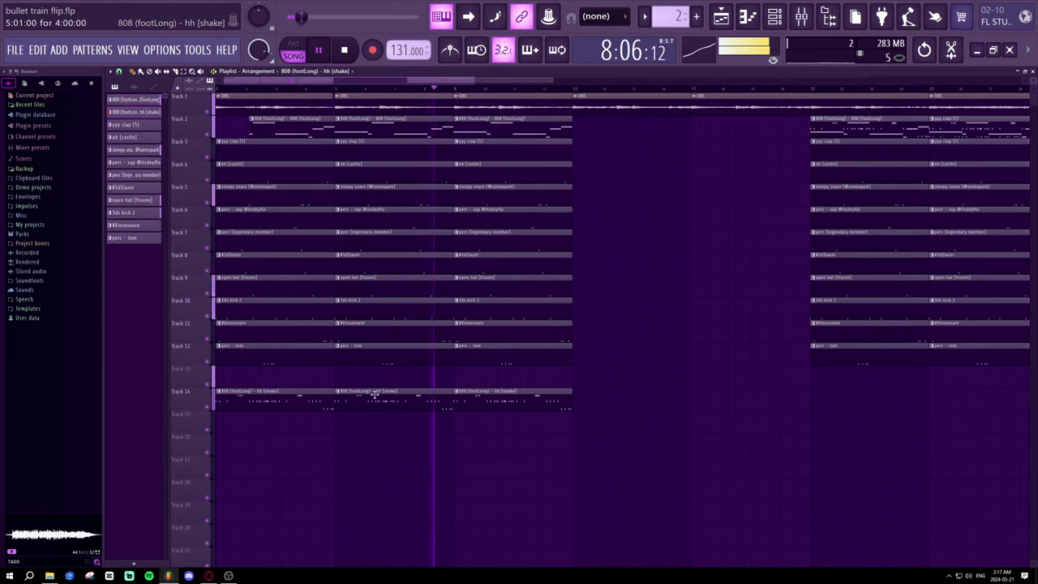
- Move the three hh [shake] clips from Track 14 up to Track 13
{"action": "left_click_drag", "start_coordinate": [252, 402], "coordinate": [259, 384]}
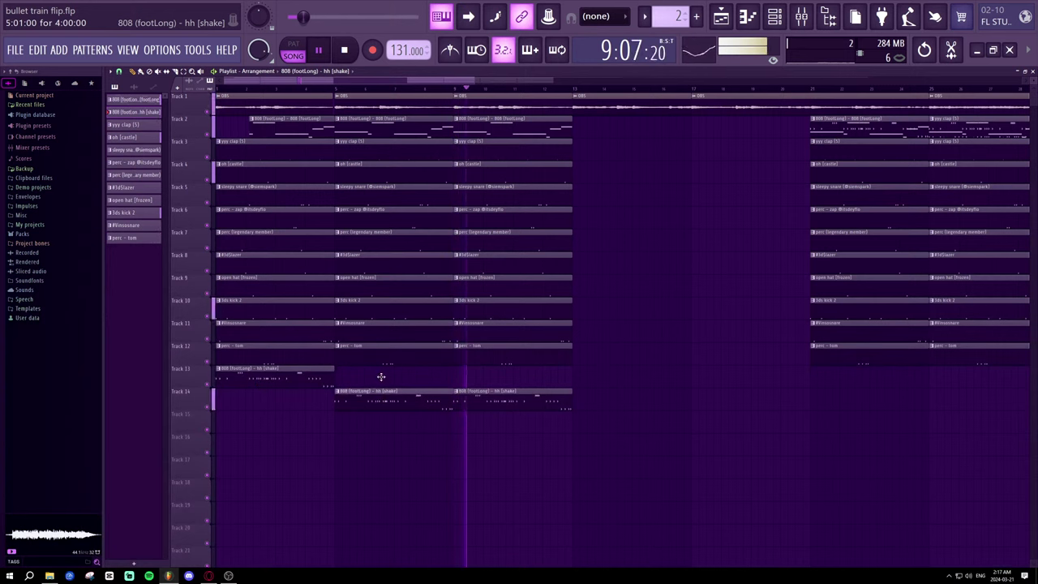
{"action": "left_click_drag", "start_coordinate": [381, 394], "coordinate": [381, 375]}
{"action": "left_click_drag", "start_coordinate": [492, 398], "coordinate": [492, 376]}
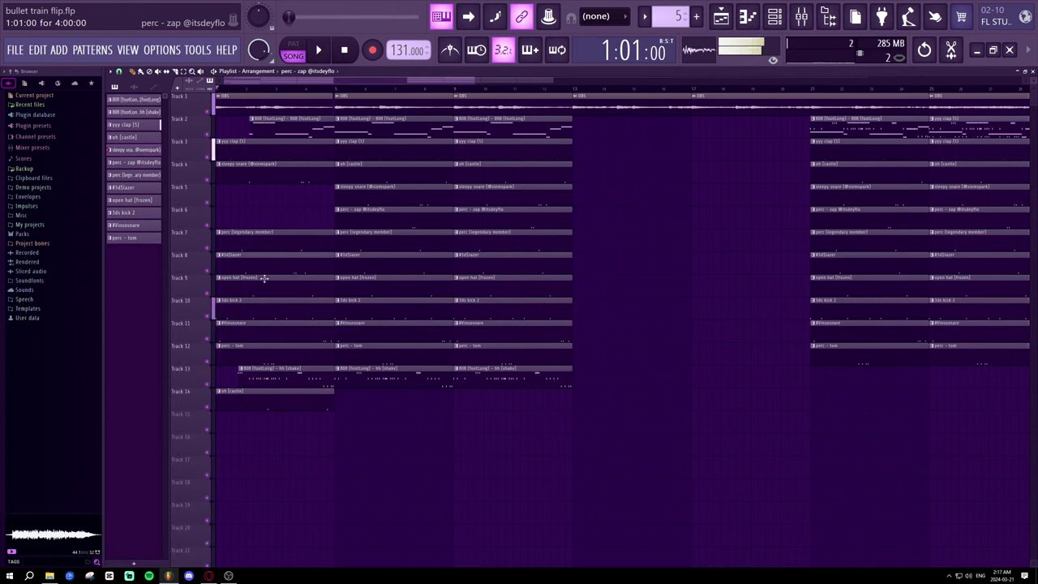
- Move the first section's clips: perc (legendary member) to Track 5, #3d$lazer to Track 6, perc - zap to Track 16, 3ds kick 2 to Track 15
{"action": "key", "text": "space"}
{"action": "left_click_drag", "start_coordinate": [253, 239], "coordinate": [253, 192]}
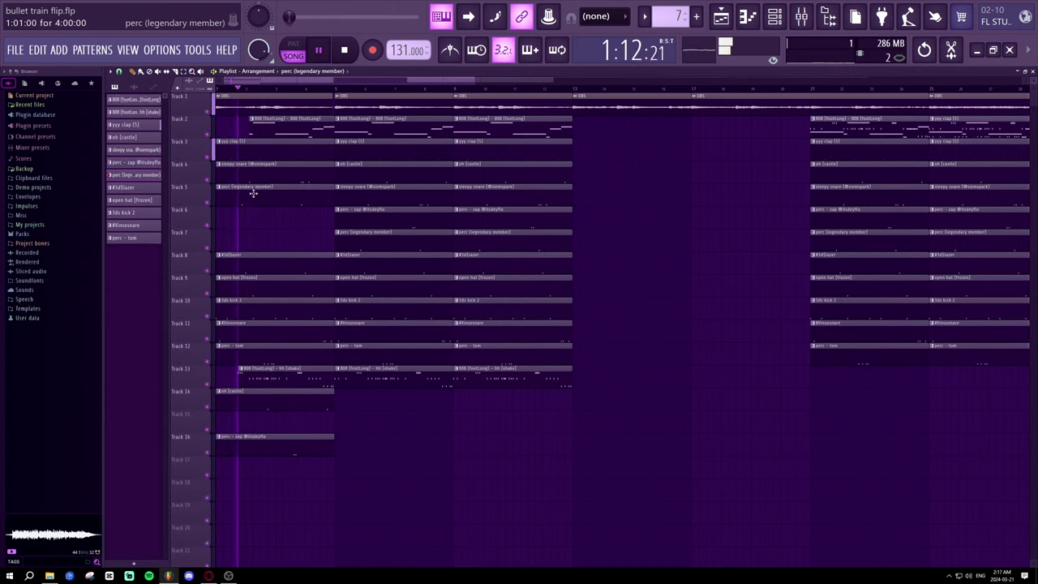
{"action": "left_click_drag", "start_coordinate": [243, 256], "coordinate": [243, 211]}
{"action": "key", "text": "space"}
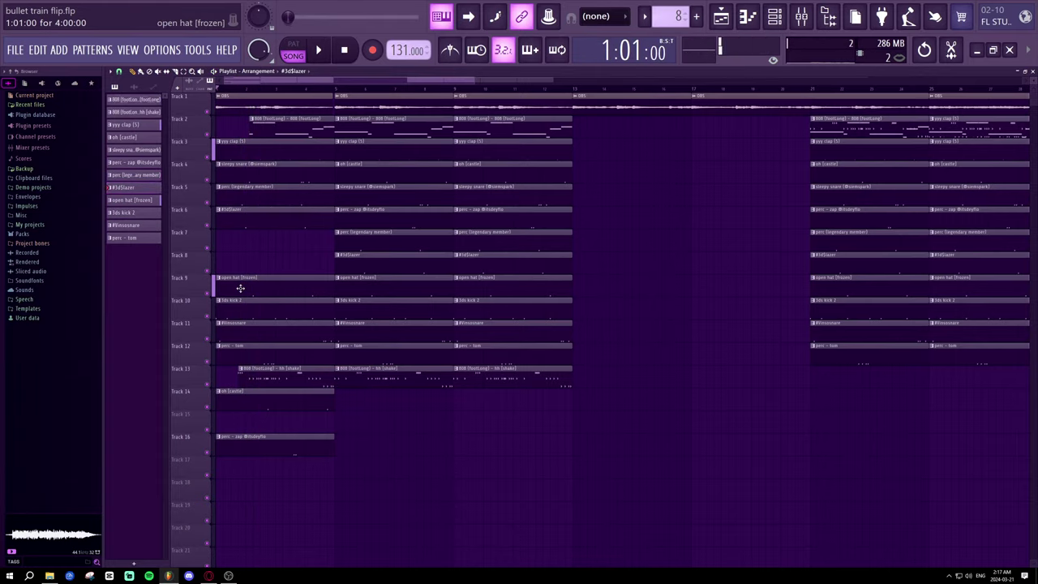
{"action": "mouse_move", "coordinate": [253, 302]}
{"action": "left_mouse_down"}
{"action": "mouse_move", "coordinate": [251, 273]}
{"action": "mouse_move", "coordinate": [252, 316]}
{"action": "left_mouse_up"}
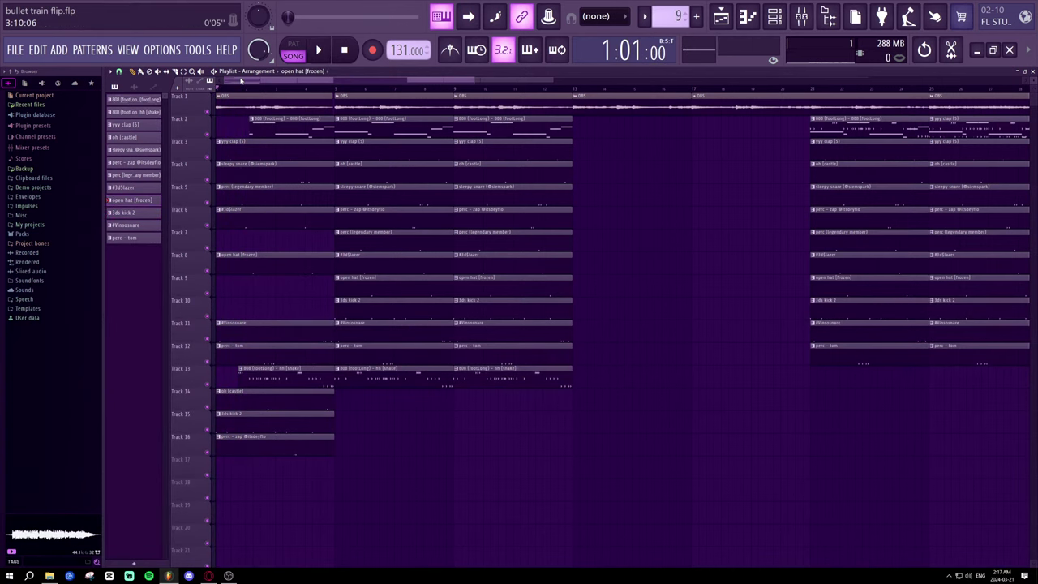
- Select the first section's clips on Tracks 3 to 8 and move them down two tracks
{"action": "left_click_drag", "start_coordinate": [273, 297], "coordinate": [265, 155]}
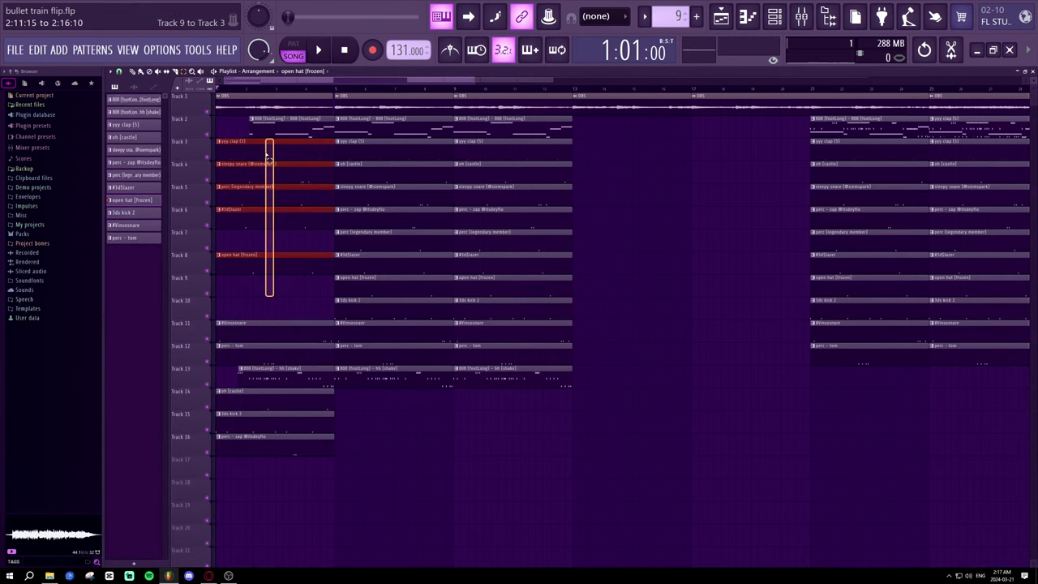
{"action": "key", "text": "shift+Down"}
{"action": "key", "text": "shift+Down"}
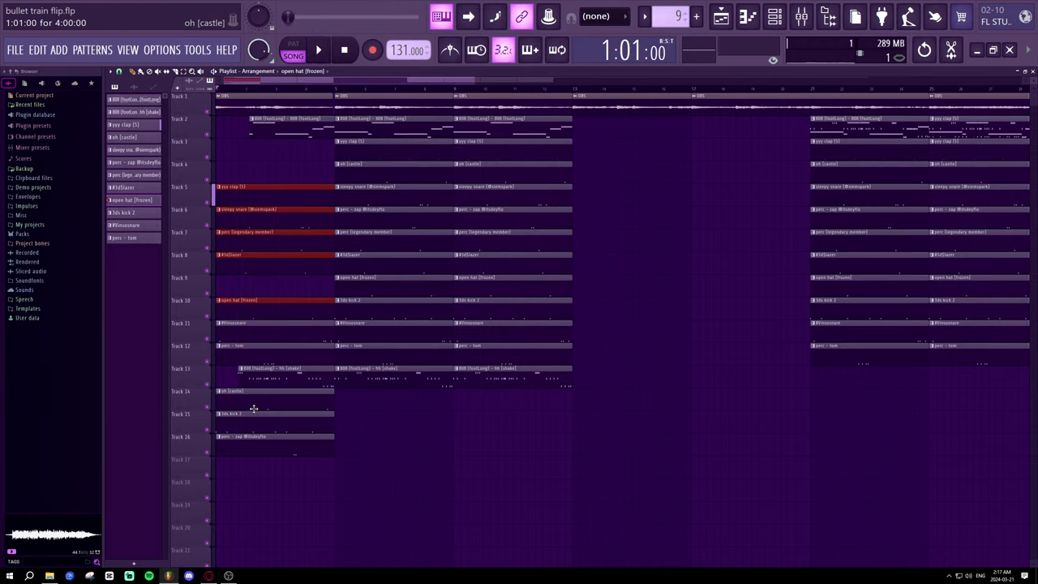
- Arrange the first section with 3ds kick 2 on Track 3, yyy clap on Track 4 and hh [shake] on Track 5
{"action": "left_click_drag", "start_coordinate": [253, 421], "coordinate": [239, 238]}
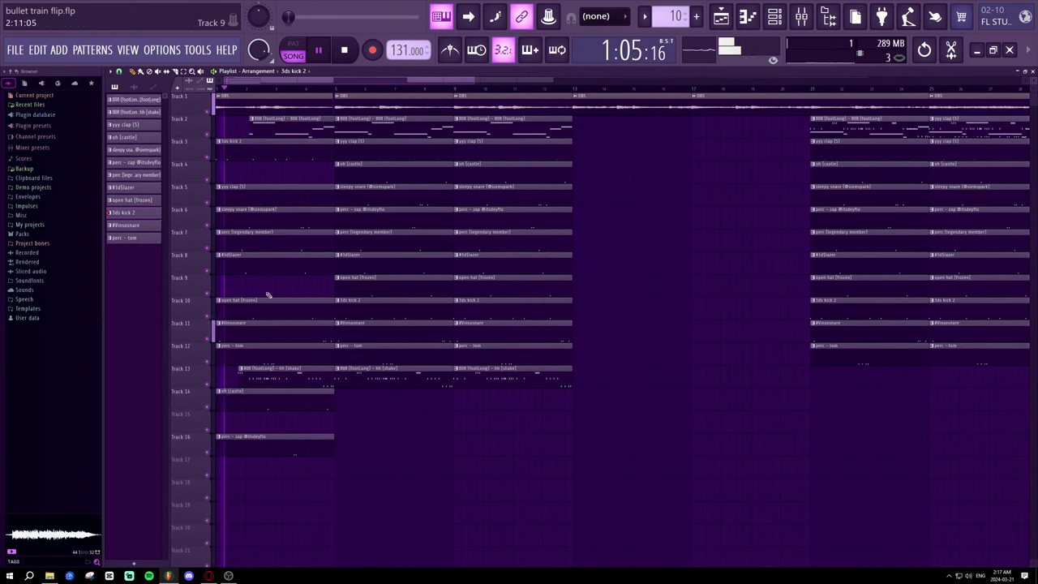
{"action": "left_click_drag", "start_coordinate": [274, 380], "coordinate": [227, 169]}
{"action": "key", "text": "space"}
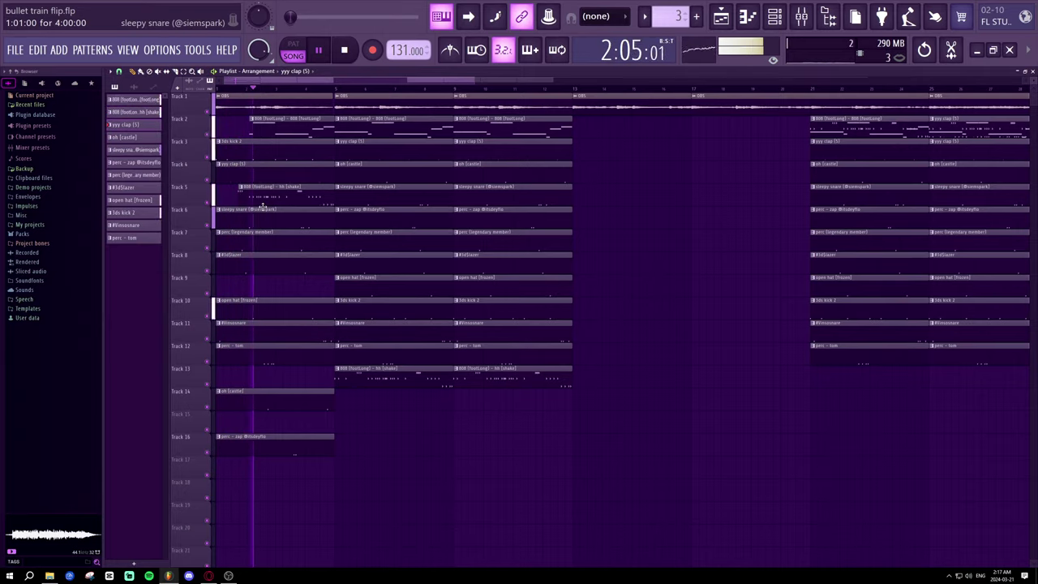
- Move the first section's open hat to Track 9, #Vinsosnare to Track 10, perc - tom to 11, oh [castle] to 12 and perc - zap to 13
{"action": "left_click_drag", "start_coordinate": [261, 311], "coordinate": [255, 289]}
{"action": "left_click_drag", "start_coordinate": [250, 333], "coordinate": [252, 310]}
{"action": "left_click_drag", "start_coordinate": [256, 354], "coordinate": [256, 332]}
{"action": "left_click_drag", "start_coordinate": [259, 395], "coordinate": [262, 347]}
{"action": "left_click_drag", "start_coordinate": [256, 437], "coordinate": [256, 370]}
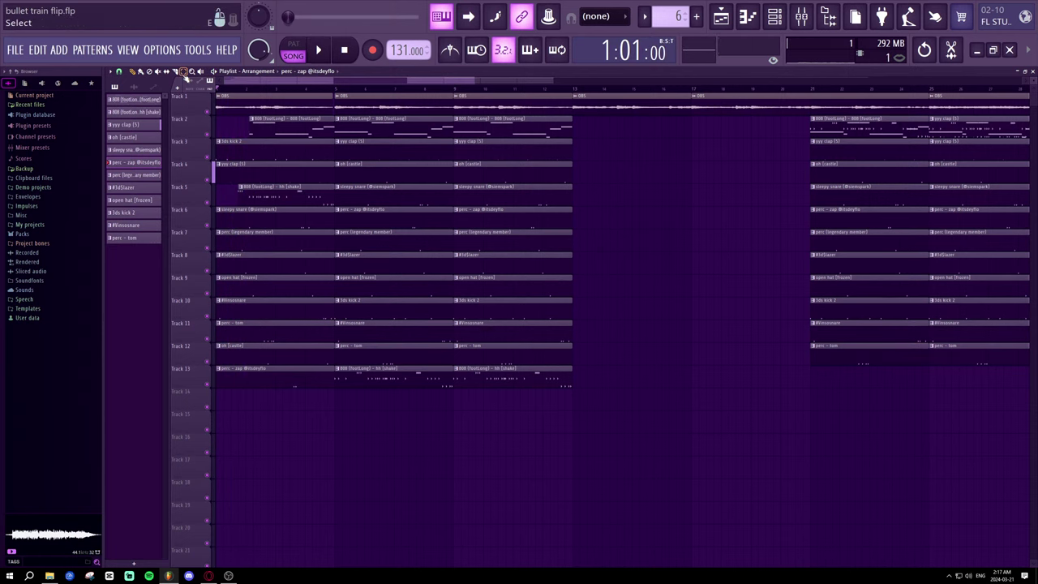
- Select the first section's clips on Tracks 6 to 13 and trim their starts to just before bar 3
{"action": "left_click_drag", "start_coordinate": [278, 420], "coordinate": [269, 221]}
{"action": "key", "text": "space"}
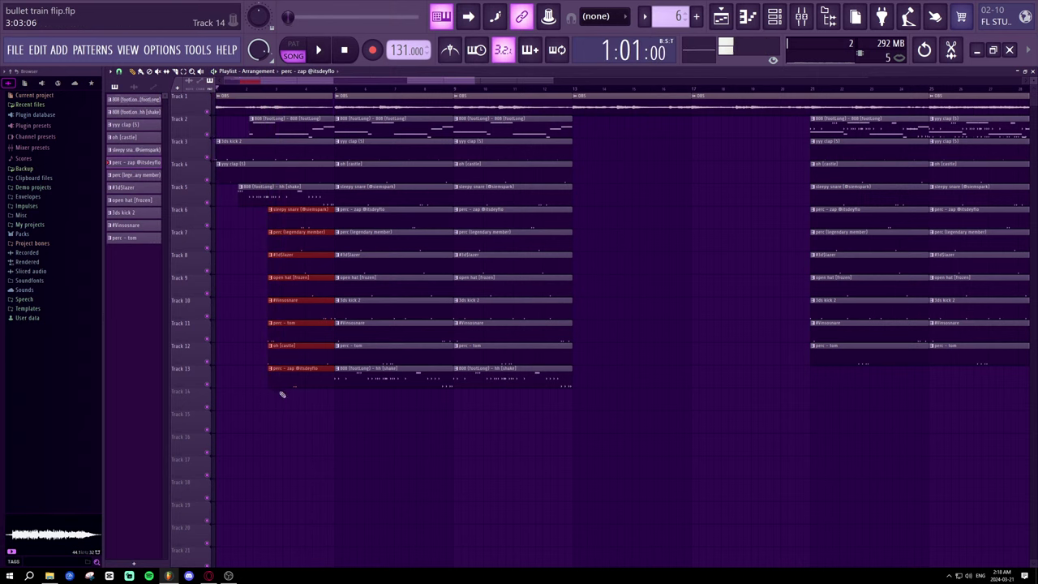
- Undo the trimming of the first section's clips on Tracks 6 to 13, restoring their starts to bar 1
{"action": "key", "text": "space"}
{"action": "right_click", "coordinate": [283, 355]}
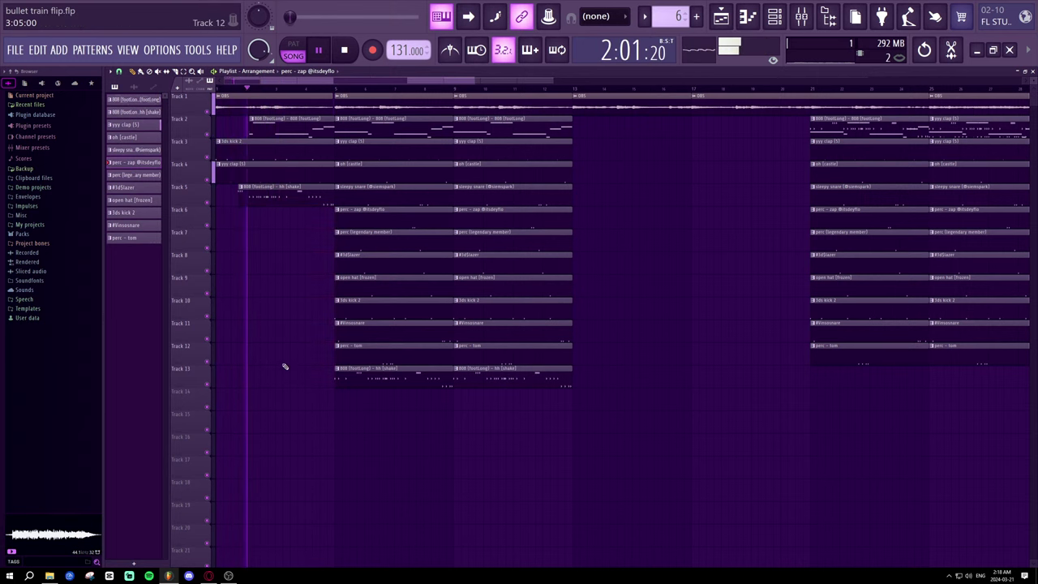
{"action": "key", "text": "ctrl+z"}
{"action": "key", "text": "ctrl+z"}
{"action": "key", "text": "space"}
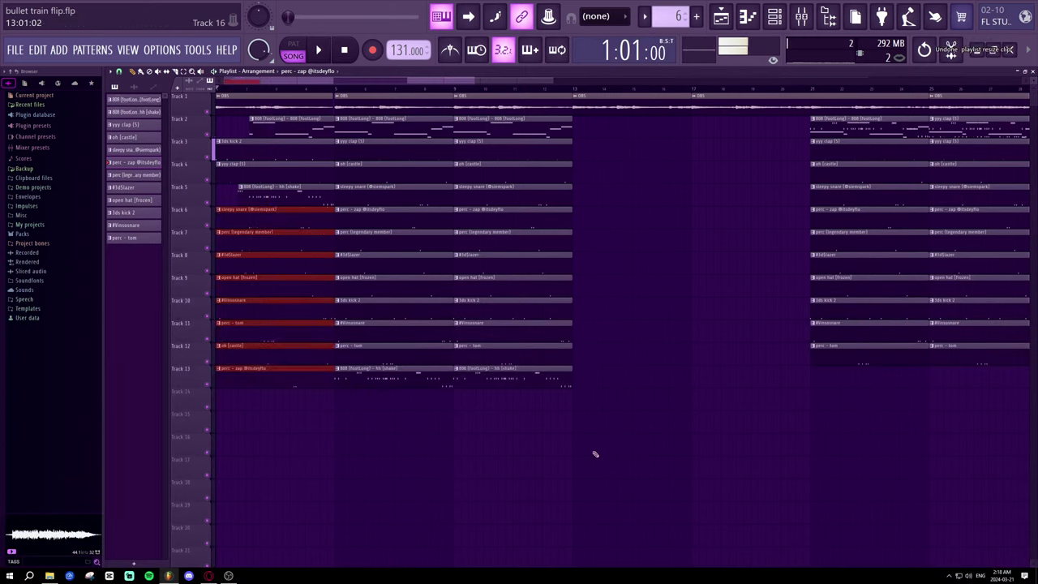
- Replace the clips on Tracks 6 to 13 at bars 5 and 9 with copies of the first section's clips, then delete the originals
{"action": "mouse_move", "coordinate": [551, 387]}
{"action": "left_mouse_down"}
{"action": "mouse_move", "coordinate": [427, 278]}
{"action": "mouse_move", "coordinate": [417, 244]}
{"action": "mouse_move", "coordinate": [489, 292]}
{"action": "mouse_move", "coordinate": [389, 369]}
{"action": "left_mouse_up"}
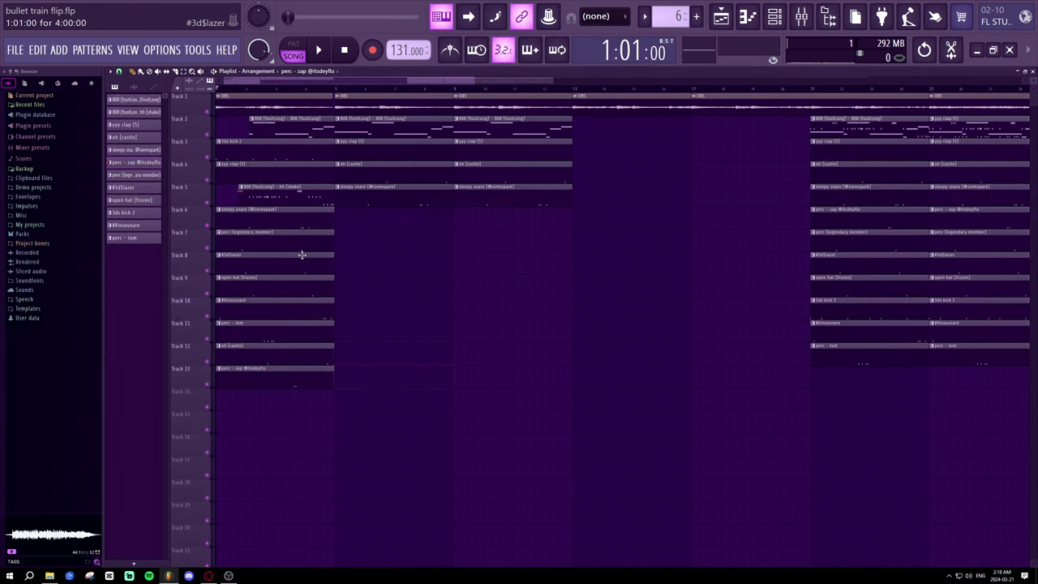
{"action": "key", "text": "space"}
{"action": "left_click_drag", "start_coordinate": [294, 462], "coordinate": [525, 211]}
{"action": "left_click", "coordinate": [614, 348]}
{"action": "right_click", "coordinate": [625, 353]}
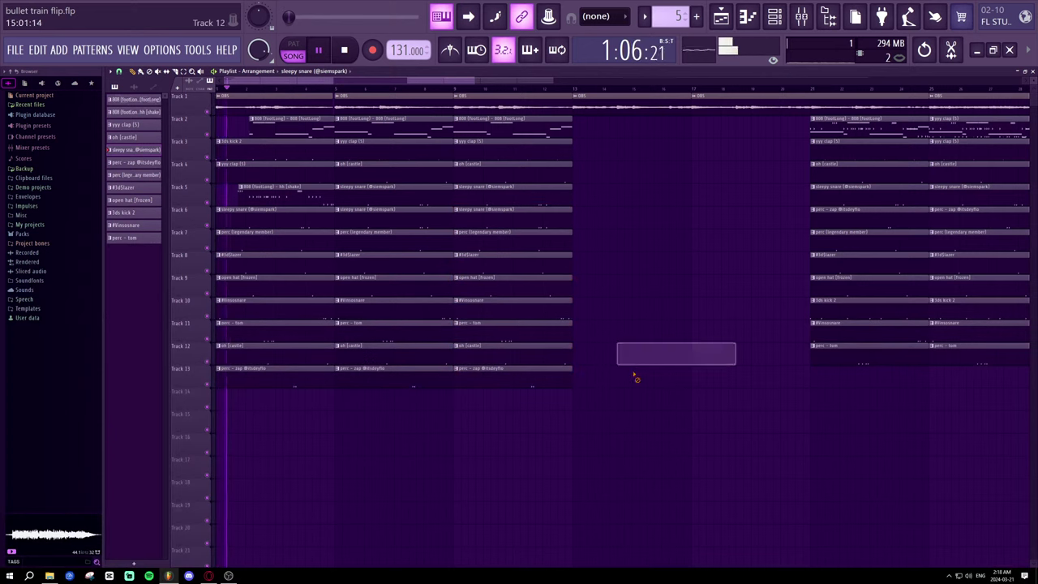
{"action": "right_click", "coordinate": [243, 372]}
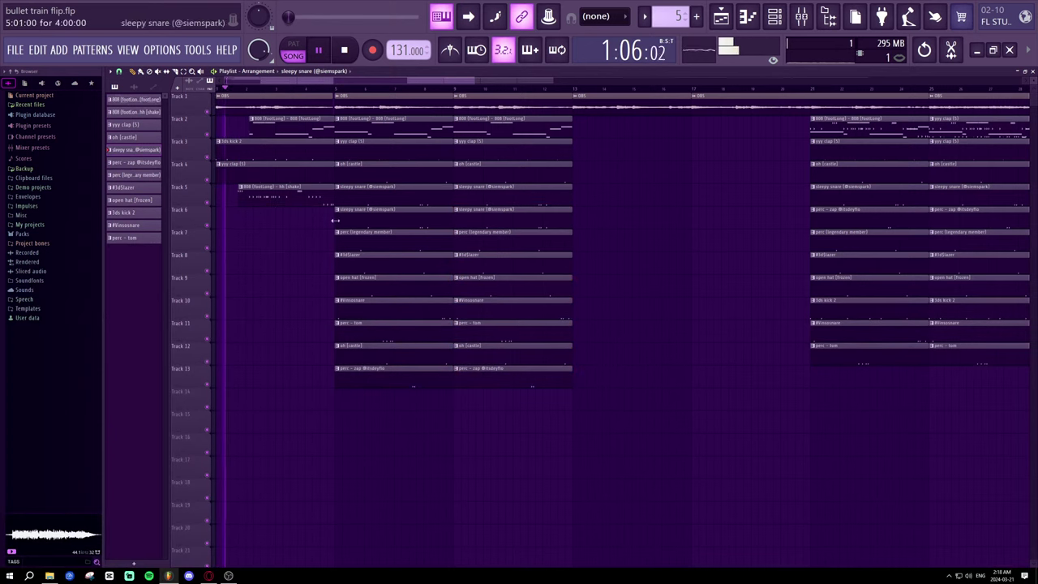
- Trim the opening 3ds kick 2, 808 and hh [shake] clips so they start at bar 3
{"action": "left_click_drag", "start_coordinate": [217, 152], "coordinate": [246, 152]}
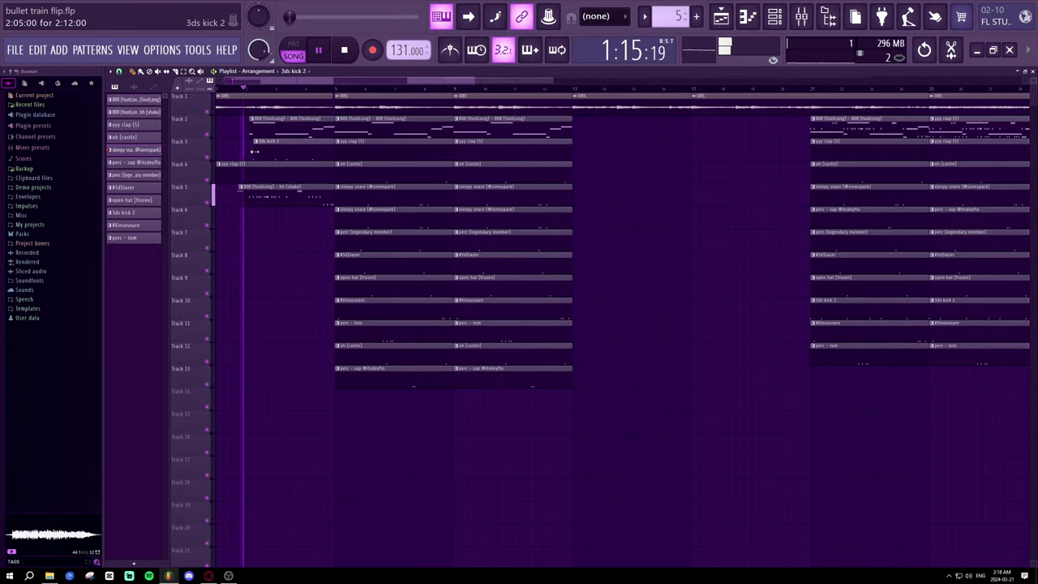
{"action": "left_click_drag", "start_coordinate": [254, 151], "coordinate": [276, 151]}
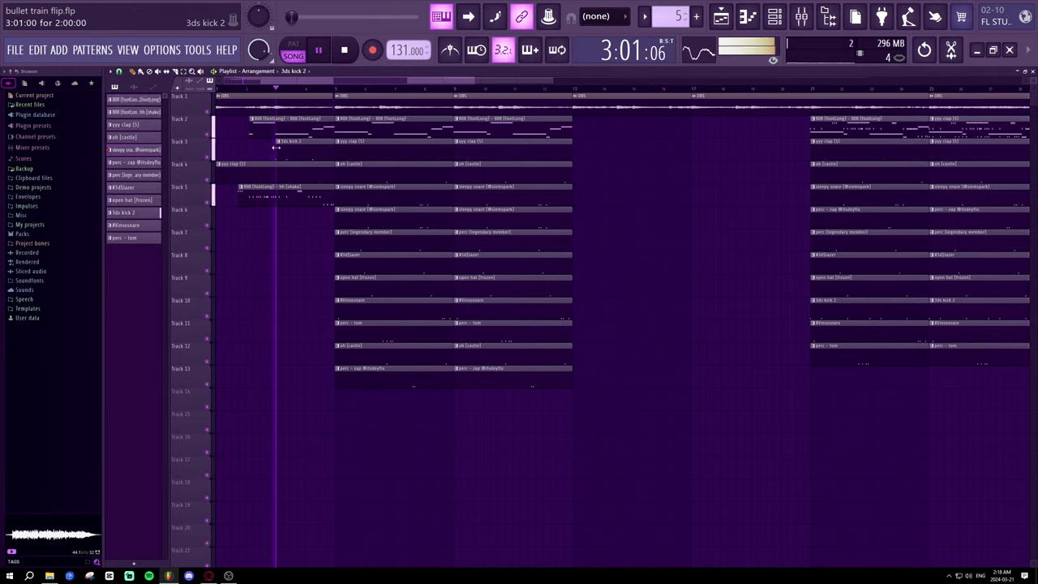
{"action": "left_click_drag", "start_coordinate": [254, 132], "coordinate": [275, 140]}
{"action": "scroll", "coordinate": [275, 139], "scroll_direction": "up", "scroll_amount": 5}
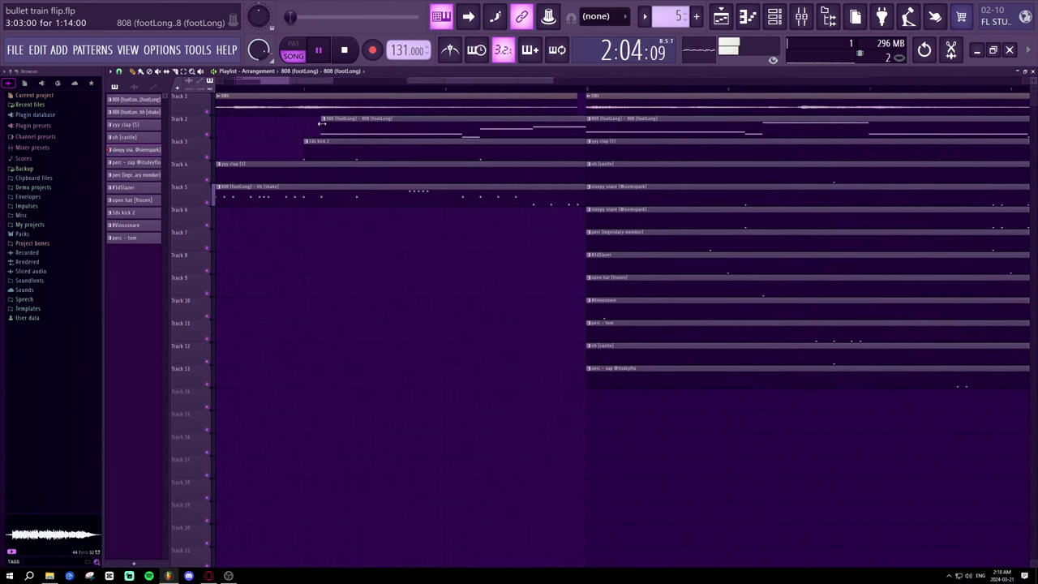
{"action": "scroll", "coordinate": [313, 121], "scroll_direction": "down", "scroll_amount": 3}
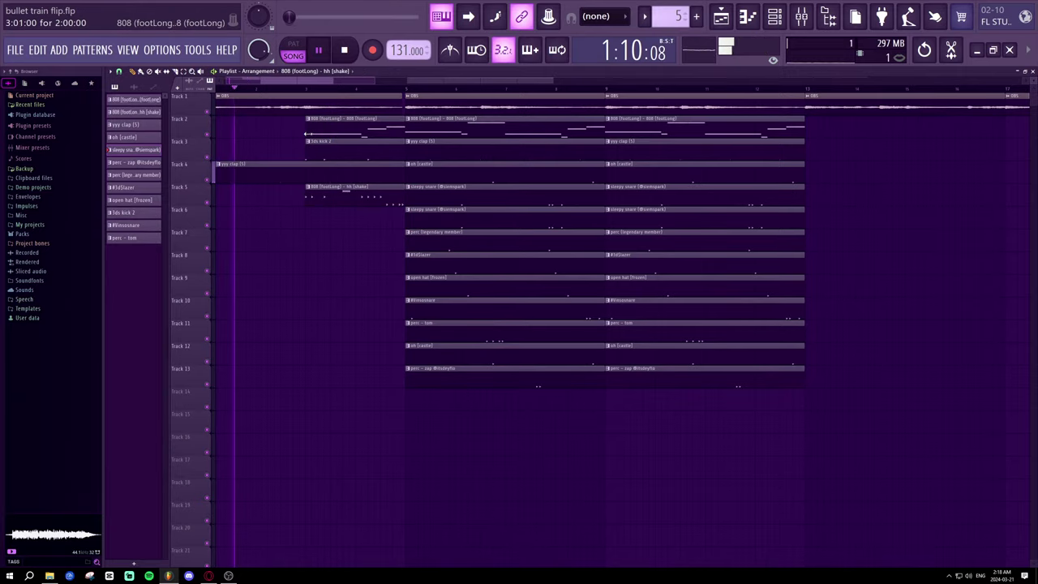
- Extend the opening 808 clip's start back to 2:03 and play back the intro from bar 1
{"action": "left_click_drag", "start_coordinate": [305, 132], "coordinate": [261, 131]}
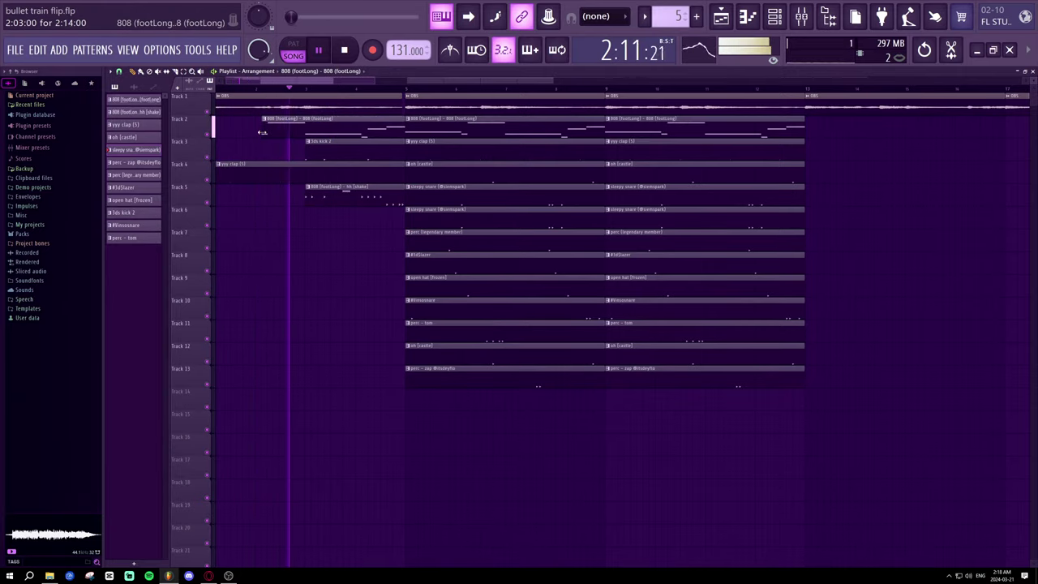
{"action": "left_click", "coordinate": [307, 144]}
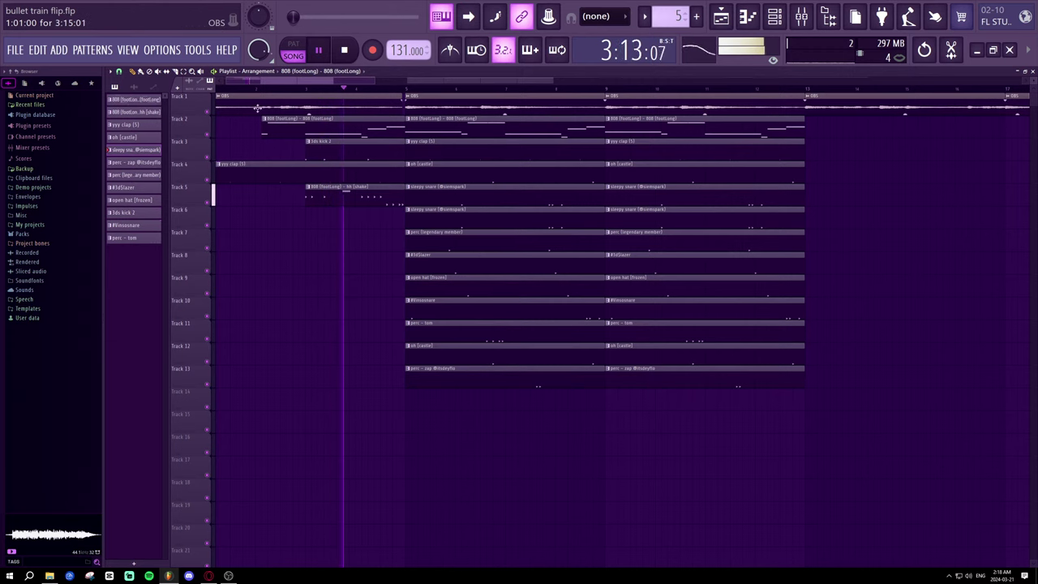
{"action": "scroll", "coordinate": [239, 144], "scroll_direction": "down", "scroll_amount": 3, "text": "ctrl"}
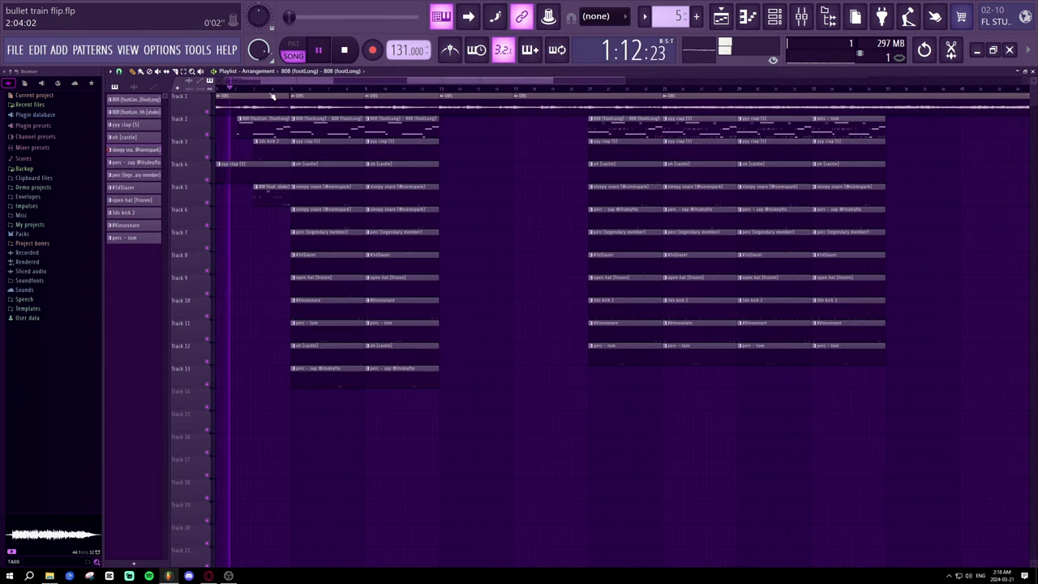
{"action": "scroll", "coordinate": [364, 182], "scroll_direction": "up", "scroll_amount": 4, "text": "ctrl"}
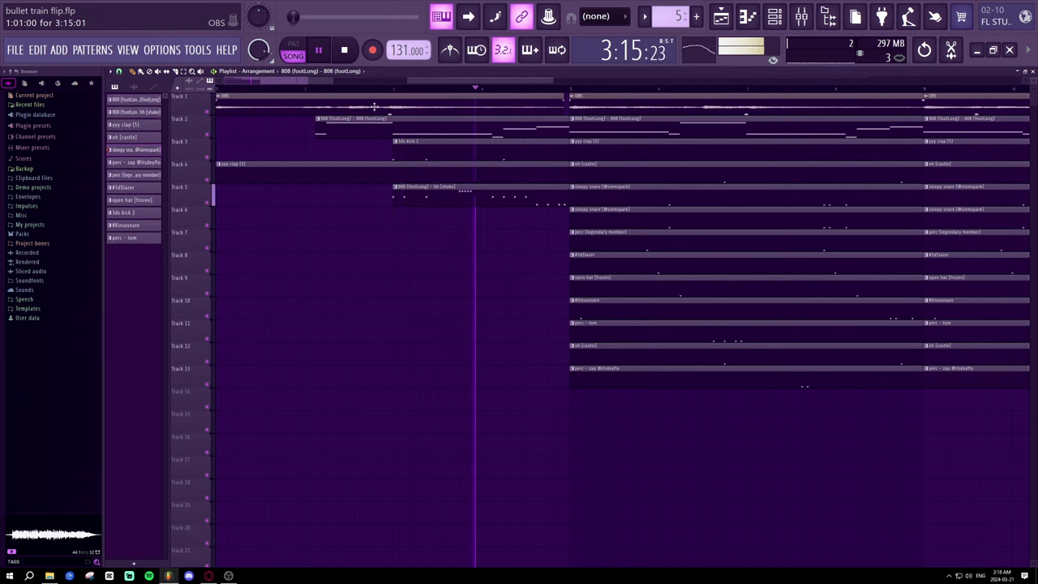
{"action": "scroll", "coordinate": [382, 104], "scroll_direction": "down", "scroll_amount": 3, "text": "ctrl"}
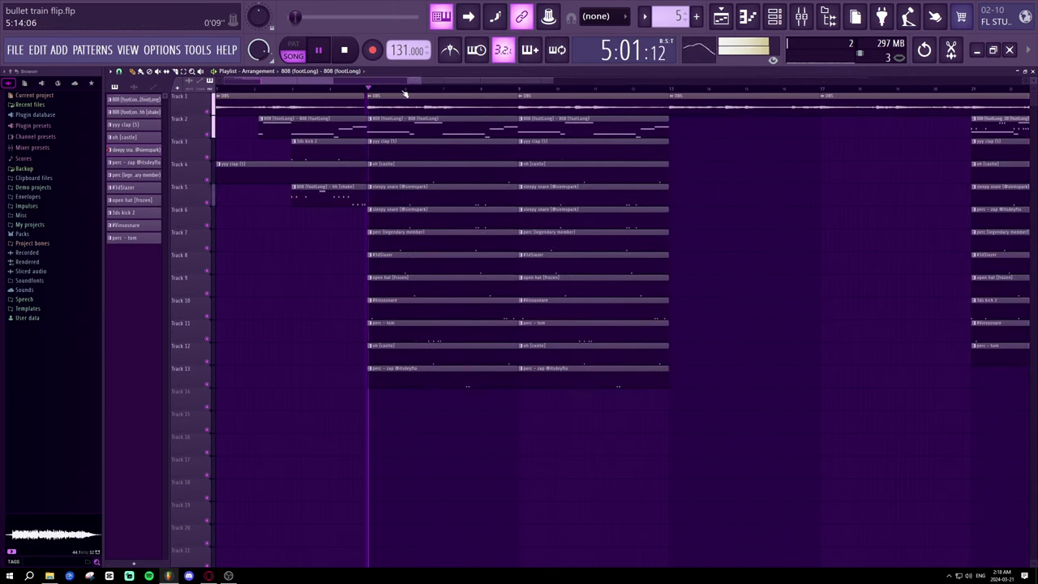
{"action": "key", "text": "space"}
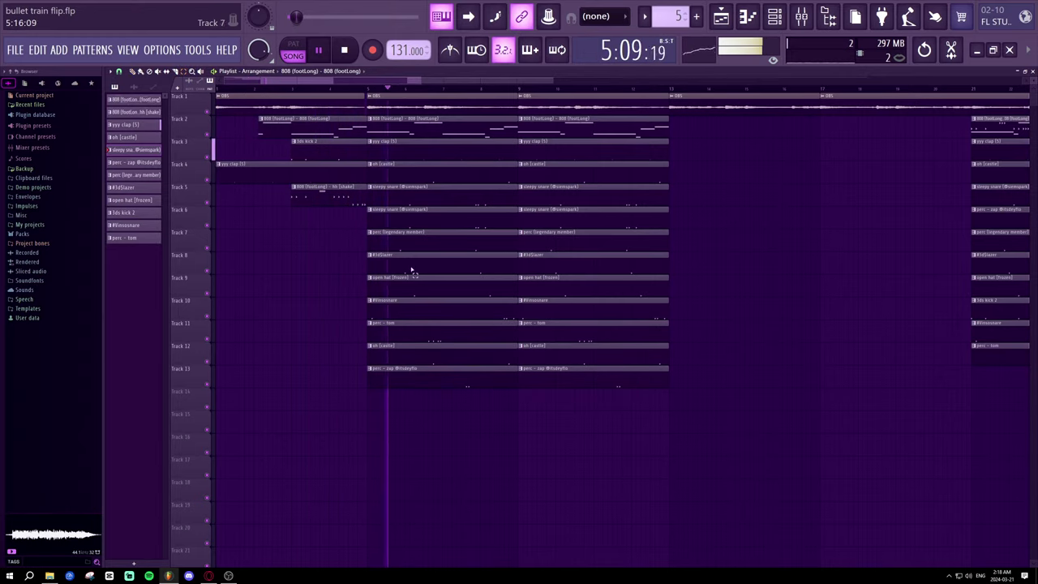
{"action": "key", "text": "space"}
- Select the bar 5 section's clips on Tracks 3 to 13 and move them down four tracks
{"action": "left_click_drag", "start_coordinate": [432, 418], "coordinate": [408, 237]}
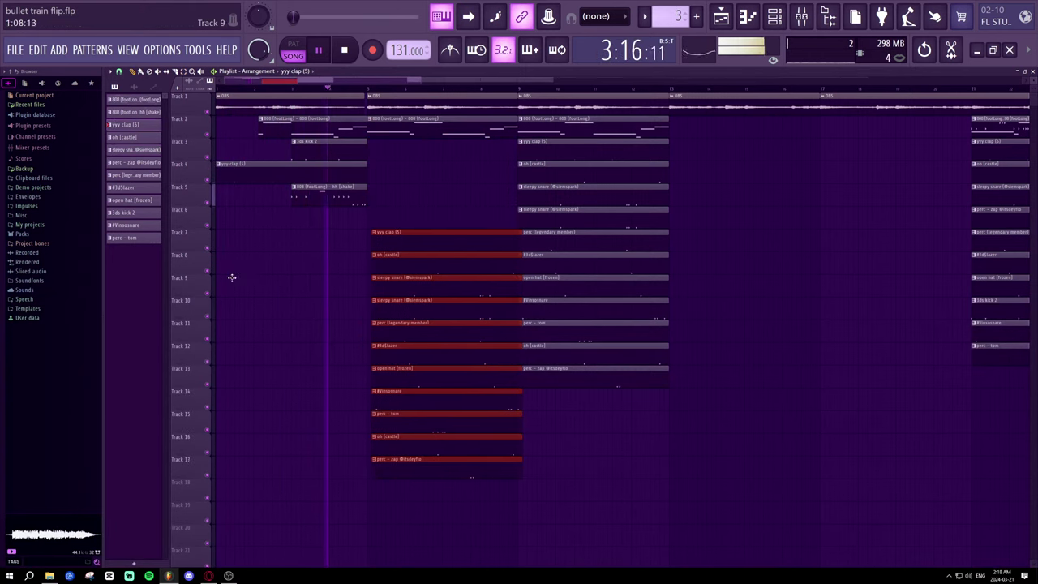
{"action": "right_click", "coordinate": [232, 276]}
{"action": "left_click_drag", "start_coordinate": [264, 302], "coordinate": [264, 302]}
- Arrange the bar 5 section with 3ds kick 2 on Track 3, yyy clap (5) on Track 4 and sleepy snare on Track 5
{"action": "left_click_drag", "start_coordinate": [405, 230], "coordinate": [398, 167]}
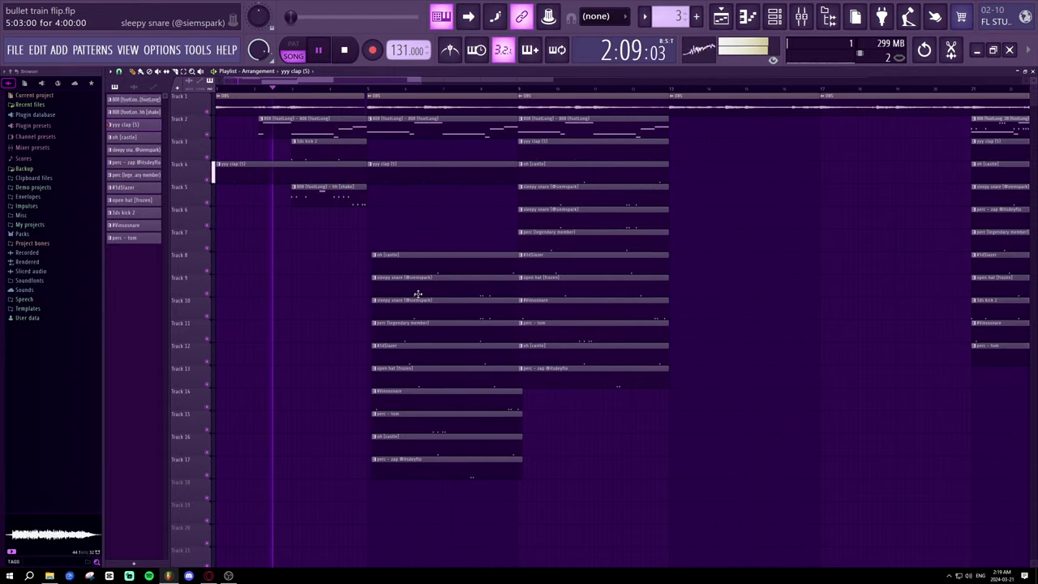
{"action": "left_click_drag", "start_coordinate": [416, 202], "coordinate": [414, 190]}
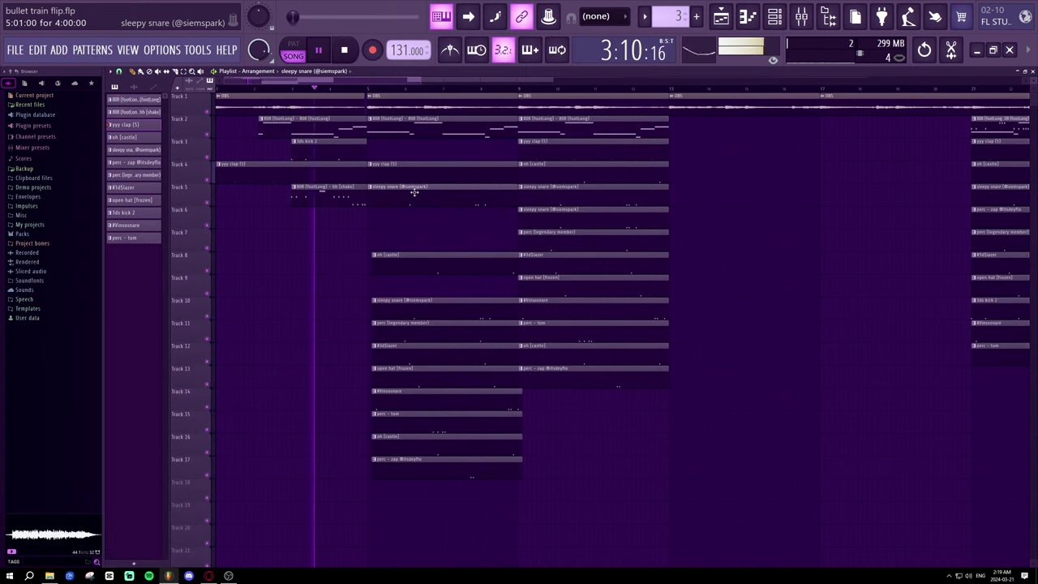
{"action": "left_click", "coordinate": [348, 153]}
{"action": "key", "text": "space"}
{"action": "key", "text": "space"}
{"action": "left_click", "coordinate": [422, 149]}
{"action": "left_click_drag", "start_coordinate": [422, 149], "coordinate": [368, 146]}
{"action": "mouse_move", "coordinate": [416, 262]}
{"action": "left_mouse_down"}
{"action": "mouse_move", "coordinate": [408, 211]}
{"action": "mouse_move", "coordinate": [419, 218]}
{"action": "mouse_move", "coordinate": [422, 258]}
{"action": "left_mouse_up"}
{"action": "key", "text": "space"}
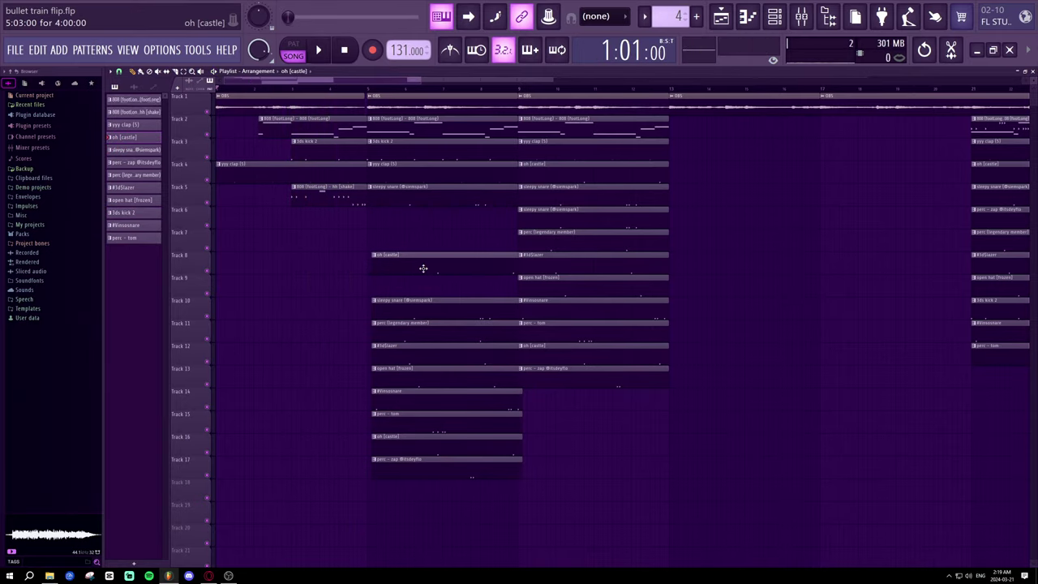
- Delete the bar 9 sleepy snare from Track 6 and put perc (legendary member) on Track 6 at bars 5 and 9
{"action": "key", "text": "space"}
{"action": "right_click", "coordinate": [528, 215]}
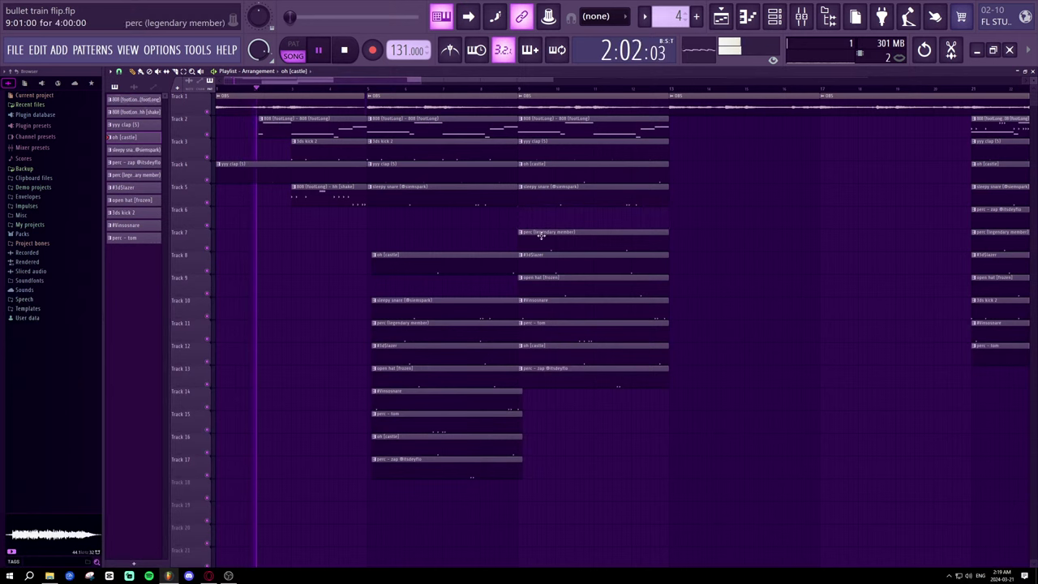
{"action": "left_click", "coordinate": [540, 235]}
{"action": "left_click", "coordinate": [377, 236]}
{"action": "key", "text": "space"}
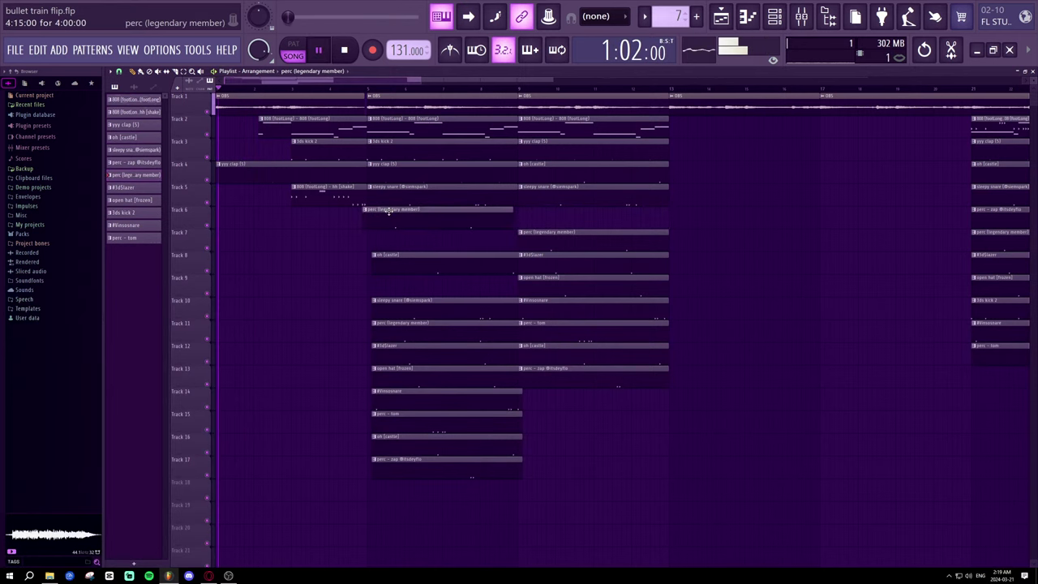
{"action": "left_click_drag", "start_coordinate": [388, 212], "coordinate": [393, 212]}
{"action": "left_click_drag", "start_coordinate": [563, 237], "coordinate": [564, 214]}
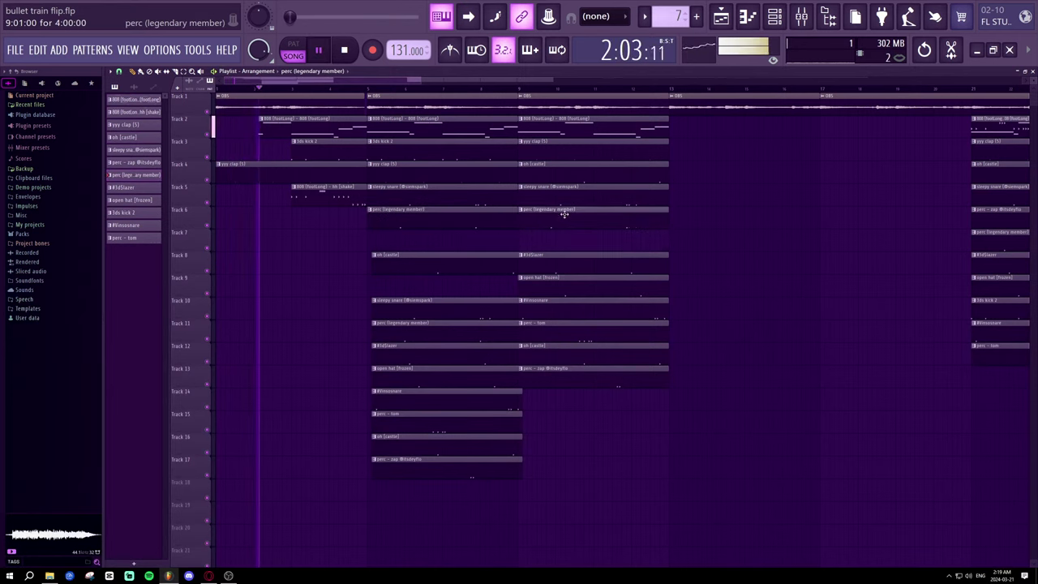
- Add a #3d$lazer clip on Track 7 at bar 5 and move the bar 9 #3d$lazer clip up to Track 7
{"action": "left_click", "coordinate": [532, 267]}
{"action": "left_click", "coordinate": [421, 241]}
{"action": "left_click_drag", "start_coordinate": [458, 240], "coordinate": [424, 239]}
{"action": "key", "text": "space"}
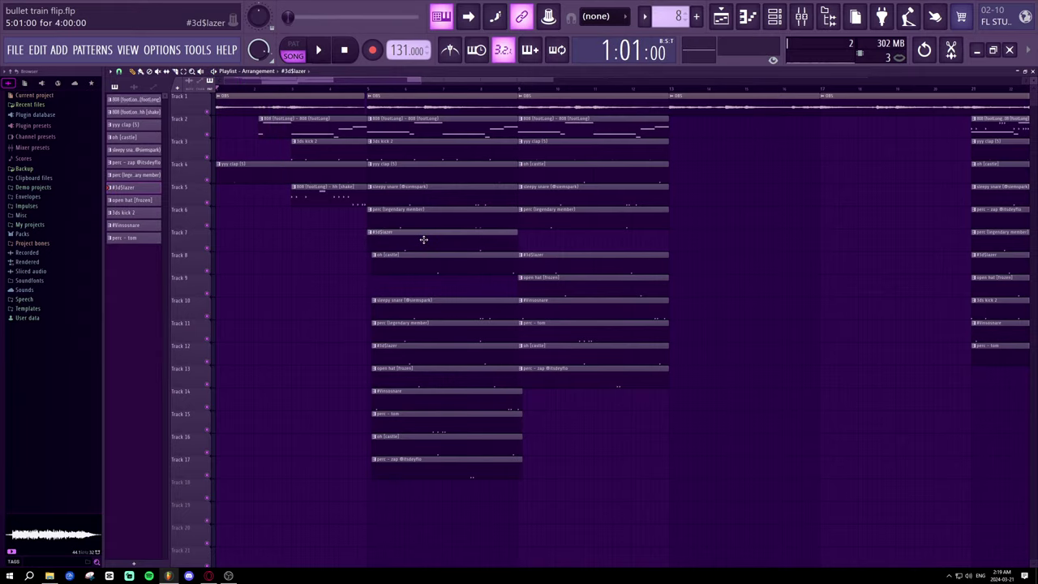
{"action": "left_click_drag", "start_coordinate": [549, 262], "coordinate": [547, 232]}
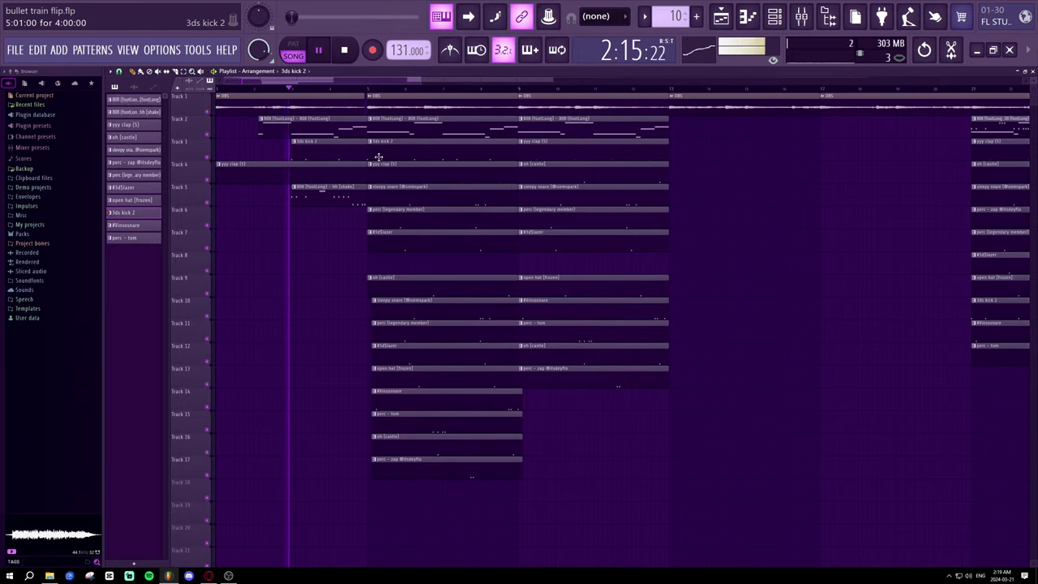
- Move the bar 5 sleepy snare to Track 8 and fill Track 5 from bar 5 to bar 9 with a copy of hh [shake]
{"action": "left_click_drag", "start_coordinate": [391, 194], "coordinate": [392, 264]}
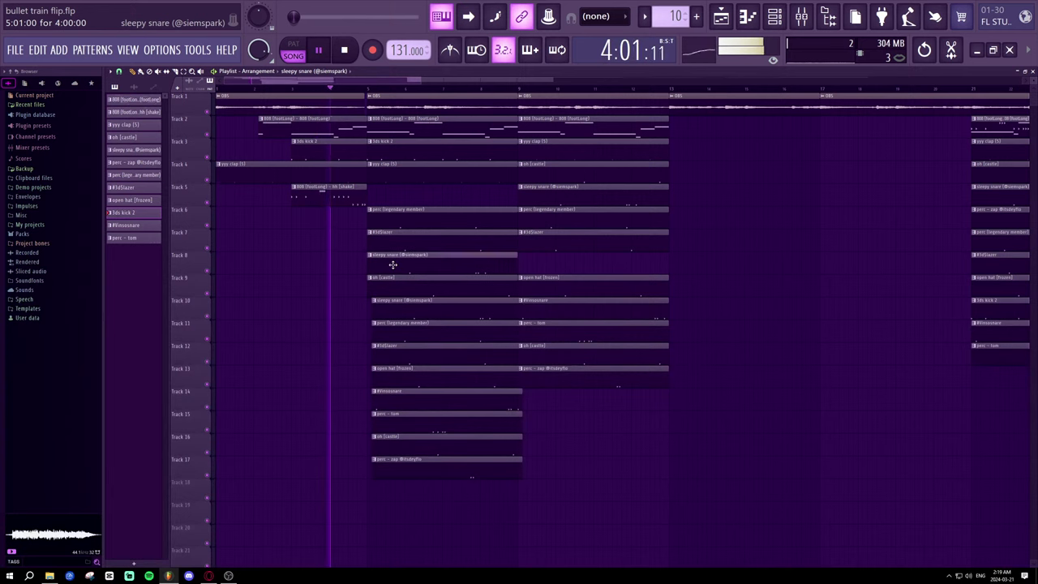
{"action": "key", "text": "space"}
{"action": "key", "text": "space"}
{"action": "left_click_drag", "start_coordinate": [316, 199], "coordinate": [476, 207], "text": "shift"}
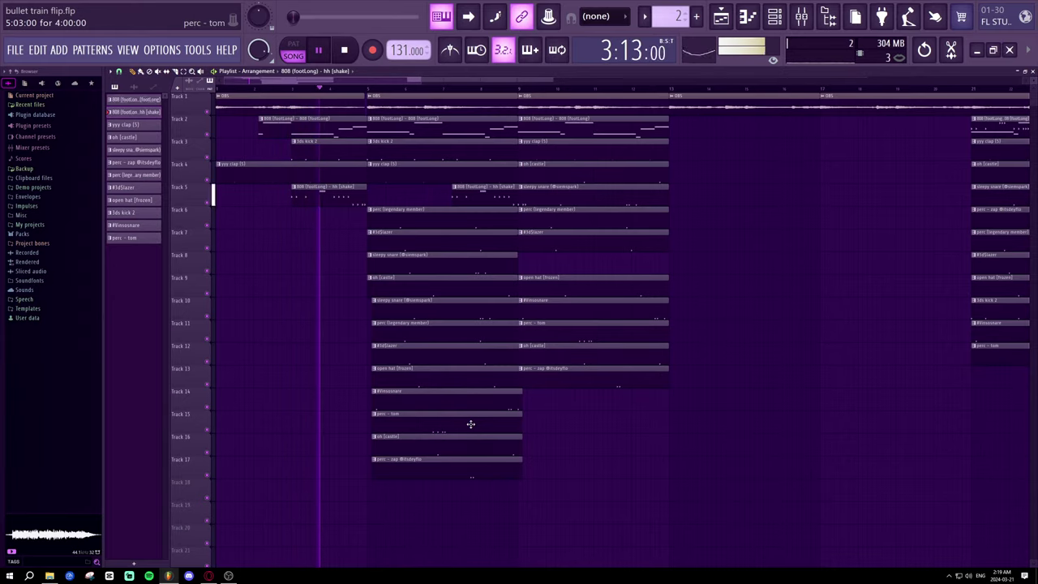
{"action": "left_click_drag", "start_coordinate": [441, 203], "coordinate": [364, 202]}
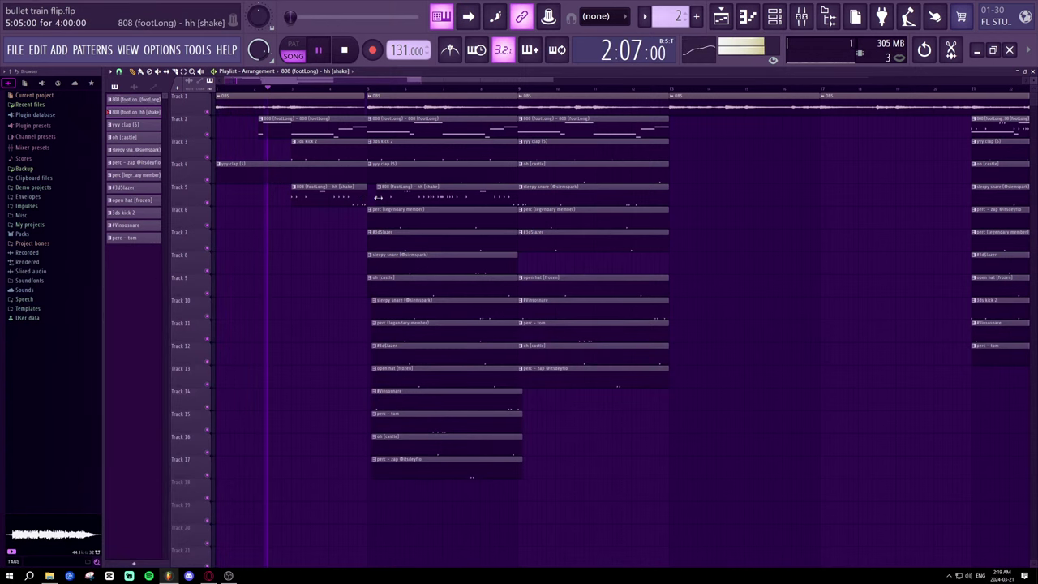
{"action": "scroll", "coordinate": [382, 91], "scroll_direction": "up", "scroll_amount": 4}
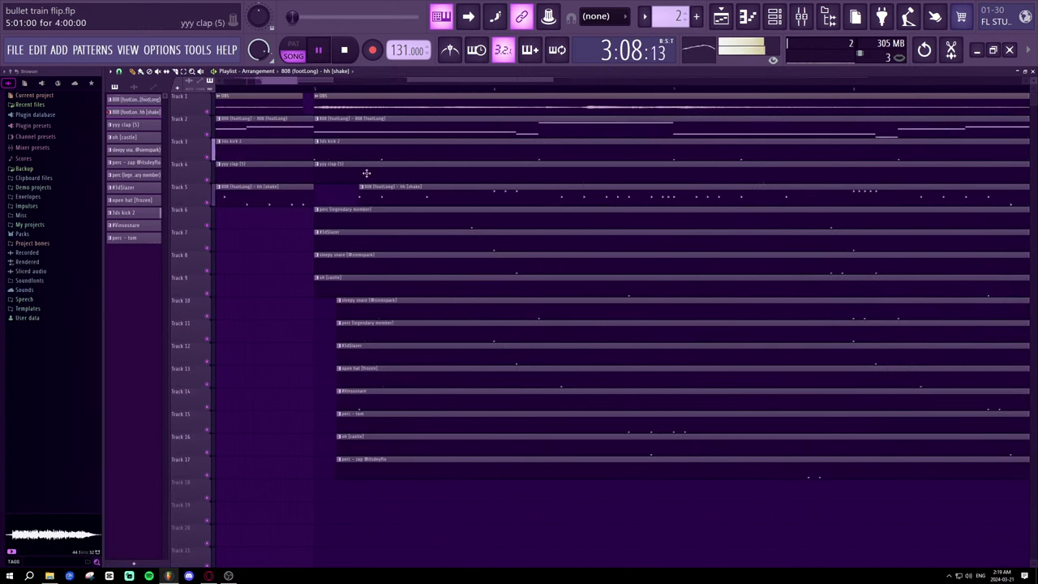
{"action": "left_click_drag", "start_coordinate": [350, 195], "coordinate": [337, 193]}
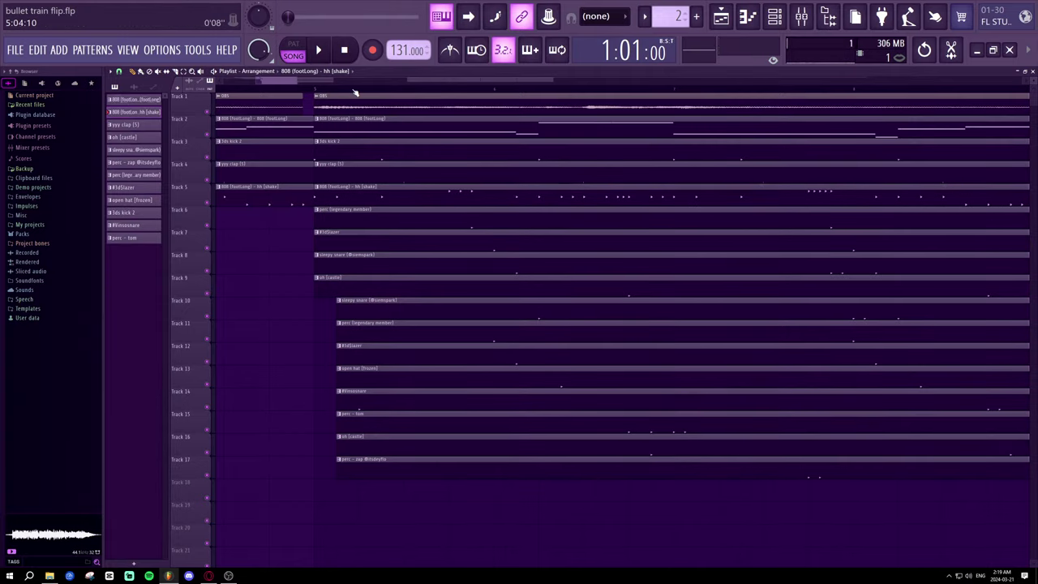
{"action": "scroll", "coordinate": [355, 94], "scroll_direction": "down", "scroll_amount": 4}
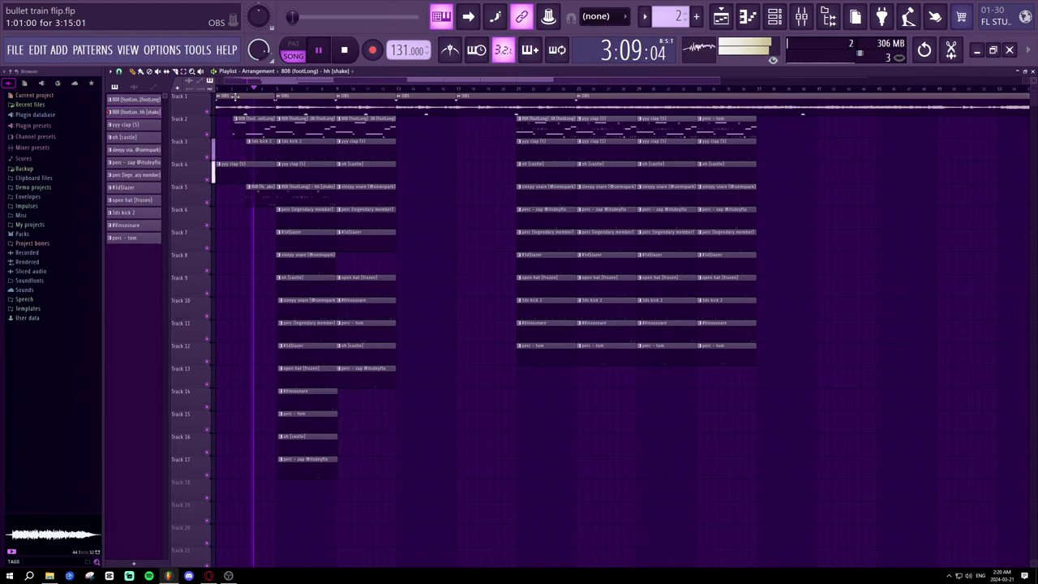
{"action": "right_click", "coordinate": [260, 127]}
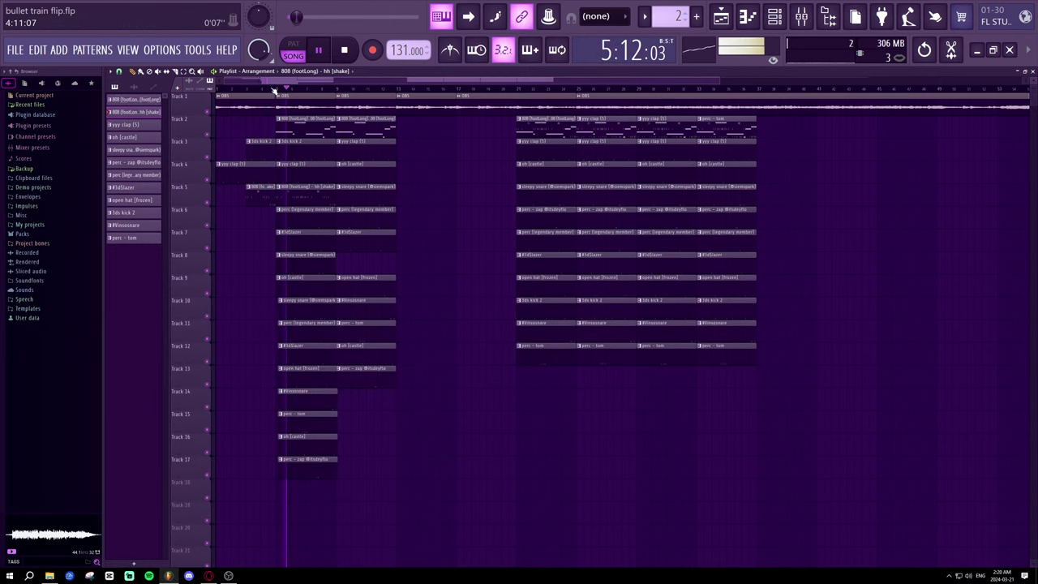
{"action": "scroll", "coordinate": [274, 91], "scroll_direction": "up", "scroll_amount": 2}
{"action": "key", "text": "ctrl+z"}
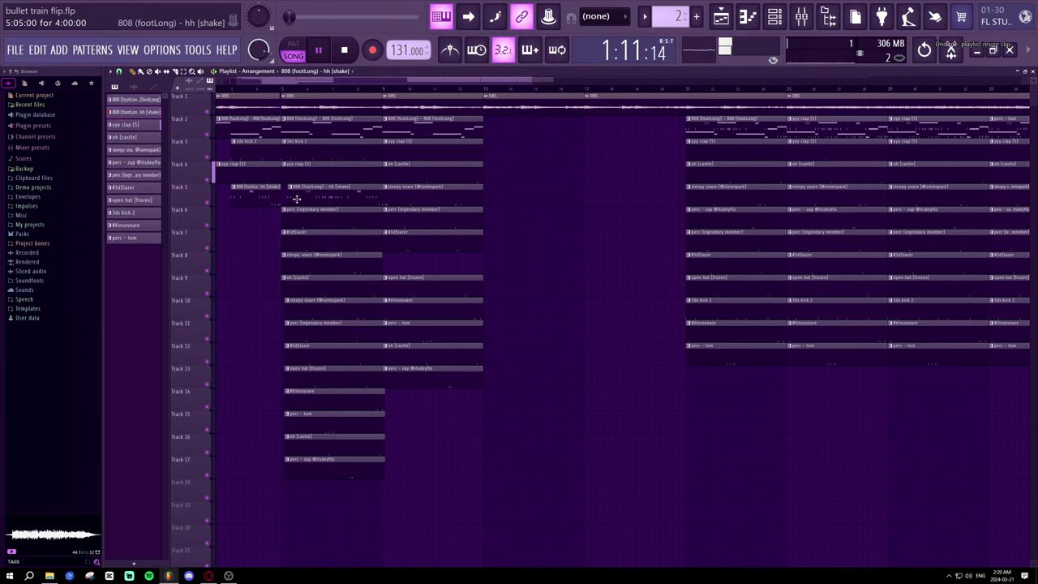
- Move the #3d$lazer clip at bar 5 from Track 7 up to Track 6 during playback
{"action": "scroll", "coordinate": [256, 95], "scroll_direction": "up", "scroll_amount": 3}
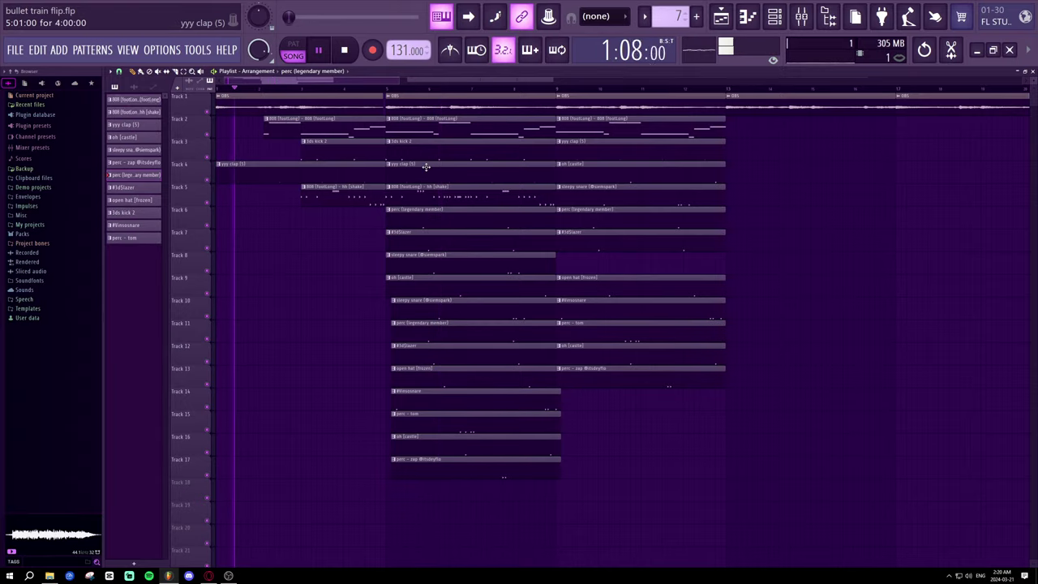
{"action": "key", "text": "space"}
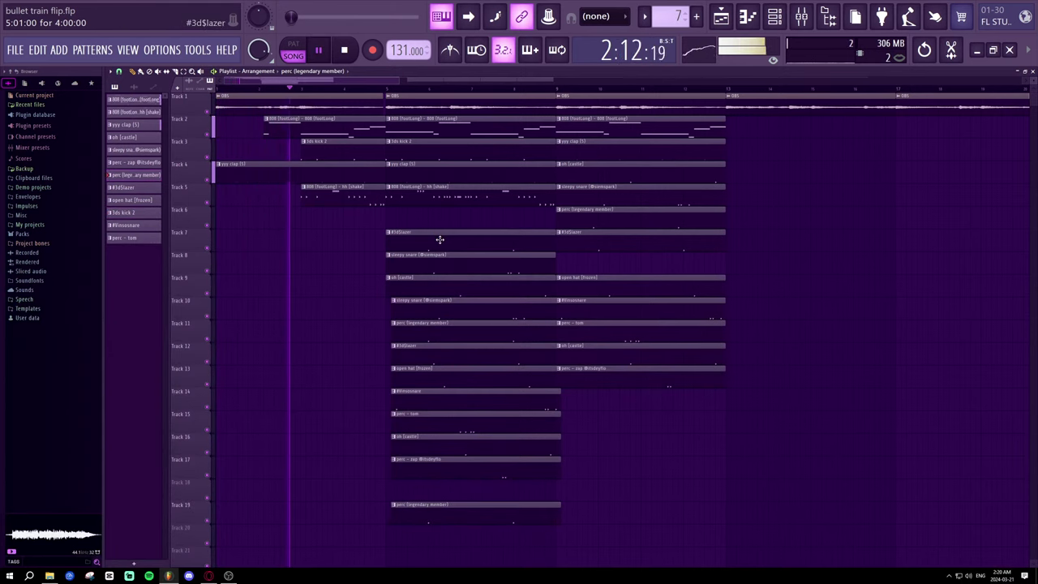
{"action": "left_click_drag", "start_coordinate": [439, 239], "coordinate": [439, 208]}
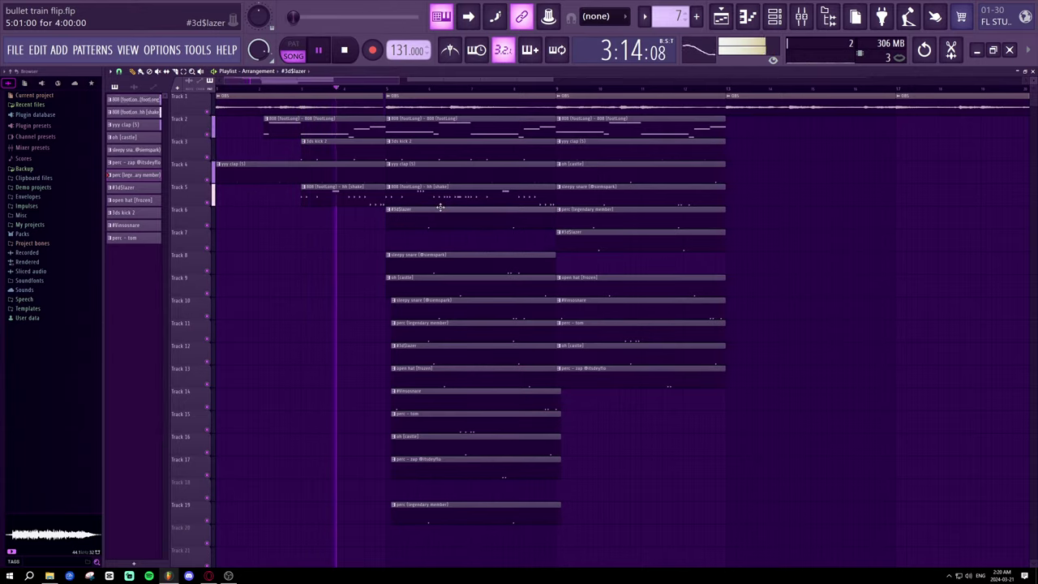
- Move the bar 5 sleepy snare, oh [castle], second sleepy snare and perc (legendary member) clips up to Tracks 7, 8, 9 and 10
{"action": "left_click_drag", "start_coordinate": [438, 255], "coordinate": [438, 232]}
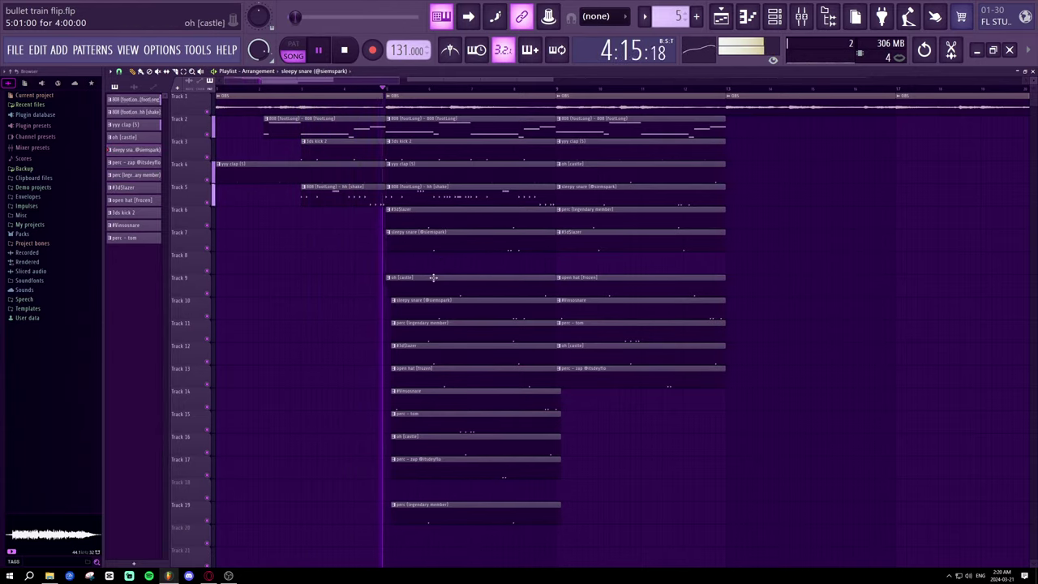
{"action": "left_click_drag", "start_coordinate": [433, 278], "coordinate": [437, 254]}
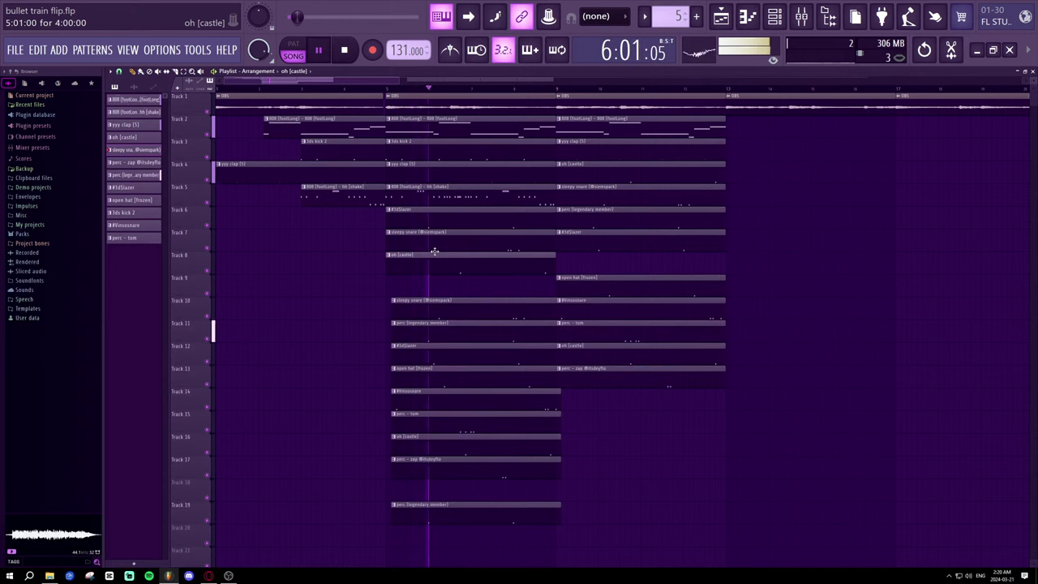
{"action": "left_click_drag", "start_coordinate": [424, 301], "coordinate": [426, 276]}
{"action": "key", "text": "space"}
{"action": "left_click_drag", "start_coordinate": [428, 327], "coordinate": [428, 304]}
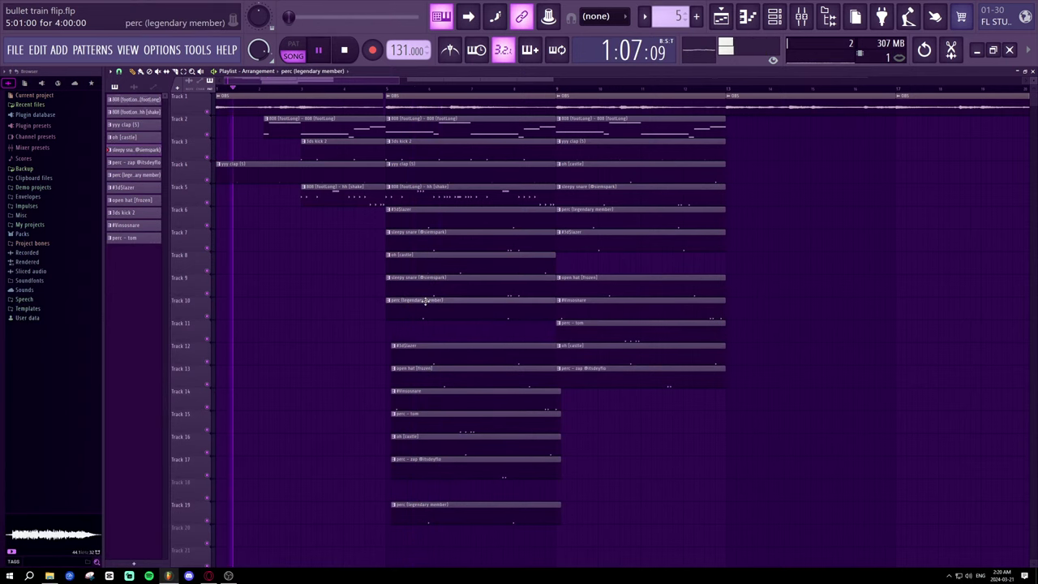
- Shift the remaining bar 5 clips, from #3d$lazer to the lowest perc (legendary member), up onto Tracks 11 to 17 and align them to bar 5
{"action": "mouse_move", "coordinate": [429, 348]}
{"action": "left_mouse_down"}
{"action": "mouse_move", "coordinate": [424, 340]}
{"action": "mouse_move", "coordinate": [424, 354]}
{"action": "left_mouse_up"}
{"action": "left_click_drag", "start_coordinate": [419, 395], "coordinate": [413, 383]}
{"action": "key", "text": "space"}
{"action": "key", "text": "space"}
{"action": "left_click_drag", "start_coordinate": [409, 418], "coordinate": [401, 399]}
{"action": "mouse_move", "coordinate": [405, 451]}
{"action": "left_mouse_down"}
{"action": "mouse_move", "coordinate": [398, 423]}
{"action": "mouse_move", "coordinate": [404, 434]}
{"action": "left_mouse_up"}
- Duplicate the bar 5 clip stack on Tracks 6 to 17 and park the copy near bar 15
{"action": "left_click_drag", "start_coordinate": [428, 506], "coordinate": [455, 211]}
{"action": "key", "text": "ctrl+c"}
{"action": "key", "text": "ctrl+v"}
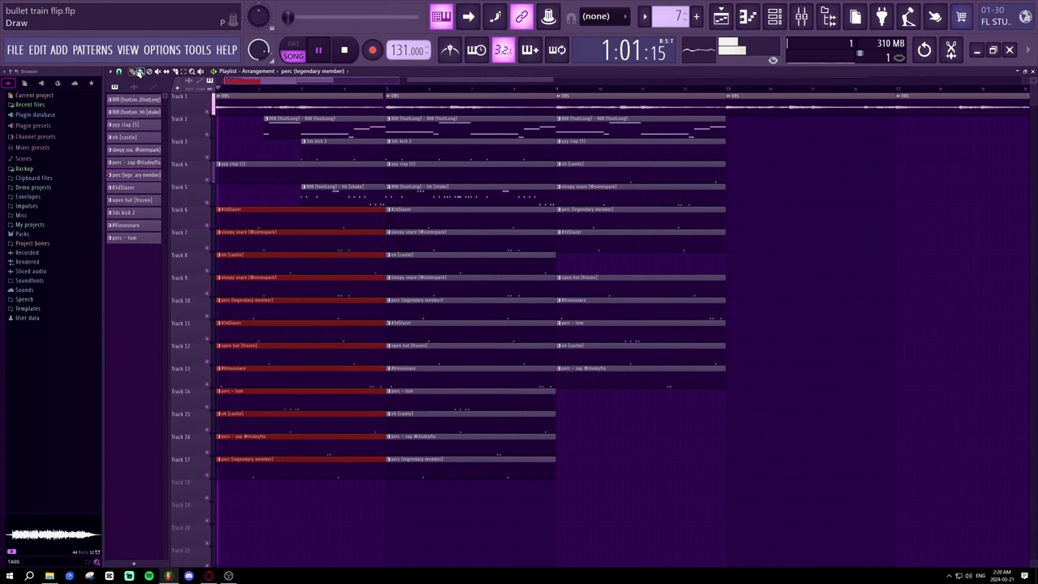
{"action": "key", "text": "space"}
{"action": "left_click_drag", "start_coordinate": [269, 213], "coordinate": [869, 206]}
- Delete the old bar 9 clips on Tracks 6 to 13 and move the duplicated stack to bar 9
{"action": "right_click", "coordinate": [683, 374]}
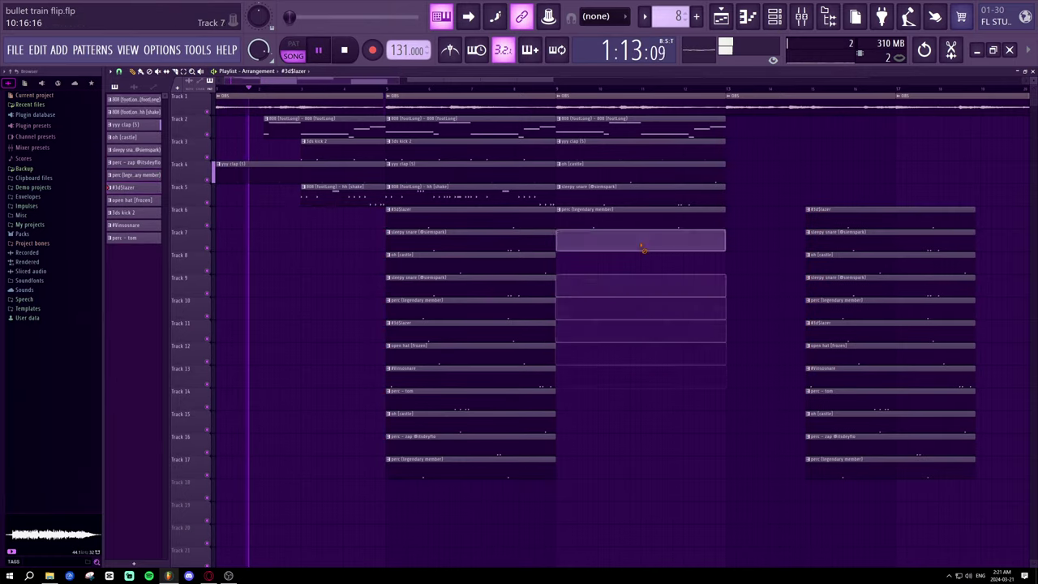
{"action": "left_click_drag", "start_coordinate": [899, 498], "coordinate": [815, 209]}
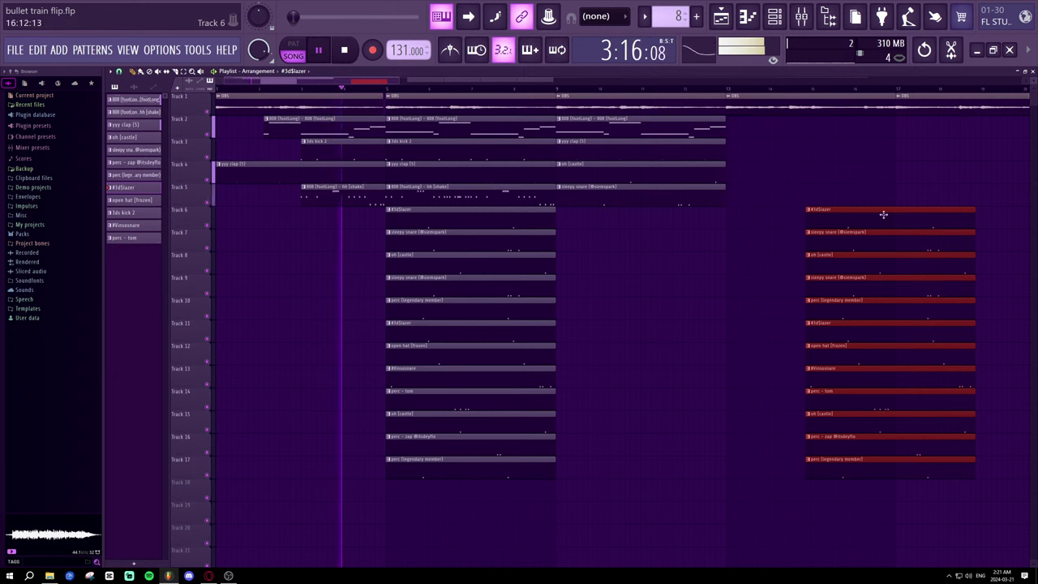
{"action": "left_click_drag", "start_coordinate": [882, 214], "coordinate": [637, 199]}
{"action": "left_click_drag", "start_coordinate": [819, 231], "coordinate": [832, 254]}
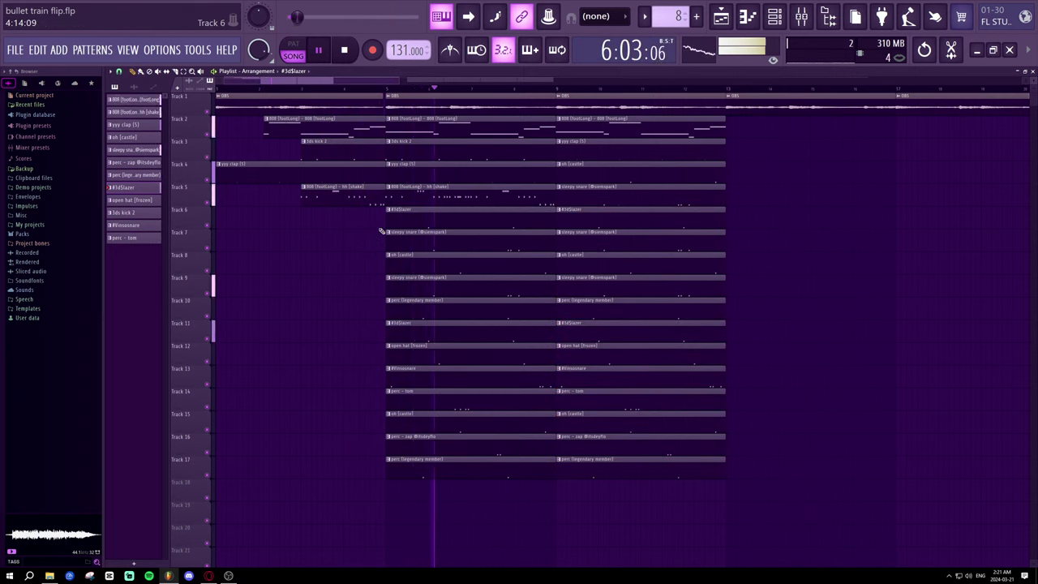
- Delete the bar 5 sleepy snare, perc (legendary member), #3d$lazer, perc - tom and perc - zap clips from Tracks 9, 10, 11, 14 and 16
{"action": "left_click", "coordinate": [374, 89]}
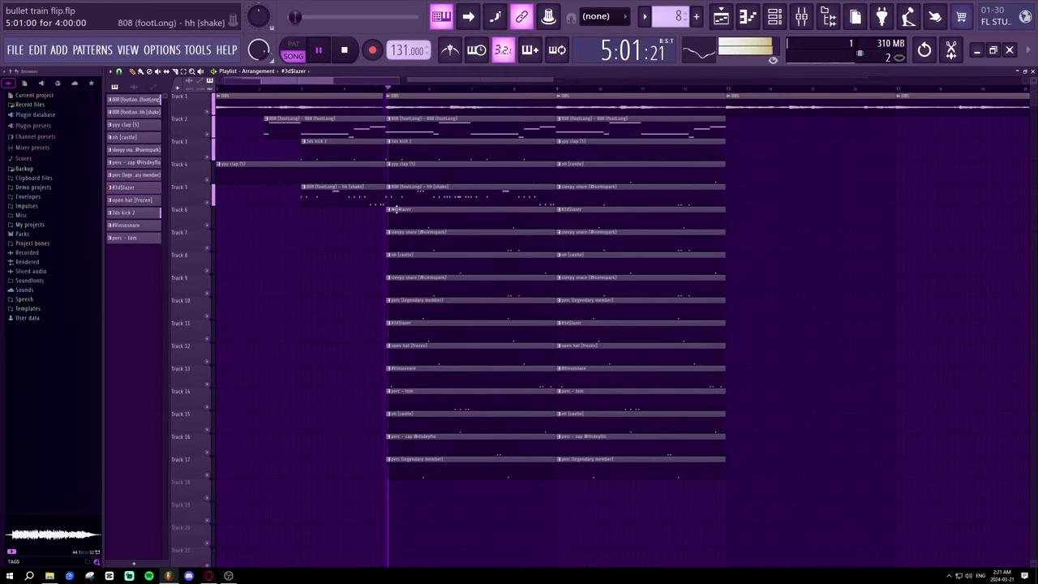
{"action": "right_click", "coordinate": [411, 314]}
{"action": "right_click", "coordinate": [408, 332]}
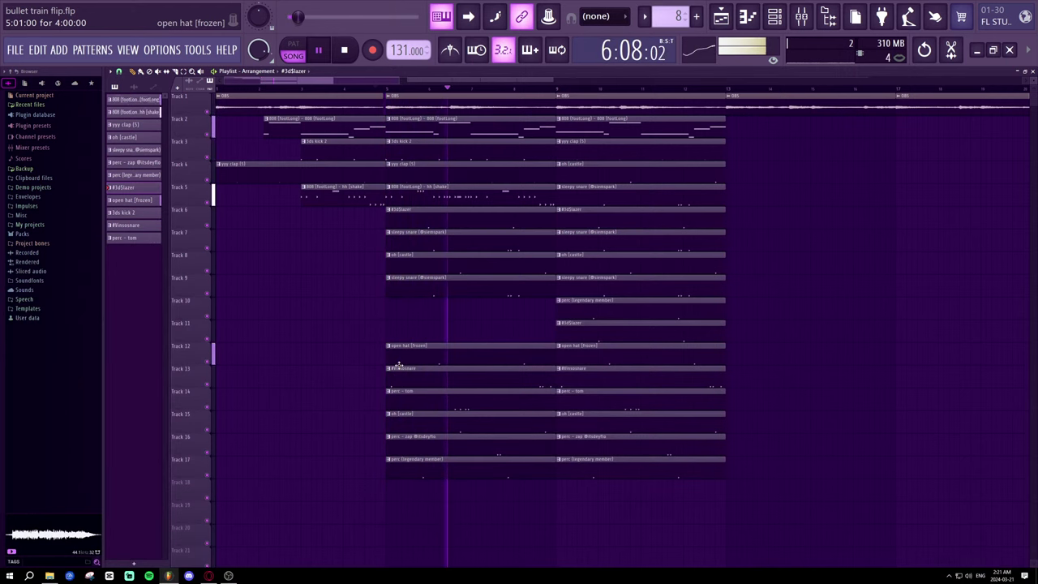
{"action": "right_click", "coordinate": [408, 392]}
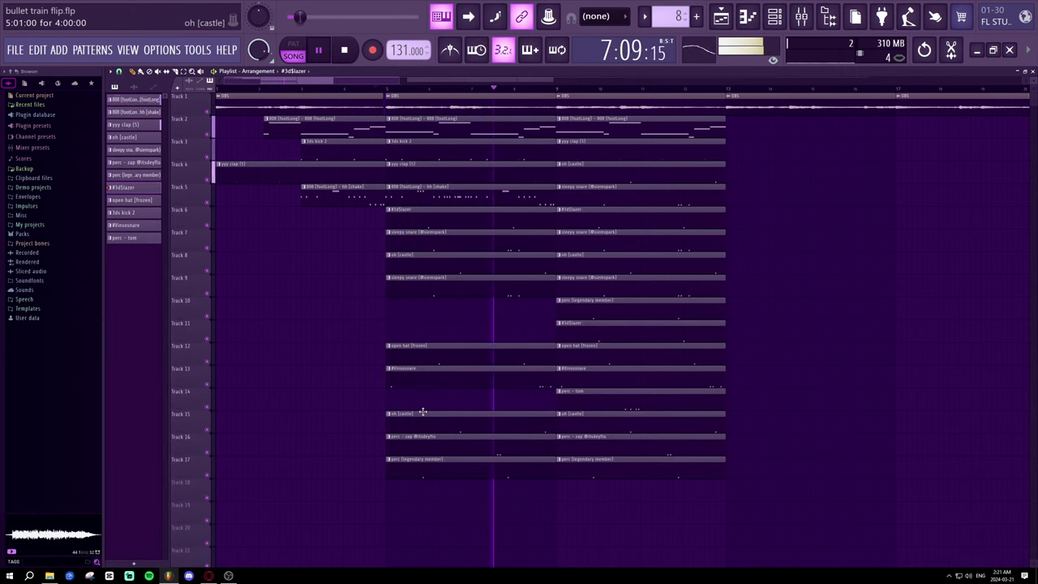
{"action": "right_click", "coordinate": [455, 448]}
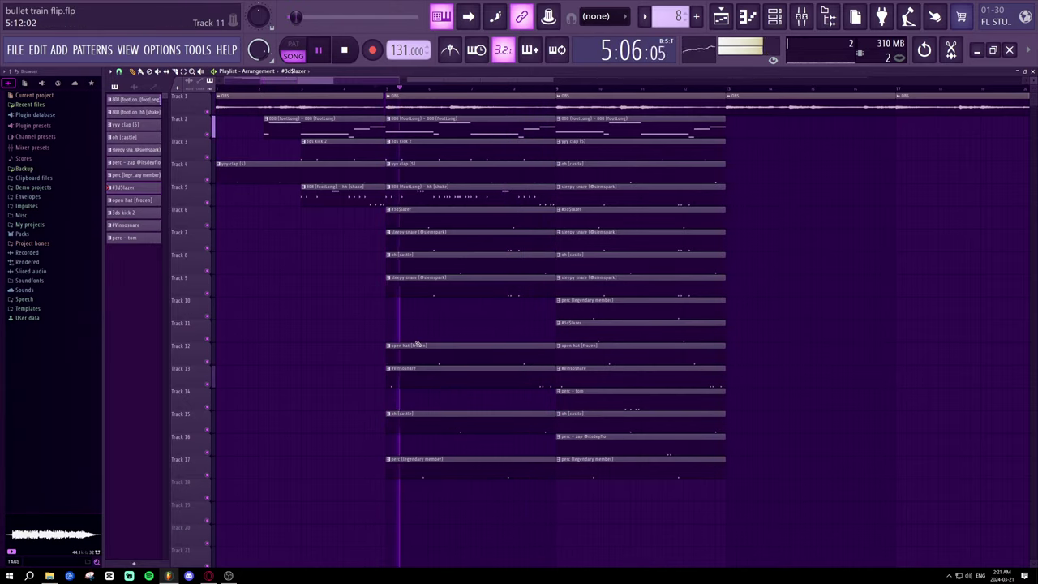
{"action": "right_click", "coordinate": [491, 292]}
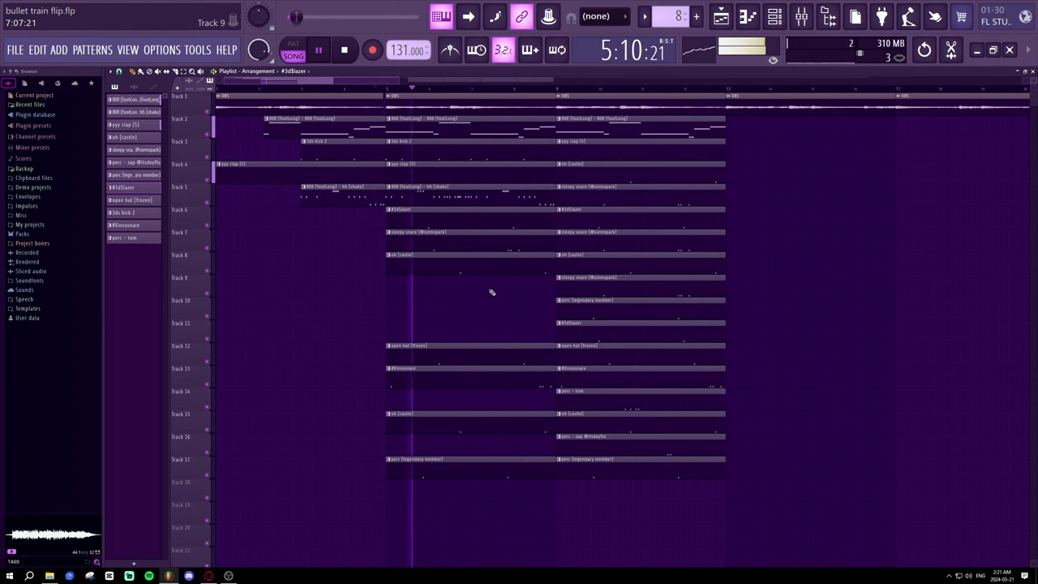
- Open the bar 5 hh [shake] pattern from Track 5 in the piano roll and listen to its second bar
{"action": "left_click", "coordinate": [462, 353]}
{"action": "key", "text": "space"}
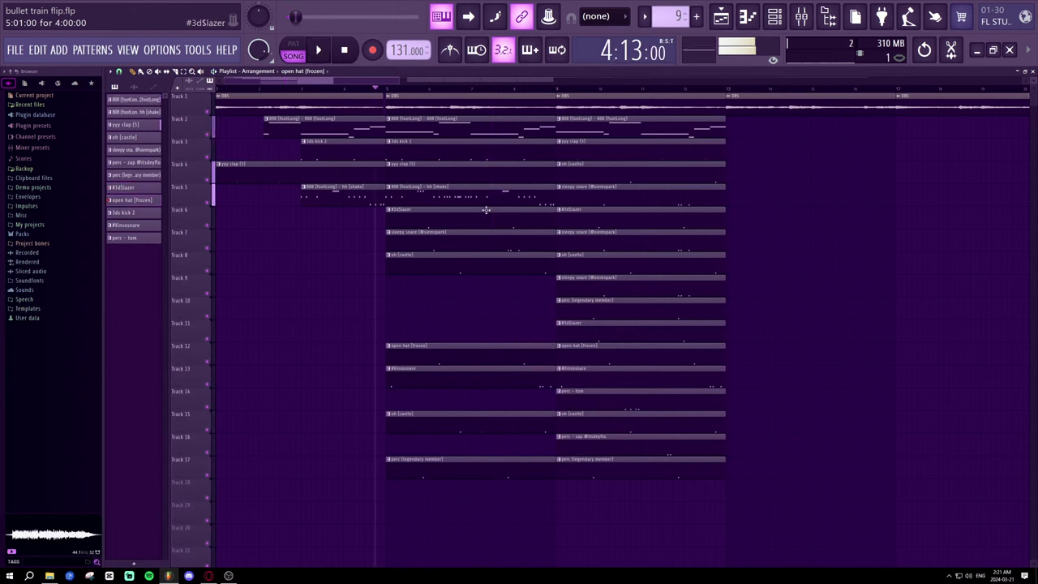
{"action": "key", "text": "space"}
{"action": "left_click", "coordinate": [484, 195]}
{"action": "left_click", "coordinate": [747, 18]}
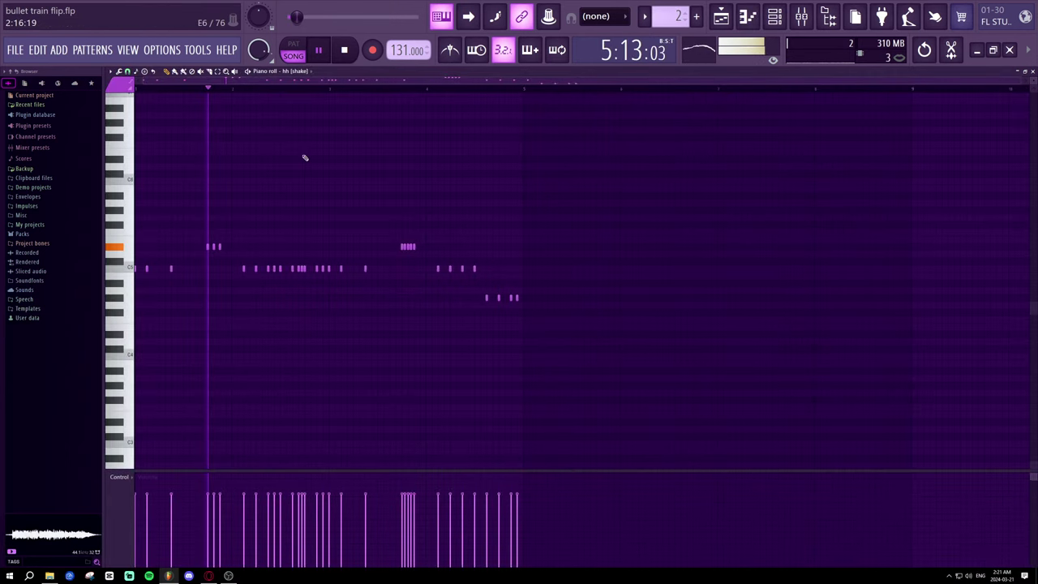
{"action": "scroll", "coordinate": [306, 92], "scroll_direction": "up", "scroll_amount": 1}
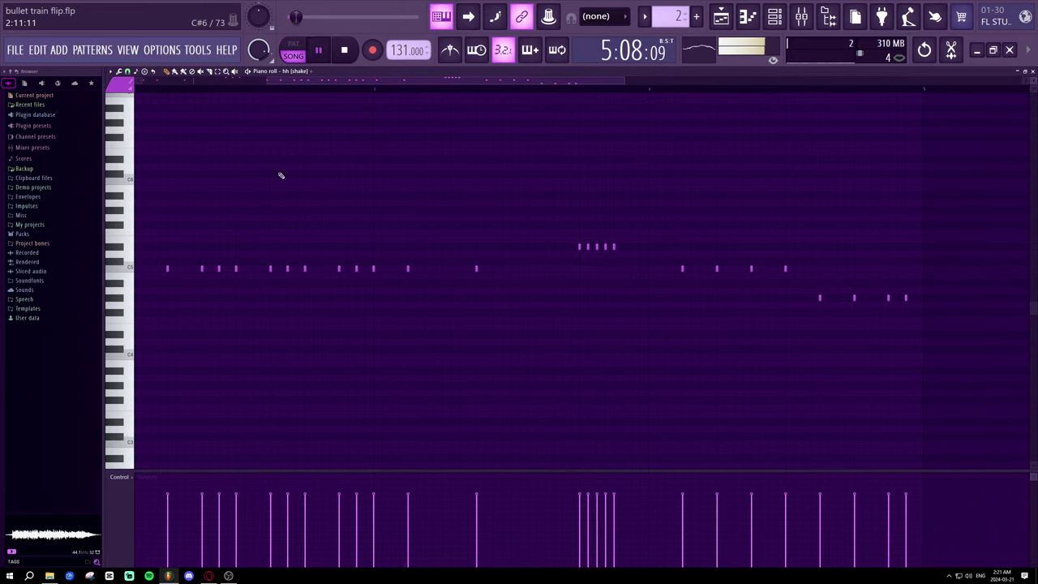
{"action": "left_click", "coordinate": [365, 269]}
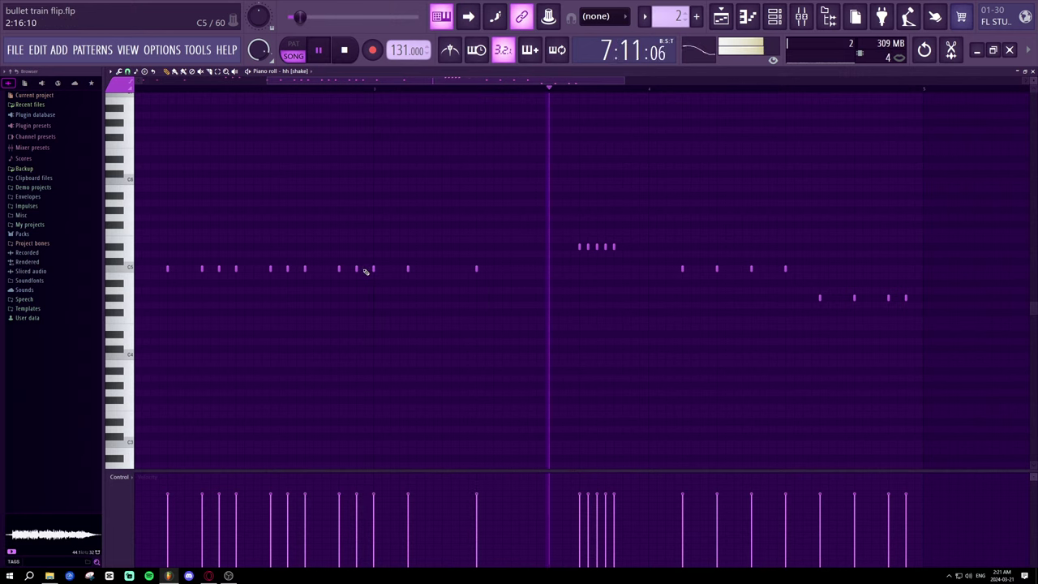
{"action": "scroll", "coordinate": [432, 90], "scroll_direction": "down", "scroll_amount": 3}
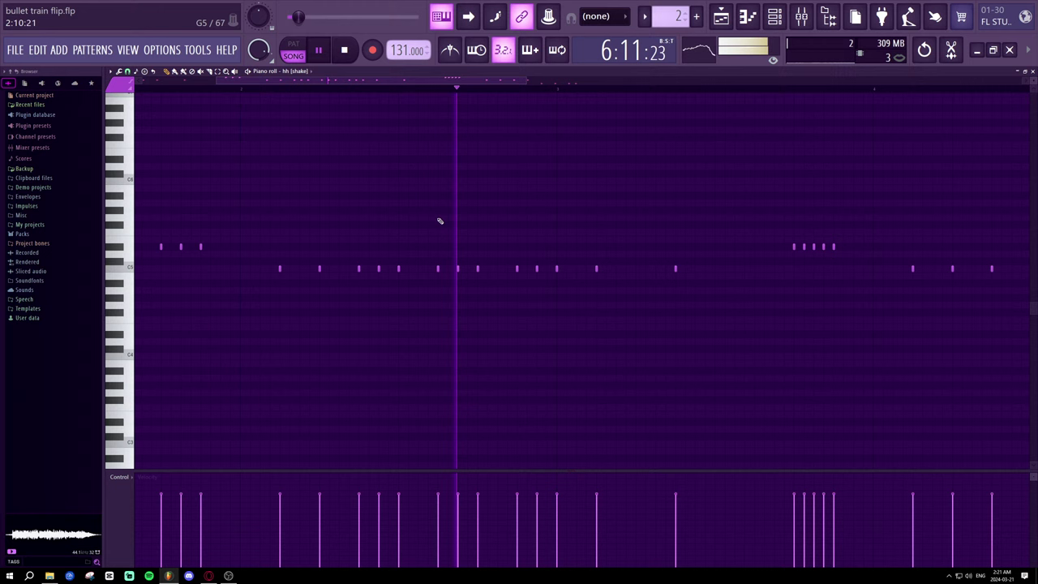
- Delete the C5 note on step 12 of bar 2 in the hh [shake] pattern
{"action": "key", "text": "space"}
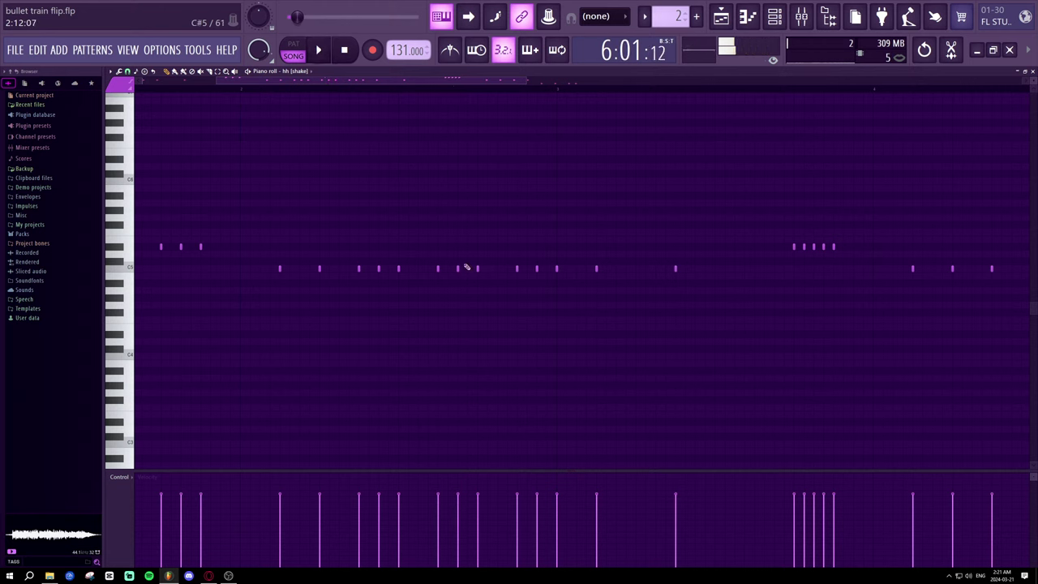
{"action": "key", "text": "space"}
{"action": "right_click", "coordinate": [458, 268]}
{"action": "key", "text": "space"}
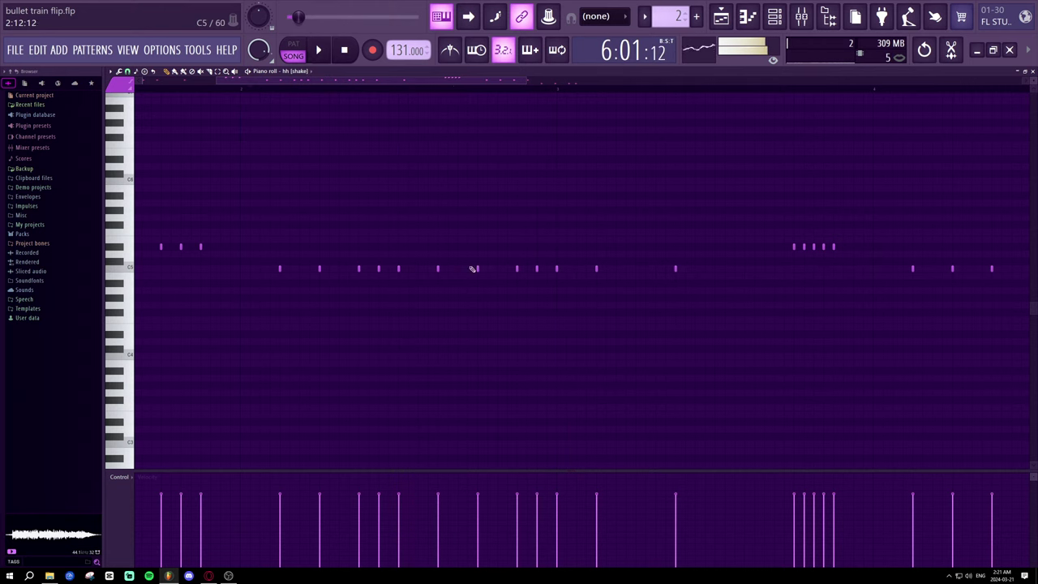
{"action": "key", "text": "space"}
- Try removing the neighbouring C5 notes on steps 11 and 13 of bar 2, restoring each one
{"action": "right_click", "coordinate": [438, 268]}
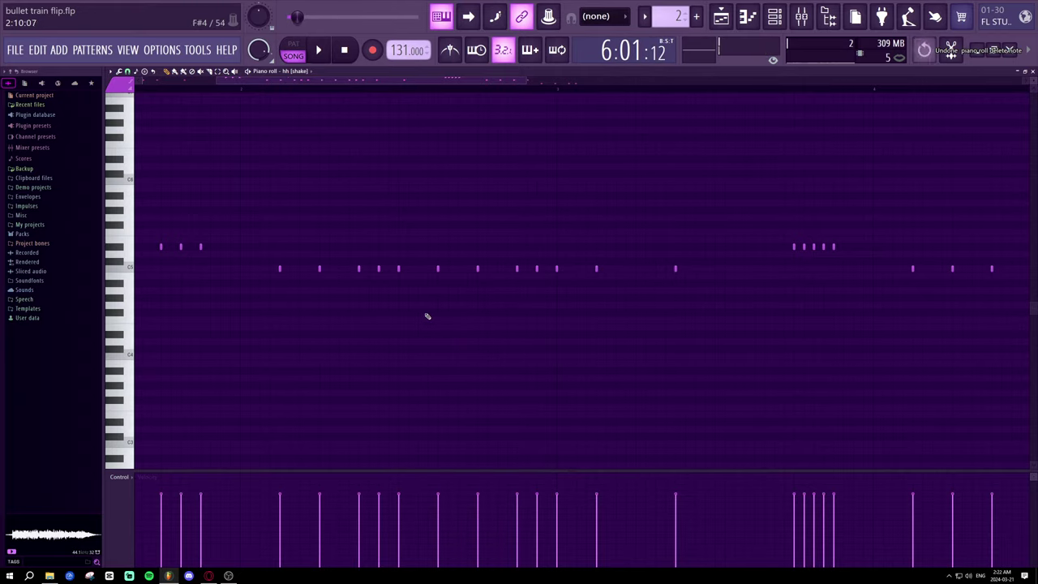
{"action": "key", "text": "space"}
{"action": "right_click", "coordinate": [477, 268]}
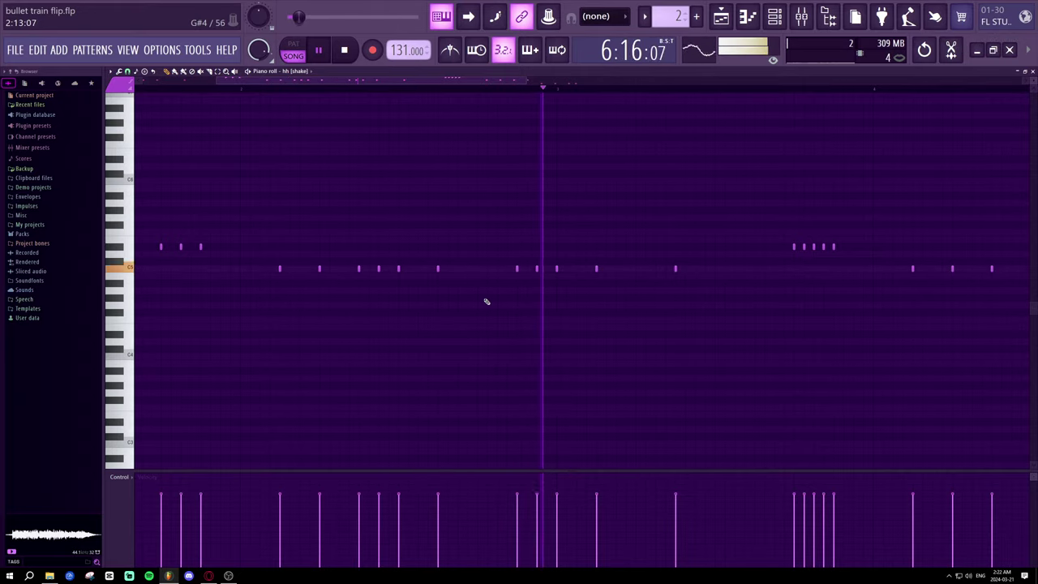
{"action": "key", "text": "space"}
{"action": "key", "text": "space"}
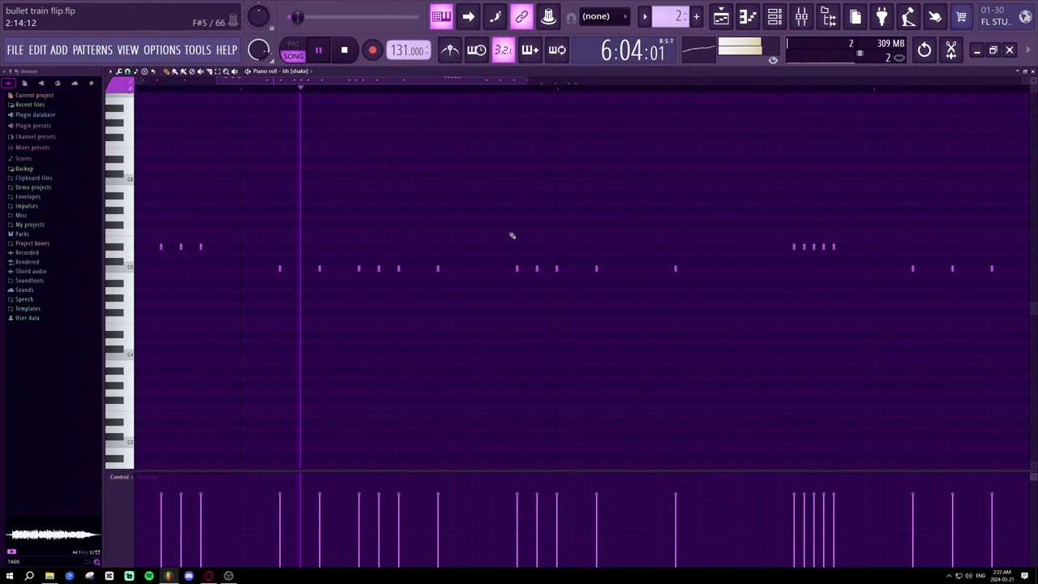
{"action": "left_click", "coordinate": [477, 268]}
{"action": "key", "text": "space"}
{"action": "key", "text": "space"}
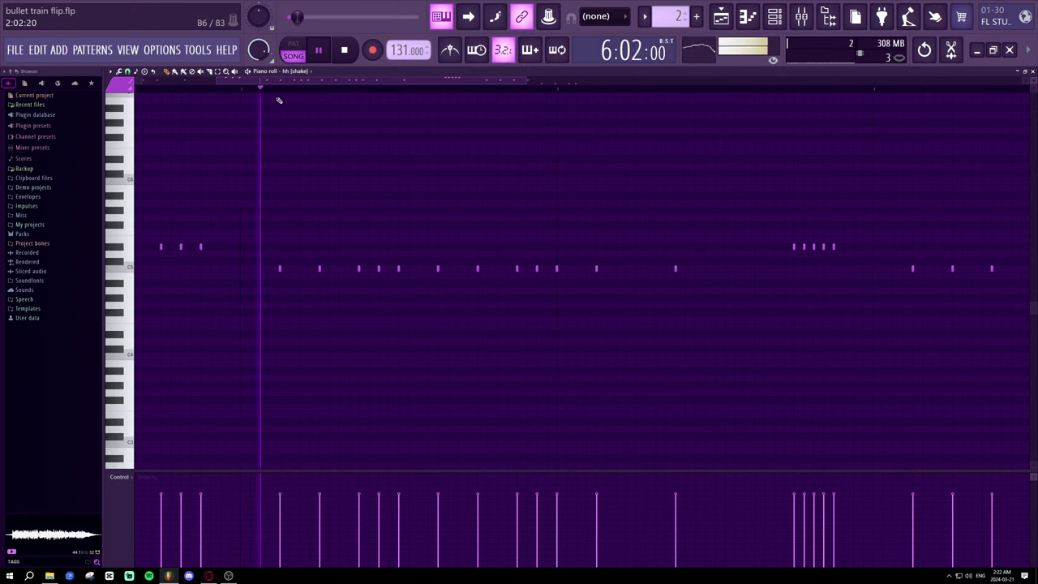
- Play back the section from an earlier point to hear the edited hh [shake] pattern
{"action": "left_click_drag", "start_coordinate": [279, 89], "coordinate": [130, 92]}
{"action": "scroll", "coordinate": [175, 91], "scroll_direction": "down", "scroll_amount": 3}
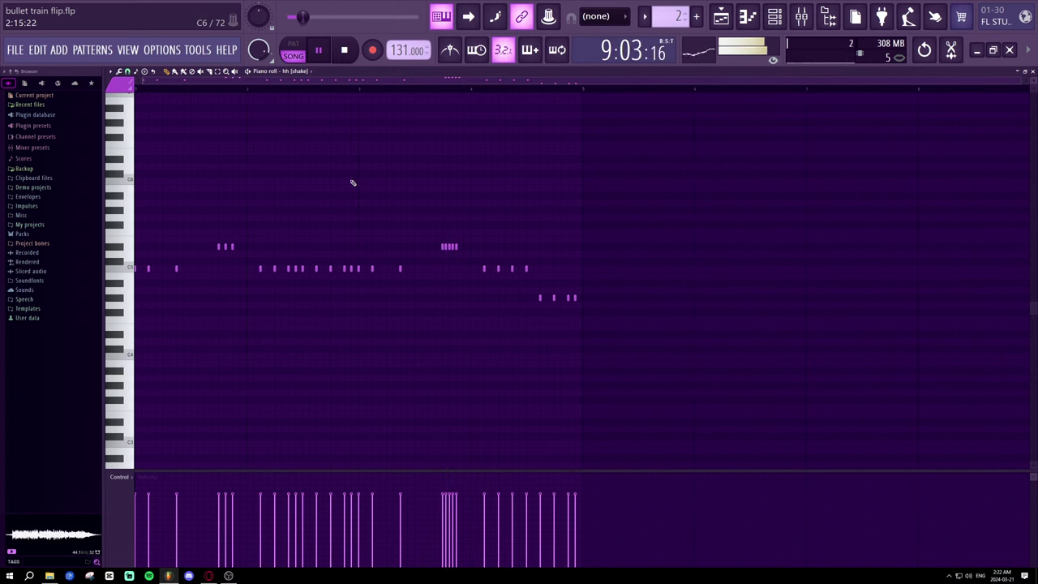
{"action": "scroll", "coordinate": [260, 99], "scroll_direction": "down", "scroll_amount": 1}
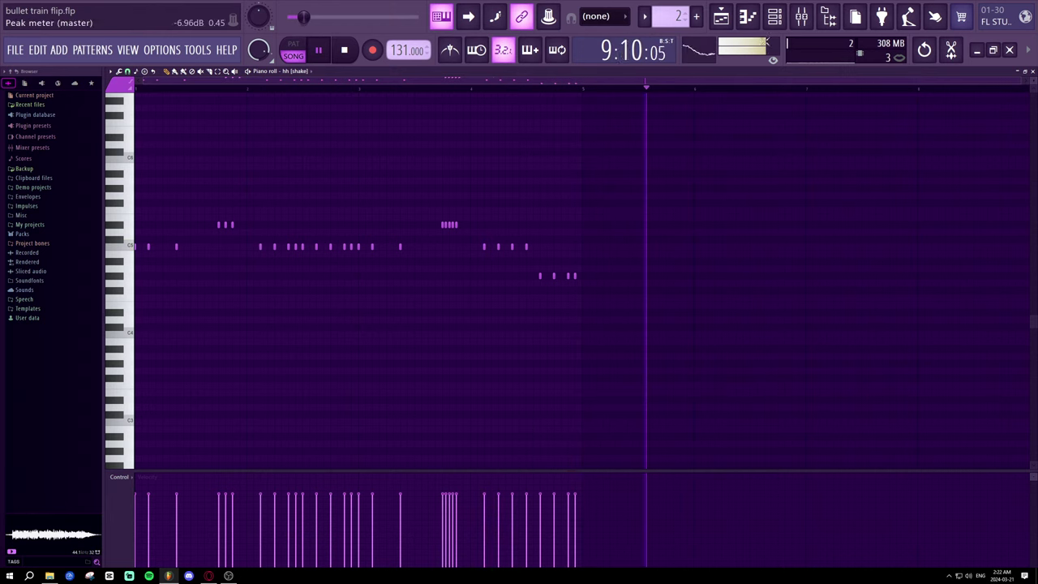
- Return to the playlist and move the bar 5 open hat, #vinsosnare, lower oh [castle] and perc (legendary member) clips up to Tracks 9 to 12
{"action": "key", "text": "F5"}
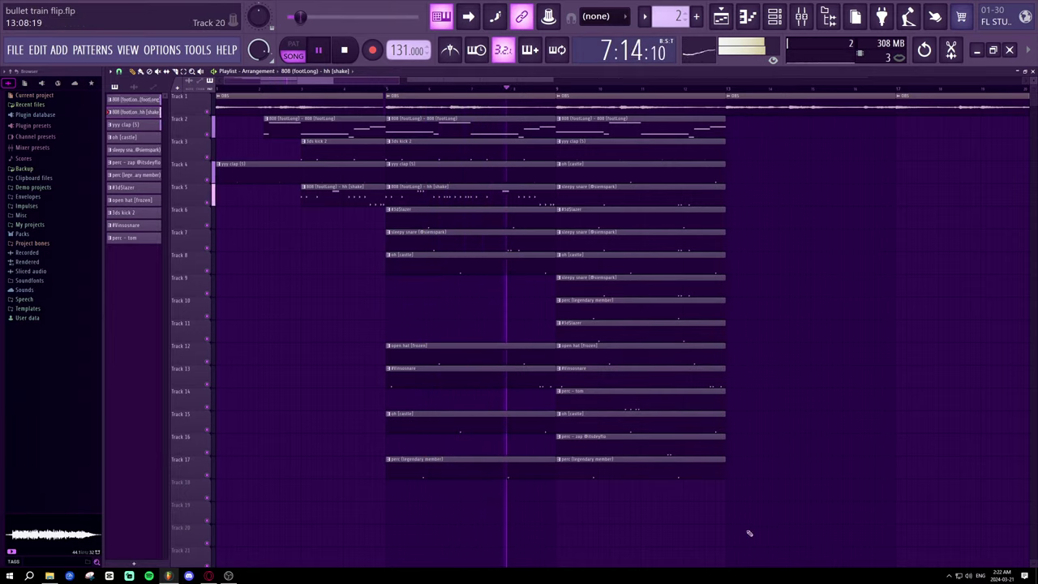
{"action": "key", "text": "space"}
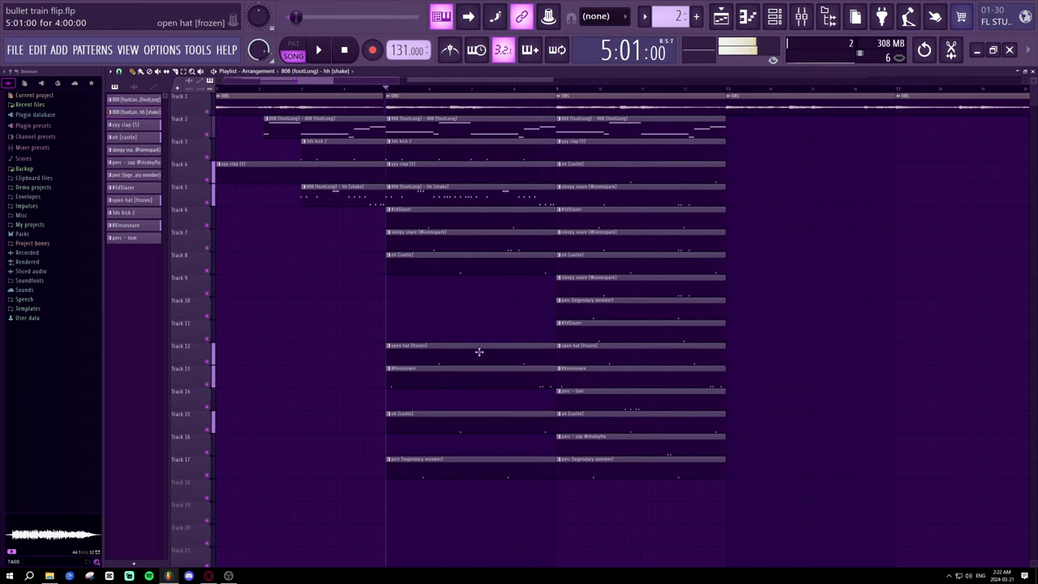
{"action": "left_click_drag", "start_coordinate": [479, 352], "coordinate": [473, 281]}
{"action": "key", "text": "space"}
{"action": "key", "text": "space"}
{"action": "left_click_drag", "start_coordinate": [456, 372], "coordinate": [456, 300]}
{"action": "key", "text": "space"}
{"action": "key", "text": "space"}
{"action": "key", "text": "space"}
{"action": "left_click_drag", "start_coordinate": [442, 412], "coordinate": [439, 321]}
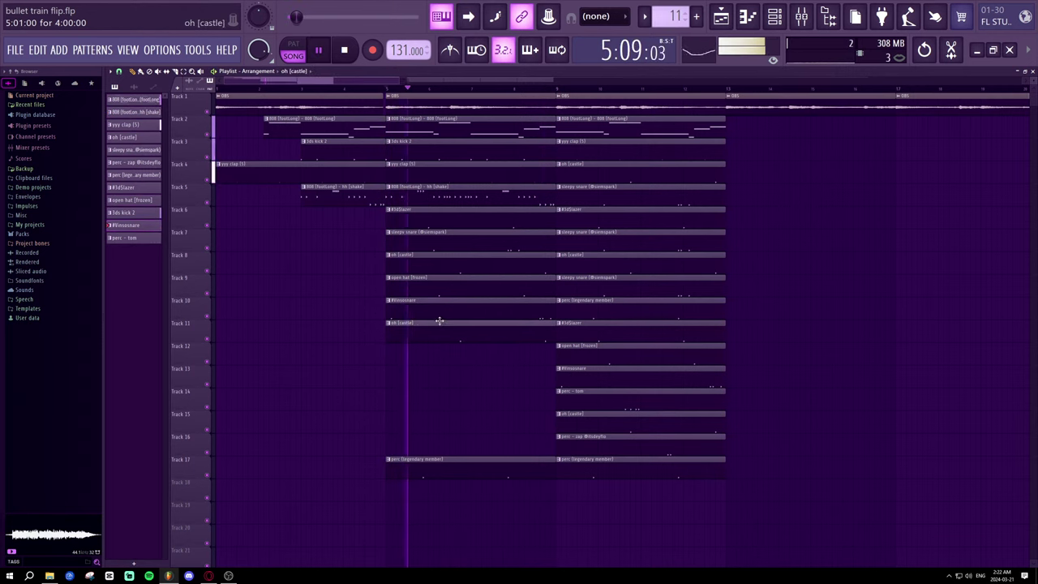
{"action": "left_click_drag", "start_coordinate": [448, 458], "coordinate": [446, 341]}
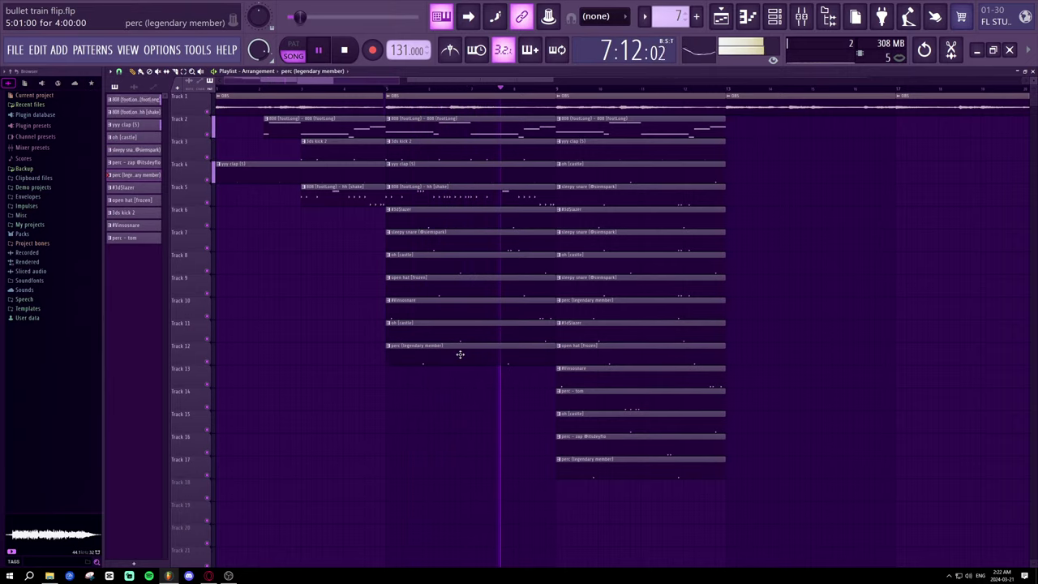
- Move the bar 9 oh [castle] from Track 4 to Track 11 at bar 13, and the Track 5 sleepy snare to Track 7 near bar 14
{"action": "key", "text": "space"}
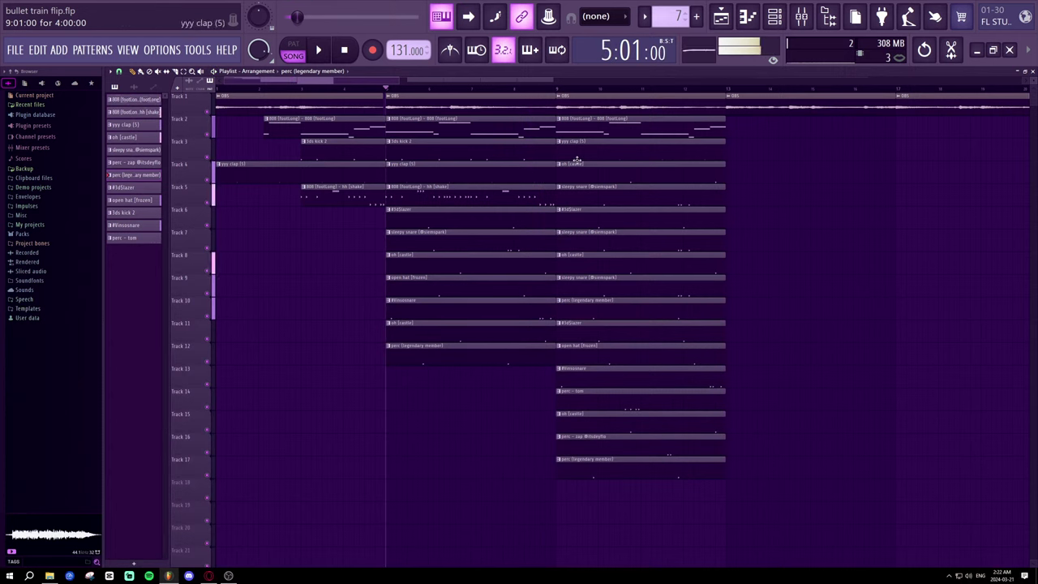
{"action": "key", "text": "space"}
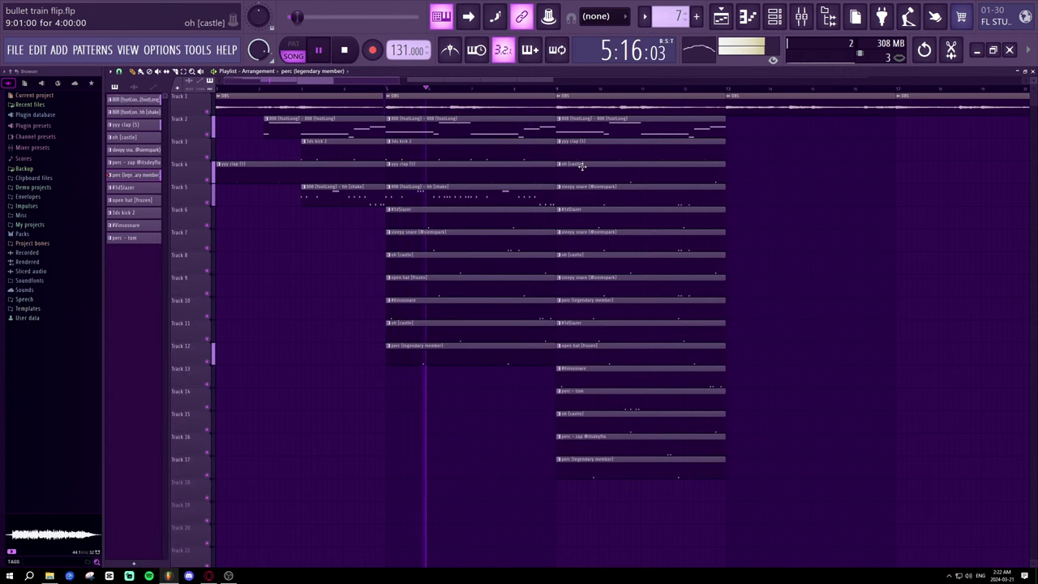
{"action": "key", "text": "space"}
{"action": "left_click_drag", "start_coordinate": [587, 172], "coordinate": [751, 323]}
{"action": "key", "text": "space"}
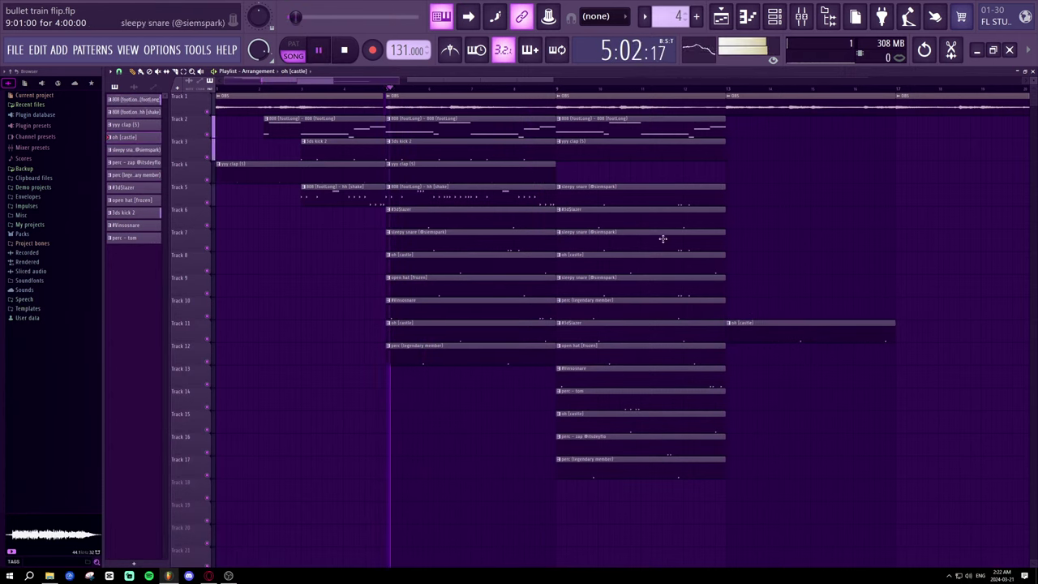
{"action": "left_click_drag", "start_coordinate": [607, 190], "coordinate": [825, 235]}
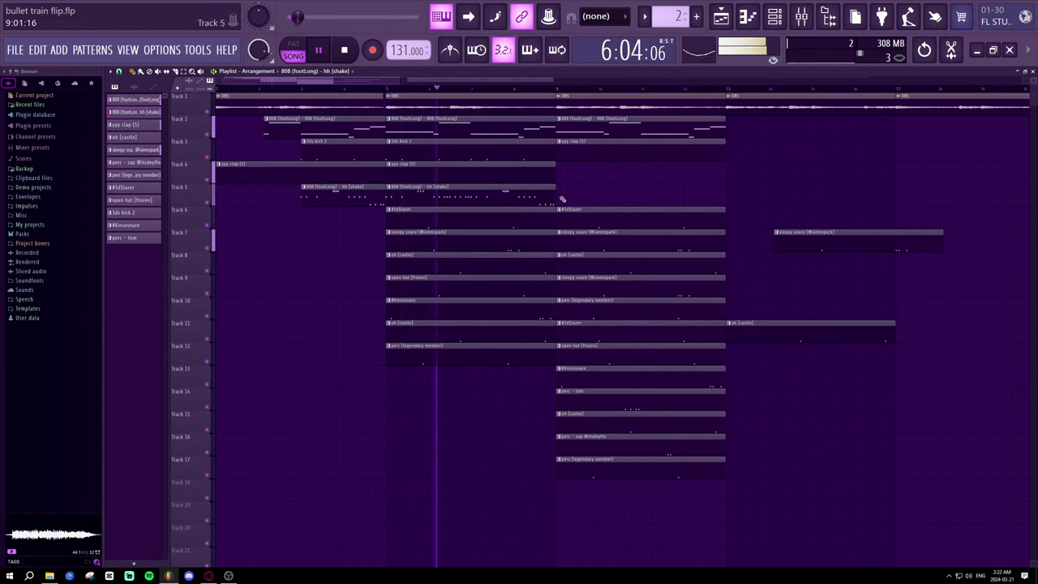
- Add hh [shake] on Track 5 and yyy clap (5) on Track 4 at bar 9
{"action": "key", "text": "space"}
{"action": "left_click", "coordinate": [561, 198]}
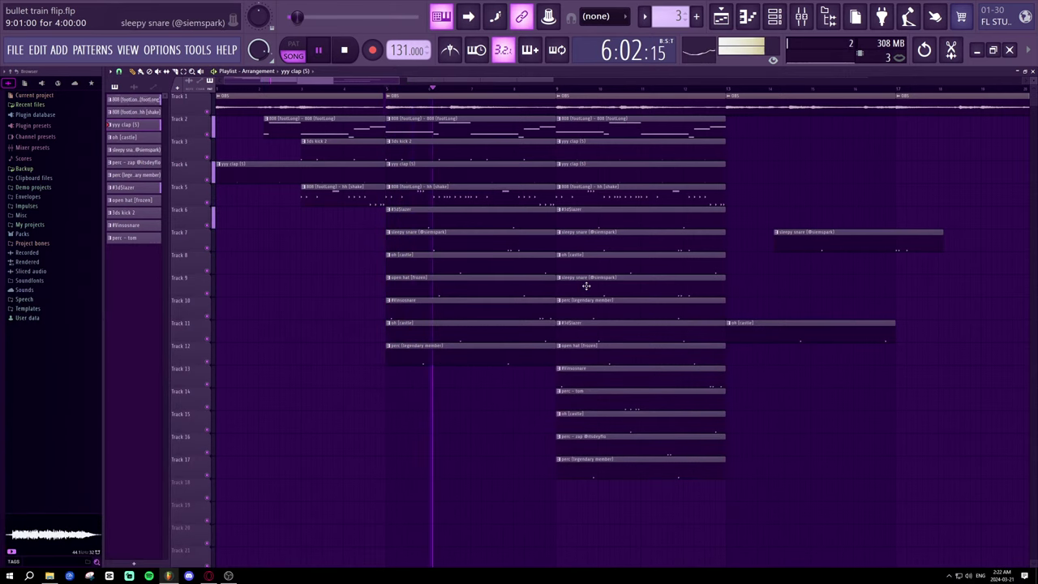
{"action": "key", "text": "space"}
{"action": "key", "text": "space"}
- Replace the bar 9 sleepy snare on Track 9 with open hat [frozen] and move the Track 10 perc (legendary member) down to Track 19
{"action": "right_click", "coordinate": [586, 290]}
{"action": "left_click", "coordinate": [543, 285]}
{"action": "left_click", "coordinate": [574, 284]}
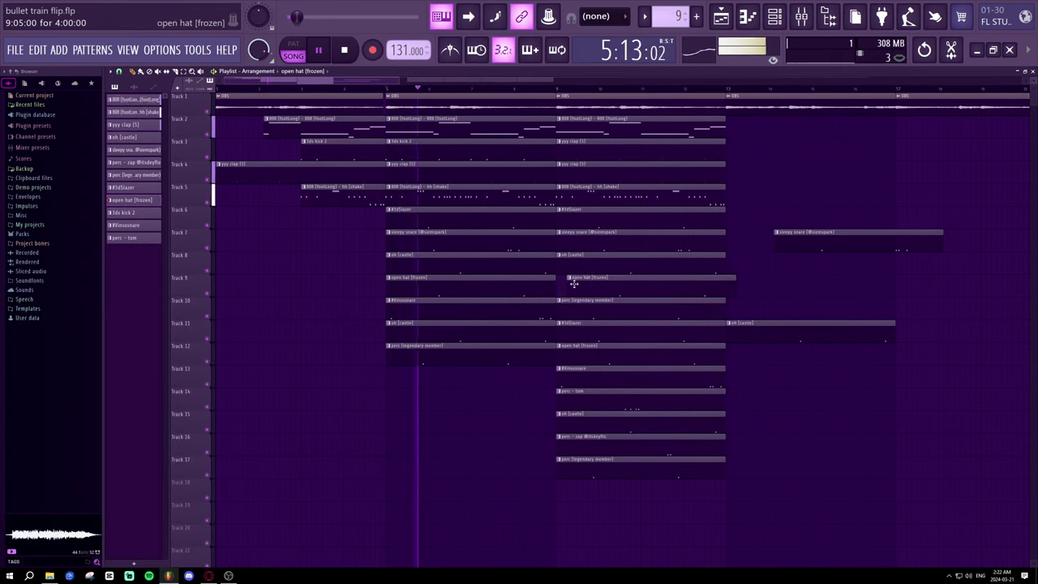
{"action": "left_click_drag", "start_coordinate": [573, 283], "coordinate": [590, 506]}
{"action": "key", "text": "space"}
{"action": "key", "text": "space"}
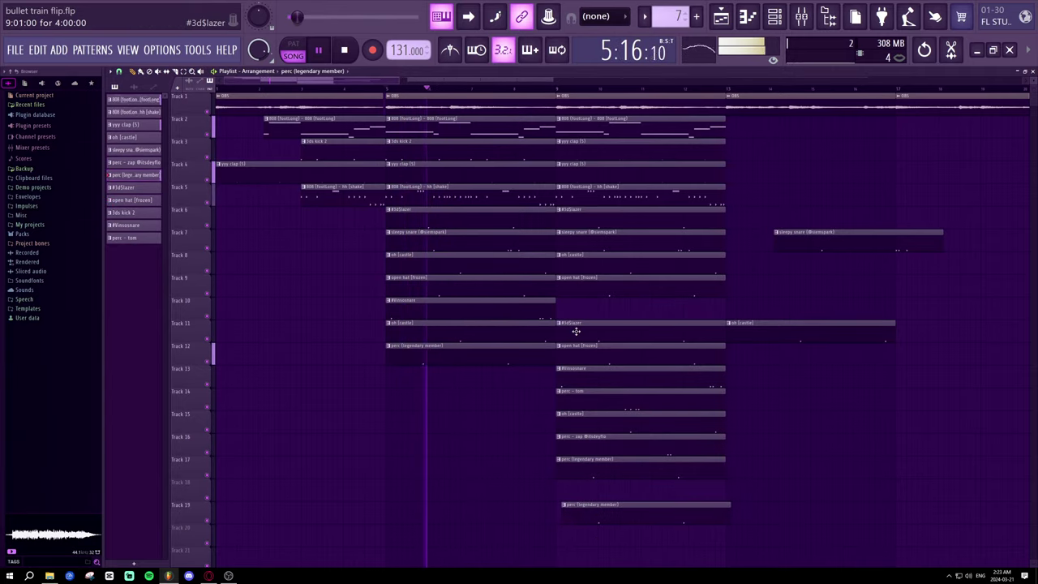
- Move the Track 11 #3d$lazer to Track 15 near bar 14, the bar 9 #vinsosnare to Track 10 and the Track 12 open hat to Track 13
{"action": "left_click_drag", "start_coordinate": [575, 331], "coordinate": [828, 431]}
{"action": "left_click_drag", "start_coordinate": [623, 361], "coordinate": [616, 304]}
{"action": "left_click_drag", "start_coordinate": [608, 351], "coordinate": [608, 377]}
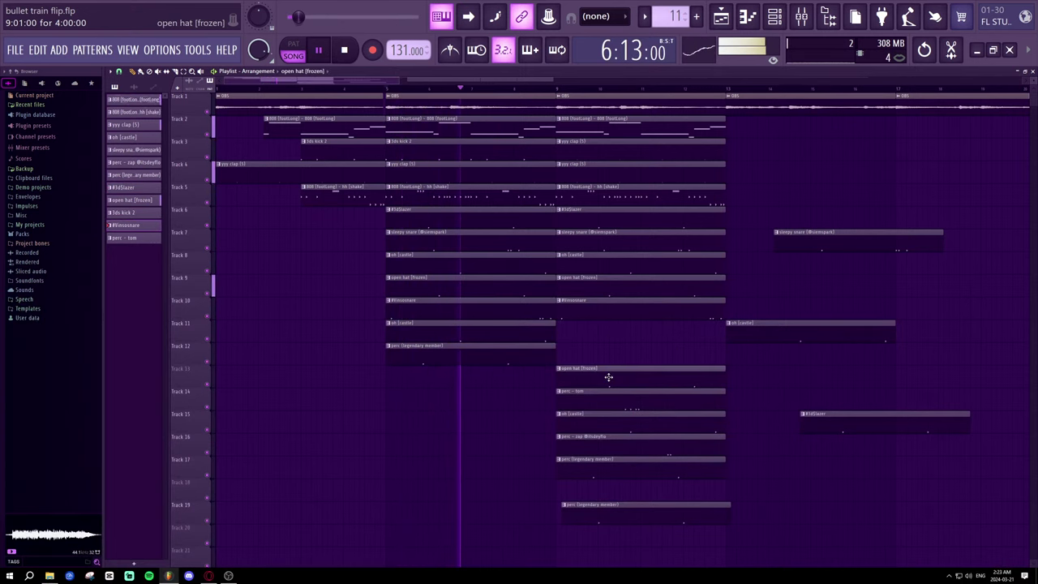
- Move the bar 9 oh [castle] from Track 15 up to Track 11 and perc (legendary member) from Track 17 up to Track 12
{"action": "left_click_drag", "start_coordinate": [600, 414], "coordinate": [597, 335]}
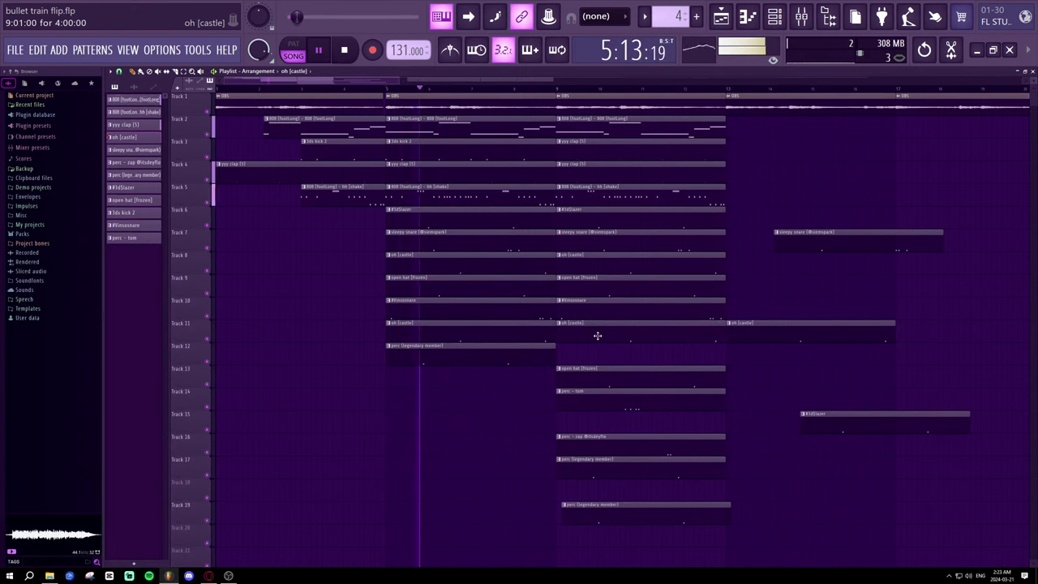
{"action": "key", "text": "space"}
{"action": "left_click_drag", "start_coordinate": [604, 460], "coordinate": [609, 348]}
{"action": "key", "text": "space"}
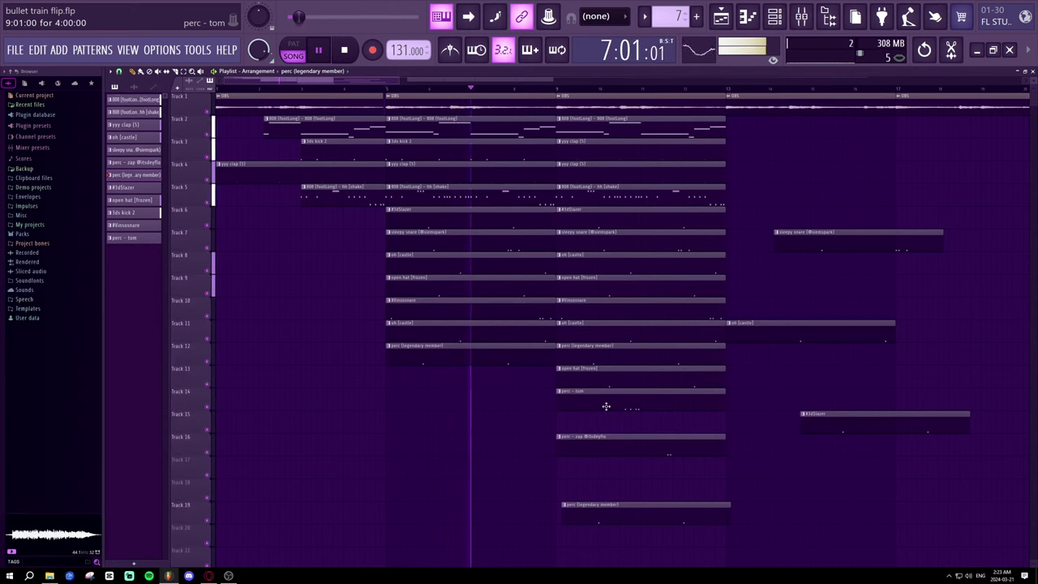
- Stack perc - zap, the spare perc (legendary member), the bar 13 oh [castle] and the spare #3d$lazer on Tracks 15 to 18 at bar 9
{"action": "left_click_drag", "start_coordinate": [607, 439], "coordinate": [607, 416]}
{"action": "left_click_drag", "start_coordinate": [601, 509], "coordinate": [598, 444]}
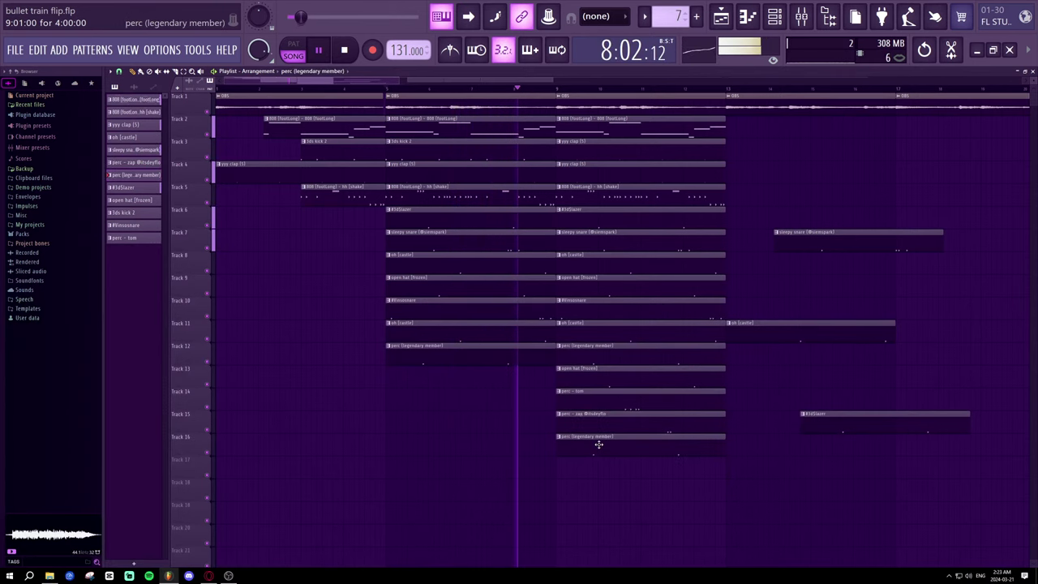
{"action": "left_click_drag", "start_coordinate": [762, 327], "coordinate": [590, 473]}
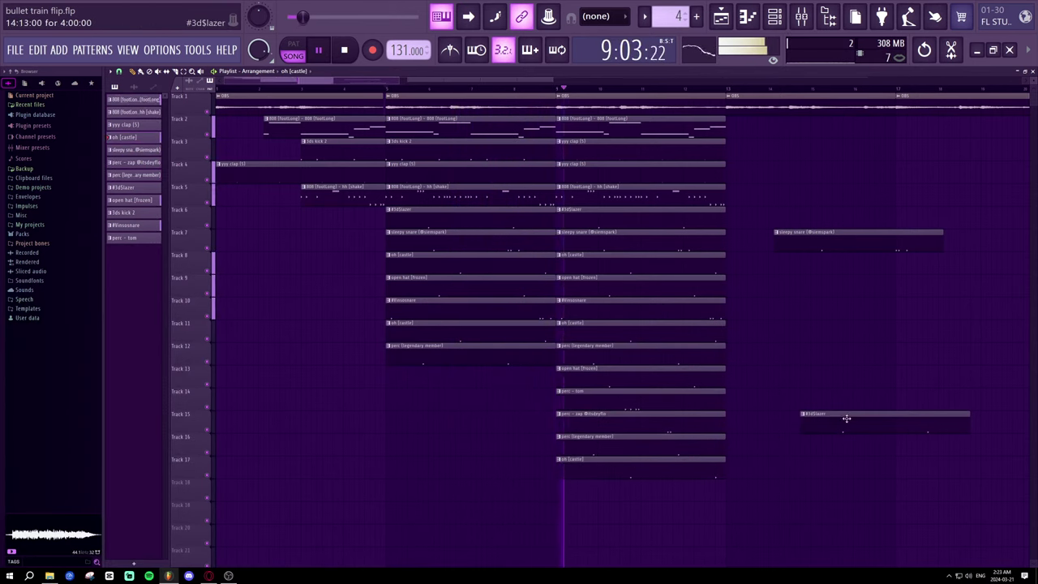
{"action": "left_click_drag", "start_coordinate": [846, 418], "coordinate": [636, 507]}
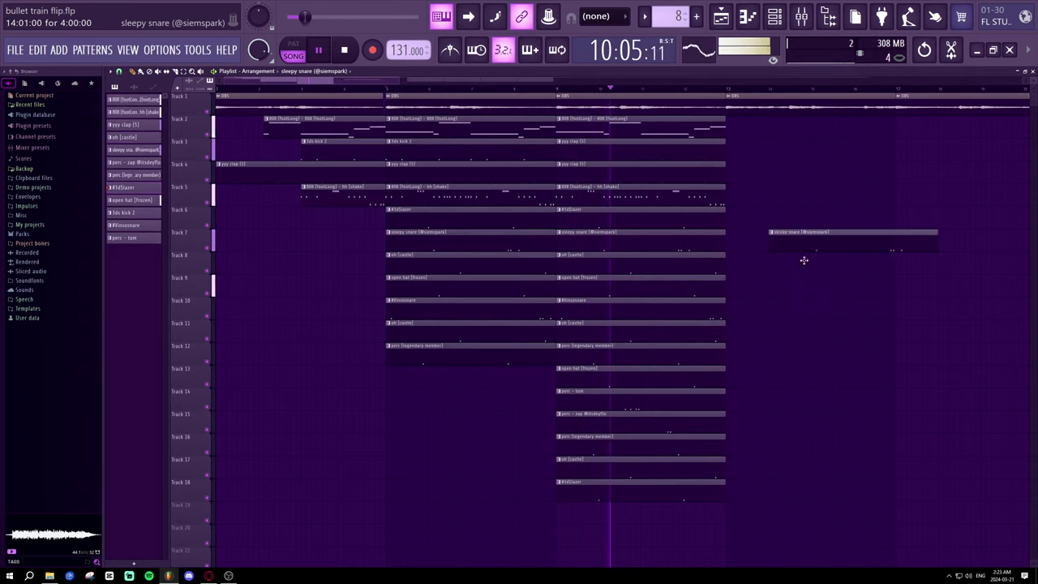
- Remove the spare sleepy snare clip from the playlist and replay the arrangement from around bar 5
{"action": "left_click_drag", "start_coordinate": [813, 250], "coordinate": [584, 522]}
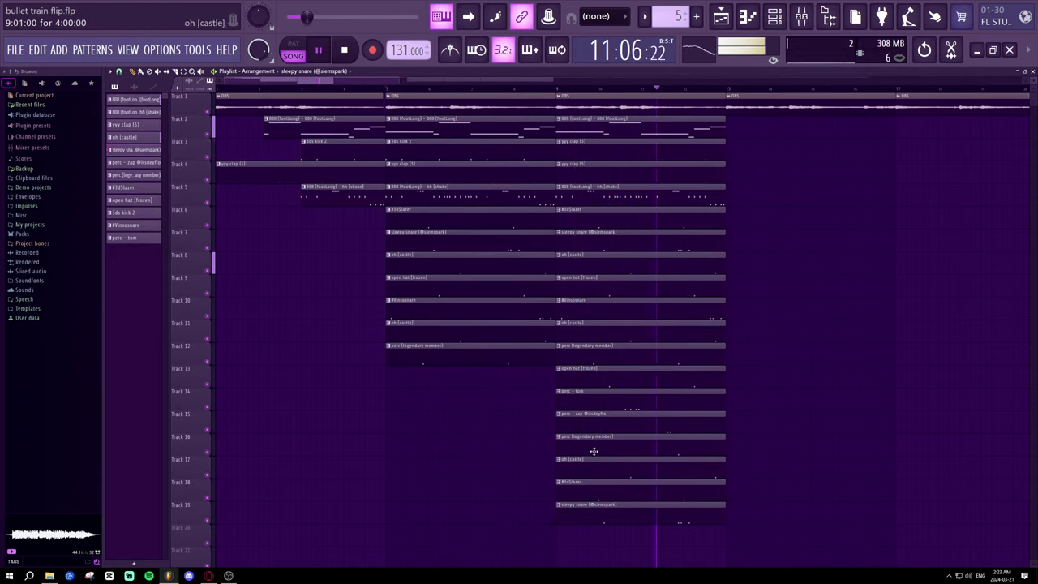
{"action": "right_click", "coordinate": [630, 512]}
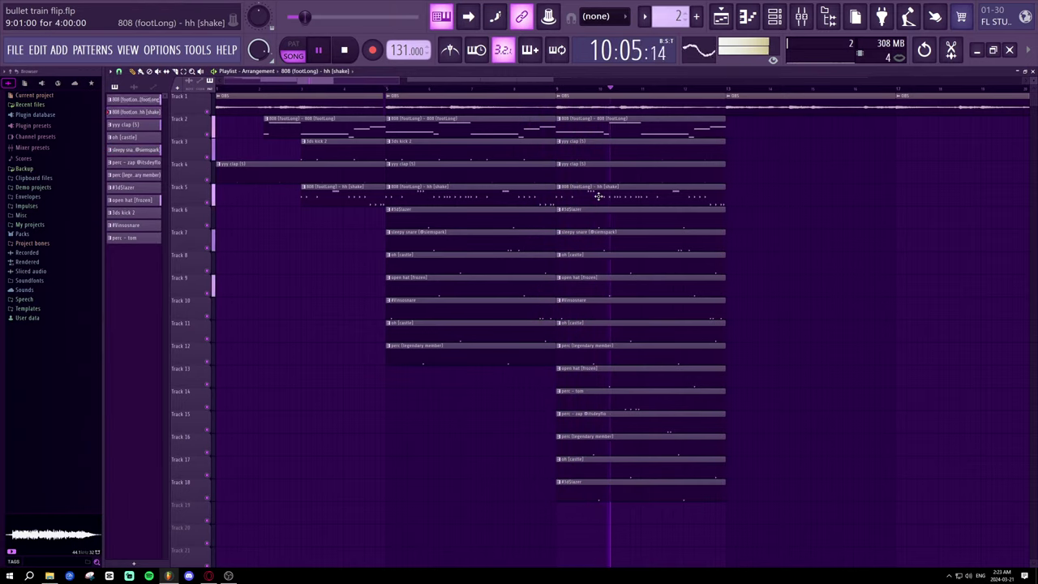
{"action": "key", "text": "space"}
{"action": "key", "text": "space"}
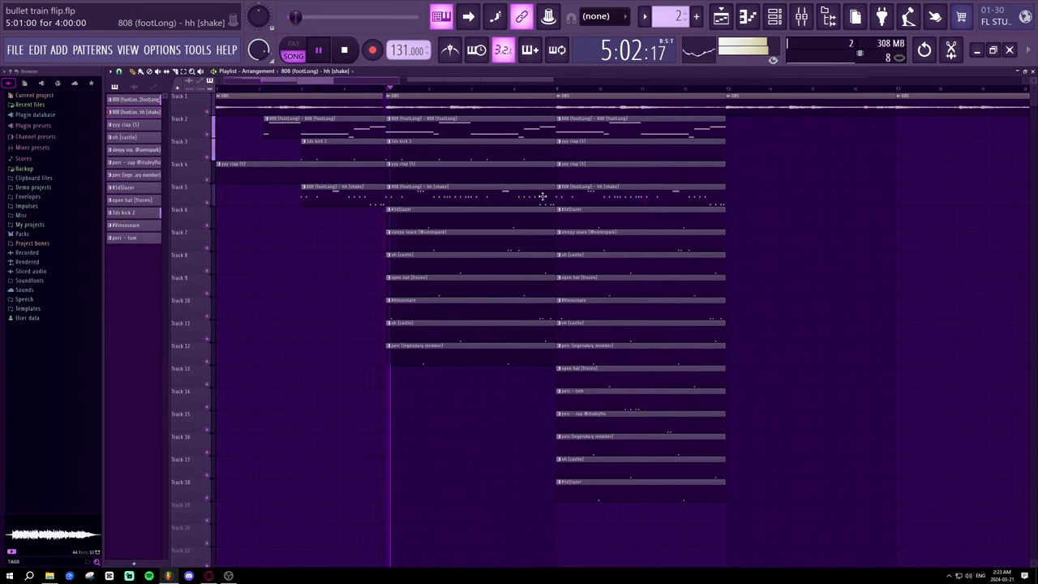
{"action": "key", "text": "space"}
{"action": "key", "text": "space"}
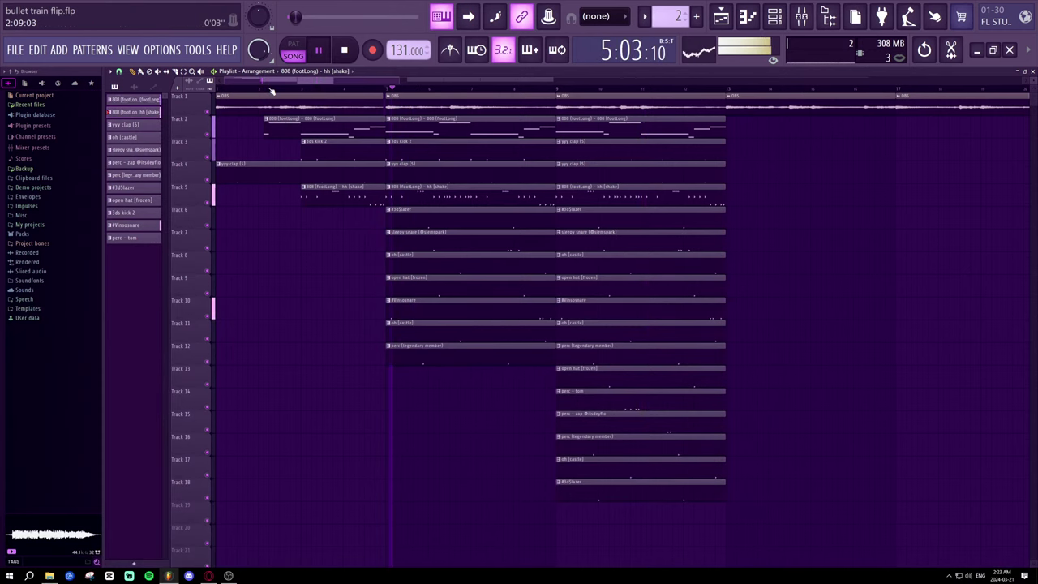
{"action": "left_click", "coordinate": [184, 73]}
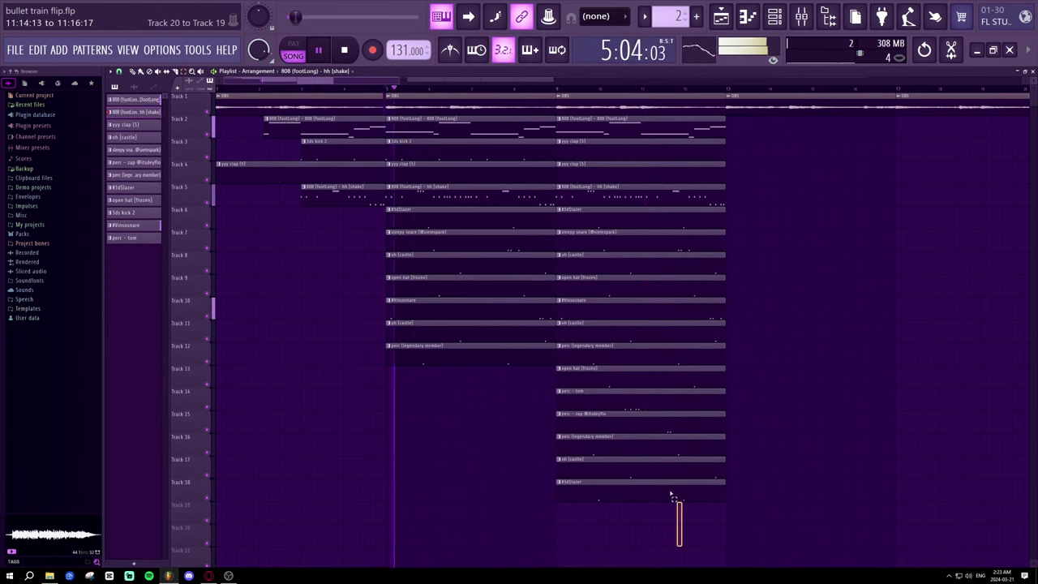
{"action": "left_click_drag", "start_coordinate": [681, 545], "coordinate": [648, 568]}
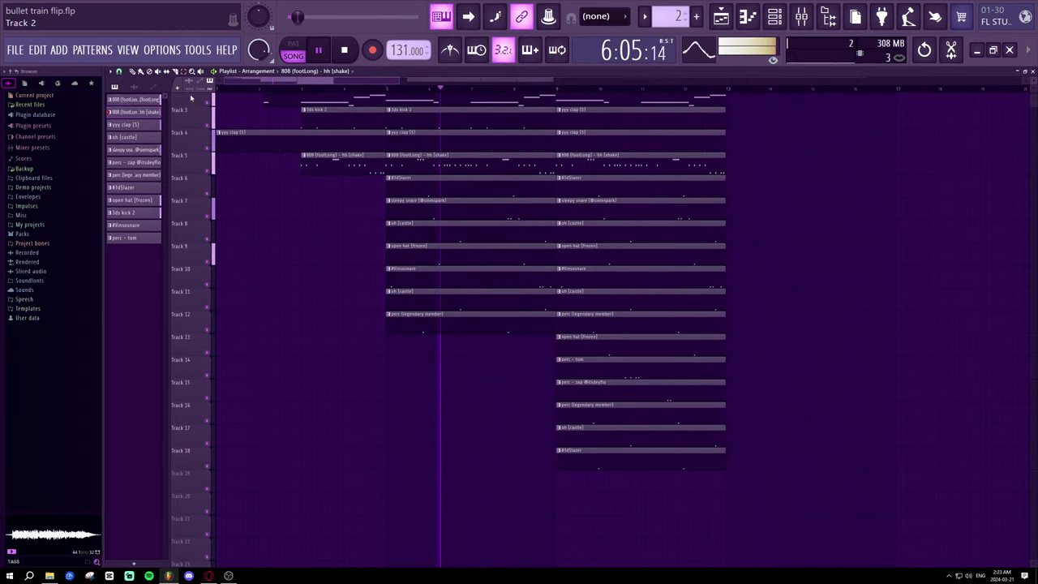
{"action": "key", "text": "space"}
{"action": "key", "text": "space"}
- Replace the yyy clap (5) clip on Track 3 at bar 9 with 3ds kick 2
{"action": "left_click", "coordinate": [132, 71]}
{"action": "scroll", "coordinate": [725, 255], "scroll_direction": "up", "scroll_amount": 1}
{"action": "right_click", "coordinate": [602, 155]}
{"action": "left_click", "coordinate": [545, 155]}
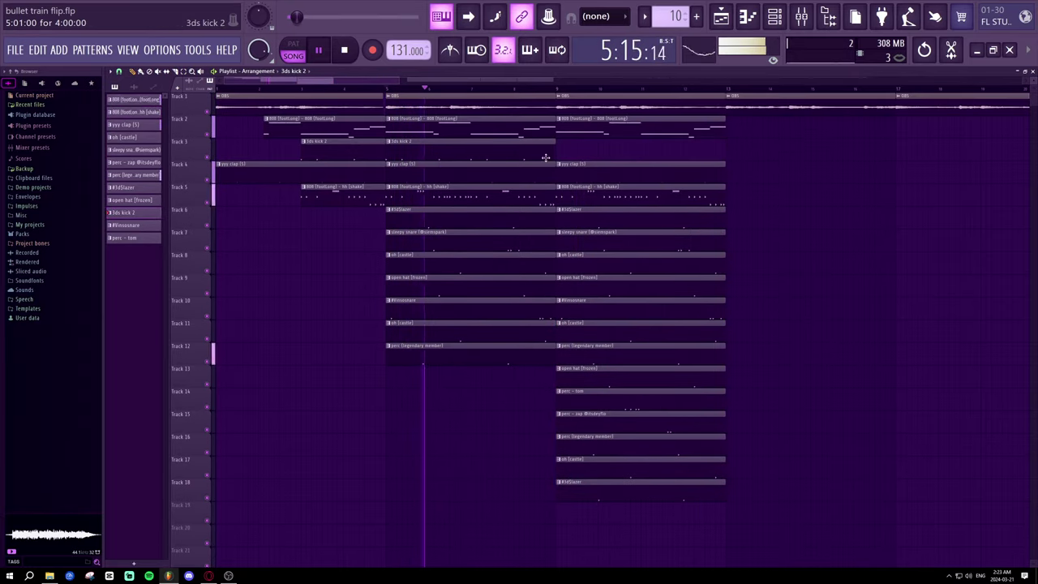
{"action": "left_click", "coordinate": [562, 153]}
{"action": "left_click_drag", "start_coordinate": [572, 153], "coordinate": [566, 153]}
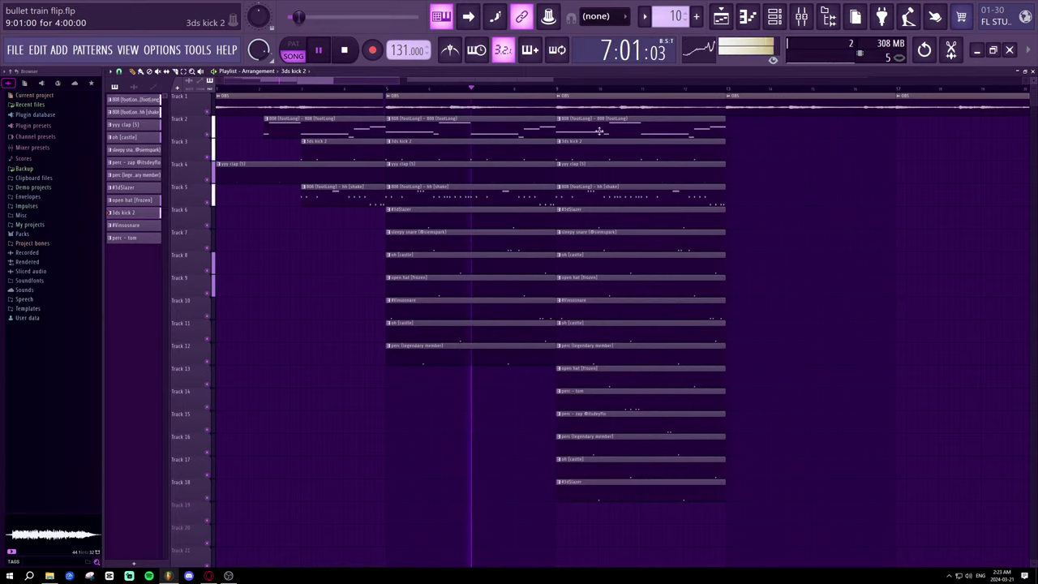
{"action": "scroll", "coordinate": [599, 94], "scroll_direction": "down", "scroll_amount": 4}
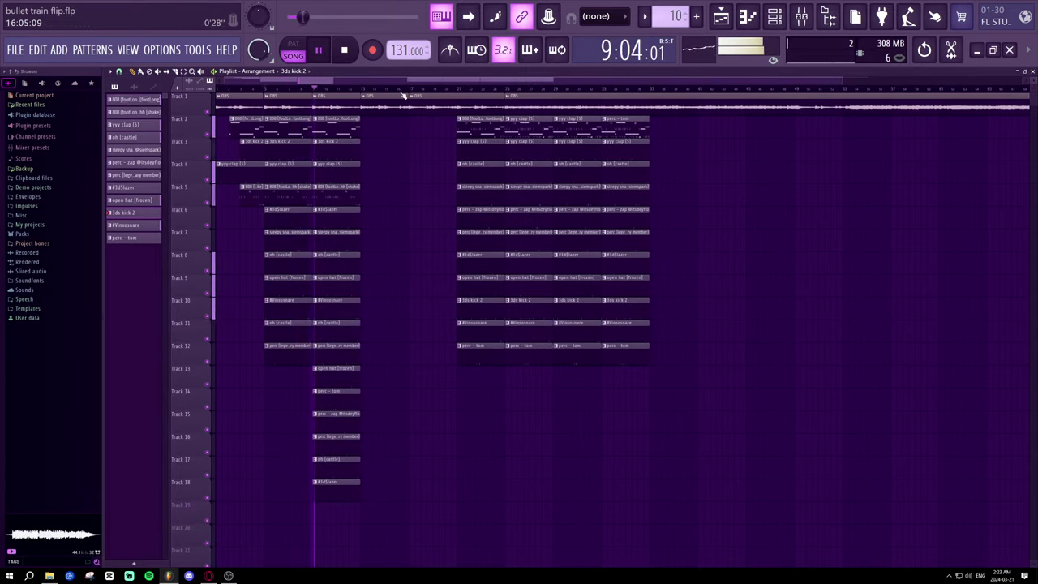
{"action": "scroll", "coordinate": [408, 81], "scroll_direction": "up", "scroll_amount": 3}
{"action": "left_click_drag", "start_coordinate": [408, 81], "coordinate": [321, 81]}
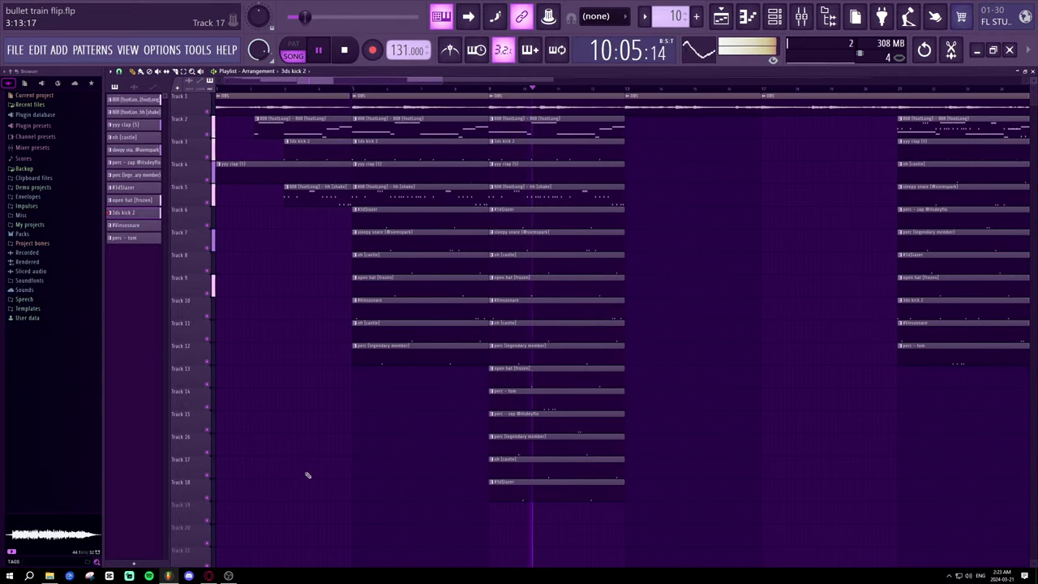
- Switch to the YouTube live stream in the browser, adjust its volume, return to FL Studio and remove the stray 3ds kick 2 clip on Track 7
{"action": "left_click", "coordinate": [210, 575]}
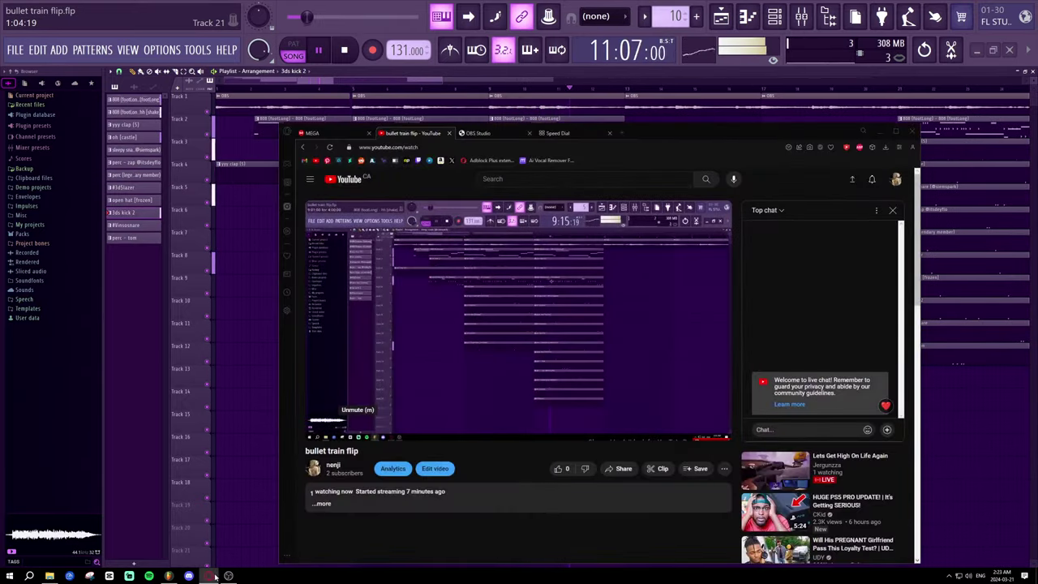
{"action": "left_click", "coordinate": [209, 576]}
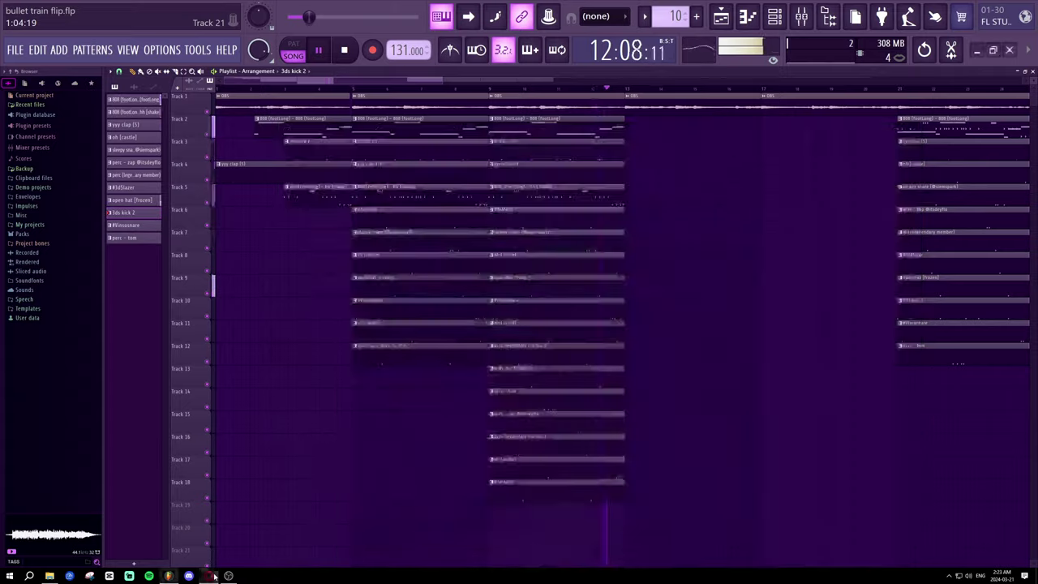
{"action": "left_click", "coordinate": [209, 576]}
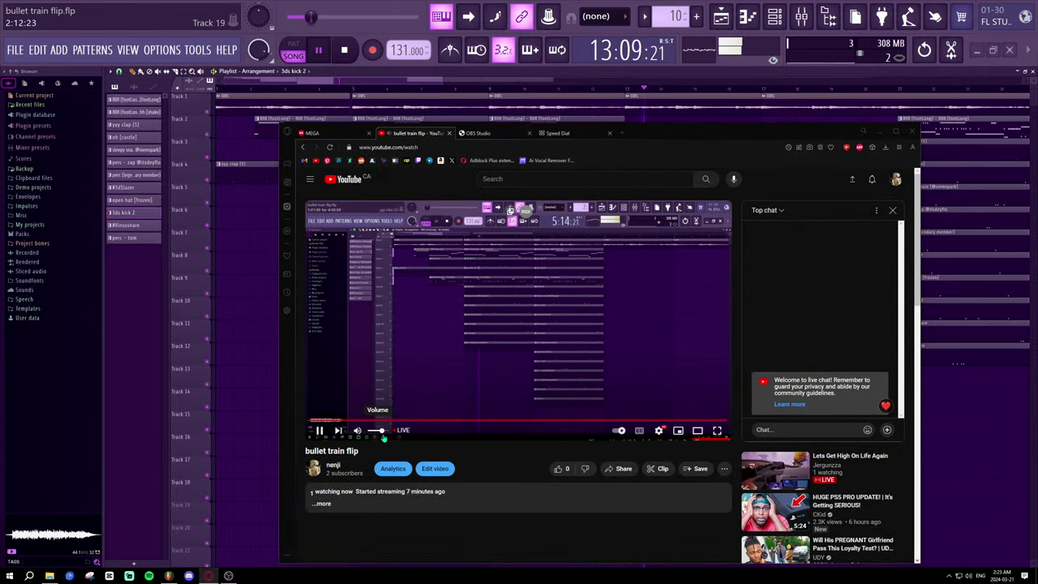
{"action": "left_click", "coordinate": [372, 437]}
{"action": "left_click", "coordinate": [250, 235]}
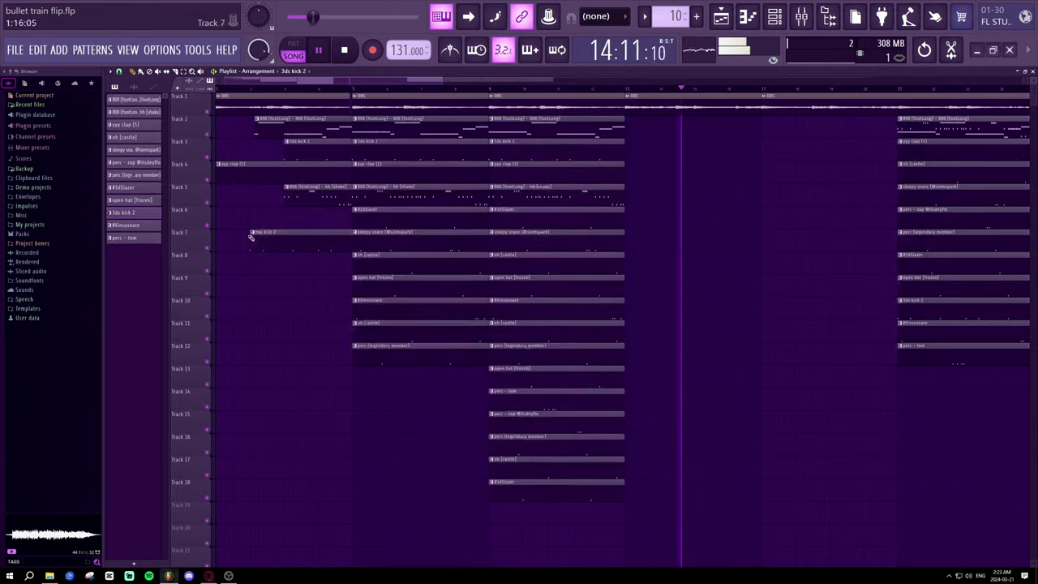
{"action": "right_click", "coordinate": [256, 239]}
- Extend the end of the first OBS audio clip on Track 1 to meet the next clip at bar 5
{"action": "key", "text": "space"}
{"action": "key", "text": "space"}
{"action": "scroll", "coordinate": [345, 90], "scroll_direction": "down", "scroll_amount": 2}
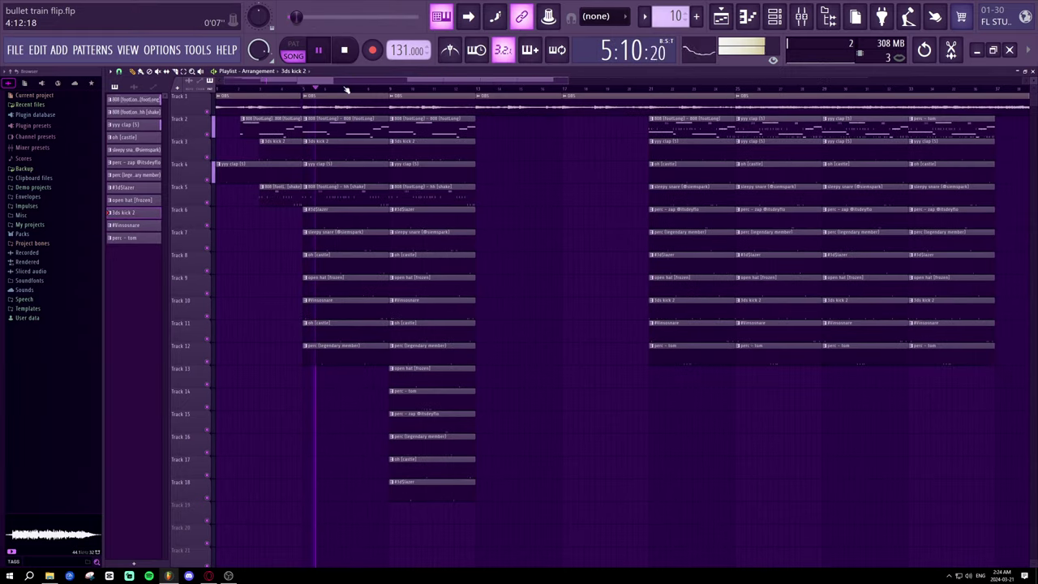
{"action": "scroll", "coordinate": [281, 88], "scroll_direction": "up", "scroll_amount": 4}
{"action": "left_click_drag", "start_coordinate": [323, 85], "coordinate": [342, 104]}
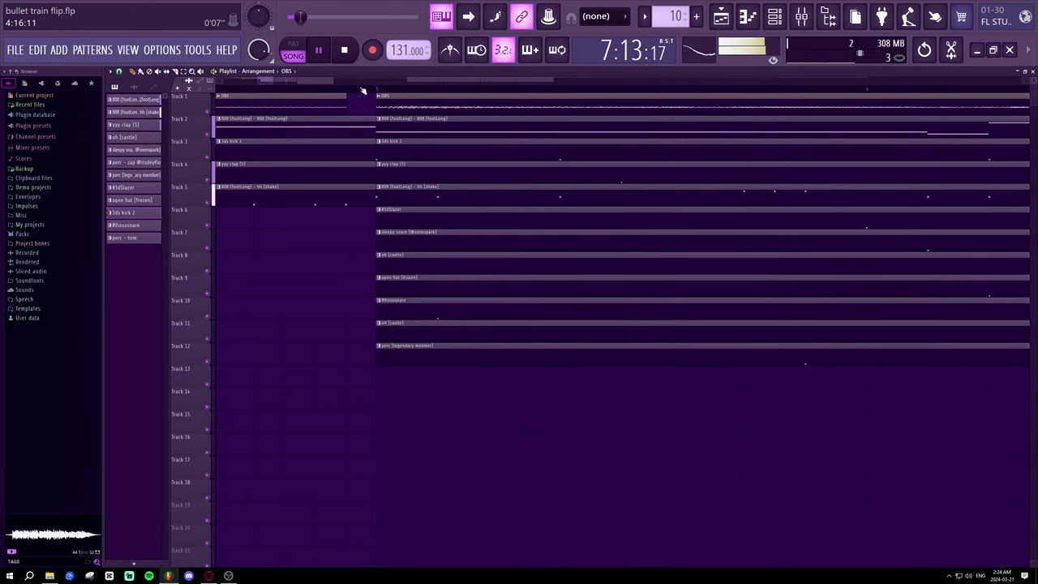
{"action": "scroll", "coordinate": [362, 90], "scroll_direction": "up", "scroll_amount": 3}
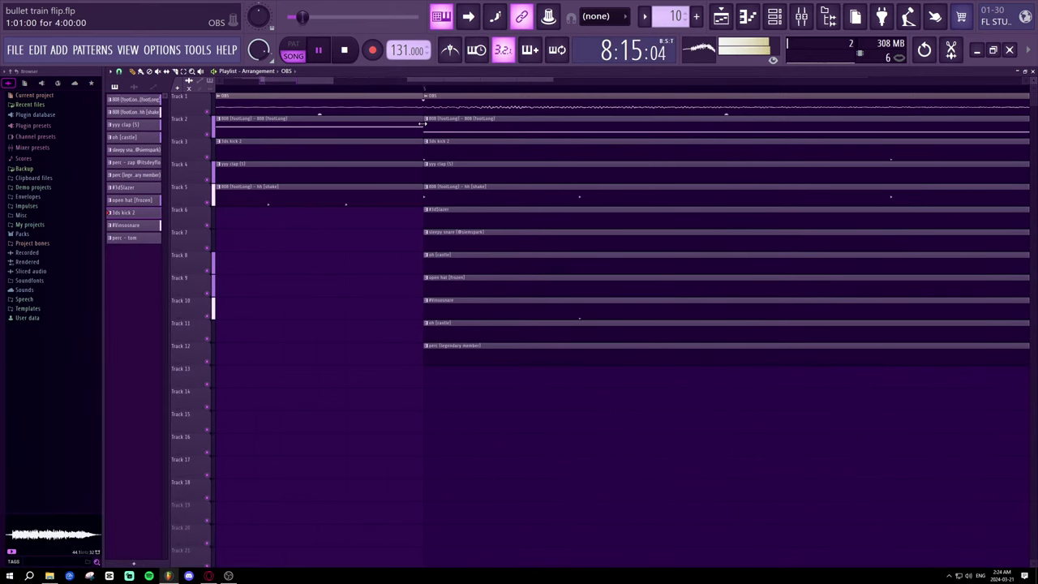
{"action": "scroll", "coordinate": [428, 93], "scroll_direction": "down", "scroll_amount": 3}
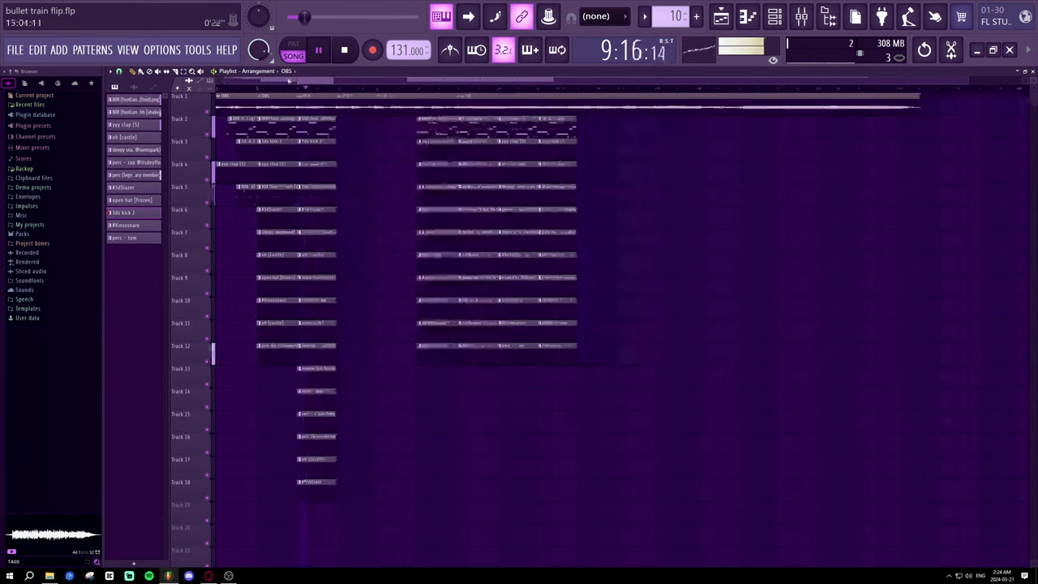
- Play the arrangement from the start and skip ahead past bar 13 to hear the rest of the OBS sample
{"action": "scroll", "coordinate": [337, 86], "scroll_direction": "up", "scroll_amount": 3}
{"action": "left_click_drag", "start_coordinate": [342, 81], "coordinate": [270, 94]}
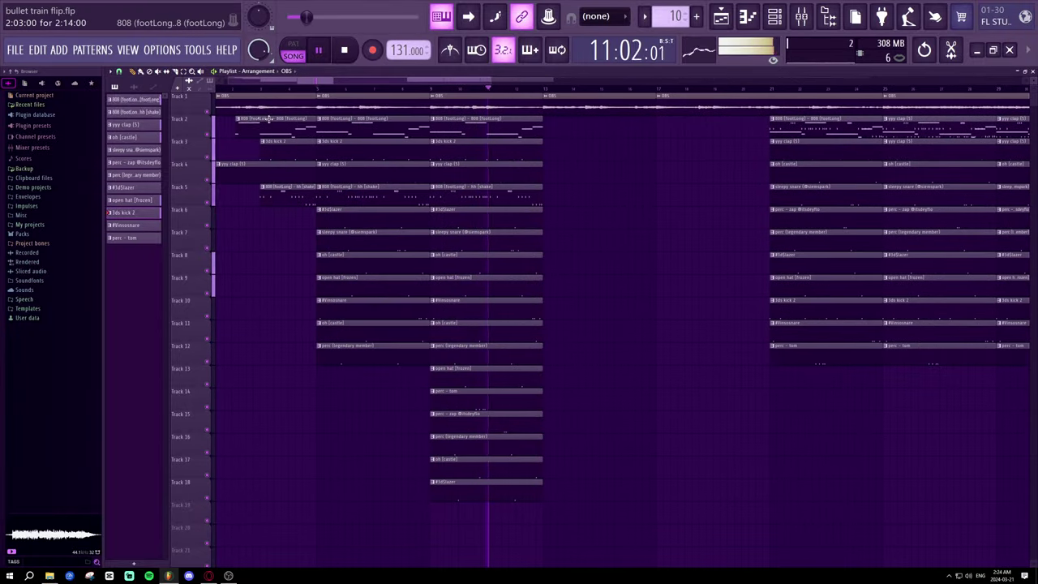
{"action": "scroll", "coordinate": [432, 92], "scroll_direction": "down", "scroll_amount": 3}
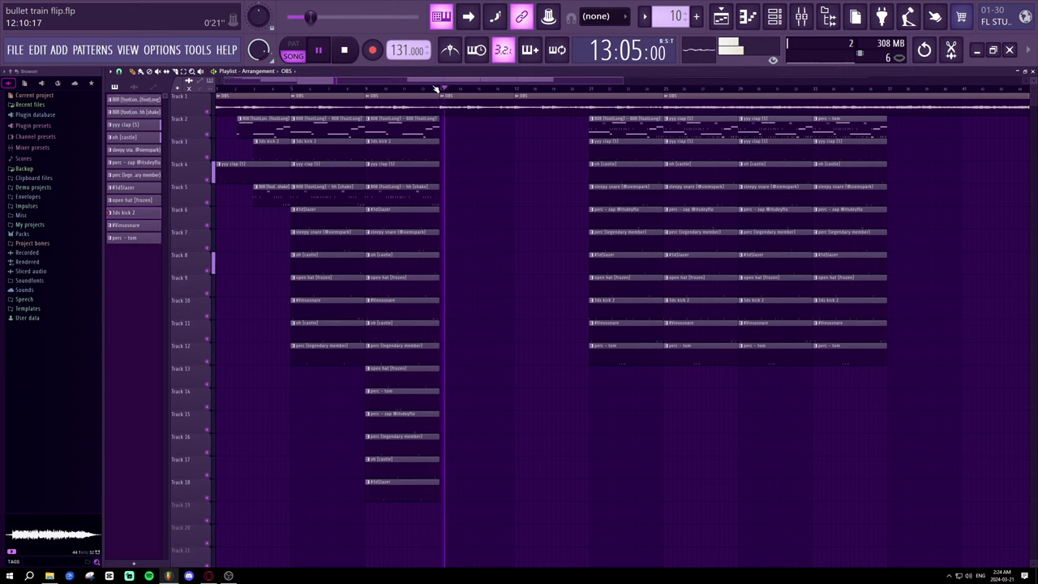
{"action": "scroll", "coordinate": [435, 89], "scroll_direction": "down", "scroll_amount": 2}
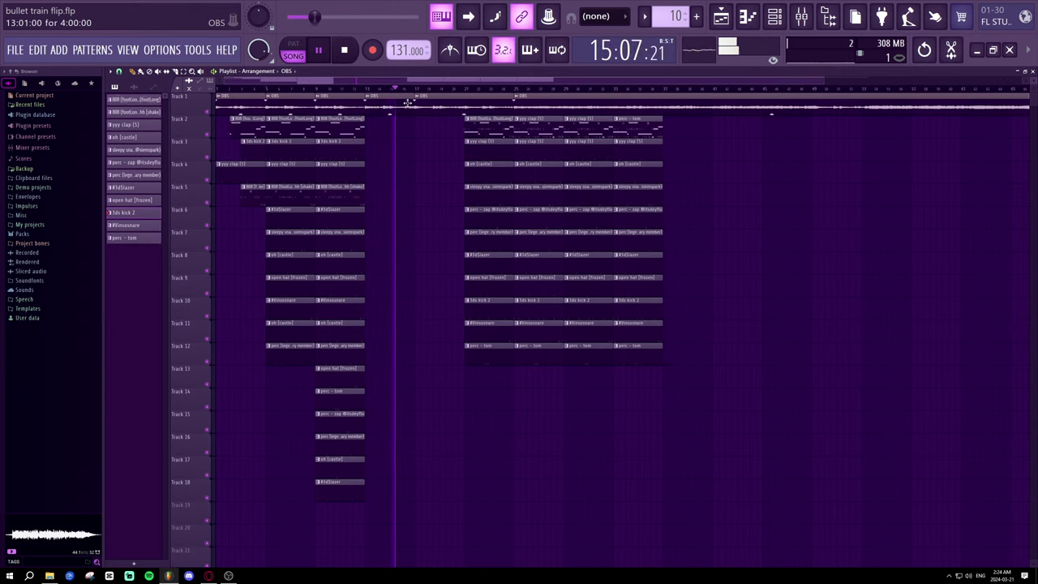
{"action": "left_click", "coordinate": [215, 88]}
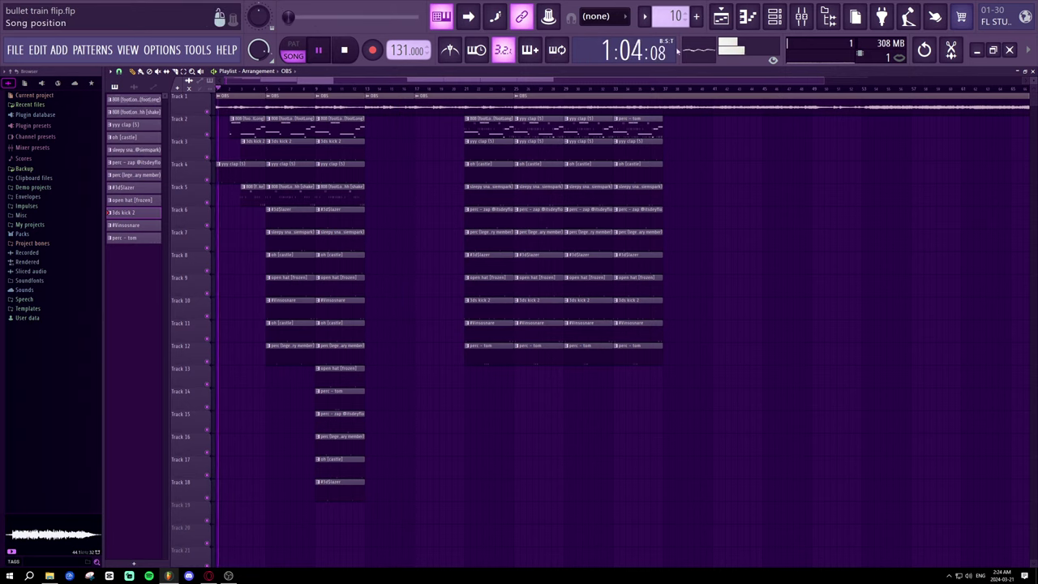
{"action": "left_click_drag", "start_coordinate": [366, 87], "coordinate": [412, 91]}
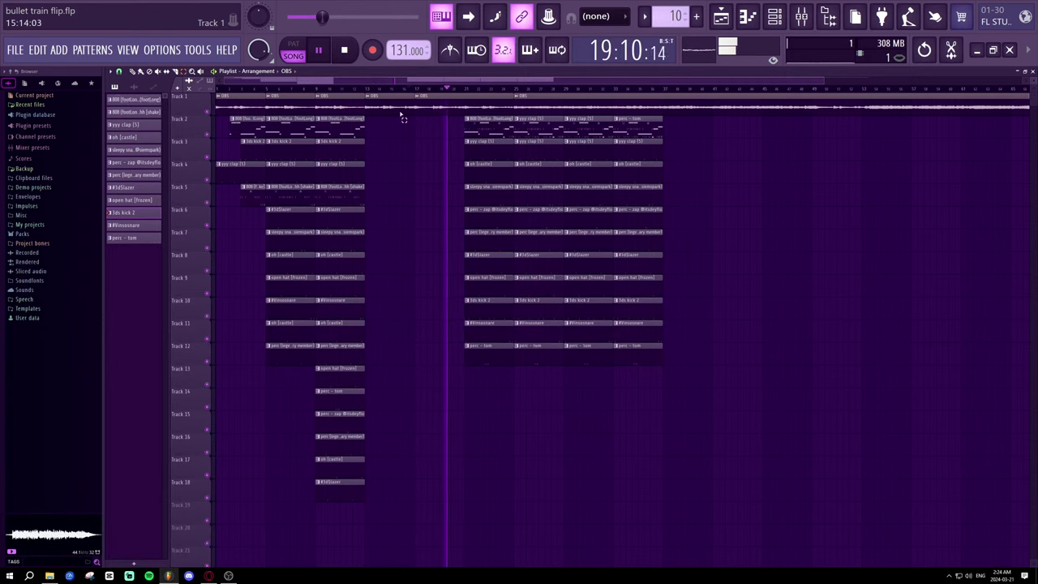
- Delete the first four OBS audio clips on Track 1 and move the remaining two to bars 1 and 9
{"action": "left_click_drag", "start_coordinate": [405, 113], "coordinate": [240, 96]}
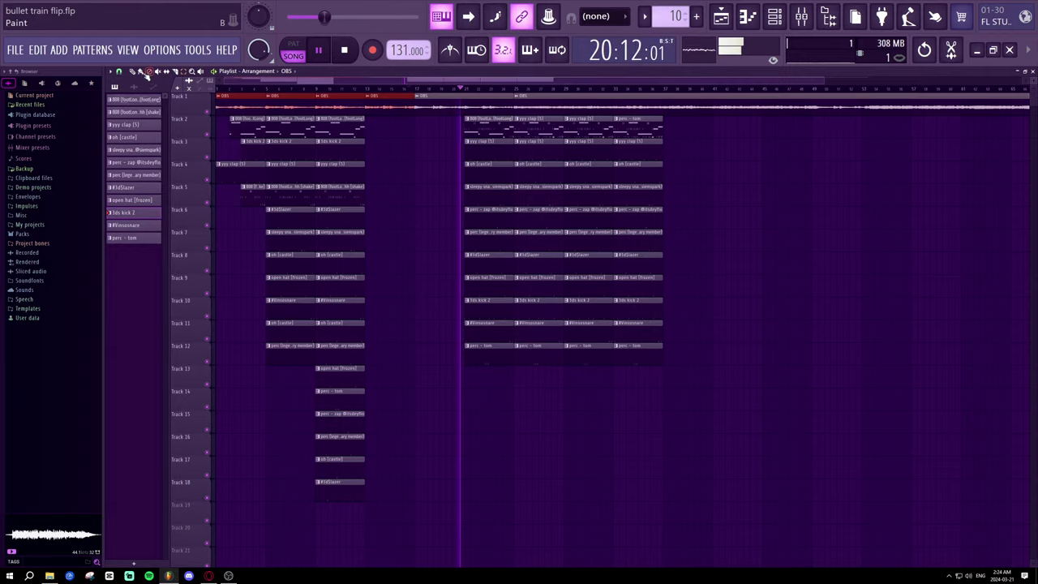
{"action": "key", "text": "Delete"}
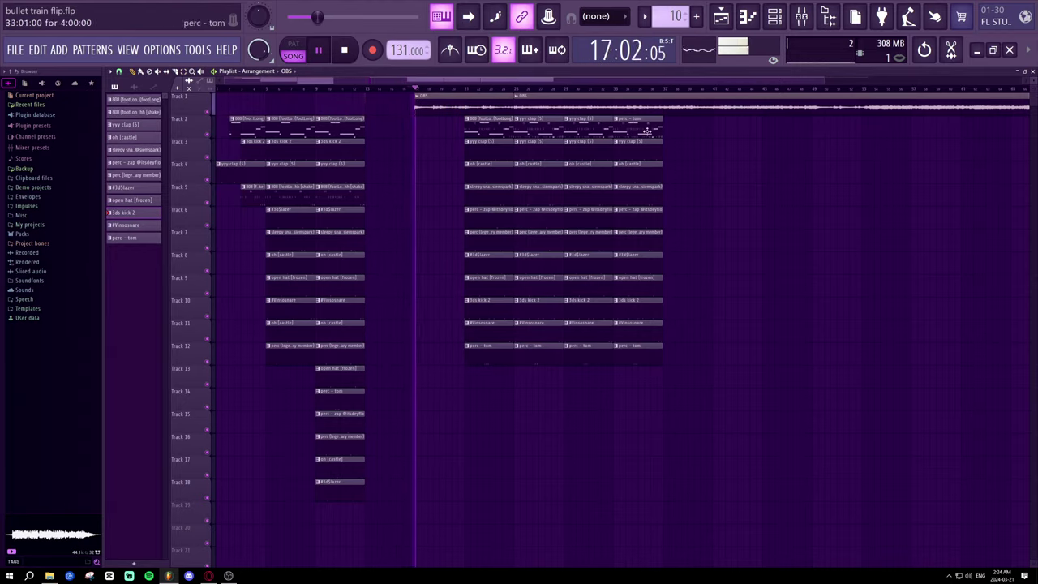
{"action": "left_click_drag", "start_coordinate": [466, 101], "coordinate": [269, 100]}
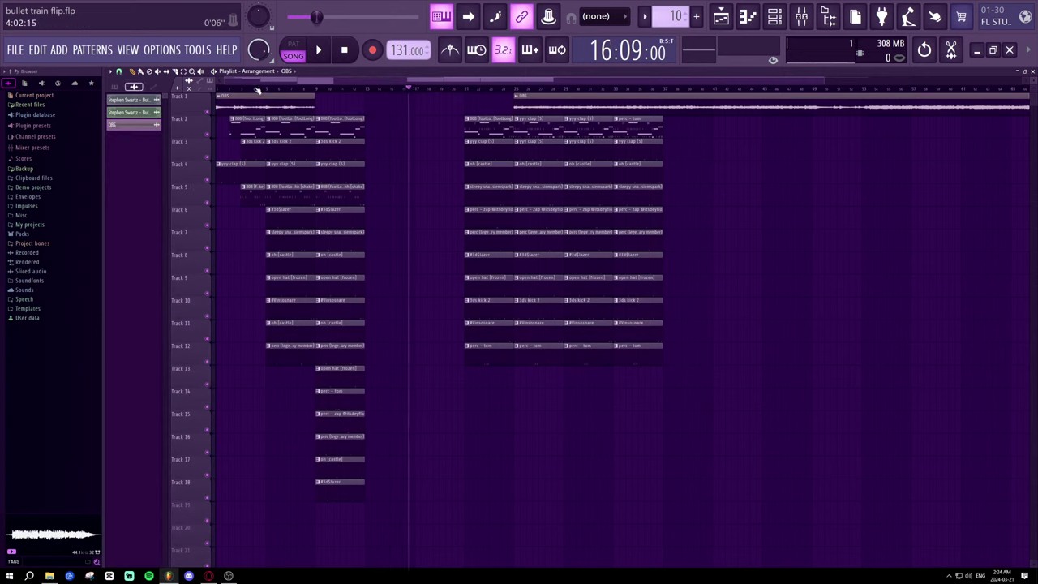
{"action": "left_click_drag", "start_coordinate": [545, 98], "coordinate": [345, 98]}
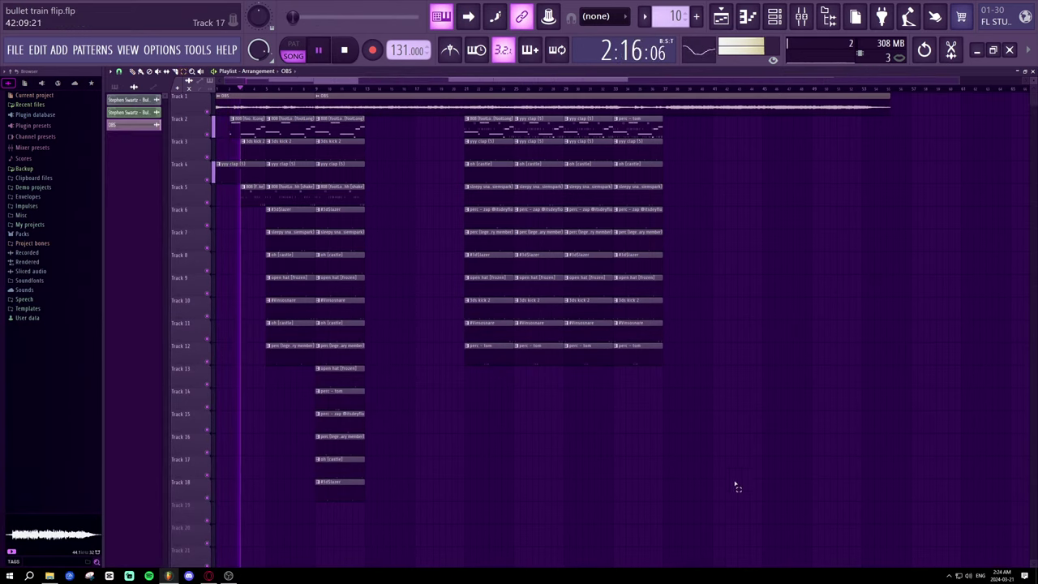
- Try shifting the whole arrangement four bars later to start at bar 5, remove the stray OBS clip and play
{"action": "left_click_drag", "start_coordinate": [736, 486], "coordinate": [308, 105]}
{"action": "left_click", "coordinate": [549, 441]}
{"action": "key", "text": "ctrl+z"}
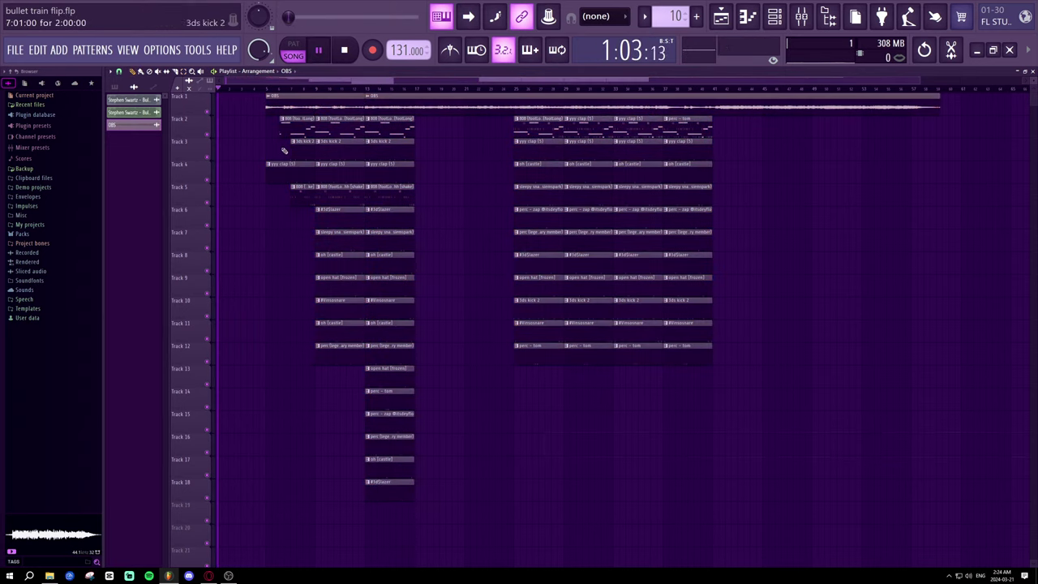
{"action": "key", "text": "space"}
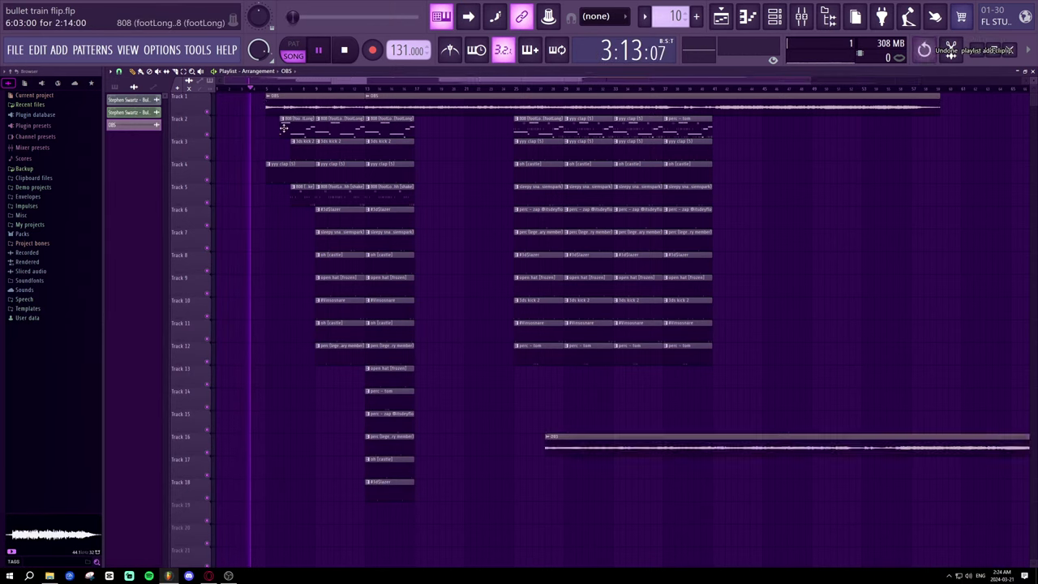
- Select every clip, move the arrangement back to start at bar 1 and clear the selection
{"action": "key", "text": "ctrl+a"}
{"action": "left_click_drag", "start_coordinate": [272, 98], "coordinate": [223, 98]}
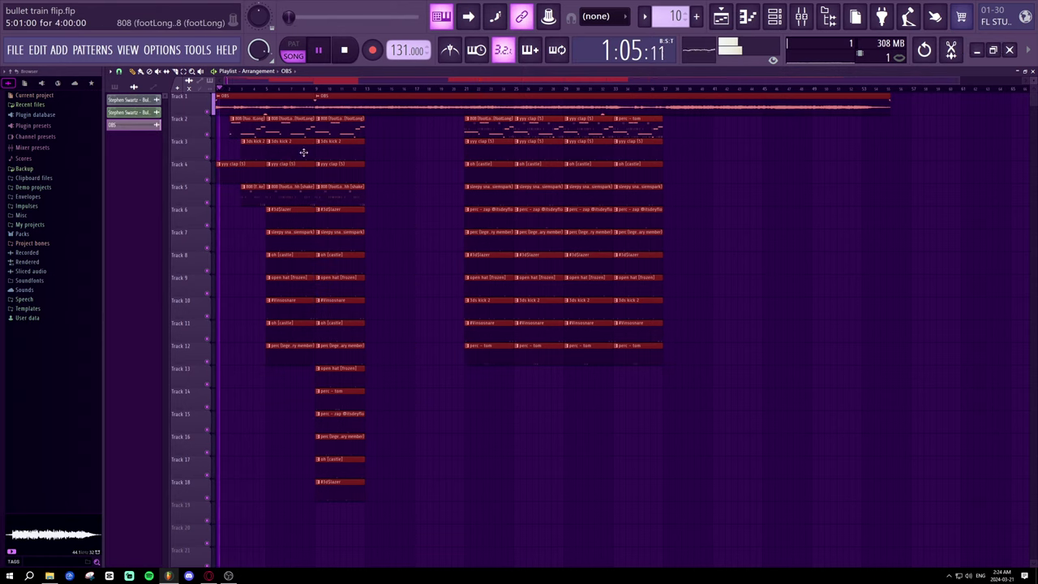
{"action": "left_click", "coordinate": [488, 412]}
{"action": "right_click", "coordinate": [491, 413]}
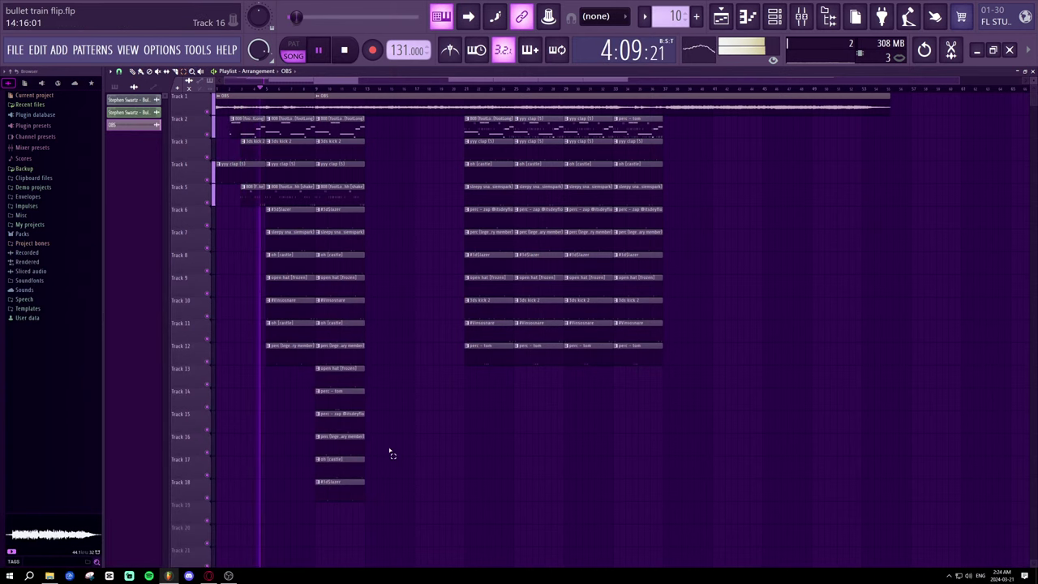
- Move the intro and drum clips before bar 13 on Tracks 2 to 18 four bars later and play
{"action": "left_click_drag", "start_coordinate": [395, 498], "coordinate": [231, 110]}
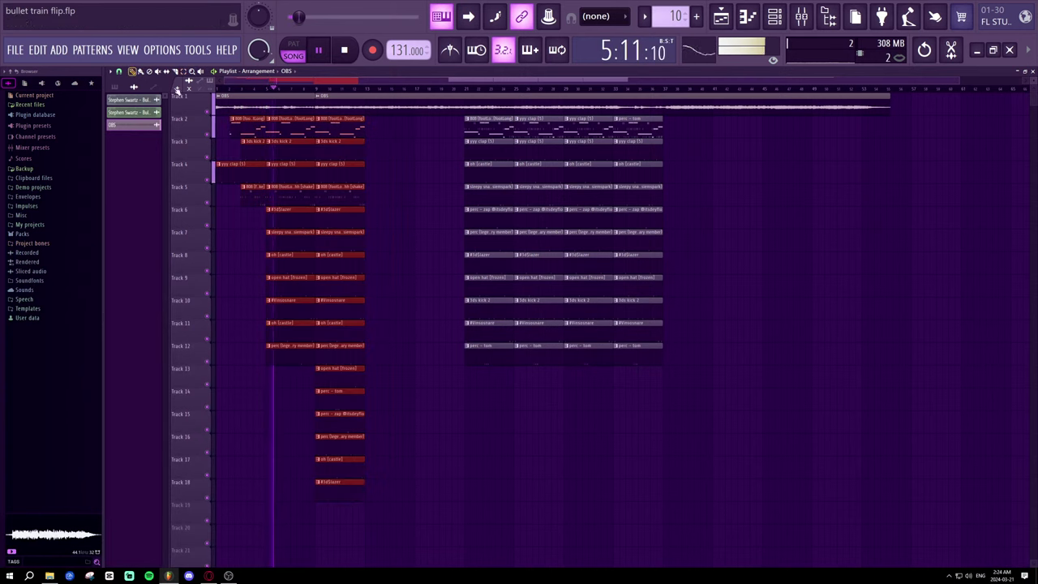
{"action": "left_click_drag", "start_coordinate": [338, 162], "coordinate": [387, 163]}
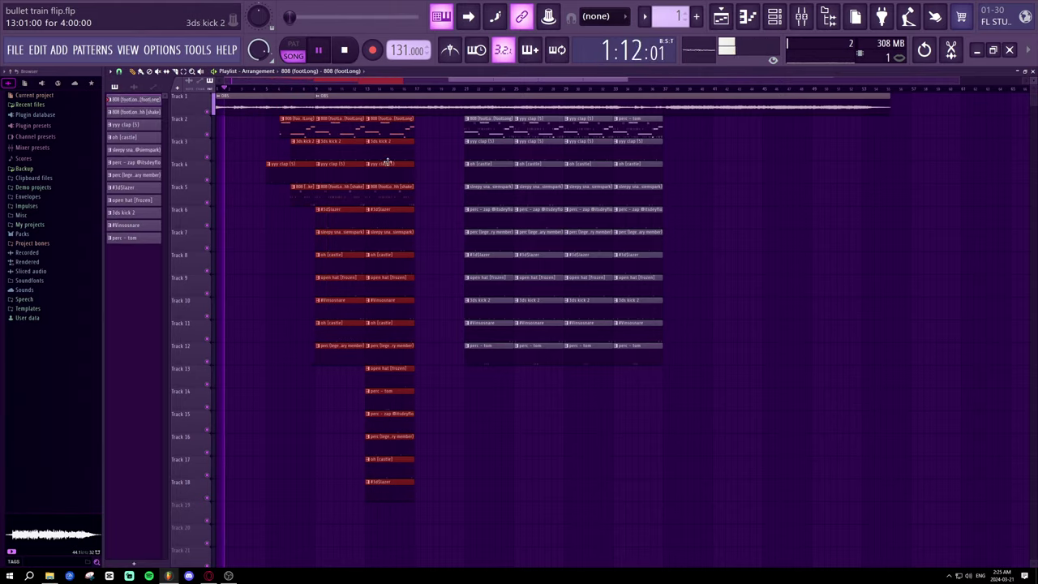
{"action": "left_click", "coordinate": [564, 444]}
{"action": "right_click", "coordinate": [572, 444]}
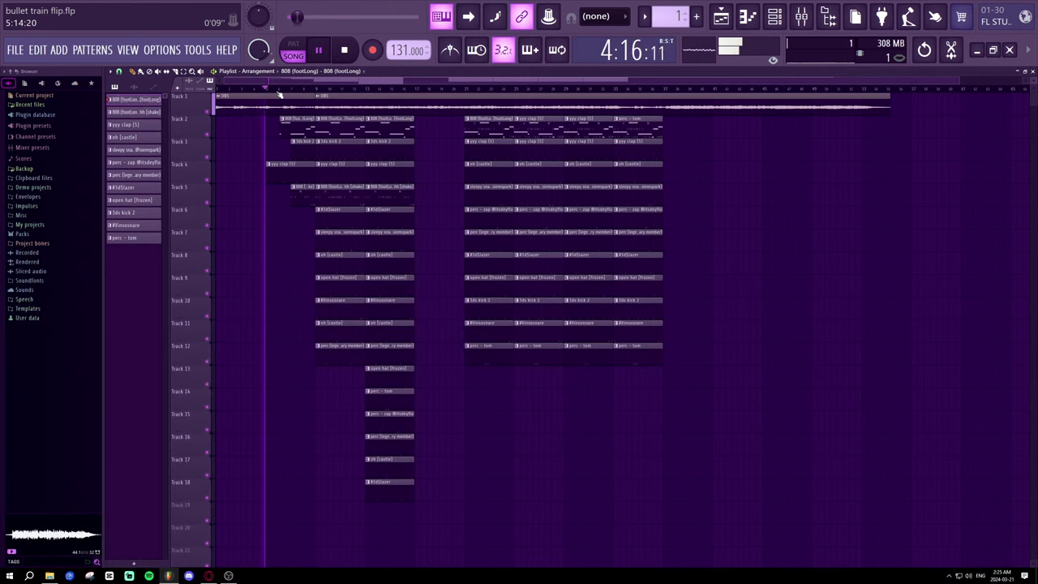
{"action": "key", "text": "space"}
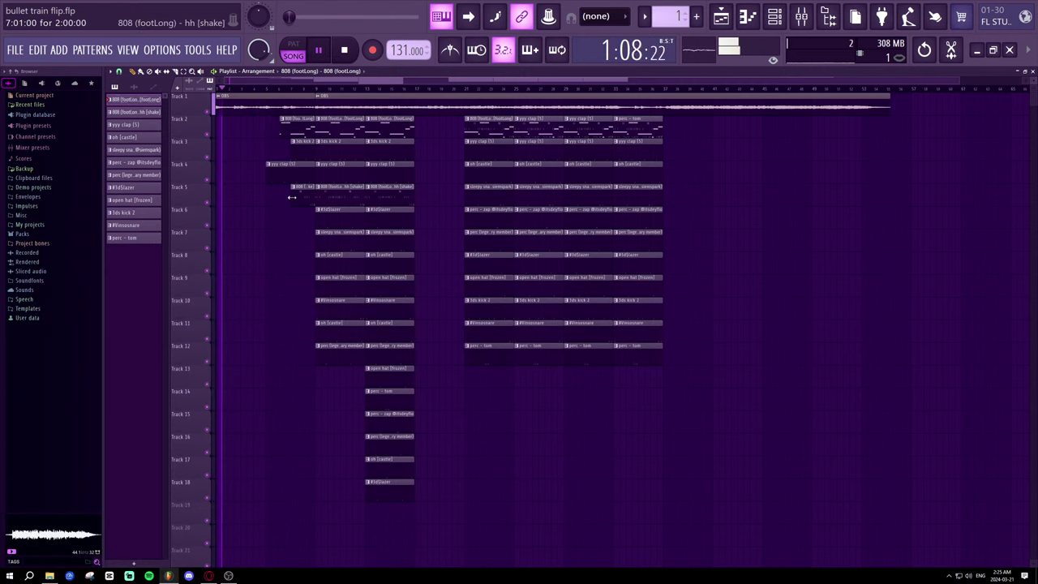
- Extend the start of the first hh [shake] clip on Track 5 back to bar 5 and play from bar 4
{"action": "left_click_drag", "start_coordinate": [292, 196], "coordinate": [267, 192]}
{"action": "left_click", "coordinate": [255, 89]}
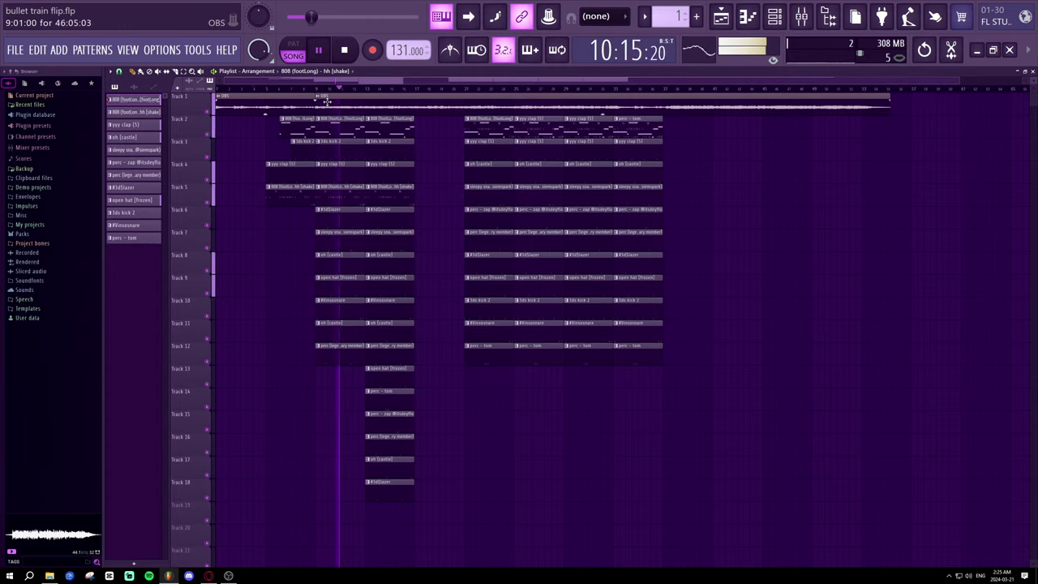
{"action": "key", "text": "space"}
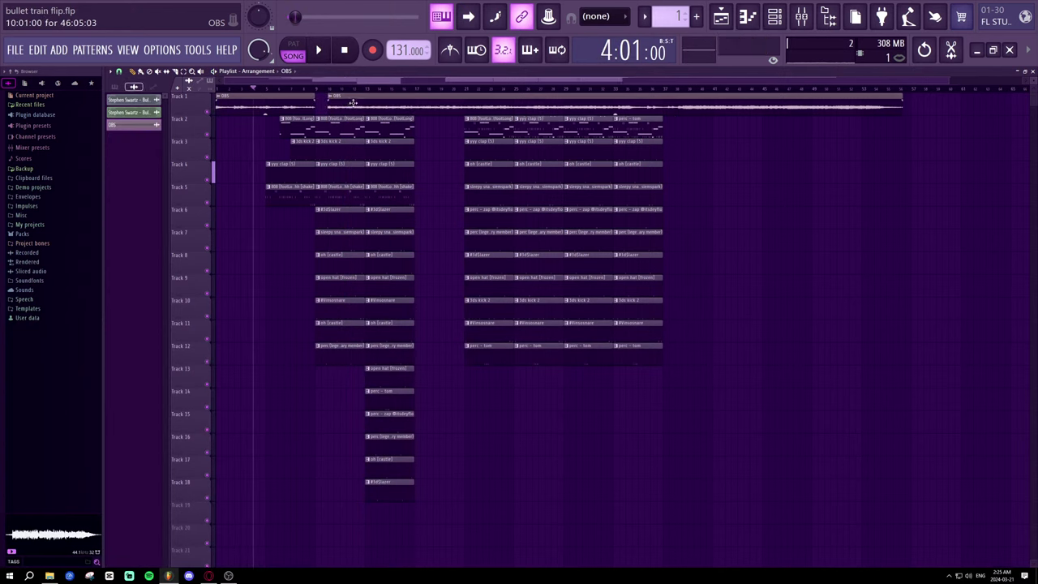
- Try moving the long OBS clip on Track 1 to bar 41 and adding an eight-bar OBS clip at 30:09
{"action": "key", "text": "ctrl+z"}
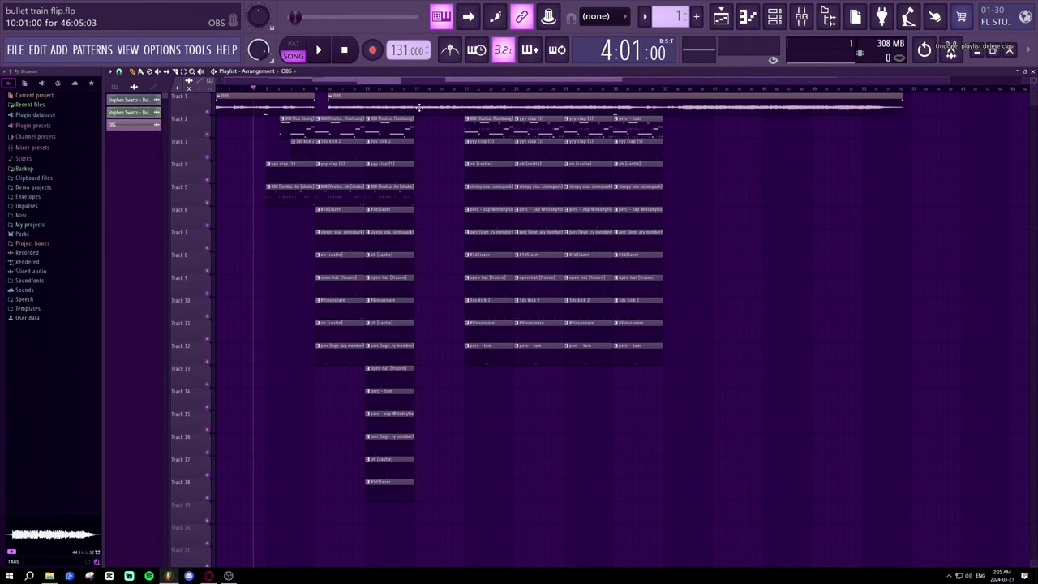
{"action": "left_click", "coordinate": [551, 89]}
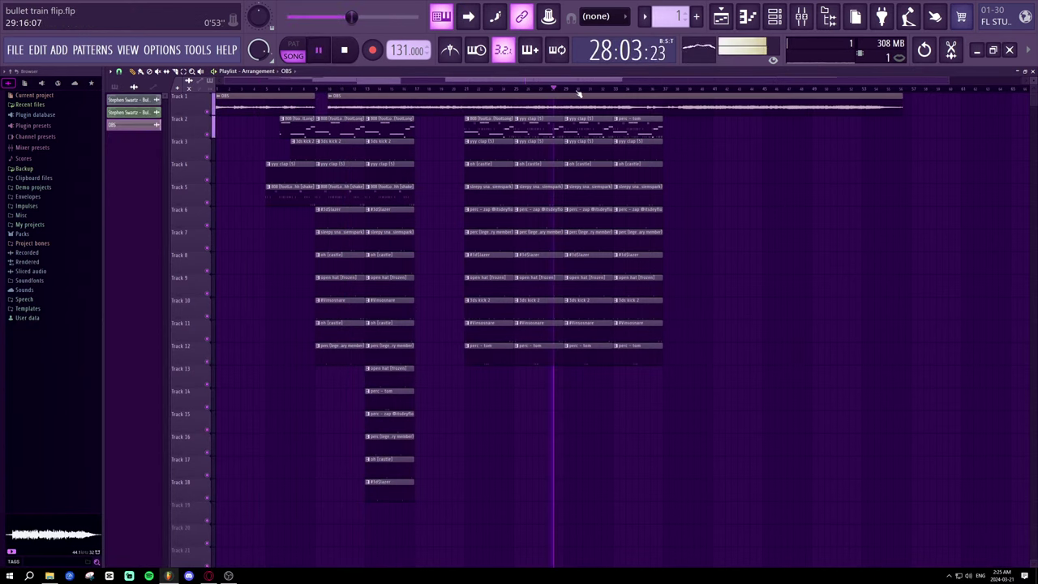
{"action": "key", "text": "space"}
{"action": "left_click_drag", "start_coordinate": [460, 102], "coordinate": [845, 111]}
{"action": "left_click", "coordinate": [582, 105]}
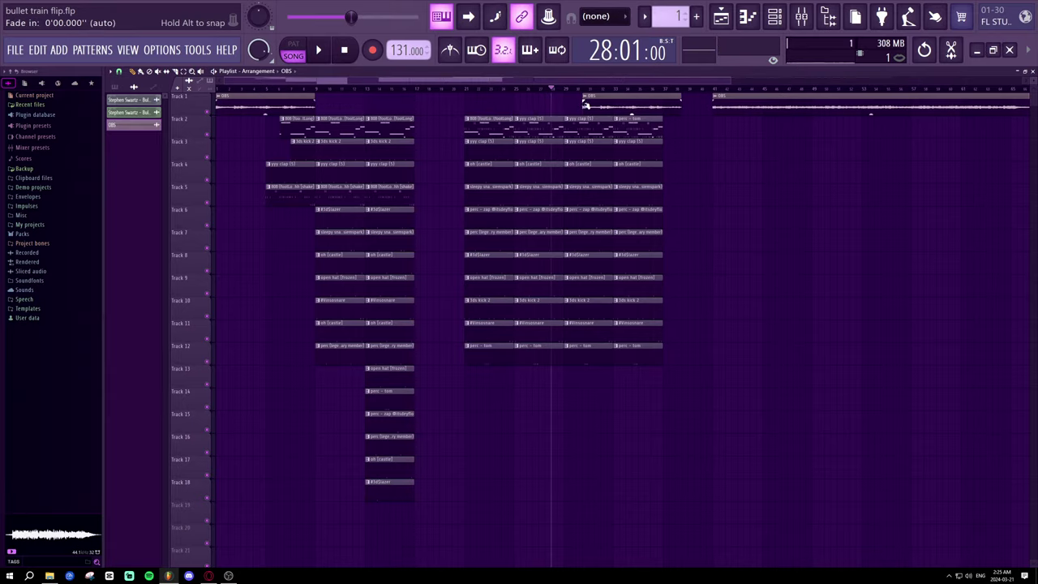
- Play the added eight-bar OBS clip and try extending its start back to bar 6
{"action": "left_click", "coordinate": [581, 89]}
{"action": "key", "text": "space"}
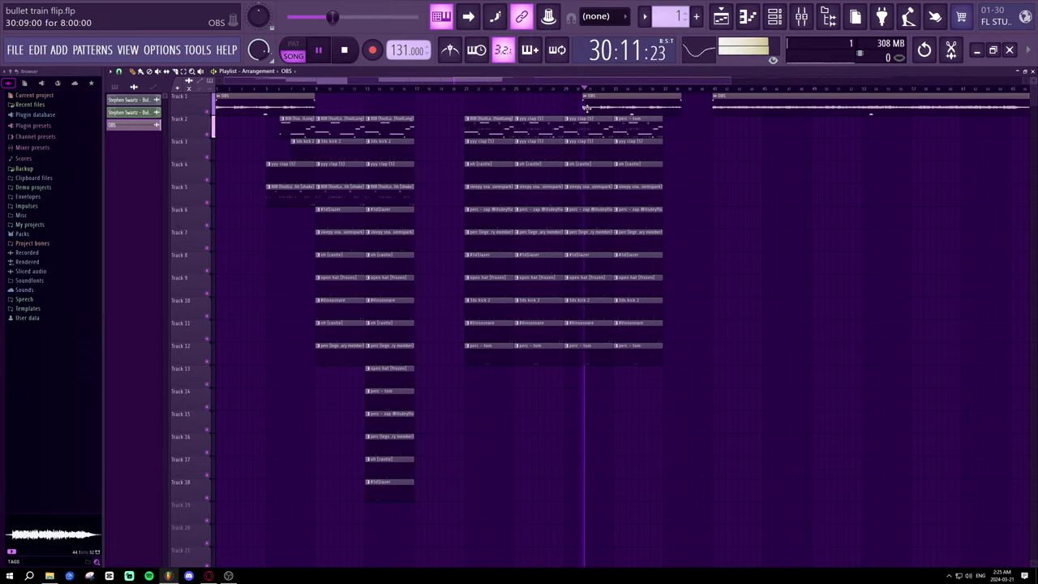
{"action": "left_click_drag", "start_coordinate": [583, 105], "coordinate": [523, 107]}
{"action": "left_click", "coordinate": [532, 89]}
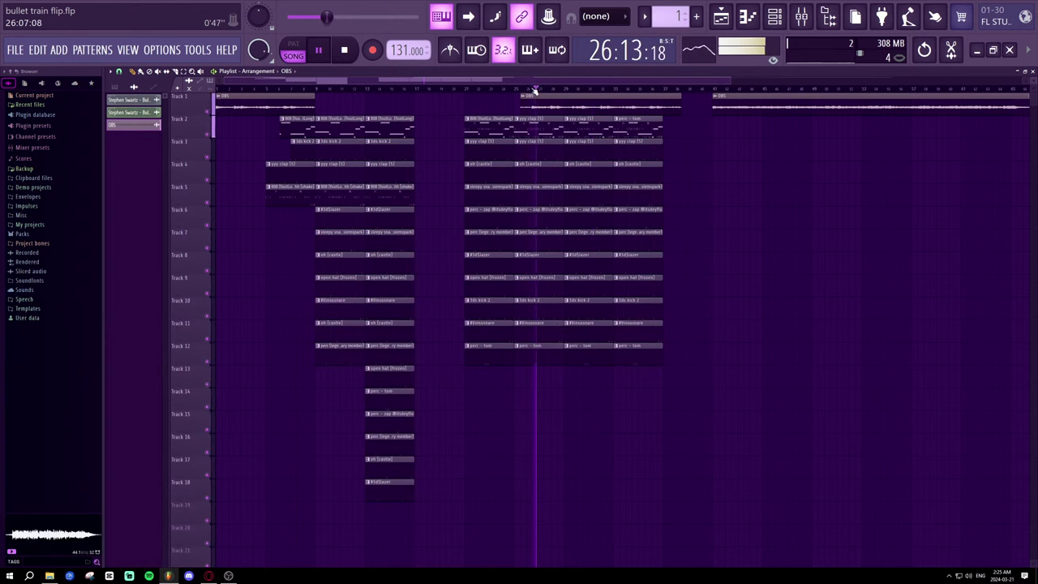
{"action": "key", "text": "space"}
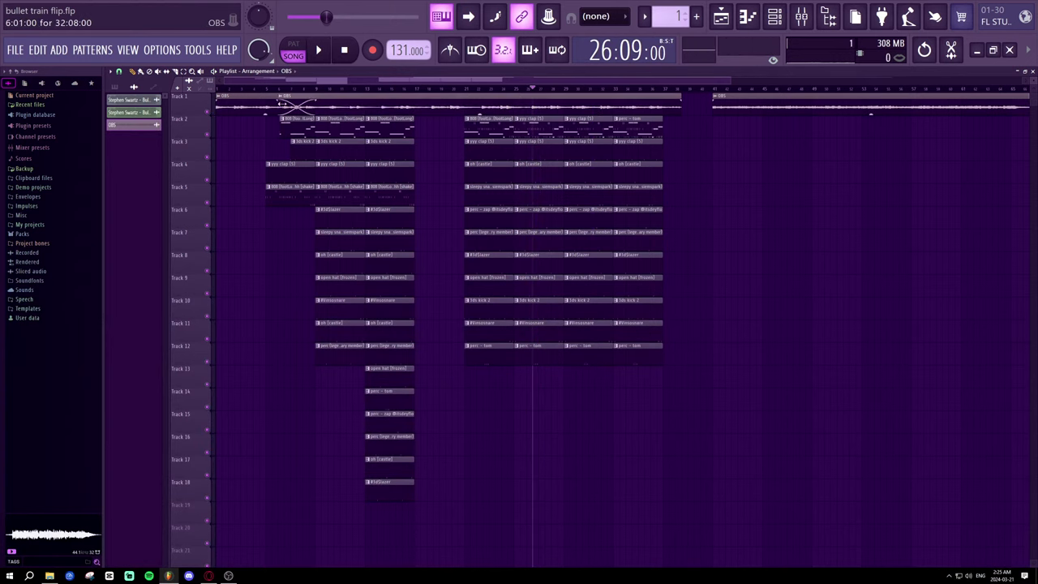
- Undo the added, extended and moved OBS clips on Track 1
{"action": "key", "text": "ctrl+z"}
{"action": "key", "text": "ctrl+z"}
{"action": "key", "text": "ctrl+z"}
{"action": "key", "text": "ctrl+z"}
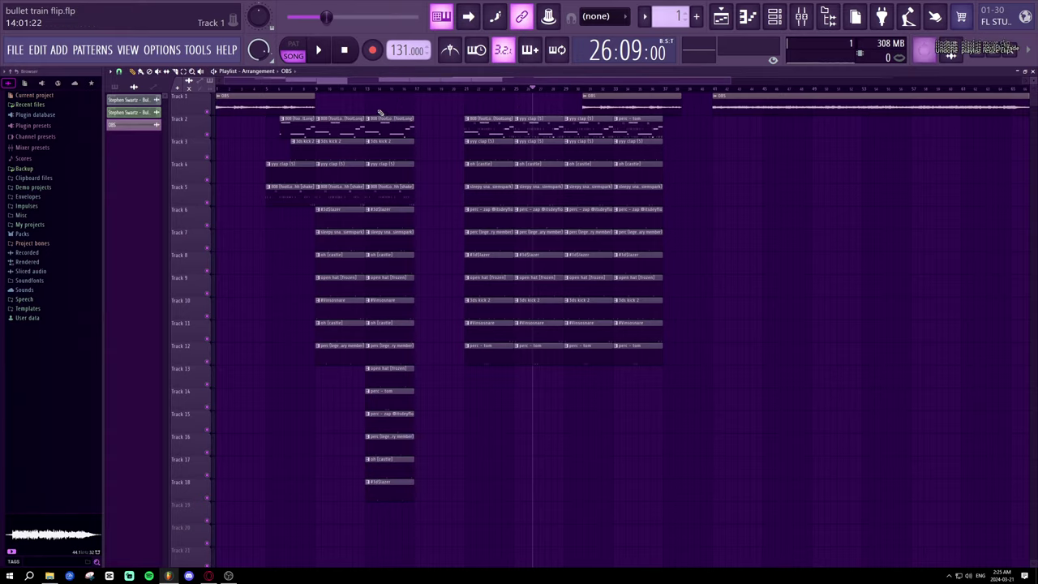
{"action": "key", "text": "ctrl+z"}
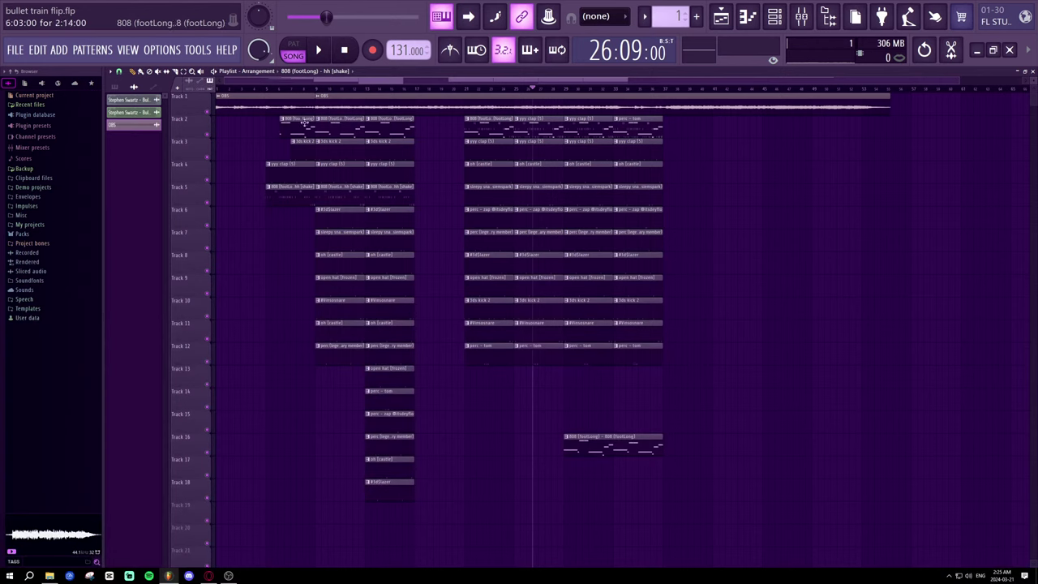
- Play from the start and move the long second OBS clip on Track 1 out to bar 47
{"action": "left_click", "coordinate": [218, 89]}
{"action": "key", "text": "space"}
{"action": "scroll", "coordinate": [234, 93], "scroll_direction": "up", "scroll_amount": 2}
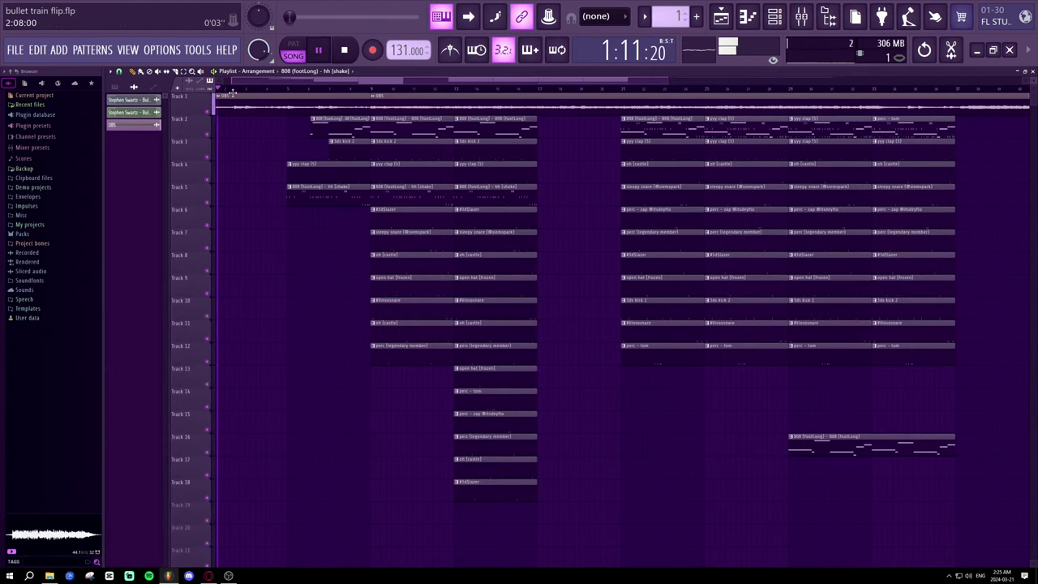
{"action": "scroll", "coordinate": [243, 96], "scroll_direction": "left", "scroll_amount": 1}
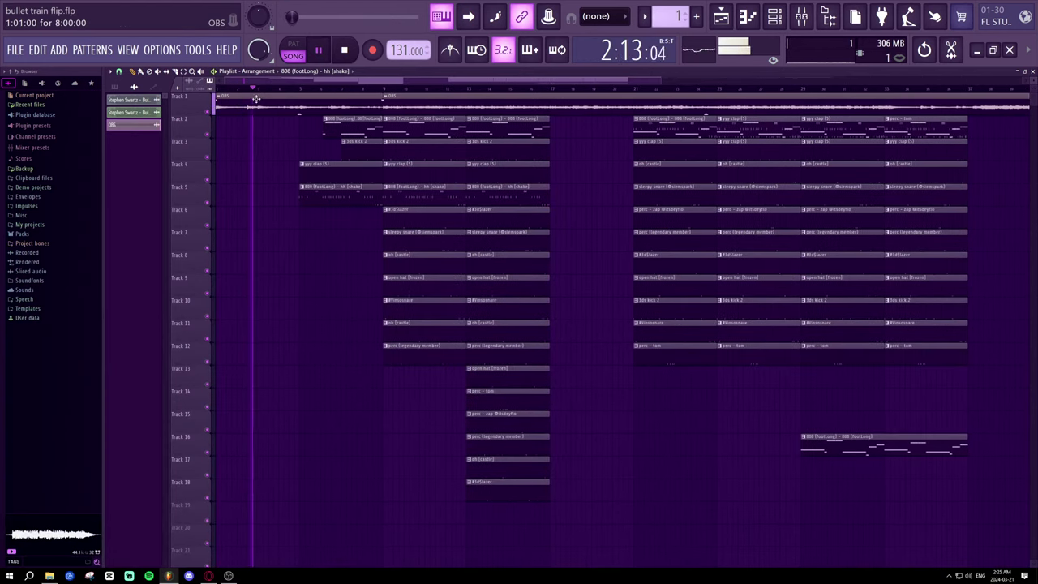
{"action": "scroll", "coordinate": [256, 98], "scroll_direction": "down", "scroll_amount": 2}
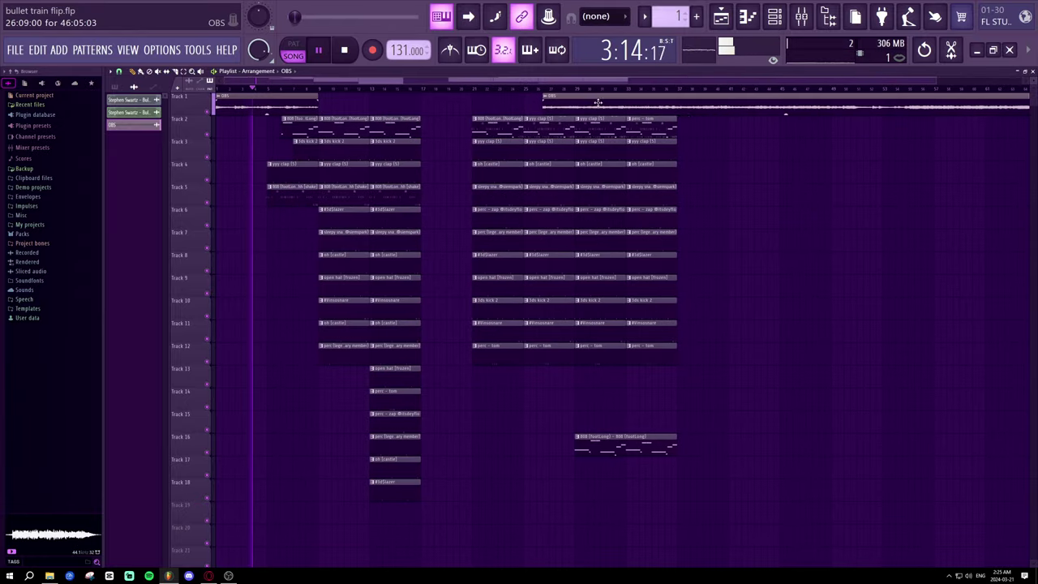
{"action": "left_click_drag", "start_coordinate": [598, 102], "coordinate": [861, 102]}
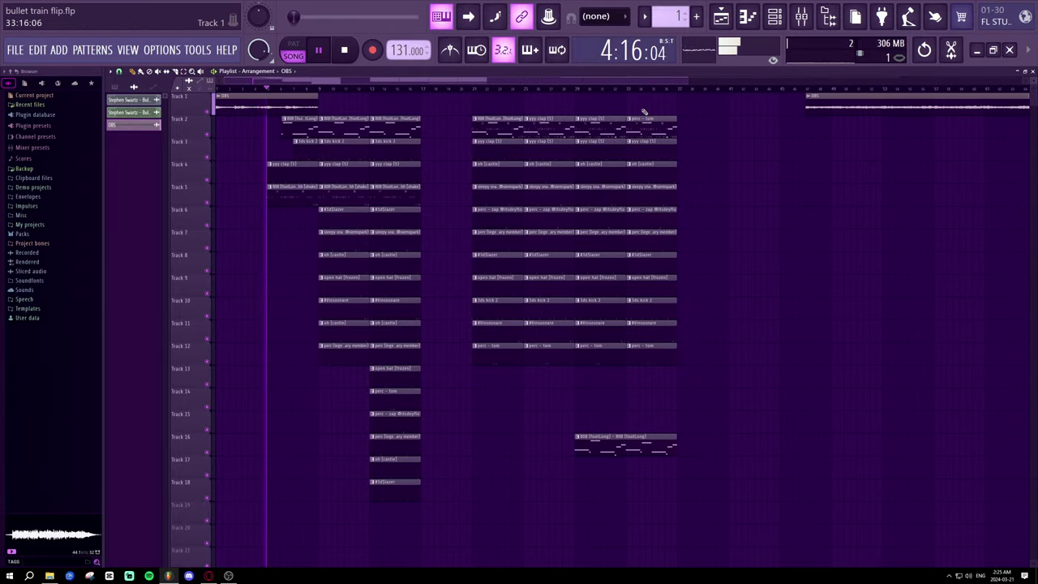
- Add an OBS clip about 24 bars long on Track 1 and move it to start at bar 9
{"action": "left_click", "coordinate": [594, 103]}
{"action": "left_click_drag", "start_coordinate": [615, 106], "coordinate": [323, 101]}
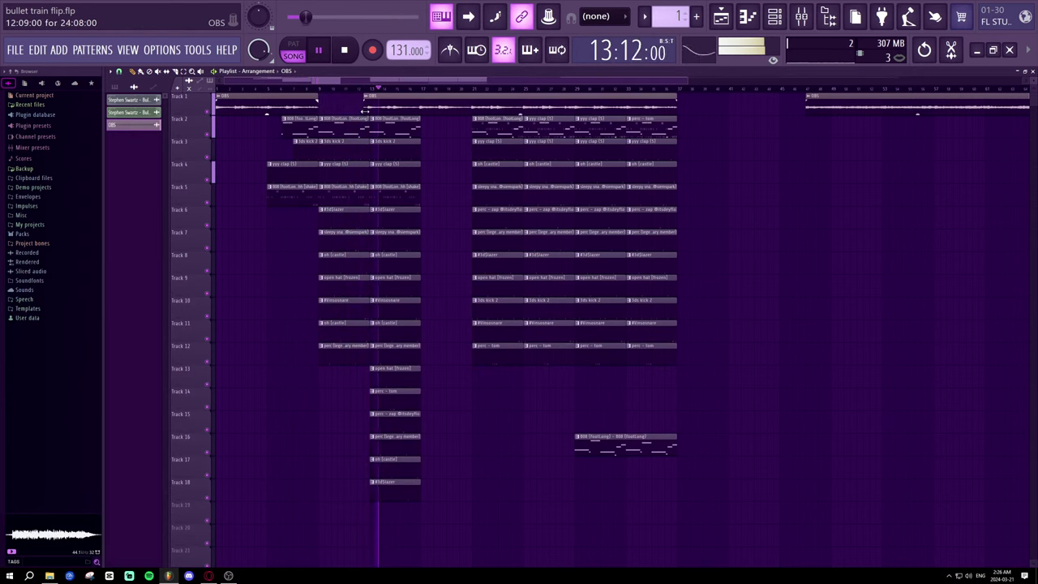
{"action": "key", "text": "space"}
{"action": "key", "text": "space"}
{"action": "left_click_drag", "start_coordinate": [379, 108], "coordinate": [327, 107]}
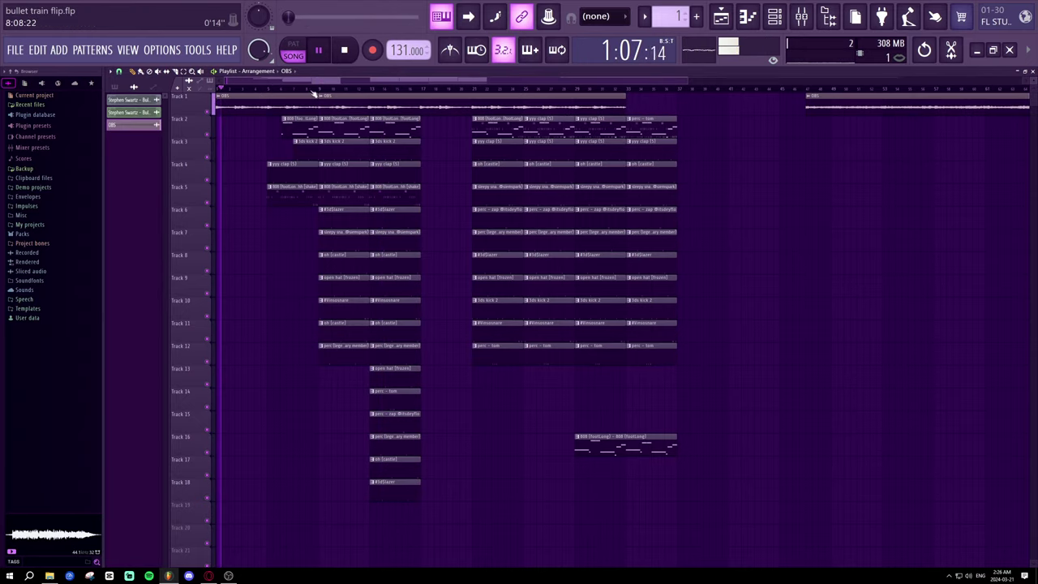
- Trim the start of the bar 9 OBS clip to leave 20 bars, move it back to bar 9 and play
{"action": "left_click", "coordinate": [298, 88]}
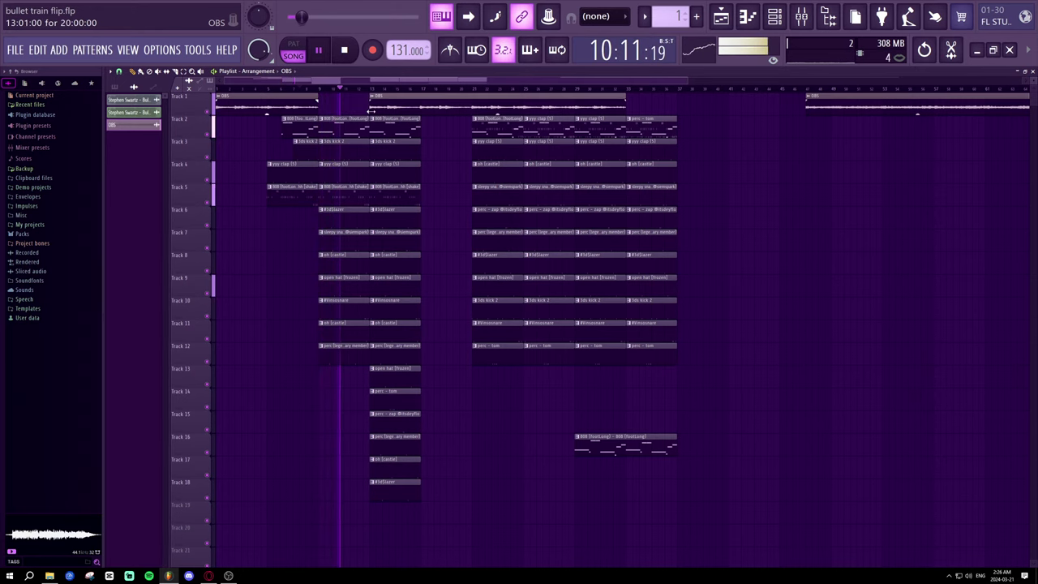
{"action": "left_click_drag", "start_coordinate": [370, 104], "coordinate": [328, 103]}
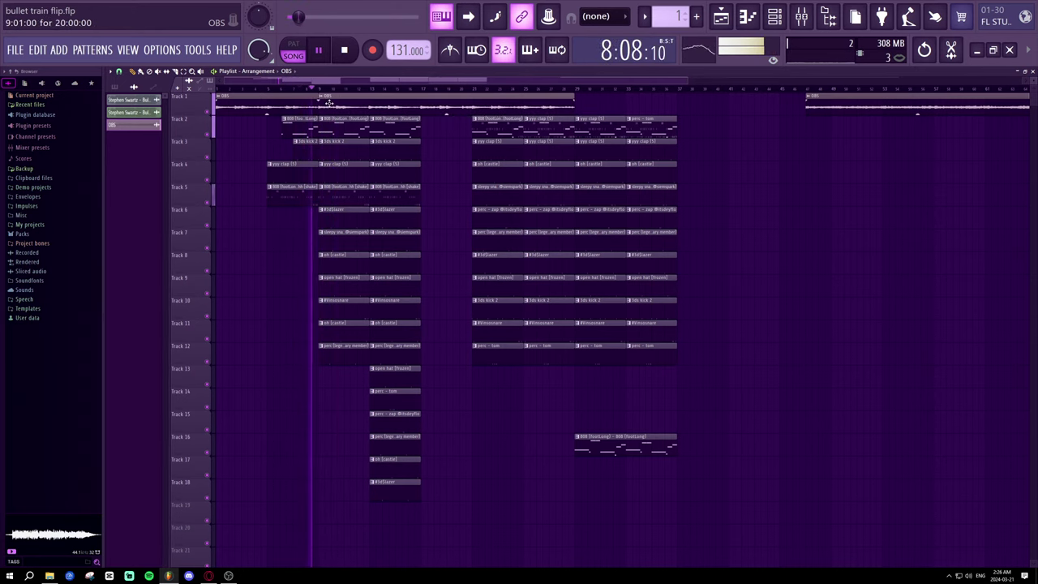
{"action": "scroll", "coordinate": [332, 98], "scroll_direction": "up", "scroll_amount": 2}
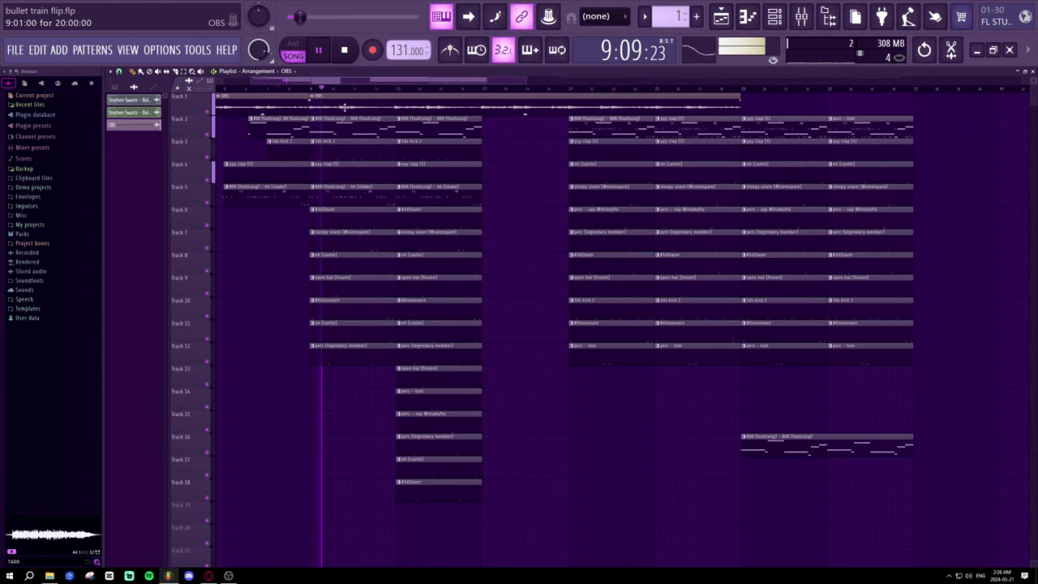
{"action": "key", "text": "space"}
{"action": "key", "text": "space"}
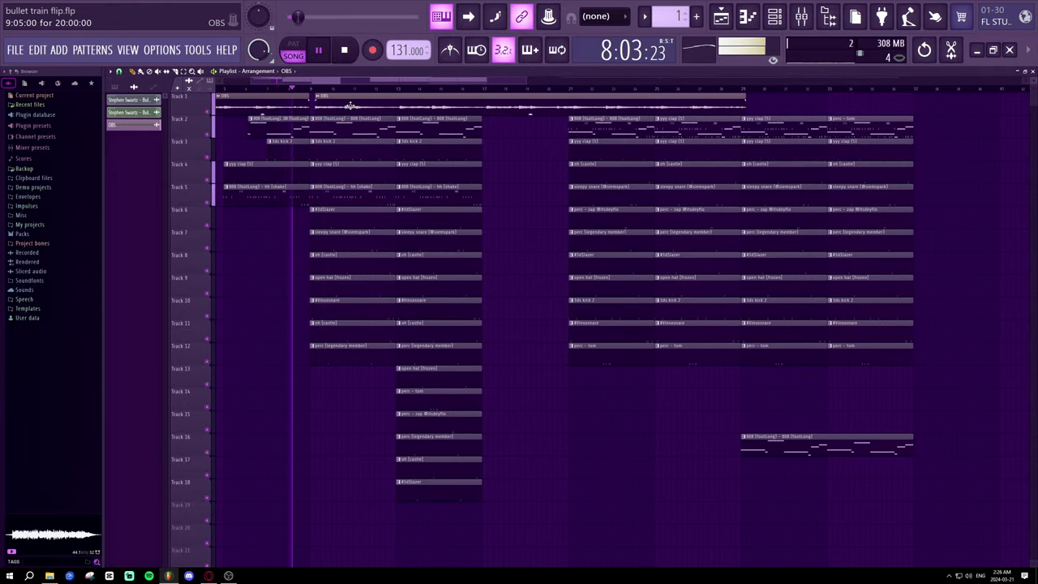
- Try delaying the 20-bar OBS clip to 9:05 and 9:09 while listening, and return it to bar 9
{"action": "left_click_drag", "start_coordinate": [346, 106], "coordinate": [355, 105]}
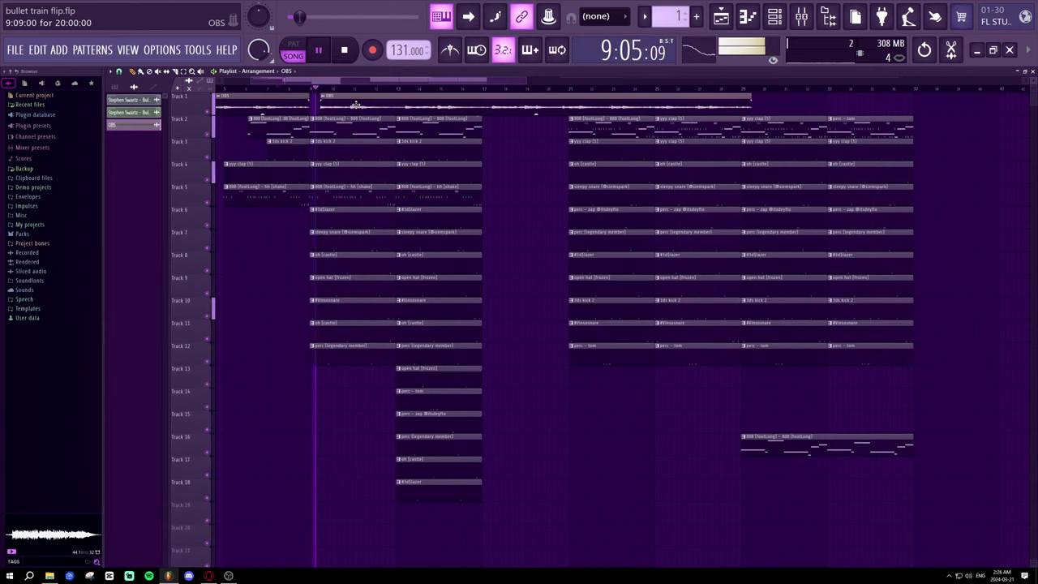
{"action": "scroll", "coordinate": [343, 98], "scroll_direction": "up", "scroll_amount": 3}
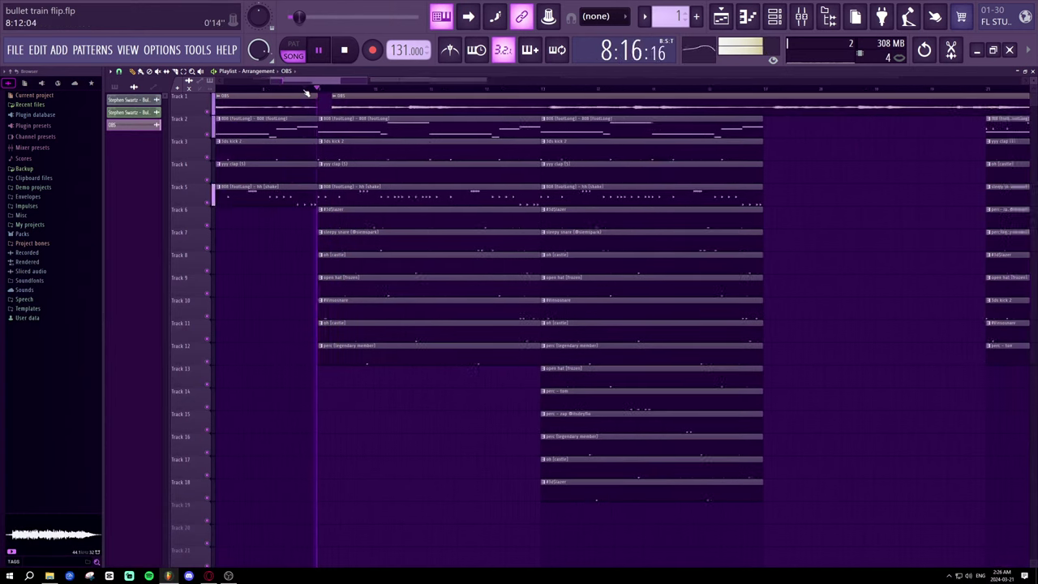
{"action": "key", "text": "space"}
{"action": "key", "text": "space"}
{"action": "left_click_drag", "start_coordinate": [345, 100], "coordinate": [324, 106]}
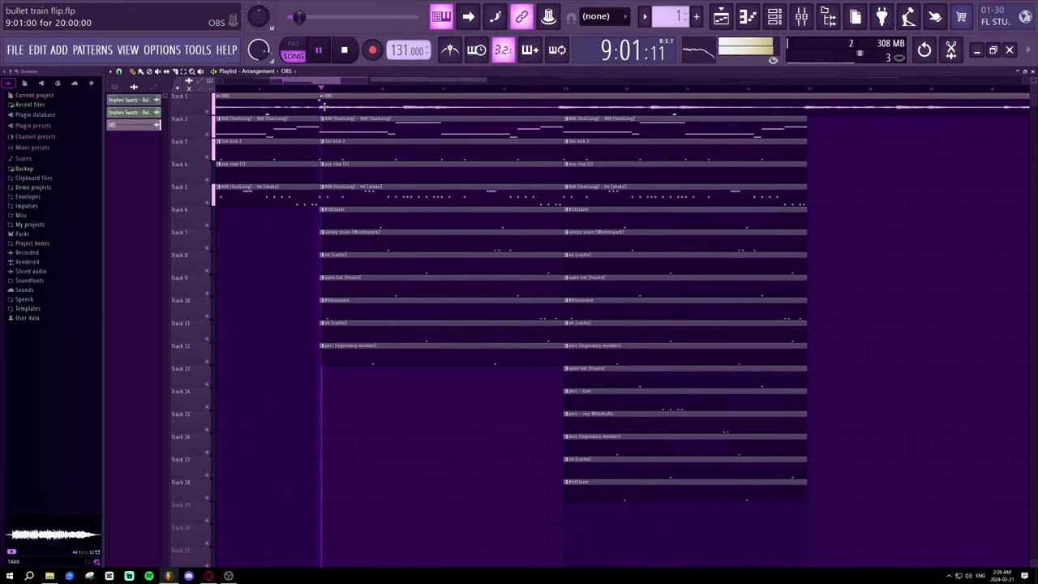
- Shorten the bar 9 OBS clip from its start to 16:02, keep it starting at bar 9, and play the transition
{"action": "scroll", "coordinate": [328, 92], "scroll_direction": "up", "scroll_amount": 1}
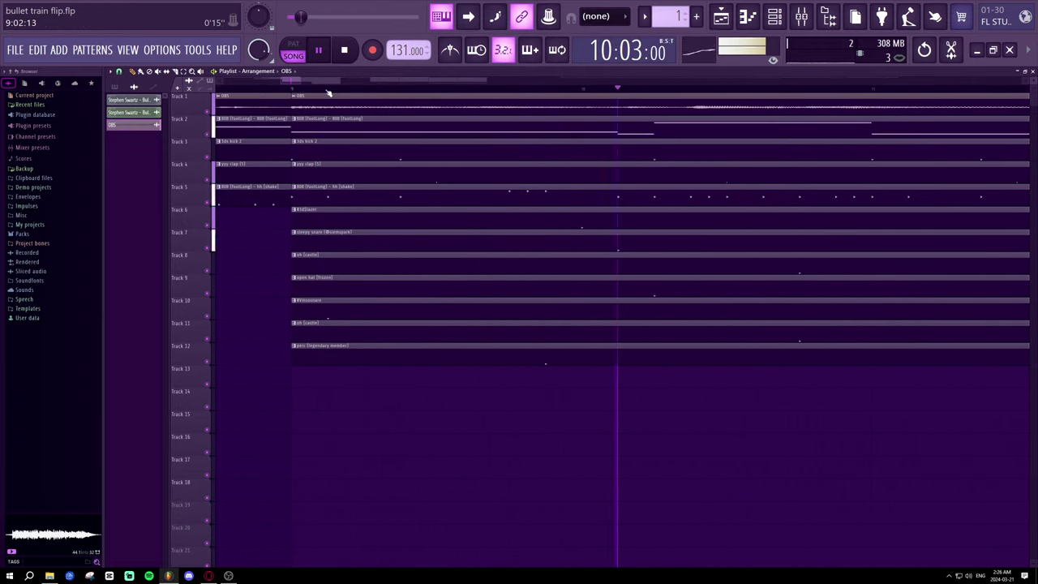
{"action": "scroll", "coordinate": [328, 96], "scroll_direction": "down", "scroll_amount": 3}
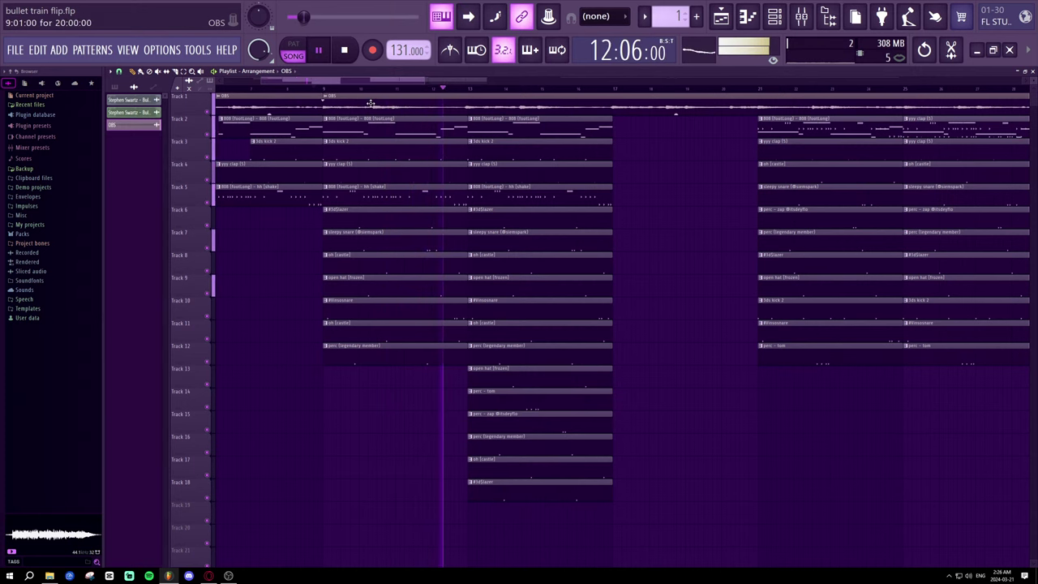
{"action": "left_click_drag", "start_coordinate": [370, 102], "coordinate": [343, 112]}
{"action": "key", "text": "space"}
{"action": "key", "text": "space"}
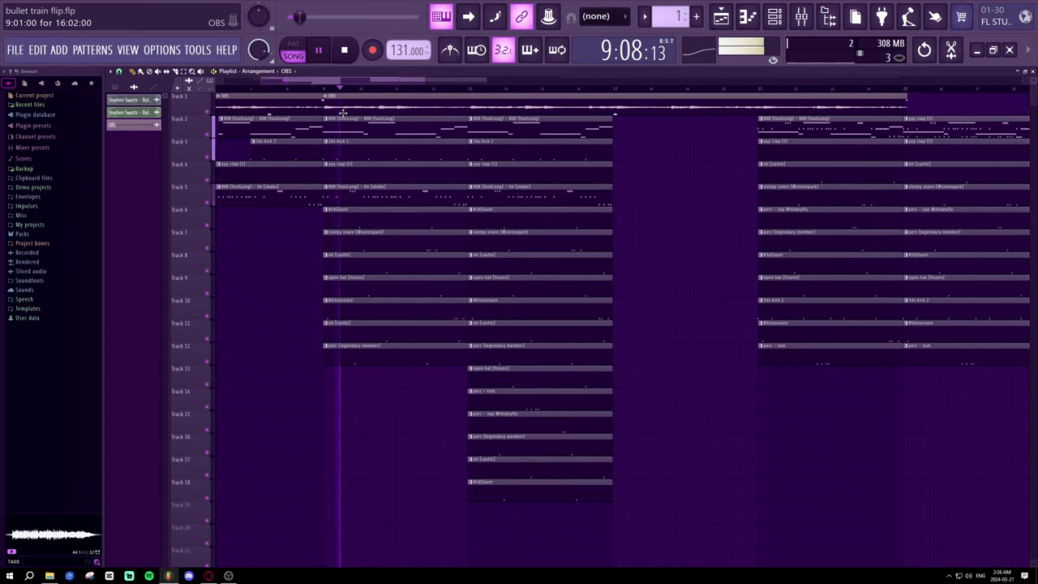
{"action": "key", "text": "space"}
{"action": "key", "text": "space"}
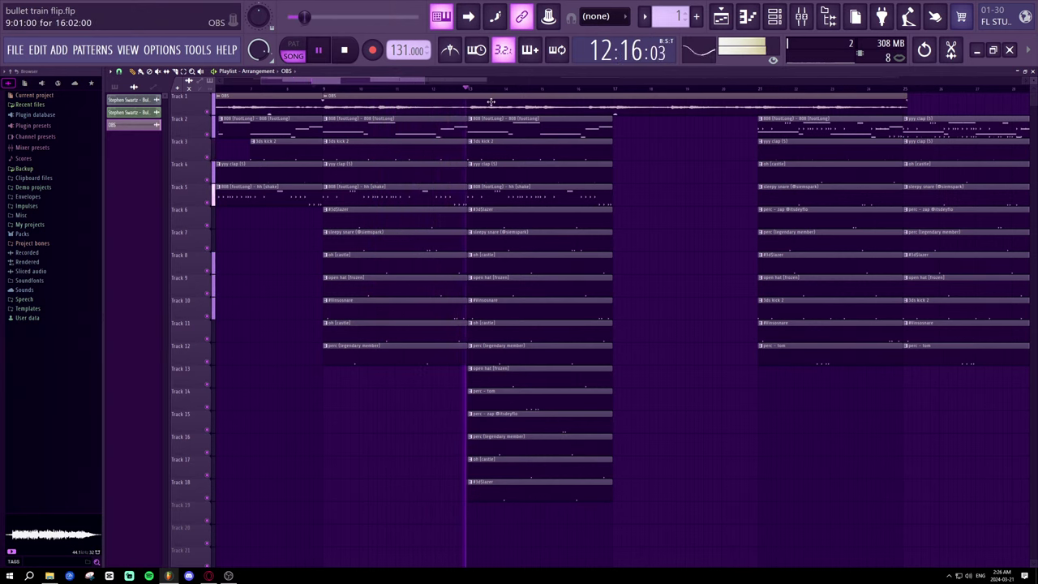
- Slice the Track 1 OBS clip at bar 13 and replay the transition into bar 9
{"action": "scroll", "coordinate": [468, 92], "scroll_direction": "up", "scroll_amount": 3}
{"action": "key", "text": "space"}
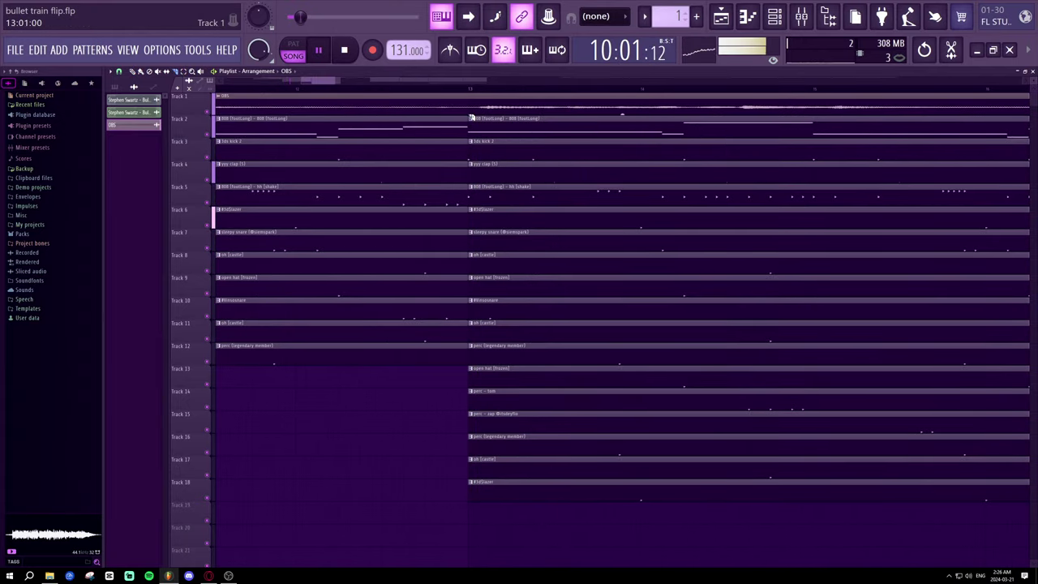
{"action": "key", "text": "space"}
{"action": "left_click_drag", "start_coordinate": [319, 82], "coordinate": [294, 84]}
{"action": "key", "text": "space"}
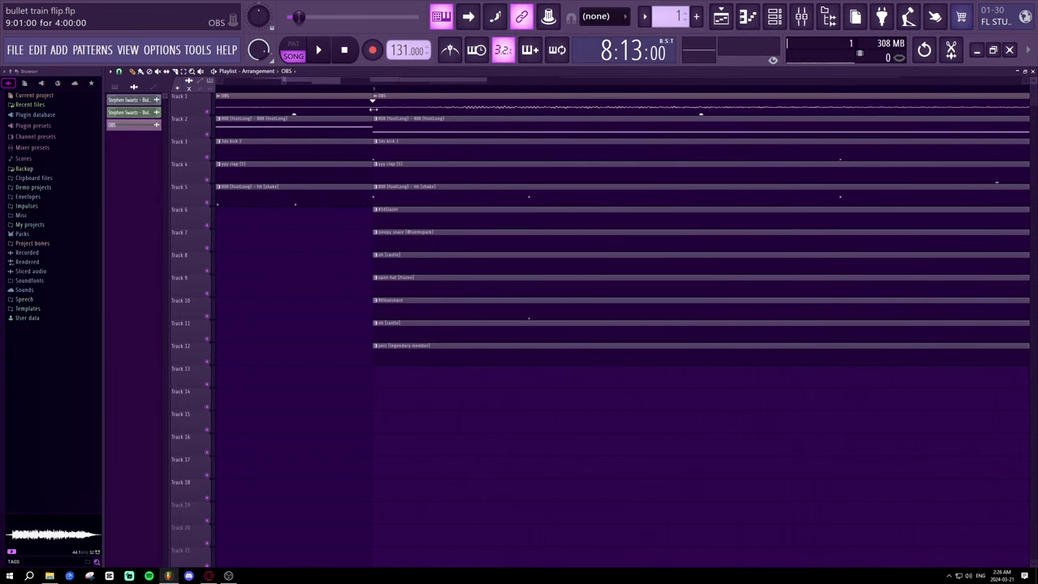
- Trim the start of the bar 9 OBS clip to a length of 3:15:05, keep it starting at bar 9, and play
{"action": "mouse_move", "coordinate": [373, 108]}
{"action": "left_mouse_down"}
{"action": "mouse_move", "coordinate": [436, 113]}
{"action": "mouse_move", "coordinate": [389, 106]}
{"action": "left_mouse_up"}
{"action": "key", "text": "space"}
{"action": "key", "text": "space"}
{"action": "key", "text": "space"}
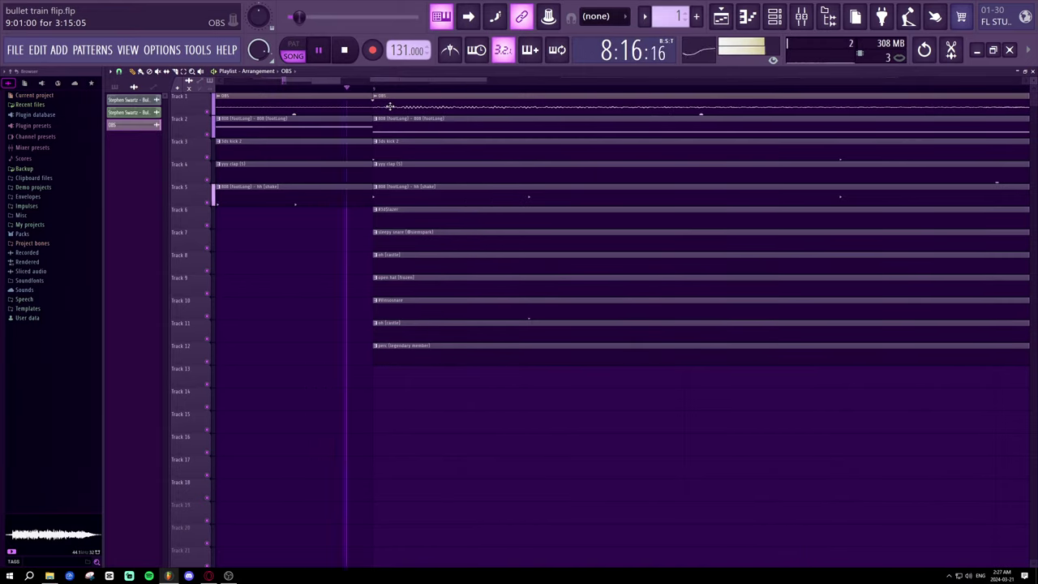
{"action": "scroll", "coordinate": [397, 90], "scroll_direction": "down", "scroll_amount": 6}
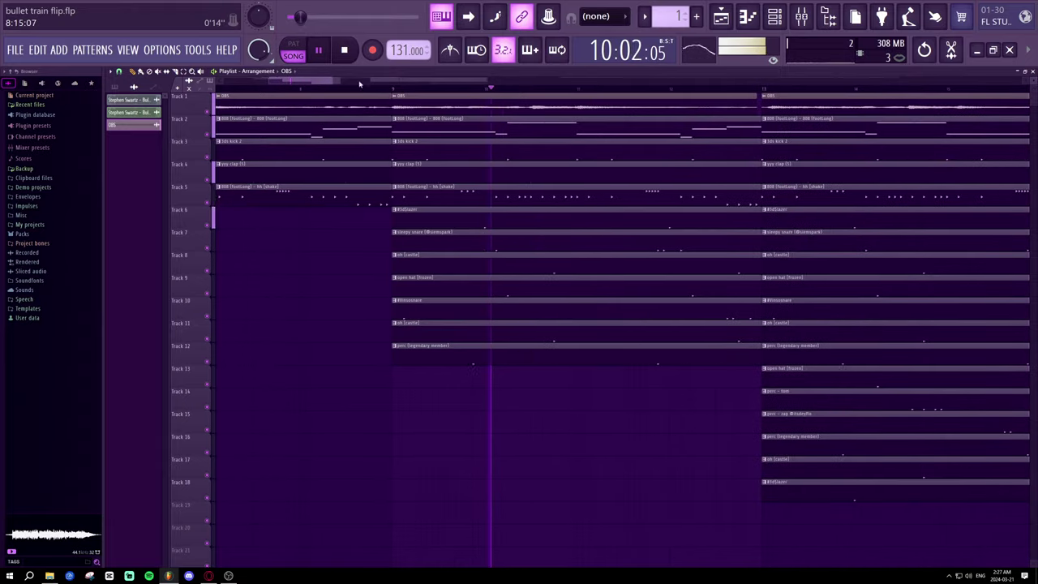
- Trim the start of the bar 13 OBS clip to a 12:00:20 length, return it to bar 13, and extend the bar 9 clip toward it
{"action": "left_click_drag", "start_coordinate": [319, 81], "coordinate": [344, 85]}
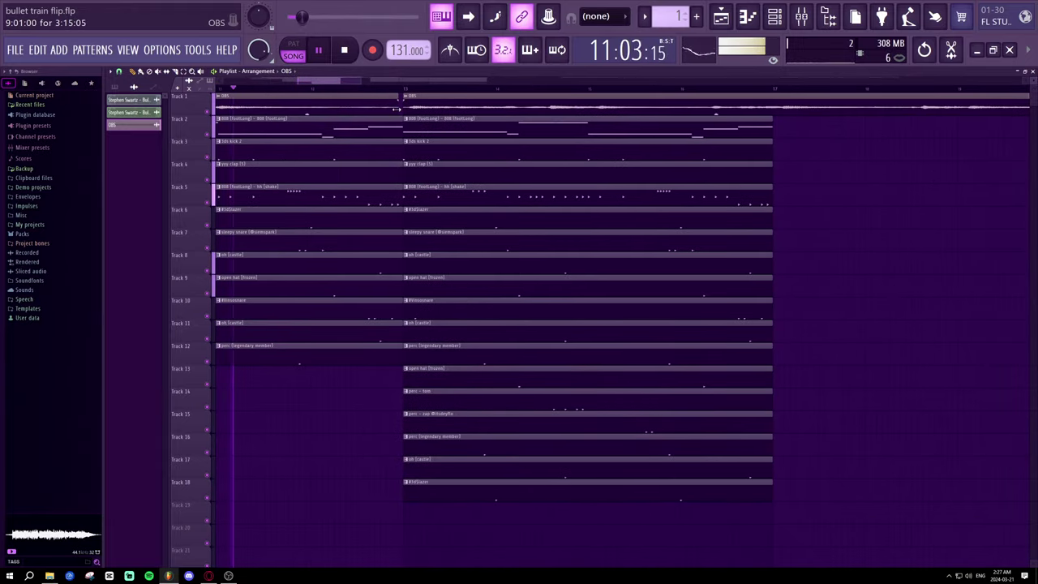
{"action": "scroll", "coordinate": [408, 90], "scroll_direction": "up", "scroll_amount": 6}
{"action": "left_click_drag", "start_coordinate": [411, 111], "coordinate": [434, 112]}
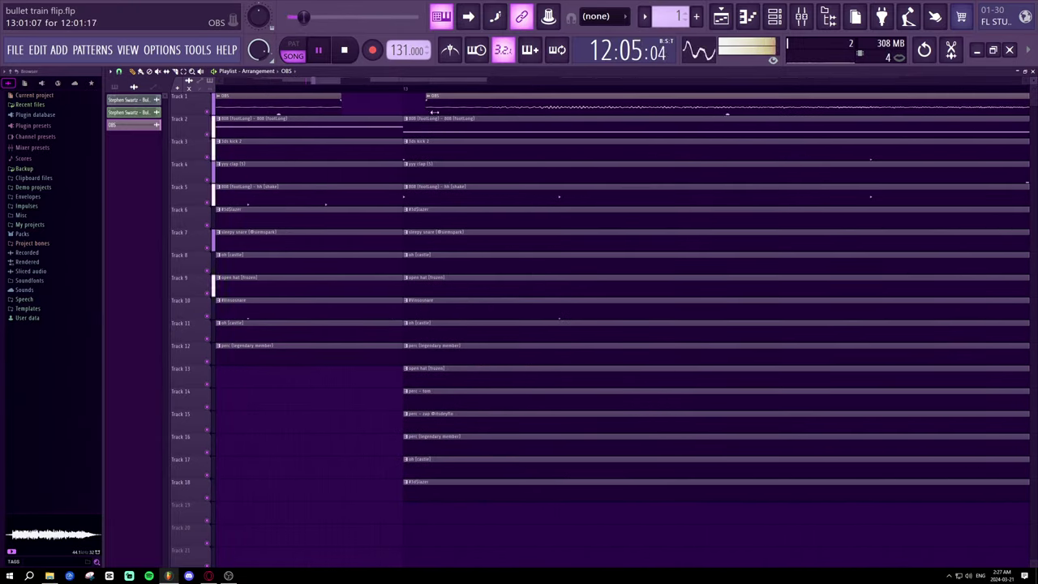
{"action": "left_click_drag", "start_coordinate": [513, 108], "coordinate": [422, 107]}
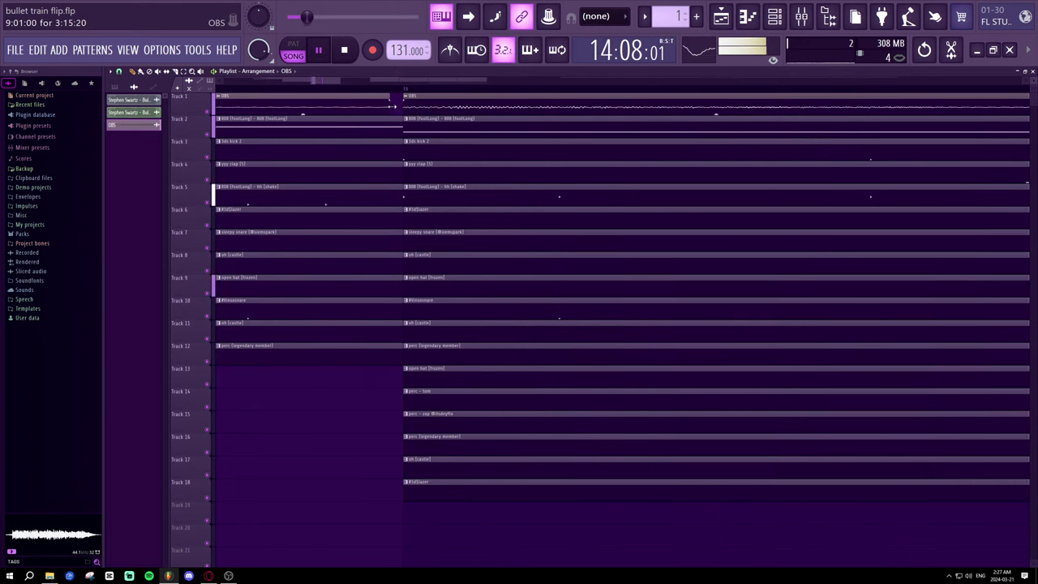
- Extend the end of the bar 13 OBS clip to a length of 23:12:20 so it runs under the later drum patterns
{"action": "scroll", "coordinate": [413, 95], "scroll_direction": "down", "scroll_amount": 3}
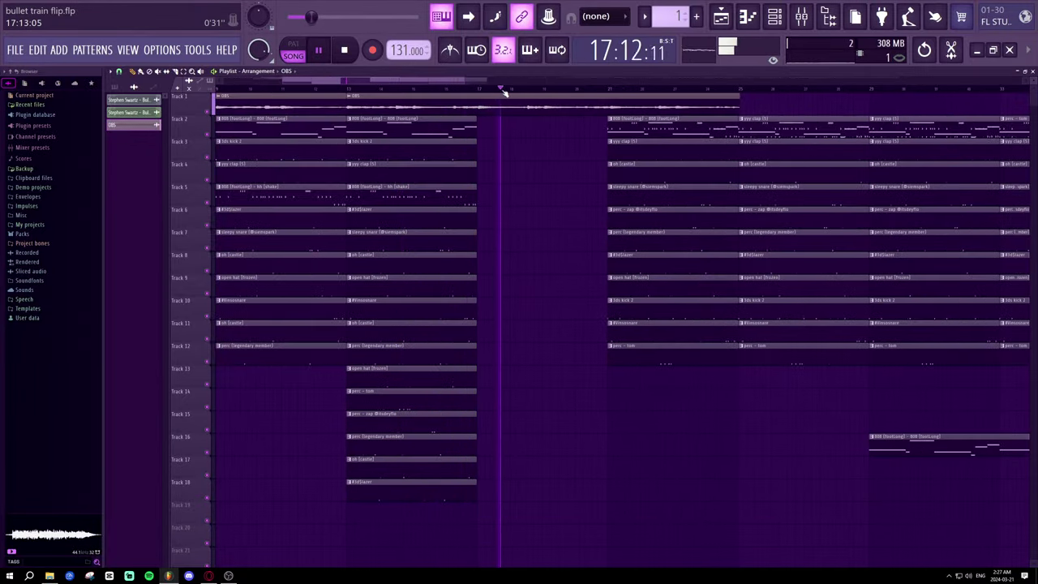
{"action": "scroll", "coordinate": [495, 89], "scroll_direction": "up", "scroll_amount": 3}
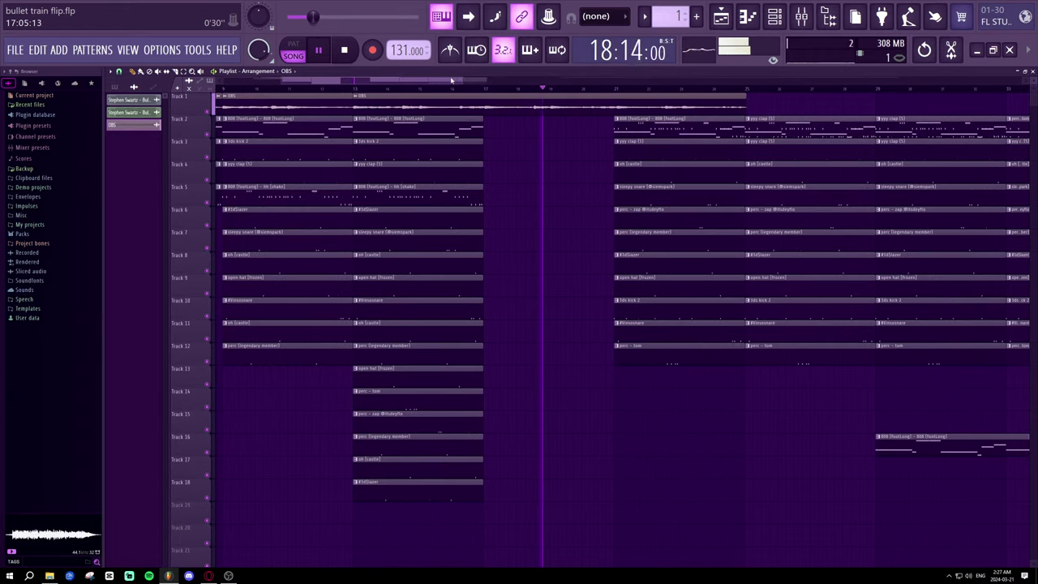
{"action": "left_click_drag", "start_coordinate": [454, 81], "coordinate": [485, 90]}
{"action": "scroll", "coordinate": [485, 89], "scroll_direction": "down", "scroll_amount": 2}
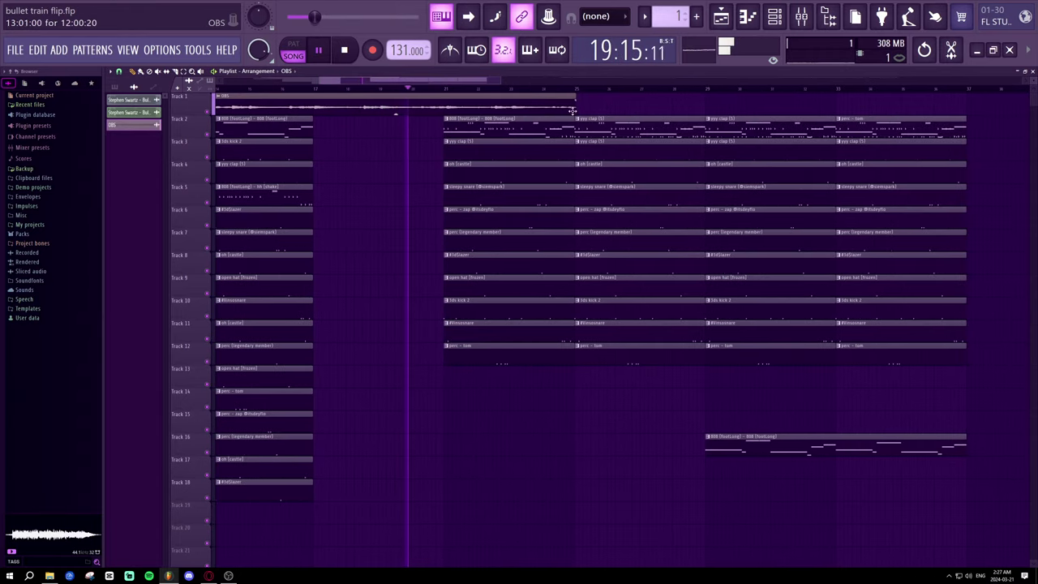
{"action": "left_click_drag", "start_coordinate": [612, 111], "coordinate": [959, 114]}
{"action": "key", "text": "space"}
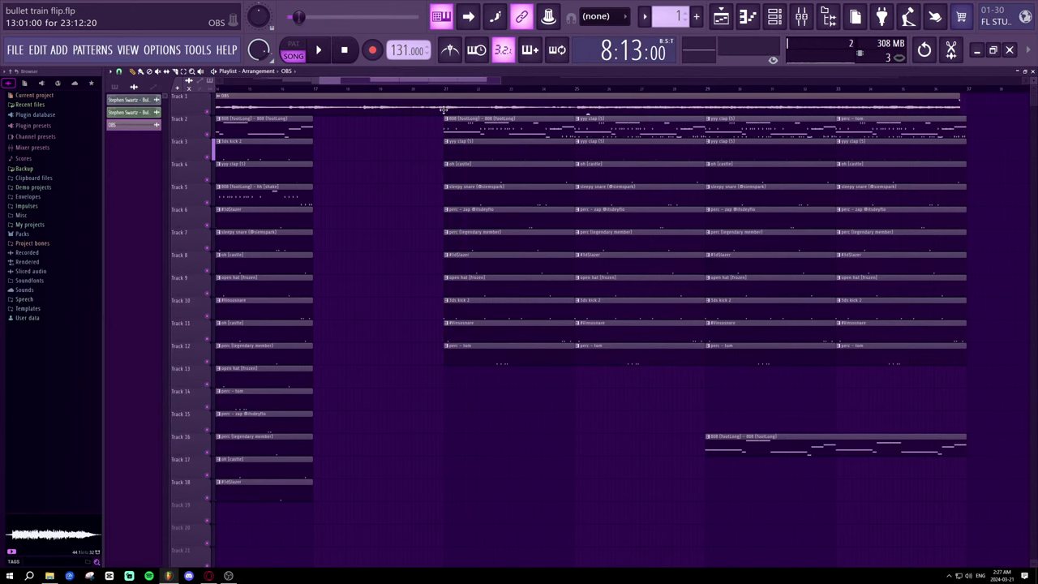
- Set the playback start to 12:13 and listen to the transition into bar 13
{"action": "left_click", "coordinate": [419, 89]}
{"action": "scroll", "coordinate": [419, 89], "scroll_direction": "up", "scroll_amount": 2}
{"action": "key", "text": "space"}
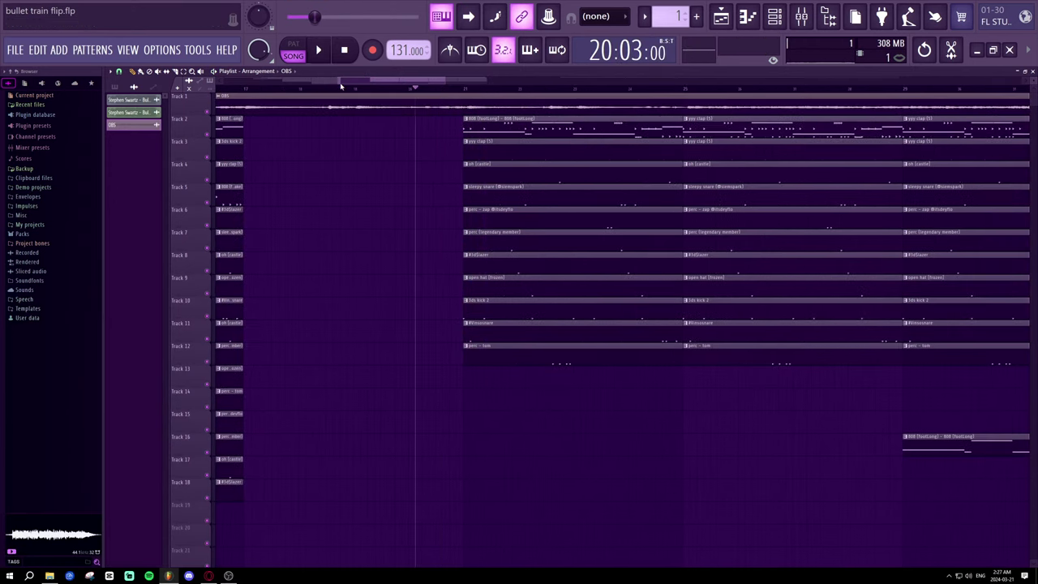
{"action": "key", "text": "space"}
{"action": "left_click_drag", "start_coordinate": [341, 83], "coordinate": [299, 84]}
{"action": "left_click", "coordinate": [313, 88]}
{"action": "scroll", "coordinate": [313, 89], "scroll_direction": "up", "scroll_amount": 8}
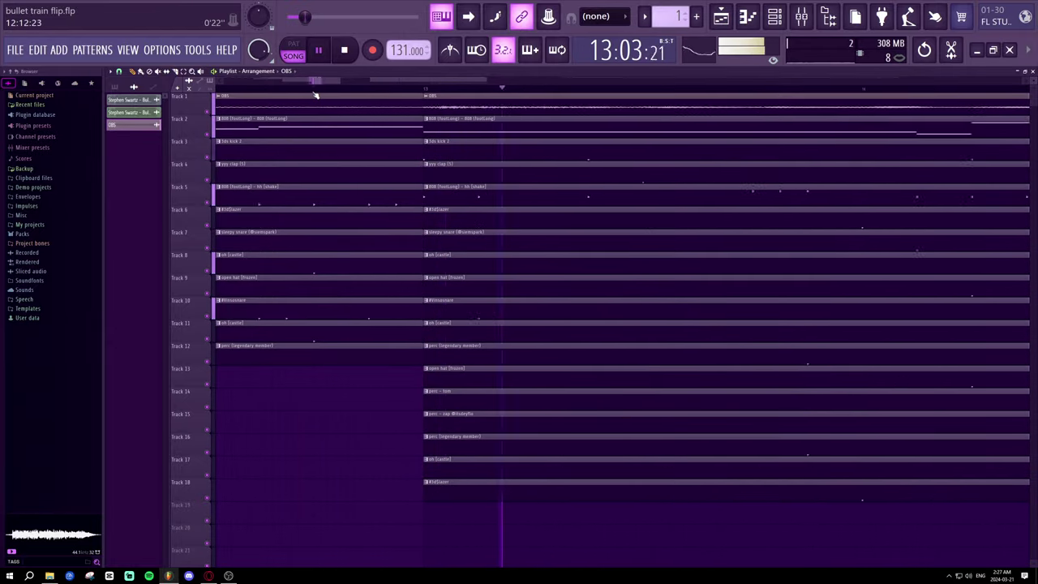
- Trim the start of the bar 13 OBS clip to a length of 23:12:08, keep it starting at bar 13, and play
{"action": "key", "text": "space"}
{"action": "key", "text": "space"}
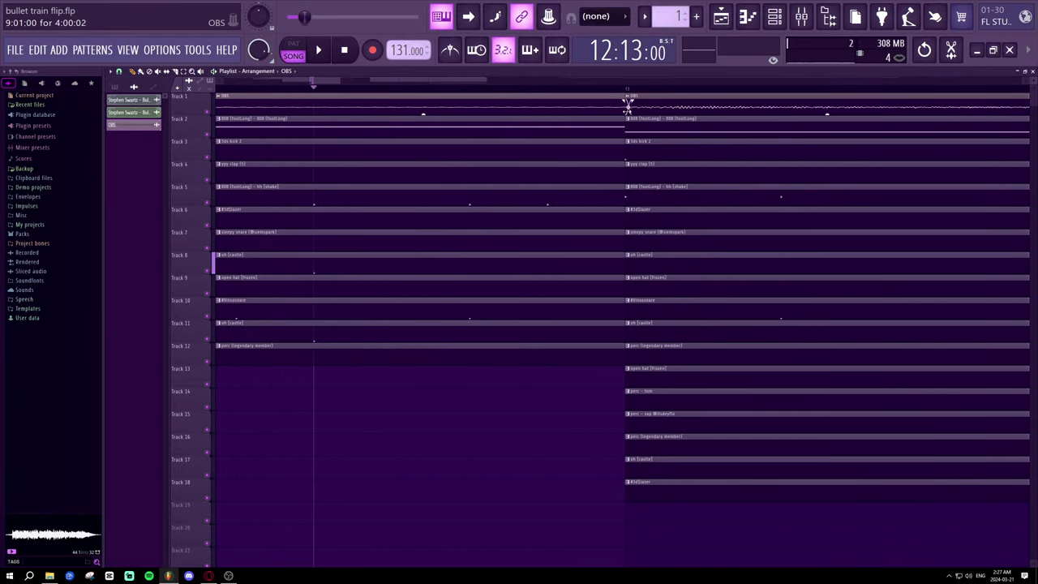
{"action": "key", "text": "space"}
{"action": "key", "text": "space"}
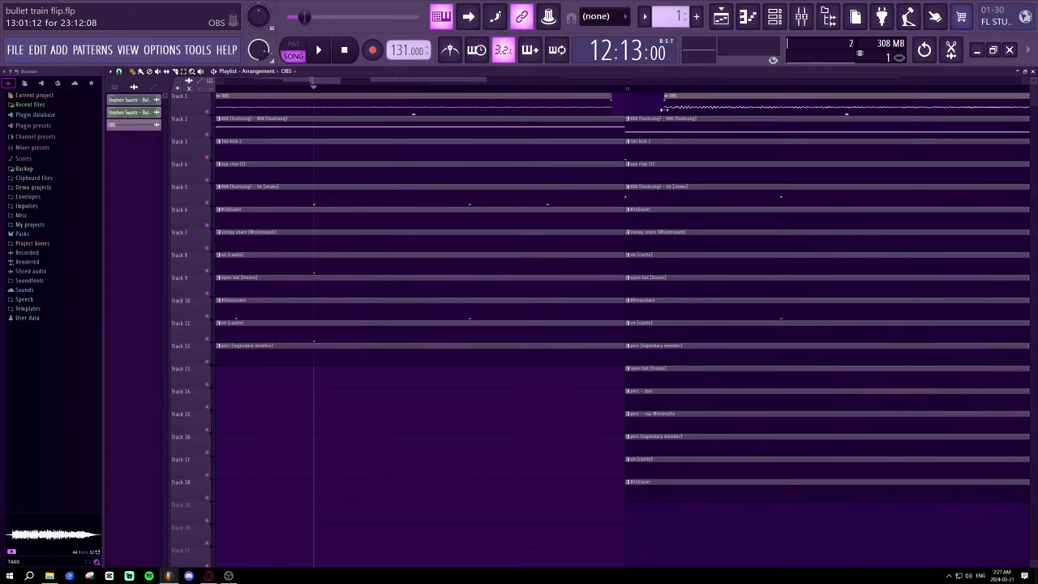
{"action": "key", "text": "space"}
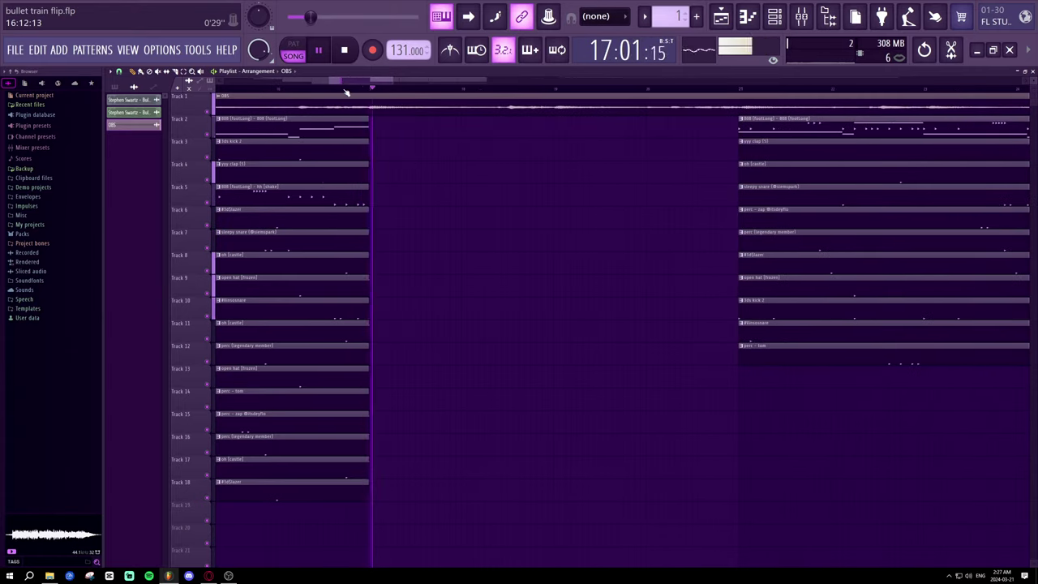
- Move the playback start to about bar 17 and listen to the drumless OBS passage
{"action": "key", "text": "space"}
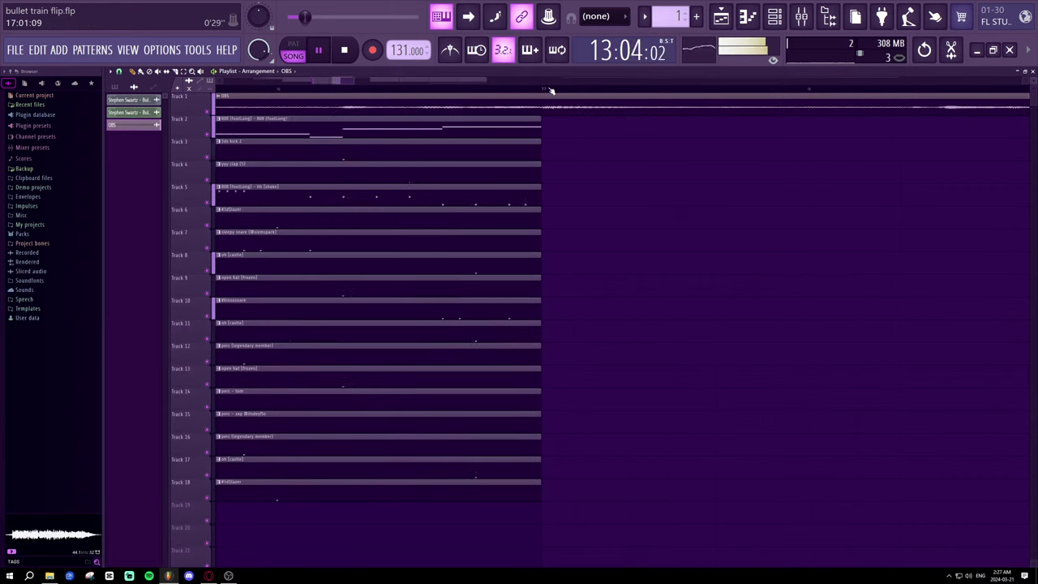
{"action": "left_click", "coordinate": [548, 88]}
{"action": "left_click_drag", "start_coordinate": [354, 81], "coordinate": [376, 82]}
{"action": "key", "text": "space"}
{"action": "key", "text": "space"}
- Slice the Track 1 OBS clip at 18:09 and shift the cut one step earlier while listening
{"action": "scroll", "coordinate": [368, 90], "scroll_direction": "up", "scroll_amount": 2}
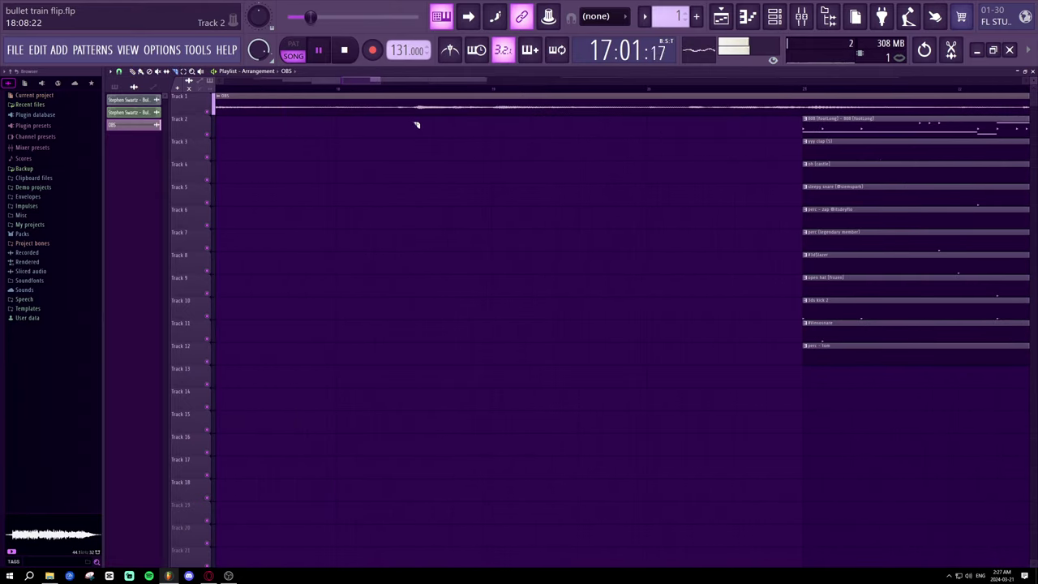
{"action": "left_click", "coordinate": [132, 72]}
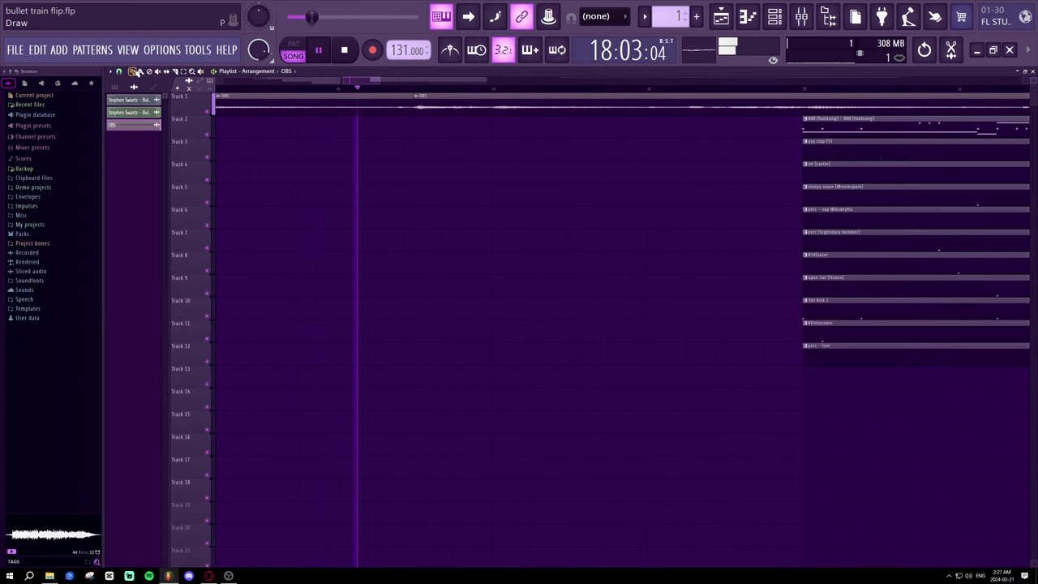
{"action": "scroll", "coordinate": [423, 90], "scroll_direction": "up", "scroll_amount": 3}
{"action": "key", "text": "space"}
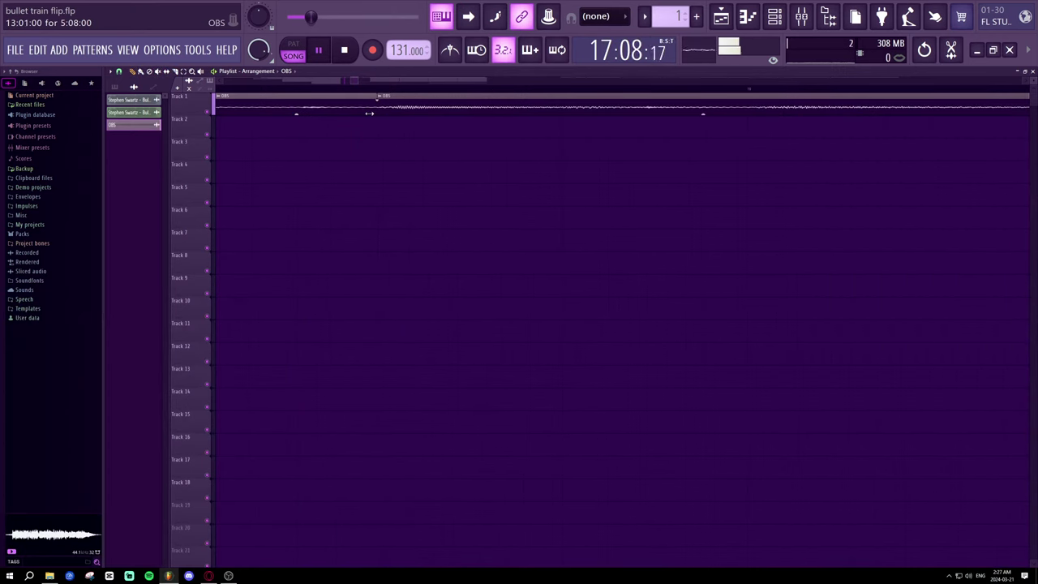
{"action": "left_click_drag", "start_coordinate": [415, 98], "coordinate": [369, 98]}
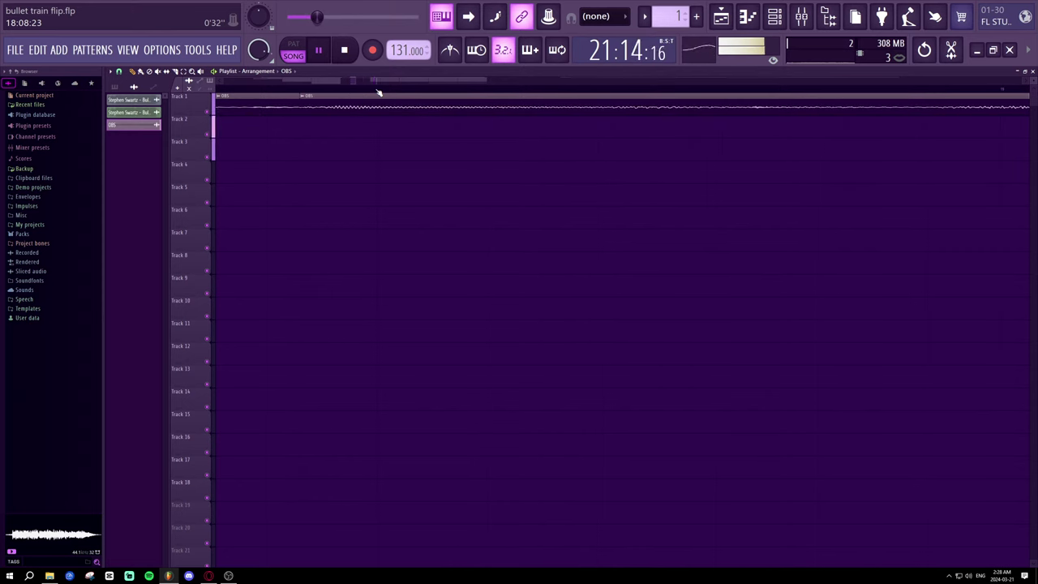
- Trim the start of the OBS clip after the bar 18 cut to a length of 18:04:08, rejoin it to the cut, and play into bar 21
{"action": "left_click", "coordinate": [377, 94]}
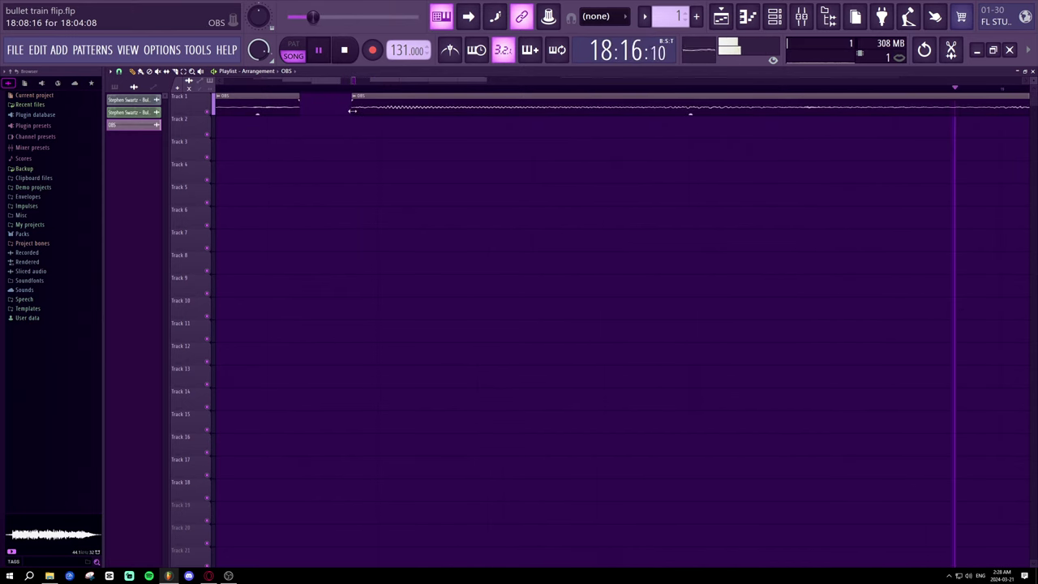
{"action": "left_click_drag", "start_coordinate": [348, 107], "coordinate": [301, 116]}
{"action": "scroll", "coordinate": [352, 89], "scroll_direction": "down", "scroll_amount": 8}
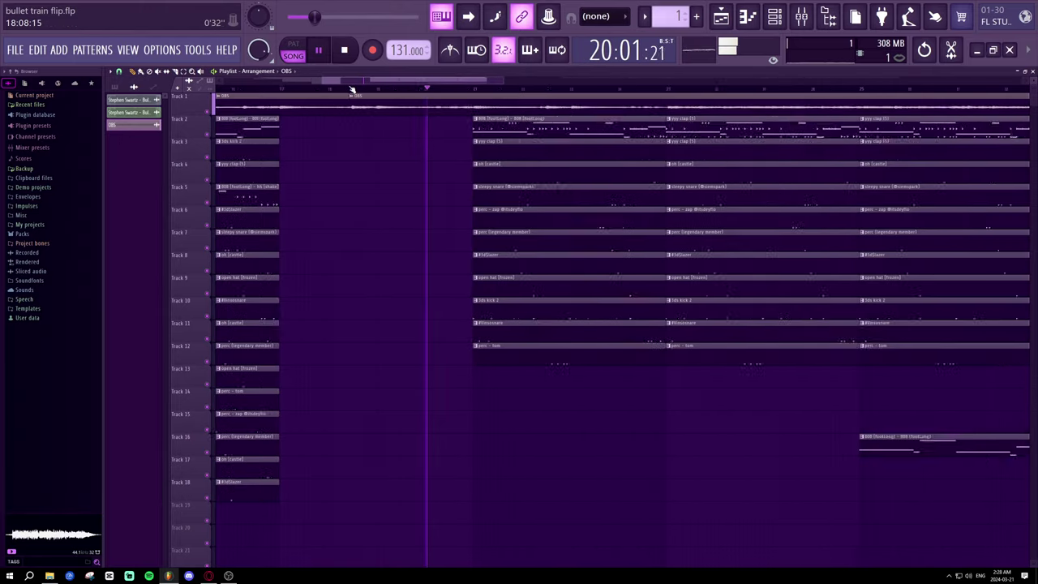
{"action": "left_click_drag", "start_coordinate": [357, 82], "coordinate": [361, 81]}
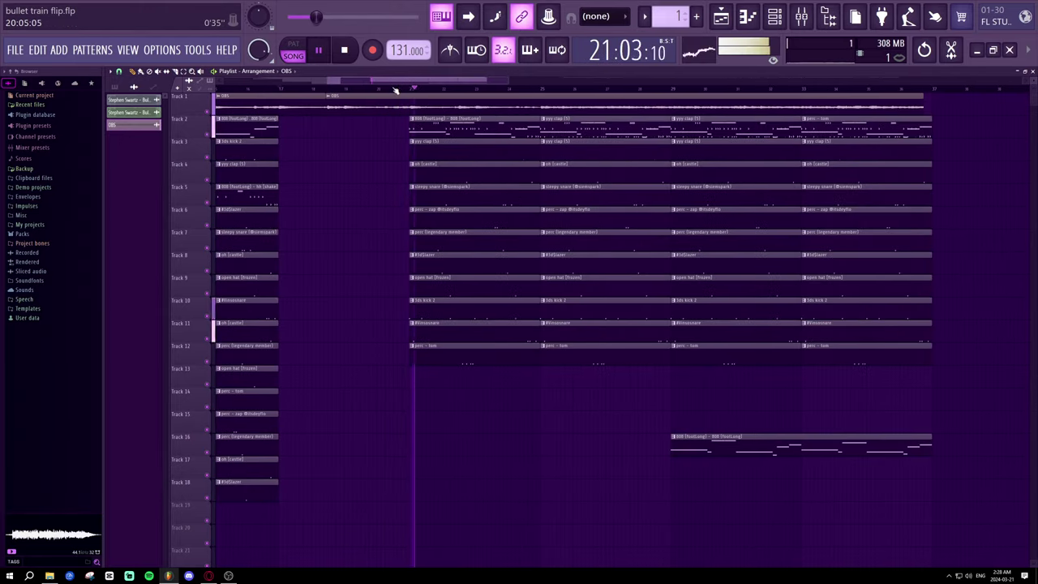
{"action": "scroll", "coordinate": [411, 92], "scroll_direction": "up", "scroll_amount": 3}
{"action": "scroll", "coordinate": [411, 92], "scroll_direction": "down", "scroll_amount": 5}
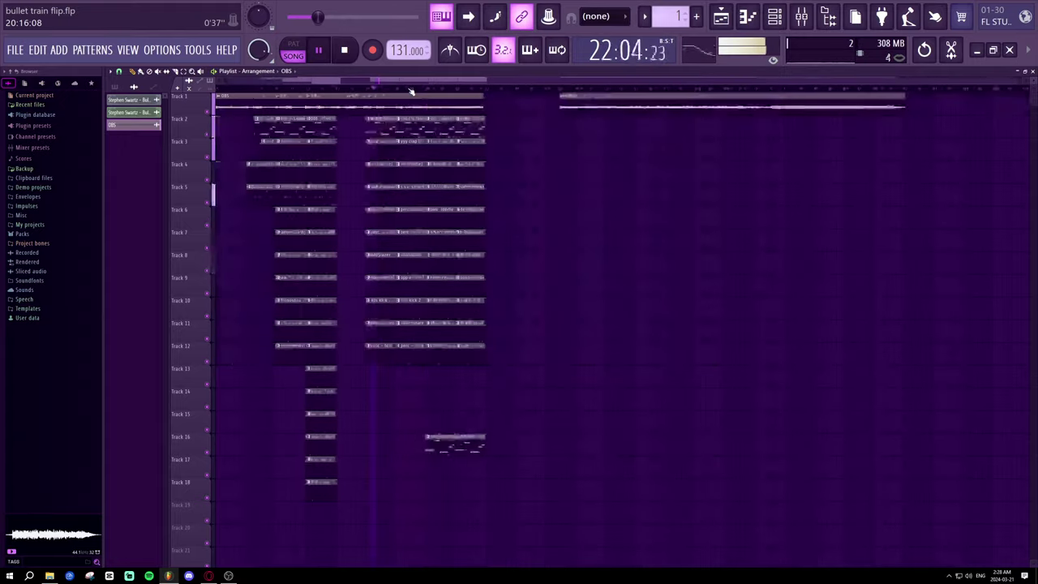
- Delete all drum and 808 patterns between bars 21 and 37 on Tracks 2 to 16, keeping the OBS clips
{"action": "left_click_drag", "start_coordinate": [411, 82], "coordinate": [371, 93]}
{"action": "scroll", "coordinate": [372, 95], "scroll_direction": "left", "scroll_amount": 2}
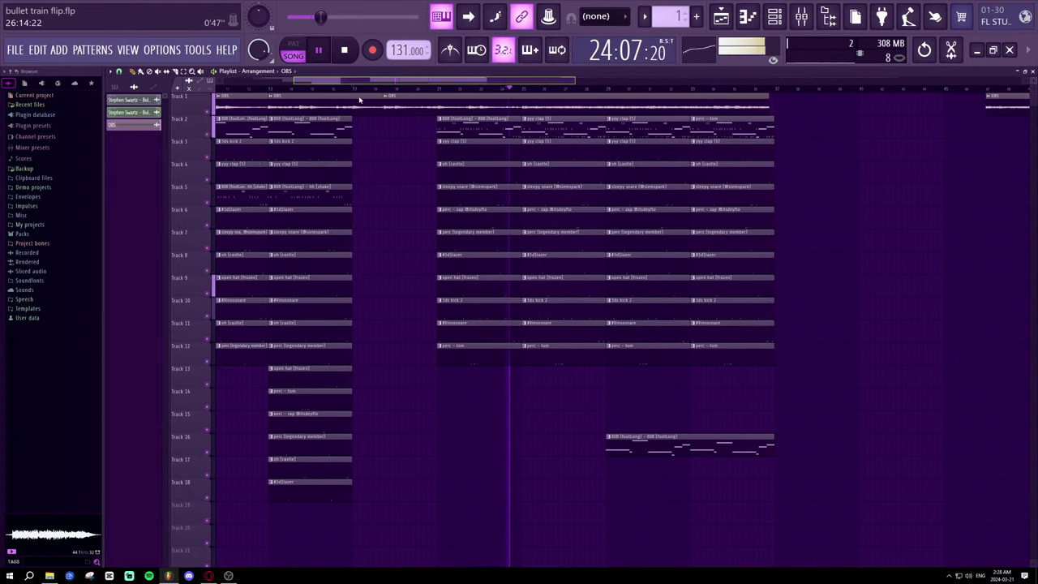
{"action": "scroll", "coordinate": [394, 94], "scroll_direction": "down", "scroll_amount": 4}
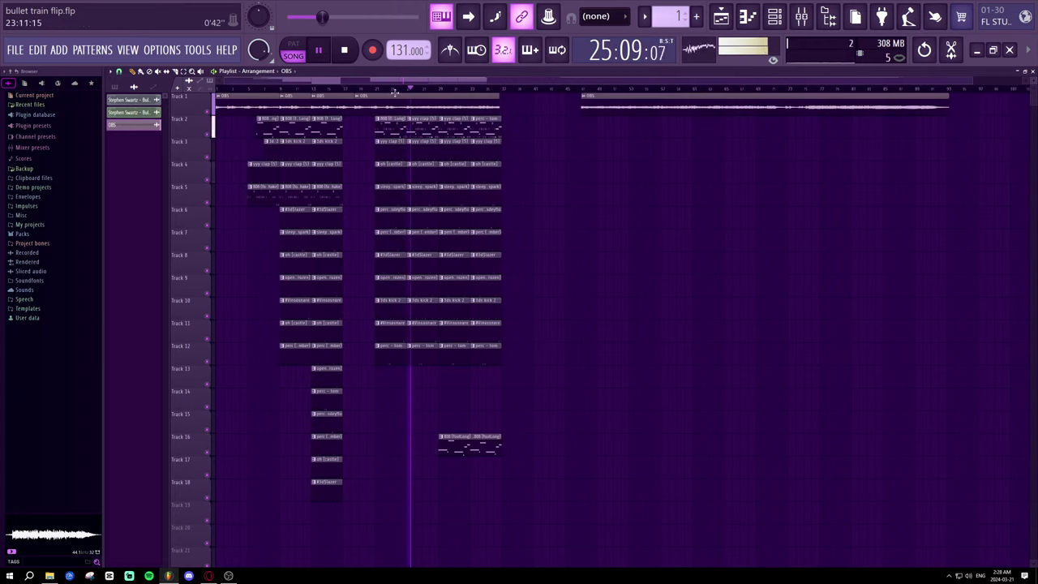
{"action": "key", "text": "space"}
{"action": "key", "text": "space"}
{"action": "left_click", "coordinate": [184, 71]}
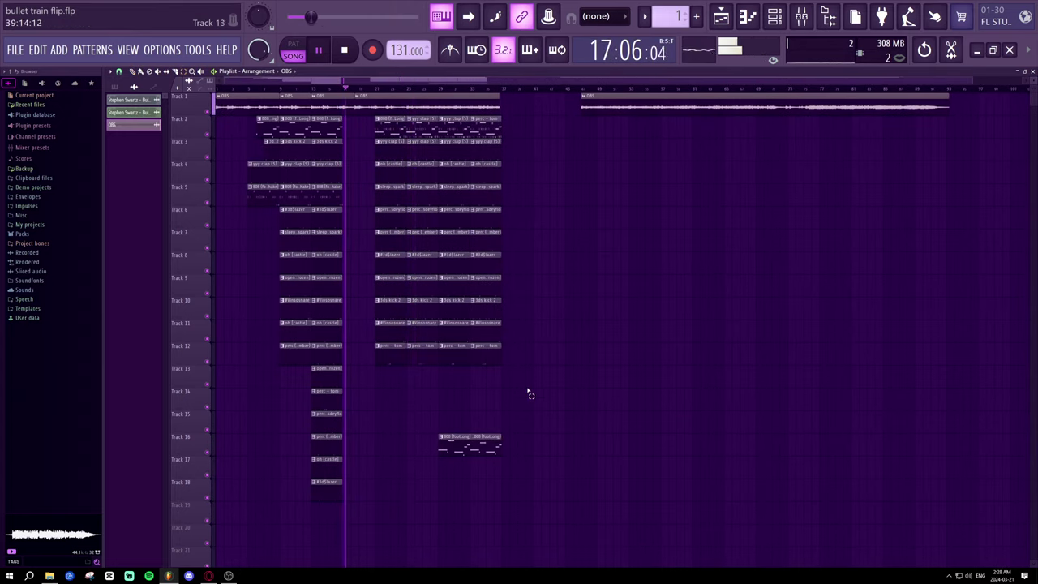
{"action": "left_click_drag", "start_coordinate": [537, 471], "coordinate": [386, 142]}
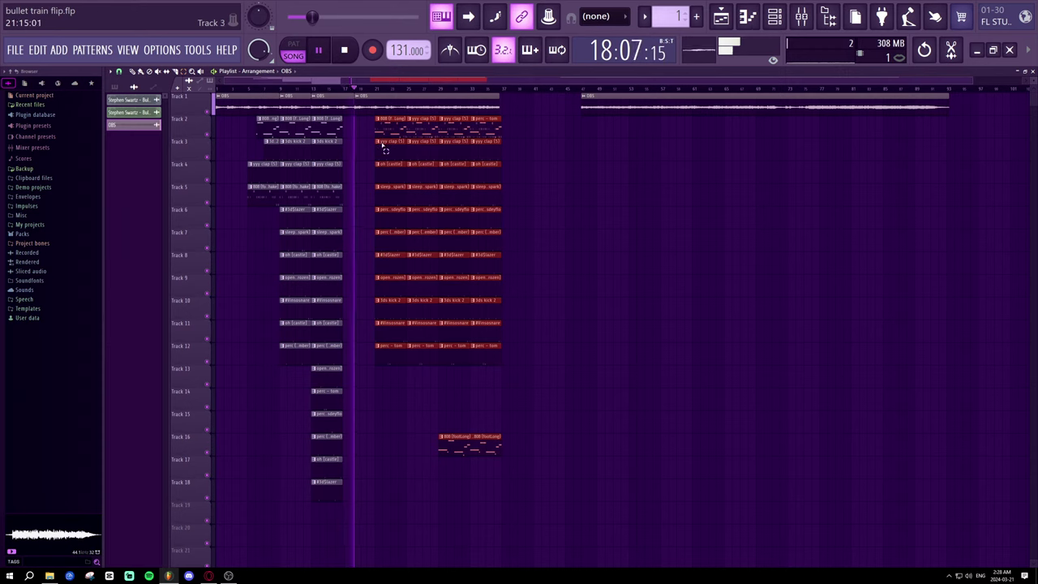
{"action": "key", "text": "Delete"}
- Copy the bar 13–17 drum and 808 patterns on Tracks 2 to 18 to bar 21 and again to bar 25
{"action": "left_click_drag", "start_coordinate": [355, 504], "coordinate": [381, 117]}
{"action": "key", "text": "ctrl+b"}
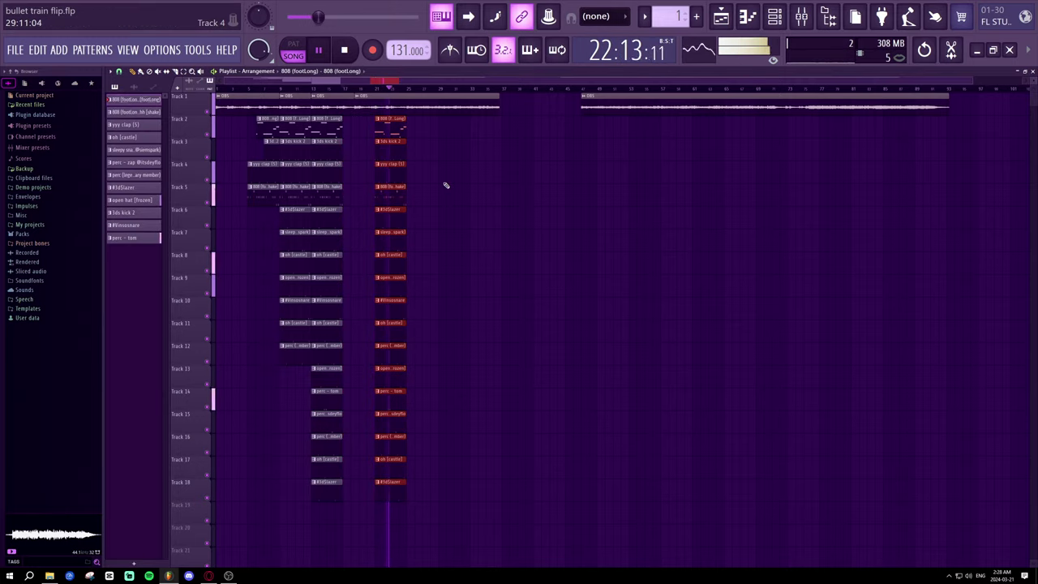
{"action": "left_click_drag", "start_coordinate": [405, 185], "coordinate": [401, 182], "text": "shift"}
{"action": "left_click_drag", "start_coordinate": [350, 120], "coordinate": [411, 130]}
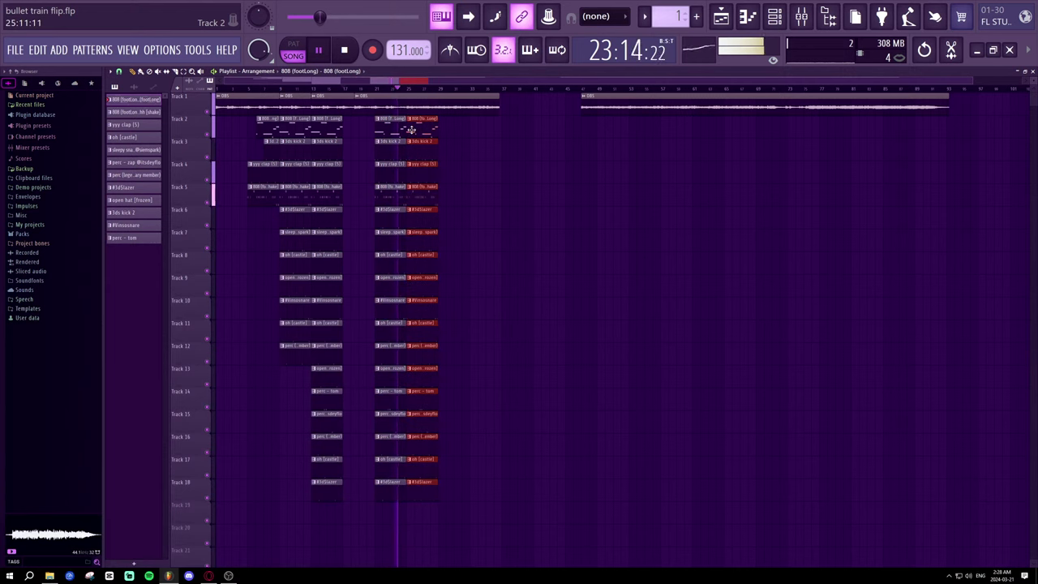
{"action": "left_click_drag", "start_coordinate": [502, 161], "coordinate": [565, 183]}
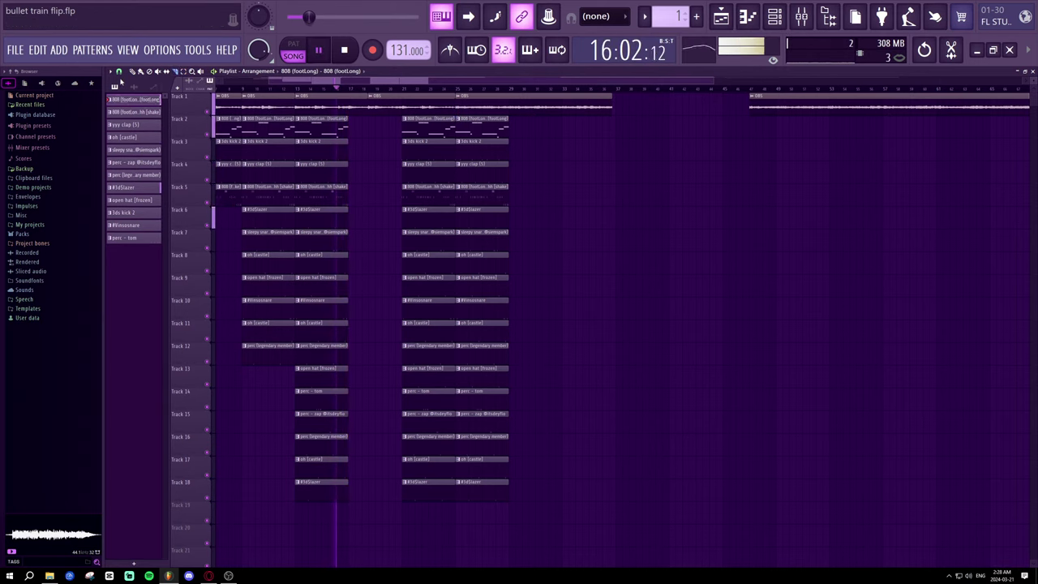
- Shorten the bar 13 OBS clip to 3:15:00 and move the 11:12:00 OBS clip from Track 19 to Track 1 at bar 17
{"action": "left_click_drag", "start_coordinate": [525, 108], "coordinate": [440, 524]}
{"action": "key", "text": "space"}
{"action": "left_click", "coordinate": [417, 519]}
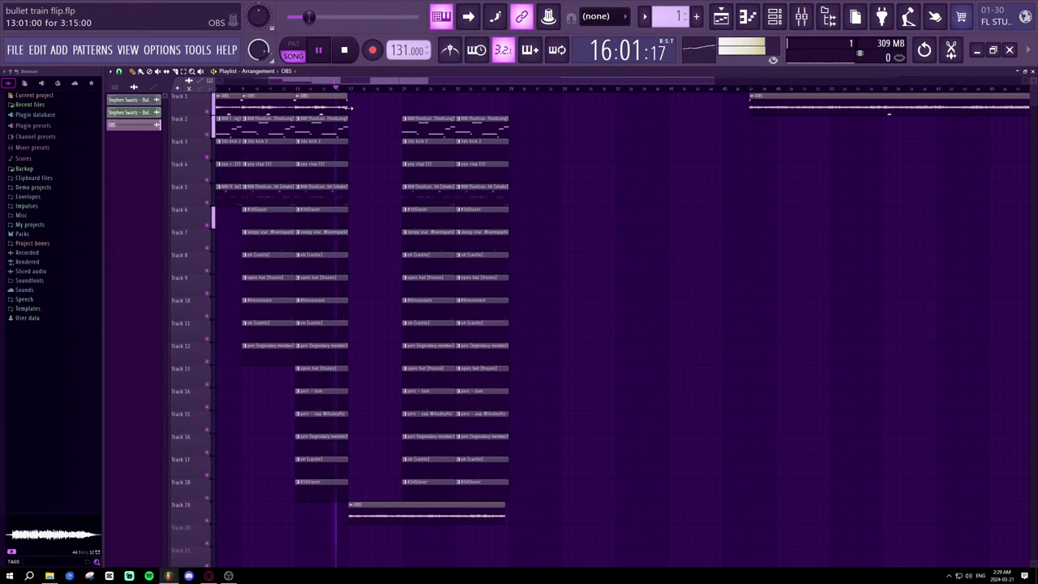
{"action": "left_click_drag", "start_coordinate": [375, 518], "coordinate": [373, 94]}
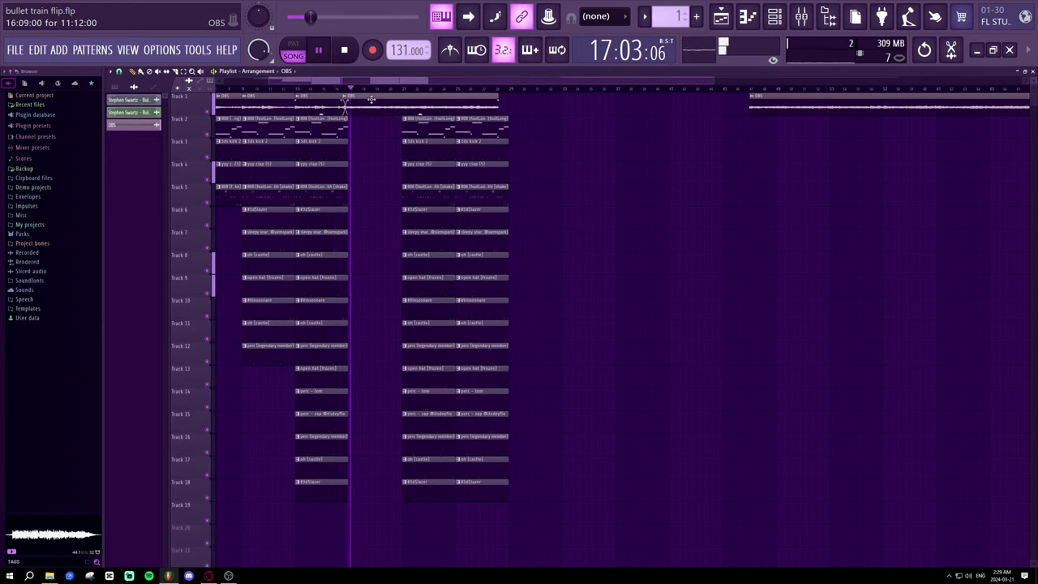
{"action": "scroll", "coordinate": [357, 89], "scroll_direction": "up", "scroll_amount": 3}
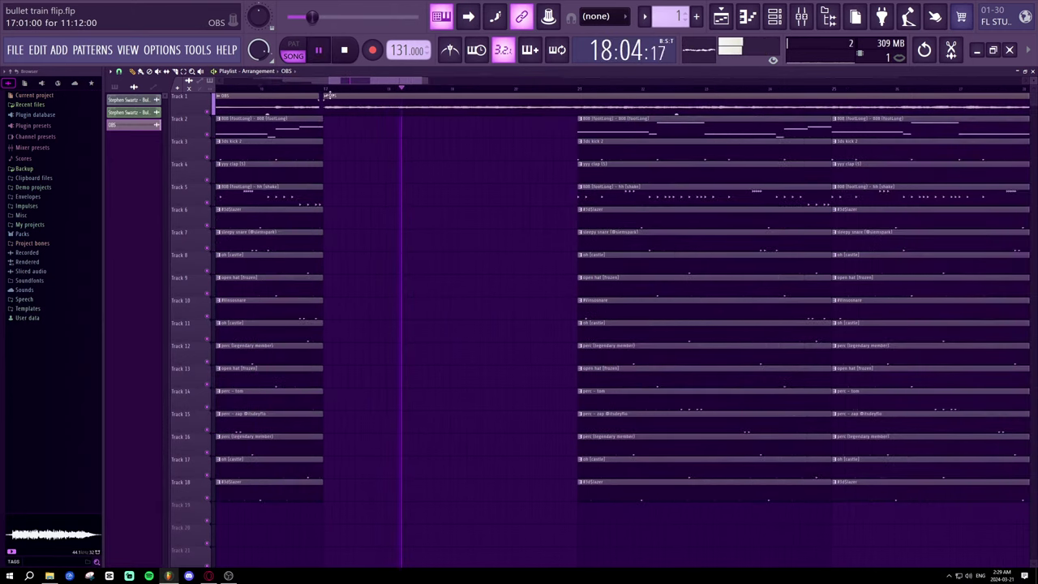
- Realign the start of the long OBS clip at 17:01:00 and extend the bar 13 OBS clip to a length of 4:00:00
{"action": "scroll", "coordinate": [315, 92], "scroll_direction": "up", "scroll_amount": 3}
{"action": "scroll", "coordinate": [515, 95], "scroll_direction": "up", "scroll_amount": 2}
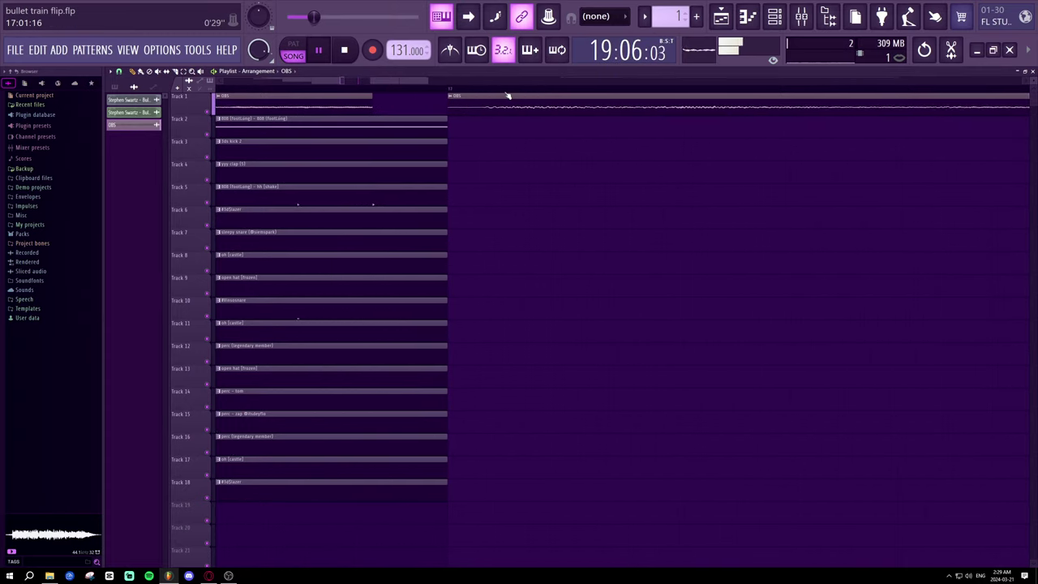
{"action": "left_click_drag", "start_coordinate": [533, 110], "coordinate": [501, 109]}
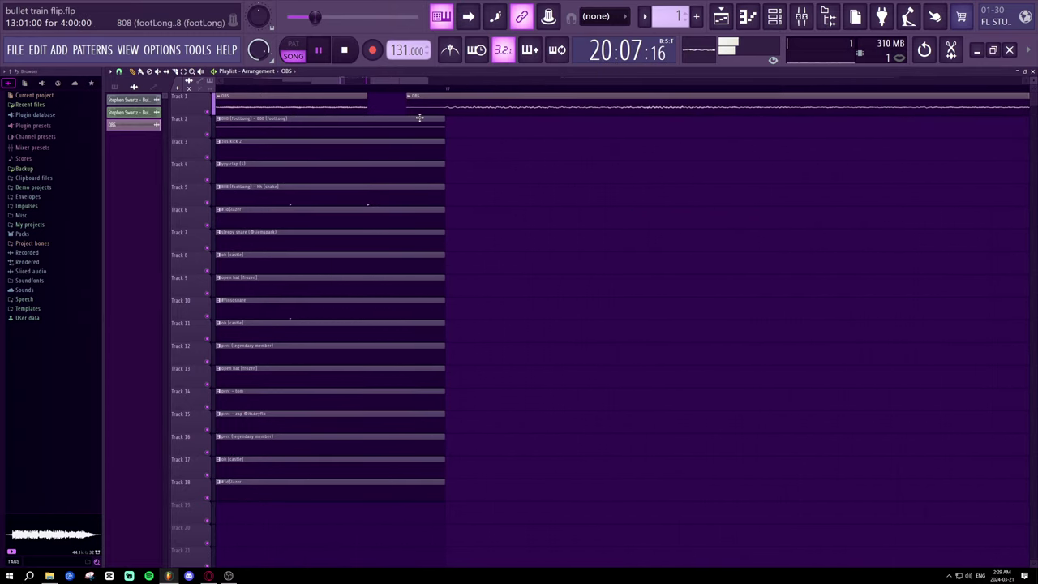
{"action": "left_click_drag", "start_coordinate": [407, 115], "coordinate": [414, 112]}
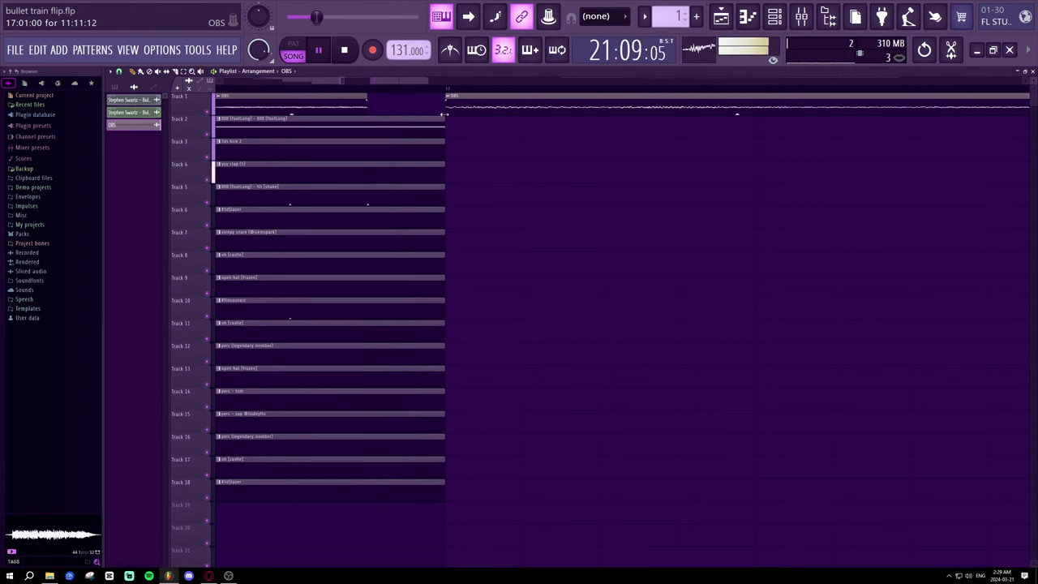
{"action": "key", "text": "space"}
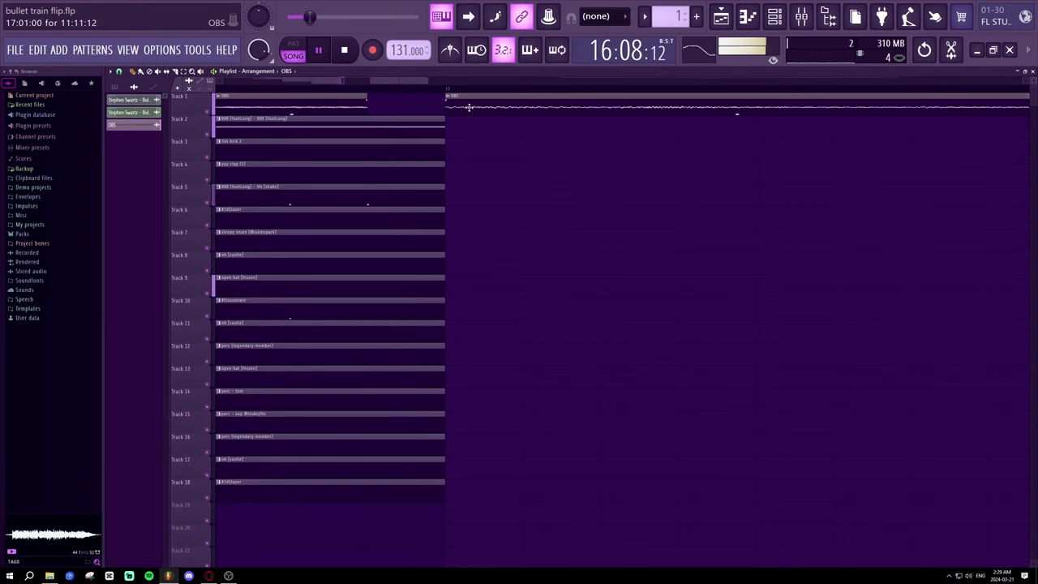
{"action": "left_click_drag", "start_coordinate": [469, 107], "coordinate": [521, 111]}
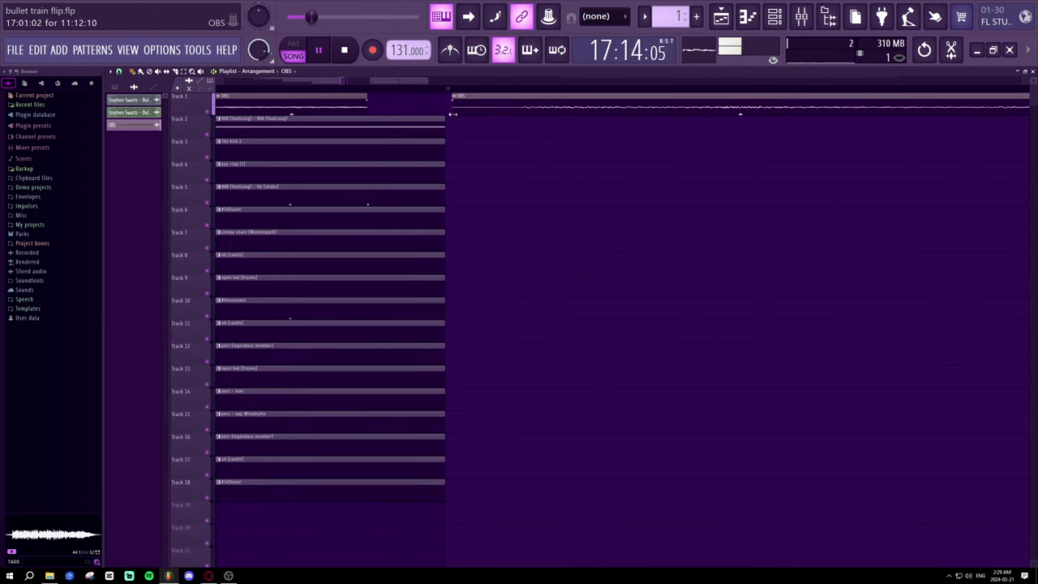
{"action": "left_click_drag", "start_coordinate": [452, 115], "coordinate": [444, 111]}
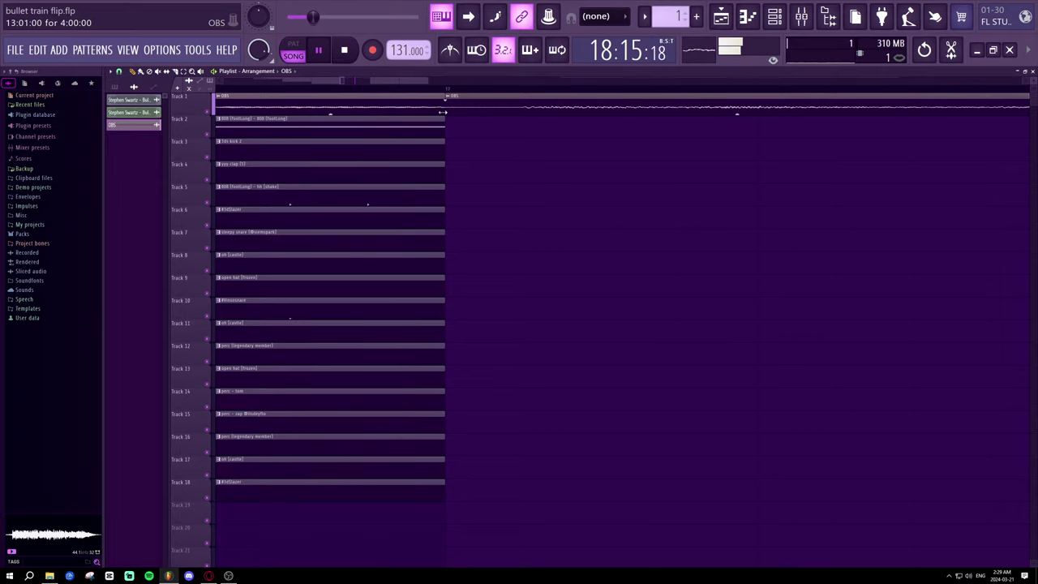
- Play the arrangement from just before bar 21 to check how the OBS clip lines up with the drums
{"action": "scroll", "coordinate": [464, 91], "scroll_direction": "down", "scroll_amount": 4}
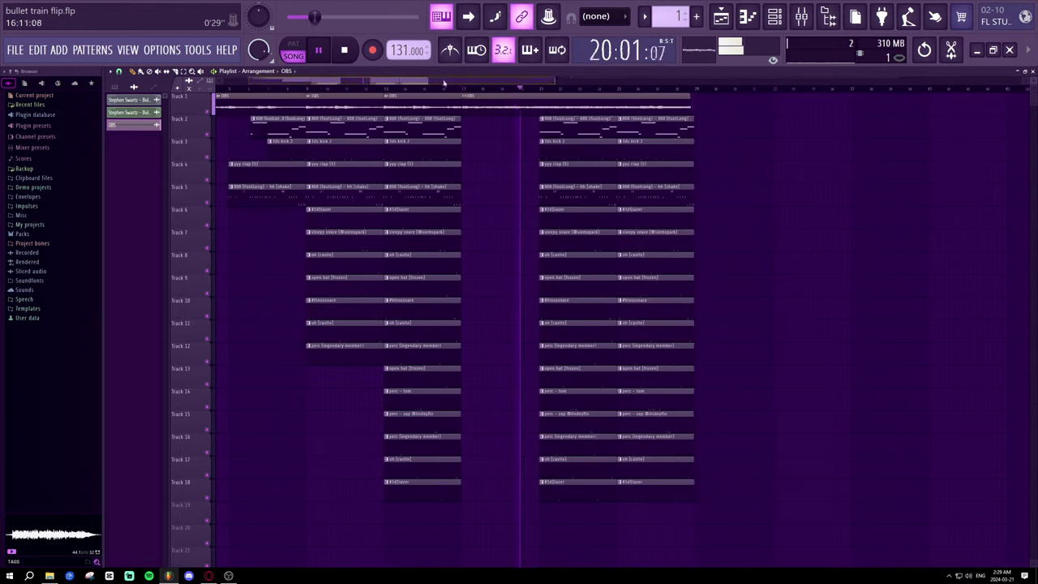
{"action": "left_click_drag", "start_coordinate": [445, 82], "coordinate": [462, 89]}
{"action": "scroll", "coordinate": [460, 89], "scroll_direction": "up", "scroll_amount": 5}
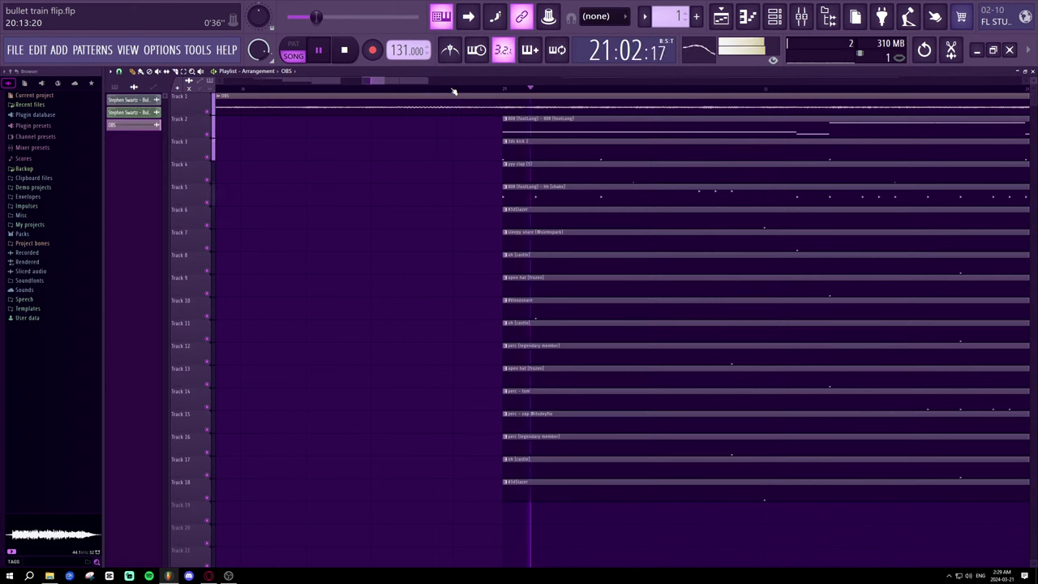
{"action": "scroll", "coordinate": [454, 92], "scroll_direction": "up", "scroll_amount": 3}
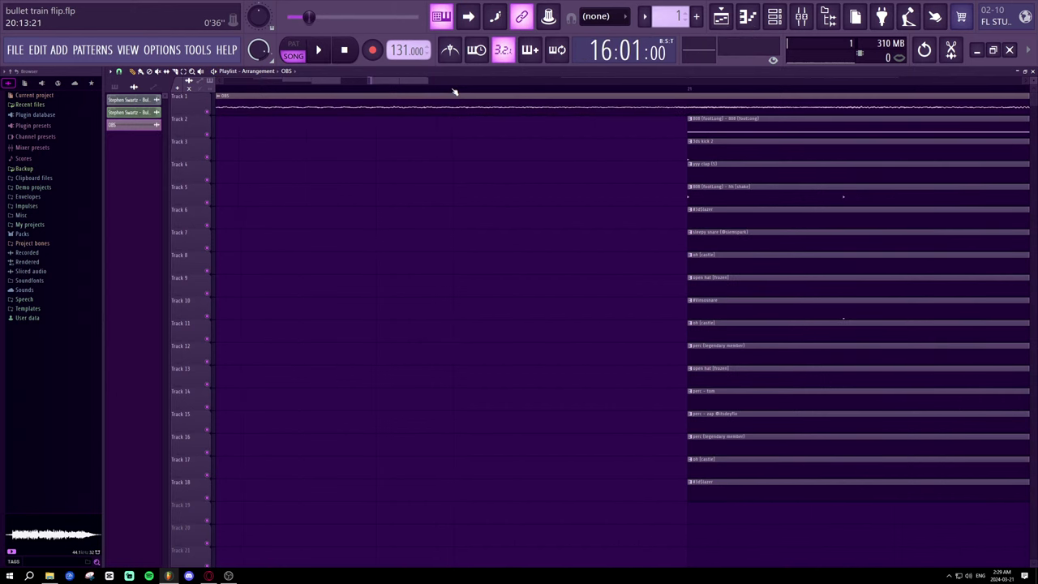
{"action": "left_click", "coordinate": [595, 88]}
{"action": "left_click", "coordinate": [420, 88]}
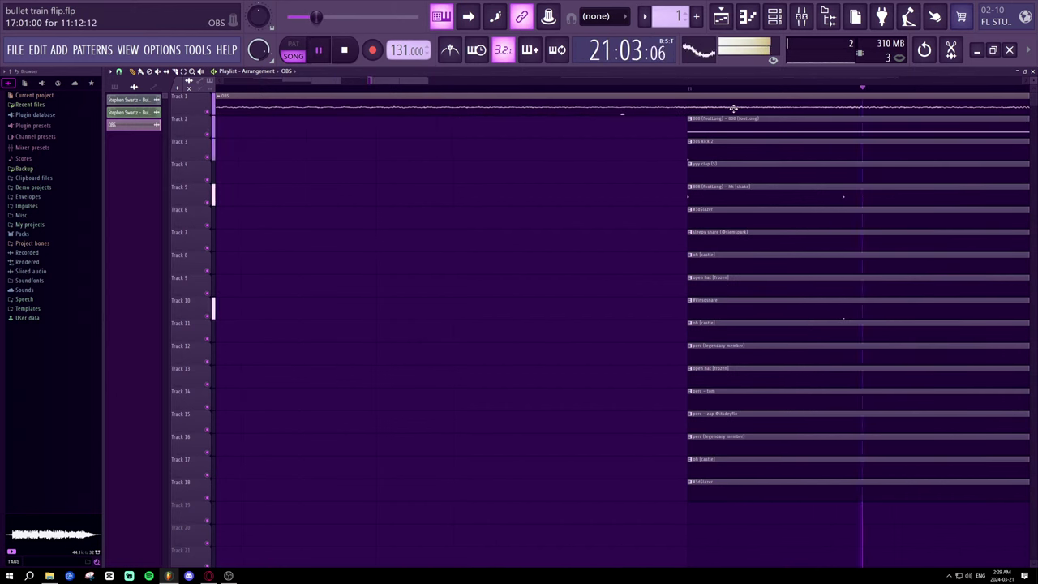
- Shift the bar 17 OBS clip slightly earlier to about 16:15:03, replaying from 20:13 to check its timing against the drums
{"action": "key", "text": "space"}
{"action": "left_click_drag", "start_coordinate": [732, 109], "coordinate": [591, 111]}
{"action": "key", "text": "space"}
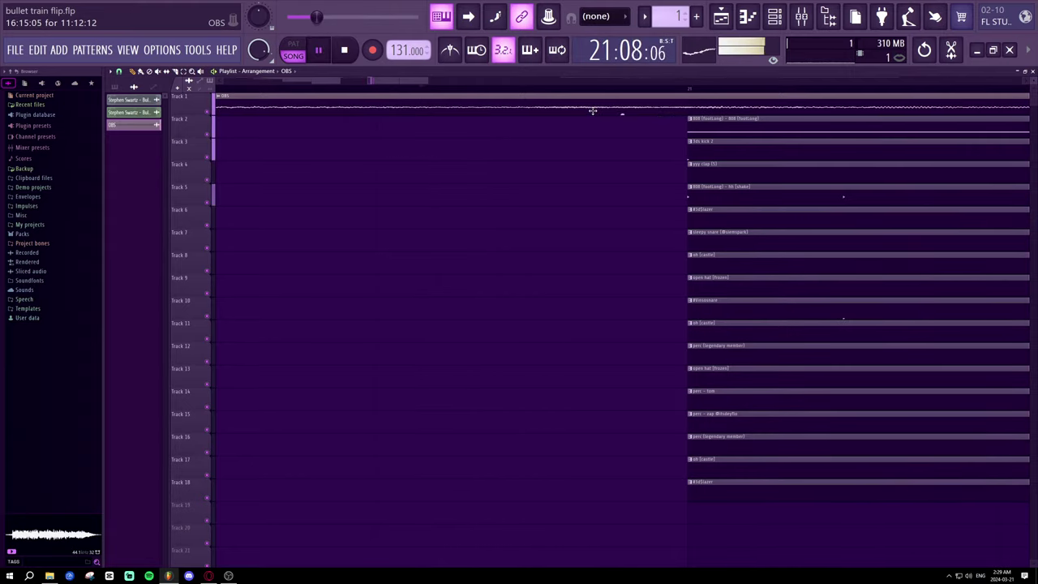
{"action": "left_click", "coordinate": [598, 92]}
{"action": "key", "text": "space"}
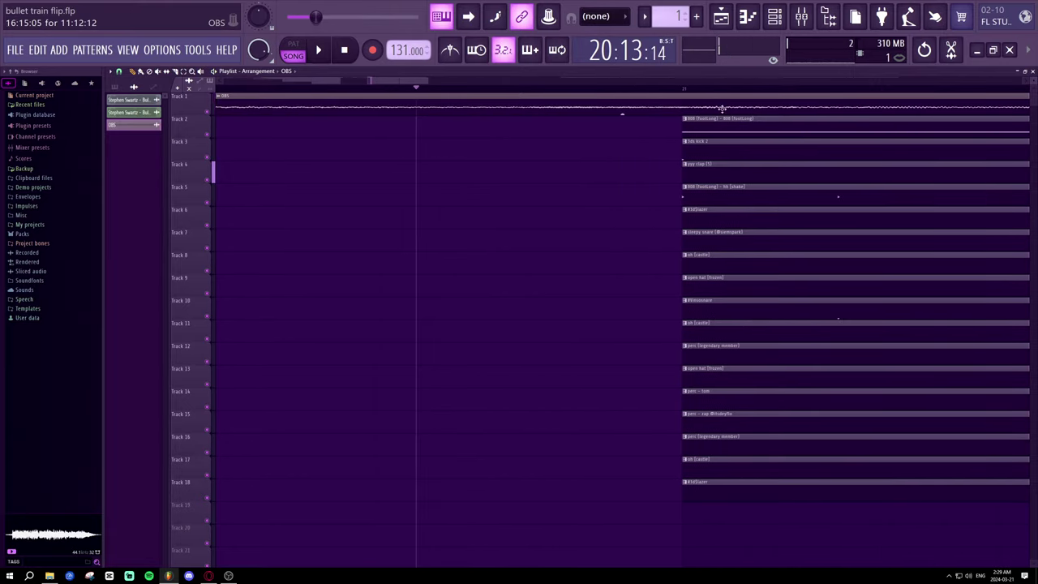
{"action": "key", "text": "space"}
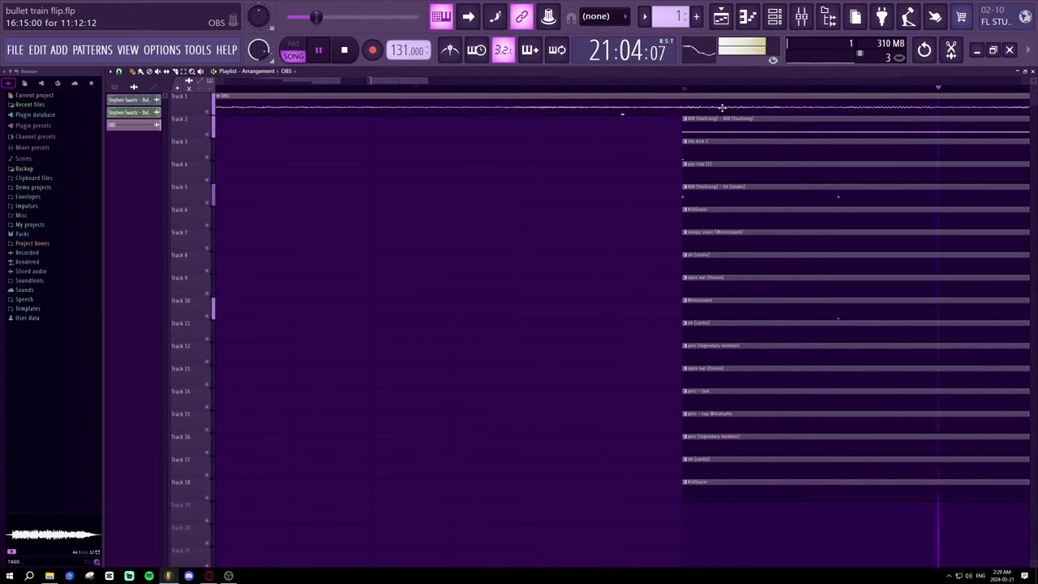
{"action": "key", "text": "space"}
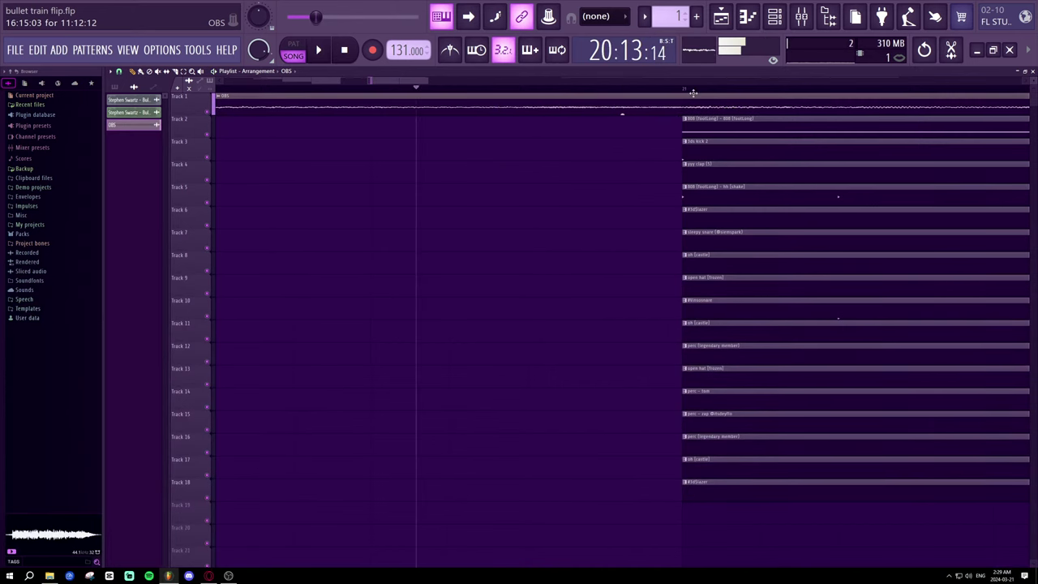
{"action": "key", "text": "space"}
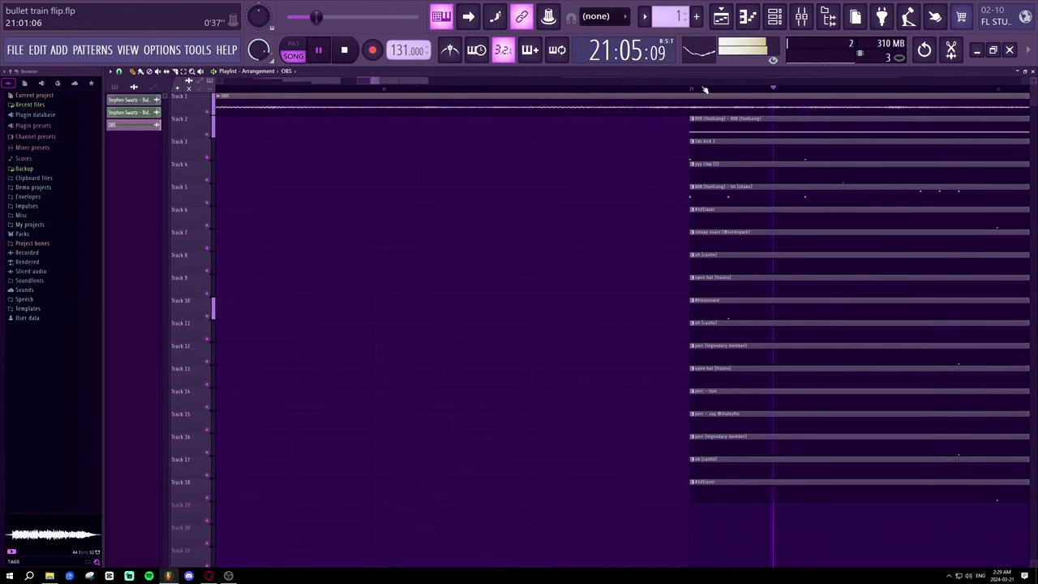
- Trim the start of the shifted OBS clip back to bar 17 so that it no longer overlaps the bar 13 clip
{"action": "scroll", "coordinate": [424, 89], "scroll_direction": "down", "scroll_amount": 2}
{"action": "left_click_drag", "start_coordinate": [405, 82], "coordinate": [375, 82]}
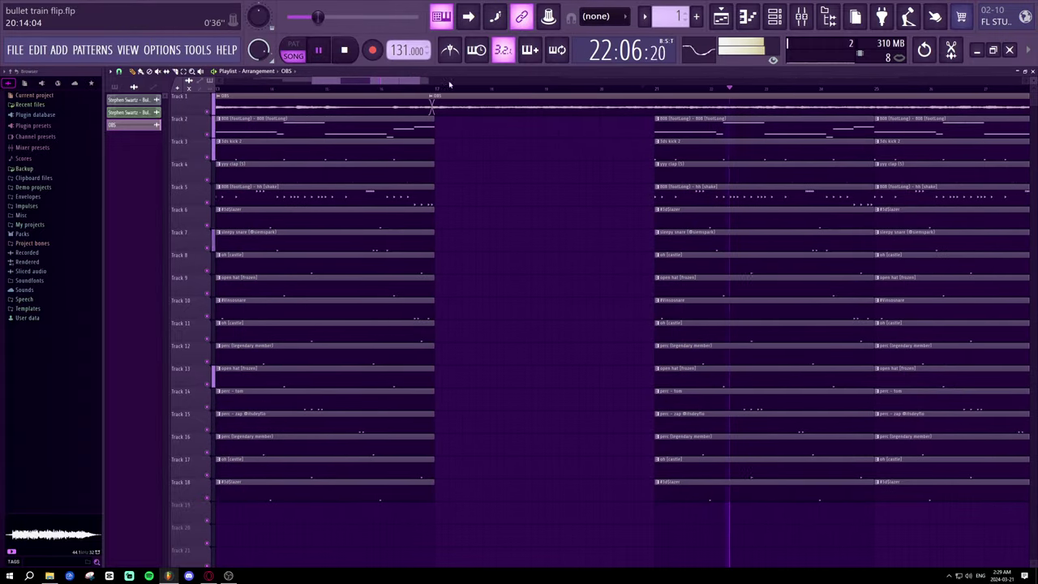
{"action": "key", "text": "space"}
{"action": "key", "text": "space"}
{"action": "scroll", "coordinate": [435, 90], "scroll_direction": "up", "scroll_amount": 5}
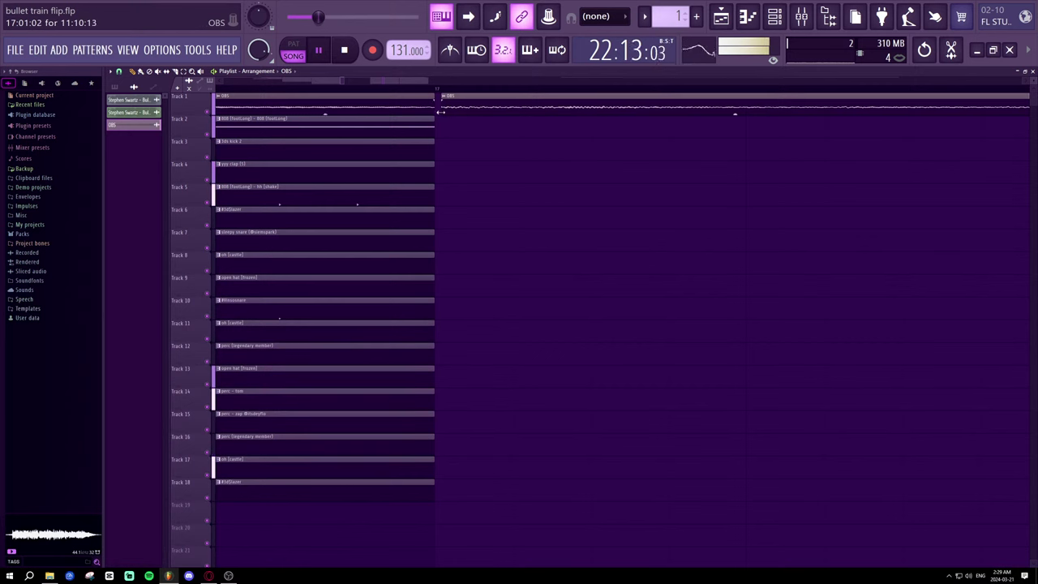
- Slice the long OBS clip on Track 1 at bar 25
{"action": "scroll", "coordinate": [452, 92], "scroll_direction": "down", "scroll_amount": 6}
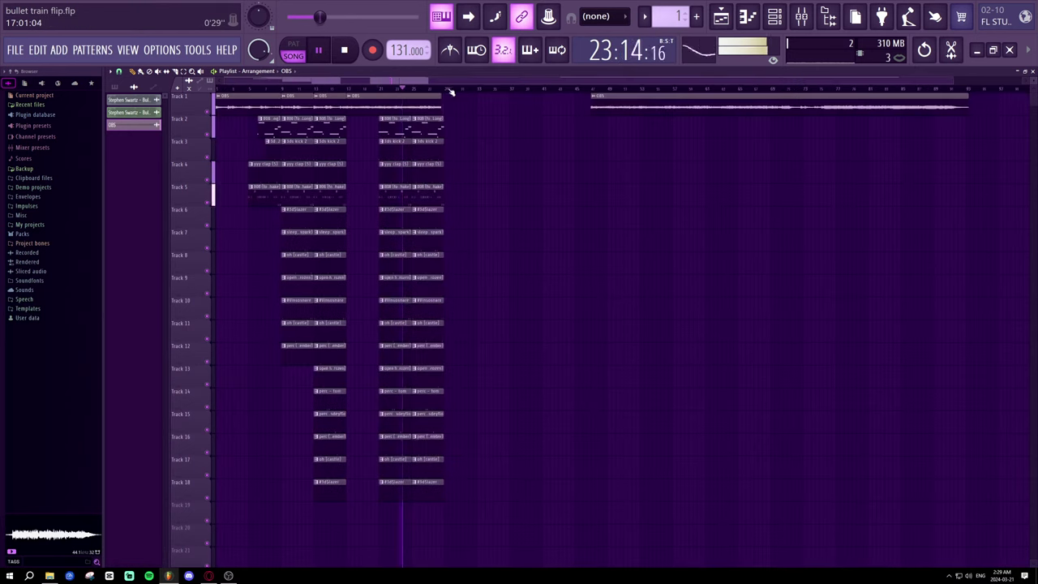
{"action": "scroll", "coordinate": [426, 95], "scroll_direction": "up", "scroll_amount": 3}
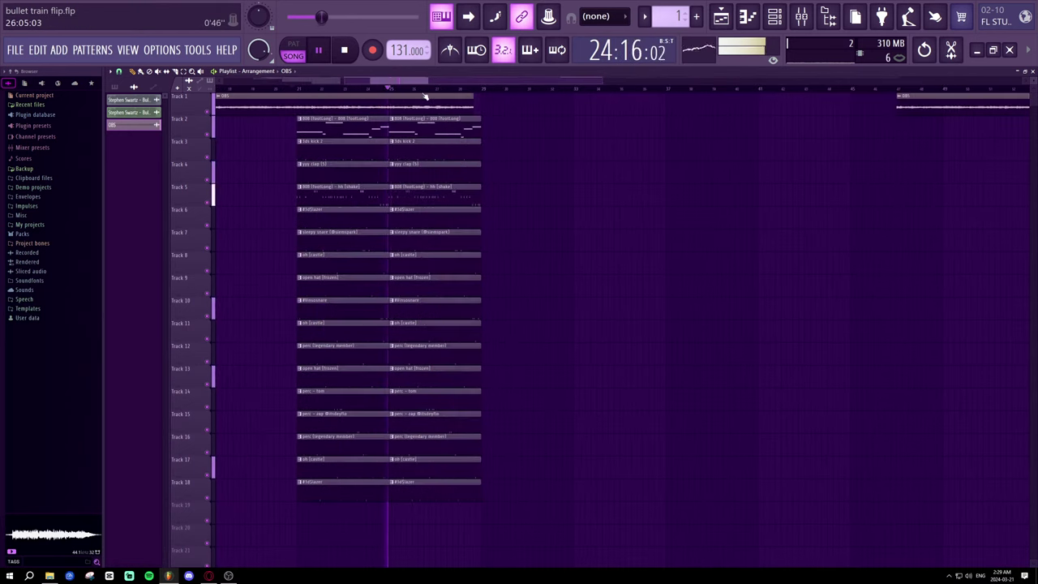
{"action": "scroll", "coordinate": [385, 92], "scroll_direction": "up", "scroll_amount": 2}
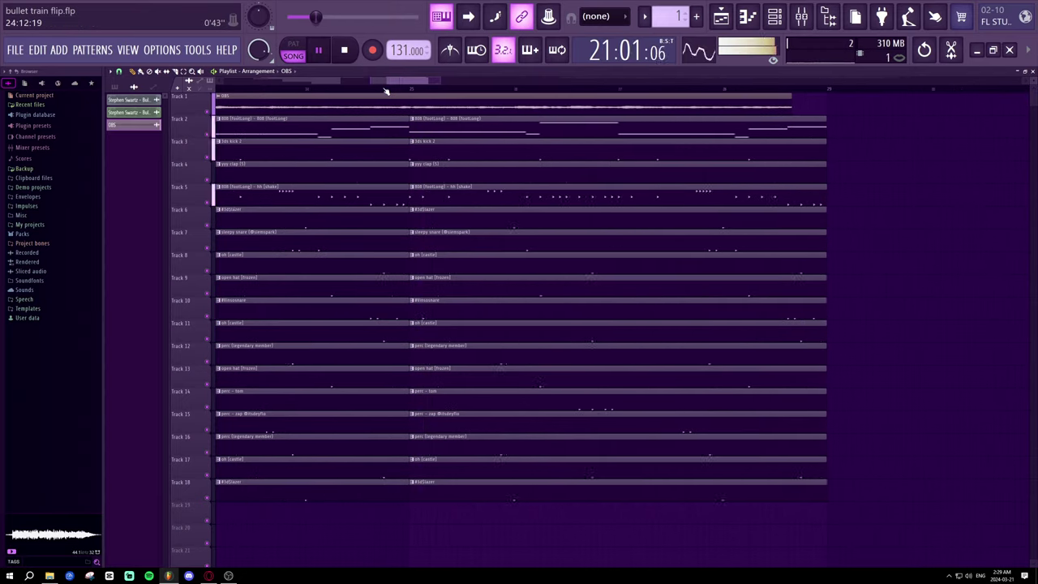
{"action": "scroll", "coordinate": [386, 92], "scroll_direction": "up", "scroll_amount": 1}
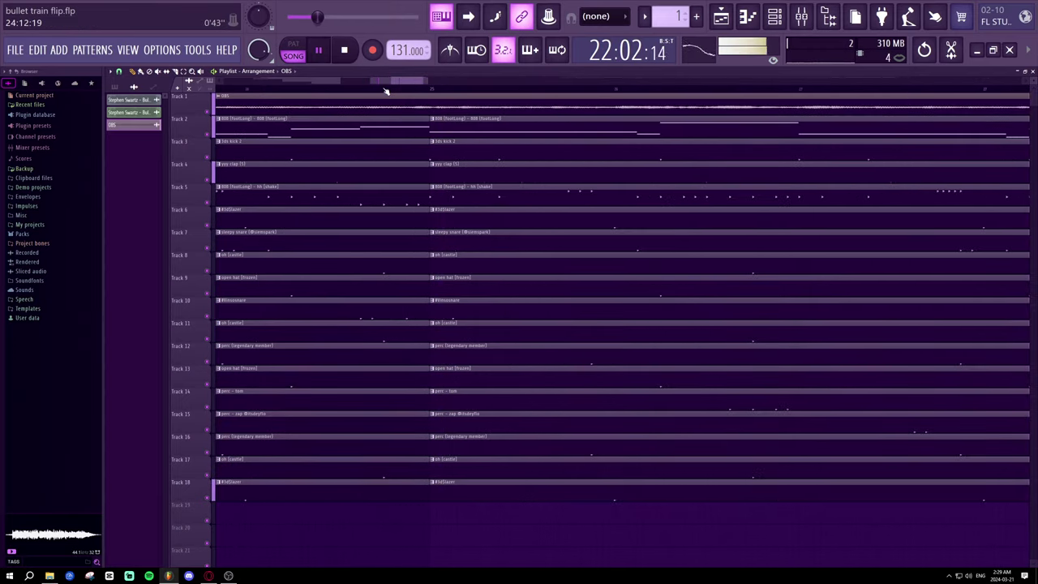
{"action": "scroll", "coordinate": [386, 92], "scroll_direction": "up", "scroll_amount": 2}
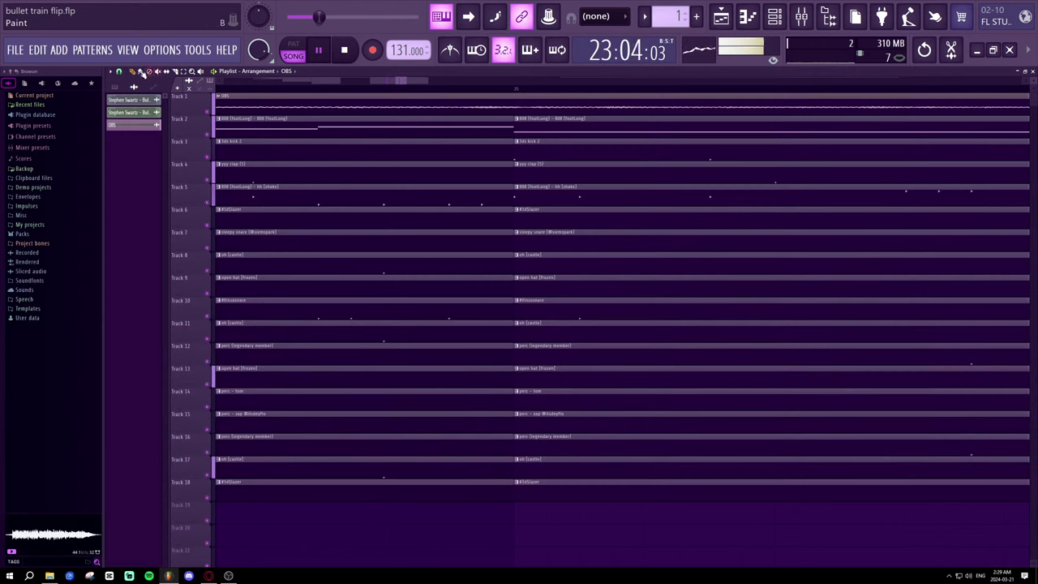
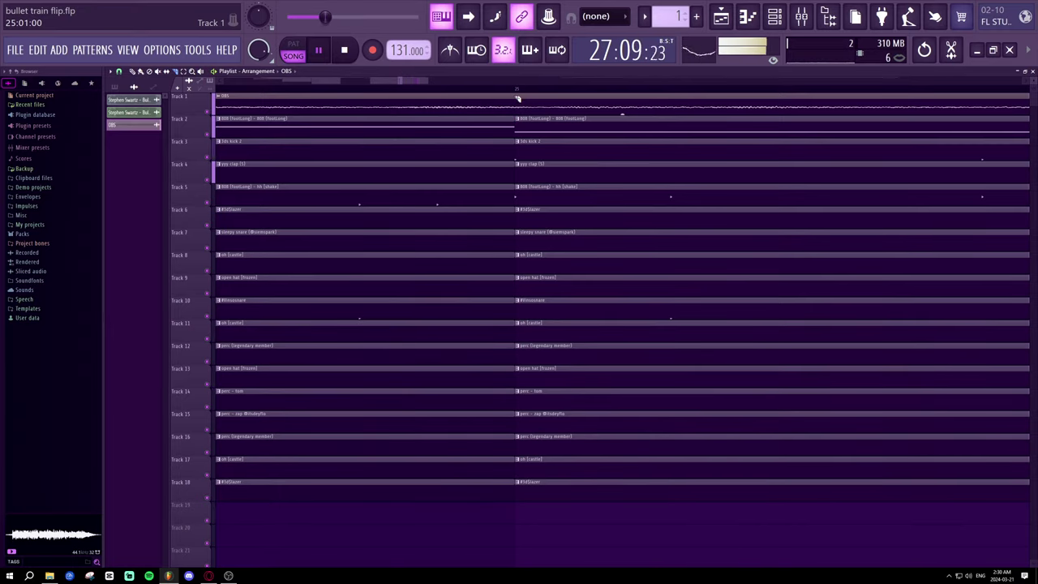
{"action": "scroll", "coordinate": [516, 90], "scroll_direction": "down", "scroll_amount": 3}
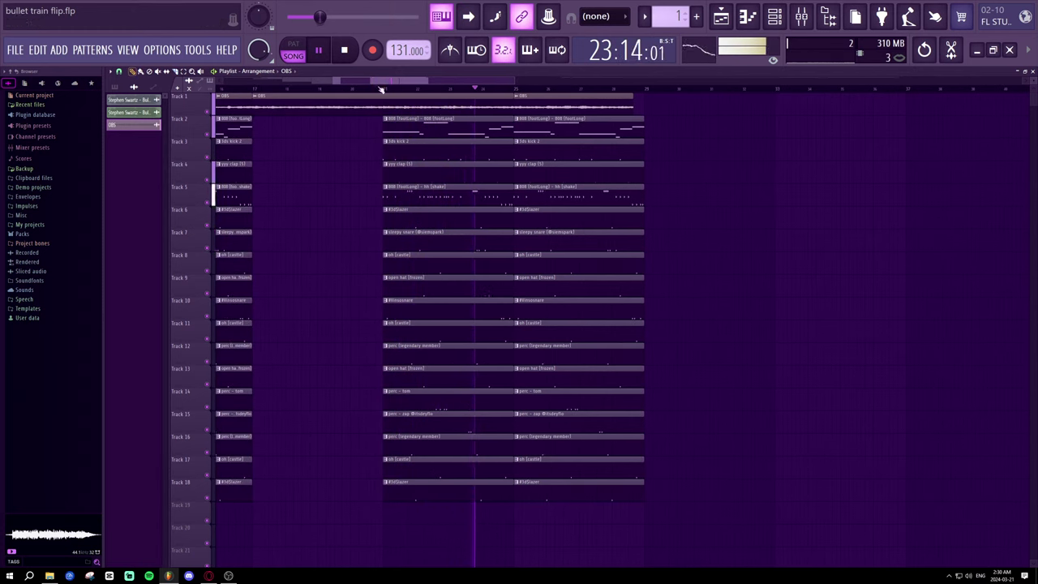
- Place an OBS clip 8:00:00 long at bar 25 and move the 3:10:15 section aside to about bar 35
{"action": "left_click_drag", "start_coordinate": [535, 108], "coordinate": [664, 107]}
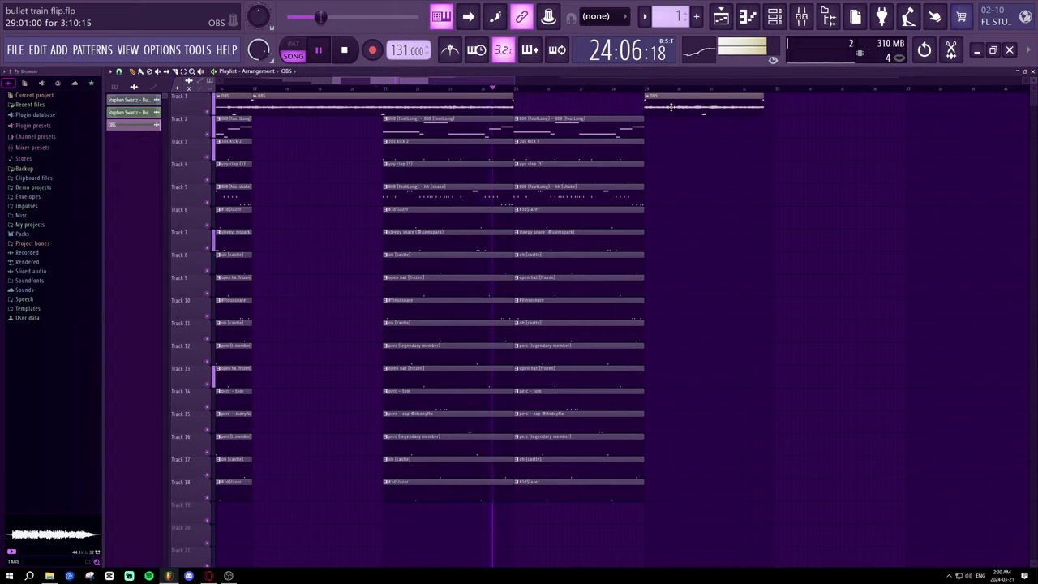
{"action": "left_click", "coordinate": [525, 107]}
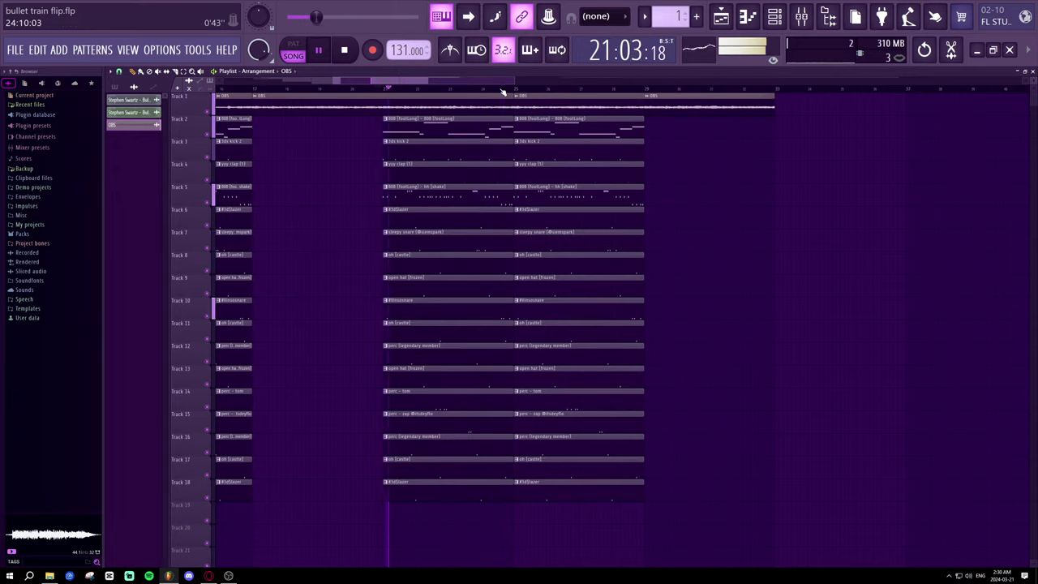
{"action": "scroll", "coordinate": [527, 104], "scroll_direction": "down", "scroll_amount": 2}
{"action": "left_click_drag", "start_coordinate": [596, 105], "coordinate": [716, 106]}
{"action": "key", "text": "space"}
{"action": "key", "text": "space"}
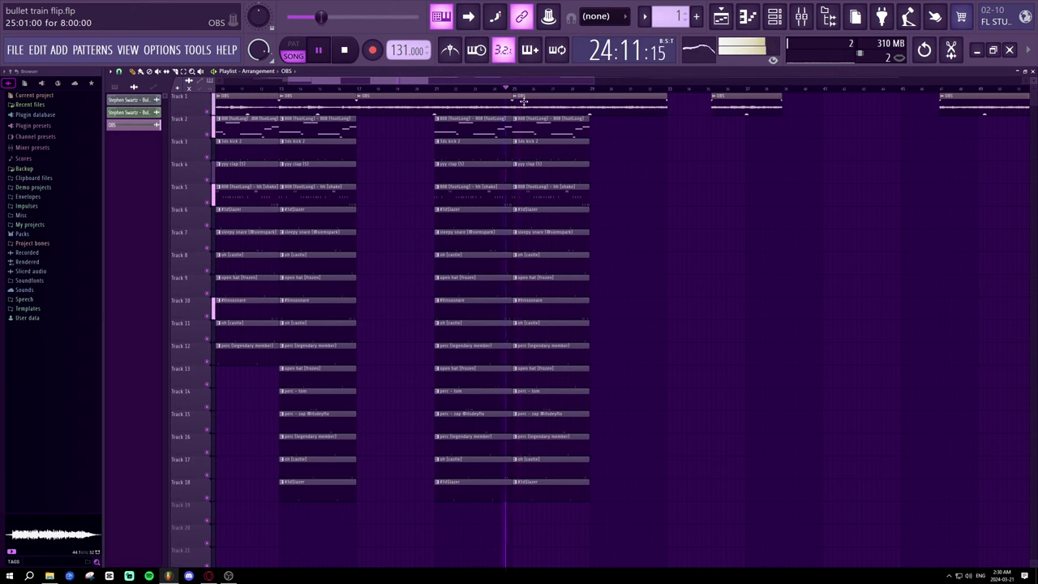
- Shorten the bar 25 OBS clip to 4:00:00 and move the 3:10:15 OBS section back to bar 29
{"action": "key", "text": "space"}
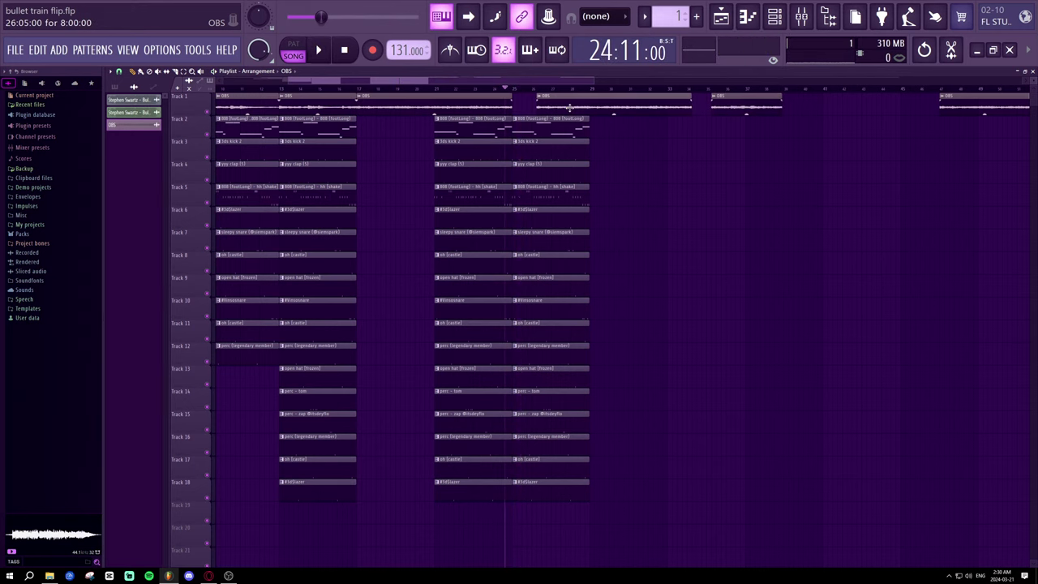
{"action": "key", "text": "space"}
{"action": "left_click_drag", "start_coordinate": [570, 108], "coordinate": [526, 96]}
{"action": "key", "text": "space"}
{"action": "key", "text": "space"}
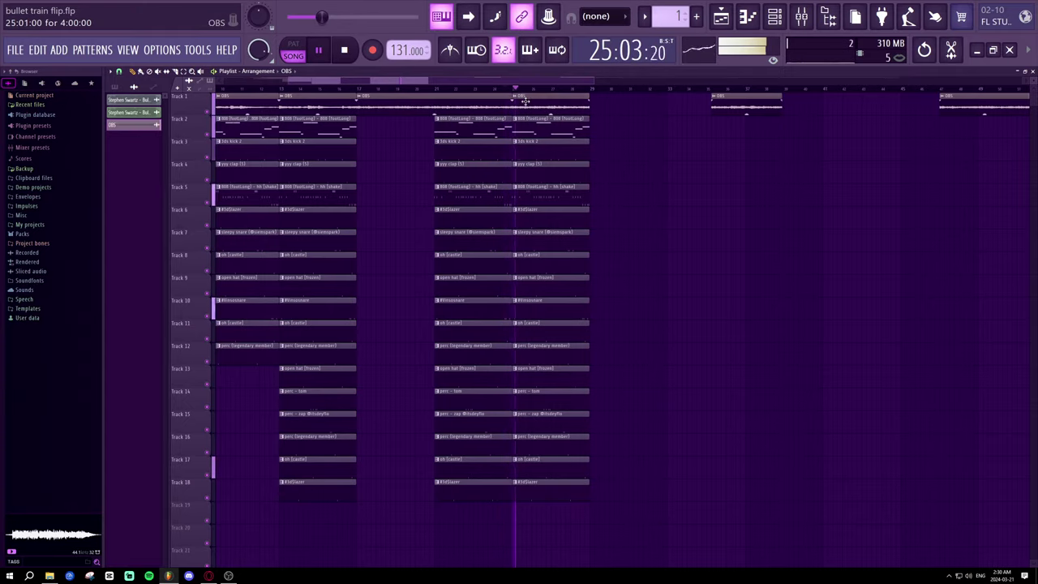
{"action": "left_click_drag", "start_coordinate": [625, 96], "coordinate": [617, 95]}
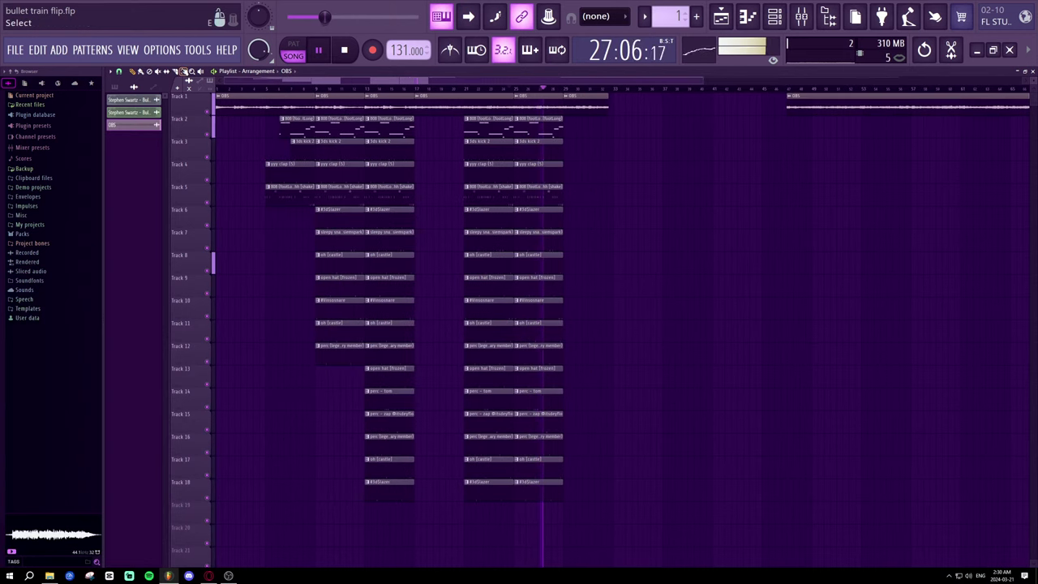
- Copy the bar 25–29 drum and 808 patterns on Tracks 2 to 18 to bar 29 and trim their starts to bar 31
{"action": "mouse_move", "coordinate": [579, 522]}
{"action": "left_mouse_down"}
{"action": "mouse_move", "coordinate": [556, 208]}
{"action": "mouse_move", "coordinate": [514, 122]}
{"action": "mouse_move", "coordinate": [582, 121]}
{"action": "left_mouse_up"}
{"action": "left_click", "coordinate": [132, 71]}
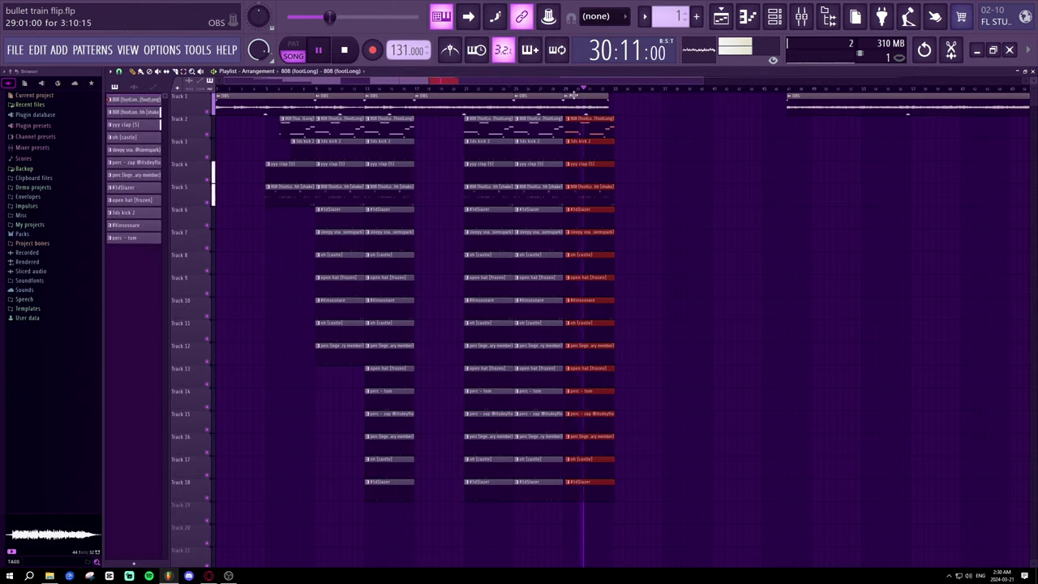
{"action": "scroll", "coordinate": [572, 95], "scroll_direction": "up", "scroll_amount": 4}
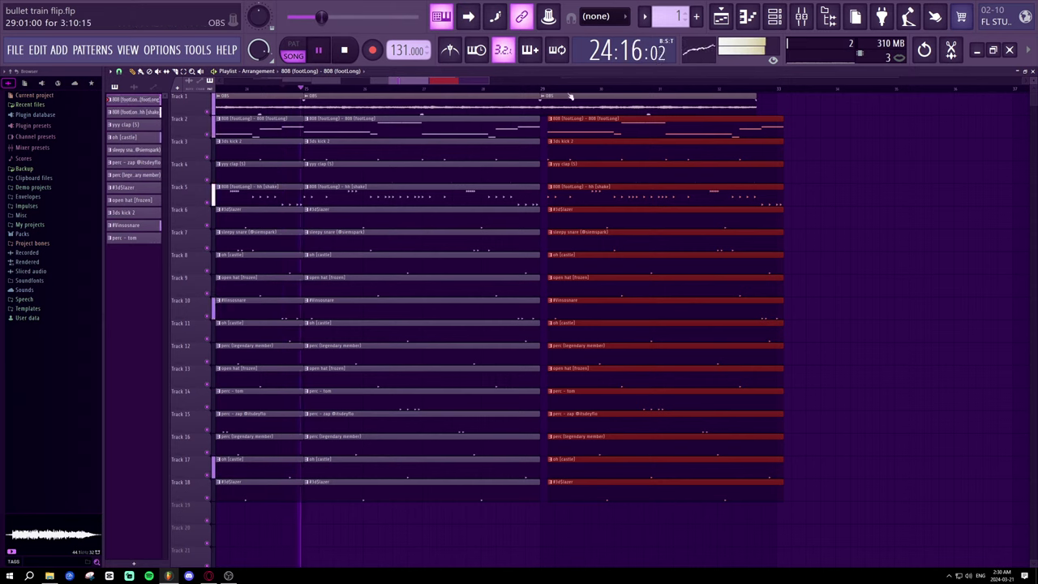
{"action": "scroll", "coordinate": [565, 95], "scroll_direction": "up", "scroll_amount": 2}
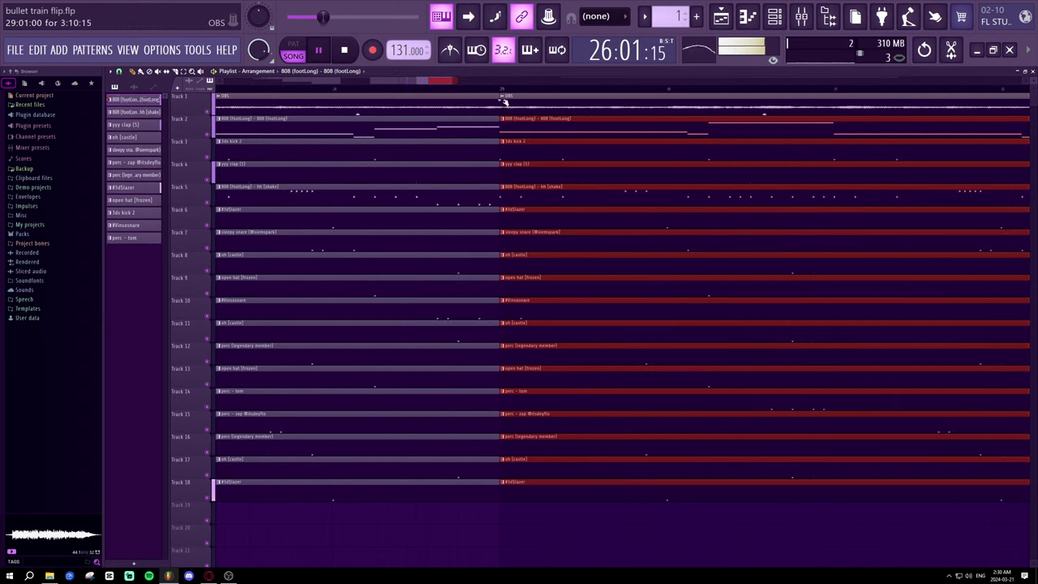
{"action": "scroll", "coordinate": [490, 91], "scroll_direction": "down", "scroll_amount": 1}
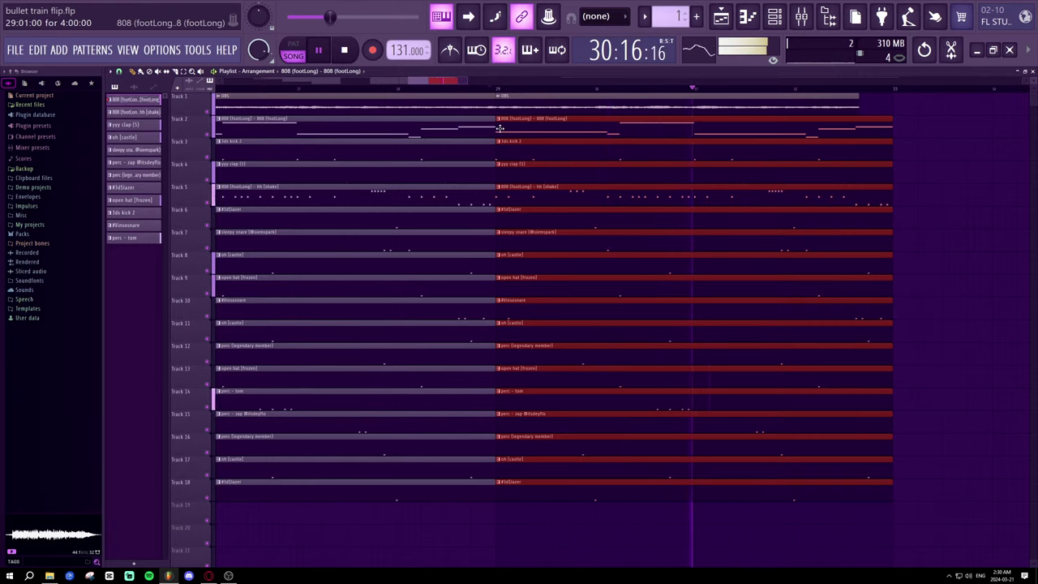
{"action": "left_click_drag", "start_coordinate": [498, 129], "coordinate": [697, 123]}
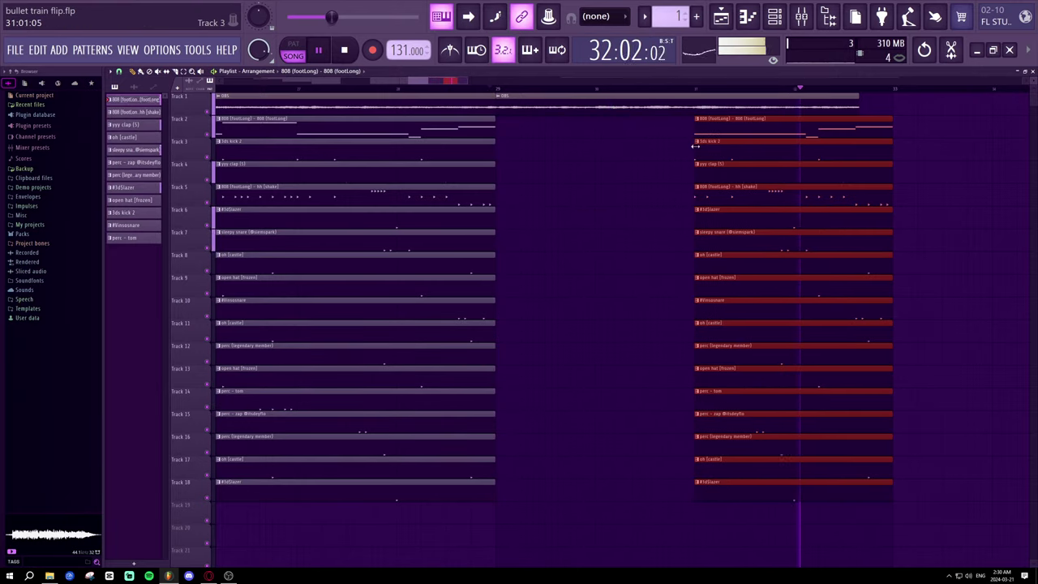
- Move the last OBS clip to bar 49 on Track 3 and extend the bar 29 OBS clip on Track 1 to bar 49
{"action": "scroll", "coordinate": [762, 94], "scroll_direction": "down", "scroll_amount": 5}
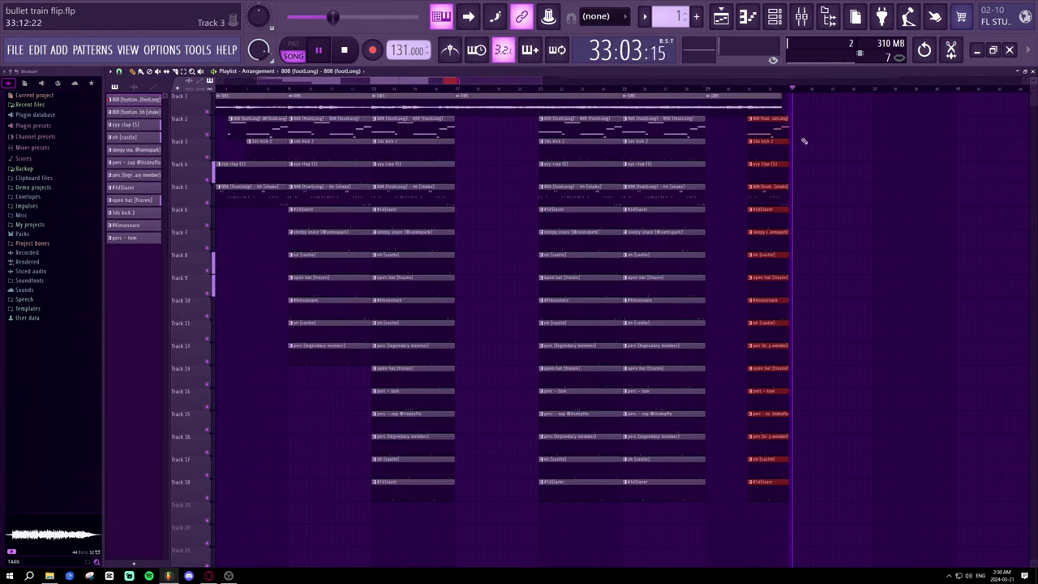
{"action": "left_click_drag", "start_coordinate": [779, 108], "coordinate": [978, 96]}
{"action": "scroll", "coordinate": [957, 97], "scroll_direction": "down", "scroll_amount": 3}
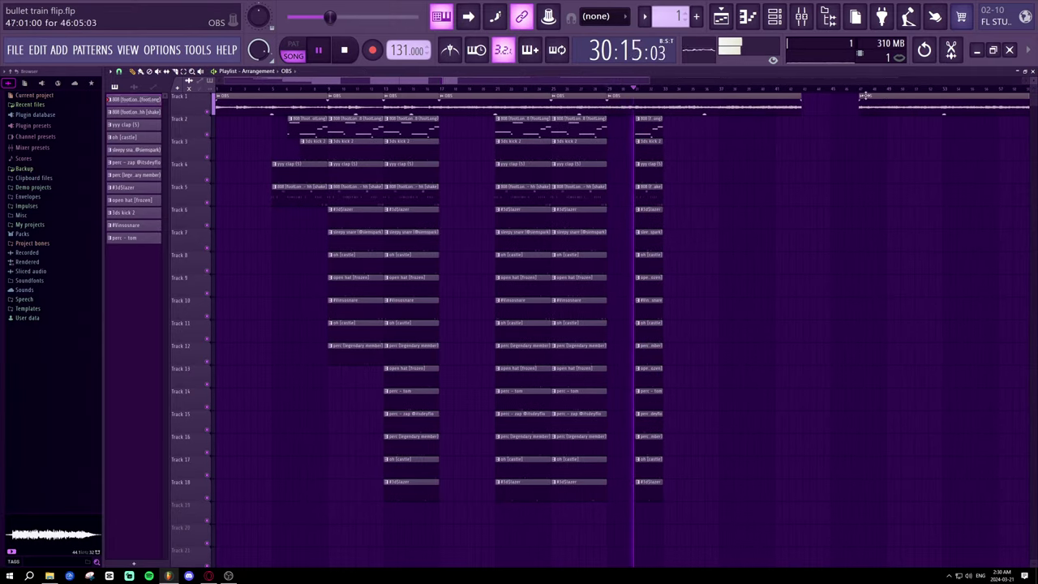
{"action": "left_click_drag", "start_coordinate": [886, 101], "coordinate": [908, 162]}
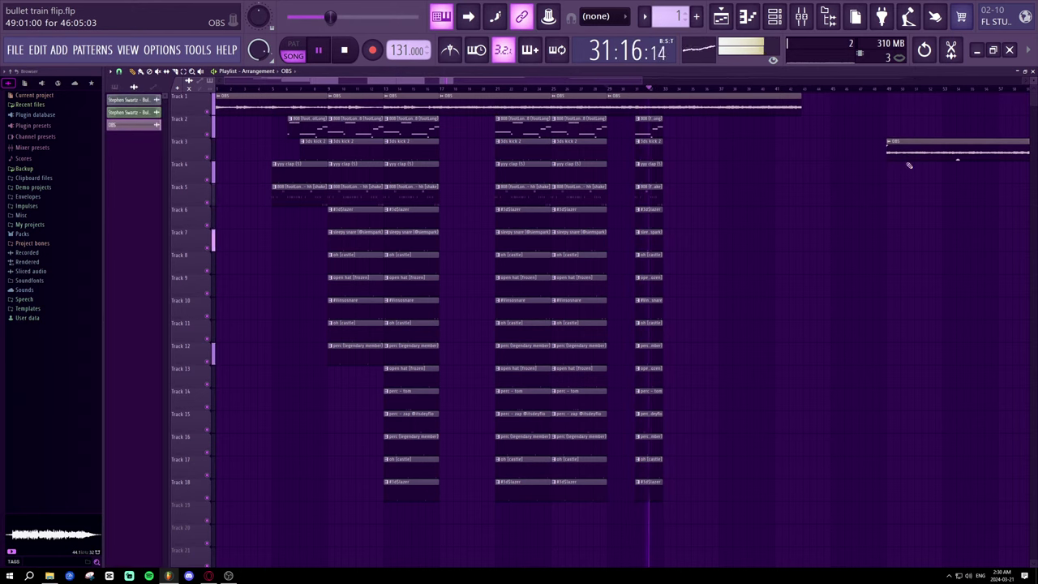
{"action": "left_click_drag", "start_coordinate": [801, 107], "coordinate": [885, 107]}
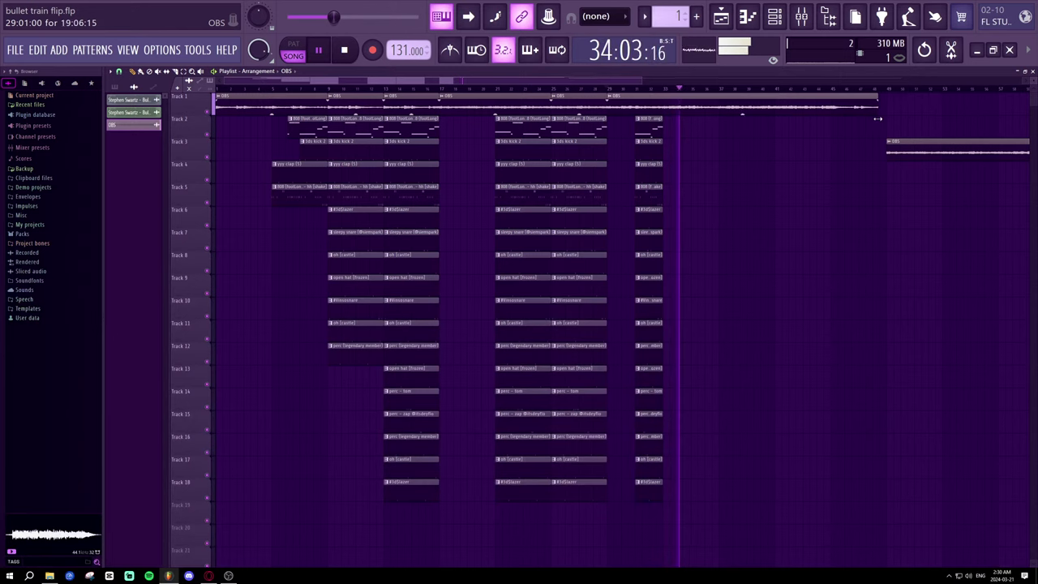
{"action": "key", "text": "space"}
- Copy the share link of the "bullet train flip" livestream on YouTube and send it in the open Discord direct message
{"action": "left_click", "coordinate": [209, 576]}
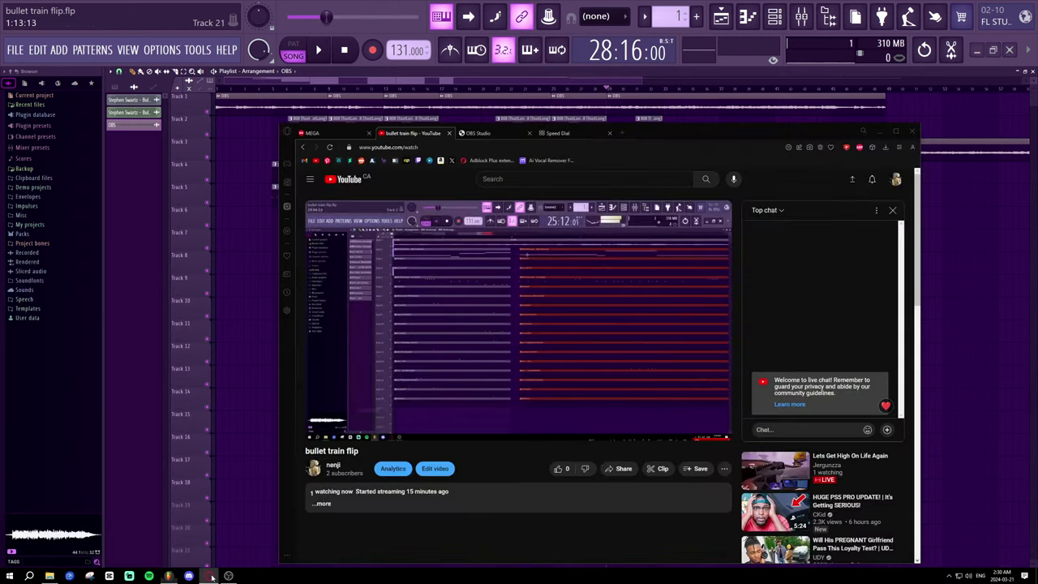
{"action": "left_click", "coordinate": [620, 469]}
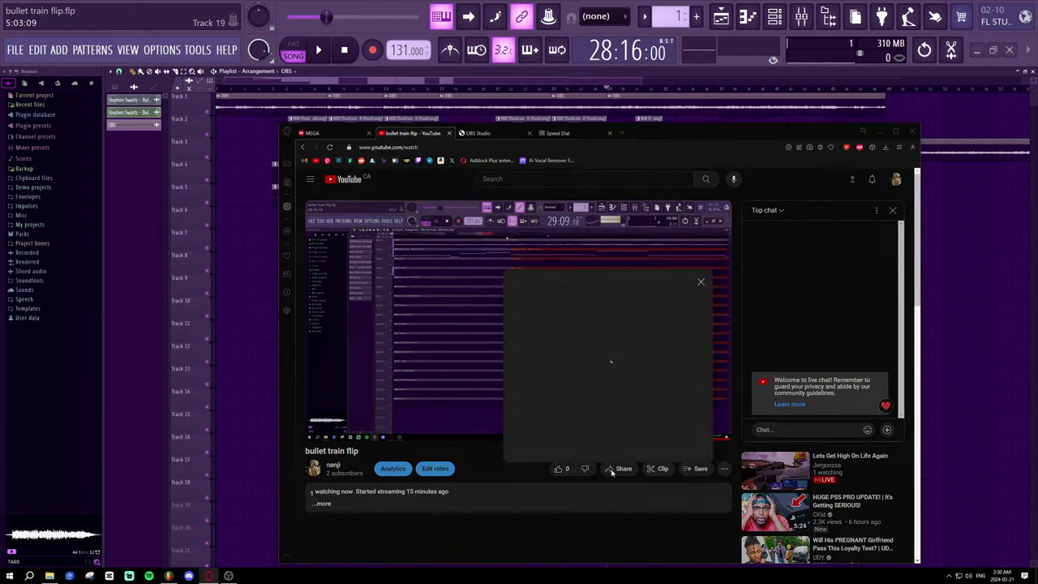
{"action": "left_click", "coordinate": [686, 395]}
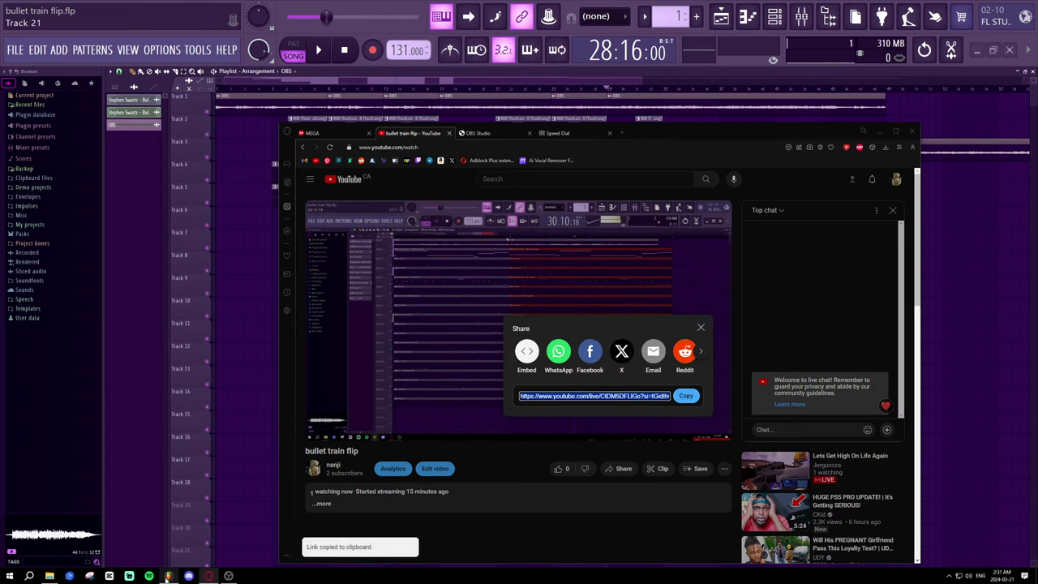
{"action": "left_click", "coordinate": [194, 577]}
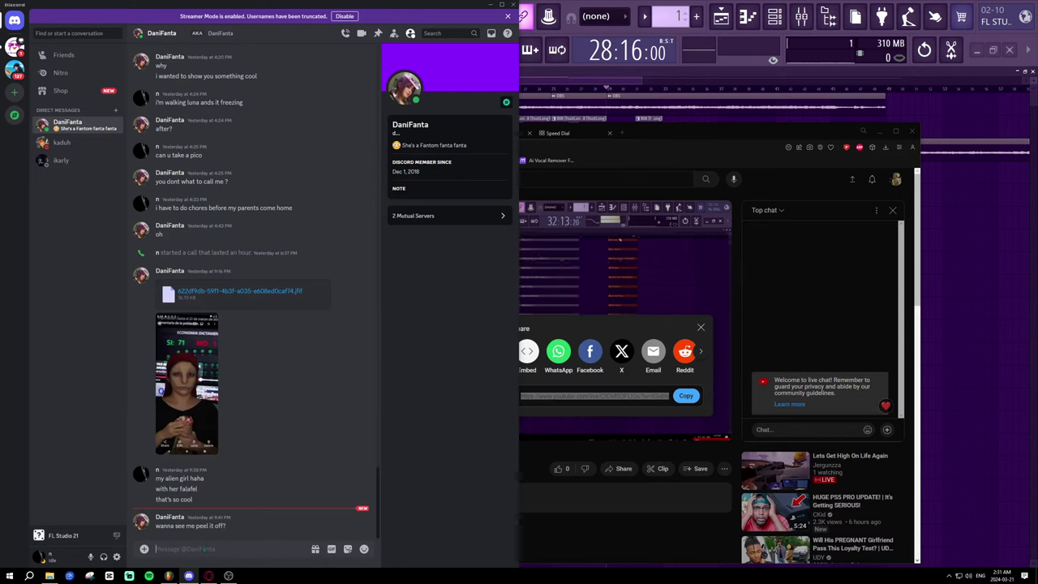
{"action": "key", "text": "ctrl+v"}
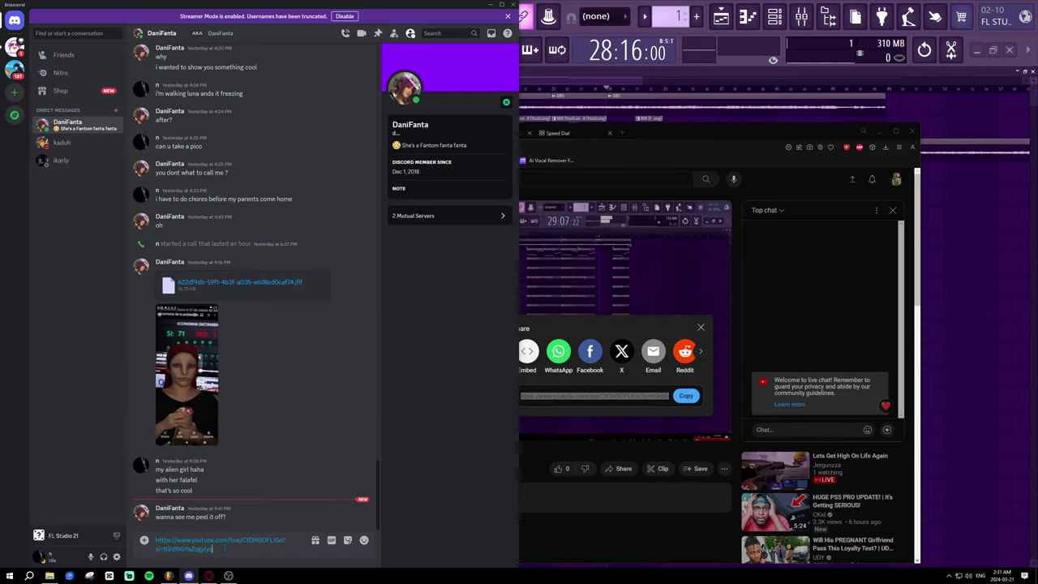
{"action": "key", "text": "Return"}
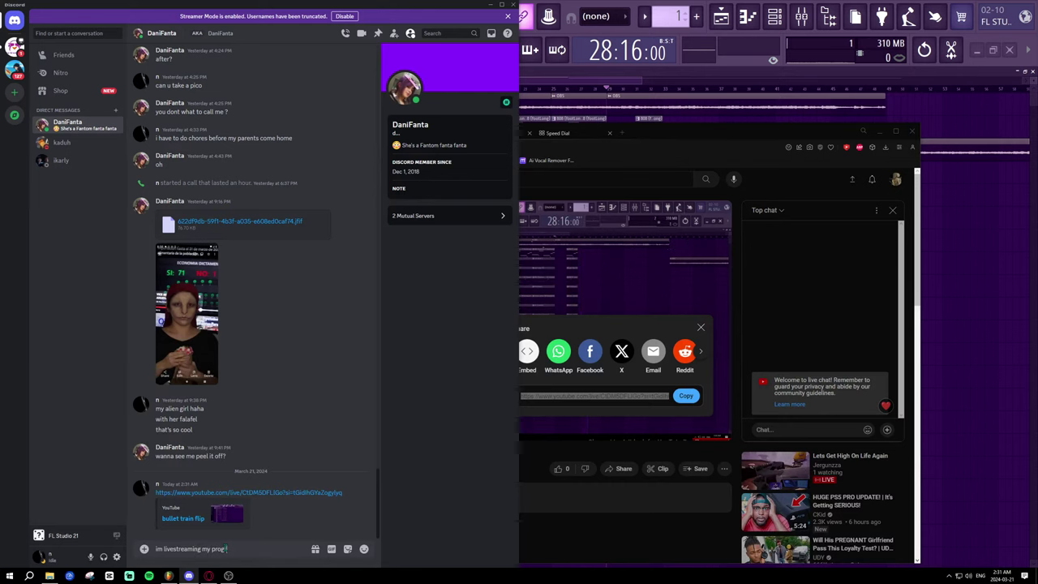
- Send the message "im livestreaming my progress if u wanna watch" and return to the FL Studio playlist
{"action": "type", "text": "im livestreaming my progress "}
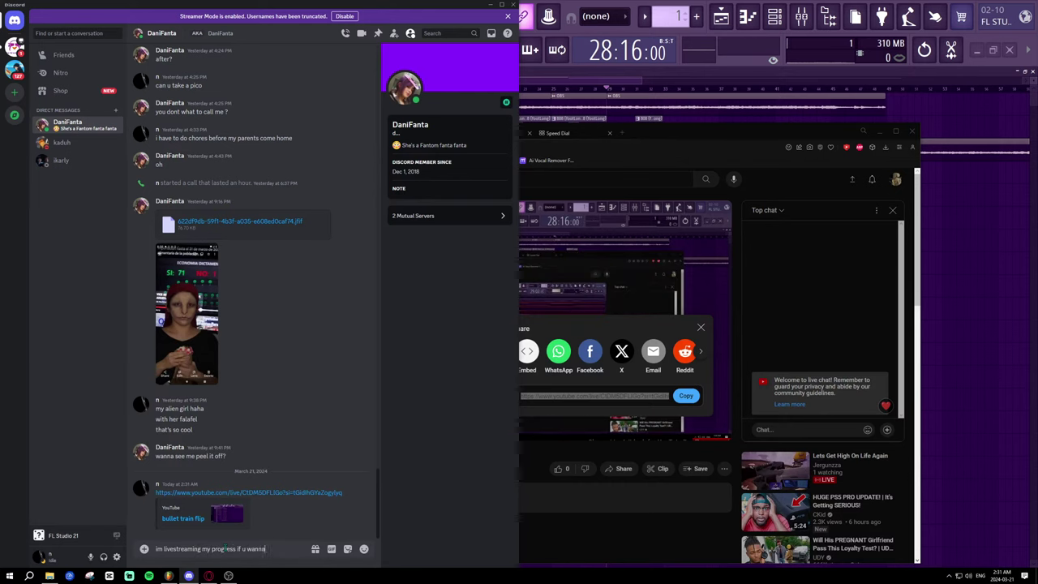
{"action": "type", "text": "if u wanna watch"}
{"action": "key", "text": "Return"}
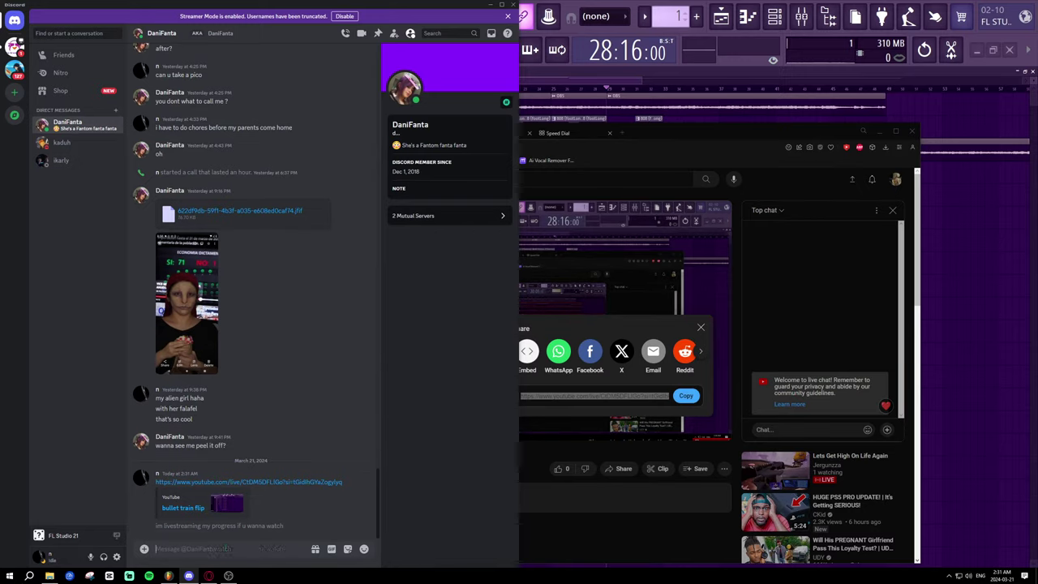
{"action": "left_click", "coordinate": [490, 6]}
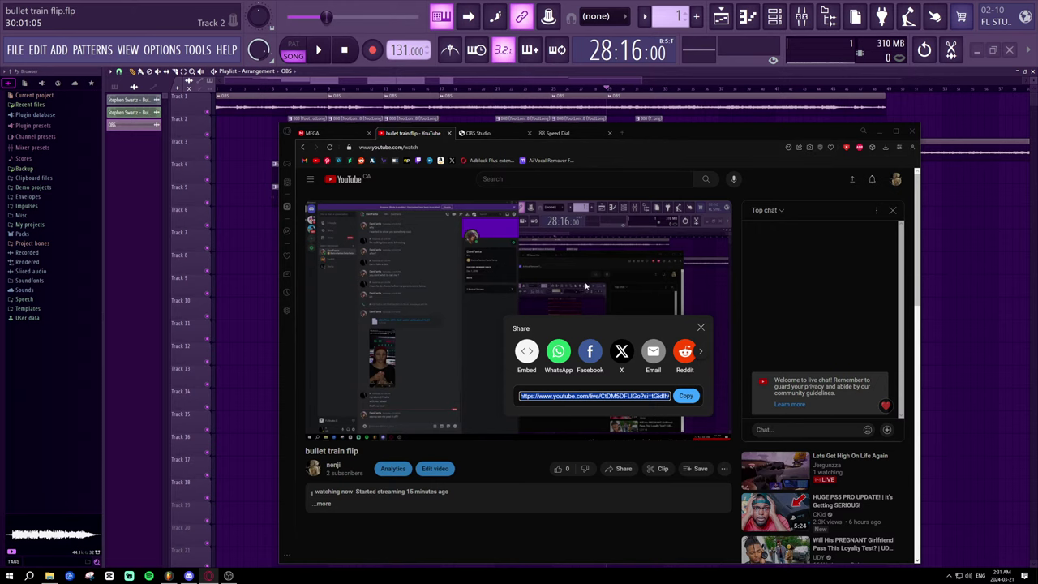
{"action": "left_click", "coordinate": [538, 457]}
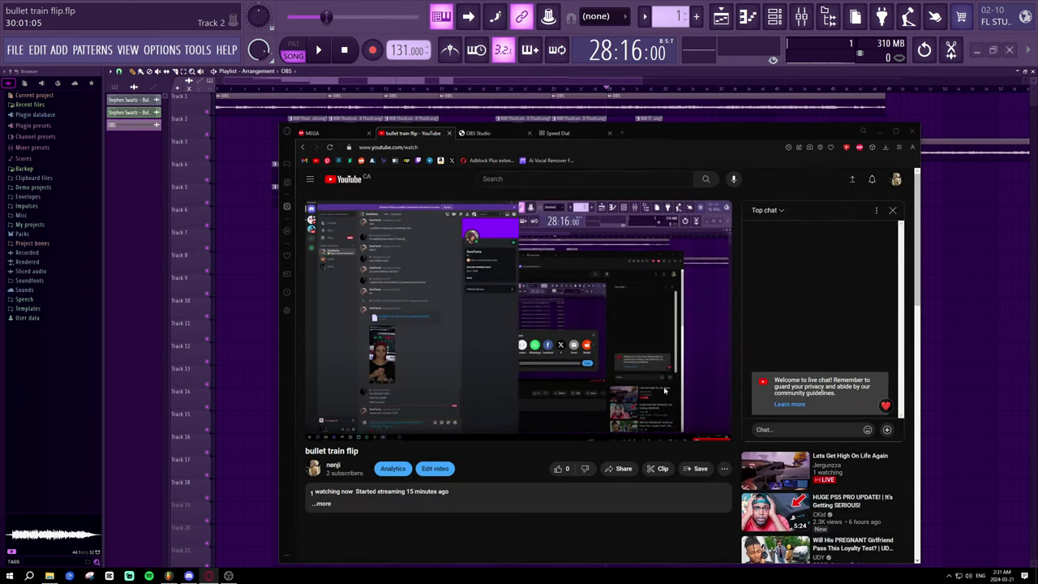
{"action": "left_click", "coordinate": [878, 132]}
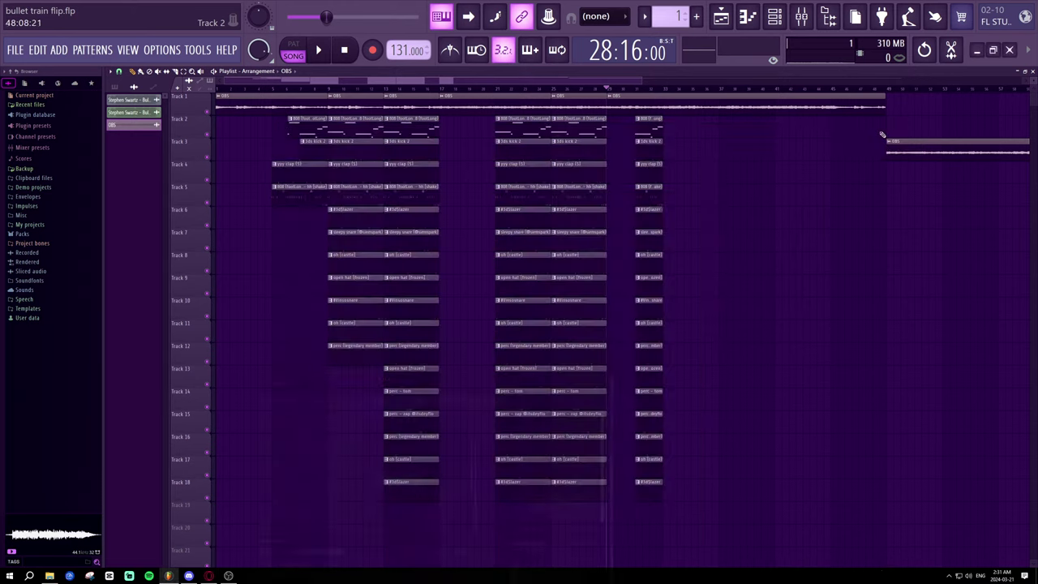
- Play the arrangement's opening and examine the OBS sections and pattern entries up to about bar 10
{"action": "left_click", "coordinate": [286, 87]}
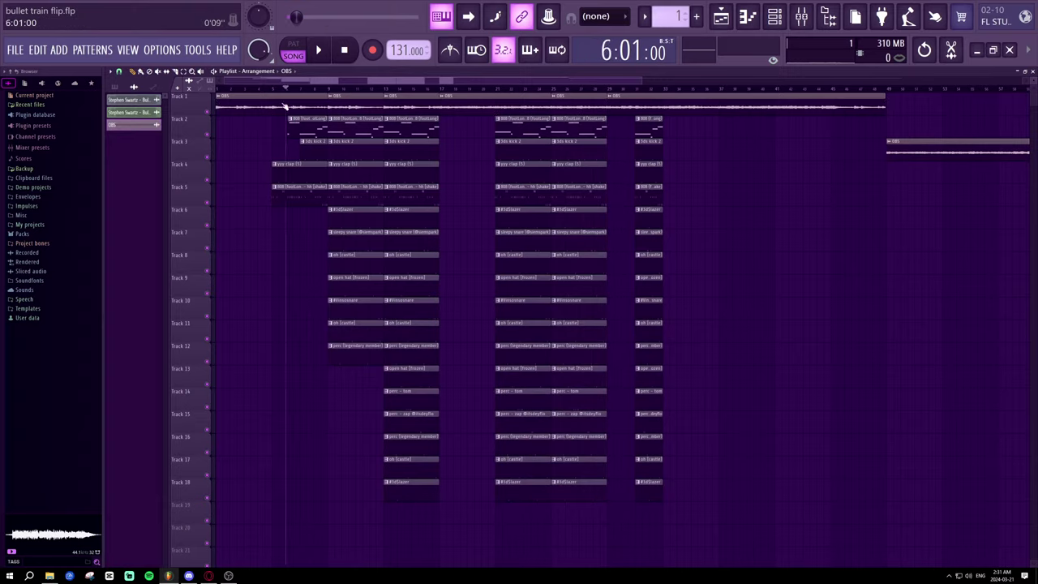
{"action": "key", "text": "space"}
{"action": "scroll", "coordinate": [231, 91], "scroll_direction": "down", "scroll_amount": 2}
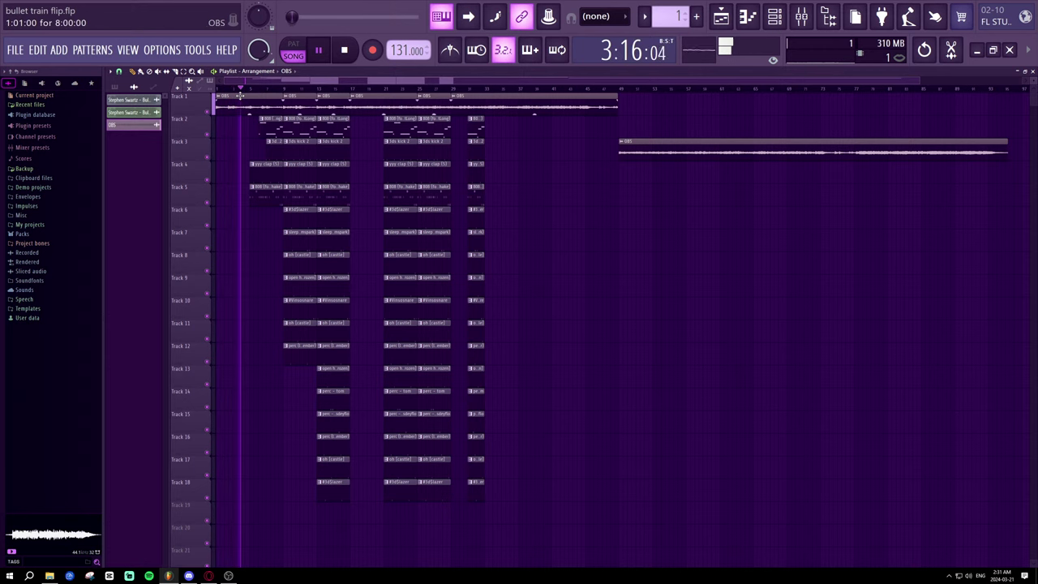
{"action": "scroll", "coordinate": [247, 90], "scroll_direction": "down", "scroll_amount": 1}
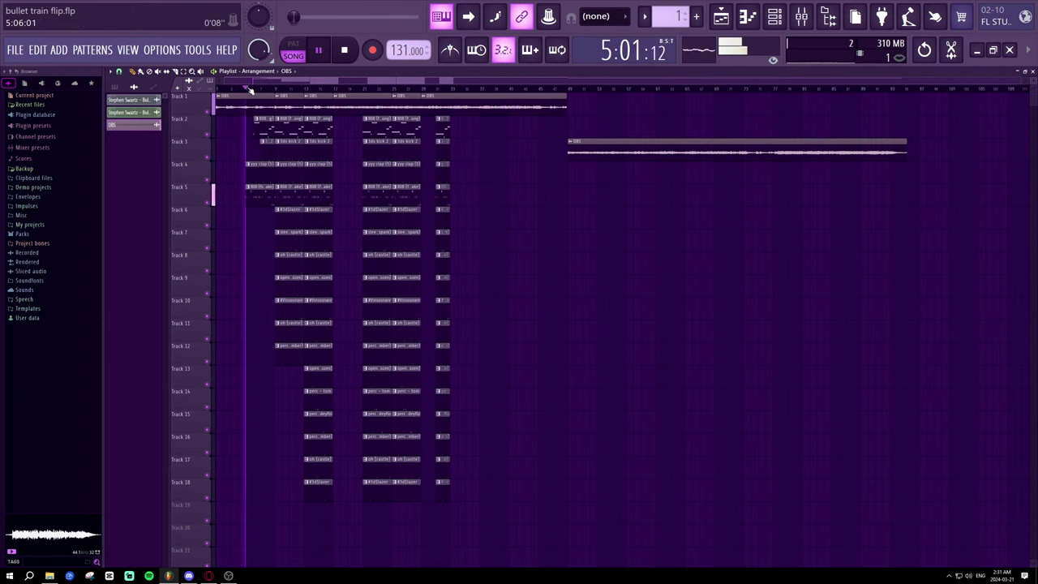
{"action": "scroll", "coordinate": [250, 91], "scroll_direction": "up", "scroll_amount": 3}
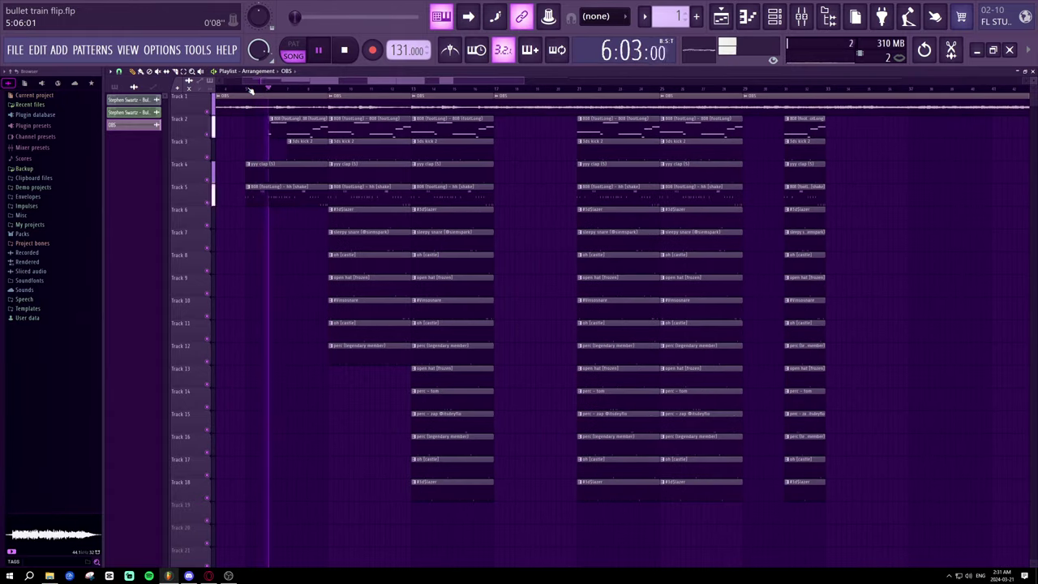
{"action": "scroll", "coordinate": [250, 91], "scroll_direction": "up", "scroll_amount": 2}
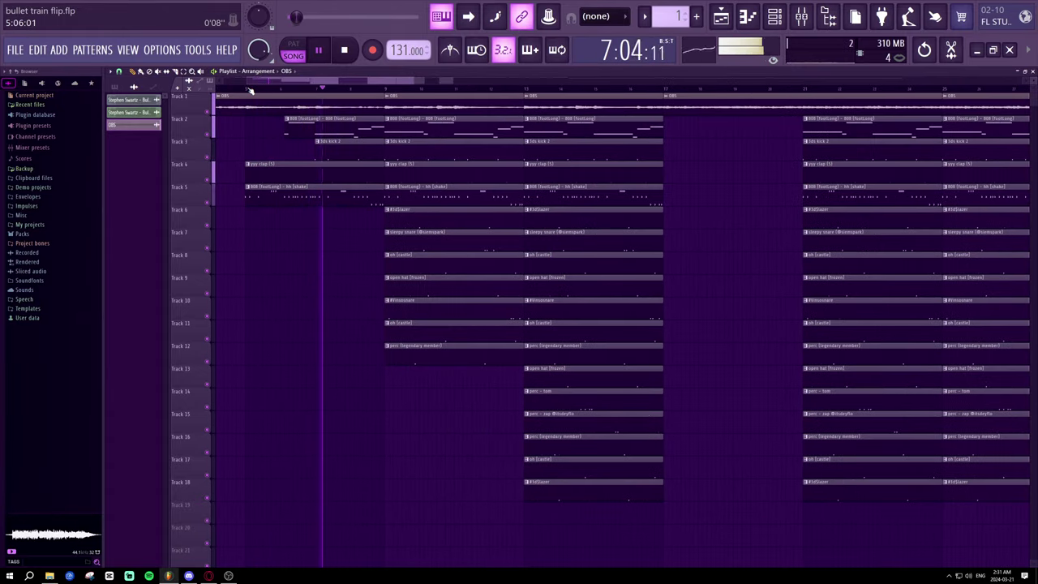
{"action": "scroll", "coordinate": [250, 90], "scroll_direction": "down", "scroll_amount": 2}
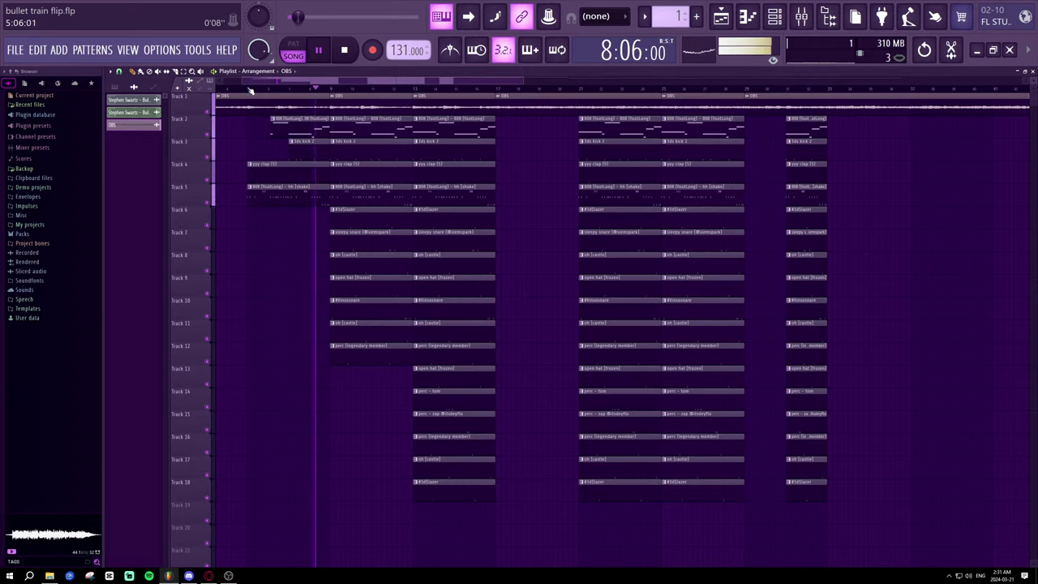
{"action": "scroll", "coordinate": [250, 90], "scroll_direction": "up", "scroll_amount": 2}
{"action": "scroll", "coordinate": [250, 91], "scroll_direction": "up", "scroll_amount": 2}
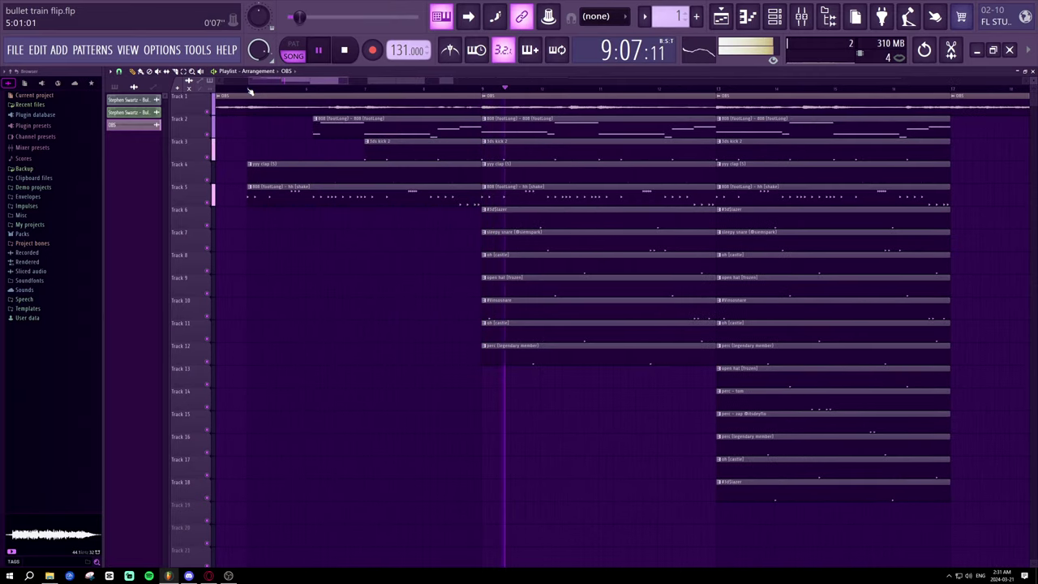
{"action": "scroll", "coordinate": [242, 94], "scroll_direction": "down", "scroll_amount": 4}
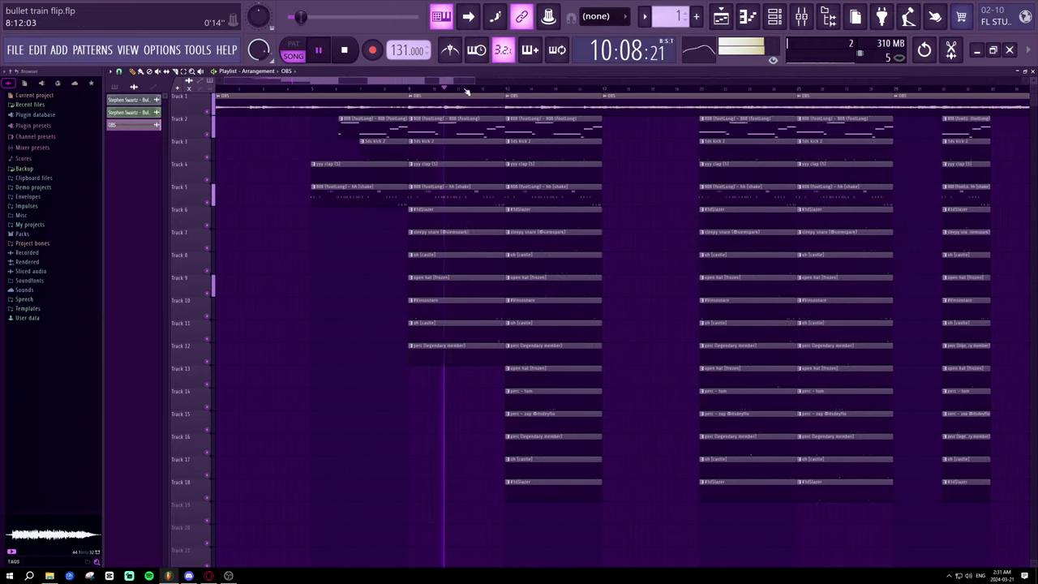
{"action": "scroll", "coordinate": [421, 96], "scroll_direction": "up", "scroll_amount": 2}
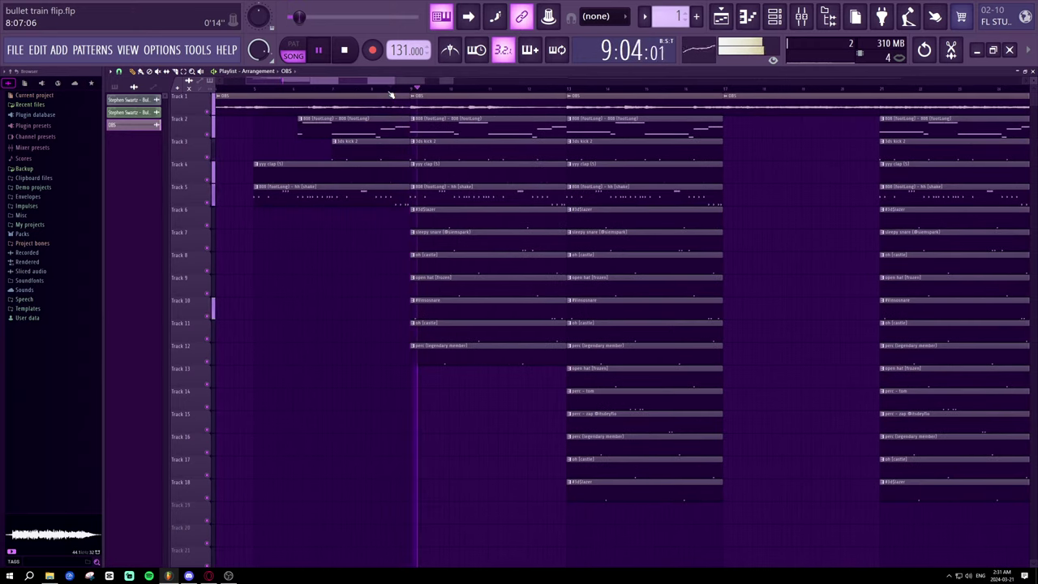
- Replace the bar 9 OBS clip on Track 1 with a copy of the 4:00:00 OBS clip from bar 25 and restart playback from bar 1
{"action": "double_click", "coordinate": [455, 101]}
{"action": "key", "text": "/"}
{"action": "scroll", "coordinate": [456, 92], "scroll_direction": "down", "scroll_amount": 3}
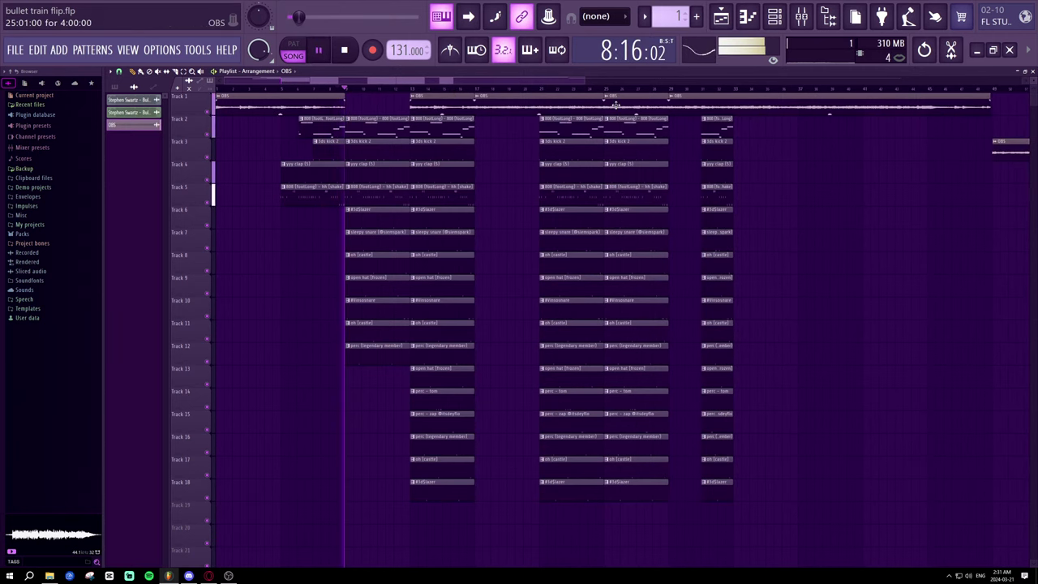
{"action": "key", "text": "/"}
{"action": "left_click", "coordinate": [358, 105]}
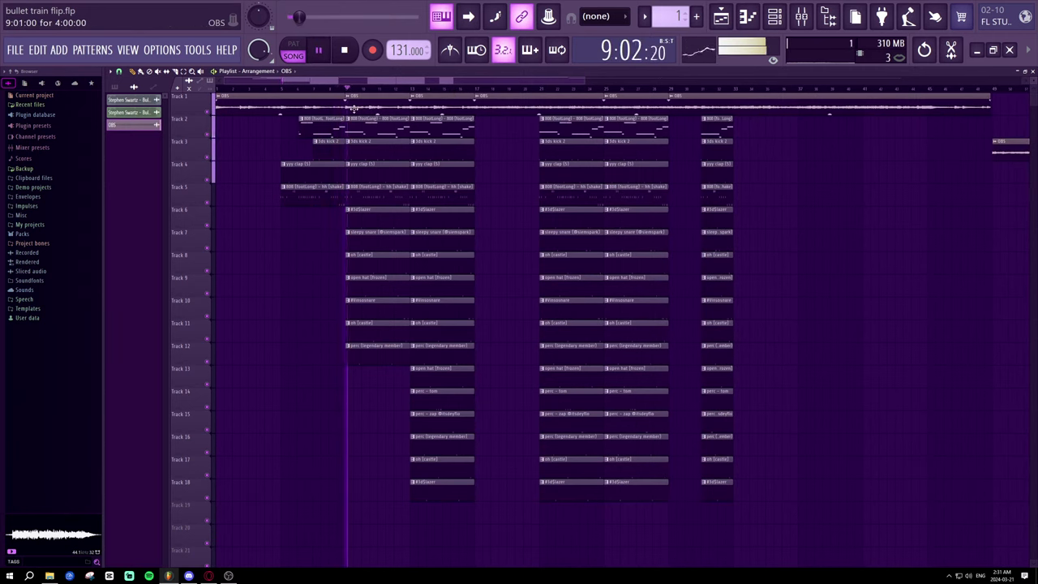
{"action": "left_click_drag", "start_coordinate": [350, 89], "coordinate": [215, 89]}
- Delete the livestream link and the follow-up message from the Discord direct message and close Discord
{"action": "left_click", "coordinate": [189, 575]}
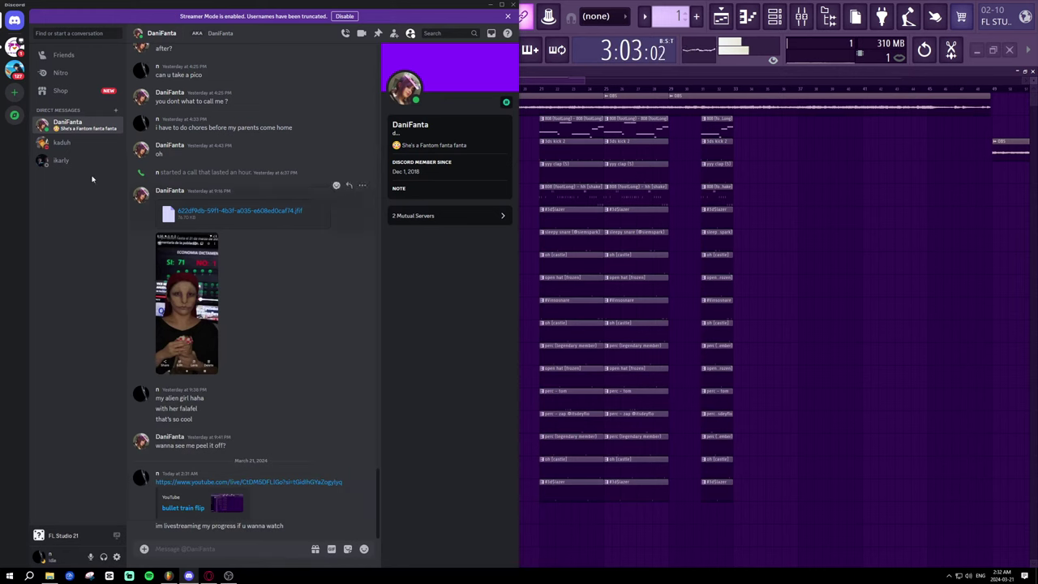
{"action": "left_click", "coordinate": [363, 468]}
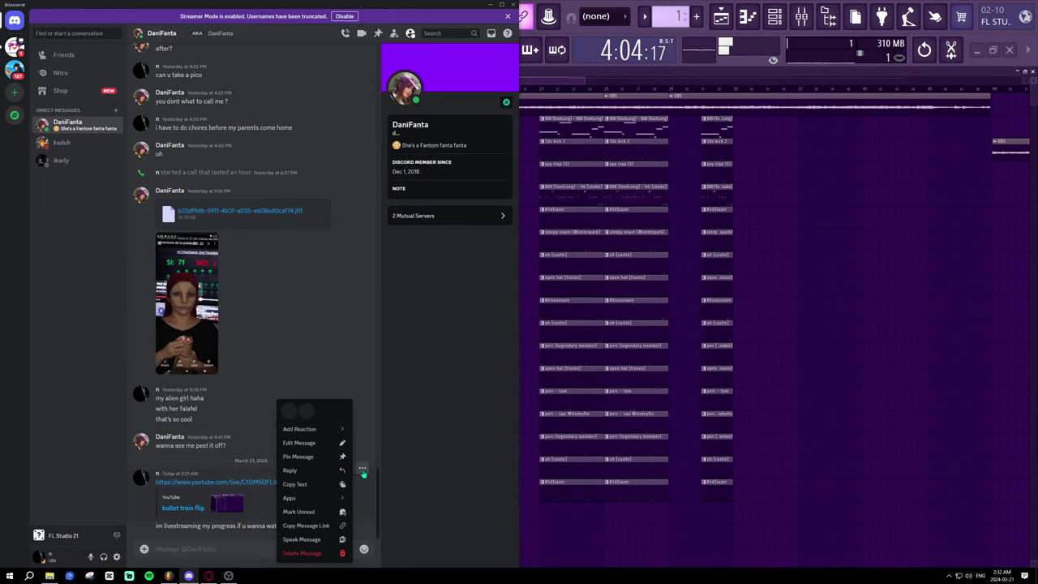
{"action": "left_click", "coordinate": [339, 552]}
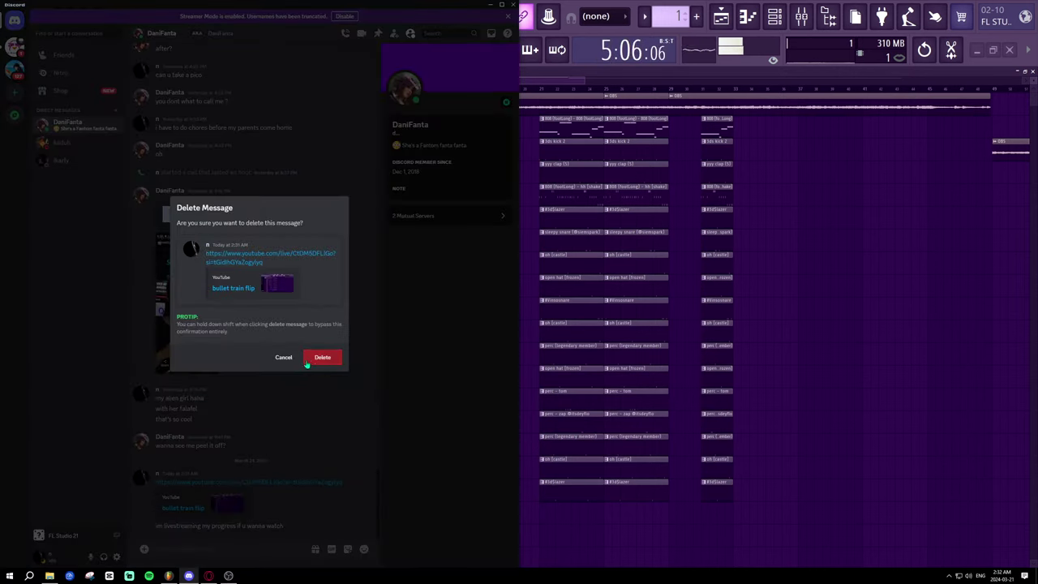
{"action": "left_click", "coordinate": [308, 362]}
{"action": "left_click", "coordinate": [362, 511]}
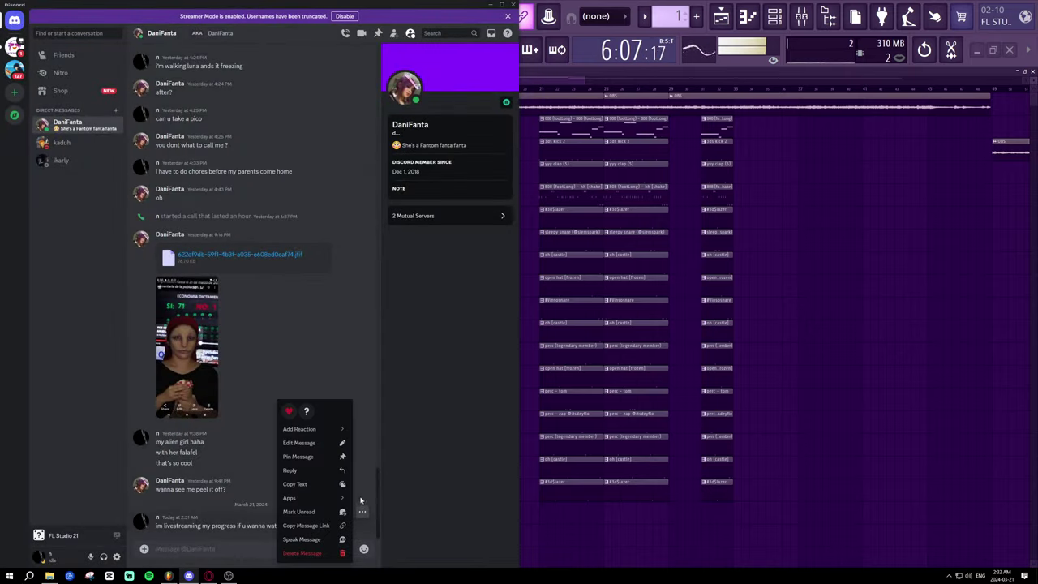
{"action": "left_click", "coordinate": [311, 551]}
{"action": "left_click", "coordinate": [317, 331]}
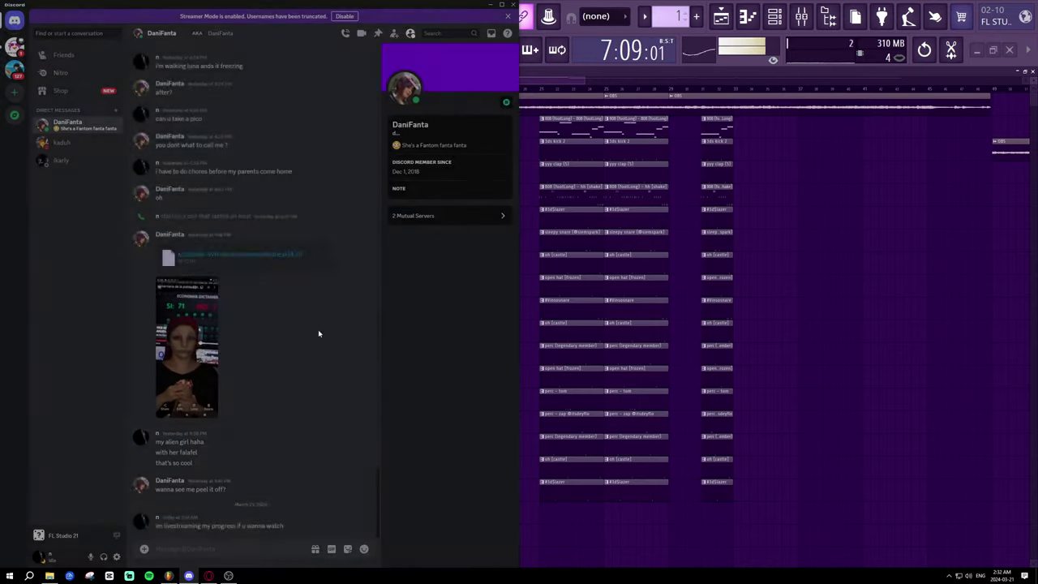
{"action": "left_click", "coordinate": [510, 6]}
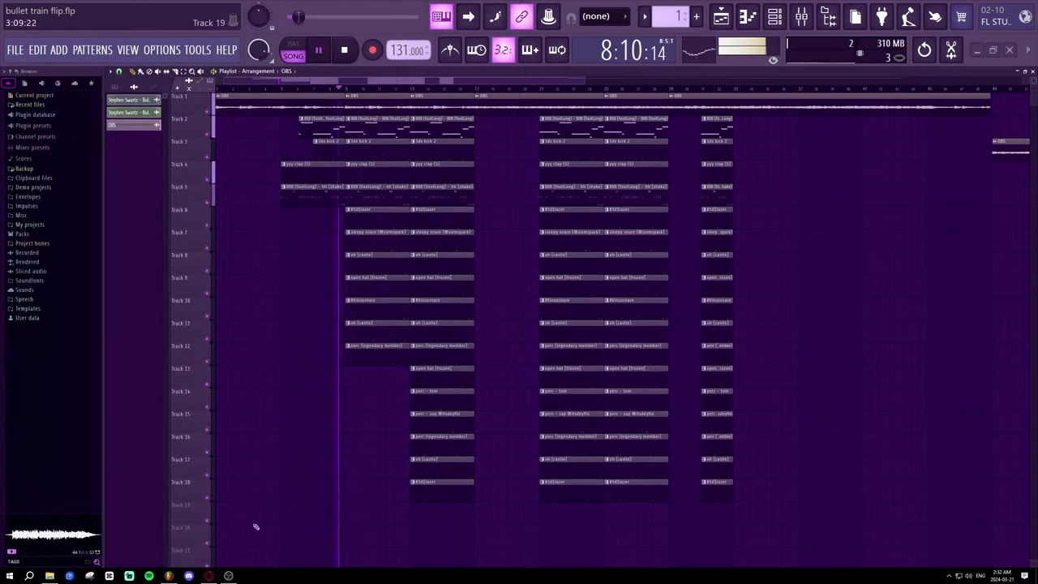
- Switch to OBS Studio and stop the livestream, confirming the stop
{"action": "left_click", "coordinate": [229, 576]}
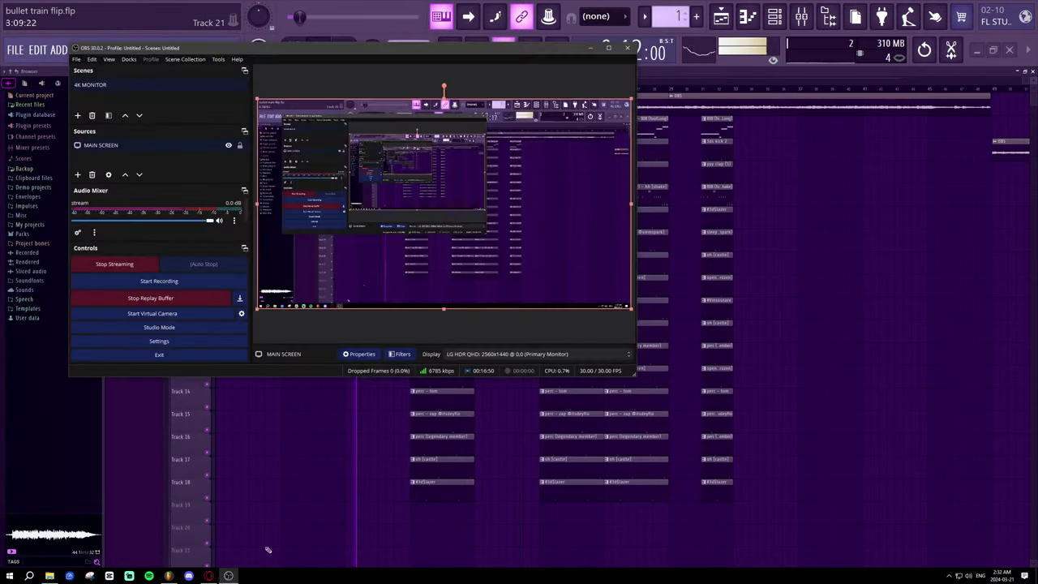
{"action": "left_click", "coordinate": [132, 268]}
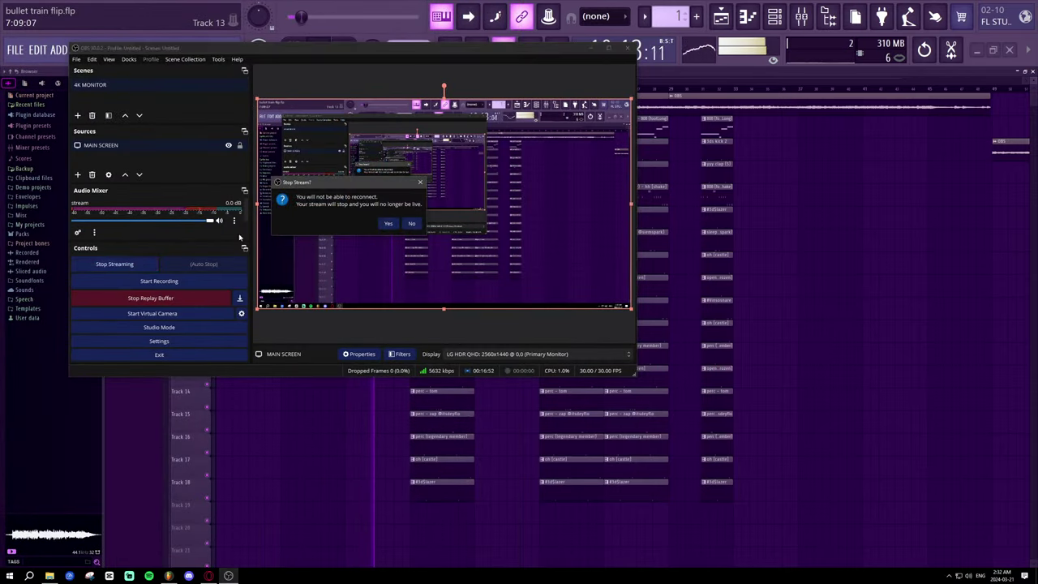
{"action": "left_click", "coordinate": [388, 223]}
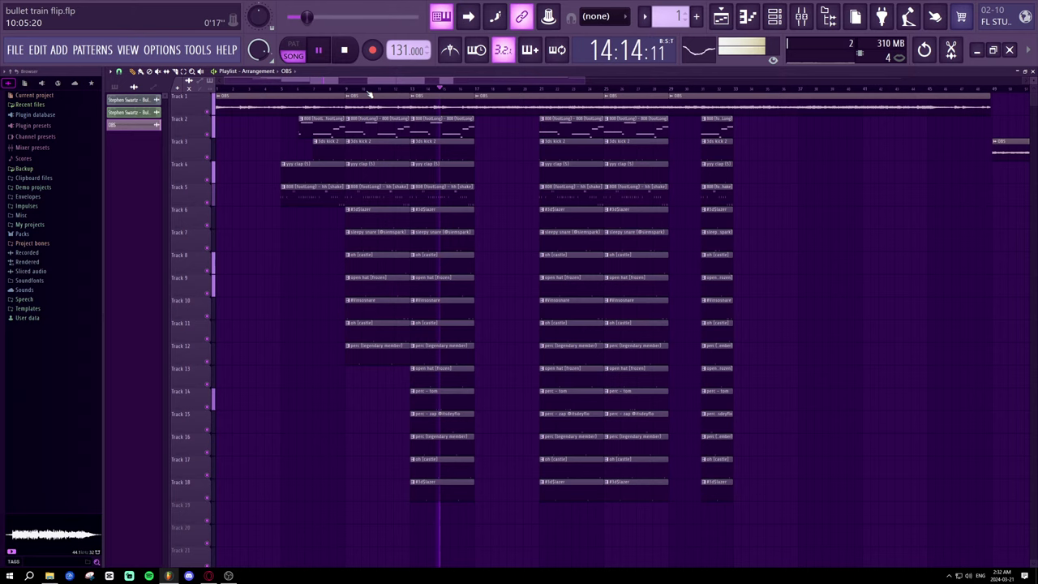
- Replay the arrangement from bar 1 and check how the OBS sections line up with the patterns through bar 9
{"action": "left_click_drag", "start_coordinate": [368, 89], "coordinate": [217, 82]}
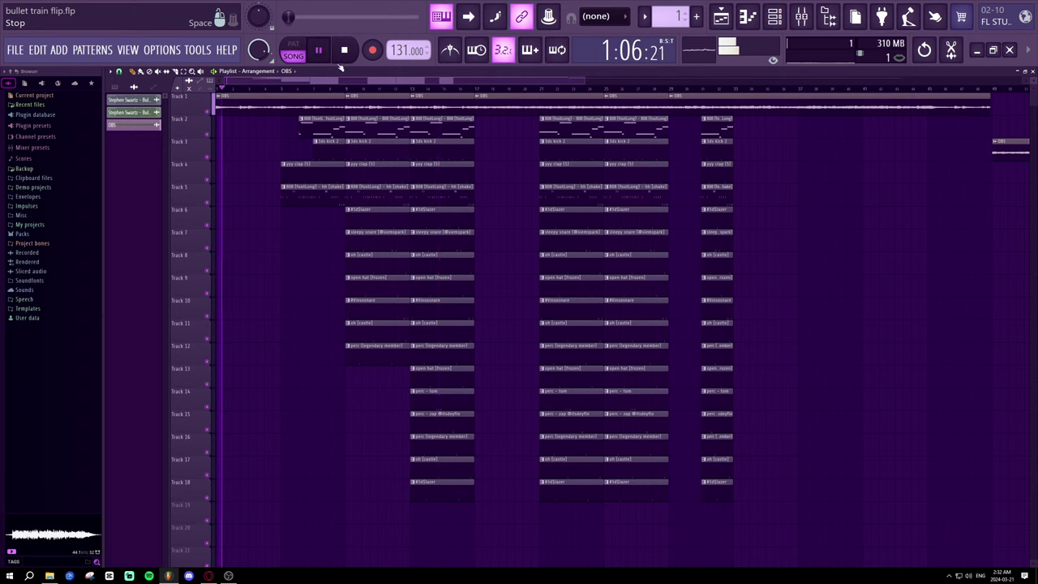
{"action": "scroll", "coordinate": [308, 92], "scroll_direction": "down", "scroll_amount": 2}
{"action": "scroll", "coordinate": [306, 91], "scroll_direction": "up", "scroll_amount": 4}
{"action": "left_click_drag", "start_coordinate": [307, 91], "coordinate": [252, 86]}
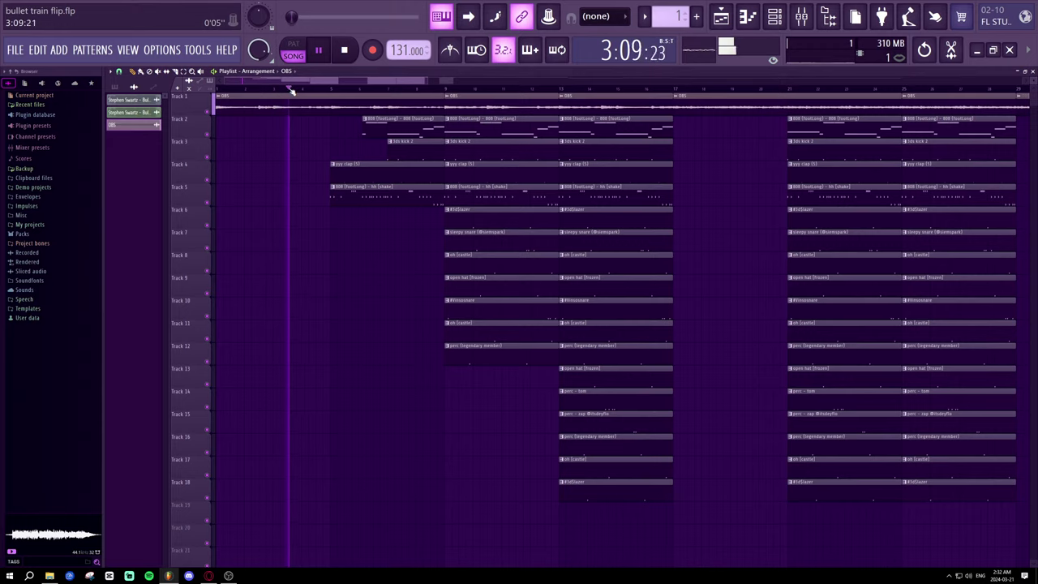
{"action": "scroll", "coordinate": [319, 96], "scroll_direction": "down", "scroll_amount": 2}
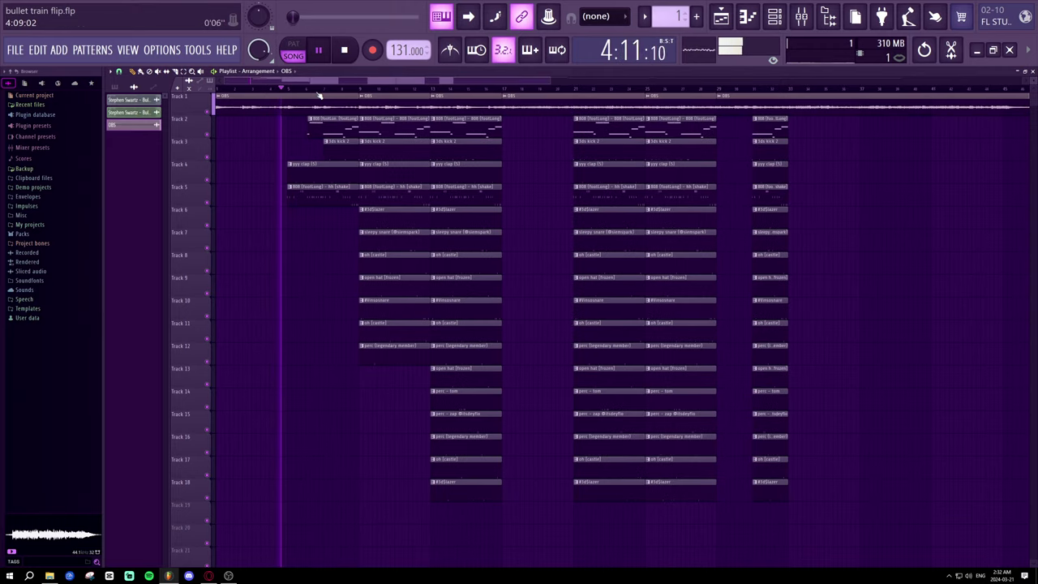
{"action": "scroll", "coordinate": [319, 95], "scroll_direction": "down", "scroll_amount": 3}
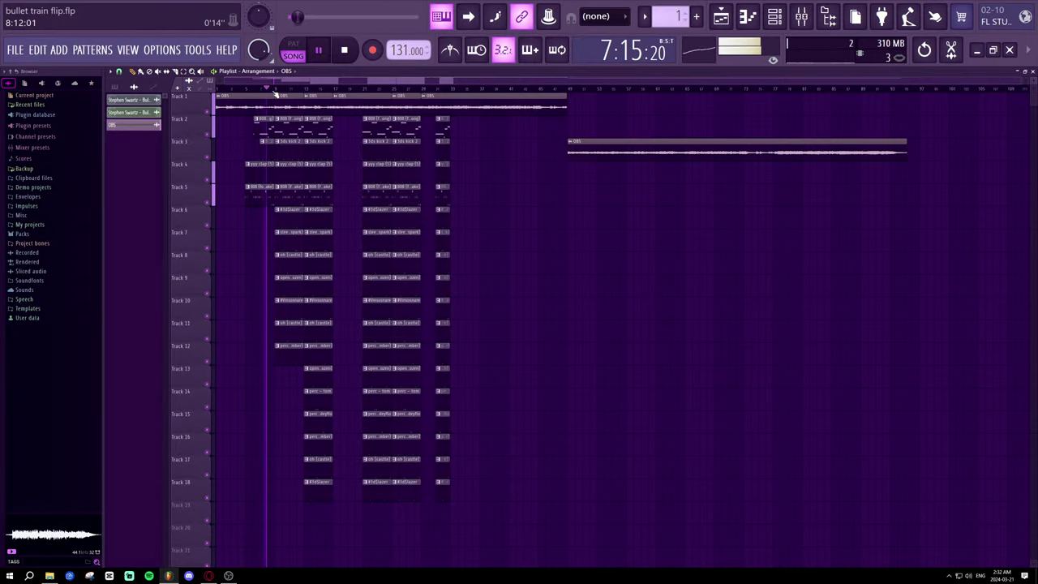
{"action": "scroll", "coordinate": [255, 93], "scroll_direction": "up", "scroll_amount": 3}
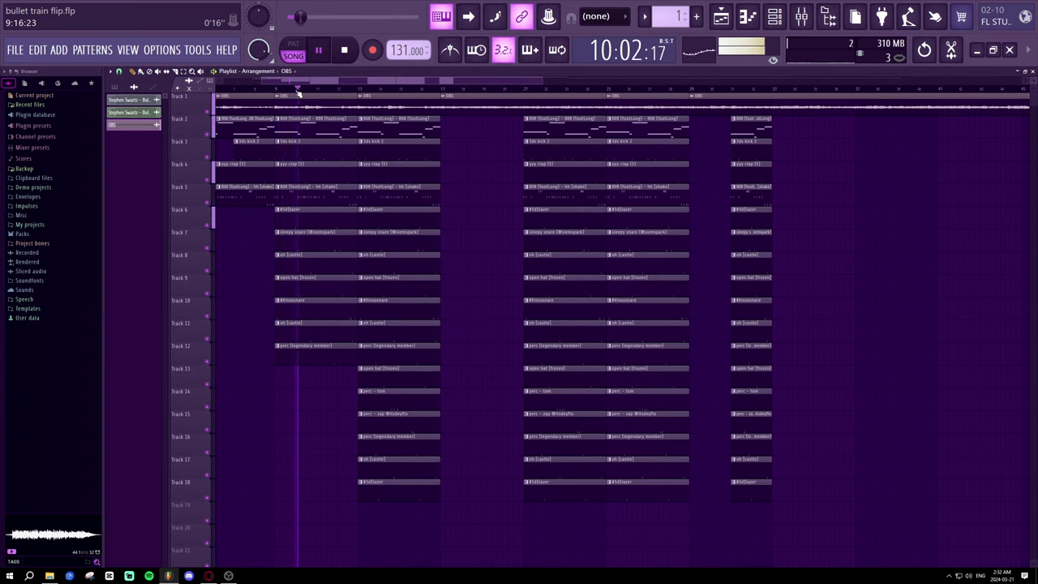
- Set the bar 9 OBS clip aside on Track 5 and fill its place on Track 1 with a copy of the 8:00:00 opening clip
{"action": "scroll", "coordinate": [296, 97], "scroll_direction": "down", "scroll_amount": 2}
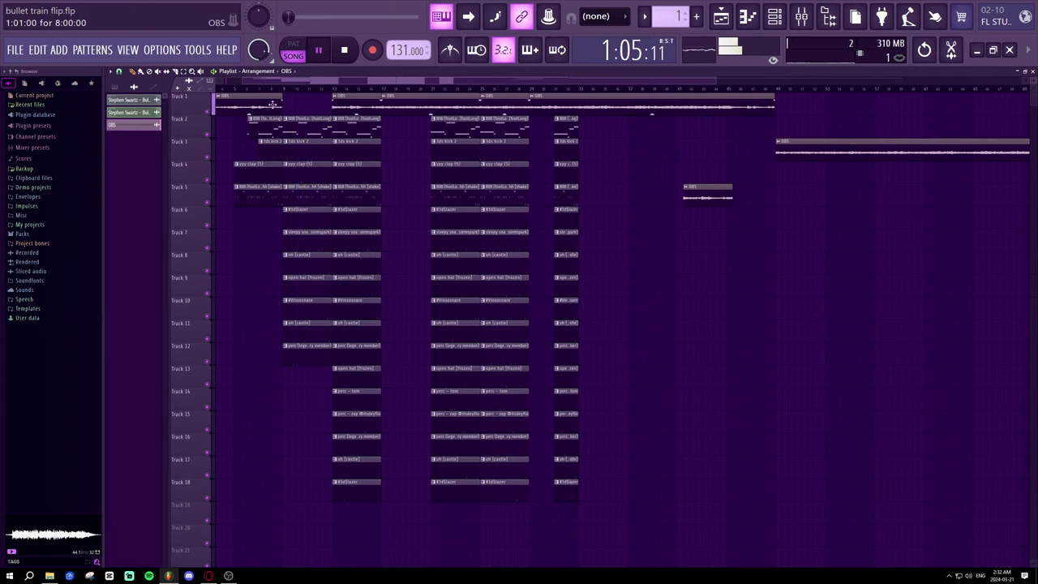
{"action": "left_click", "coordinate": [284, 519]}
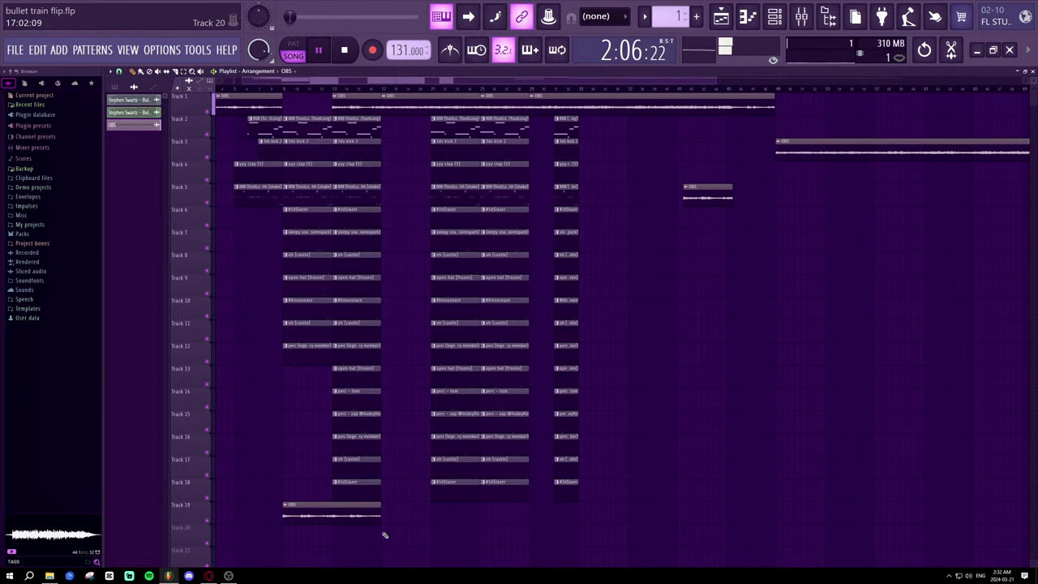
{"action": "left_click_drag", "start_coordinate": [311, 493], "coordinate": [312, 91]}
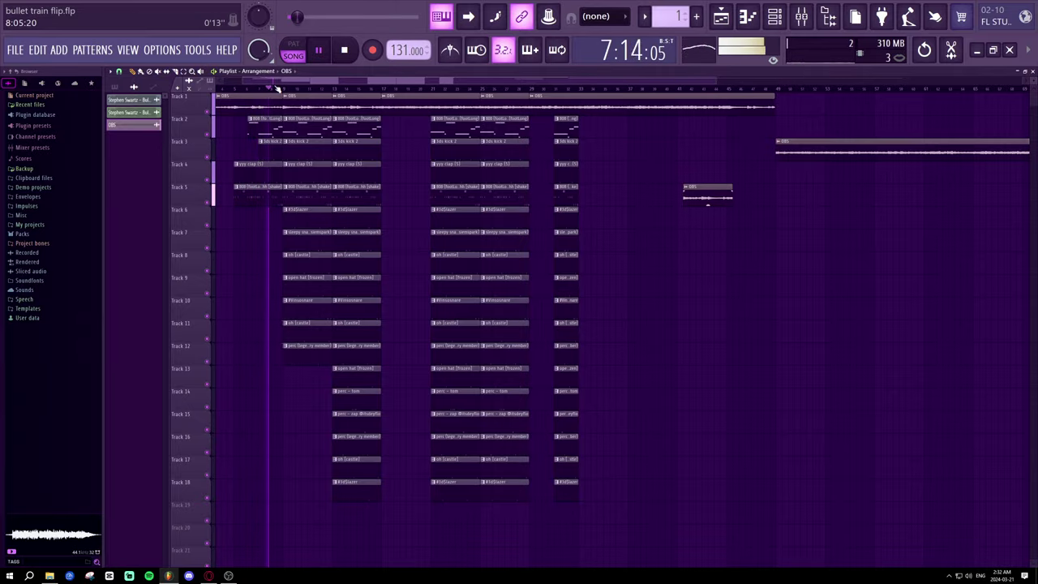
- Play from about bar 7 to bar 17 and check the OBS clips at bars 9 and 13 against the drums
{"action": "scroll", "coordinate": [277, 88], "scroll_direction": "down", "scroll_amount": 2}
{"action": "scroll", "coordinate": [277, 89], "scroll_direction": "up", "scroll_amount": 2}
{"action": "left_click_drag", "start_coordinate": [280, 82], "coordinate": [277, 82]}
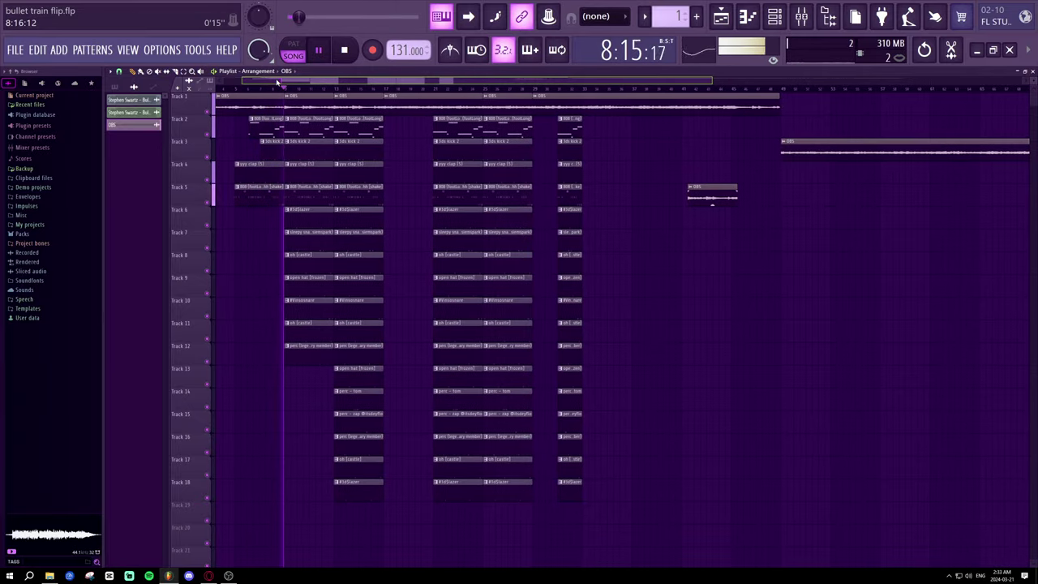
{"action": "scroll", "coordinate": [294, 91], "scroll_direction": "up", "scroll_amount": 3}
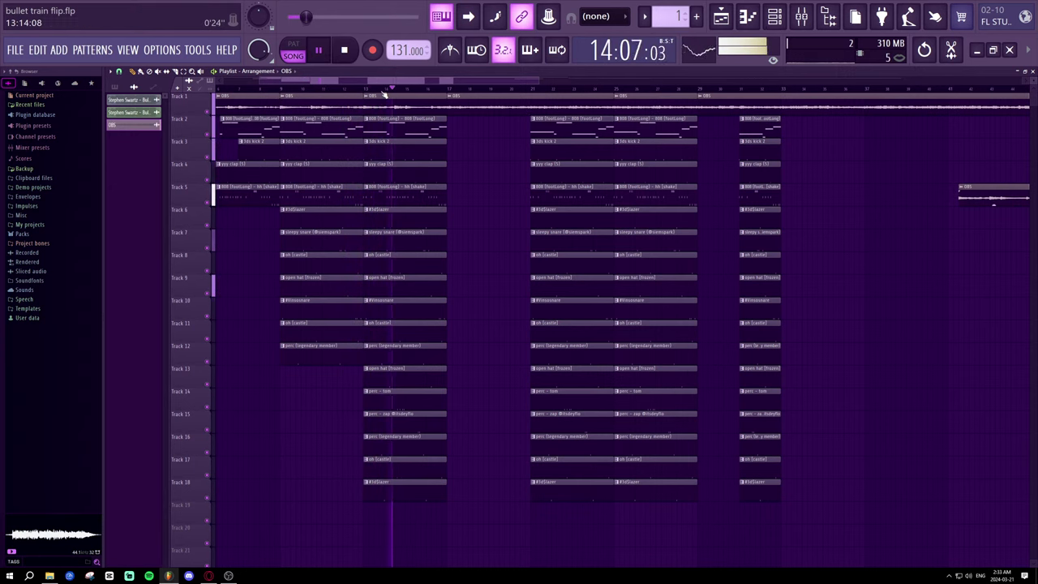
{"action": "scroll", "coordinate": [385, 95], "scroll_direction": "down", "scroll_amount": 2}
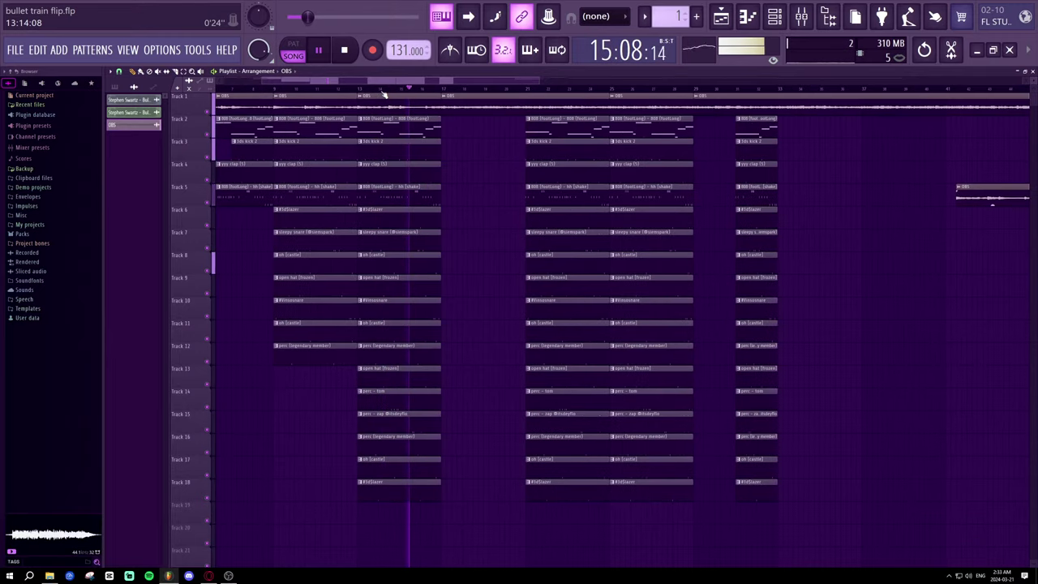
{"action": "left_click_drag", "start_coordinate": [388, 81], "coordinate": [390, 81]}
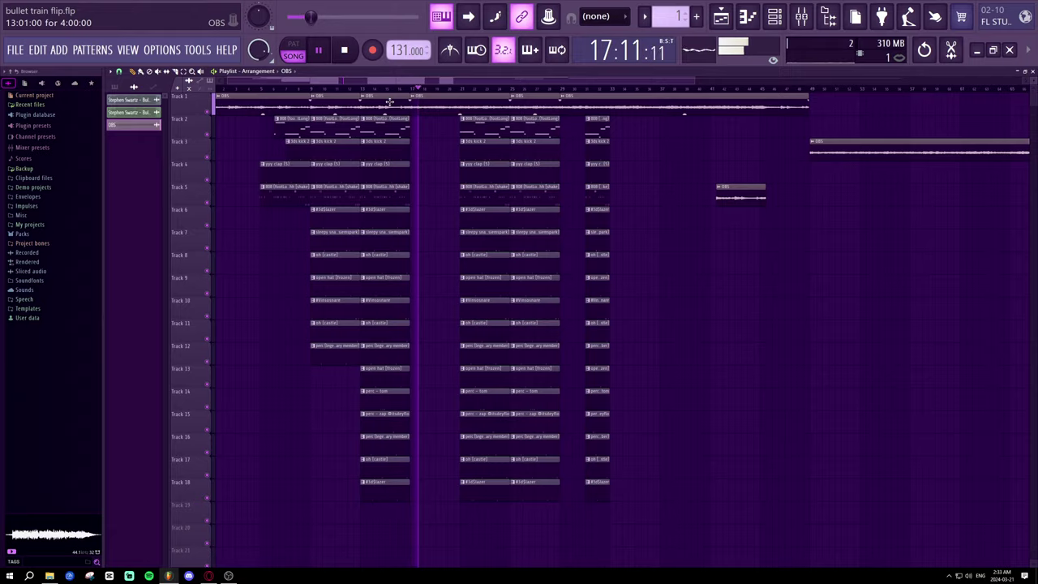
- Replace the bar 13 OBS clip on Track 1 with the spare OBS clip from Track 5
{"action": "right_click", "coordinate": [389, 100]}
{"action": "left_click", "coordinate": [335, 91]}
{"action": "left_click_drag", "start_coordinate": [419, 103], "coordinate": [389, 104]}
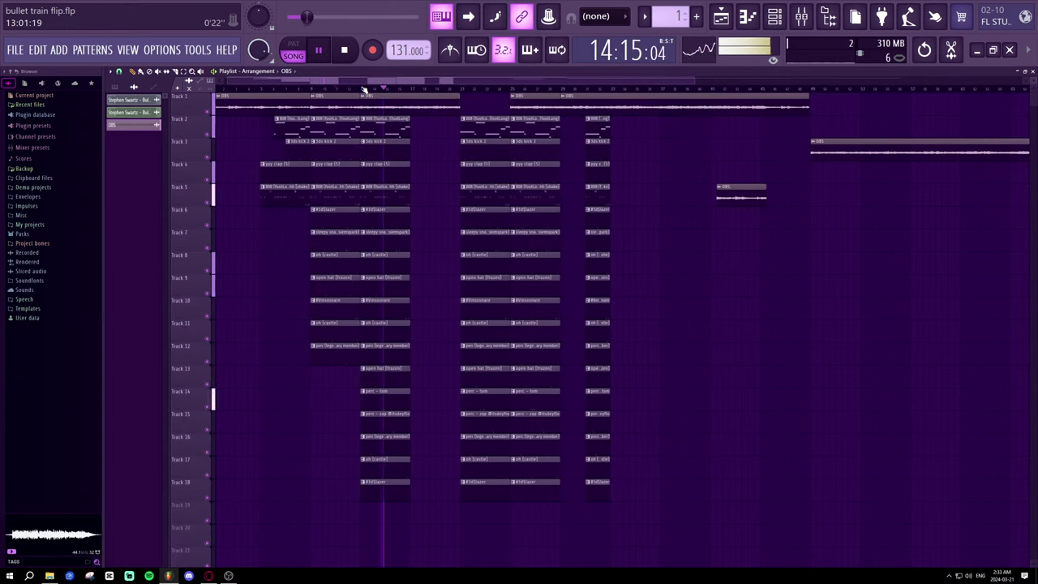
{"action": "left_click_drag", "start_coordinate": [376, 103], "coordinate": [427, 103]}
{"action": "key", "text": "space"}
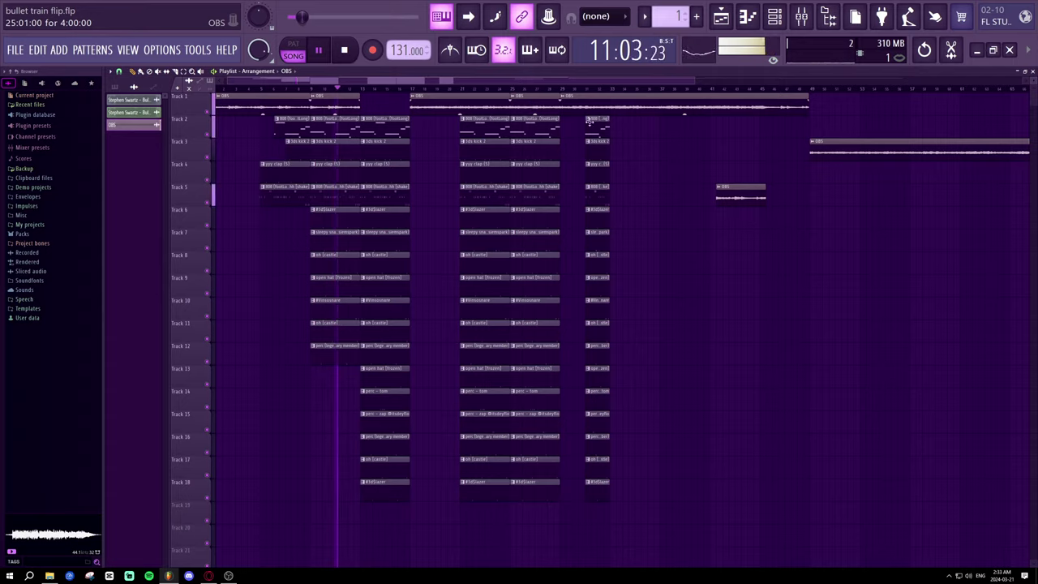
{"action": "left_click_drag", "start_coordinate": [728, 188], "coordinate": [372, 95]}
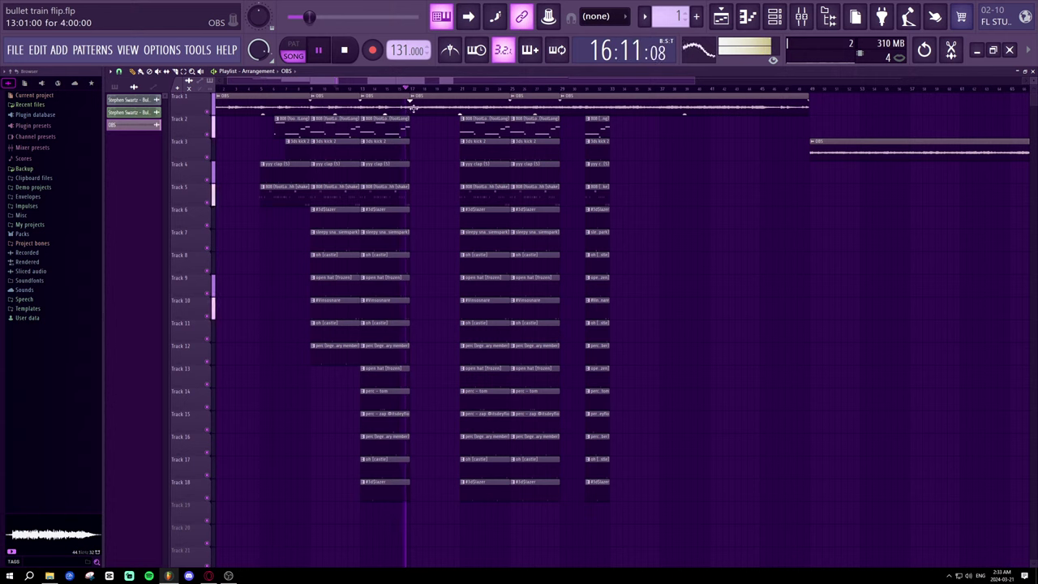
- Retime the OBS clips meeting at bar 17 on Track 1, making the second one 17:01:00 for 8:00:18, and replay the transition
{"action": "scroll", "coordinate": [415, 94], "scroll_direction": "up", "scroll_amount": 5}
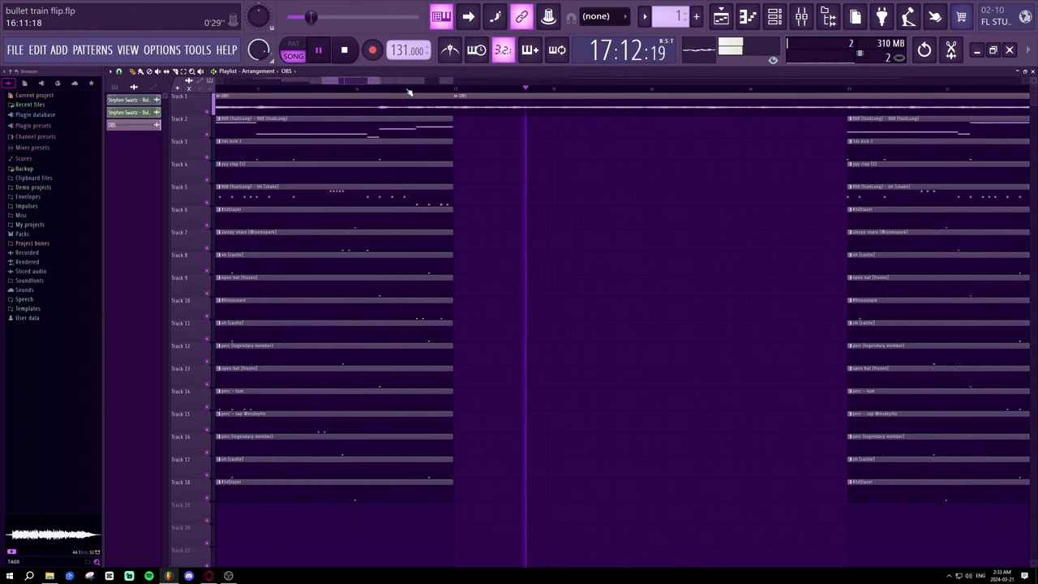
{"action": "scroll", "coordinate": [424, 91], "scroll_direction": "up", "scroll_amount": 3}
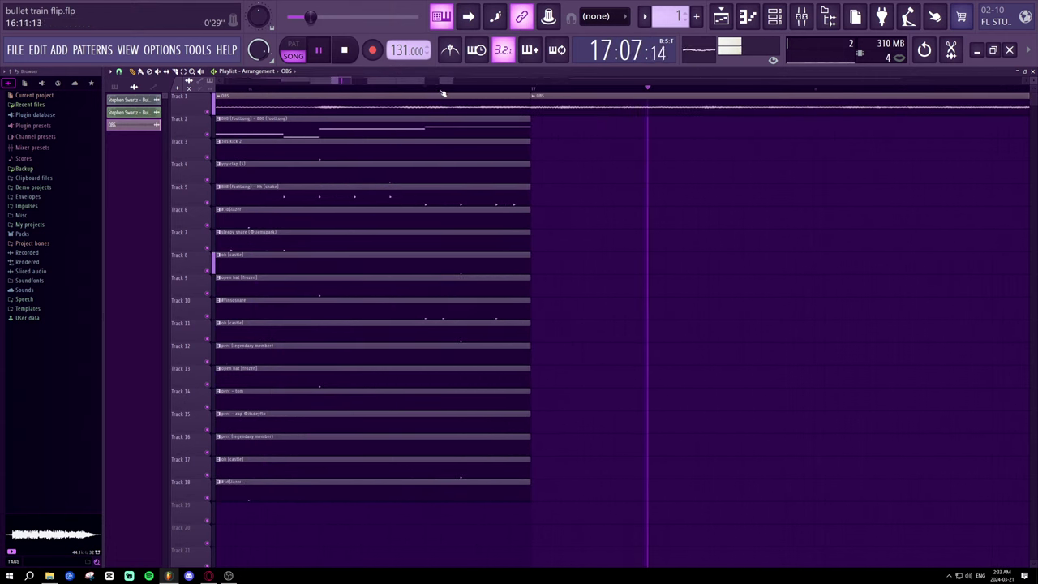
{"action": "scroll", "coordinate": [519, 98], "scroll_direction": "down", "scroll_amount": 2}
{"action": "key", "text": "space"}
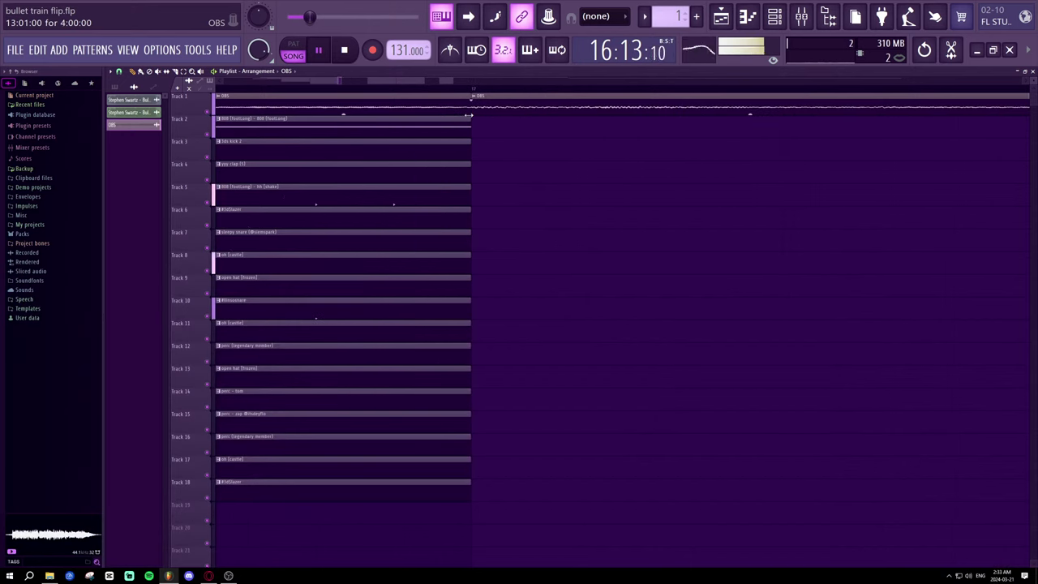
{"action": "mouse_move", "coordinate": [467, 115]}
{"action": "left_mouse_down"}
{"action": "mouse_move", "coordinate": [439, 115]}
{"action": "mouse_move", "coordinate": [477, 105]}
{"action": "mouse_move", "coordinate": [494, 108]}
{"action": "mouse_move", "coordinate": [470, 112]}
{"action": "mouse_move", "coordinate": [562, 111]}
{"action": "mouse_move", "coordinate": [475, 114]}
{"action": "mouse_move", "coordinate": [523, 117]}
{"action": "mouse_move", "coordinate": [529, 111]}
{"action": "mouse_move", "coordinate": [474, 106]}
{"action": "left_mouse_up"}
{"action": "key", "text": "space"}
{"action": "key", "text": "space"}
{"action": "key", "text": "space"}
{"action": "key", "text": "space"}
{"action": "key", "text": "space"}
{"action": "key", "text": "space"}
{"action": "key", "text": "space"}
{"action": "key", "text": "space"}
{"action": "key", "text": "space"}
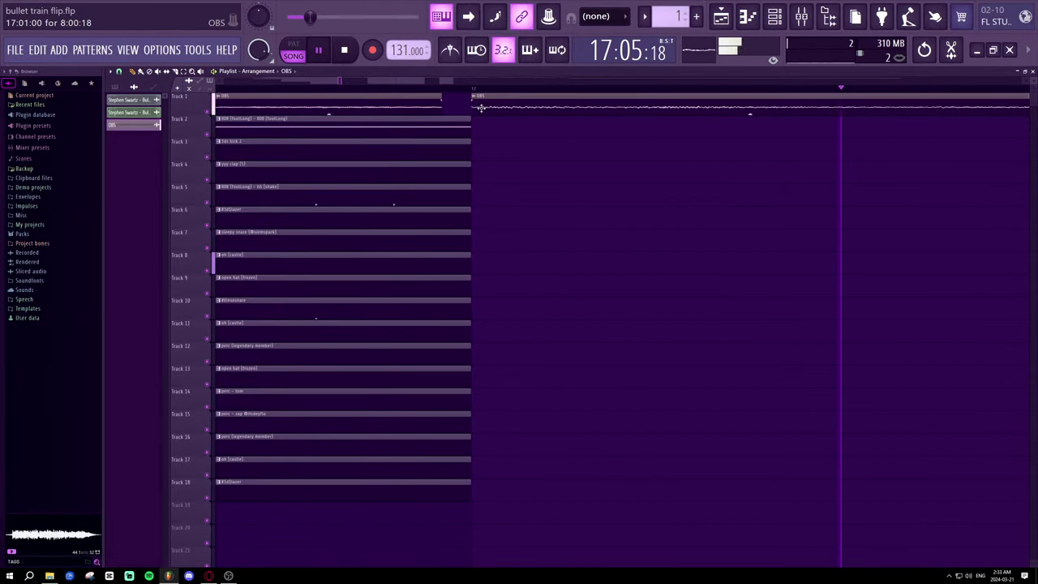
- Extend the end of the bar 13 OBS clip to bar 17 and play on through the transition
{"action": "key", "text": "space"}
{"action": "key", "text": "space"}
{"action": "key", "text": "space"}
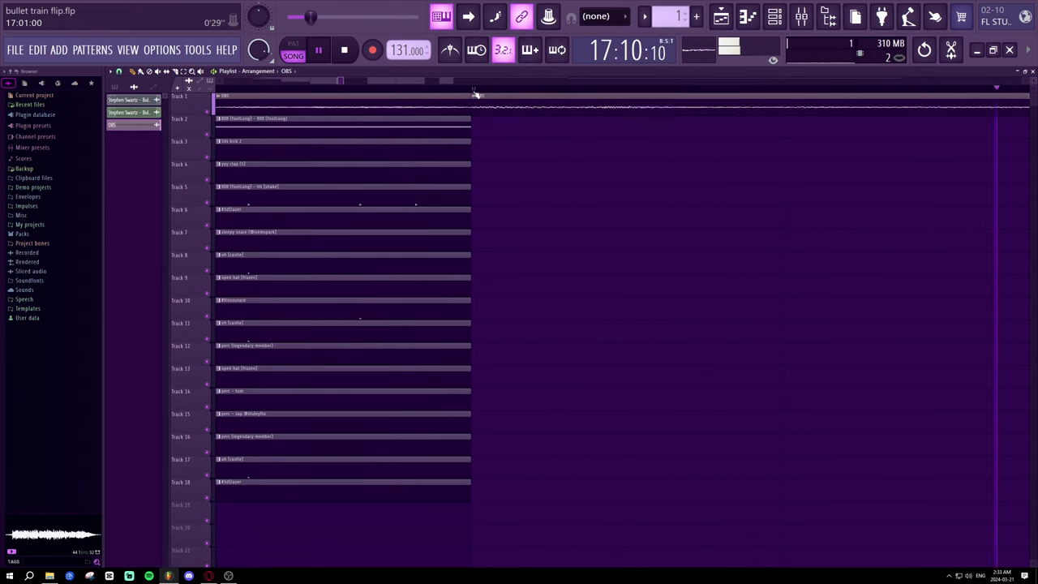
{"action": "key", "text": "space"}
{"action": "key", "text": "space"}
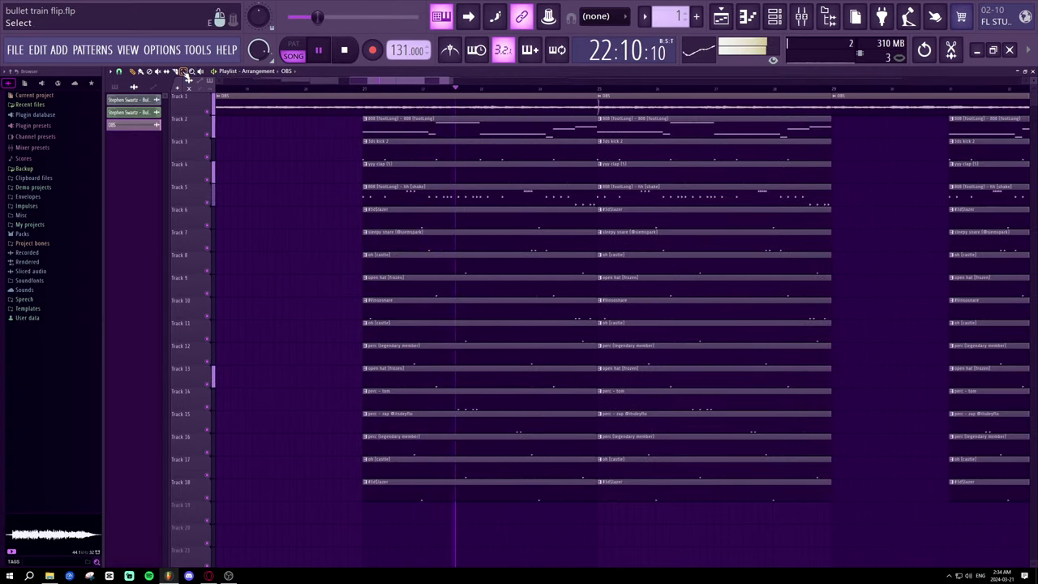
- Slice the bar 17 OBS clip on Track 1 at bar 21, where the drums return
{"action": "left_click", "coordinate": [184, 71]}
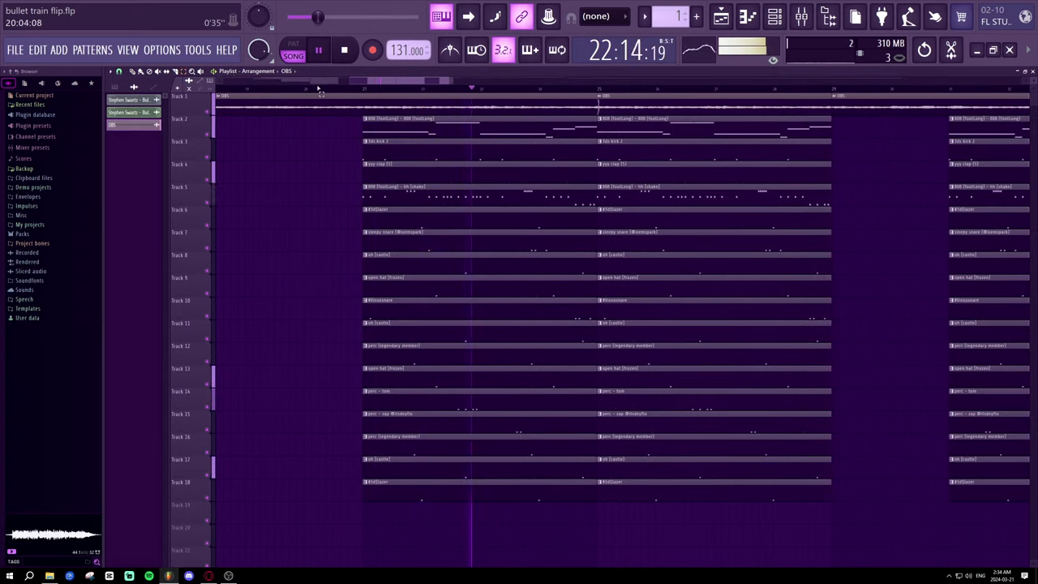
{"action": "scroll", "coordinate": [323, 88], "scroll_direction": "up", "scroll_amount": 3}
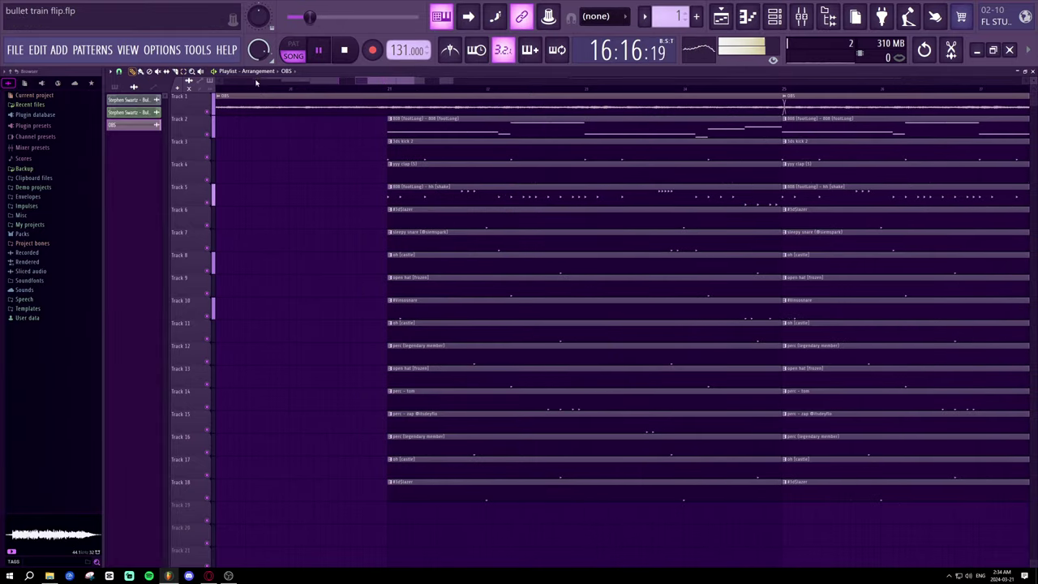
{"action": "scroll", "coordinate": [275, 91], "scroll_direction": "down", "scroll_amount": 2}
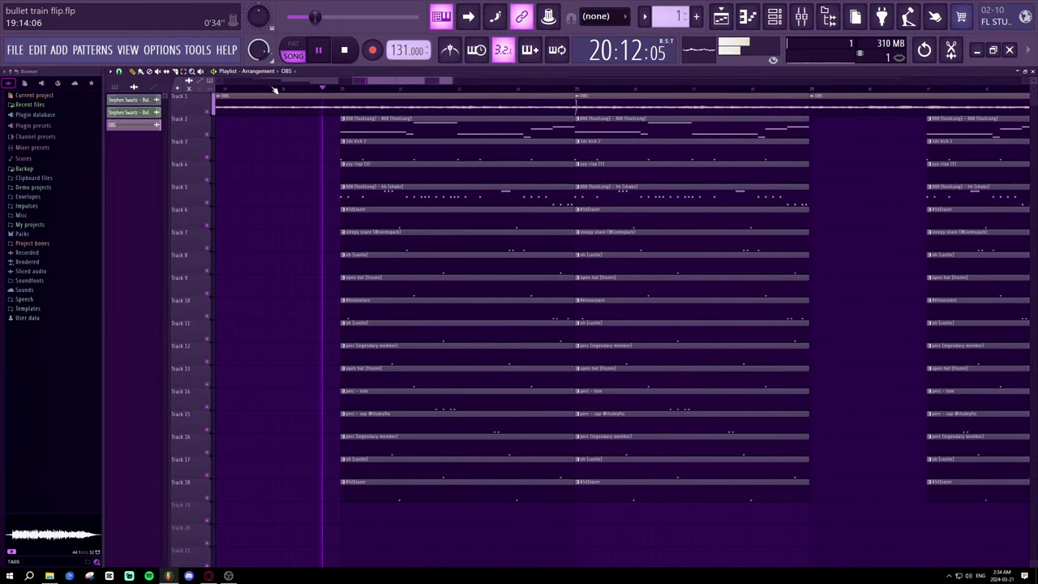
{"action": "scroll", "coordinate": [278, 92], "scroll_direction": "up", "scroll_amount": 3}
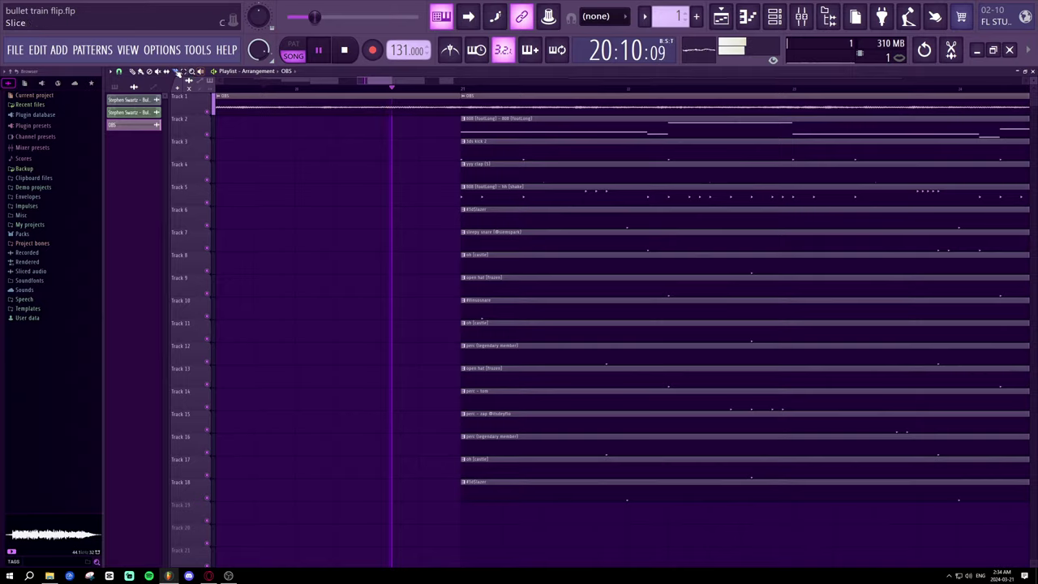
{"action": "scroll", "coordinate": [472, 93], "scroll_direction": "up", "scroll_amount": 2}
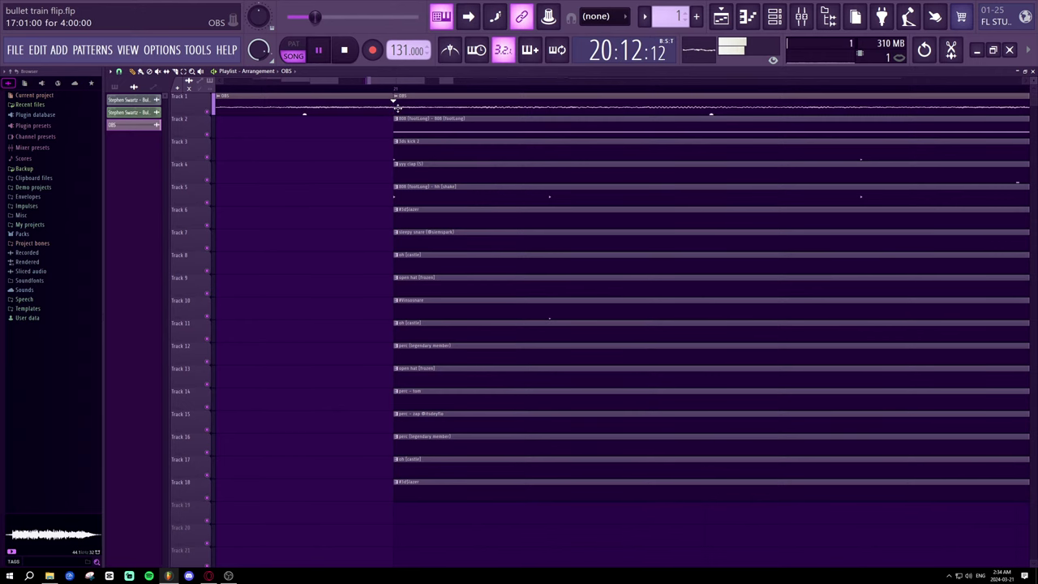
- Shift the bar 21 OBS clip, extend its start back to 21:01:00 for a 4:00:02 length, and replay the transition
{"action": "left_click_drag", "start_coordinate": [418, 103], "coordinate": [505, 106]}
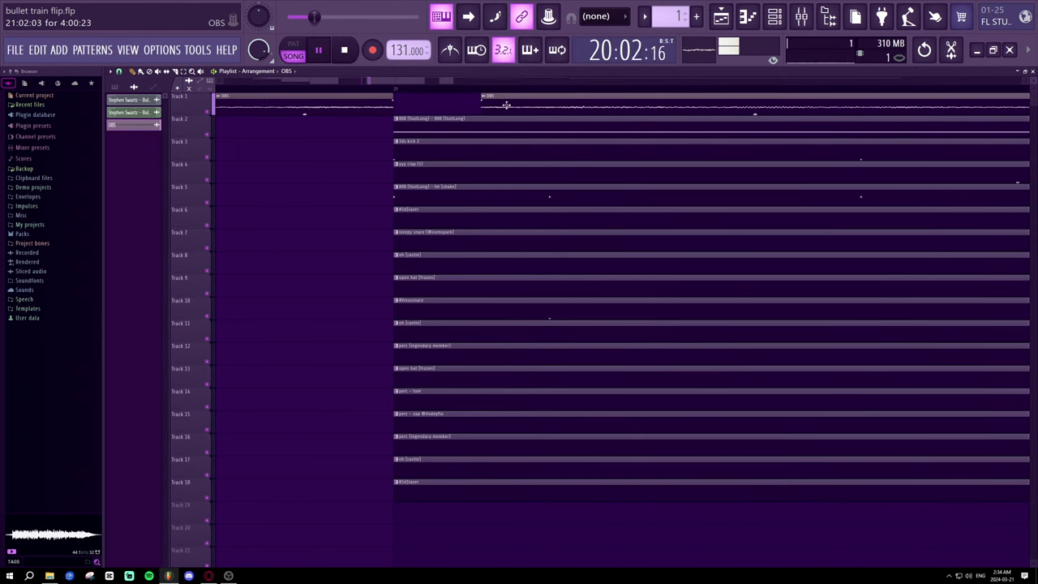
{"action": "left_click_drag", "start_coordinate": [417, 110], "coordinate": [393, 109]}
{"action": "key", "text": "space"}
{"action": "key", "text": "space"}
{"action": "key", "text": "space"}
{"action": "key", "text": "space"}
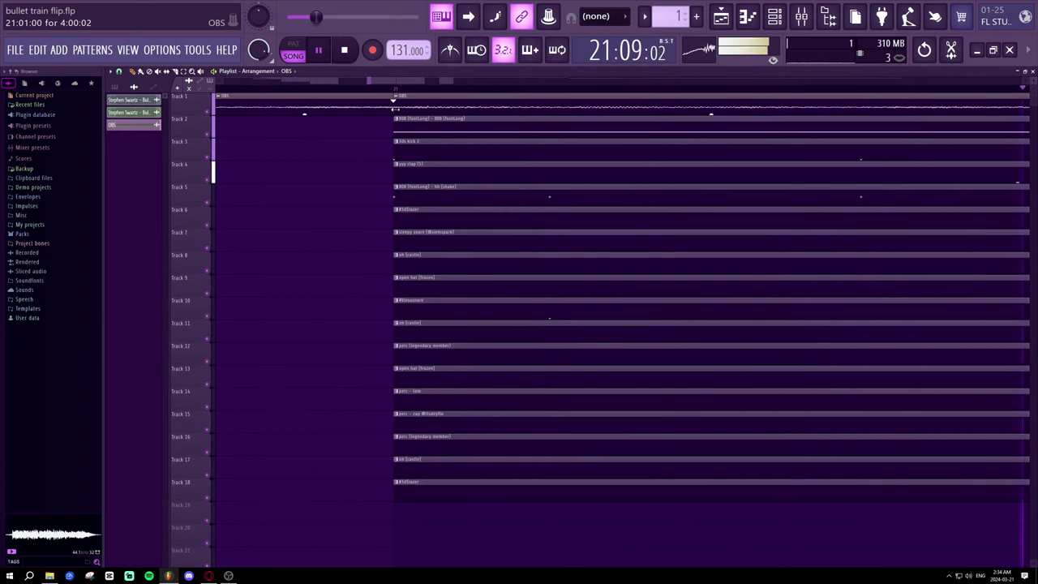
- Retime the bar 21 OBS clip in small shifts and edge extensions until it spans 21:01:00 for 4:01:00, replaying the transition
{"action": "mouse_move", "coordinate": [396, 106]}
{"action": "left_mouse_down"}
{"action": "mouse_move", "coordinate": [518, 110]}
{"action": "mouse_move", "coordinate": [411, 113]}
{"action": "left_mouse_up"}
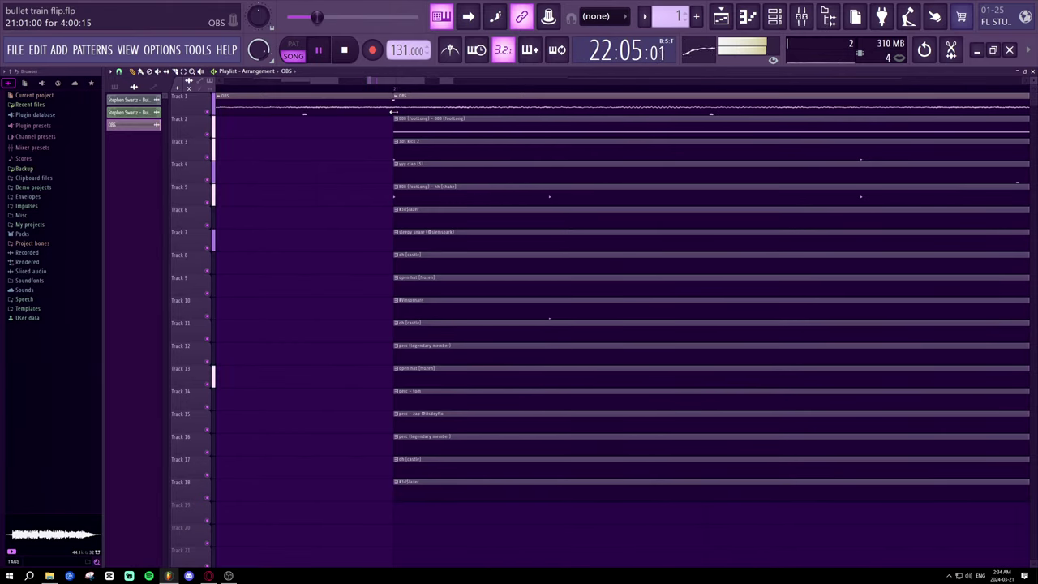
{"action": "left_click_drag", "start_coordinate": [416, 108], "coordinate": [460, 106]}
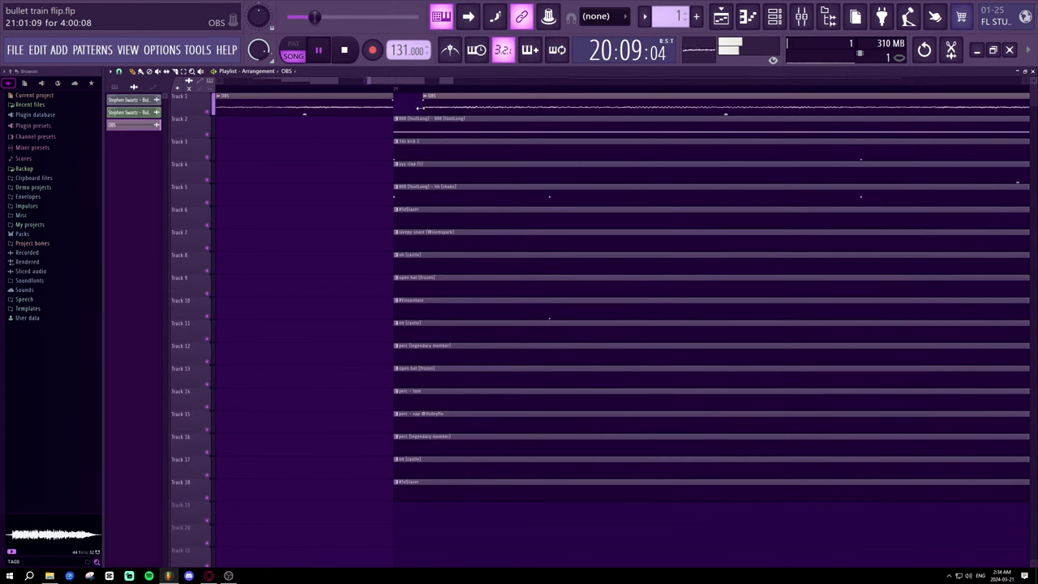
{"action": "left_click_drag", "start_coordinate": [393, 107], "coordinate": [434, 106]}
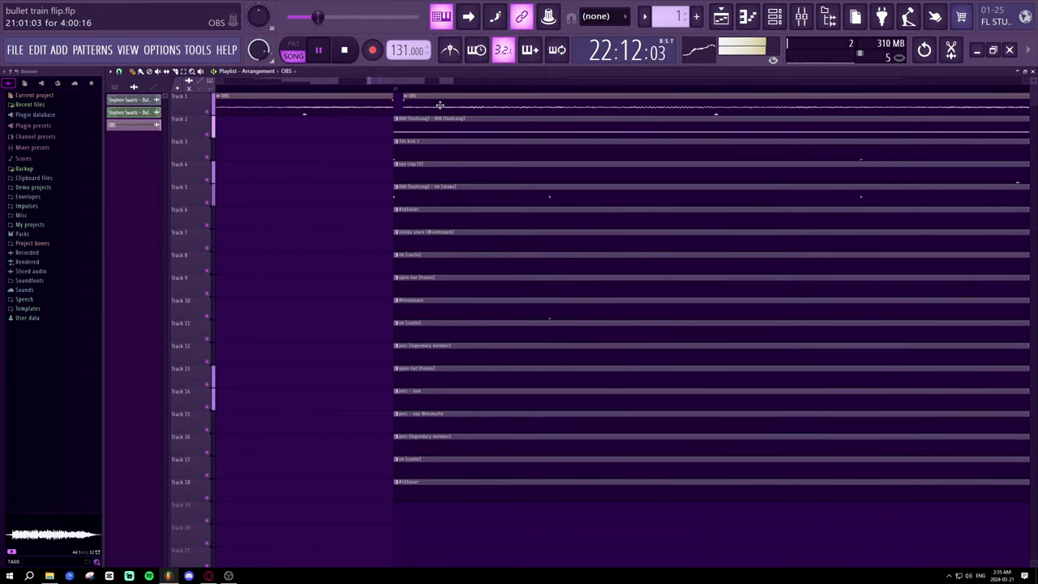
{"action": "mouse_move", "coordinate": [407, 108]}
{"action": "left_mouse_down"}
{"action": "mouse_move", "coordinate": [465, 107]}
{"action": "mouse_move", "coordinate": [391, 117]}
{"action": "mouse_move", "coordinate": [430, 105]}
{"action": "mouse_move", "coordinate": [414, 110]}
{"action": "left_mouse_up"}
{"action": "key", "text": "space"}
{"action": "key", "text": "space"}
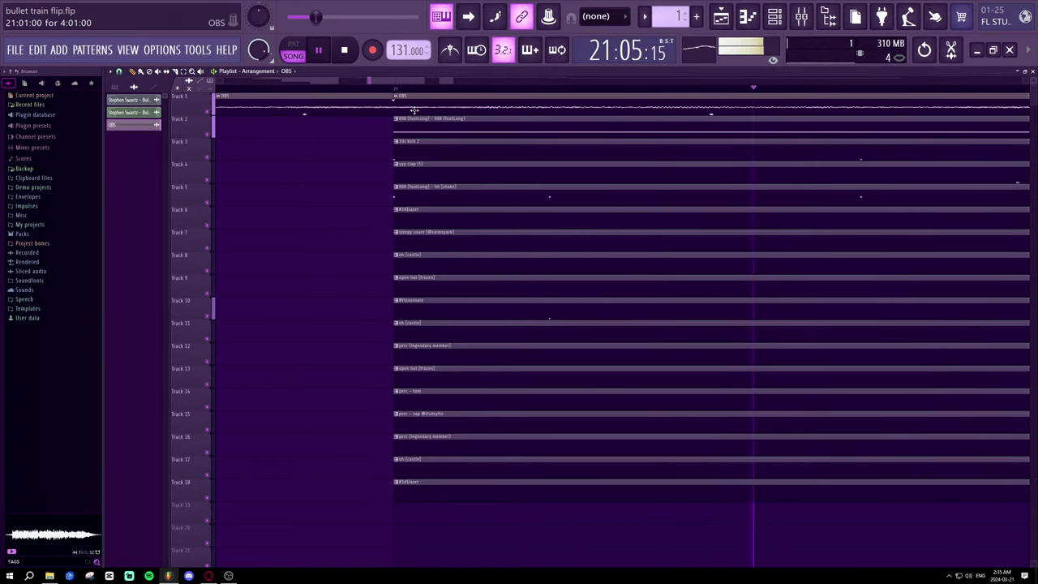
- Replay the bar 21 transition and nudge the OBS clip slightly earlier so it overlaps the end of the preceding clip
{"action": "key", "text": "space"}
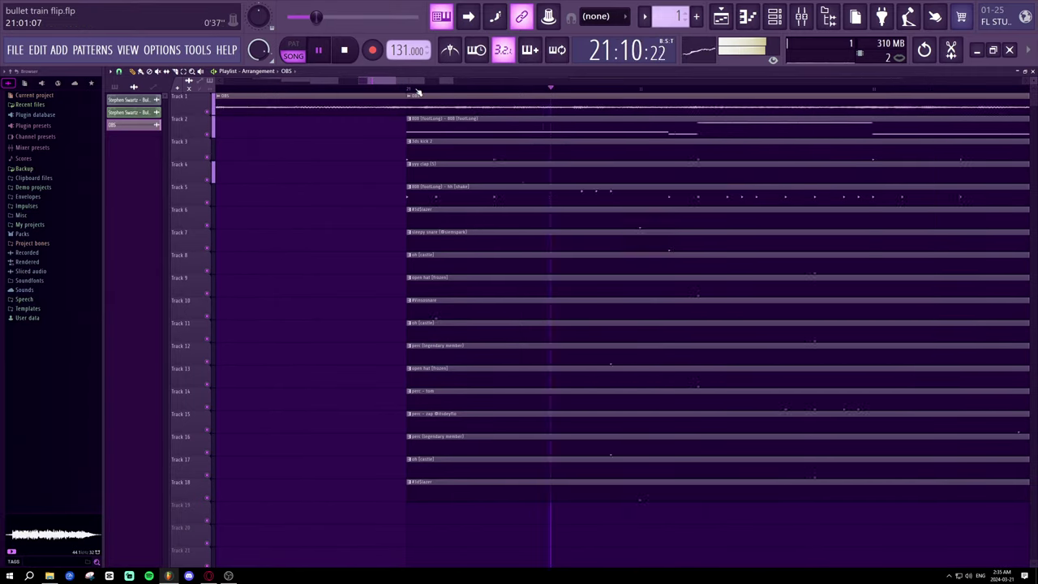
{"action": "scroll", "coordinate": [417, 92], "scroll_direction": "down", "scroll_amount": 3}
{"action": "scroll", "coordinate": [417, 93], "scroll_direction": "up", "scroll_amount": 3}
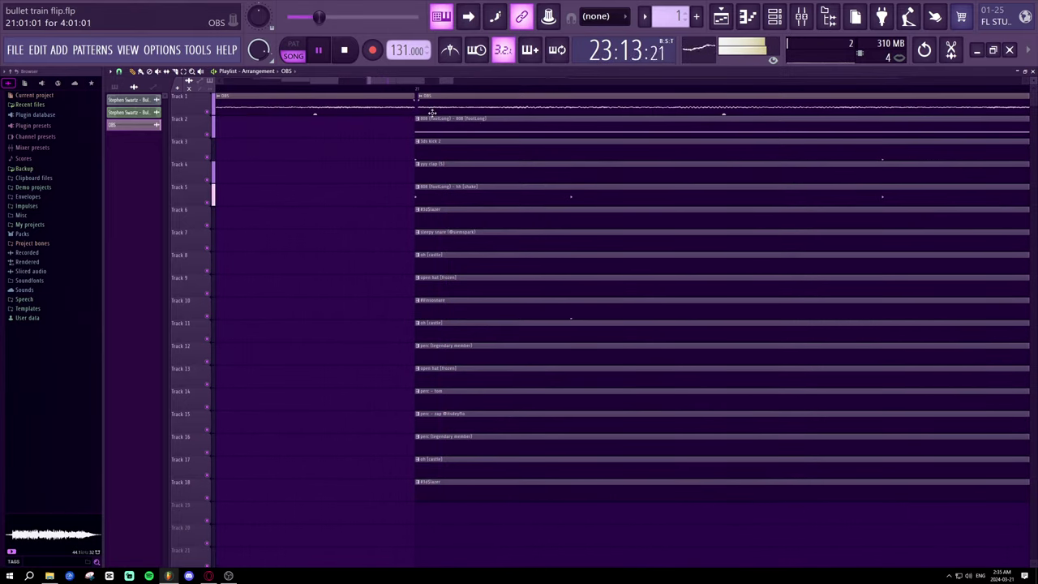
{"action": "left_click_drag", "start_coordinate": [431, 112], "coordinate": [426, 111]}
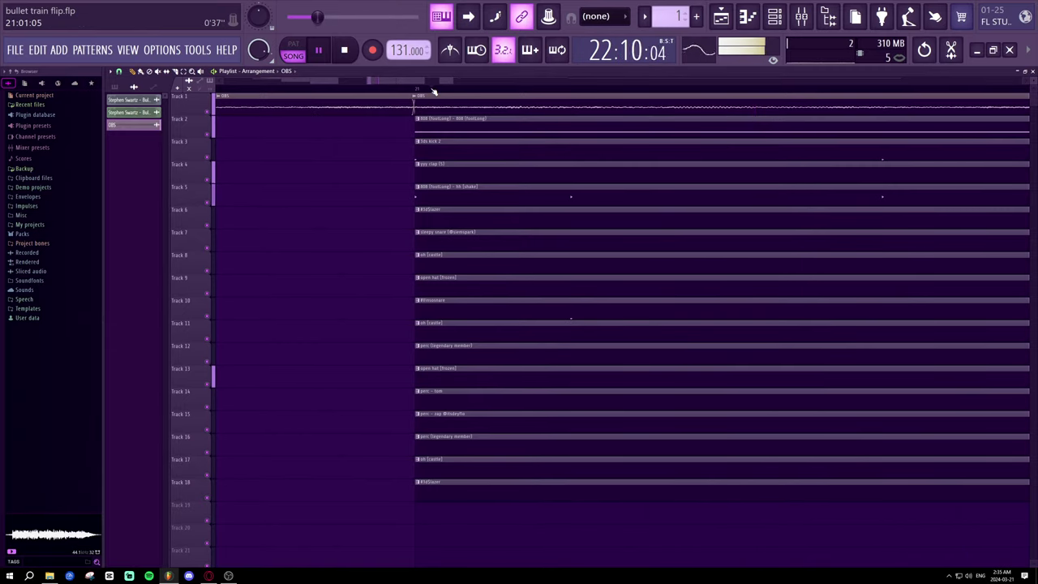
- Shift the bar 21 OBS clip and extend its start back to 21:01:00 until it spans 4:01:13, replaying the transition
{"action": "key", "text": "space"}
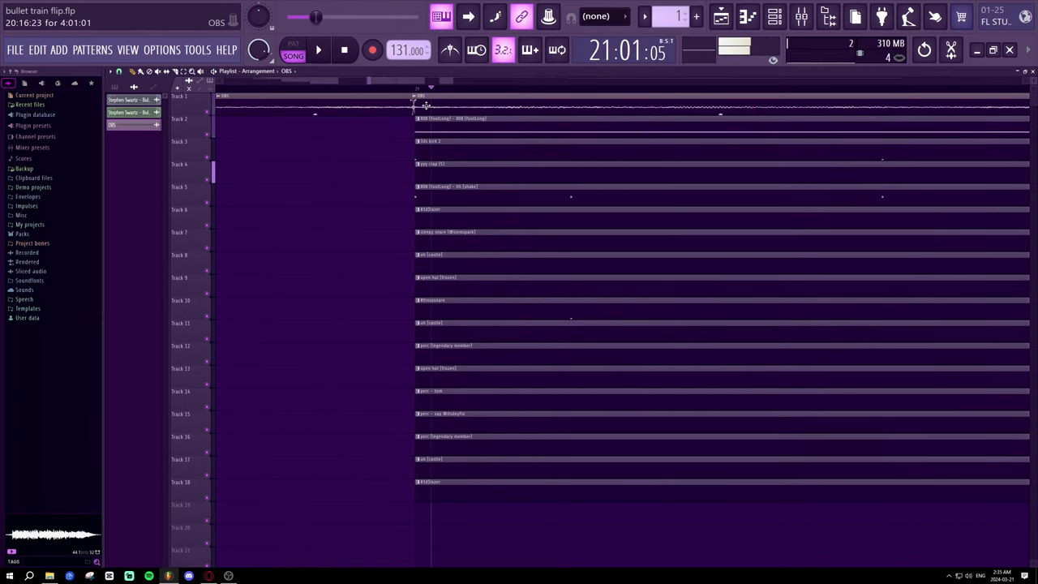
{"action": "key", "text": "space"}
{"action": "left_click_drag", "start_coordinate": [429, 105], "coordinate": [440, 107]}
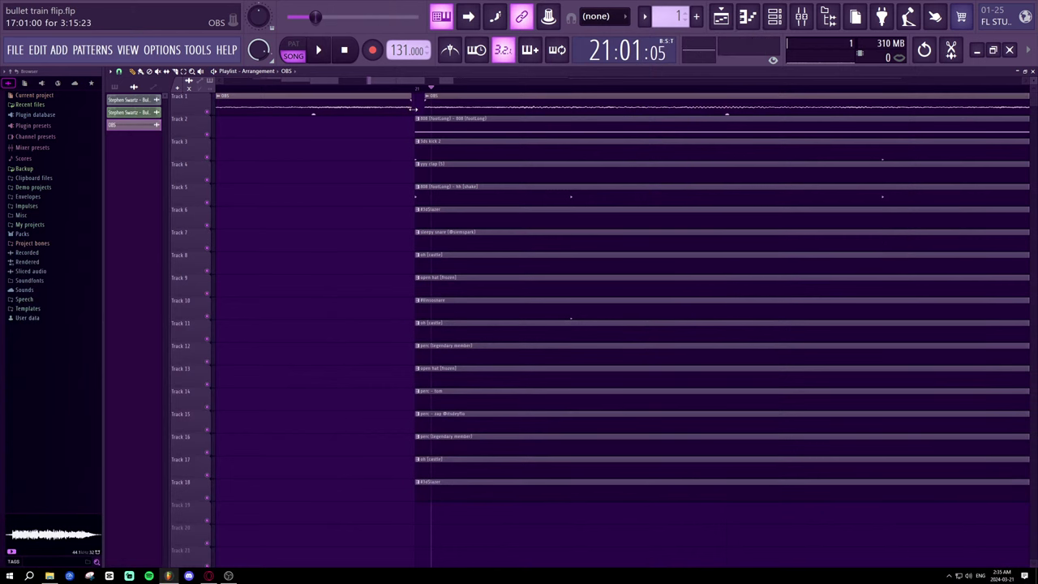
{"action": "key", "text": "space"}
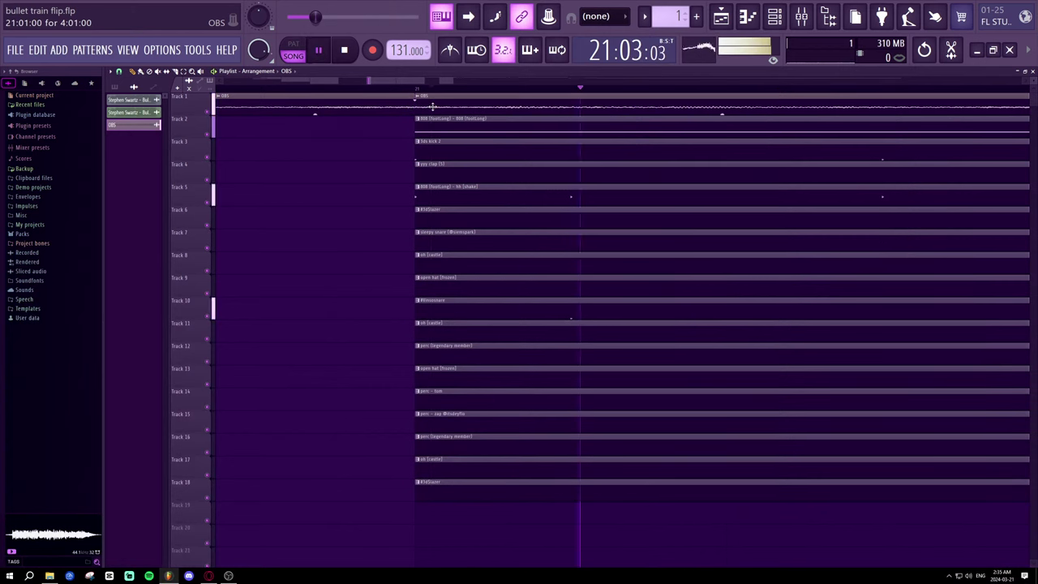
{"action": "left_click_drag", "start_coordinate": [446, 94], "coordinate": [468, 96]}
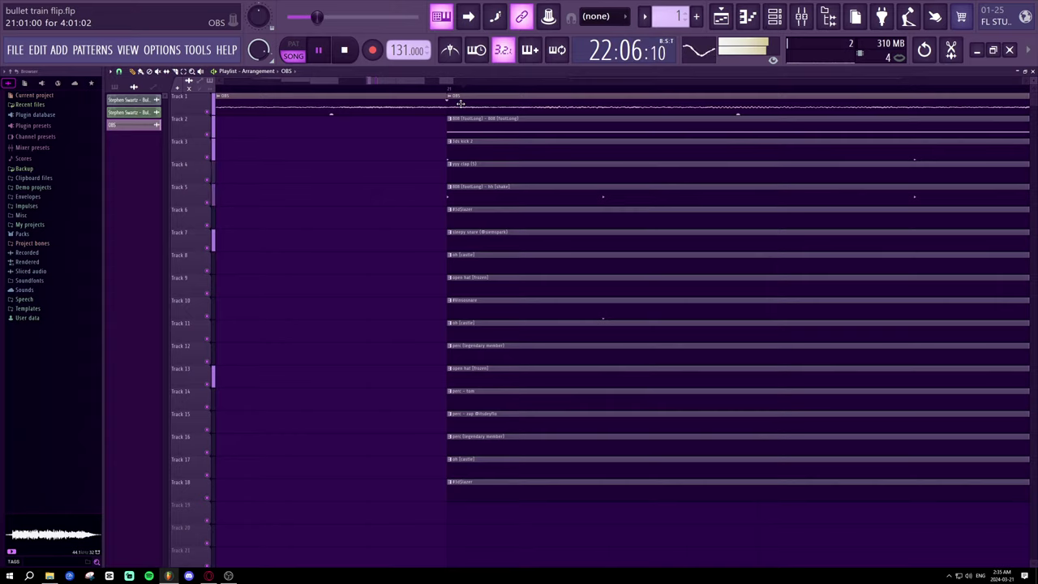
{"action": "key", "text": "space"}
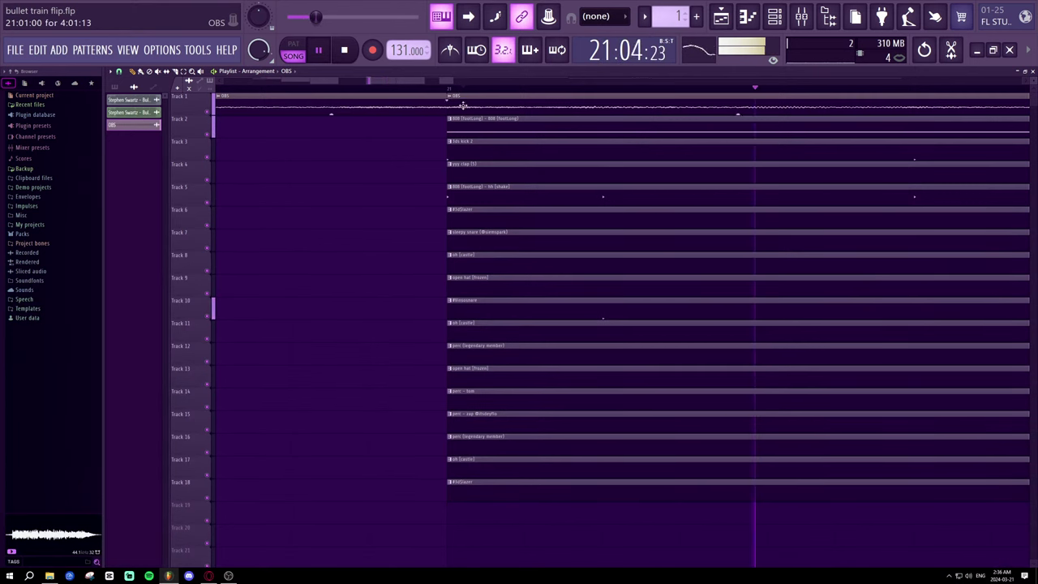
- Nudge the bar 21 OBS clip slightly later to 21:01:01 and replay the transition repeatedly from late in bar 20
{"action": "left_click_drag", "start_coordinate": [462, 105], "coordinate": [469, 107]}
{"action": "key", "text": "space"}
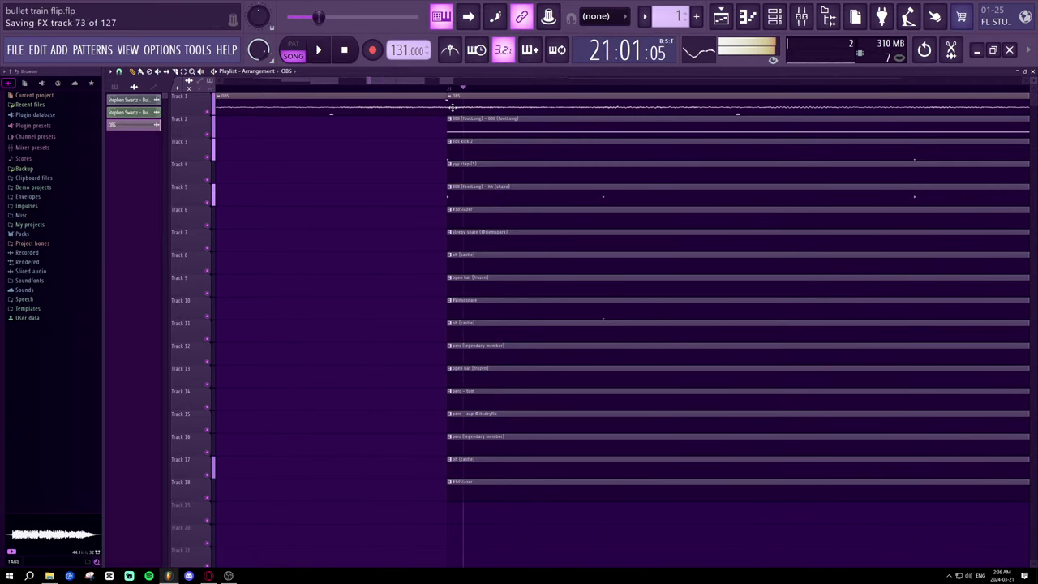
{"action": "key", "text": "space"}
{"action": "key", "text": "space"}
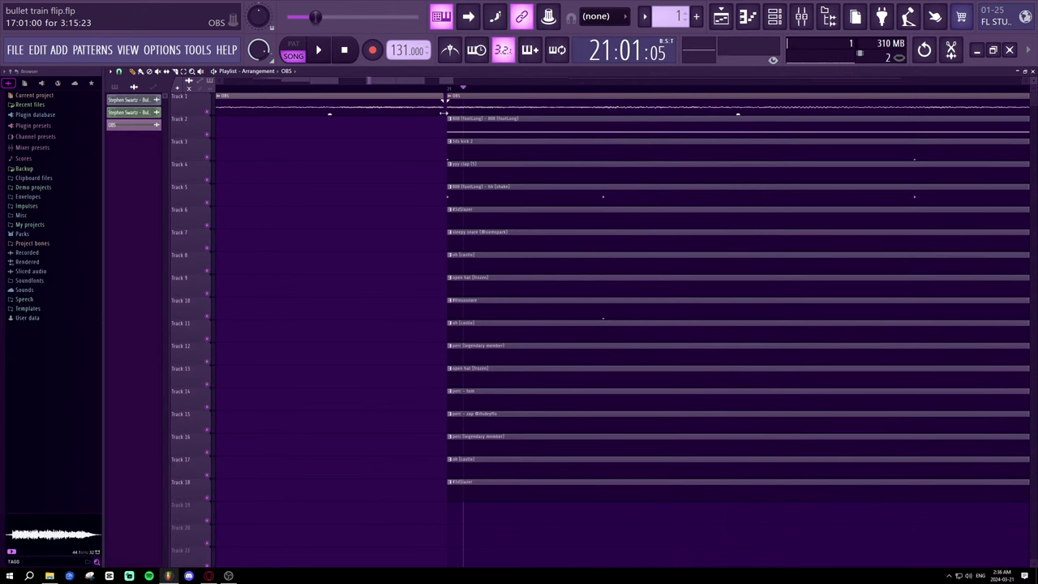
{"action": "key", "text": "space"}
{"action": "key", "text": "space"}
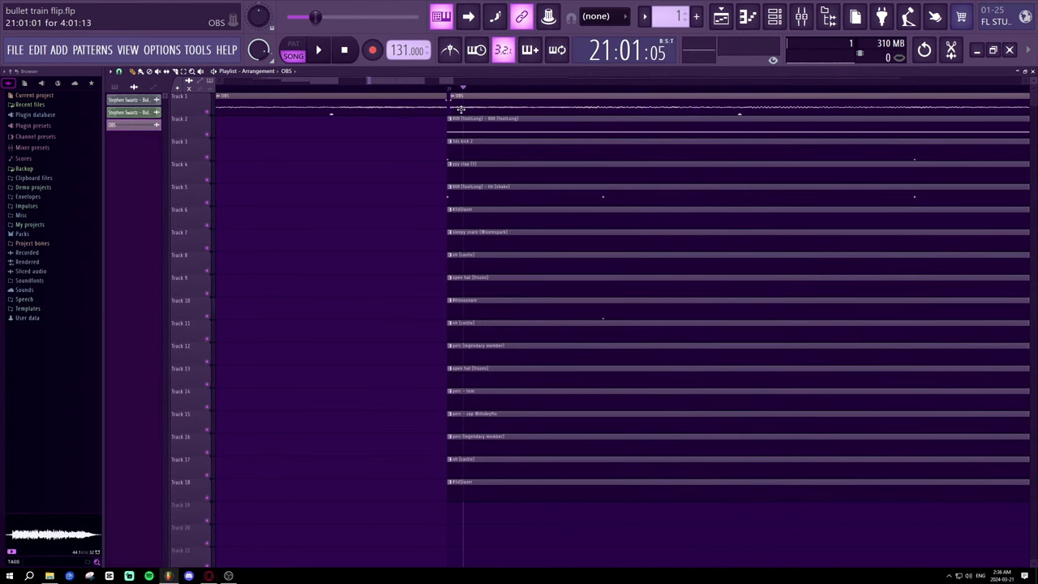
{"action": "key", "text": "space"}
{"action": "left_click", "coordinate": [329, 89]}
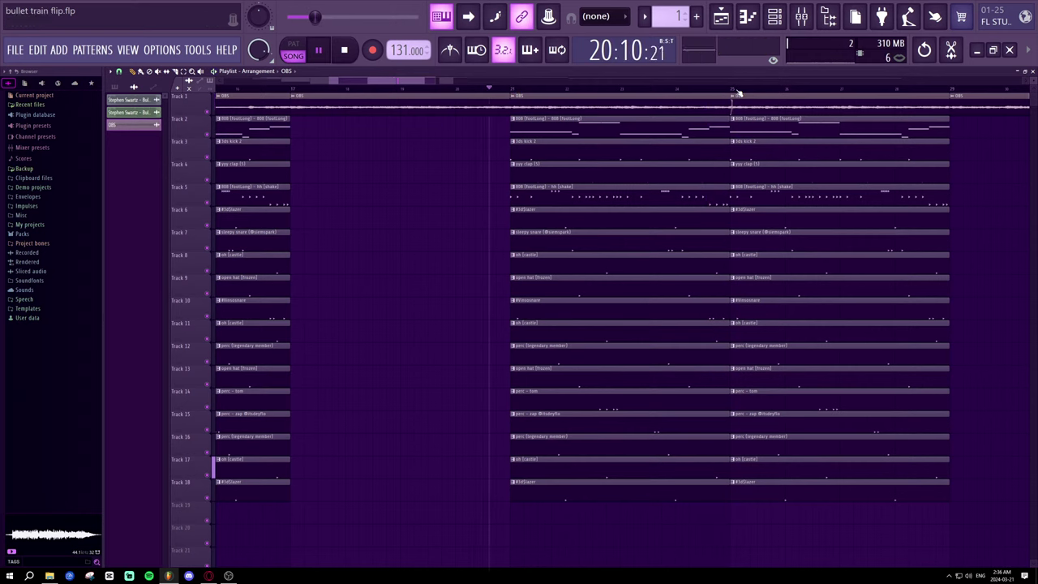
- Try a project tempo of 130 BPM while replaying the bar 21 and bar 25 sections, and undo the tempo change
{"action": "scroll", "coordinate": [738, 90], "scroll_direction": "up", "scroll_amount": 5}
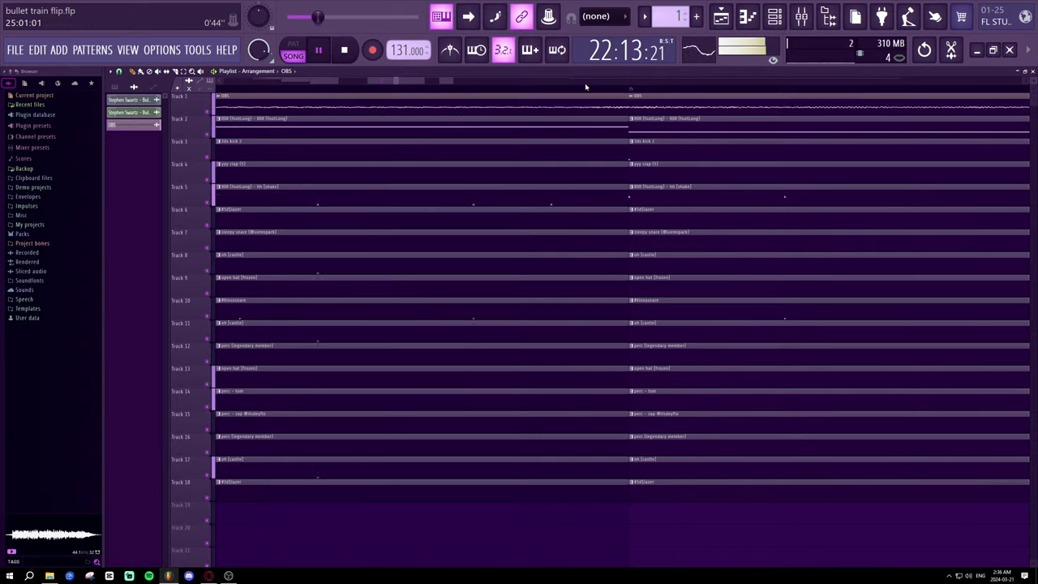
{"action": "scroll", "coordinate": [590, 92], "scroll_direction": "down", "scroll_amount": 2}
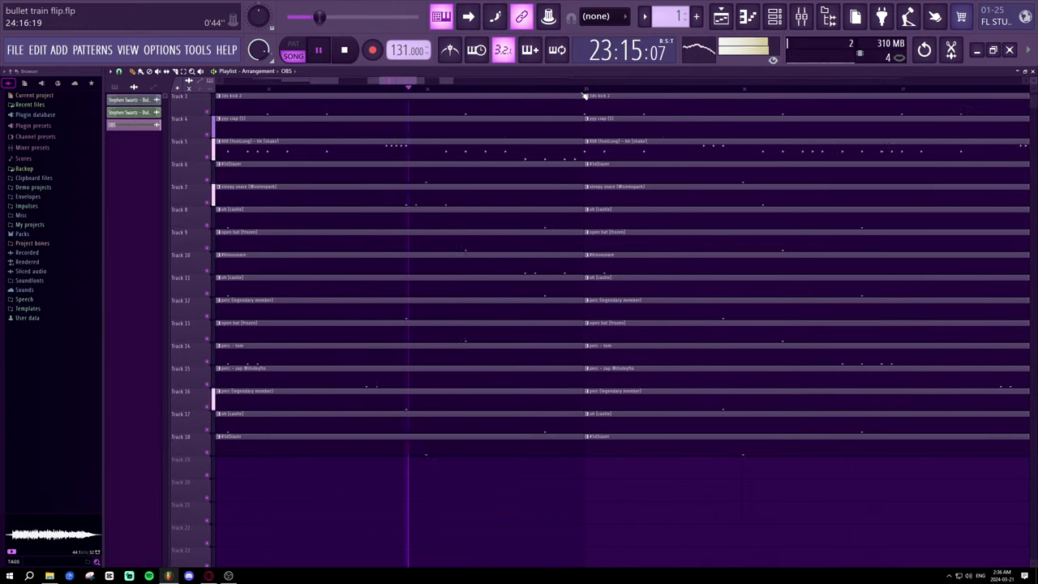
{"action": "key", "text": "space"}
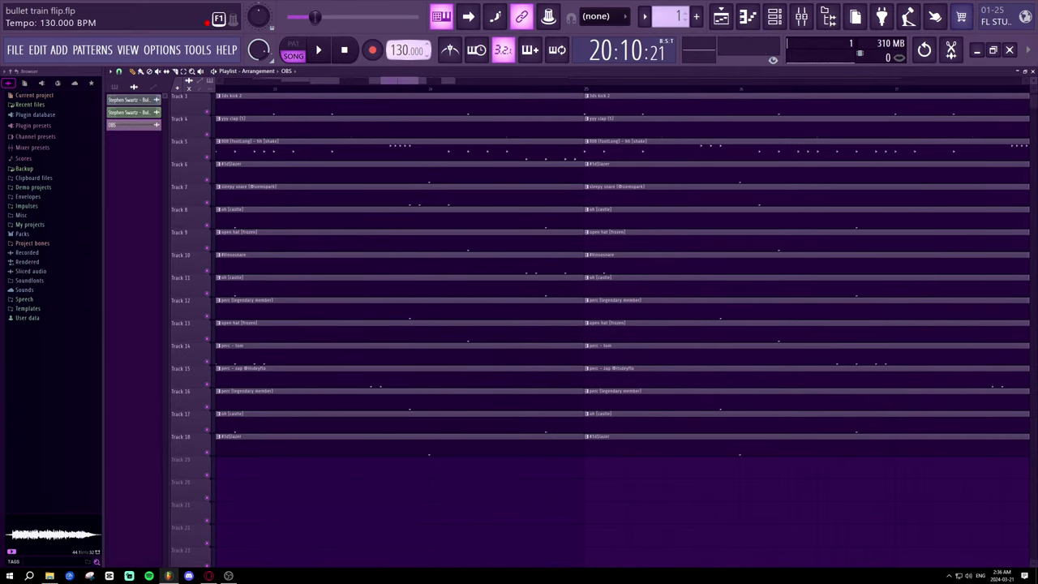
{"action": "scroll", "coordinate": [410, 84], "scroll_direction": "down", "scroll_amount": 3}
{"action": "scroll", "coordinate": [392, 103], "scroll_direction": "up", "scroll_amount": 2}
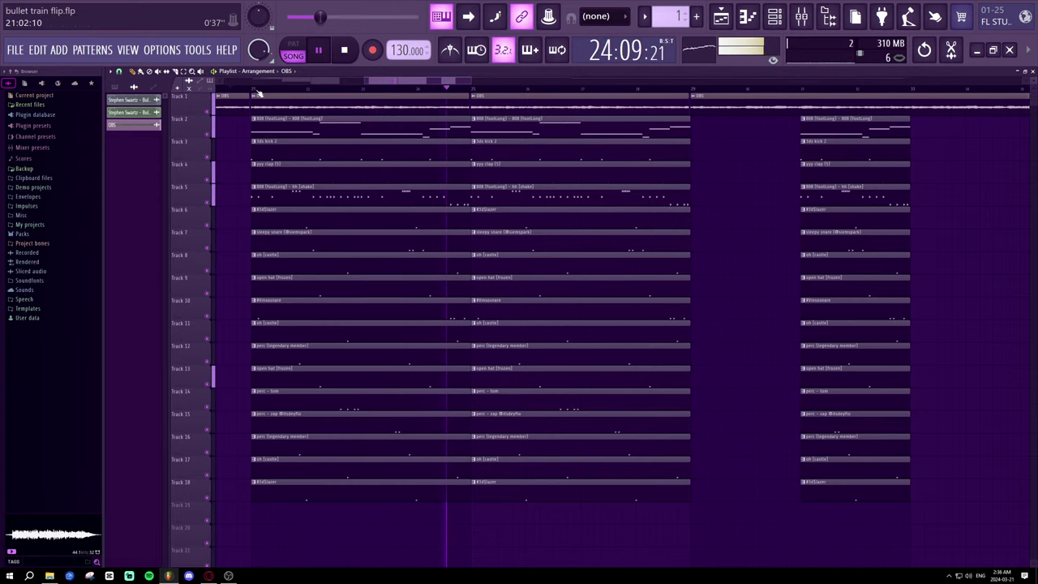
{"action": "scroll", "coordinate": [258, 95], "scroll_direction": "up", "scroll_amount": 2}
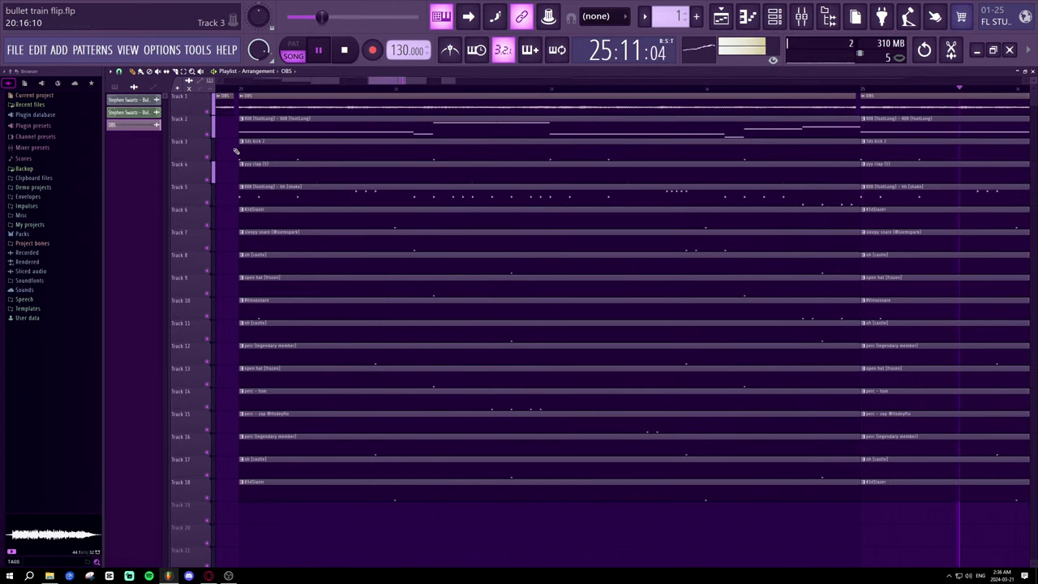
{"action": "key", "text": "shift+r"}
{"action": "left_click", "coordinate": [547, 338]}
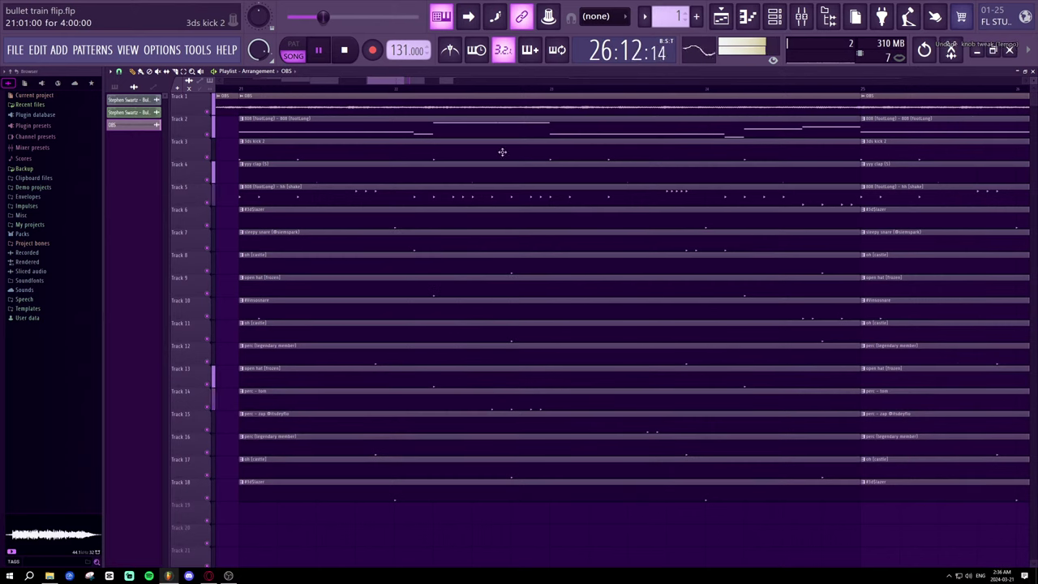
{"action": "scroll", "coordinate": [527, 91], "scroll_direction": "down", "scroll_amount": 3}
{"action": "scroll", "coordinate": [526, 91], "scroll_direction": "down", "scroll_amount": 2}
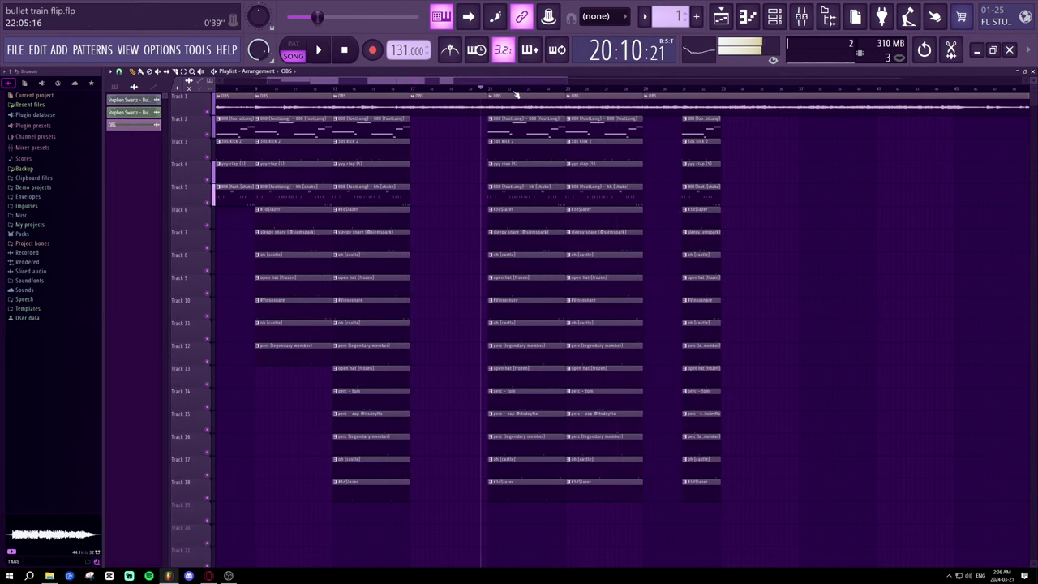
- Place a four-bar copy of the OBS clip on Track 7 at bar 37
{"action": "scroll", "coordinate": [254, 94], "scroll_direction": "down", "scroll_amount": 3}
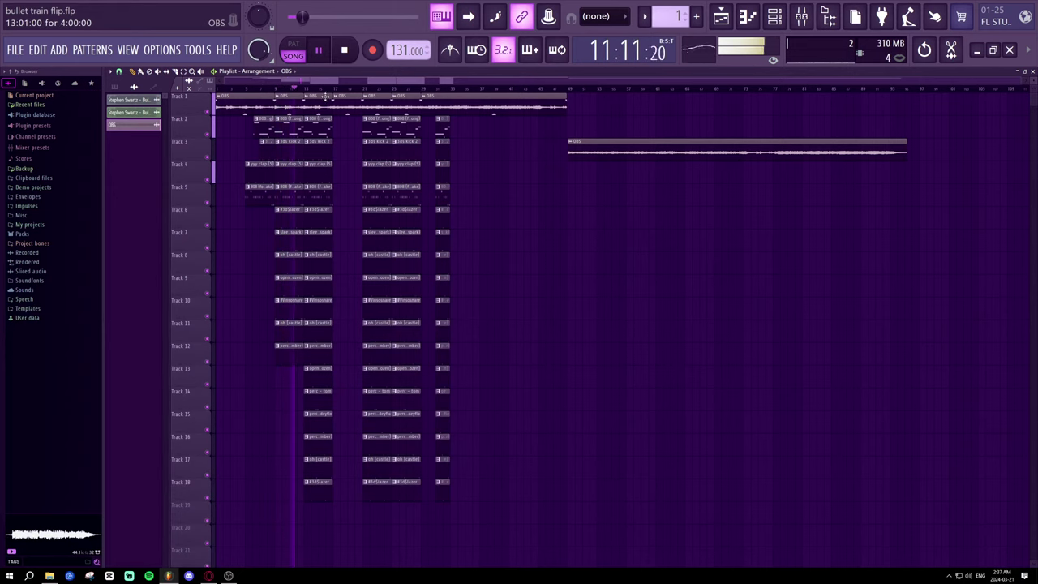
{"action": "scroll", "coordinate": [327, 95], "scroll_direction": "up", "scroll_amount": 5}
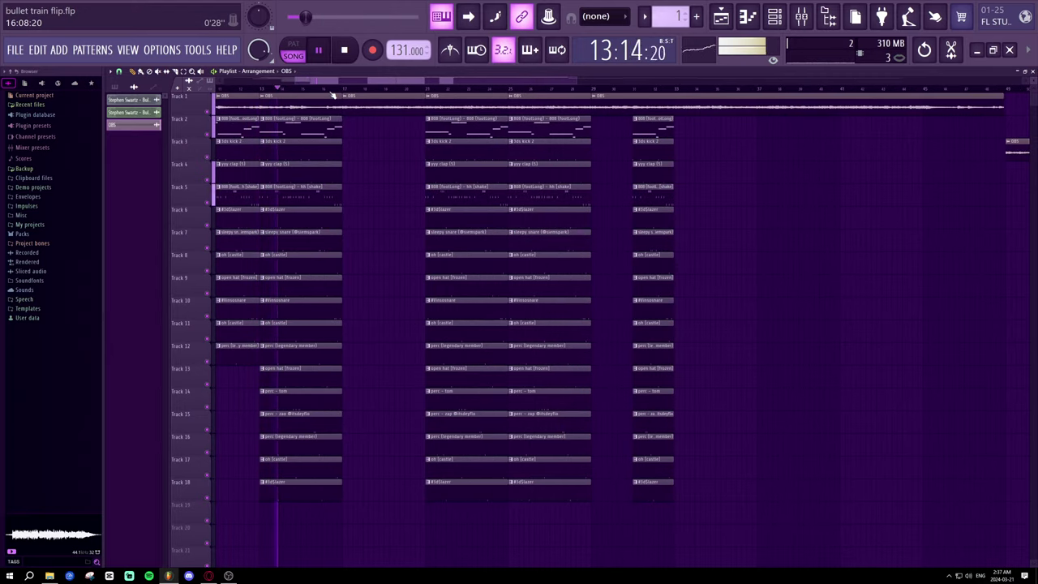
{"action": "scroll", "coordinate": [305, 82], "scroll_direction": "up", "scroll_amount": 5}
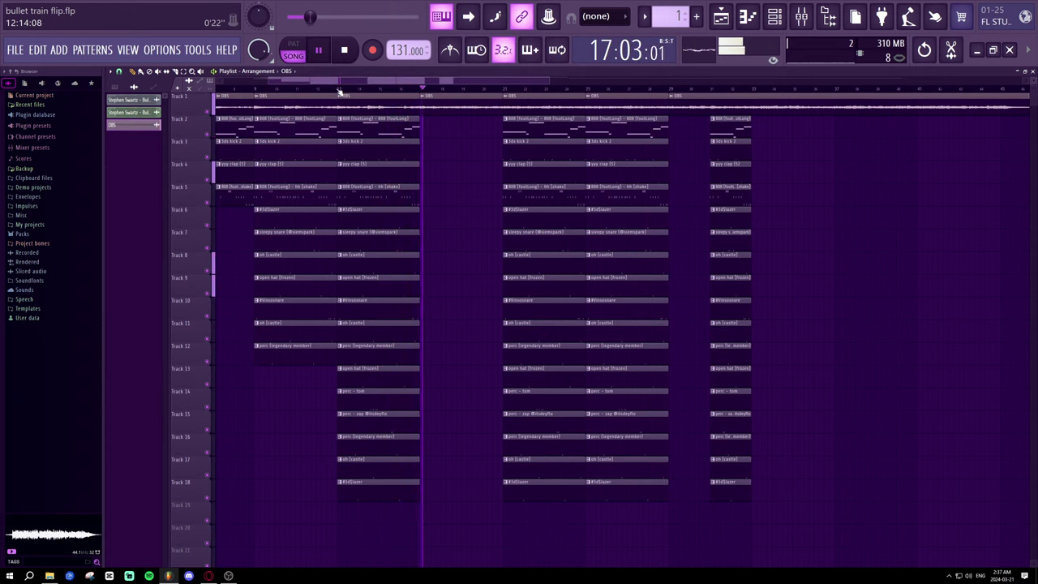
{"action": "left_click_drag", "start_coordinate": [336, 96], "coordinate": [832, 243]}
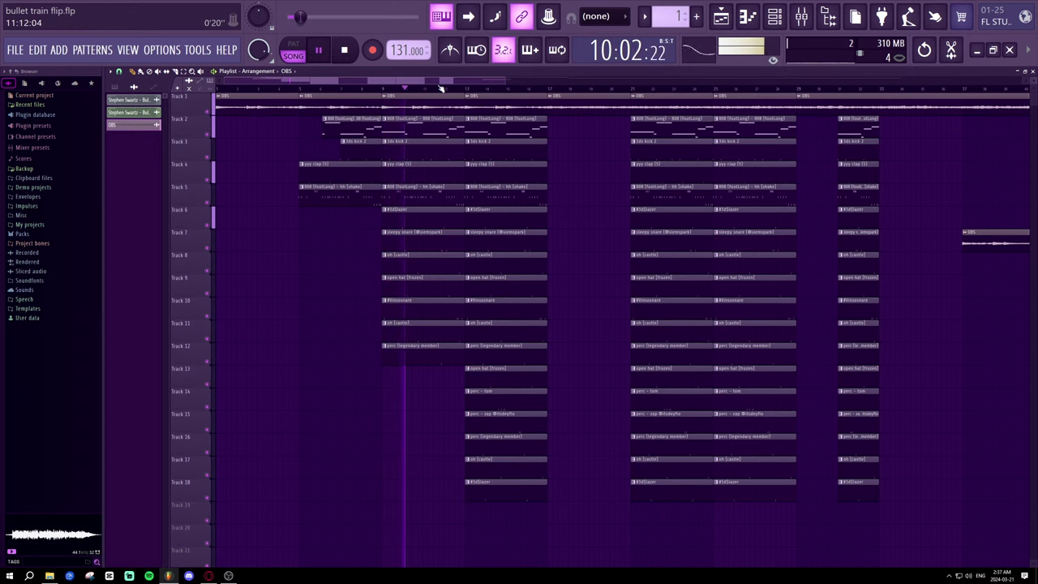
- Replay the arrangement from bar 9 through the bar 13, 17 and 21 transitions to check the OBS sample against the drums
{"action": "scroll", "coordinate": [442, 88], "scroll_direction": "down", "scroll_amount": 2}
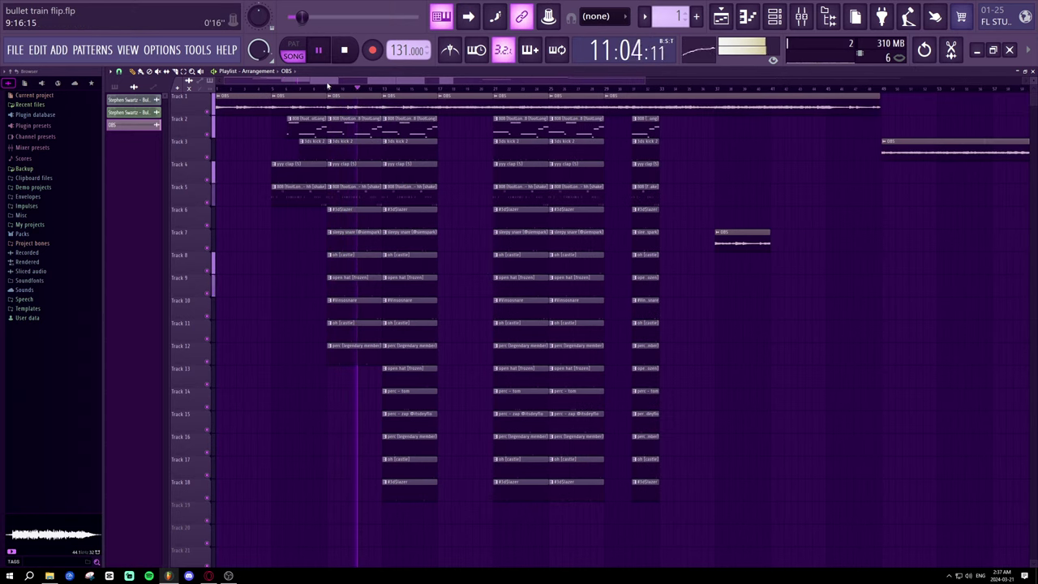
{"action": "scroll", "coordinate": [338, 89], "scroll_direction": "down", "scroll_amount": 3}
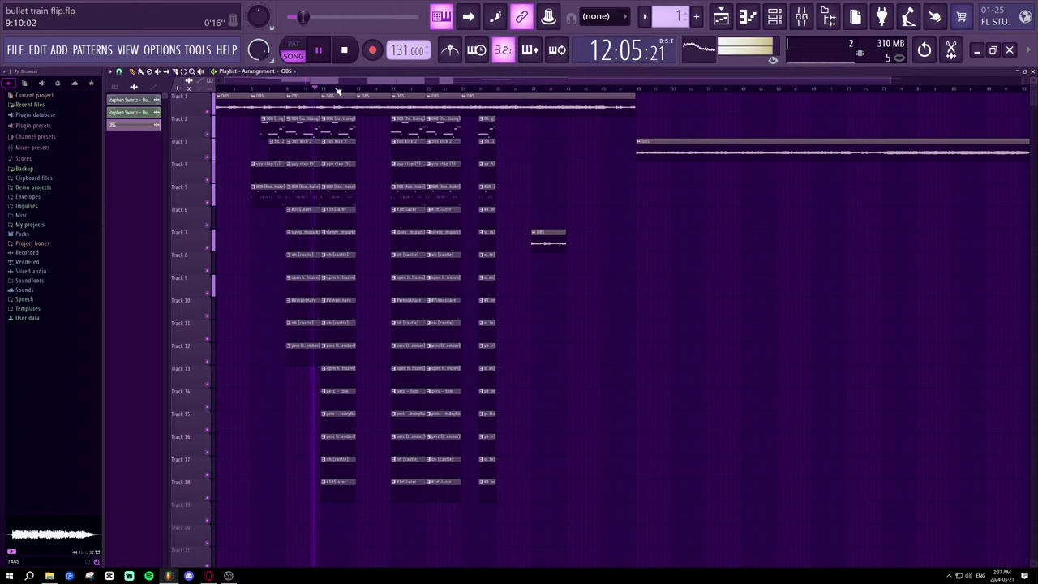
{"action": "scroll", "coordinate": [338, 90], "scroll_direction": "up", "scroll_amount": 3}
{"action": "scroll", "coordinate": [338, 91], "scroll_direction": "up", "scroll_amount": 4}
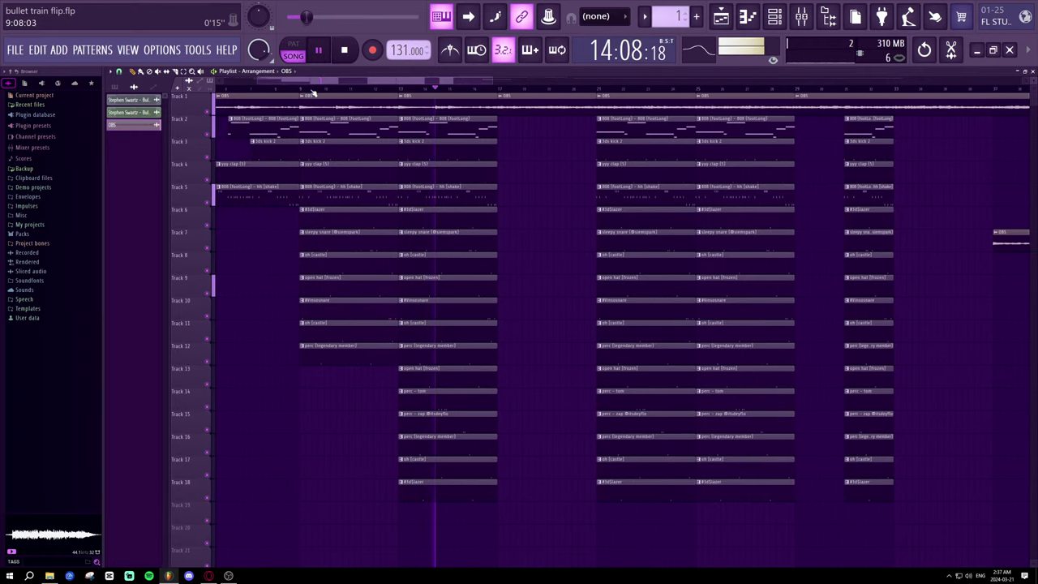
{"action": "scroll", "coordinate": [312, 94], "scroll_direction": "down", "scroll_amount": 3}
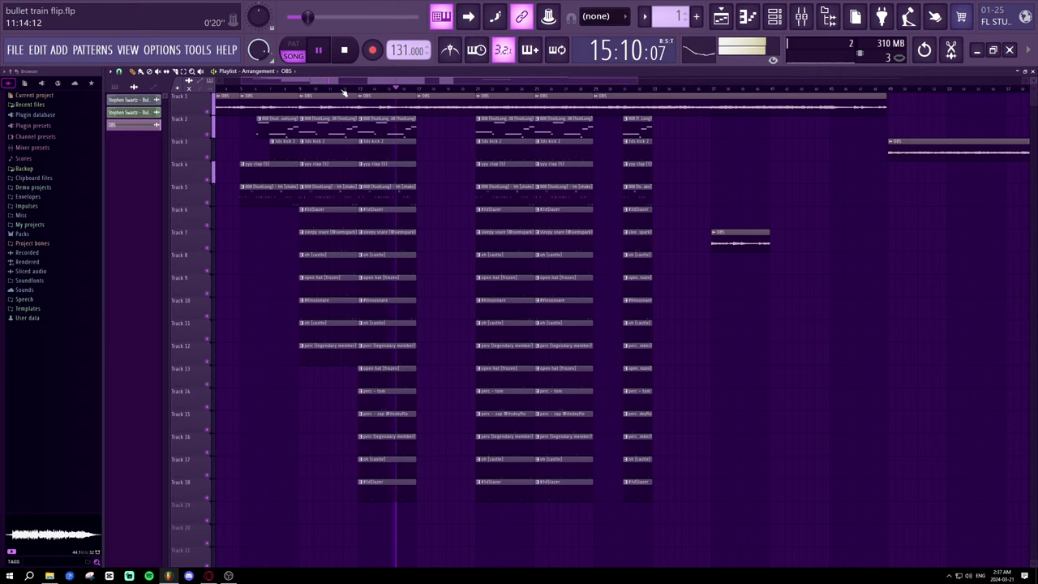
{"action": "scroll", "coordinate": [344, 94], "scroll_direction": "down", "scroll_amount": 2}
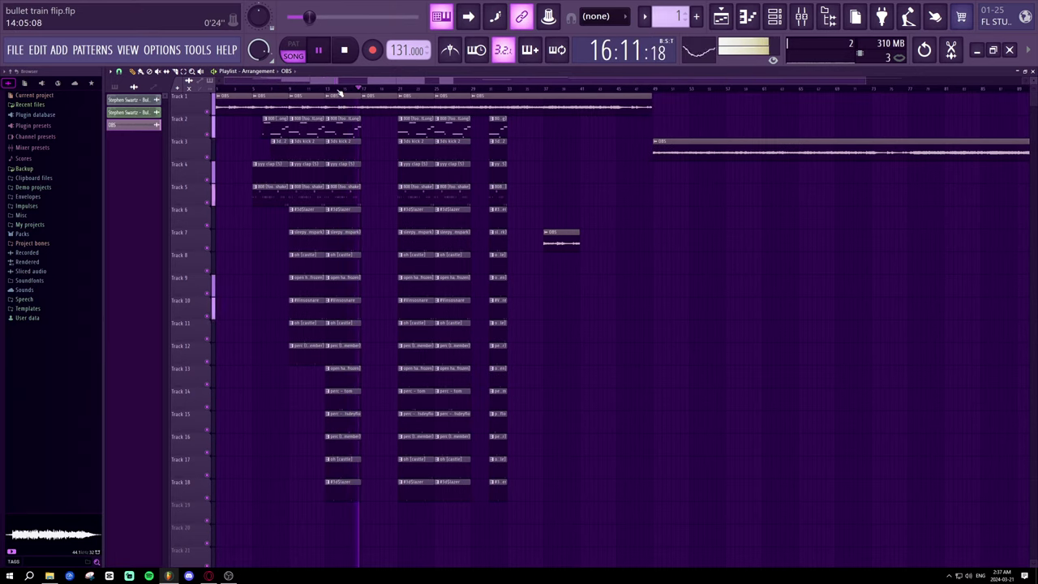
{"action": "left_click", "coordinate": [285, 89]}
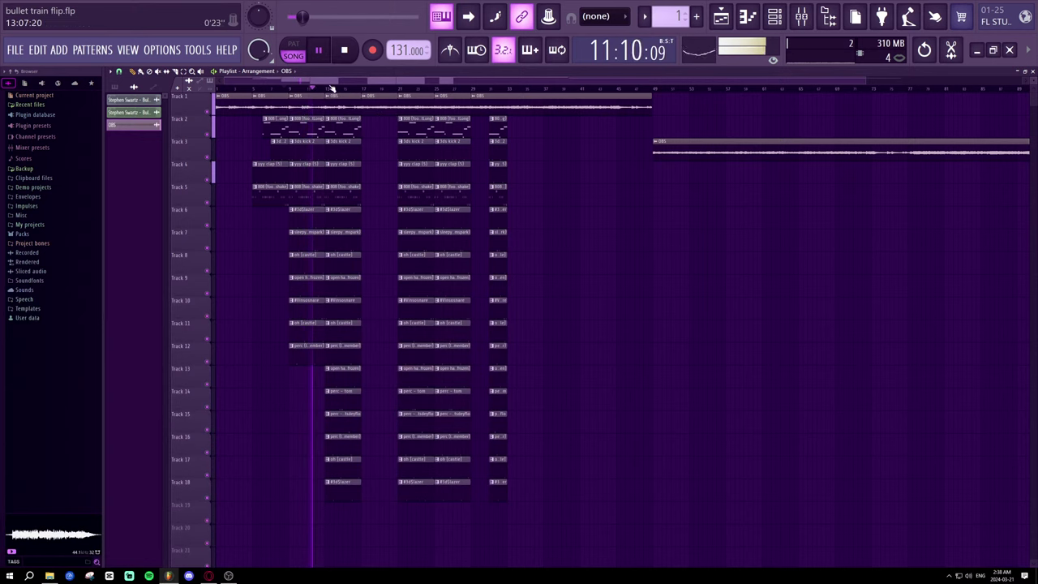
{"action": "scroll", "coordinate": [330, 88], "scroll_direction": "up", "scroll_amount": 3}
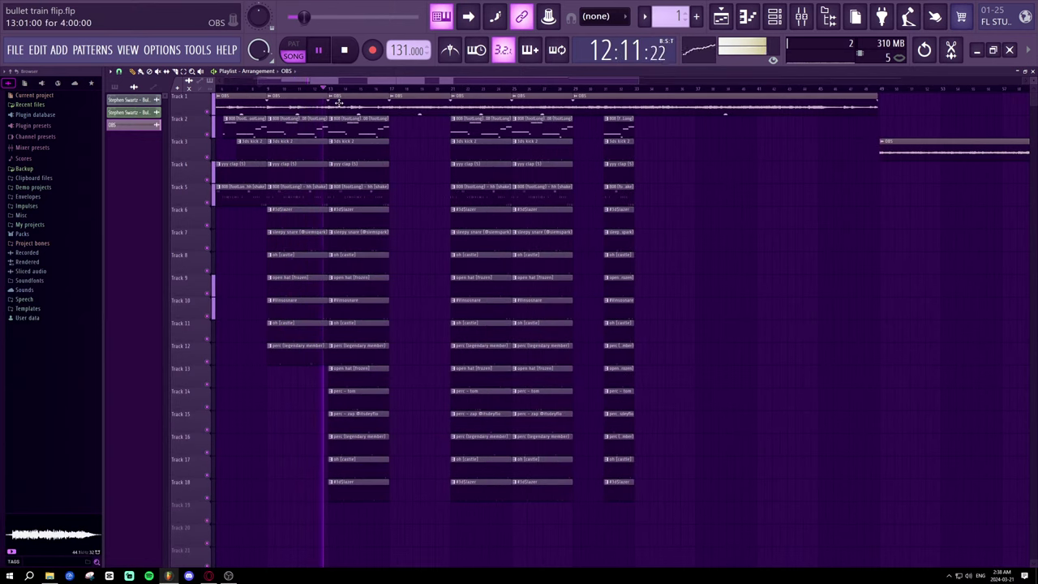
{"action": "scroll", "coordinate": [340, 95], "scroll_direction": "down", "scroll_amount": 4}
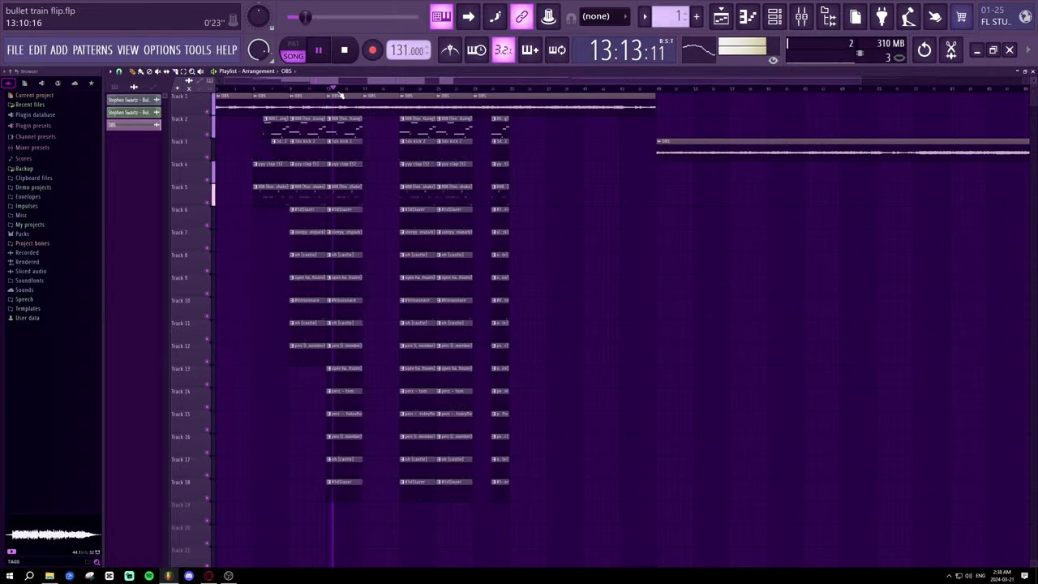
{"action": "scroll", "coordinate": [340, 95], "scroll_direction": "up", "scroll_amount": 4}
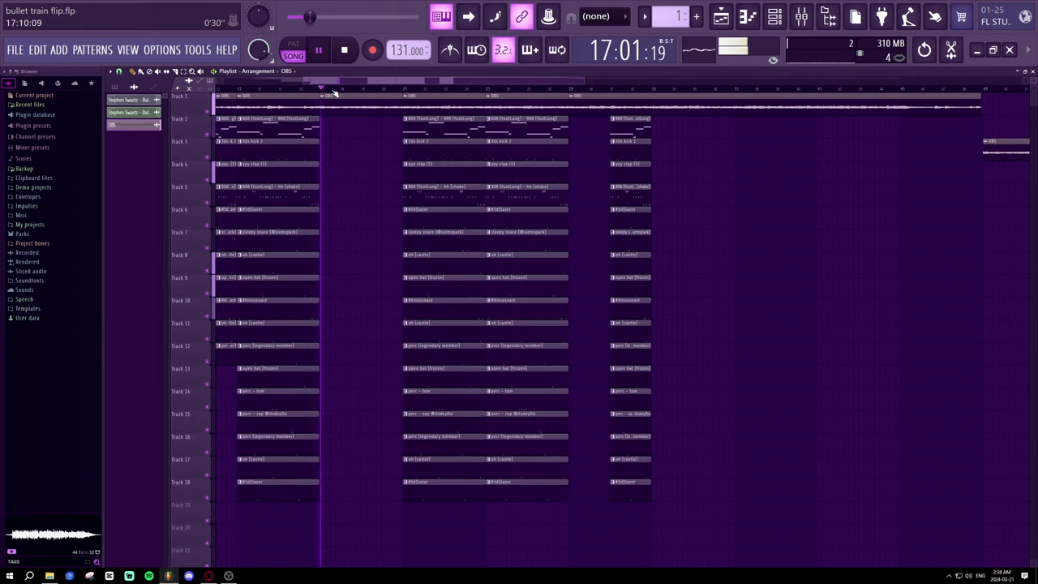
{"action": "scroll", "coordinate": [334, 95], "scroll_direction": "down", "scroll_amount": 4}
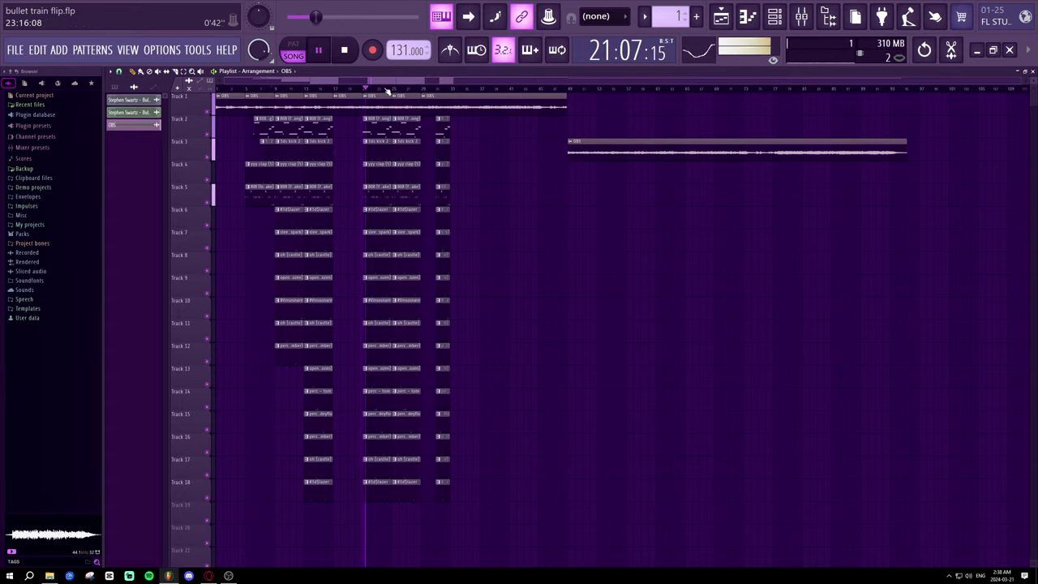
{"action": "scroll", "coordinate": [365, 94], "scroll_direction": "up", "scroll_amount": 6}
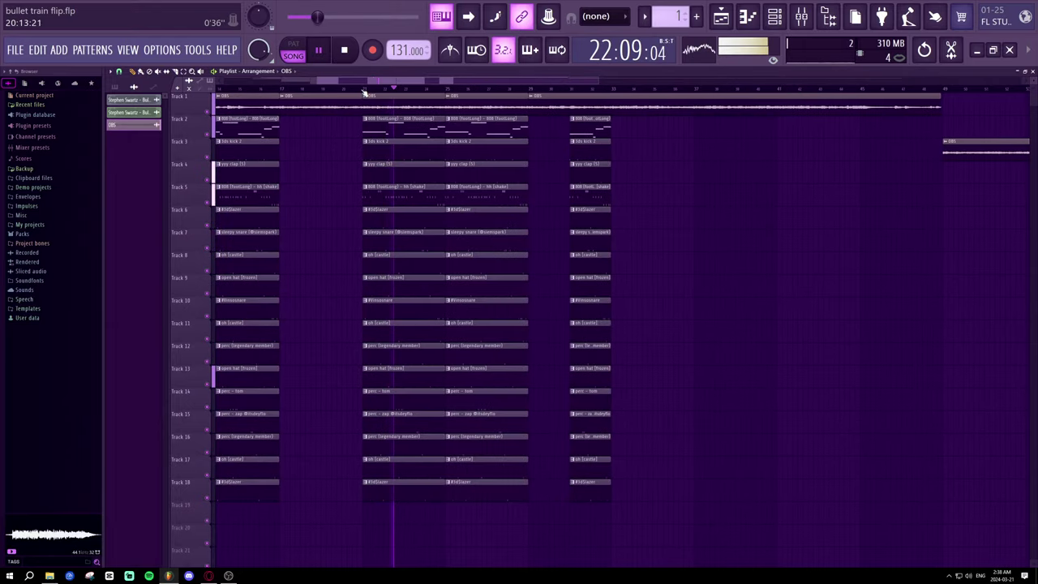
- Delete the bar 21 OBS clip, extend the bar 17 clip to 8:00:00 so it reaches bar 25, and replay from bar 20
{"action": "right_click", "coordinate": [376, 104]}
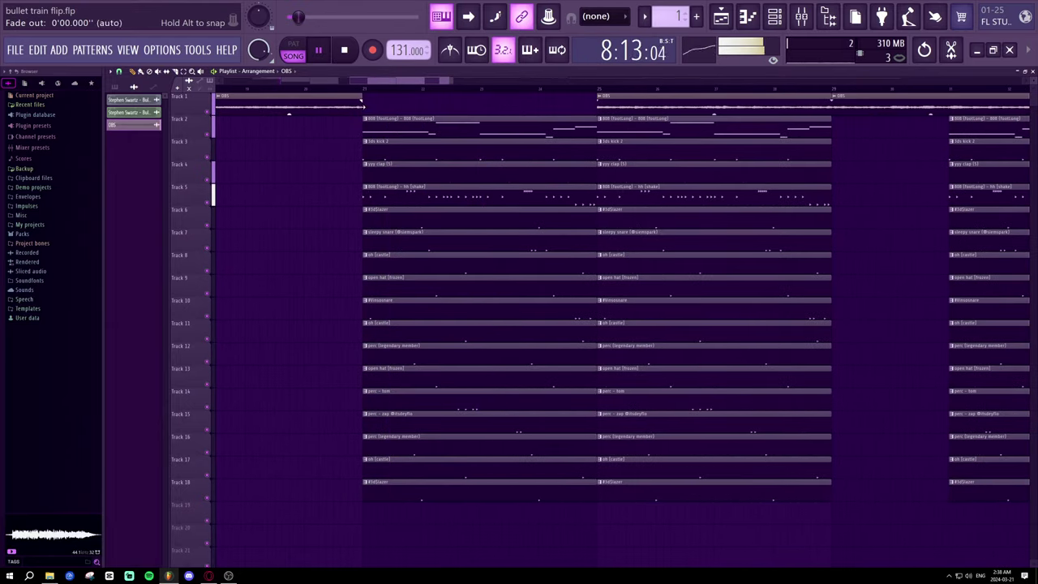
{"action": "left_click_drag", "start_coordinate": [363, 108], "coordinate": [571, 108]}
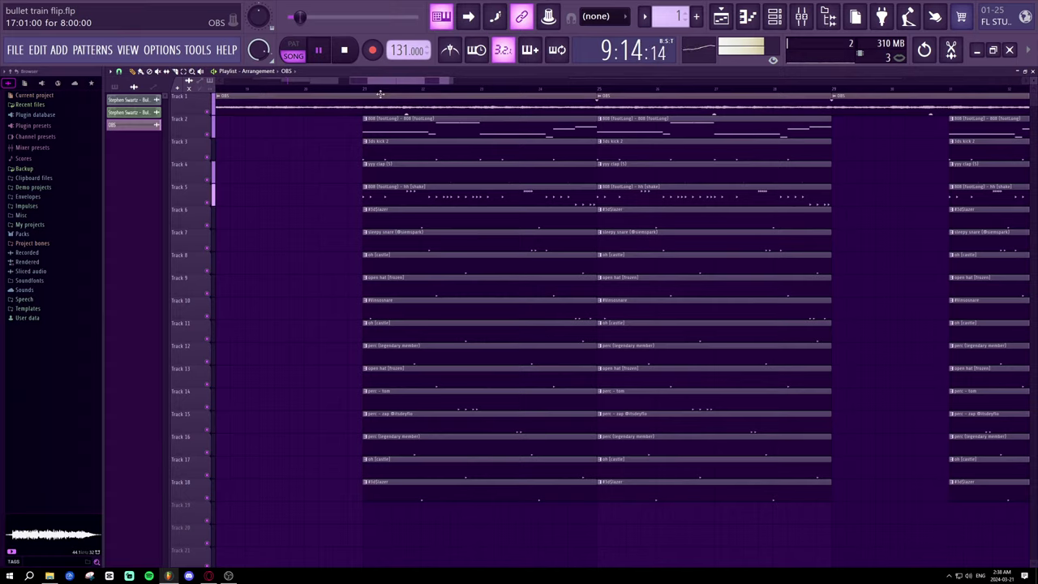
{"action": "left_click", "coordinate": [343, 89]}
{"action": "scroll", "coordinate": [345, 90], "scroll_direction": "up", "scroll_amount": 2}
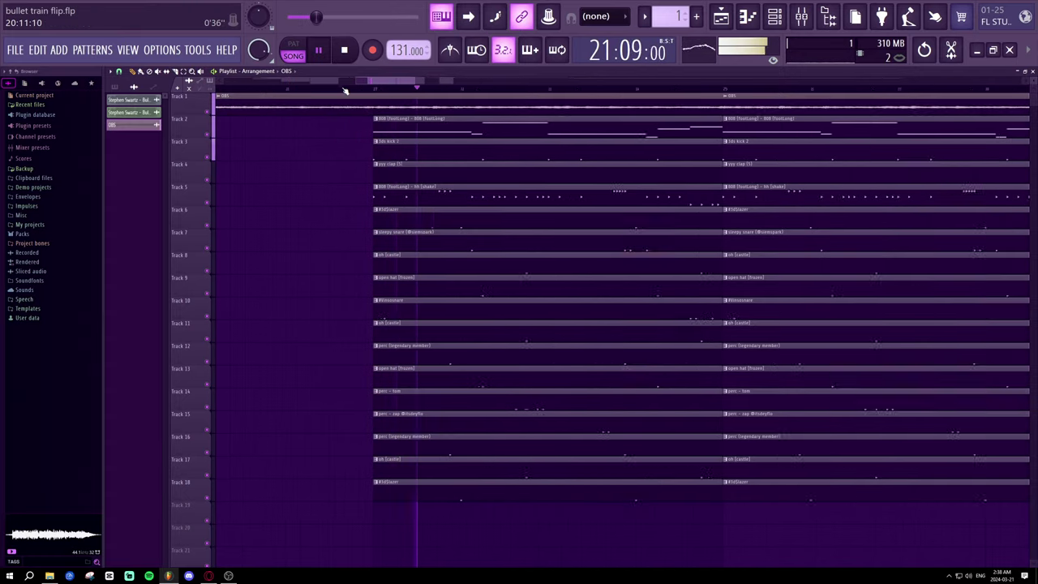
{"action": "scroll", "coordinate": [345, 91], "scroll_direction": "up", "scroll_amount": 1}
{"action": "scroll", "coordinate": [344, 91], "scroll_direction": "up", "scroll_amount": 1}
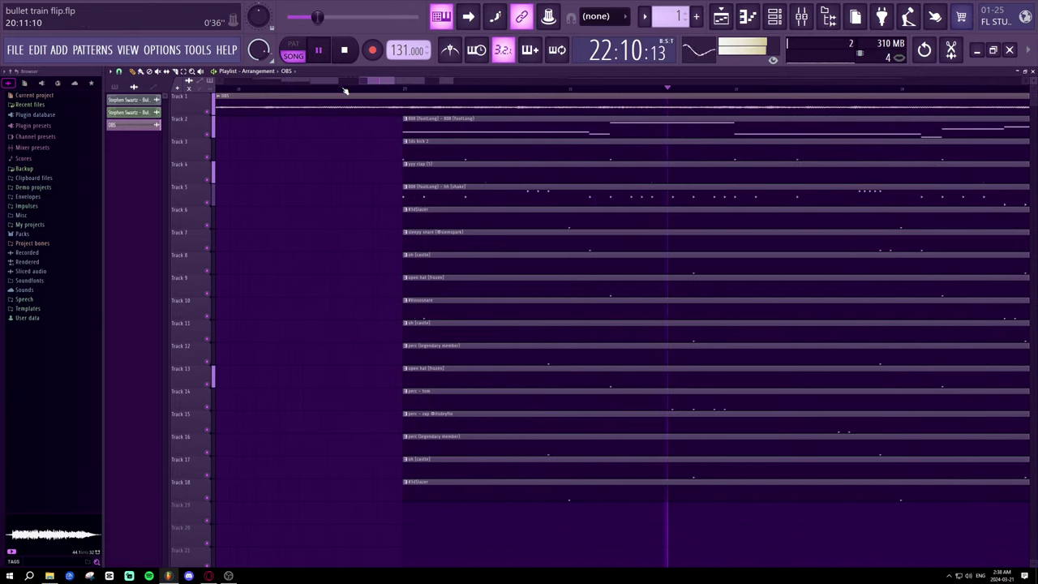
- Replay the arrangement from bar 16 to check the OBS sample's transition at bar 17 against the drums
{"action": "scroll", "coordinate": [345, 91], "scroll_direction": "down", "scroll_amount": 4}
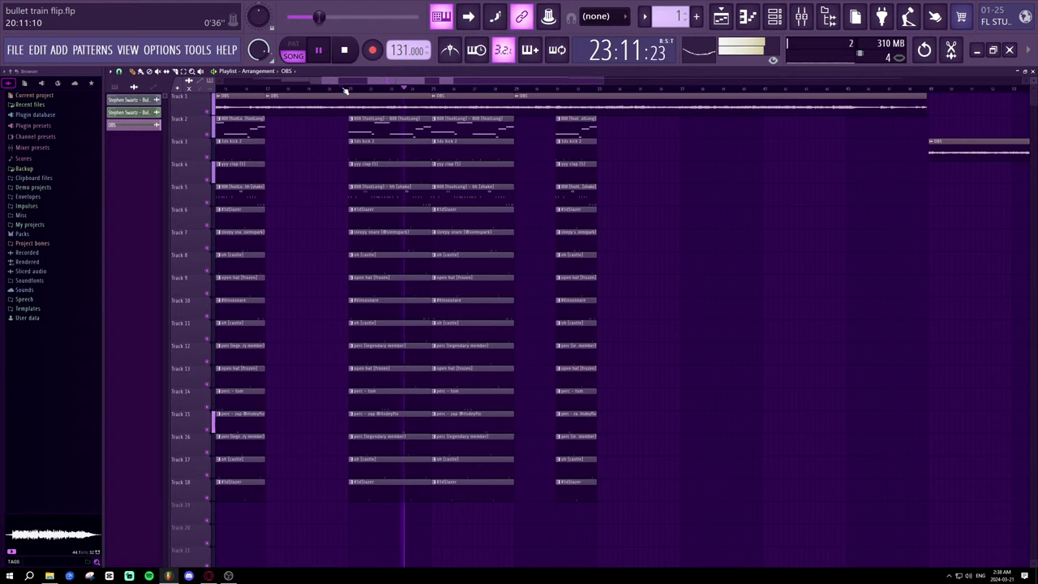
{"action": "left_click", "coordinate": [259, 91]}
{"action": "scroll", "coordinate": [258, 90], "scroll_direction": "up", "scroll_amount": 10}
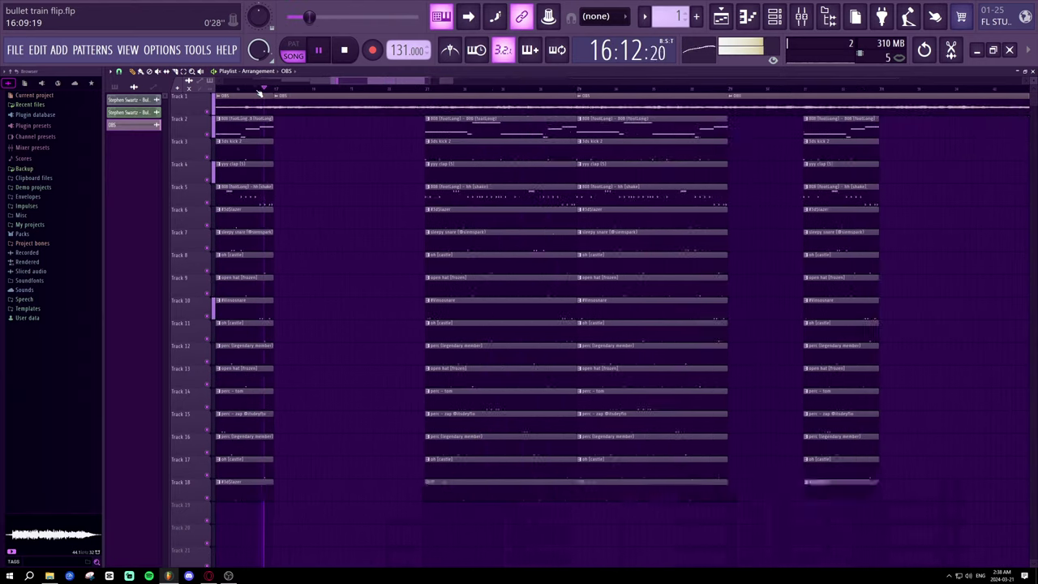
{"action": "key", "text": "space"}
{"action": "key", "text": "space"}
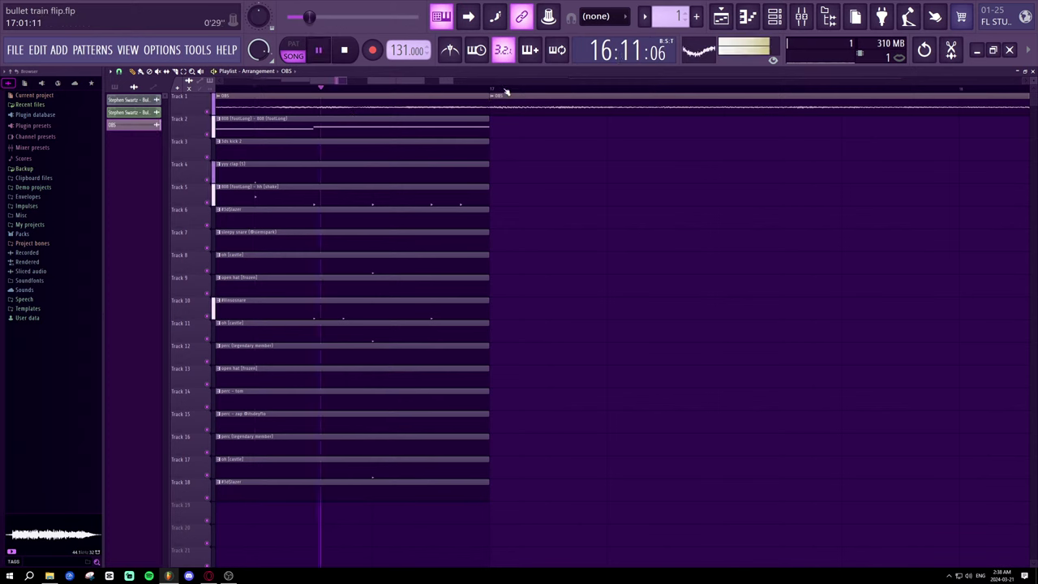
- Try a slight adjustment to the start of the bar 17 OBS clip and replay the transition
{"action": "left_click_drag", "start_coordinate": [514, 101], "coordinate": [522, 102]}
{"action": "key", "text": "space"}
{"action": "key", "text": "space"}
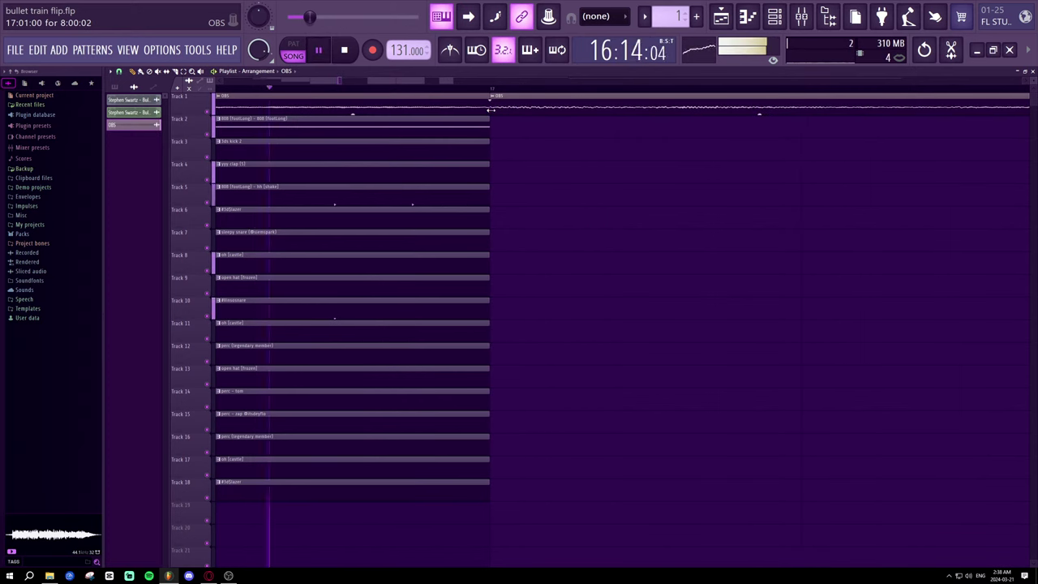
{"action": "scroll", "coordinate": [502, 90], "scroll_direction": "down", "scroll_amount": 8}
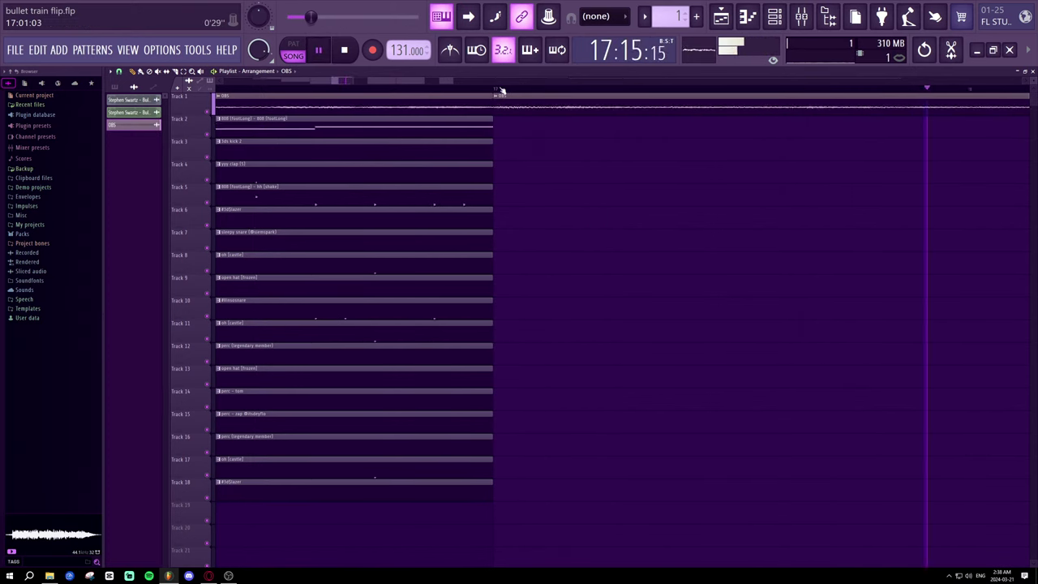
{"action": "scroll", "coordinate": [502, 90], "scroll_direction": "up", "scroll_amount": 5}
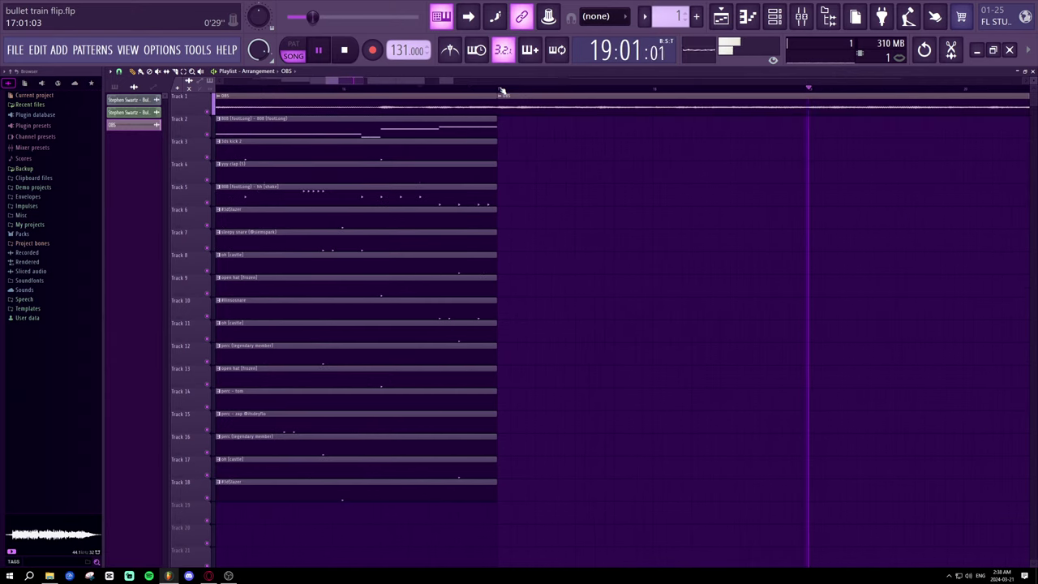
{"action": "mouse_move", "coordinate": [365, 83]}
{"action": "left_mouse_down"}
{"action": "mouse_move", "coordinate": [395, 86]}
{"action": "mouse_move", "coordinate": [377, 86]}
{"action": "left_mouse_up"}
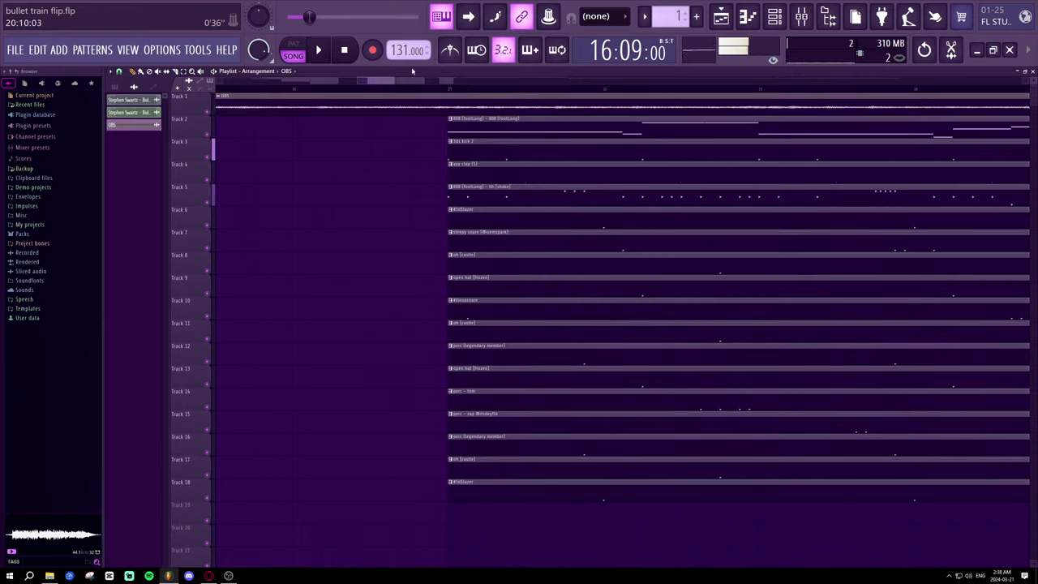
- Turn on the metronome, replay the bar 17 section, and undo the last adjustments to the OBS clip
{"action": "left_click", "coordinate": [450, 50]}
{"action": "scroll", "coordinate": [373, 95], "scroll_direction": "down", "scroll_amount": 4}
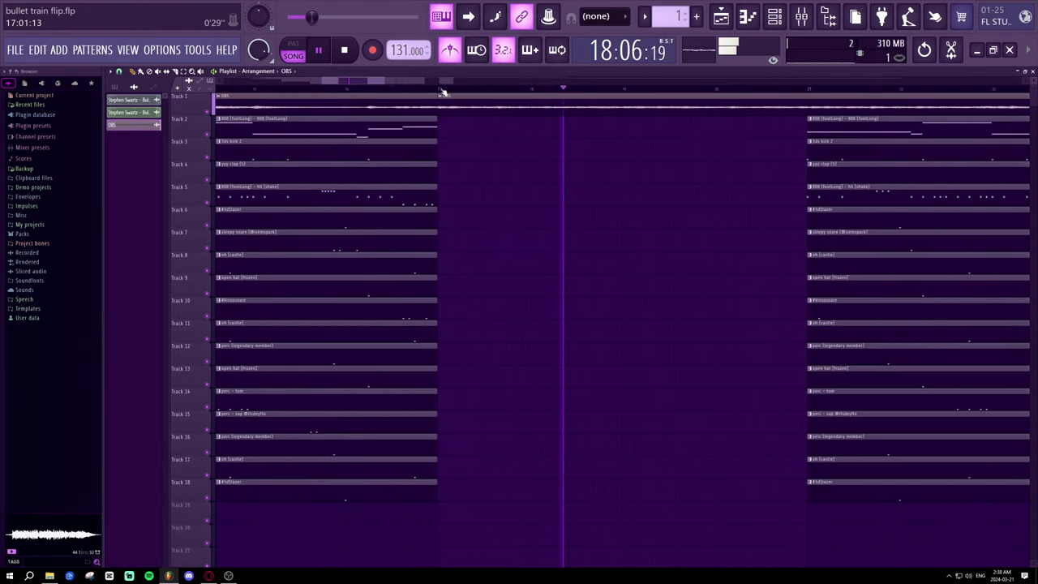
{"action": "key", "text": "ctrl+z"}
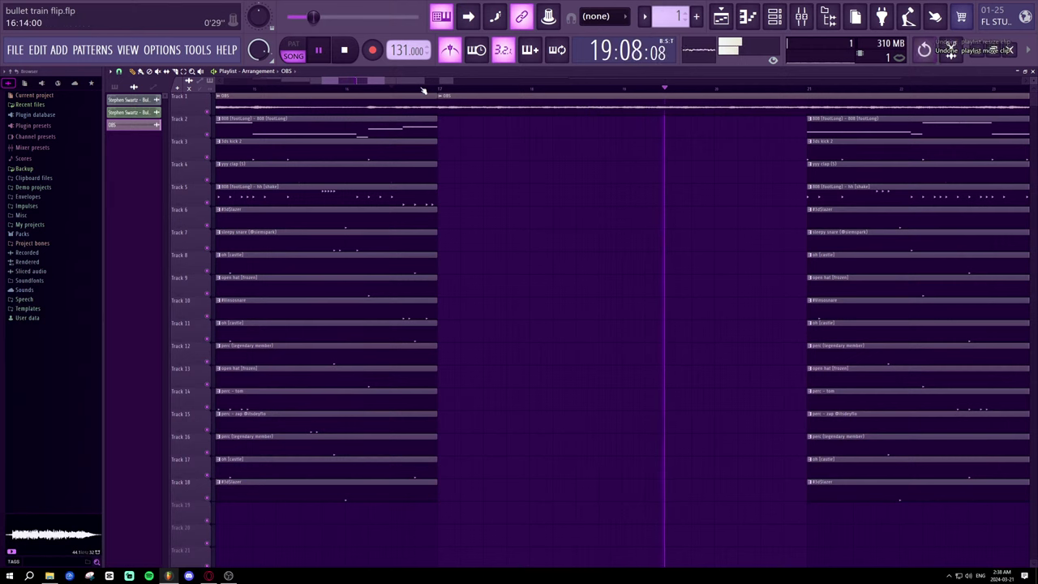
- Trim the bar 17 OBS clip to a length of 7:15:20 and replay it against the metronome
{"action": "scroll", "coordinate": [351, 89], "scroll_direction": "up", "scroll_amount": 5}
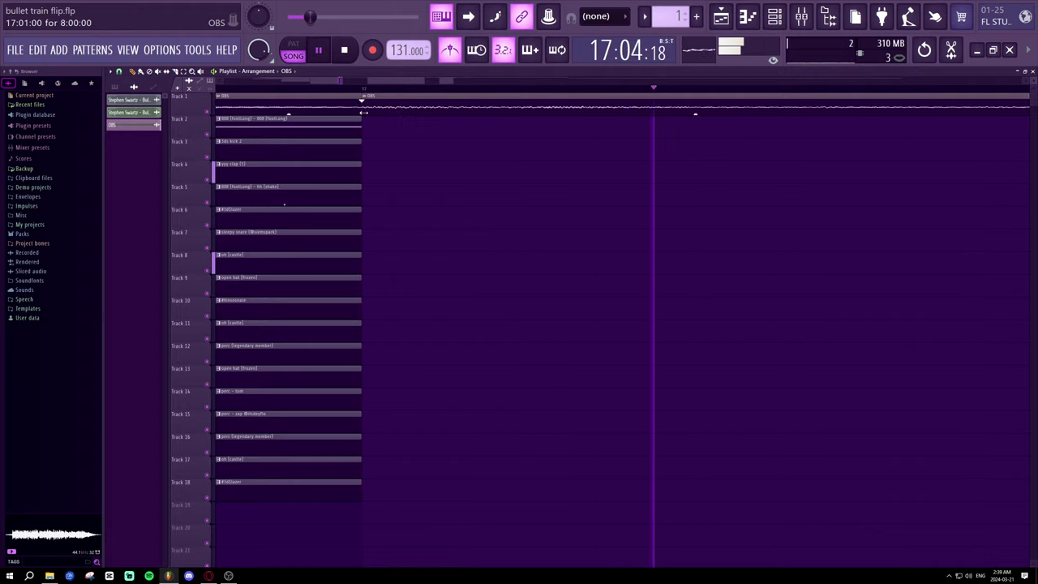
{"action": "left_click_drag", "start_coordinate": [392, 107], "coordinate": [381, 104]}
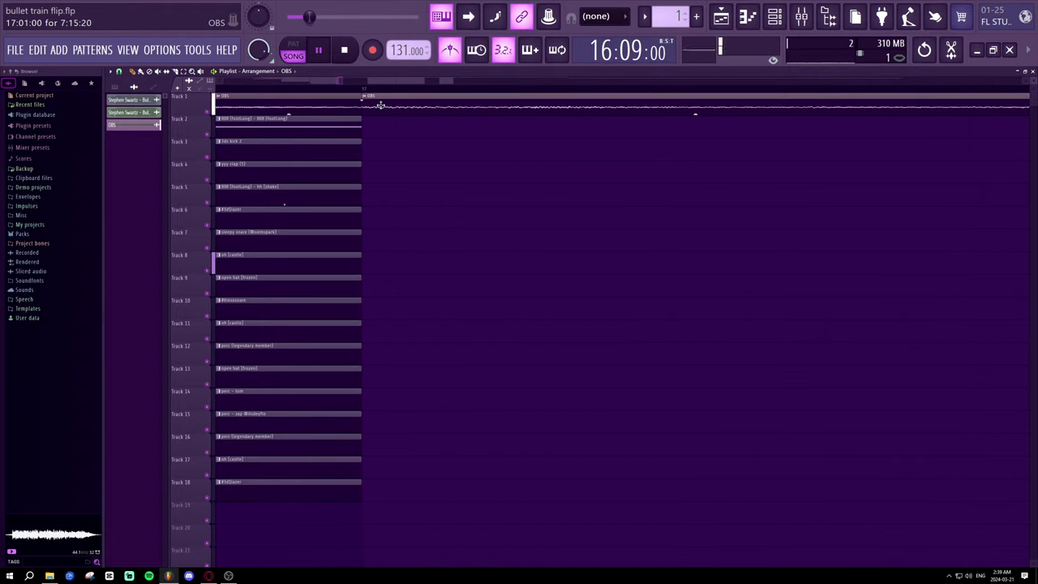
{"action": "scroll", "coordinate": [382, 87], "scroll_direction": "up", "scroll_amount": 1}
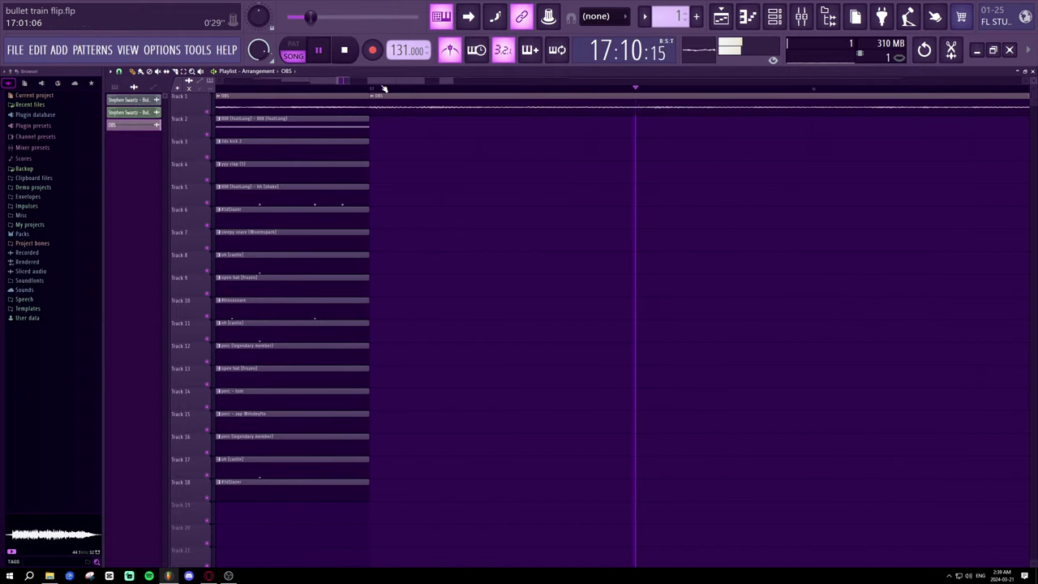
{"action": "left_click_drag", "start_coordinate": [344, 81], "coordinate": [374, 89]}
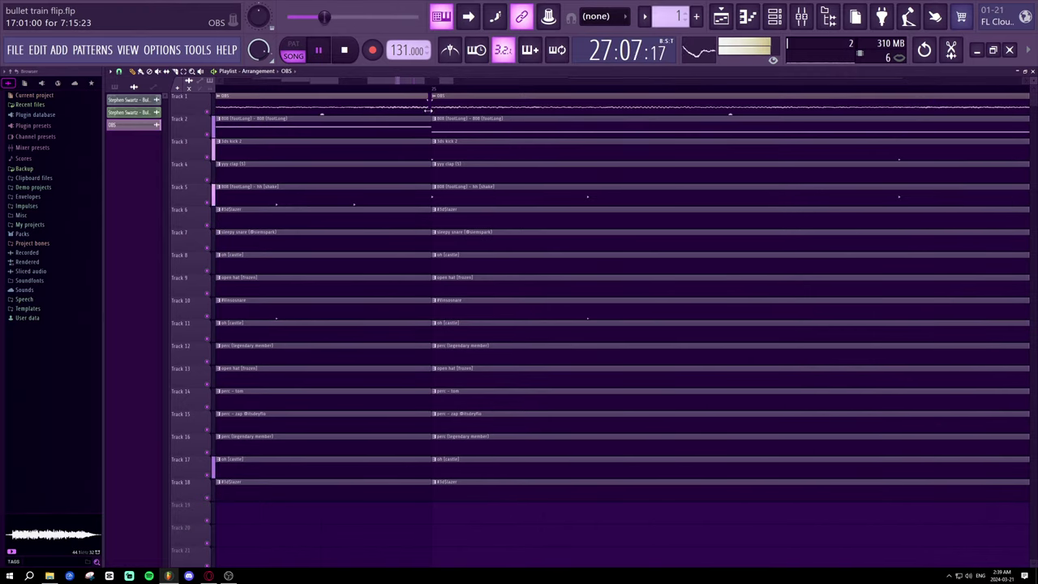
- Delete the four-bar OBS clip at bar 25, move the bar 29 OBS clip to bar 25, and replay from bar 24
{"action": "scroll", "coordinate": [438, 91], "scroll_direction": "down", "scroll_amount": 6}
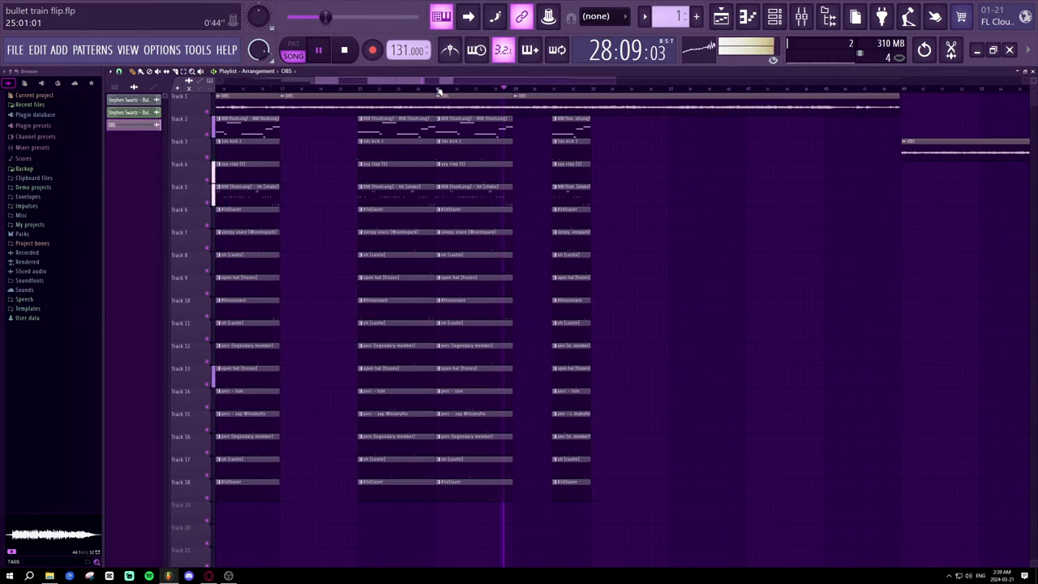
{"action": "scroll", "coordinate": [438, 91], "scroll_direction": "down", "scroll_amount": 2}
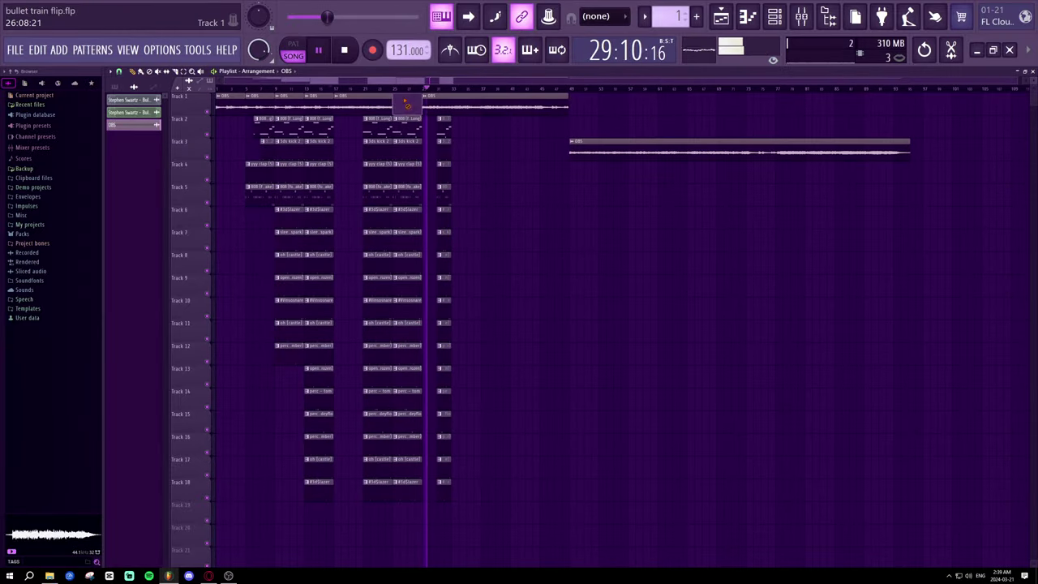
{"action": "left_click", "coordinate": [390, 91]}
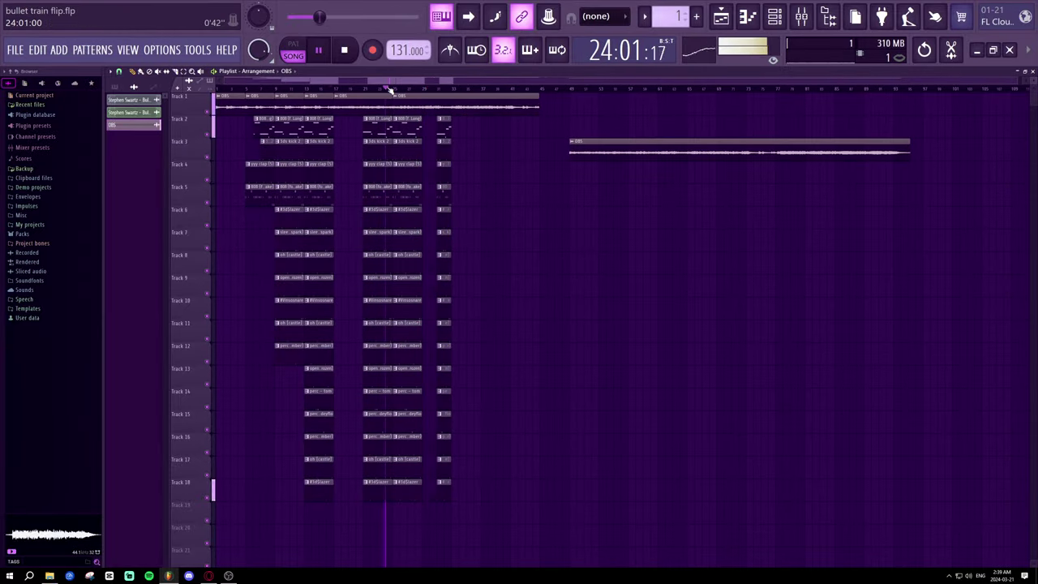
- Try deleting the bar 17 OBS clip and moving the bar 25 OBS clip to bar 17, replaying from bar 16
{"action": "right_click", "coordinate": [353, 101]}
{"action": "left_click_drag", "start_coordinate": [400, 98], "coordinate": [342, 96]}
{"action": "left_click", "coordinate": [323, 87]}
{"action": "scroll", "coordinate": [322, 86], "scroll_direction": "up", "scroll_amount": 2}
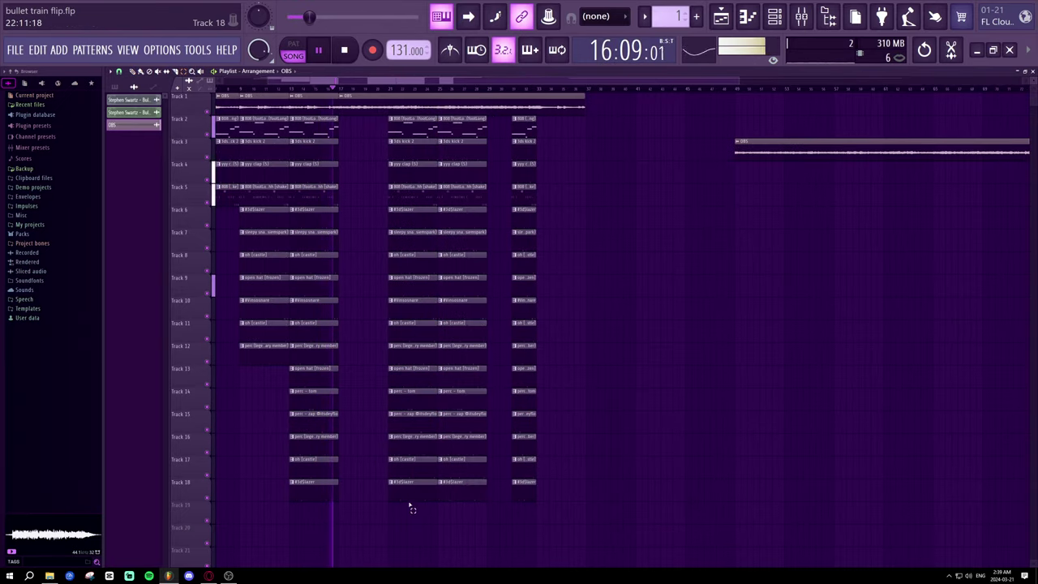
- Try shifting the bar 21 drum section earlier so it covers only bars 19 to 21, then undo the drum and OBS changes
{"action": "left_click_drag", "start_coordinate": [413, 519], "coordinate": [366, 133]}
{"action": "key", "text": "space"}
{"action": "key", "text": "space"}
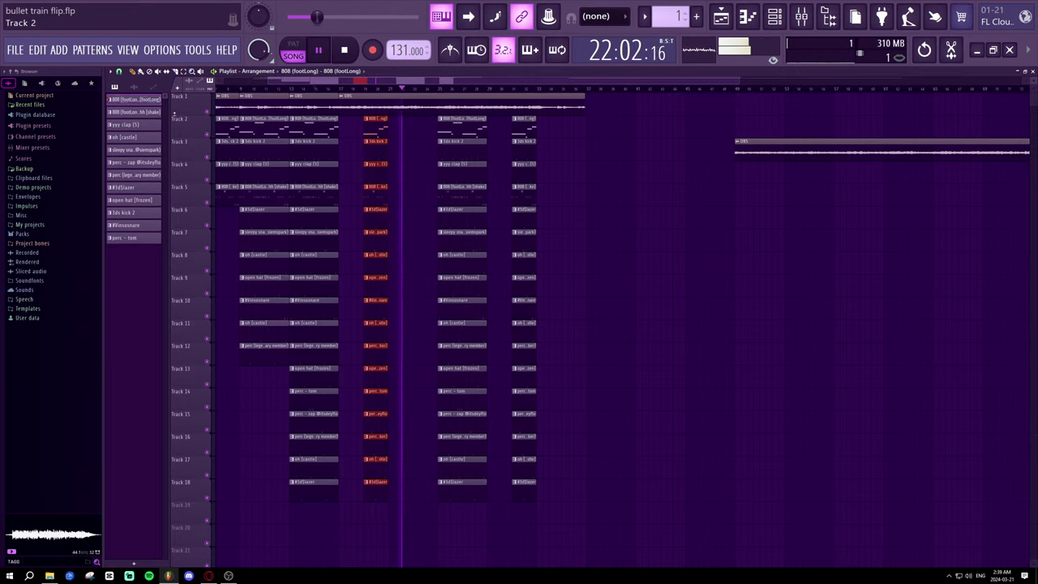
{"action": "key", "text": "ctrl+z"}
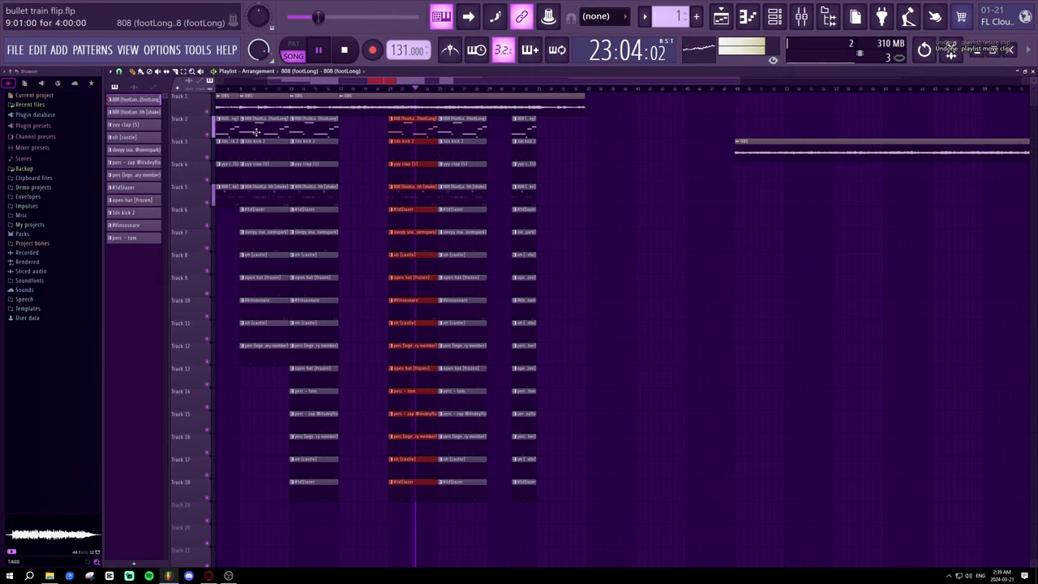
{"action": "key", "text": "ctrl+z"}
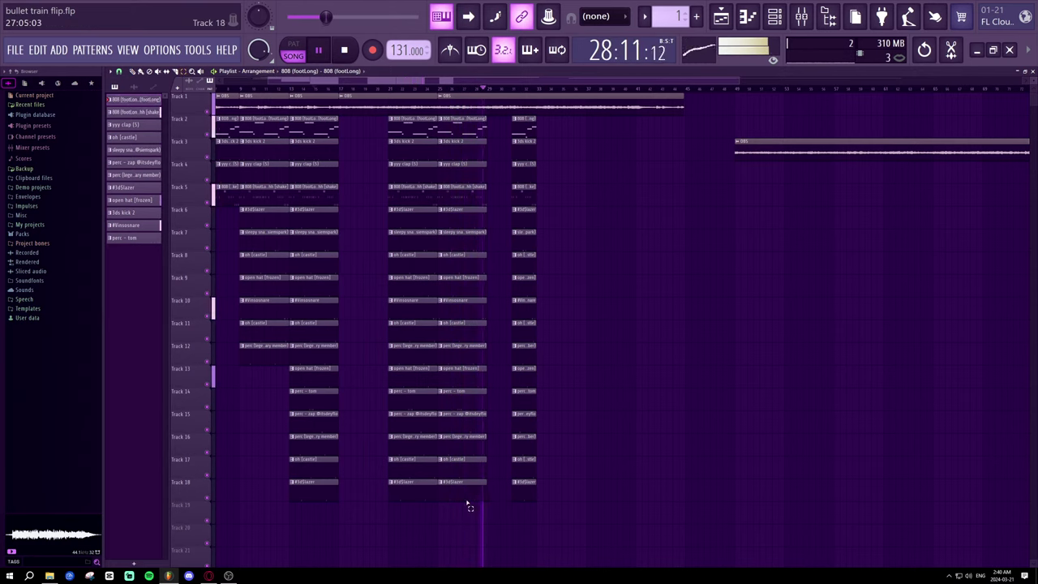
- Trim the bar 25 drum and 808 clips to start at bar 27, and place a two-bar copy of the drum section at bar 35
{"action": "left_click_drag", "start_coordinate": [468, 505], "coordinate": [462, 136]}
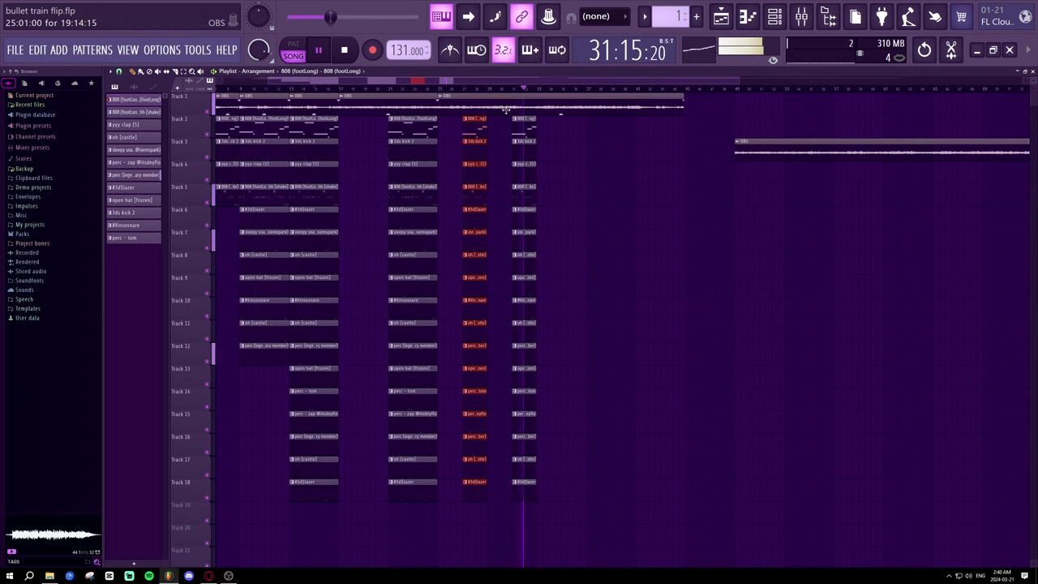
{"action": "left_click", "coordinate": [547, 509]}
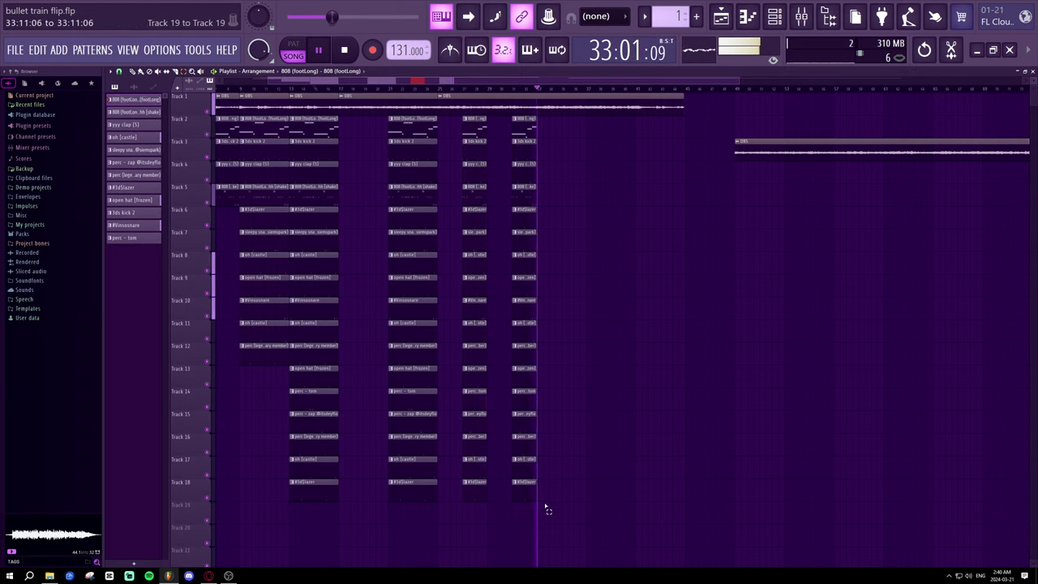
{"action": "left_click_drag", "start_coordinate": [547, 509], "coordinate": [563, 126]}
{"action": "right_click", "coordinate": [557, 131]}
- Replay the arrangement around bar 33 to check the OBS sample against the two-bar drum sections
{"action": "key", "text": "space"}
{"action": "key", "text": "space"}
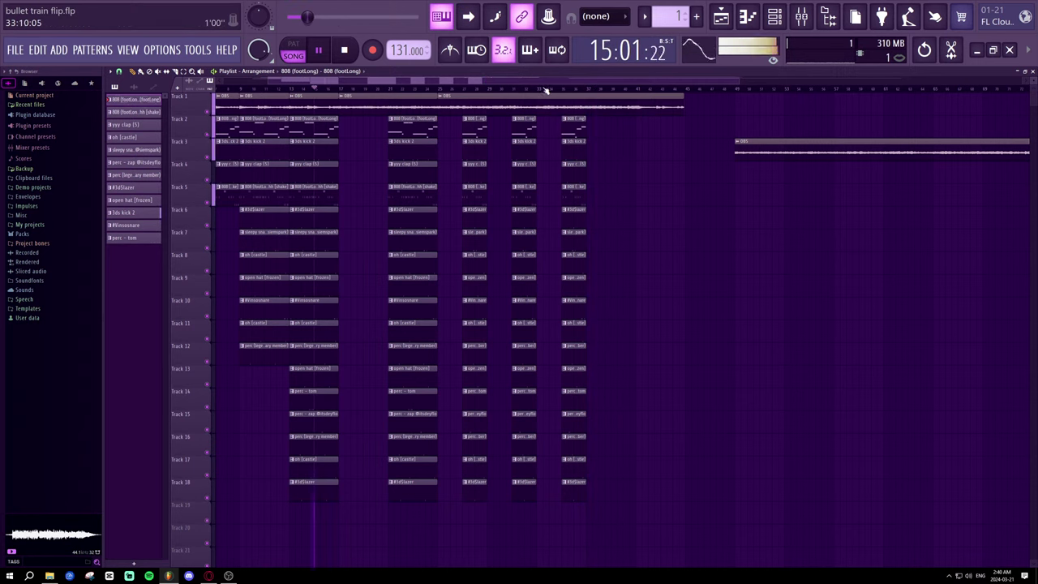
{"action": "left_click", "coordinate": [545, 89]}
{"action": "scroll", "coordinate": [546, 90], "scroll_direction": "up", "scroll_amount": 2}
{"action": "scroll", "coordinate": [579, 89], "scroll_direction": "down", "scroll_amount": 1}
{"action": "scroll", "coordinate": [572, 89], "scroll_direction": "down", "scroll_amount": 2}
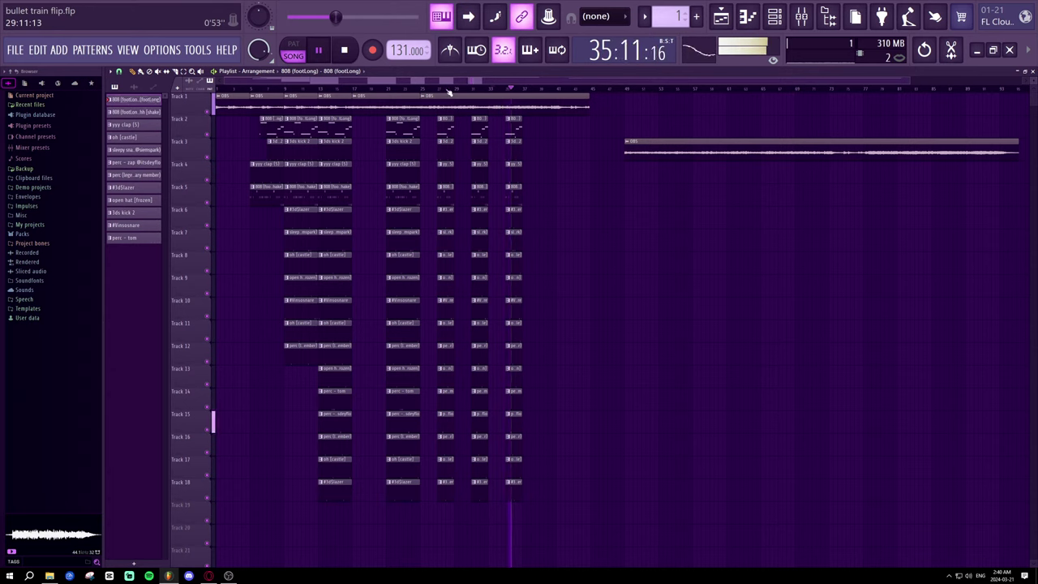
{"action": "left_click", "coordinate": [491, 88]}
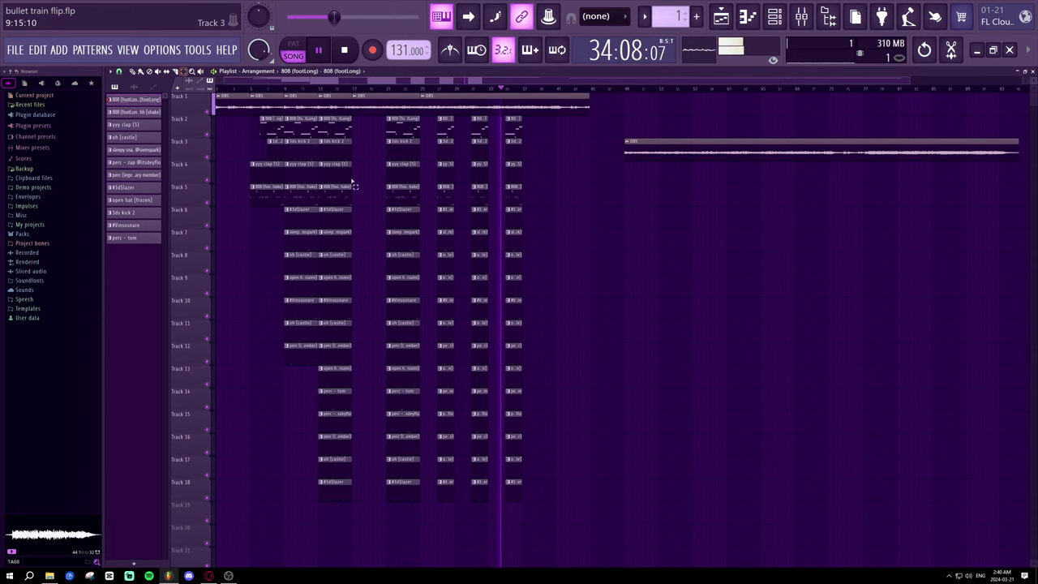
- Extend the bar 35 drum and 808 clips back to start at bar 33, and replay from bar 23
{"action": "left_click_drag", "start_coordinate": [533, 521], "coordinate": [487, 127]}
{"action": "key", "text": "space"}
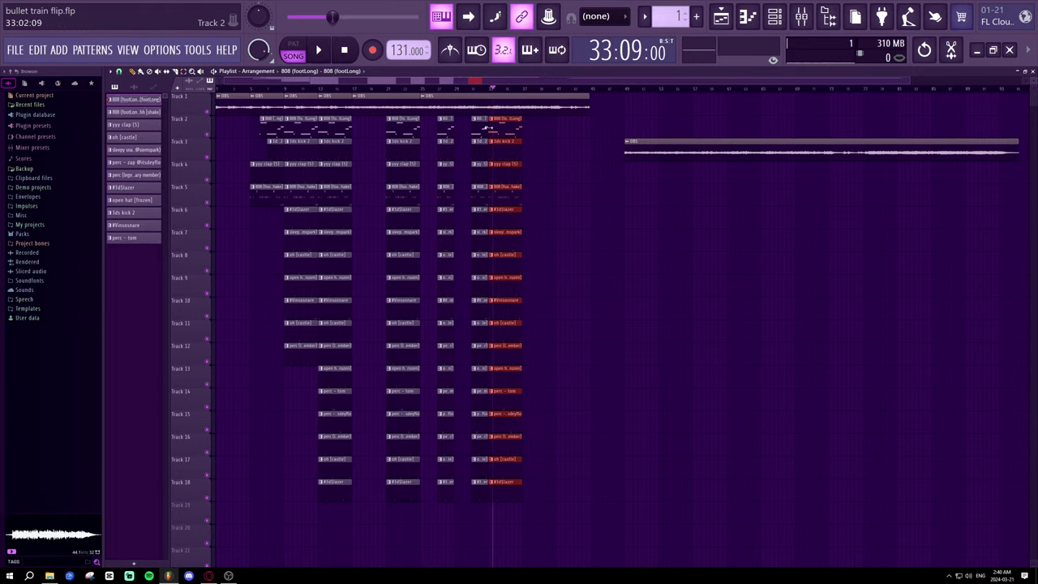
{"action": "key", "text": "space"}
{"action": "left_click_drag", "start_coordinate": [467, 89], "coordinate": [408, 88]}
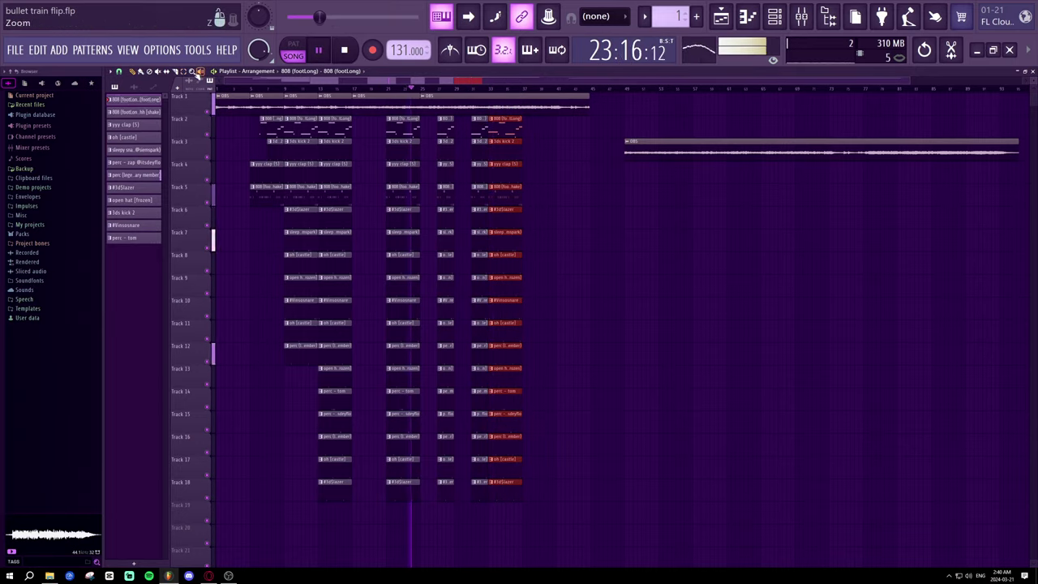
- Extend the bar 27 and bar 31 drum and 808 clips back to bars 25 and 29, and replay the bar 29 transition
{"action": "left_click_drag", "start_coordinate": [480, 553], "coordinate": [421, 126]}
{"action": "left_click", "coordinate": [622, 260]}
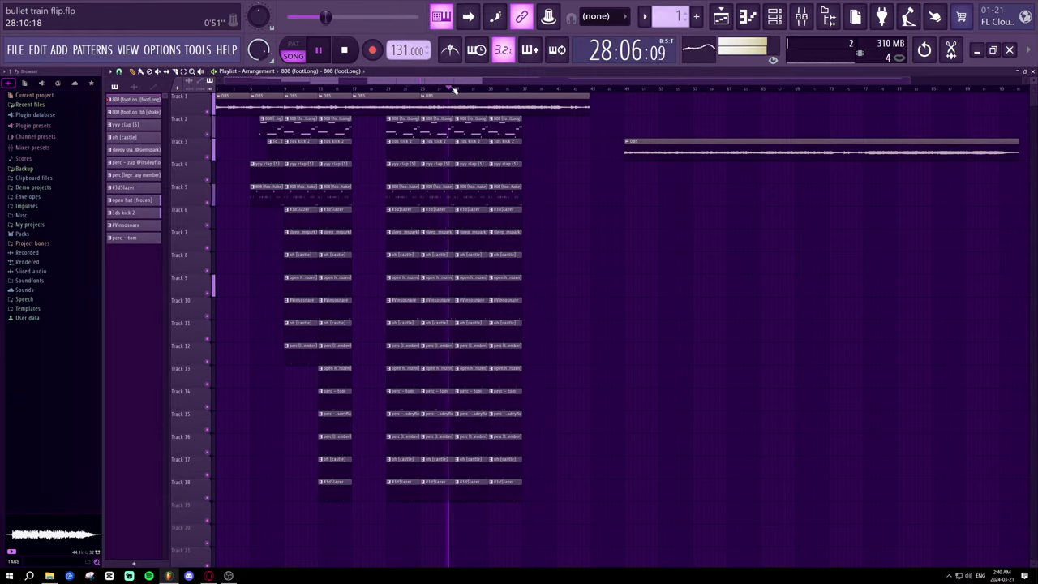
{"action": "scroll", "coordinate": [463, 93], "scroll_direction": "up", "scroll_amount": 2}
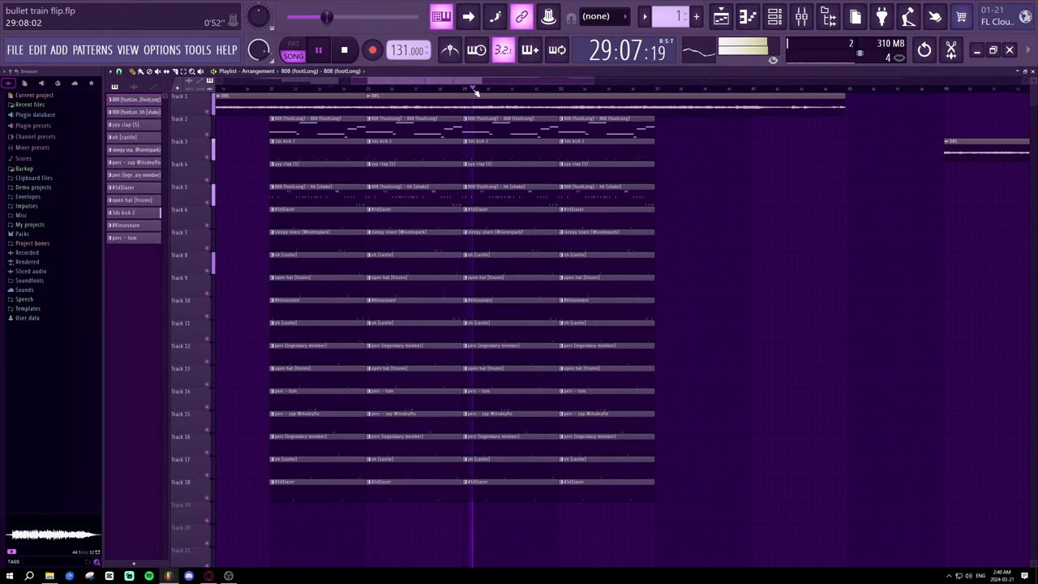
- Slice the OBS audio clip on Track 1 at bar 29 and play across the cut
{"action": "scroll", "coordinate": [471, 92], "scroll_direction": "up", "scroll_amount": 2}
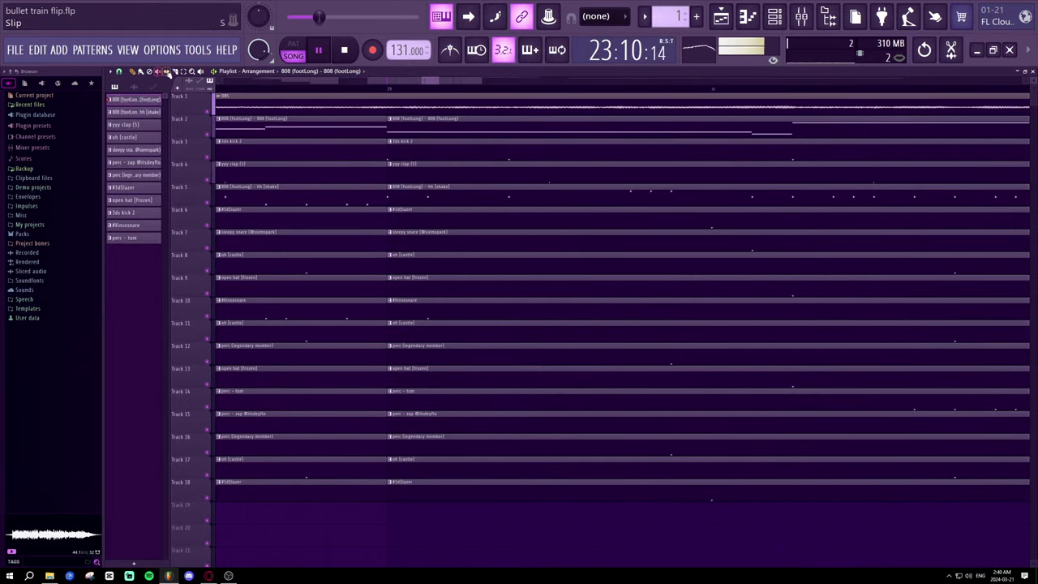
{"action": "left_click", "coordinate": [368, 89]}
{"action": "left_click", "coordinate": [396, 94]}
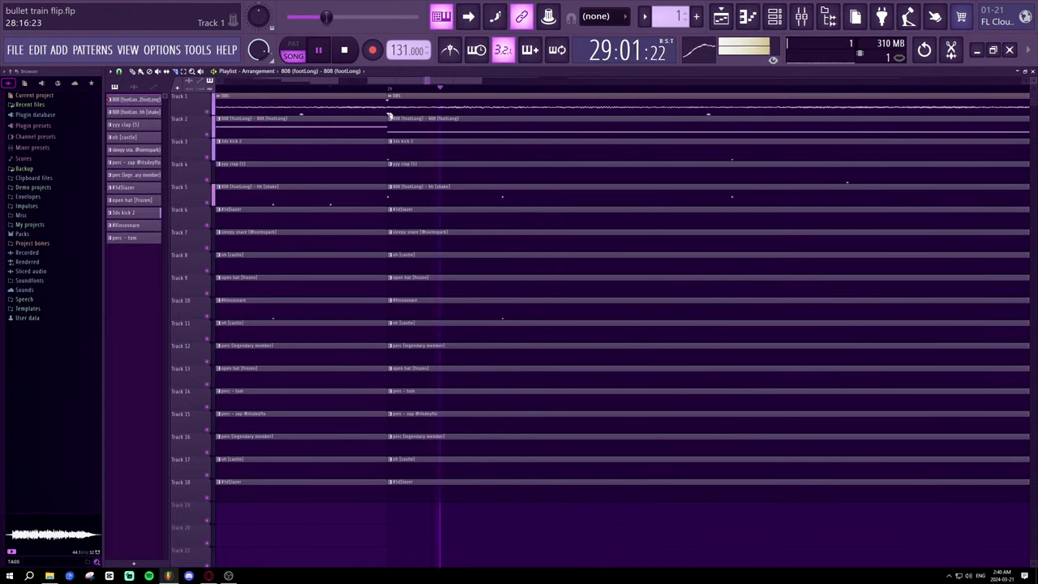
{"action": "key", "text": "space"}
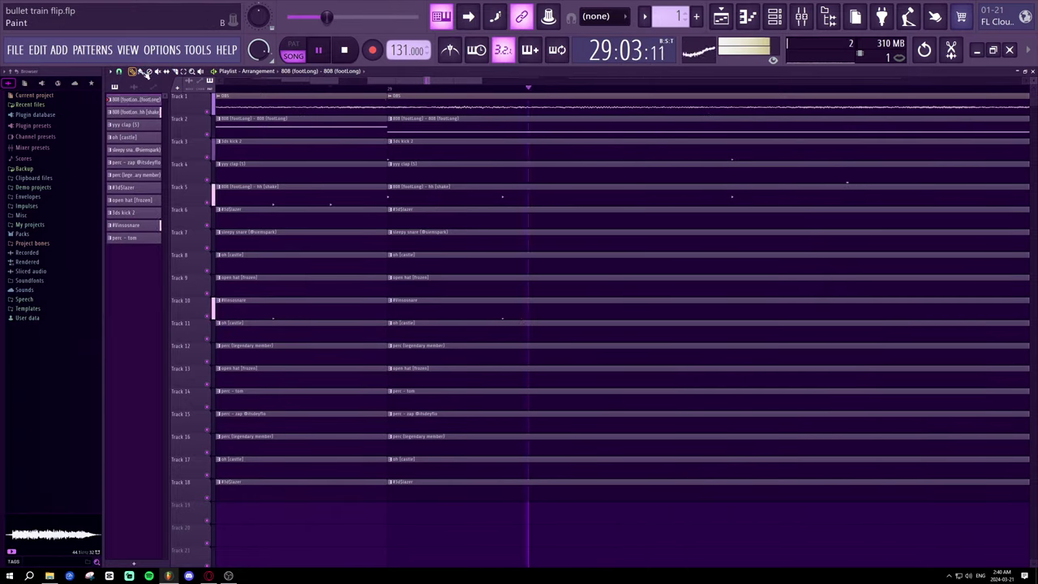
- Align the OBS clip following the bar 29 cut to start at 29:01:00, and replay the join against the drums
{"action": "key", "text": "space"}
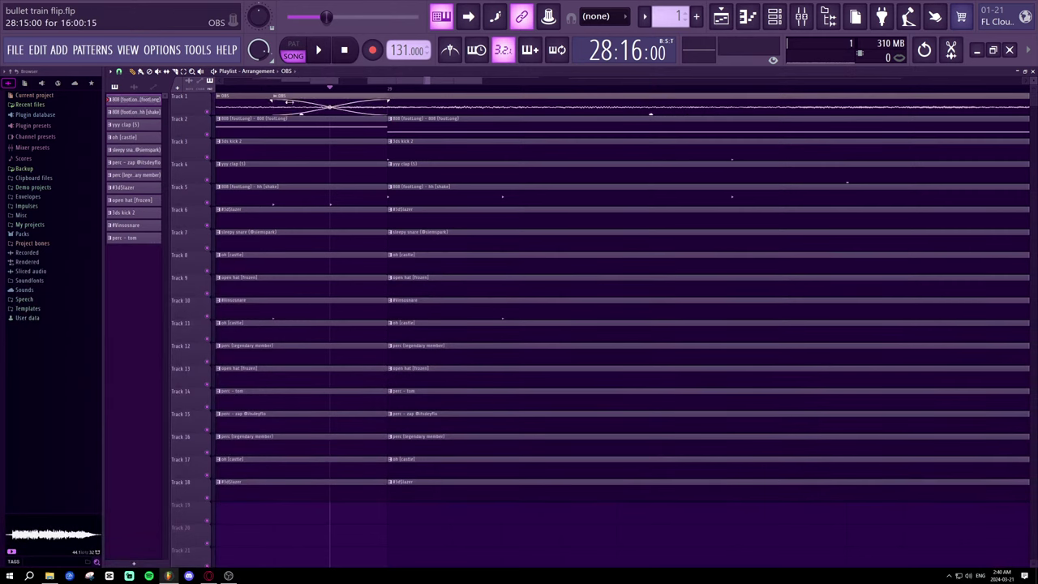
{"action": "key", "text": "space"}
{"action": "key", "text": "space"}
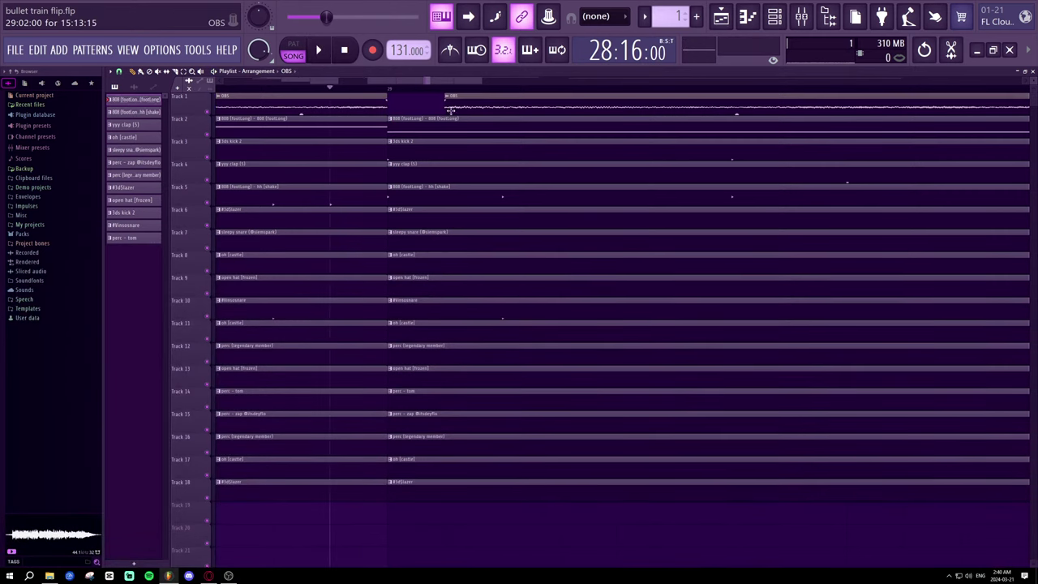
{"action": "key", "text": "space"}
{"action": "key", "text": "space"}
{"action": "key", "text": "space"}
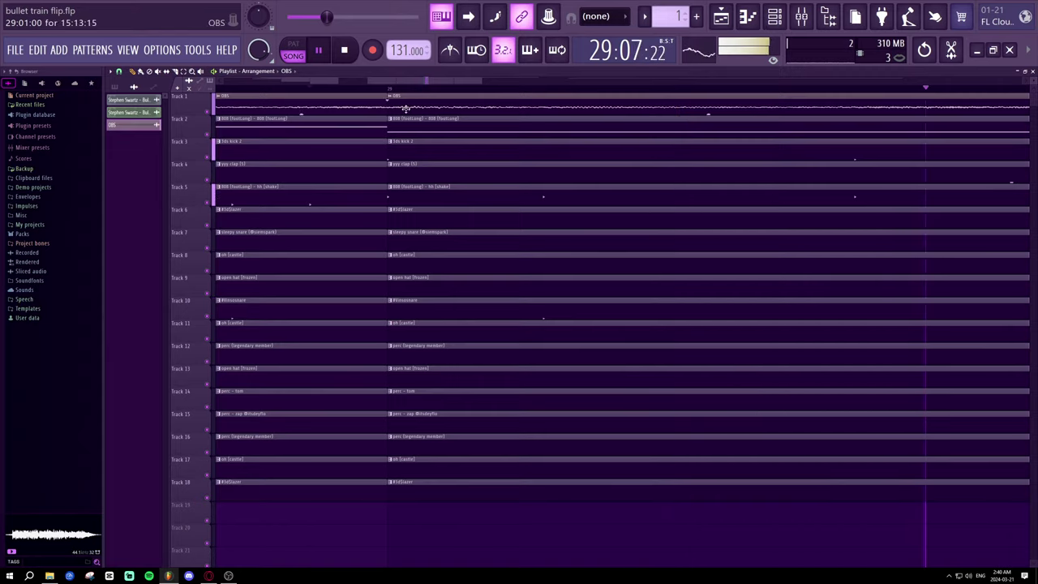
{"action": "left_click_drag", "start_coordinate": [406, 109], "coordinate": [424, 108]}
{"action": "key", "text": "space"}
{"action": "key", "text": "space"}
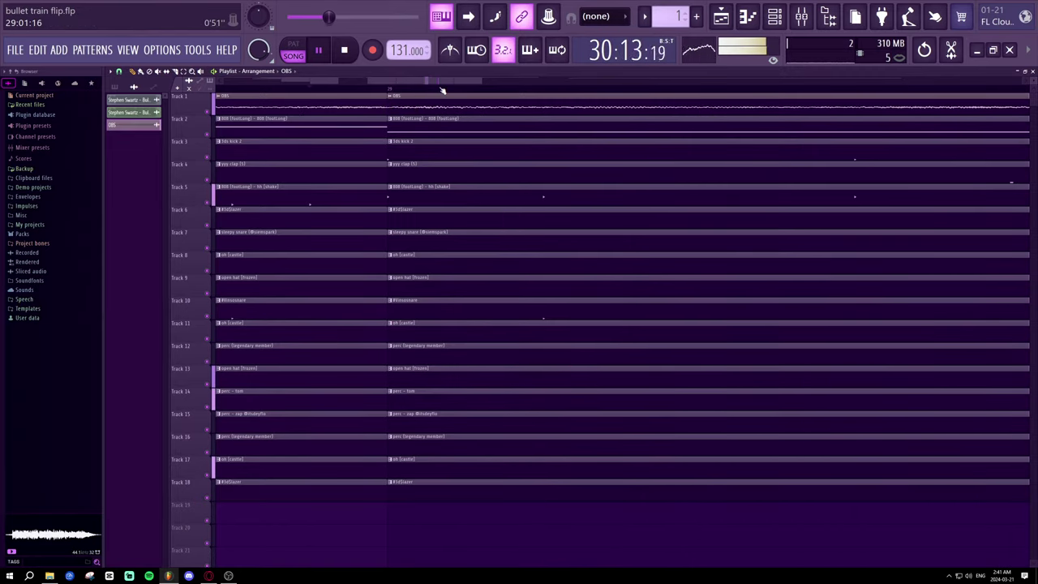
- Play on toward bar 33 and slice the Track 1 OBS clip at bar 33
{"action": "scroll", "coordinate": [442, 90], "scroll_direction": "down", "scroll_amount": 4}
{"action": "left_click_drag", "start_coordinate": [432, 83], "coordinate": [457, 88]}
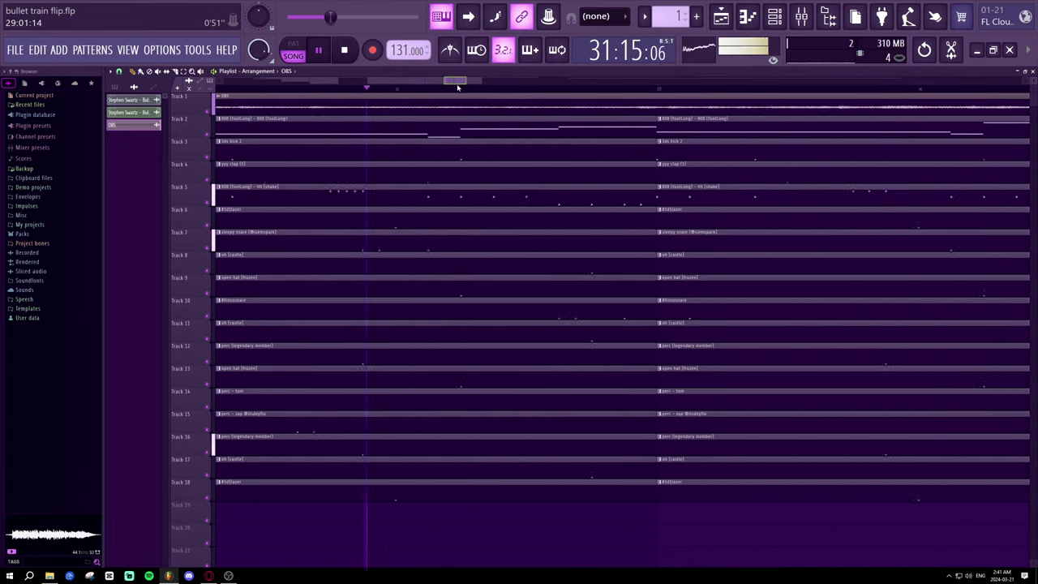
{"action": "scroll", "coordinate": [457, 87], "scroll_direction": "down", "scroll_amount": 2}
{"action": "scroll", "coordinate": [458, 87], "scroll_direction": "down", "scroll_amount": 5}
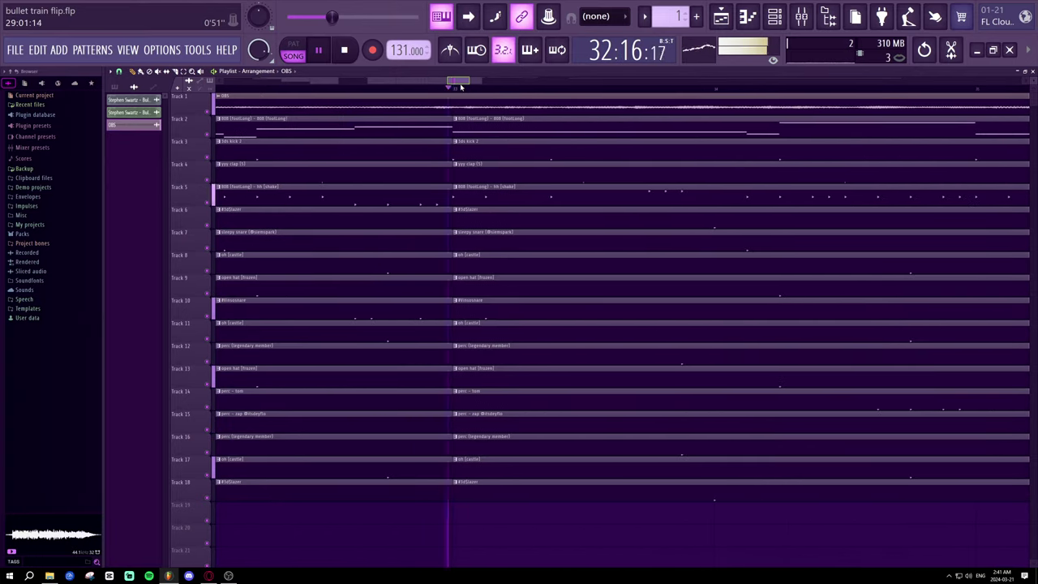
{"action": "scroll", "coordinate": [460, 86], "scroll_direction": "up", "scroll_amount": 3}
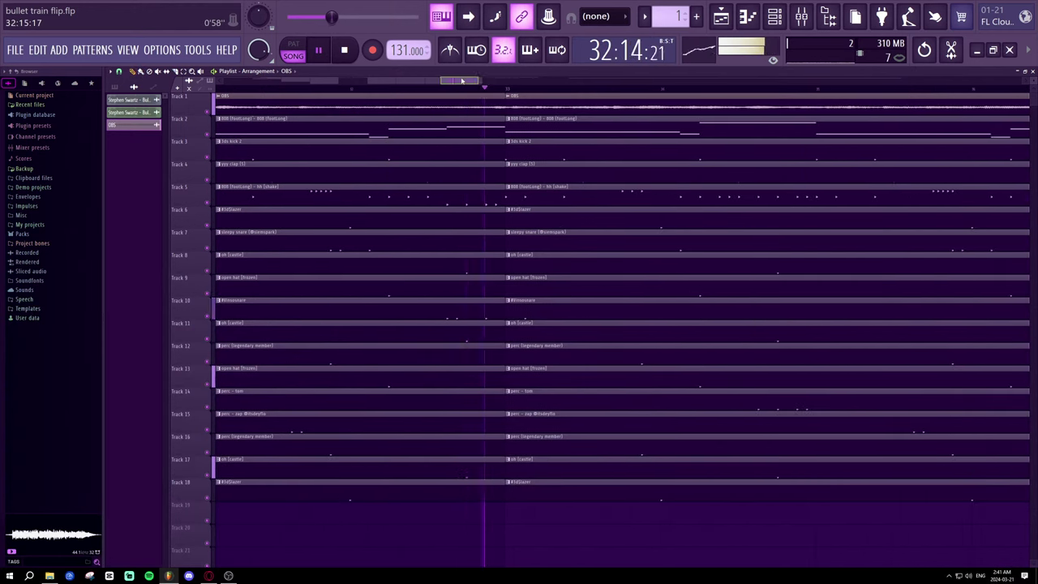
{"action": "scroll", "coordinate": [487, 94], "scroll_direction": "down", "scroll_amount": 3}
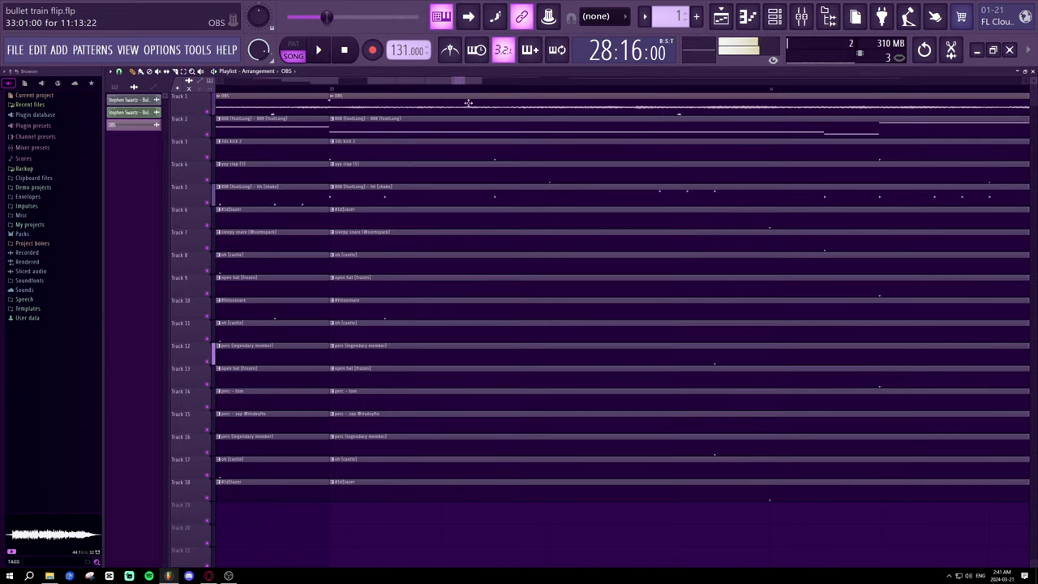
- Nudge the OBS clip following the bar 33 cut to 33:01:01 and replay the join
{"action": "left_click_drag", "start_coordinate": [468, 102], "coordinate": [489, 102]}
{"action": "scroll", "coordinate": [357, 93], "scroll_direction": "up", "scroll_amount": 3}
{"action": "left_click_drag", "start_coordinate": [390, 103], "coordinate": [338, 103]}
{"action": "left_click", "coordinate": [267, 90]}
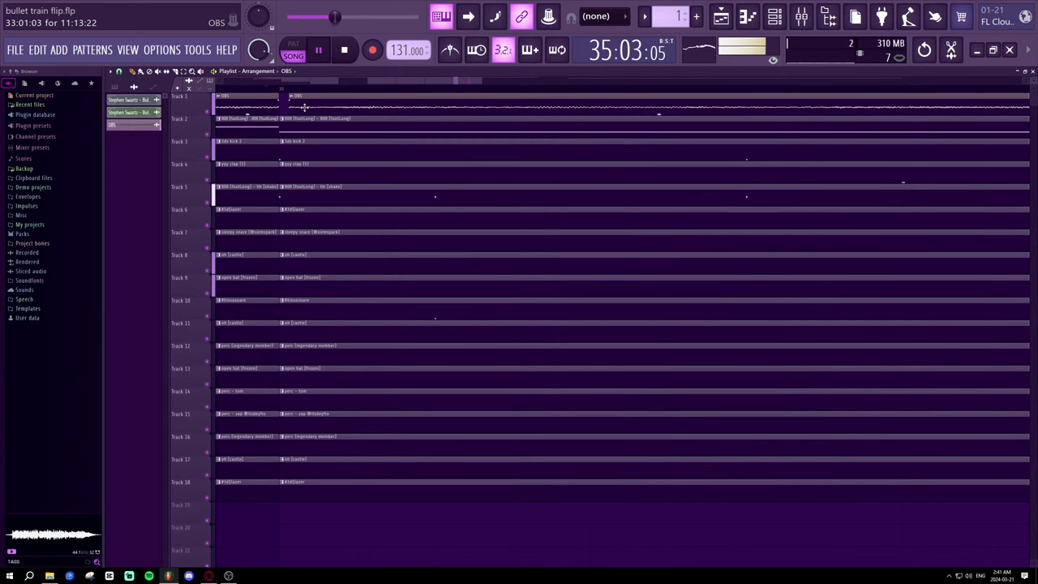
{"action": "left_click_drag", "start_coordinate": [304, 106], "coordinate": [289, 104]}
{"action": "key", "text": "space"}
{"action": "key", "text": "space"}
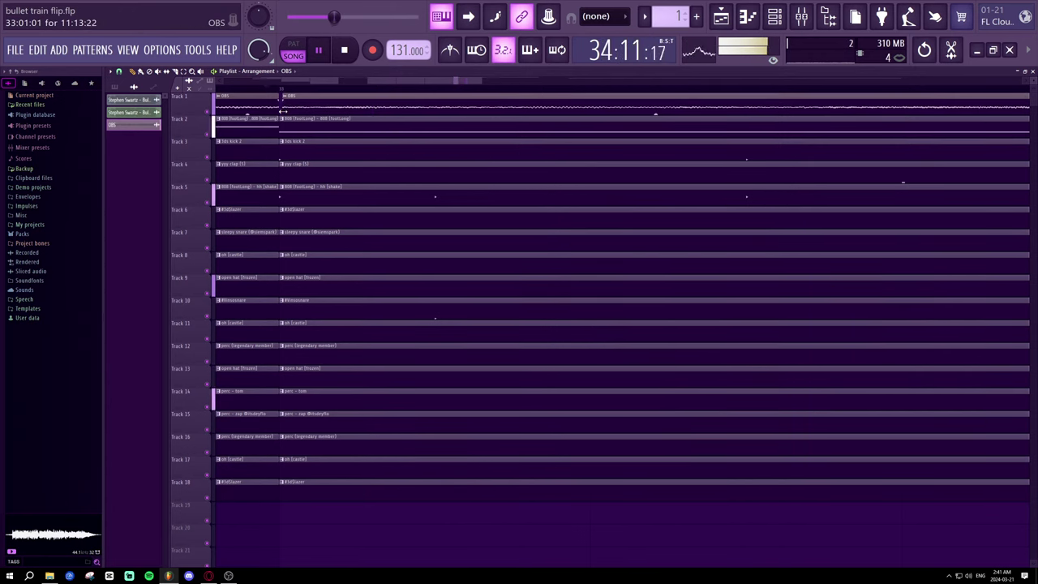
- Cut out the Track 1 OBS audio from bar 33 to 35:04 and move the remaining clip back to bar 33
{"action": "scroll", "coordinate": [313, 91], "scroll_direction": "down", "scroll_amount": 6}
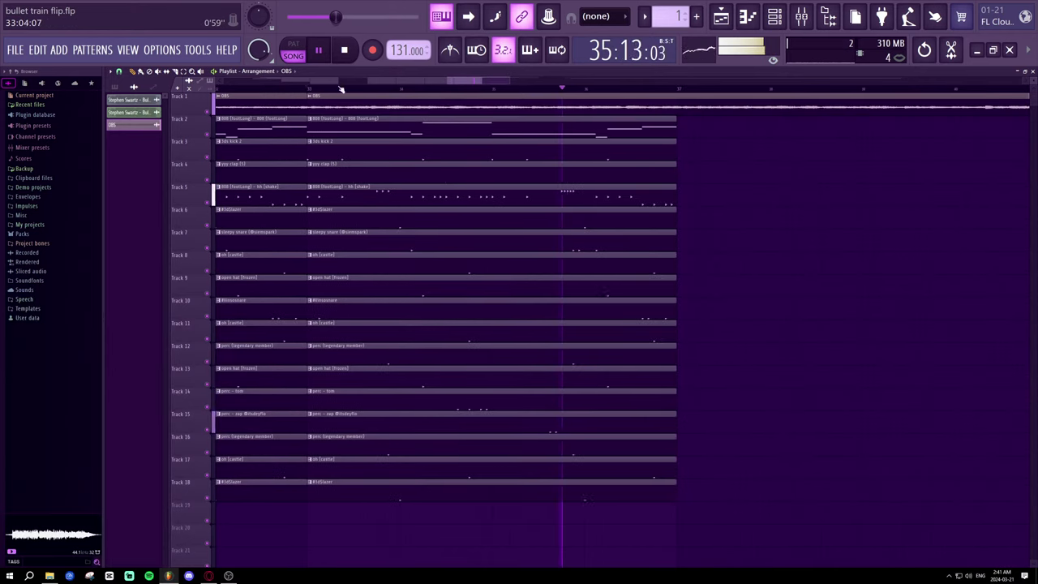
{"action": "left_click_drag", "start_coordinate": [458, 80], "coordinate": [458, 81]}
{"action": "key", "text": "space"}
{"action": "key", "text": "space"}
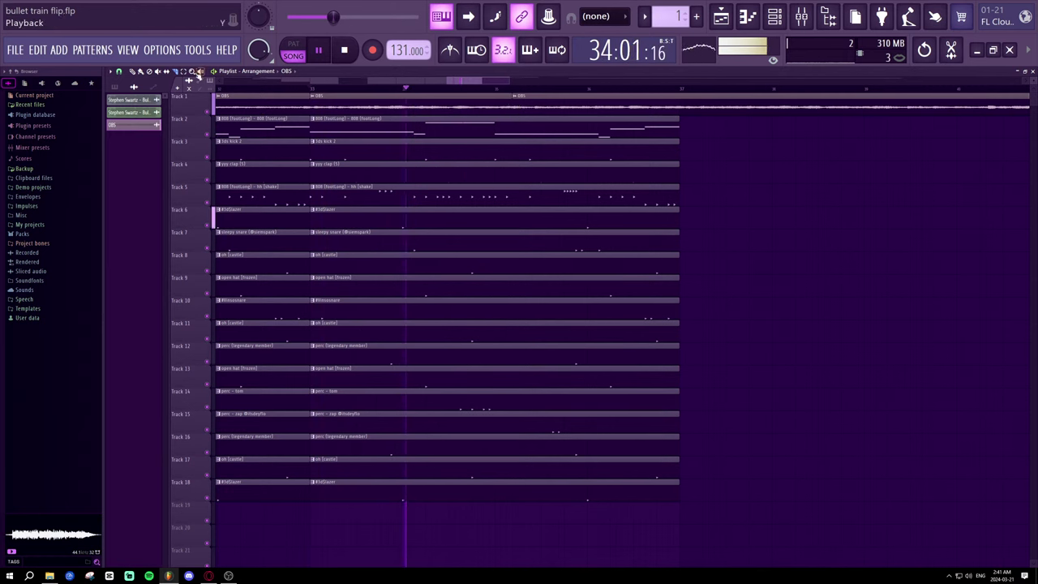
{"action": "right_click", "coordinate": [449, 101]}
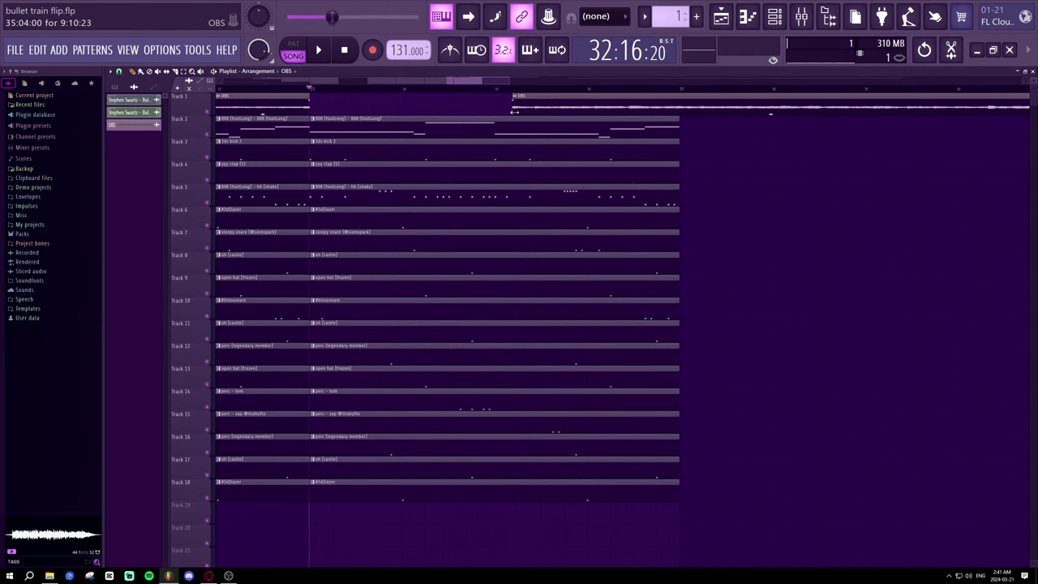
{"action": "left_click_drag", "start_coordinate": [513, 112], "coordinate": [317, 99]}
{"action": "left_click_drag", "start_coordinate": [244, 88], "coordinate": [198, 90]}
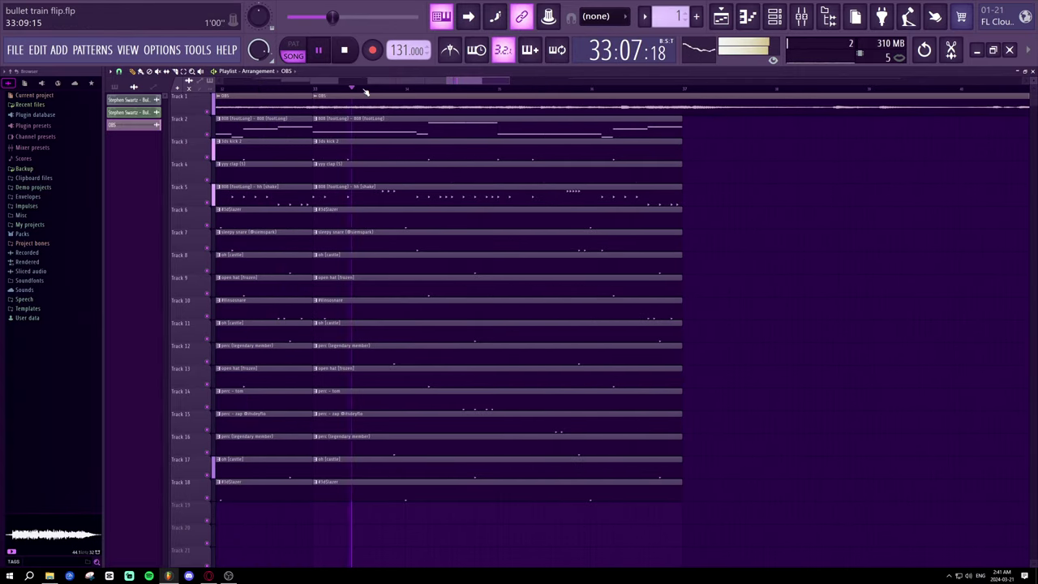
- Play the arrangement from bar 29 into bar 33 to check the OBS clip's timing against the drums
{"action": "scroll", "coordinate": [324, 96], "scroll_direction": "up", "scroll_amount": 2}
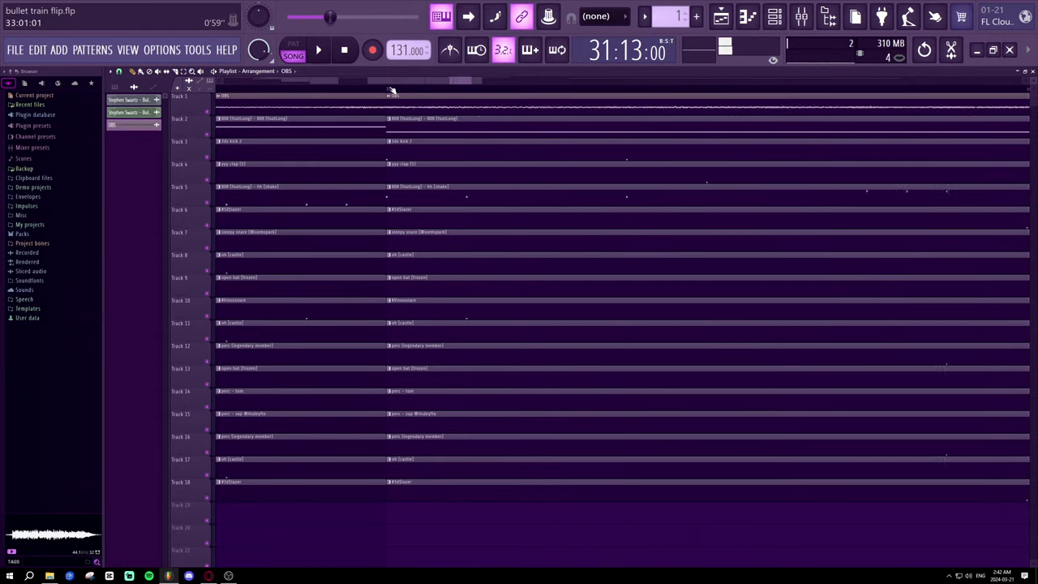
{"action": "scroll", "coordinate": [390, 90], "scroll_direction": "down", "scroll_amount": 2}
{"action": "left_click", "coordinate": [311, 89]}
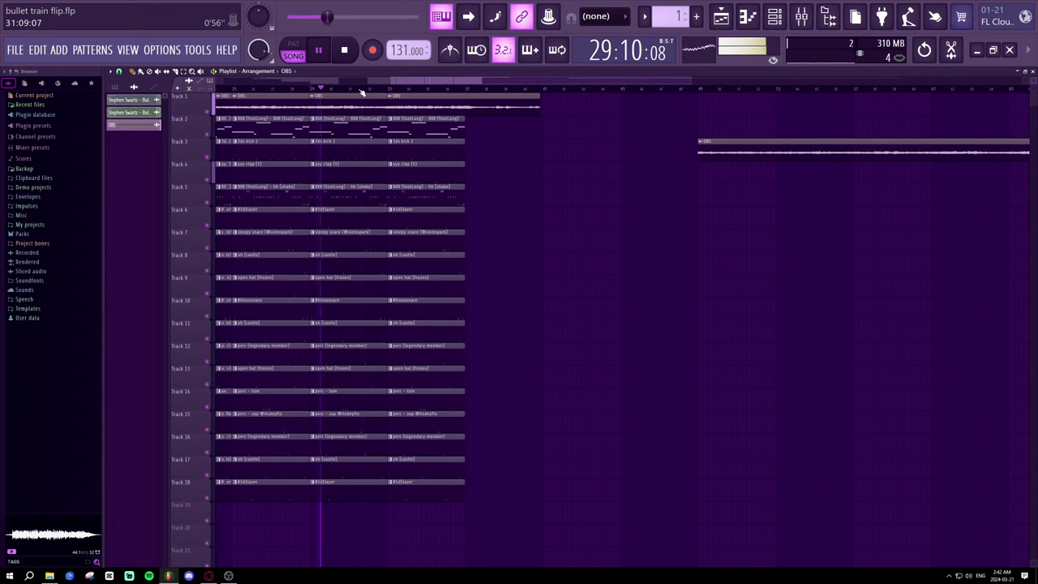
{"action": "scroll", "coordinate": [362, 93], "scroll_direction": "down", "scroll_amount": 2}
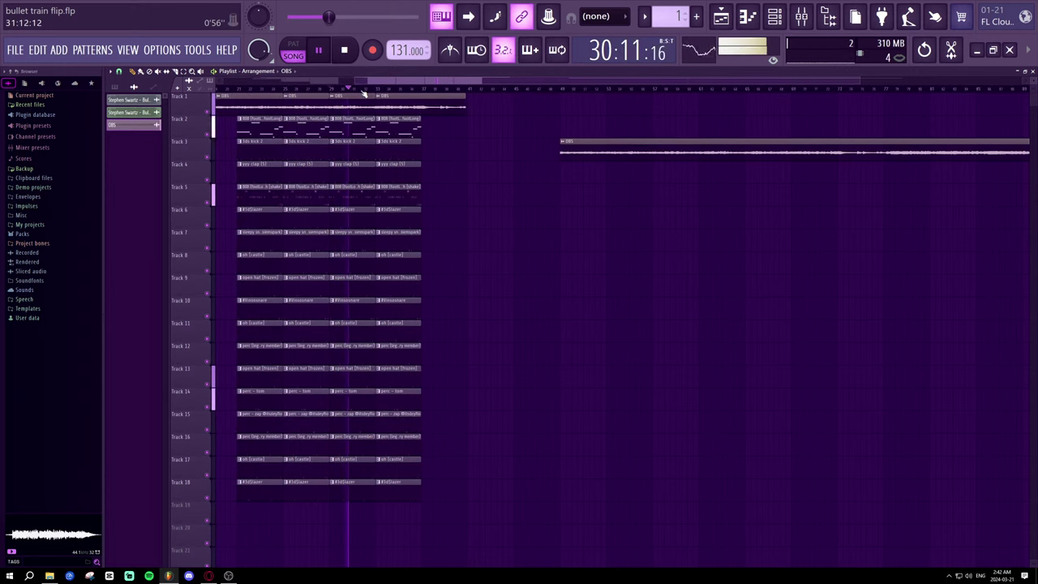
{"action": "scroll", "coordinate": [367, 94], "scroll_direction": "up", "scroll_amount": 2}
{"action": "scroll", "coordinate": [371, 94], "scroll_direction": "down", "scroll_amount": 2}
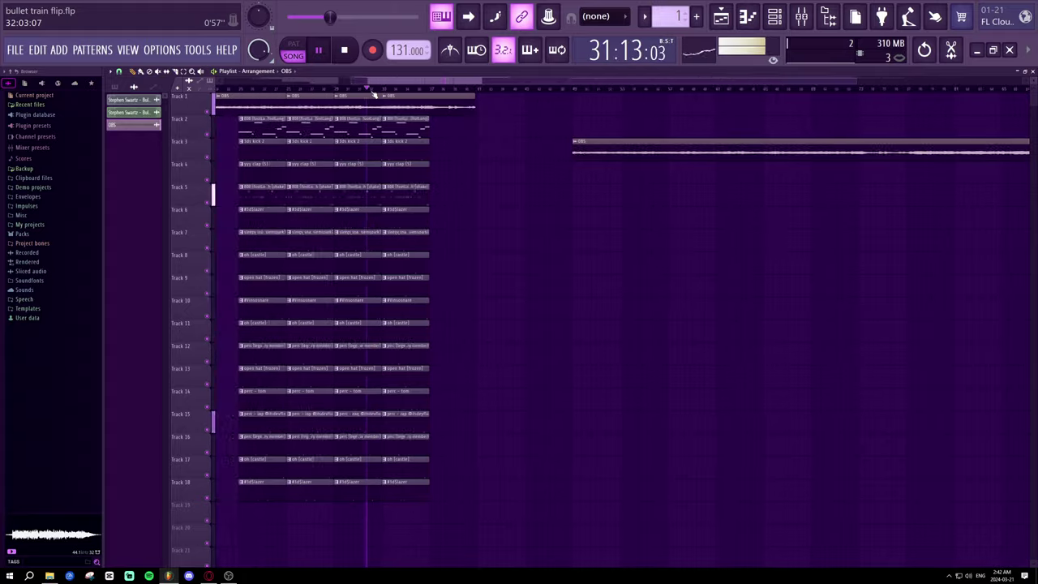
{"action": "scroll", "coordinate": [375, 95], "scroll_direction": "up", "scroll_amount": 2}
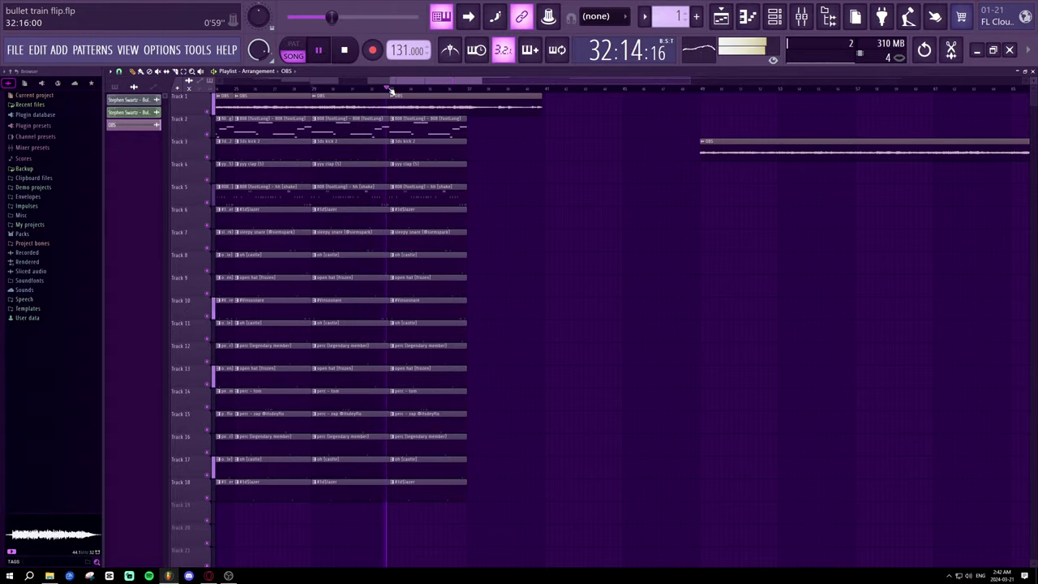
{"action": "scroll", "coordinate": [393, 95], "scroll_direction": "up", "scroll_amount": 3}
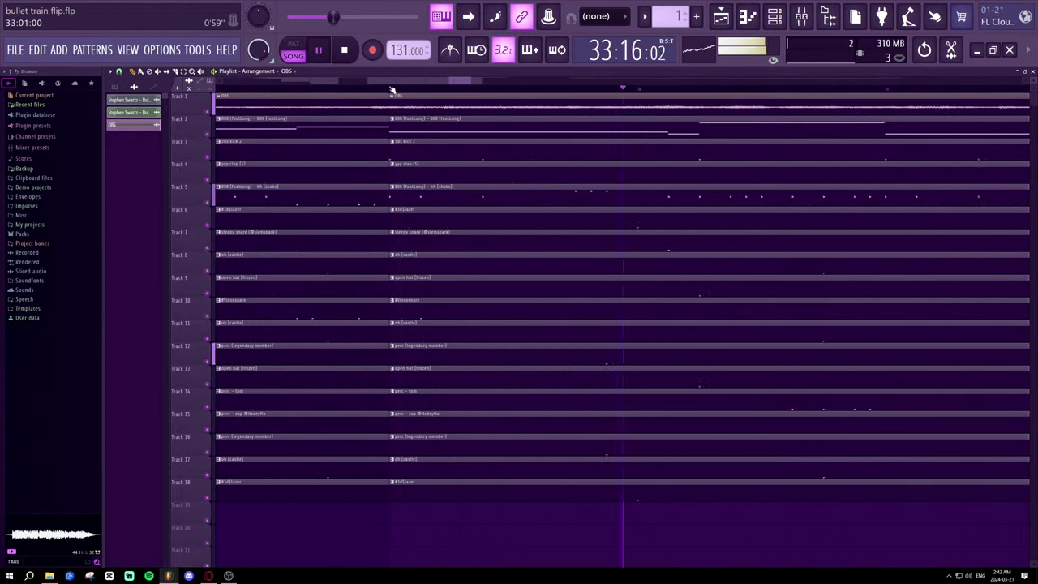
{"action": "left_click", "coordinate": [393, 91]}
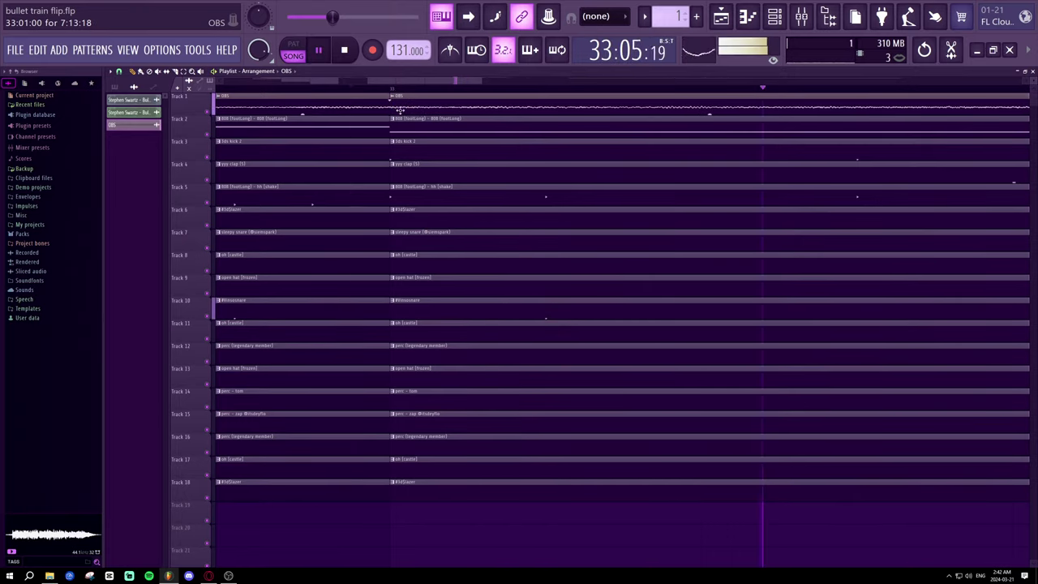
- Nudge the OBS clip at the bar 33 join to start at 33:01:00 and replay it
{"action": "scroll", "coordinate": [418, 92], "scroll_direction": "down", "scroll_amount": 3}
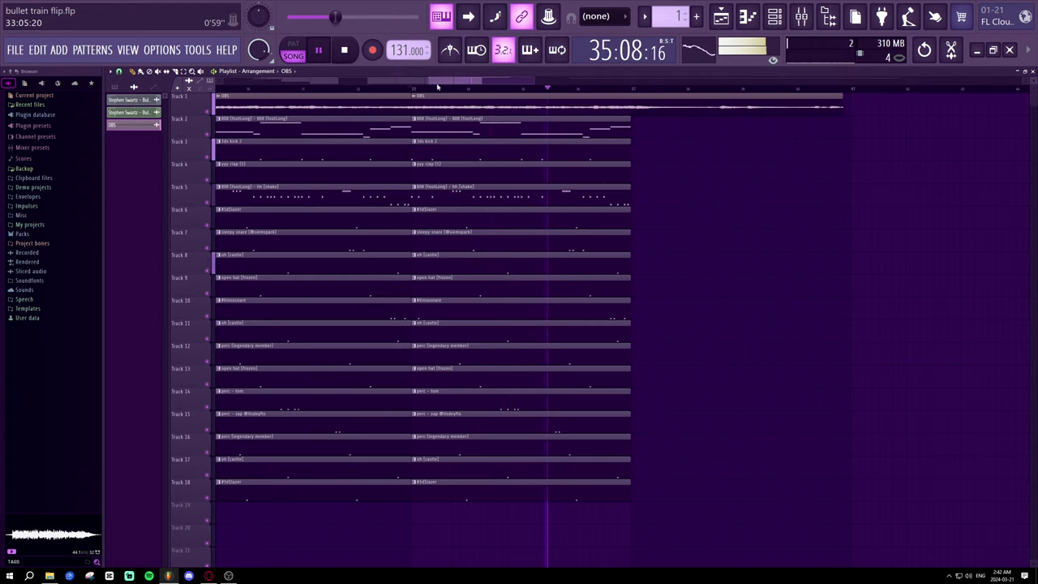
{"action": "scroll", "coordinate": [430, 89], "scroll_direction": "up", "scroll_amount": 3}
{"action": "key", "text": "space"}
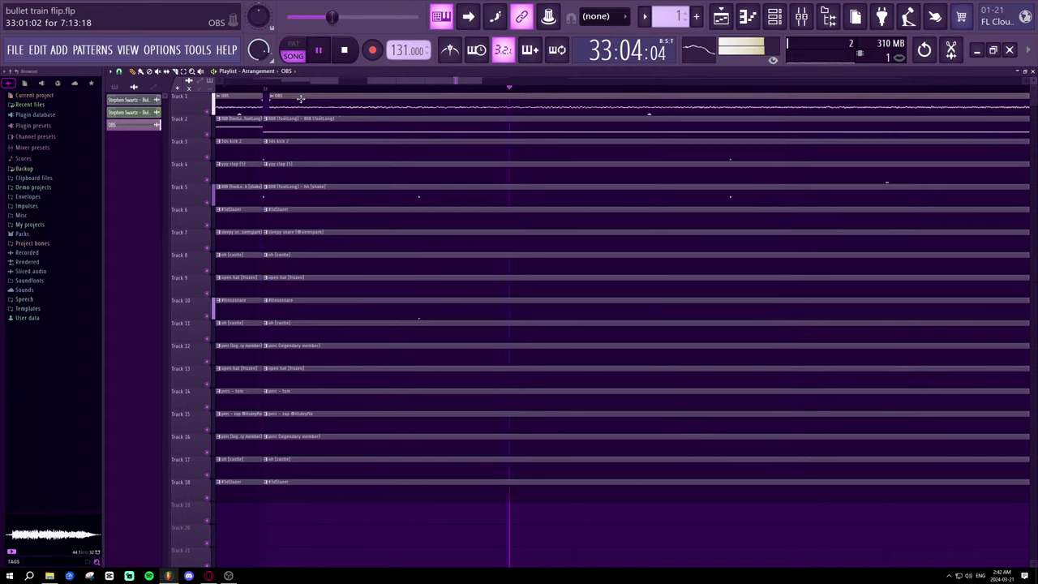
{"action": "key", "text": "space"}
{"action": "key", "text": "space"}
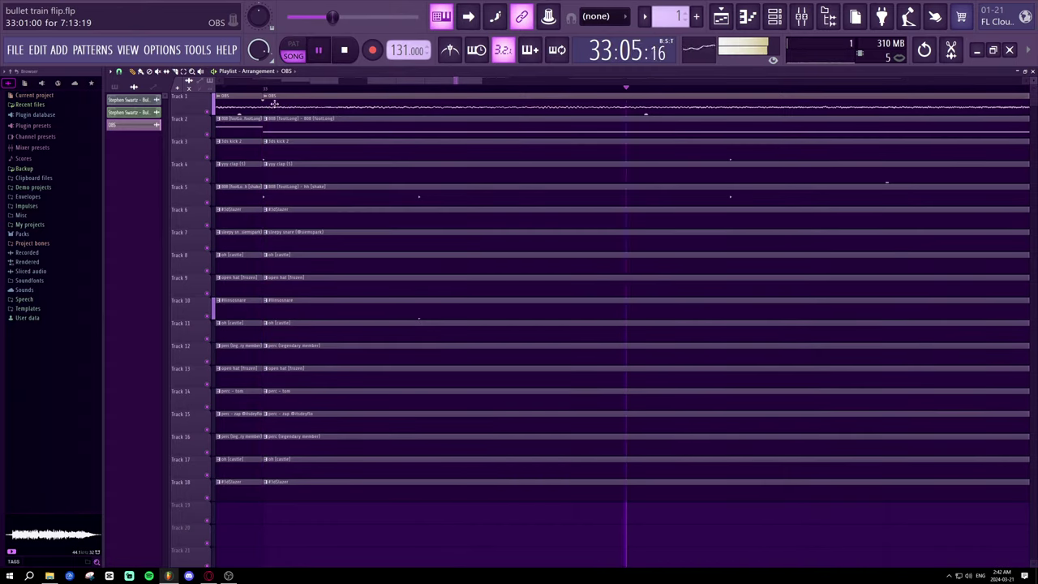
- Slice the Track 1 OBS clip within bar 36 and align the piece after the cut to 36:04:23
{"action": "scroll", "coordinate": [314, 91], "scroll_direction": "down", "scroll_amount": 5}
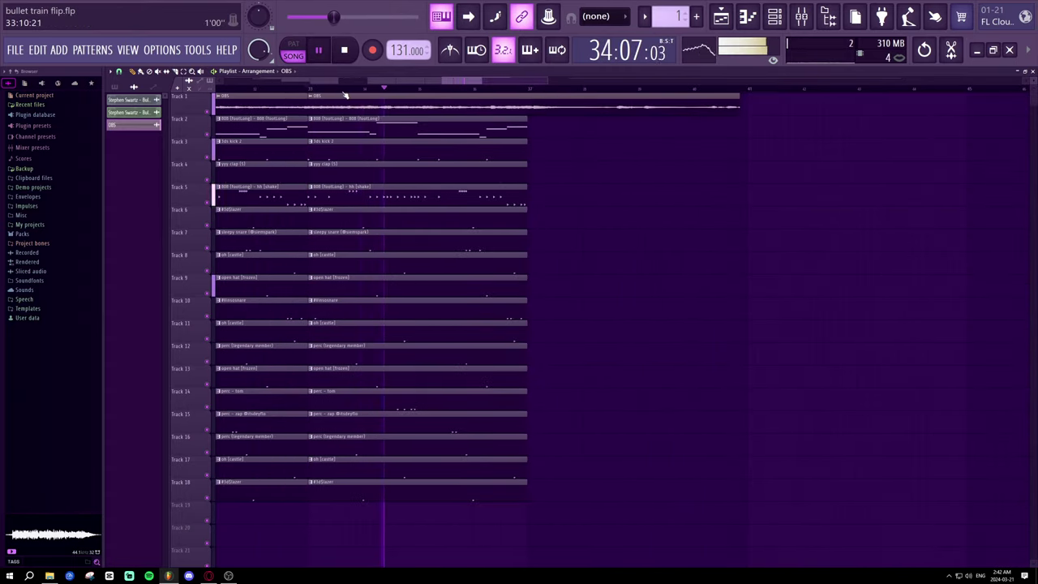
{"action": "scroll", "coordinate": [344, 96], "scroll_direction": "up", "scroll_amount": 2}
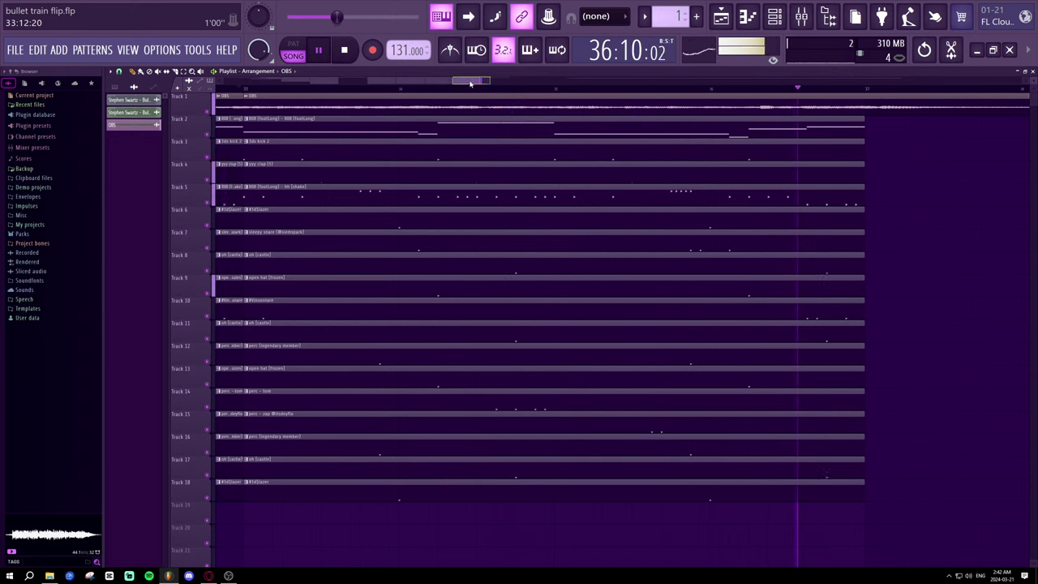
{"action": "scroll", "coordinate": [453, 83], "scroll_direction": "down", "scroll_amount": 2}
{"action": "scroll", "coordinate": [437, 82], "scroll_direction": "up", "scroll_amount": 1}
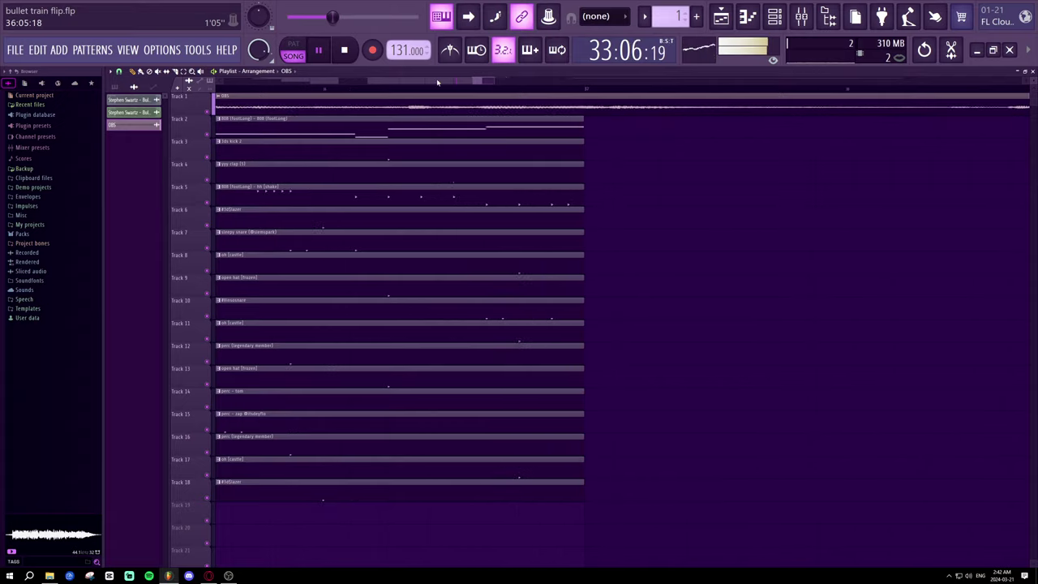
{"action": "scroll", "coordinate": [485, 81], "scroll_direction": "up", "scroll_amount": 2}
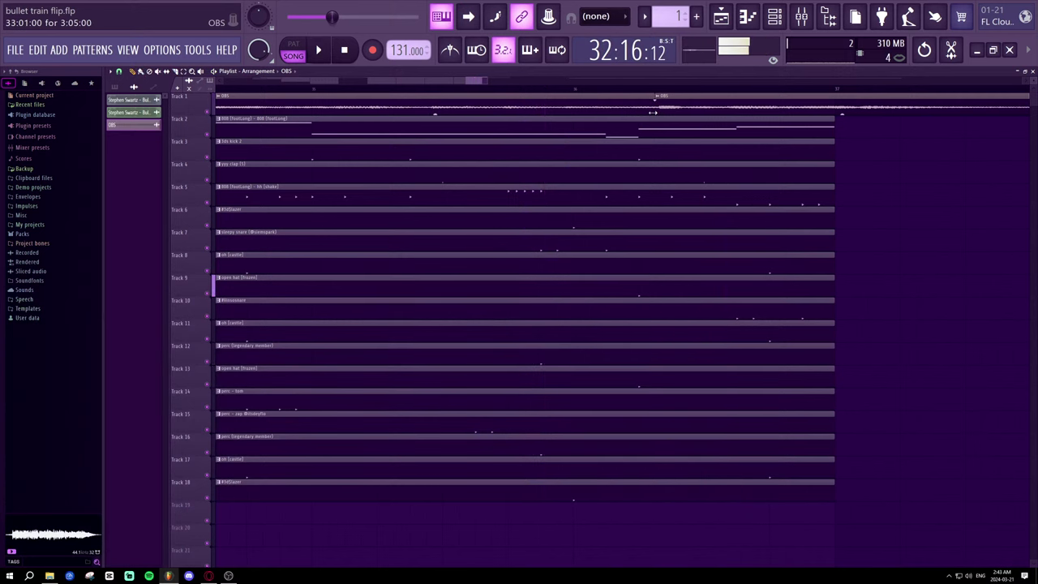
{"action": "scroll", "coordinate": [659, 98], "scroll_direction": "up", "scroll_amount": 2}
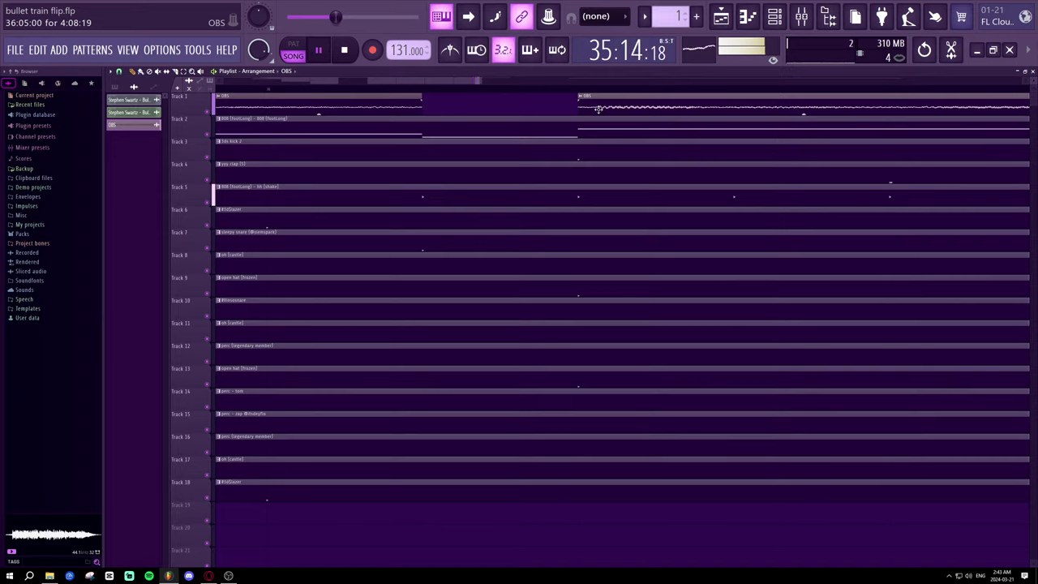
{"action": "left_click_drag", "start_coordinate": [598, 110], "coordinate": [597, 108]}
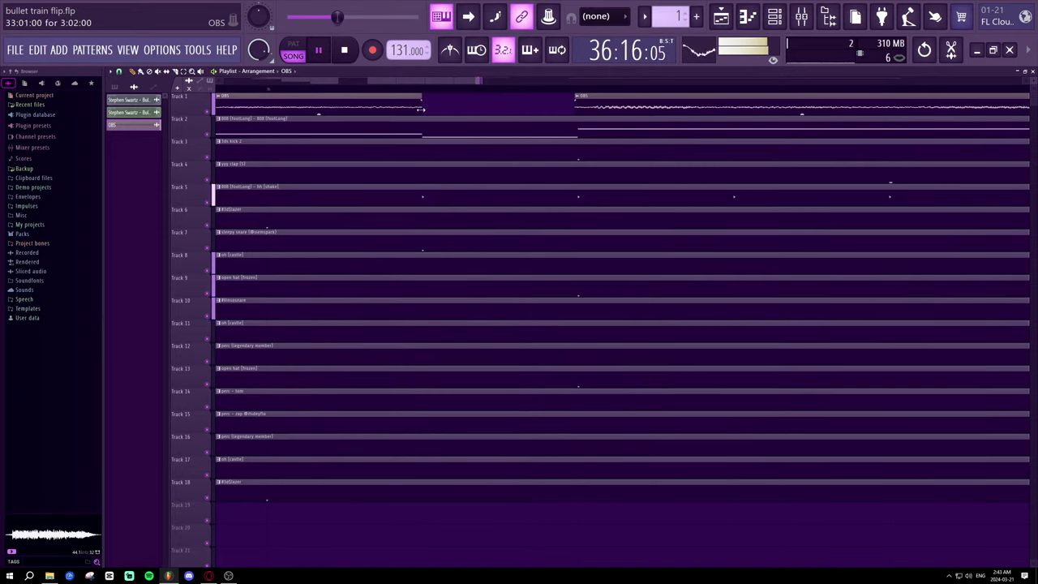
- Extend the end of the last OBS clip on Track 1 to bar 49, where the Track 3 clip starts
{"action": "scroll", "coordinate": [584, 94], "scroll_direction": "down", "scroll_amount": 4}
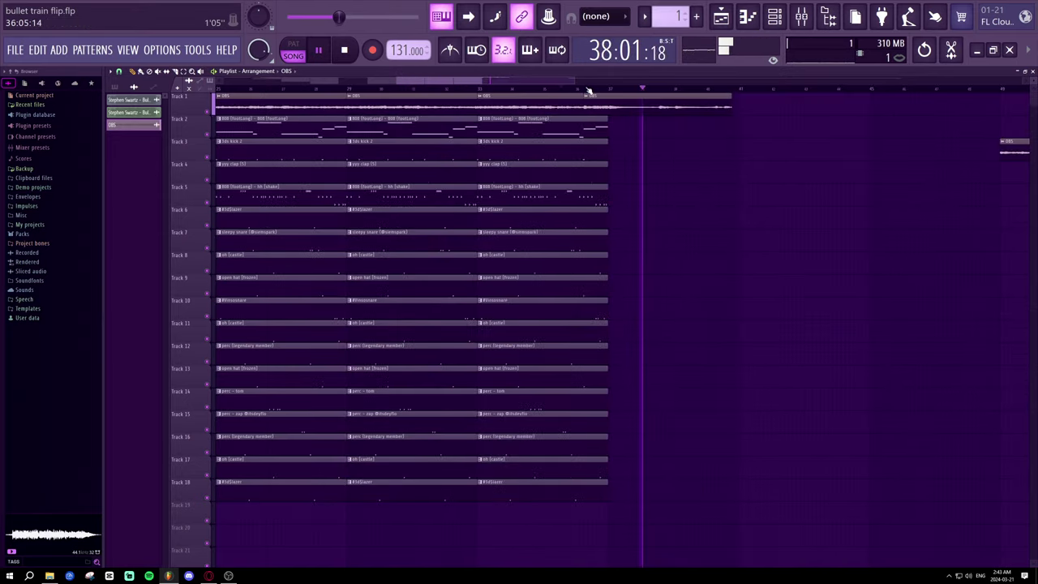
{"action": "left_click_drag", "start_coordinate": [581, 79], "coordinate": [768, 113]}
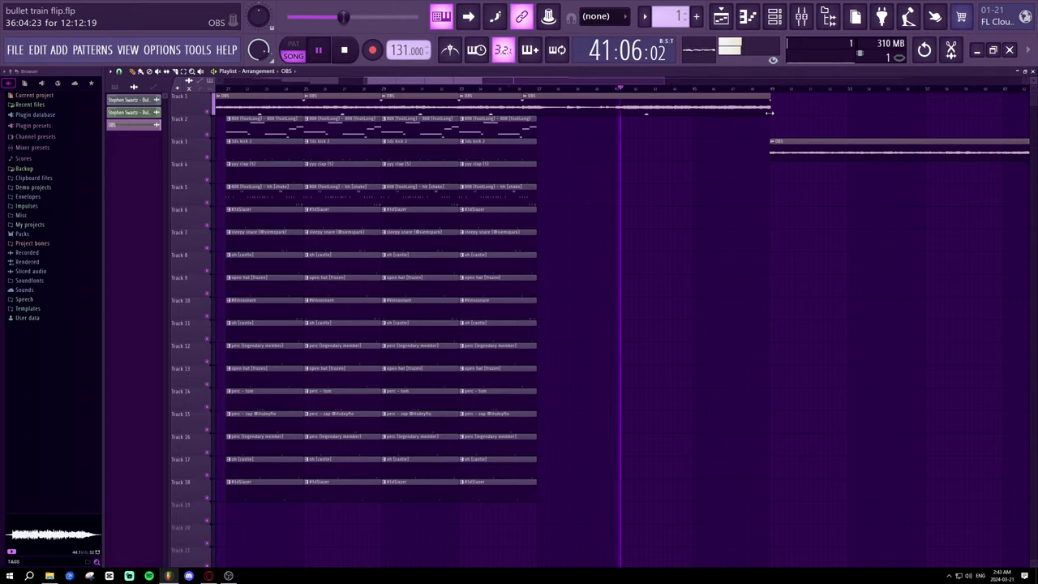
- Duplicate the pattern clips starting at bar 33 on Tracks 2 to 18 and move the copies to about bar 41
{"action": "left_click", "coordinate": [185, 72]}
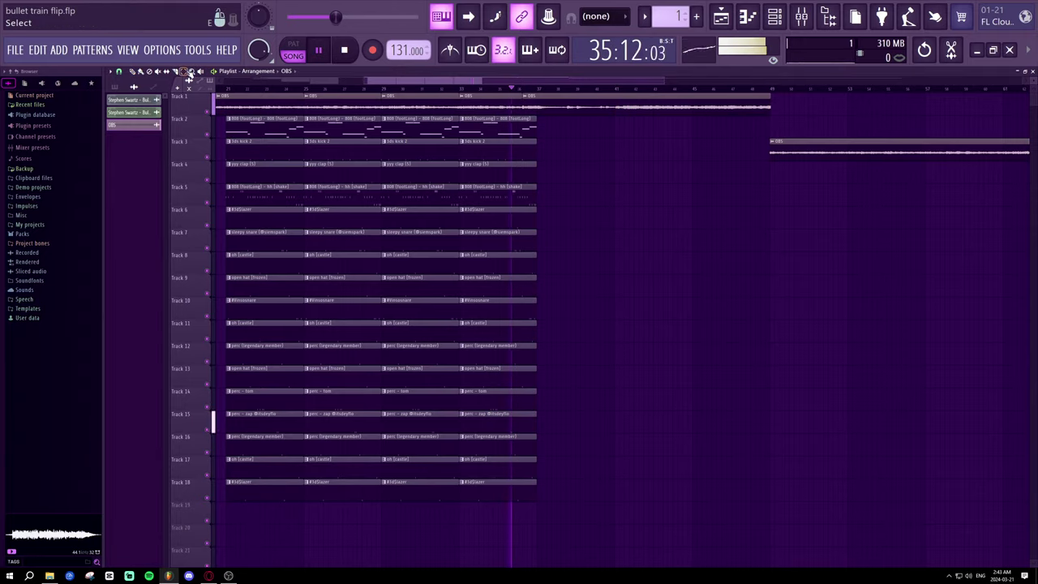
{"action": "left_click_drag", "start_coordinate": [536, 496], "coordinate": [500, 143]}
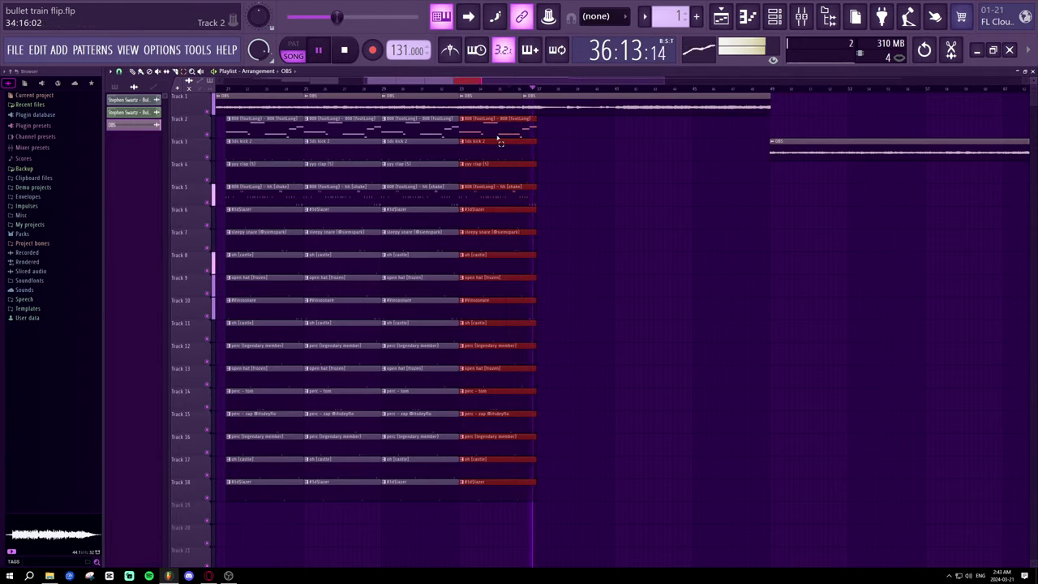
{"action": "key", "text": "ctrl+b"}
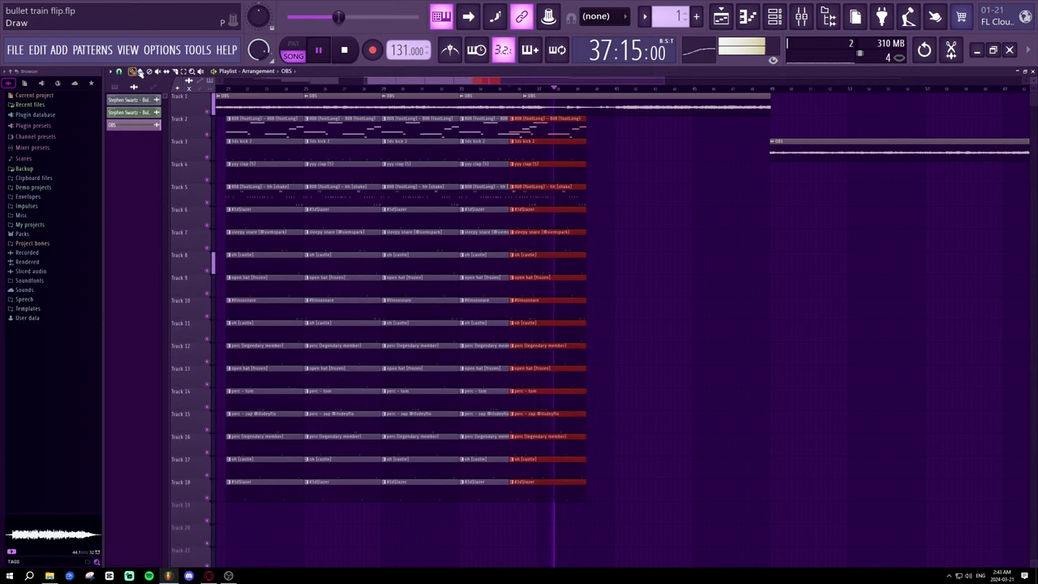
{"action": "left_click_drag", "start_coordinate": [539, 120], "coordinate": [628, 122]}
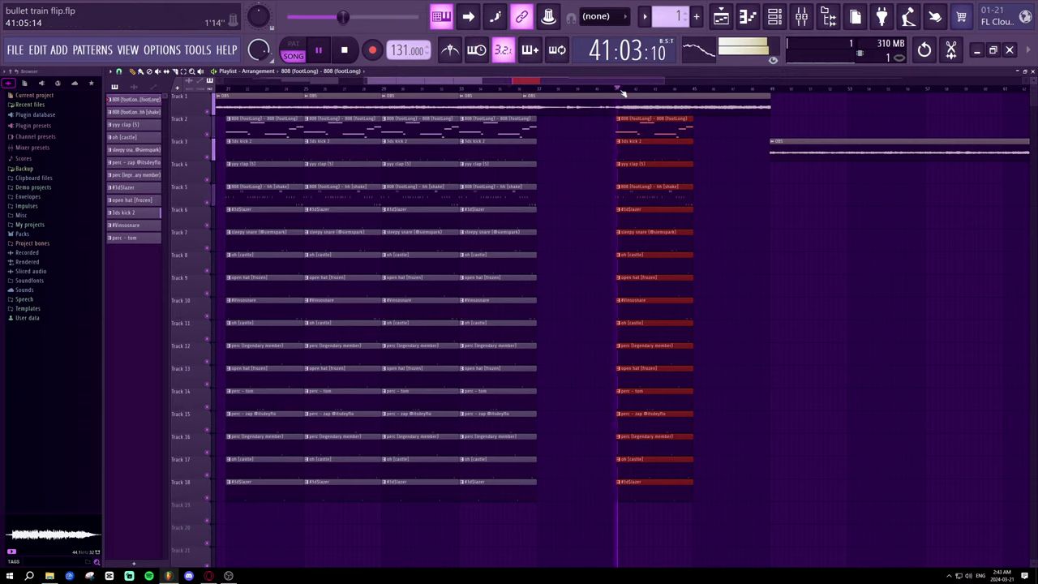
- Align the copied pattern clips on Tracks 2 to 18 to start exactly at 41:01:00
{"action": "scroll", "coordinate": [621, 94], "scroll_direction": "up", "scroll_amount": 2}
{"action": "scroll", "coordinate": [621, 94], "scroll_direction": "up", "scroll_amount": 2}
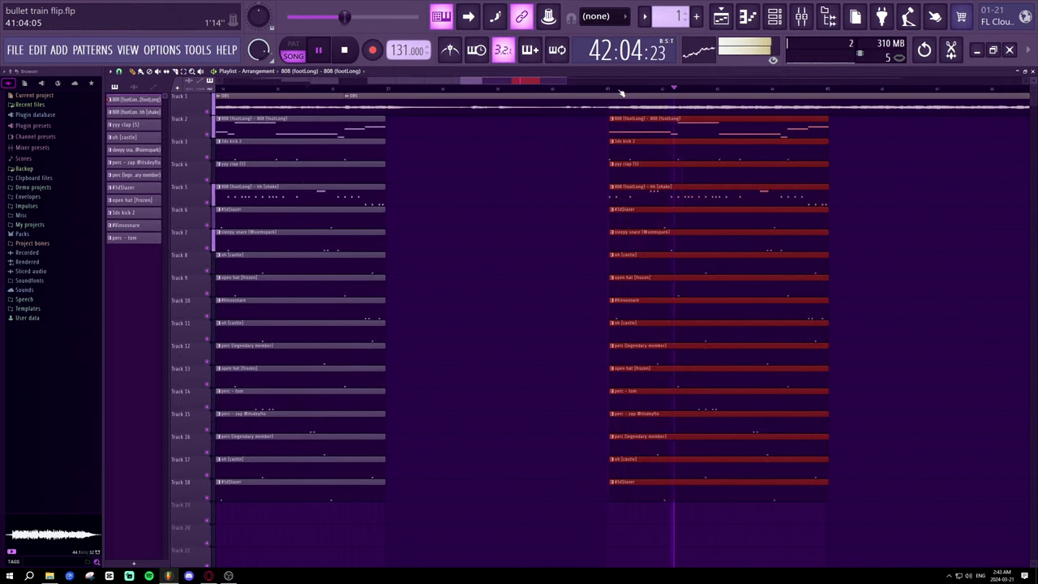
{"action": "scroll", "coordinate": [621, 94], "scroll_direction": "up", "scroll_amount": 2}
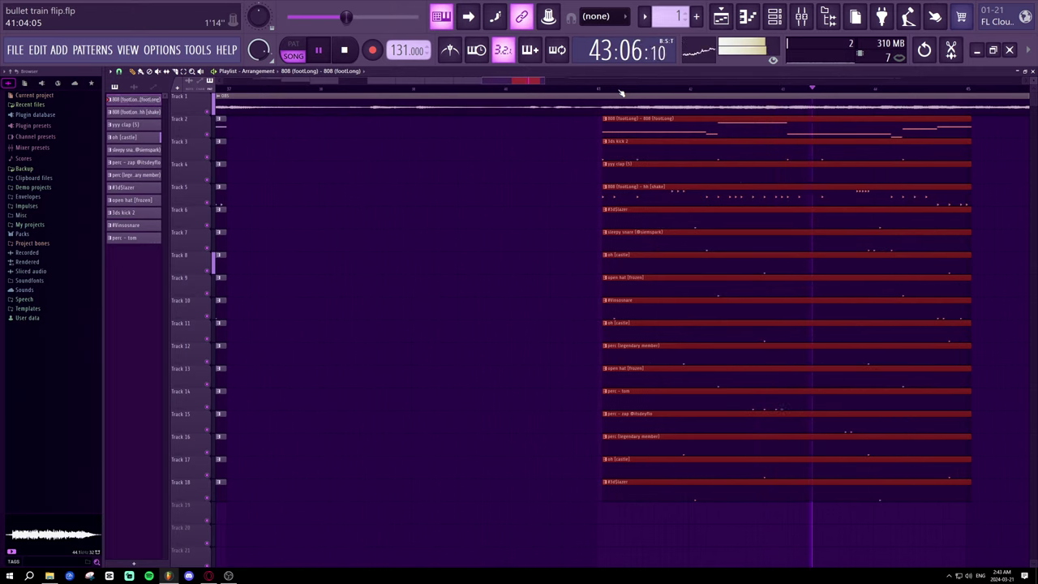
{"action": "scroll", "coordinate": [621, 94], "scroll_direction": "up", "scroll_amount": 2}
{"action": "scroll", "coordinate": [621, 94], "scroll_direction": "down", "scroll_amount": 3}
{"action": "scroll", "coordinate": [621, 94], "scroll_direction": "up", "scroll_amount": 3}
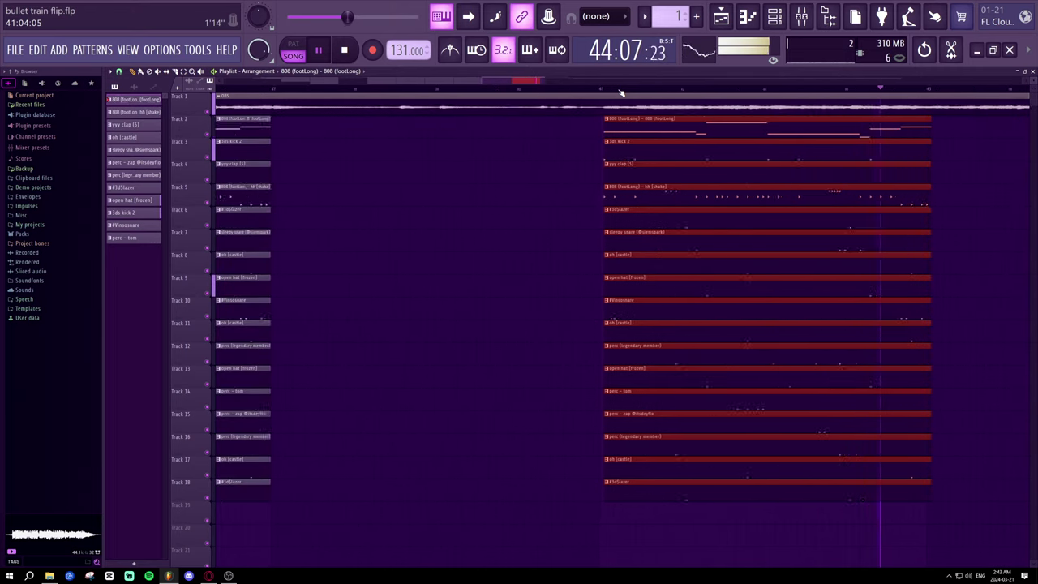
{"action": "left_click_drag", "start_coordinate": [590, 123], "coordinate": [580, 120]}
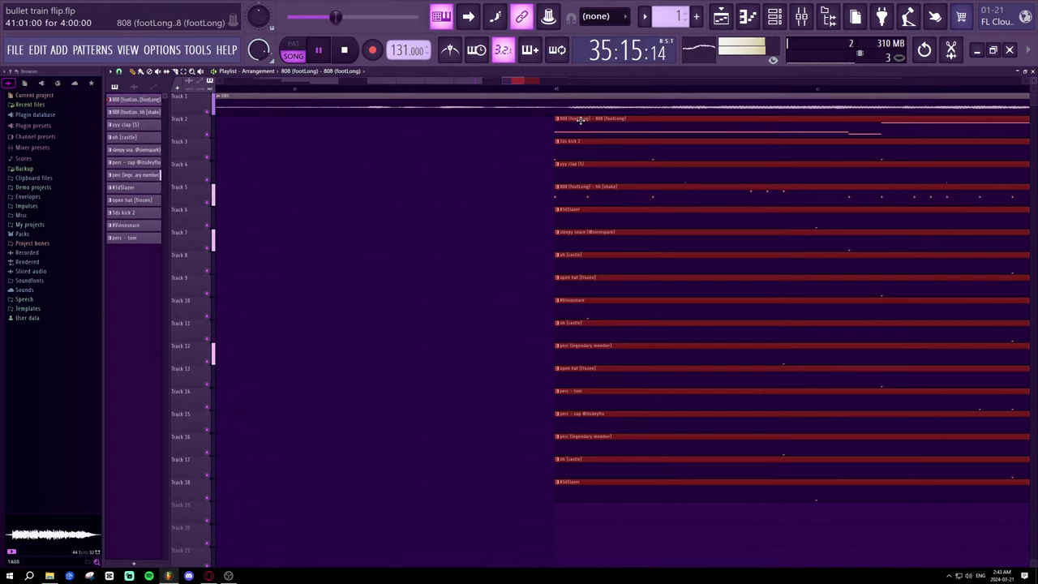
{"action": "scroll", "coordinate": [559, 94], "scroll_direction": "down", "scroll_amount": 3}
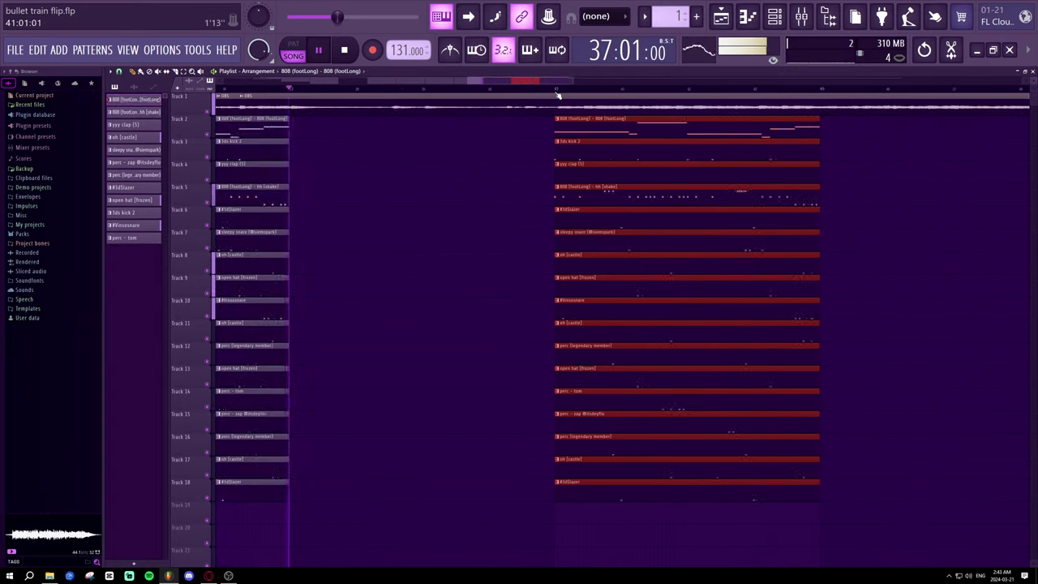
- Play the lead-in from bar 40 against the copied drums and slice the Track 1 OBS clip around bar 41
{"action": "left_click", "coordinate": [535, 94]}
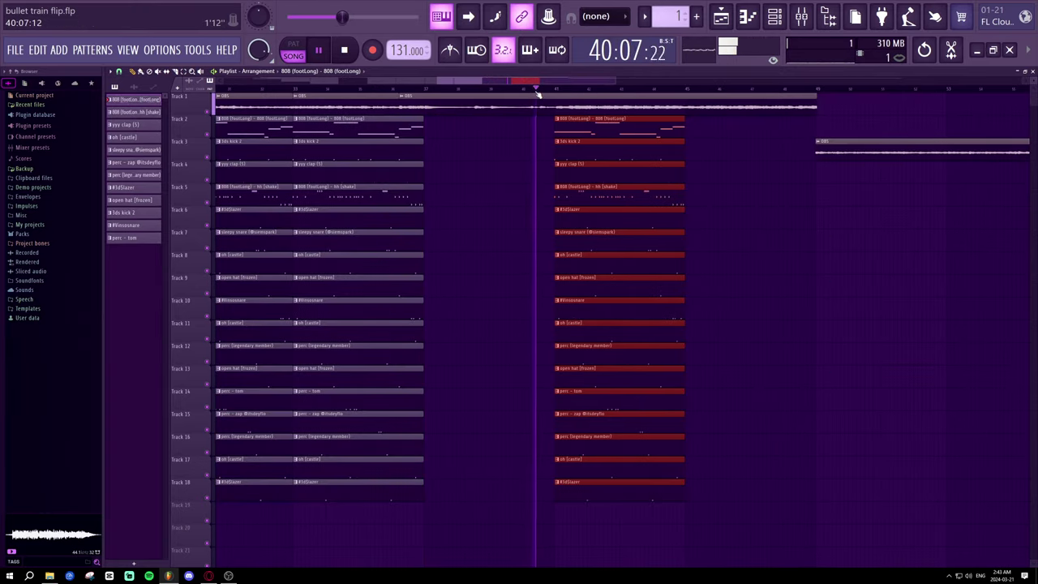
{"action": "scroll", "coordinate": [538, 95], "scroll_direction": "up", "scroll_amount": 2}
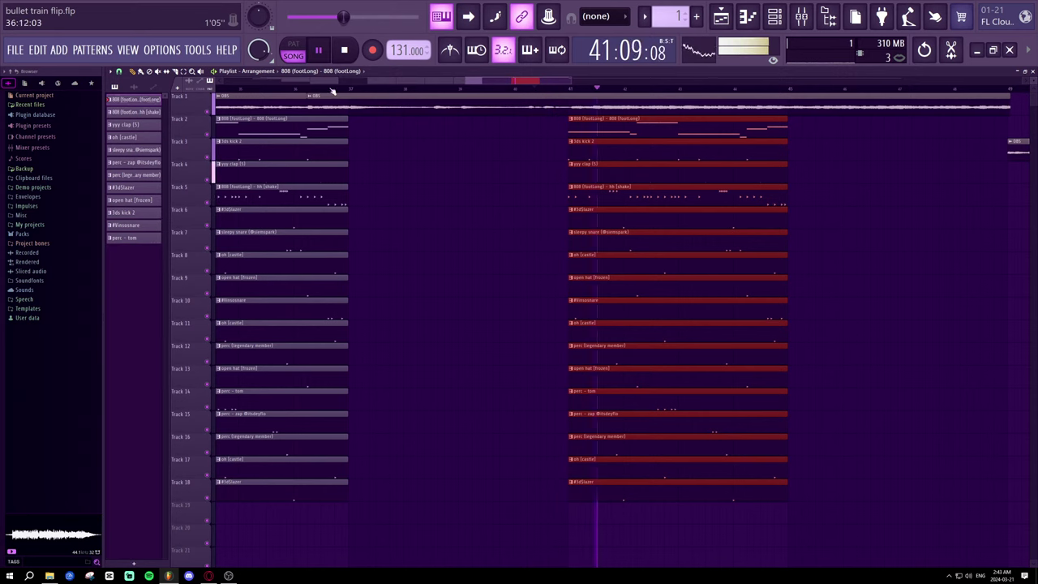
{"action": "key", "text": "space"}
{"action": "key", "text": "space"}
{"action": "left_click", "coordinate": [176, 71]}
{"action": "key", "text": "space"}
{"action": "key", "text": "space"}
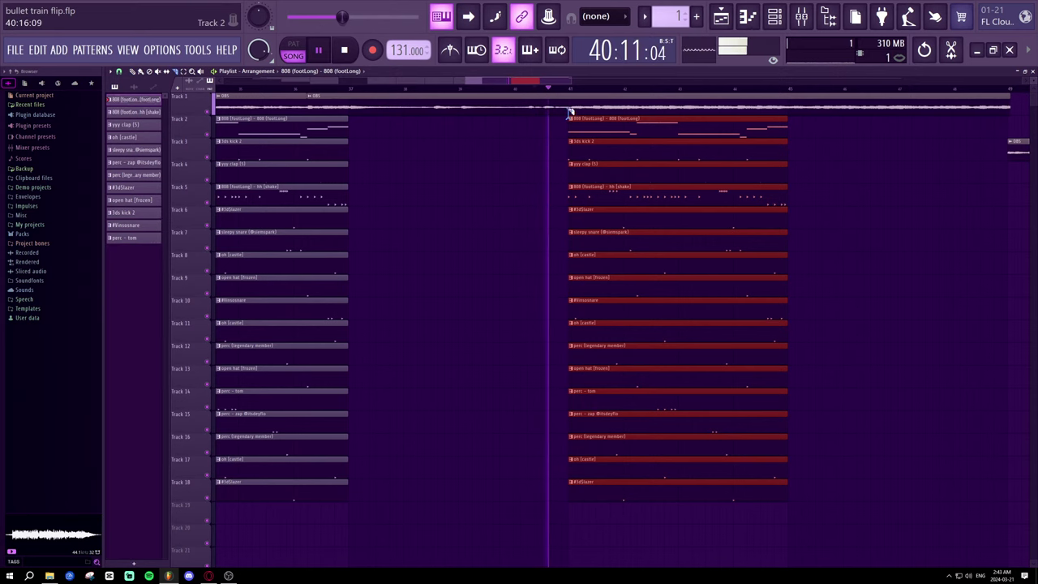
{"action": "key", "text": "space"}
{"action": "left_click_drag", "start_coordinate": [569, 113], "coordinate": [570, 92]}
{"action": "key", "text": "space"}
{"action": "key", "text": "space"}
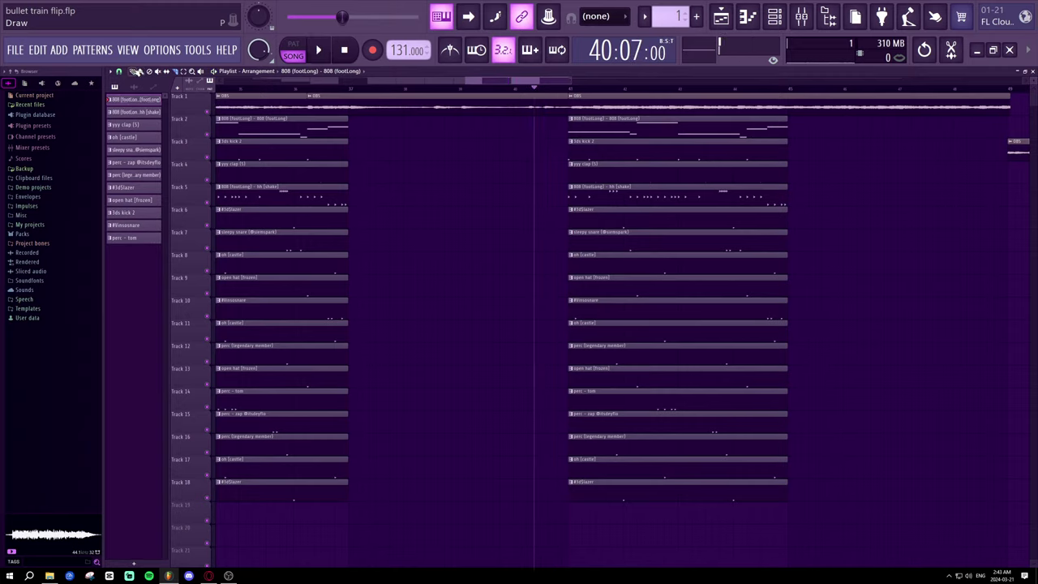
- Align the OBS piece after the cut to 41:01:00 with a length of 8:00:00, and replay it against the drums
{"action": "left_click", "coordinate": [135, 72]}
{"action": "key", "text": "space"}
{"action": "key", "text": "space"}
{"action": "scroll", "coordinate": [594, 92], "scroll_direction": "up", "scroll_amount": 6}
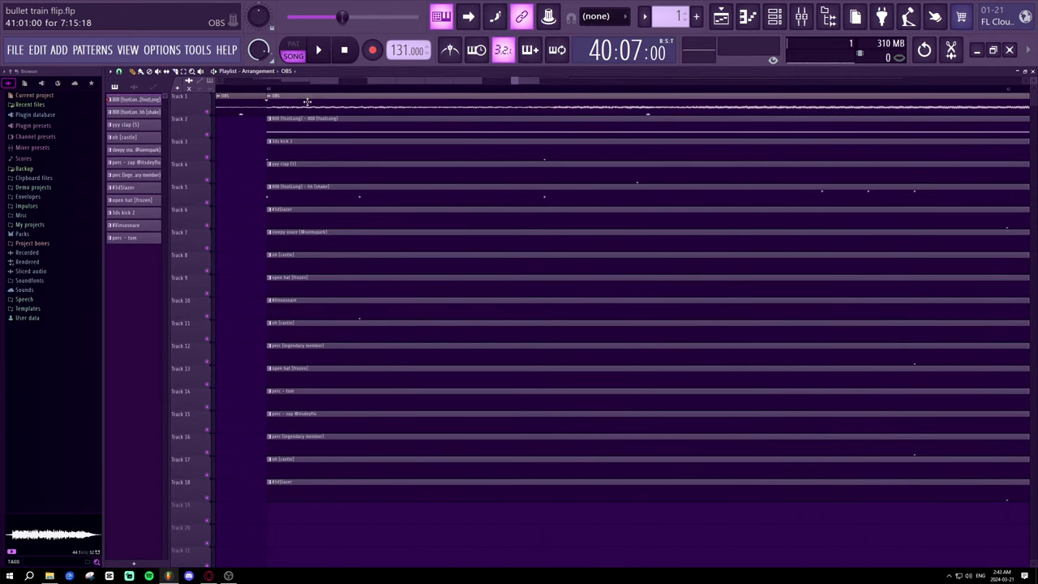
{"action": "left_click", "coordinate": [302, 94]}
{"action": "key", "text": "space"}
{"action": "scroll", "coordinate": [302, 94], "scroll_direction": "down", "scroll_amount": 2}
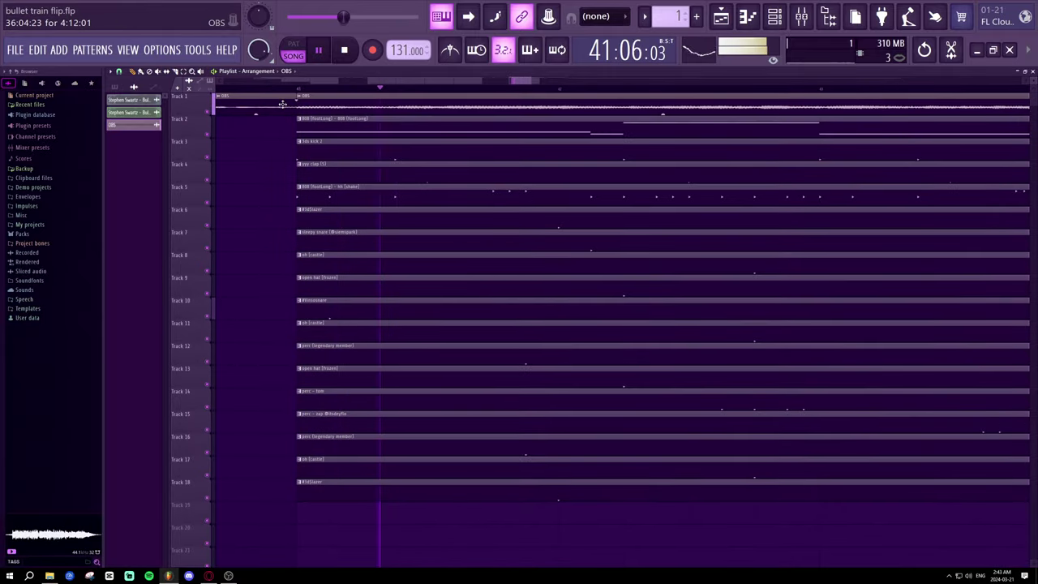
{"action": "scroll", "coordinate": [377, 94], "scroll_direction": "down", "scroll_amount": 3}
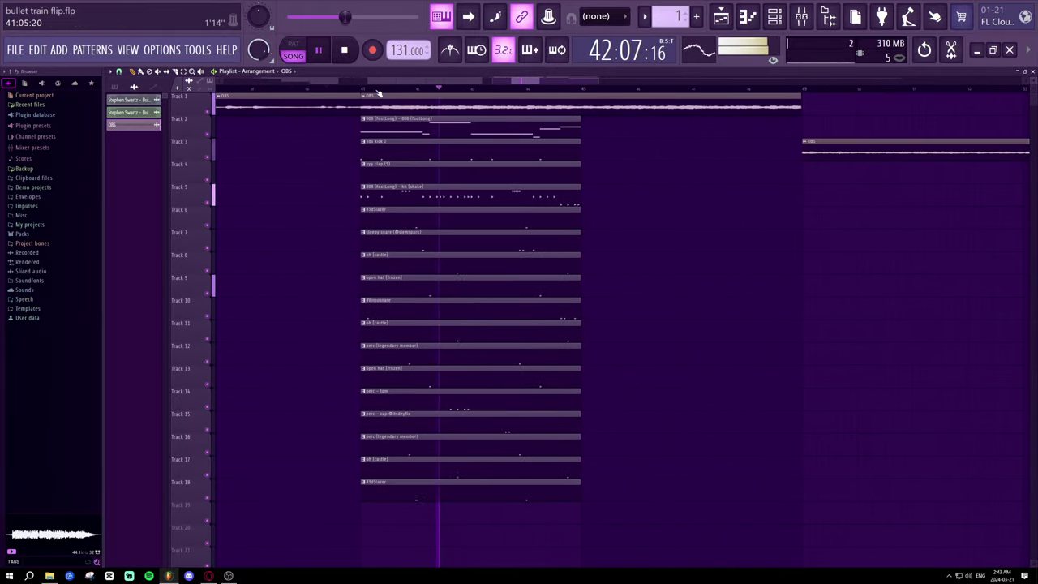
{"action": "scroll", "coordinate": [369, 94], "scroll_direction": "up", "scroll_amount": 4}
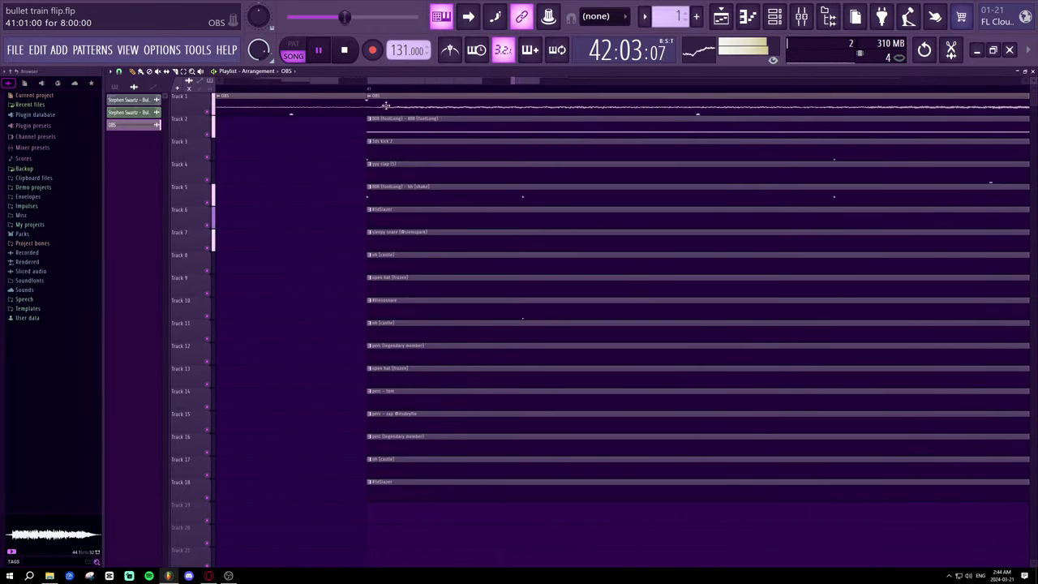
{"action": "scroll", "coordinate": [407, 92], "scroll_direction": "down", "scroll_amount": 4}
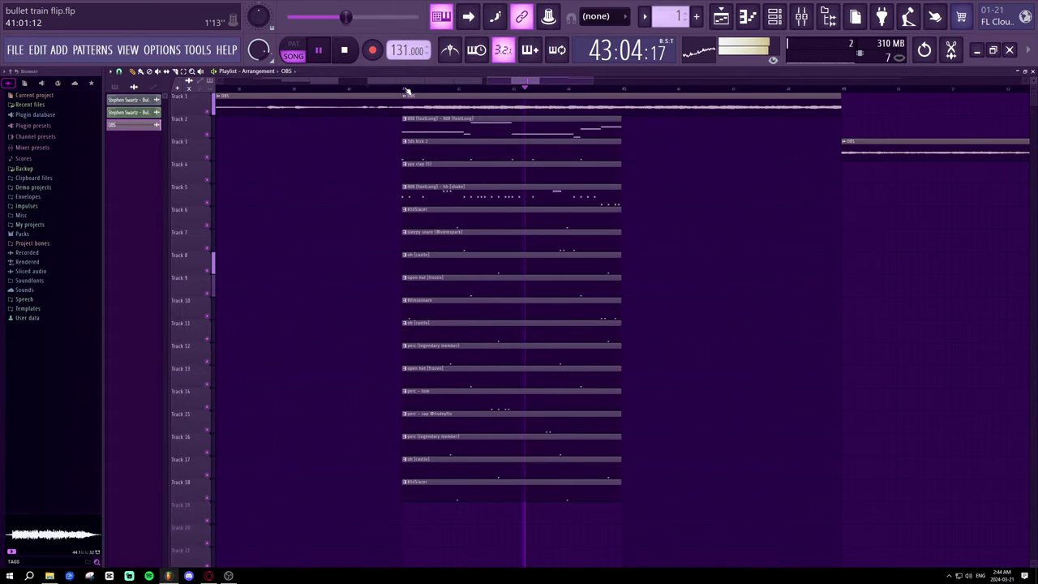
{"action": "scroll", "coordinate": [407, 92], "scroll_direction": "down", "scroll_amount": 2}
{"action": "key", "text": "space"}
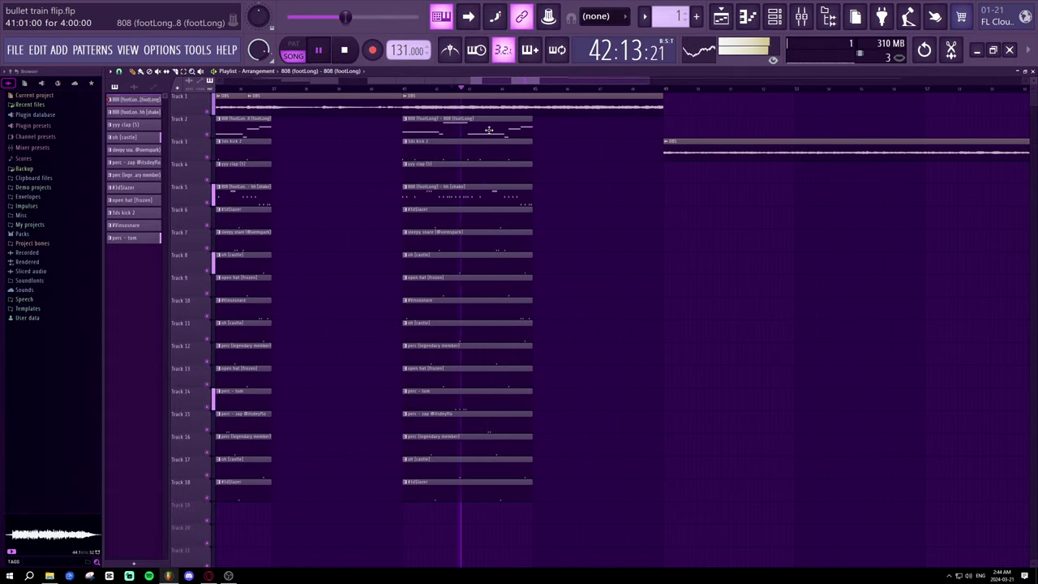
- Open the 808 (footLong) notes of the current pattern in the piano roll
{"action": "left_click", "coordinate": [742, 16]}
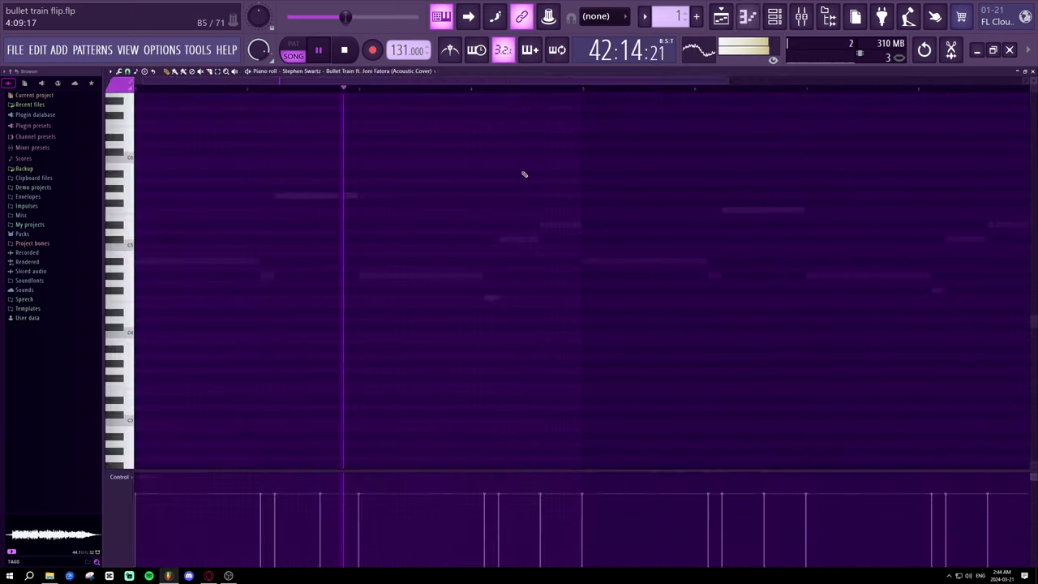
{"action": "key", "text": "space"}
{"action": "key", "text": "space"}
{"action": "left_click", "coordinate": [750, 17]}
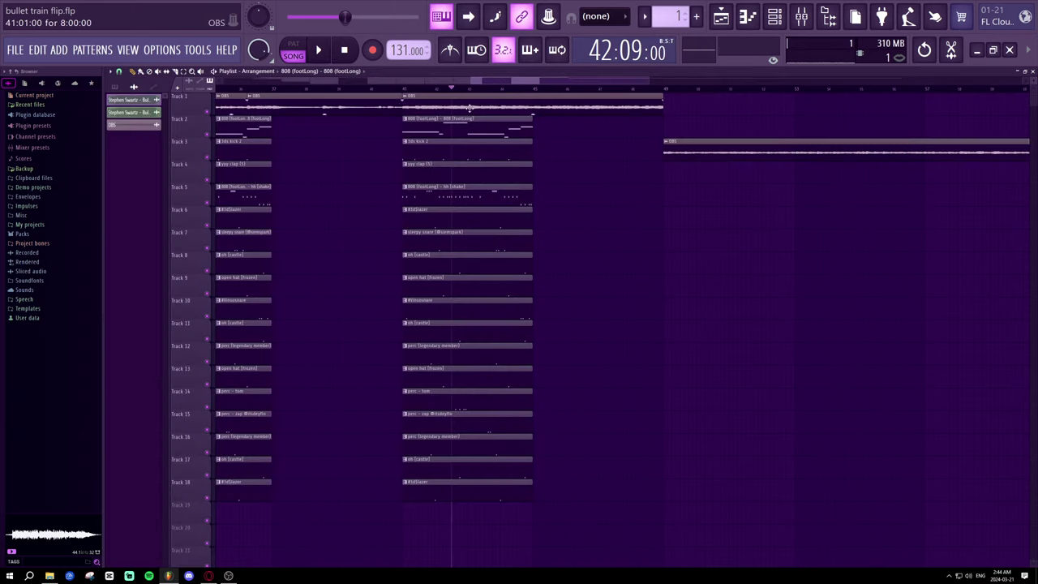
{"action": "key", "text": "F7"}
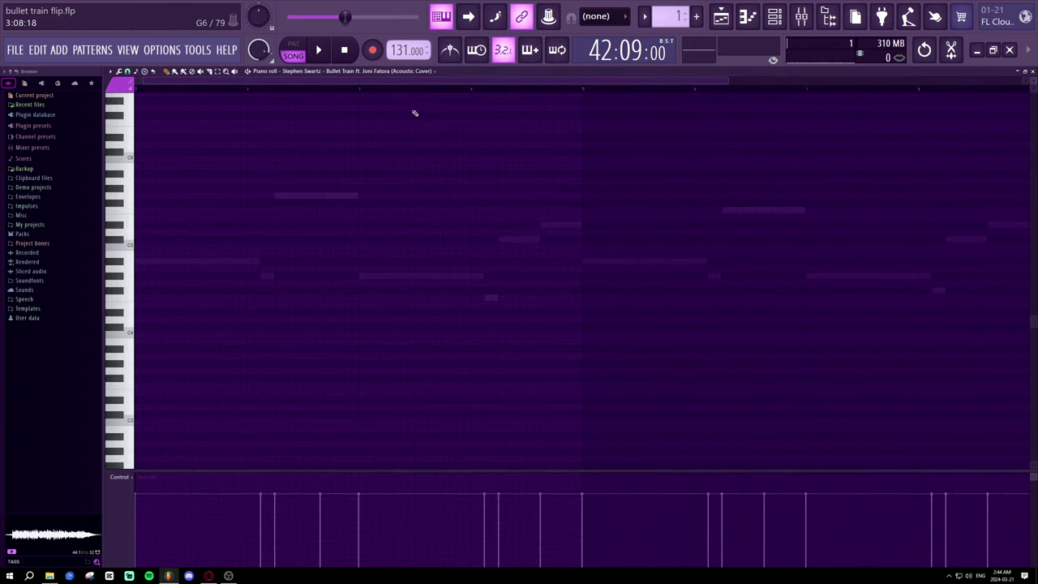
{"action": "left_click", "coordinate": [419, 71]}
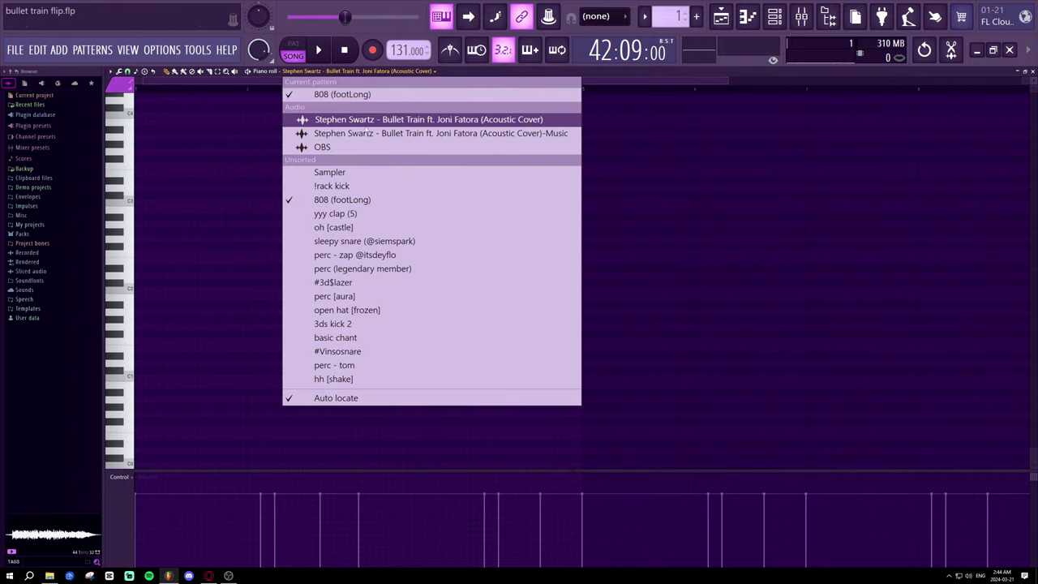
{"action": "left_click", "coordinate": [348, 94]}
{"action": "key", "text": "space"}
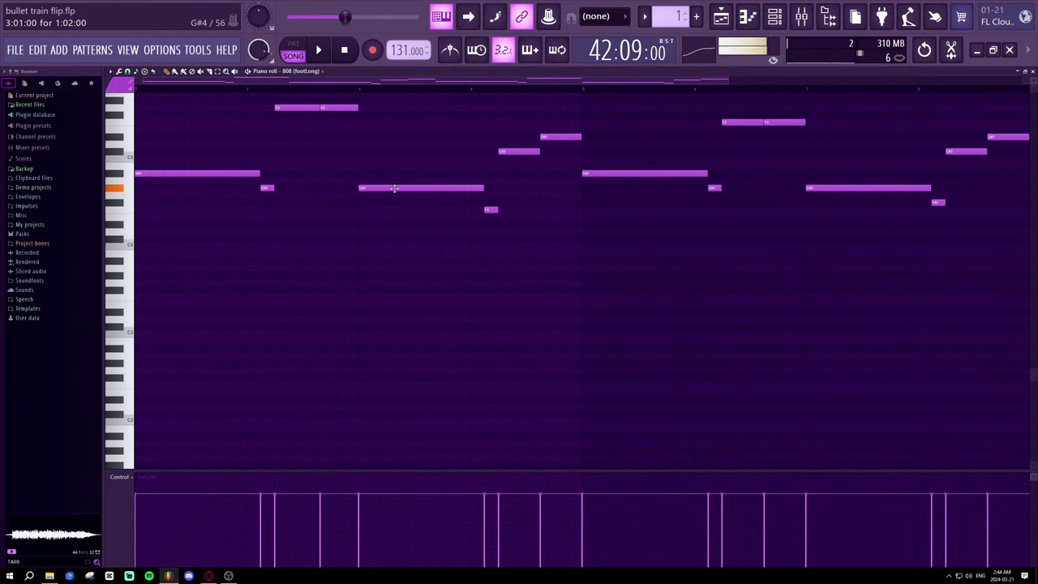
- Raise the long 808 note at 3:01:00 to A5 and replay the section from bar 41
{"action": "left_click_drag", "start_coordinate": [394, 188], "coordinate": [393, 112]}
{"action": "key", "text": "space"}
{"action": "scroll", "coordinate": [398, 139], "scroll_direction": "up", "scroll_amount": 2}
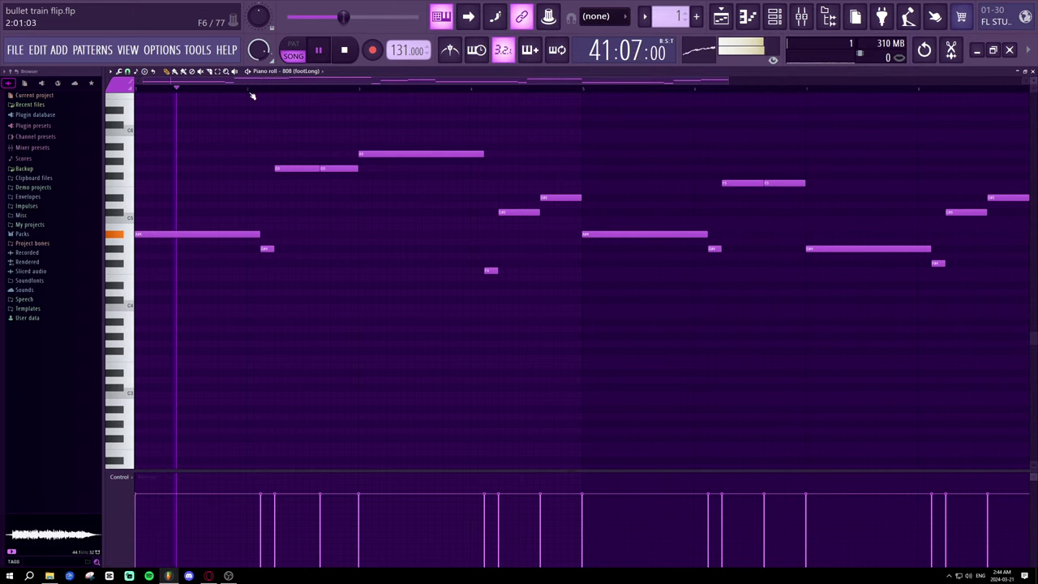
{"action": "scroll", "coordinate": [253, 91], "scroll_direction": "down", "scroll_amount": 2}
{"action": "scroll", "coordinate": [235, 88], "scroll_direction": "up", "scroll_amount": 2}
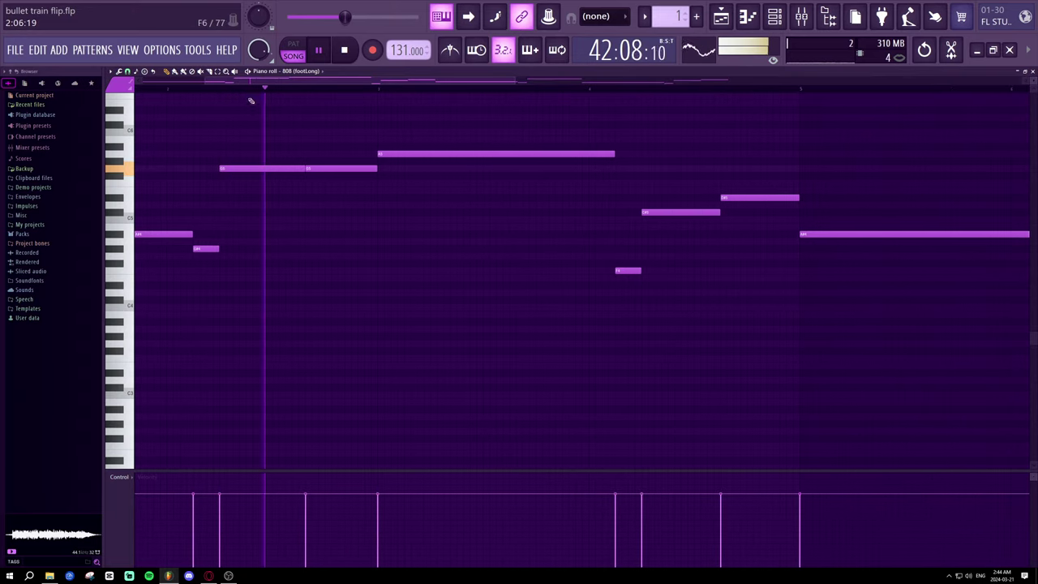
{"action": "key", "text": "space"}
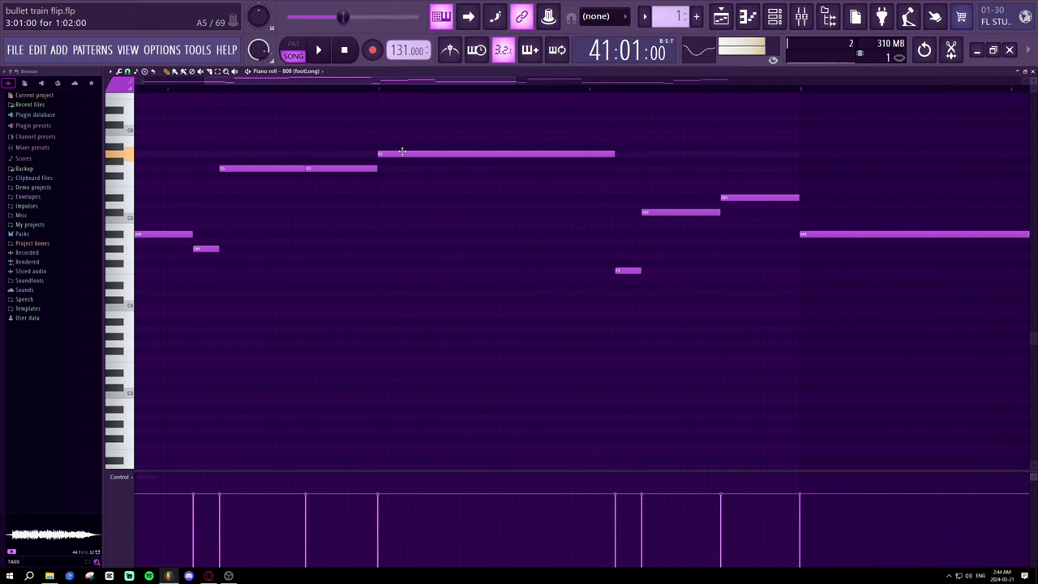
- Shorten the first G5 note in bar 2 of the 808 pattern and raise the short note at 4:03:00 to F5
{"action": "mouse_move", "coordinate": [401, 154]}
{"action": "left_mouse_down"}
{"action": "mouse_move", "coordinate": [400, 138]}
{"action": "mouse_move", "coordinate": [395, 153]}
{"action": "left_mouse_up"}
{"action": "key", "text": "space"}
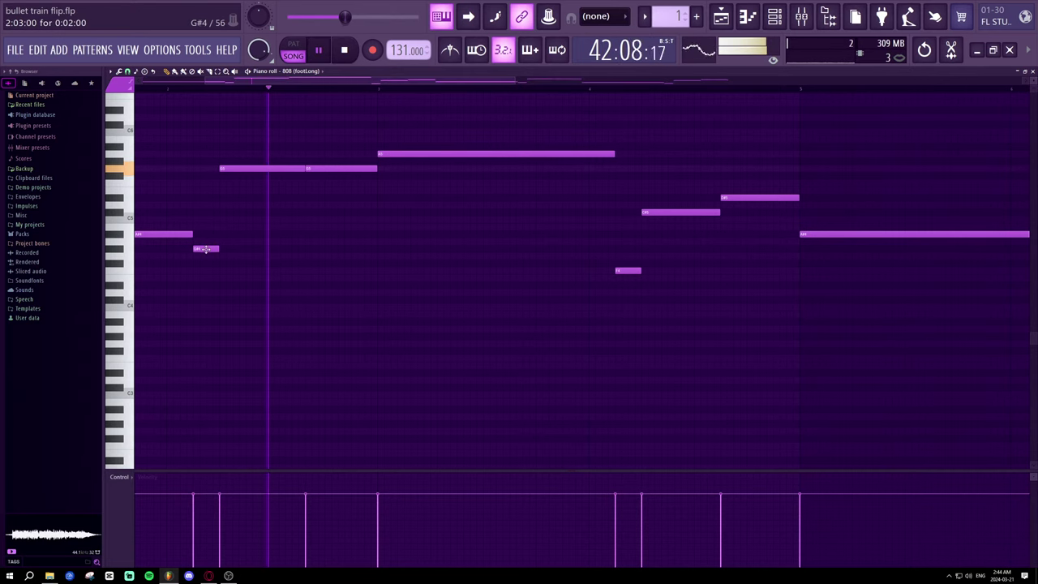
{"action": "left_click_drag", "start_coordinate": [305, 167], "coordinate": [292, 168]}
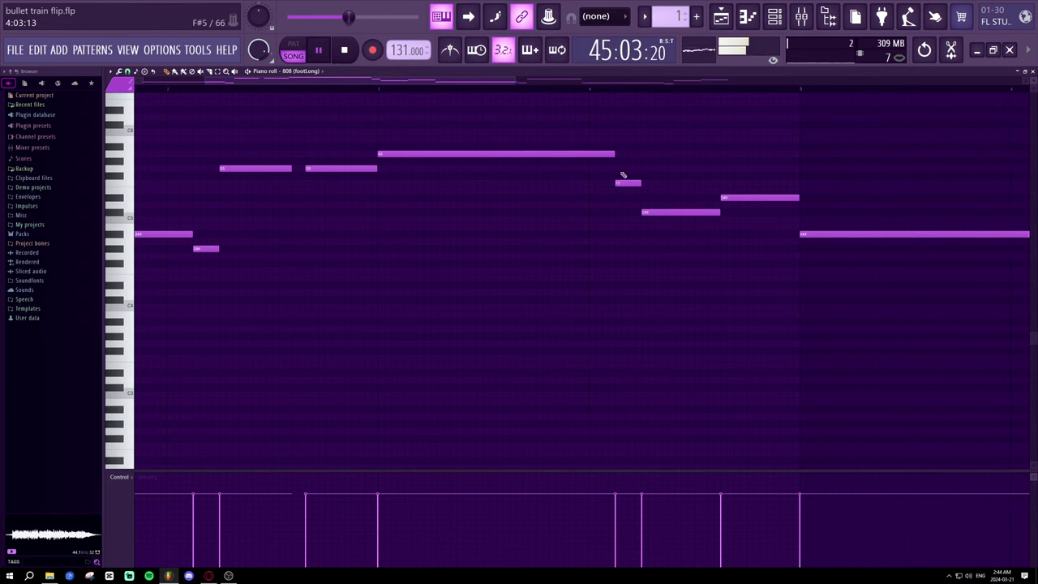
{"action": "left_click_drag", "start_coordinate": [514, 80], "coordinate": [604, 80]}
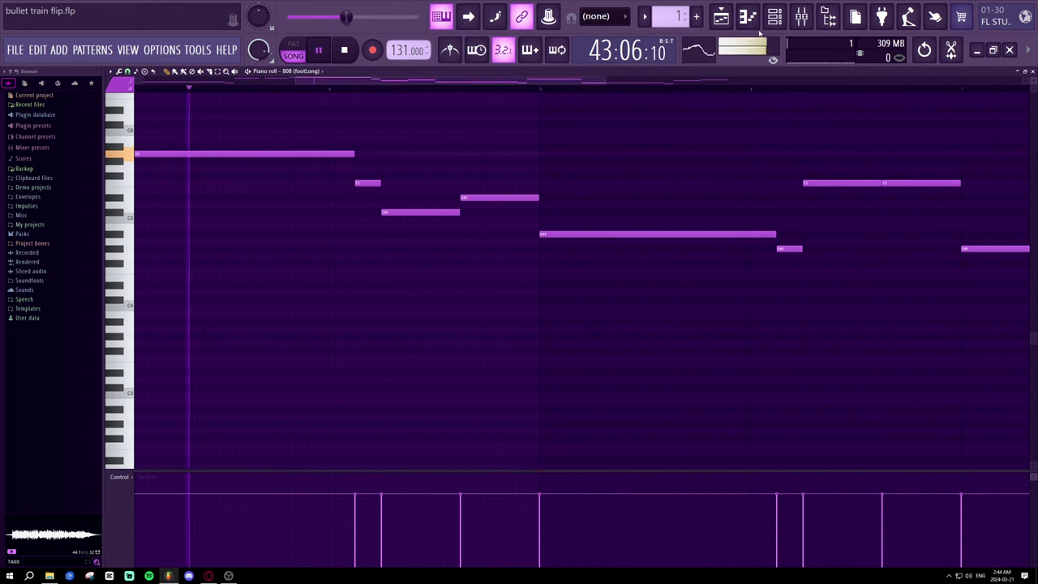
{"action": "key", "text": "Up"}
- Return to the playlist and extend the Track 2 808 clip that starts at bar 41 to bar 49
{"action": "left_click", "coordinate": [721, 16]}
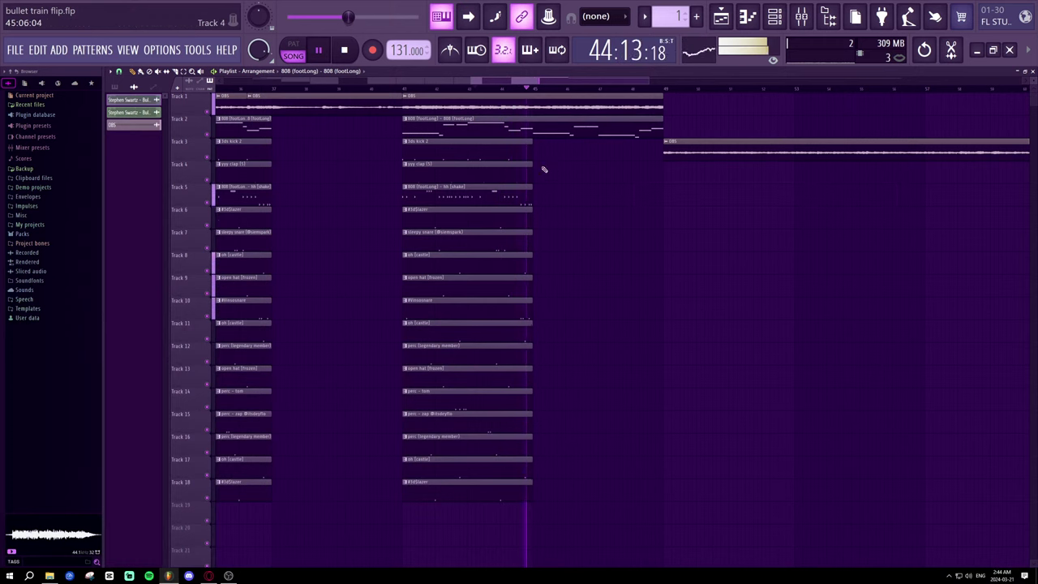
{"action": "key", "text": "space"}
{"action": "left_click_drag", "start_coordinate": [531, 156], "coordinate": [583, 164]}
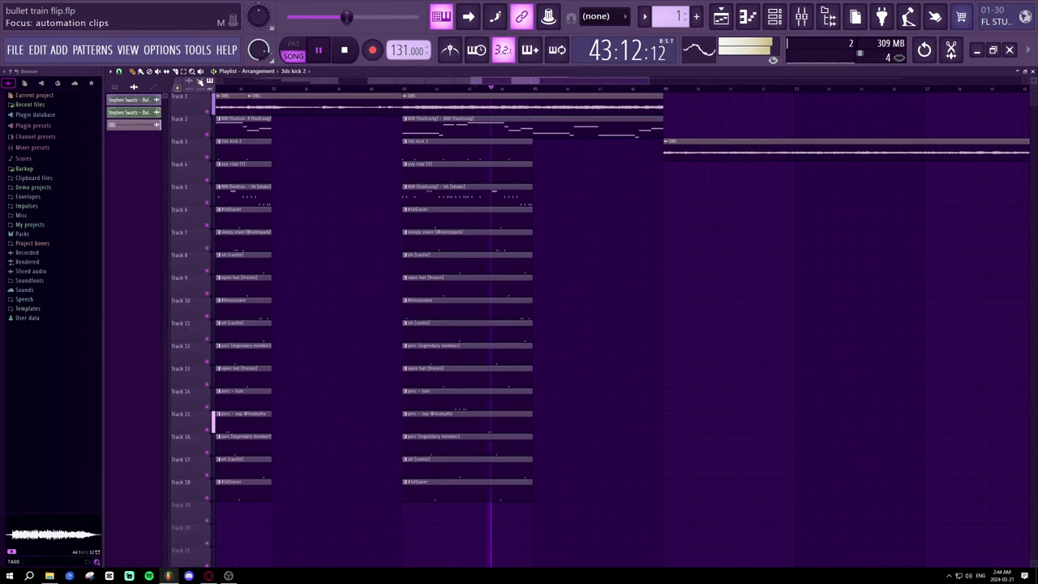
- Duplicate the bar 41 drum clips on Tracks 3 to 18 and place the copies at bar 45
{"action": "left_click_drag", "start_coordinate": [500, 487], "coordinate": [445, 160]}
{"action": "key", "text": "ctrl+b"}
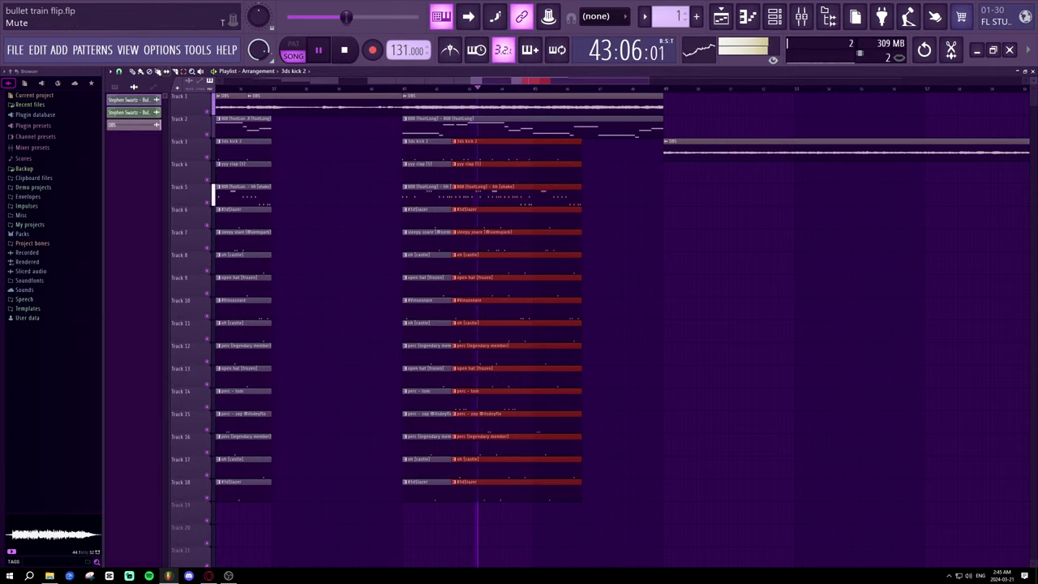
{"action": "left_click_drag", "start_coordinate": [513, 144], "coordinate": [592, 144]}
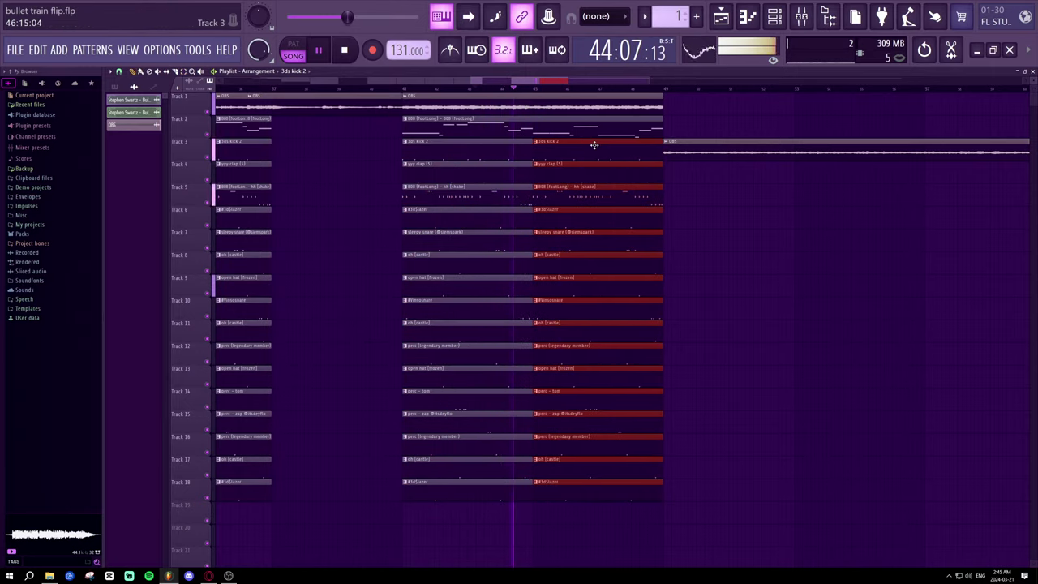
{"action": "left_click", "coordinate": [734, 231]}
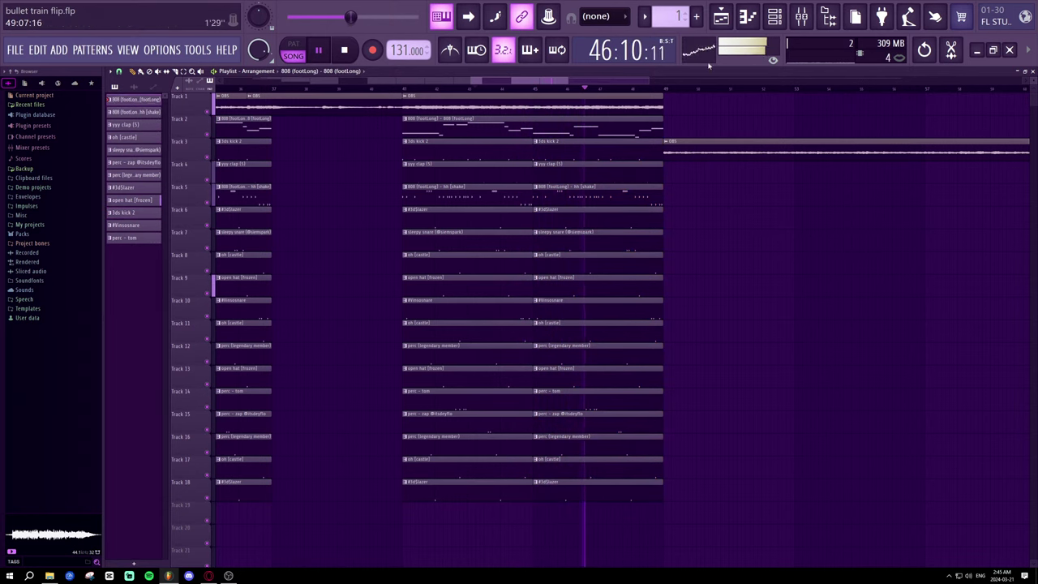
- Open the 808 piano roll and raise the long A#4 note at the start of bar 5 to C#5
{"action": "left_click", "coordinate": [747, 19]}
{"action": "left_click", "coordinate": [747, 20]}
{"action": "key", "text": "space"}
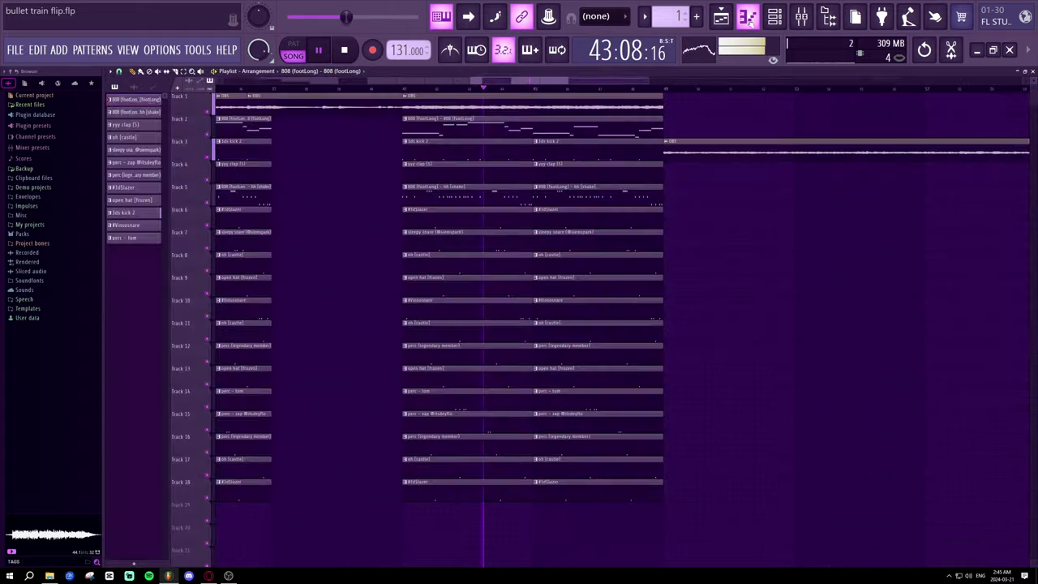
{"action": "left_click", "coordinate": [747, 20]}
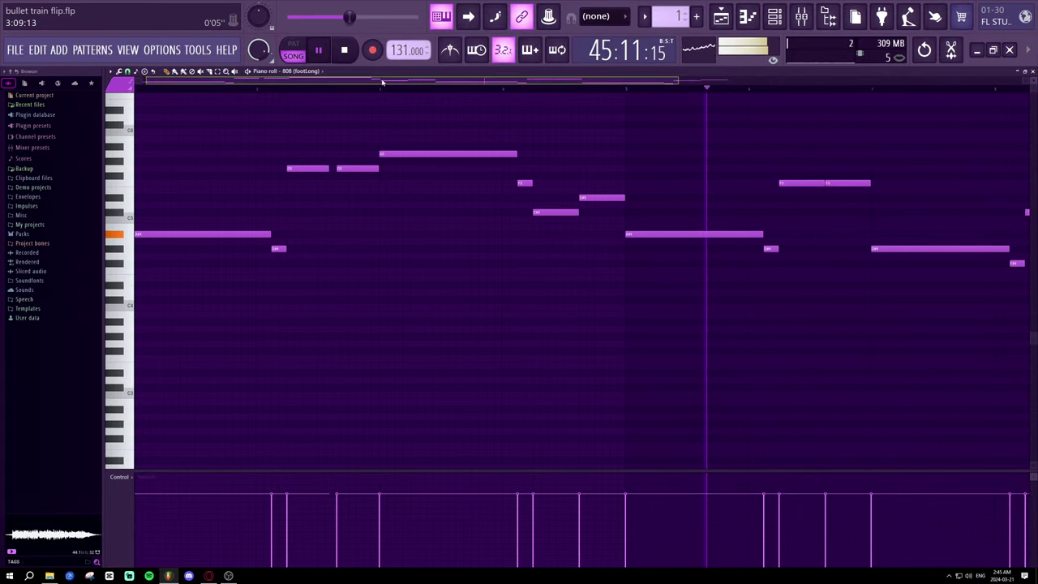
{"action": "left_click_drag", "start_coordinate": [490, 242], "coordinate": [489, 220]}
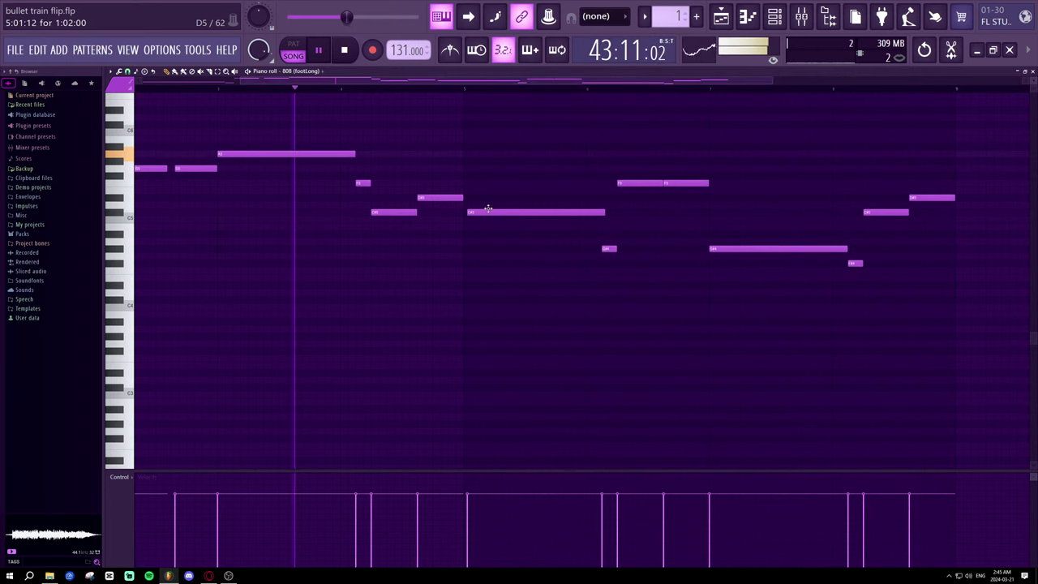
- Raise the long 808 note at 7:01:00 to G#5 and the short note at 8:03:00 to A#4, then replay from bar 41
{"action": "scroll", "coordinate": [493, 91], "scroll_direction": "down", "scroll_amount": 2}
{"action": "scroll", "coordinate": [493, 92], "scroll_direction": "down", "scroll_amount": 1}
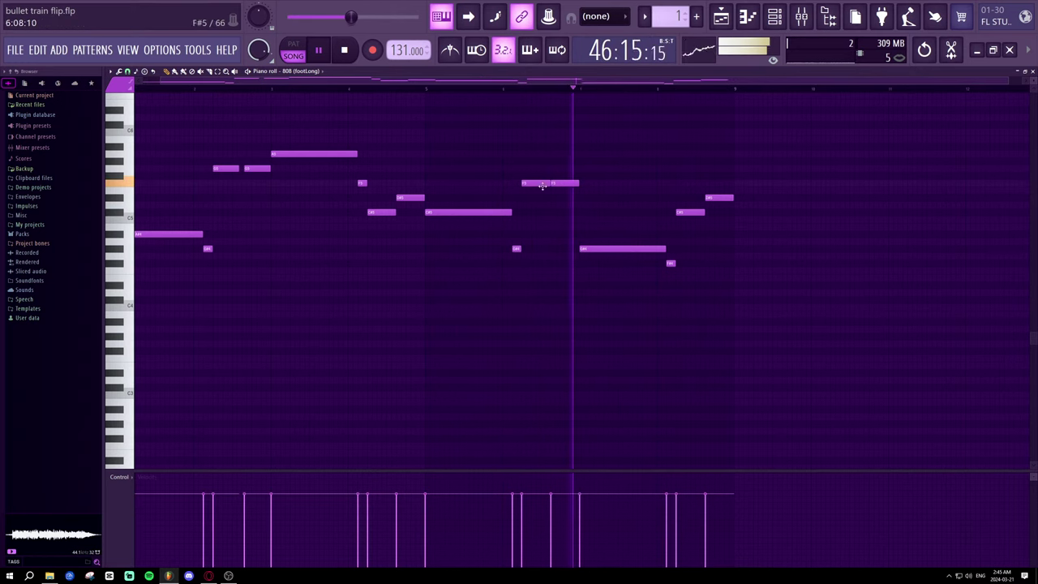
{"action": "key", "text": "space"}
{"action": "left_click_drag", "start_coordinate": [593, 211], "coordinate": [589, 169]}
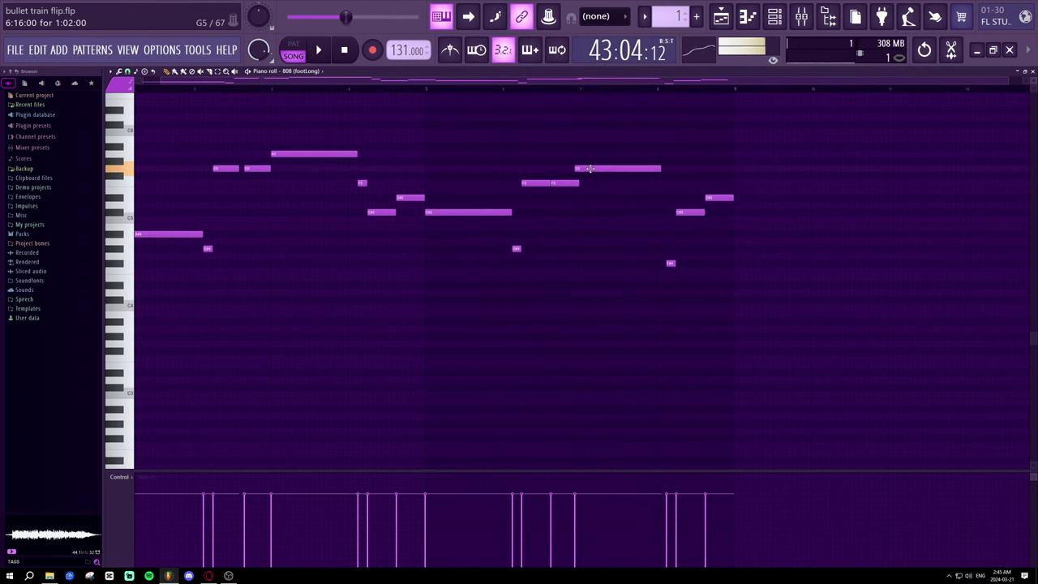
{"action": "key", "text": "space"}
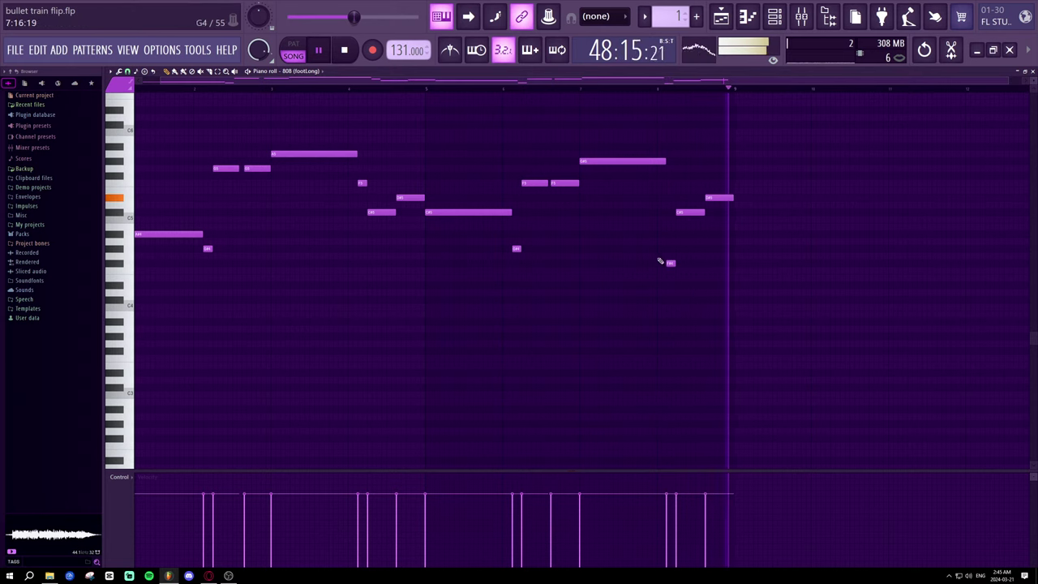
{"action": "left_click_drag", "start_coordinate": [667, 261], "coordinate": [670, 233]}
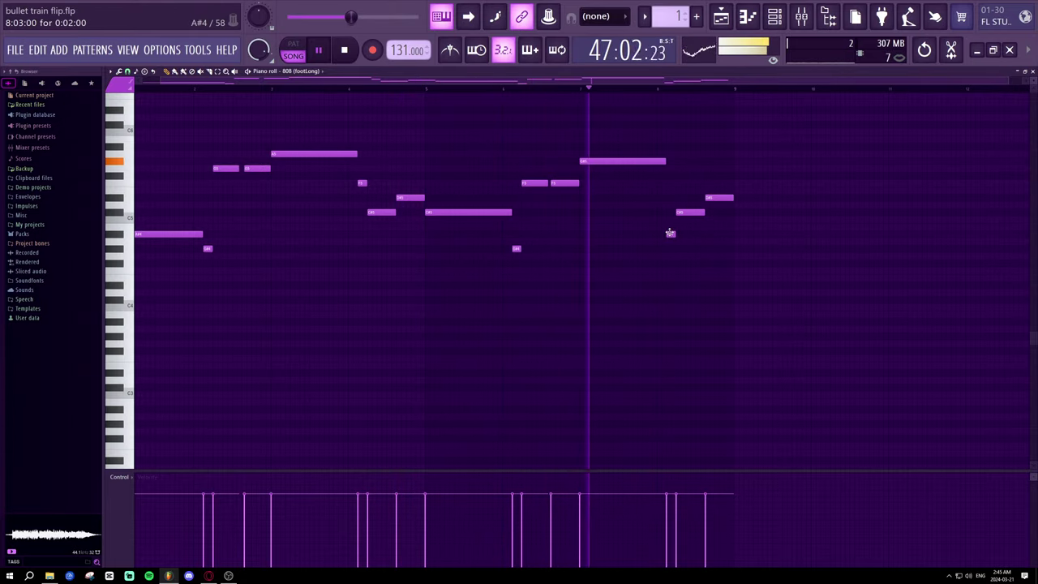
{"action": "key", "text": "space"}
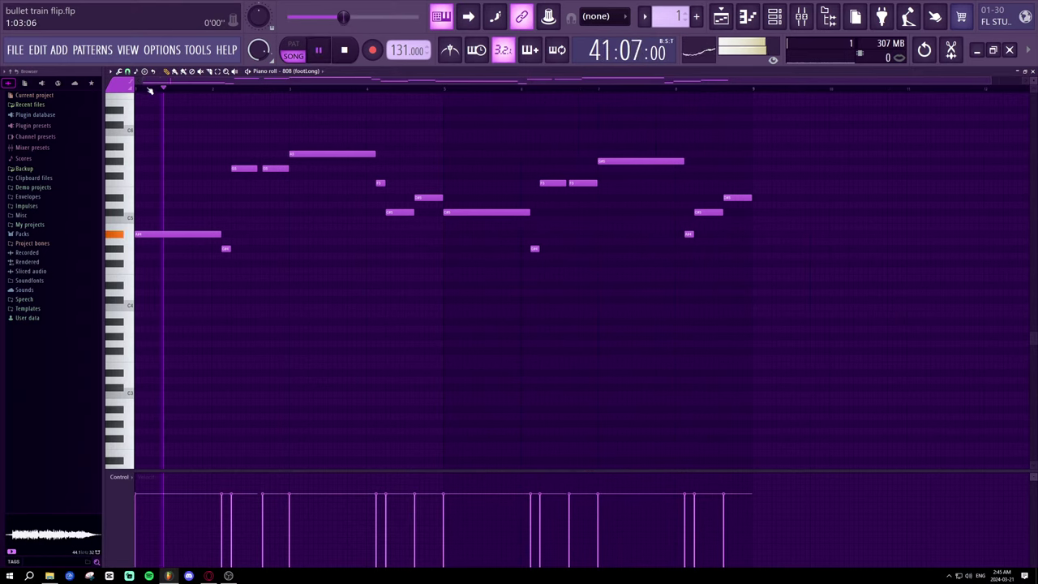
- Try lowering both F5 notes in bar 6 of the 808 pattern to D#5
{"action": "scroll", "coordinate": [167, 85], "scroll_direction": "up", "scroll_amount": 2}
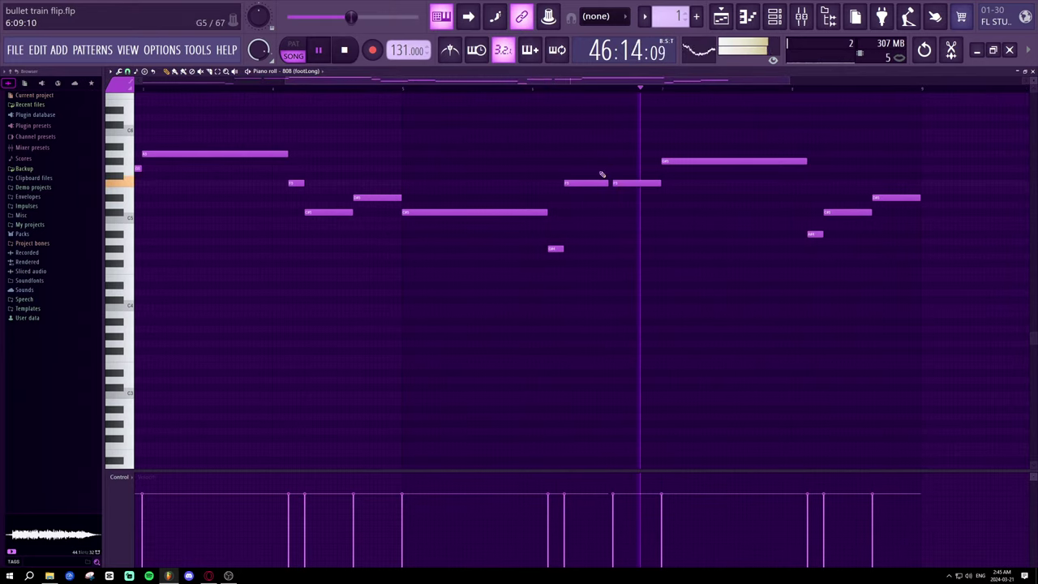
{"action": "key", "text": "space"}
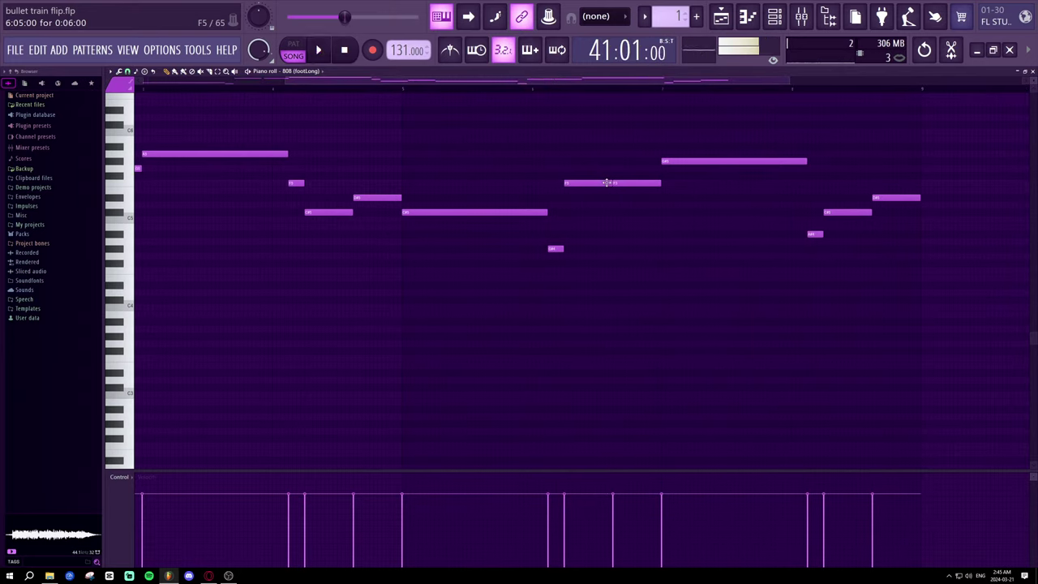
{"action": "left_click_drag", "start_coordinate": [604, 182], "coordinate": [643, 199]}
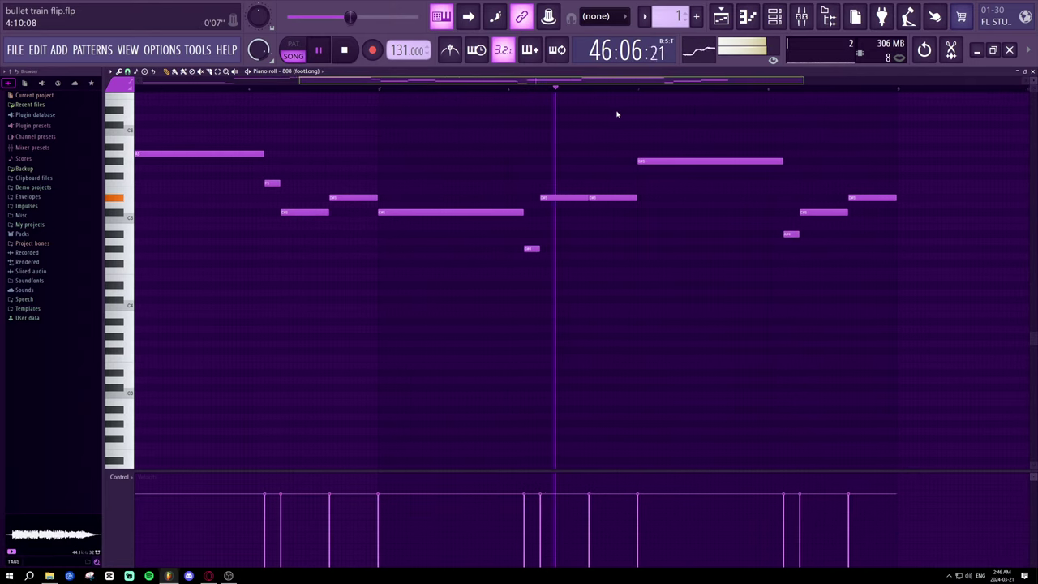
- Try both D#5 notes in bar 6 of the 808 pattern at G#5 and replay from bar 45
{"action": "key", "text": "space"}
{"action": "left_click", "coordinate": [557, 181]}
{"action": "left_click_drag", "start_coordinate": [557, 174], "coordinate": [560, 154]}
{"action": "key", "text": "space"}
{"action": "left_click_drag", "start_coordinate": [581, 196], "coordinate": [582, 154]}
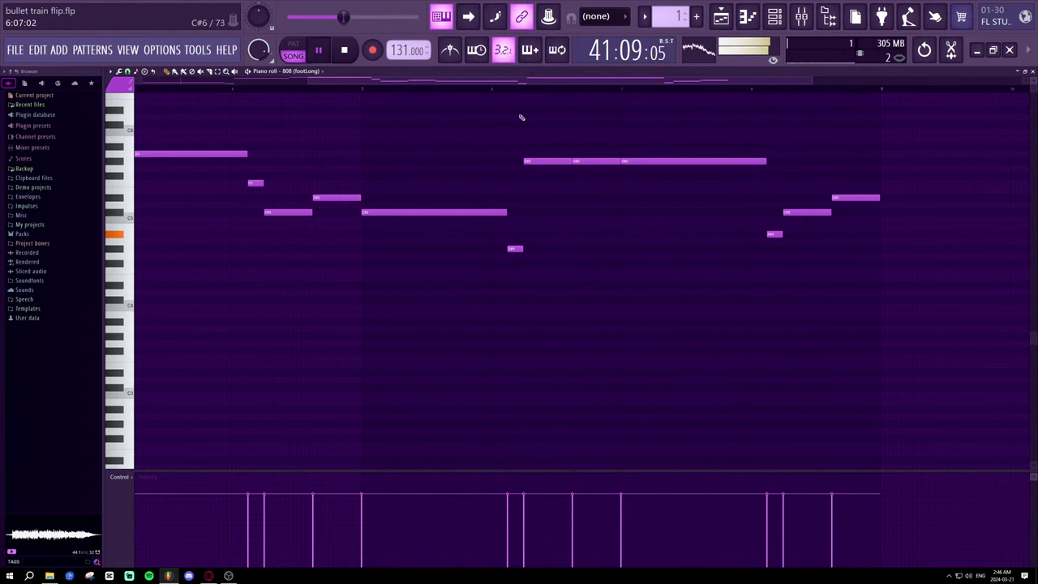
{"action": "left_click", "coordinate": [476, 88]}
{"action": "scroll", "coordinate": [478, 88], "scroll_direction": "down", "scroll_amount": 2}
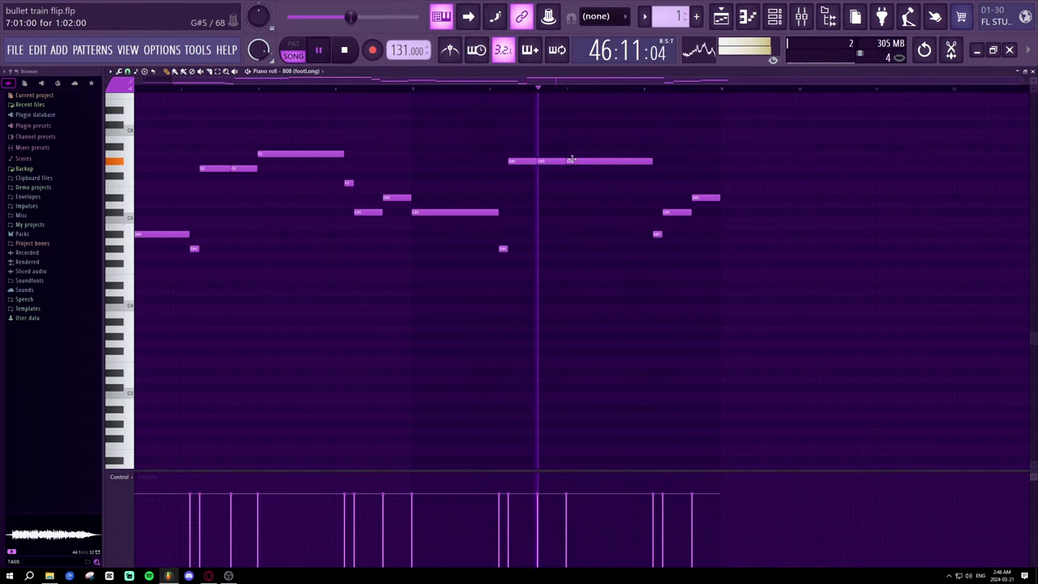
- Try the two bar 6 notes at F5 and the long note at 7:01:00 at A5, replaying the section
{"action": "key", "text": "space"}
{"action": "left_click_drag", "start_coordinate": [528, 160], "coordinate": [527, 183]}
{"action": "key", "text": "space"}
{"action": "key", "text": "space"}
{"action": "key", "text": "space"}
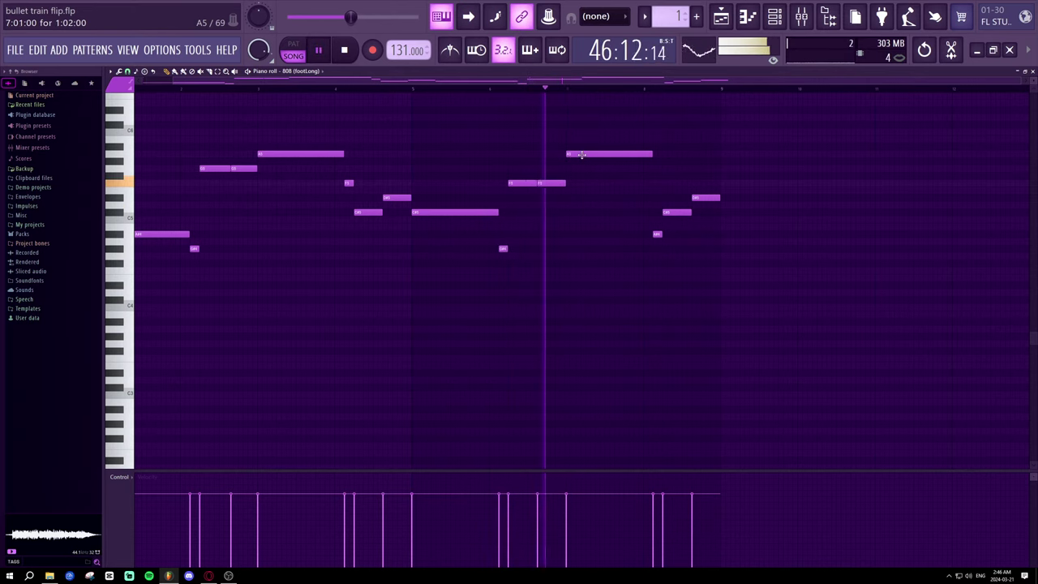
- Lower the long 808 note at 7:01:00 to G#5 and raise both F5 notes in bar 6 to F#5
{"action": "key", "text": "space"}
{"action": "left_click_drag", "start_coordinate": [579, 154], "coordinate": [580, 163]}
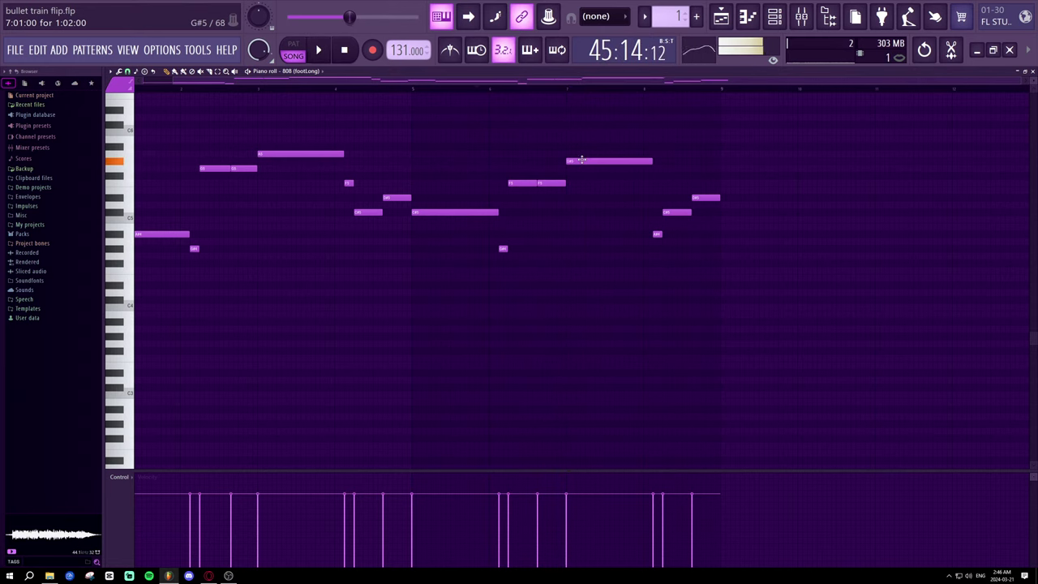
{"action": "key", "text": "space"}
{"action": "left_click_drag", "start_coordinate": [525, 183], "coordinate": [550, 176]}
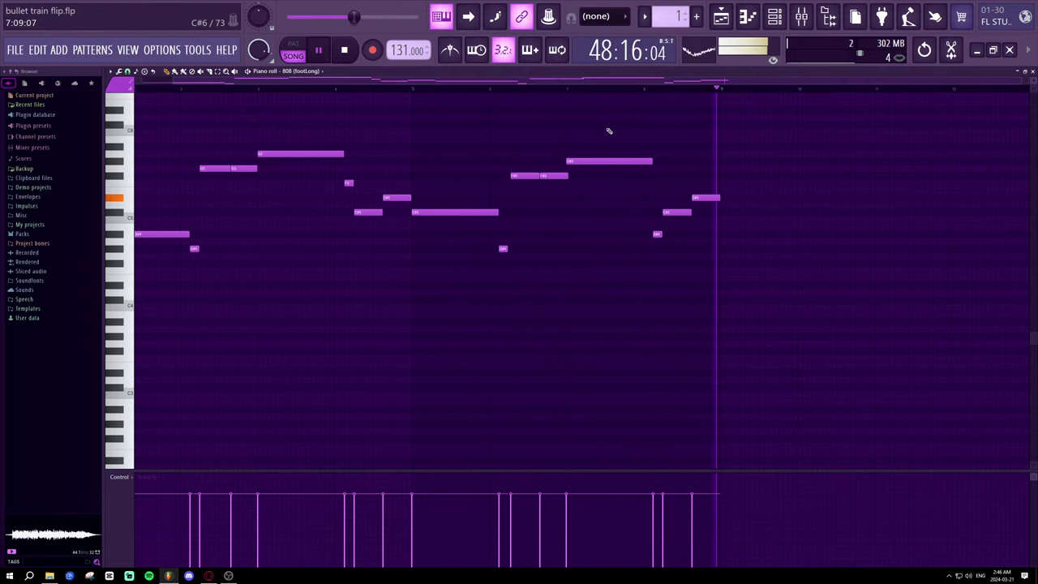
- Replay the 808 from bar 41 and lower the long note at the start of bar 5 to A#4
{"action": "key", "text": "space"}
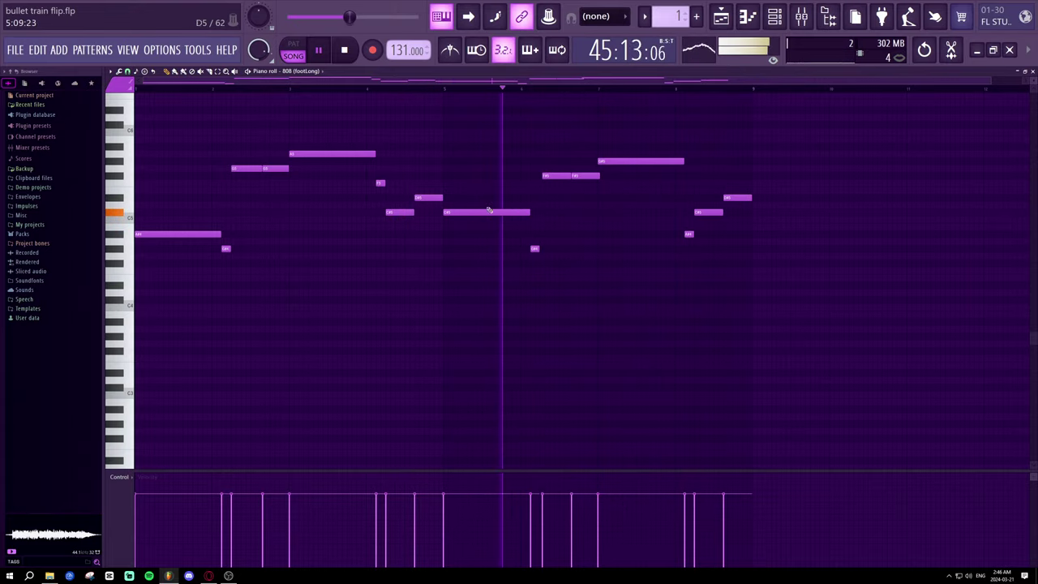
{"action": "left_click_drag", "start_coordinate": [484, 212], "coordinate": [485, 232]}
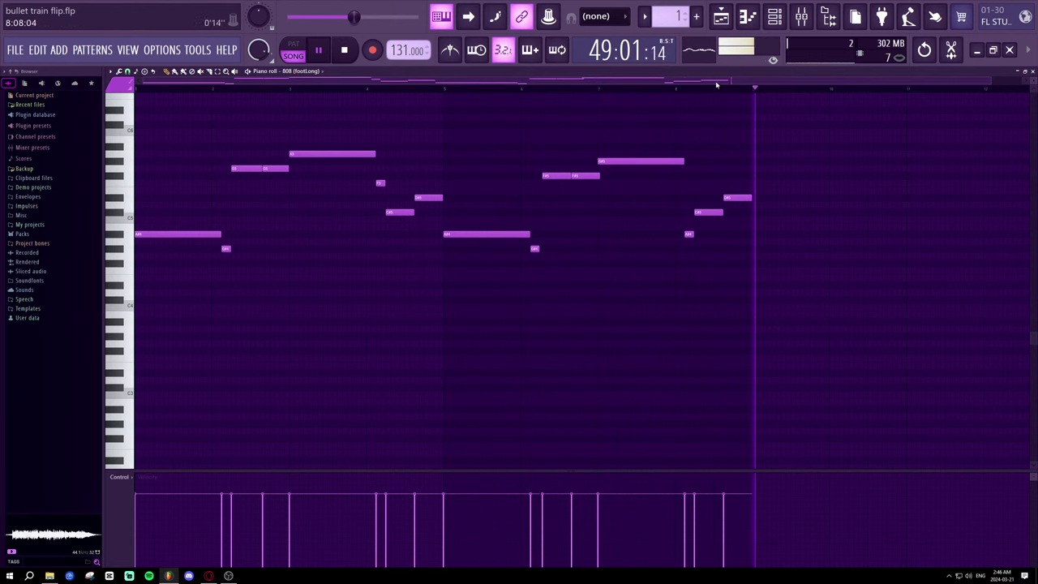
{"action": "key", "text": "space"}
- Return to the playlist, extend the Track 1 OBS clip to about bar 61, and move the Track 3 OBS clip to Track 2 at bar 69
{"action": "key", "text": "F5"}
{"action": "key", "text": "space"}
{"action": "scroll", "coordinate": [648, 111], "scroll_direction": "down", "scroll_amount": 3}
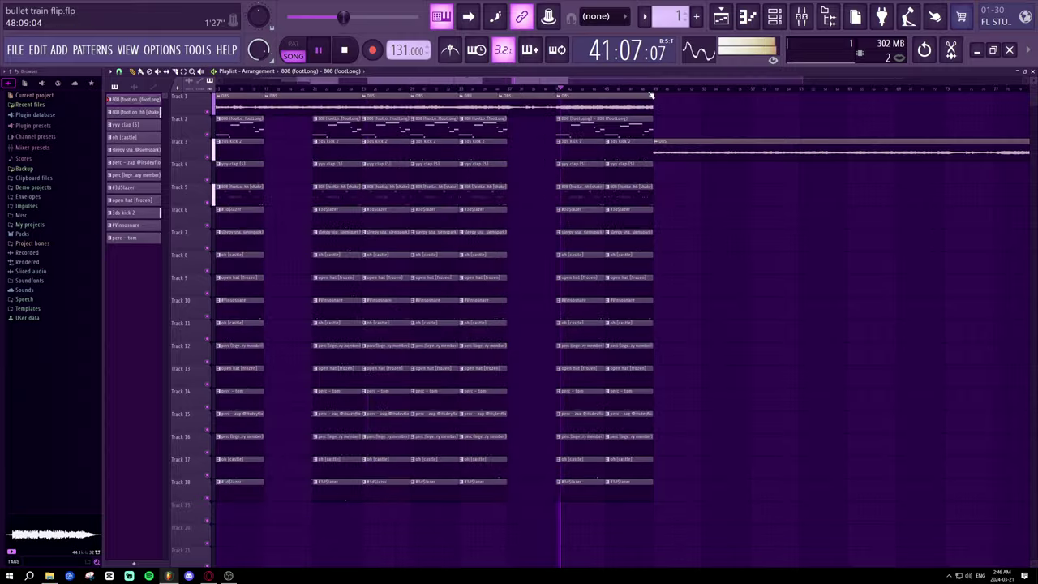
{"action": "left_click_drag", "start_coordinate": [653, 108], "coordinate": [785, 114]}
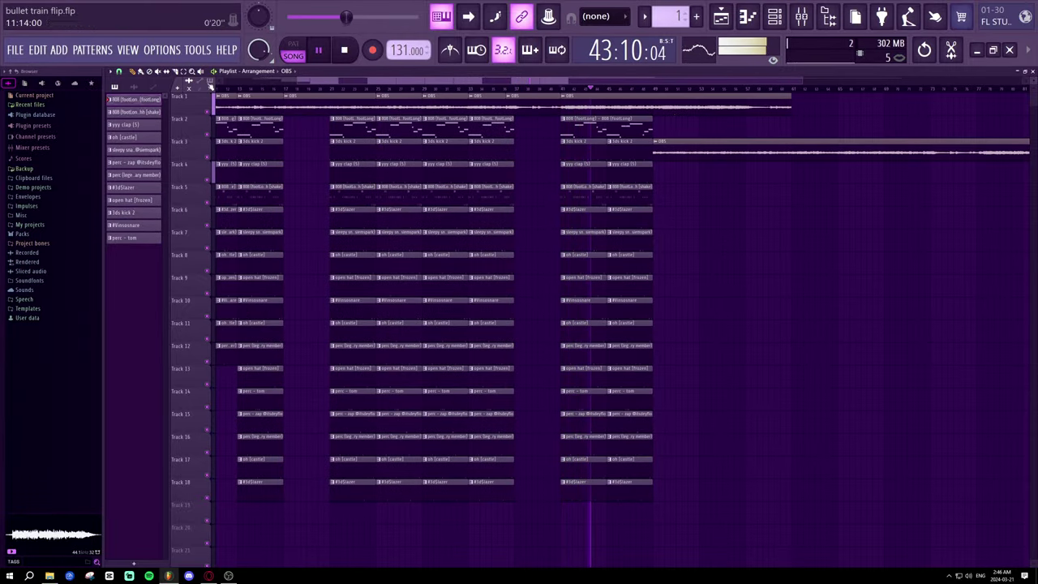
{"action": "left_click_drag", "start_coordinate": [637, 495], "coordinate": [898, 118]}
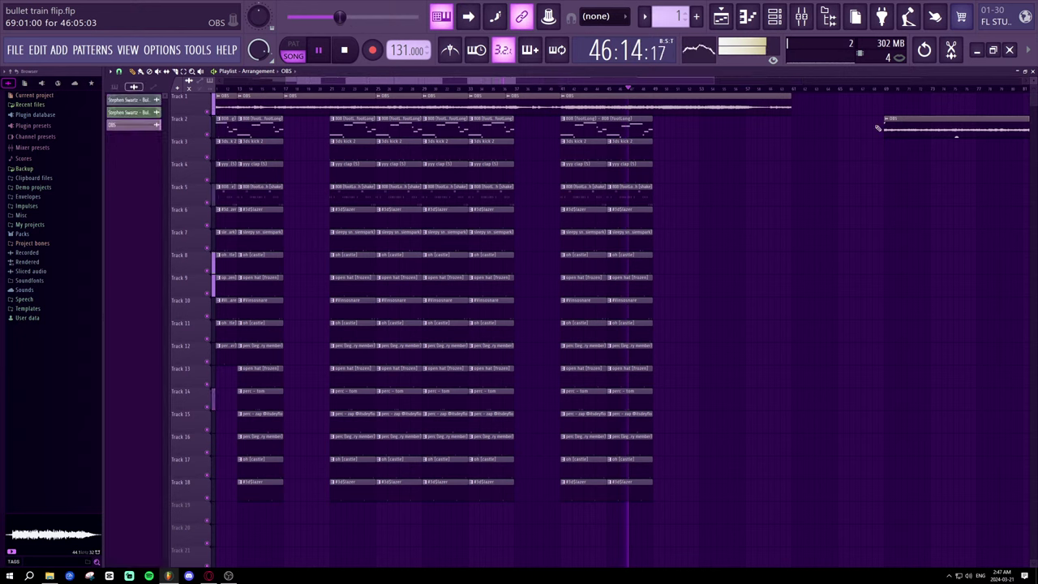
- Play the arrangement from bar 40 to check the OBS sample leading into the bar 41 section
{"action": "left_click", "coordinate": [561, 89]}
{"action": "left_click", "coordinate": [549, 88]}
{"action": "key", "text": "space"}
{"action": "scroll", "coordinate": [484, 82], "scroll_direction": "up", "scroll_amount": 5}
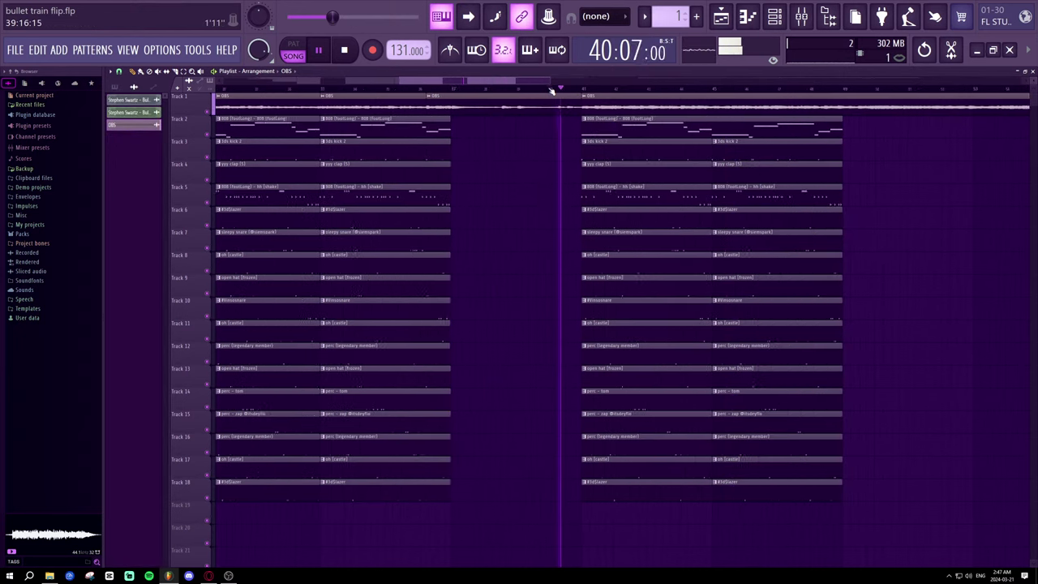
{"action": "key", "text": "space"}
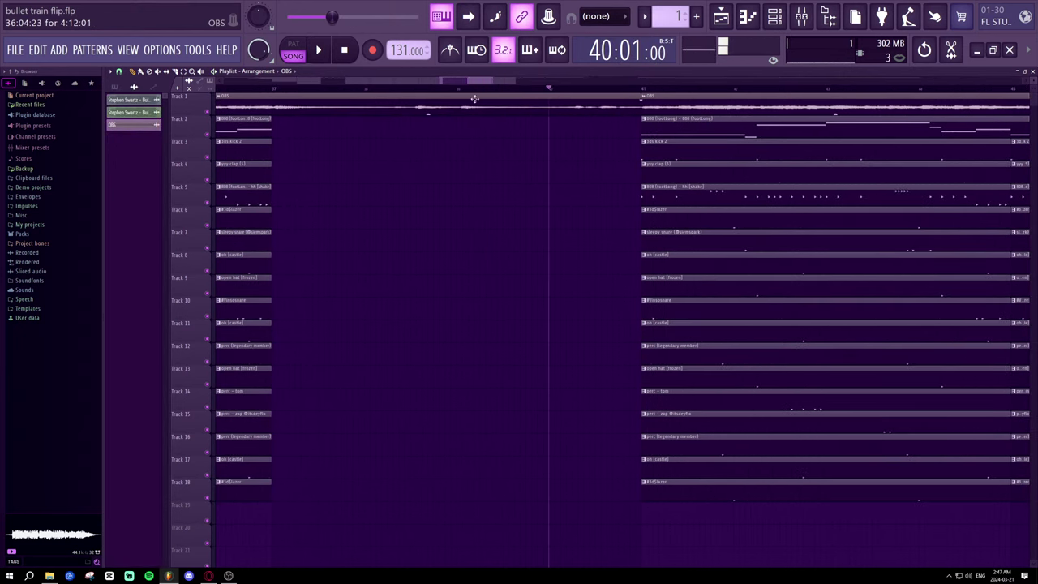
- Switch to the browser, enter "brb" in the YouTube search field, and return to FL Studio
{"action": "left_click", "coordinate": [209, 576]}
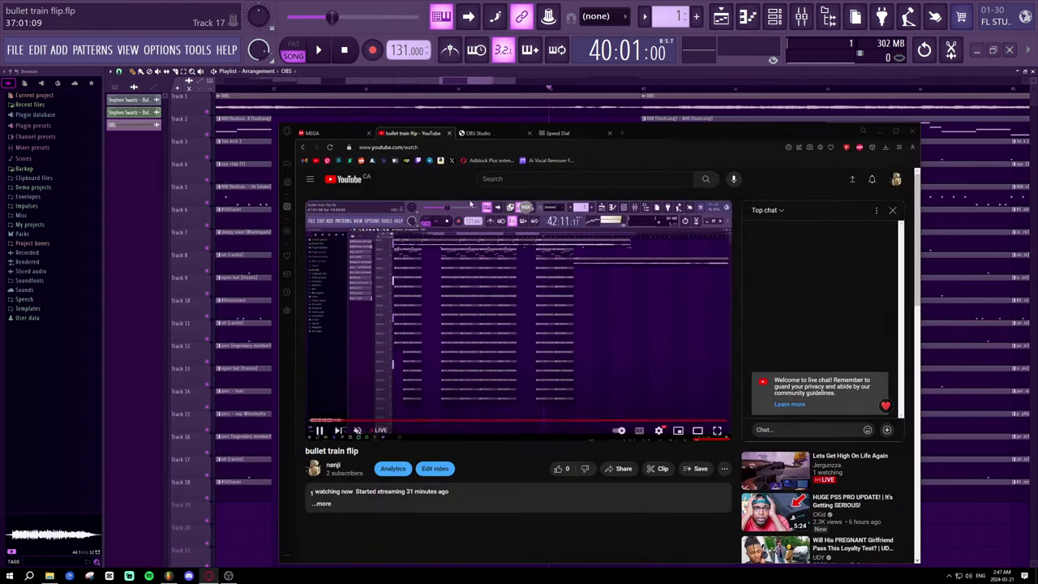
{"action": "left_click", "coordinate": [501, 178]}
{"action": "type", "text": "brb"}
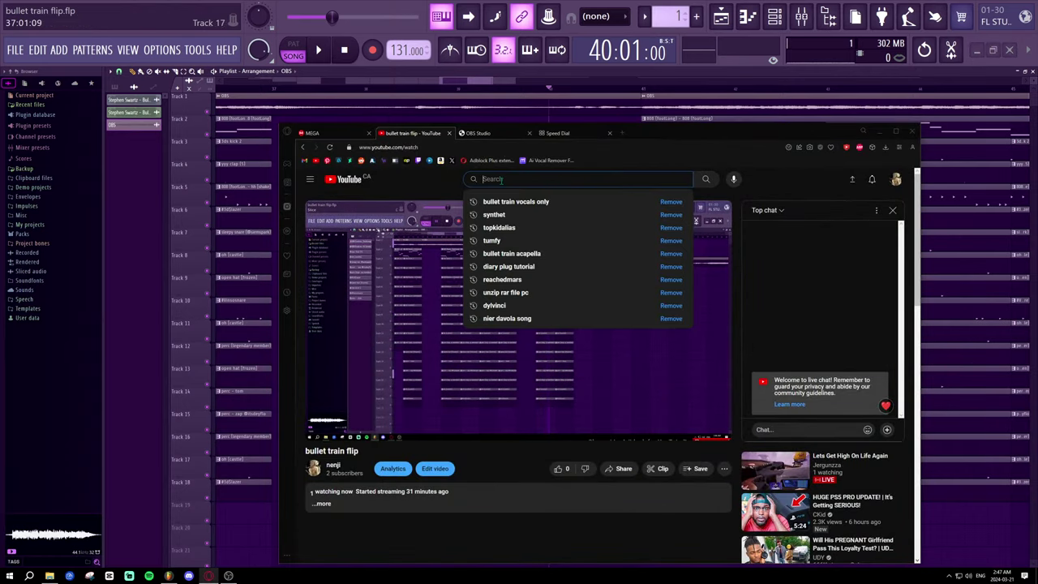
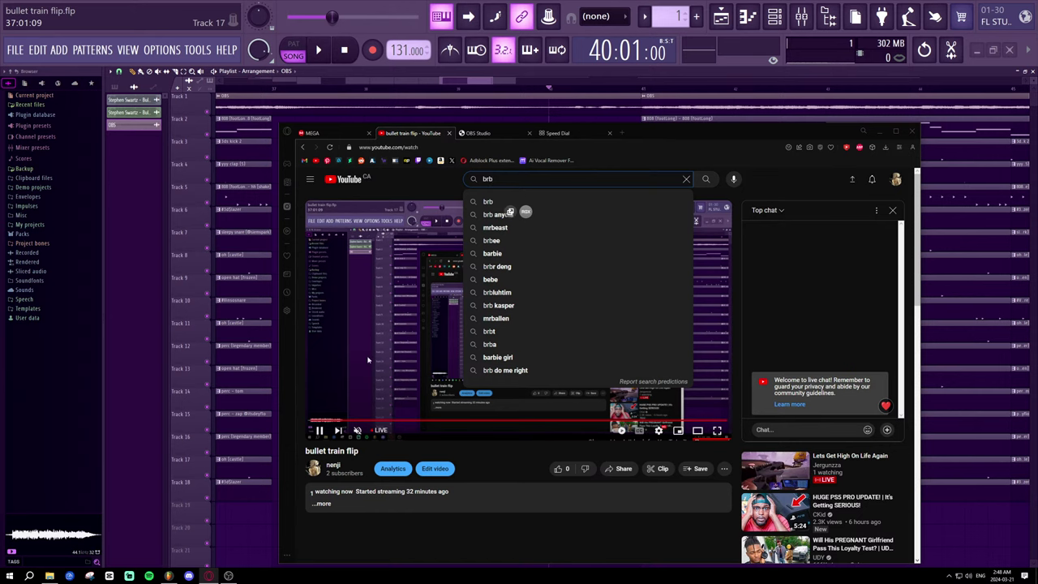
{"action": "left_click", "coordinate": [877, 130]}
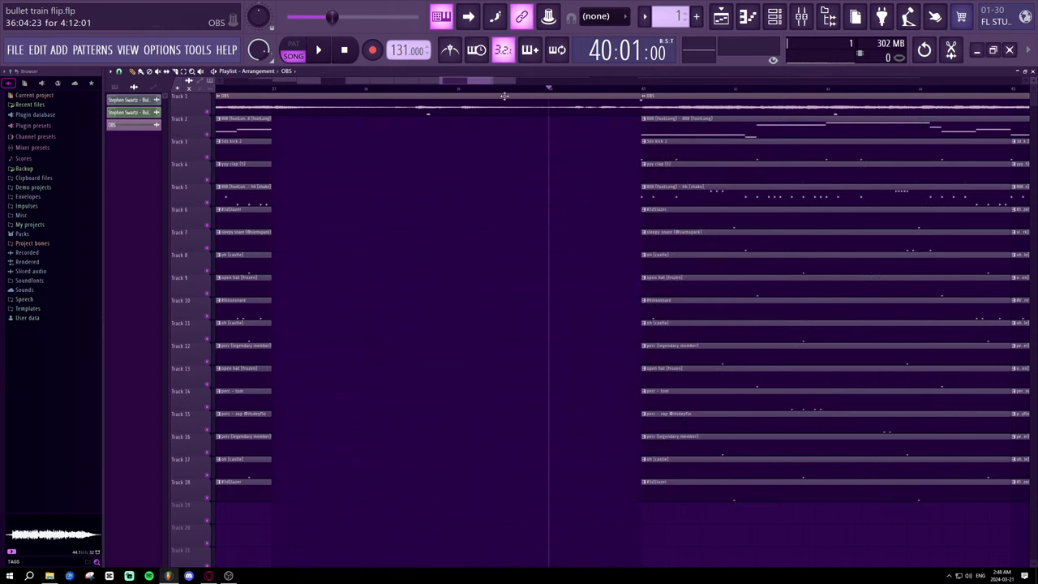
- Listen to the arrangement from bar 40 into bar 48, replaying bars 45 and 46 to check the 808 against the sample
{"action": "key", "text": "space"}
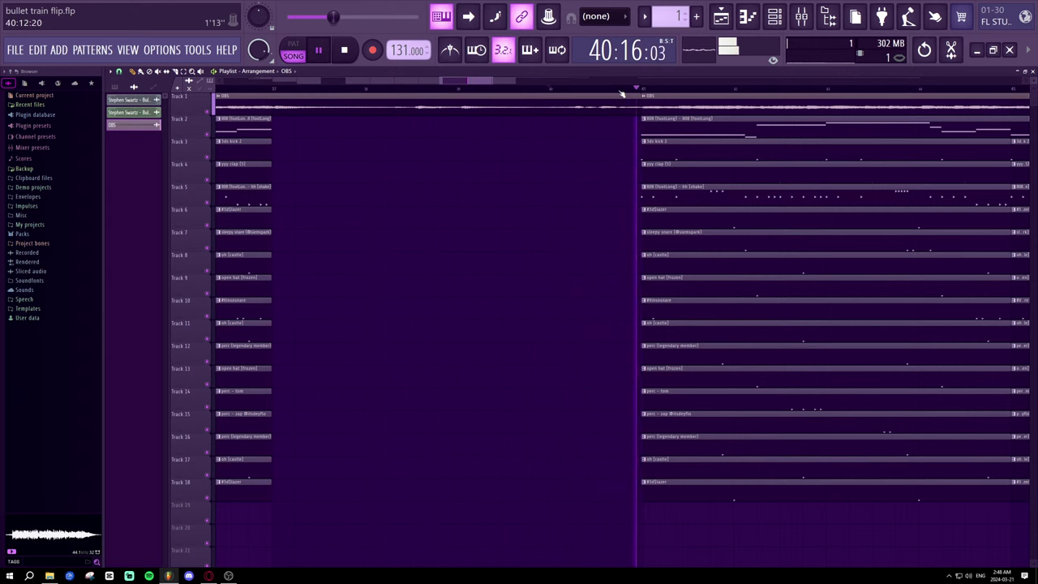
{"action": "left_click_drag", "start_coordinate": [473, 81], "coordinate": [484, 81]}
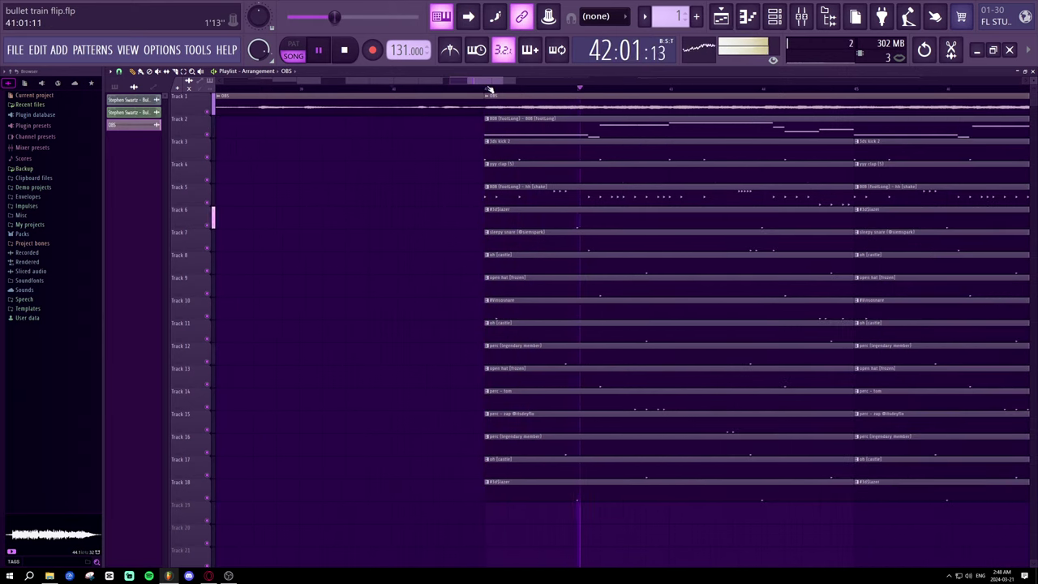
{"action": "scroll", "coordinate": [489, 89], "scroll_direction": "up", "scroll_amount": 3}
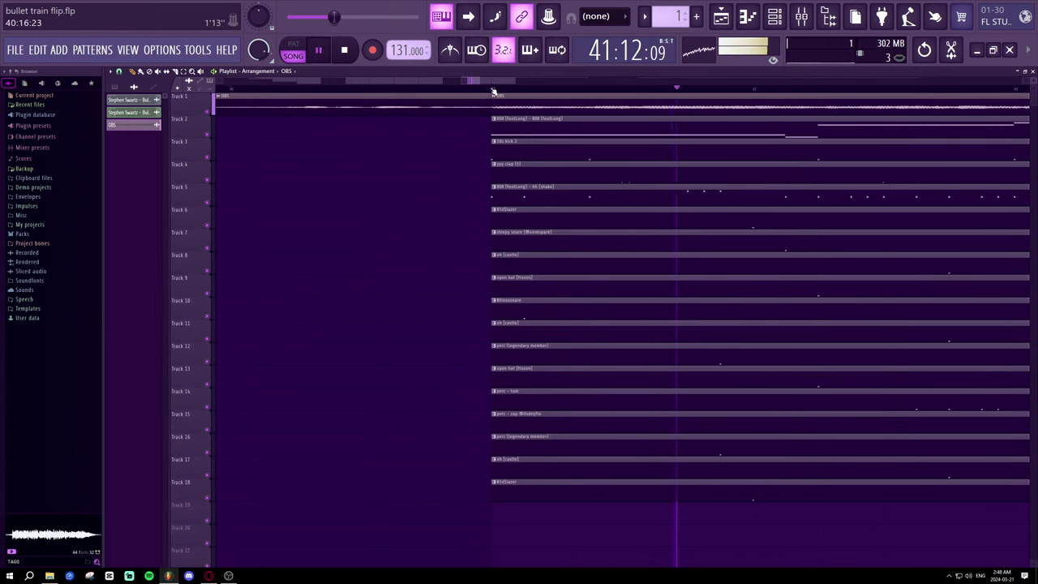
{"action": "scroll", "coordinate": [489, 88], "scroll_direction": "down", "scroll_amount": 2}
{"action": "left_click_drag", "start_coordinate": [483, 84], "coordinate": [516, 94]}
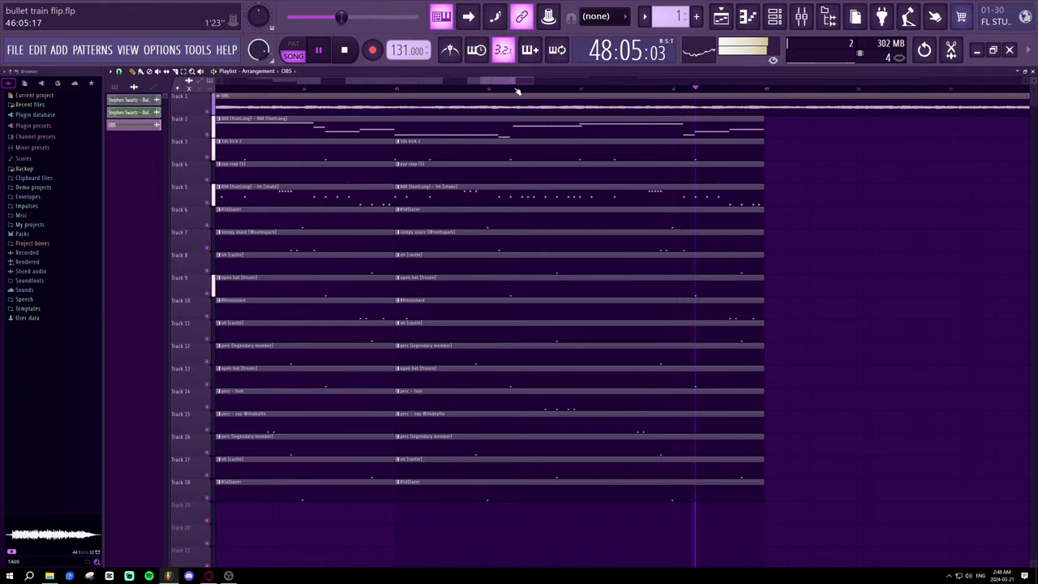
{"action": "left_click", "coordinate": [516, 88]}
{"action": "key", "text": "space"}
{"action": "left_click", "coordinate": [478, 88]}
{"action": "key", "text": "space"}
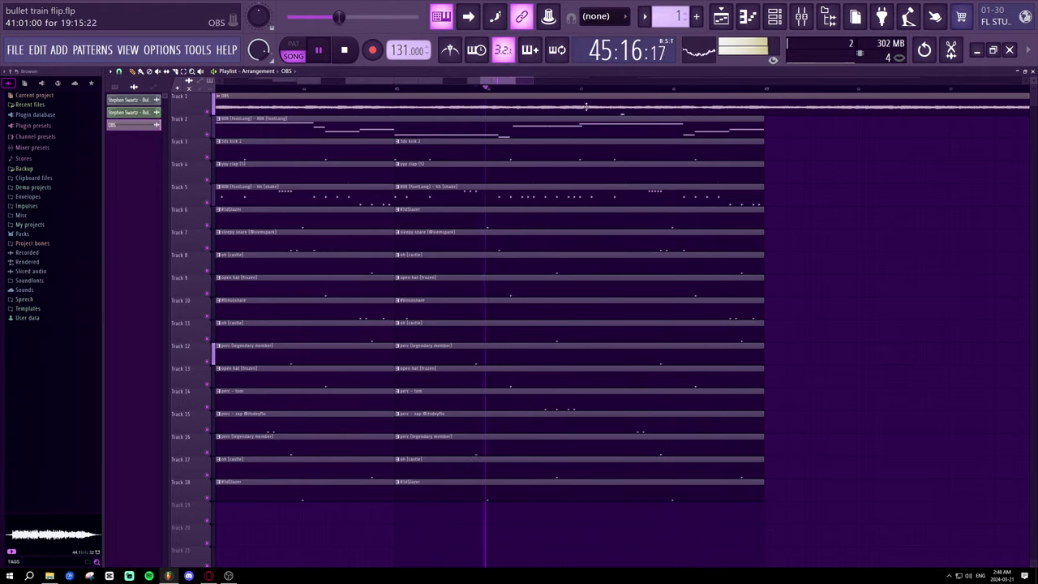
- Open the 808 (footLong) melody in the piano roll and play it against the arrangement from bar 45
{"action": "left_click", "coordinate": [570, 129]}
{"action": "key", "text": "space"}
{"action": "left_click", "coordinate": [747, 16]}
{"action": "key", "text": "space"}
{"action": "key", "text": "space"}
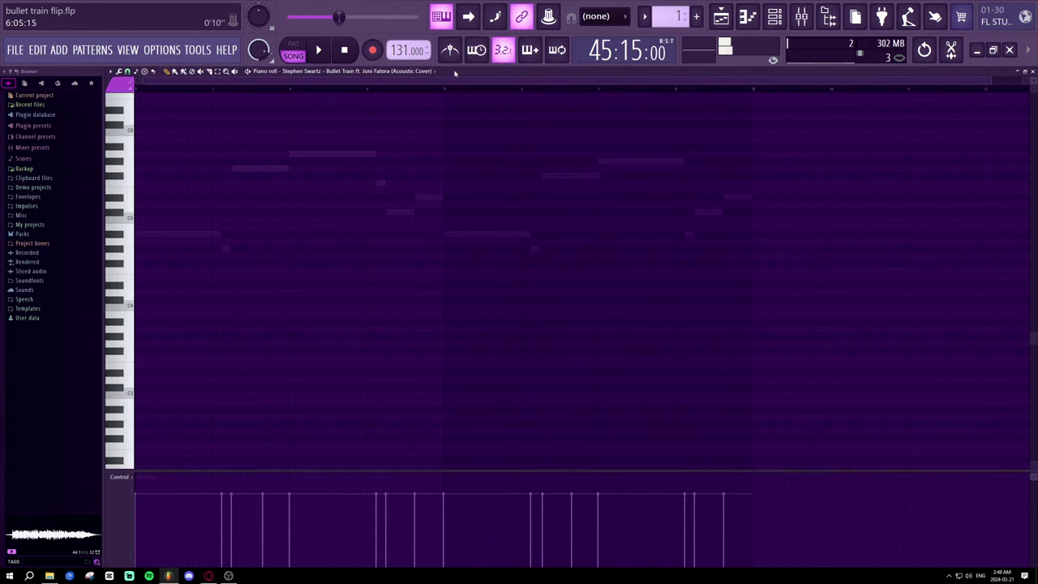
{"action": "left_click", "coordinate": [356, 70]}
{"action": "left_click", "coordinate": [372, 95]}
{"action": "key", "text": "space"}
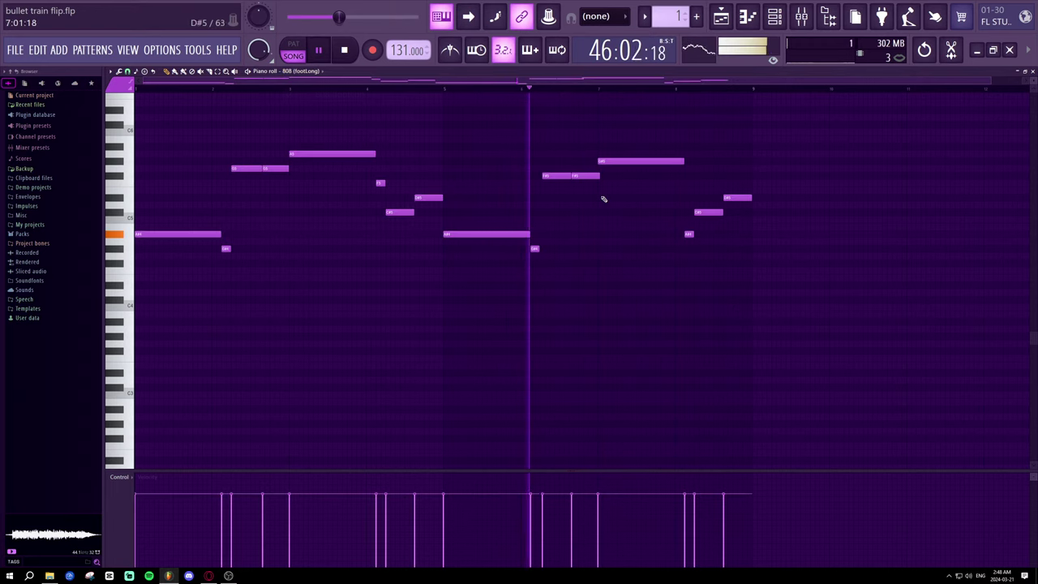
- Try the second F#5 note in bar 6 of the 808 melody at a lower pitch, restore it to F#5, and return to the playlist
{"action": "key", "text": "space"}
{"action": "key", "text": "space"}
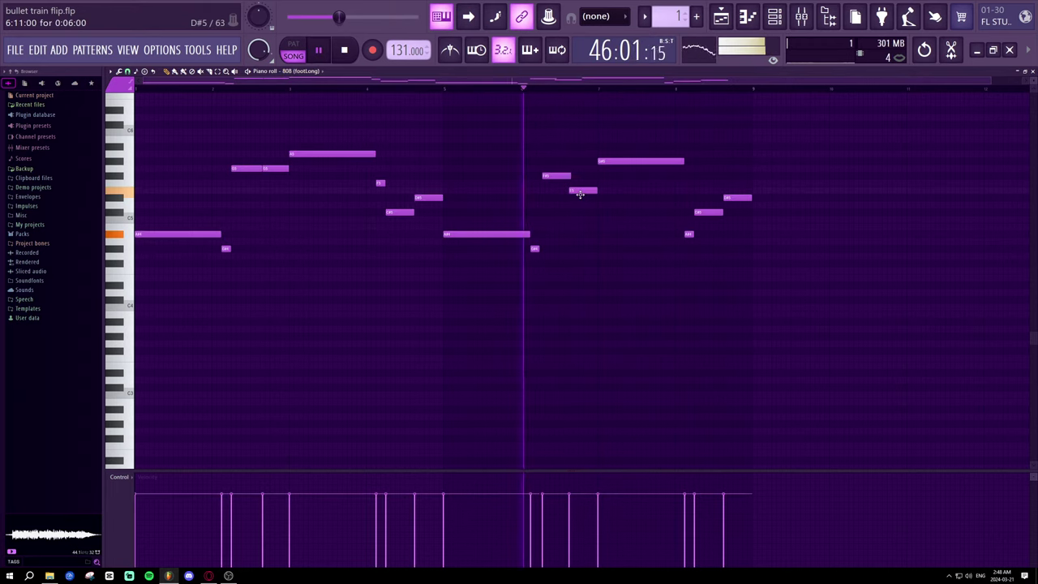
{"action": "mouse_move", "coordinate": [580, 194]}
{"action": "left_mouse_down"}
{"action": "mouse_move", "coordinate": [582, 139]}
{"action": "mouse_move", "coordinate": [582, 178]}
{"action": "left_mouse_up"}
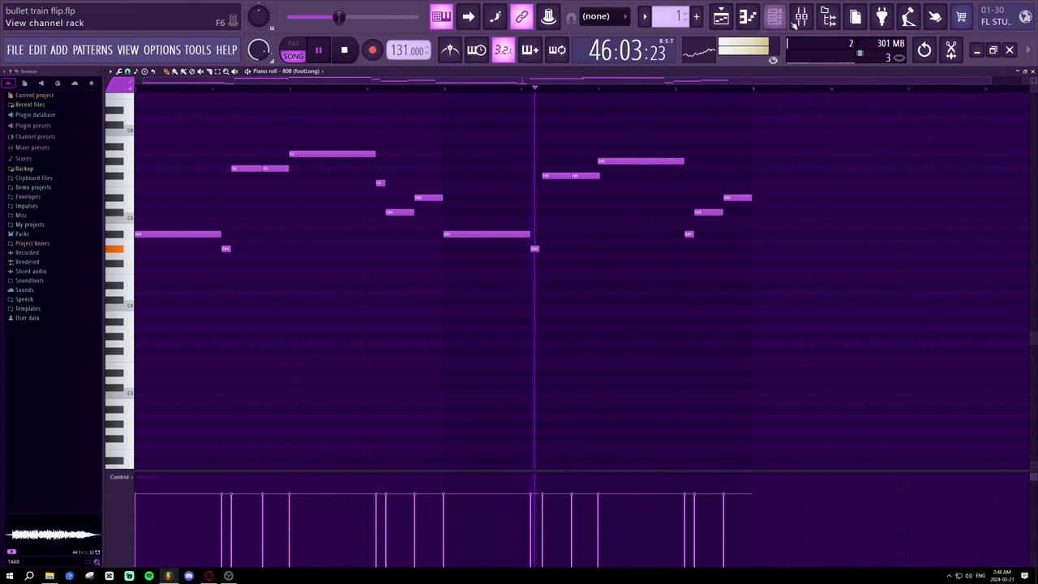
{"action": "left_click", "coordinate": [749, 20]}
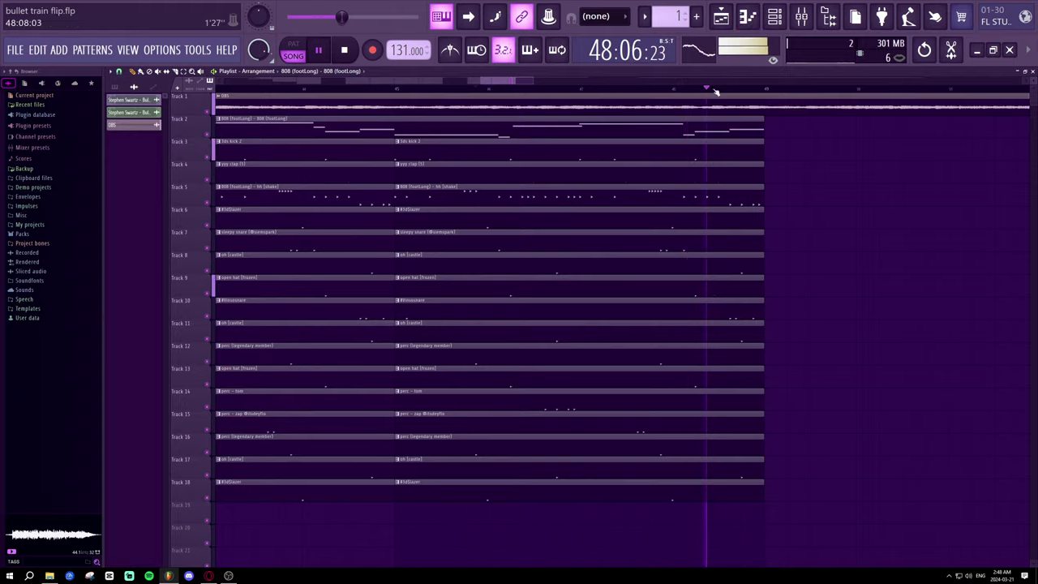
- Slice the Track 1 OBS clip at bar 45, where the second 808 and drum patterns begin
{"action": "scroll", "coordinate": [685, 90], "scroll_direction": "down", "scroll_amount": 3}
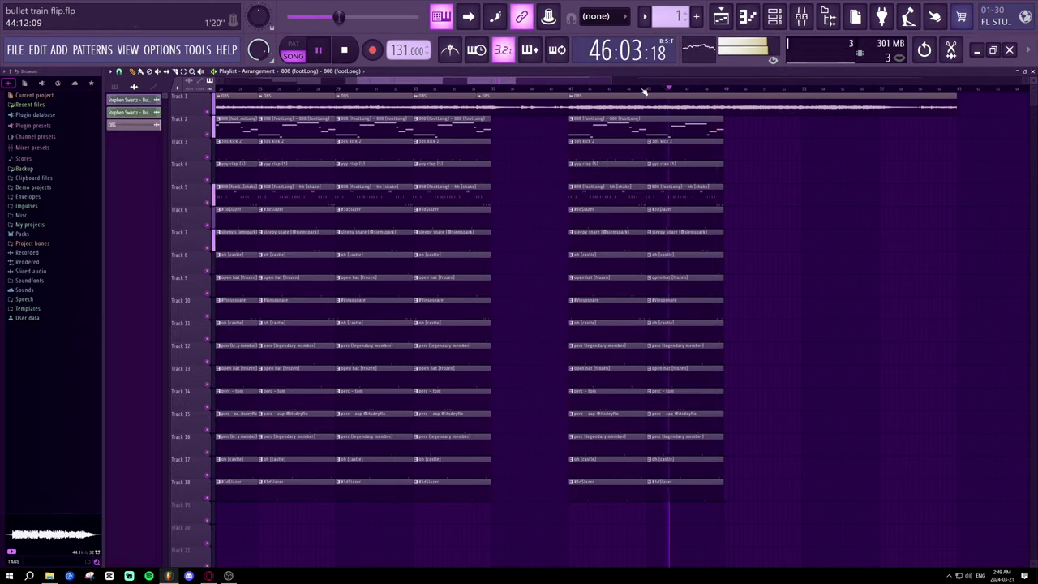
{"action": "scroll", "coordinate": [633, 88], "scroll_direction": "up", "scroll_amount": 3}
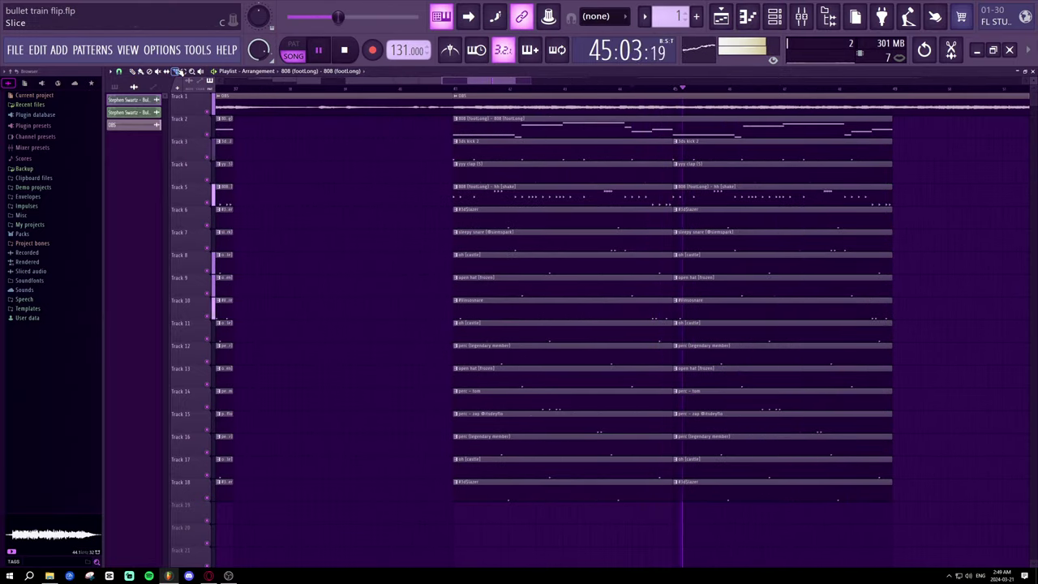
{"action": "scroll", "coordinate": [675, 117], "scroll_direction": "up", "scroll_amount": 3}
{"action": "key", "text": "space"}
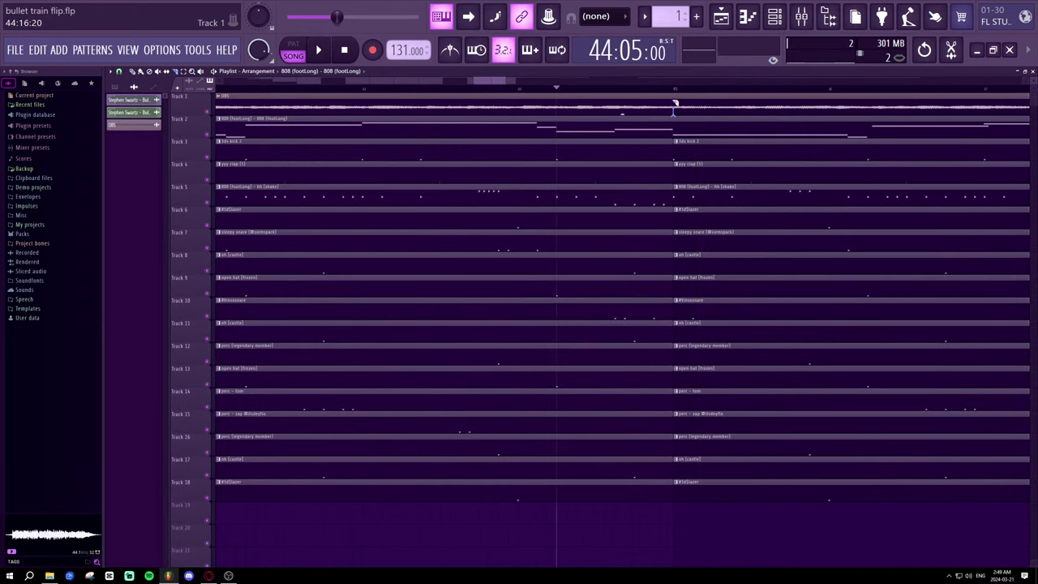
{"action": "key", "text": "space"}
- Play through the bar 45 cut and align the start of the new OBS slice with 45:01:00
{"action": "scroll", "coordinate": [675, 101], "scroll_direction": "down", "scroll_amount": 2}
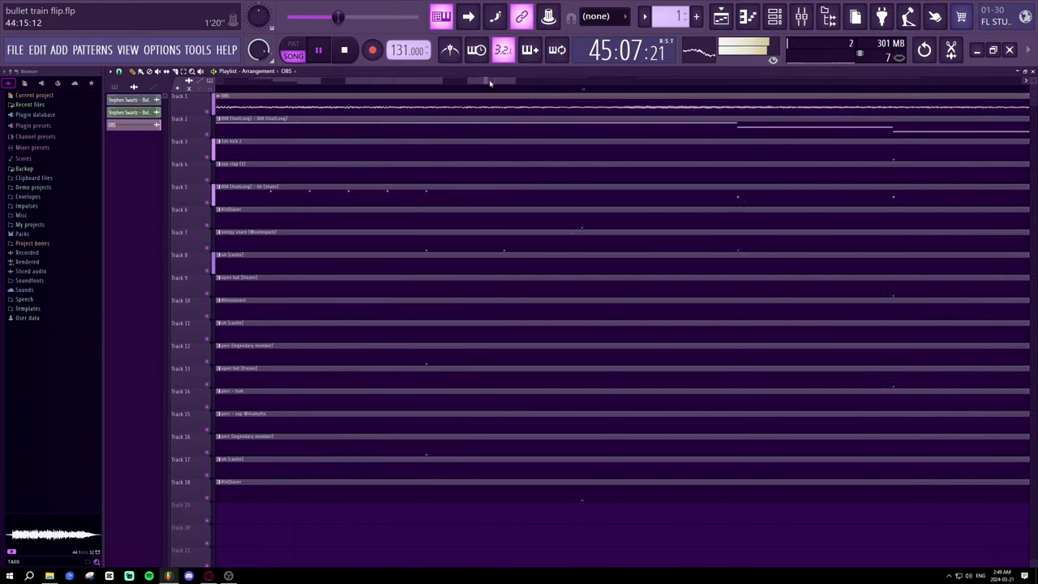
{"action": "scroll", "coordinate": [513, 90], "scroll_direction": "down", "scroll_amount": 6}
{"action": "scroll", "coordinate": [502, 83], "scroll_direction": "up", "scroll_amount": 3}
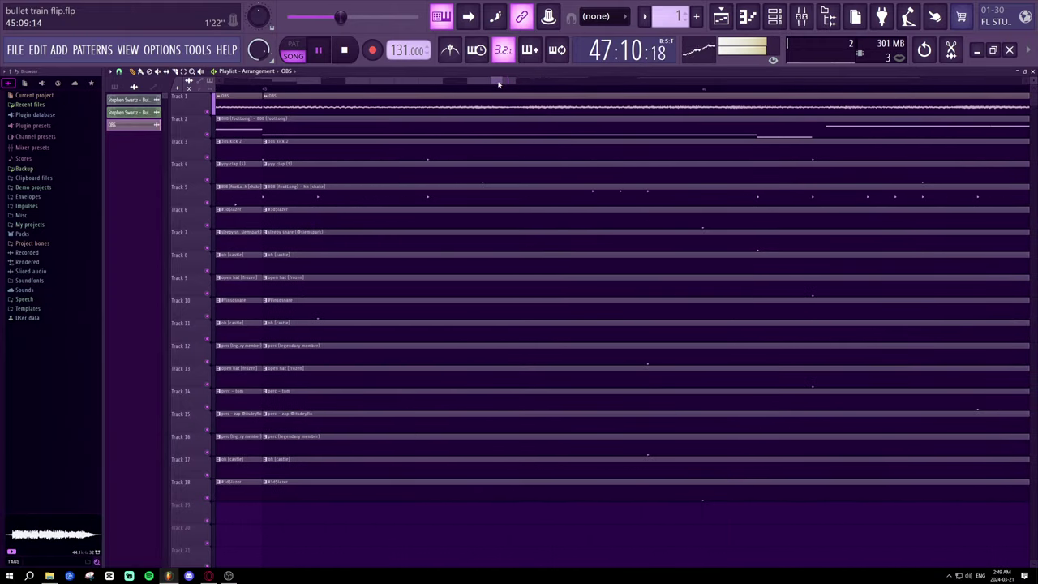
{"action": "scroll", "coordinate": [495, 84], "scroll_direction": "down", "scroll_amount": 3}
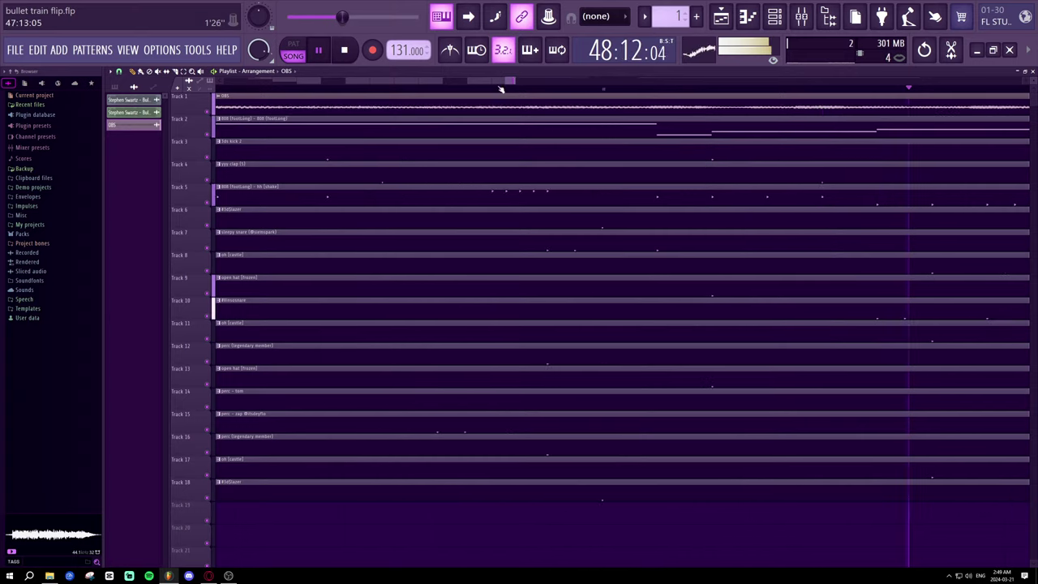
{"action": "scroll", "coordinate": [501, 89], "scroll_direction": "down", "scroll_amount": 2}
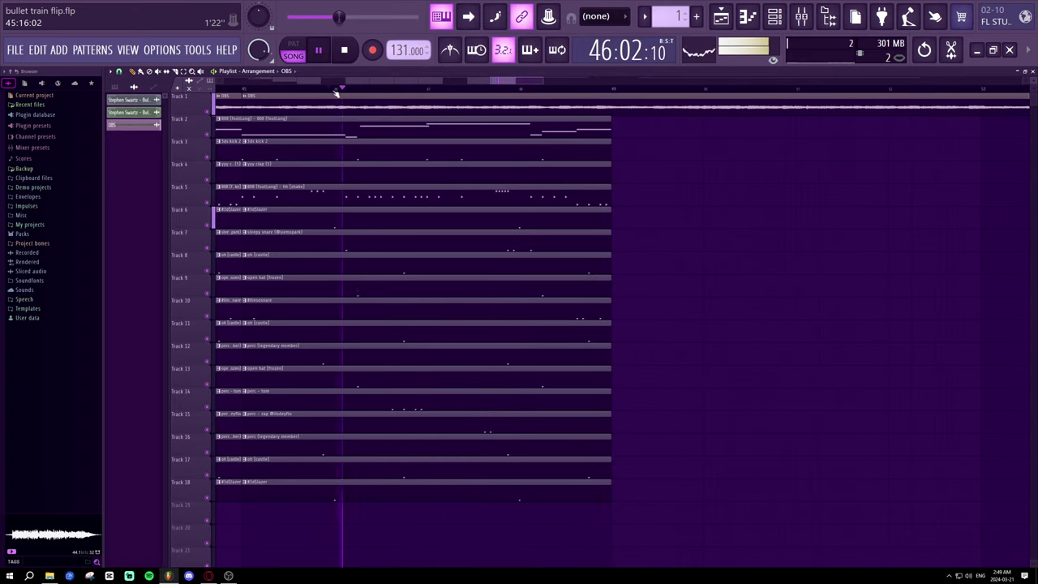
{"action": "scroll", "coordinate": [538, 82], "scroll_direction": "up", "scroll_amount": 2}
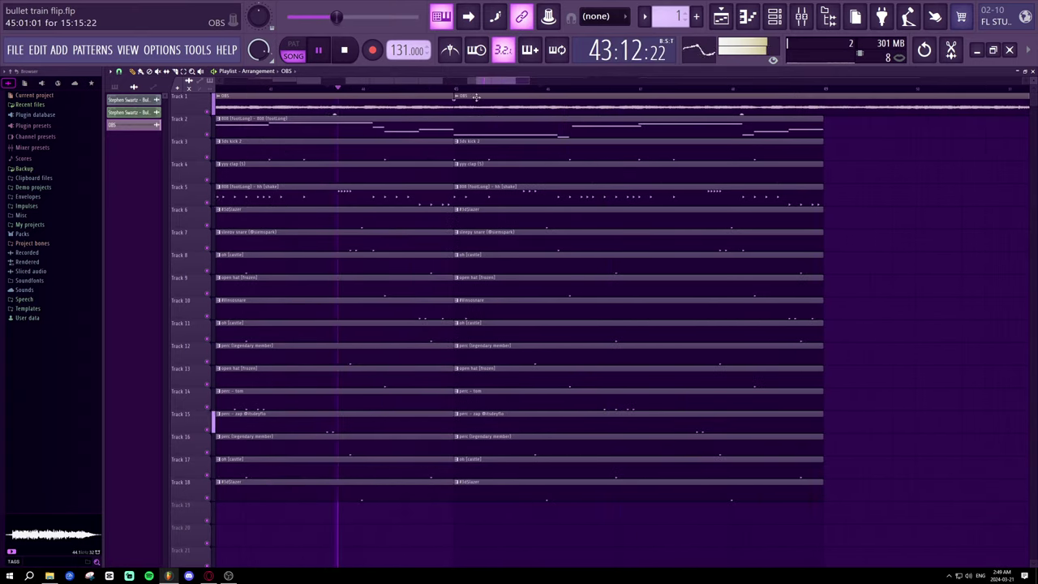
{"action": "scroll", "coordinate": [458, 91], "scroll_direction": "up", "scroll_amount": 2}
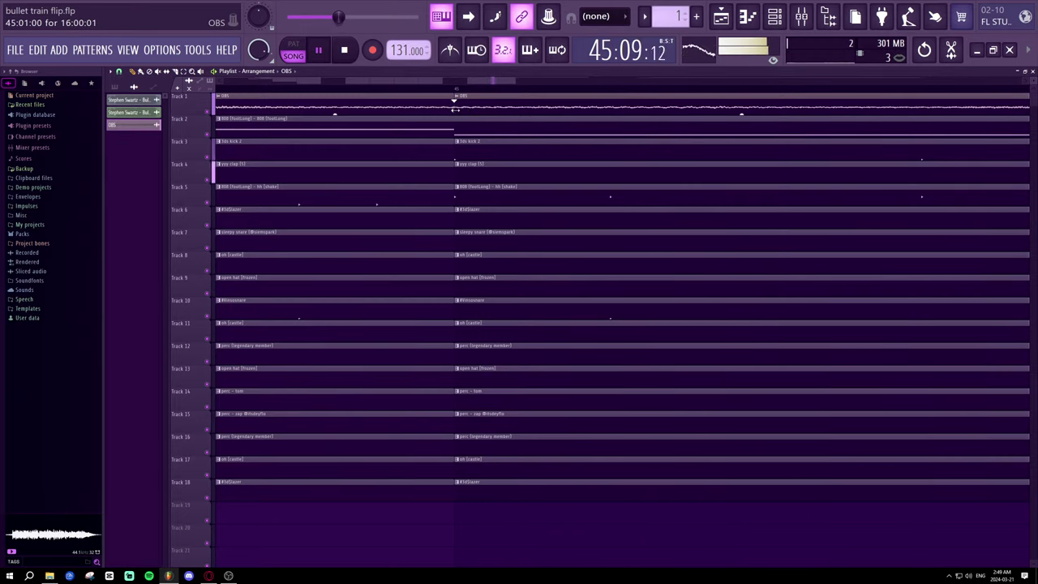
{"action": "scroll", "coordinate": [475, 93], "scroll_direction": "down", "scroll_amount": 4}
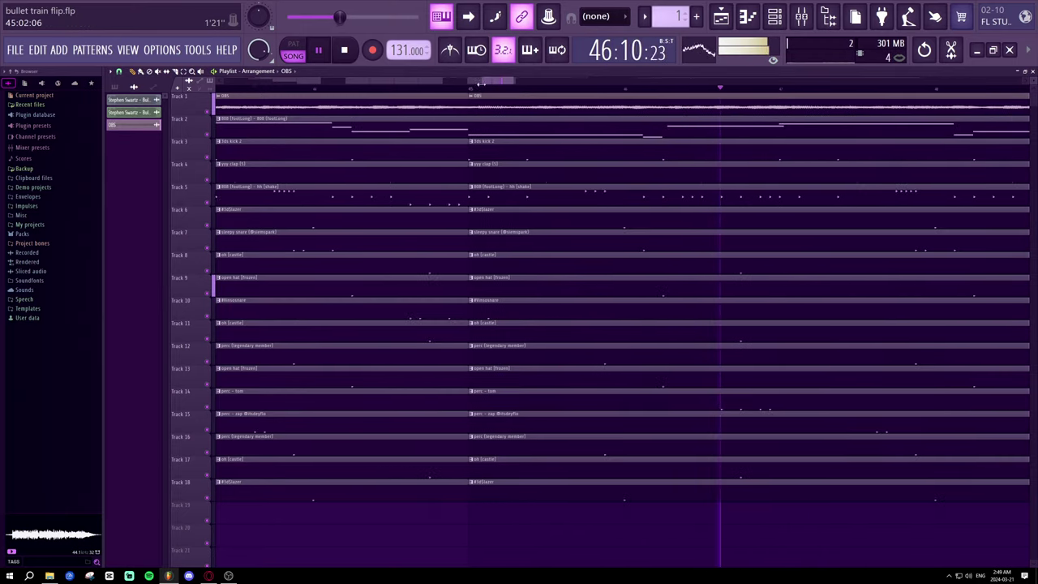
- Replay the section from bar 43 and fine-tune the position of the OBS slice at bar 45 against the 808 and drums
{"action": "key", "text": "space"}
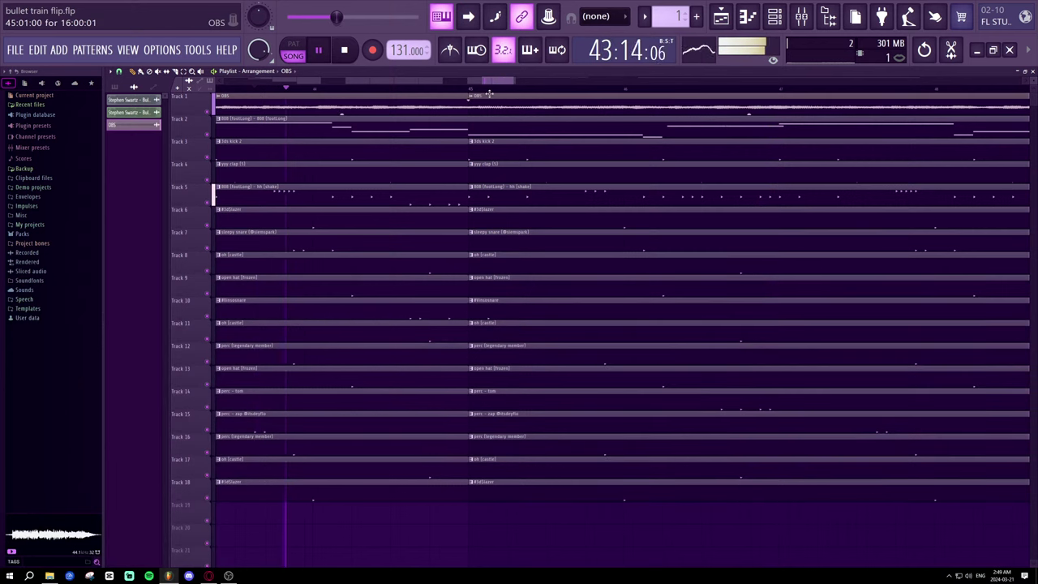
{"action": "scroll", "coordinate": [489, 94], "scroll_direction": "down", "scroll_amount": 2}
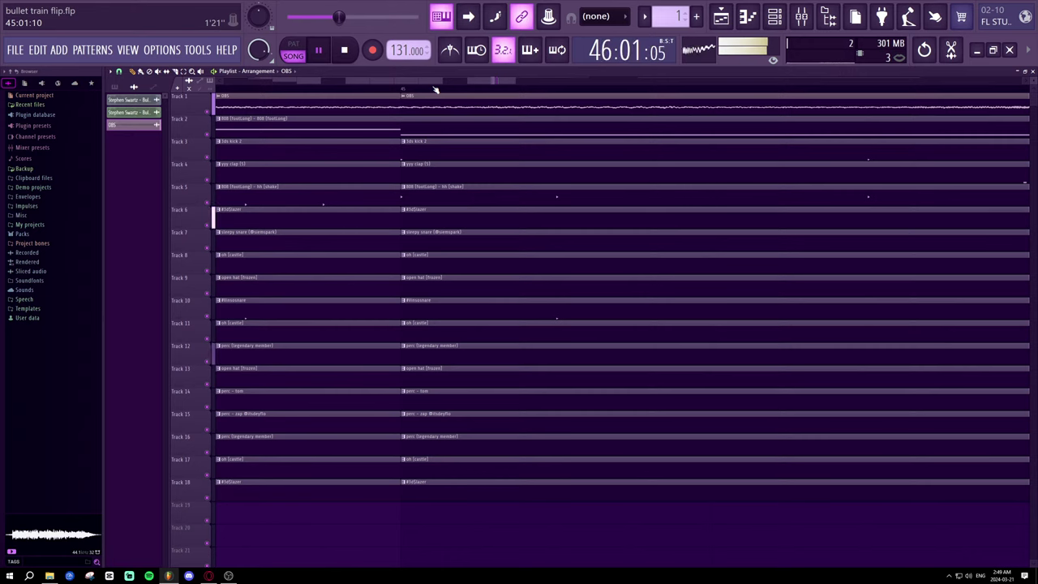
{"action": "scroll", "coordinate": [435, 89], "scroll_direction": "up", "scroll_amount": 1}
{"action": "scroll", "coordinate": [435, 89], "scroll_direction": "down", "scroll_amount": 1}
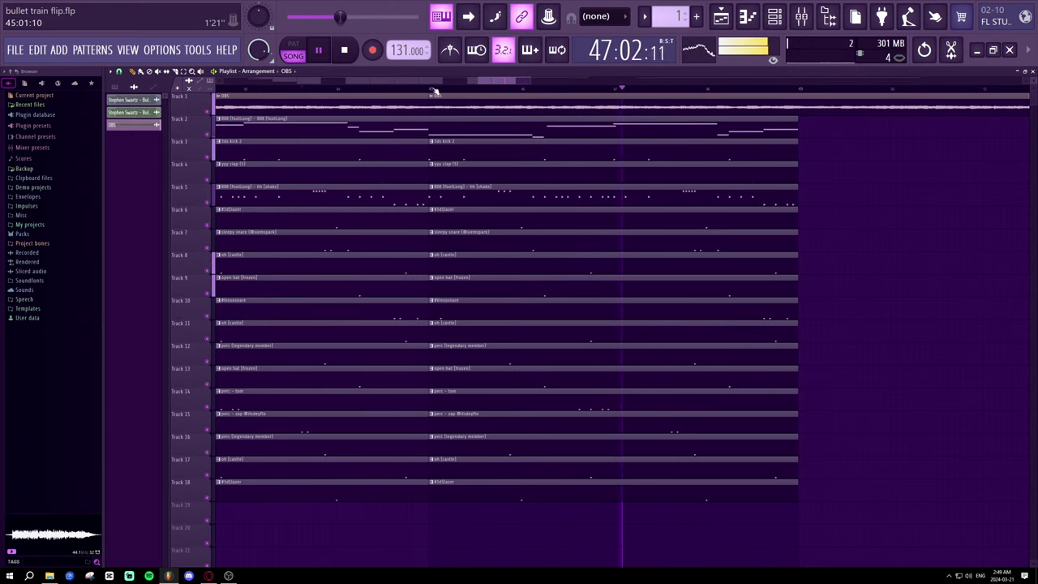
{"action": "scroll", "coordinate": [438, 95], "scroll_direction": "down", "scroll_amount": 2}
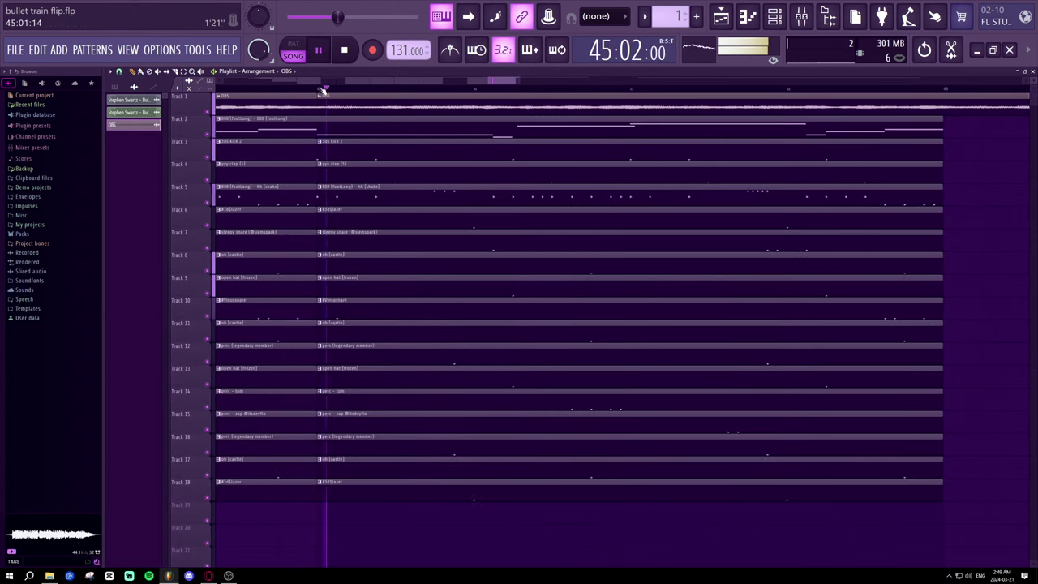
{"action": "scroll", "coordinate": [322, 91], "scroll_direction": "up", "scroll_amount": 2}
{"action": "scroll", "coordinate": [322, 92], "scroll_direction": "down", "scroll_amount": 1}
{"action": "scroll", "coordinate": [321, 92], "scroll_direction": "down", "scroll_amount": 3}
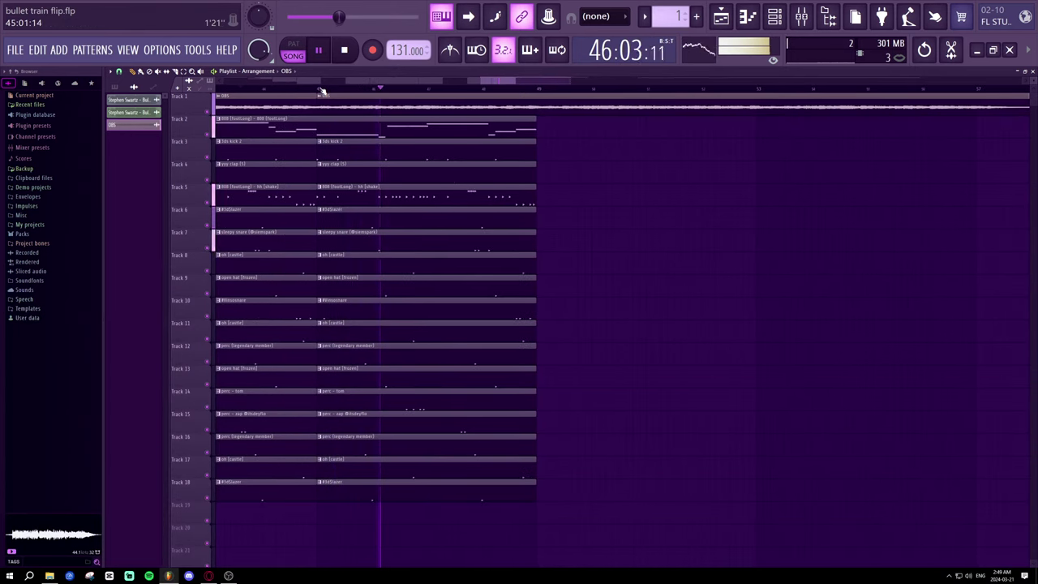
{"action": "scroll", "coordinate": [323, 89], "scroll_direction": "up", "scroll_amount": 3}
{"action": "scroll", "coordinate": [322, 95], "scroll_direction": "up", "scroll_amount": 3}
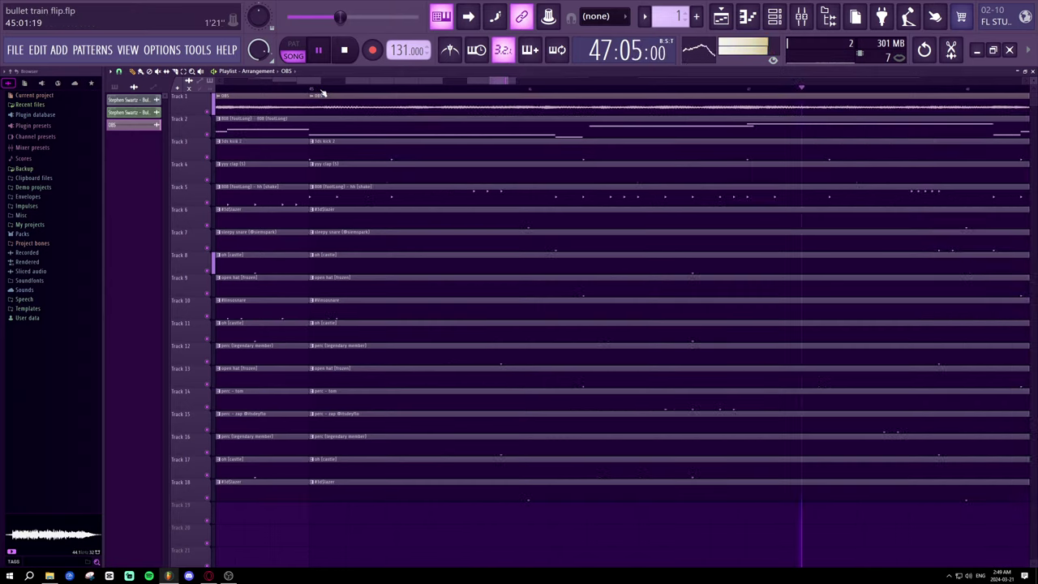
{"action": "key", "text": "space"}
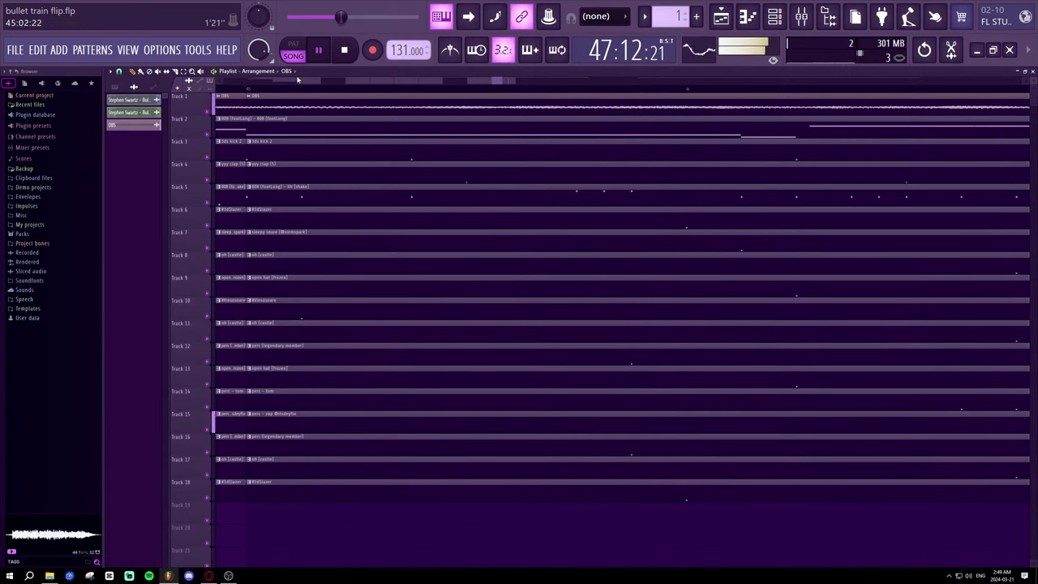
- Play from bar 46 and examine the OBS waveform's timing against the 808 notes there
{"action": "scroll", "coordinate": [421, 96], "scroll_direction": "up", "scroll_amount": 4}
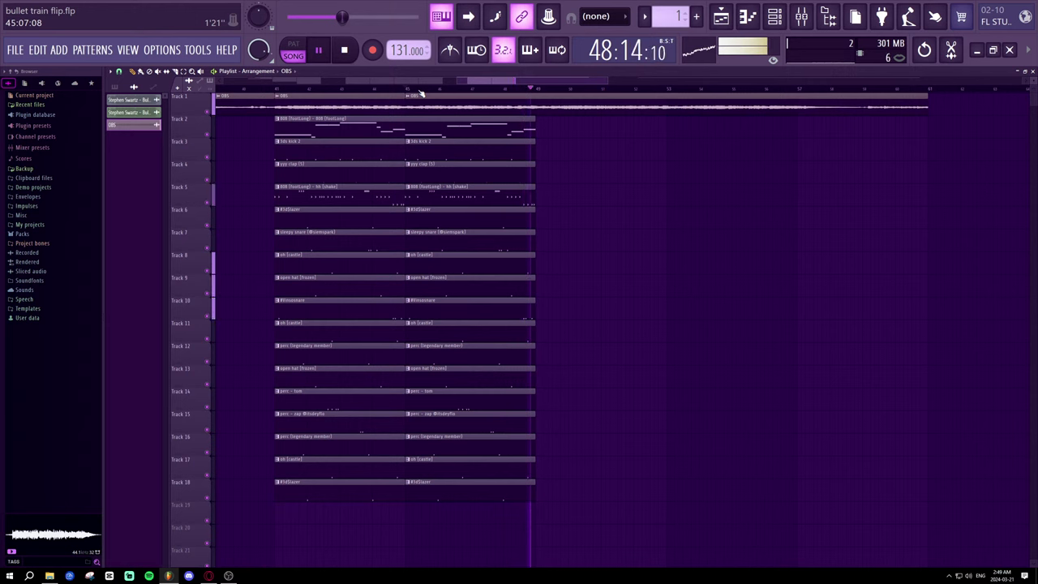
{"action": "left_click", "coordinate": [453, 89]}
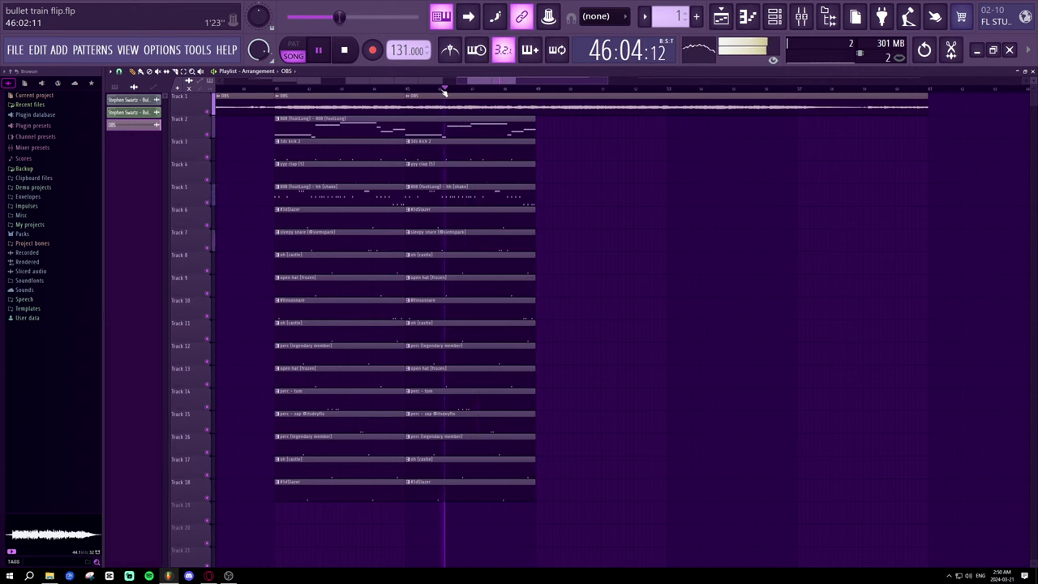
{"action": "scroll", "coordinate": [444, 92], "scroll_direction": "up", "scroll_amount": 3}
{"action": "scroll", "coordinate": [444, 91], "scroll_direction": "up", "scroll_amount": 2}
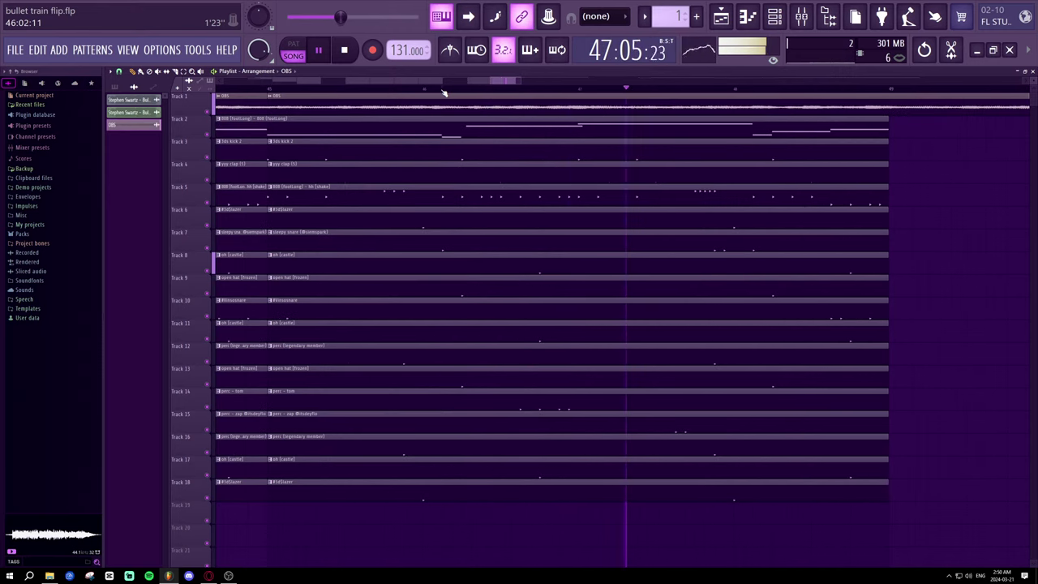
{"action": "scroll", "coordinate": [444, 91], "scroll_direction": "up", "scroll_amount": 2}
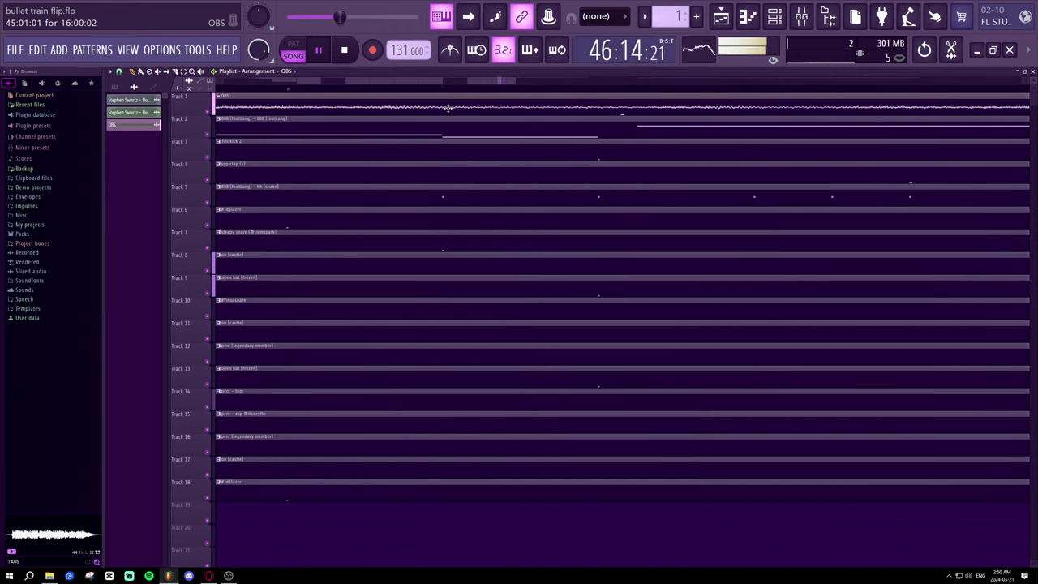
{"action": "scroll", "coordinate": [461, 95], "scroll_direction": "down", "scroll_amount": 2}
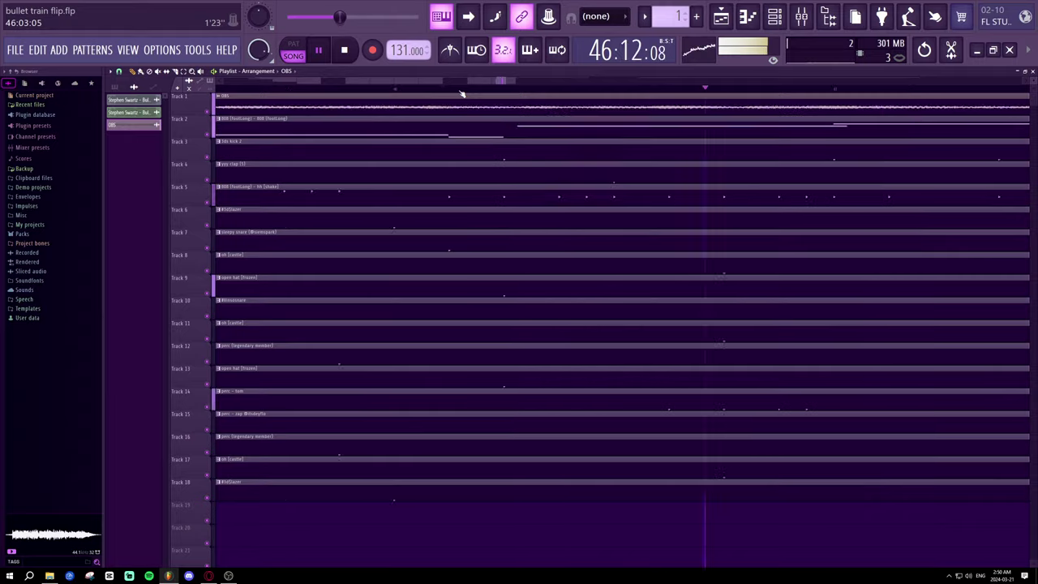
{"action": "scroll", "coordinate": [461, 95], "scroll_direction": "down", "scroll_amount": 2}
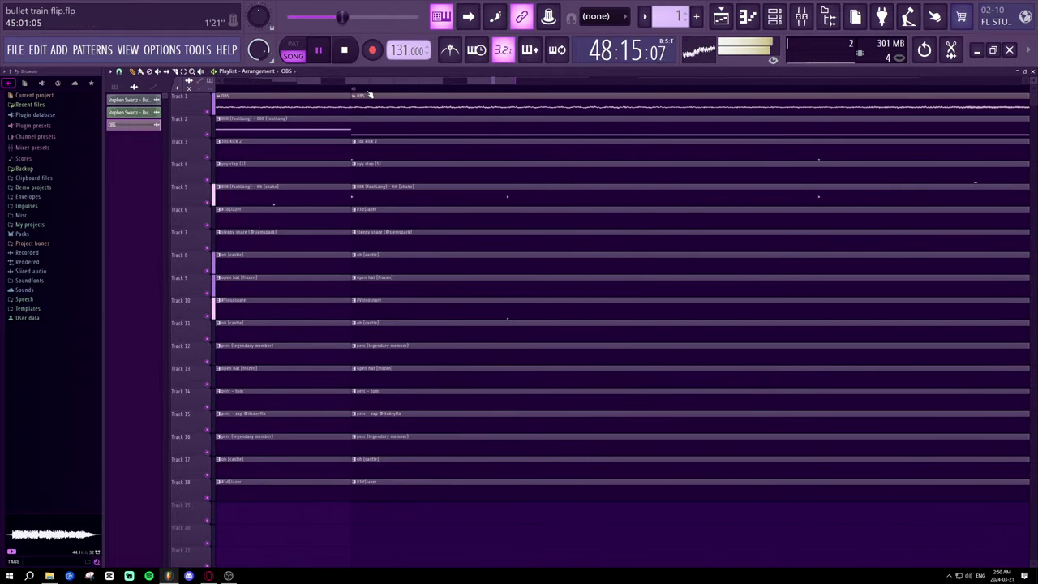
- Slice the Track 1 OBS clip at bar 49, where the drum patterns end, with the new slice starting at 49:01:00
{"action": "scroll", "coordinate": [369, 91], "scroll_direction": "down", "scroll_amount": 3}
{"action": "scroll", "coordinate": [435, 90], "scroll_direction": "up", "scroll_amount": 2}
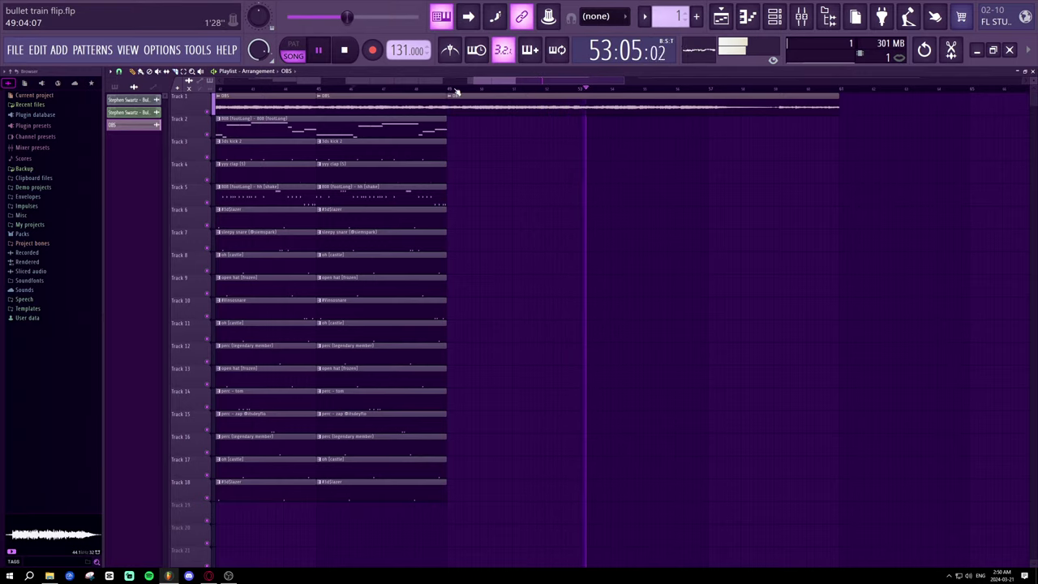
{"action": "scroll", "coordinate": [449, 91], "scroll_direction": "down", "scroll_amount": 2}
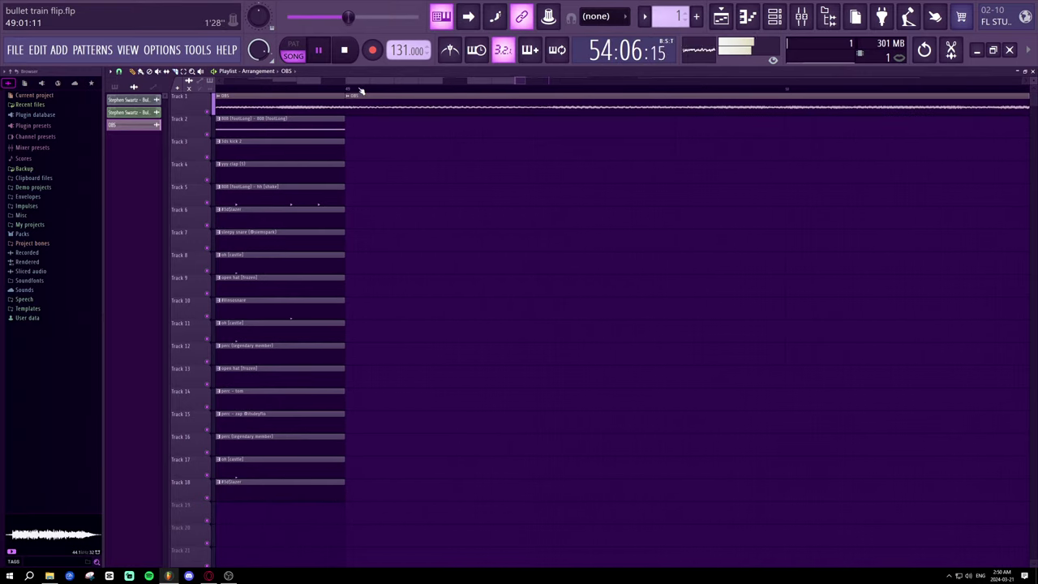
{"action": "scroll", "coordinate": [361, 91], "scroll_direction": "down", "scroll_amount": 1}
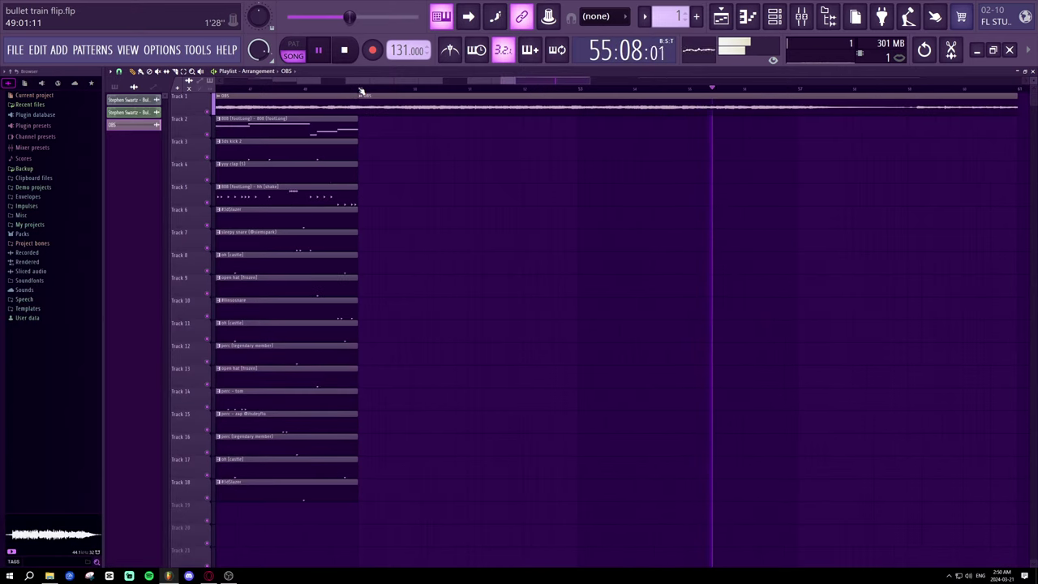
{"action": "scroll", "coordinate": [361, 91], "scroll_direction": "down", "scroll_amount": 3}
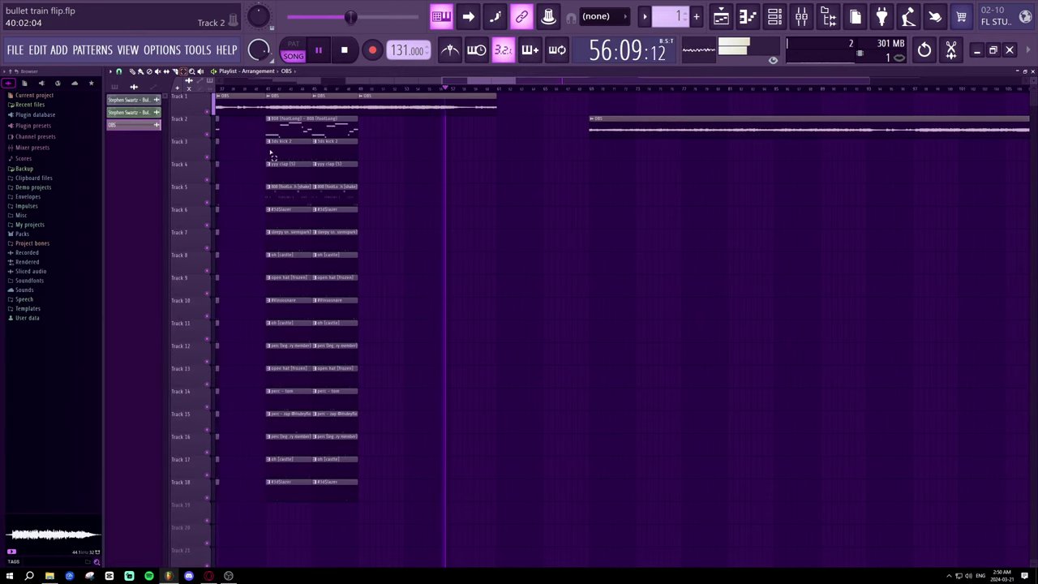
- Shorten the last OBS slice on Track 1 so that it ends at bar 59
{"action": "mouse_move", "coordinate": [348, 523]}
{"action": "left_mouse_down"}
{"action": "mouse_move", "coordinate": [348, 115]}
{"action": "mouse_move", "coordinate": [401, 251]}
{"action": "mouse_move", "coordinate": [382, 438]}
{"action": "mouse_move", "coordinate": [343, 511]}
{"action": "left_mouse_up"}
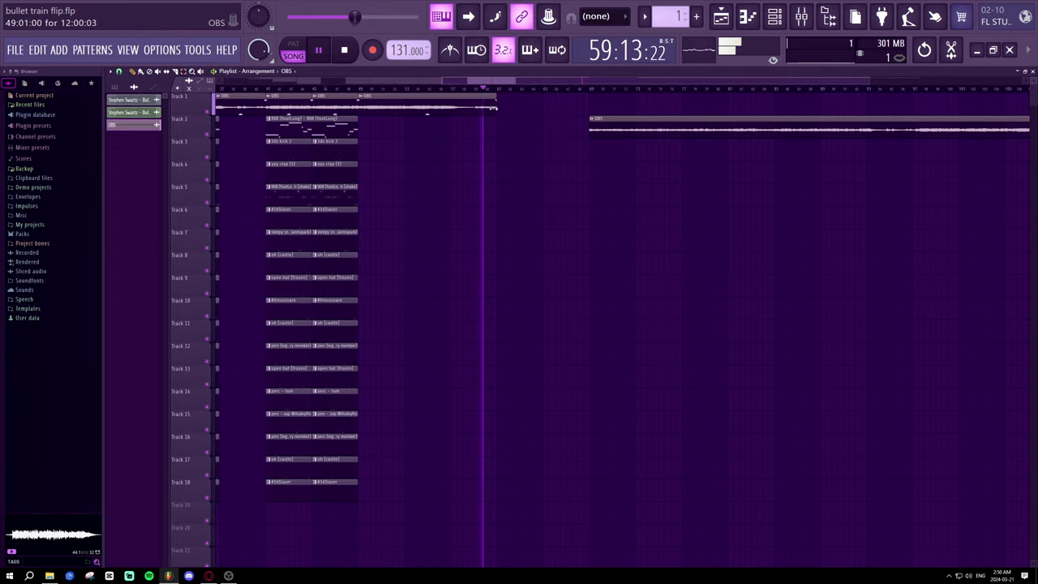
{"action": "left_click_drag", "start_coordinate": [496, 109], "coordinate": [473, 114]}
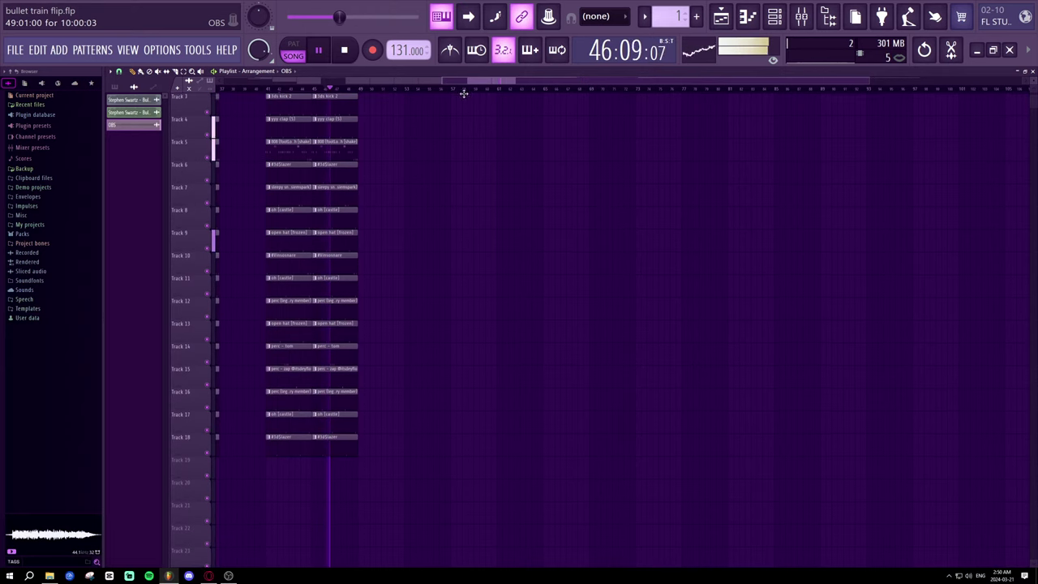
{"action": "scroll", "coordinate": [472, 103], "scroll_direction": "down", "scroll_amount": 2}
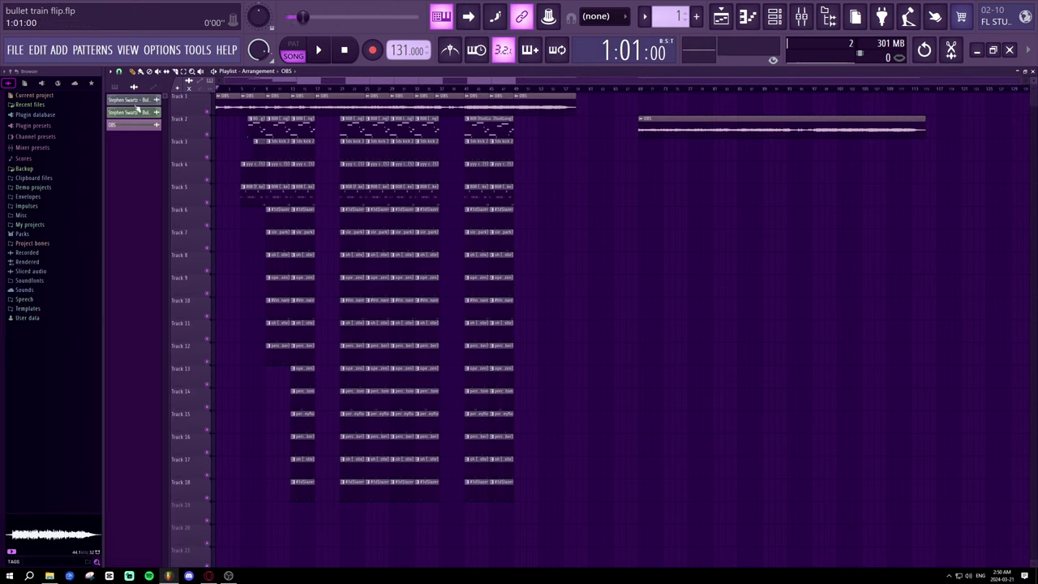
- Open the tags folder of the SFX pack in the browser while the arrangement plays from the start
{"action": "scroll", "coordinate": [323, 92], "scroll_direction": "up", "scroll_amount": 3}
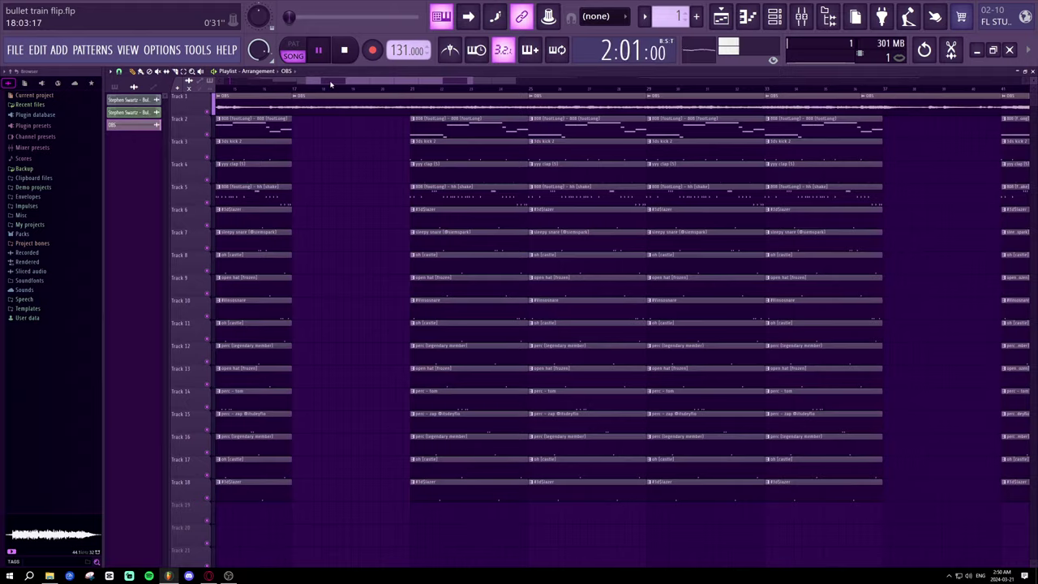
{"action": "left_click_drag", "start_coordinate": [330, 81], "coordinate": [227, 87]}
{"action": "left_click", "coordinate": [22, 234]}
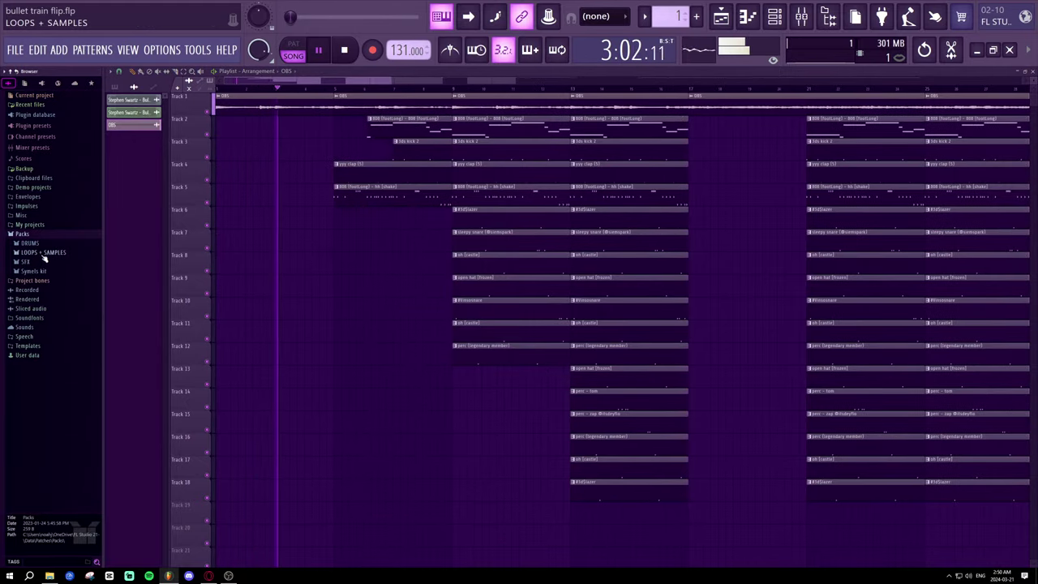
{"action": "left_click", "coordinate": [47, 261]}
{"action": "left_click", "coordinate": [32, 299]}
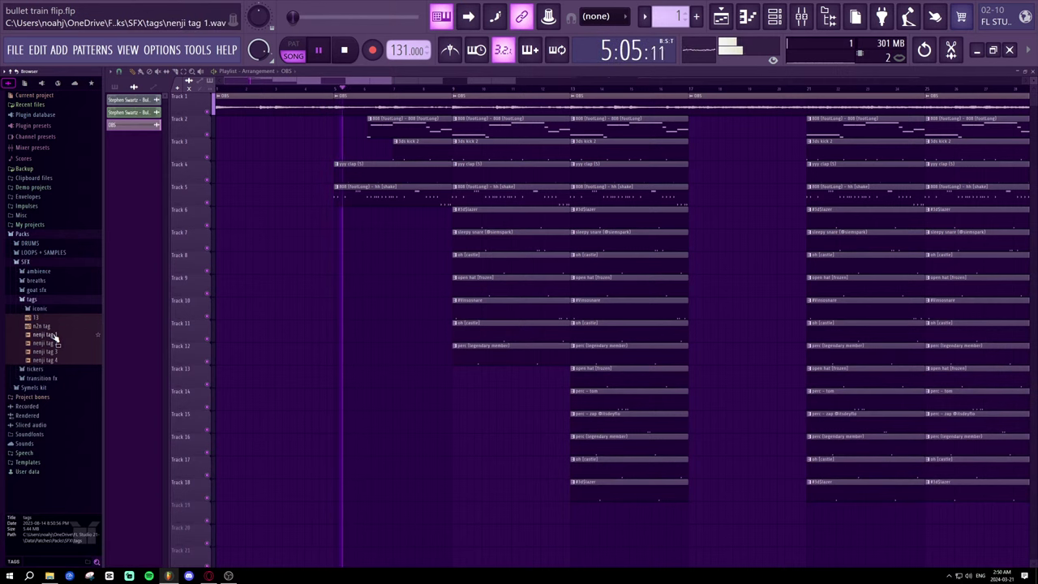
- Audition the nenji tag 1 and nenji tag 2 samples from the tags folder
{"action": "left_click", "coordinate": [54, 335]}
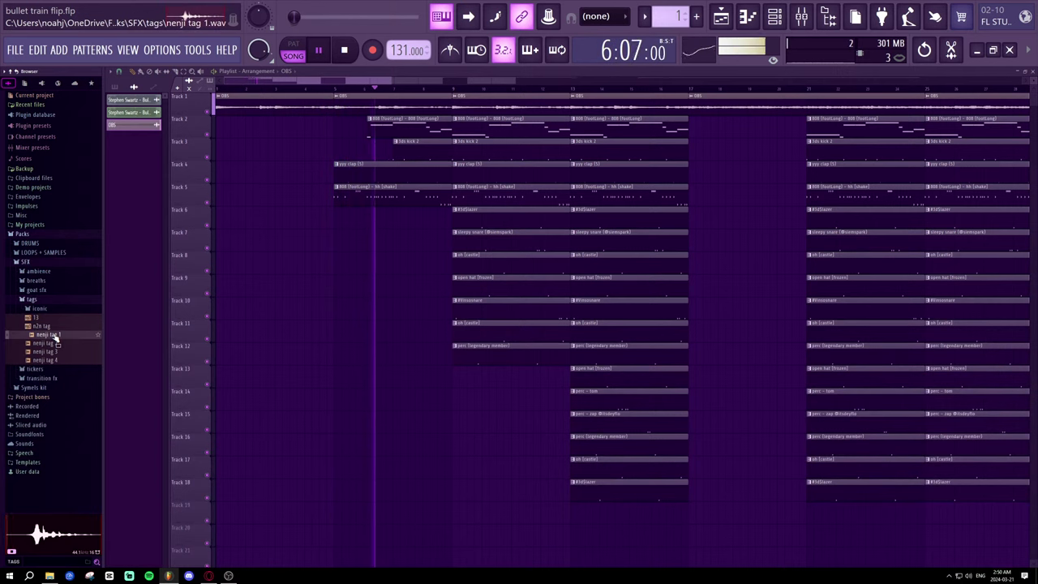
{"action": "key", "text": "space"}
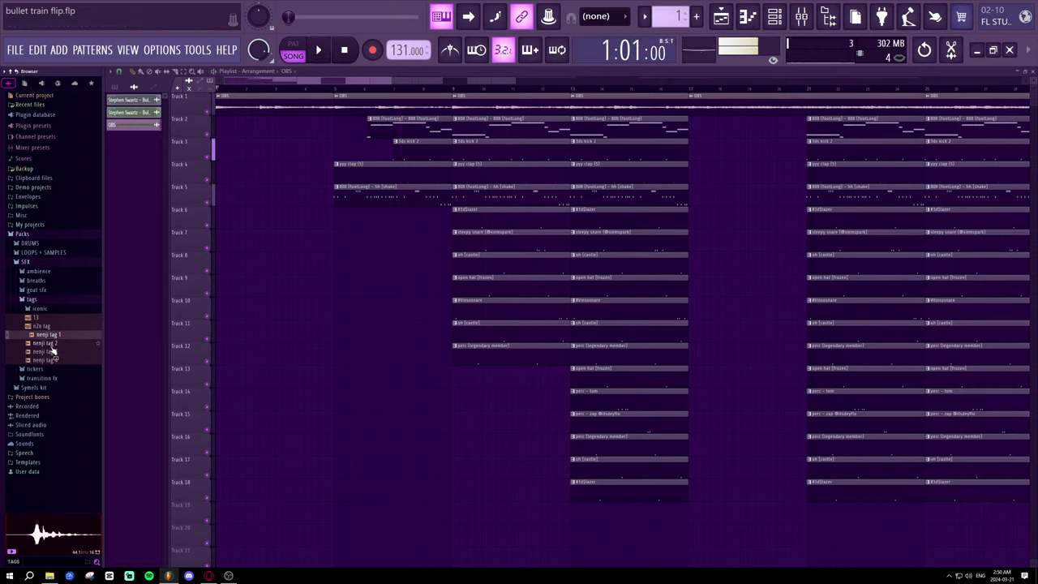
{"action": "left_click", "coordinate": [52, 353]}
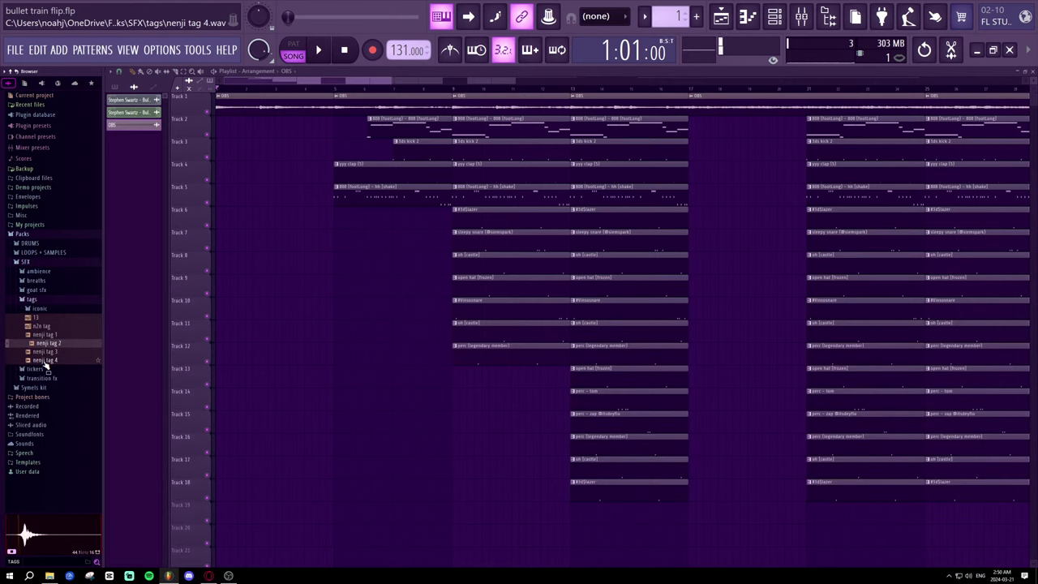
- Try nenji tag 4 at the start of Track 6 against the sample, and delete the clip
{"action": "left_click_drag", "start_coordinate": [46, 363], "coordinate": [284, 226]}
{"action": "key", "text": "space"}
{"action": "key", "text": "space"}
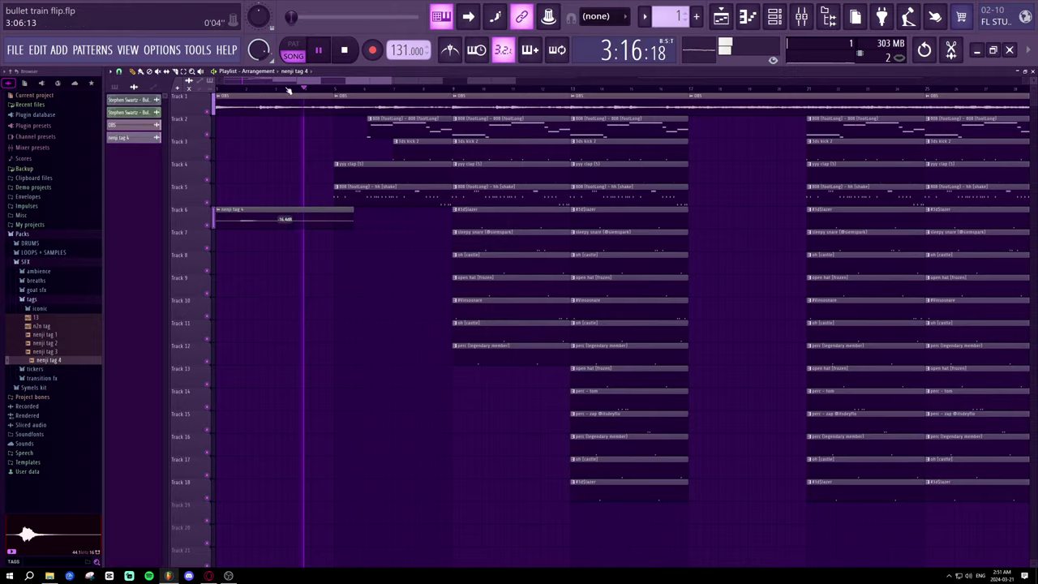
{"action": "scroll", "coordinate": [288, 91], "scroll_direction": "down", "scroll_amount": 2}
{"action": "right_click", "coordinate": [244, 211]}
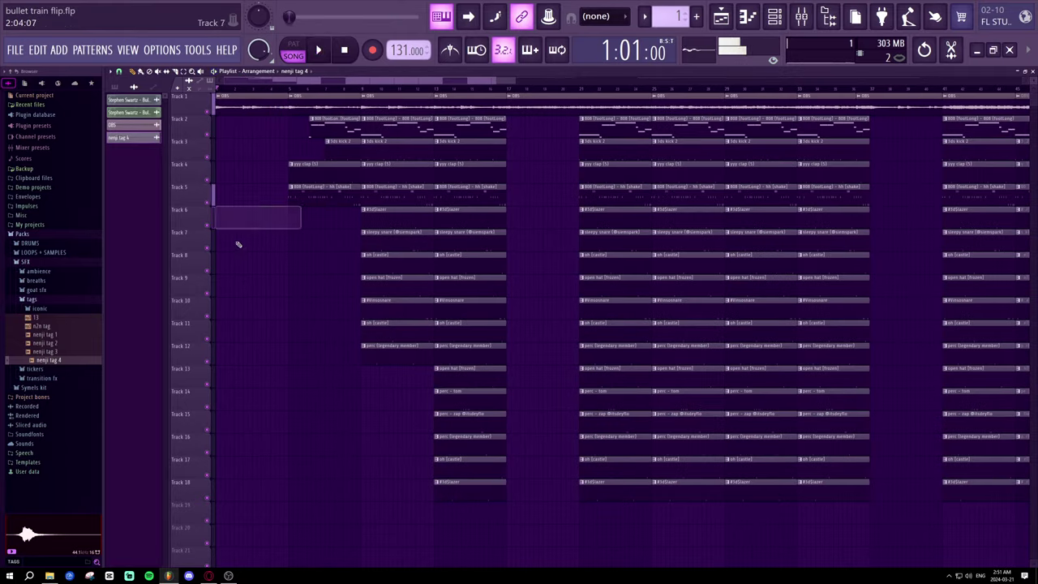
- Place nenji tag 3 on Track 6 just after bar 5 and lower its clip gain to about -7 dB
{"action": "left_click", "coordinate": [51, 351]}
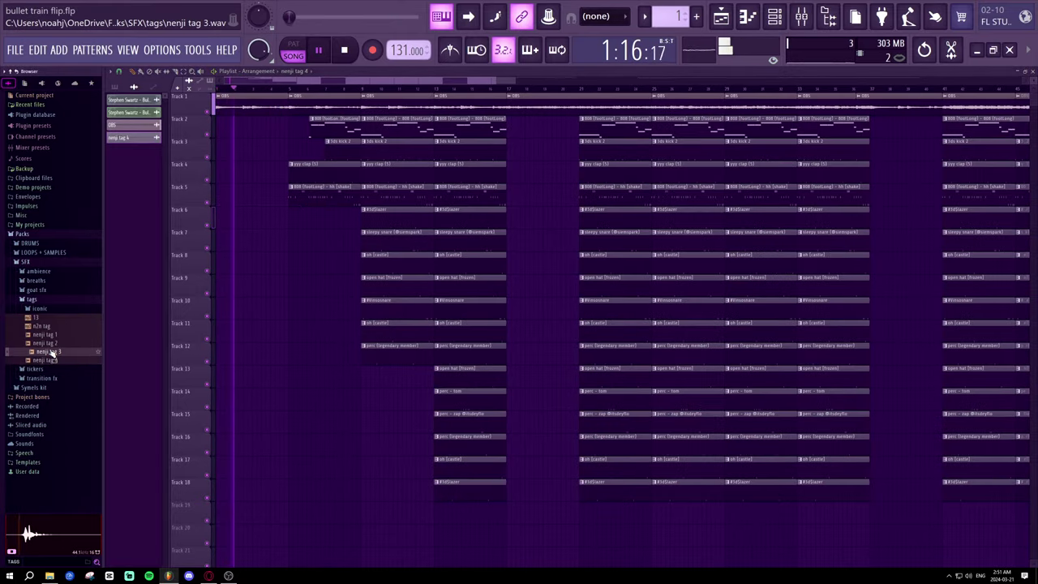
{"action": "left_click_drag", "start_coordinate": [51, 351], "coordinate": [290, 210]}
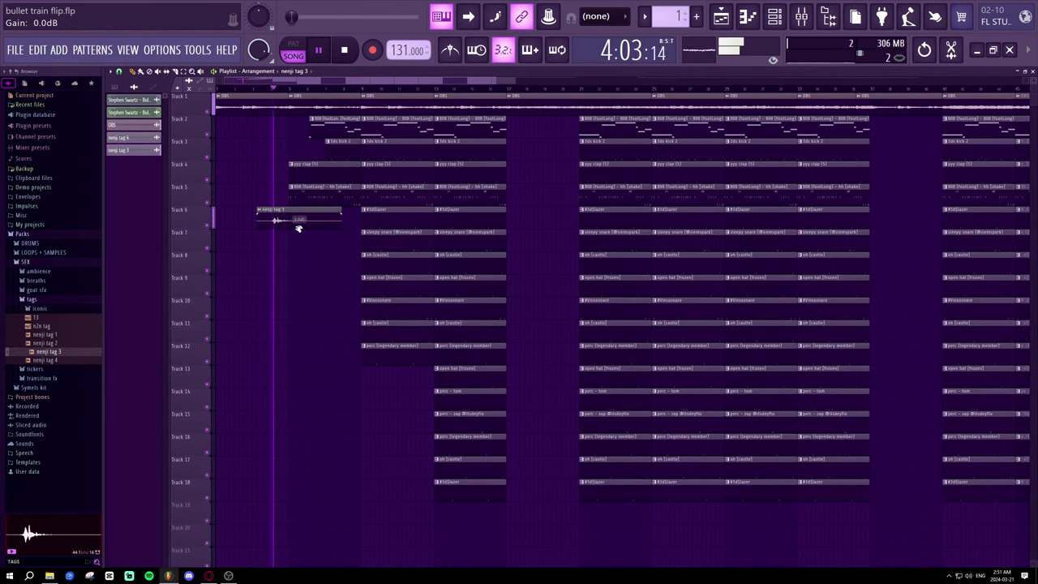
{"action": "left_click_drag", "start_coordinate": [298, 229], "coordinate": [335, 212]}
{"action": "key", "text": "space"}
{"action": "key", "text": "space"}
{"action": "scroll", "coordinate": [290, 93], "scroll_direction": "up", "scroll_amount": 2}
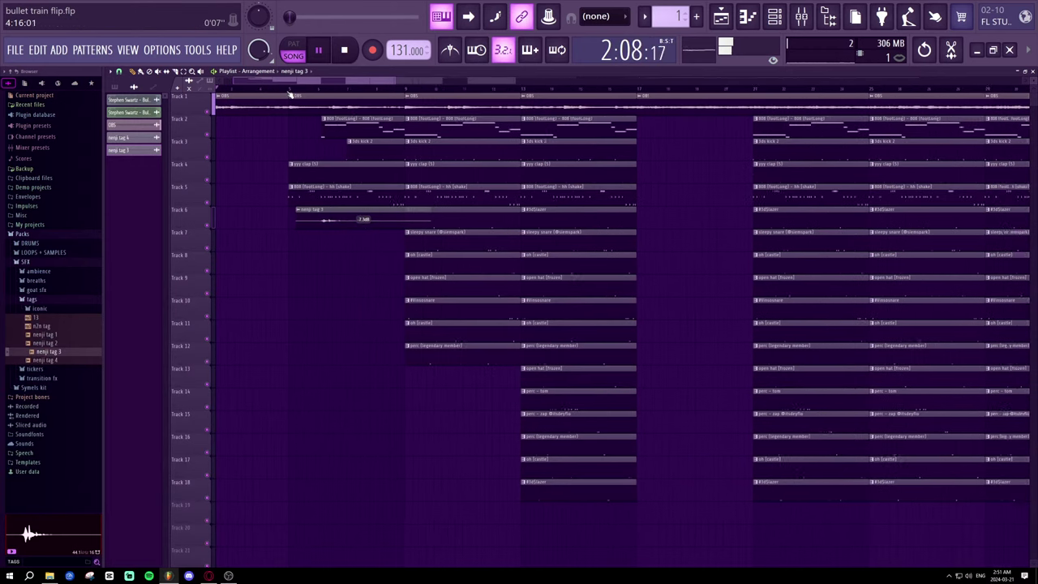
{"action": "scroll", "coordinate": [294, 94], "scroll_direction": "down", "scroll_amount": 2}
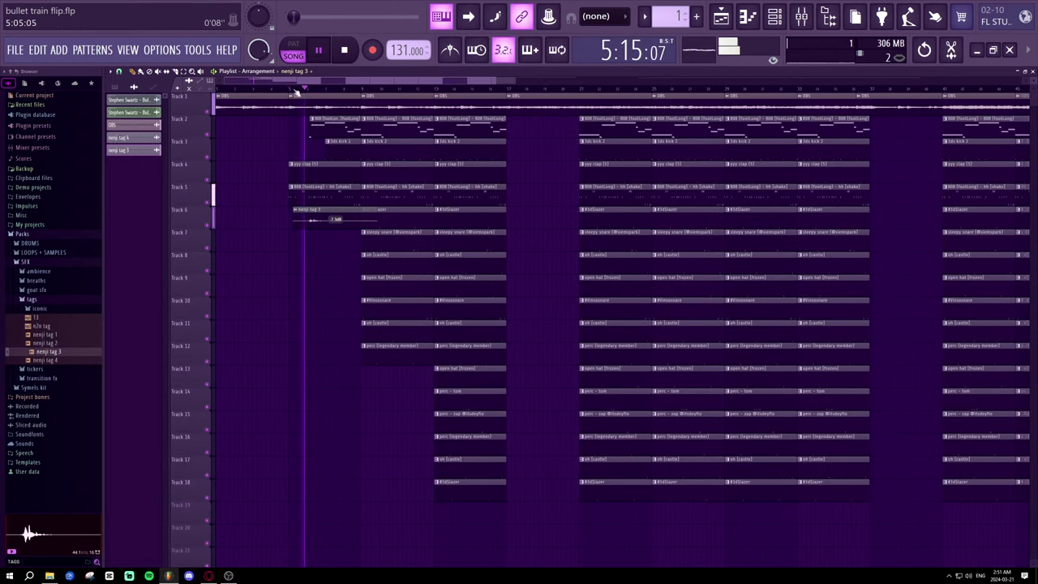
{"action": "scroll", "coordinate": [296, 93], "scroll_direction": "up", "scroll_amount": 2}
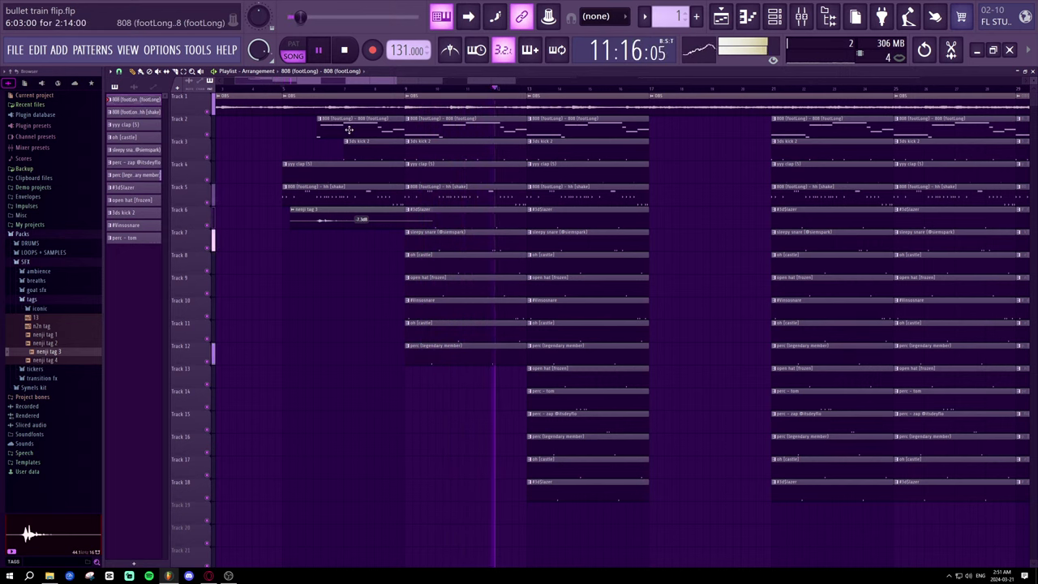
- Replay the song from bar 5 and open the 808 (footLong) notes in the piano roll
{"action": "key", "text": "space"}
{"action": "key", "text": "space"}
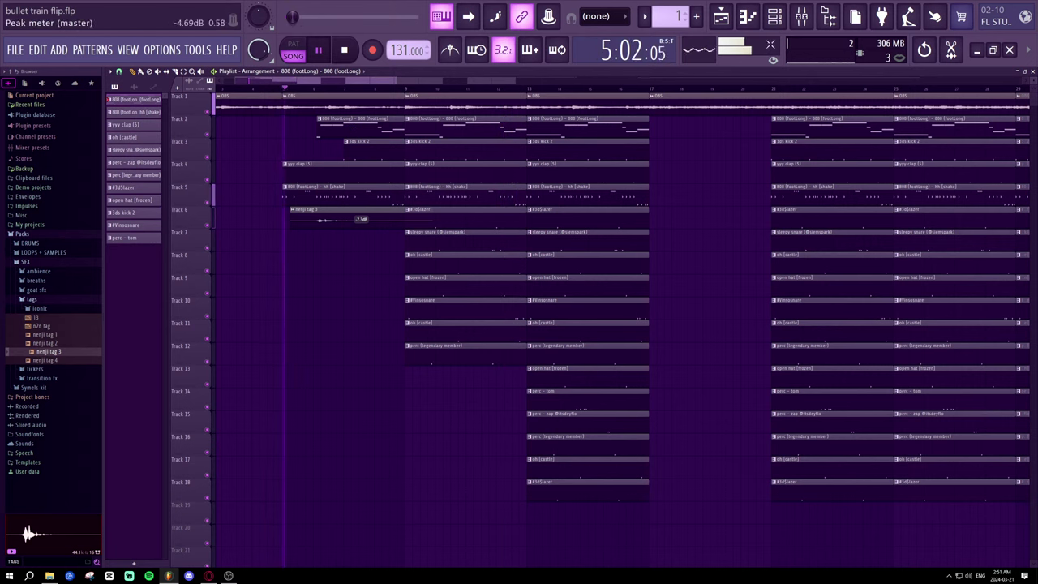
{"action": "key", "text": "F7"}
{"action": "left_click", "coordinate": [284, 71]}
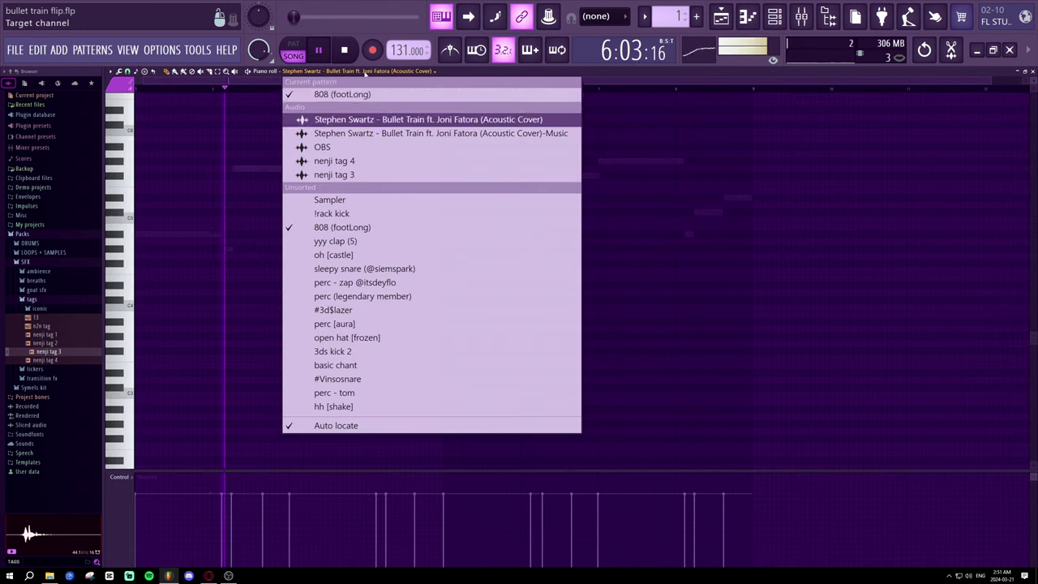
{"action": "left_click", "coordinate": [324, 95]}
{"action": "key", "text": "space"}
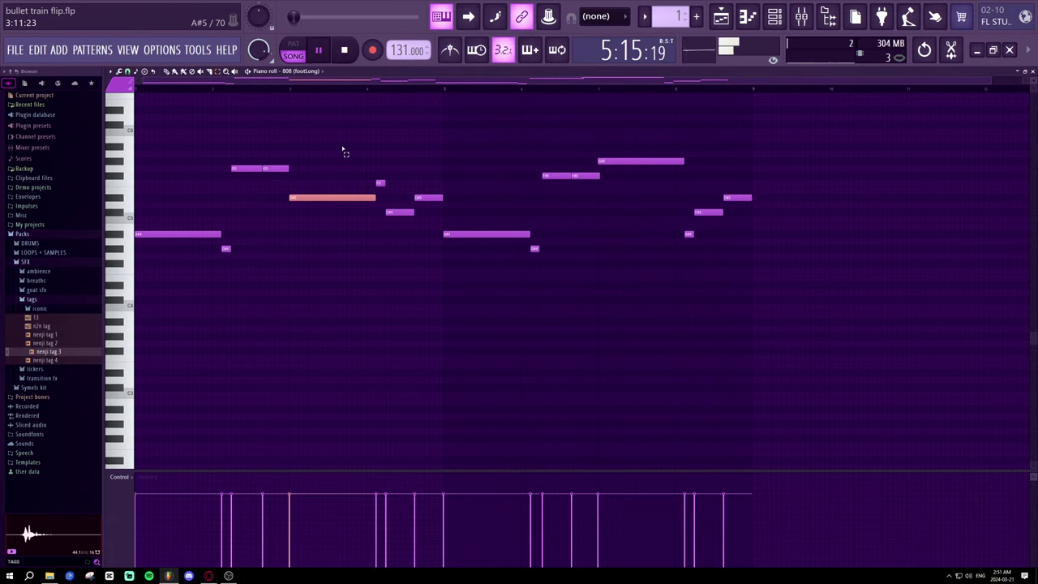
- Lower the short 808 note at the start of bar 4 and the long note at bar 3 to A#4
{"action": "left_click", "coordinate": [379, 181]}
{"action": "key", "text": "Down"}
{"action": "key", "text": "Down"}
{"action": "key", "text": "Down"}
{"action": "key", "text": "Down"}
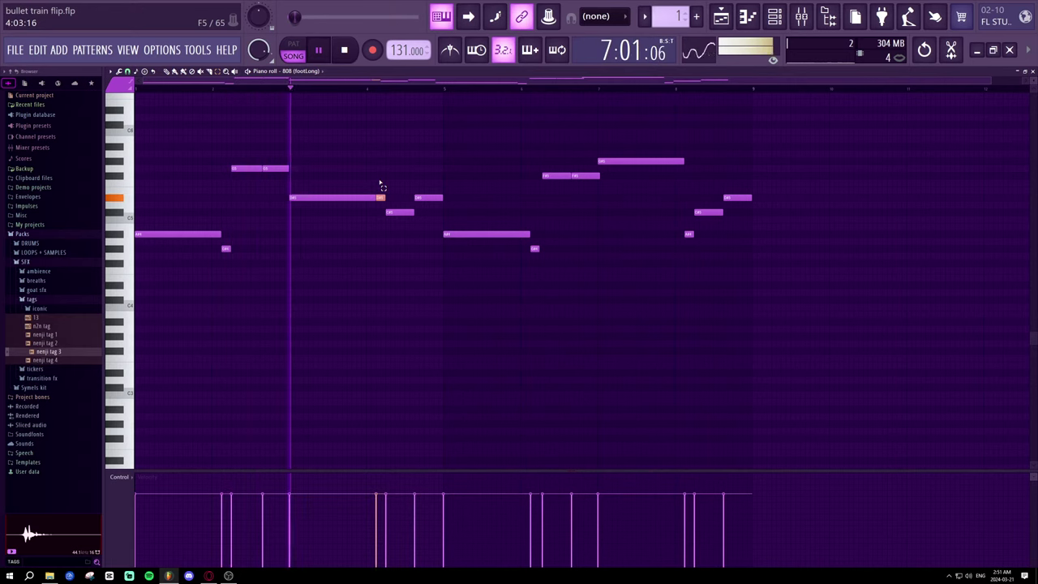
{"action": "key", "text": "Down"}
{"action": "key", "text": "Down"}
{"action": "key", "text": "Down"}
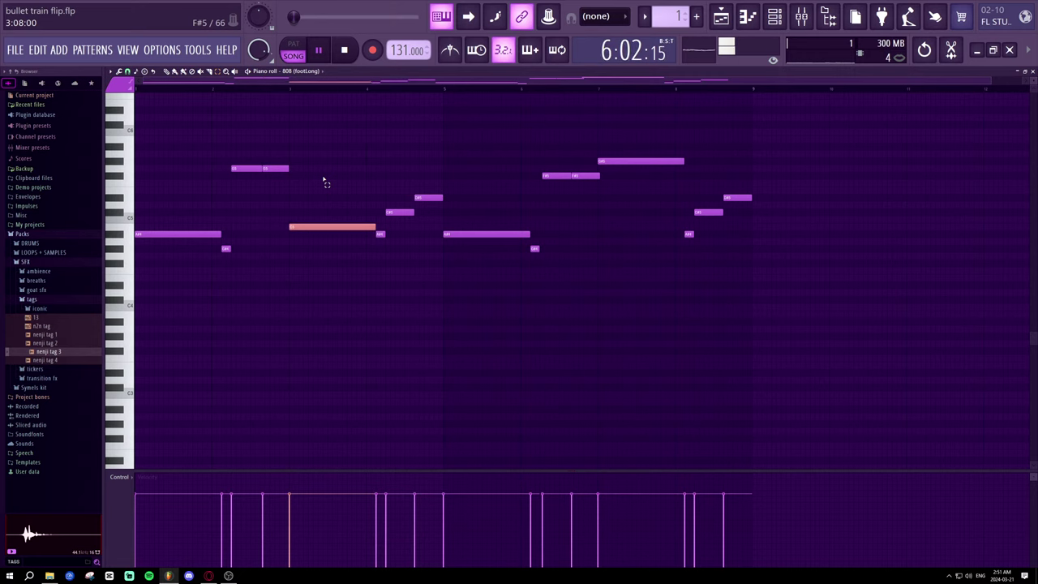
{"action": "key", "text": "Down"}
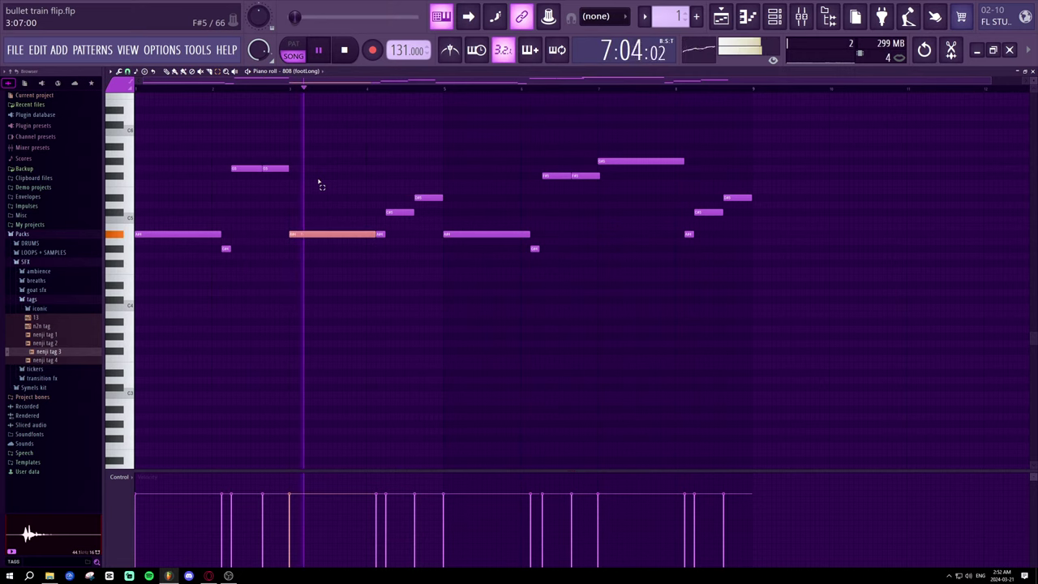
- Try the long 808 note at bar 3 on C#5, G4 and G#4 while replaying the section
{"action": "key", "text": "Up"}
{"action": "key", "text": "Up"}
{"action": "key", "text": "space"}
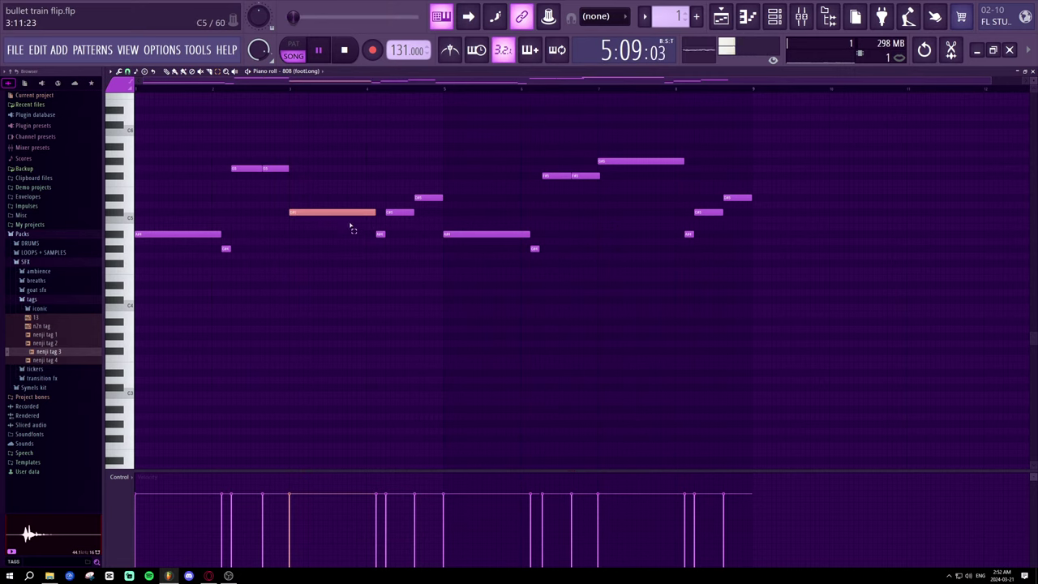
{"action": "key", "text": "Down"}
{"action": "key", "text": "Down"}
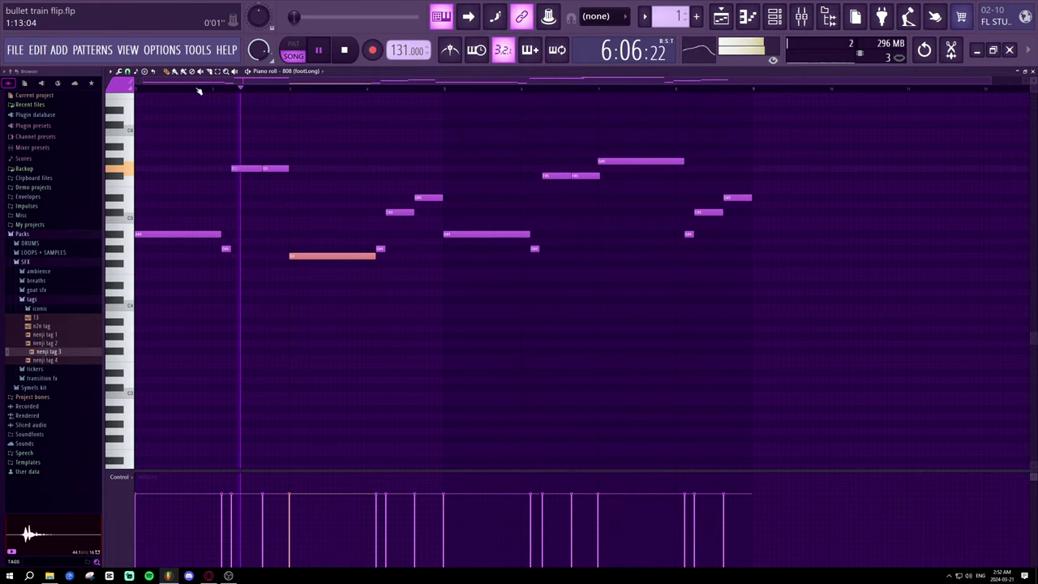
{"action": "left_click_drag", "start_coordinate": [316, 254], "coordinate": [318, 241]}
{"action": "key", "text": "space"}
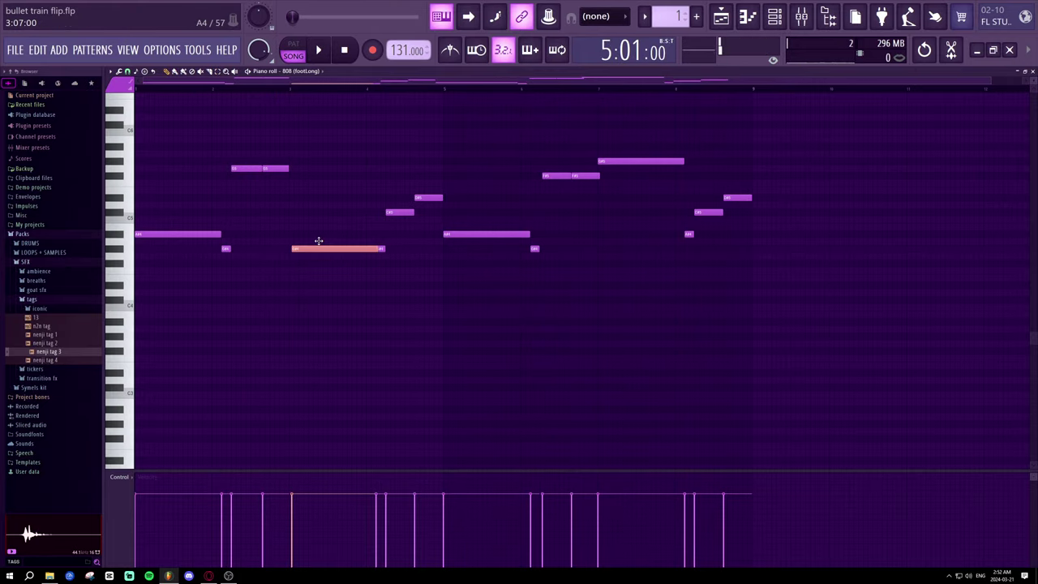
{"action": "left_click", "coordinate": [248, 109]}
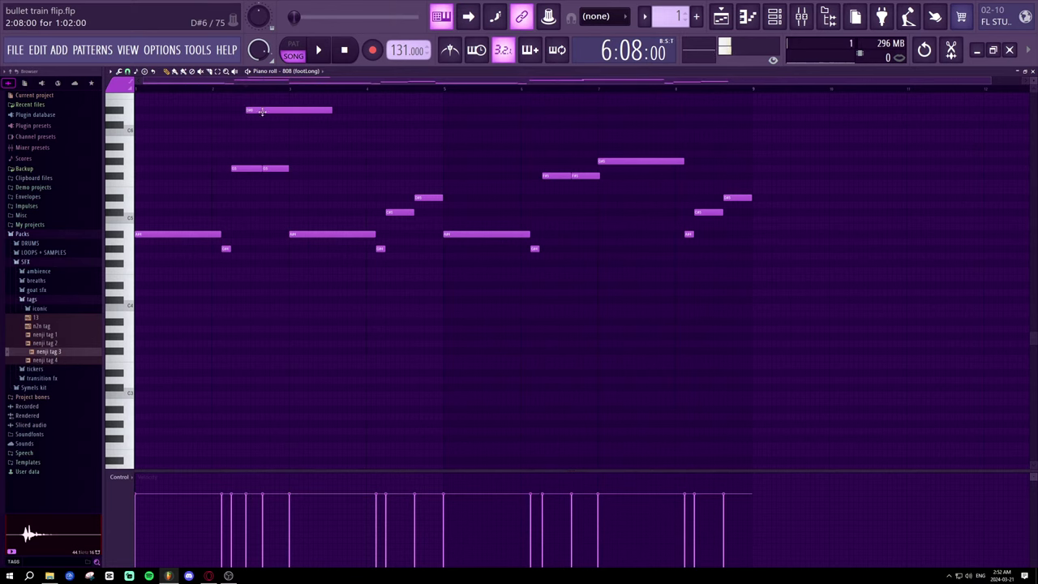
{"action": "right_click", "coordinate": [258, 109]}
{"action": "left_click", "coordinate": [258, 89]}
{"action": "key", "text": "space"}
- Try the long 808 note at bar 3 on C5 and G#4, replaying the passage repeatedly to compare the pitches
{"action": "left_click_drag", "start_coordinate": [319, 236], "coordinate": [322, 215]}
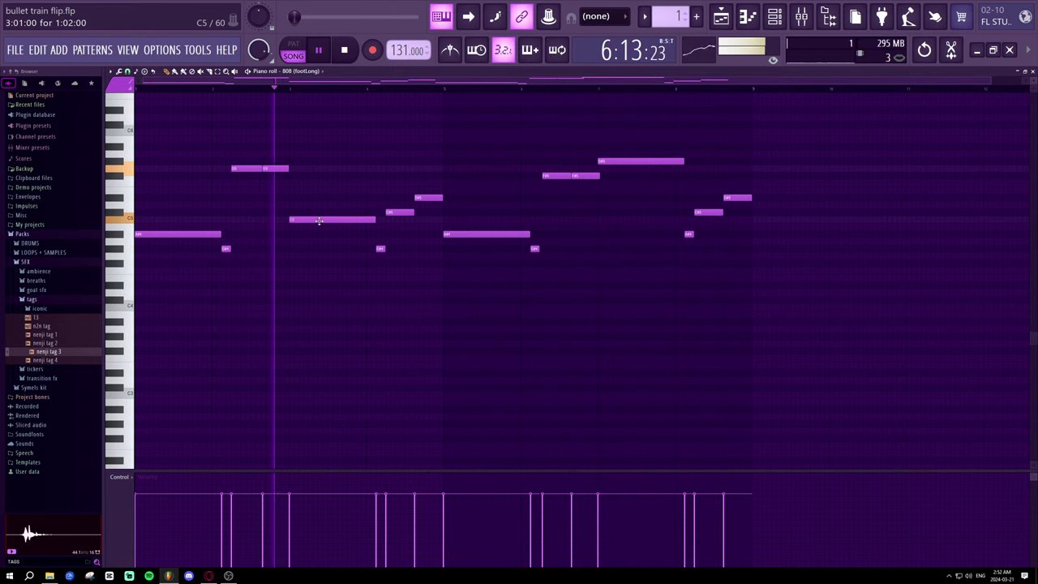
{"action": "left_click_drag", "start_coordinate": [320, 221], "coordinate": [321, 257]}
{"action": "key", "text": "space"}
{"action": "key", "text": "space"}
{"action": "key", "text": "space"}
{"action": "key", "text": "space"}
{"action": "key", "text": "space"}
{"action": "key", "text": "space"}
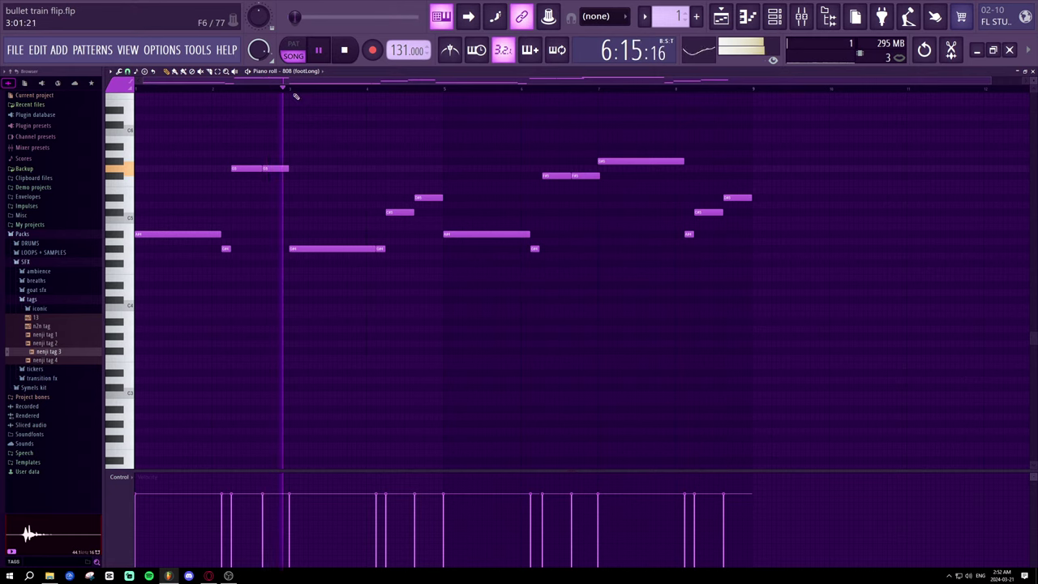
{"action": "scroll", "coordinate": [296, 90], "scroll_direction": "down", "scroll_amount": 1}
{"action": "left_click_drag", "start_coordinate": [297, 89], "coordinate": [45, 77]}
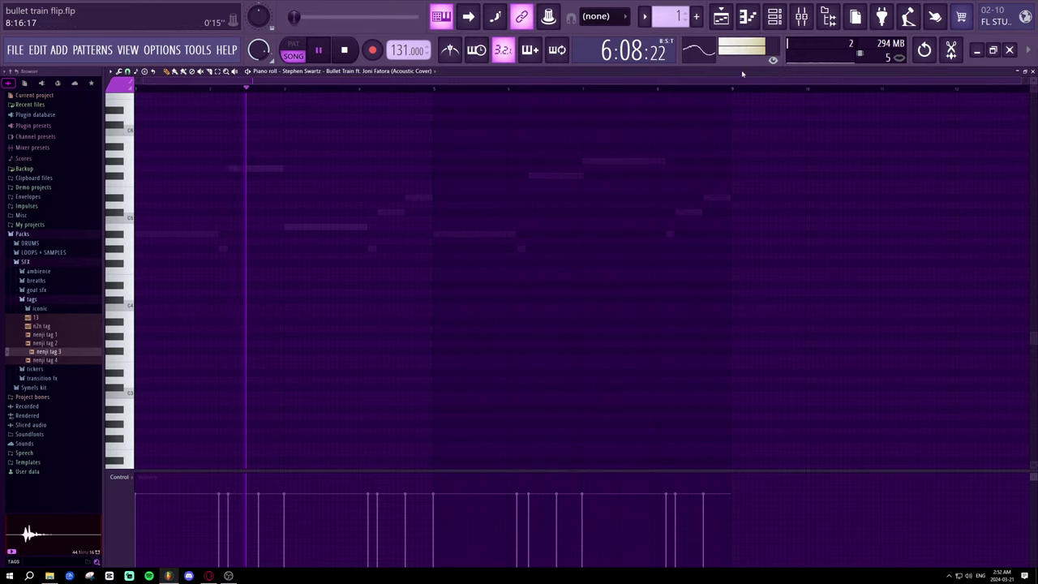
- Return to the playlist, undo the last 808 note changes and replay the arrangement from bar 41
{"action": "left_click", "coordinate": [747, 17]}
{"action": "scroll", "coordinate": [739, 81], "scroll_direction": "down", "scroll_amount": 5}
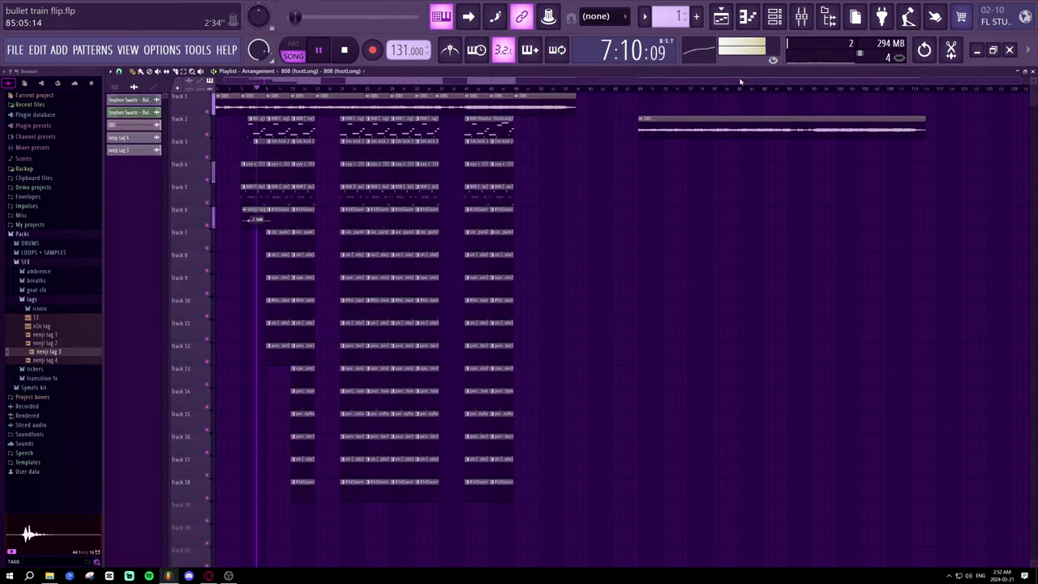
{"action": "key", "text": "ctrl+z"}
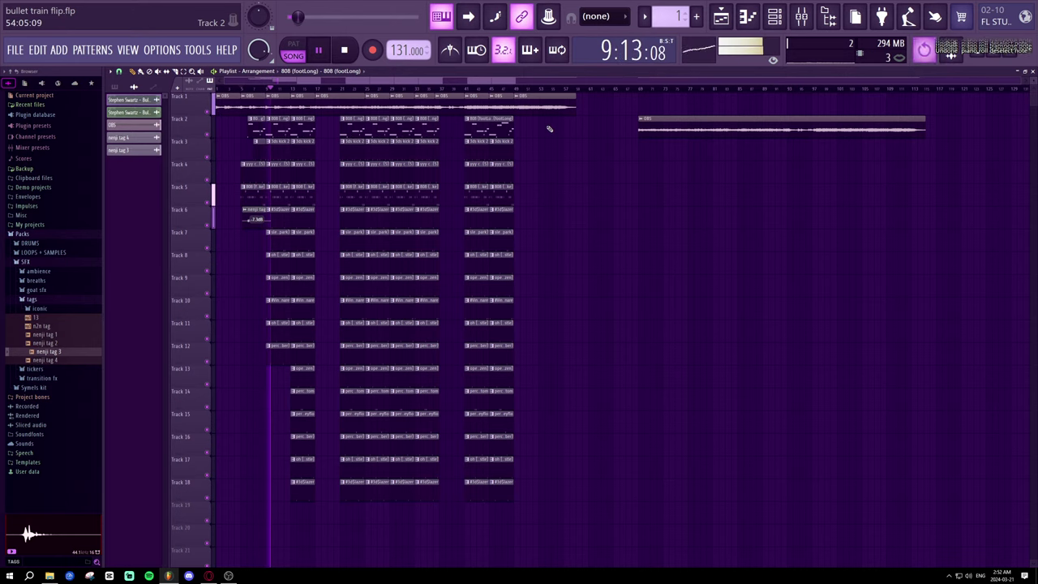
{"action": "key", "text": "ctrl+z"}
{"action": "left_click", "coordinate": [466, 92]}
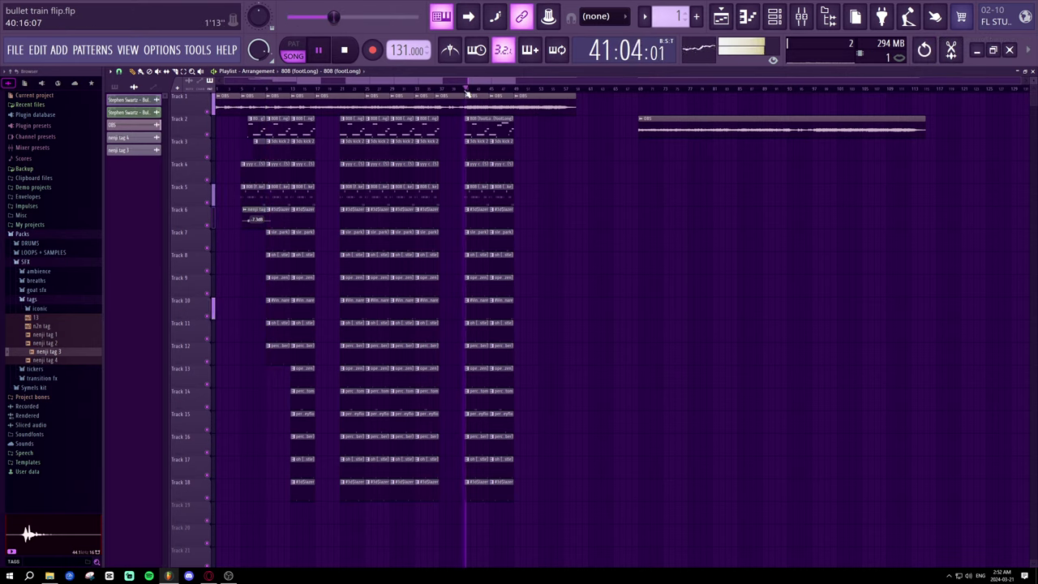
{"action": "scroll", "coordinate": [466, 91], "scroll_direction": "up", "scroll_amount": 2}
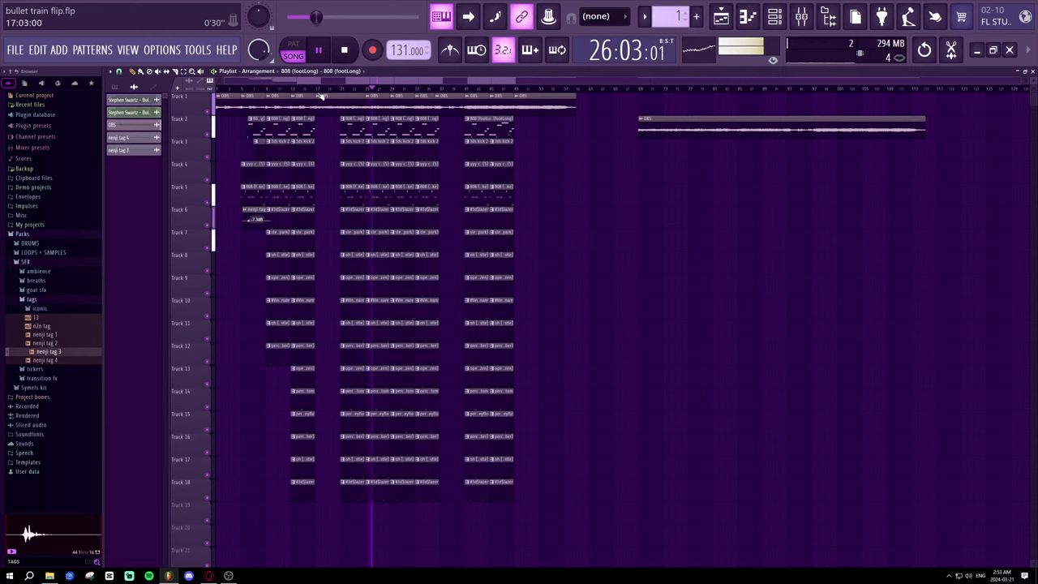
- Open the 808 (footLong) notes of the clip at bar 21 in the piano roll
{"action": "left_click", "coordinate": [348, 124]}
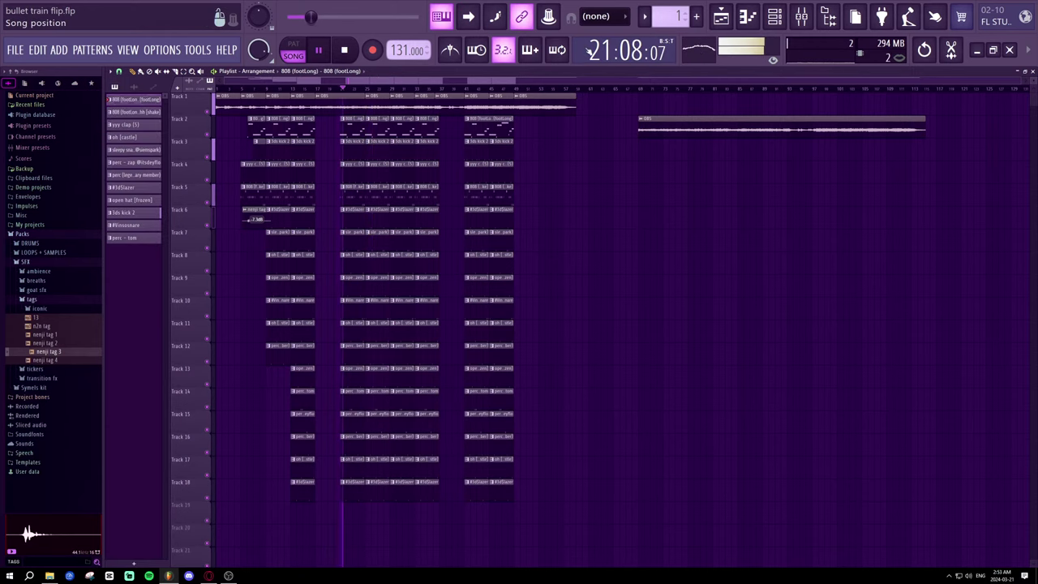
{"action": "left_click", "coordinate": [747, 17]}
{"action": "left_click", "coordinate": [335, 71]}
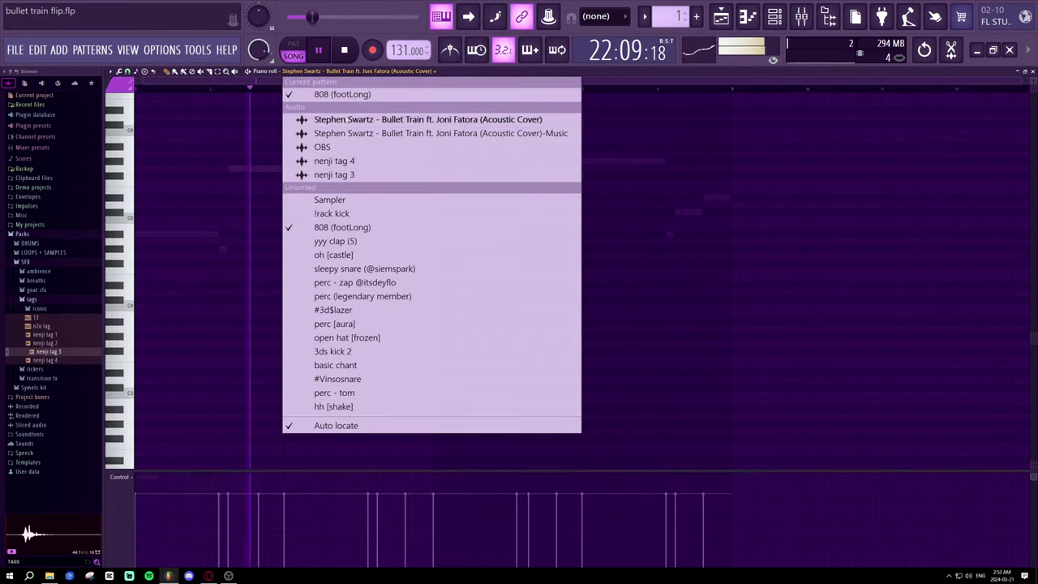
{"action": "left_click", "coordinate": [335, 96]}
- Raise the first 808 note to B4 and play the pattern on its own in pattern mode
{"action": "key", "text": "space"}
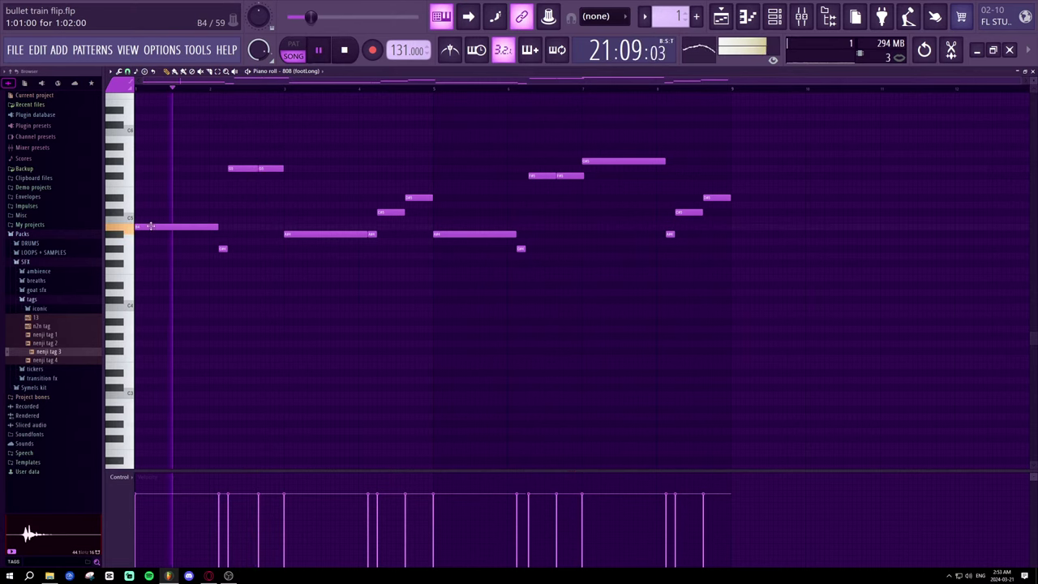
{"action": "left_click", "coordinate": [297, 49]}
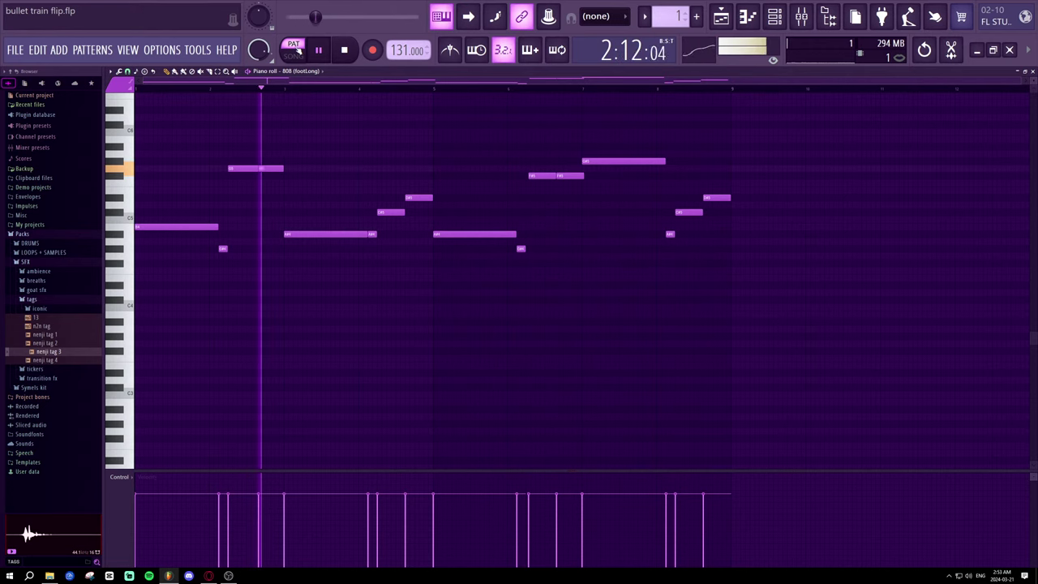
{"action": "key", "text": "space"}
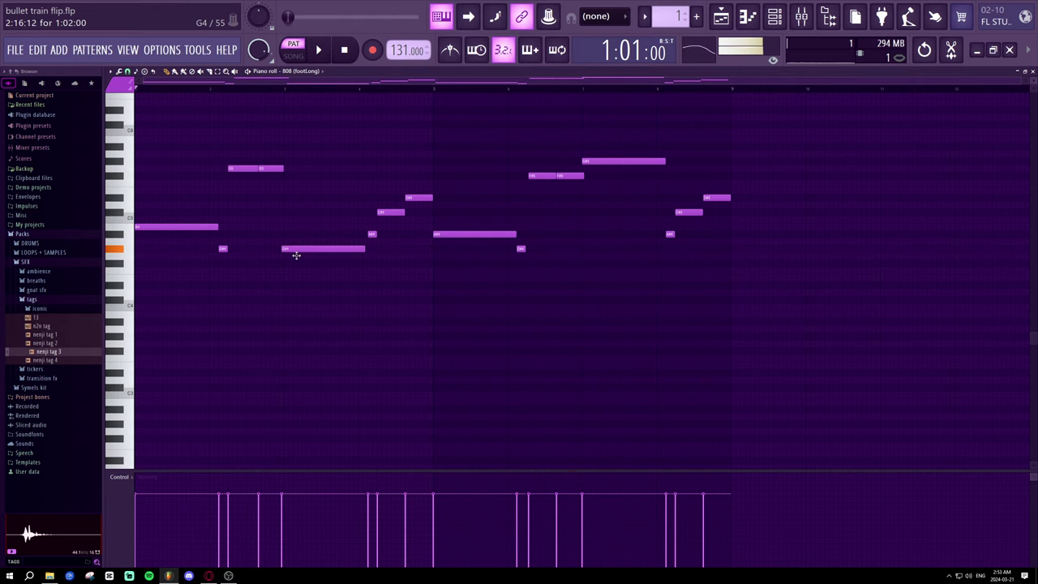
- Raise the long 808 note at bar 3 to C#5, and try the second note of bar 4 on D#5 before returning it to C#5
{"action": "key", "text": "space"}
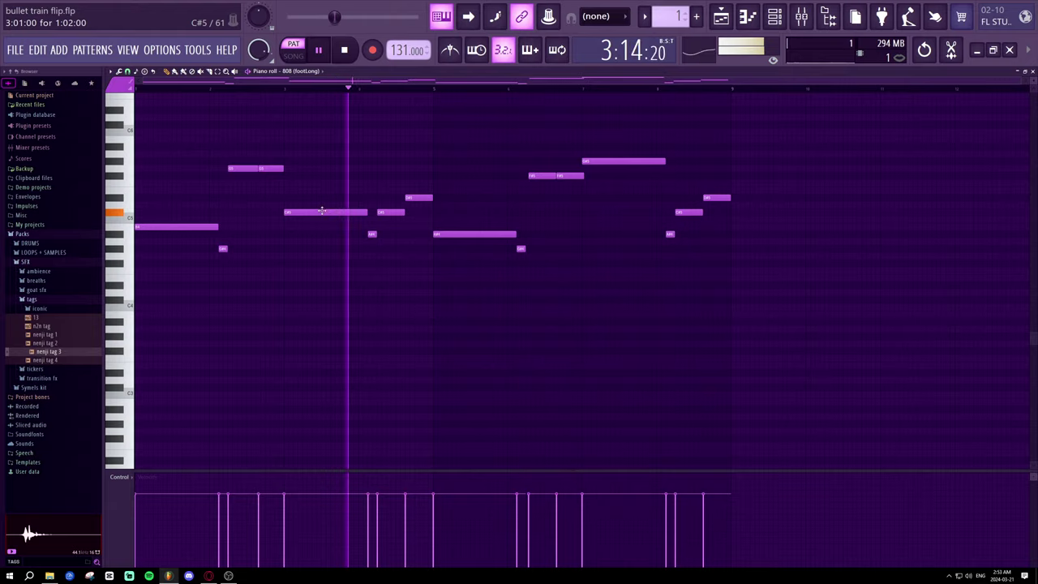
{"action": "key", "text": "space"}
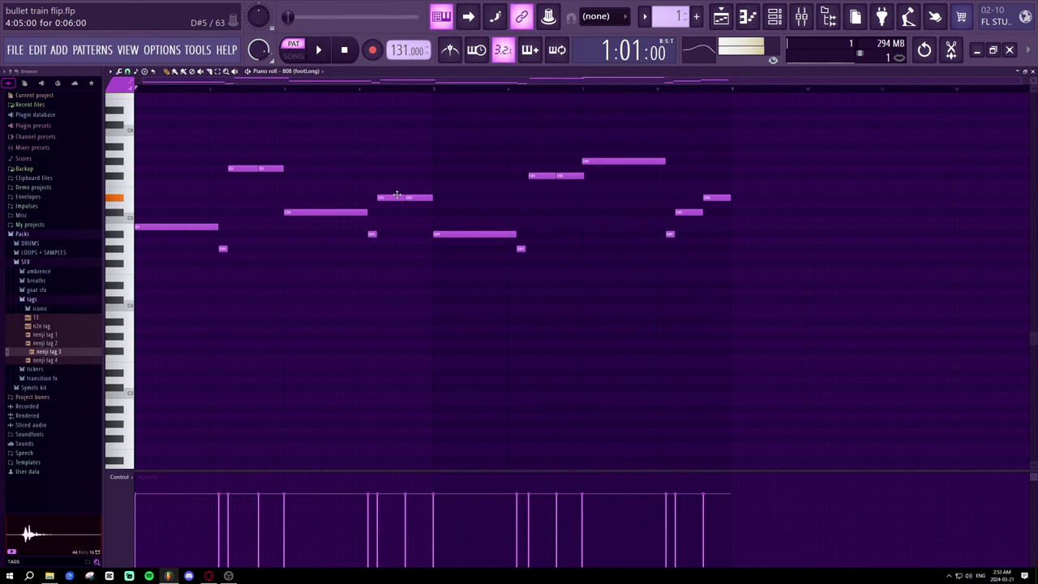
{"action": "key", "text": "space"}
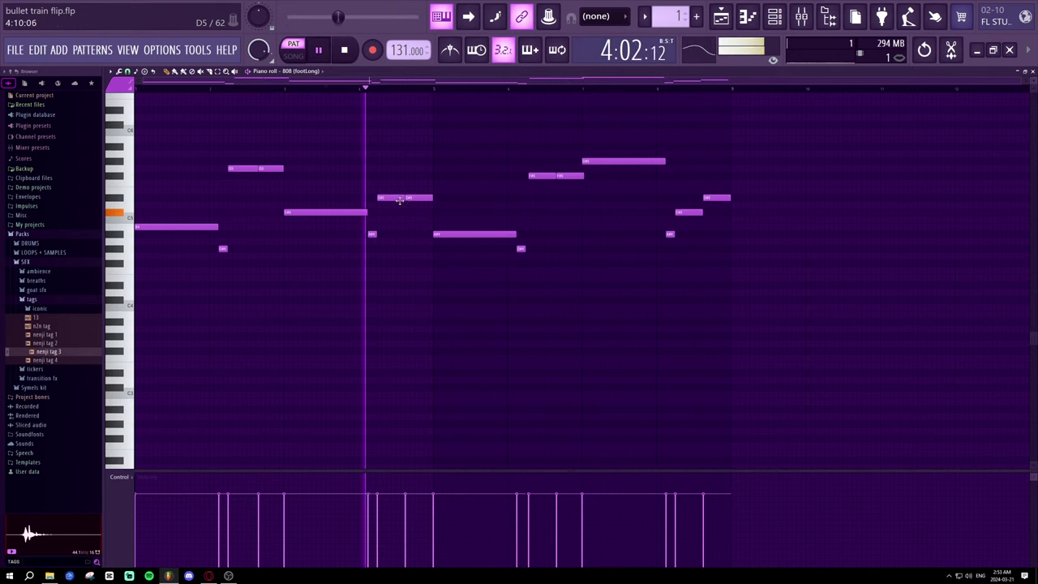
{"action": "key", "text": "space"}
{"action": "left_click_drag", "start_coordinate": [395, 198], "coordinate": [393, 219]}
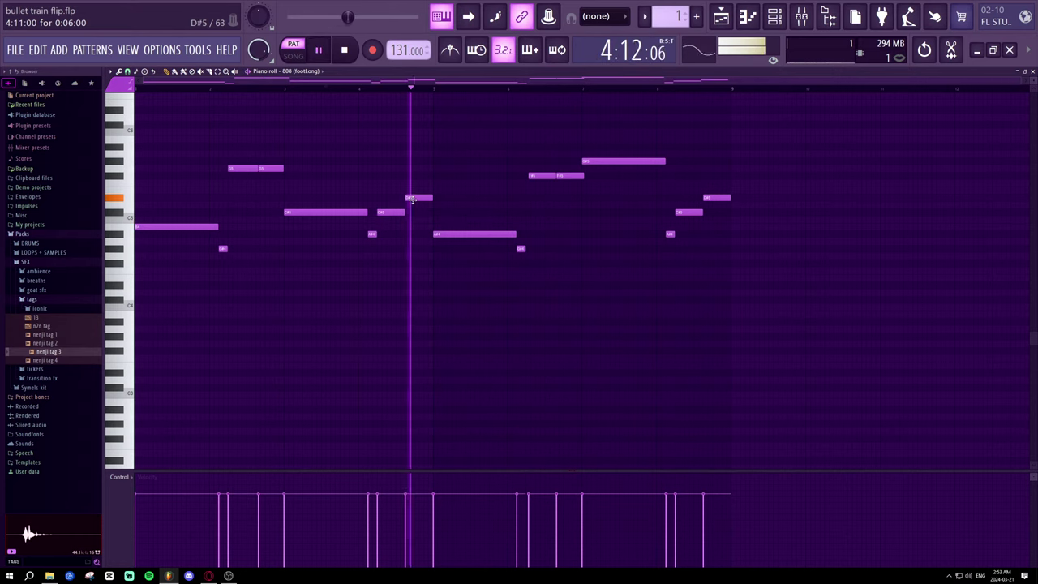
- Lower the short 808 note at the start of bar 4 to G#4 and audition the note after it on A#4 and C#5
{"action": "mouse_move", "coordinate": [411, 198]}
{"action": "left_mouse_down"}
{"action": "mouse_move", "coordinate": [408, 236]}
{"action": "mouse_move", "coordinate": [384, 236]}
{"action": "mouse_move", "coordinate": [413, 212]}
{"action": "mouse_move", "coordinate": [413, 197]}
{"action": "left_mouse_up"}
{"action": "key", "text": "space"}
{"action": "key", "text": "space"}
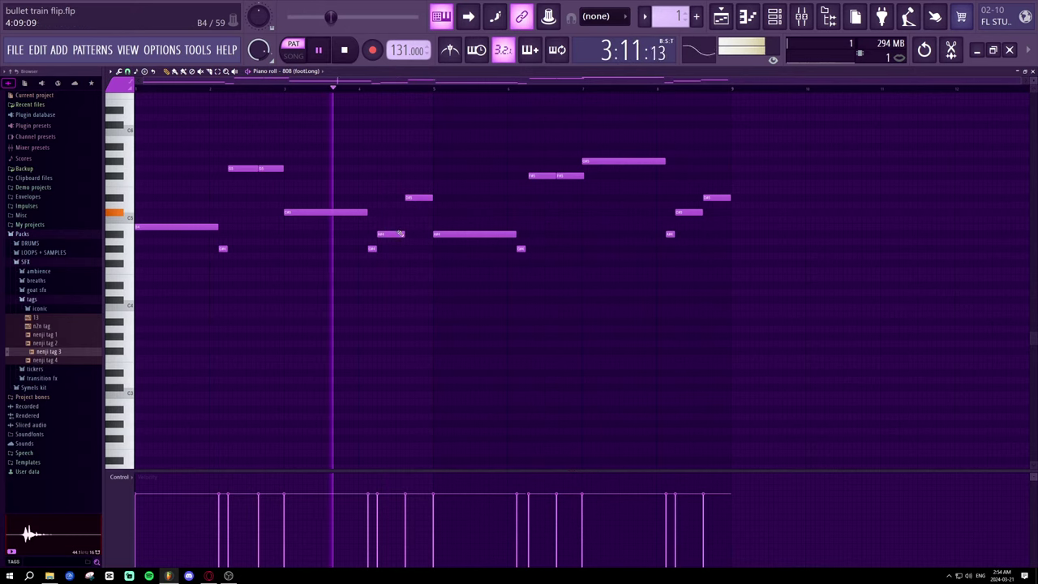
{"action": "left_click_drag", "start_coordinate": [399, 234], "coordinate": [400, 204]}
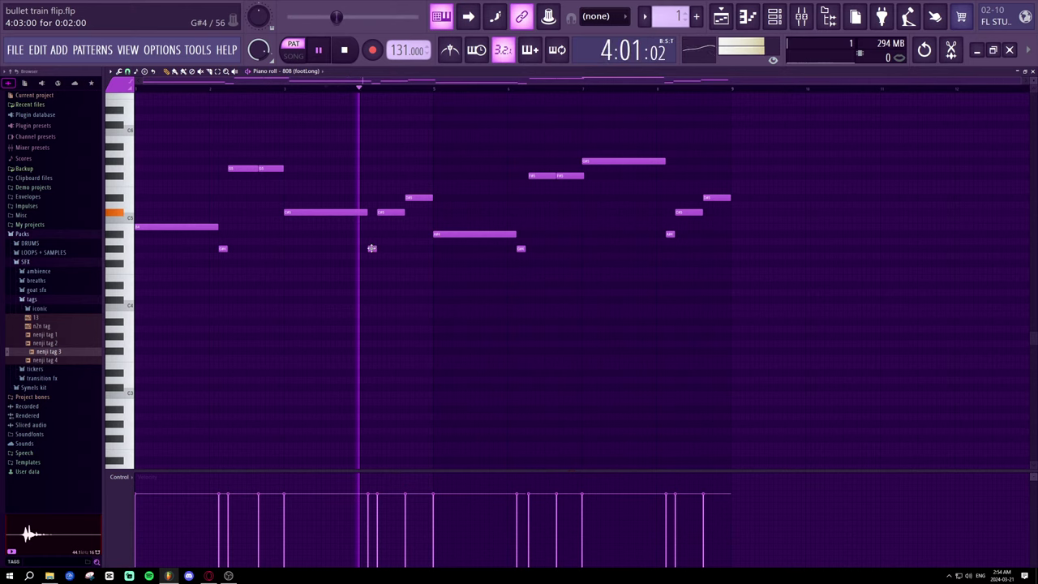
{"action": "key", "text": "space"}
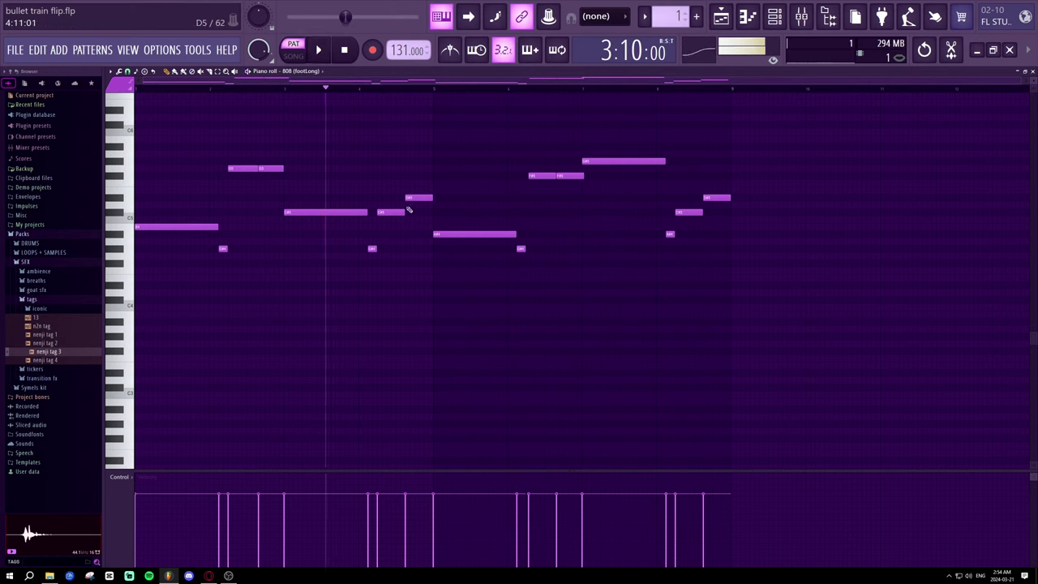
- Try the last 808 note of bar 4 on C#5, E5 and F#5 while replaying the passage
{"action": "key", "text": "space"}
{"action": "left_click_drag", "start_coordinate": [410, 198], "coordinate": [413, 212]}
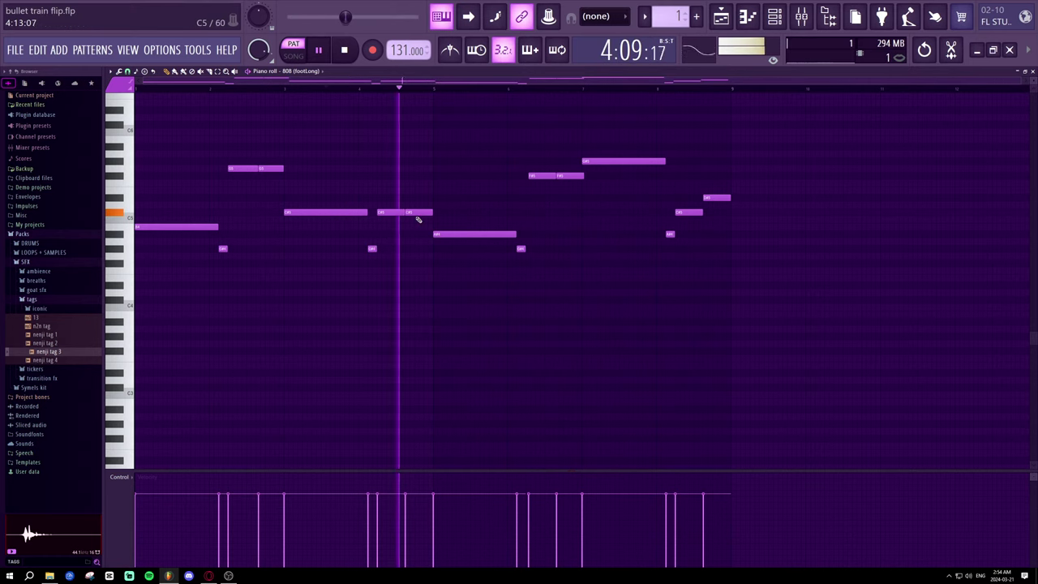
{"action": "key", "text": "space"}
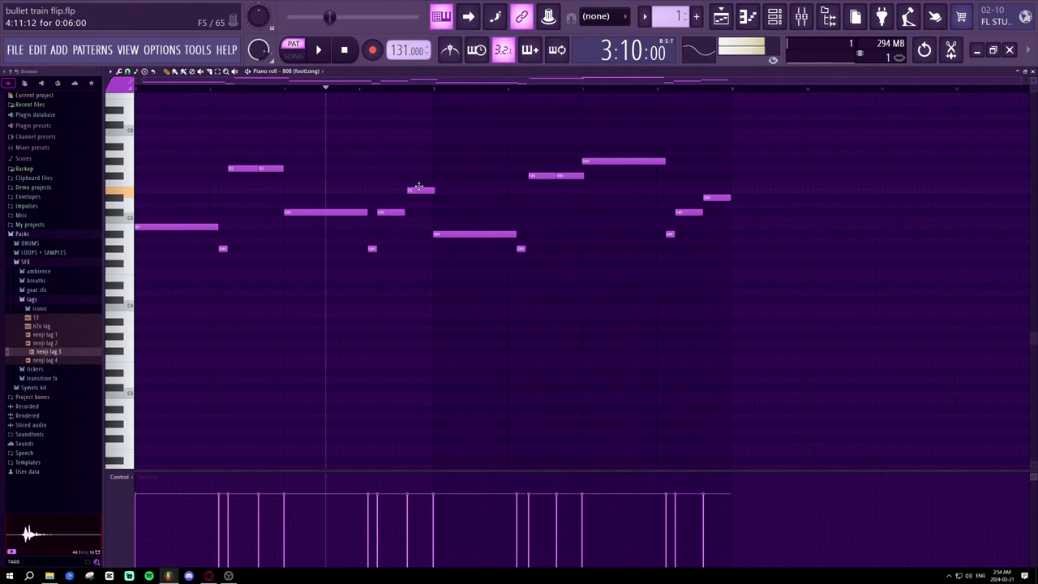
{"action": "key", "text": "space"}
{"action": "left_click_drag", "start_coordinate": [416, 185], "coordinate": [416, 177]}
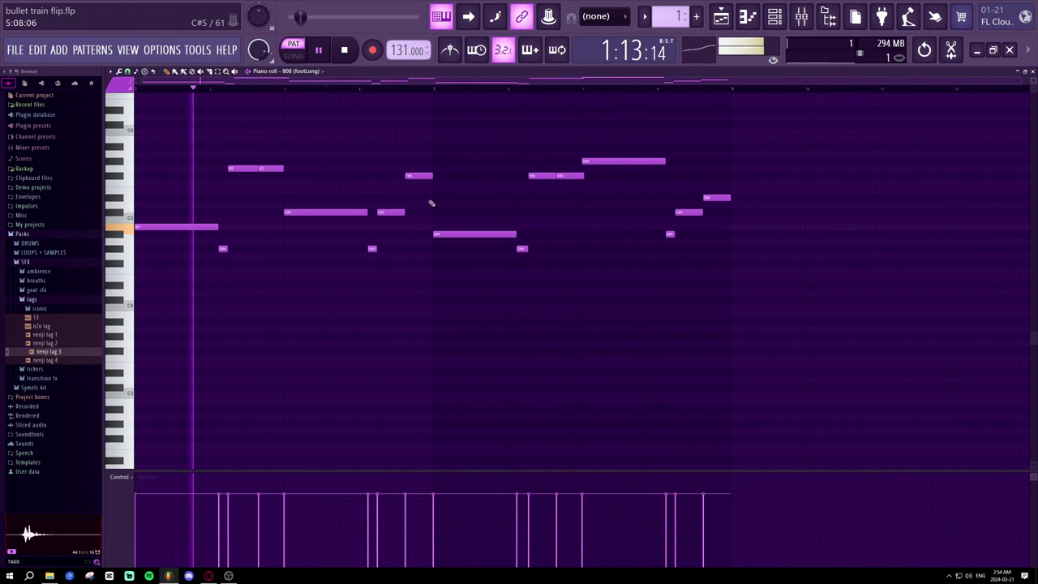
- Lower the first 808 note to A#4 and the long note at bar 3 to C5, replaying the pattern to check
{"action": "key", "text": "space"}
{"action": "key", "text": "space"}
{"action": "key", "text": "space"}
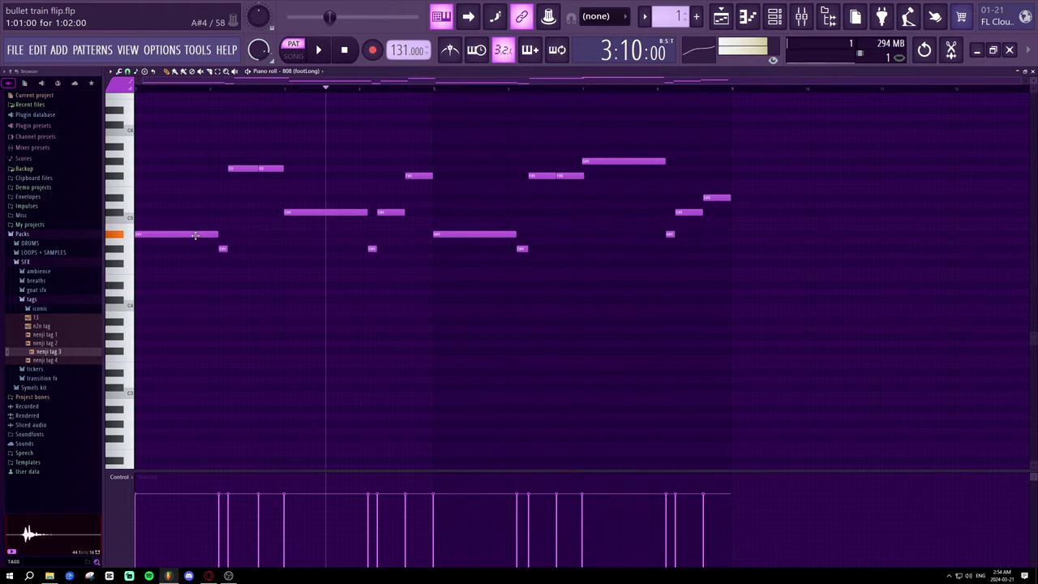
{"action": "key", "text": "space"}
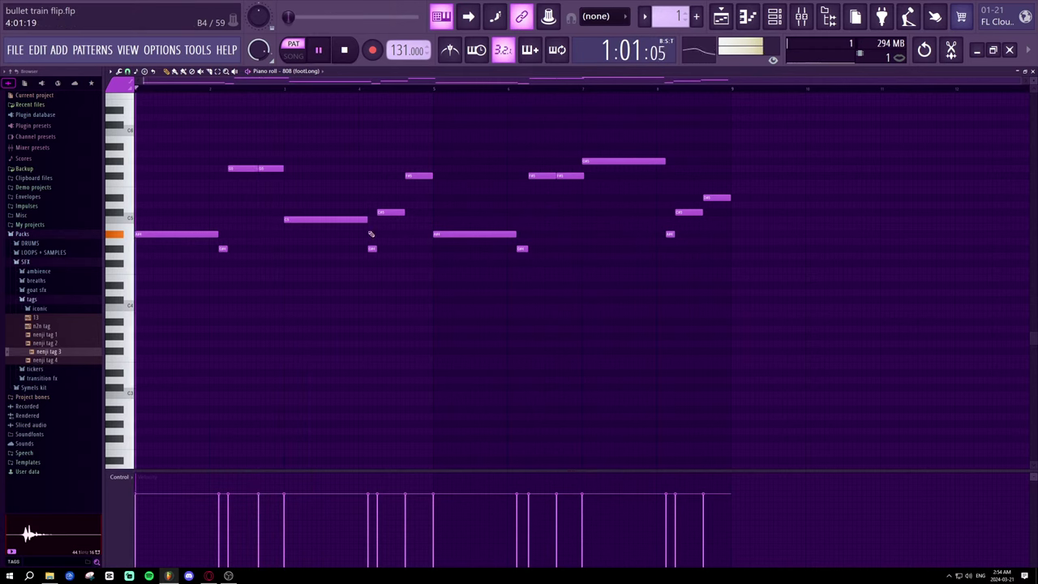
- Try the middle 808 note of bar 4 on C5 and A#4, replaying the passage to compare the pitches
{"action": "left_click_drag", "start_coordinate": [386, 212], "coordinate": [386, 219]}
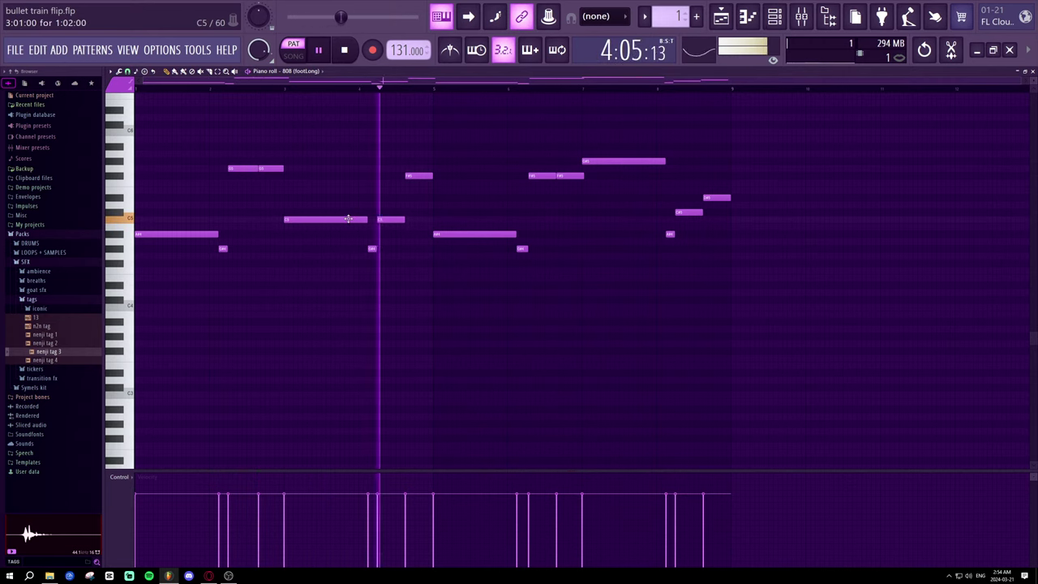
{"action": "key", "text": "space"}
{"action": "left_click_drag", "start_coordinate": [392, 223], "coordinate": [389, 237]}
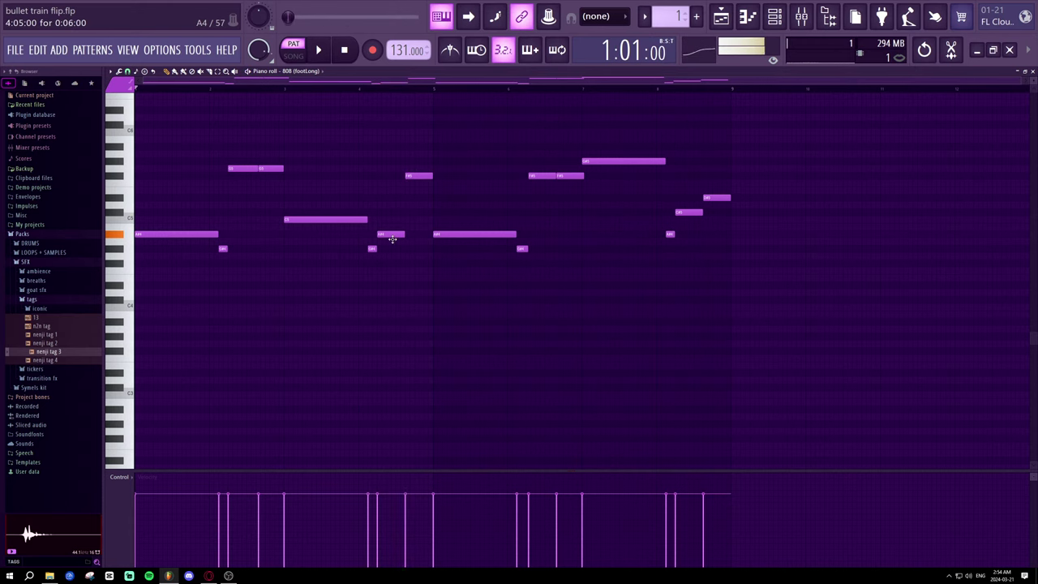
{"action": "key", "text": "space"}
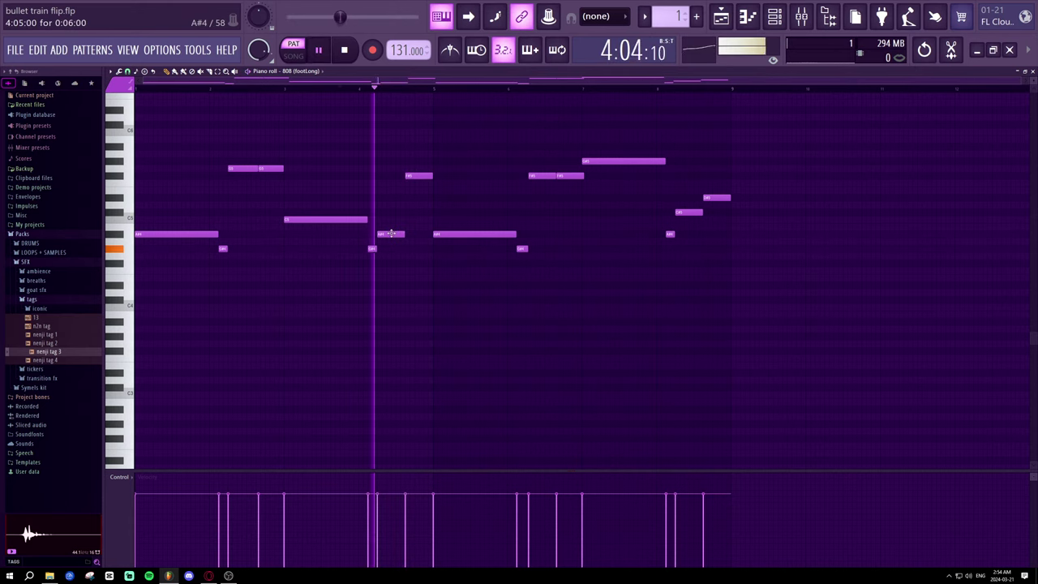
{"action": "key", "text": "space"}
{"action": "mouse_move", "coordinate": [391, 234]}
{"action": "left_mouse_down"}
{"action": "mouse_move", "coordinate": [390, 204]}
{"action": "mouse_move", "coordinate": [391, 234]}
{"action": "left_mouse_up"}
{"action": "key", "text": "space"}
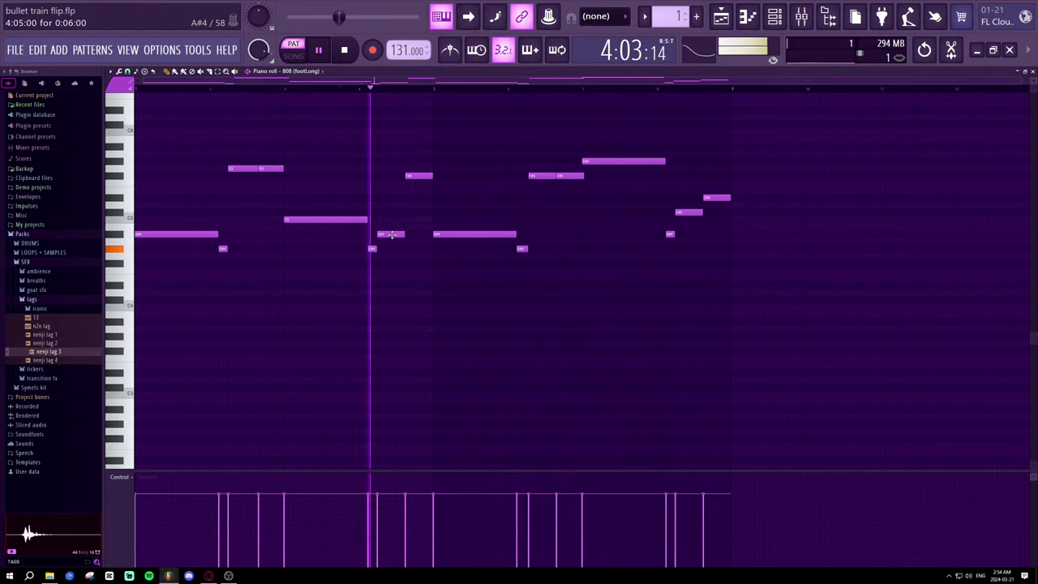
{"action": "key", "text": "space"}
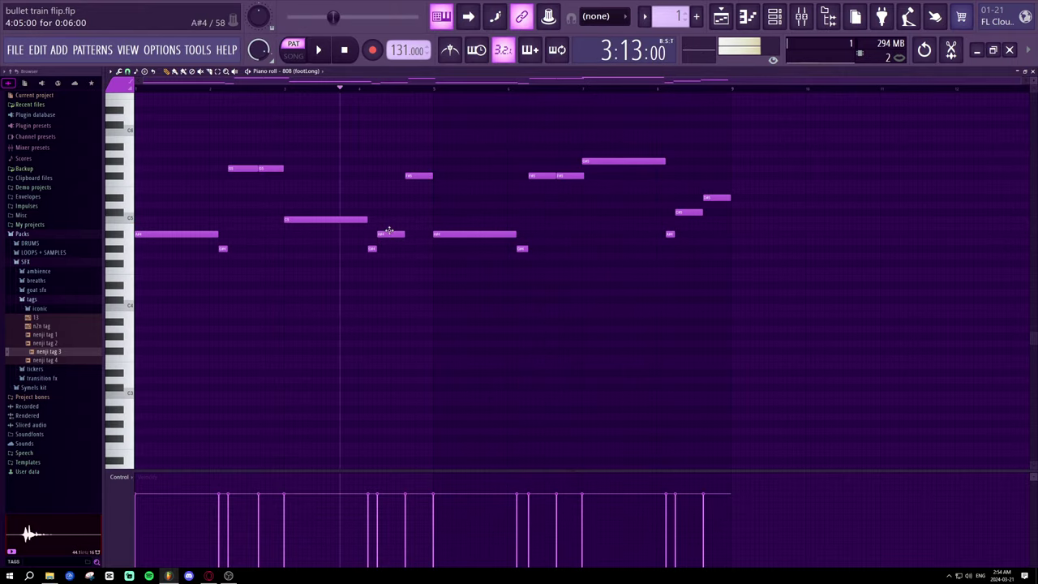
- Set the last two 808 notes of bar 4 to D5 and E5 and play the pattern back
{"action": "left_click_drag", "start_coordinate": [389, 218], "coordinate": [415, 184]}
{"action": "key", "text": "space"}
{"action": "key", "text": "space"}
{"action": "key", "text": "space"}
{"action": "key", "text": "space"}
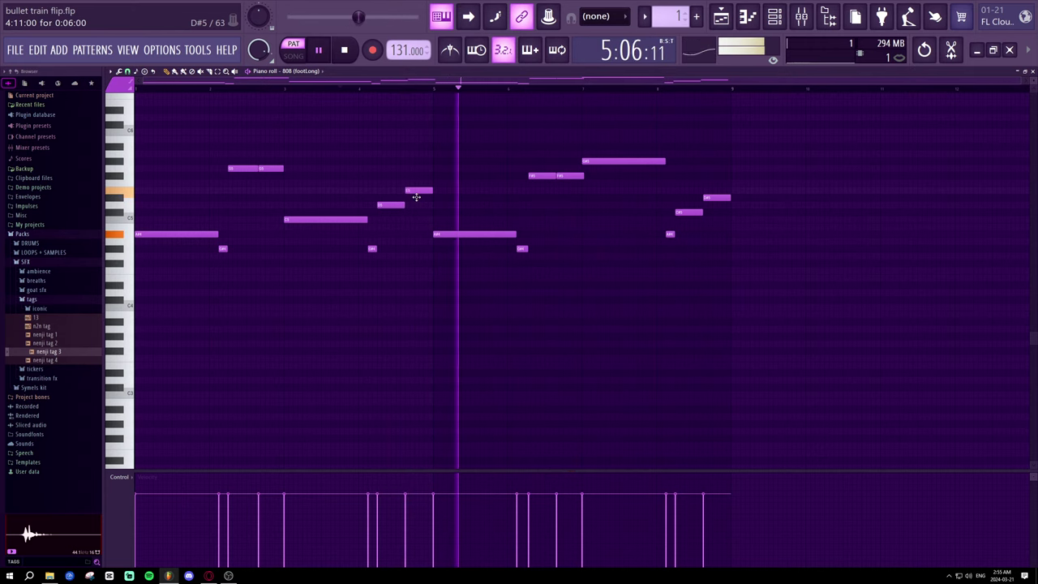
{"action": "key", "text": "space"}
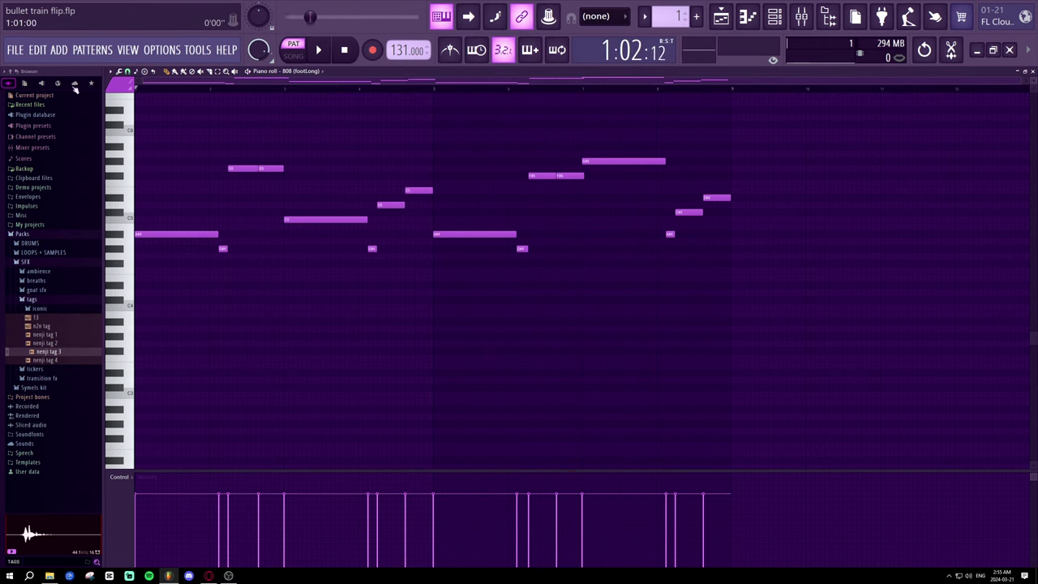
- Play the arrangement in song mode from bar 5 and reopen the 808 (footLong) notes in the piano roll
{"action": "key", "text": "space"}
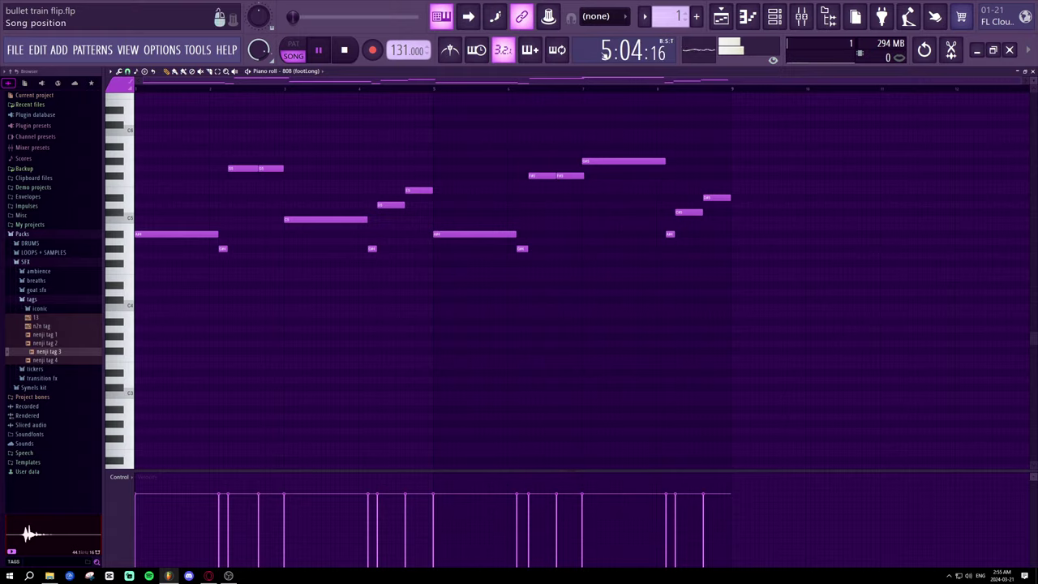
{"action": "left_click", "coordinate": [755, 20]}
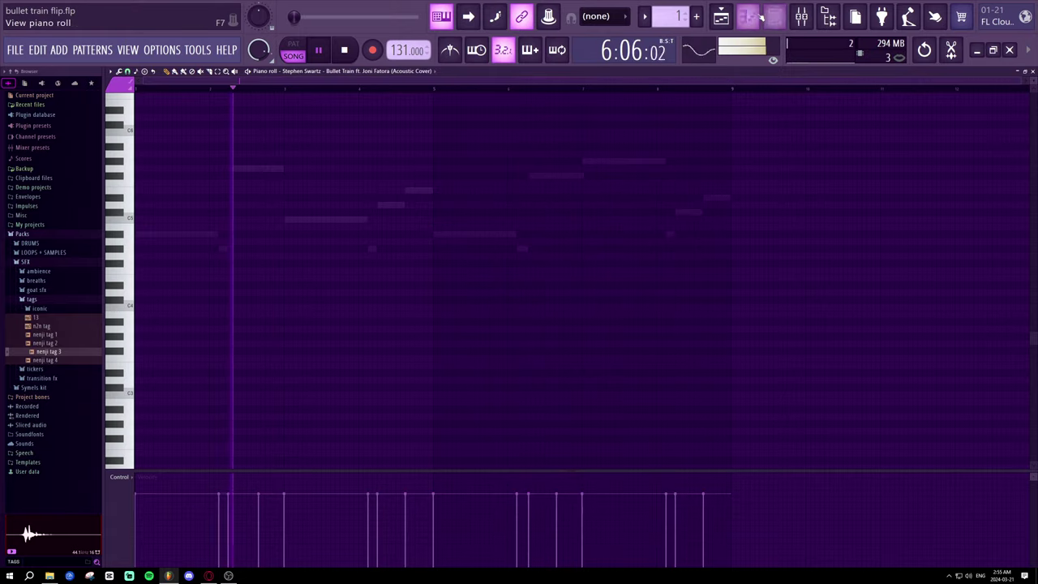
{"action": "left_click", "coordinate": [750, 16]}
{"action": "left_click", "coordinate": [747, 16]}
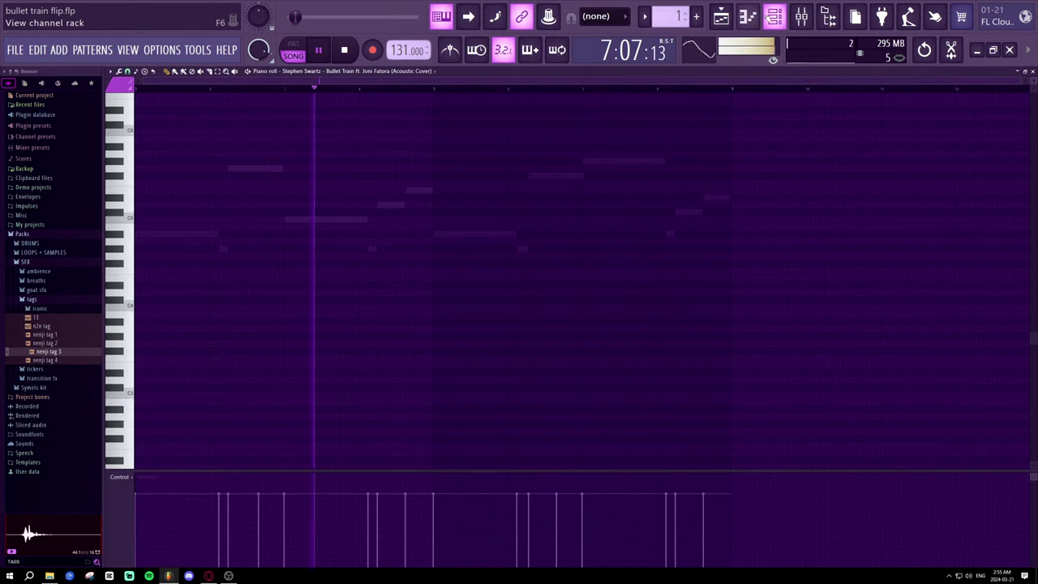
{"action": "left_click", "coordinate": [774, 16]}
{"action": "left_click", "coordinate": [774, 16]}
{"action": "left_click", "coordinate": [747, 16]}
{"action": "left_click", "coordinate": [746, 17]}
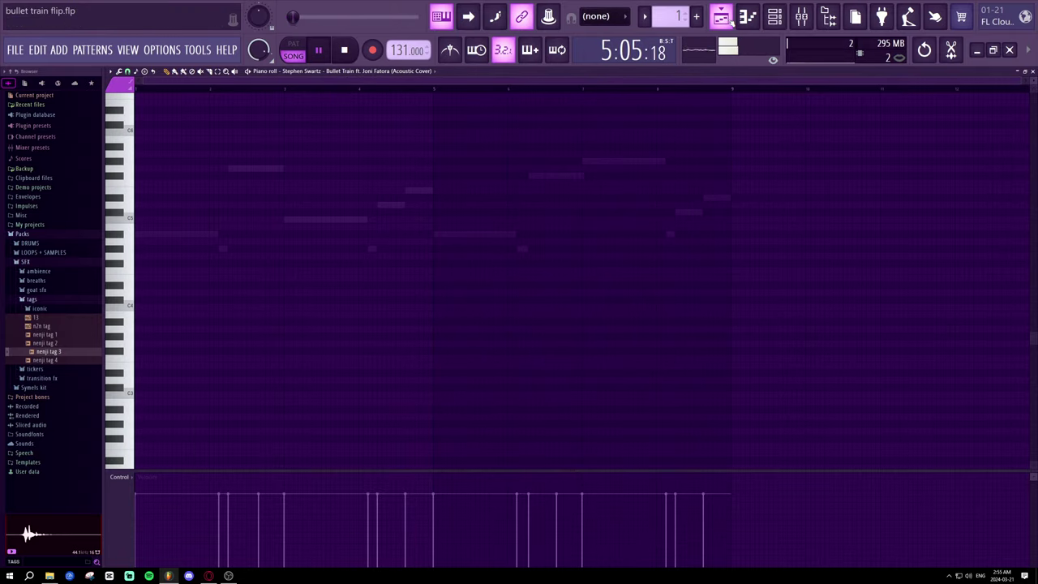
{"action": "left_click", "coordinate": [724, 18]}
{"action": "left_click", "coordinate": [724, 18]}
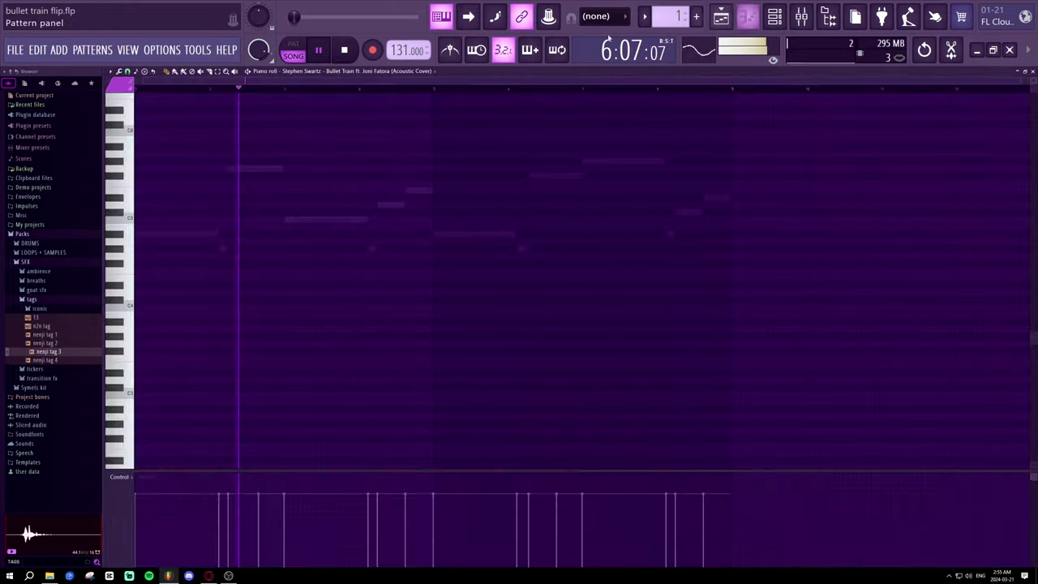
{"action": "left_click", "coordinate": [333, 71]}
{"action": "left_click", "coordinate": [334, 96]}
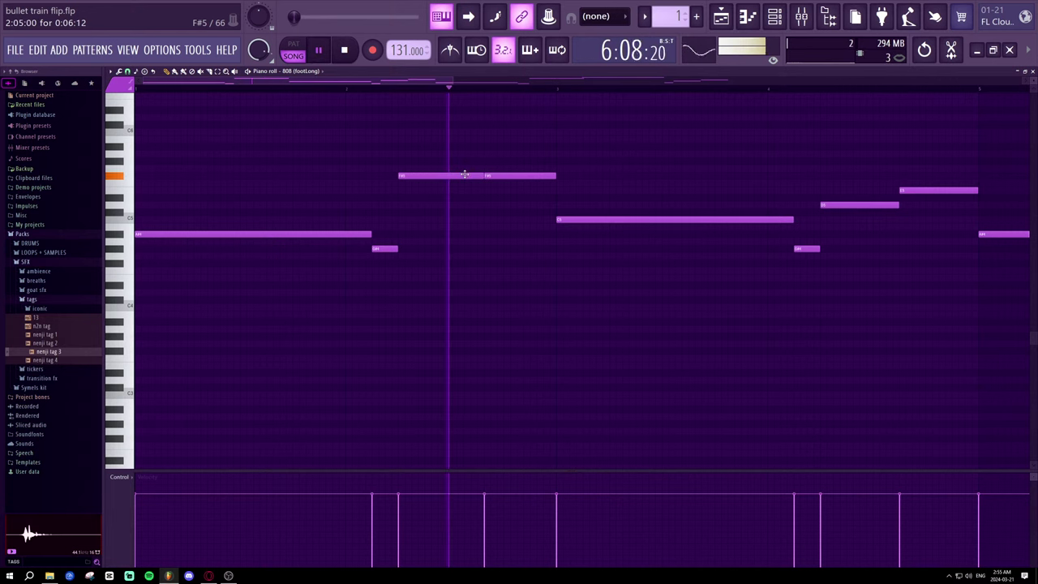
- Try the two high 808 notes of bar 2 on F#5 and F5, then put both back on G5
{"action": "left_click_drag", "start_coordinate": [464, 174], "coordinate": [464, 183]}
{"action": "key", "text": "space"}
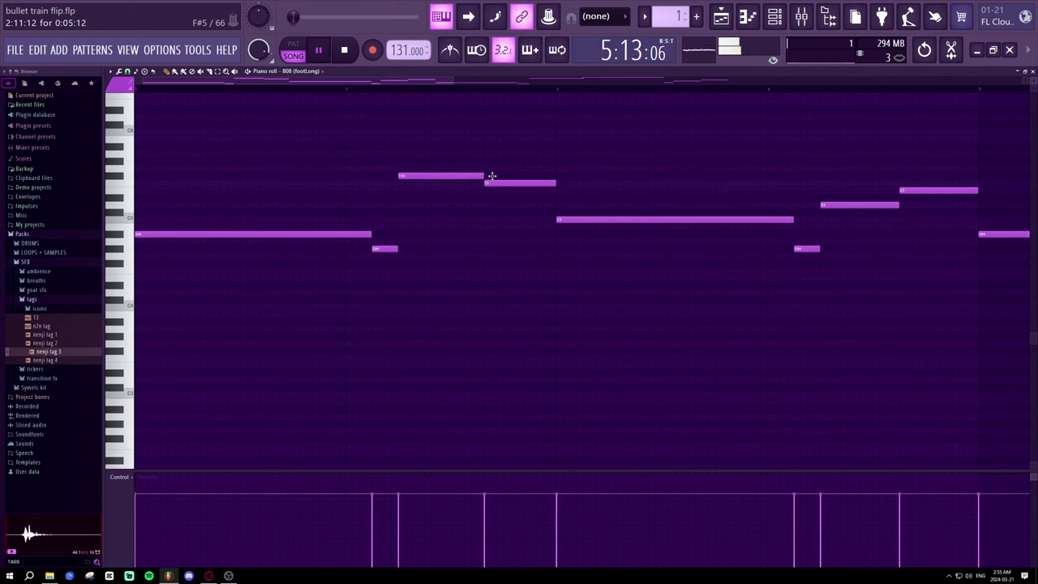
{"action": "left_click_drag", "start_coordinate": [471, 175], "coordinate": [470, 167]}
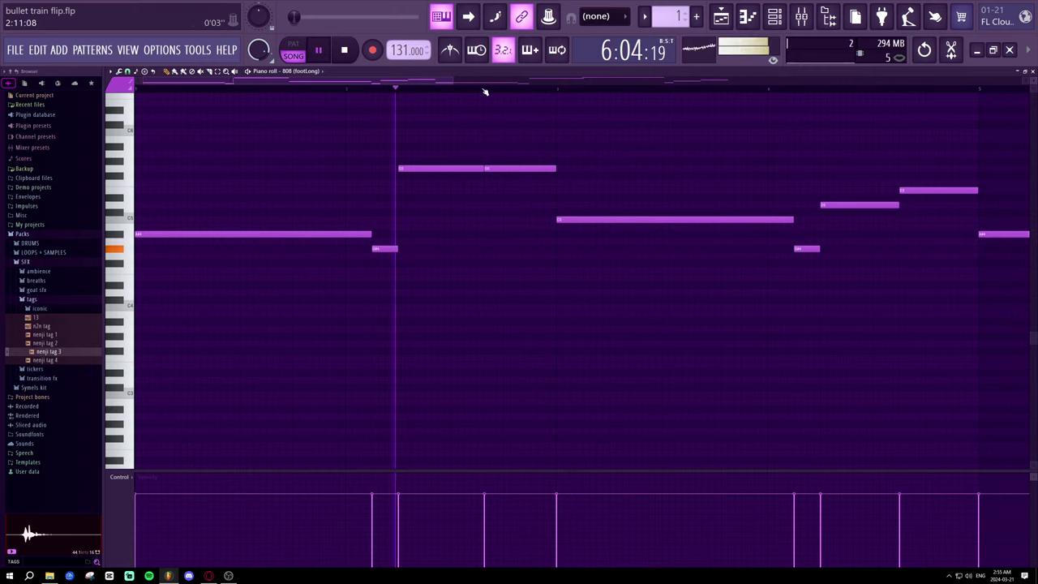
- Audition the long 808 note at bar 3 on A#4, C5 and G#4 against the arrangement
{"action": "scroll", "coordinate": [482, 93], "scroll_direction": "down", "scroll_amount": 2}
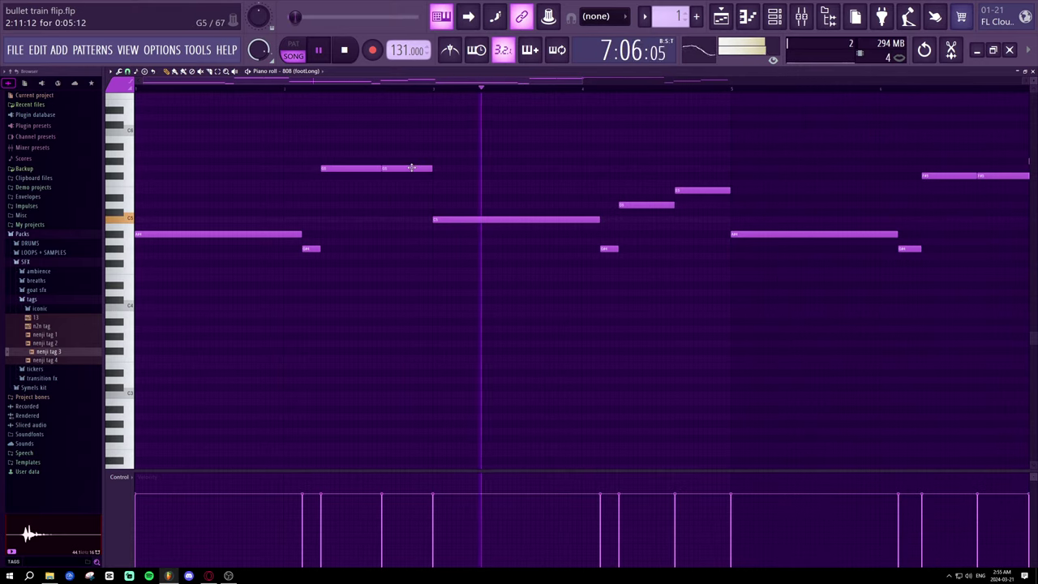
{"action": "left_click_drag", "start_coordinate": [459, 218], "coordinate": [457, 234]}
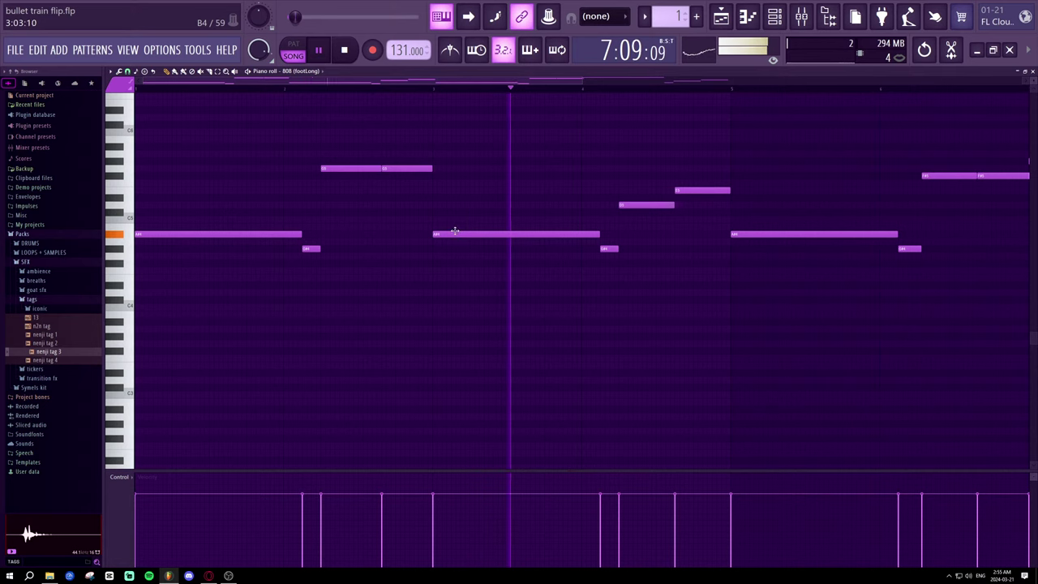
{"action": "key", "text": "space"}
{"action": "left_click_drag", "start_coordinate": [458, 233], "coordinate": [456, 218]}
{"action": "left_click_drag", "start_coordinate": [458, 207], "coordinate": [453, 249]}
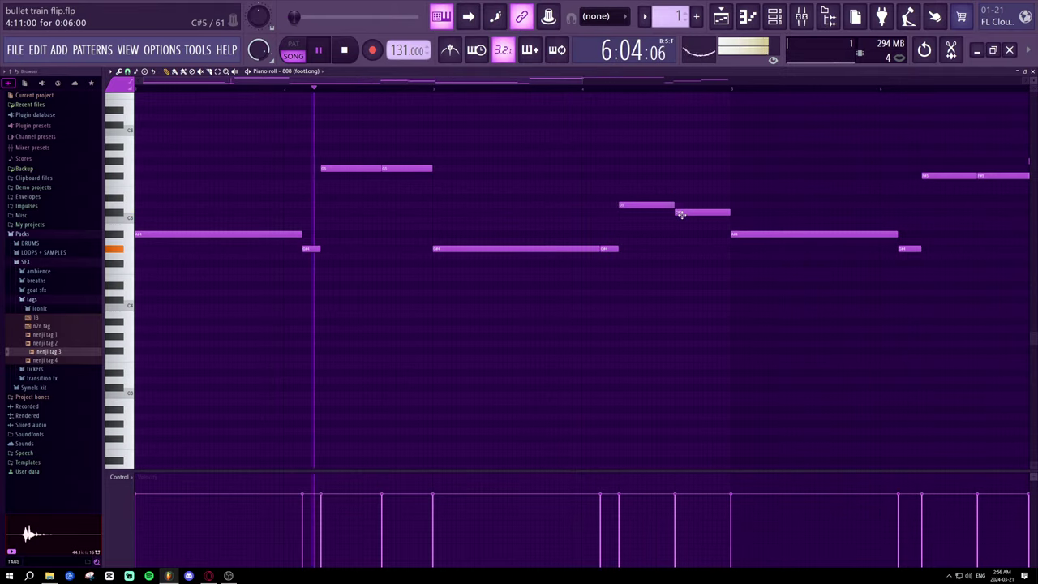
- Lower the last 808 note of bar 4 to D5, and raise the long bar 3 note and the short note after it to C#5
{"action": "left_click_drag", "start_coordinate": [680, 213], "coordinate": [681, 206]}
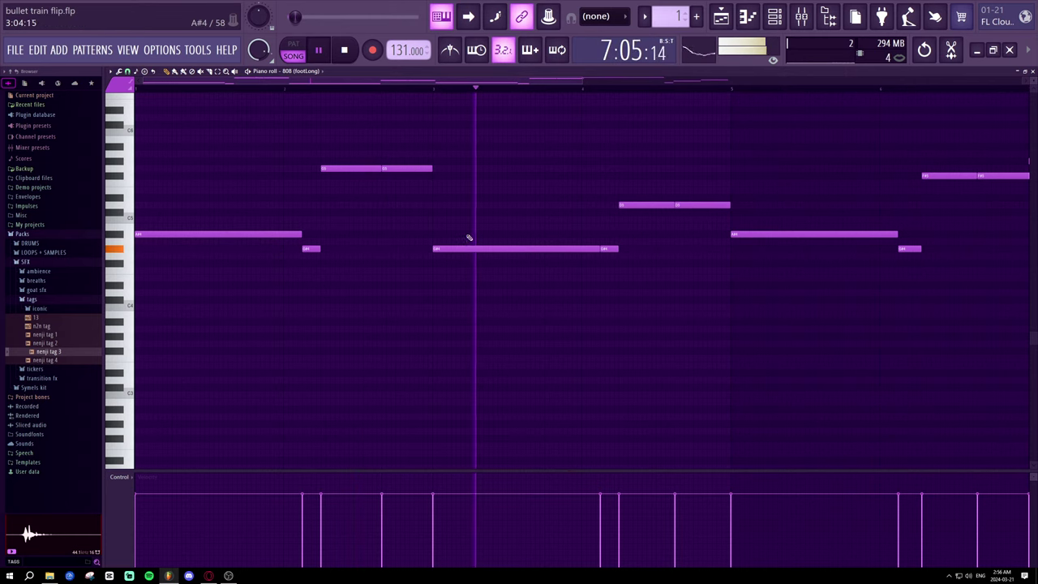
{"action": "left_click_drag", "start_coordinate": [464, 248], "coordinate": [465, 240]}
{"action": "key", "text": "space"}
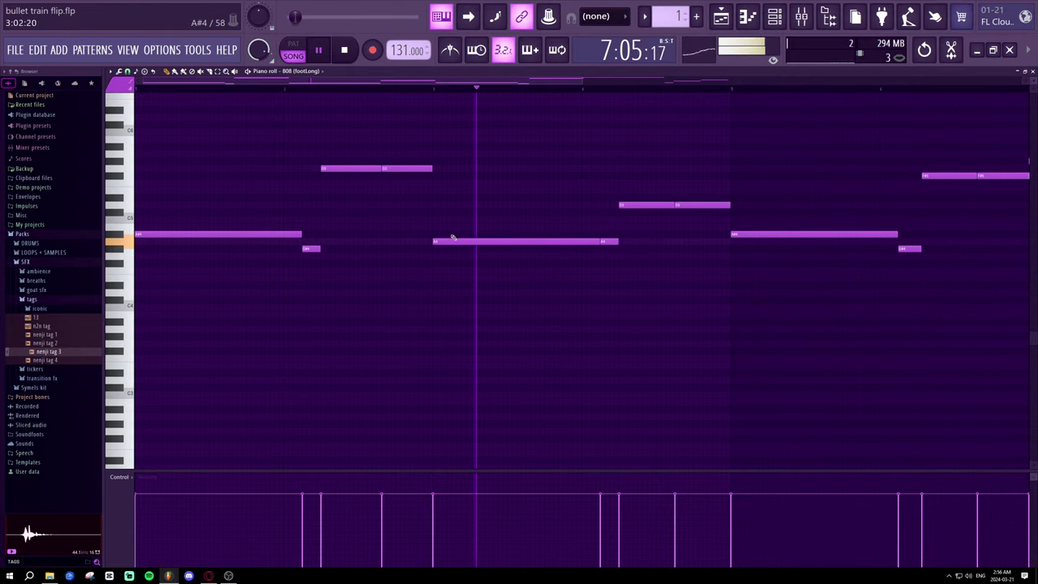
{"action": "key", "text": "space"}
{"action": "left_click_drag", "start_coordinate": [453, 238], "coordinate": [454, 224]}
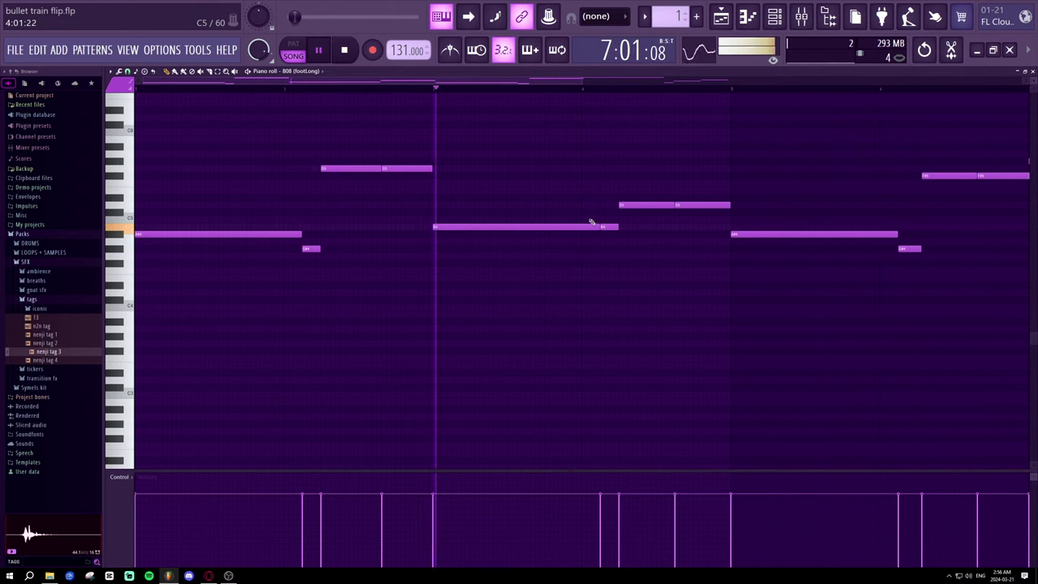
{"action": "key", "text": "space"}
{"action": "left_click_drag", "start_coordinate": [545, 227], "coordinate": [544, 215]}
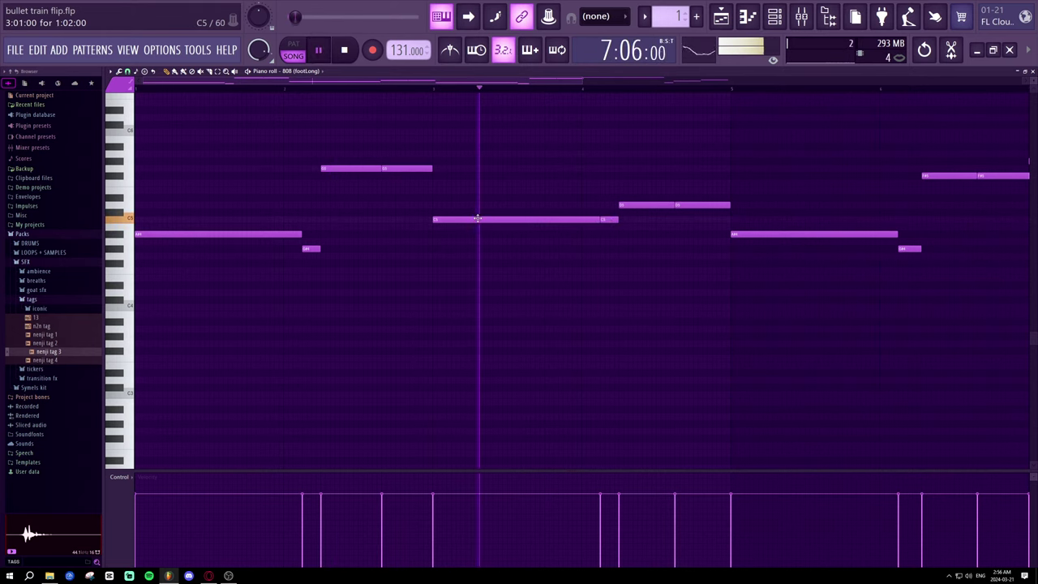
{"action": "left_click_drag", "start_coordinate": [478, 214], "coordinate": [477, 211]}
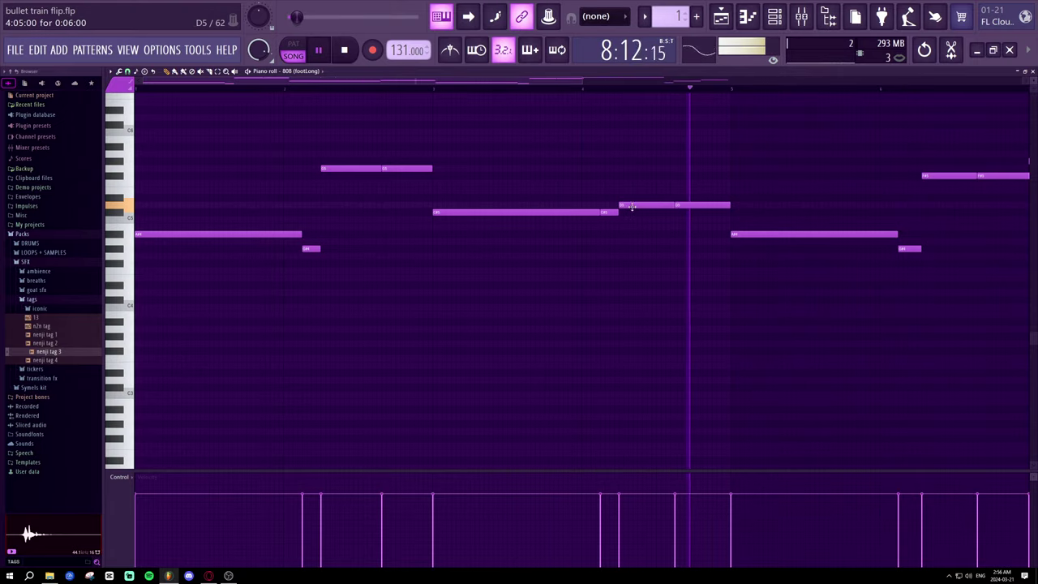
- Raise both held 808 notes of bar 4 to D#5 while auditioning them against the arrangement
{"action": "key", "text": "space"}
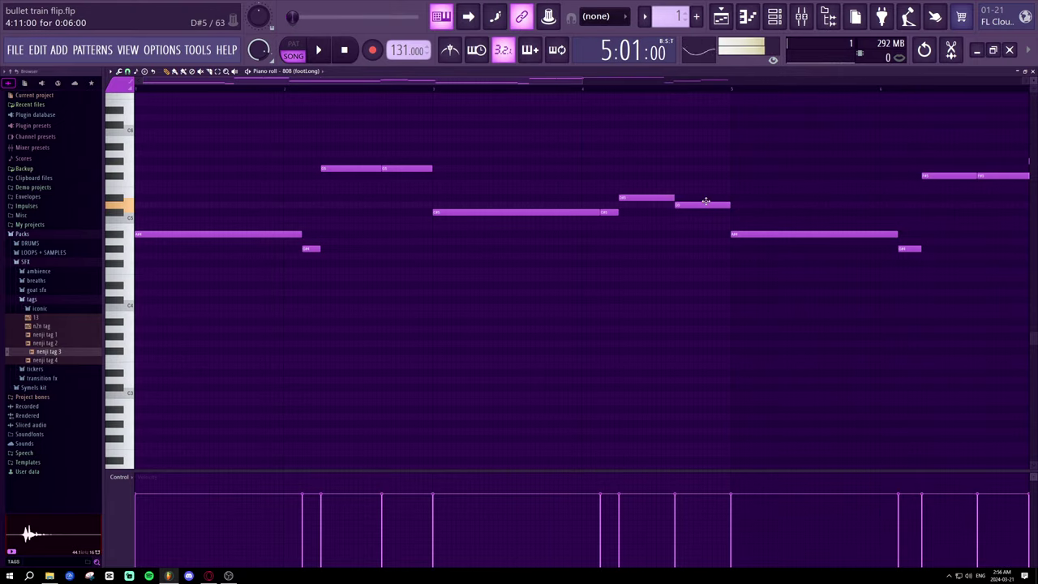
{"action": "key", "text": "space"}
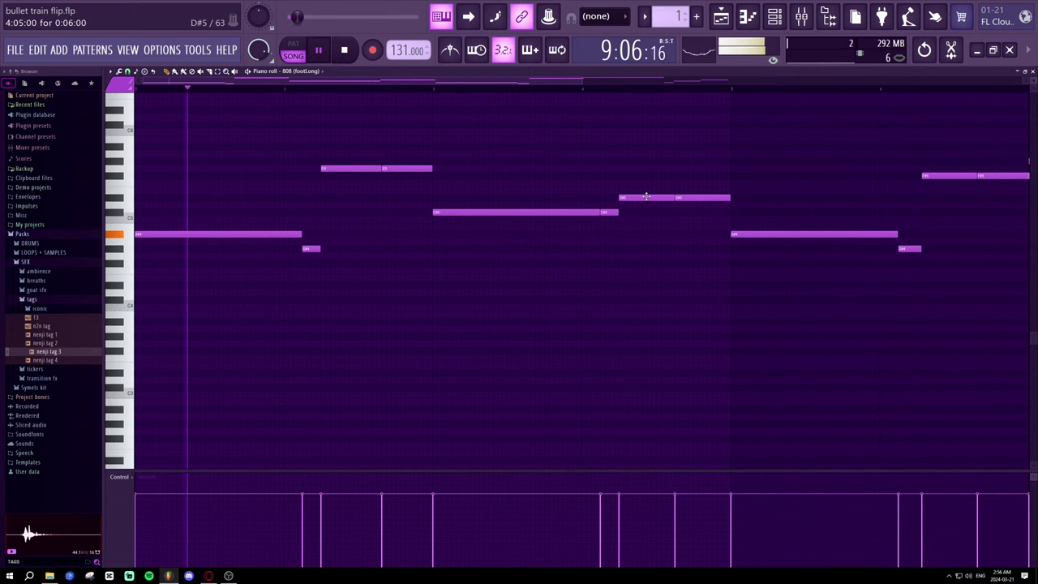
{"action": "key", "text": "space"}
- Try the opening 808 note of bar 1 on C#5 and A4 against the arrangement
{"action": "left_click_drag", "start_coordinate": [270, 235], "coordinate": [257, 209]}
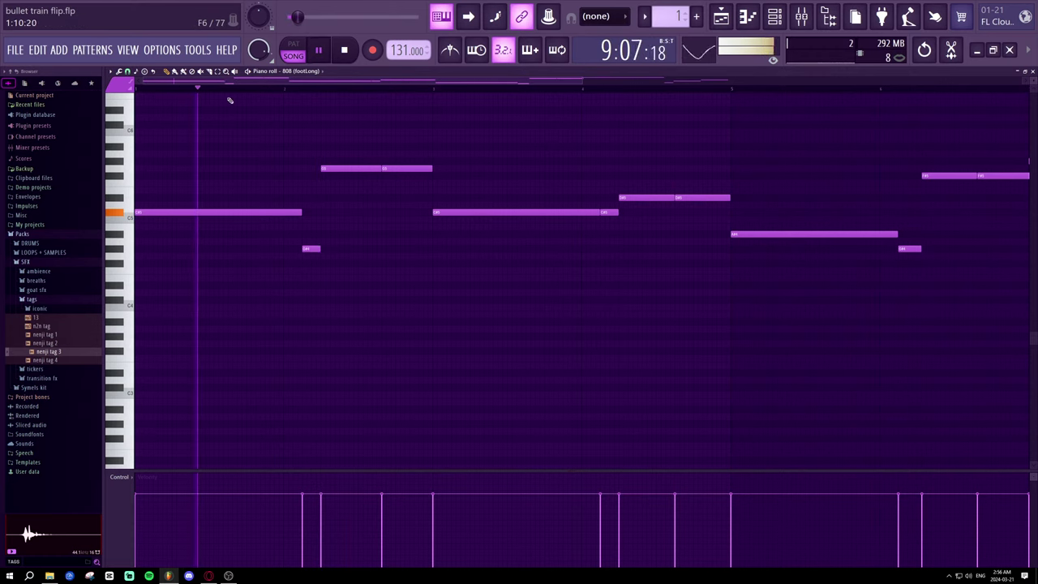
{"action": "left_click_drag", "start_coordinate": [197, 211], "coordinate": [169, 249]}
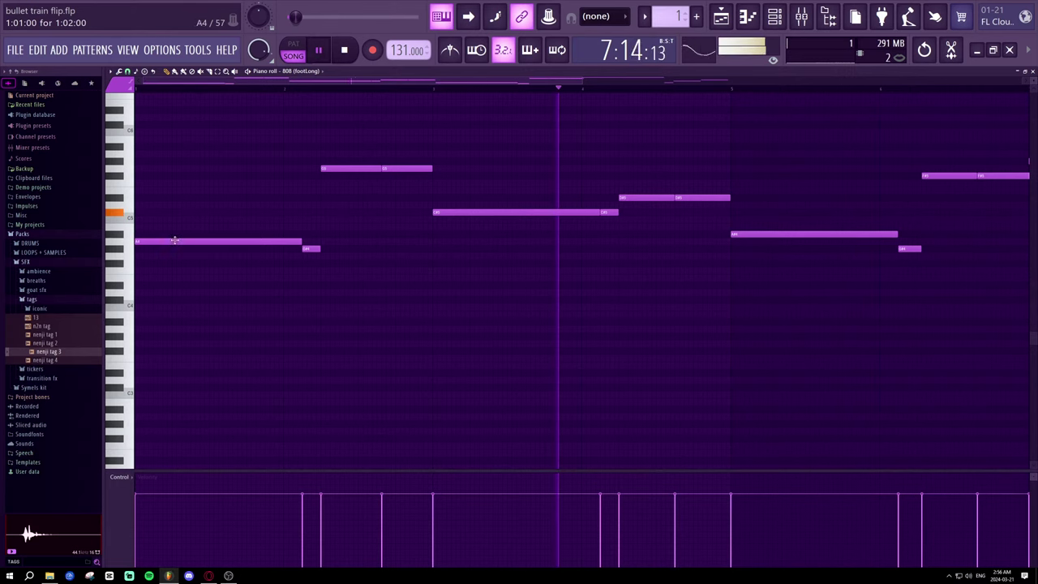
{"action": "left_click", "coordinate": [157, 90]}
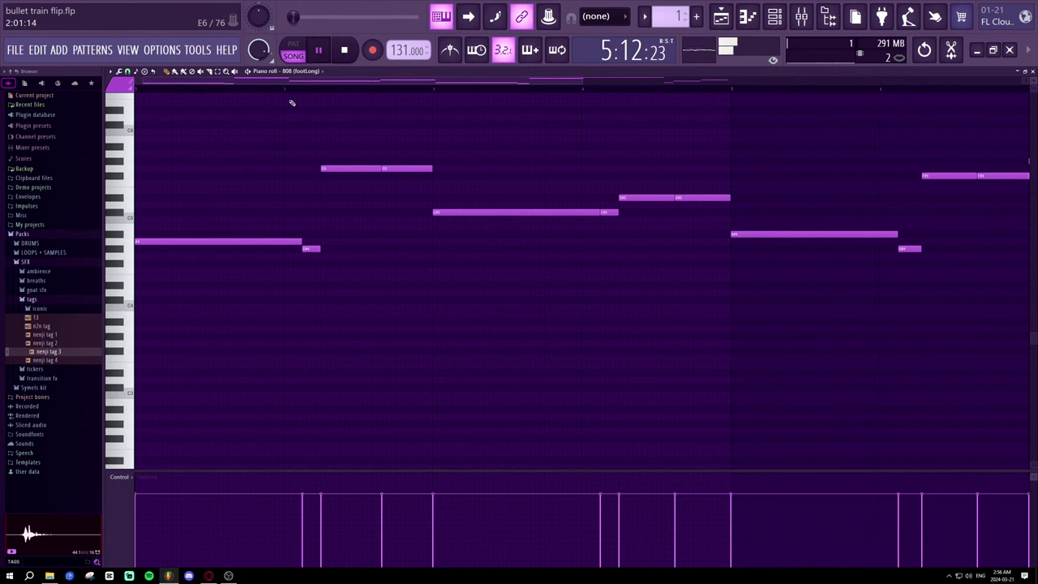
- Try bar 3's long 808 note on B4, C5 and D#5 with the following short note on A#4 and C5, and return bar 1's first note to A#4
{"action": "scroll", "coordinate": [302, 95], "scroll_direction": "down", "scroll_amount": 2}
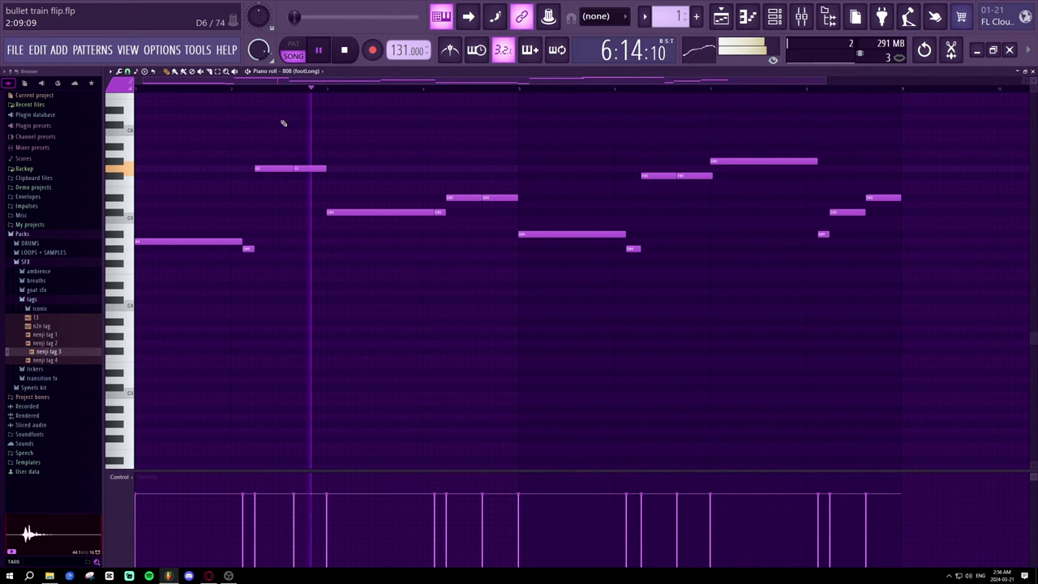
{"action": "left_click_drag", "start_coordinate": [366, 209], "coordinate": [364, 227]}
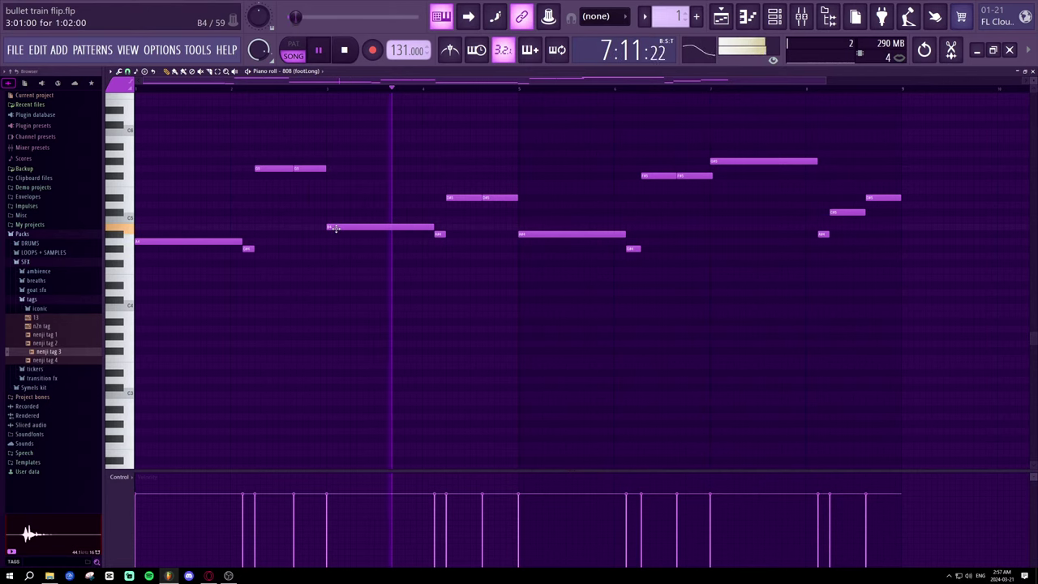
{"action": "key", "text": "space"}
{"action": "left_click_drag", "start_coordinate": [335, 228], "coordinate": [338, 220]}
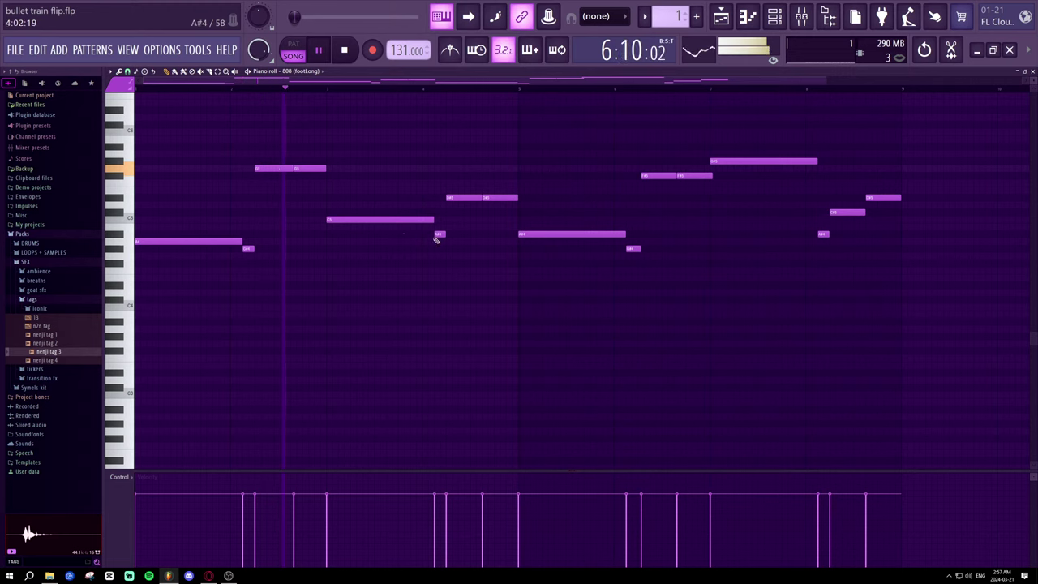
{"action": "left_click_drag", "start_coordinate": [438, 234], "coordinate": [439, 220]}
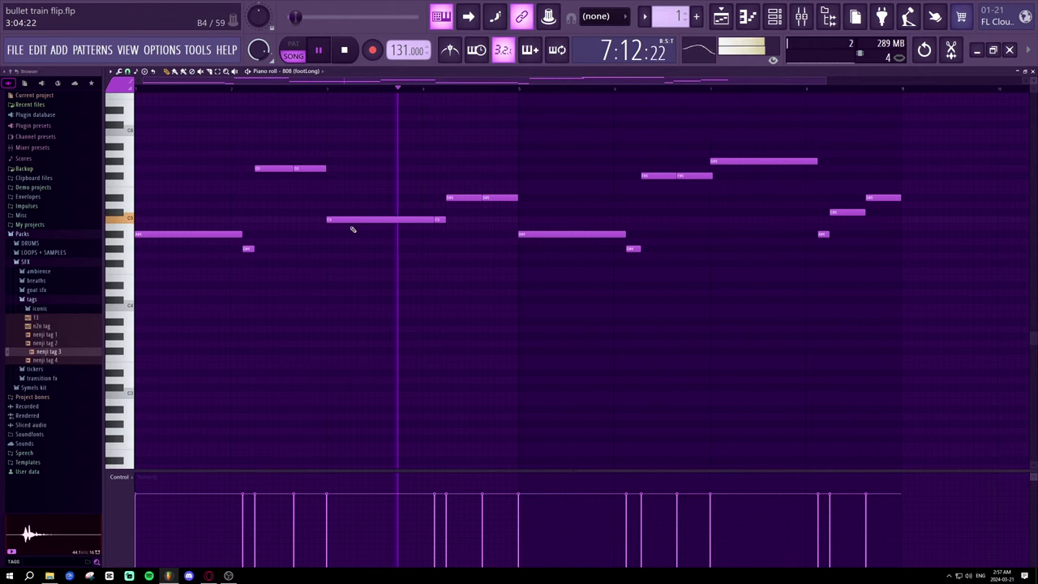
{"action": "left_click_drag", "start_coordinate": [352, 208], "coordinate": [350, 203]}
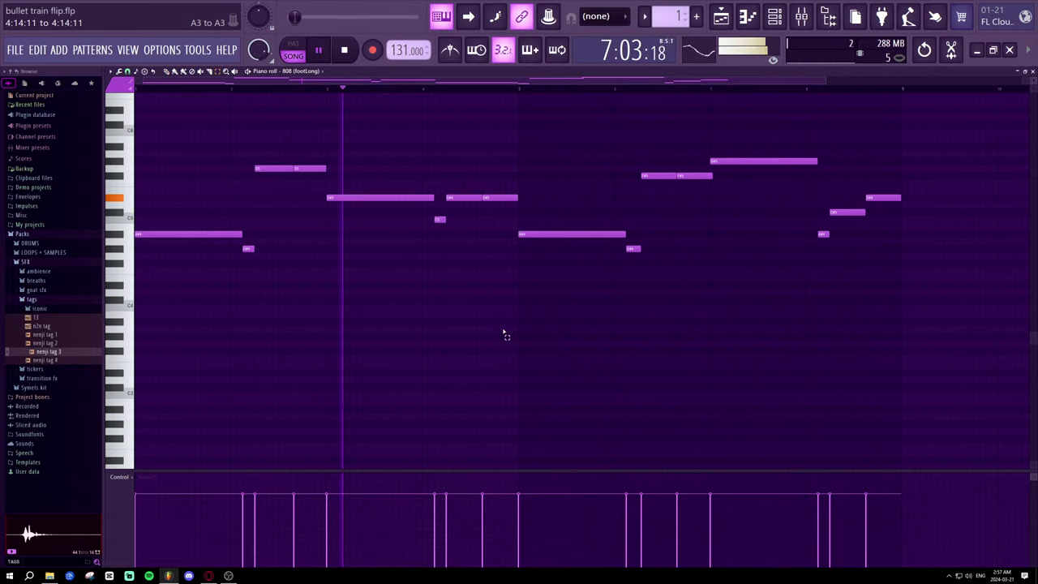
- Raise all 808 notes of bars 1 to 4 by one octave and audition them
{"action": "left_click_drag", "start_coordinate": [504, 333], "coordinate": [157, 102]}
{"action": "key", "text": "ctrl+Up"}
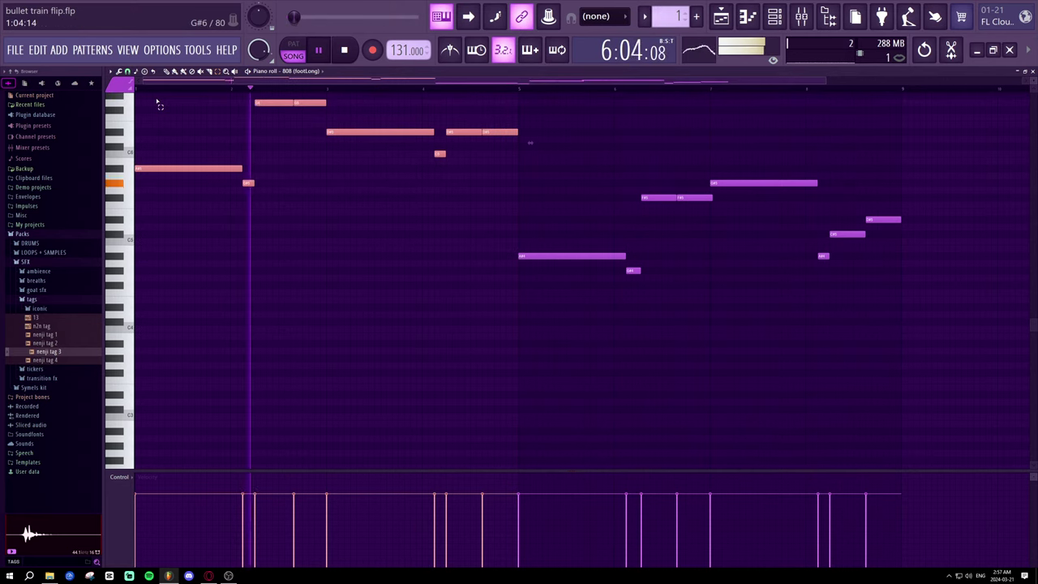
{"action": "key", "text": "space"}
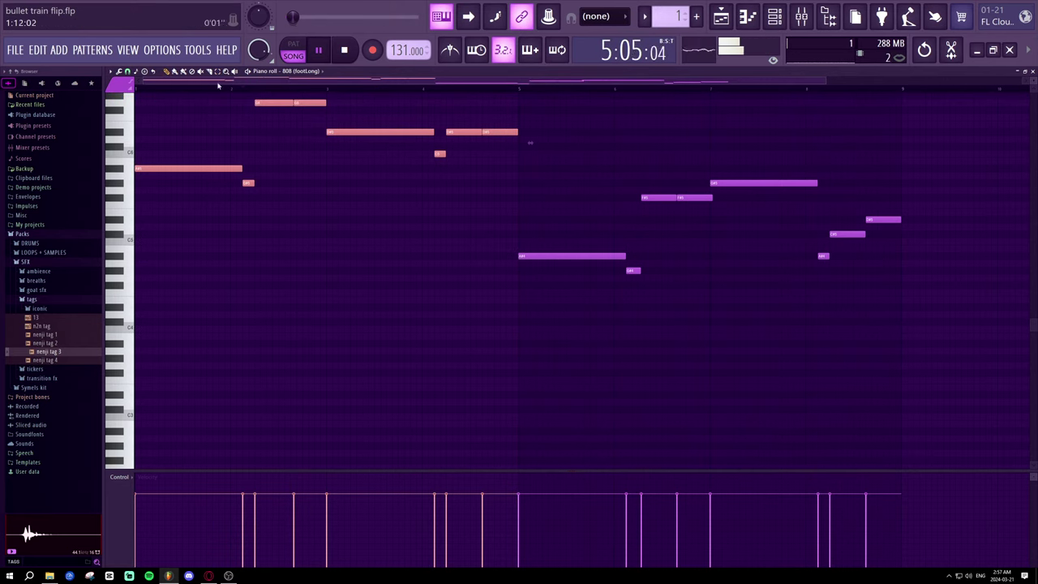
- Play the arrangement from bar 5 in the playlist and reopen the 808 (footLong) notes in the piano roll
{"action": "left_click", "coordinate": [719, 20]}
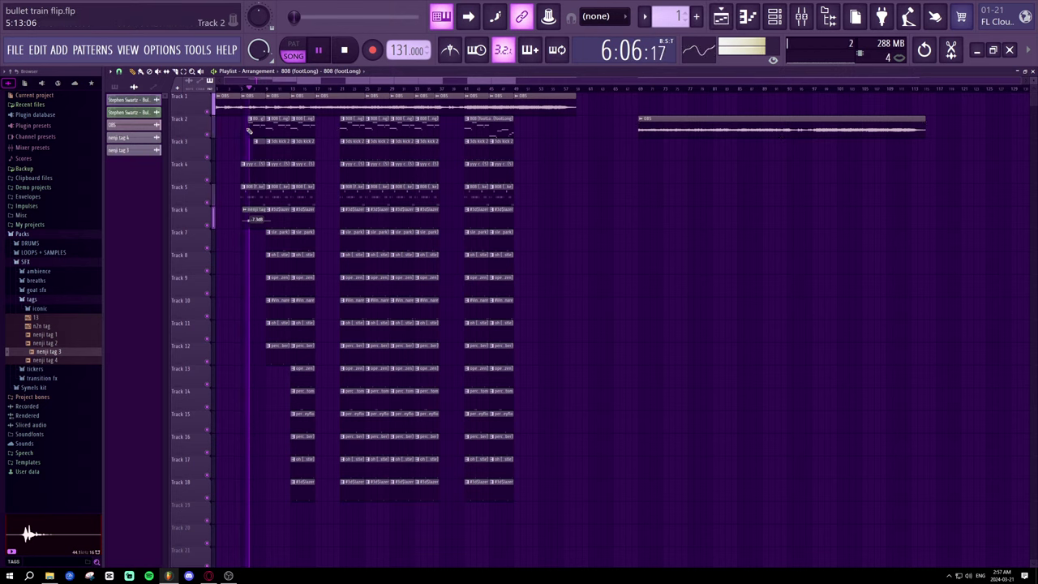
{"action": "key", "text": "space"}
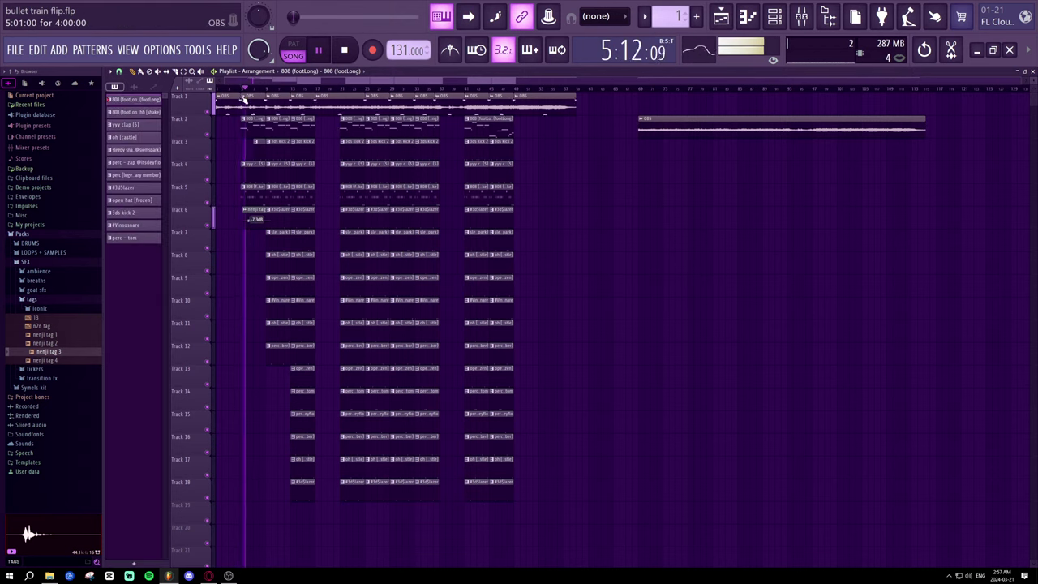
{"action": "left_click", "coordinate": [240, 87]}
{"action": "left_click", "coordinate": [747, 17]}
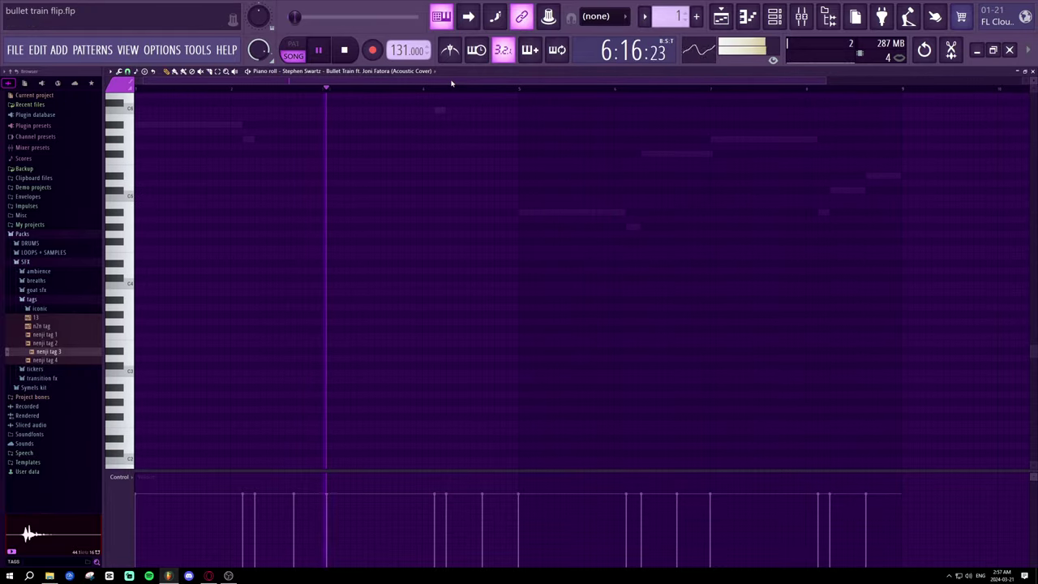
{"action": "left_click", "coordinate": [284, 71]}
{"action": "left_click", "coordinate": [324, 95]}
- Lower the long 808 note at bar 3 to C#6 and the short note after it to B5
{"action": "key", "text": "space"}
{"action": "key", "text": "space"}
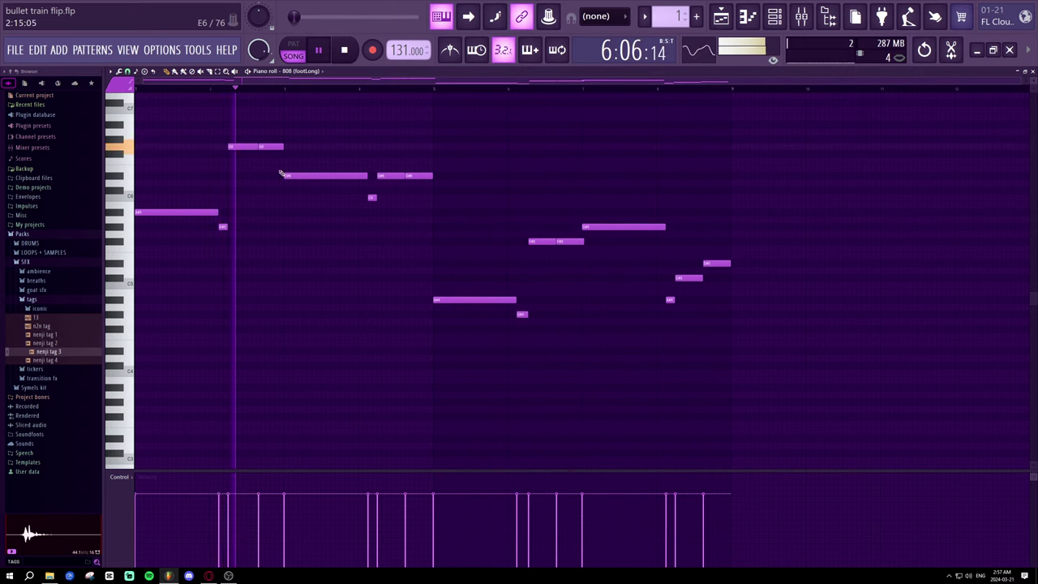
{"action": "key", "text": "space"}
{"action": "left_click_drag", "start_coordinate": [290, 176], "coordinate": [290, 196]}
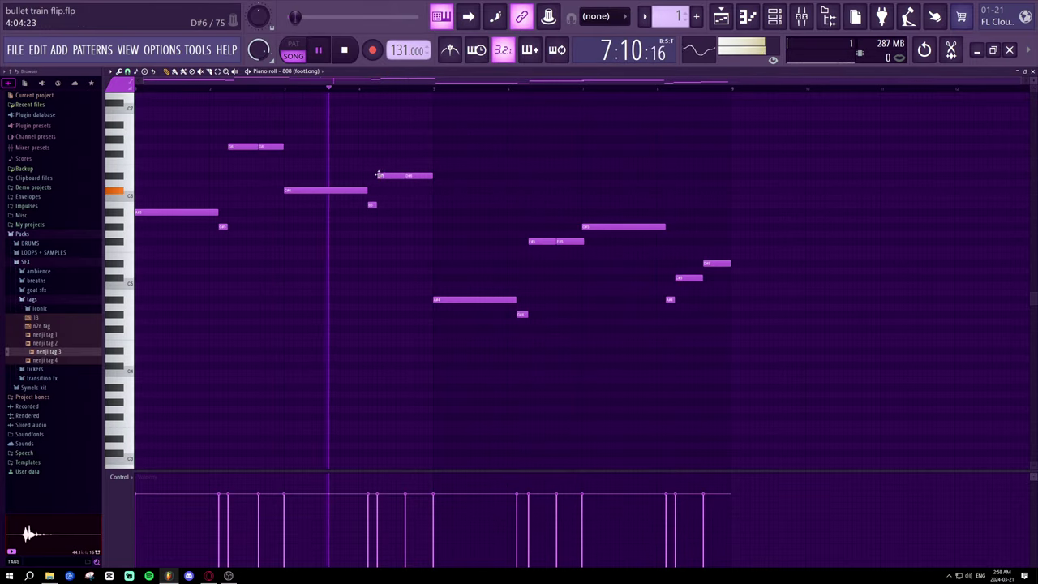
- Try the first held 808 note of bar 4 on F#6, then return it to D#6
{"action": "left_click_drag", "start_coordinate": [386, 176], "coordinate": [388, 171]}
{"action": "key", "text": "space"}
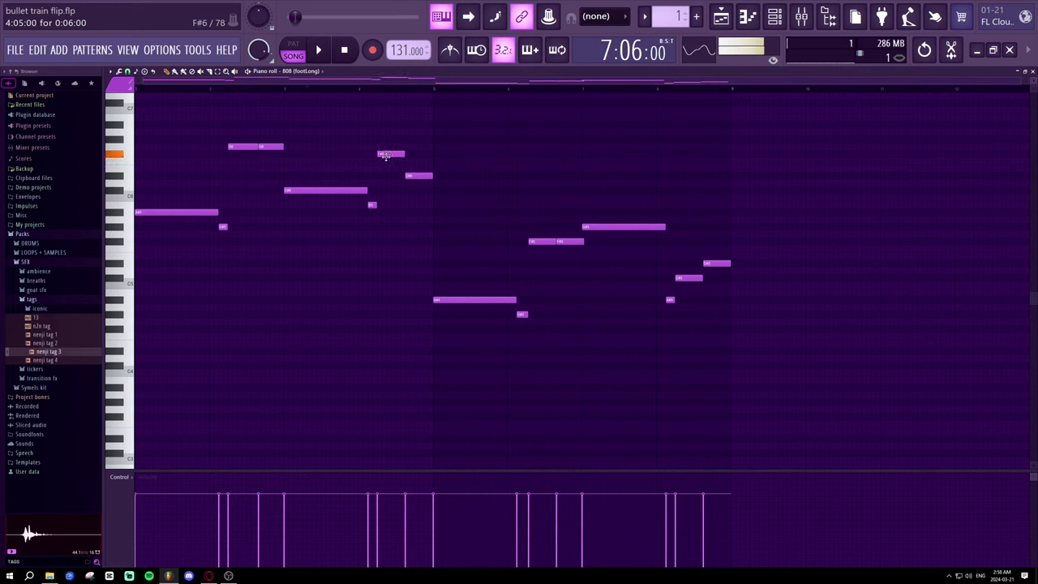
{"action": "key", "text": "space"}
{"action": "mouse_move", "coordinate": [410, 175]}
{"action": "left_mouse_down"}
{"action": "mouse_move", "coordinate": [410, 153]}
{"action": "mouse_move", "coordinate": [395, 176]}
{"action": "mouse_move", "coordinate": [412, 160]}
{"action": "mouse_move", "coordinate": [410, 179]}
{"action": "left_mouse_up"}
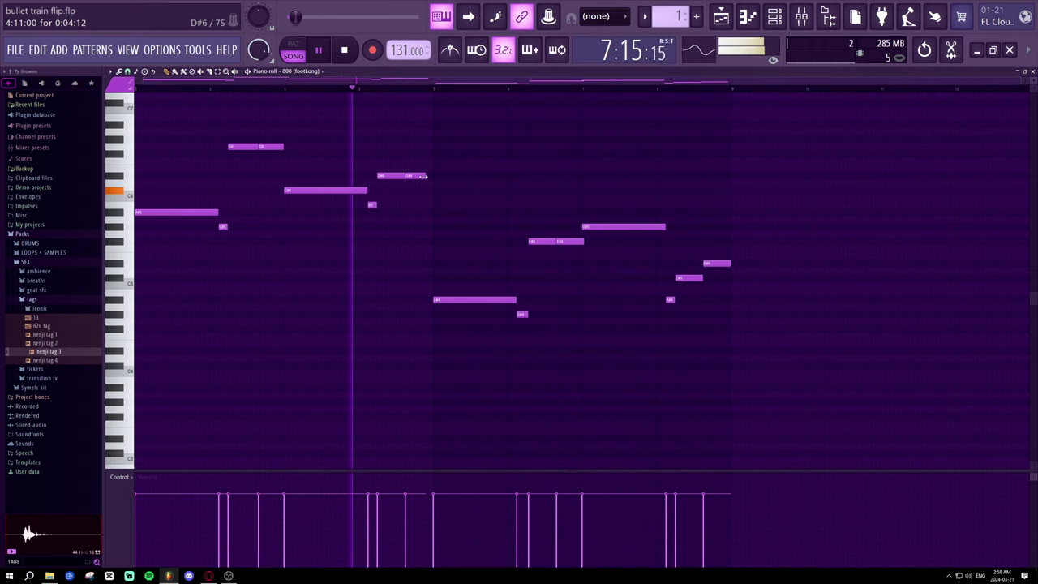
- Shorten the last 808 note of bar 4 and add a short note after it, trying F6 before settling on D#6
{"action": "mouse_move", "coordinate": [423, 177]}
{"action": "left_mouse_down"}
{"action": "mouse_move", "coordinate": [420, 159]}
{"action": "mouse_move", "coordinate": [420, 180]}
{"action": "left_mouse_up"}
{"action": "key", "text": "space"}
{"action": "key", "text": "space"}
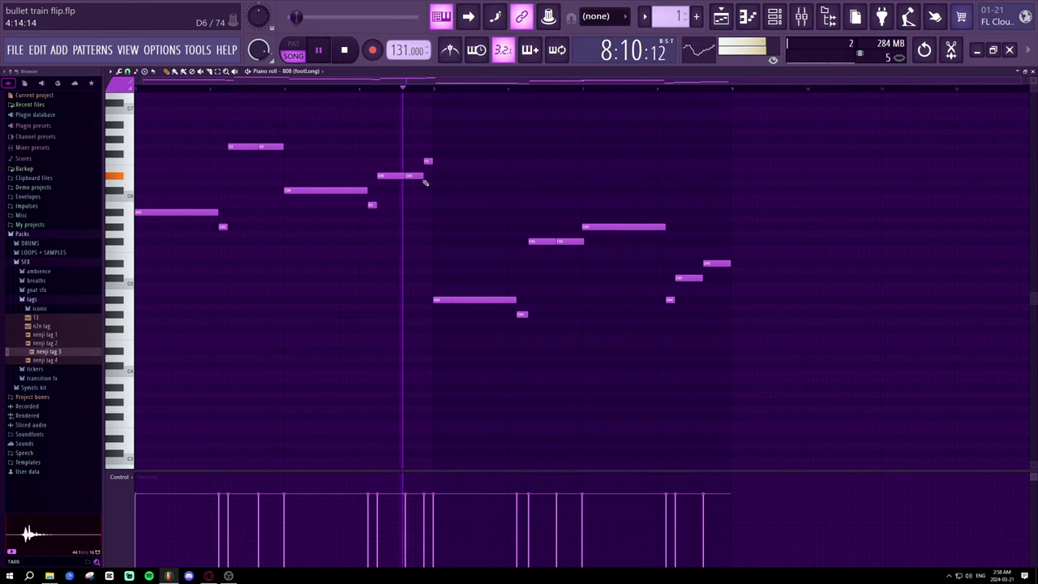
{"action": "left_click", "coordinate": [394, 87]}
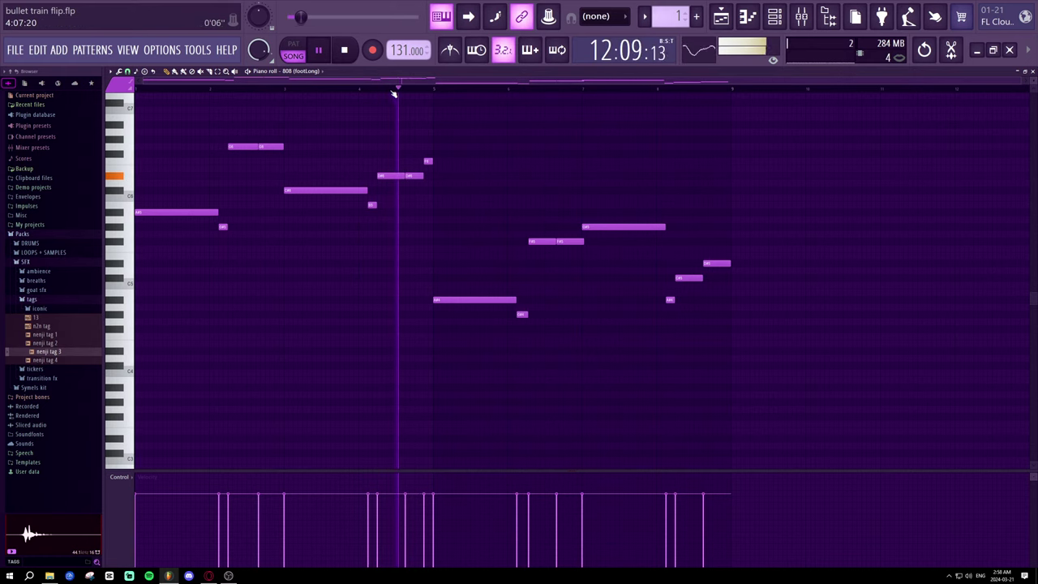
{"action": "scroll", "coordinate": [394, 88], "scroll_direction": "up", "scroll_amount": 4}
{"action": "key", "text": "space"}
{"action": "key", "text": "space"}
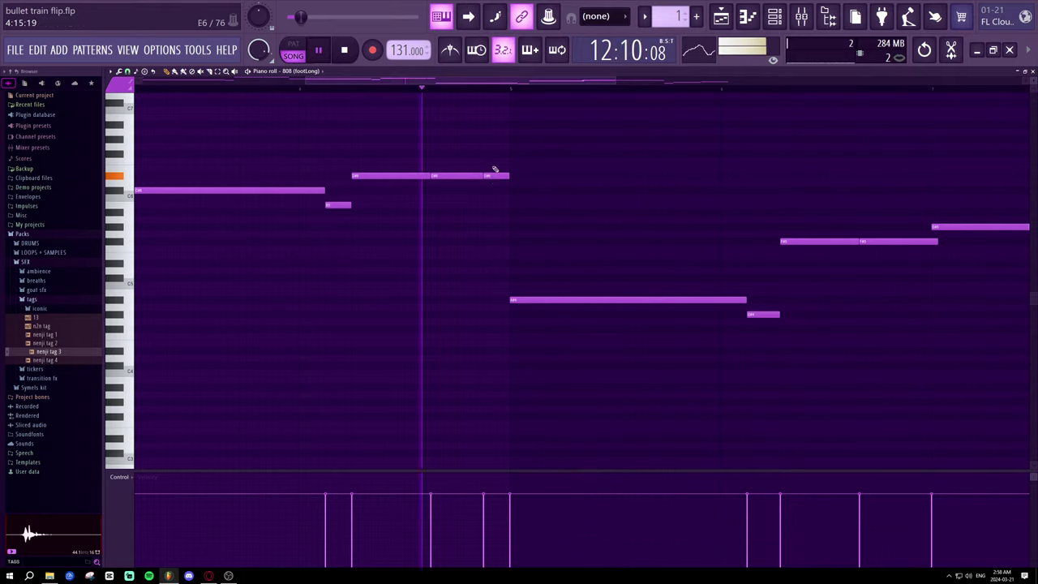
{"action": "scroll", "coordinate": [497, 87], "scroll_direction": "down", "scroll_amount": 4}
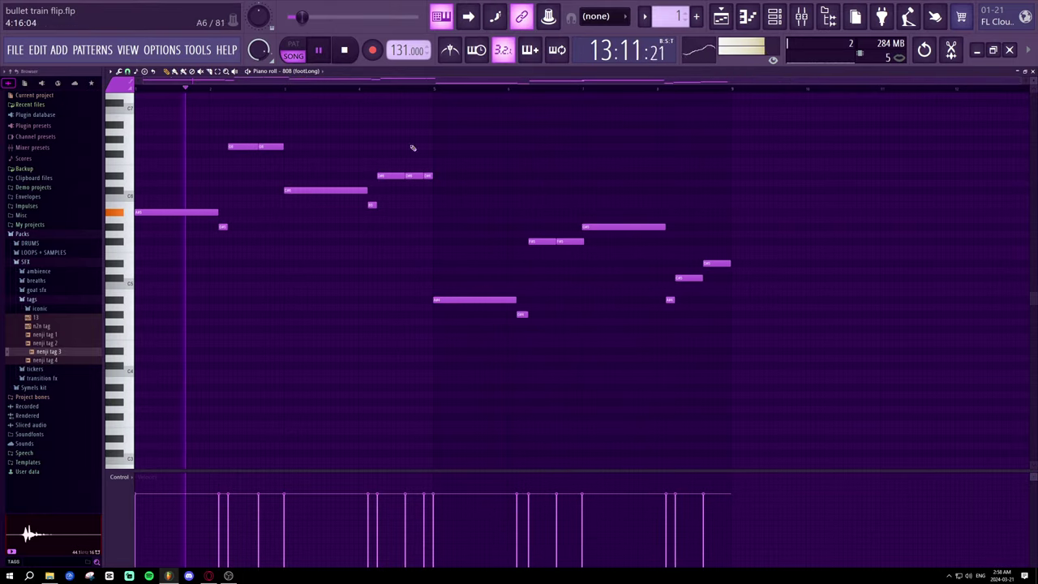
- Lower all 808 notes of bars 1 to 4 by one octave and play them against the arrangement
{"action": "key", "text": "space"}
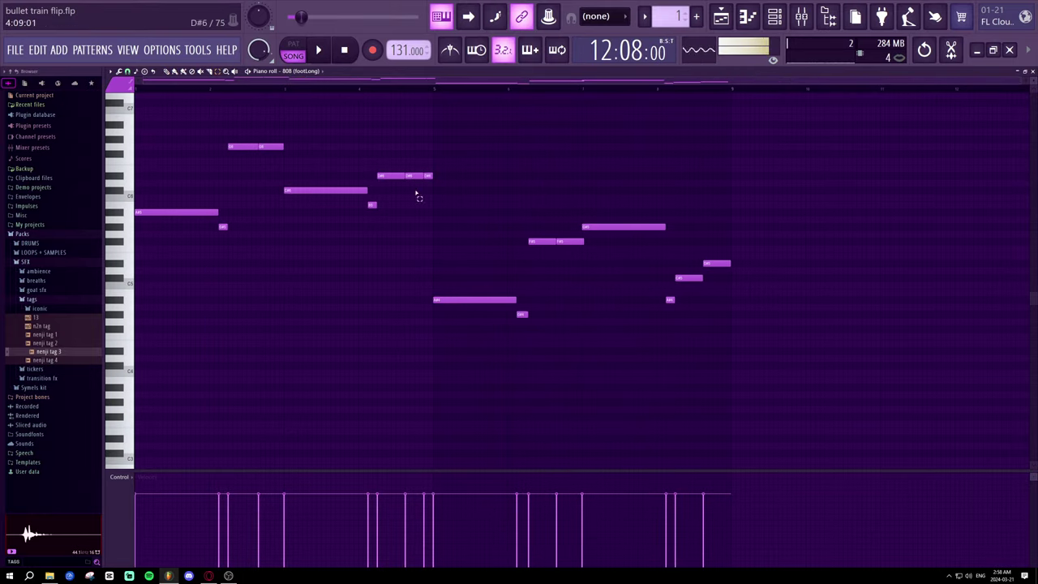
{"action": "key", "text": "space"}
{"action": "left_click_drag", "start_coordinate": [462, 244], "coordinate": [130, 98]}
{"action": "key", "text": "ctrl+Down"}
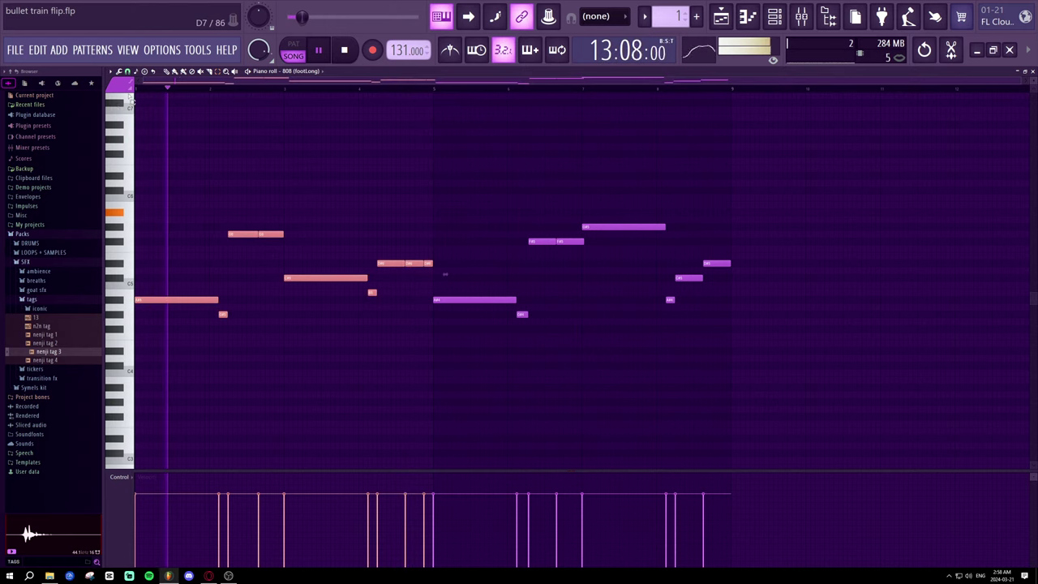
{"action": "key", "text": "space"}
{"action": "key", "text": "space"}
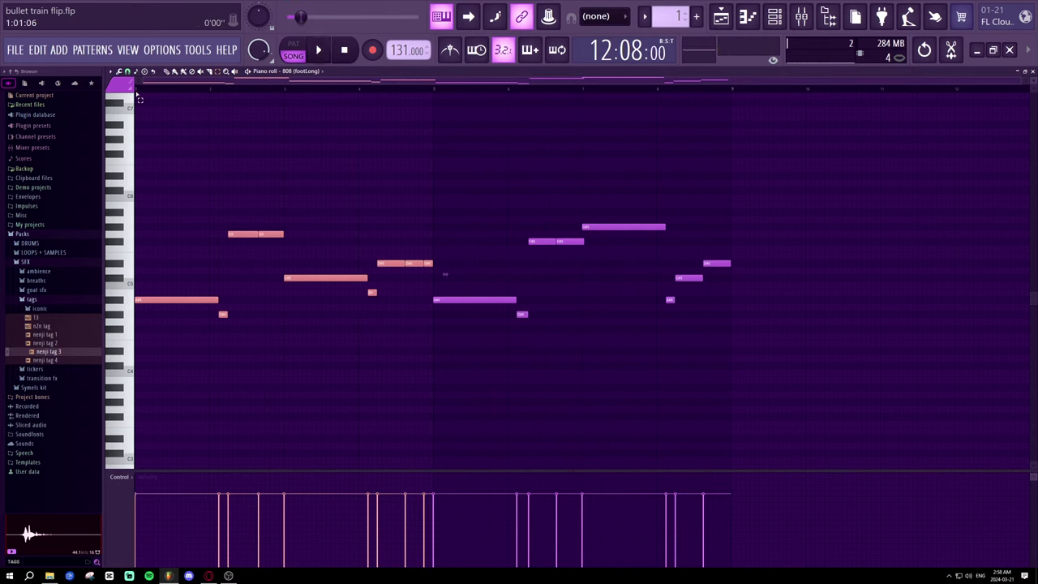
{"action": "key", "text": "space"}
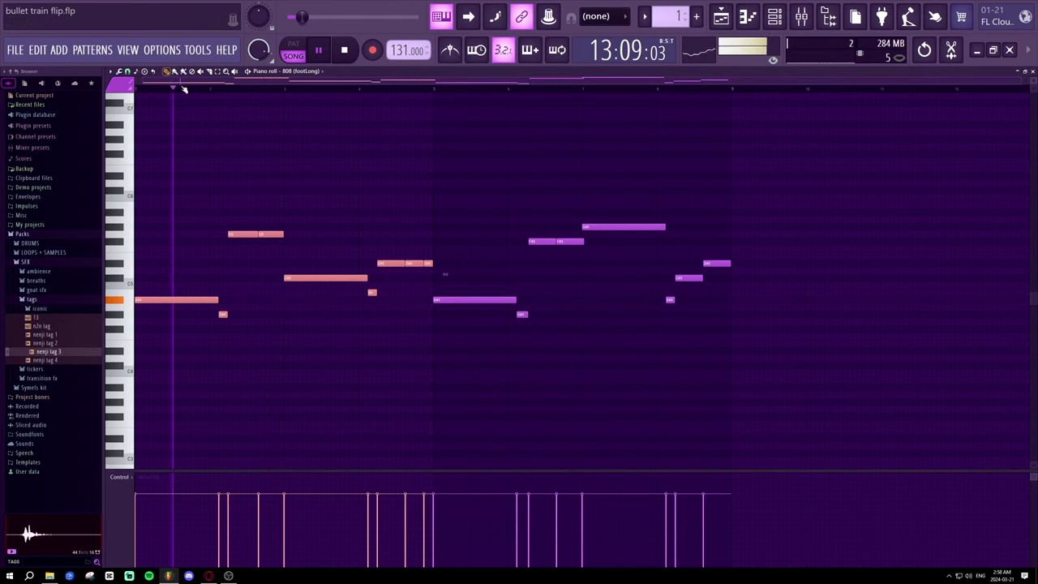
{"action": "key", "text": "space"}
- Replace the 808 (footLong) channel's sample with !long plugg 808 from the DRUMS 808 folder
{"action": "key", "text": "F6"}
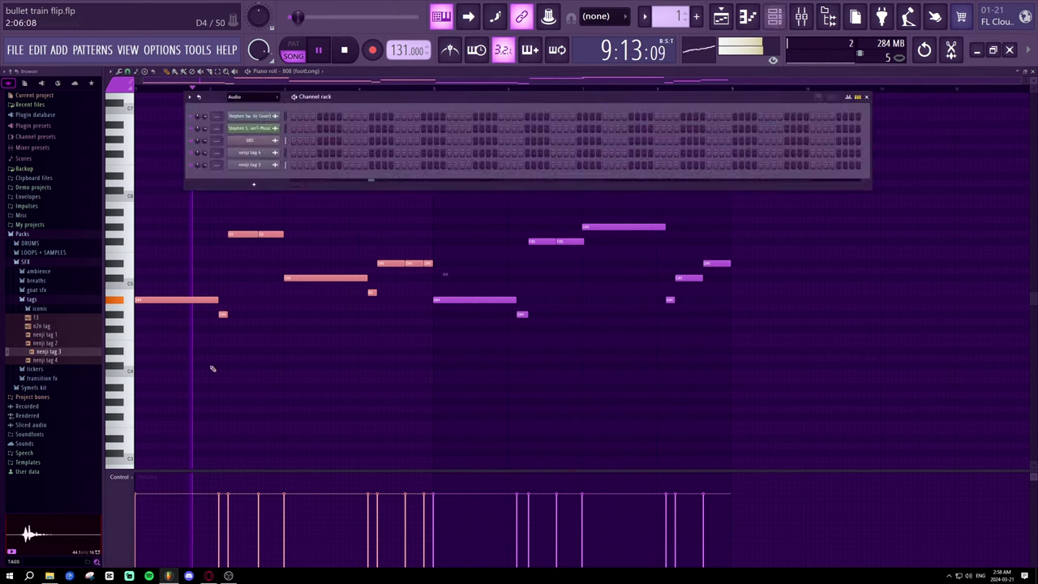
{"action": "left_click", "coordinate": [53, 243]}
{"action": "left_click", "coordinate": [53, 252]}
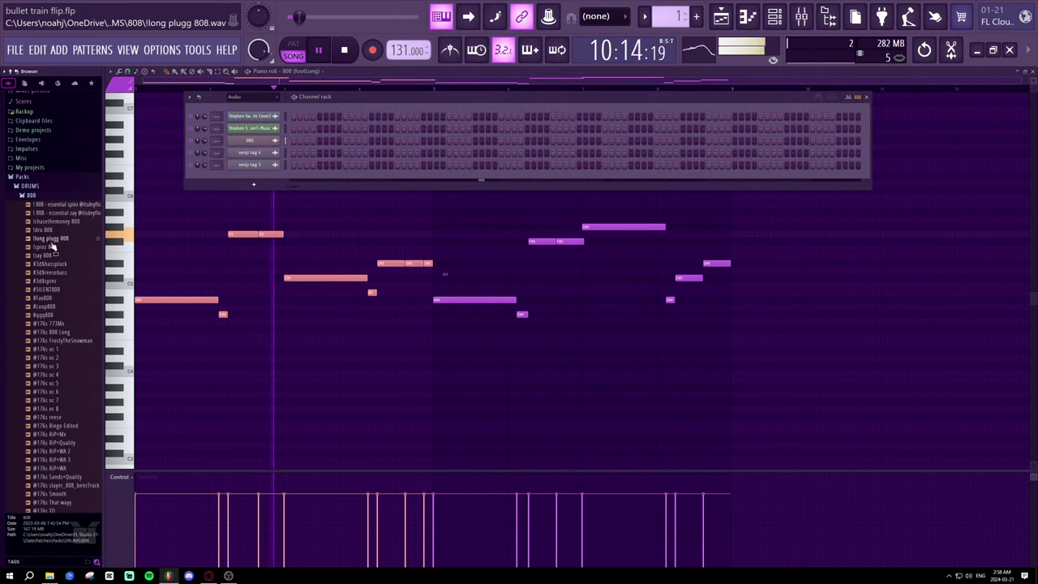
{"action": "key", "text": "space"}
{"action": "left_click", "coordinate": [58, 239]}
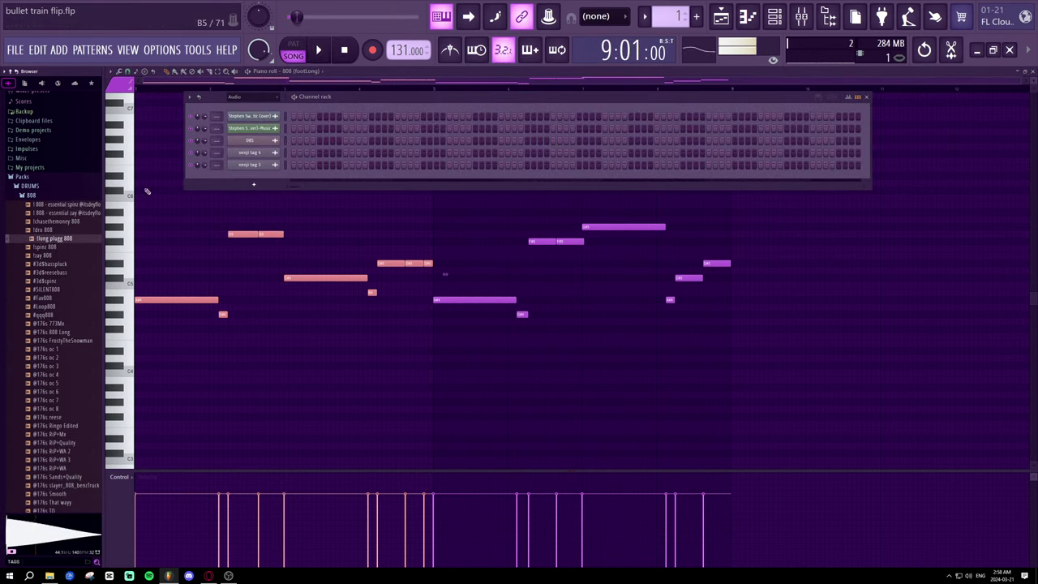
{"action": "key", "text": "Page_Down"}
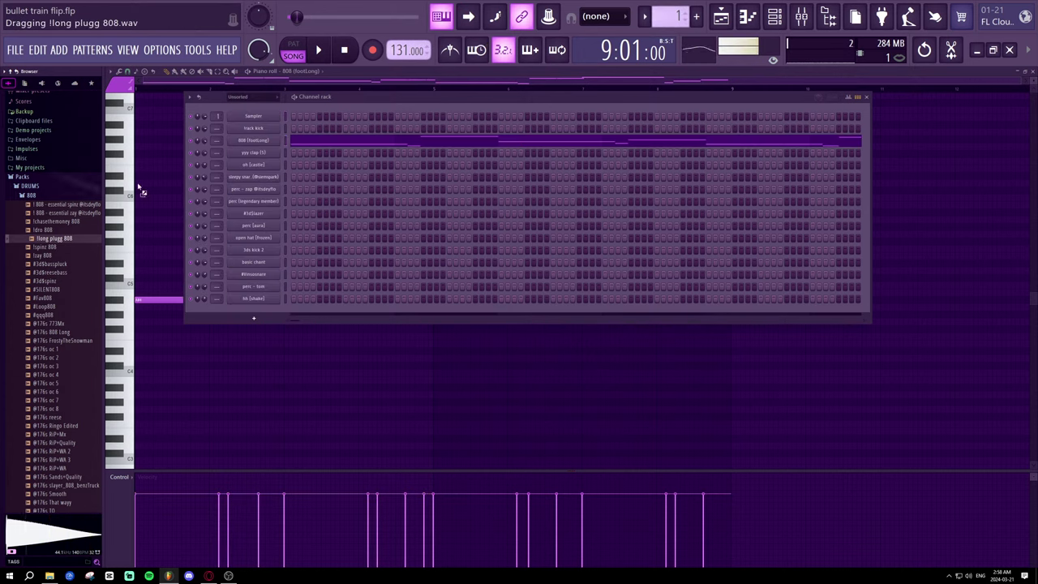
{"action": "left_click_drag", "start_coordinate": [272, 141], "coordinate": [274, 142]}
- Audition the !long plugg 808 in the arrangement and check its volume envelope settings
{"action": "key", "text": "space"}
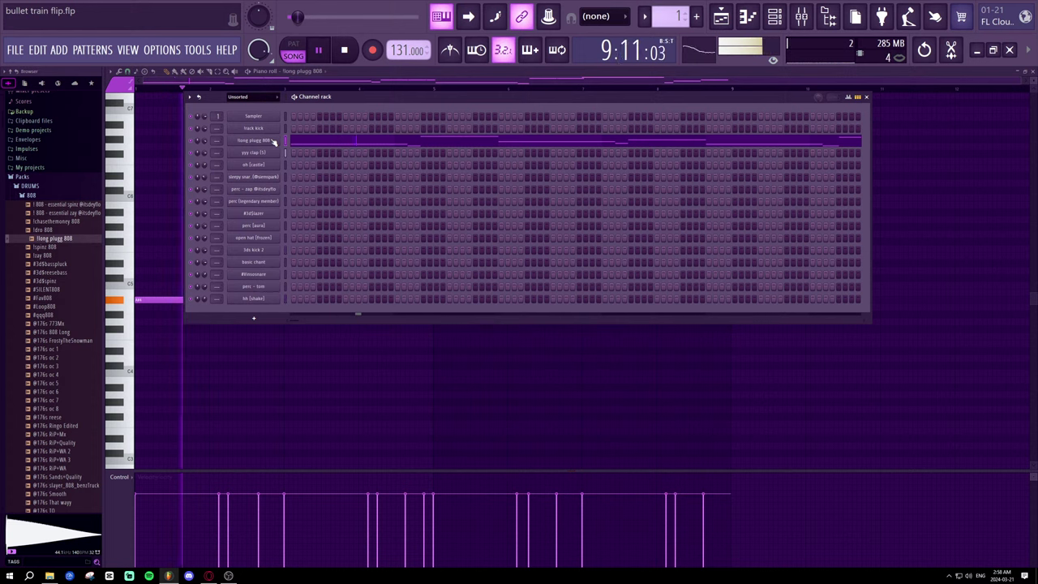
{"action": "left_click", "coordinate": [273, 142]}
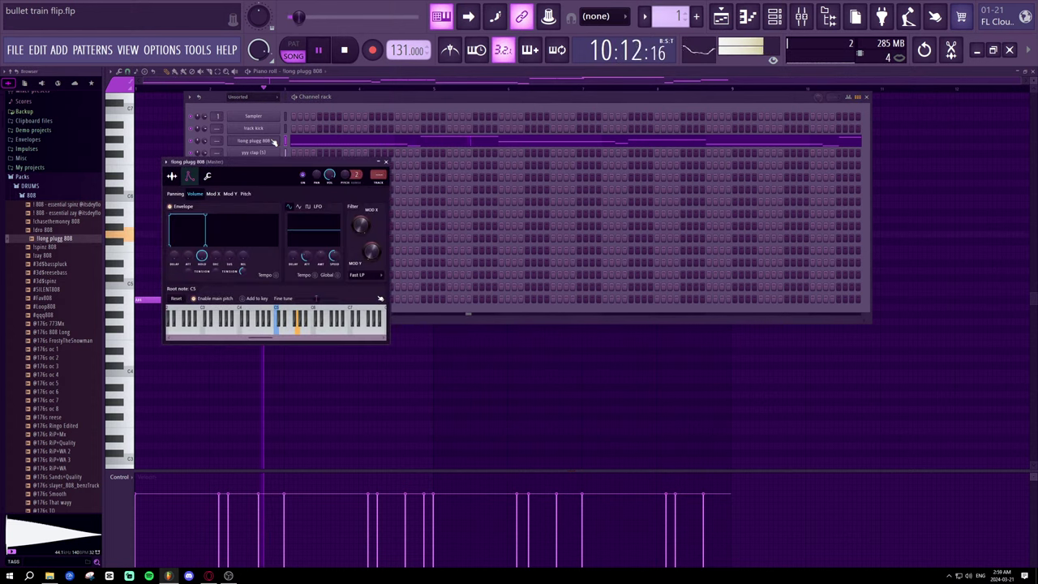
{"action": "left_click", "coordinate": [386, 162]}
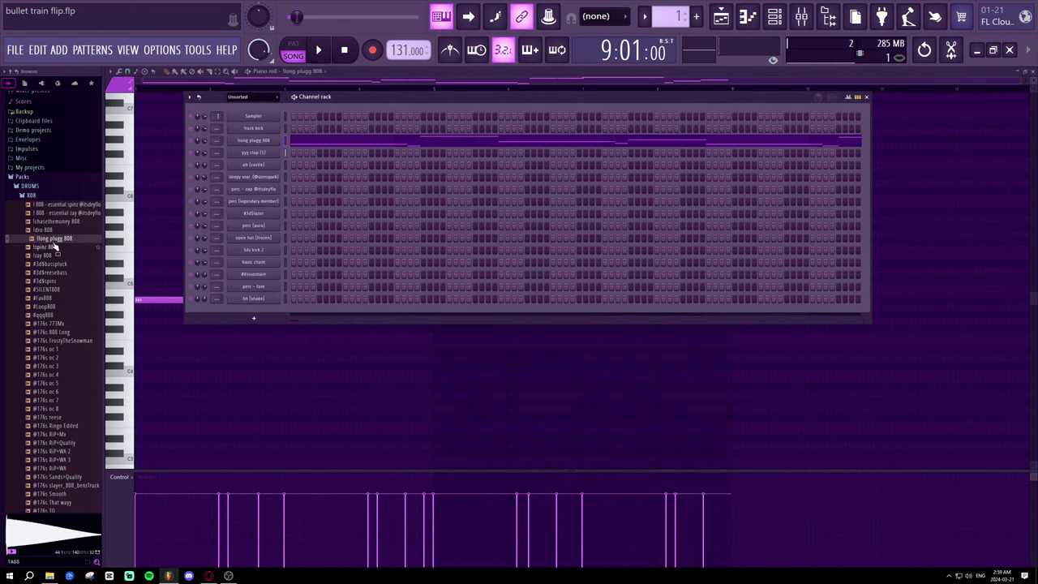
{"action": "scroll", "coordinate": [63, 243], "scroll_direction": "down", "scroll_amount": 6}
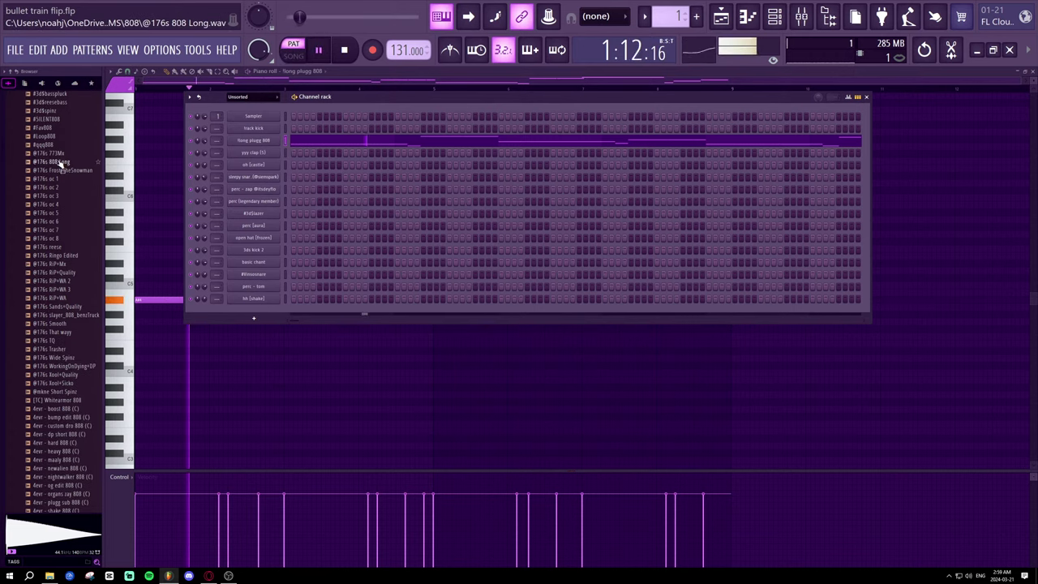
{"action": "left_click", "coordinate": [63, 162]}
{"action": "left_click_drag", "start_coordinate": [63, 161], "coordinate": [254, 142]}
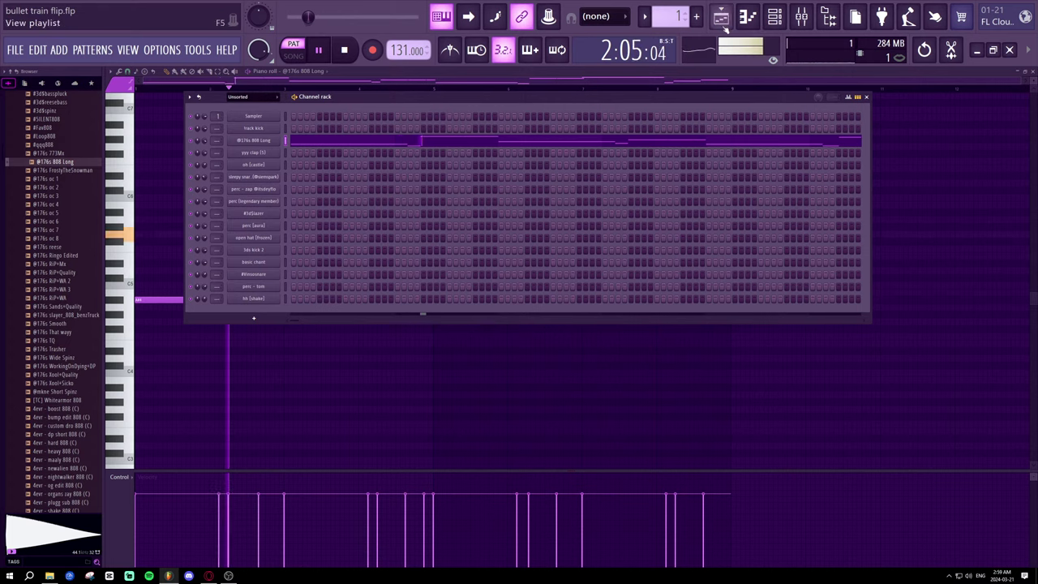
{"action": "left_click", "coordinate": [440, 17]}
{"action": "key", "text": "space"}
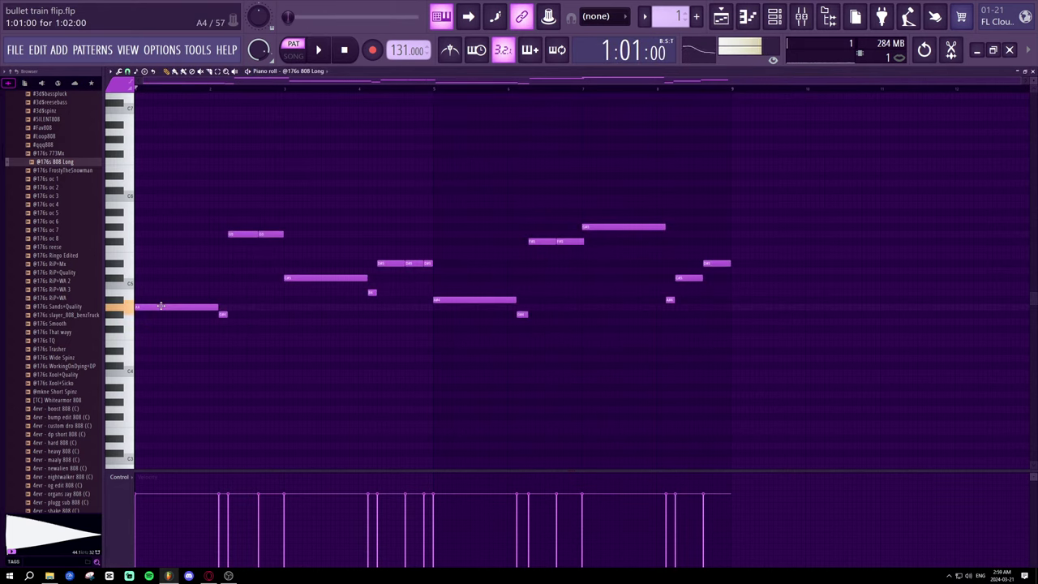
{"action": "left_click", "coordinate": [220, 307]}
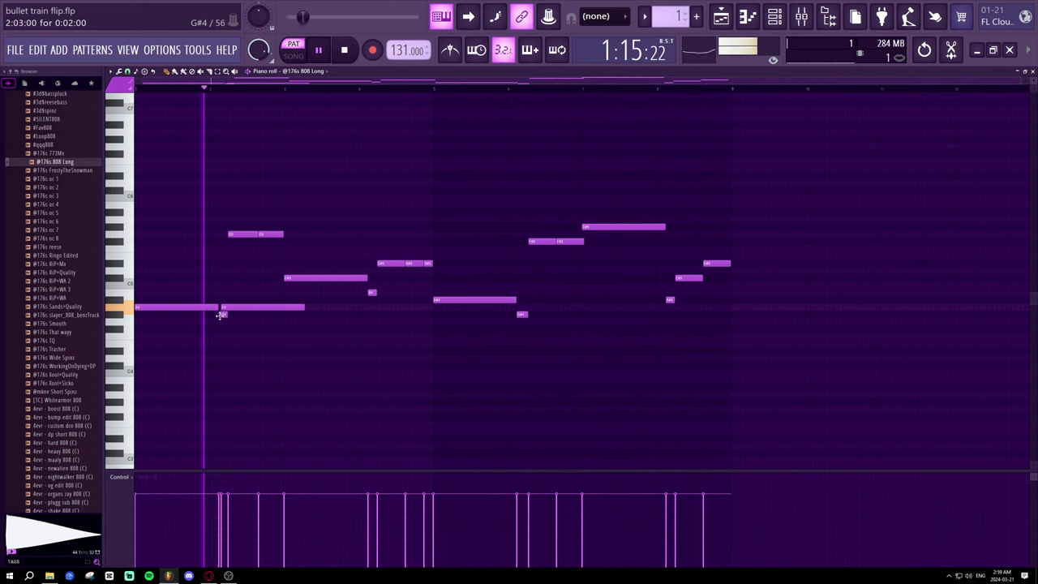
{"action": "right_click", "coordinate": [223, 314]}
{"action": "right_click", "coordinate": [223, 308]}
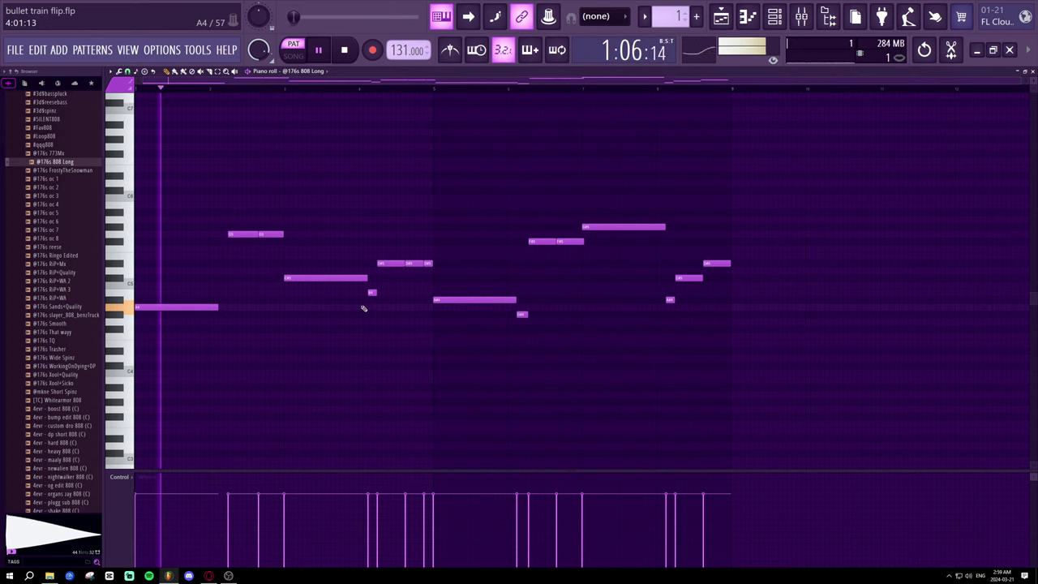
{"action": "key", "text": "ctrl+z"}
{"action": "key", "text": "ctrl+z"}
{"action": "key", "text": "ctrl+z"}
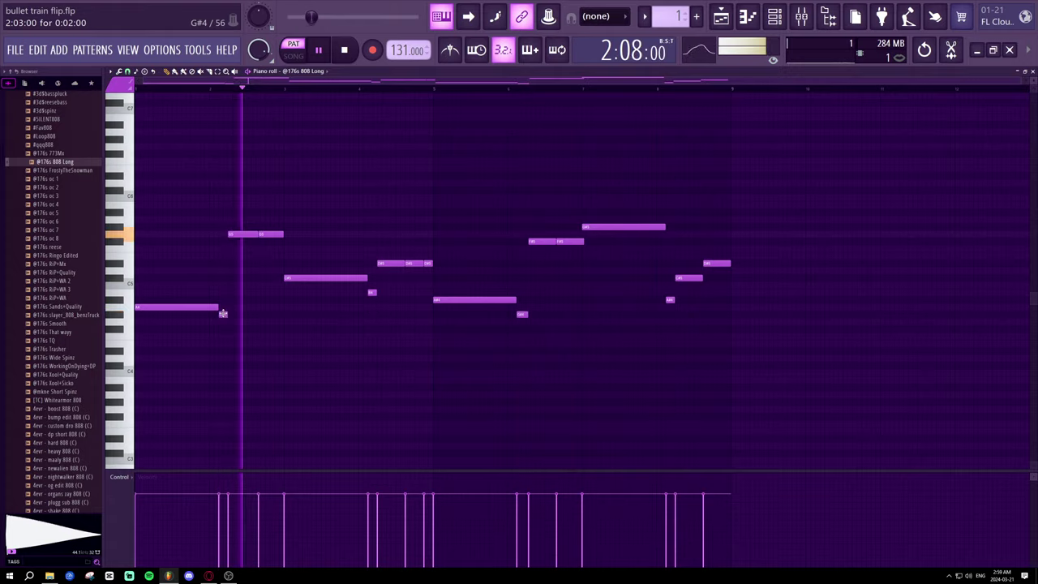
- Raise the short bar 2 note to A4, lower the two notes after it to D#5, and play the pattern
{"action": "left_click_drag", "start_coordinate": [224, 313], "coordinate": [223, 306]}
{"action": "left_click_drag", "start_coordinate": [245, 234], "coordinate": [271, 264]}
{"action": "key", "text": "space"}
{"action": "key", "text": "space"}
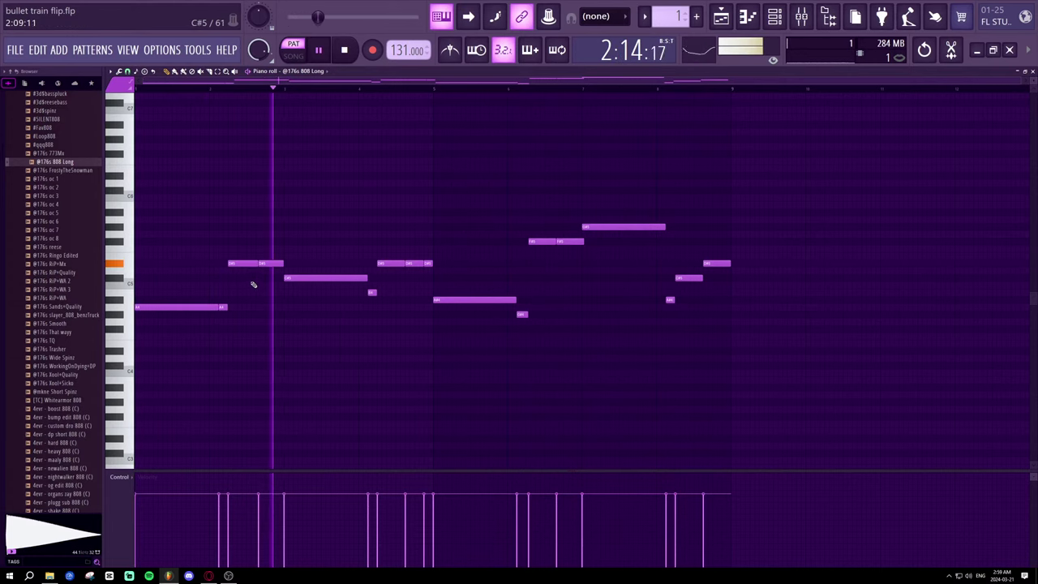
- Lower the long bar 3 note to C5 and try F4 and E4 for the first note before returning it to A4
{"action": "key", "text": "space"}
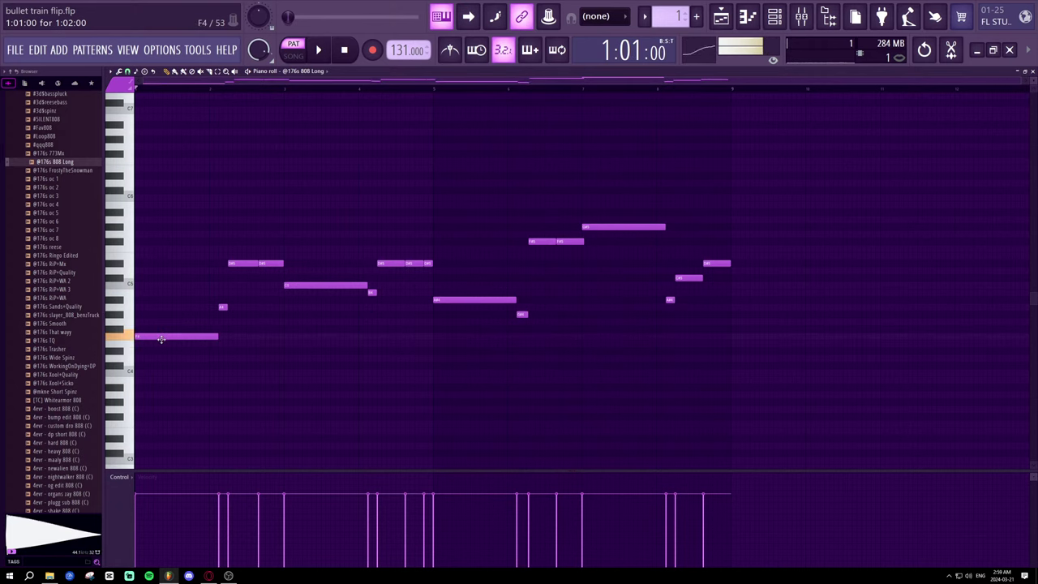
{"action": "key", "text": "space"}
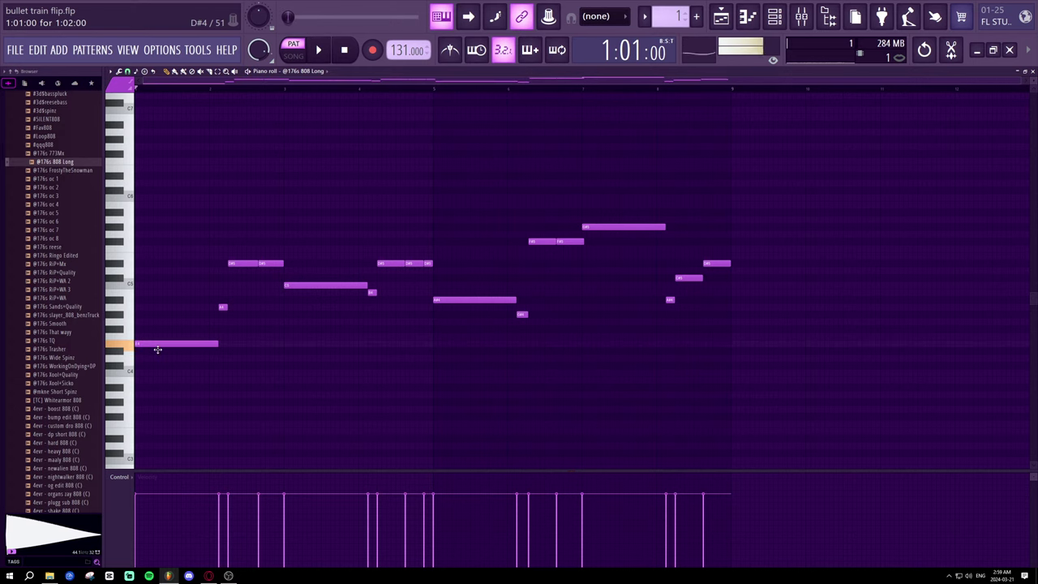
{"action": "left_click_drag", "start_coordinate": [149, 379], "coordinate": [144, 313]}
{"action": "key", "text": "space"}
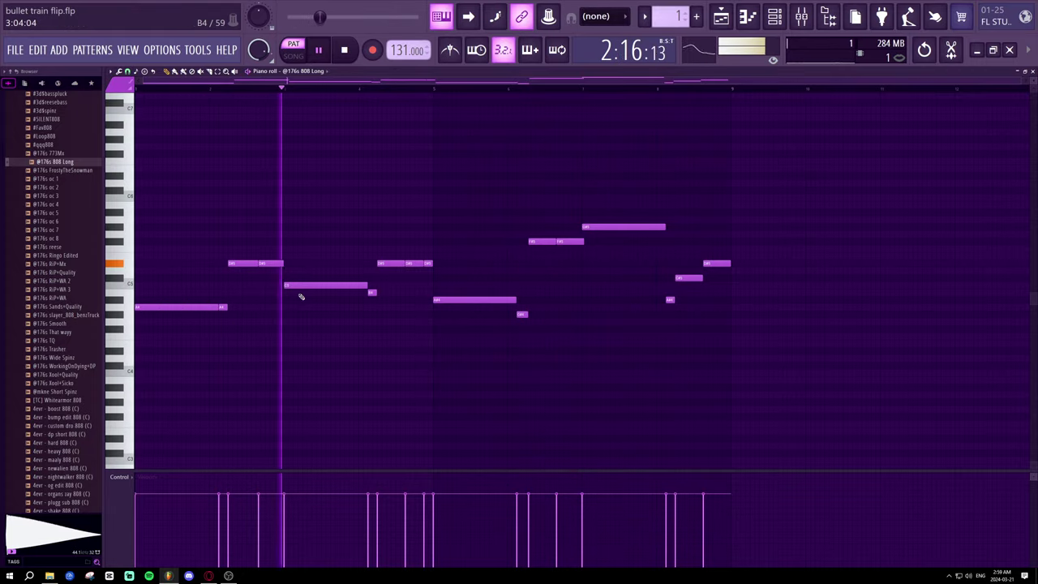
- Lower the short bar 4 note to A4, raise the three notes after it to F5, and play the arrangement
{"action": "left_click_drag", "start_coordinate": [372, 292], "coordinate": [371, 317]}
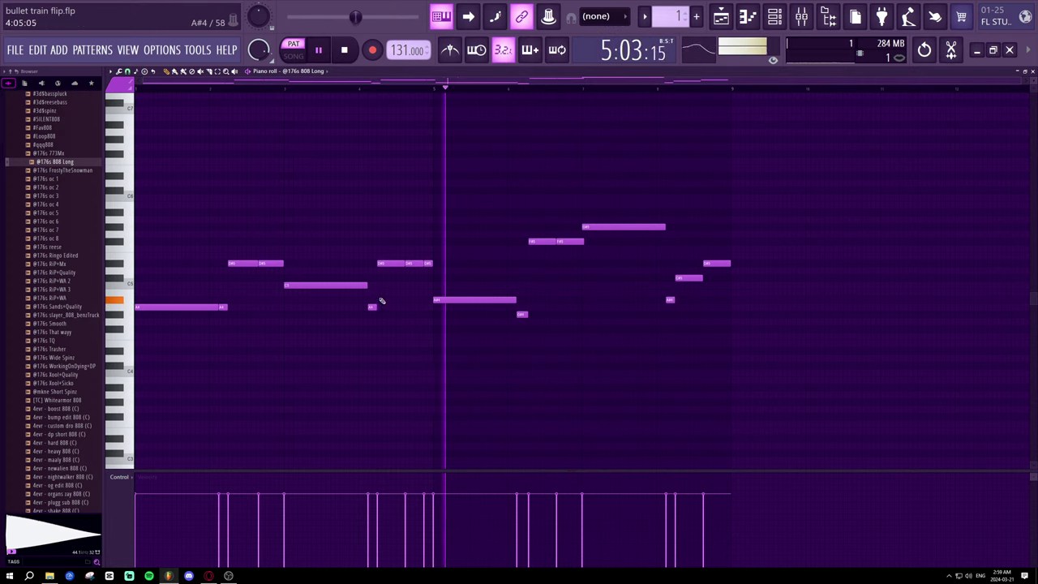
{"action": "key", "text": "space"}
{"action": "left_click_drag", "start_coordinate": [390, 262], "coordinate": [427, 248]}
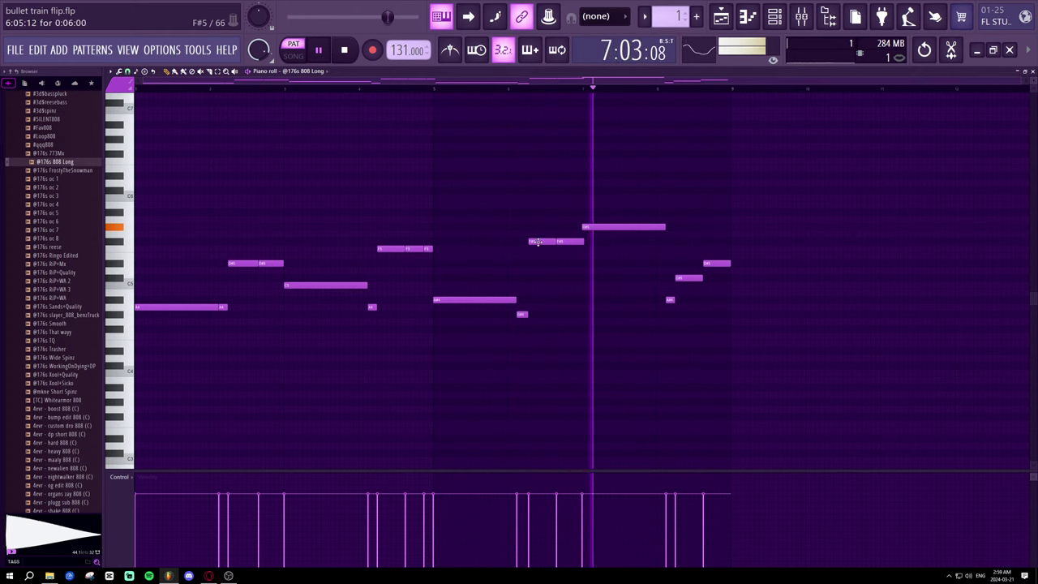
{"action": "key", "text": "space"}
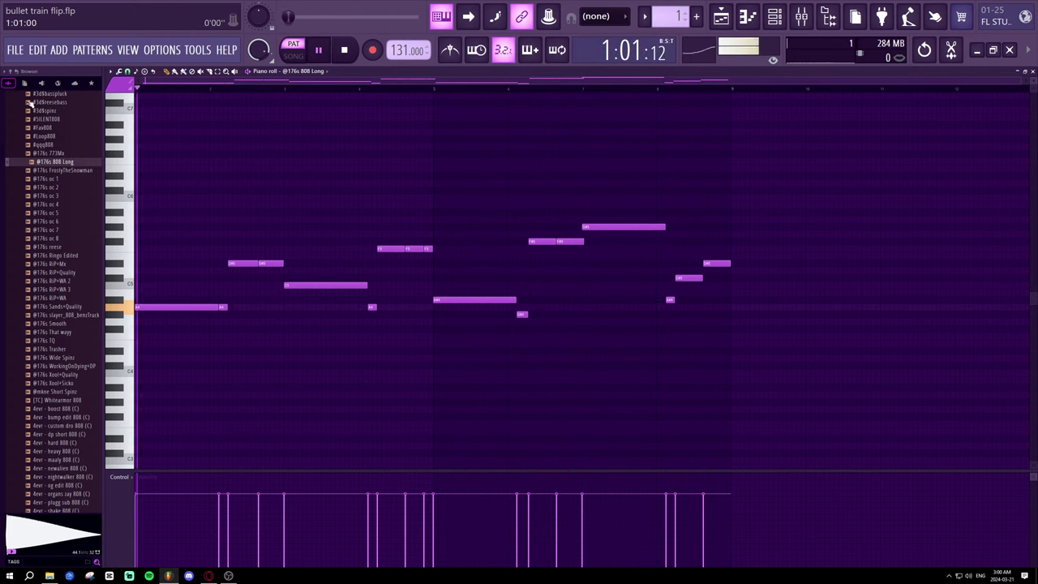
{"action": "left_click", "coordinate": [290, 56]}
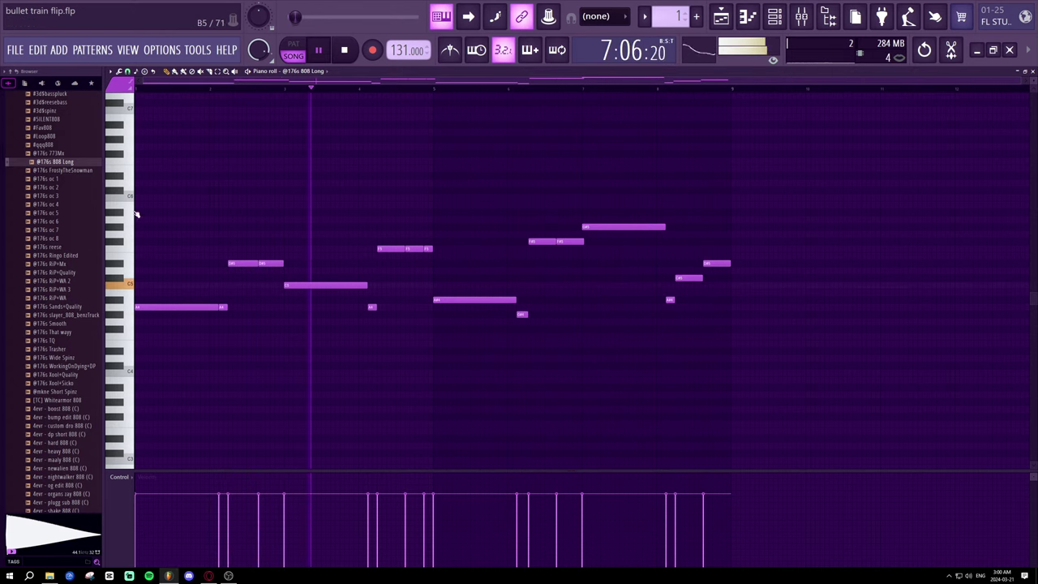
- Audition more 808 samples from the DRUMS 808 folder, including mkne Short Spinz, with the channel rack open
{"action": "left_click", "coordinate": [775, 19]}
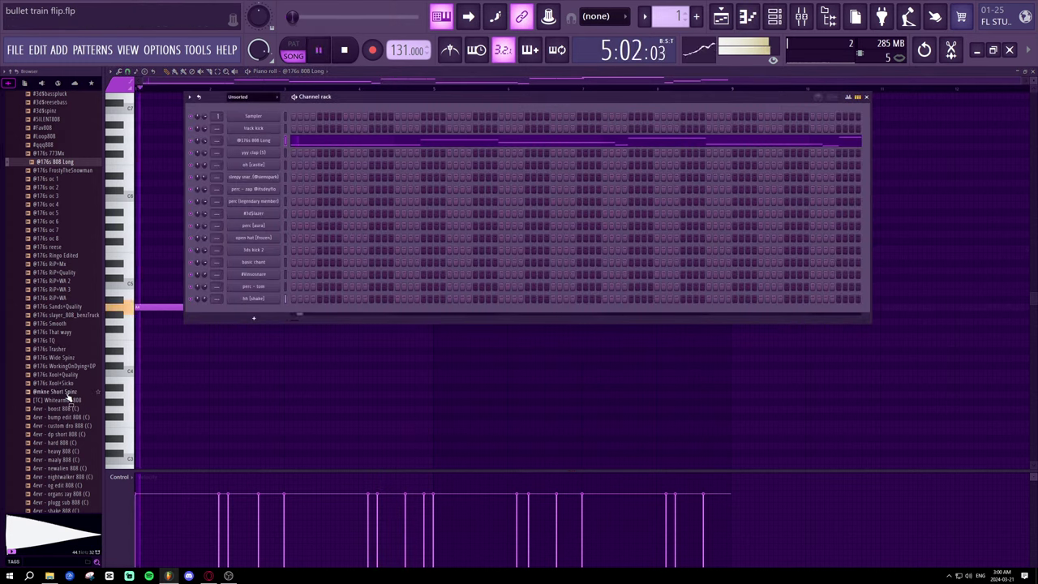
{"action": "left_click", "coordinate": [68, 394]}
{"action": "left_click", "coordinate": [294, 56]}
{"action": "key", "text": "space"}
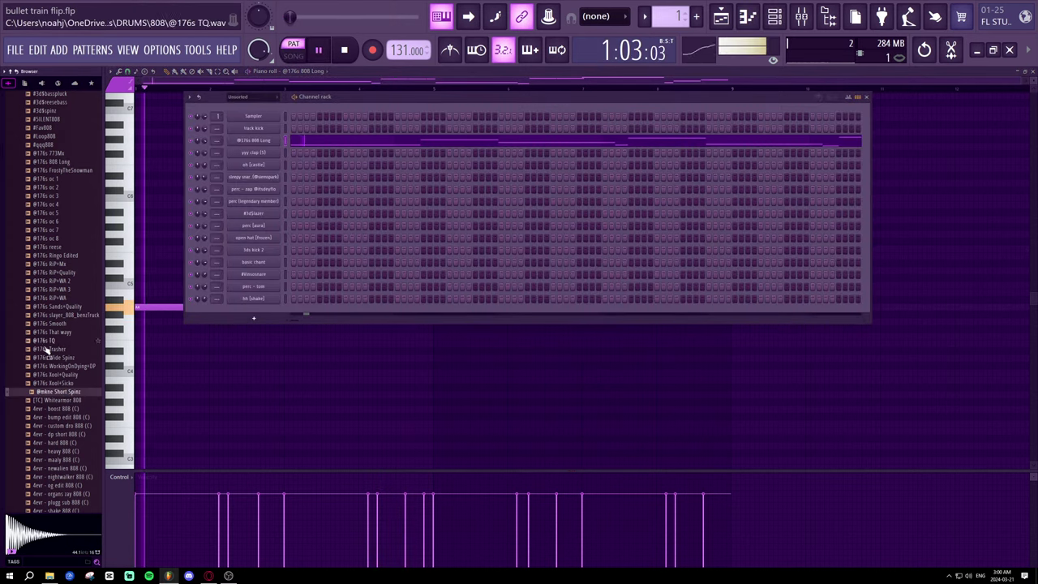
{"action": "left_click", "coordinate": [52, 426]}
{"action": "scroll", "coordinate": [51, 406], "scroll_direction": "down", "scroll_amount": 4}
{"action": "left_click", "coordinate": [51, 384]}
{"action": "key", "text": "space"}
- Browse to the 808s folder of Symels kit and audition samples such as 808 (24) and 808 (29)
{"action": "scroll", "coordinate": [51, 390], "scroll_direction": "down", "scroll_amount": 15}
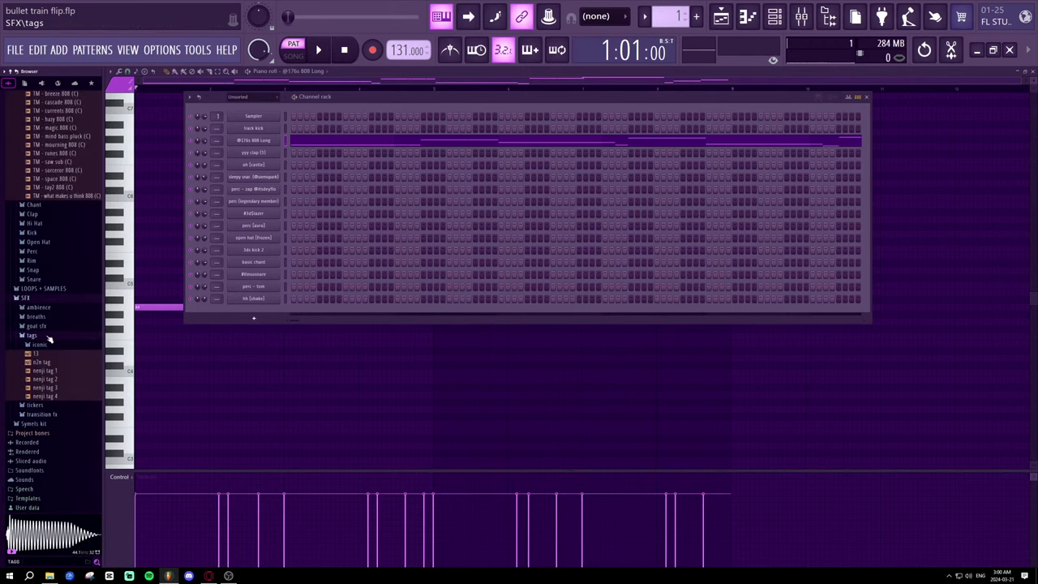
{"action": "left_click", "coordinate": [51, 423]}
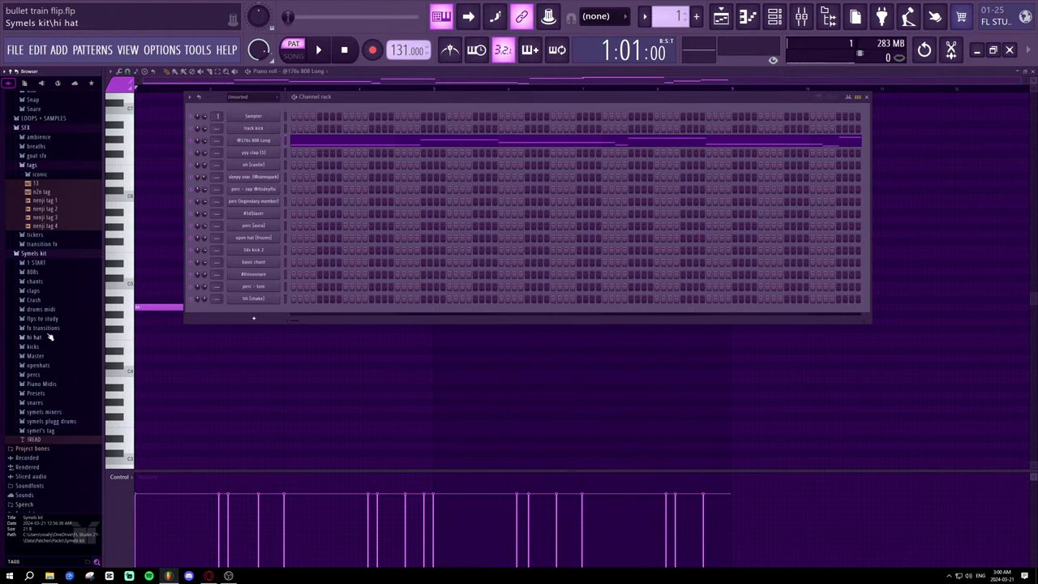
{"action": "left_click", "coordinate": [44, 274]}
{"action": "left_click", "coordinate": [52, 290]}
{"action": "scroll", "coordinate": [57, 293], "scroll_direction": "down", "scroll_amount": 5}
{"action": "left_click", "coordinate": [57, 294]}
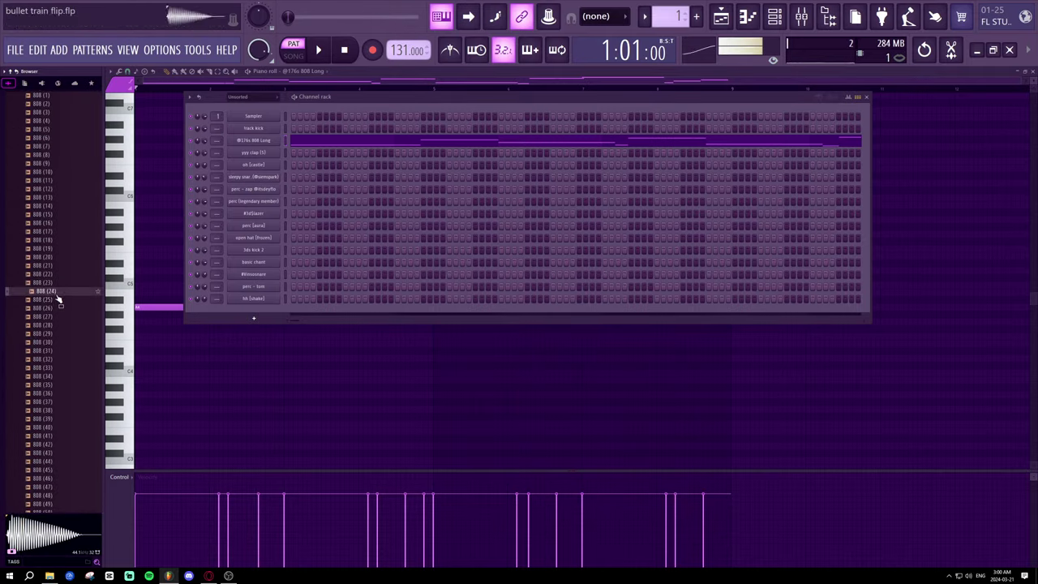
{"action": "left_click", "coordinate": [52, 310]}
{"action": "left_click", "coordinate": [47, 336]}
{"action": "scroll", "coordinate": [47, 337], "scroll_direction": "down", "scroll_amount": 4}
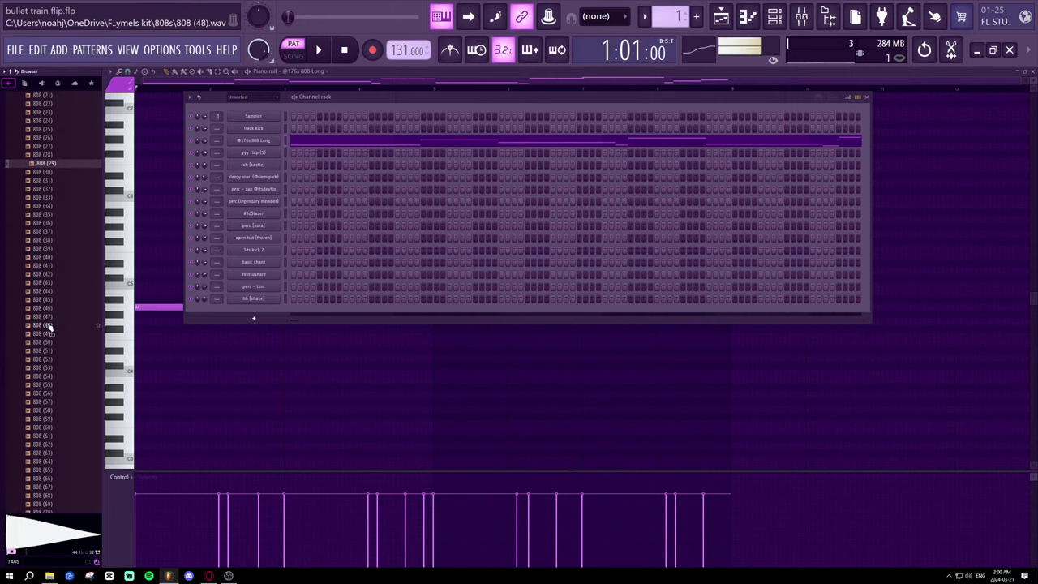
- Replace the 808 channel's sample with 808 (48), play the pattern, and look at its sampler settings
{"action": "left_click", "coordinate": [49, 326]}
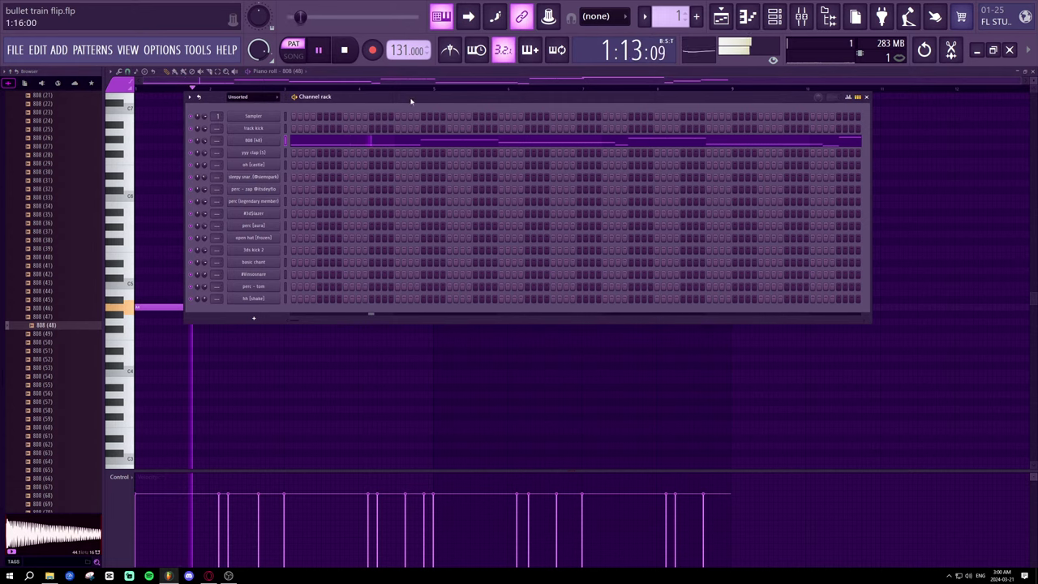
{"action": "left_click_drag", "start_coordinate": [410, 100], "coordinate": [428, 117]}
{"action": "left_click", "coordinate": [286, 161]}
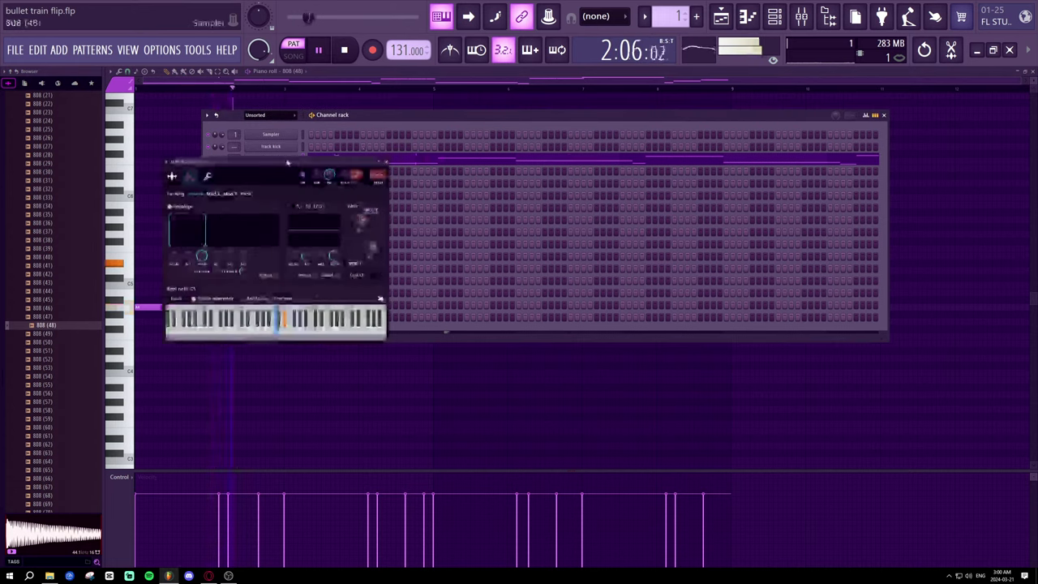
{"action": "left_click", "coordinate": [386, 162]}
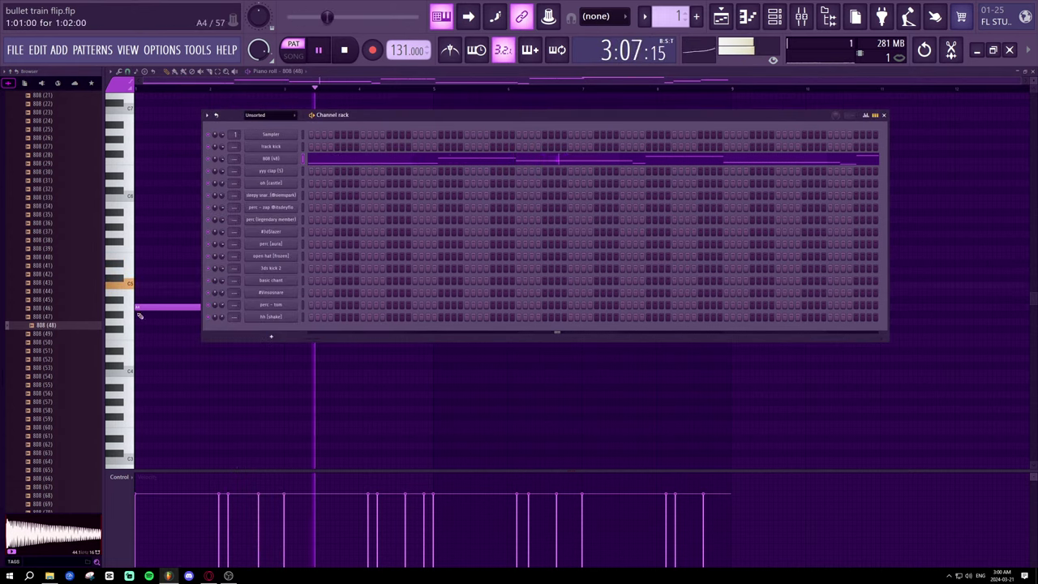
- Audition the samples following 808 (48), load 808 (53) into the 808 channel, and play the pattern
{"action": "left_click", "coordinate": [45, 335]}
{"action": "key", "text": "space"}
{"action": "left_click", "coordinate": [45, 343]}
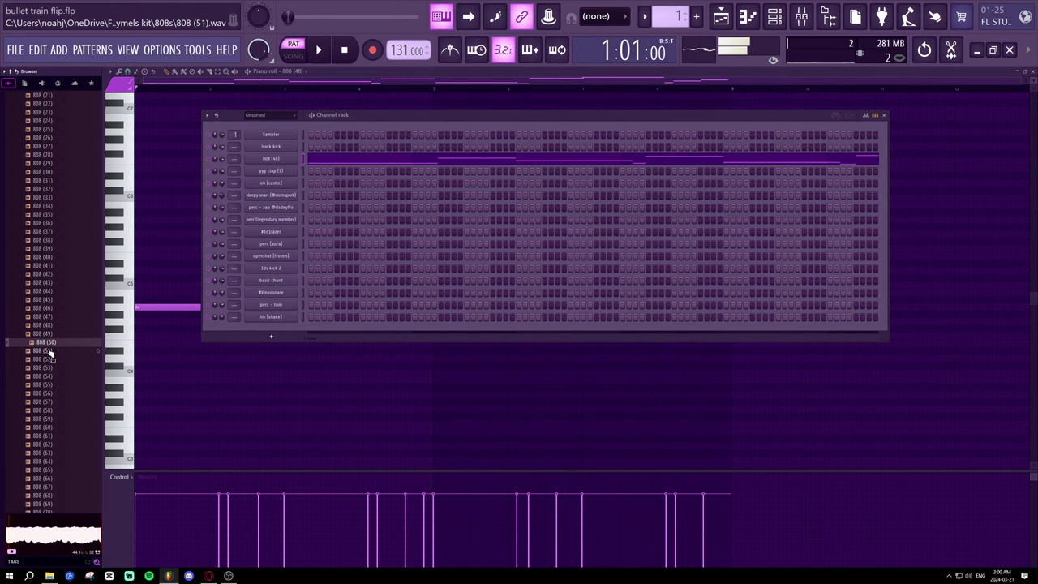
{"action": "left_click", "coordinate": [50, 369]}
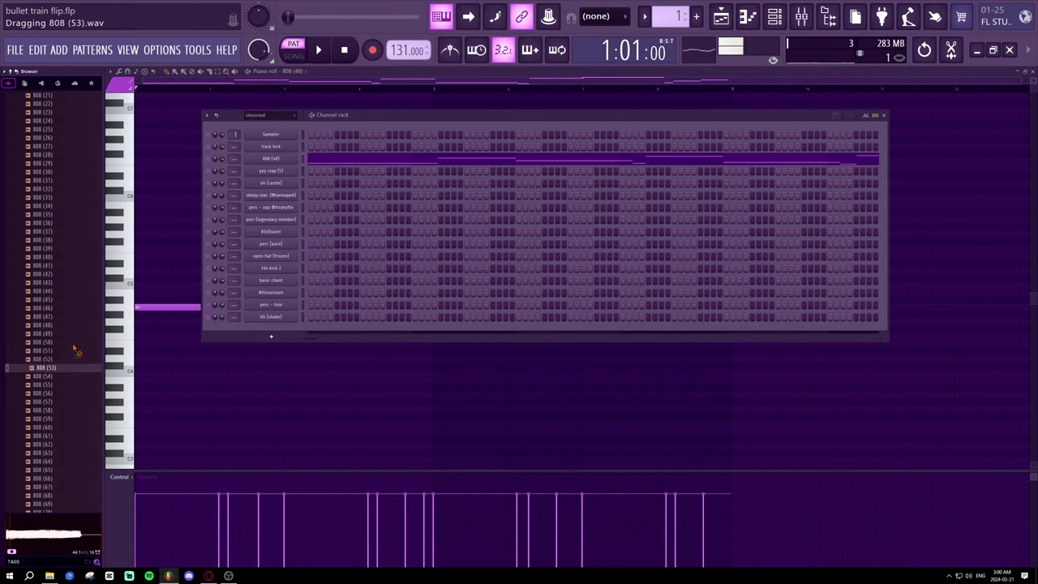
{"action": "left_click_drag", "start_coordinate": [274, 167], "coordinate": [274, 162]}
{"action": "key", "text": "space"}
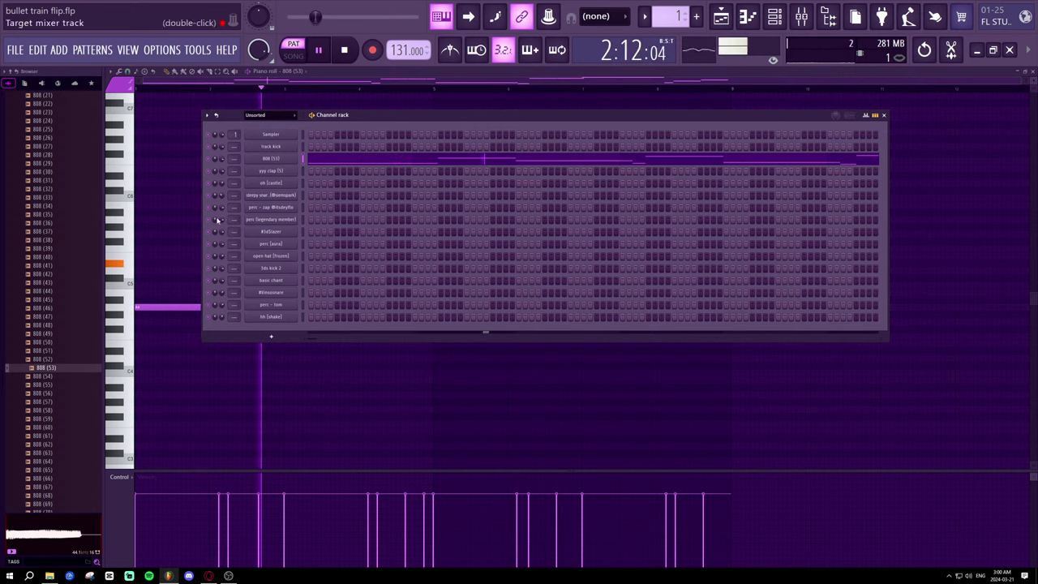
- Swap the 808 channel's sample for 808 (54) and play the pattern
{"action": "key", "text": "space"}
{"action": "left_click", "coordinate": [51, 377]}
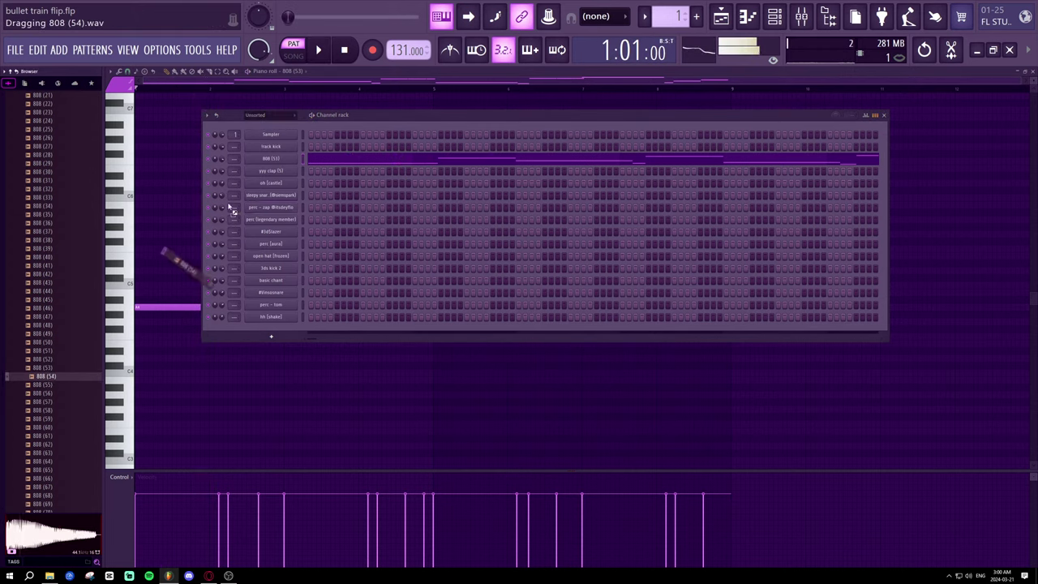
{"action": "left_click_drag", "start_coordinate": [269, 166], "coordinate": [270, 160]}
{"action": "key", "text": "space"}
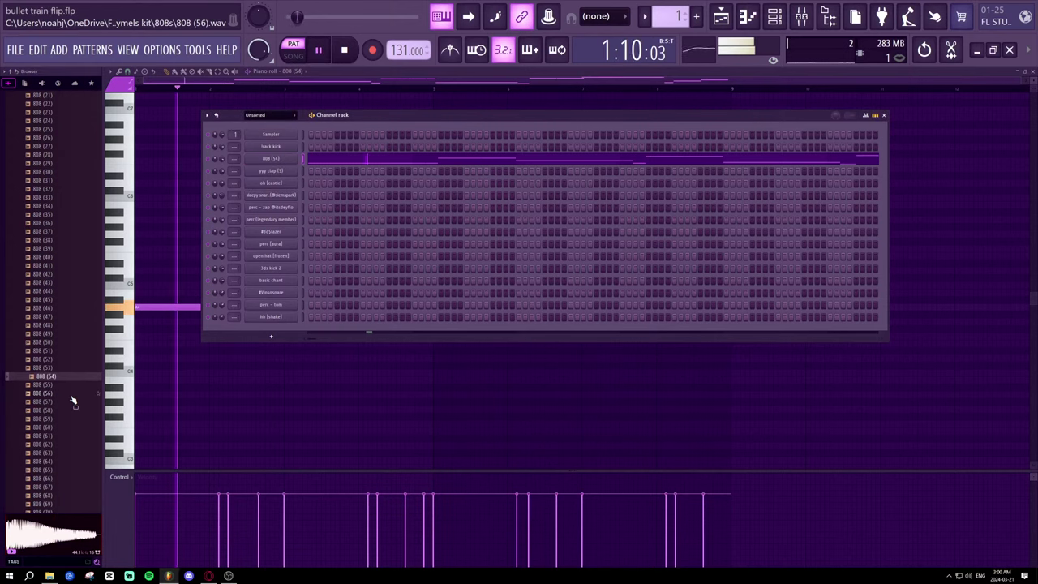
- Audition the samples from 808 (90) onward, load 808 (96) into the 808 channel, and play the pattern
{"action": "scroll", "coordinate": [62, 359], "scroll_direction": "down", "scroll_amount": 10}
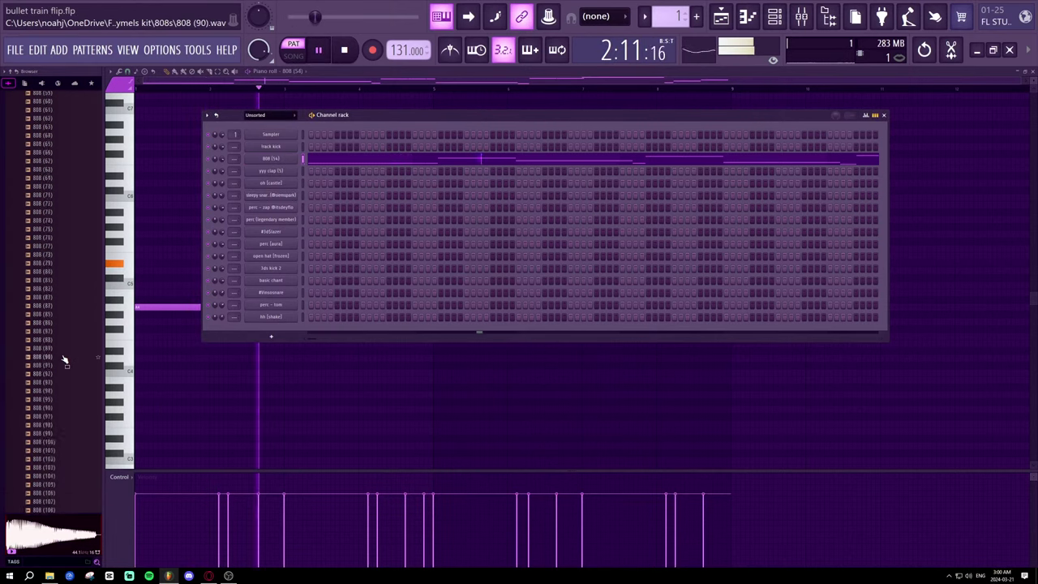
{"action": "key", "text": "space"}
{"action": "left_click", "coordinate": [64, 343]}
{"action": "left_click", "coordinate": [61, 350]}
{"action": "left_click", "coordinate": [56, 366]}
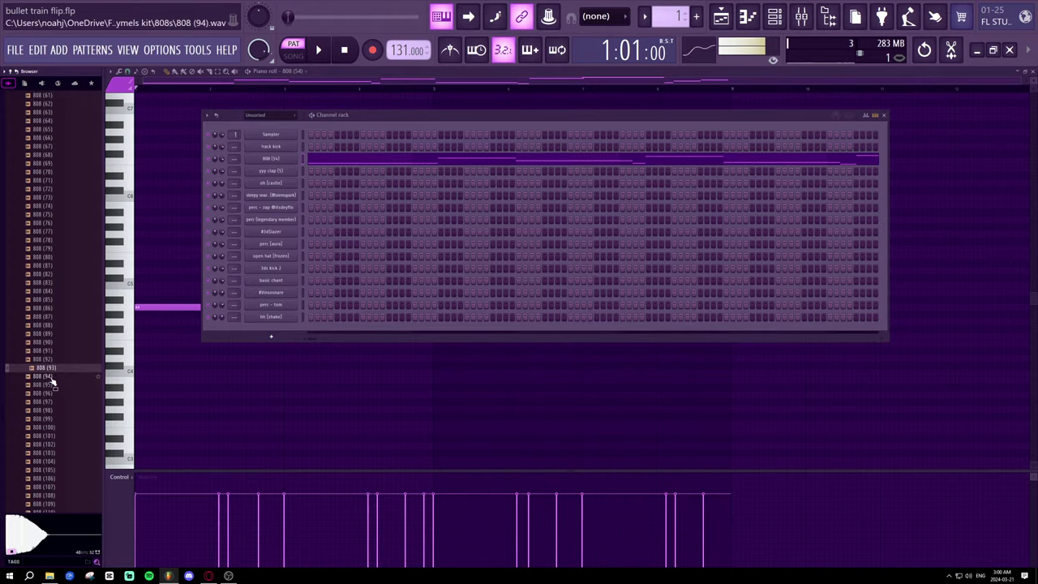
{"action": "left_click", "coordinate": [48, 377]}
{"action": "left_click", "coordinate": [47, 385]}
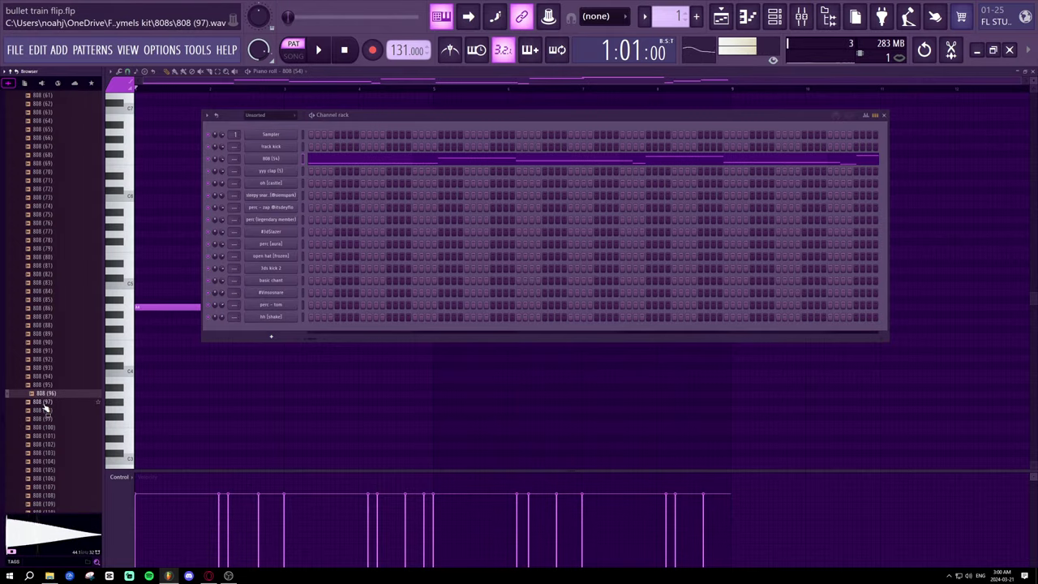
{"action": "left_click_drag", "start_coordinate": [285, 164], "coordinate": [287, 163]}
{"action": "key", "text": "space"}
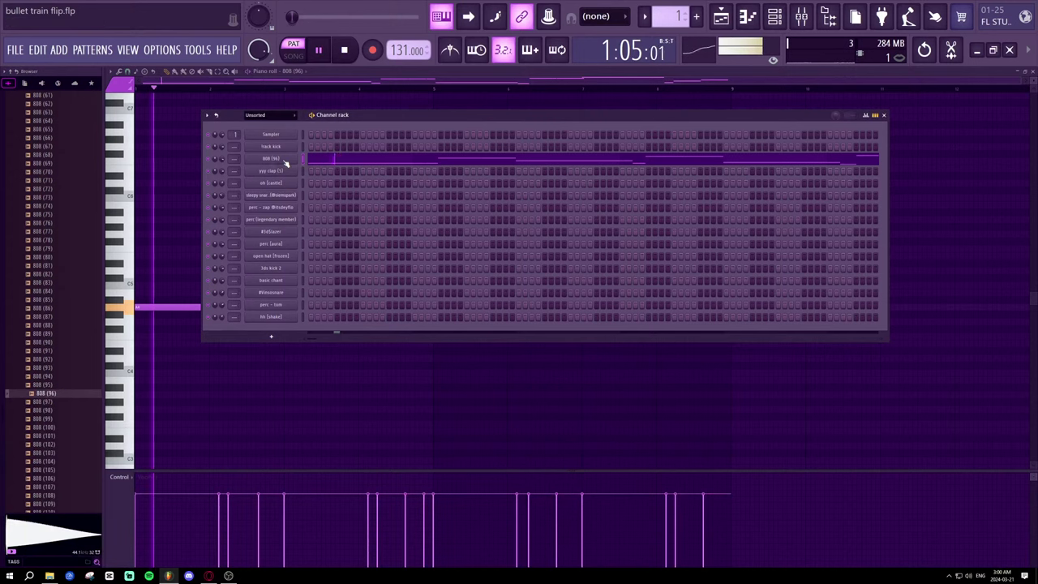
- Play 808 (96) against the arrangement, close the channel rack, and lower the long bar 3 note to A4
{"action": "left_click_drag", "start_coordinate": [390, 122], "coordinate": [919, 100]}
{"action": "left_click", "coordinate": [293, 56]}
{"action": "key", "text": "space"}
{"action": "key", "text": "F6"}
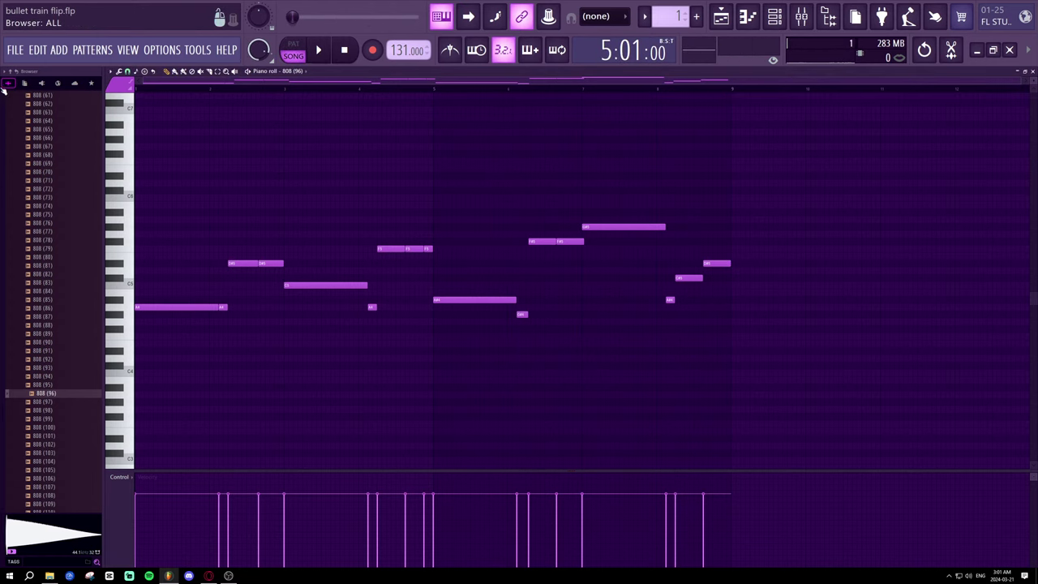
{"action": "key", "text": "space"}
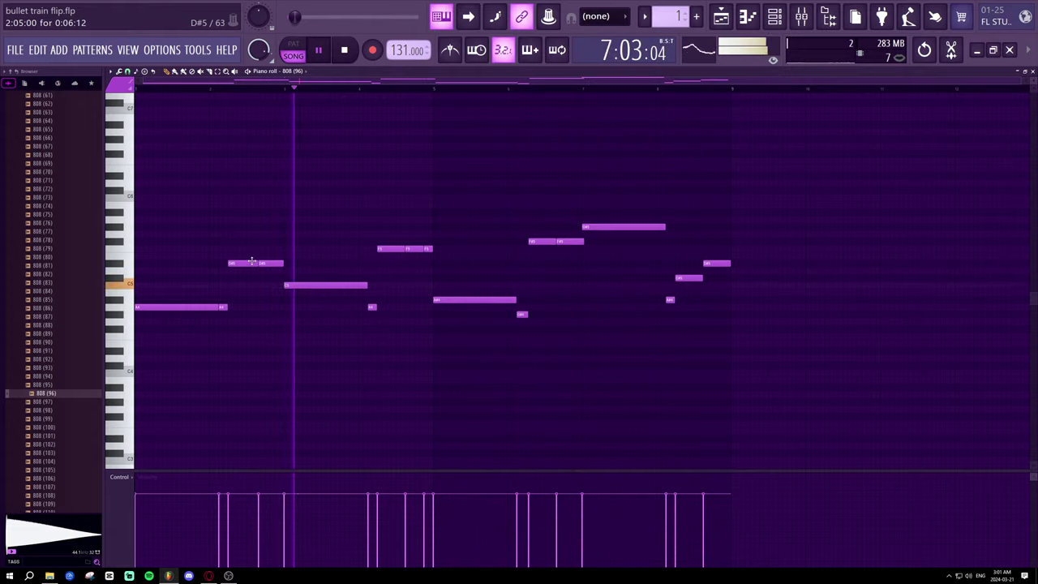
{"action": "key", "text": "space"}
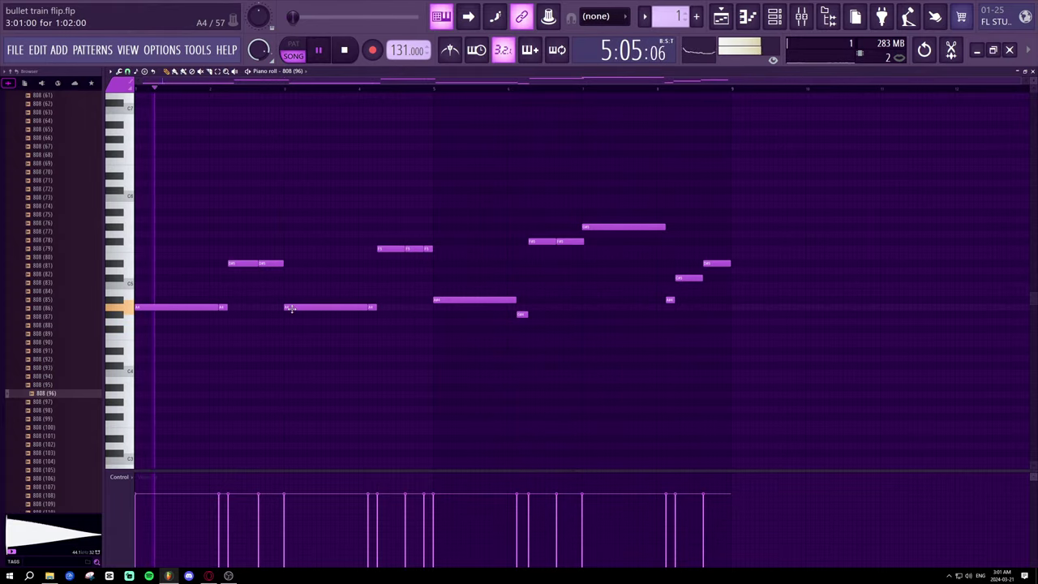
- Try C5 for the long bar 3 note during playback and set both bar 3 notes to B4
{"action": "left_click_drag", "start_coordinate": [290, 308], "coordinate": [290, 286]}
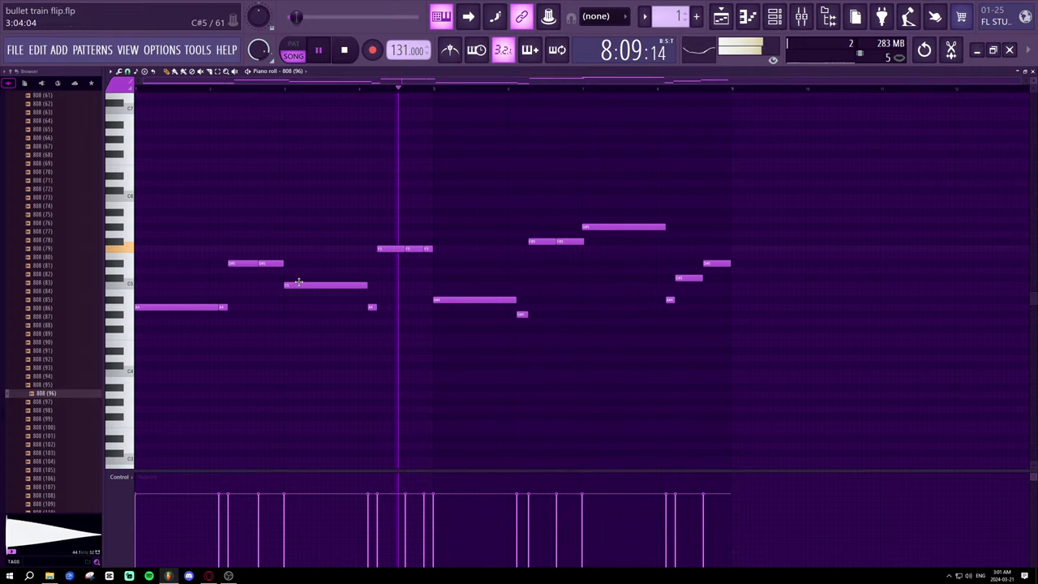
{"action": "left_click", "coordinate": [774, 17]}
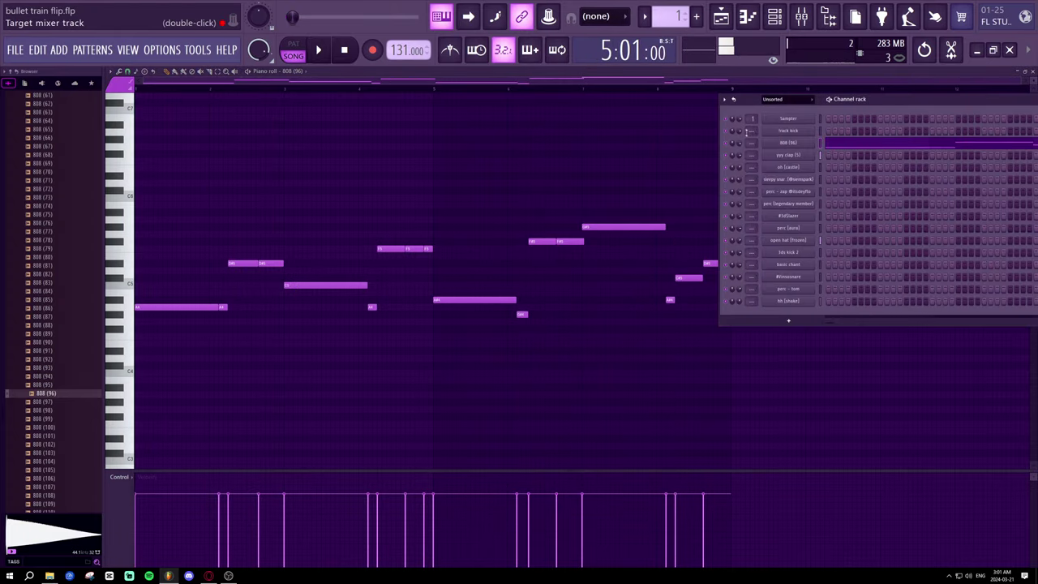
{"action": "key", "text": "space"}
{"action": "left_click_drag", "start_coordinate": [875, 102], "coordinate": [562, 123]}
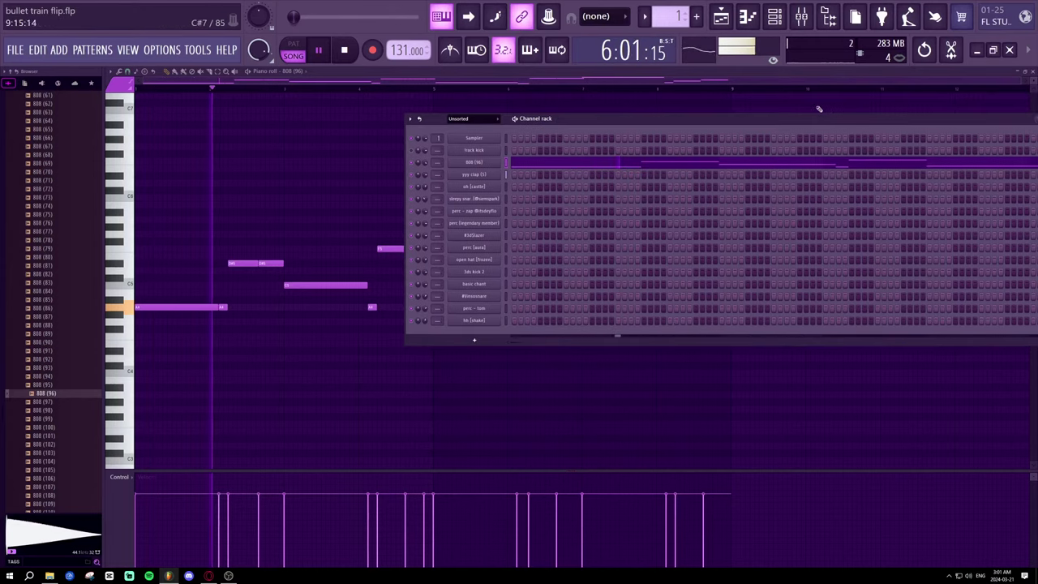
{"action": "left_click_drag", "start_coordinate": [847, 119], "coordinate": [613, 121]}
{"action": "left_click", "coordinate": [855, 124]}
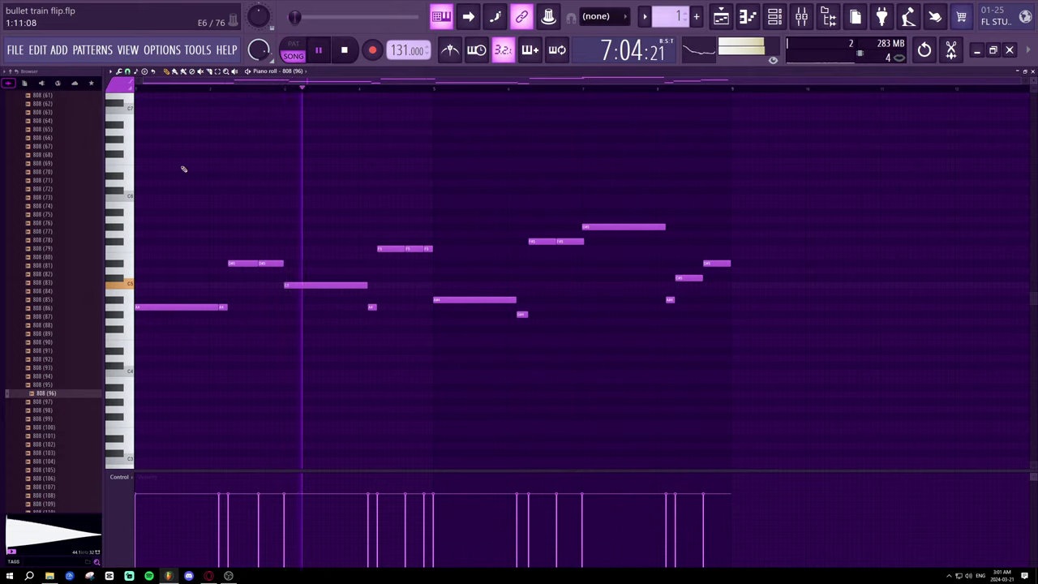
{"action": "mouse_move", "coordinate": [298, 285]}
{"action": "left_mouse_down"}
{"action": "mouse_move", "coordinate": [298, 298]}
{"action": "mouse_move", "coordinate": [297, 287]}
{"action": "left_mouse_up"}
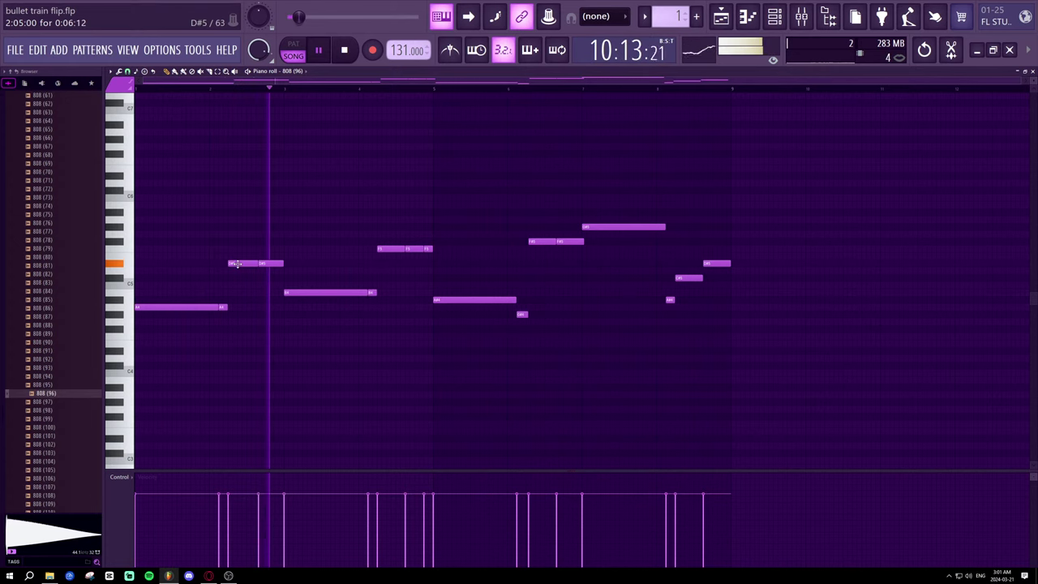
- Close the gap between the two D#5 notes in bar 2 and raise all three bar 4 notes to A#5
{"action": "scroll", "coordinate": [239, 94], "scroll_direction": "up", "scroll_amount": 5}
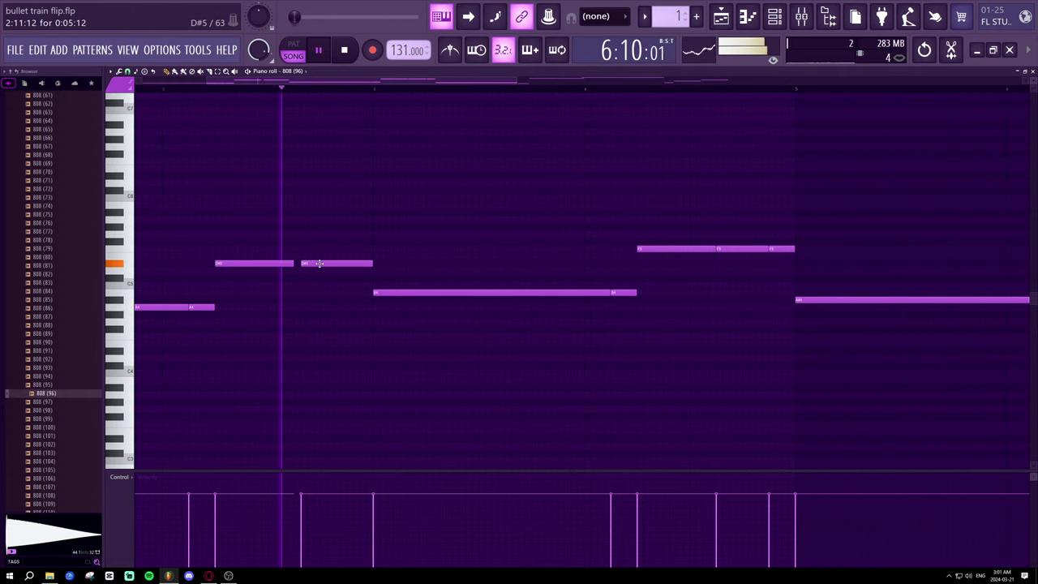
{"action": "left_click_drag", "start_coordinate": [300, 264], "coordinate": [293, 264]}
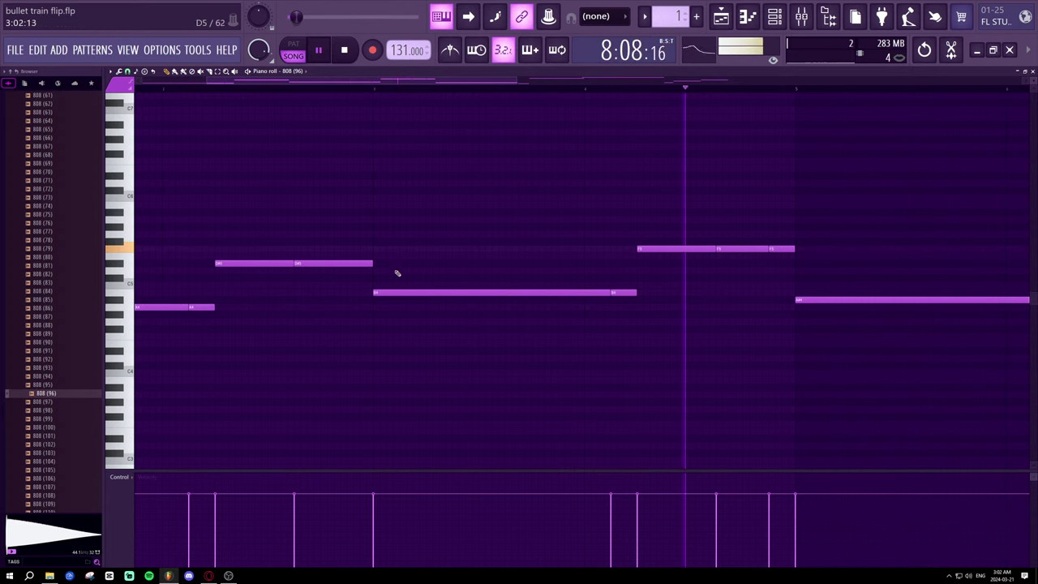
{"action": "key", "text": "space"}
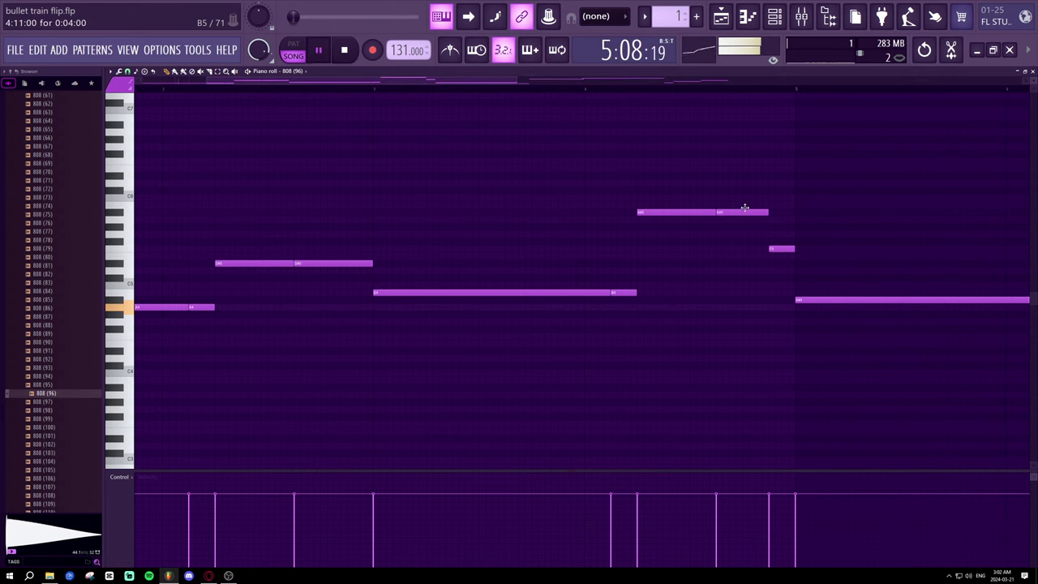
{"action": "left_click_drag", "start_coordinate": [780, 249], "coordinate": [781, 206]}
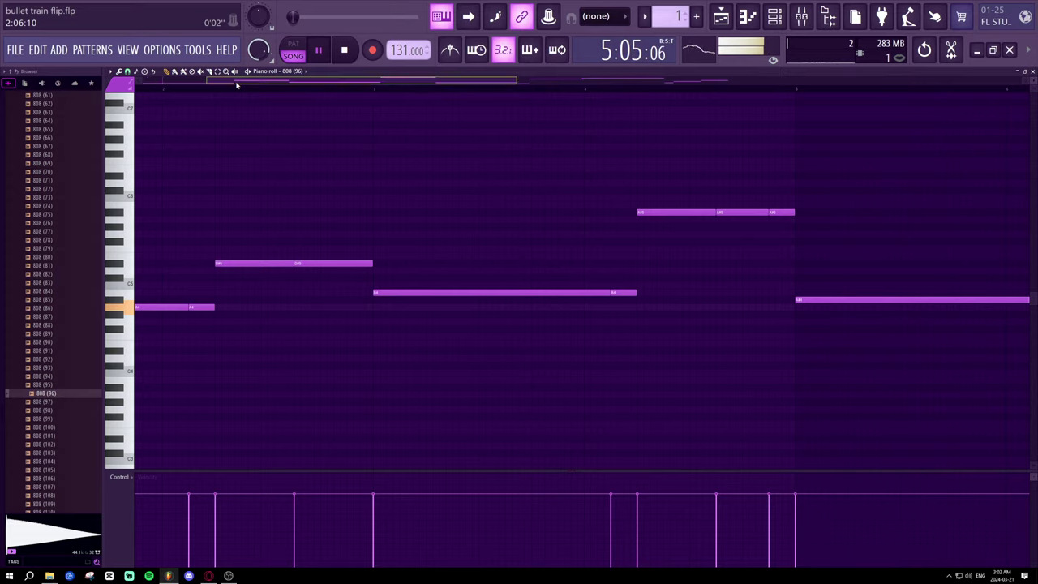
- Replace the long A4 note in bar 1 with a short D#6 note followed by a long G5 note
{"action": "key", "text": "space"}
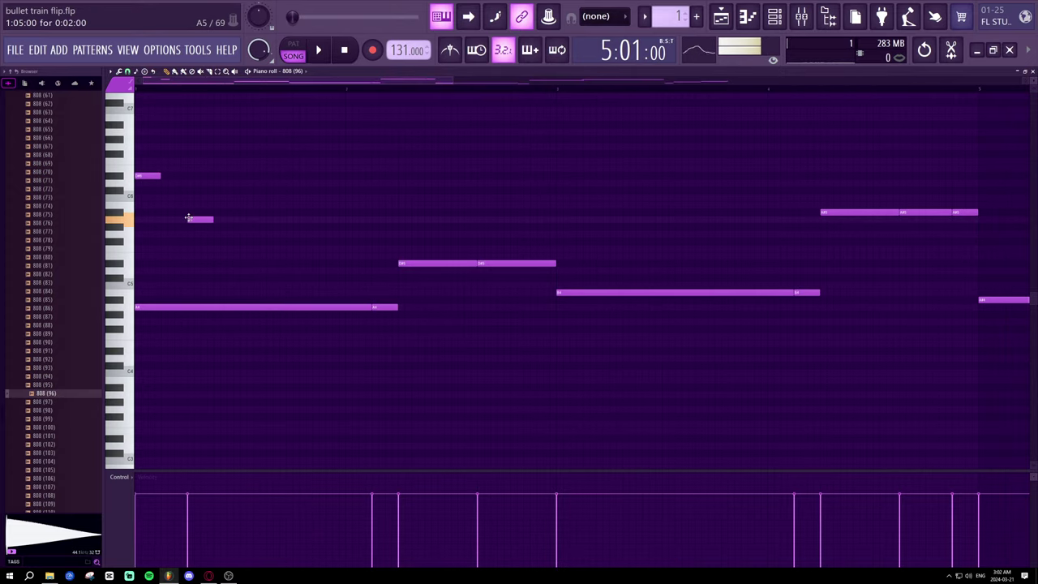
{"action": "right_click", "coordinate": [172, 307]}
{"action": "key", "text": "space"}
{"action": "key", "text": "space"}
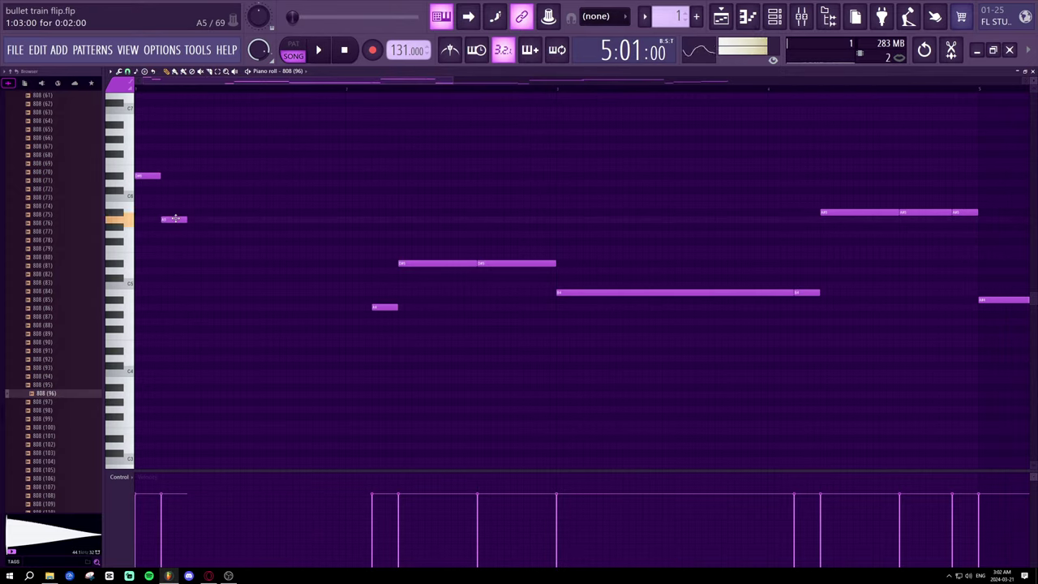
{"action": "key", "text": "space"}
{"action": "left_click_drag", "start_coordinate": [285, 219], "coordinate": [286, 234]}
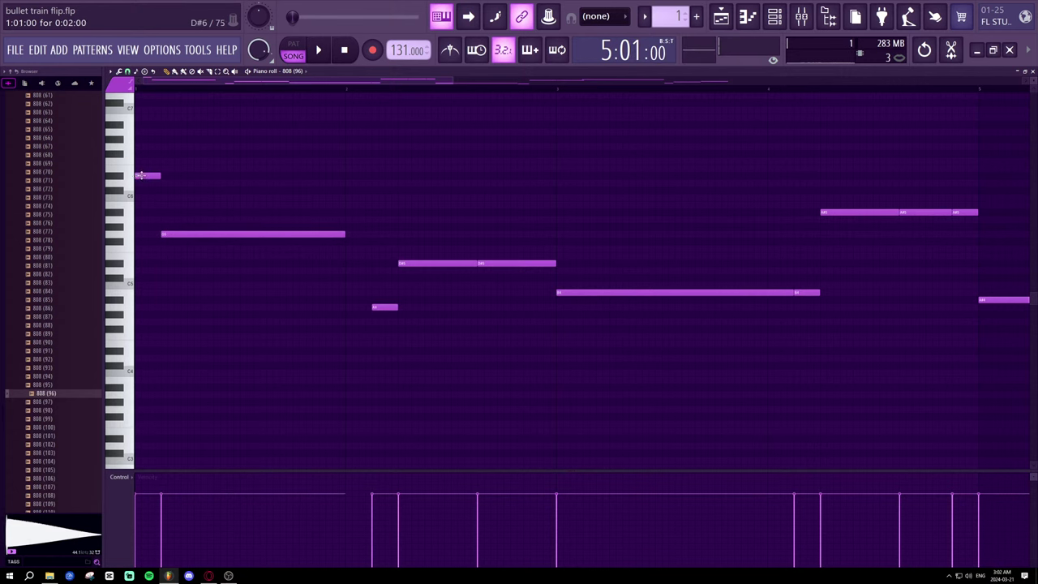
- Try the short opening note at C6, A#5 and D6 and at a shorter length, playing bar 1 between changes
{"action": "key", "text": "space"}
{"action": "key", "text": "space"}
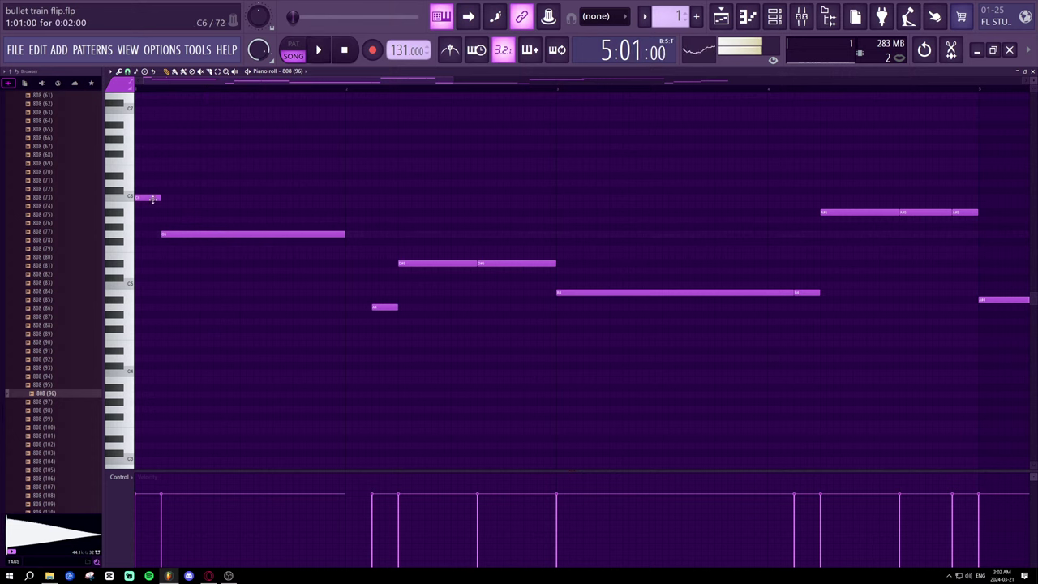
{"action": "key", "text": "space"}
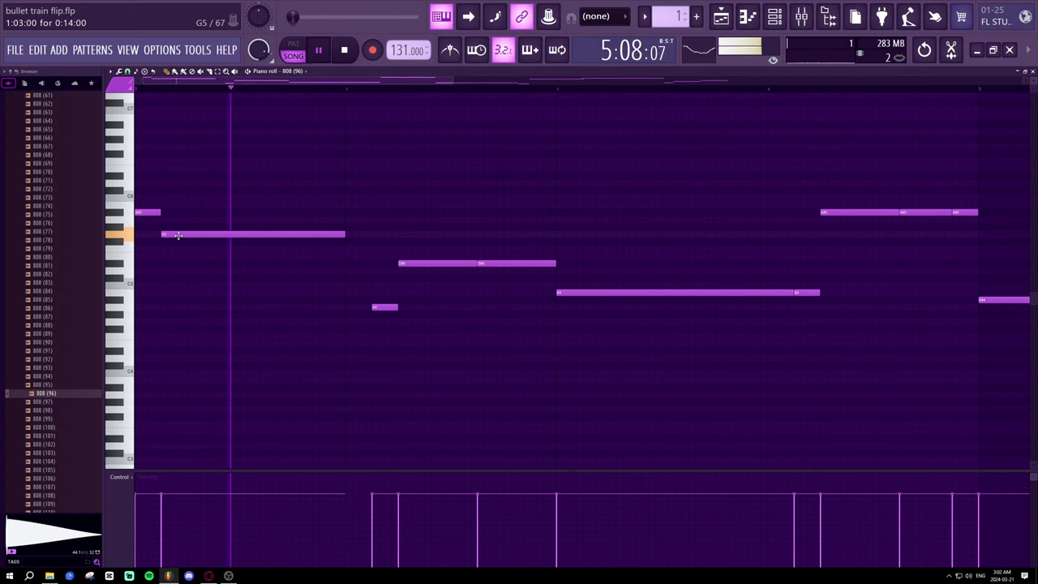
{"action": "key", "text": "space"}
{"action": "key", "text": "space"}
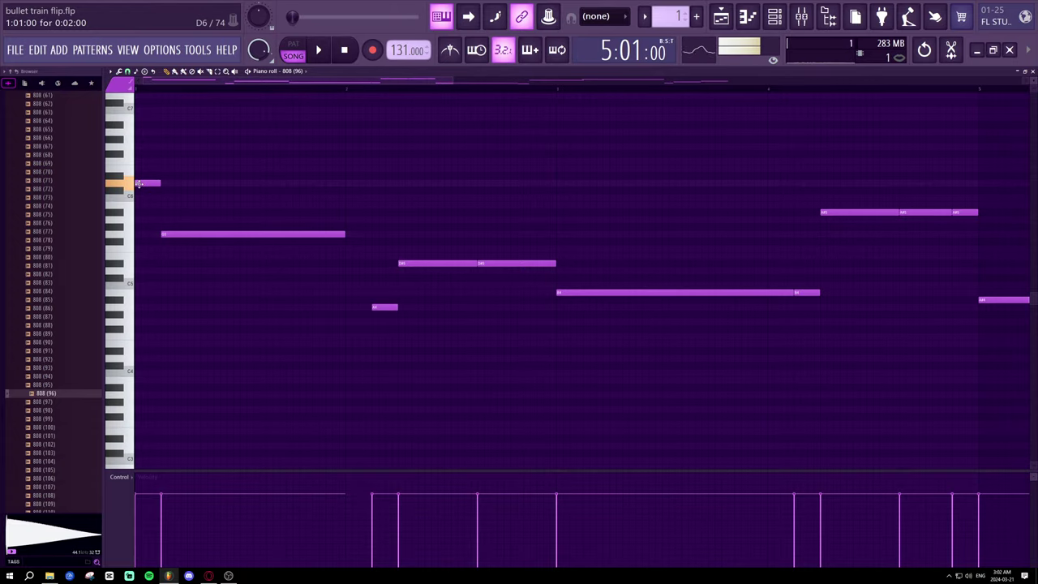
{"action": "key", "text": "space"}
{"action": "right_click", "coordinate": [150, 183]}
{"action": "key", "text": "space"}
{"action": "key", "text": "space"}
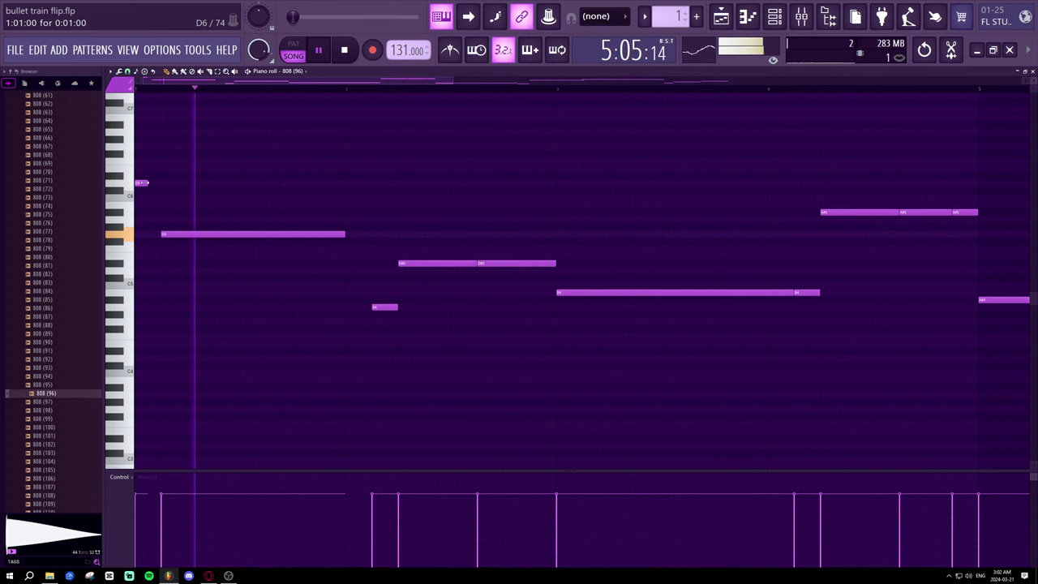
{"action": "left_click_drag", "start_coordinate": [144, 185], "coordinate": [157, 187]}
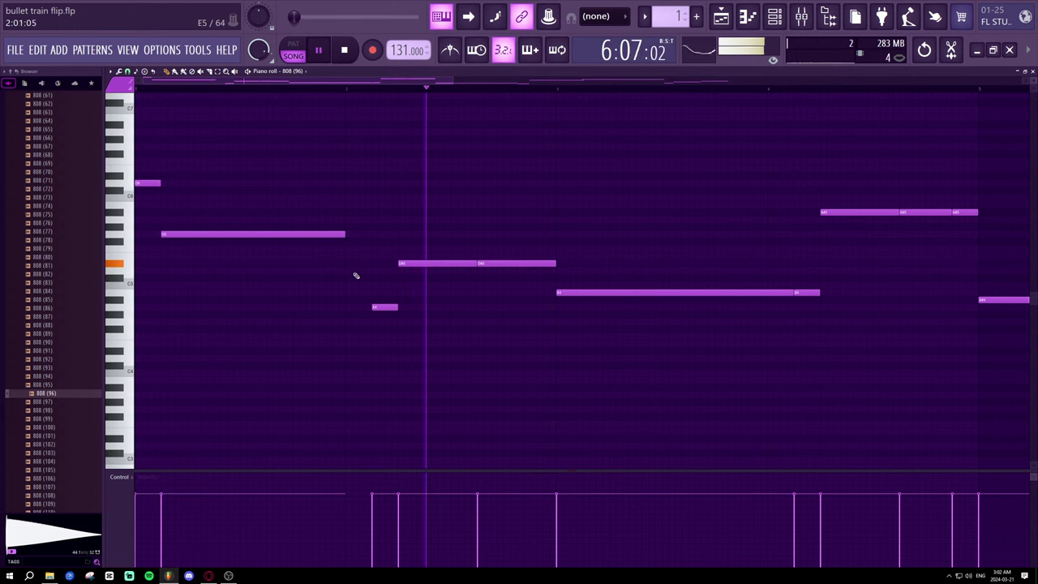
- Remove the short D6 opening note, and move the G5 note to the pattern start, stretched across bar 1
{"action": "key", "text": "space"}
{"action": "key", "text": "space"}
{"action": "left_click_drag", "start_coordinate": [379, 306], "coordinate": [353, 300]}
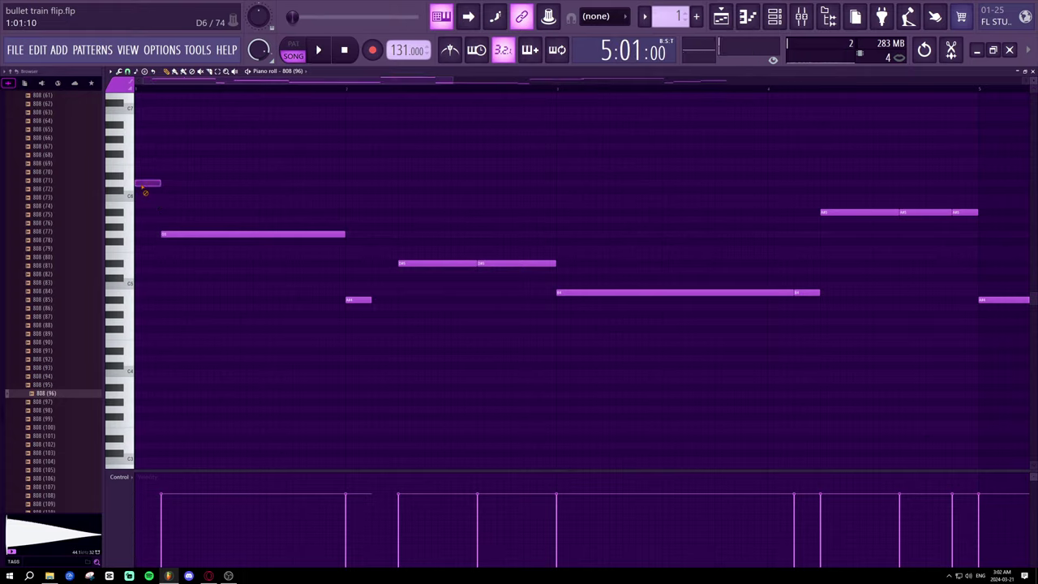
{"action": "key", "text": "space"}
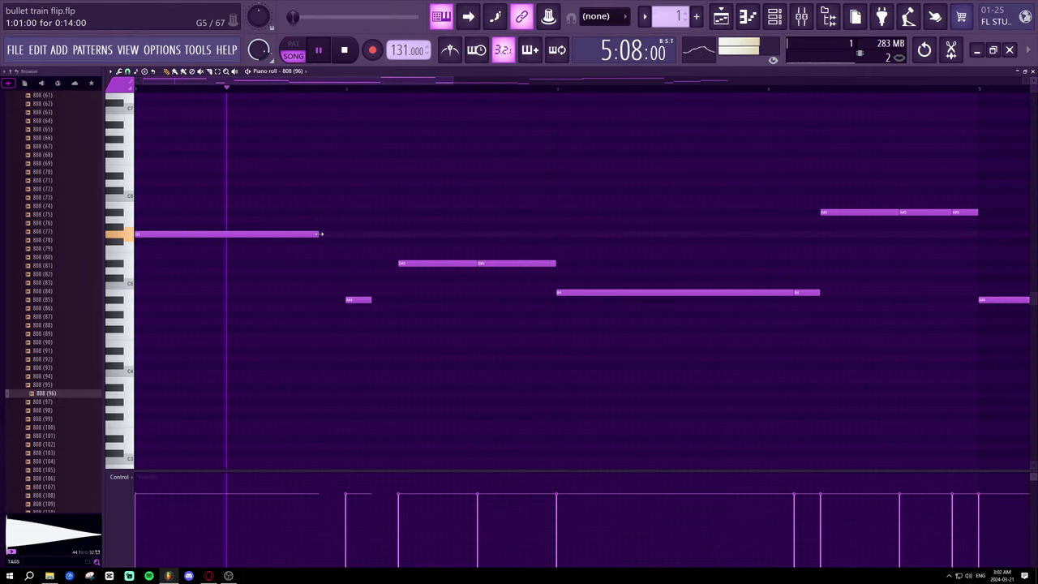
{"action": "left_click_drag", "start_coordinate": [319, 235], "coordinate": [340, 240]}
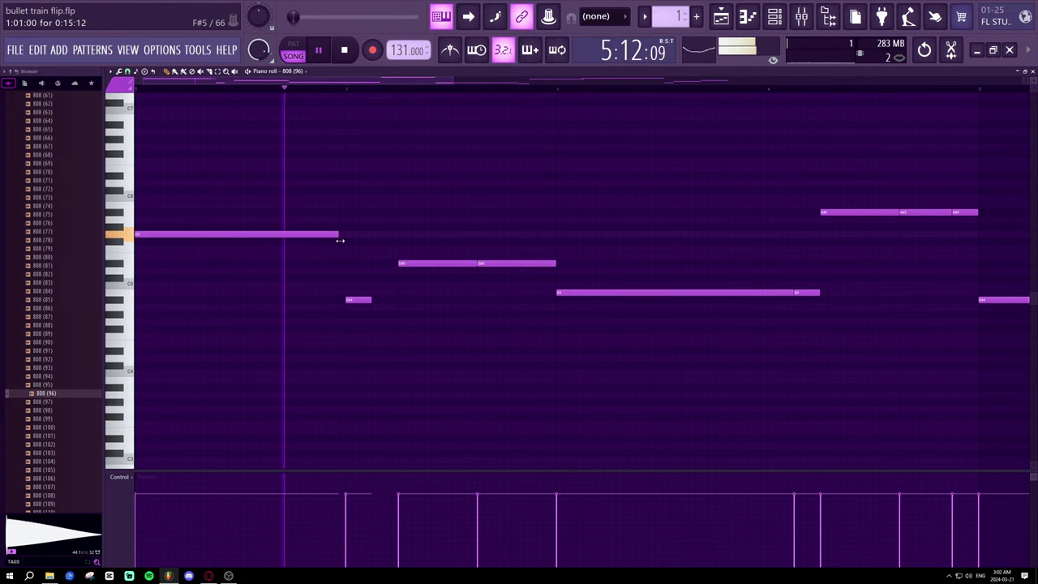
- Delete the short A#4 note and both D#5 notes from bar 2, and replay the pattern
{"action": "right_click", "coordinate": [359, 299]}
{"action": "right_click", "coordinate": [437, 262]}
{"action": "right_click", "coordinate": [516, 263]}
{"action": "key", "text": "space"}
{"action": "key", "text": "space"}
{"action": "scroll", "coordinate": [453, 289], "scroll_direction": "up", "scroll_amount": 1}
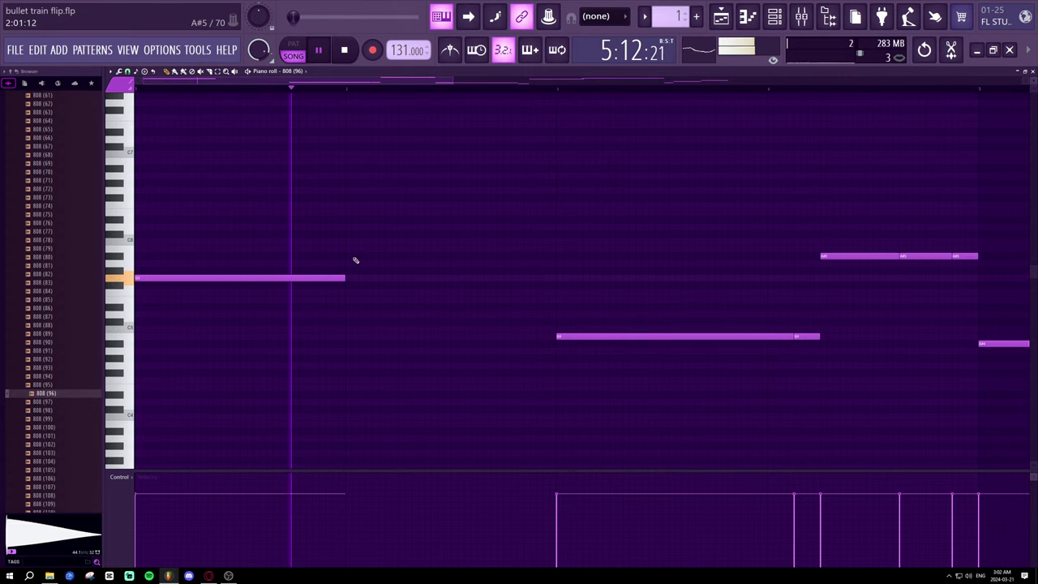
{"action": "key", "text": "space"}
{"action": "left_click", "coordinate": [350, 306]}
{"action": "right_click", "coordinate": [349, 306]}
{"action": "key", "text": "space"}
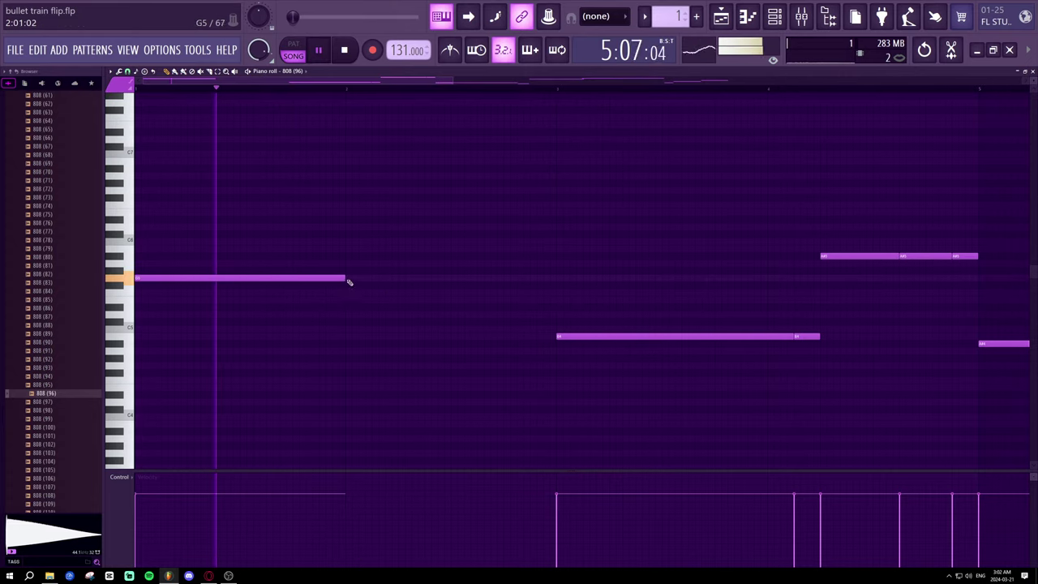
{"action": "key", "text": "space"}
{"action": "left_click", "coordinate": [412, 327]}
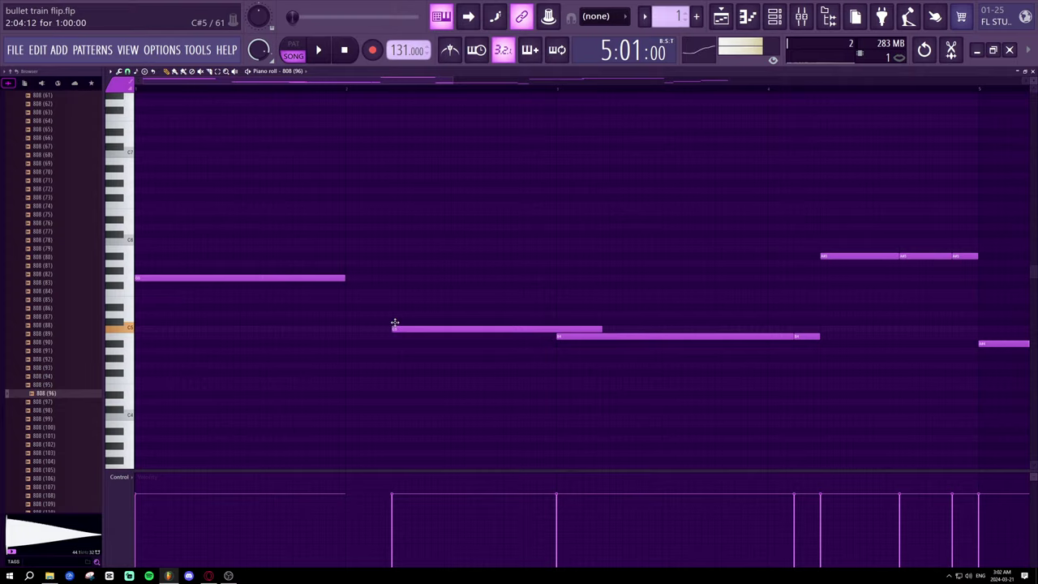
{"action": "right_click", "coordinate": [415, 329]}
- Add a four-step E5 note at step 3 of bar 2 and a C#6 note of equal length directly after it
{"action": "left_click", "coordinate": [386, 300]}
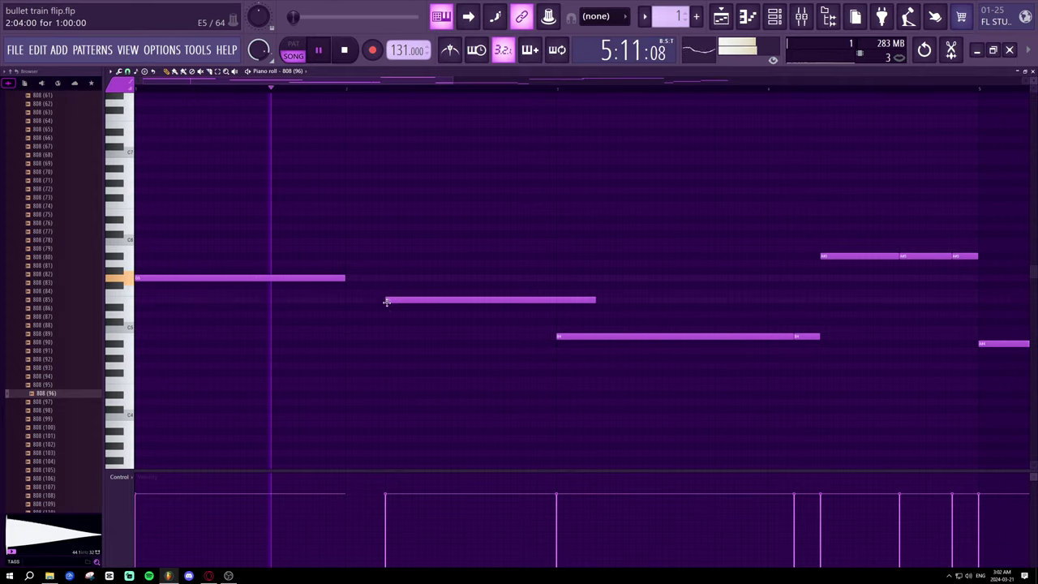
{"action": "left_click_drag", "start_coordinate": [597, 300], "coordinate": [436, 301]}
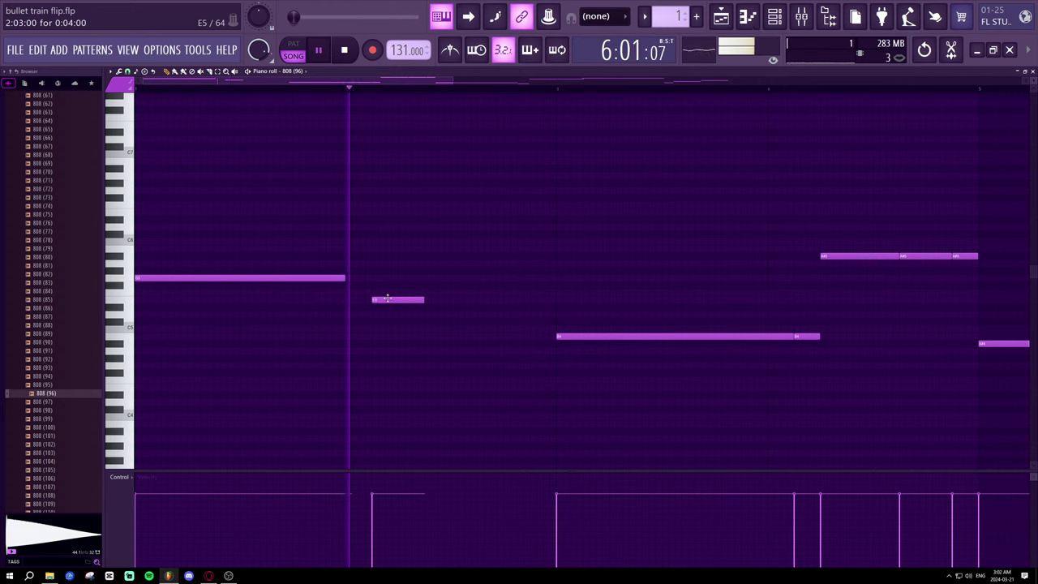
{"action": "key", "text": "space"}
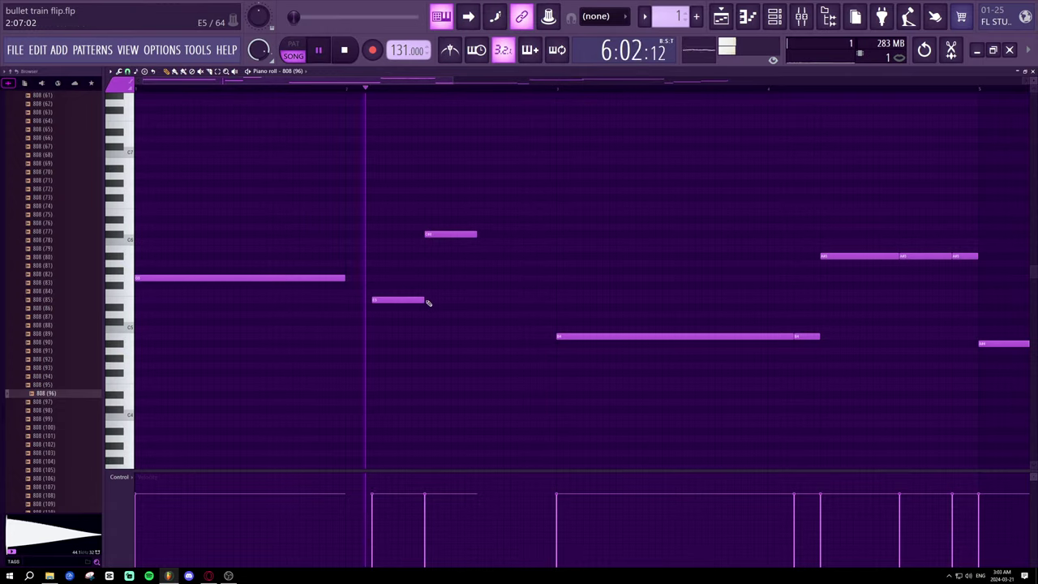
{"action": "key", "text": "space"}
{"action": "key", "text": "space"}
- Shorten the E5 note in bar 2 to two steps and shift the following note to step 5, lowered to B5
{"action": "left_click_drag", "start_coordinate": [441, 234], "coordinate": [414, 235]}
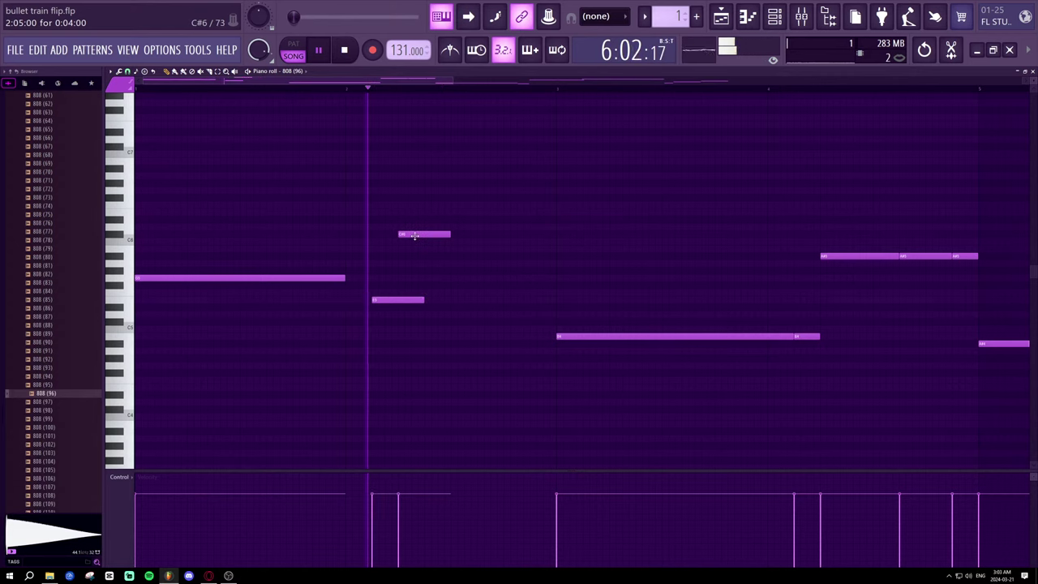
{"action": "left_click_drag", "start_coordinate": [422, 299], "coordinate": [398, 299]}
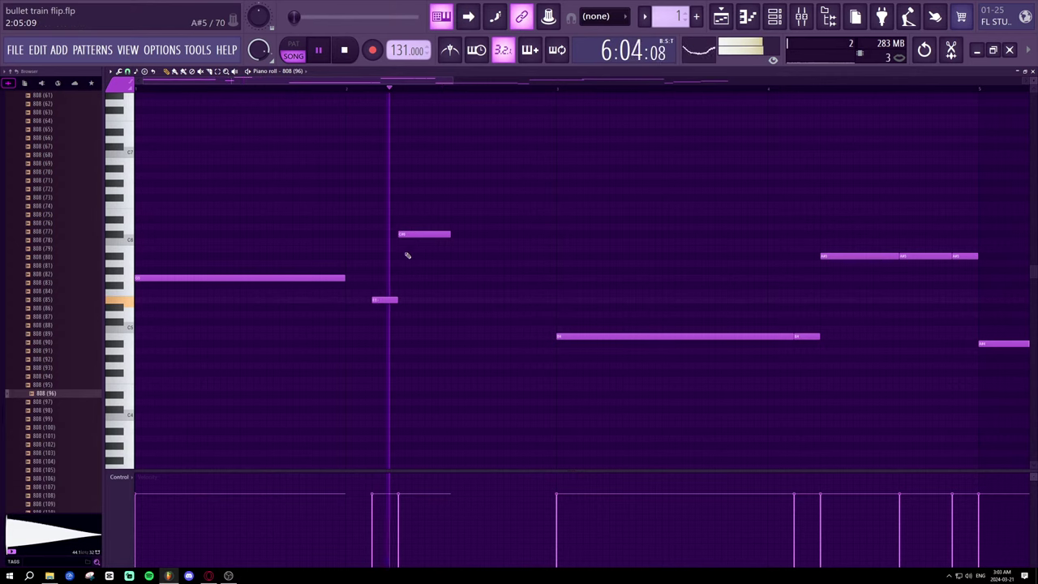
{"action": "left_click_drag", "start_coordinate": [422, 242], "coordinate": [423, 246]}
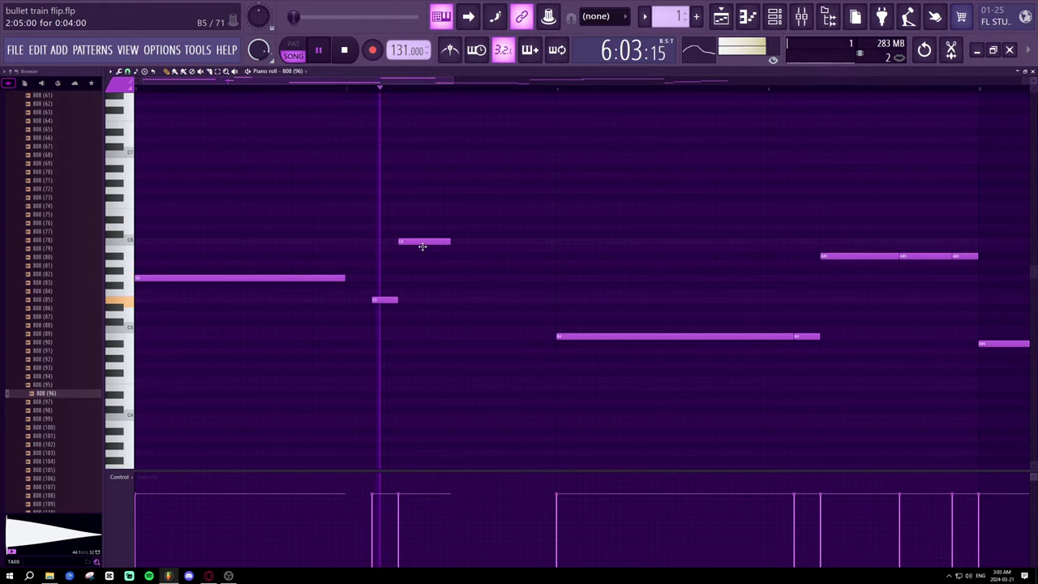
{"action": "key", "text": "space"}
{"action": "key", "text": "space"}
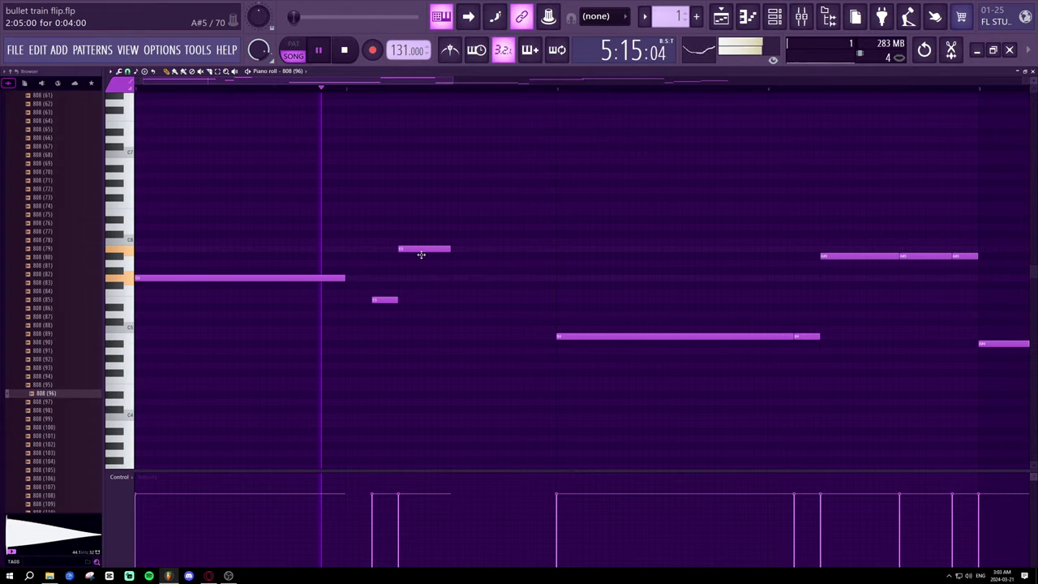
{"action": "key", "text": "space"}
{"action": "key", "text": "space"}
- Raise the B5 note in bar 2 to D#6 and add a second D#6 note ending at the start of bar 3
{"action": "left_click_drag", "start_coordinate": [421, 254], "coordinate": [556, 220]}
{"action": "key", "text": "space"}
{"action": "left_click", "coordinate": [427, 227]}
{"action": "key", "text": "space"}
{"action": "key", "text": "space"}
{"action": "key", "text": "space"}
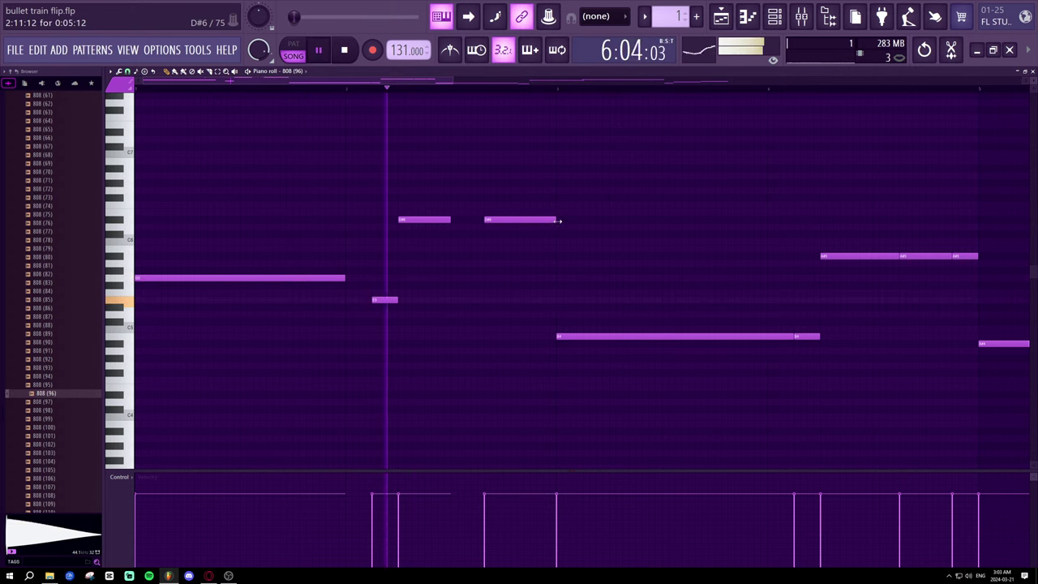
{"action": "key", "text": "space"}
- Extend the first D#6 note in bar 2 to seven steps and shift the second D#6 note directly after it
{"action": "left_click", "coordinate": [759, 17]}
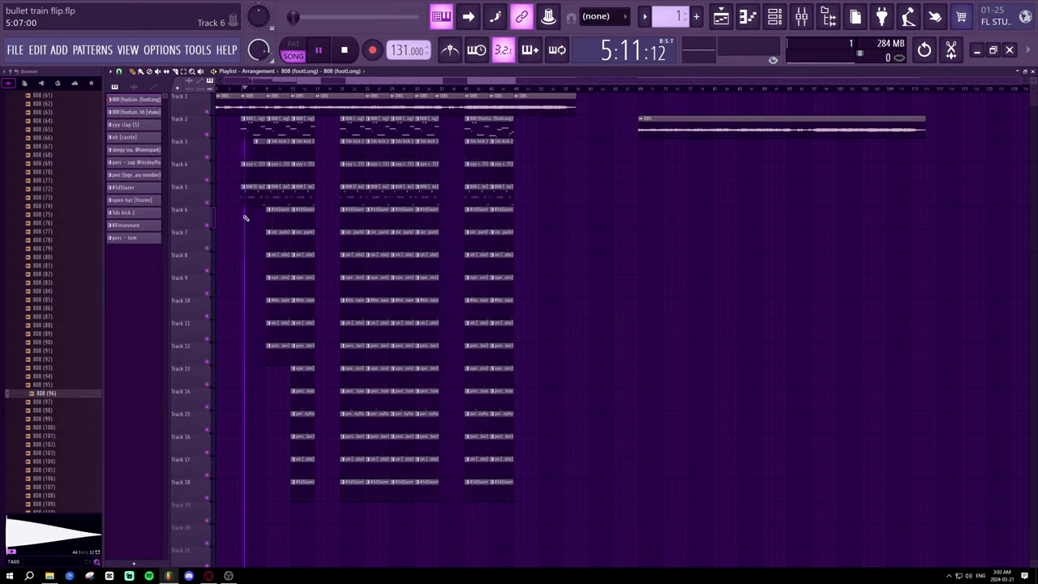
{"action": "left_click", "coordinate": [749, 17]}
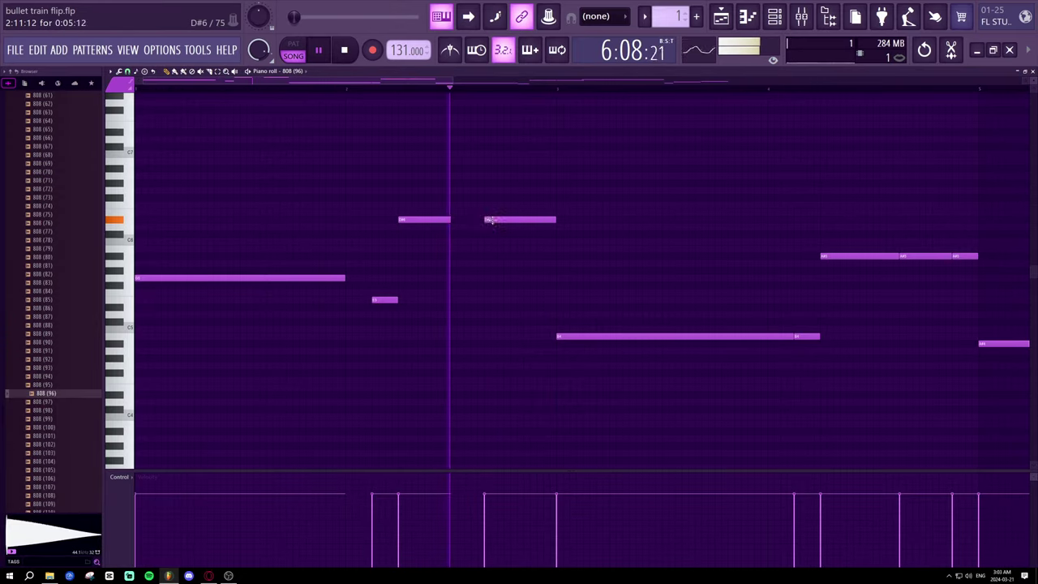
{"action": "key", "text": "space"}
{"action": "left_click_drag", "start_coordinate": [454, 220], "coordinate": [550, 222]}
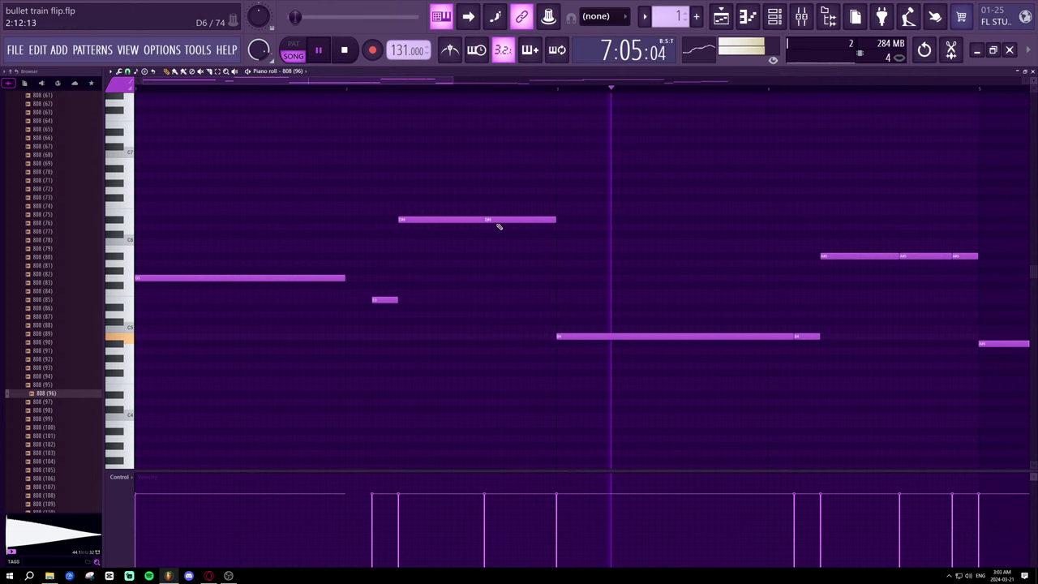
{"action": "key", "text": "space"}
{"action": "left_click_drag", "start_coordinate": [485, 219], "coordinate": [492, 220]}
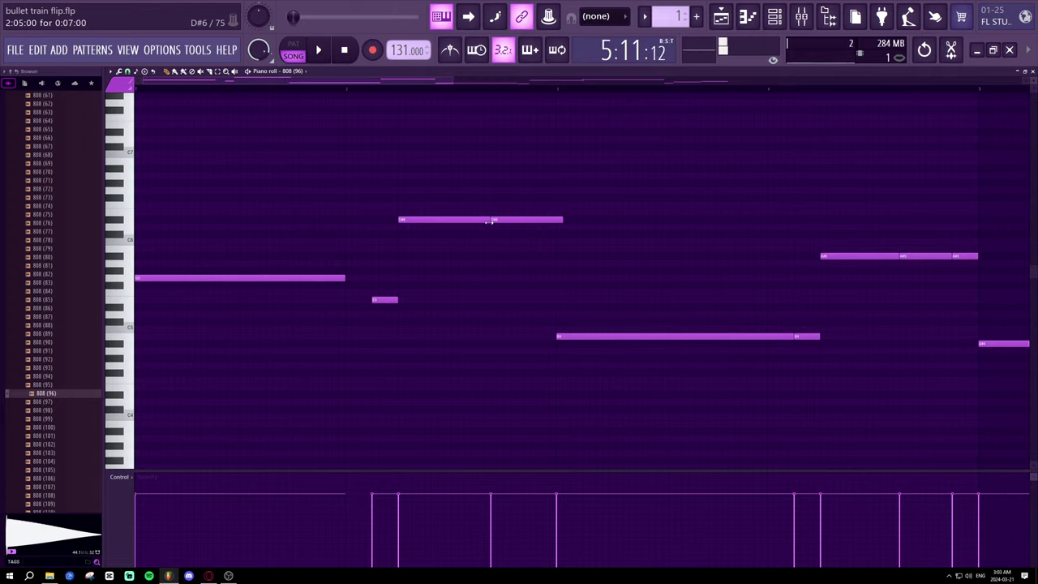
- Resize the two D#6 notes in bar 2 to six steps each and raise the long bar 3 note to A#5
{"action": "left_click_drag", "start_coordinate": [489, 220], "coordinate": [482, 220]}
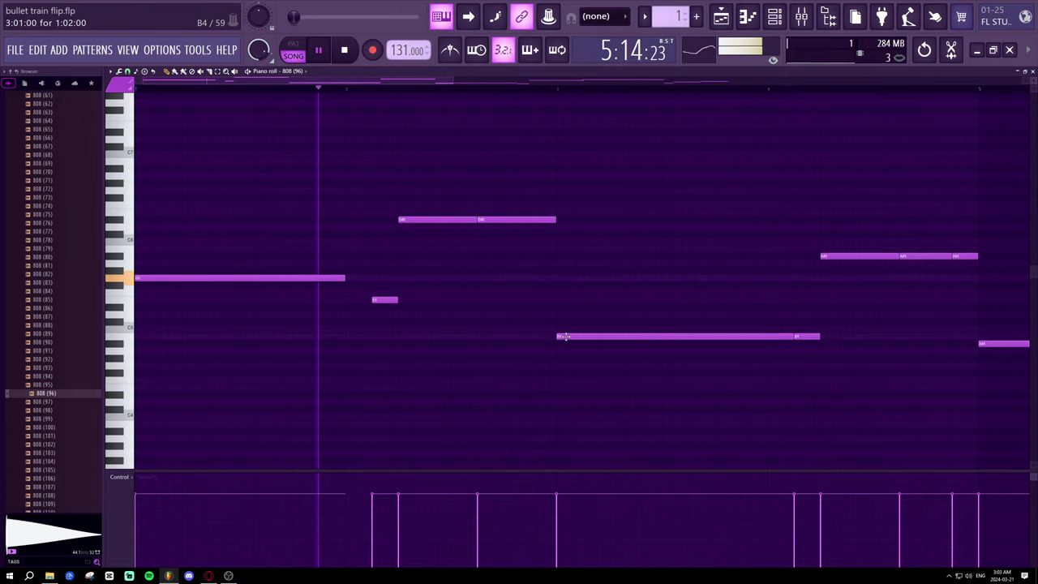
{"action": "left_click_drag", "start_coordinate": [565, 336], "coordinate": [566, 240]}
{"action": "key", "text": "space"}
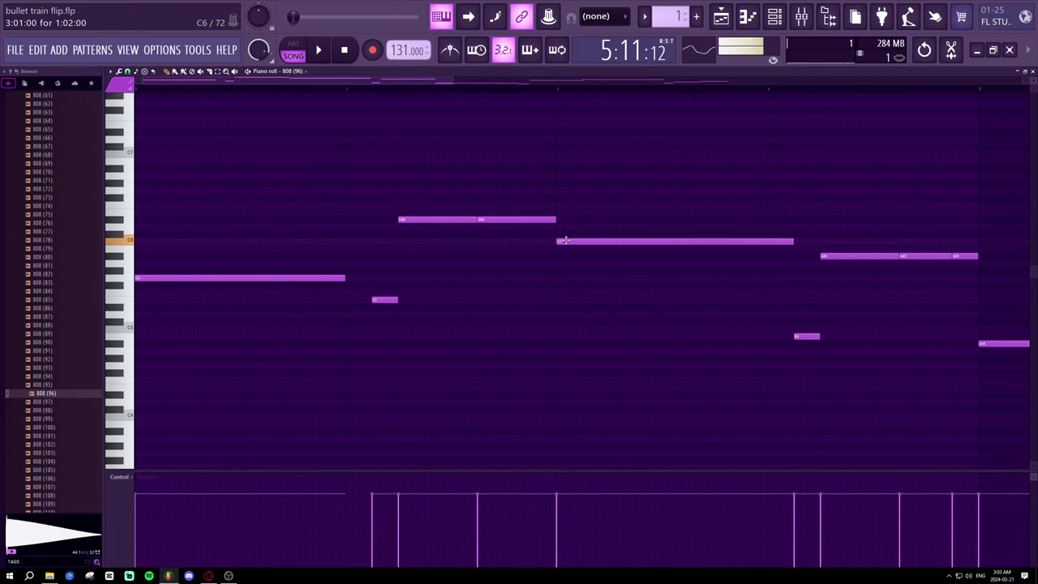
{"action": "key", "text": "space"}
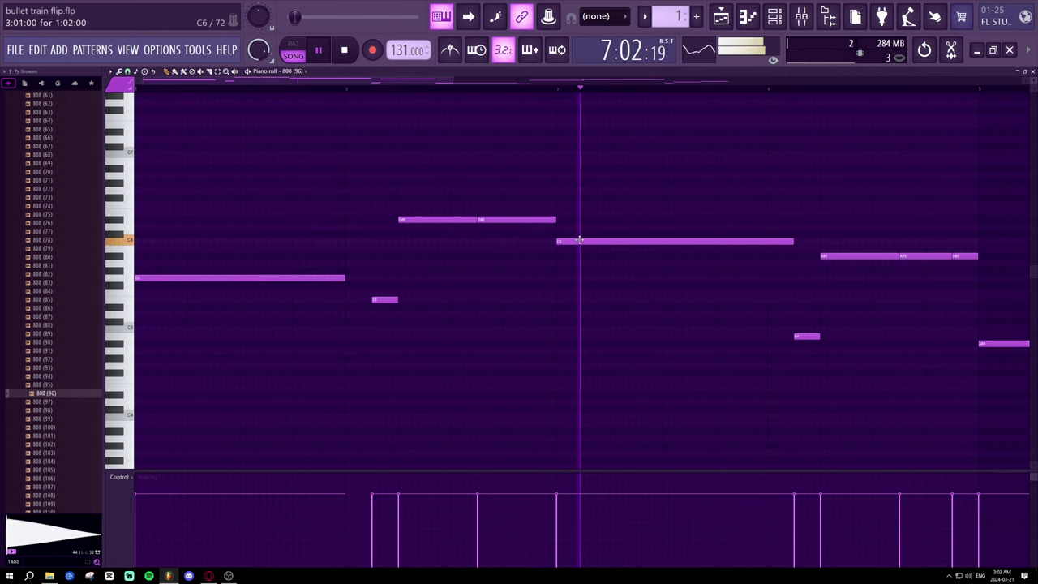
{"action": "left_click_drag", "start_coordinate": [579, 241], "coordinate": [579, 255]}
{"action": "key", "text": "space"}
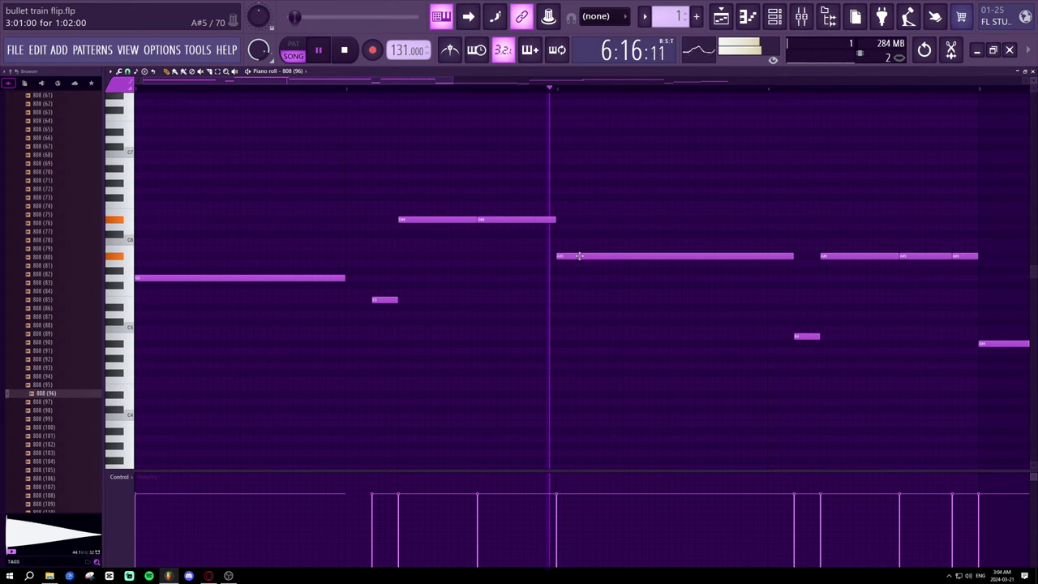
{"action": "scroll", "coordinate": [571, 101], "scroll_direction": "down", "scroll_amount": 2}
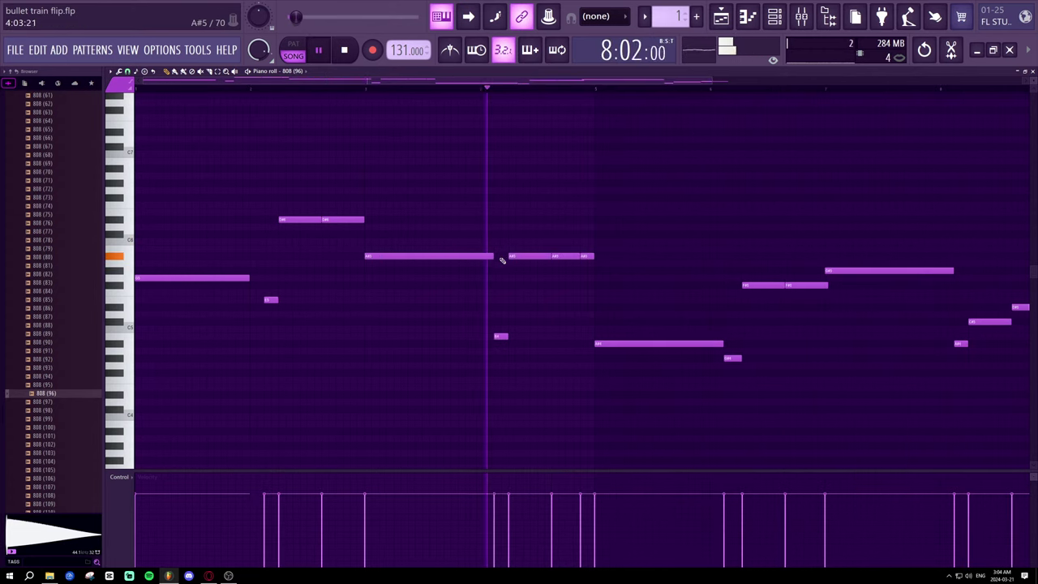
{"action": "key", "text": "space"}
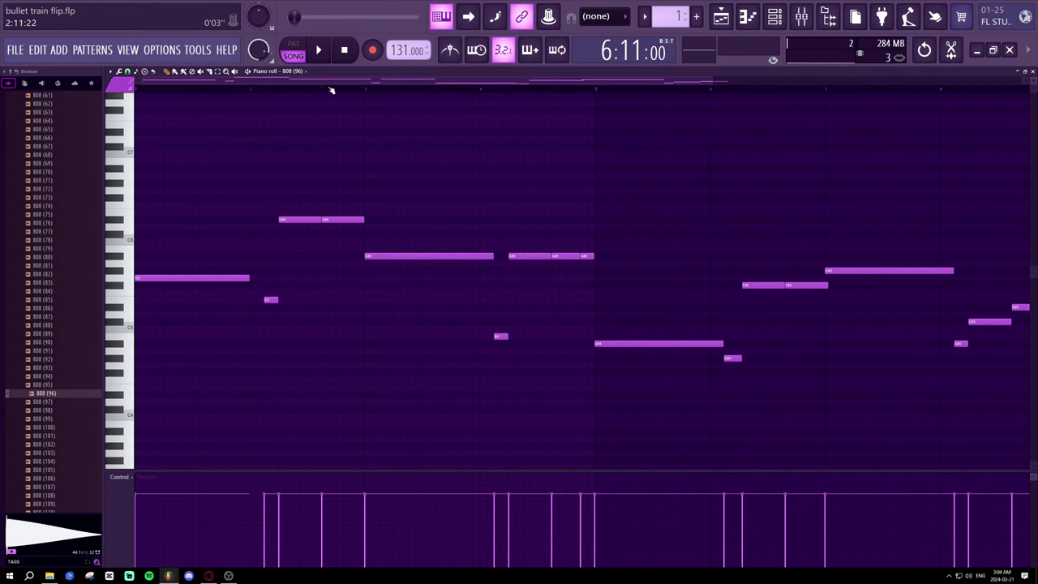
{"action": "key", "text": "space"}
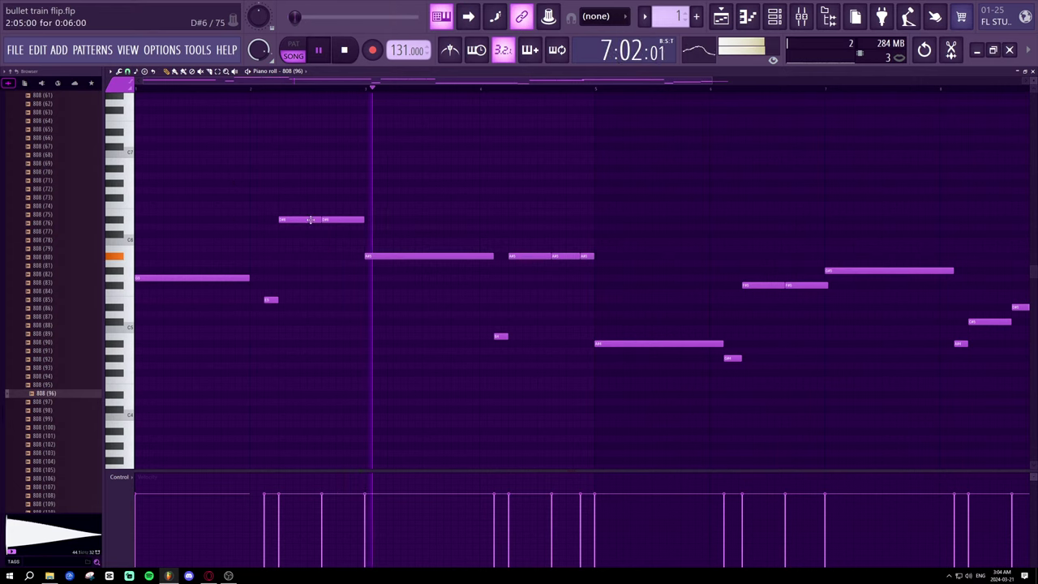
- Move the long bar 3 note to E5 at the start of bar 1, deleting the G5 note and the short E5 note it replaces
{"action": "key", "text": "space"}
{"action": "left_click_drag", "start_coordinate": [386, 256], "coordinate": [385, 301]}
{"action": "key", "text": "space"}
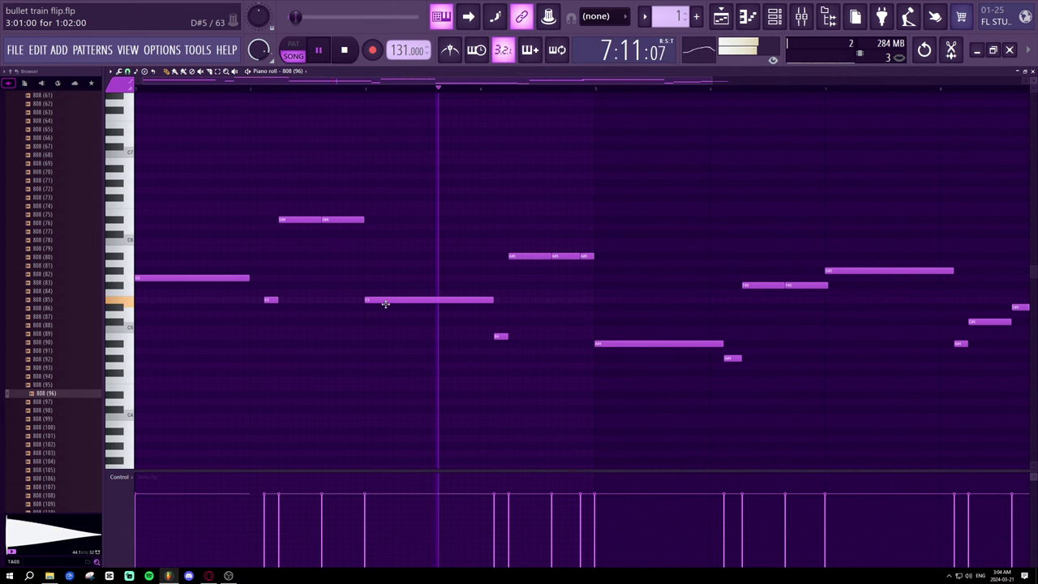
{"action": "key", "text": "space"}
{"action": "left_click_drag", "start_coordinate": [385, 304], "coordinate": [105, 301]}
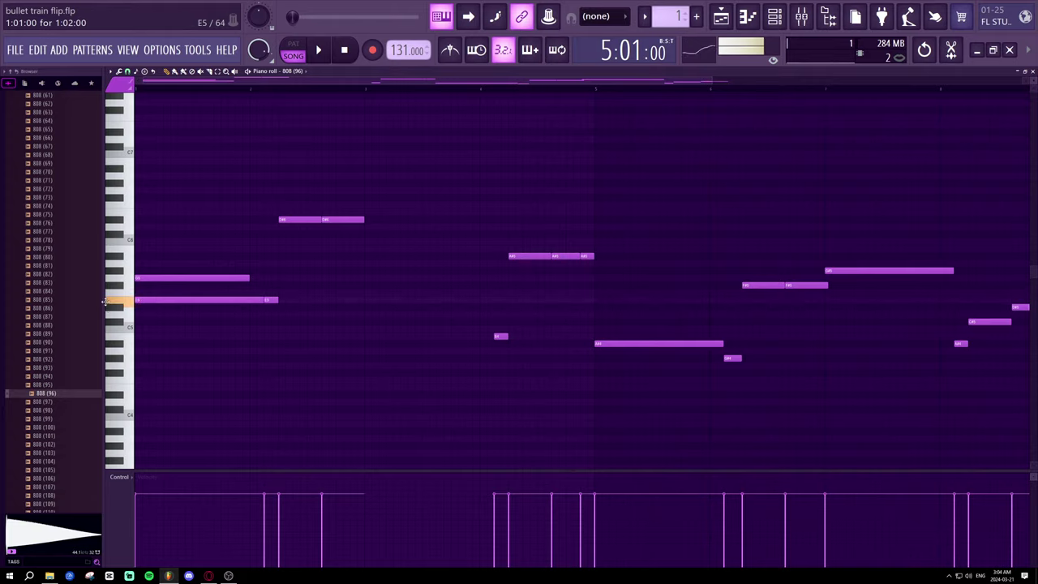
{"action": "right_click", "coordinate": [151, 279]}
{"action": "key", "text": "space"}
{"action": "right_click", "coordinate": [272, 299]}
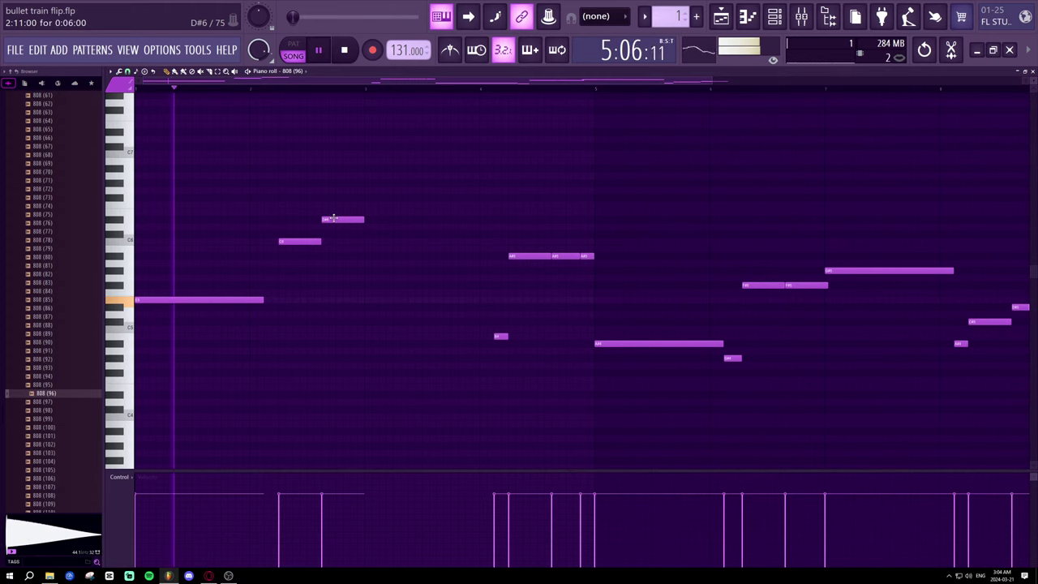
- Lower both six-step notes in bar 2 to A5 and extend the long E5 note up to step 5 of bar 2
{"action": "left_click_drag", "start_coordinate": [331, 220], "coordinate": [334, 241]}
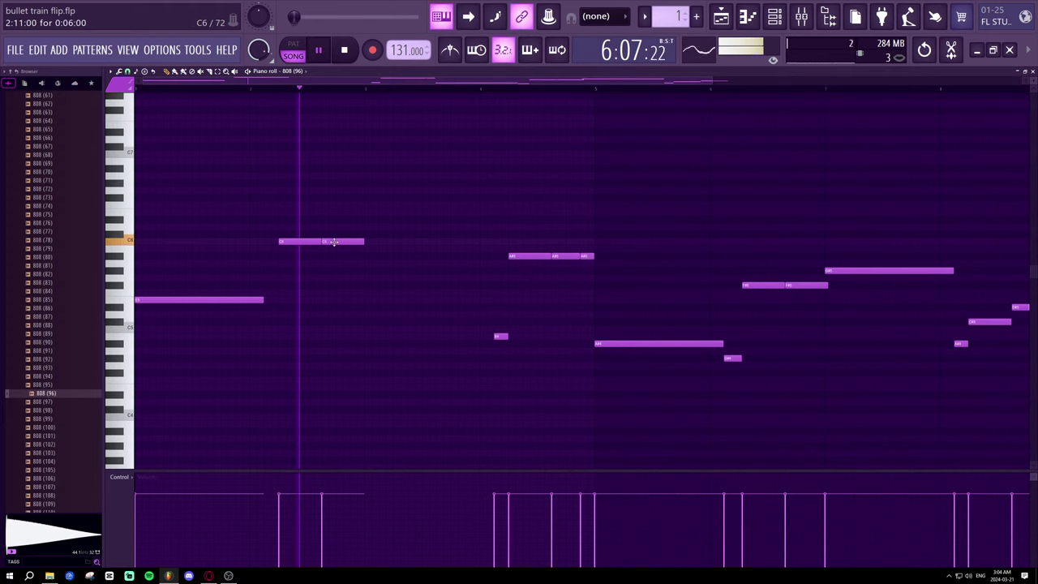
{"action": "key", "text": "space"}
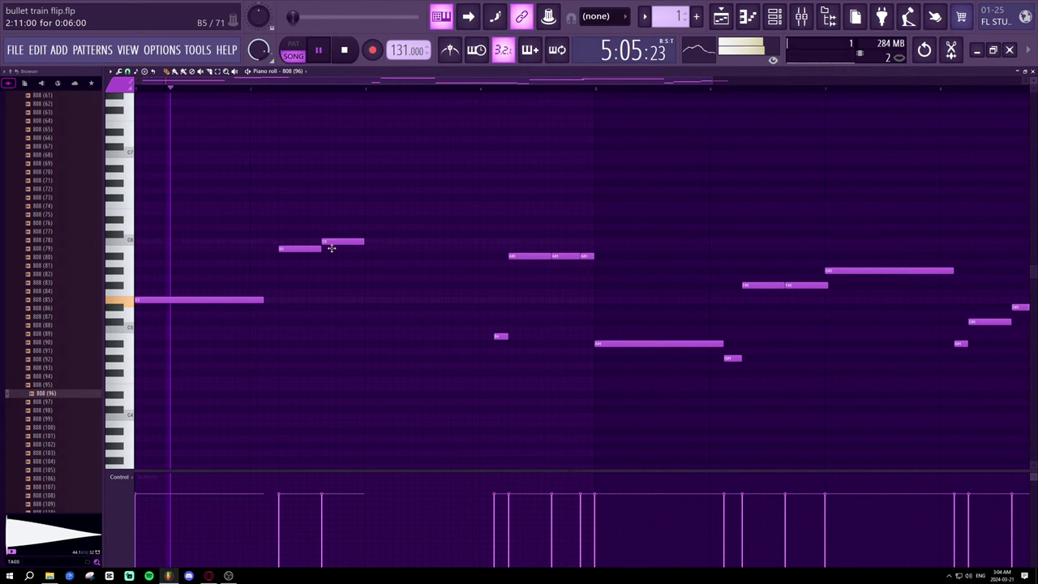
{"action": "left_click_drag", "start_coordinate": [328, 243], "coordinate": [330, 248]}
{"action": "left_click_drag", "start_coordinate": [260, 299], "coordinate": [281, 299]}
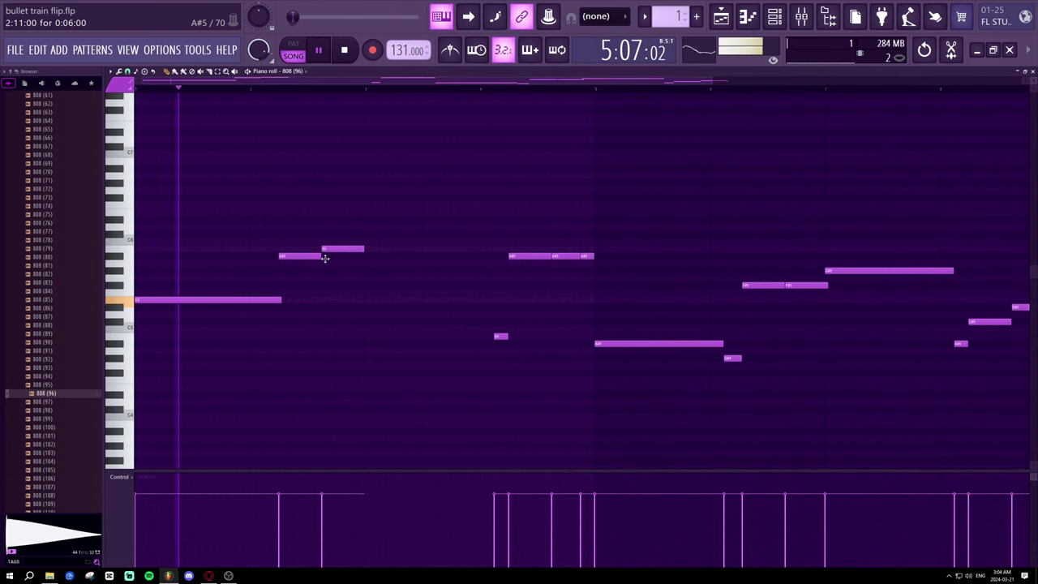
{"action": "left_click_drag", "start_coordinate": [323, 252], "coordinate": [323, 256]}
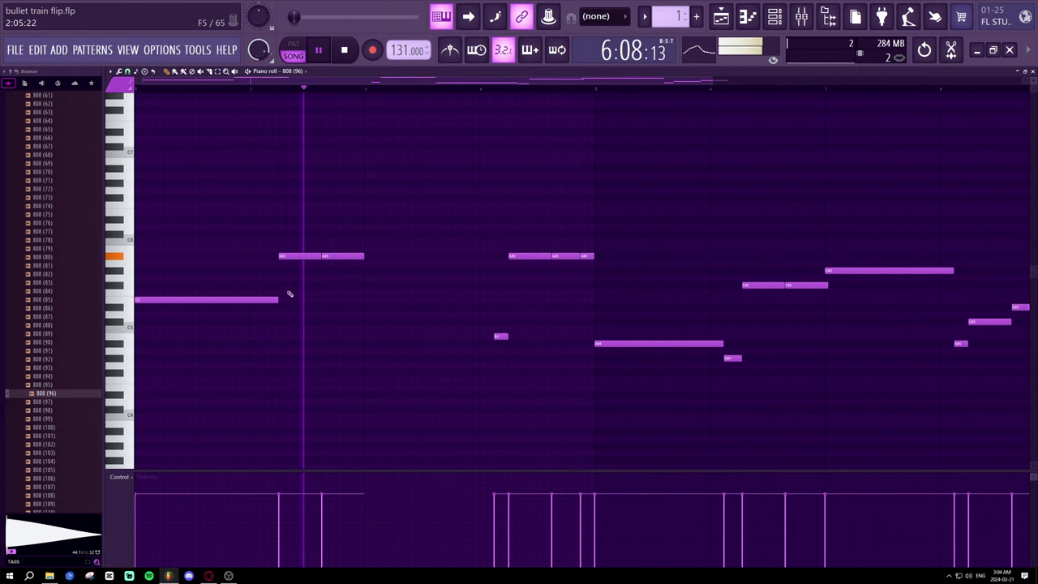
{"action": "key", "text": "space"}
{"action": "left_click_drag", "start_coordinate": [324, 257], "coordinate": [329, 265]}
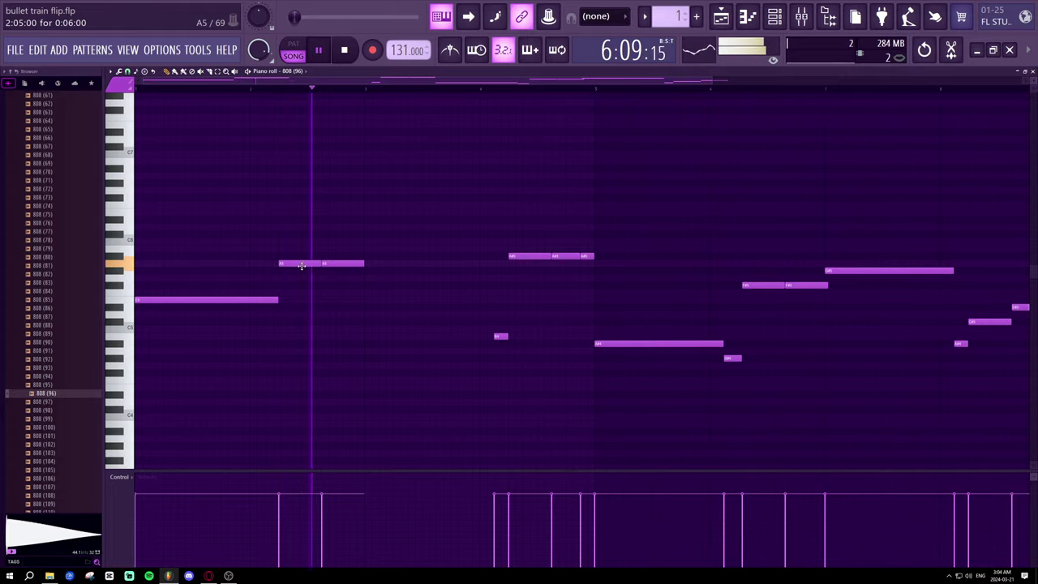
{"action": "key", "text": "space"}
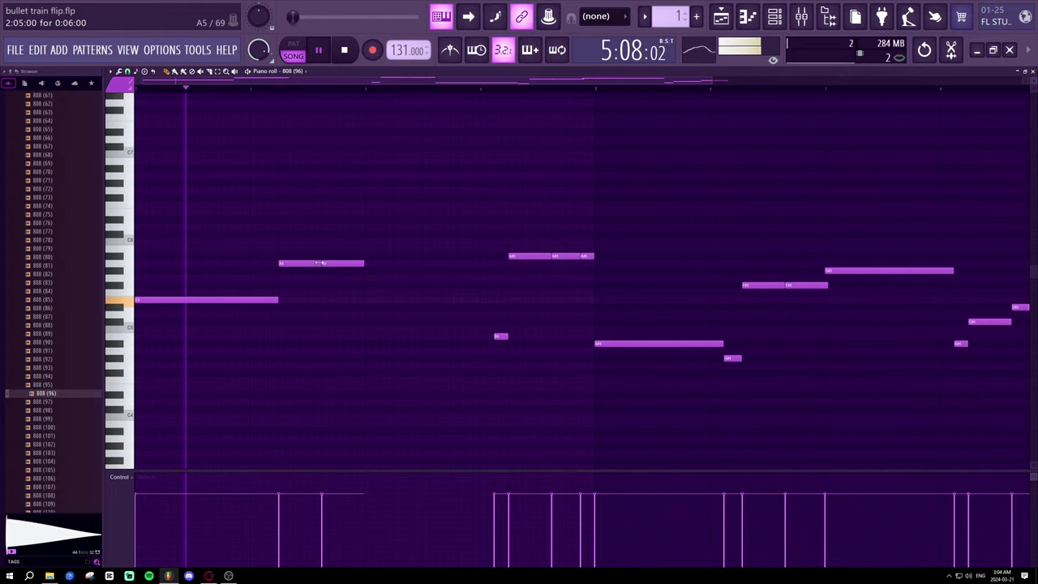
- Shorten the first A5 note in bar 2 to five steps and raise it to D#6
{"action": "mouse_move", "coordinate": [322, 263]}
{"action": "left_mouse_down"}
{"action": "mouse_move", "coordinate": [302, 268]}
{"action": "mouse_move", "coordinate": [311, 266]}
{"action": "left_mouse_up"}
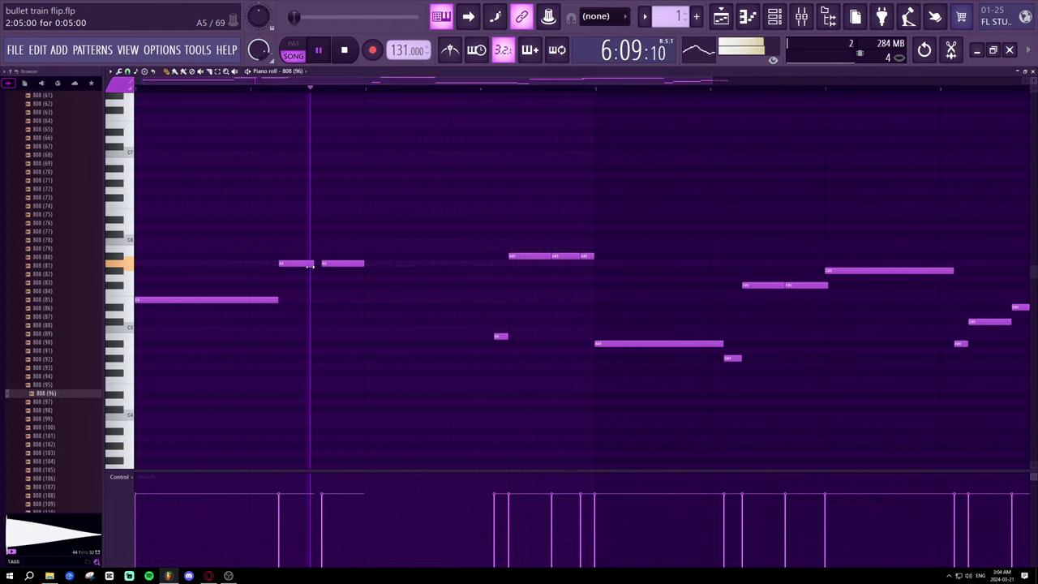
{"action": "key", "text": "space"}
{"action": "key", "text": "space"}
{"action": "scroll", "coordinate": [252, 89], "scroll_direction": "up", "scroll_amount": 4}
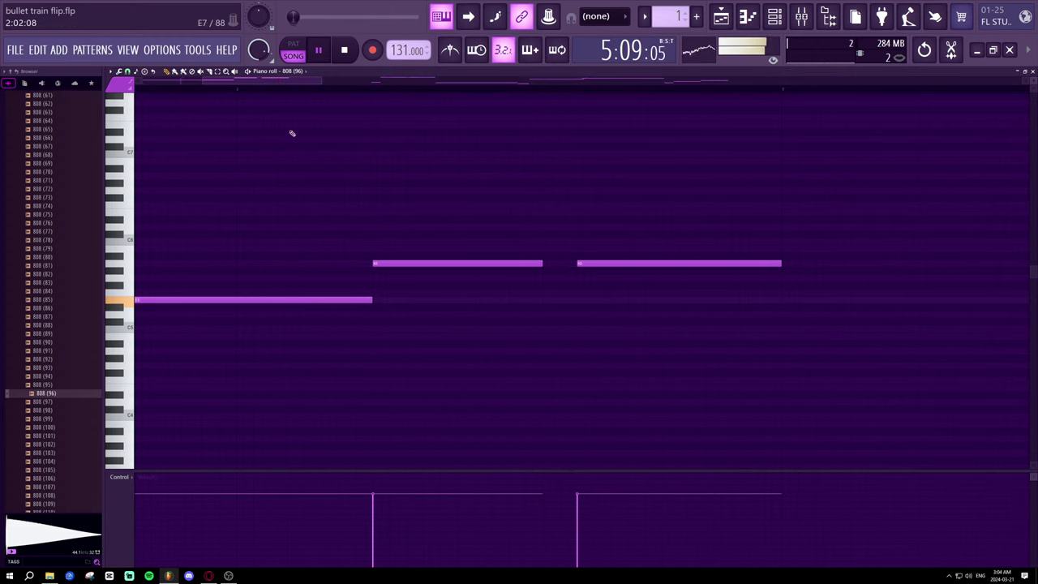
{"action": "key", "text": "space"}
{"action": "left_click_drag", "start_coordinate": [415, 265], "coordinate": [415, 220]}
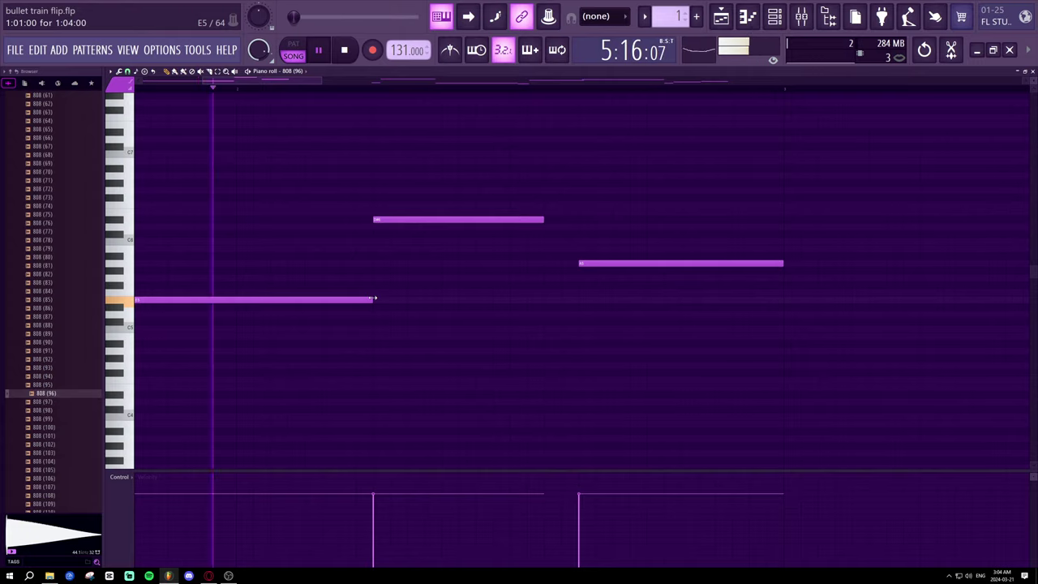
- Trim the E5 note to end at step 3 of bar 2 and set a two-step D#6 note directly after it
{"action": "left_click_drag", "start_coordinate": [374, 298], "coordinate": [358, 298]}
{"action": "key", "text": "space"}
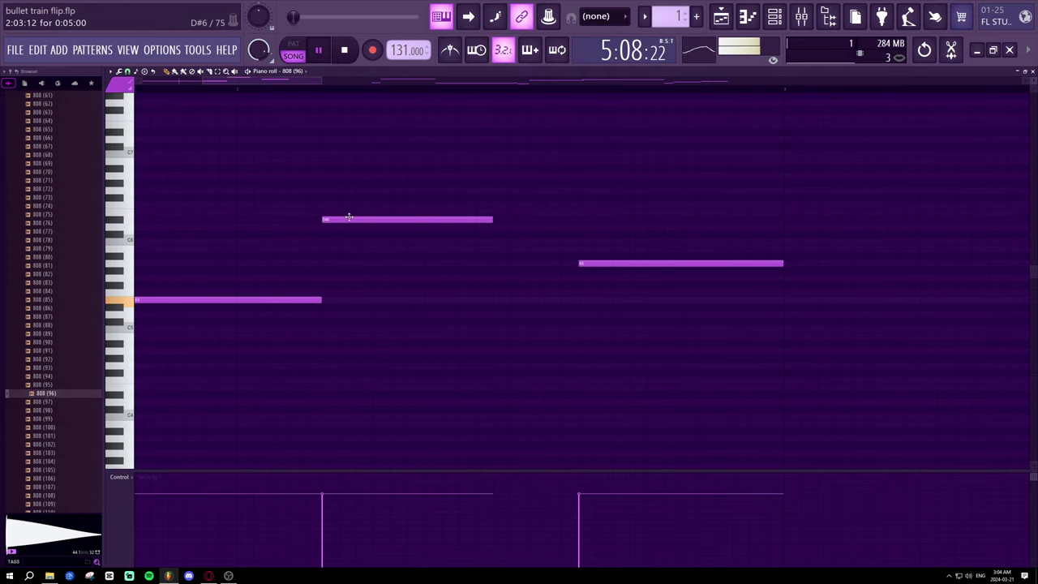
{"action": "left_click_drag", "start_coordinate": [494, 221], "coordinate": [367, 221]}
{"action": "key", "text": "space"}
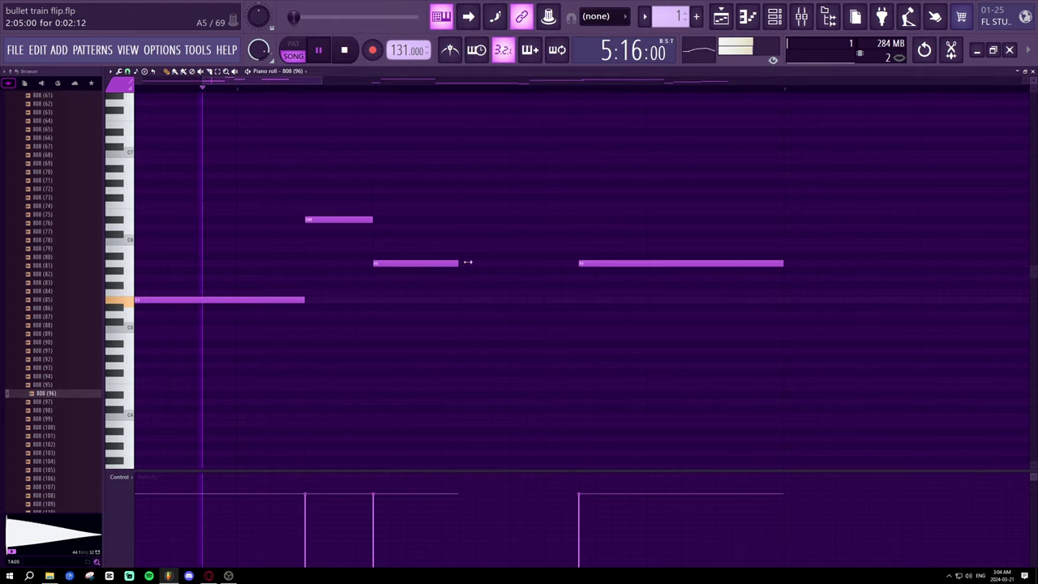
- Fill bar 2 from step 5 to the start of bar 3 with one A5 note and delete the old A5 note there
{"action": "left_click_drag", "start_coordinate": [468, 262], "coordinate": [783, 265]}
{"action": "right_click", "coordinate": [598, 264]}
{"action": "scroll", "coordinate": [716, 118], "scroll_direction": "down", "scroll_amount": 3}
{"action": "key", "text": "space"}
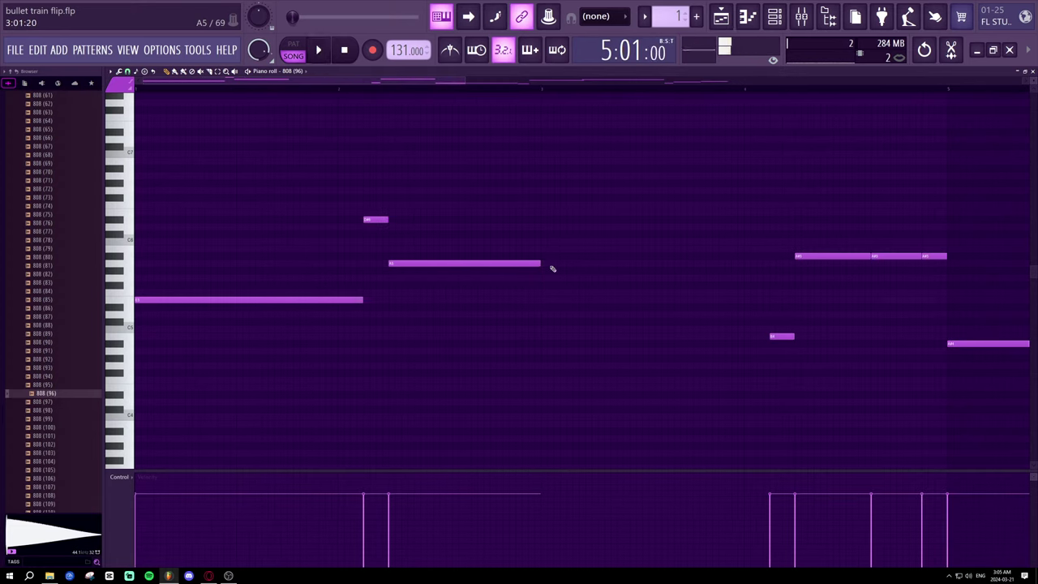
- Try shortening the A5 note in bar 2 to six steps with an eight-step C6 note directly after it
{"action": "mouse_move", "coordinate": [510, 266]}
{"action": "left_mouse_down"}
{"action": "mouse_move", "coordinate": [489, 269]}
{"action": "mouse_move", "coordinate": [499, 301]}
{"action": "mouse_move", "coordinate": [476, 300]}
{"action": "mouse_move", "coordinate": [480, 243]}
{"action": "left_mouse_up"}
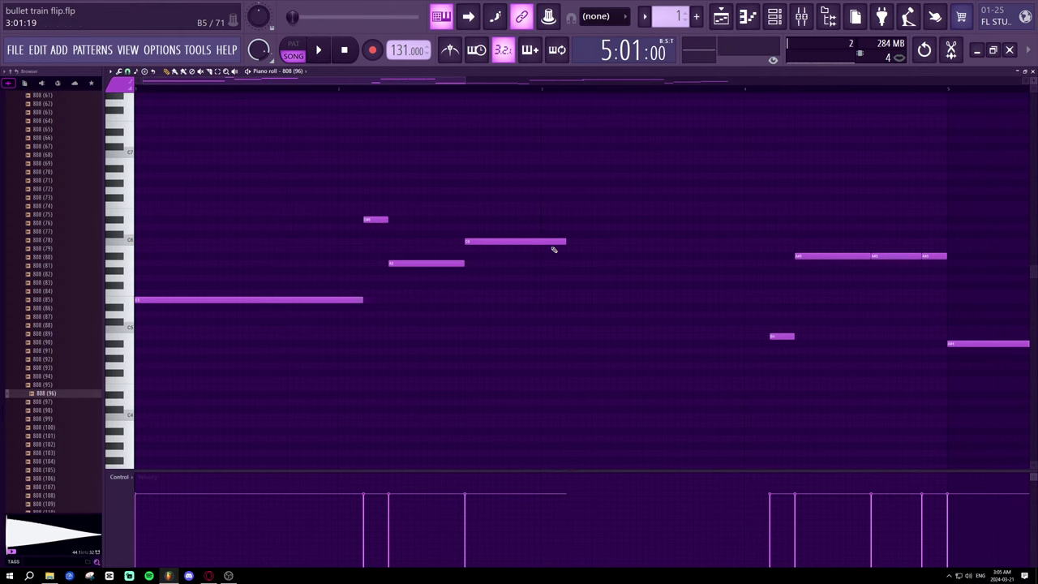
{"action": "key", "text": "space"}
{"action": "right_click", "coordinate": [514, 242]}
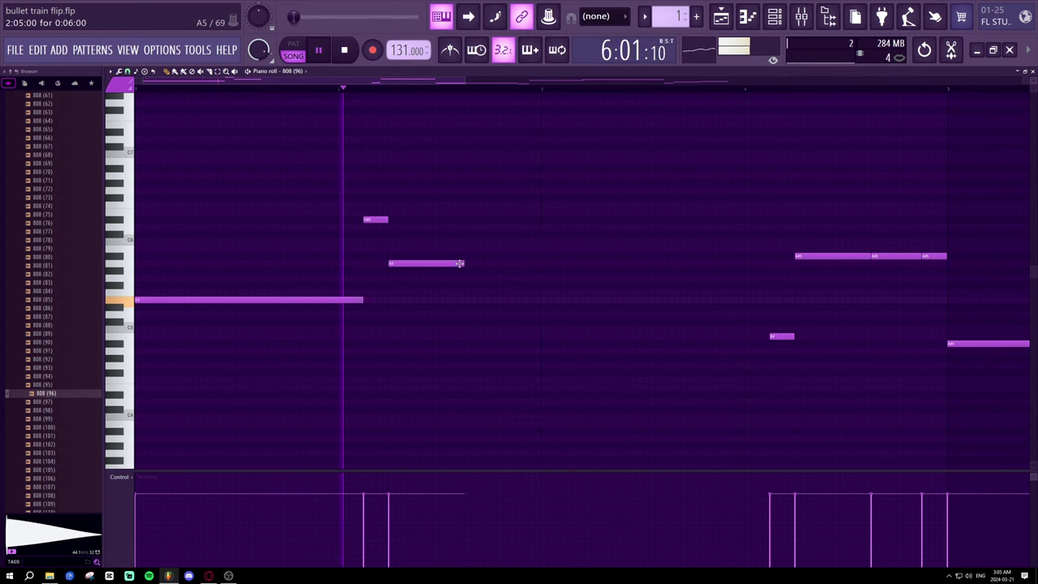
- Lower the six-step A5 note in bar 2 to G5 and extend it to one full bar in length
{"action": "left_click_drag", "start_coordinate": [460, 264], "coordinate": [461, 278]}
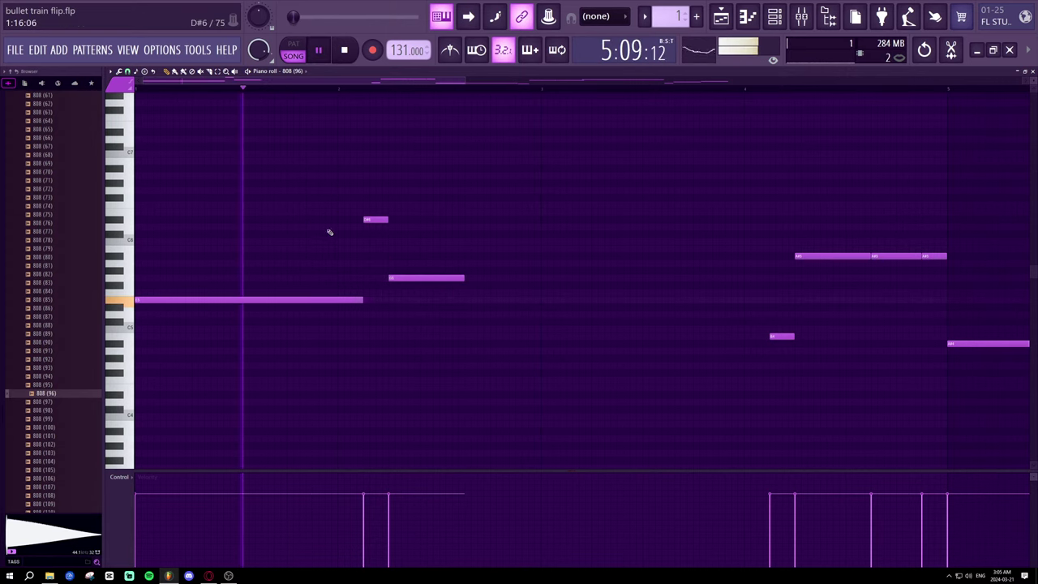
{"action": "mouse_move", "coordinate": [297, 299]}
{"action": "left_mouse_down"}
{"action": "mouse_move", "coordinate": [298, 278]}
{"action": "mouse_move", "coordinate": [282, 301]}
{"action": "left_mouse_up"}
{"action": "key", "text": "space"}
{"action": "key", "text": "space"}
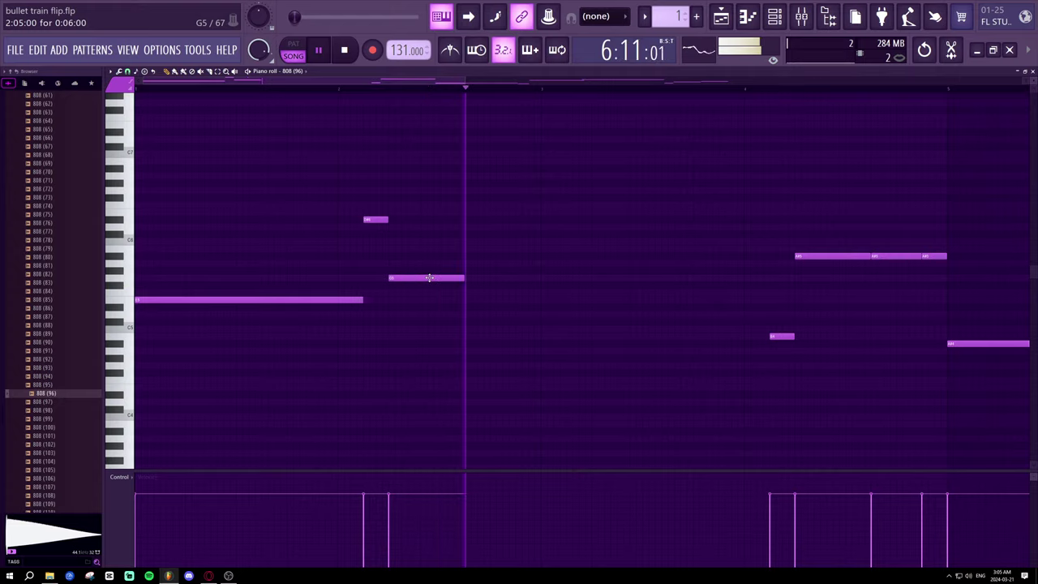
{"action": "left_click_drag", "start_coordinate": [463, 278], "coordinate": [591, 279]}
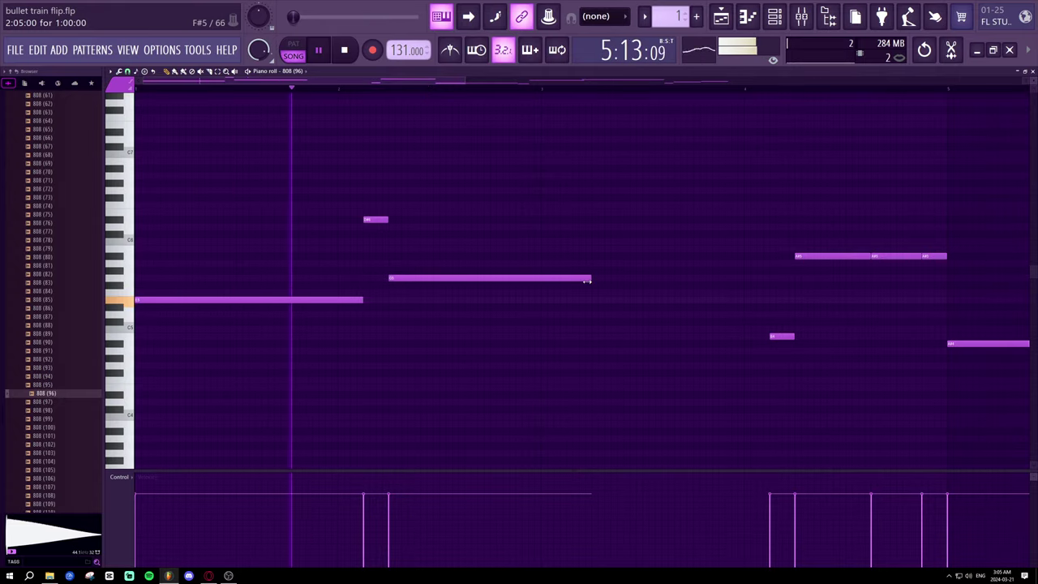
{"action": "scroll", "coordinate": [490, 90], "scroll_direction": "down", "scroll_amount": 3}
{"action": "scroll", "coordinate": [489, 94], "scroll_direction": "down", "scroll_amount": 1}
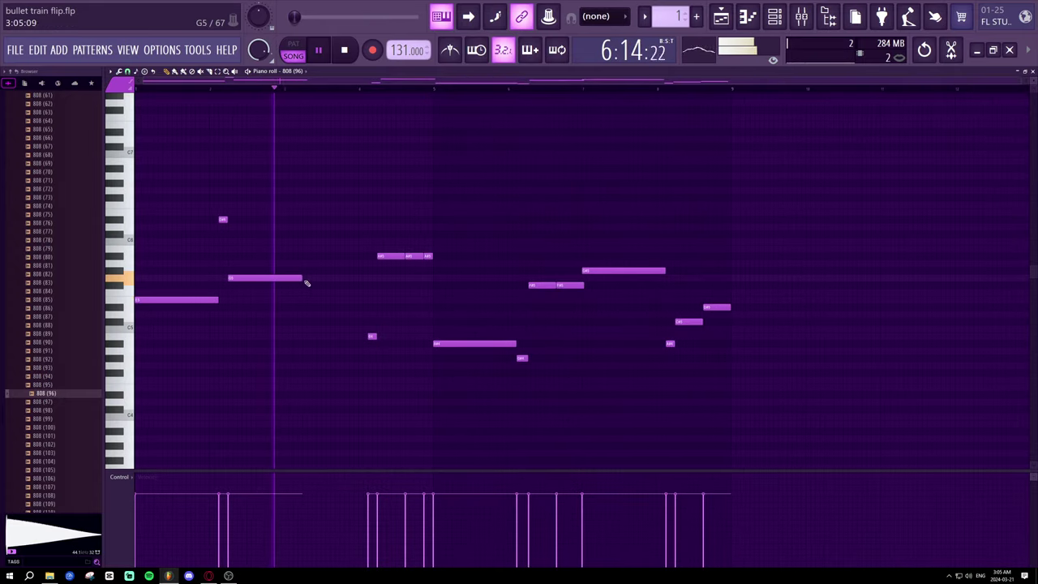
{"action": "key", "text": "space"}
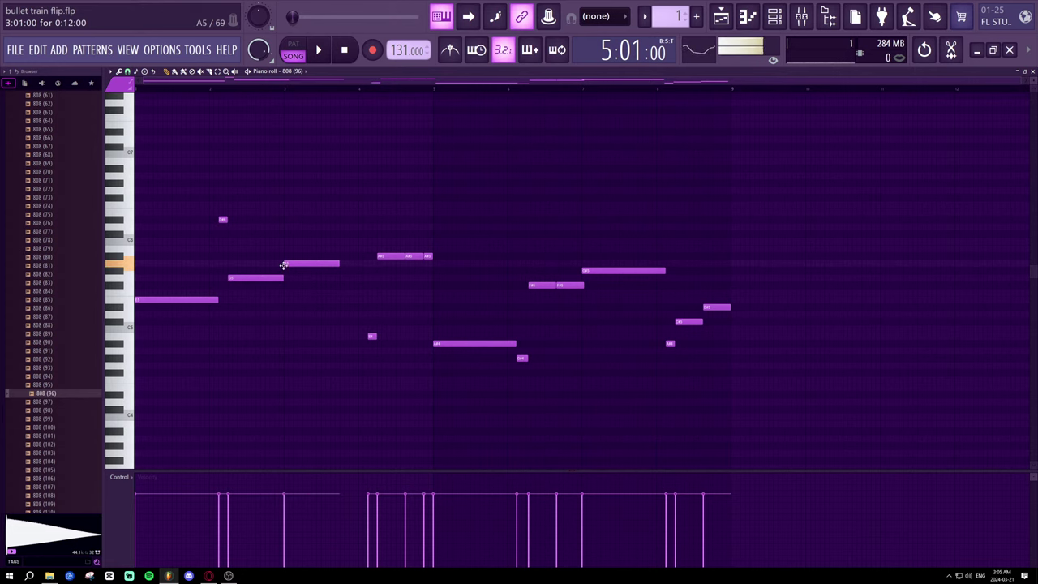
- Turn the G5 note into a rising run of six-step notes G5, A5 and C6, starting at step 5 of bar 2
{"action": "left_click_drag", "start_coordinate": [281, 278], "coordinate": [260, 265]}
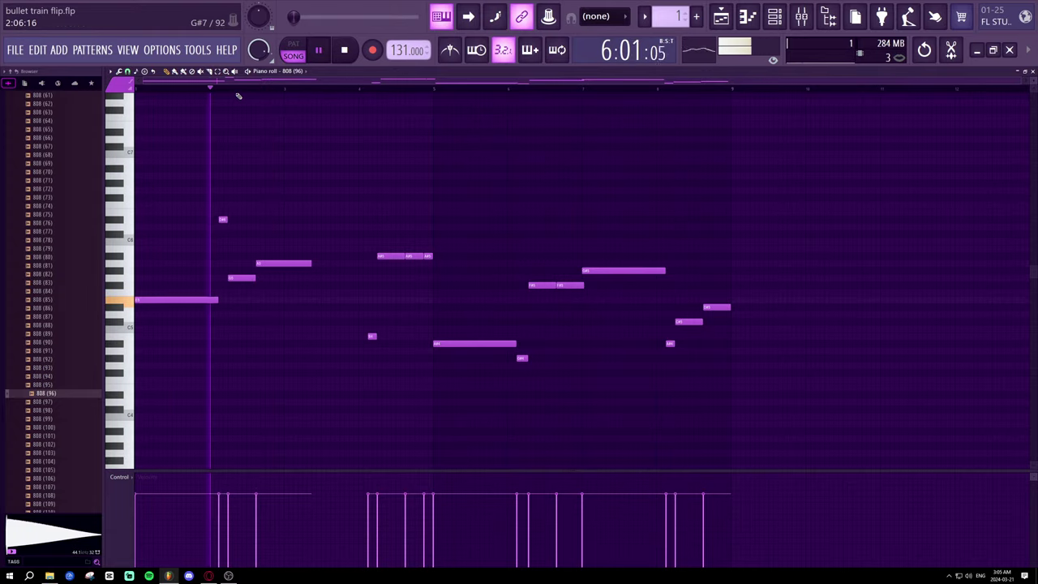
{"action": "scroll", "coordinate": [238, 95], "scroll_direction": "up", "scroll_amount": 2}
{"action": "scroll", "coordinate": [239, 95], "scroll_direction": "up", "scroll_amount": 1}
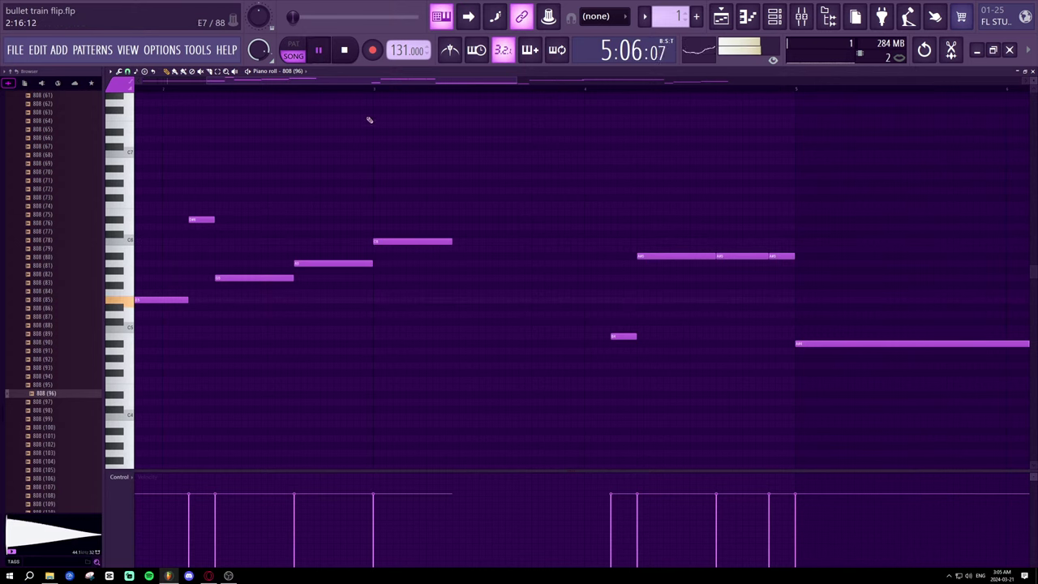
{"action": "scroll", "coordinate": [369, 97], "scroll_direction": "down", "scroll_amount": 2}
- Repitch the six-step run so its first note is A5 and its last note, at bar 3, is F#5
{"action": "left_click_drag", "start_coordinate": [390, 241], "coordinate": [389, 299]}
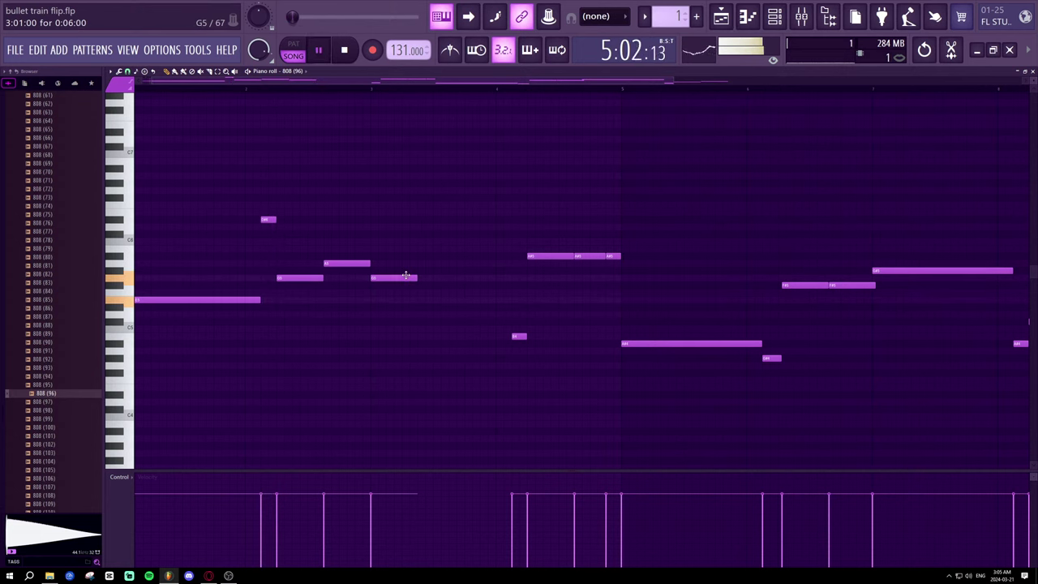
{"action": "left_click_drag", "start_coordinate": [319, 277], "coordinate": [384, 280]}
{"action": "key", "text": "space"}
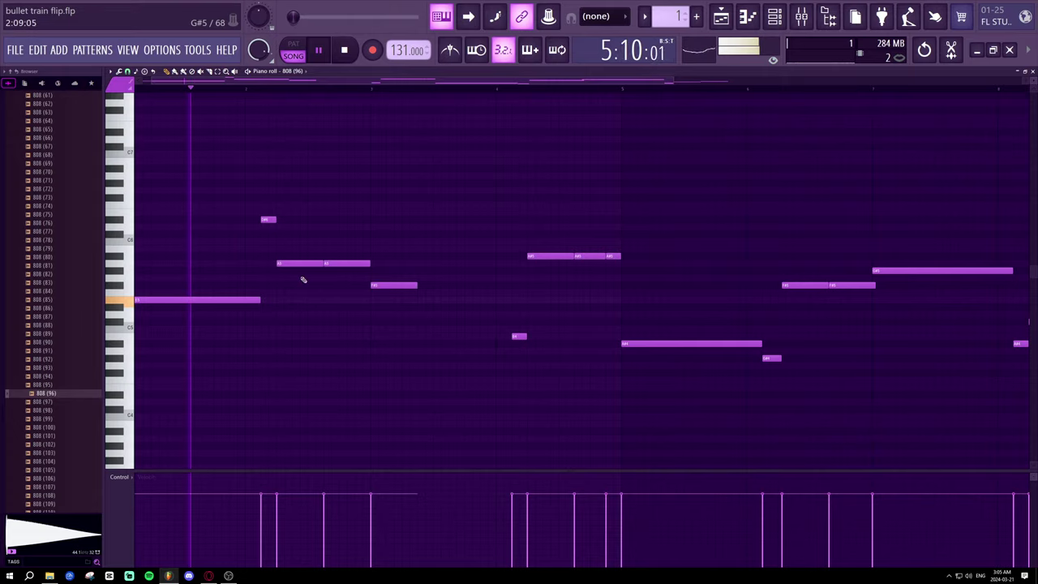
- Replace the long E5 note in bar 1 with two 5.5-step E5 notes, the second starting at step 8
{"action": "key", "text": "space"}
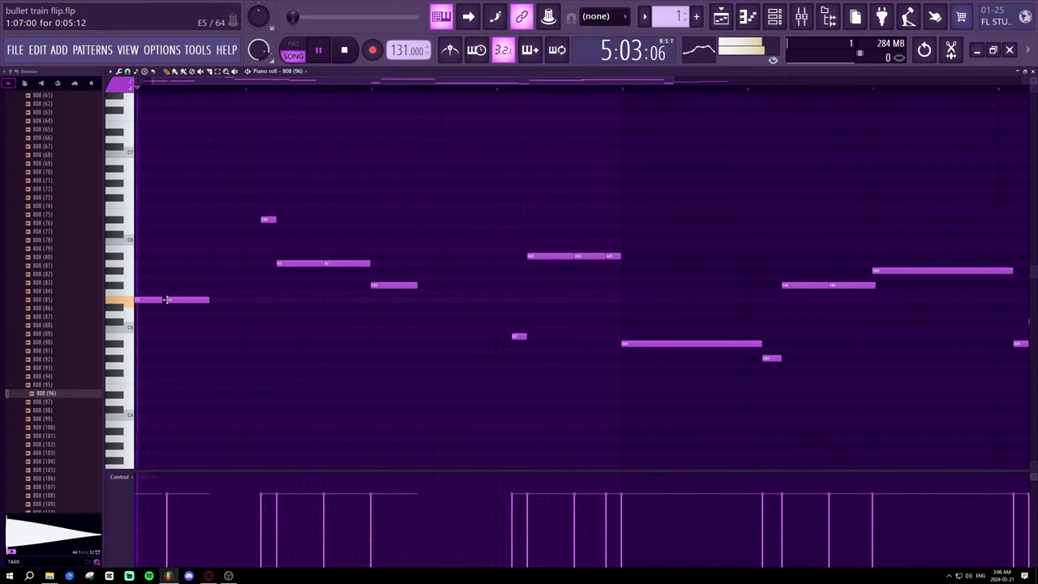
{"action": "left_click_drag", "start_coordinate": [166, 300], "coordinate": [174, 300]}
{"action": "key", "text": "space"}
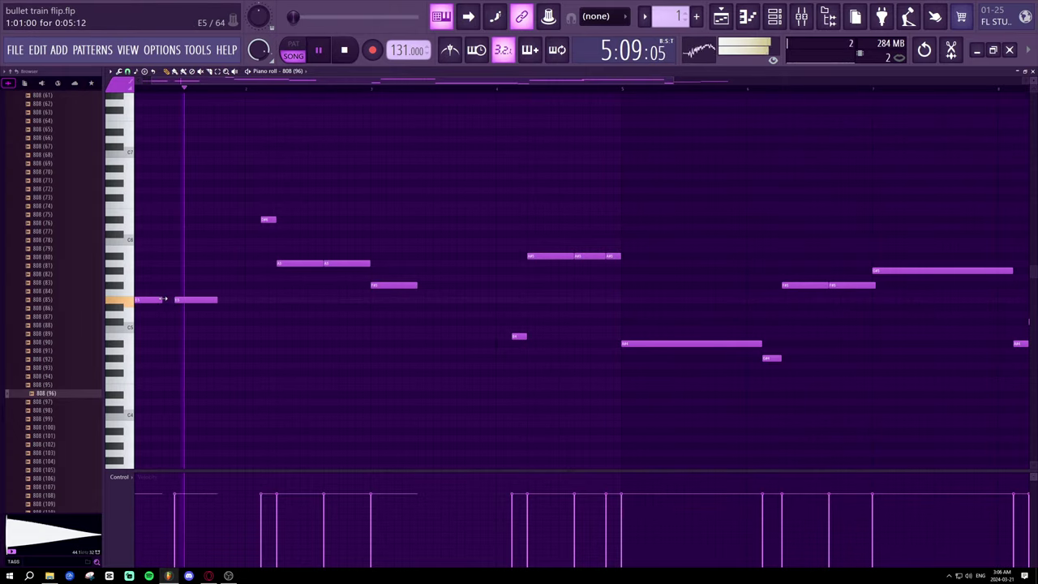
- Start the second E5 note at step 7, extend it to the end of bar 1, and delete the D#6, A5 and F#5 notes through bar 3
{"action": "key", "text": "space"}
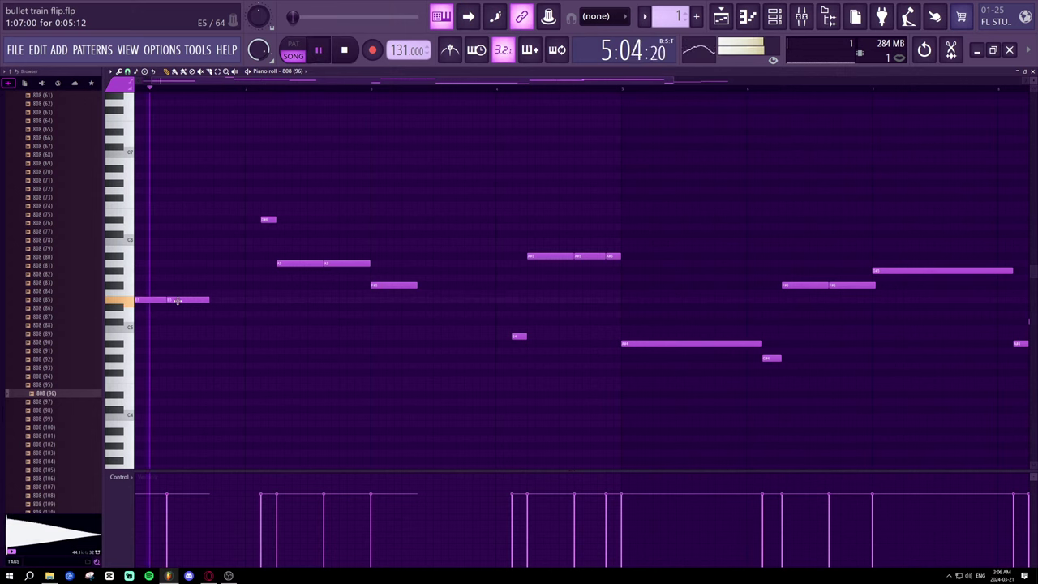
{"action": "left_click_drag", "start_coordinate": [209, 300], "coordinate": [214, 303]}
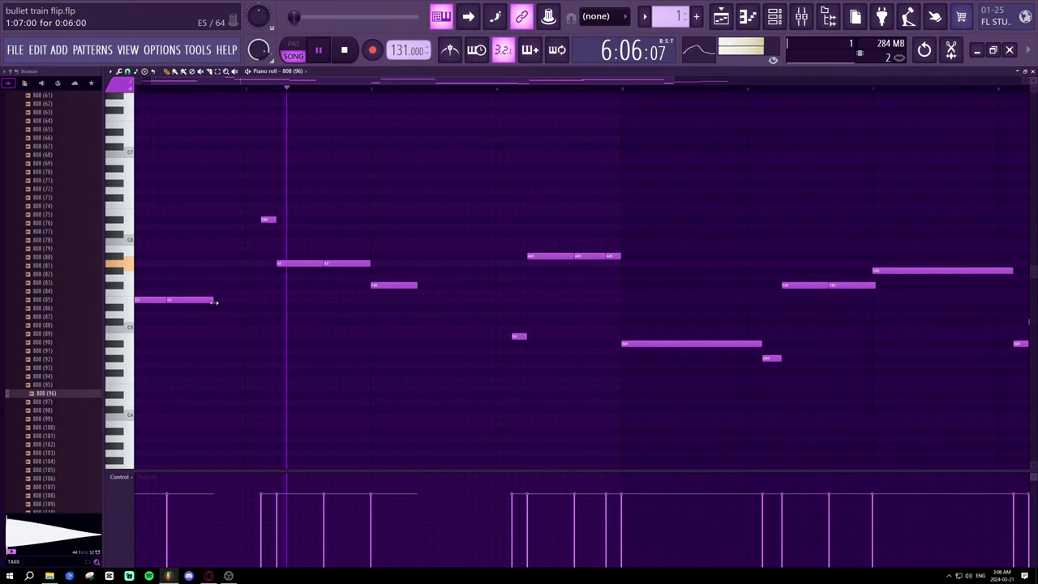
{"action": "right_click", "coordinate": [268, 219]}
{"action": "right_click", "coordinate": [324, 262]}
{"action": "right_click", "coordinate": [394, 285]}
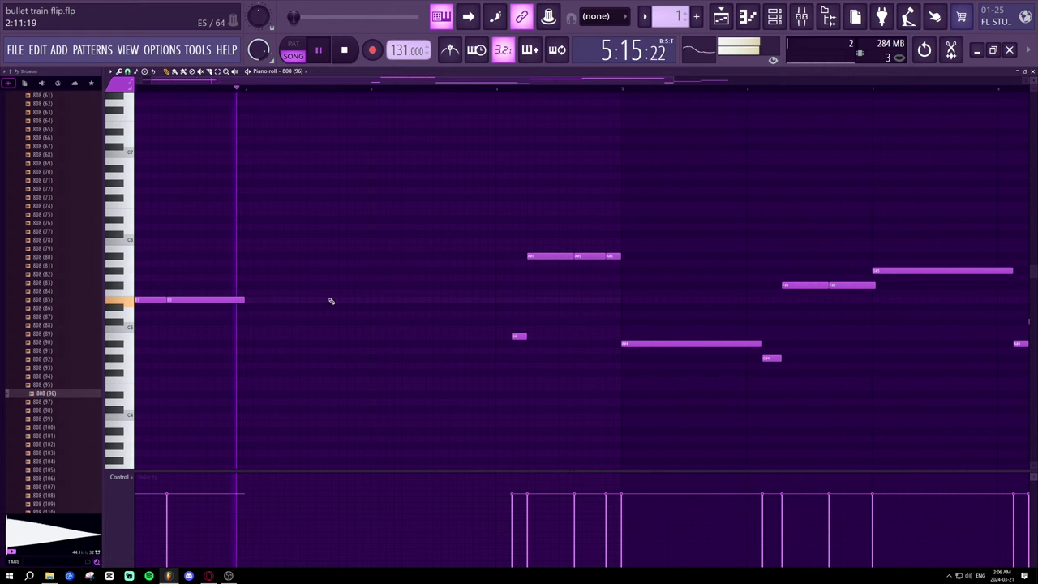
- Draw a two-step A5 note at step 3 of bar 2, followed by G5 notes at steps 5 and 11
{"action": "key", "text": "space"}
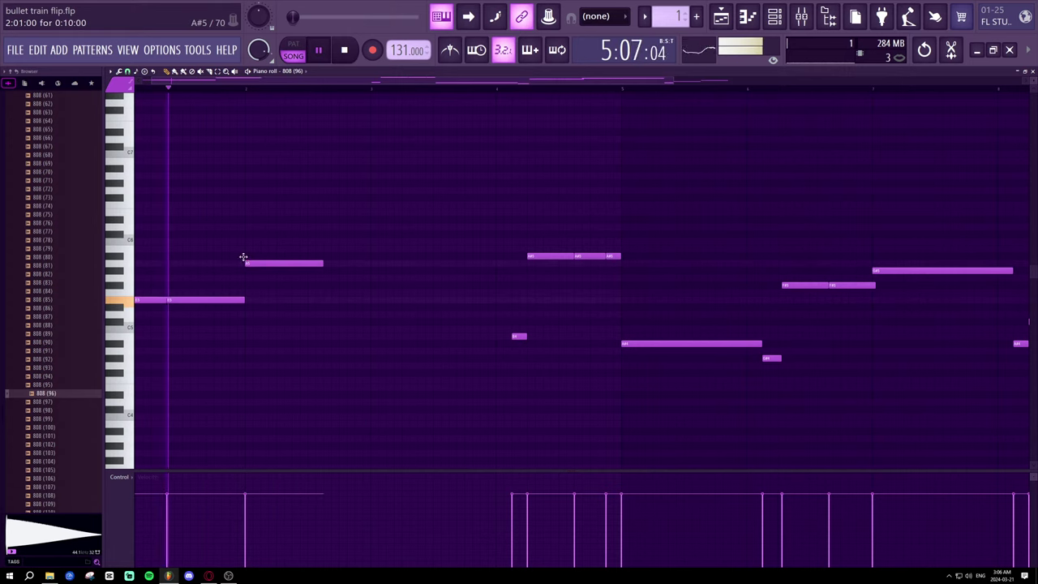
{"action": "mouse_move", "coordinate": [300, 263]}
{"action": "left_mouse_down"}
{"action": "mouse_move", "coordinate": [317, 264]}
{"action": "mouse_move", "coordinate": [278, 263]}
{"action": "mouse_move", "coordinate": [311, 282]}
{"action": "left_mouse_up"}
{"action": "key", "text": "space"}
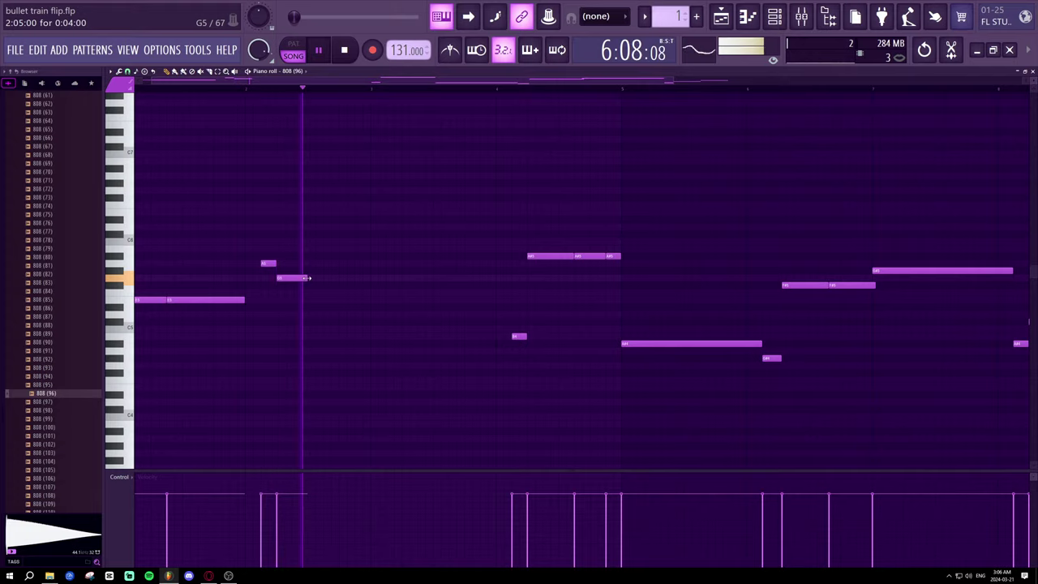
{"action": "left_click_drag", "start_coordinate": [305, 278], "coordinate": [325, 278]}
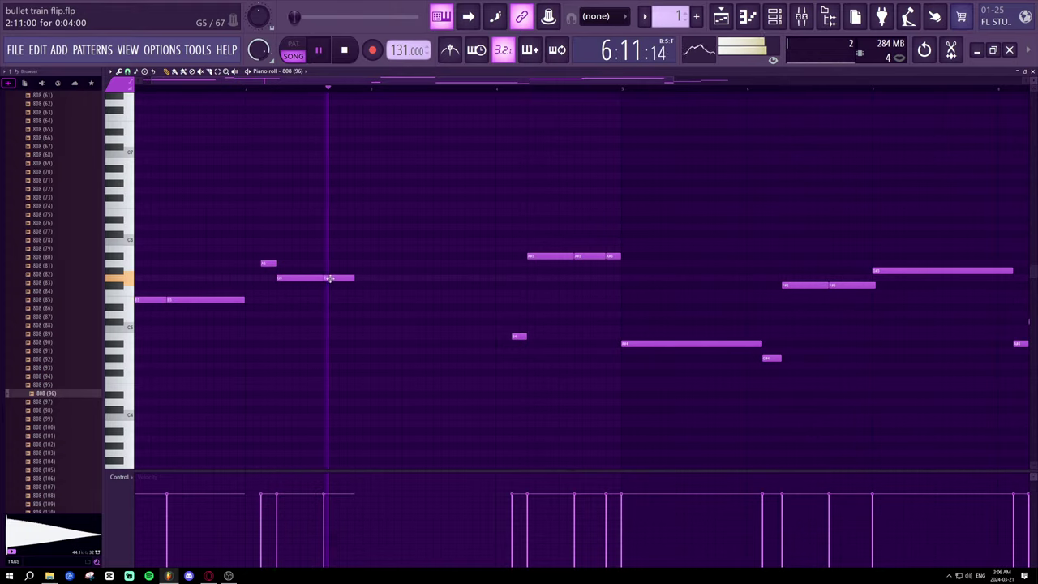
{"action": "key", "text": "space"}
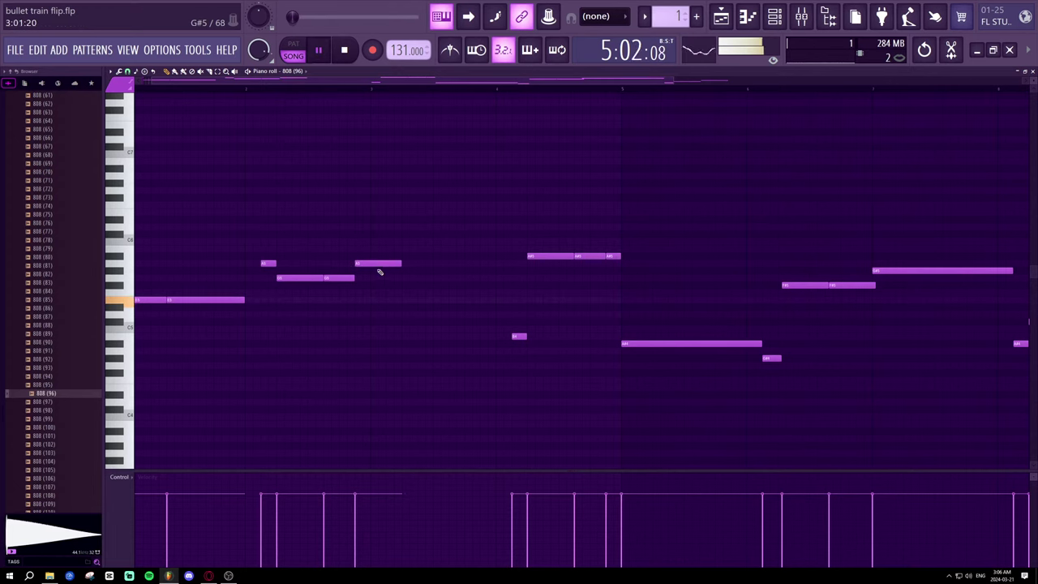
- Shorten the A5 note ending bar 2 to two steps and follow it with B5 notes at steps 1 and 5 of bar 3
{"action": "left_click_drag", "start_coordinate": [399, 264], "coordinate": [370, 264]}
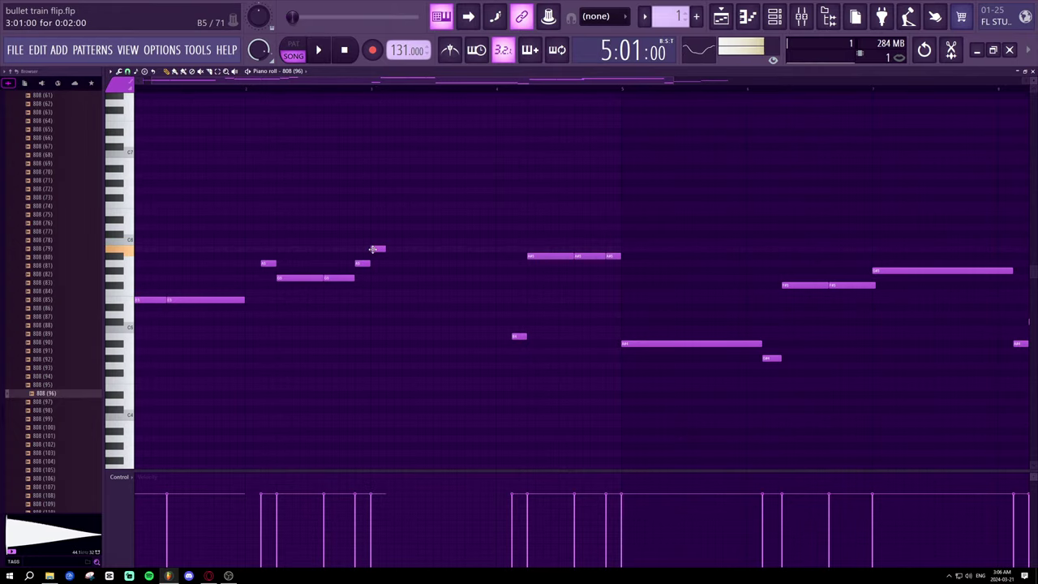
{"action": "left_click_drag", "start_coordinate": [388, 248], "coordinate": [403, 249]}
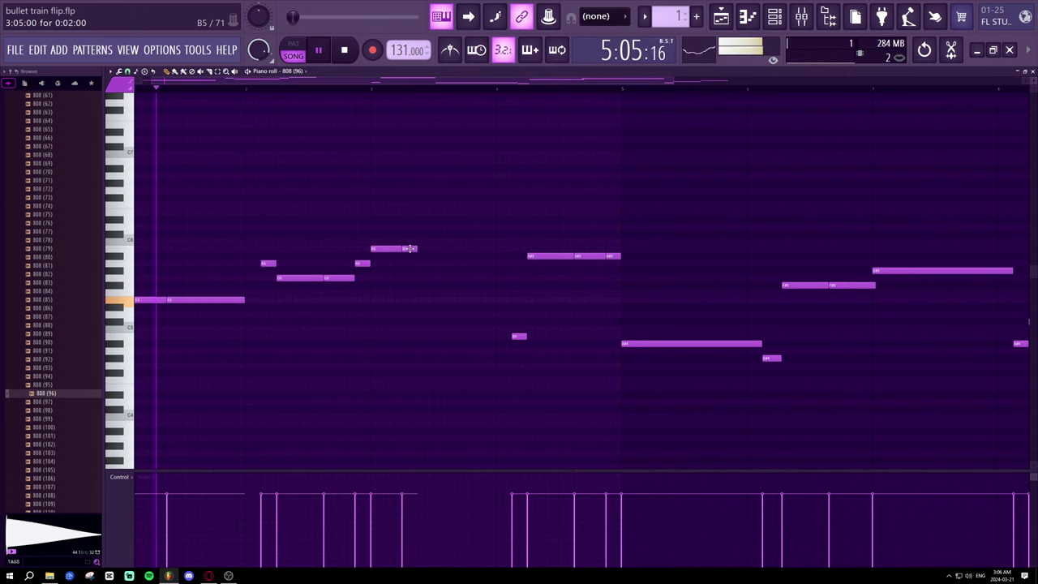
{"action": "key", "text": "space"}
{"action": "key", "text": "space"}
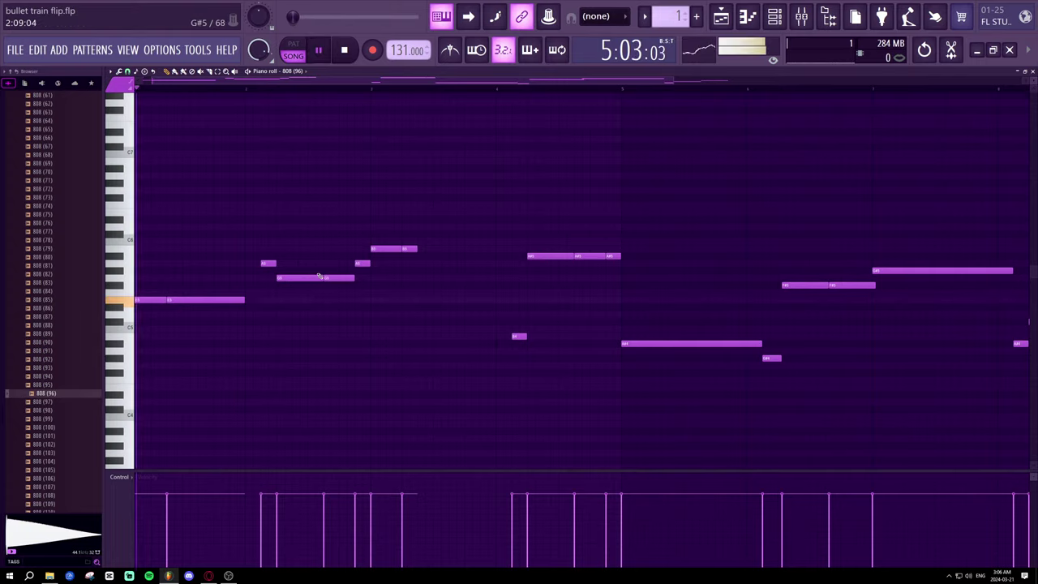
- Delete both E5 notes in bar 1 and the A5 and G5 notes before step 15 of bar 2
{"action": "key", "text": "space"}
{"action": "right_click", "coordinate": [329, 279]}
{"action": "right_click", "coordinate": [150, 300]}
{"action": "key", "text": "space"}
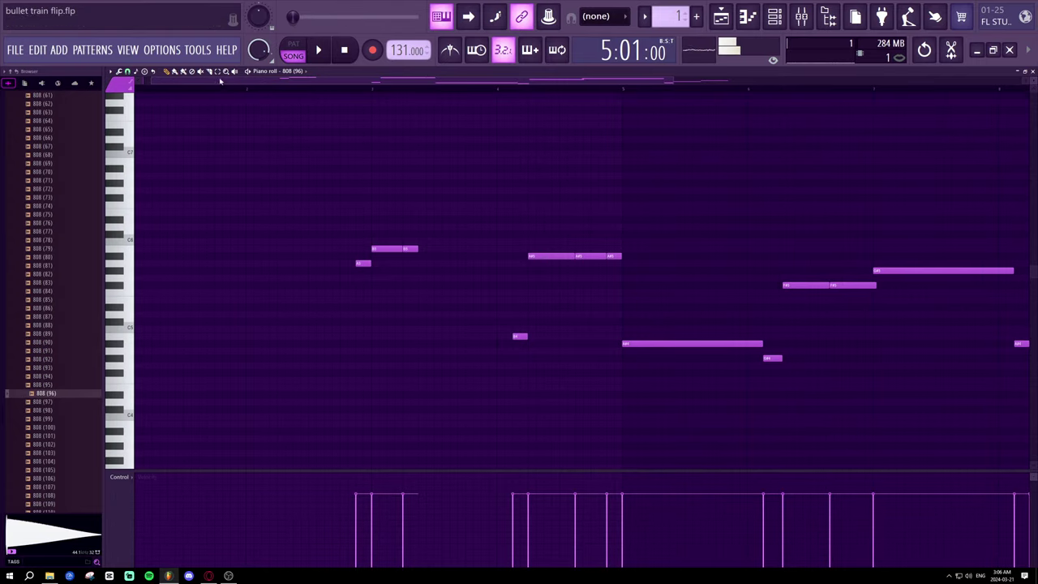
- Select the A5 note and the two B5 notes around bar 3 and move them to the start of bar 1
{"action": "left_click_drag", "start_coordinate": [430, 269], "coordinate": [321, 231]}
{"action": "key", "text": "space"}
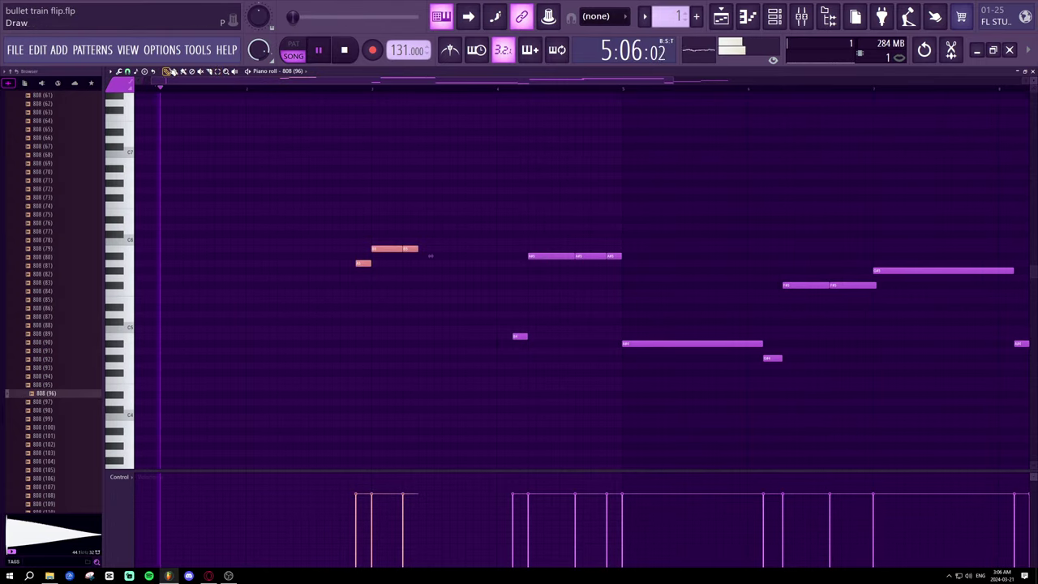
{"action": "left_click_drag", "start_coordinate": [389, 248], "coordinate": [158, 168]}
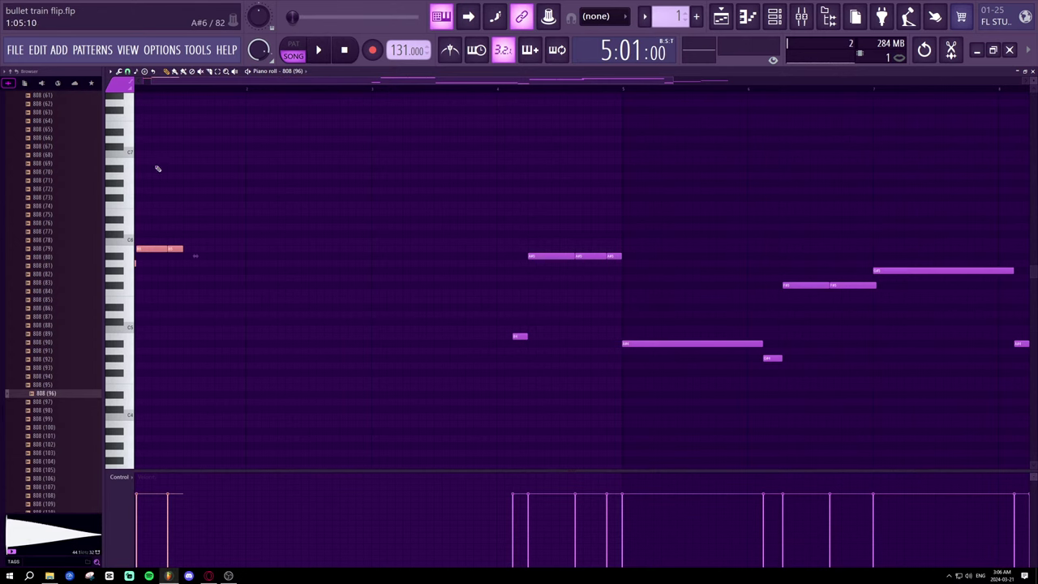
{"action": "key", "text": "space"}
{"action": "left_click_drag", "start_coordinate": [194, 82], "coordinate": [183, 82]}
{"action": "key", "text": "space"}
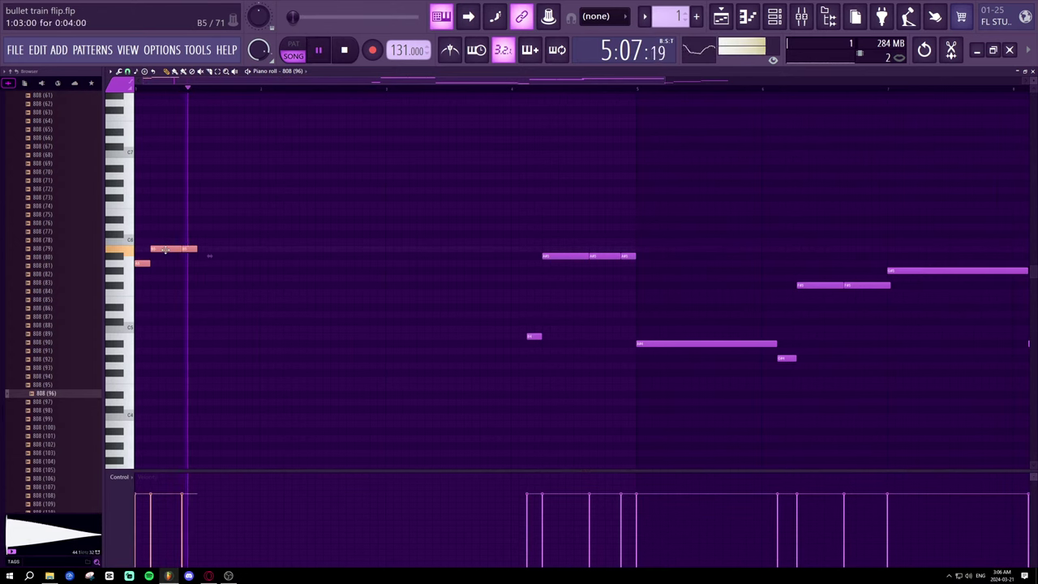
- Add a B5 note 2.5 steps long at step 9 of bar 1, directly after the two B5 notes
{"action": "key", "text": "space"}
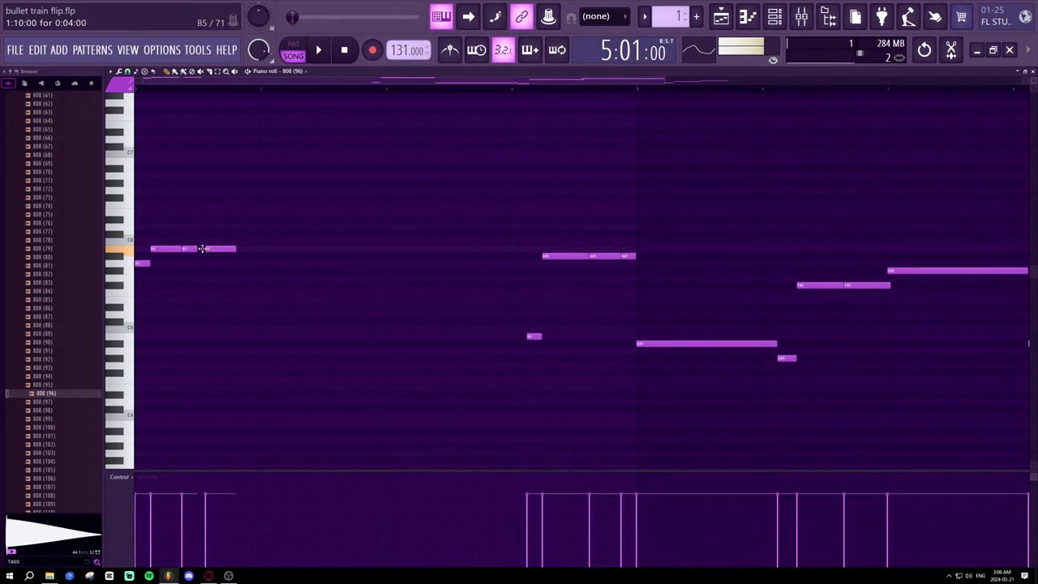
{"action": "key", "text": "space"}
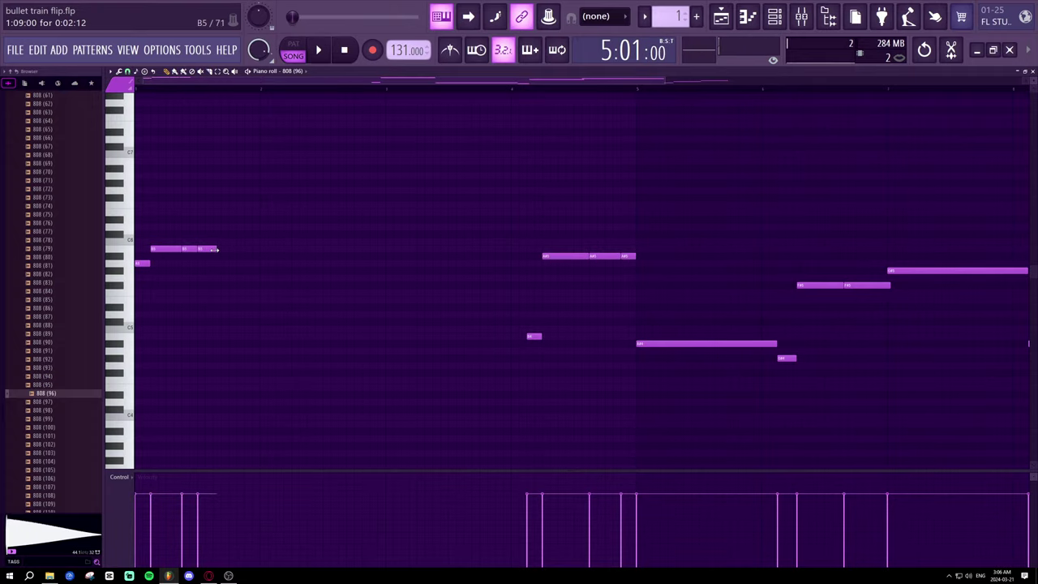
{"action": "key", "text": "space"}
{"action": "left_click_drag", "start_coordinate": [205, 250], "coordinate": [217, 250]}
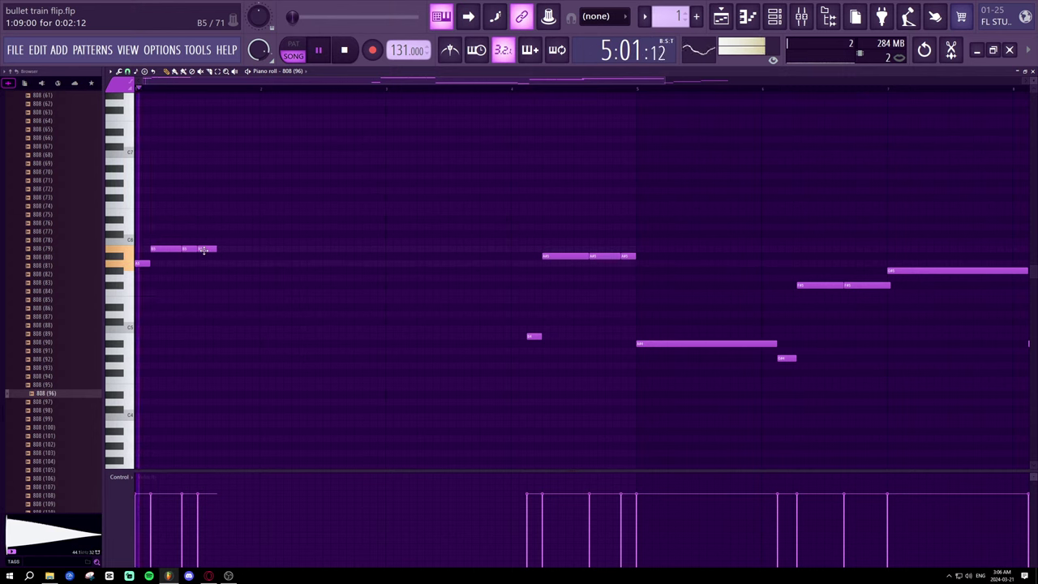
- Lower the note at step 9 of bar 1 to G5 and extend it to the end of the bar
{"action": "key", "text": "space"}
{"action": "left_click_drag", "start_coordinate": [204, 251], "coordinate": [201, 266]}
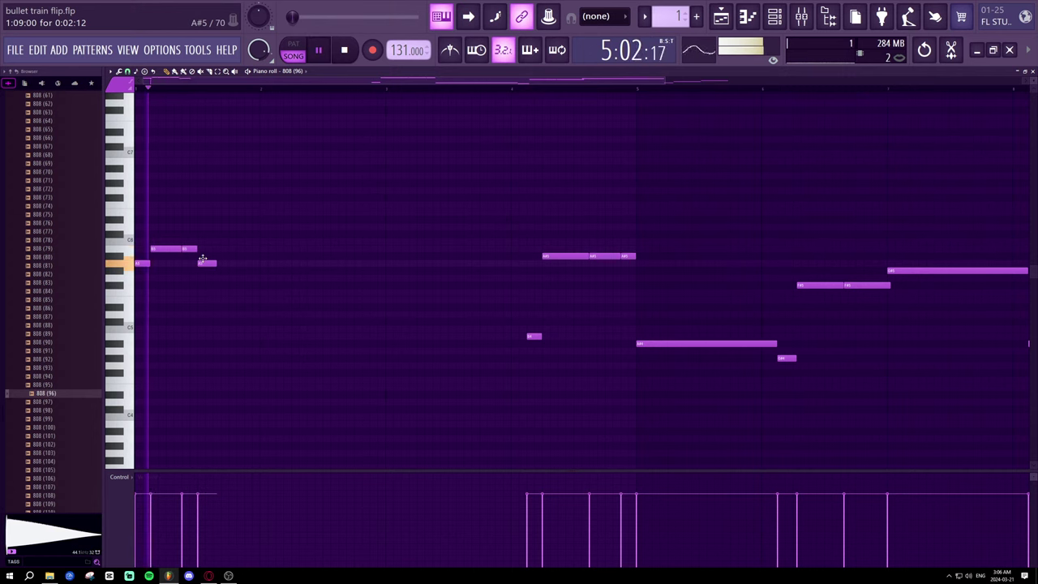
{"action": "key", "text": "space"}
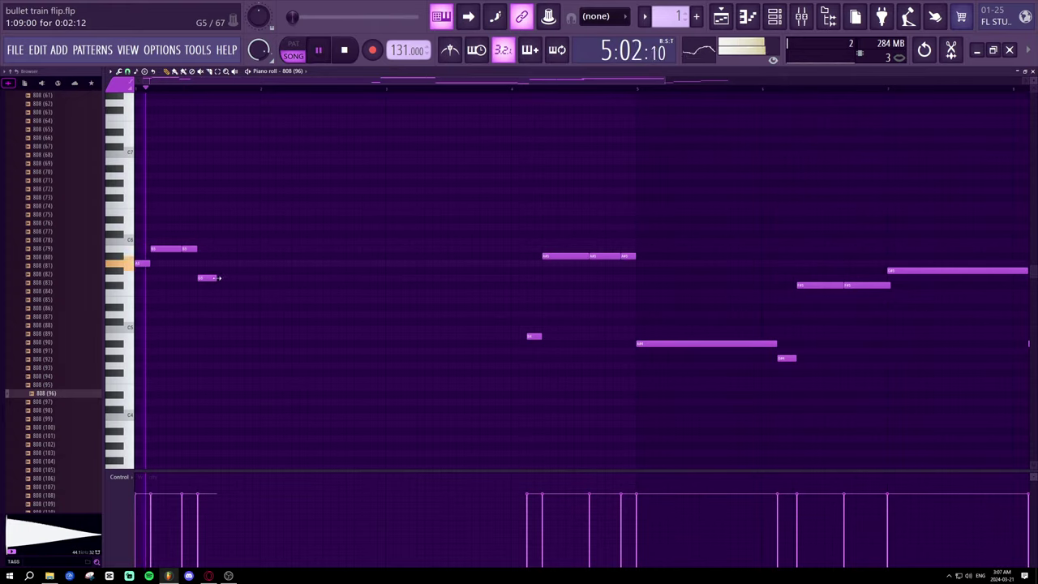
{"action": "left_click_drag", "start_coordinate": [219, 278], "coordinate": [256, 280]}
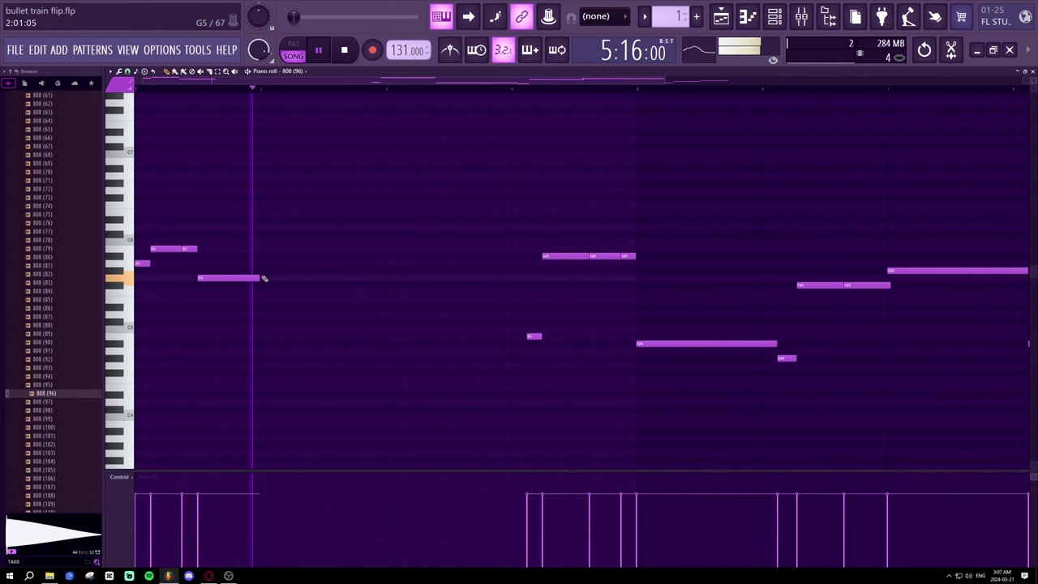
- Split the long G5 note into four-step notes at steps 9 and 13, and add two more G5 notes at steps 1 and 5 of bar 2
{"action": "key", "text": "space"}
{"action": "left_click", "coordinate": [230, 278]}
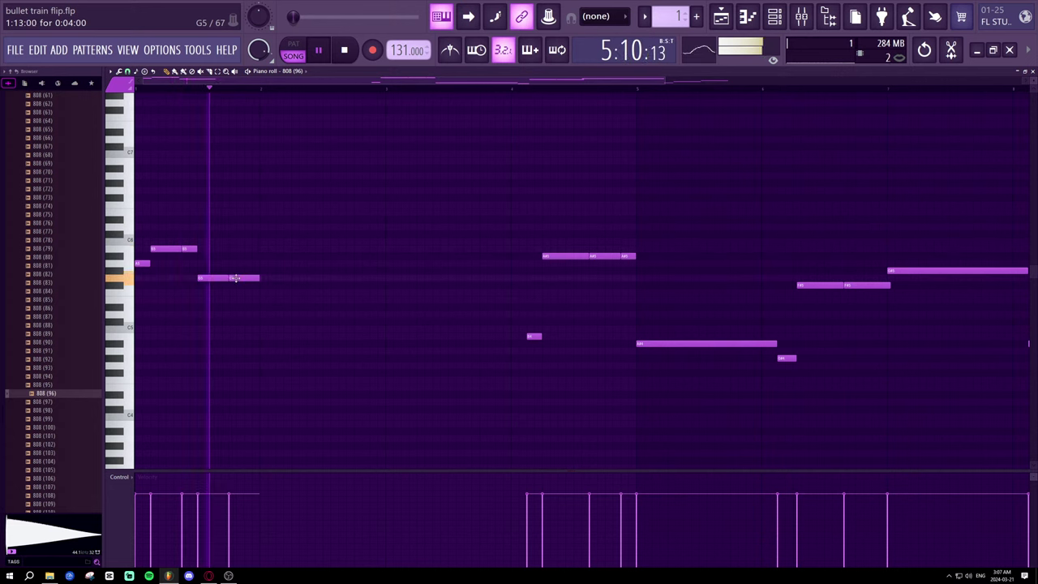
{"action": "key", "text": "space"}
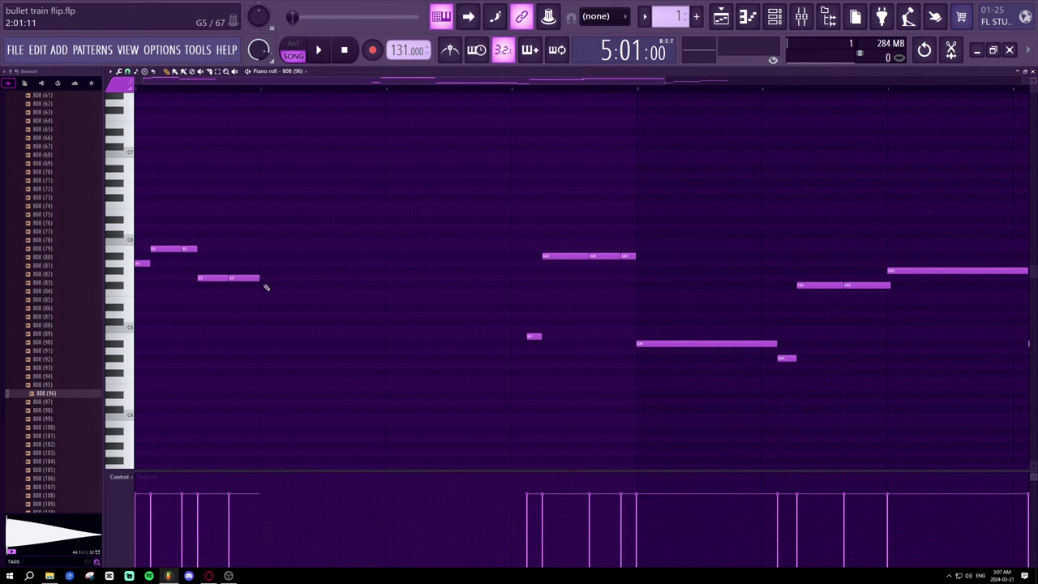
{"action": "left_click", "coordinate": [295, 278]}
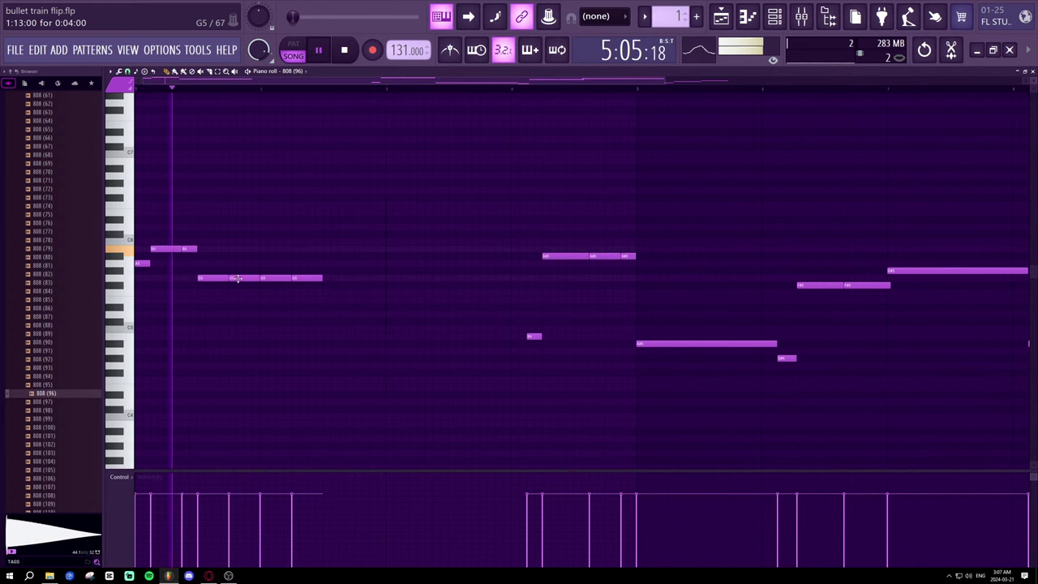
- Shift the last three G5 notes two steps later, starting at step 15, and divide the G5 note at step 9 into two-step notes
{"action": "left_click_drag", "start_coordinate": [238, 278], "coordinate": [326, 278]}
{"action": "key", "text": "space"}
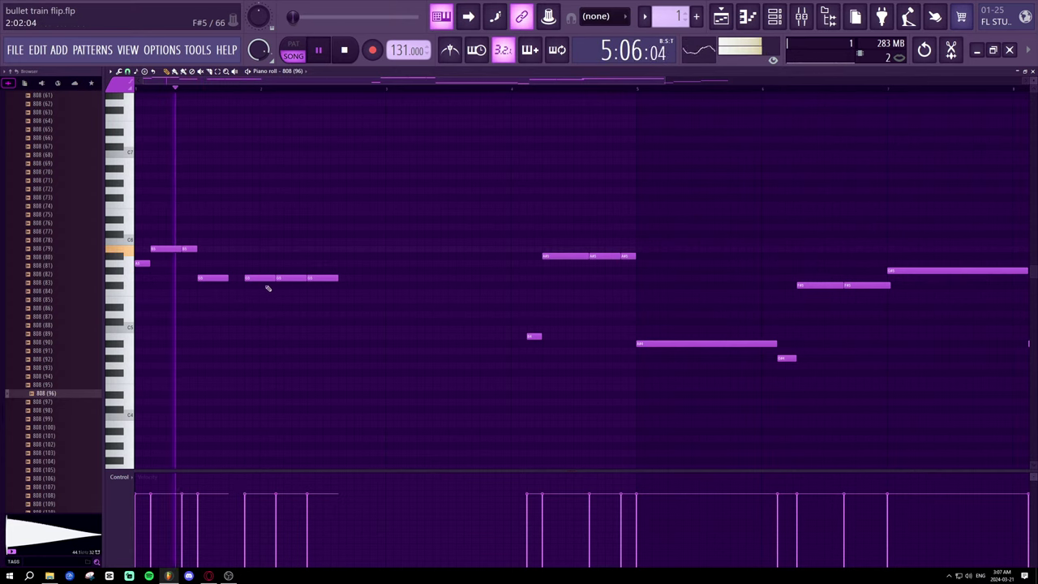
{"action": "key", "text": "space"}
{"action": "left_click", "coordinate": [214, 277]}
{"action": "key", "text": "space"}
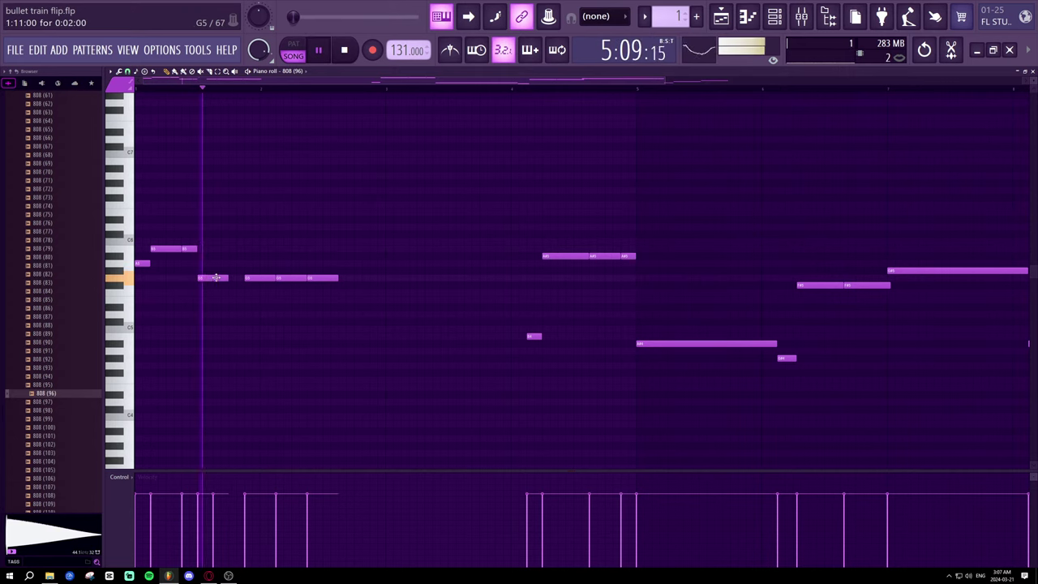
- Delete all the G5 notes and the two B5 notes in bars 1 and 2
{"action": "right_click", "coordinate": [219, 277]}
{"action": "right_click", "coordinate": [202, 278]}
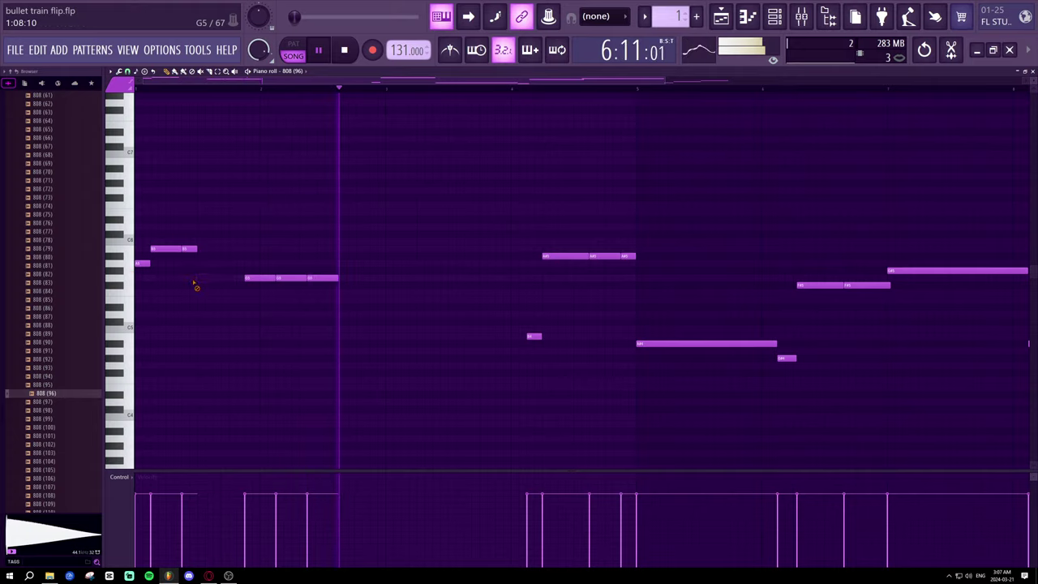
{"action": "right_click", "coordinate": [254, 277]}
{"action": "key", "text": "space"}
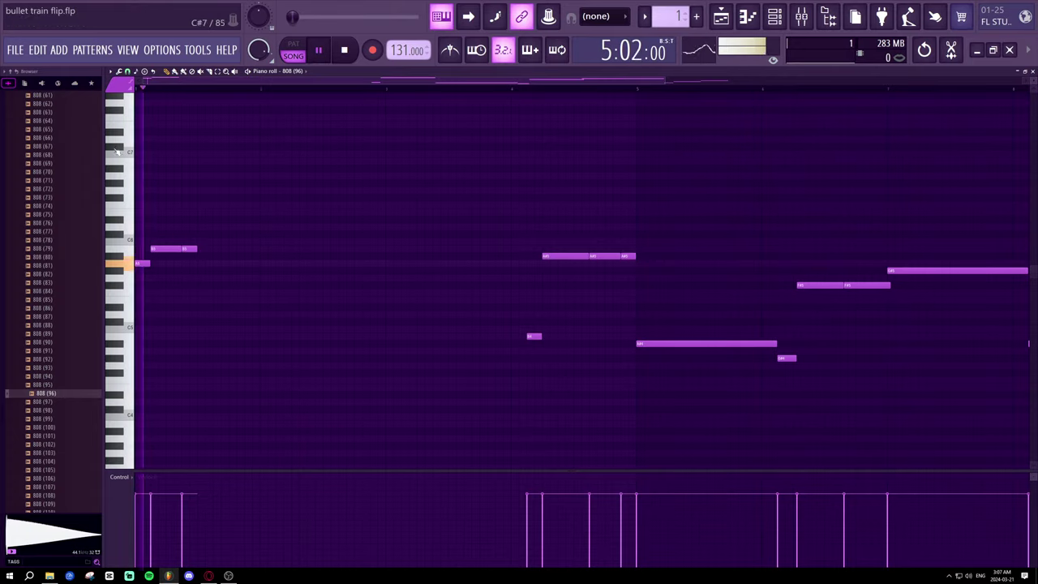
{"action": "right_click", "coordinate": [174, 248]}
- Extend the A5 note to one full bar and place a one-bar D5 note below it at the start of bar 1
{"action": "key", "text": "space"}
{"action": "key", "text": "space"}
{"action": "left_click_drag", "start_coordinate": [149, 263], "coordinate": [200, 319]}
{"action": "key", "text": "space"}
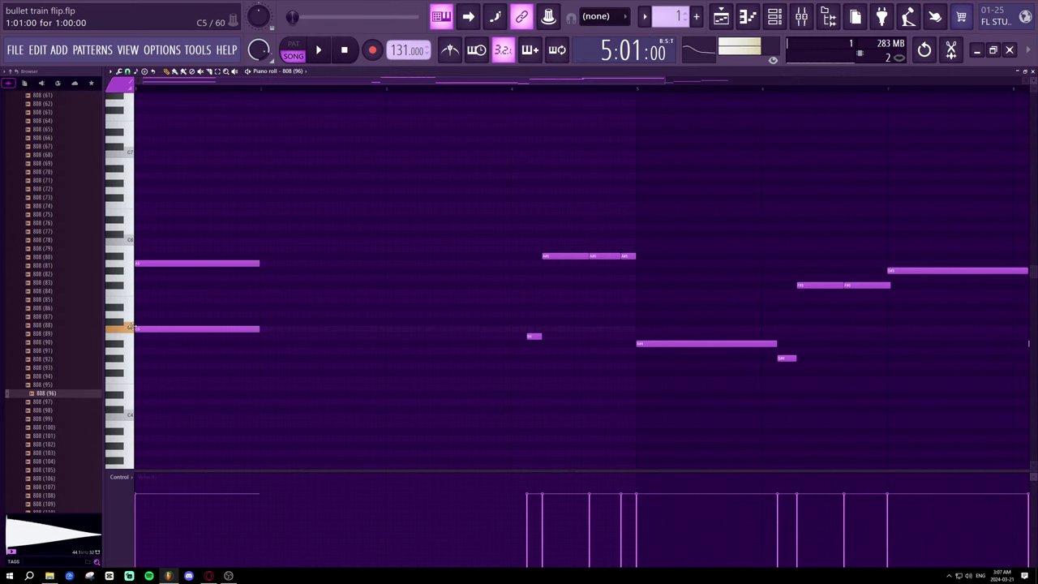
{"action": "left_click_drag", "start_coordinate": [119, 313], "coordinate": [116, 307]}
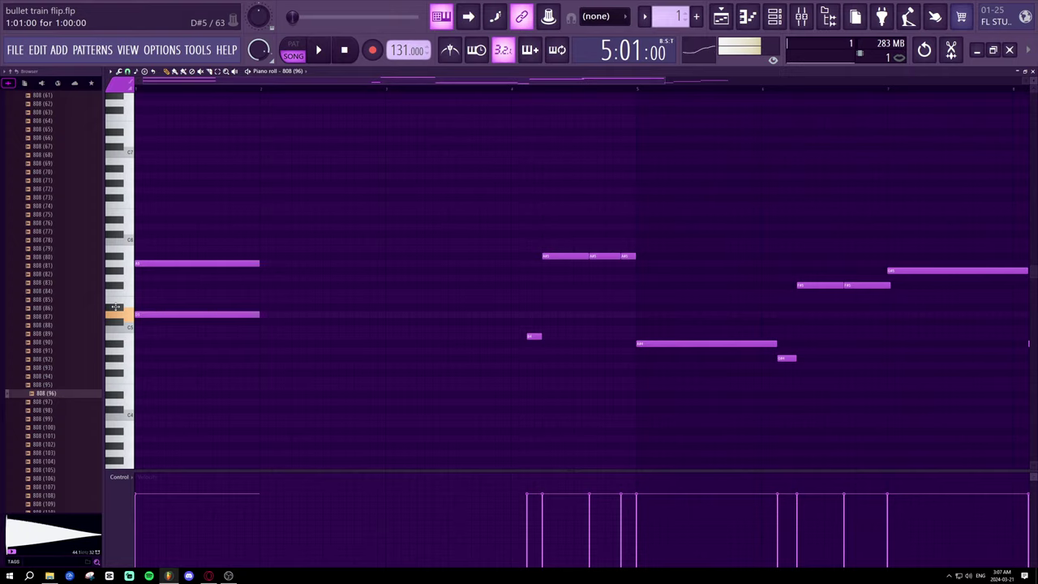
- Delete the one-bar A5 note and raise the one-bar D5 note to G5
{"action": "key", "text": "space"}
{"action": "key", "text": "space"}
{"action": "left_click_drag", "start_coordinate": [188, 314], "coordinate": [175, 285]}
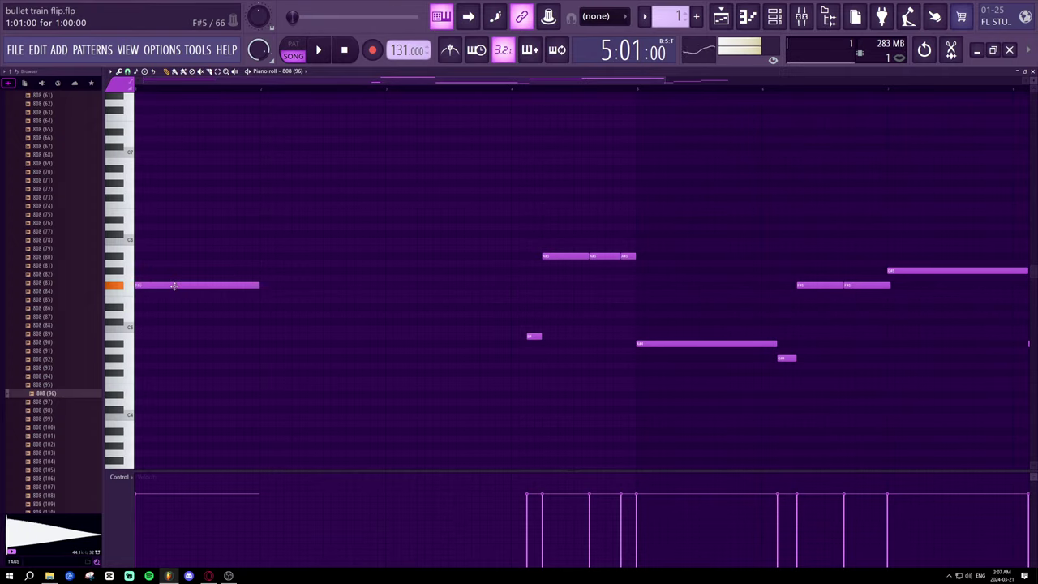
{"action": "key", "text": "space"}
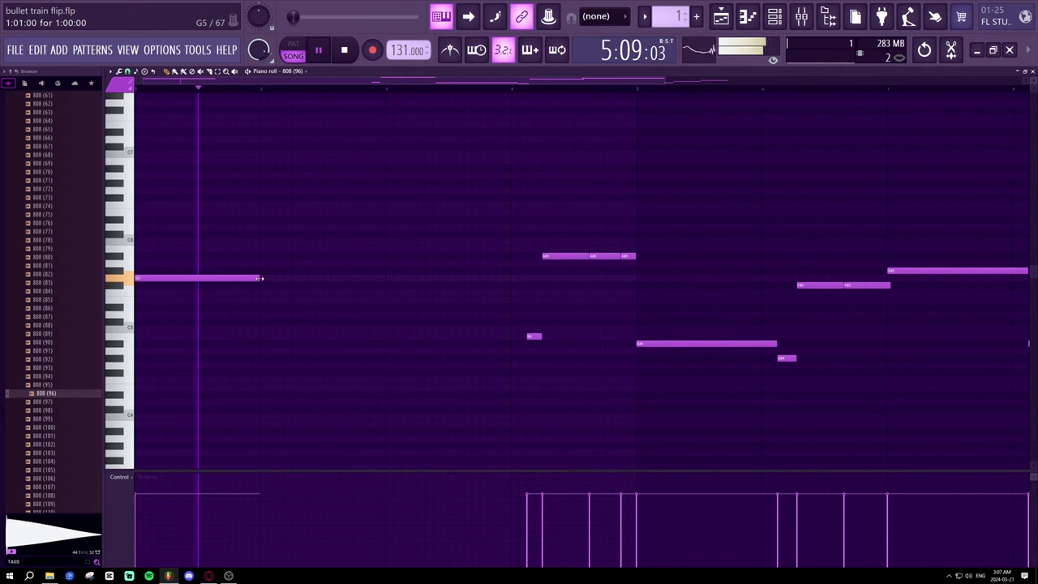
- Draw a one-bar D#6 note starting at step 13 of bar 1
{"action": "left_click", "coordinate": [260, 248]}
{"action": "key", "text": "space"}
{"action": "left_click_drag", "start_coordinate": [258, 247], "coordinate": [266, 224]}
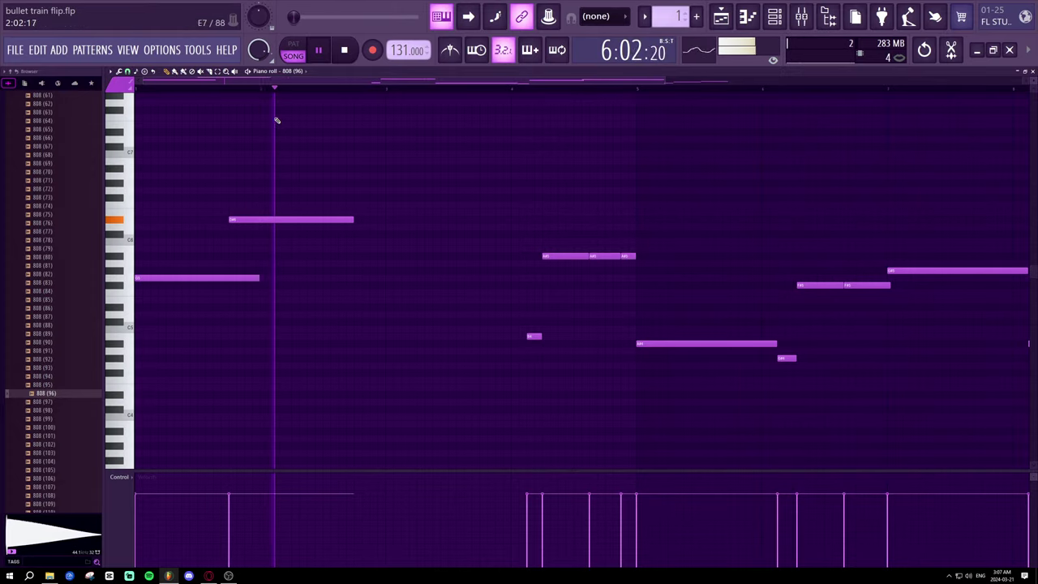
{"action": "scroll", "coordinate": [491, 94], "scroll_direction": "down", "scroll_amount": 2}
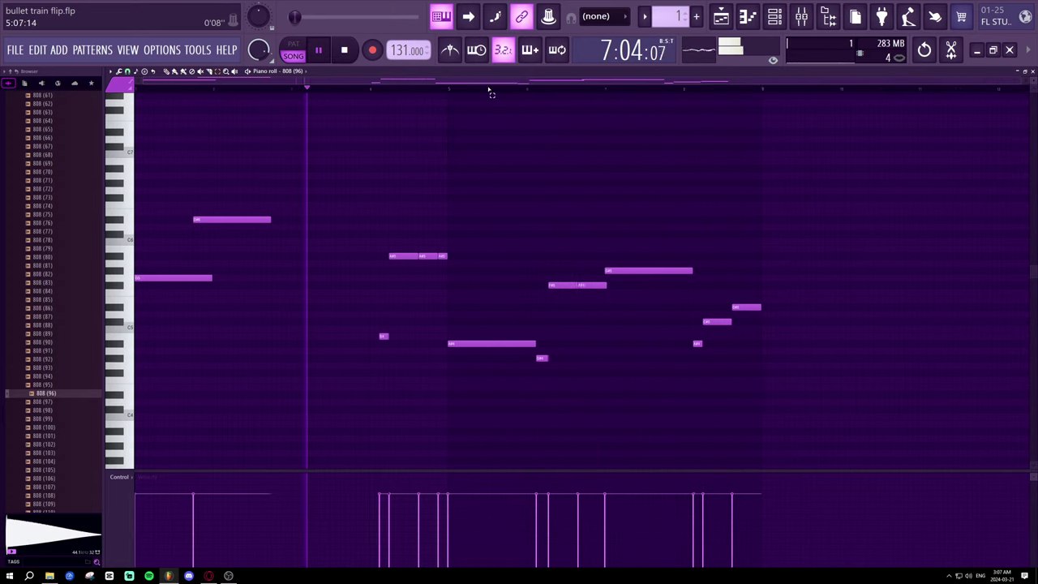
- Delete the notes in bars 1 to 4 and replace them with a duplicate of the phrase from bars 5 to 8
{"action": "left_click_drag", "start_coordinate": [421, 370], "coordinate": [138, 164]}
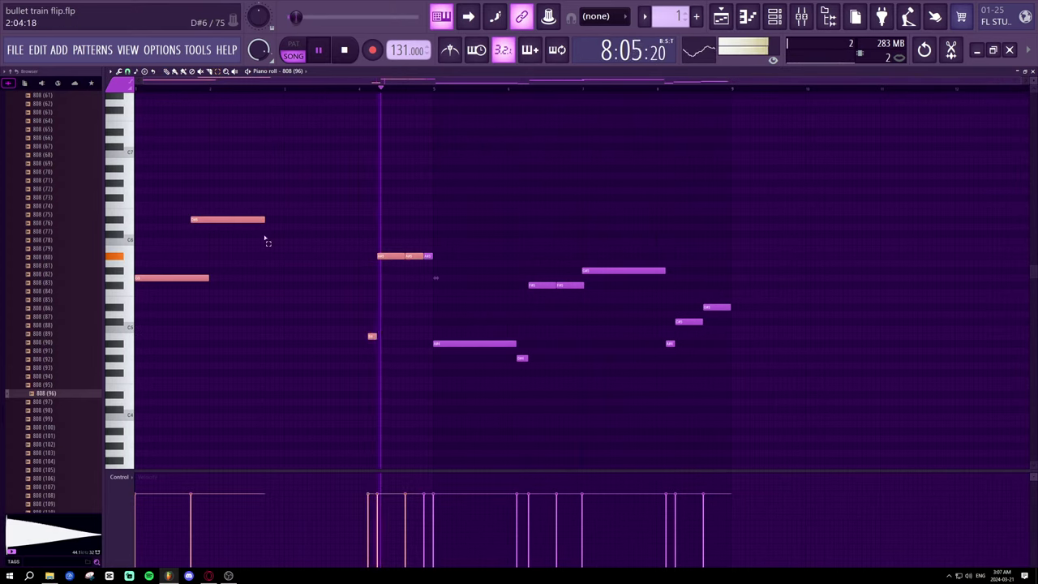
{"action": "key", "text": "Delete"}
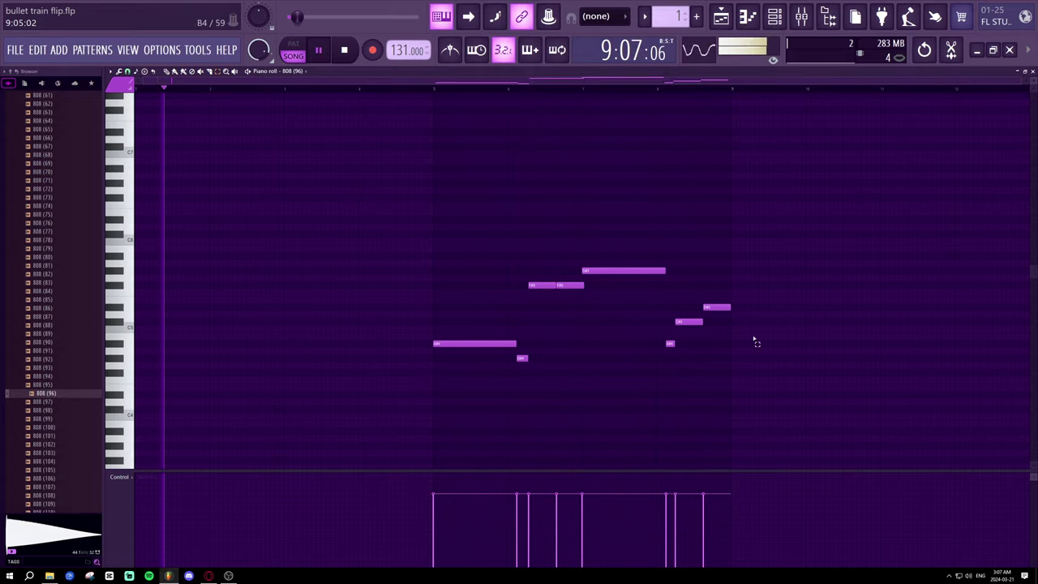
{"action": "key", "text": "space"}
{"action": "left_click_drag", "start_coordinate": [779, 395], "coordinate": [402, 263]}
{"action": "key", "text": "ctrl+z"}
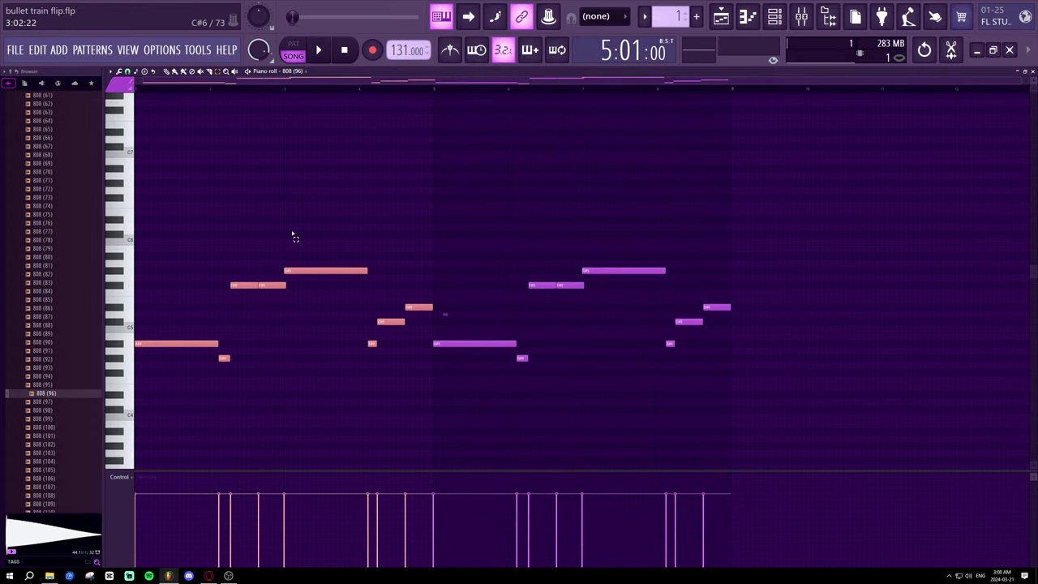
{"action": "key", "text": "space"}
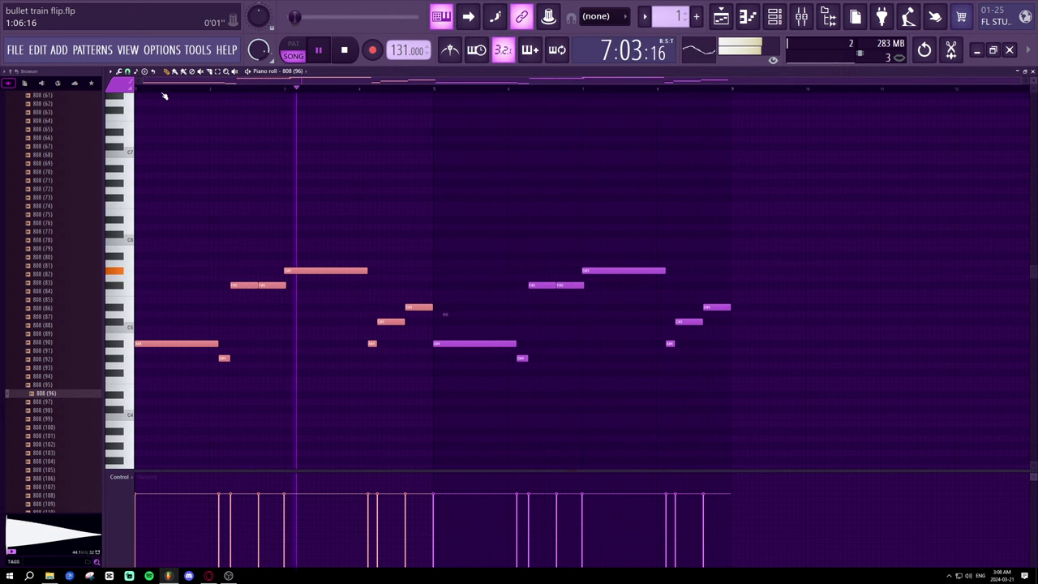
- Lower the long note at 3:01:00 to D#5 and play the loop
{"action": "left_click", "coordinate": [292, 241]}
{"action": "right_click", "coordinate": [300, 243]}
{"action": "key", "text": "space"}
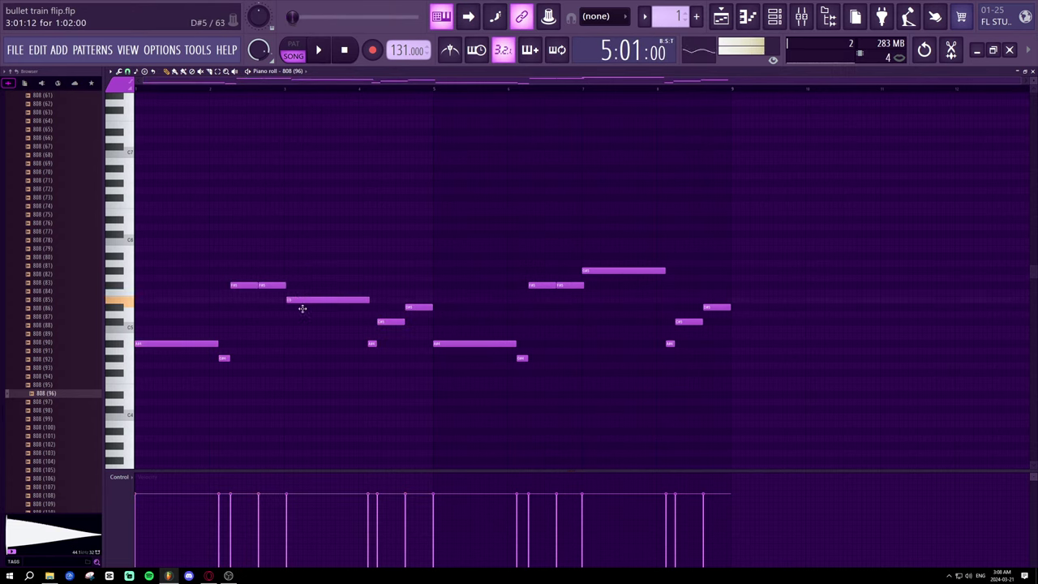
{"action": "key", "text": "space"}
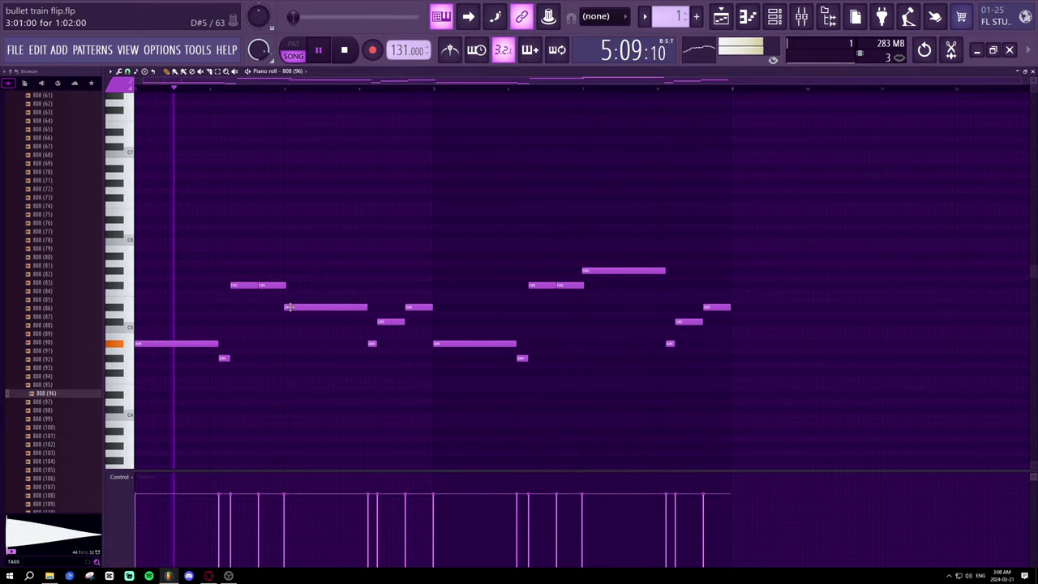
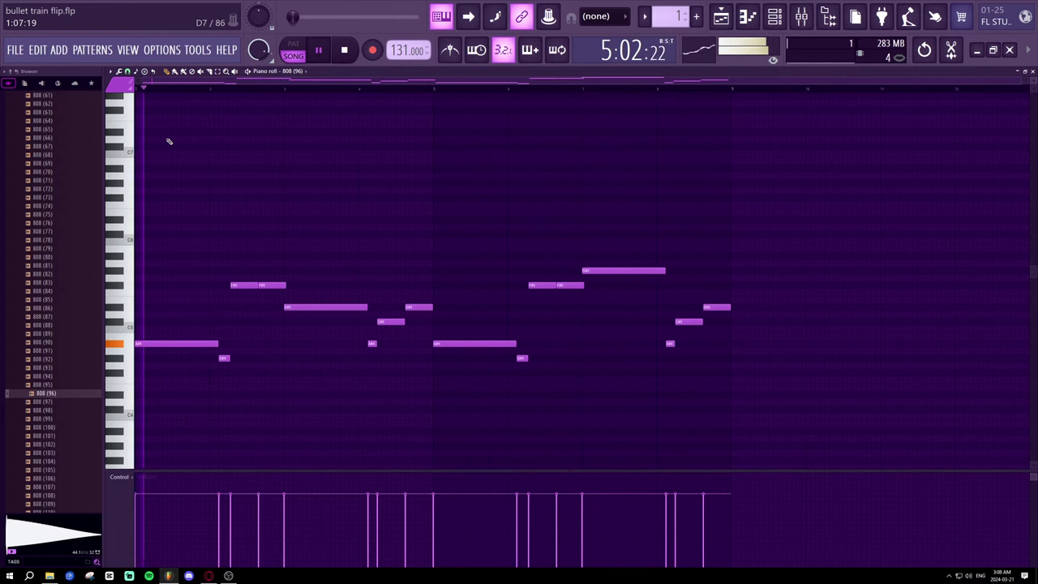
- Try the opening note at C#5, A#4 and G#4, replaying the loop between changes
{"action": "key", "text": "space"}
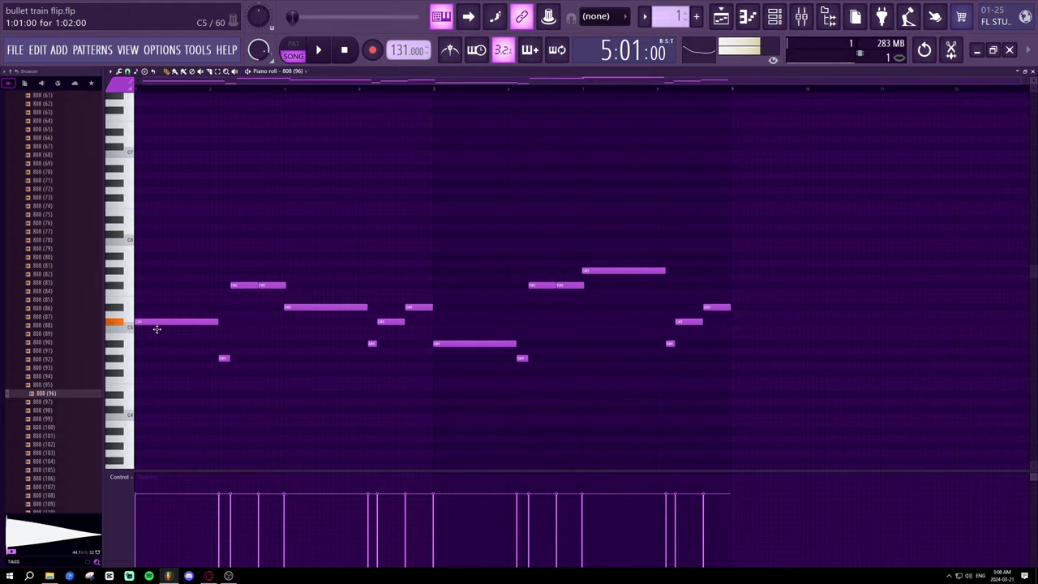
{"action": "key", "text": "space"}
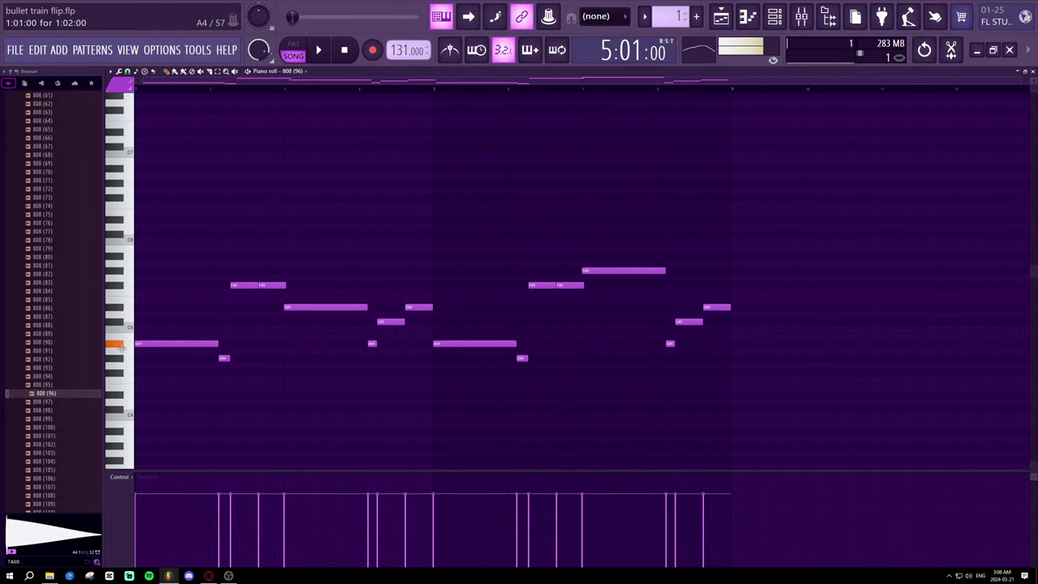
{"action": "key", "text": "space"}
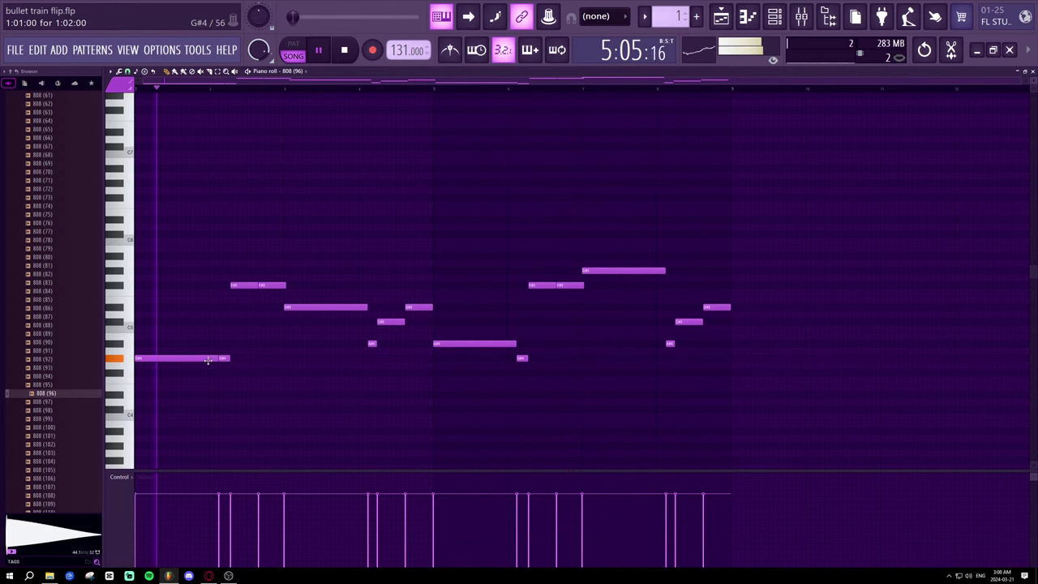
- Shorten the opening note, put it on C#5, and follow it with an F#4 note at 1:03:12 lasting 0:12:00
{"action": "left_click", "coordinate": [138, 359]}
{"action": "key", "text": "space"}
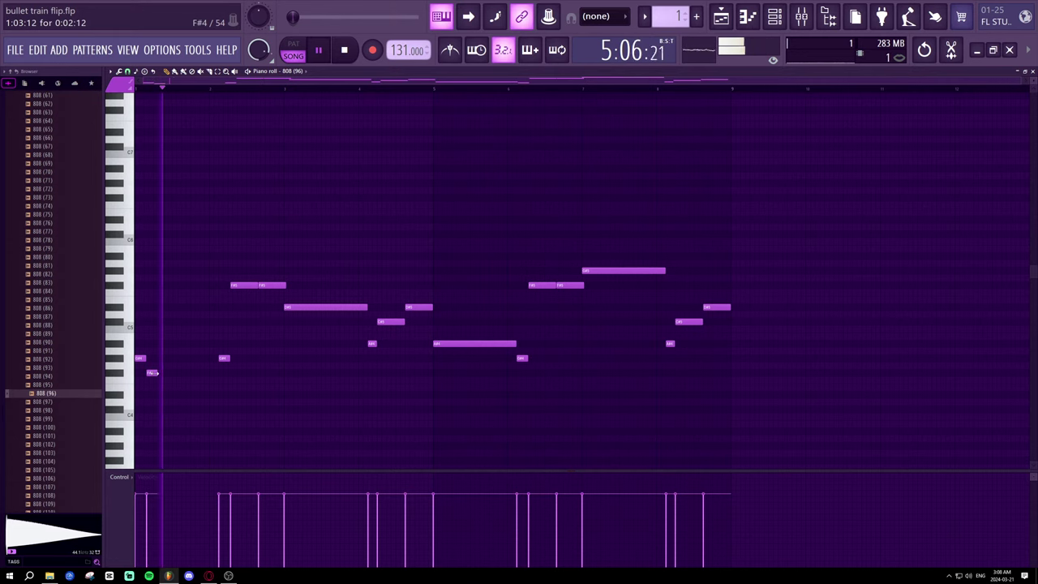
{"action": "key", "text": "space"}
{"action": "left_click_drag", "start_coordinate": [156, 372], "coordinate": [200, 374]}
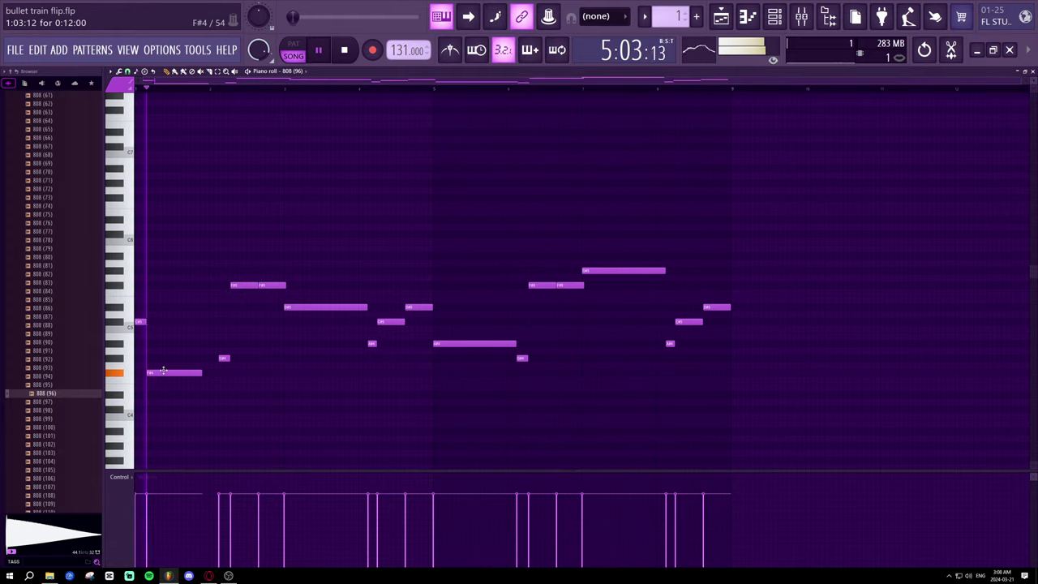
- Raise the note at 1:03:12 to B4, shorten it, and add a second B4 note and a C#5 note at 1:11:12
{"action": "left_click_drag", "start_coordinate": [161, 371], "coordinate": [164, 338]}
{"action": "key", "text": "space"}
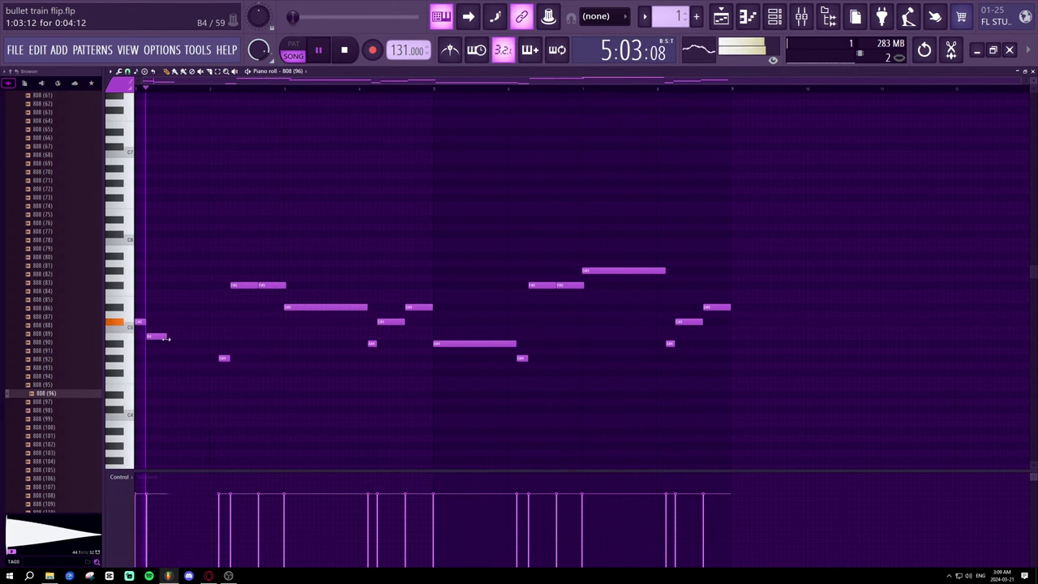
{"action": "key", "text": "space"}
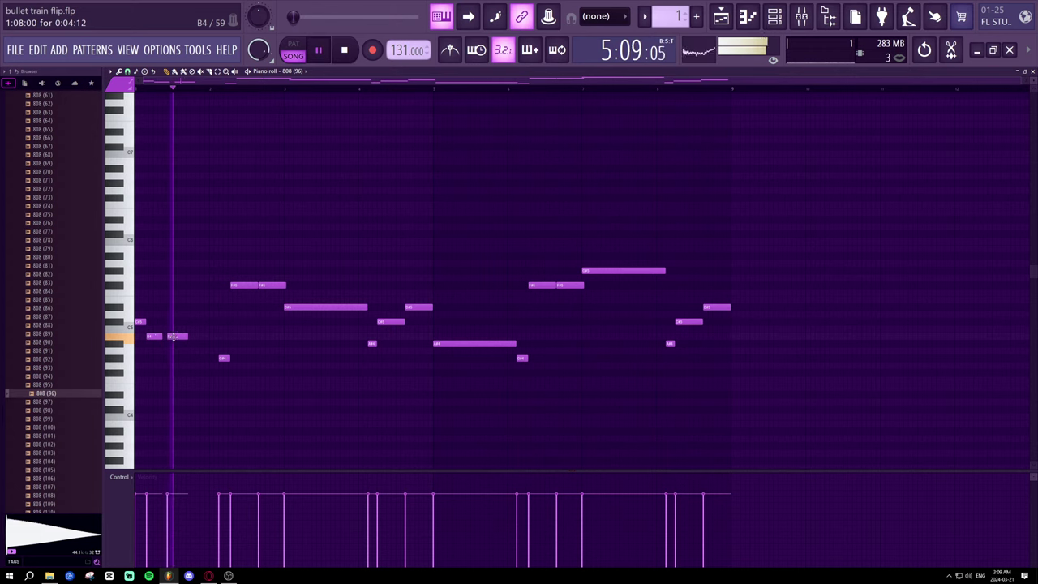
{"action": "key", "text": "space"}
{"action": "left_click", "coordinate": [185, 343]}
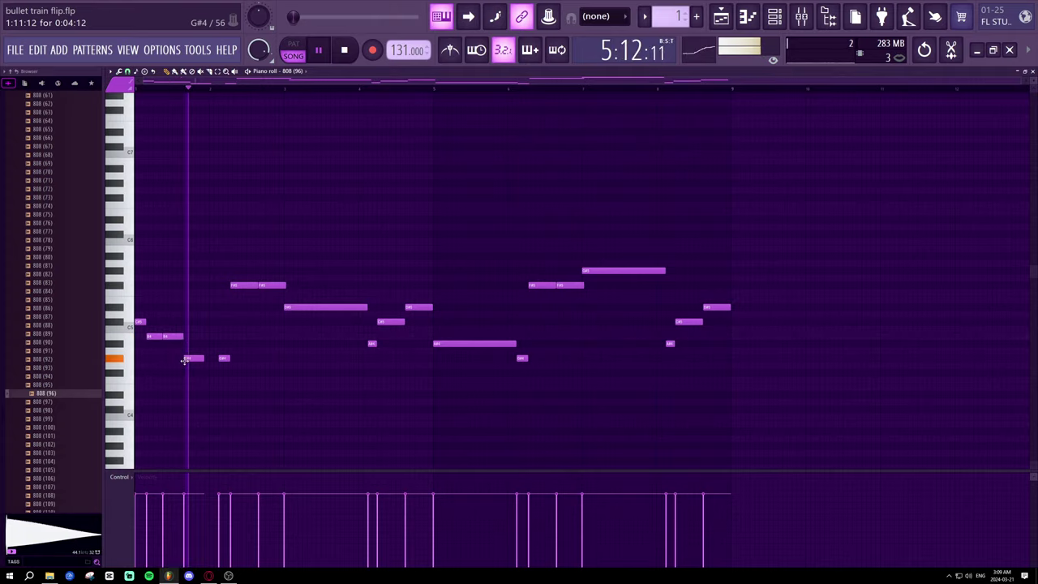
{"action": "left_click_drag", "start_coordinate": [185, 356], "coordinate": [183, 324]}
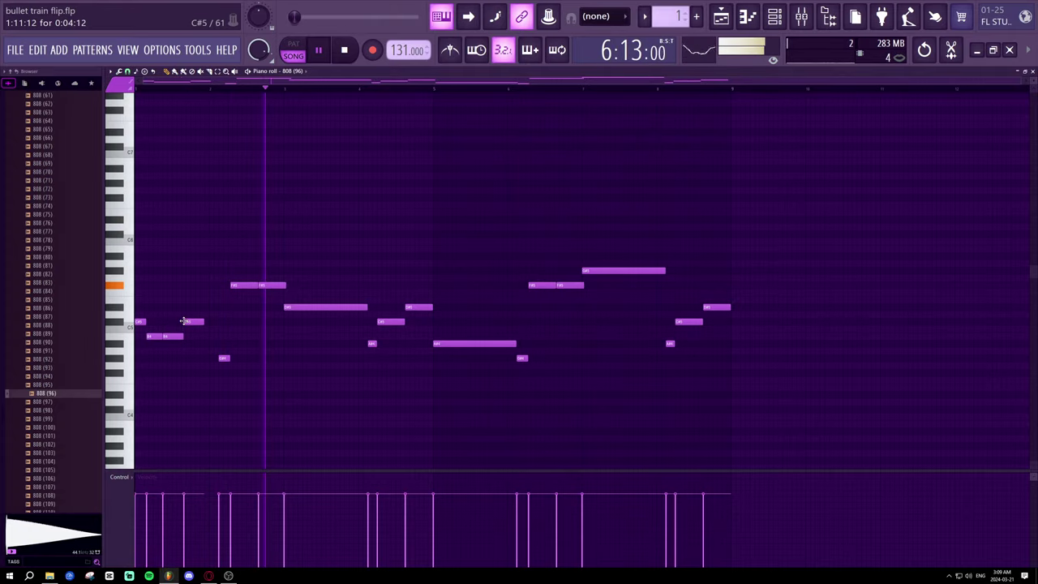
- Remove all notes before the paired notes in bar 2 and move that pair down to E5, starting at 2:05:00
{"action": "right_click", "coordinate": [194, 321]}
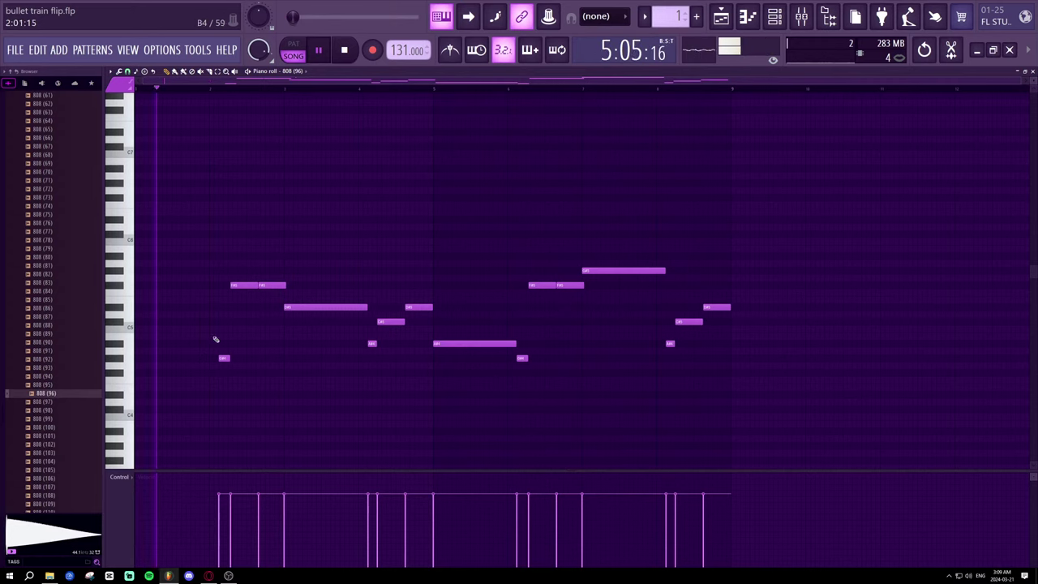
{"action": "right_click", "coordinate": [224, 357]}
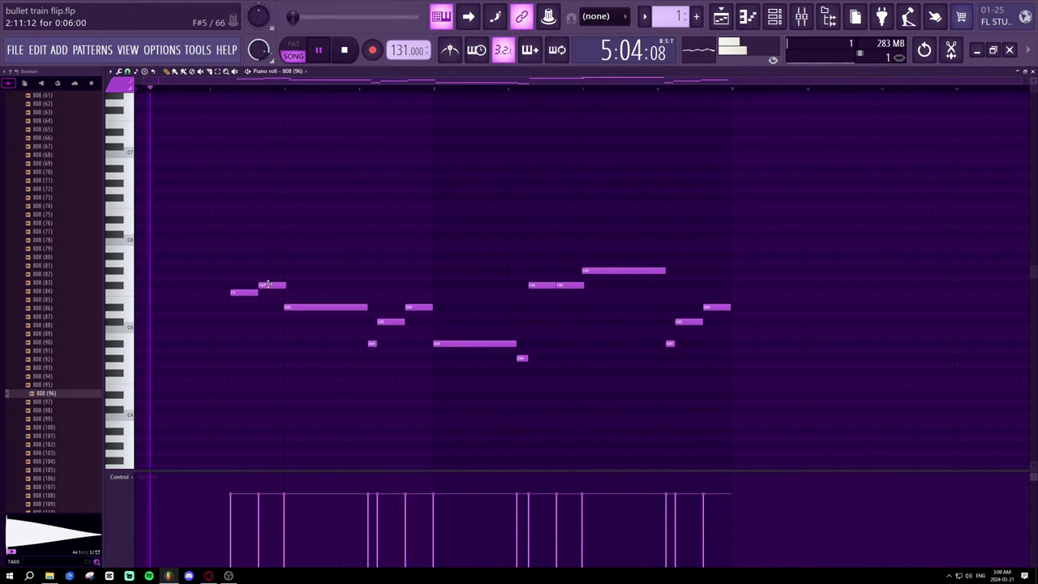
{"action": "mouse_move", "coordinate": [261, 285]}
{"action": "left_mouse_down"}
{"action": "mouse_move", "coordinate": [242, 294]}
{"action": "mouse_move", "coordinate": [267, 299]}
{"action": "left_mouse_up"}
{"action": "key", "text": "space"}
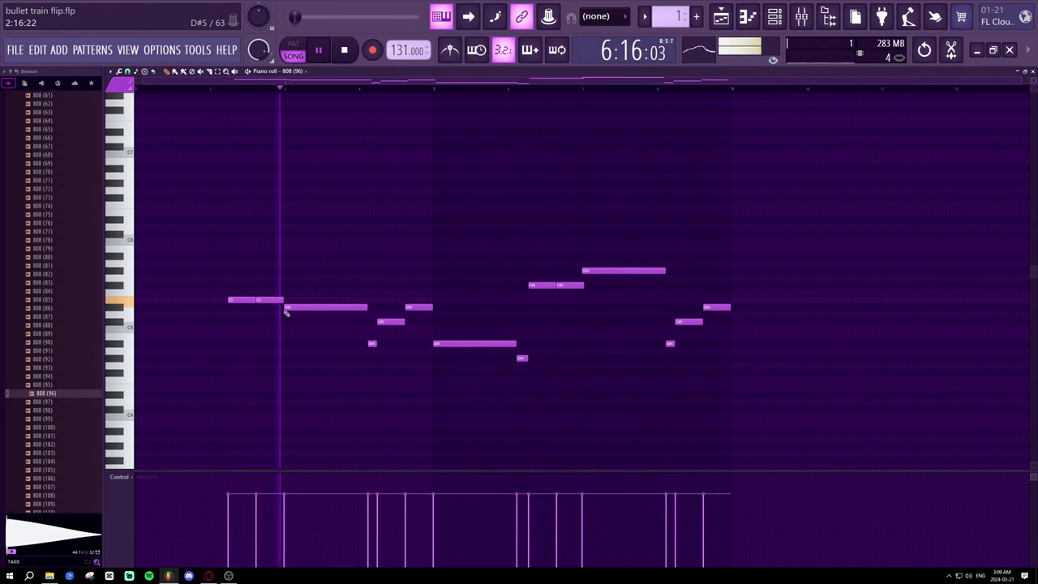
- Lower the long bar 3 note and the last bar 4 note to C#5, and set the bar 2 pair to D#5
{"action": "left_click_drag", "start_coordinate": [288, 309], "coordinate": [289, 317]}
{"action": "key", "text": "space"}
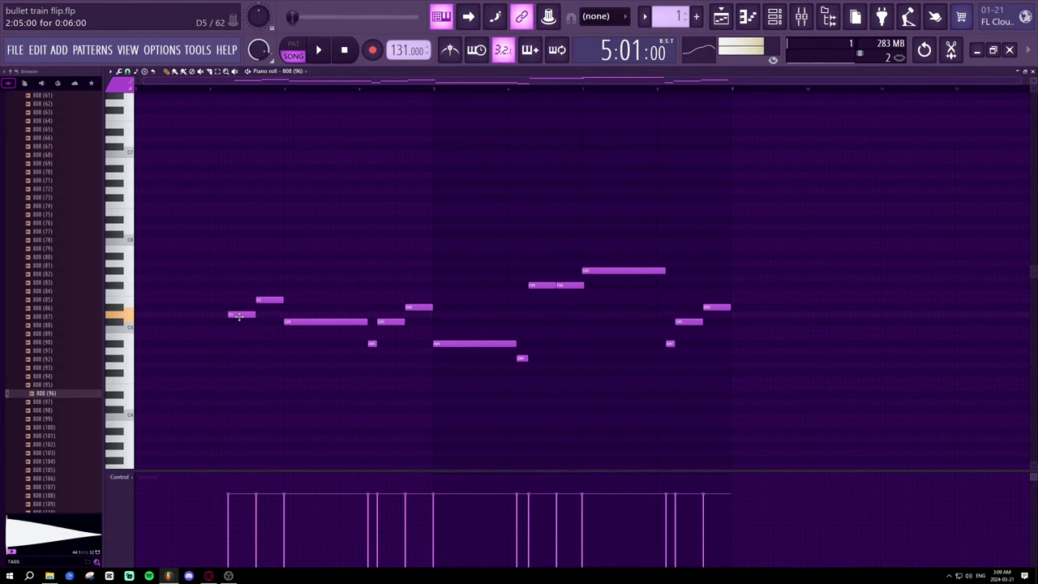
{"action": "left_click_drag", "start_coordinate": [257, 302], "coordinate": [266, 308]}
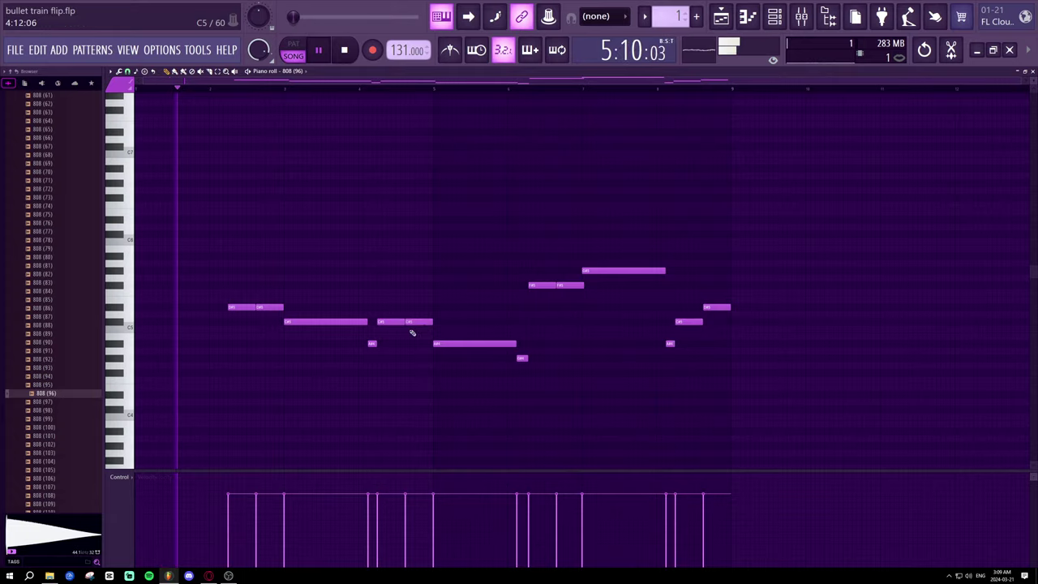
- Draw an opening A#4 note at 1:01:00 and lengthen it to just past the start of bar 2
{"action": "key", "text": "space"}
{"action": "left_click", "coordinate": [204, 337]}
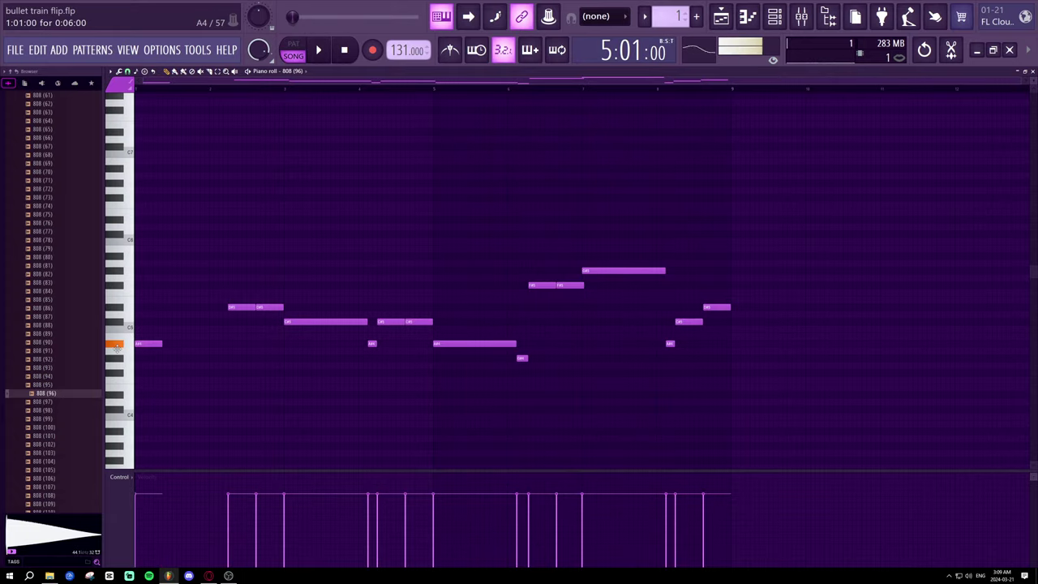
{"action": "key", "text": "space"}
{"action": "left_click_drag", "start_coordinate": [162, 344], "coordinate": [219, 344]}
{"action": "key", "text": "space"}
{"action": "key", "text": "space"}
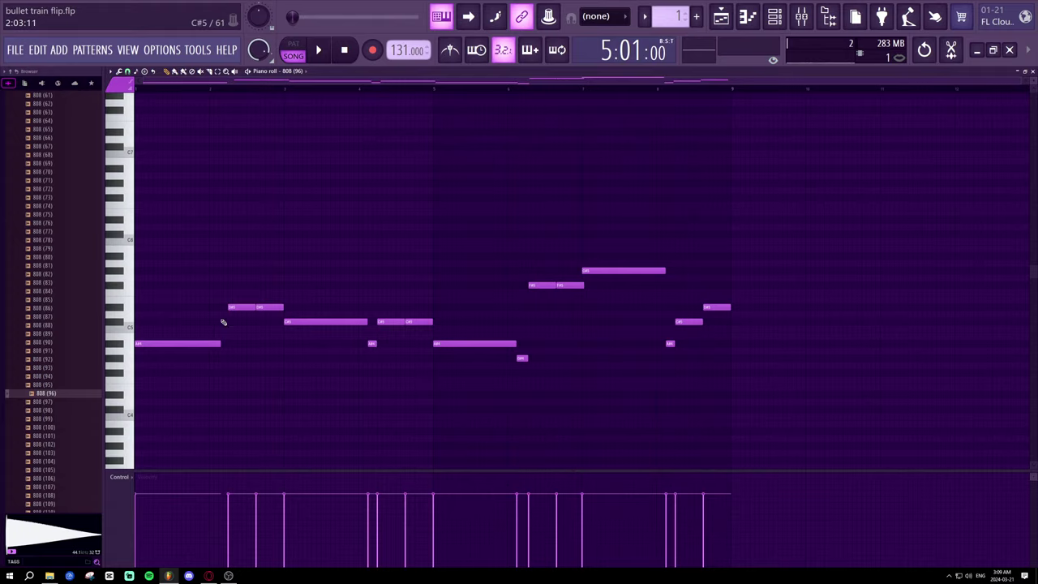
- Add a short note at 2:03:00 ahead of the bar 2 pair and set its pitch to A#4
{"action": "key", "text": "space"}
{"action": "mouse_move", "coordinate": [221, 319]}
{"action": "left_mouse_down"}
{"action": "mouse_move", "coordinate": [222, 358]}
{"action": "mouse_move", "coordinate": [225, 321]}
{"action": "left_mouse_up"}
{"action": "key", "text": "space"}
{"action": "key", "text": "space"}
{"action": "scroll", "coordinate": [213, 92], "scroll_direction": "up", "scroll_amount": 3}
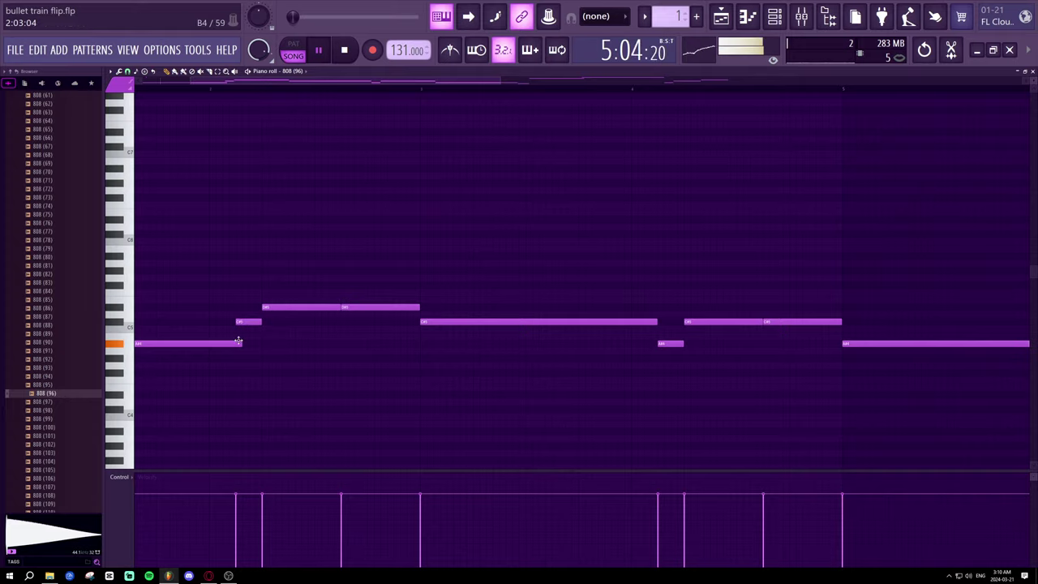
{"action": "left_click_drag", "start_coordinate": [243, 322], "coordinate": [241, 343]}
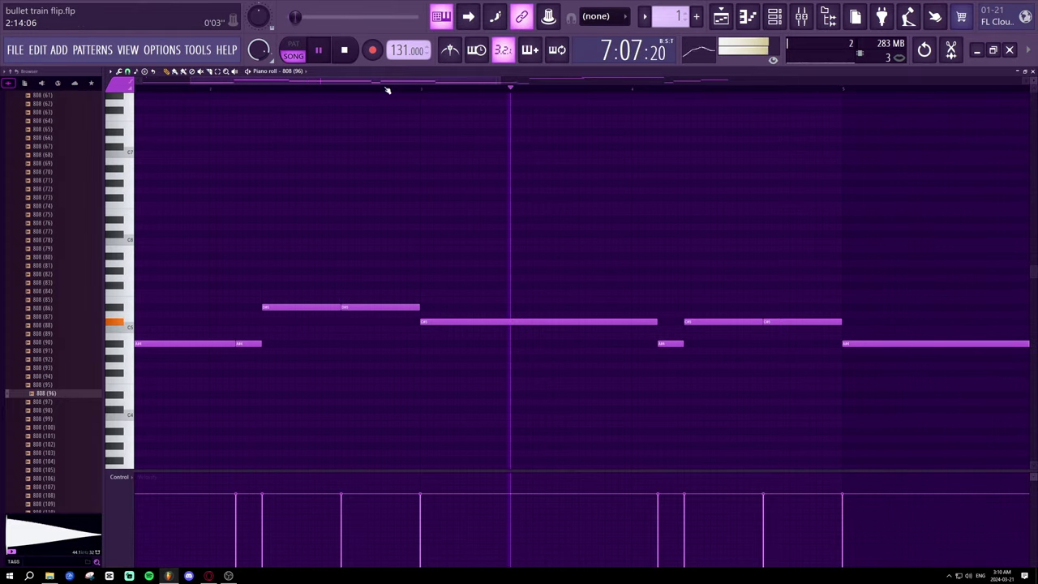
- Lower the long note at the start of bar 3 to C5
{"action": "scroll", "coordinate": [384, 89], "scroll_direction": "down", "scroll_amount": 2}
{"action": "key", "text": "space"}
{"action": "mouse_move", "coordinate": [404, 318]}
{"action": "left_mouse_down"}
{"action": "mouse_move", "coordinate": [402, 344]}
{"action": "mouse_move", "coordinate": [403, 324]}
{"action": "left_mouse_up"}
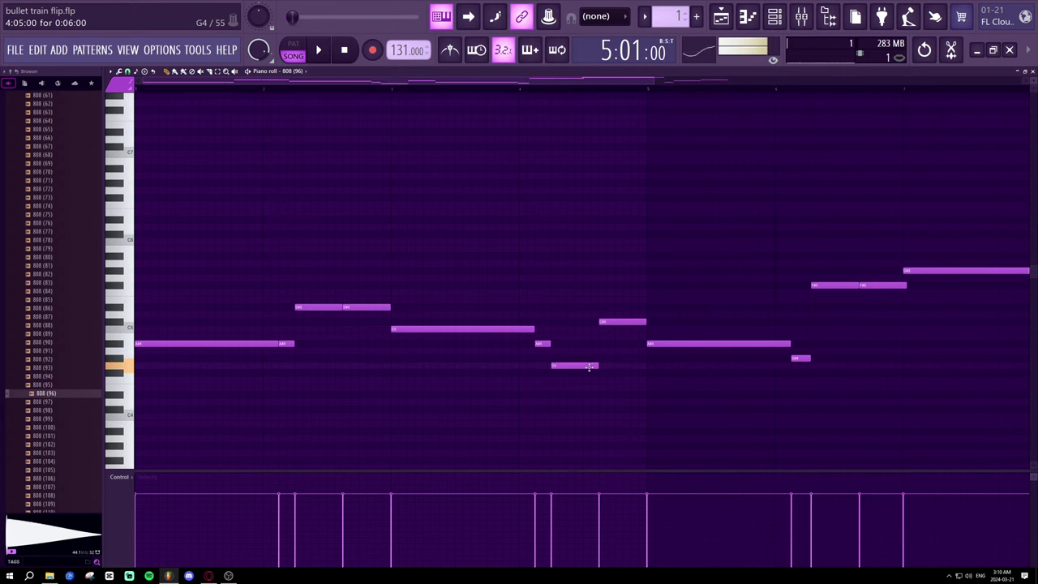
- Set the short note at 4:03:00 to D5 and the two notes following it in bar 4 to E5
{"action": "left_click_drag", "start_coordinate": [594, 365], "coordinate": [543, 314]}
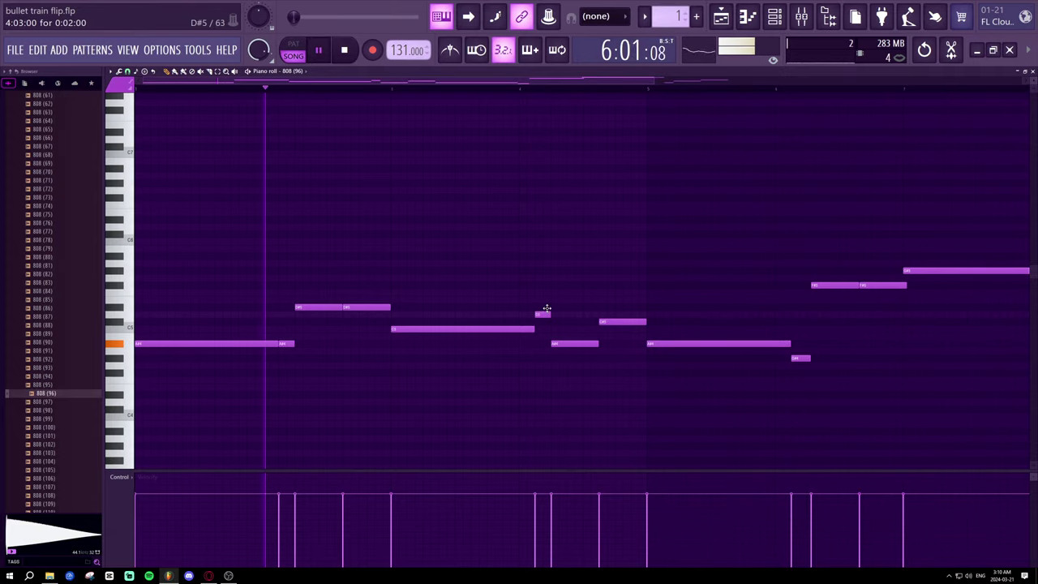
{"action": "left_click_drag", "start_coordinate": [605, 324], "coordinate": [608, 347]}
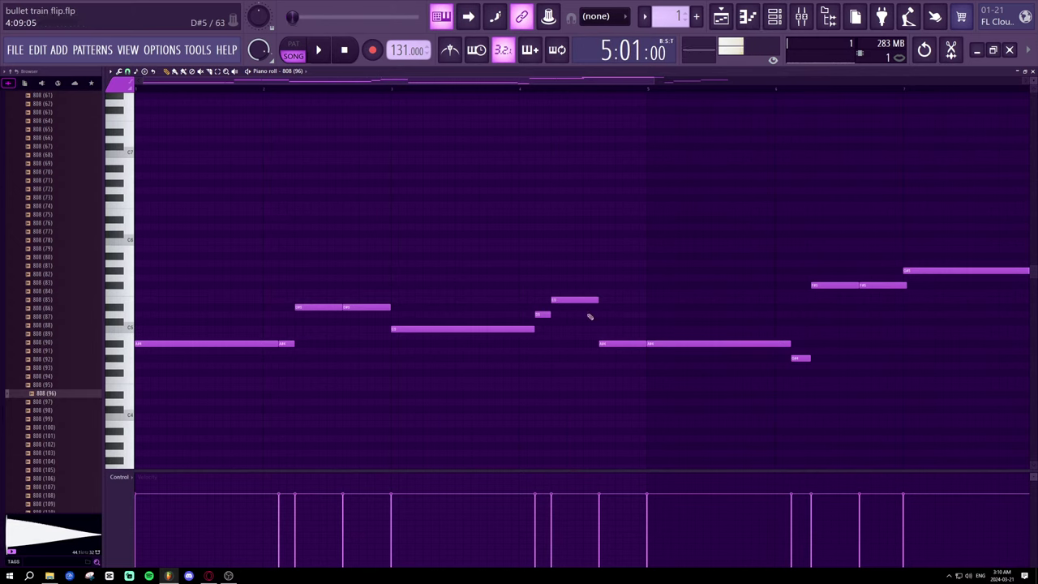
{"action": "key", "text": "space"}
{"action": "left_click_drag", "start_coordinate": [608, 343], "coordinate": [608, 298]}
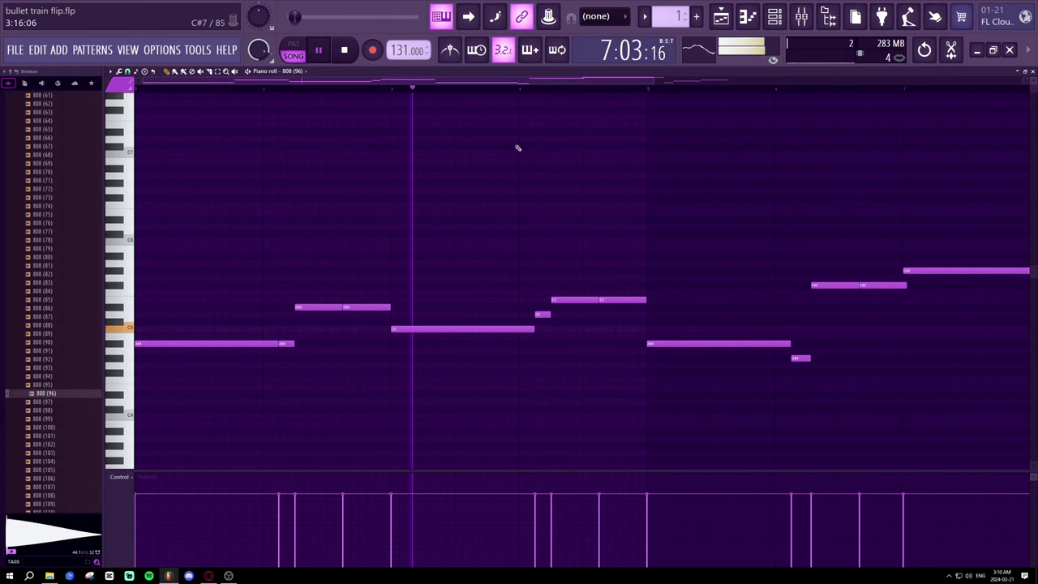
- Lower the note at 4:05:00 to A#4 and the last note of bar 4 to C5
{"action": "scroll", "coordinate": [541, 134], "scroll_direction": "up", "scroll_amount": 3}
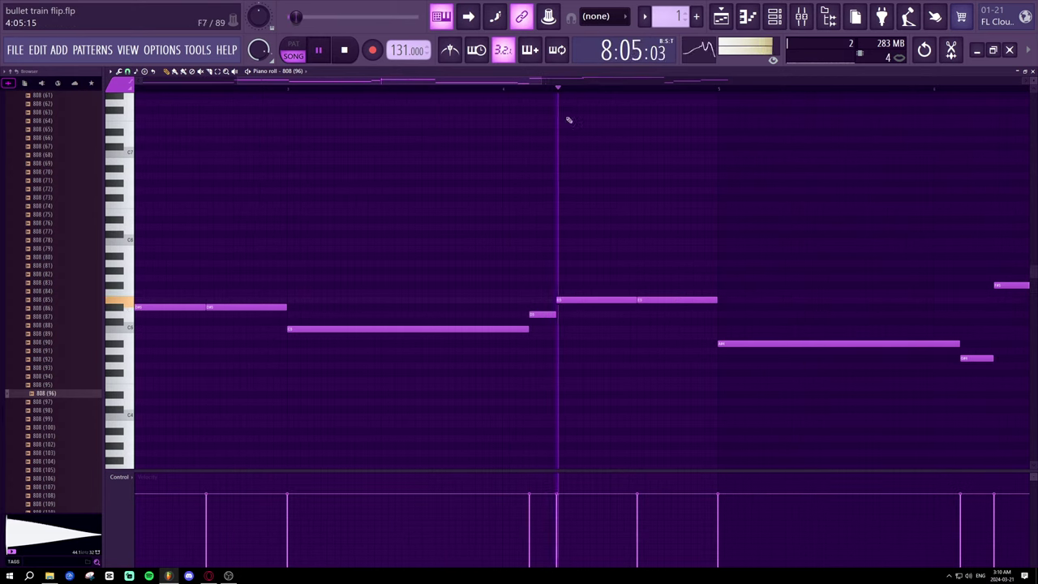
{"action": "key", "text": "space"}
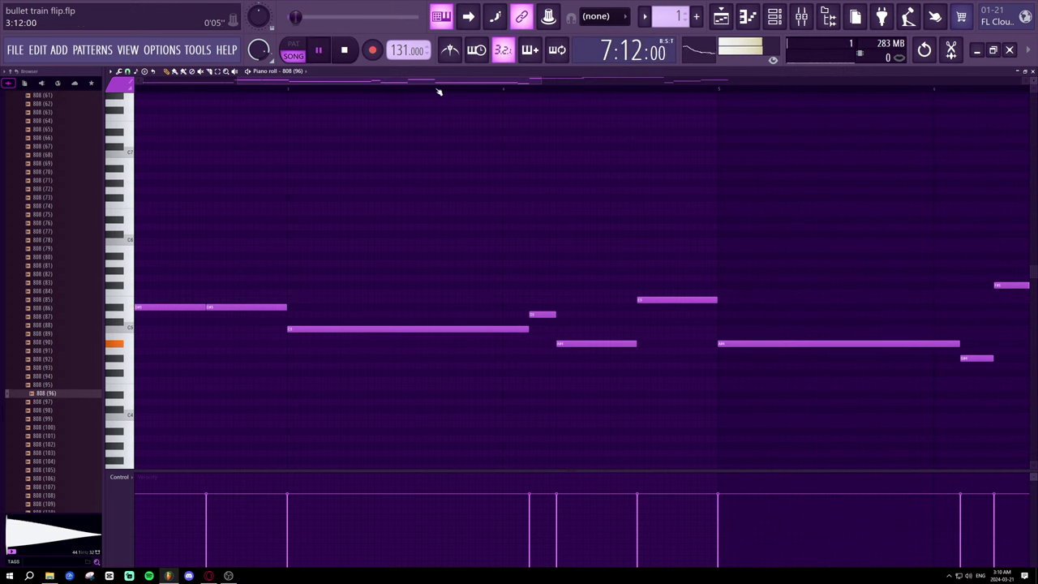
{"action": "key", "text": "space"}
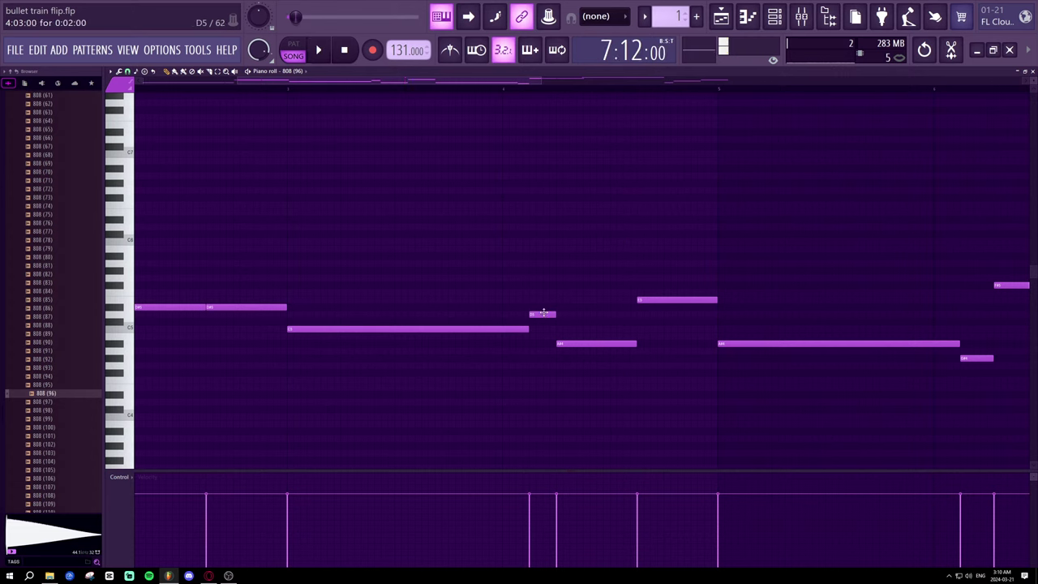
{"action": "left_click_drag", "start_coordinate": [641, 302], "coordinate": [641, 335]}
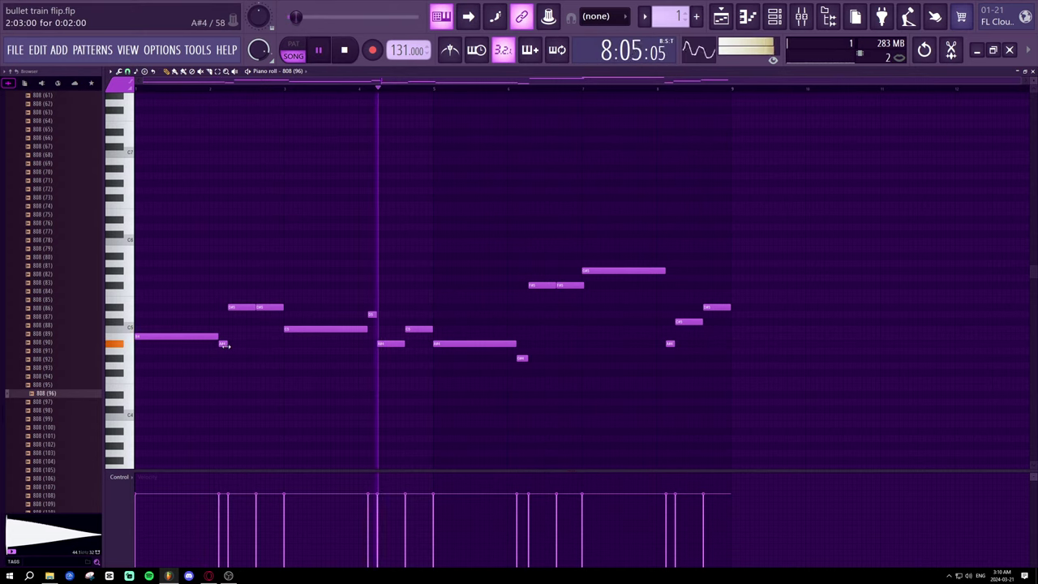
- Try the opening long note and the short note at 2:03:00 on B4, and return both to A#4
{"action": "left_click_drag", "start_coordinate": [222, 343], "coordinate": [222, 335]}
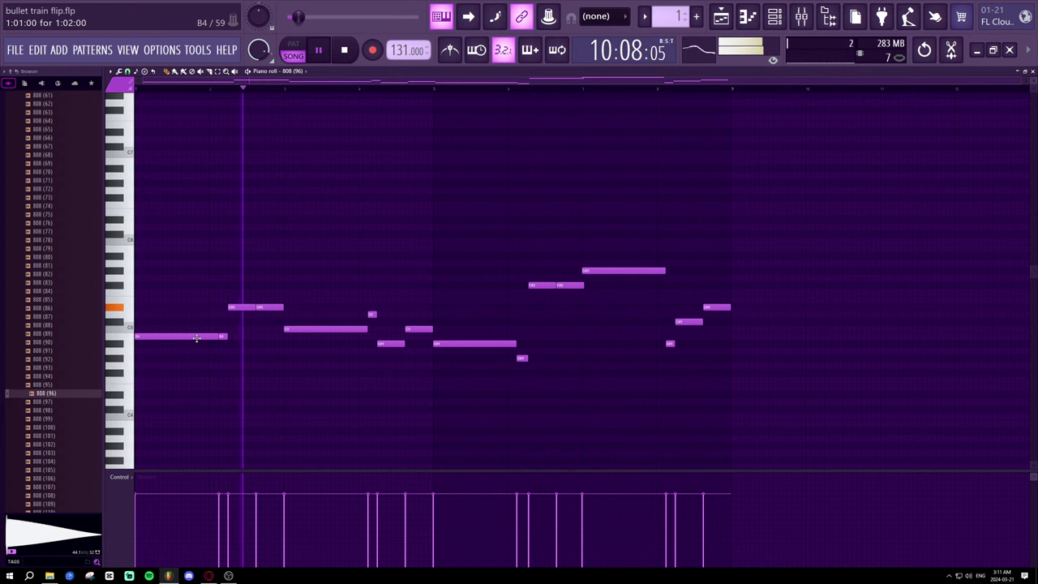
{"action": "key", "text": "space"}
{"action": "mouse_move", "coordinate": [203, 340]}
{"action": "left_mouse_down"}
{"action": "mouse_move", "coordinate": [193, 348]}
{"action": "mouse_move", "coordinate": [222, 343]}
{"action": "left_mouse_up"}
{"action": "key", "text": "space"}
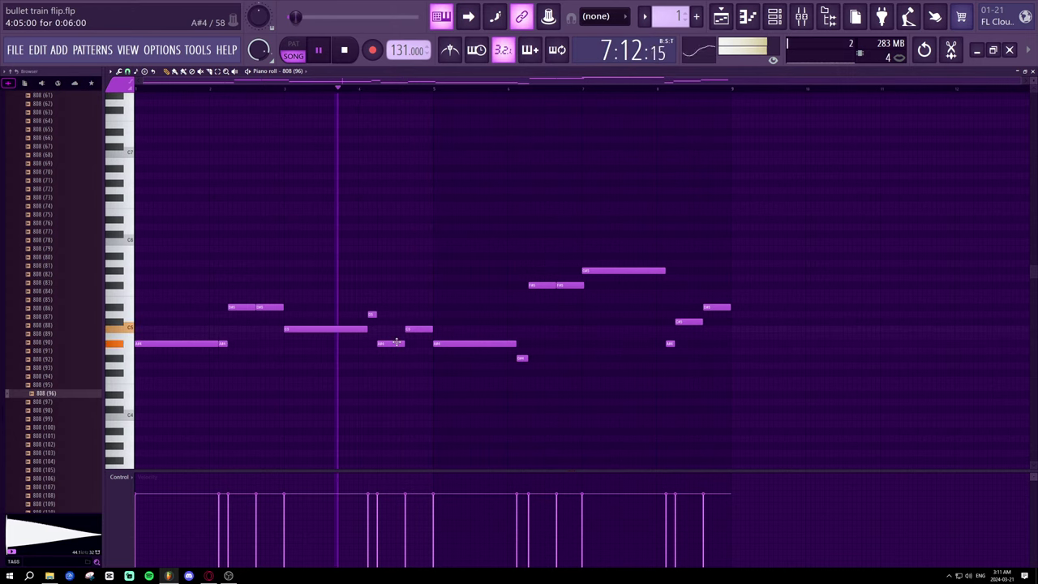
- Try raising the note at 4:05:00 to C5, the last note of bar 4 to D5 and the short note before them to D#5
{"action": "left_click_drag", "start_coordinate": [396, 342], "coordinate": [414, 306]}
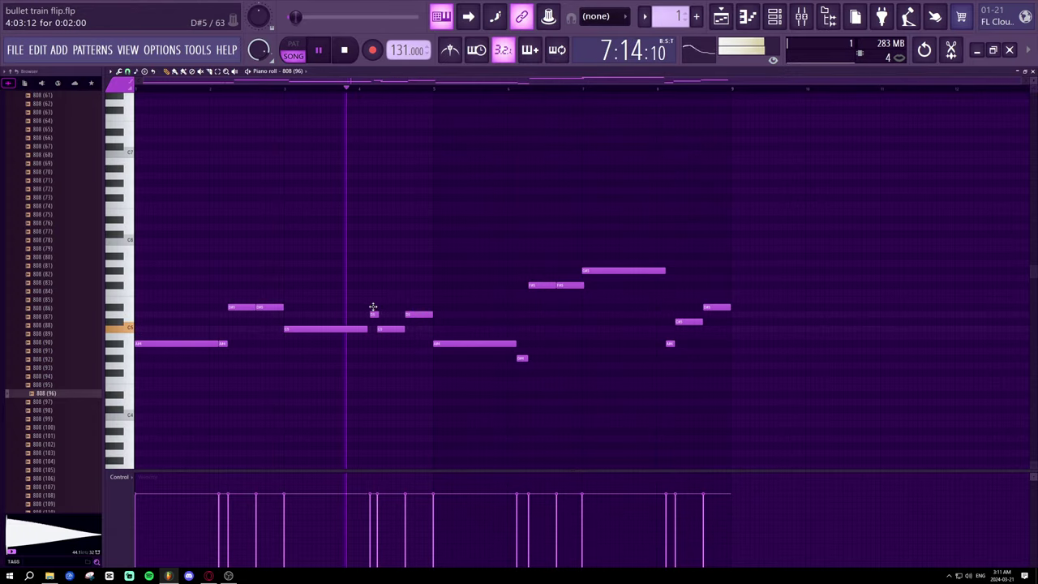
{"action": "left_click_drag", "start_coordinate": [373, 308], "coordinate": [369, 303]}
{"action": "key", "text": "space"}
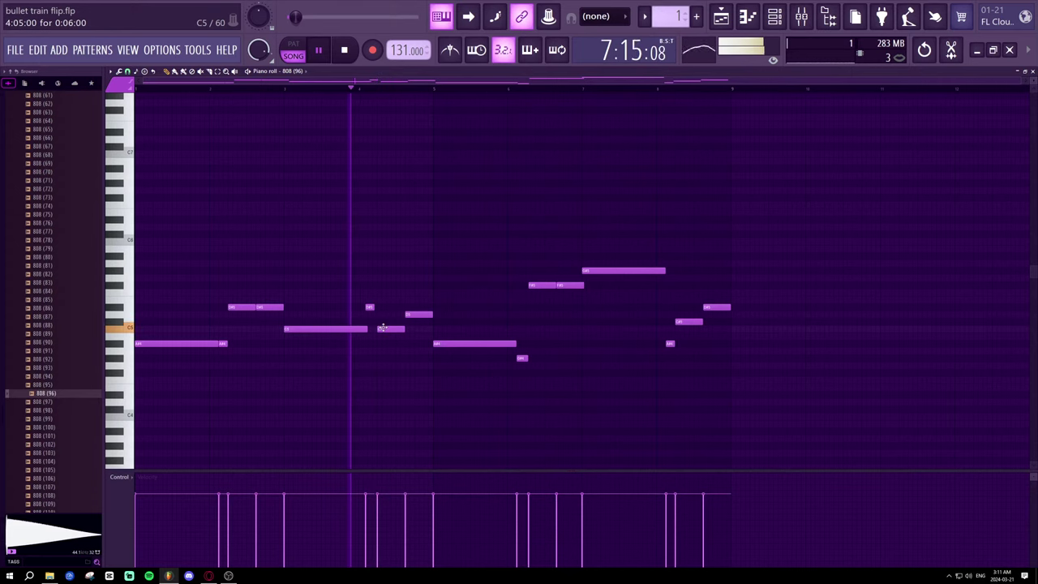
{"action": "key", "text": "space"}
{"action": "key", "text": "space"}
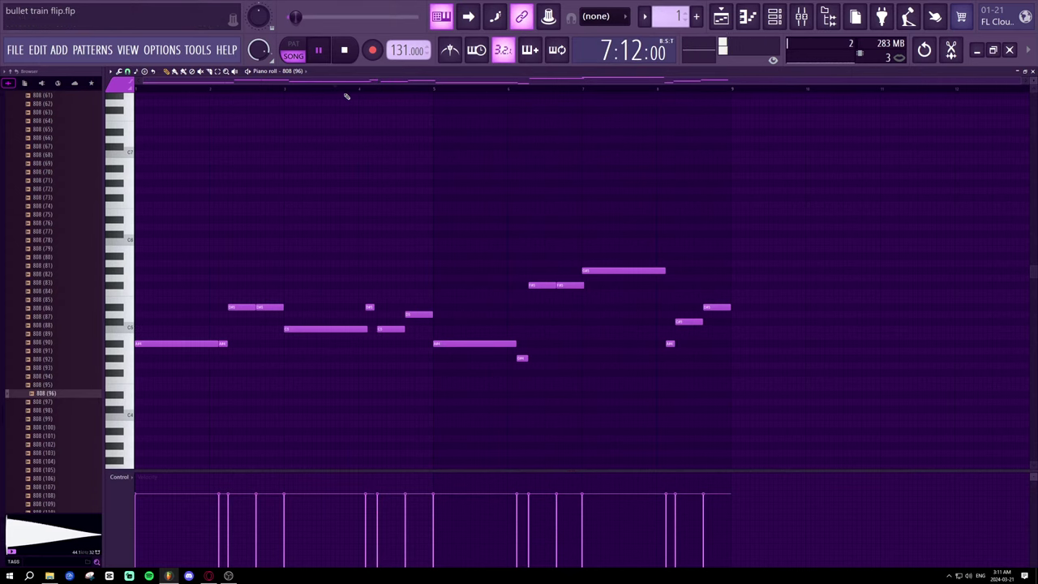
- Shift the short D#5 note to start right where the long bar 3 note ends, and lower the last note of bar 4 to C5
{"action": "scroll", "coordinate": [350, 114], "scroll_direction": "up", "scroll_amount": 3}
{"action": "scroll", "coordinate": [357, 120], "scroll_direction": "down", "scroll_amount": 2}
{"action": "scroll", "coordinate": [360, 92], "scroll_direction": "up", "scroll_amount": 1}
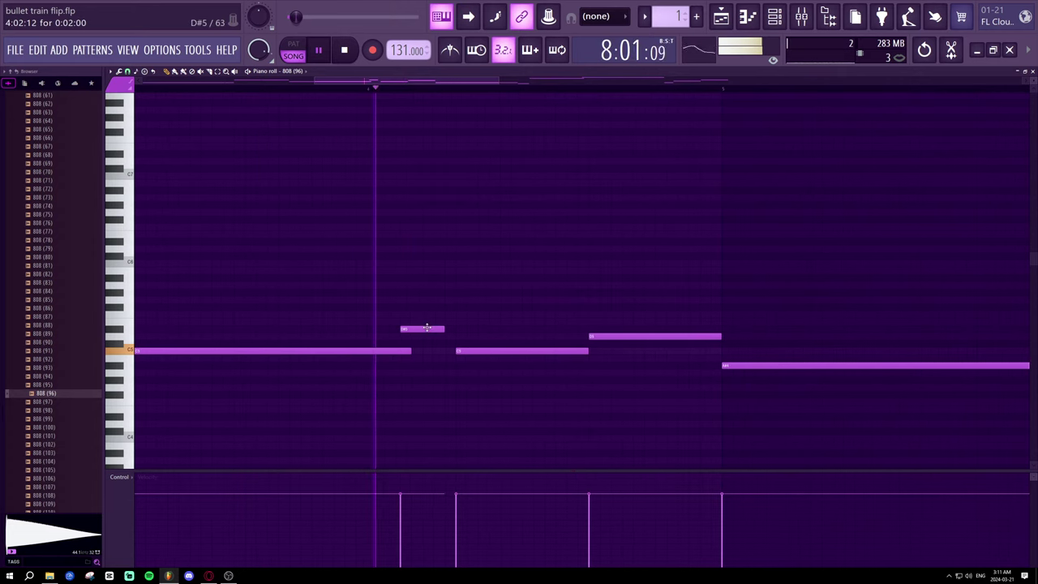
{"action": "left_click_drag", "start_coordinate": [427, 327], "coordinate": [437, 327]}
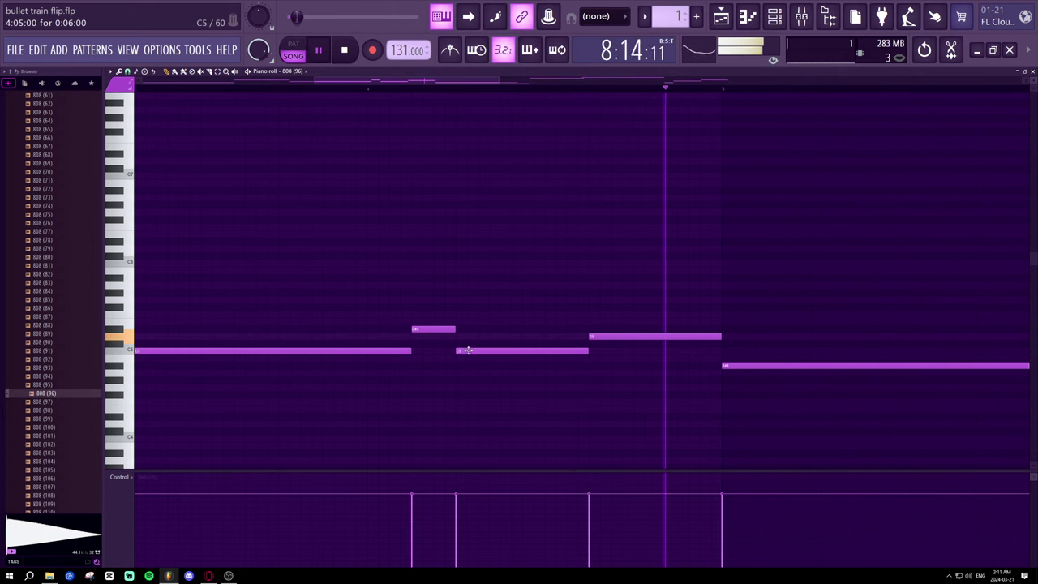
{"action": "left_click_drag", "start_coordinate": [594, 334], "coordinate": [598, 352]}
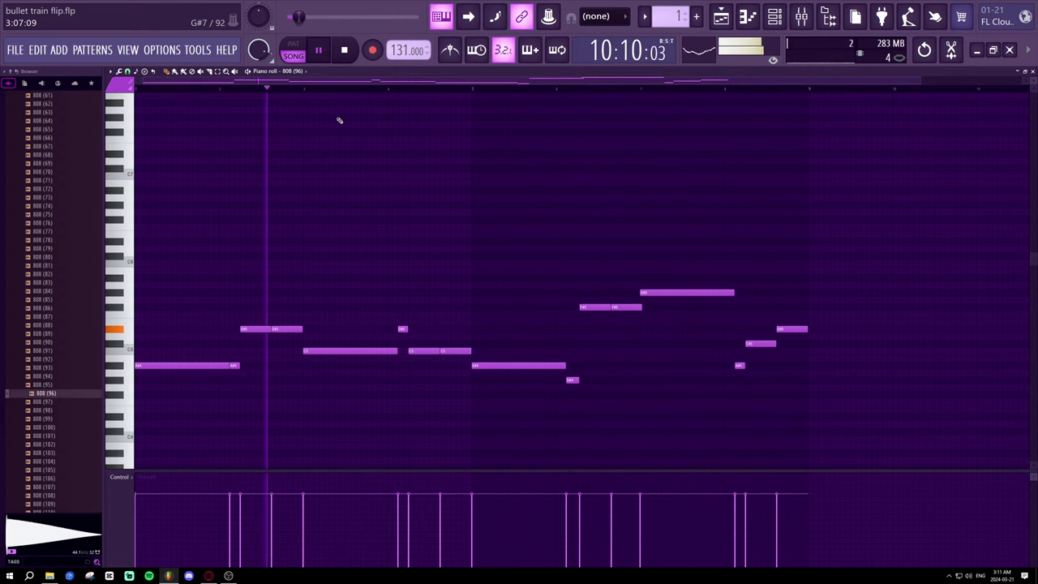
- Try the two D#5 notes of bar 2 on C5 and D5 against the beat, and return both to D#5
{"action": "scroll", "coordinate": [254, 303], "scroll_direction": "down", "scroll_amount": 1}
{"action": "key", "text": "space"}
{"action": "key", "text": "space"}
{"action": "left_click_drag", "start_coordinate": [255, 305], "coordinate": [280, 336]}
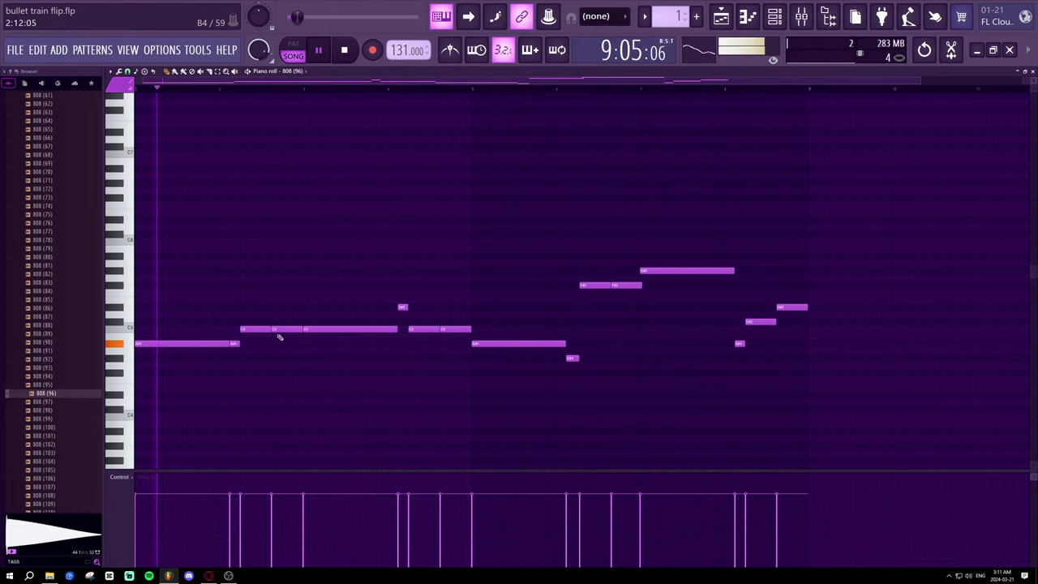
{"action": "scroll", "coordinate": [236, 86], "scroll_direction": "up", "scroll_amount": 2}
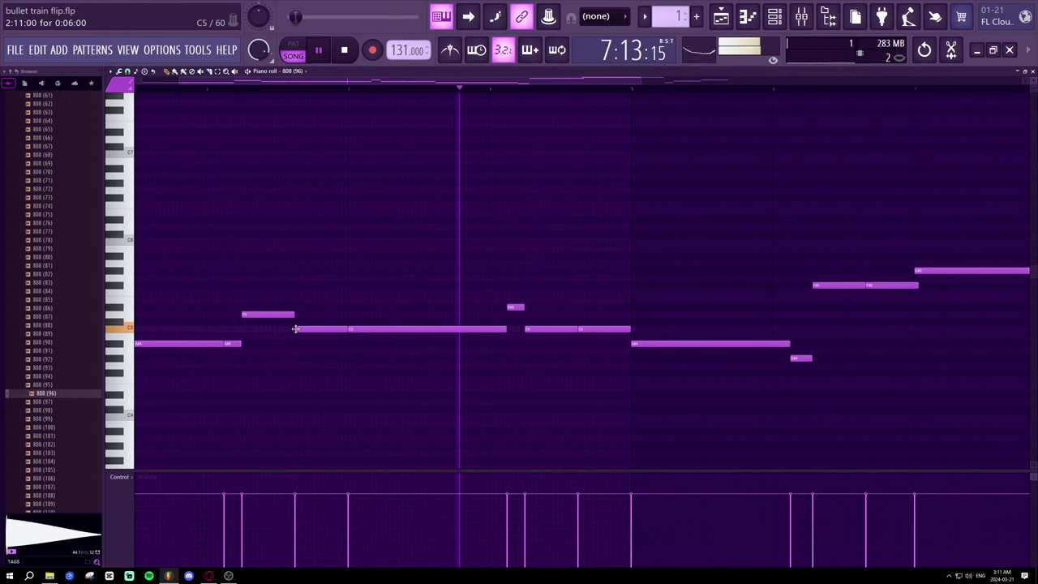
{"action": "left_click_drag", "start_coordinate": [296, 328], "coordinate": [296, 314]}
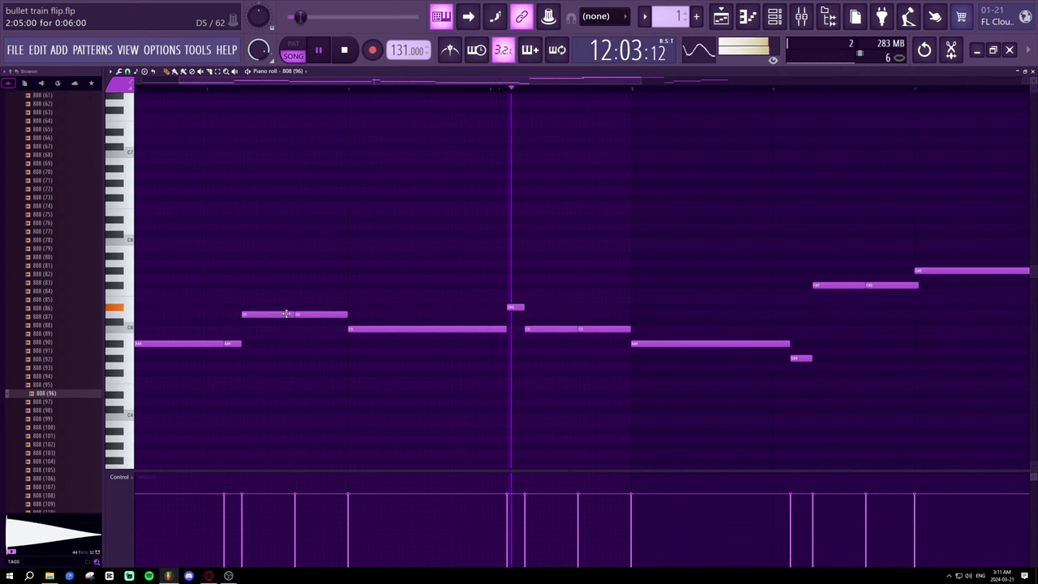
{"action": "left_click_drag", "start_coordinate": [286, 313], "coordinate": [285, 306]}
{"action": "key", "text": "space"}
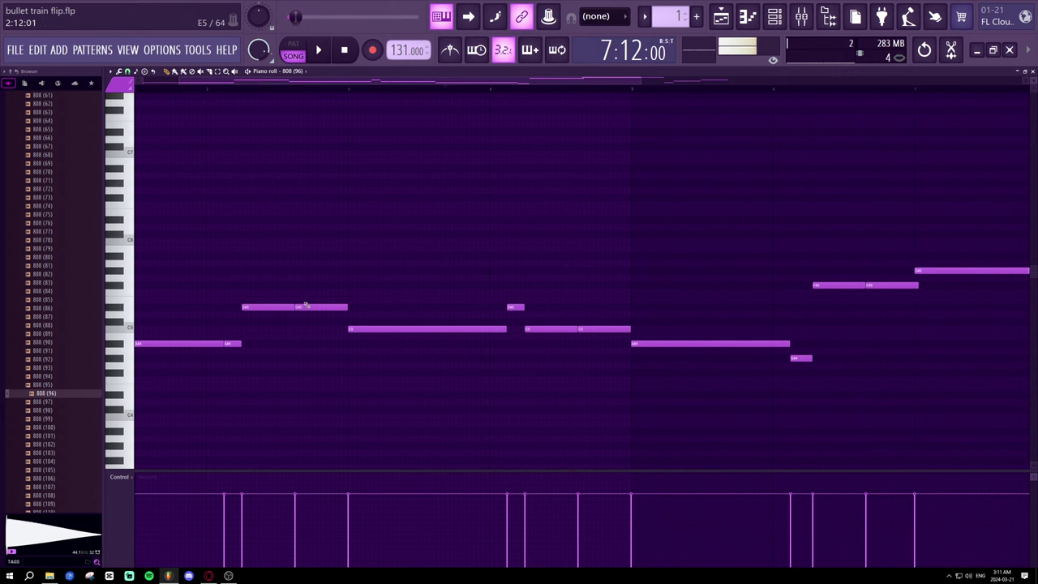
{"action": "key", "text": "space"}
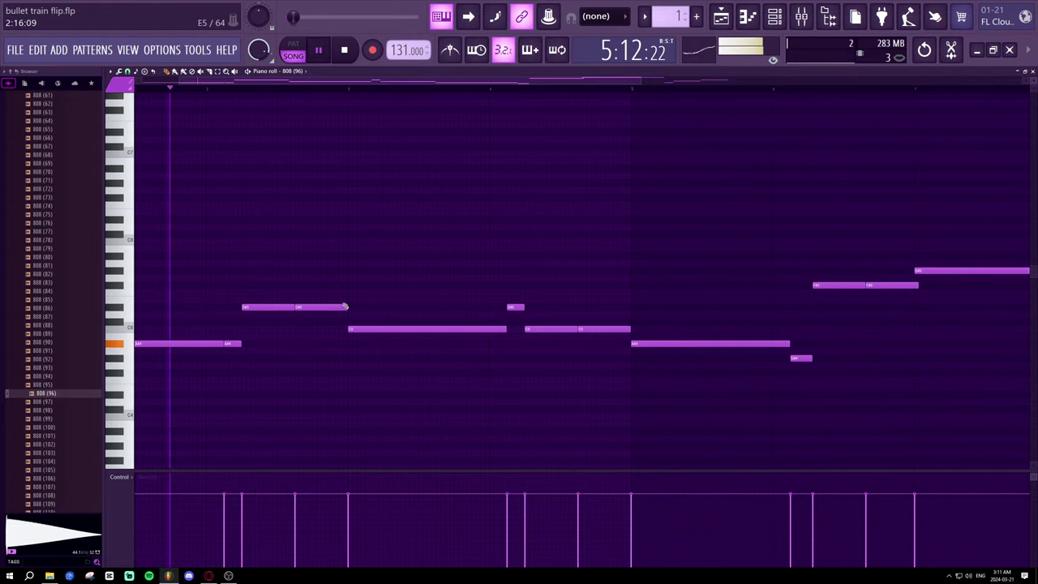
- Shorten the second D#5 note of bar 2 and add a short D#5 note after it that ends at the start of bar 3
{"action": "left_click_drag", "start_coordinate": [342, 305], "coordinate": [338, 306]}
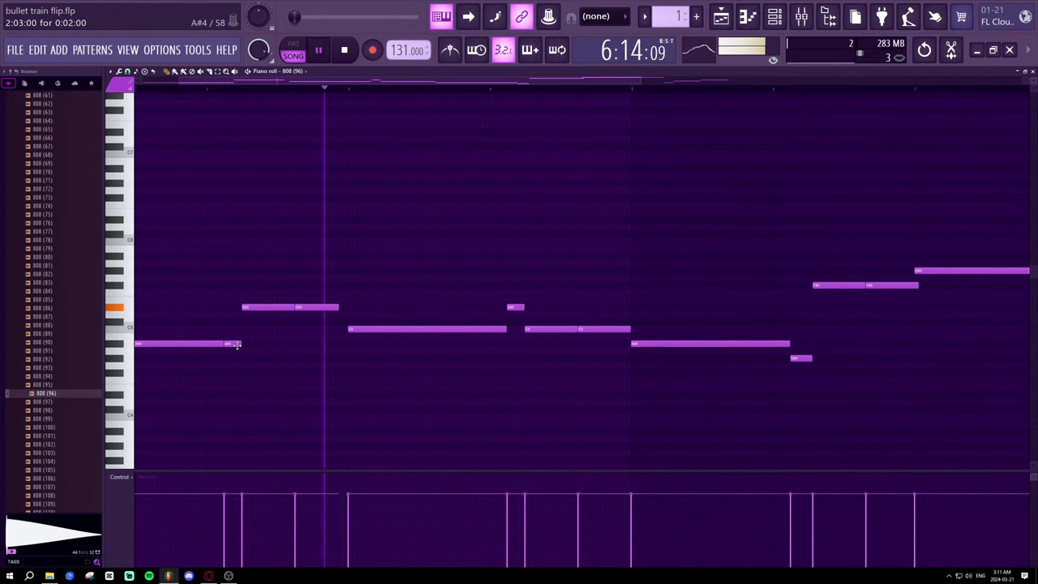
{"action": "key", "text": "space"}
{"action": "key", "text": "space"}
{"action": "left_click", "coordinate": [340, 307]}
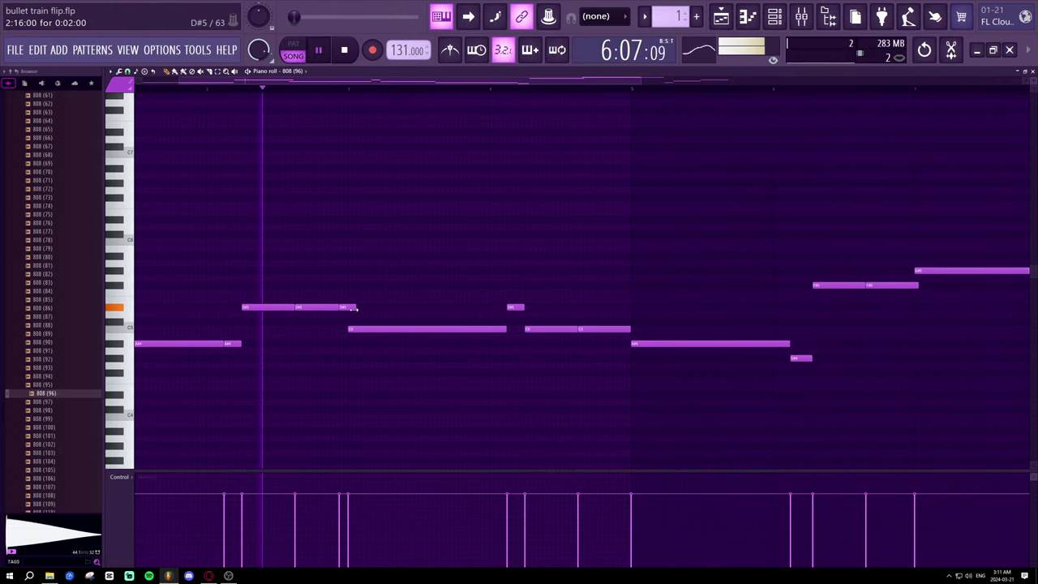
{"action": "scroll", "coordinate": [326, 89], "scroll_direction": "up", "scroll_amount": 5}
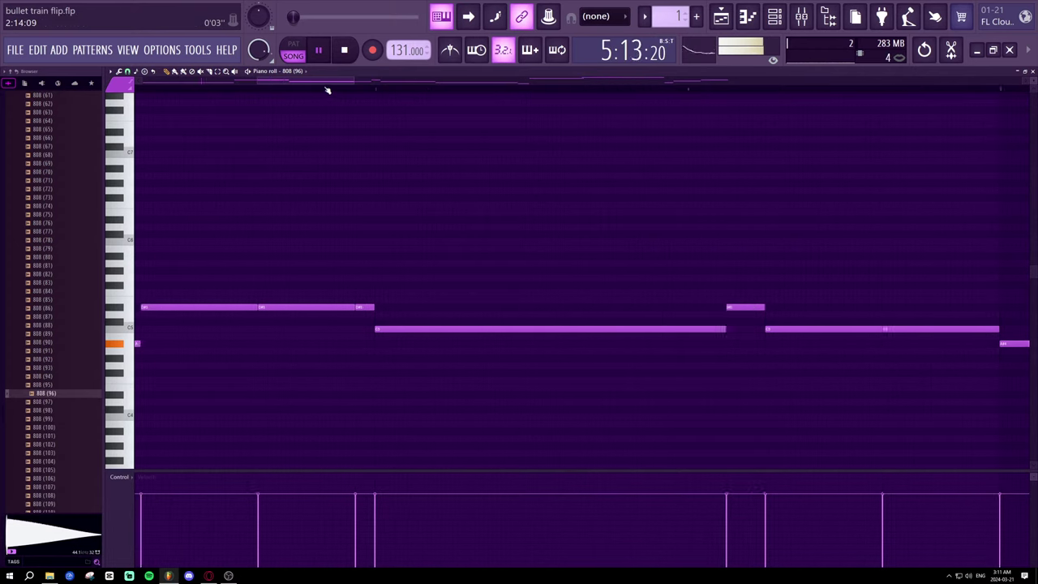
{"action": "mouse_move", "coordinate": [378, 307]}
{"action": "left_mouse_down"}
{"action": "mouse_move", "coordinate": [356, 307]}
{"action": "mouse_move", "coordinate": [376, 306]}
{"action": "left_mouse_up"}
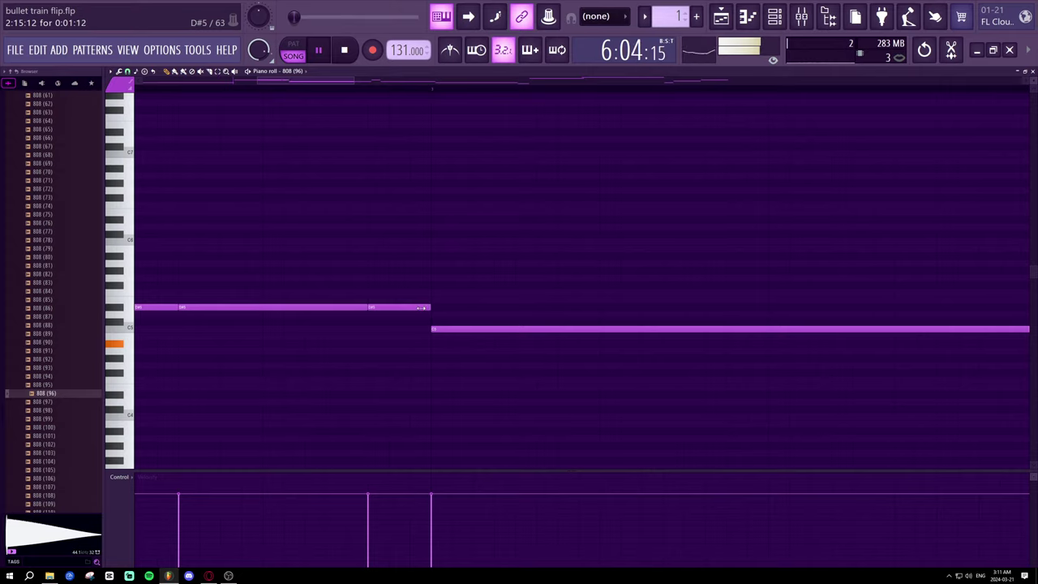
{"action": "scroll", "coordinate": [430, 88], "scroll_direction": "down", "scroll_amount": 4}
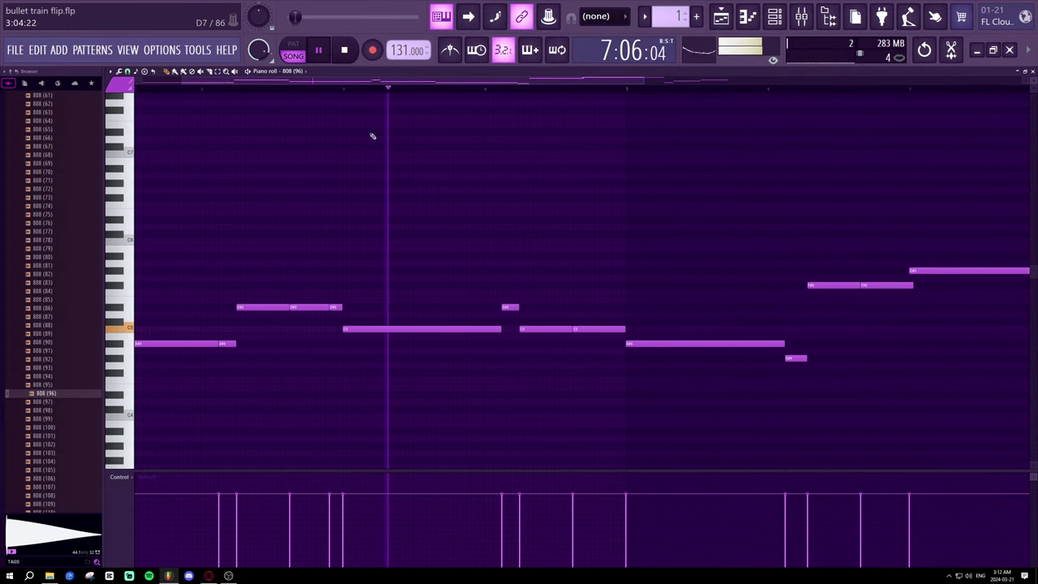
- Move the boundary between the last two D#5 notes of bar 2 slightly earlier, lengthening the short final note
{"action": "scroll", "coordinate": [320, 85], "scroll_direction": "up", "scroll_amount": 3}
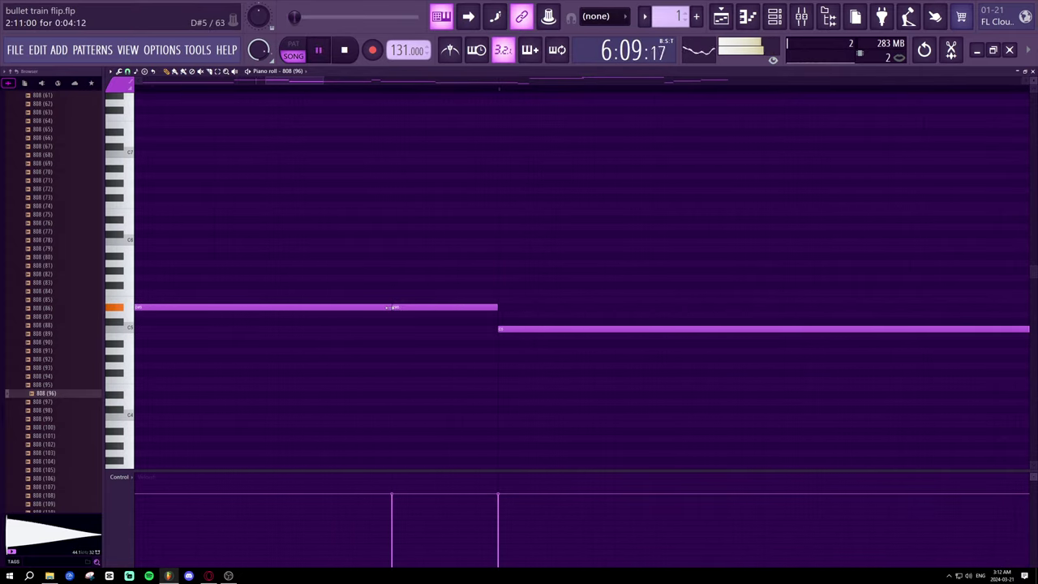
{"action": "left_click_drag", "start_coordinate": [388, 307], "coordinate": [355, 307]}
{"action": "key", "text": "space"}
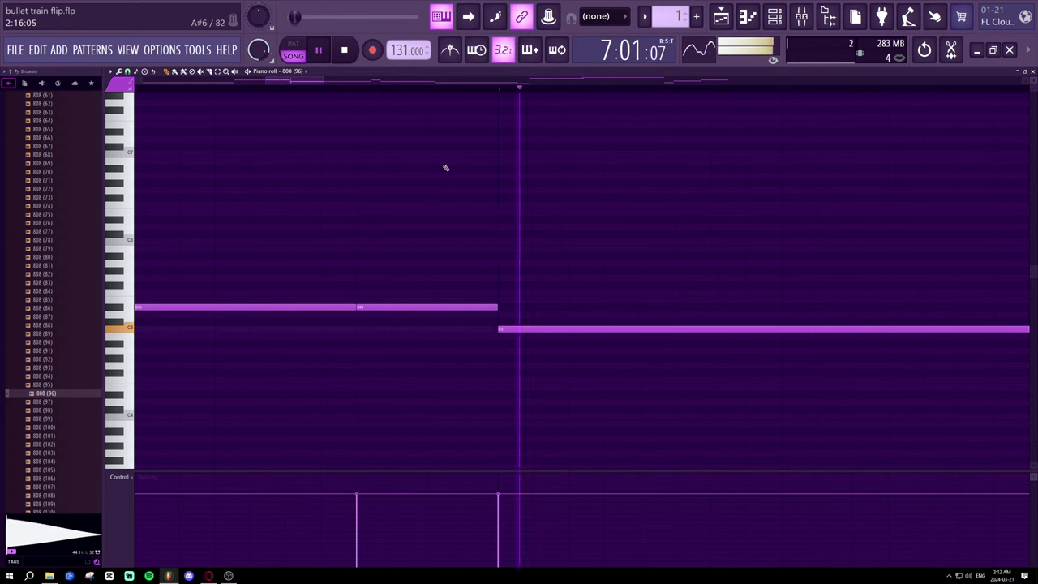
- Lower the short note at 4:03:00 to A#4 and set the two notes following it in bar 4 to D5
{"action": "scroll", "coordinate": [445, 92], "scroll_direction": "down", "scroll_amount": 6}
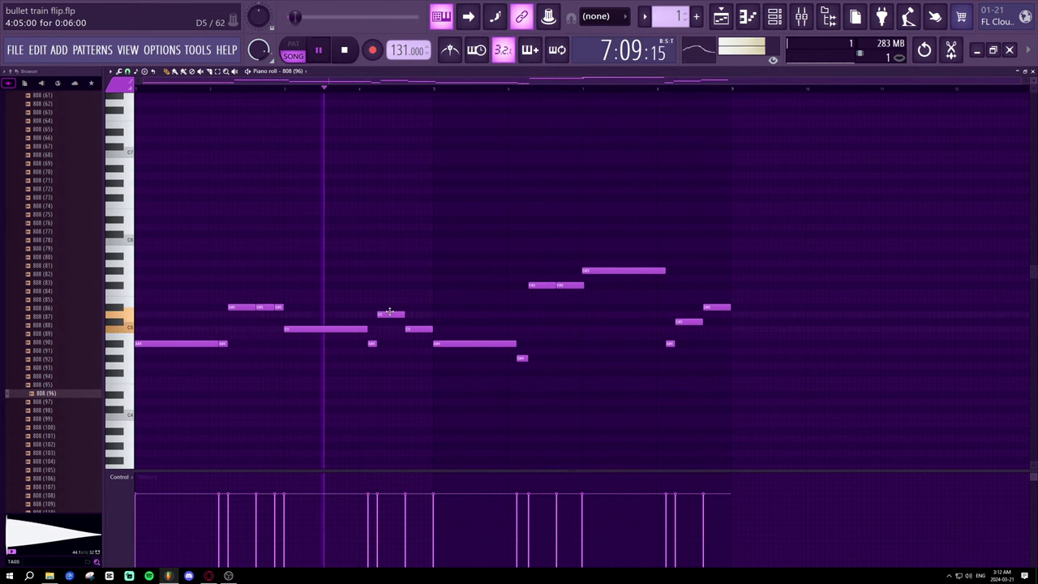
{"action": "left_click_drag", "start_coordinate": [417, 328], "coordinate": [414, 315]}
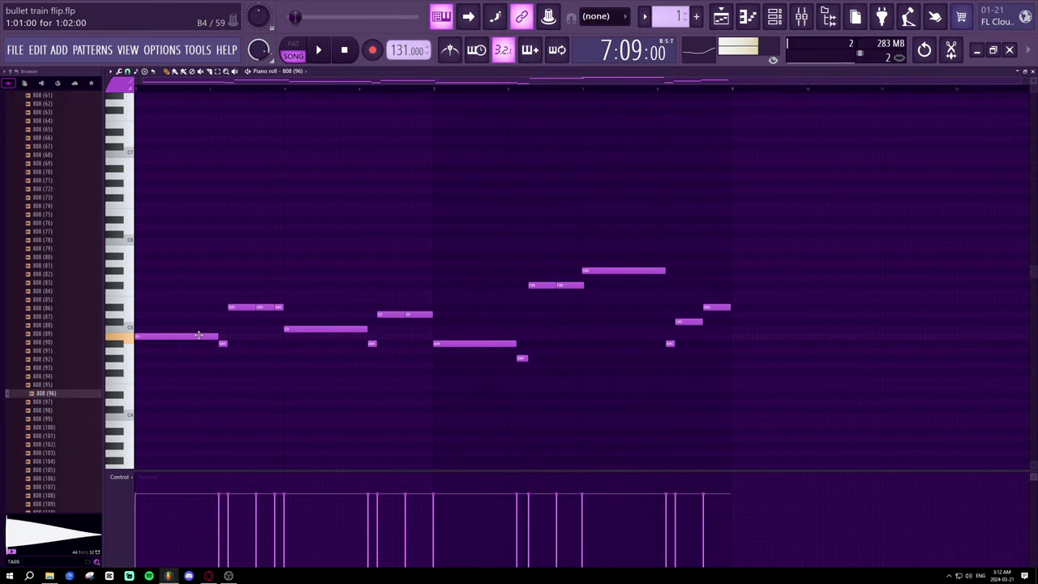
- Test B4 again for the opening long note and the short note after it, and put both back on A#4
{"action": "key", "text": "space"}
{"action": "left_click_drag", "start_coordinate": [223, 343], "coordinate": [221, 335]}
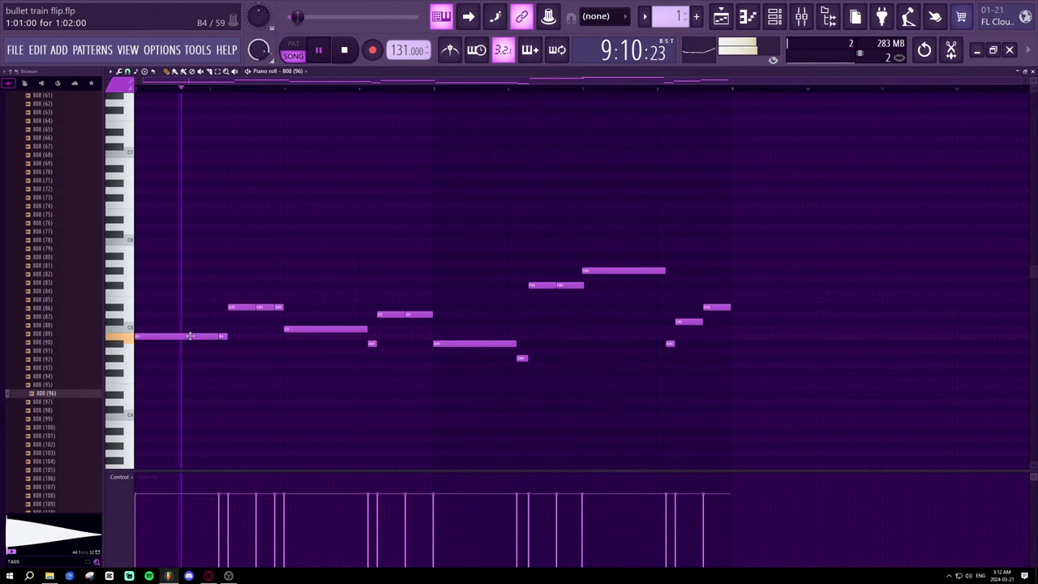
{"action": "left_click_drag", "start_coordinate": [189, 330], "coordinate": [190, 338]}
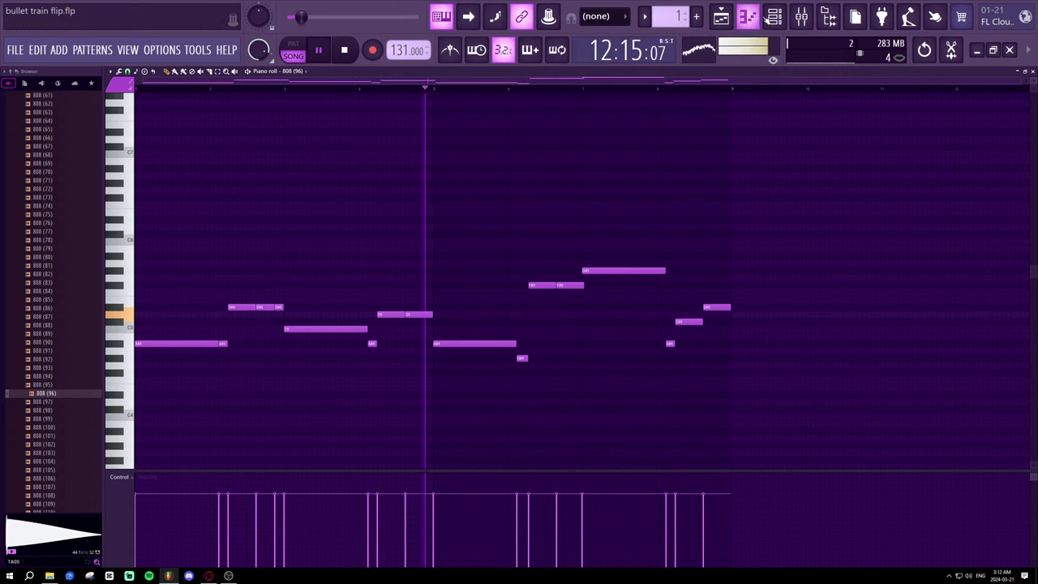
- Open the channel rack and audition the browser's 808 samples from 808 (99) to 808 (106)
{"action": "key", "text": "F6"}
{"action": "key", "text": "space"}
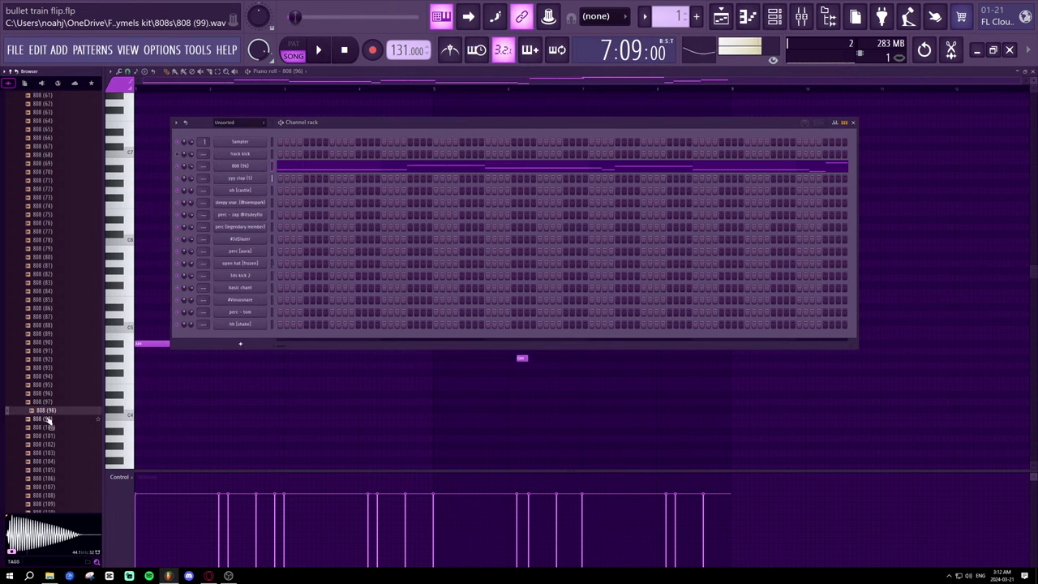
{"action": "left_click", "coordinate": [49, 418]}
{"action": "left_click", "coordinate": [51, 427]}
{"action": "scroll", "coordinate": [51, 429], "scroll_direction": "down", "scroll_amount": 4}
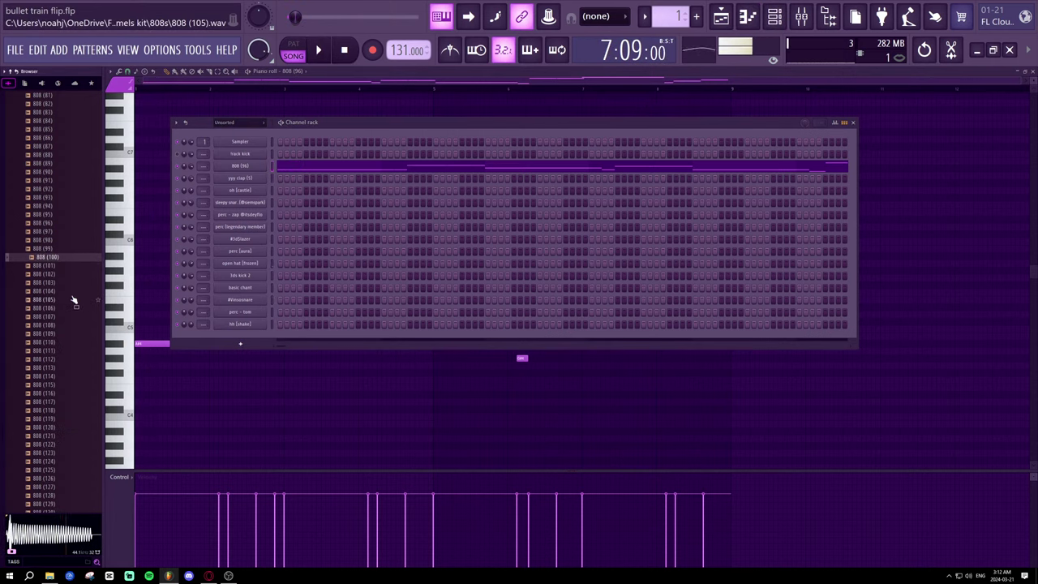
{"action": "left_click", "coordinate": [72, 283]}
{"action": "left_click", "coordinate": [72, 291]}
{"action": "left_click", "coordinate": [73, 309]}
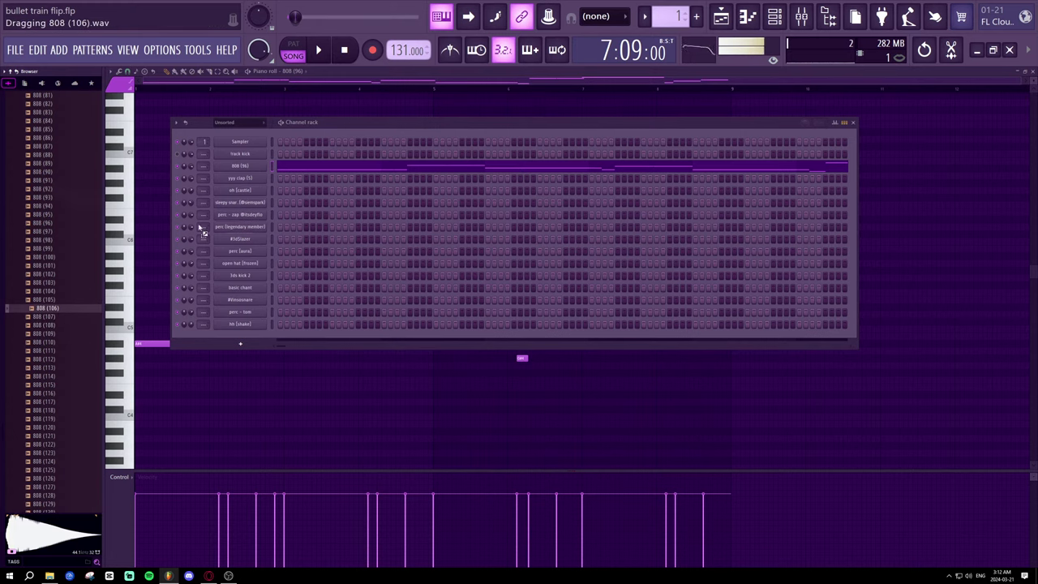
- Replace the sample of the 808 (96) channel with 808 (106) and play the beat with it
{"action": "left_click_drag", "start_coordinate": [265, 171], "coordinate": [266, 169]}
{"action": "key", "text": "space"}
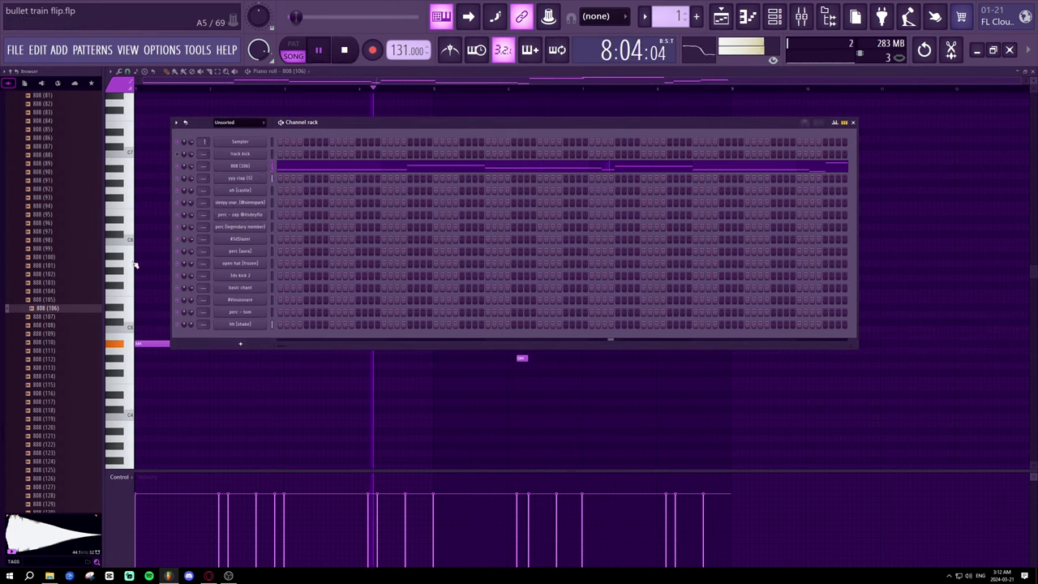
{"action": "key", "text": "space"}
- Audition further 808 samples in the browser, from 808 (111) to 808 (122)
{"action": "left_click", "coordinate": [54, 361]}
{"action": "key", "text": "Up"}
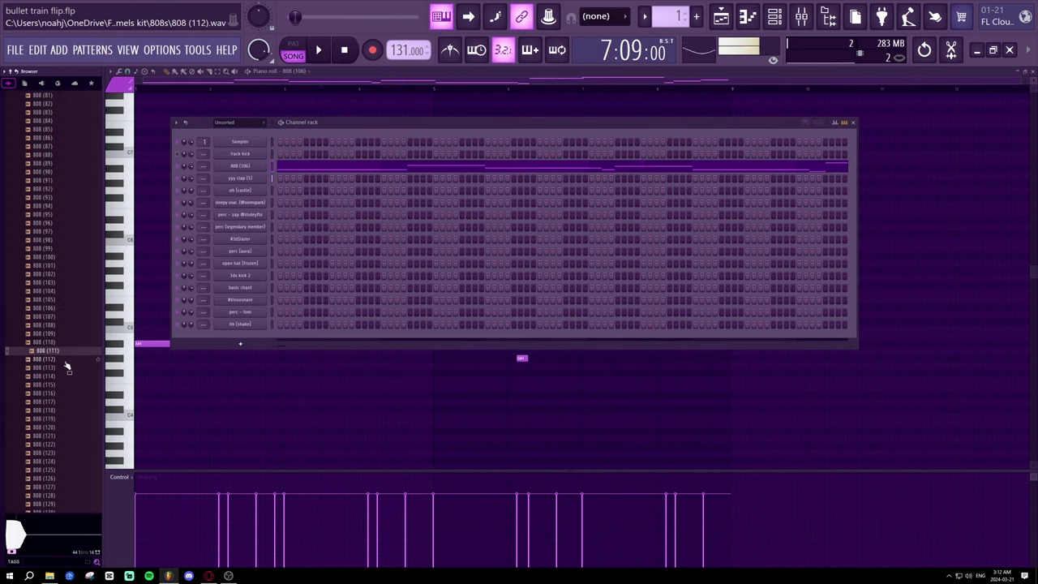
{"action": "scroll", "coordinate": [58, 392], "scroll_direction": "down", "scroll_amount": 10}
{"action": "left_click", "coordinate": [72, 241]}
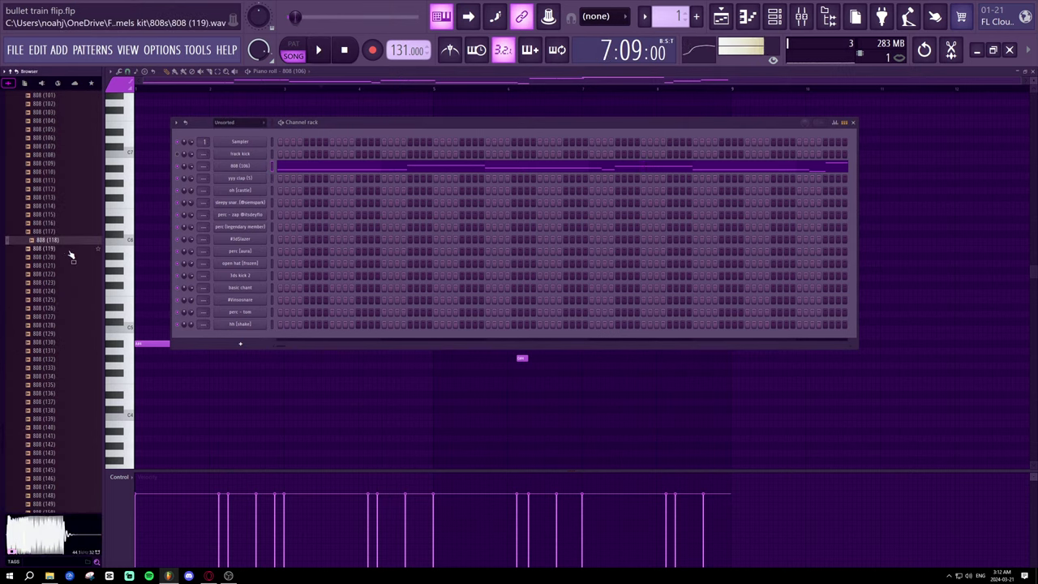
{"action": "left_click", "coordinate": [67, 249]}
{"action": "left_click", "coordinate": [69, 258]}
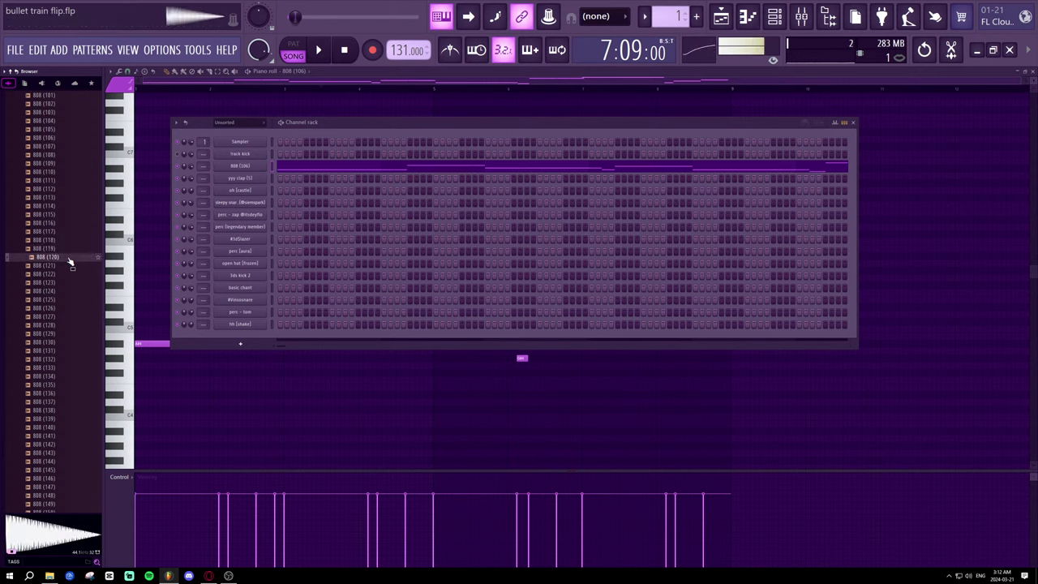
{"action": "left_click", "coordinate": [69, 266]}
{"action": "left_click", "coordinate": [69, 274]}
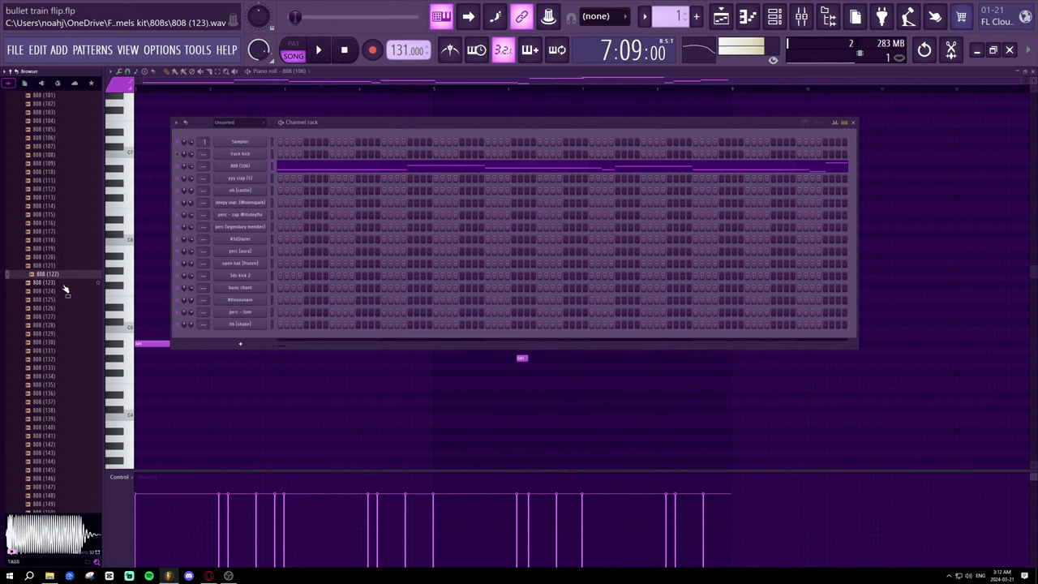
- Replace the 808 channel's sample with 808 (122), play the beat with it and close the channel's settings window
{"action": "left_click_drag", "start_coordinate": [59, 276], "coordinate": [244, 166]}
{"action": "key", "text": "space"}
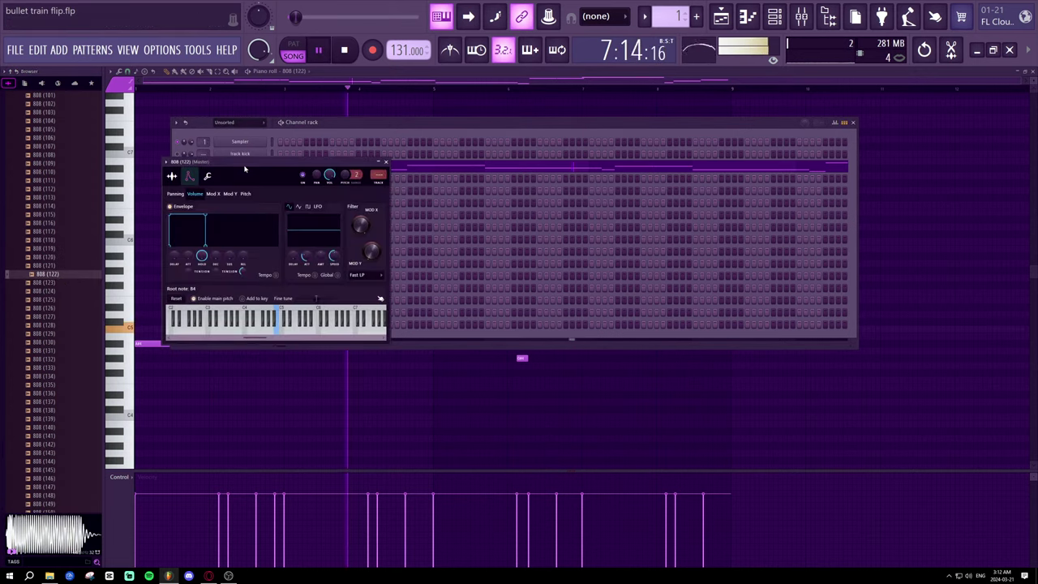
{"action": "left_click", "coordinate": [385, 162]}
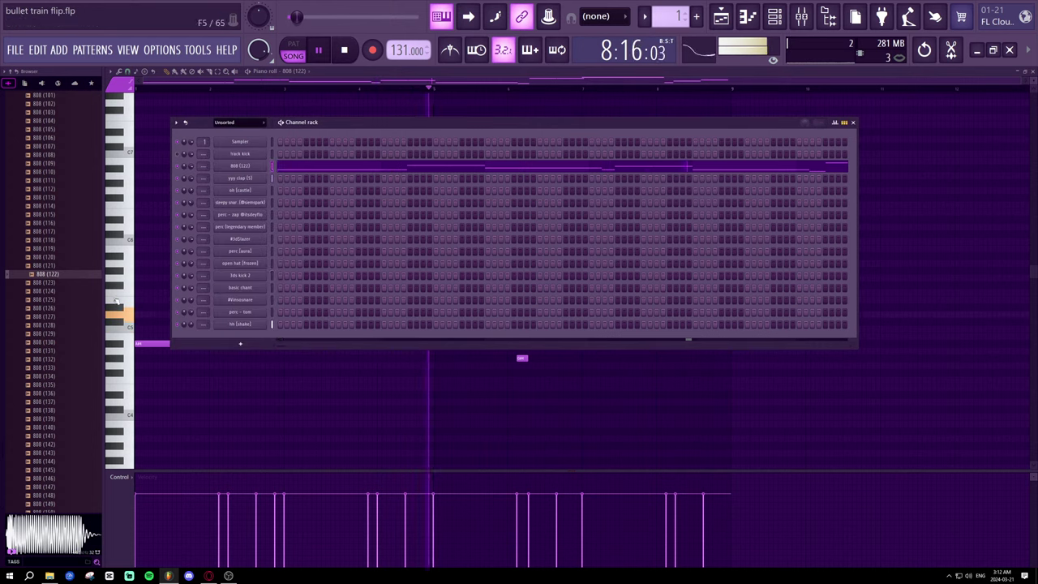
{"action": "key", "text": "space"}
- Audition 808 (124) to 808 (126), replace the 808 channel's sample with 808 (126) and play the beat
{"action": "left_click", "coordinate": [45, 291]}
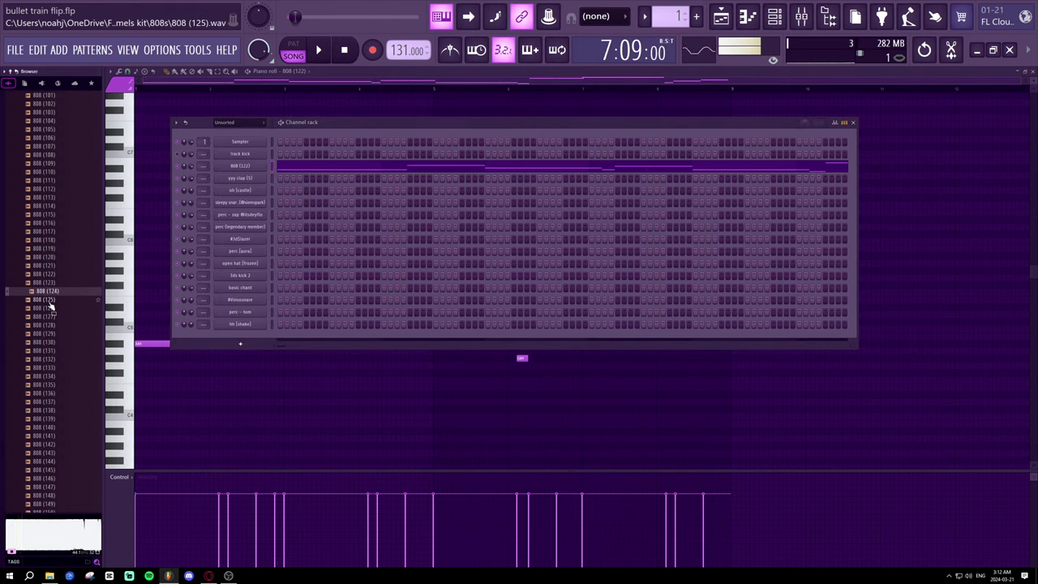
{"action": "left_click", "coordinate": [49, 300]}
{"action": "left_click", "coordinate": [50, 309]}
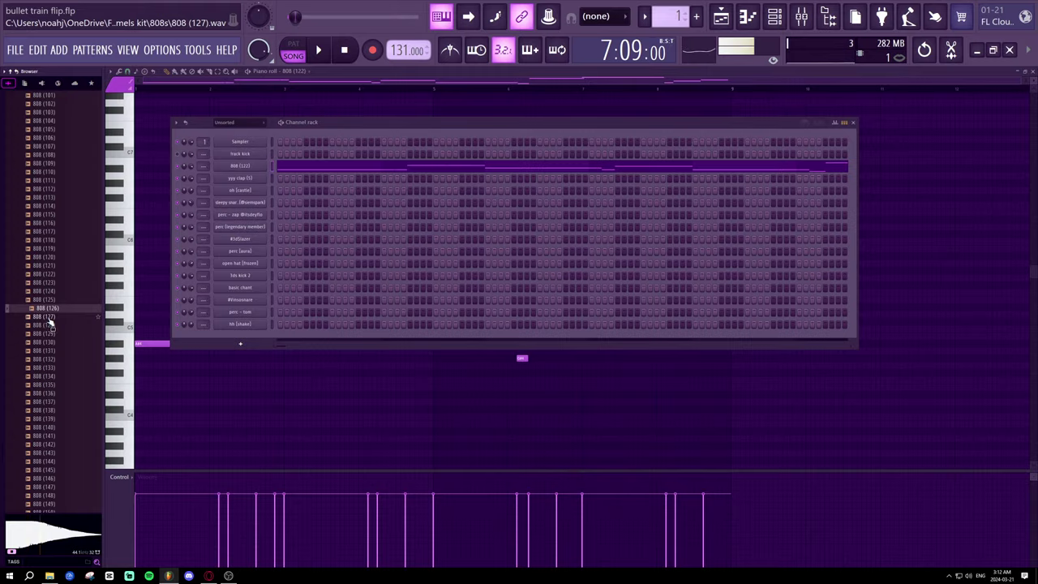
{"action": "left_click_drag", "start_coordinate": [229, 172], "coordinate": [232, 169]}
{"action": "key", "text": "space"}
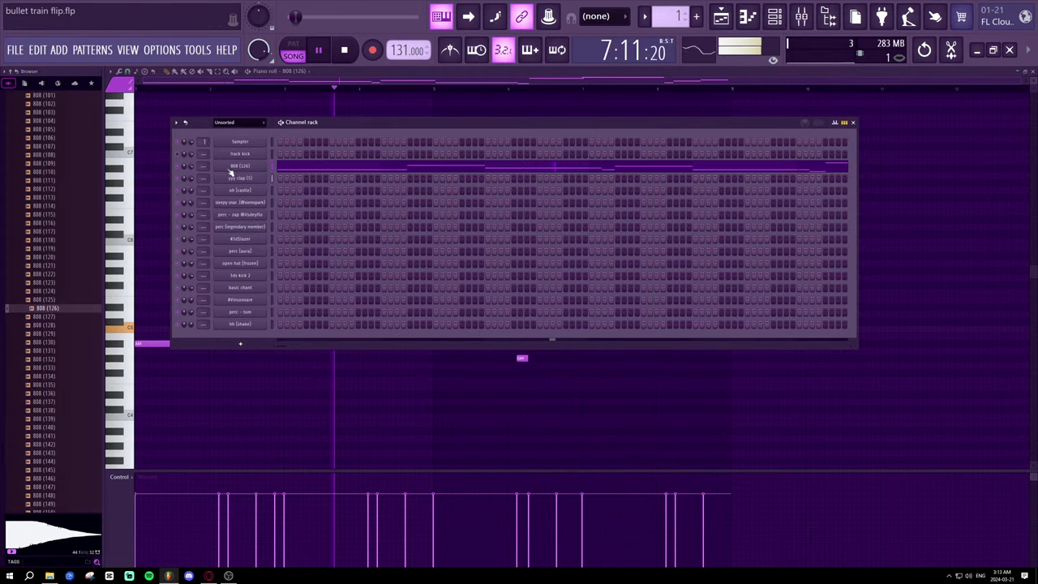
- Replace the 808 channel's sample with 808 (130) from the browser and play the beat with it
{"action": "left_click", "coordinate": [71, 334]}
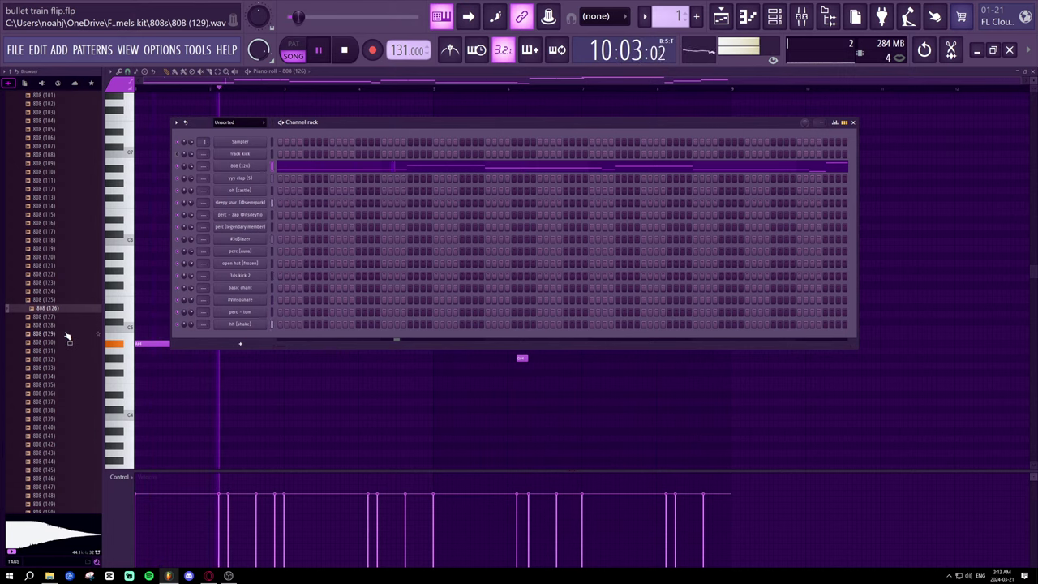
{"action": "left_click", "coordinate": [68, 334]}
{"action": "key", "text": "space"}
{"action": "left_click", "coordinate": [61, 342]}
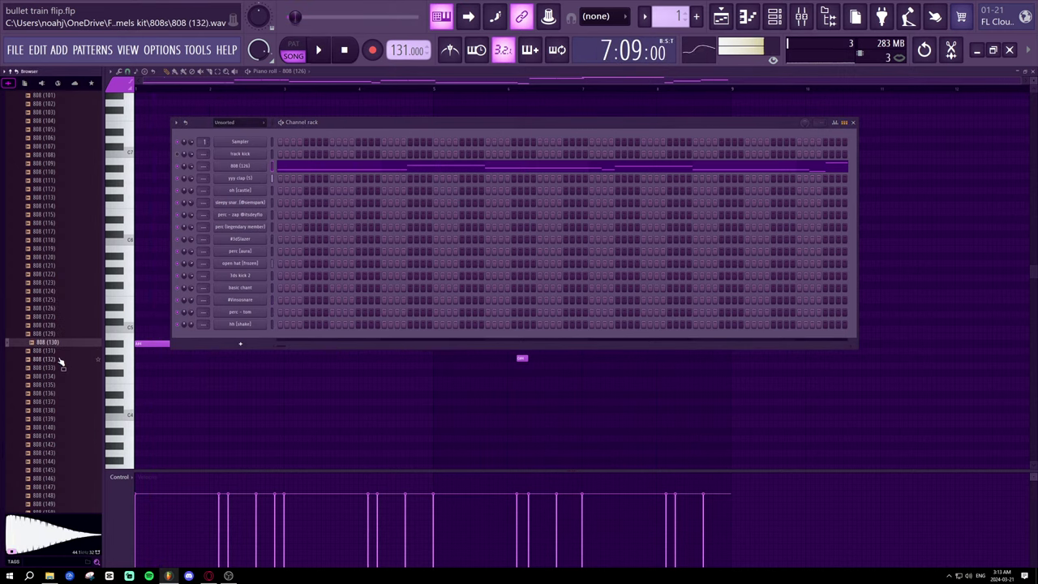
{"action": "left_click_drag", "start_coordinate": [255, 172], "coordinate": [257, 168]}
{"action": "key", "text": "space"}
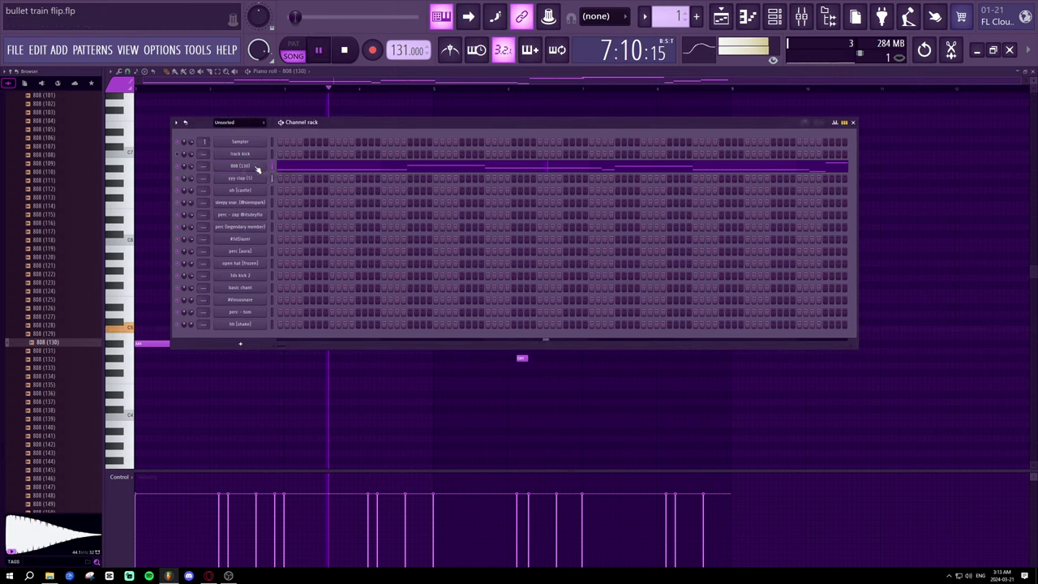
- Audition 808 (131) to 808 (133), replace the 808 channel's sample with 808 (133) and play the beat
{"action": "left_click", "coordinate": [54, 351]}
{"action": "key", "text": "space"}
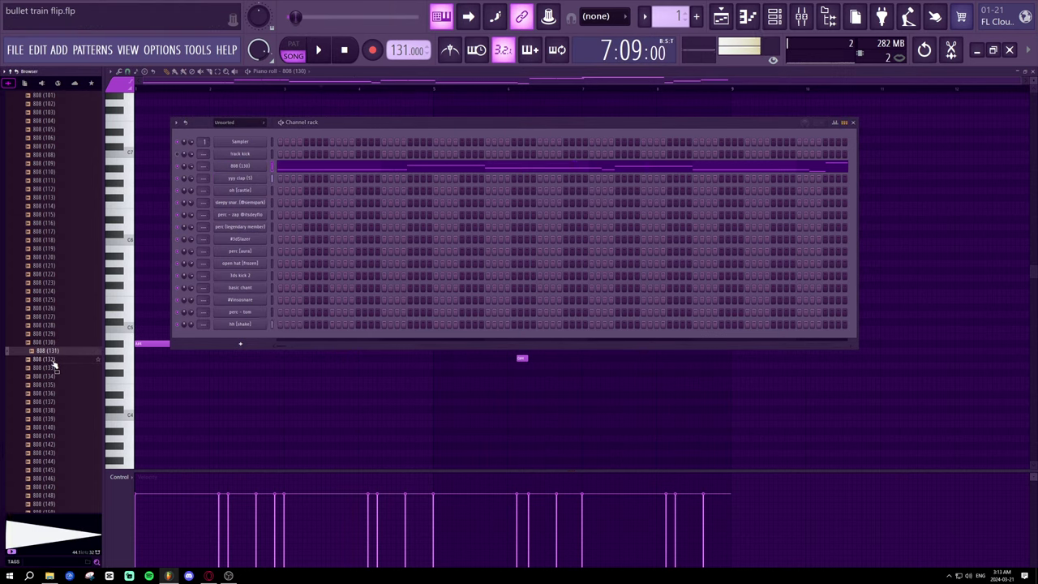
{"action": "left_click", "coordinate": [53, 360]}
{"action": "left_click", "coordinate": [51, 368]}
{"action": "scroll", "coordinate": [52, 384], "scroll_direction": "down", "scroll_amount": 2}
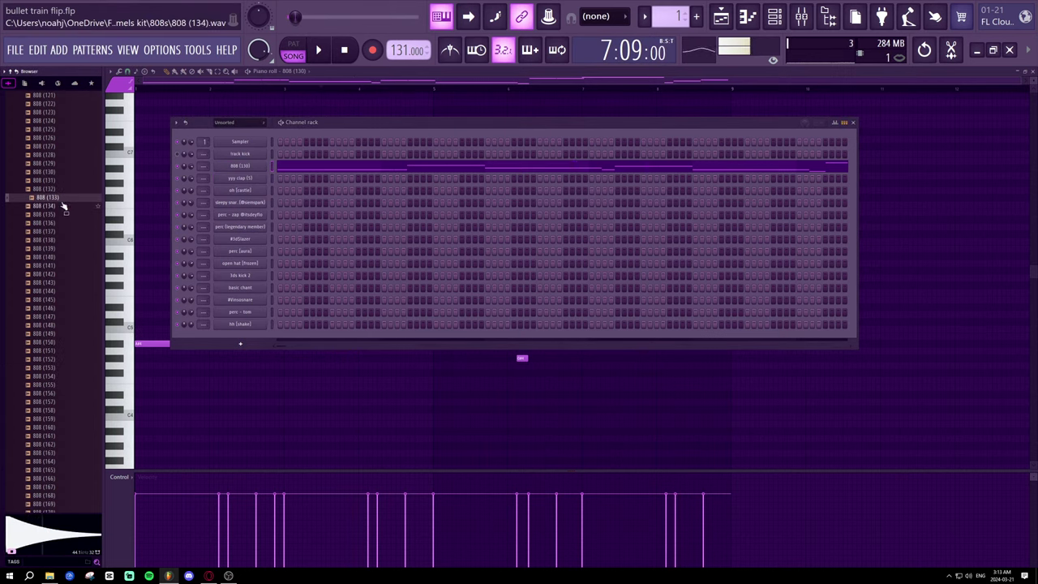
{"action": "left_click_drag", "start_coordinate": [240, 170], "coordinate": [235, 171]}
{"action": "key", "text": "space"}
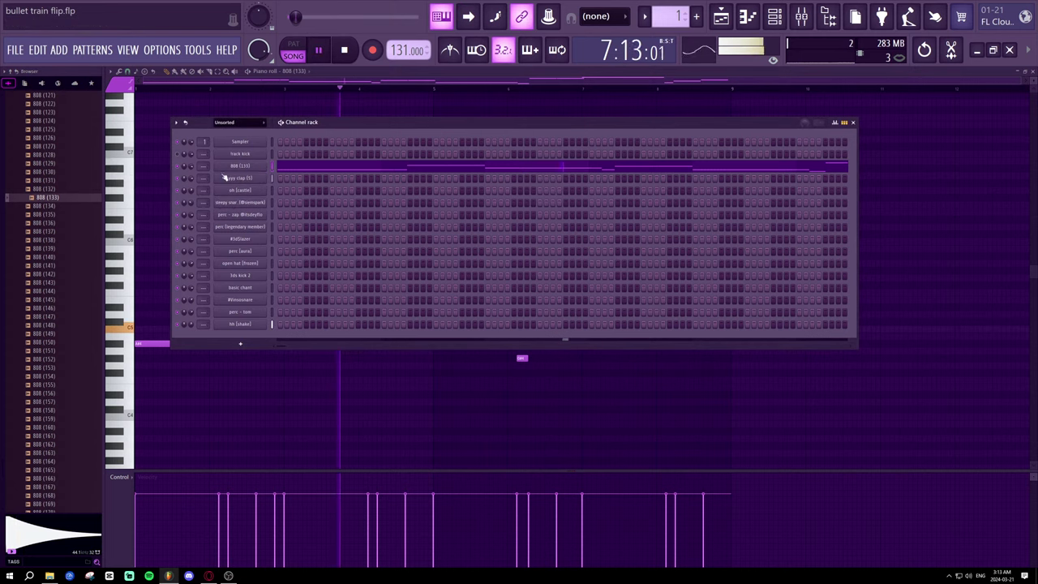
- Audition 808 (134) to 808 (137), replace the 808 channel's sample with 808 (137) and briefly play the beat
{"action": "left_click", "coordinate": [59, 206]}
{"action": "key", "text": "space"}
{"action": "left_click", "coordinate": [51, 215]}
{"action": "left_click", "coordinate": [50, 223]}
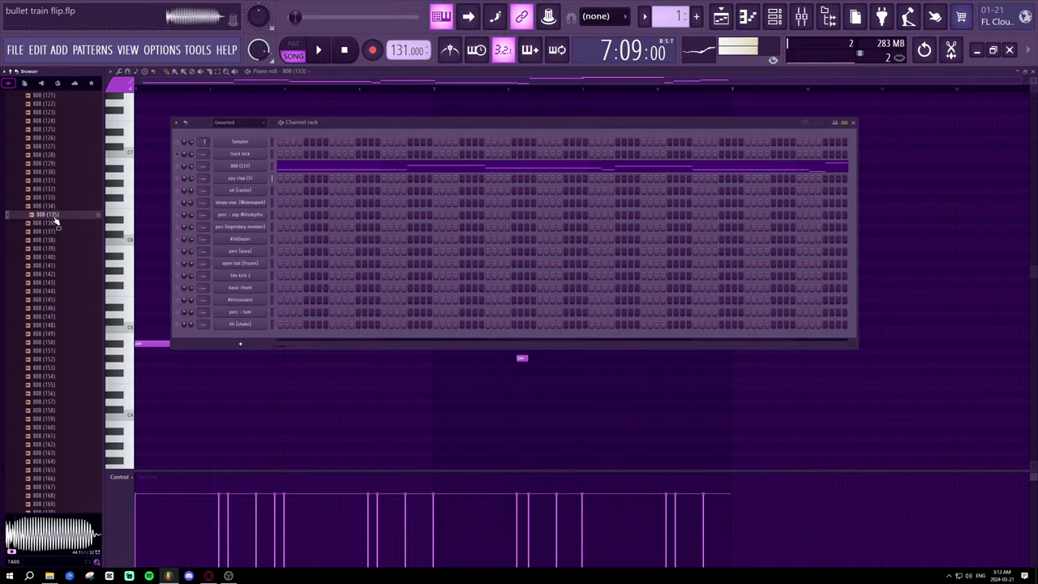
{"action": "left_click", "coordinate": [50, 232]}
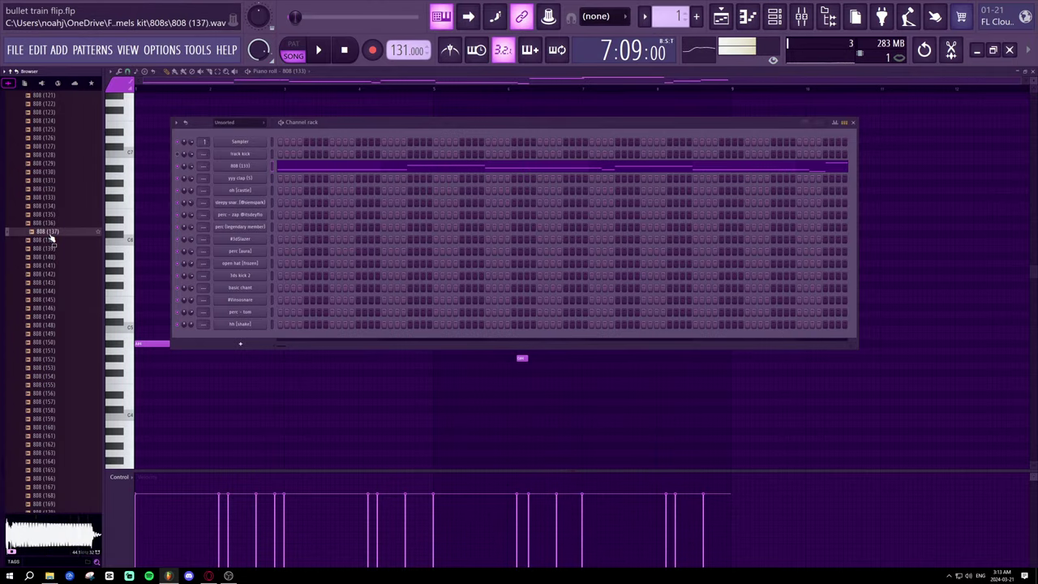
{"action": "left_click_drag", "start_coordinate": [200, 191], "coordinate": [235, 167]}
{"action": "key", "text": "space"}
{"action": "key", "text": "space"}
- Audition 808 (138) and 808 (139), replace the 808 channel's sample with 808 (139) and play the beat
{"action": "left_click", "coordinate": [65, 240]}
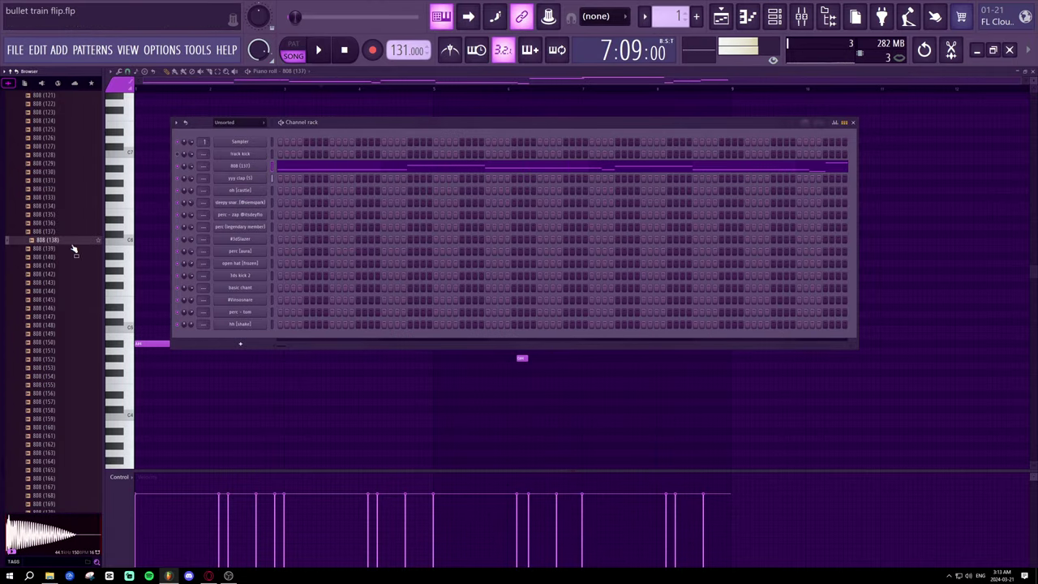
{"action": "left_click", "coordinate": [65, 249]}
{"action": "left_click_drag", "start_coordinate": [63, 254], "coordinate": [243, 167]}
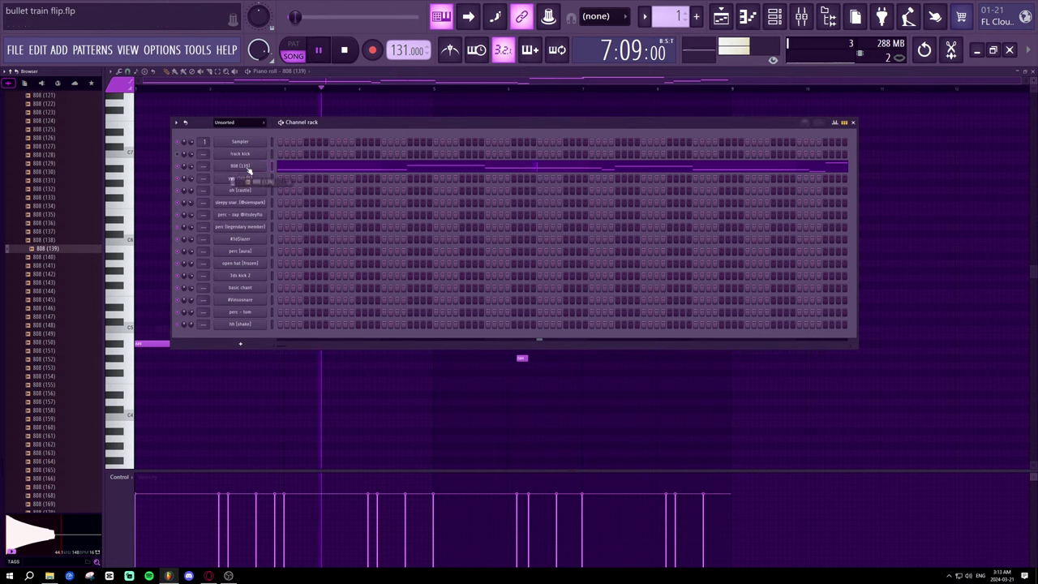
{"action": "key", "text": "space"}
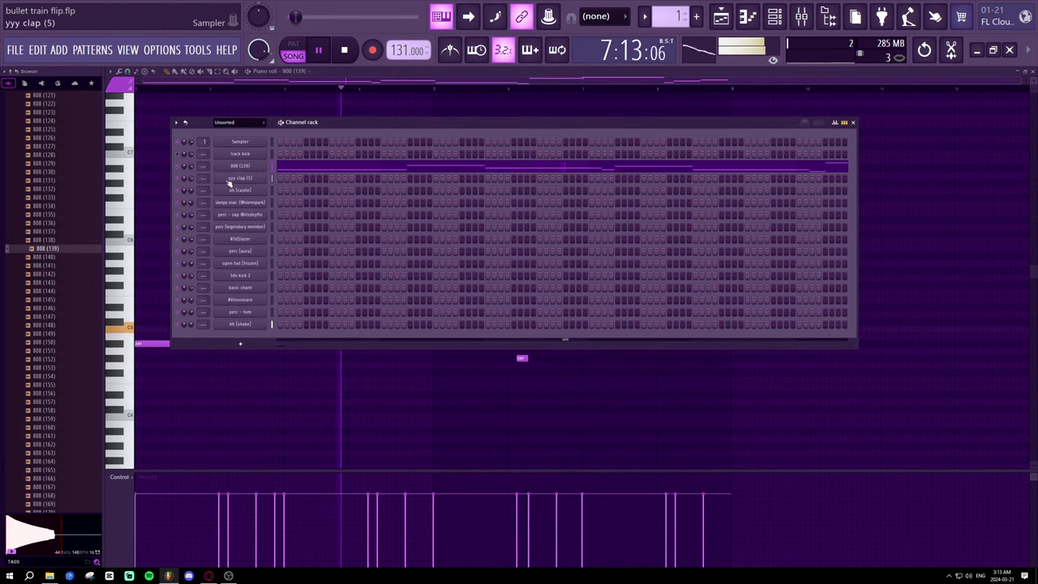
- Stop the beat and audition further 808 samples in the browser, from 808 (140) to 808 (147)
{"action": "left_click", "coordinate": [67, 257]}
{"action": "key", "text": "space"}
{"action": "left_click", "coordinate": [63, 265]}
{"action": "left_click", "coordinate": [63, 275]}
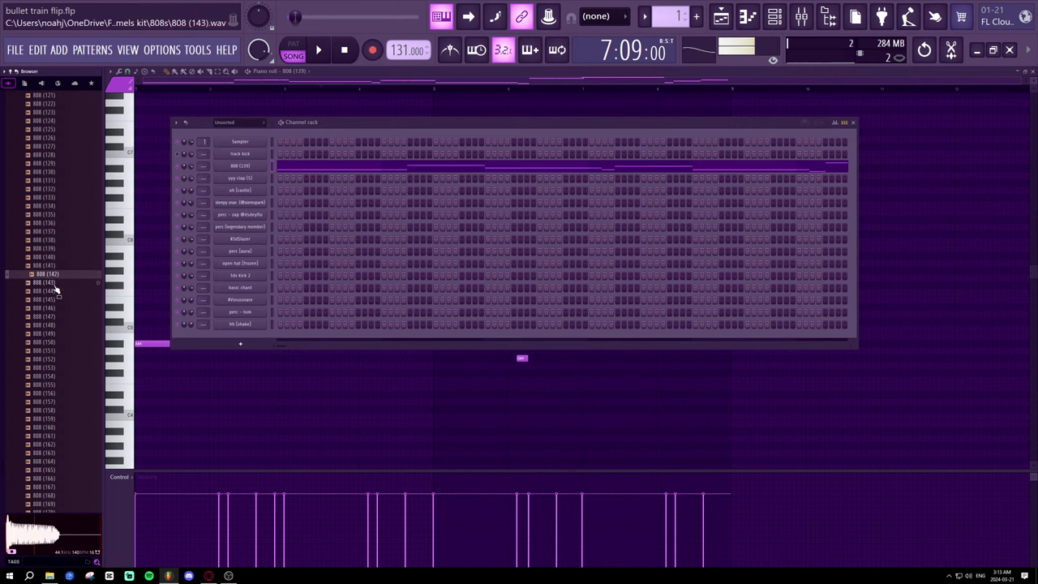
{"action": "left_click", "coordinate": [55, 286]}
{"action": "left_click", "coordinate": [50, 300]}
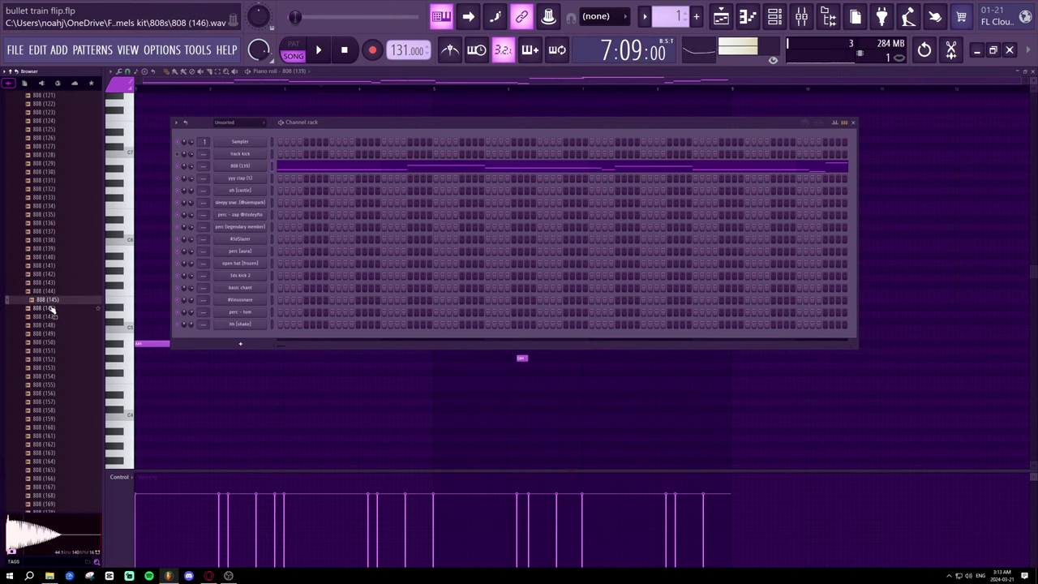
{"action": "left_click", "coordinate": [51, 309]}
{"action": "left_click", "coordinate": [51, 317]}
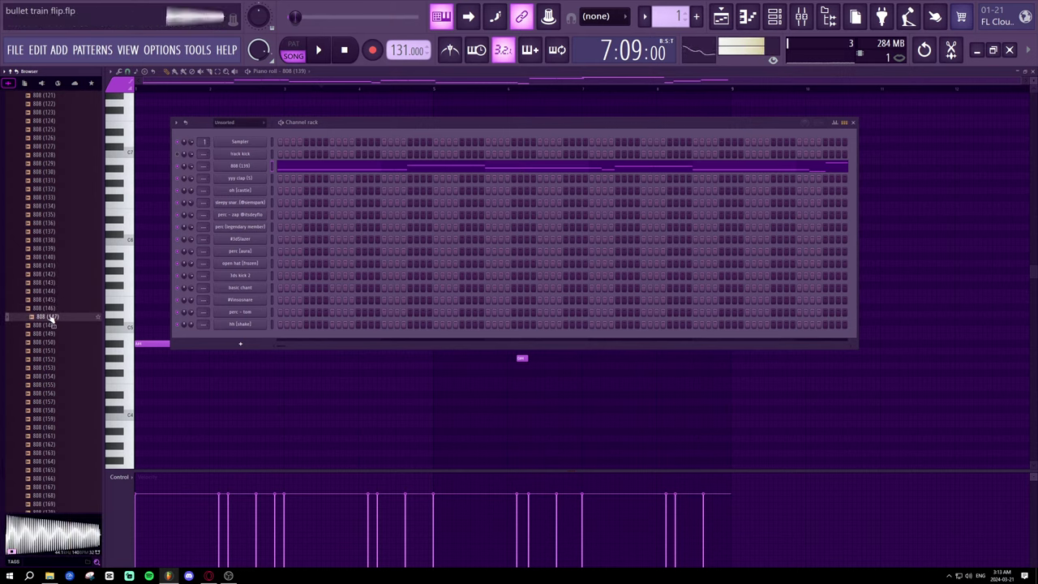
- Replace the 808 channel's sample with 808 (147), play the beat and check the channel's sample settings
{"action": "left_click_drag", "start_coordinate": [50, 322], "coordinate": [243, 166]}
{"action": "key", "text": "space"}
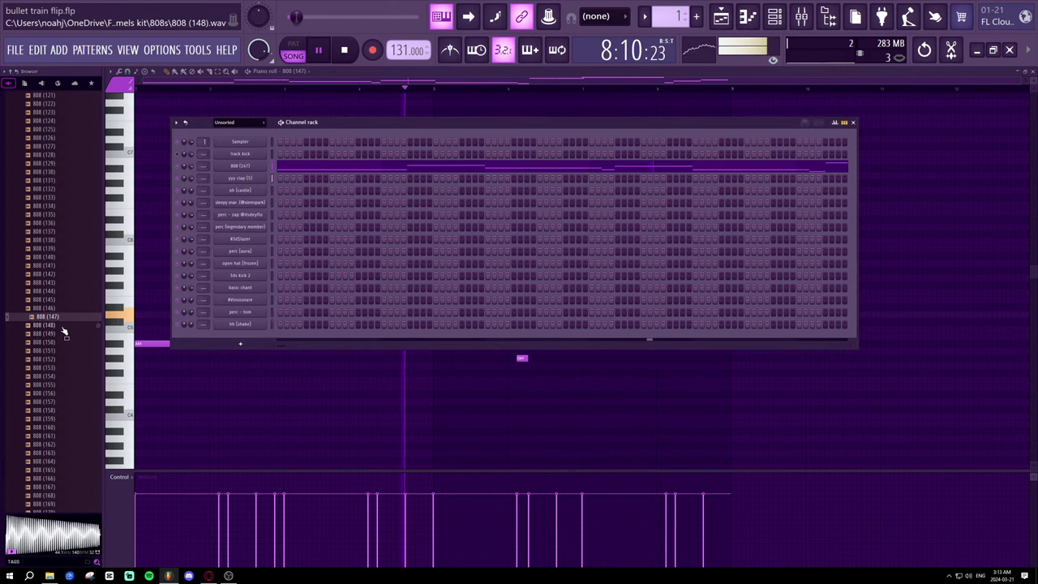
{"action": "key", "text": "space"}
{"action": "left_click", "coordinate": [243, 166]}
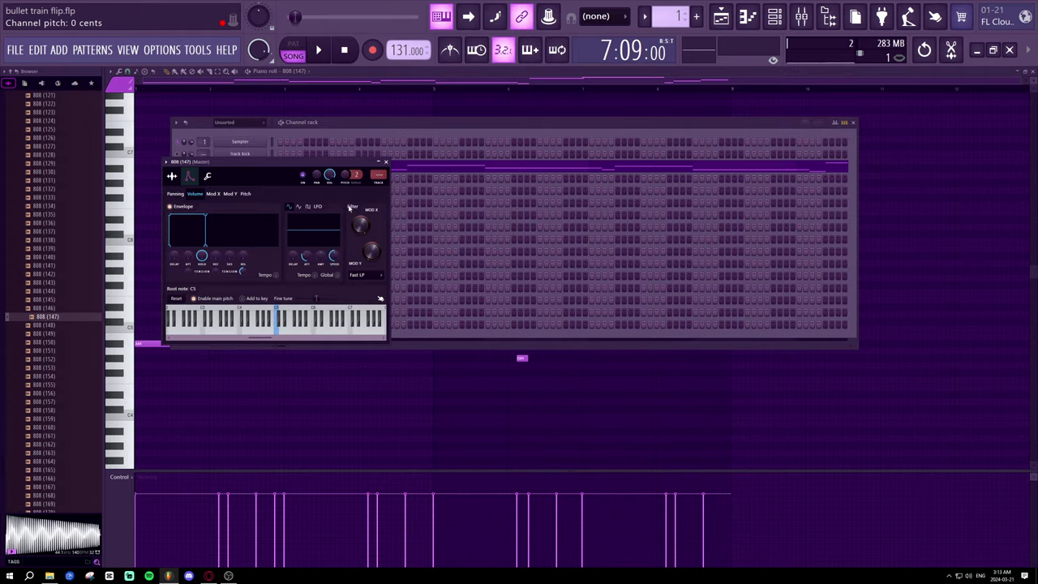
{"action": "left_click", "coordinate": [173, 178]}
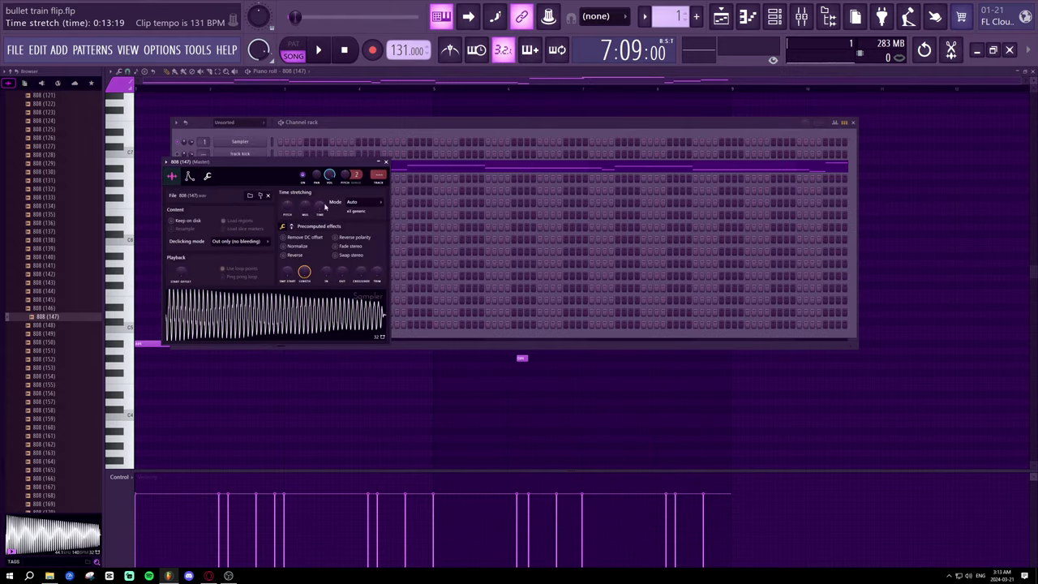
{"action": "key", "text": "space"}
{"action": "left_click", "coordinate": [386, 161]}
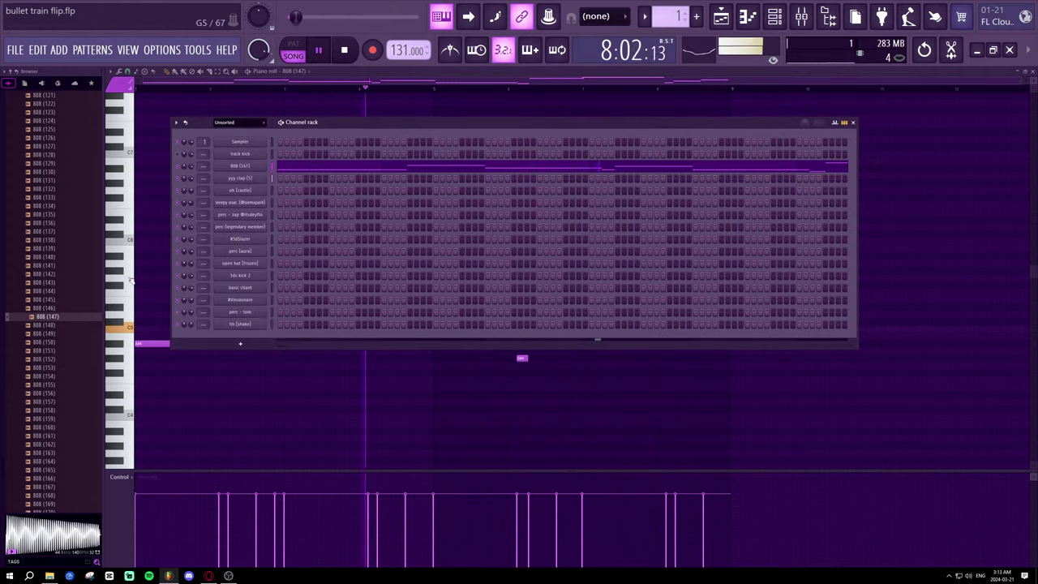
- Audition 808 (146) and 808 (145), replace the 808 channel's sample with 808 (145) and play the beat
{"action": "left_click", "coordinate": [63, 308]}
{"action": "key", "text": "space"}
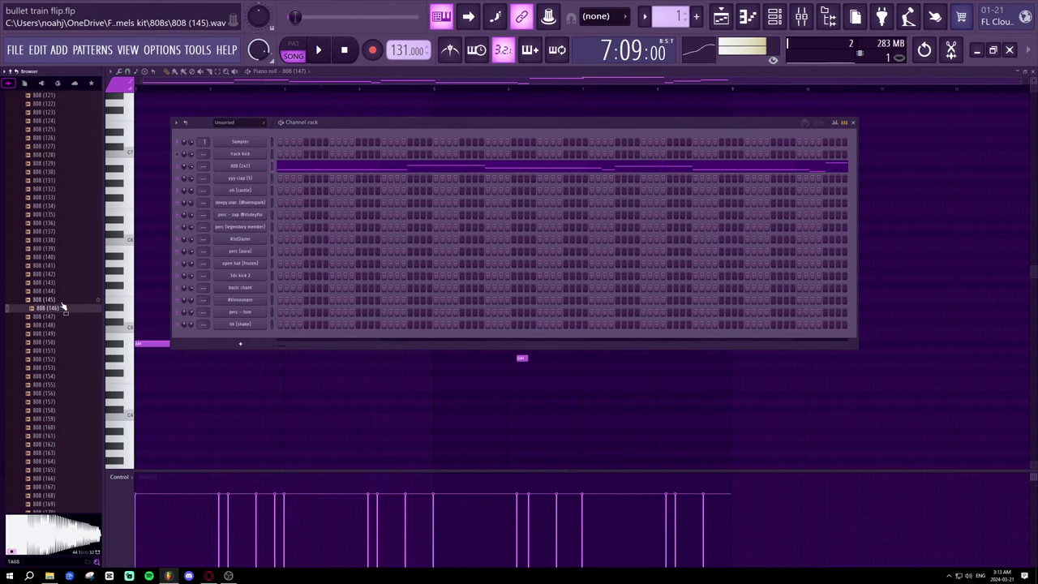
{"action": "key", "text": "Up"}
{"action": "left_click_drag", "start_coordinate": [59, 304], "coordinate": [240, 166]}
{"action": "key", "text": "space"}
- Audition 808 (149) and 808 (155), replace the 808 channel's sample with 808 (155) and play the beat
{"action": "scroll", "coordinate": [69, 247], "scroll_direction": "down", "scroll_amount": 10}
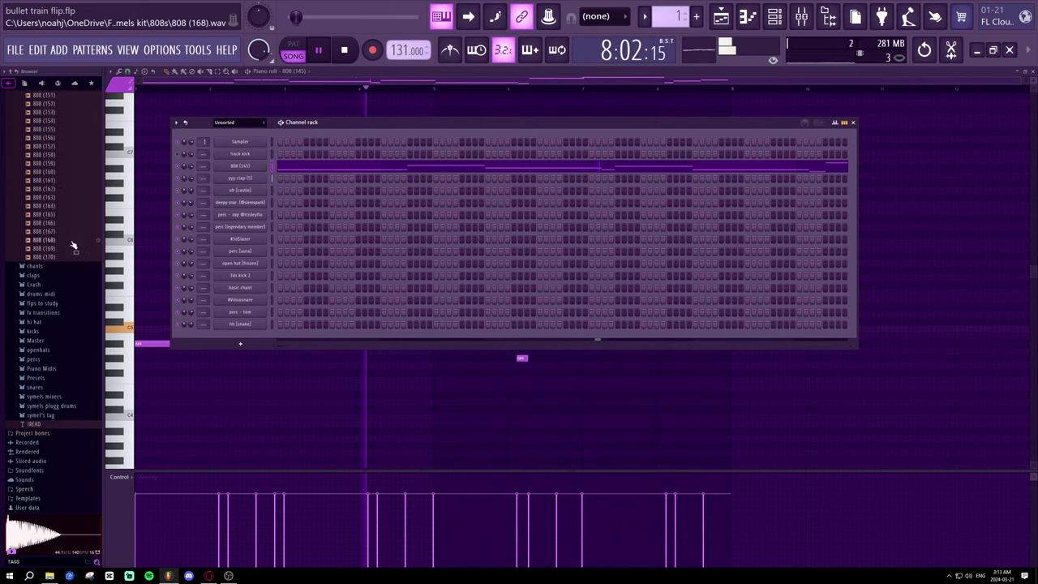
{"action": "scroll", "coordinate": [63, 264], "scroll_direction": "up", "scroll_amount": 4}
{"action": "left_click", "coordinate": [47, 418]}
{"action": "scroll", "coordinate": [57, 373], "scroll_direction": "down", "scroll_amount": 2}
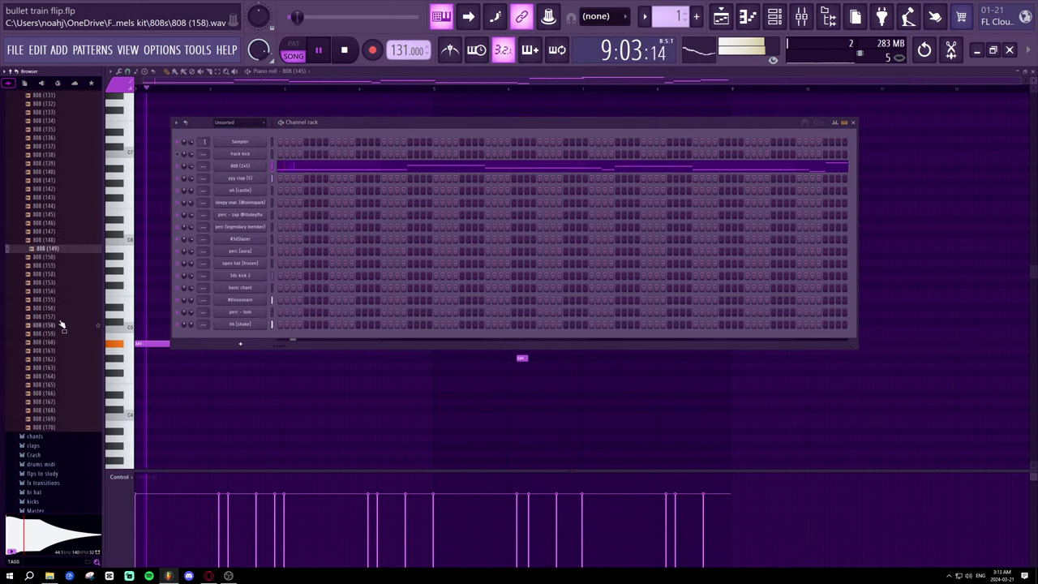
{"action": "left_click", "coordinate": [67, 299]}
{"action": "key", "text": "space"}
{"action": "left_click_drag", "start_coordinate": [68, 300], "coordinate": [215, 219]}
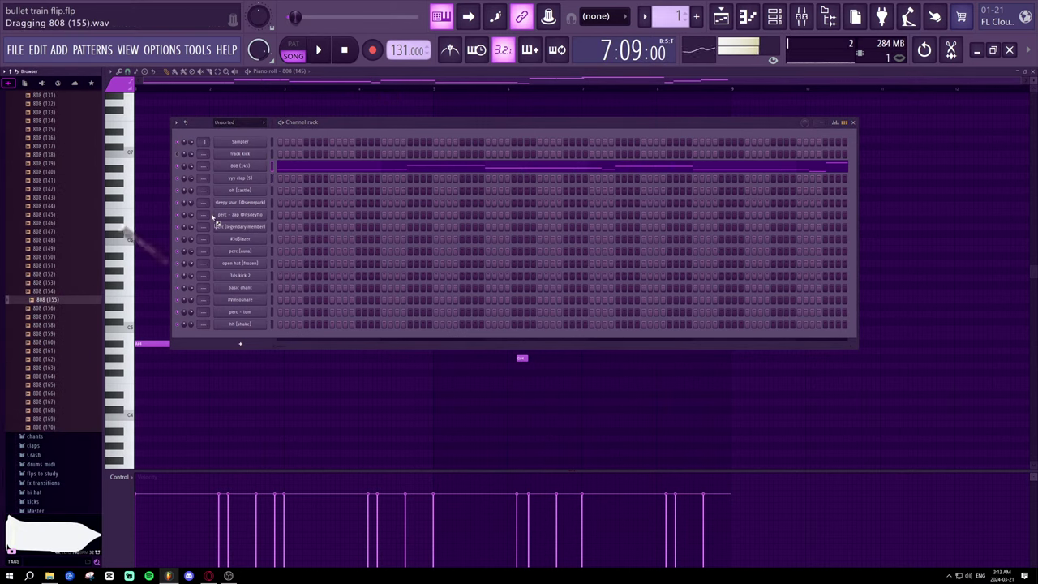
{"action": "left_click_drag", "start_coordinate": [262, 173], "coordinate": [262, 173]}
{"action": "key", "text": "space"}
- Audition 808 (154) and the remaining 808 samples in the browser up to 808 (170)
{"action": "left_click", "coordinate": [49, 291]}
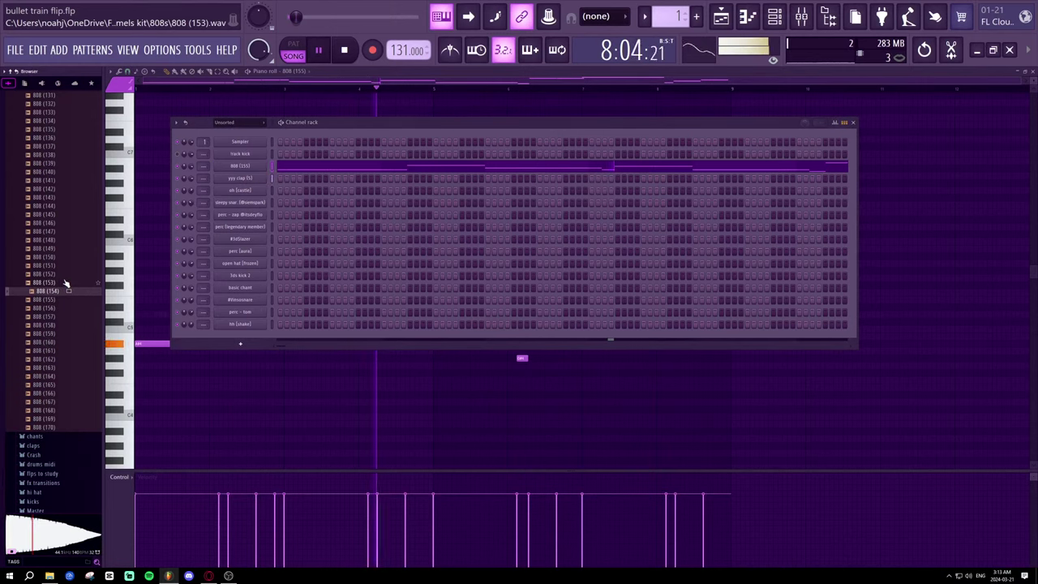
{"action": "key", "text": "space"}
{"action": "left_click", "coordinate": [51, 316]}
{"action": "left_click", "coordinate": [51, 334]}
{"action": "left_click", "coordinate": [51, 351]}
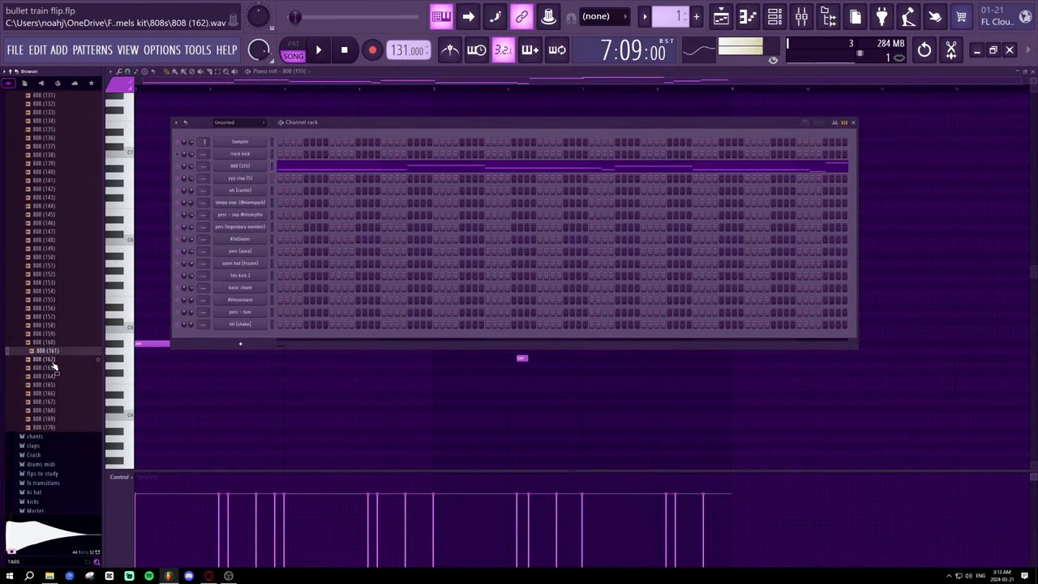
{"action": "left_click", "coordinate": [52, 359]}
{"action": "left_click", "coordinate": [52, 375]}
{"action": "left_click", "coordinate": [49, 386]}
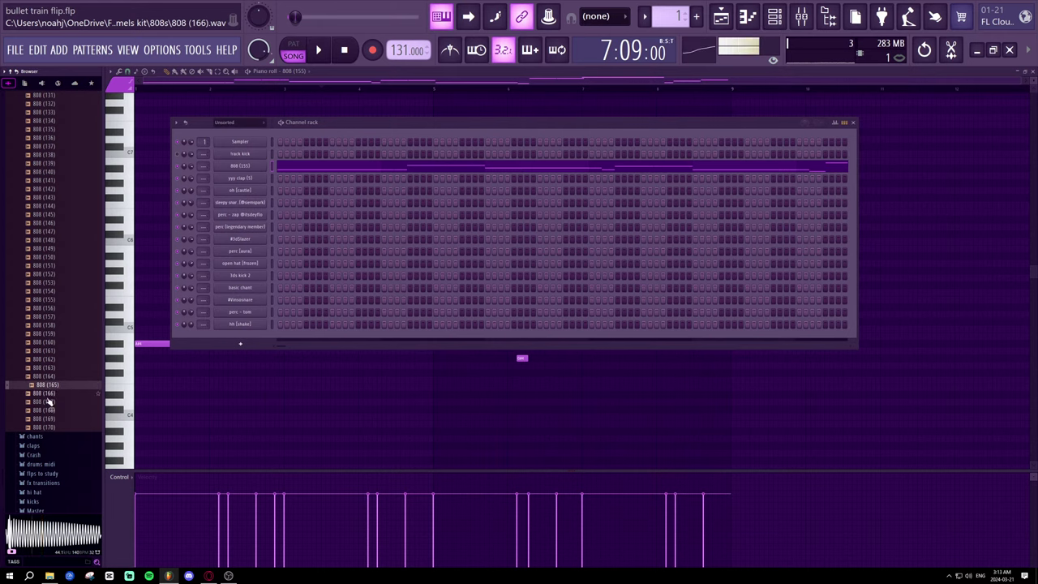
{"action": "left_click", "coordinate": [47, 394]}
{"action": "left_click", "coordinate": [48, 411]}
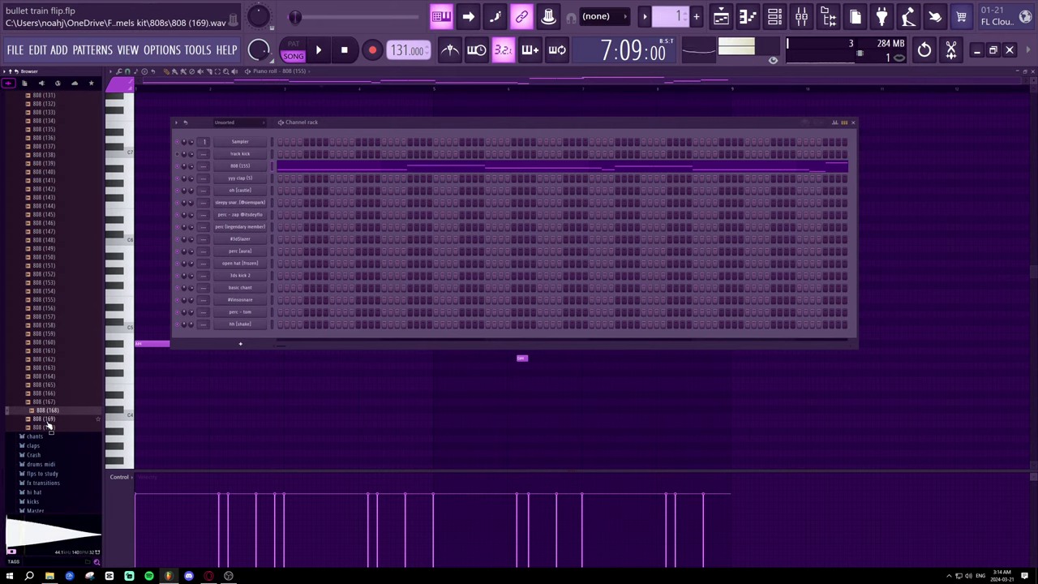
{"action": "left_click", "coordinate": [47, 418]}
{"action": "left_click", "coordinate": [47, 427]}
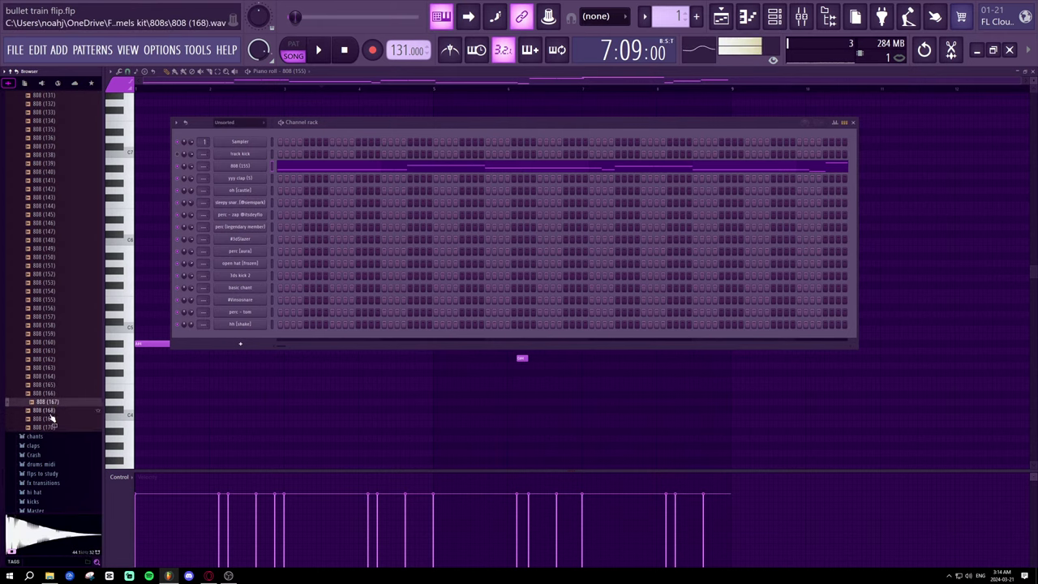
- Replace the 808 channel's sample with 808 (170), play the beat and check the channel's sample settings
{"action": "left_click", "coordinate": [50, 426]}
{"action": "left_click_drag", "start_coordinate": [254, 167], "coordinate": [240, 166]}
{"action": "key", "text": "space"}
{"action": "scroll", "coordinate": [81, 234], "scroll_direction": "up", "scroll_amount": 10}
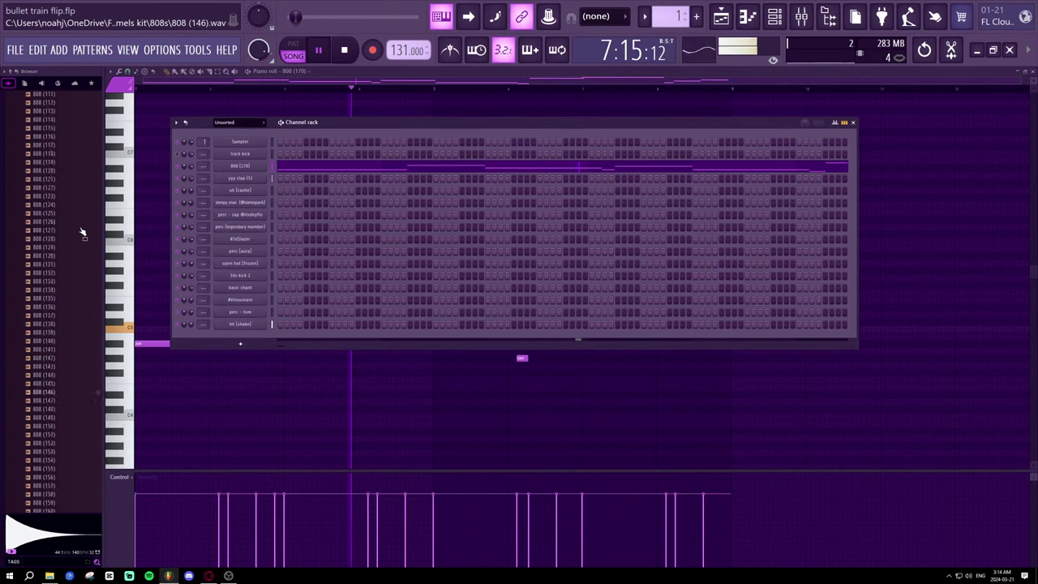
{"action": "scroll", "coordinate": [81, 233], "scroll_direction": "up", "scroll_amount": 10}
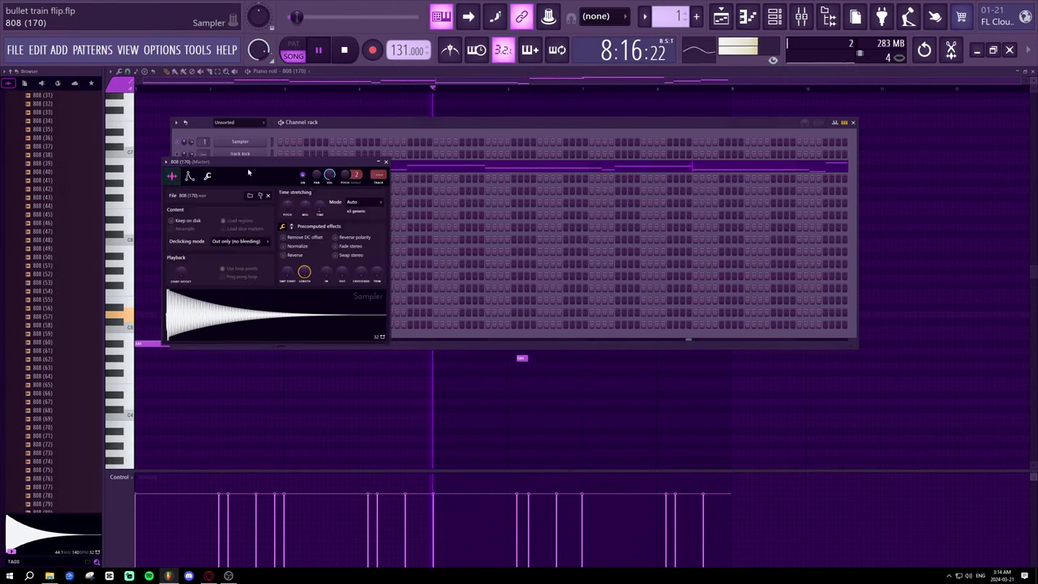
{"action": "left_click", "coordinate": [240, 165]}
{"action": "left_click", "coordinate": [385, 162]}
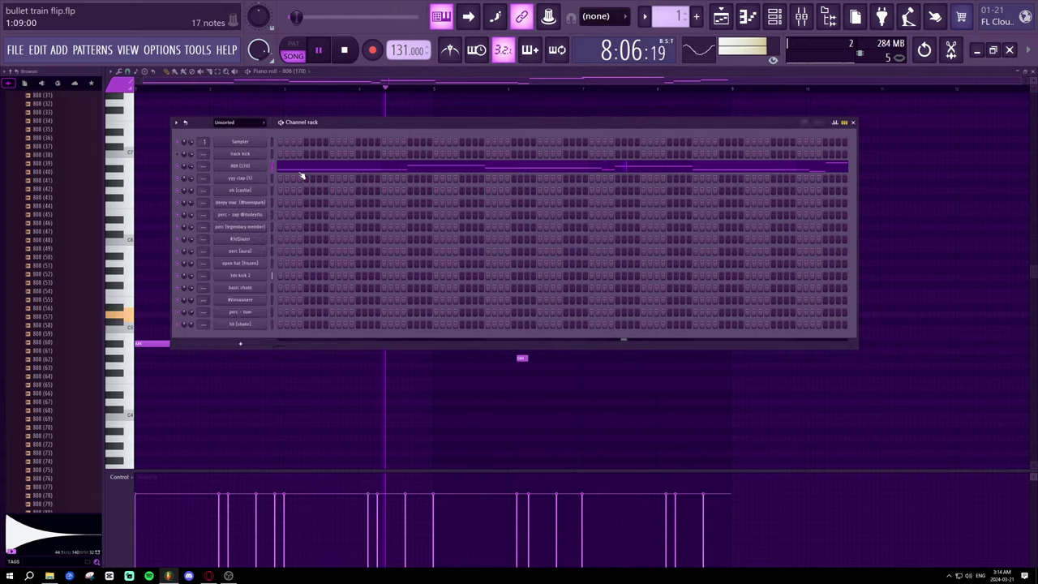
- Stop the beat and audition the samples in the kit's 808s folder from 808 (1) up to 808 (30)
{"action": "scroll", "coordinate": [70, 178], "scroll_direction": "up", "scroll_amount": 15}
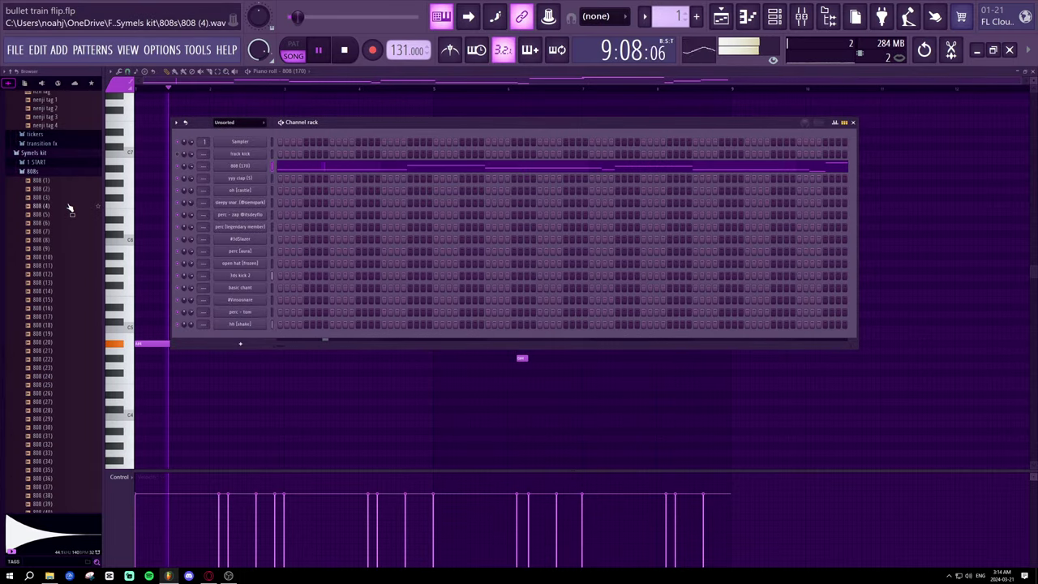
{"action": "key", "text": "Up"}
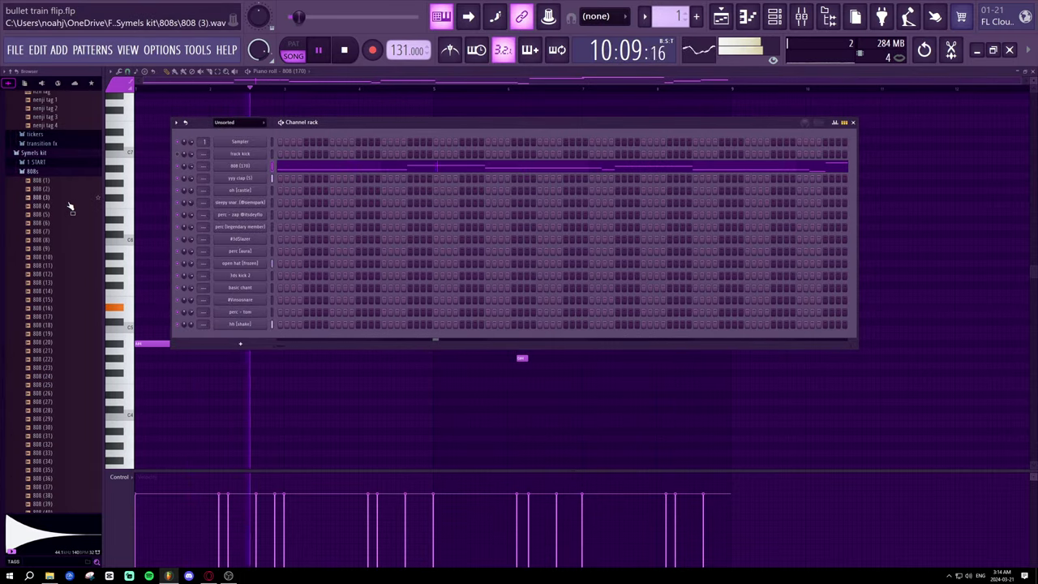
{"action": "key", "text": "space"}
{"action": "left_click", "coordinate": [68, 200]}
{"action": "left_click", "coordinate": [73, 189]}
{"action": "left_click", "coordinate": [72, 181]}
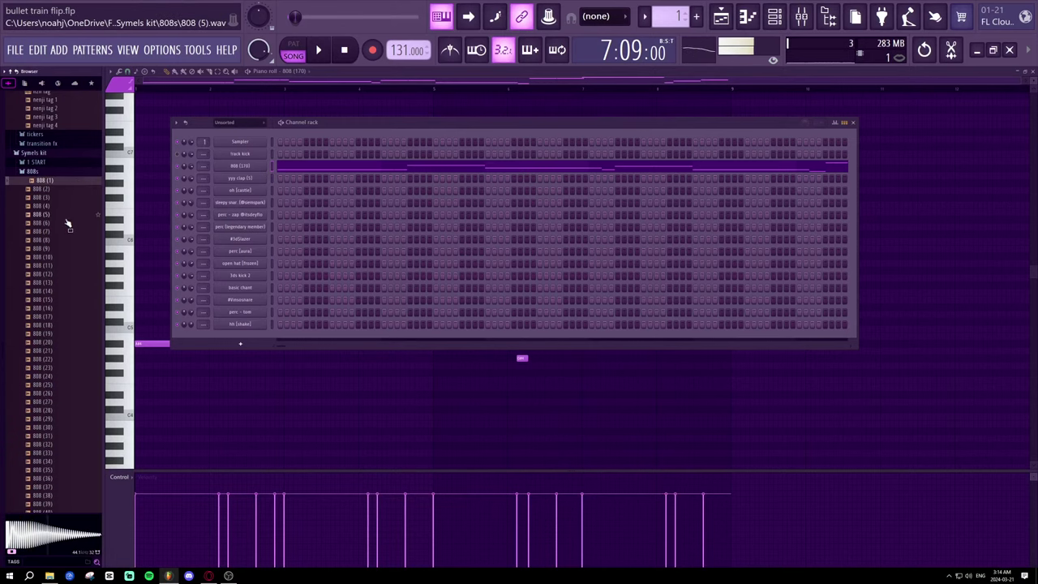
{"action": "left_click", "coordinate": [64, 232]}
{"action": "left_click", "coordinate": [63, 240]}
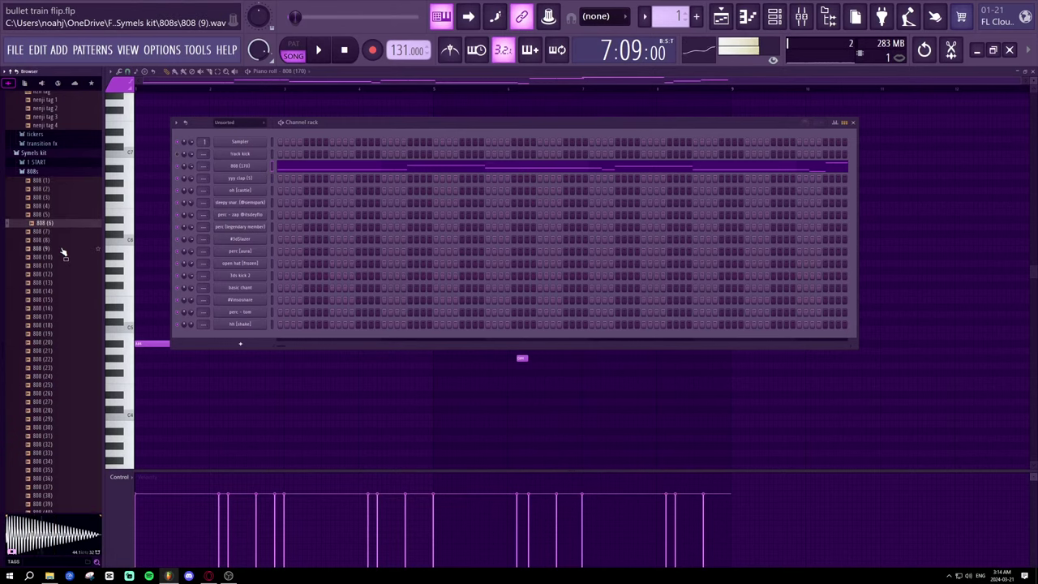
{"action": "left_click", "coordinate": [63, 248]}
{"action": "left_click", "coordinate": [64, 265]}
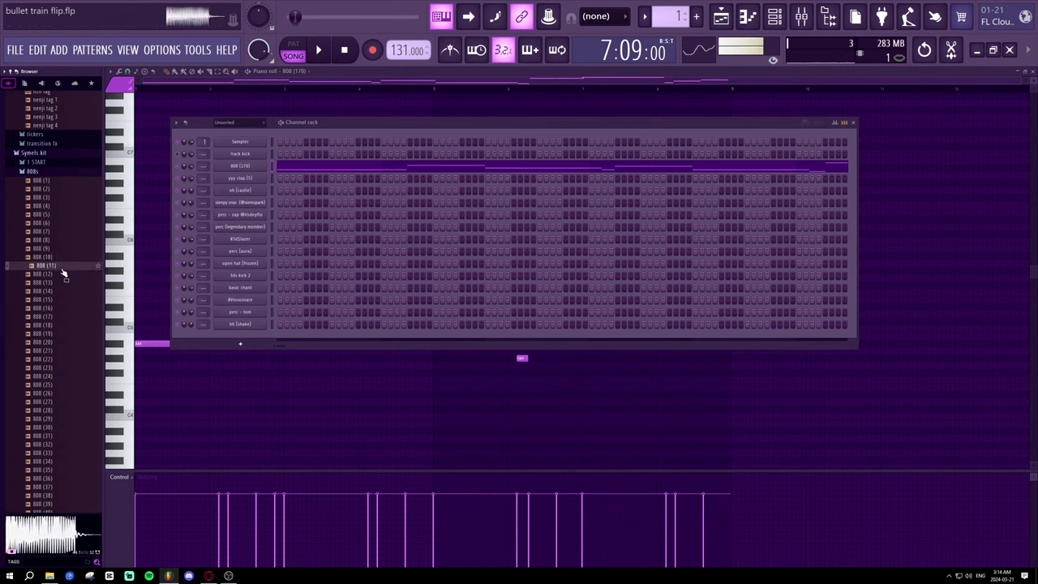
{"action": "left_click", "coordinate": [61, 274]}
{"action": "left_click", "coordinate": [61, 283]}
{"action": "left_click", "coordinate": [59, 291]}
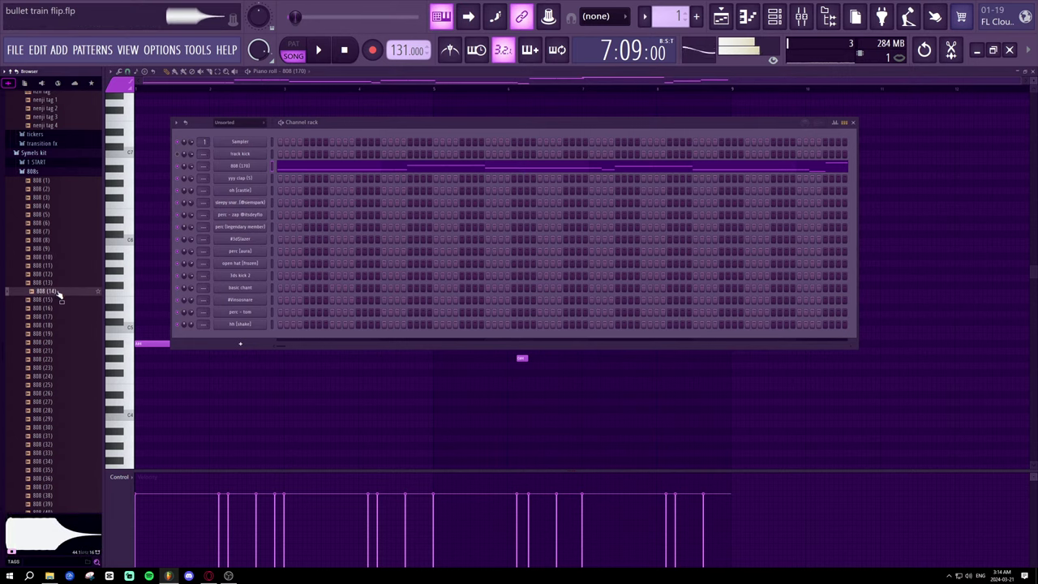
{"action": "left_click", "coordinate": [57, 299]}
{"action": "left_click", "coordinate": [59, 308]}
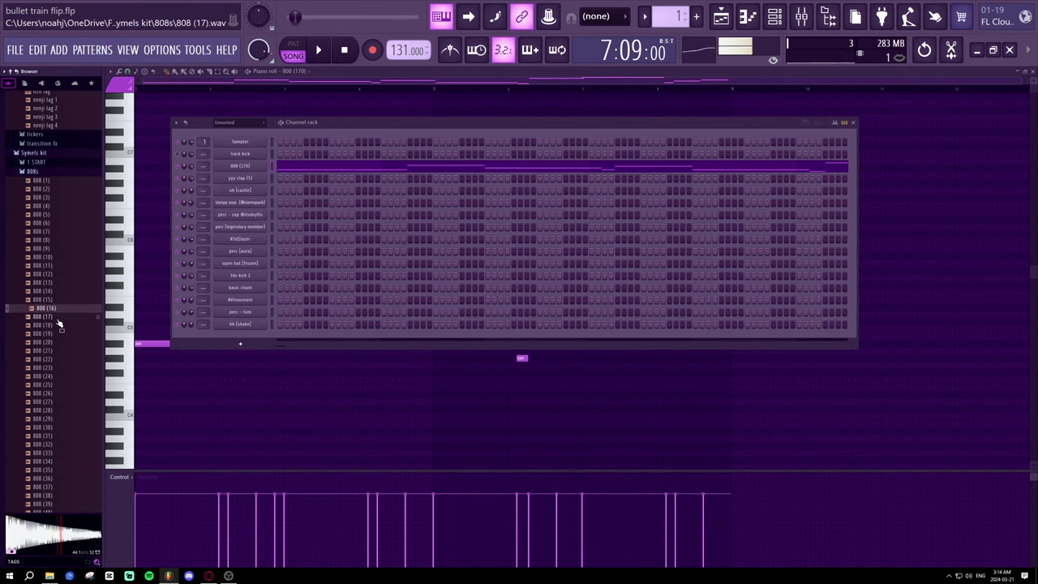
{"action": "left_click", "coordinate": [58, 317]}
{"action": "left_click", "coordinate": [58, 325]}
{"action": "left_click", "coordinate": [57, 334]}
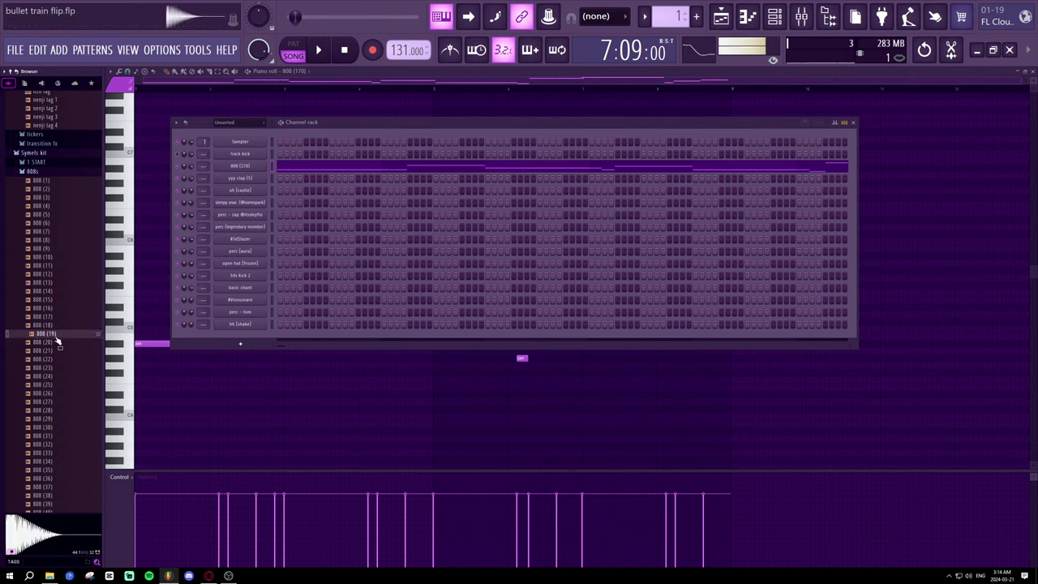
{"action": "left_click", "coordinate": [56, 343]}
{"action": "left_click", "coordinate": [57, 352]}
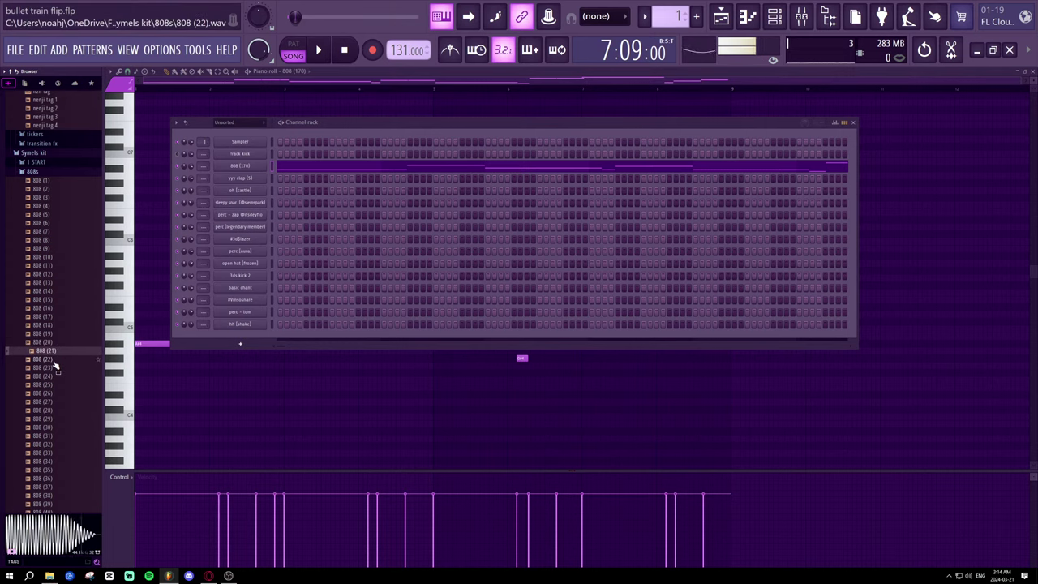
{"action": "left_click", "coordinate": [55, 366]}
{"action": "left_click", "coordinate": [55, 377]}
{"action": "left_click", "coordinate": [56, 384]}
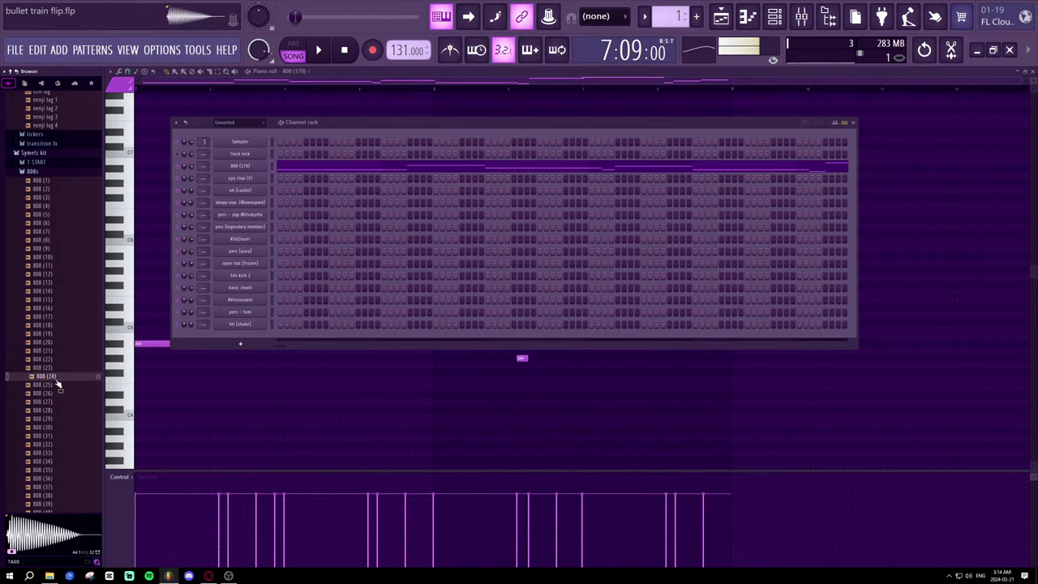
{"action": "left_click", "coordinate": [57, 393]}
{"action": "left_click", "coordinate": [55, 410]}
{"action": "left_click", "coordinate": [57, 418]}
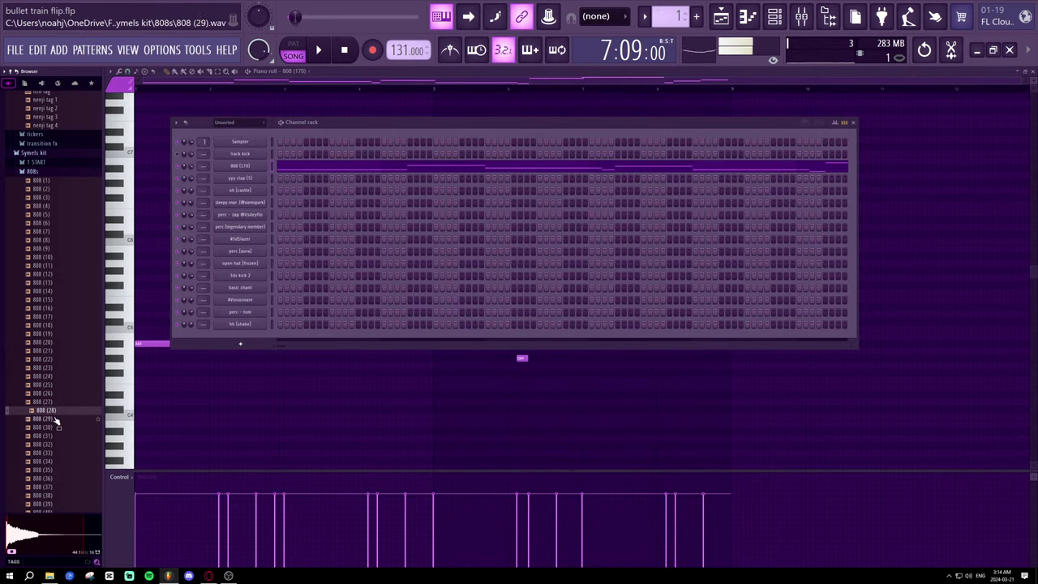
{"action": "left_click", "coordinate": [57, 427]}
- Replace the 808 channel's sample with 808 (35), play the beat and check the channel's sample settings
{"action": "scroll", "coordinate": [62, 381], "scroll_direction": "down", "scroll_amount": 10}
{"action": "left_click", "coordinate": [55, 139]}
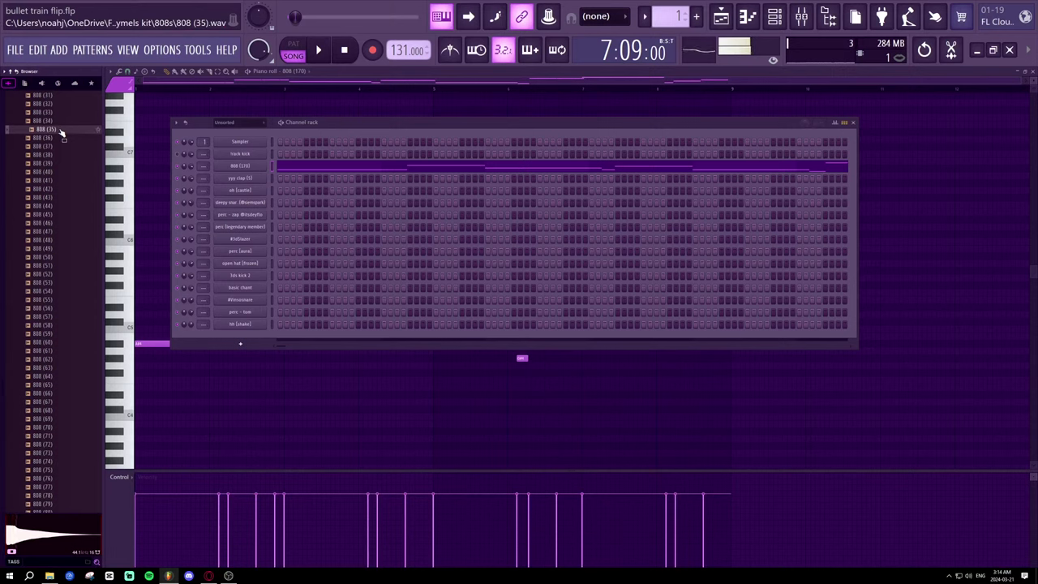
{"action": "left_click_drag", "start_coordinate": [62, 132], "coordinate": [228, 170]}
{"action": "key", "text": "space"}
{"action": "left_click", "coordinate": [228, 170]}
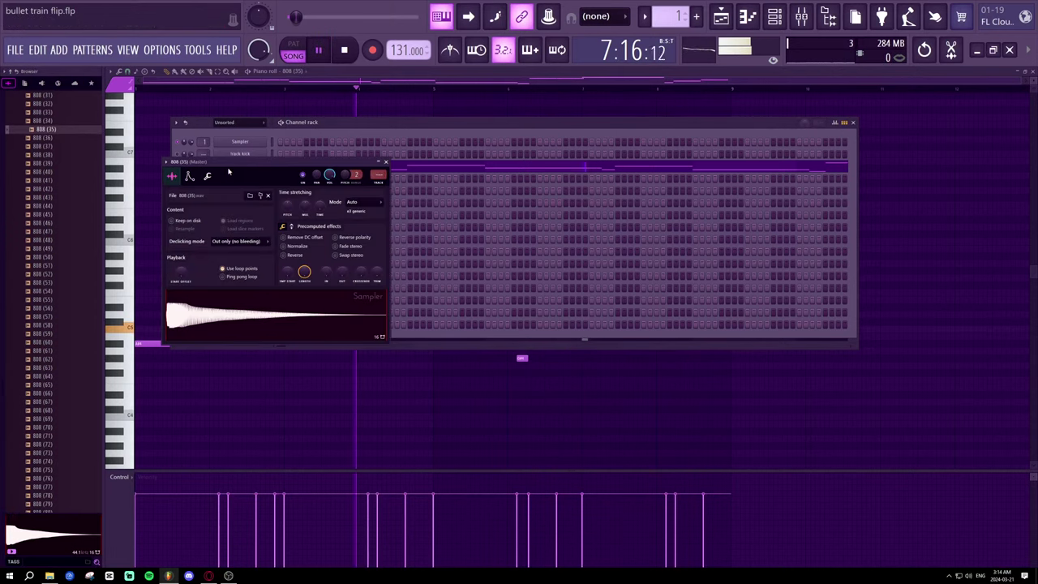
{"action": "left_click", "coordinate": [386, 162]}
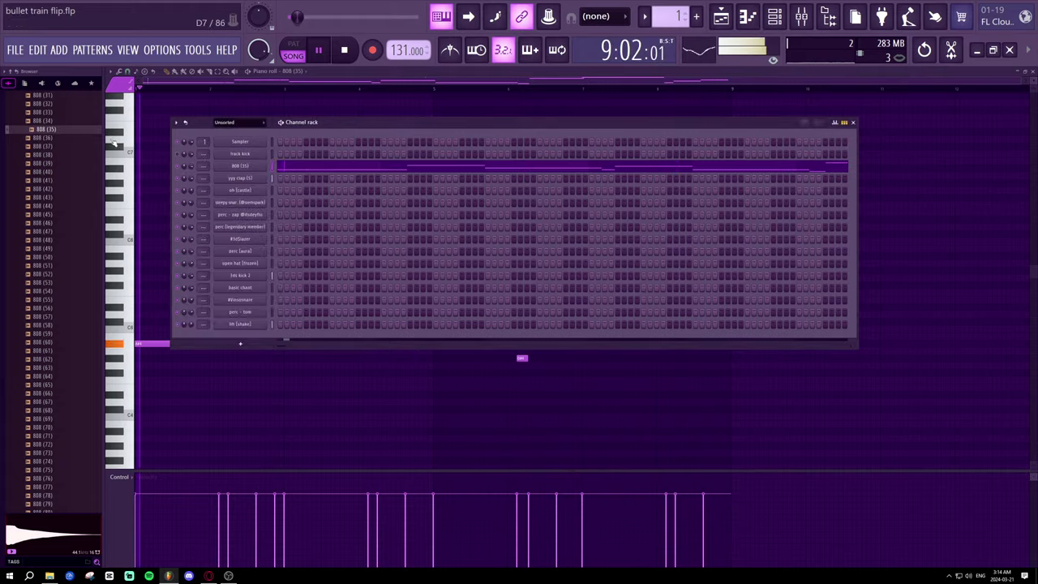
- Audition the samples from 808 (36) to 808 (42), replace the 808 channel's sample with 808 (42) and play the beat
{"action": "key", "text": "space"}
{"action": "left_click", "coordinate": [55, 138]}
{"action": "left_click", "coordinate": [62, 163]}
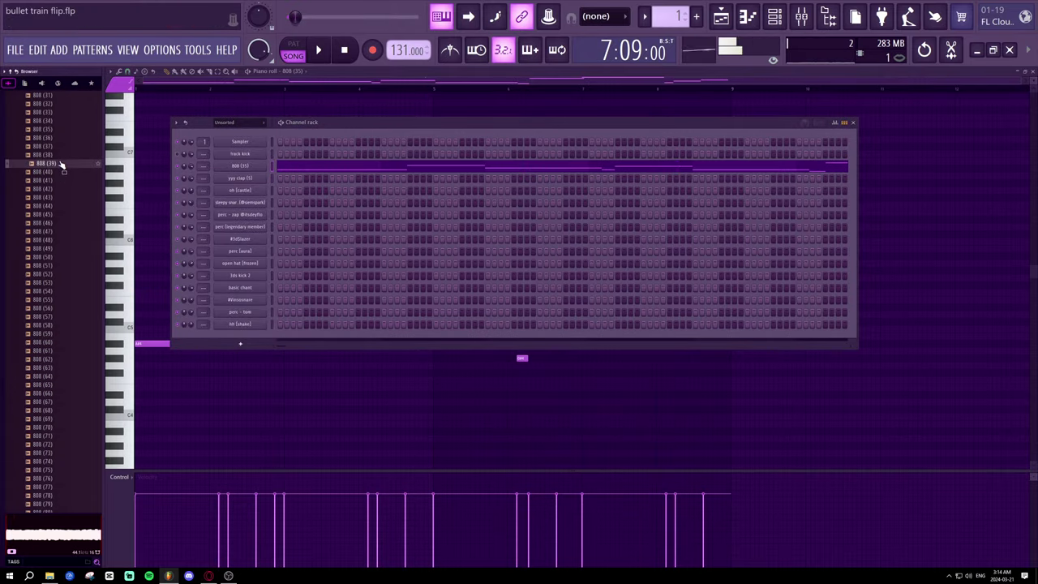
{"action": "left_click", "coordinate": [61, 174]}
{"action": "left_click", "coordinate": [62, 182]}
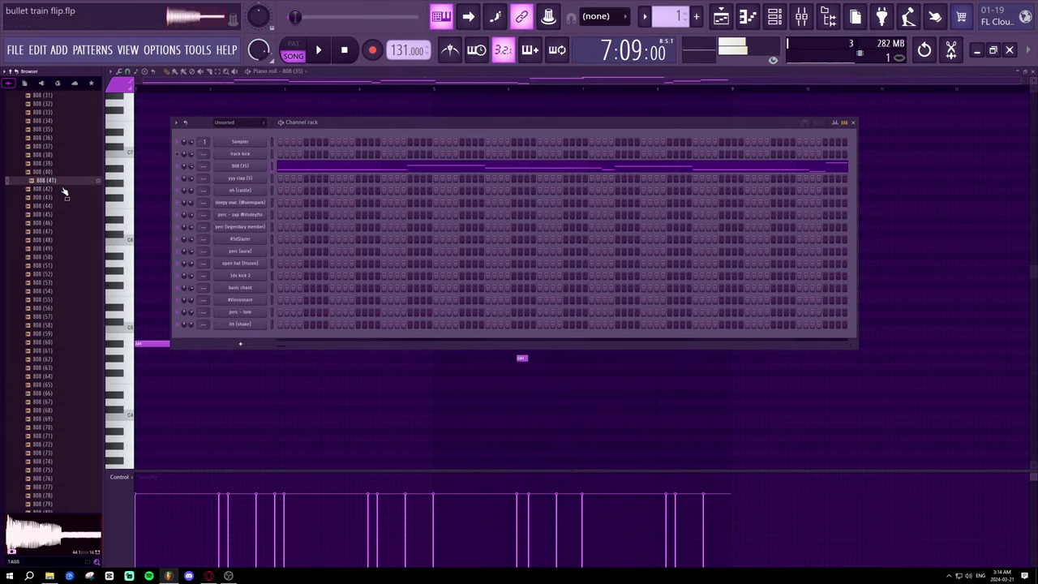
{"action": "left_click", "coordinate": [65, 189]}
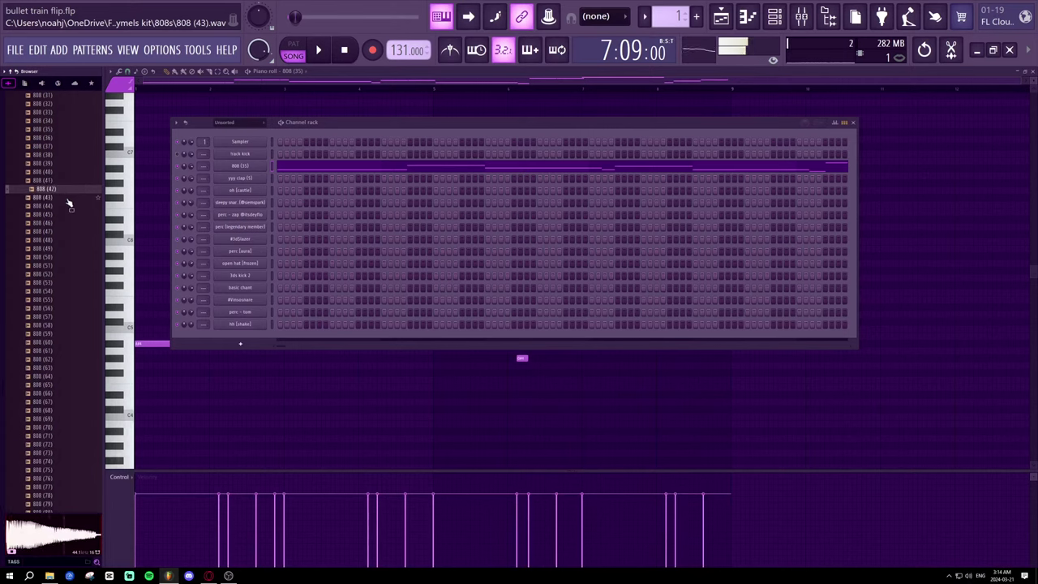
{"action": "left_click_drag", "start_coordinate": [66, 197], "coordinate": [240, 167]}
{"action": "key", "text": "space"}
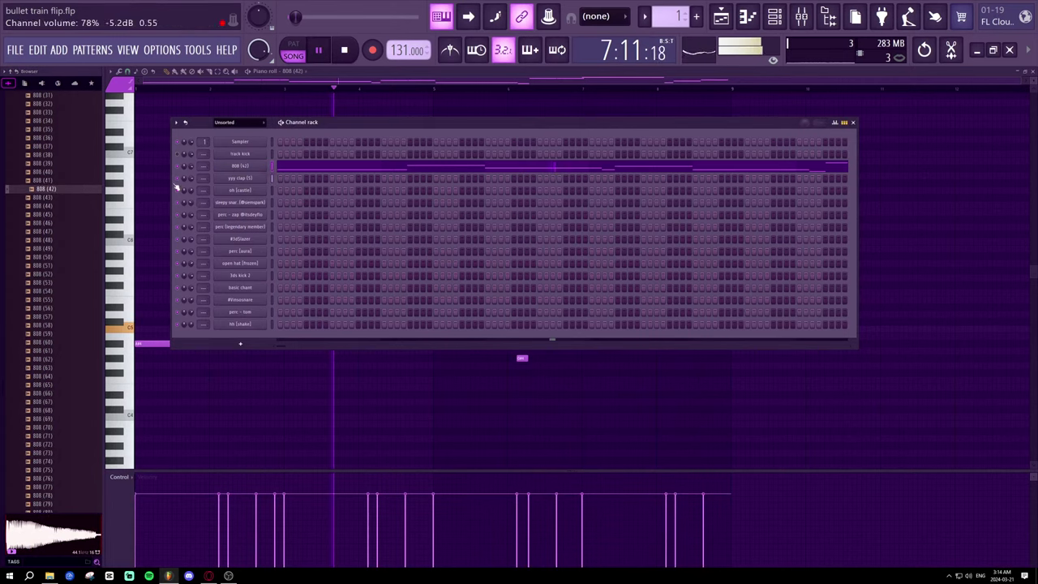
- Stop the beat and audition the kit's samples from 808 (43) up to 808 (56)
{"action": "left_click", "coordinate": [47, 197]}
{"action": "left_click", "coordinate": [51, 205]}
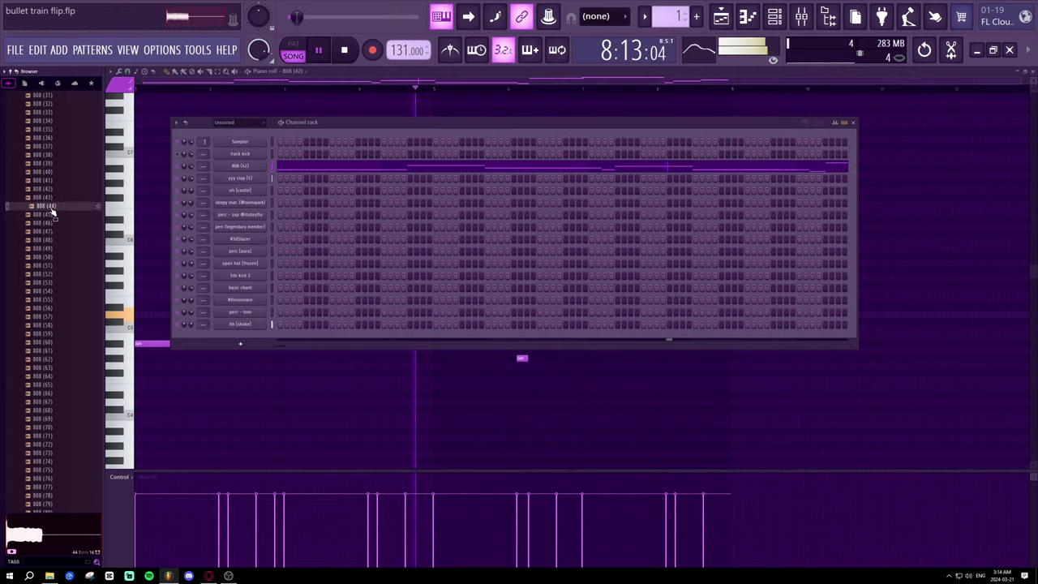
{"action": "key", "text": "space"}
{"action": "left_click", "coordinate": [57, 240]}
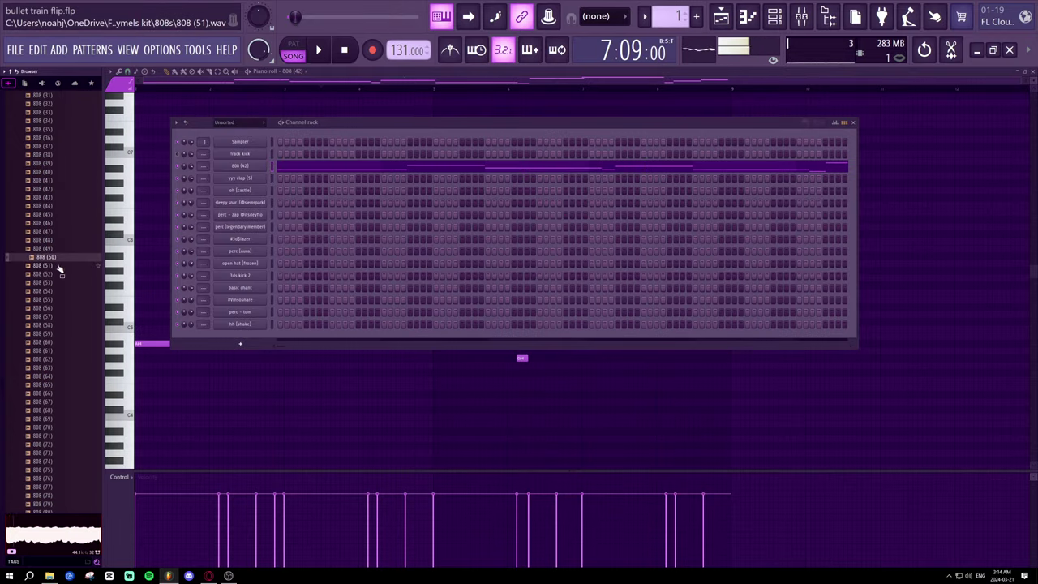
{"action": "left_click", "coordinate": [57, 265]}
{"action": "left_click", "coordinate": [54, 284]}
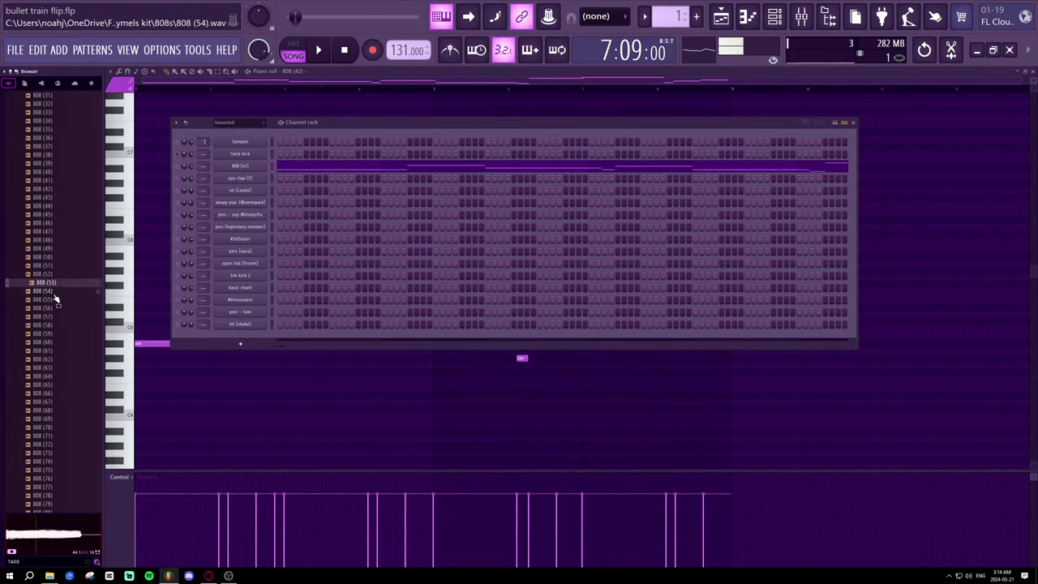
{"action": "left_click", "coordinate": [52, 291]}
{"action": "left_click", "coordinate": [52, 299]}
{"action": "left_click", "coordinate": [49, 308]}
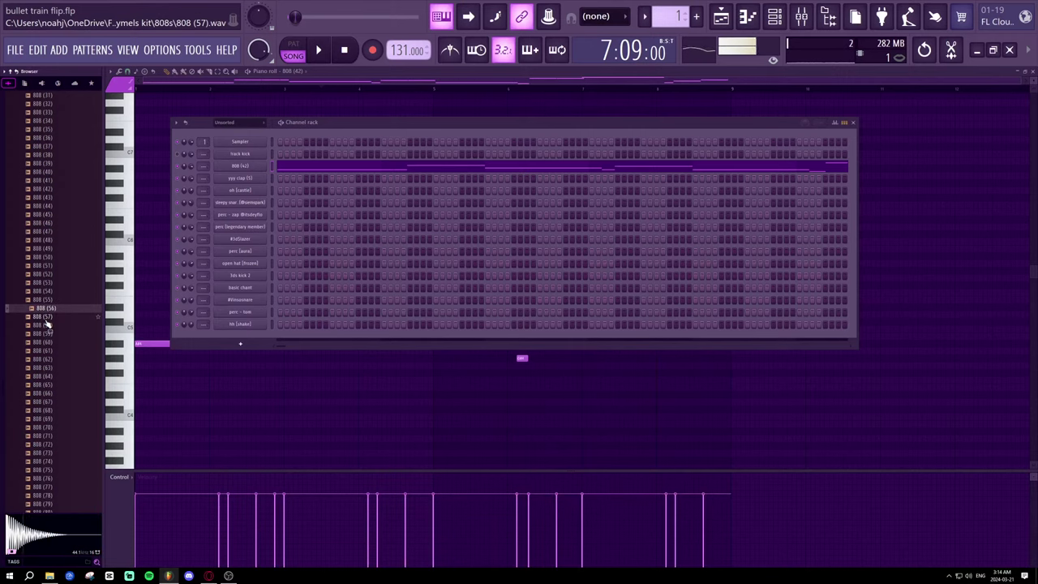
- Audition 808 (57), load it as the 808 channel's sample and play the beat
{"action": "left_click", "coordinate": [46, 318]}
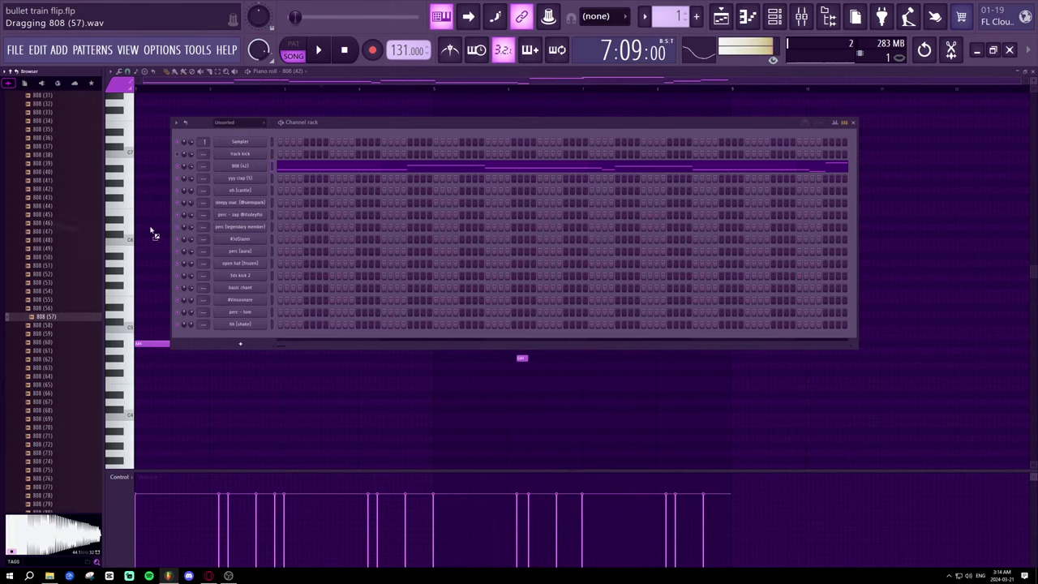
{"action": "left_click_drag", "start_coordinate": [231, 166], "coordinate": [232, 167]}
{"action": "key", "text": "space"}
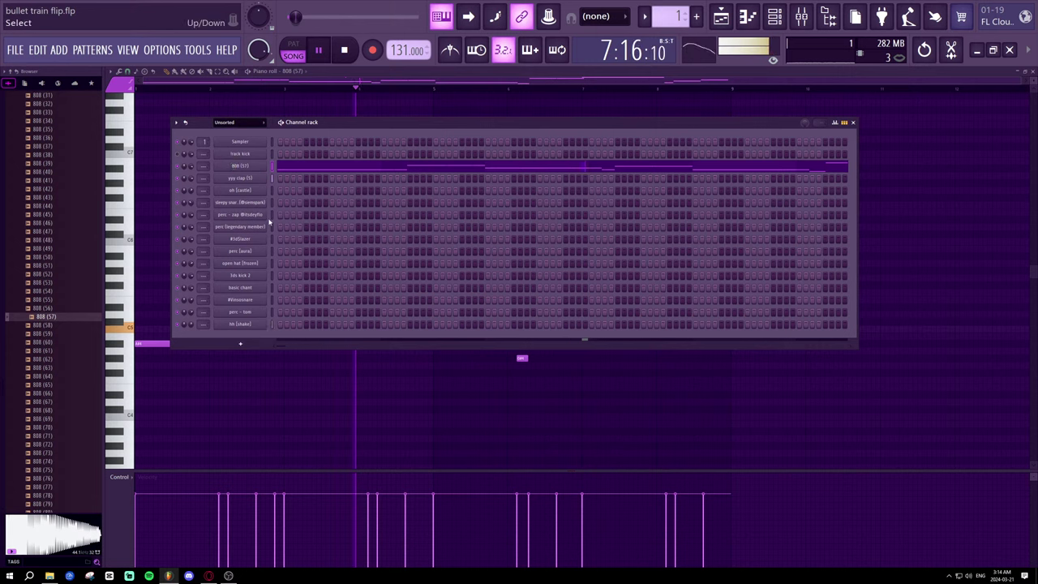
- Audition 808 (65) and 808 (66), replace the 808 channel's sample with 808 (66) and play the beat
{"action": "scroll", "coordinate": [75, 343], "scroll_direction": "down", "scroll_amount": 5}
{"action": "left_click", "coordinate": [50, 214]}
{"action": "key", "text": "space"}
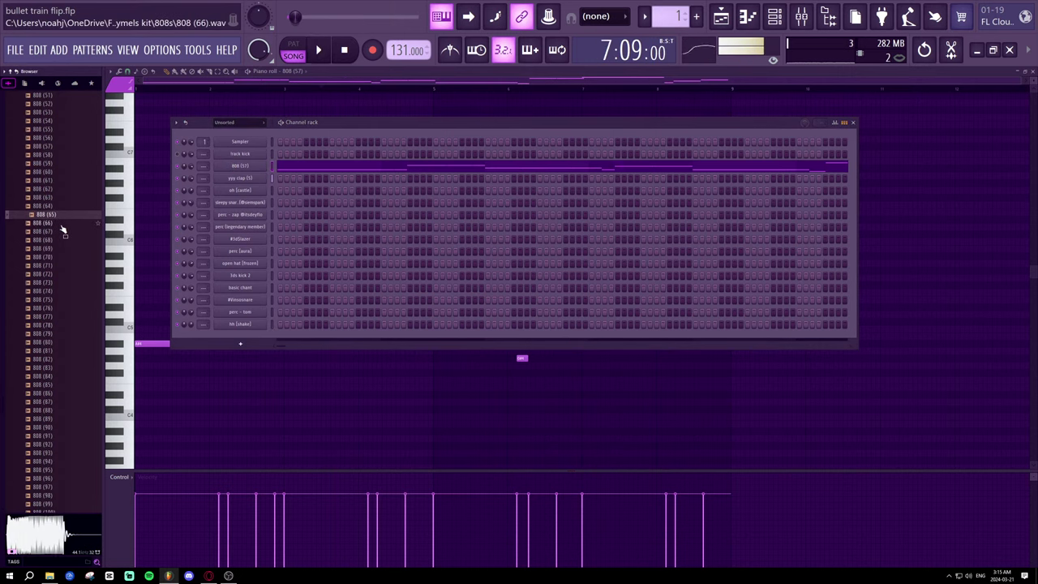
{"action": "left_click_drag", "start_coordinate": [63, 224], "coordinate": [179, 206]}
{"action": "left_click_drag", "start_coordinate": [260, 182], "coordinate": [258, 168]}
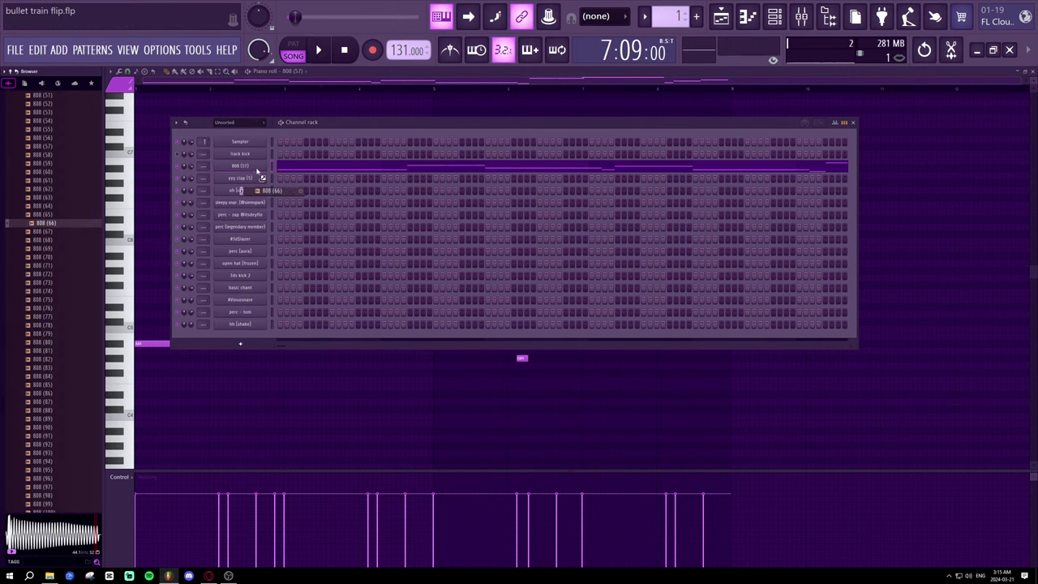
{"action": "key", "text": "space"}
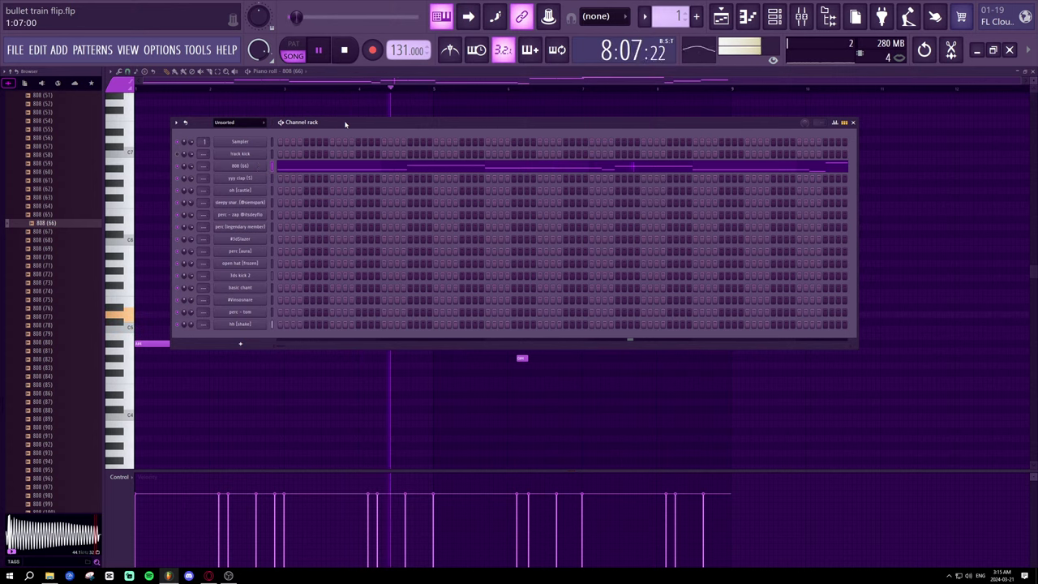
- Audition 808 (67), replace the 808 channel's sample with it and play the beat briefly
{"action": "key", "text": "space"}
{"action": "left_click", "coordinate": [69, 233]}
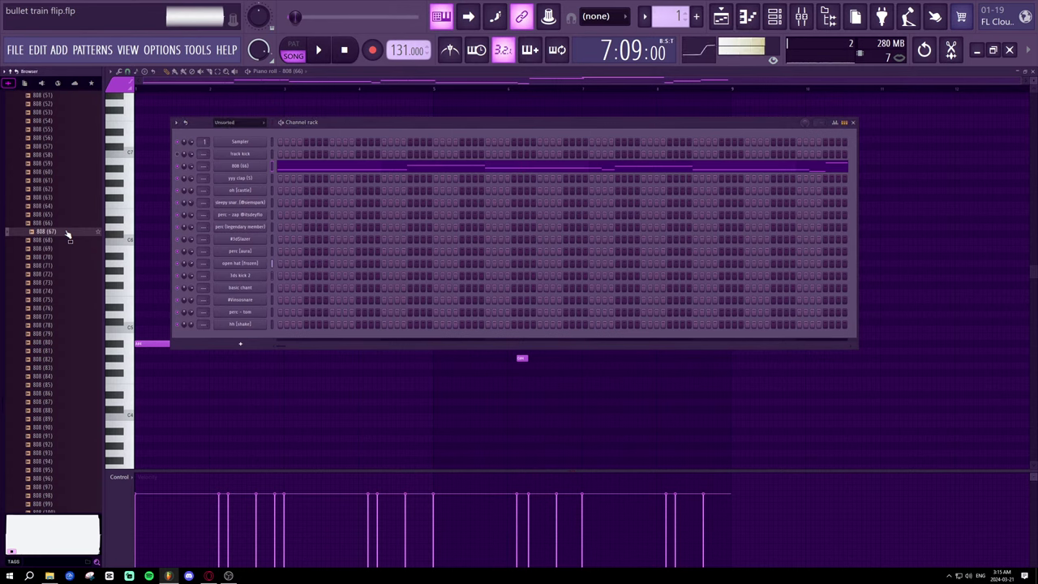
{"action": "left_click_drag", "start_coordinate": [62, 242], "coordinate": [253, 170]}
{"action": "key", "text": "space"}
{"action": "key", "text": "space"}
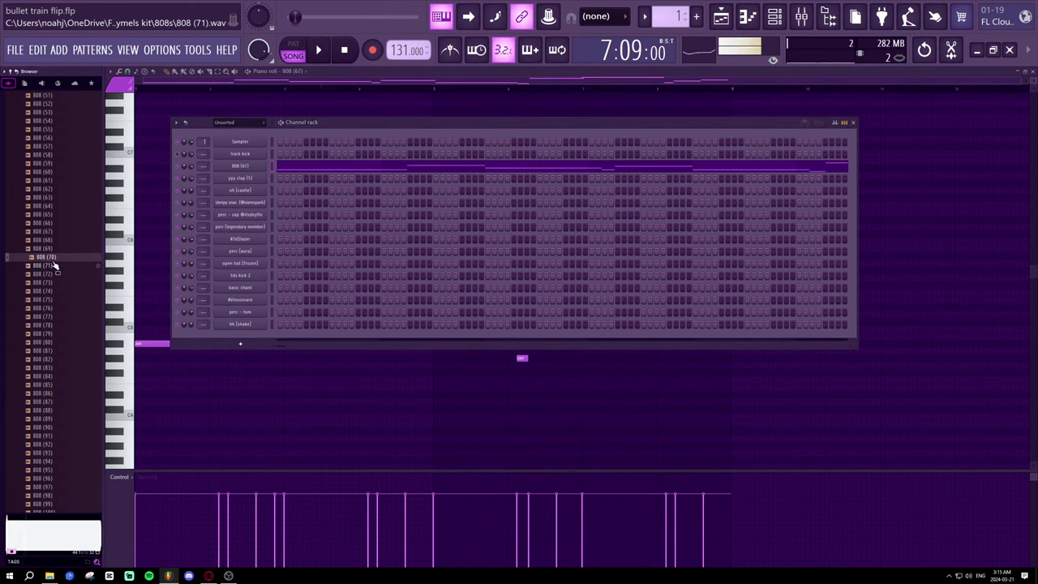
- Replace the 808 channel's sample with 808 (70) and play the beat
{"action": "left_click_drag", "start_coordinate": [54, 258], "coordinate": [207, 202]}
{"action": "left_click_drag", "start_coordinate": [247, 174], "coordinate": [244, 167]}
{"action": "key", "text": "space"}
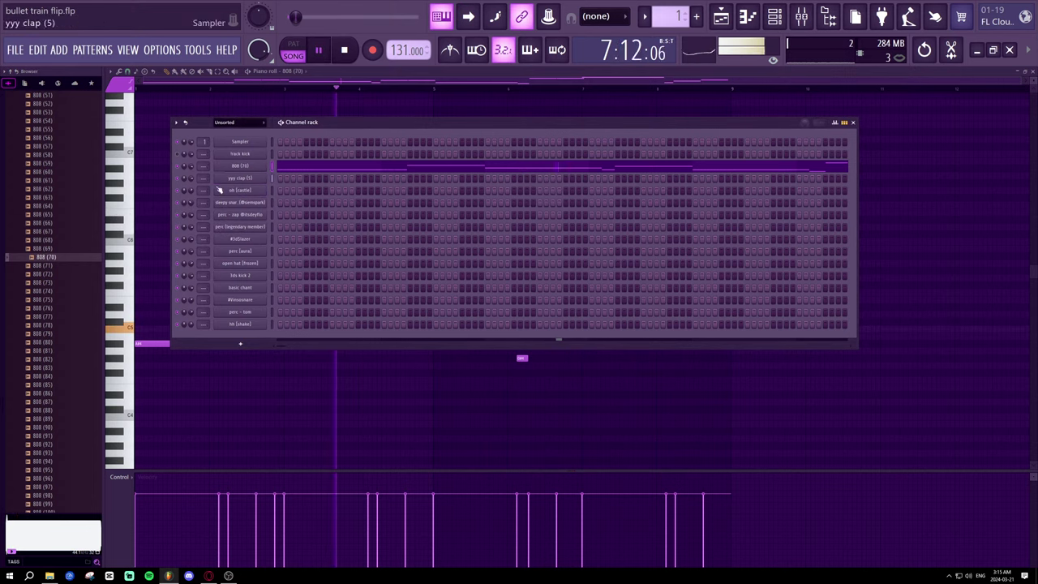
- Audition 808 (71), replace the 808 channel's sample with it and play the beat
{"action": "left_click", "coordinate": [63, 266]}
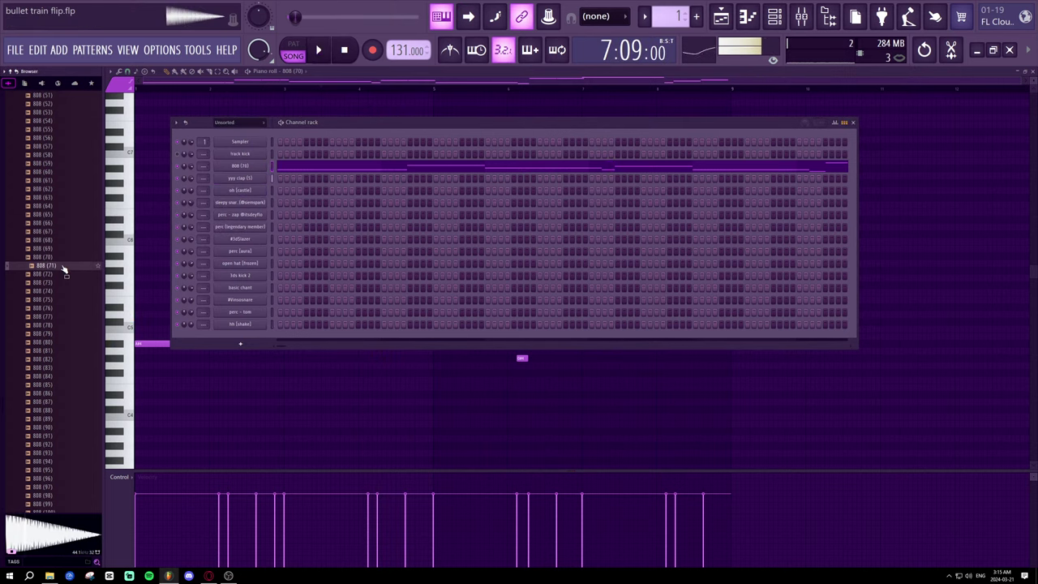
{"action": "left_click_drag", "start_coordinate": [220, 183], "coordinate": [236, 169]}
{"action": "key", "text": "space"}
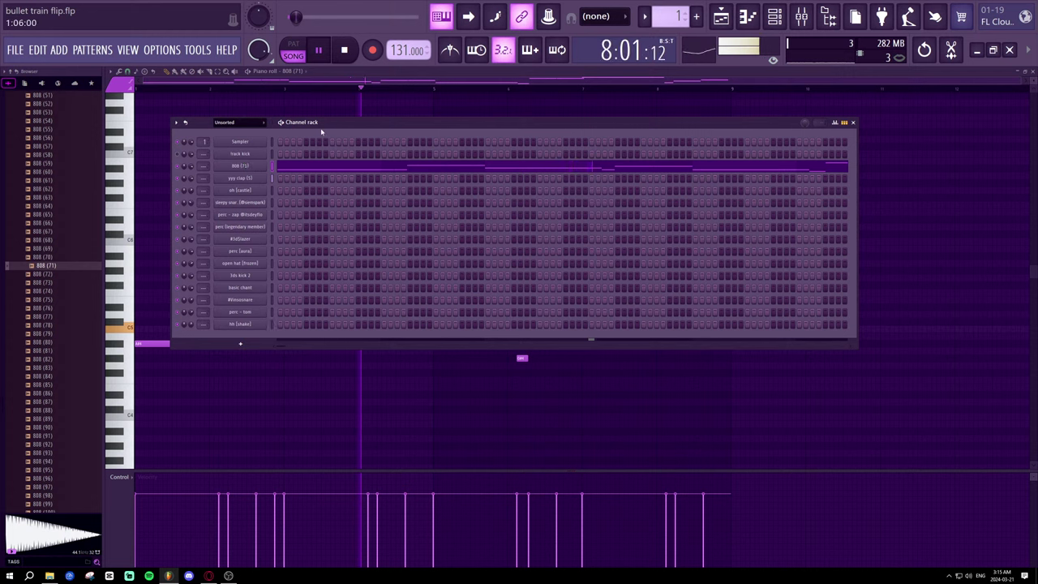
- Check the 808 channel's sample settings and switch playback from song to pattern mode
{"action": "left_click", "coordinate": [240, 165]}
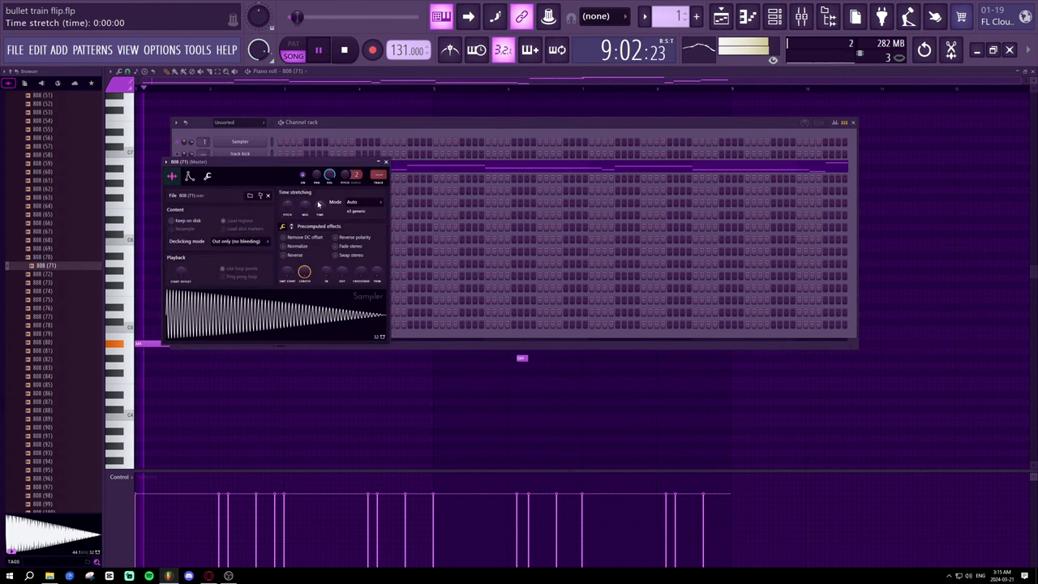
{"action": "left_click", "coordinate": [386, 162]}
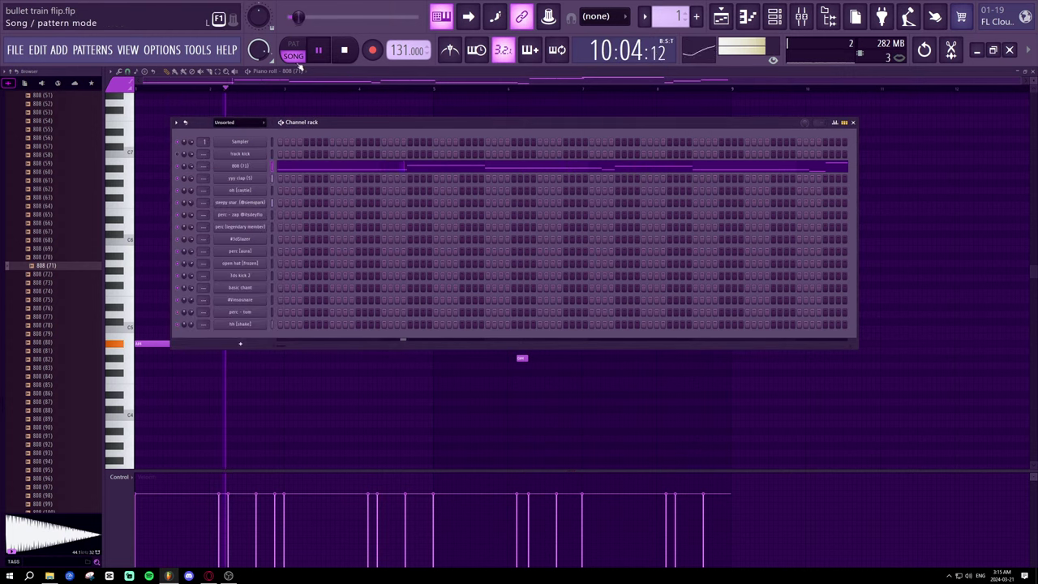
{"action": "key", "text": "l"}
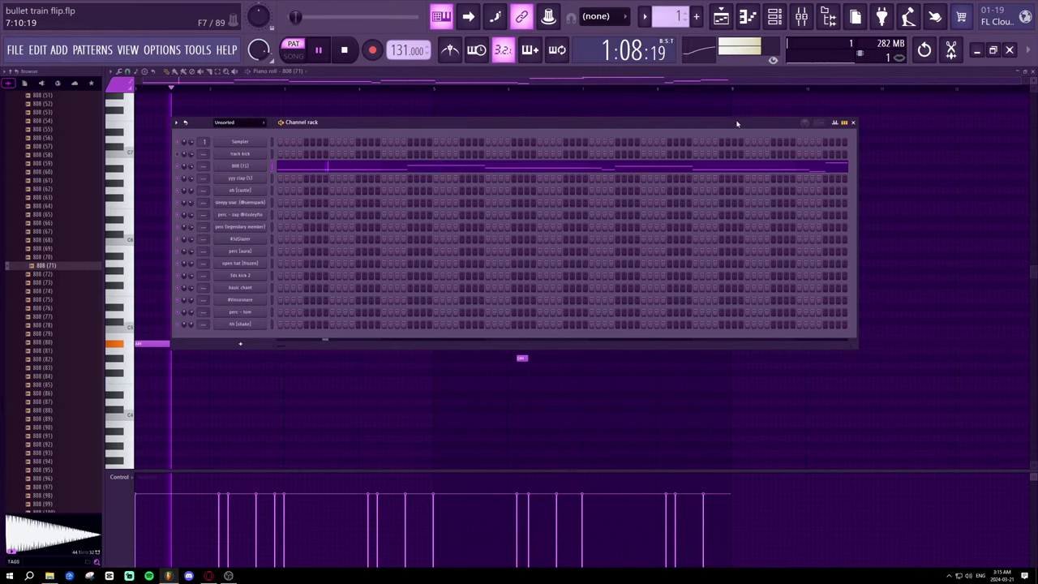
- Add a short D5 note at 4:15:00 in the 808 bassline, two steps long and ending at bar 5
{"action": "left_click", "coordinate": [852, 121]}
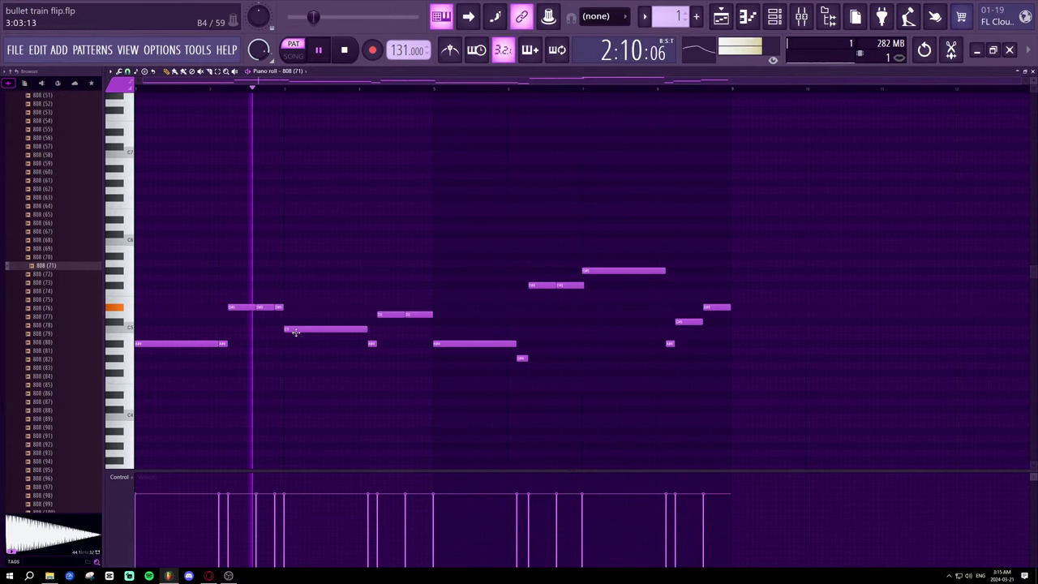
{"action": "left_click", "coordinate": [774, 17]}
{"action": "left_click", "coordinate": [774, 17]}
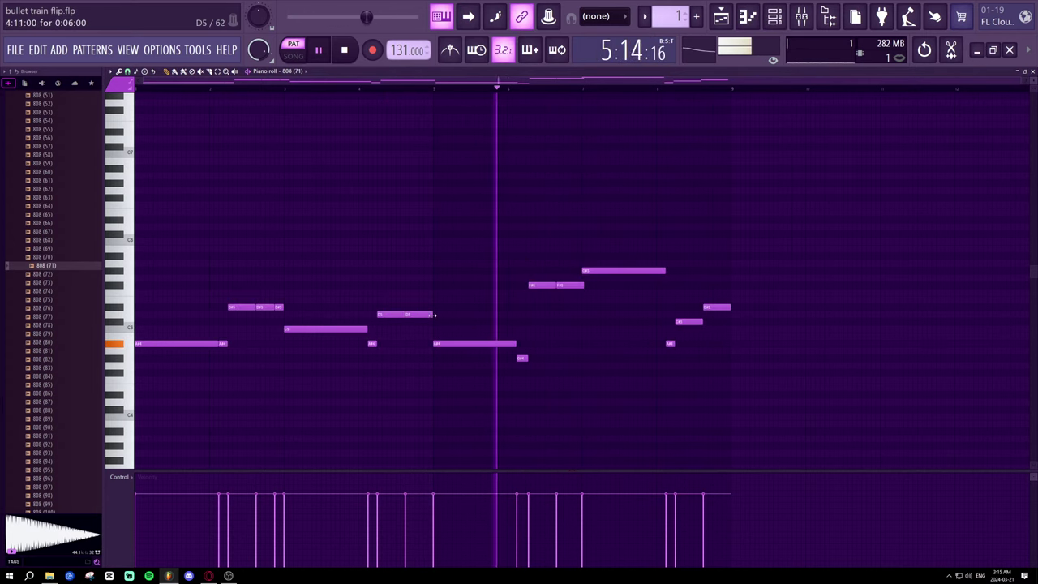
{"action": "left_click_drag", "start_coordinate": [431, 315], "coordinate": [426, 313]}
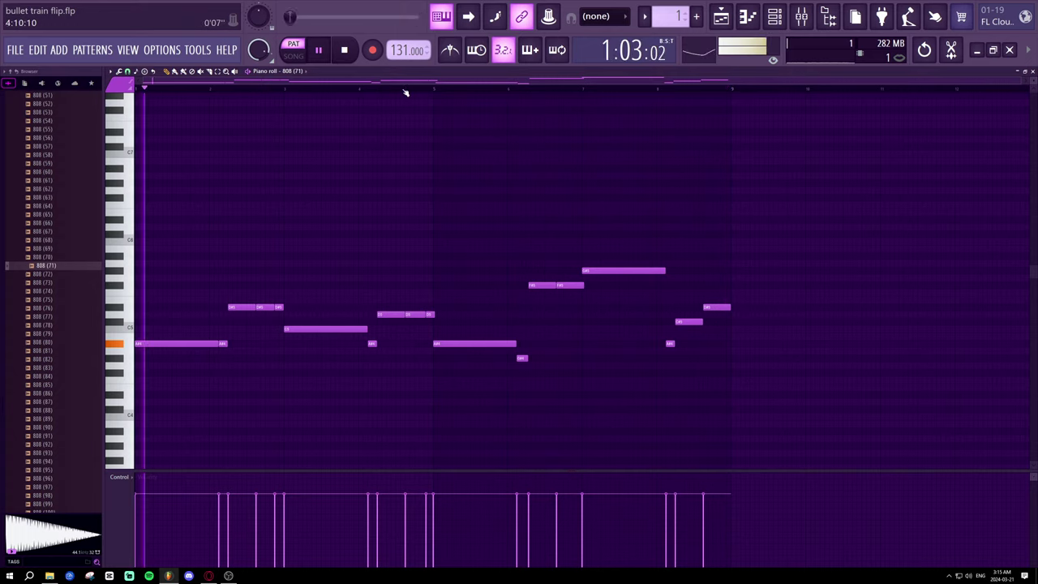
{"action": "scroll", "coordinate": [413, 281], "scroll_direction": "up", "scroll_amount": 3, "text": "ctrl"}
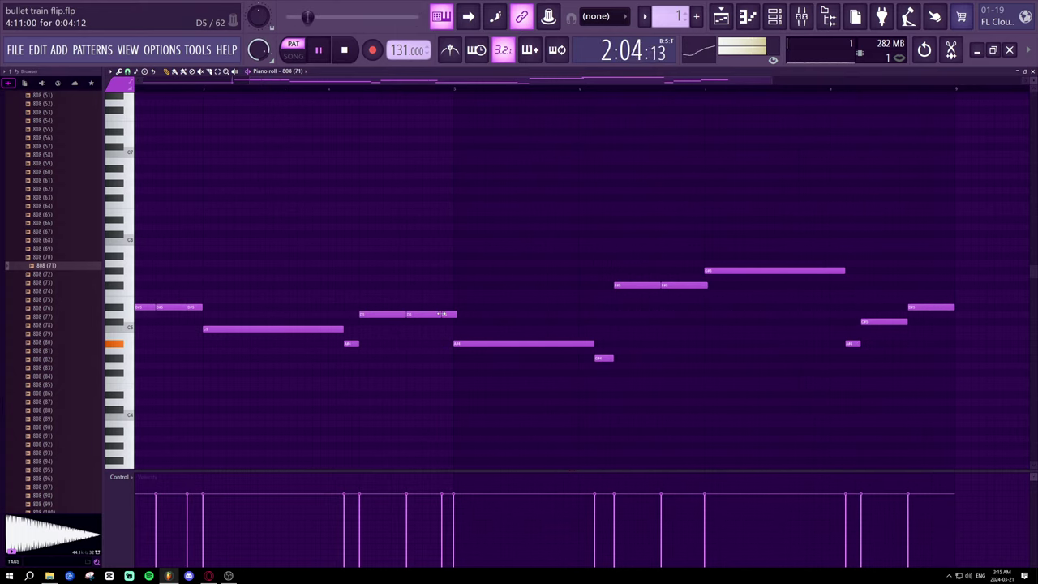
{"action": "left_click_drag", "start_coordinate": [441, 314], "coordinate": [446, 316]}
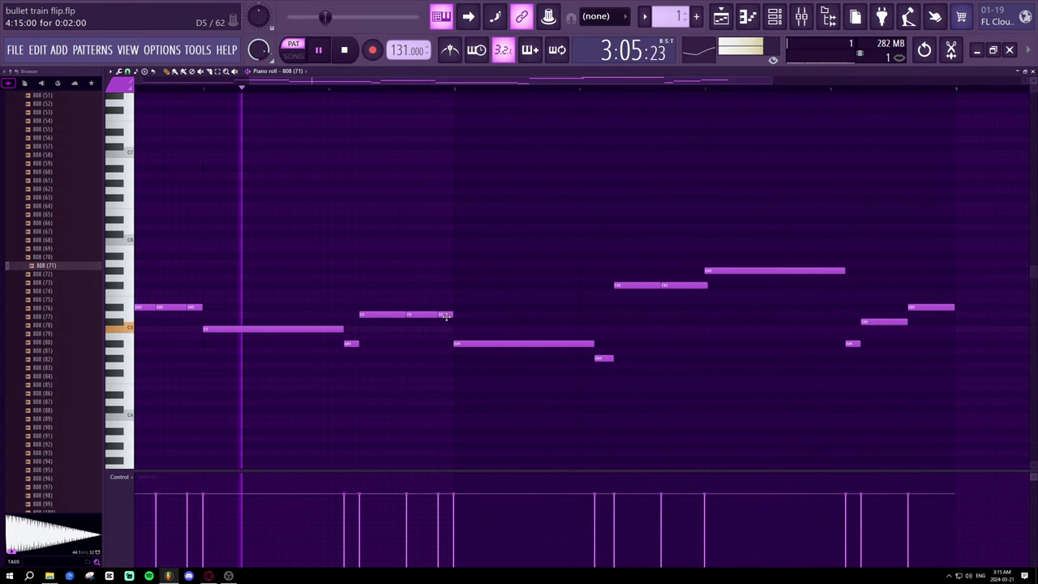
{"action": "scroll", "coordinate": [463, 86], "scroll_direction": "right", "scroll_amount": 2}
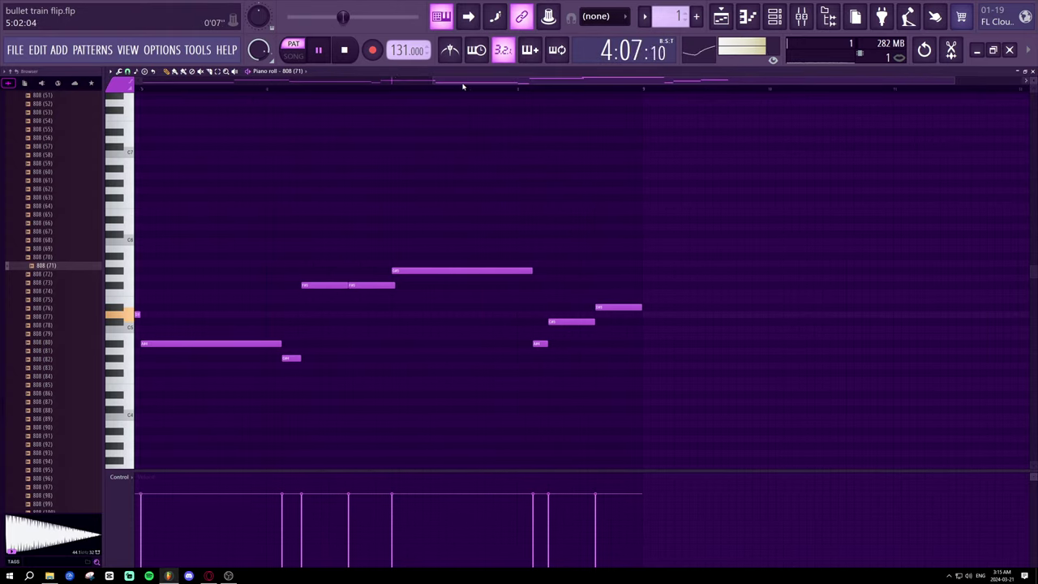
{"action": "scroll", "coordinate": [462, 86], "scroll_direction": "down", "scroll_amount": 2}
- Replace the 808 channel's sample with 808 (72) and play the pattern
{"action": "left_click", "coordinate": [774, 16]}
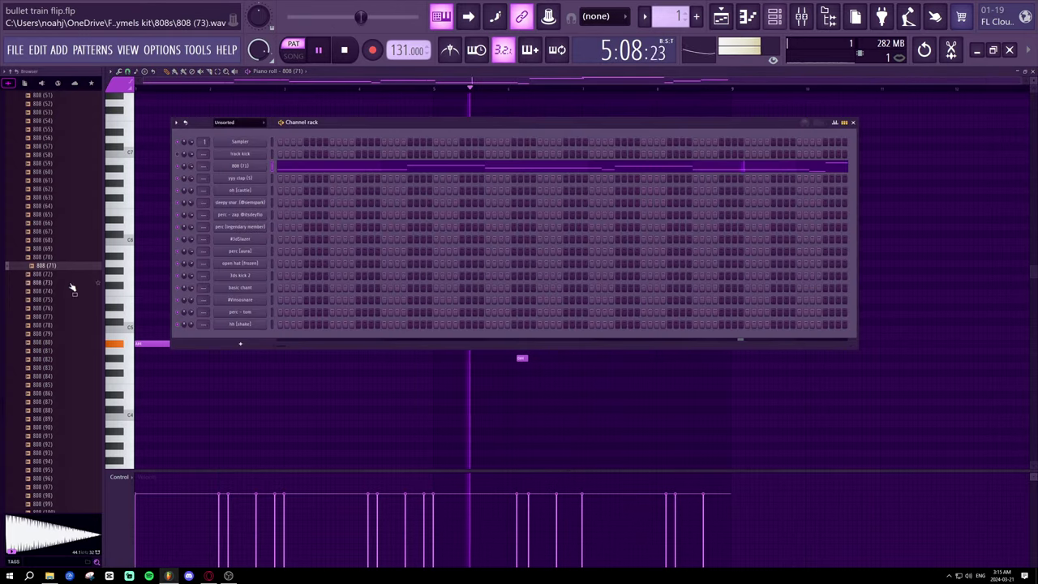
{"action": "key", "text": "space"}
{"action": "left_click", "coordinate": [70, 276]}
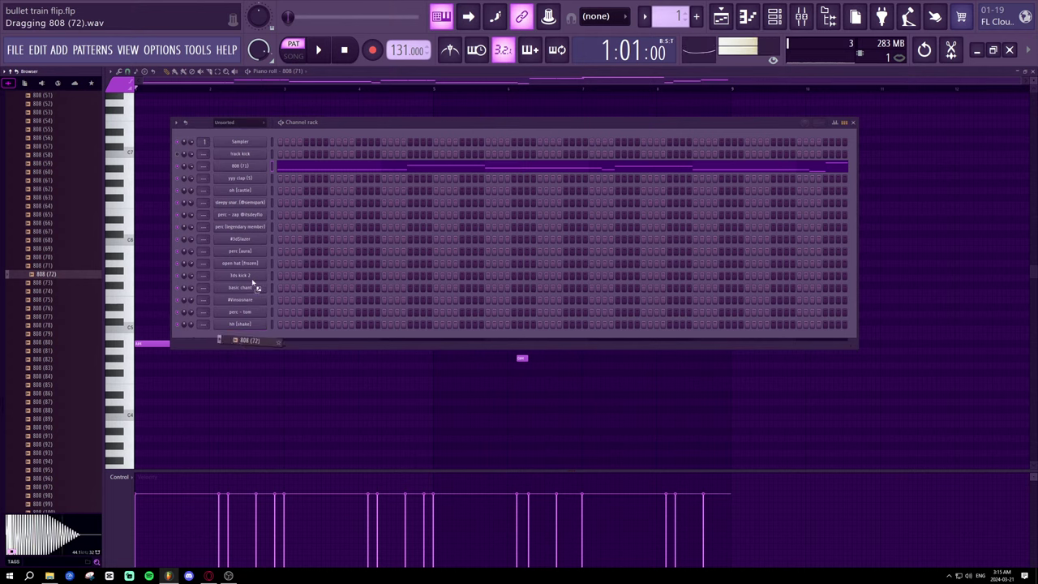
{"action": "left_click_drag", "start_coordinate": [253, 176], "coordinate": [254, 180]}
{"action": "key", "text": "space"}
- Audition 808 (73) through 808 (77), replace the 808 channel's sample with 808 (77) and play the pattern
{"action": "left_click", "coordinate": [50, 282]}
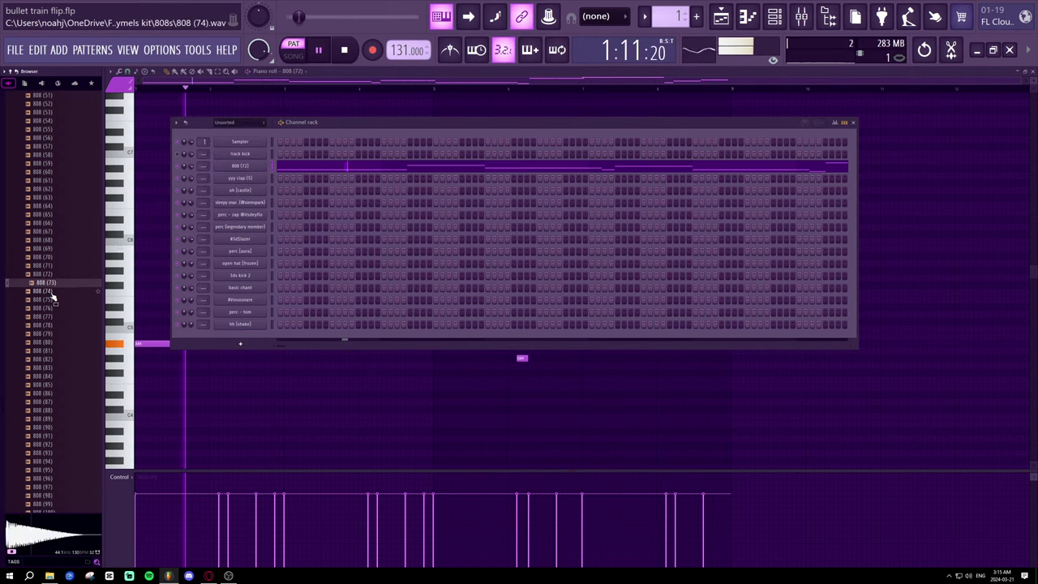
{"action": "left_click", "coordinate": [51, 290]}
{"action": "left_click", "coordinate": [51, 299]}
{"action": "left_click", "coordinate": [49, 309]}
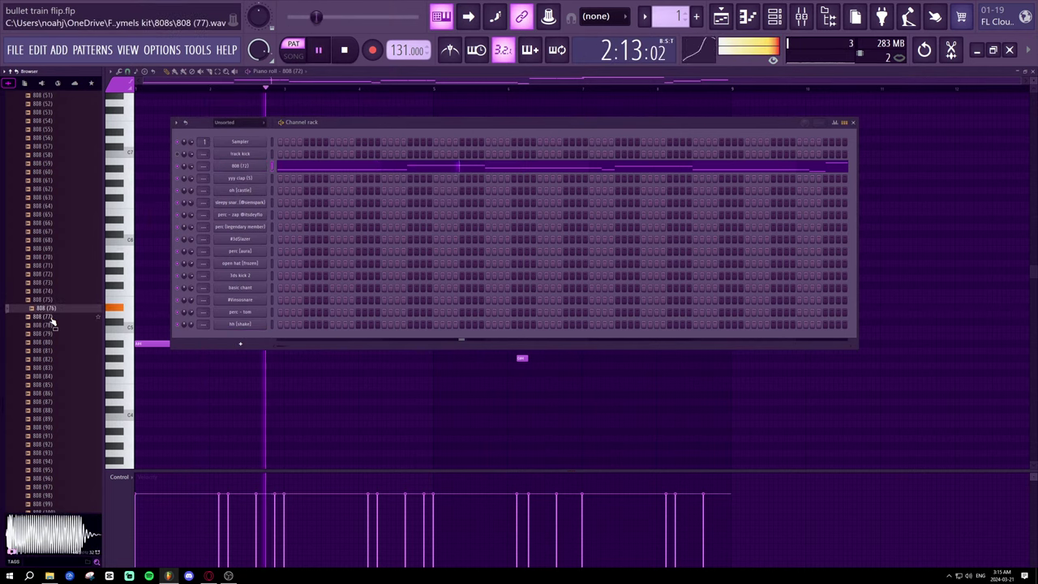
{"action": "left_click", "coordinate": [51, 317]}
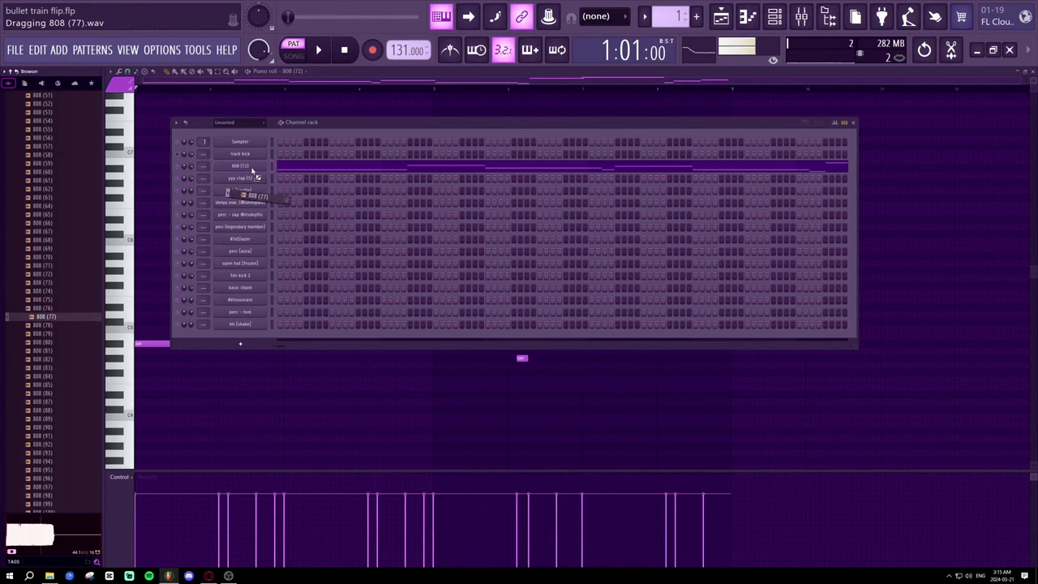
{"action": "left_click_drag", "start_coordinate": [252, 172], "coordinate": [252, 167]}
{"action": "key", "text": "space"}
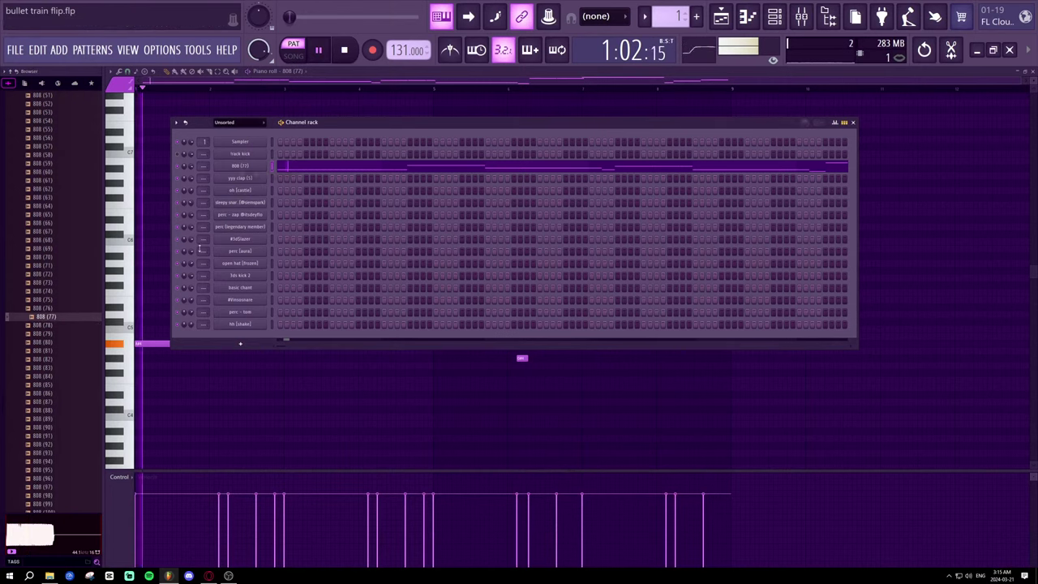
- Audition the samples from 808 (79) onward, replace the 808 channel's sample with 808 (84) and play the pattern
{"action": "key", "text": "space"}
{"action": "left_click", "coordinate": [65, 334]}
{"action": "left_click", "coordinate": [63, 342]}
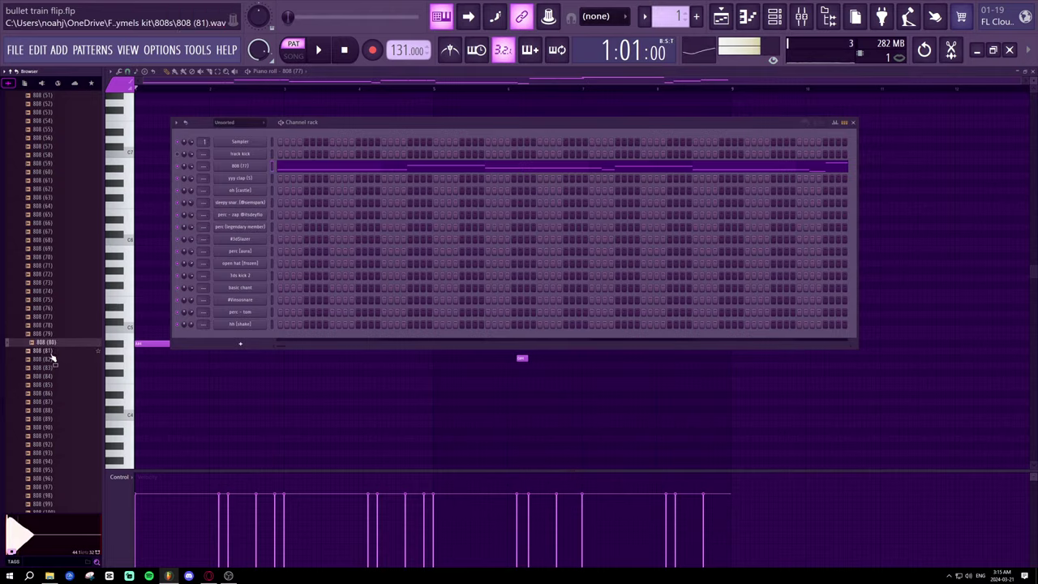
{"action": "left_click", "coordinate": [51, 352]}
{"action": "left_click", "coordinate": [50, 360]}
{"action": "left_click", "coordinate": [48, 376]}
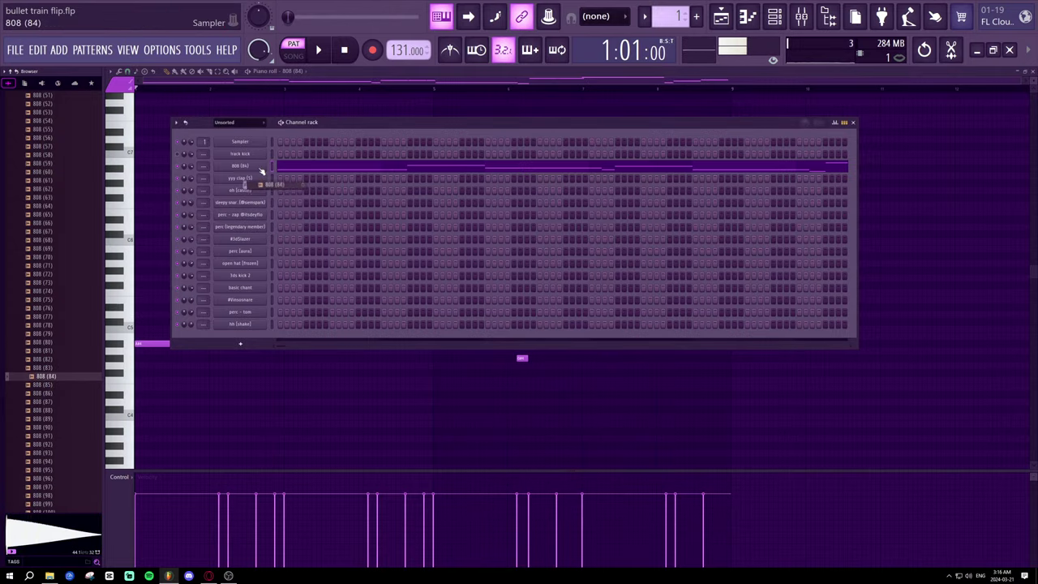
{"action": "left_click_drag", "start_coordinate": [261, 172], "coordinate": [261, 171]}
{"action": "key", "text": "space"}
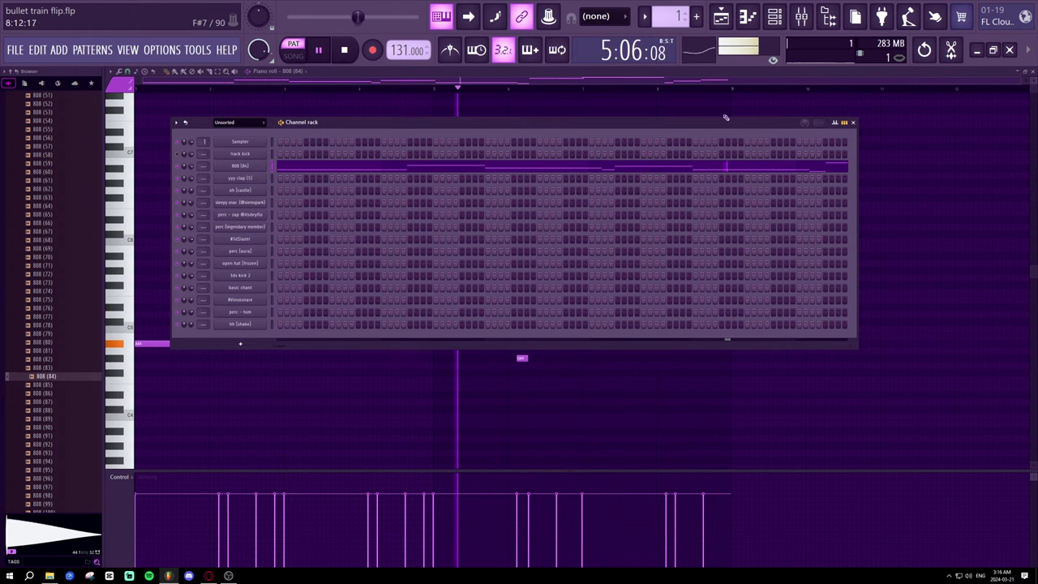
- Try all notes of the 808 bassline one octave lower and move them back up
{"action": "left_click", "coordinate": [852, 123]}
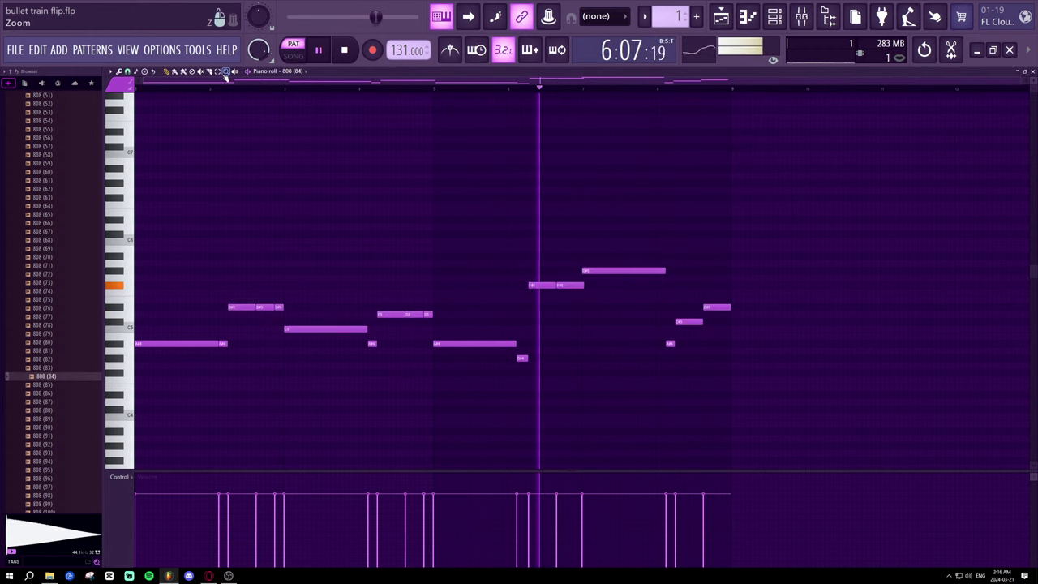
{"action": "left_click_drag", "start_coordinate": [764, 397], "coordinate": [108, 220]}
{"action": "key", "text": "ctrl+Down"}
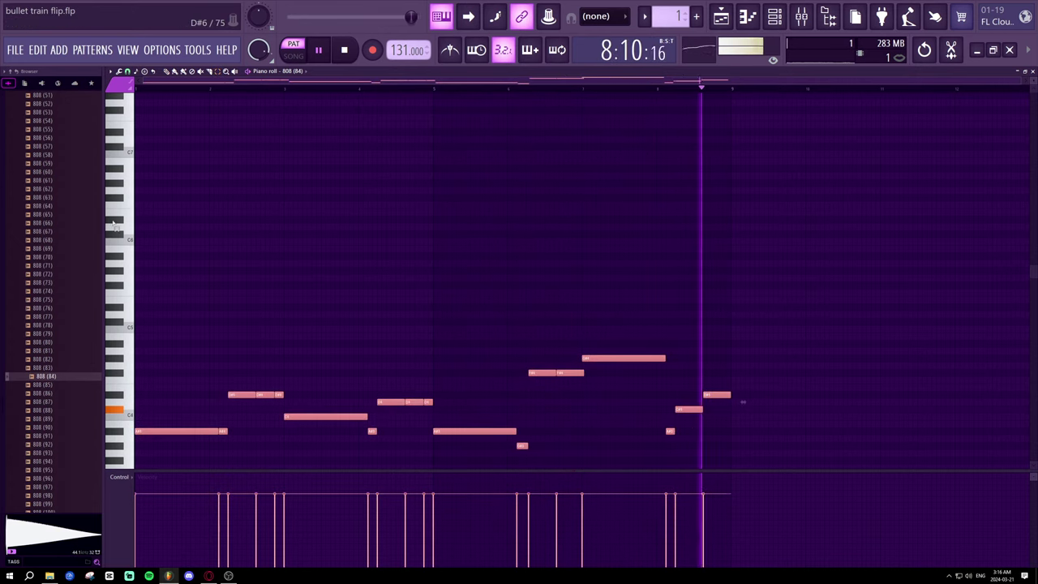
{"action": "key", "text": "ctrl+Up"}
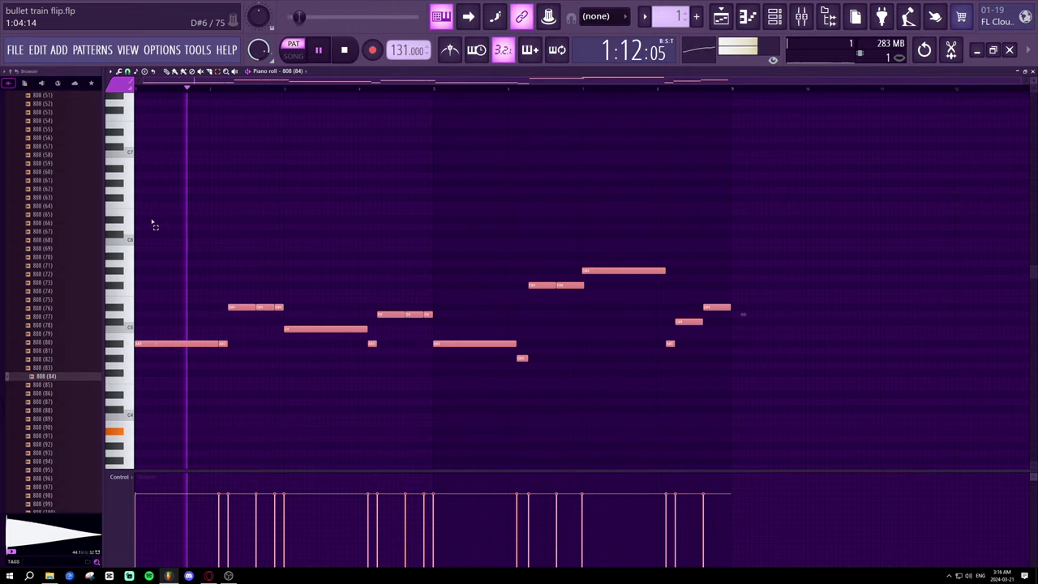
- Switch to song playback and play the arrangement in the playlist from just before the first drum section
{"action": "left_click", "coordinate": [294, 55]}
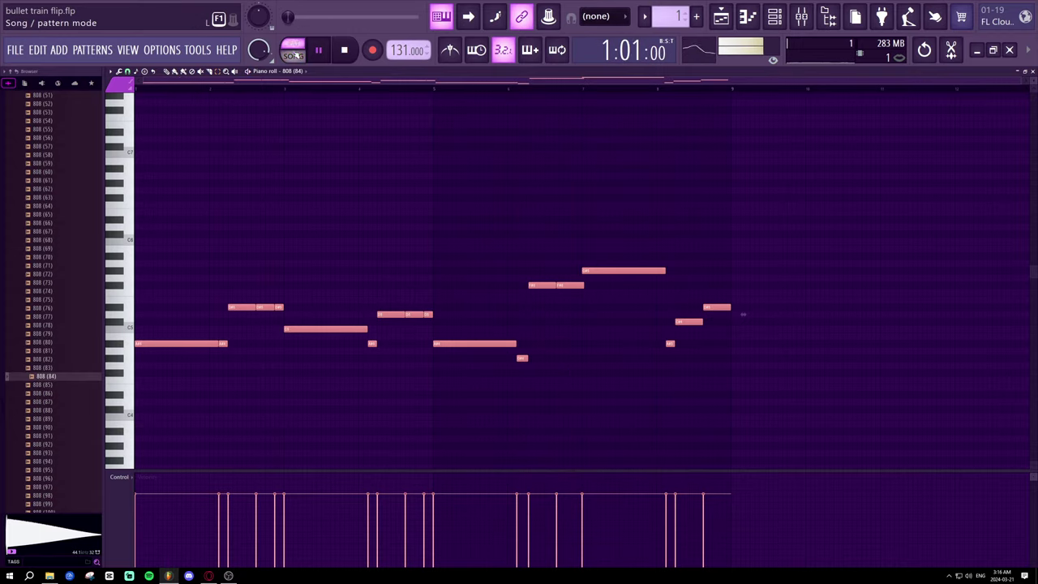
{"action": "left_click", "coordinate": [722, 18]}
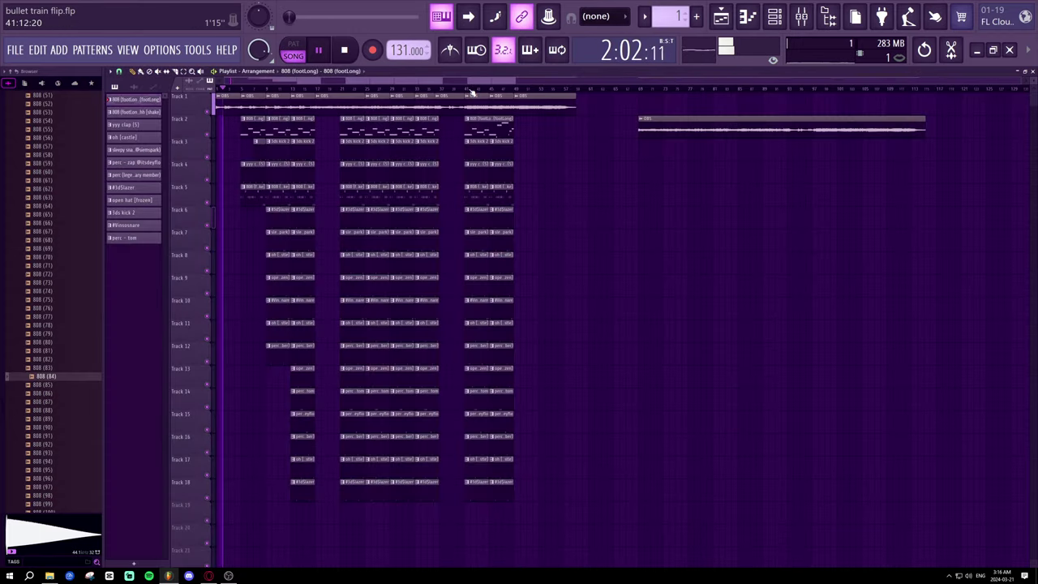
{"action": "right_click", "coordinate": [633, 232]}
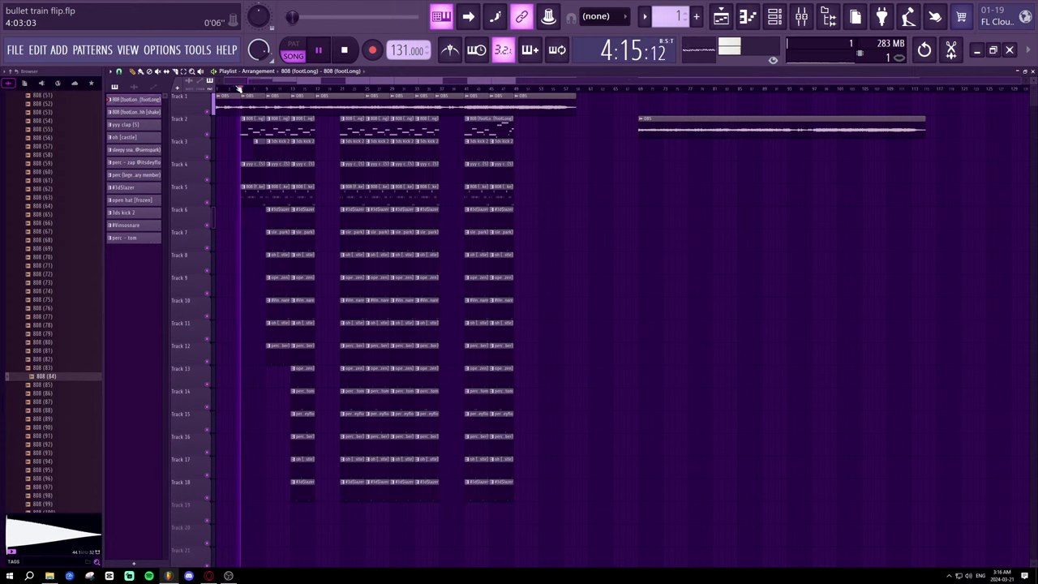
{"action": "scroll", "coordinate": [238, 89], "scroll_direction": "up", "scroll_amount": 3}
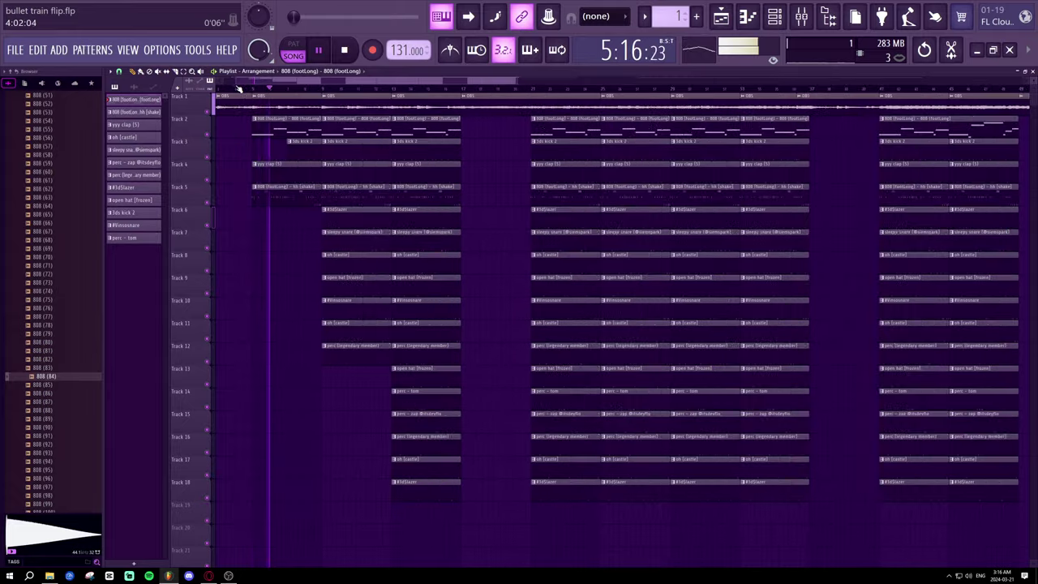
{"action": "scroll", "coordinate": [249, 95], "scroll_direction": "up", "scroll_amount": 2}
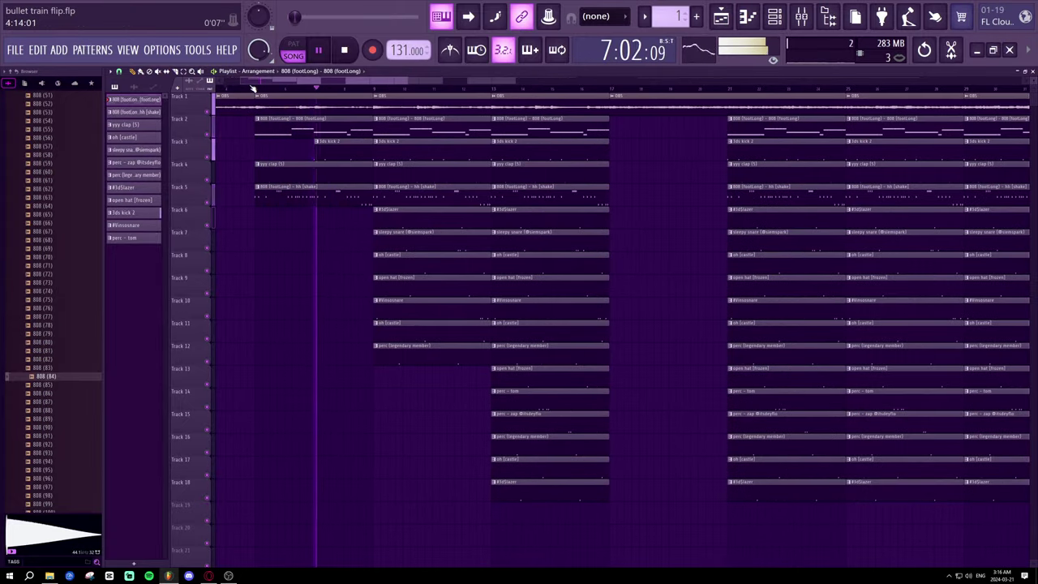
- Delete the 808 bassline's first D#5 note and extend the opening A#4 note over the short one to 1:10:00
{"action": "key", "text": "F7"}
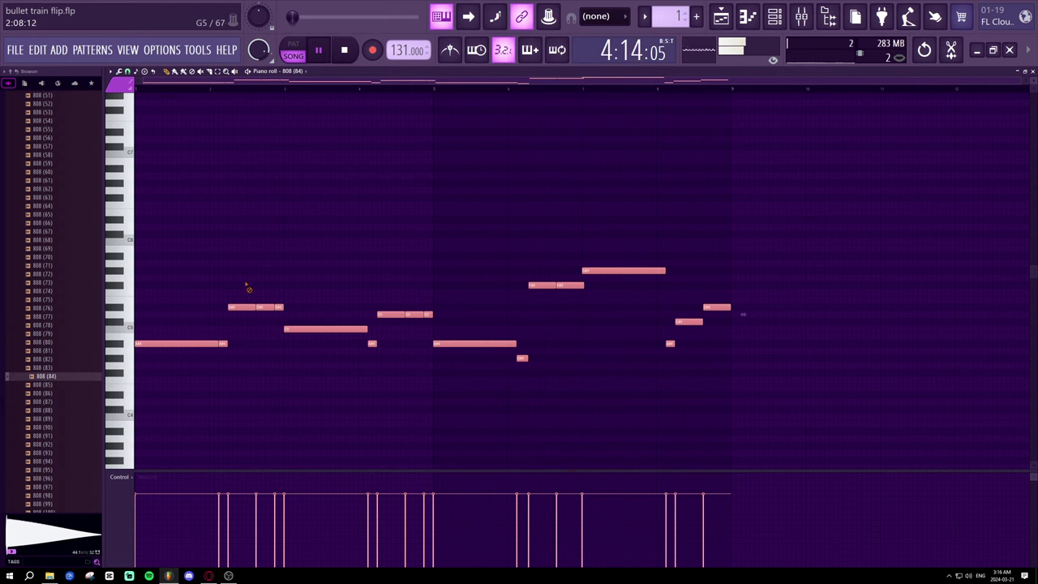
{"action": "right_click", "coordinate": [242, 307]}
{"action": "left_click_drag", "start_coordinate": [228, 344], "coordinate": [244, 346]}
{"action": "key", "text": "space"}
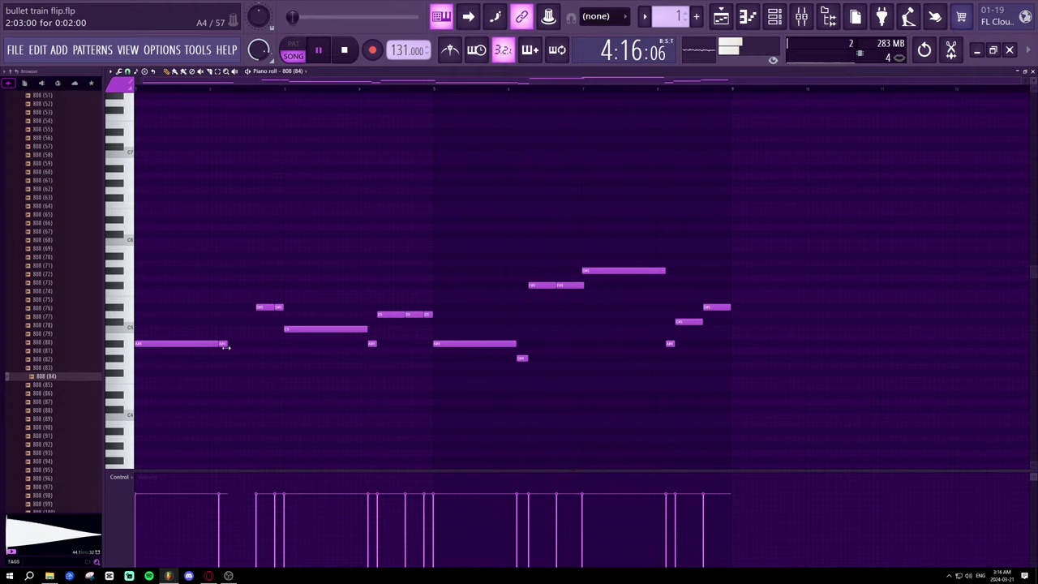
{"action": "left_click_drag", "start_coordinate": [227, 345], "coordinate": [257, 343]}
{"action": "key", "text": "space"}
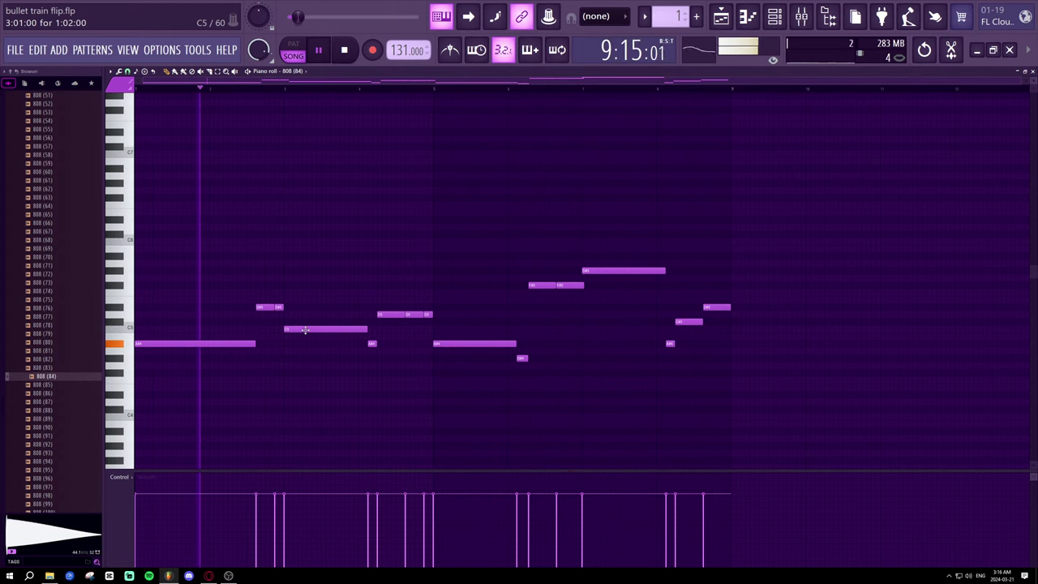
- Try the bassline's opening note at F#4 and at F4 while playing the song
{"action": "key", "text": "space"}
{"action": "left_click_drag", "start_coordinate": [247, 345], "coordinate": [247, 376]}
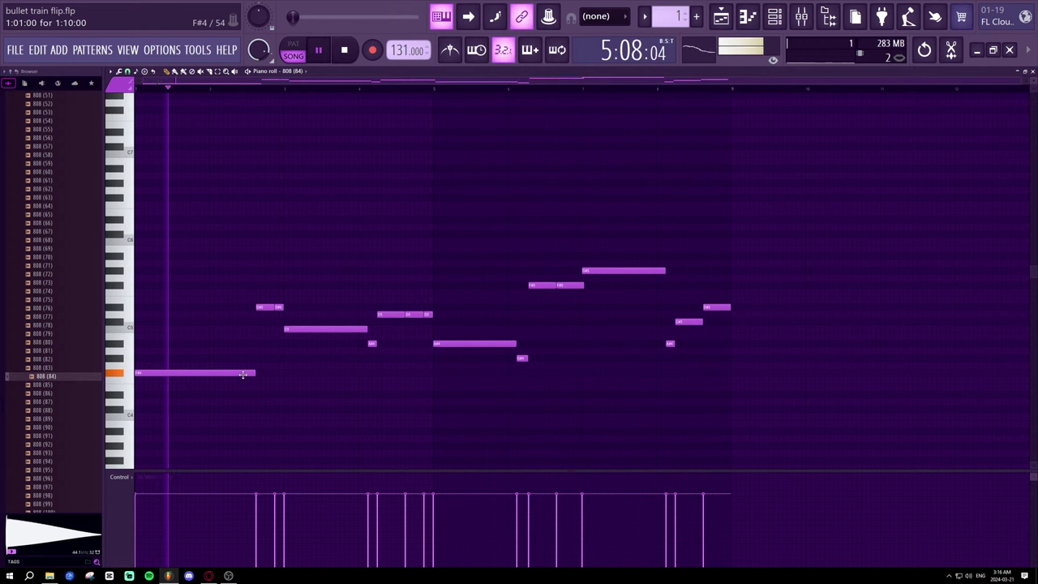
{"action": "key", "text": "space"}
{"action": "left_click_drag", "start_coordinate": [244, 381], "coordinate": [245, 383]}
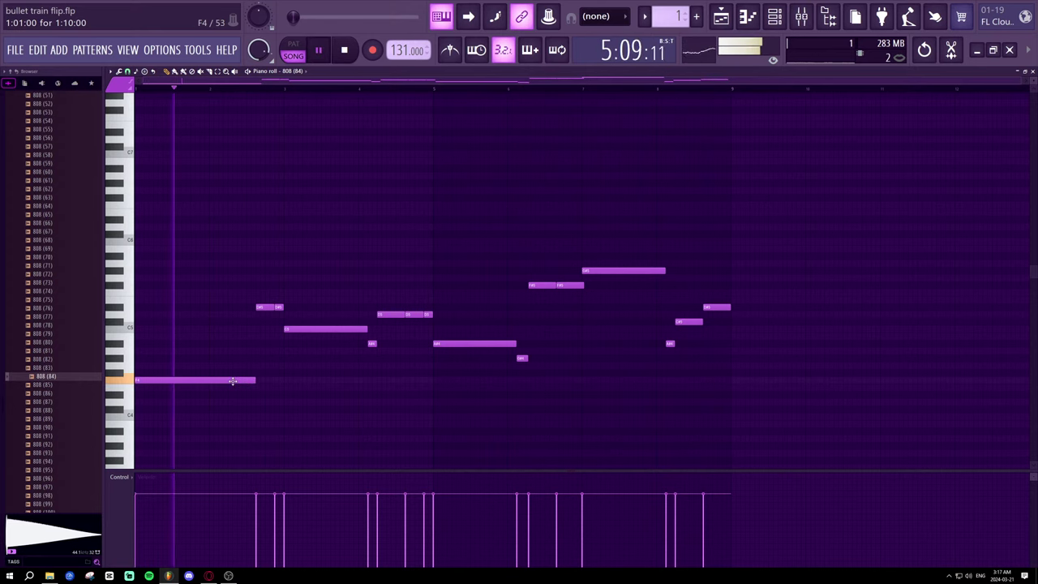
{"action": "key", "text": "space"}
- Move the opening note to A4, shorten it to under a bar and add a one-bar G4 note at 1:13:00
{"action": "left_click_drag", "start_coordinate": [232, 381], "coordinate": [218, 353]}
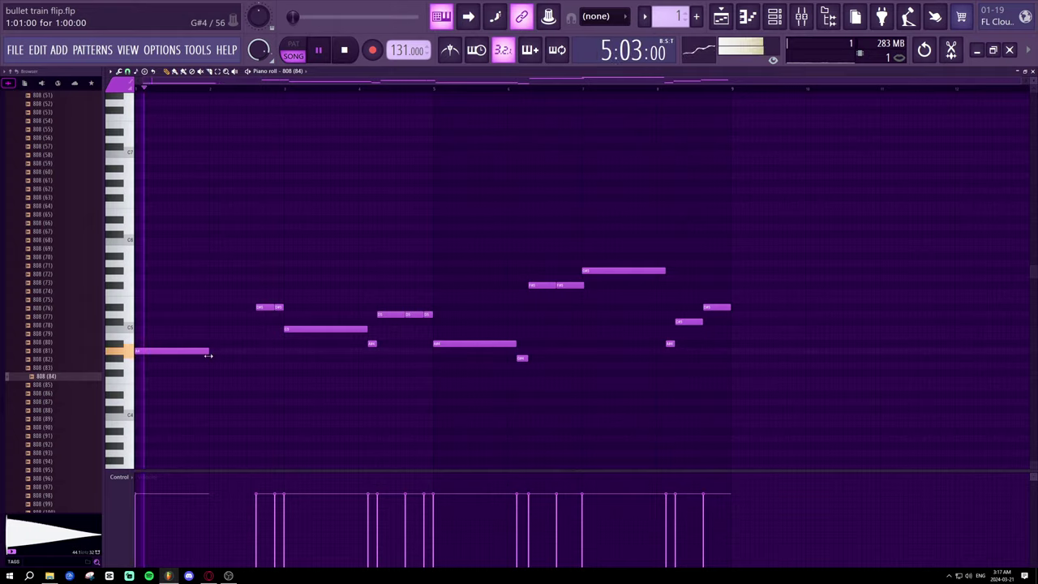
{"action": "key", "text": "space"}
{"action": "left_click", "coordinate": [209, 365]}
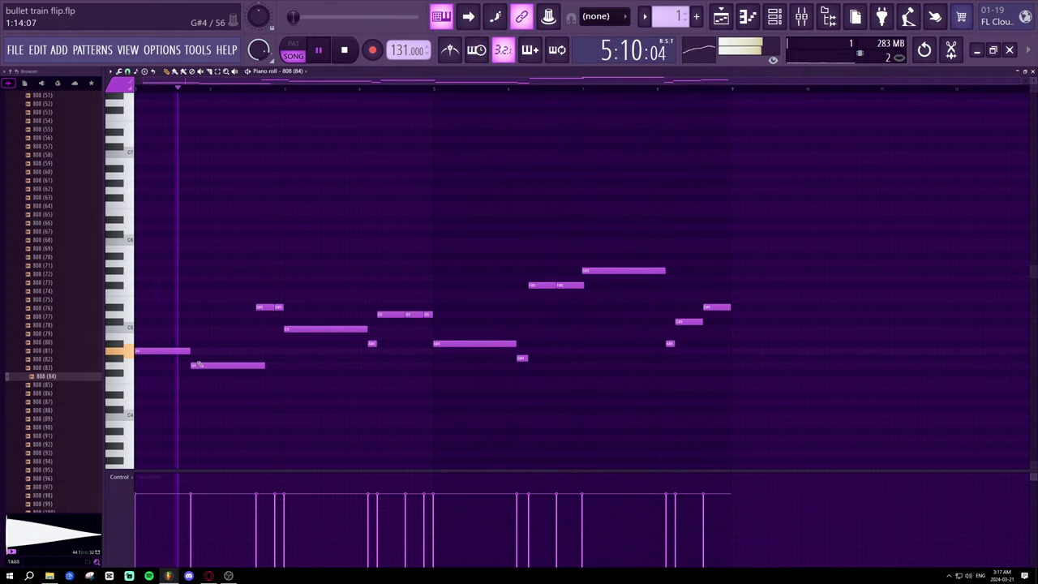
{"action": "key", "text": "space"}
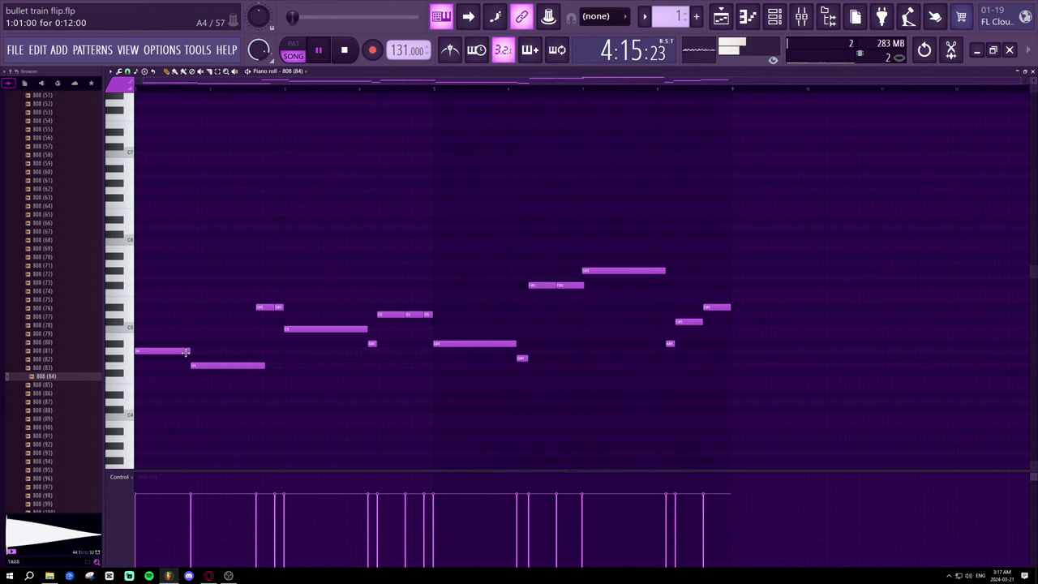
{"action": "left_click_drag", "start_coordinate": [186, 352], "coordinate": [179, 352]}
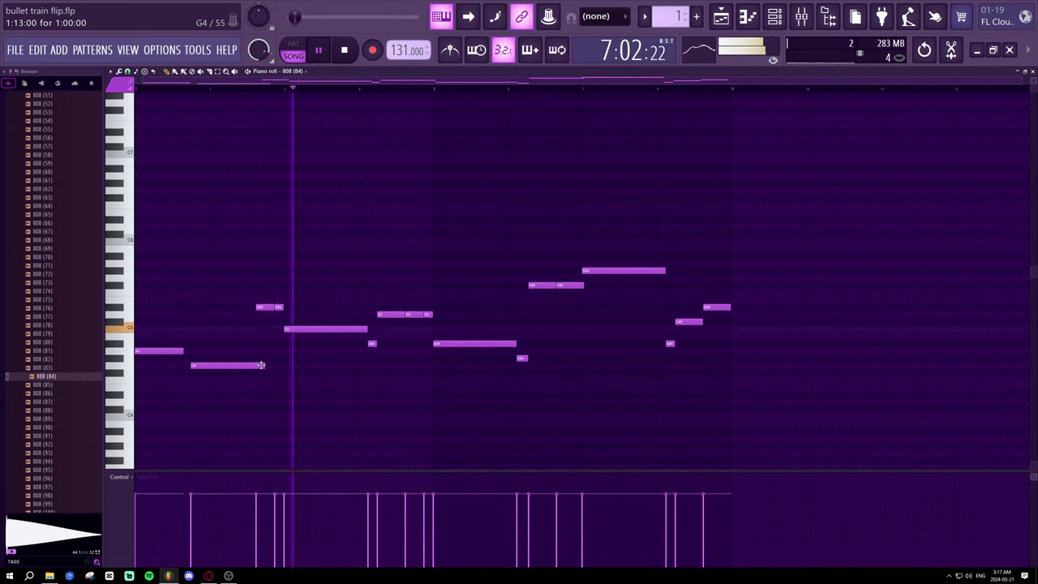
- Shorten the bassline's second note to 0:12:00, move it to C#5 at 1:11:00 and play the song
{"action": "left_click_drag", "start_coordinate": [261, 364], "coordinate": [235, 304]}
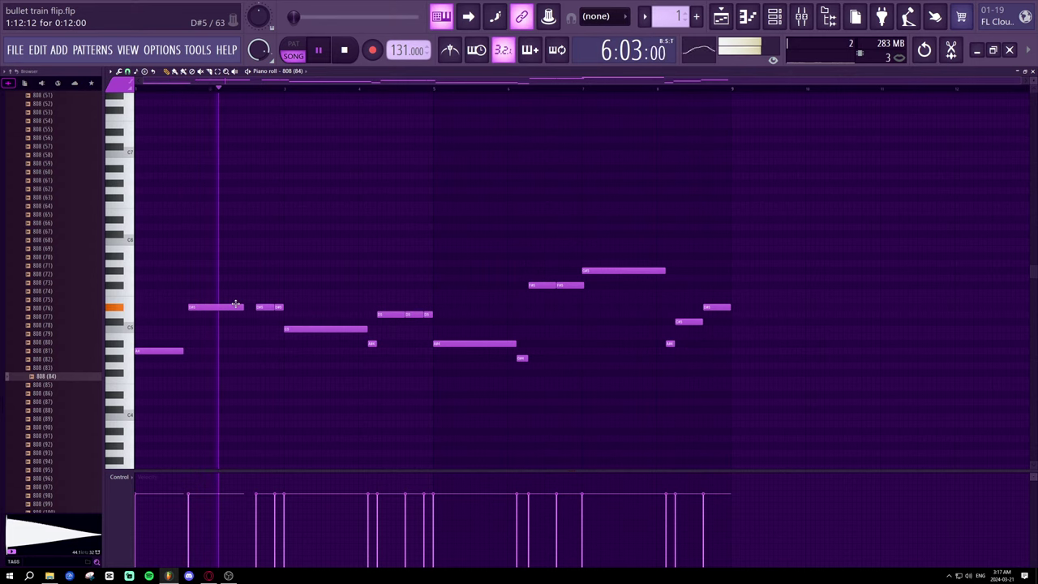
{"action": "left_click_drag", "start_coordinate": [224, 303], "coordinate": [228, 302]}
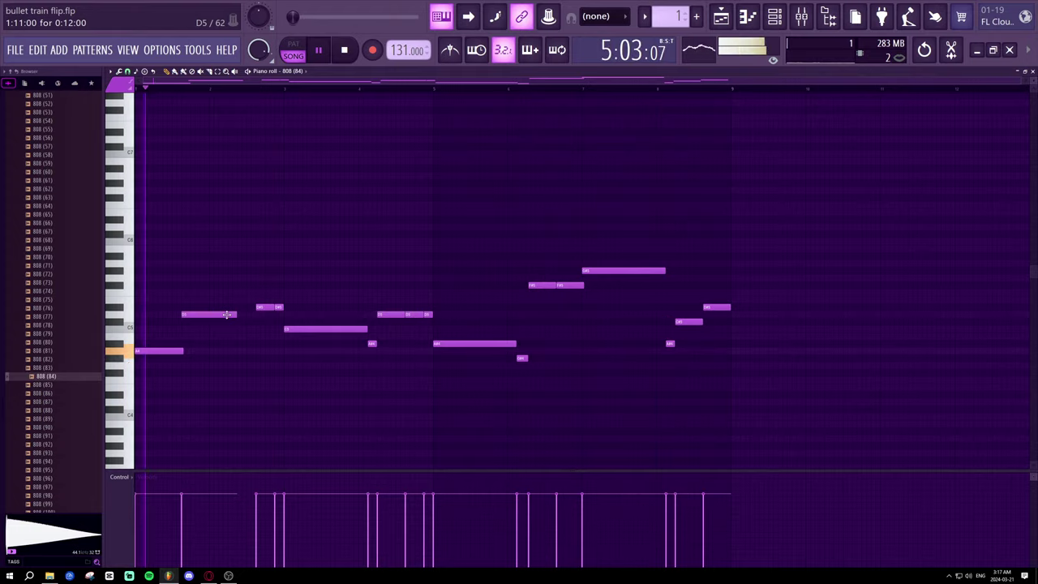
{"action": "left_click_drag", "start_coordinate": [225, 315], "coordinate": [224, 323]}
{"action": "key", "text": "space"}
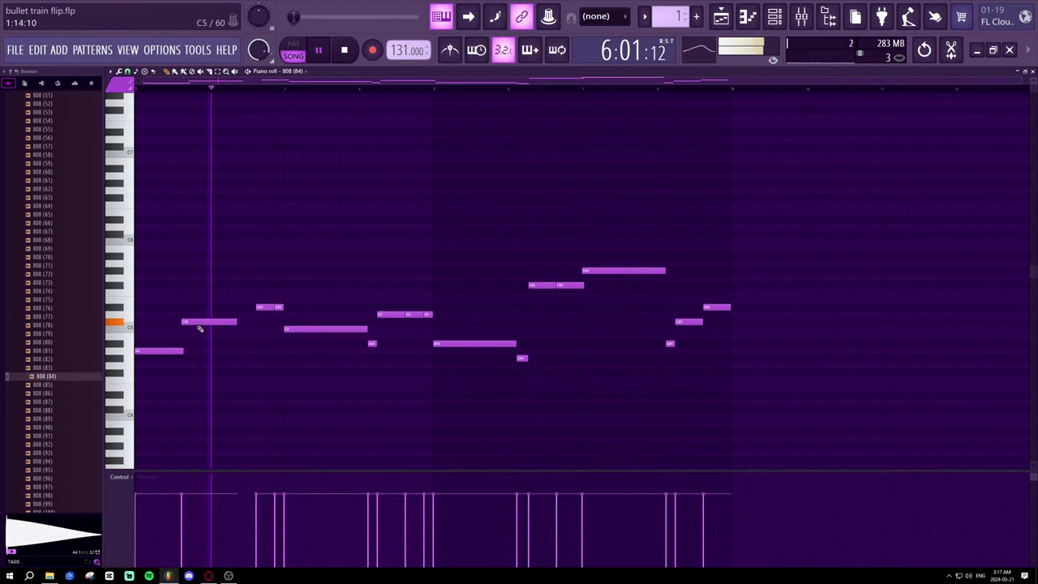
- Try replacing the second note with G4 notes starting at 1:13:00 and 1:15:00, followed by an A4 note at 2:05:00
{"action": "left_click_drag", "start_coordinate": [202, 333], "coordinate": [199, 367]}
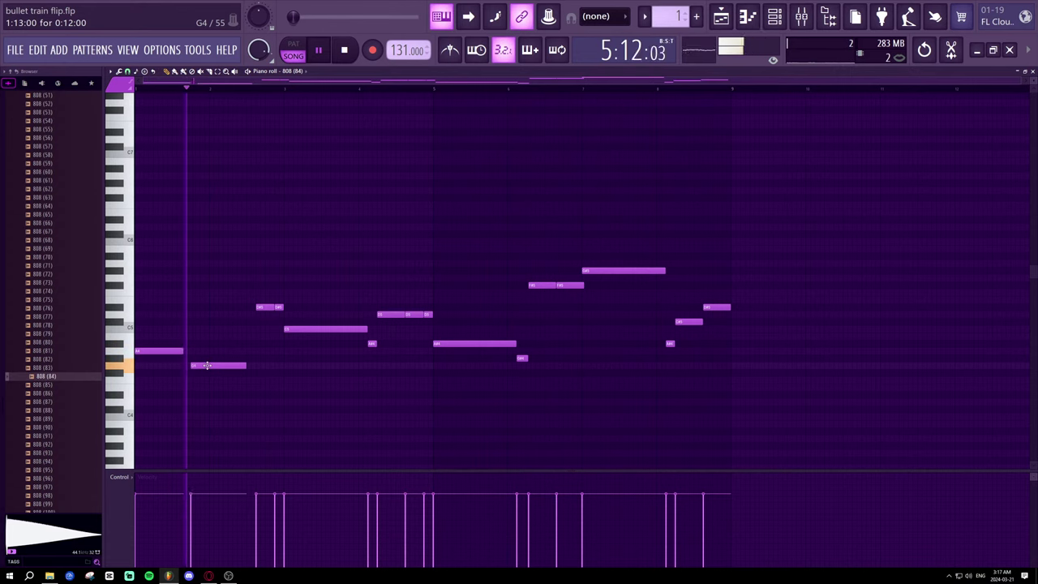
{"action": "left_click_drag", "start_coordinate": [184, 350], "coordinate": [227, 365]}
{"action": "key", "text": "space"}
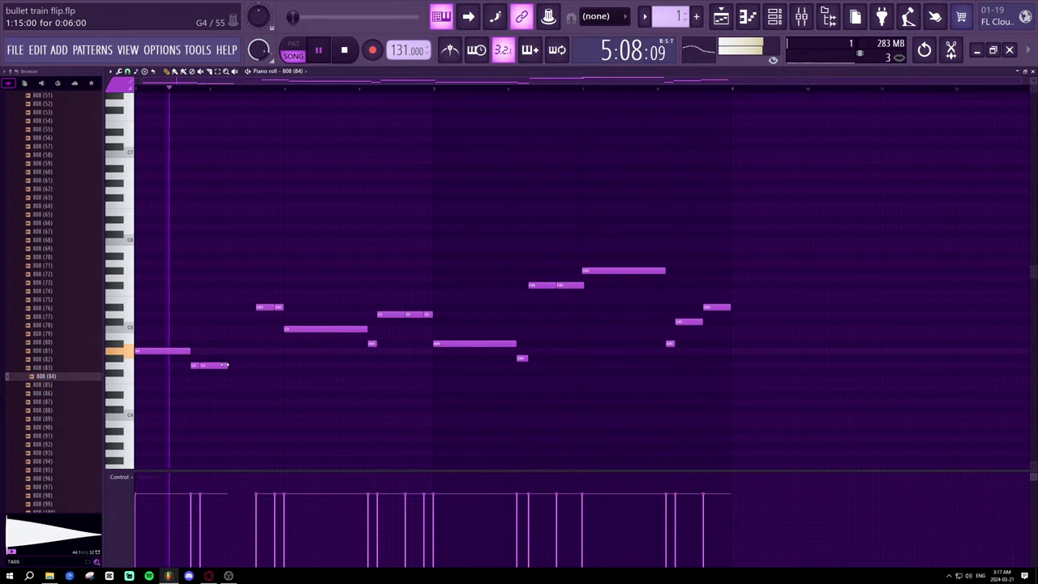
{"action": "left_click", "coordinate": [231, 350]}
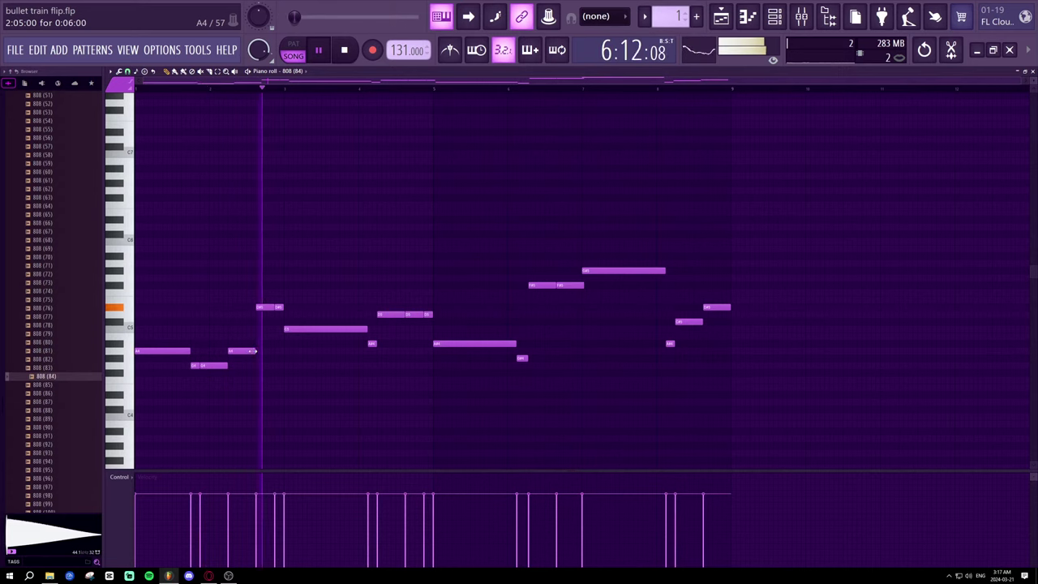
- Delete the G4 and A4 notes following the opening note and shorten the opening A4 note to 0:08:00
{"action": "right_click", "coordinate": [213, 366]}
{"action": "right_click", "coordinate": [239, 350]}
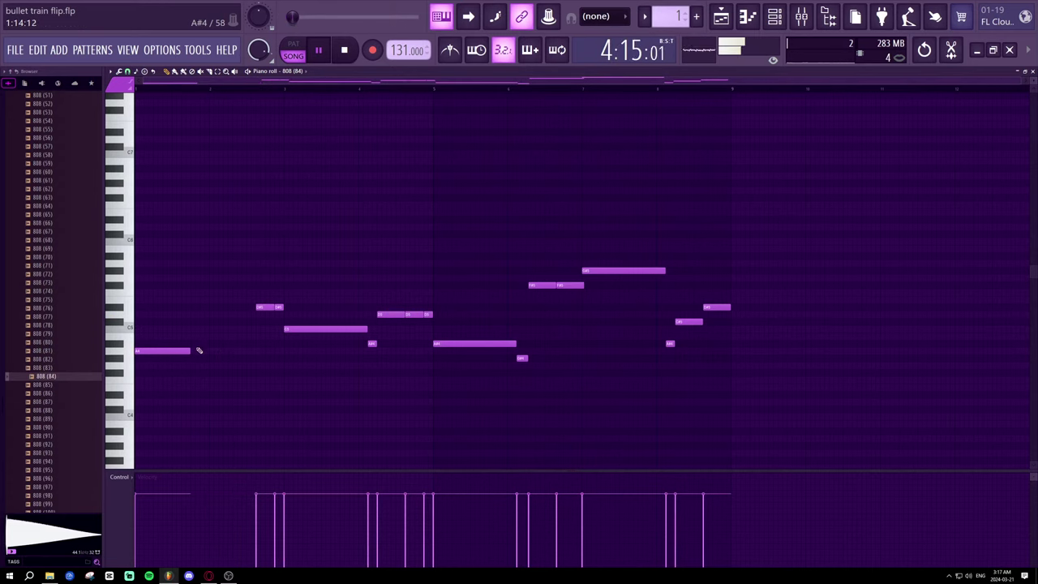
{"action": "mouse_move", "coordinate": [194, 350]}
{"action": "left_mouse_down"}
{"action": "mouse_move", "coordinate": [235, 350]}
{"action": "mouse_move", "coordinate": [209, 352]}
{"action": "left_mouse_up"}
{"action": "key", "text": "space"}
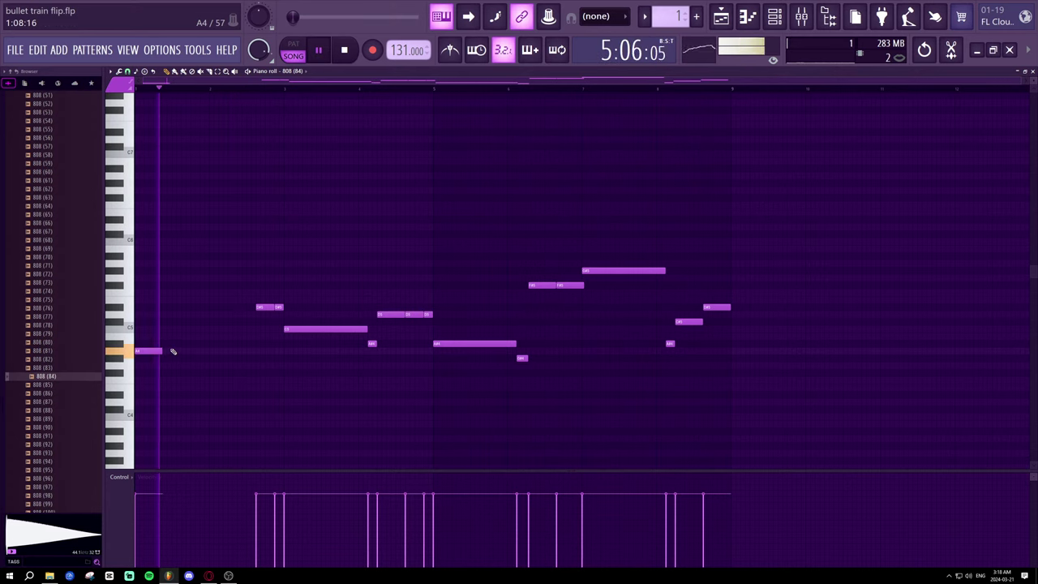
{"action": "left_click_drag", "start_coordinate": [163, 350], "coordinate": [173, 350]}
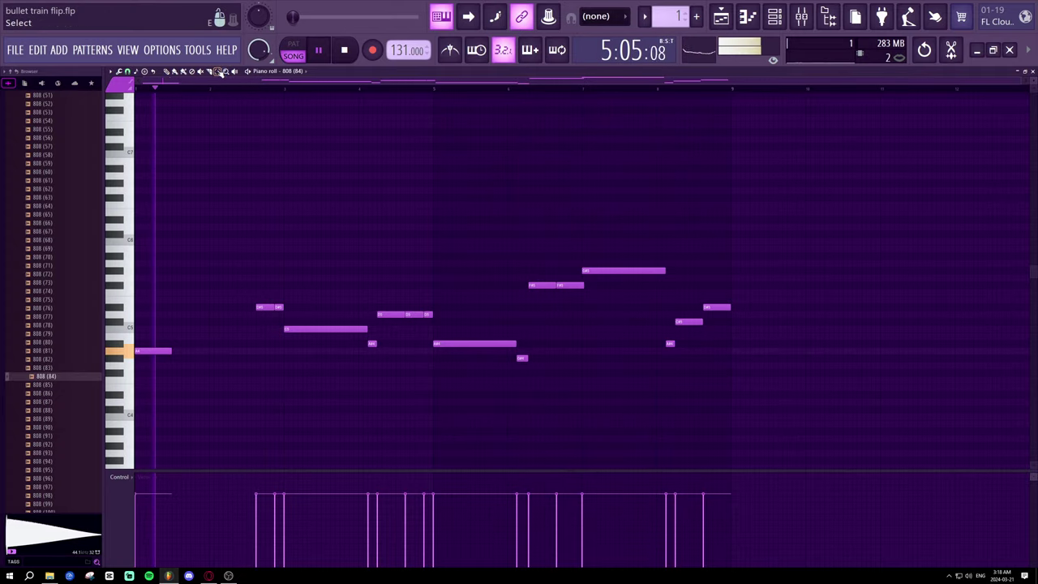
- Move the group of five notes after the opening note earlier so it starts at 2:05:00, and play the song
{"action": "left_click", "coordinate": [220, 71]}
{"action": "mouse_move", "coordinate": [377, 366]}
{"action": "left_mouse_down"}
{"action": "mouse_move", "coordinate": [250, 276]}
{"action": "mouse_move", "coordinate": [231, 308]}
{"action": "left_mouse_up"}
{"action": "key", "text": "space"}
{"action": "left_click", "coordinate": [261, 276]}
{"action": "right_click", "coordinate": [261, 276]}
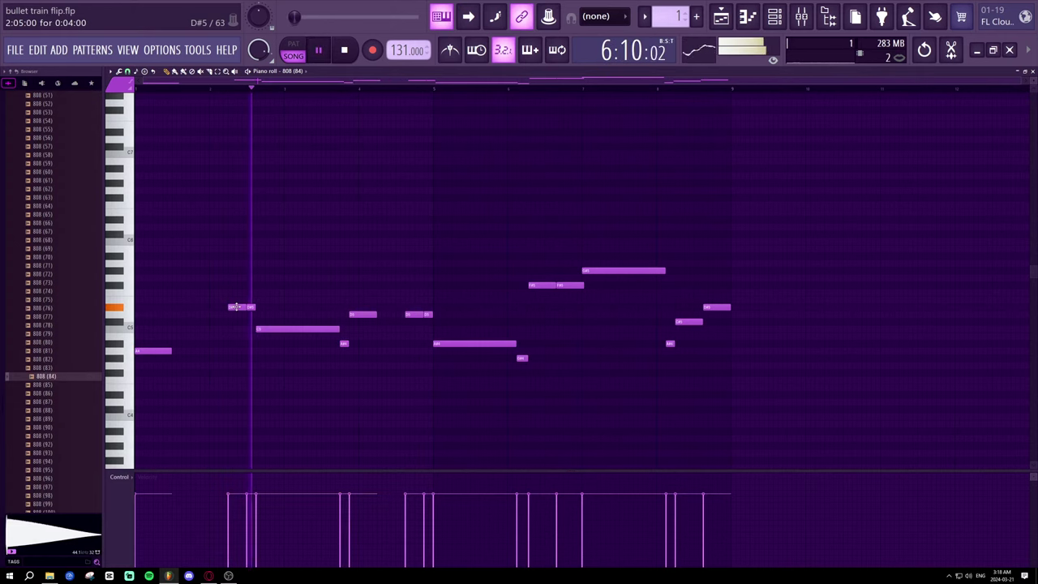
{"action": "key", "text": "space"}
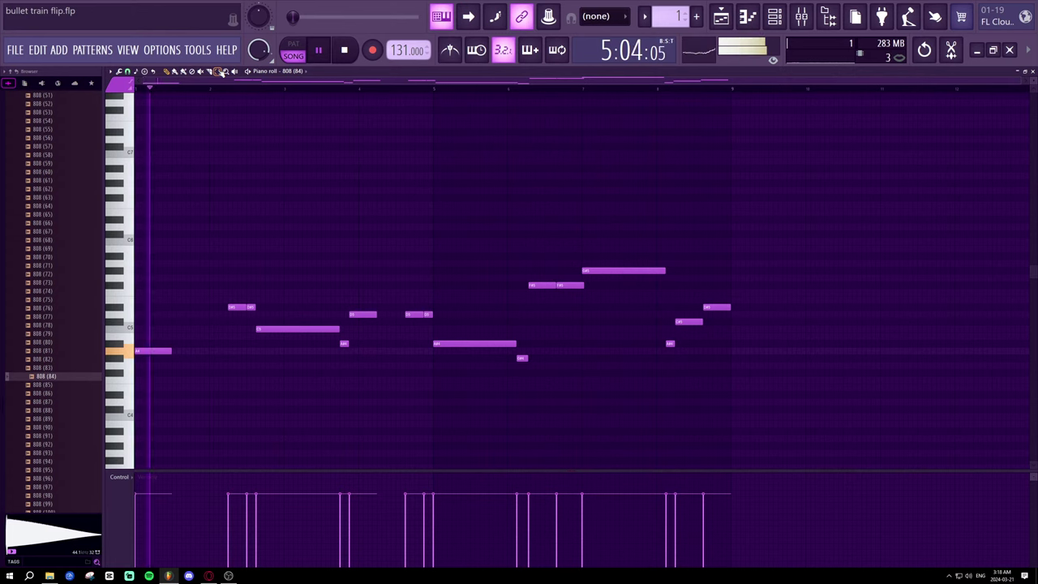
- Move the D#5 note at 2:05:00 and the opening note to A#4, and extend the opening note to one bar
{"action": "right_click", "coordinate": [237, 306]}
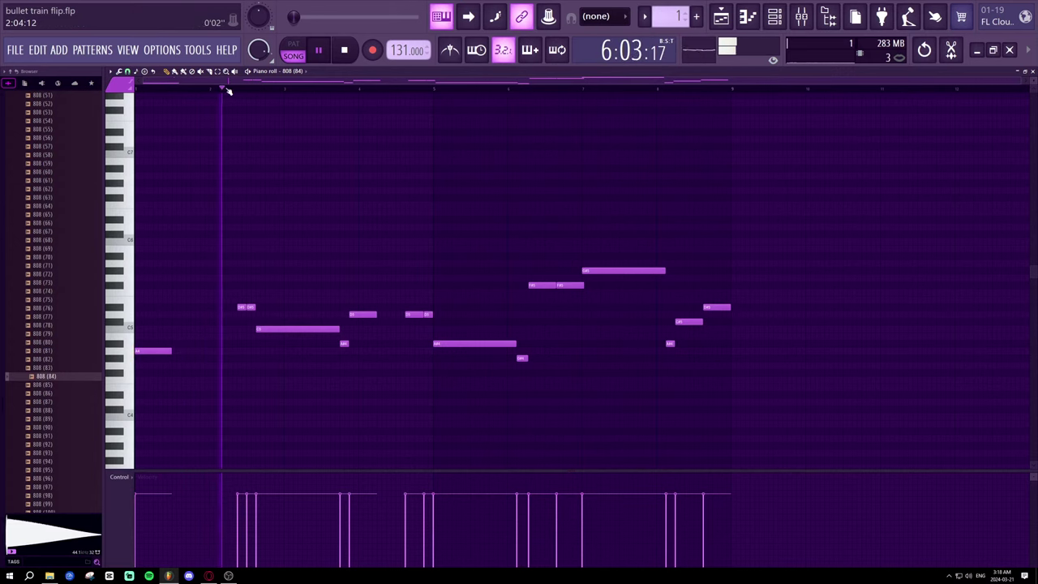
{"action": "scroll", "coordinate": [230, 97], "scroll_direction": "up", "scroll_amount": 3}
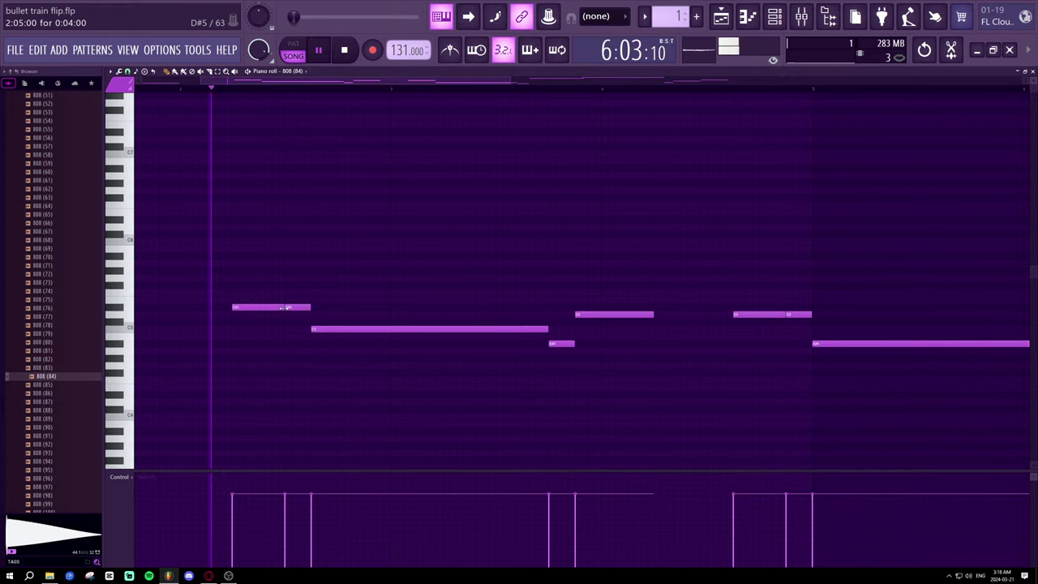
{"action": "left_click_drag", "start_coordinate": [259, 310], "coordinate": [231, 308]}
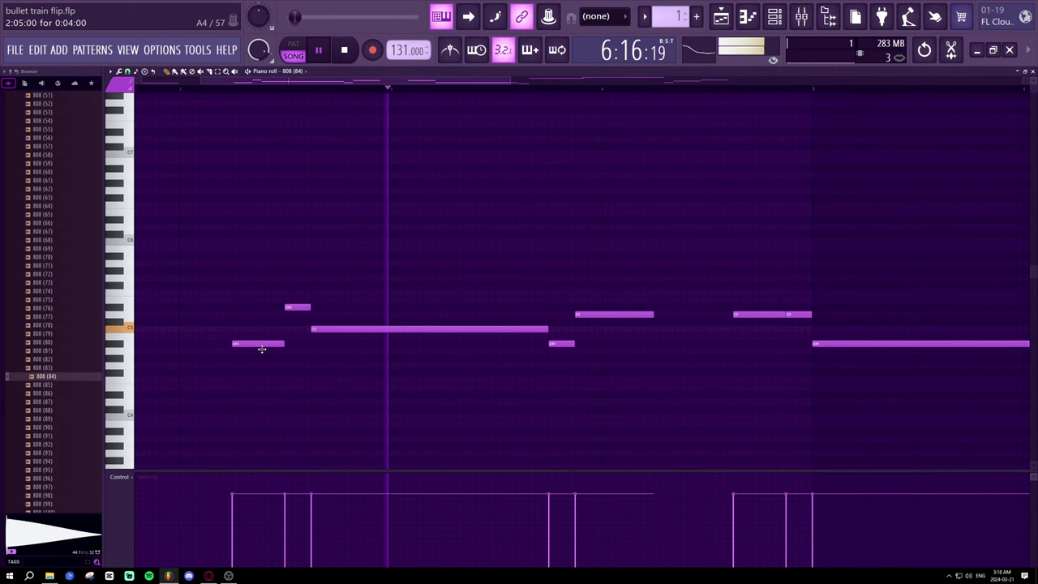
{"action": "key", "text": "space"}
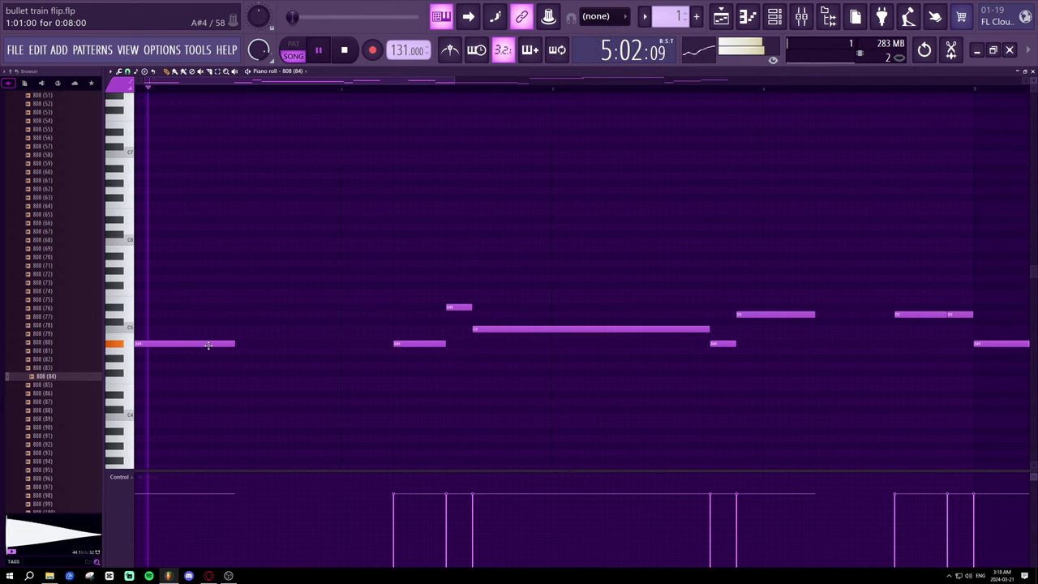
{"action": "left_click_drag", "start_coordinate": [328, 350], "coordinate": [342, 350]}
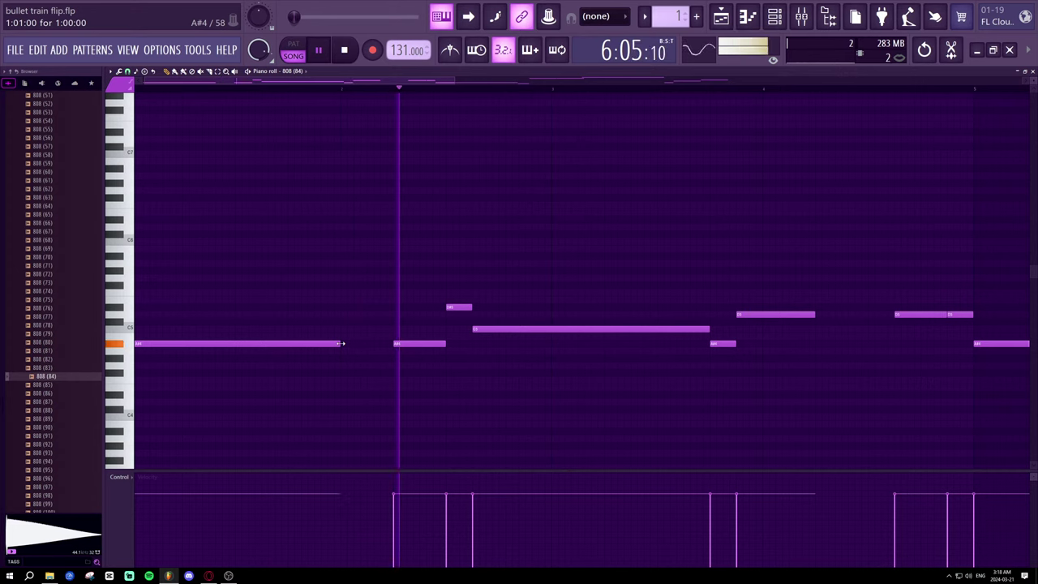
{"action": "key", "text": "space"}
- Try the second A#4 note at 2:06:12 with a shorter length of about 0:02:00
{"action": "mouse_move", "coordinate": [444, 343]}
{"action": "left_mouse_down"}
{"action": "mouse_move", "coordinate": [413, 343]}
{"action": "mouse_move", "coordinate": [429, 343]}
{"action": "left_mouse_up"}
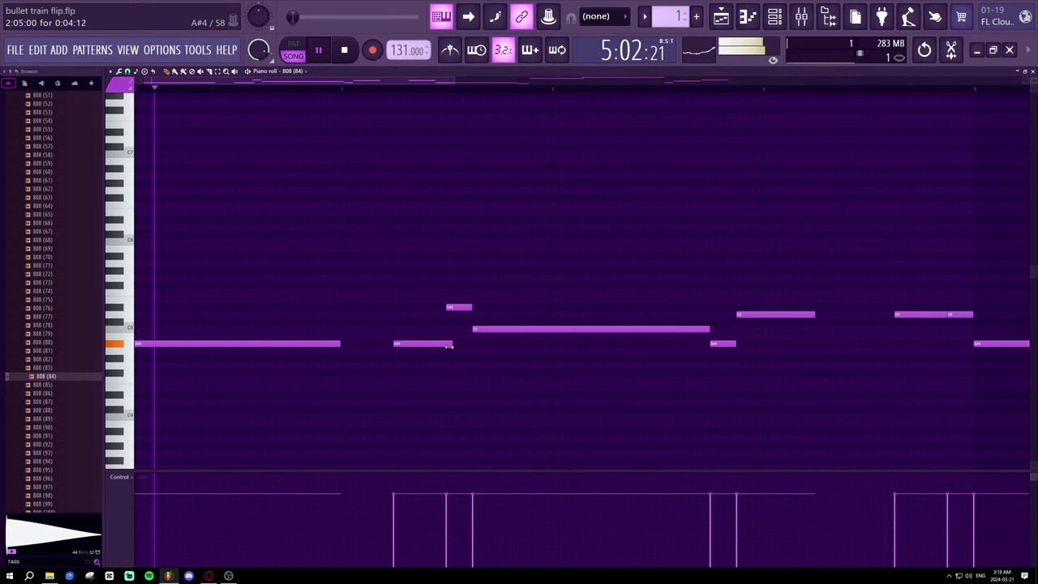
{"action": "left_click_drag", "start_coordinate": [448, 343], "coordinate": [445, 344]}
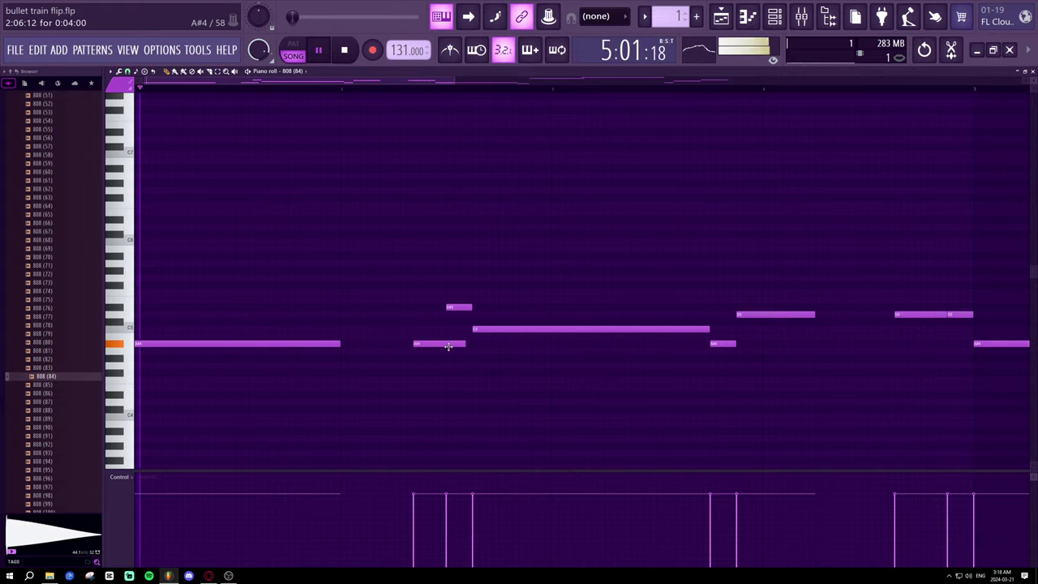
{"action": "left_click_drag", "start_coordinate": [466, 344], "coordinate": [440, 343]}
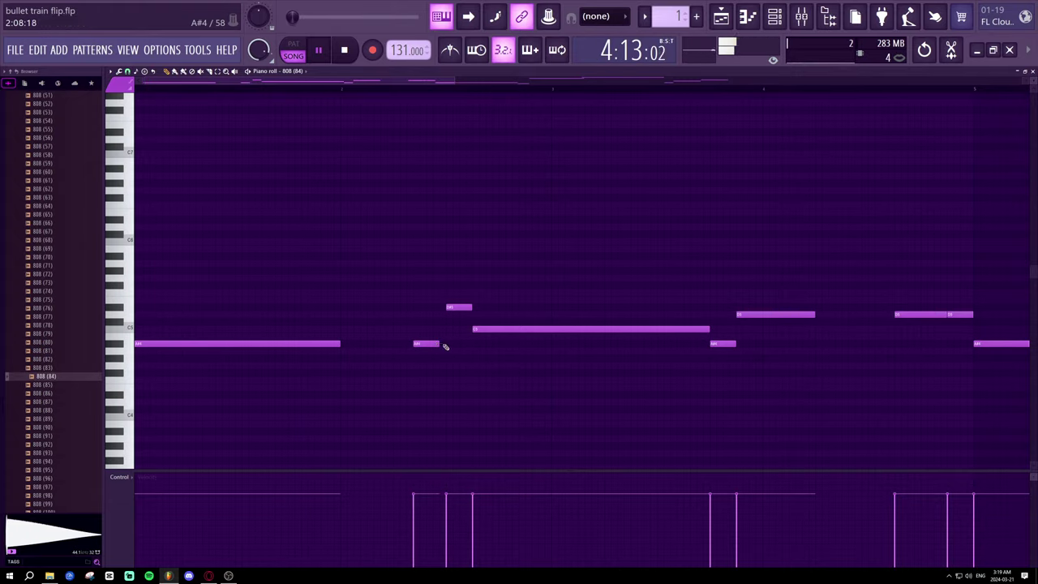
- Add an F#4 note from 1:13:00 up to the D#5 note, trimming the opening note to meet it and deleting the short A#4 note
{"action": "left_click", "coordinate": [341, 373]}
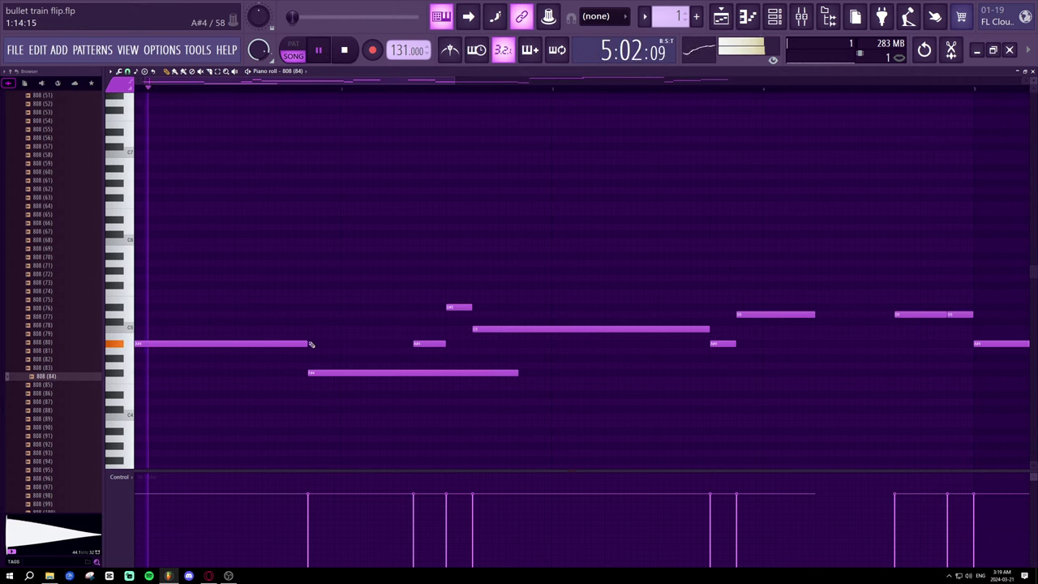
{"action": "left_click_drag", "start_coordinate": [308, 344], "coordinate": [287, 343]}
{"action": "key", "text": "space"}
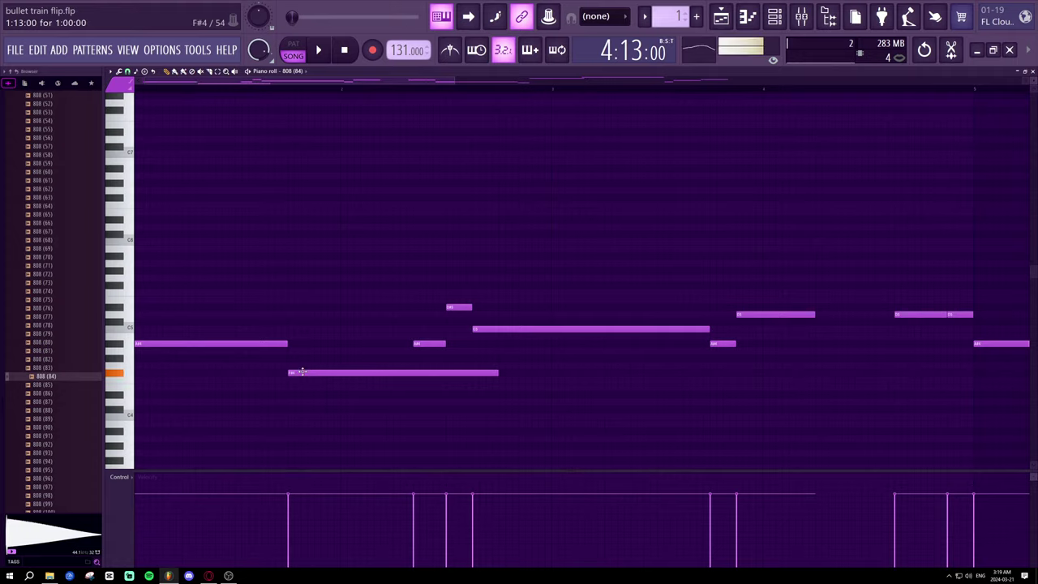
{"action": "left_click_drag", "start_coordinate": [500, 371], "coordinate": [412, 369]}
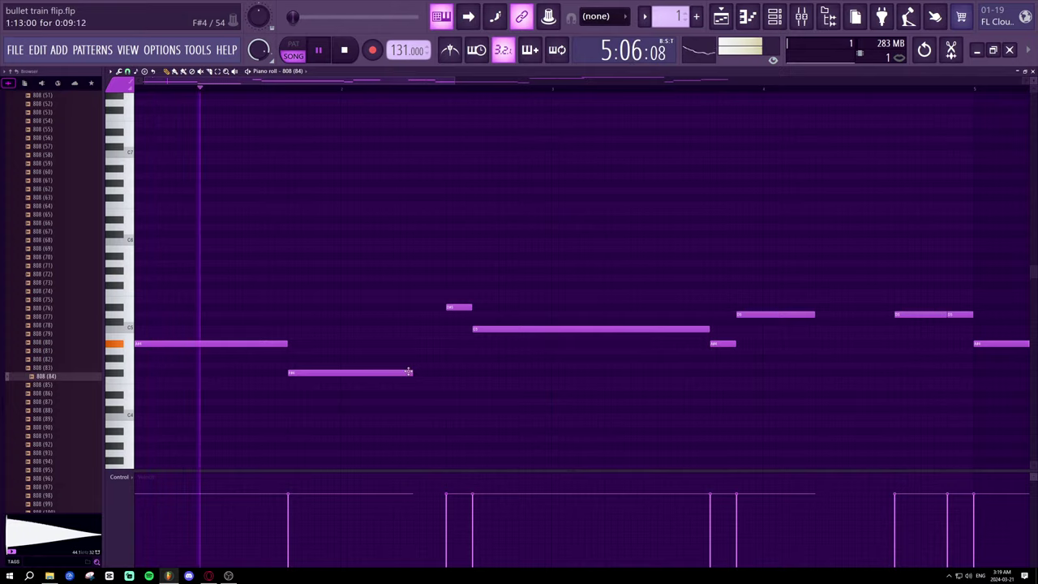
{"action": "left_click_drag", "start_coordinate": [413, 372], "coordinate": [442, 372]}
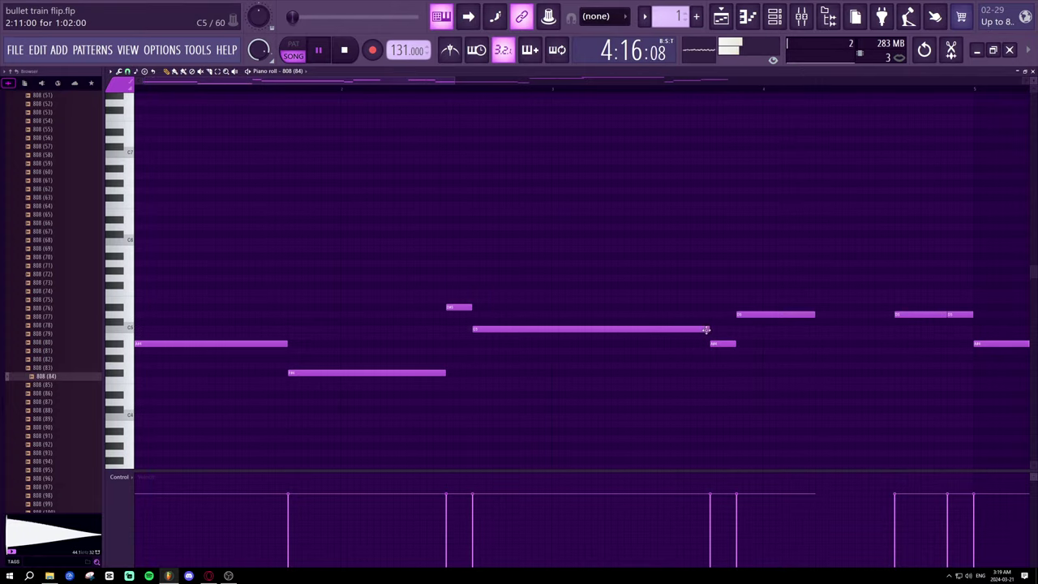
- Shorten the C5 note at 2:11:00 and add a short D#5 note directly after it, ending at the start of bar 3
{"action": "left_click_drag", "start_coordinate": [706, 329], "coordinate": [531, 329]}
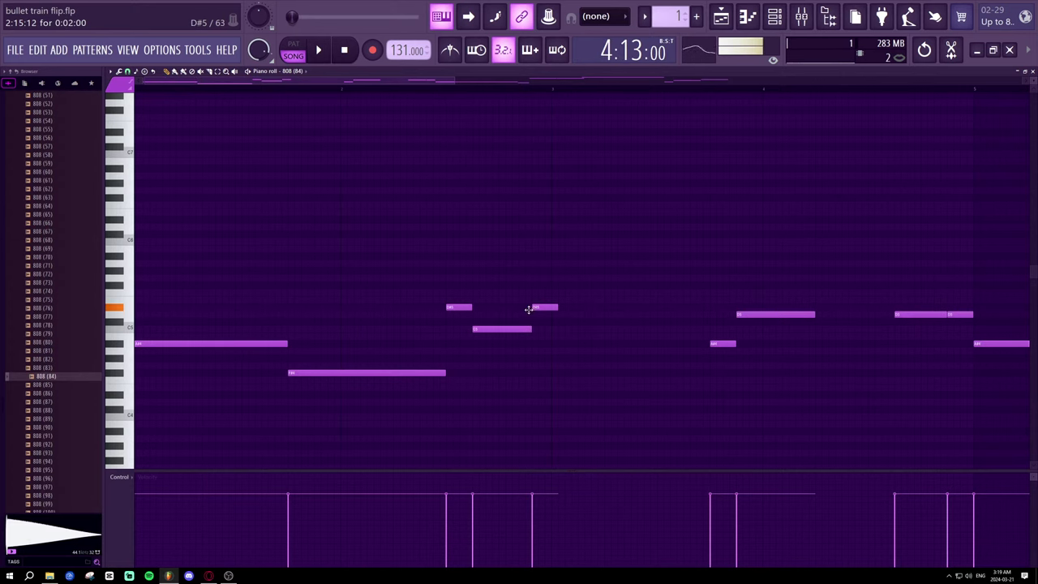
{"action": "left_click", "coordinate": [386, 97]}
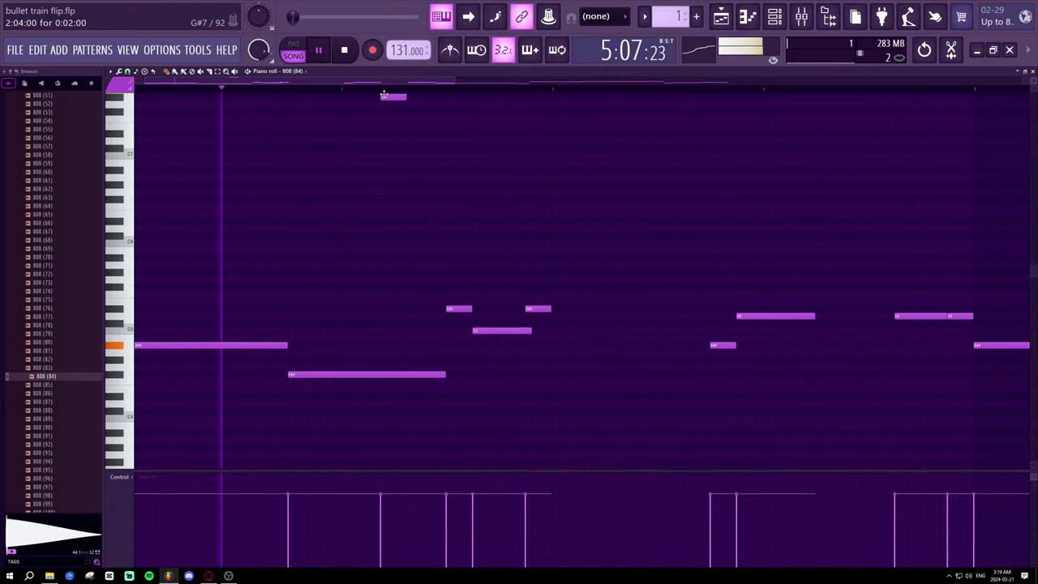
{"action": "right_click", "coordinate": [389, 96]}
{"action": "left_click", "coordinate": [397, 88]}
{"action": "key", "text": "space"}
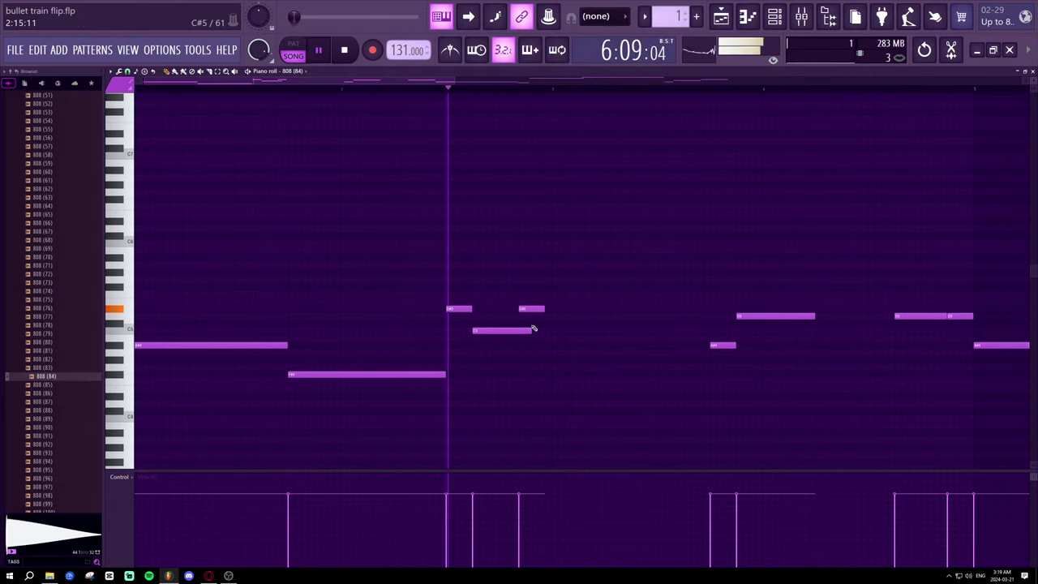
{"action": "left_click_drag", "start_coordinate": [533, 328], "coordinate": [523, 330]}
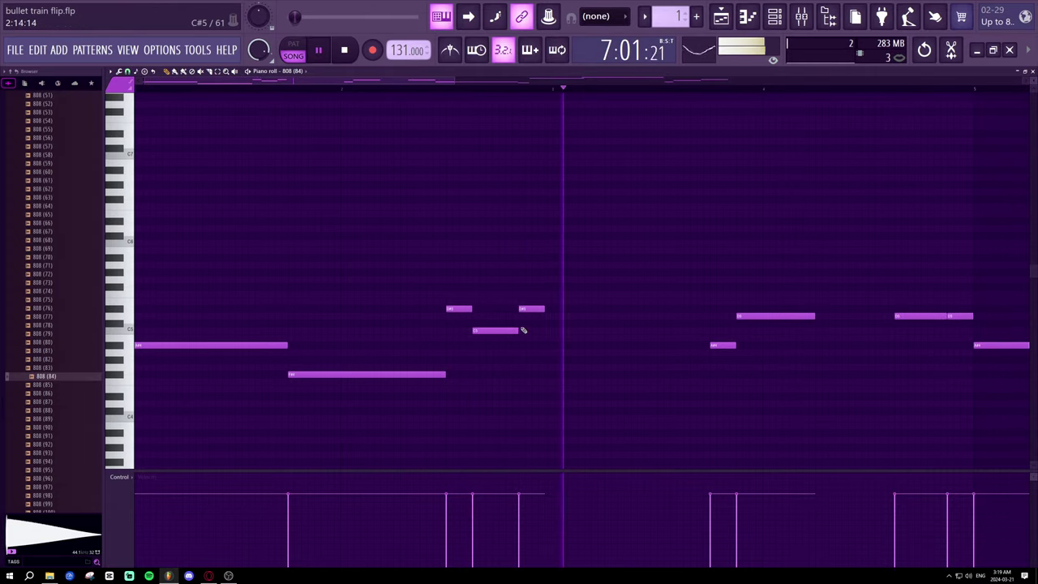
{"action": "key", "text": "space"}
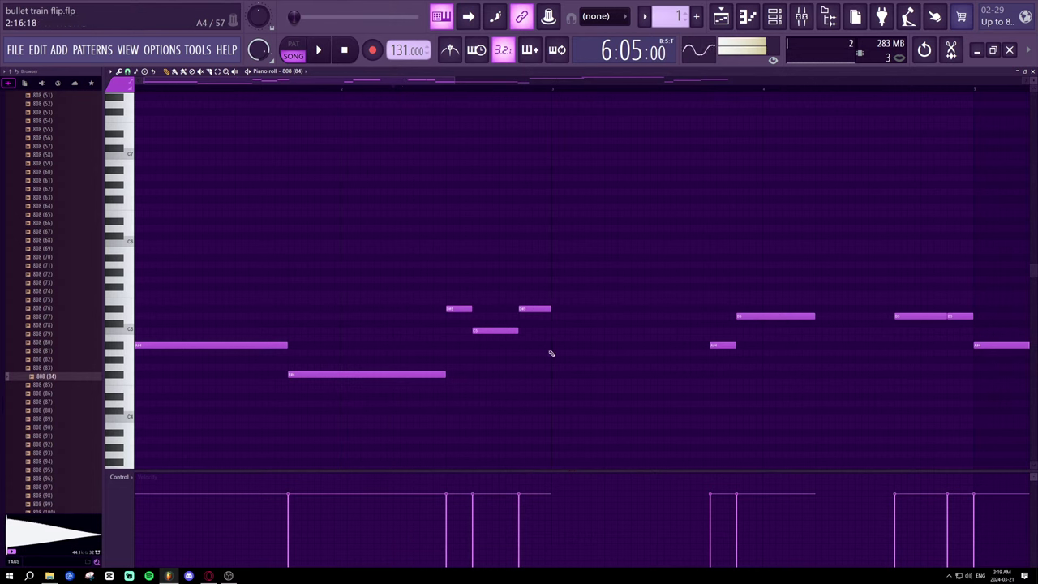
- Add a G#4 note at 3:01:00 and a second one at 3:06:12 lasting 0:06:12, joining the two end to end
{"action": "key", "text": "space"}
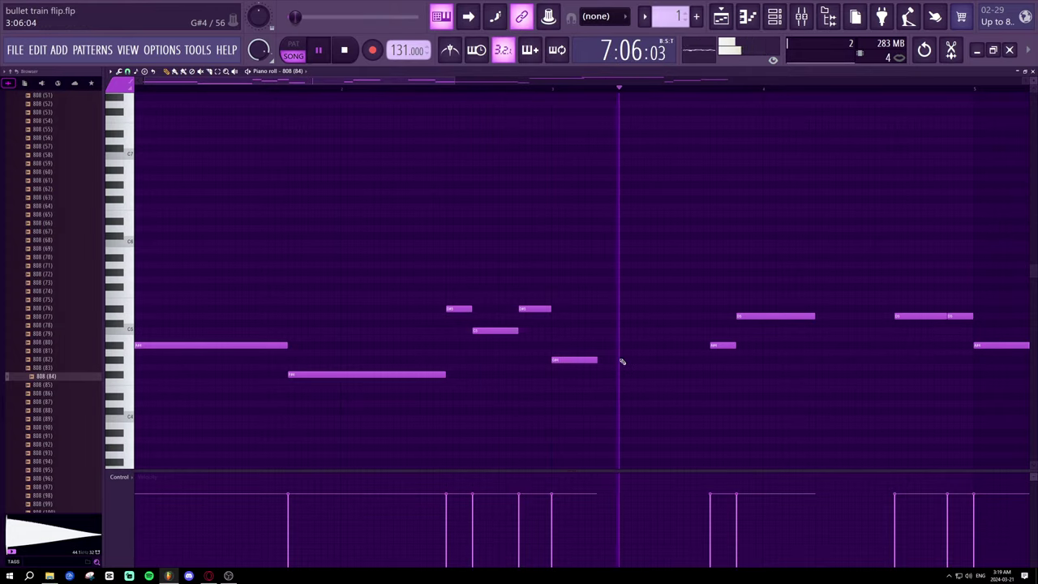
{"action": "left_click_drag", "start_coordinate": [593, 360], "coordinate": [604, 359]}
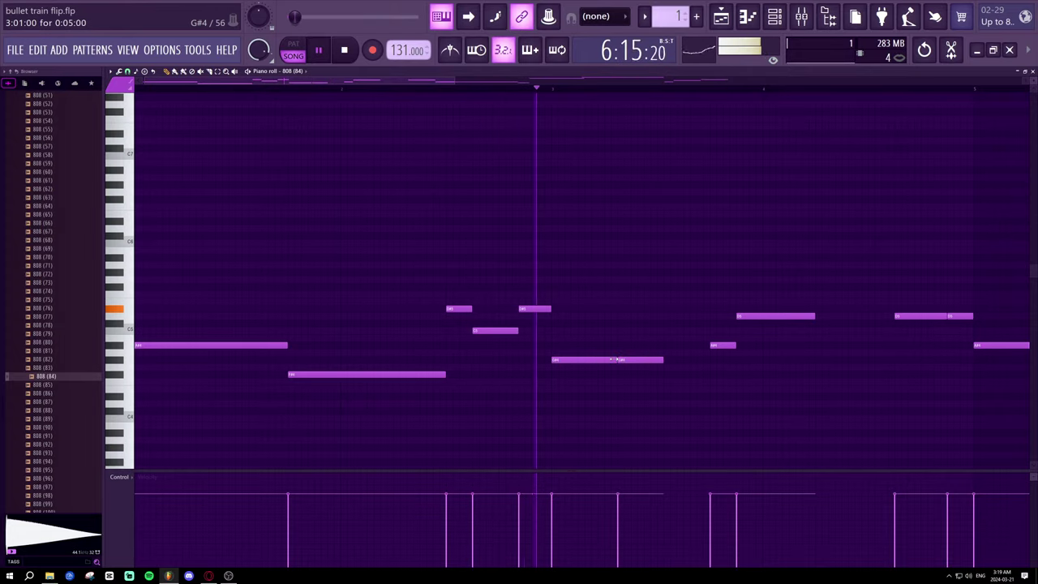
{"action": "key", "text": "space"}
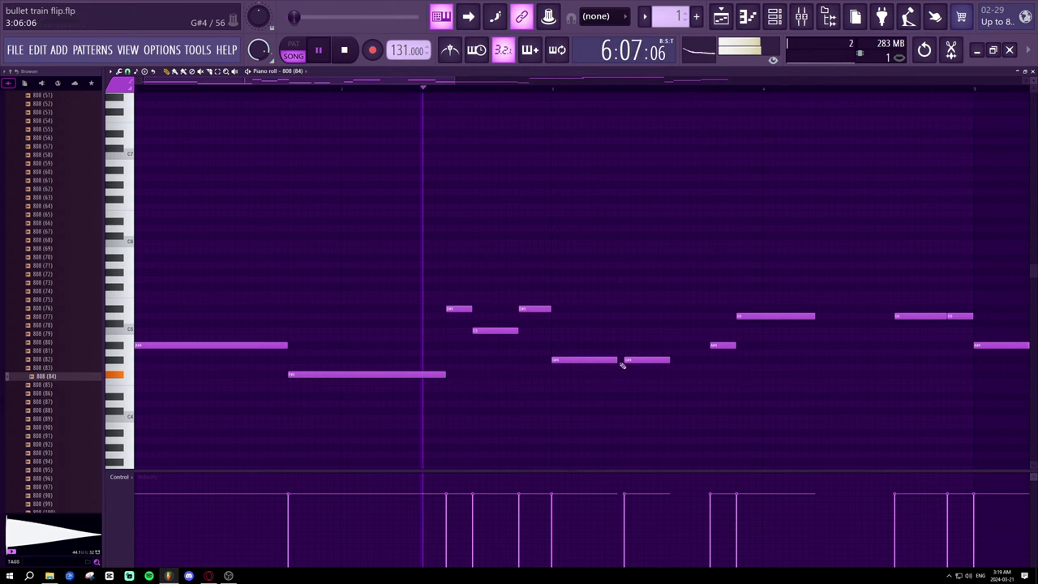
{"action": "left_click_drag", "start_coordinate": [615, 360], "coordinate": [625, 360]}
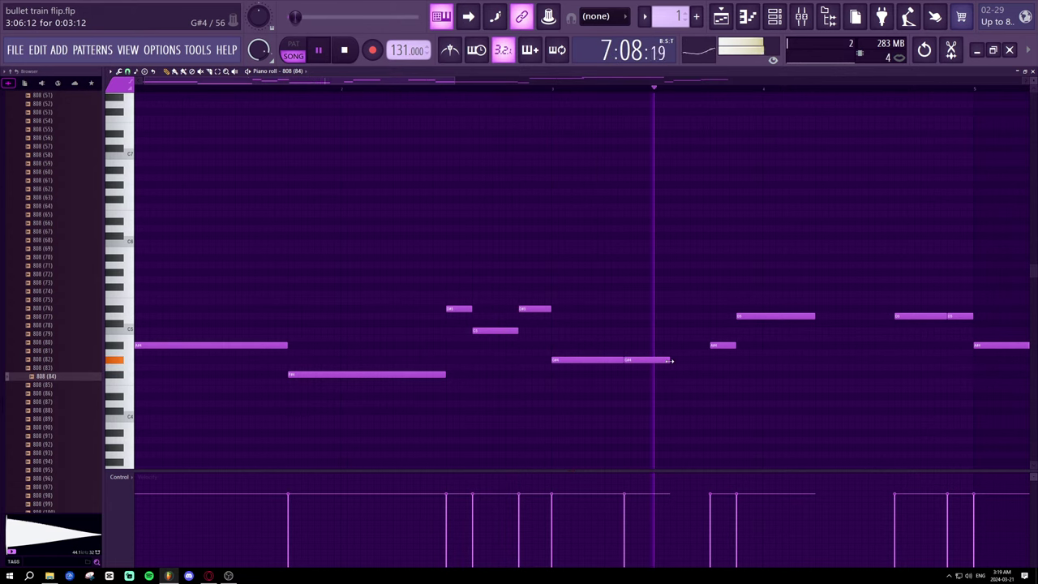
{"action": "key", "text": "space"}
{"action": "left_click_drag", "start_coordinate": [671, 360], "coordinate": [710, 359]}
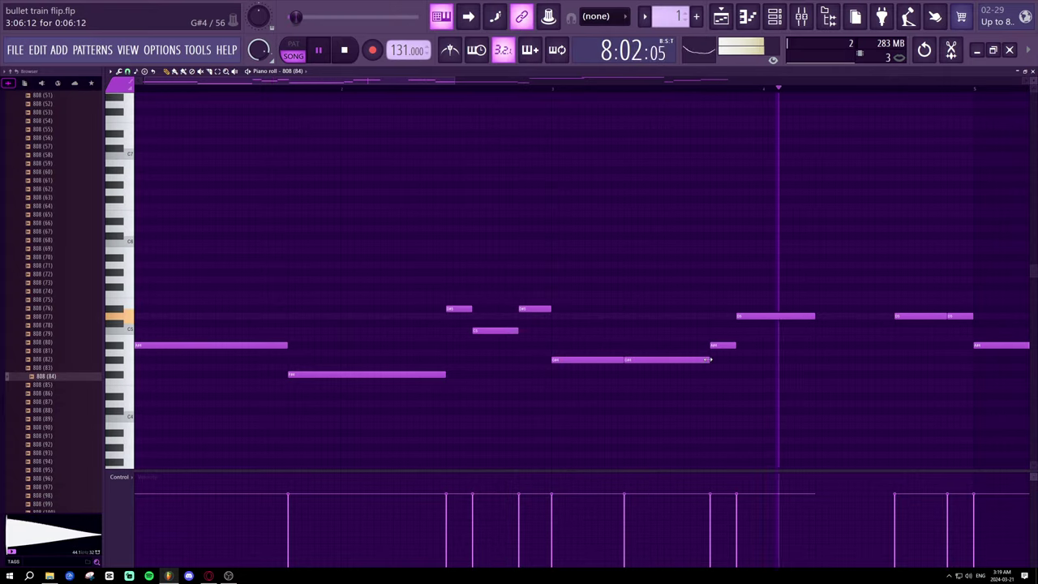
- Try the short A#4 note at 3:13:00 on G#4 and play the song
{"action": "key", "text": "space"}
{"action": "left_click_drag", "start_coordinate": [722, 359], "coordinate": [722, 361]}
{"action": "key", "text": "space"}
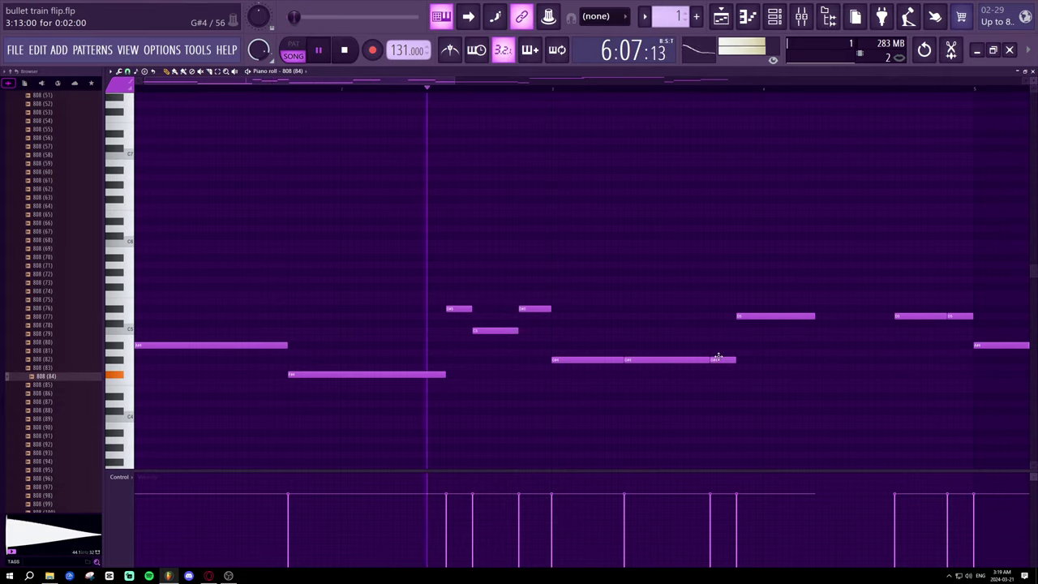
- Replace the short G#4 note and the D5 note after it with one 0:03:00 D#5 note at 3:12:00, trimming the preceding G#4 to 0:05:12
{"action": "scroll", "coordinate": [584, 92], "scroll_direction": "down", "scroll_amount": 2}
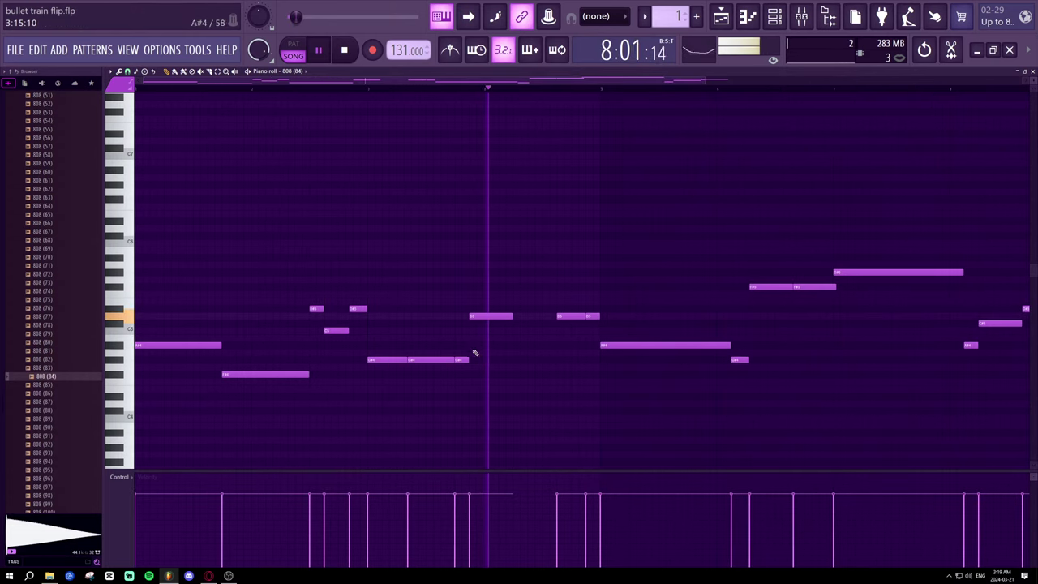
{"action": "key", "text": "space"}
{"action": "left_click_drag", "start_coordinate": [452, 360], "coordinate": [464, 313]}
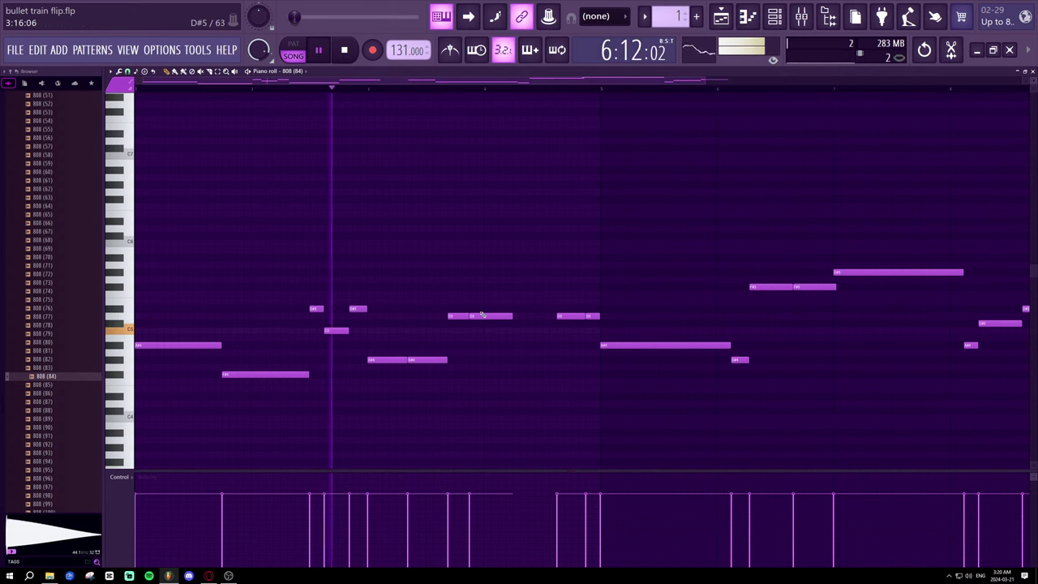
{"action": "right_click", "coordinate": [478, 315]}
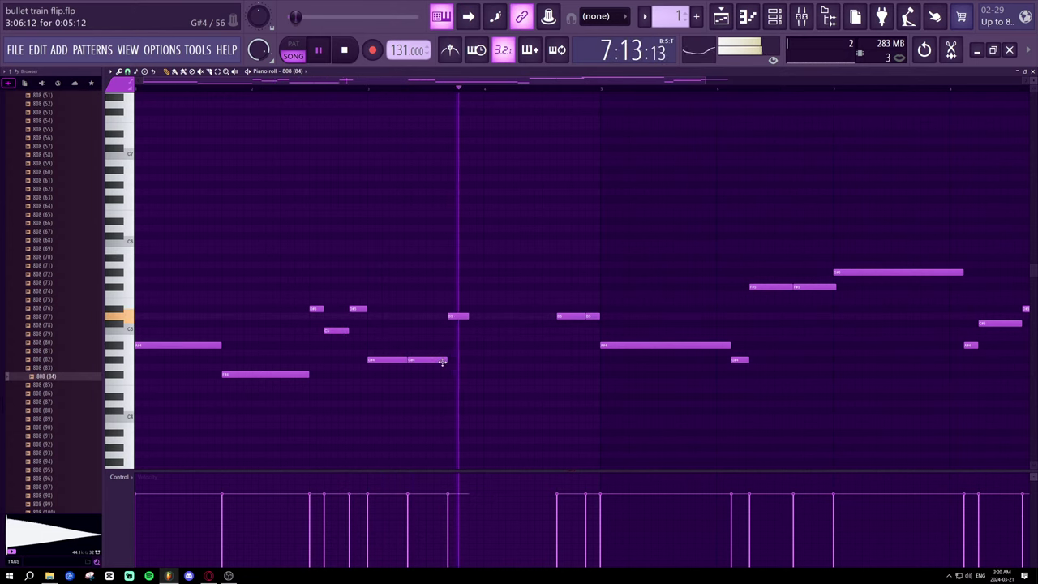
{"action": "key", "text": "space"}
{"action": "left_click_drag", "start_coordinate": [458, 314], "coordinate": [457, 303]}
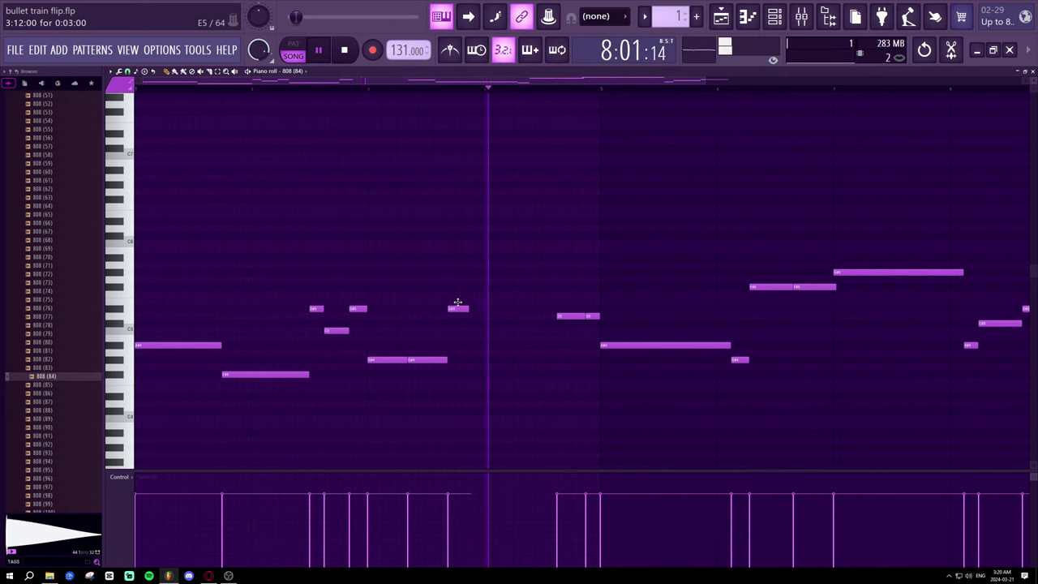
- Move the short D#5 note to 3:14:00 and split the G#4 run before it into four end-to-end notes filling 3:01:00 to 3:12:00
{"action": "left_click_drag", "start_coordinate": [468, 307], "coordinate": [472, 306]}
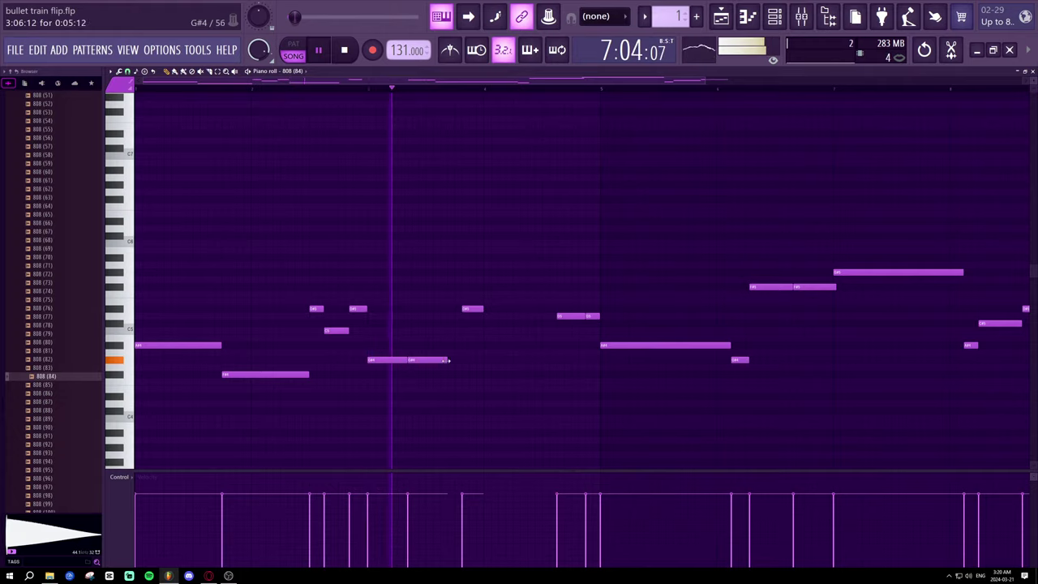
{"action": "left_click_drag", "start_coordinate": [408, 359], "coordinate": [396, 359]}
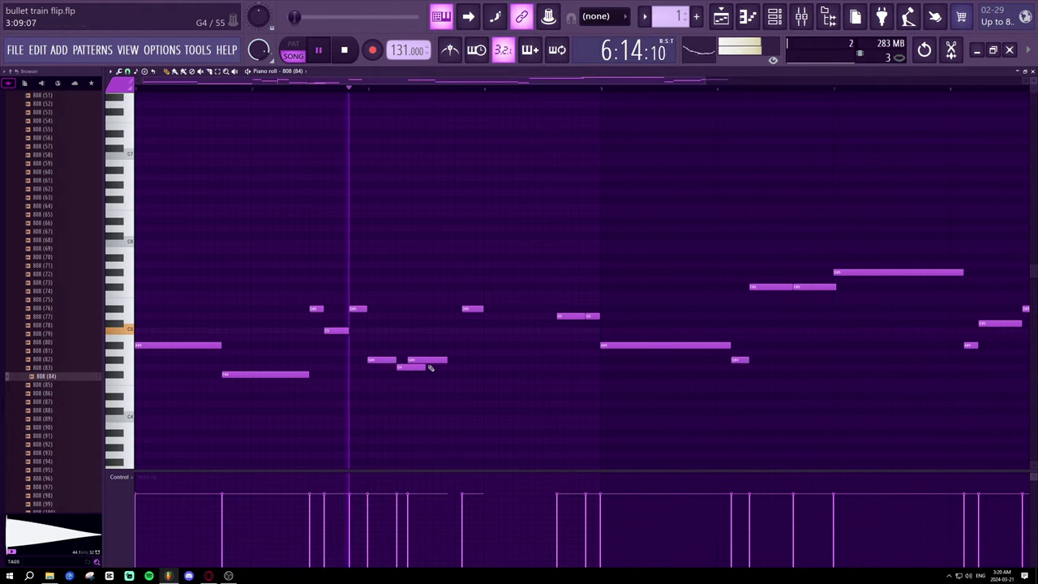
{"action": "key", "text": "space"}
{"action": "left_click", "coordinate": [403, 367]}
{"action": "left_click_drag", "start_coordinate": [403, 365], "coordinate": [441, 359]}
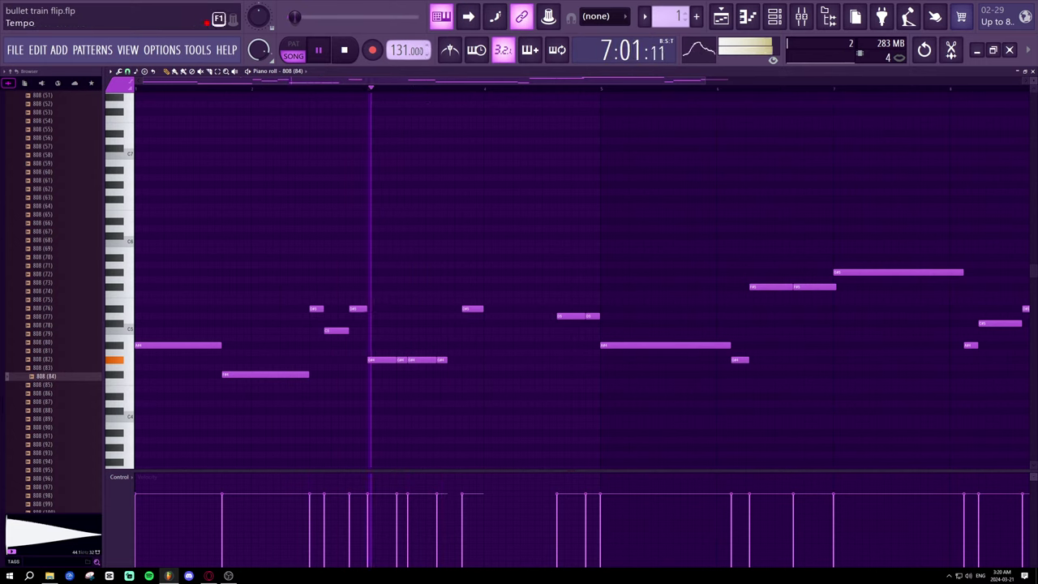
- Retime the four G#4 notes to start at 3:01:00, 3:04:00, 3:06:00 and 3:10:00, placed end to end, with the last one lasting 0:01:12
{"action": "scroll", "coordinate": [426, 86], "scroll_direction": "up", "scroll_amount": 2}
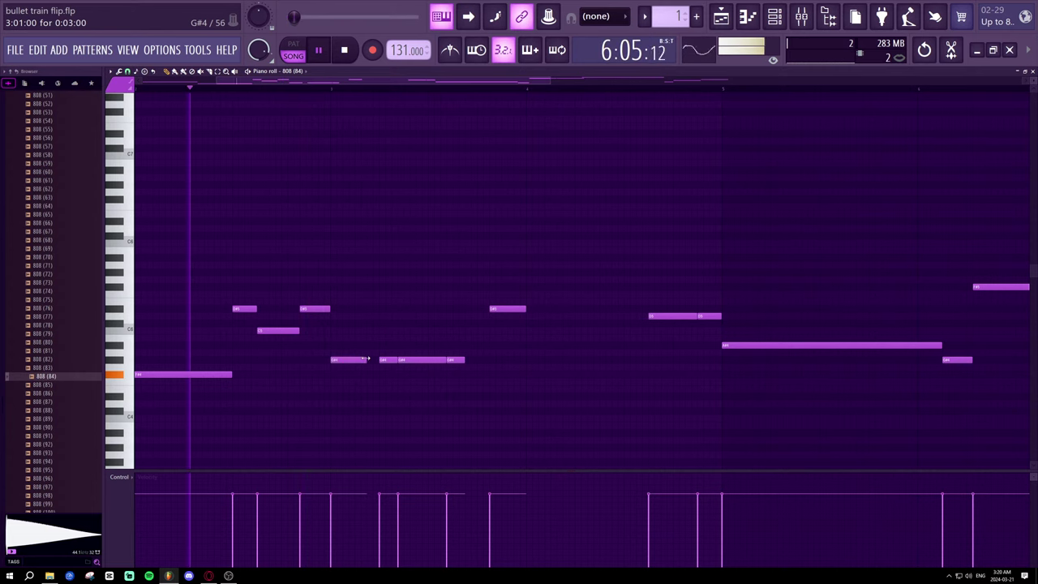
{"action": "mouse_move", "coordinate": [384, 359]}
{"action": "left_mouse_down"}
{"action": "mouse_move", "coordinate": [370, 357]}
{"action": "mouse_move", "coordinate": [386, 359]}
{"action": "left_mouse_up"}
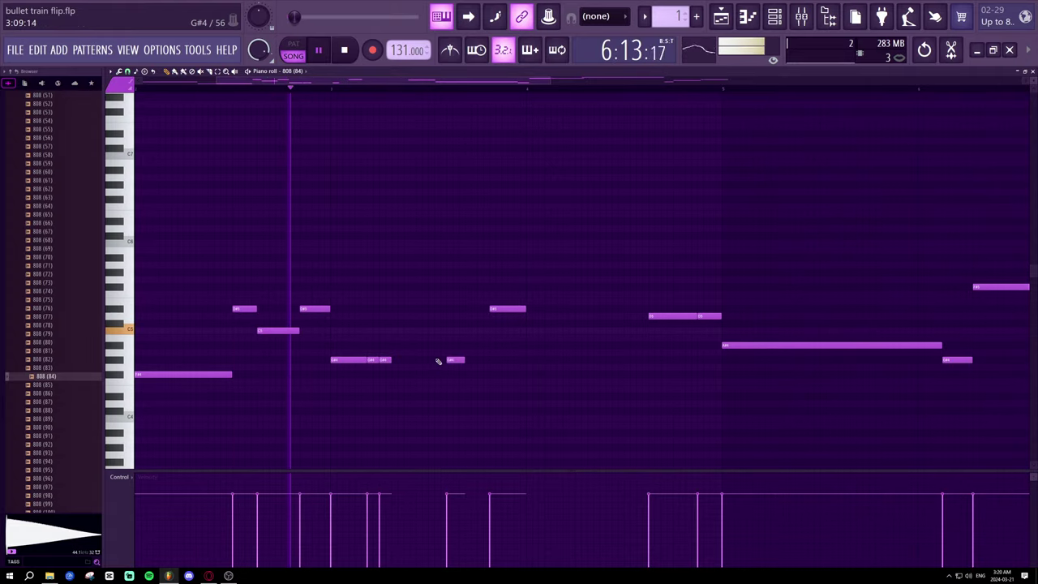
{"action": "left_click_drag", "start_coordinate": [448, 359], "coordinate": [413, 359]}
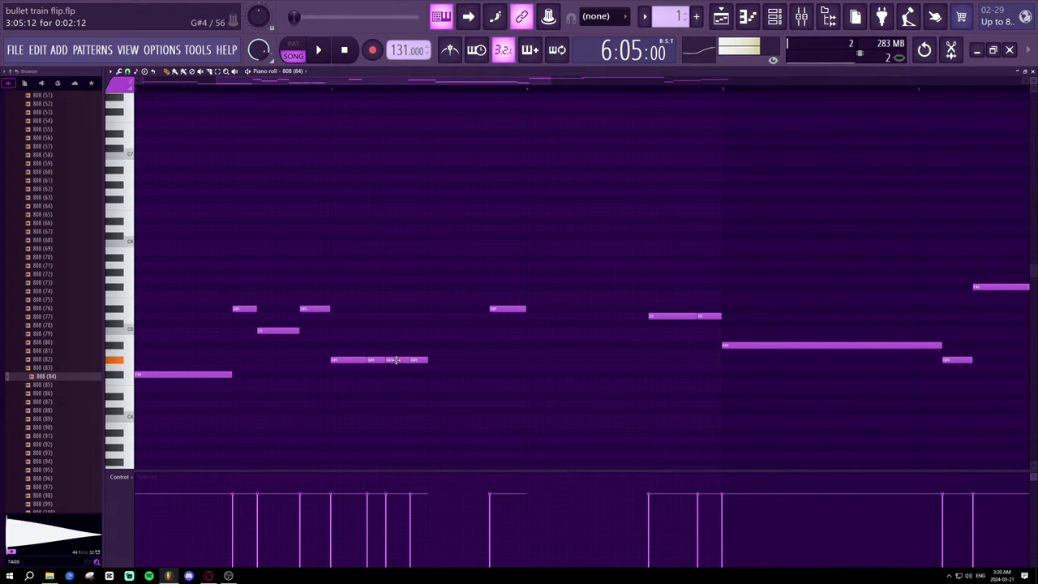
{"action": "key", "text": "ctrl+z"}
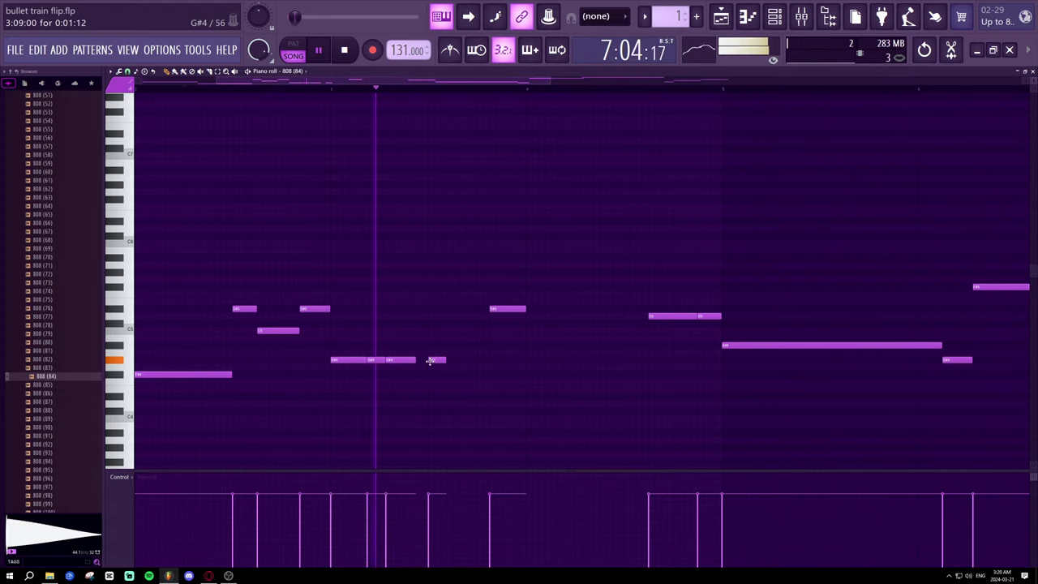
{"action": "left_click_drag", "start_coordinate": [414, 359], "coordinate": [440, 359]}
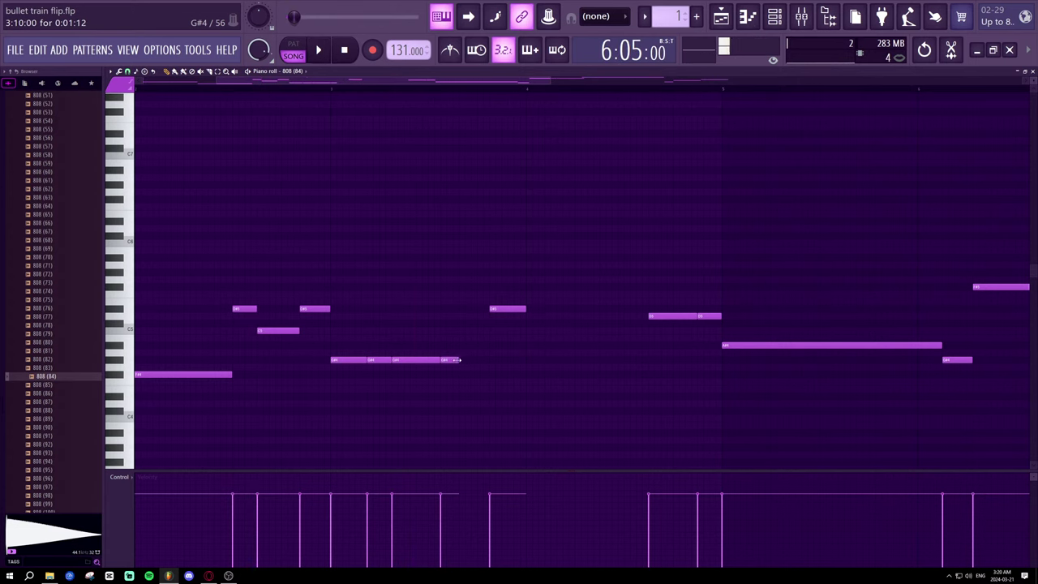
- Try an A#4 note at 3:11:12, replace it with the 0:03:00 D#5 note and play the song
{"action": "left_click_drag", "start_coordinate": [507, 360], "coordinate": [496, 360]}
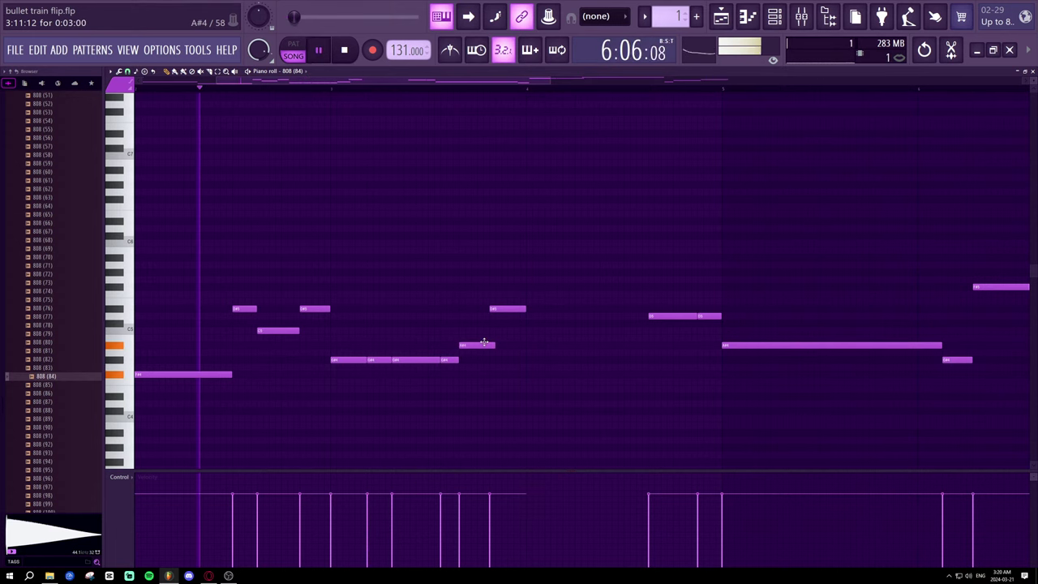
{"action": "left_click_drag", "start_coordinate": [494, 344], "coordinate": [484, 345]}
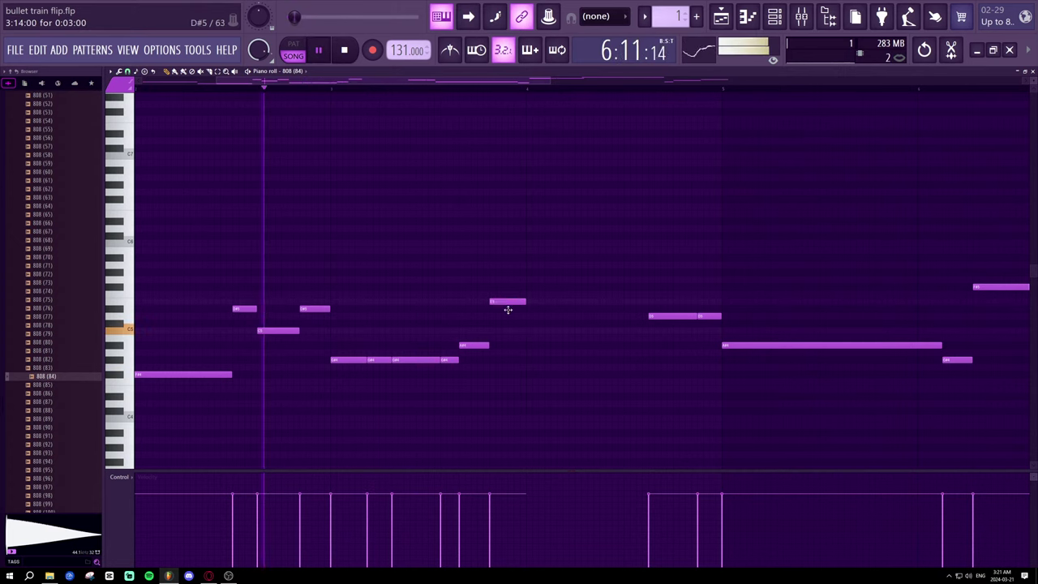
{"action": "left_click_drag", "start_coordinate": [504, 301], "coordinate": [480, 304]}
{"action": "key", "text": "space"}
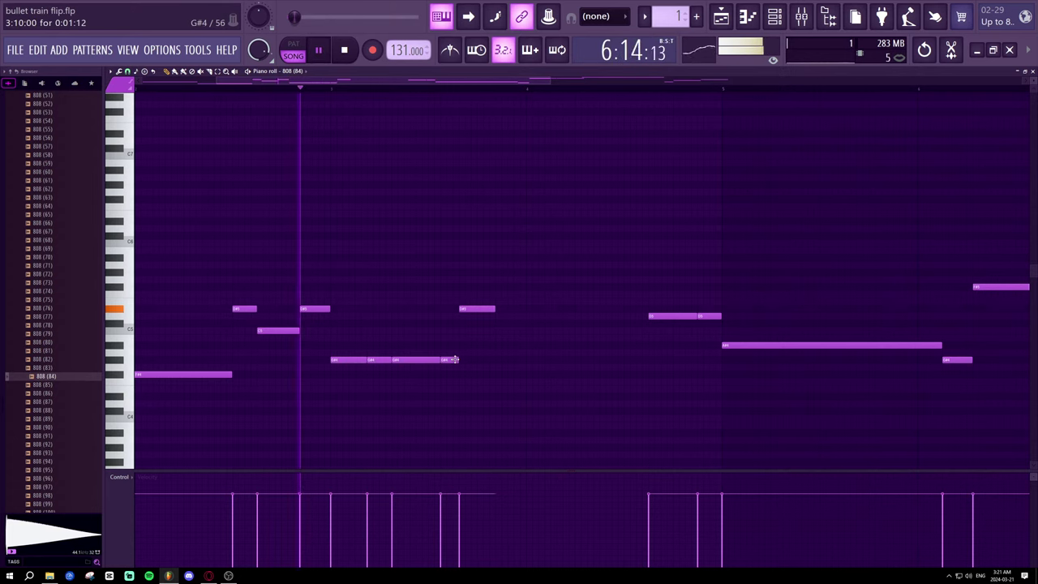
{"action": "key", "text": "space"}
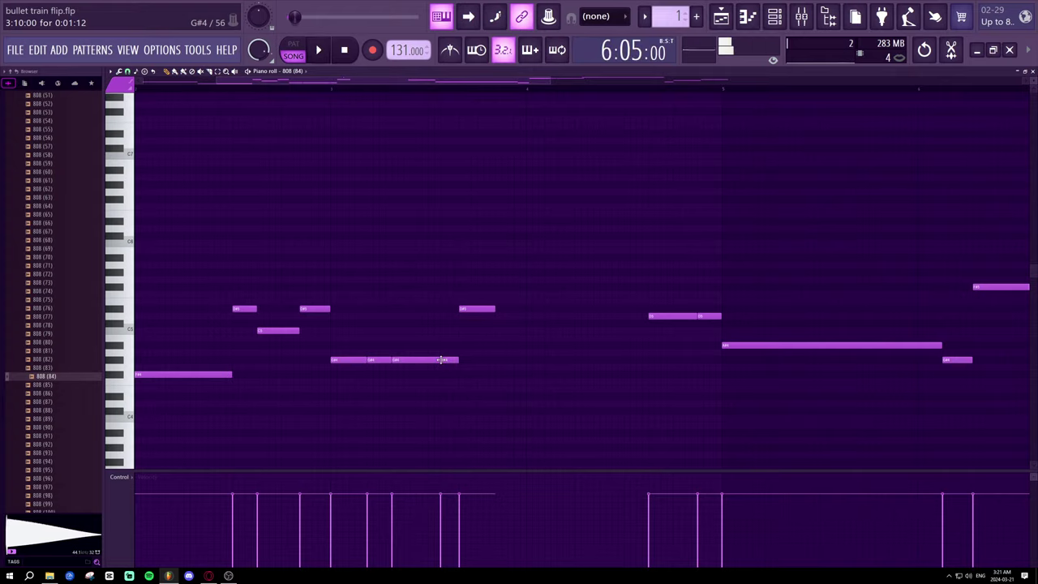
{"action": "key", "text": "space"}
- Replace the repeated G#4 notes with one G#4 from 3:01:00 to 3:07:00 and a C5 from 3:07:00 to 3:11:12
{"action": "right_click", "coordinate": [413, 359]}
{"action": "right_click", "coordinate": [379, 360]}
{"action": "left_click_drag", "start_coordinate": [375, 361], "coordinate": [403, 359]}
{"action": "right_click", "coordinate": [445, 362]}
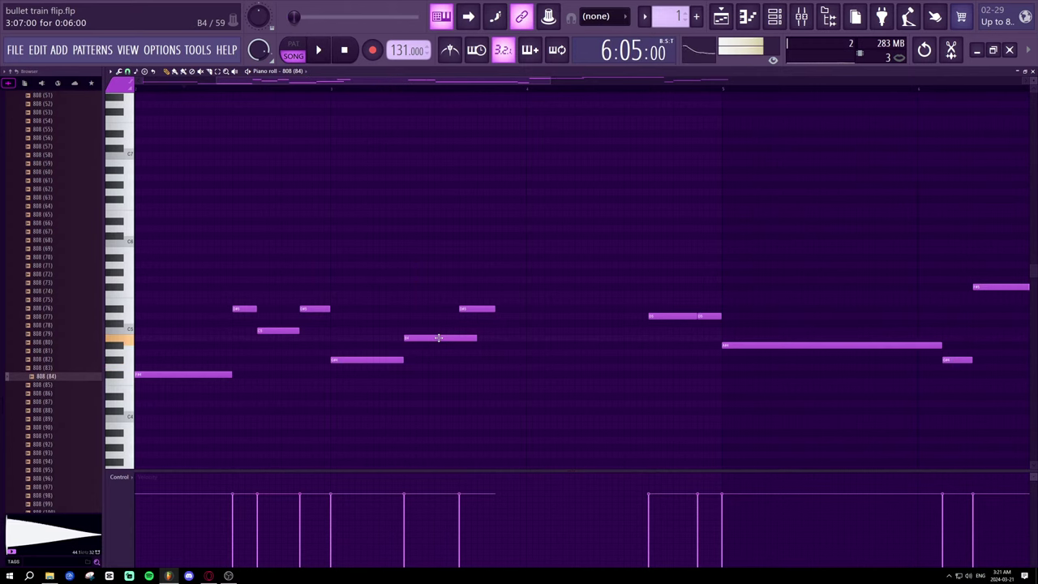
{"action": "left_click_drag", "start_coordinate": [439, 337], "coordinate": [460, 329]}
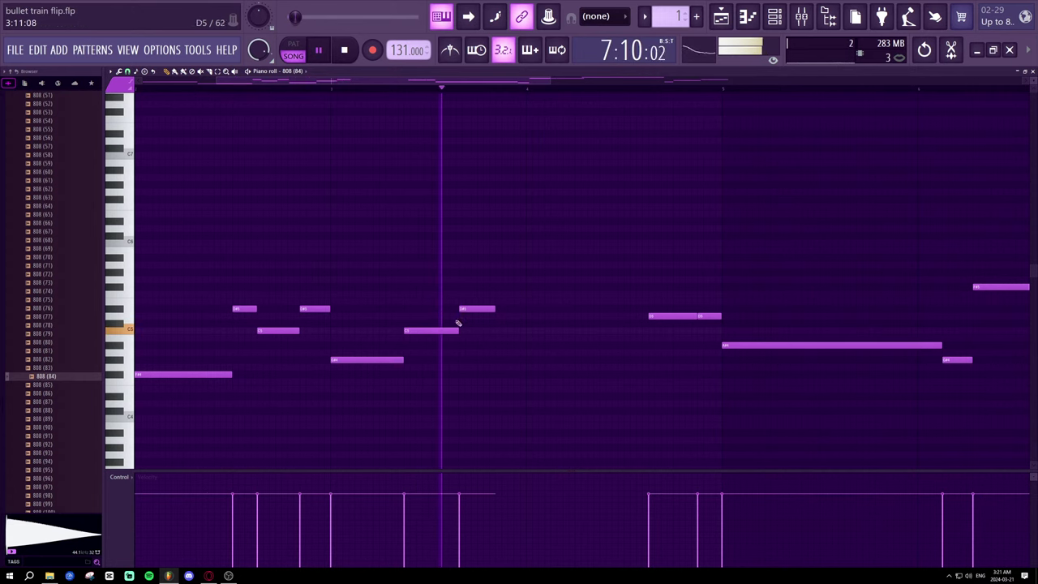
- Trim the G#4 at 3:01:00 to 0:05:00, add a 0:01:00 F#4 at 3:06:00 and play the song
{"action": "left_click_drag", "start_coordinate": [407, 361], "coordinate": [390, 362]}
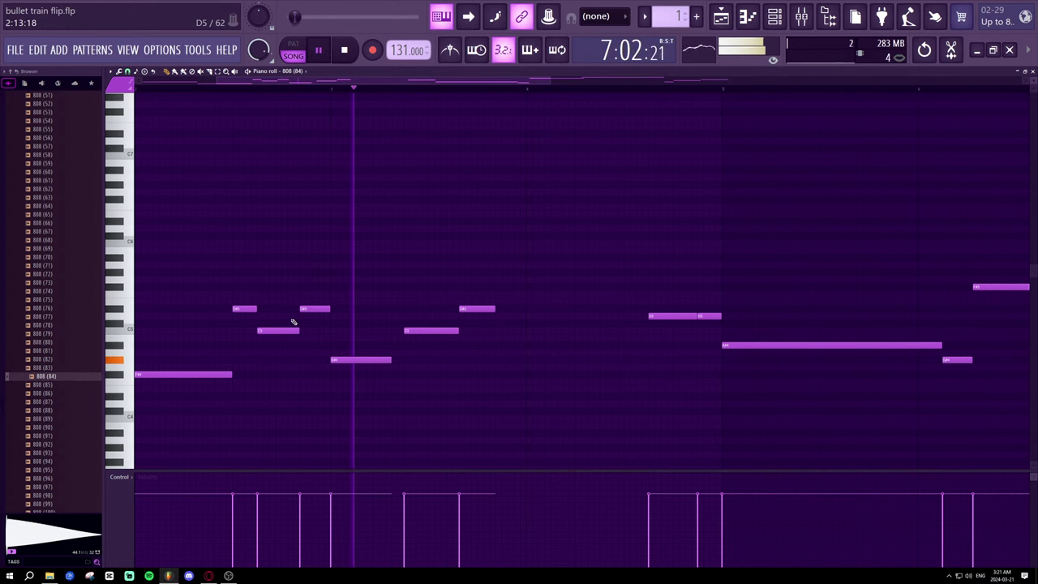
{"action": "left_click", "coordinate": [394, 374]}
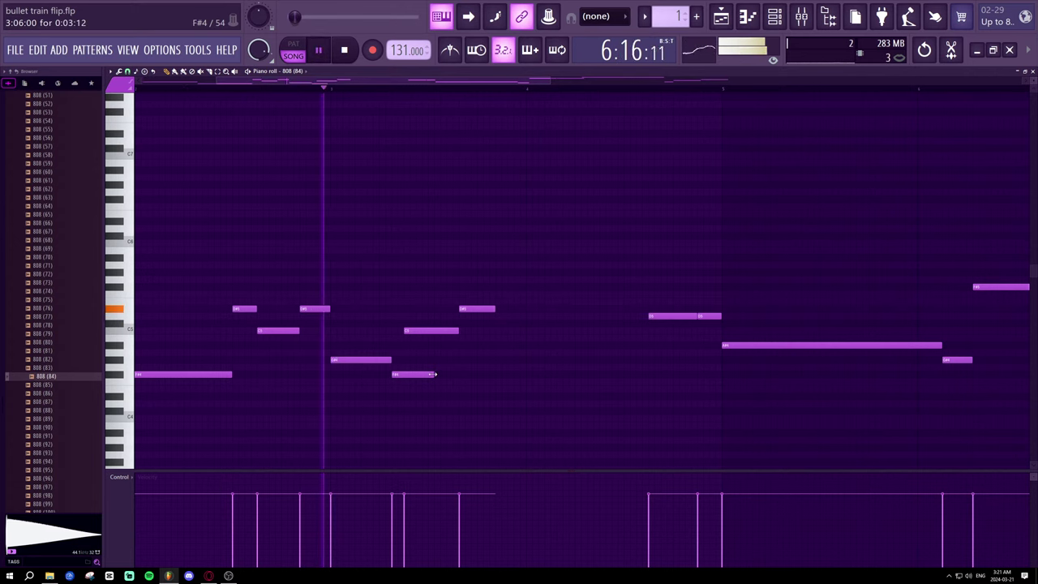
{"action": "left_click_drag", "start_coordinate": [429, 374], "coordinate": [403, 373]}
{"action": "key", "text": "space"}
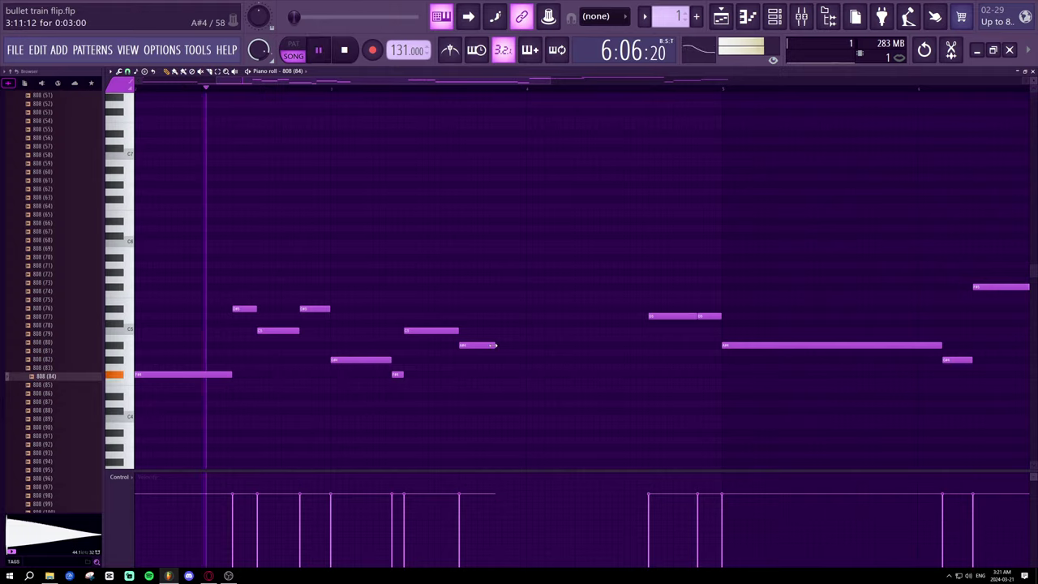
- Replace the D#5 at 3:11:12 with a short A#4 starting at 3:11:00, and add a 0:05:00 D#5 note at 3:13:12
{"action": "left_click_drag", "start_coordinate": [494, 345], "coordinate": [469, 346]}
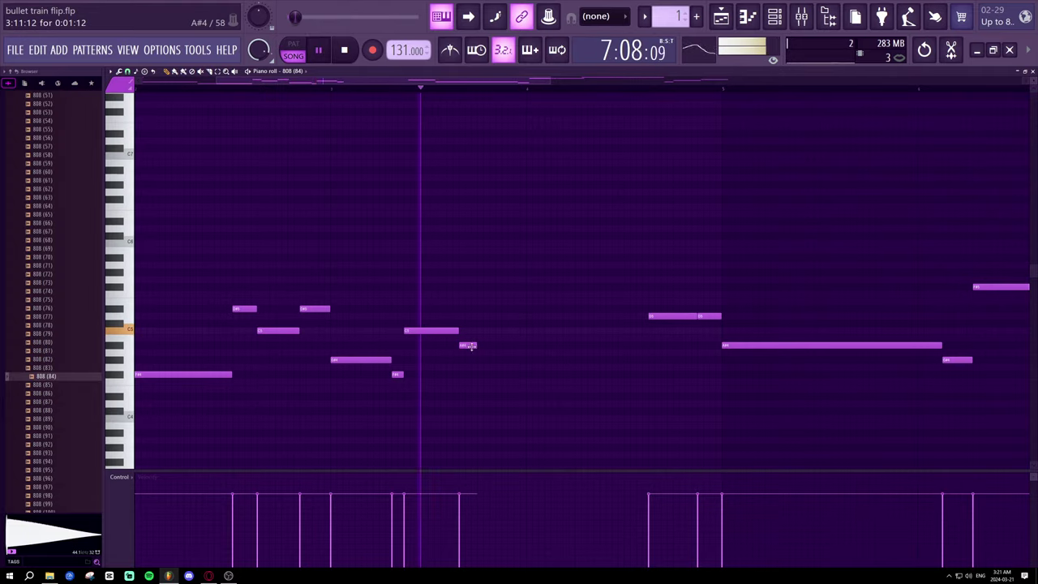
{"action": "key", "text": "space"}
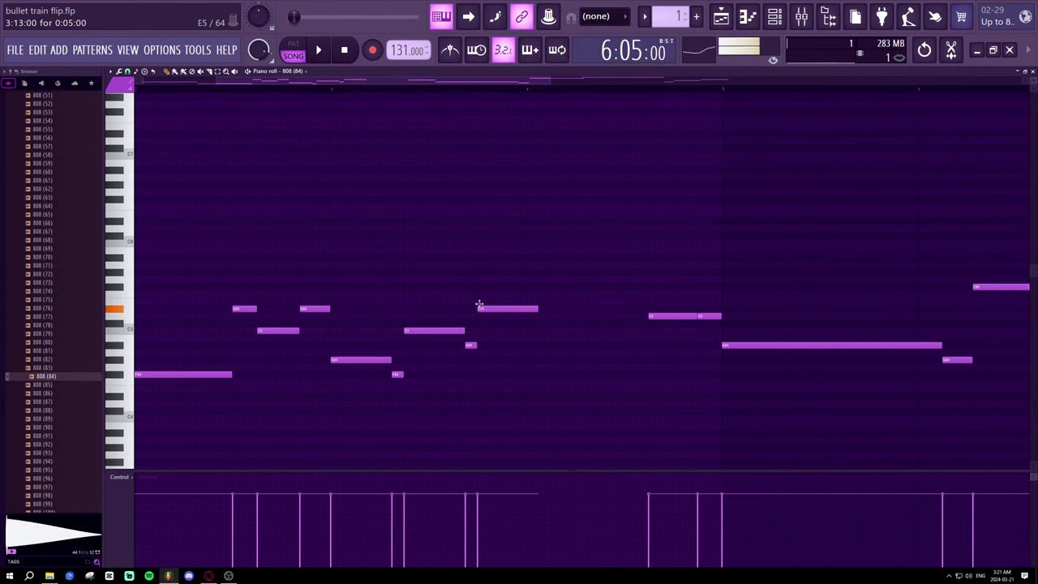
{"action": "key", "text": "space"}
{"action": "left_click_drag", "start_coordinate": [479, 305], "coordinate": [511, 310]}
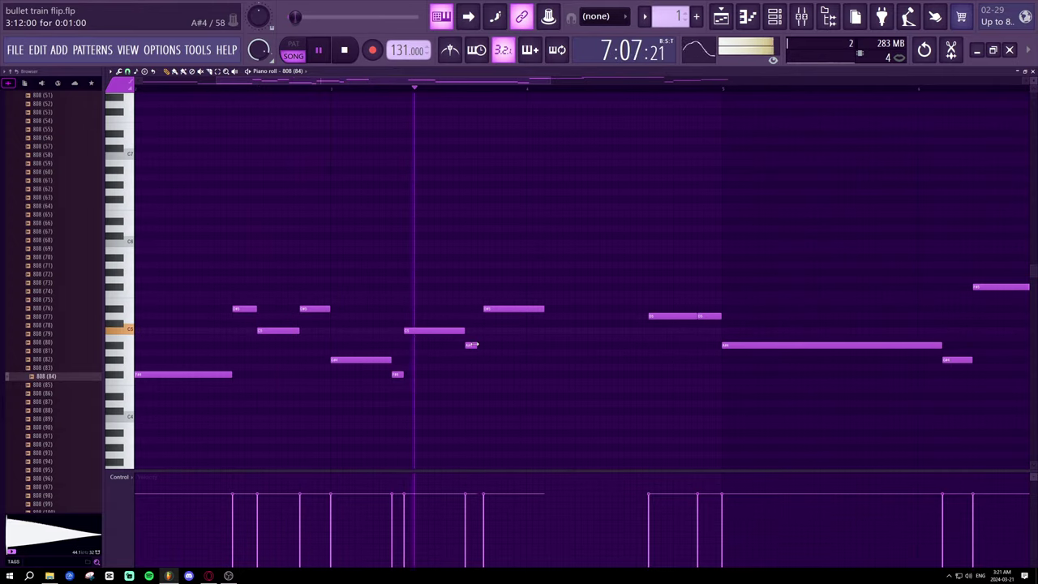
{"action": "key", "text": "space"}
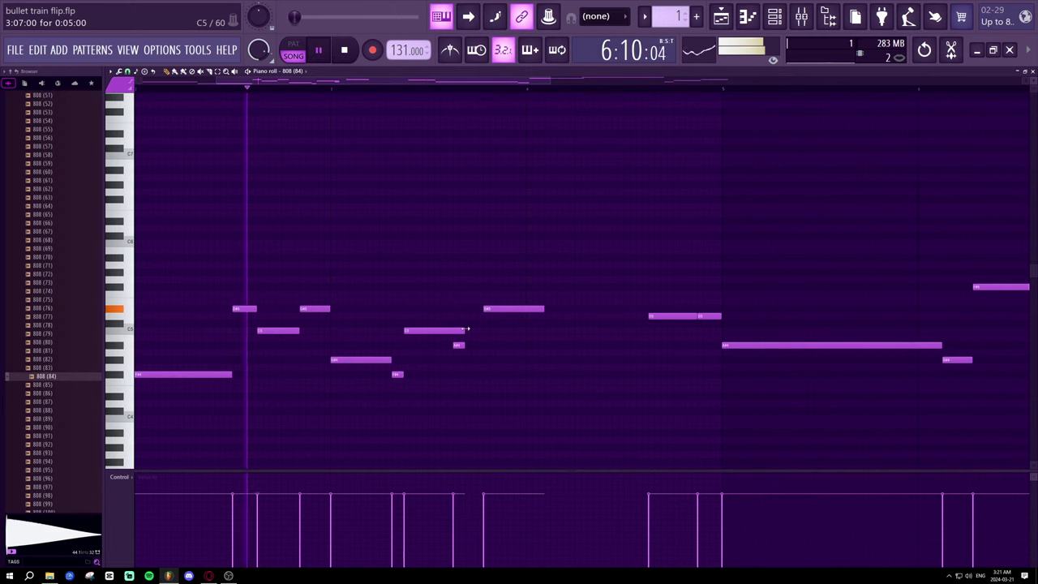
- Fit the C5, A#4 and D#5 notes end to end from 3:07:00 to 4:01:00 and add a 0:05:00 B4 note at 4:05:00
{"action": "left_click_drag", "start_coordinate": [464, 330], "coordinate": [483, 310]}
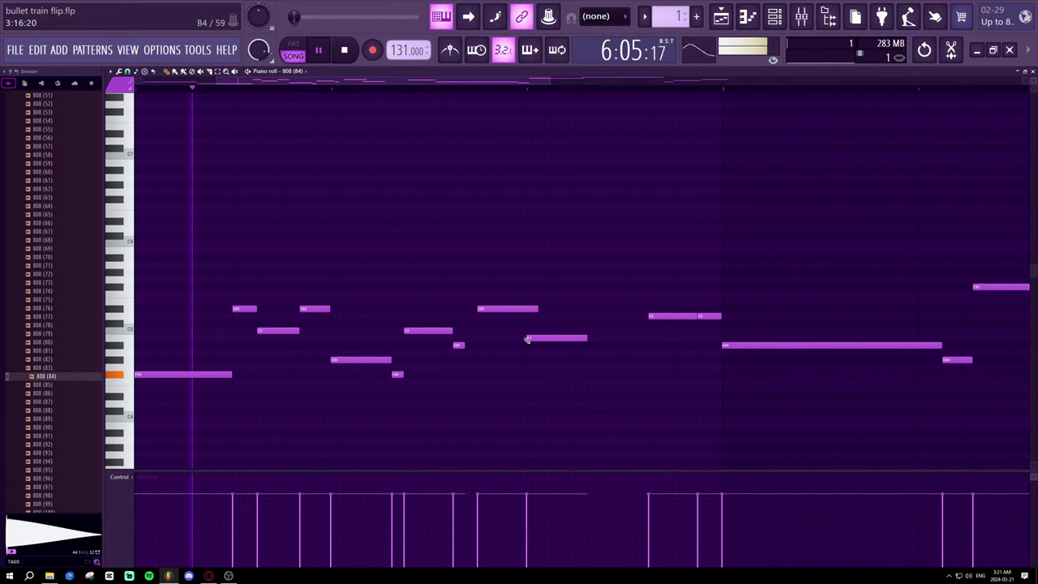
{"action": "left_click_drag", "start_coordinate": [536, 309], "coordinate": [525, 309]}
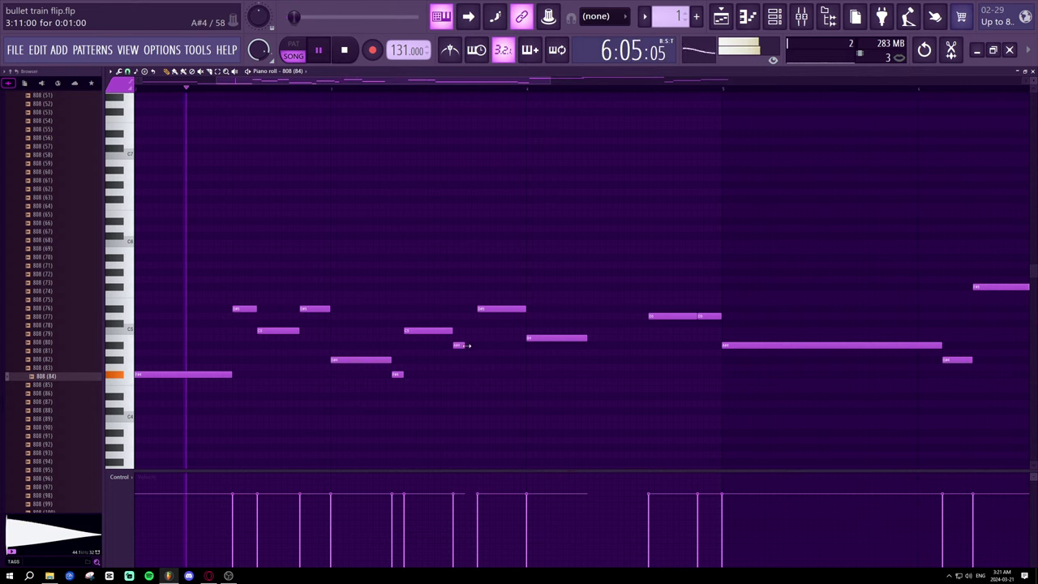
{"action": "left_click_drag", "start_coordinate": [466, 345], "coordinate": [476, 346]}
{"action": "left_click_drag", "start_coordinate": [543, 337], "coordinate": [591, 335]}
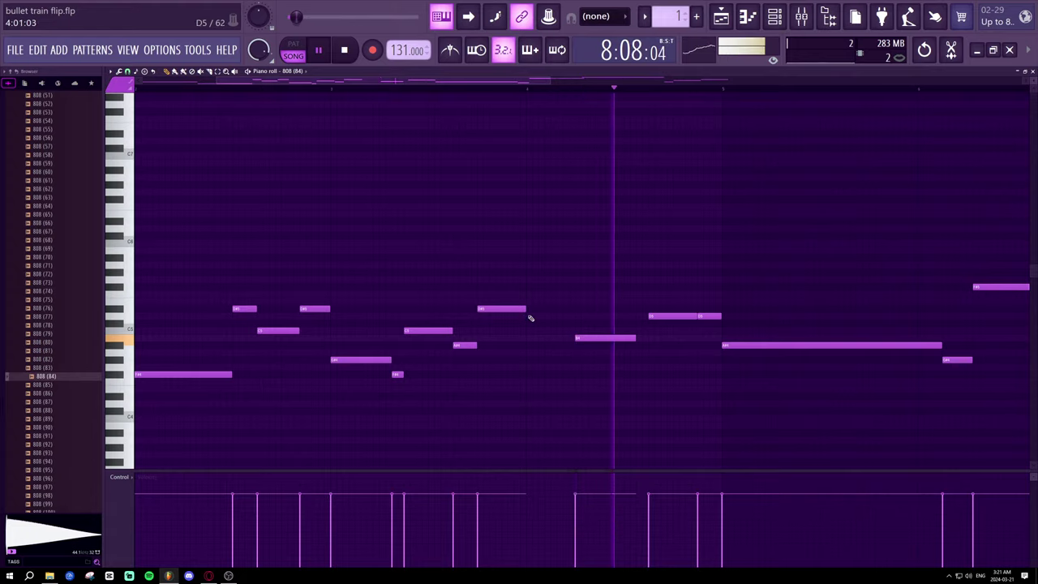
- Try the D#5 note at 3:13:00 on F#4 with a length of 0:08:00, and play the song
{"action": "key", "text": "space"}
{"action": "left_click_drag", "start_coordinate": [520, 311], "coordinate": [522, 375]}
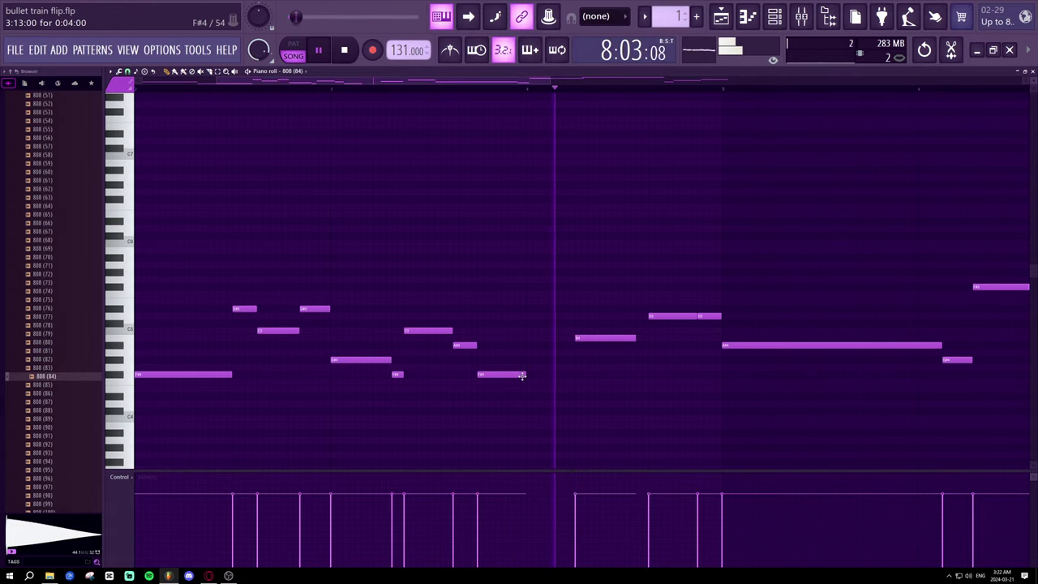
{"action": "key", "text": "space"}
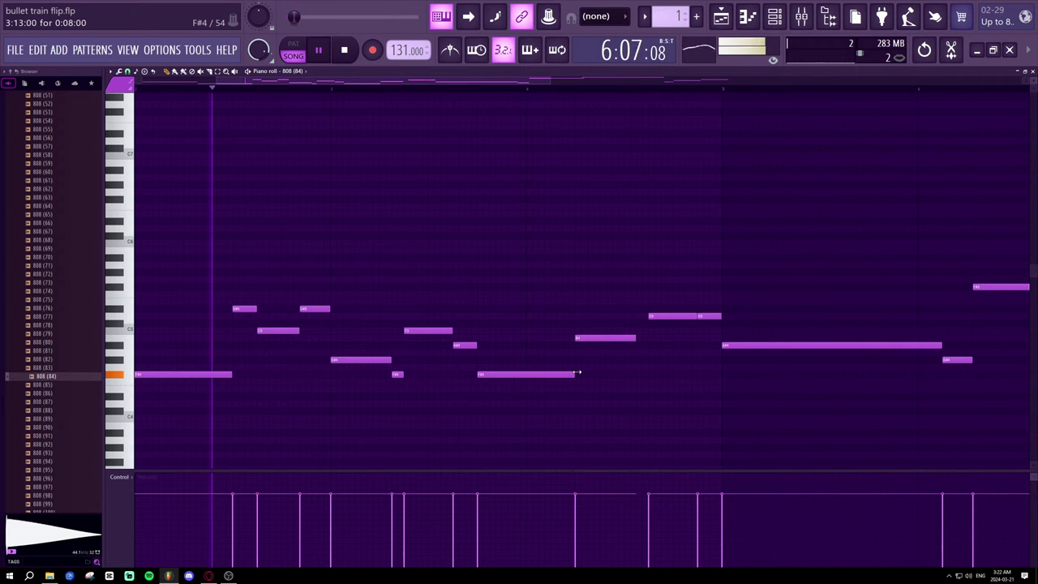
{"action": "key", "text": "space"}
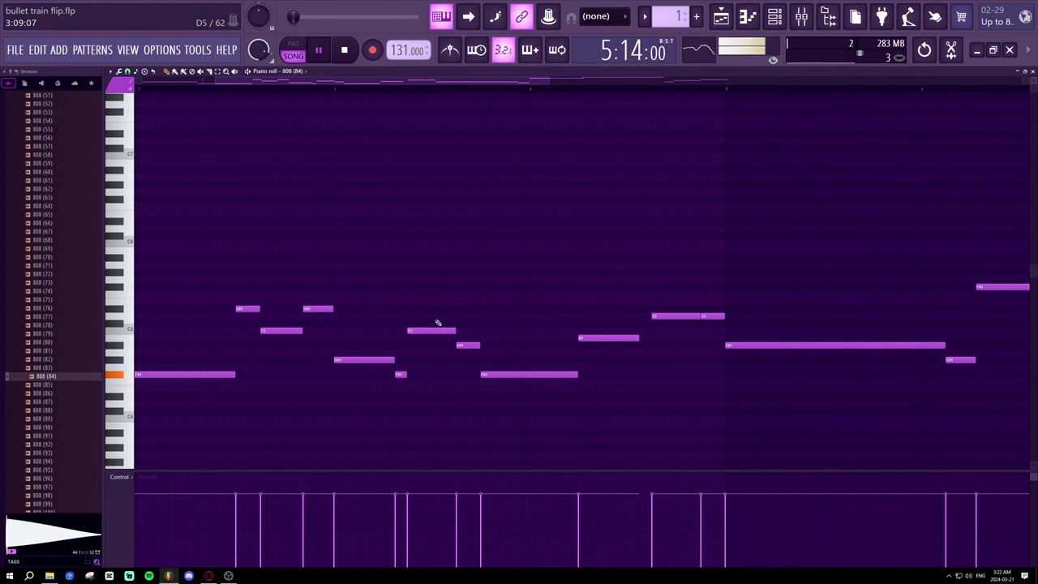
- Delete the notes between the 3:01:00 G#4 and the 4:05:00 B4, extending G#4 to 4:05:00 and B4 to 0:06:00
{"action": "left_click_drag", "start_coordinate": [436, 330], "coordinate": [435, 344]}
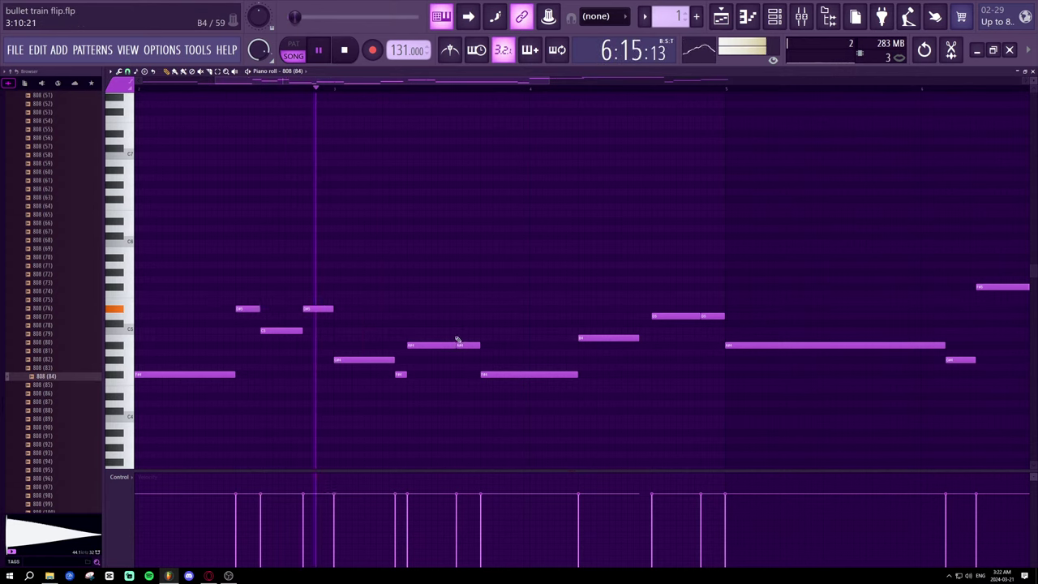
{"action": "right_click", "coordinate": [468, 344]}
{"action": "right_click", "coordinate": [491, 375]}
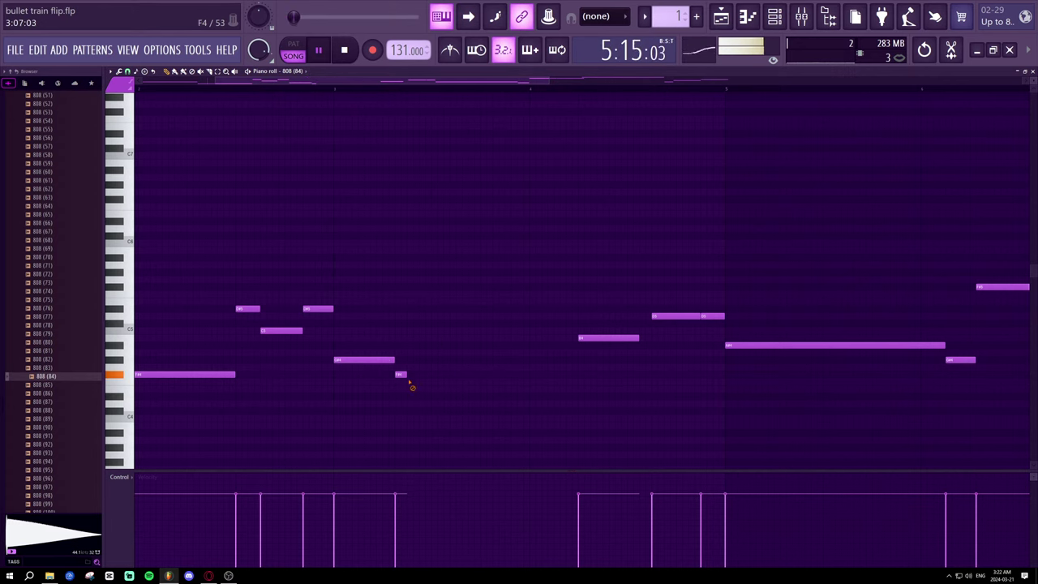
{"action": "left_click_drag", "start_coordinate": [394, 371], "coordinate": [575, 368]}
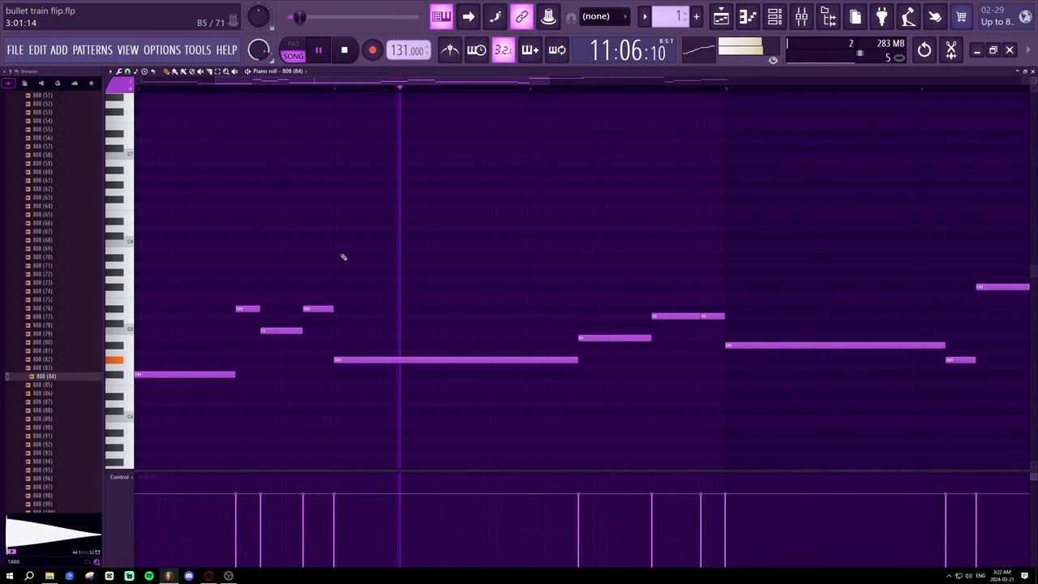
- Try the long F#4 note before 2:09:00 on C5 and G4, and settle it on G#4 from 1:13:00 to 2:09:00
{"action": "left_click_drag", "start_coordinate": [198, 373], "coordinate": [188, 322]}
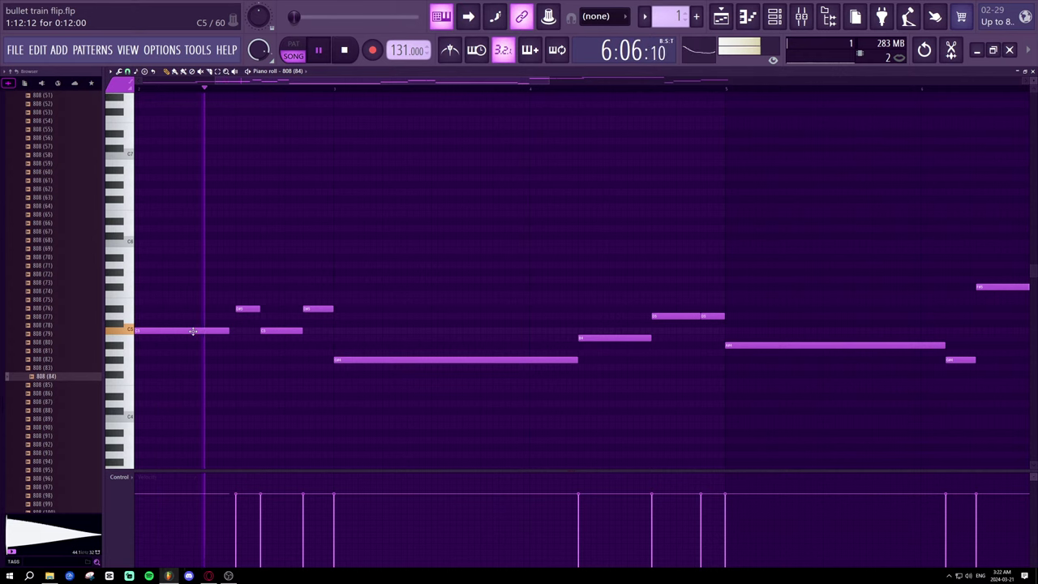
{"action": "key", "text": "space"}
{"action": "left_click_drag", "start_coordinate": [193, 332], "coordinate": [183, 355]}
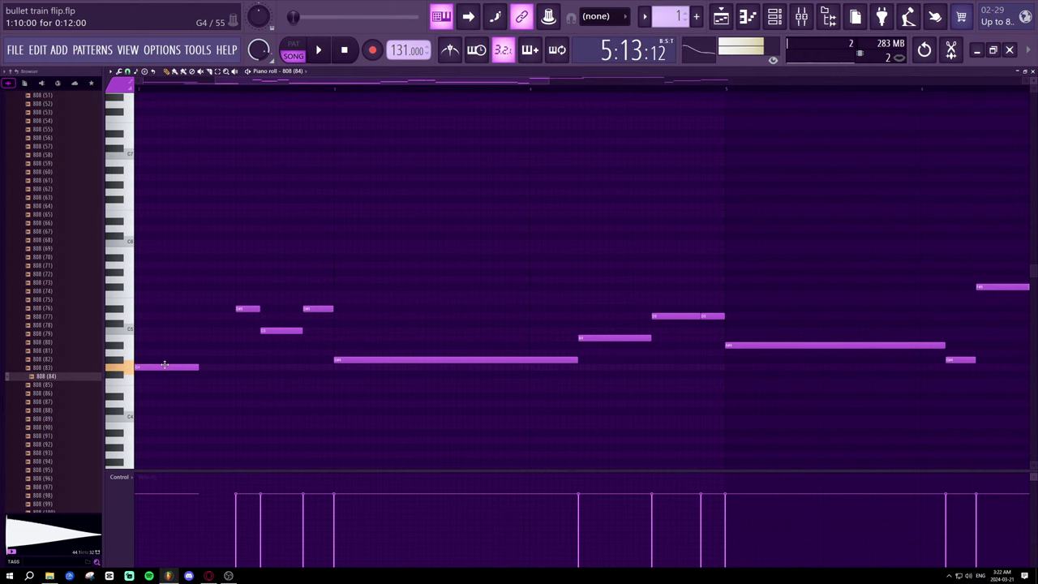
{"action": "left_click_drag", "start_coordinate": [165, 365], "coordinate": [393, 360]}
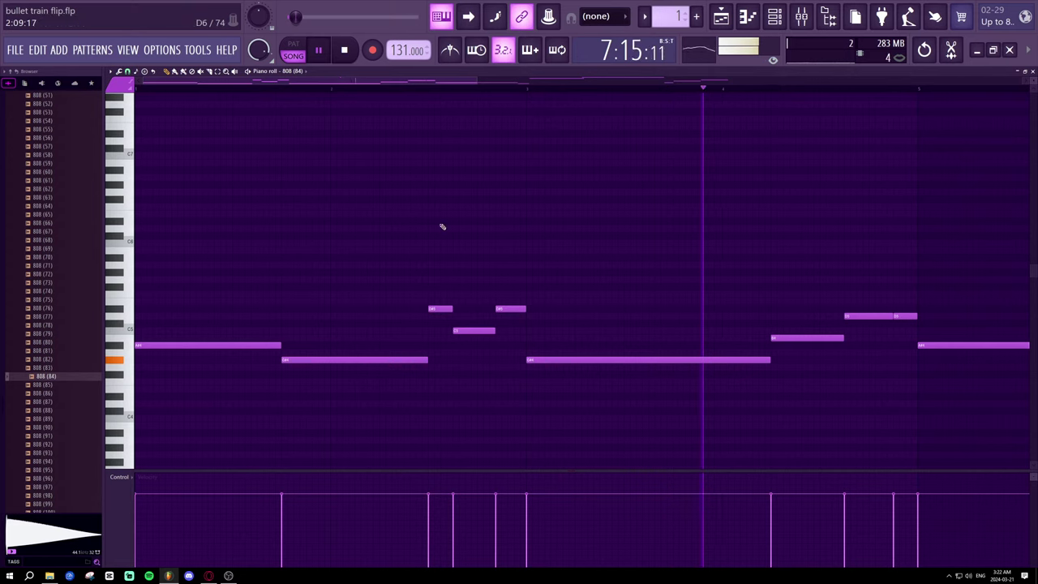
- Raise the B4 note at 4:05:00 to D5 and lower the D5 note at 4:11:00 to C5
{"action": "scroll", "coordinate": [454, 91], "scroll_direction": "down", "scroll_amount": 2}
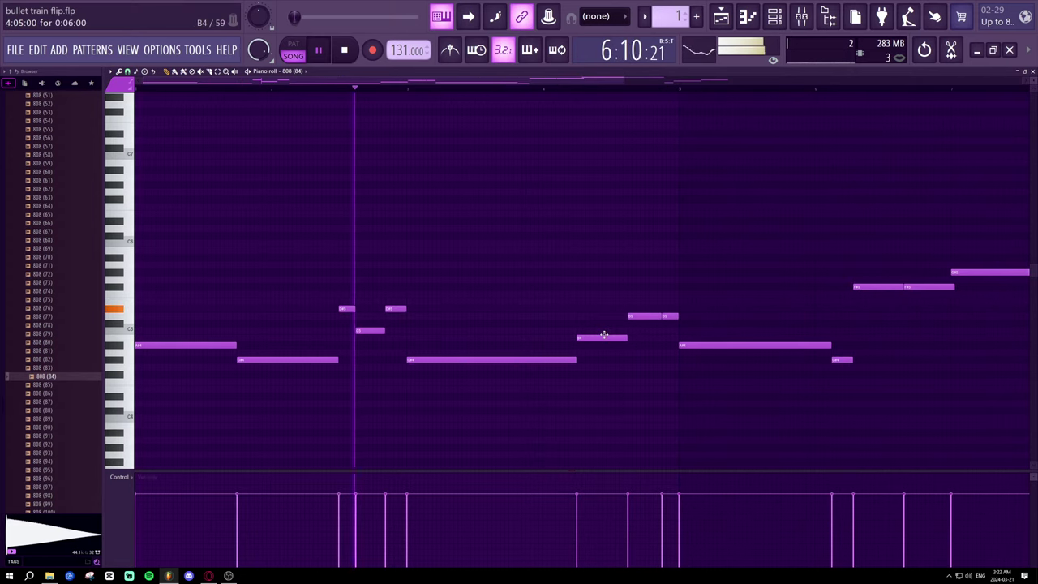
{"action": "left_click_drag", "start_coordinate": [603, 335], "coordinate": [602, 315]}
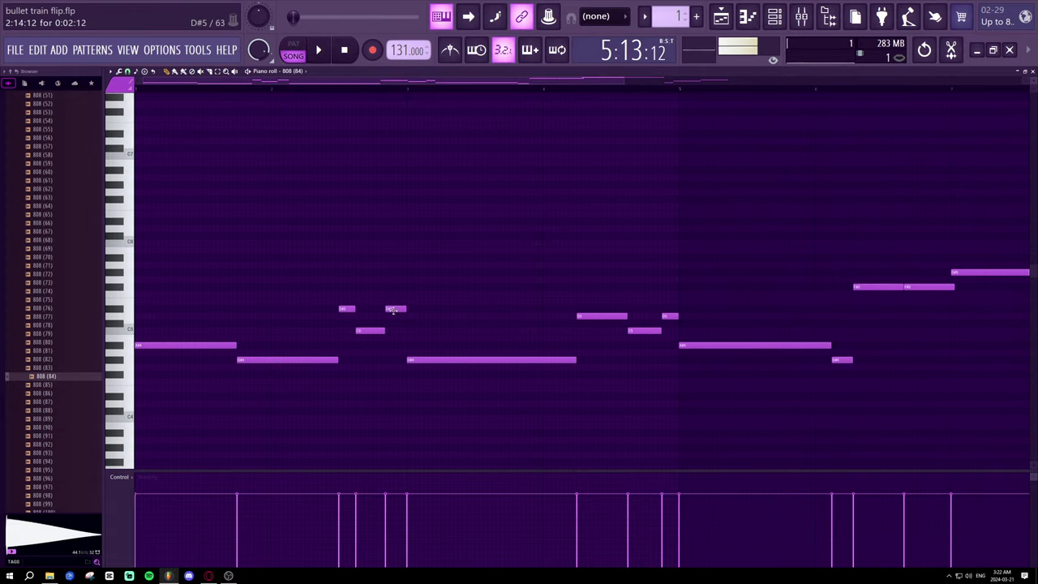
- Repitch the three short notes in bar 2 to C5 at 2:09:00, G#4 at 2:11:00 and D5 at 2:14:12
{"action": "key", "text": "space"}
{"action": "left_click_drag", "start_coordinate": [369, 330], "coordinate": [371, 359]}
{"action": "key", "text": "space"}
{"action": "key", "text": "space"}
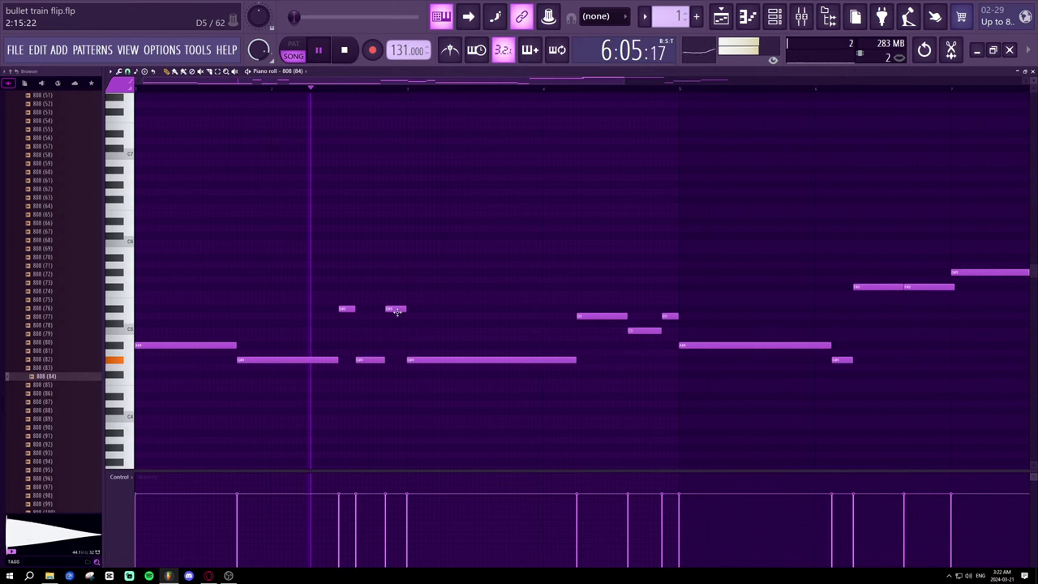
{"action": "left_click_drag", "start_coordinate": [397, 312], "coordinate": [396, 334]}
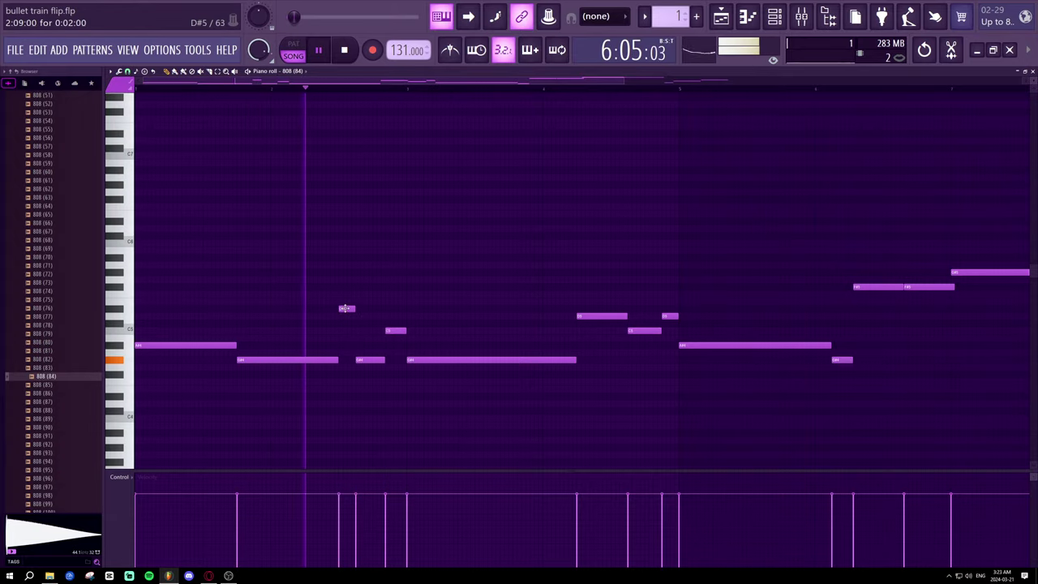
{"action": "left_click_drag", "start_coordinate": [346, 308], "coordinate": [392, 311]}
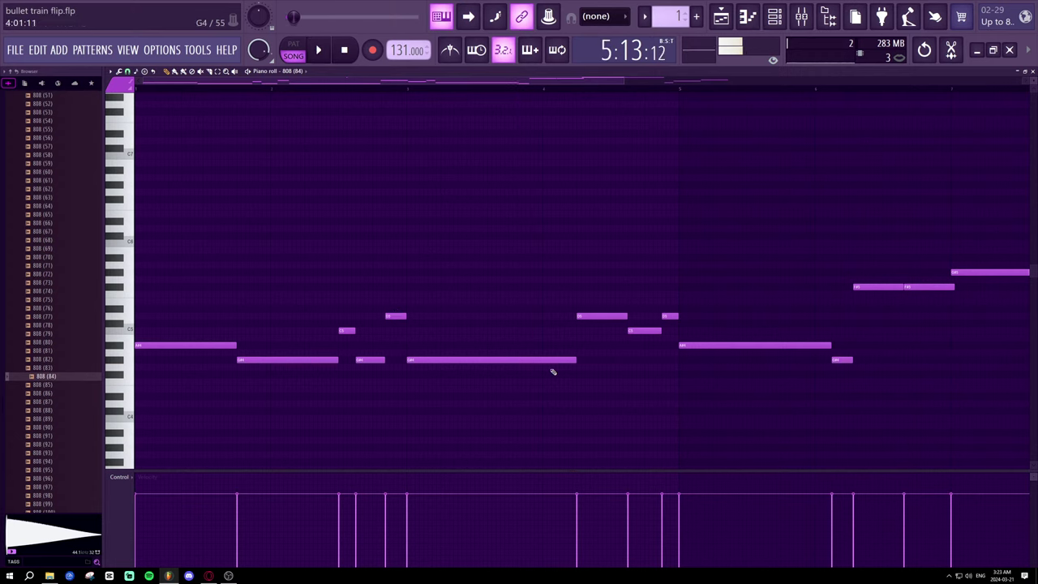
- Try splitting the long G#4 note at 3:01:00 into two shorter G#4 notes
{"action": "left_click_drag", "start_coordinate": [574, 359], "coordinate": [481, 357]}
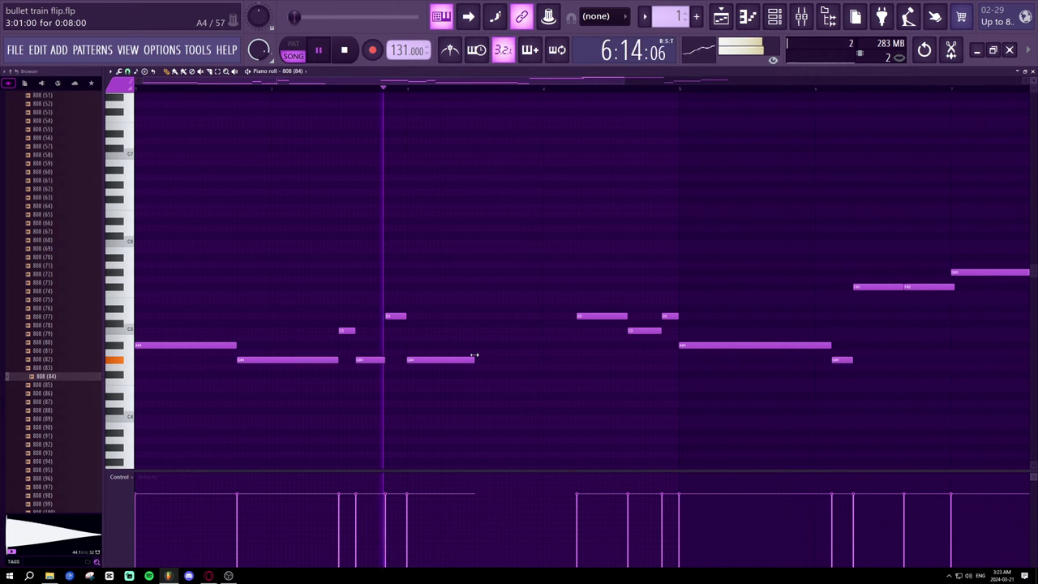
{"action": "left_click", "coordinate": [478, 359]}
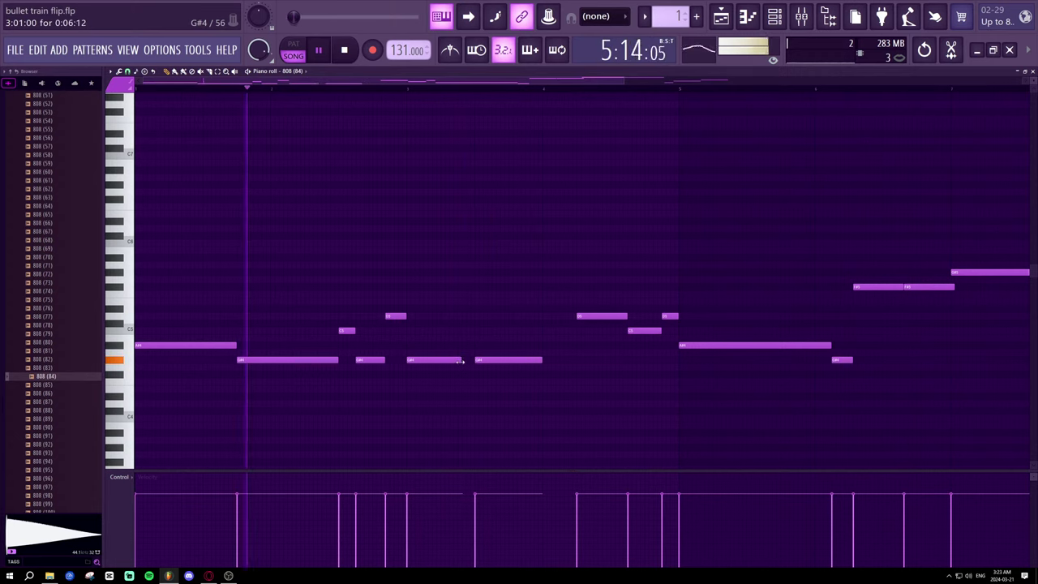
{"action": "left_click_drag", "start_coordinate": [459, 362], "coordinate": [504, 360]}
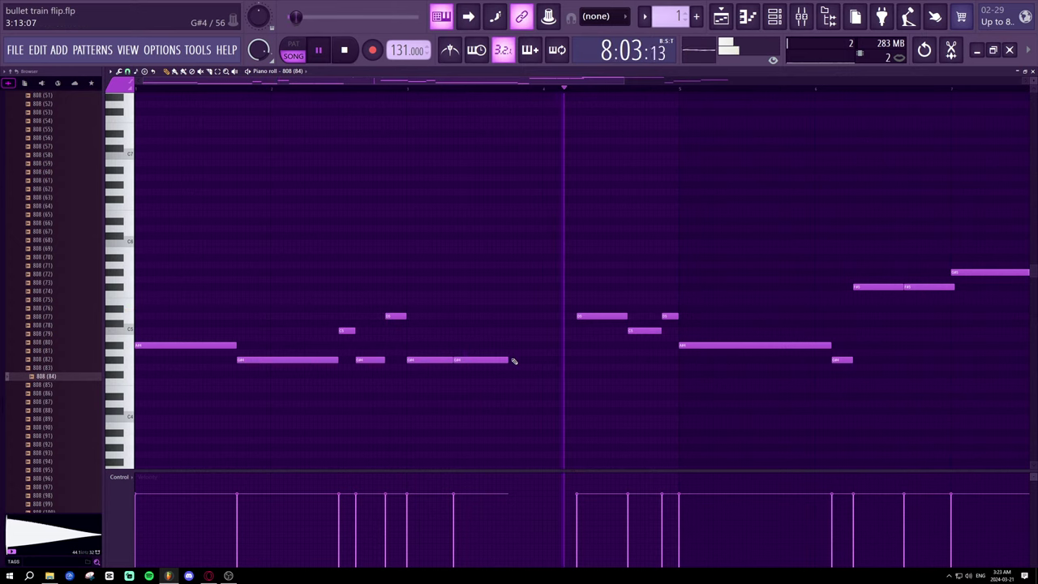
{"action": "right_click", "coordinate": [486, 360]}
{"action": "left_click_drag", "start_coordinate": [563, 359], "coordinate": [575, 359]}
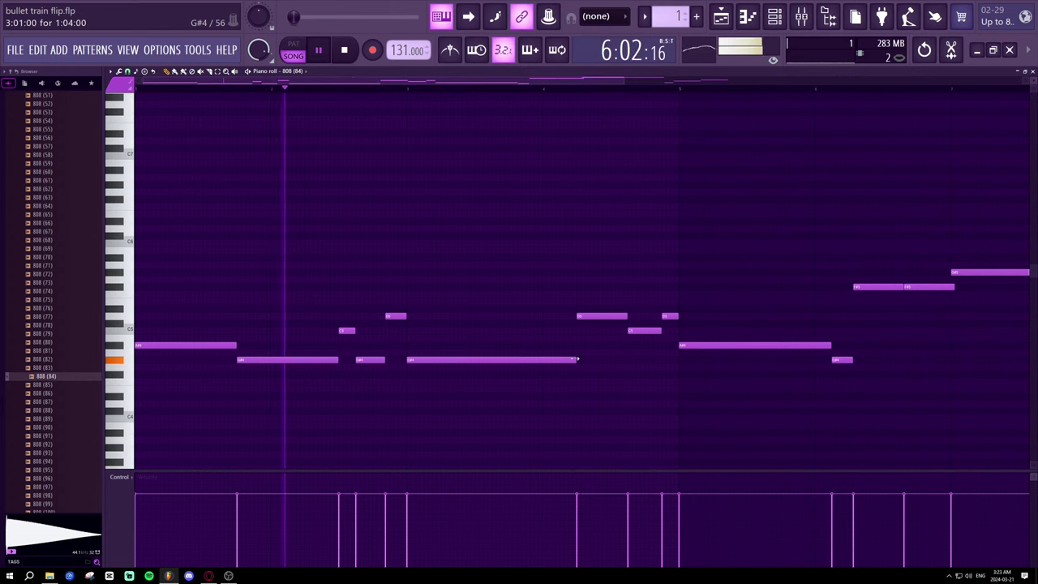
- Try the notes at 4:11:00 and 4:15:00 on F5
{"action": "left_click_drag", "start_coordinate": [644, 330], "coordinate": [646, 293]}
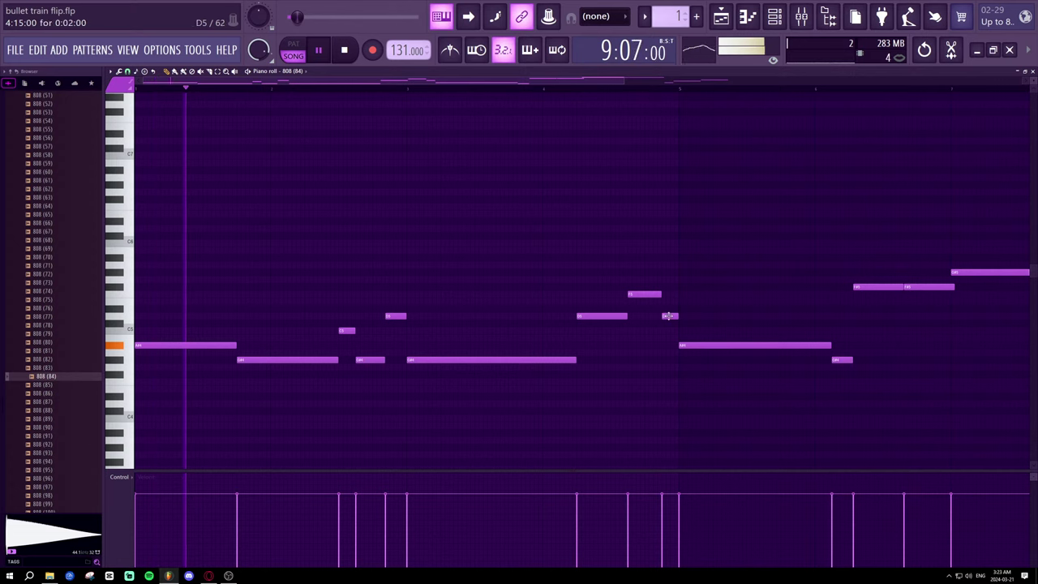
{"action": "left_click_drag", "start_coordinate": [665, 315], "coordinate": [666, 293]}
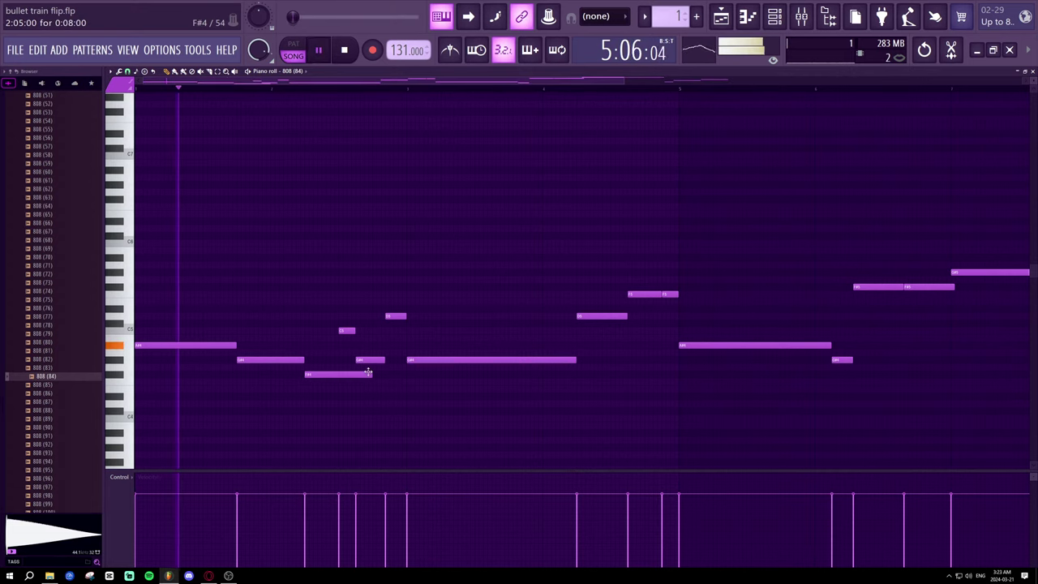
- Fit a 0:04:00 note at 2:05:00, trying F#4 and settling on G#4, and lower the D5 note at 2:14:12 to A#4
{"action": "left_click_drag", "start_coordinate": [371, 375], "coordinate": [319, 374]}
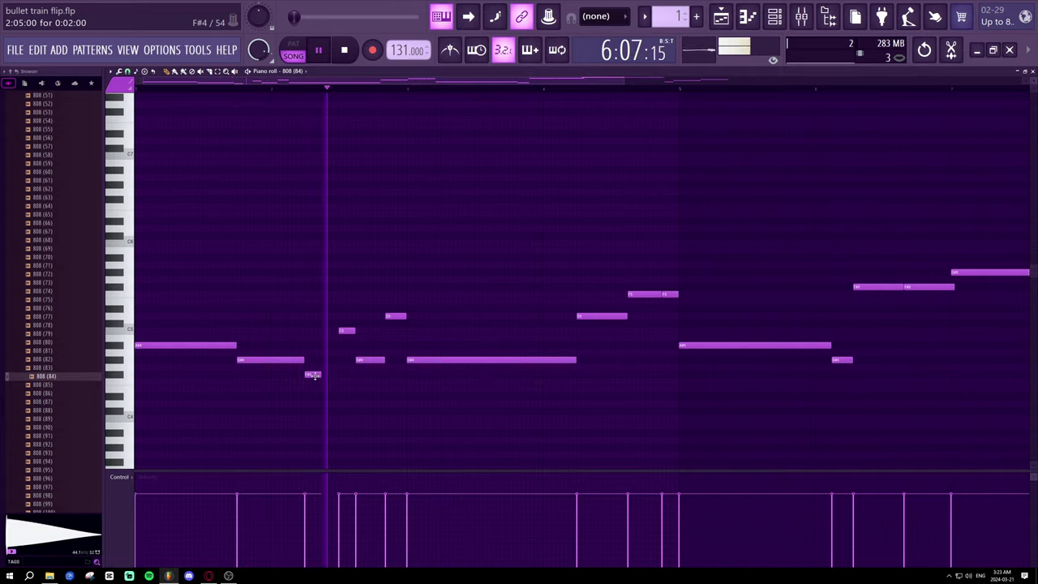
{"action": "left_click_drag", "start_coordinate": [320, 374], "coordinate": [337, 375]}
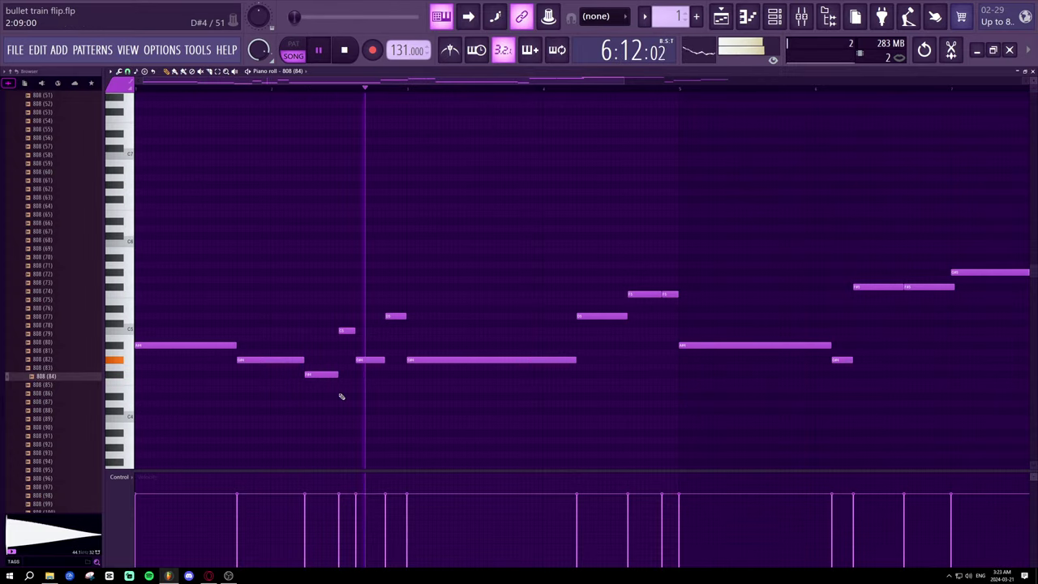
{"action": "key", "text": "space"}
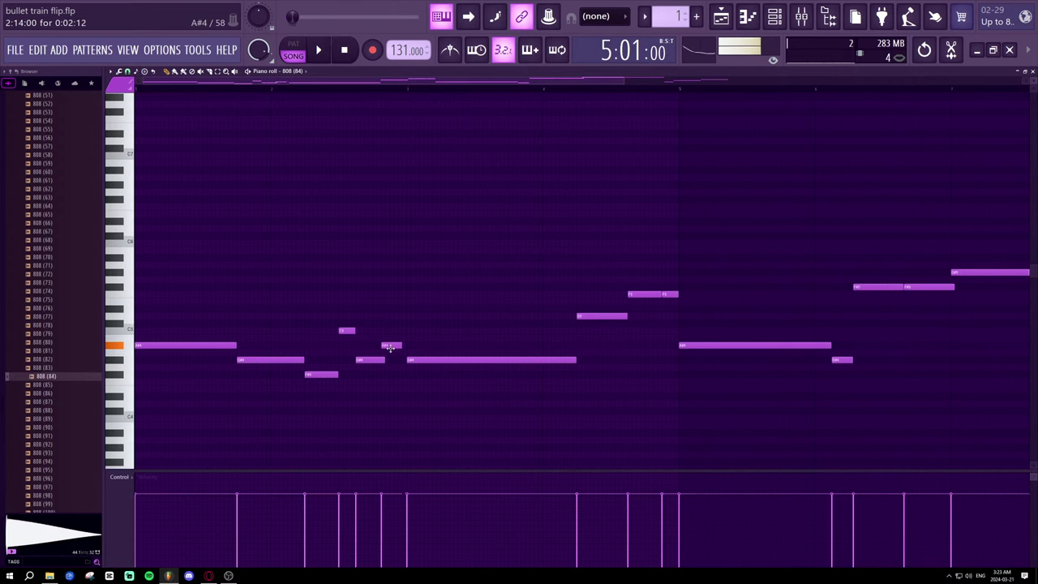
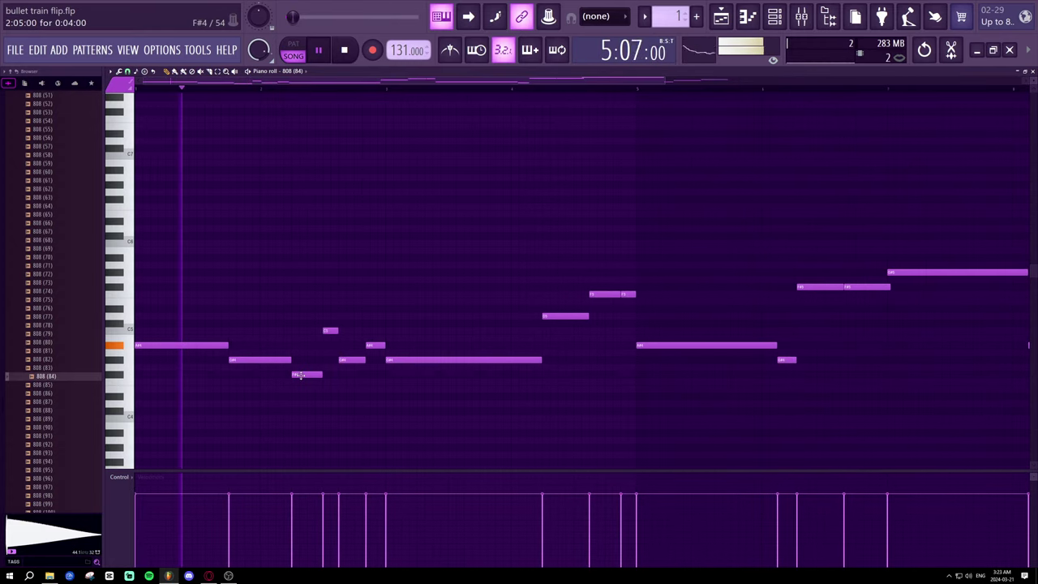
{"action": "left_click_drag", "start_coordinate": [301, 372], "coordinate": [301, 358]}
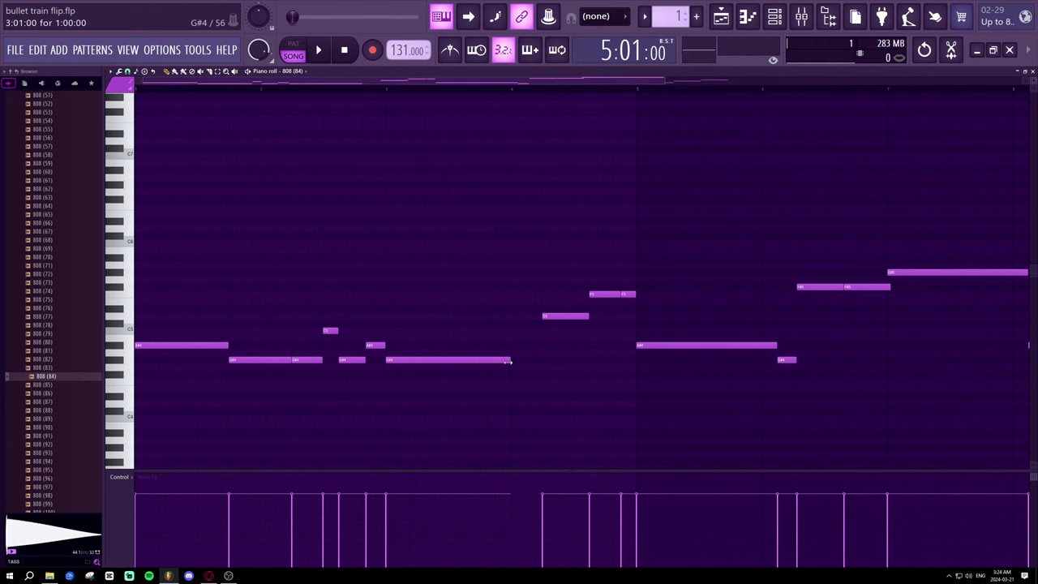
- Add a G#4 note of length 0:02:00 at 4:03:00 and make the 3:01:00 G#4 note end where it starts
{"action": "left_click", "coordinate": [526, 362]}
{"action": "key", "text": "space"}
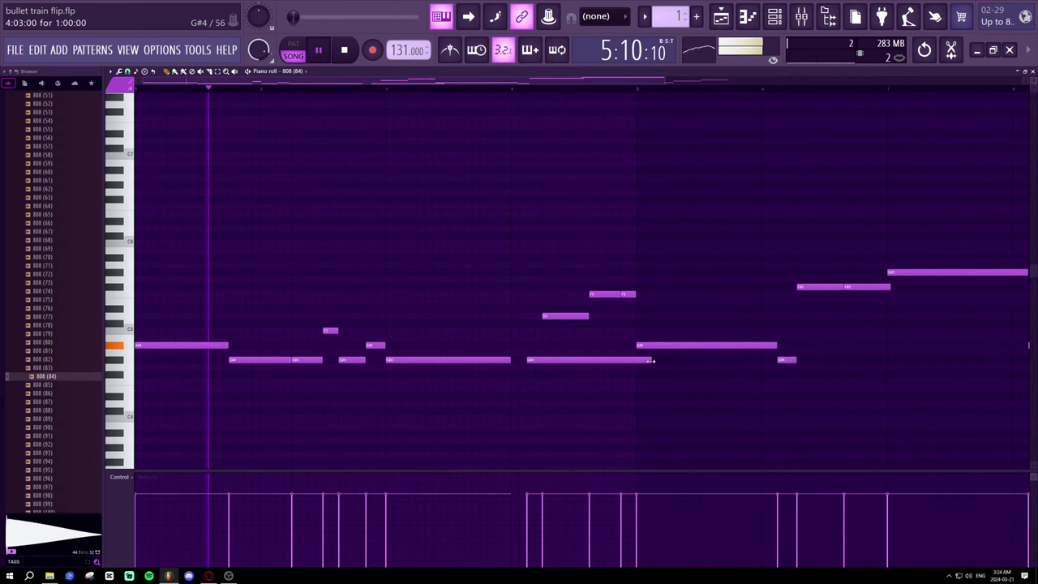
{"action": "left_click_drag", "start_coordinate": [648, 362], "coordinate": [545, 362]}
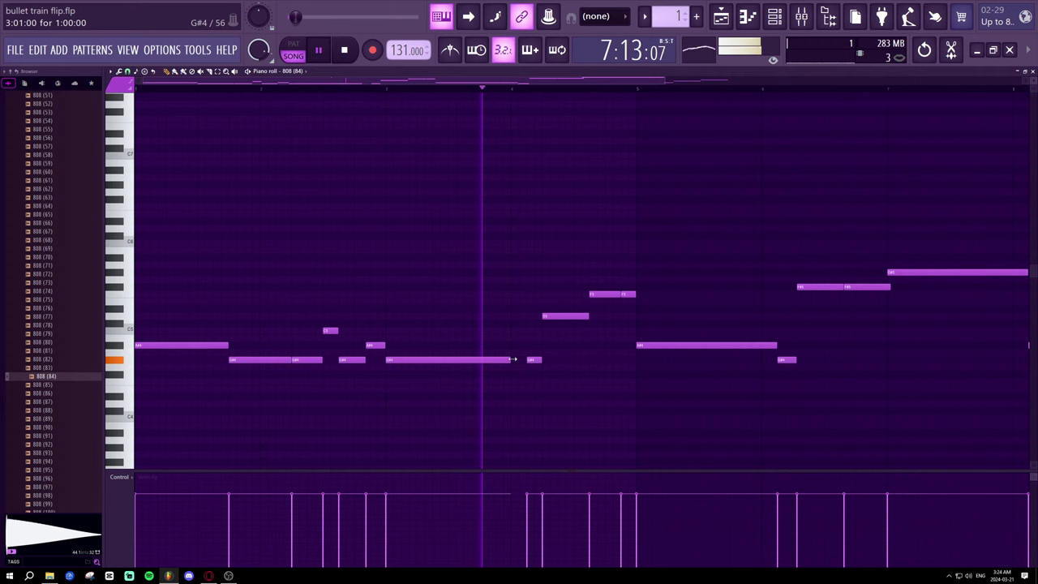
{"action": "left_click_drag", "start_coordinate": [512, 359], "coordinate": [528, 359]}
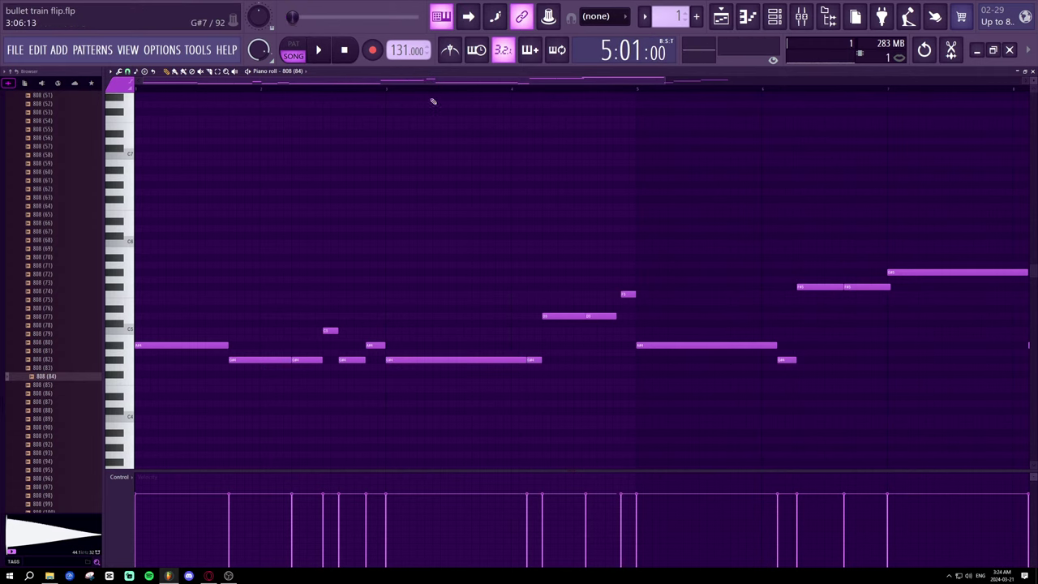
- Join the last two notes of bar 4 to the 4:05:00 note on D5, filling up to 5:01:00, and play the song
{"action": "left_click_drag", "start_coordinate": [626, 293], "coordinate": [621, 317]}
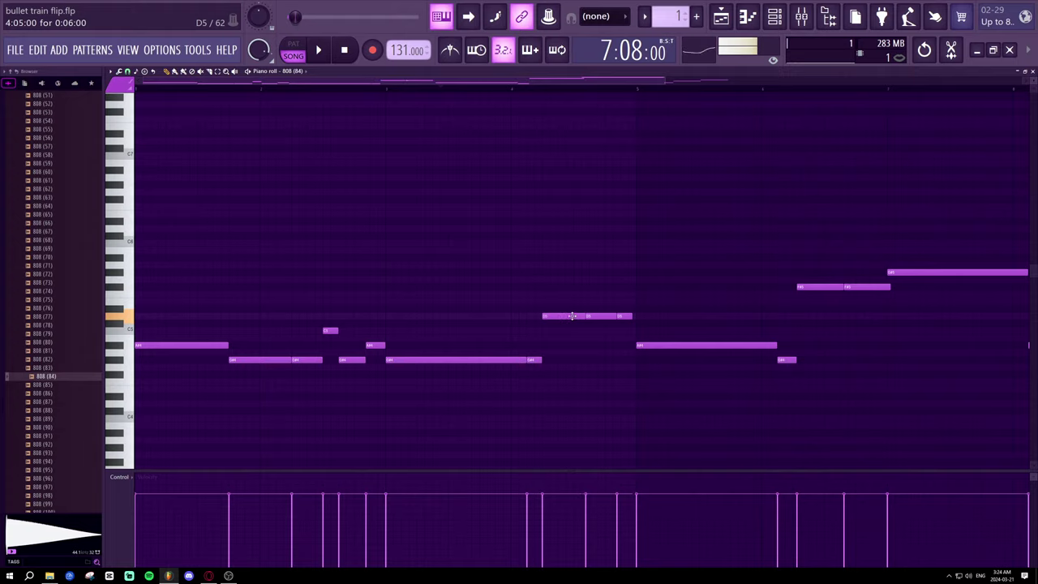
{"action": "key", "text": "space"}
{"action": "left_click_drag", "start_coordinate": [594, 316], "coordinate": [623, 316]}
{"action": "key", "text": "space"}
{"action": "key", "text": "space"}
{"action": "key", "text": "space"}
{"action": "key", "text": "space"}
{"action": "key", "text": "space"}
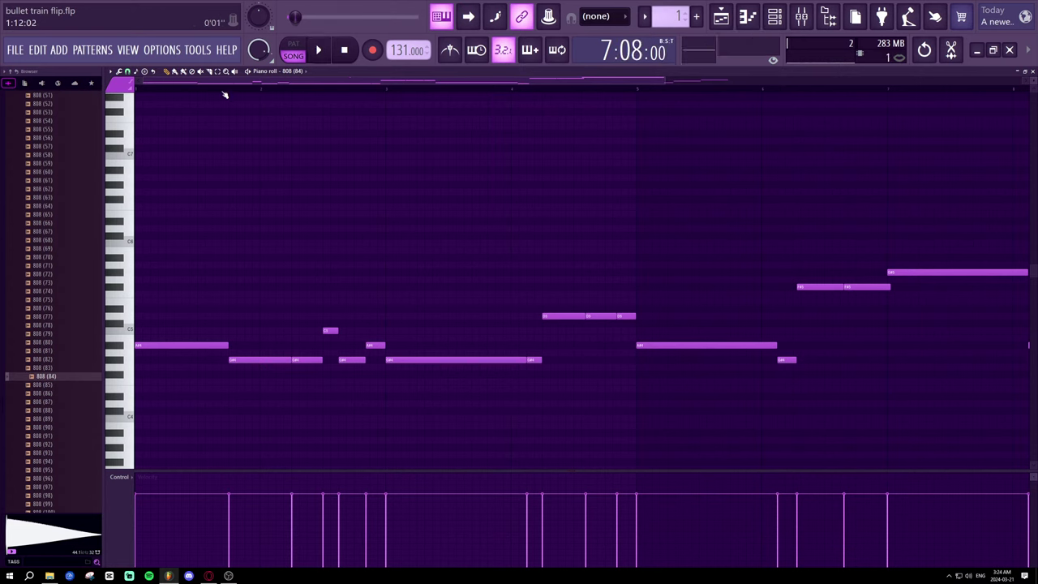
- Lower the first A#4 note at 1:01:00 to G#4 and raise the 1:13:00 note to F5 while playing from the pattern's start
{"action": "left_click_drag", "start_coordinate": [212, 89], "coordinate": [134, 91]}
{"action": "key", "text": "space"}
{"action": "key", "text": "space"}
{"action": "left_click_drag", "start_coordinate": [190, 346], "coordinate": [240, 299]}
{"action": "key", "text": "space"}
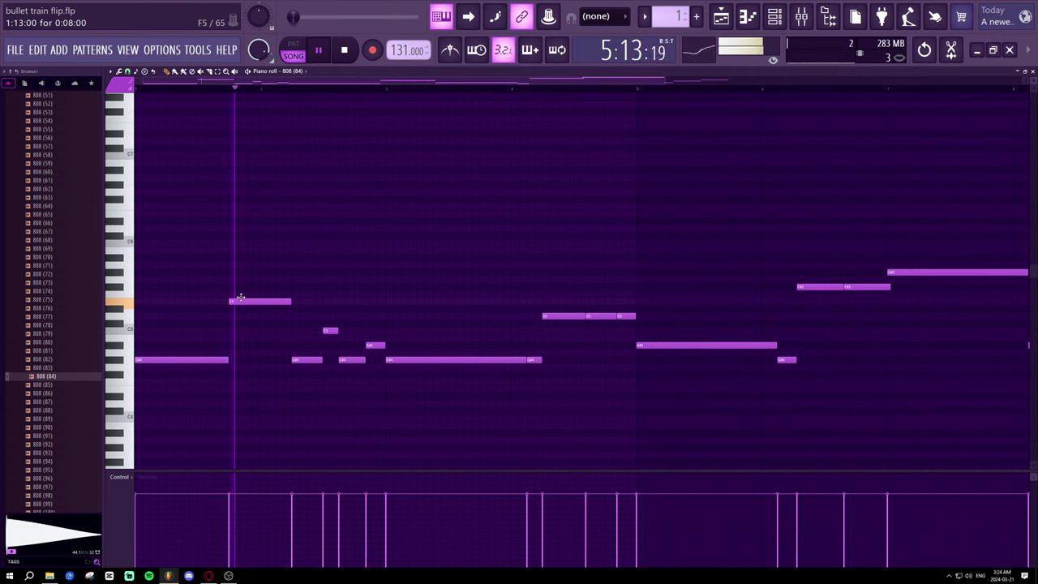
{"action": "left_click_drag", "start_coordinate": [240, 298], "coordinate": [239, 292]}
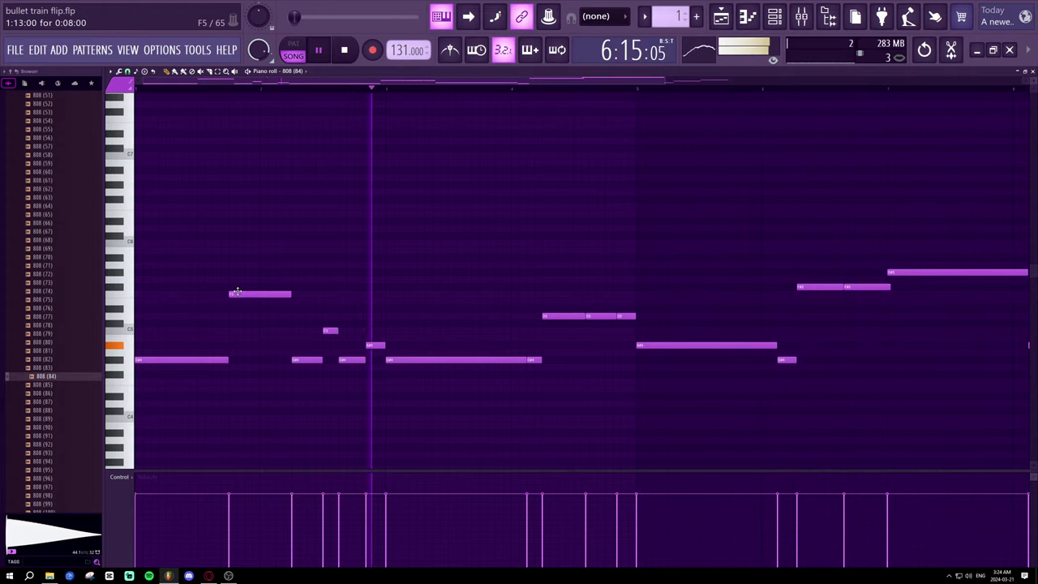
- Show the playlist, mute the 808 bassline on Track 2 and collapse the browser folders
{"action": "key", "text": "F5"}
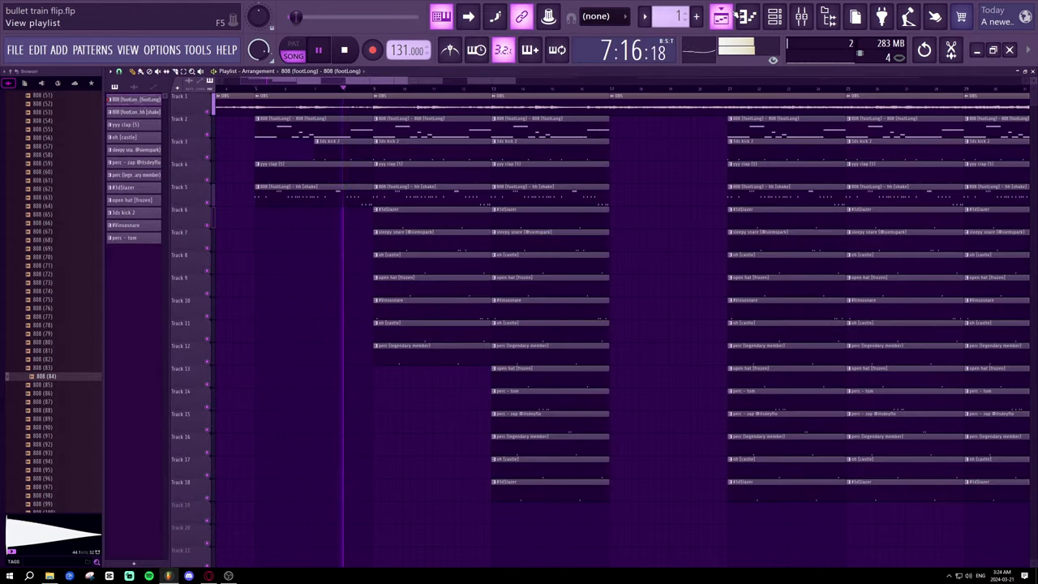
{"action": "left_click", "coordinate": [209, 131]}
{"action": "left_click", "coordinate": [13, 71]}
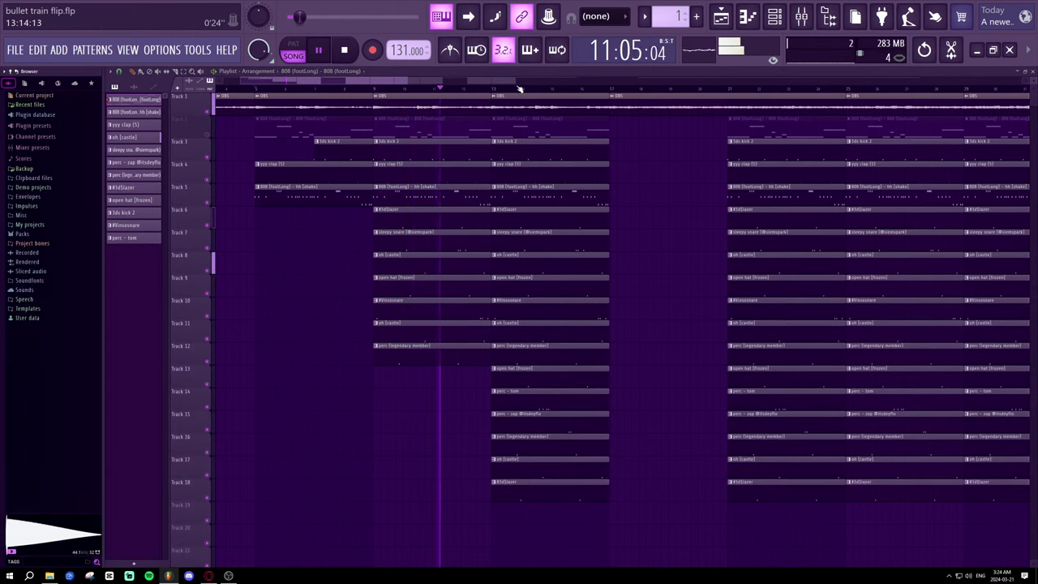
- Replace the eight-bar OBS clip at 17:01:00 on Track 1 with four-bar OBS clips at bars 17 and 21
{"action": "scroll", "coordinate": [519, 87], "scroll_direction": "down", "scroll_amount": 3}
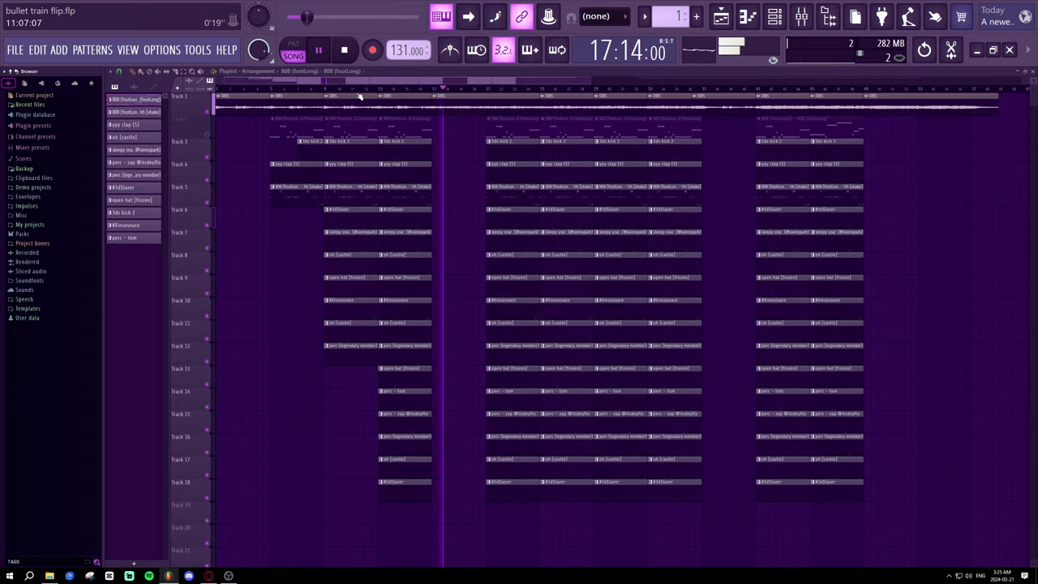
{"action": "left_click", "coordinate": [419, 88]}
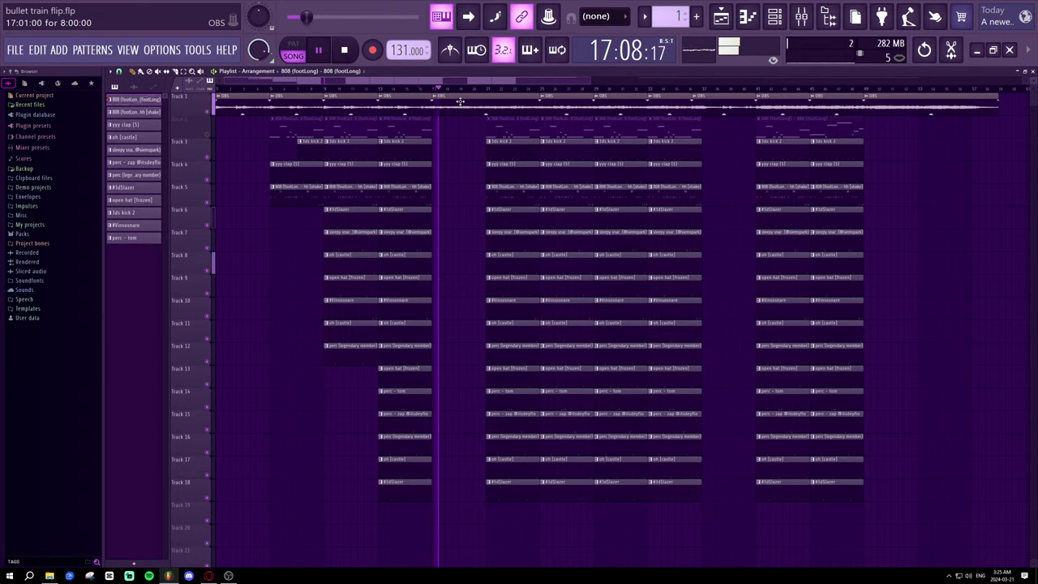
{"action": "right_click", "coordinate": [459, 102]}
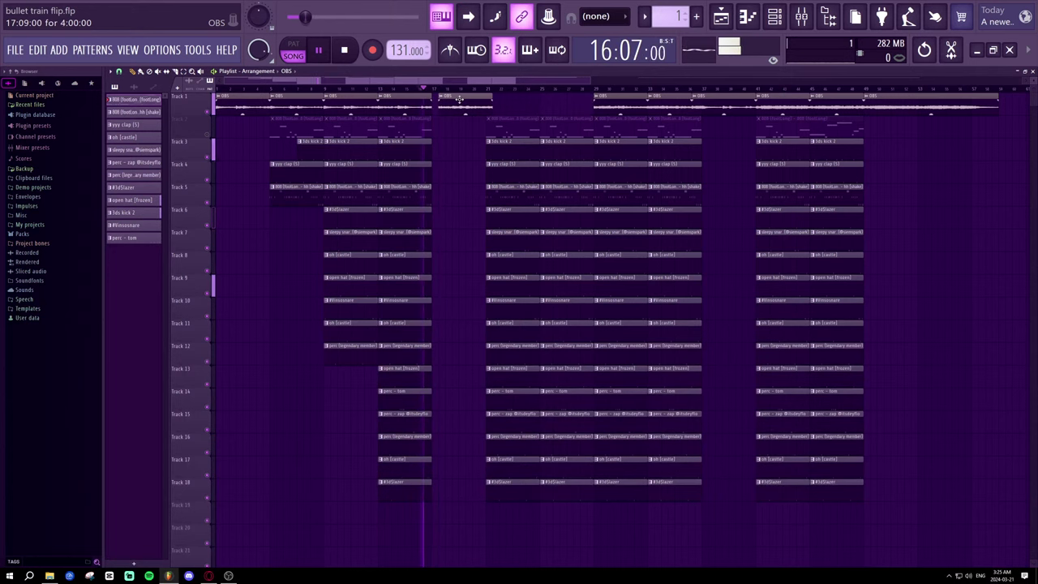
{"action": "left_click_drag", "start_coordinate": [459, 100], "coordinate": [456, 99]}
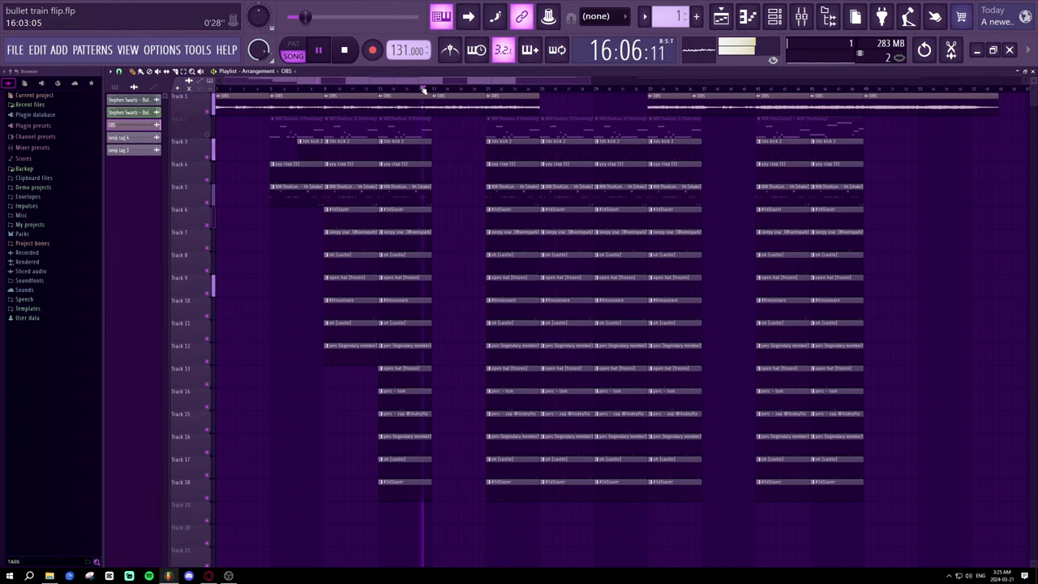
- Examine the OBS clip edges around 17:01:00 up close and listen to the transitions into bars 17 and 21
{"action": "scroll", "coordinate": [422, 90], "scroll_direction": "up", "scroll_amount": 3}
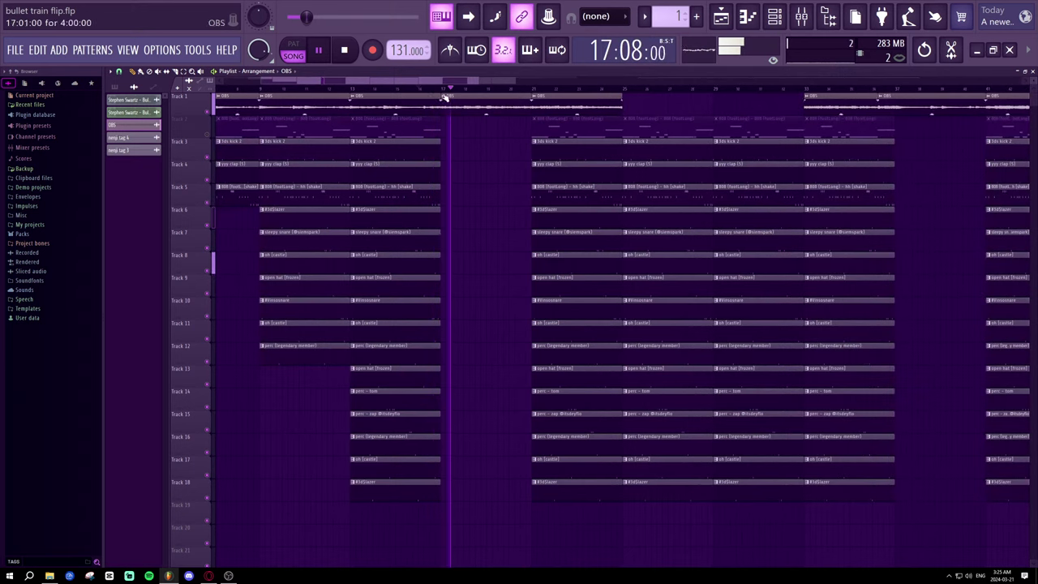
{"action": "scroll", "coordinate": [438, 93], "scroll_direction": "up", "scroll_amount": 4}
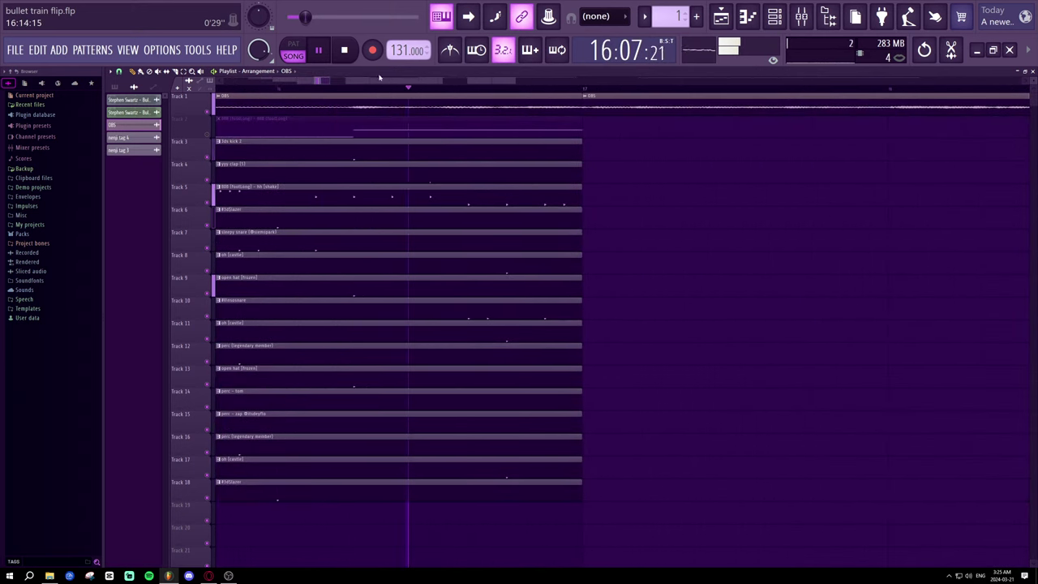
{"action": "scroll", "coordinate": [324, 82], "scroll_direction": "down", "scroll_amount": 3}
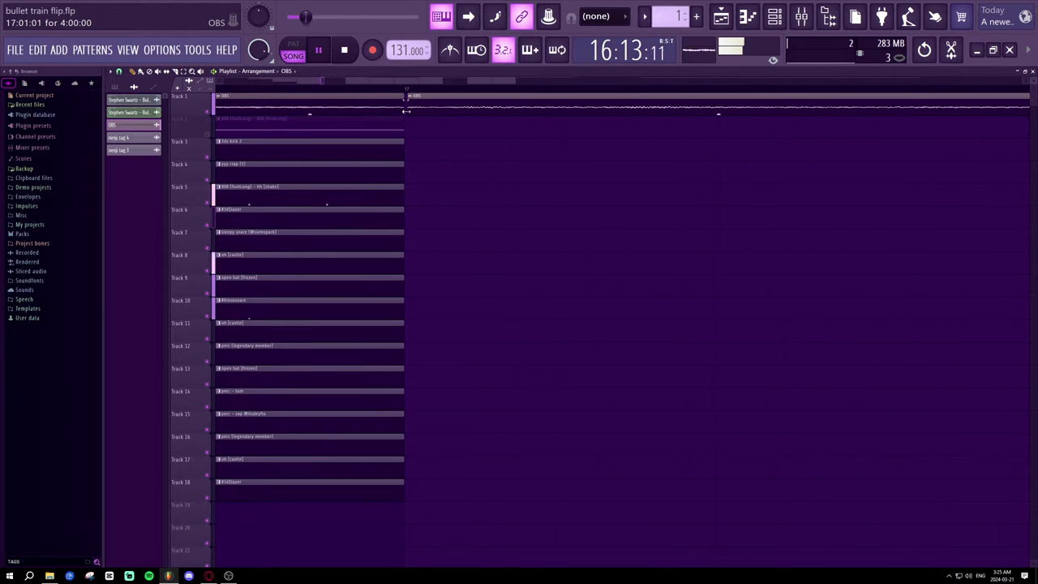
{"action": "scroll", "coordinate": [430, 96], "scroll_direction": "up", "scroll_amount": 1}
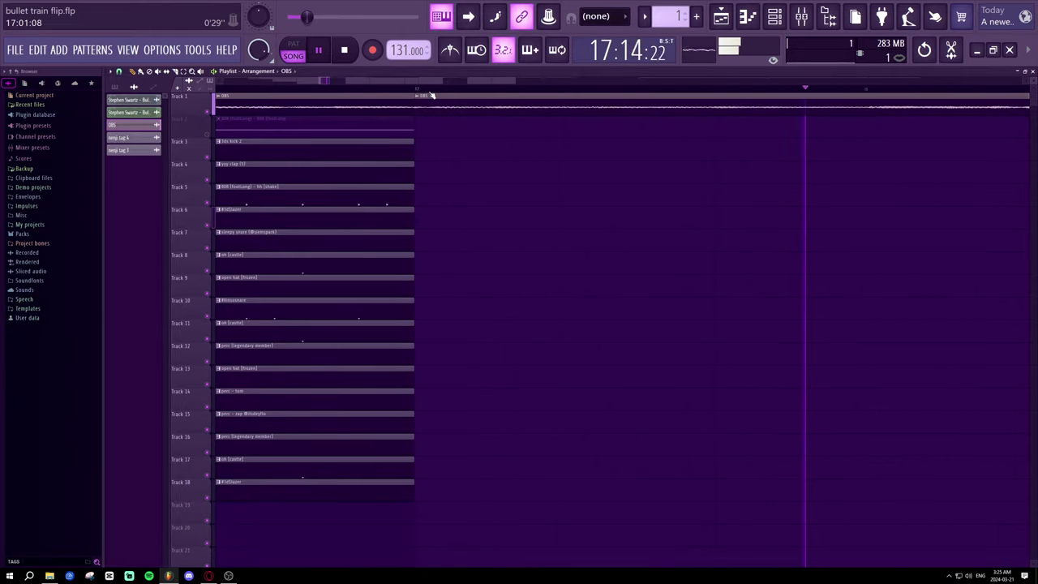
{"action": "scroll", "coordinate": [431, 95], "scroll_direction": "down", "scroll_amount": 5}
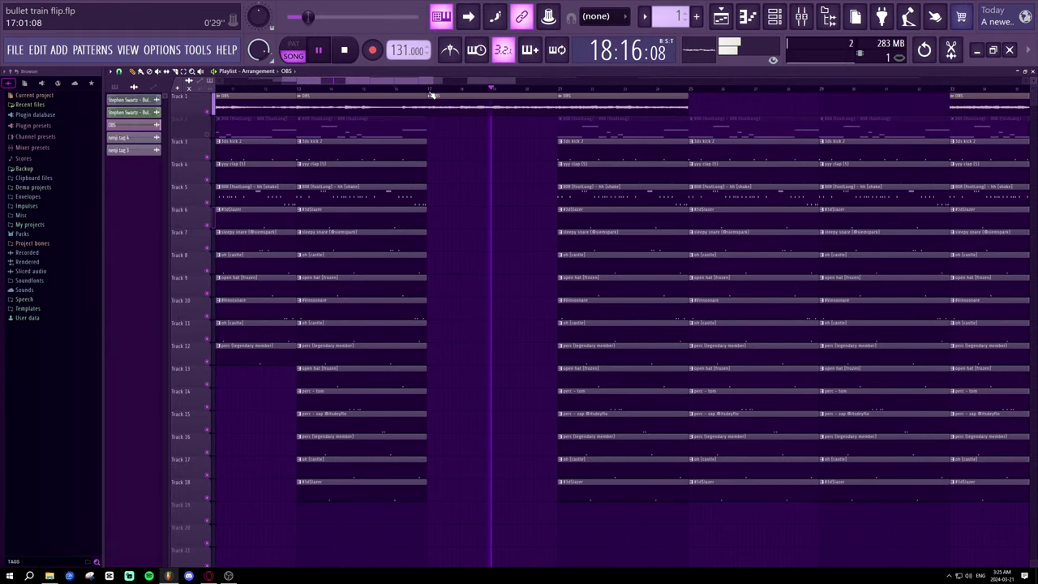
{"action": "scroll", "coordinate": [431, 96], "scroll_direction": "down", "scroll_amount": 2}
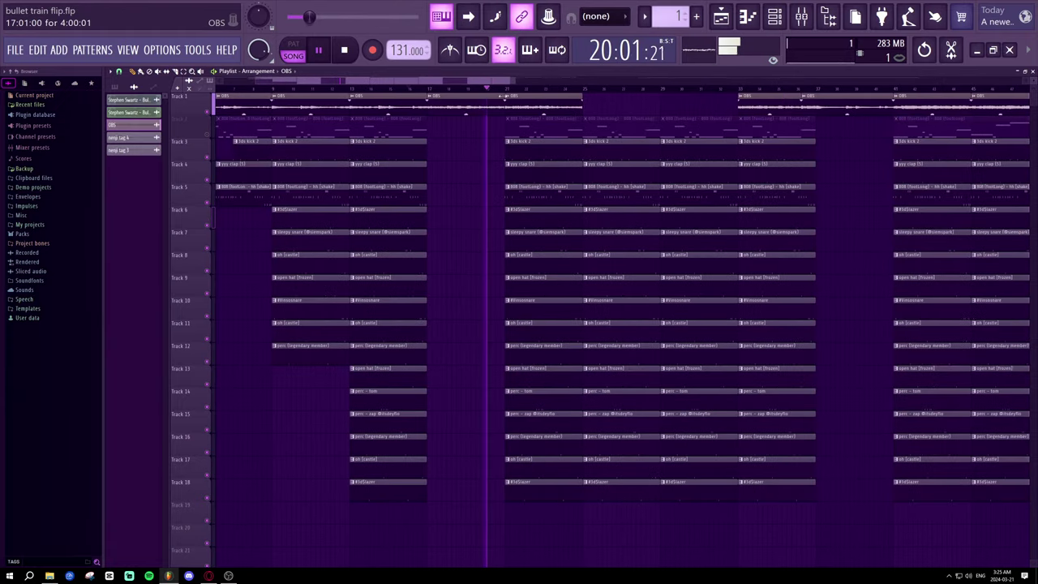
{"action": "scroll", "coordinate": [503, 95], "scroll_direction": "up", "scroll_amount": 3}
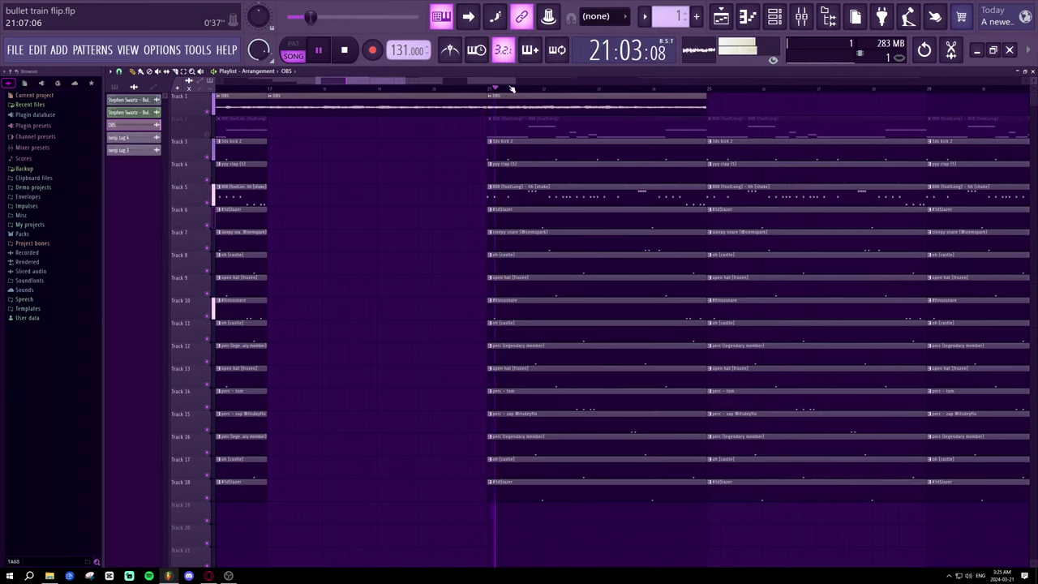
{"action": "scroll", "coordinate": [518, 92], "scroll_direction": "down", "scroll_amount": 2}
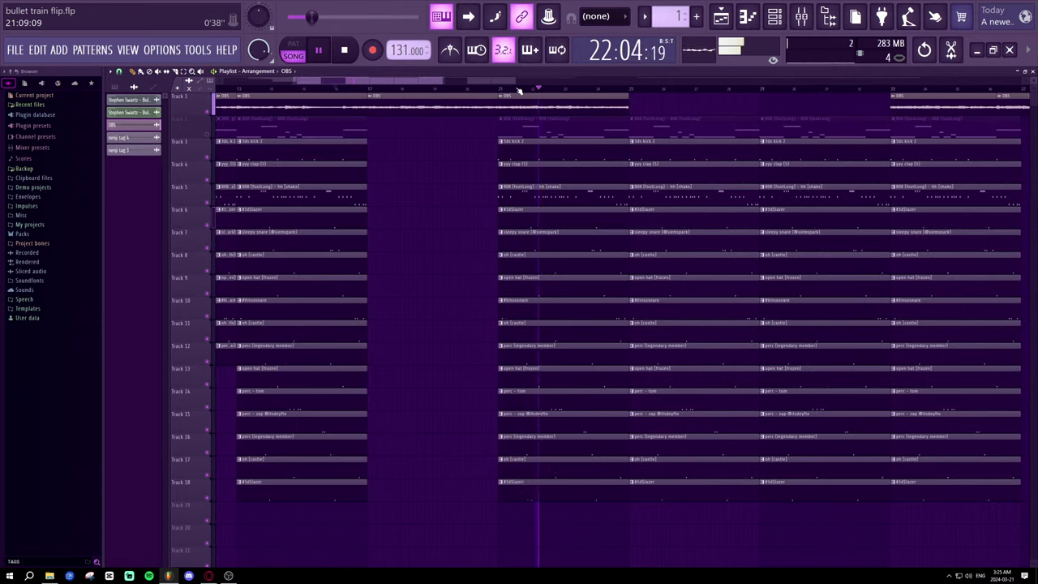
- Delete the drum clips on Tracks 3 to 18 in the four bars from bar 21 to bar 25
{"action": "left_click_drag", "start_coordinate": [543, 488], "coordinate": [551, 162]}
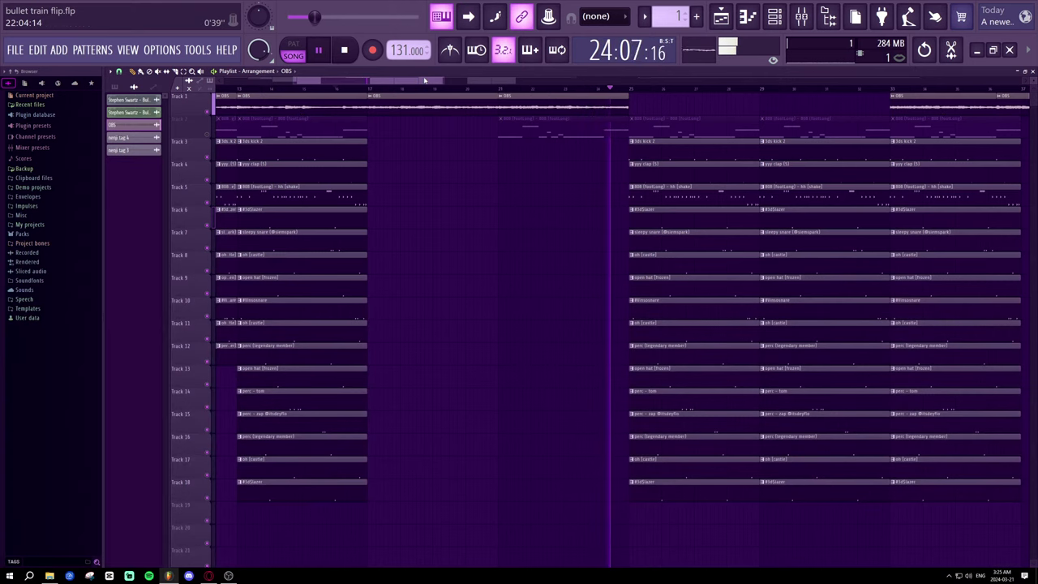
- Try the OBS clip from bar 33 at 25:01:00 on Track 1 during playback and return it to bar 33
{"action": "scroll", "coordinate": [531, 91], "scroll_direction": "right", "scroll_amount": 2}
{"action": "left_click_drag", "start_coordinate": [655, 100], "coordinate": [407, 107]}
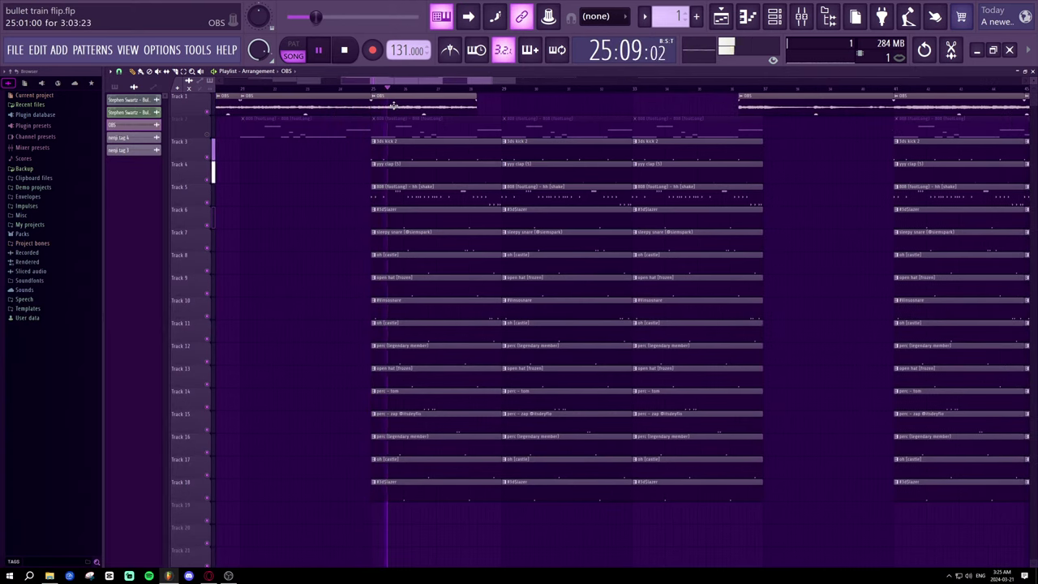
{"action": "left_click", "coordinate": [368, 89]}
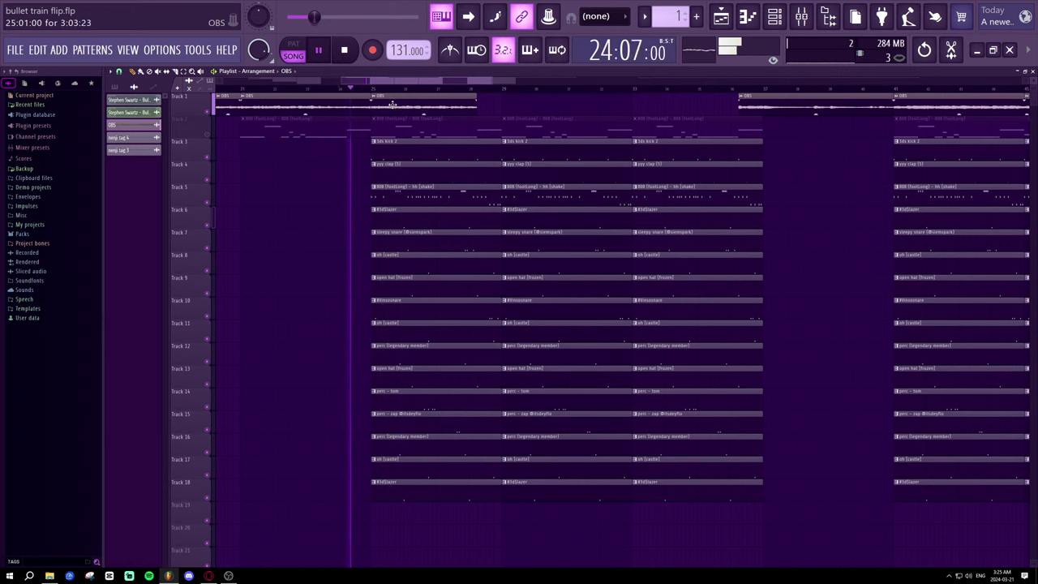
{"action": "left_click_drag", "start_coordinate": [394, 97], "coordinate": [655, 92]}
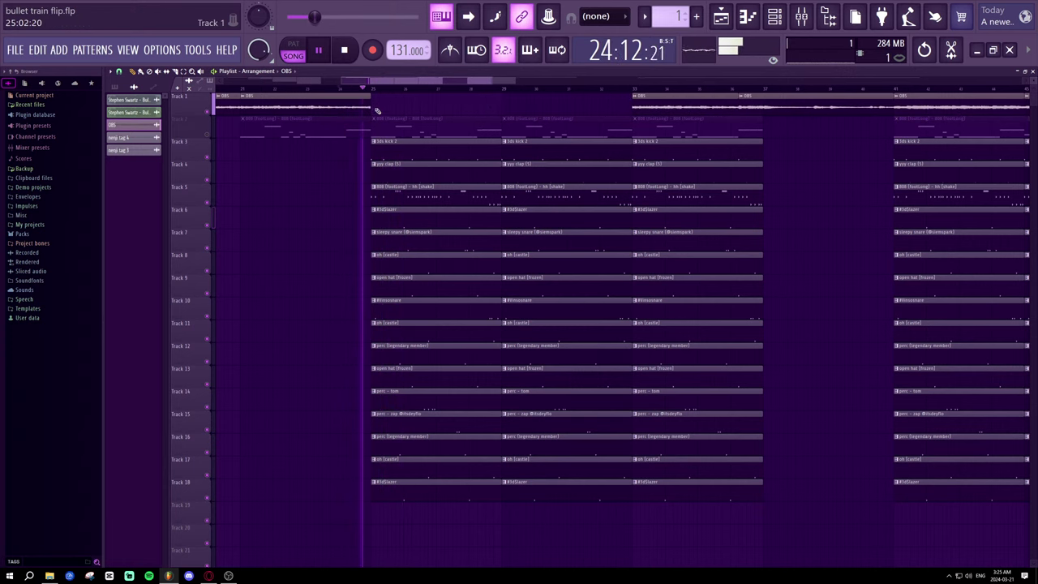
- Extend the OBS clip at bar 21 to a length of 10:02:00 and listen to it from bar 21
{"action": "left_click_drag", "start_coordinate": [370, 107], "coordinate": [570, 109]}
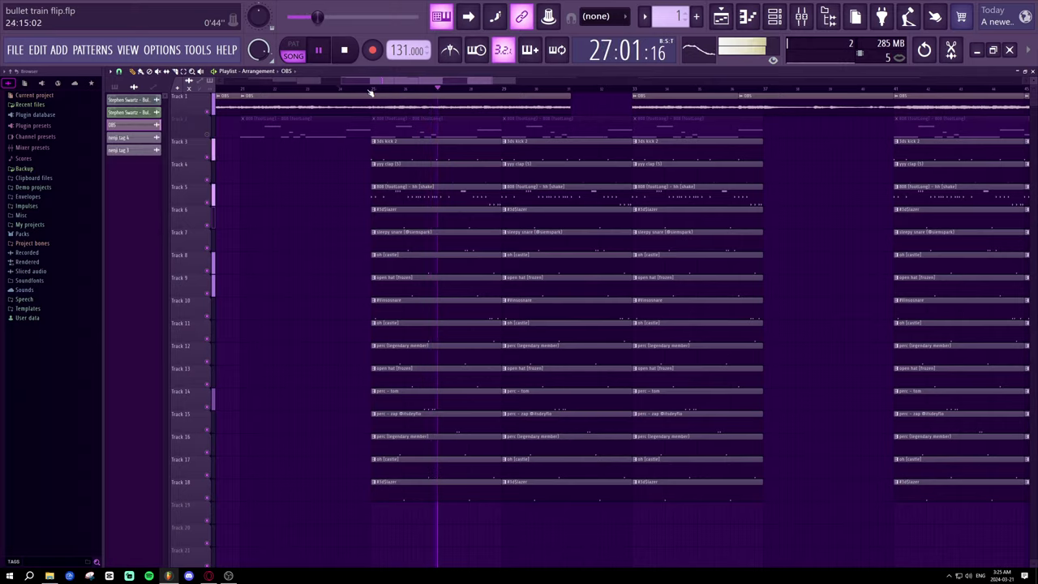
{"action": "scroll", "coordinate": [369, 92], "scroll_direction": "down", "scroll_amount": 2}
{"action": "left_click", "coordinate": [293, 88]}
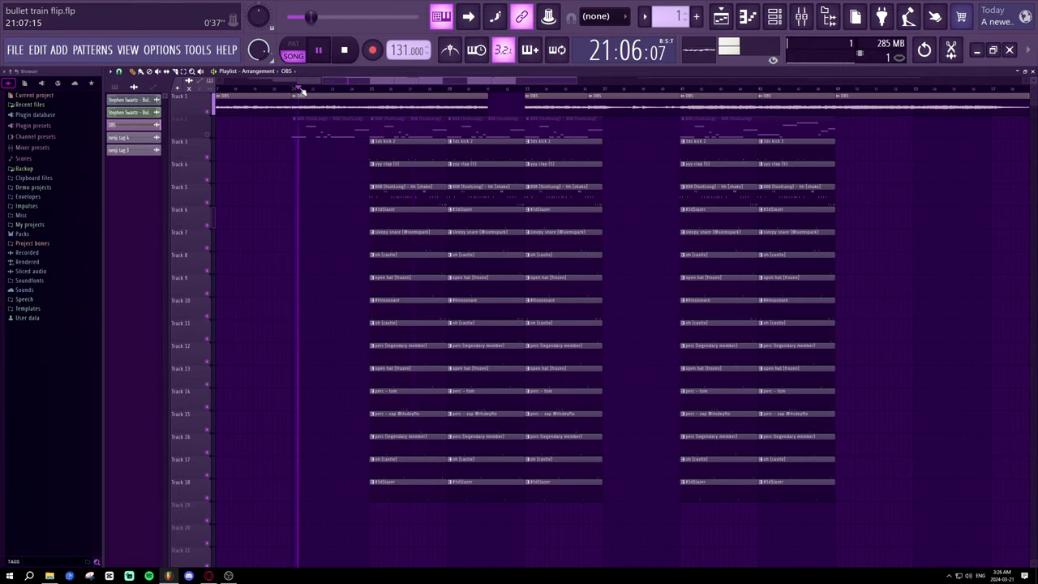
- Listen to the arrangement from its early bars through the drumless section that starts at bar 17
{"action": "scroll", "coordinate": [302, 90], "scroll_direction": "down", "scroll_amount": 3}
{"action": "left_click_drag", "start_coordinate": [301, 90], "coordinate": [168, 88]}
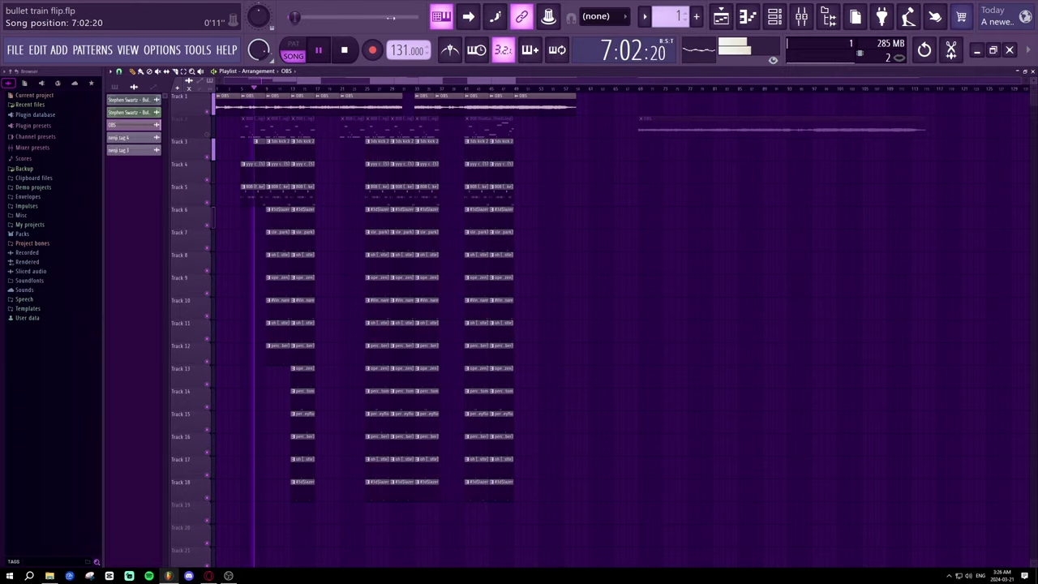
{"action": "scroll", "coordinate": [261, 91], "scroll_direction": "up", "scroll_amount": 2}
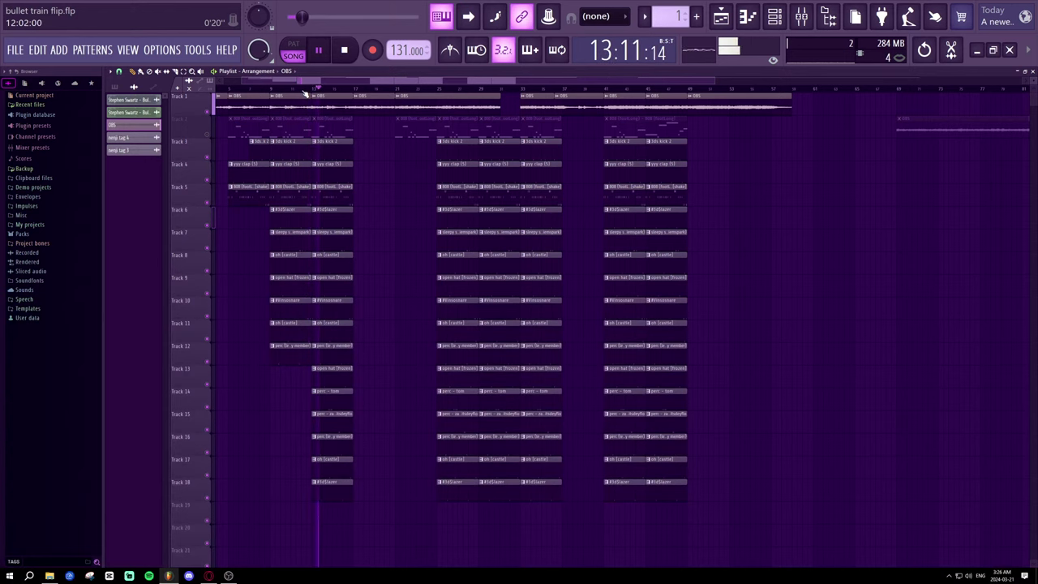
{"action": "scroll", "coordinate": [304, 90], "scroll_direction": "down", "scroll_amount": 3}
{"action": "scroll", "coordinate": [304, 90], "scroll_direction": "up", "scroll_amount": 5}
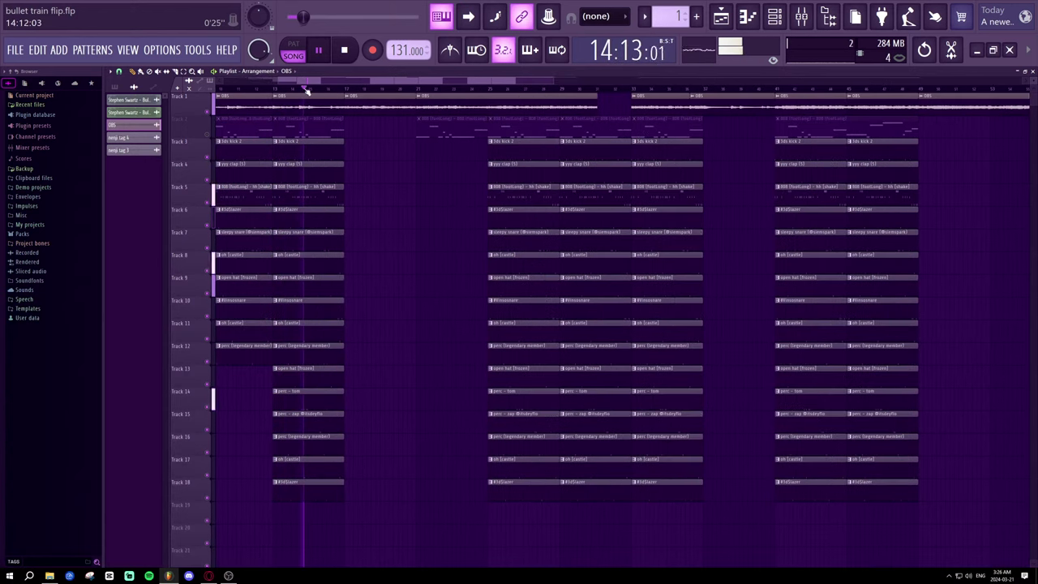
{"action": "left_click_drag", "start_coordinate": [315, 82], "coordinate": [313, 83]}
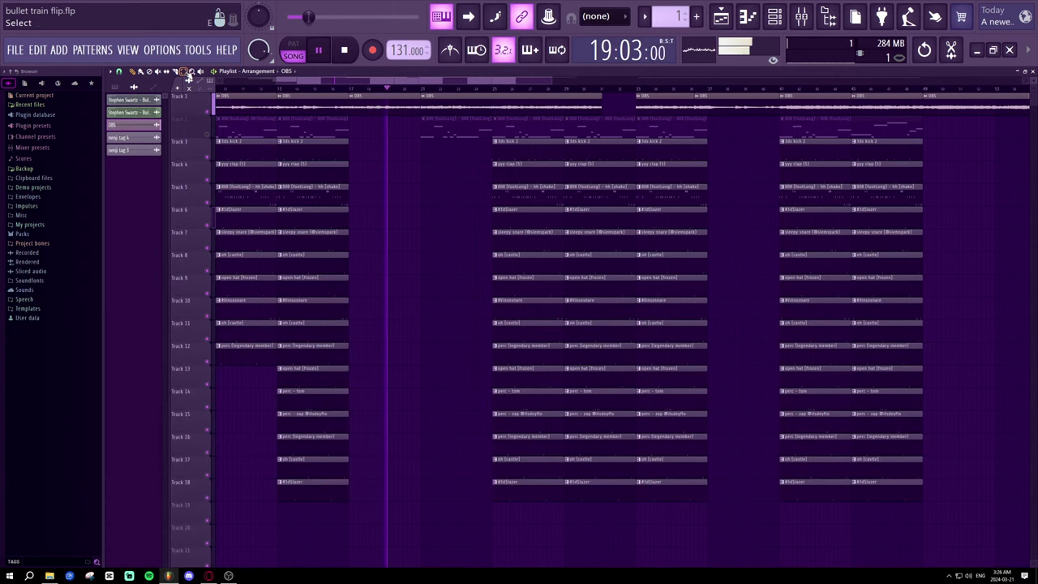
- Copy the four-bar drum clips on Tracks 3 to 18 from bar 25 and place the copies at bar 17
{"action": "left_click_drag", "start_coordinate": [531, 507], "coordinate": [526, 160]}
{"action": "key", "text": "ctrl+c"}
{"action": "key", "text": "ctrl+v"}
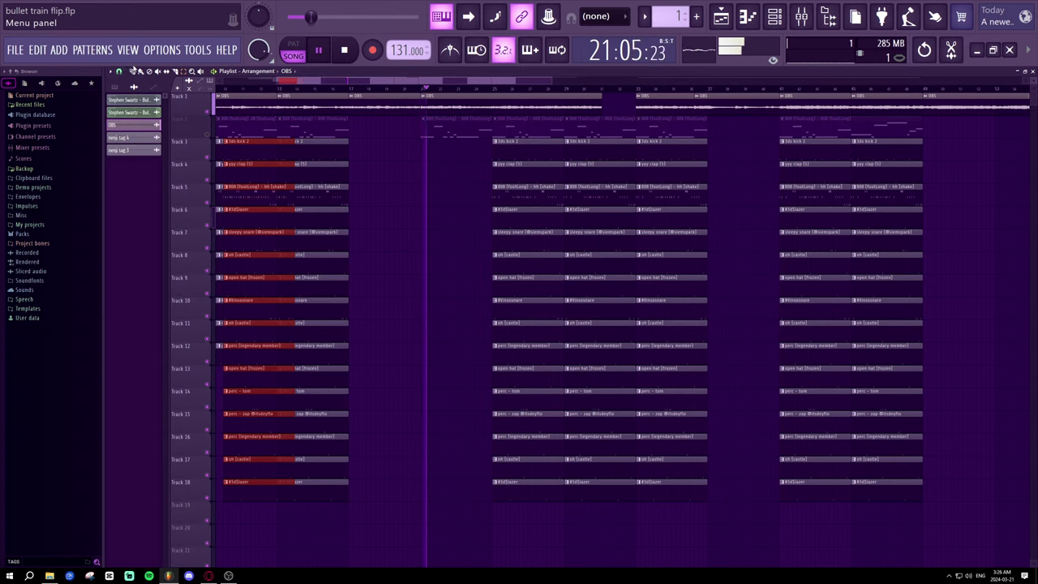
{"action": "left_click_drag", "start_coordinate": [258, 142], "coordinate": [390, 144]}
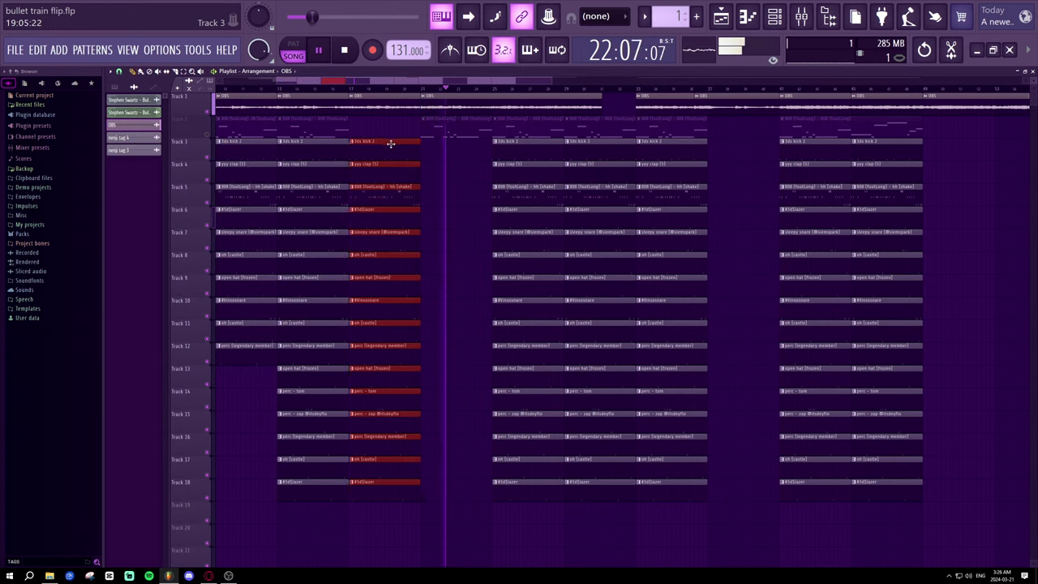
- Trim the starts of the copied drum clips to bar 19, and place another four-bar copy of the bar 25 drums at bar 21
{"action": "left_click", "coordinate": [390, 142]}
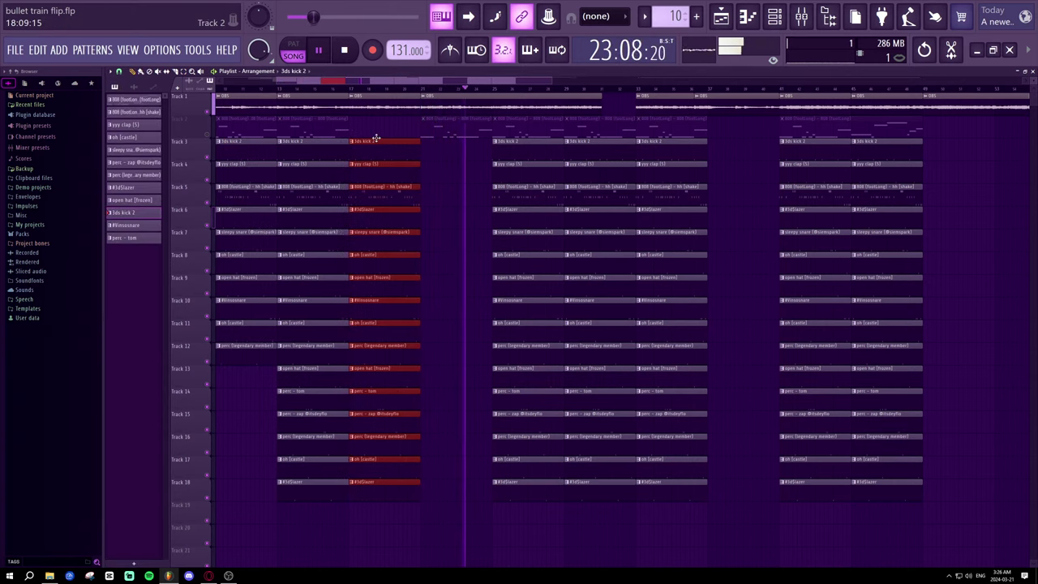
{"action": "left_click_drag", "start_coordinate": [348, 151], "coordinate": [386, 153]}
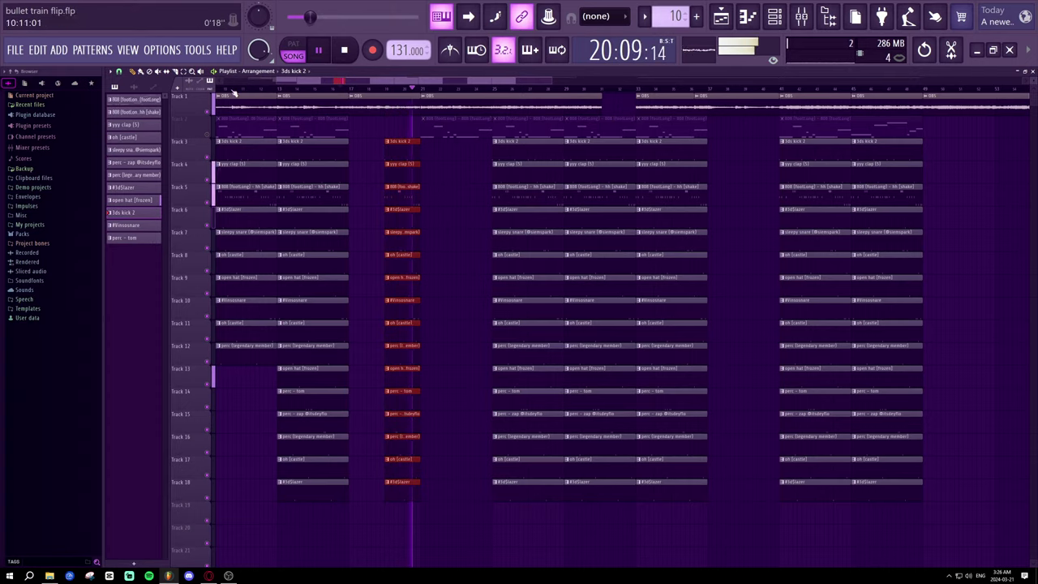
{"action": "mouse_move", "coordinate": [527, 490]}
{"action": "left_mouse_down"}
{"action": "mouse_move", "coordinate": [520, 164]}
{"action": "mouse_move", "coordinate": [359, 167]}
{"action": "mouse_move", "coordinate": [450, 141]}
{"action": "left_mouse_up"}
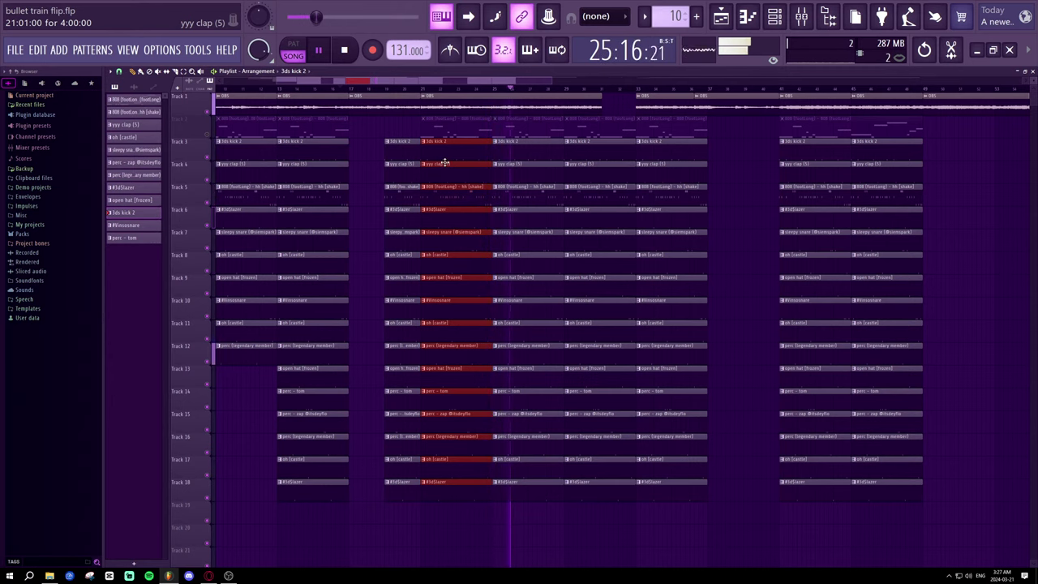
- Shorten the OBS clip at bar 21 to 4:02:00 and replay the passage leading into bar 25
{"action": "scroll", "coordinate": [570, 90], "scroll_direction": "down", "scroll_amount": 2}
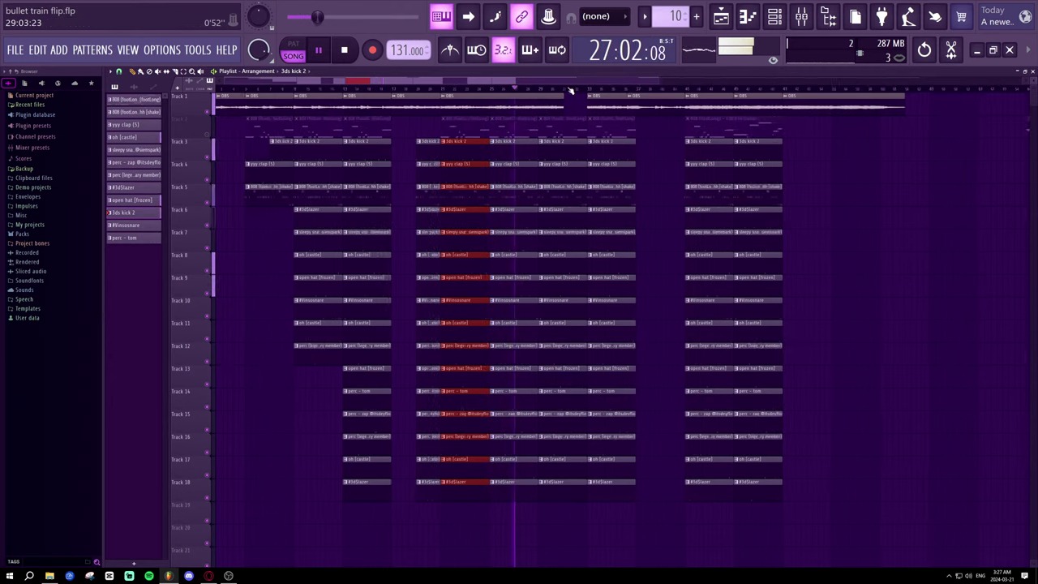
{"action": "scroll", "coordinate": [570, 91], "scroll_direction": "down", "scroll_amount": 1}
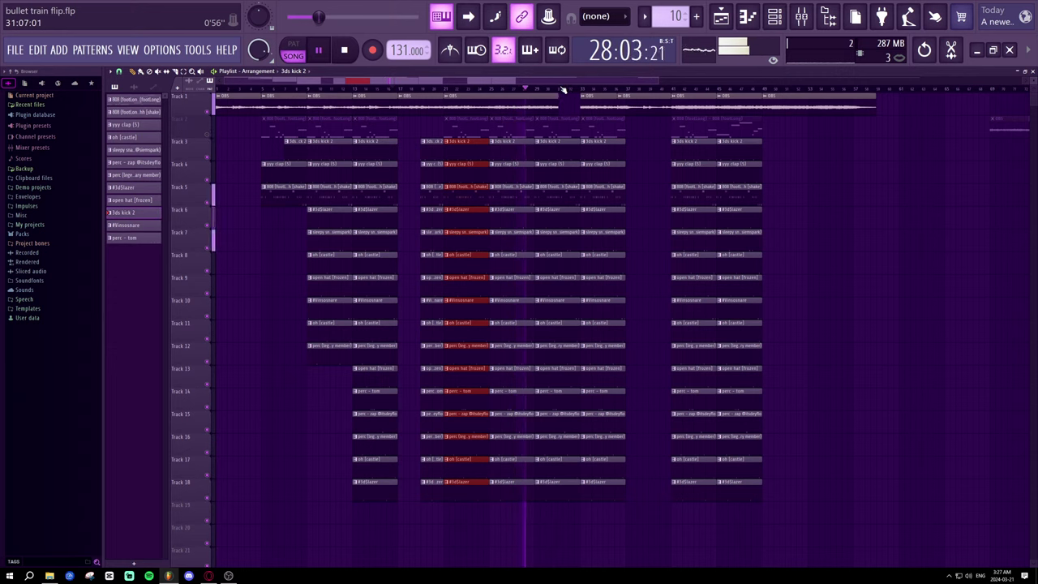
{"action": "scroll", "coordinate": [562, 99], "scroll_direction": "up", "scroll_amount": 2}
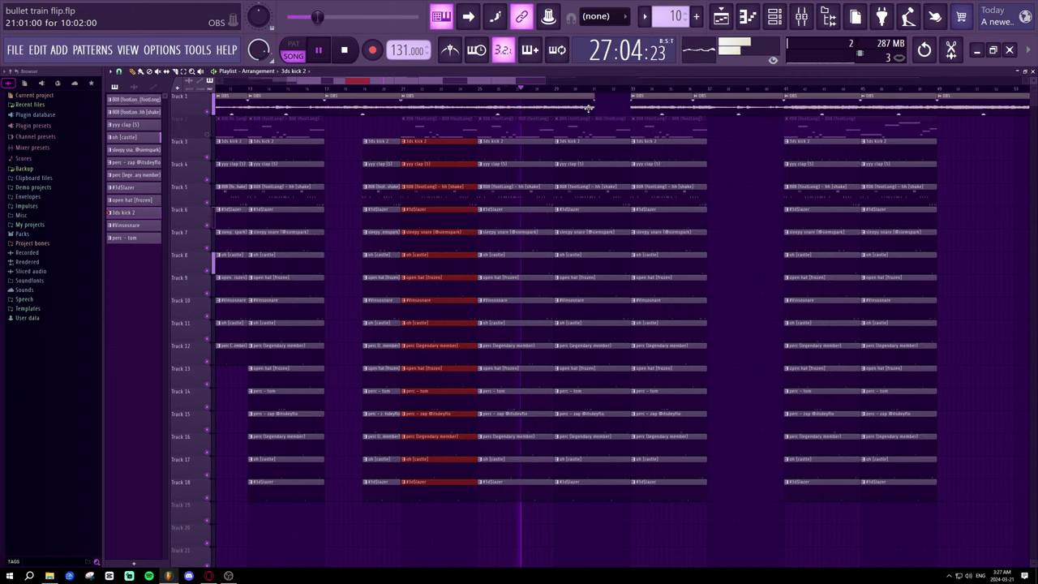
{"action": "left_click_drag", "start_coordinate": [592, 108], "coordinate": [486, 114]}
{"action": "key", "text": "space"}
{"action": "left_click", "coordinate": [451, 91]}
{"action": "key", "text": "space"}
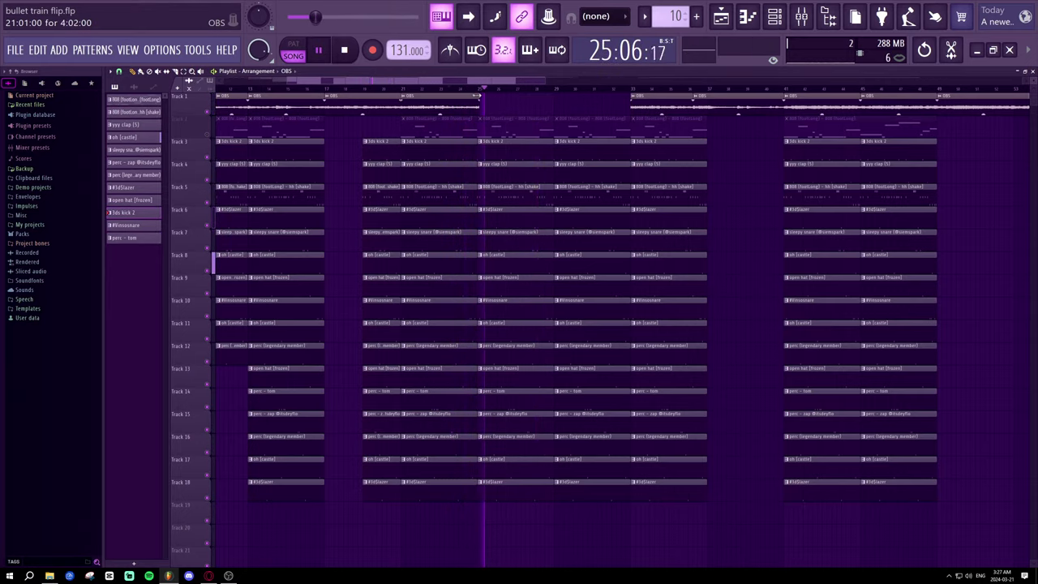
- Try the OBS clip at bar 21 at lengths of 8:06:00, 7:08:00 and 6:07:00 while replaying from around bar 24
{"action": "left_click_drag", "start_coordinate": [482, 97], "coordinate": [556, 108]}
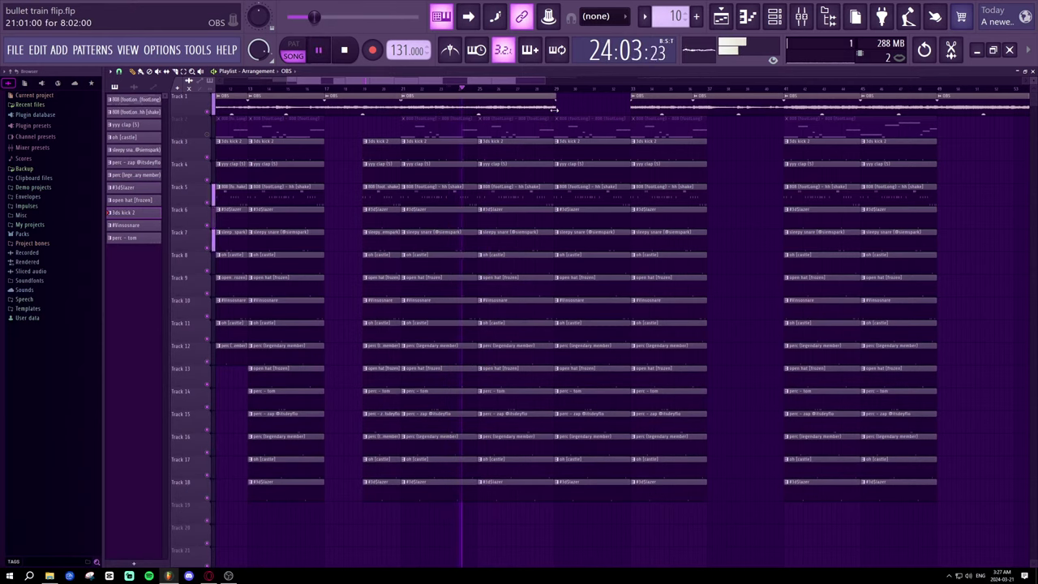
{"action": "scroll", "coordinate": [527, 92], "scroll_direction": "up", "scroll_amount": 2}
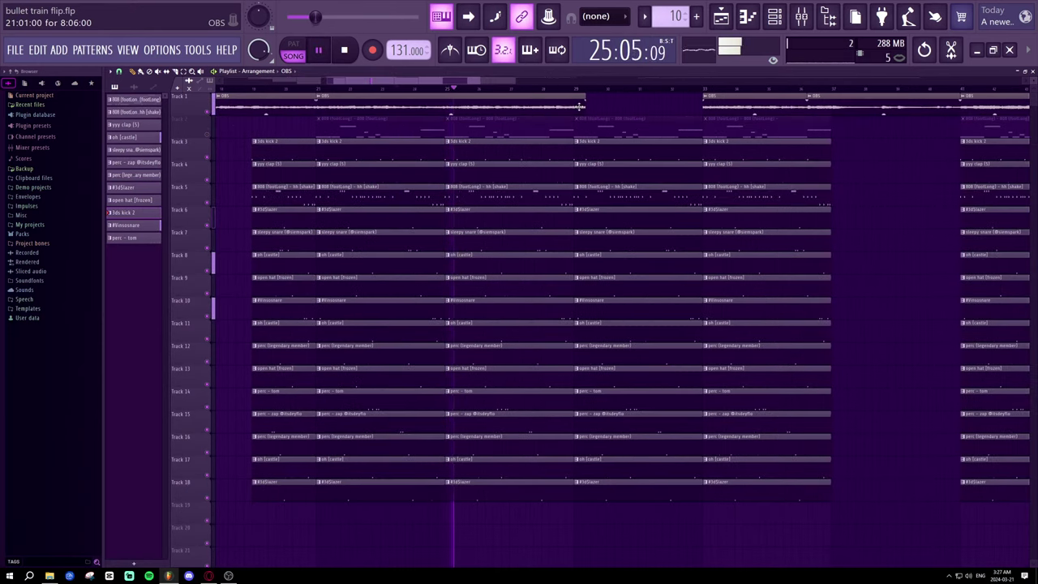
{"action": "scroll", "coordinate": [551, 96], "scroll_direction": "up", "scroll_amount": 2}
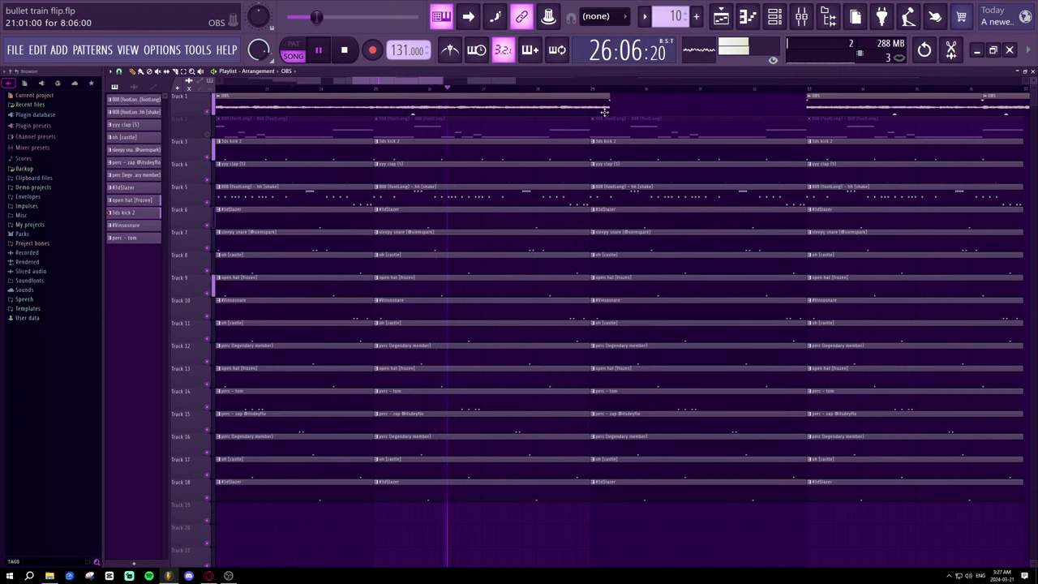
{"action": "left_click_drag", "start_coordinate": [609, 114], "coordinate": [561, 115]}
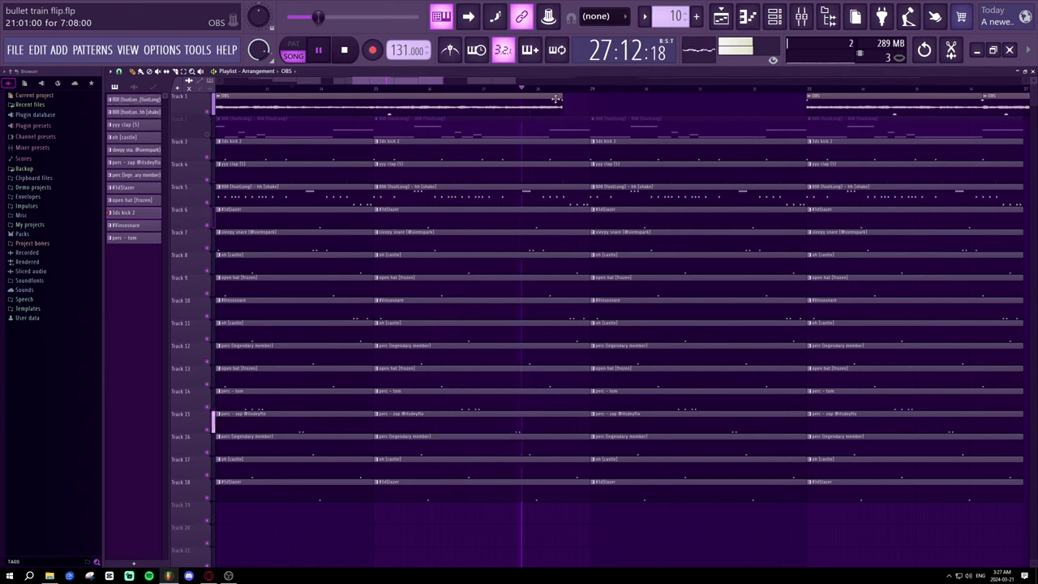
{"action": "key", "text": "space"}
{"action": "scroll", "coordinate": [555, 95], "scroll_direction": "up", "scroll_amount": 2}
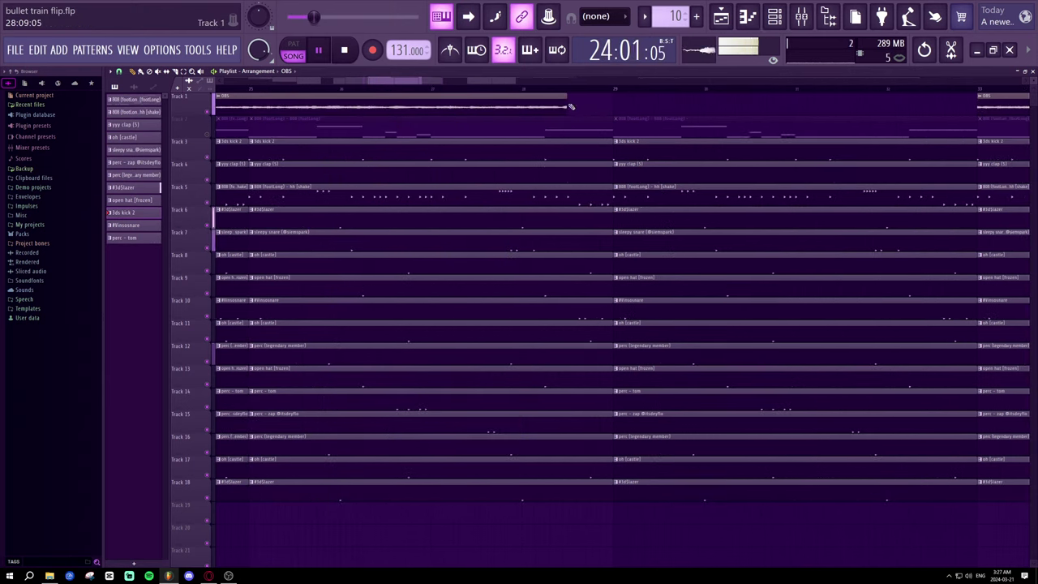
{"action": "left_click_drag", "start_coordinate": [565, 108], "coordinate": [470, 105]}
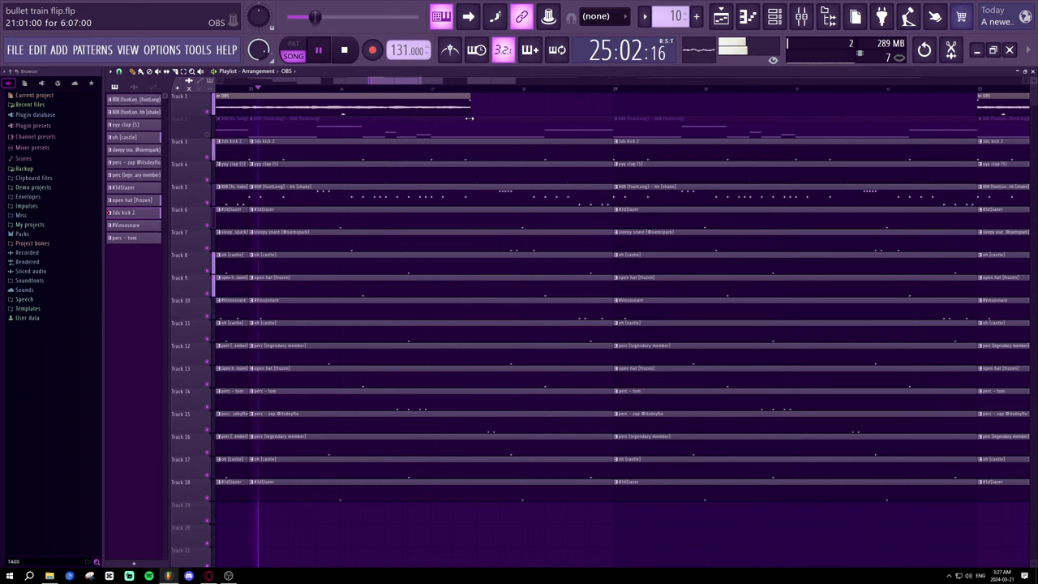
- Move the OBS clip from bar 33 to 27:08:00 so it follows the bar 21 clip, and listen to the transition
{"action": "scroll", "coordinate": [487, 89], "scroll_direction": "down", "scroll_amount": 3}
{"action": "left_click_drag", "start_coordinate": [681, 103], "coordinate": [503, 101]}
{"action": "scroll", "coordinate": [503, 100], "scroll_direction": "up", "scroll_amount": 3}
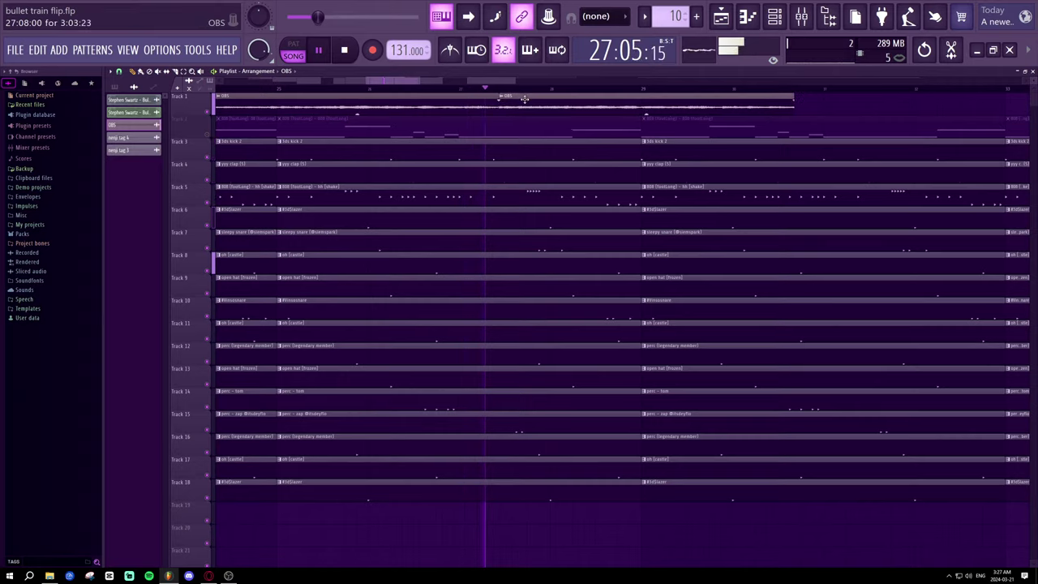
{"action": "scroll", "coordinate": [515, 93], "scroll_direction": "down", "scroll_amount": 3}
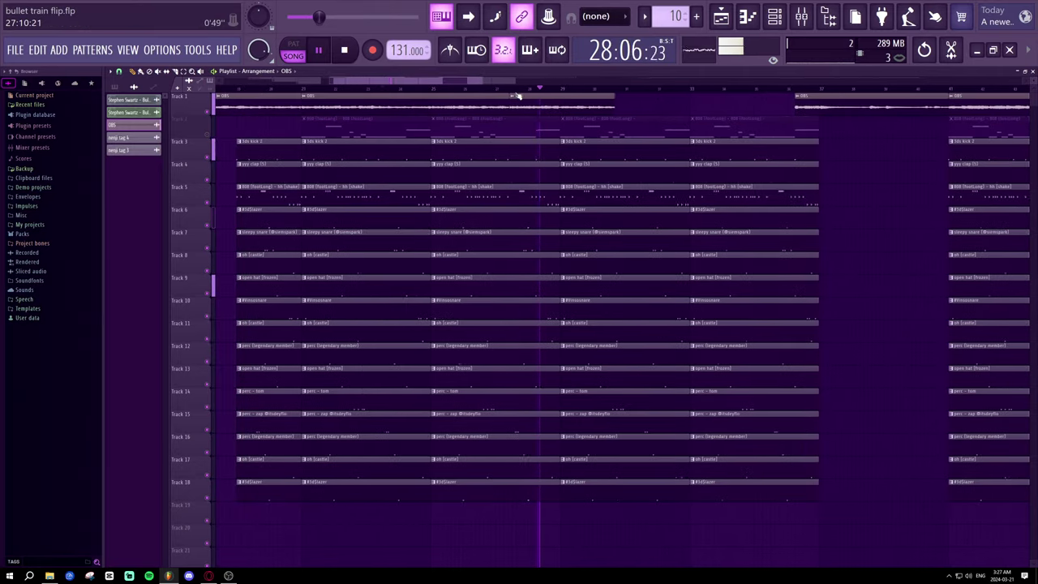
{"action": "left_click", "coordinate": [407, 88]}
- Trim the OBS clip at bar 21 to 4:00:00, move the following OBS clip to 25:01:00 and check the join by ear
{"action": "left_click_drag", "start_coordinate": [502, 108], "coordinate": [438, 101]}
{"action": "key", "text": "space"}
{"action": "key", "text": "space"}
{"action": "left_click_drag", "start_coordinate": [528, 102], "coordinate": [452, 106]}
{"action": "scroll", "coordinate": [429, 93], "scroll_direction": "up", "scroll_amount": 4}
{"action": "scroll", "coordinate": [429, 93], "scroll_direction": "up", "scroll_amount": 1}
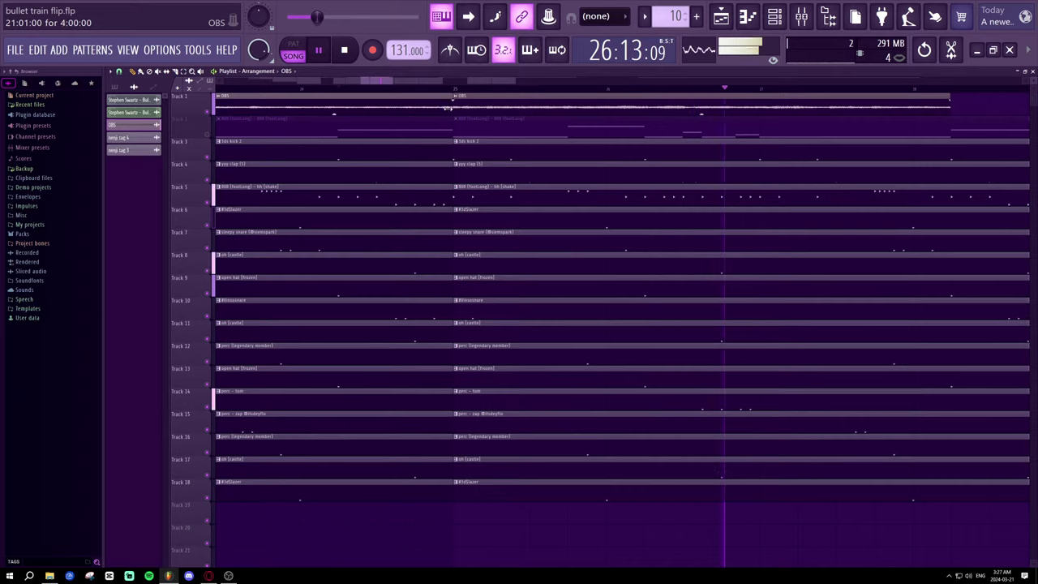
{"action": "scroll", "coordinate": [456, 90], "scroll_direction": "up", "scroll_amount": 3}
{"action": "key", "text": "space"}
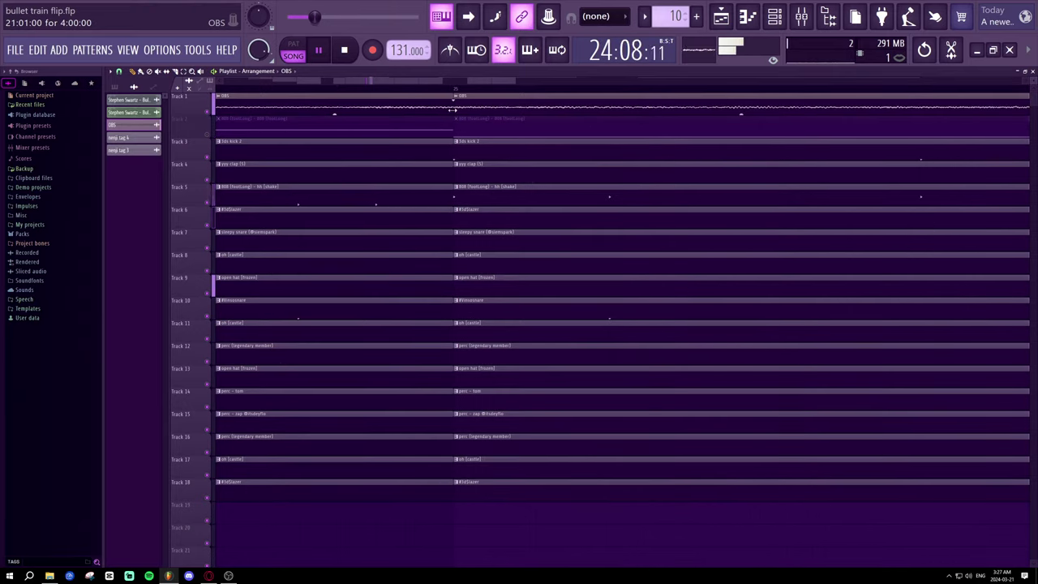
{"action": "key", "text": "space"}
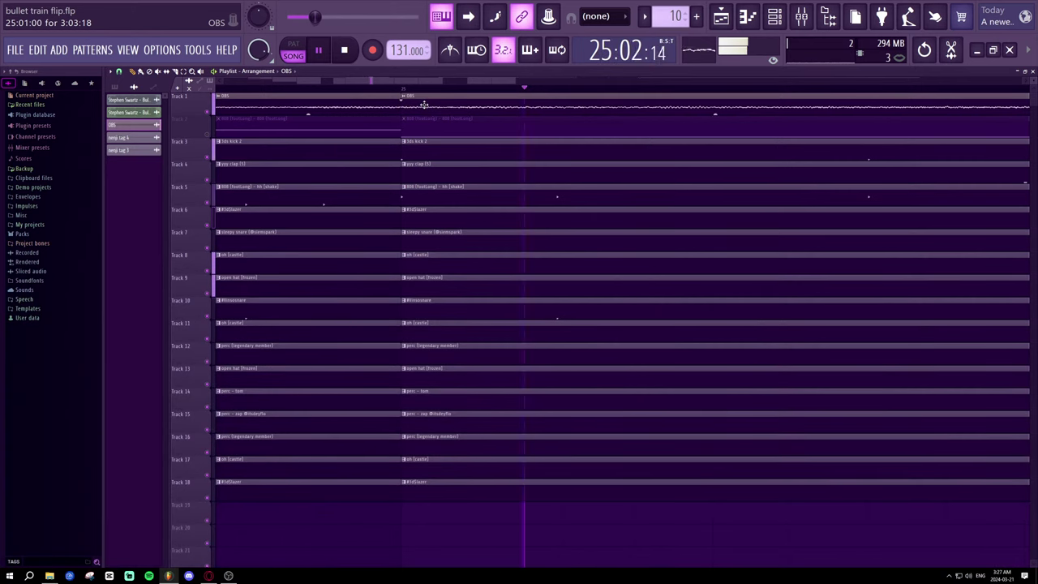
- Try starting the bar 25 OBS clip at 25:01:20, and restore its start to 25:01:00
{"action": "scroll", "coordinate": [429, 91], "scroll_direction": "down", "scroll_amount": 4}
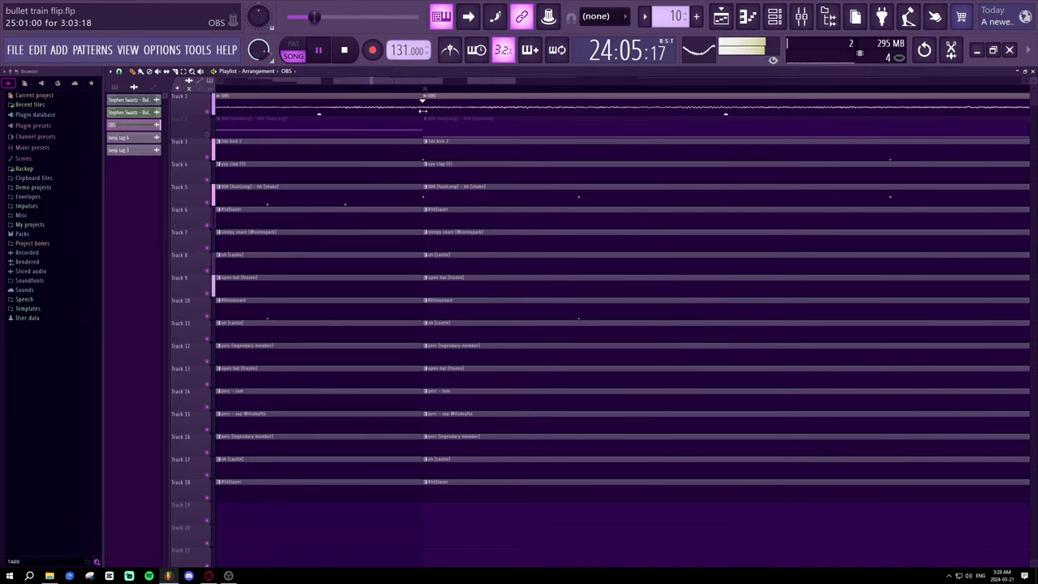
{"action": "left_click_drag", "start_coordinate": [393, 113], "coordinate": [478, 108]}
{"action": "key", "text": "space"}
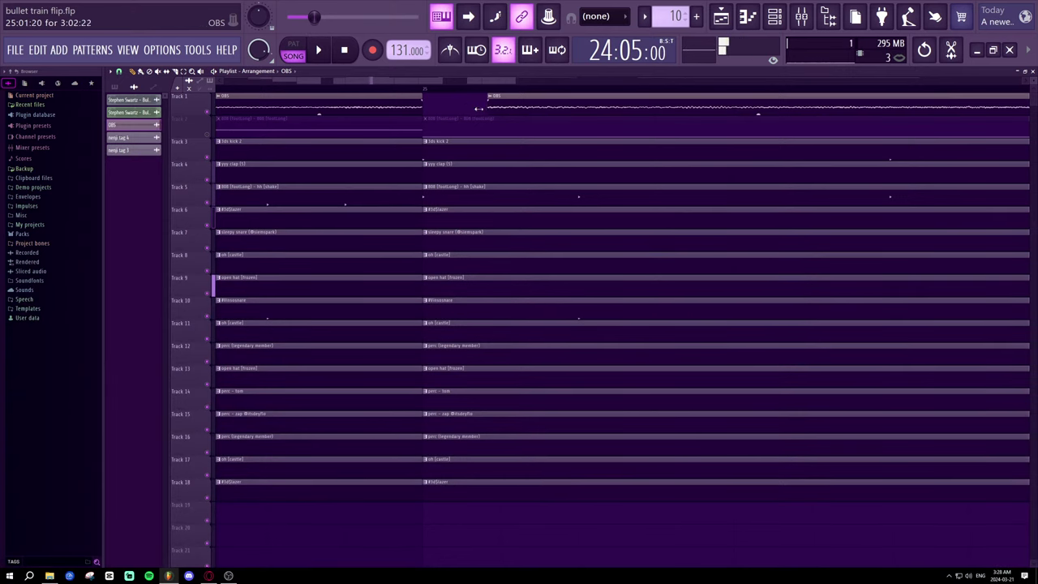
{"action": "key", "text": "space"}
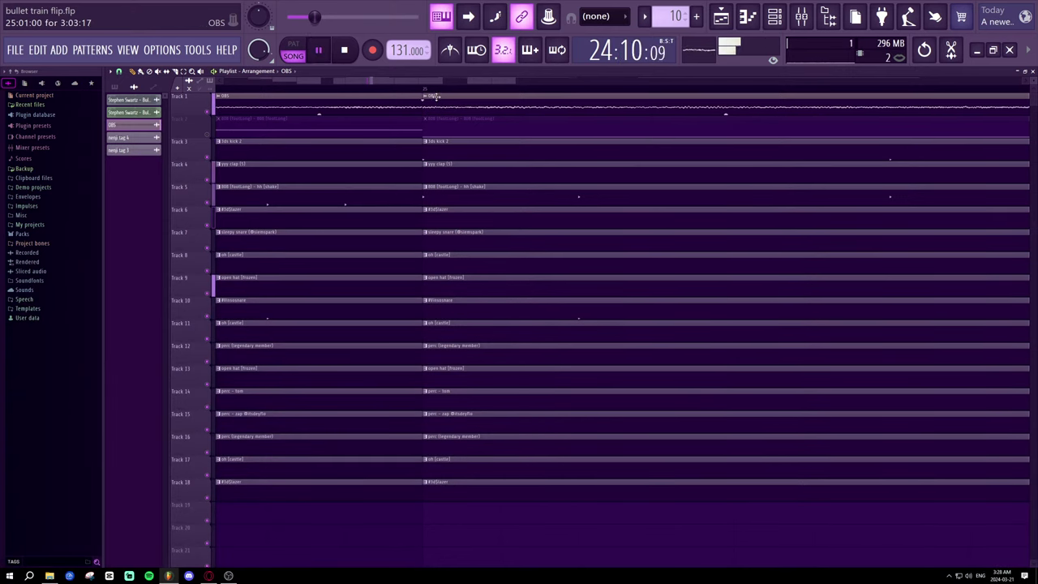
- Extend the OBS clip at bar 25 to a length of 7:15:17 so it runs up to bar 33
{"action": "scroll", "coordinate": [439, 95], "scroll_direction": "down", "scroll_amount": 10}
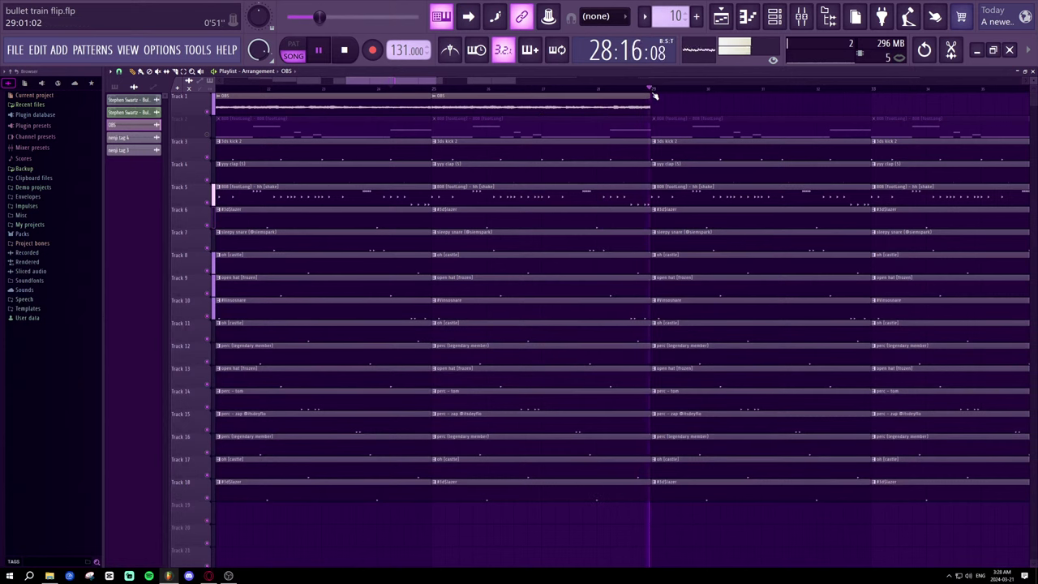
{"action": "key", "text": "space"}
{"action": "key", "text": "space"}
{"action": "left_click_drag", "start_coordinate": [651, 108], "coordinate": [871, 115]}
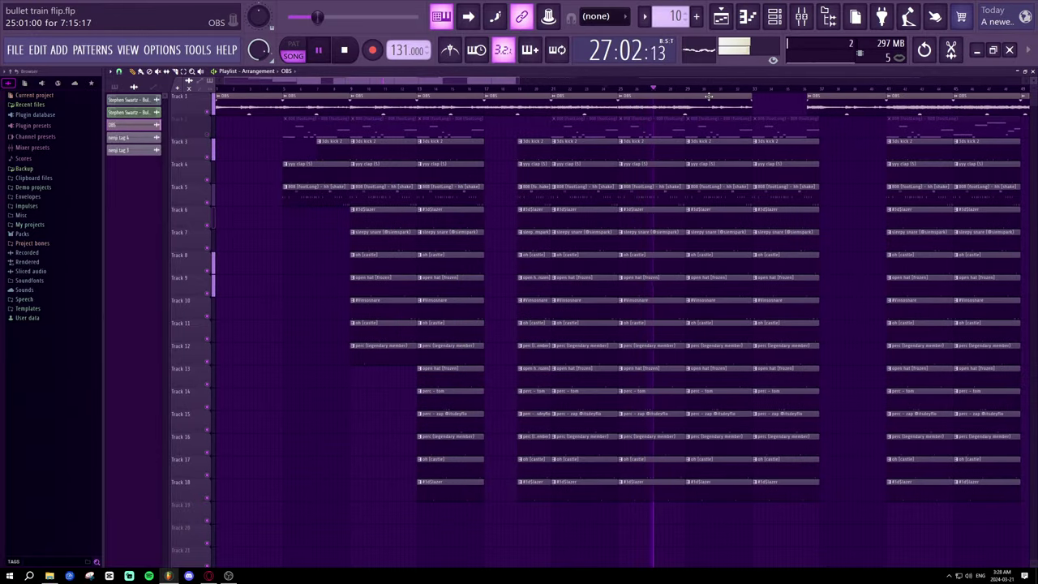
- Extend the OBS clip at bar 25 to 11:03:17 and set the OBS clip behind it aside on track 4
{"action": "left_click_drag", "start_coordinate": [508, 87], "coordinate": [549, 84]}
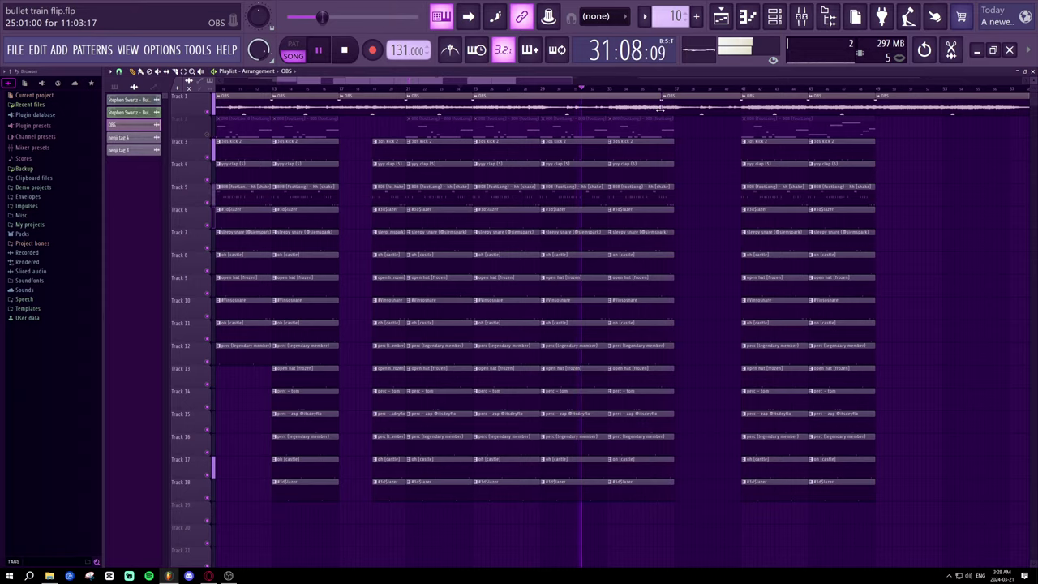
{"action": "left_click_drag", "start_coordinate": [682, 107], "coordinate": [935, 186]}
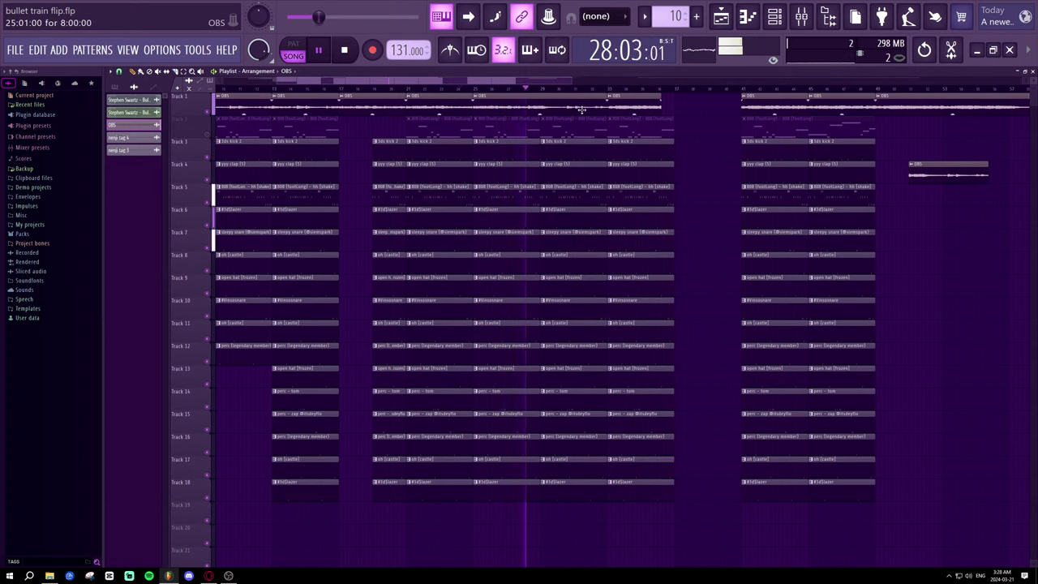
- Trim the OBS clip at bar 25 to end at bar 29, move the bar 33 OBS clip to 29:01:00 and play the join
{"action": "left_click_drag", "start_coordinate": [543, 107], "coordinate": [539, 108]}
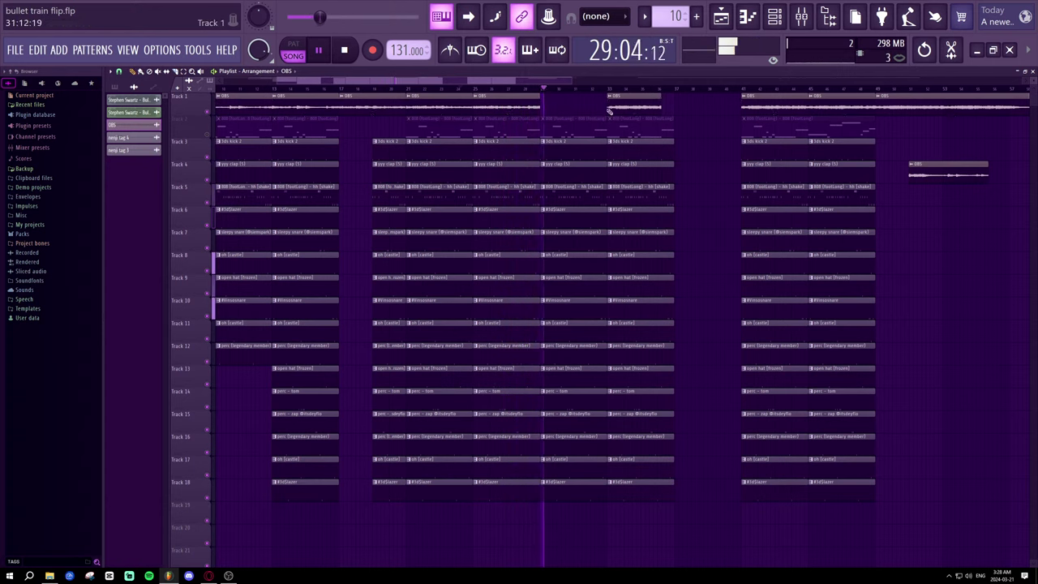
{"action": "key", "text": "space"}
{"action": "left_click_drag", "start_coordinate": [625, 107], "coordinate": [561, 106]}
{"action": "scroll", "coordinate": [533, 91], "scroll_direction": "up", "scroll_amount": 4}
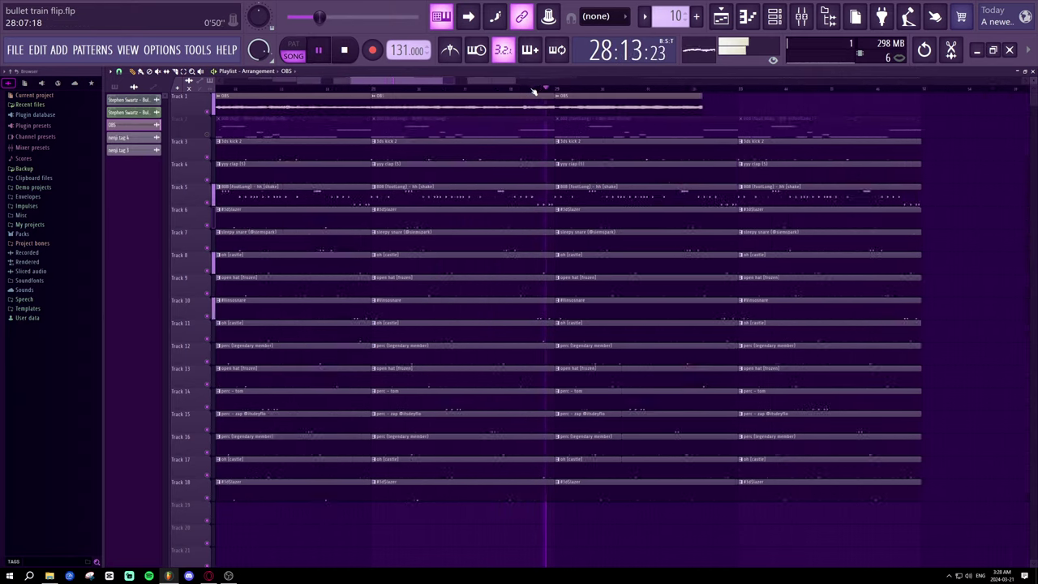
{"action": "key", "text": "space"}
{"action": "key", "text": "space"}
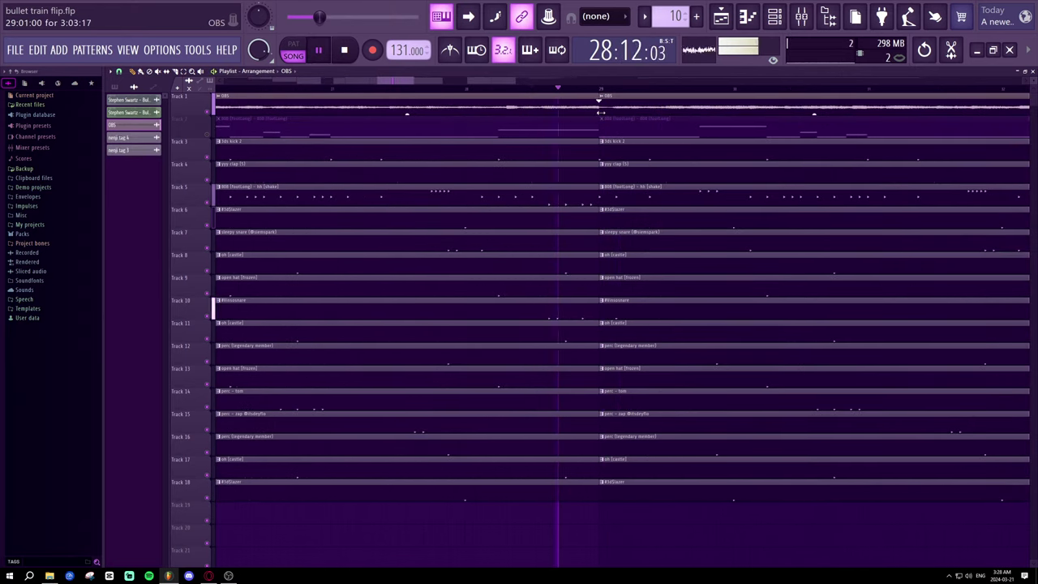
- Trim about one step off the start of the bar 29 OBS clip, move it back to 29:01:00 and check the transition by ear
{"action": "key", "text": "space"}
{"action": "key", "text": "space"}
{"action": "scroll", "coordinate": [616, 90], "scroll_direction": "down", "scroll_amount": 1}
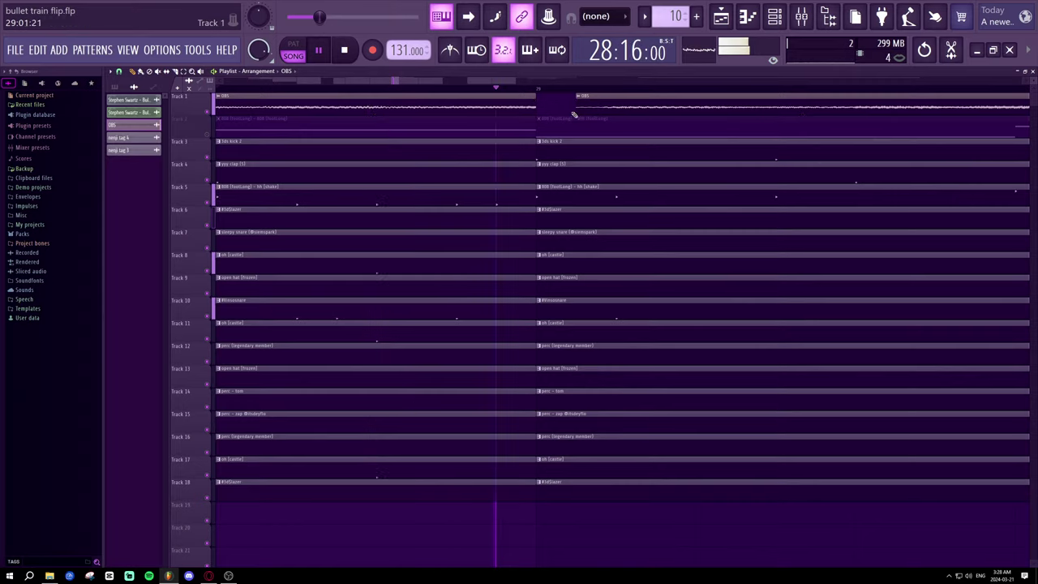
{"action": "key", "text": "space"}
{"action": "key", "text": "space"}
{"action": "key", "text": "space"}
{"action": "scroll", "coordinate": [577, 91], "scroll_direction": "up", "scroll_amount": 2}
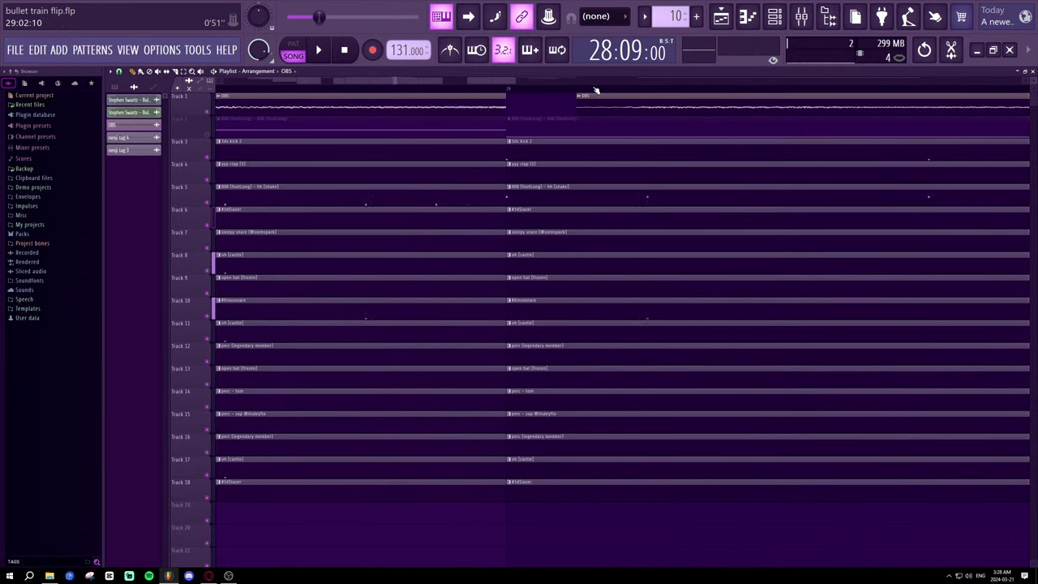
{"action": "key", "text": "space"}
{"action": "left_click_drag", "start_coordinate": [576, 114], "coordinate": [523, 112]}
{"action": "key", "text": "space"}
{"action": "scroll", "coordinate": [533, 92], "scroll_direction": "up", "scroll_amount": 1}
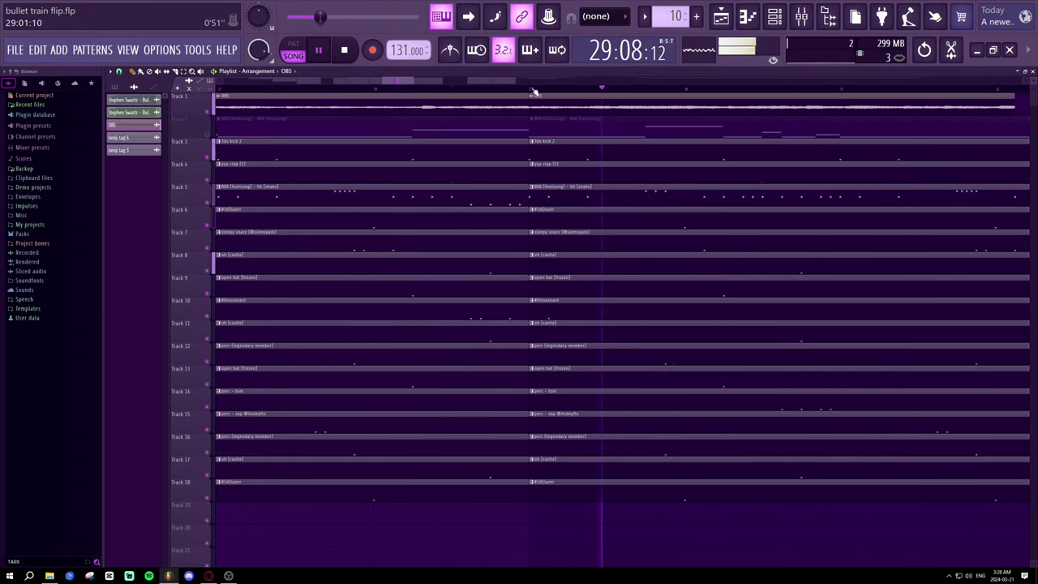
- Extend the OBS clip at bar 29 to a length of 4:00:00 and try another OBS clip at bar 33
{"action": "scroll", "coordinate": [533, 91], "scroll_direction": "down", "scroll_amount": 2}
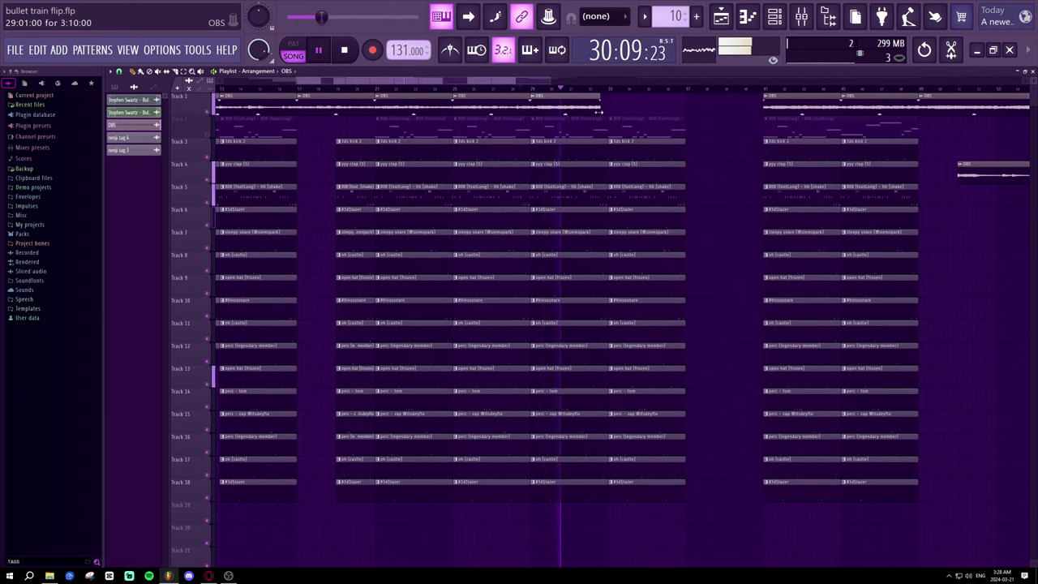
{"action": "scroll", "coordinate": [610, 97], "scroll_direction": "up", "scroll_amount": 3}
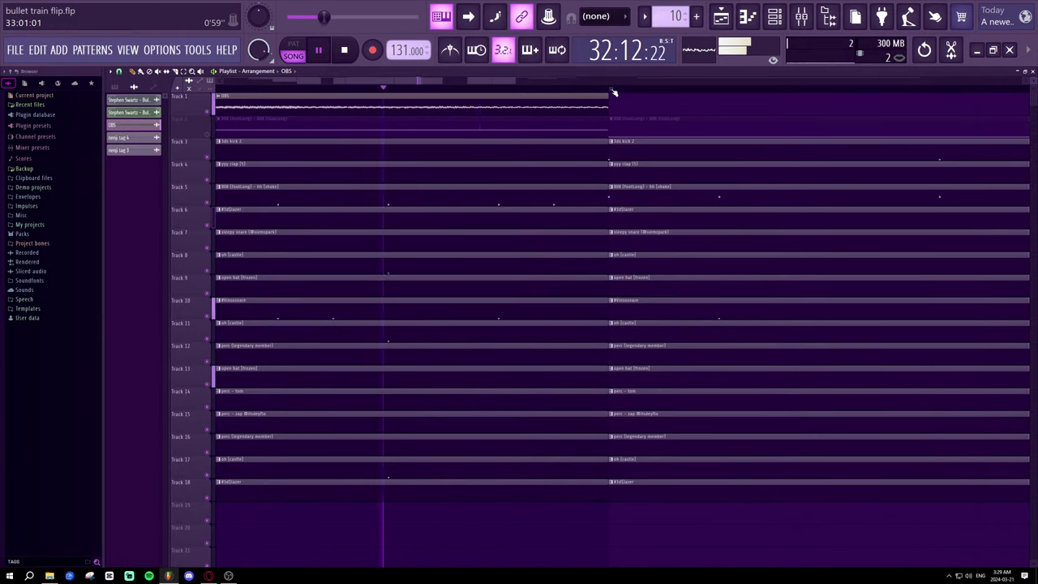
{"action": "scroll", "coordinate": [600, 106], "scroll_direction": "down", "scroll_amount": 3}
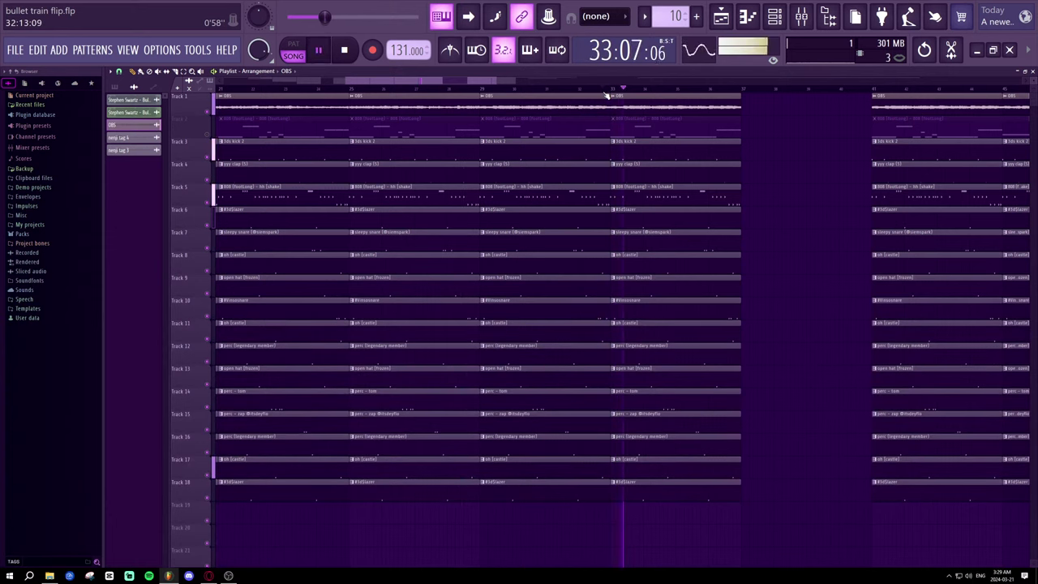
{"action": "scroll", "coordinate": [605, 95], "scroll_direction": "down", "scroll_amount": 1}
{"action": "right_click", "coordinate": [615, 98]}
- Extend the OBS clip at bar 29 to a length of 8:00:00 and listen through to bar 37
{"action": "key", "text": "space"}
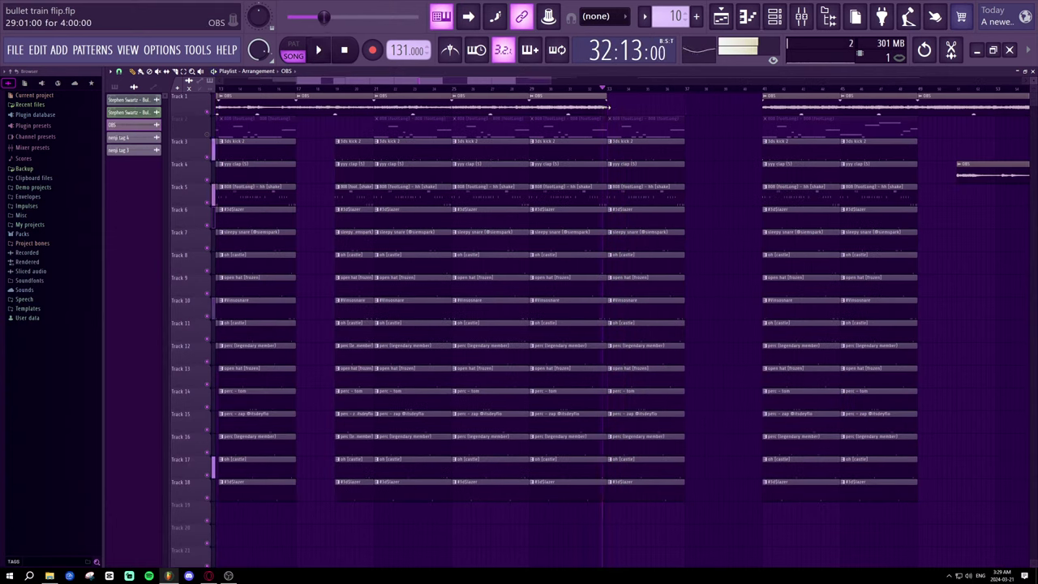
{"action": "left_click_drag", "start_coordinate": [606, 104], "coordinate": [683, 108]}
{"action": "key", "text": "space"}
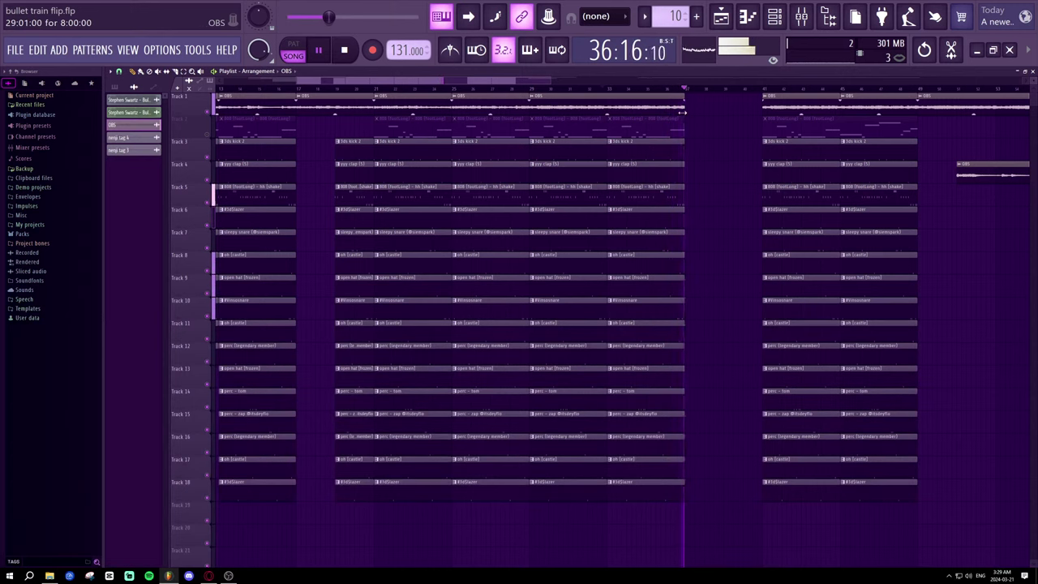
{"action": "key", "text": "space"}
- Delete the OBS clips from bar 41 onward and the spare one on track 4, and extend the bar 29 OBS clip past bar 49
{"action": "right_click", "coordinate": [774, 104]}
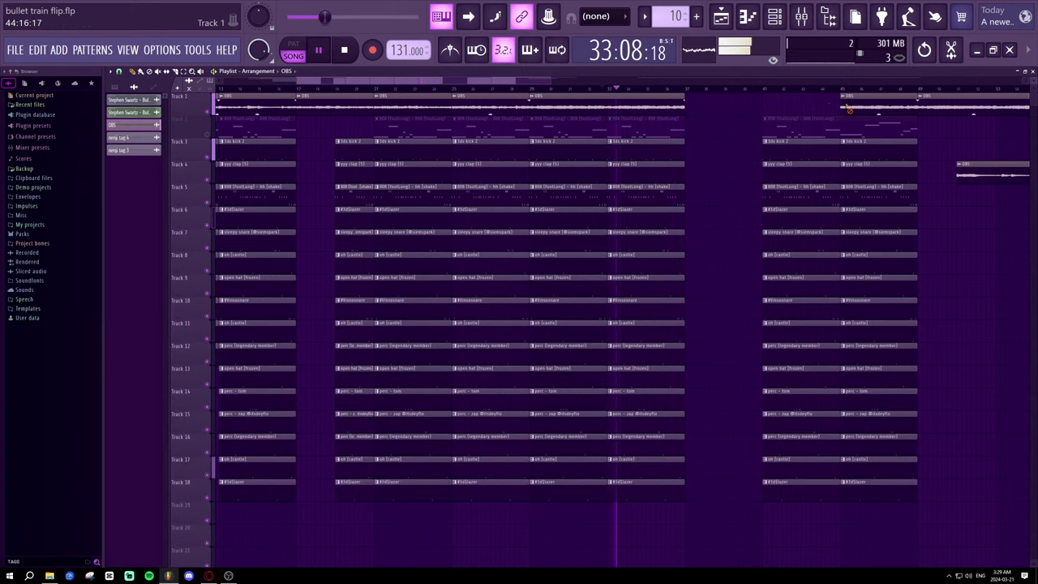
{"action": "right_click", "coordinate": [845, 106]}
{"action": "right_click", "coordinate": [940, 106]}
{"action": "right_click", "coordinate": [961, 177]}
{"action": "scroll", "coordinate": [927, 90], "scroll_direction": "down", "scroll_amount": 2}
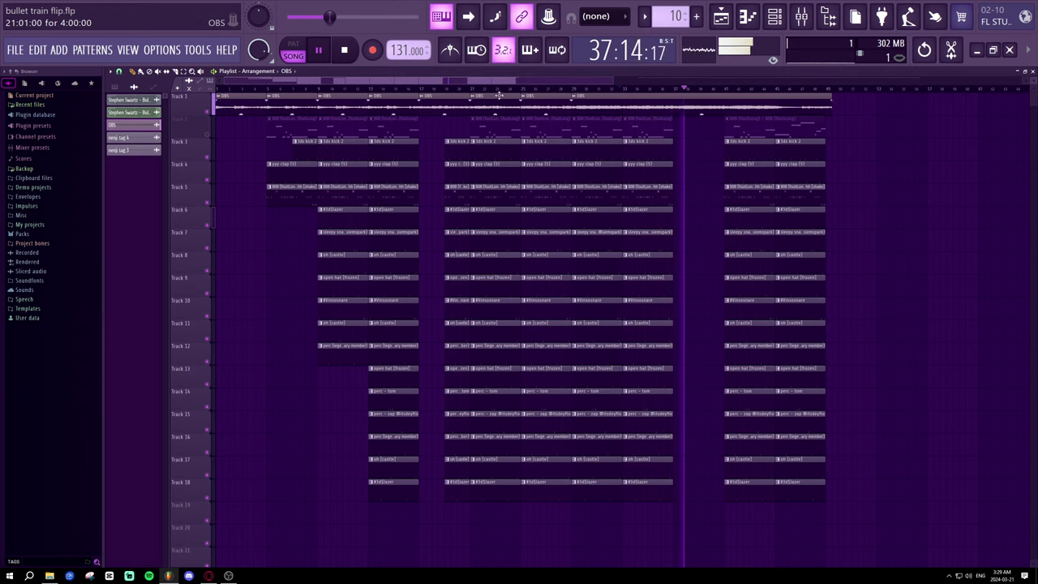
{"action": "left_click_drag", "start_coordinate": [501, 89], "coordinate": [214, 91]}
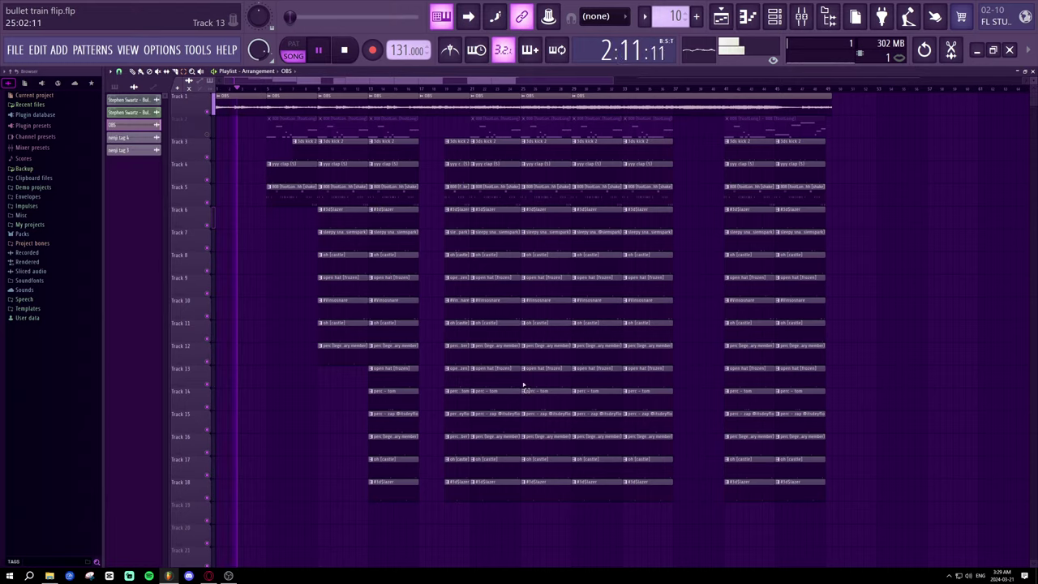
- Try deleting all clips before bar 25 and moving the remaining clips to bar 31, and undo the changes
{"action": "left_click_drag", "start_coordinate": [509, 516], "coordinate": [216, 94]}
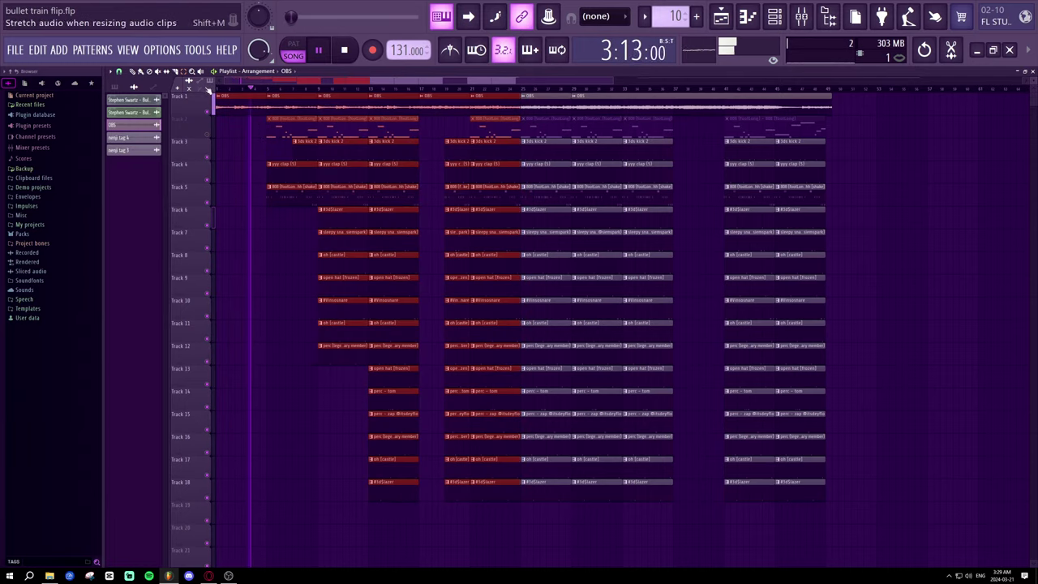
{"action": "key", "text": "Delete"}
{"action": "left_click_drag", "start_coordinate": [931, 524], "coordinate": [482, 93]}
{"action": "key", "text": "space"}
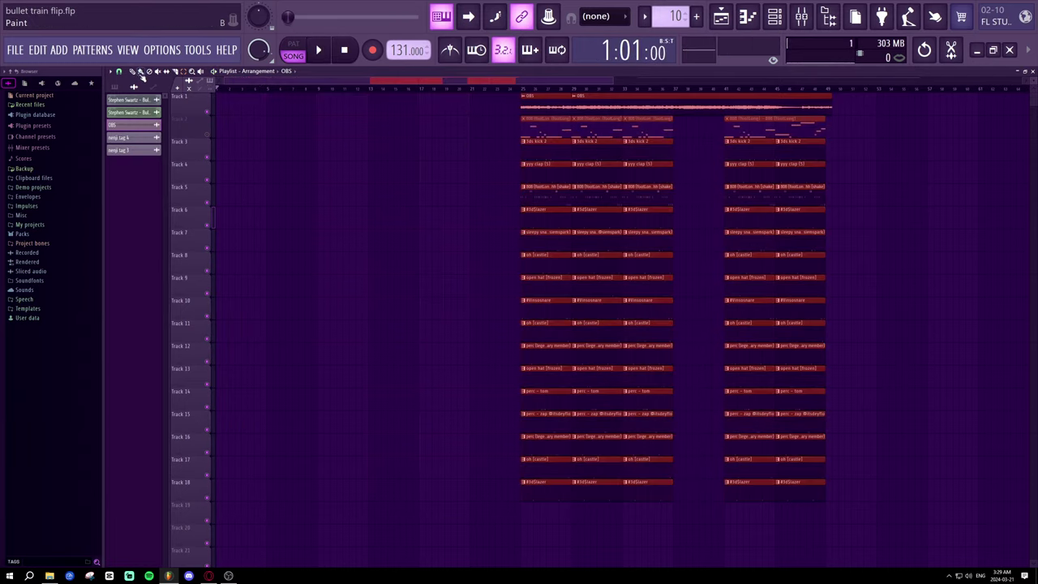
{"action": "left_click_drag", "start_coordinate": [561, 106], "coordinate": [632, 129]}
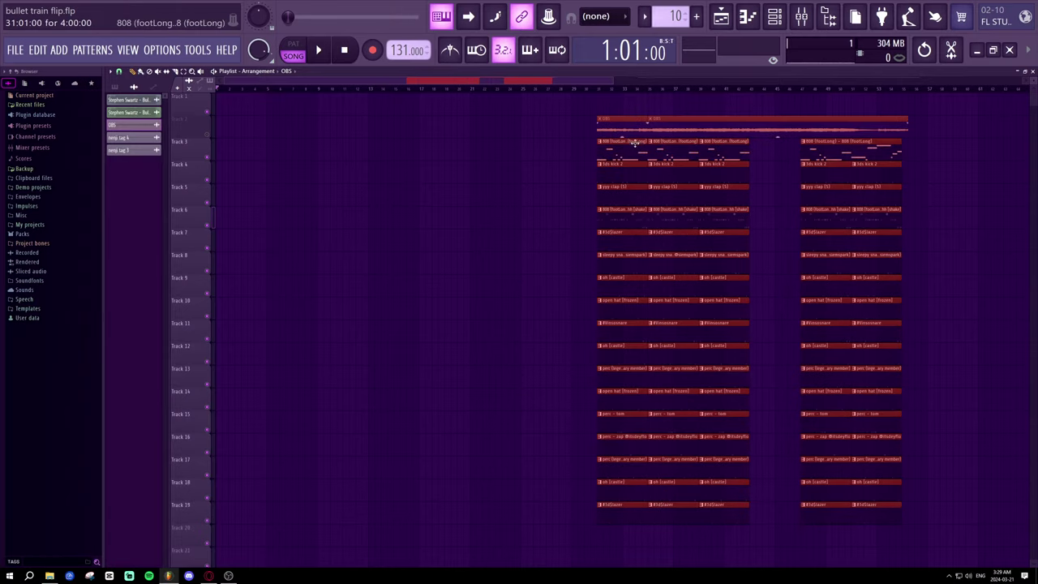
{"action": "key", "text": "ctrl+z"}
{"action": "key", "text": "ctrl+z"}
{"action": "key", "text": "ctrl+z"}
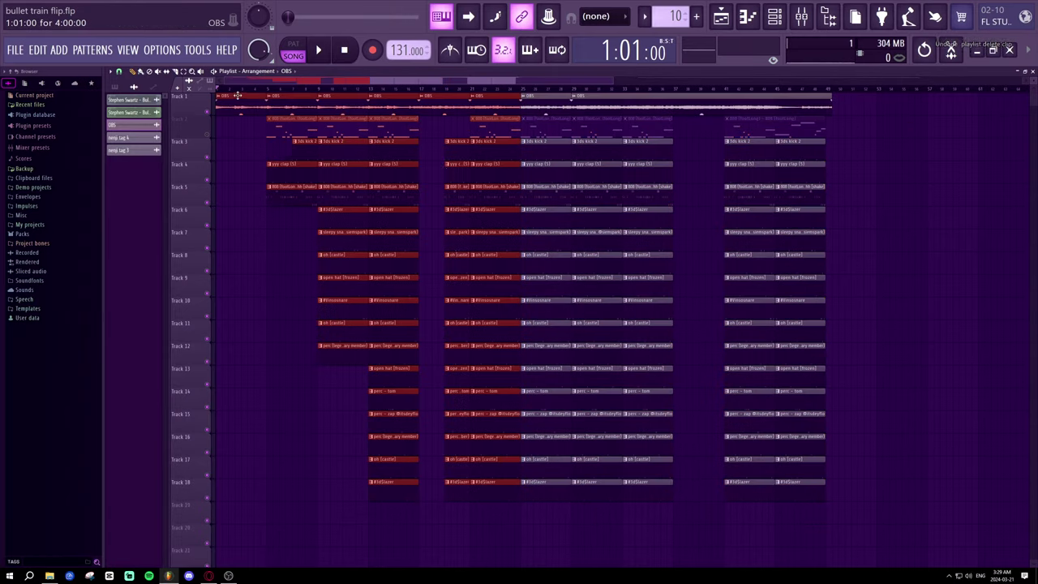
- Move all clips before bar 25 beyond the end of the arrangement, and move the block starting at bar 25 to bar 1
{"action": "left_click_drag", "start_coordinate": [234, 97], "coordinate": [918, 76]}
{"action": "key", "text": "space"}
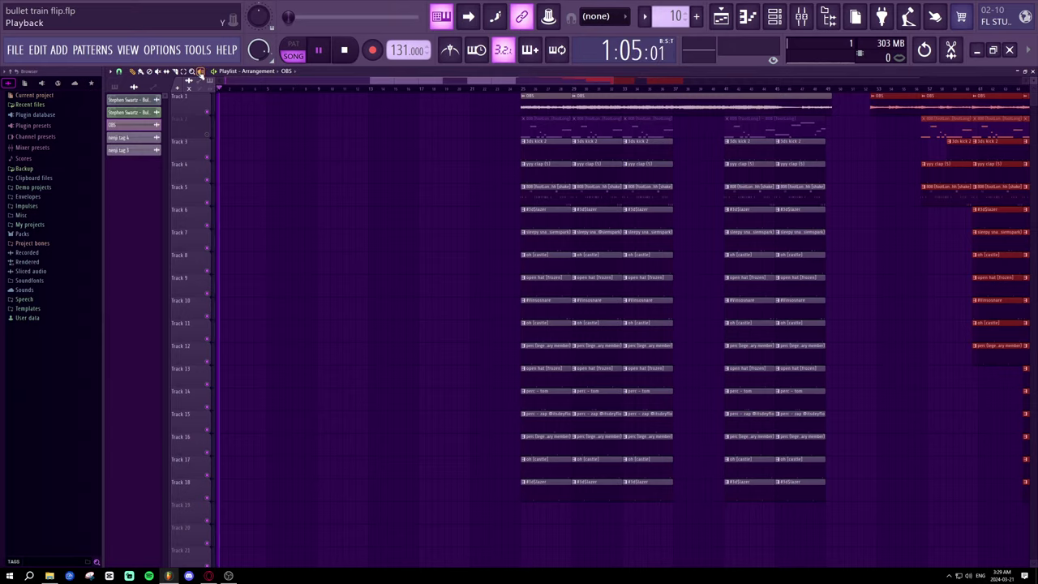
{"action": "key", "text": "space"}
{"action": "left_click_drag", "start_coordinate": [839, 517], "coordinate": [481, 104]}
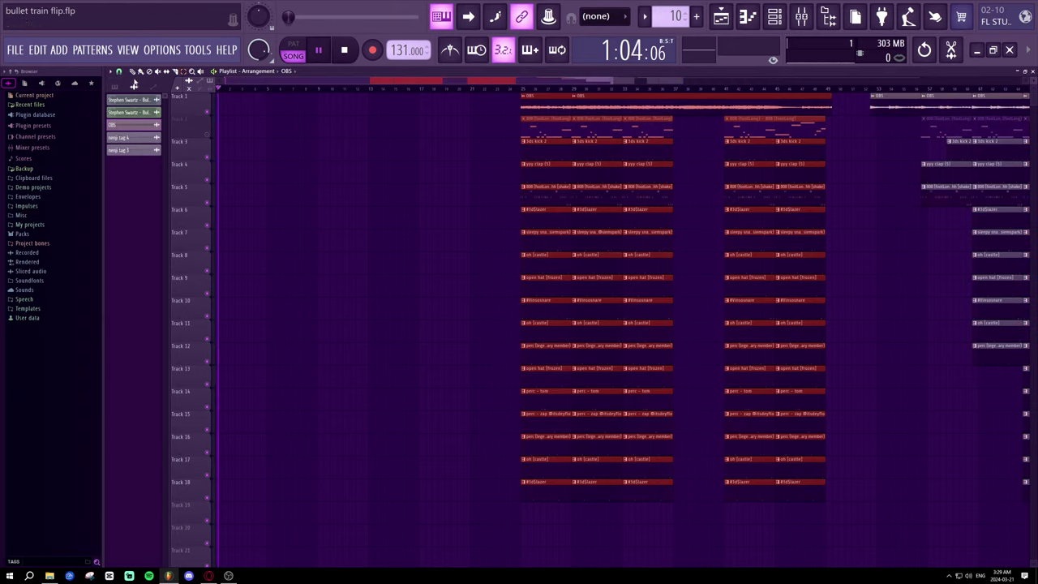
{"action": "left_click_drag", "start_coordinate": [559, 98], "coordinate": [229, 92]}
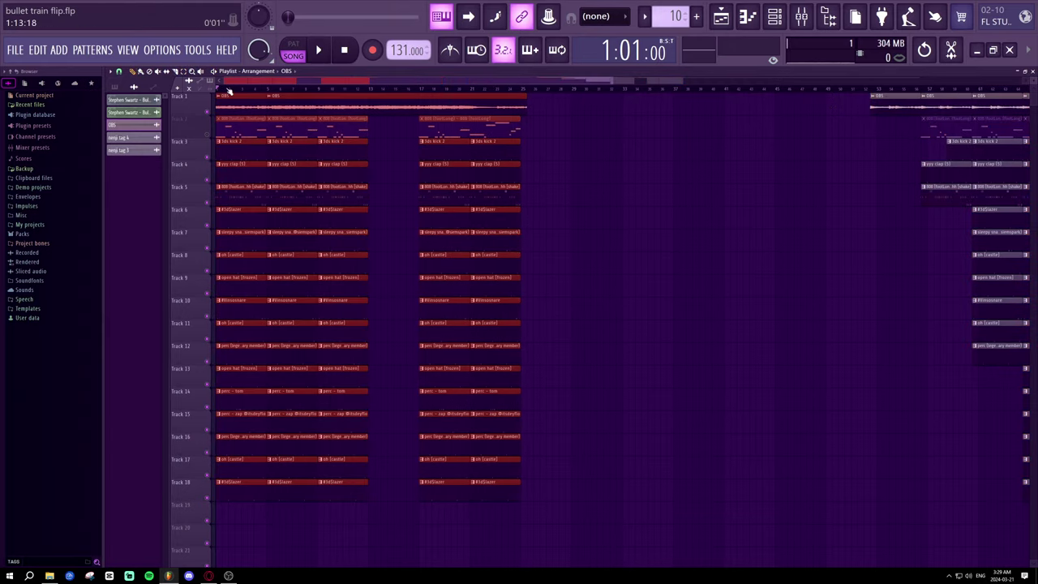
{"action": "scroll", "coordinate": [249, 92], "scroll_direction": "up", "scroll_amount": 3}
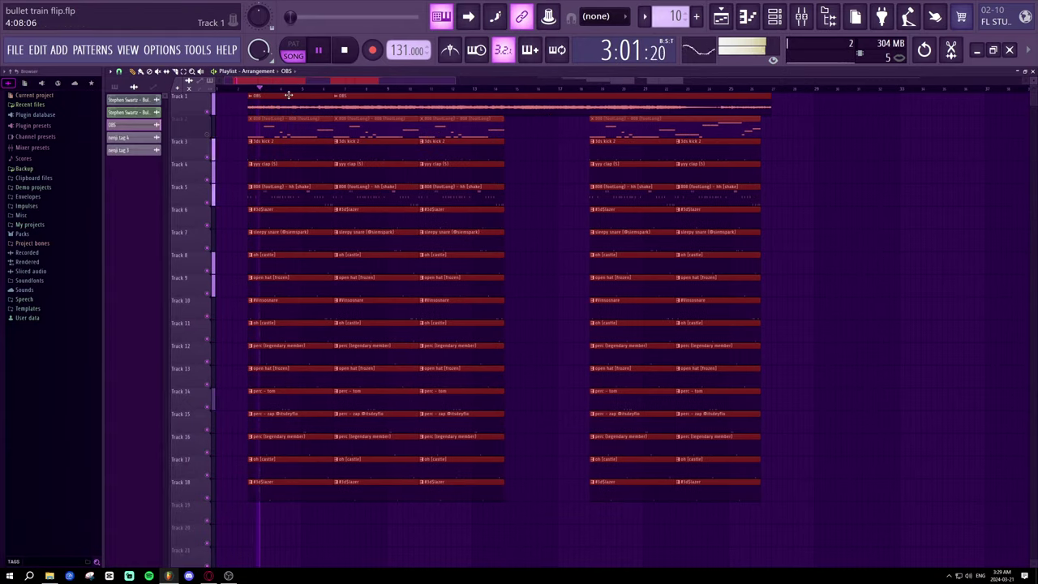
- Delete the clips on all tracks in bars 1 to 4
{"action": "left_click", "coordinate": [797, 237]}
{"action": "right_click", "coordinate": [796, 237]}
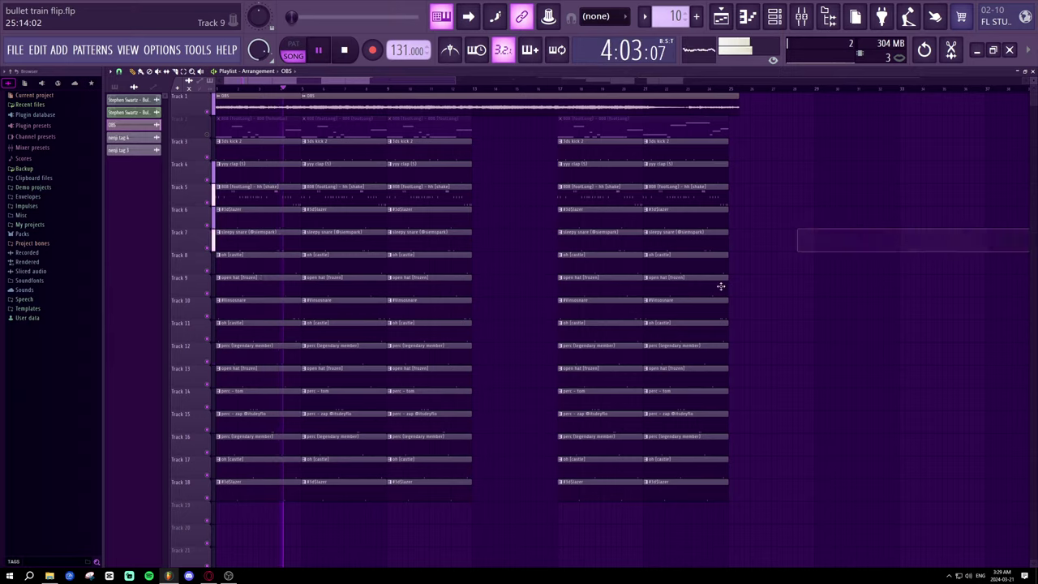
{"action": "left_click_drag", "start_coordinate": [260, 486], "coordinate": [248, 107]}
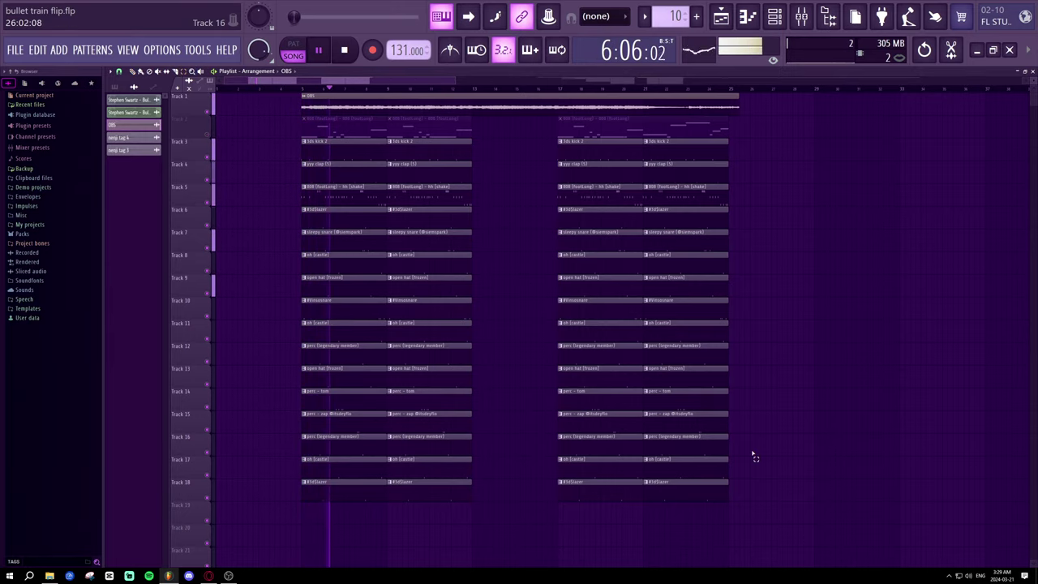
- Move the whole block of OBS, 808 and drum clips from bar 5 to bar 9 and deselect it
{"action": "left_click_drag", "start_coordinate": [754, 496], "coordinate": [280, 93]}
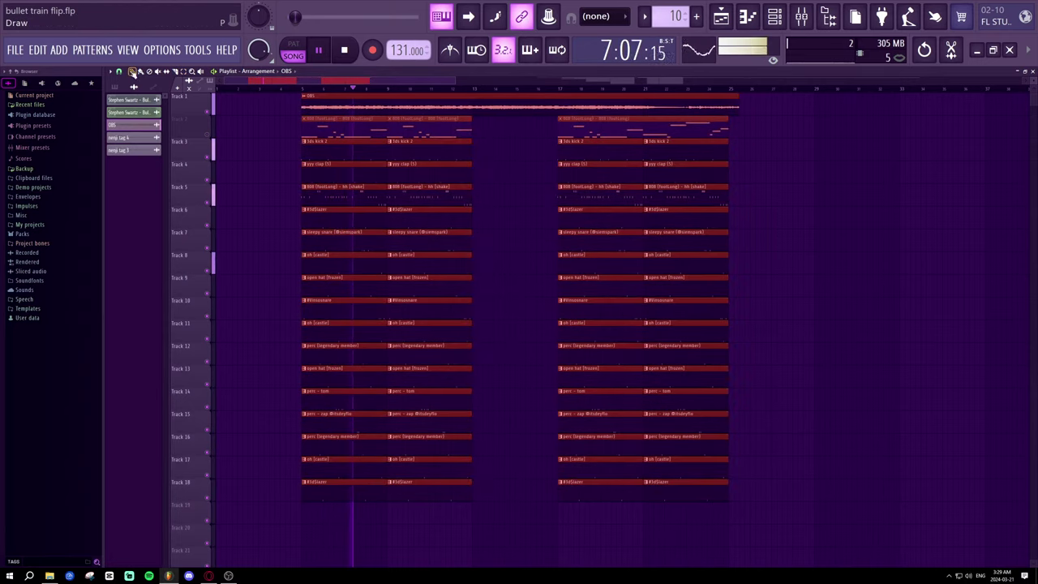
{"action": "mouse_move", "coordinate": [362, 104]}
{"action": "left_mouse_down"}
{"action": "mouse_move", "coordinate": [347, 105]}
{"action": "mouse_move", "coordinate": [359, 108]}
{"action": "left_mouse_up"}
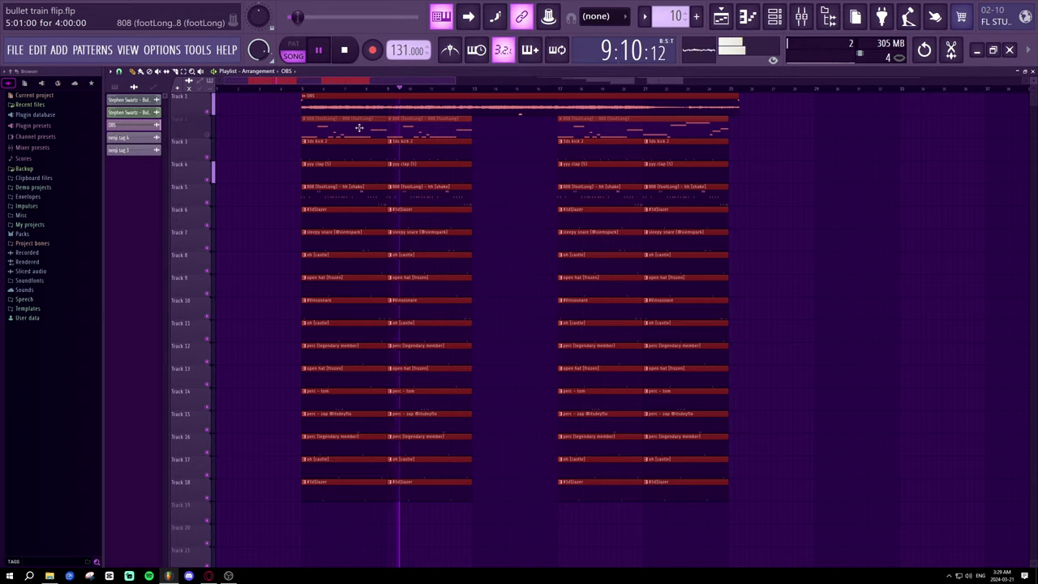
{"action": "left_click_drag", "start_coordinate": [338, 120], "coordinate": [421, 118]}
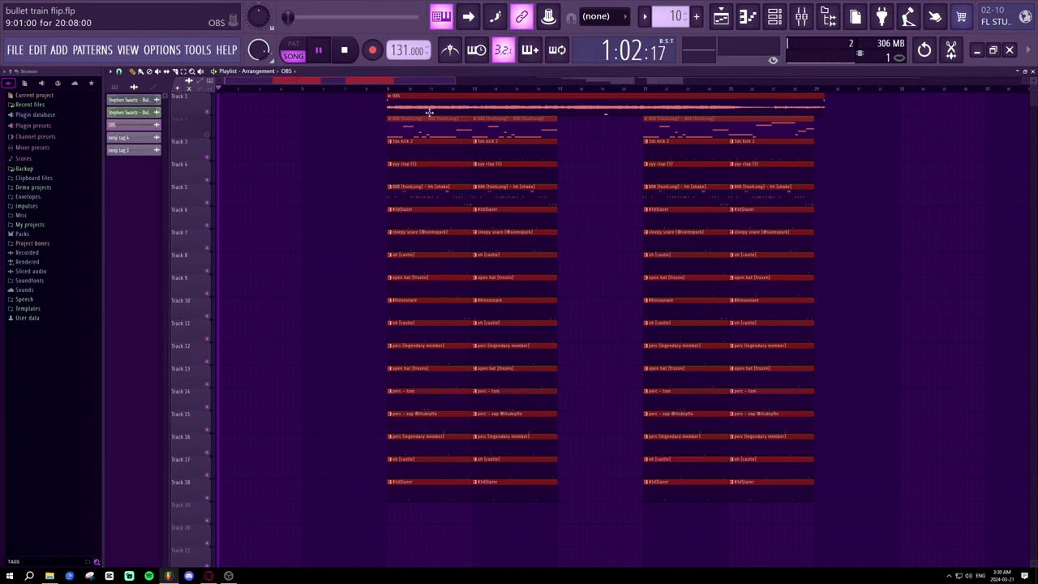
{"action": "key", "text": "space"}
{"action": "left_click", "coordinate": [846, 185]}
{"action": "key", "text": "ctrl+z"}
{"action": "key", "text": "space"}
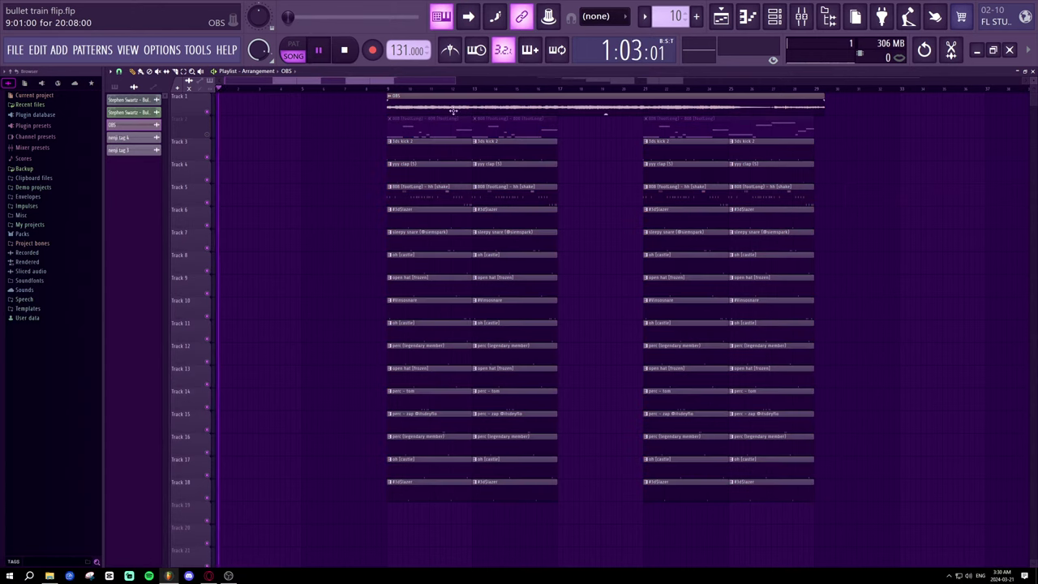
- Extend the start of the OBS clip from bar 9 back to 1:01:00 as a melody intro
{"action": "left_click_drag", "start_coordinate": [452, 111], "coordinate": [199, 96]}
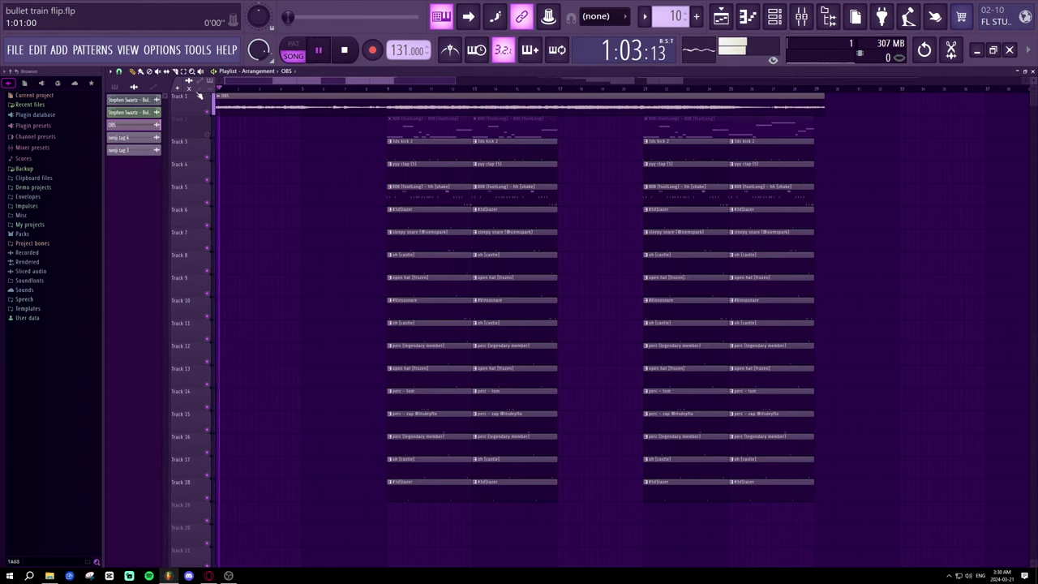
{"action": "scroll", "coordinate": [227, 91], "scroll_direction": "down", "scroll_amount": 1}
{"action": "scroll", "coordinate": [227, 91], "scroll_direction": "up", "scroll_amount": 1}
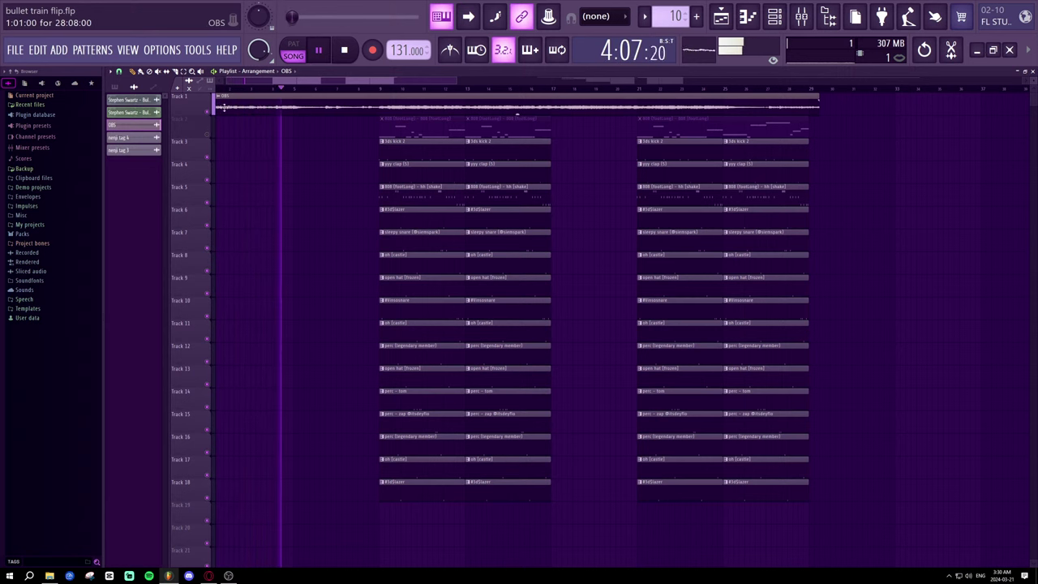
- Trim the start of the OBS clip to 2:01:00, giving it a length of 27:08:00
{"action": "scroll", "coordinate": [247, 90], "scroll_direction": "down", "scroll_amount": 1}
{"action": "scroll", "coordinate": [246, 90], "scroll_direction": "up", "scroll_amount": 8}
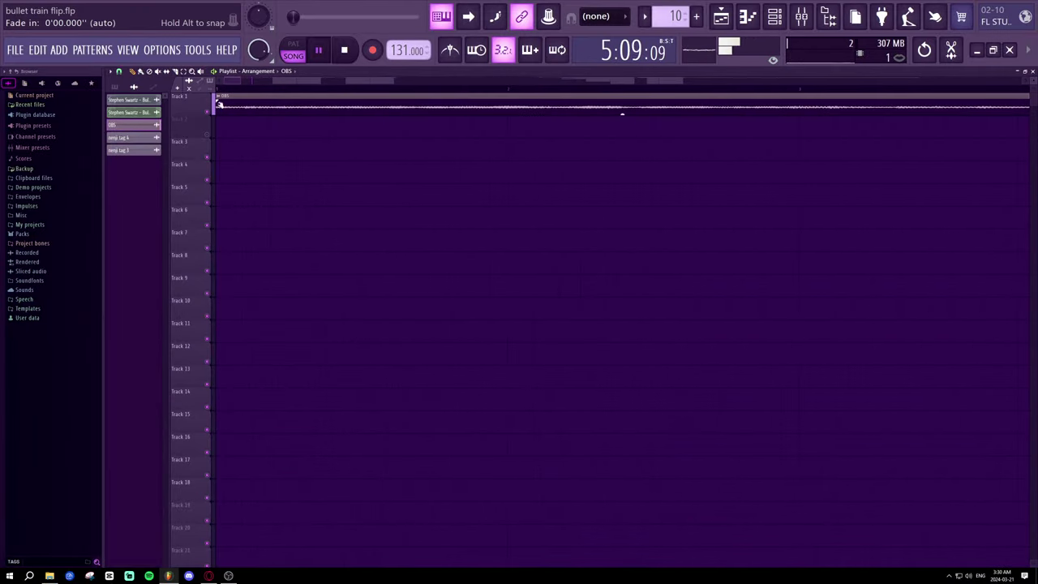
{"action": "left_click_drag", "start_coordinate": [217, 111], "coordinate": [308, 111]}
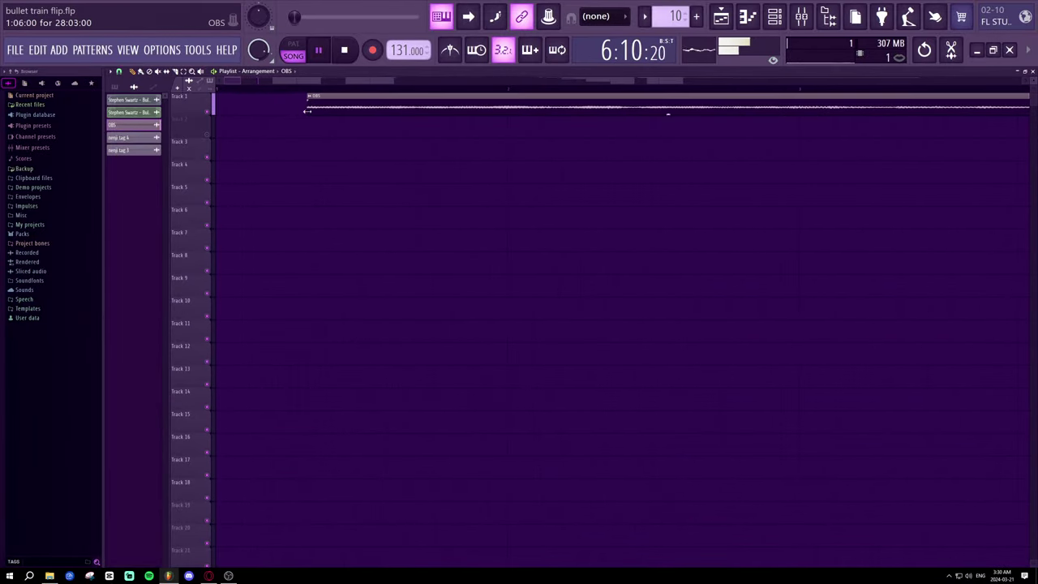
{"action": "left_click_drag", "start_coordinate": [483, 115], "coordinate": [514, 115]}
{"action": "scroll", "coordinate": [511, 90], "scroll_direction": "down", "scroll_amount": 5}
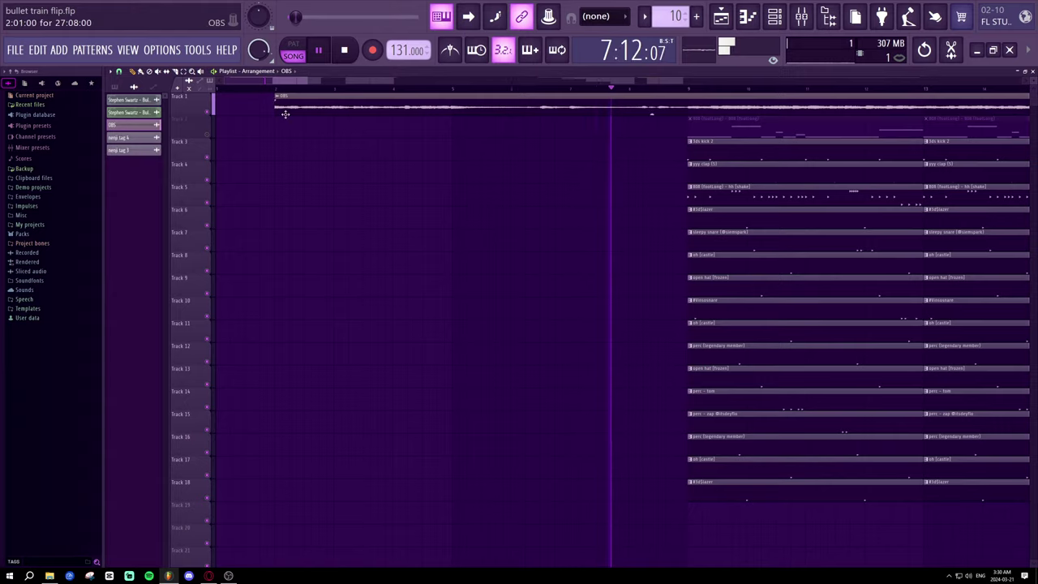
- Trim the start of the OBS clip on Track 1 to bar 5 and slice the clip at bar 9
{"action": "left_click_drag", "start_coordinate": [276, 111], "coordinate": [458, 107]}
{"action": "key", "text": "space"}
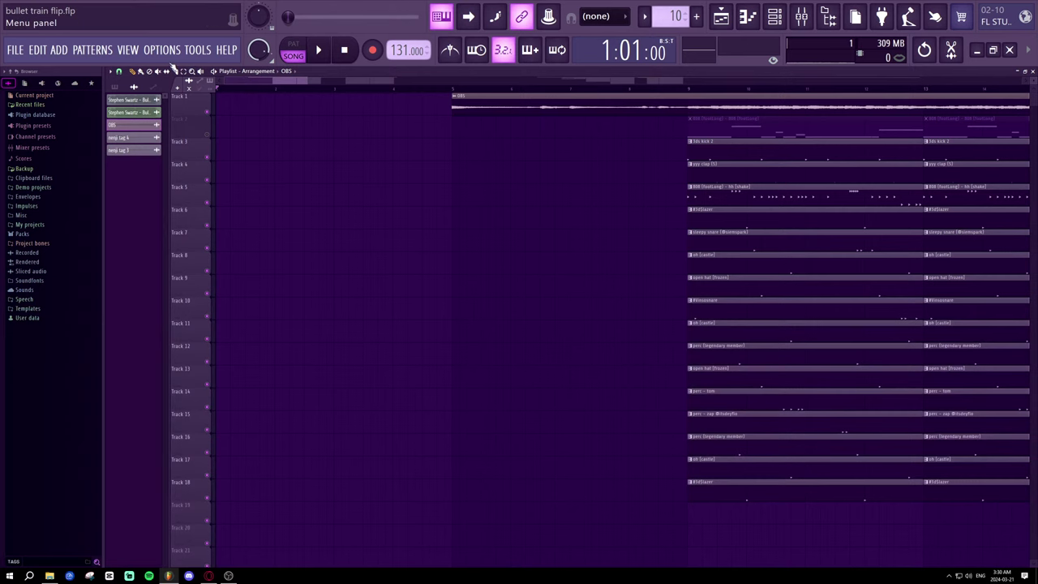
{"action": "key", "text": "space"}
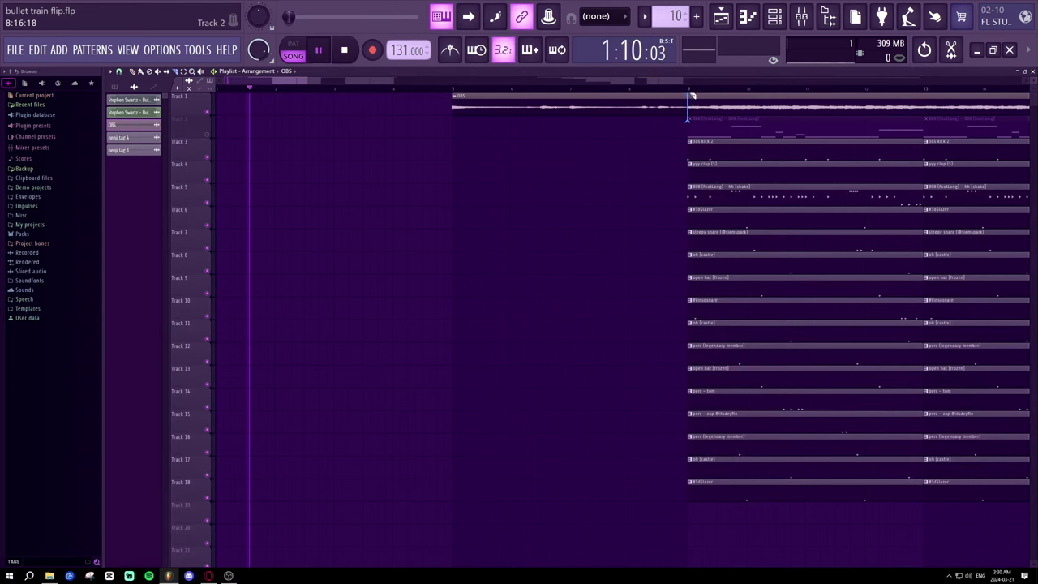
{"action": "key", "text": "space"}
- Copy the four-bar OBS piece from bar 5 to bar 1 and play the intro from the start
{"action": "left_click_drag", "start_coordinate": [548, 99], "coordinate": [248, 97]}
{"action": "key", "text": "space"}
{"action": "scroll", "coordinate": [294, 95], "scroll_direction": "down", "scroll_amount": 3}
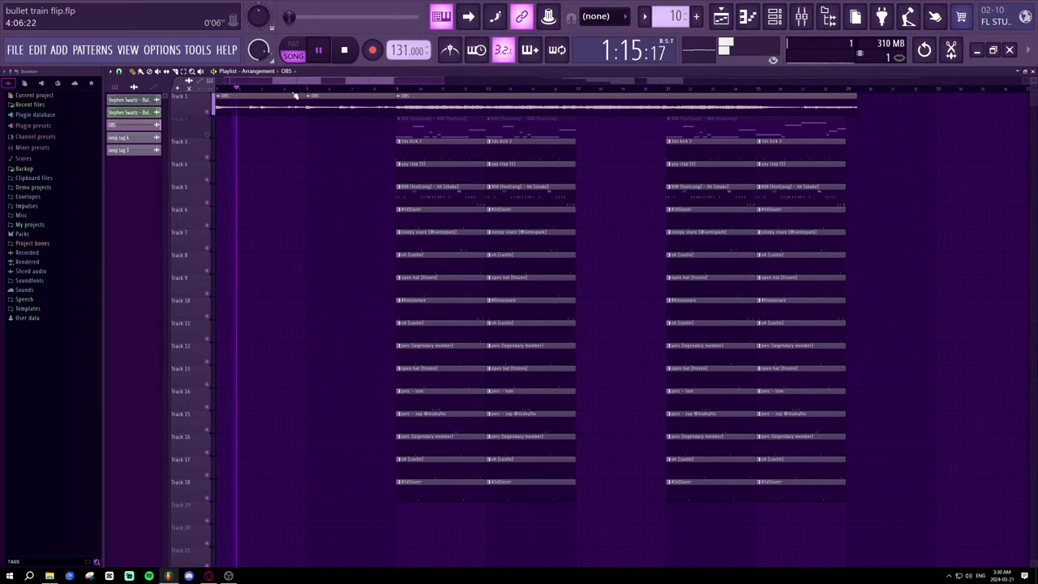
- Try the intro without the OBS clip in bars 1 to 4
{"action": "right_click", "coordinate": [296, 98]}
{"action": "scroll", "coordinate": [304, 97], "scroll_direction": "down", "scroll_amount": 4}
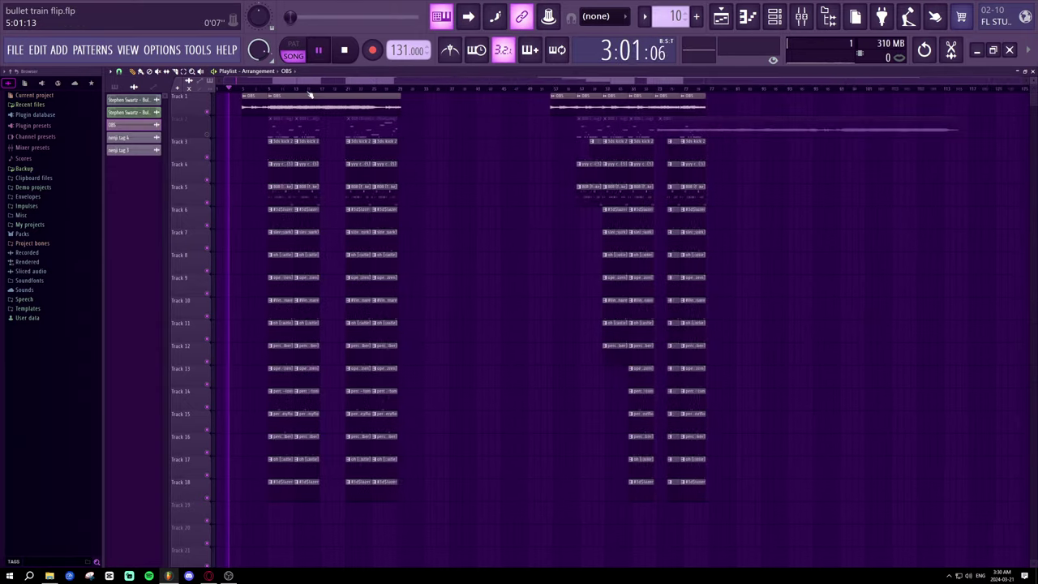
{"action": "key", "text": "space"}
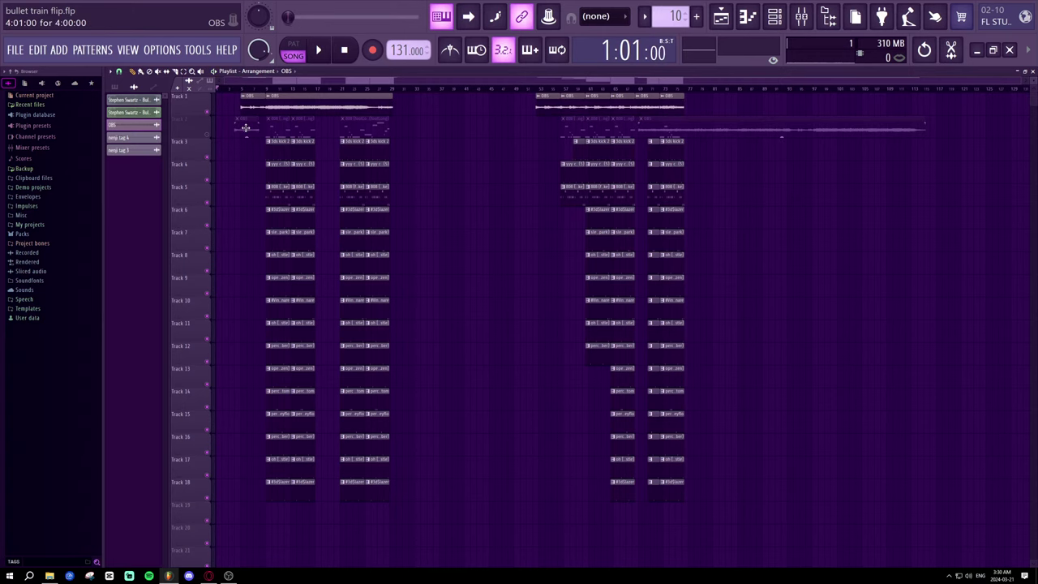
{"action": "scroll", "coordinate": [289, 104], "scroll_direction": "up", "scroll_amount": 4}
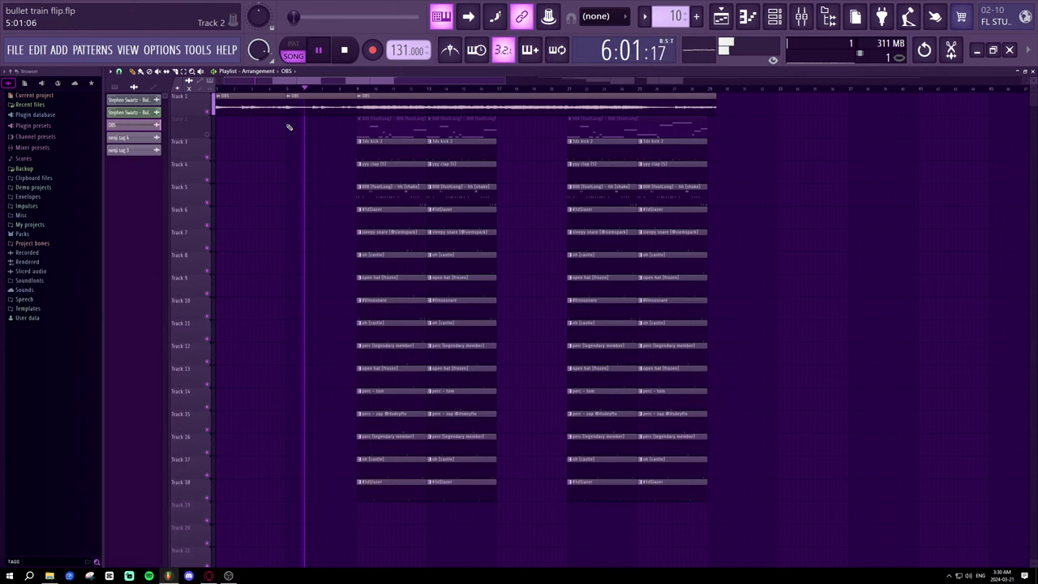
- Try a four-bar OBS clip at bar 5 on Track 2 and Track 3, and delete it
{"action": "left_click", "coordinate": [287, 125]}
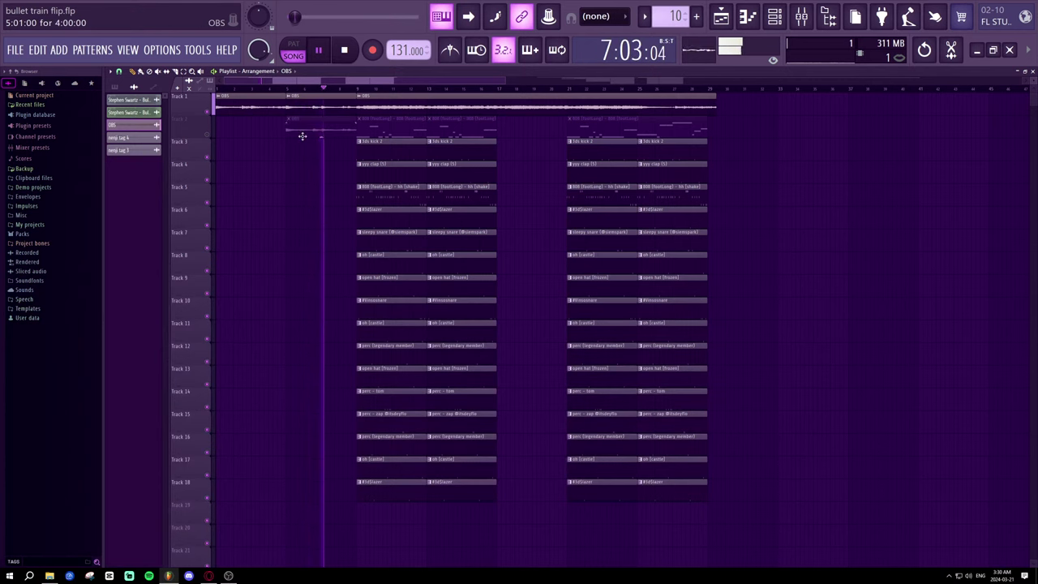
{"action": "key", "text": "space"}
{"action": "key", "text": "space"}
{"action": "left_click_drag", "start_coordinate": [295, 130], "coordinate": [293, 154]}
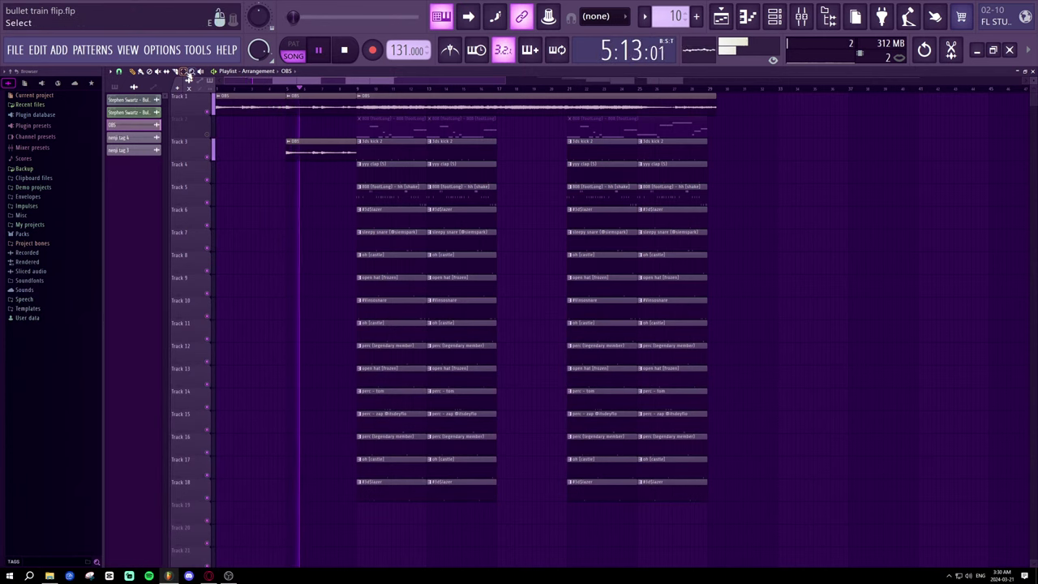
{"action": "right_click", "coordinate": [314, 146]}
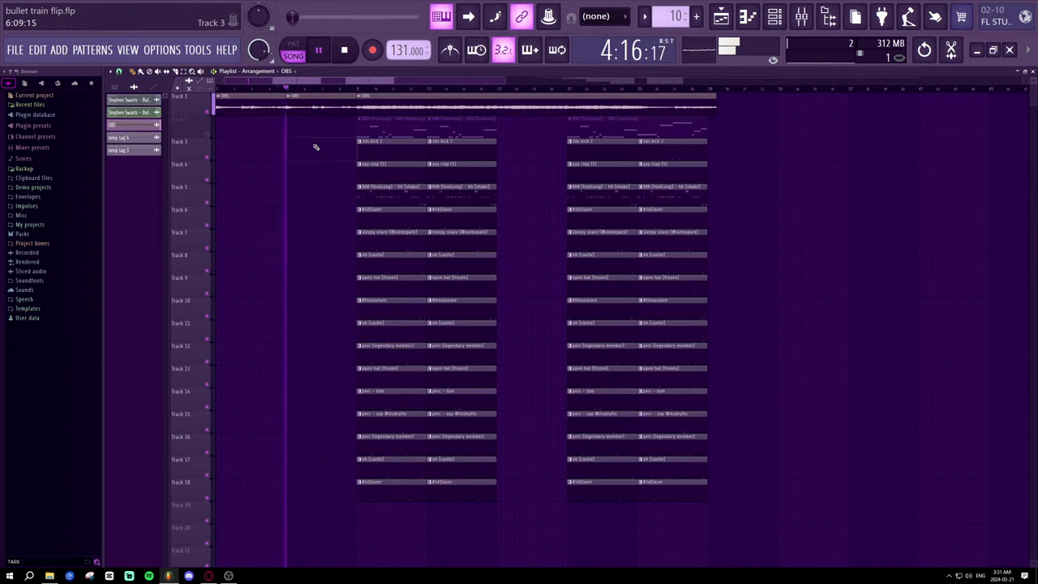
- Delete and re-place the four-bar OBS clip at bar 5 on Track 1, and play the transition from bar 4
{"action": "left_click", "coordinate": [279, 88]}
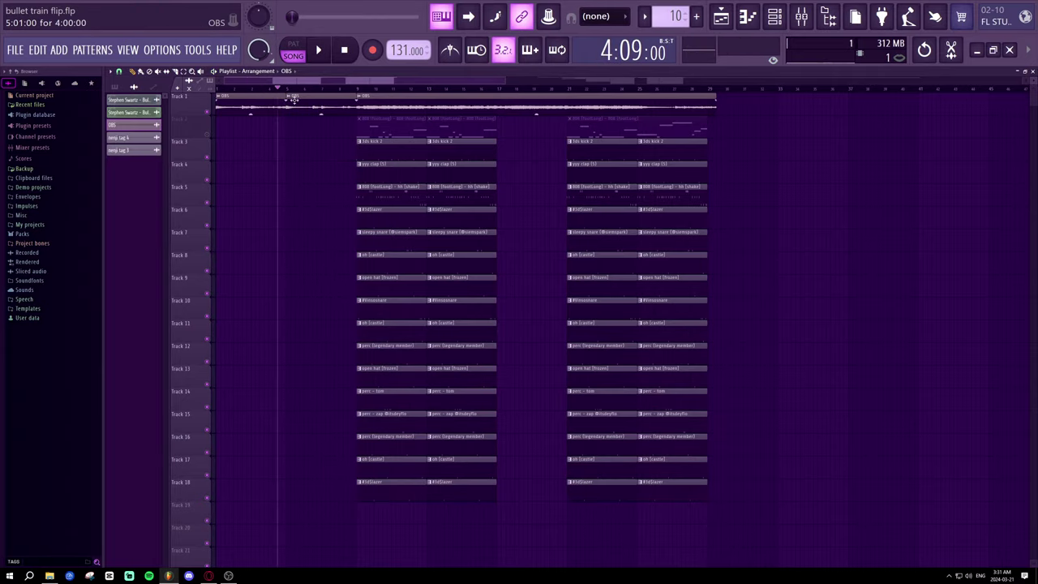
{"action": "right_click", "coordinate": [290, 101]}
{"action": "left_click", "coordinate": [288, 103]}
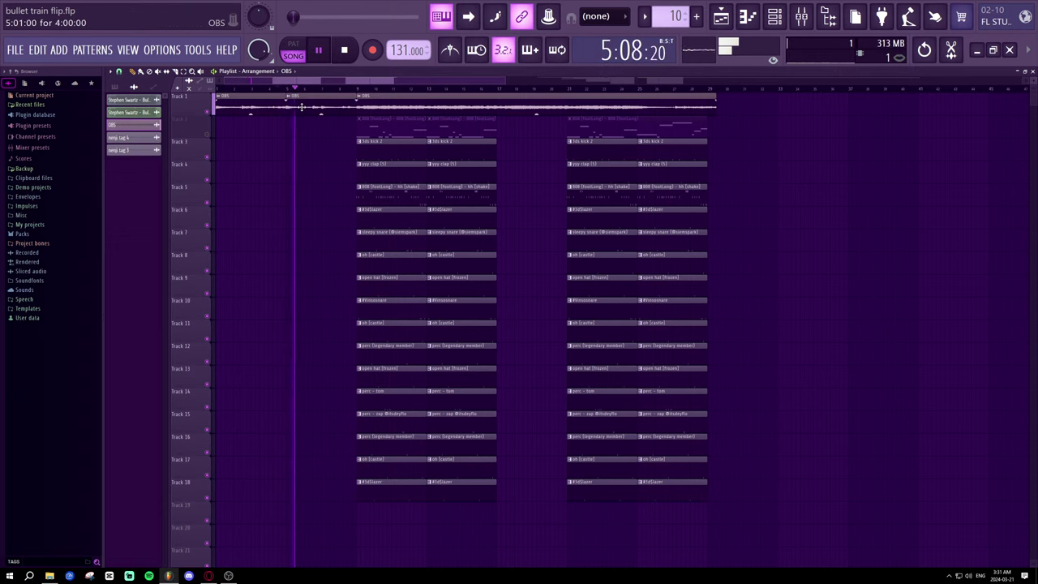
{"action": "key", "text": "space"}
{"action": "key", "text": "space"}
{"action": "key", "text": "space"}
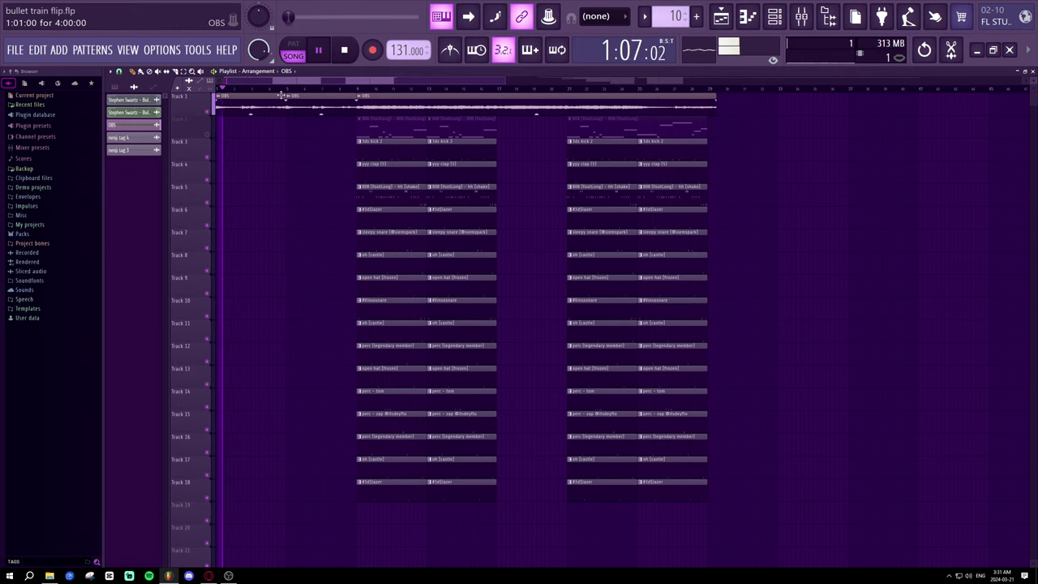
- Replace the OBS clip in bars 5 to 8 with another four-bar OBS clip and audition it from bar 2
{"action": "left_click", "coordinate": [282, 88]}
{"action": "right_click", "coordinate": [305, 102]}
{"action": "key", "text": "space"}
{"action": "key", "text": "space"}
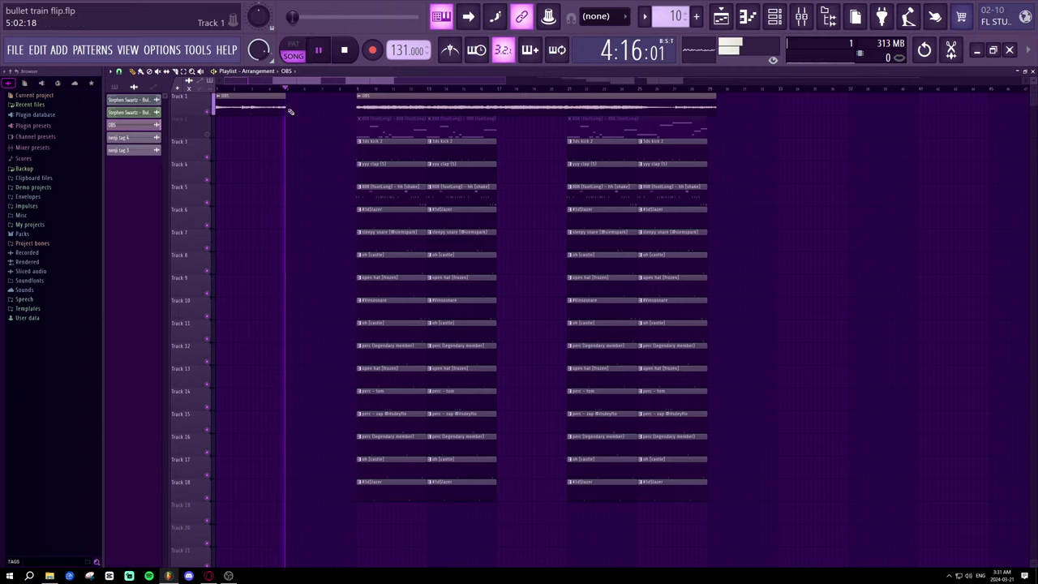
{"action": "left_click", "coordinate": [290, 106]}
{"action": "key", "text": "space"}
{"action": "left_click_drag", "start_coordinate": [275, 88], "coordinate": [232, 88]}
{"action": "key", "text": "space"}
{"action": "key", "text": "space"}
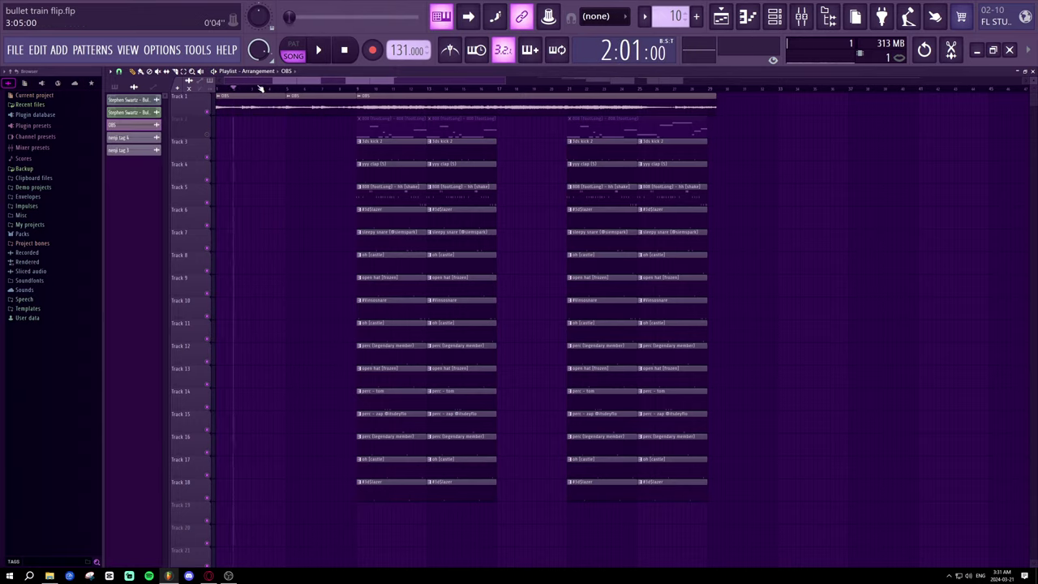
- Delete both OBS clips in bars 1 to 8 on Track 1 and restart playback from the beginning
{"action": "scroll", "coordinate": [270, 89], "scroll_direction": "down", "scroll_amount": 3}
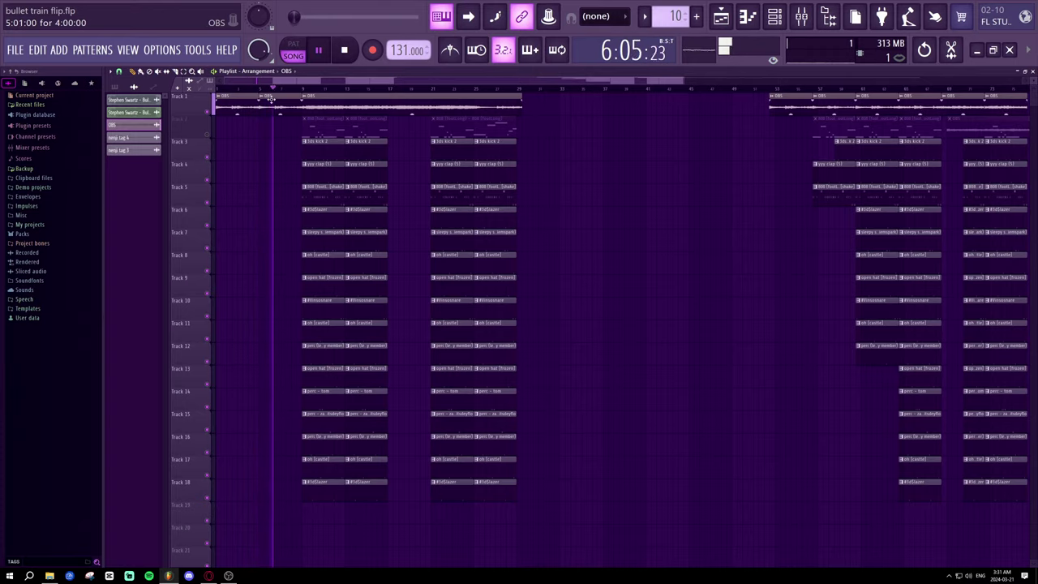
{"action": "right_click", "coordinate": [270, 103]}
{"action": "right_click", "coordinate": [237, 103]}
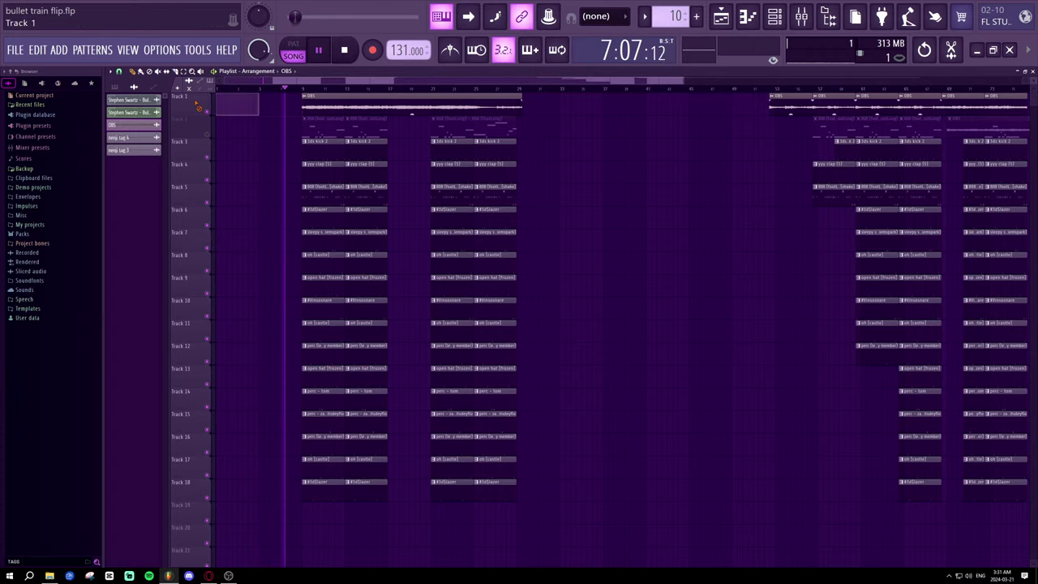
{"action": "key", "text": "space"}
{"action": "key", "text": "space"}
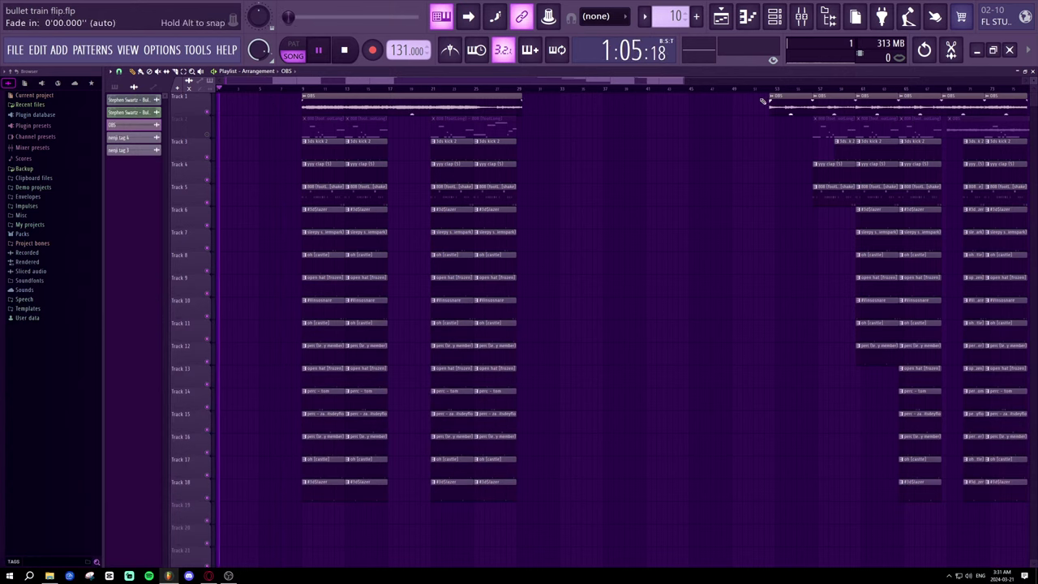
- Audition the consecutive four-bar OBS clips in the second arrangement block, from bar 53 to bar 69
{"action": "left_click", "coordinate": [768, 88]}
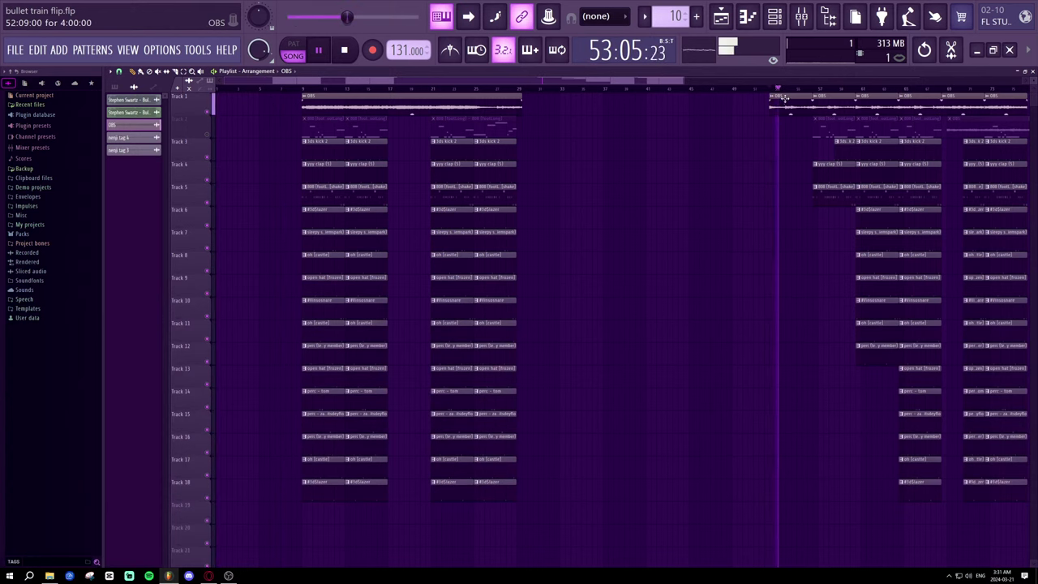
{"action": "left_click", "coordinate": [814, 89]}
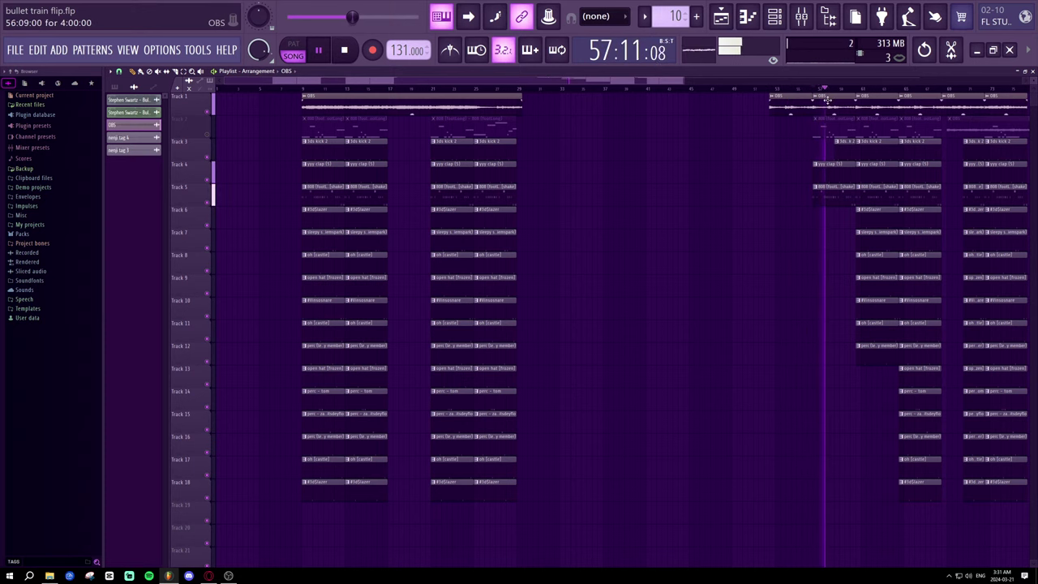
{"action": "left_click", "coordinate": [853, 90]}
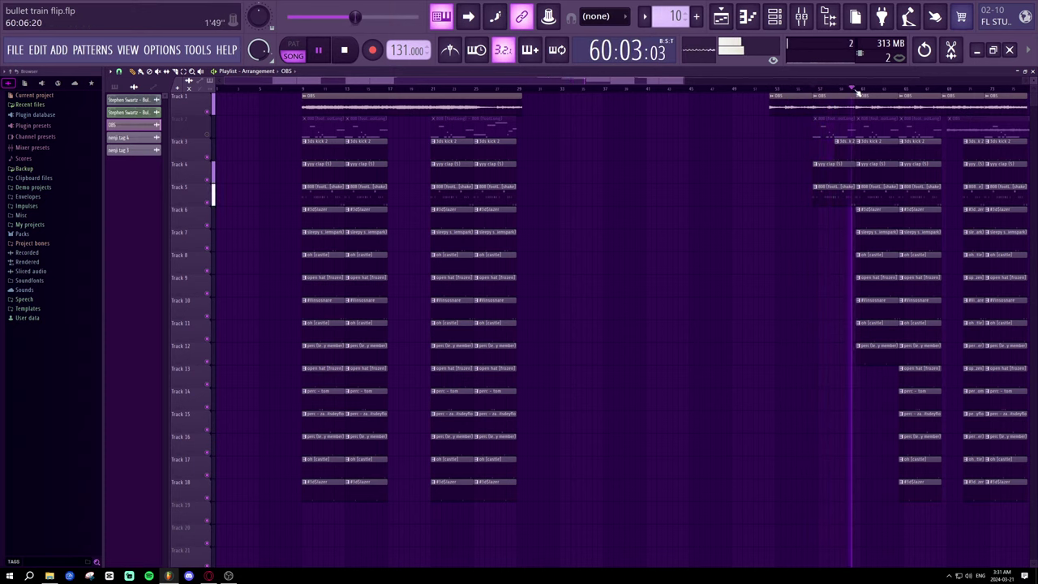
{"action": "scroll", "coordinate": [861, 90], "scroll_direction": "down", "scroll_amount": 1}
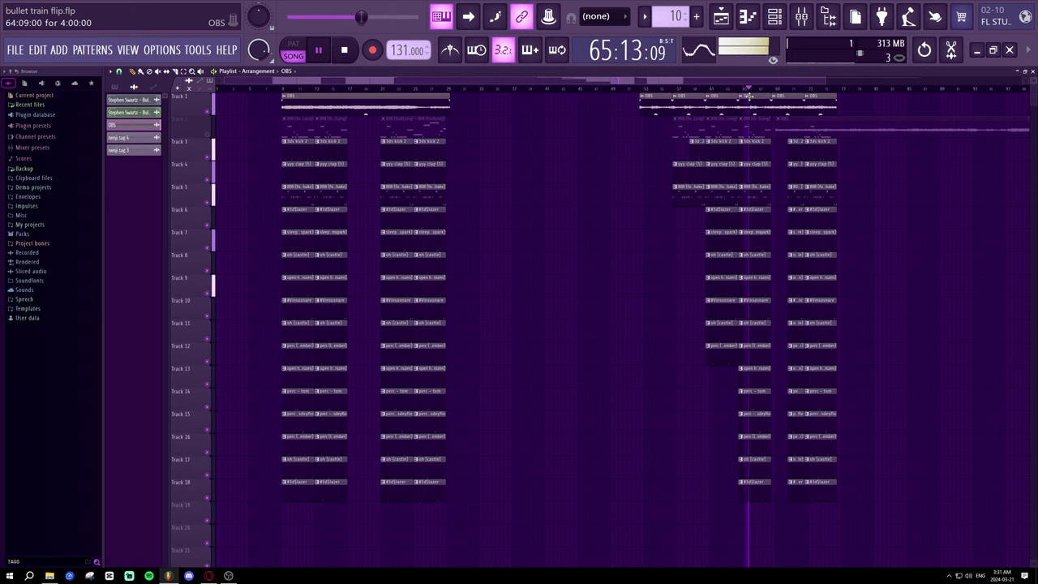
{"action": "left_click", "coordinate": [767, 91]}
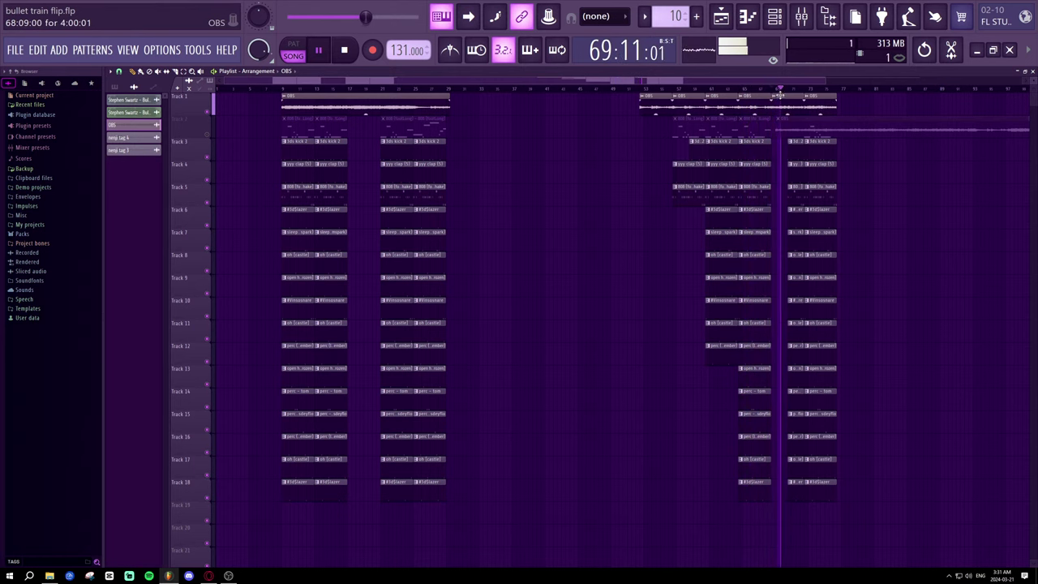
{"action": "left_click", "coordinate": [768, 91]}
- Place a copy of the OBS clip from 68:09:00 at 1:01:00 on Track 1 and extend its end to bar 9
{"action": "left_click", "coordinate": [773, 96]}
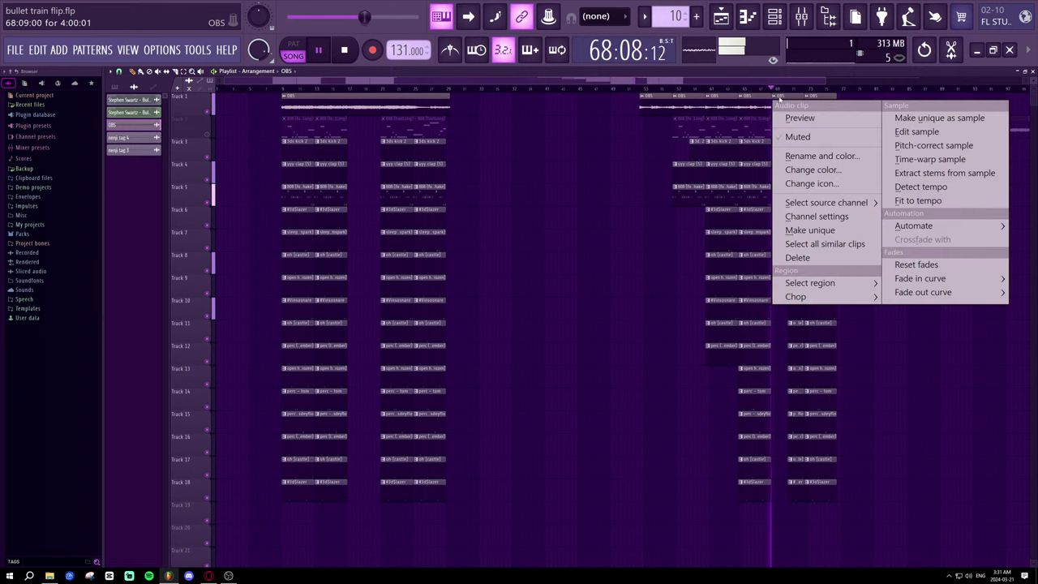
{"action": "left_click", "coordinate": [780, 95]}
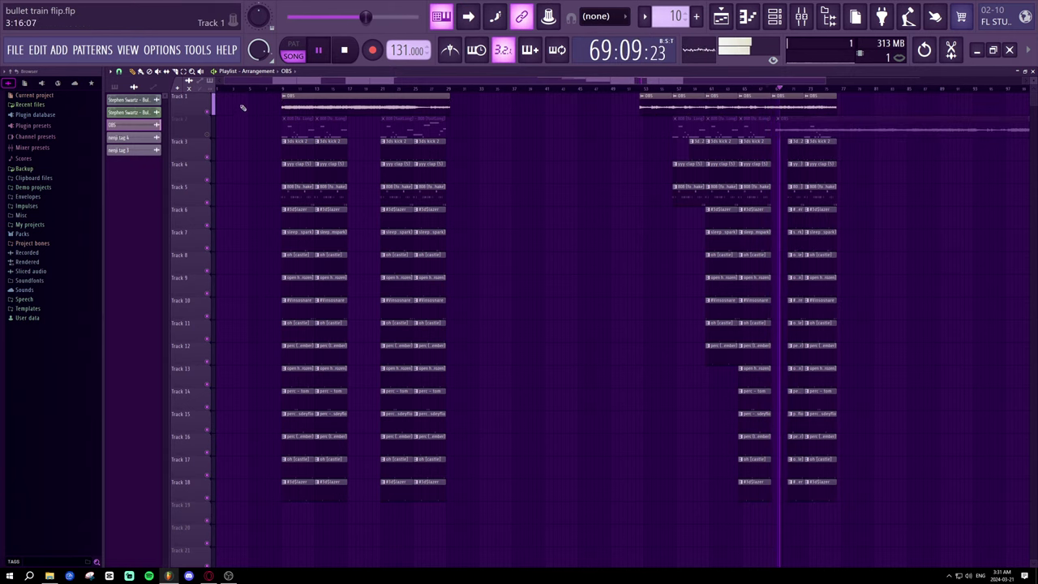
{"action": "left_click_drag", "start_coordinate": [238, 103], "coordinate": [215, 89]}
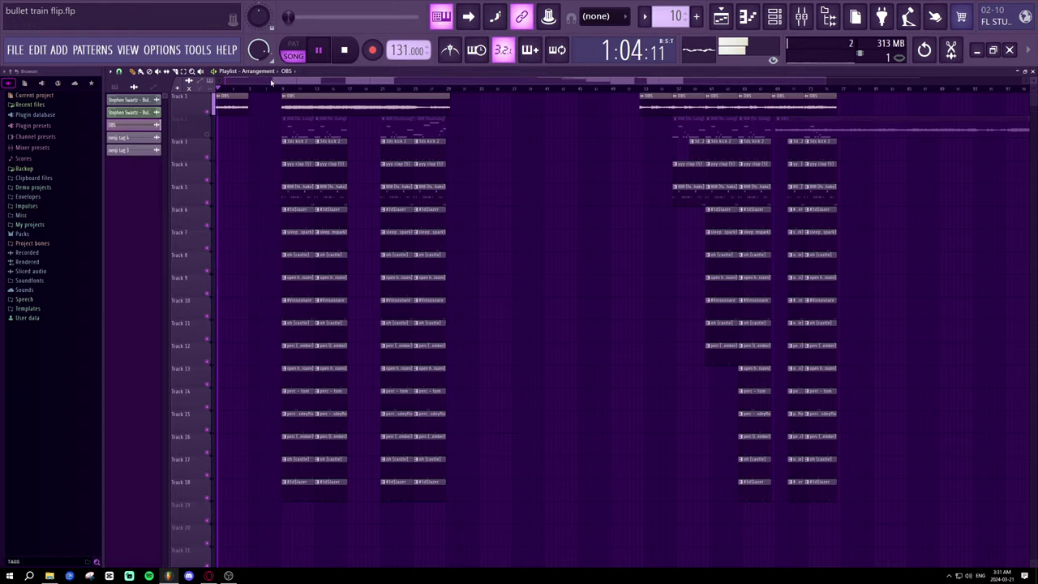
{"action": "scroll", "coordinate": [272, 82], "scroll_direction": "up", "scroll_amount": 5}
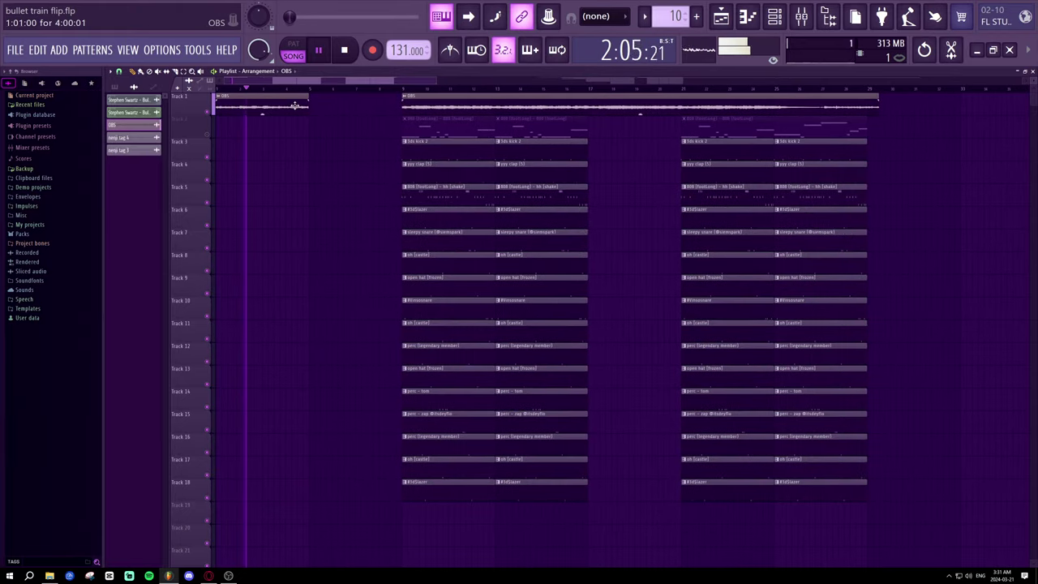
{"action": "left_click_drag", "start_coordinate": [309, 107], "coordinate": [404, 108]}
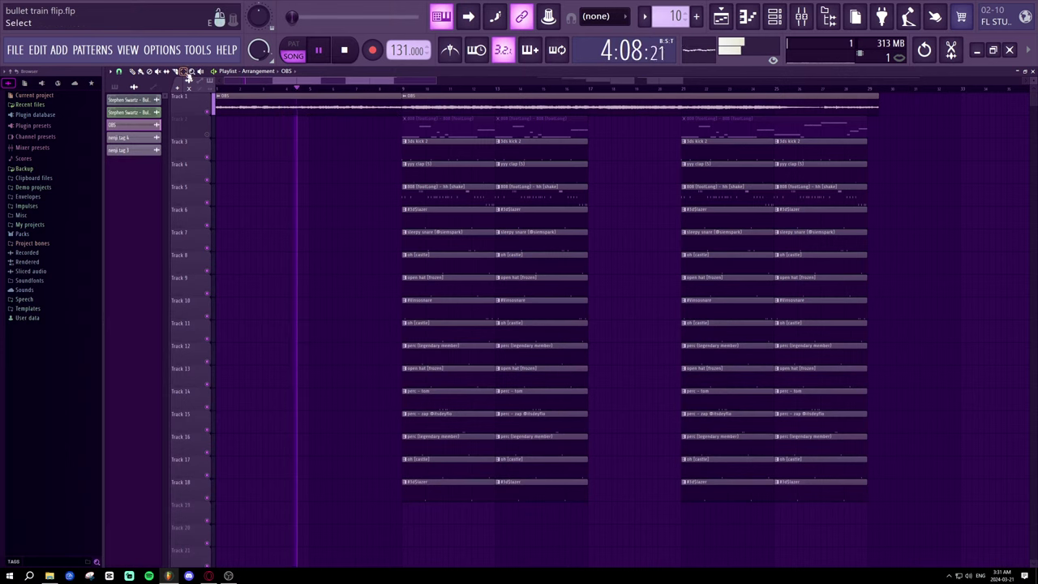
- Copy the four-bar drum clips on Tracks 3 to 18 from bar 9 to bar 1 and bar 5
{"action": "left_click_drag", "start_coordinate": [401, 523], "coordinate": [260, 164]}
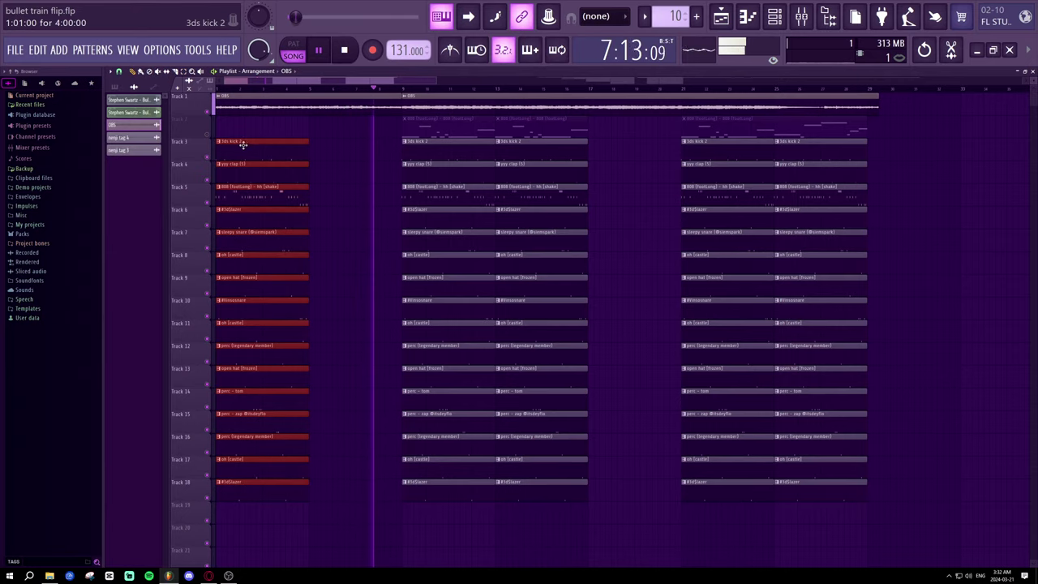
{"action": "left_click_drag", "start_coordinate": [242, 143], "coordinate": [335, 149]}
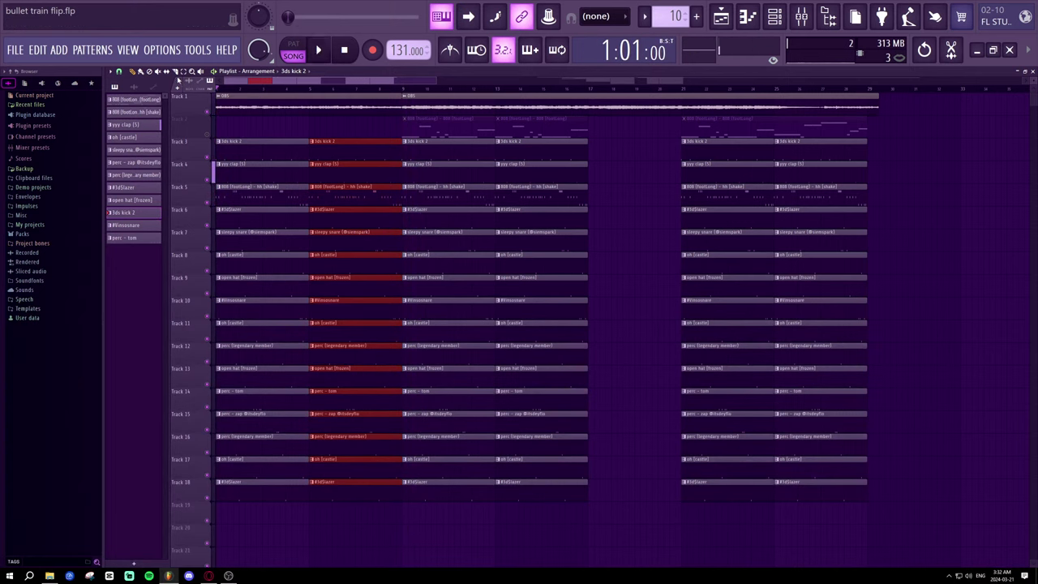
- Move all OBS, 808 and drum clips of the block starting at bar 9 to bar 13
{"action": "left_click_drag", "start_coordinate": [887, 519], "coordinate": [479, 121]}
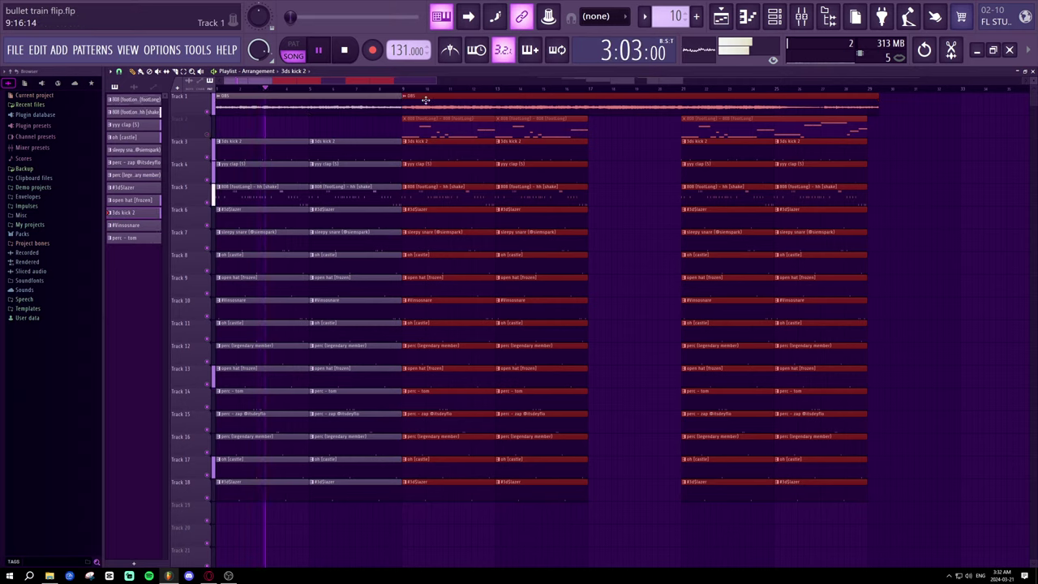
{"action": "left_click_drag", "start_coordinate": [425, 99], "coordinate": [515, 111]}
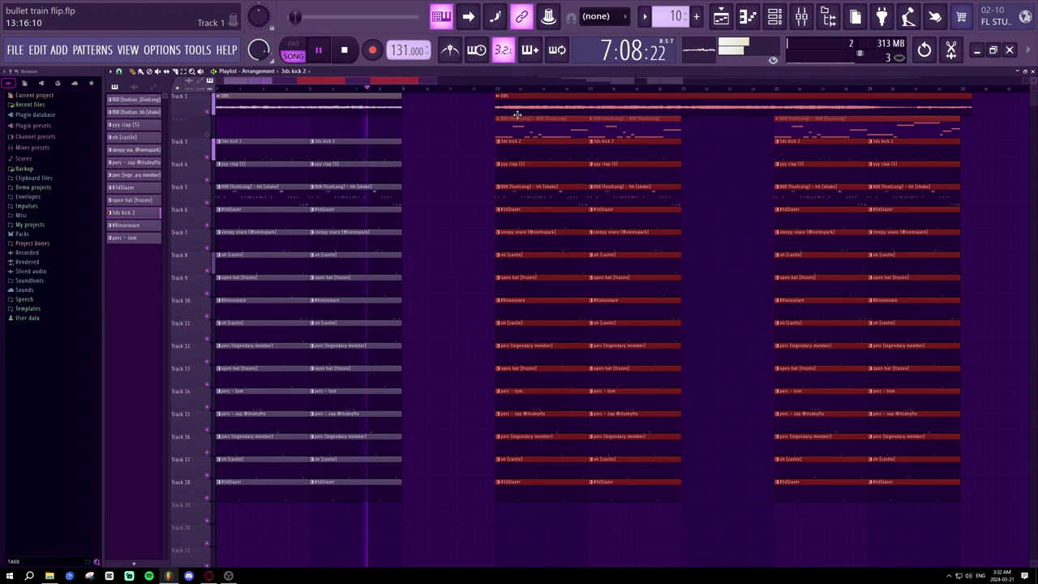
- Extend the end of the first OBS clip on Track 1 to bar 13, giving it a length of 12:00:01
{"action": "left_click", "coordinate": [392, 112]}
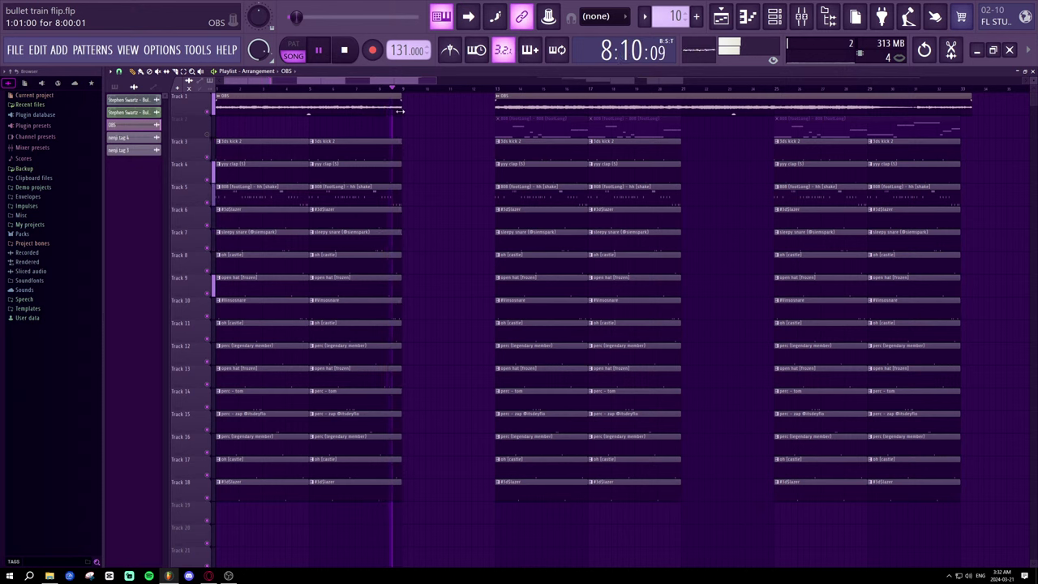
{"action": "left_click_drag", "start_coordinate": [399, 111], "coordinate": [492, 111]}
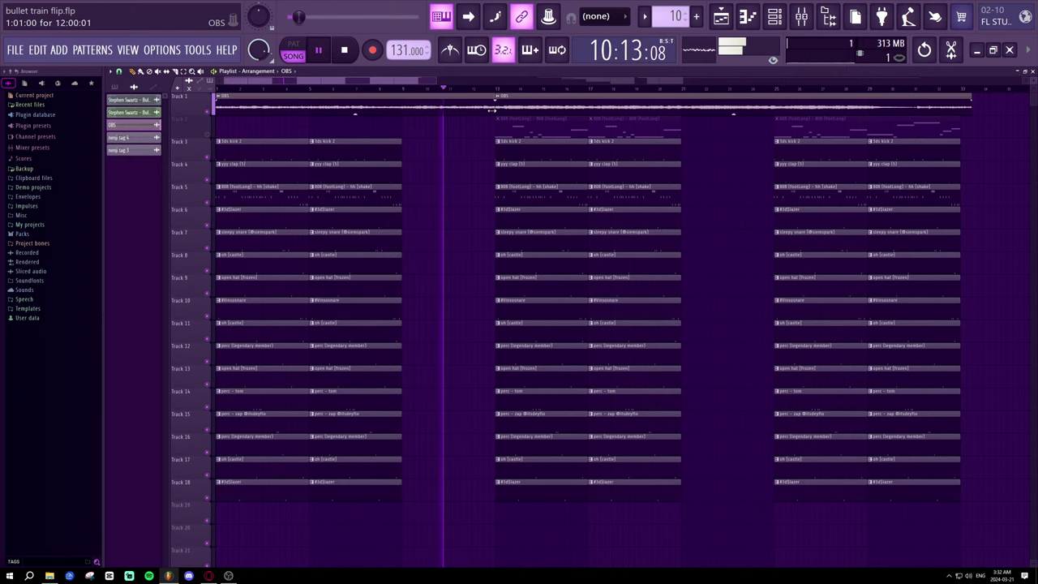
- Move the clips from bar 13 through the third section to bar 17 and extend the first OBS clip to meet them
{"action": "scroll", "coordinate": [479, 180], "scroll_direction": "down", "scroll_amount": 3}
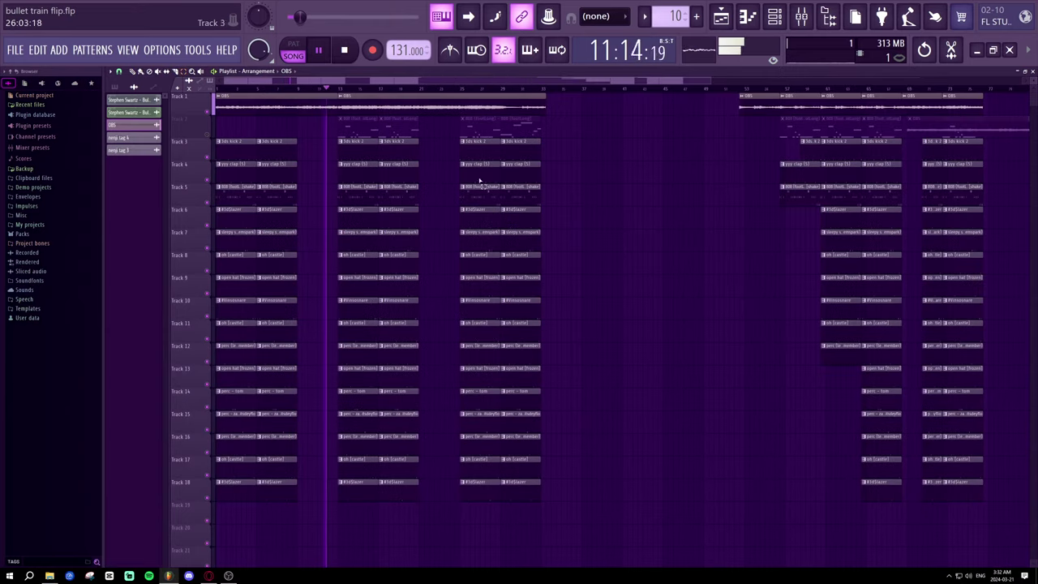
{"action": "left_click_drag", "start_coordinate": [548, 504], "coordinate": [395, 101]}
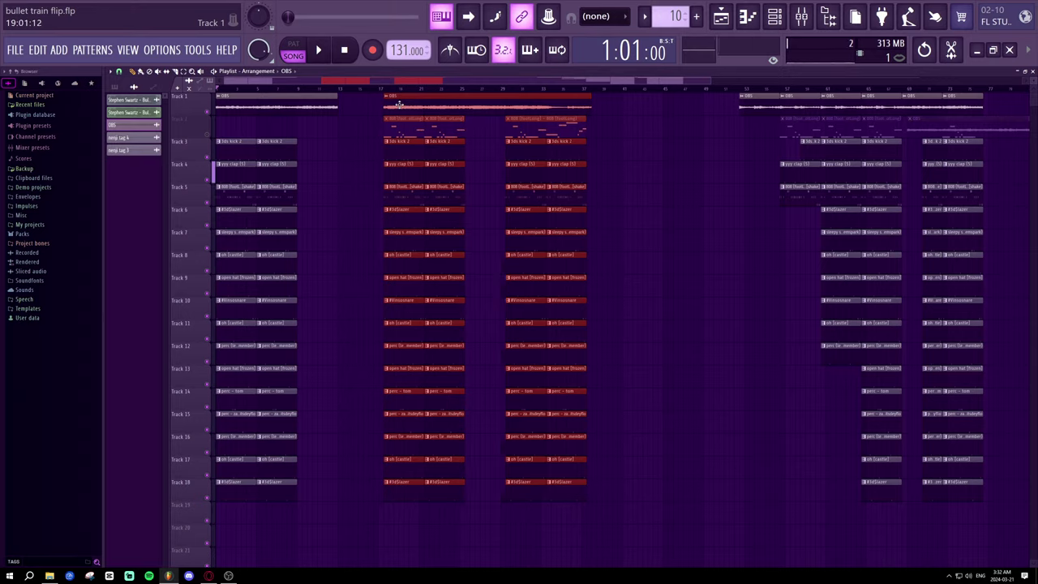
{"action": "left_click", "coordinate": [331, 90]}
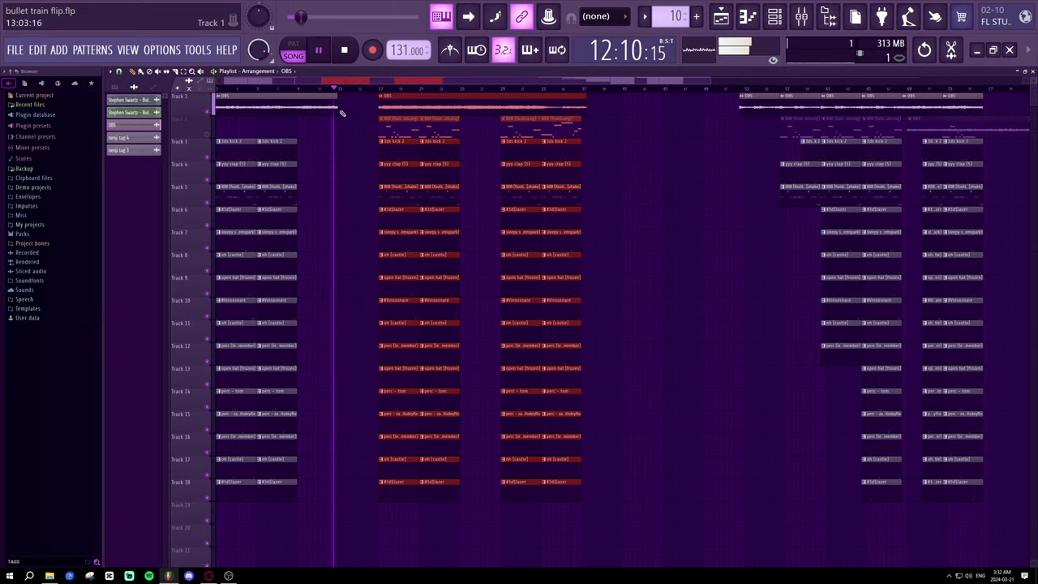
{"action": "left_click_drag", "start_coordinate": [338, 106], "coordinate": [377, 110]}
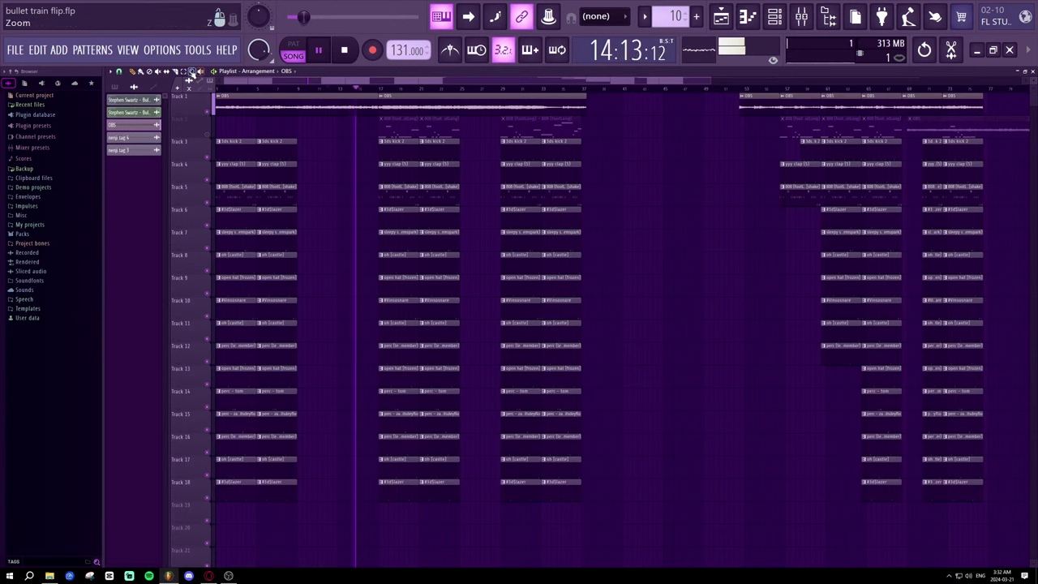
- Select the relocated clips and audition the transition into bar 17
{"action": "left_click_drag", "start_coordinate": [608, 522], "coordinate": [377, 92]}
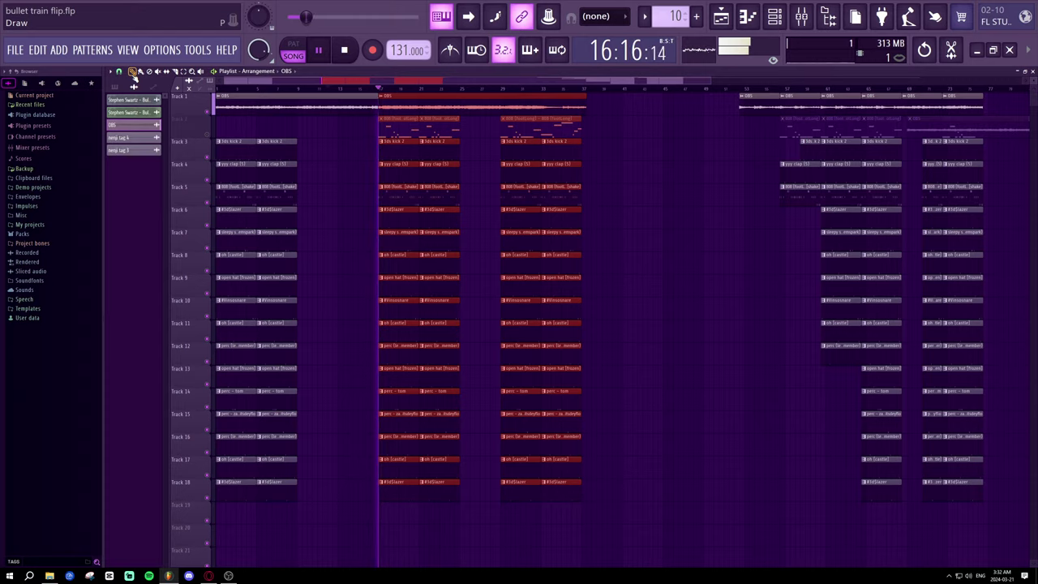
{"action": "left_click", "coordinate": [369, 89]}
{"action": "scroll", "coordinate": [370, 90], "scroll_direction": "up", "scroll_amount": 3}
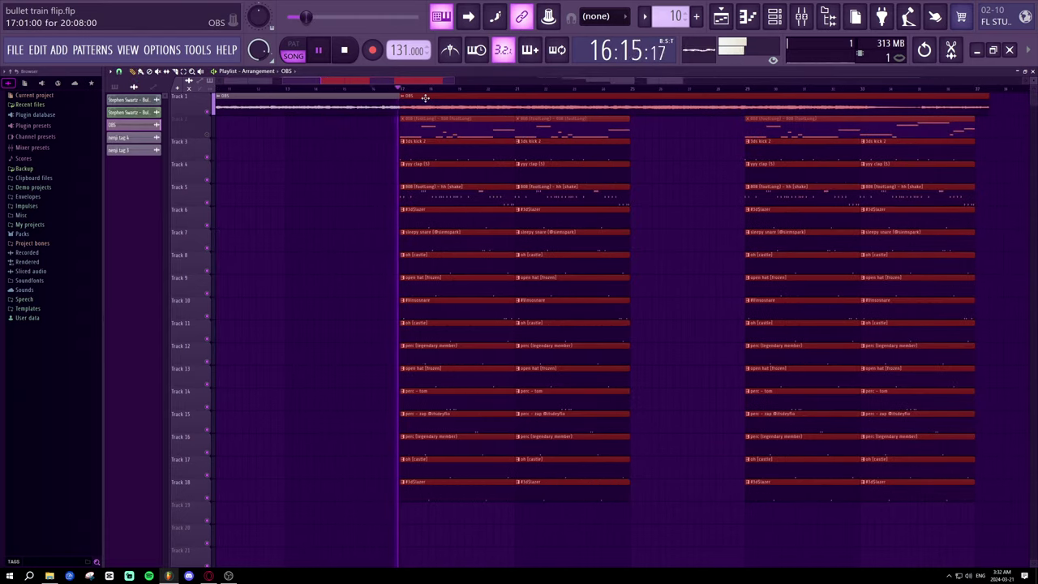
{"action": "key", "text": "space"}
{"action": "key", "text": "space"}
{"action": "scroll", "coordinate": [414, 90], "scroll_direction": "down", "scroll_amount": 3}
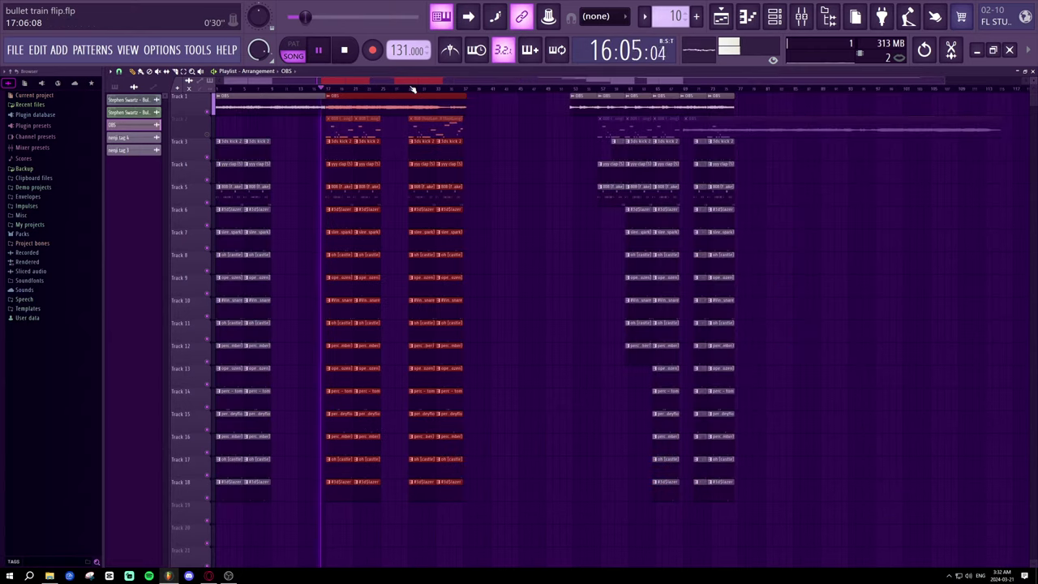
- Play the arrangement from the beginning and slice the OBS audio clip on Track 1 at bar 5
{"action": "left_click", "coordinate": [384, 90]}
{"action": "left_click", "coordinate": [217, 89]}
{"action": "scroll", "coordinate": [274, 92], "scroll_direction": "up", "scroll_amount": 5}
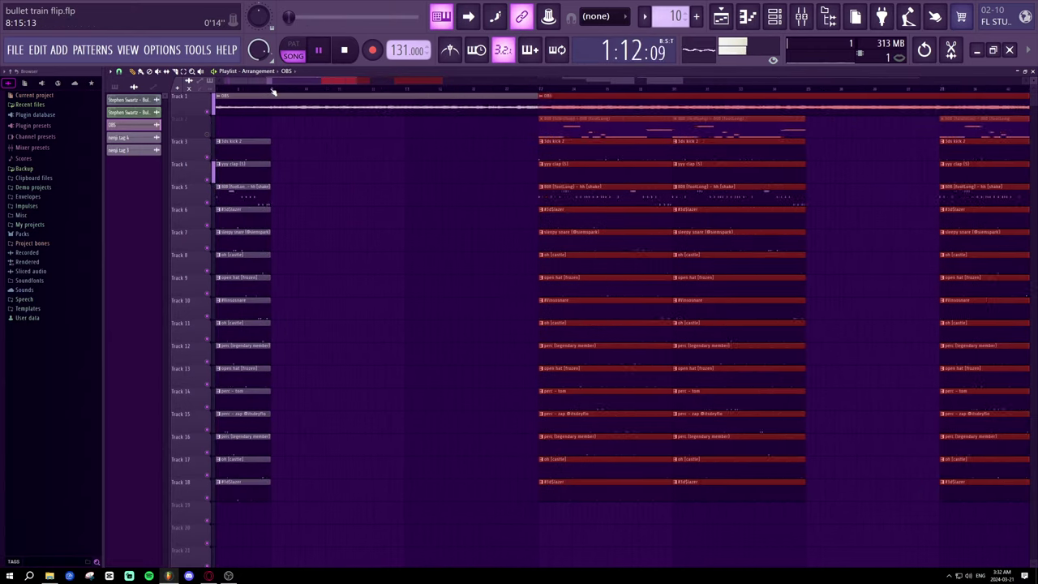
{"action": "scroll", "coordinate": [235, 96], "scroll_direction": "up", "scroll_amount": 4}
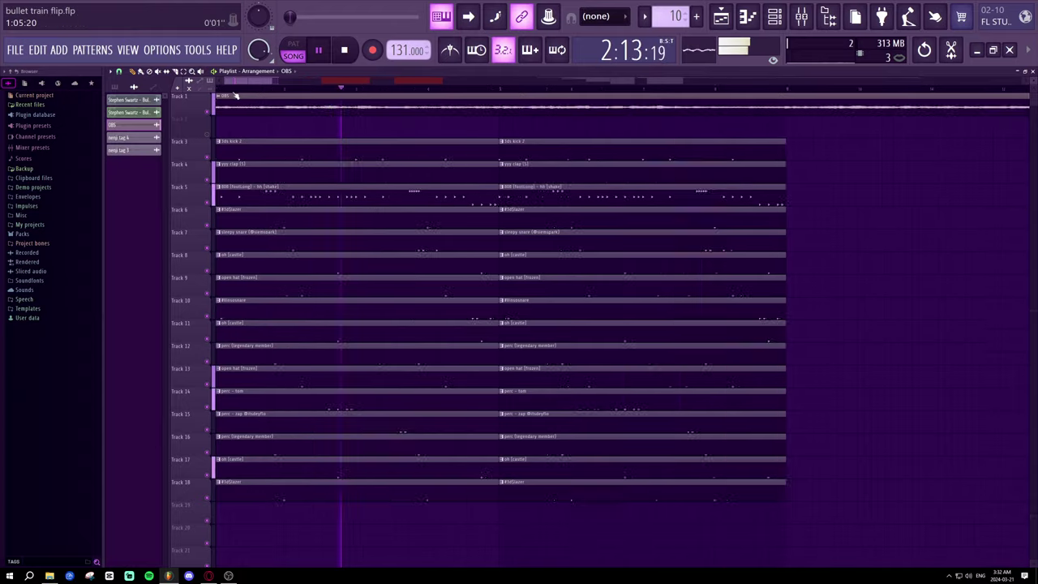
{"action": "scroll", "coordinate": [240, 89], "scroll_direction": "down", "scroll_amount": 4}
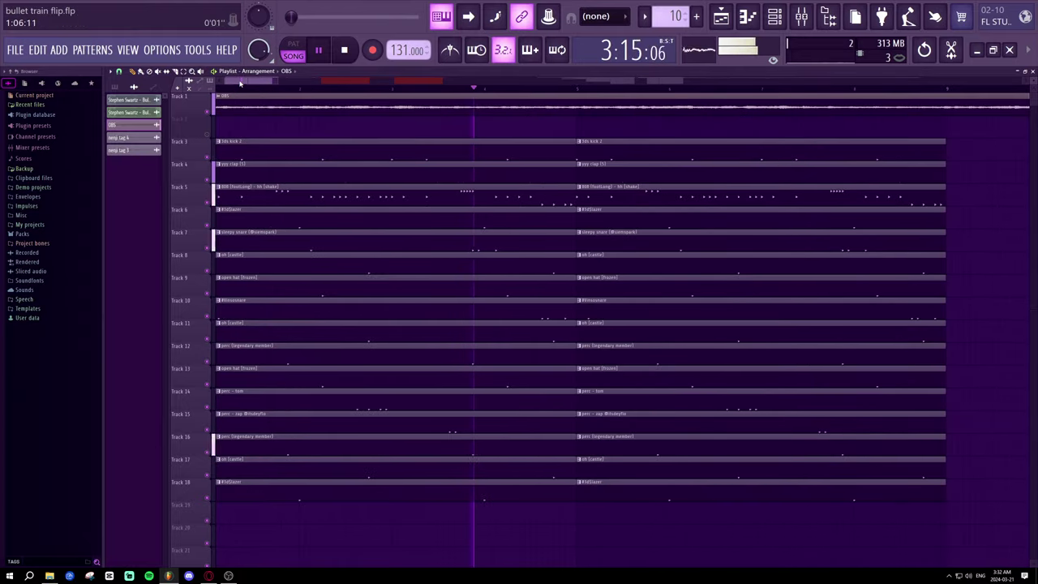
{"action": "scroll", "coordinate": [253, 91], "scroll_direction": "down", "scroll_amount": 3}
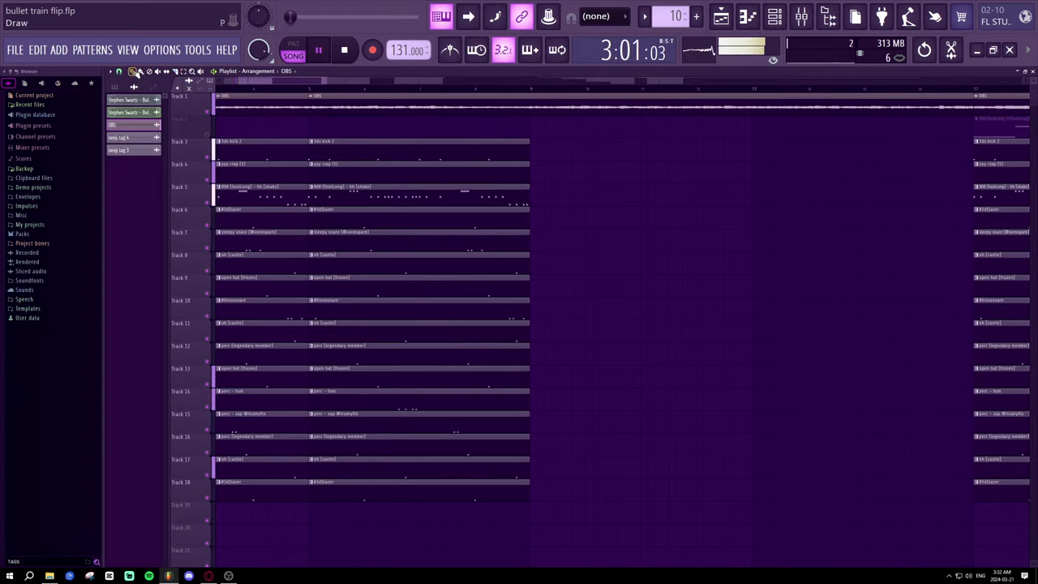
- Trim the start of the second OBS clip slightly, shift it back to bar 5, and audition its timing
{"action": "left_click_drag", "start_coordinate": [309, 108], "coordinate": [316, 103]}
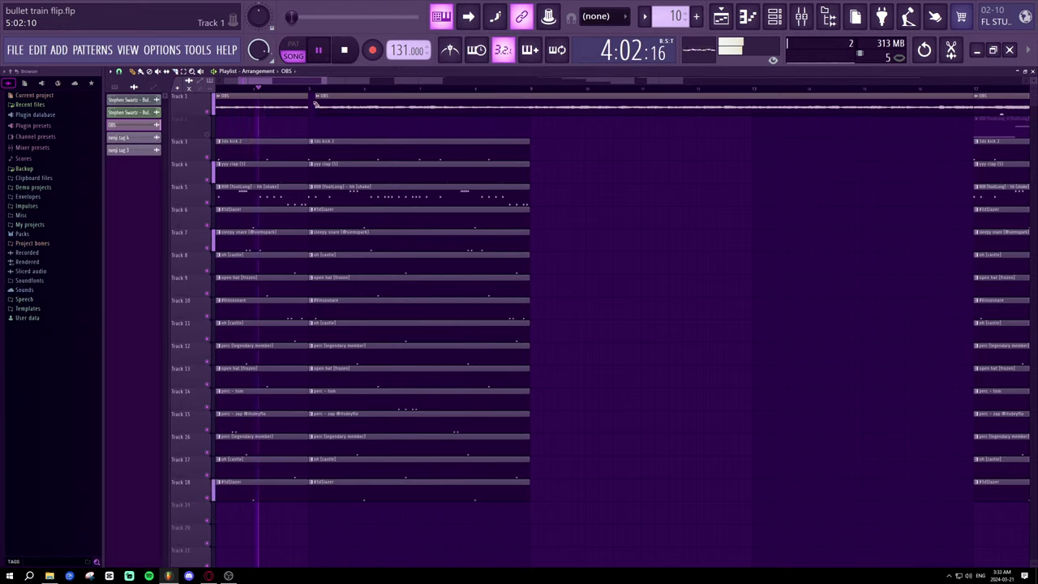
{"action": "scroll", "coordinate": [323, 85], "scroll_direction": "up", "scroll_amount": 3}
{"action": "mouse_move", "coordinate": [488, 96]}
{"action": "left_mouse_down"}
{"action": "mouse_move", "coordinate": [537, 110]}
{"action": "mouse_move", "coordinate": [475, 109]}
{"action": "left_mouse_up"}
{"action": "key", "text": "space"}
{"action": "key", "text": "space"}
{"action": "left_click", "coordinate": [459, 90]}
{"action": "scroll", "coordinate": [475, 91], "scroll_direction": "up", "scroll_amount": 3}
{"action": "key", "text": "space"}
{"action": "key", "text": "space"}
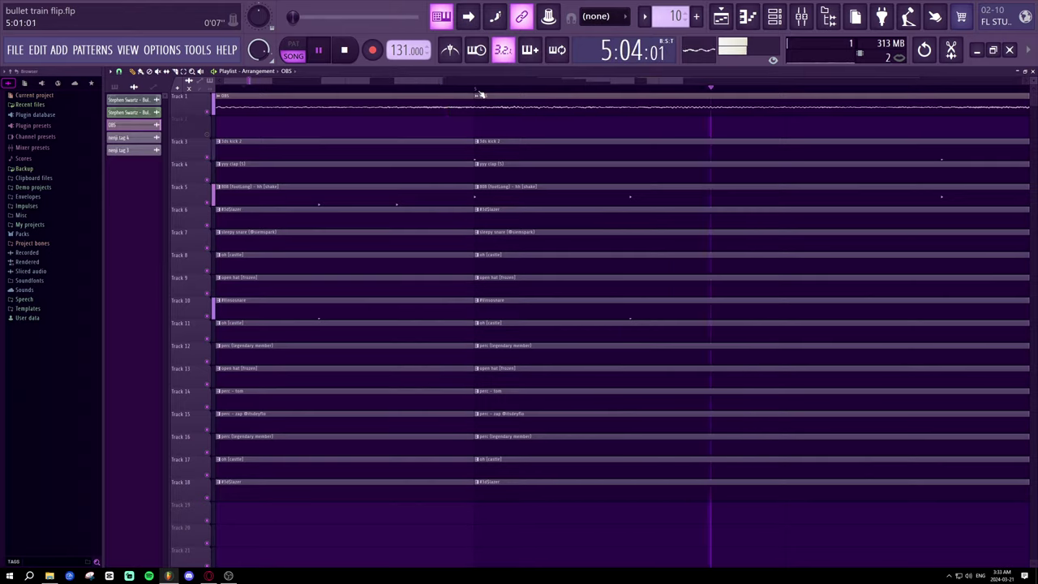
- Readjust the OBS clip at bar 5 to a length of 11:15:21 and replay the cut against the drums
{"action": "scroll", "coordinate": [489, 91], "scroll_direction": "down", "scroll_amount": 2}
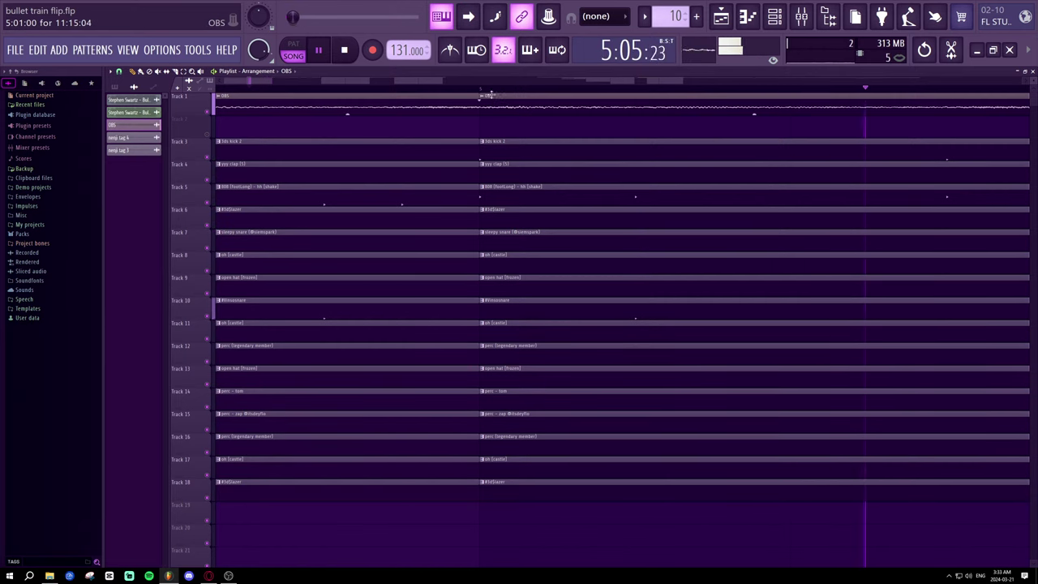
{"action": "left_click_drag", "start_coordinate": [492, 114], "coordinate": [546, 119]}
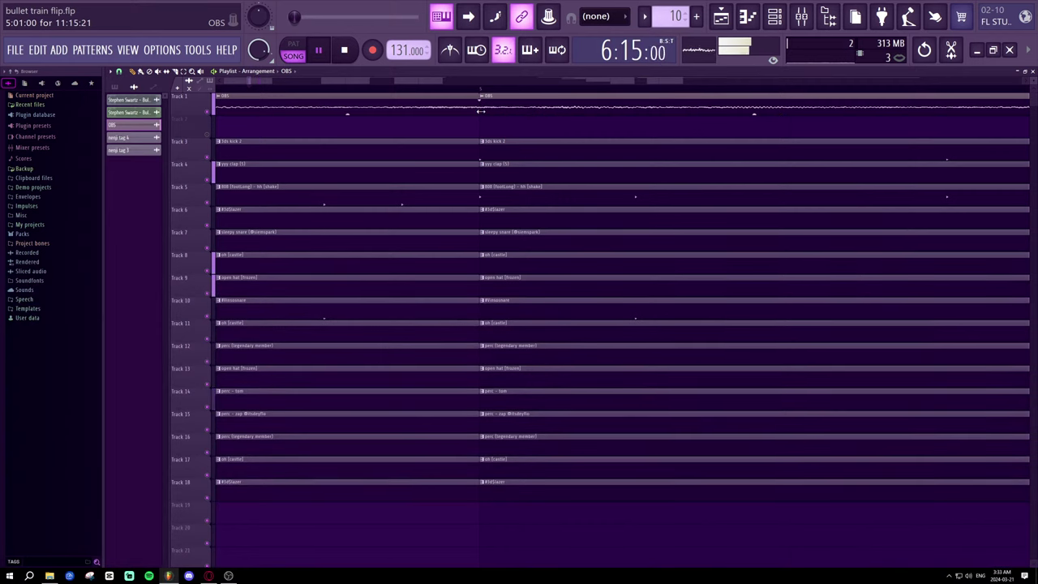
{"action": "scroll", "coordinate": [499, 93], "scroll_direction": "down", "scroll_amount": 6}
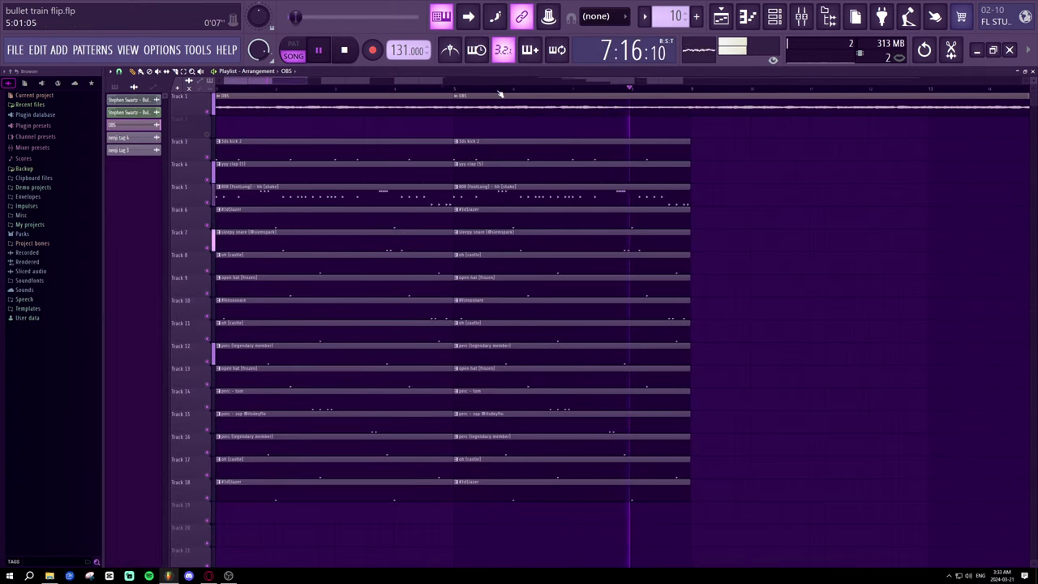
{"action": "scroll", "coordinate": [501, 93], "scroll_direction": "up", "scroll_amount": 6}
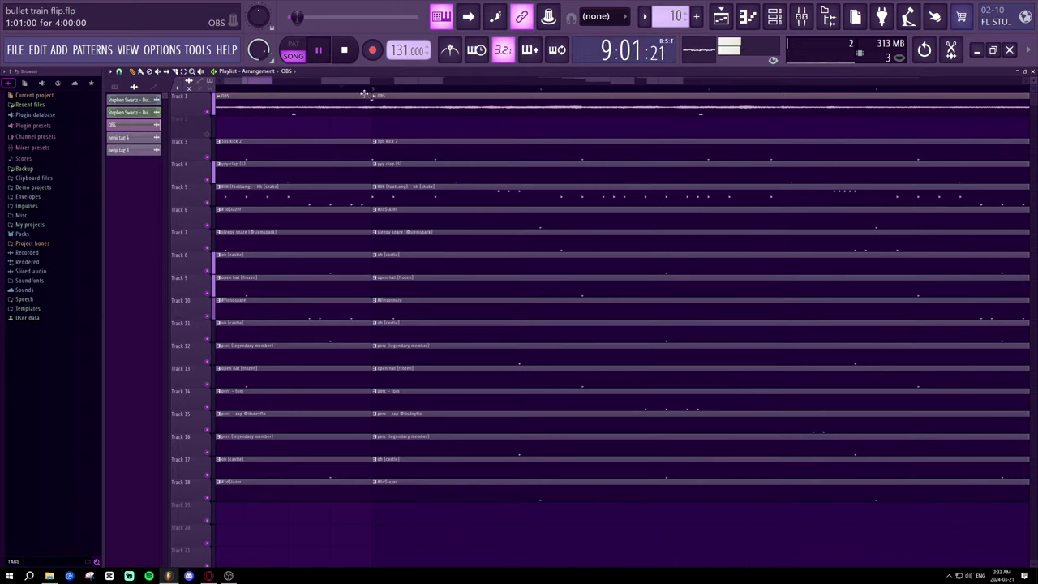
{"action": "key", "text": "space"}
{"action": "key", "text": "space"}
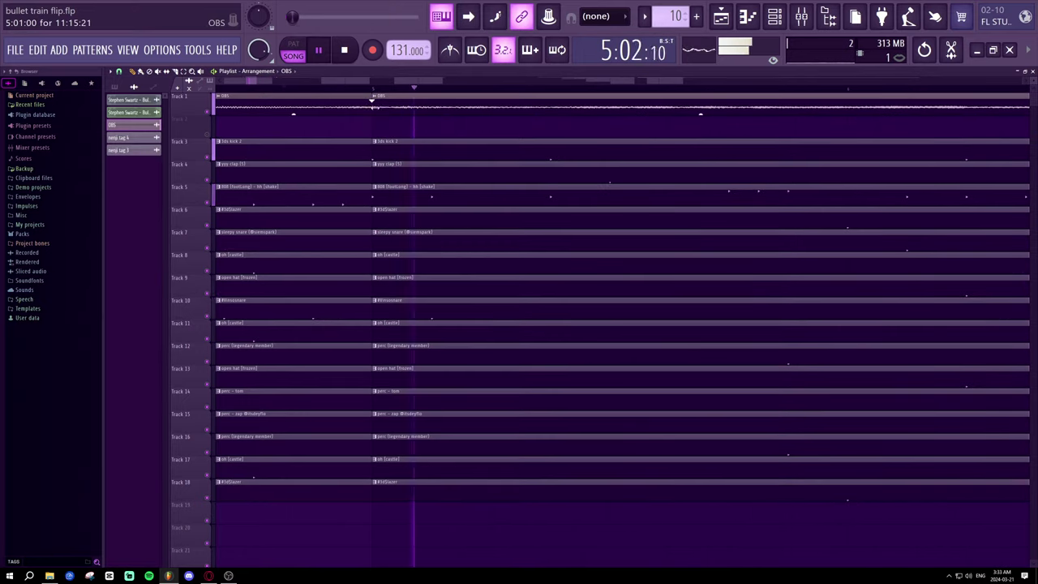
- Fine-tune the OBS clip to start at 5:01:00 with a length of 11:15:20, auditioning the cut
{"action": "key", "text": "space"}
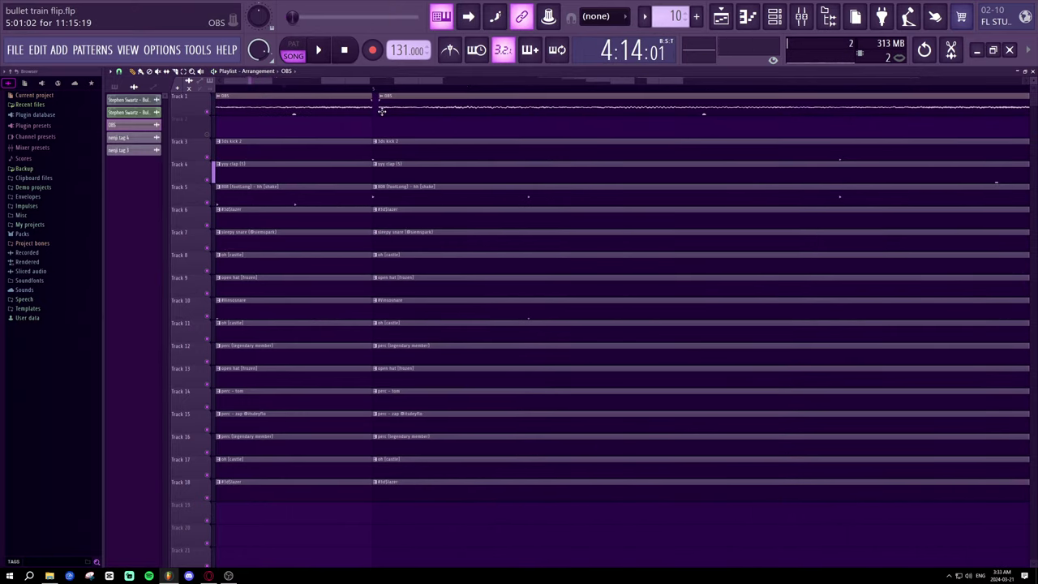
{"action": "key", "text": "space"}
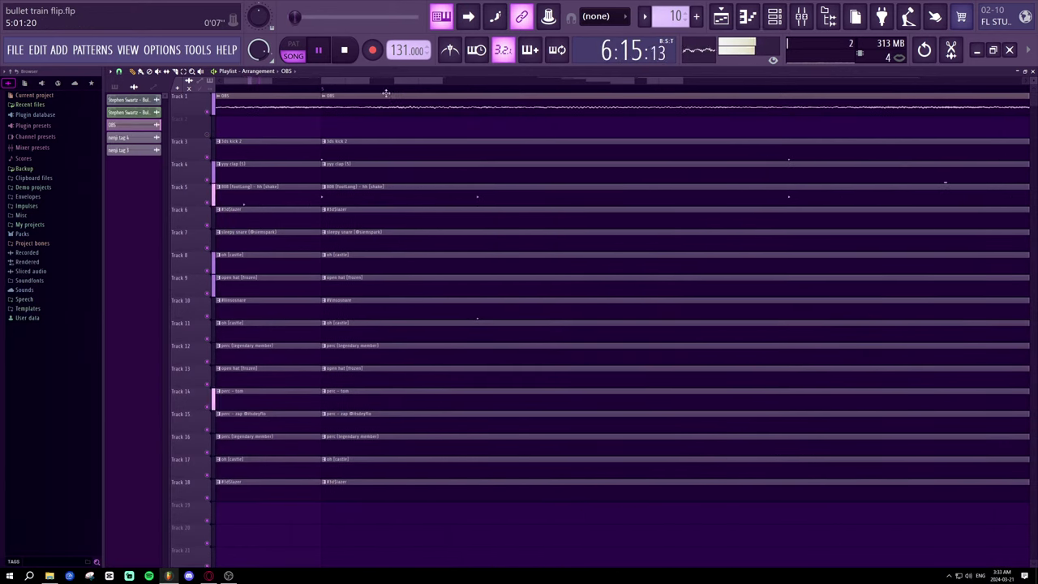
{"action": "key", "text": "space"}
{"action": "key", "text": "space"}
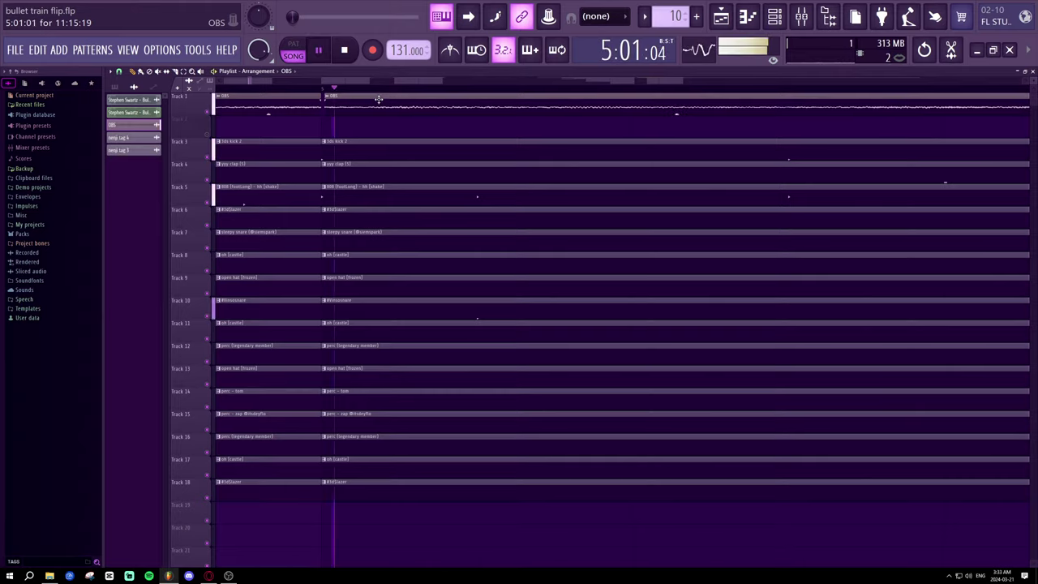
{"action": "left_click_drag", "start_coordinate": [325, 112], "coordinate": [323, 112]}
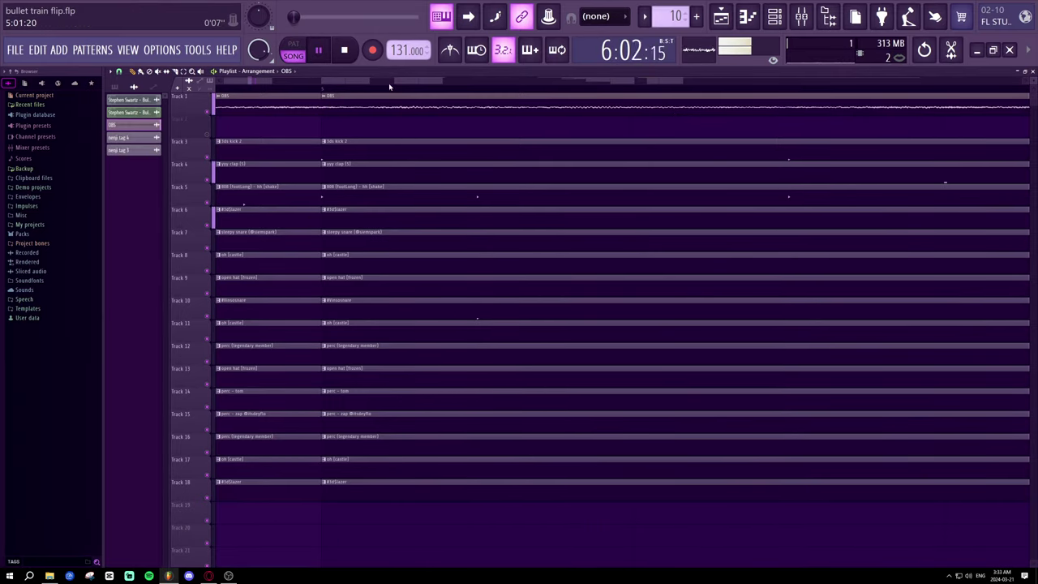
{"action": "scroll", "coordinate": [398, 89], "scroll_direction": "down", "scroll_amount": 6}
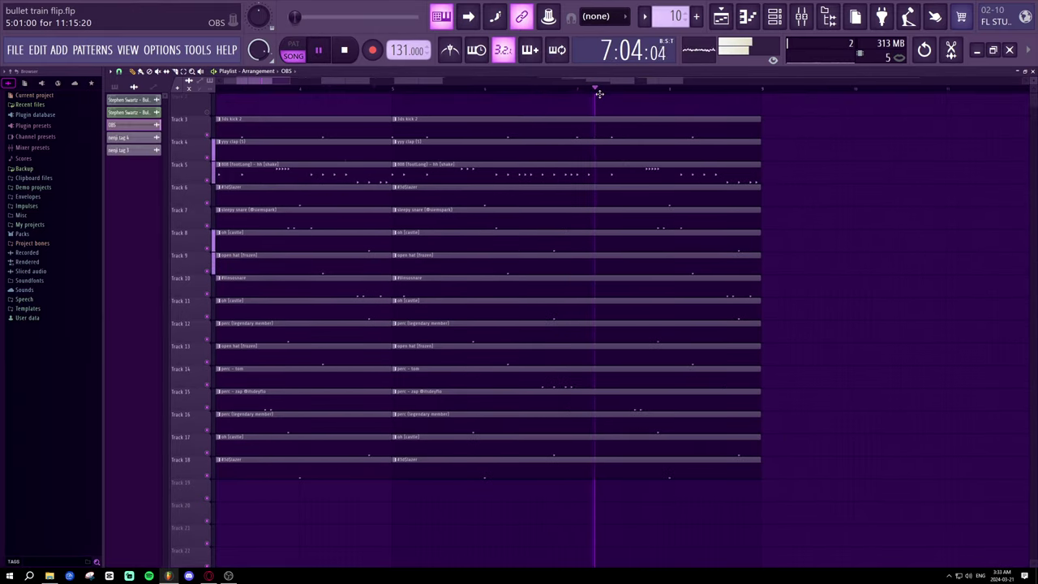
- Slice the OBS audio clip on Track 1 at bar 9 and play back the section around the cut
{"action": "scroll", "coordinate": [603, 99], "scroll_direction": "down", "scroll_amount": 2}
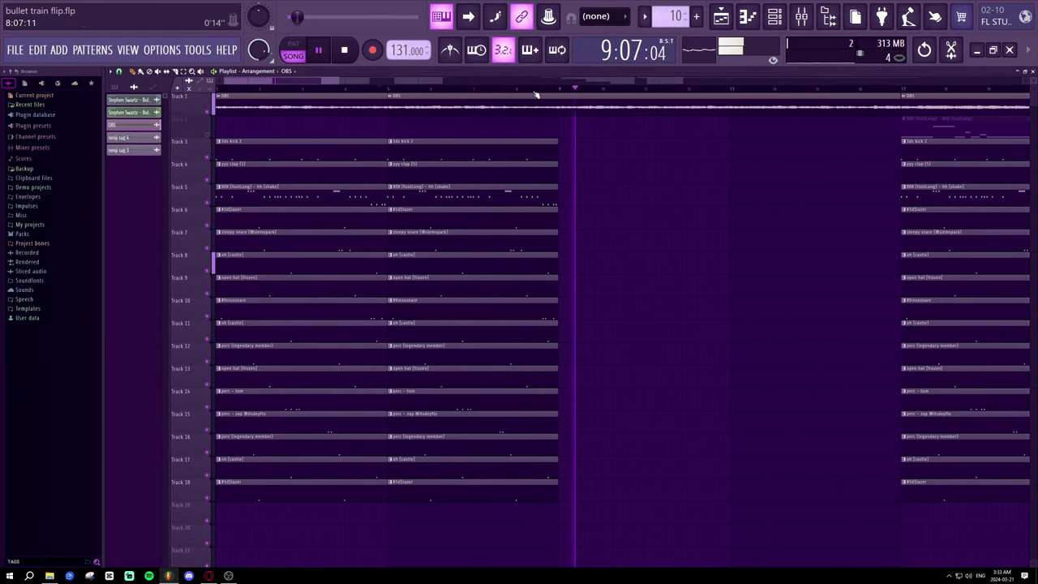
{"action": "scroll", "coordinate": [537, 93], "scroll_direction": "down", "scroll_amount": 2}
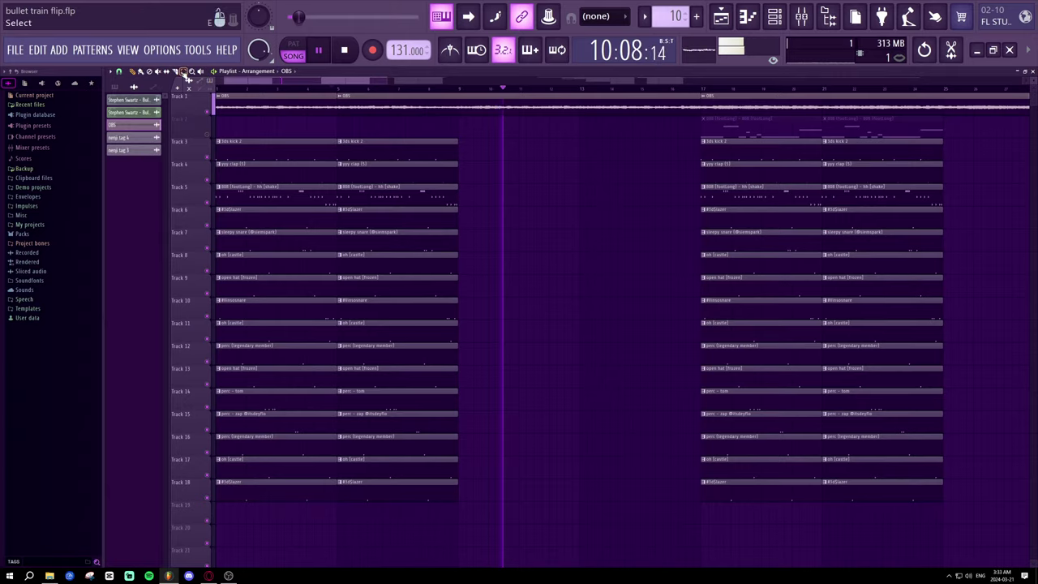
{"action": "key", "text": "space"}
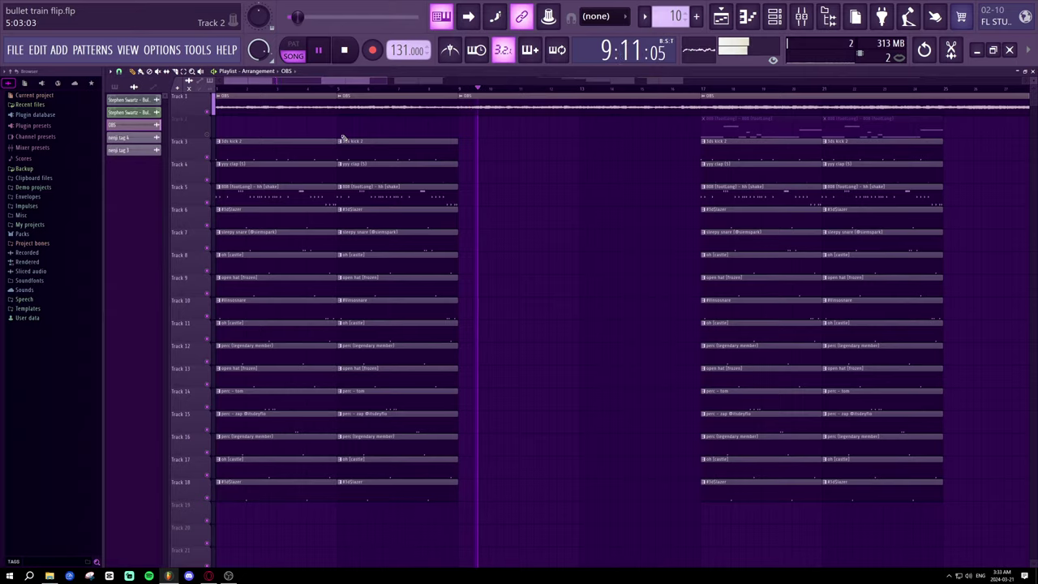
{"action": "left_click", "coordinate": [438, 89]}
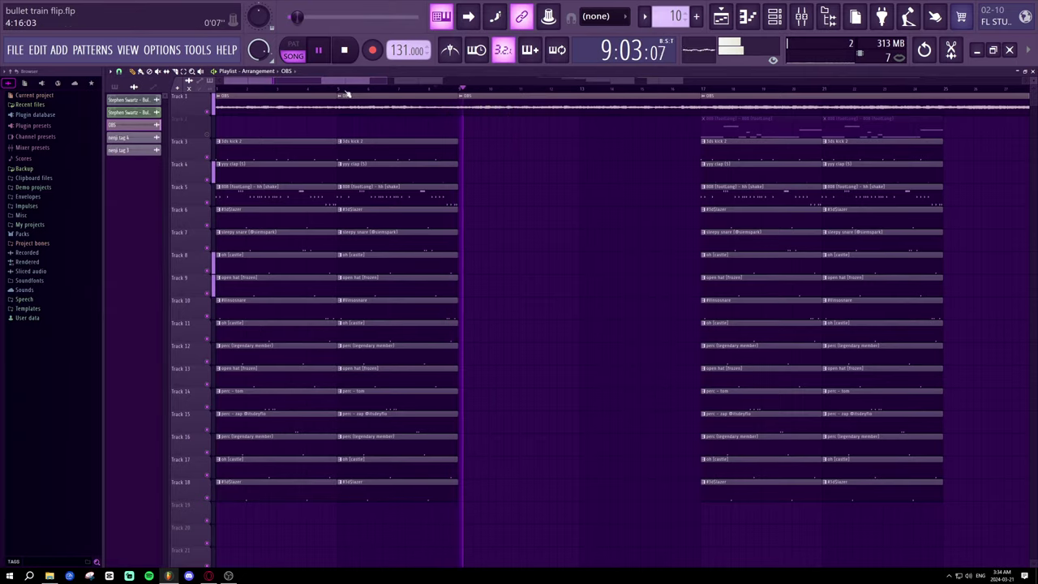
{"action": "key", "text": "space"}
{"action": "key", "text": "space"}
{"action": "scroll", "coordinate": [468, 90], "scroll_direction": "up", "scroll_amount": 6}
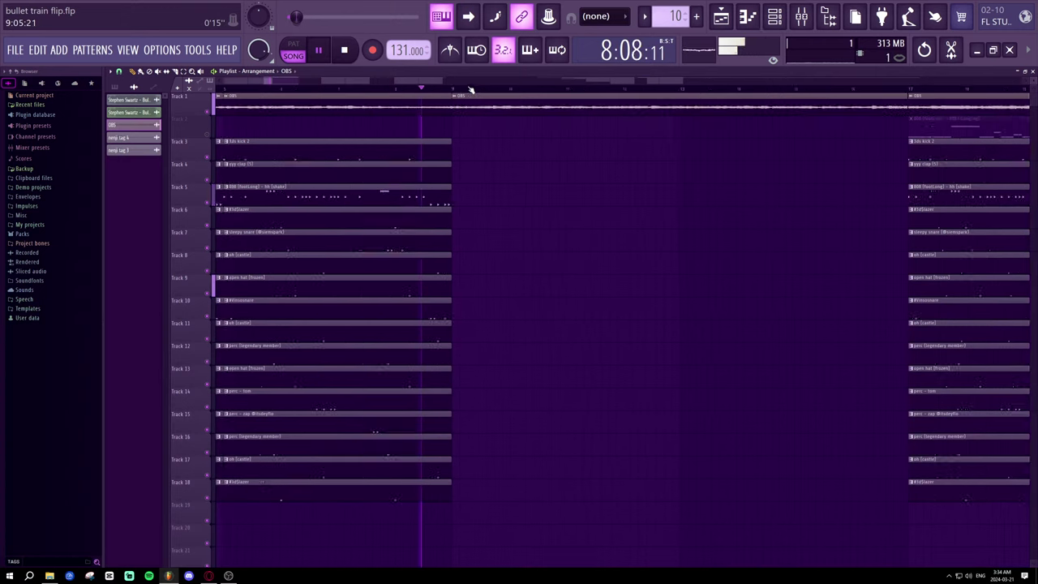
{"action": "key", "text": "space"}
{"action": "key", "text": "space"}
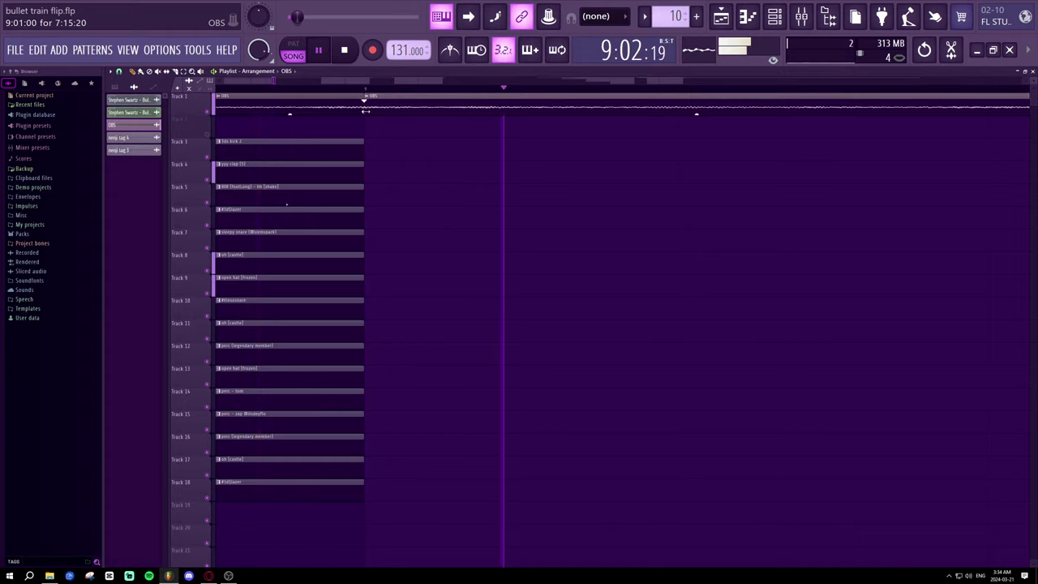
- Nudge the start of the OBS clip at bar 9 and replay the passage leading into it
{"action": "key", "text": "space"}
{"action": "key", "text": "space"}
{"action": "mouse_move", "coordinate": [365, 108]}
{"action": "left_mouse_down"}
{"action": "mouse_move", "coordinate": [382, 99]}
{"action": "mouse_move", "coordinate": [451, 107]}
{"action": "mouse_move", "coordinate": [367, 113]}
{"action": "left_mouse_up"}
{"action": "right_click", "coordinate": [438, 128]}
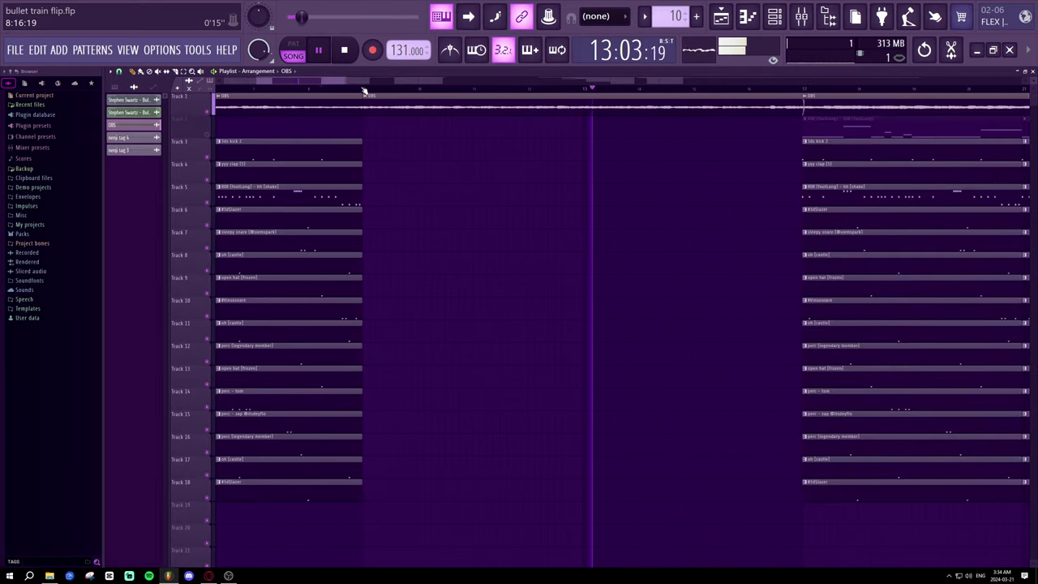
{"action": "scroll", "coordinate": [364, 90], "scroll_direction": "up", "scroll_amount": 2}
{"action": "left_click", "coordinate": [277, 88]}
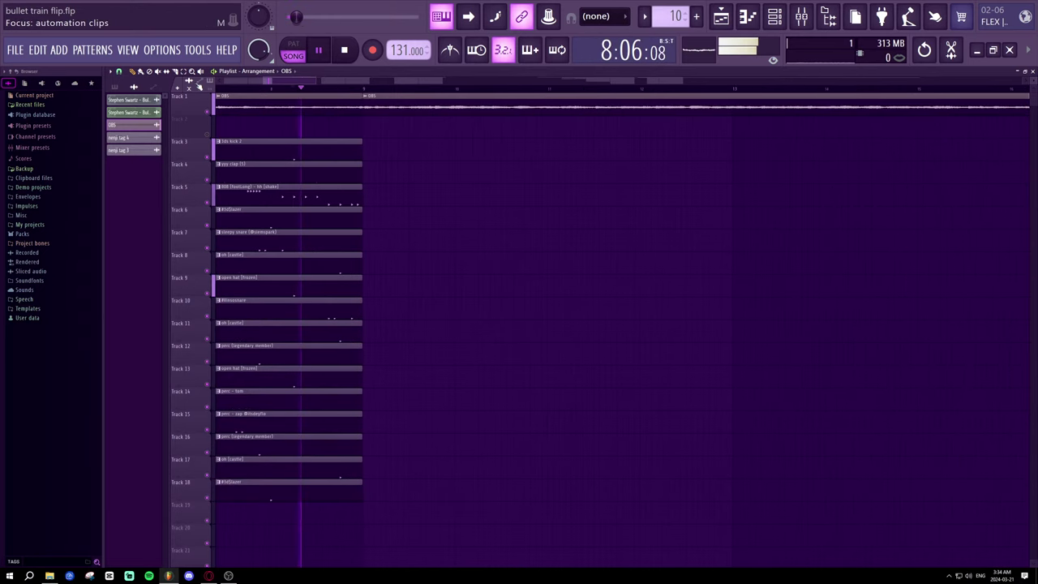
- Duplicate the drum clips on Tracks 3 to 18 and place the copies at bar 9
{"action": "left_click", "coordinate": [184, 71]}
{"action": "left_click_drag", "start_coordinate": [364, 504], "coordinate": [306, 162]}
{"action": "key", "text": "ctrl+b"}
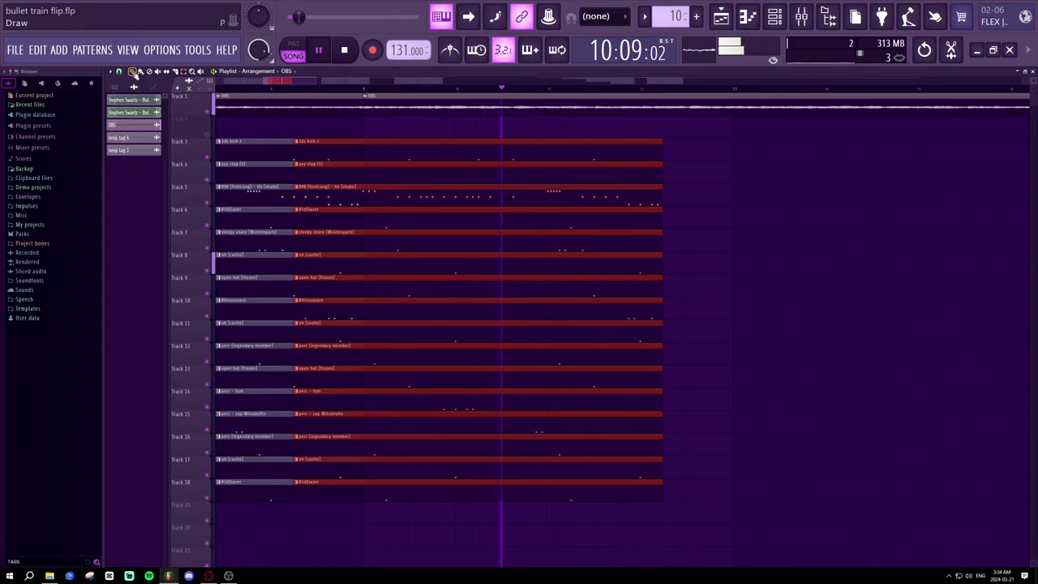
{"action": "left_click_drag", "start_coordinate": [372, 147], "coordinate": [438, 144]}
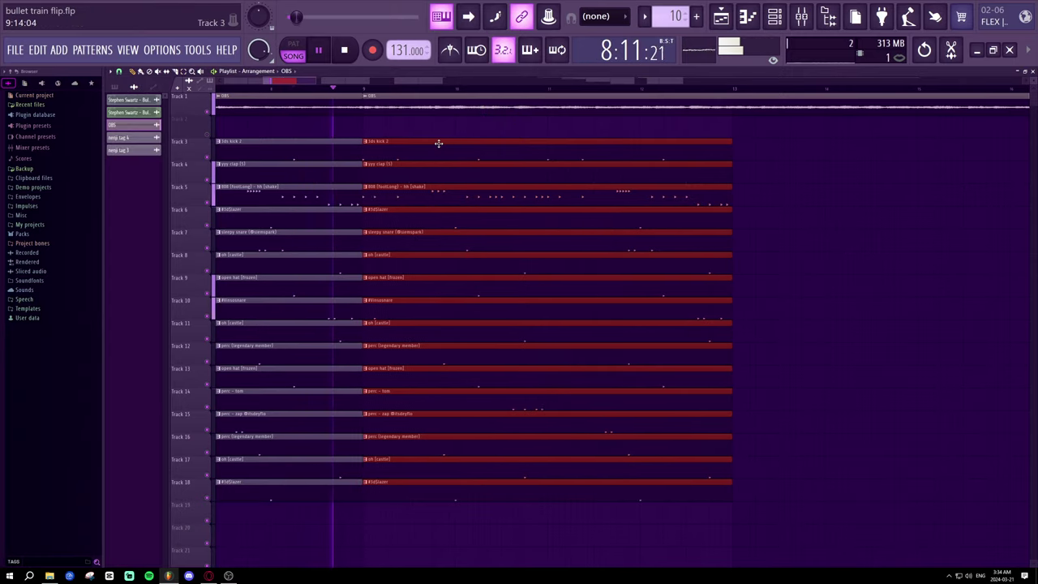
{"action": "left_click", "coordinate": [762, 219]}
{"action": "right_click", "coordinate": [774, 218]}
- Trim the start of the OBS clip at bar 9 and slide the clip back against the cut while auditioning it
{"action": "scroll", "coordinate": [369, 91], "scroll_direction": "up", "scroll_amount": 5}
{"action": "key", "text": "space"}
{"action": "key", "text": "space"}
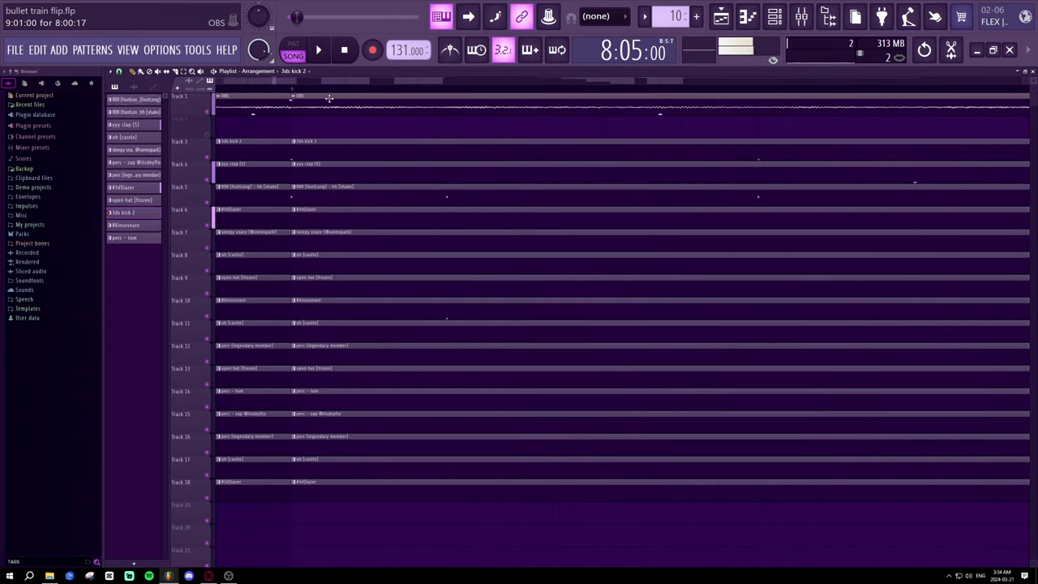
{"action": "left_click", "coordinate": [330, 99]}
{"action": "left_click_drag", "start_coordinate": [292, 104], "coordinate": [509, 112]}
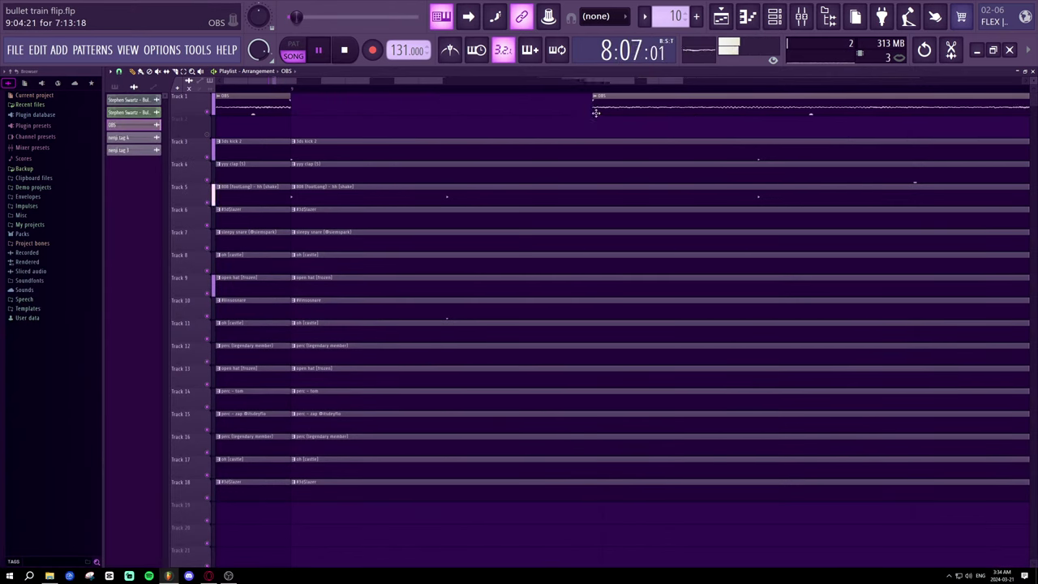
{"action": "left_click_drag", "start_coordinate": [598, 112], "coordinate": [311, 110]}
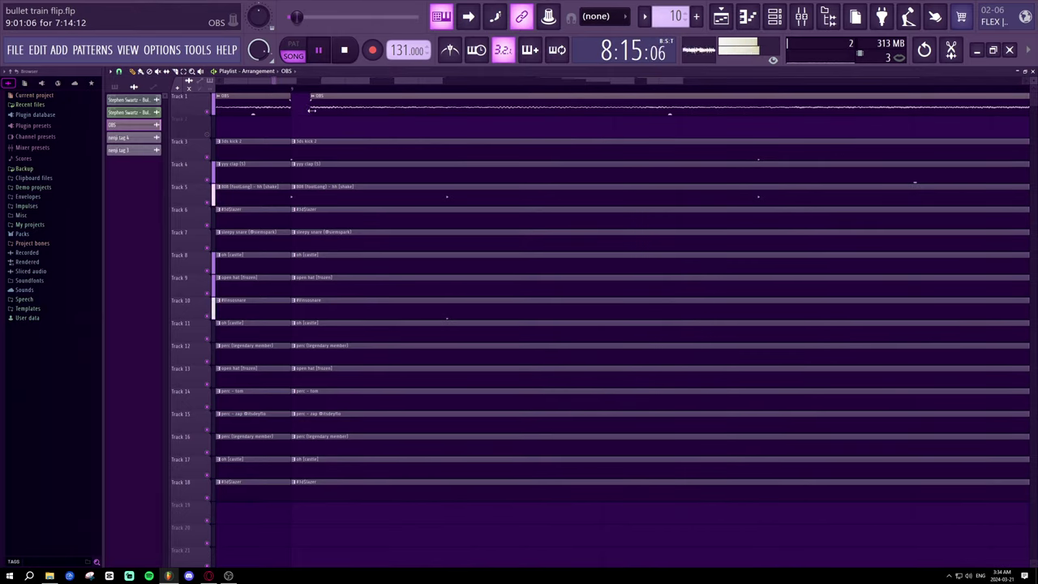
- Duplicate the four-bar block of drum clips on Tracks 3 to 18 and place the copies at bar 13
{"action": "scroll", "coordinate": [327, 95], "scroll_direction": "down", "scroll_amount": 8}
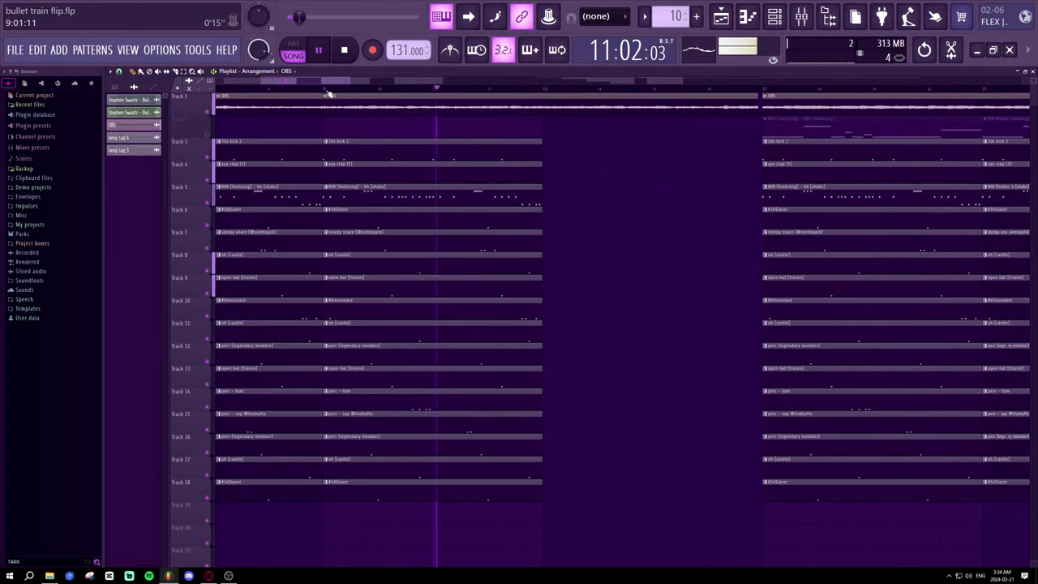
{"action": "scroll", "coordinate": [327, 95], "scroll_direction": "down", "scroll_amount": 1}
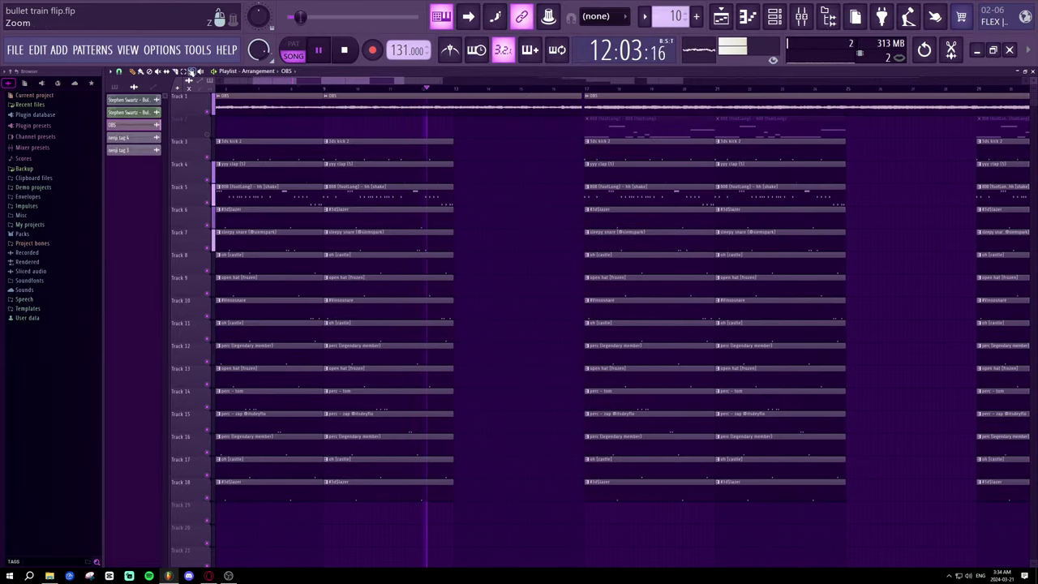
{"action": "mouse_move", "coordinate": [462, 522]}
{"action": "left_mouse_down"}
{"action": "mouse_move", "coordinate": [384, 116]}
{"action": "mouse_move", "coordinate": [358, 141]}
{"action": "mouse_move", "coordinate": [511, 140]}
{"action": "left_mouse_up"}
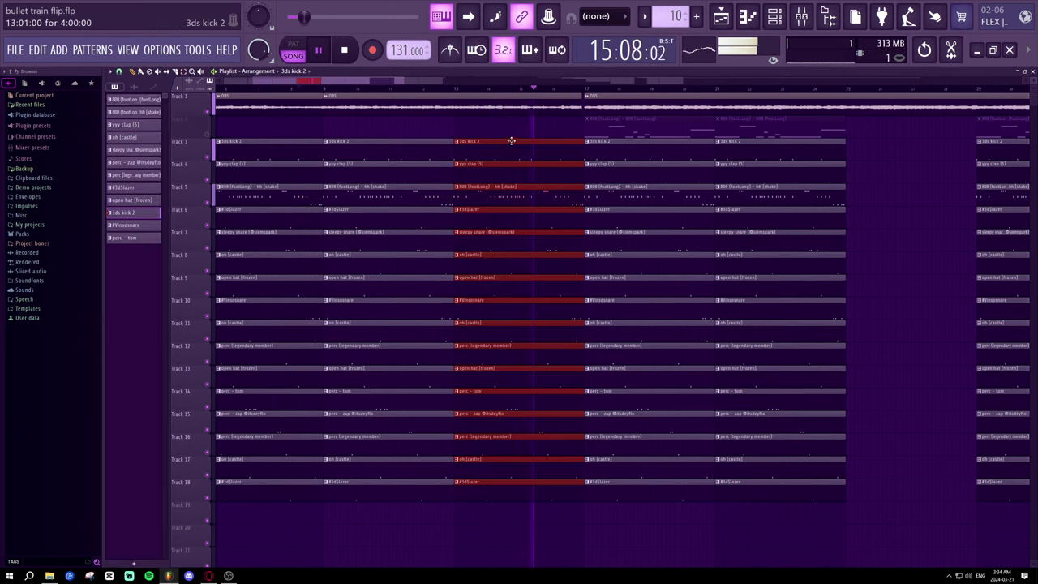
- Shorten the OBS clip starting at bar 9 to a length of 3:14:18
{"action": "left_click", "coordinate": [582, 105]}
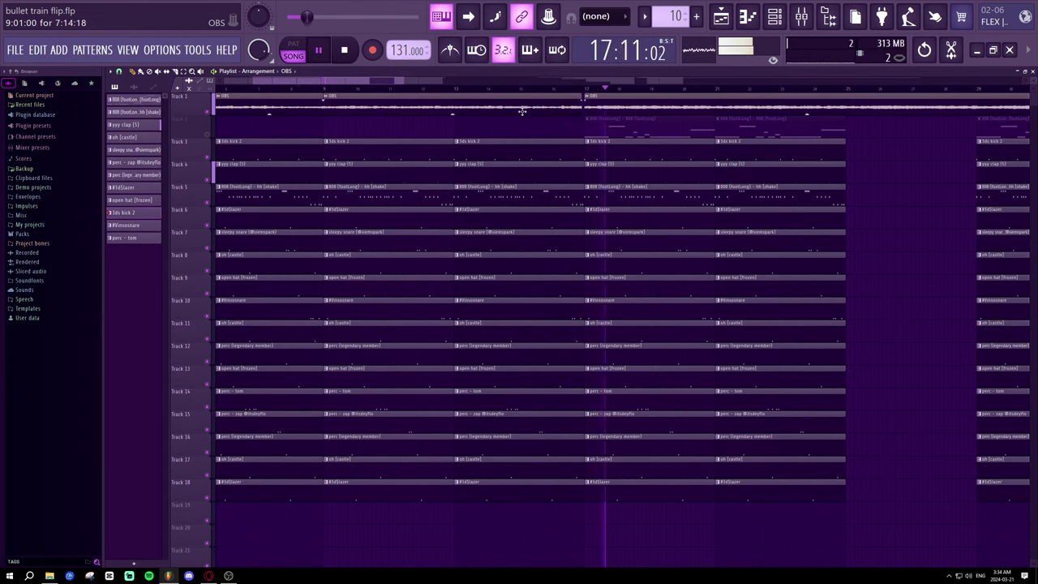
{"action": "left_click_drag", "start_coordinate": [575, 111], "coordinate": [451, 111]}
{"action": "scroll", "coordinate": [448, 93], "scroll_direction": "up", "scroll_amount": 5}
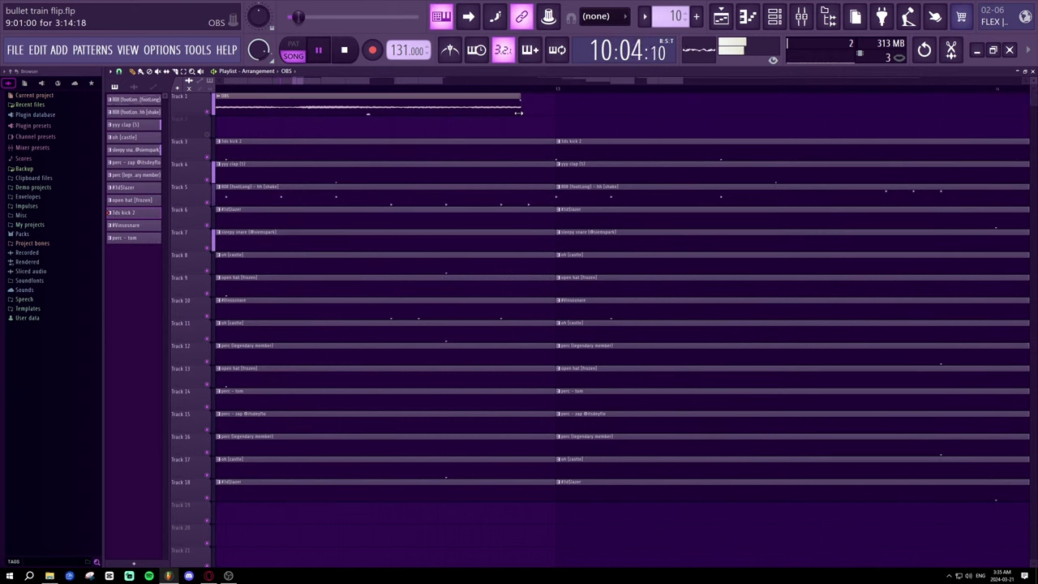
{"action": "scroll", "coordinate": [548, 91], "scroll_direction": "up", "scroll_amount": 3}
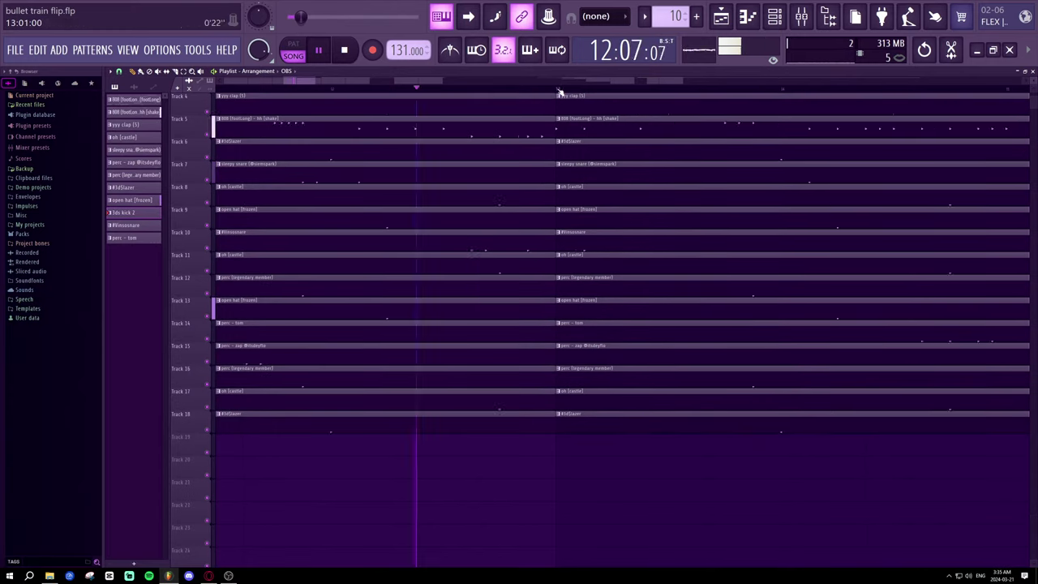
- Audition the OBS slices on Track 1 between bars 53 and 73 by playing from the start of different slices
{"action": "scroll", "coordinate": [617, 96], "scroll_direction": "down", "scroll_amount": 5}
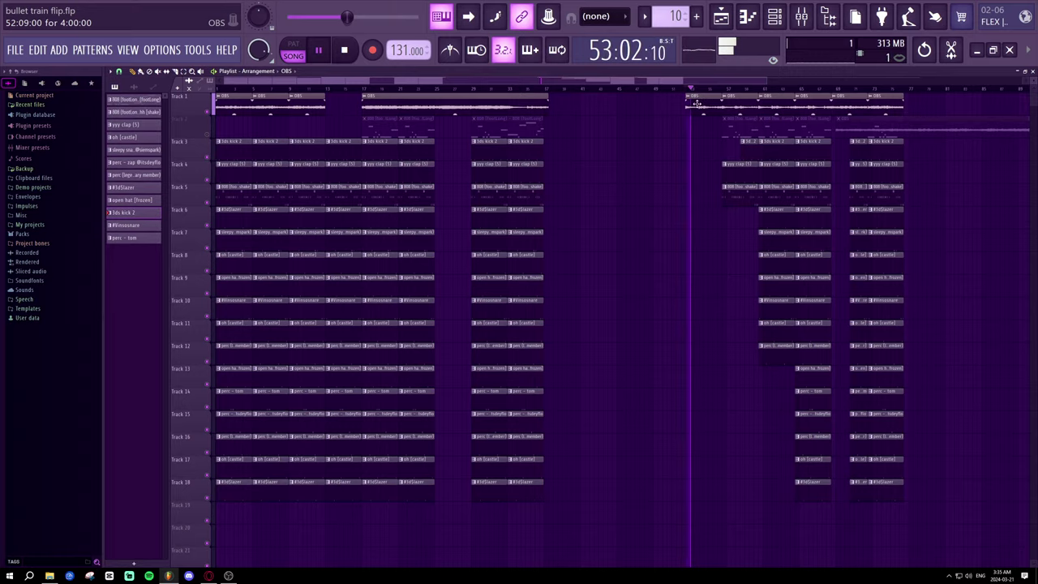
{"action": "left_click", "coordinate": [723, 90]}
{"action": "left_click", "coordinate": [759, 87]}
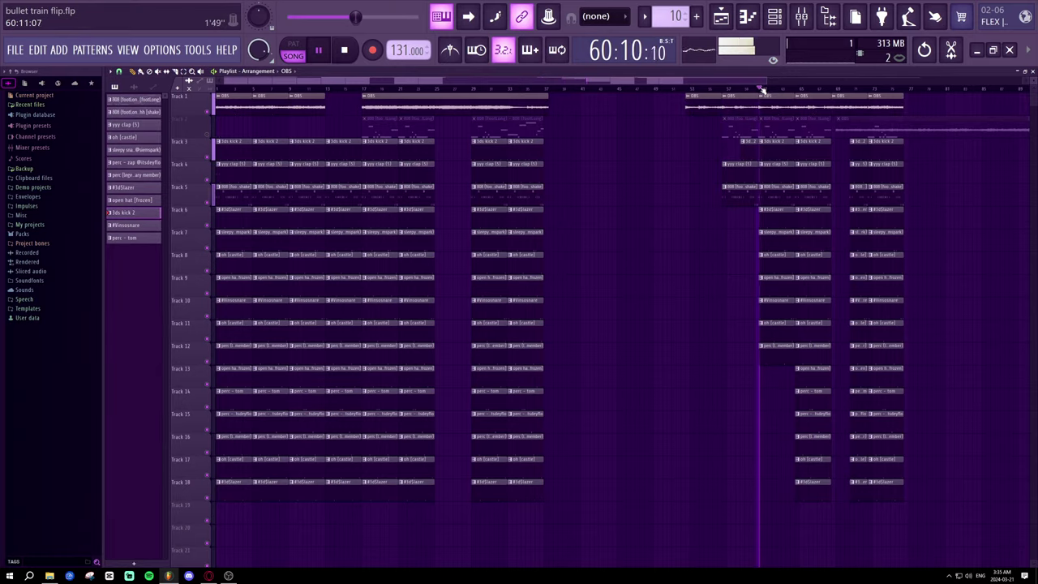
{"action": "left_click", "coordinate": [797, 89]}
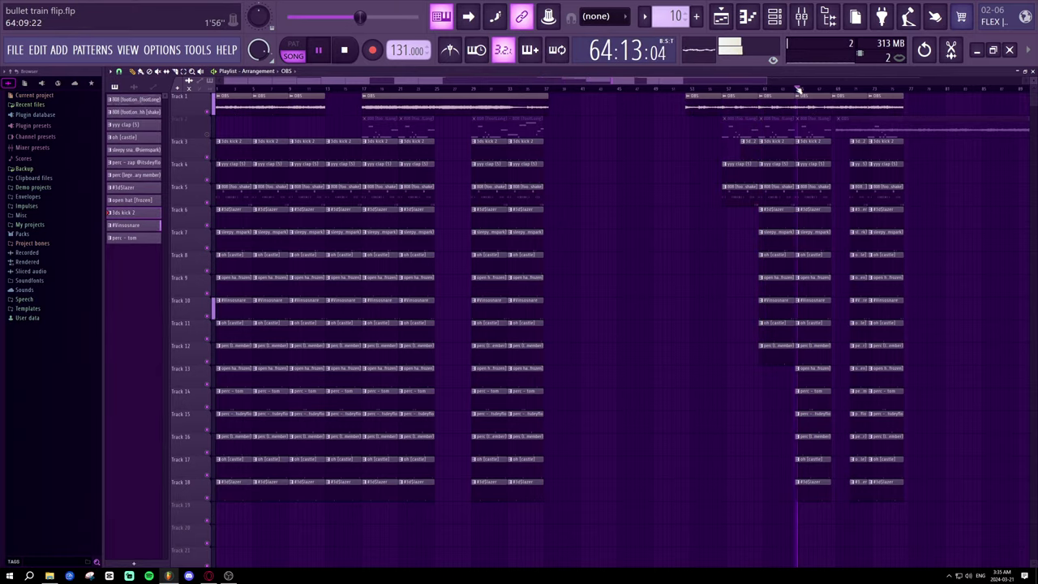
{"action": "left_click", "coordinate": [868, 90]}
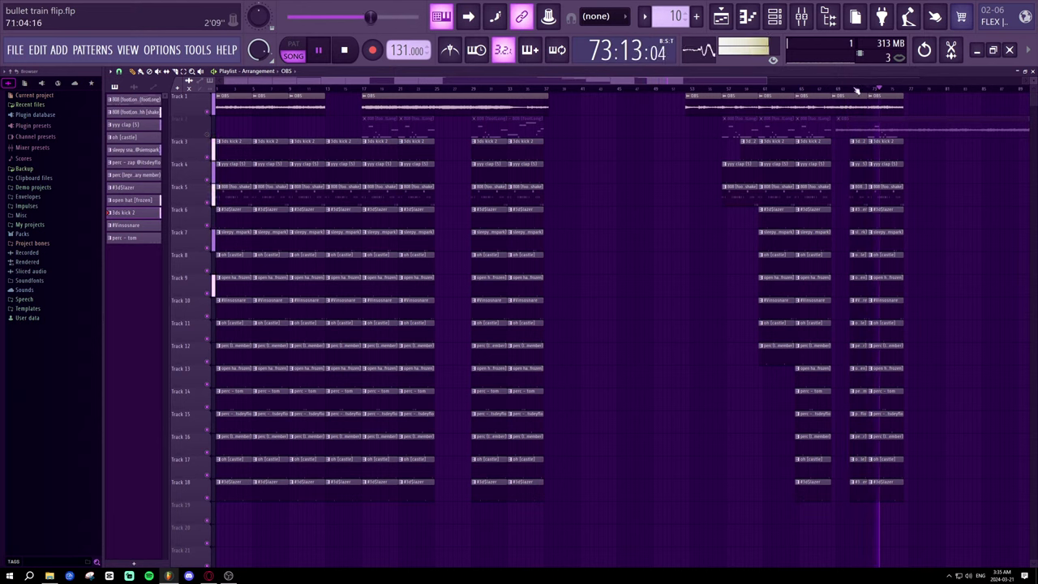
{"action": "left_click", "coordinate": [810, 90]}
{"action": "left_click", "coordinate": [688, 91]}
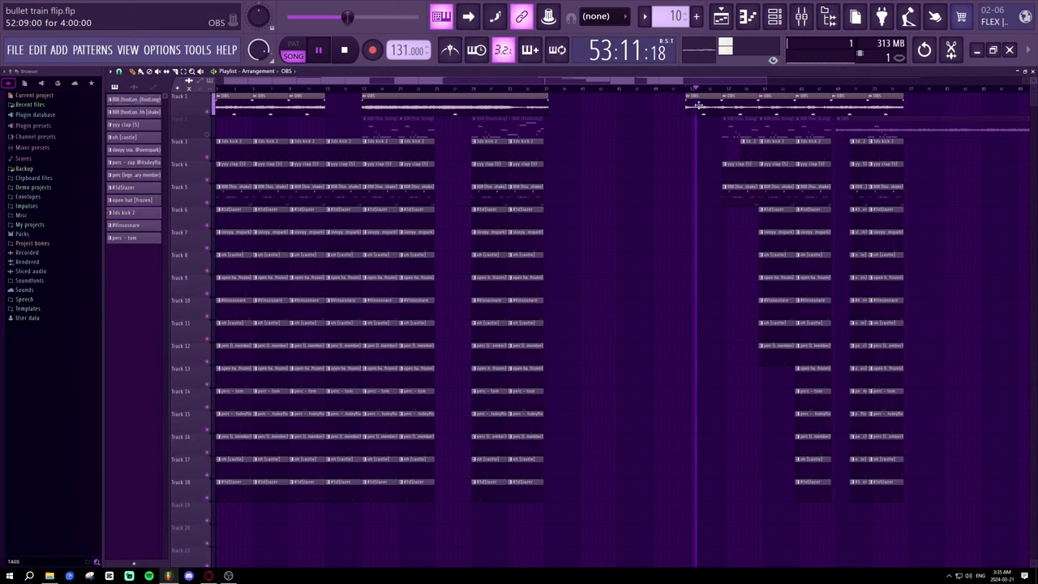
{"action": "left_click", "coordinate": [723, 91]}
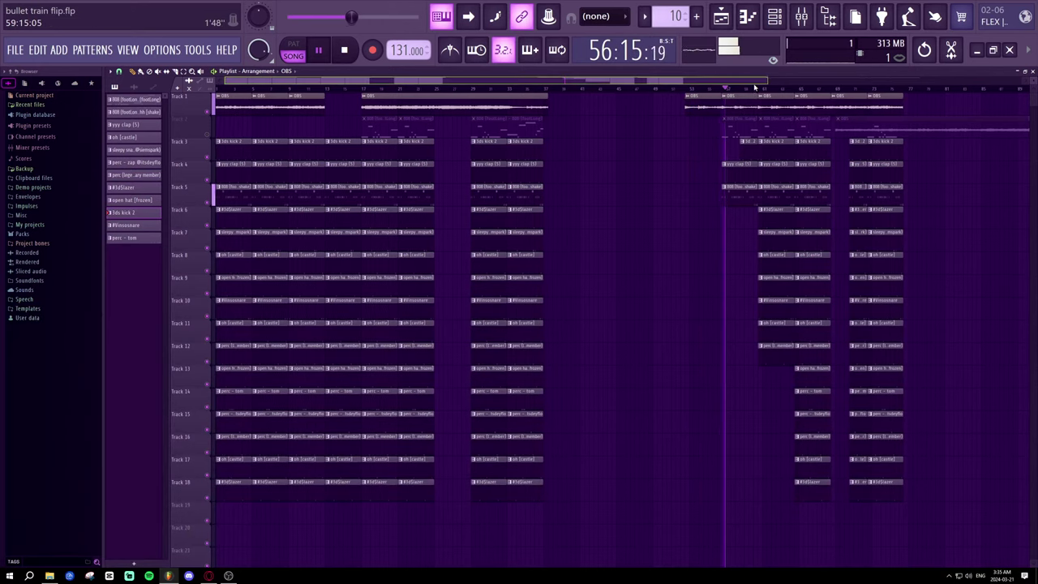
{"action": "left_click", "coordinate": [764, 90]}
{"action": "left_click", "coordinate": [791, 91]}
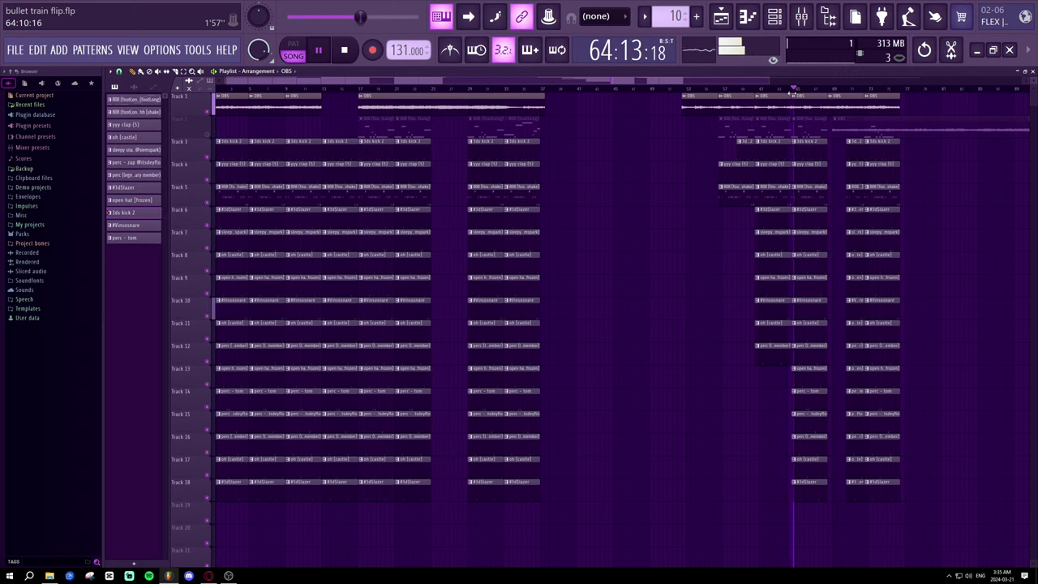
- Replace the OBS clip at bar 9 on Track 1 with a four-bar copy of the OBS slice from bar 65
{"action": "left_click", "coordinate": [796, 97]}
{"action": "left_click", "coordinate": [296, 91]}
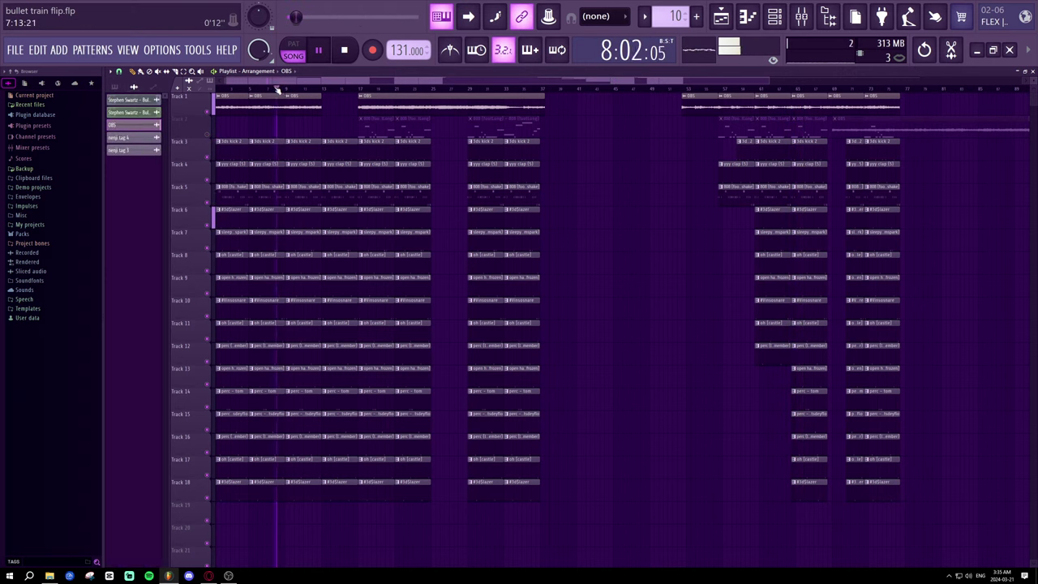
{"action": "scroll", "coordinate": [298, 88], "scroll_direction": "up", "scroll_amount": 5}
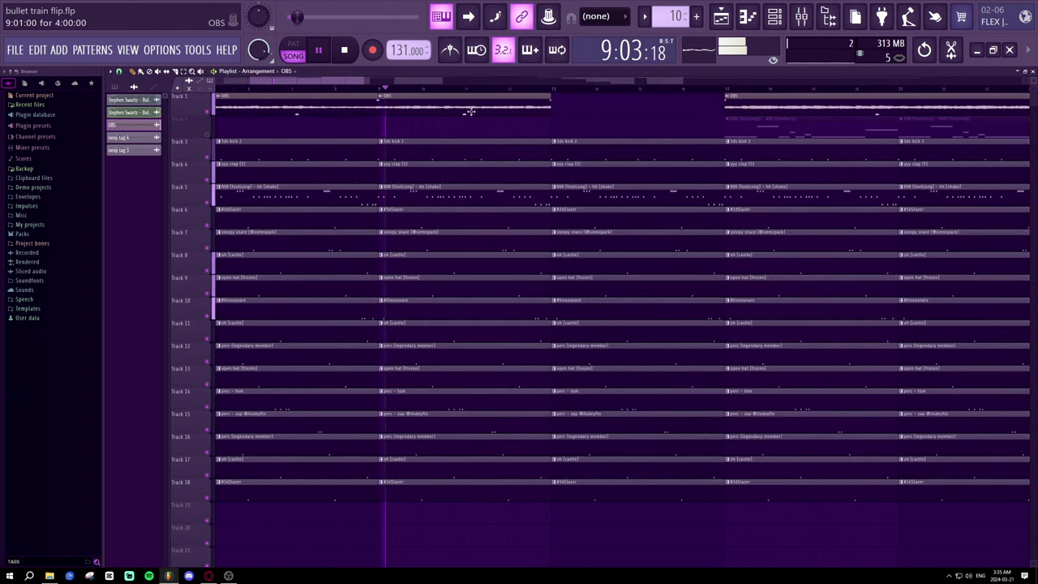
{"action": "scroll", "coordinate": [433, 101], "scroll_direction": "down", "scroll_amount": 5}
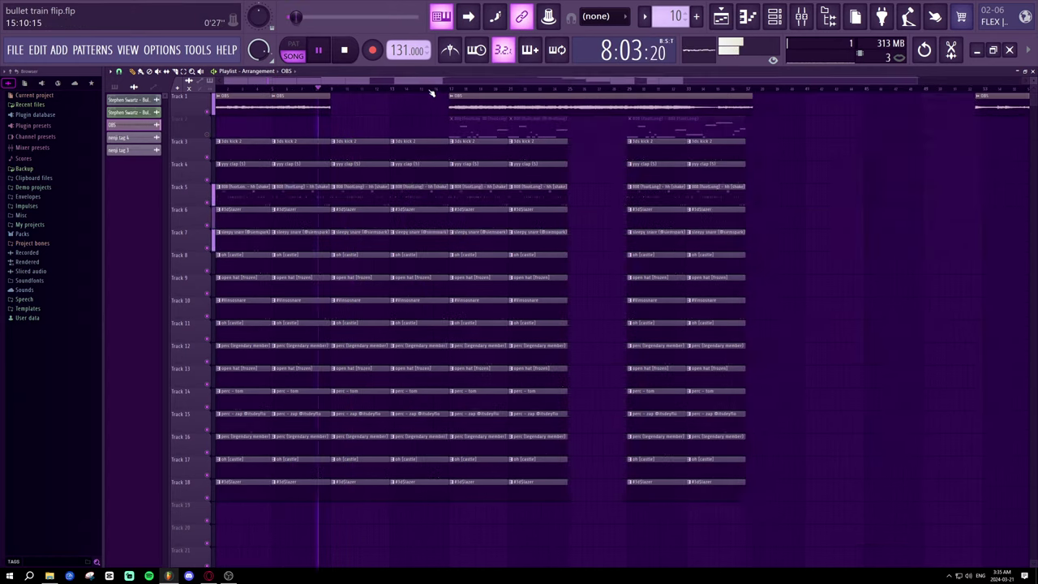
{"action": "key", "text": "space"}
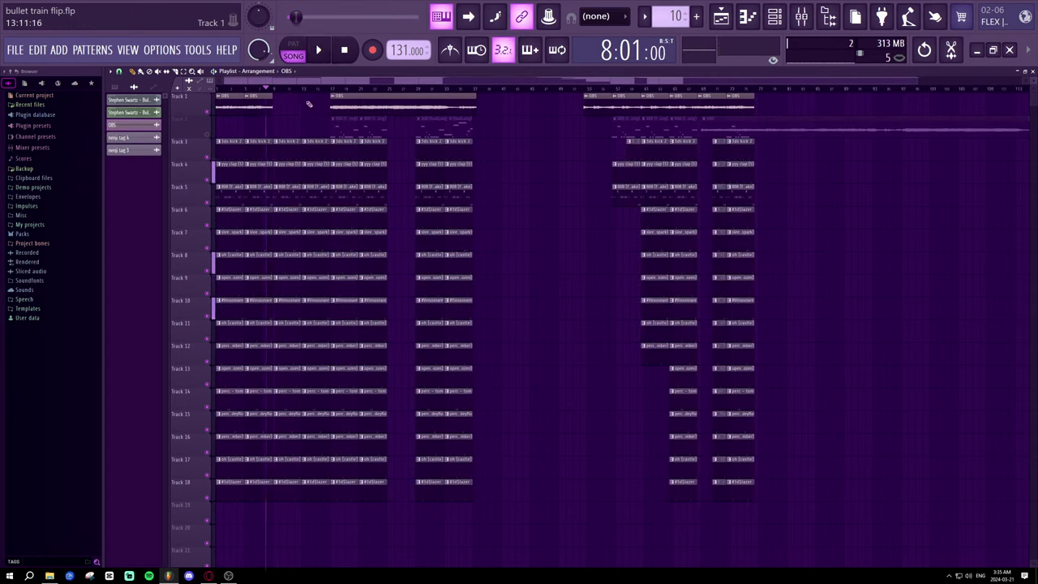
{"action": "key", "text": "space"}
{"action": "left_click", "coordinate": [289, 105]}
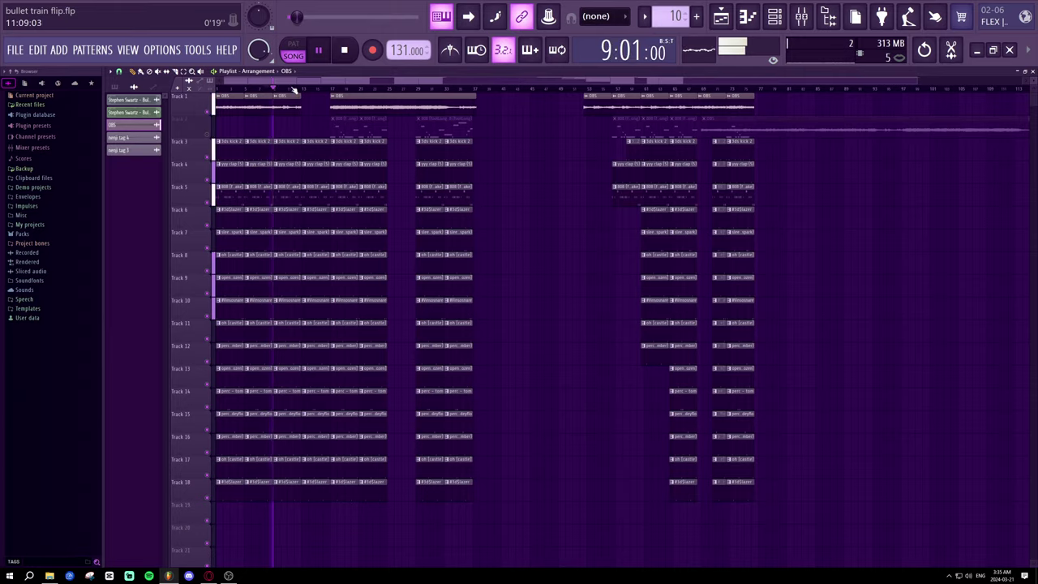
- Extend the OBS clip at bar 9 to a length of 8:00:00, up to bar 17
{"action": "scroll", "coordinate": [278, 89], "scroll_direction": "up", "scroll_amount": 5}
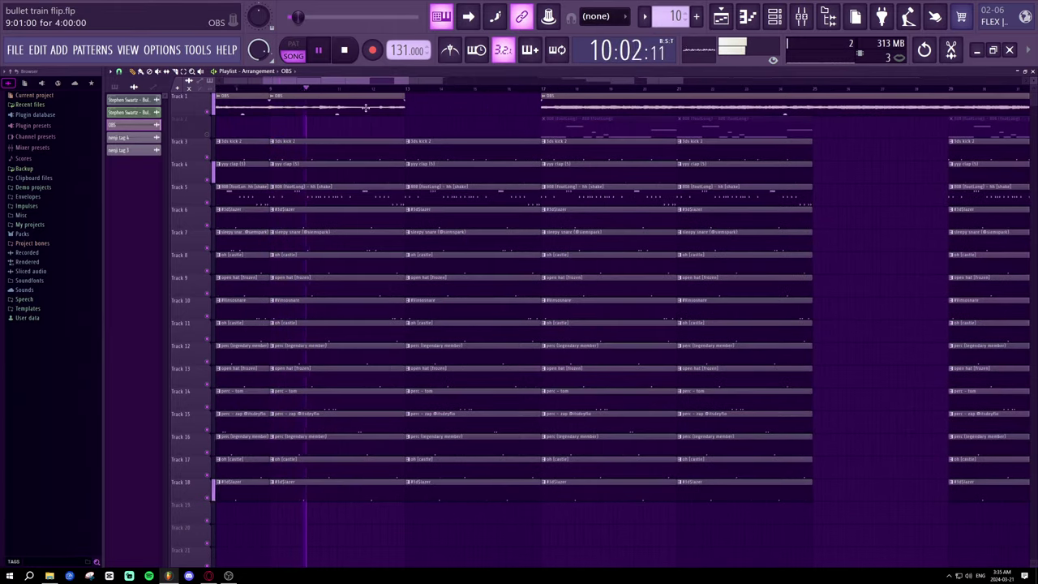
{"action": "scroll", "coordinate": [360, 91], "scroll_direction": "down", "scroll_amount": 3}
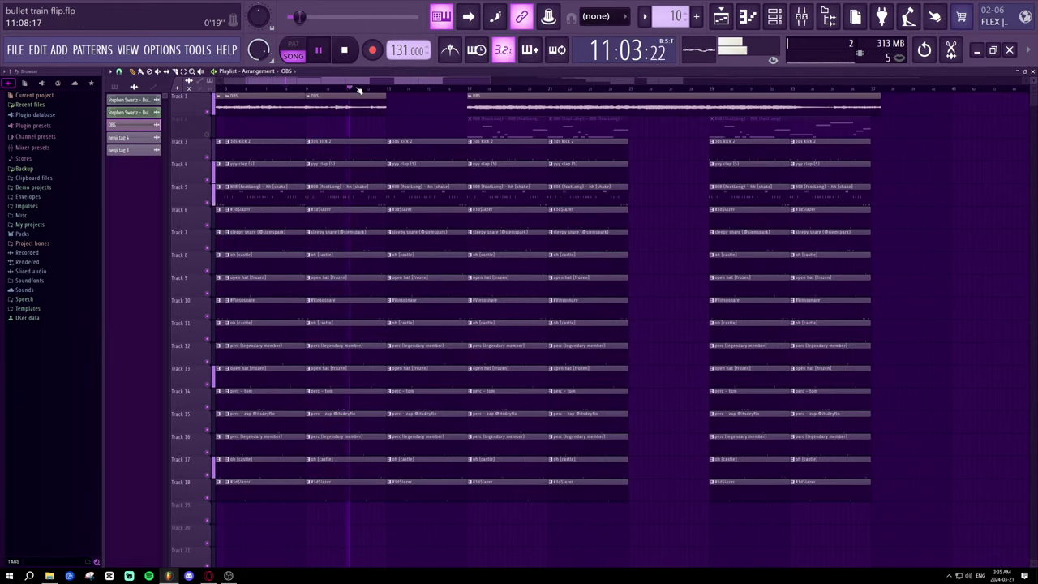
{"action": "scroll", "coordinate": [359, 91], "scroll_direction": "down", "scroll_amount": 2}
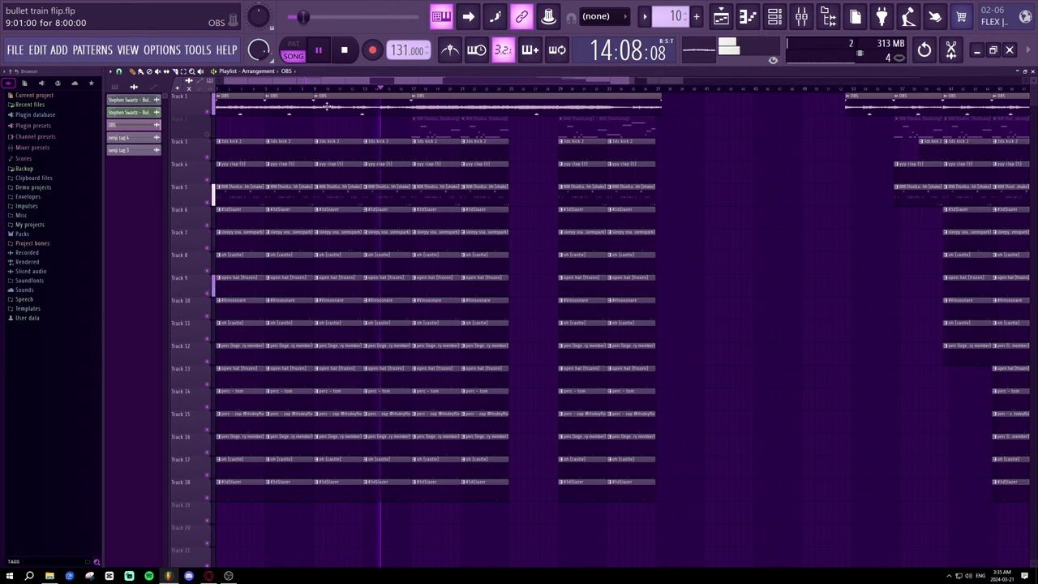
- Swap the OBS clips on Track 1 so the eight-bar clip starts at bar 1 and the two four-bar clips at bars 9 and 13
{"action": "key", "text": "space"}
{"action": "left_click_drag", "start_coordinate": [238, 103], "coordinate": [381, 136]}
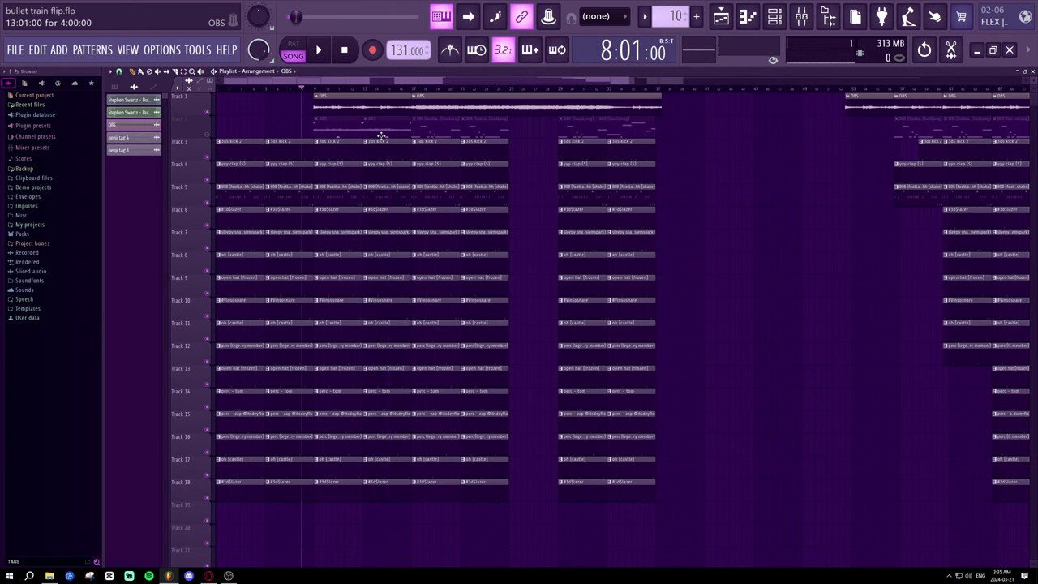
{"action": "key", "text": "space"}
{"action": "left_click_drag", "start_coordinate": [331, 106], "coordinate": [220, 102]}
{"action": "left_click", "coordinate": [218, 89]}
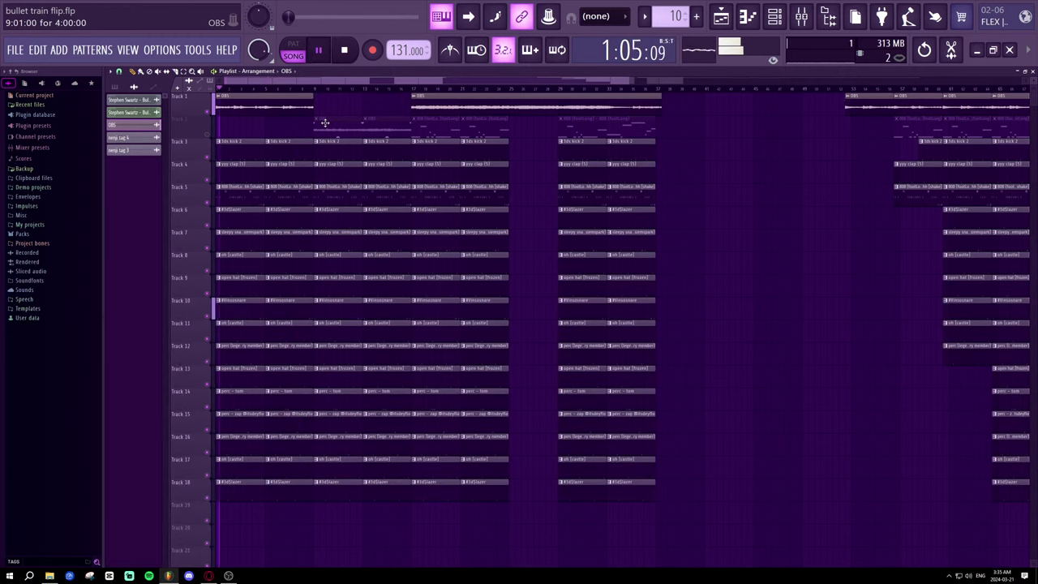
{"action": "left_click_drag", "start_coordinate": [324, 122], "coordinate": [324, 96]}
{"action": "left_click_drag", "start_coordinate": [384, 127], "coordinate": [382, 102]}
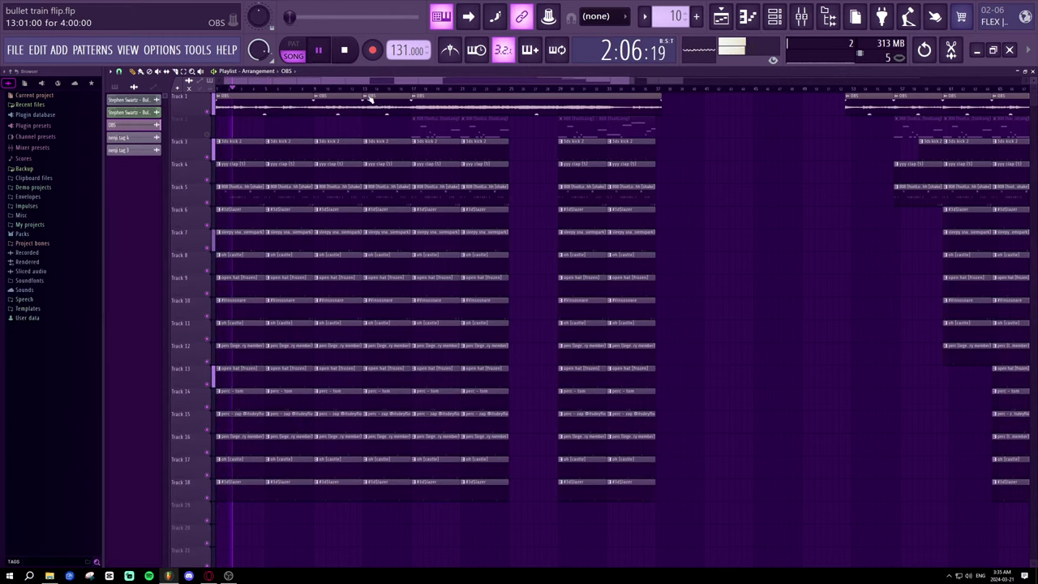
- Play back the reordered intro and delete the two four-bar OBS clips at bars 9 and 13
{"action": "scroll", "coordinate": [368, 96], "scroll_direction": "down", "scroll_amount": 2}
{"action": "scroll", "coordinate": [321, 94], "scroll_direction": "up", "scroll_amount": 1}
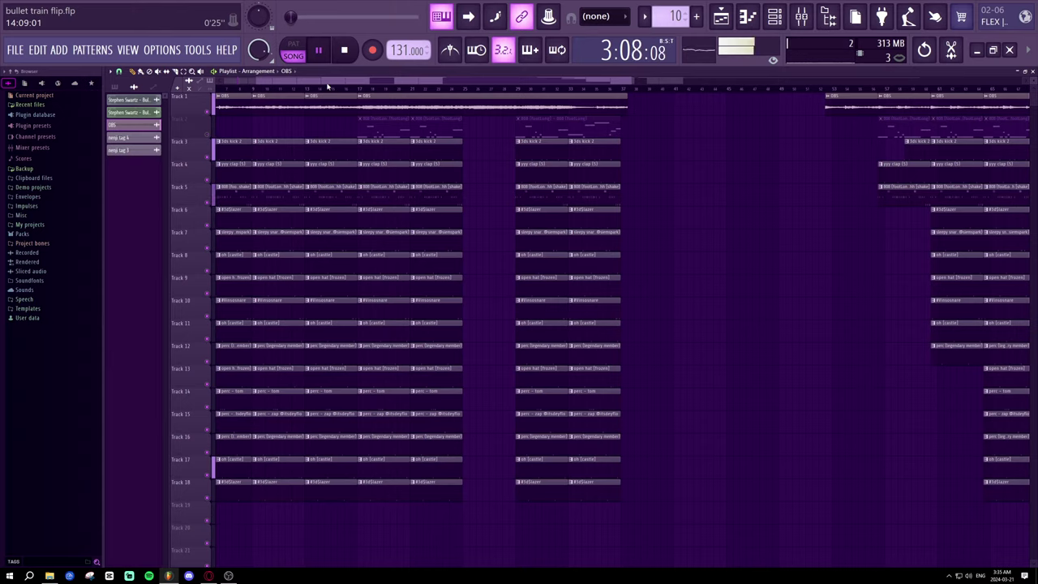
{"action": "scroll", "coordinate": [328, 86], "scroll_direction": "up", "scroll_amount": 1}
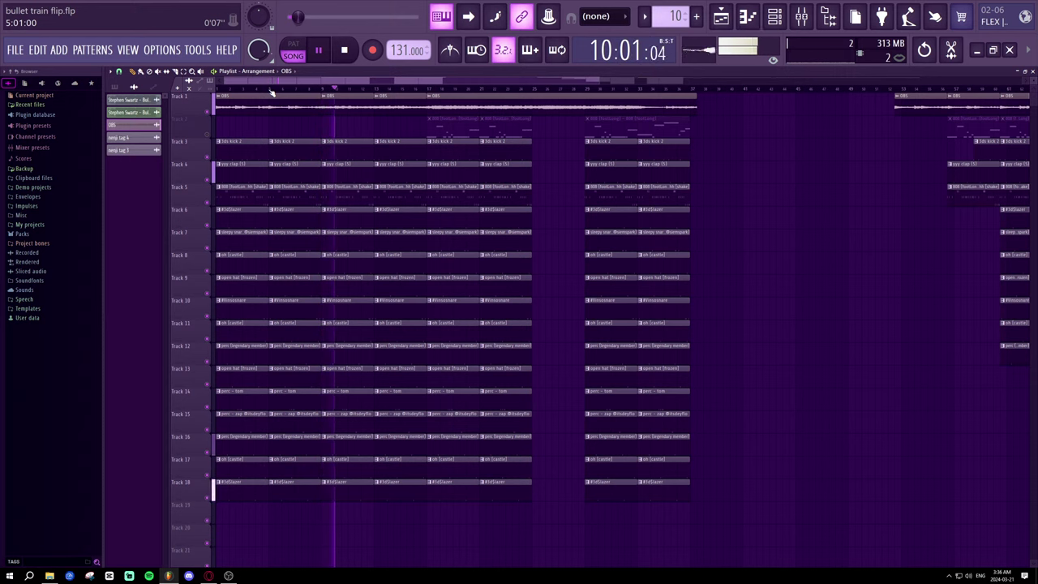
{"action": "right_click", "coordinate": [358, 102]}
{"action": "right_click", "coordinate": [401, 101]}
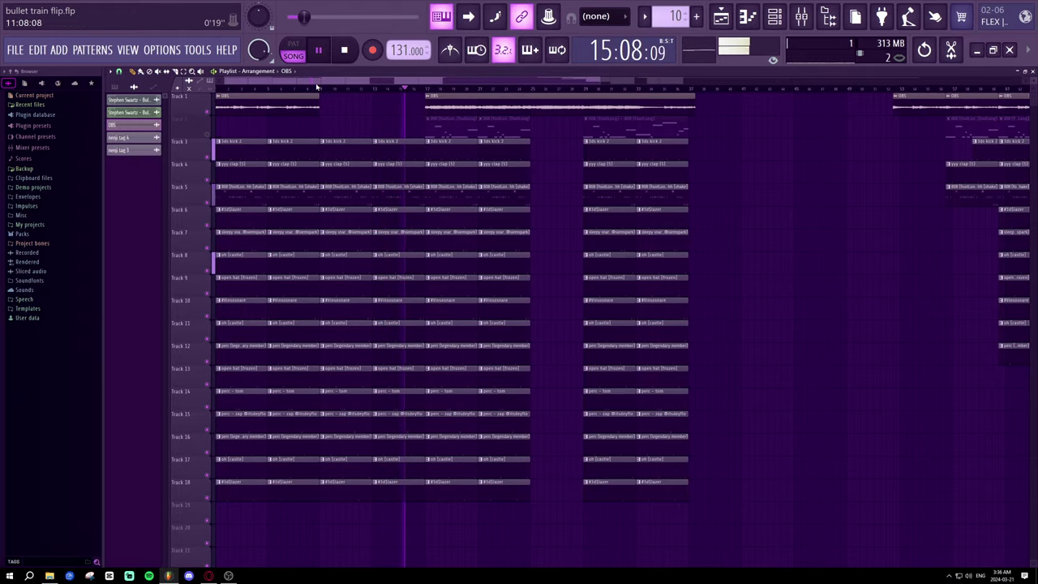
- Move the long OBS clip from bar 17 to bar 9 on Track 1 and play back the transition into it
{"action": "left_click", "coordinate": [308, 87]}
{"action": "left_click_drag", "start_coordinate": [455, 100], "coordinate": [348, 106]}
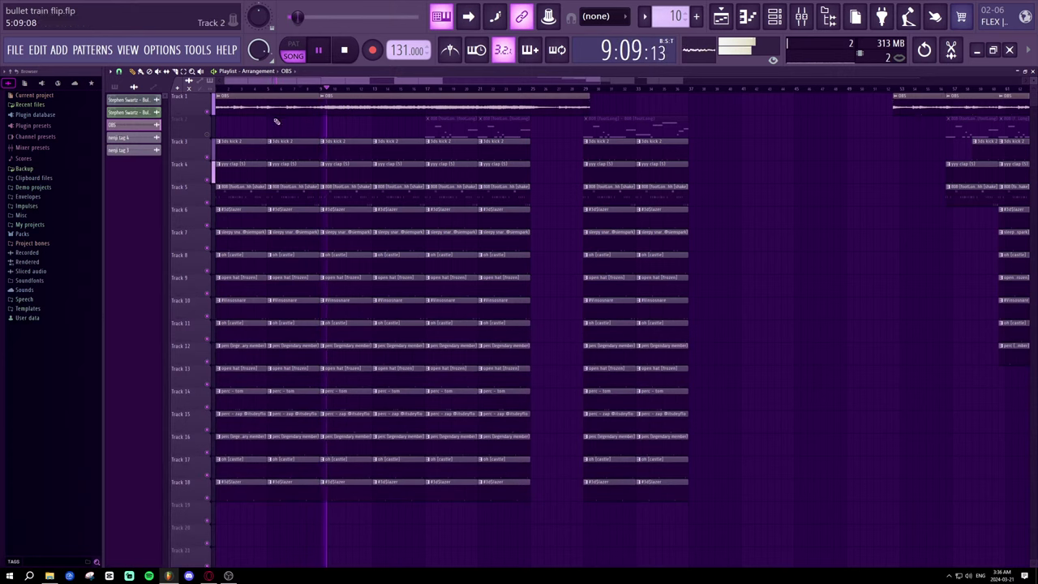
{"action": "left_click", "coordinate": [301, 89]}
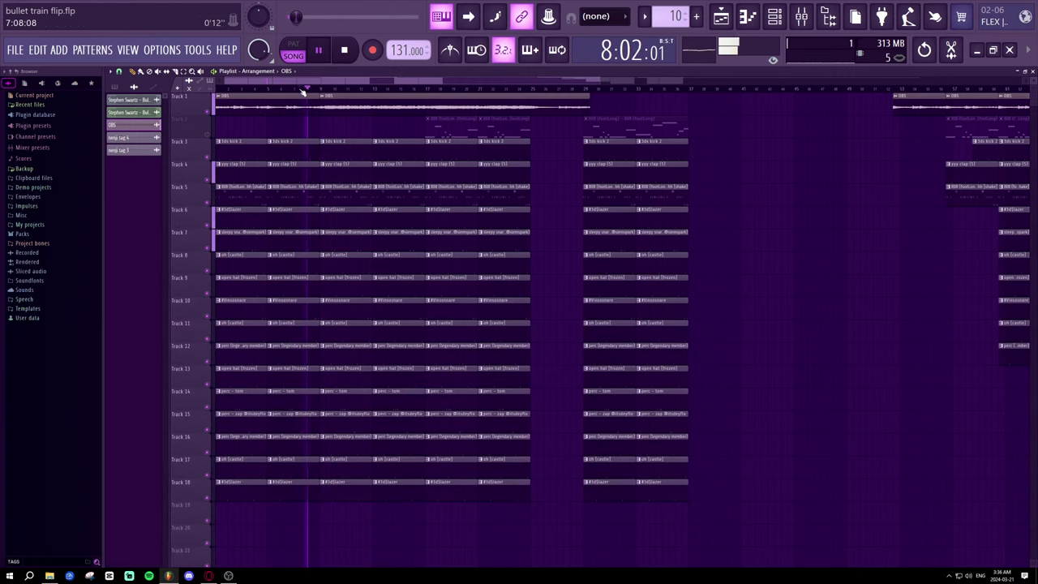
{"action": "scroll", "coordinate": [302, 92], "scroll_direction": "down", "scroll_amount": 2}
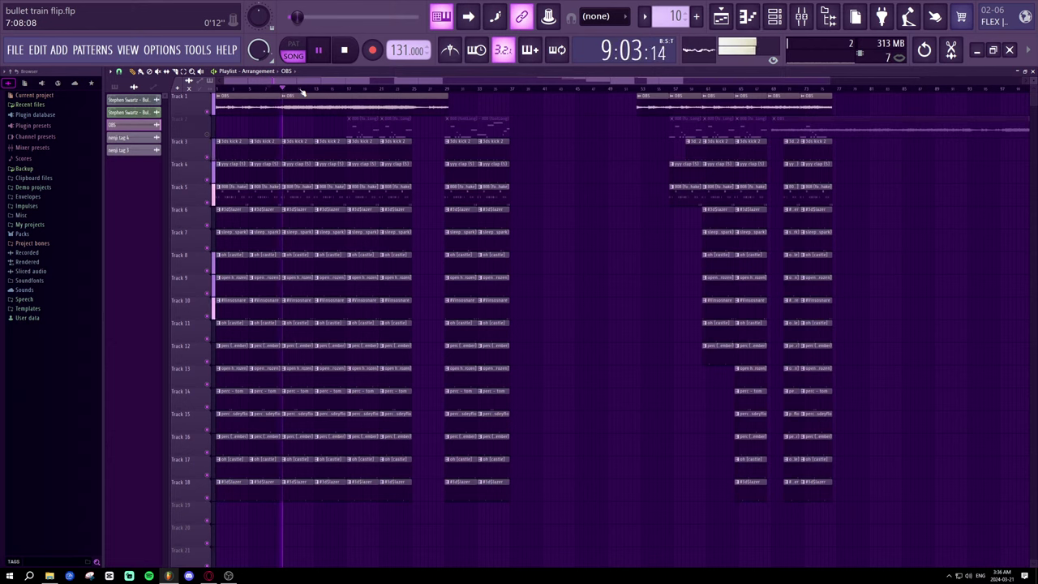
{"action": "scroll", "coordinate": [300, 95], "scroll_direction": "up", "scroll_amount": 2}
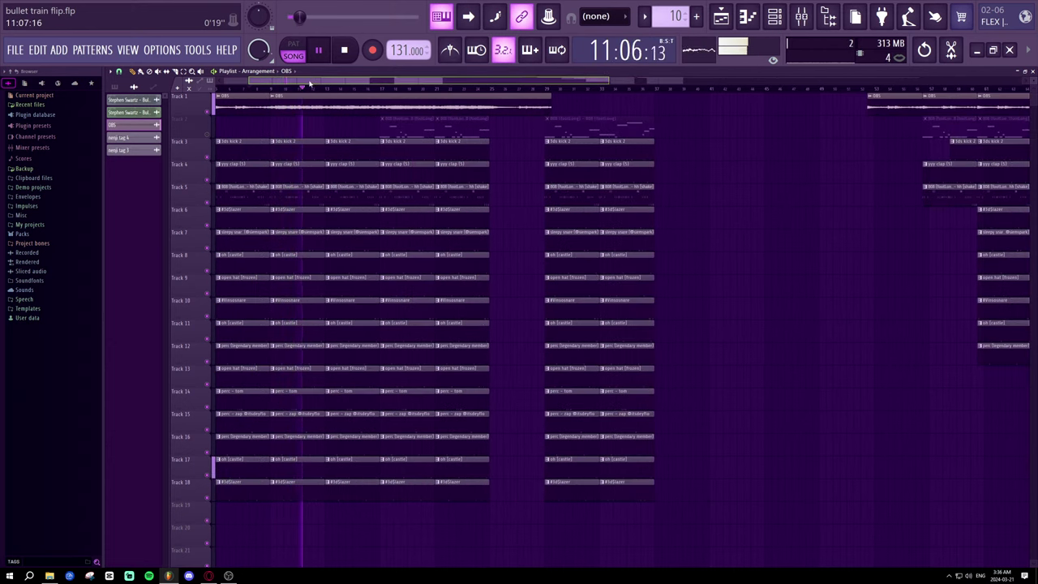
{"action": "scroll", "coordinate": [316, 90], "scroll_direction": "up", "scroll_amount": 1}
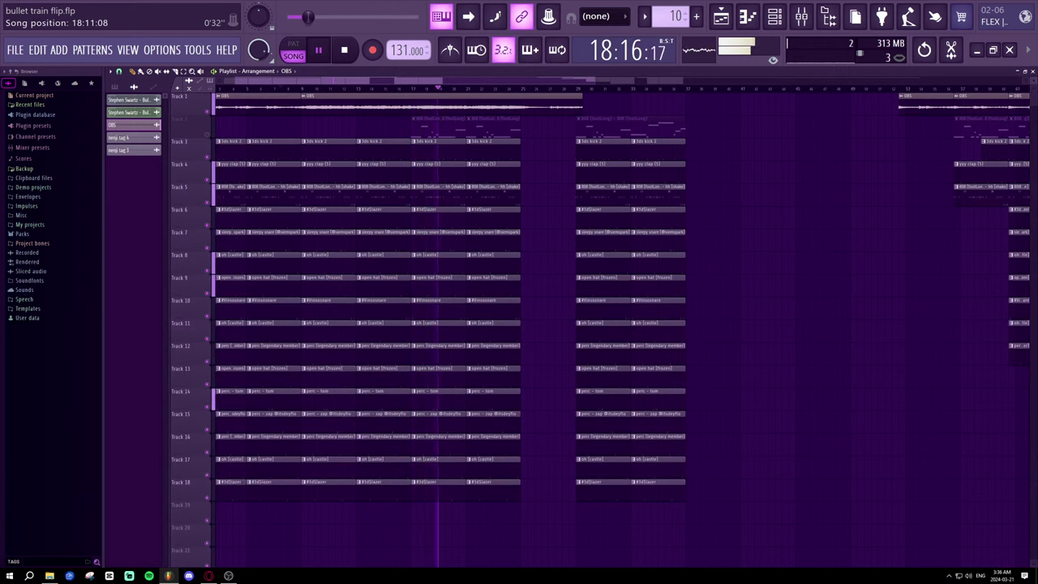
- Slice the long OBS clip on Track 1 at bar 13 and play back around the cut
{"action": "left_click", "coordinate": [301, 88]}
{"action": "scroll", "coordinate": [303, 80], "scroll_direction": "up", "scroll_amount": 3}
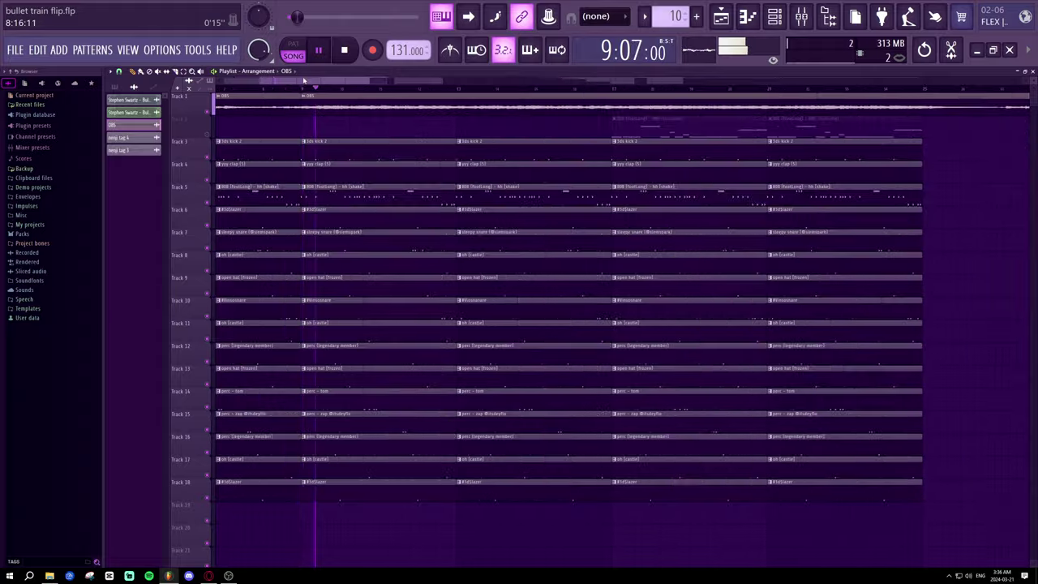
{"action": "scroll", "coordinate": [417, 95], "scroll_direction": "up", "scroll_amount": 2}
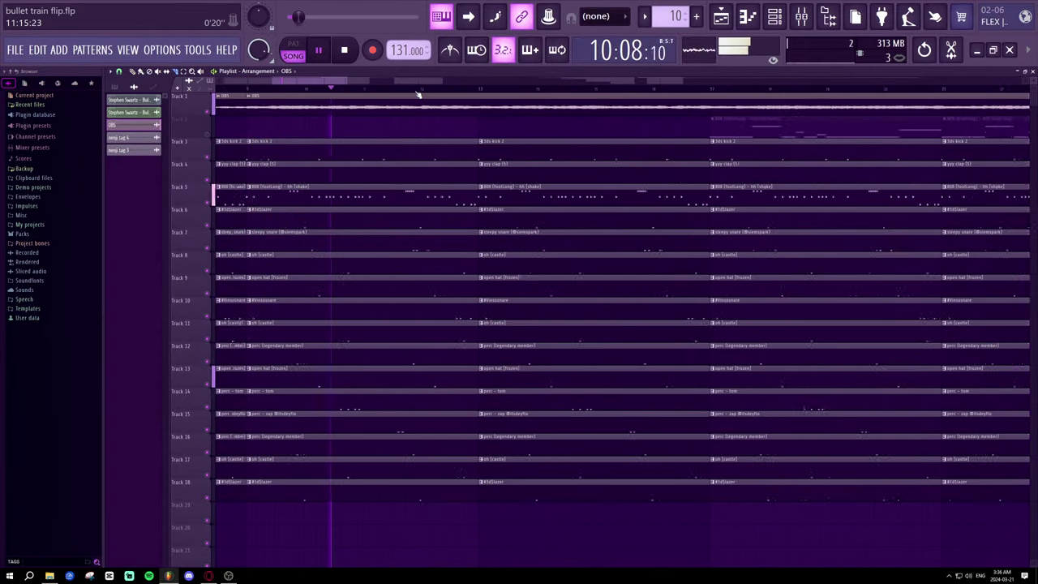
{"action": "scroll", "coordinate": [422, 96], "scroll_direction": "up", "scroll_amount": 1}
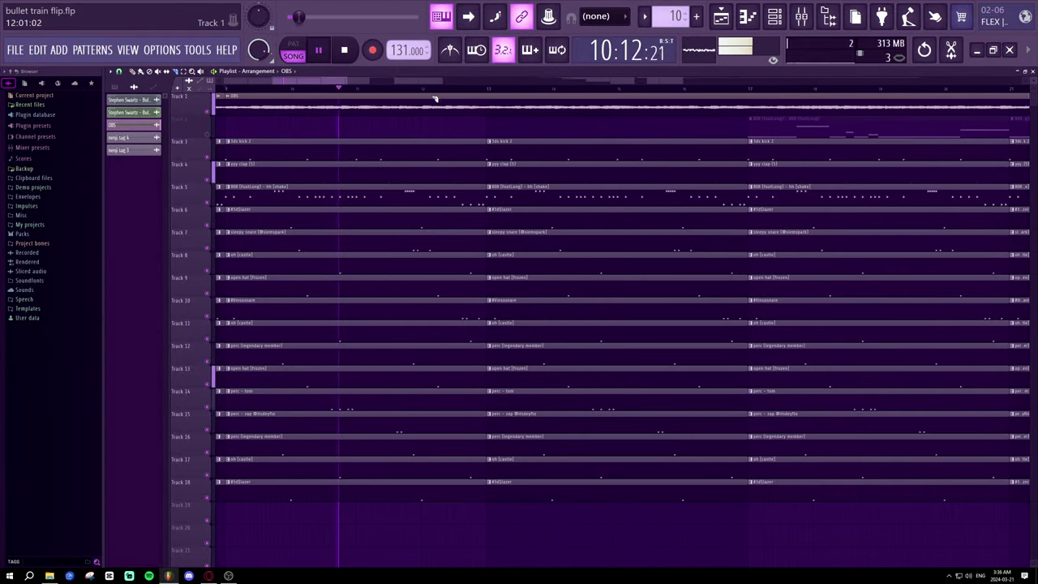
{"action": "left_click", "coordinate": [477, 90]}
{"action": "scroll", "coordinate": [479, 91], "scroll_direction": "up", "scroll_amount": 4}
{"action": "key", "text": "space"}
{"action": "scroll", "coordinate": [537, 90], "scroll_direction": "up", "scroll_amount": 2}
{"action": "key", "text": "space"}
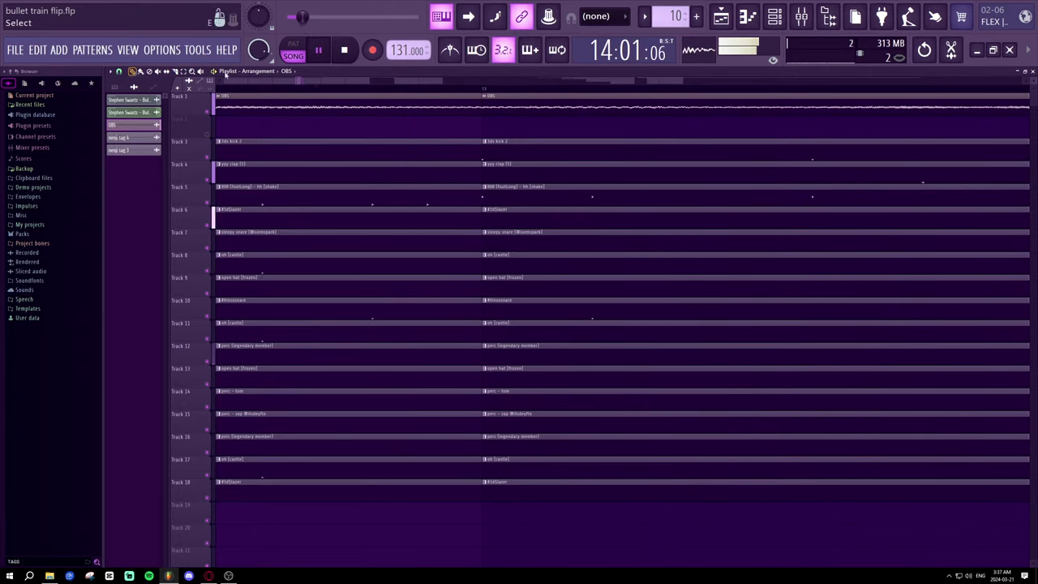
- Trim a sliver off the start of the OBS clip at bar 13, keep it aligned to the bar, and play back the transition
{"action": "scroll", "coordinate": [491, 91], "scroll_direction": "up", "scroll_amount": 1}
{"action": "key", "text": "space"}
{"action": "key", "text": "space"}
{"action": "mouse_move", "coordinate": [499, 101]}
{"action": "left_mouse_down"}
{"action": "mouse_move", "coordinate": [511, 103]}
{"action": "mouse_move", "coordinate": [482, 110]}
{"action": "left_mouse_up"}
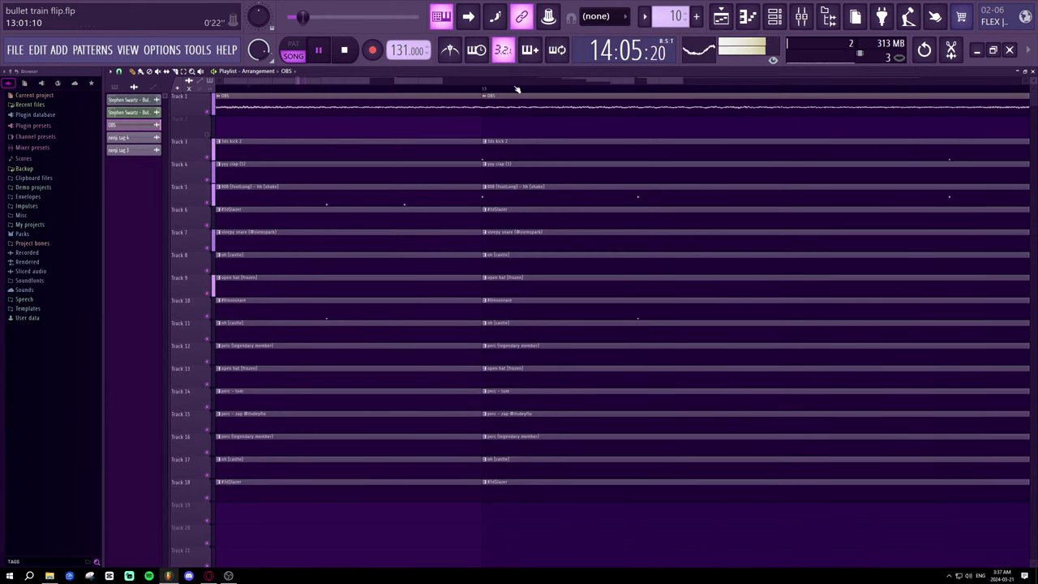
{"action": "scroll", "coordinate": [517, 89], "scroll_direction": "up", "scroll_amount": 1}
{"action": "scroll", "coordinate": [513, 93], "scroll_direction": "down", "scroll_amount": 2}
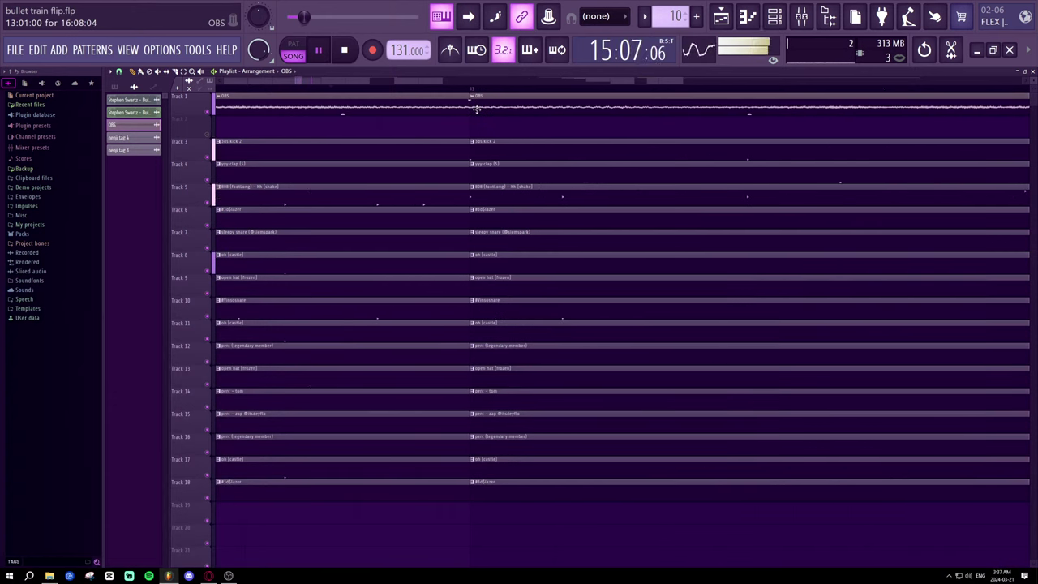
{"action": "key", "text": "space"}
{"action": "key", "text": "space"}
{"action": "key", "text": "space"}
{"action": "key", "text": "space"}
{"action": "key", "text": "space"}
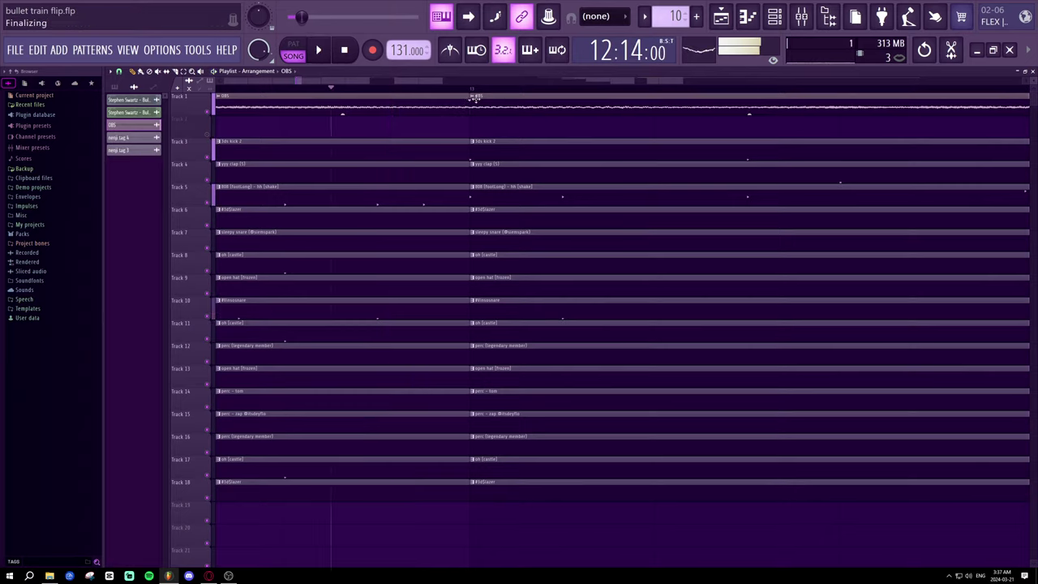
- Trim the start of the OBS clip at bar 13 further to a length of 16:07:22, keeping it at 13:01:00
{"action": "scroll", "coordinate": [473, 91], "scroll_direction": "up", "scroll_amount": 2}
{"action": "mouse_move", "coordinate": [471, 101]}
{"action": "left_mouse_down"}
{"action": "mouse_move", "coordinate": [486, 109]}
{"action": "mouse_move", "coordinate": [472, 112]}
{"action": "left_mouse_up"}
{"action": "key", "text": "space"}
{"action": "scroll", "coordinate": [507, 90], "scroll_direction": "down", "scroll_amount": 2}
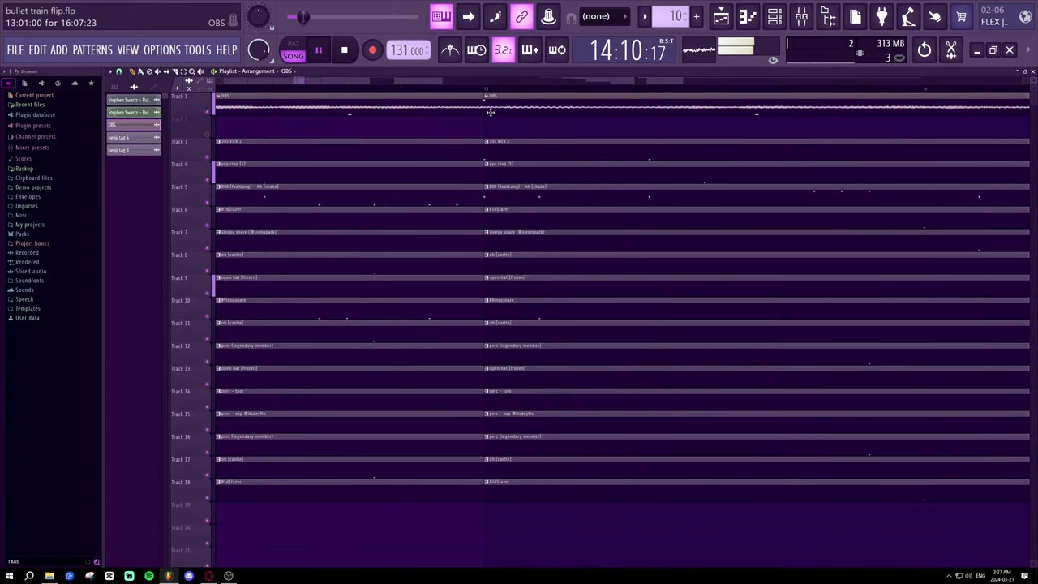
{"action": "scroll", "coordinate": [498, 90], "scroll_direction": "up", "scroll_amount": 3}
{"action": "key", "text": "space"}
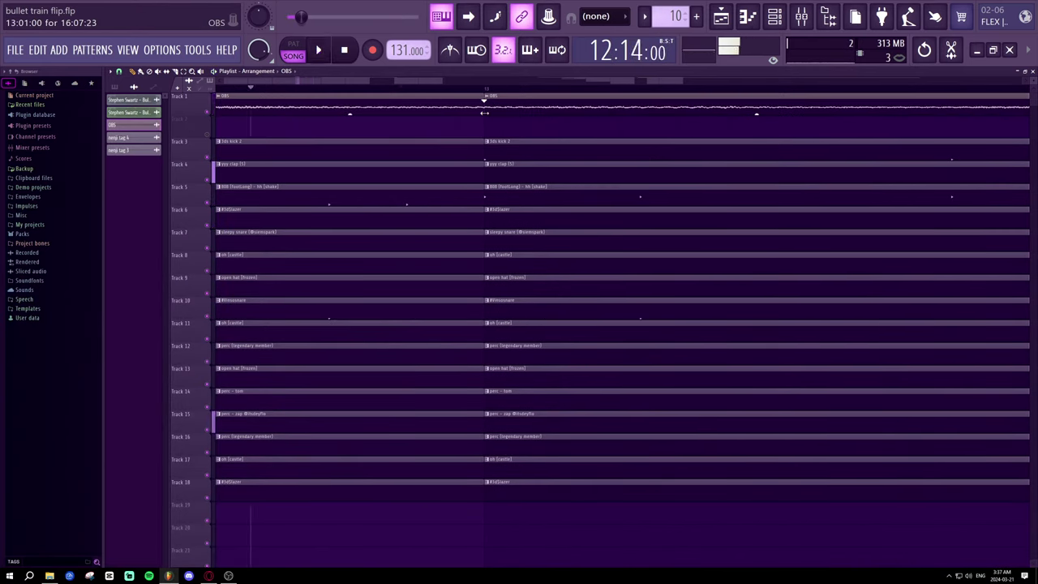
{"action": "key", "text": "space"}
{"action": "key", "text": "space"}
{"action": "left_click_drag", "start_coordinate": [497, 111], "coordinate": [494, 111]}
{"action": "key", "text": "space"}
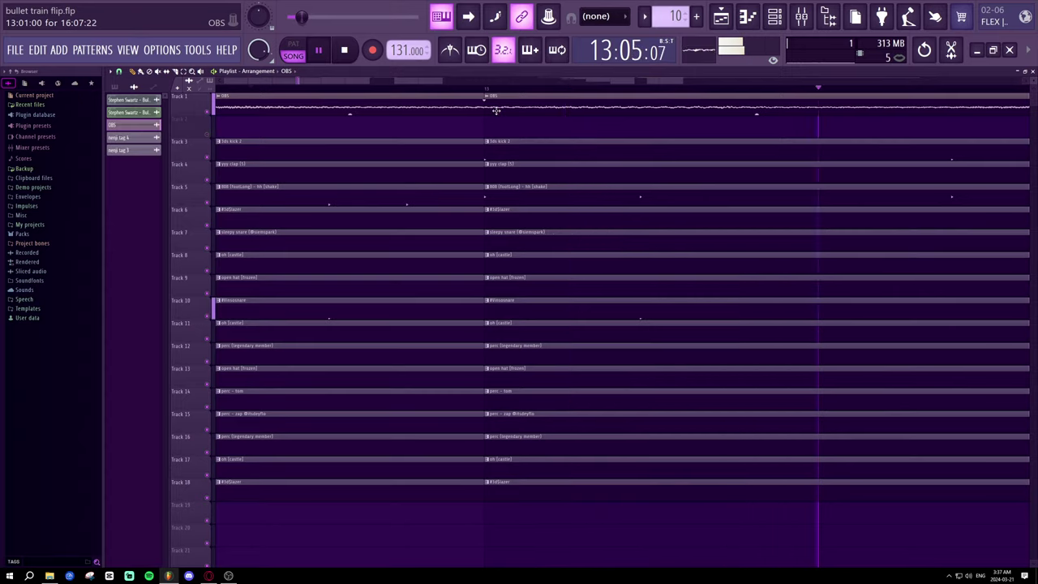
- Fine-trim the start of the OBS clip at bar 13 to a length of 16:07:18 and play back its timing against the drums
{"action": "scroll", "coordinate": [500, 92], "scroll_direction": "down", "scroll_amount": 2}
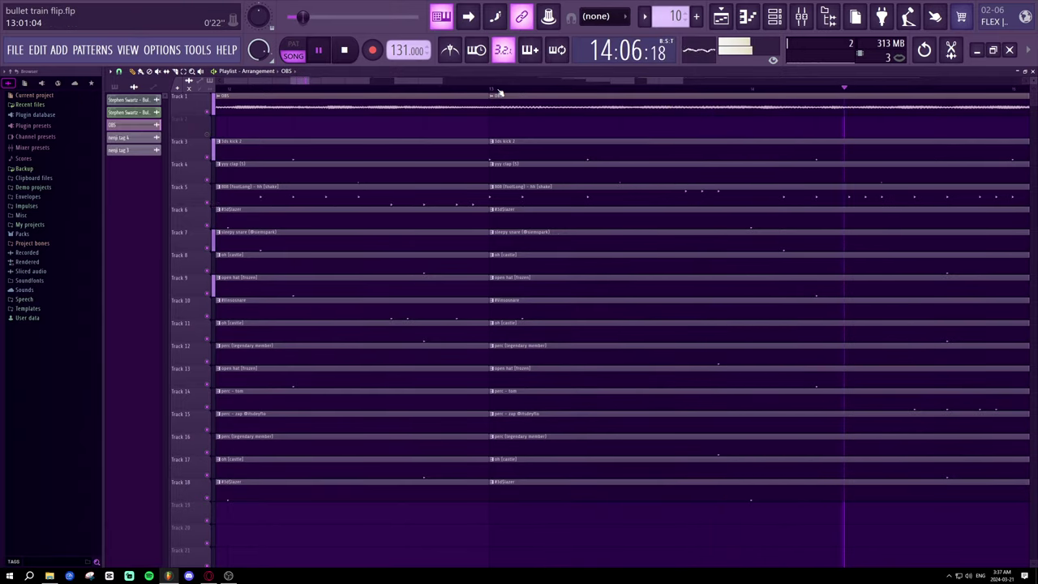
{"action": "scroll", "coordinate": [500, 92], "scroll_direction": "up", "scroll_amount": 2}
{"action": "left_click_drag", "start_coordinate": [493, 107], "coordinate": [495, 112]}
{"action": "key", "text": "space"}
{"action": "key", "text": "space"}
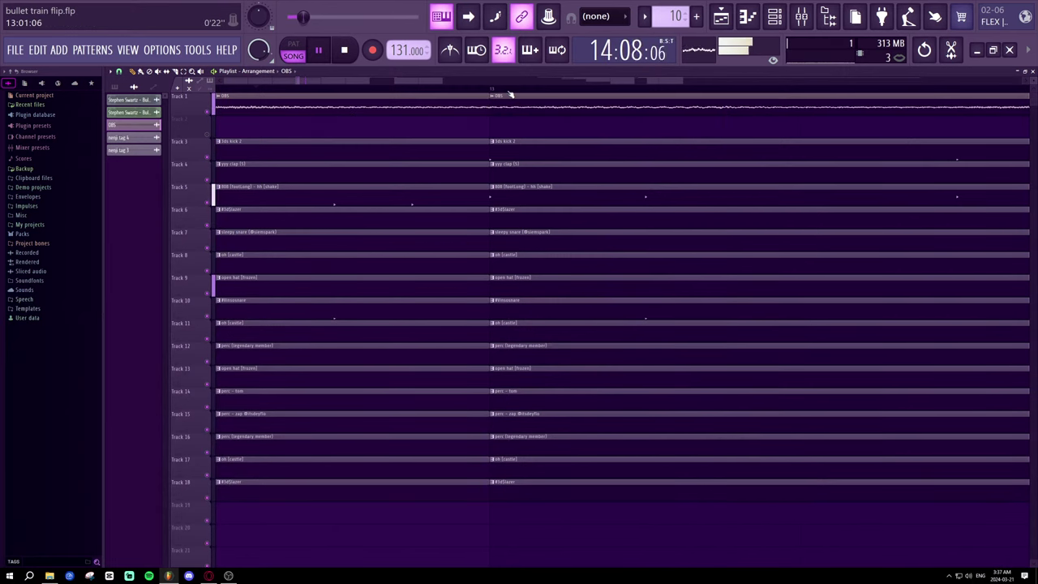
{"action": "key", "text": "space"}
{"action": "left_click_drag", "start_coordinate": [491, 108], "coordinate": [497, 111]}
{"action": "key", "text": "space"}
{"action": "key", "text": "space"}
{"action": "key", "text": "space"}
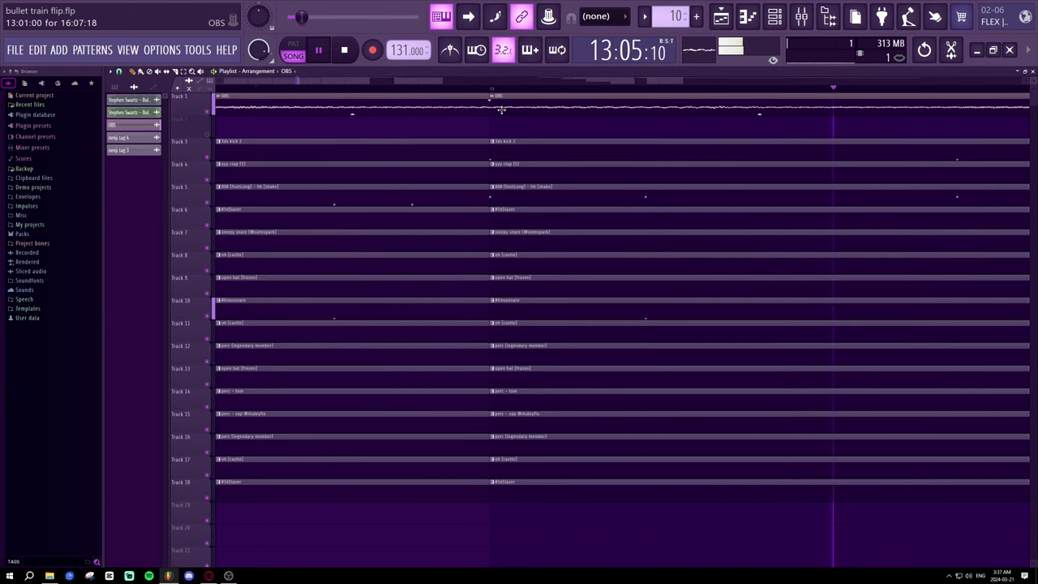
{"action": "scroll", "coordinate": [502, 93], "scroll_direction": "down", "scroll_amount": 2}
{"action": "scroll", "coordinate": [511, 94], "scroll_direction": "down", "scroll_amount": 5}
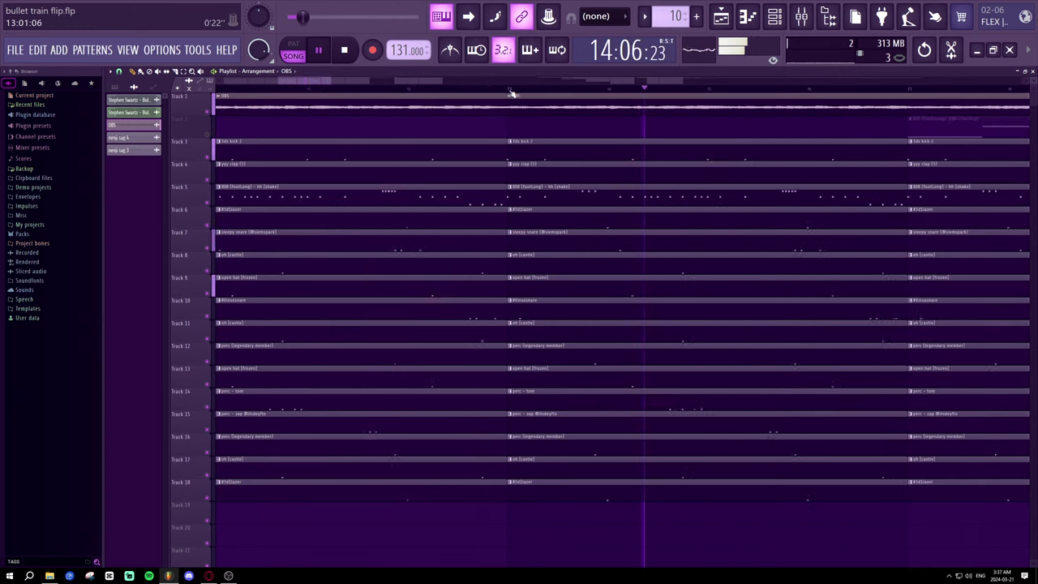
{"action": "scroll", "coordinate": [510, 95], "scroll_direction": "up", "scroll_amount": 7}
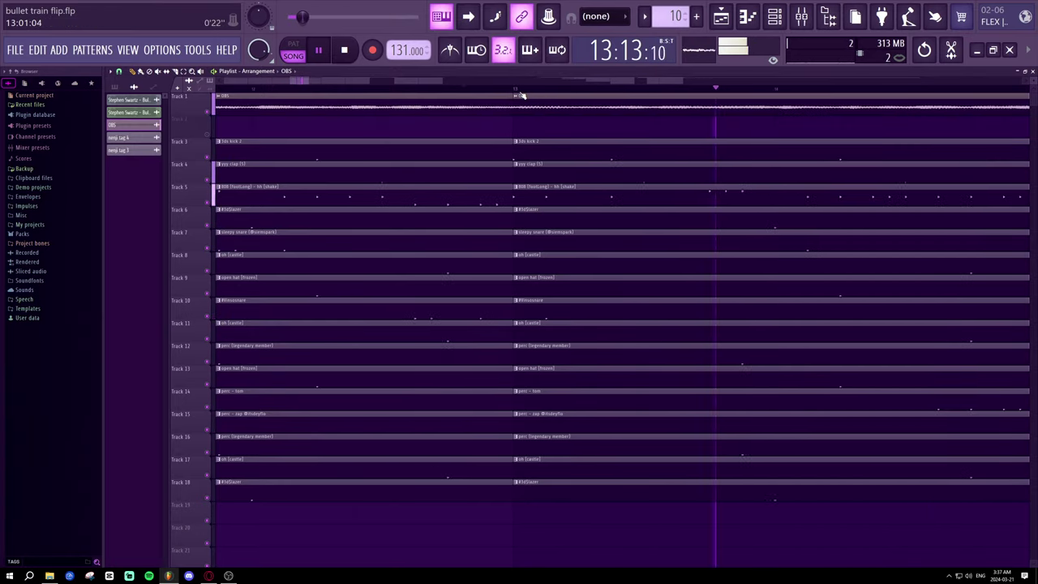
- Slice the OBS clip on Track 1 at bar 17 and play back around the cut
{"action": "scroll", "coordinate": [523, 96], "scroll_direction": "down", "scroll_amount": 2}
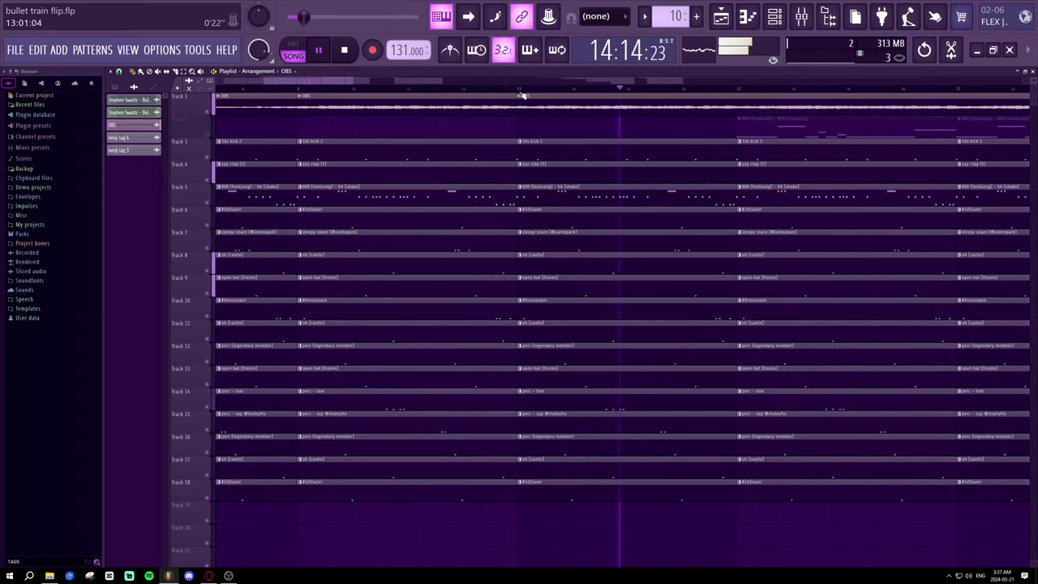
{"action": "scroll", "coordinate": [522, 97], "scroll_direction": "down", "scroll_amount": 2}
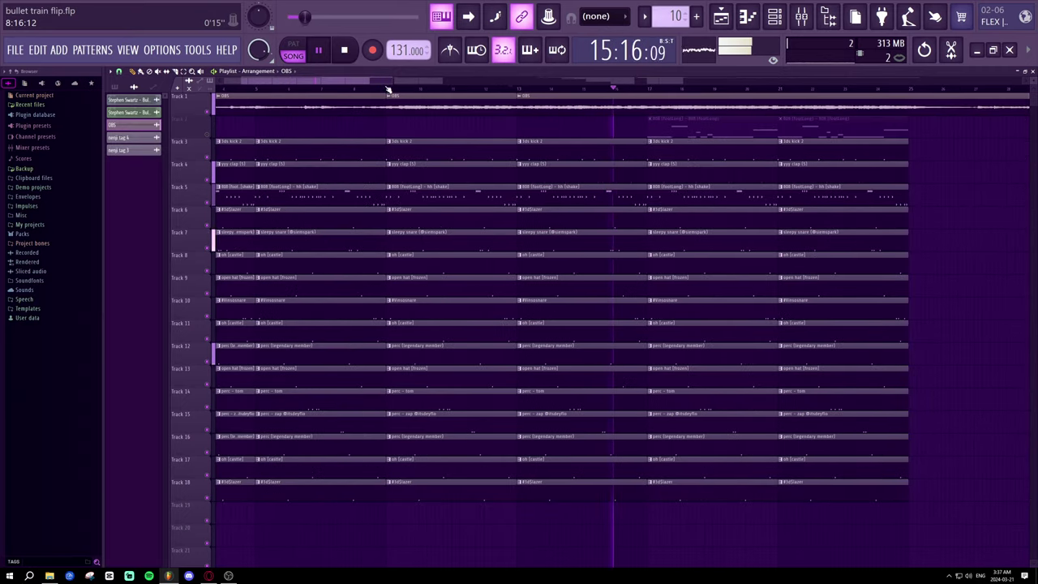
{"action": "left_click_drag", "start_coordinate": [386, 84], "coordinate": [424, 83]}
{"action": "scroll", "coordinate": [434, 93], "scroll_direction": "up", "scroll_amount": 6}
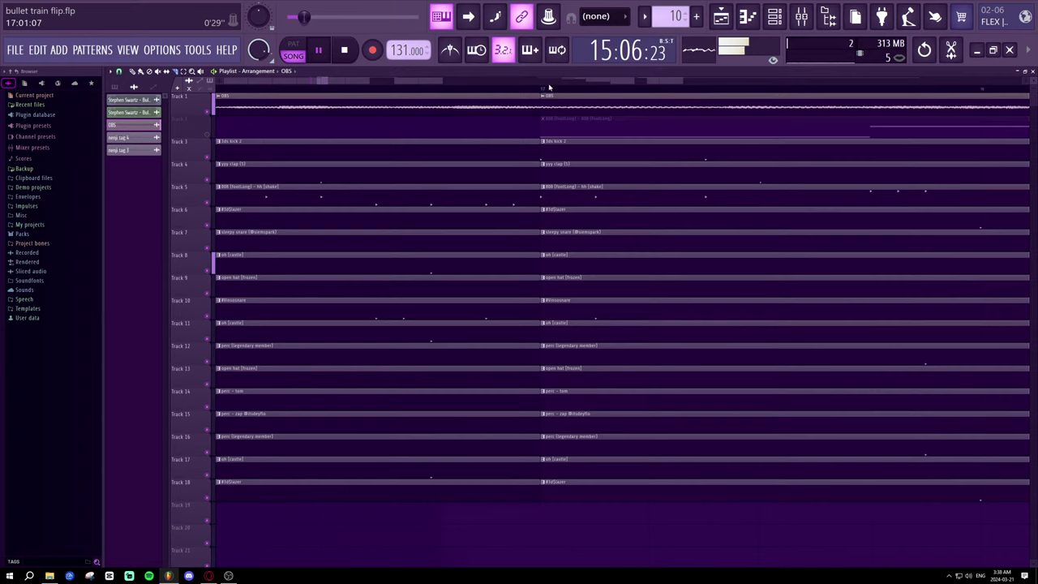
- Play back the section from bar 17 and clear the OBS audio between bars 17 and 21, keeping the part from bar 21
{"action": "scroll", "coordinate": [547, 87], "scroll_direction": "down", "scroll_amount": 4}
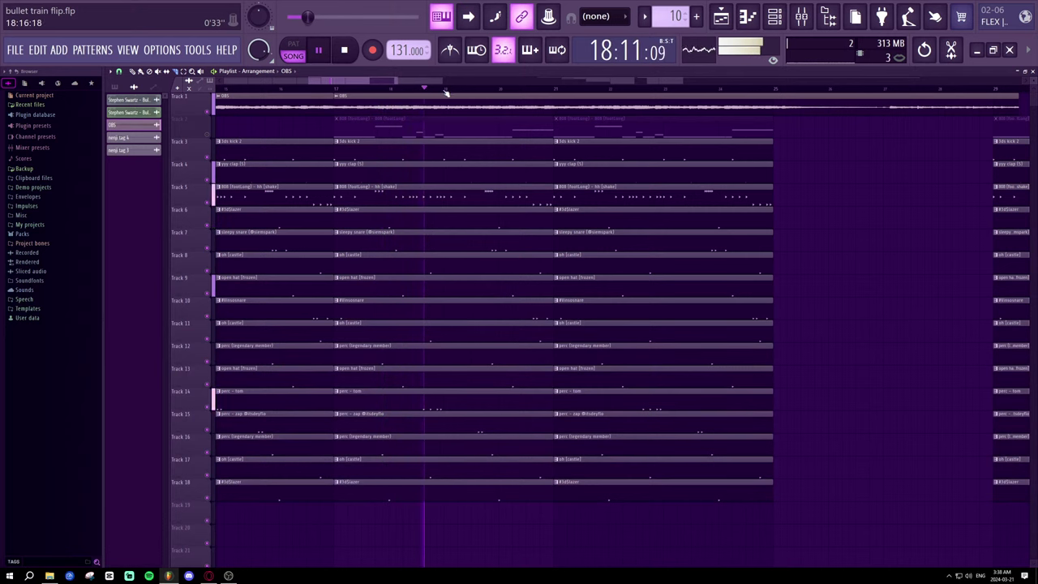
{"action": "left_click", "coordinate": [492, 87]}
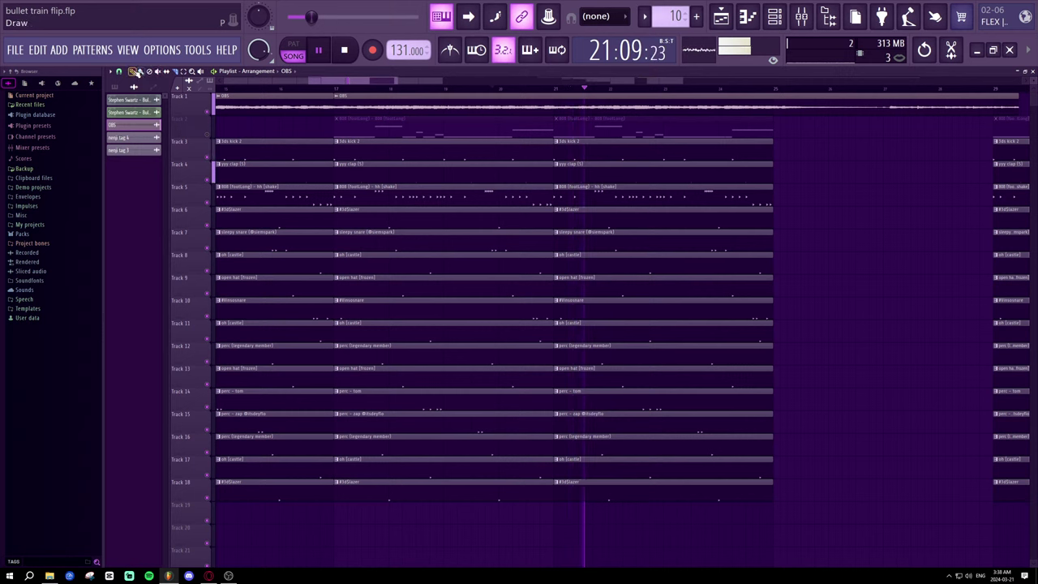
{"action": "left_click_drag", "start_coordinate": [335, 108], "coordinate": [555, 111]}
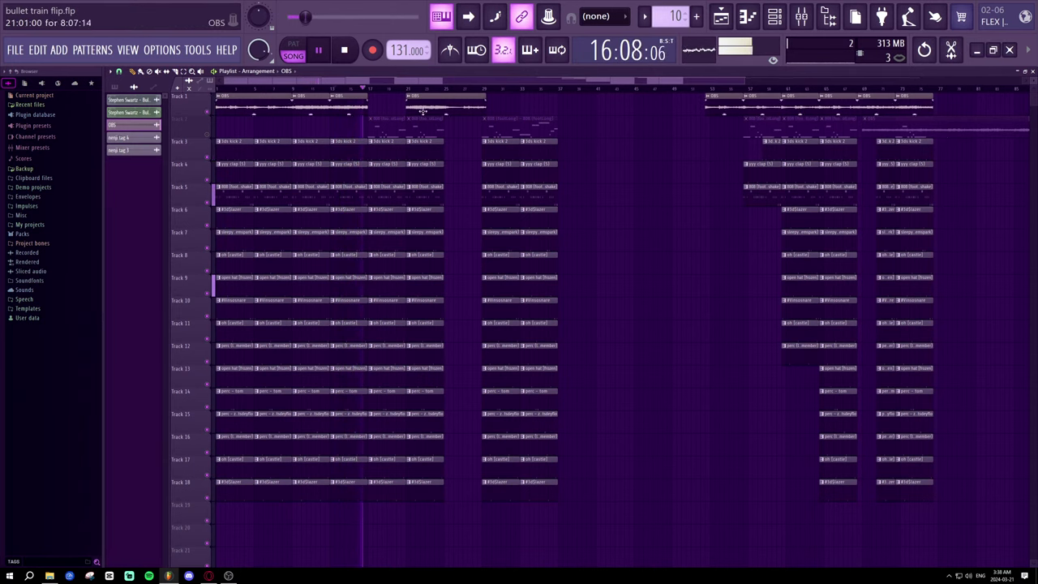
- Try other four-bar OBS slices in the gap at bar 17, play them back and remove them
{"action": "left_click", "coordinate": [370, 104]}
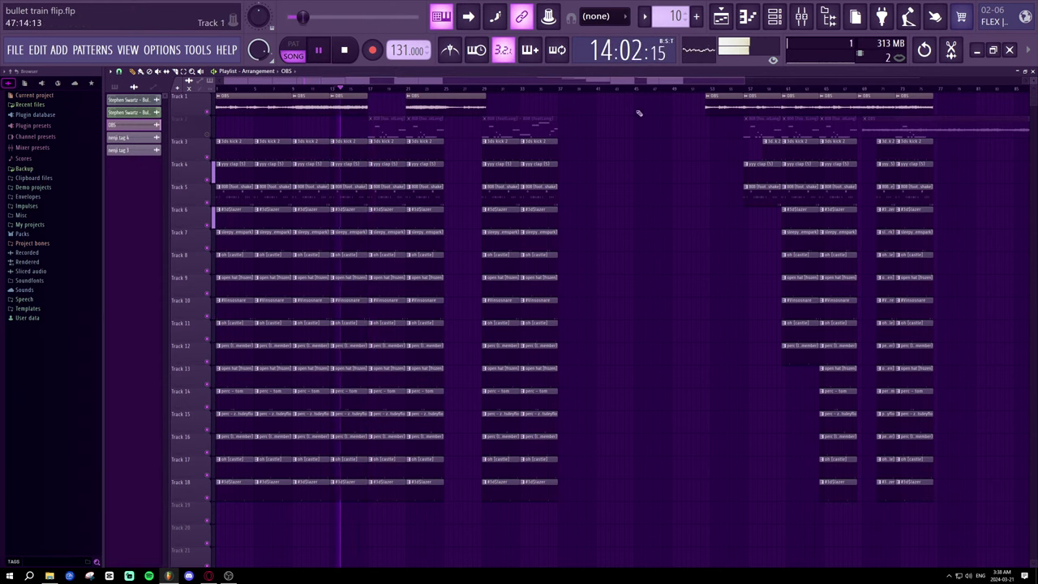
{"action": "left_click", "coordinate": [371, 105]}
{"action": "left_click", "coordinate": [370, 89]}
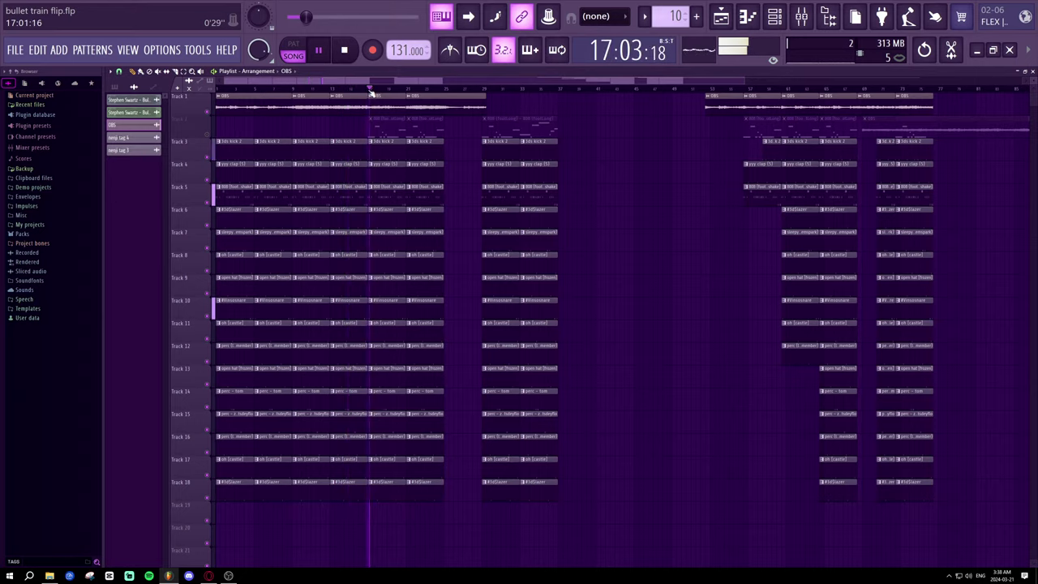
{"action": "right_click", "coordinate": [382, 103]}
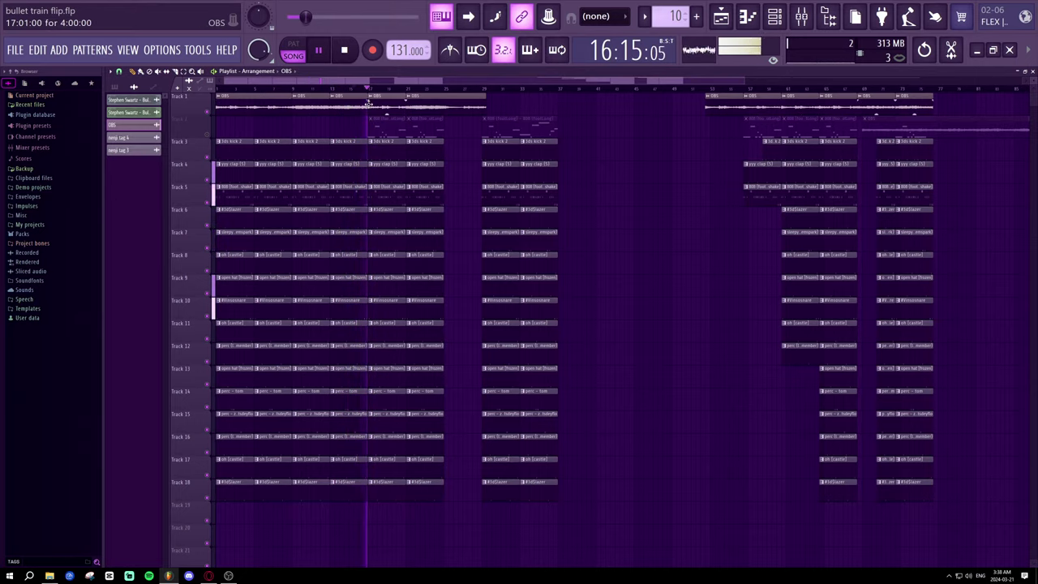
{"action": "key", "text": "space"}
{"action": "key", "text": "space"}
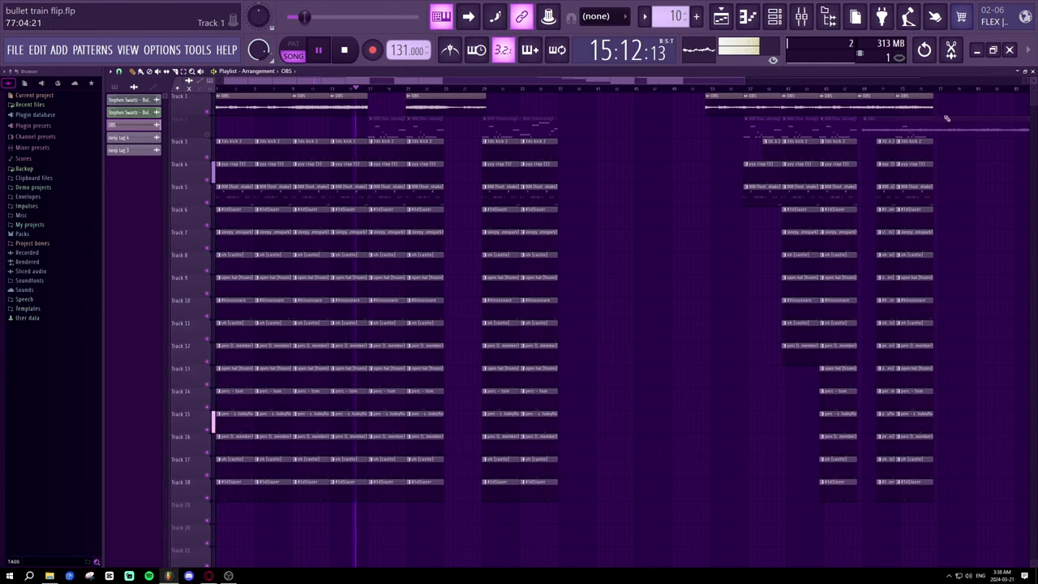
- Extend the OBS clip at bar 13 to a length of 8:00:00, up to bar 21, and slice it at bar 17
{"action": "left_click_drag", "start_coordinate": [369, 106], "coordinate": [409, 109]}
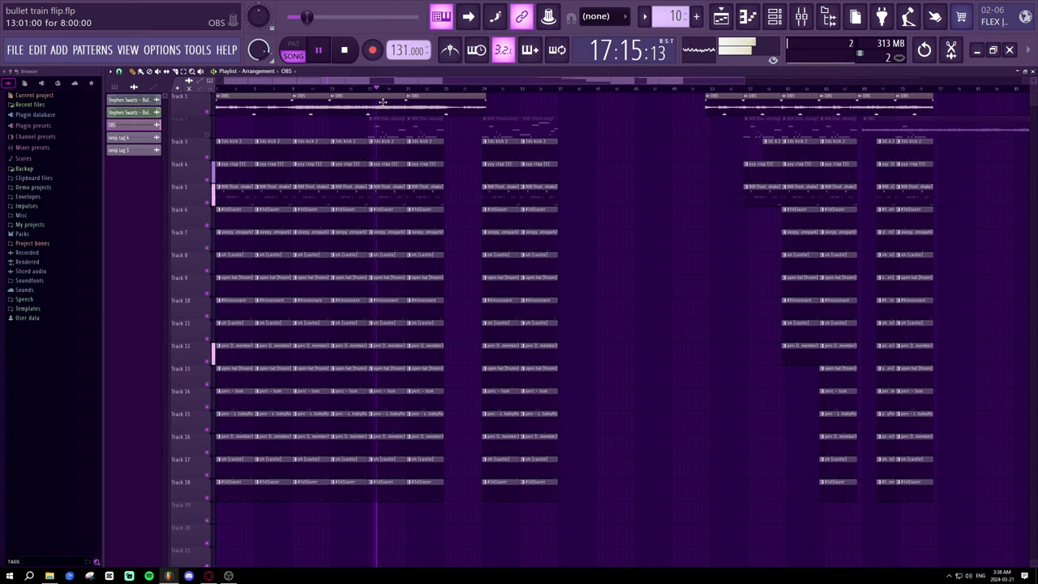
{"action": "scroll", "coordinate": [381, 92], "scroll_direction": "down", "scroll_amount": 2}
{"action": "scroll", "coordinate": [379, 92], "scroll_direction": "up", "scroll_amount": 2}
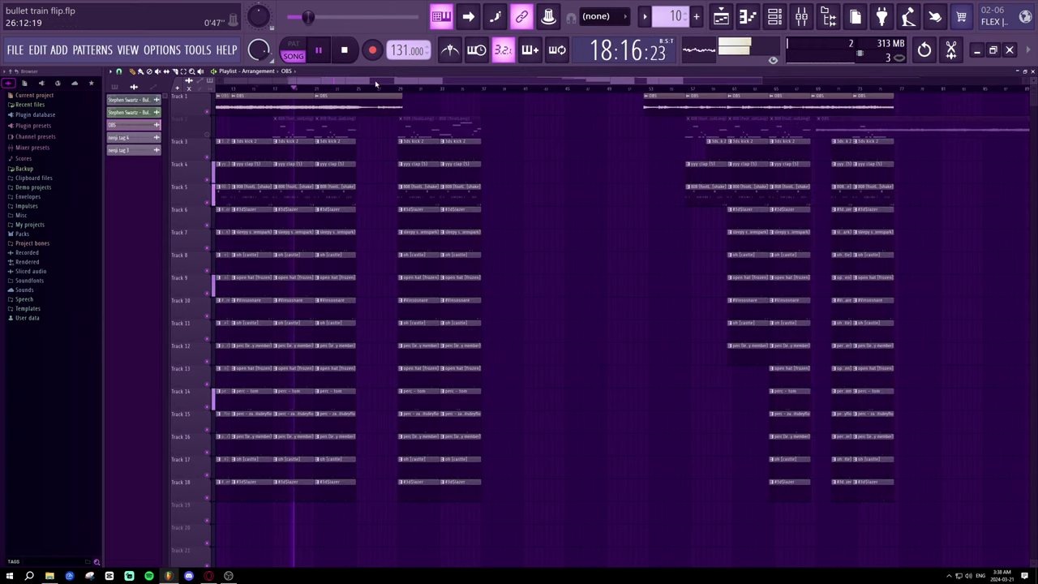
{"action": "left_click_drag", "start_coordinate": [375, 80], "coordinate": [363, 78]}
{"action": "scroll", "coordinate": [330, 89], "scroll_direction": "up", "scroll_amount": 4}
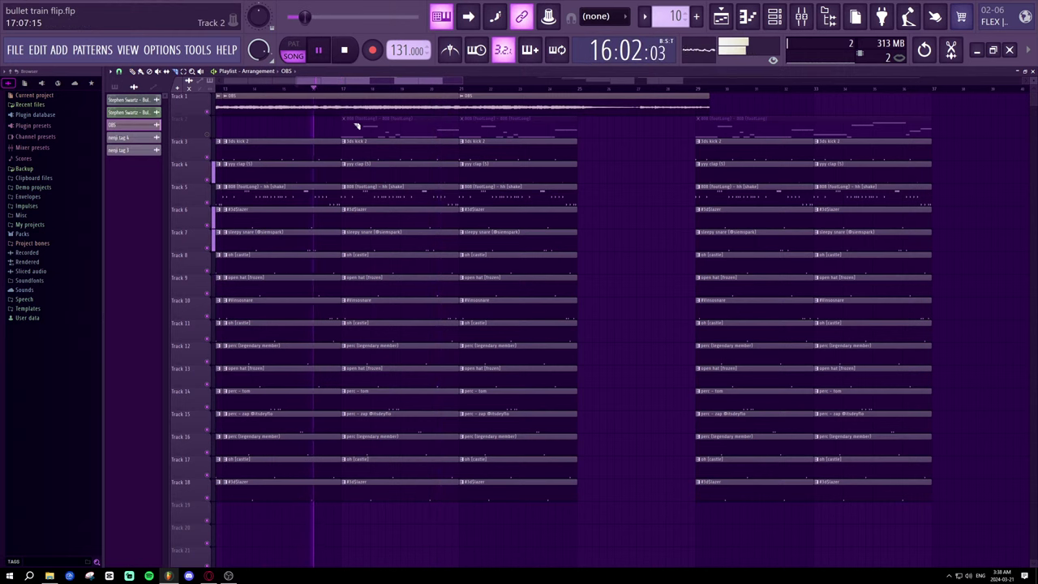
{"action": "scroll", "coordinate": [346, 87], "scroll_direction": "up", "scroll_amount": 4}
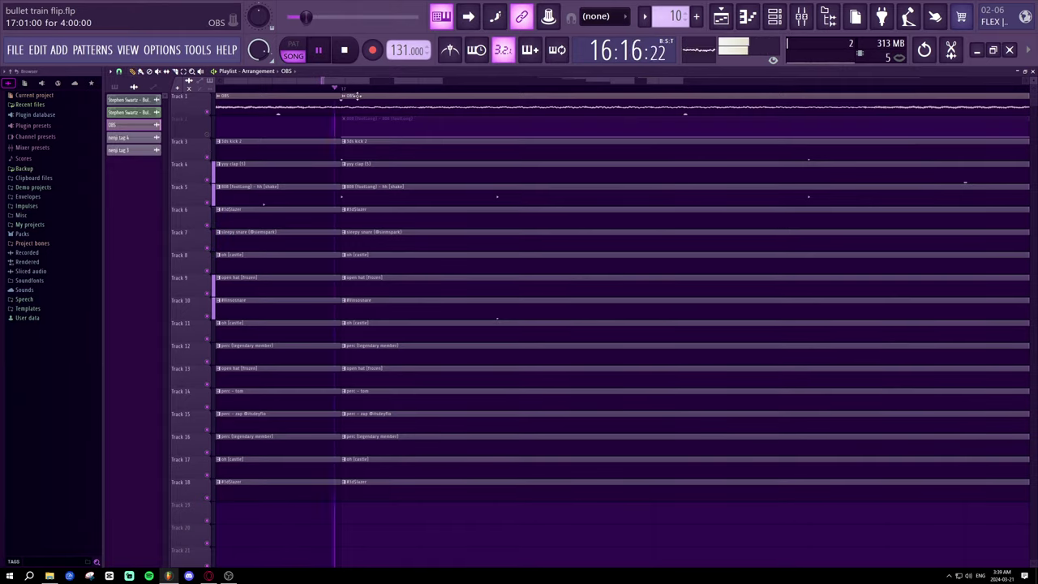
- Trim the start of the OBS clip at bar 17 to a length of 3:15:19, keep it at 17:01:00, and play back the transition
{"action": "mouse_move", "coordinate": [361, 102]}
{"action": "left_mouse_down"}
{"action": "mouse_move", "coordinate": [369, 95]}
{"action": "mouse_move", "coordinate": [356, 108]}
{"action": "mouse_move", "coordinate": [342, 95]}
{"action": "left_mouse_up"}
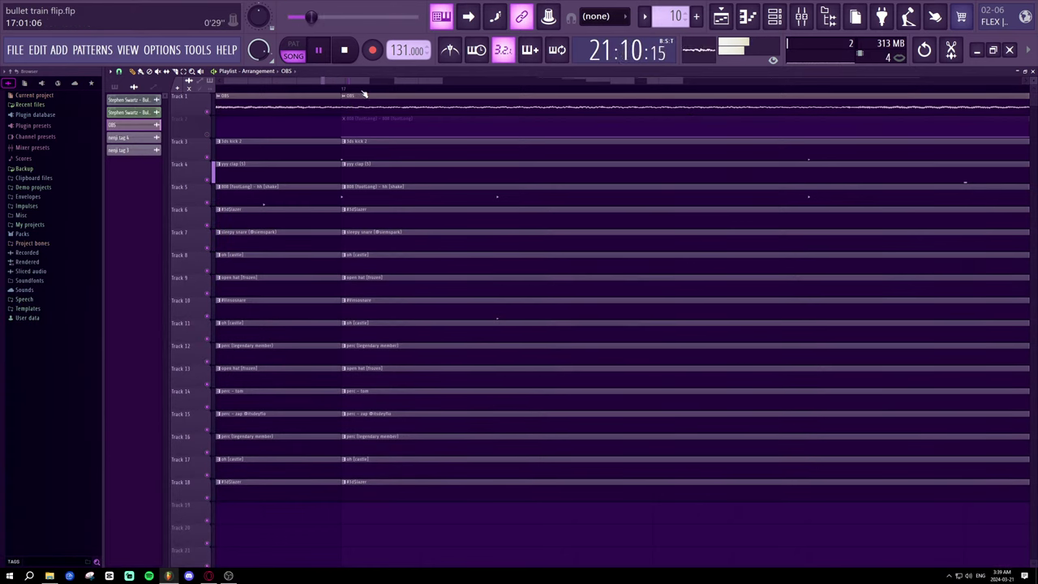
{"action": "key", "text": "space"}
{"action": "key", "text": "space"}
{"action": "left_click", "coordinate": [322, 89]}
{"action": "scroll", "coordinate": [323, 90], "scroll_direction": "down", "scroll_amount": 4}
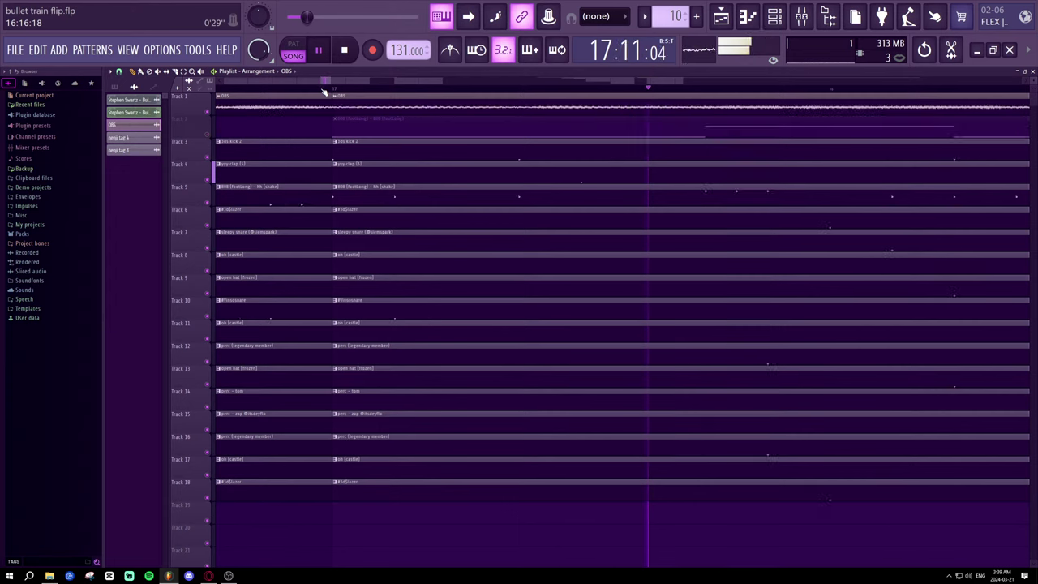
{"action": "scroll", "coordinate": [323, 90], "scroll_direction": "down", "scroll_amount": 2}
{"action": "scroll", "coordinate": [322, 90], "scroll_direction": "down", "scroll_amount": 2}
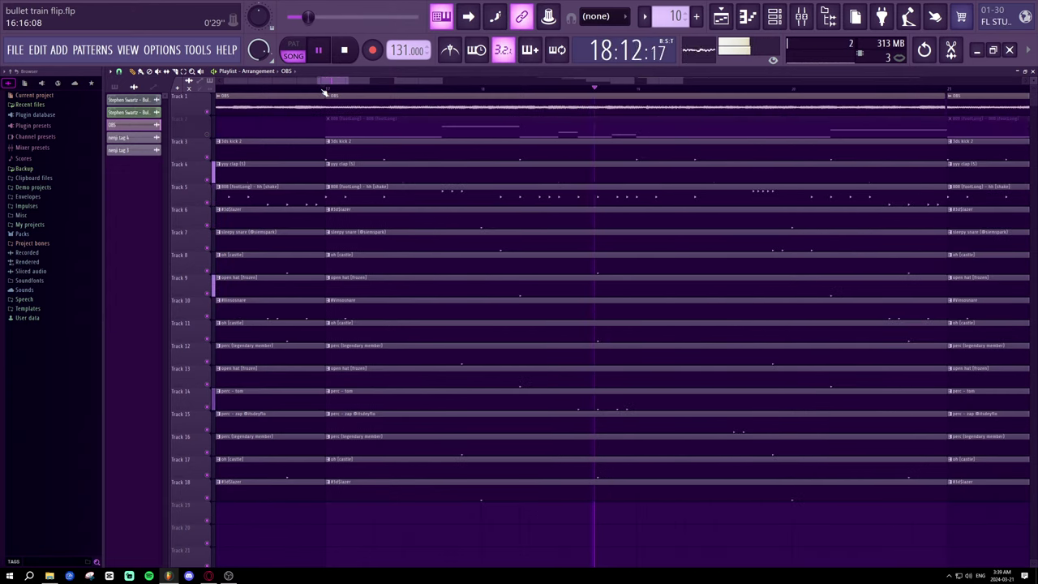
- Nudge the OBS clip at bar 17 to 17:02:00, realign its start to bar 17, and play back the transition
{"action": "key", "text": "space"}
{"action": "key", "text": "space"}
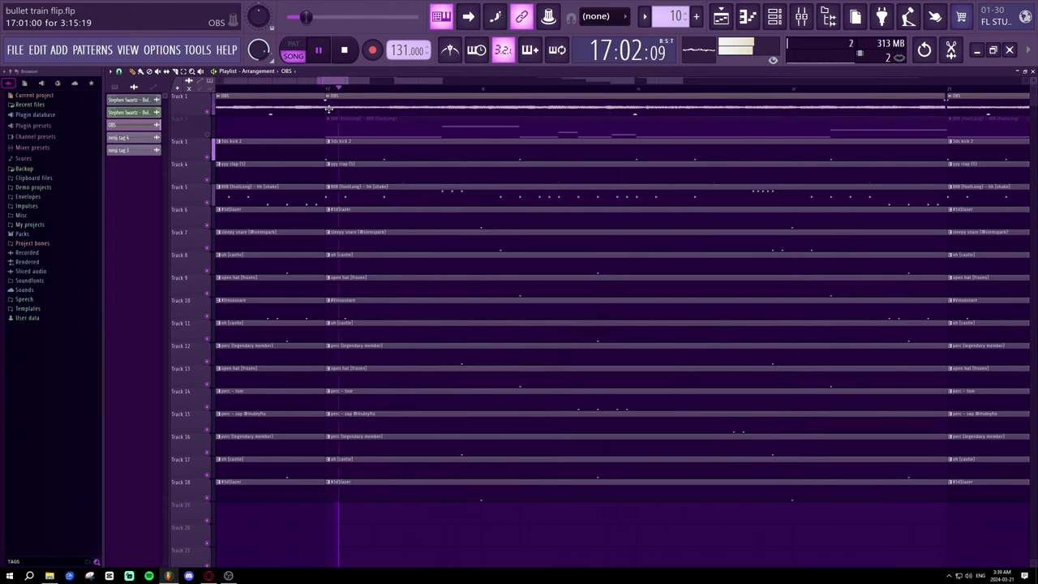
{"action": "key", "text": "space"}
{"action": "left_click_drag", "start_coordinate": [326, 106], "coordinate": [334, 106]}
{"action": "key", "text": "space"}
{"action": "key", "text": "space"}
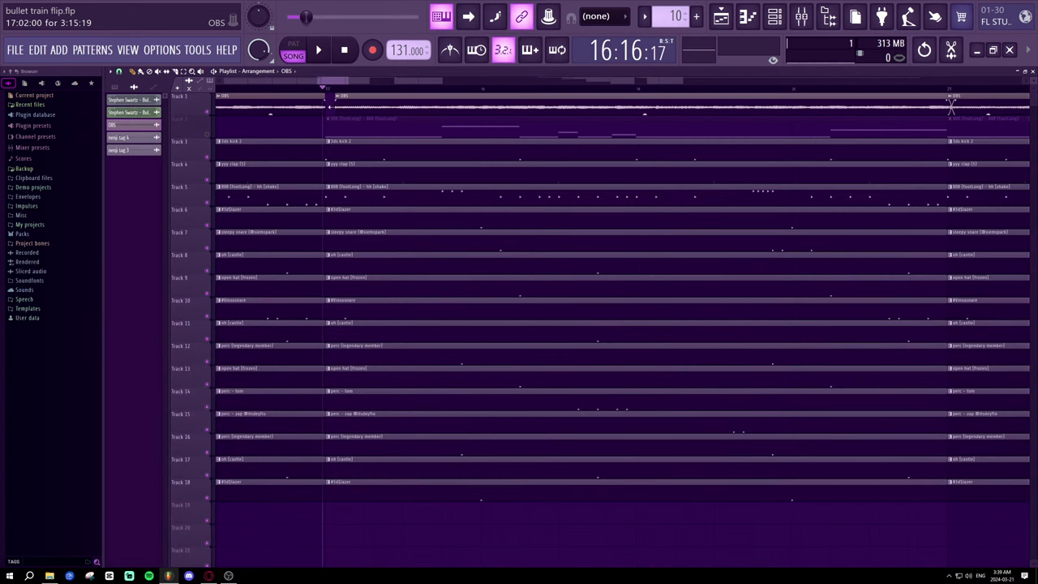
{"action": "key", "text": "space"}
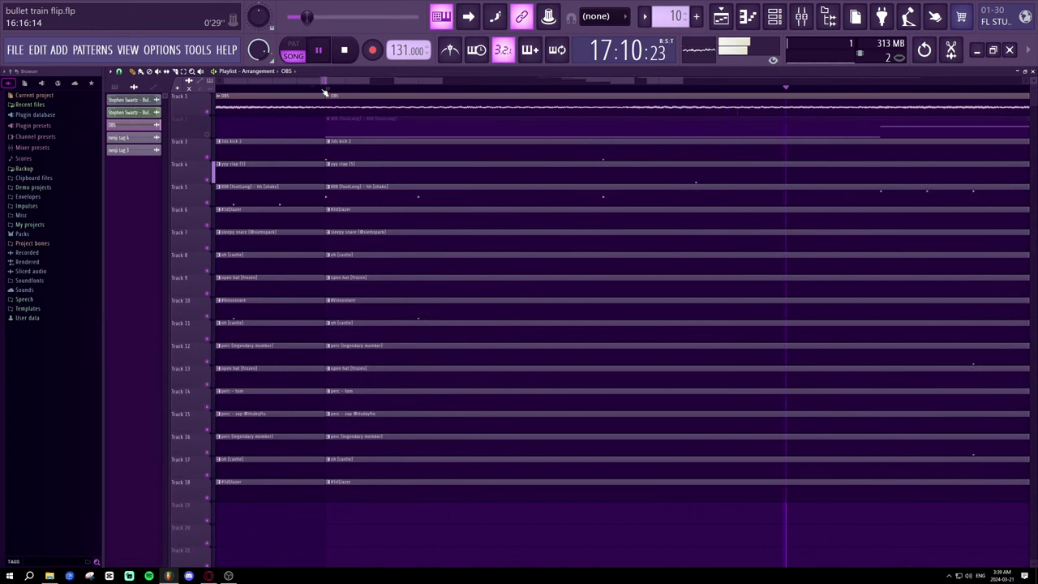
- Trim the start of the OBS clip at bar 17 to a length of 3:15:16, keep it at 17:01:00, and play back the transition
{"action": "key", "text": "space"}
{"action": "left_click_drag", "start_coordinate": [325, 95], "coordinate": [332, 97]}
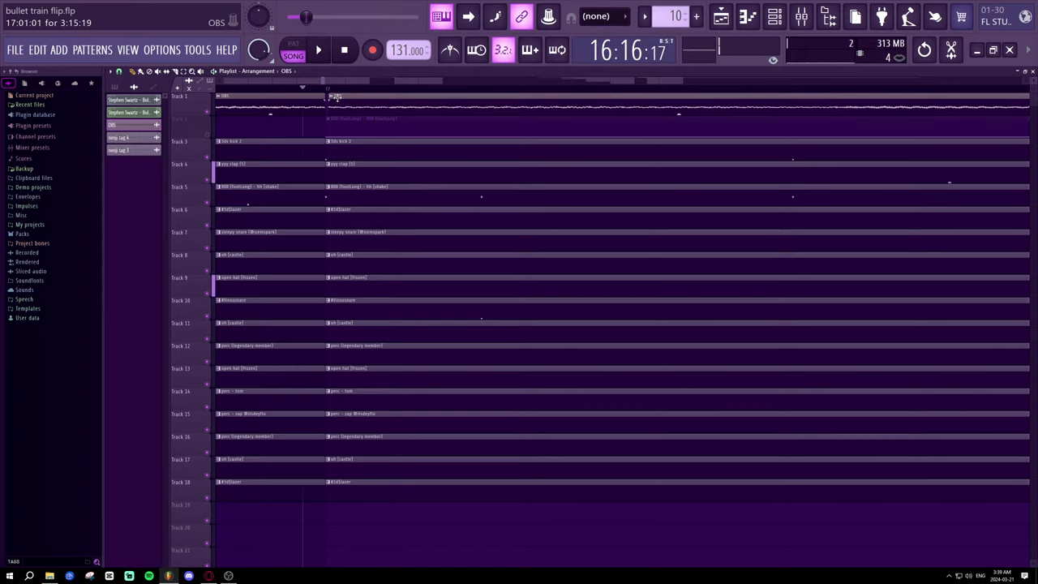
{"action": "key", "text": "space"}
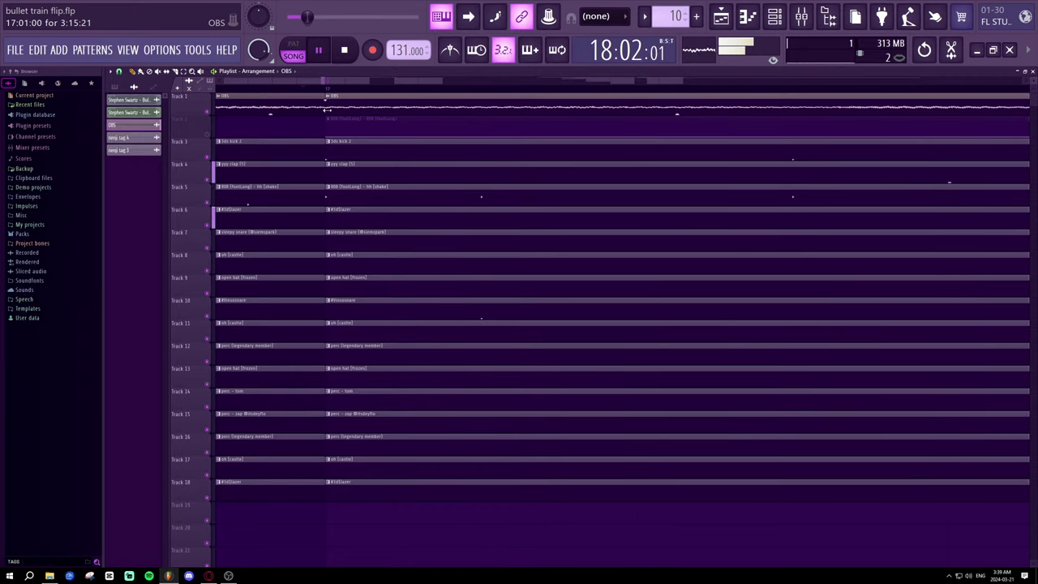
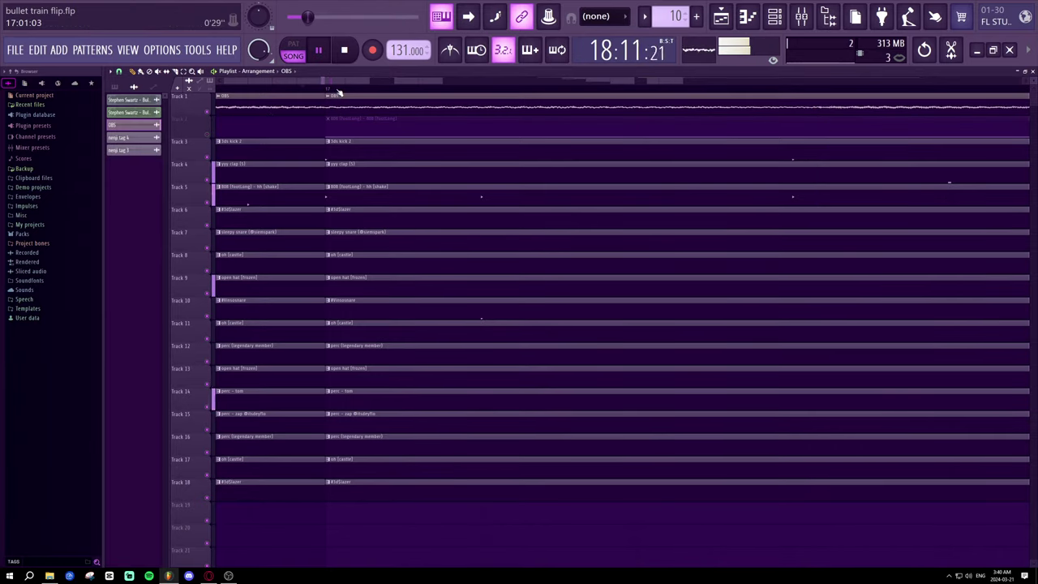
{"action": "scroll", "coordinate": [339, 92], "scroll_direction": "down", "scroll_amount": 5}
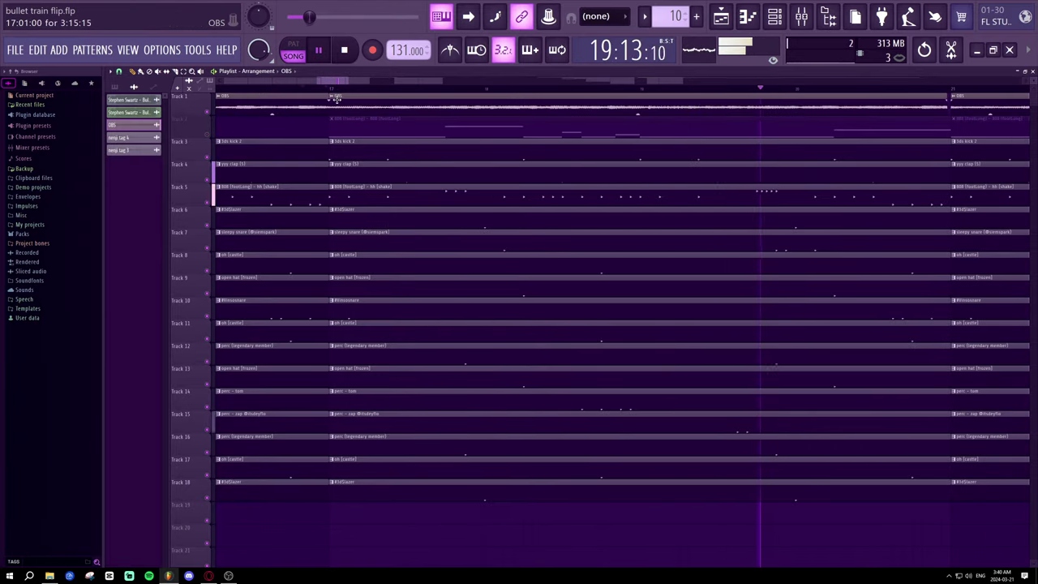
{"action": "left_click", "coordinate": [328, 88]}
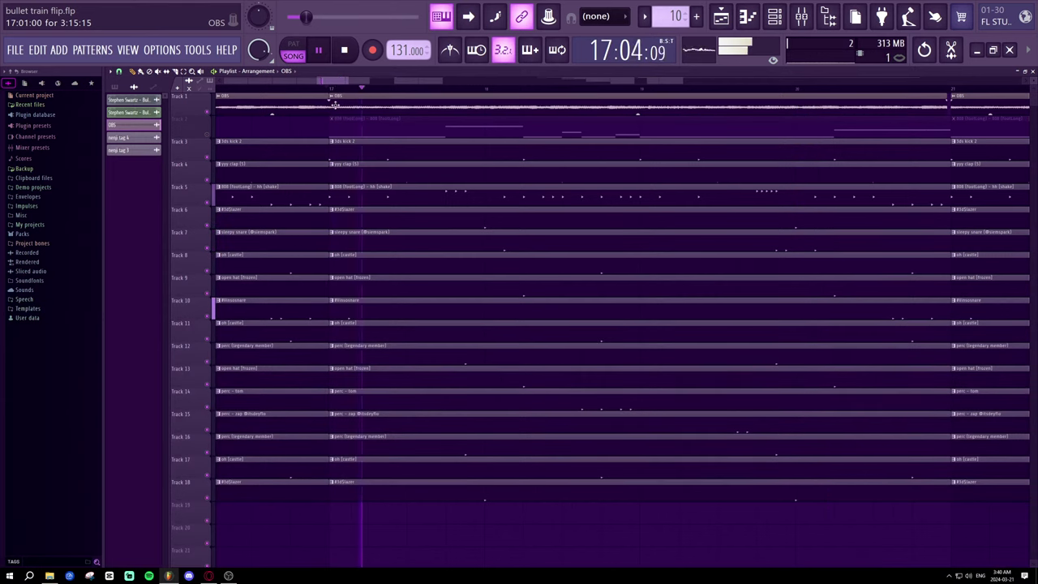
{"action": "left_click", "coordinate": [329, 88]}
{"action": "scroll", "coordinate": [333, 90], "scroll_direction": "up", "scroll_amount": 6}
{"action": "left_click", "coordinate": [333, 88]}
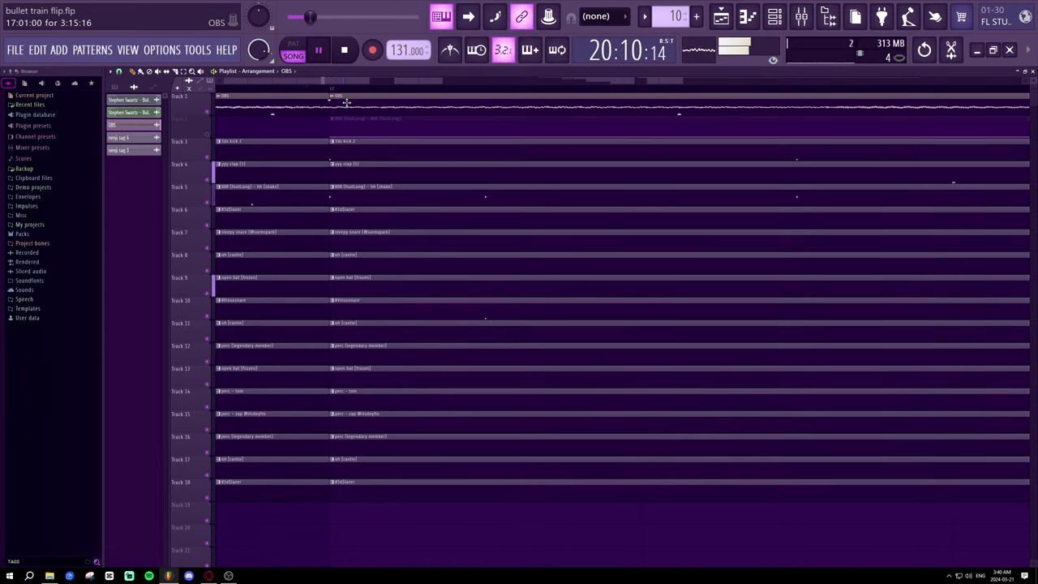
- Shift the OBS clip at bar 17 to 17:01:09, realign it to 17:01:00 with a length of 3:15:15, and play it back
{"action": "left_click", "coordinate": [346, 100]}
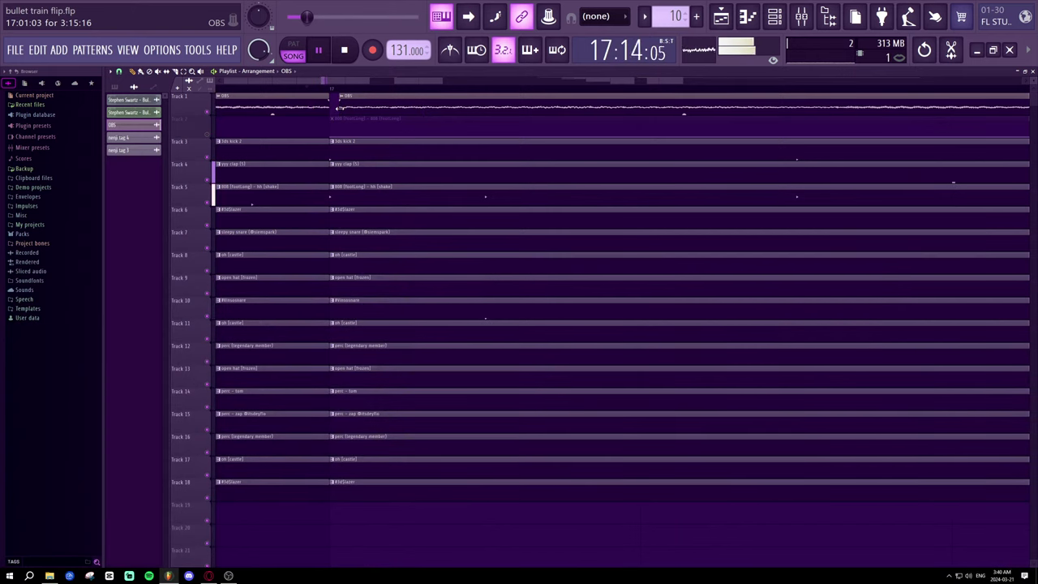
{"action": "left_click_drag", "start_coordinate": [338, 107], "coordinate": [367, 104]}
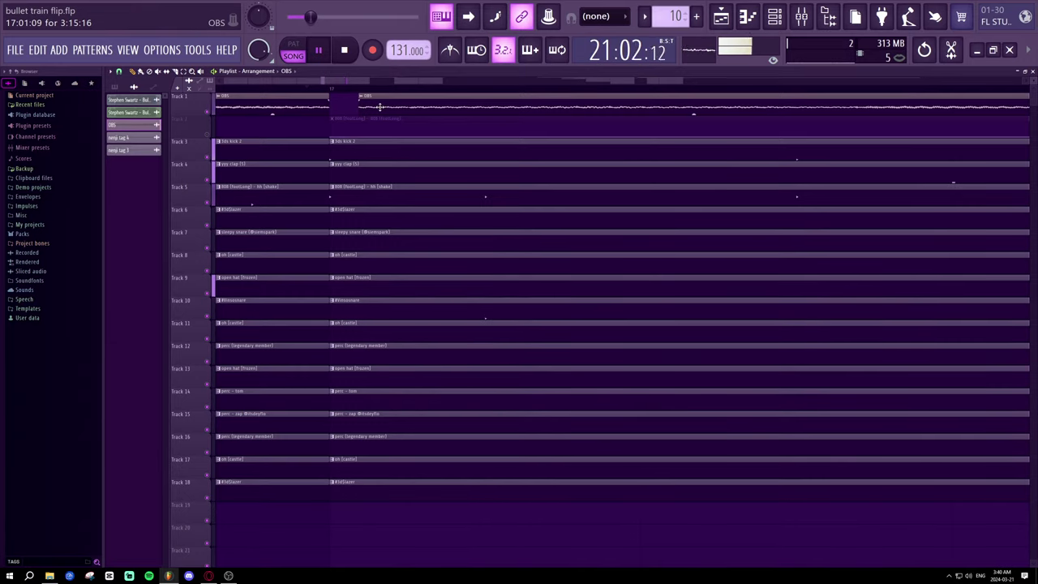
{"action": "left_click_drag", "start_coordinate": [379, 105], "coordinate": [348, 106]}
{"action": "key", "text": "space"}
{"action": "key", "text": "space"}
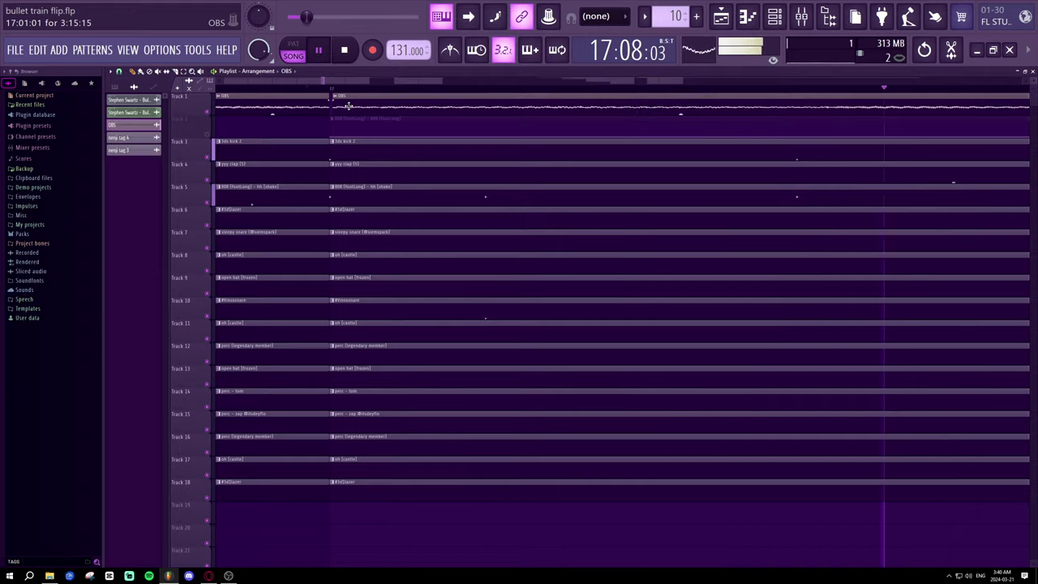
{"action": "key", "text": "space"}
{"action": "left_click", "coordinate": [345, 104]}
{"action": "key", "text": "space"}
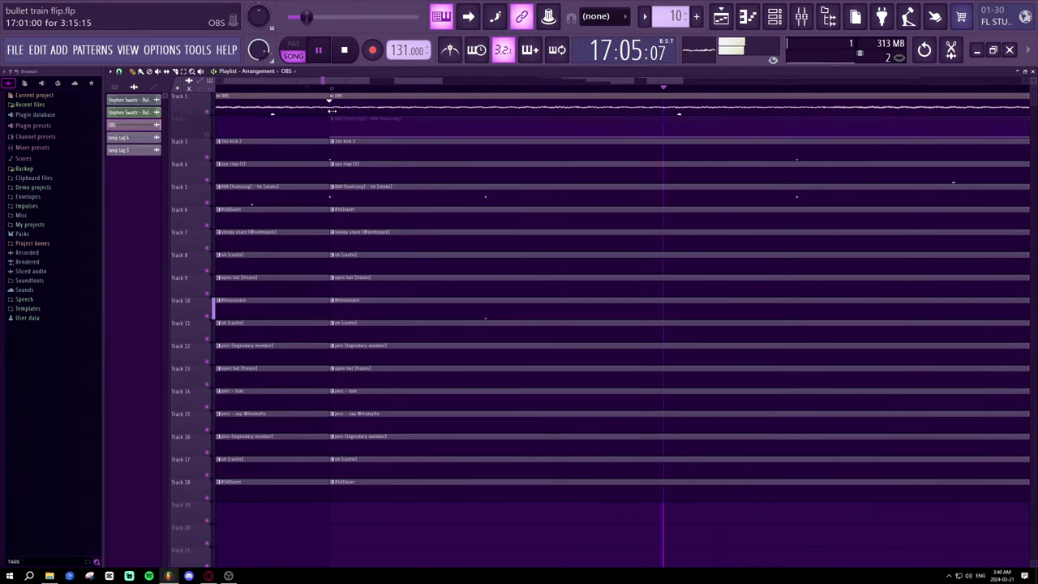
- Shorten the OBS clip at bar 17 from its start to a length of 3:15:10, keep it at 17:01:00, and replay the transition
{"action": "left_click", "coordinate": [344, 107]}
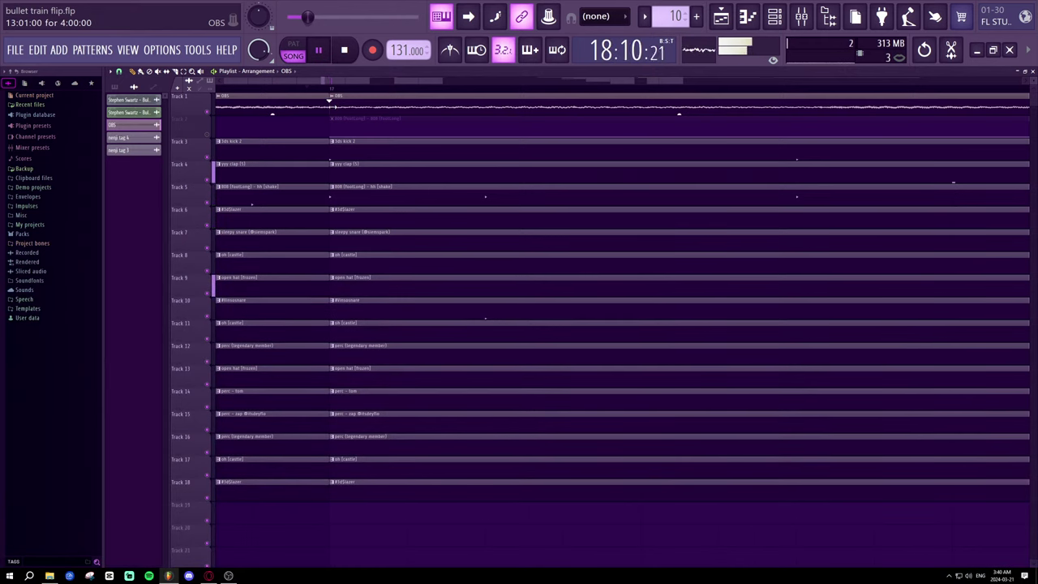
{"action": "key", "text": "space"}
{"action": "key", "text": "space"}
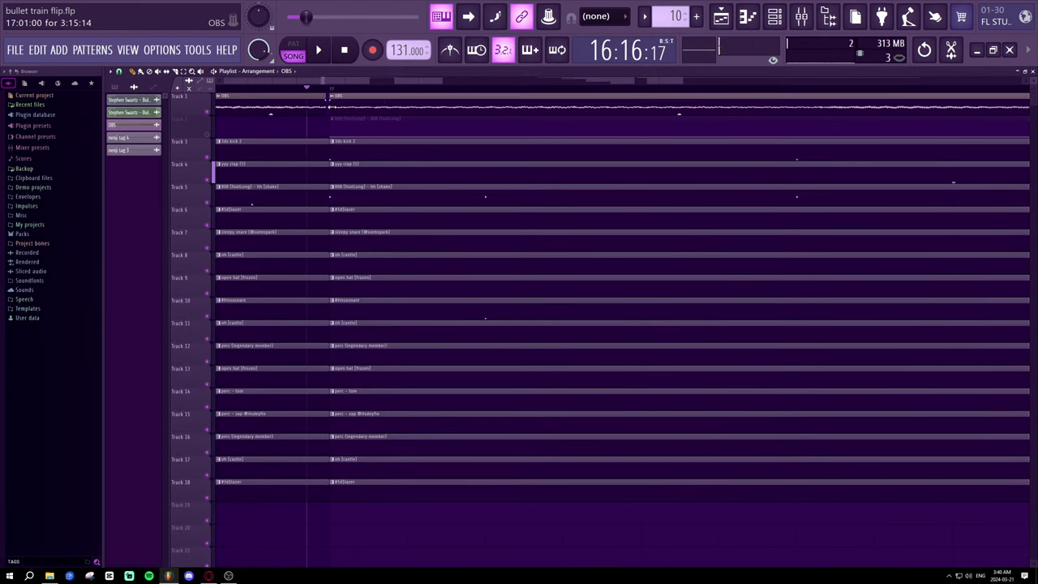
{"action": "key", "text": "space"}
{"action": "key", "text": "space"}
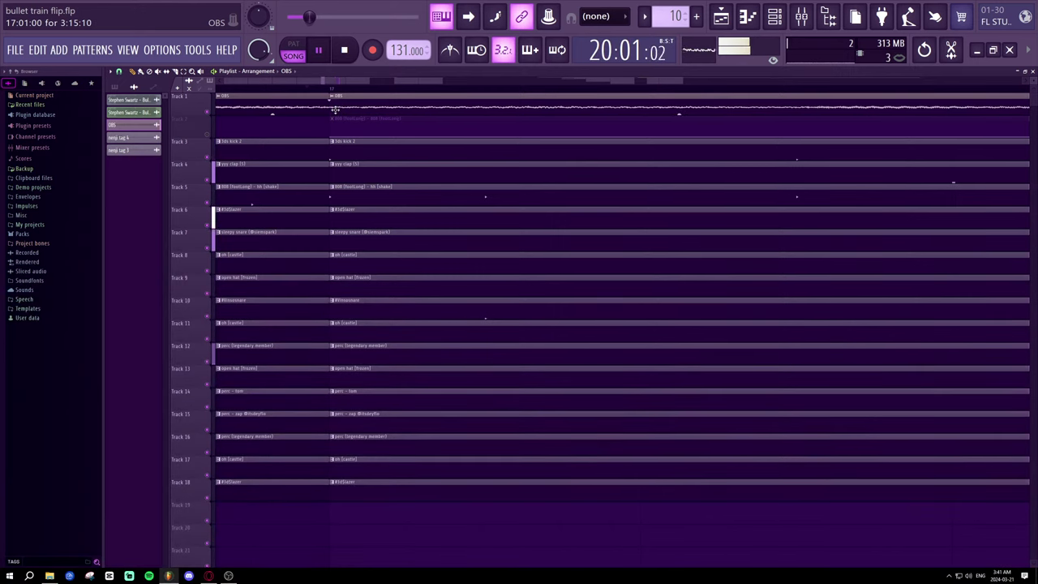
- Trim the start of the OBS clip at bar 21 to a length of 8:07:12, keep it at 21:01:00, and play back the transition
{"action": "scroll", "coordinate": [366, 93], "scroll_direction": "down", "scroll_amount": 9}
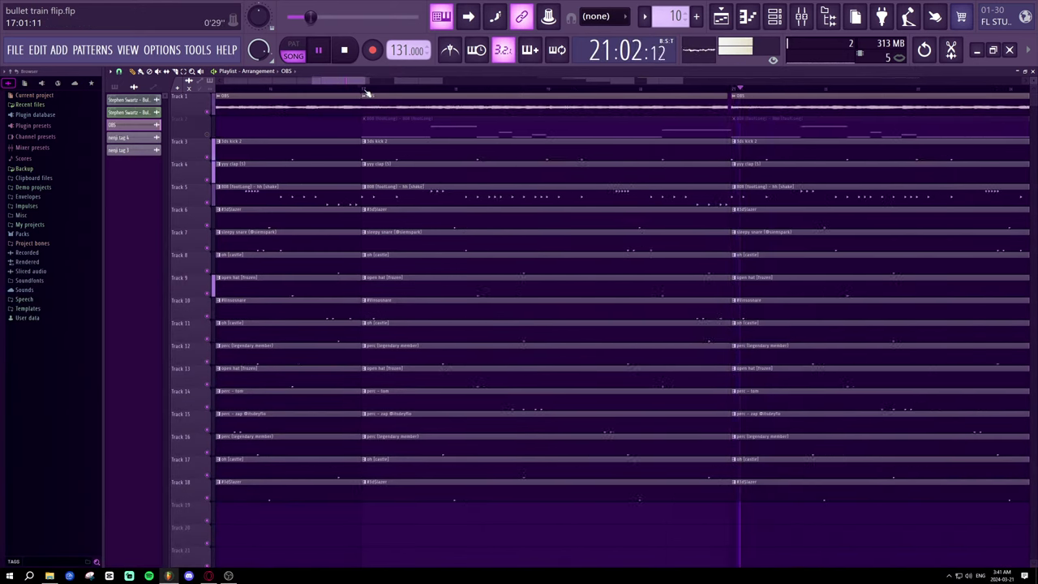
{"action": "key", "text": "space"}
{"action": "scroll", "coordinate": [478, 92], "scroll_direction": "up", "scroll_amount": 3}
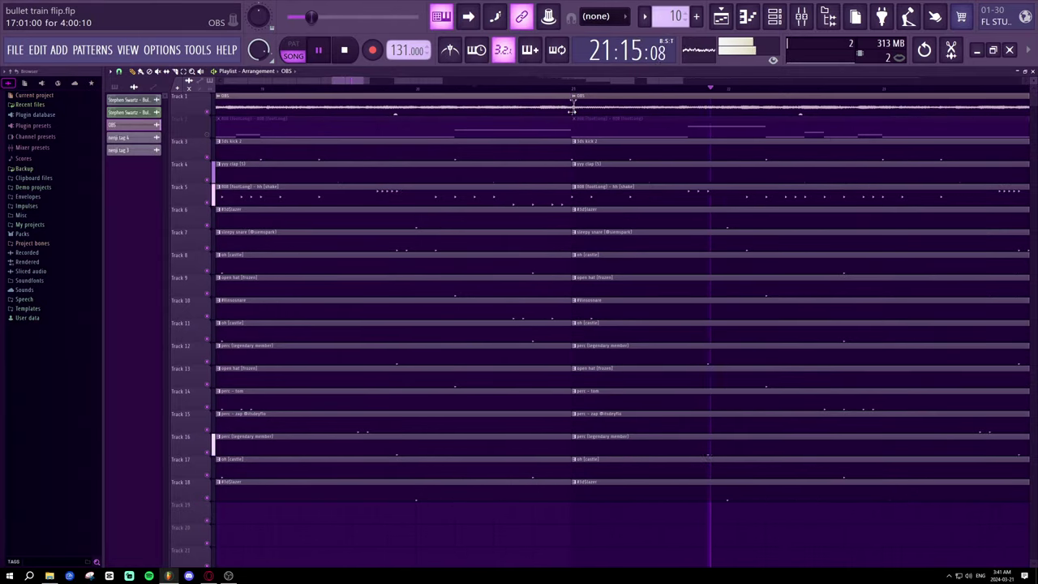
{"action": "left_click_drag", "start_coordinate": [569, 105], "coordinate": [549, 112]}
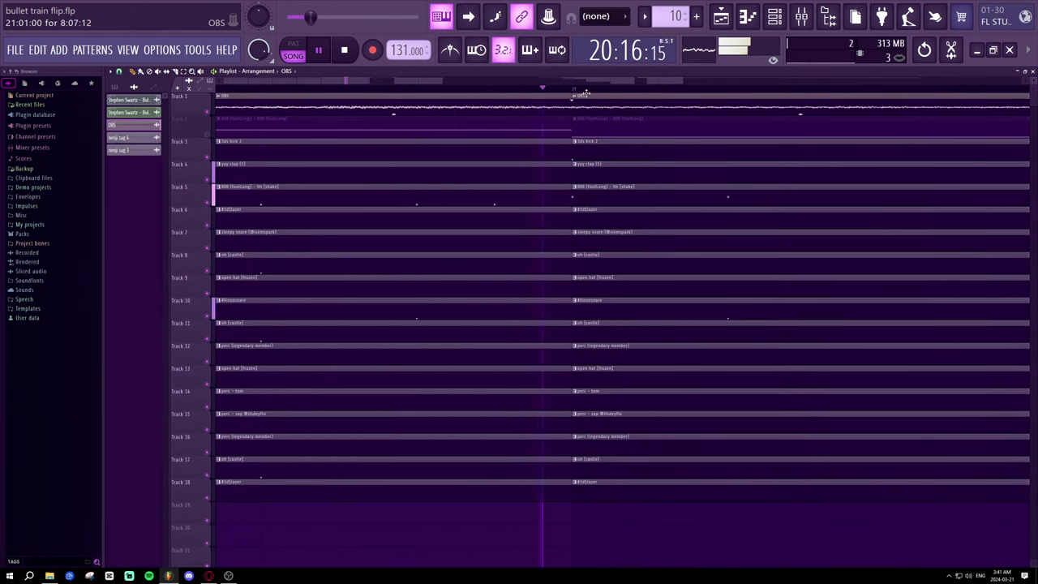
{"action": "scroll", "coordinate": [586, 102], "scroll_direction": "down", "scroll_amount": 2}
{"action": "left_click_drag", "start_coordinate": [346, 82], "coordinate": [347, 81]}
{"action": "key", "text": "space"}
{"action": "key", "text": "space"}
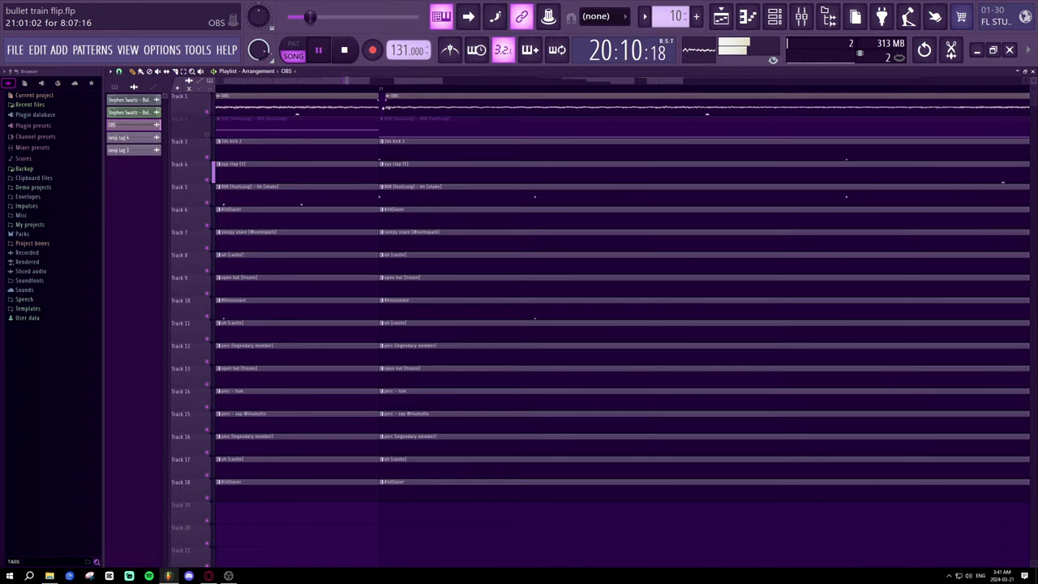
- Trim the start of the OBS clip at bar 21 to a length of 8:06:17, snap it to 21:01:00, and play it with the drums
{"action": "key", "text": "space"}
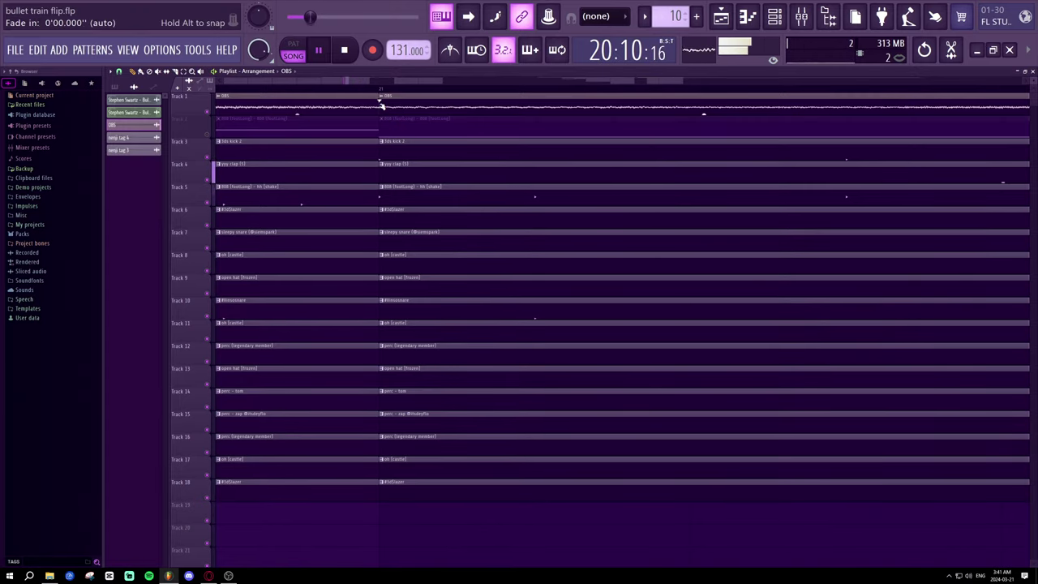
{"action": "key", "text": "space"}
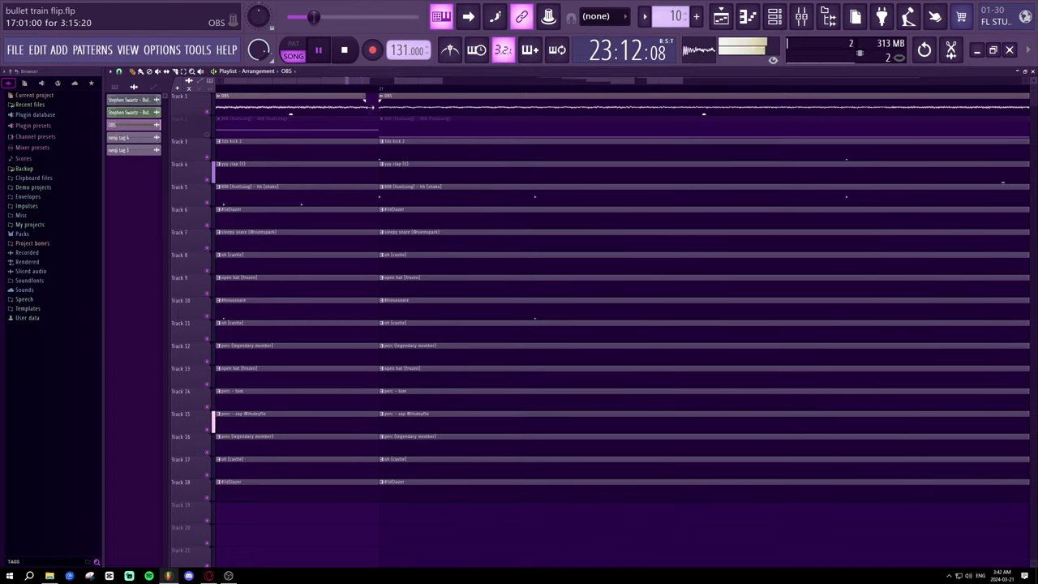
{"action": "left_click_drag", "start_coordinate": [380, 107], "coordinate": [393, 107]}
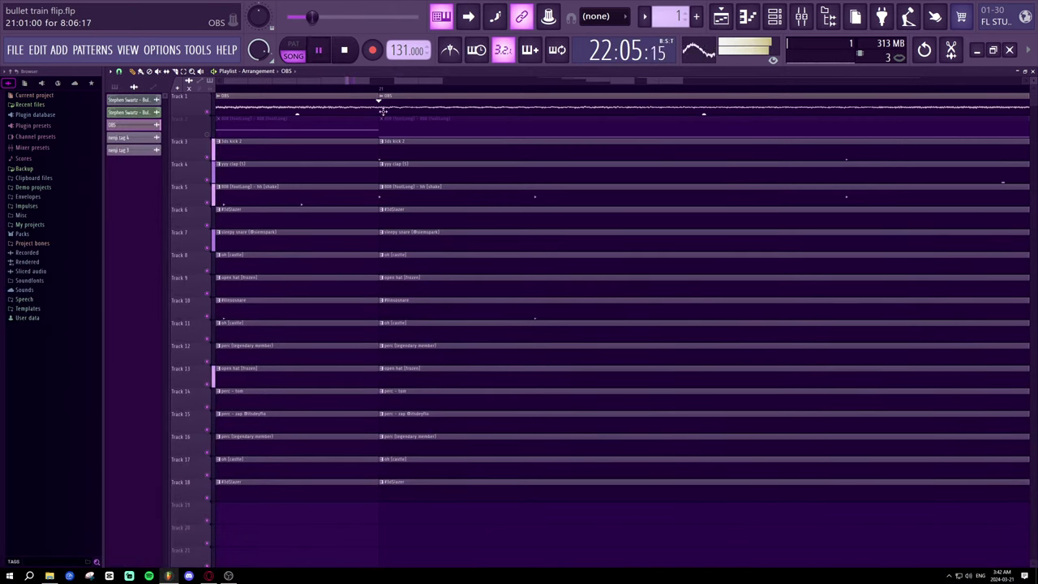
{"action": "scroll", "coordinate": [405, 96], "scroll_direction": "down", "scroll_amount": 2}
{"action": "scroll", "coordinate": [406, 96], "scroll_direction": "down", "scroll_amount": 2}
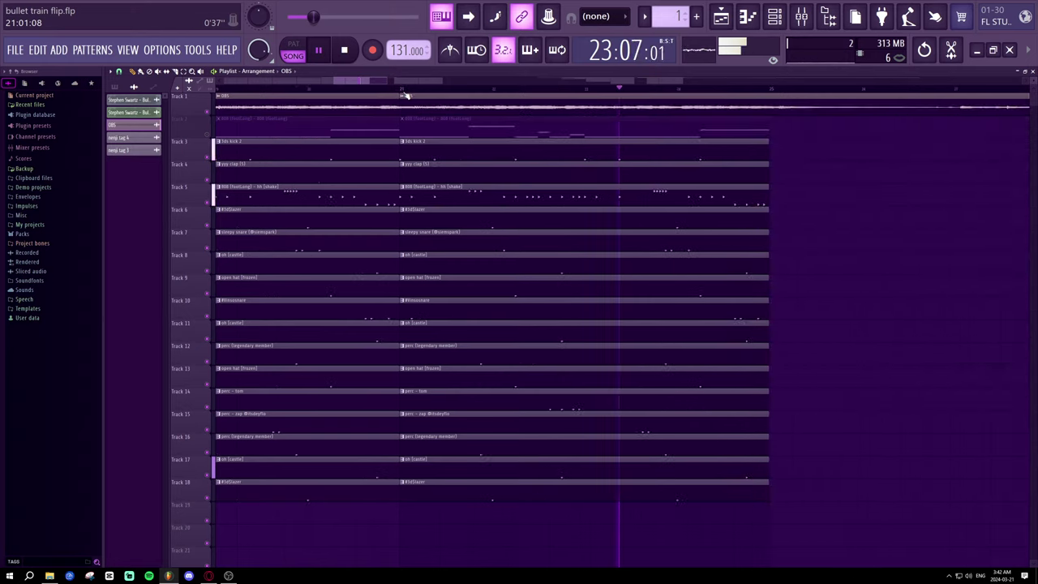
{"action": "scroll", "coordinate": [408, 97], "scroll_direction": "up", "scroll_amount": 2}
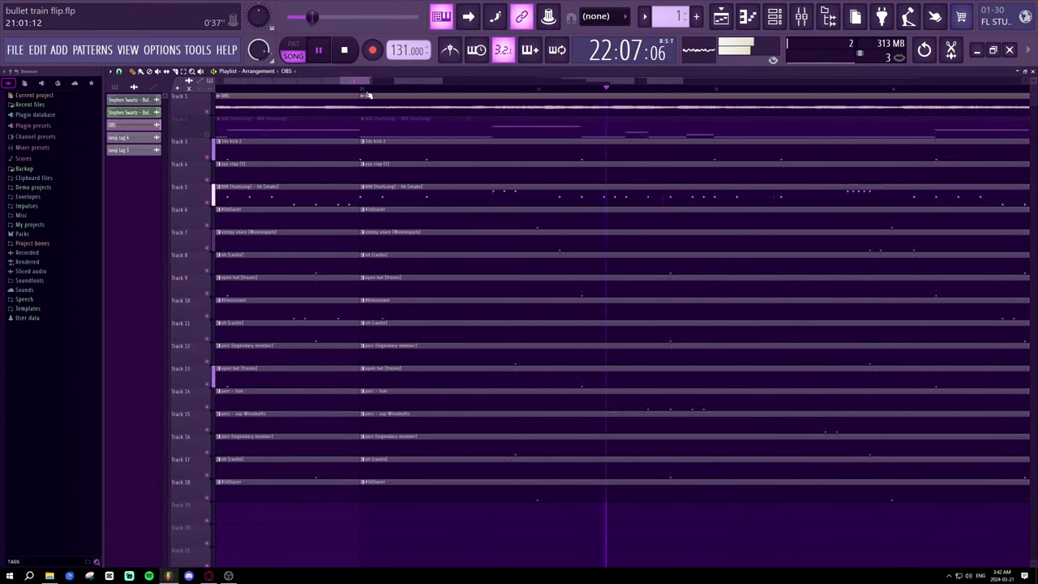
{"action": "scroll", "coordinate": [367, 84], "scroll_direction": "down", "scroll_amount": 2}
{"action": "mouse_move", "coordinate": [367, 85]}
{"action": "left_mouse_down"}
{"action": "mouse_move", "coordinate": [400, 86]}
{"action": "mouse_move", "coordinate": [357, 89]}
{"action": "left_mouse_up"}
{"action": "scroll", "coordinate": [358, 88], "scroll_direction": "up", "scroll_amount": 2}
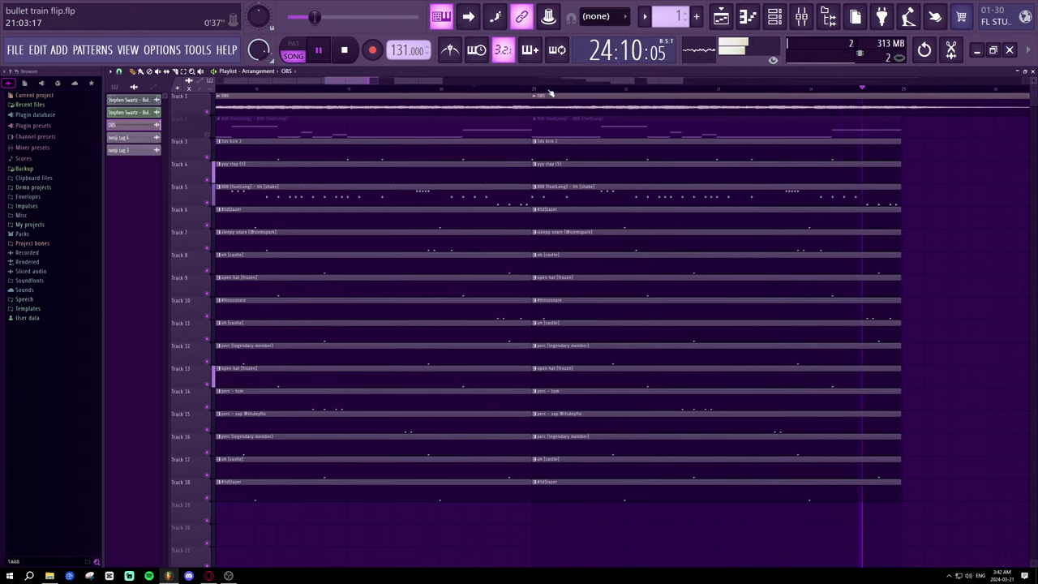
- Fine-trim the start of the OBS clip at bar 21 to a length of 8:06:15, realign it to 21:01:00, and play back the transition
{"action": "scroll", "coordinate": [535, 93], "scroll_direction": "up", "scroll_amount": 2}
{"action": "key", "text": "space"}
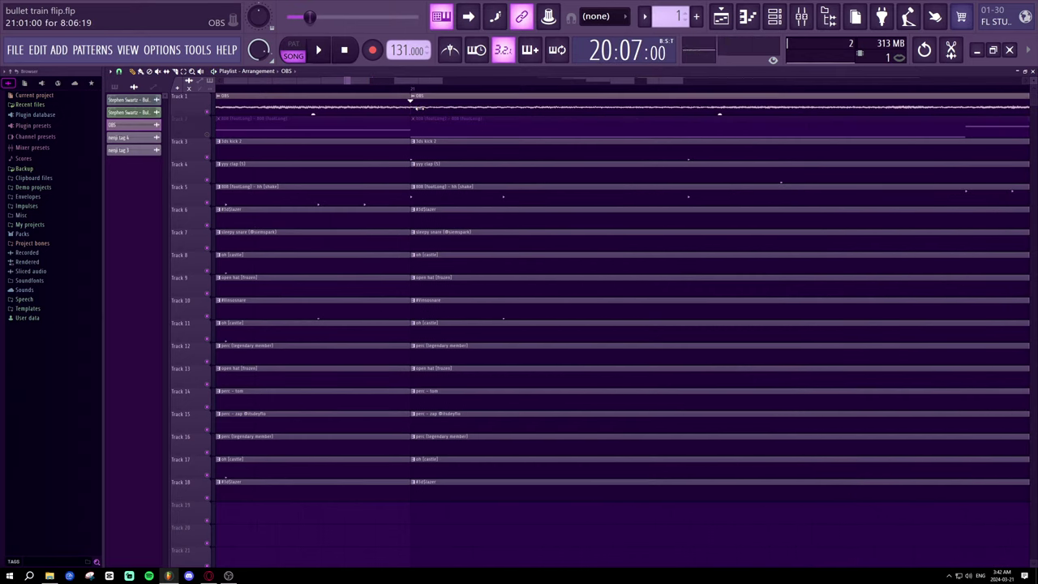
{"action": "key", "text": "space"}
{"action": "scroll", "coordinate": [411, 89], "scroll_direction": "up", "scroll_amount": 1}
{"action": "key", "text": "space"}
{"action": "key", "text": "space"}
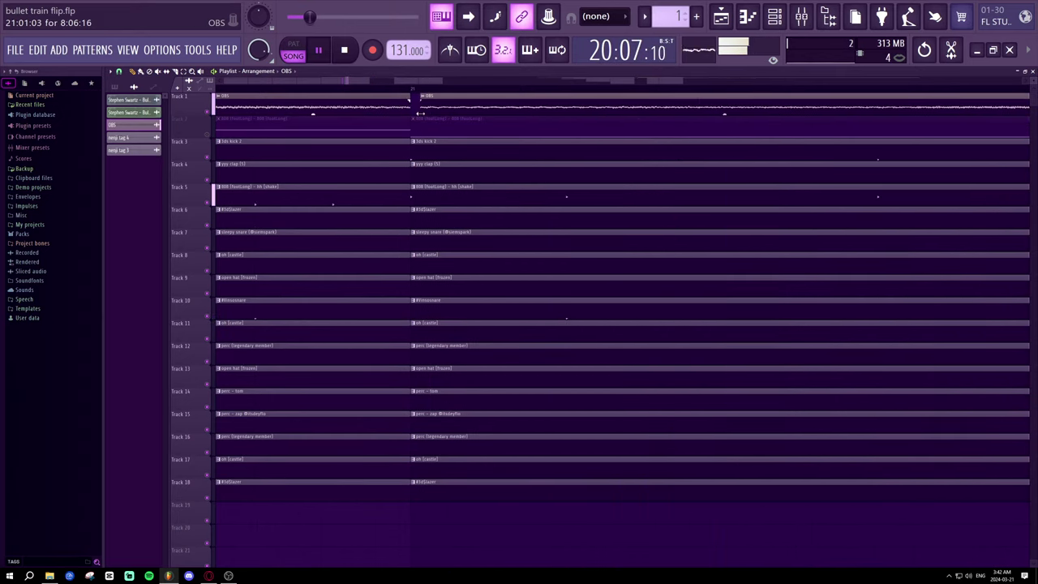
{"action": "scroll", "coordinate": [429, 91], "scroll_direction": "down", "scroll_amount": 3}
{"action": "scroll", "coordinate": [439, 91], "scroll_direction": "down", "scroll_amount": 2}
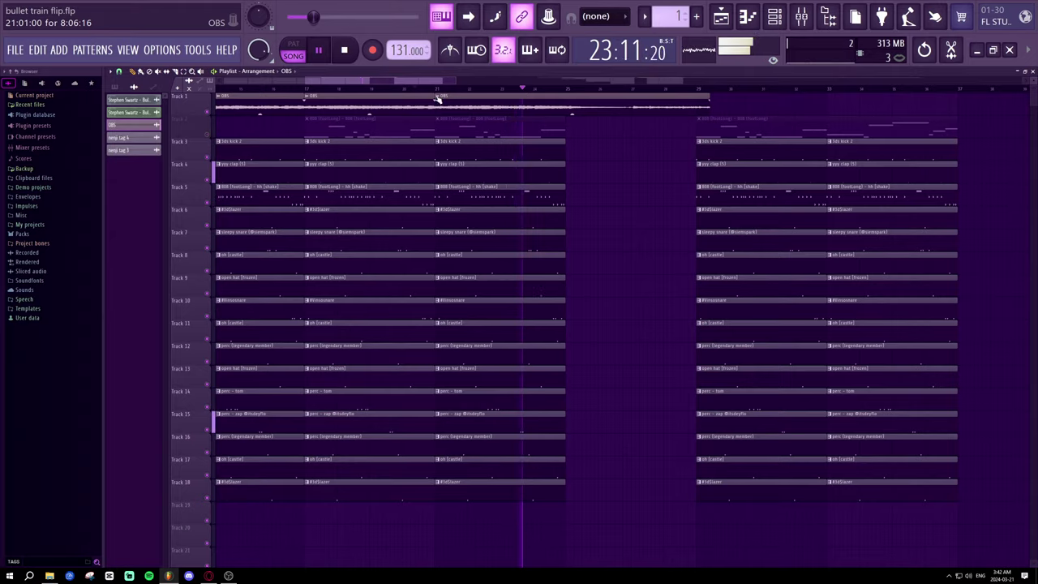
{"action": "scroll", "coordinate": [632, 117], "scroll_direction": "up", "scroll_amount": 4}
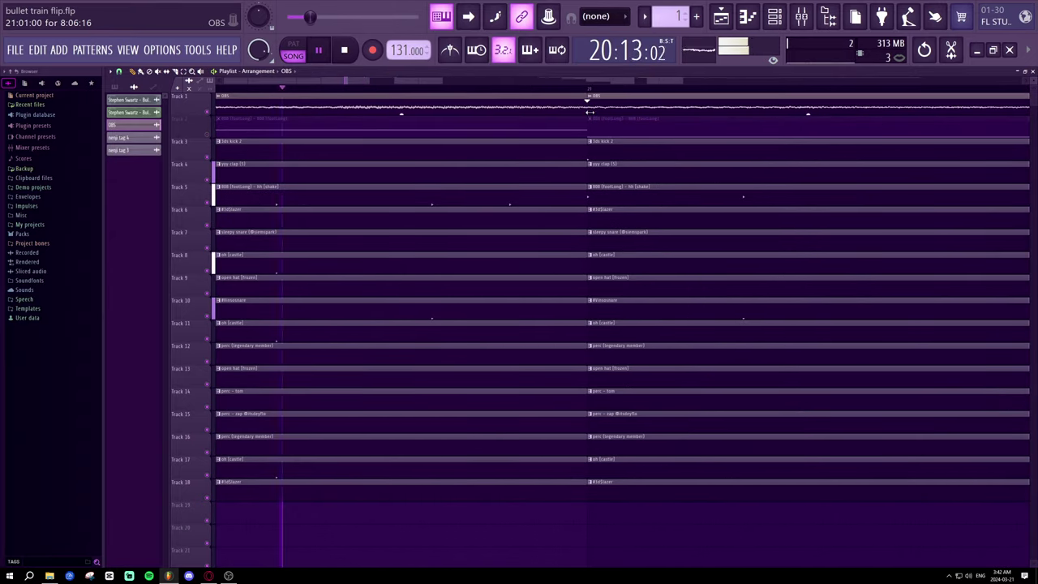
{"action": "scroll", "coordinate": [610, 96], "scroll_direction": "down", "scroll_amount": 3}
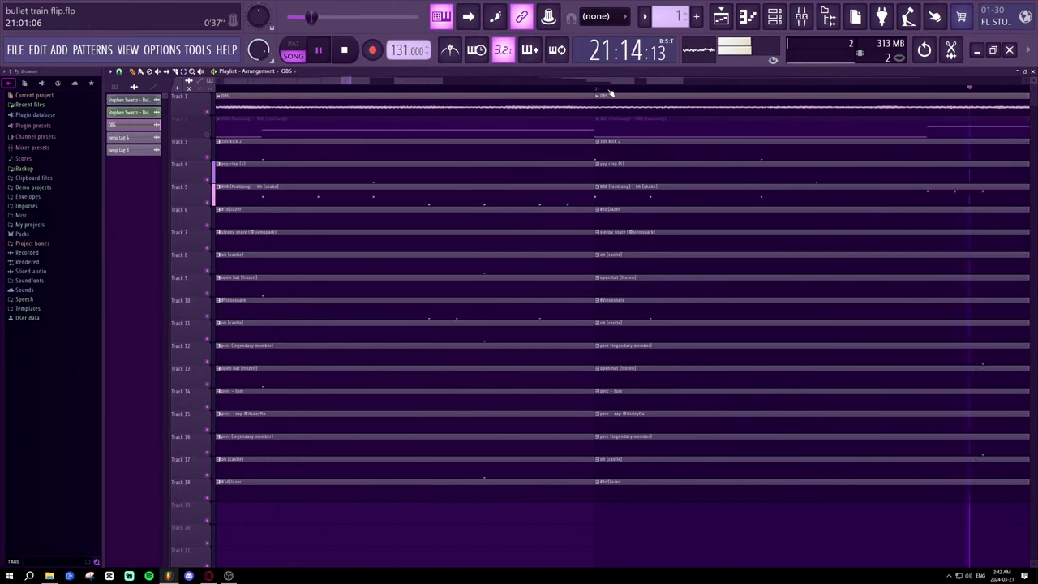
{"action": "mouse_move", "coordinate": [350, 81]}
{"action": "left_mouse_down"}
{"action": "mouse_move", "coordinate": [362, 84]}
{"action": "mouse_move", "coordinate": [354, 84]}
{"action": "left_mouse_up"}
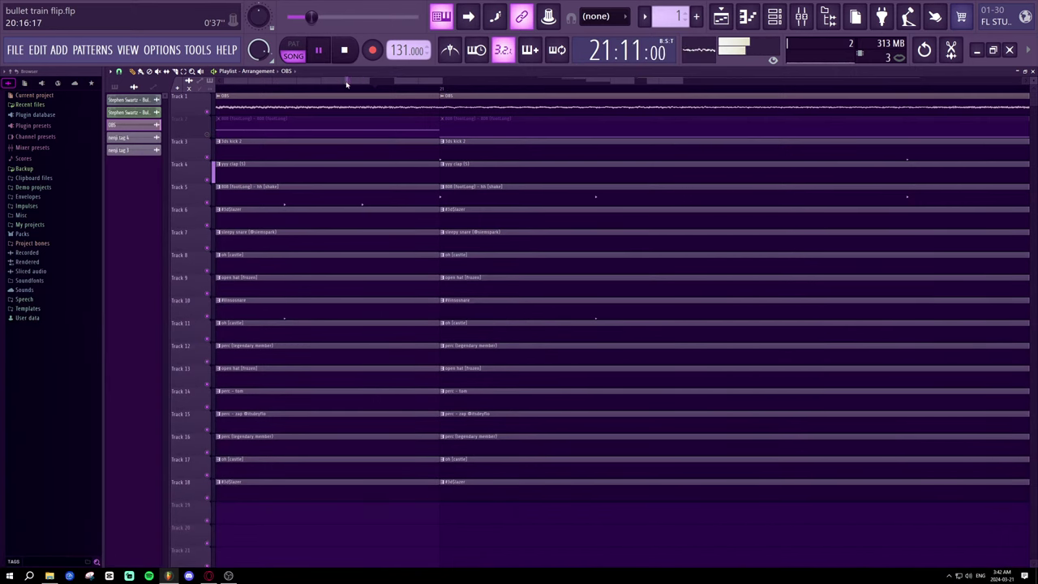
- Try slicing the OBS clip at 23:07:14 and tightening the second part against the first, and undo the slice
{"action": "left_click_drag", "start_coordinate": [346, 82], "coordinate": [366, 87]}
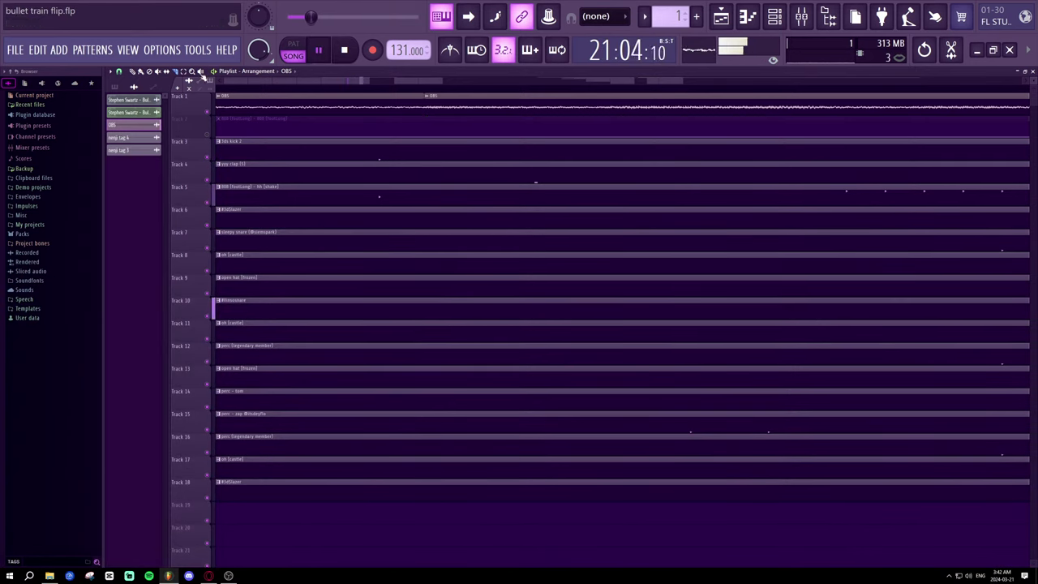
{"action": "left_click_drag", "start_coordinate": [449, 96], "coordinate": [462, 96]}
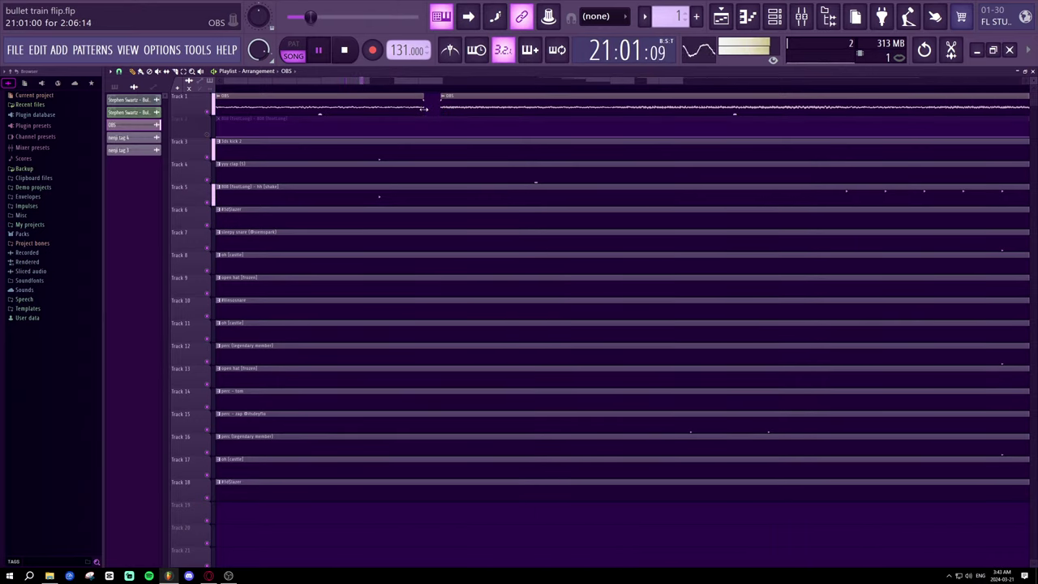
{"action": "left_click_drag", "start_coordinate": [439, 109], "coordinate": [428, 111]}
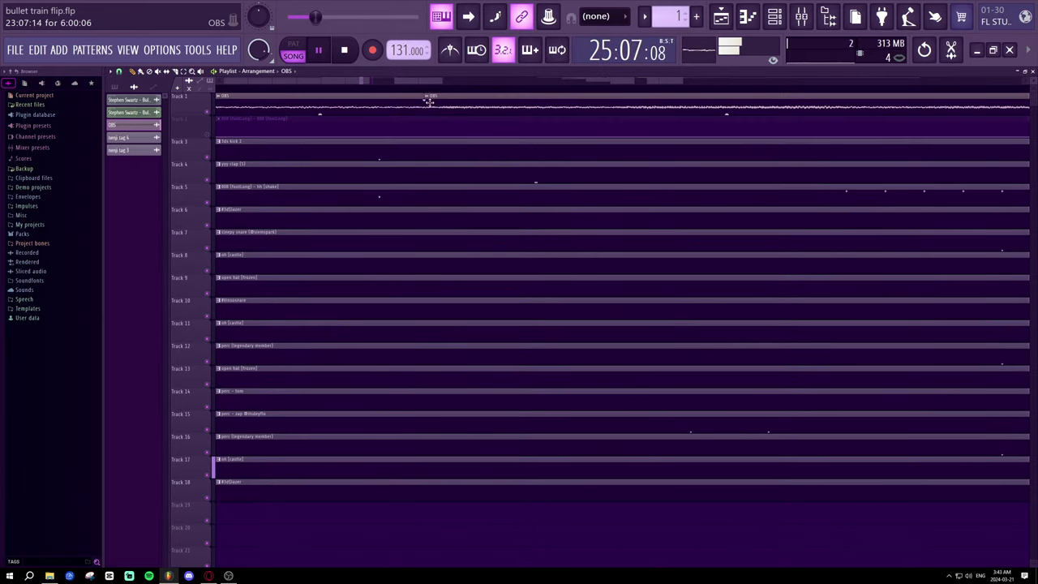
{"action": "key", "text": "ctrl+alt+z"}
{"action": "key", "text": "ctrl+alt+z"}
{"action": "key", "text": "ctrl+alt+z"}
- Play back the OBS clip at bar 21 against the drums from around bar 23
{"action": "key", "text": "space"}
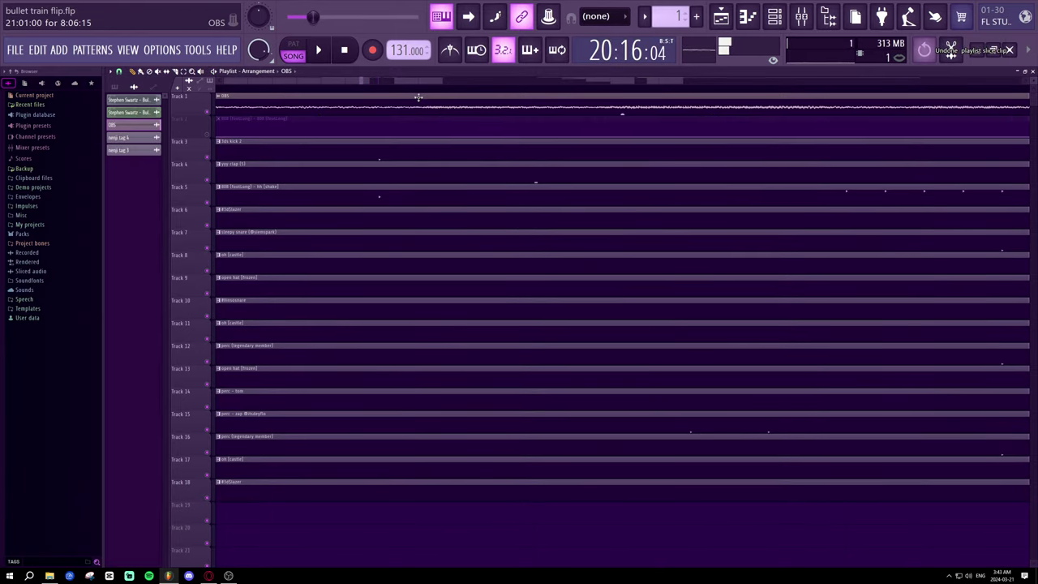
{"action": "key", "text": "space"}
{"action": "scroll", "coordinate": [425, 95], "scroll_direction": "down", "scroll_amount": 2}
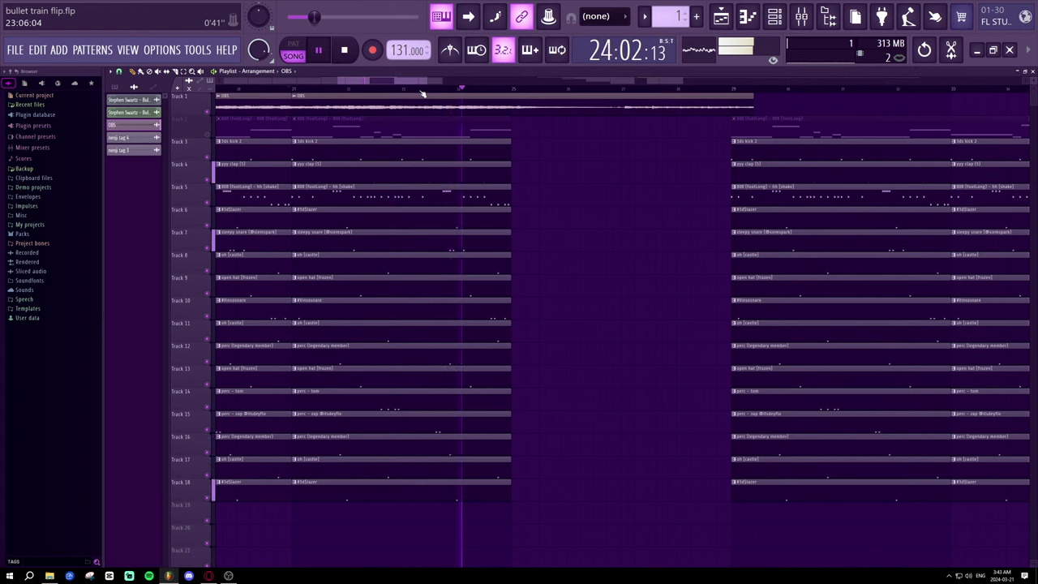
{"action": "left_click", "coordinate": [408, 90]}
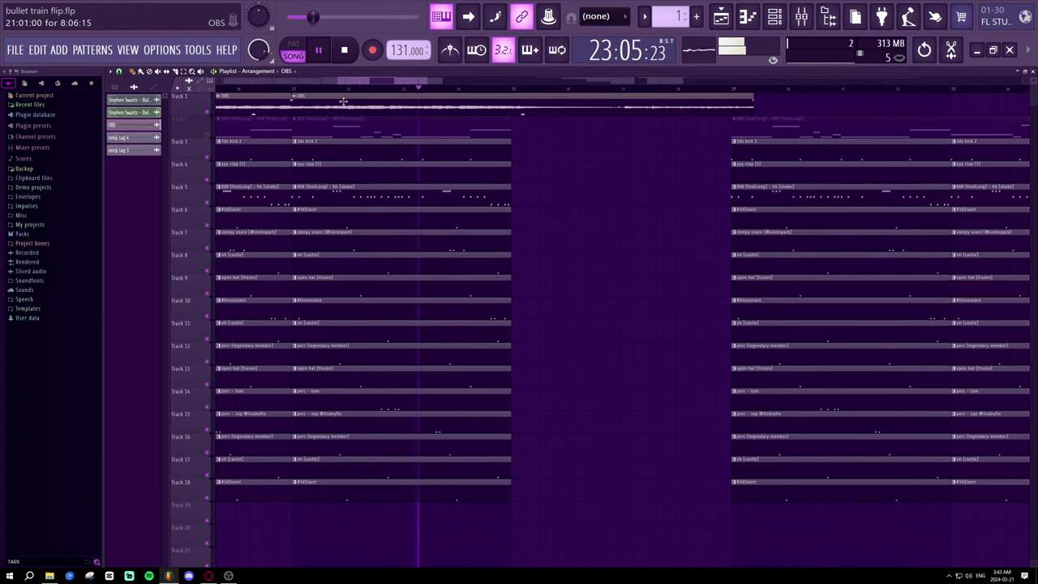
- Trim the start of the OBS clip at bar 21 to a length of 8:06:12, keep it at 21:01:00, and play it back
{"action": "left_click", "coordinate": [278, 90]}
{"action": "scroll", "coordinate": [279, 92], "scroll_direction": "up", "scroll_amount": 4}
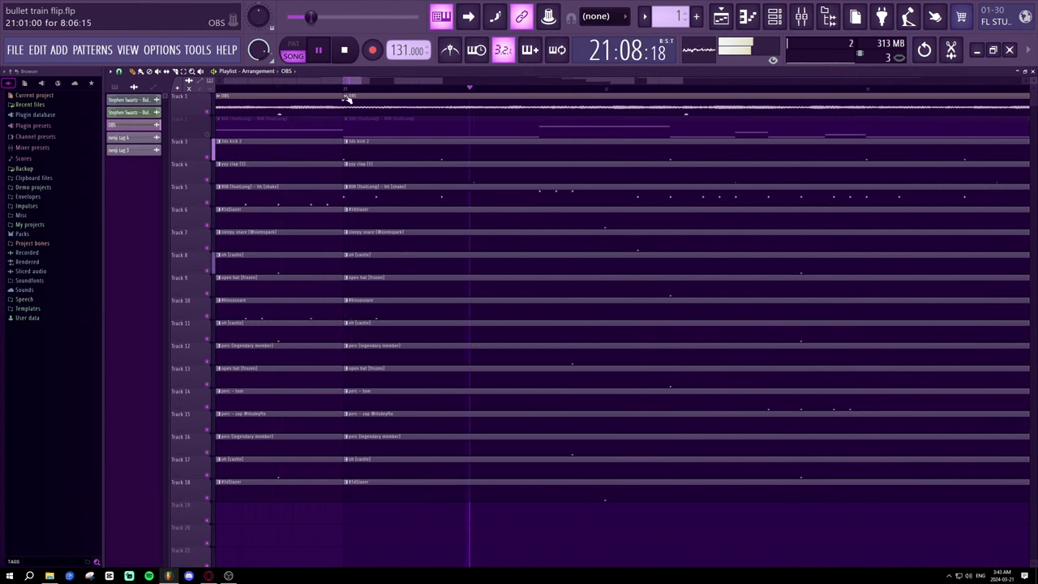
{"action": "left_click_drag", "start_coordinate": [347, 105], "coordinate": [352, 106]}
{"action": "key", "text": "space"}
{"action": "key", "text": "space"}
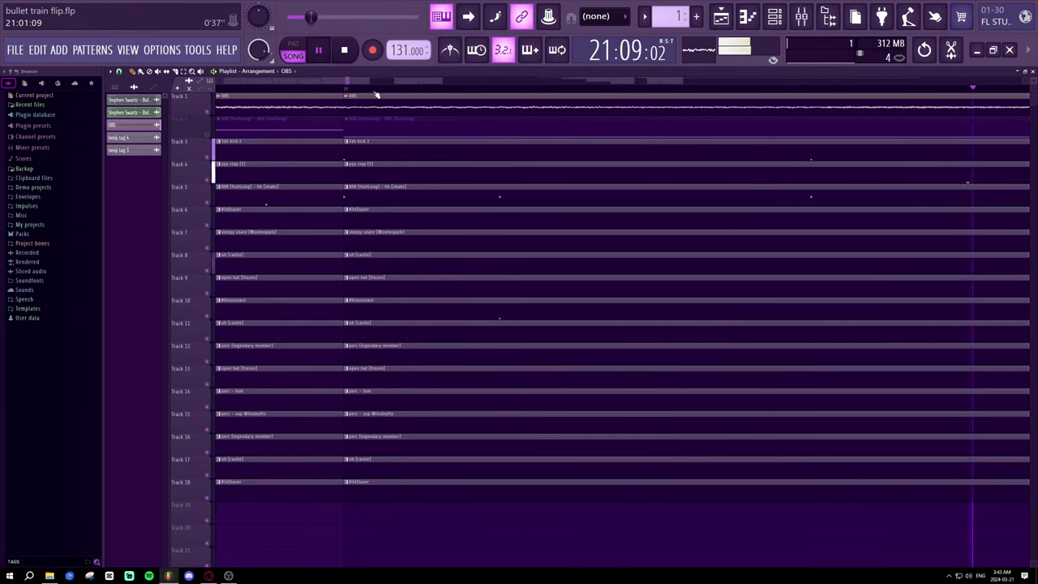
{"action": "scroll", "coordinate": [376, 96], "scroll_direction": "up", "scroll_amount": 2}
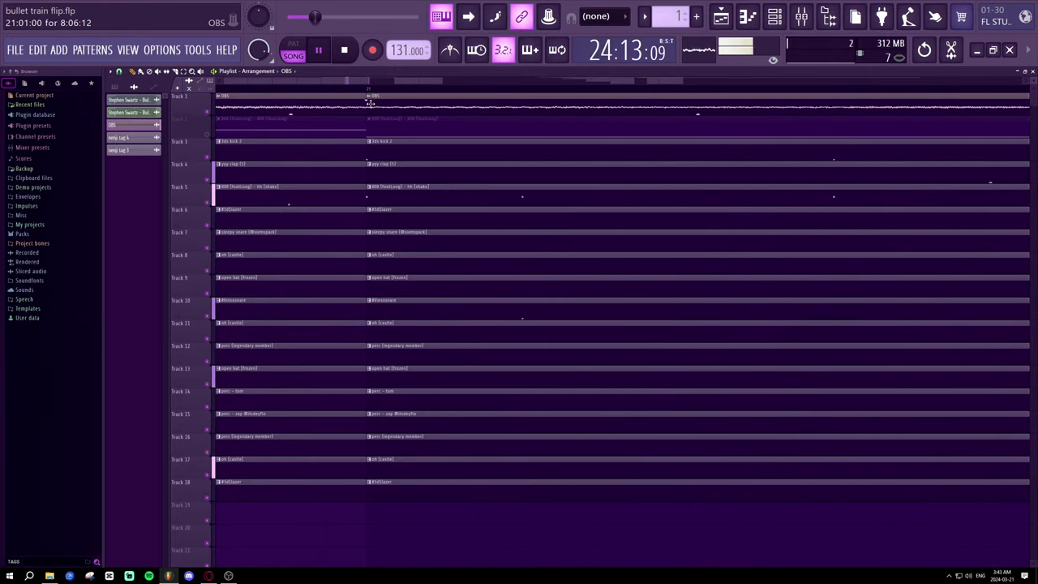
- Try trimming the start of the OBS clip at bar 21 to a length of 8:06:10 and play it against the drums
{"action": "key", "text": "space"}
{"action": "left_click_drag", "start_coordinate": [367, 108], "coordinate": [375, 100]}
{"action": "key", "text": "space"}
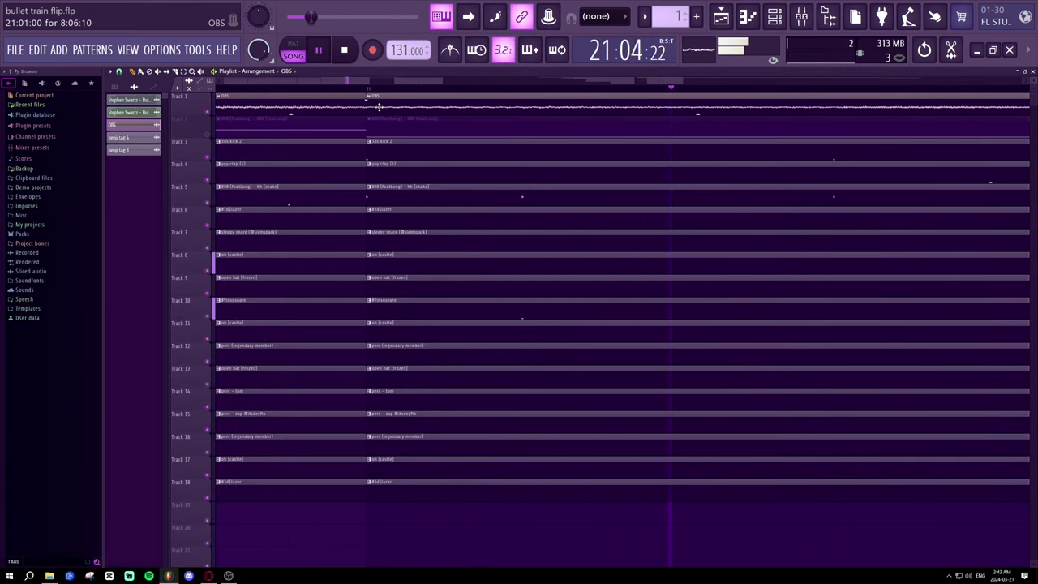
{"action": "scroll", "coordinate": [383, 92], "scroll_direction": "down", "scroll_amount": 5}
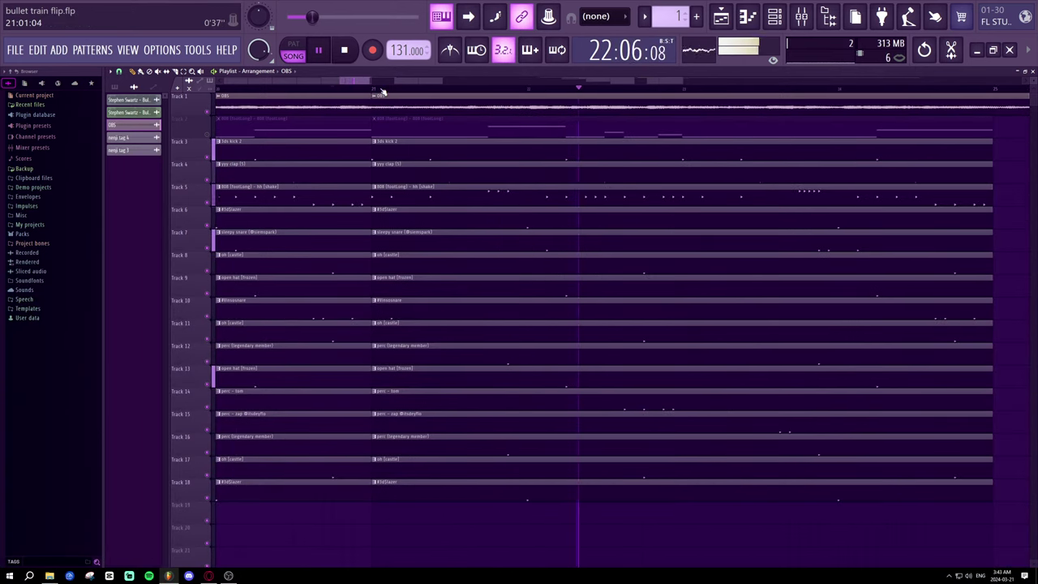
{"action": "scroll", "coordinate": [383, 93], "scroll_direction": "down", "scroll_amount": 2}
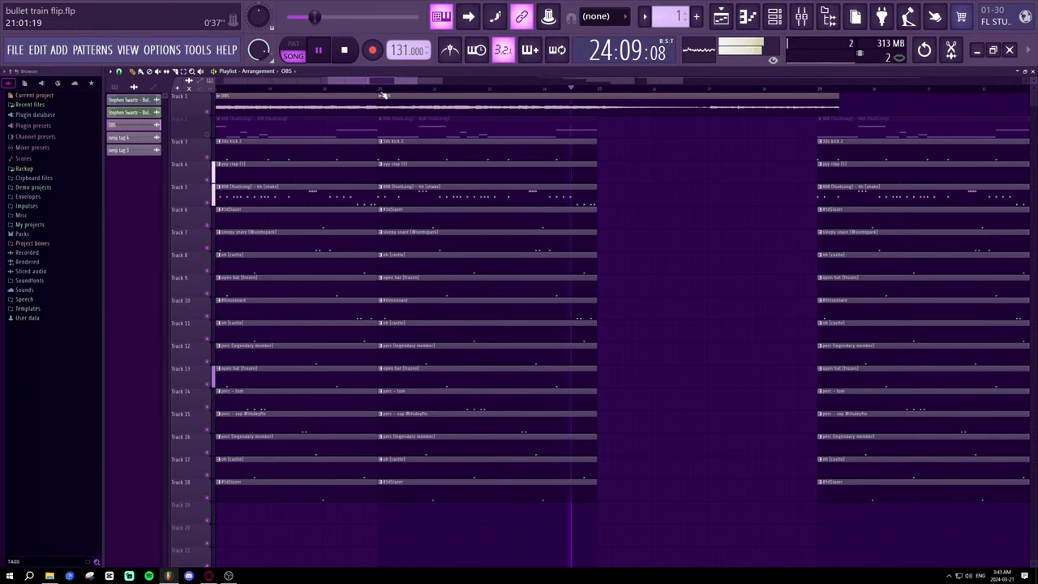
- Readjust the start of the OBS clip at bar 21 to a length of 8:06:11 at 21:01:00 and play it with the drums
{"action": "scroll", "coordinate": [382, 93], "scroll_direction": "up", "scroll_amount": 8}
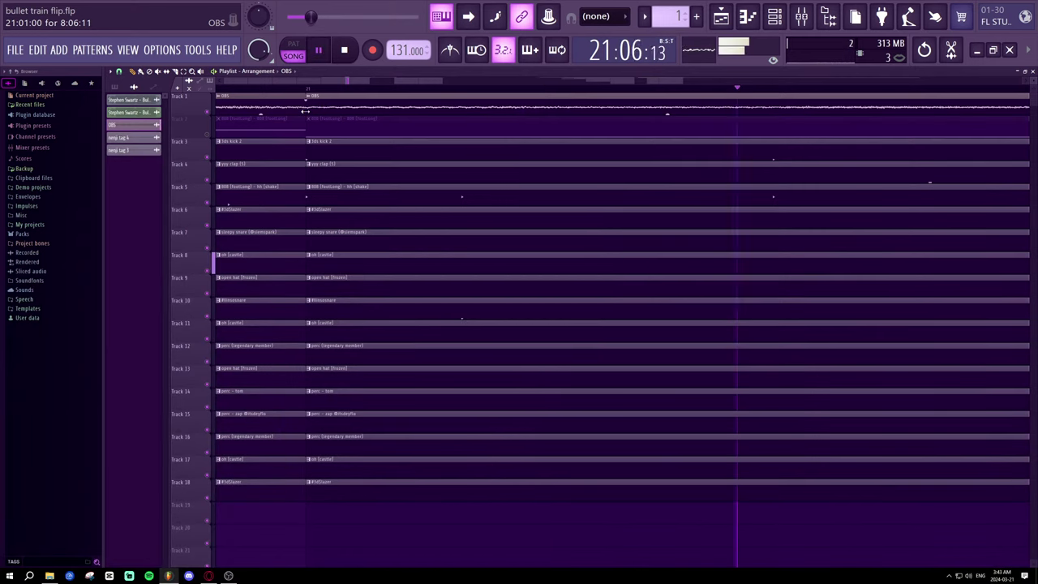
{"action": "scroll", "coordinate": [332, 96], "scroll_direction": "down", "scroll_amount": 1}
{"action": "scroll", "coordinate": [332, 96], "scroll_direction": "down", "scroll_amount": 1}
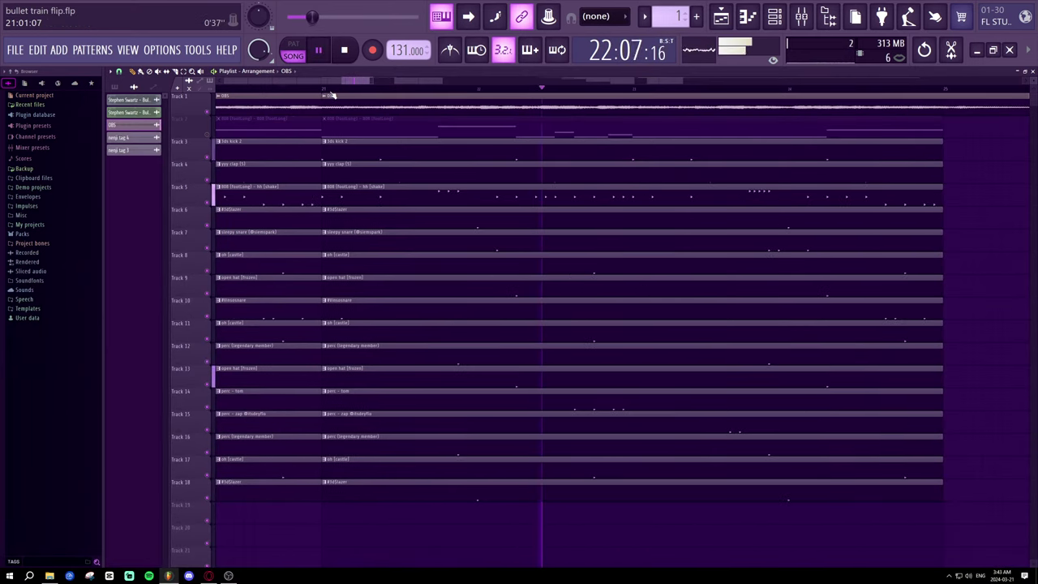
{"action": "scroll", "coordinate": [333, 96], "scroll_direction": "down", "scroll_amount": 1}
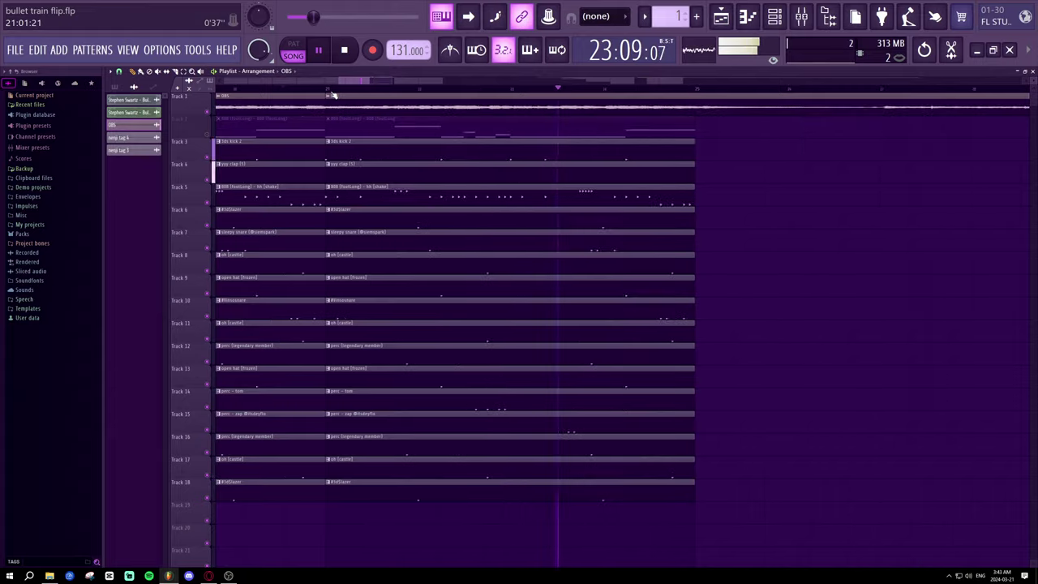
{"action": "scroll", "coordinate": [341, 91], "scroll_direction": "up", "scroll_amount": 2}
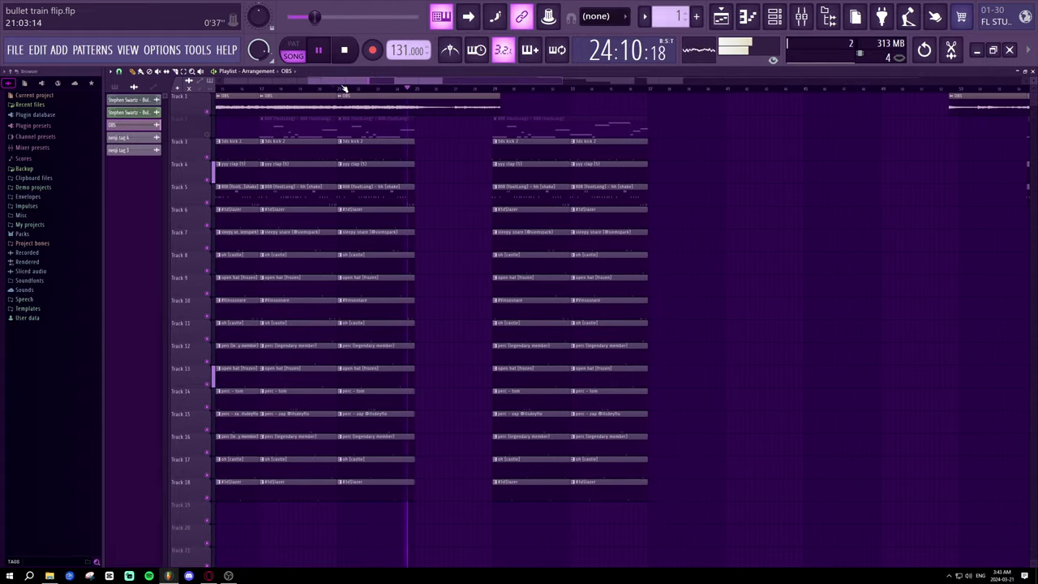
{"action": "scroll", "coordinate": [344, 88], "scroll_direction": "down", "scroll_amount": 1}
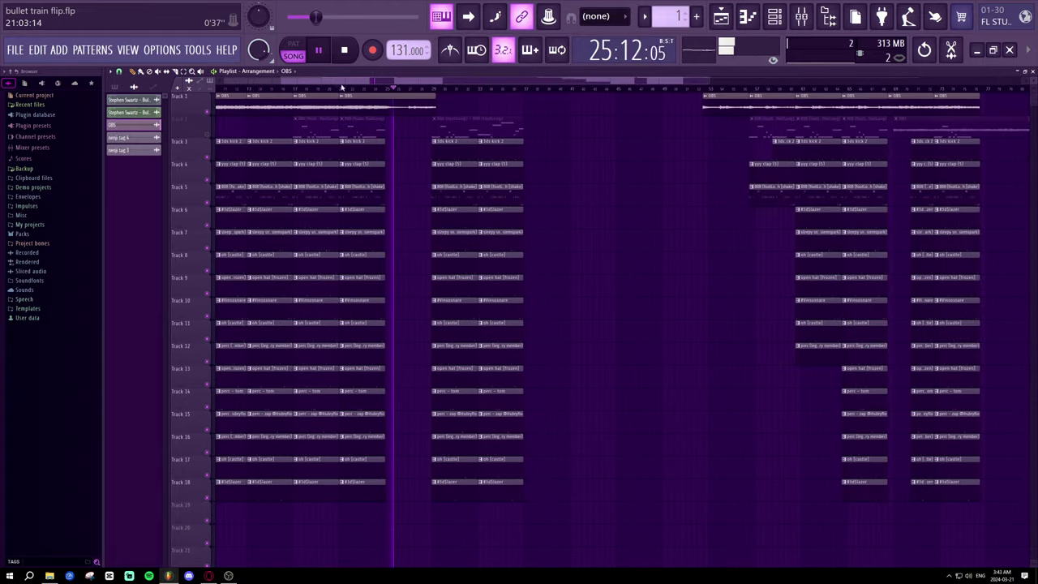
- Shorten the OBS clip at bar 21 to end around bar 27 and erase all the leftover clips from bar 29 onwards
{"action": "left_click_drag", "start_coordinate": [436, 106], "coordinate": [407, 112]}
{"action": "right_click", "coordinate": [459, 118]}
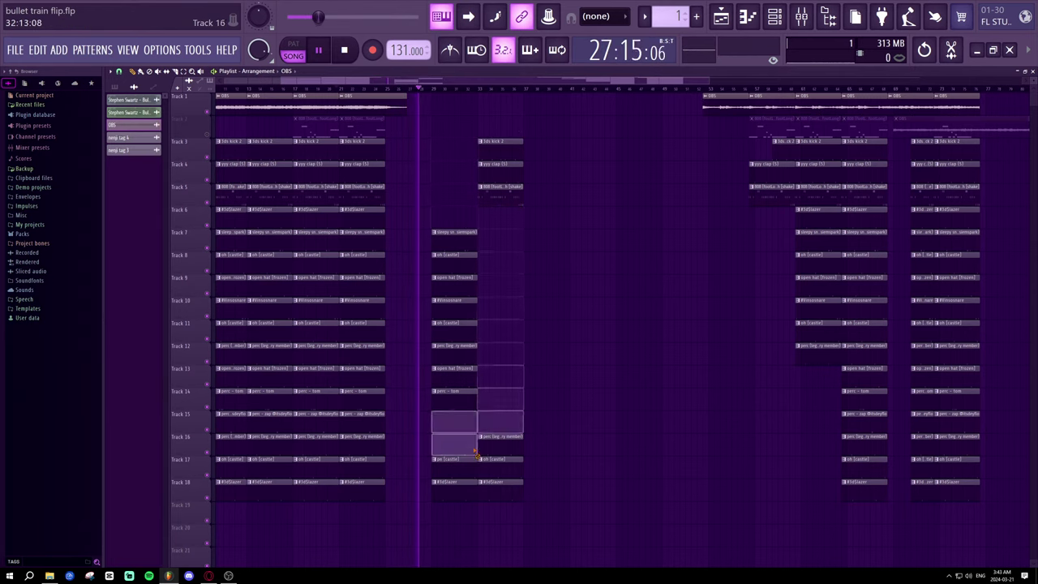
{"action": "right_click", "coordinate": [734, 101]}
{"action": "right_click", "coordinate": [771, 106]}
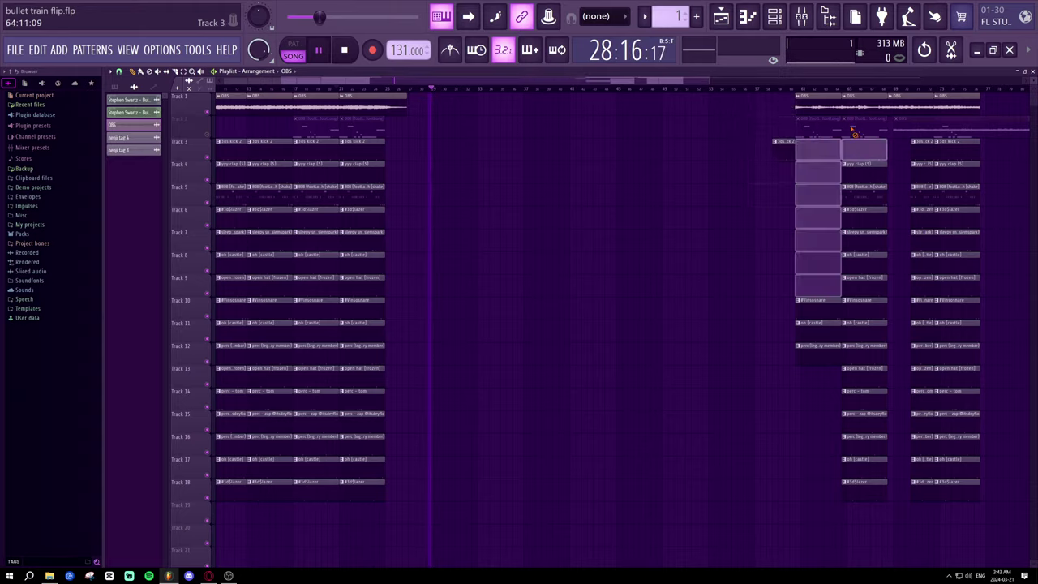
{"action": "right_click", "coordinate": [864, 209]}
{"action": "right_click", "coordinate": [864, 482]}
{"action": "right_click", "coordinate": [783, 149]}
{"action": "right_click", "coordinate": [959, 300]}
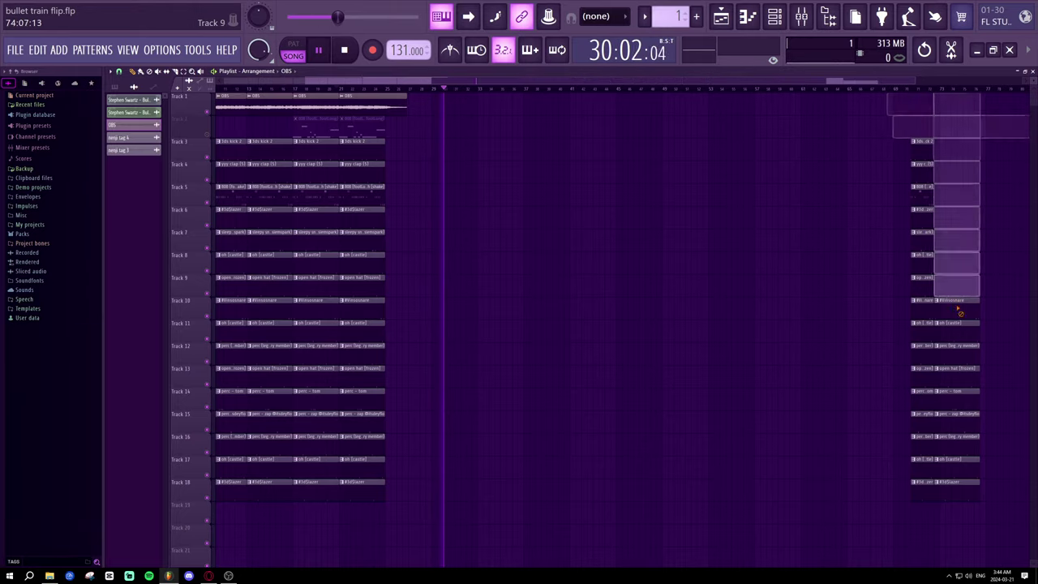
{"action": "right_click", "coordinate": [919, 187]}
{"action": "right_click", "coordinate": [921, 482]}
{"action": "right_click", "coordinate": [956, 486]}
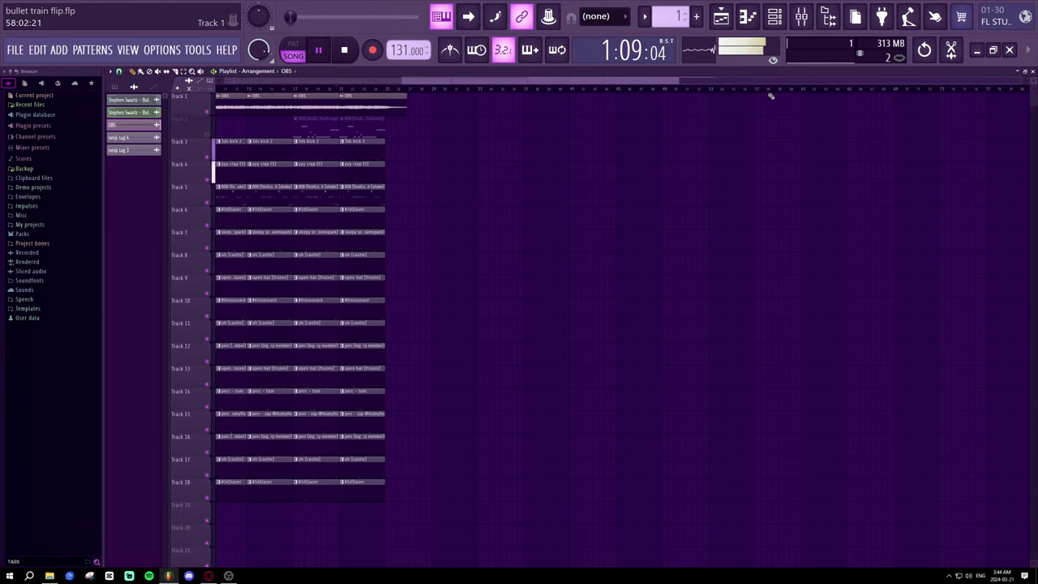
- Delete all drum clips from bars 1 to 4, leaving only the OBS clip at the start of the arrangement
{"action": "scroll", "coordinate": [769, 90], "scroll_direction": "up", "scroll_amount": 3}
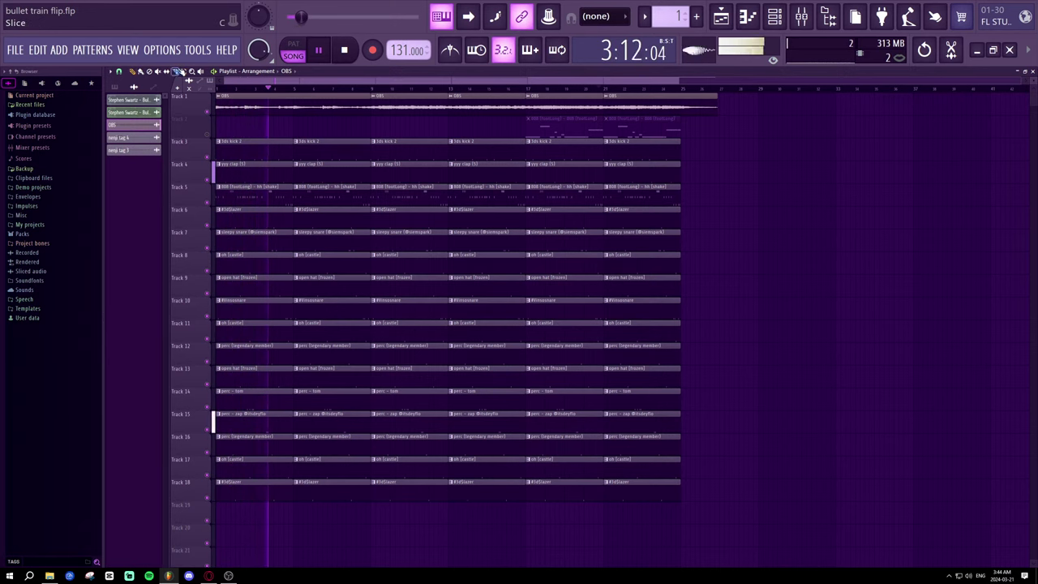
{"action": "left_click_drag", "start_coordinate": [267, 502], "coordinate": [251, 144]}
{"action": "key", "text": "Delete"}
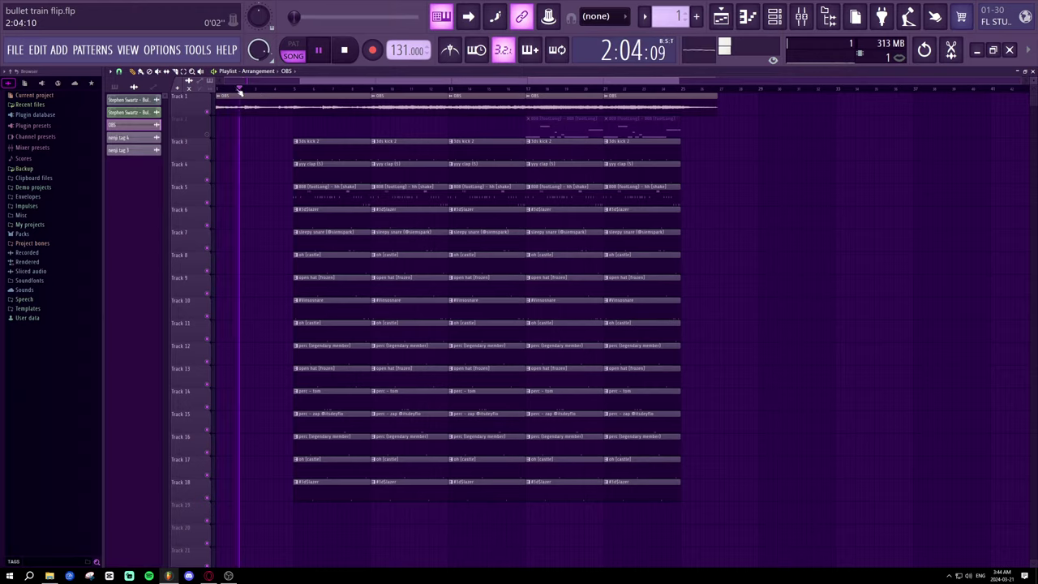
- Delete the kick clip and the perc - tom clip at bar 5, and play the arrangement from bar 5
{"action": "left_click", "coordinate": [312, 147]}
{"action": "left_click", "coordinate": [133, 72]}
{"action": "right_click", "coordinate": [346, 143]}
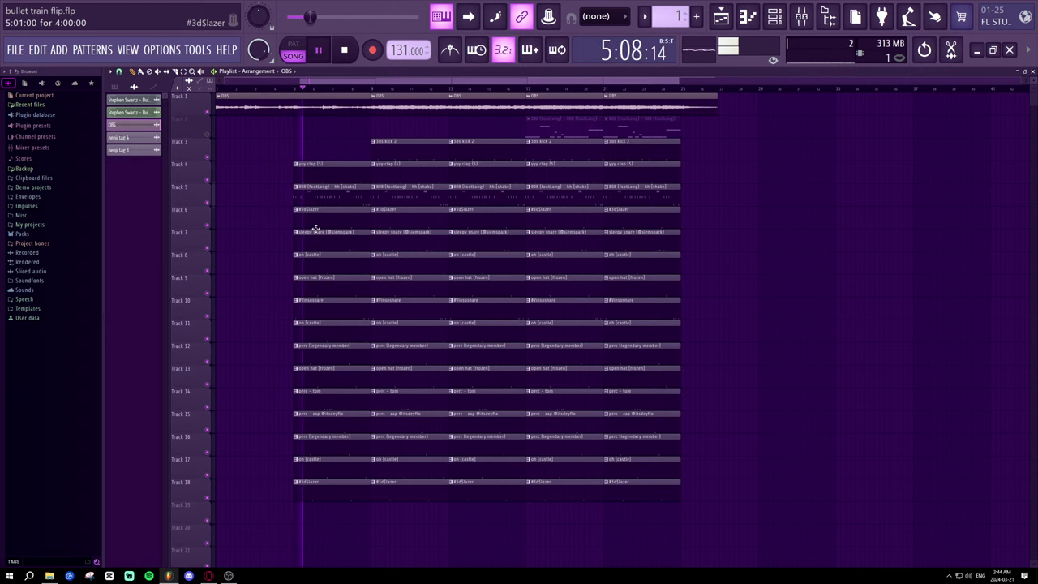
{"action": "key", "text": "space"}
{"action": "left_click", "coordinate": [330, 393]}
{"action": "left_click", "coordinate": [292, 91]}
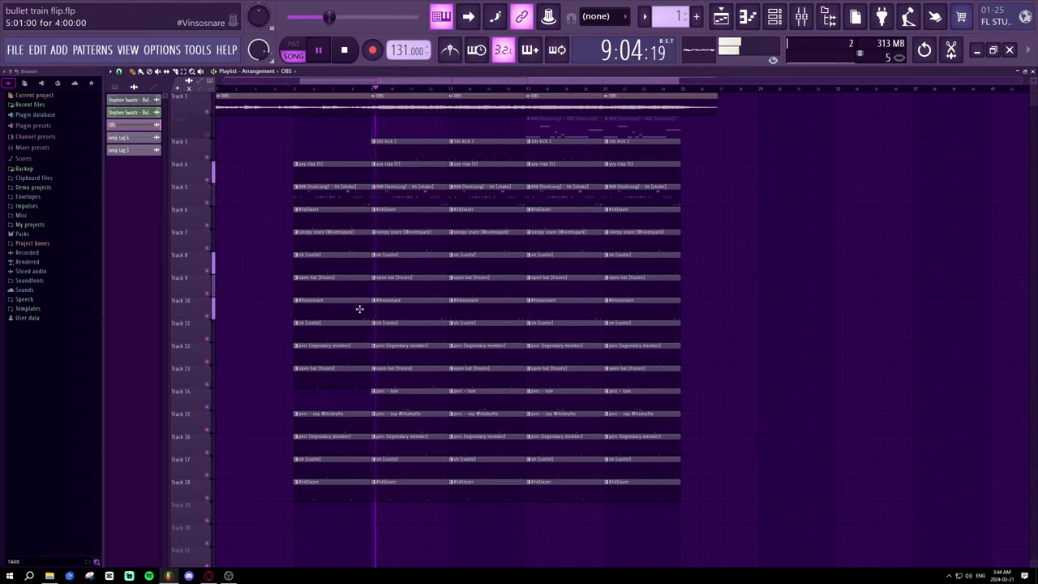
{"action": "key", "text": "space"}
{"action": "key", "text": "space"}
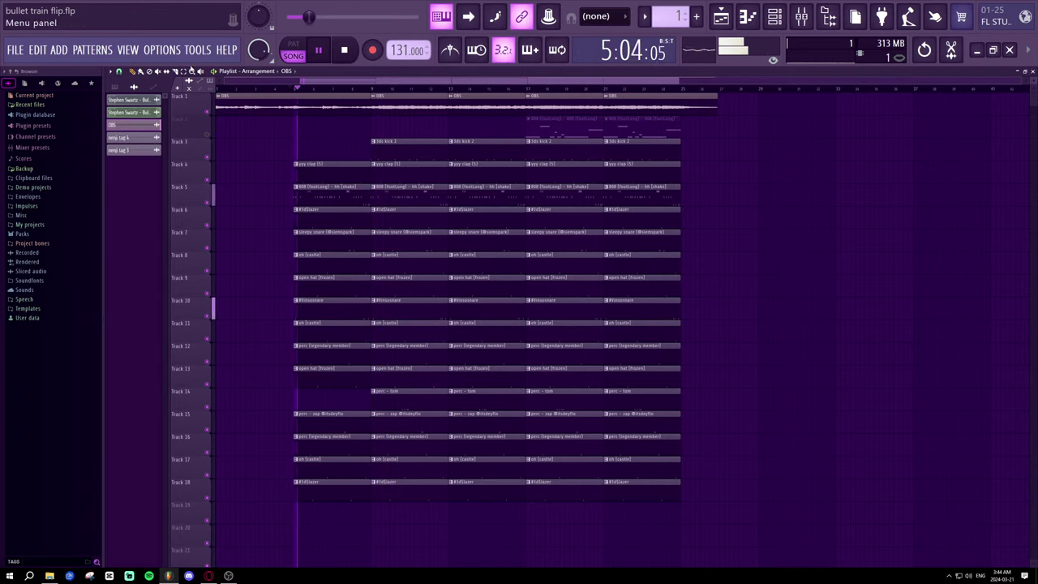
- Select all clips from bar 9 onwards and move them together to start at bar 17
{"action": "left_click_drag", "start_coordinate": [788, 479], "coordinate": [407, 93]}
{"action": "left_click_drag", "start_coordinate": [846, 547], "coordinate": [545, 91]}
{"action": "key", "text": "space"}
- Try filling the gap from bar 9 to bar 17 with another OBS clip, play it, and delete that clip
{"action": "left_click", "coordinate": [359, 108]}
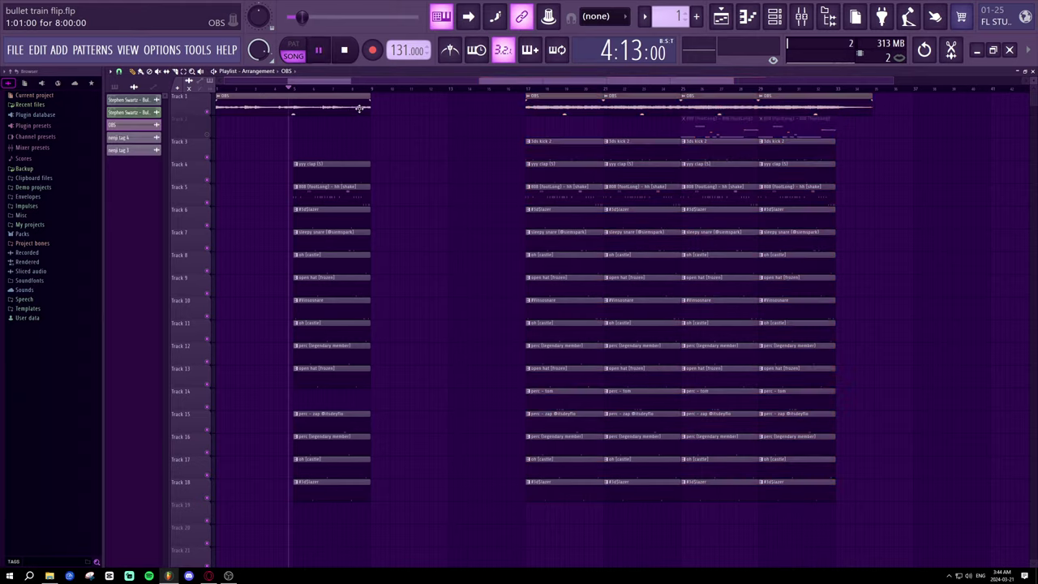
{"action": "left_click", "coordinate": [366, 100]}
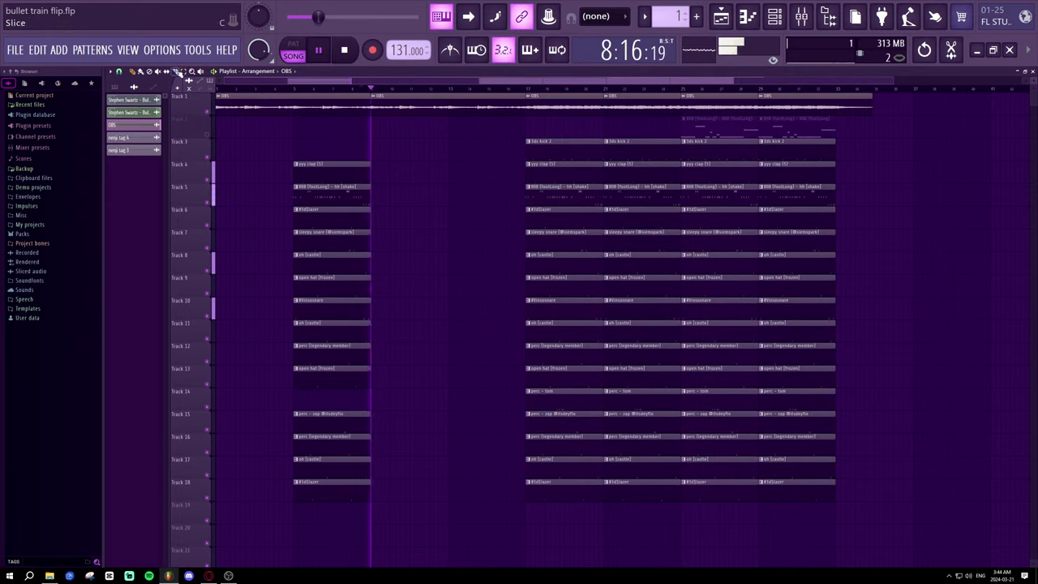
{"action": "left_click_drag", "start_coordinate": [400, 522], "coordinate": [444, 109]}
{"action": "key", "text": "space"}
{"action": "key", "text": "space"}
{"action": "key", "text": "Delete"}
{"action": "key", "text": "space"}
- Place a separate OBS clip with a length of 8:00:00 at 39:09:00 on Track 1 and play it
{"action": "scroll", "coordinate": [587, 89], "scroll_direction": "down", "scroll_amount": 1}
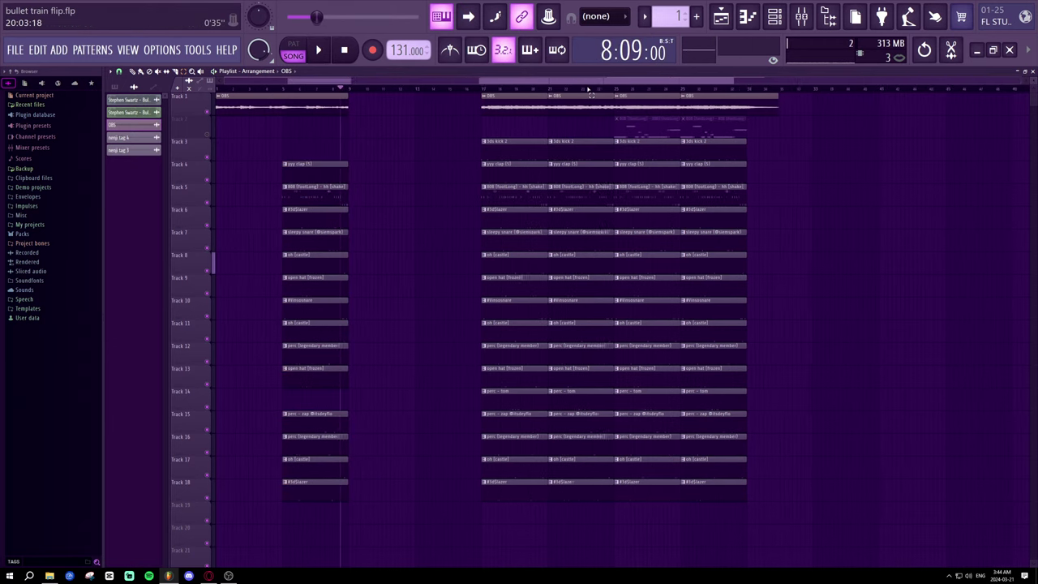
{"action": "scroll", "coordinate": [589, 89], "scroll_direction": "down", "scroll_amount": 1}
{"action": "key", "text": "space"}
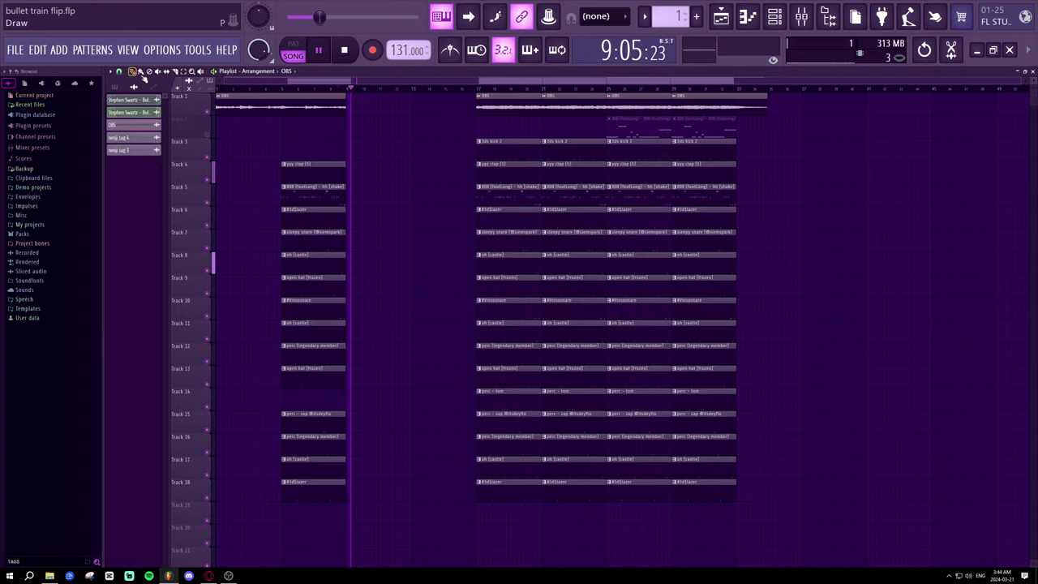
{"action": "key", "text": "space"}
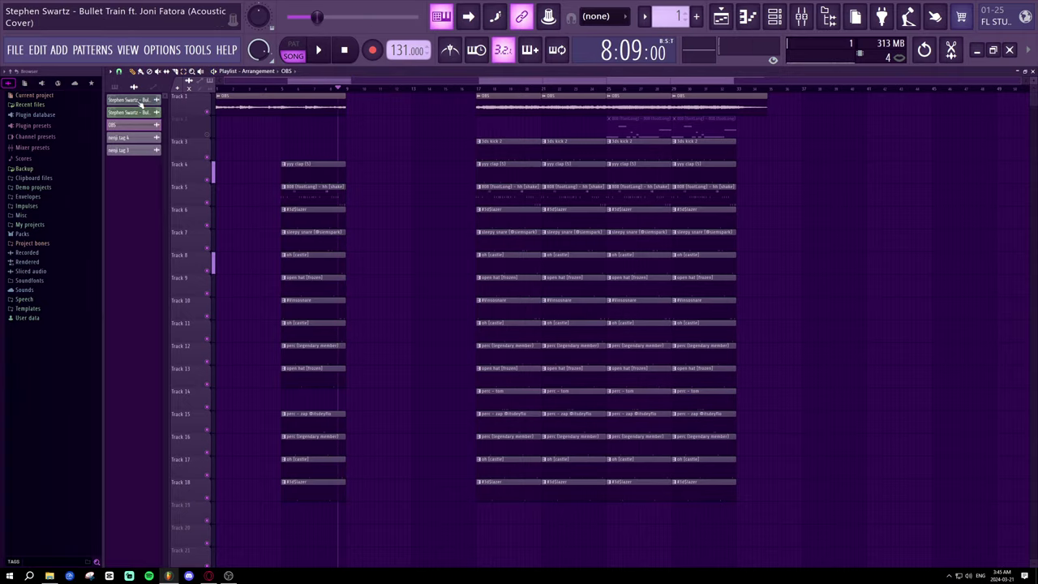
{"action": "left_click_drag", "start_coordinate": [289, 120], "coordinate": [863, 97]}
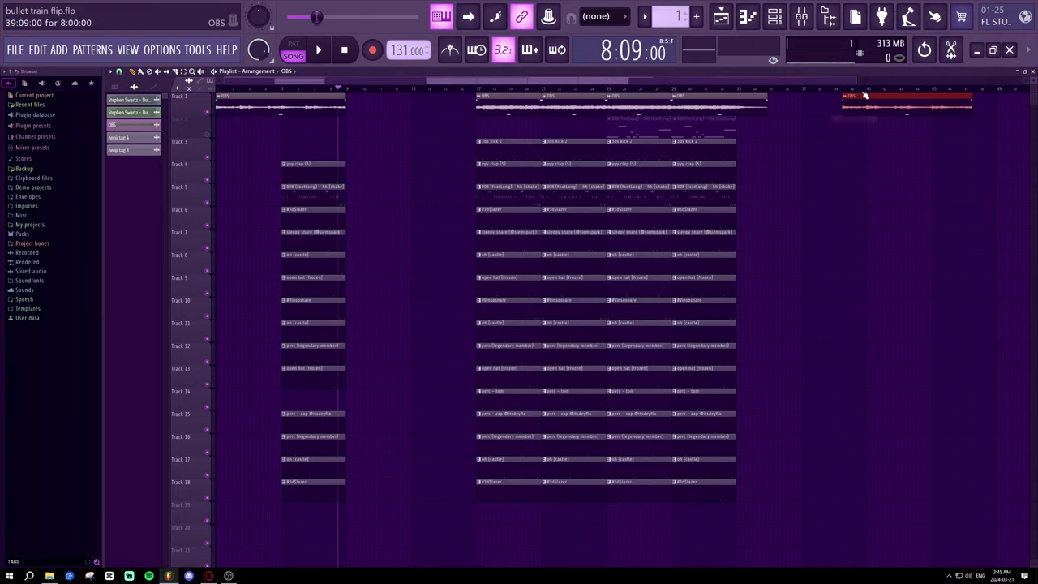
{"action": "scroll", "coordinate": [843, 90], "scroll_direction": "down", "scroll_amount": 1}
{"action": "left_click", "coordinate": [738, 89]}
{"action": "key", "text": "space"}
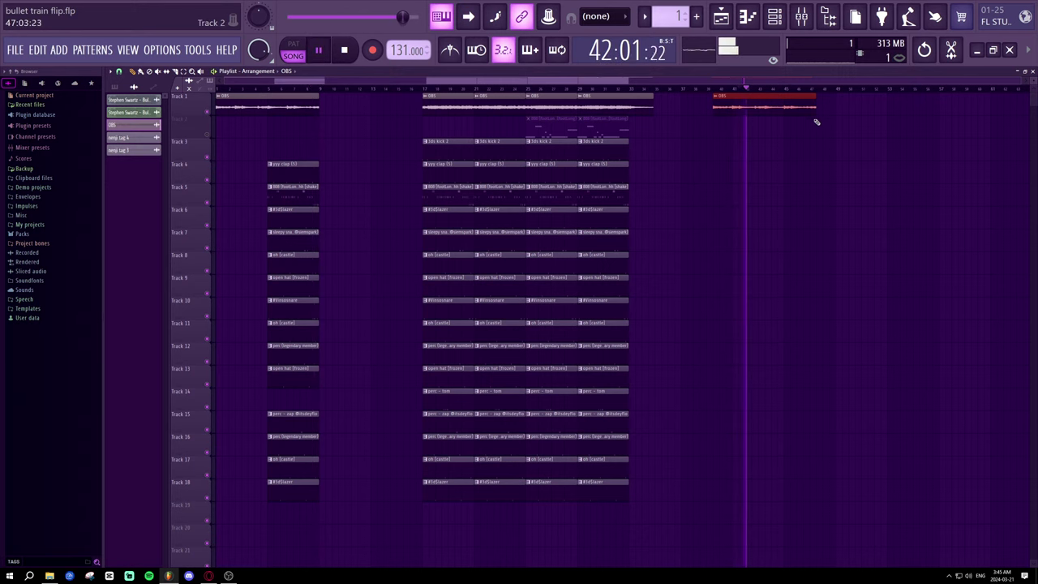
- Extend the separate OBS clip to a length of 26:08:00, trim its start to 47:09:00, and play from there
{"action": "left_click_drag", "start_coordinate": [815, 111], "coordinate": [1028, 107]}
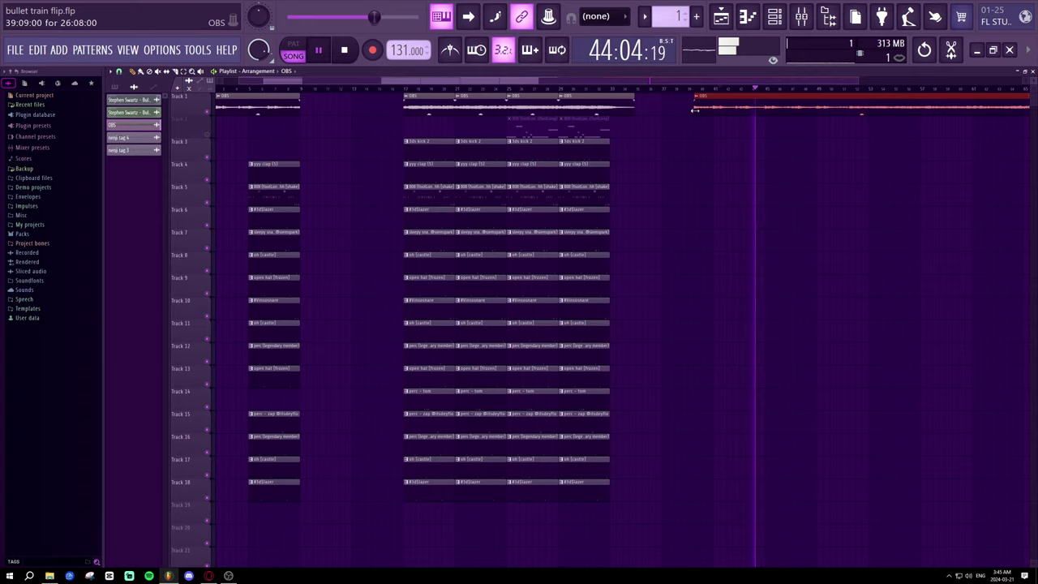
{"action": "left_click_drag", "start_coordinate": [696, 110], "coordinate": [800, 128]}
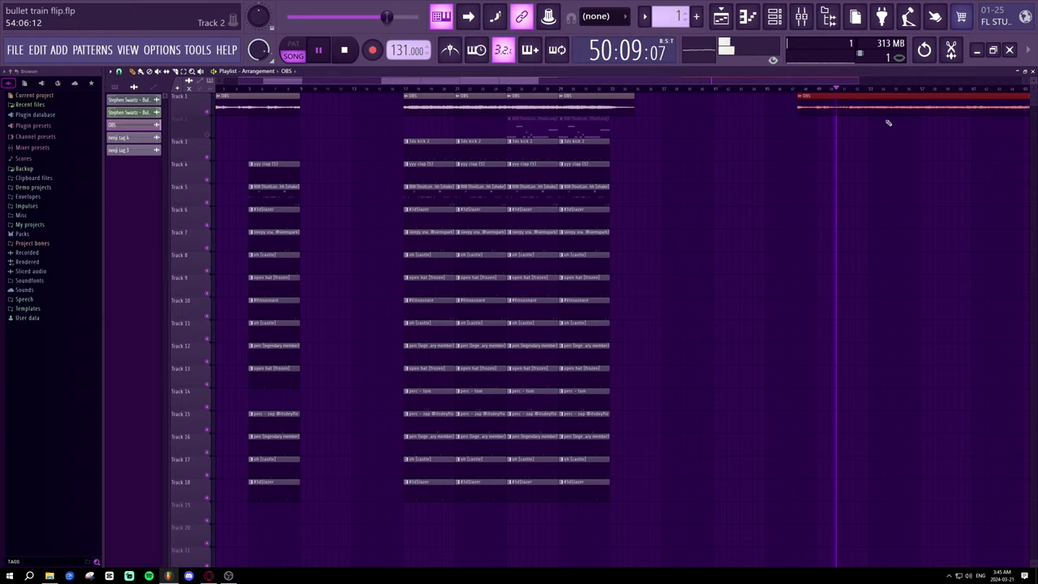
{"action": "left_click", "coordinate": [783, 88]}
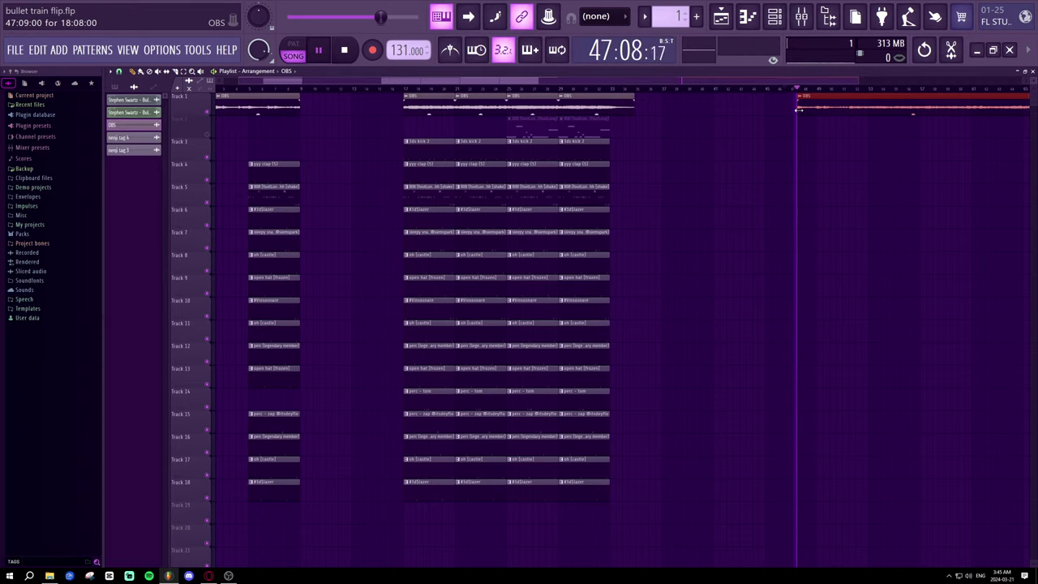
- Move the trimmed OBS clip to 9:01:00 on Track 2 and play it
{"action": "key", "text": "space"}
{"action": "left_click_drag", "start_coordinate": [803, 102], "coordinate": [347, 119]}
{"action": "left_click", "coordinate": [293, 88]}
{"action": "key", "text": "space"}
{"action": "scroll", "coordinate": [291, 89], "scroll_direction": "up", "scroll_amount": 4}
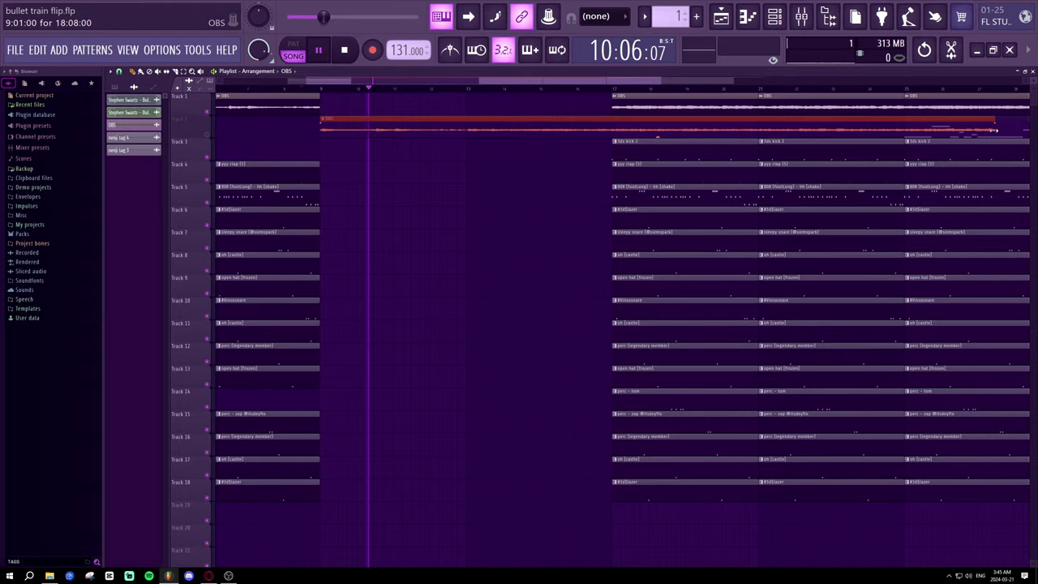
- Shorten the OBS clip at bar 9 to a length of 7:10:00, move it up to Track 1, and play it
{"action": "key", "text": "space"}
{"action": "left_click_drag", "start_coordinate": [993, 130], "coordinate": [577, 97]}
{"action": "key", "text": "space"}
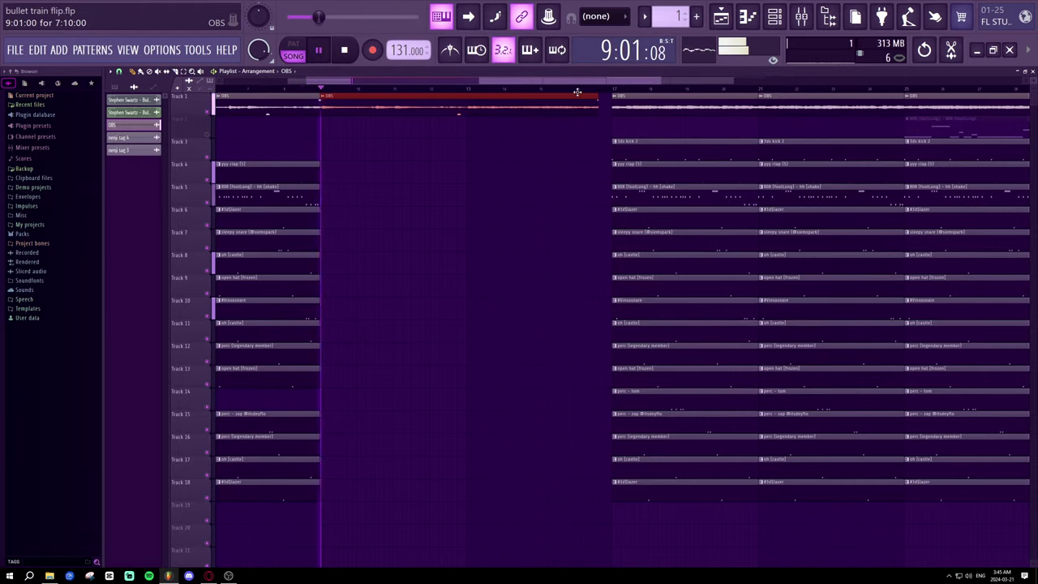
- Extend the OBS clip at bar 9 to a length of 8:00:00 and play its transition into bar 17
{"action": "scroll", "coordinate": [306, 90], "scroll_direction": "down", "scroll_amount": 2}
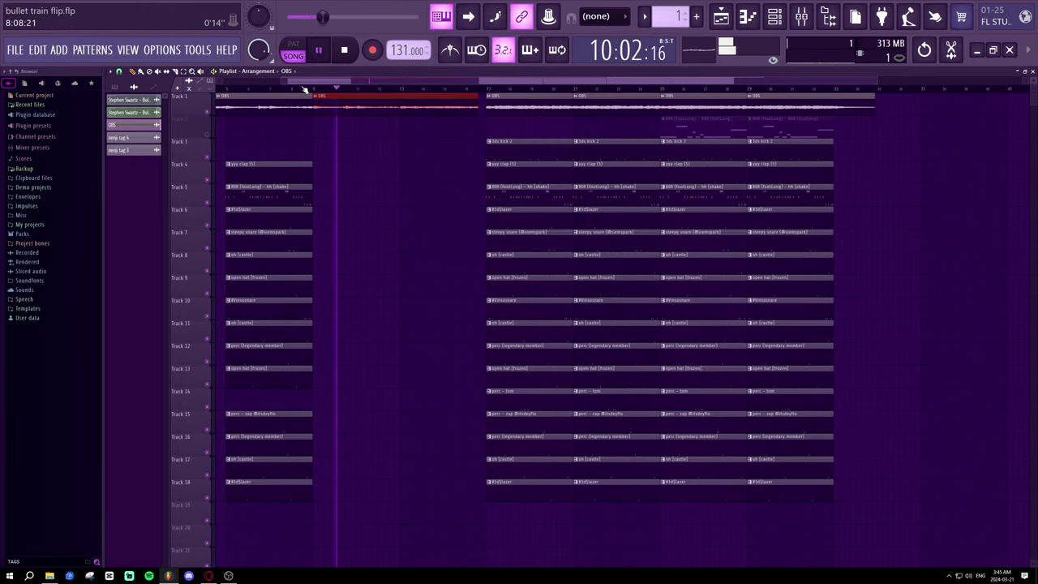
{"action": "scroll", "coordinate": [312, 90], "scroll_direction": "down", "scroll_amount": 3}
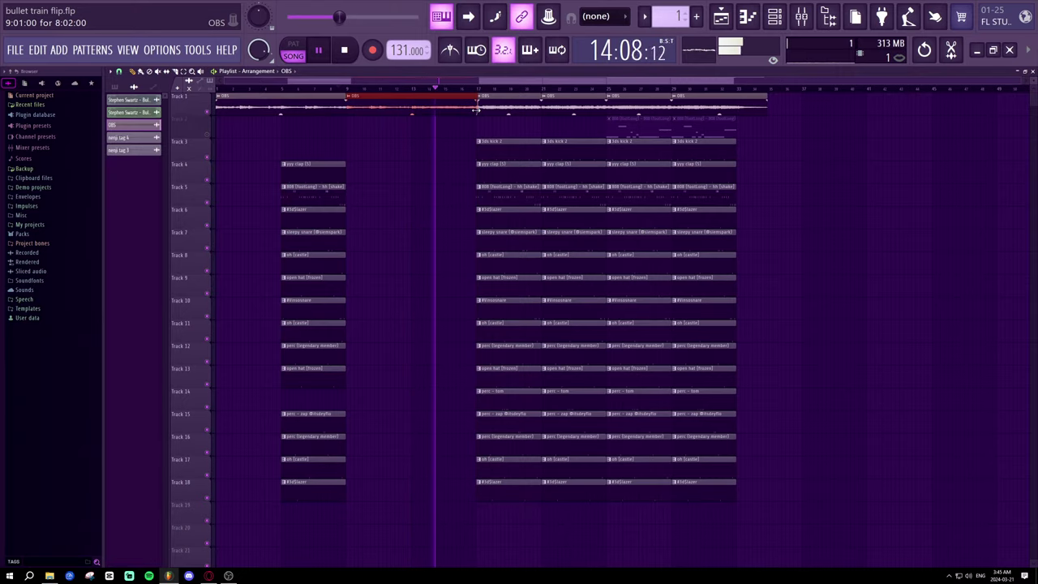
{"action": "scroll", "coordinate": [474, 97], "scroll_direction": "up", "scroll_amount": 3}
{"action": "scroll", "coordinate": [474, 96], "scroll_direction": "up", "scroll_amount": 2}
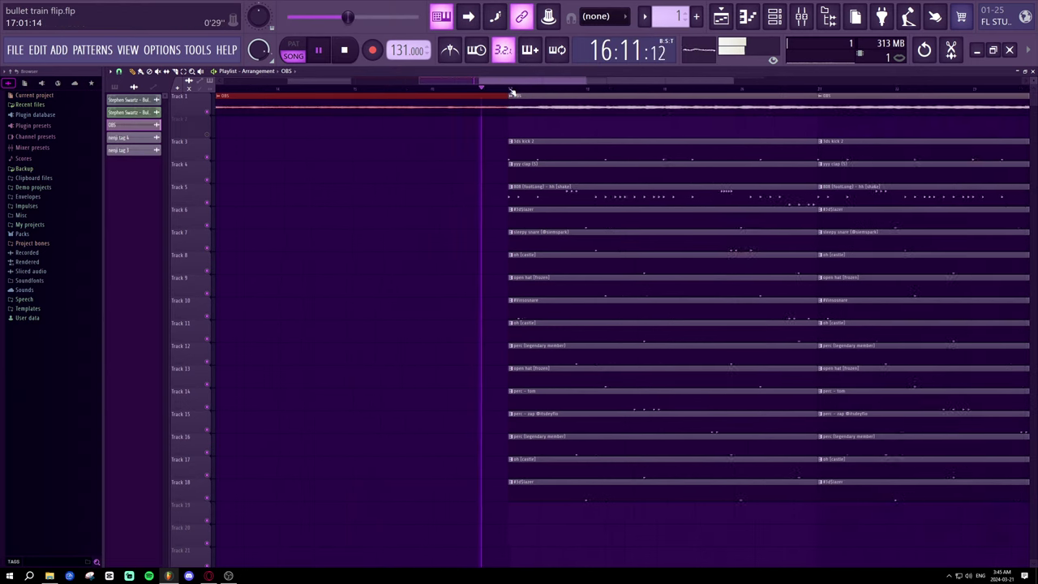
- Shorten the OBS clip at bar 9 to a length of 4:00:00, ending at bar 13
{"action": "scroll", "coordinate": [512, 93], "scroll_direction": "down", "scroll_amount": 5}
{"action": "scroll", "coordinate": [511, 92], "scroll_direction": "up", "scroll_amount": 2}
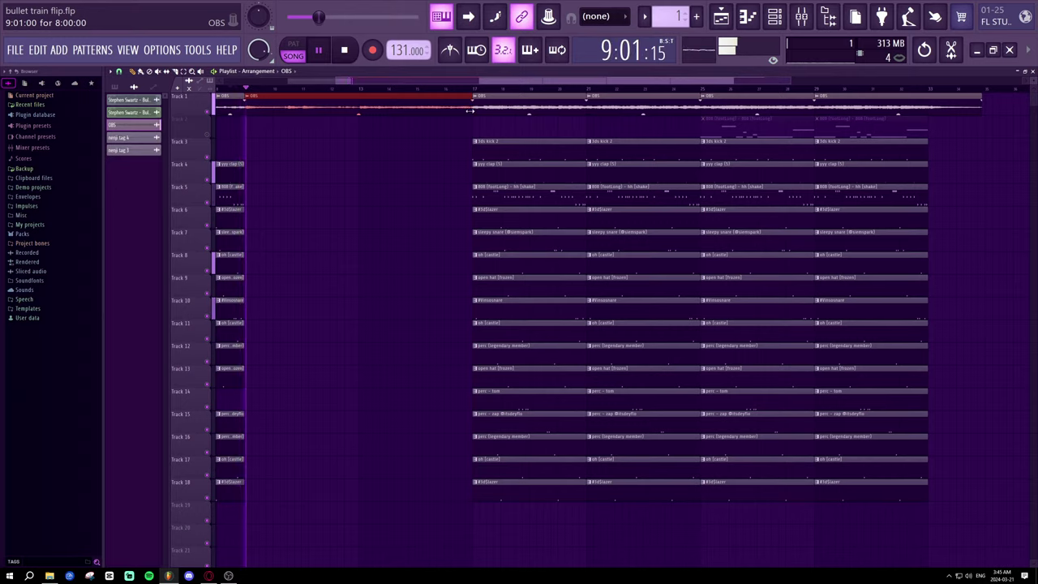
{"action": "left_click_drag", "start_coordinate": [474, 111], "coordinate": [355, 114]}
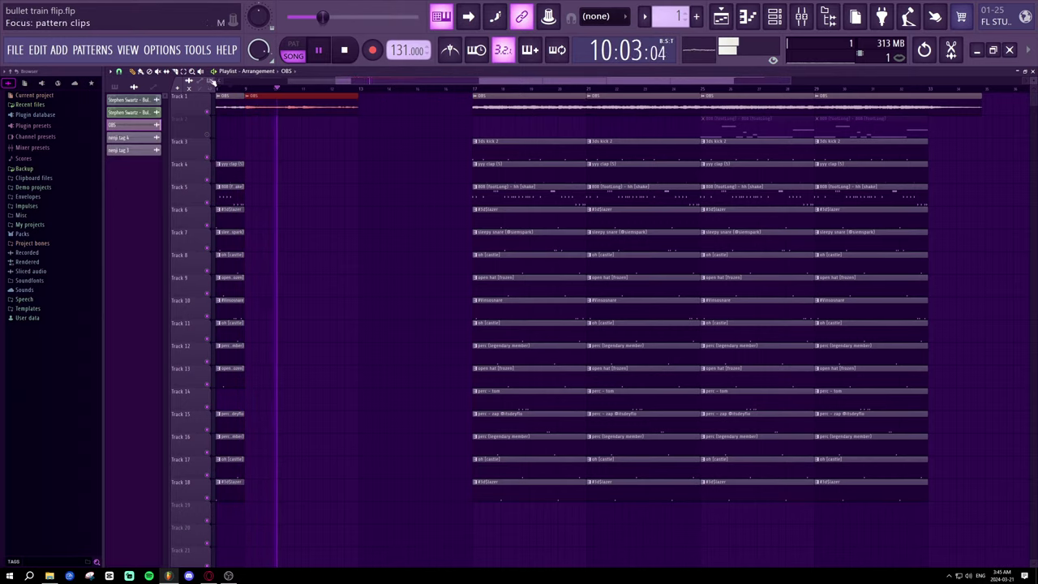
- Move all OBS and drum clips from bar 17 onward back to start at bar 13, and play the arrangement from the beginning
{"action": "scroll", "coordinate": [450, 93], "scroll_direction": "down", "scroll_amount": 2}
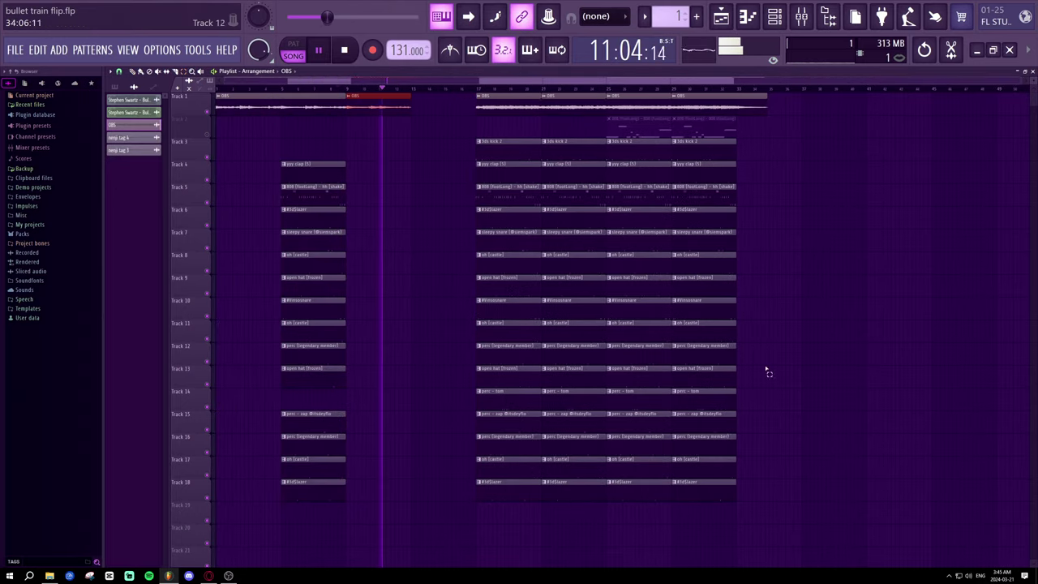
{"action": "mouse_move", "coordinate": [831, 478]}
{"action": "left_mouse_down"}
{"action": "mouse_move", "coordinate": [492, 295]}
{"action": "mouse_move", "coordinate": [446, 92]}
{"action": "mouse_move", "coordinate": [525, 292]}
{"action": "mouse_move", "coordinate": [821, 485]}
{"action": "left_mouse_up"}
{"action": "mouse_move", "coordinate": [821, 492]}
{"action": "left_mouse_down"}
{"action": "mouse_move", "coordinate": [820, 519]}
{"action": "mouse_move", "coordinate": [438, 91]}
{"action": "left_mouse_up"}
{"action": "left_click_drag", "start_coordinate": [505, 105], "coordinate": [442, 103]}
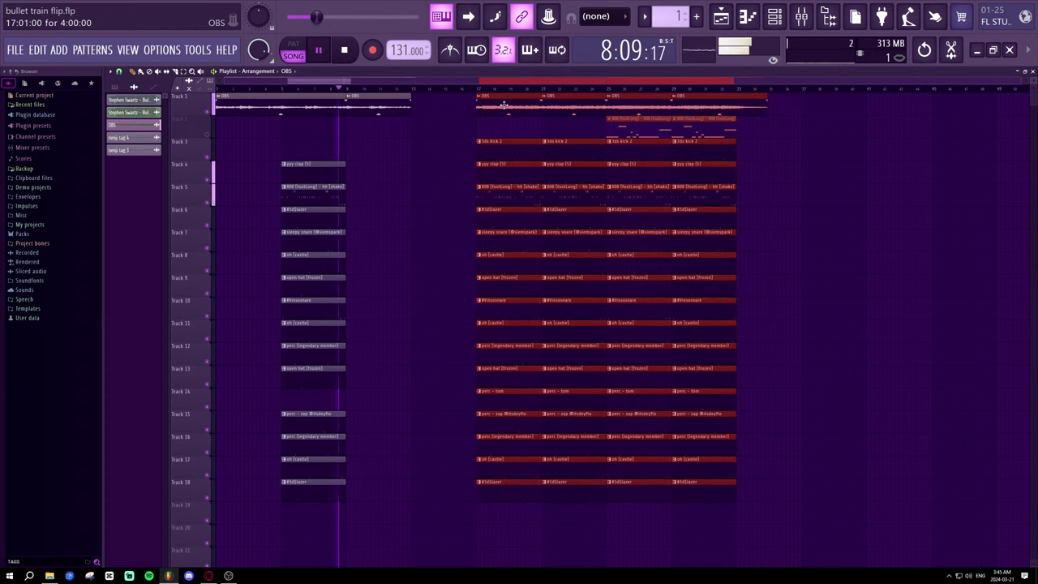
{"action": "left_click", "coordinate": [795, 217], "text": "ctrl"}
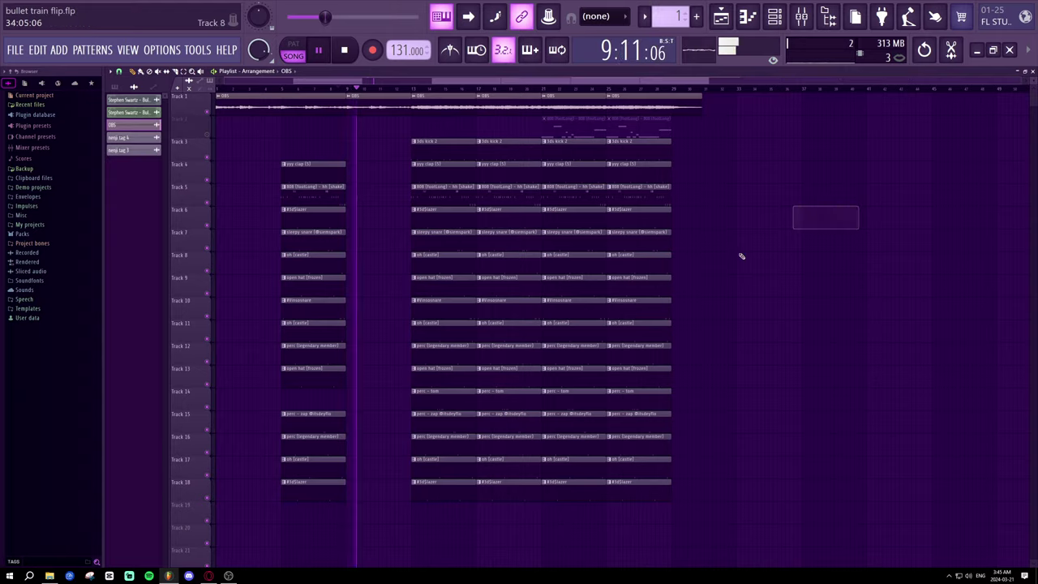
{"action": "key", "text": "space"}
{"action": "left_click", "coordinate": [216, 89]}
{"action": "key", "text": "space"}
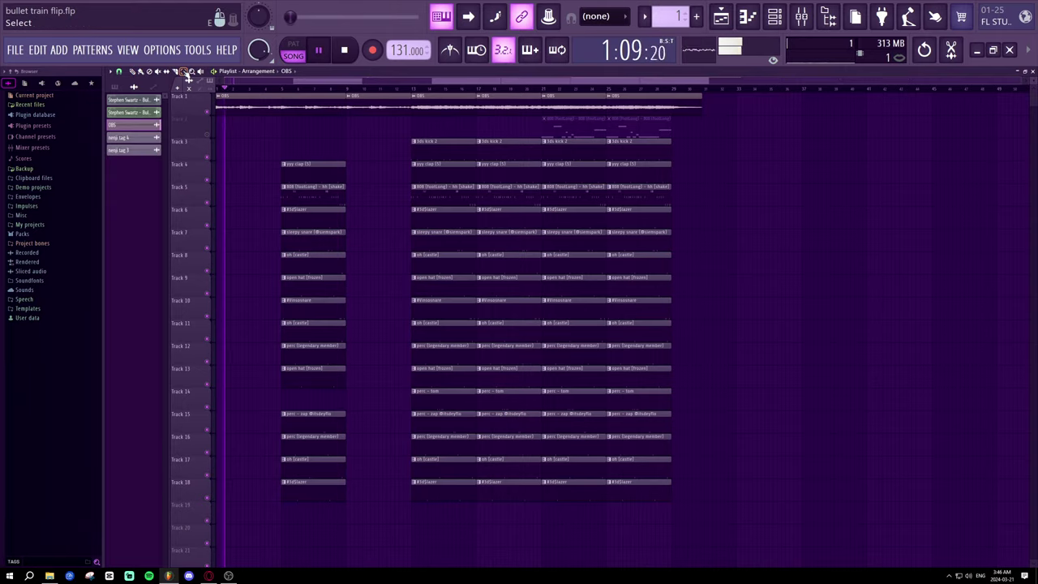
- Copy the bar 13 drum clips on Tracks 3 to 18 and place the copies at bar 9
{"action": "left_click_drag", "start_coordinate": [333, 520], "coordinate": [334, 454]}
{"action": "left_click_drag", "start_coordinate": [431, 563], "coordinate": [445, 143]}
{"action": "key", "text": "ctrl+v"}
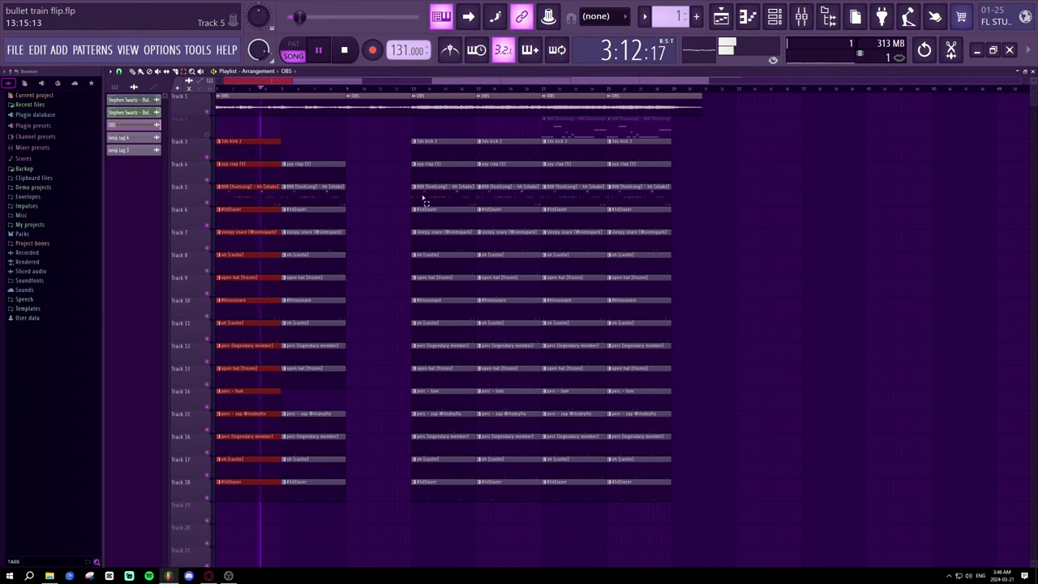
{"action": "left_click_drag", "start_coordinate": [232, 147], "coordinate": [361, 151]}
{"action": "left_click_drag", "start_coordinate": [702, 234], "coordinate": [723, 252]}
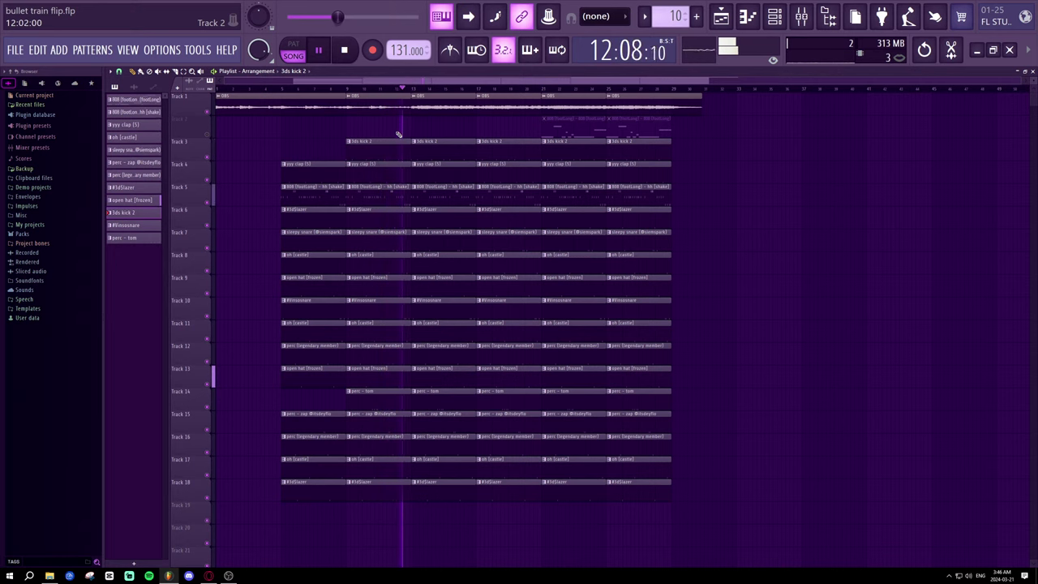
- Trim the start of the OBS clip at bar 9 to a length of 3:15:15, keep it at 9:01:00, and play the transition
{"action": "left_click", "coordinate": [332, 90]}
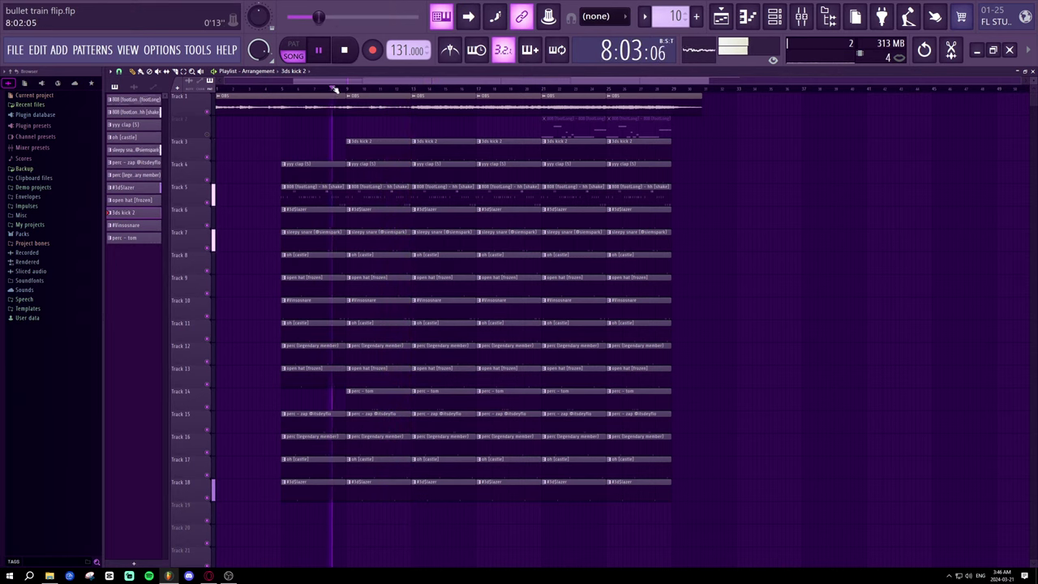
{"action": "scroll", "coordinate": [347, 92], "scroll_direction": "up", "scroll_amount": 3}
{"action": "scroll", "coordinate": [373, 92], "scroll_direction": "up", "scroll_amount": 2}
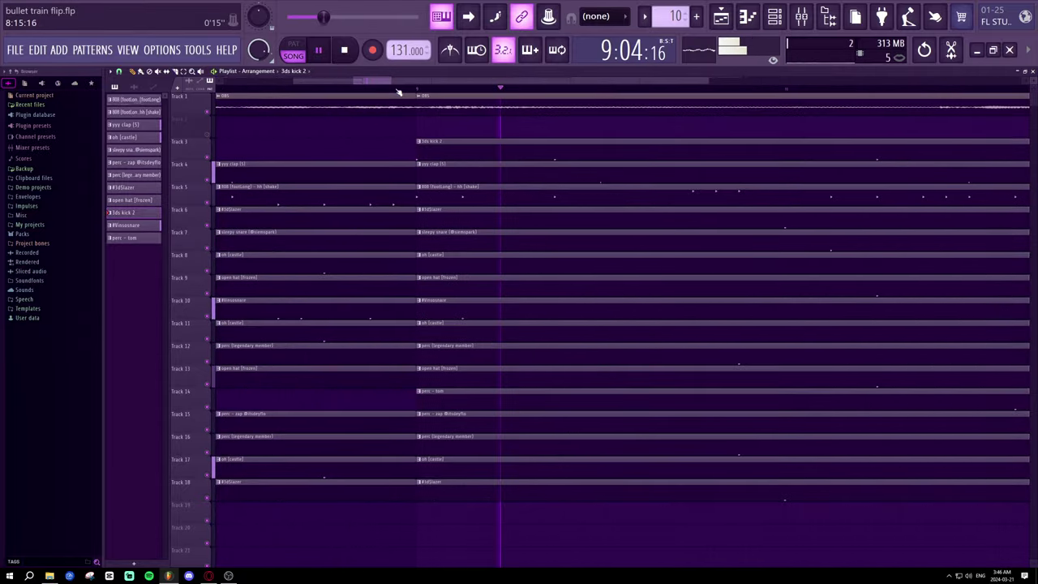
{"action": "scroll", "coordinate": [277, 91], "scroll_direction": "down", "scroll_amount": 2}
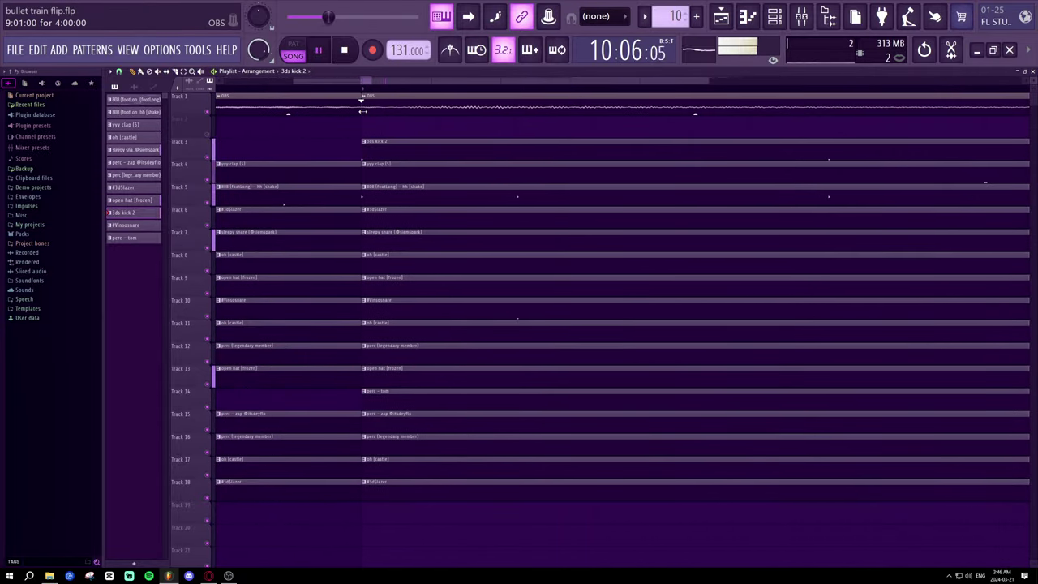
{"action": "left_click", "coordinate": [371, 101]}
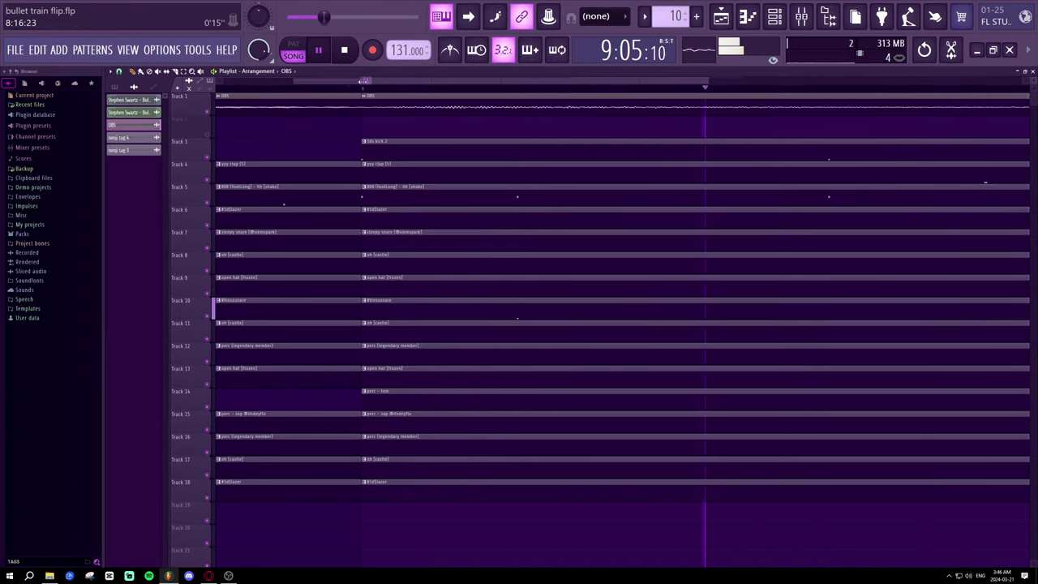
{"action": "scroll", "coordinate": [371, 91], "scroll_direction": "down", "scroll_amount": 6}
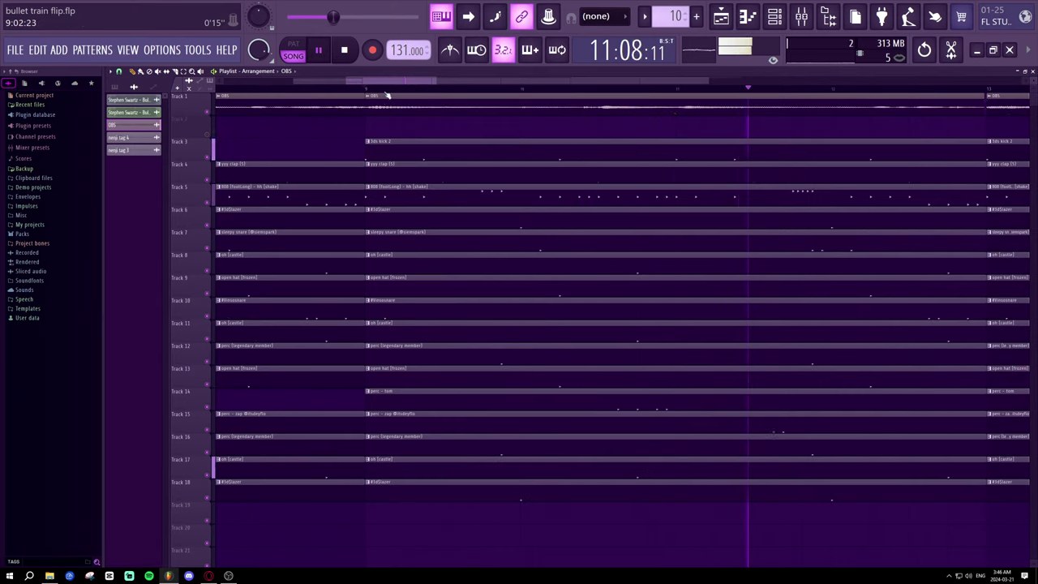
{"action": "scroll", "coordinate": [385, 92], "scroll_direction": "up", "scroll_amount": 6}
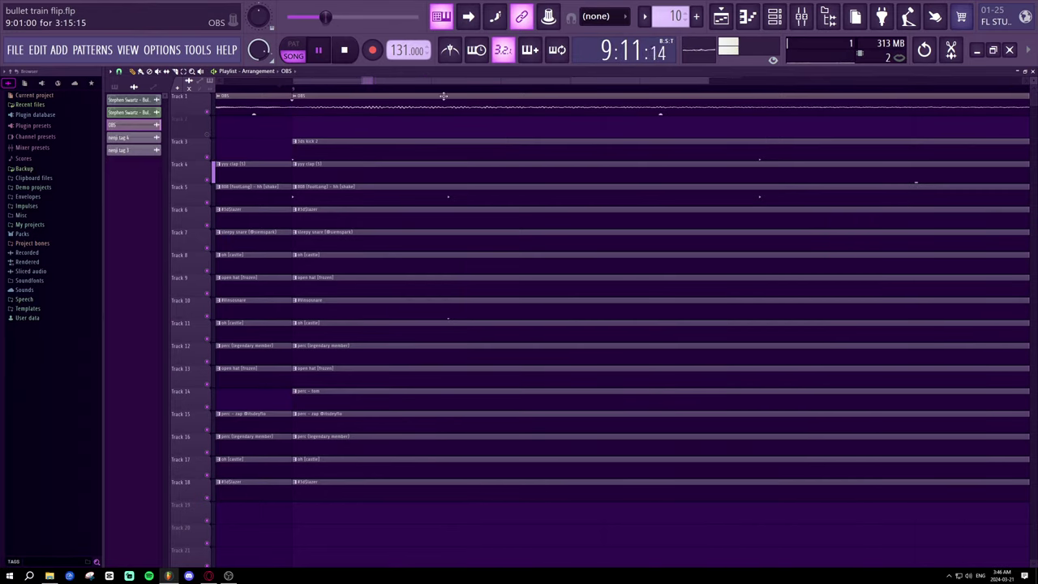
{"action": "left_click_drag", "start_coordinate": [748, 94], "coordinate": [753, 91]}
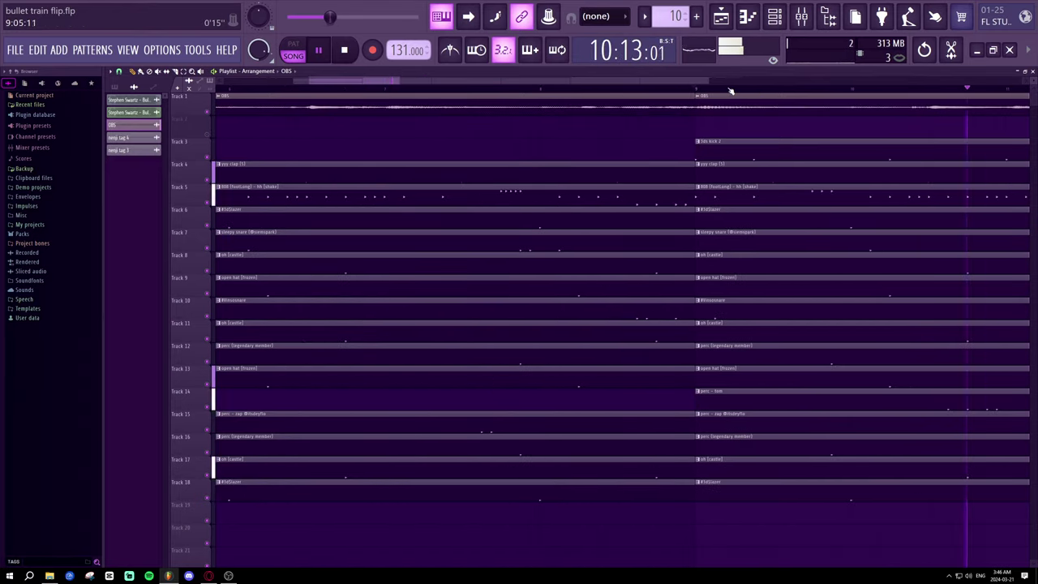
- Extend the end of the OBS clip at bar 9 to a length of 4:00:00, closing the gap before bar 13
{"action": "left_click_drag", "start_coordinate": [380, 84], "coordinate": [457, 85]}
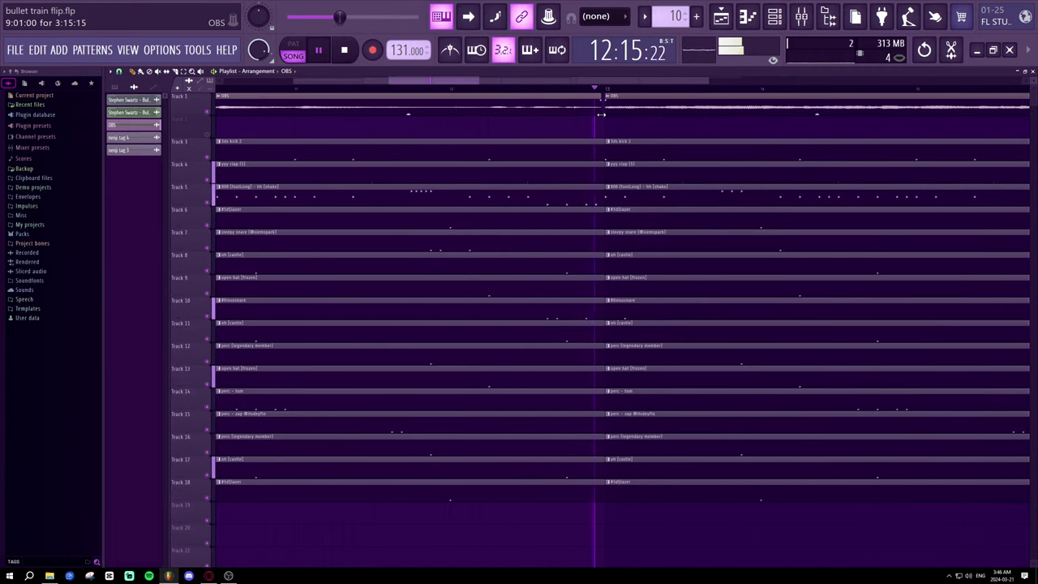
{"action": "scroll", "coordinate": [607, 91], "scroll_direction": "up", "scroll_amount": 6}
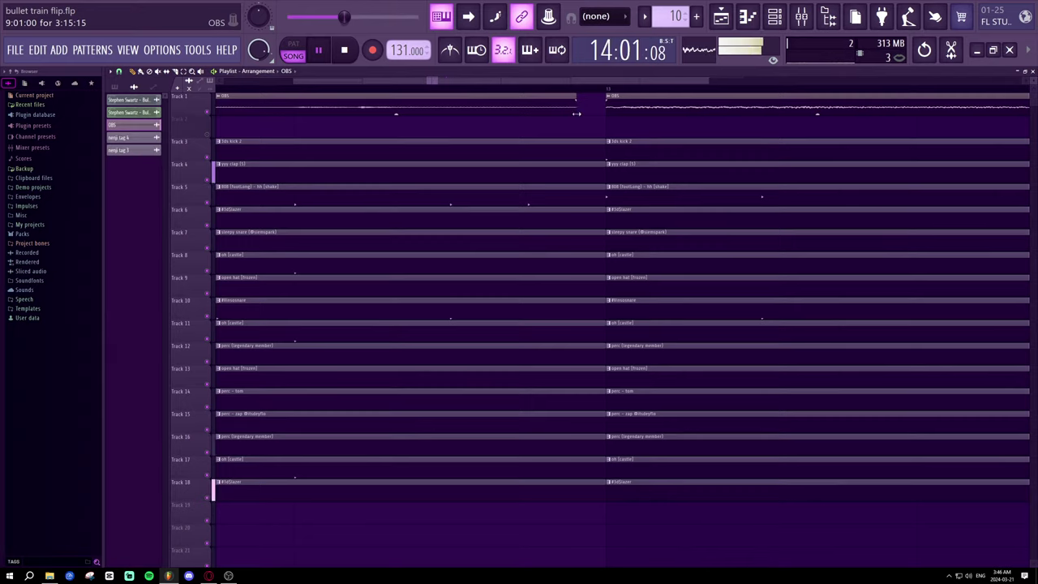
{"action": "left_click_drag", "start_coordinate": [576, 114], "coordinate": [598, 119]}
{"action": "scroll", "coordinate": [623, 90], "scroll_direction": "down", "scroll_amount": 6}
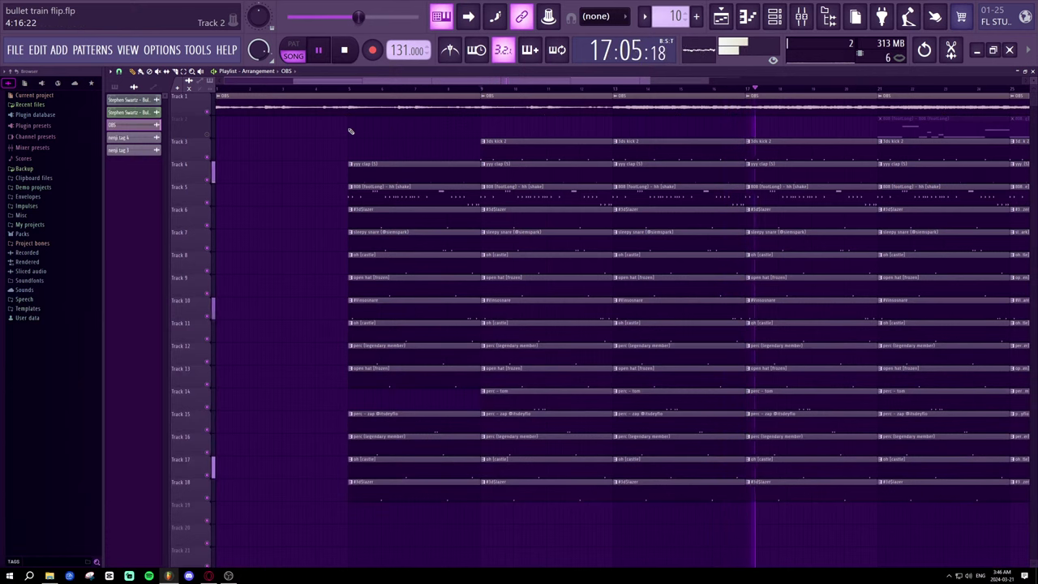
- Review the whole arrangement and play it from bar 8 through the transition into bar 9
{"action": "scroll", "coordinate": [412, 94], "scroll_direction": "down", "scroll_amount": 2}
{"action": "scroll", "coordinate": [412, 94], "scroll_direction": "down", "scroll_amount": 3}
{"action": "scroll", "coordinate": [519, 132], "scroll_direction": "up", "scroll_amount": 2}
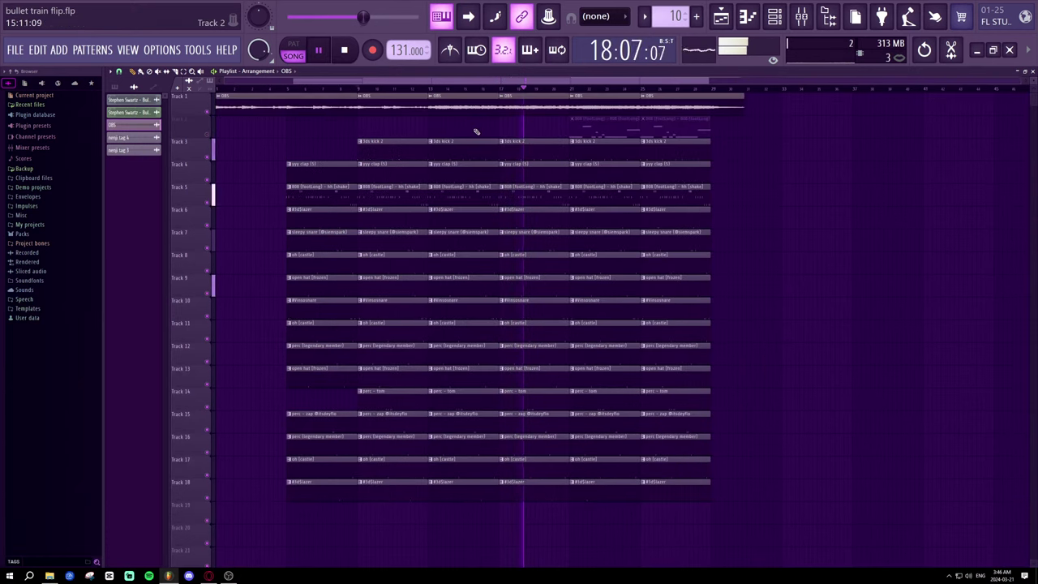
{"action": "left_click", "coordinate": [346, 89]}
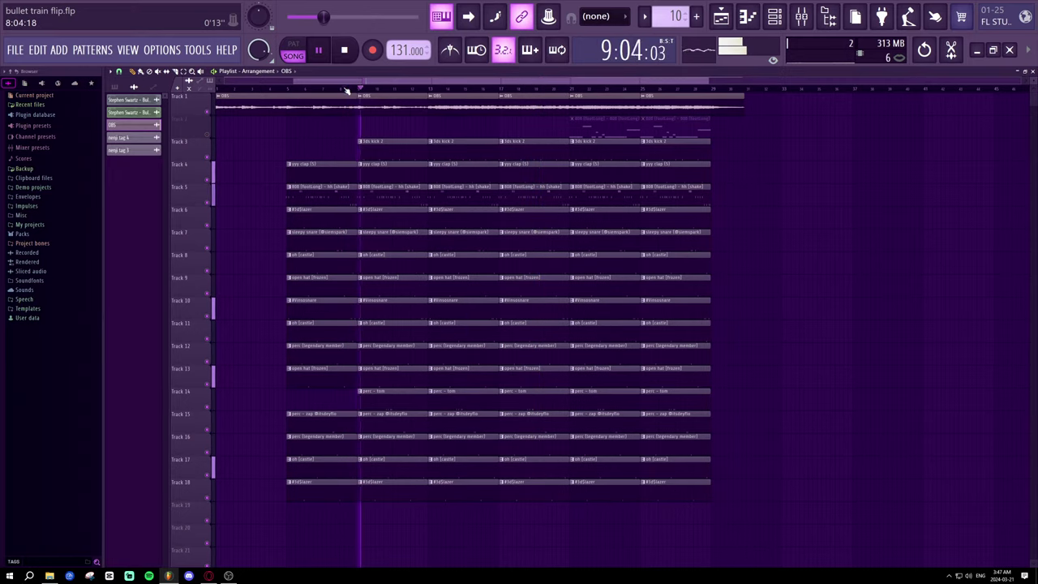
{"action": "left_click_drag", "start_coordinate": [361, 89], "coordinate": [212, 94]}
{"action": "mouse_move", "coordinate": [384, 98]}
{"action": "left_mouse_down"}
{"action": "mouse_move", "coordinate": [401, 227]}
{"action": "mouse_move", "coordinate": [400, 491]}
{"action": "left_mouse_up"}
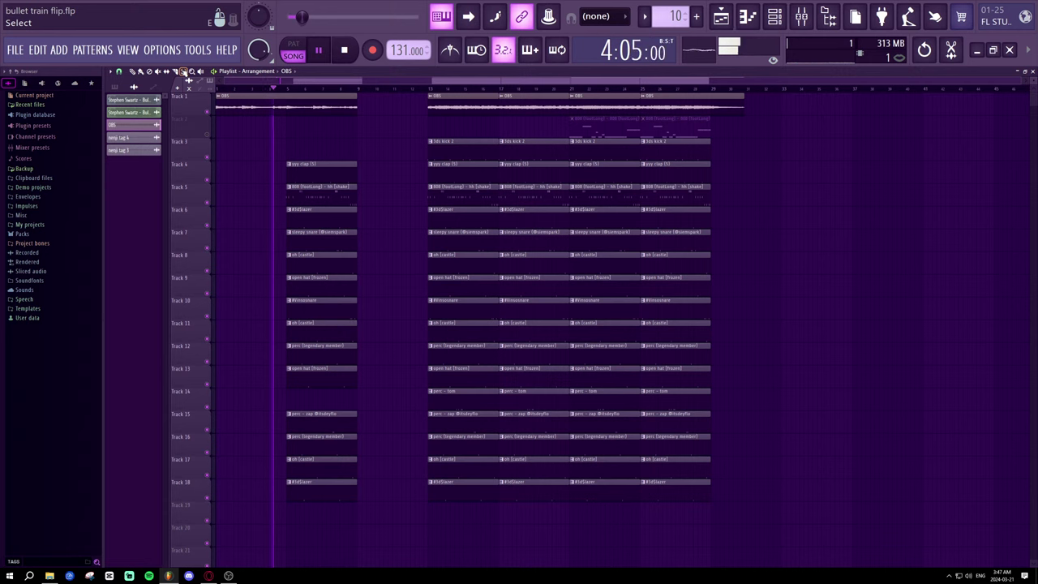
{"action": "left_click_drag", "start_coordinate": [767, 501], "coordinate": [432, 114]}
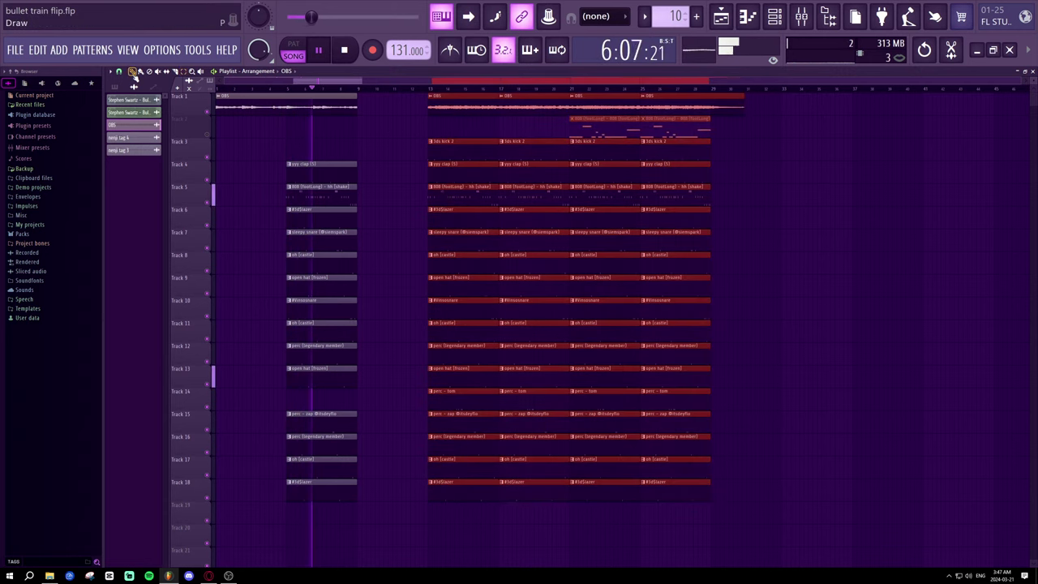
{"action": "left_click_drag", "start_coordinate": [801, 191], "coordinate": [806, 225]}
{"action": "key", "text": "ctrl+z"}
{"action": "key", "text": "ctrl+z"}
{"action": "key", "text": "ctrl+z"}
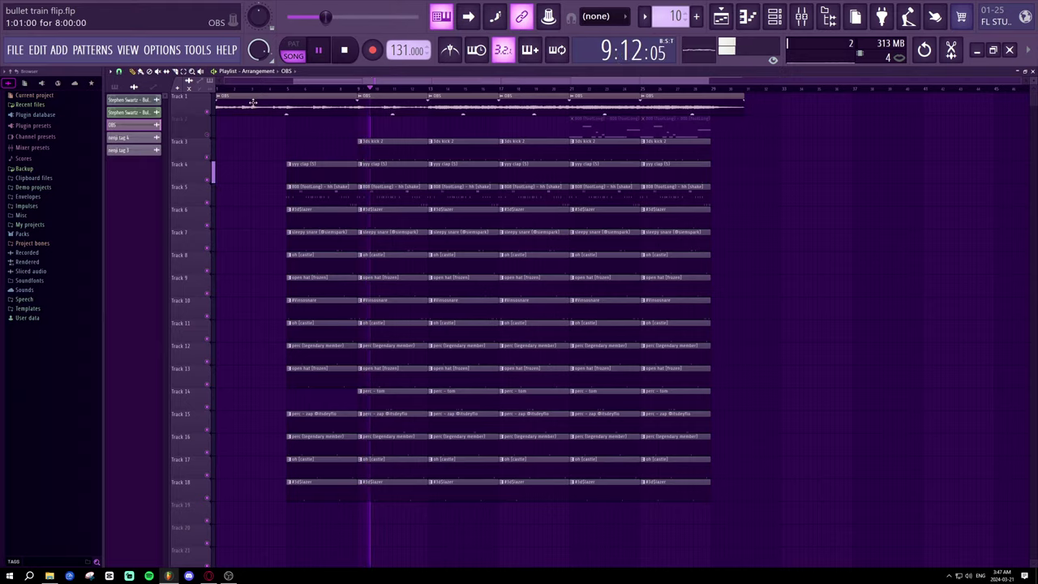
- Move the OBS and drum clips on Tracks 1 to 17 from bar 13 onward to bar 21, and delete the stray OBS clip on Track 5
{"action": "left_click_drag", "start_coordinate": [840, 479], "coordinate": [596, 96]}
{"action": "left_click", "coordinate": [920, 183]}
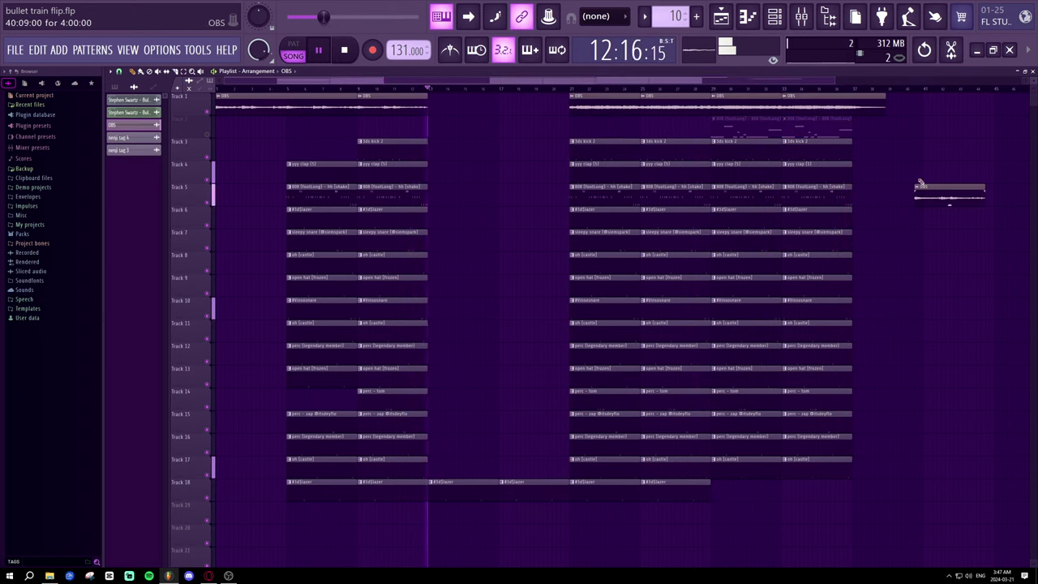
{"action": "right_click", "coordinate": [919, 183]}
{"action": "key", "text": "space"}
{"action": "key", "text": "space"}
- Extend the OBS clip at bar 9 to a length of 12:00:00, reaching bar 21, and play from bar 12
{"action": "left_click_drag", "start_coordinate": [427, 106], "coordinate": [461, 105]}
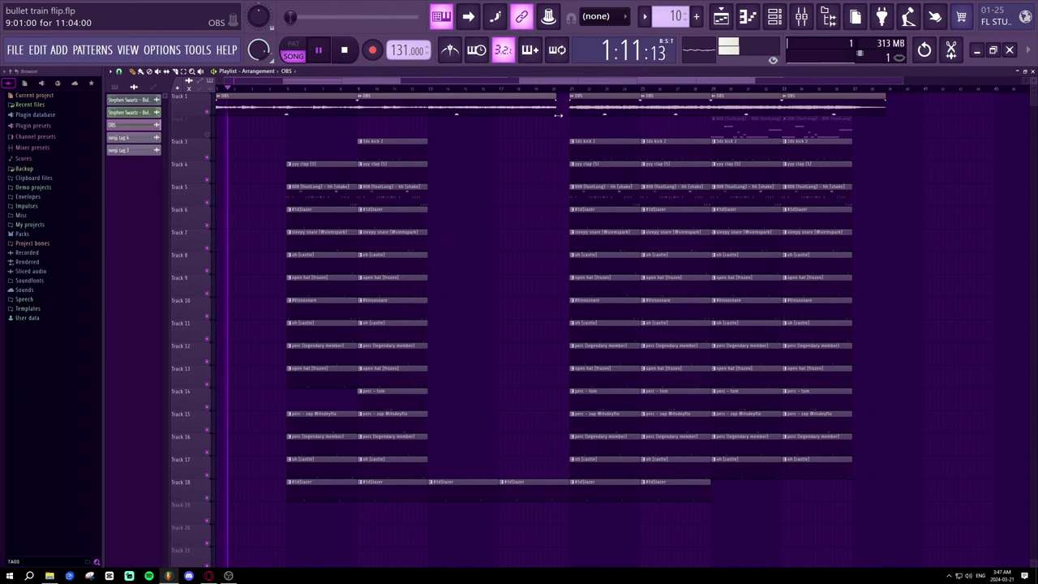
{"action": "left_click", "coordinate": [422, 89]}
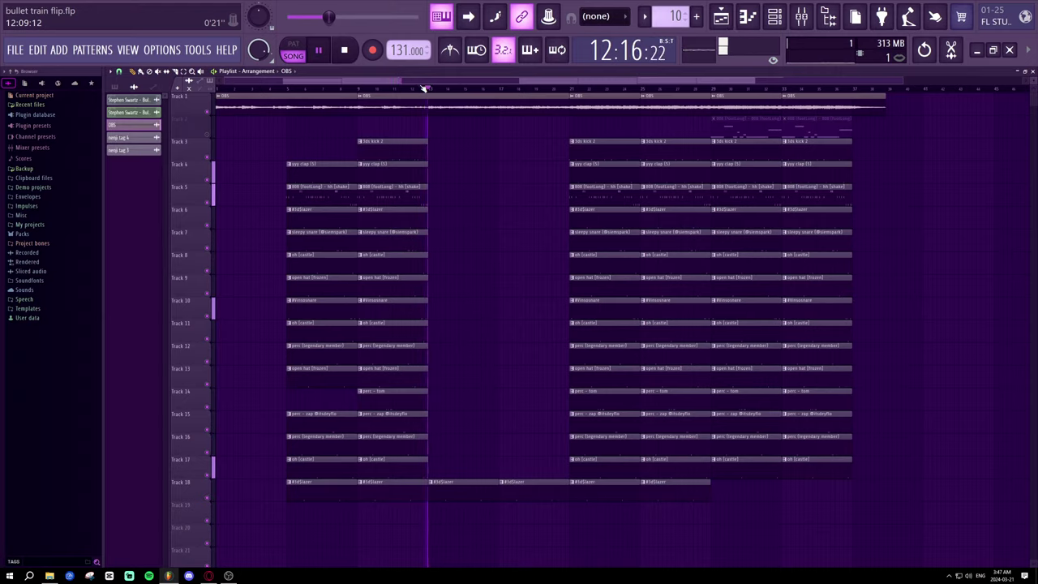
{"action": "scroll", "coordinate": [426, 89], "scroll_direction": "down", "scroll_amount": 1}
{"action": "left_click", "coordinate": [393, 91]}
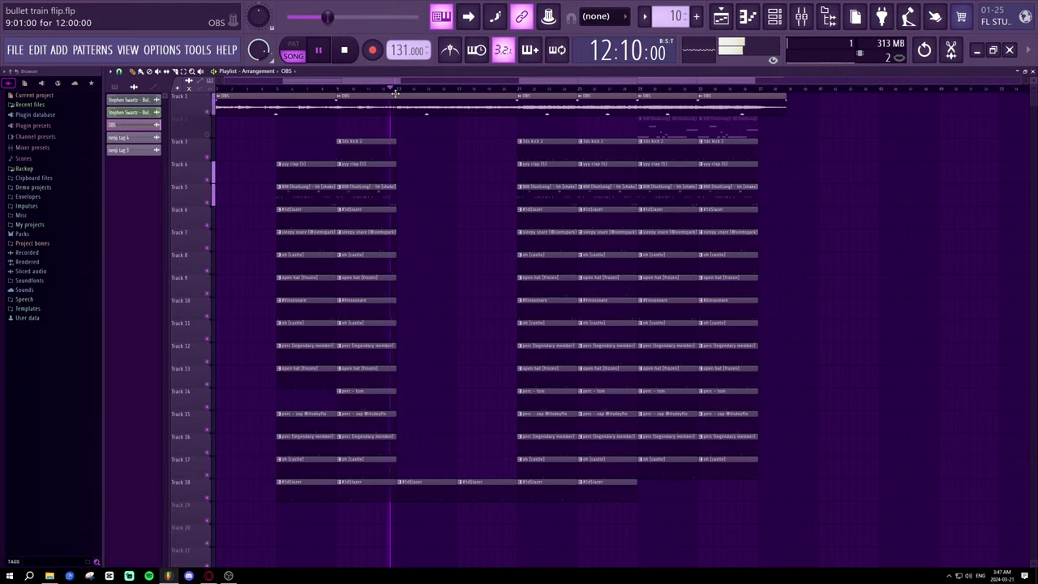
- Slice the extended OBS clip on Track 1 at bar 13
{"action": "scroll", "coordinate": [397, 89], "scroll_direction": "up", "scroll_amount": 6}
{"action": "key", "text": "space"}
{"action": "key", "text": "space"}
{"action": "left_click", "coordinate": [175, 71]}
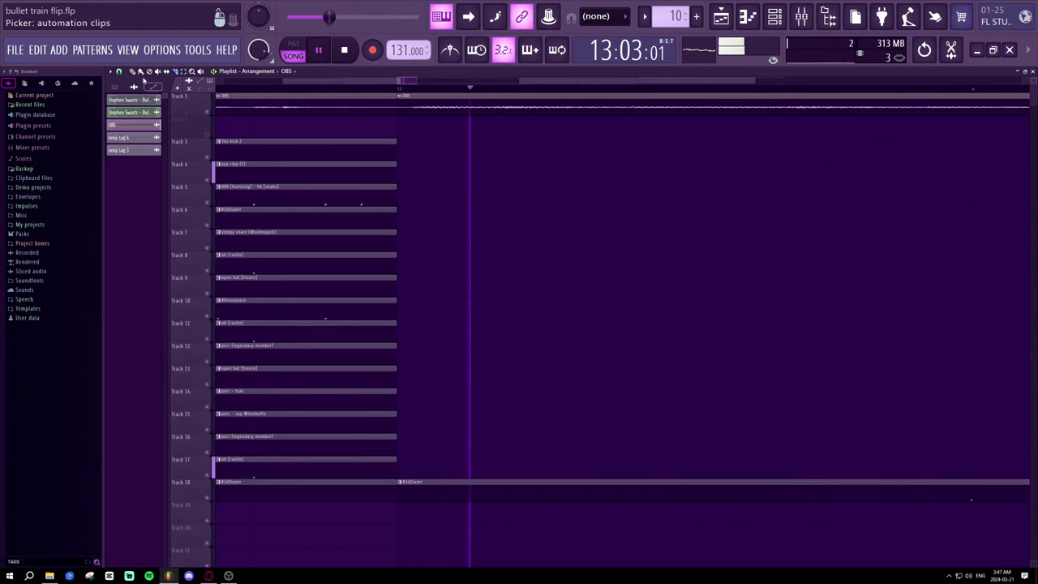
- Trim the start of the OBS clip at bar 13 to a length of 7:15:13, keep it at 13:01:00, and play the transition
{"action": "key", "text": "space"}
{"action": "key", "text": "space"}
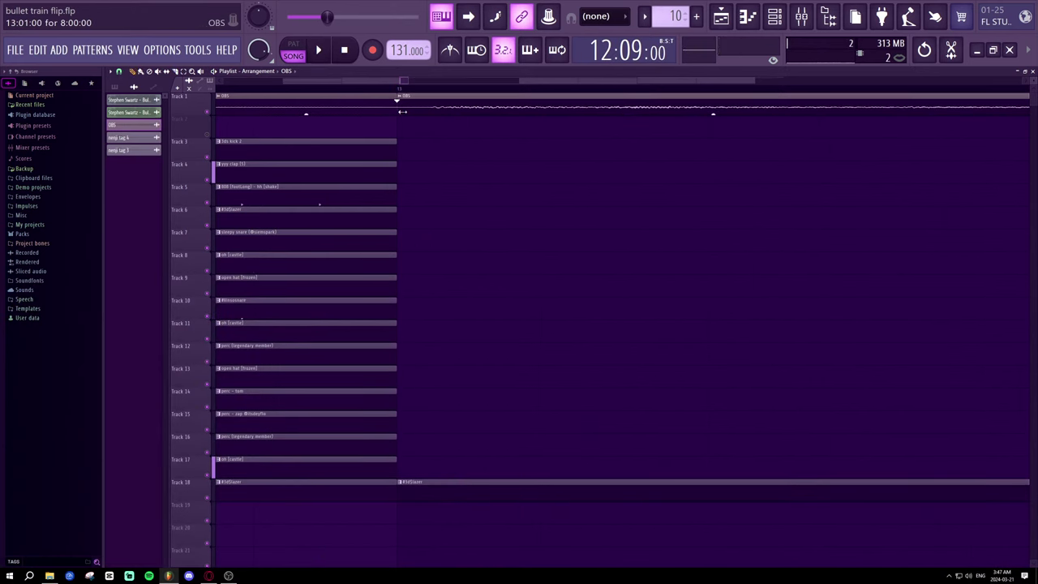
{"action": "left_click_drag", "start_coordinate": [443, 106], "coordinate": [410, 106]}
{"action": "key", "text": "space"}
{"action": "key", "text": "space"}
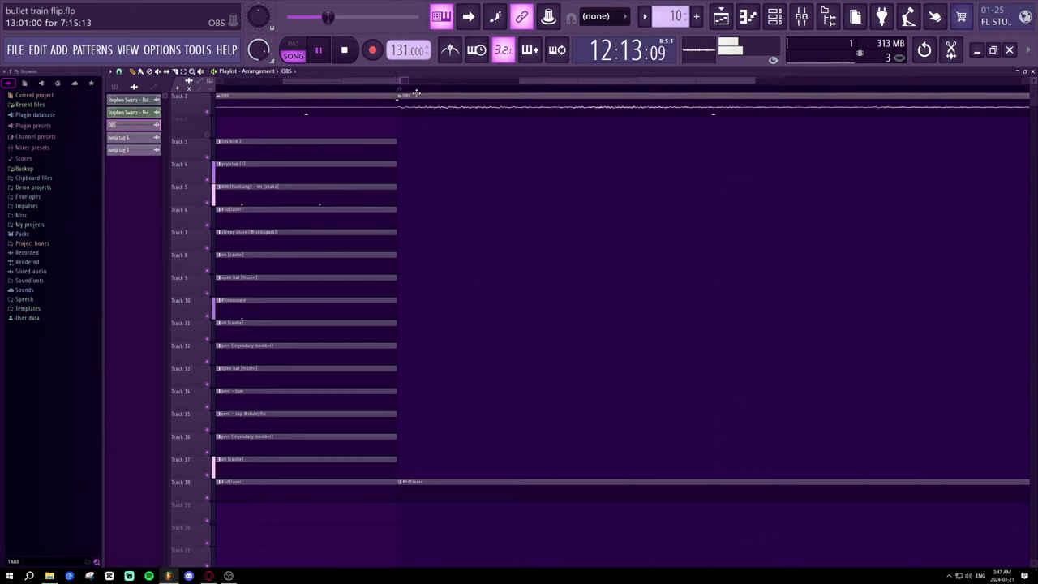
- Trim the start of the OBS clip at bar 13 further to a length of 7:15:09 and play it from 12:09
{"action": "scroll", "coordinate": [413, 89], "scroll_direction": "down", "scroll_amount": 6}
{"action": "scroll", "coordinate": [421, 88], "scroll_direction": "down", "scroll_amount": 5}
{"action": "key", "text": "space"}
{"action": "scroll", "coordinate": [438, 88], "scroll_direction": "down", "scroll_amount": 1}
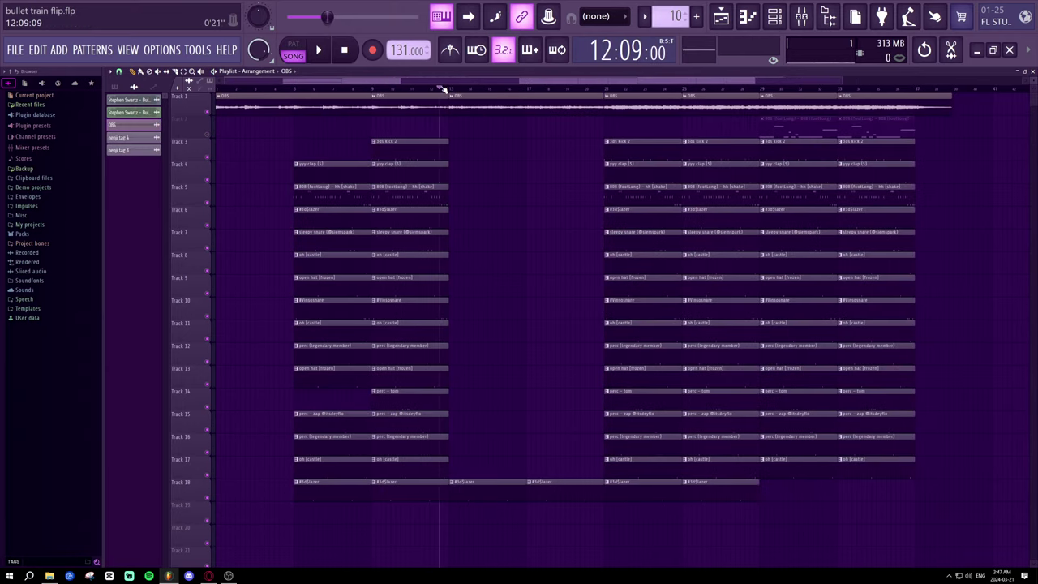
{"action": "scroll", "coordinate": [445, 89], "scroll_direction": "up", "scroll_amount": 6}
{"action": "scroll", "coordinate": [497, 92], "scroll_direction": "up", "scroll_amount": 5}
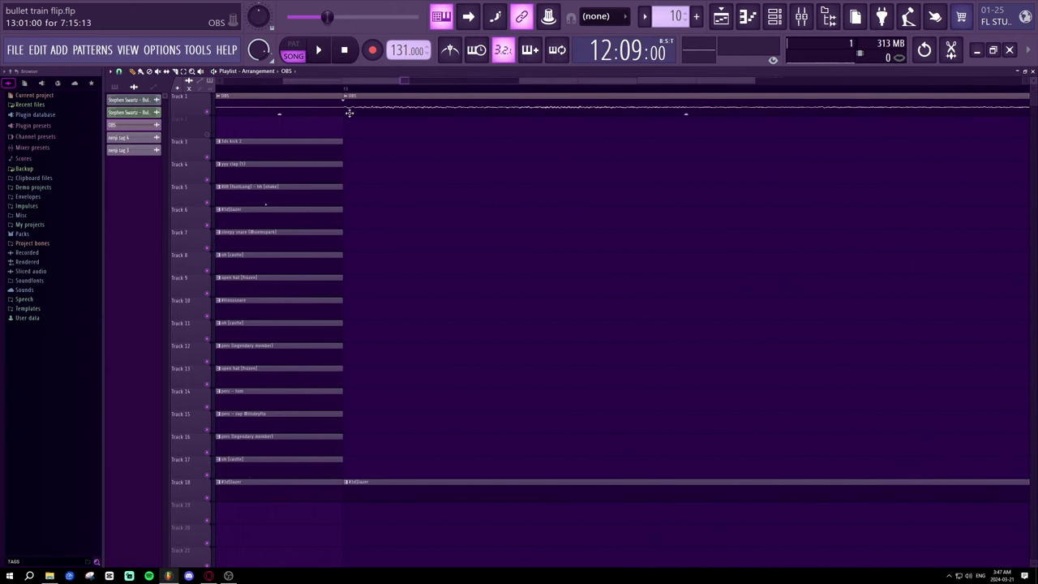
{"action": "left_click_drag", "start_coordinate": [346, 111], "coordinate": [355, 108]}
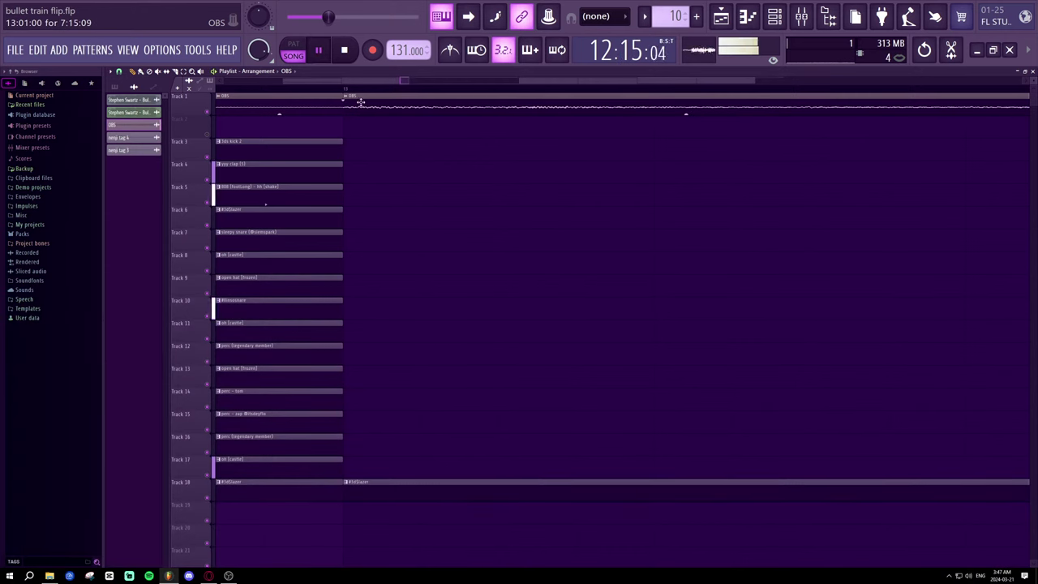
- Duplicate the bar 9 drum clips on Tracks 4 to 17 into bar 13, leaving out the kick
{"action": "scroll", "coordinate": [370, 92], "scroll_direction": "down", "scroll_amount": 10}
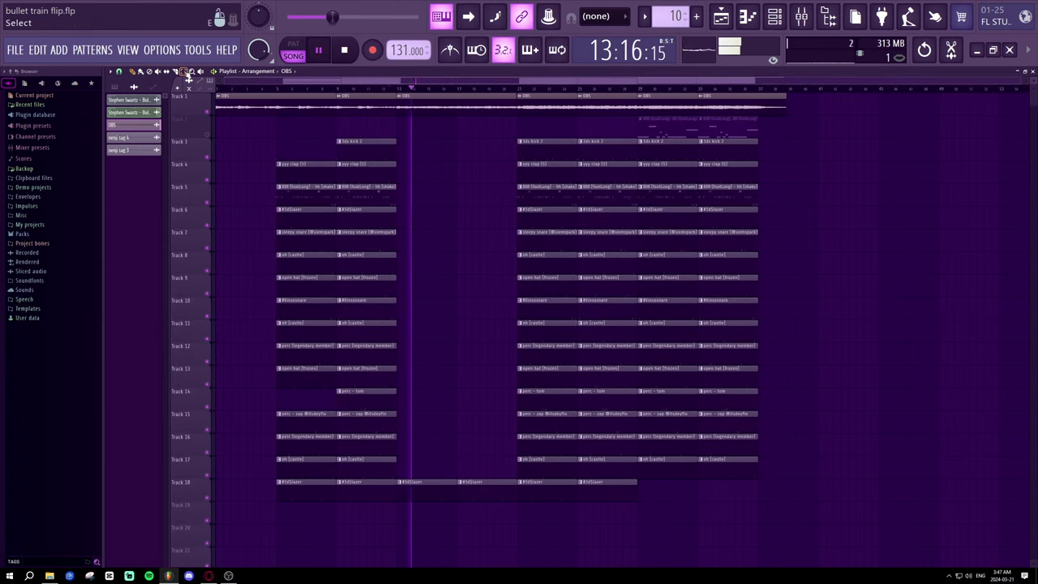
{"action": "left_click_drag", "start_coordinate": [418, 469], "coordinate": [362, 179]}
{"action": "key", "text": "ctrl+b"}
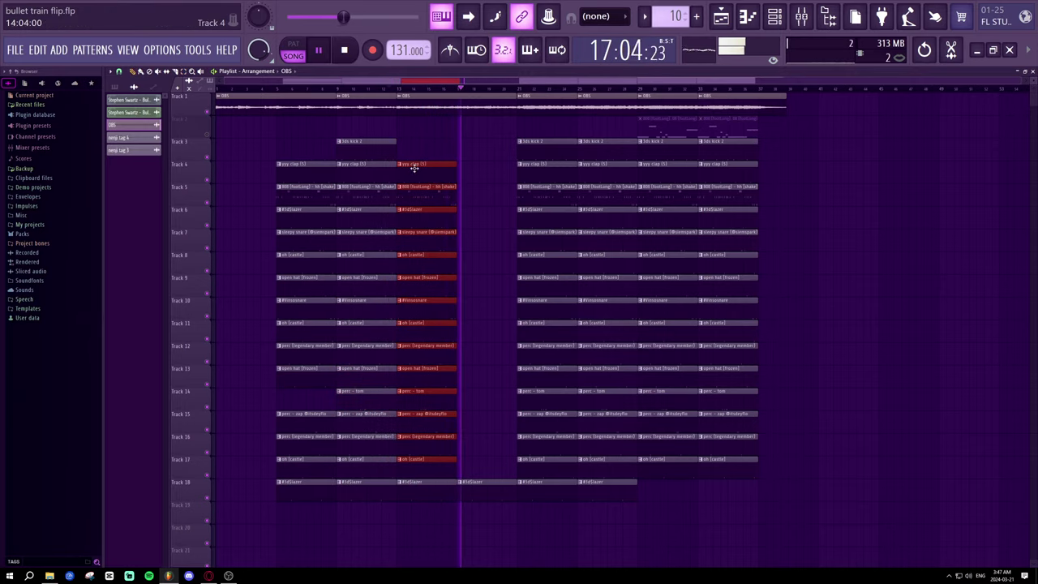
- Duplicate the bar 13 drum clips on Tracks 4 to 17 into bar 17, play from bar 12 and deselect the clips
{"action": "left_click_drag", "start_coordinate": [414, 168], "coordinate": [468, 173]}
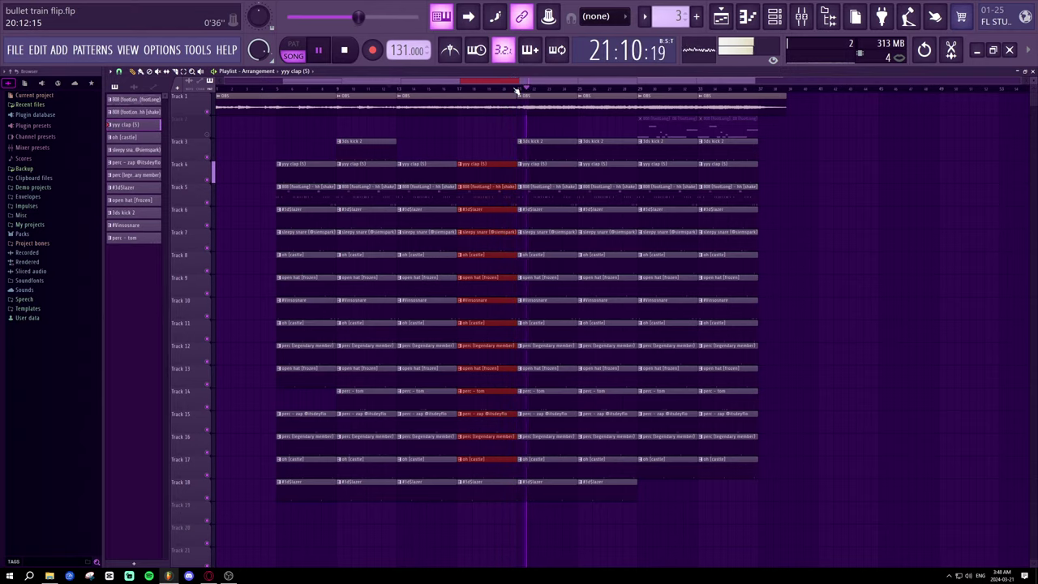
{"action": "left_click", "coordinate": [389, 88]}
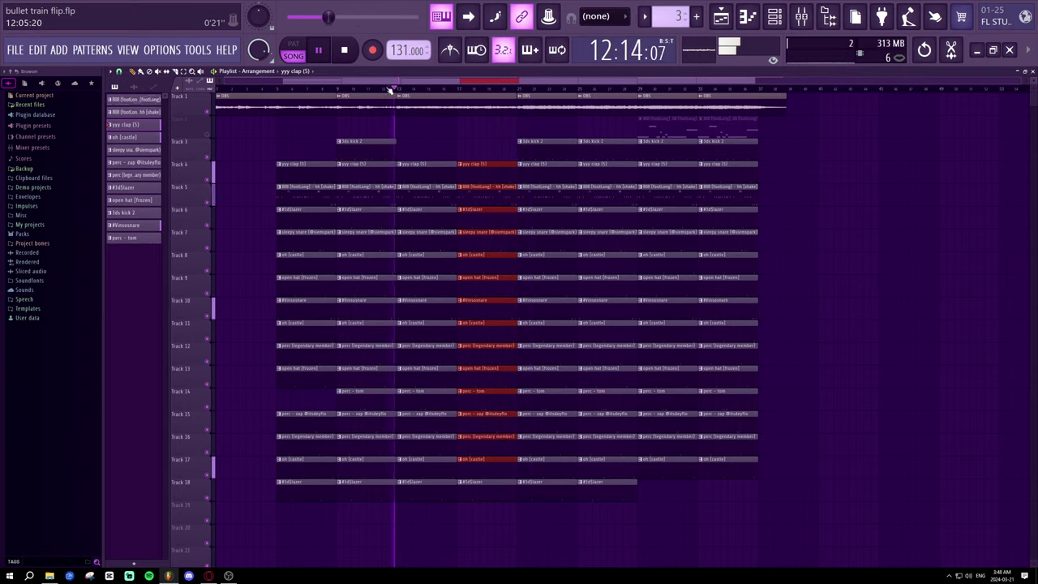
{"action": "left_click", "coordinate": [835, 165]}
{"action": "right_click", "coordinate": [834, 167]}
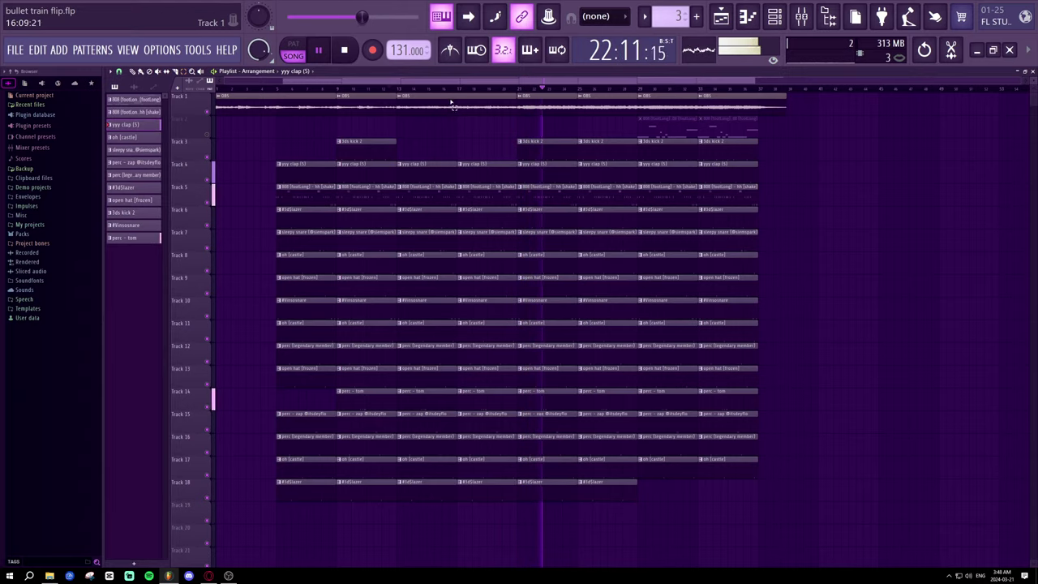
- Play the arrangement from bar 9 and again from the very beginning
{"action": "key", "text": "space"}
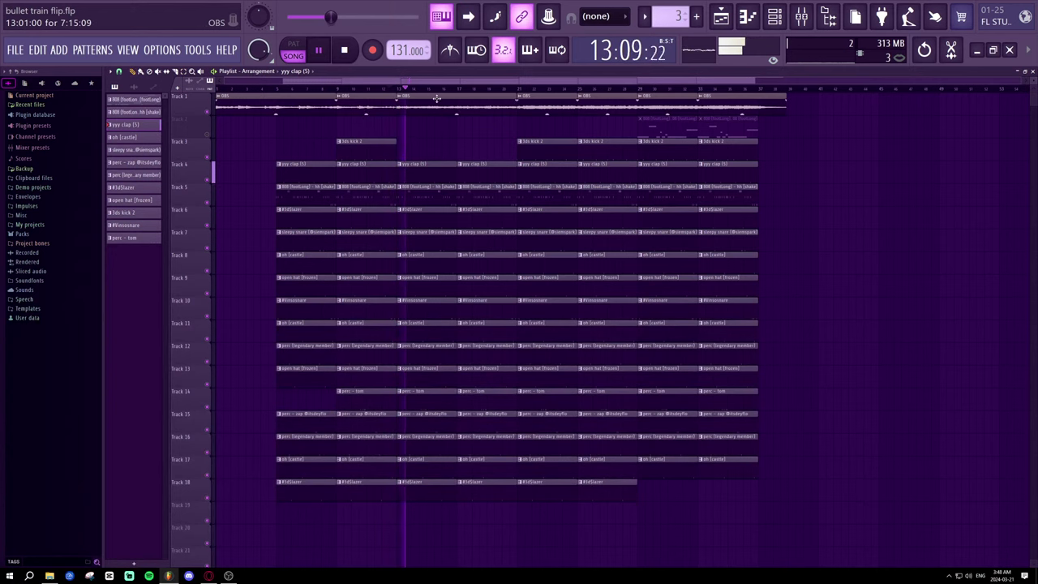
{"action": "left_click", "coordinate": [346, 87]}
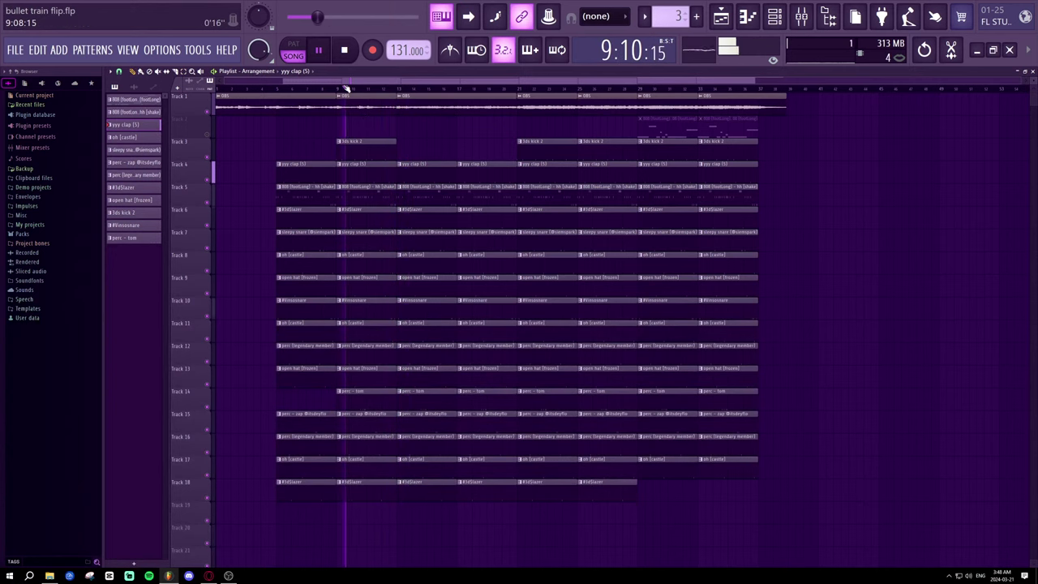
{"action": "key", "text": "space"}
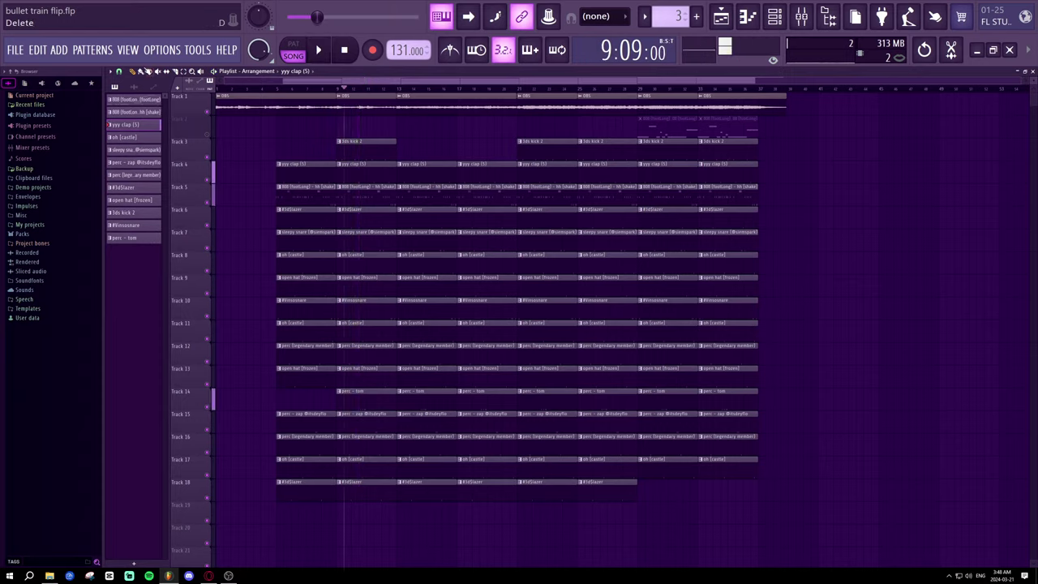
{"action": "left_click_drag", "start_coordinate": [242, 87], "coordinate": [215, 96]}
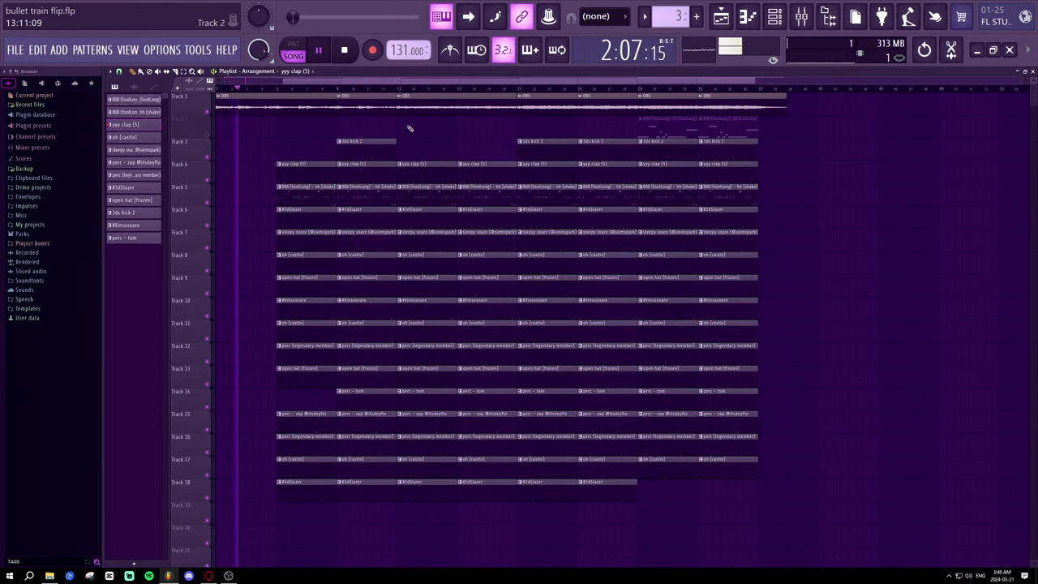
- Delete all clips in bars 9 to 12 and move everything from bar 13 onward four bars earlier to bar 9
{"action": "key", "text": "t"}
{"action": "mouse_move", "coordinate": [347, 105]}
{"action": "left_mouse_down"}
{"action": "mouse_move", "coordinate": [381, 178]}
{"action": "mouse_move", "coordinate": [375, 496]}
{"action": "mouse_move", "coordinate": [368, 142]}
{"action": "left_mouse_up"}
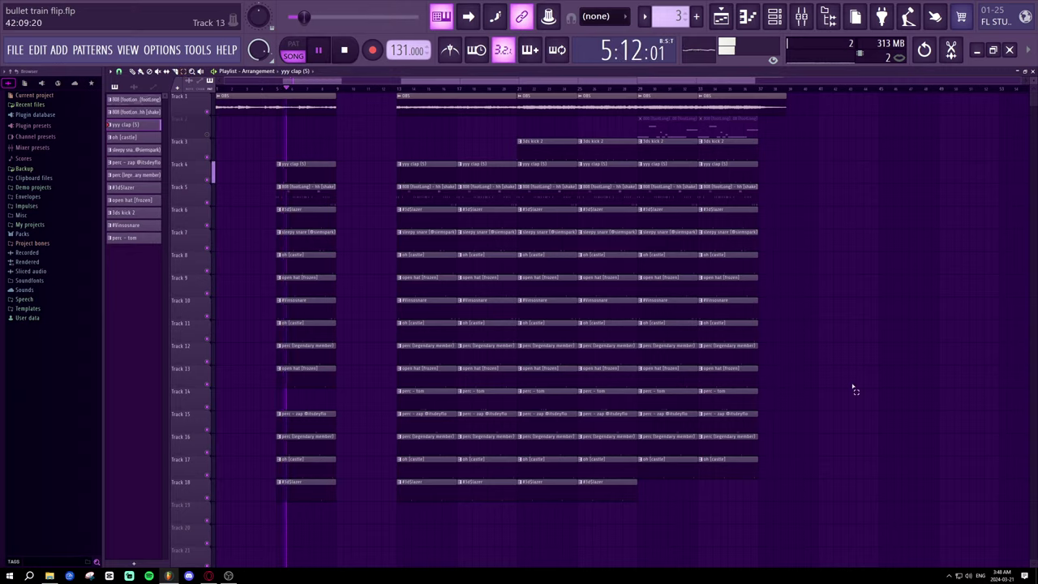
{"action": "left_click_drag", "start_coordinate": [883, 480], "coordinate": [406, 92]}
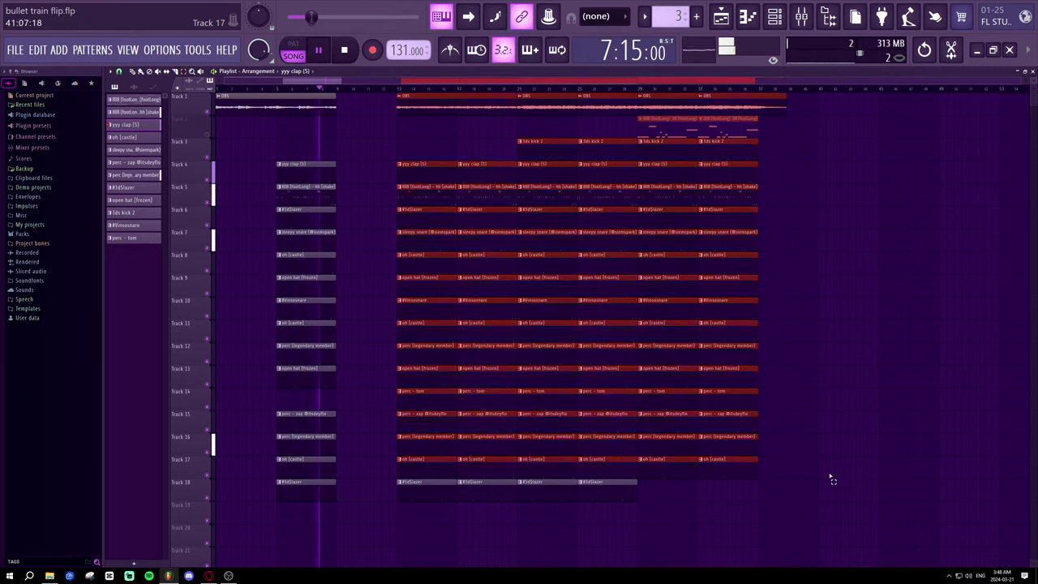
{"action": "left_click_drag", "start_coordinate": [834, 498], "coordinate": [395, 137]}
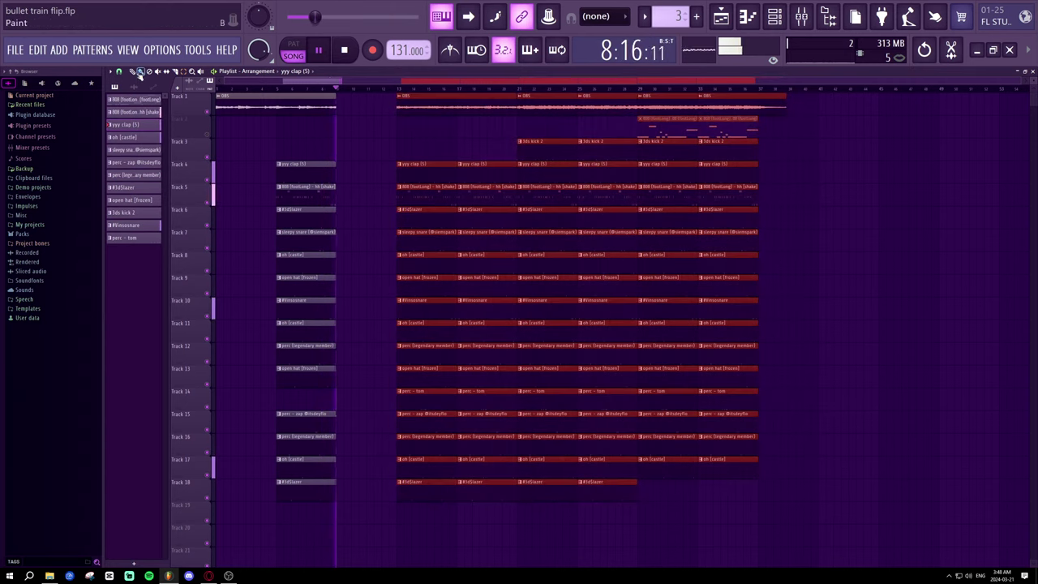
{"action": "left_click_drag", "start_coordinate": [398, 96], "coordinate": [351, 92]}
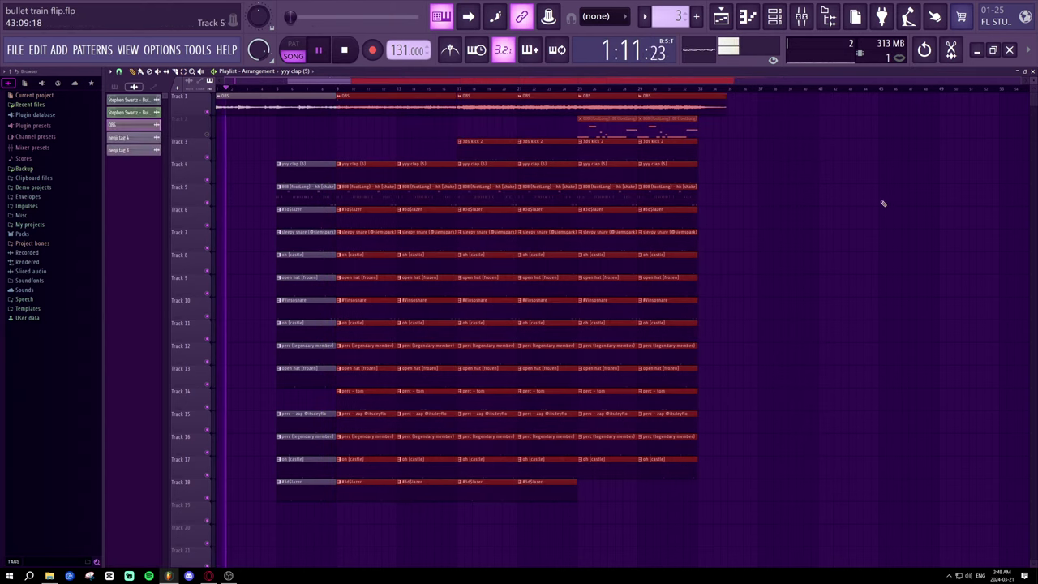
{"action": "left_click", "coordinate": [900, 197]}
{"action": "key", "text": "ctrl+z"}
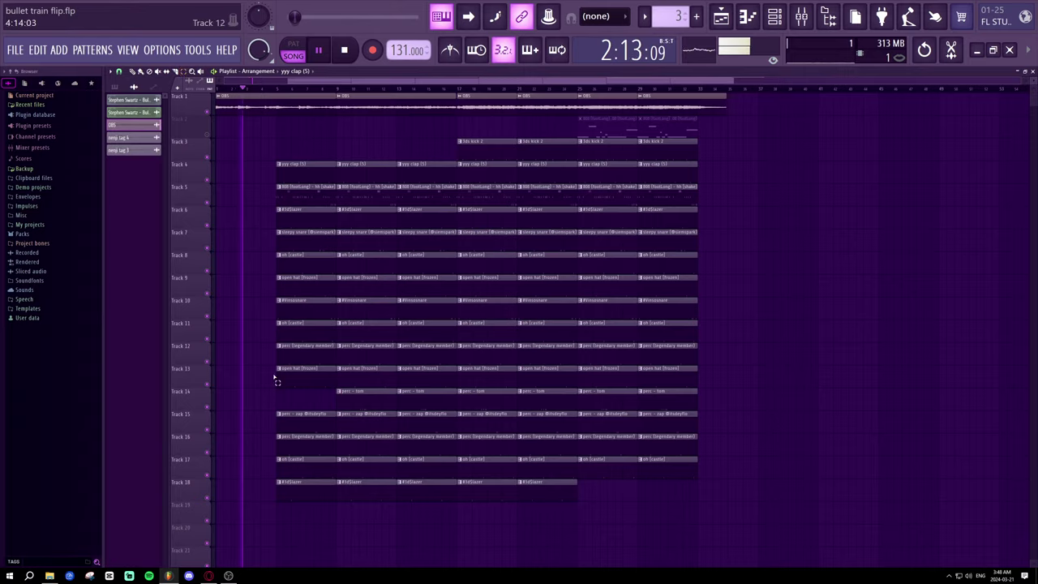
- Duplicate the bar 5 drum clips on Tracks 4 to 18 into bar 1 and play the intro
{"action": "left_click_drag", "start_coordinate": [296, 494], "coordinate": [311, 139]}
{"action": "key", "text": "ctrl+x"}
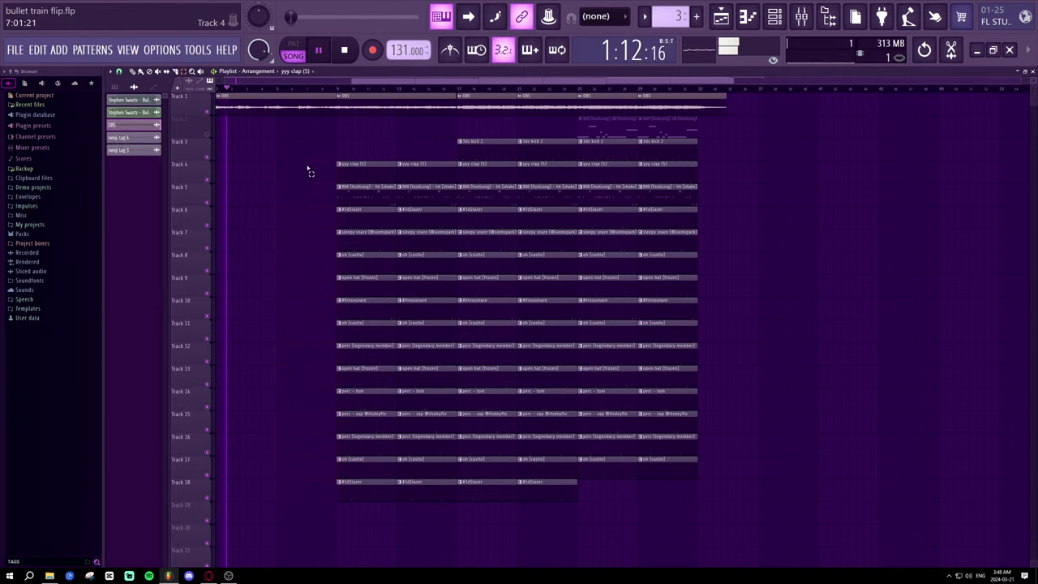
{"action": "key", "text": "ctrl+z"}
{"action": "left_click_drag", "start_coordinate": [308, 184], "coordinate": [275, 182], "text": "shift"}
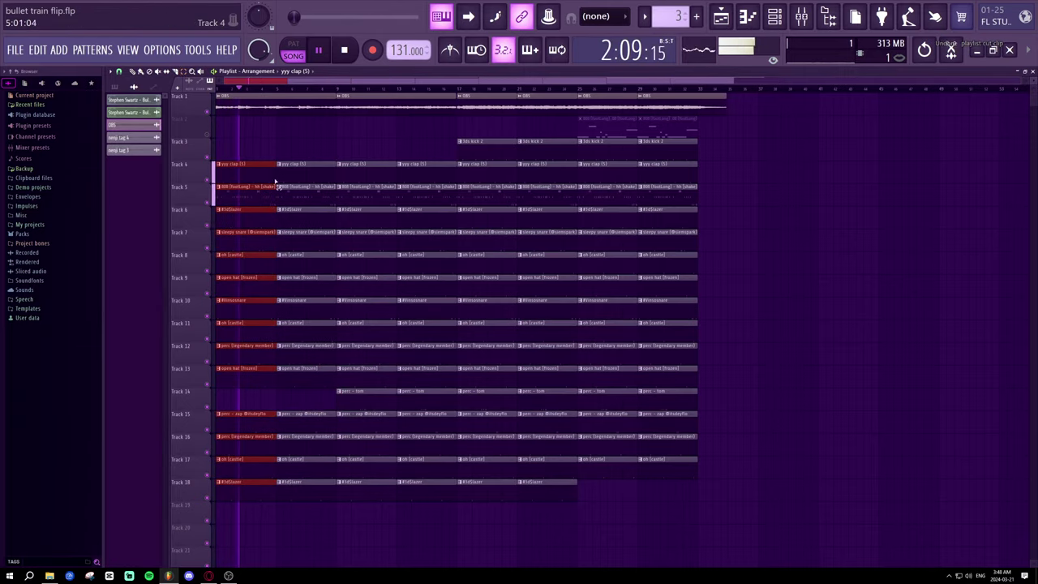
{"action": "left_click", "coordinate": [232, 140]}
{"action": "right_click", "coordinate": [234, 153]}
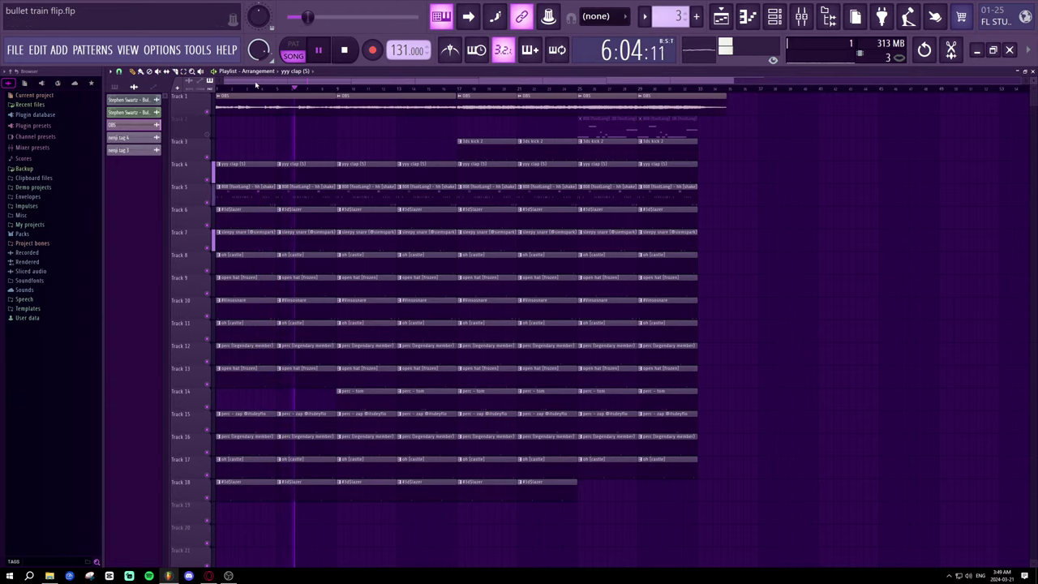
- Delete all clips in bars 1 to 8 and move the remaining arrangement eight bars earlier to start at bar 1
{"action": "left_click", "coordinate": [486, 155]}
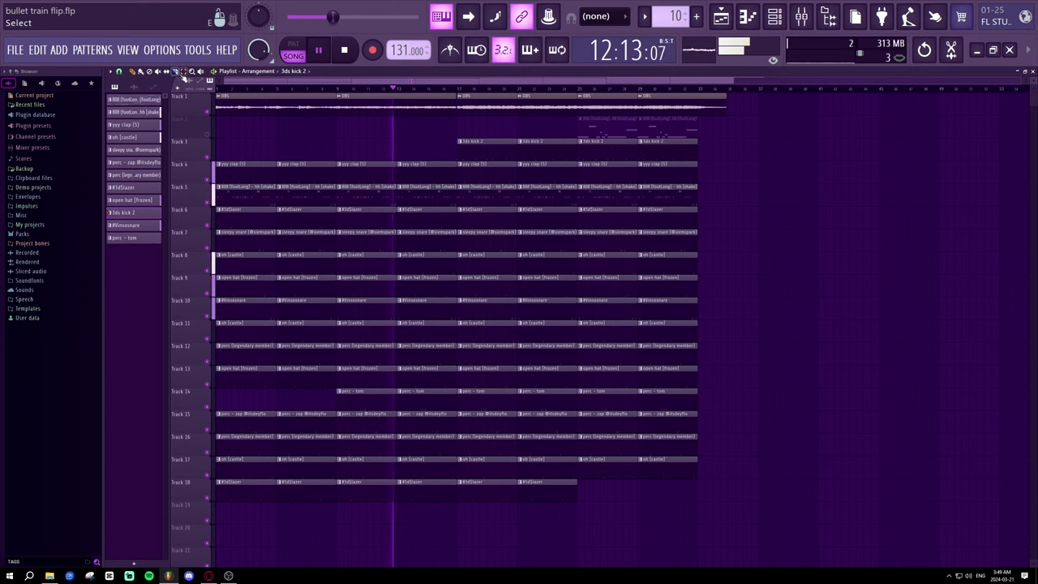
{"action": "left_click_drag", "start_coordinate": [317, 519], "coordinate": [215, 93]}
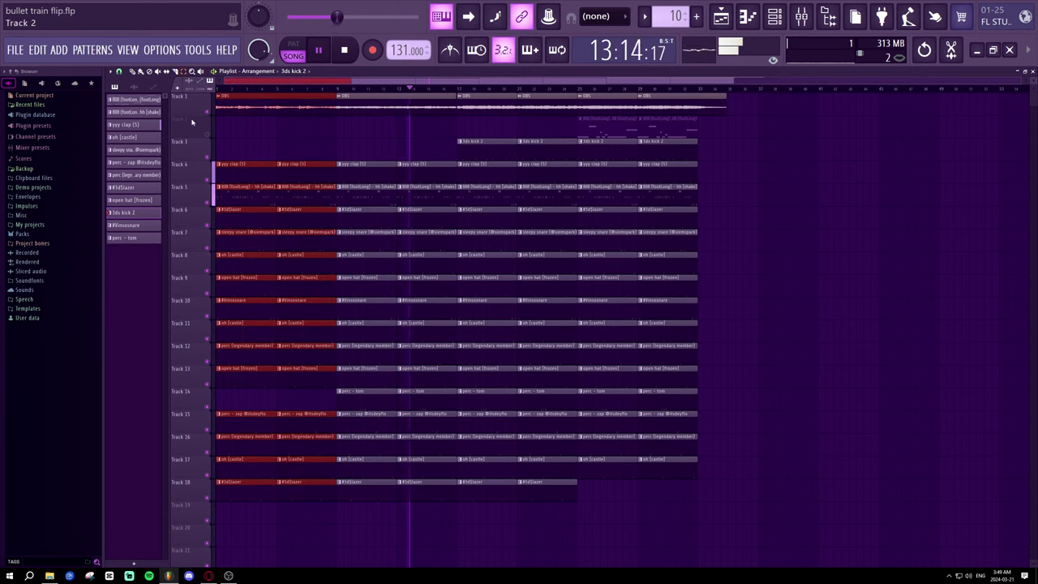
{"action": "key", "text": "Delete"}
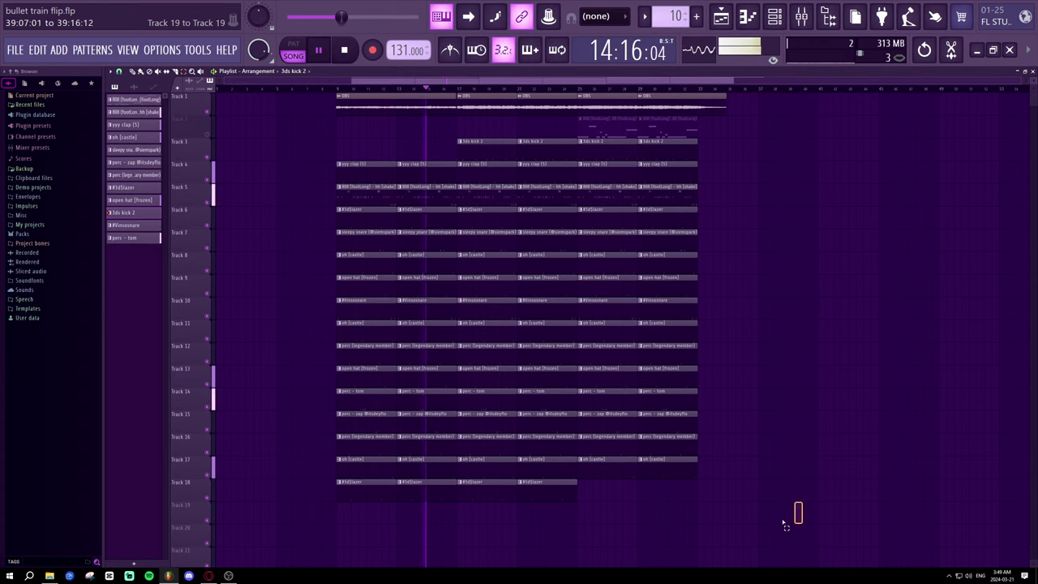
{"action": "left_click_drag", "start_coordinate": [795, 510], "coordinate": [297, 77]}
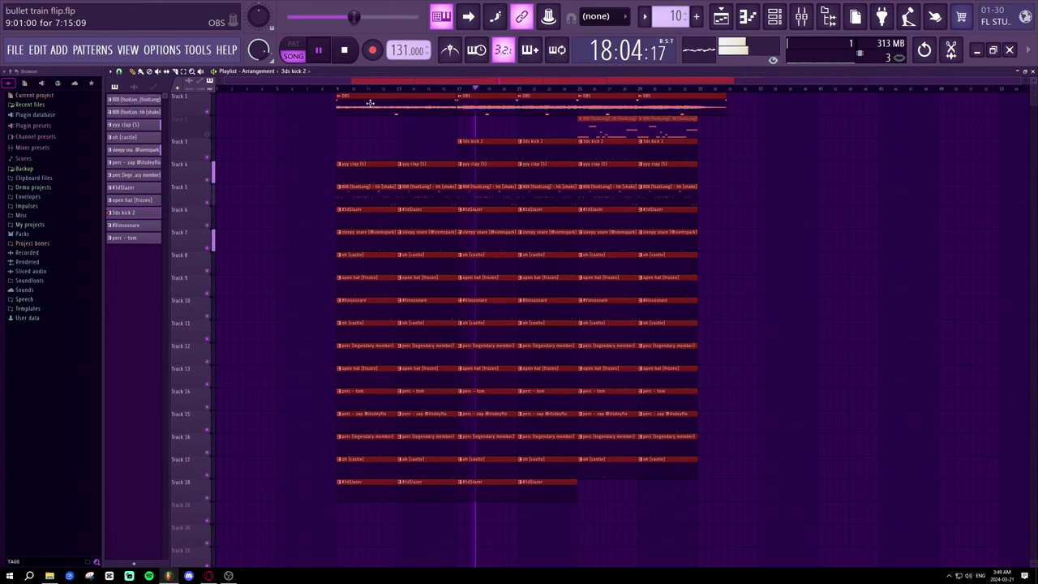
{"action": "key", "text": "space"}
{"action": "left_click_drag", "start_coordinate": [369, 104], "coordinate": [248, 97]}
{"action": "key", "text": "space"}
{"action": "left_click", "coordinate": [625, 189]}
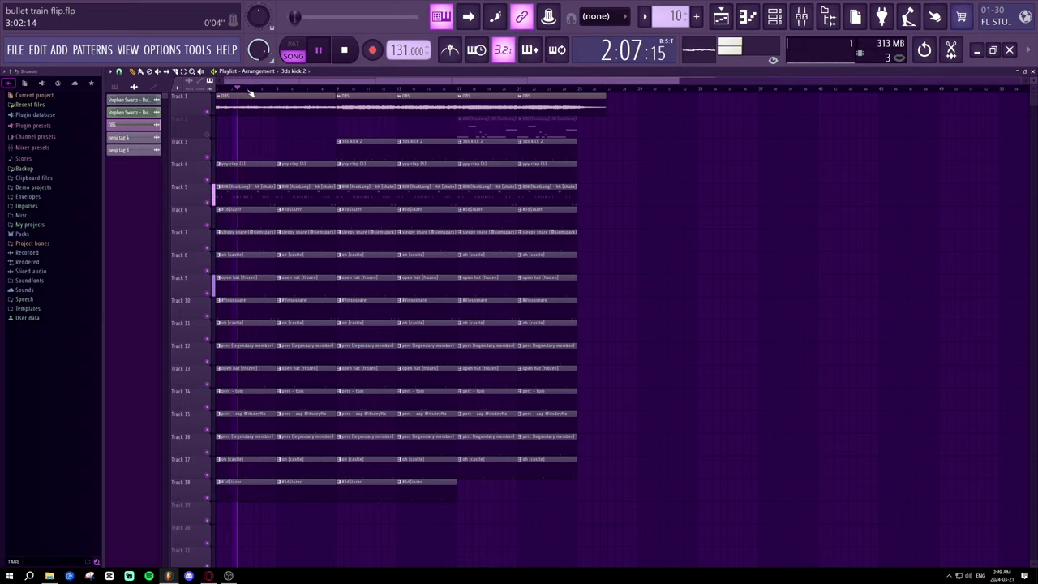
- Play the first section, replaying it from bar 6 and from just before bar 5
{"action": "scroll", "coordinate": [238, 92], "scroll_direction": "up", "scroll_amount": 4}
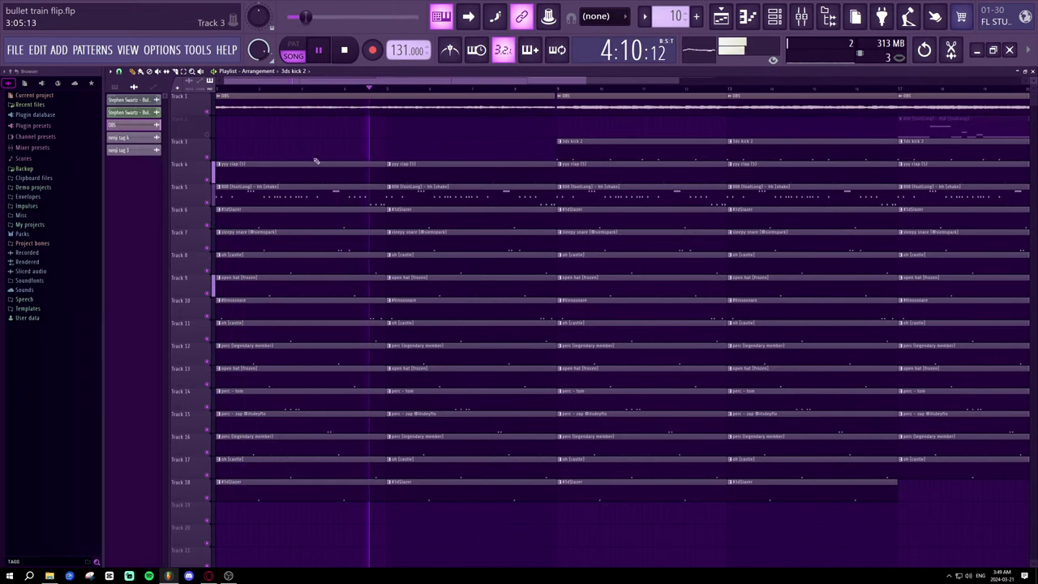
{"action": "scroll", "coordinate": [375, 82], "scroll_direction": "down", "scroll_amount": 2}
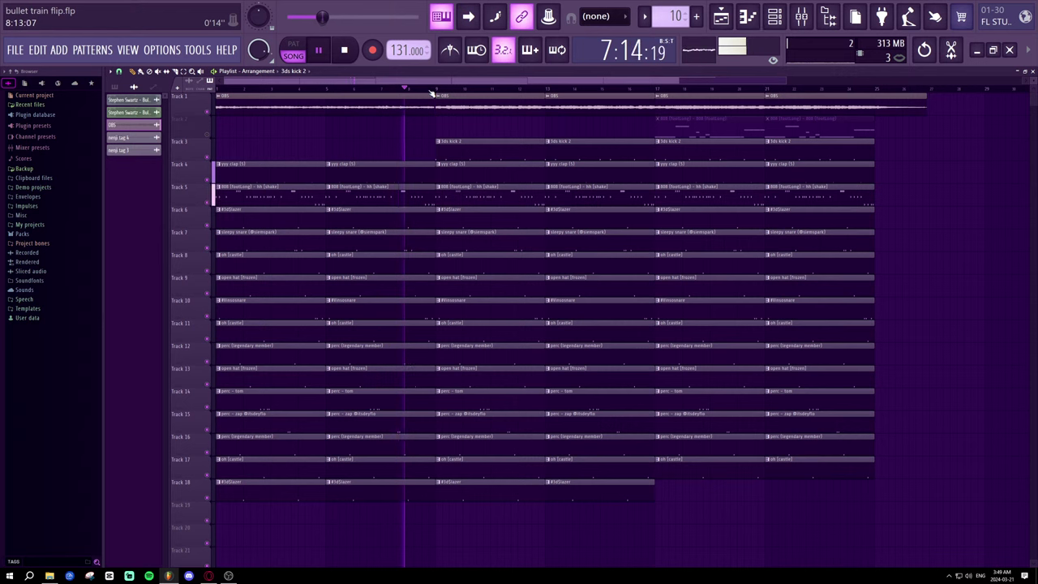
{"action": "left_click", "coordinate": [359, 87]}
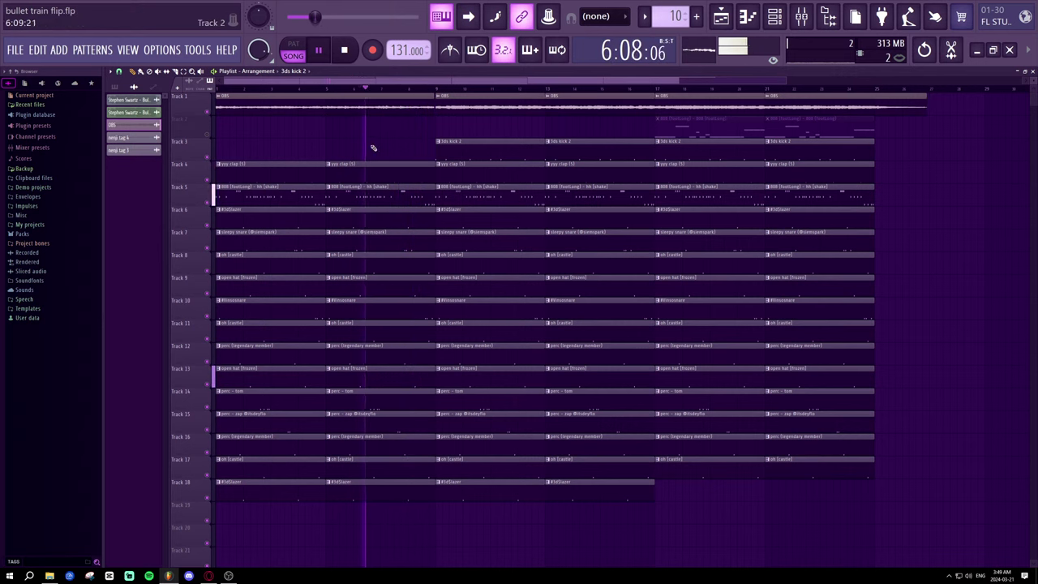
{"action": "left_click", "coordinate": [320, 87]}
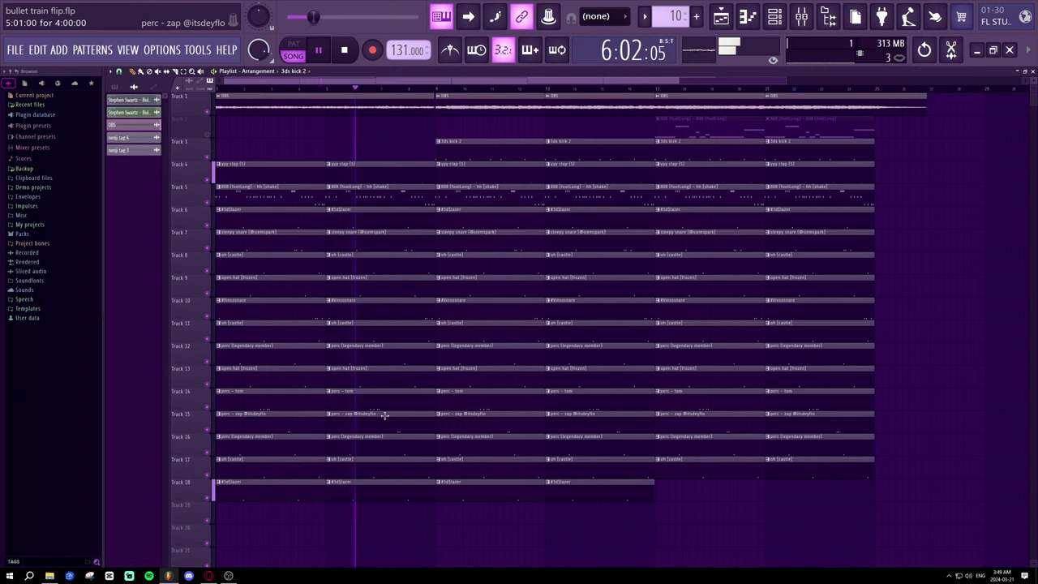
- Select the sleepy snare pattern, inspect its steps in the channel rack and close the rack
{"action": "left_click", "coordinate": [364, 233]}
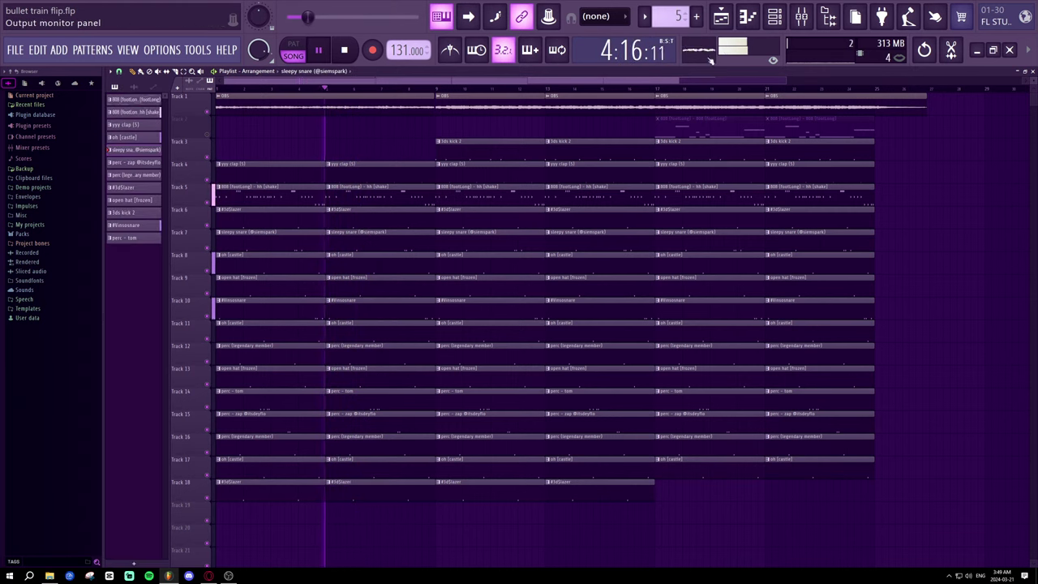
{"action": "left_click", "coordinate": [774, 17]}
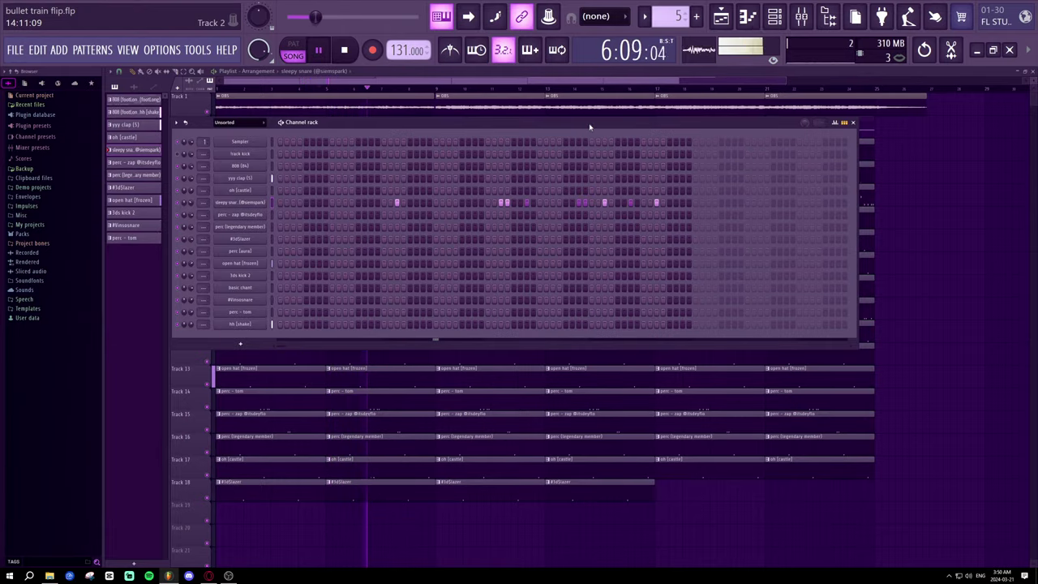
{"action": "left_click_drag", "start_coordinate": [589, 127], "coordinate": [594, 103]}
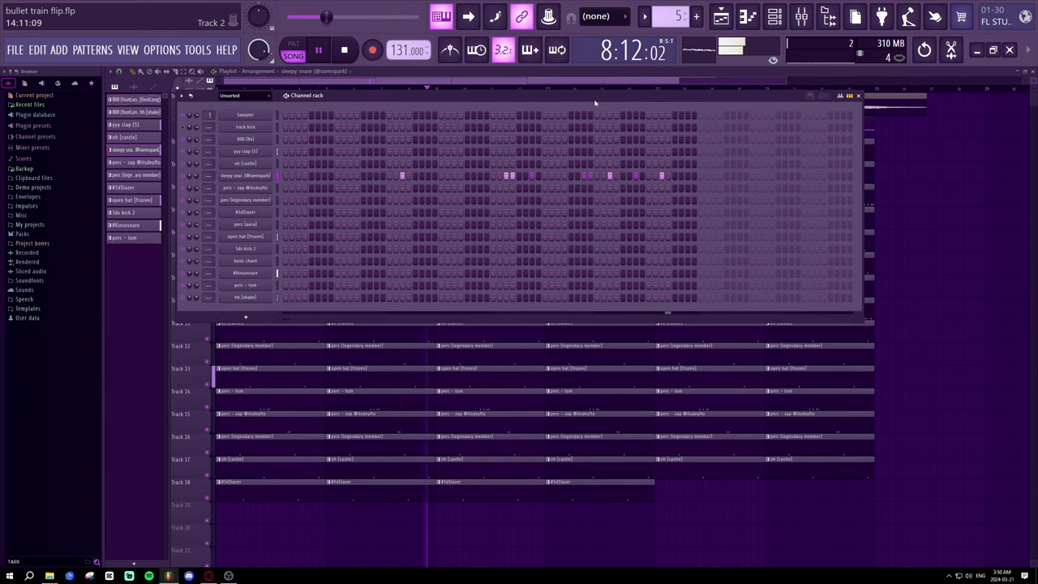
{"action": "left_click", "coordinate": [857, 95]}
- Delete the 3ds kick 2 clips and all other drum clips in bars 9 to 16 on Tracks 3 to 18
{"action": "scroll", "coordinate": [419, 91], "scroll_direction": "down", "scroll_amount": 2}
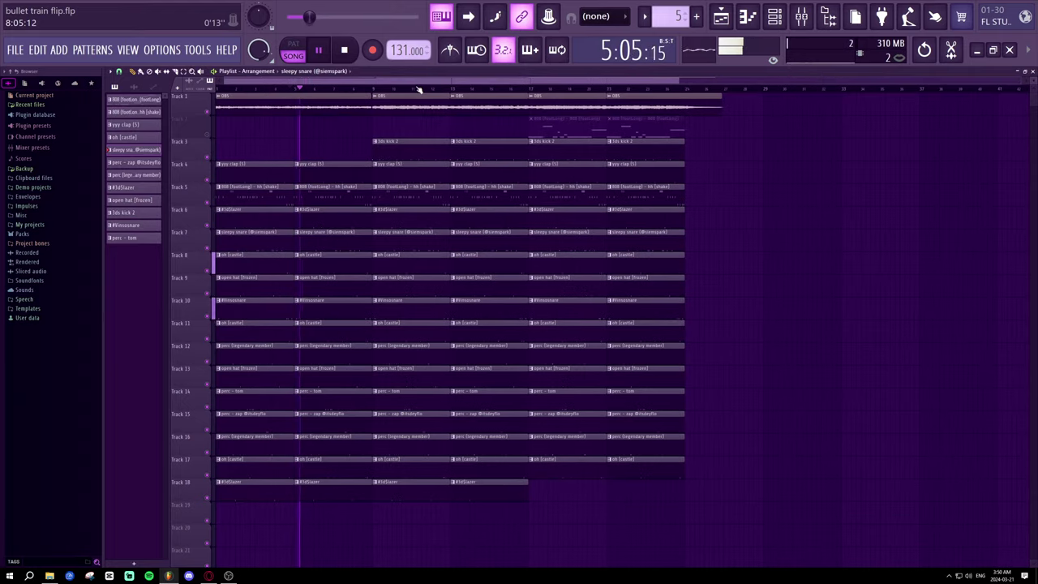
{"action": "right_click", "coordinate": [434, 146]}
{"action": "right_click", "coordinate": [458, 147]}
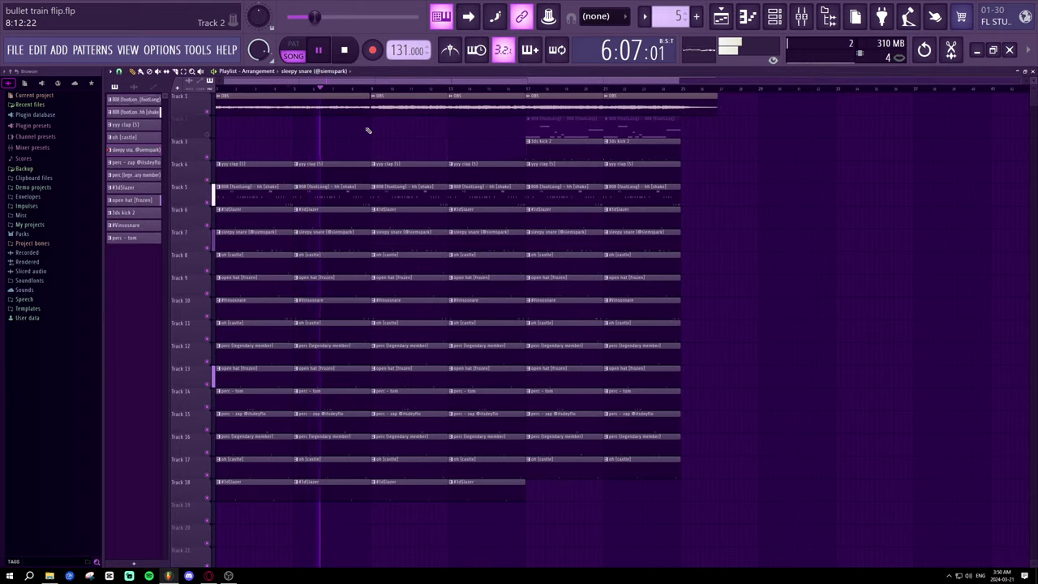
{"action": "mouse_move", "coordinate": [433, 154]}
{"action": "left_mouse_down"}
{"action": "mouse_move", "coordinate": [425, 512]}
{"action": "mouse_move", "coordinate": [457, 446]}
{"action": "mouse_move", "coordinate": [461, 182]}
{"action": "mouse_move", "coordinate": [460, 501]}
{"action": "left_mouse_up"}
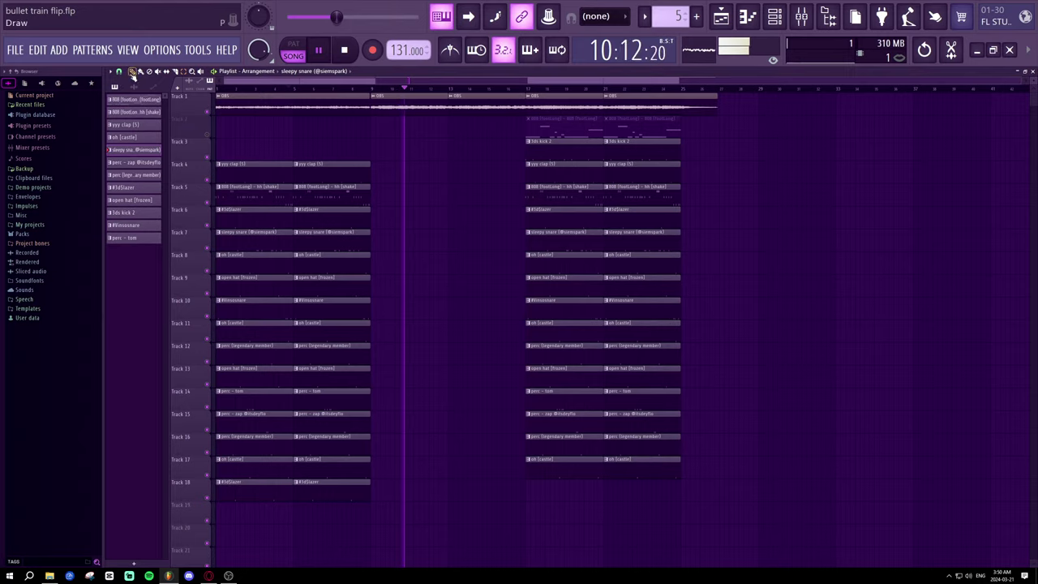
- Try replacing the bar 1 OBS clip on Track 1 with the bar 9 one and adding another OBS clip at 5:05:00
{"action": "right_click", "coordinate": [312, 99]}
{"action": "key", "text": "space"}
{"action": "left_click_drag", "start_coordinate": [381, 103], "coordinate": [215, 104]}
{"action": "key", "text": "space"}
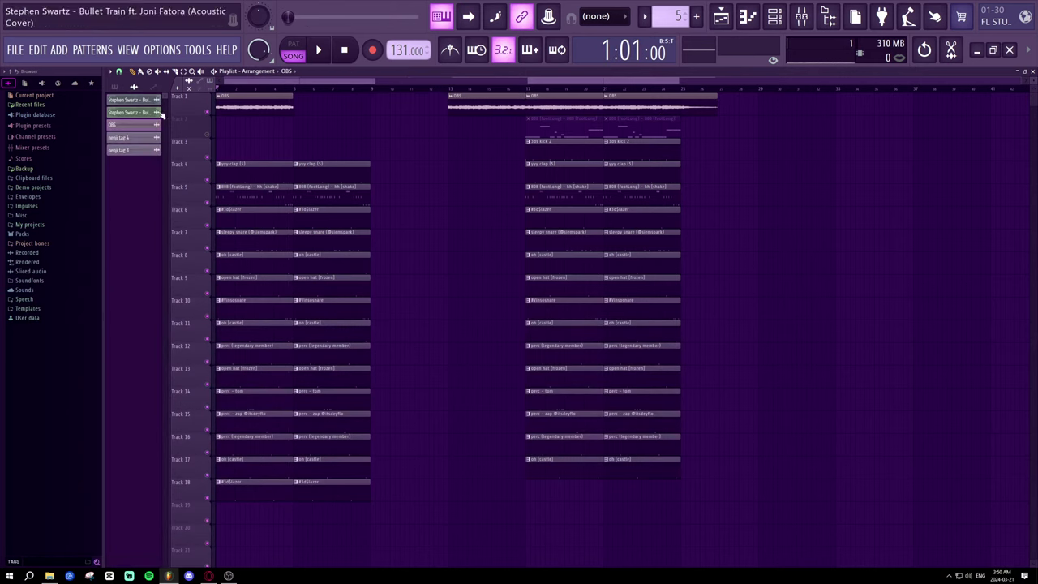
{"action": "left_click", "coordinate": [301, 110]}
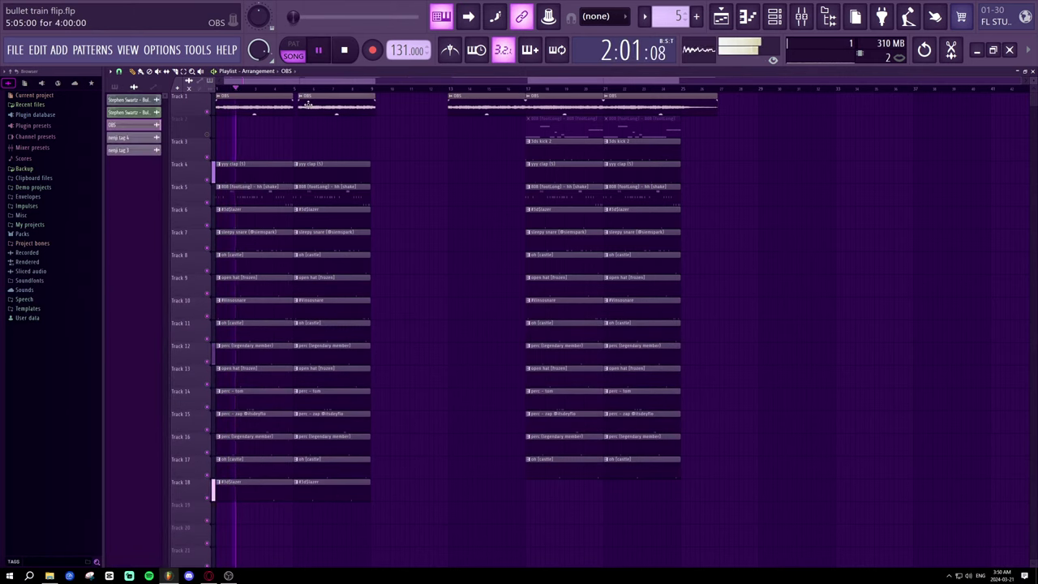
- Undo the added, moved and deleted OBS clips on Track 1
{"action": "key", "text": "ctrl+z"}
{"action": "key", "text": "ctrl+z"}
{"action": "key", "text": "ctrl+z"}
{"action": "key", "text": "ctrl+z"}
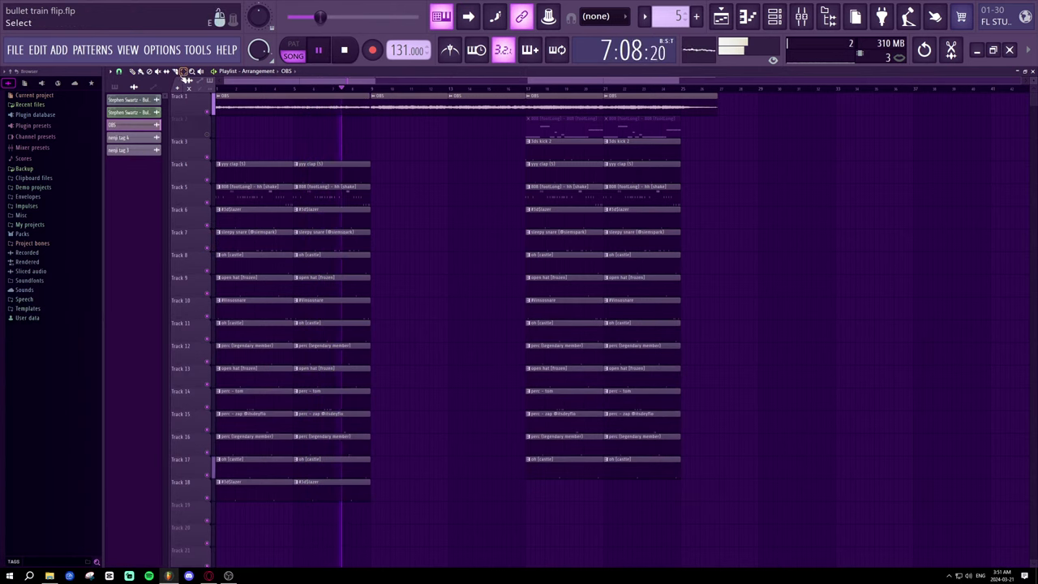
- Extend the first OBS clip on Track 1 to 8:00:00 so it ends at bar 9
{"action": "scroll", "coordinate": [374, 91], "scroll_direction": "up", "scroll_amount": 8}
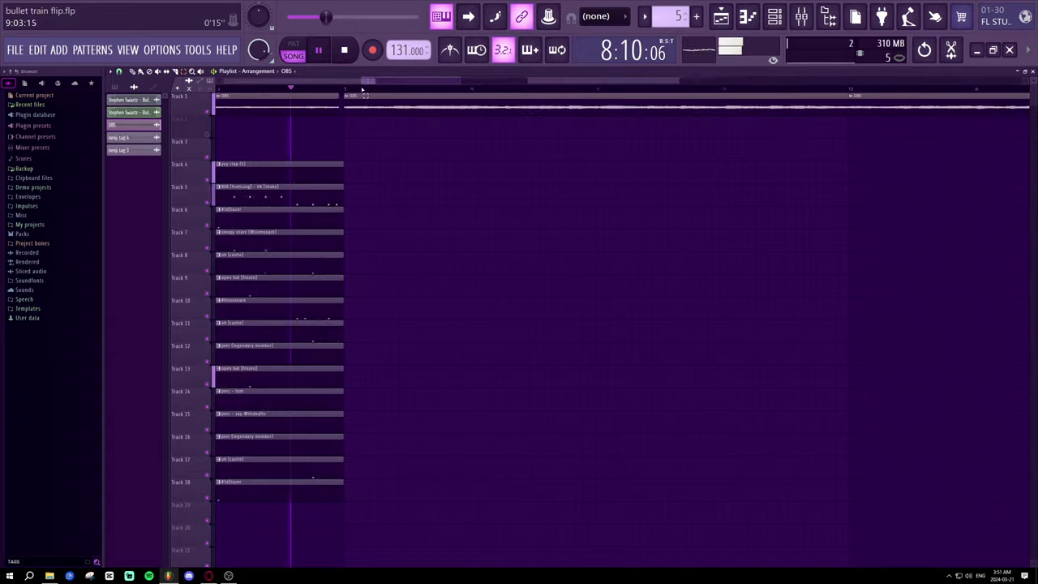
{"action": "scroll", "coordinate": [325, 92], "scroll_direction": "up", "scroll_amount": 1}
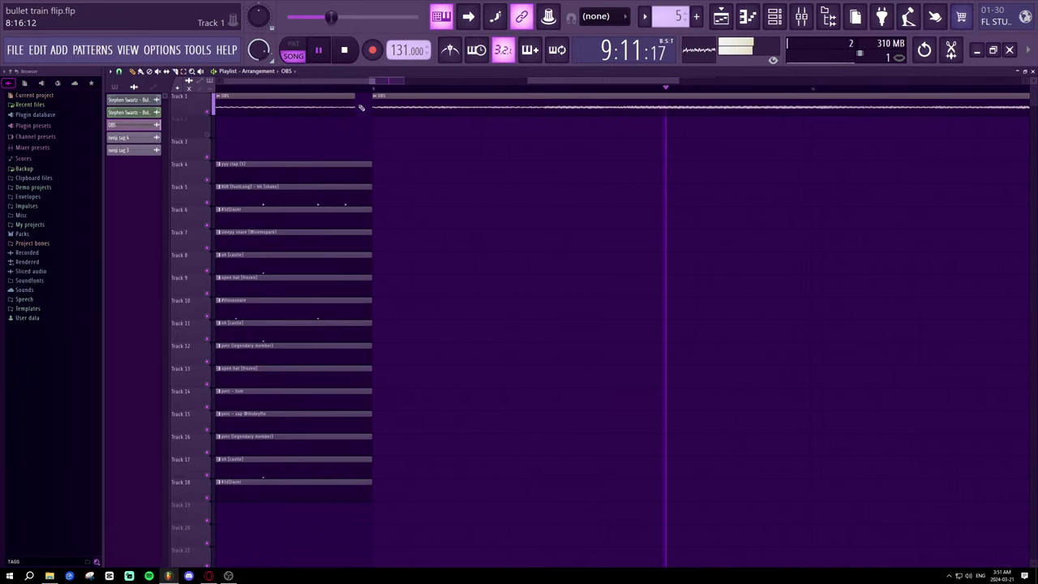
{"action": "scroll", "coordinate": [357, 91], "scroll_direction": "up", "scroll_amount": 1}
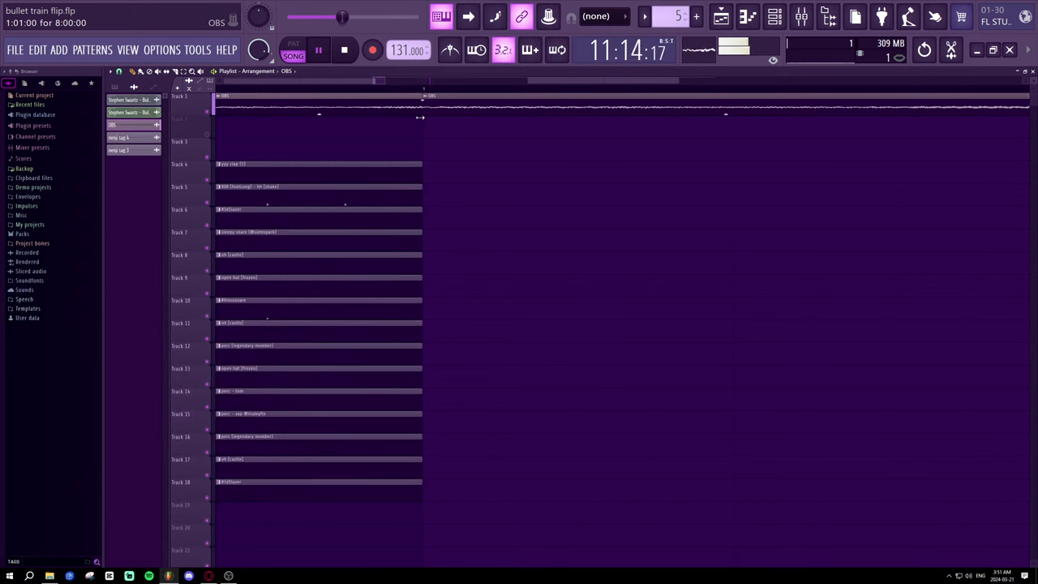
{"action": "scroll", "coordinate": [417, 96], "scroll_direction": "down", "scroll_amount": 2}
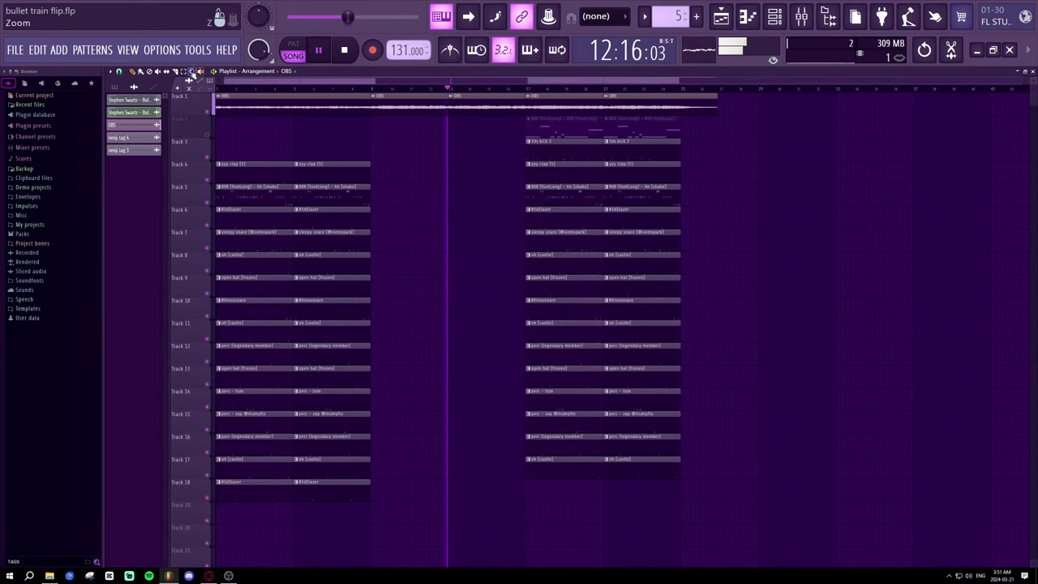
- Try duplicating the drum clips of bars 1 to 4 on Tracks 4 to 18 into bars 9 to 12, and undo it
{"action": "left_click_drag", "start_coordinate": [375, 521], "coordinate": [330, 153]}
{"action": "key", "text": "space"}
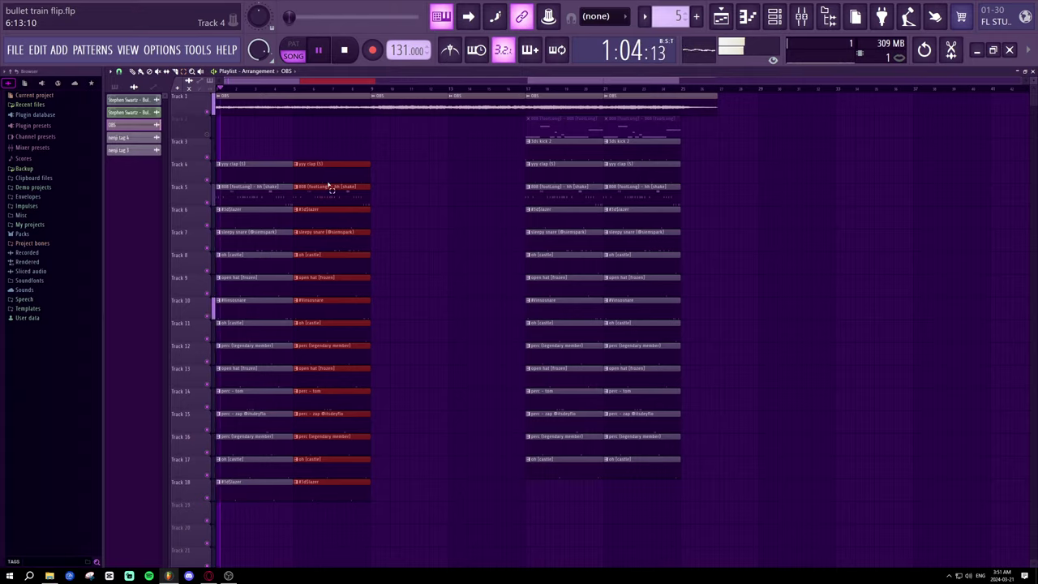
{"action": "left_click_drag", "start_coordinate": [286, 510], "coordinate": [230, 123]}
{"action": "key", "text": "ctrl+b"}
{"action": "key", "text": "ctrl+b"}
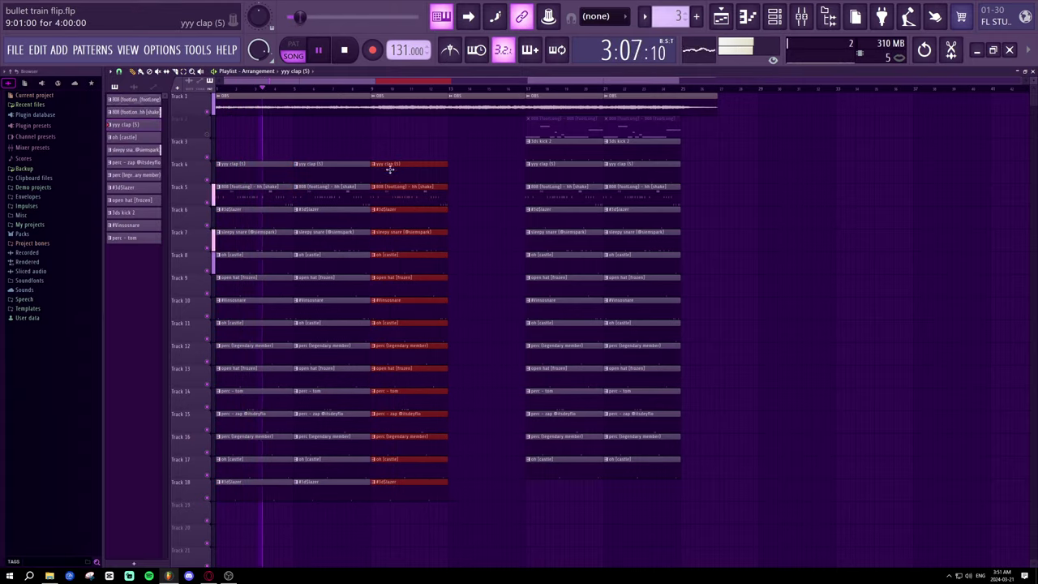
{"action": "left_click_drag", "start_coordinate": [373, 176], "coordinate": [391, 180]}
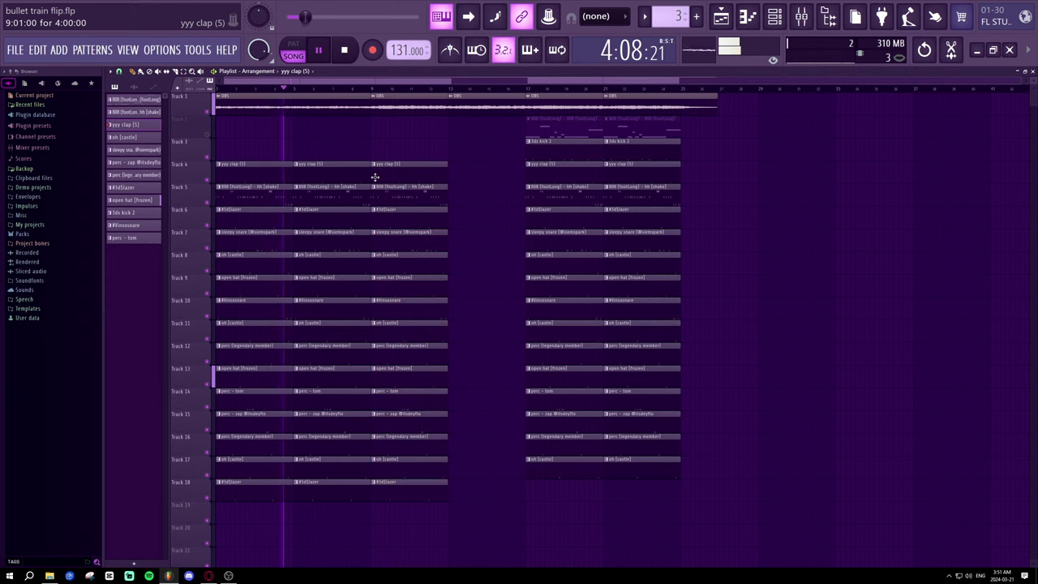
{"action": "key", "text": "ctrl+z"}
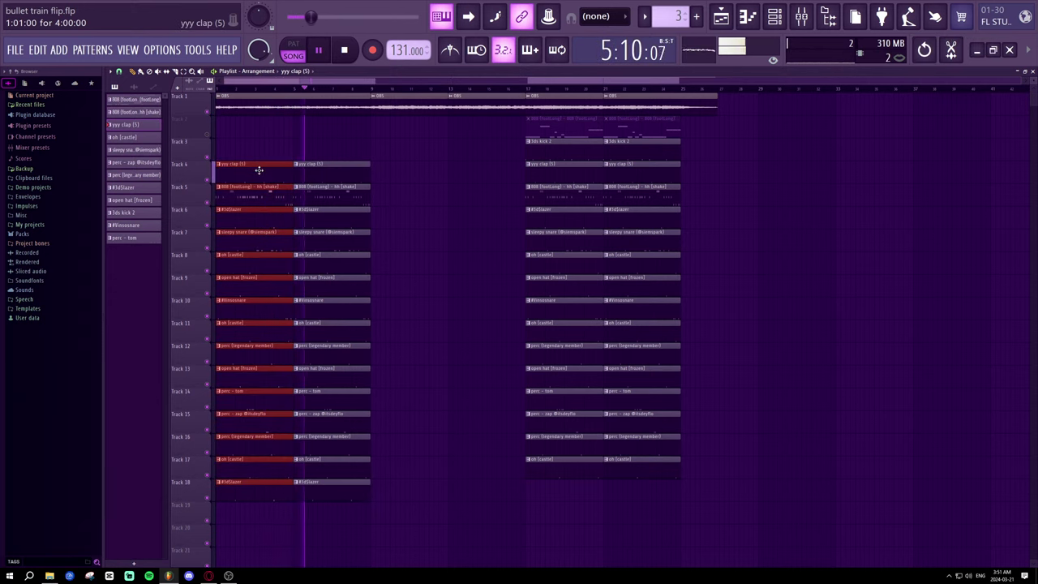
- Copy the bar 1 to 4 drum clips to bar 9, trim their start to bar 11, and add a full-length copy in bars 13 to 16
{"action": "left_click_drag", "start_coordinate": [259, 170], "coordinate": [390, 180], "text": "shift"}
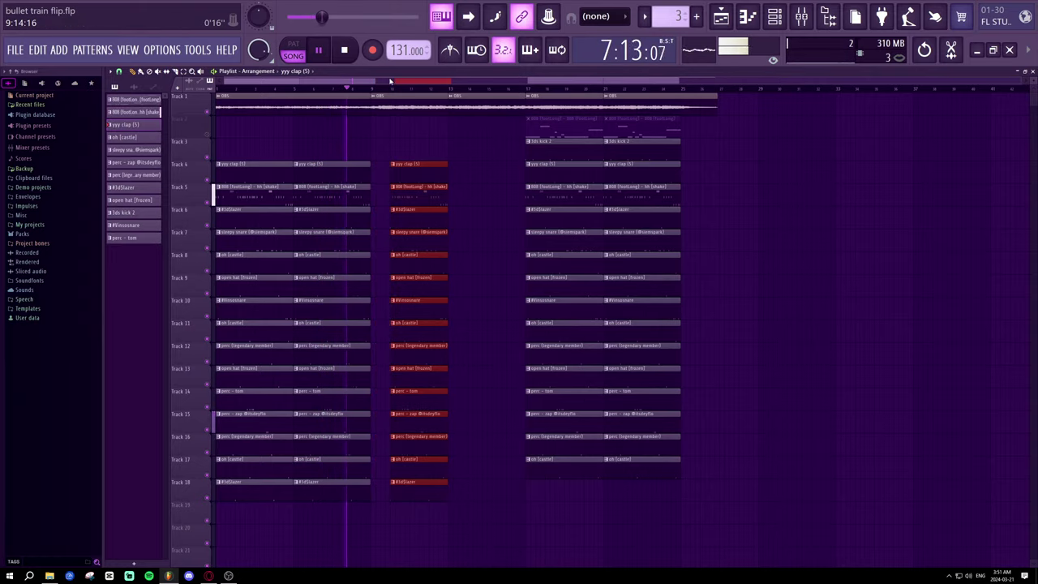
{"action": "scroll", "coordinate": [387, 170], "scroll_direction": "up", "scroll_amount": 3}
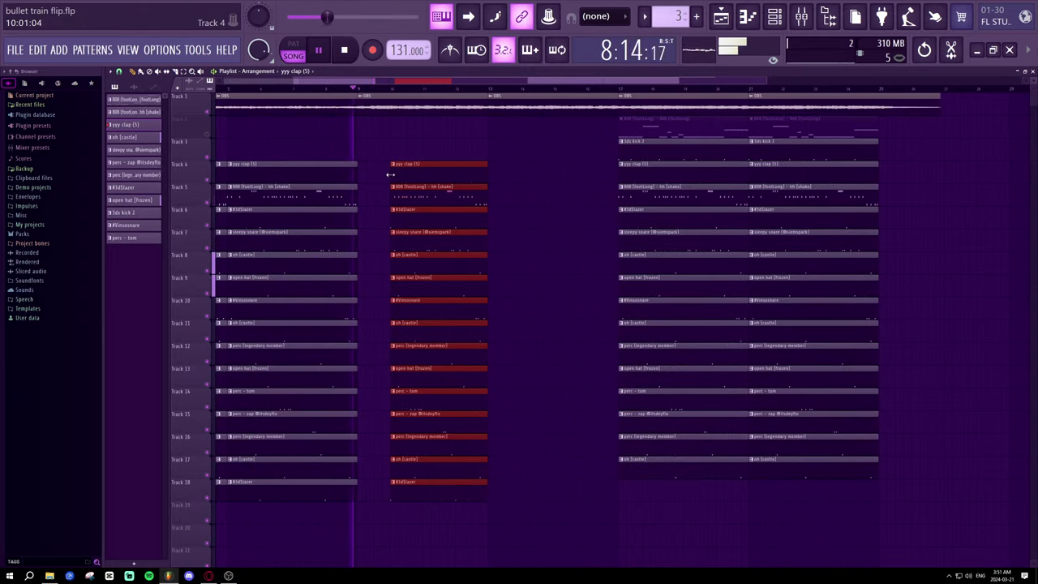
{"action": "left_click_drag", "start_coordinate": [391, 177], "coordinate": [590, 170]}
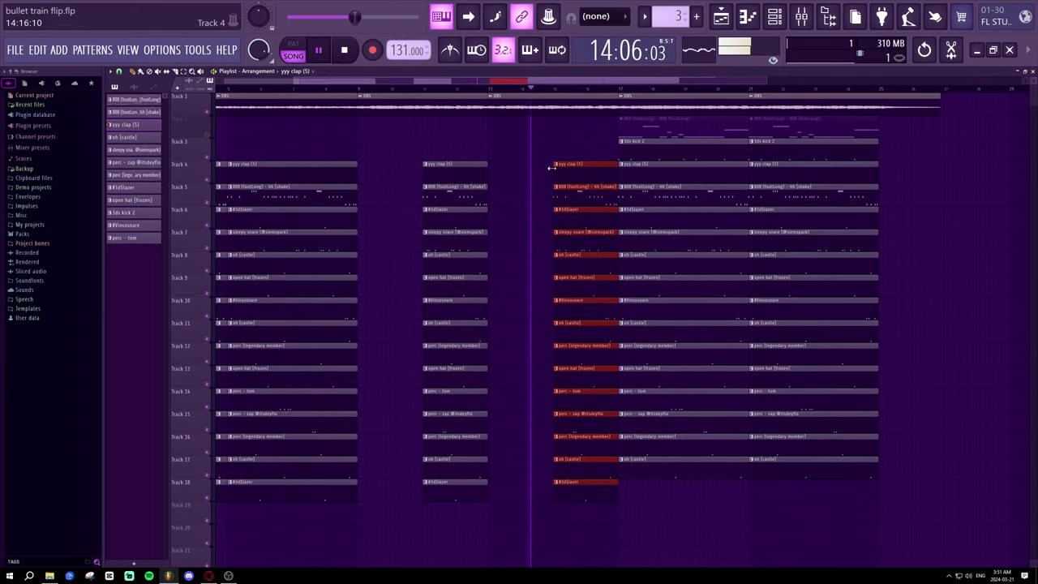
{"action": "left_click_drag", "start_coordinate": [554, 165], "coordinate": [489, 166]}
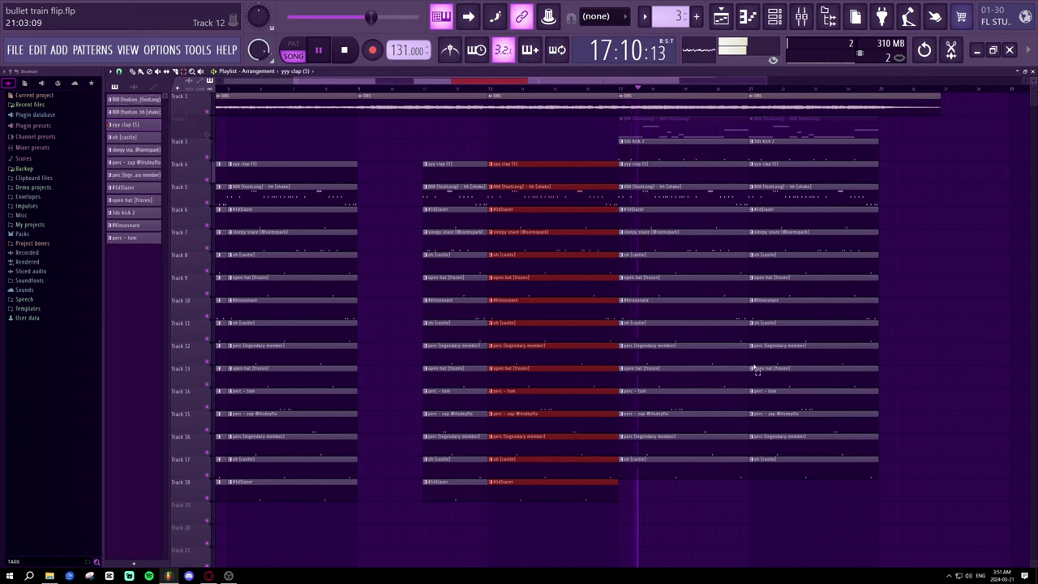
- Move all drum clips in bars 17 to 24 down one track
{"action": "left_click_drag", "start_coordinate": [721, 498], "coordinate": [661, 170]}
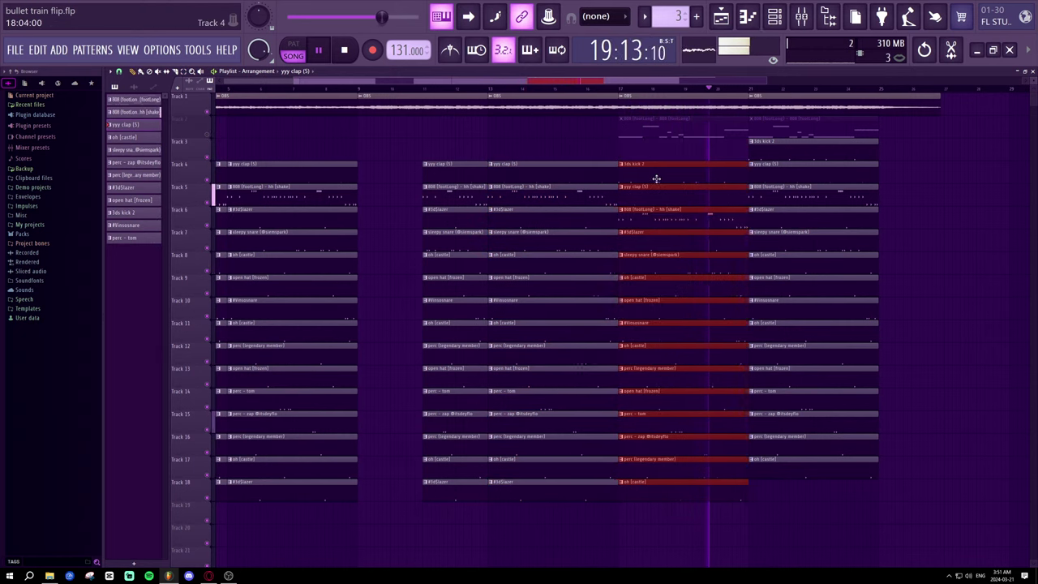
{"action": "left_click", "coordinate": [657, 178]}
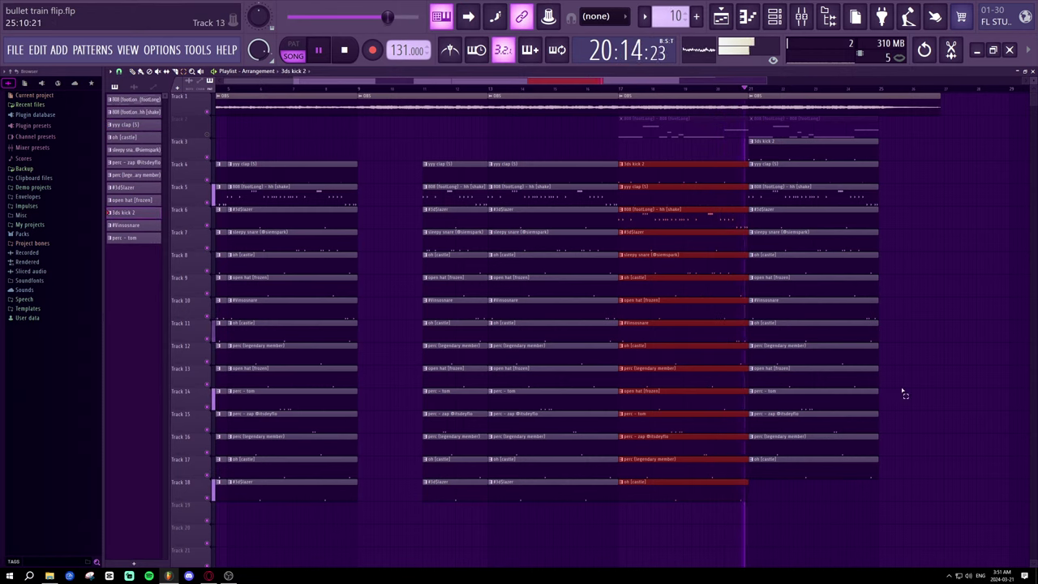
{"action": "left_click_drag", "start_coordinate": [881, 501], "coordinate": [781, 138]}
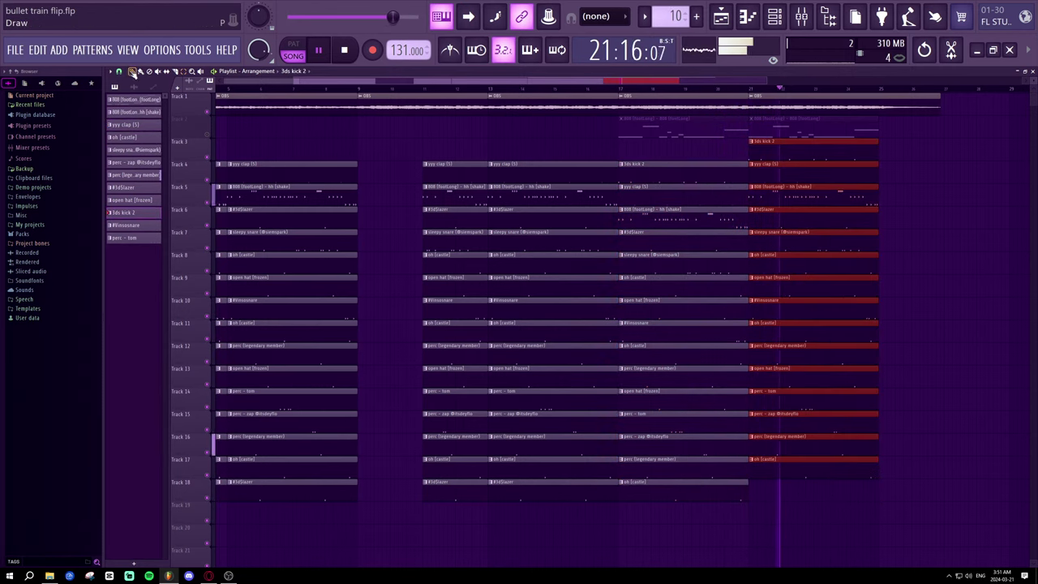
{"action": "left_click_drag", "start_coordinate": [850, 169], "coordinate": [842, 190]}
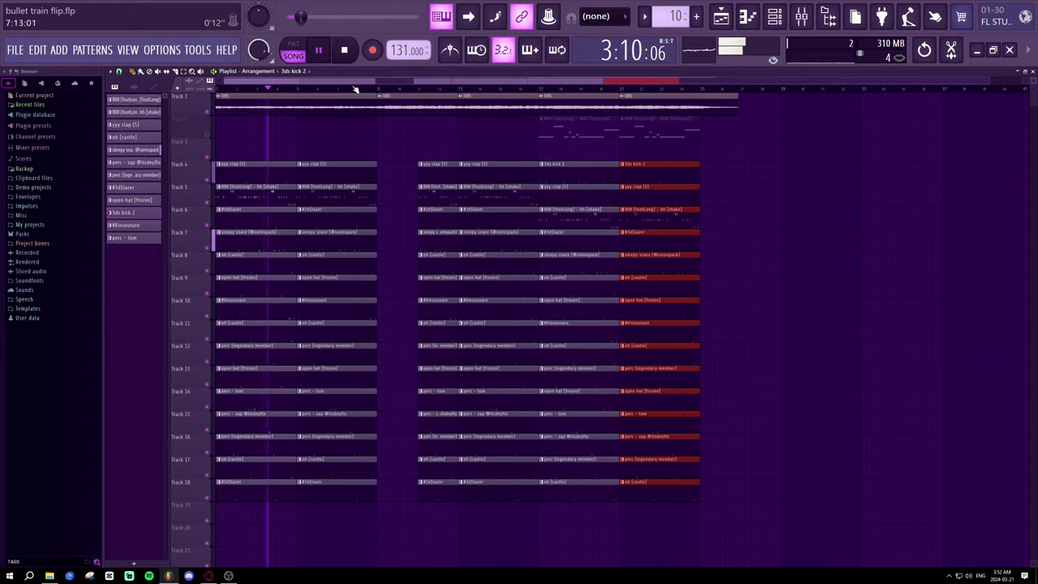
{"action": "scroll", "coordinate": [357, 85], "scroll_direction": "up", "scroll_amount": 3}
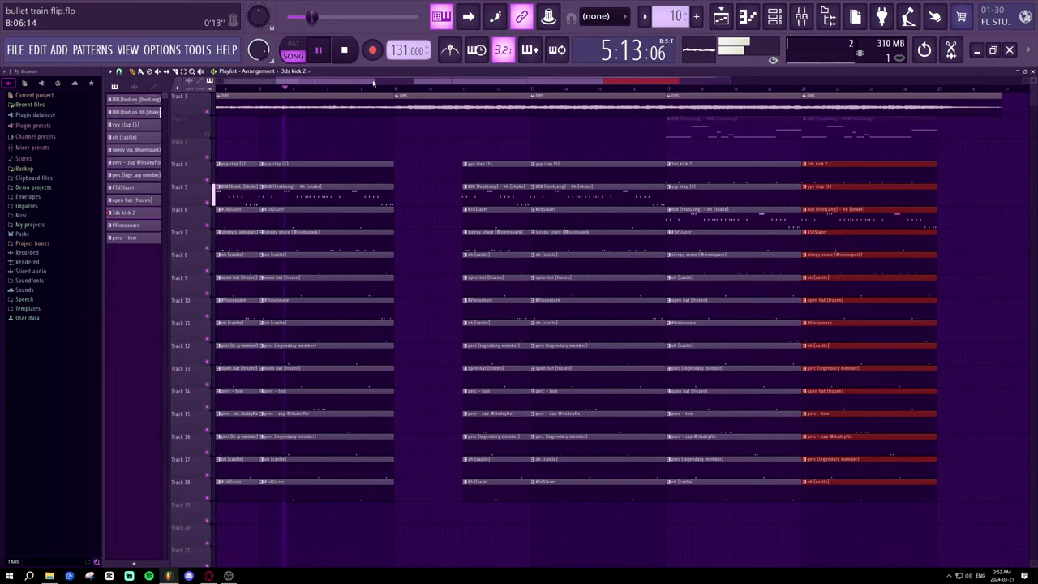
{"action": "scroll", "coordinate": [375, 92], "scroll_direction": "up", "scroll_amount": 2}
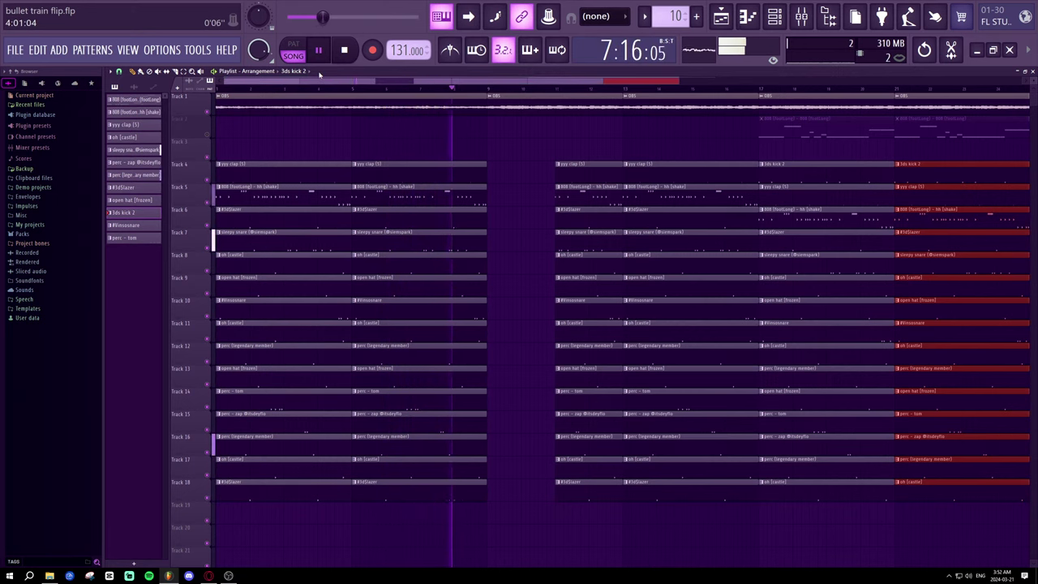
{"action": "left_click", "coordinate": [547, 134]}
{"action": "right_click", "coordinate": [563, 135]}
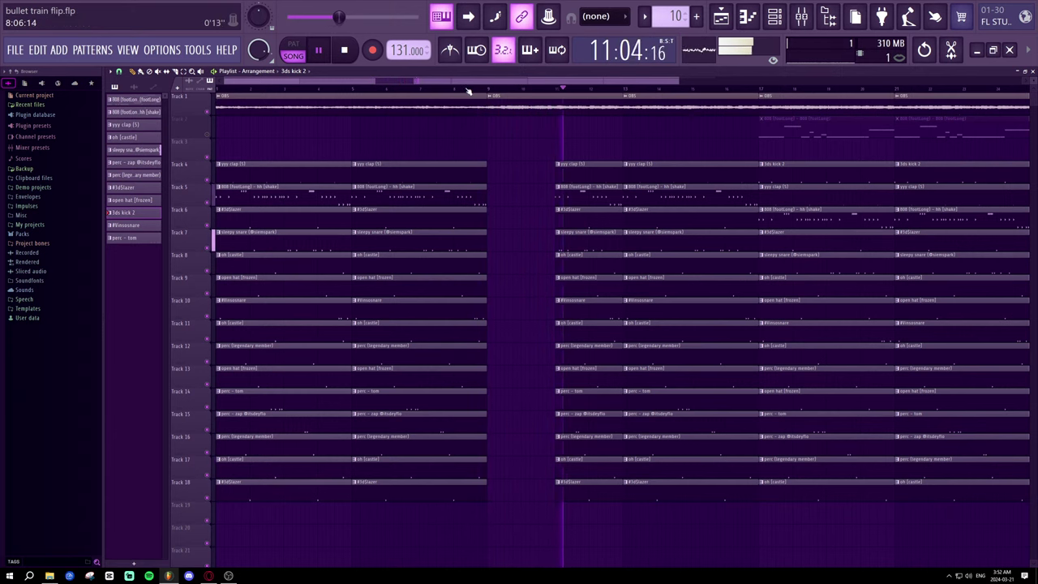
- Try moving the 3ds kick 2, yyy clap and hi-hat clips in bars 17 to 24 up to Tracks 3, 4 and 5
{"action": "scroll", "coordinate": [468, 89], "scroll_direction": "down", "scroll_amount": 2}
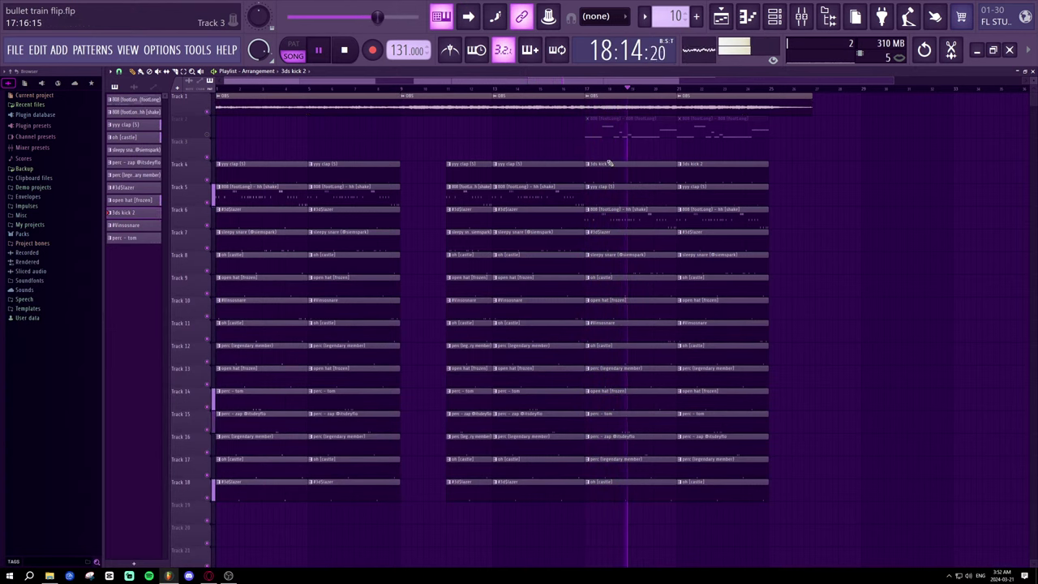
{"action": "left_click_drag", "start_coordinate": [604, 163], "coordinate": [604, 145]}
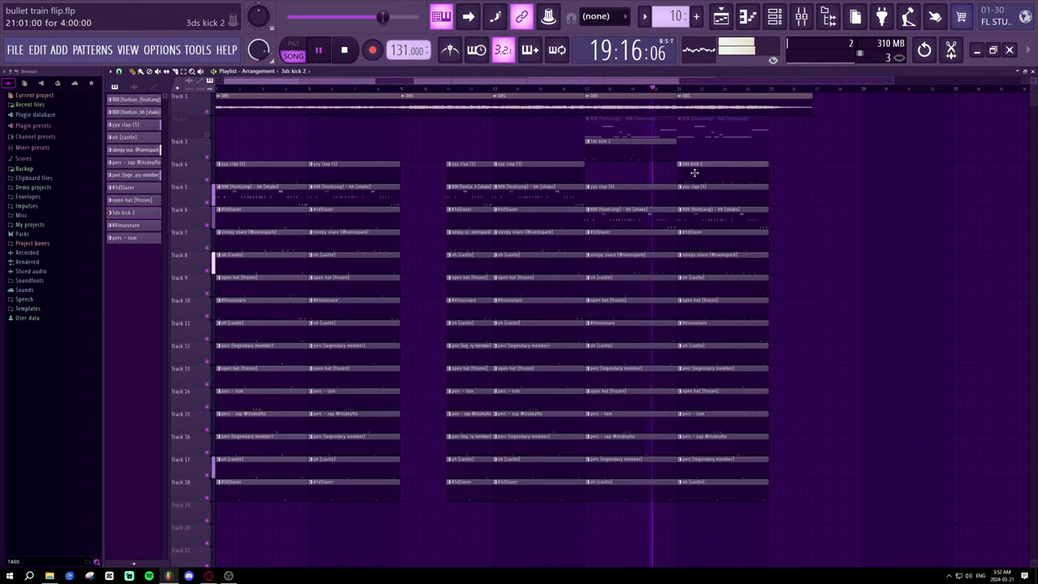
{"action": "left_click_drag", "start_coordinate": [692, 166], "coordinate": [695, 144]}
{"action": "left_click", "coordinate": [608, 187]}
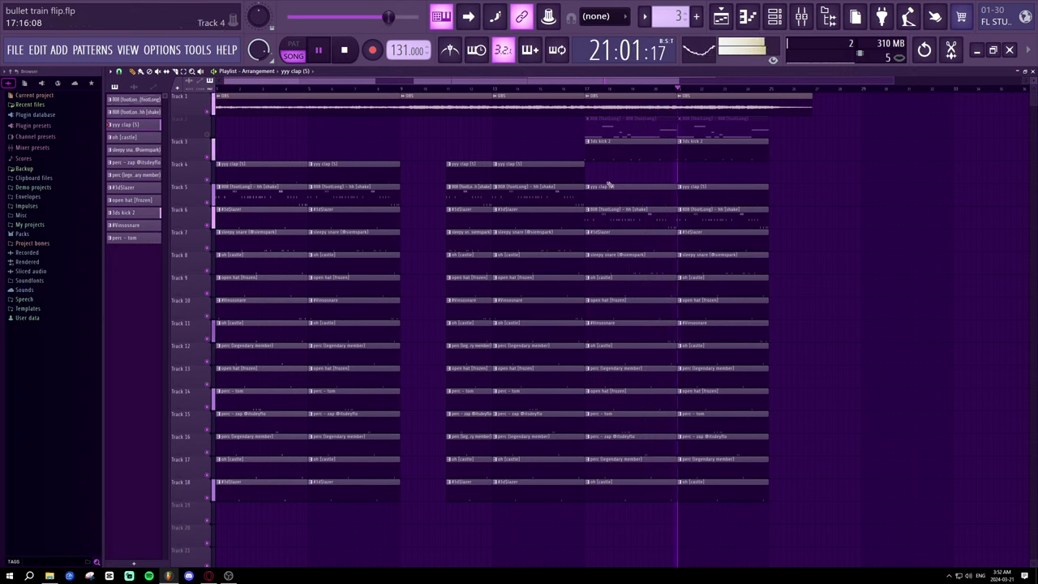
{"action": "left_click_drag", "start_coordinate": [608, 187], "coordinate": [609, 167]}
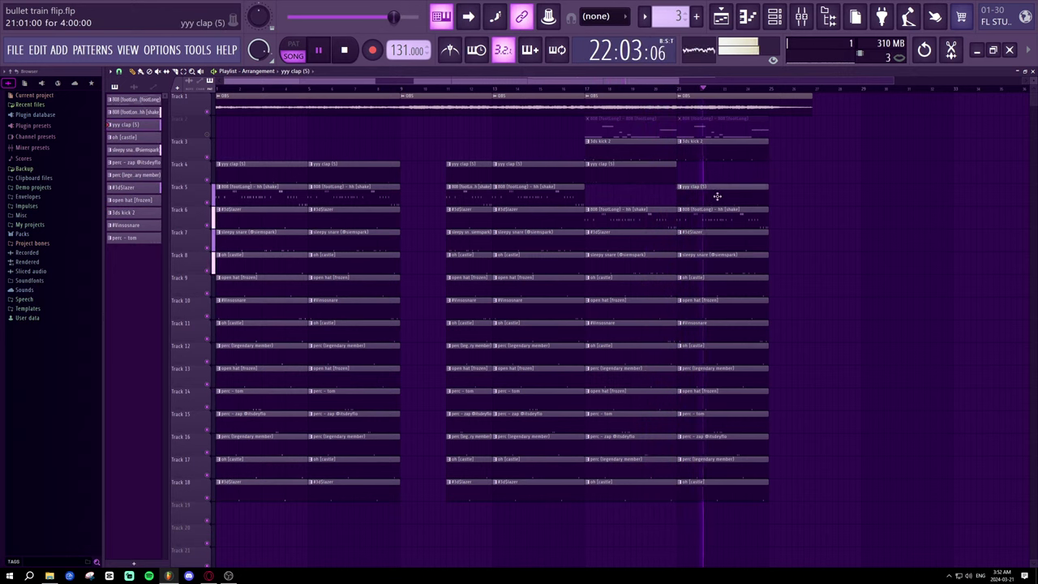
{"action": "left_click_drag", "start_coordinate": [715, 197], "coordinate": [716, 169]}
{"action": "key", "text": "space"}
{"action": "left_click_drag", "start_coordinate": [641, 214], "coordinate": [641, 191]}
{"action": "key", "text": "space"}
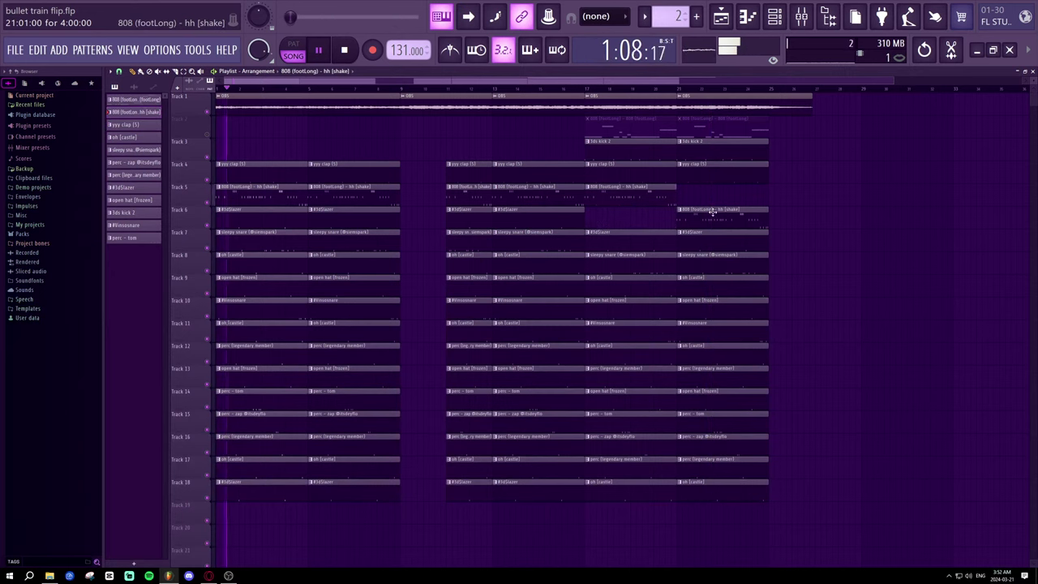
{"action": "left_click_drag", "start_coordinate": [717, 212], "coordinate": [718, 190]}
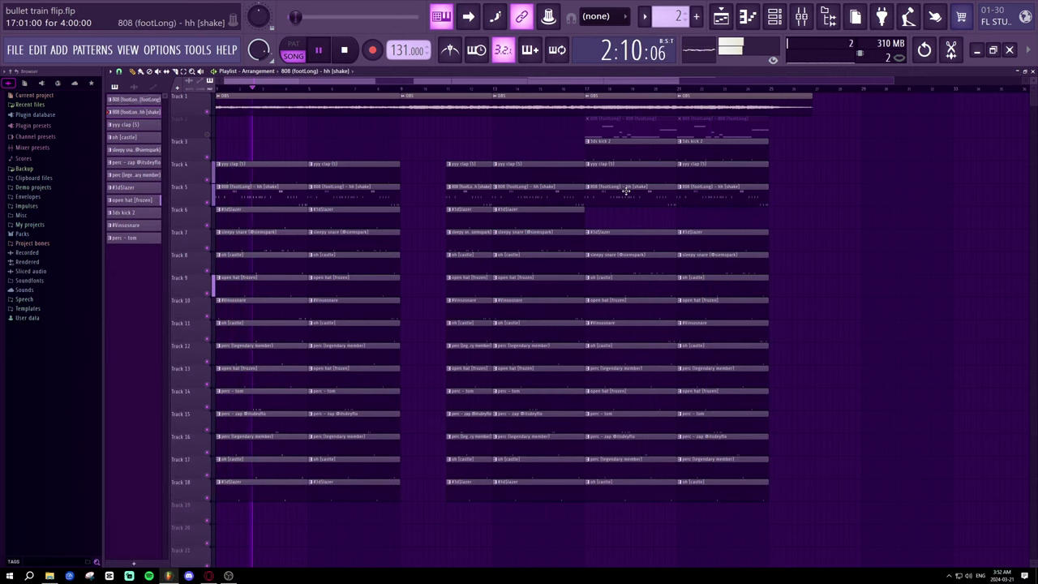
- Undo the six kick, clap and hi-hat clip moves in bars 17 to 24
{"action": "key", "text": "ctrl+z"}
{"action": "key", "text": "ctrl+z"}
{"action": "key", "text": "ctrl+z"}
{"action": "key", "text": "ctrl+z"}
{"action": "key", "text": "ctrl+z"}
{"action": "key", "text": "ctrl+z"}
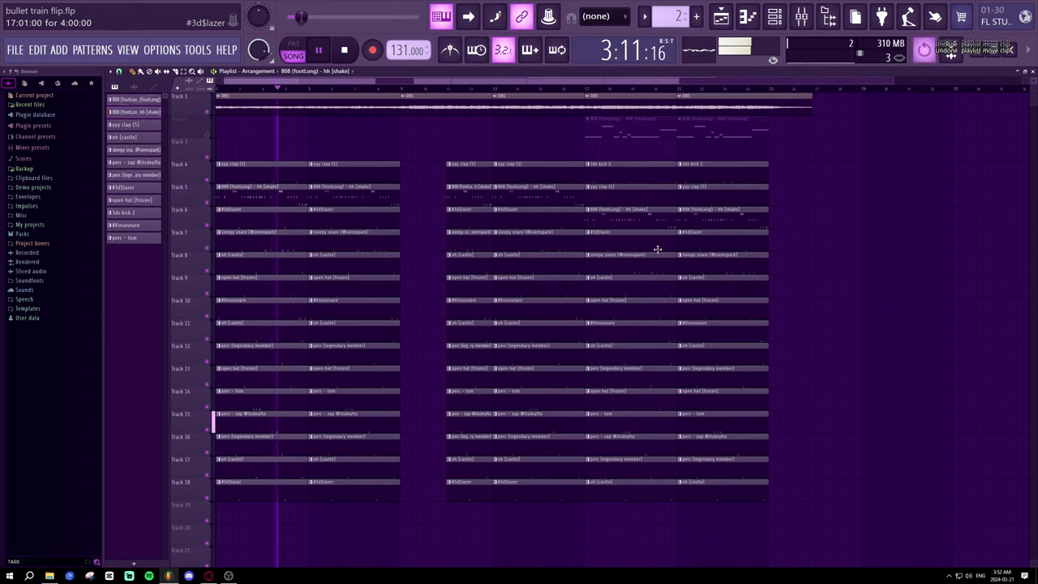
- Delete the 808 clips on Track 2 and all drum clips on Tracks 4 to 18 in bars 17 to 24
{"action": "left_click", "coordinate": [631, 136]}
{"action": "right_click", "coordinate": [637, 132]}
{"action": "right_click", "coordinate": [720, 133]}
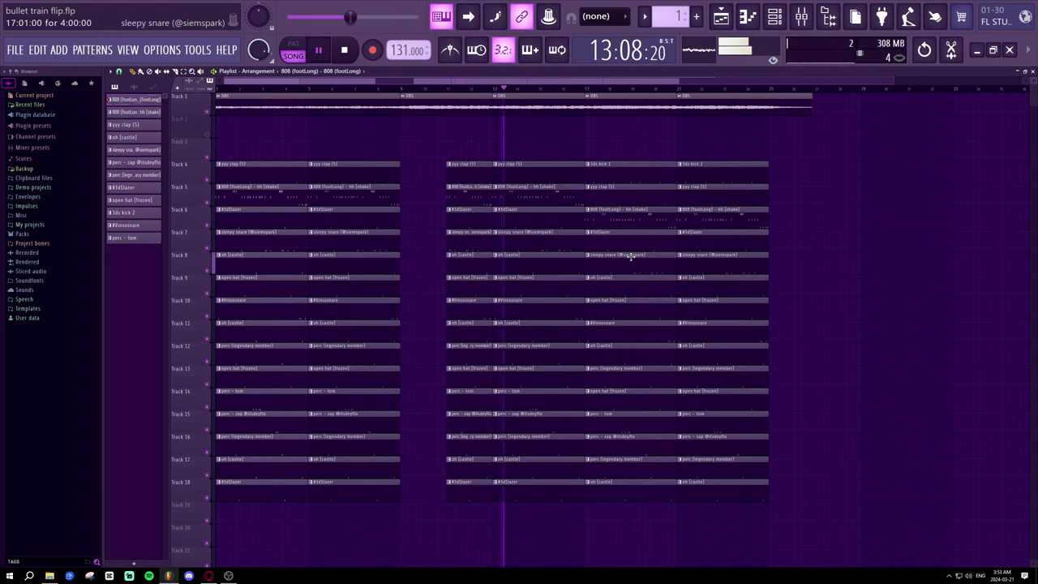
{"action": "right_click", "coordinate": [652, 498]}
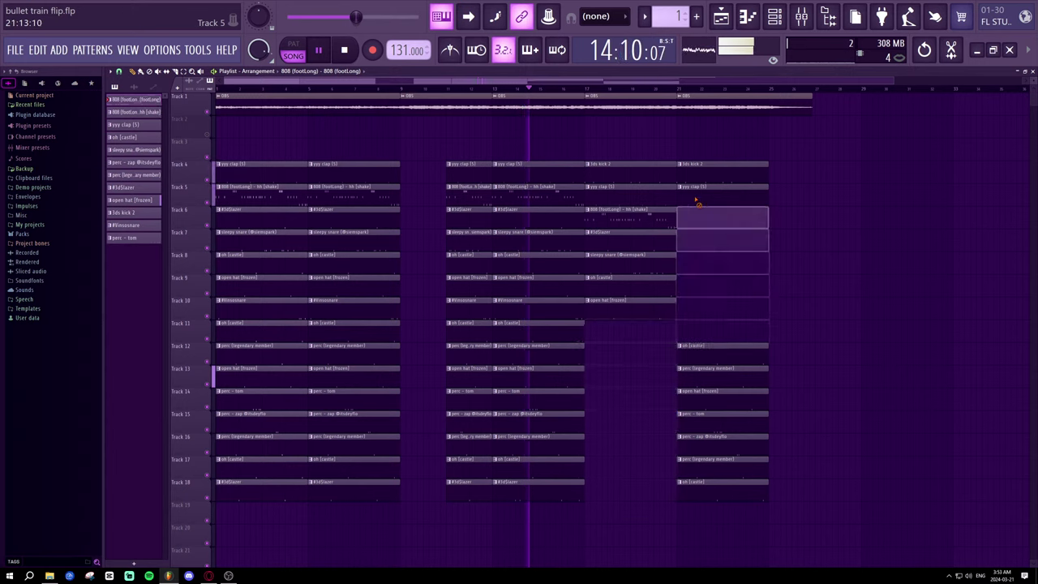
{"action": "mouse_move", "coordinate": [697, 201]}
{"action": "left_mouse_down"}
{"action": "mouse_move", "coordinate": [660, 251]}
{"action": "mouse_move", "coordinate": [725, 491]}
{"action": "mouse_move", "coordinate": [723, 347]}
{"action": "left_mouse_up"}
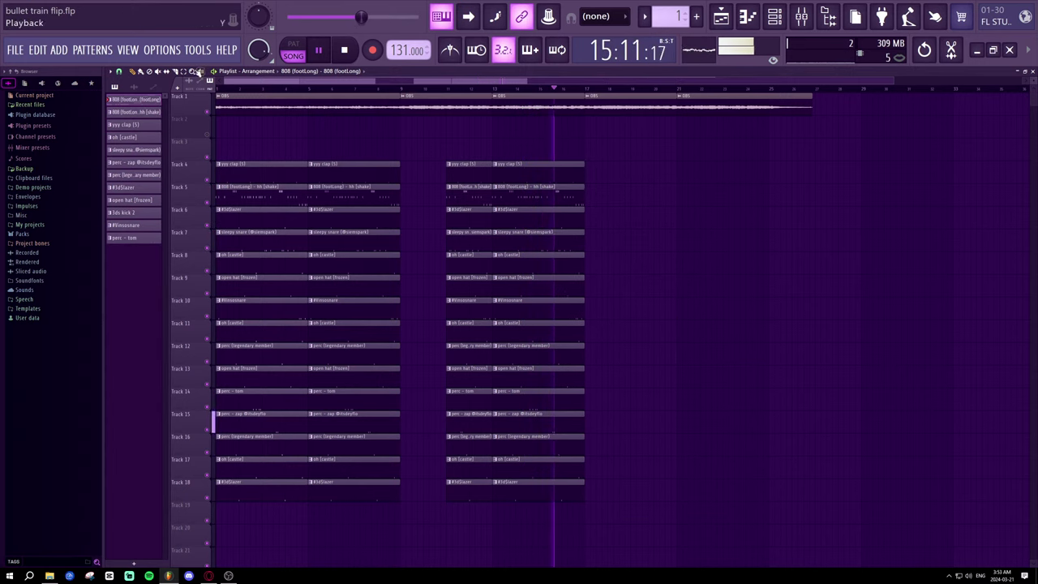
- Copy the drum clips of bars 1 to 4 on Tracks 4 to 18 into bars 17 to 20 and 21 to 24
{"action": "left_click_drag", "start_coordinate": [608, 519], "coordinate": [539, 195]}
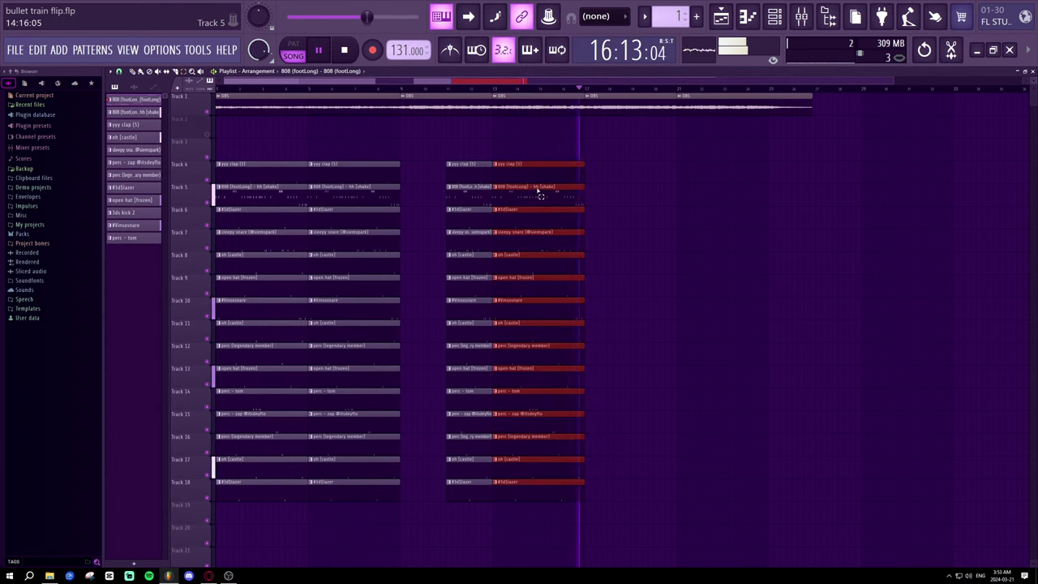
{"action": "key", "text": "ctrl+z"}
{"action": "left_click", "coordinate": [141, 72]}
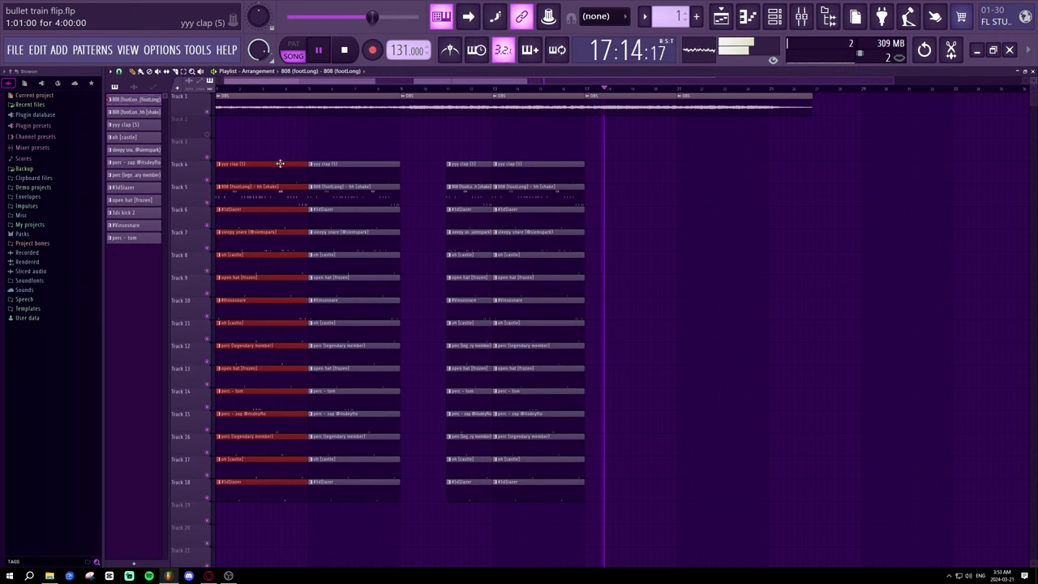
{"action": "left_click_drag", "start_coordinate": [279, 164], "coordinate": [647, 172]}
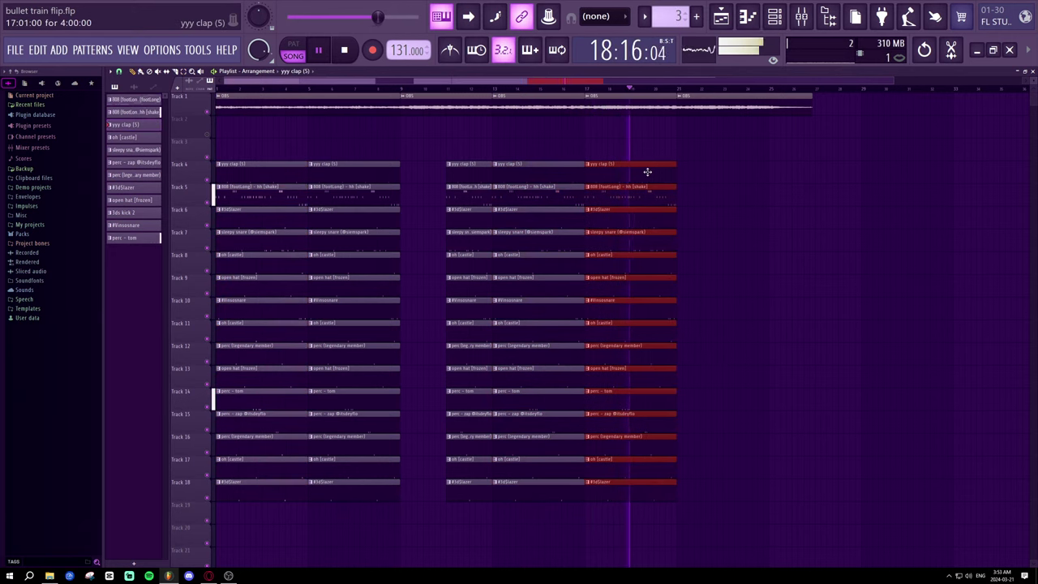
{"action": "key", "text": "ctrl+z"}
{"action": "left_click_drag", "start_coordinate": [285, 173], "coordinate": [747, 176]}
{"action": "left_click", "coordinate": [815, 198]}
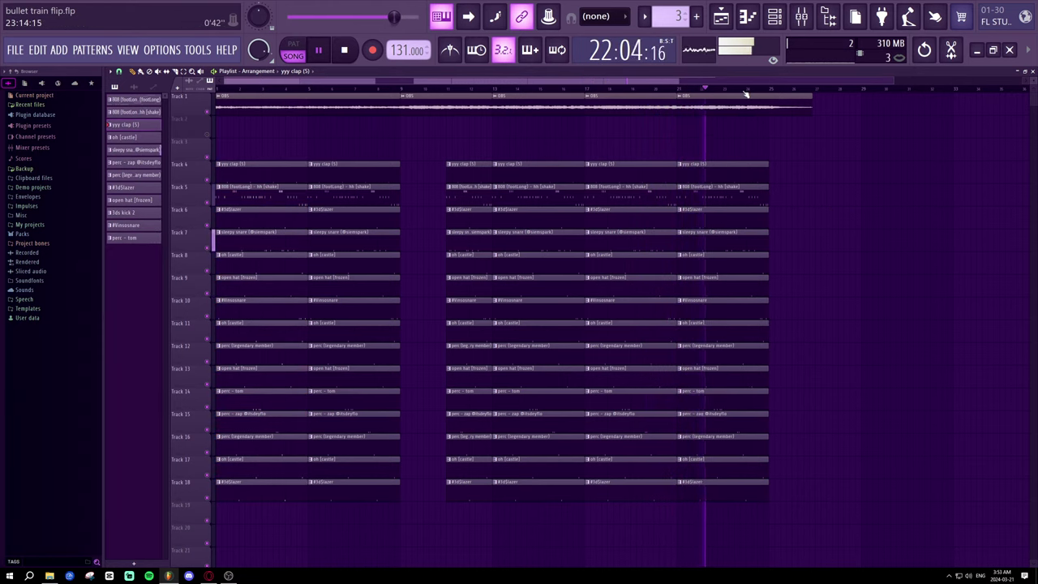
- Readjust the start of the OBS clip at bar 21 on Track 1 to a clip length of 5:14:09 and replay the transition
{"action": "scroll", "coordinate": [745, 95], "scroll_direction": "down", "scroll_amount": 1}
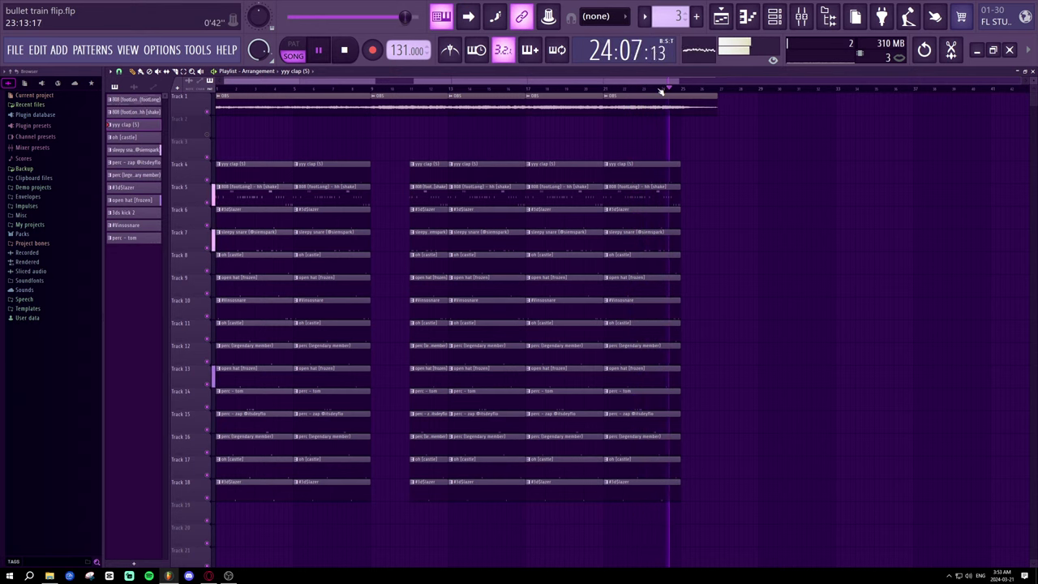
{"action": "scroll", "coordinate": [598, 95], "scroll_direction": "up", "scroll_amount": 4}
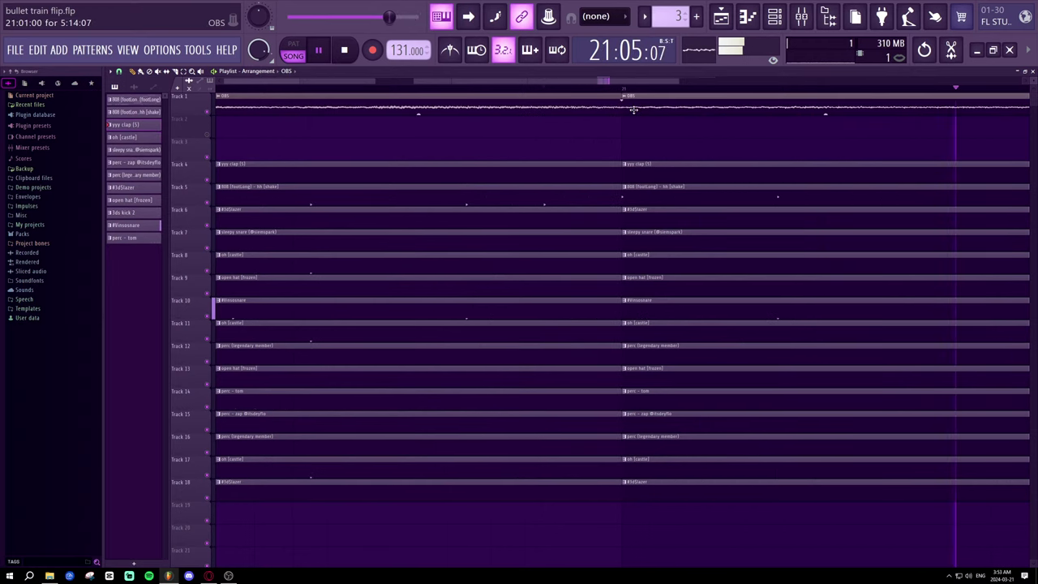
{"action": "left_click", "coordinate": [633, 108]}
{"action": "scroll", "coordinate": [643, 94], "scroll_direction": "down", "scroll_amount": 4}
{"action": "left_click_drag", "start_coordinate": [623, 83], "coordinate": [645, 91]}
{"action": "left_click_drag", "start_coordinate": [725, 92], "coordinate": [736, 90]}
{"action": "left_click", "coordinate": [584, 88]}
{"action": "scroll", "coordinate": [609, 89], "scroll_direction": "up", "scroll_amount": 6}
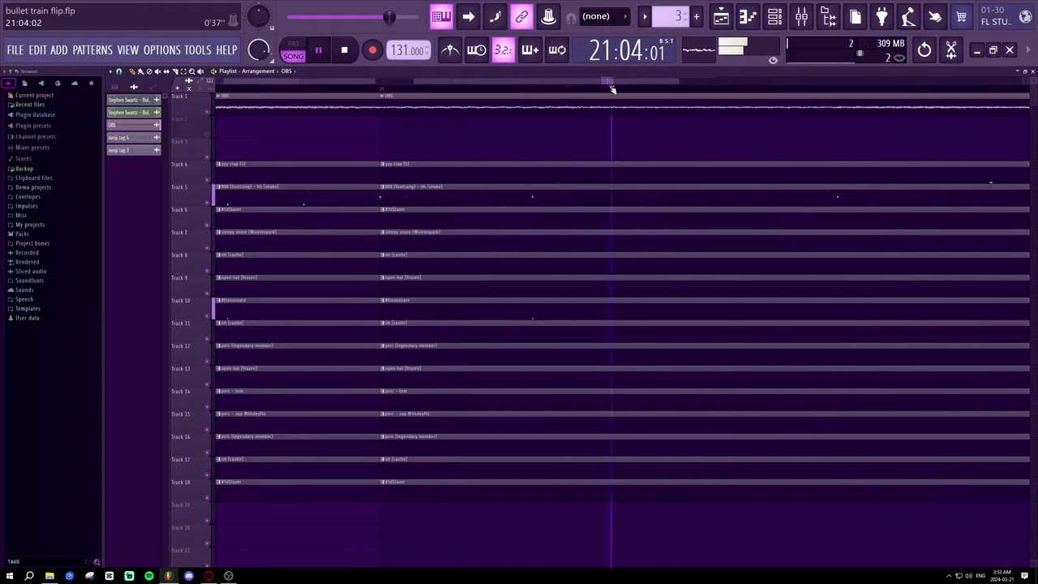
{"action": "scroll", "coordinate": [596, 86], "scroll_direction": "up", "scroll_amount": 1}
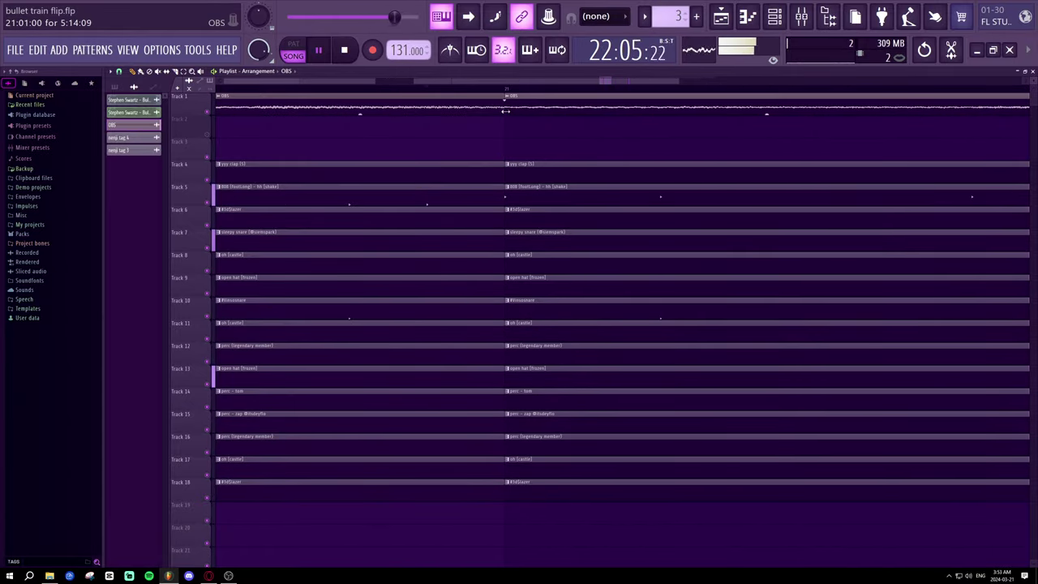
- Fine-tune the start of the bar 21 OBS clip on Track 1 to a clip length of 5:14:06 and listen across the cut
{"action": "scroll", "coordinate": [526, 97], "scroll_direction": "down", "scroll_amount": 6}
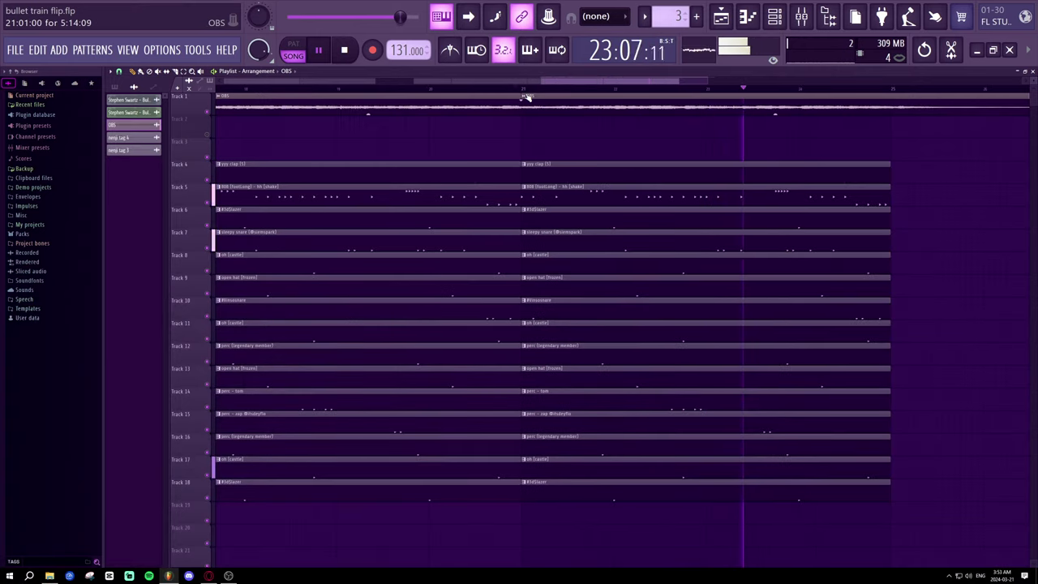
{"action": "scroll", "coordinate": [525, 97], "scroll_direction": "down", "scroll_amount": 4}
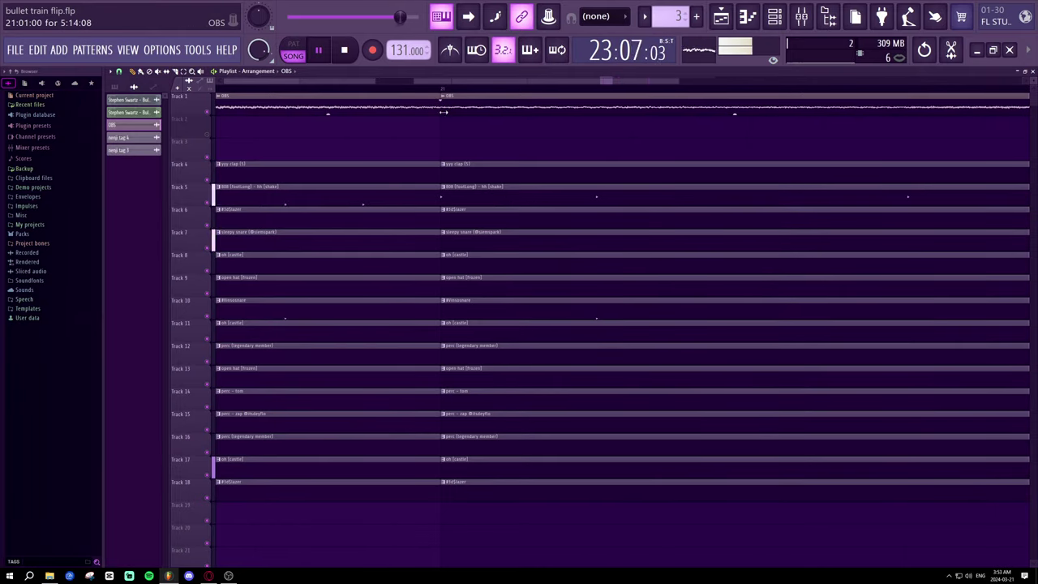
{"action": "key", "text": "space"}
{"action": "key", "text": "space"}
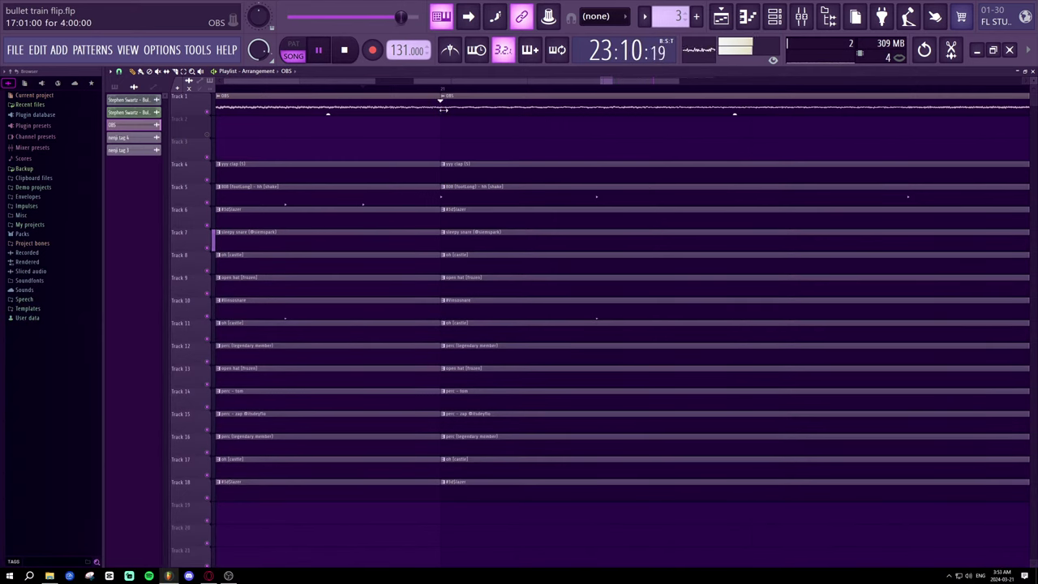
{"action": "key", "text": "space"}
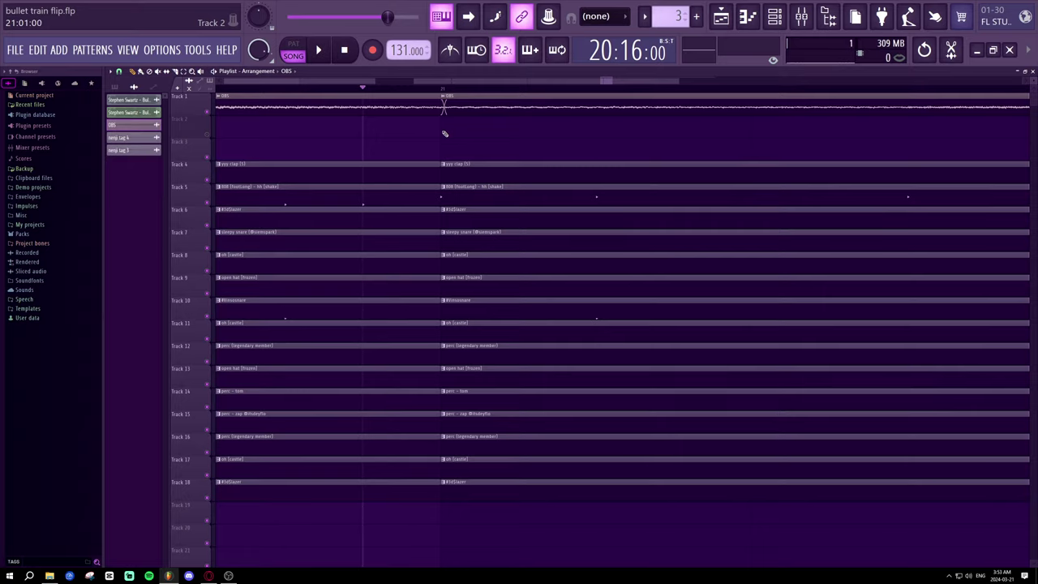
{"action": "key", "text": "space"}
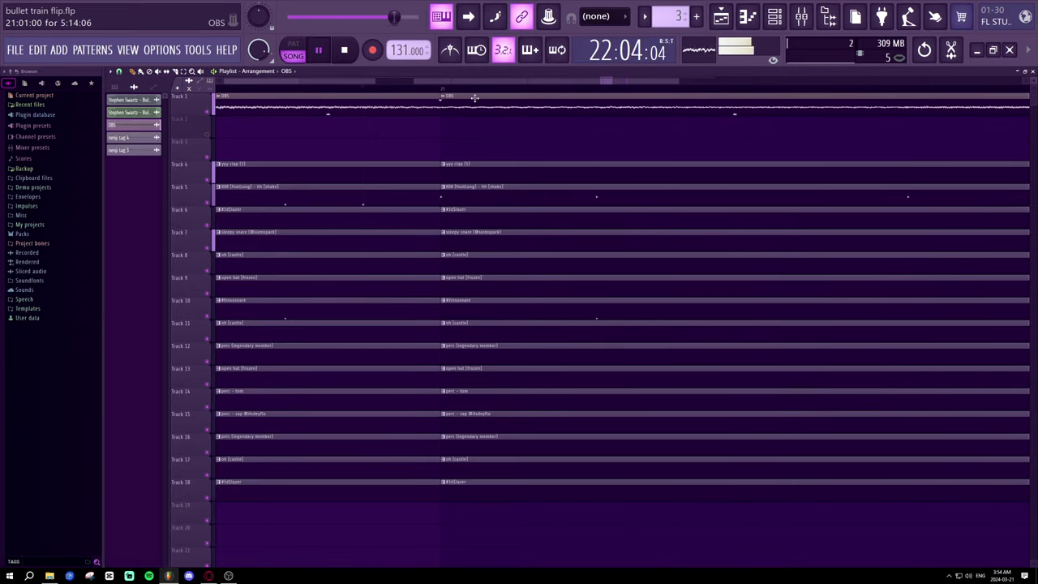
- Listen to the ending after bar 21 and replay the arrangement from bar 1
{"action": "scroll", "coordinate": [510, 93], "scroll_direction": "down", "scroll_amount": 4}
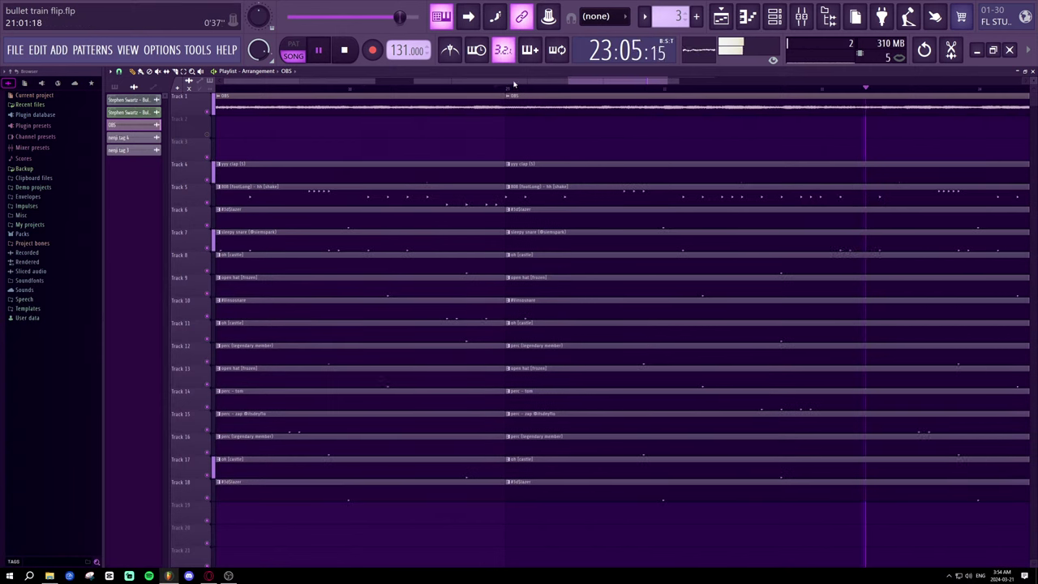
{"action": "scroll", "coordinate": [522, 91], "scroll_direction": "down", "scroll_amount": 3}
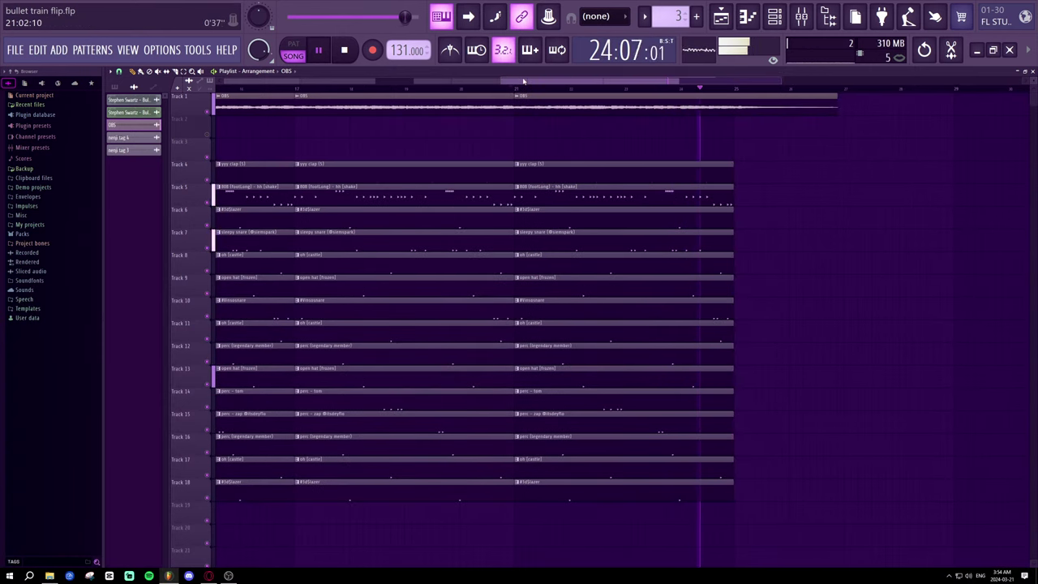
{"action": "scroll", "coordinate": [538, 91], "scroll_direction": "down", "scroll_amount": 4}
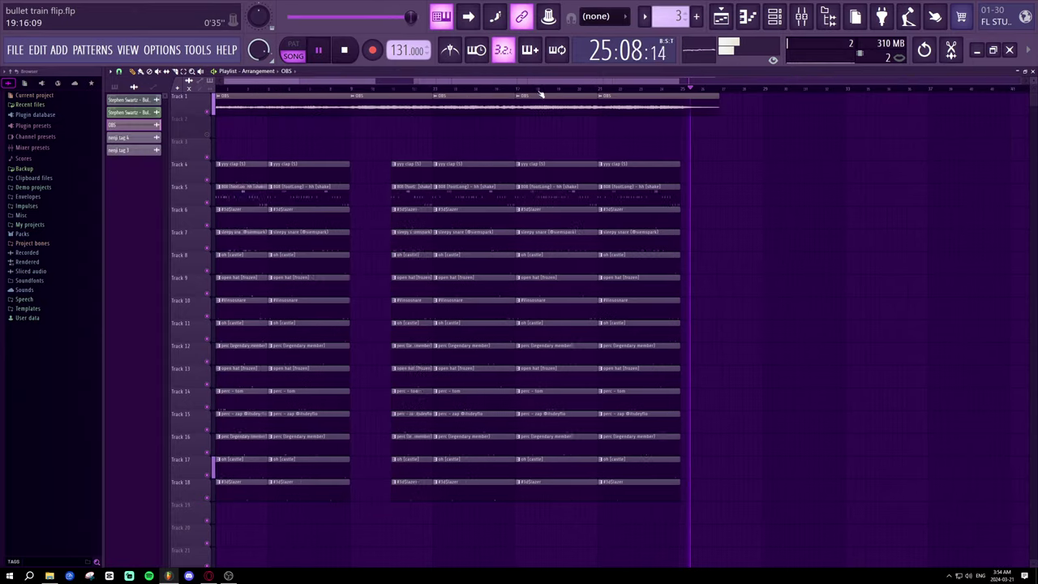
{"action": "left_click_drag", "start_coordinate": [541, 90], "coordinate": [379, 107]}
{"action": "key", "text": "space"}
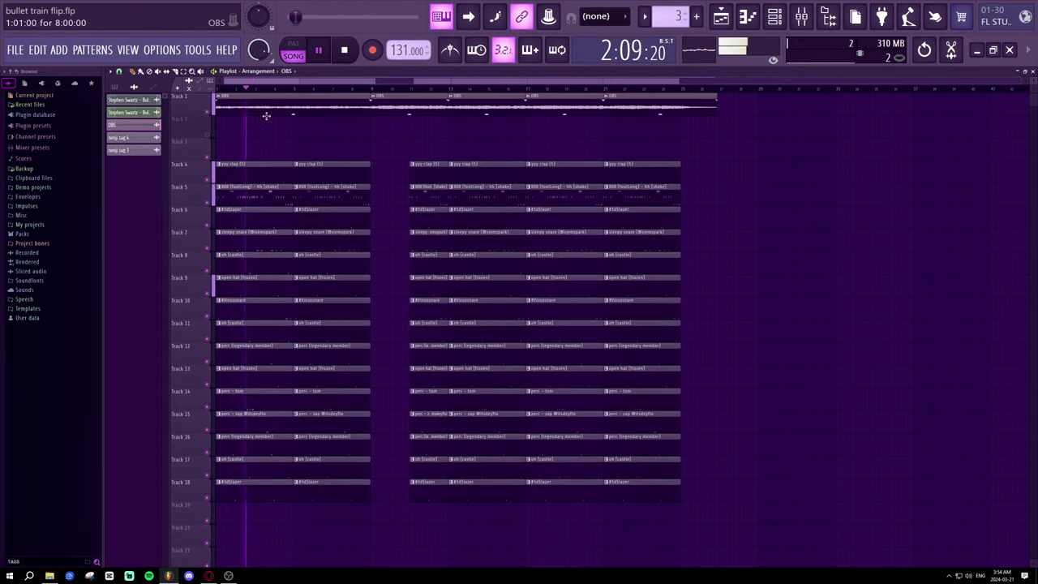
- Browse the Packs folders to the SFX tags folder and preview the 13 and nenji tag 3 samples
{"action": "left_click", "coordinate": [42, 235]}
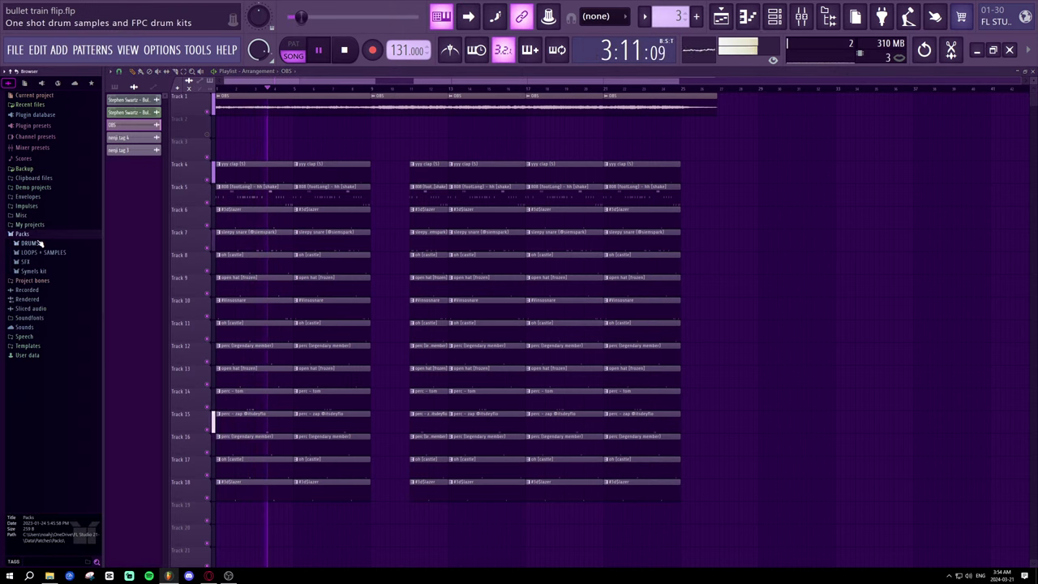
{"action": "left_click", "coordinate": [36, 242]}
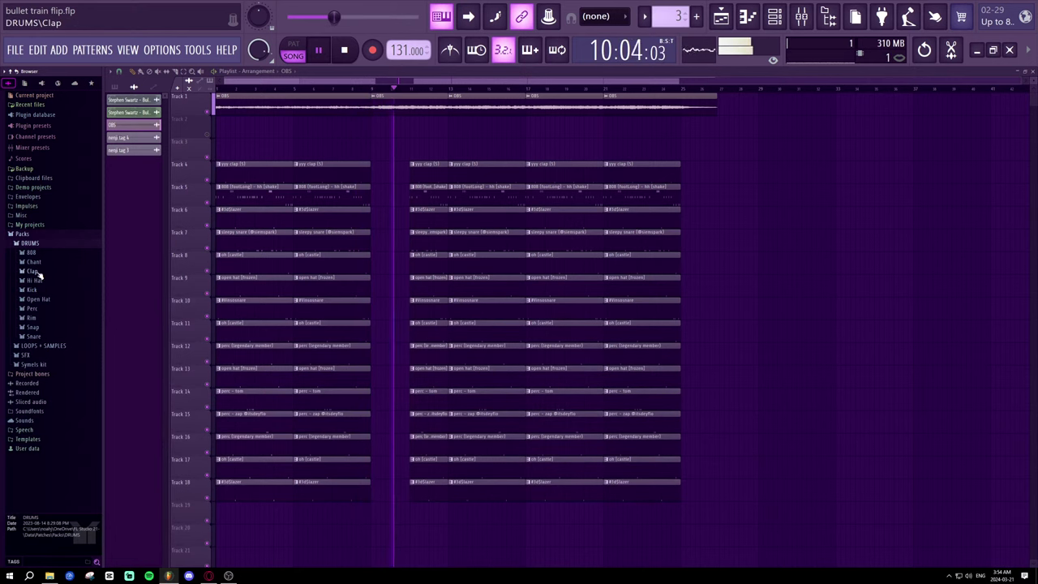
{"action": "left_click", "coordinate": [25, 354]}
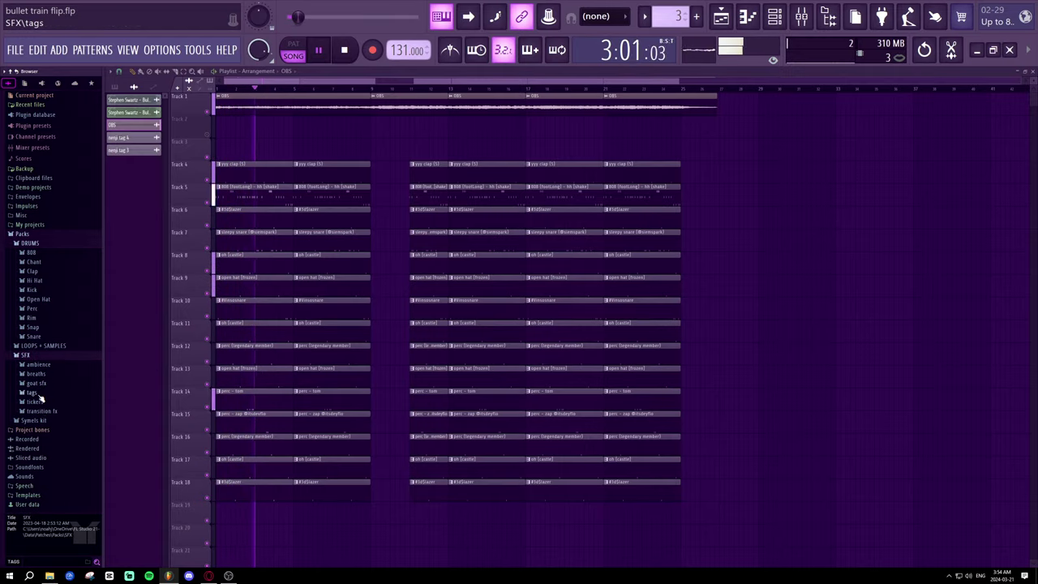
{"action": "left_click", "coordinate": [38, 393]}
{"action": "left_click", "coordinate": [44, 413]}
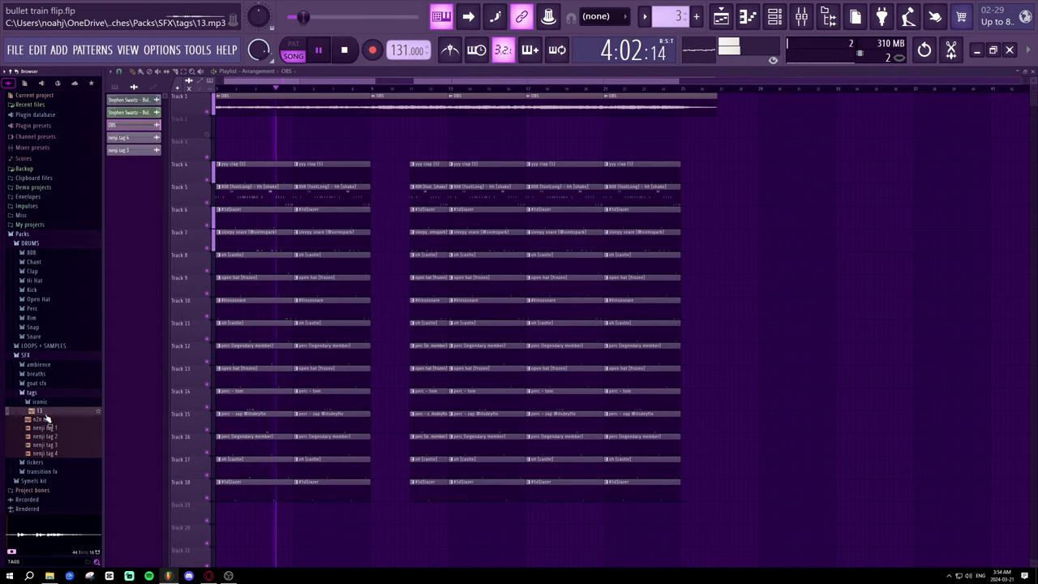
{"action": "left_click", "coordinate": [50, 445]}
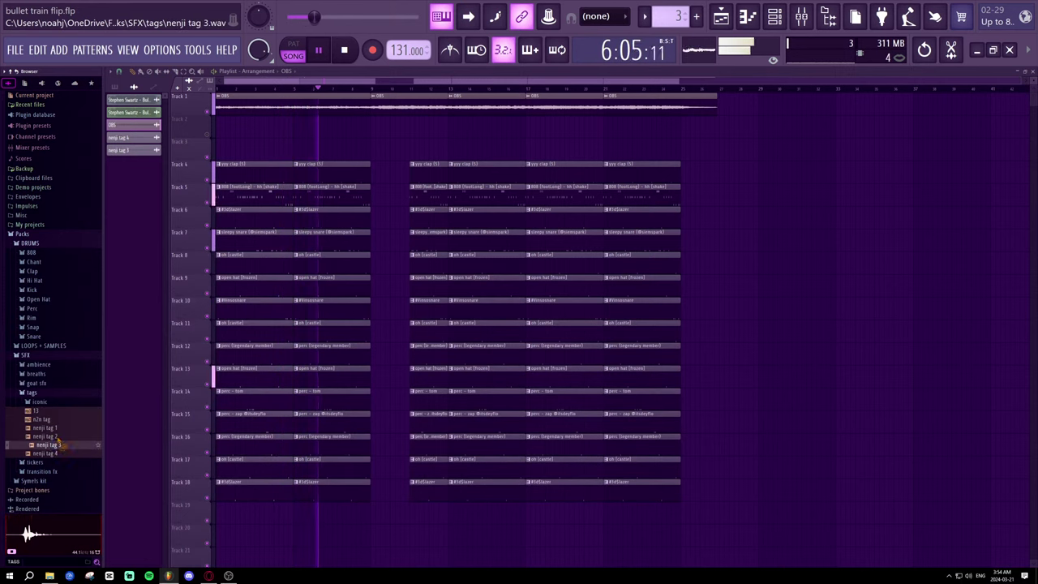
- Place the nenji tag 3 sample on Track 3 and move the clip to the beginning of the arrangement
{"action": "left_click_drag", "start_coordinate": [50, 445], "coordinate": [261, 161]}
{"action": "key", "text": "space"}
{"action": "key", "text": "space"}
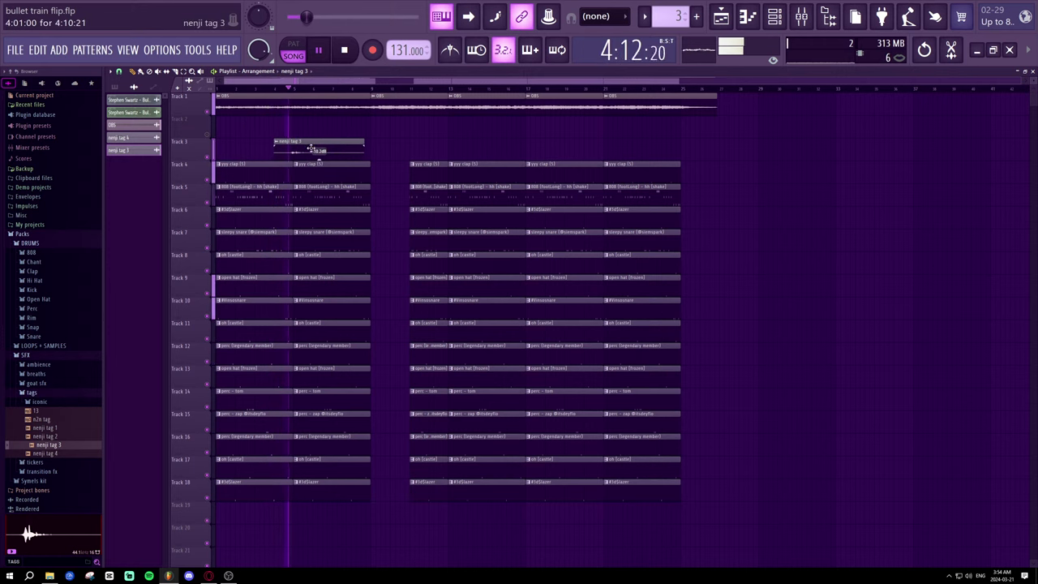
{"action": "left_click_drag", "start_coordinate": [310, 144], "coordinate": [244, 146]}
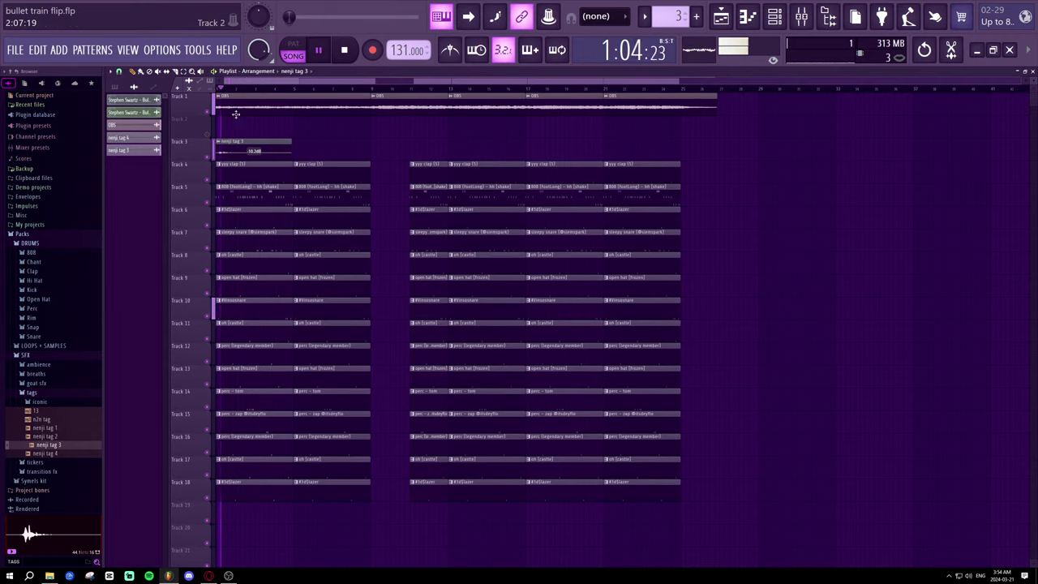
- Shift the nenji tag 3 clip on Track 3 later into the second half of bar 1 while listening to its timing
{"action": "scroll", "coordinate": [235, 115], "scroll_direction": "up", "scroll_amount": 5}
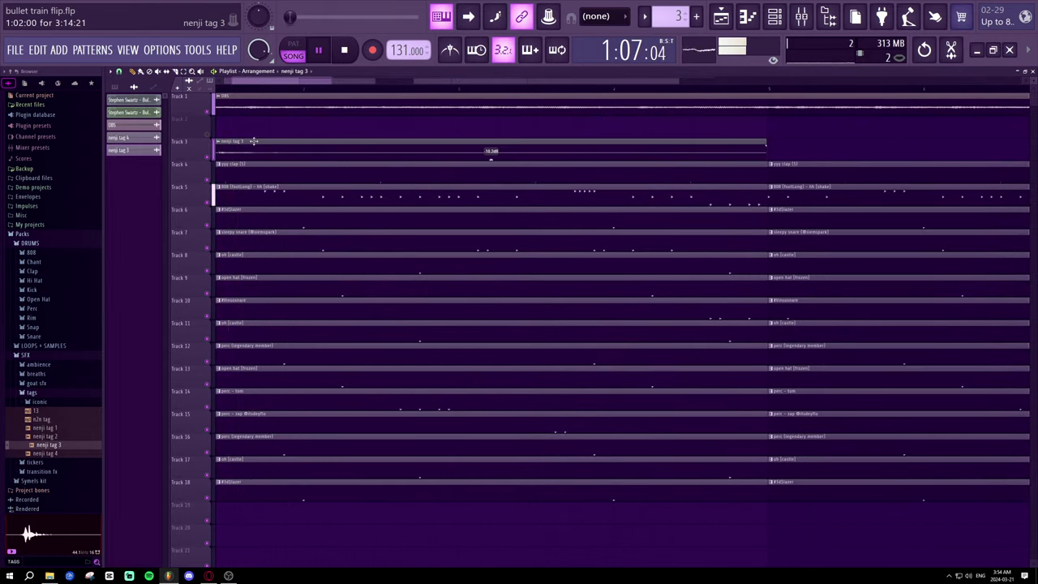
{"action": "scroll", "coordinate": [240, 145], "scroll_direction": "down", "scroll_amount": 5}
{"action": "key", "text": "space"}
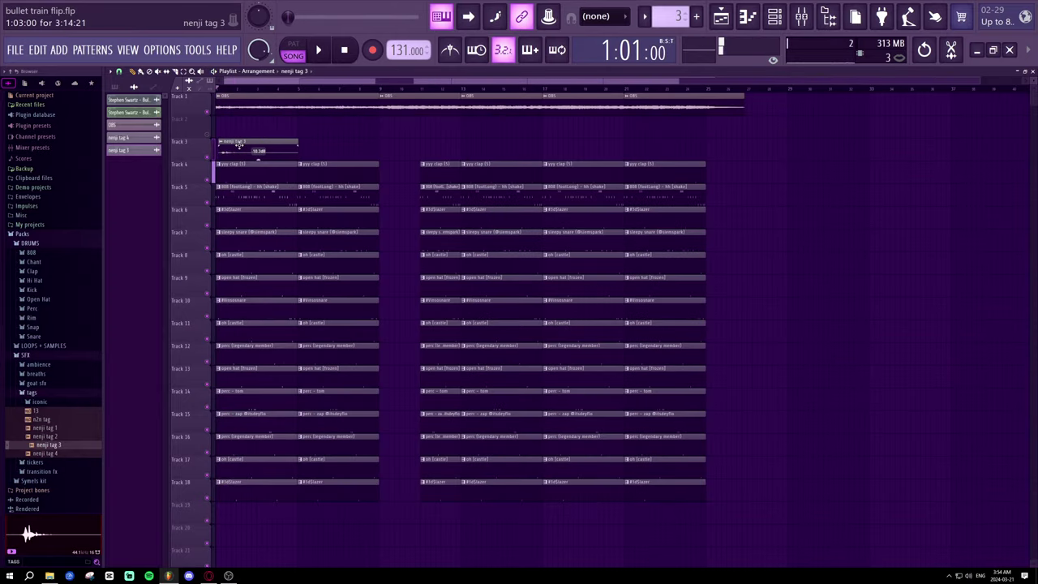
{"action": "scroll", "coordinate": [219, 106], "scroll_direction": "up", "scroll_amount": 2}
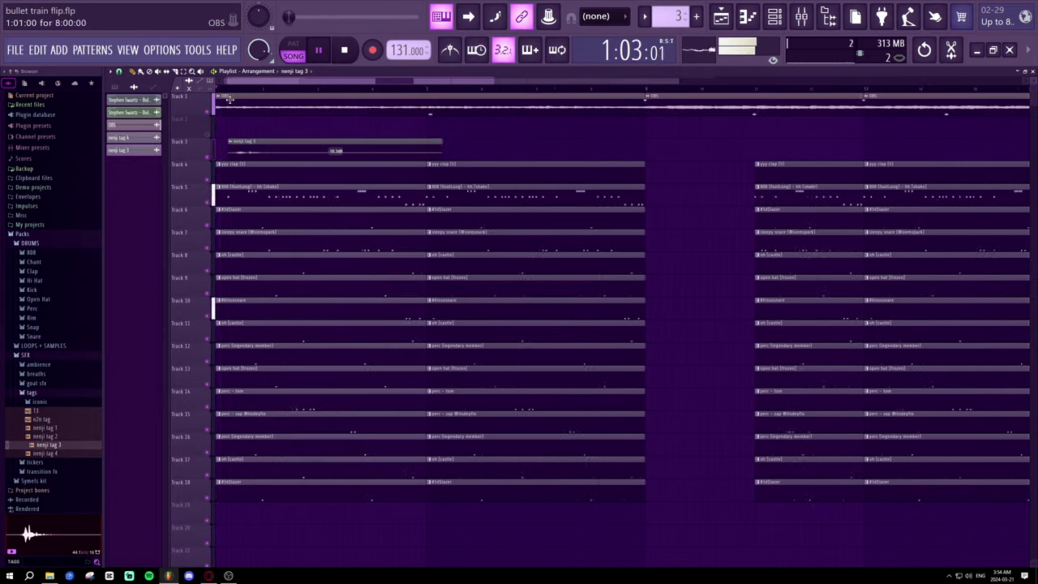
{"action": "left_click_drag", "start_coordinate": [259, 149], "coordinate": [272, 152]}
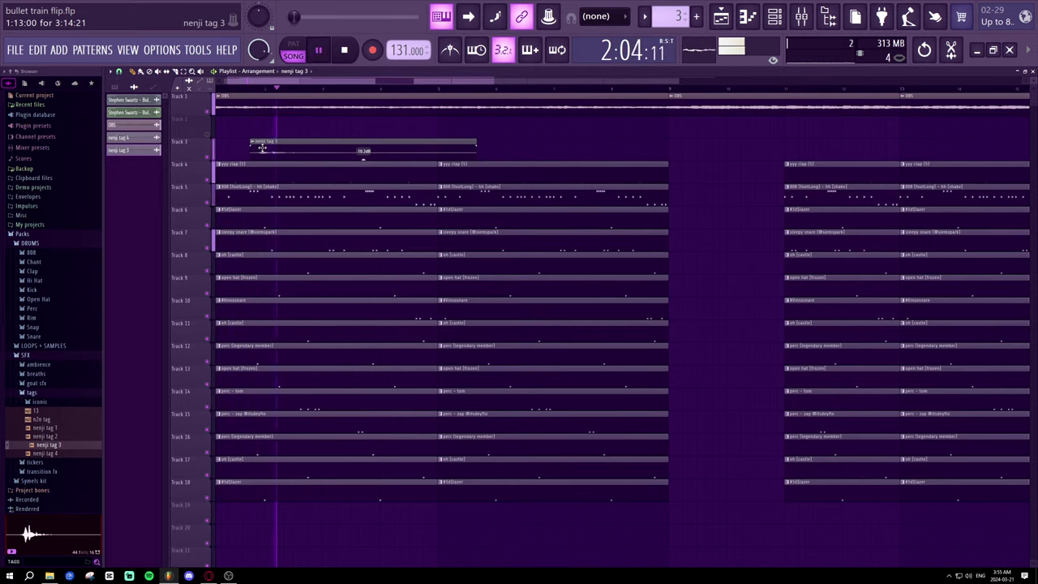
{"action": "scroll", "coordinate": [274, 95], "scroll_direction": "down", "scroll_amount": 1}
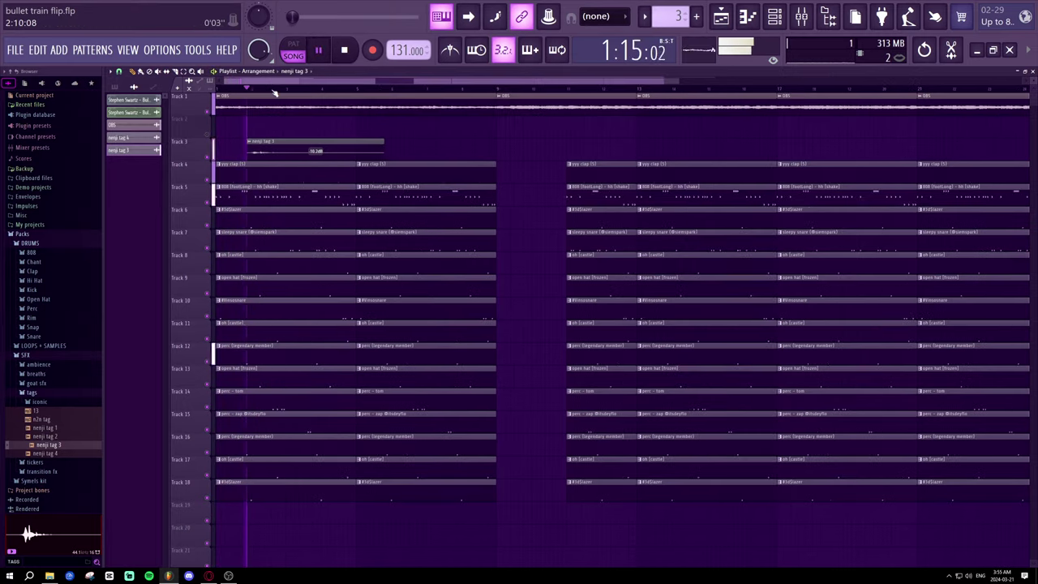
- Nudge the nenji tag 3 clip on Track 3 slightly earlier, just ahead of bar 2, and replay the intro
{"action": "key", "text": "space"}
{"action": "scroll", "coordinate": [253, 138], "scroll_direction": "up", "scroll_amount": 4}
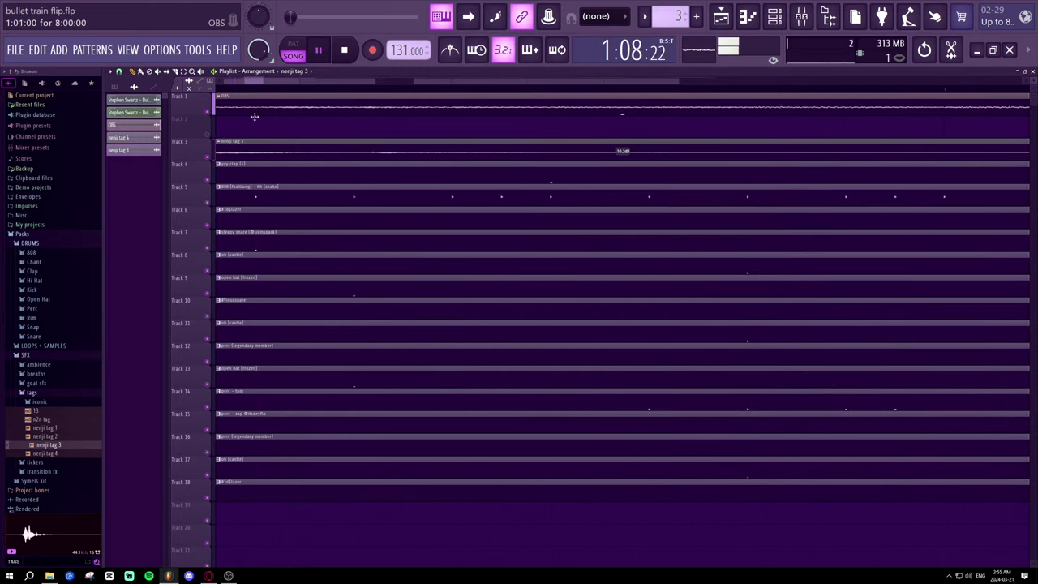
{"action": "scroll", "coordinate": [255, 89], "scroll_direction": "up", "scroll_amount": 1}
{"action": "key", "text": "space"}
{"action": "key", "text": "space"}
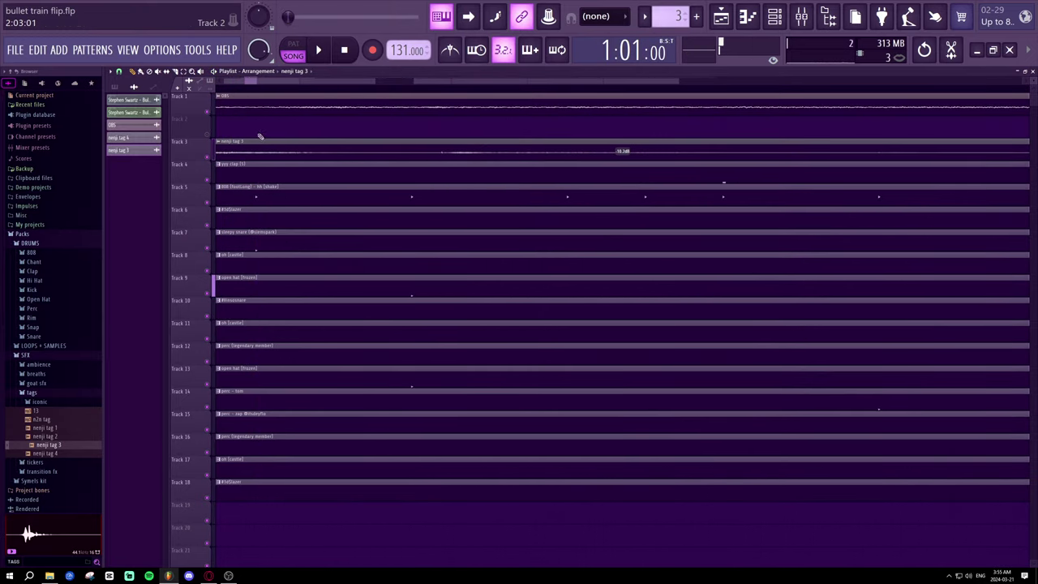
{"action": "left_click_drag", "start_coordinate": [251, 81], "coordinate": [244, 80]}
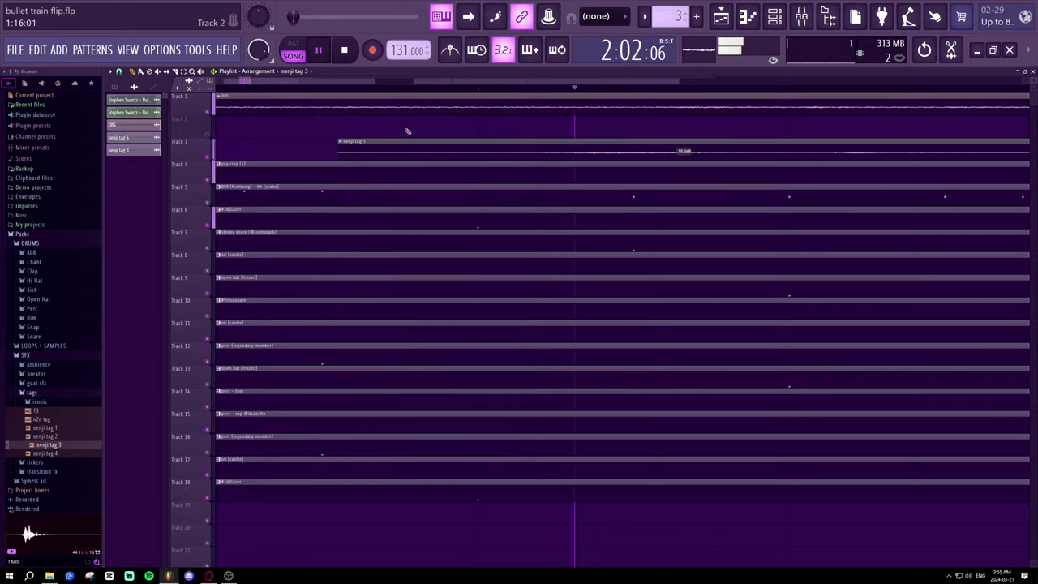
{"action": "key", "text": "space"}
{"action": "left_click_drag", "start_coordinate": [518, 151], "coordinate": [419, 139]}
{"action": "scroll", "coordinate": [411, 95], "scroll_direction": "down", "scroll_amount": 8}
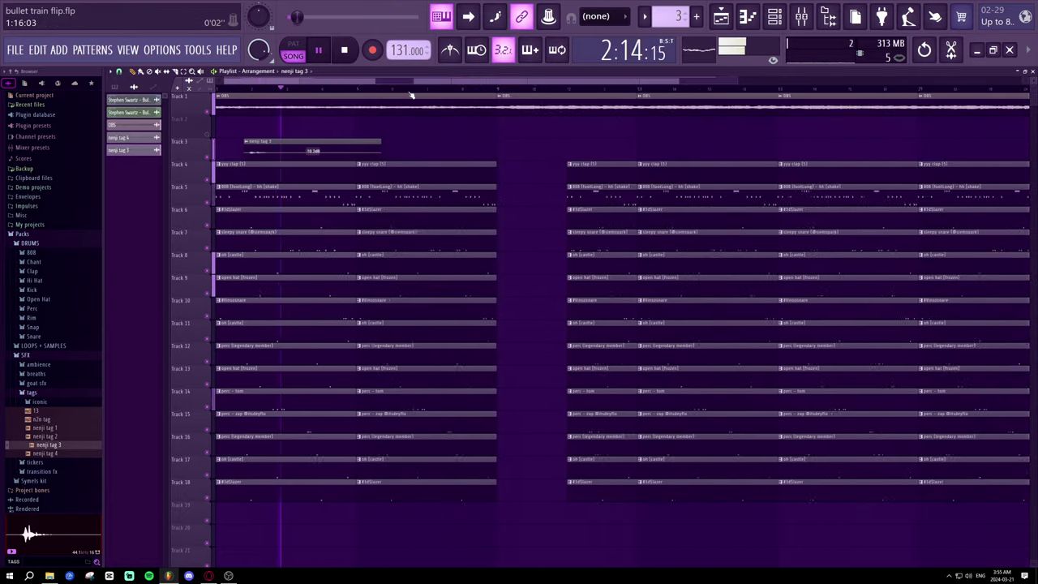
{"action": "scroll", "coordinate": [338, 86], "scroll_direction": "down", "scroll_amount": 1}
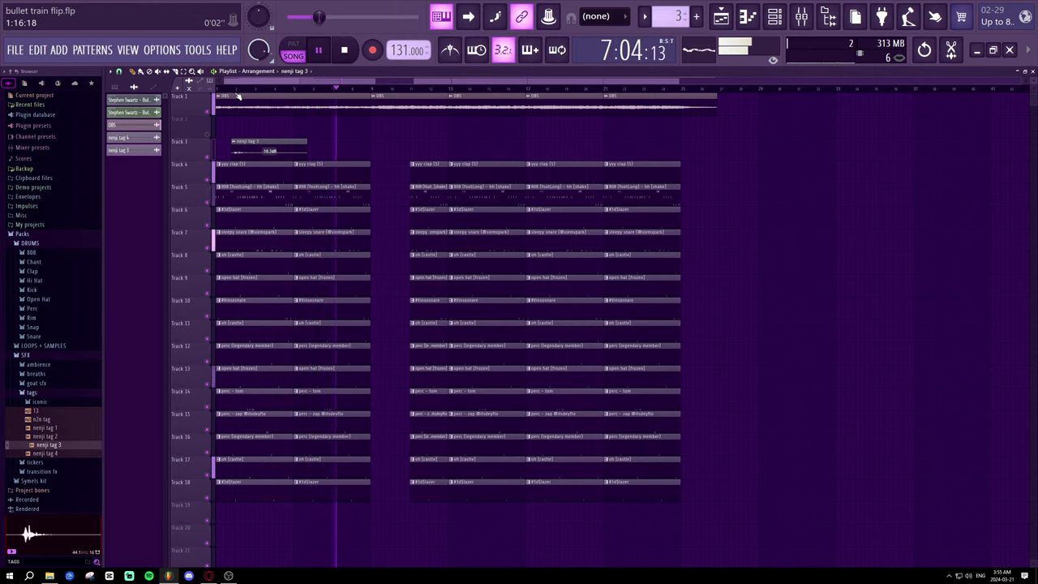
{"action": "key", "text": "space"}
{"action": "key", "text": "space"}
- Split the OBS clip on Track 1 at bar 5 and fine-adjust the second part's start while listening across the cut
{"action": "scroll", "coordinate": [285, 90], "scroll_direction": "up", "scroll_amount": 4}
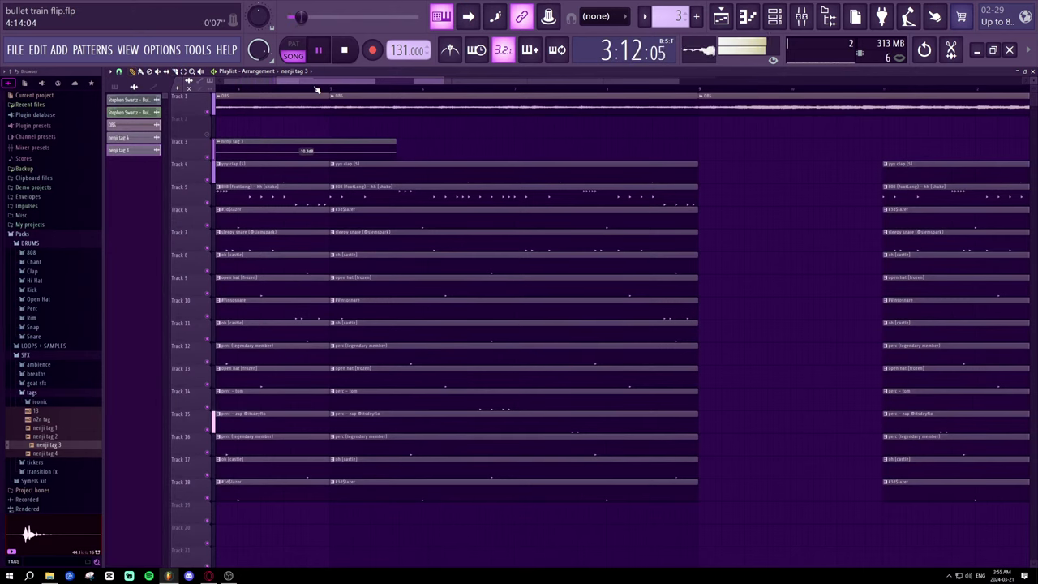
{"action": "scroll", "coordinate": [339, 95], "scroll_direction": "up", "scroll_amount": 2}
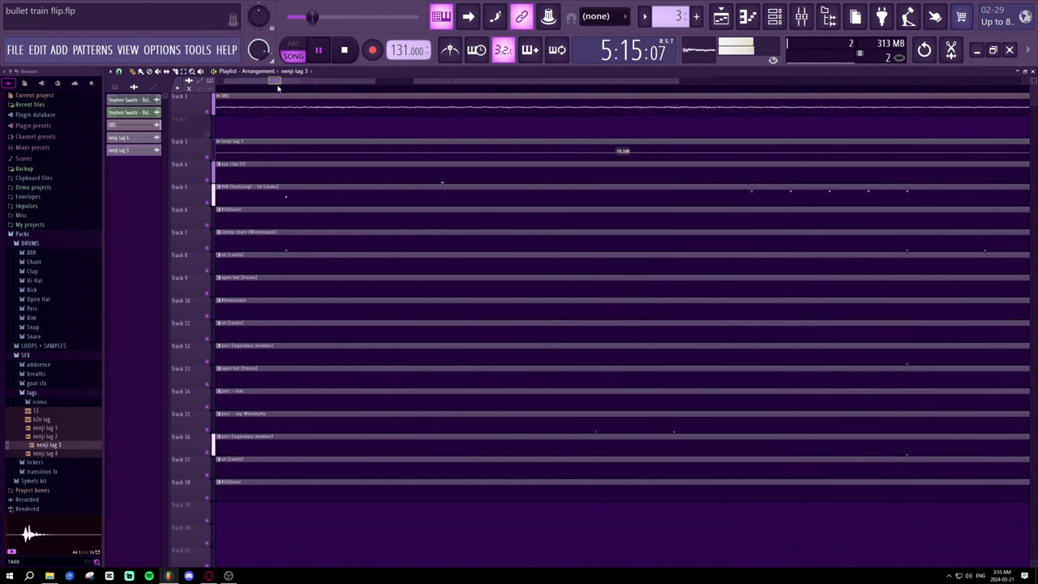
{"action": "scroll", "coordinate": [288, 91], "scroll_direction": "down", "scroll_amount": 3}
{"action": "scroll", "coordinate": [324, 89], "scroll_direction": "up", "scroll_amount": 3}
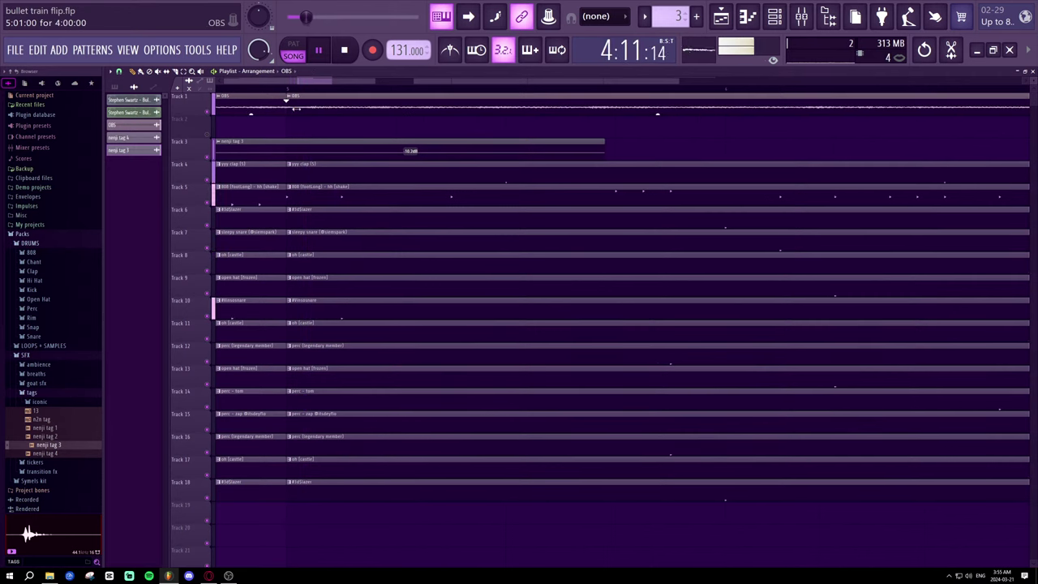
{"action": "scroll", "coordinate": [293, 92], "scroll_direction": "up", "scroll_amount": 3}
{"action": "key", "text": "space"}
{"action": "key", "text": "space"}
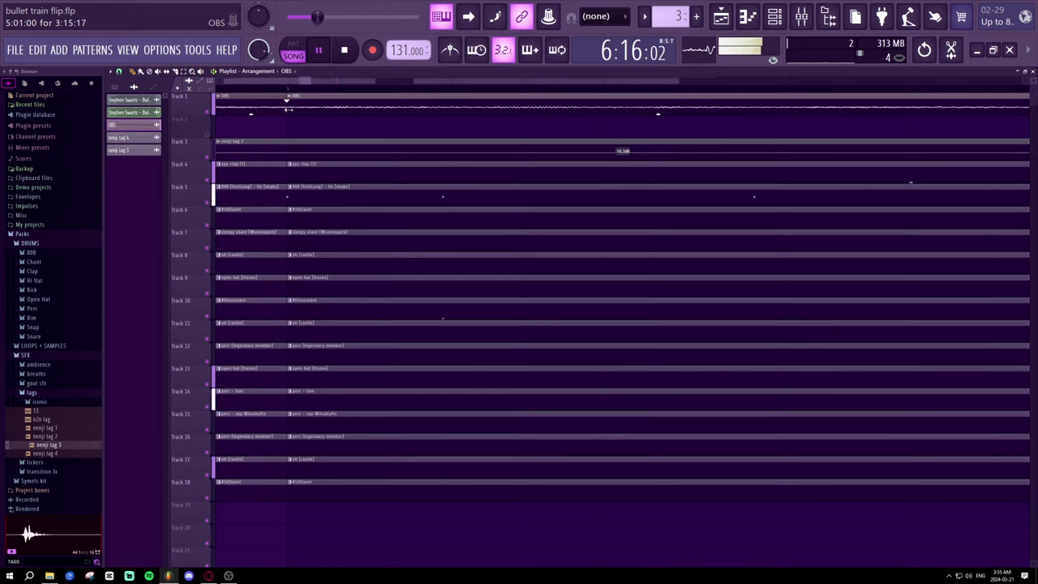
{"action": "scroll", "coordinate": [303, 92], "scroll_direction": "down", "scroll_amount": 3}
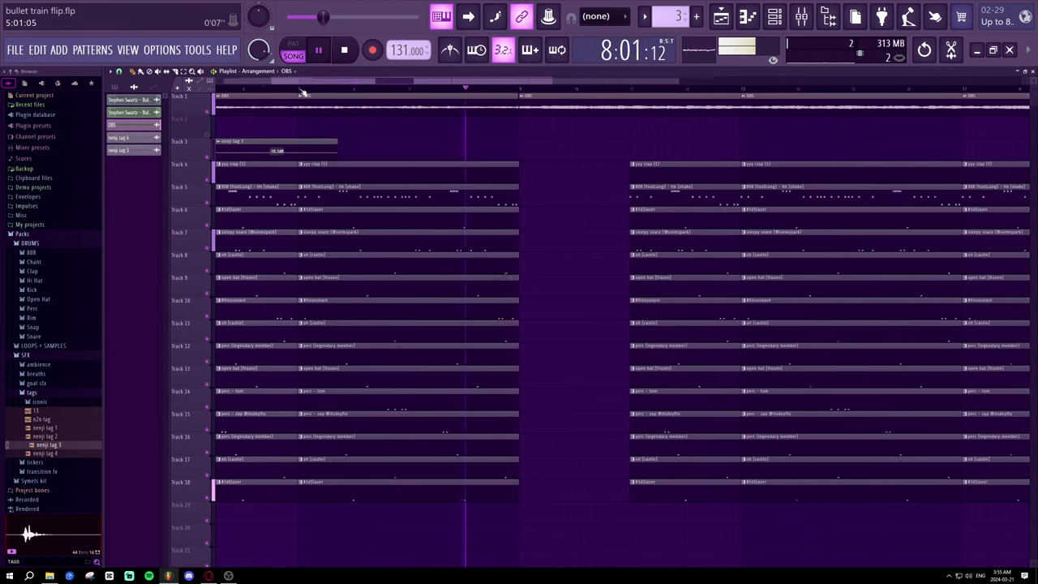
- Fine-adjust the start of the second OBS clip at bar 5 on Track 1 while listening across the transition
{"action": "scroll", "coordinate": [303, 93], "scroll_direction": "up", "scroll_amount": 6}
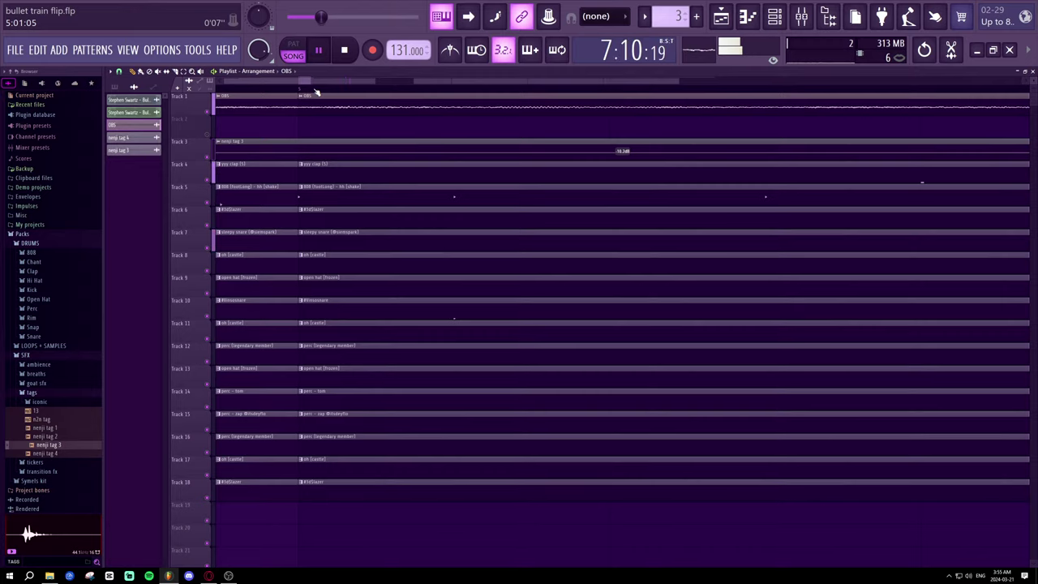
{"action": "left_click_drag", "start_coordinate": [305, 100], "coordinate": [312, 106]}
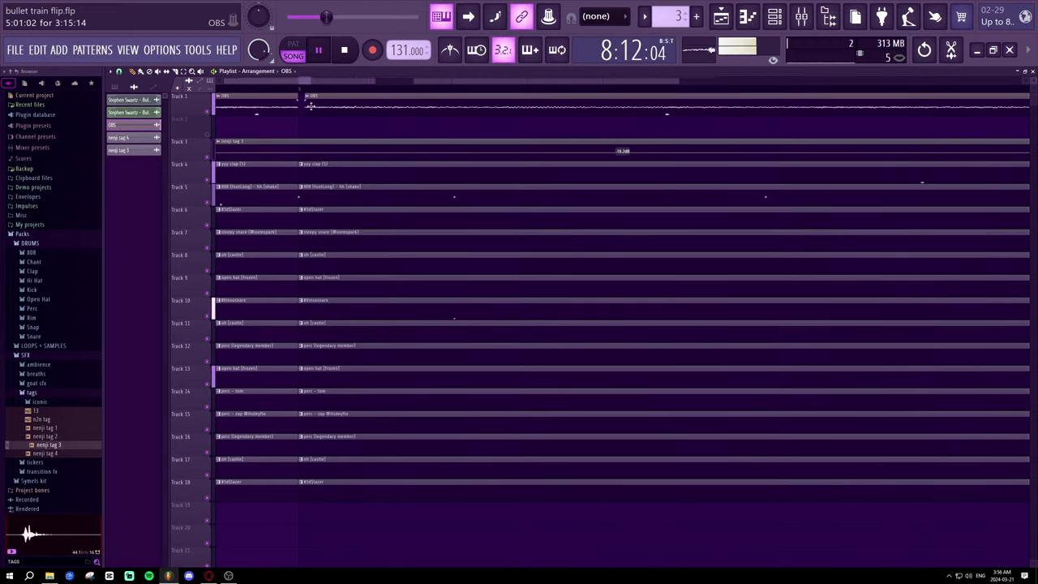
{"action": "key", "text": "space"}
{"action": "key", "text": "space"}
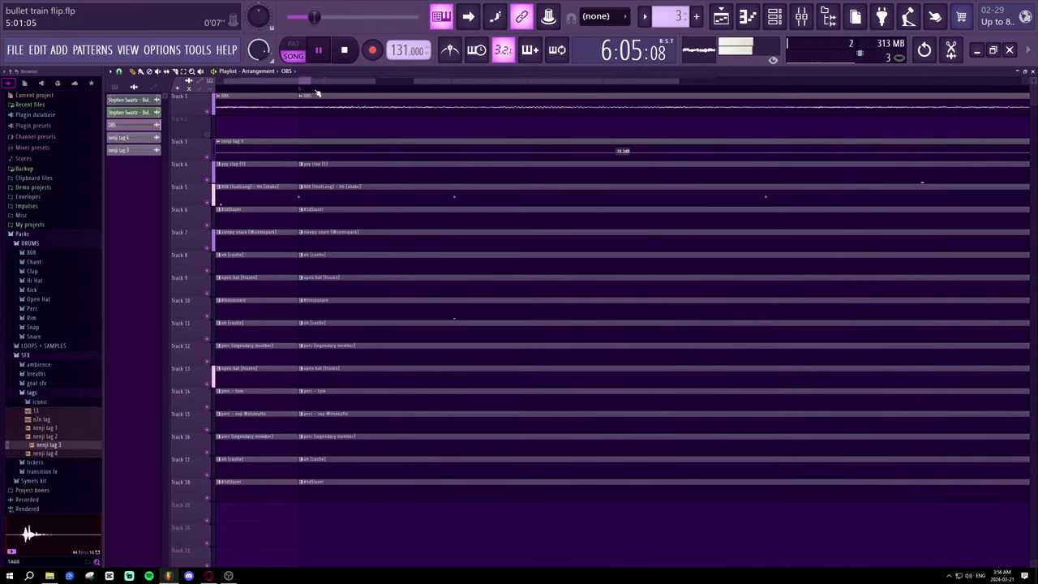
{"action": "scroll", "coordinate": [317, 91], "scroll_direction": "down", "scroll_amount": 2}
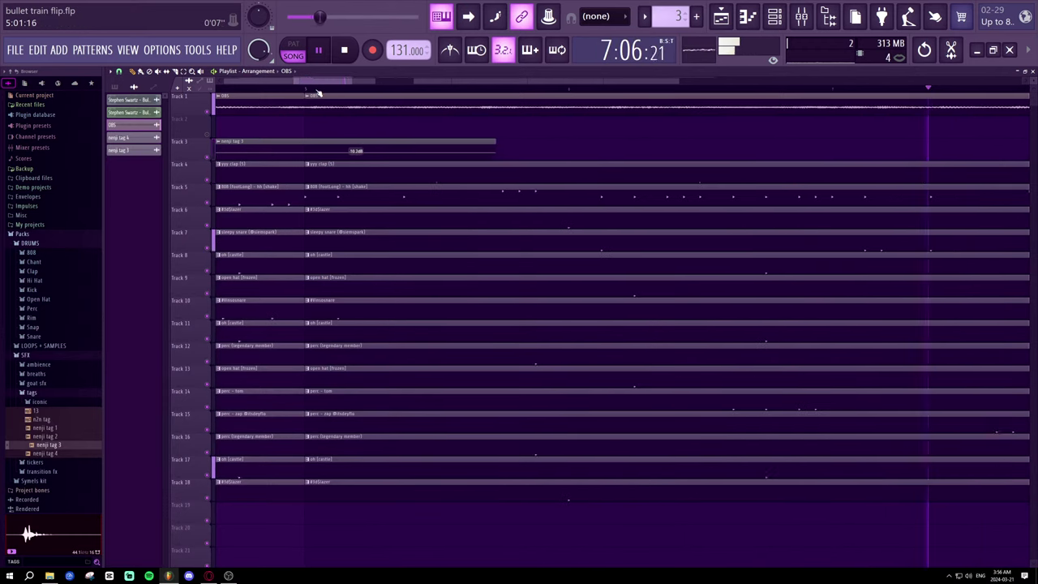
{"action": "left_click_drag", "start_coordinate": [321, 82], "coordinate": [390, 84]}
{"action": "key", "text": "space"}
{"action": "scroll", "coordinate": [385, 92], "scroll_direction": "up", "scroll_amount": 2}
{"action": "key", "text": "space"}
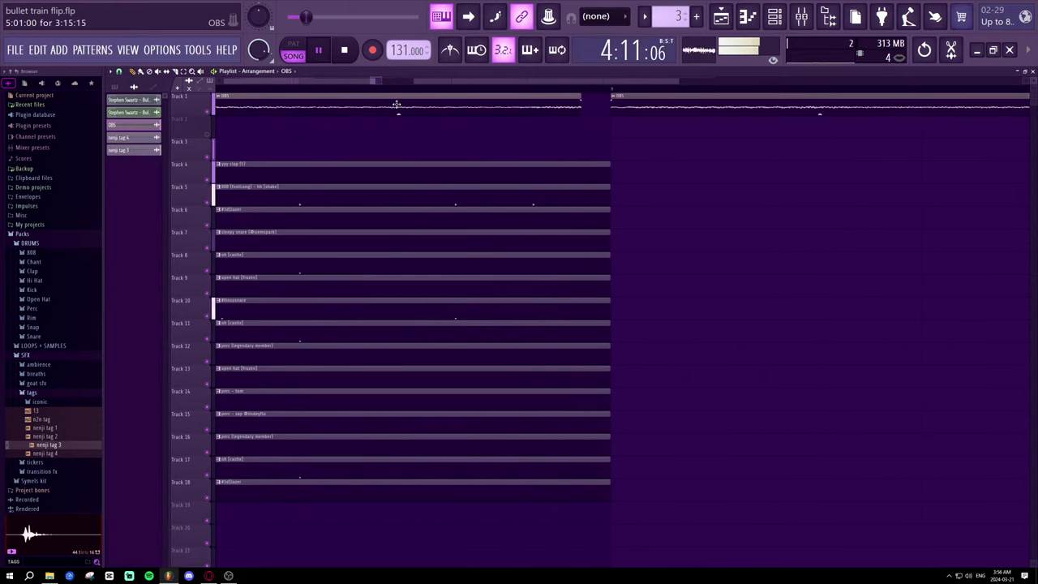
- Readjust the bar 5 OBS clip to start at 5:01:00 with a length of 3:15:10, replaying the transition
{"action": "left_click_drag", "start_coordinate": [397, 104], "coordinate": [304, 89]}
{"action": "scroll", "coordinate": [390, 90], "scroll_direction": "down", "scroll_amount": 2}
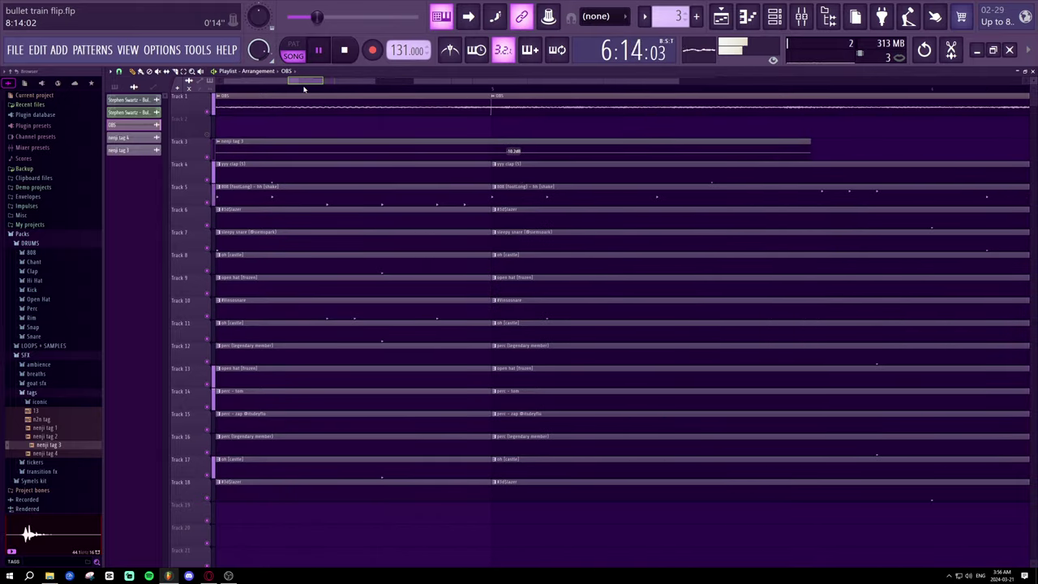
{"action": "scroll", "coordinate": [492, 91], "scroll_direction": "up", "scroll_amount": 3}
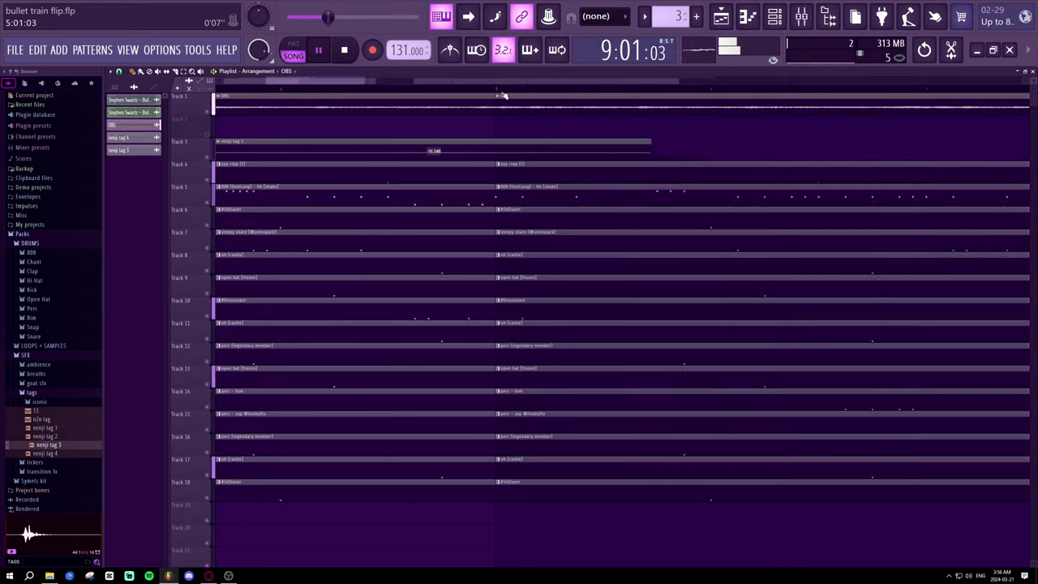
{"action": "left_click", "coordinate": [483, 91]}
{"action": "left_click", "coordinate": [468, 86]}
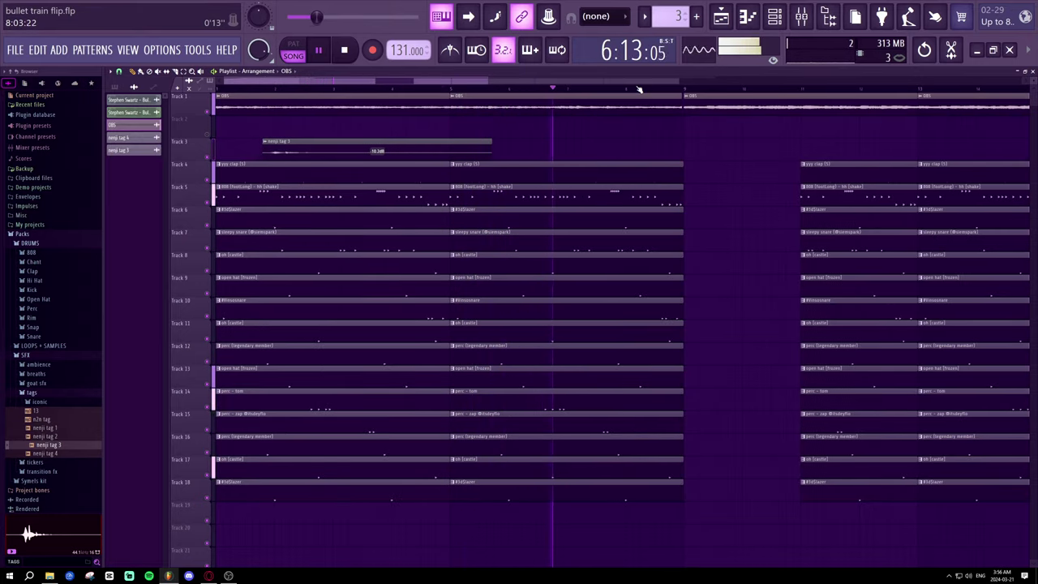
{"action": "left_click", "coordinate": [422, 89]}
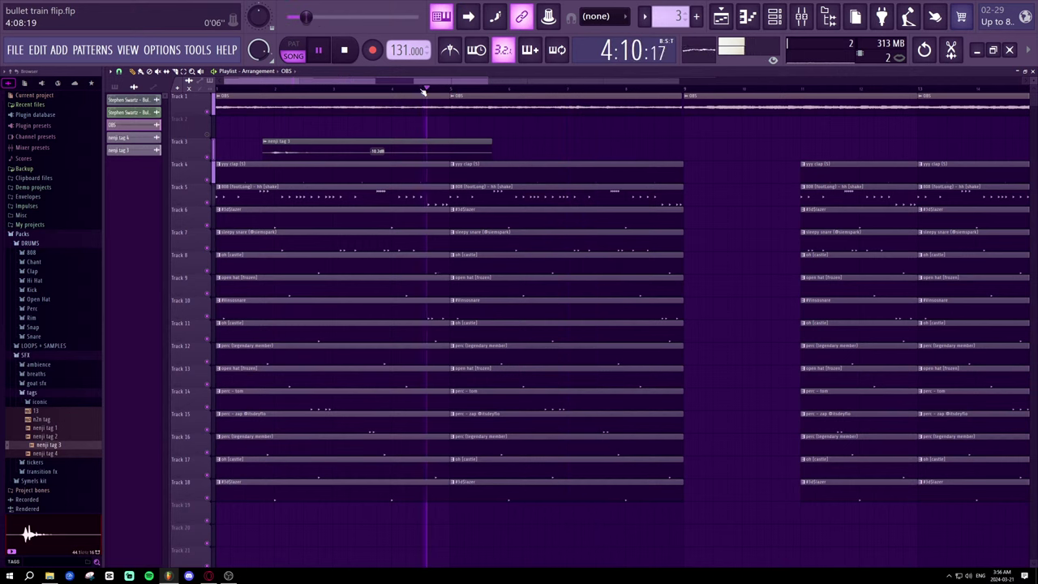
{"action": "scroll", "coordinate": [422, 90], "scroll_direction": "up", "scroll_amount": 5}
{"action": "scroll", "coordinate": [686, 90], "scroll_direction": "up", "scroll_amount": 3}
{"action": "key", "text": "space"}
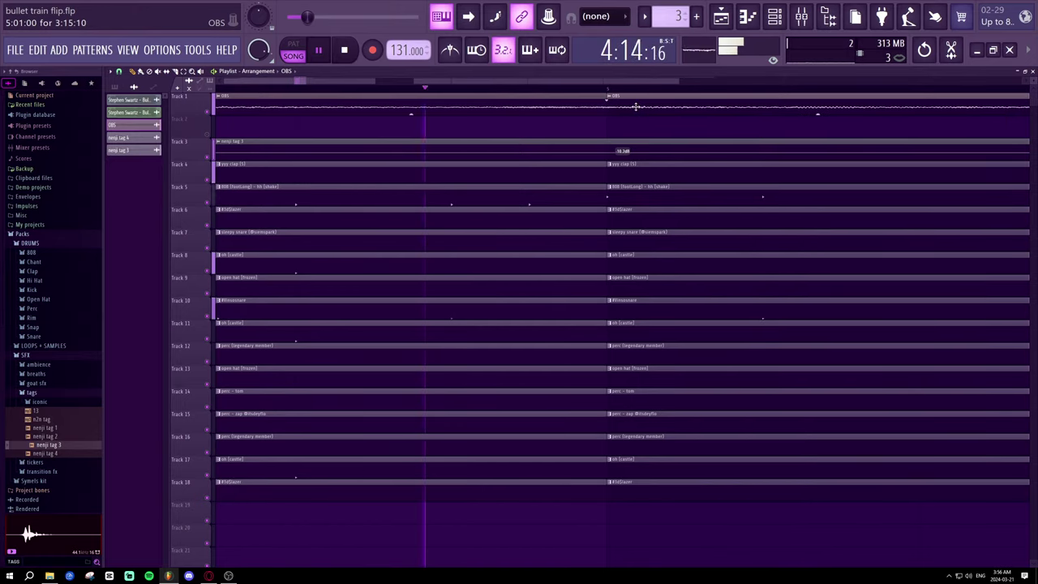
{"action": "scroll", "coordinate": [622, 91], "scroll_direction": "down", "scroll_amount": 7}
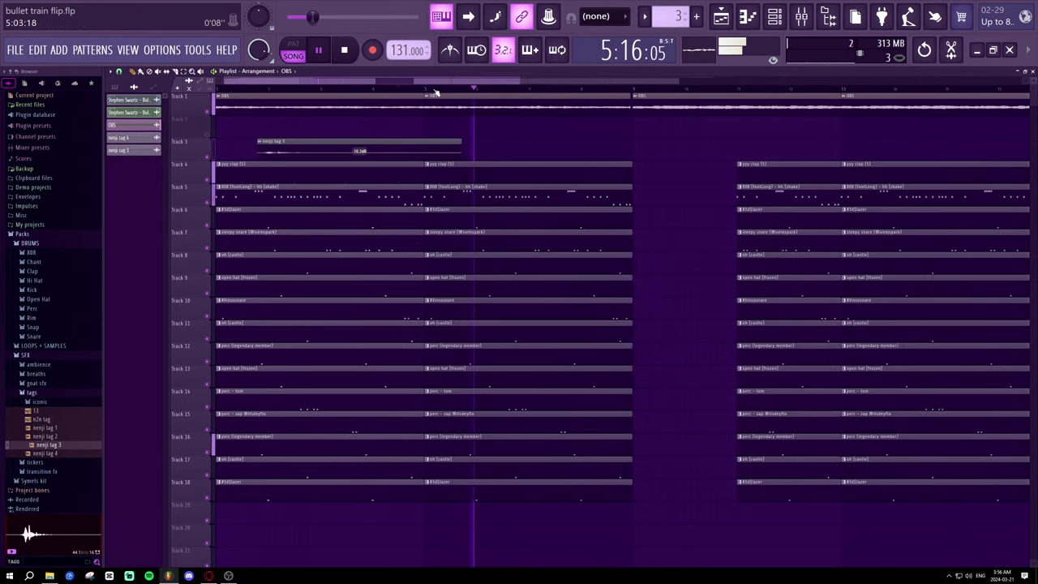
- Extend the end of the bar 5 OBS clip to bar 9 for a length of 4:00:00 and play across the join
{"action": "left_click_drag", "start_coordinate": [440, 80], "coordinate": [472, 106]}
{"action": "scroll", "coordinate": [463, 81], "scroll_direction": "down", "scroll_amount": 4}
{"action": "scroll", "coordinate": [496, 89], "scroll_direction": "up", "scroll_amount": 5}
{"action": "scroll", "coordinate": [467, 102], "scroll_direction": "up", "scroll_amount": 5}
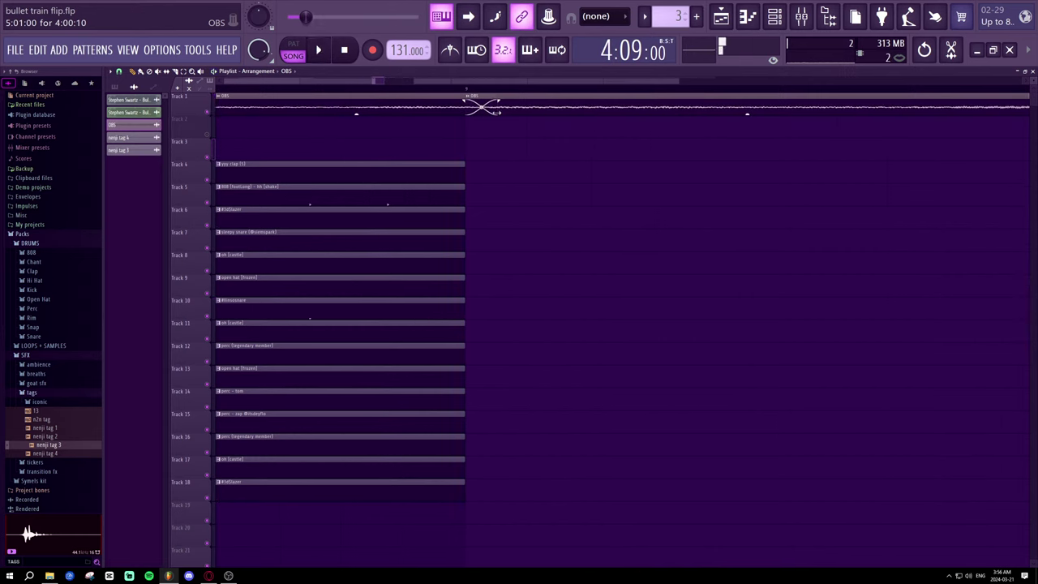
{"action": "key", "text": "space"}
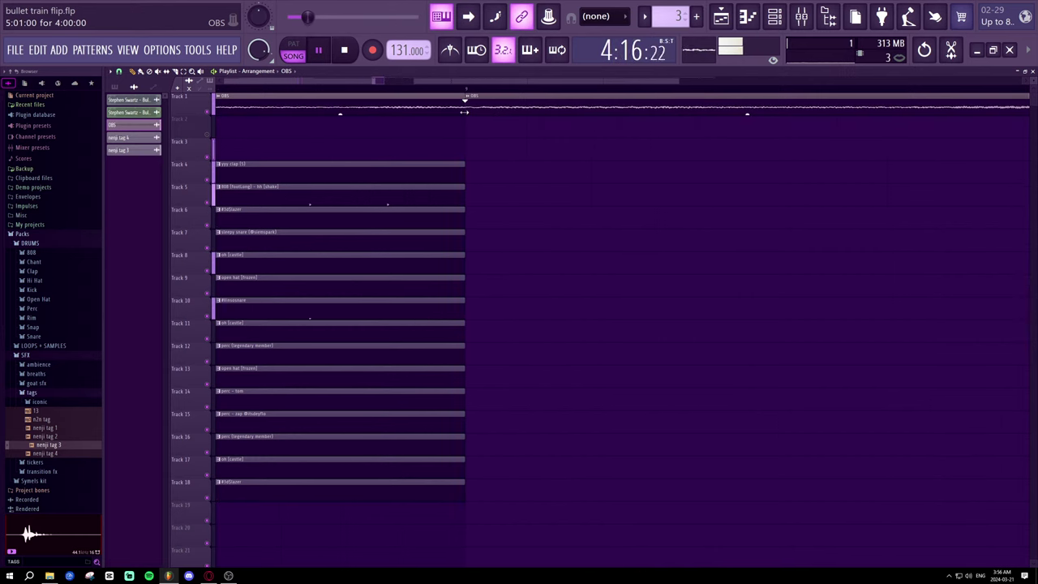
{"action": "scroll", "coordinate": [473, 90], "scroll_direction": "down", "scroll_amount": 6}
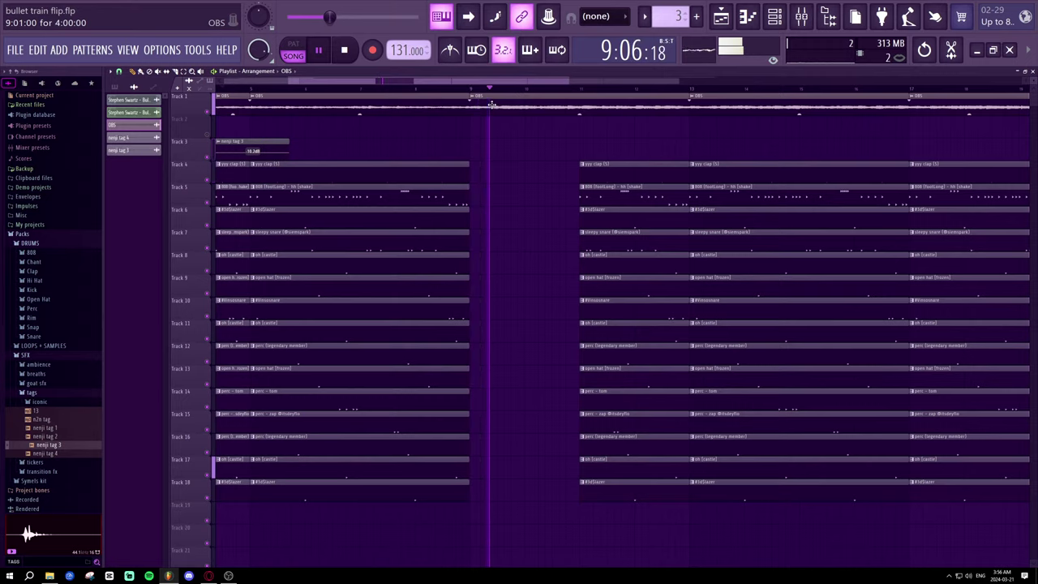
- Place 3ds kick 2 pattern clips on Track 3 at bars 11, 13, 17 and 21, matching the drum clips below
{"action": "scroll", "coordinate": [512, 95], "scroll_direction": "down", "scroll_amount": 2}
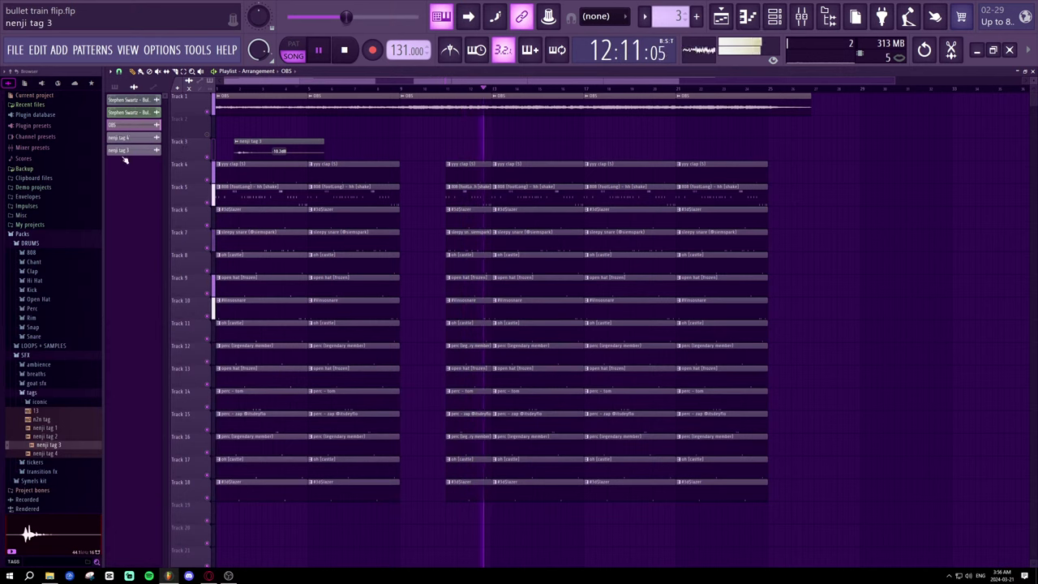
{"action": "scroll", "coordinate": [669, 20], "scroll_direction": "down", "scroll_amount": 2}
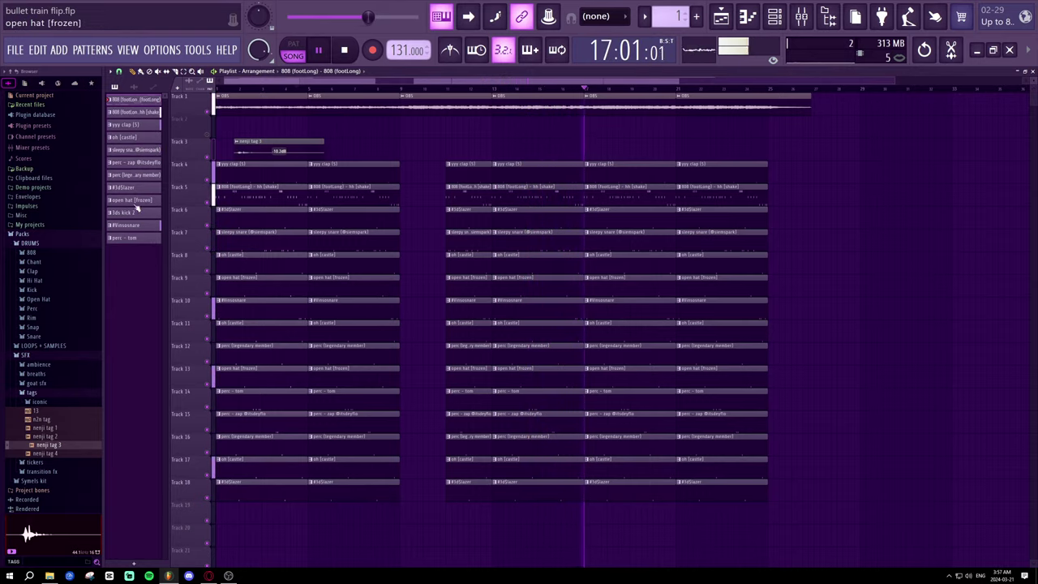
{"action": "left_click_drag", "start_coordinate": [130, 212], "coordinate": [443, 158]}
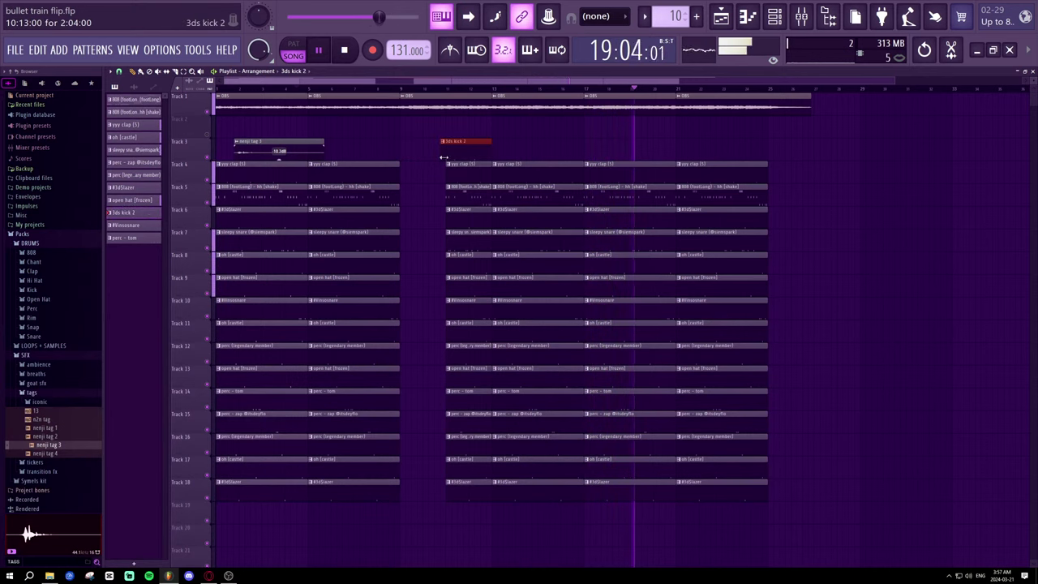
{"action": "left_click_drag", "start_coordinate": [520, 144], "coordinate": [495, 153]}
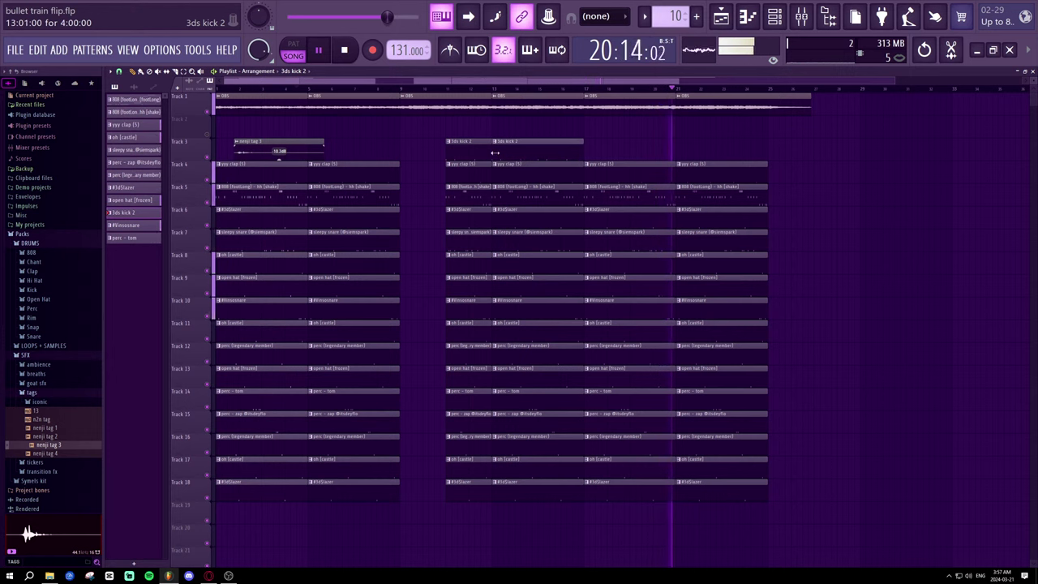
{"action": "left_click", "coordinate": [592, 152]}
{"action": "left_click_drag", "start_coordinate": [700, 150], "coordinate": [694, 149]}
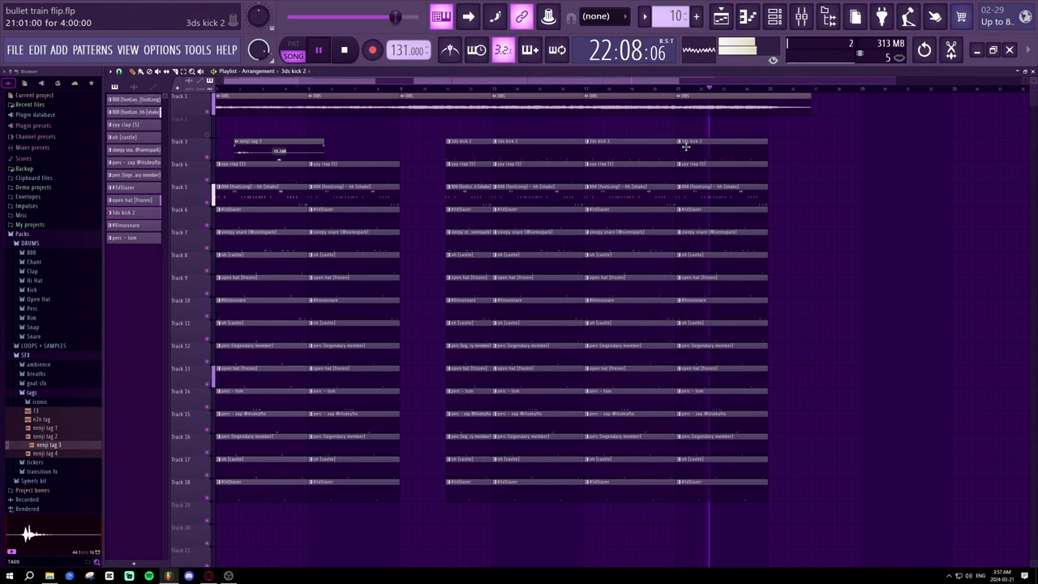
{"action": "scroll", "coordinate": [692, 93], "scroll_direction": "down", "scroll_amount": 1}
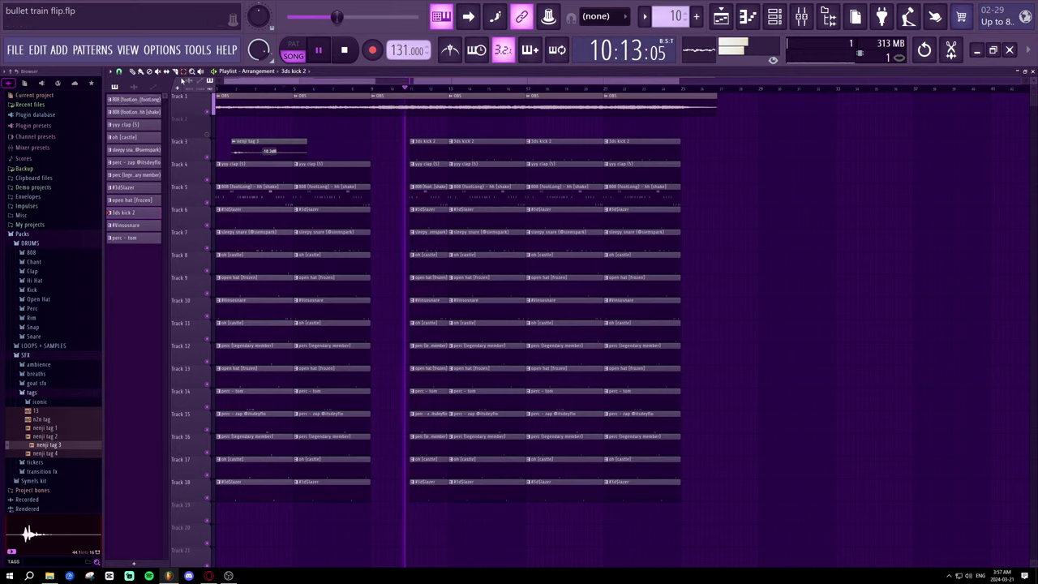
- Delete the drum clips on Tracks 4 to 18 and the OBS clips on Track 1 in bars 1 to 8
{"action": "key", "text": "space"}
{"action": "left_click_drag", "start_coordinate": [334, 477], "coordinate": [226, 209]}
{"action": "left_click_drag", "start_coordinate": [343, 519], "coordinate": [209, 183]}
{"action": "key", "text": "Delete"}
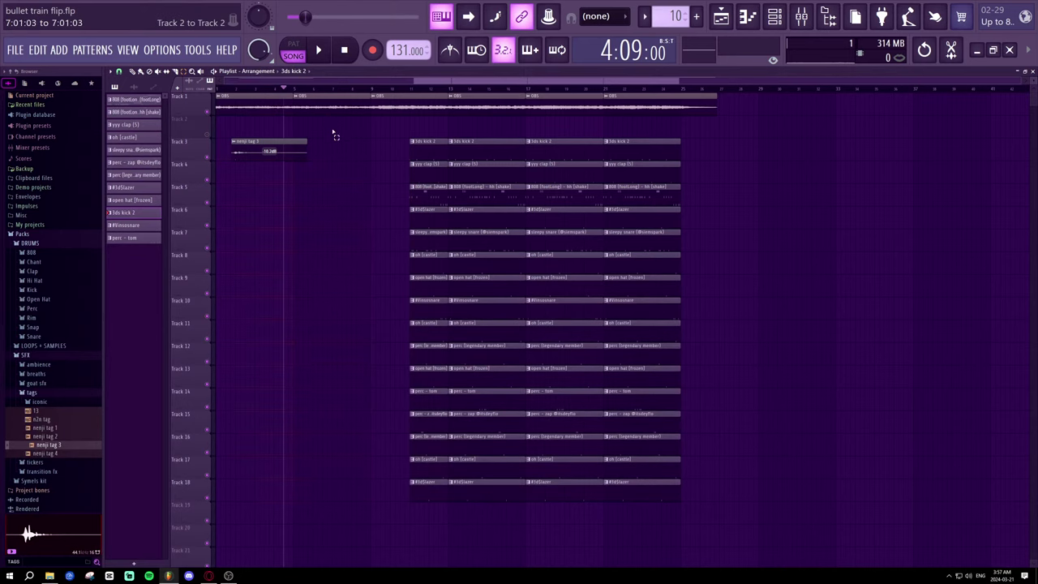
{"action": "left_click_drag", "start_coordinate": [332, 137], "coordinate": [271, 103]}
{"action": "key", "text": "Delete"}
- Move all remaining OBS and drum clips eight bars earlier so the OBS audio starts at bar 1, then deselect them
{"action": "key", "text": "space"}
{"action": "left_click_drag", "start_coordinate": [725, 497], "coordinate": [250, 106]}
{"action": "key", "text": "space"}
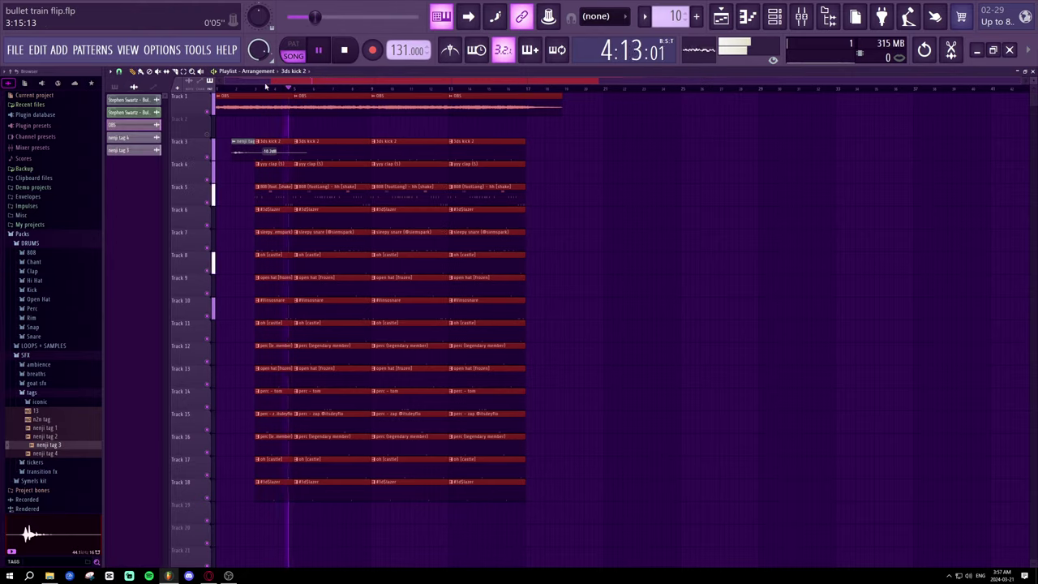
{"action": "key", "text": "space"}
{"action": "left_click", "coordinate": [600, 189]}
{"action": "right_click", "coordinate": [605, 188]}
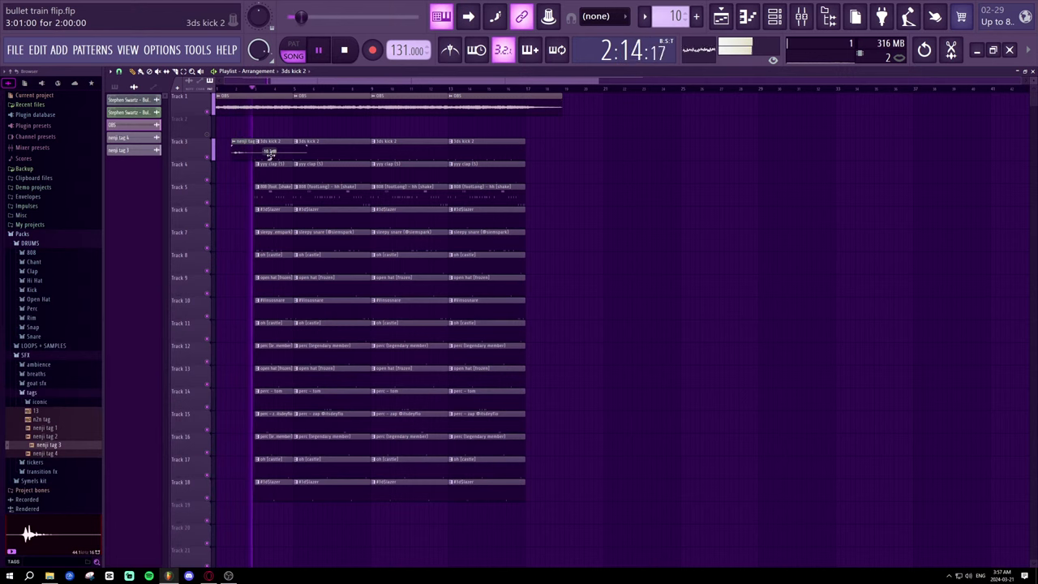
- Move the nenji tag 3 clip down to Track 19, early in bar 2, and listen through the arrangement
{"action": "left_click_drag", "start_coordinate": [243, 141], "coordinate": [270, 517]}
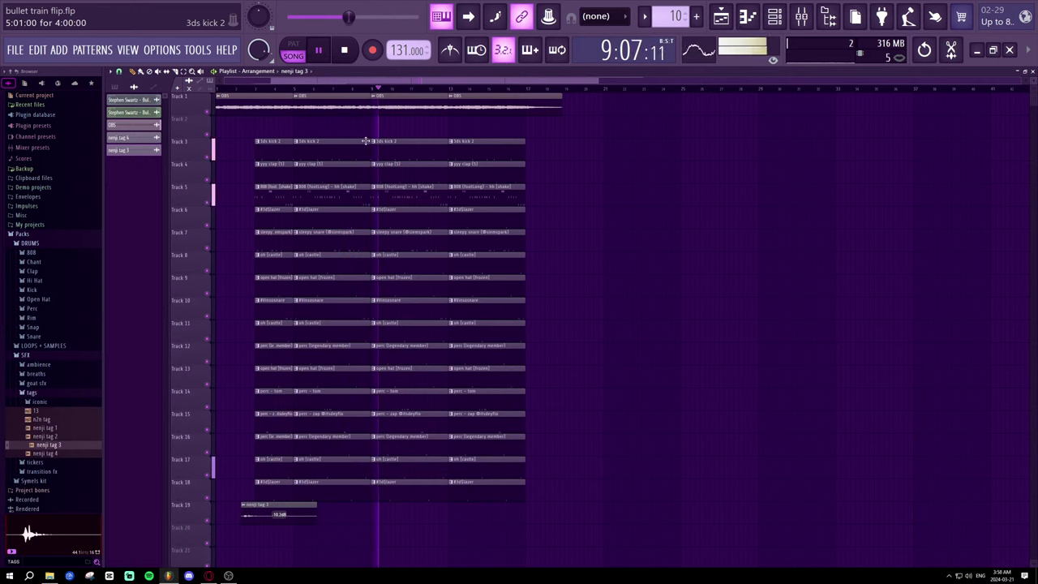
{"action": "scroll", "coordinate": [407, 92], "scroll_direction": "up", "scroll_amount": 3}
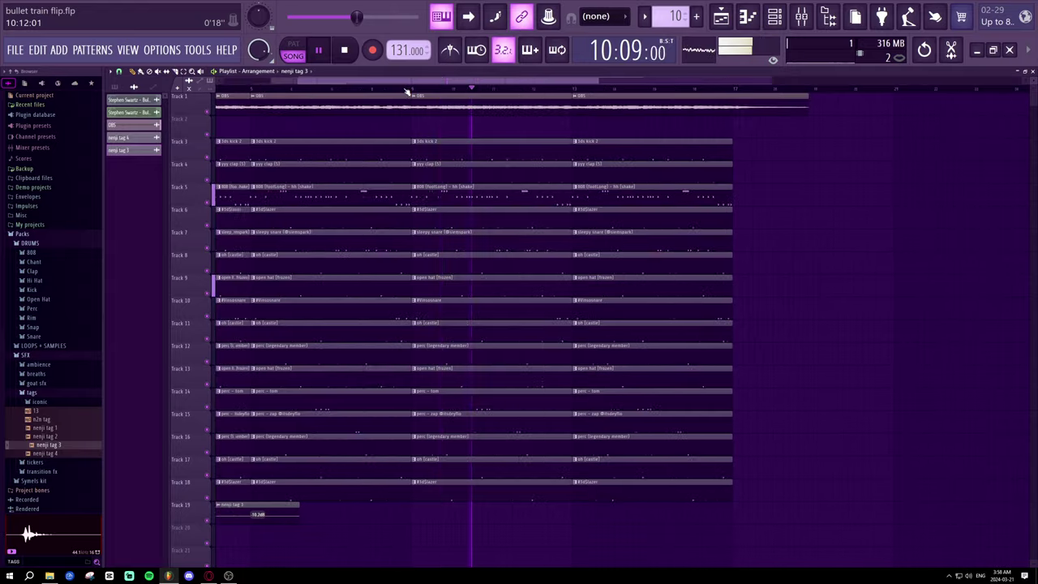
{"action": "left_click_drag", "start_coordinate": [410, 82], "coordinate": [465, 84]}
{"action": "scroll", "coordinate": [465, 84], "scroll_direction": "down", "scroll_amount": 4}
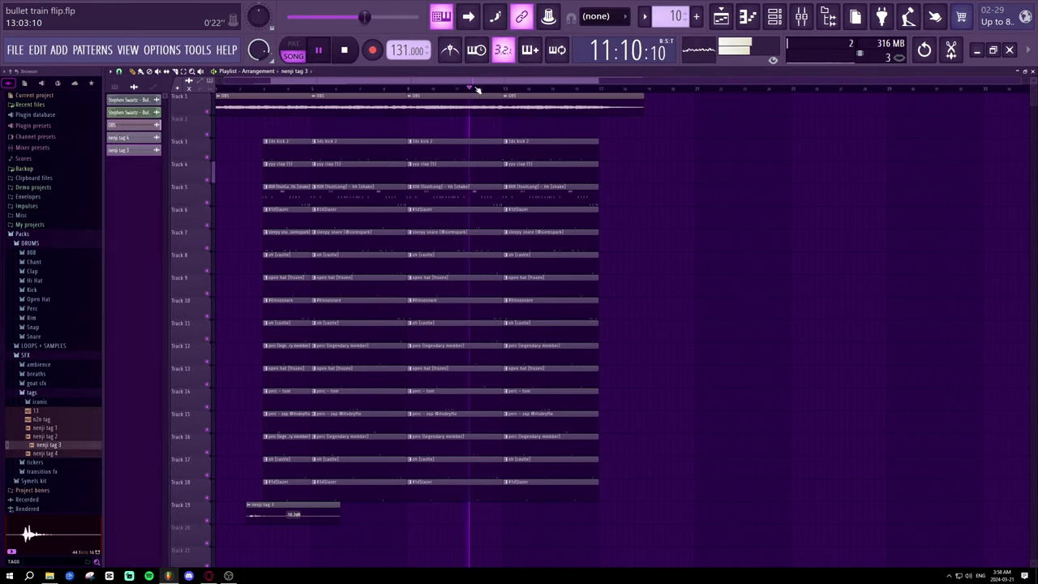
- Trim the end of the last OBS clip on Track 1 to bar 17, where the drum clips end
{"action": "left_click", "coordinate": [642, 110]}
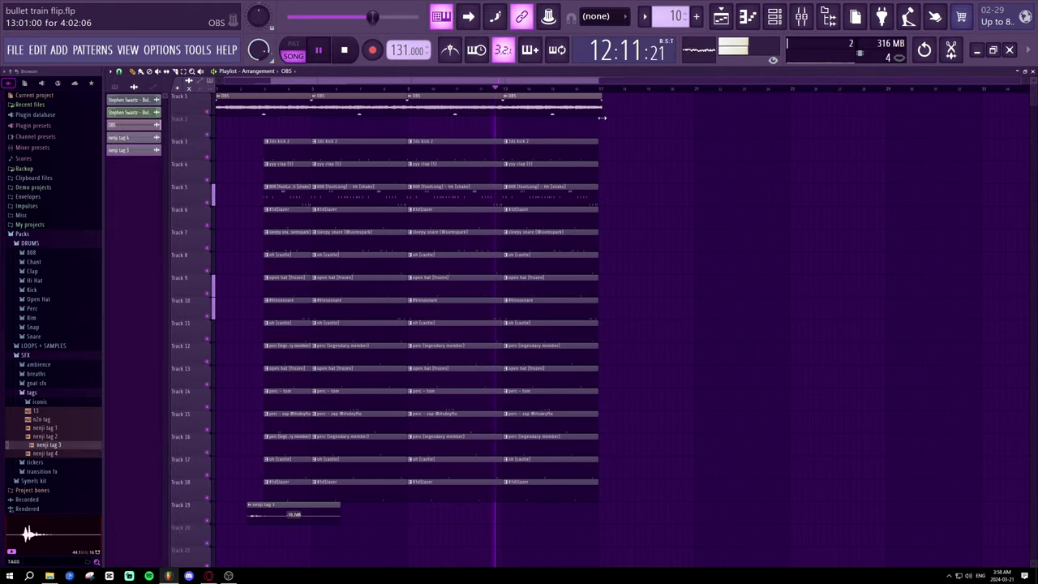
{"action": "mouse_move", "coordinate": [597, 115]}
{"action": "left_mouse_down"}
{"action": "mouse_move", "coordinate": [601, 101]}
{"action": "mouse_move", "coordinate": [584, 109]}
{"action": "left_mouse_up"}
{"action": "scroll", "coordinate": [609, 95], "scroll_direction": "up", "scroll_amount": 3}
{"action": "scroll", "coordinate": [592, 91], "scroll_direction": "down", "scroll_amount": 4}
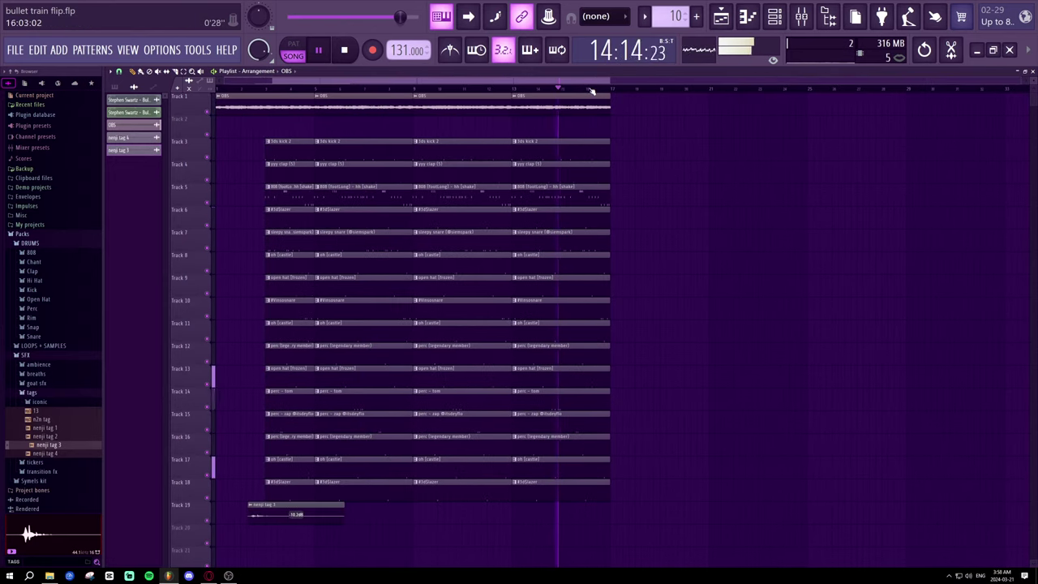
- Add another OBS clip on Track 1 around bar 21, fit its start to bar 17 and audition the transition
{"action": "left_click", "coordinate": [734, 114]}
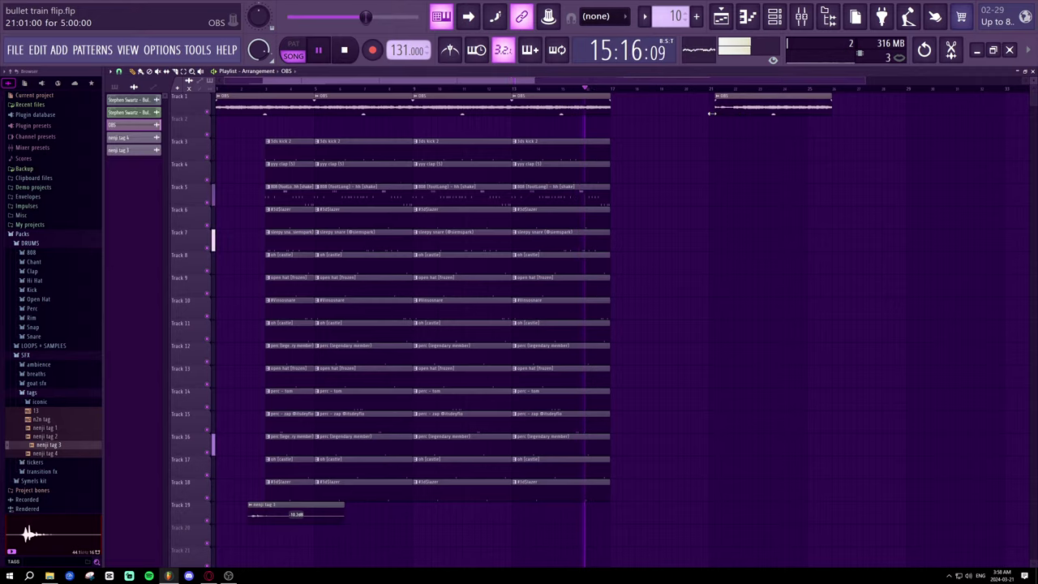
{"action": "left_click_drag", "start_coordinate": [668, 108], "coordinate": [604, 94]}
{"action": "left_click", "coordinate": [604, 86]}
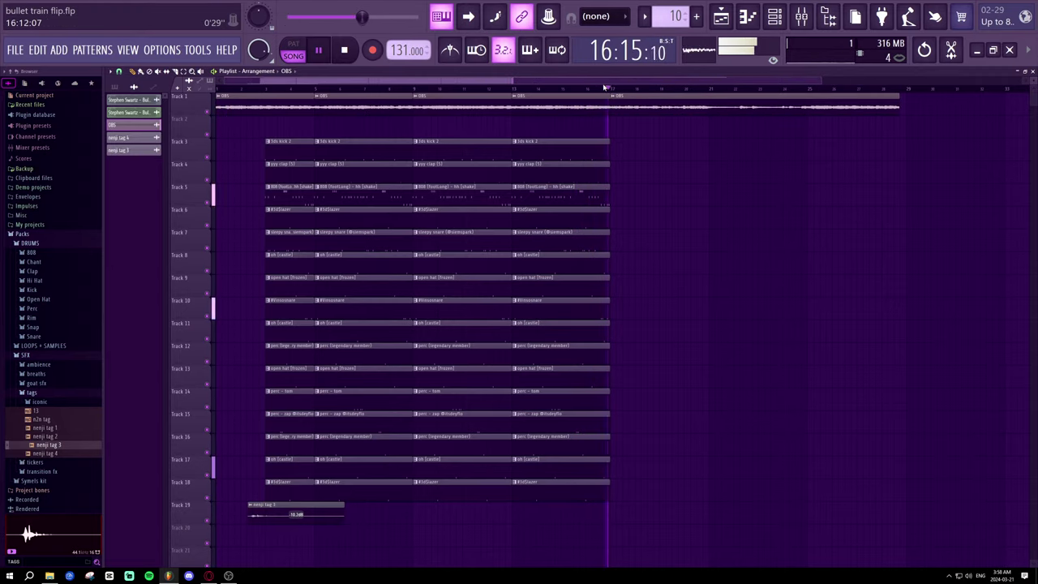
- Repeatedly shift the new OBS clip later and extend its start back to bar 17, reaching a length of 28:12:00 while auditioning the transition
{"action": "left_click_drag", "start_coordinate": [627, 101], "coordinate": [721, 99]}
{"action": "key", "text": "space"}
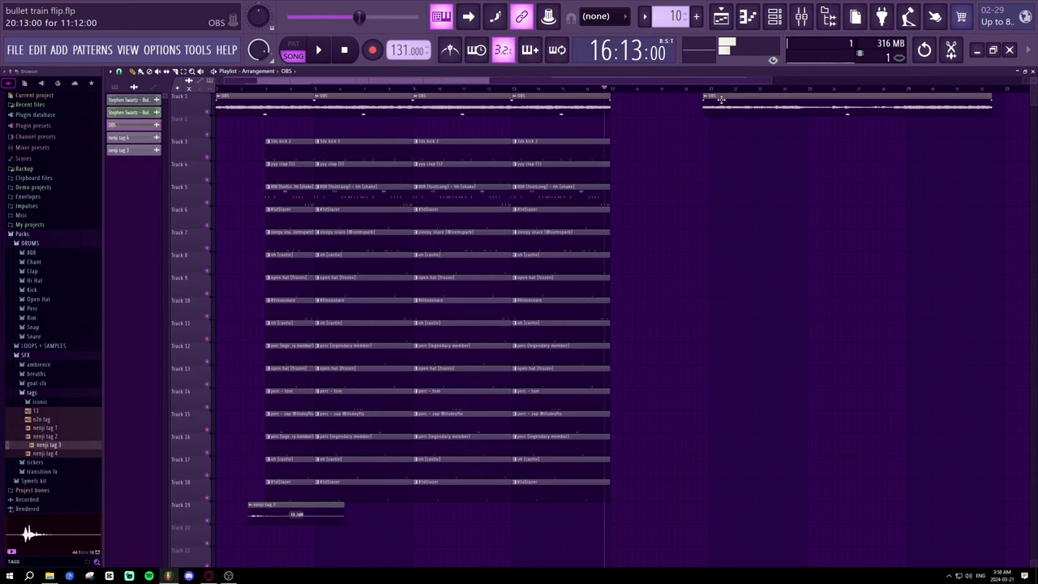
{"action": "key", "text": "space"}
{"action": "left_click_drag", "start_coordinate": [612, 110], "coordinate": [701, 106]}
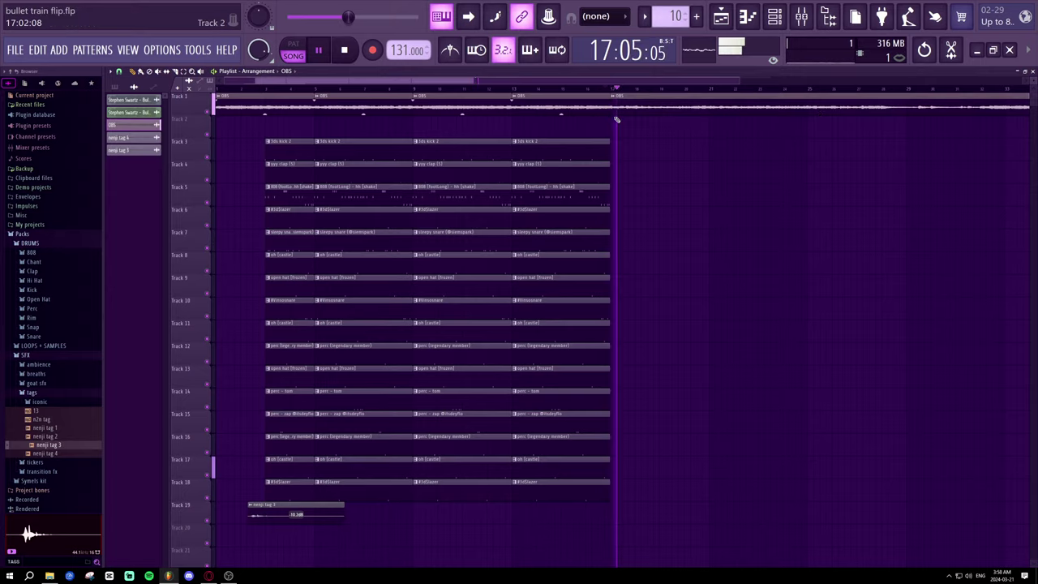
{"action": "left_click_drag", "start_coordinate": [631, 108], "coordinate": [726, 107]}
{"action": "key", "text": "space"}
{"action": "key", "text": "space"}
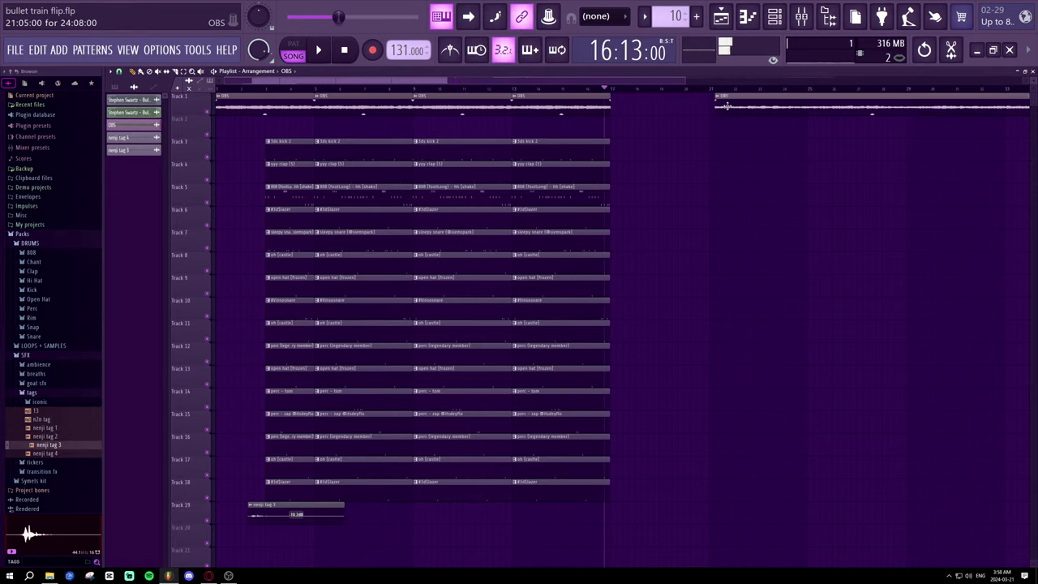
{"action": "key", "text": "space"}
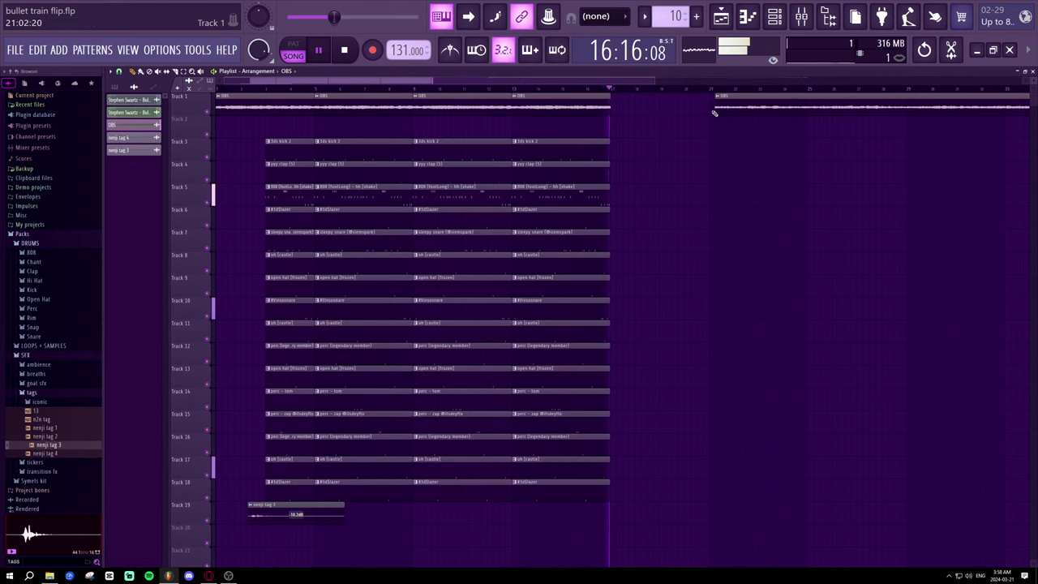
{"action": "key", "text": "space"}
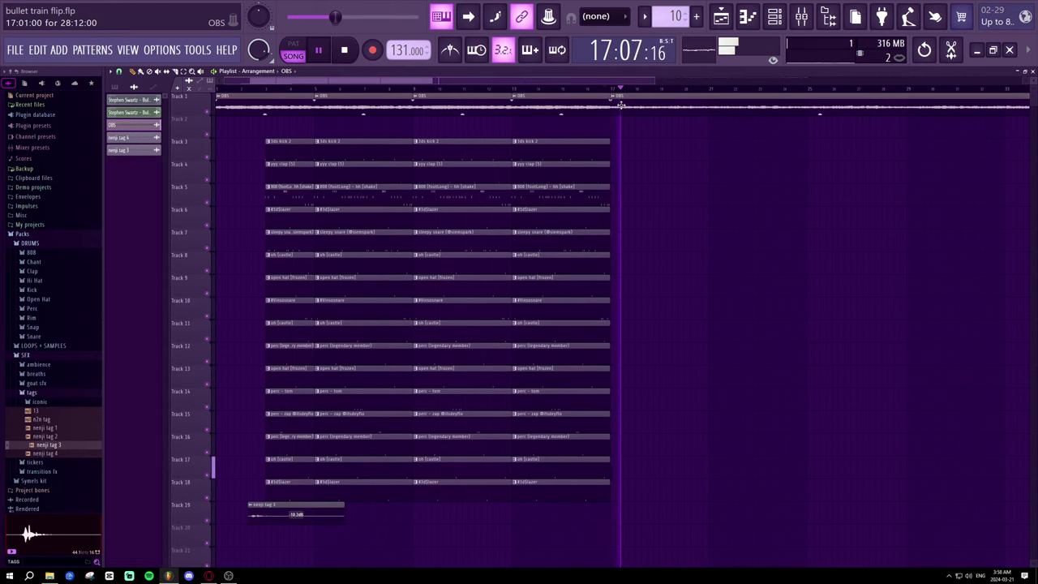
- Keep shifting the new Track 1 OBS clip and refitting its start to bar 17, reaching a length of 32:04:00 while auditioning the transition
{"action": "left_click_drag", "start_coordinate": [620, 107], "coordinate": [642, 108]}
{"action": "key", "text": "space"}
{"action": "key", "text": "space"}
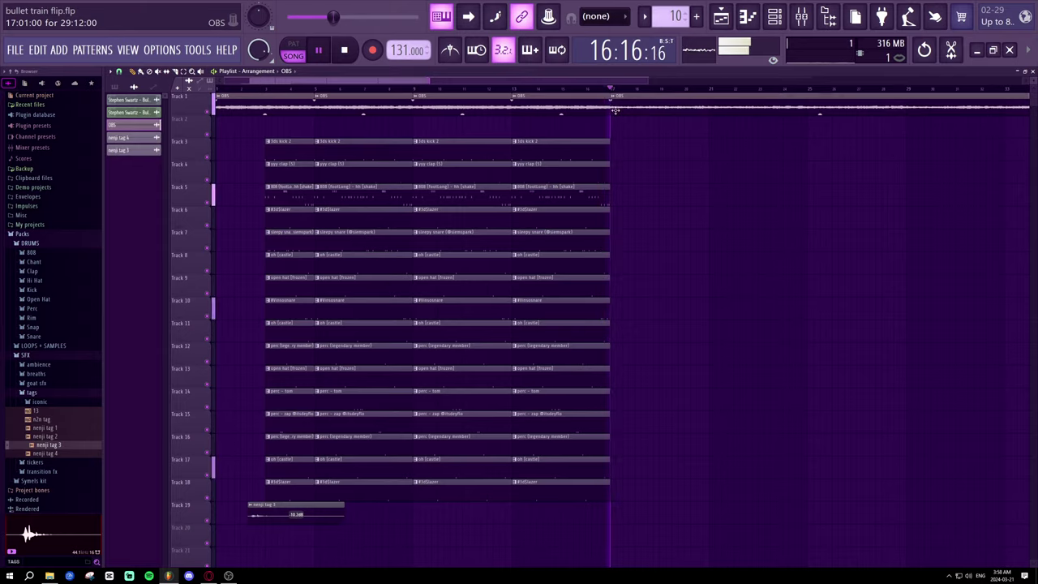
{"action": "left_click_drag", "start_coordinate": [624, 112], "coordinate": [659, 115]}
{"action": "key", "text": "space"}
{"action": "key", "text": "space"}
{"action": "key", "text": "space"}
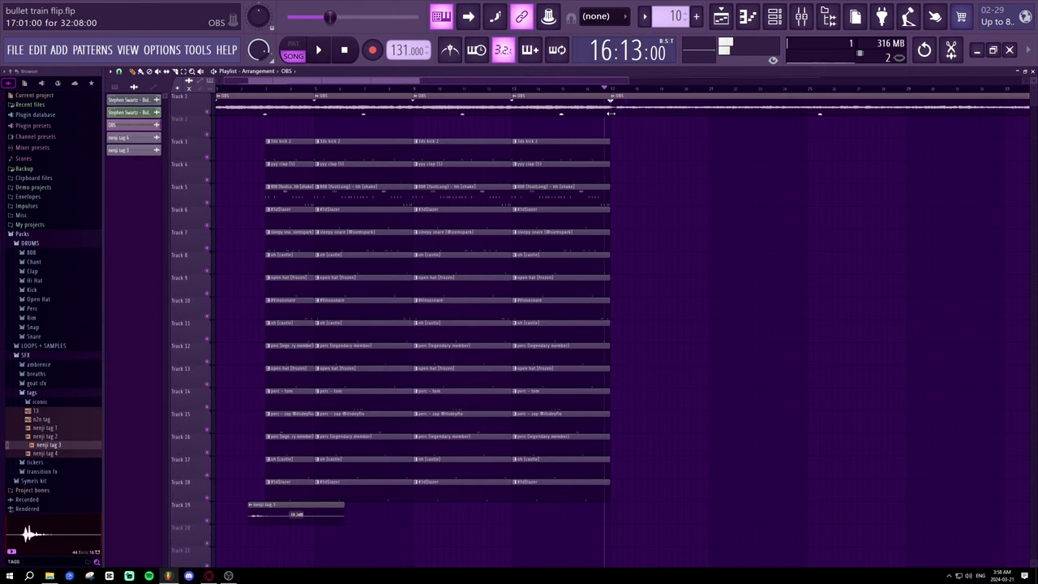
{"action": "key", "text": "space"}
{"action": "left_click_drag", "start_coordinate": [637, 99], "coordinate": [628, 99]}
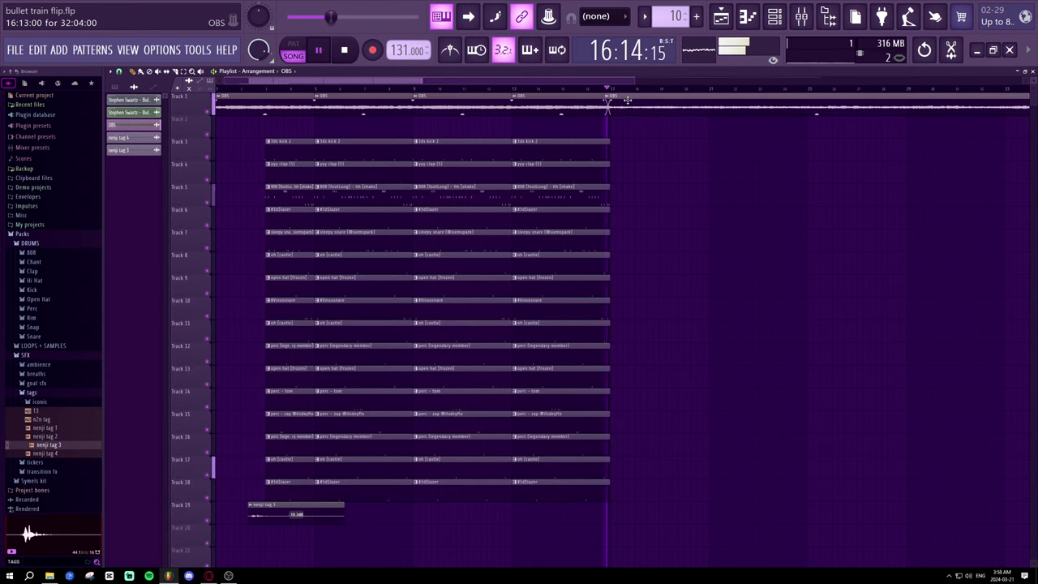
{"action": "key", "text": "space"}
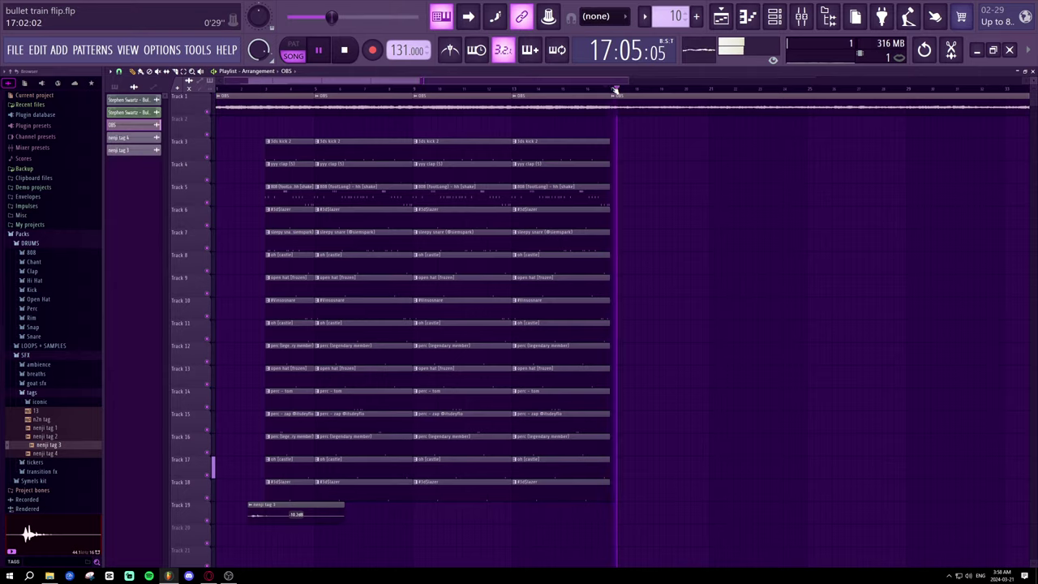
- Move the new OBS clip slightly past bar 17, extend the bar 13 OBS clip's end to a length of 4:06:06 and replay the transition
{"action": "left_click", "coordinate": [507, 88]}
{"action": "scroll", "coordinate": [510, 89], "scroll_direction": "up", "scroll_amount": 3}
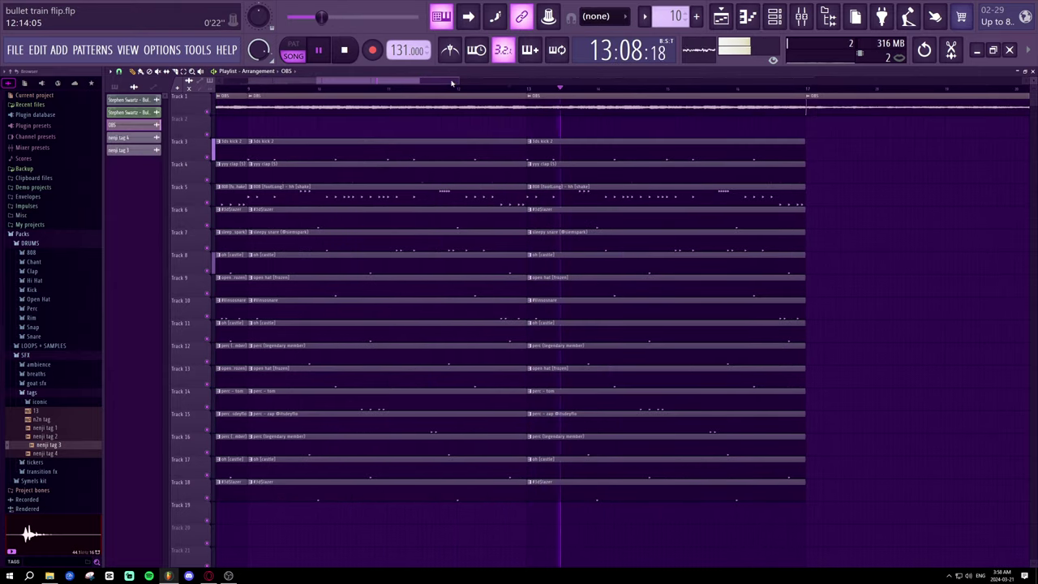
{"action": "left_click_drag", "start_coordinate": [452, 81], "coordinate": [469, 82]}
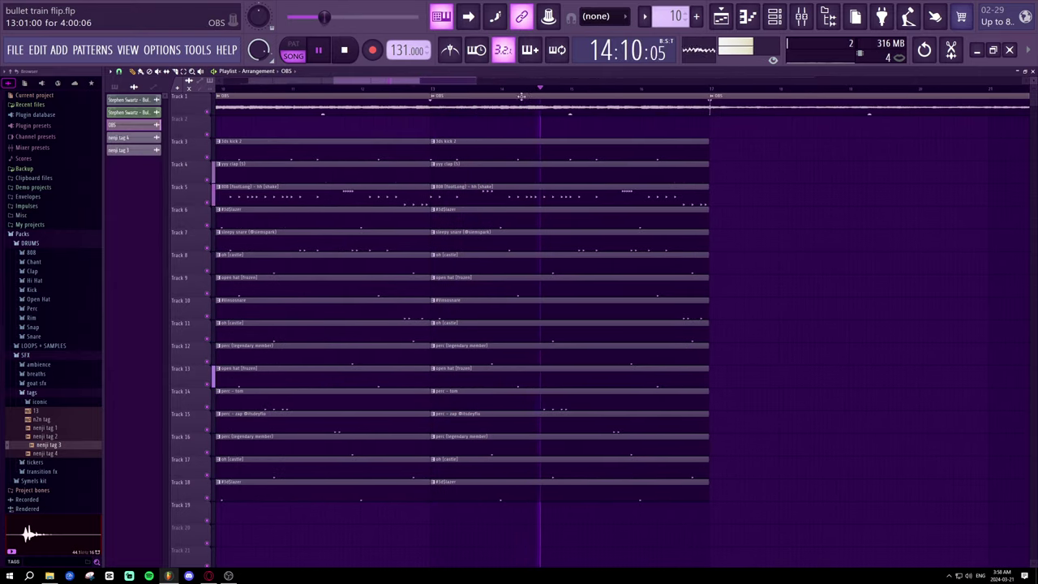
{"action": "left_click_drag", "start_coordinate": [741, 103], "coordinate": [771, 105]}
{"action": "left_click_drag", "start_coordinate": [707, 111], "coordinate": [740, 114]}
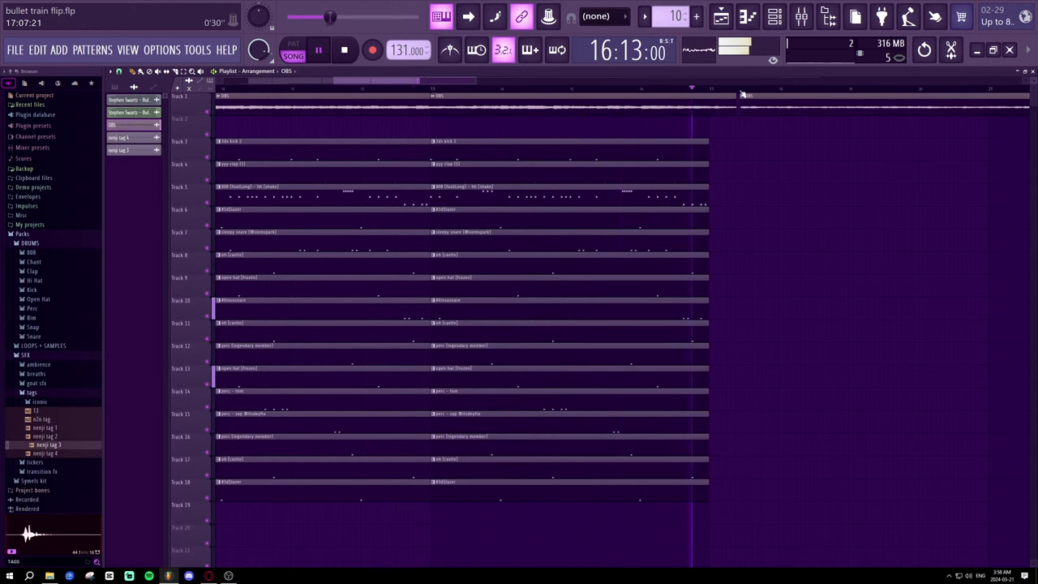
{"action": "scroll", "coordinate": [729, 114], "scroll_direction": "up", "scroll_amount": 4}
{"action": "key", "text": "space"}
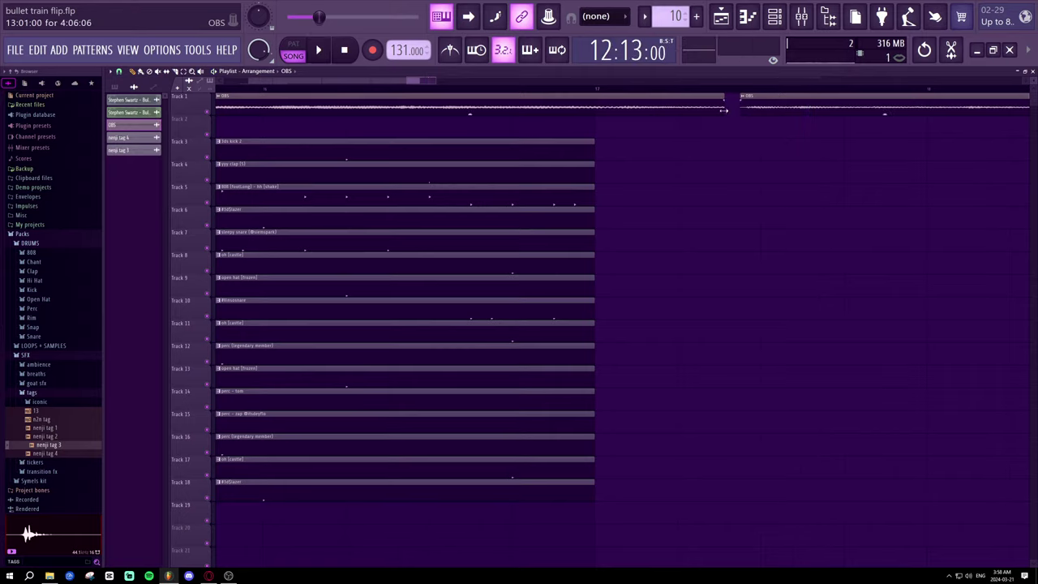
- Place the new OBS clip on Track 2 at bar 17, overlapping the bar 13 clip, and fine-tune its start to a length of 32:03:15
{"action": "key", "text": "space"}
{"action": "scroll", "coordinate": [734, 93], "scroll_direction": "up", "scroll_amount": 4}
{"action": "key", "text": "ctrl+z"}
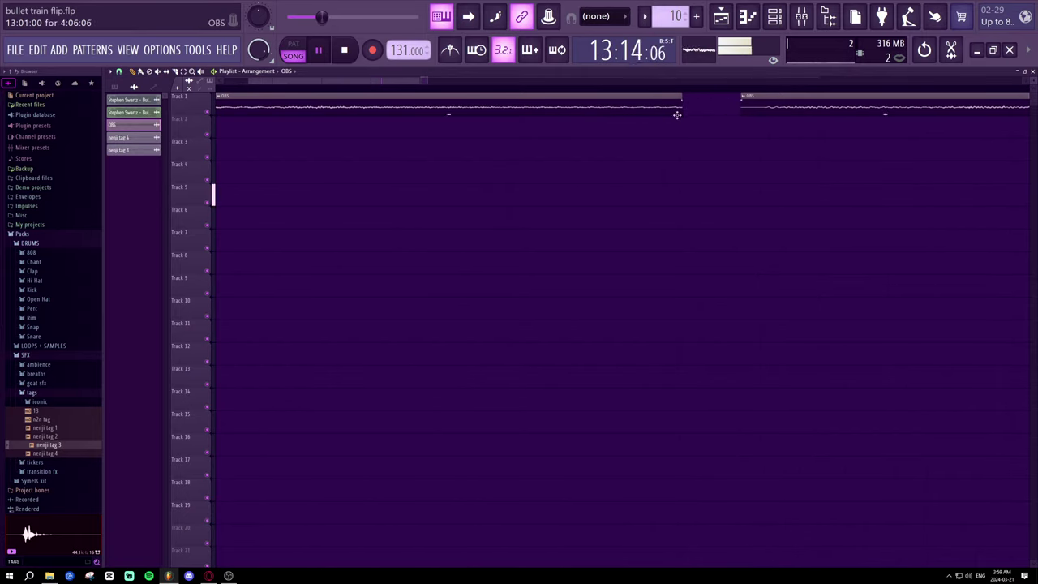
{"action": "mouse_move", "coordinate": [681, 111]}
{"action": "left_mouse_down"}
{"action": "mouse_move", "coordinate": [711, 111]}
{"action": "mouse_move", "coordinate": [730, 128]}
{"action": "mouse_move", "coordinate": [690, 128]}
{"action": "left_mouse_up"}
{"action": "scroll", "coordinate": [740, 95], "scroll_direction": "down", "scroll_amount": 4}
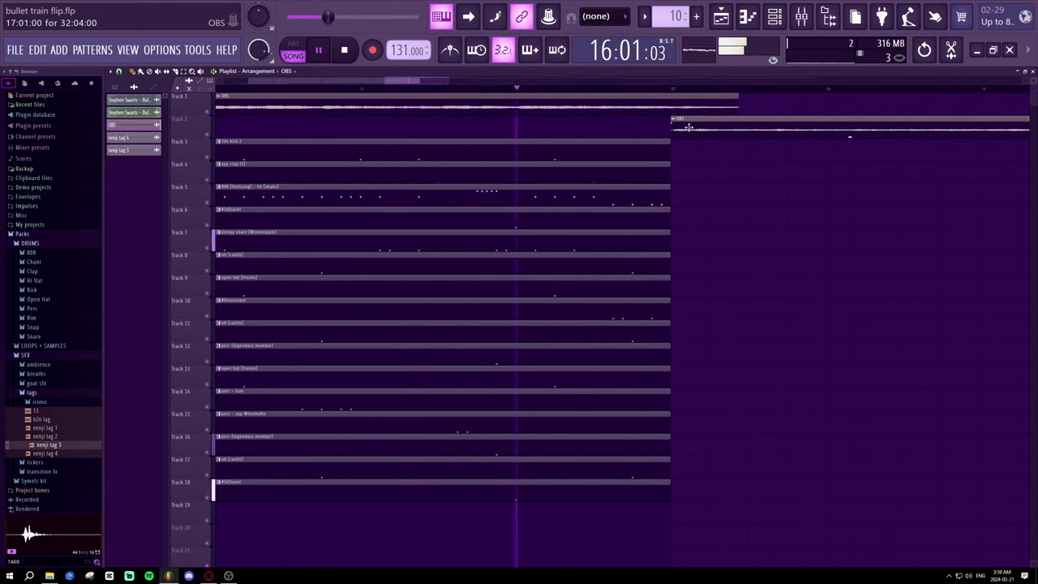
{"action": "scroll", "coordinate": [682, 94], "scroll_direction": "up", "scroll_amount": 4}
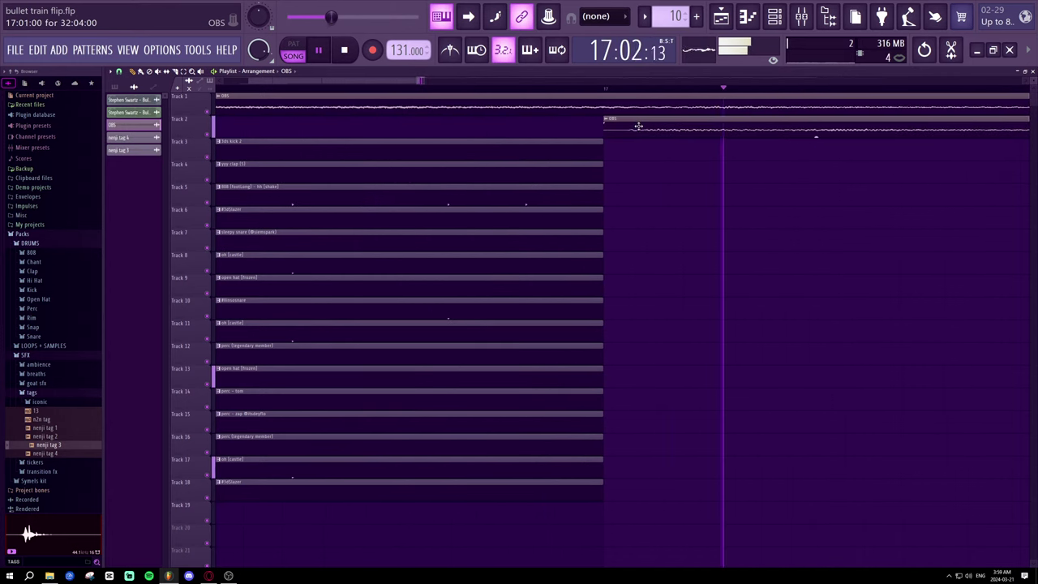
{"action": "left_click_drag", "start_coordinate": [634, 125], "coordinate": [589, 131]}
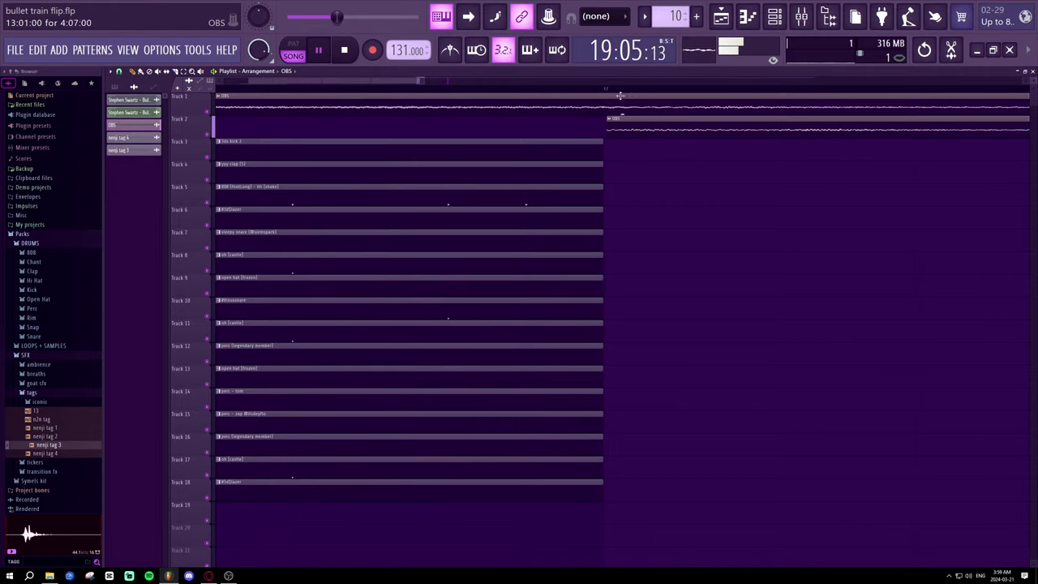
{"action": "left_click_drag", "start_coordinate": [629, 130], "coordinate": [621, 130]}
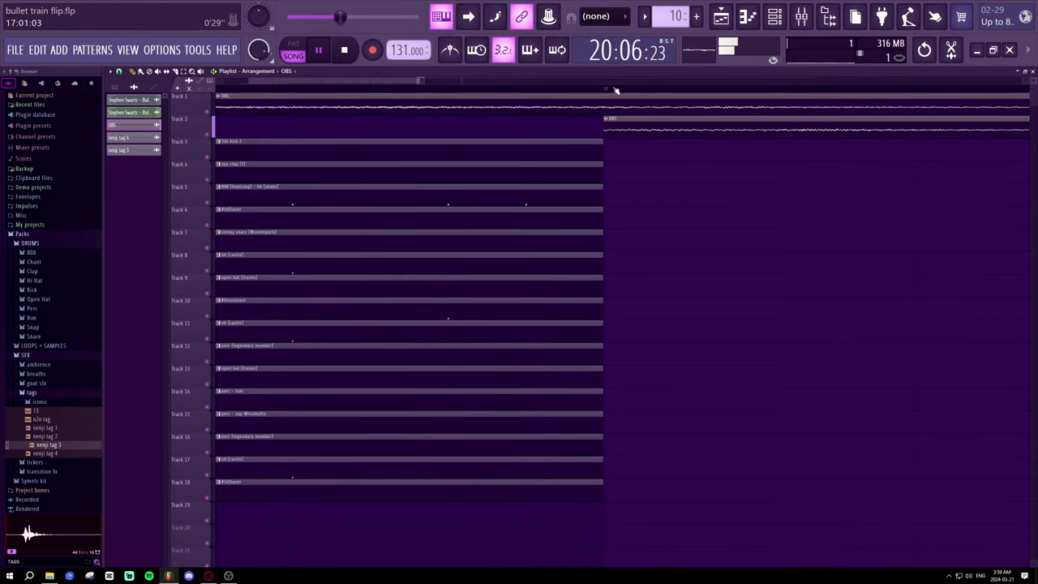
- Trim the Track 2 OBS clip's start to bar 25 and move the 24:03:15 long remainder back to bar 17
{"action": "scroll", "coordinate": [615, 90], "scroll_direction": "down", "scroll_amount": 8}
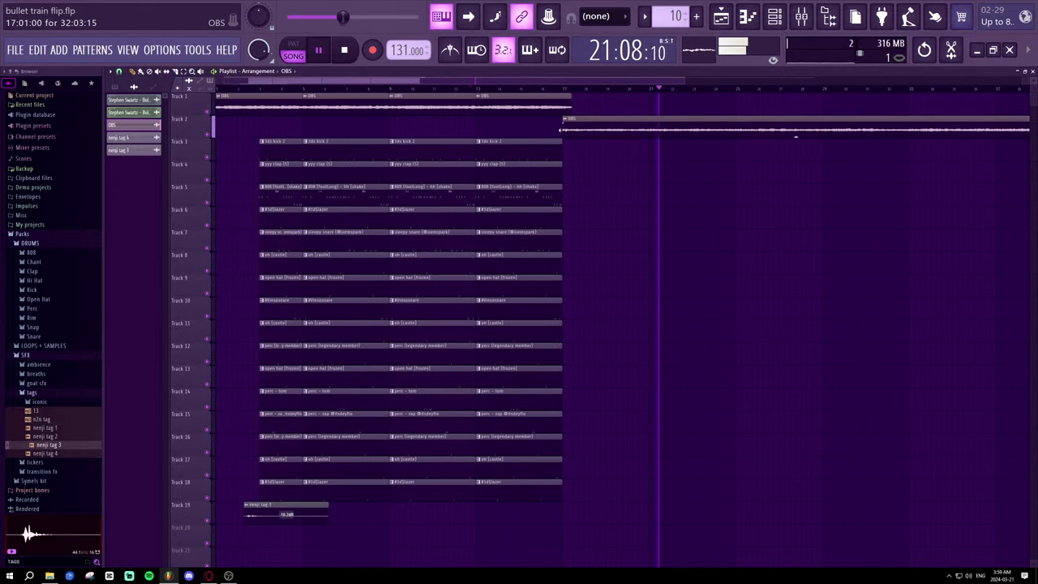
{"action": "scroll", "coordinate": [558, 120], "scroll_direction": "down", "scroll_amount": 2}
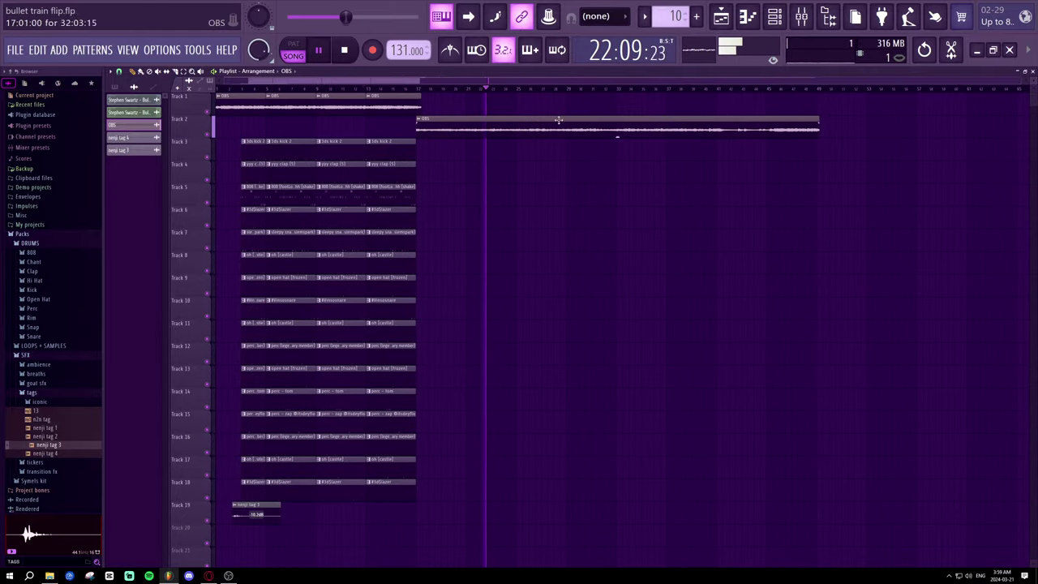
{"action": "left_click_drag", "start_coordinate": [416, 130], "coordinate": [496, 137]}
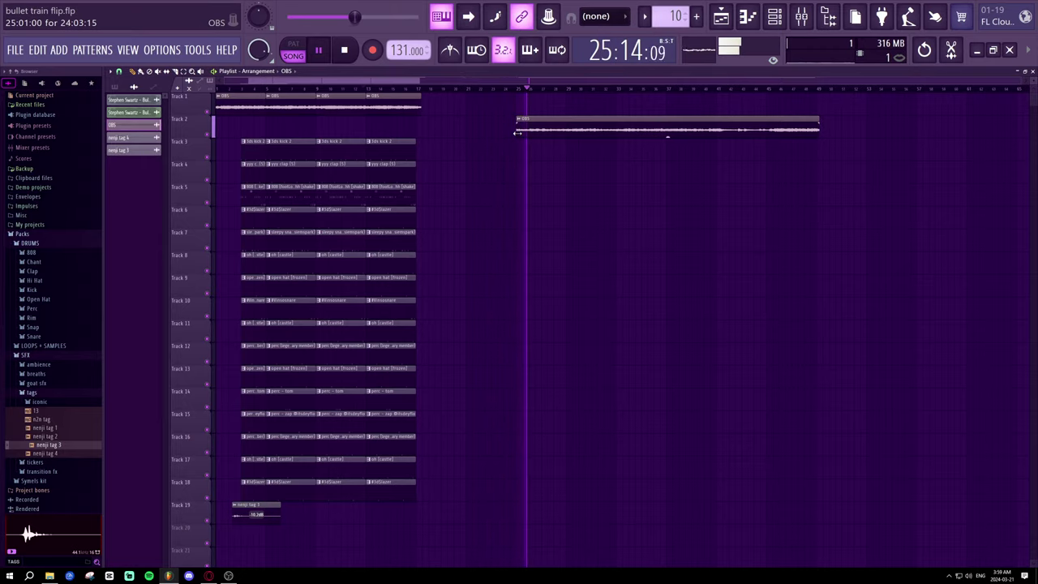
{"action": "left_click_drag", "start_coordinate": [517, 132], "coordinate": [438, 144]}
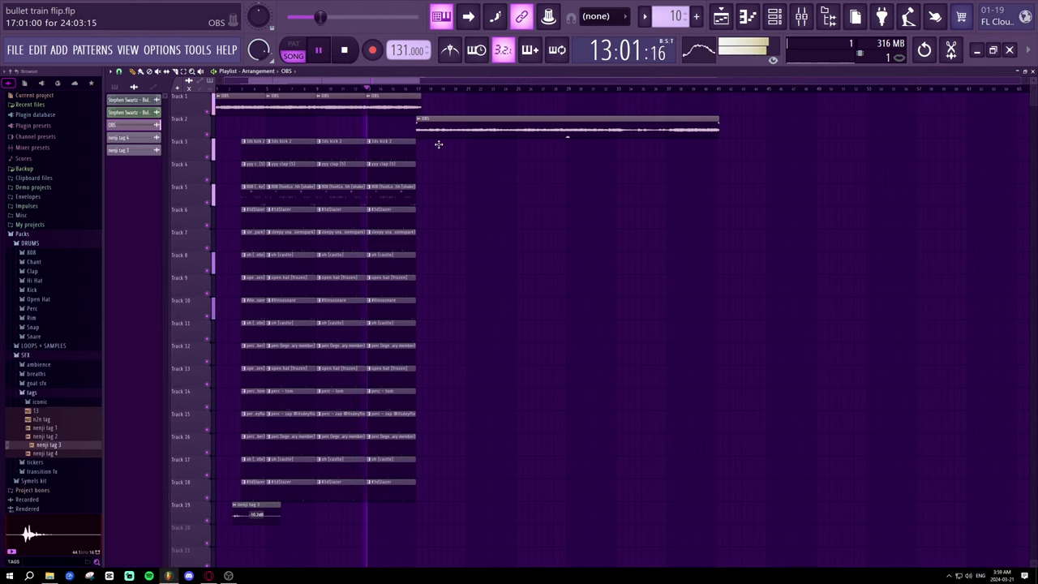
- Extend the end of the bar 13 OBS clip on Track 1 to a length of 5:15:00 and audition its overlap with the Track 2 clip
{"action": "scroll", "coordinate": [406, 92], "scroll_direction": "up", "scroll_amount": 3}
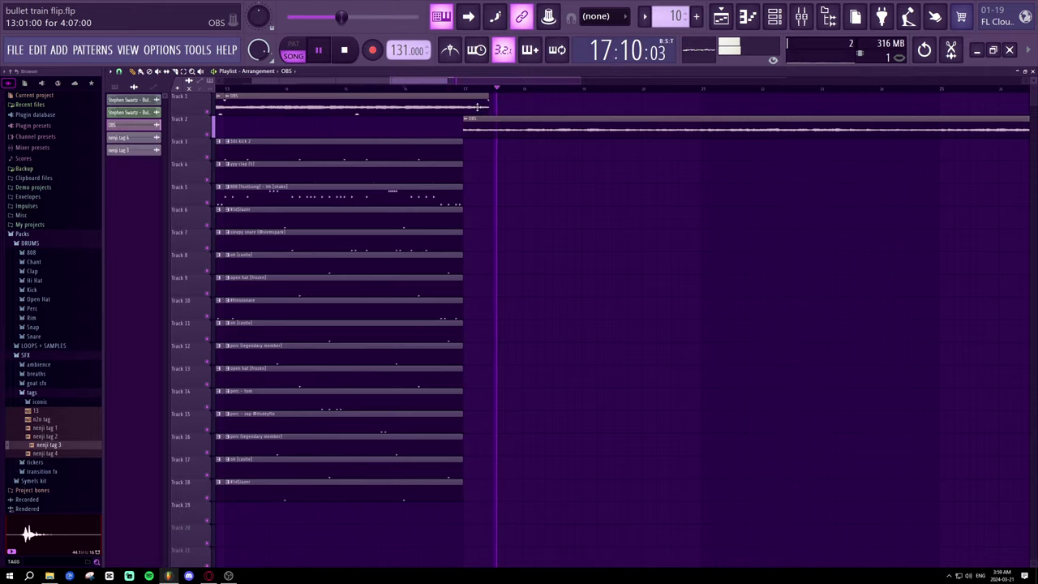
{"action": "key", "text": "space"}
{"action": "left_click_drag", "start_coordinate": [488, 108], "coordinate": [554, 118]}
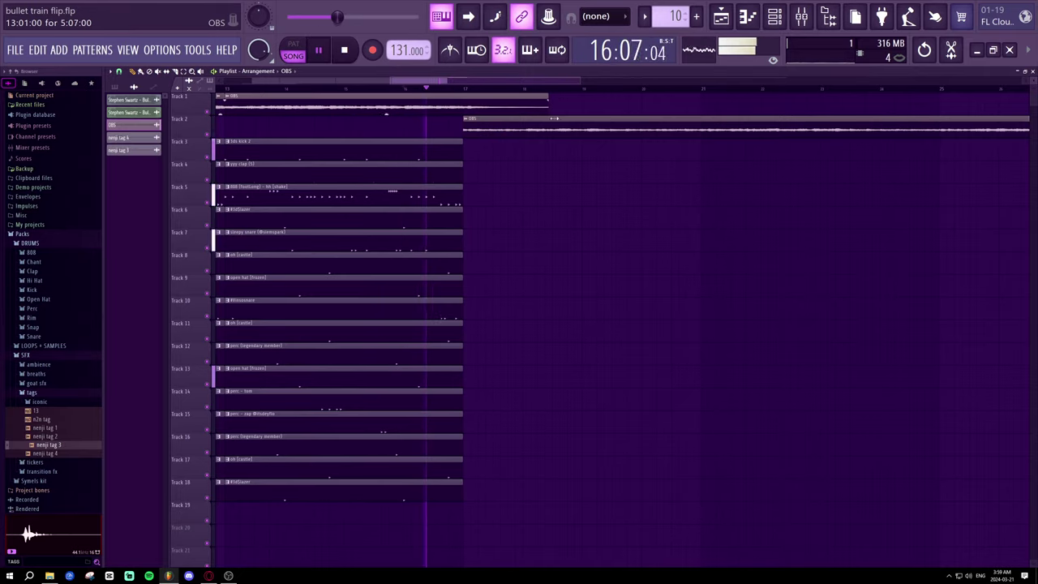
{"action": "left_click_drag", "start_coordinate": [649, 127], "coordinate": [568, 113]}
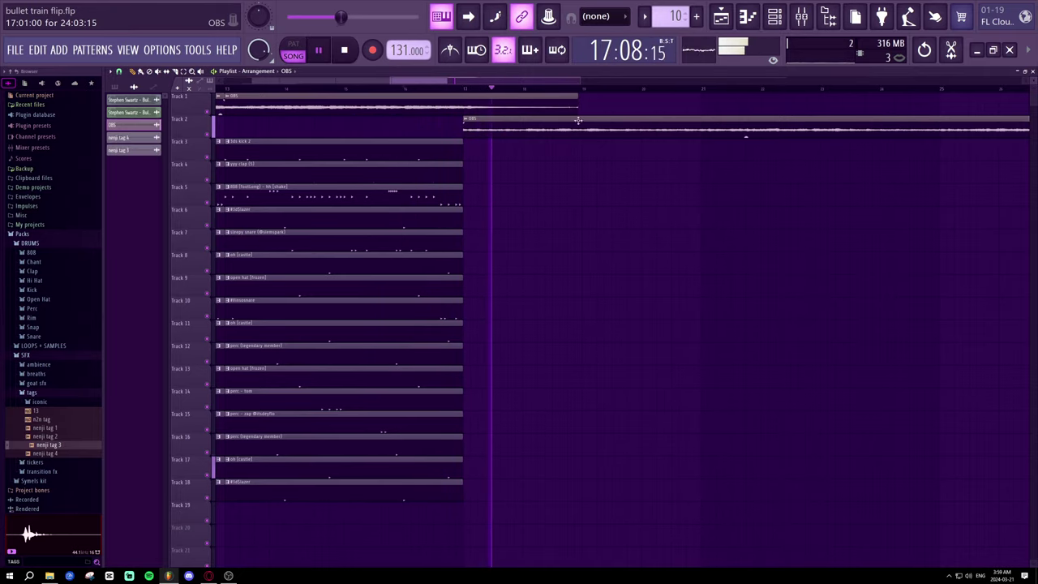
{"action": "key", "text": "space"}
{"action": "key", "text": "space"}
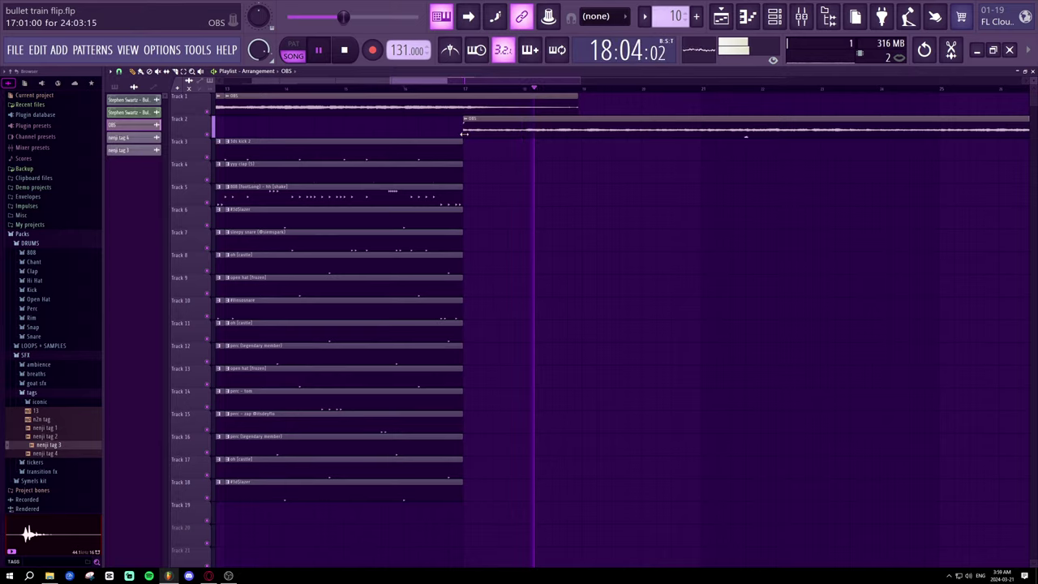
- Try the Track 2 OBS clip's start around bar 18, then set it to 16:16:00 with a length of 24:04:15
{"action": "left_click_drag", "start_coordinate": [463, 136], "coordinate": [509, 134]}
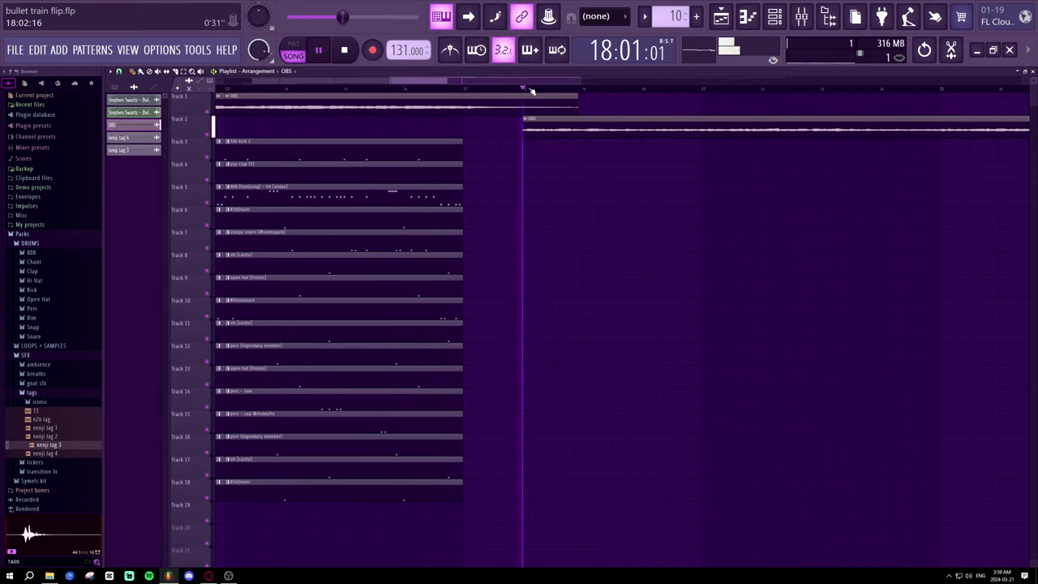
{"action": "scroll", "coordinate": [532, 91], "scroll_direction": "up", "scroll_amount": 5}
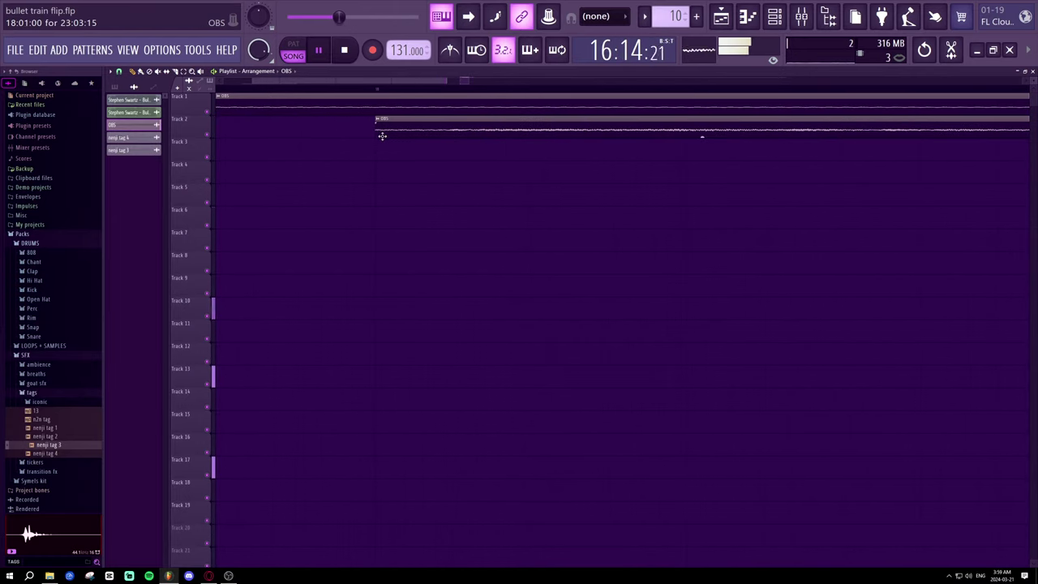
{"action": "left_click_drag", "start_coordinate": [377, 134], "coordinate": [439, 140]}
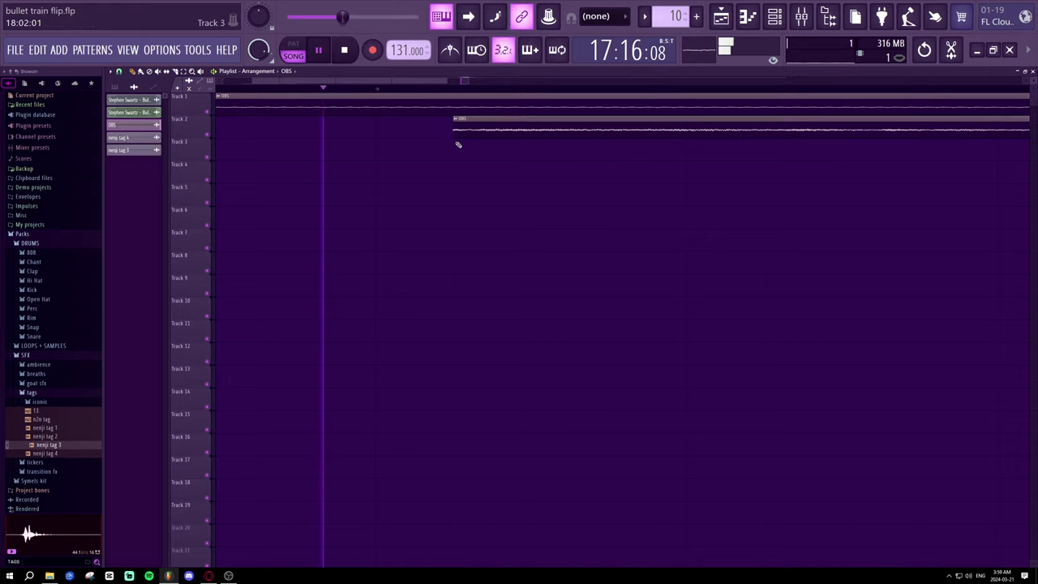
{"action": "key", "text": "space"}
{"action": "key", "text": "space"}
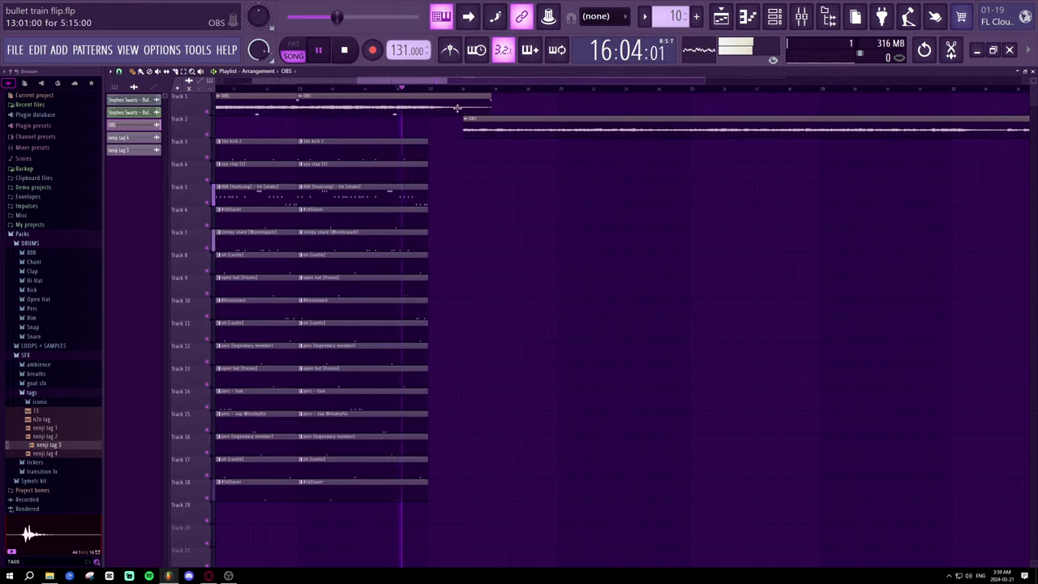
{"action": "left_click_drag", "start_coordinate": [462, 131], "coordinate": [429, 136]}
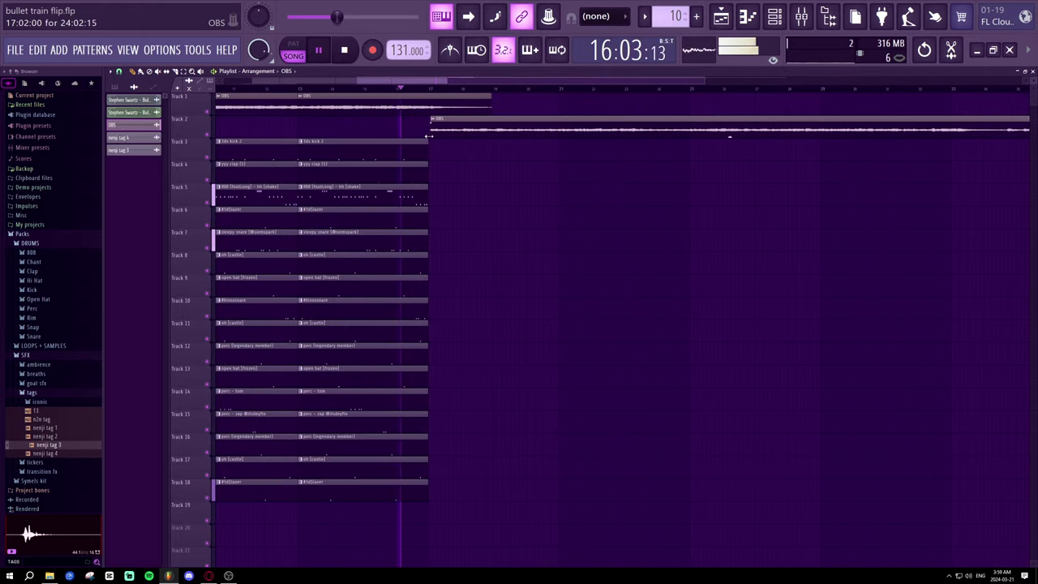
{"action": "scroll", "coordinate": [426, 130], "scroll_direction": "up", "scroll_amount": 4}
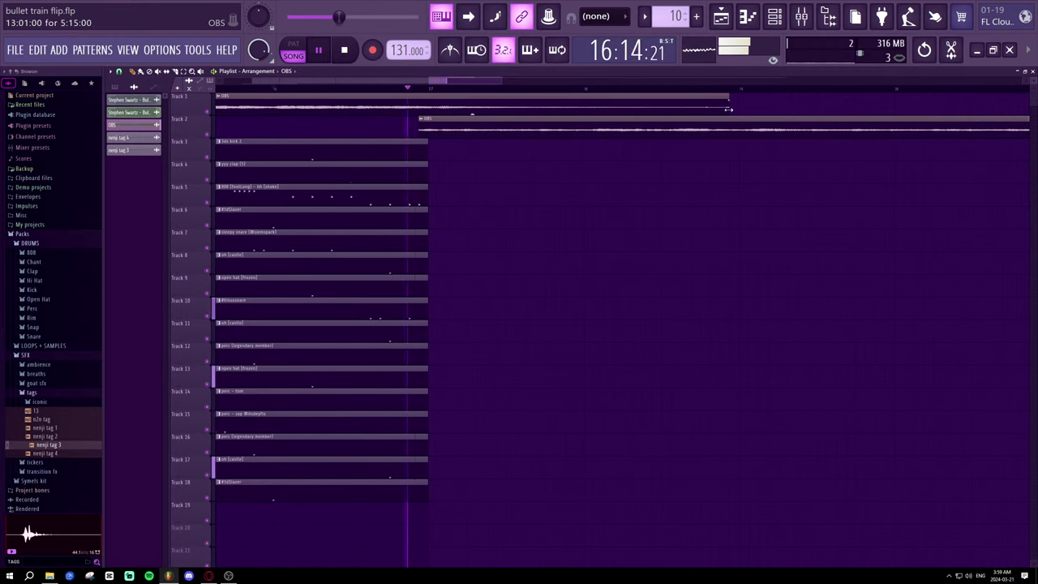
- Shorten the bar 13 OBS clip so it ends just past bar 17, add a fade-out at its end and audition the crossover
{"action": "left_click_drag", "start_coordinate": [728, 109], "coordinate": [418, 121]}
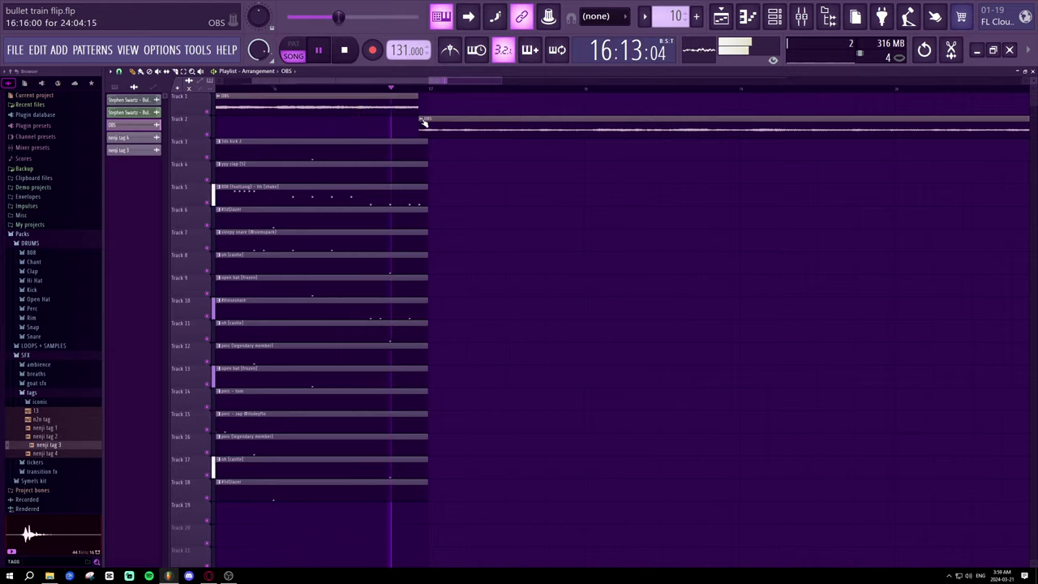
{"action": "key", "text": "space"}
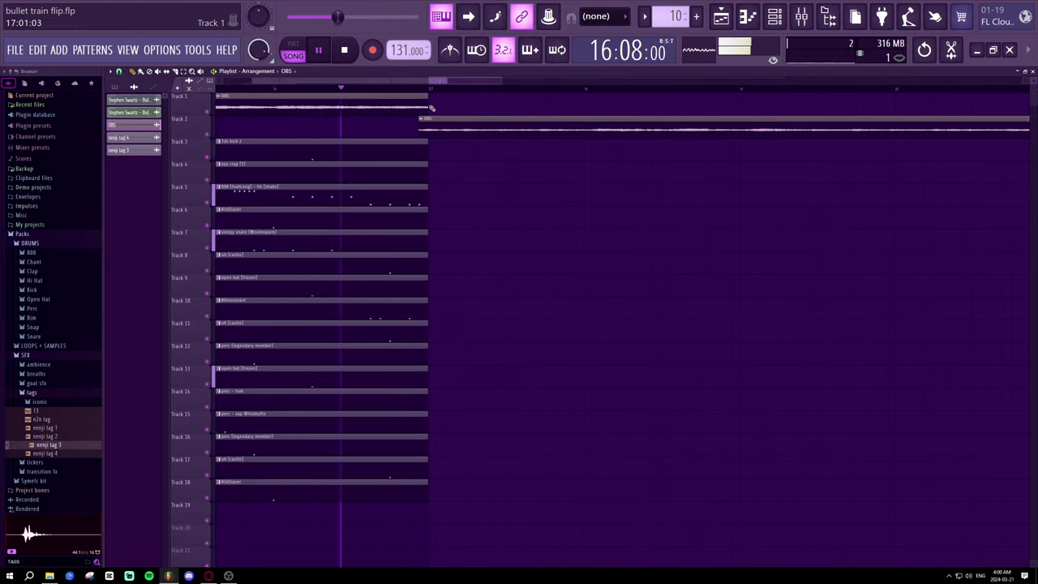
{"action": "left_click_drag", "start_coordinate": [428, 107], "coordinate": [461, 106]}
{"action": "key", "text": "space"}
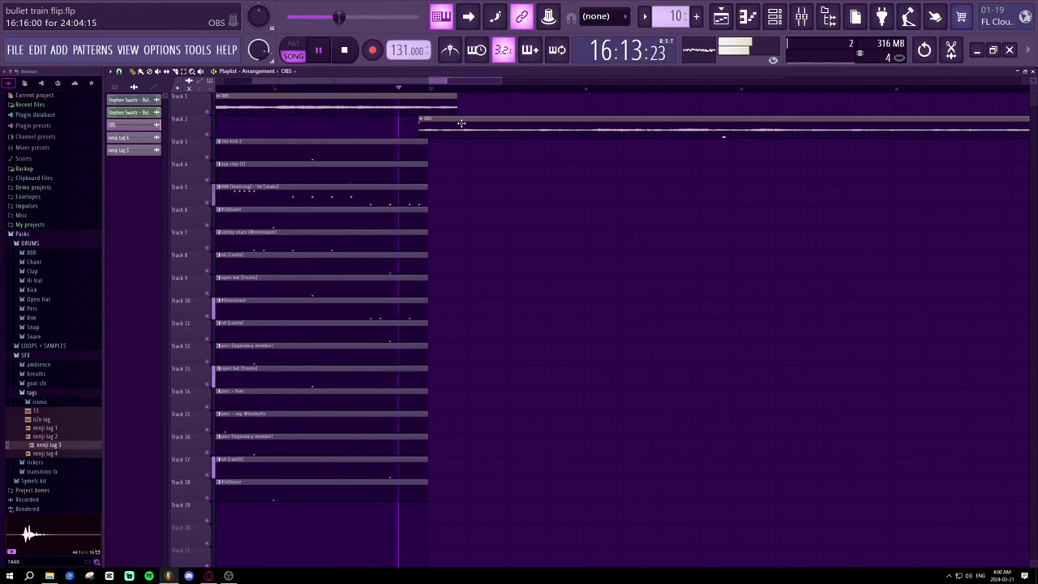
{"action": "key", "text": "space"}
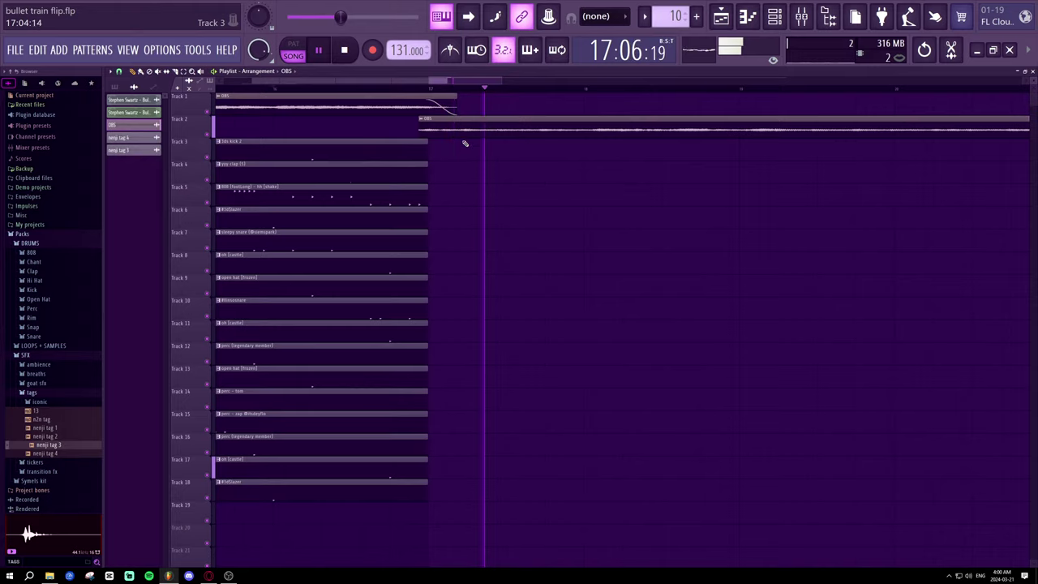
- Put a later section of the OBS audio back on Track 1 starting at bar 17 and audition it from bar 16
{"action": "scroll", "coordinate": [445, 91], "scroll_direction": "down", "scroll_amount": 5}
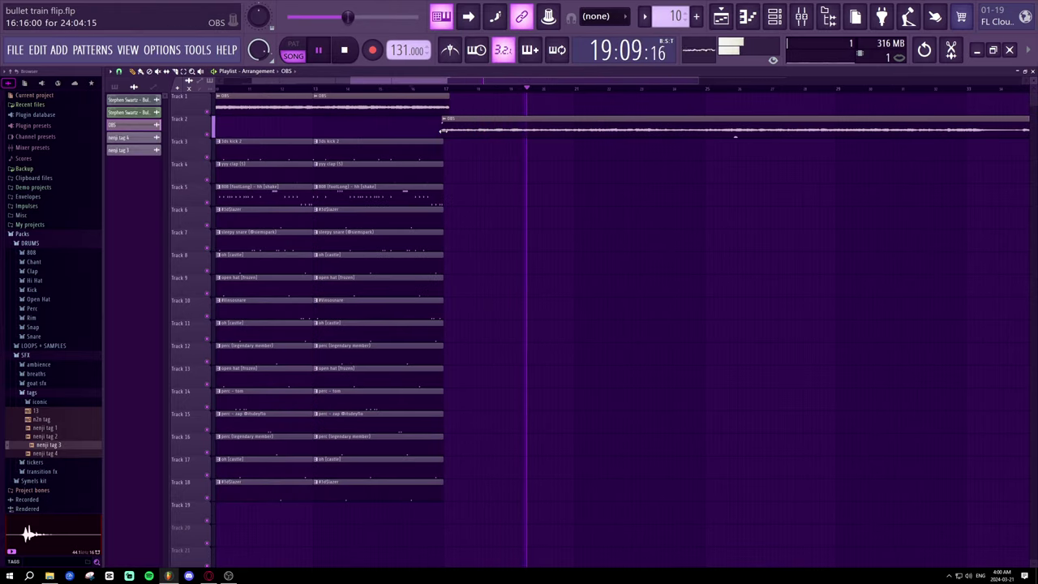
{"action": "left_click_drag", "start_coordinate": [445, 122], "coordinate": [492, 101]}
{"action": "key", "text": "space"}
{"action": "key", "text": "space"}
{"action": "scroll", "coordinate": [444, 89], "scroll_direction": "up", "scroll_amount": 4}
{"action": "left_click", "coordinate": [336, 87]}
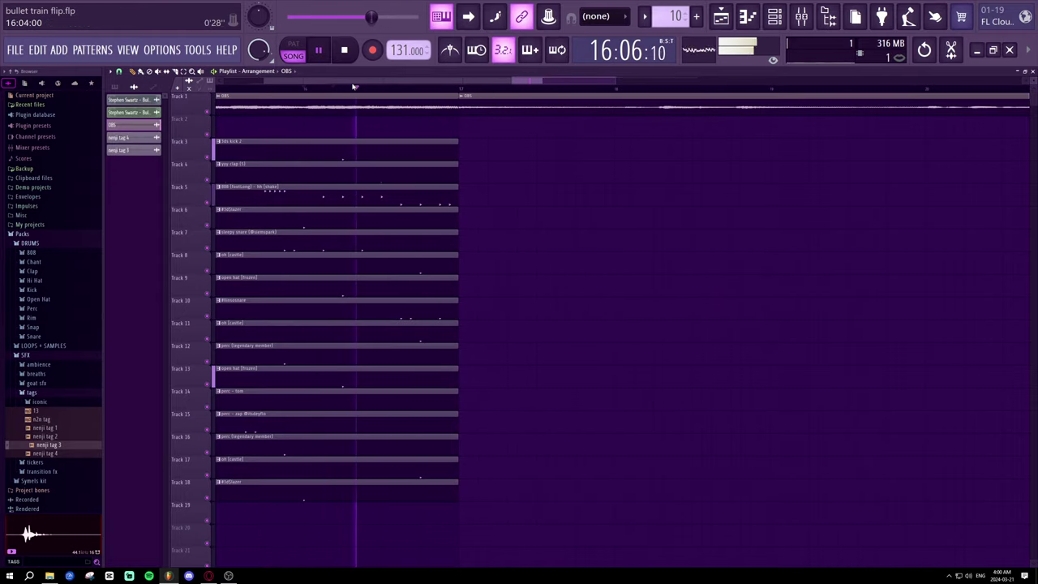
- Move the bar 17 OBS clip down to Track 2, extend the bar 13 OBS clip to a length of 4:06:00 and replay the transition
{"action": "scroll", "coordinate": [353, 88], "scroll_direction": "right", "scroll_amount": 2}
{"action": "scroll", "coordinate": [352, 88], "scroll_direction": "down", "scroll_amount": 3}
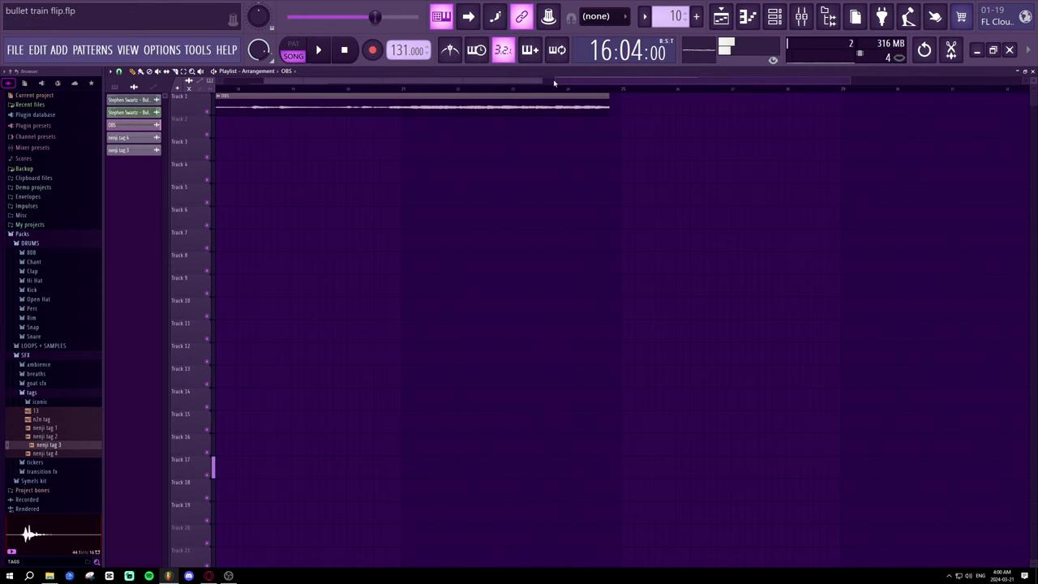
{"action": "key", "text": "space"}
{"action": "left_click_drag", "start_coordinate": [554, 83], "coordinate": [432, 84]}
{"action": "key", "text": "space"}
{"action": "left_click_drag", "start_coordinate": [557, 105], "coordinate": [534, 127]}
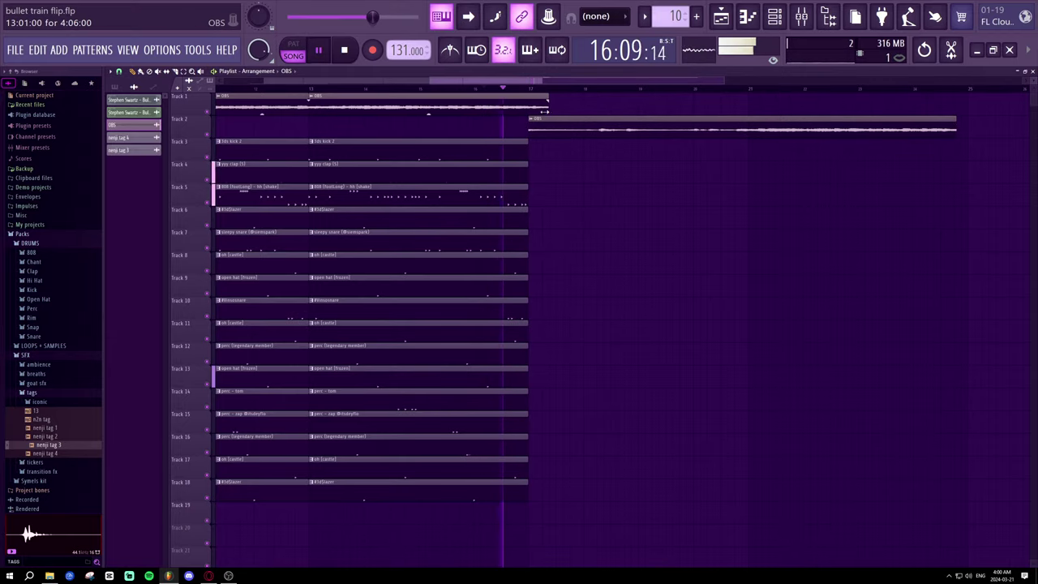
- Extend the end of the Track 1 sample past bar 17 to late in bar 18, overlapping the Track 2 sample
{"action": "key", "text": "space"}
{"action": "left_click_drag", "start_coordinate": [541, 108], "coordinate": [621, 116]}
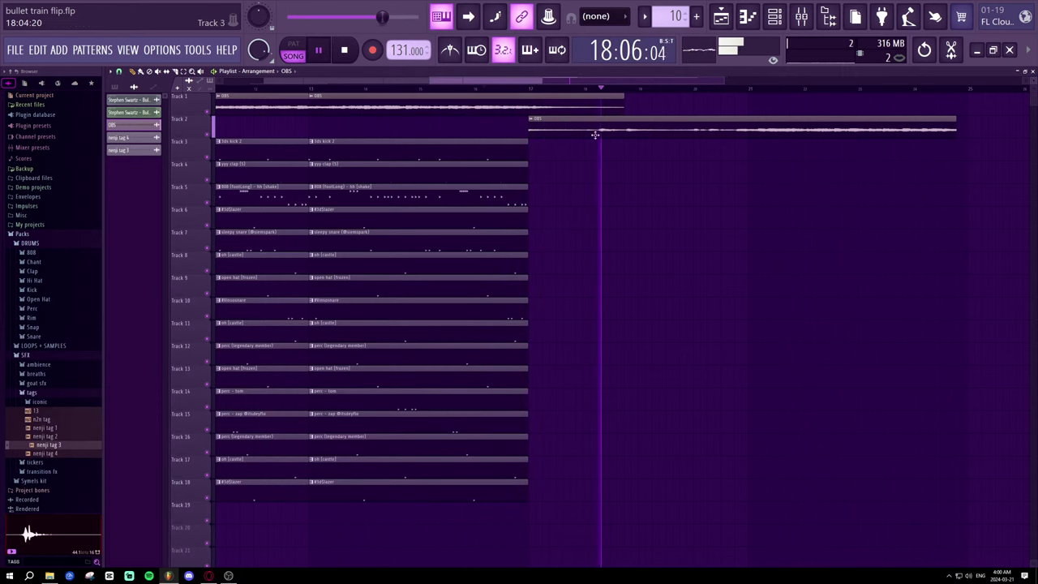
- Duplicate the last four-bar drum section on Tracks 3 to 18 and place the copy just before bar 21
{"action": "scroll", "coordinate": [600, 93], "scroll_direction": "down", "scroll_amount": 3}
{"action": "scroll", "coordinate": [589, 83], "scroll_direction": "right", "scroll_amount": 1}
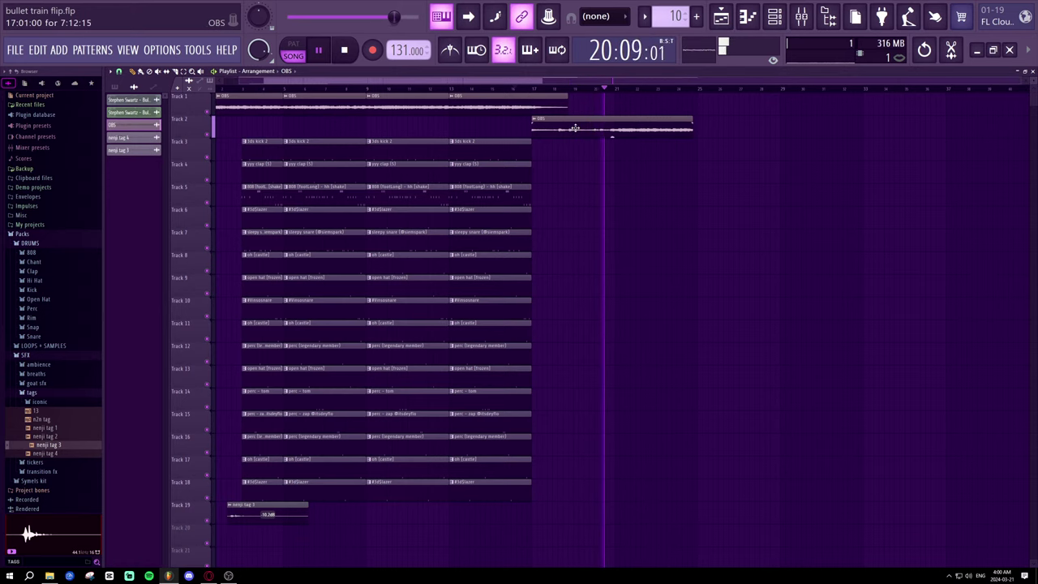
{"action": "left_click_drag", "start_coordinate": [509, 498], "coordinate": [486, 138]}
{"action": "key", "text": "ctrl+b"}
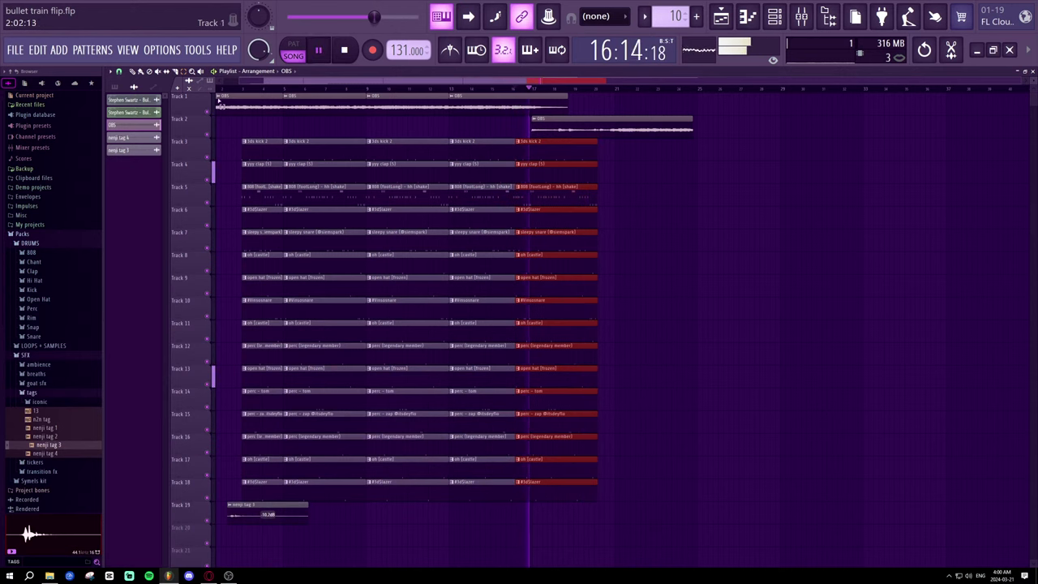
{"action": "left_click_drag", "start_coordinate": [548, 143], "coordinate": [634, 142]}
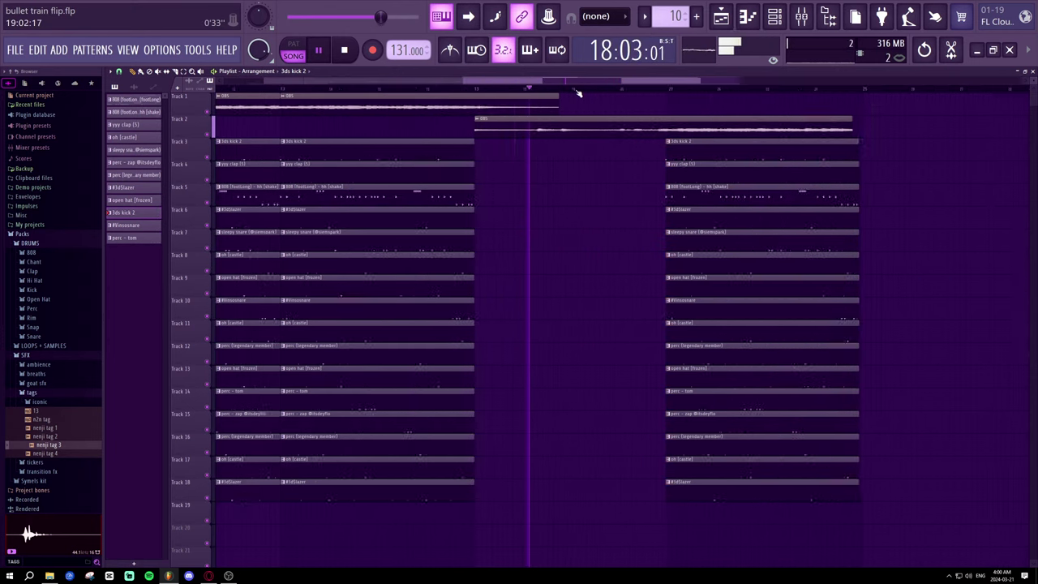
- Slice the Track 2 sample shortly before bar 21 and shift the second part to start with the copied drums
{"action": "scroll", "coordinate": [578, 93], "scroll_direction": "up", "scroll_amount": 3}
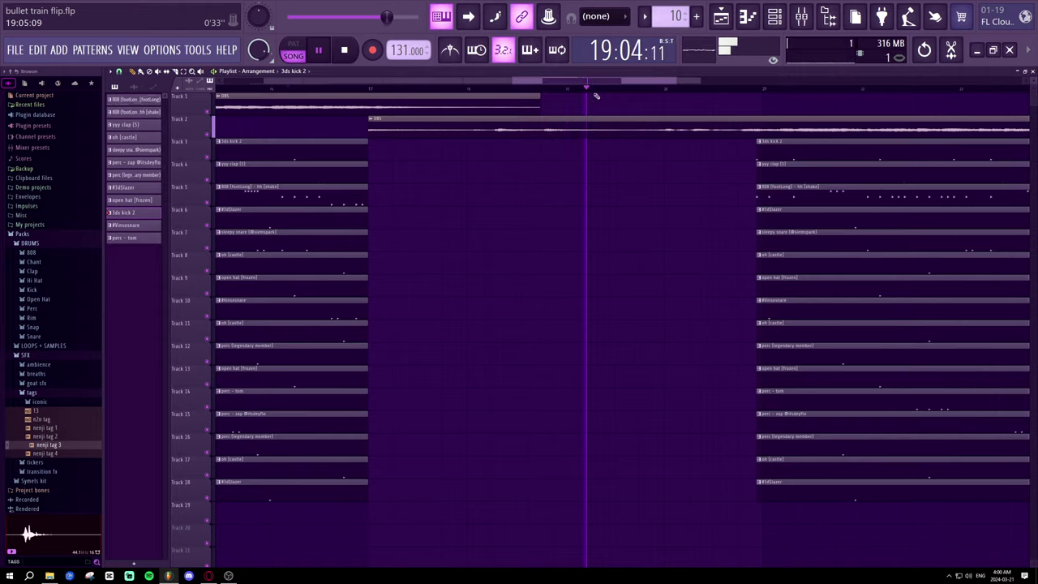
{"action": "left_click_drag", "start_coordinate": [633, 82], "coordinate": [677, 93]}
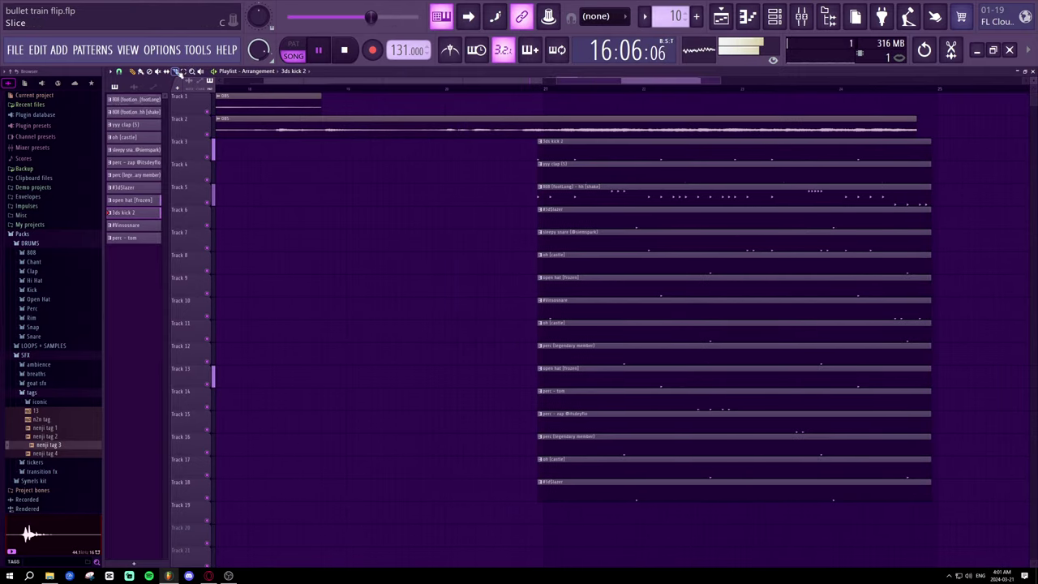
{"action": "scroll", "coordinate": [521, 96], "scroll_direction": "up", "scroll_amount": 2}
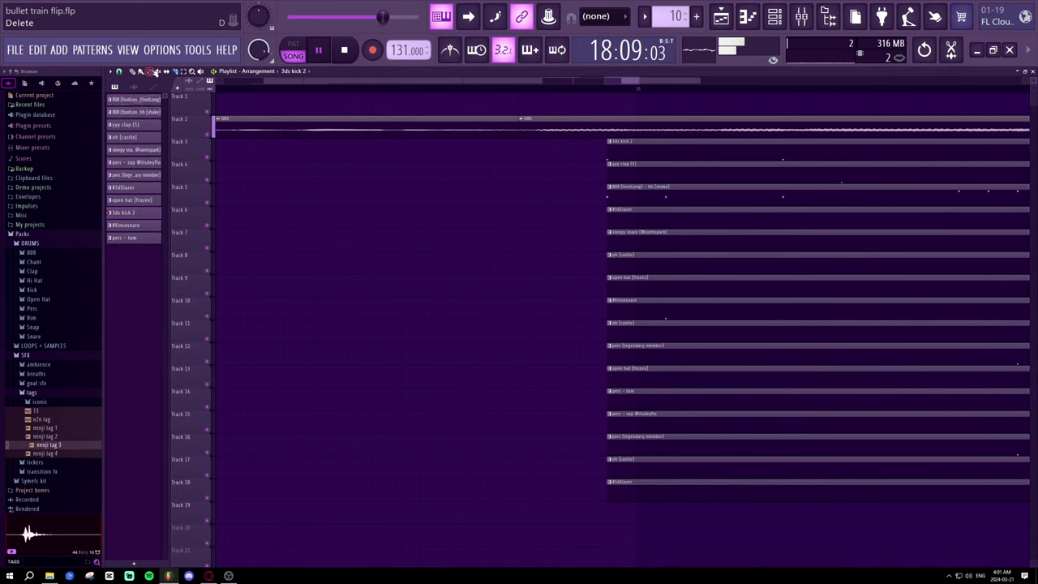
{"action": "scroll", "coordinate": [531, 91], "scroll_direction": "up", "scroll_amount": 2}
{"action": "left_click_drag", "start_coordinate": [567, 119], "coordinate": [734, 132]}
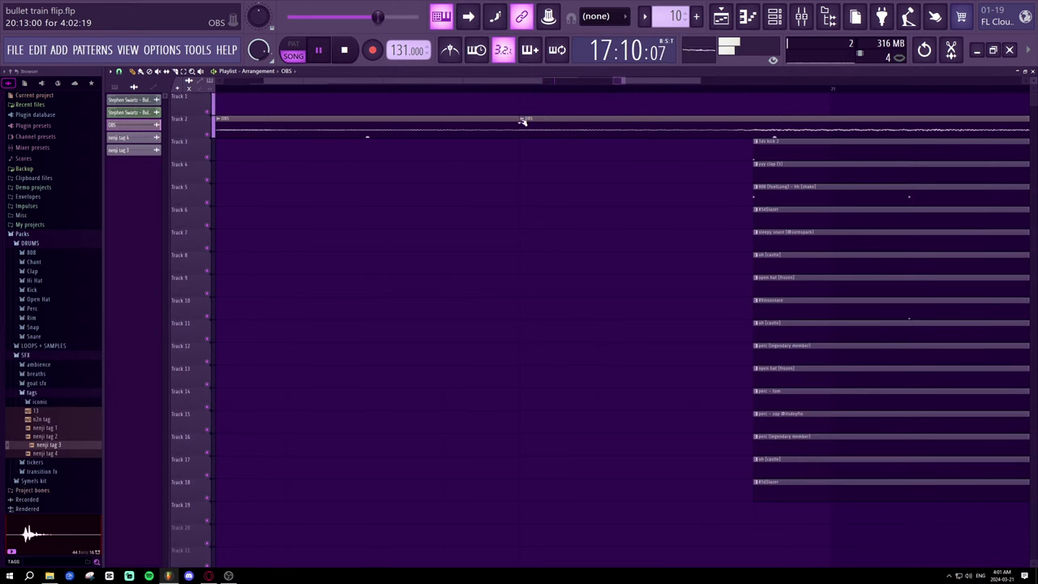
{"action": "scroll", "coordinate": [513, 91], "scroll_direction": "down", "scroll_amount": 2}
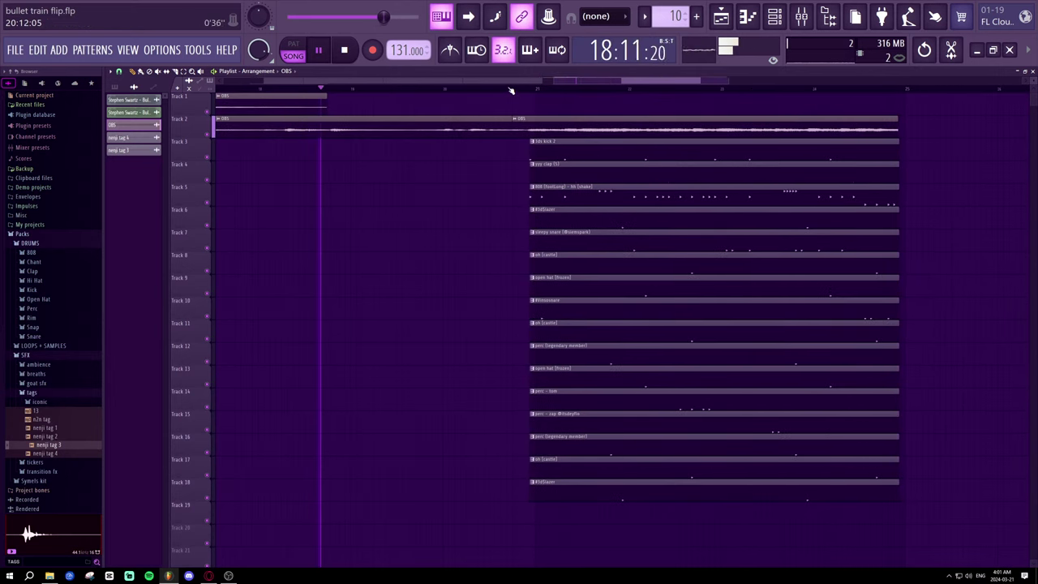
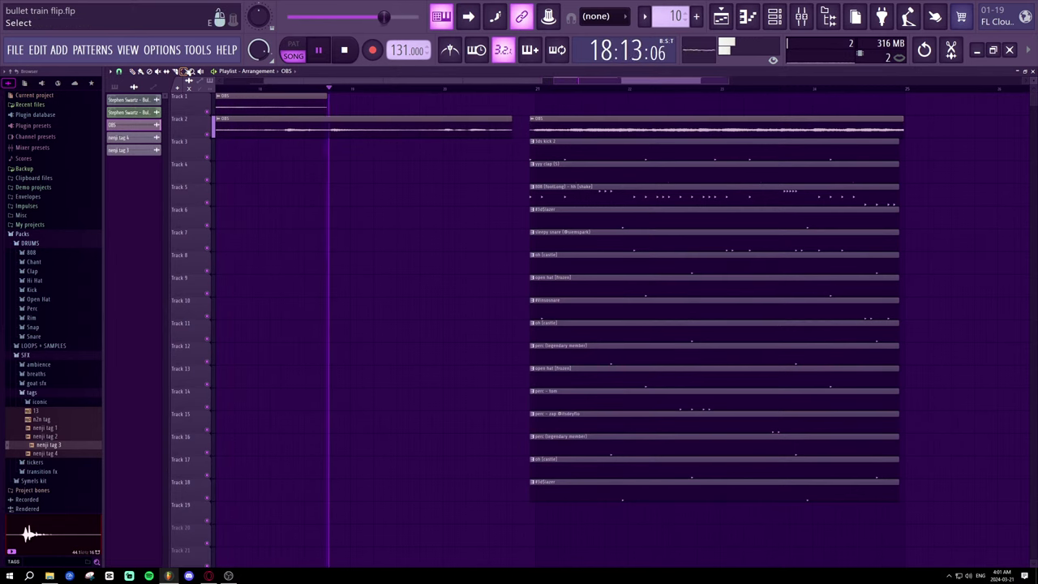
- Reposition the copied drum patterns on Tracks 3 to 18 to line up with the cut in the Track 2 sample
{"action": "left_click_drag", "start_coordinate": [904, 522], "coordinate": [531, 140]}
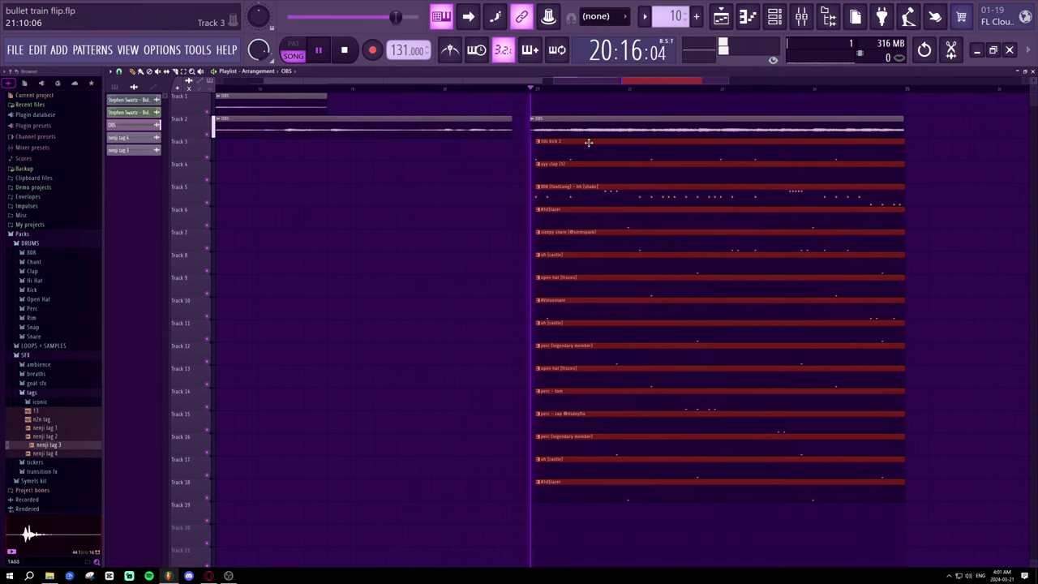
{"action": "key", "text": "space"}
{"action": "left_click_drag", "start_coordinate": [586, 142], "coordinate": [525, 125]}
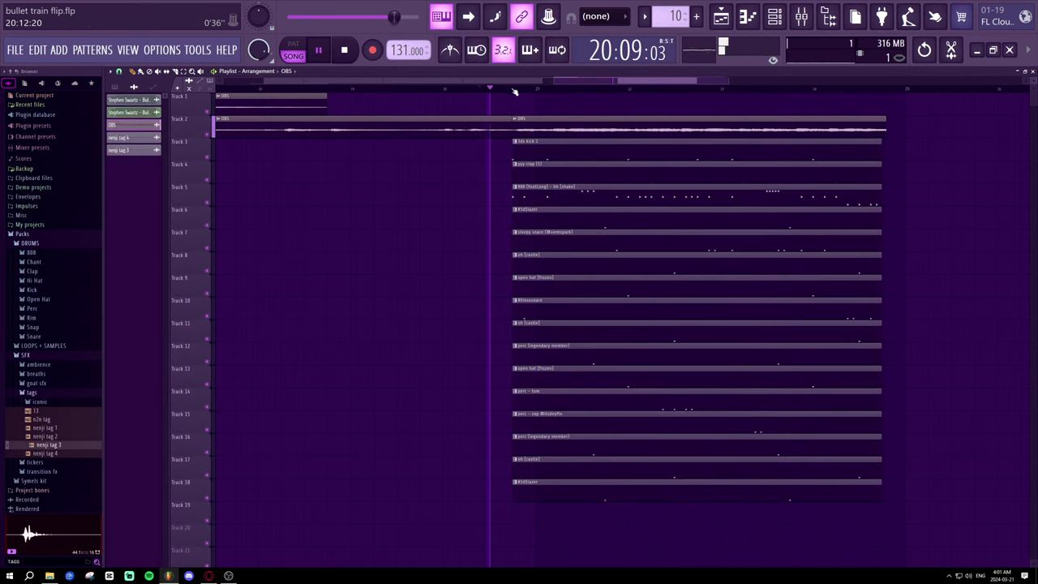
{"action": "scroll", "coordinate": [523, 124], "scroll_direction": "up", "scroll_amount": 2}
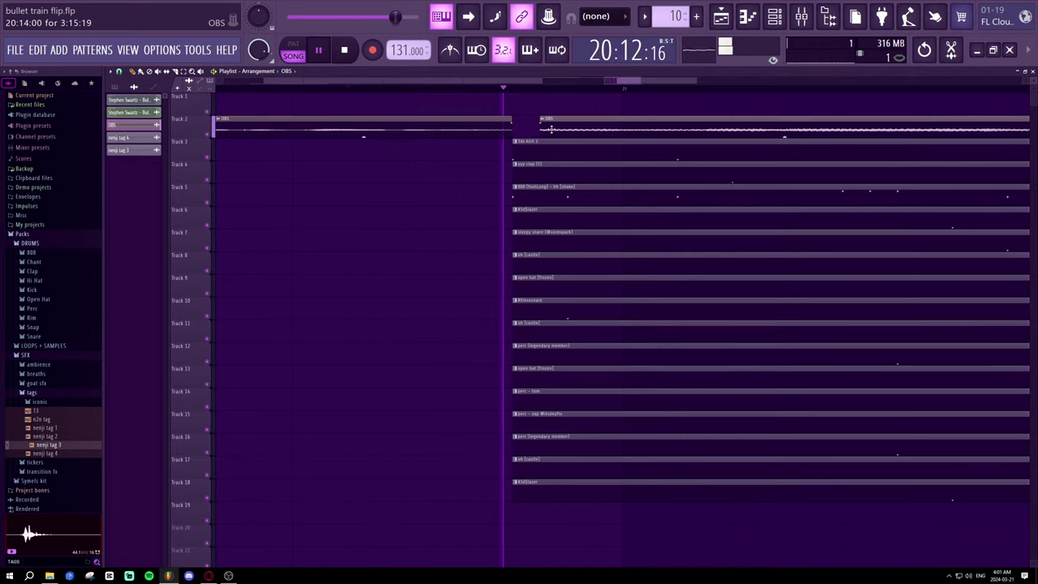
{"action": "scroll", "coordinate": [513, 91], "scroll_direction": "down", "scroll_amount": 2}
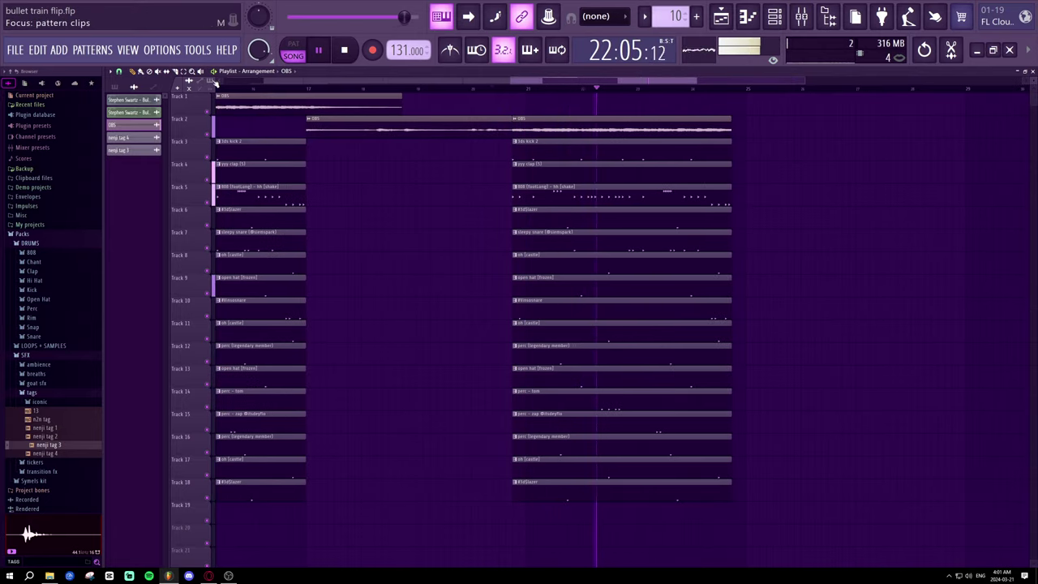
- Adjust the start trim of the first Track 2 slice against playback, keeping its beginning exactly on bar 17
{"action": "left_click", "coordinate": [263, 90]}
{"action": "scroll", "coordinate": [331, 99], "scroll_direction": "up", "scroll_amount": 2}
{"action": "scroll", "coordinate": [385, 91], "scroll_direction": "up", "scroll_amount": 1}
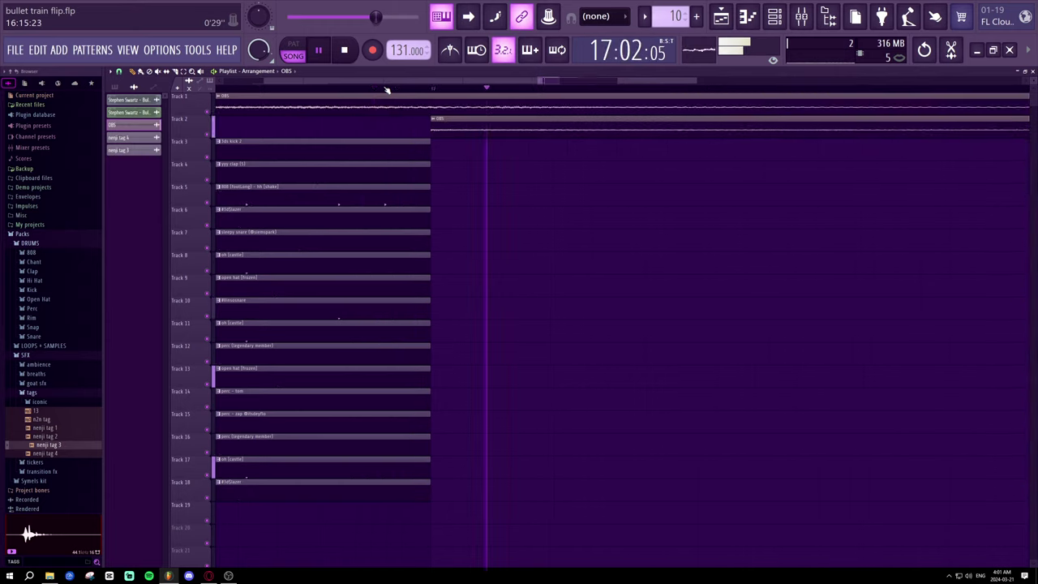
{"action": "key", "text": "space"}
{"action": "left_click_drag", "start_coordinate": [452, 118], "coordinate": [461, 119]}
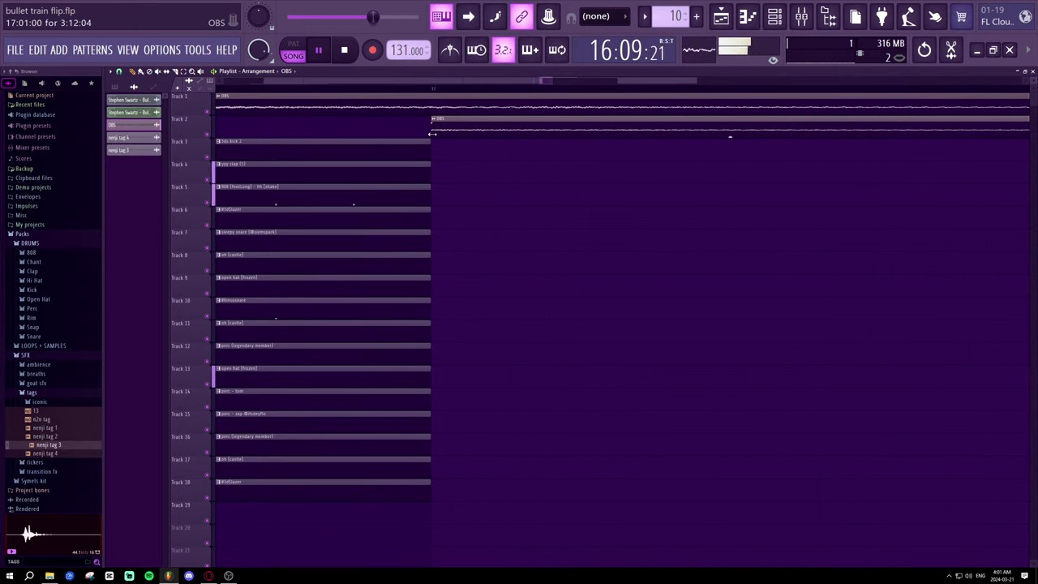
{"action": "key", "text": "space"}
{"action": "left_click_drag", "start_coordinate": [439, 132], "coordinate": [481, 135]}
{"action": "key", "text": "space"}
{"action": "left_click_drag", "start_coordinate": [300, 126], "coordinate": [440, 130]}
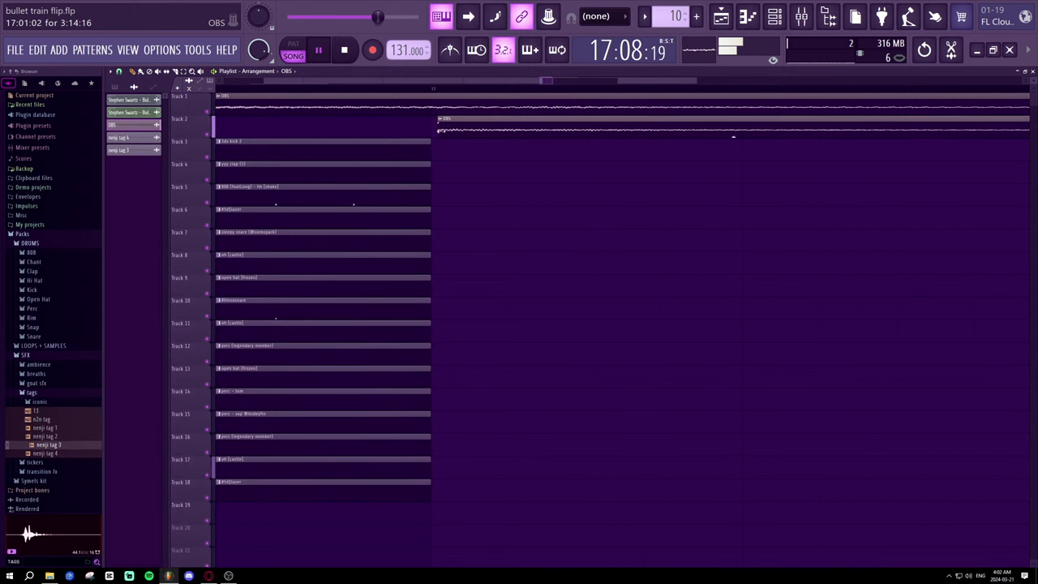
{"action": "left_click_drag", "start_coordinate": [746, 127], "coordinate": [452, 128]}
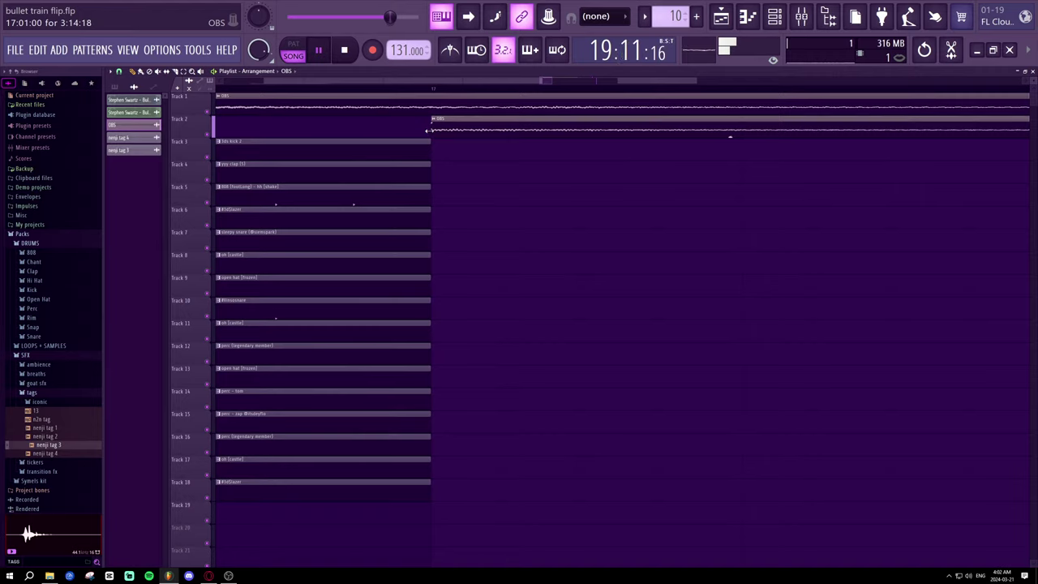
- Move the second Track 2 slice to bar 21 and extend the first slice's end to meet it
{"action": "scroll", "coordinate": [451, 90], "scroll_direction": "down", "scroll_amount": 5}
{"action": "scroll", "coordinate": [452, 90], "scroll_direction": "down", "scroll_amount": 1}
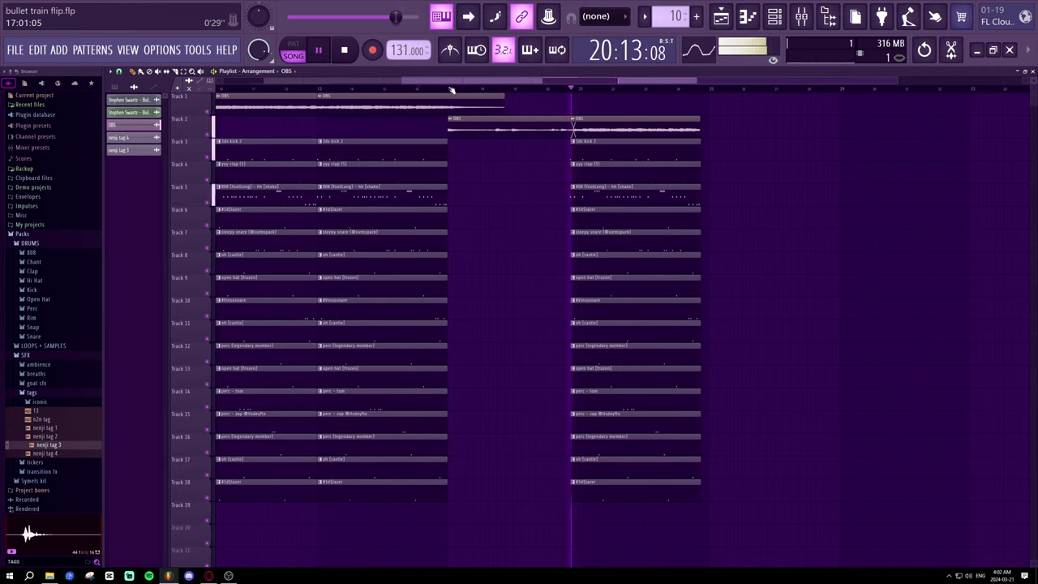
{"action": "left_click_drag", "start_coordinate": [584, 118], "coordinate": [596, 120]}
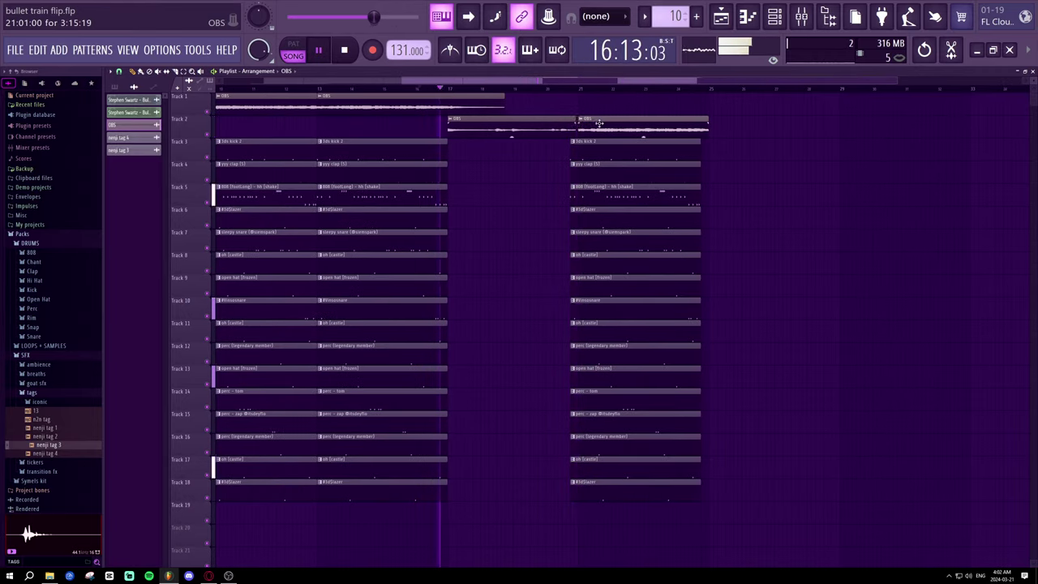
{"action": "scroll", "coordinate": [578, 91], "scroll_direction": "up", "scroll_amount": 3}
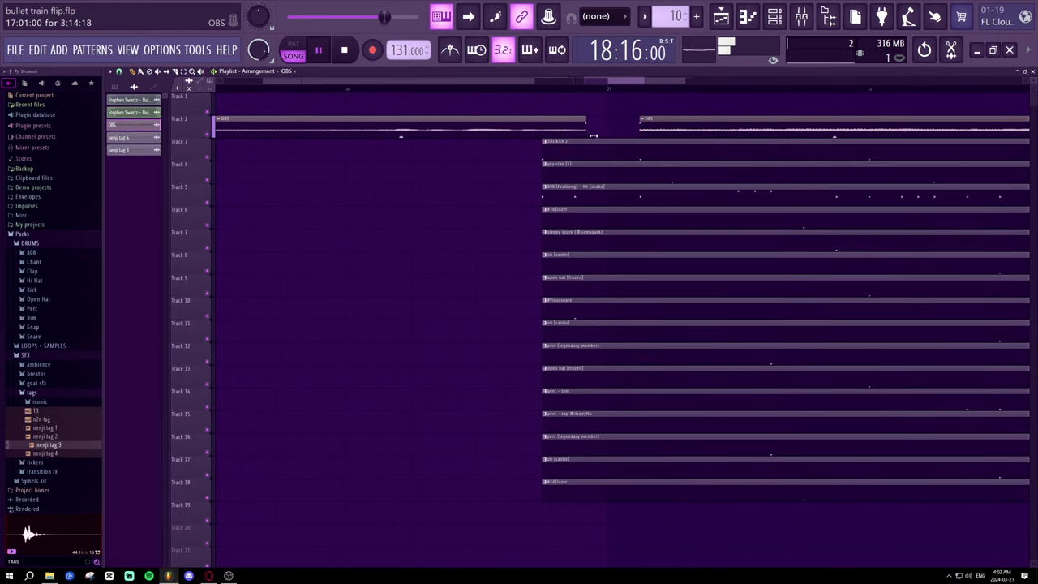
{"action": "left_click_drag", "start_coordinate": [583, 136], "coordinate": [612, 140]}
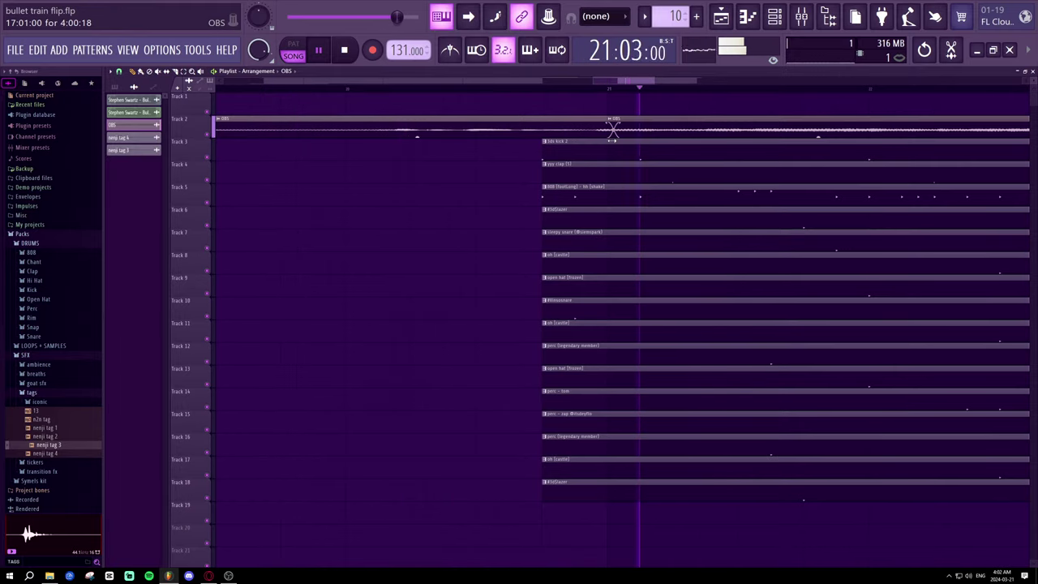
- Move the copied drum patterns on Tracks 3 to 18 to bar 21 and remove the second Track 2 slice
{"action": "key", "text": "space"}
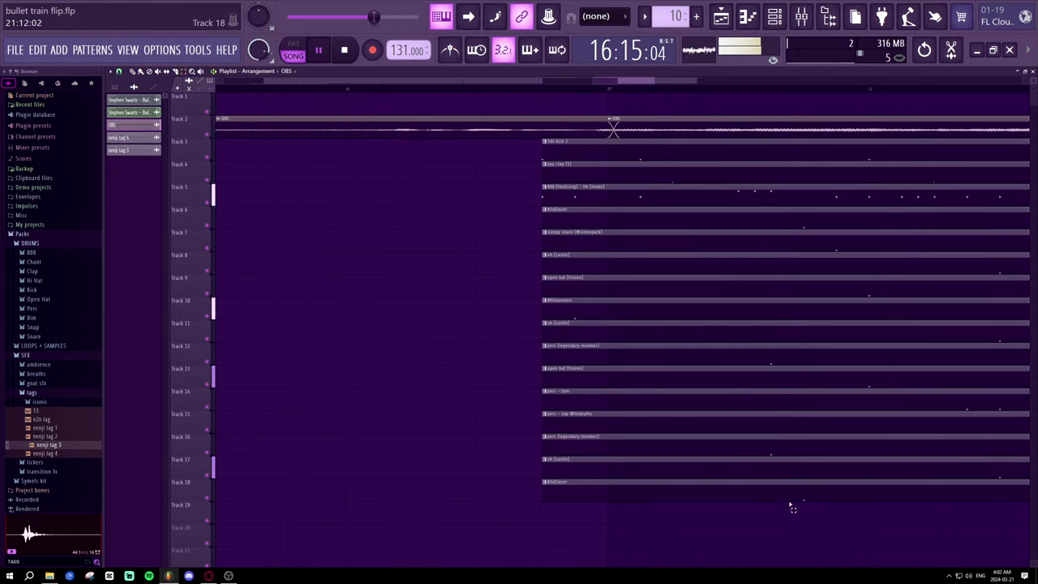
{"action": "left_click_drag", "start_coordinate": [788, 545], "coordinate": [641, 145]}
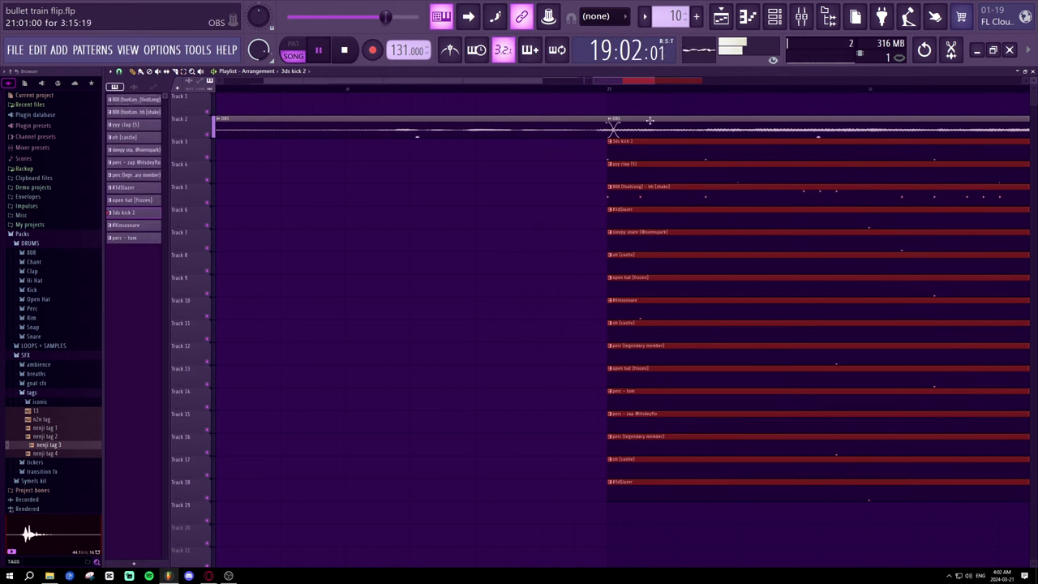
{"action": "scroll", "coordinate": [648, 94], "scroll_direction": "down", "scroll_amount": 3}
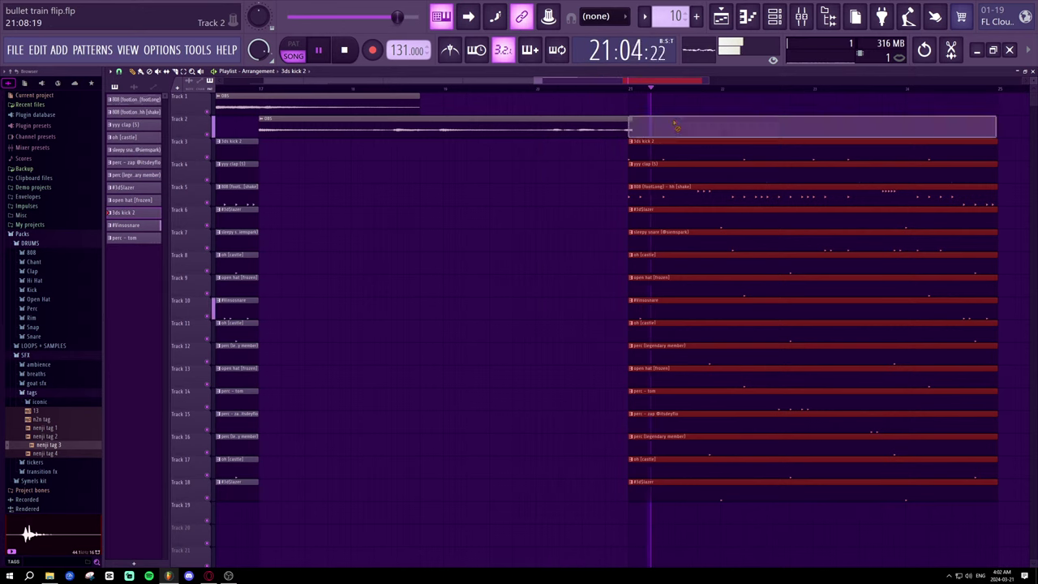
- Refine the start trim of the remaining Track 2 sample at bar 17 while checking its timing by ear
{"action": "key", "text": "space"}
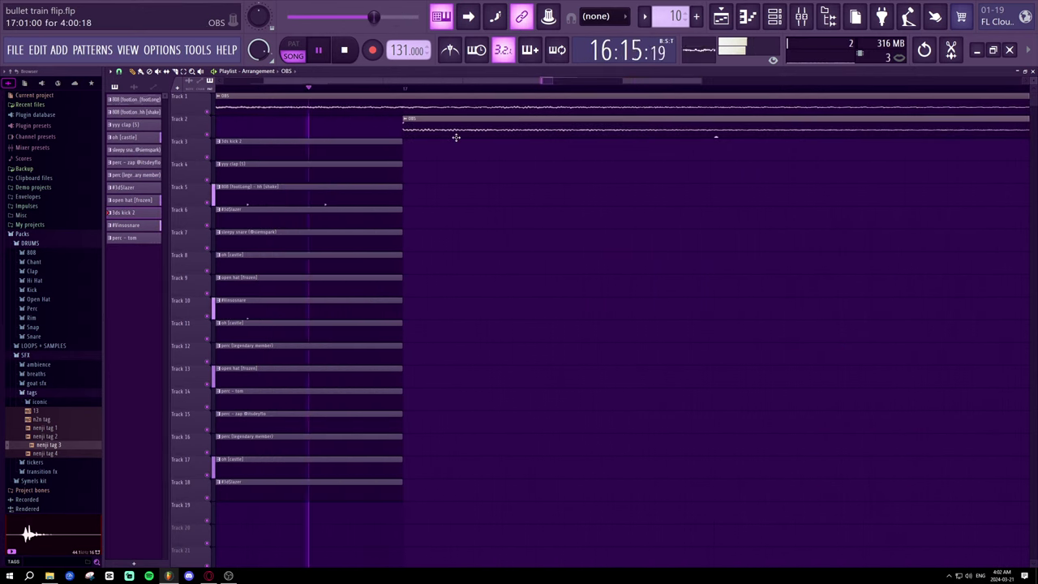
{"action": "left_click_drag", "start_coordinate": [412, 132], "coordinate": [419, 134]}
{"action": "key", "text": "space"}
{"action": "key", "text": "space"}
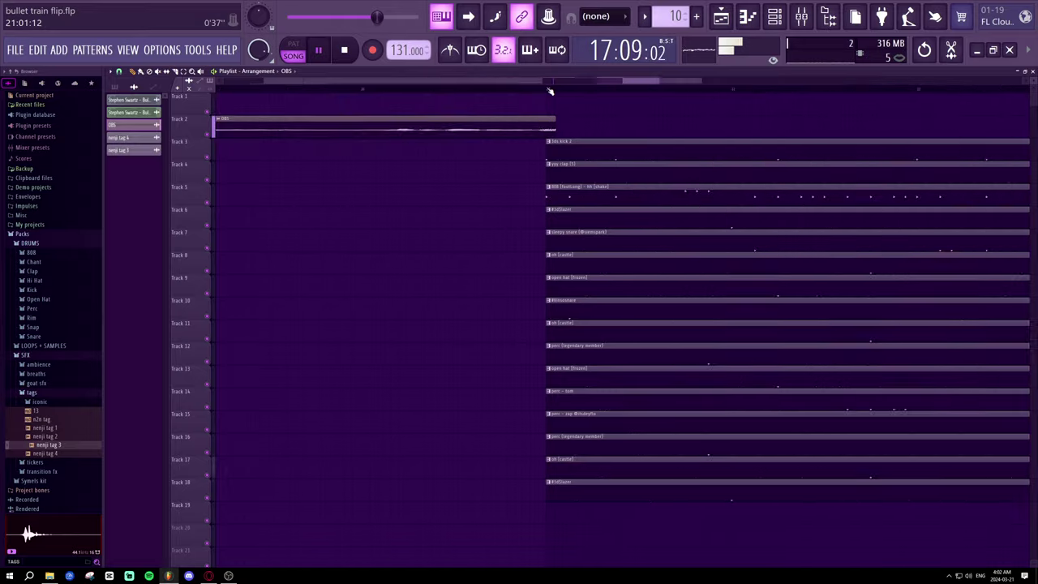
- Play back from bar 16 and examine how the Track 2 sample enters at bar 17 and leads into the drums at bar 21
{"action": "scroll", "coordinate": [549, 90], "scroll_direction": "up", "scroll_amount": 4}
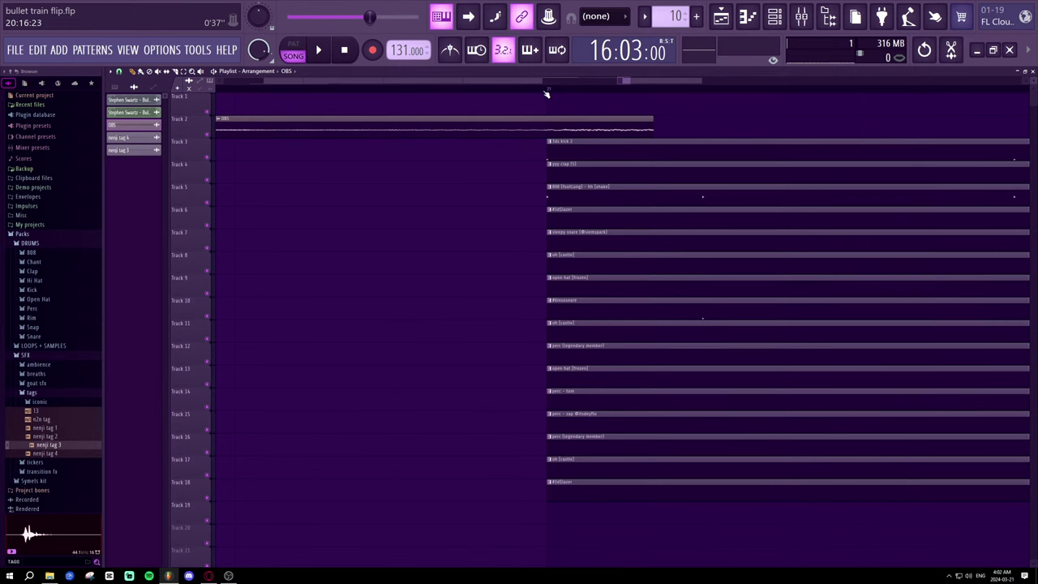
{"action": "scroll", "coordinate": [546, 94], "scroll_direction": "down", "scroll_amount": 5}
{"action": "scroll", "coordinate": [541, 130], "scroll_direction": "up", "scroll_amount": 5}
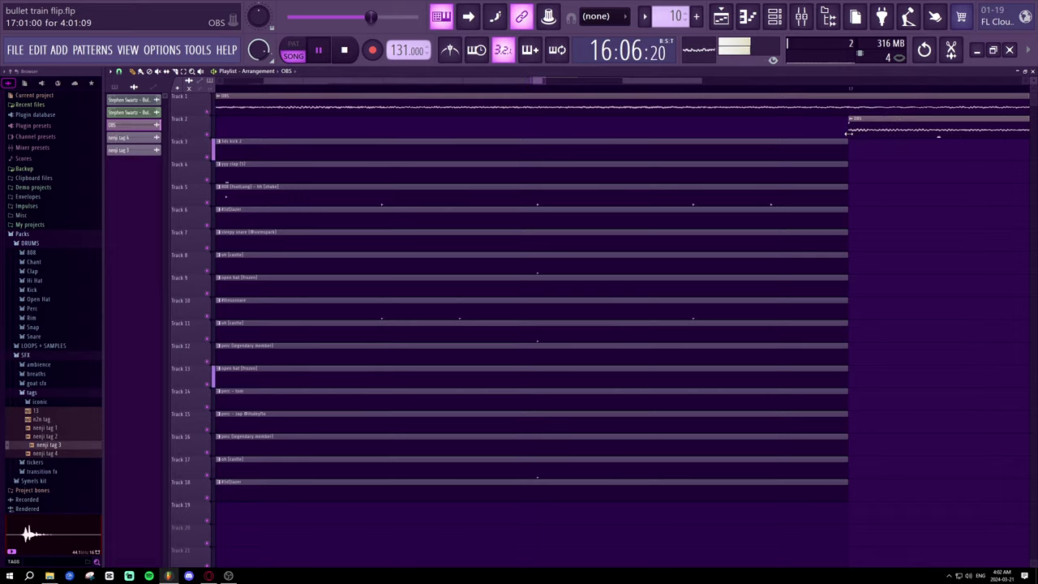
{"action": "scroll", "coordinate": [864, 108], "scroll_direction": "down", "scroll_amount": 1}
{"action": "scroll", "coordinate": [861, 91], "scroll_direction": "down", "scroll_amount": 4}
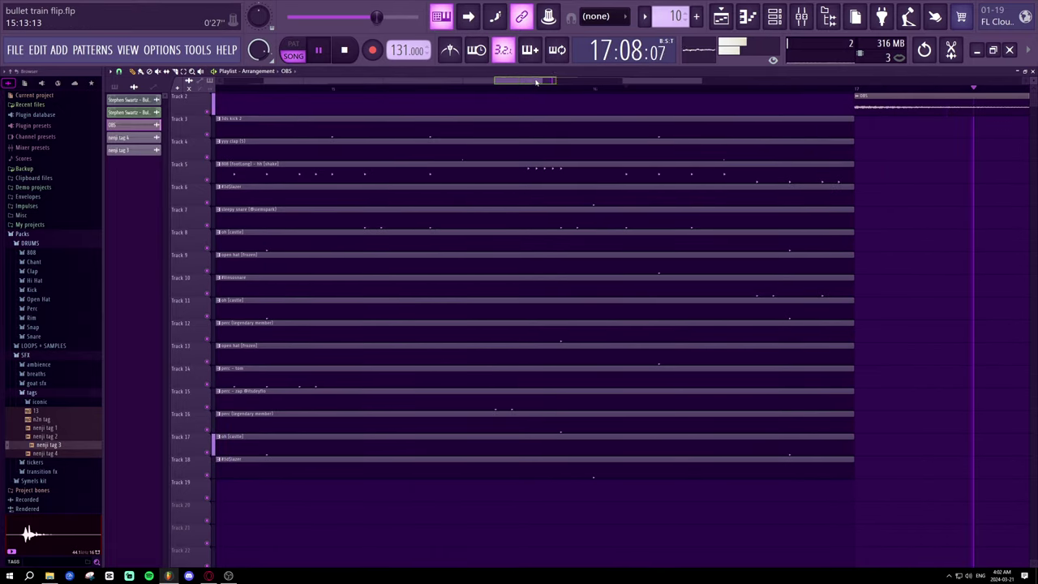
{"action": "scroll", "coordinate": [535, 82], "scroll_direction": "down", "scroll_amount": 2}
{"action": "key", "text": "space"}
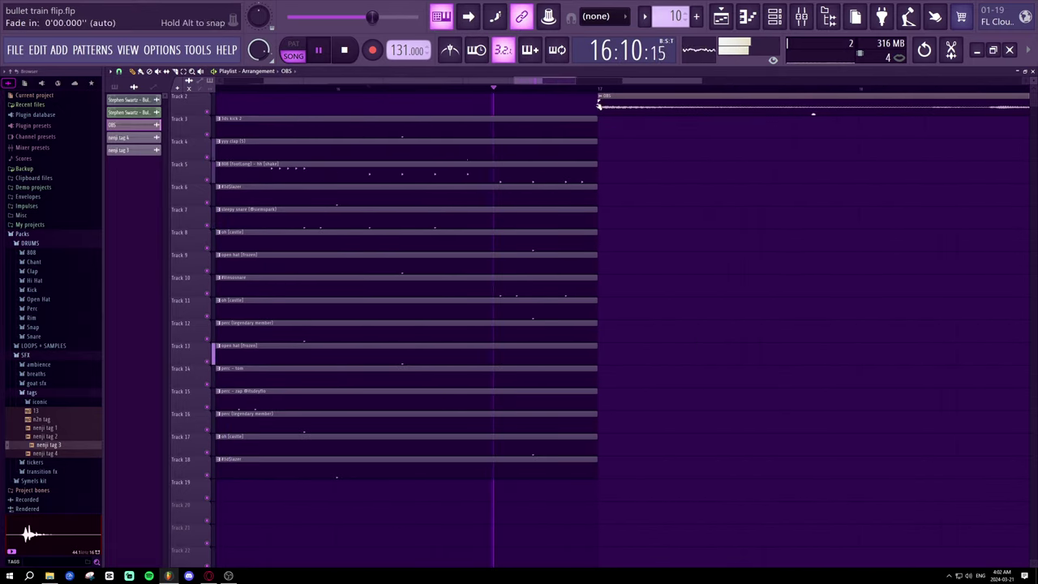
{"action": "mouse_move", "coordinate": [597, 114]}
{"action": "left_mouse_down"}
{"action": "mouse_move", "coordinate": [526, 111]}
{"action": "mouse_move", "coordinate": [597, 110]}
{"action": "left_mouse_up"}
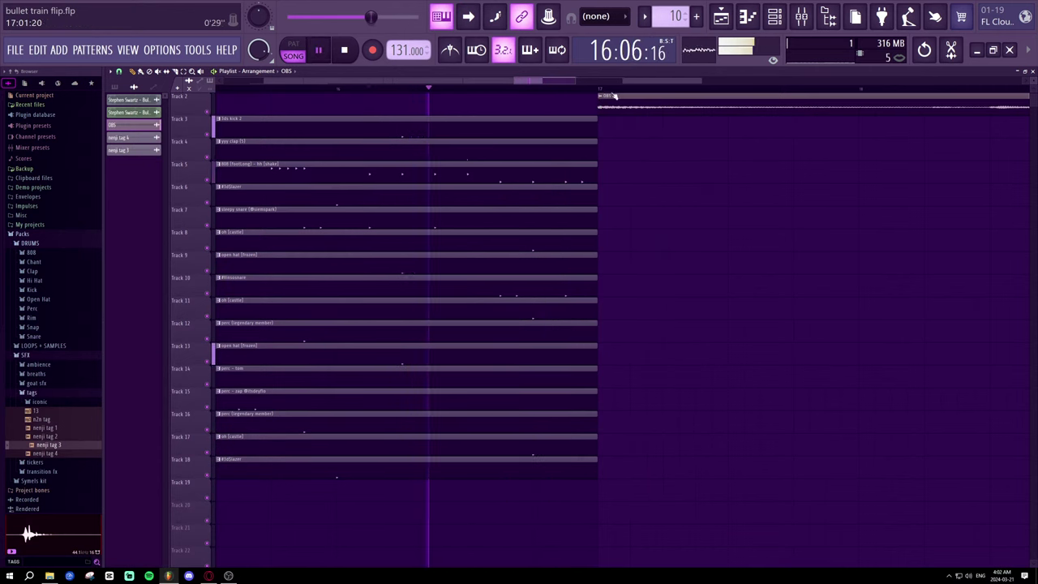
{"action": "scroll", "coordinate": [632, 122], "scroll_direction": "up", "scroll_amount": 1}
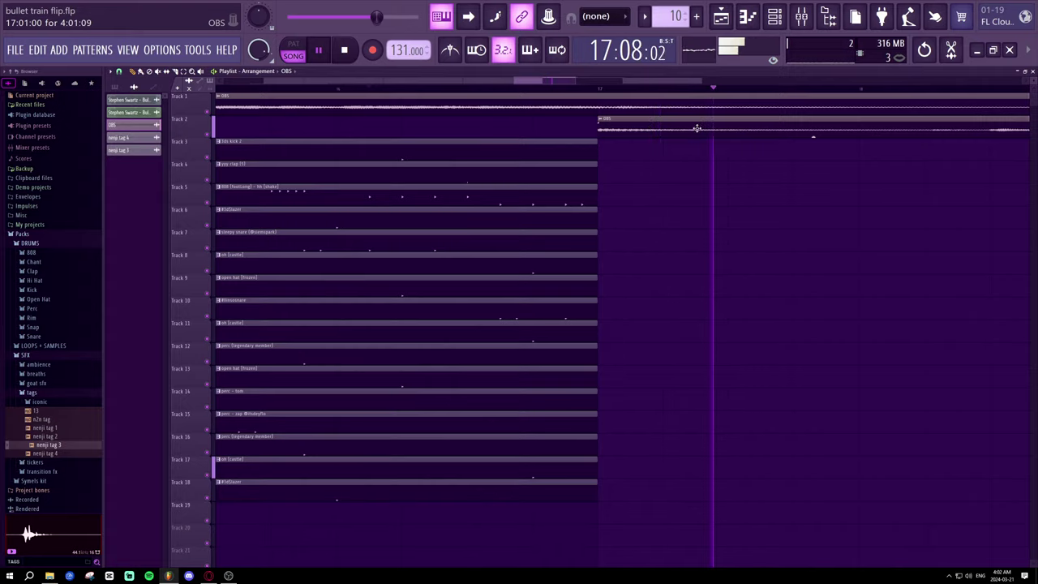
{"action": "scroll", "coordinate": [726, 88], "scroll_direction": "right", "scroll_amount": 2}
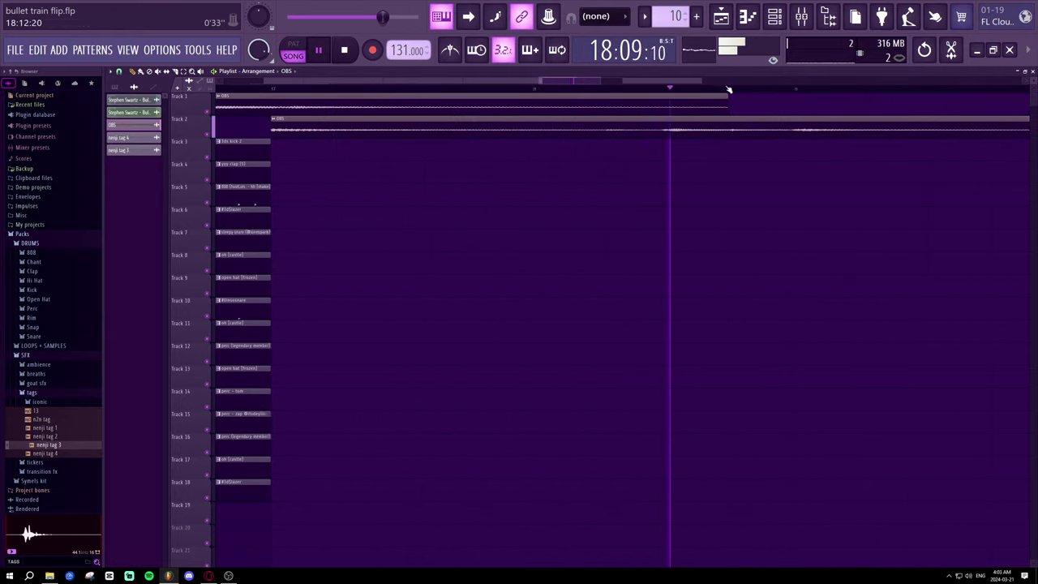
{"action": "scroll", "coordinate": [729, 89], "scroll_direction": "down", "scroll_amount": 3}
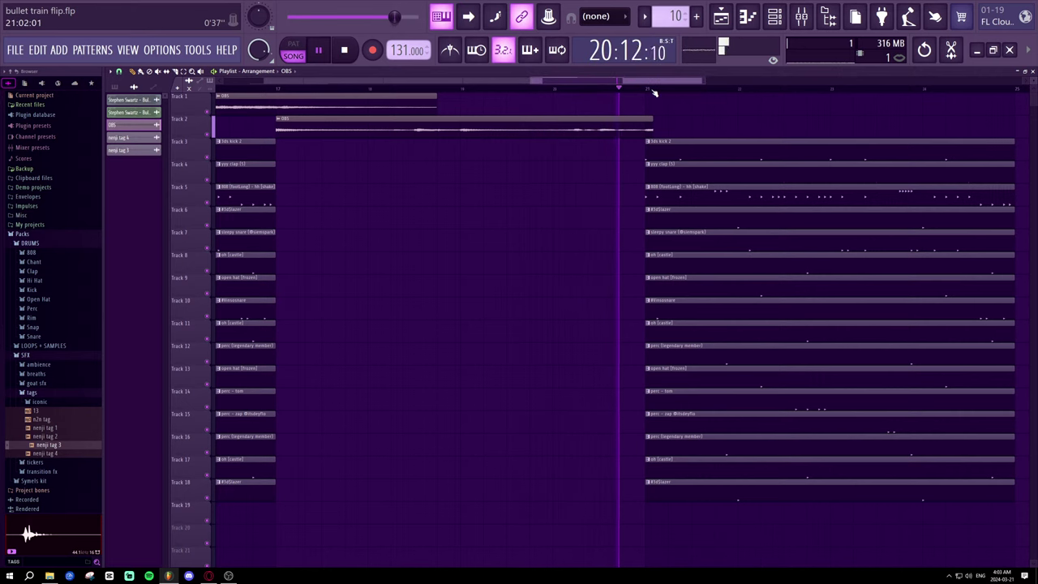
- Extend the Track 2 sample's end to bar 25 and play back its lead into the drums at bar 21
{"action": "key", "text": "space"}
{"action": "left_click_drag", "start_coordinate": [661, 139], "coordinate": [1012, 139]}
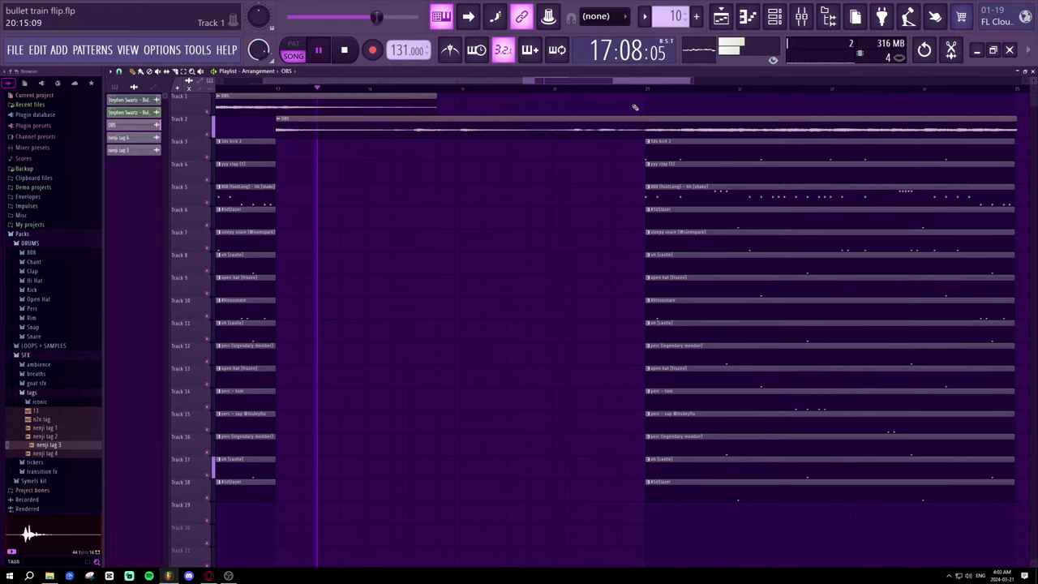
{"action": "left_click", "coordinate": [621, 87]}
{"action": "scroll", "coordinate": [621, 86], "scroll_direction": "down", "scroll_amount": 2}
{"action": "scroll", "coordinate": [641, 82], "scroll_direction": "down", "scroll_amount": 4}
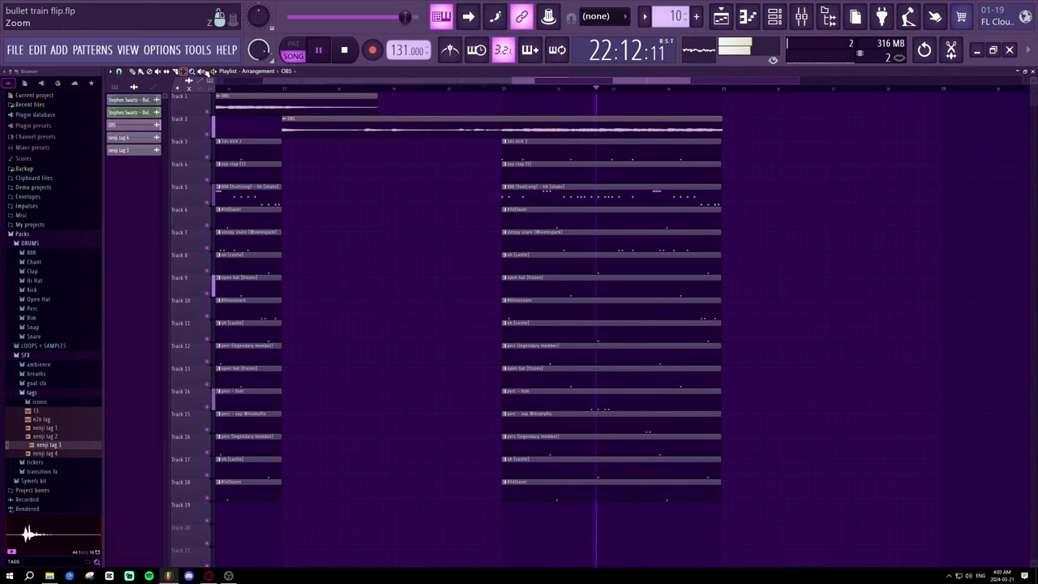
- Duplicate the drum patterns on Tracks 3 to 18 to bar 25 and trim the Track 2 sample's end to that bar
{"action": "scroll", "coordinate": [682, 382], "scroll_direction": "down", "scroll_amount": 2}
{"action": "left_click_drag", "start_coordinate": [706, 471], "coordinate": [722, 137]}
{"action": "scroll", "coordinate": [740, 92], "scroll_direction": "up", "scroll_amount": 3}
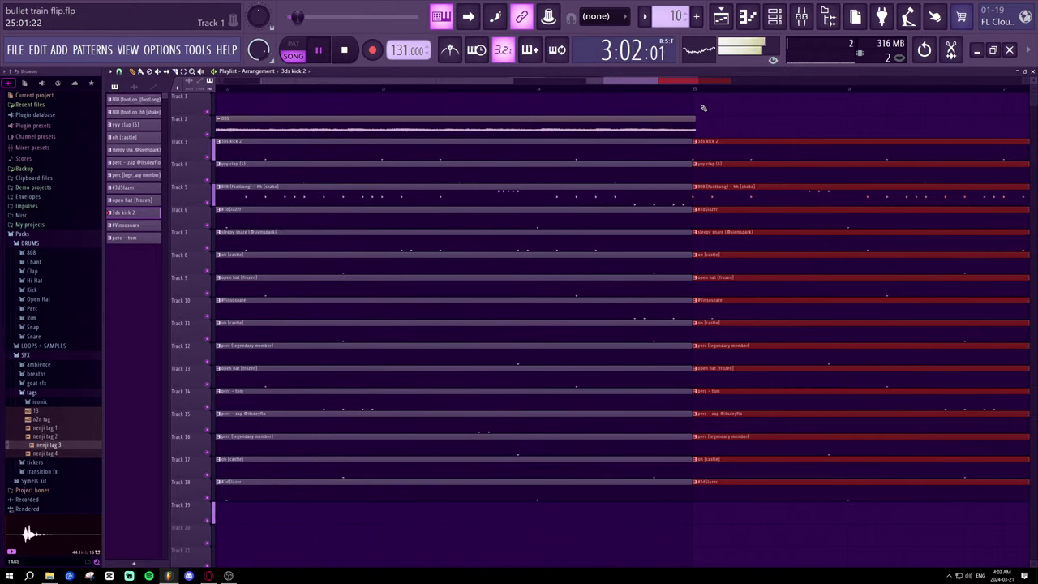
{"action": "left_click", "coordinate": [695, 136]}
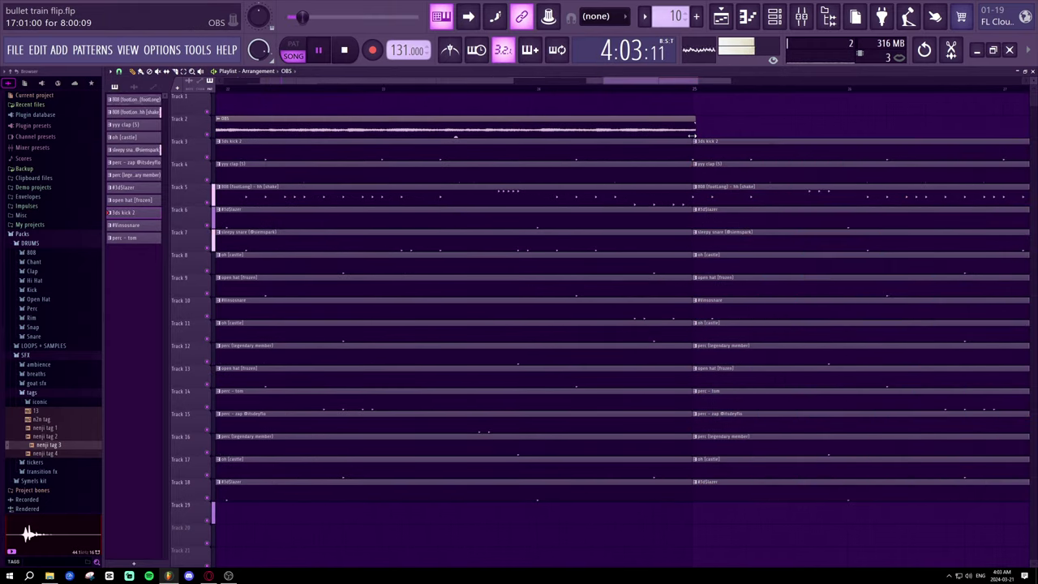
{"action": "left_click_drag", "start_coordinate": [721, 132], "coordinate": [693, 130]}
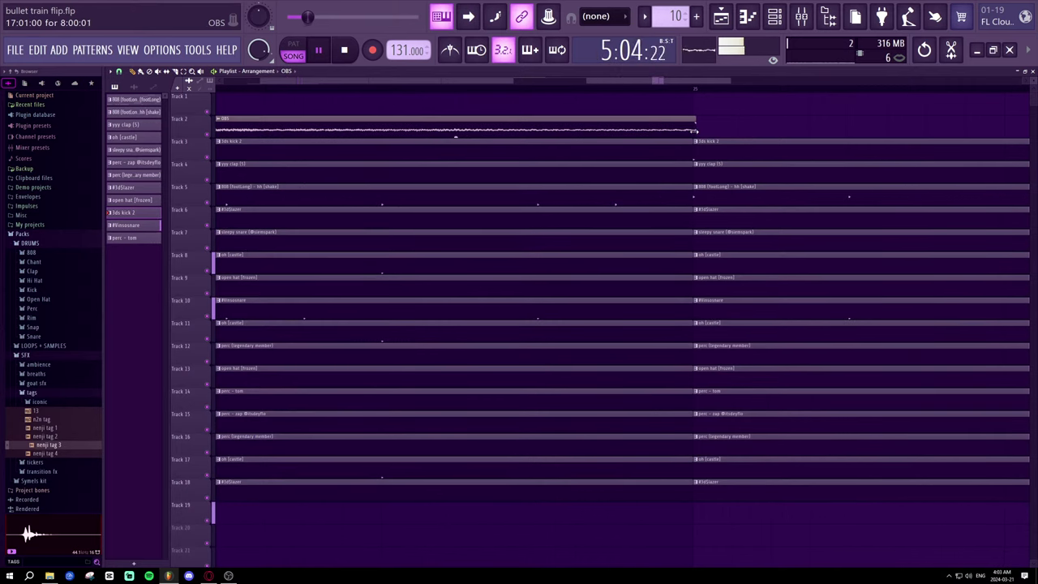
- Play through the first drum section and examine how it leads into the drumless break at bar 17
{"action": "scroll", "coordinate": [693, 89], "scroll_direction": "down", "scroll_amount": 3}
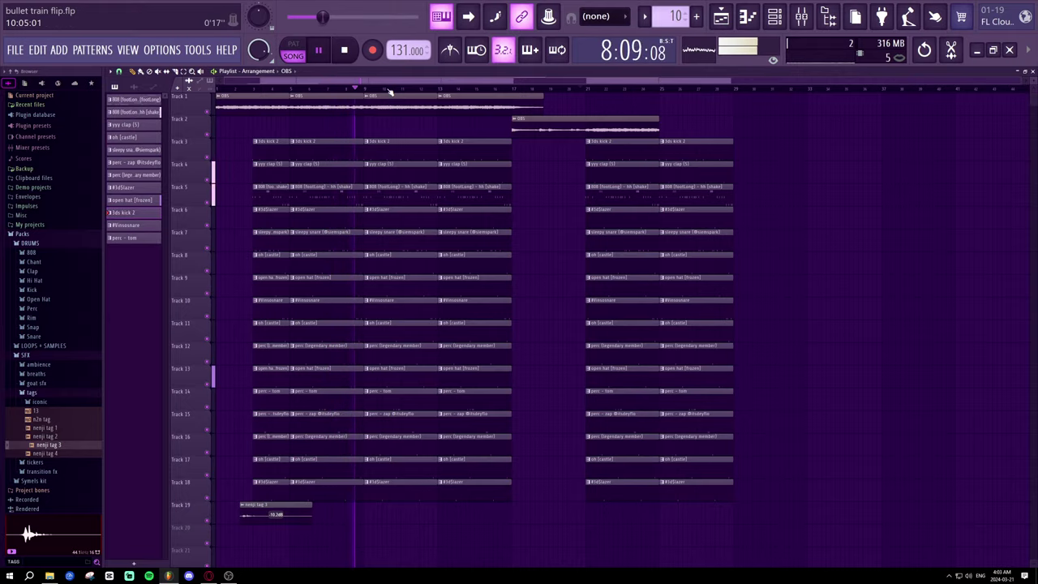
{"action": "scroll", "coordinate": [381, 95], "scroll_direction": "right", "scroll_amount": 2}
{"action": "scroll", "coordinate": [335, 88], "scroll_direction": "up", "scroll_amount": 2}
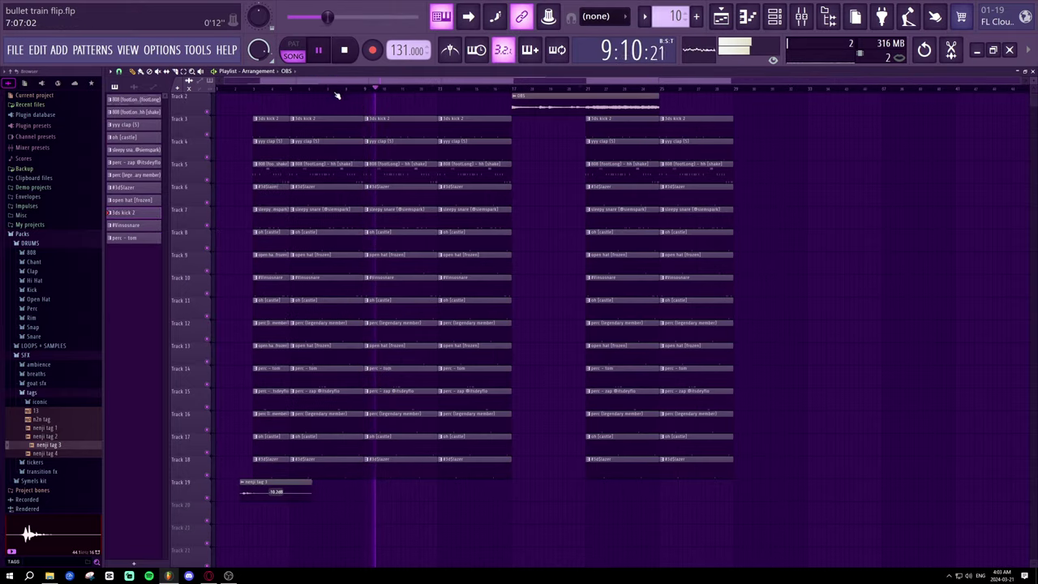
{"action": "scroll", "coordinate": [390, 117], "scroll_direction": "up", "scroll_amount": 1}
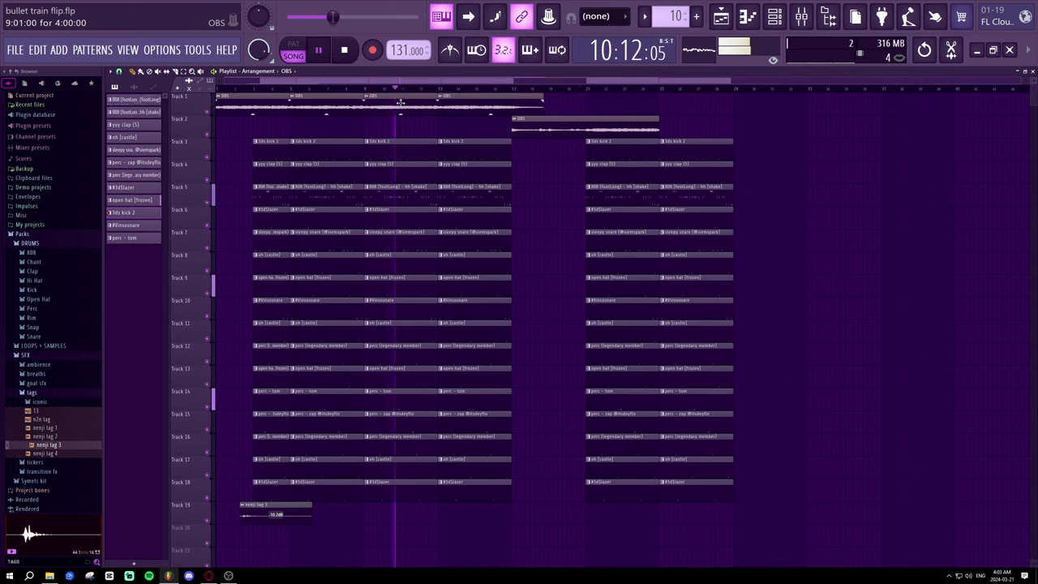
{"action": "scroll", "coordinate": [415, 96], "scroll_direction": "down", "scroll_amount": 3}
{"action": "scroll", "coordinate": [417, 95], "scroll_direction": "up", "scroll_amount": 3}
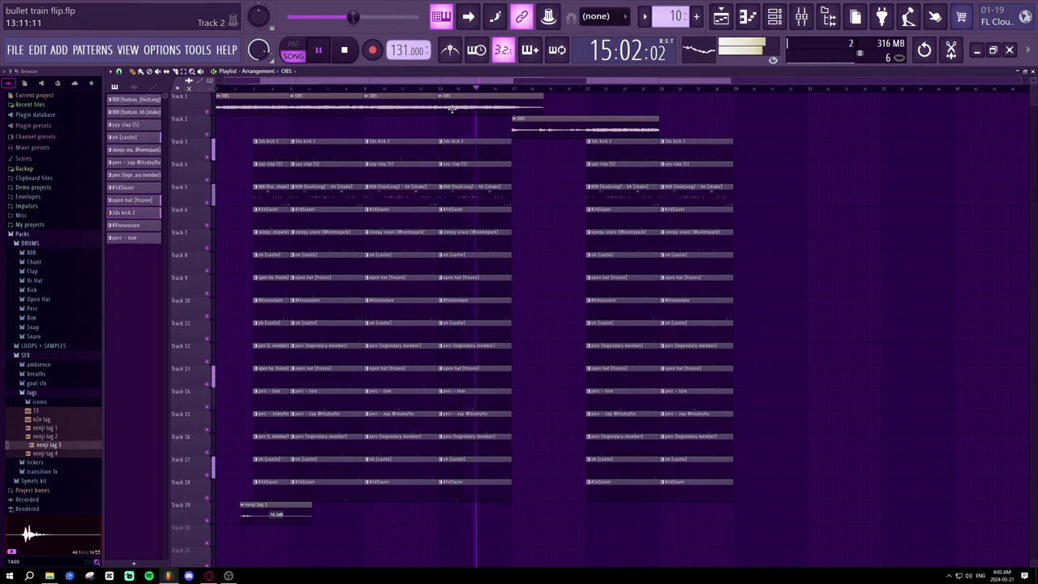
{"action": "left_click", "coordinate": [504, 91]}
{"action": "scroll", "coordinate": [505, 94], "scroll_direction": "up", "scroll_amount": 4}
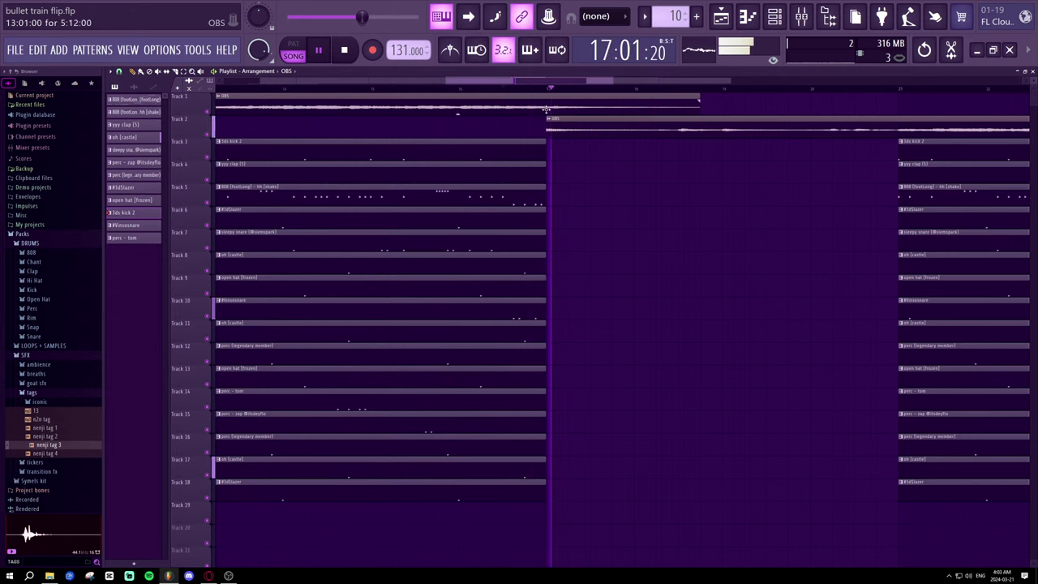
- Fine-tune the Track 2 sample's start trim so it enters exactly at bar 17, checking the transition by ear
{"action": "key", "text": "space"}
{"action": "mouse_move", "coordinate": [548, 132]}
{"action": "left_mouse_down"}
{"action": "mouse_move", "coordinate": [536, 133]}
{"action": "mouse_move", "coordinate": [553, 136]}
{"action": "left_mouse_up"}
{"action": "key", "text": "space"}
{"action": "key", "text": "space"}
{"action": "key", "text": "space"}
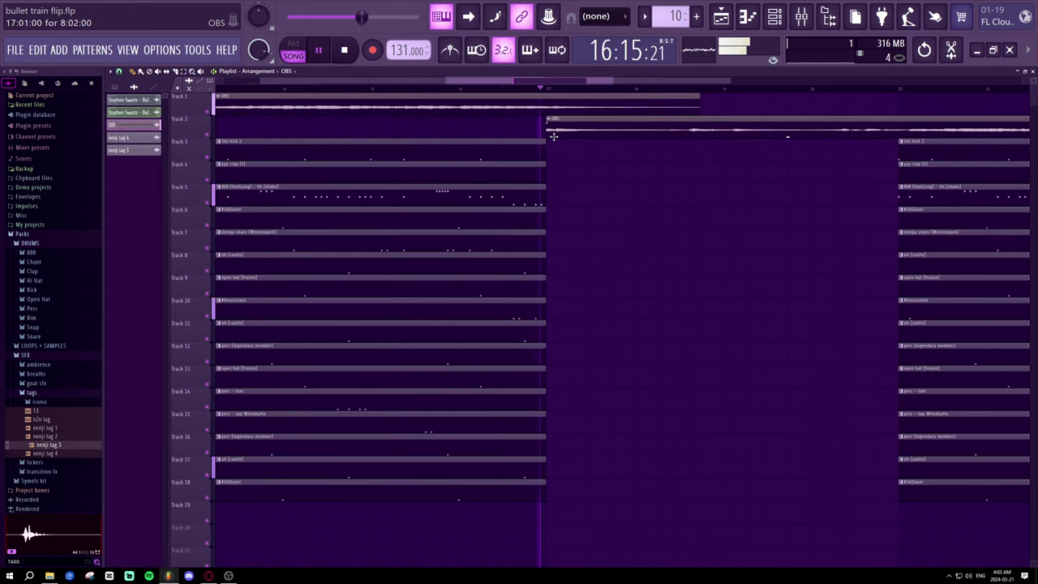
{"action": "key", "text": "space"}
{"action": "key", "text": "space"}
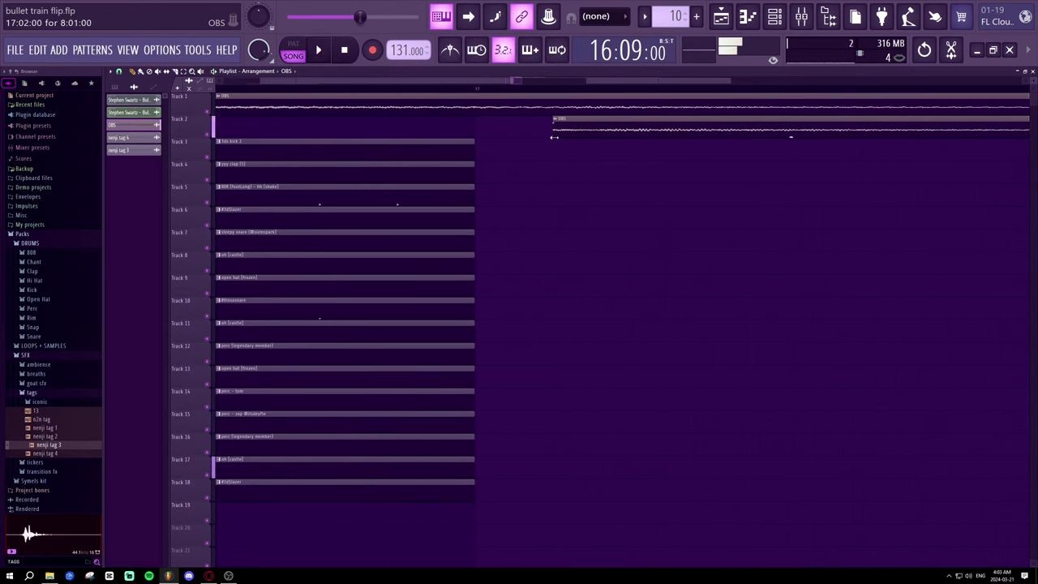
{"action": "key", "text": "space"}
{"action": "left_click_drag", "start_coordinate": [554, 137], "coordinate": [577, 140]}
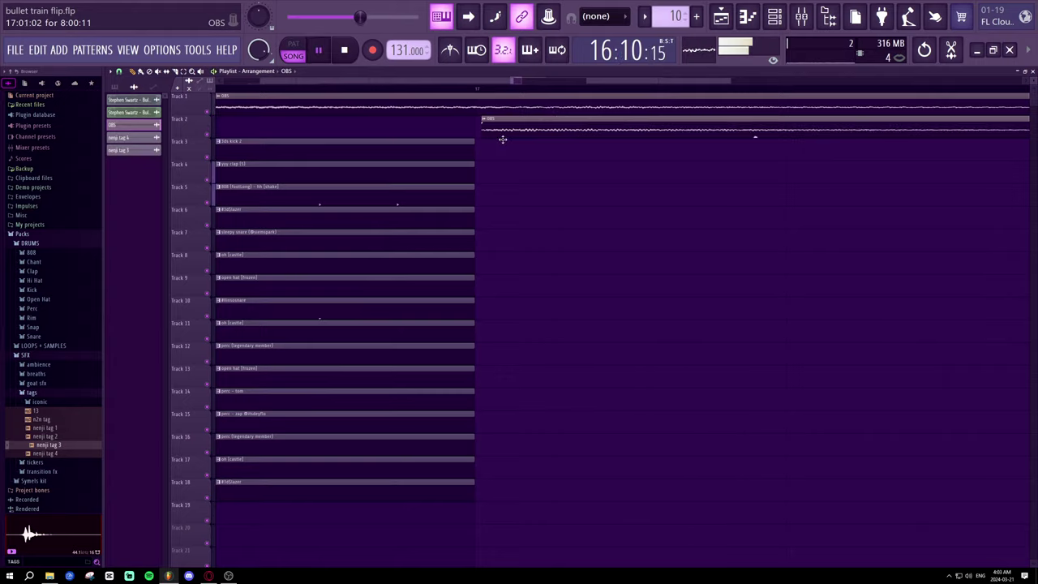
{"action": "key", "text": "space"}
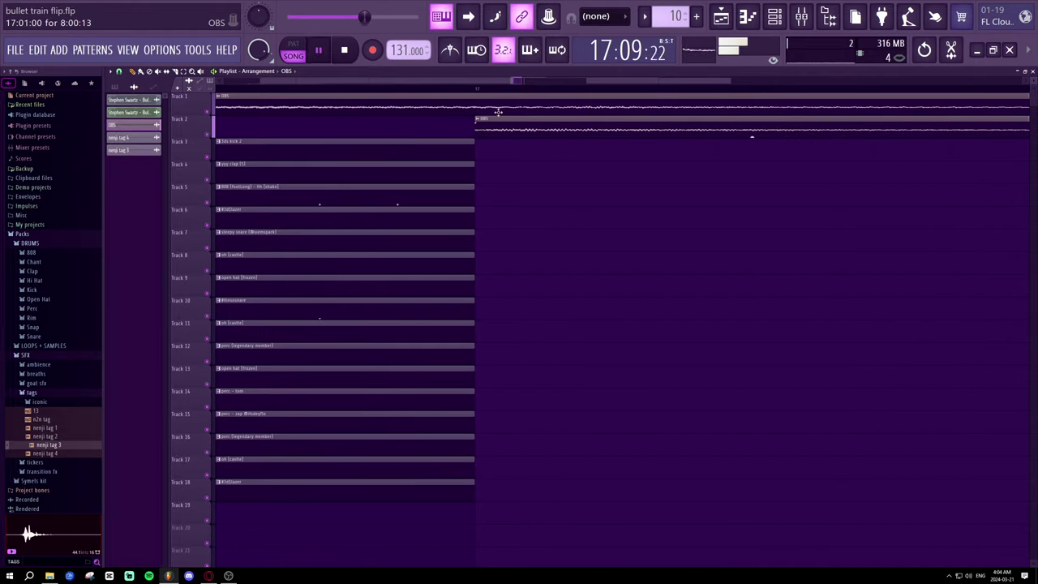
- Slice the Track 2 sample at bar 21 and check the cut against the drum entry
{"action": "scroll", "coordinate": [503, 91], "scroll_direction": "down", "scroll_amount": 4}
{"action": "scroll", "coordinate": [512, 95], "scroll_direction": "down", "scroll_amount": 2}
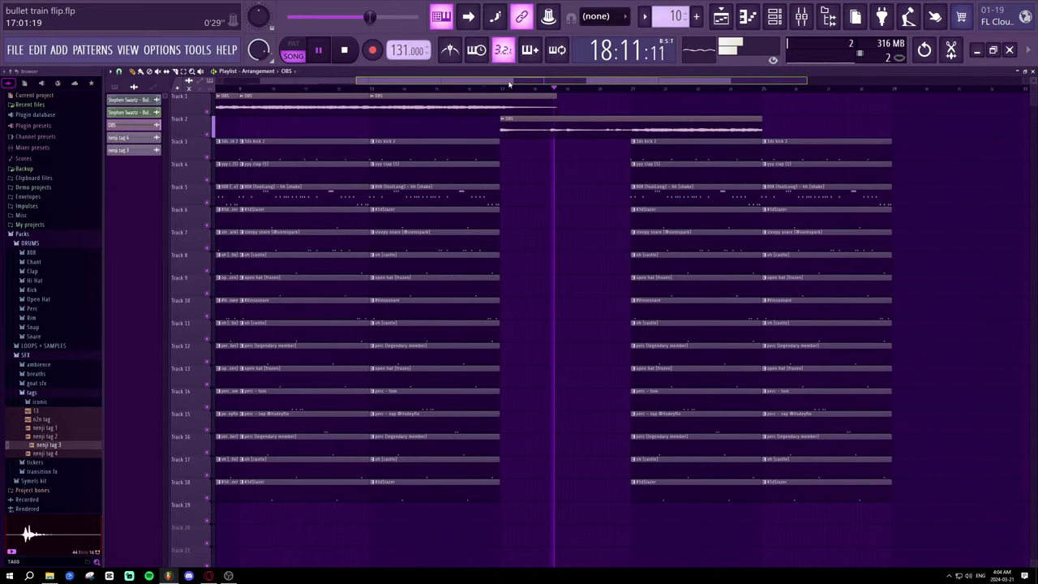
{"action": "scroll", "coordinate": [513, 84], "scroll_direction": "down", "scroll_amount": 3}
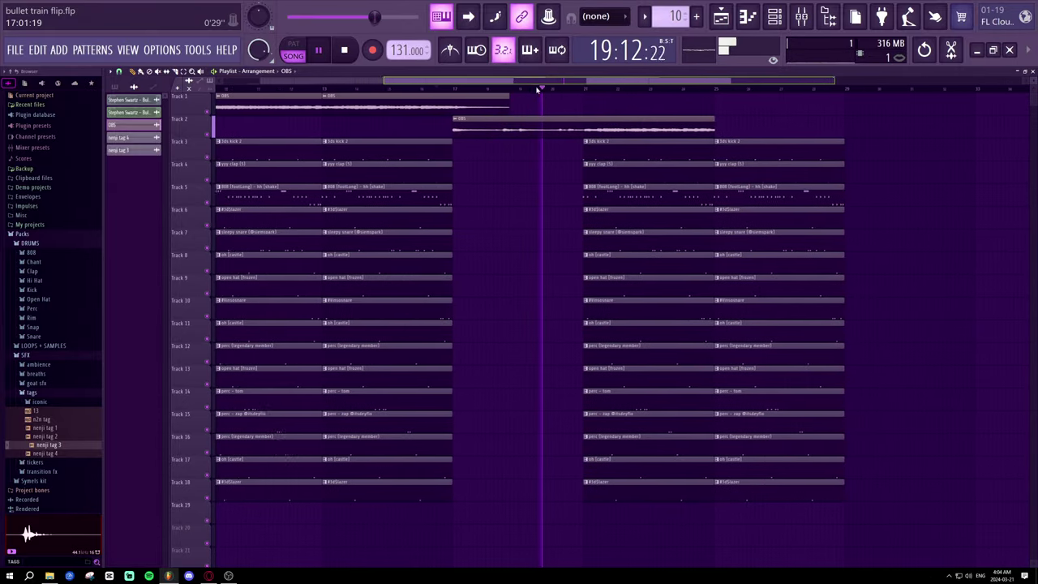
{"action": "scroll", "coordinate": [556, 91], "scroll_direction": "up", "scroll_amount": 4}
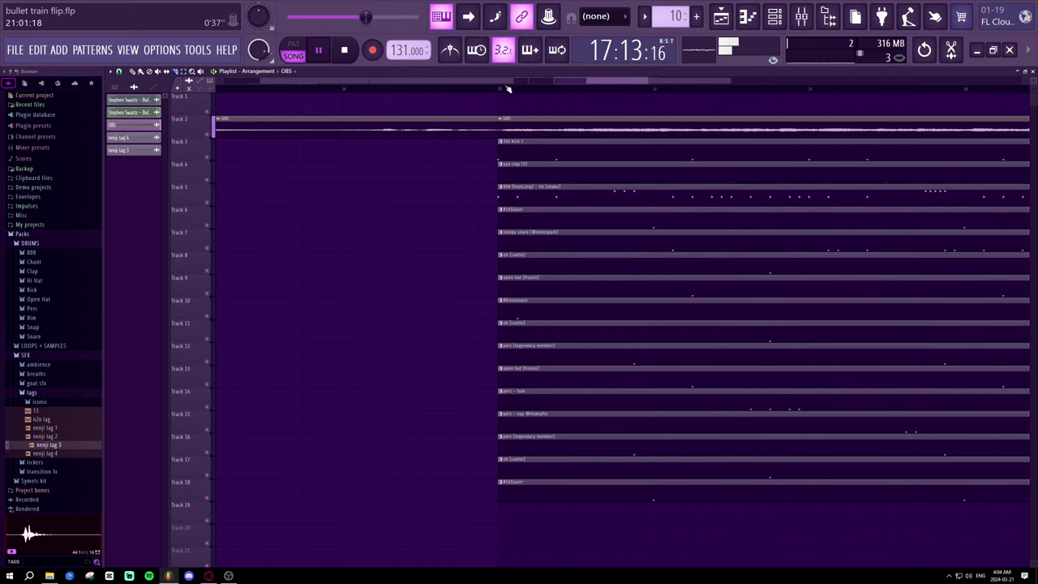
{"action": "scroll", "coordinate": [506, 89], "scroll_direction": "down", "scroll_amount": 1}
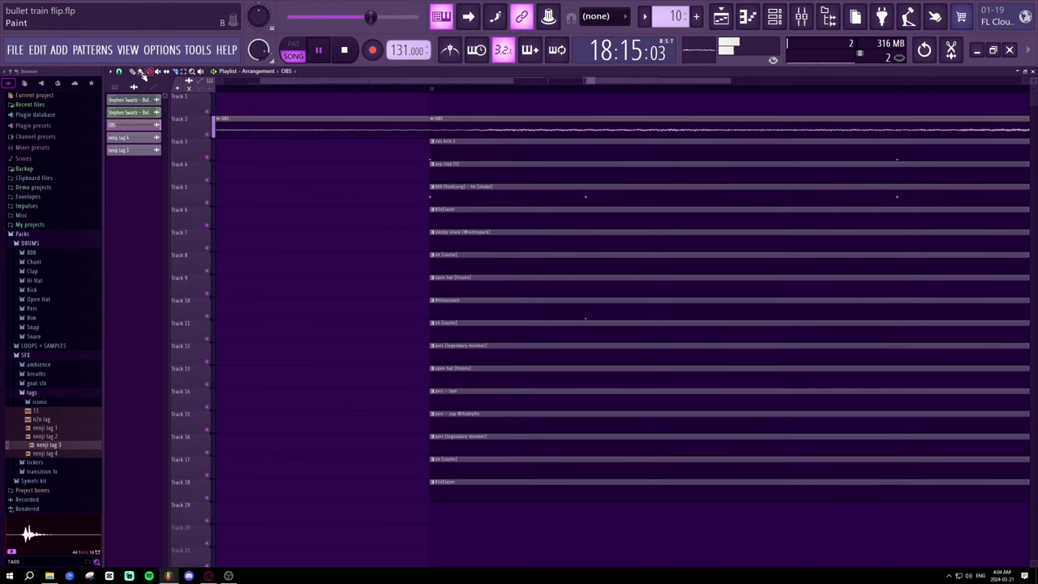
{"action": "mouse_move", "coordinate": [430, 123]}
{"action": "left_mouse_down"}
{"action": "mouse_move", "coordinate": [449, 129]}
{"action": "mouse_move", "coordinate": [432, 128]}
{"action": "left_mouse_up"}
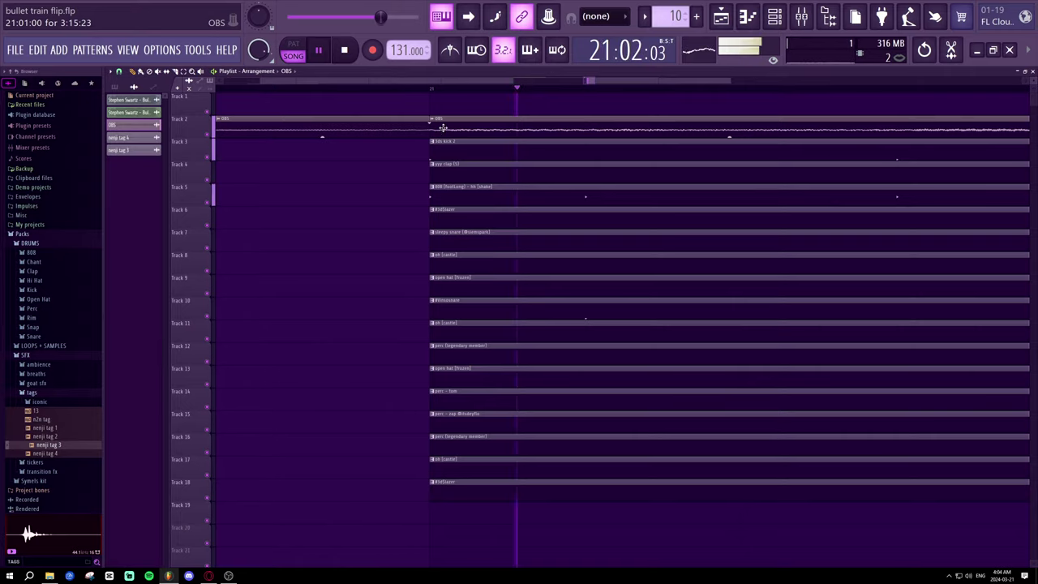
- Try a copy of the second Track 2 slice at bar 25, remove it, and extend the slice to about bar 41 instead
{"action": "scroll", "coordinate": [454, 93], "scroll_direction": "down", "scroll_amount": 6}
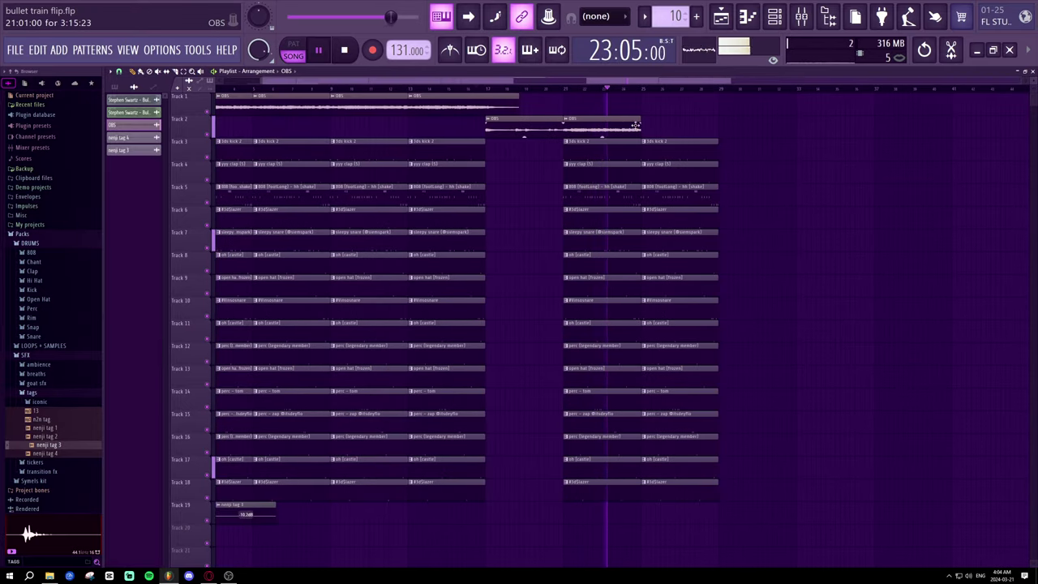
{"action": "left_click_drag", "start_coordinate": [636, 123], "coordinate": [718, 122]}
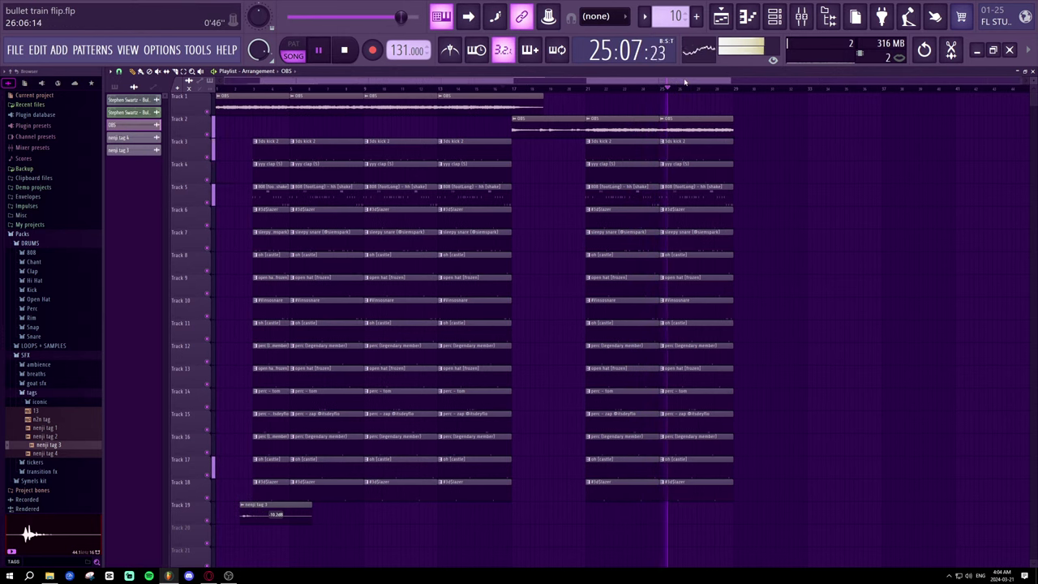
{"action": "left_click_drag", "start_coordinate": [684, 82], "coordinate": [699, 81]}
{"action": "right_click", "coordinate": [681, 123]}
{"action": "key", "text": "space"}
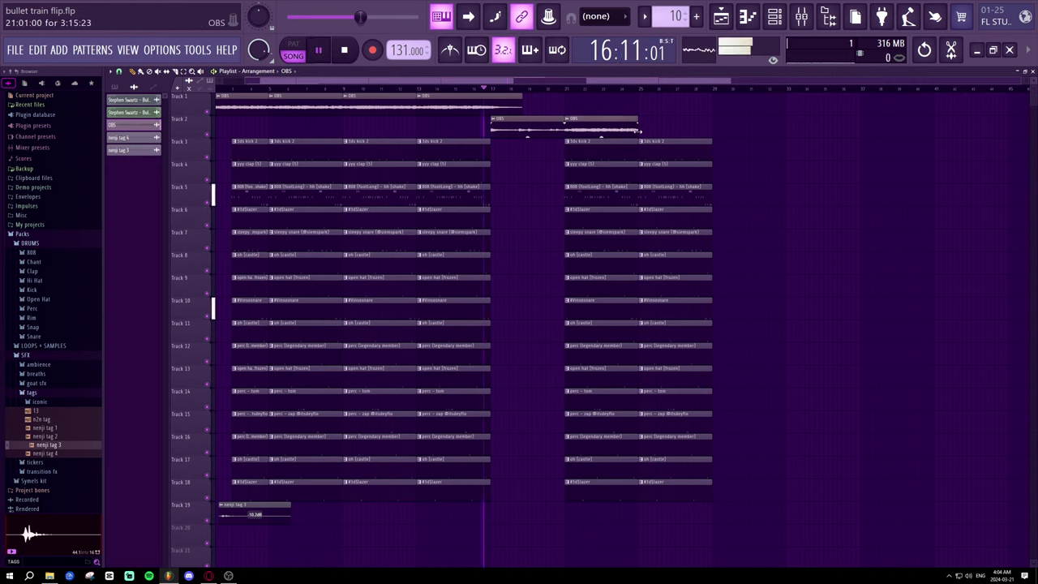
{"action": "left_click_drag", "start_coordinate": [708, 126], "coordinate": [942, 139]}
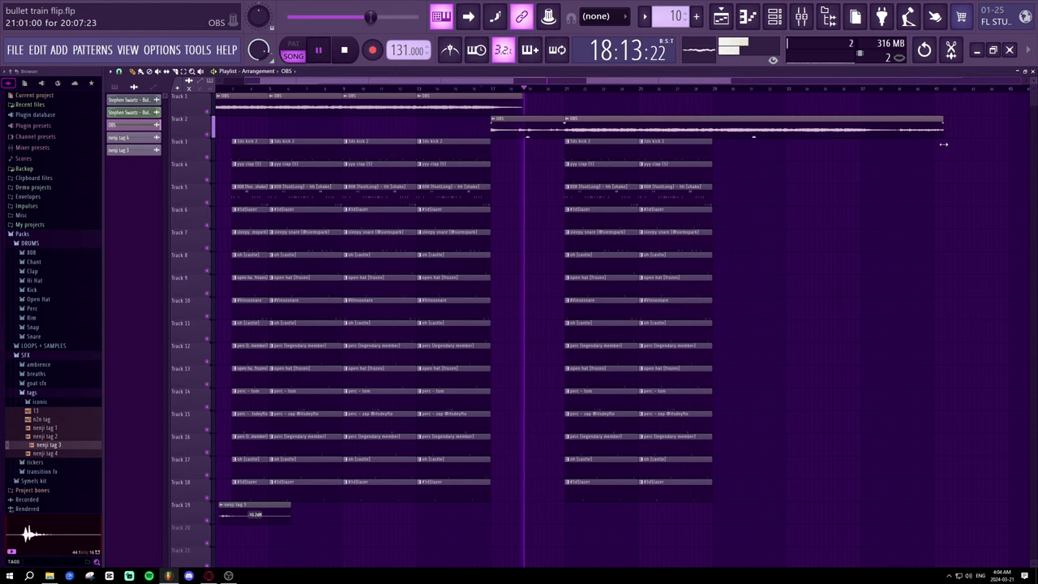
- Copy the four-bar drum patterns on Tracks 3 to 18 to bar 29
{"action": "scroll", "coordinate": [718, 303], "scroll_direction": "down", "scroll_amount": 1}
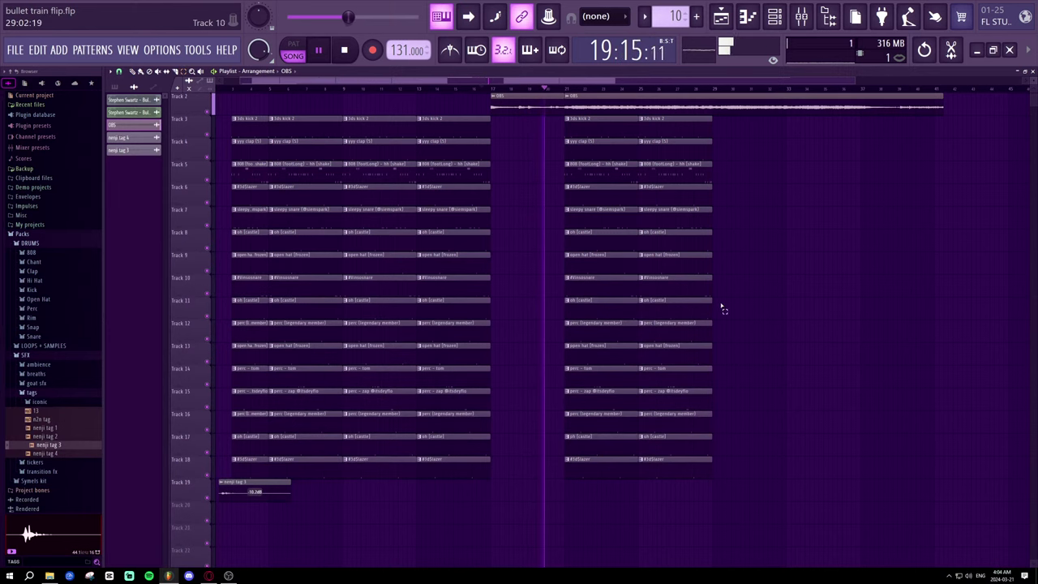
{"action": "left_click_drag", "start_coordinate": [708, 471], "coordinate": [674, 130]}
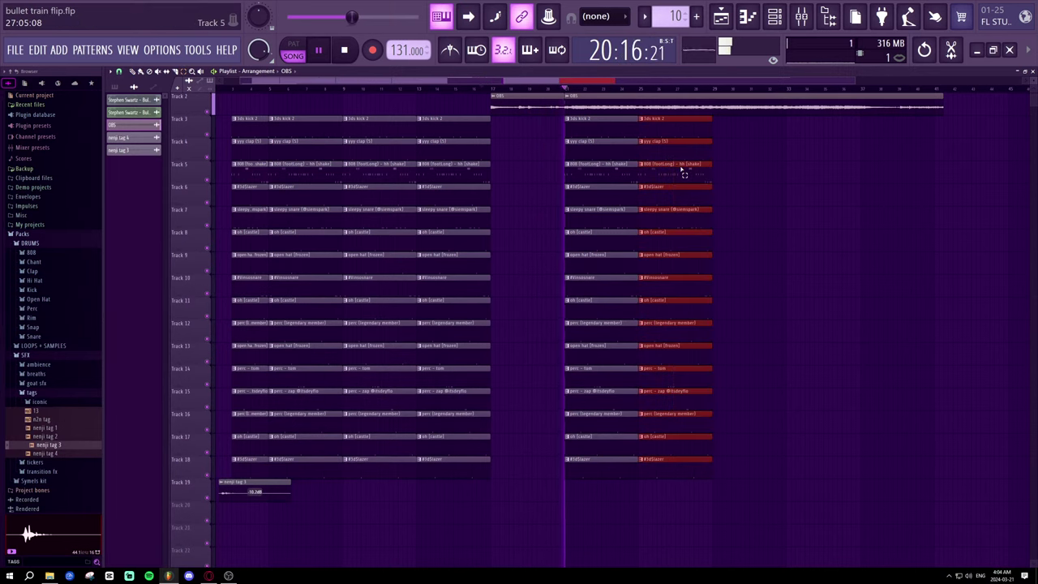
{"action": "left_click_drag", "start_coordinate": [681, 167], "coordinate": [525, 167]}
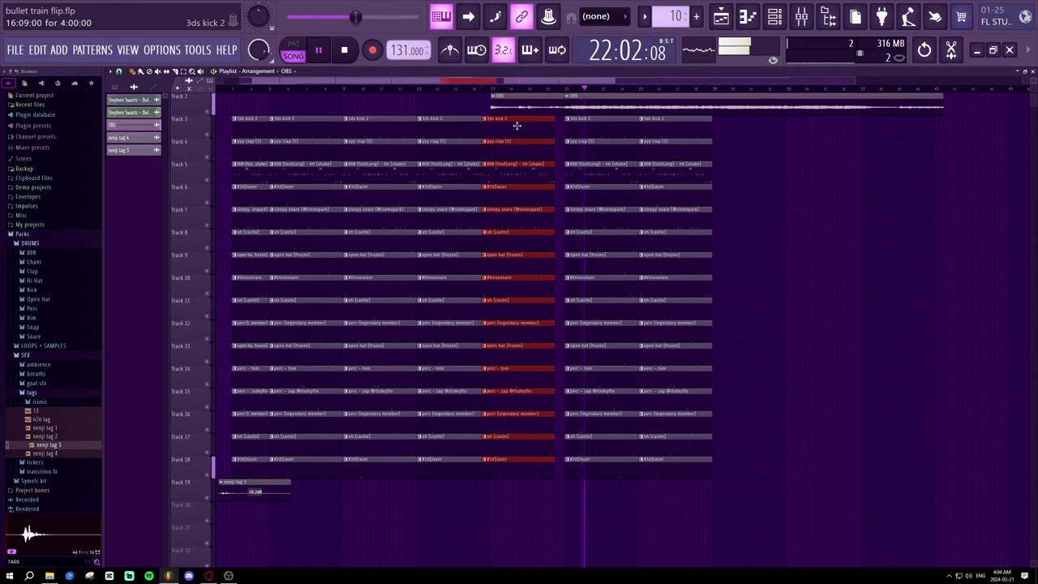
{"action": "left_click_drag", "start_coordinate": [516, 126], "coordinate": [749, 128]}
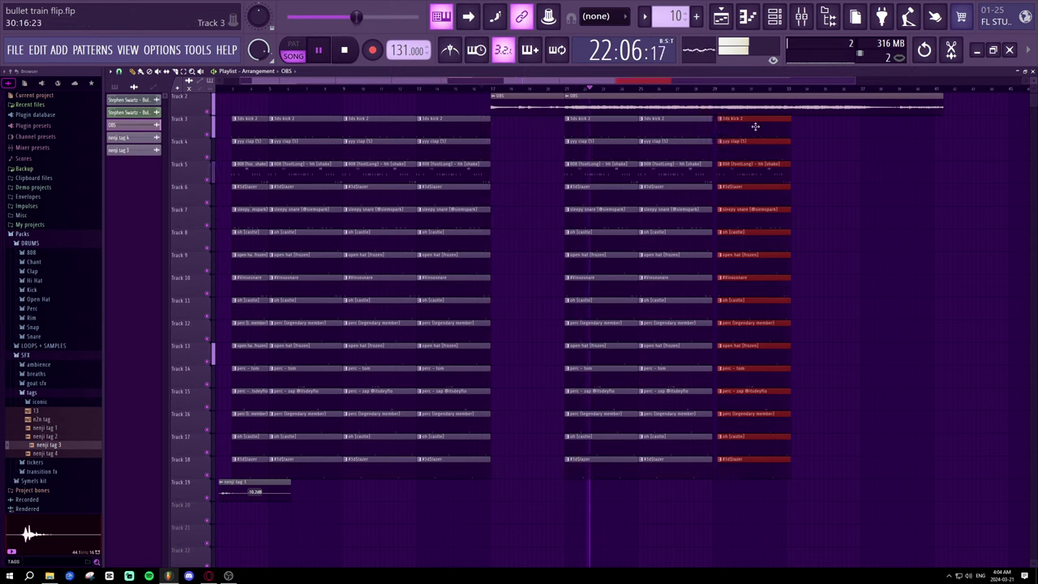
{"action": "left_click", "coordinate": [836, 194]}
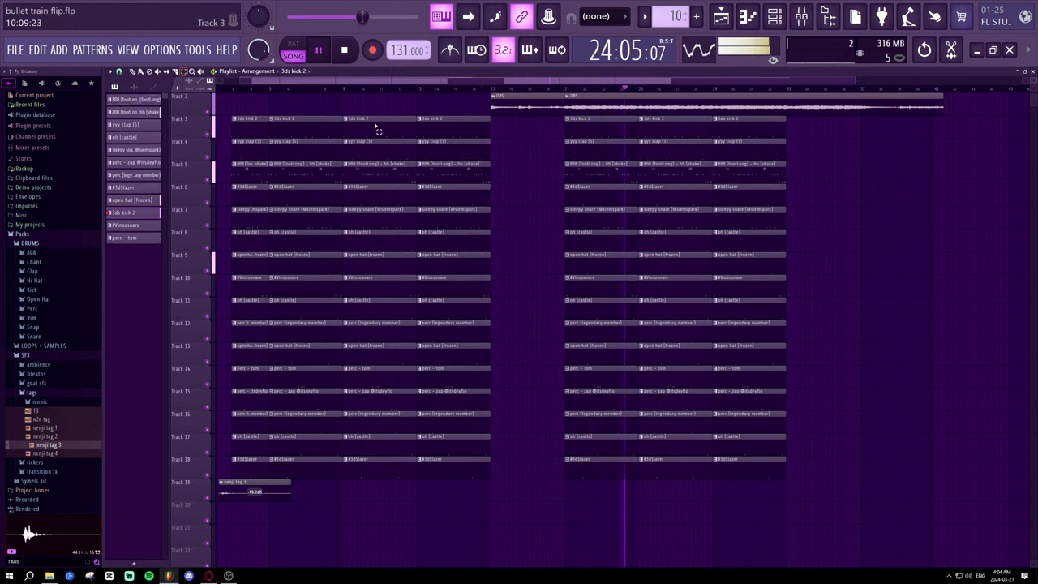
- Duplicate the drum patterns on Tracks 3 to 18 to bars 33 and 37
{"action": "left_click_drag", "start_coordinate": [769, 481], "coordinate": [838, 122]}
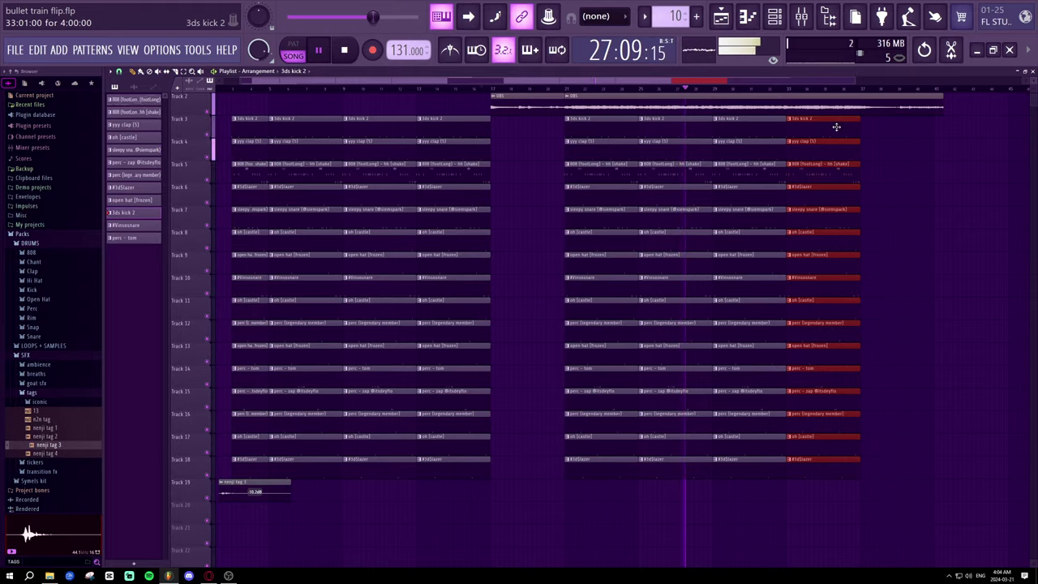
{"action": "key", "text": "ctrl+z"}
{"action": "left_click_drag", "start_coordinate": [524, 126], "coordinate": [898, 124]}
{"action": "left_click", "coordinate": [961, 160]}
{"action": "right_click", "coordinate": [966, 159]}
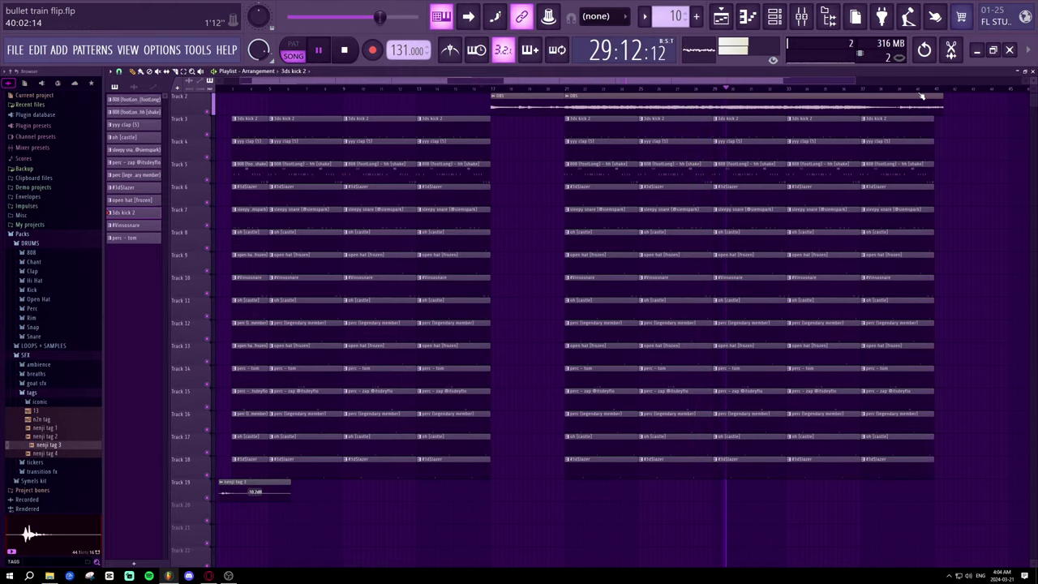
- Delete the long Track 2 slice at bar 21 and duplicate the whole row of Track 1 sample clips to bar 19
{"action": "scroll", "coordinate": [921, 95], "scroll_direction": "down", "scroll_amount": 2}
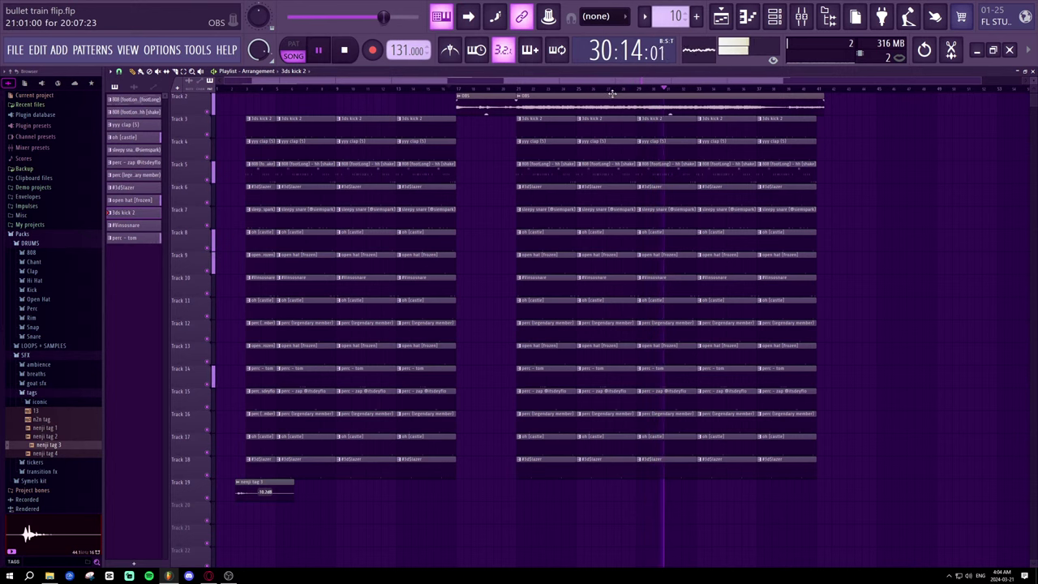
{"action": "scroll", "coordinate": [549, 138], "scroll_direction": "up", "scroll_amount": 1}
{"action": "key", "text": "space"}
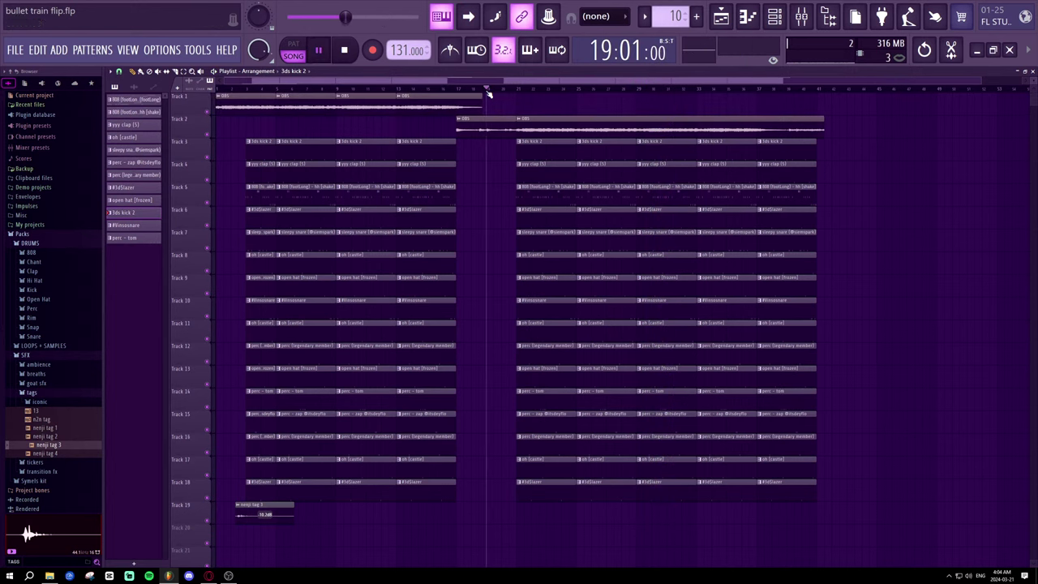
{"action": "right_click", "coordinate": [695, 128]}
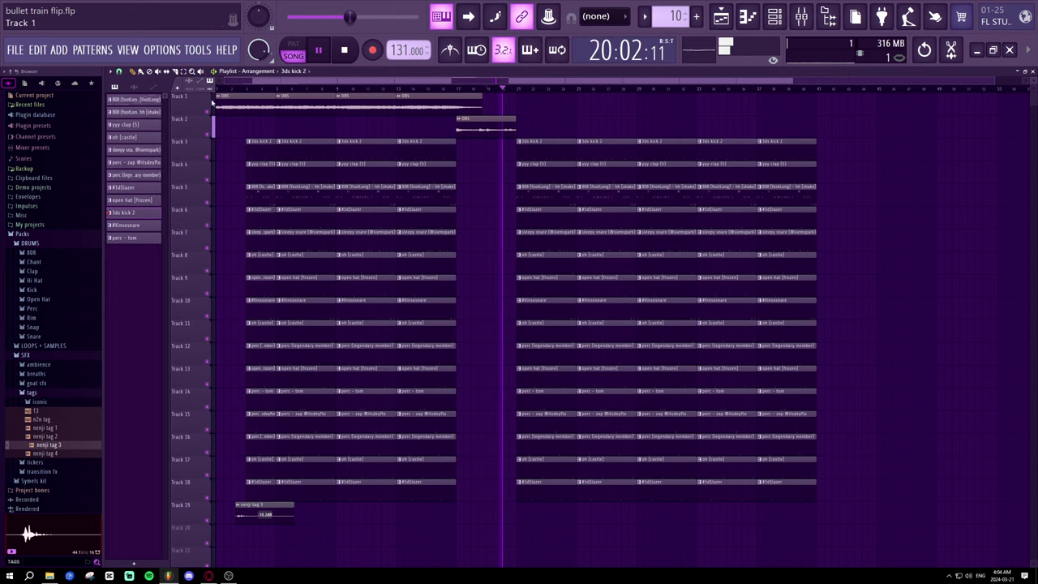
{"action": "left_click", "coordinate": [238, 96]}
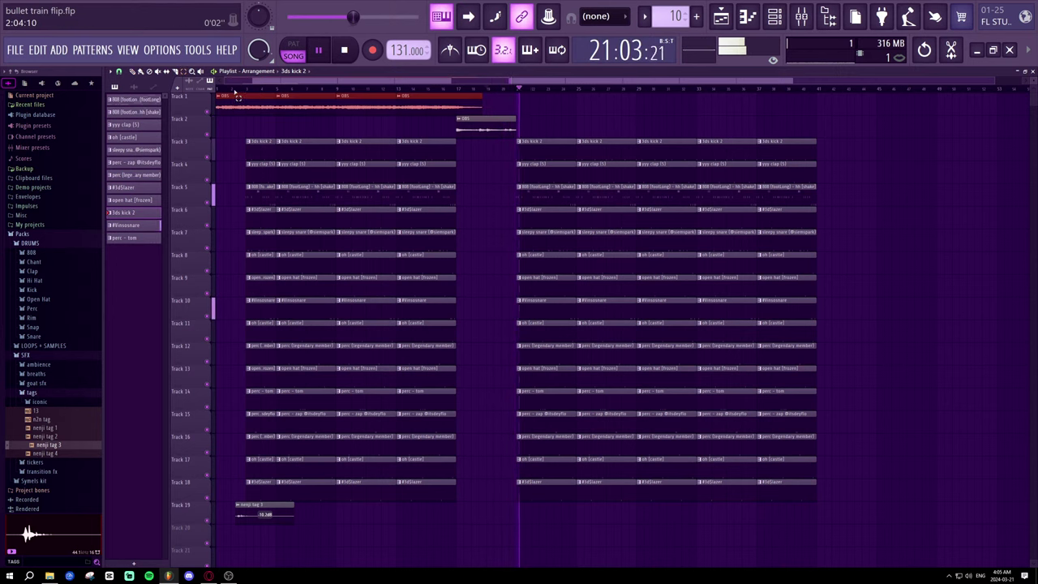
{"action": "key", "text": "ctrl+b"}
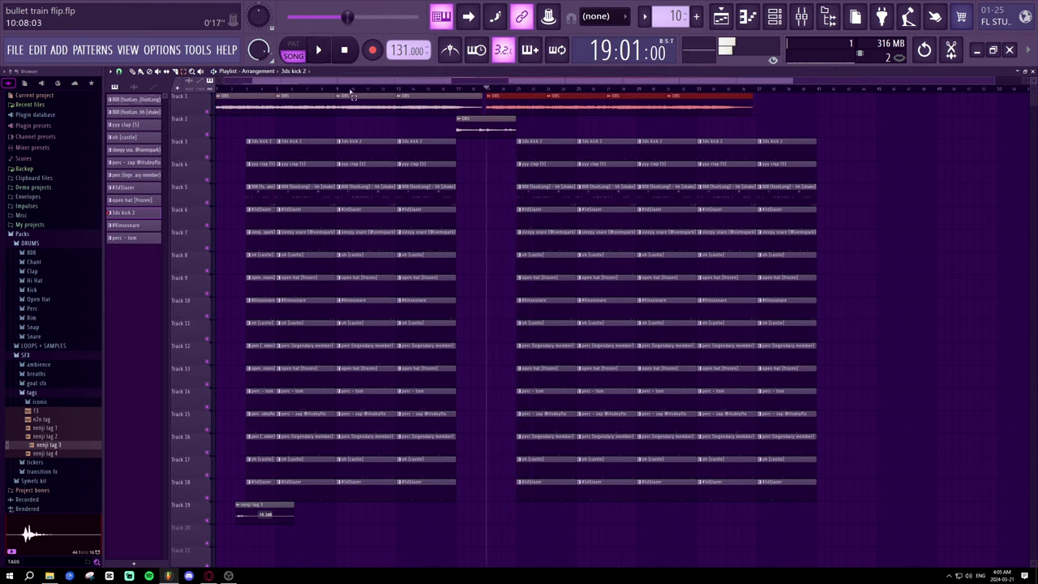
- Try moving the copied Track 1 sample clips to bar 21, lengthen them, and play the drum entry
{"action": "mouse_move", "coordinate": [531, 96]}
{"action": "left_mouse_down"}
{"action": "mouse_move", "coordinate": [724, 119]}
{"action": "mouse_move", "coordinate": [519, 110]}
{"action": "left_mouse_up"}
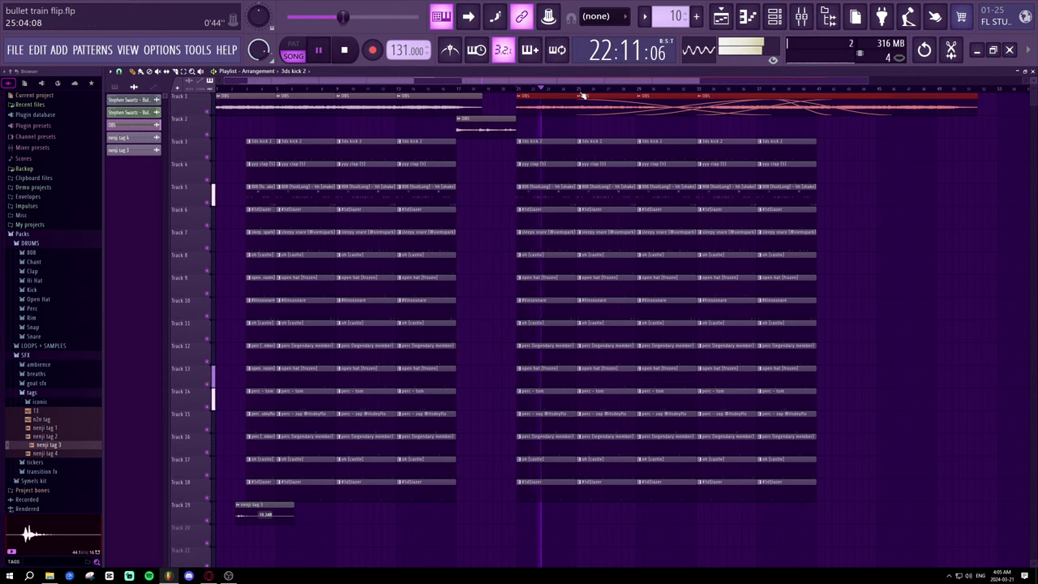
{"action": "mouse_move", "coordinate": [523, 96]}
{"action": "left_mouse_down"}
{"action": "mouse_move", "coordinate": [602, 104]}
{"action": "mouse_move", "coordinate": [521, 116]}
{"action": "left_mouse_up"}
{"action": "key", "text": "space"}
{"action": "key", "text": "space"}
{"action": "key", "text": "space"}
{"action": "key", "text": "space"}
{"action": "key", "text": "space"}
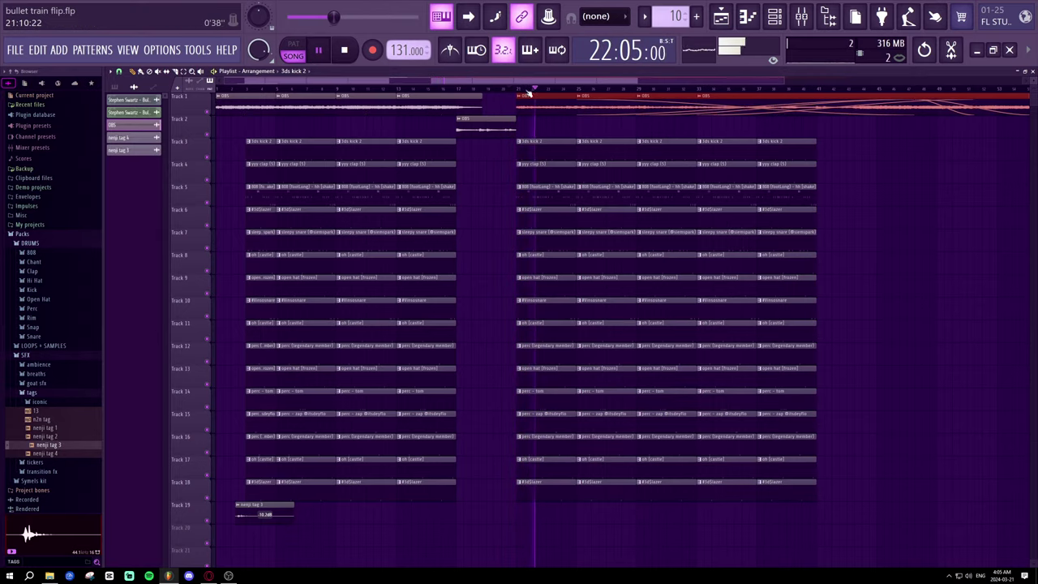
- Adjust the start of the selected Track 1 sample clips at bar 21, setting the first clip's length to 24:04:00, and replay the entry
{"action": "scroll", "coordinate": [528, 94], "scroll_direction": "up", "scroll_amount": 3}
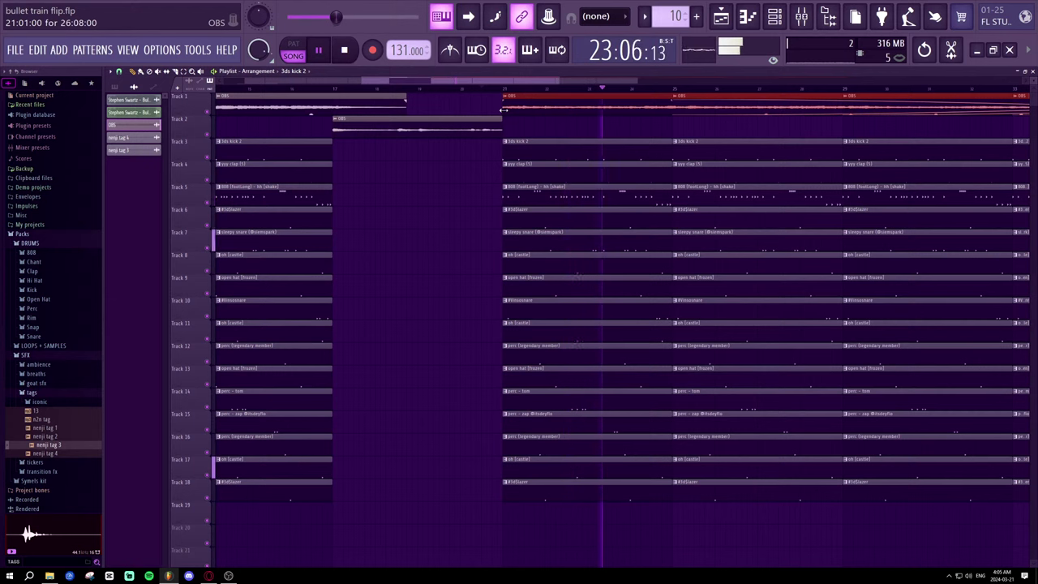
{"action": "left_click_drag", "start_coordinate": [693, 103], "coordinate": [622, 108]}
{"action": "left_click_drag", "start_coordinate": [435, 115], "coordinate": [512, 107]}
{"action": "key", "text": "/"}
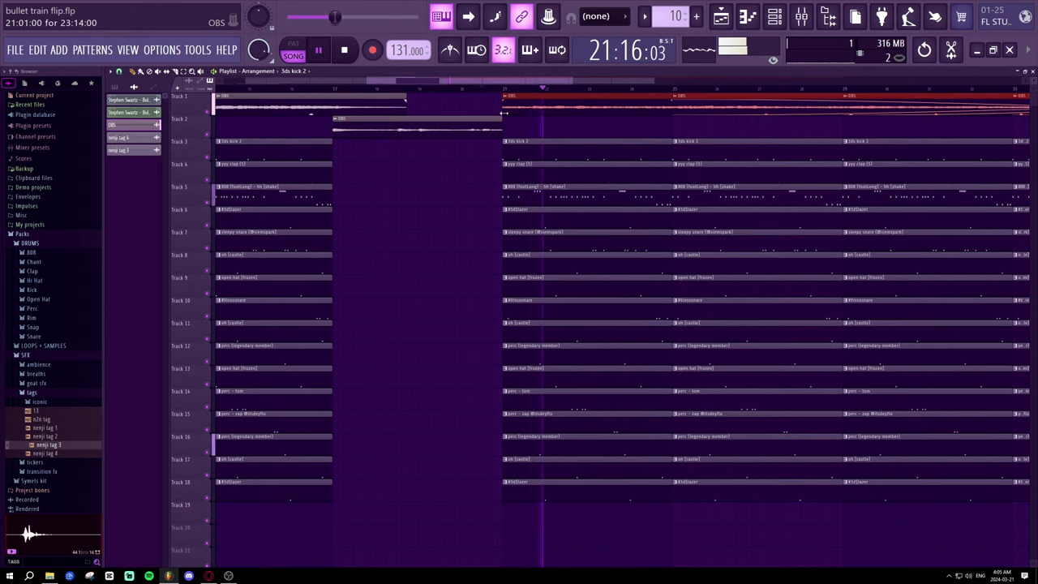
{"action": "key", "text": "space"}
{"action": "key", "text": "space"}
{"action": "mouse_move", "coordinate": [509, 112]}
{"action": "left_mouse_down"}
{"action": "mouse_move", "coordinate": [530, 109]}
{"action": "mouse_move", "coordinate": [507, 111]}
{"action": "mouse_move", "coordinate": [523, 105]}
{"action": "left_mouse_up"}
{"action": "key", "text": "space"}
{"action": "key", "text": "space"}
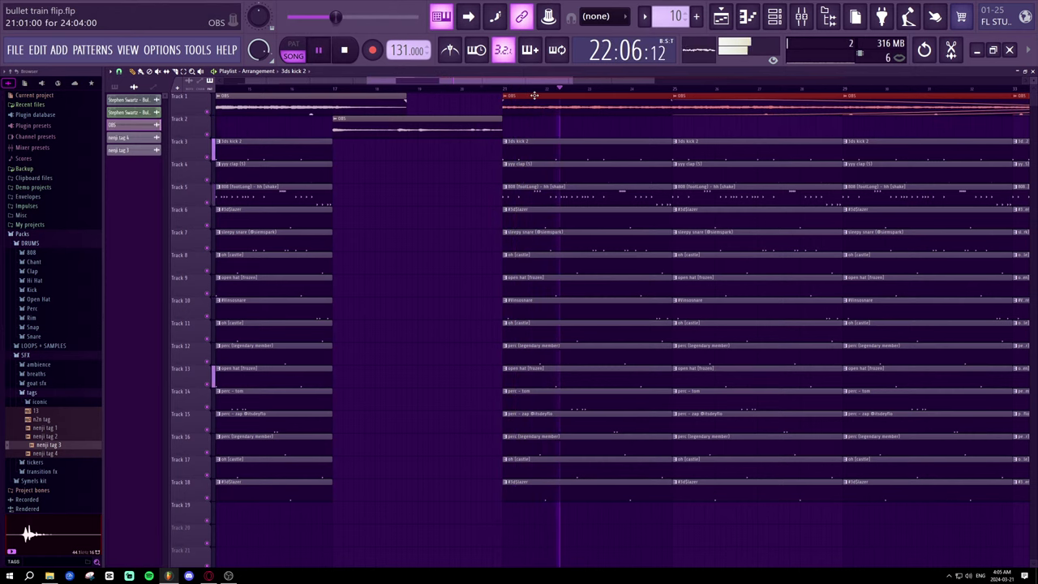
- Fine-tune the start of the Track 1 sample clips around bar 21 to a clip length of 24:02:13 and replay the entry
{"action": "scroll", "coordinate": [509, 96], "scroll_direction": "up", "scroll_amount": 5}
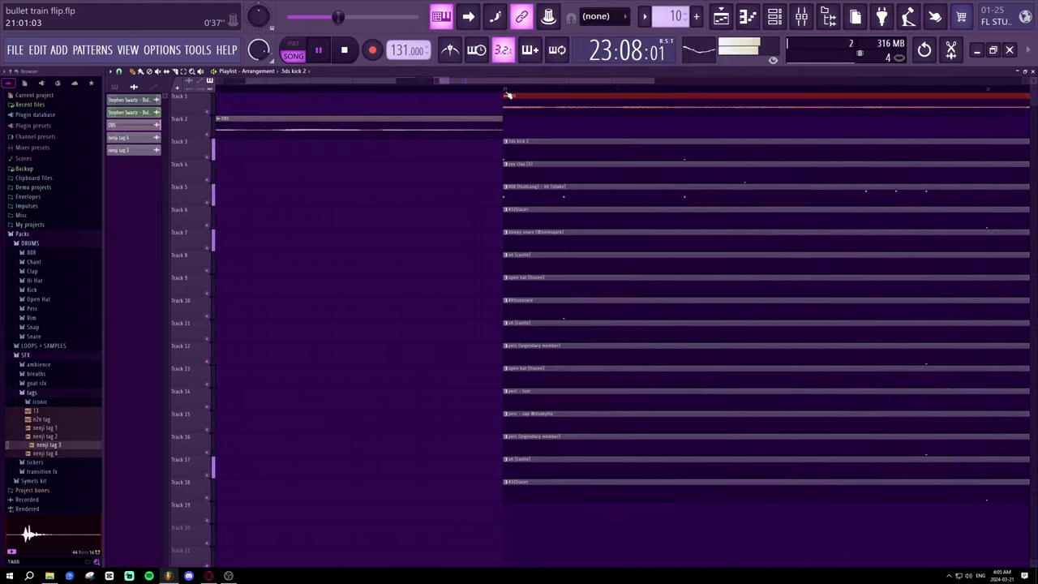
{"action": "key", "text": "space"}
{"action": "key", "text": "space"}
{"action": "left_click_drag", "start_coordinate": [548, 96], "coordinate": [523, 96]}
{"action": "left_click_drag", "start_coordinate": [545, 96], "coordinate": [341, 105]}
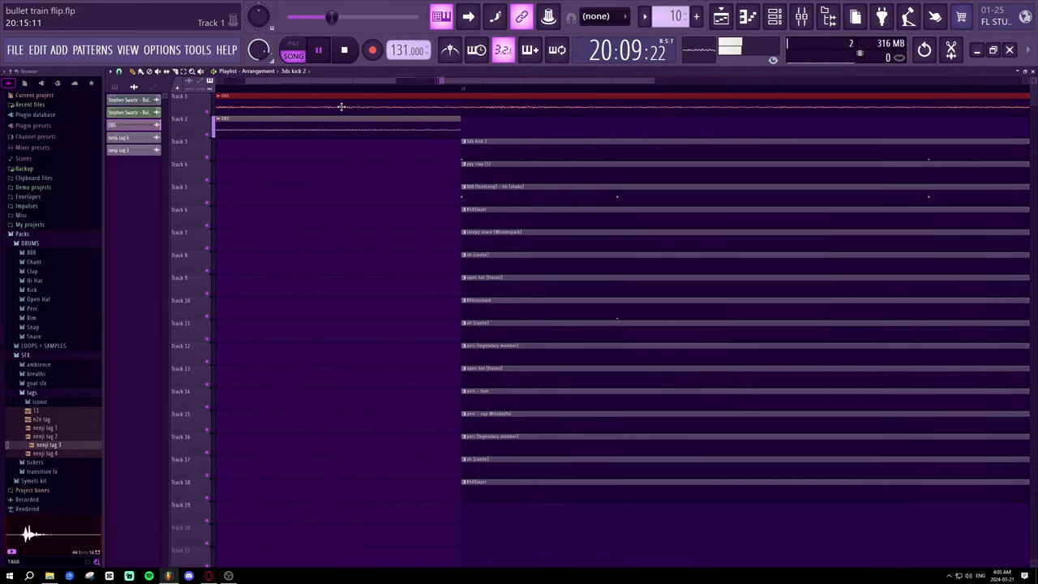
{"action": "scroll", "coordinate": [388, 91], "scroll_direction": "down", "scroll_amount": 3}
{"action": "mouse_move", "coordinate": [363, 106]}
{"action": "left_mouse_down"}
{"action": "mouse_move", "coordinate": [397, 105]}
{"action": "mouse_move", "coordinate": [343, 108]}
{"action": "mouse_move", "coordinate": [353, 107]}
{"action": "left_mouse_up"}
{"action": "key", "text": "space"}
{"action": "key", "text": "space"}
{"action": "scroll", "coordinate": [402, 91], "scroll_direction": "up", "scroll_amount": 5}
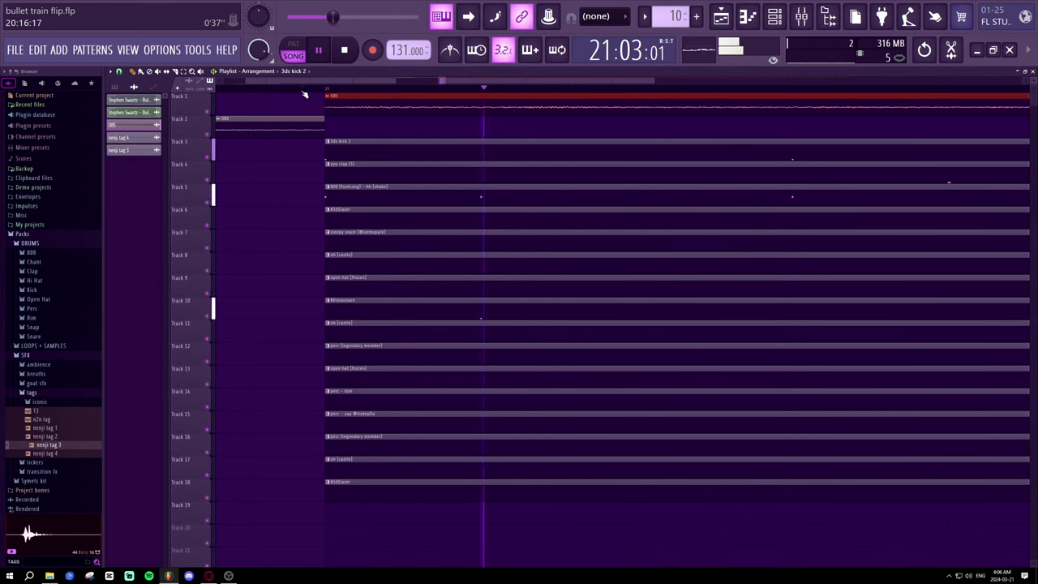
{"action": "scroll", "coordinate": [304, 95], "scroll_direction": "down", "scroll_amount": 3}
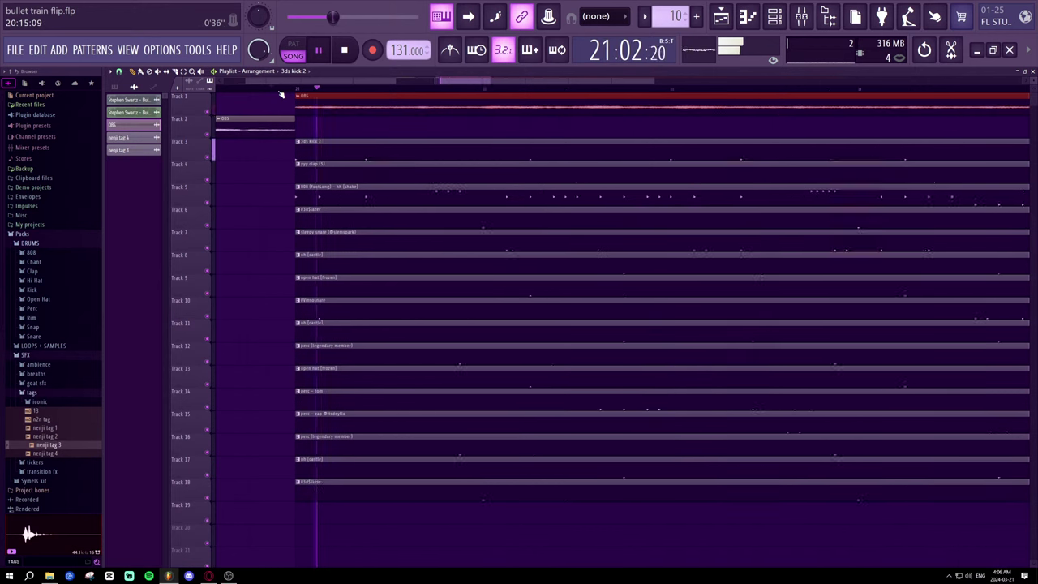
{"action": "scroll", "coordinate": [281, 95], "scroll_direction": "down", "scroll_amount": 2}
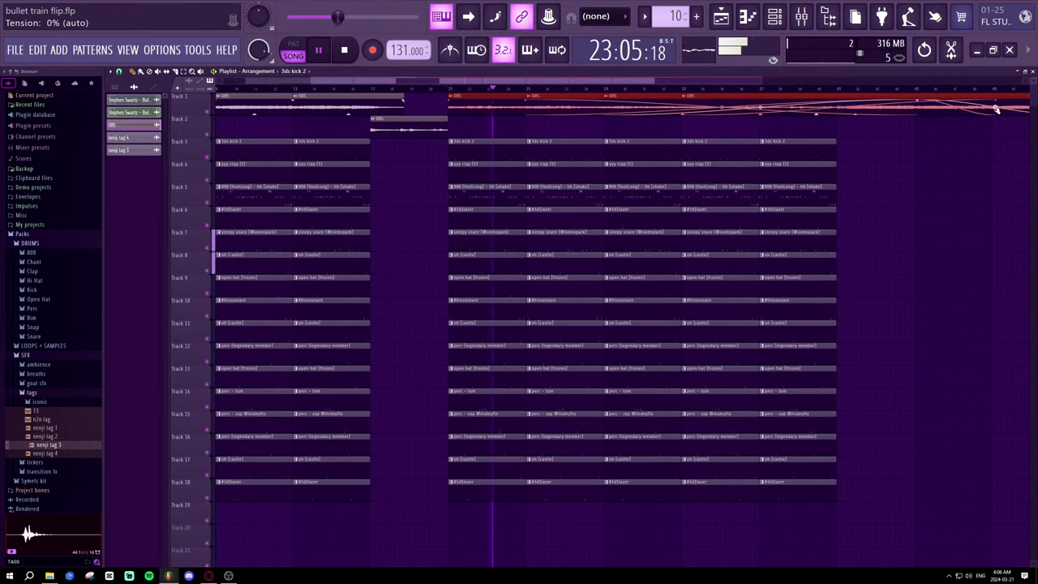
- Remove the overlapping Track 1 sample clips at bars 25, 29 and 33, keeping only the one at bar 21
{"action": "left_click_drag", "start_coordinate": [998, 100], "coordinate": [964, 99]}
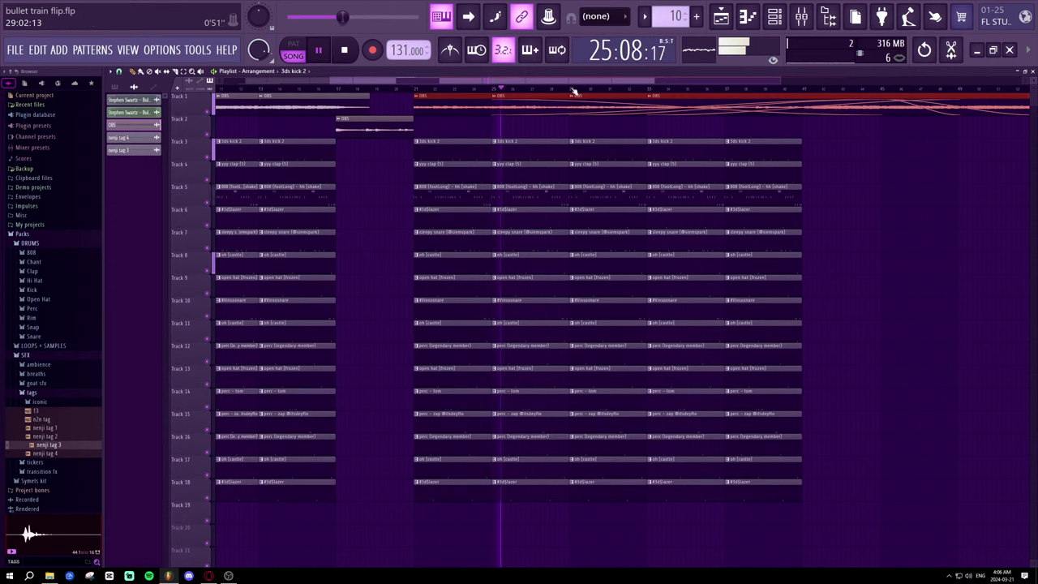
{"action": "left_click", "coordinate": [556, 123]}
{"action": "right_click", "coordinate": [557, 123]}
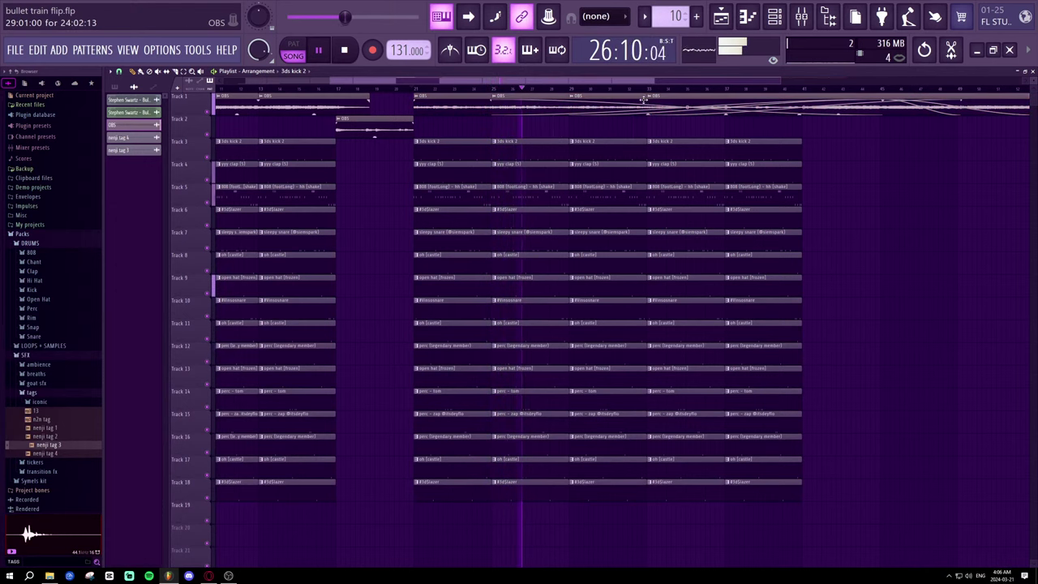
{"action": "left_click_drag", "start_coordinate": [653, 95], "coordinate": [915, 163]}
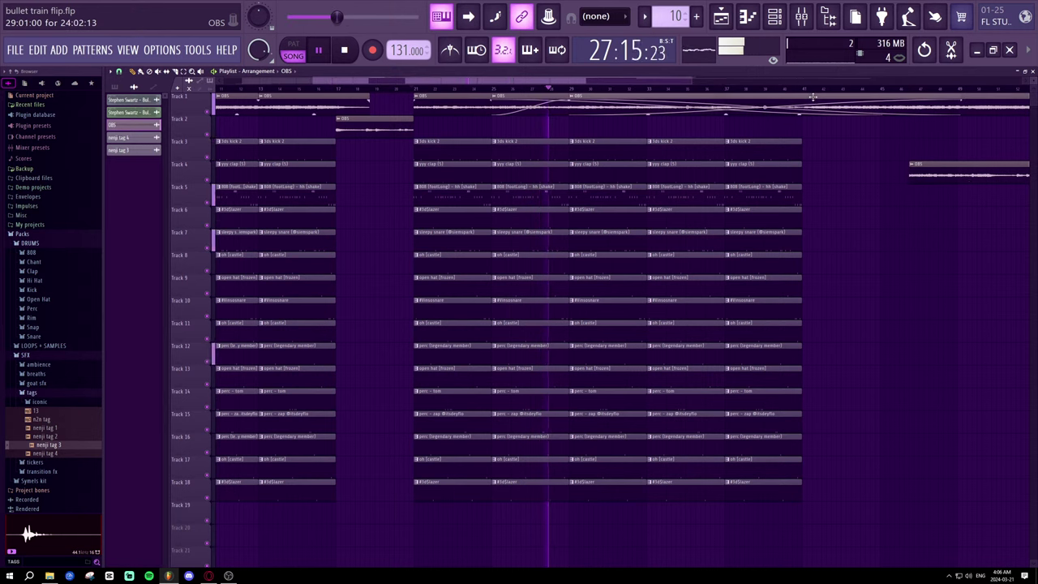
{"action": "left_click_drag", "start_coordinate": [813, 96], "coordinate": [986, 280]}
{"action": "right_click", "coordinate": [986, 280]}
{"action": "right_click", "coordinate": [977, 173]}
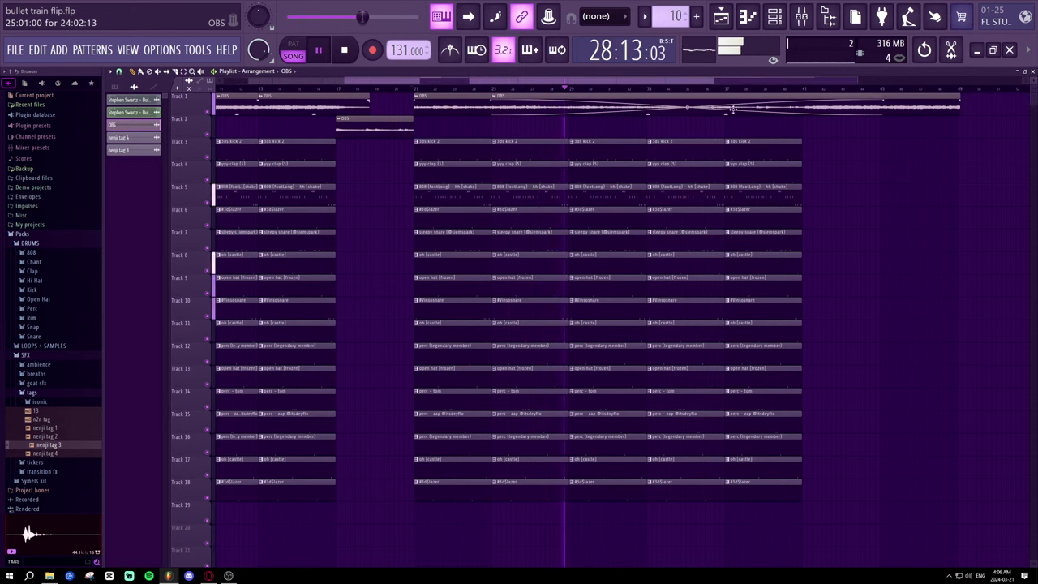
{"action": "left_click_drag", "start_coordinate": [725, 97], "coordinate": [982, 268]}
{"action": "right_click", "coordinate": [981, 266]}
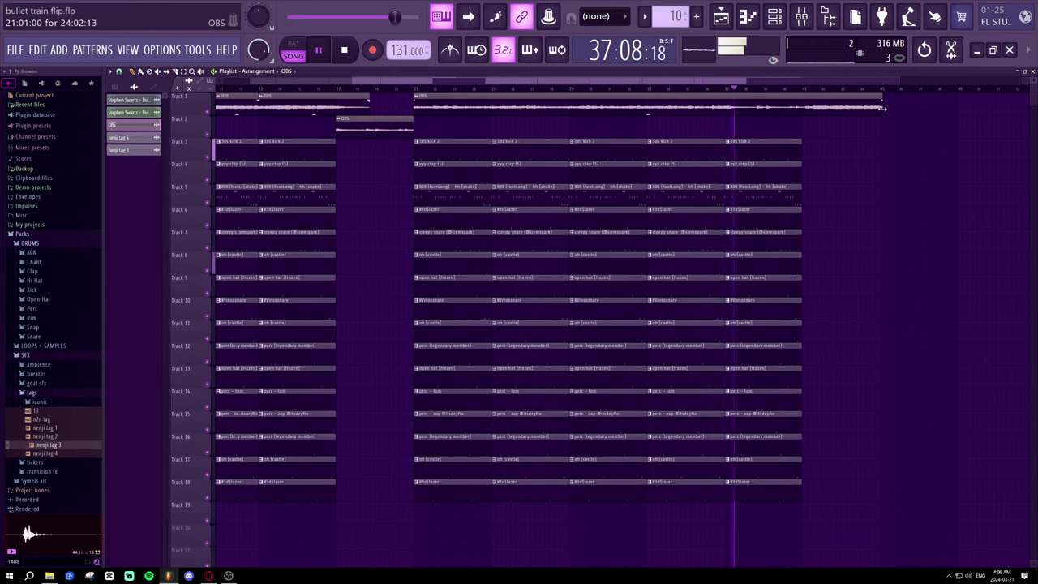
- Try the Track 1 sample clip at bar 21 extended to bar 49, then delete it
{"action": "left_click_drag", "start_coordinate": [873, 113], "coordinate": [959, 132]}
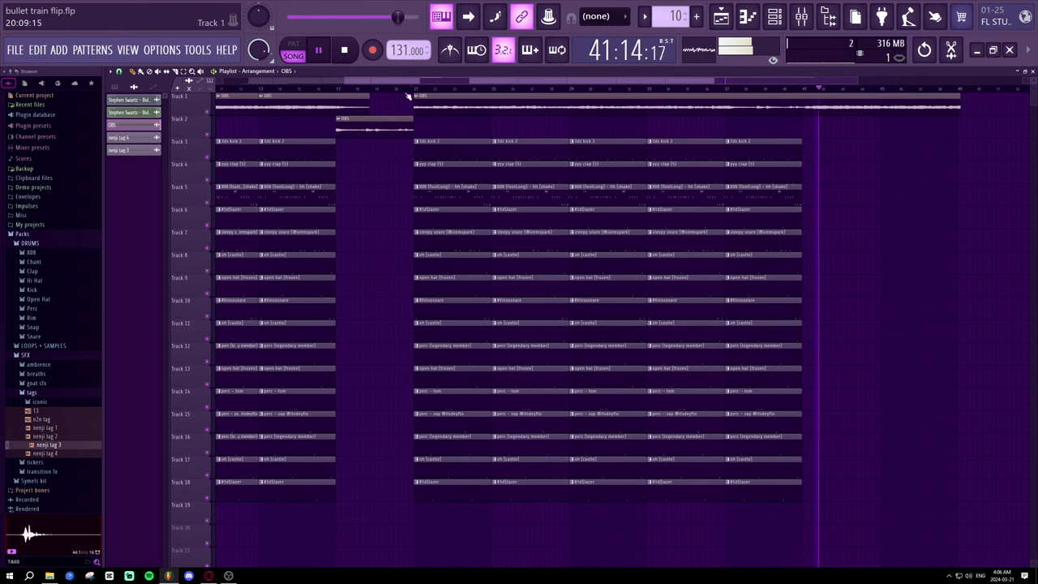
{"action": "left_click", "coordinate": [406, 95]}
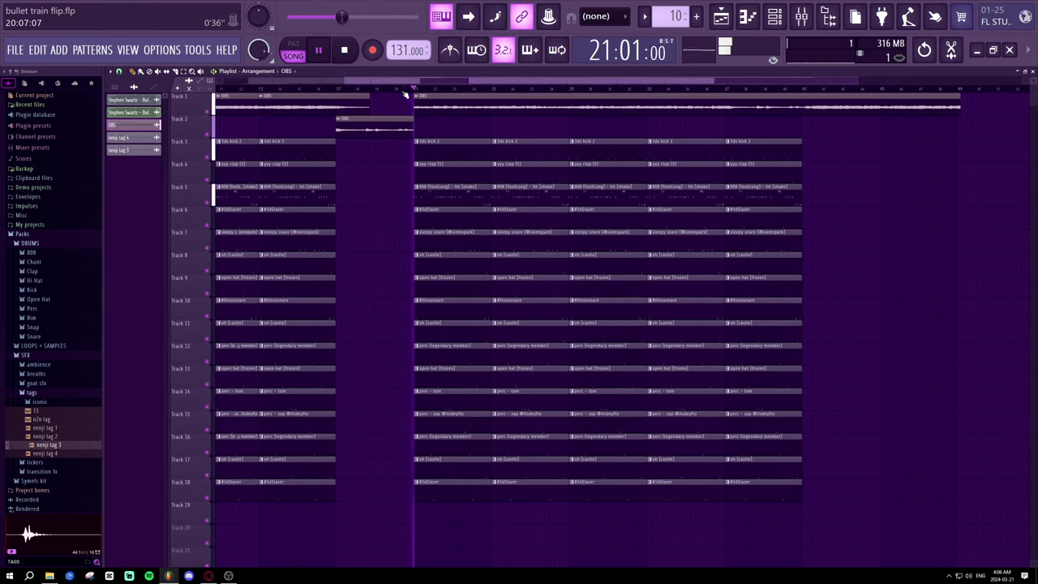
{"action": "scroll", "coordinate": [422, 97], "scroll_direction": "down", "scroll_amount": 2}
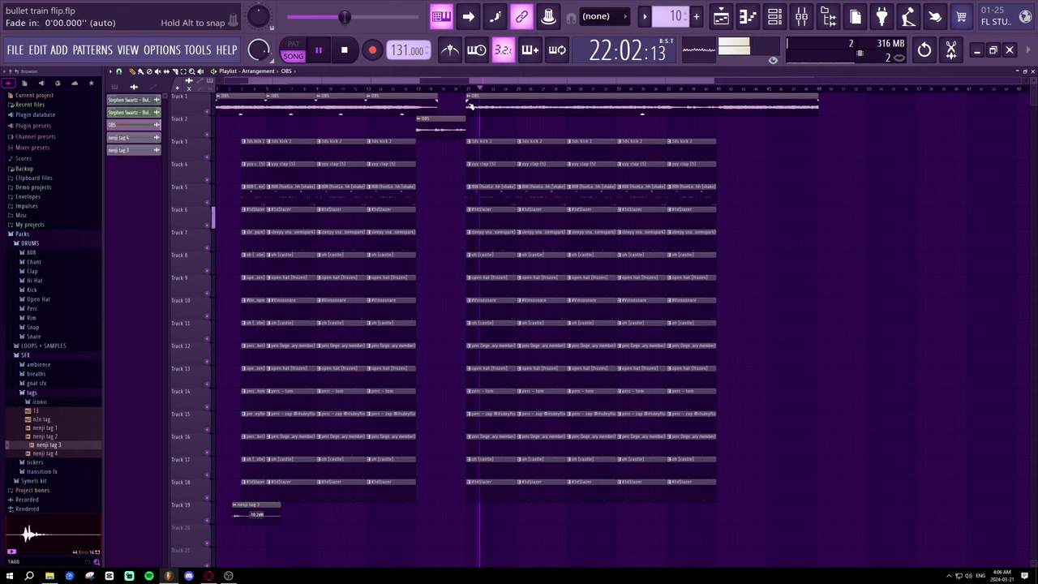
{"action": "left_click", "coordinate": [460, 104]}
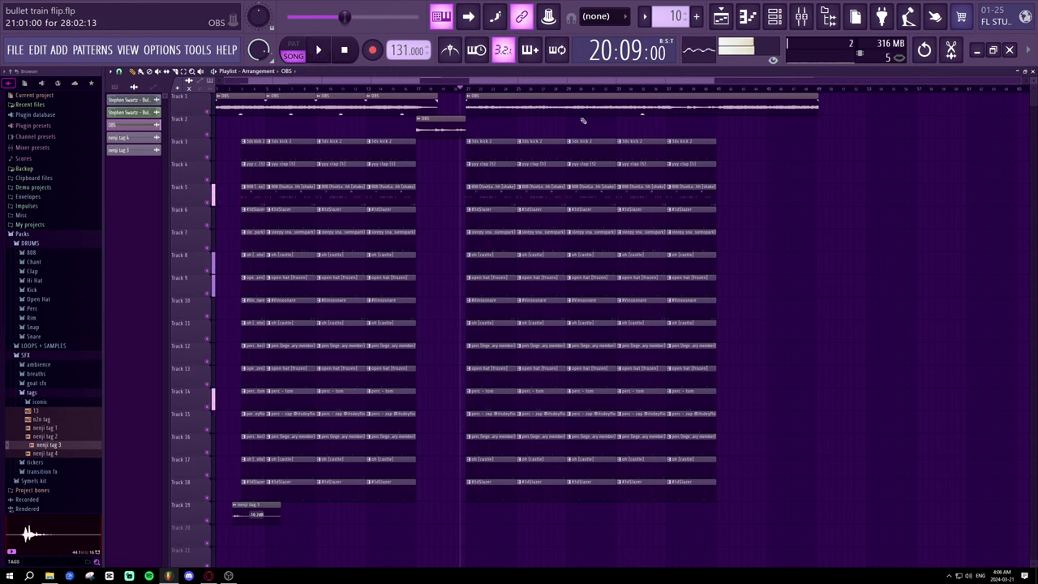
{"action": "right_click", "coordinate": [496, 105]}
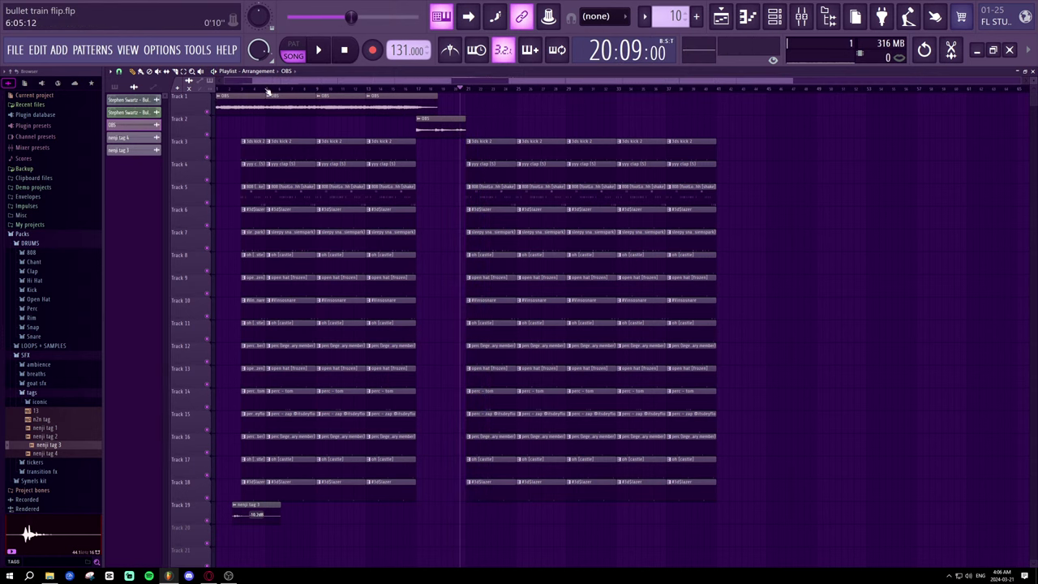
- Duplicate the four original Track 1 sample clips to bar 21 and play the second section with them
{"action": "left_click", "coordinate": [183, 72]}
{"action": "left_click_drag", "start_coordinate": [473, 104], "coordinate": [83, 59]}
{"action": "key", "text": "ctrl+b"}
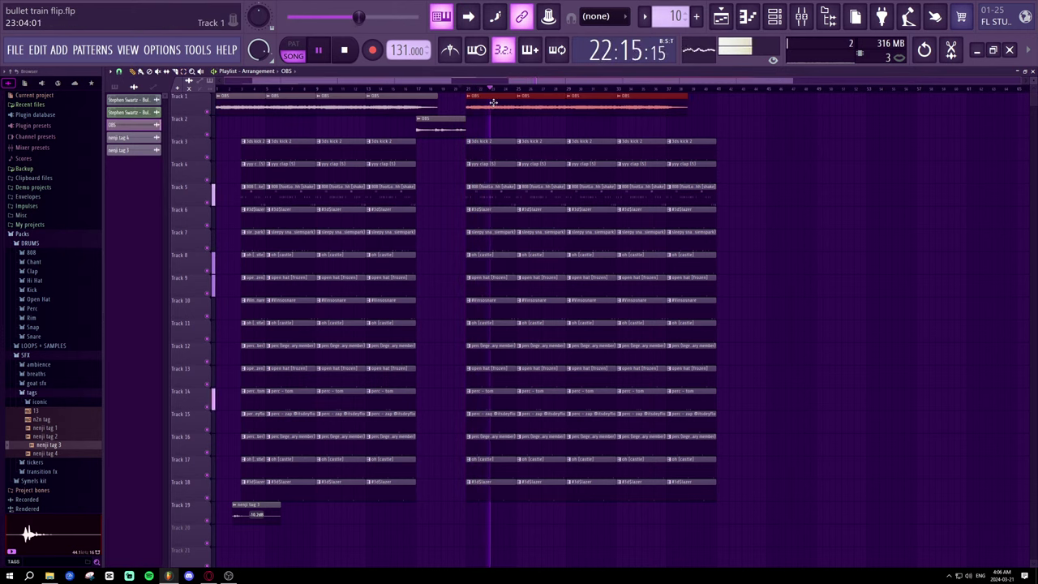
{"action": "scroll", "coordinate": [511, 91], "scroll_direction": "up", "scroll_amount": 1}
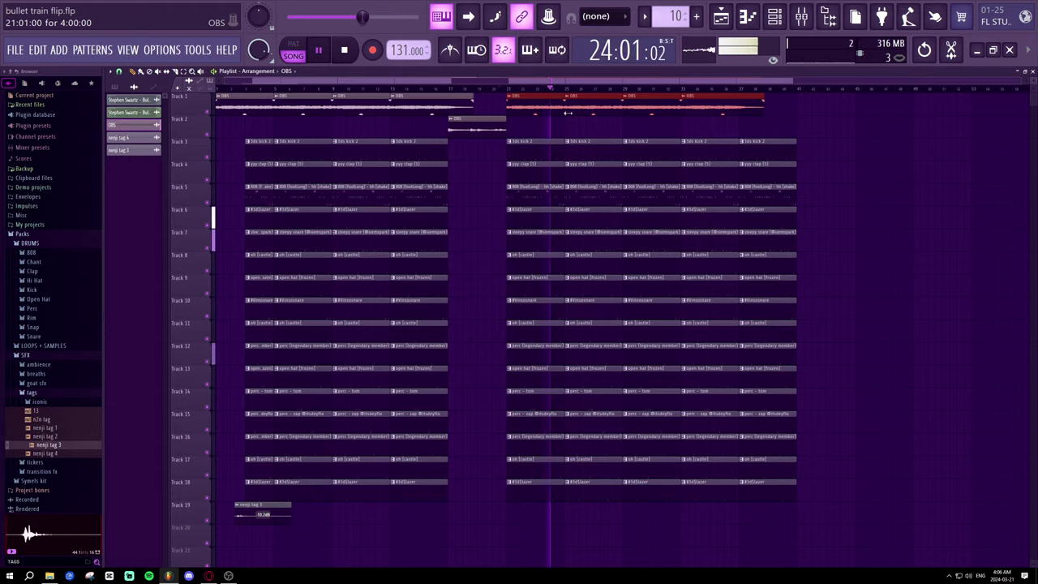
{"action": "left_click", "coordinate": [876, 174]}
{"action": "right_click", "coordinate": [890, 173]}
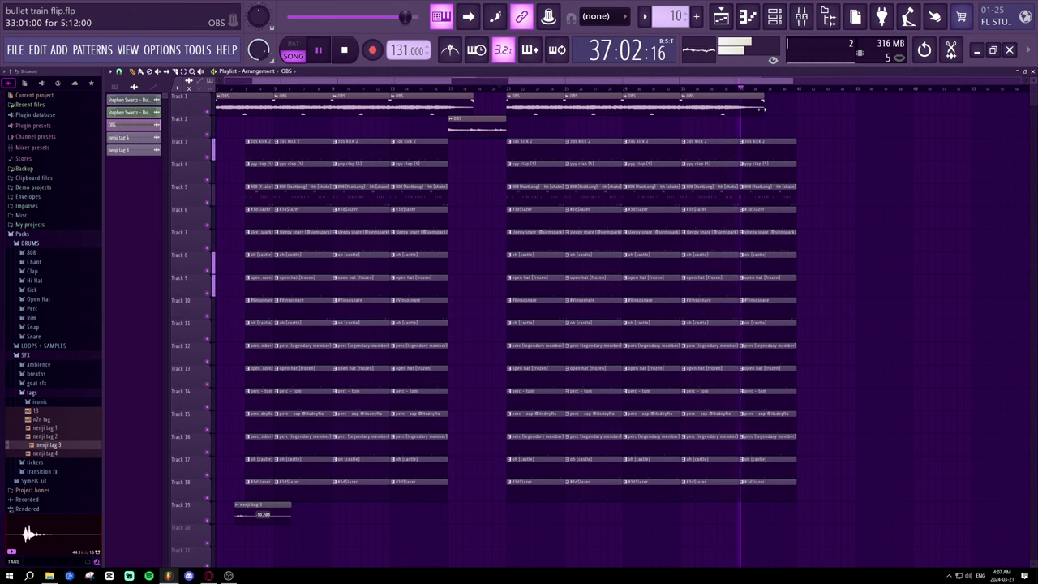
- Delete the drum patterns at bar 37 on Tracks 3 to 18 and play the arrangement from bar 1
{"action": "left_click", "coordinate": [732, 91]}
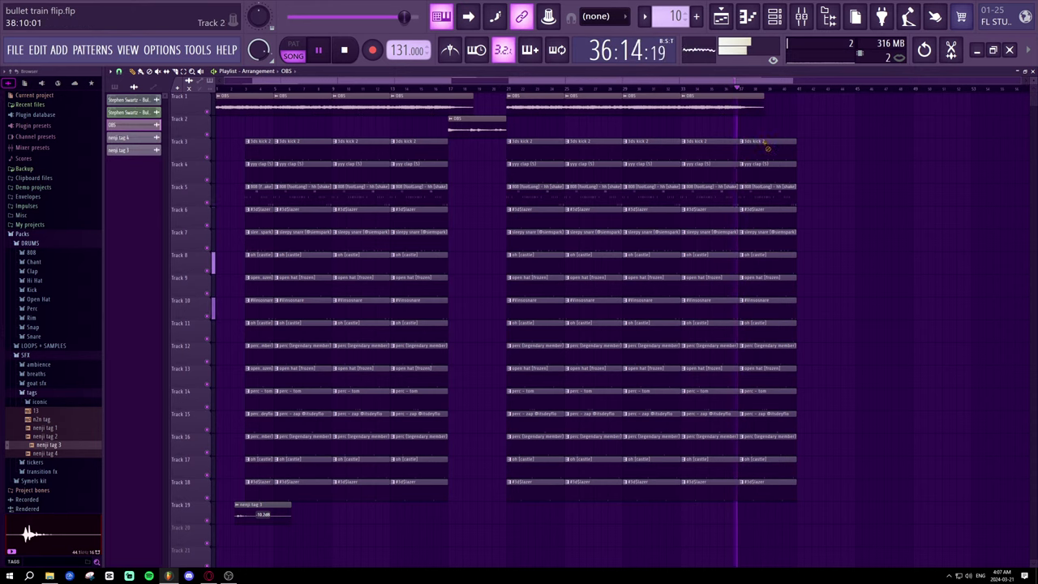
{"action": "mouse_move", "coordinate": [765, 144]}
{"action": "left_mouse_down"}
{"action": "mouse_move", "coordinate": [795, 367]}
{"action": "mouse_move", "coordinate": [796, 493]}
{"action": "left_mouse_up"}
{"action": "left_click", "coordinate": [506, 88]}
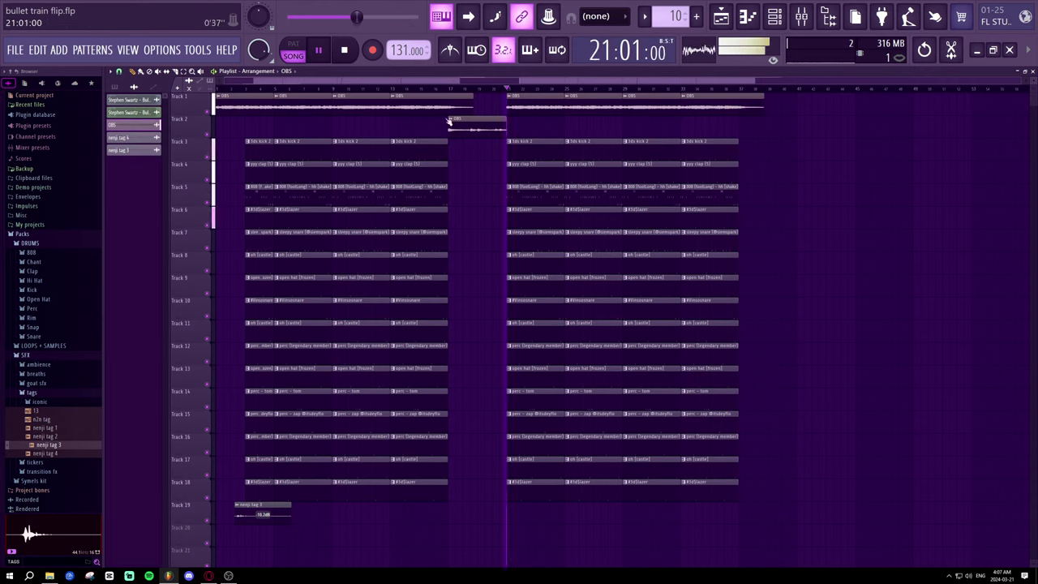
{"action": "left_click", "coordinate": [215, 88]}
{"action": "scroll", "coordinate": [236, 91], "scroll_direction": "up", "scroll_amount": 3}
{"action": "left_click_drag", "start_coordinate": [259, 83], "coordinate": [228, 85]}
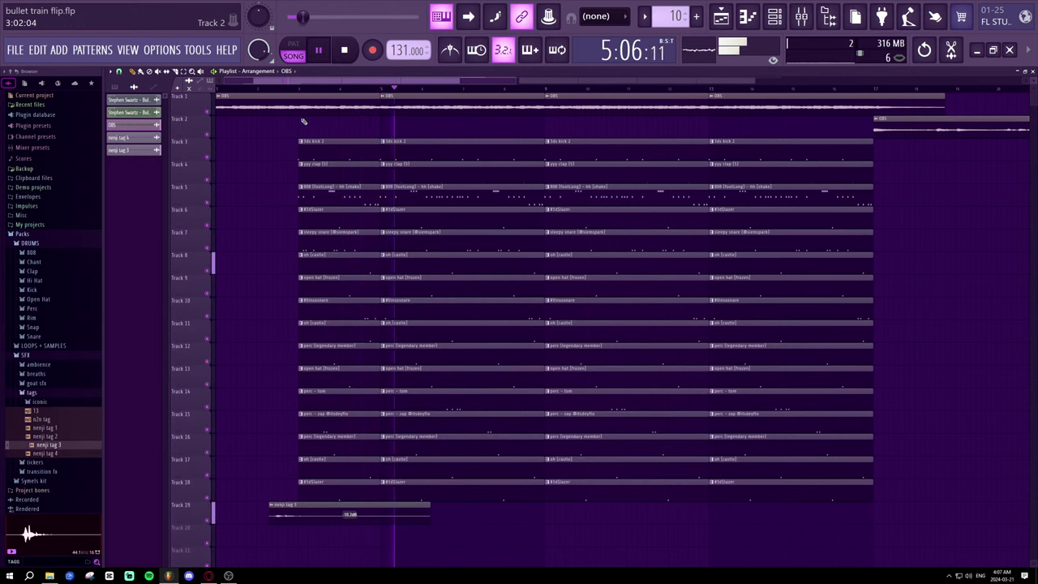
- Open the channel rack, reposition it, and show the Unsorted drum channels of the 3ds kick 2 pattern
{"action": "key", "text": "F6"}
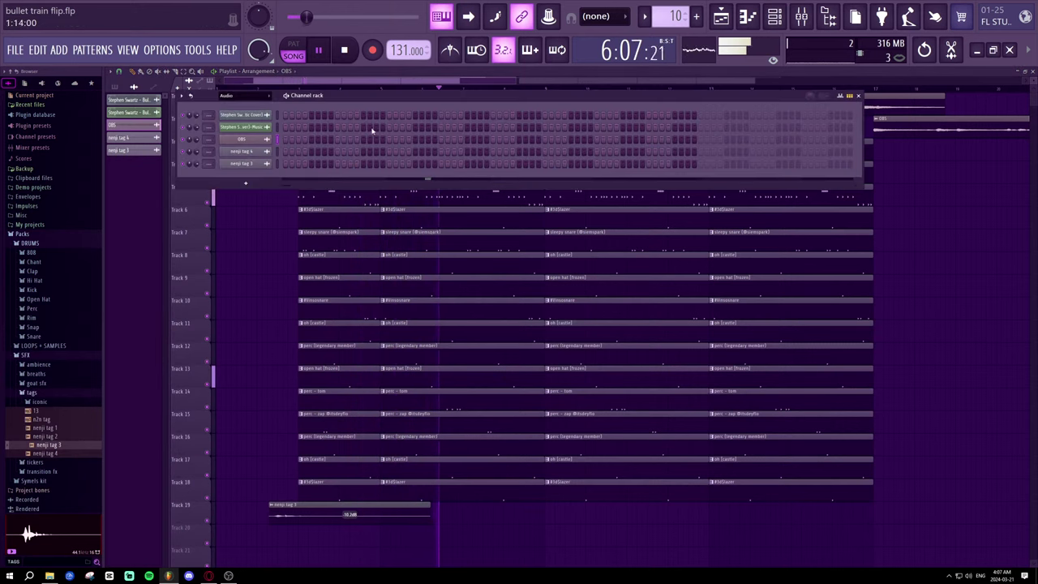
{"action": "left_click_drag", "start_coordinate": [412, 96], "coordinate": [510, 94]}
{"action": "left_click", "coordinate": [325, 197]}
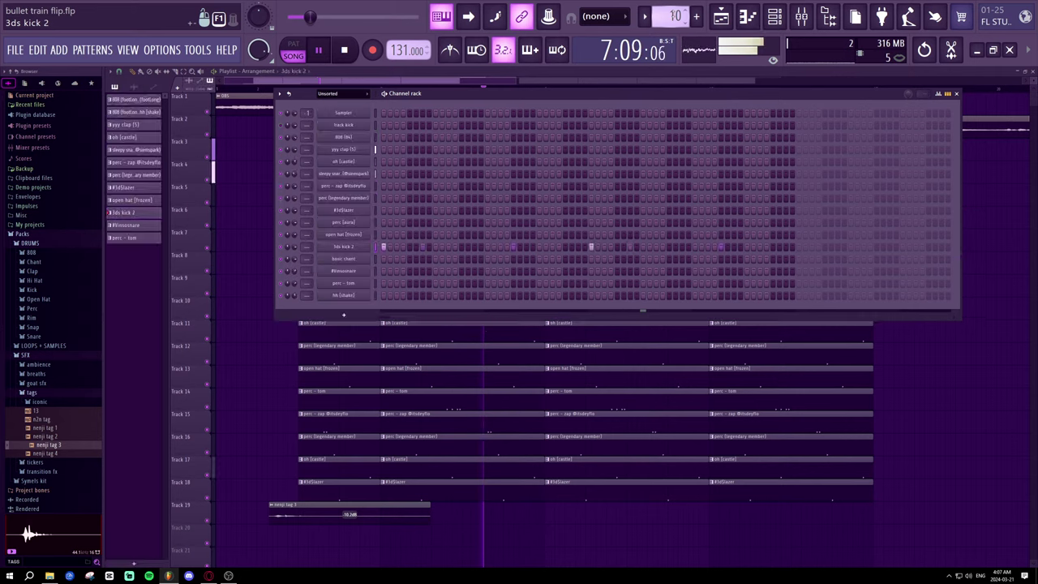
{"action": "scroll", "coordinate": [39, 325], "scroll_direction": "down", "scroll_amount": 2}
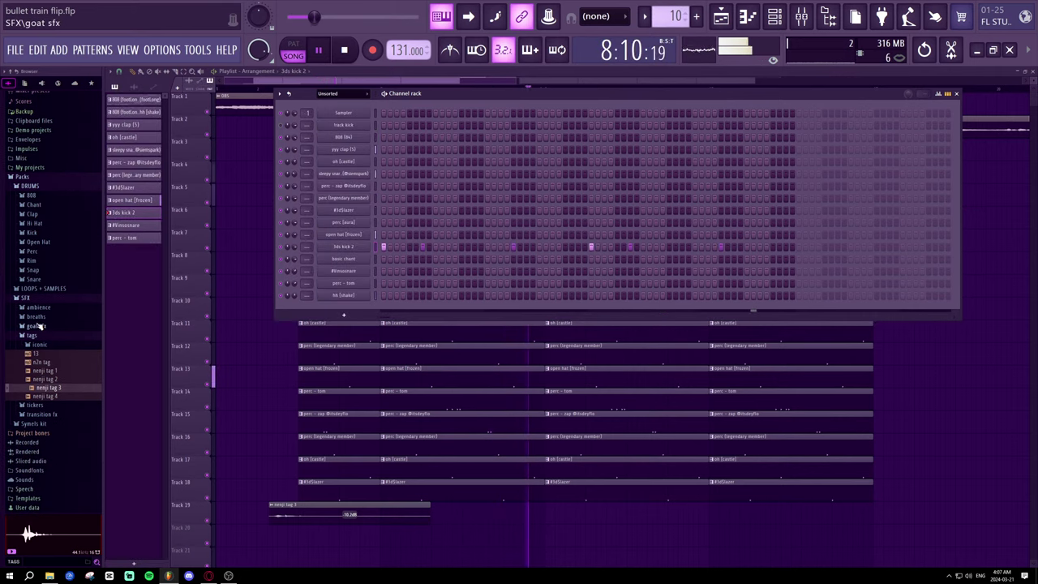
{"action": "scroll", "coordinate": [42, 340], "scroll_direction": "up", "scroll_amount": 2}
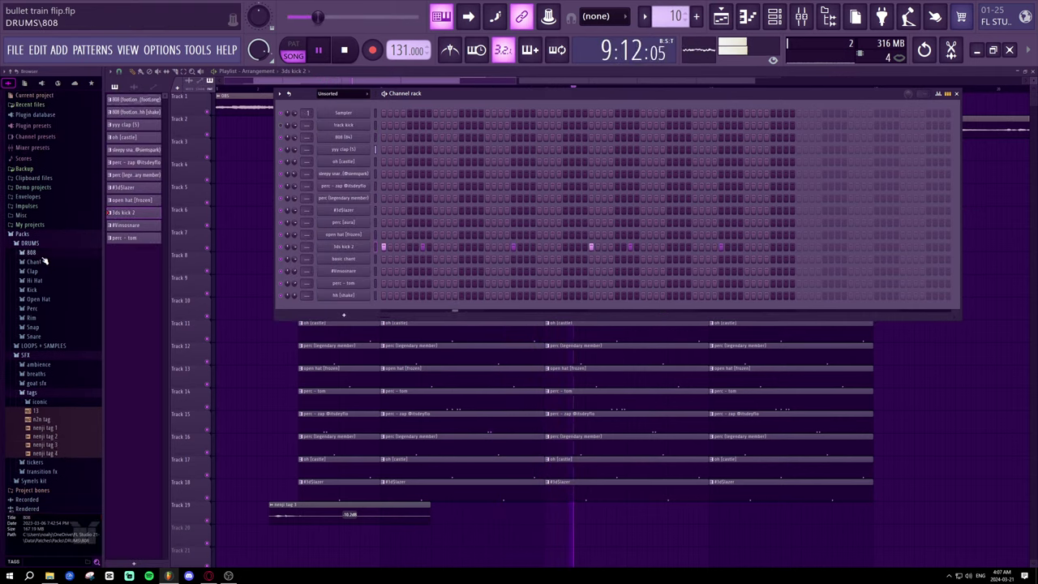
- Browse the 808 drum samples, preview #Loop808, and collapse the 808 and tags folders
{"action": "left_click", "coordinate": [43, 255]}
{"action": "key", "text": "space"}
{"action": "left_click", "coordinate": [45, 264]}
{"action": "left_click", "coordinate": [47, 282]}
{"action": "left_click", "coordinate": [45, 308]}
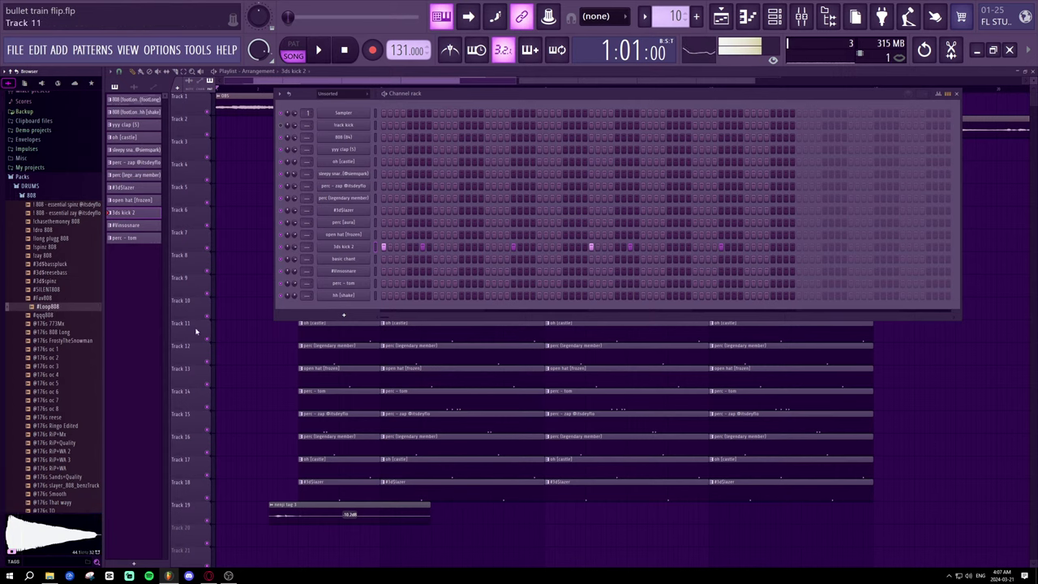
{"action": "scroll", "coordinate": [39, 331], "scroll_direction": "down", "scroll_amount": 15}
{"action": "key", "text": "space"}
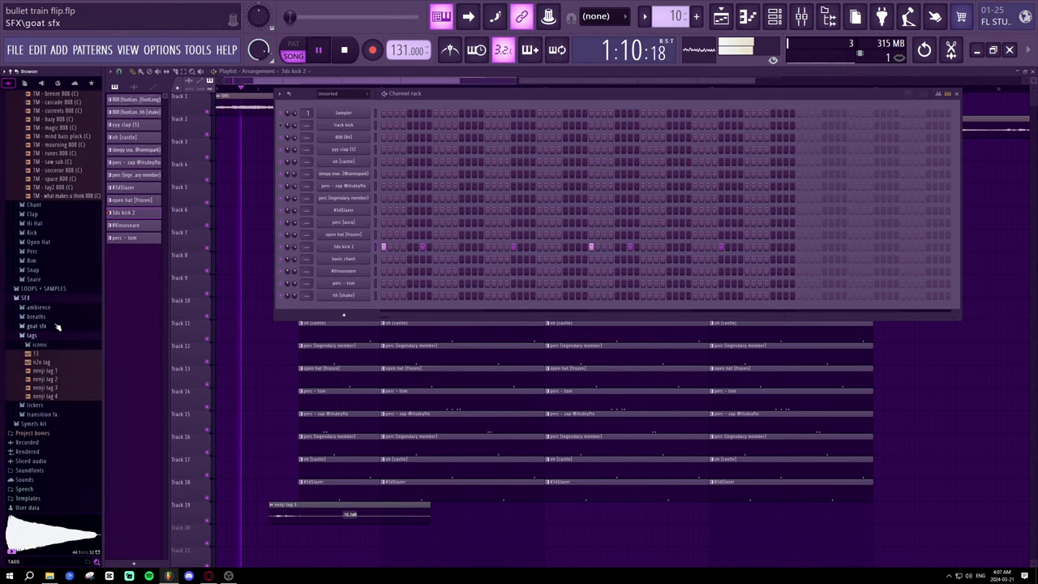
{"action": "scroll", "coordinate": [53, 316], "scroll_direction": "up", "scroll_amount": 8}
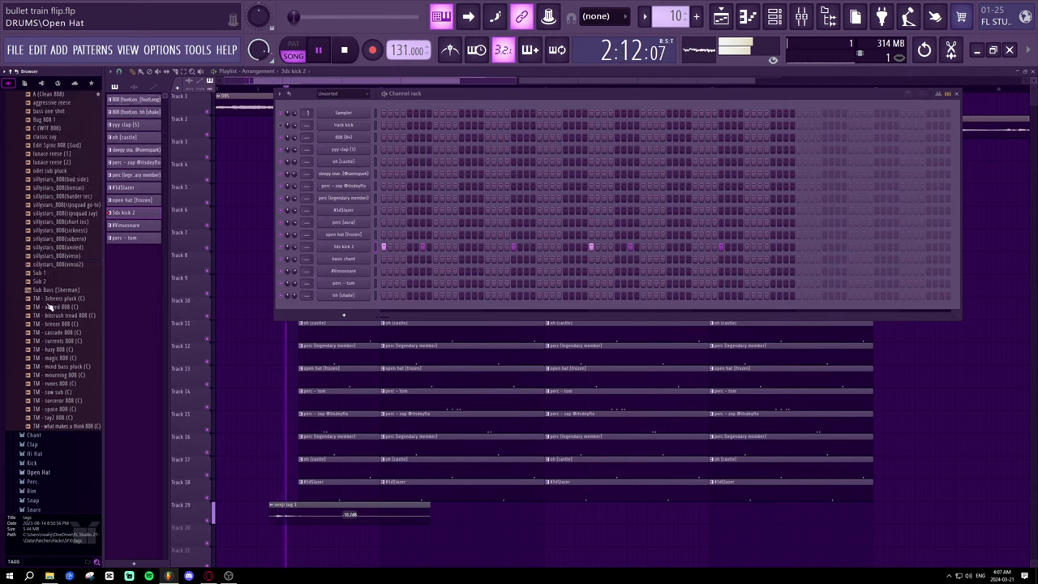
{"action": "scroll", "coordinate": [52, 296], "scroll_direction": "up", "scroll_amount": 10}
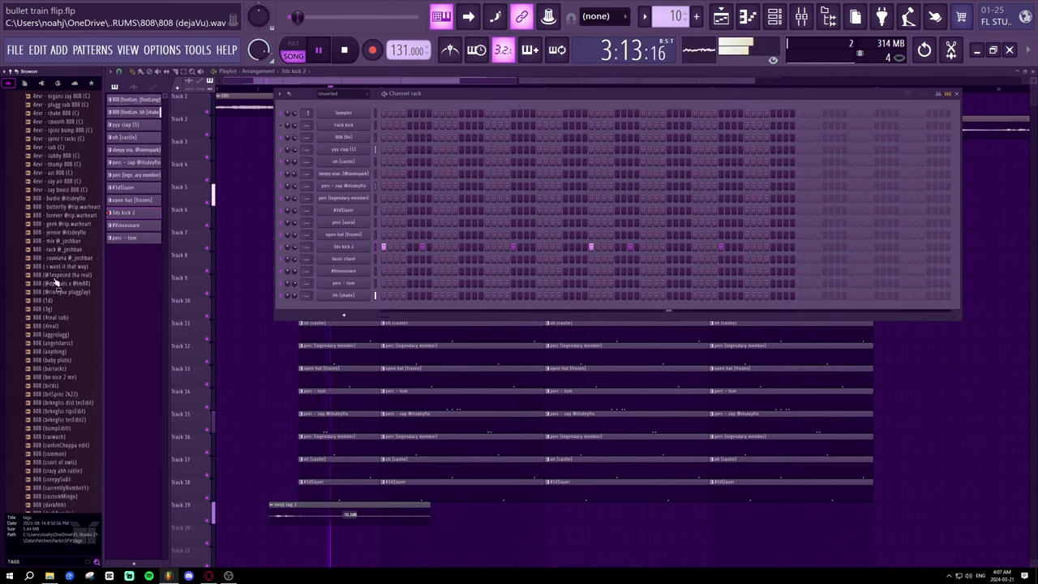
{"action": "scroll", "coordinate": [52, 275], "scroll_direction": "up", "scroll_amount": 15}
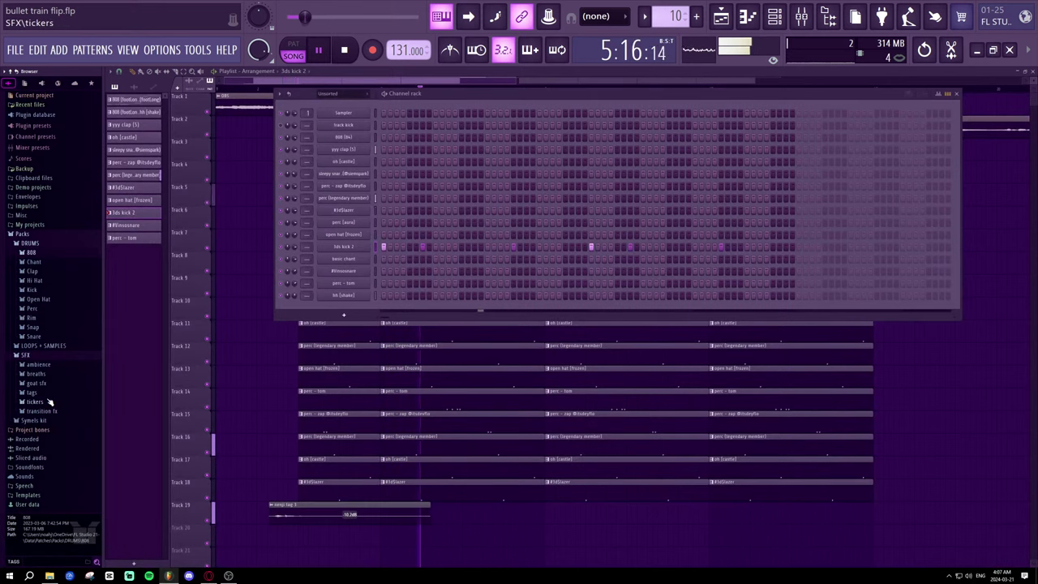
- Open the 808s folder in Symels kit and audition numbered samples such as 808 (74), 808 (133) and 808 (152)
{"action": "left_click", "coordinate": [45, 420]}
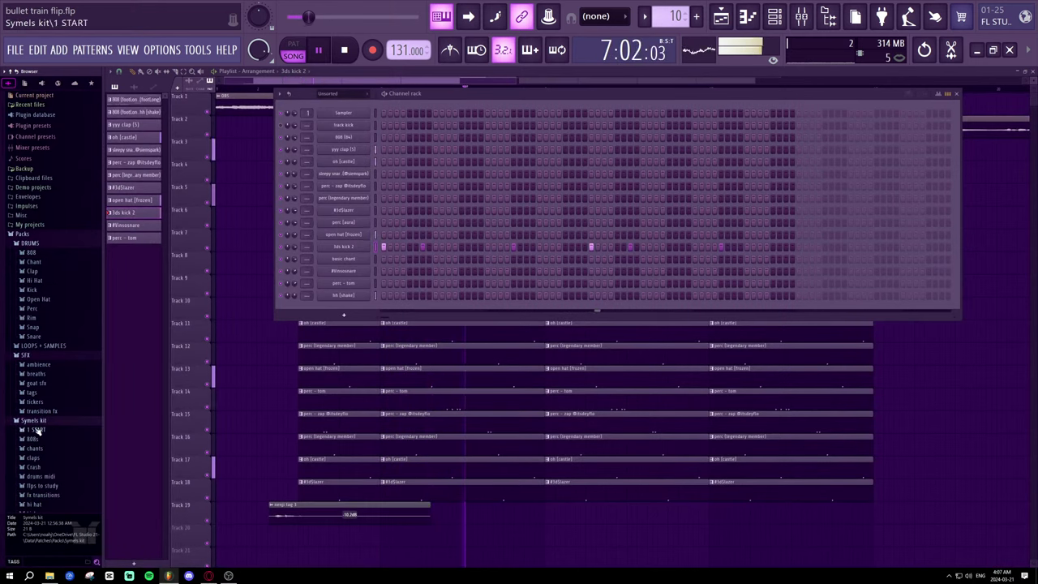
{"action": "left_click", "coordinate": [36, 439]}
{"action": "key", "text": "space"}
{"action": "left_click", "coordinate": [40, 375]}
{"action": "scroll", "coordinate": [42, 376], "scroll_direction": "down", "scroll_amount": 20}
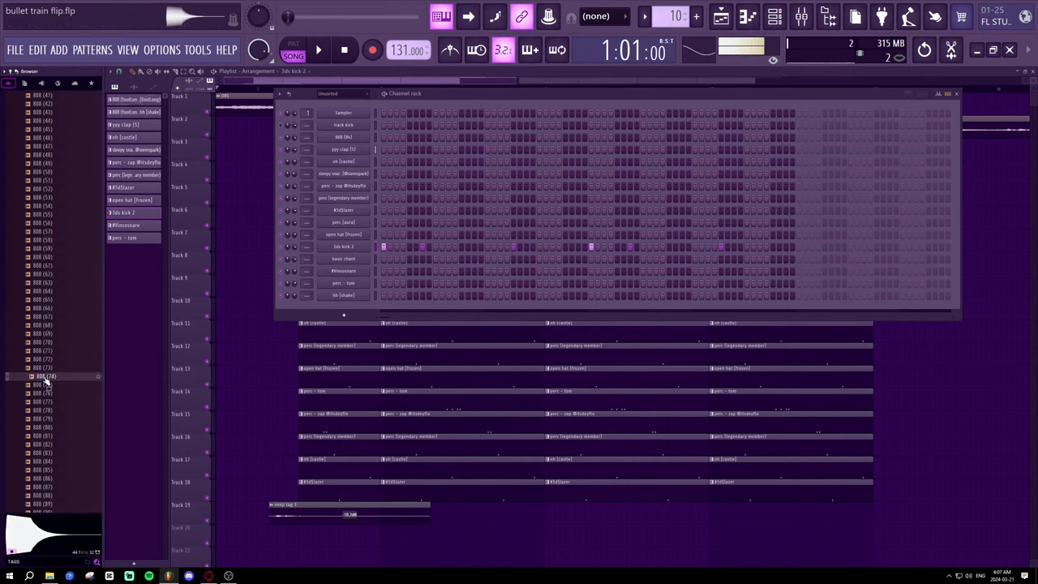
{"action": "scroll", "coordinate": [48, 389], "scroll_direction": "down", "scroll_amount": 7}
{"action": "left_click", "coordinate": [47, 377]}
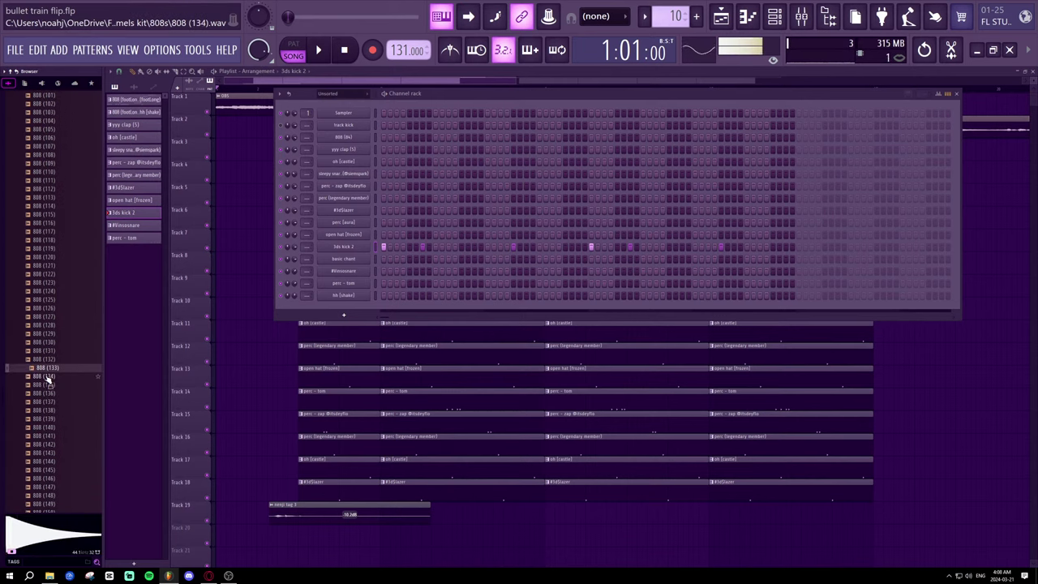
{"action": "left_click", "coordinate": [47, 377]}
{"action": "left_click", "coordinate": [47, 385]}
{"action": "scroll", "coordinate": [49, 391], "scroll_direction": "down", "scroll_amount": 4}
{"action": "left_click", "coordinate": [39, 359]}
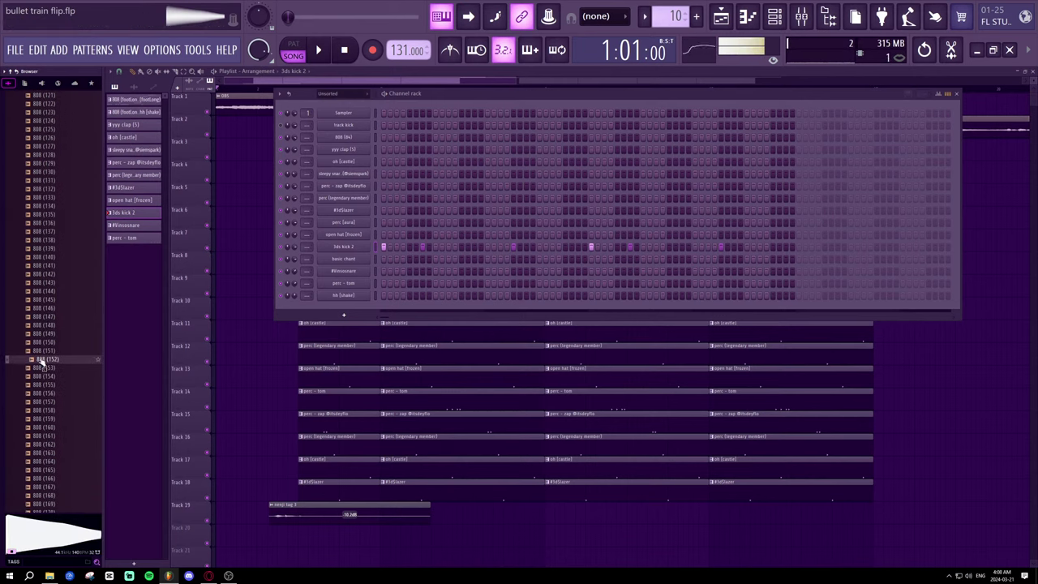
{"action": "scroll", "coordinate": [40, 357], "scroll_direction": "down", "scroll_amount": 6}
{"action": "left_click", "coordinate": [42, 224]}
- Audition lower-numbered 808 samples, including 808 (88), 808 (43) and 808 (42)
{"action": "scroll", "coordinate": [70, 259], "scroll_direction": "up", "scroll_amount": 20}
{"action": "left_click", "coordinate": [55, 239]}
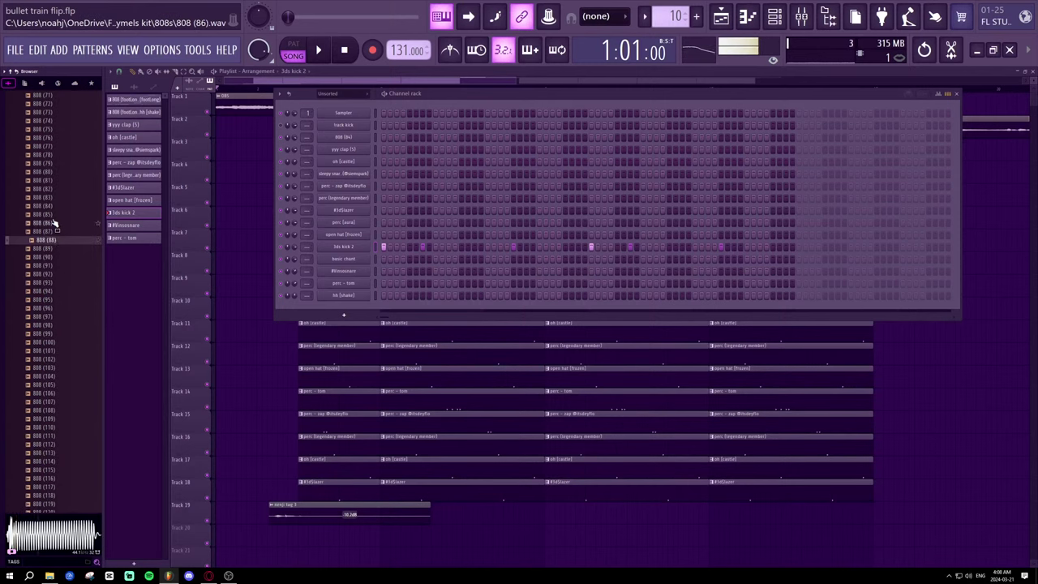
{"action": "left_click", "coordinate": [51, 214]}
{"action": "scroll", "coordinate": [48, 243], "scroll_direction": "up", "scroll_amount": 13}
{"action": "left_click", "coordinate": [60, 203]}
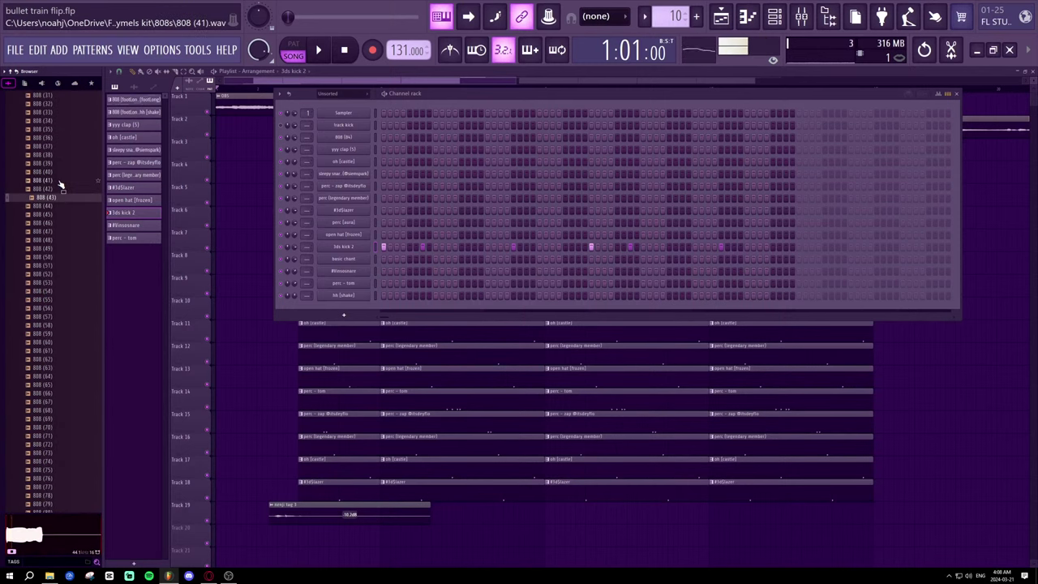
{"action": "left_click", "coordinate": [62, 177]}
{"action": "left_click", "coordinate": [62, 180]}
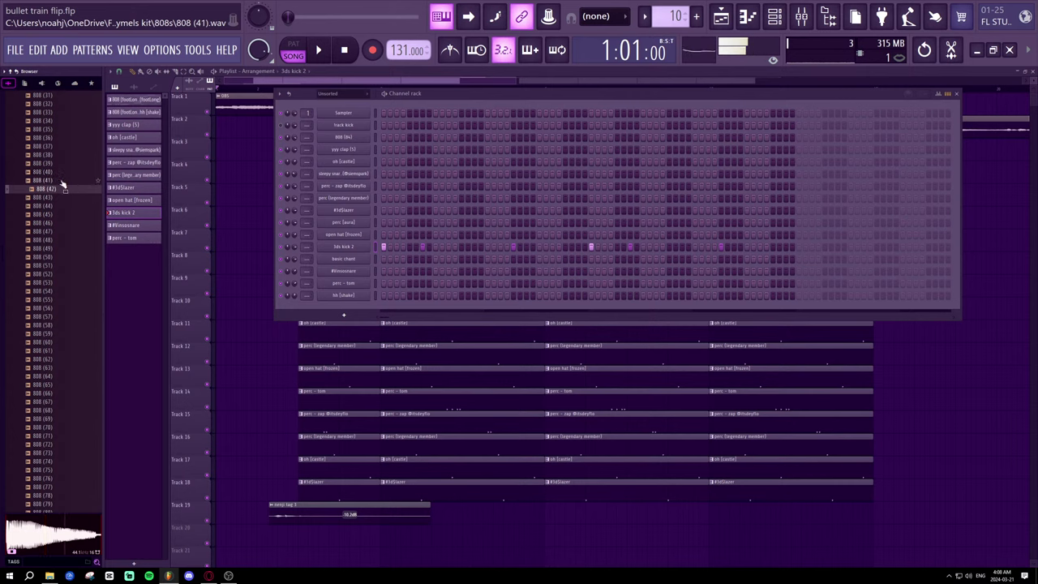
- Add 808 (42) as a new channel and place a C5 note of eight steps at bar 3 in its piano roll
{"action": "left_click_drag", "start_coordinate": [65, 190], "coordinate": [344, 323]}
{"action": "key", "text": "space"}
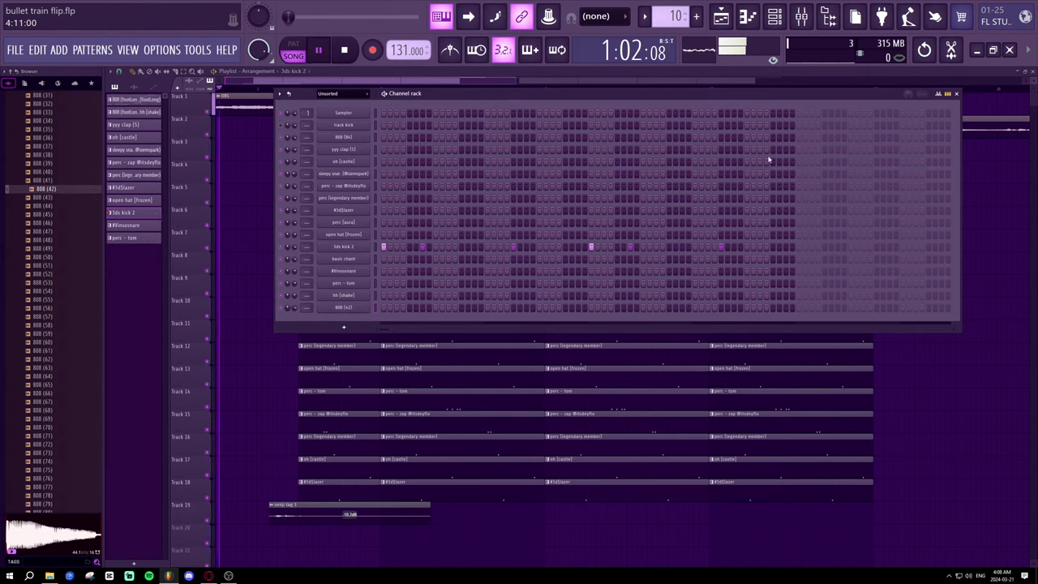
{"action": "key", "text": "F7"}
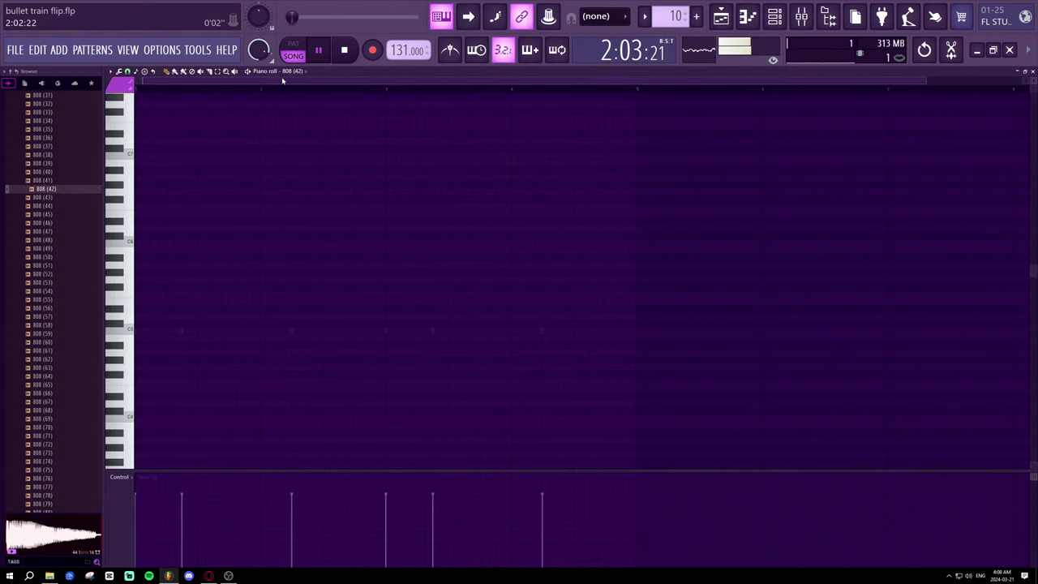
{"action": "left_click", "coordinate": [170, 329]}
{"action": "scroll", "coordinate": [155, 301], "scroll_direction": "down", "scroll_amount": 1}
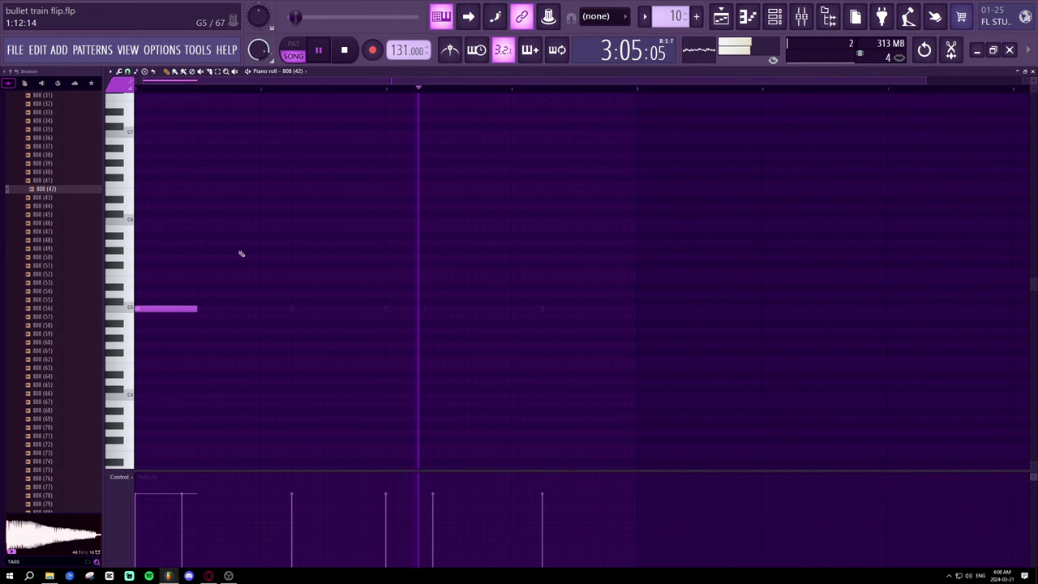
{"action": "left_click_drag", "start_coordinate": [182, 307], "coordinate": [420, 308]}
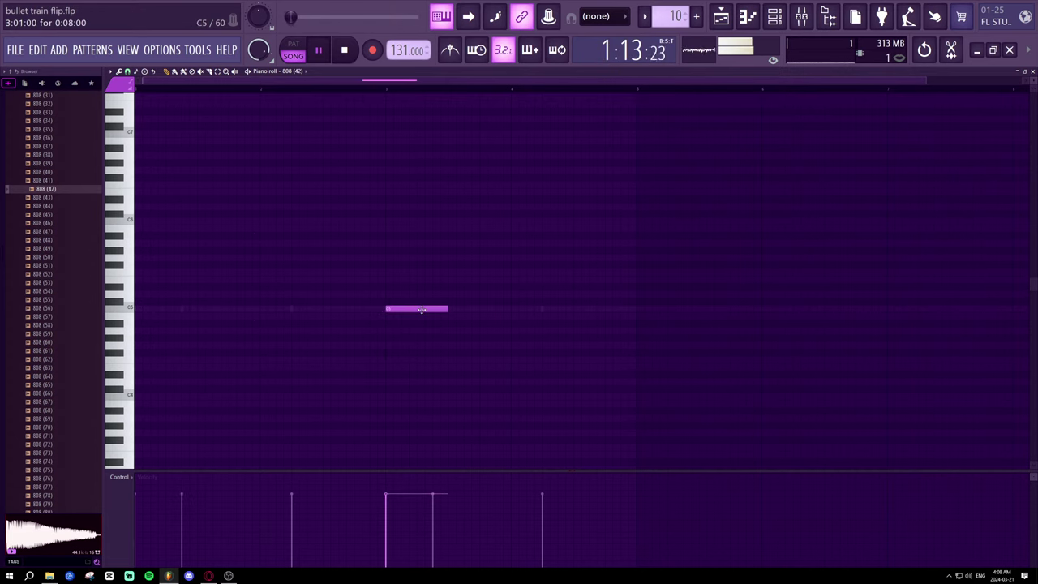
- Enable the volume envelope of the 808 (42) channel with sustain at 0%, and play the note with the arrangement
{"action": "key", "text": "F6"}
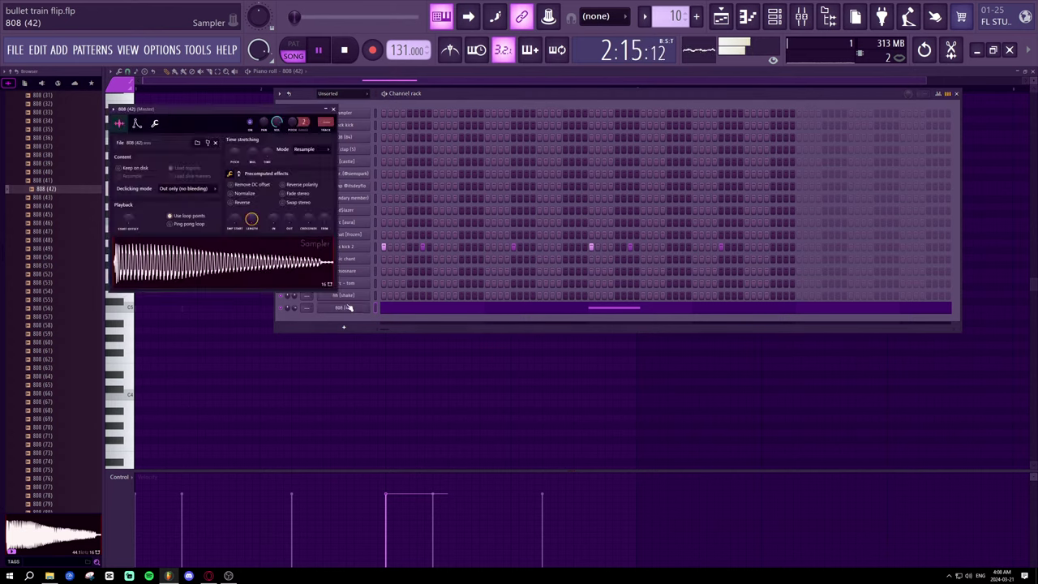
{"action": "left_click", "coordinate": [344, 307]}
{"action": "left_click", "coordinate": [161, 140]}
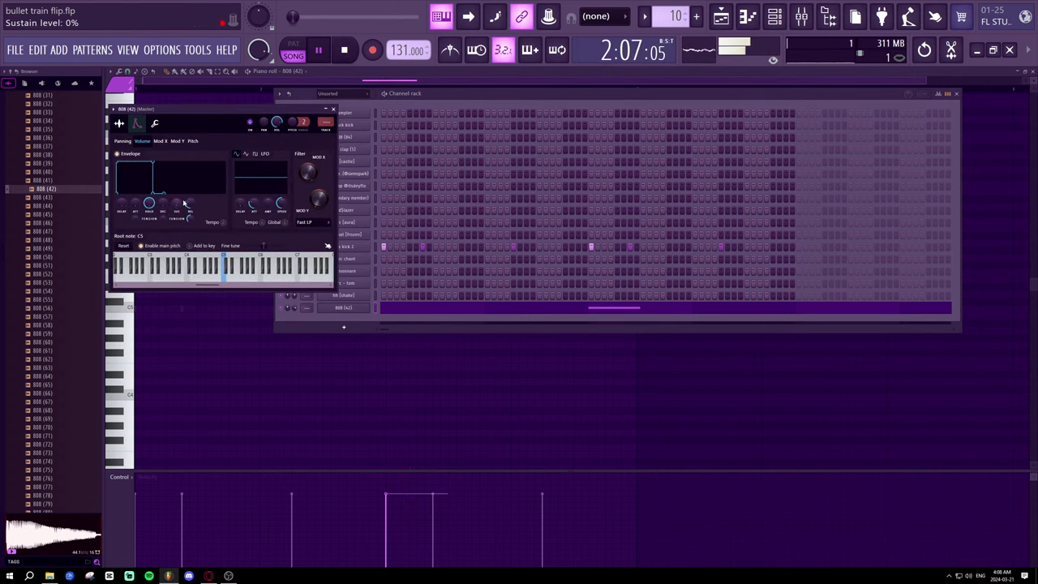
{"action": "left_click", "coordinate": [955, 93]}
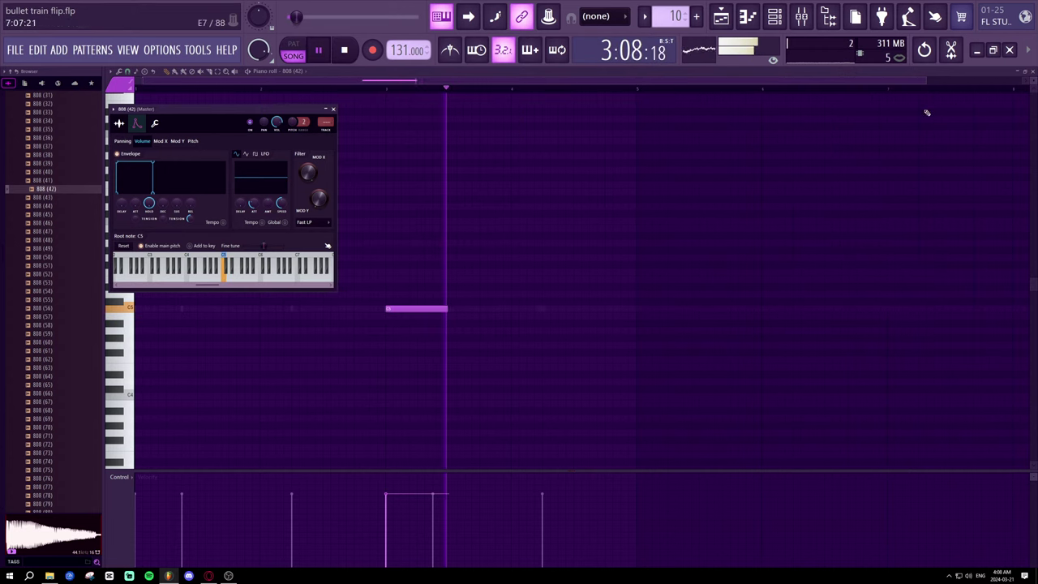
{"action": "key", "text": "space"}
{"action": "key", "text": "space"}
{"action": "key", "text": "Escape"}
- Try the 808 (42) note at D5, G5 and G#5, using pattern playback to check its tuning
{"action": "left_click_drag", "start_coordinate": [413, 311], "coordinate": [412, 295]}
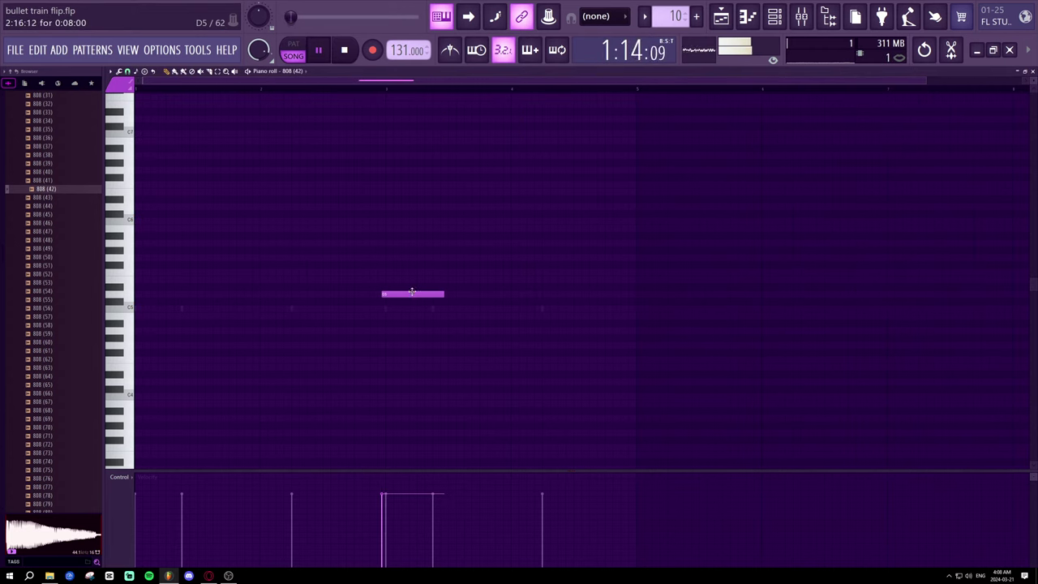
{"action": "key", "text": "l"}
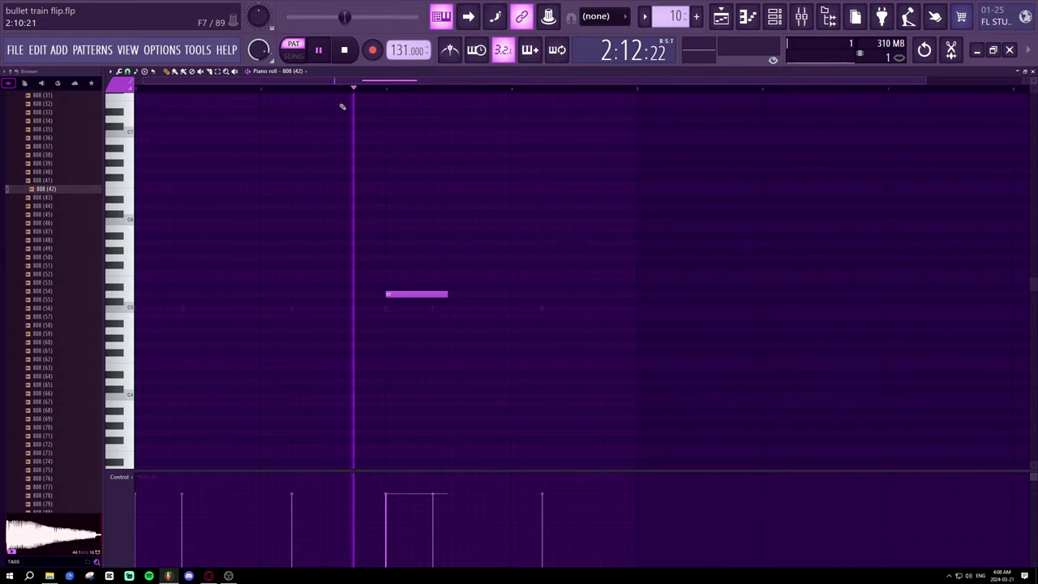
{"action": "key", "text": "space"}
{"action": "left_click_drag", "start_coordinate": [414, 294], "coordinate": [412, 259]}
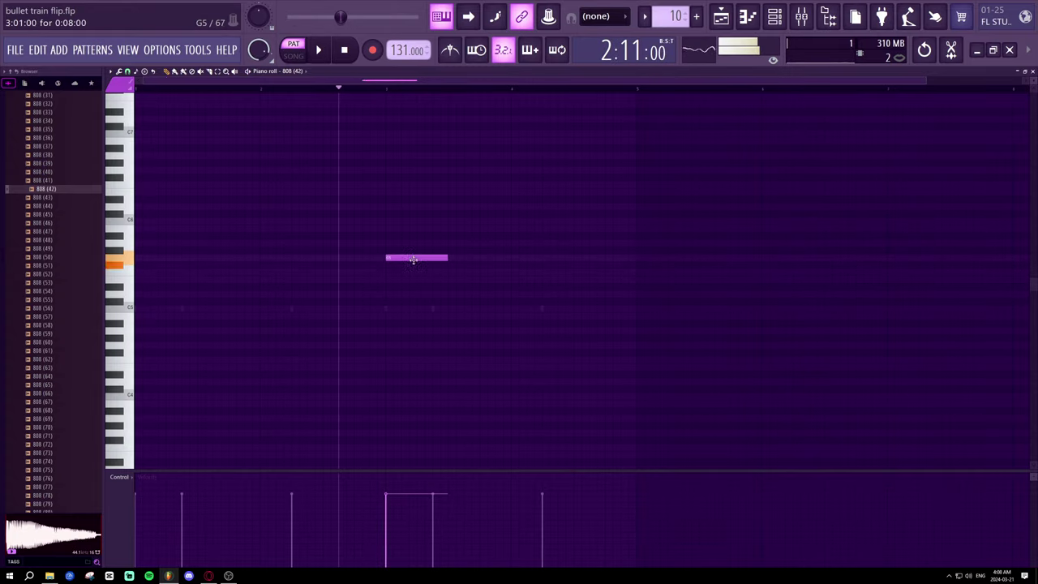
{"action": "key", "text": "space"}
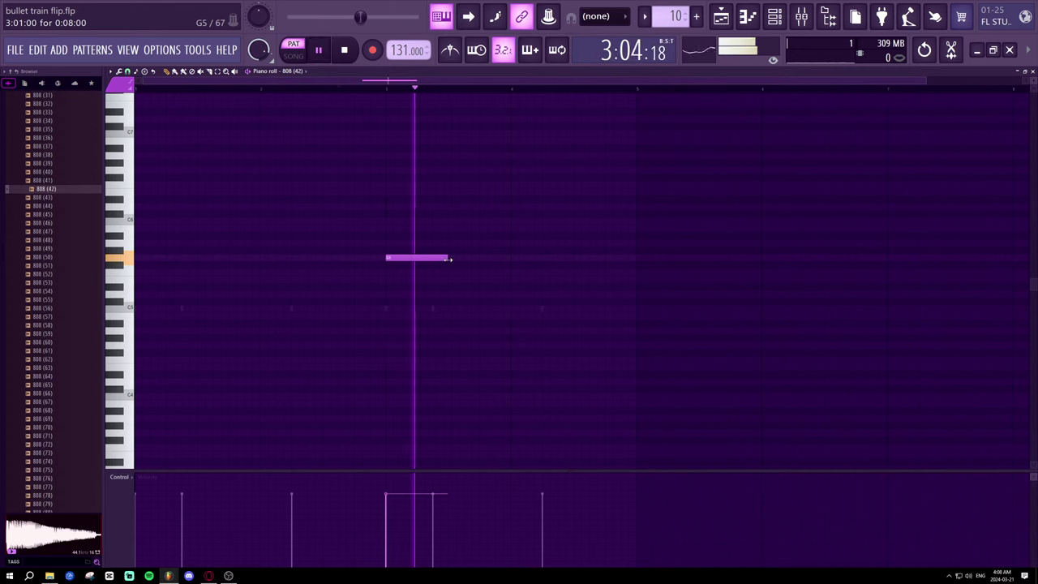
{"action": "key", "text": "space"}
{"action": "left_click_drag", "start_coordinate": [442, 254], "coordinate": [442, 247]}
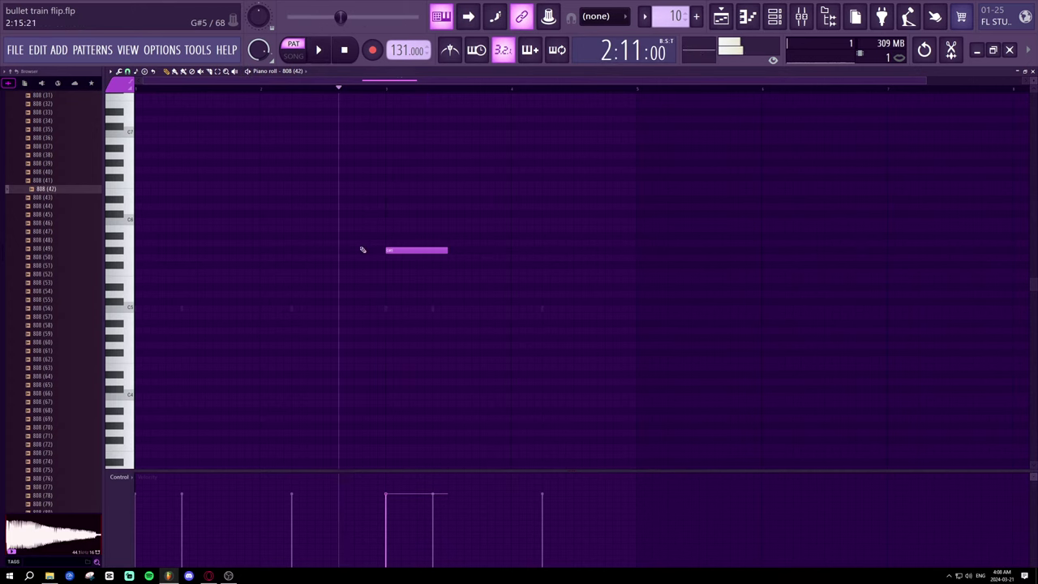
- Replace the channel's 808 (42) sample with 808 (43) and play it in song mode
{"action": "left_click", "coordinate": [49, 198]}
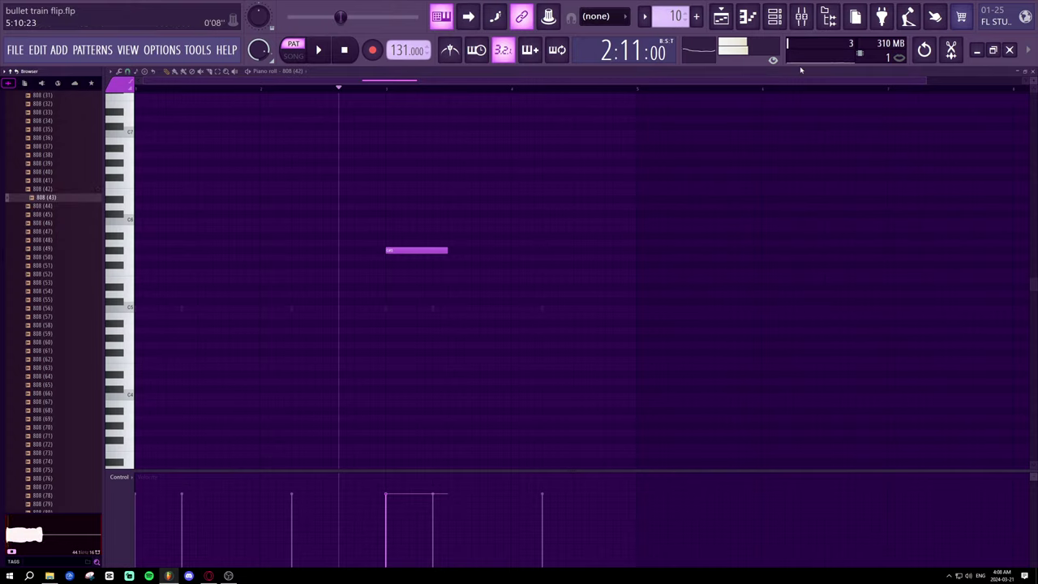
{"action": "left_click", "coordinate": [774, 16]}
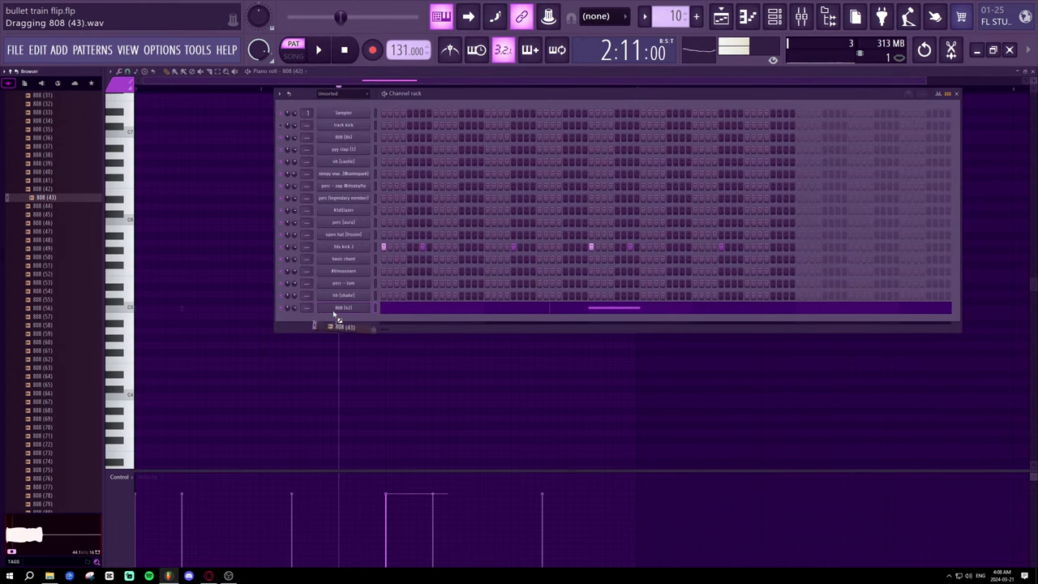
{"action": "key", "text": "space"}
{"action": "left_click", "coordinate": [294, 55]}
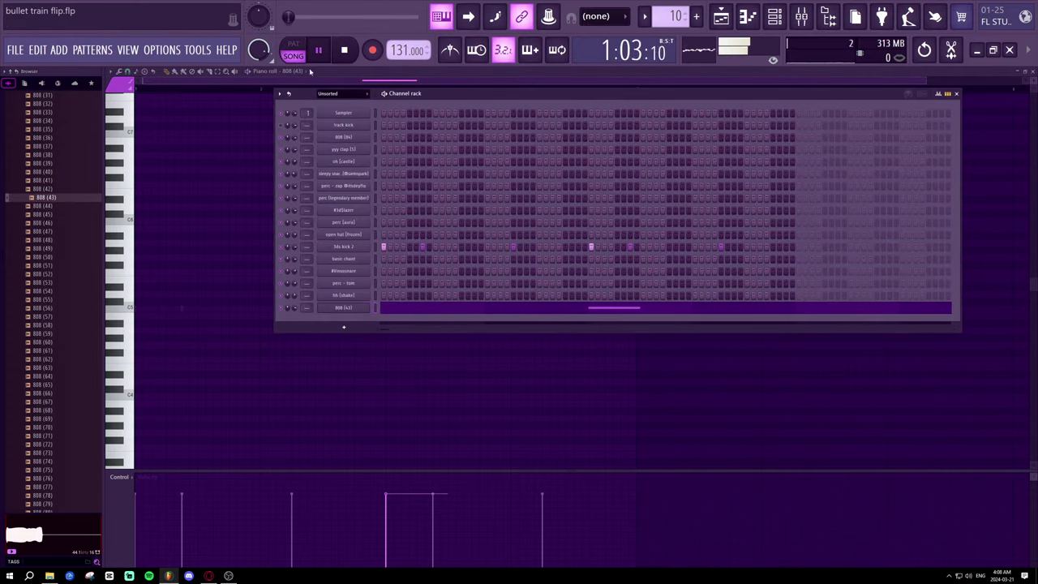
{"action": "left_click", "coordinate": [267, 90]}
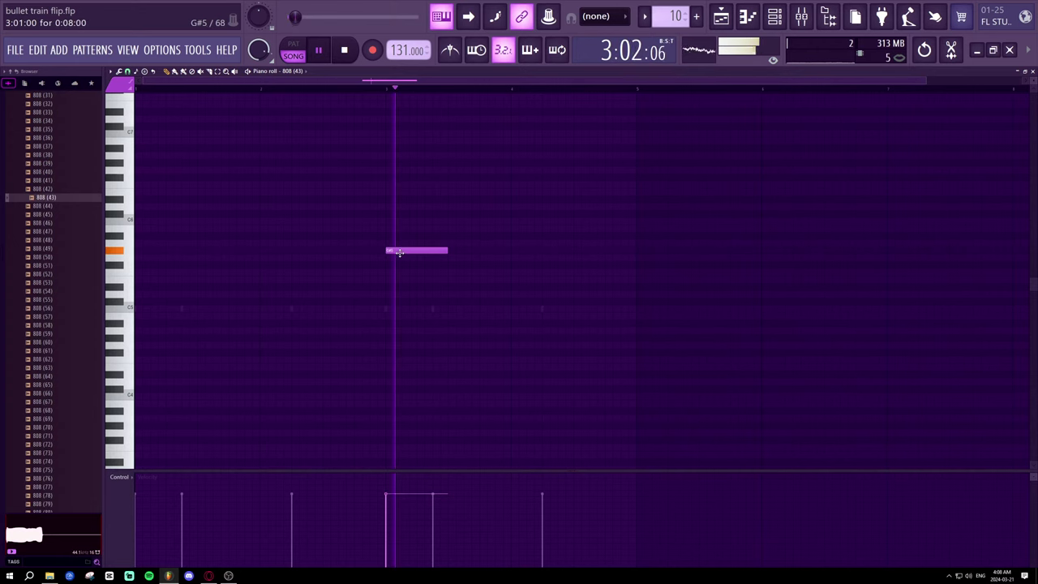
- Try the 808 (43) note at bar 3 as D6 and play it against the arrangement
{"action": "key", "text": "space"}
{"action": "left_click_drag", "start_coordinate": [398, 253], "coordinate": [384, 209]}
{"action": "scroll", "coordinate": [399, 94], "scroll_direction": "down", "scroll_amount": 1}
{"action": "key", "text": "space"}
{"action": "key", "text": "space"}
- Check the 808 (43) channel's sample waveform and volume envelope settings during song playback
{"action": "key", "text": "F6"}
{"action": "key", "text": "space"}
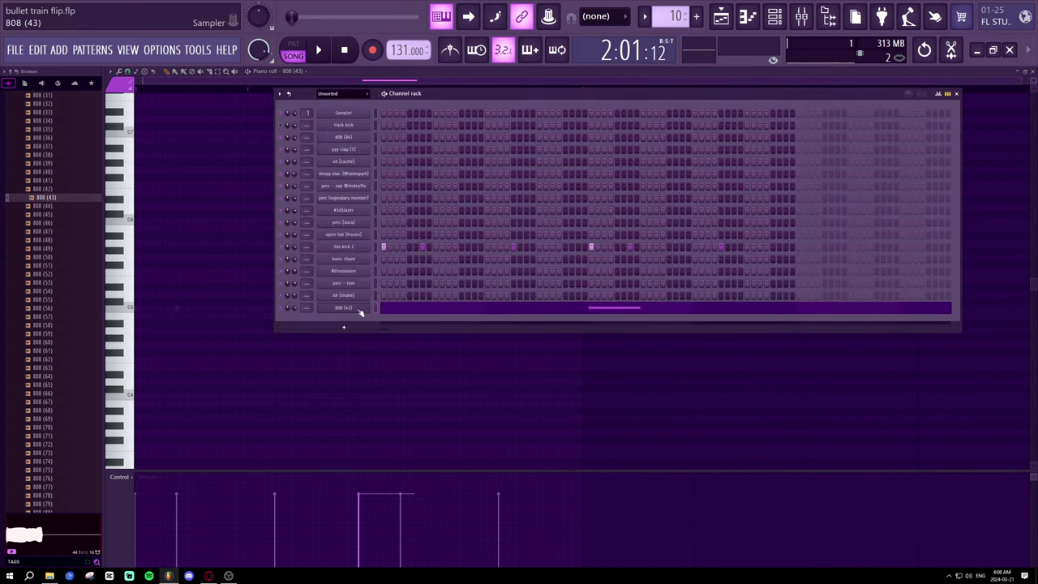
{"action": "left_click", "coordinate": [355, 310]}
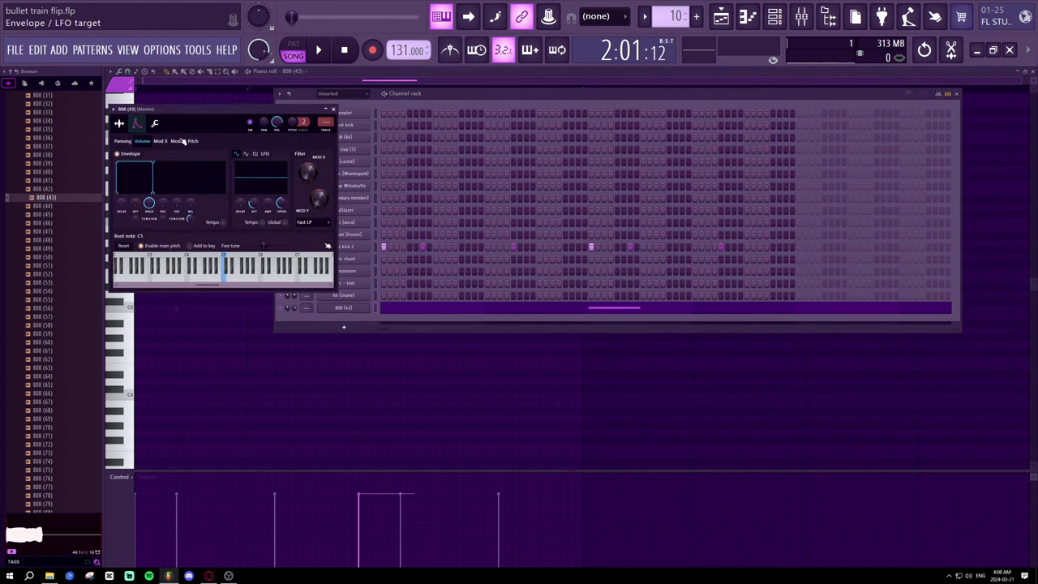
{"action": "left_click", "coordinate": [119, 122]}
{"action": "key", "text": "space"}
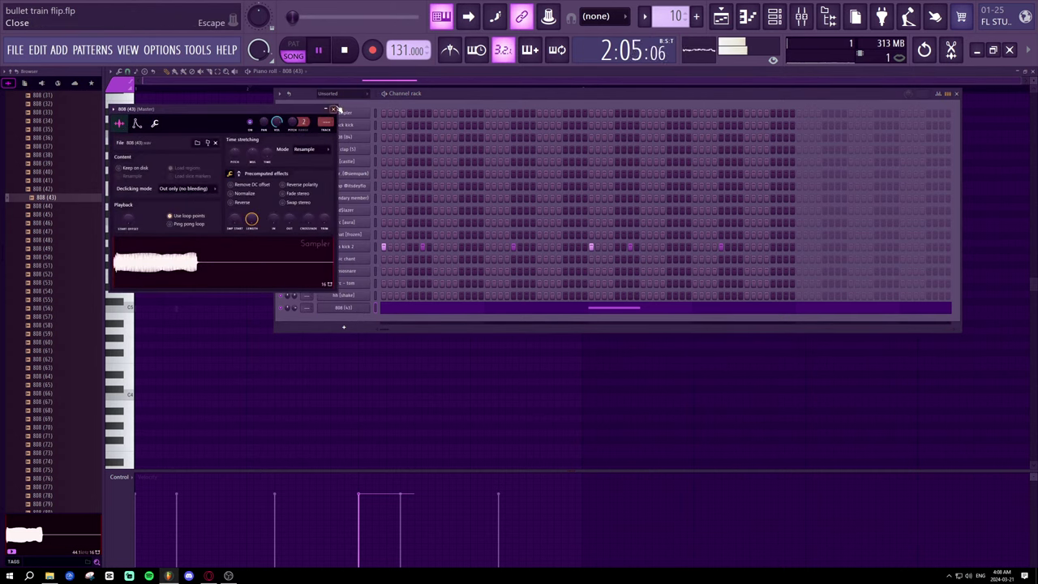
{"action": "left_click", "coordinate": [137, 122]}
{"action": "left_click", "coordinate": [334, 109]}
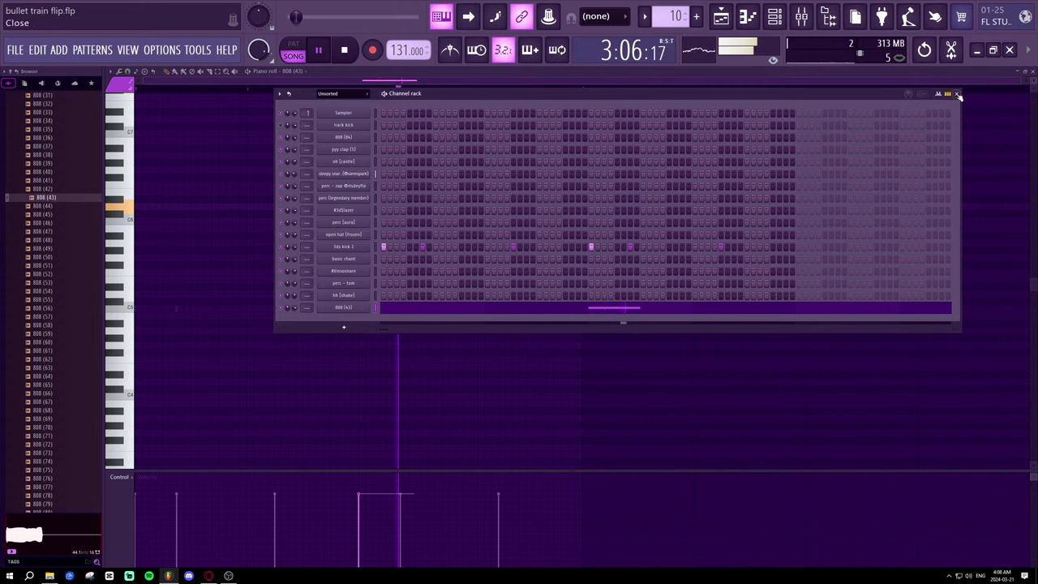
{"action": "key", "text": "space"}
{"action": "left_click", "coordinate": [957, 94]}
- Try the 808 (43) note at G5 and A5 against the song
{"action": "left_click_drag", "start_coordinate": [364, 205], "coordinate": [367, 252]}
{"action": "scroll", "coordinate": [377, 250], "scroll_direction": "down", "scroll_amount": 1}
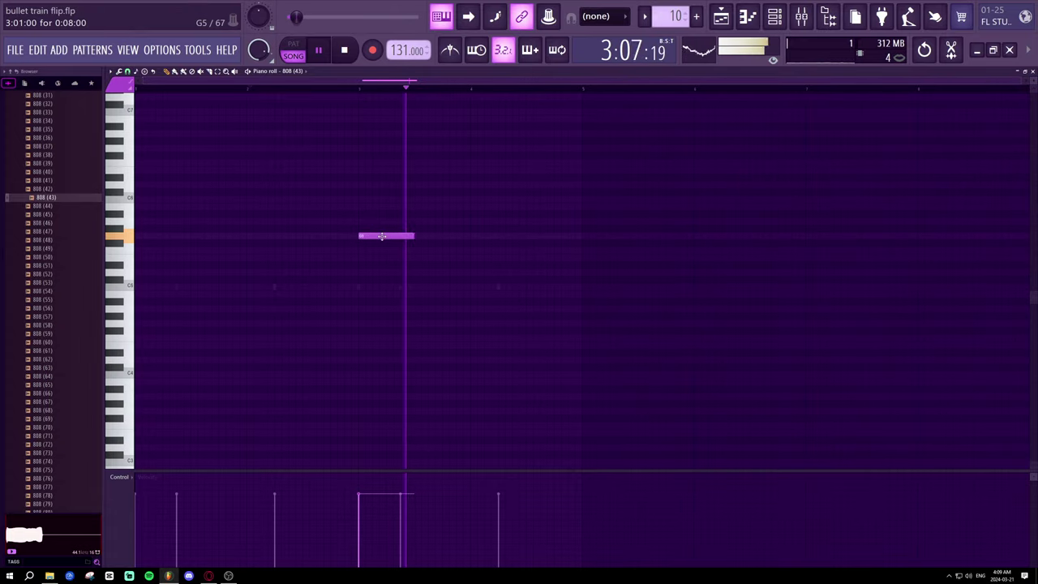
{"action": "key", "text": "space"}
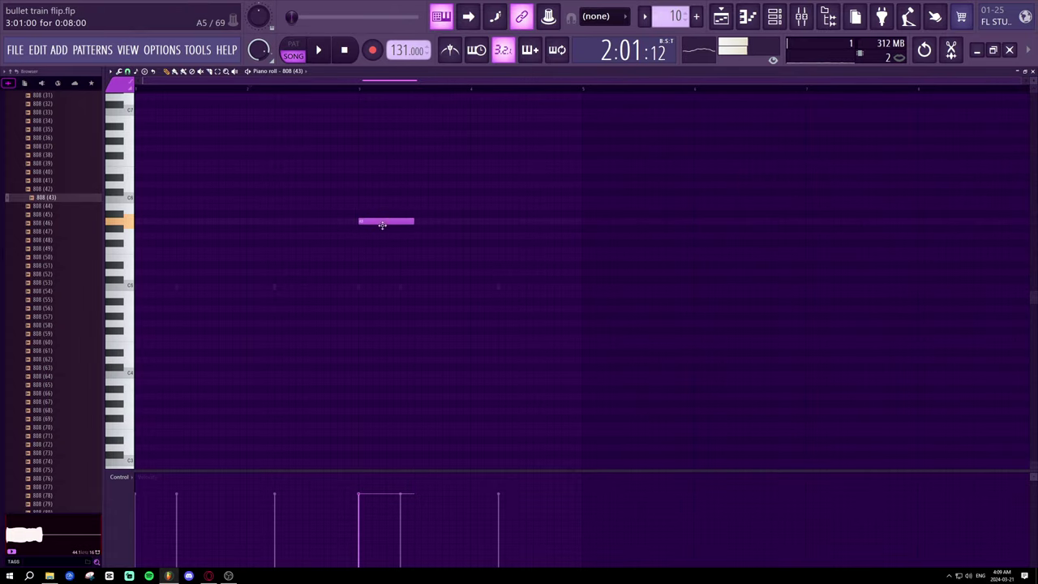
- Audition the neighbouring 808 samples and load 808 (44) into the 808 channel in place of 808 (43)
{"action": "left_click", "coordinate": [778, 29]}
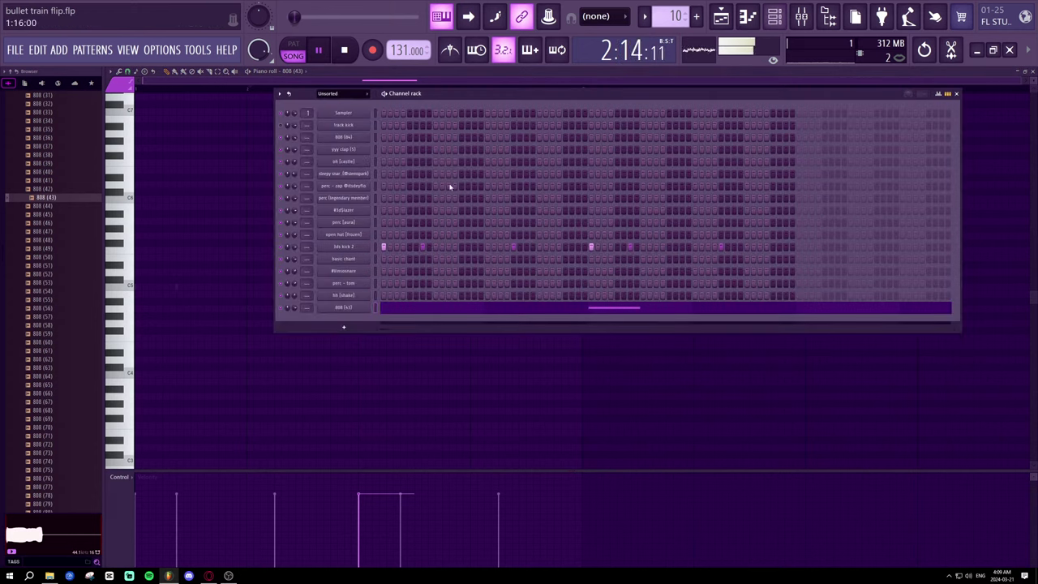
{"action": "left_click", "coordinate": [68, 189]}
{"action": "left_click", "coordinate": [66, 181]}
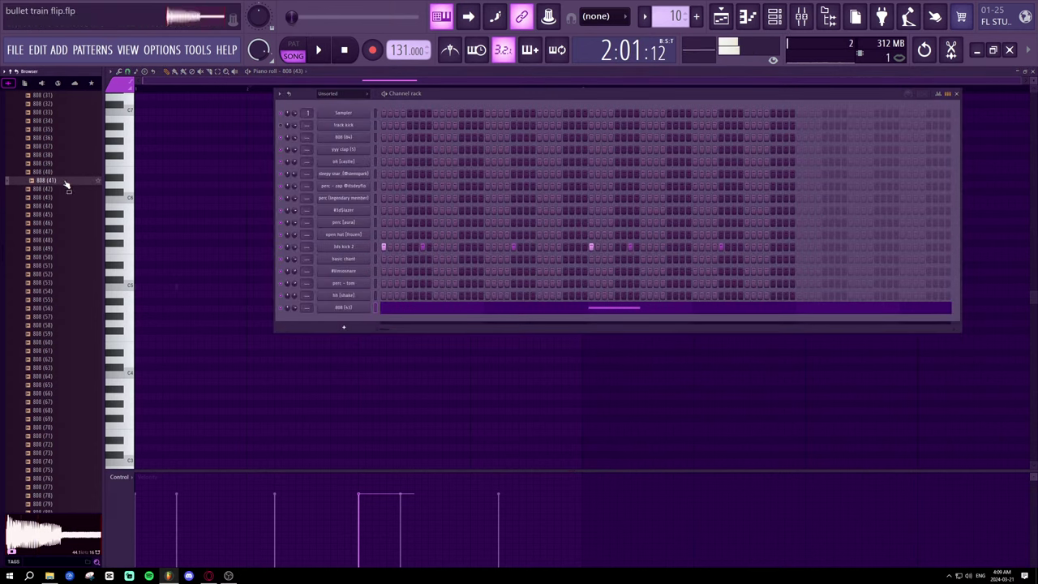
{"action": "left_click", "coordinate": [70, 199]}
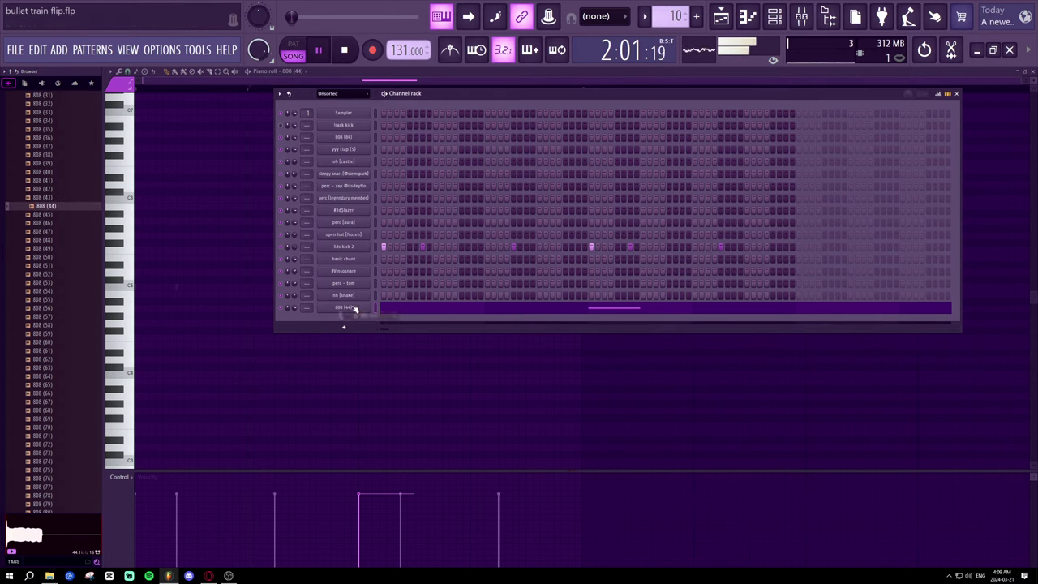
{"action": "left_click_drag", "start_coordinate": [570, 98], "coordinate": [702, 266]}
- Lower the 808 (44) note at bar 3 to E5 and shorten it to 0:04:12
{"action": "left_click", "coordinate": [374, 229]}
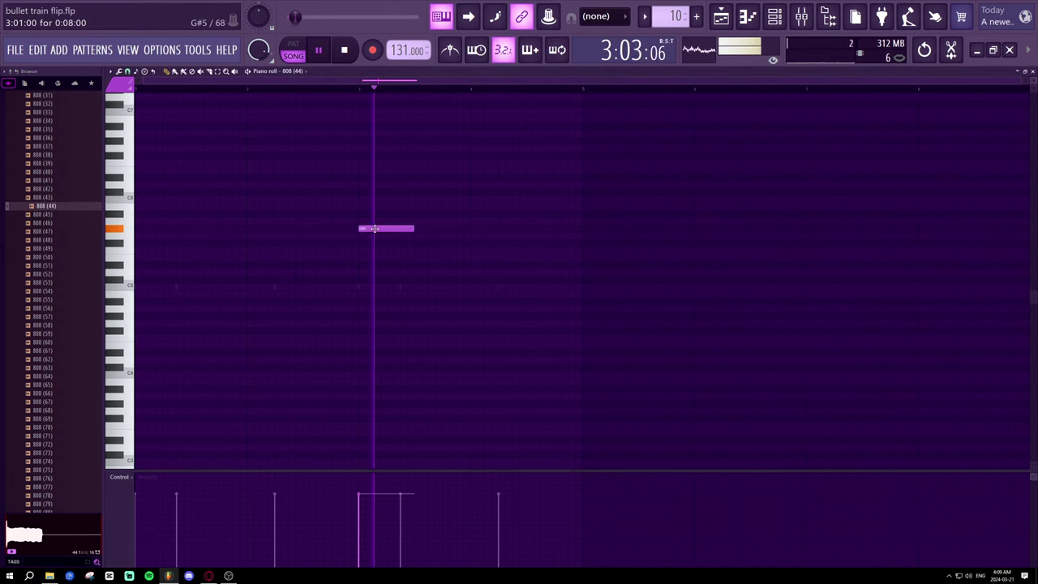
{"action": "key", "text": "space"}
{"action": "left_click_drag", "start_coordinate": [374, 229], "coordinate": [375, 218]}
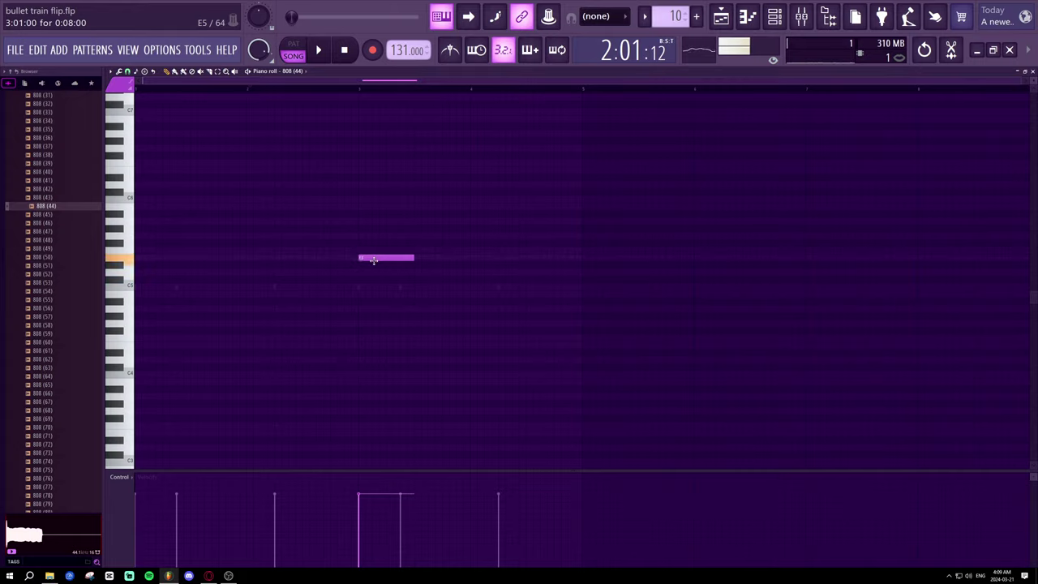
{"action": "scroll", "coordinate": [390, 241], "scroll_direction": "down", "scroll_amount": 2}
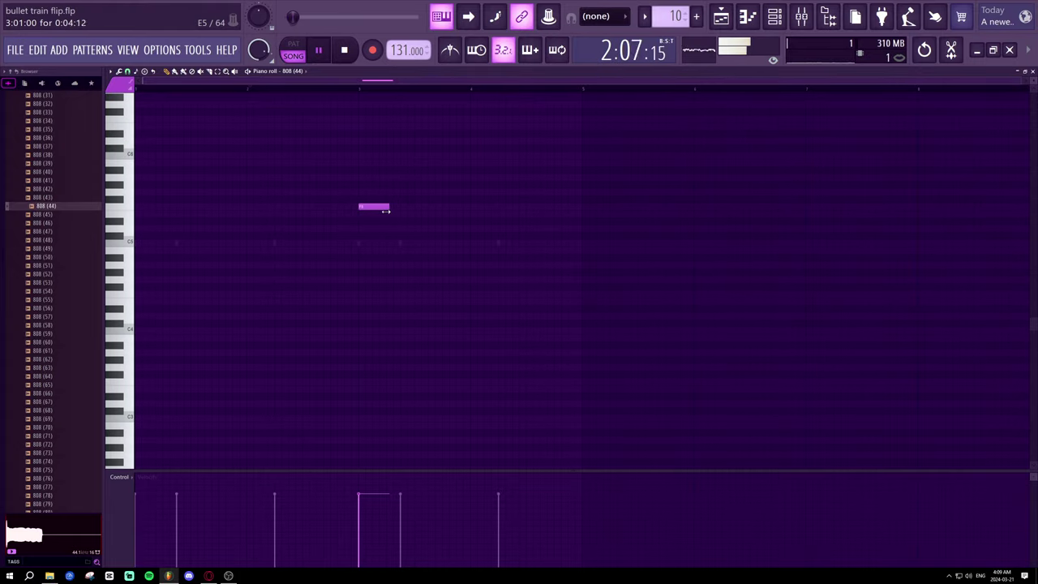
- Raise the 808 (44) note at bar 3 to F5 and add a second F5 note at 3:07 lasting until bar 4
{"action": "left_click_drag", "start_coordinate": [390, 208], "coordinate": [398, 209]}
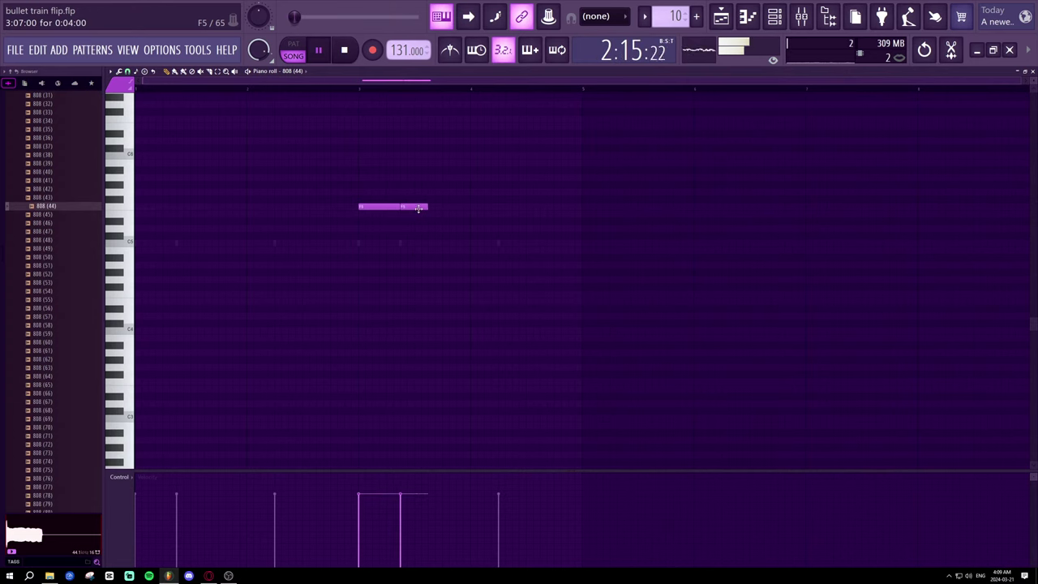
{"action": "left_click_drag", "start_coordinate": [427, 207], "coordinate": [449, 209]}
{"action": "key", "text": "space"}
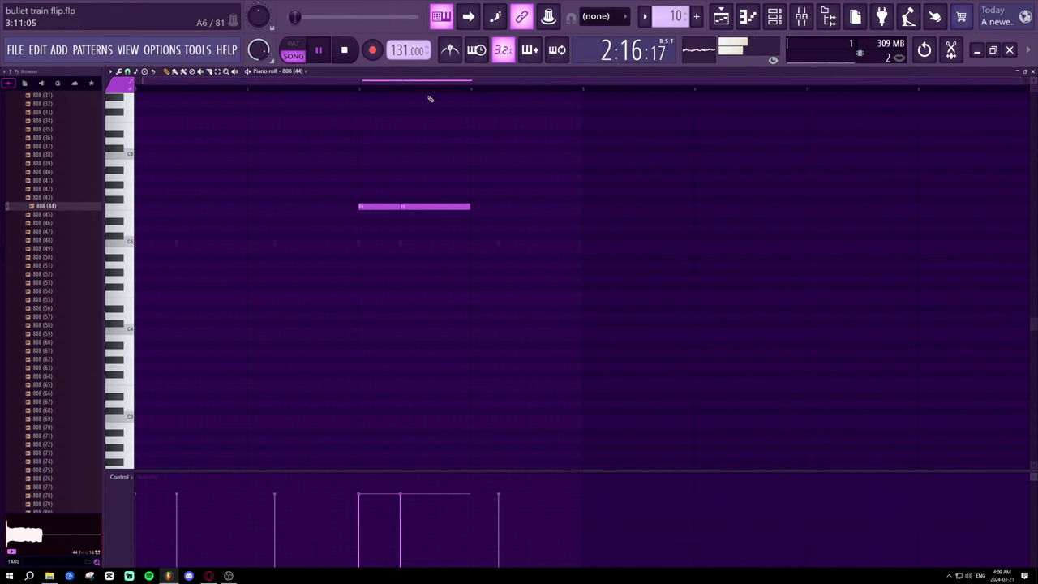
{"action": "key", "text": "space"}
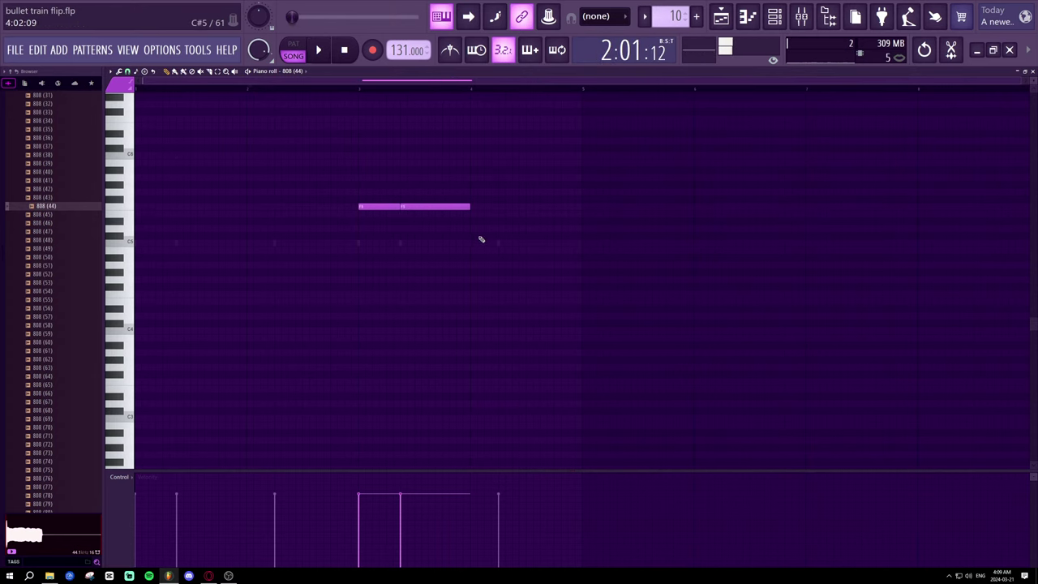
- Add C5 notes at 4:05, 4:11 and 4:15 filling bar 4, and extend the F5 note at 3:07 to 4:05
{"action": "left_click", "coordinate": [523, 243]}
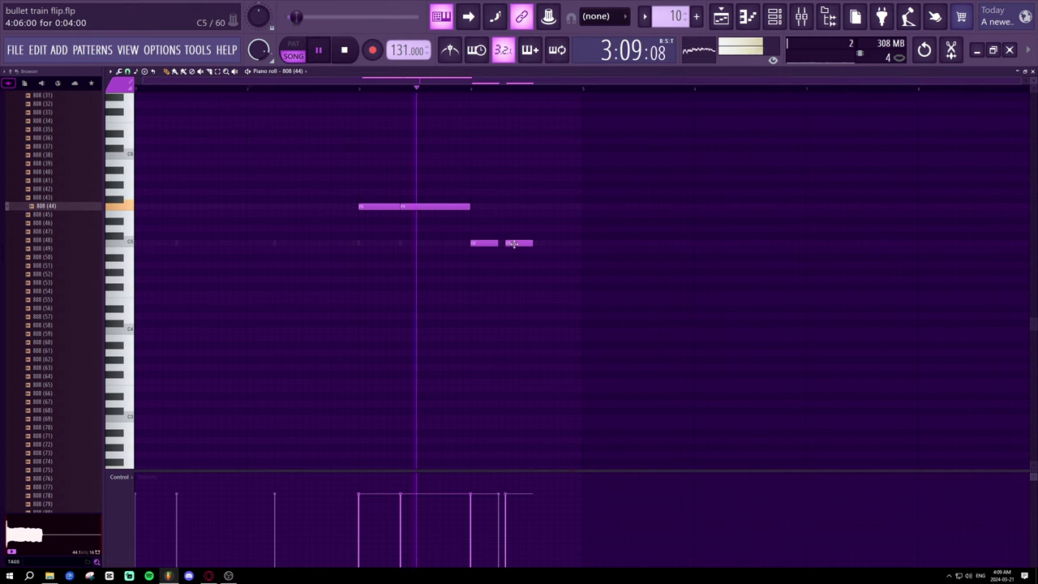
{"action": "left_click_drag", "start_coordinate": [524, 244], "coordinate": [516, 244]}
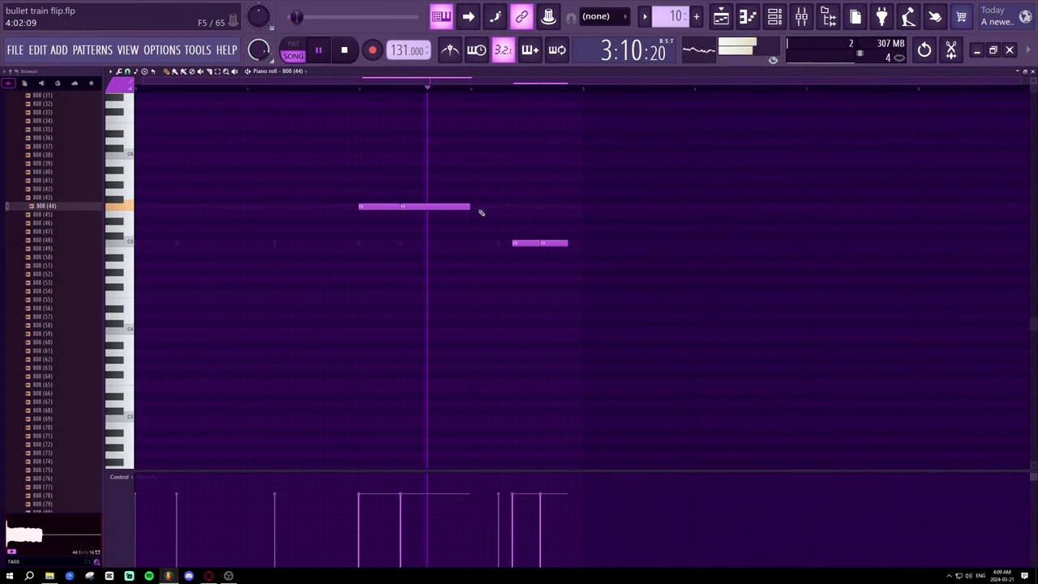
{"action": "left_click_drag", "start_coordinate": [471, 208], "coordinate": [511, 207]}
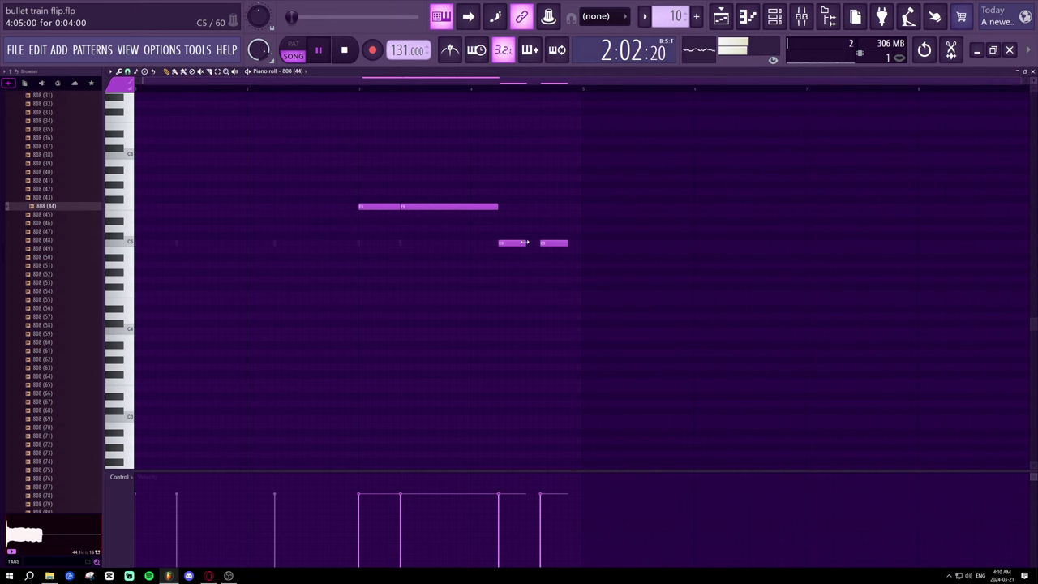
{"action": "left_click_drag", "start_coordinate": [562, 242], "coordinate": [583, 245]}
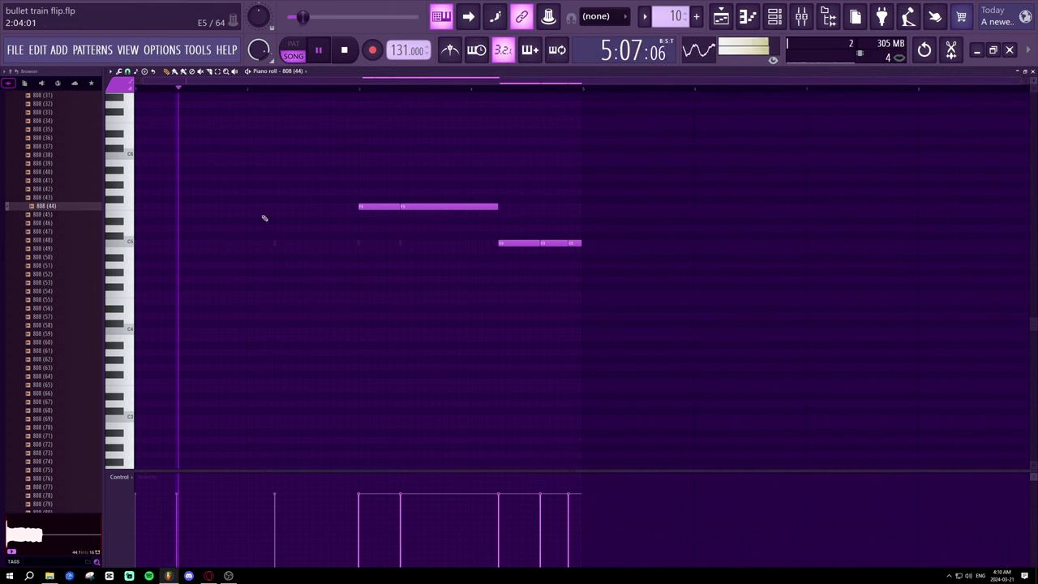
{"action": "key", "text": "space"}
- Place D5 notes at the start of bar 1 and at 1:07, holding the second one for 0:14:00
{"action": "left_click", "coordinate": [145, 214]}
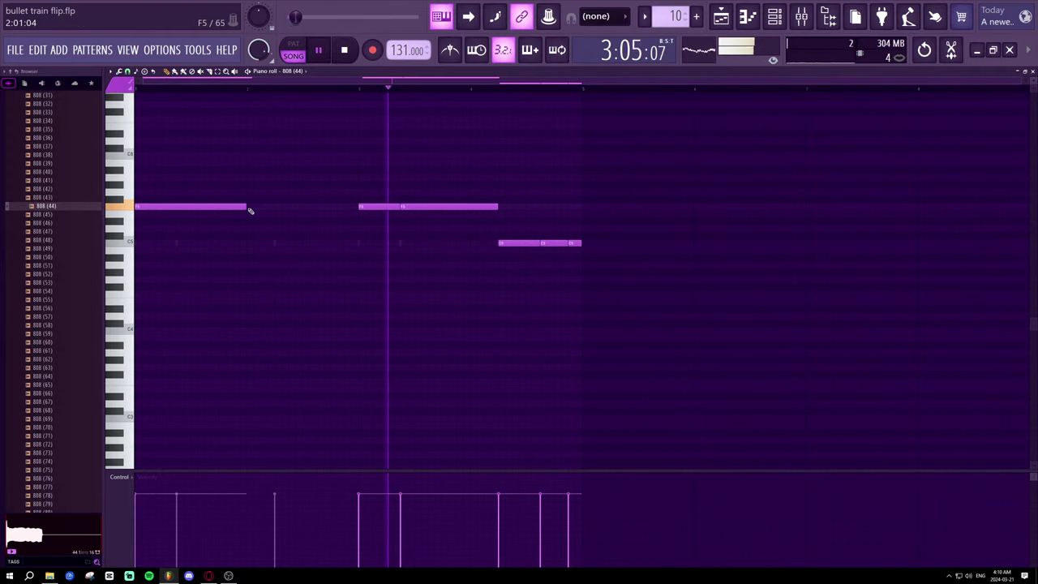
{"action": "left_click", "coordinate": [225, 222]}
{"action": "right_click", "coordinate": [226, 222]}
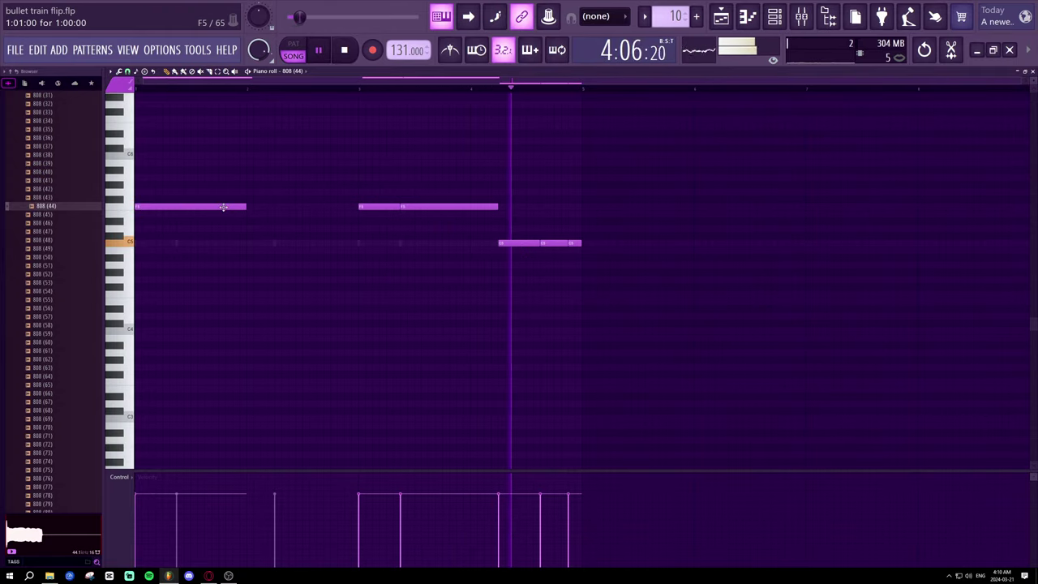
{"action": "left_click_drag", "start_coordinate": [225, 207], "coordinate": [214, 231]}
{"action": "key", "text": "space"}
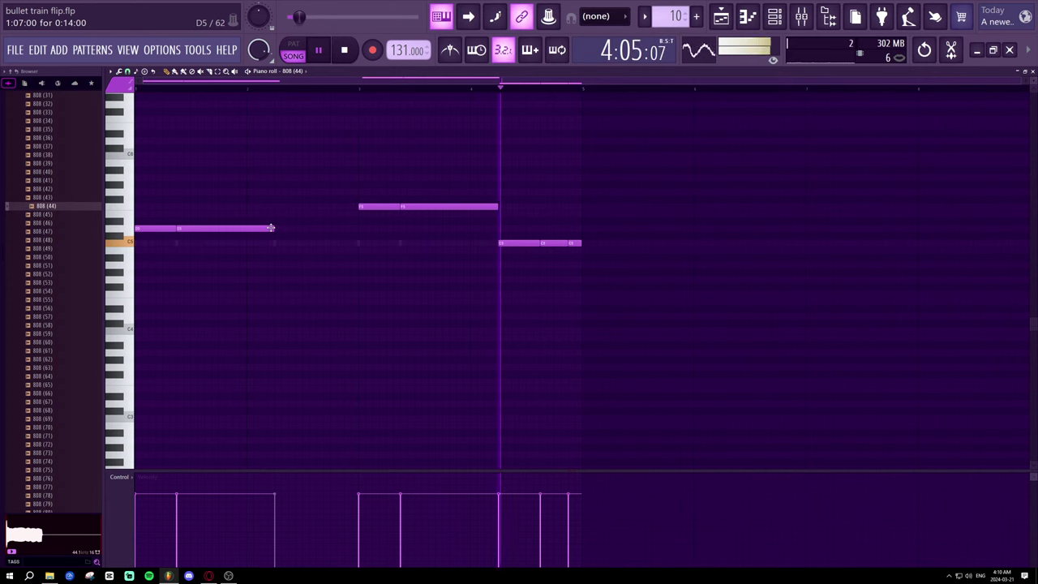
- Shorten the F5 note at 3:07 and the D5 note at 1:07 by 0:02:00 each, and add a short F5 note at 4:03
{"action": "left_click_drag", "start_coordinate": [497, 207], "coordinate": [483, 207]}
{"action": "left_click", "coordinate": [573, 243]}
{"action": "left_click", "coordinate": [494, 206]}
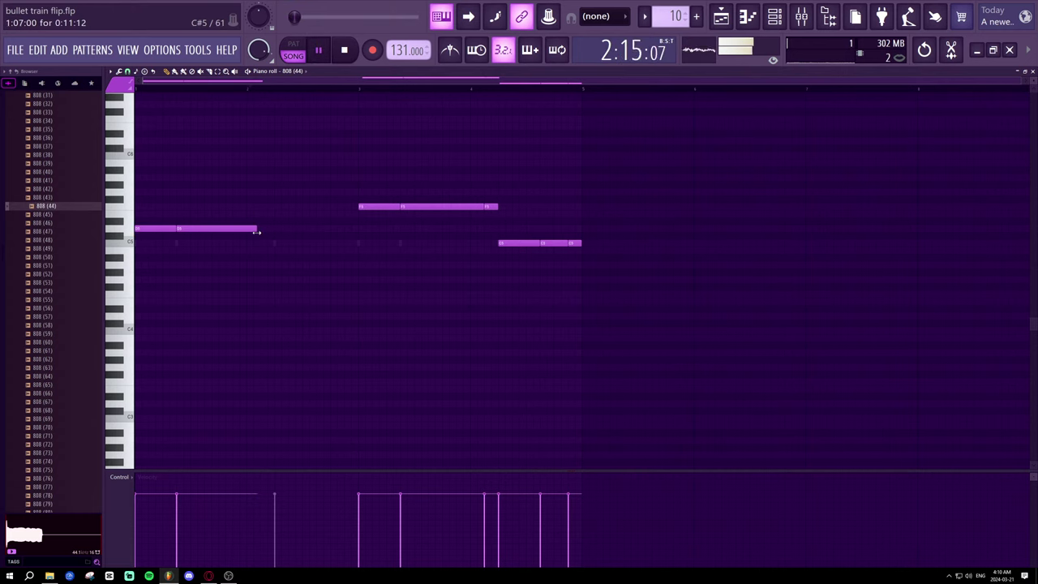
{"action": "left_click_drag", "start_coordinate": [256, 232], "coordinate": [261, 231]}
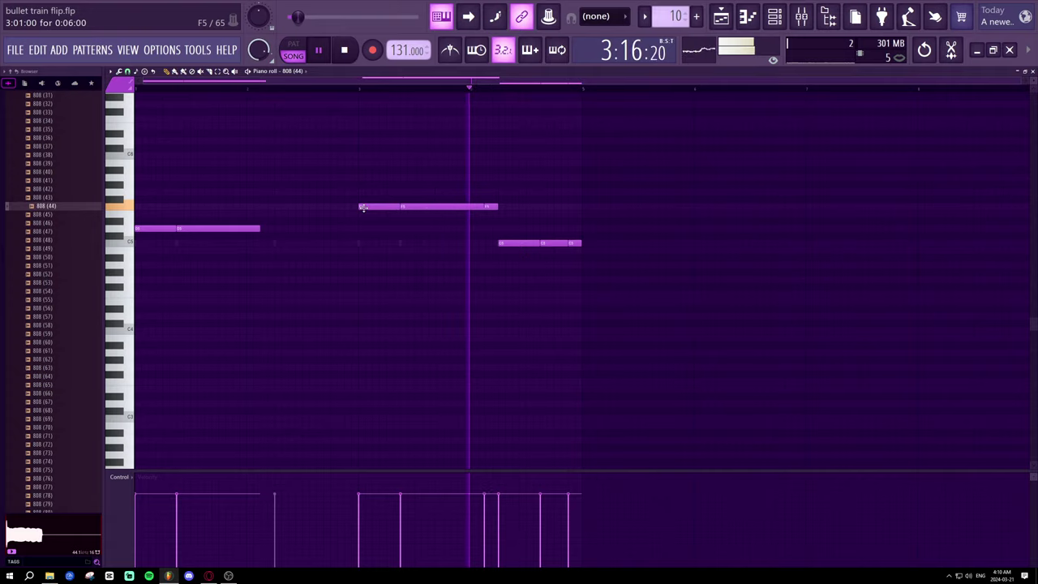
- Delete the F5 note at 3:07, extend the bar 3 F5 note to 4:03, and add a 0:02:00 D5 note at 2:03
{"action": "right_click", "coordinate": [403, 206]}
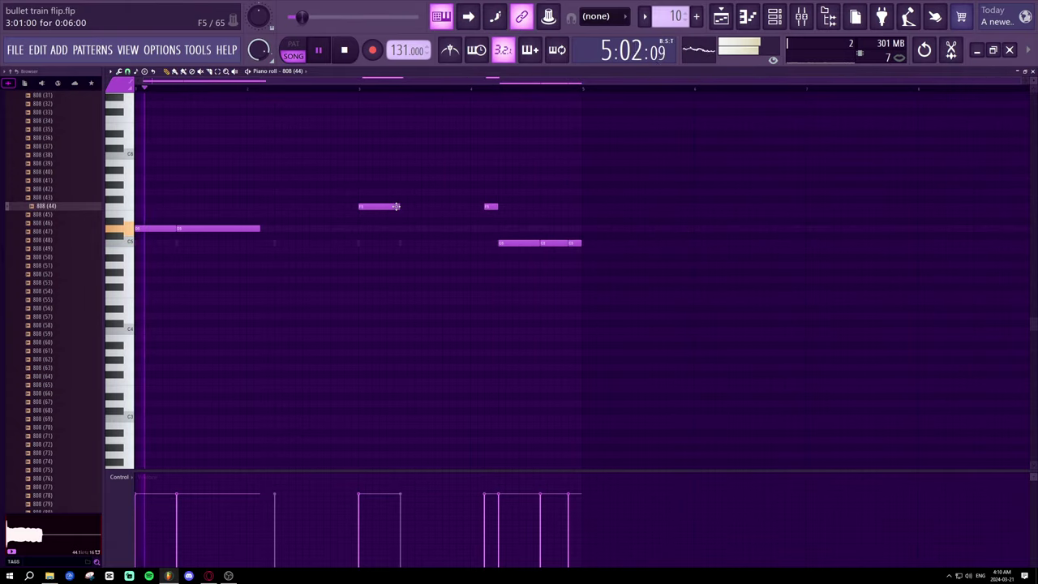
{"action": "left_click_drag", "start_coordinate": [397, 206], "coordinate": [484, 205]}
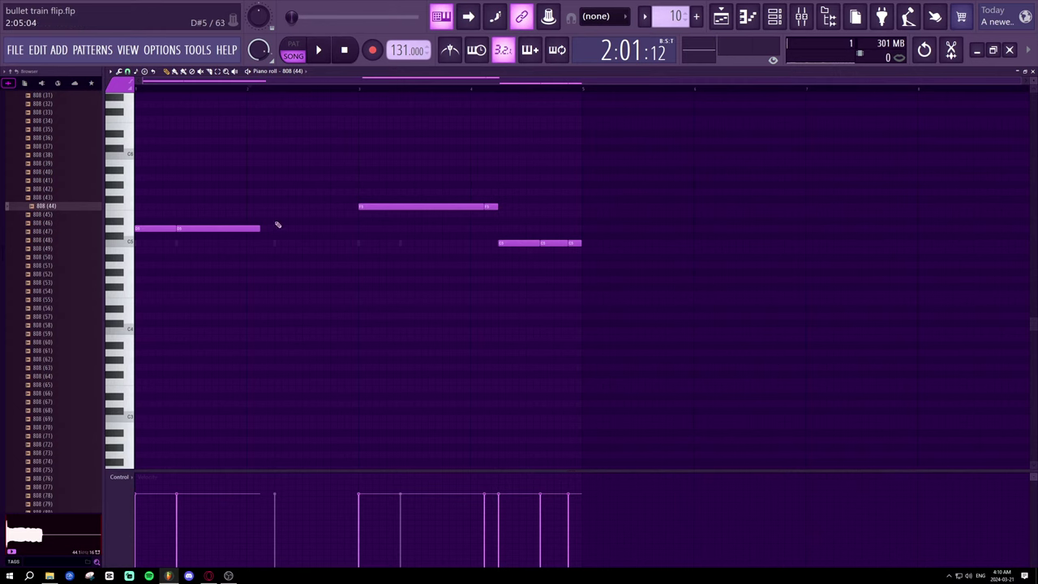
{"action": "key", "text": "space"}
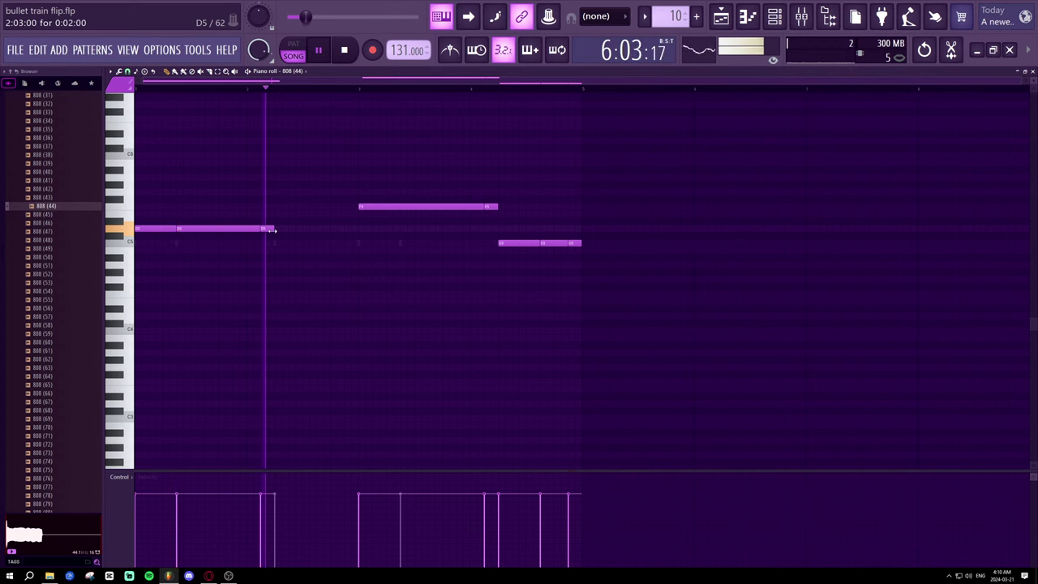
- Add an E5 note at 2:05 for 0:05:12 and lower the F5 notes at bar 3 and 4:03 to E5
{"action": "key", "text": "space"}
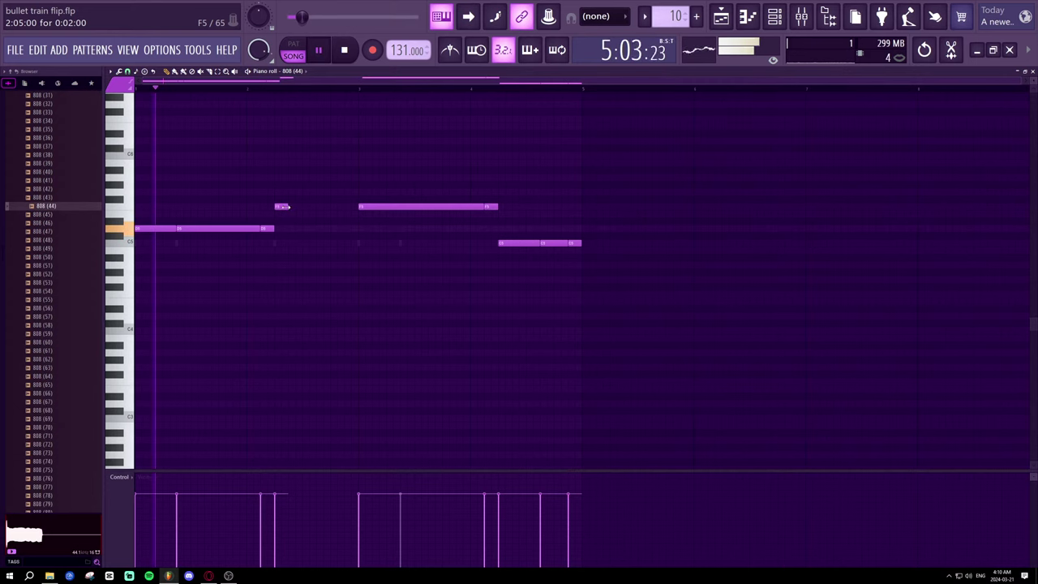
{"action": "left_click_drag", "start_coordinate": [285, 207], "coordinate": [304, 206]}
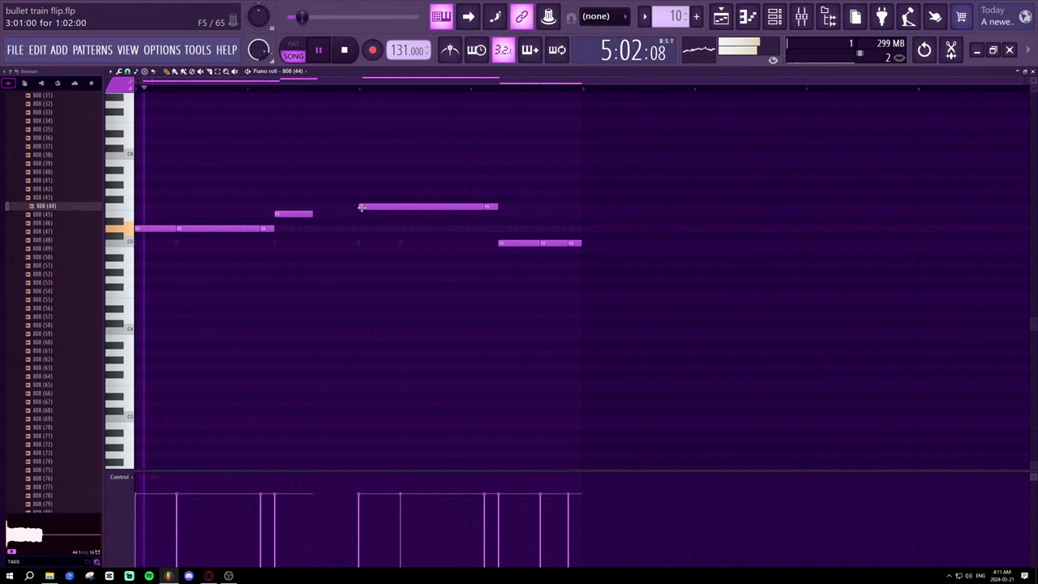
{"action": "left_click_drag", "start_coordinate": [486, 206], "coordinate": [488, 213]}
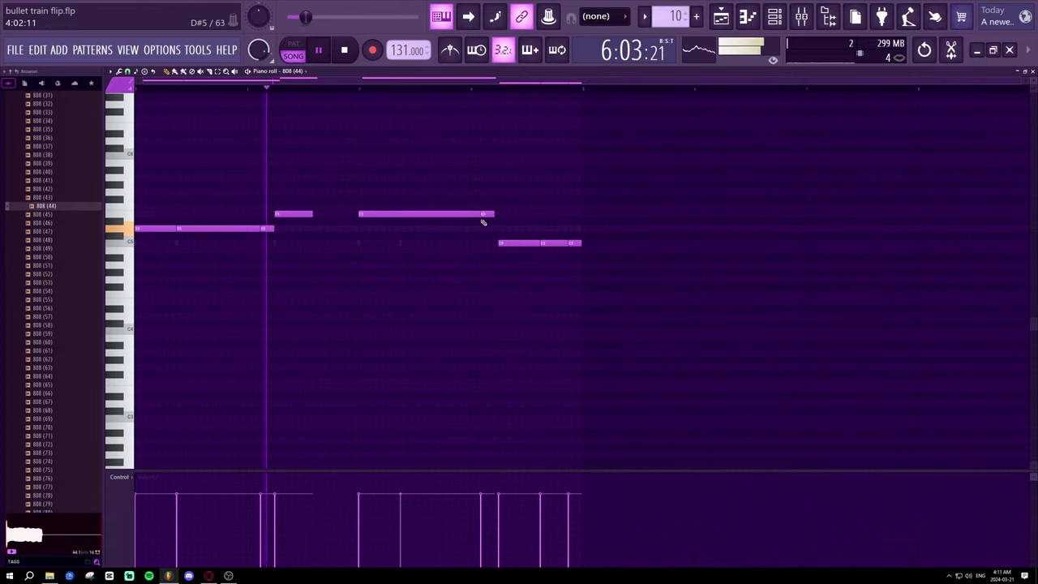
{"action": "key", "text": "space"}
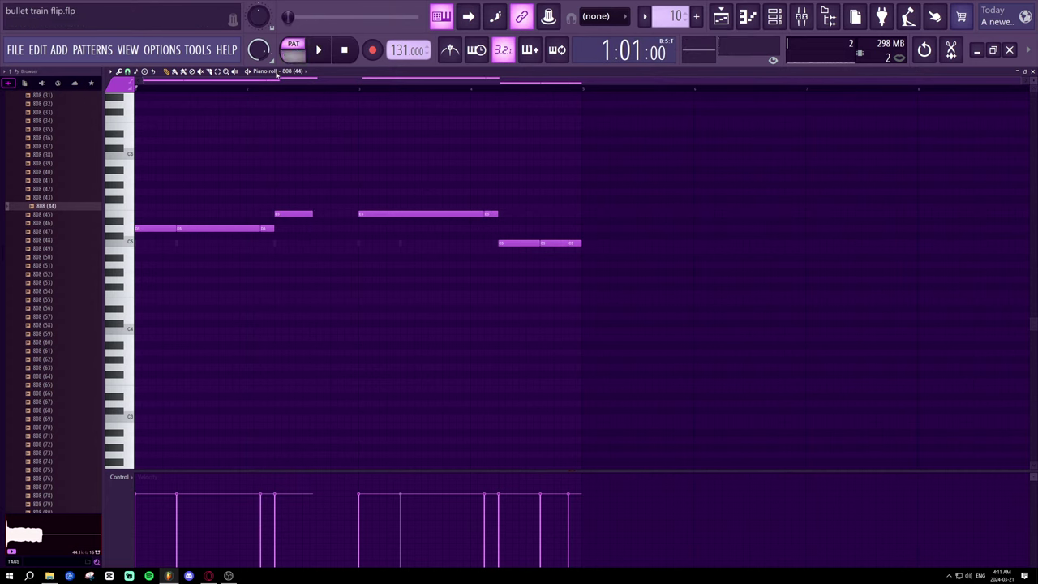
- Audition the pattern alone, lower the D5 notes in bars 1 and 2 to C5 and the 2:05 note to D5, and return to song playback
{"action": "key", "text": "space"}
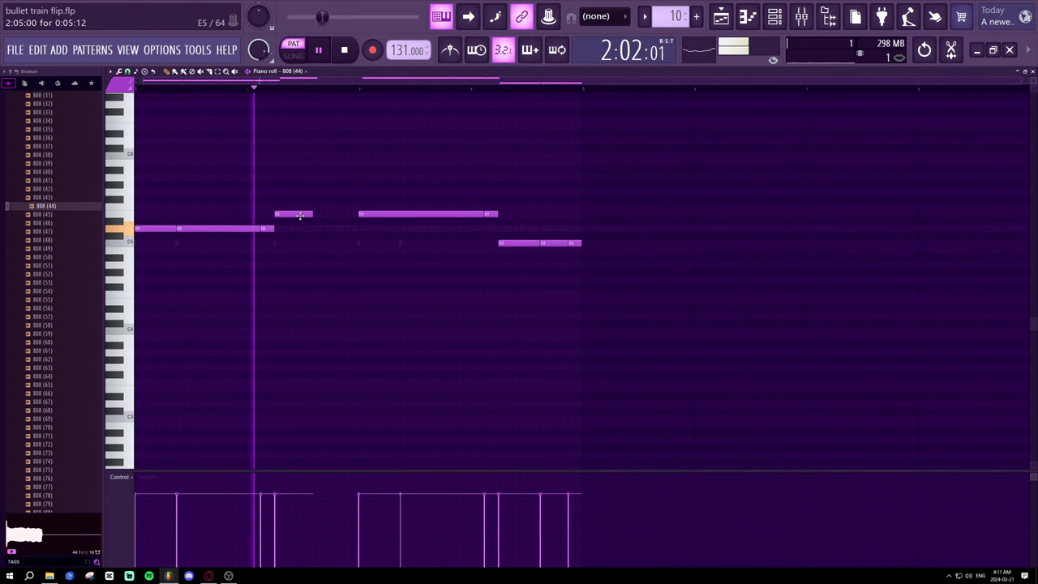
{"action": "key", "text": "space"}
{"action": "key", "text": "space"}
{"action": "key", "text": "space"}
{"action": "left_click_drag", "start_coordinate": [151, 230], "coordinate": [192, 243]}
{"action": "key", "text": "space"}
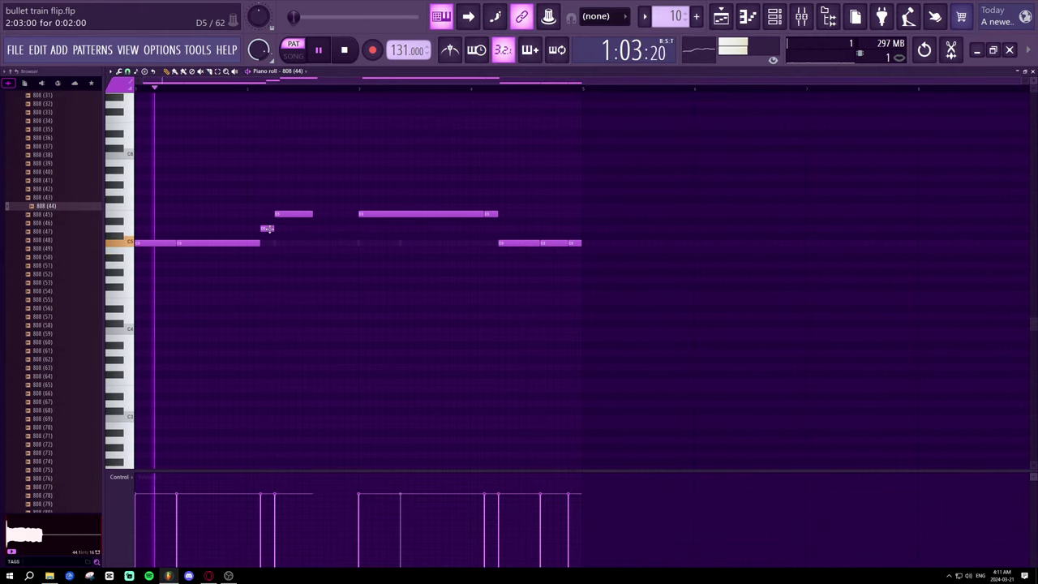
{"action": "left_click_drag", "start_coordinate": [268, 228], "coordinate": [293, 228]}
{"action": "left_click", "coordinate": [288, 51]}
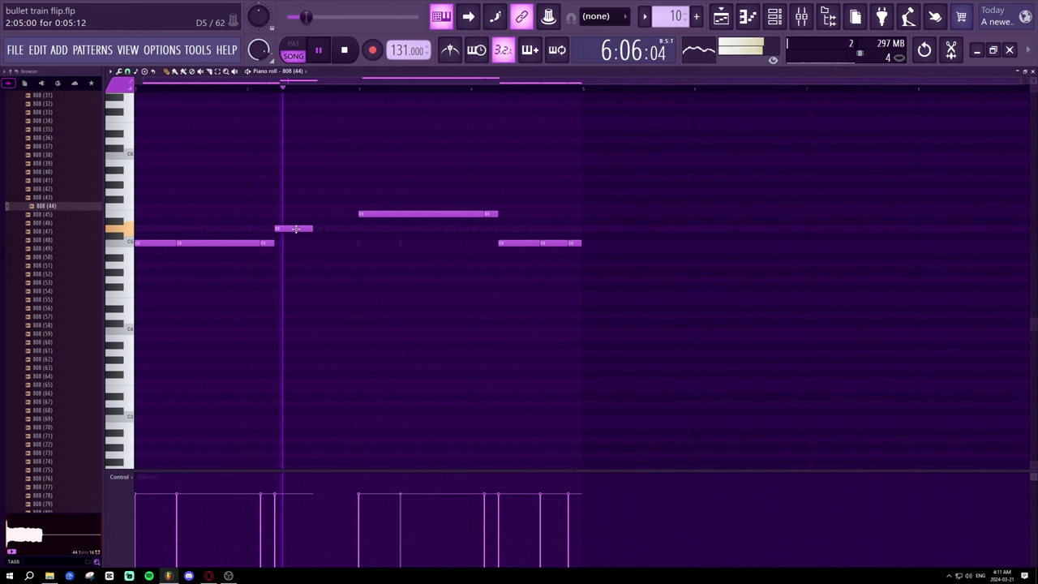
- Add a second D5 note at 2:10:12 ending at 2:15, and raise the notes at 4:11 and 4:15 to E5
{"action": "left_click_drag", "start_coordinate": [312, 228], "coordinate": [317, 227]}
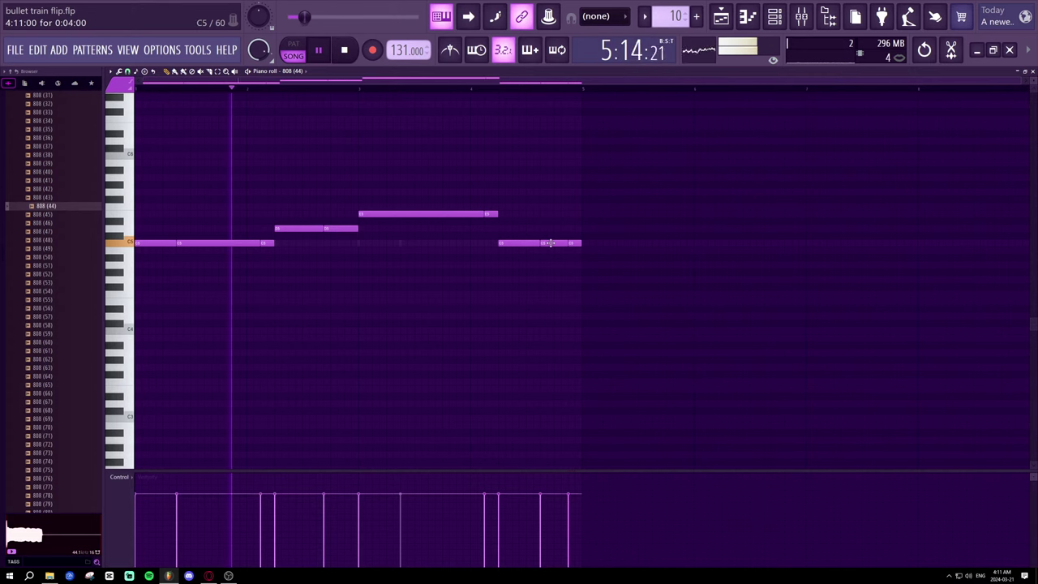
{"action": "left_click_drag", "start_coordinate": [553, 243], "coordinate": [574, 214]}
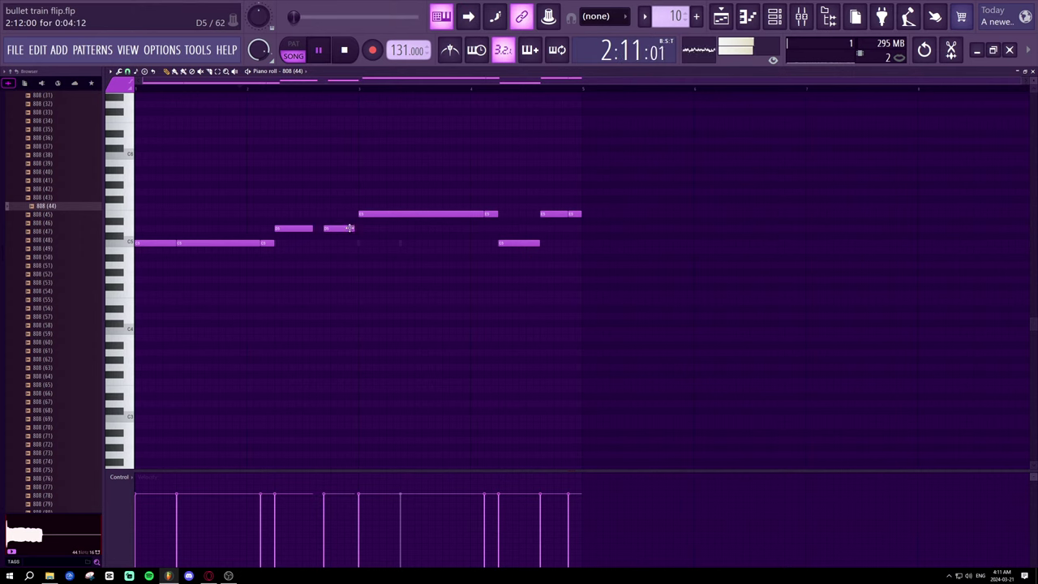
{"action": "left_click_drag", "start_coordinate": [339, 229], "coordinate": [335, 228]}
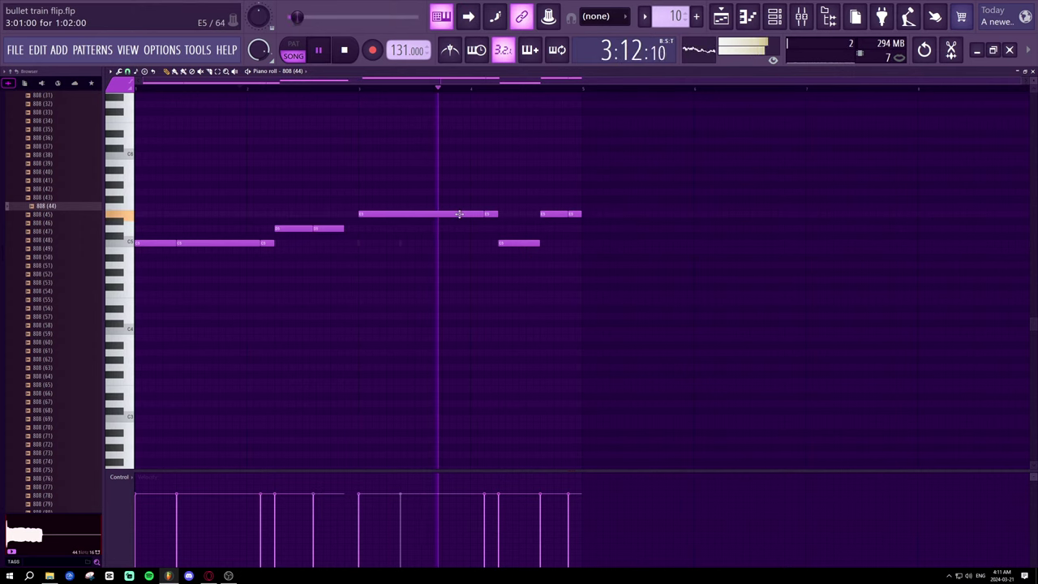
- Clear the 3ds kick 2 notes from the pattern and return to the 808 (44) notes
{"action": "left_click", "coordinate": [292, 71]}
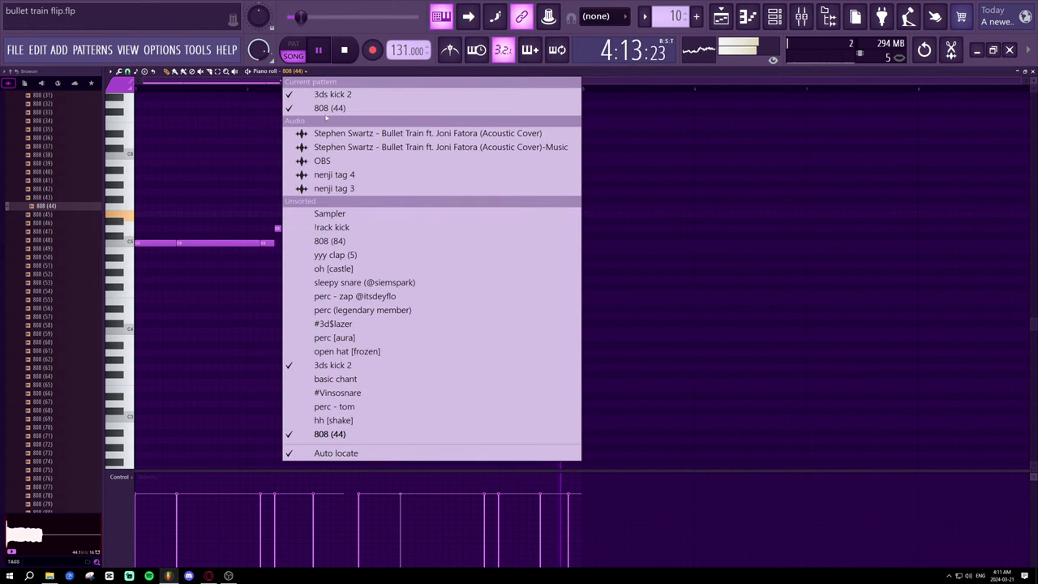
{"action": "left_click", "coordinate": [329, 94]}
{"action": "key", "text": "space"}
{"action": "key", "text": "space"}
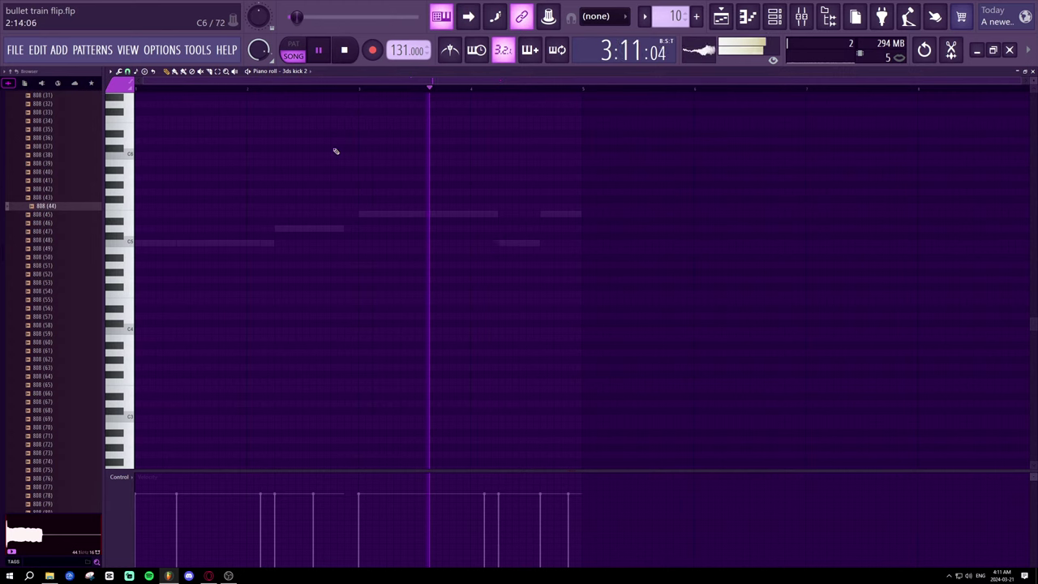
{"action": "left_click", "coordinate": [286, 72]}
{"action": "left_click", "coordinate": [321, 96]}
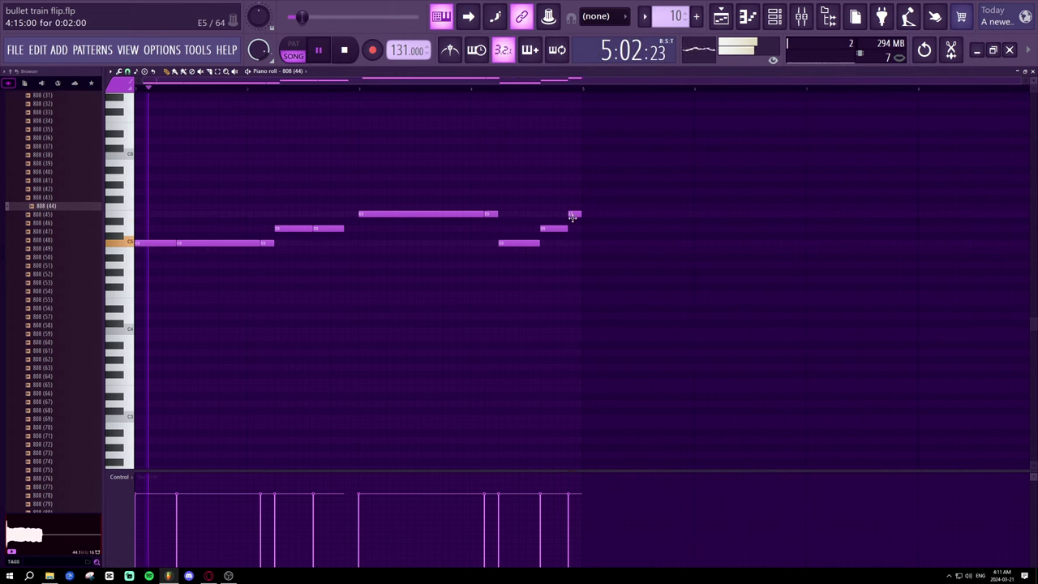
- Set the note at 4:11 to D5 and the note at 4:15 to E5, and add a short D5 note at 2:15
{"action": "left_click_drag", "start_coordinate": [572, 217], "coordinate": [573, 230]}
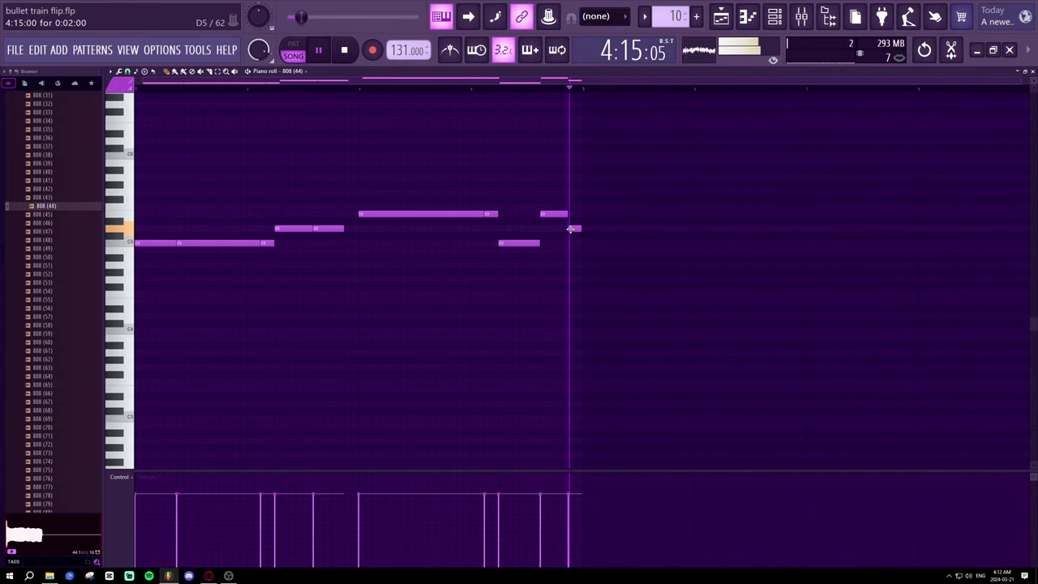
{"action": "key", "text": "space"}
{"action": "key", "text": "space"}
{"action": "left_click_drag", "start_coordinate": [558, 221], "coordinate": [570, 220]}
{"action": "key", "text": "space"}
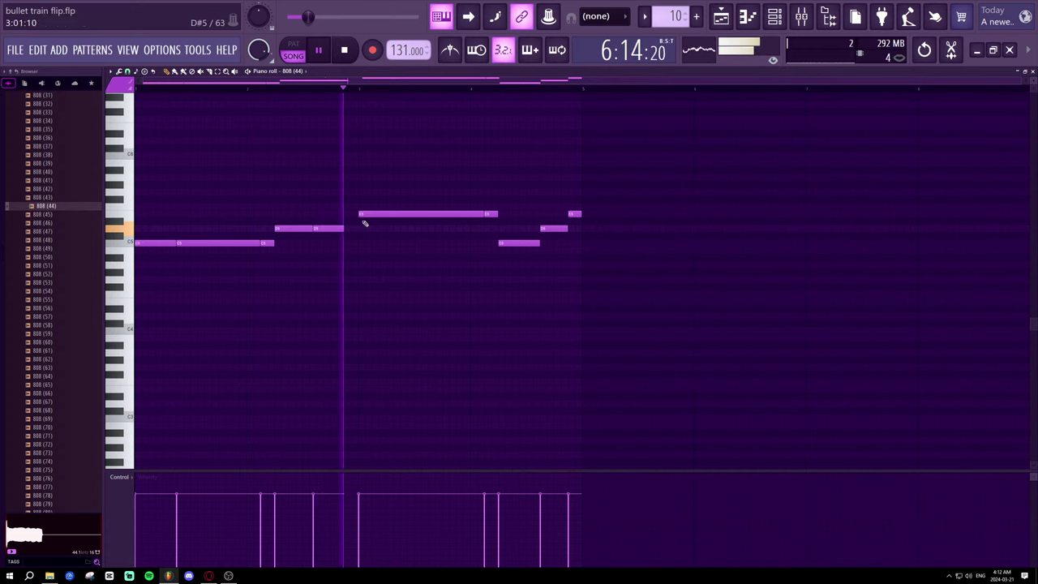
{"action": "left_click_drag", "start_coordinate": [352, 235], "coordinate": [344, 225]}
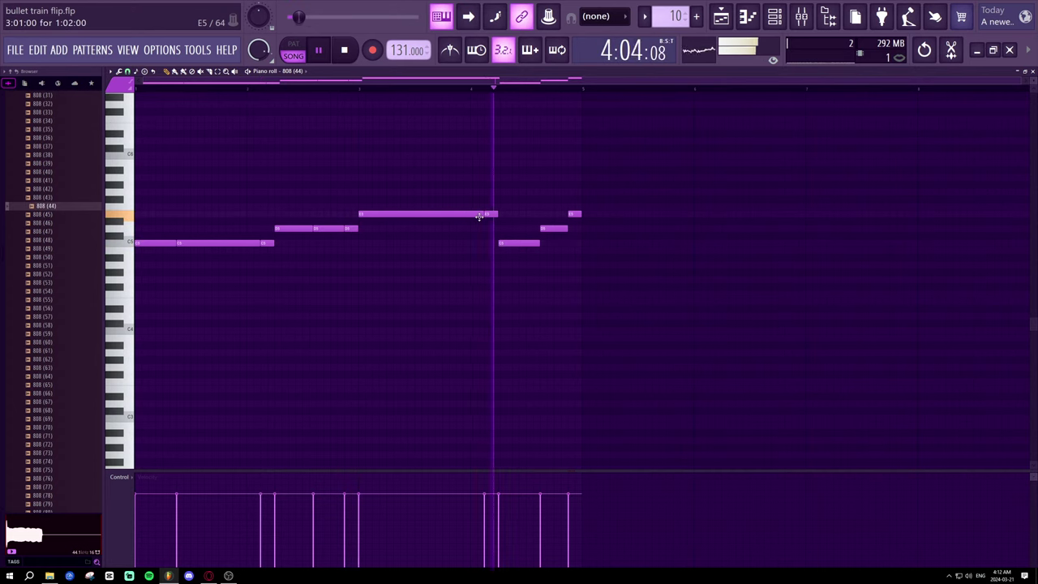
- Split the bar 3 E5 note with a new E5 hit at 3:07 held until 4:03, and lower the 4:15 note to D5
{"action": "key", "text": "space"}
{"action": "left_click_drag", "start_coordinate": [415, 227], "coordinate": [401, 227]}
{"action": "key", "text": "space"}
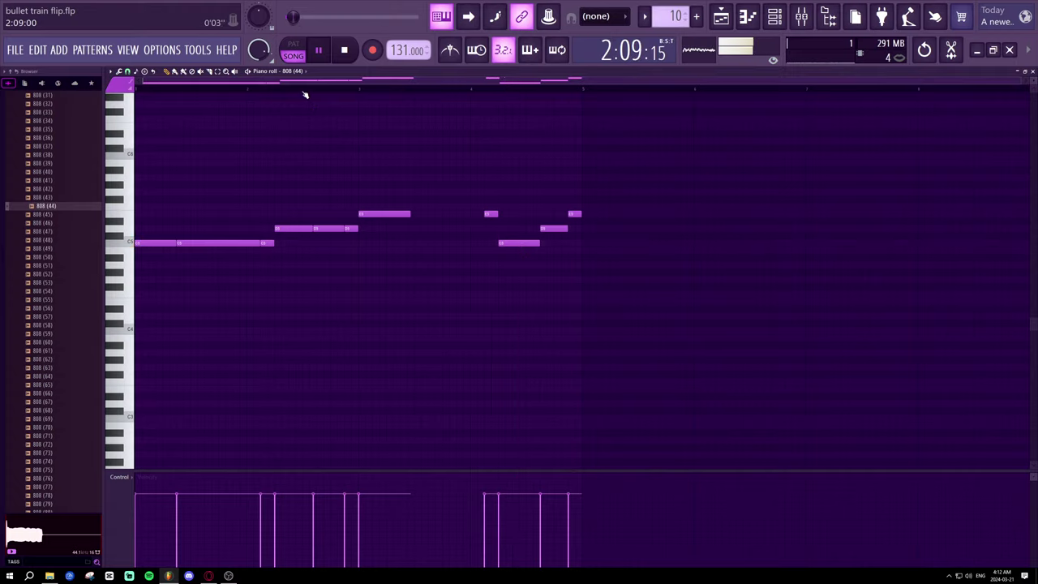
{"action": "left_click", "coordinate": [417, 212]}
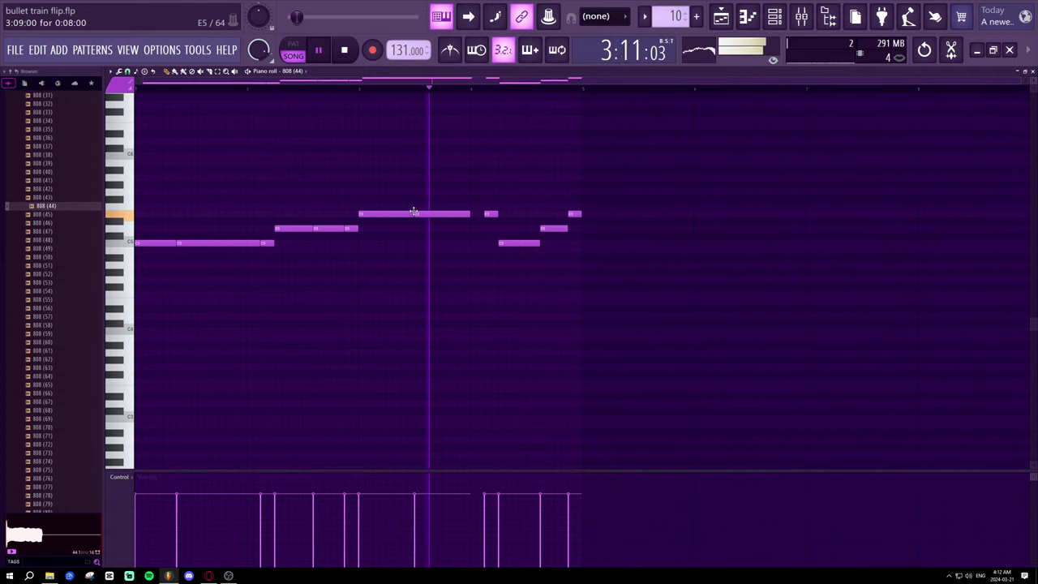
{"action": "left_click_drag", "start_coordinate": [411, 214], "coordinate": [484, 215]}
{"action": "key", "text": "space"}
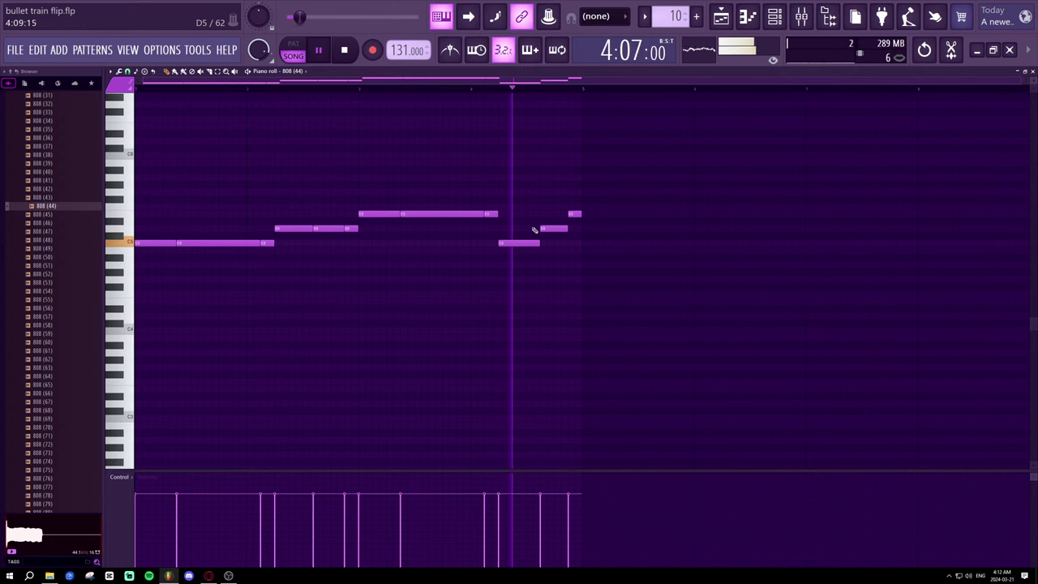
{"action": "left_click_drag", "start_coordinate": [573, 213], "coordinate": [572, 230]}
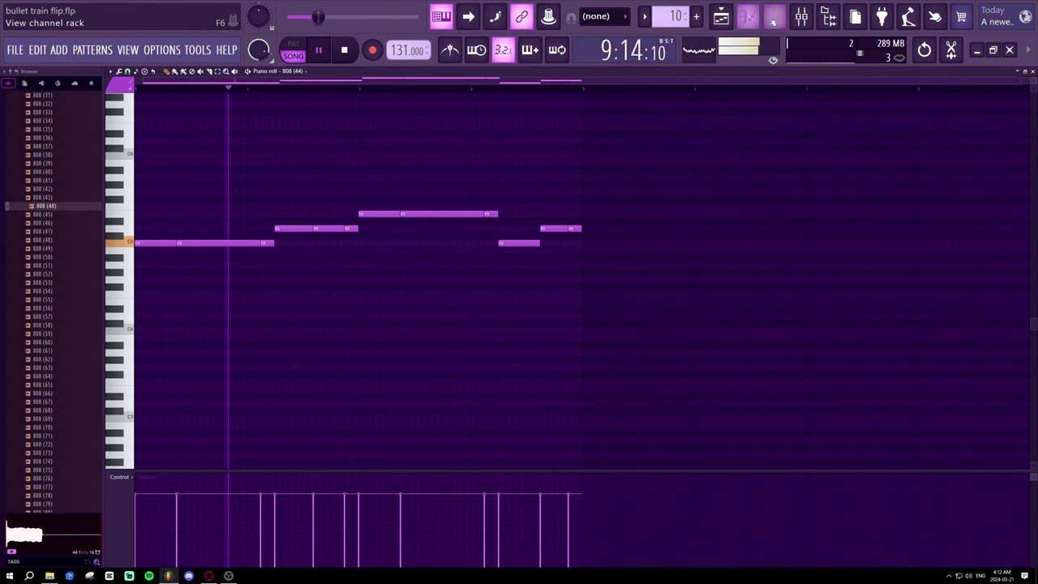
- Try the 808 (45) sample in the bass channel and play it with the written bass line
{"action": "key", "text": "F6"}
{"action": "left_click_drag", "start_coordinate": [528, 264], "coordinate": [486, 156]}
{"action": "key", "text": "space"}
{"action": "left_click", "coordinate": [68, 218]}
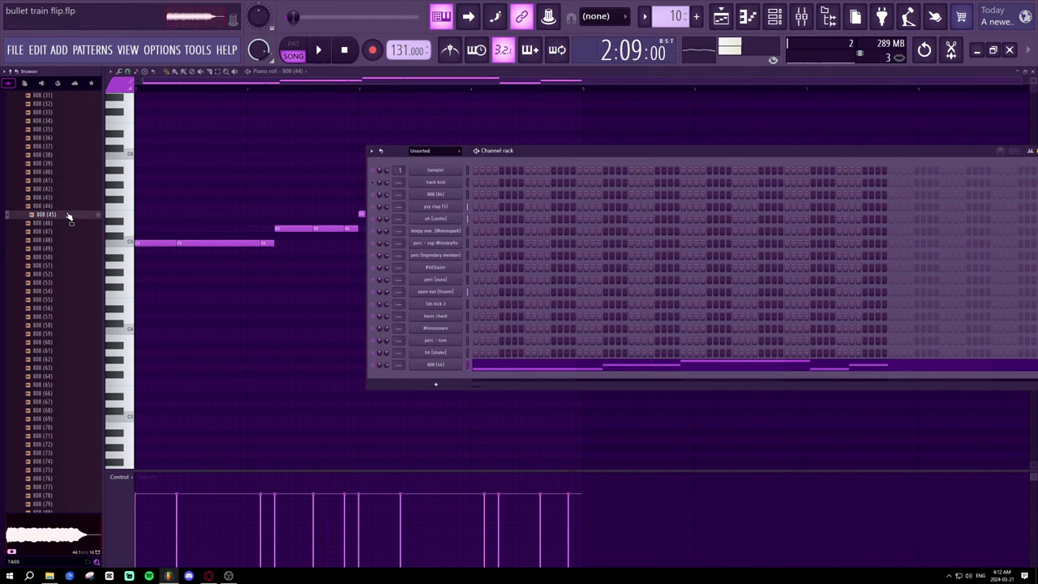
{"action": "left_click", "coordinate": [440, 365]}
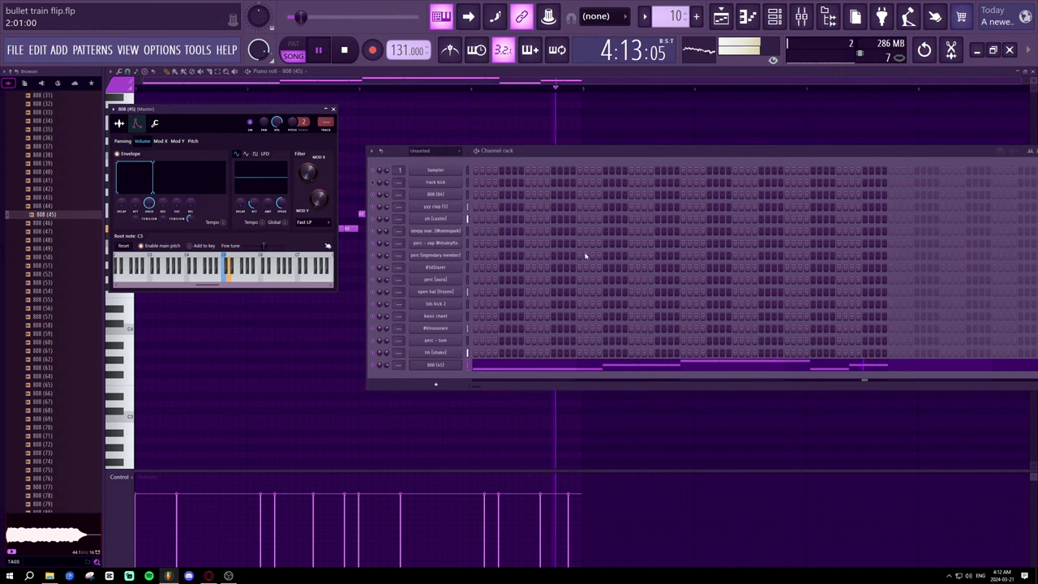
{"action": "left_click", "coordinate": [332, 109]}
{"action": "left_click", "coordinate": [216, 71]}
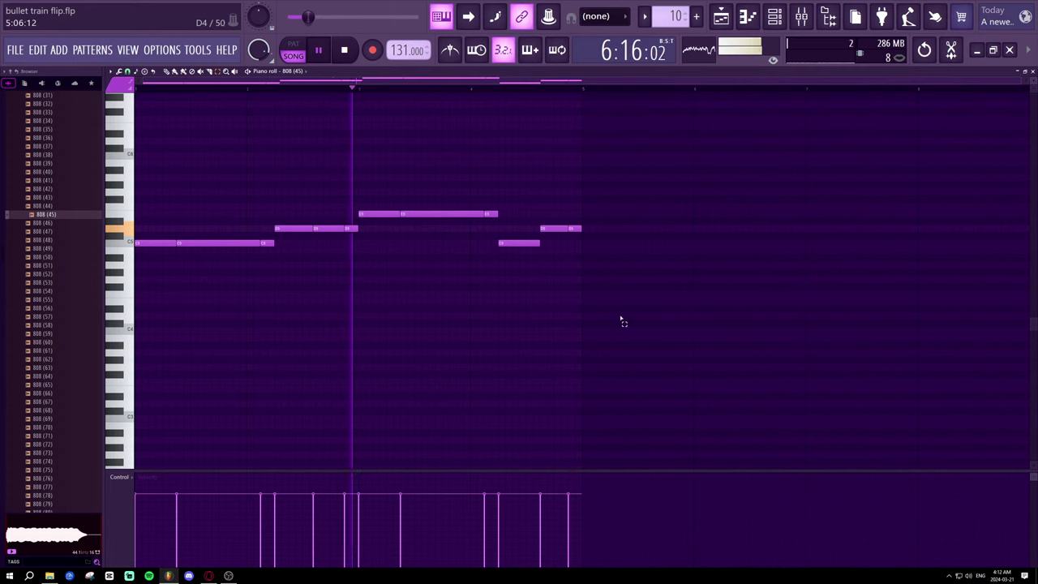
- Try the whole bass line one octave higher, and return all its notes to the original octave
{"action": "left_click_drag", "start_coordinate": [623, 321], "coordinate": [144, 138]}
{"action": "key", "text": "space"}
{"action": "scroll", "coordinate": [145, 141], "scroll_direction": "up", "scroll_amount": 1}
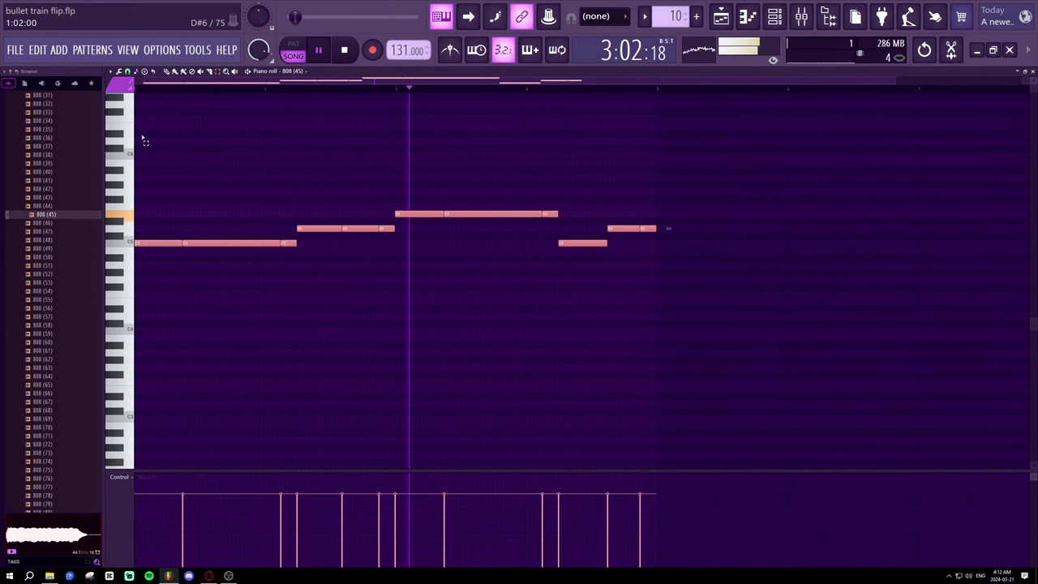
{"action": "key", "text": "ctrl+Up"}
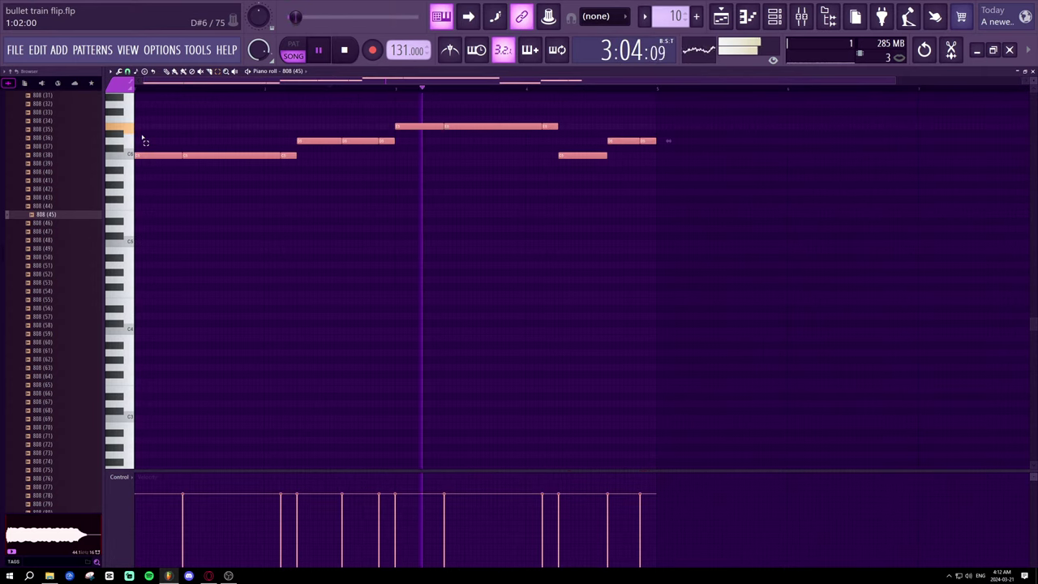
{"action": "key", "text": "ctrl+Down"}
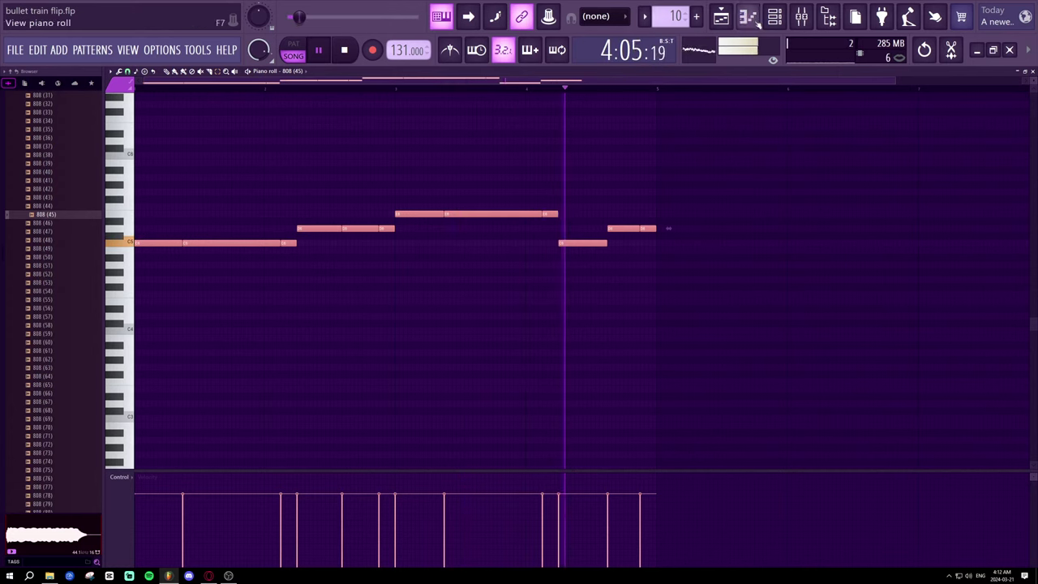
- Audition other 808 samples from the browser, including 808 (46), 808 (47), 808 (52), 808 (40) and 808 (41)
{"action": "key", "text": "F6"}
{"action": "left_click", "coordinate": [74, 224]}
{"action": "key", "text": "space"}
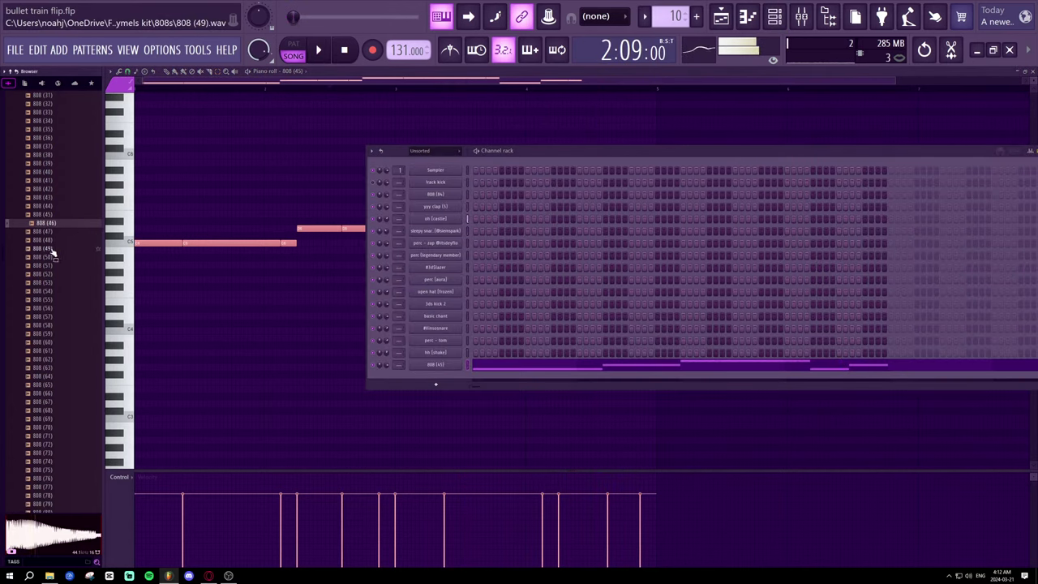
{"action": "left_click", "coordinate": [47, 241]}
{"action": "left_click", "coordinate": [47, 233]}
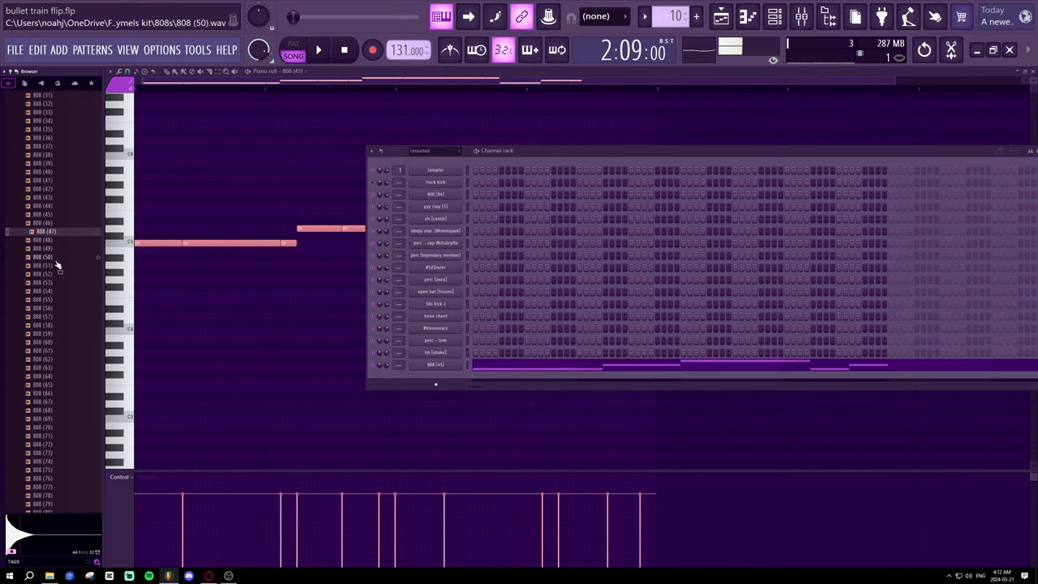
{"action": "left_click", "coordinate": [56, 258]}
{"action": "left_click", "coordinate": [51, 267]}
{"action": "left_click", "coordinate": [53, 275]}
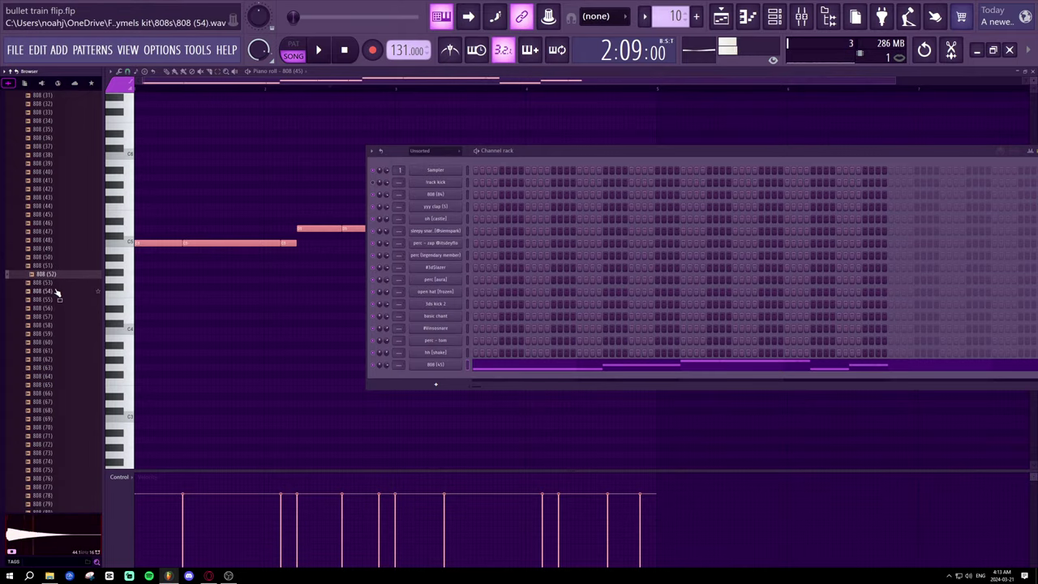
{"action": "left_click", "coordinate": [57, 291]}
{"action": "left_click", "coordinate": [52, 172]}
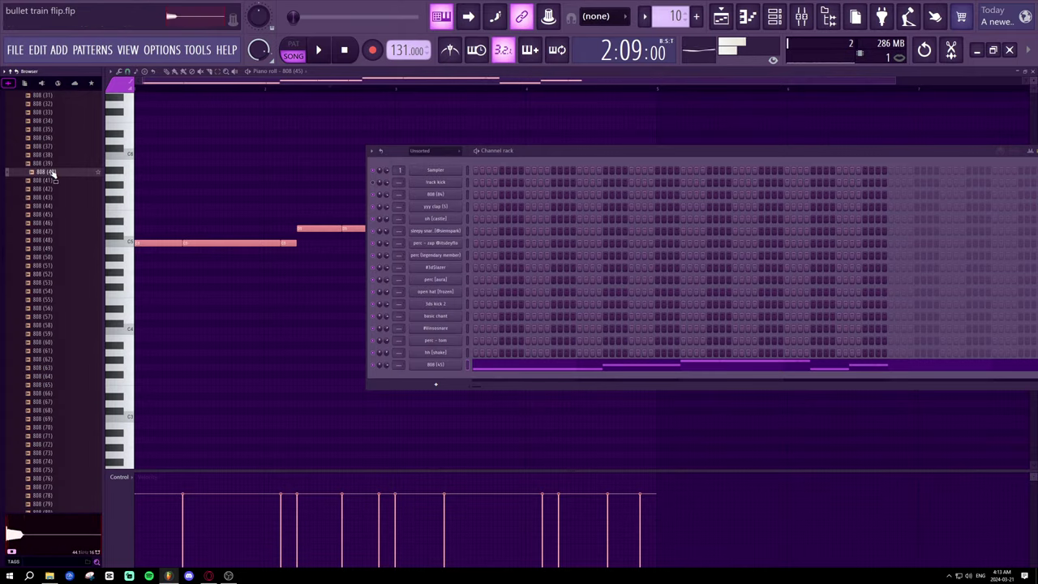
{"action": "left_click", "coordinate": [55, 181]}
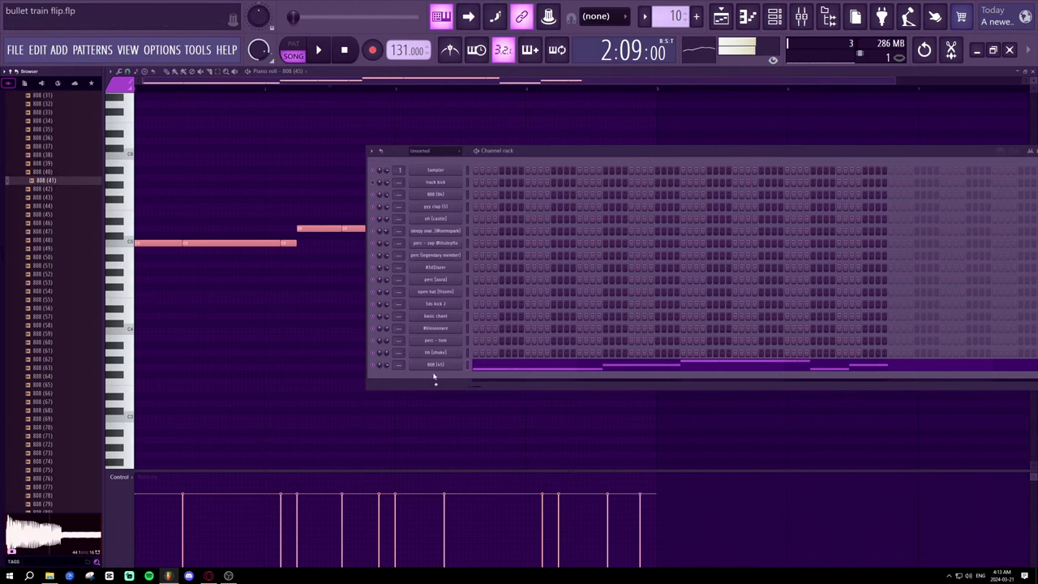
- Try the 808 (42) sample in the bass channel and play it with the beat
{"action": "left_click", "coordinate": [64, 191]}
{"action": "left_click", "coordinate": [50, 181]}
{"action": "left_click_drag", "start_coordinate": [53, 189], "coordinate": [431, 369]}
{"action": "key", "text": "space"}
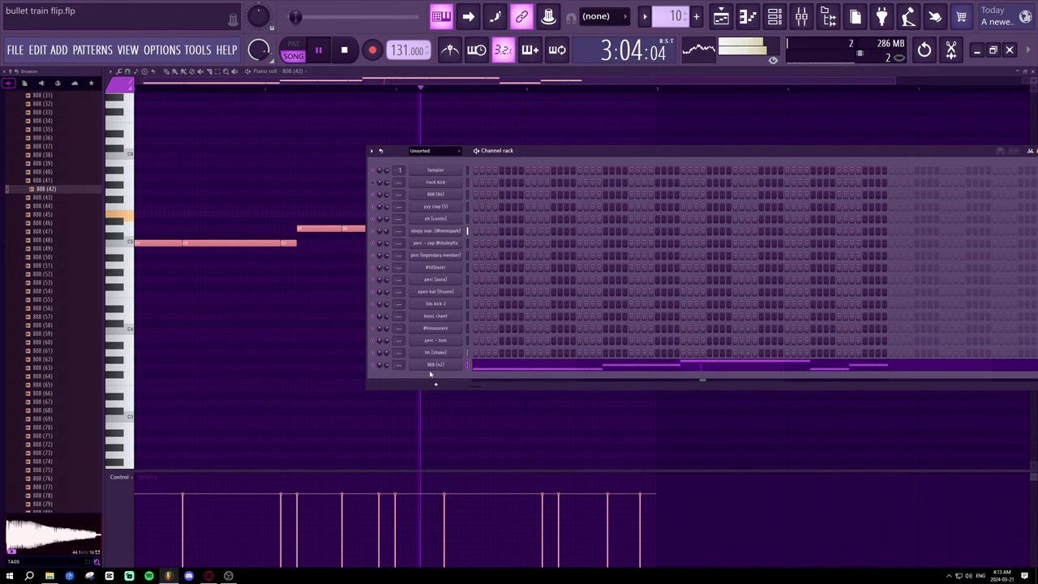
{"action": "key", "text": "space"}
- Load the 808 (44) sample back into the bass channel and play the beat
{"action": "left_click", "coordinate": [49, 197]}
{"action": "left_click", "coordinate": [49, 206]}
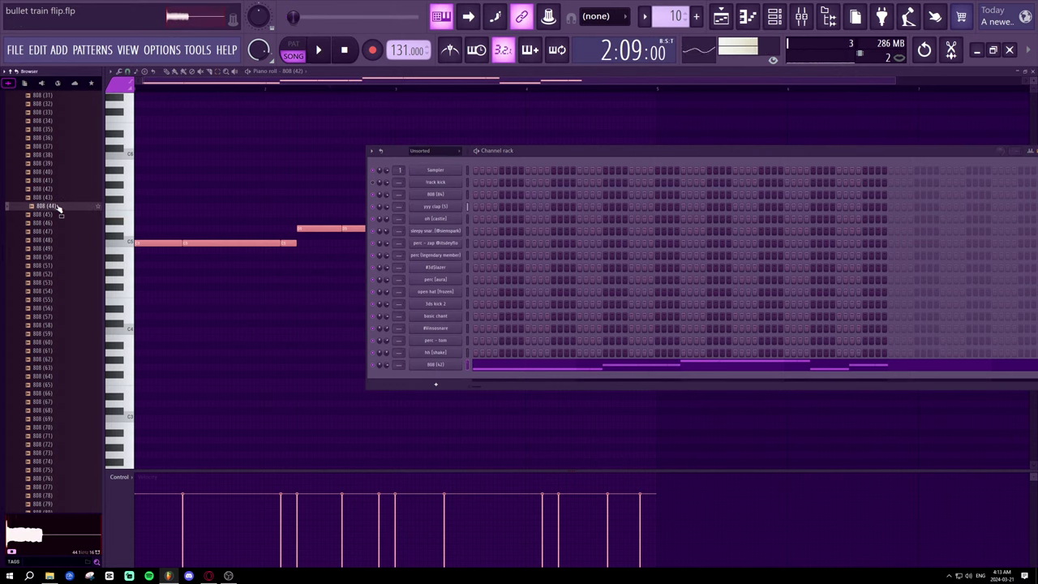
{"action": "left_click_drag", "start_coordinate": [423, 373], "coordinate": [423, 370]}
{"action": "key", "text": "space"}
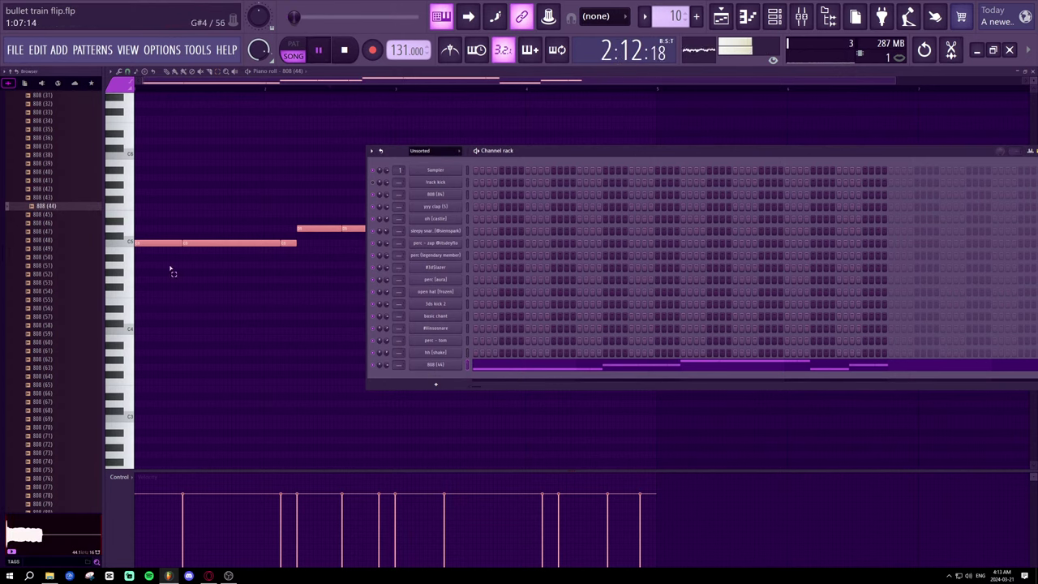
- Try gain boosts of 12% and 8% on the 808 (44) sample during playback, and reset the boost
{"action": "left_click", "coordinate": [435, 364]}
{"action": "left_click", "coordinate": [122, 125]}
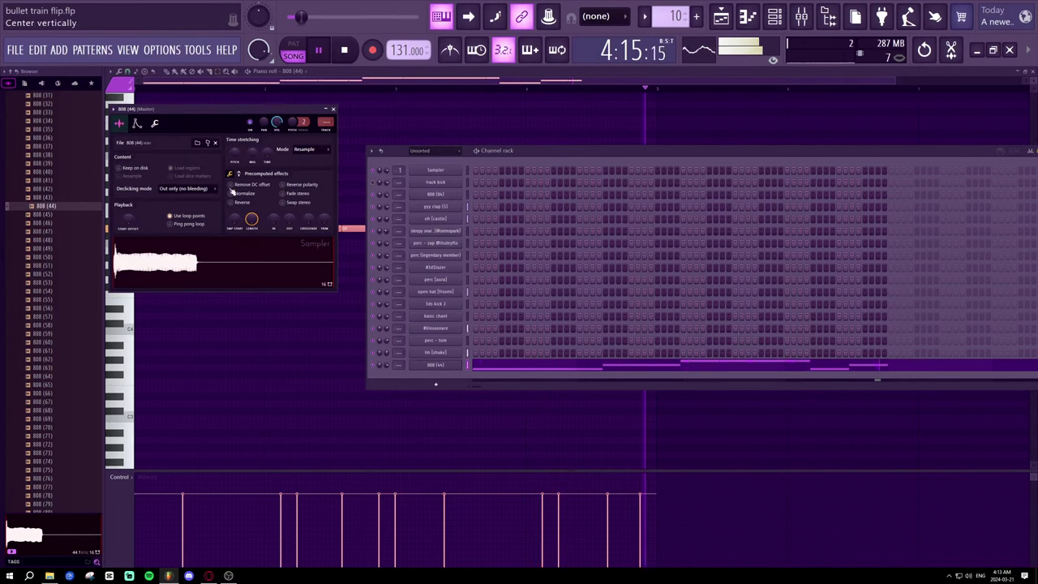
{"action": "key", "text": "space"}
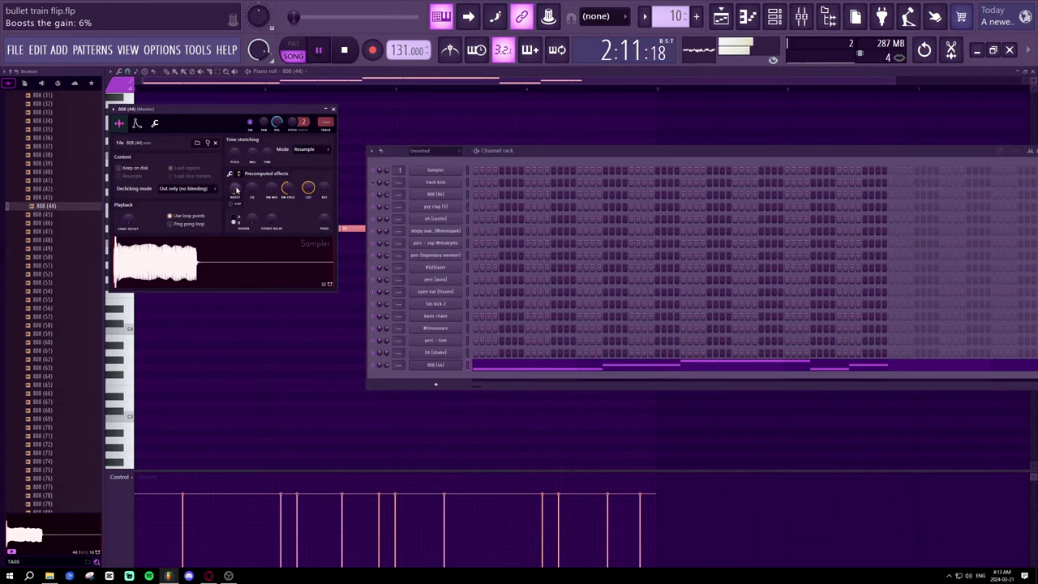
{"action": "scroll", "coordinate": [237, 194], "scroll_direction": "up", "scroll_amount": 3}
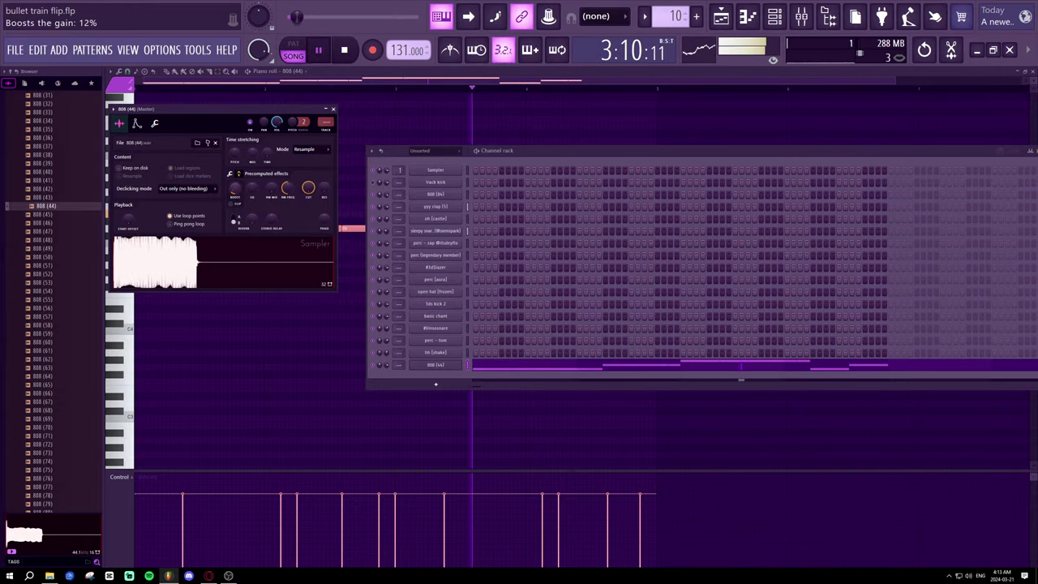
{"action": "scroll", "coordinate": [235, 187], "scroll_direction": "down", "scroll_amount": 1}
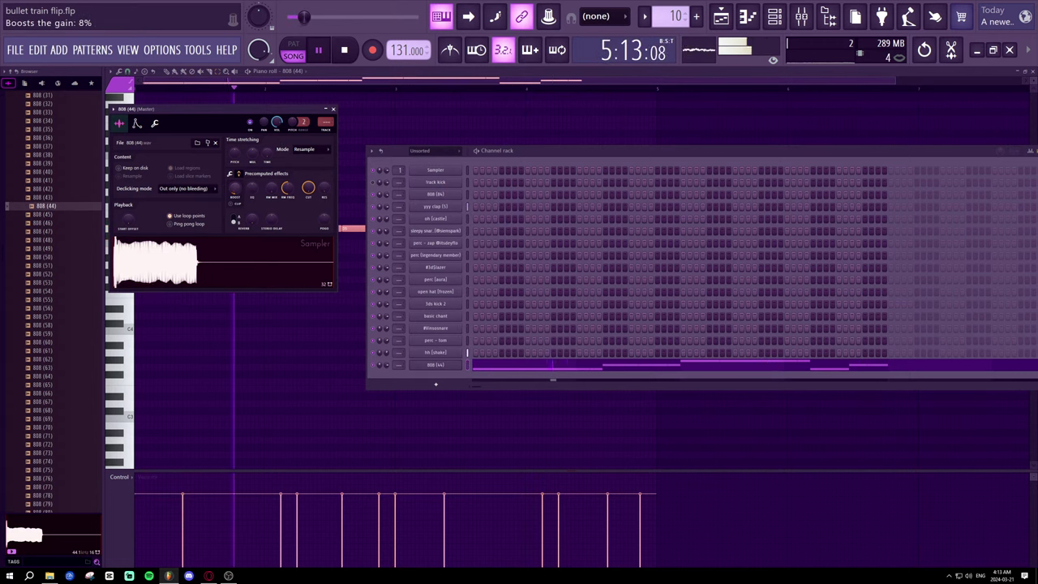
{"action": "scroll", "coordinate": [240, 187], "scroll_direction": "down", "scroll_amount": 3}
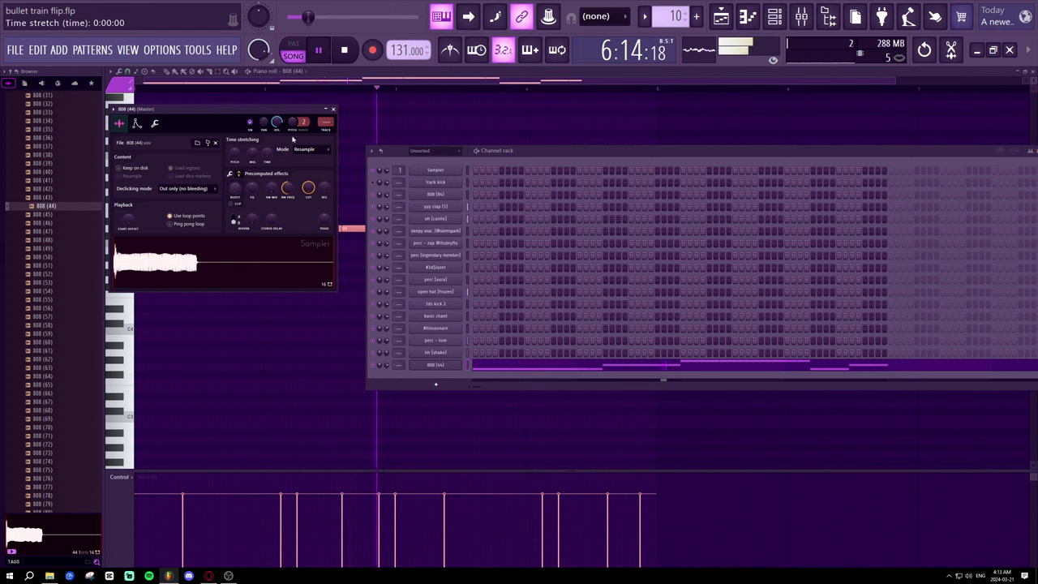
{"action": "left_click", "coordinate": [334, 109]}
- Play the arrangement in the playlist through both drum sections and select the final block of drum clips
{"action": "left_click_drag", "start_coordinate": [576, 158], "coordinate": [405, 164]}
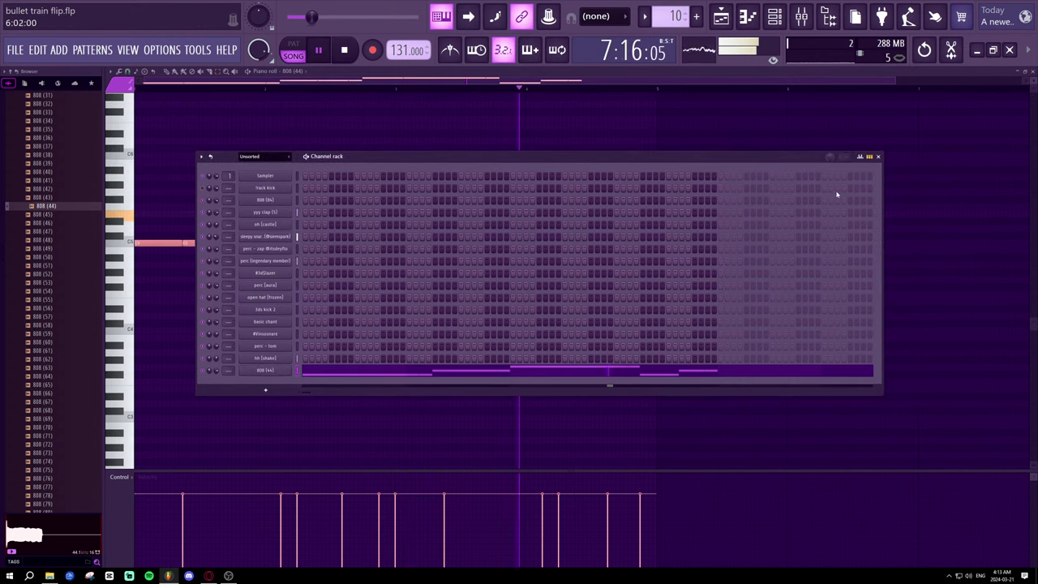
{"action": "left_click", "coordinate": [879, 157]}
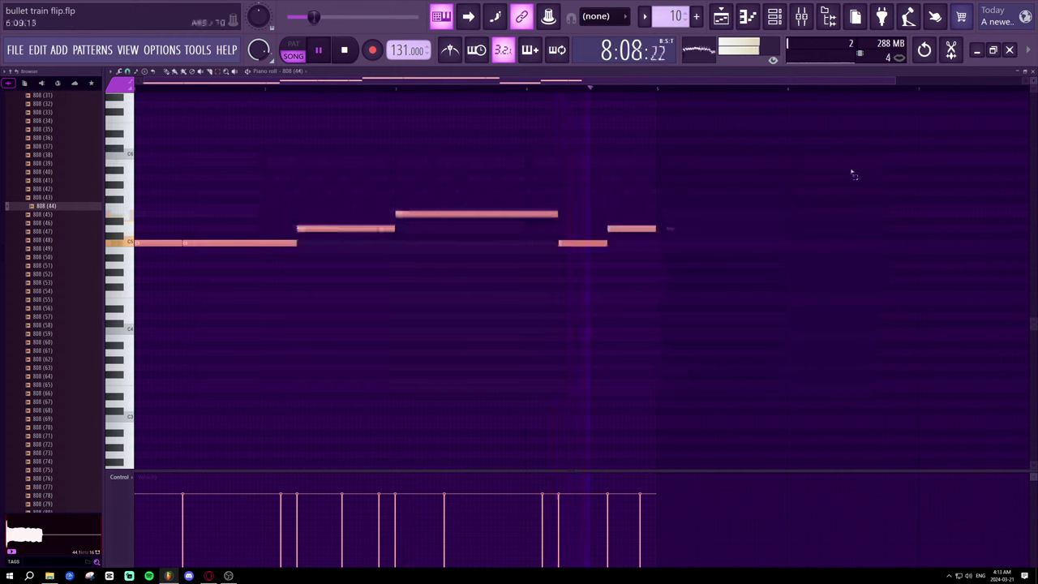
{"action": "left_click", "coordinate": [760, 22]}
{"action": "scroll", "coordinate": [577, 91], "scroll_direction": "down", "scroll_amount": 4}
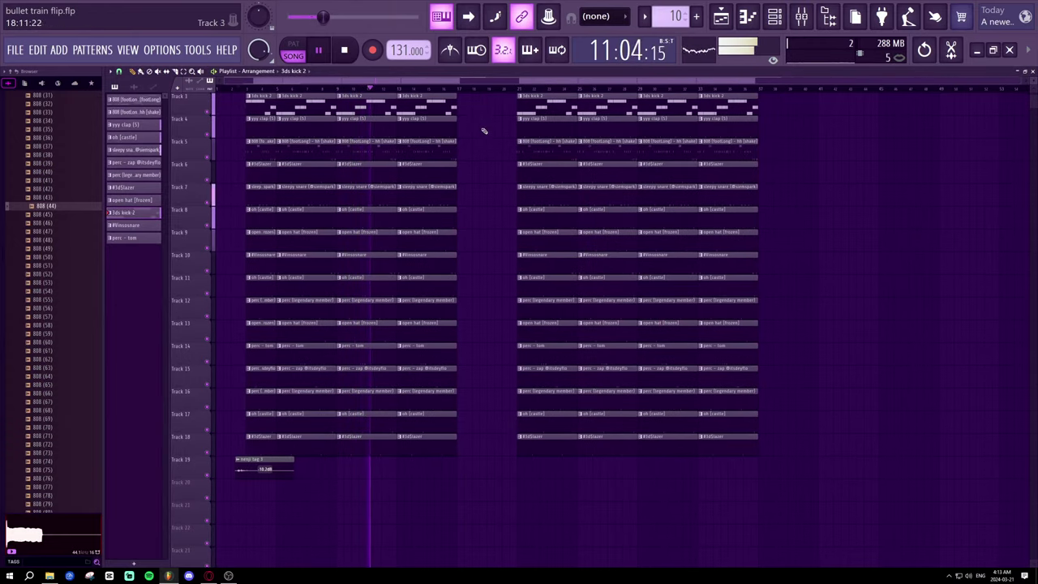
{"action": "scroll", "coordinate": [428, 186], "scroll_direction": "down", "scroll_amount": 2}
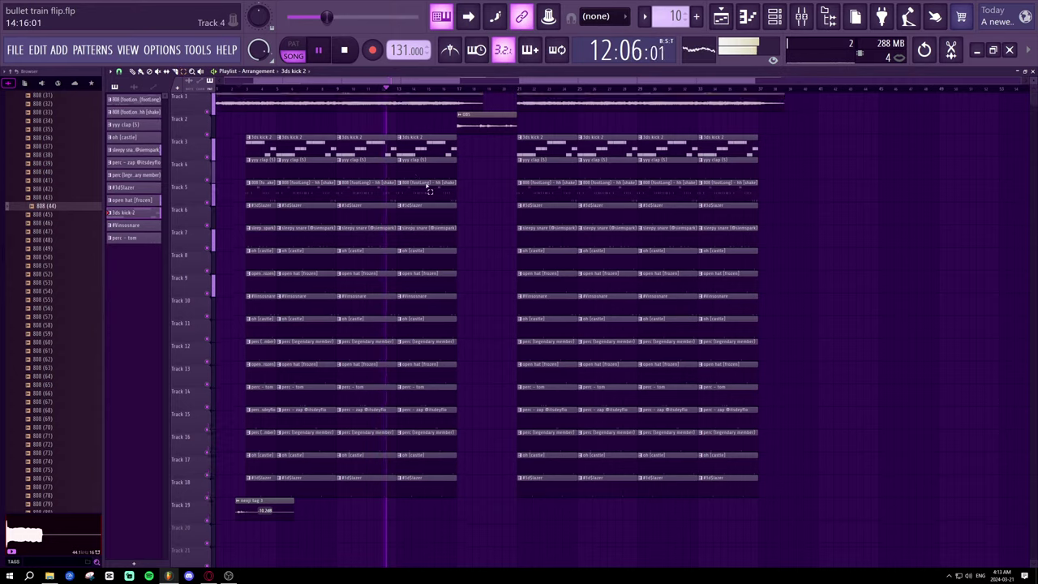
{"action": "left_click_drag", "start_coordinate": [423, 458], "coordinate": [452, 508]}
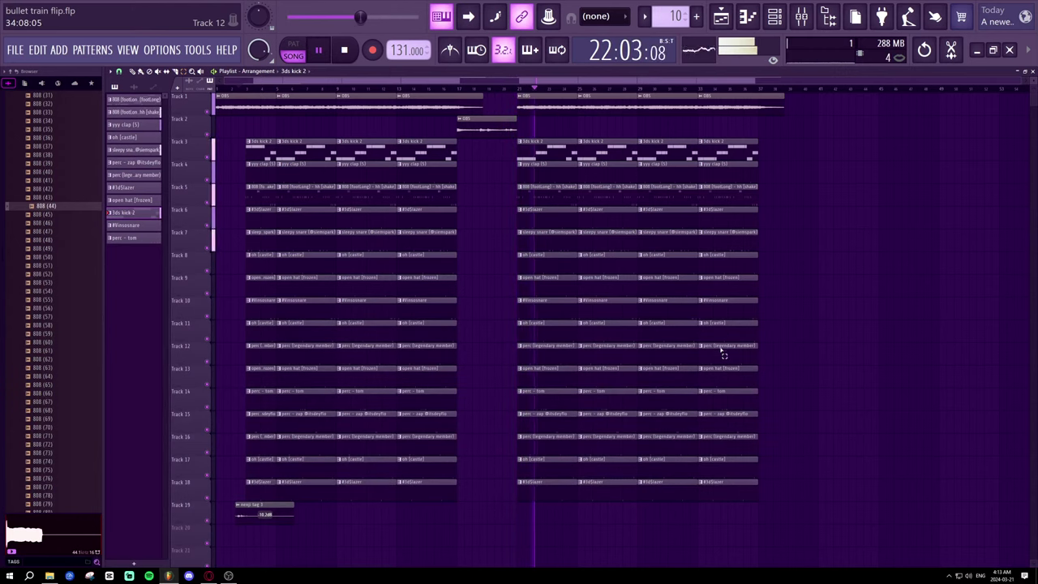
{"action": "left_click_drag", "start_coordinate": [761, 499], "coordinate": [734, 139]}
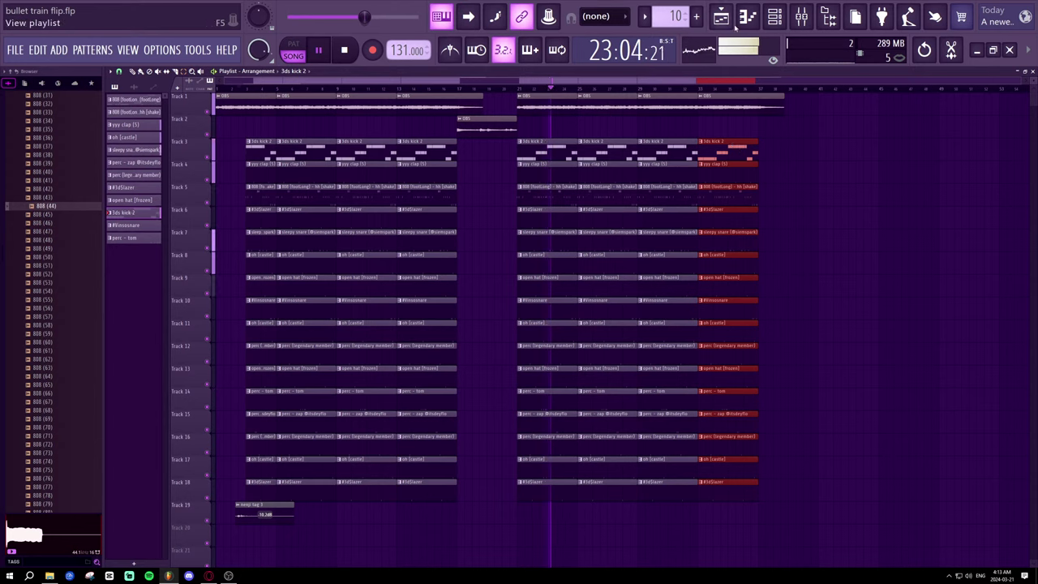
- Try routing the selected channel to mixer insert 1
{"action": "left_click", "coordinate": [801, 16]}
{"action": "left_click", "coordinate": [800, 16]}
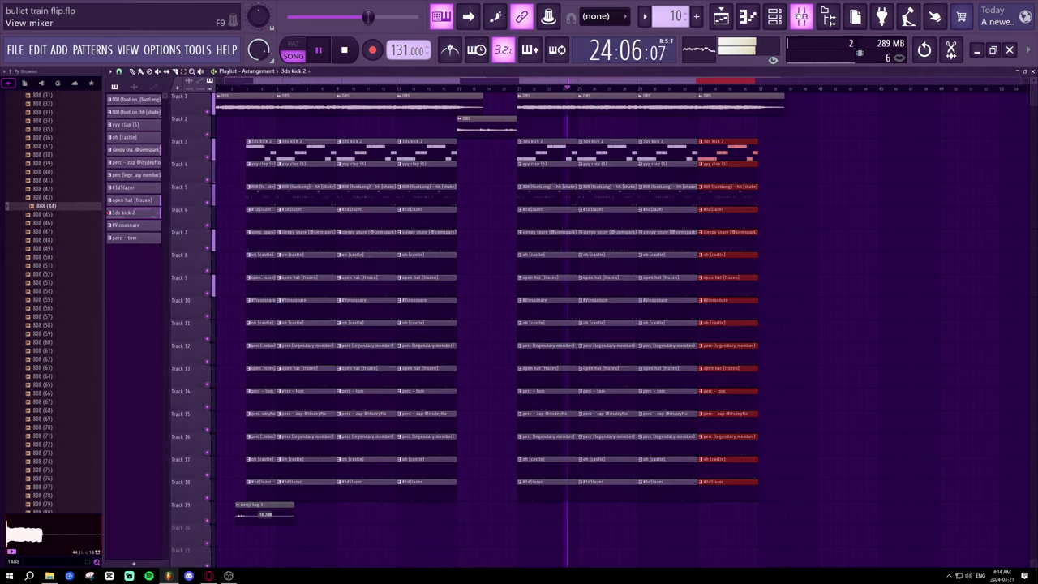
{"action": "left_click", "coordinate": [774, 17]}
{"action": "left_click", "coordinate": [774, 16]}
{"action": "left_click", "coordinate": [801, 17]}
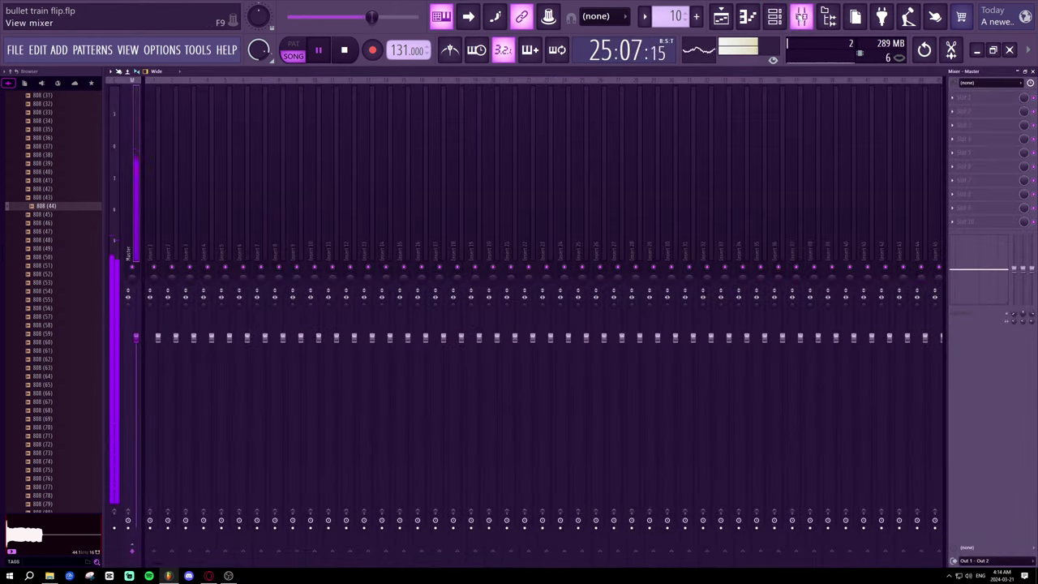
{"action": "right_click", "coordinate": [149, 206]}
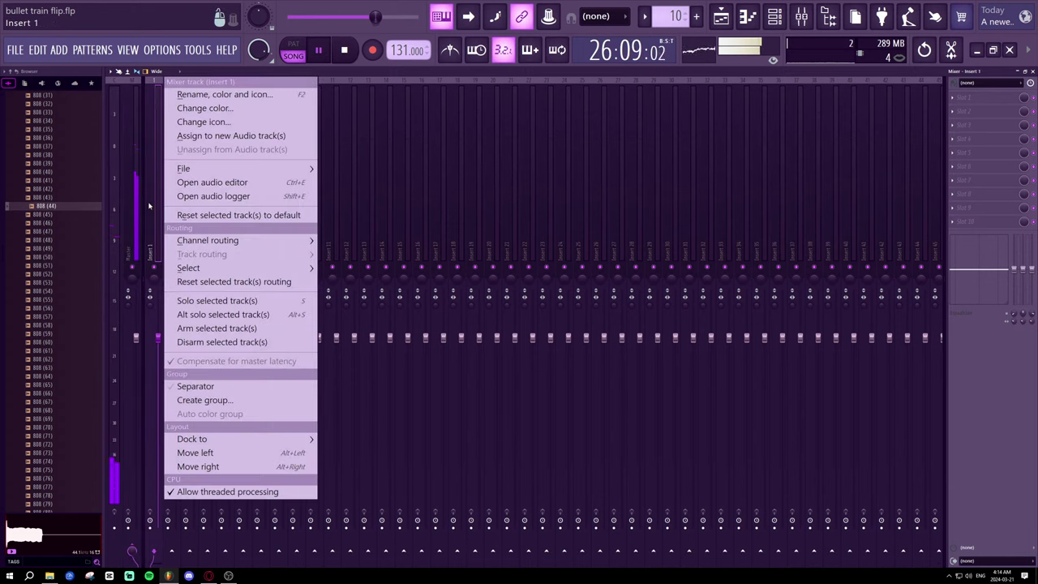
{"action": "left_click", "coordinate": [355, 241]}
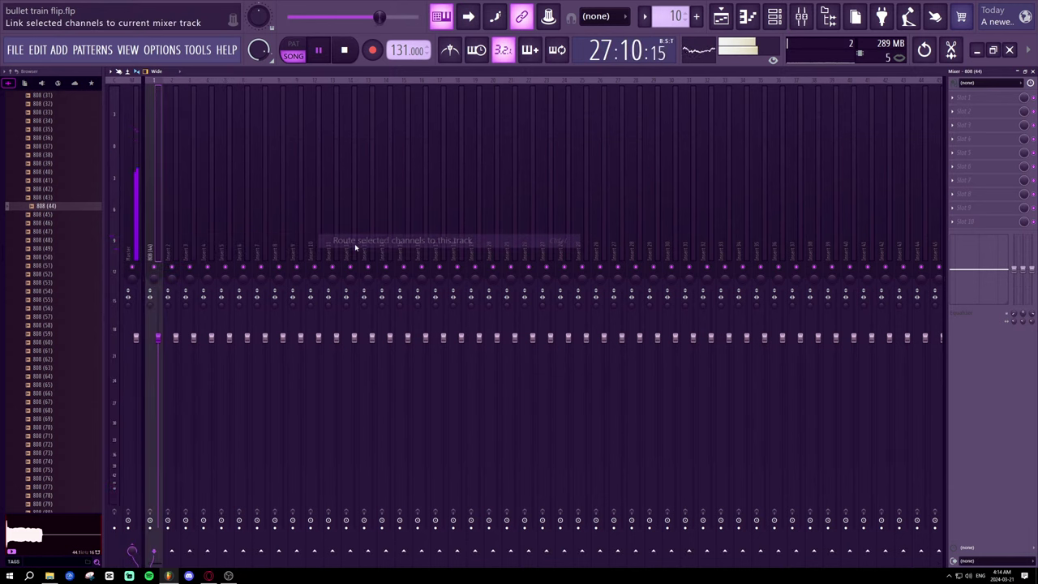
{"action": "right_click", "coordinate": [157, 235]}
{"action": "mouse_move", "coordinate": [292, 241]}
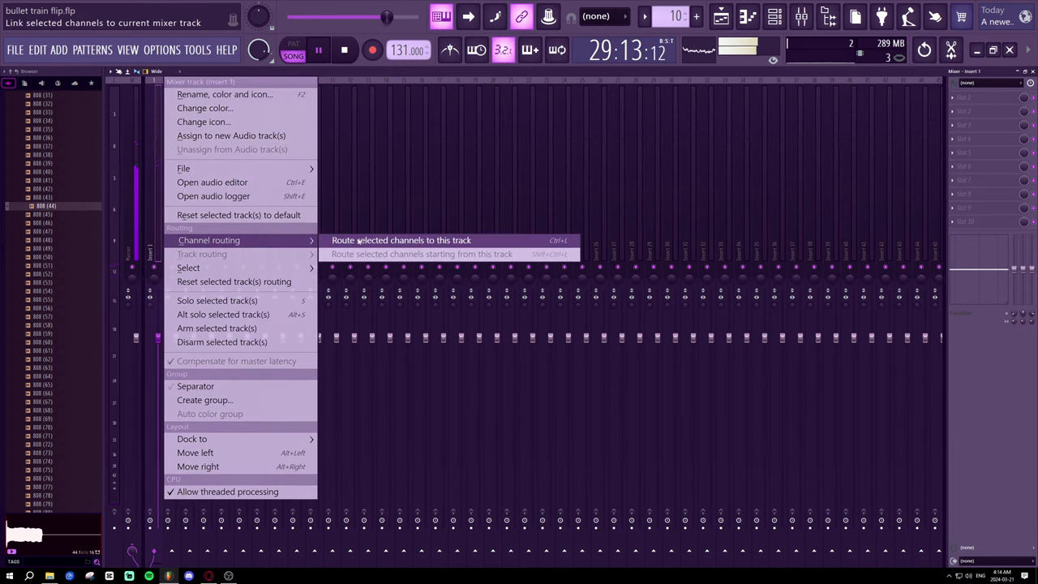
- Delete the unused Sampler channel from the channel rack
{"action": "left_click", "coordinate": [779, 14]}
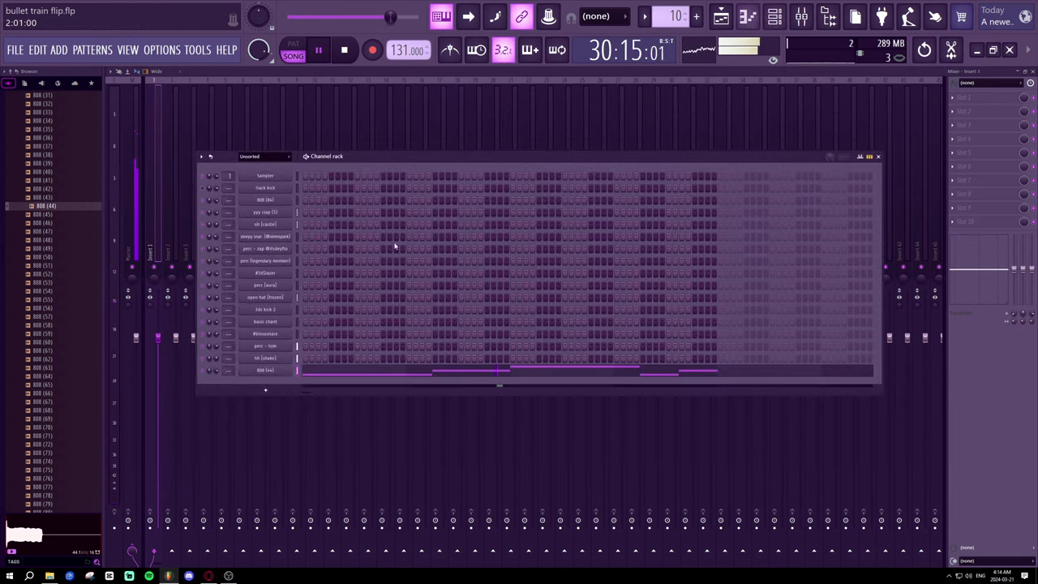
{"action": "right_click", "coordinate": [298, 184]}
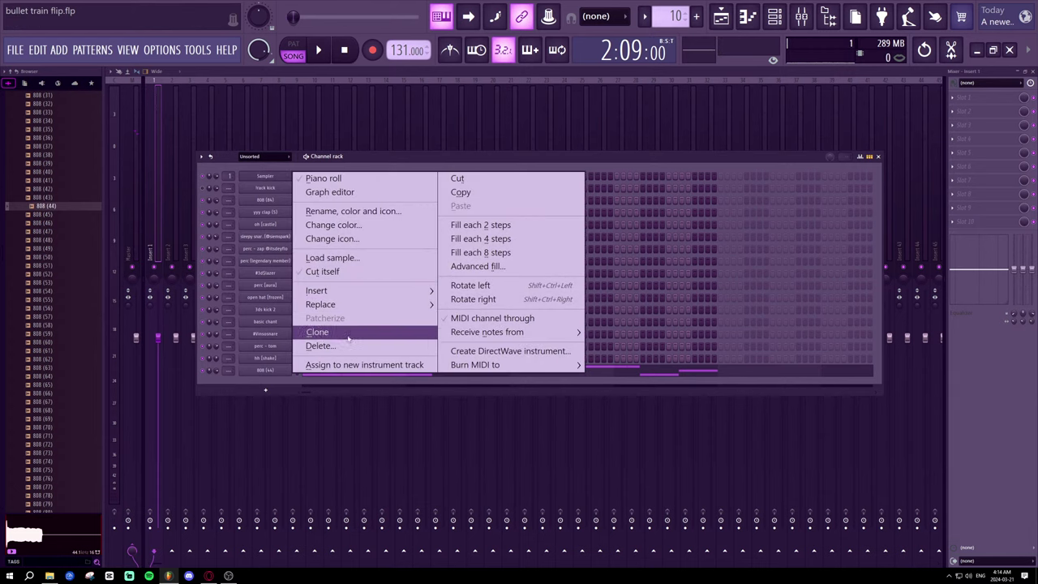
{"action": "left_click", "coordinate": [325, 346]}
{"action": "left_click", "coordinate": [579, 345]}
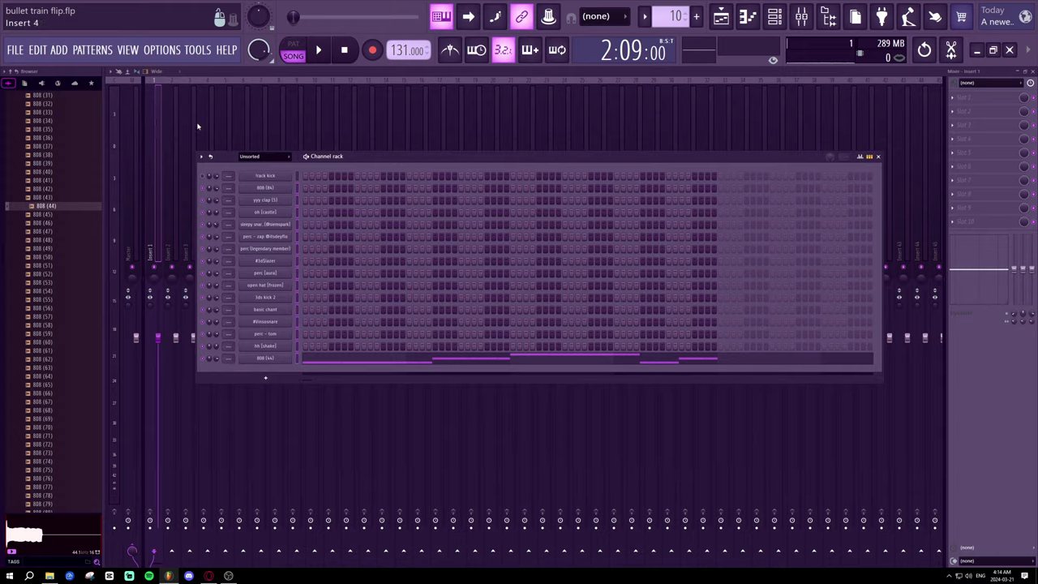
- Route the currently selected channel to mixer insert 1
{"action": "right_click", "coordinate": [149, 133]}
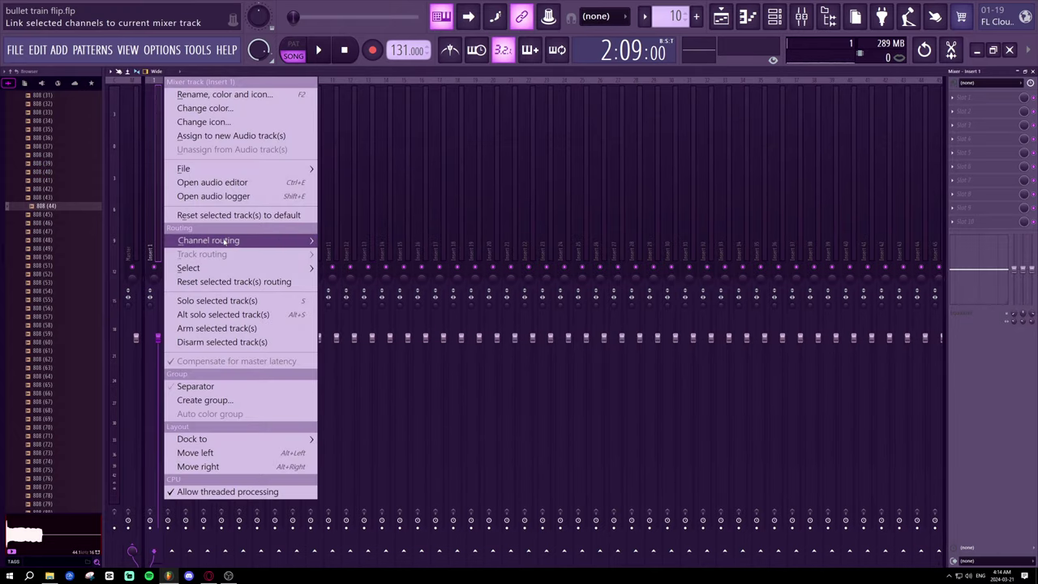
{"action": "mouse_move", "coordinate": [200, 240]}
{"action": "left_click", "coordinate": [352, 241]}
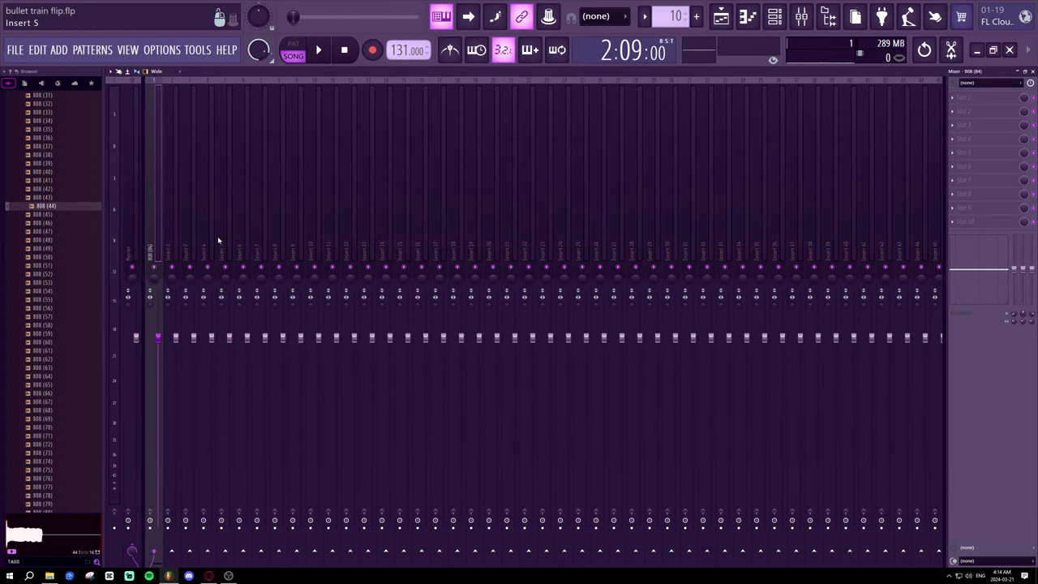
- Route all selected channel-rack channels to consecutive mixer tracks starting from insert 1
{"action": "right_click", "coordinate": [169, 228]}
{"action": "mouse_move", "coordinate": [202, 238]}
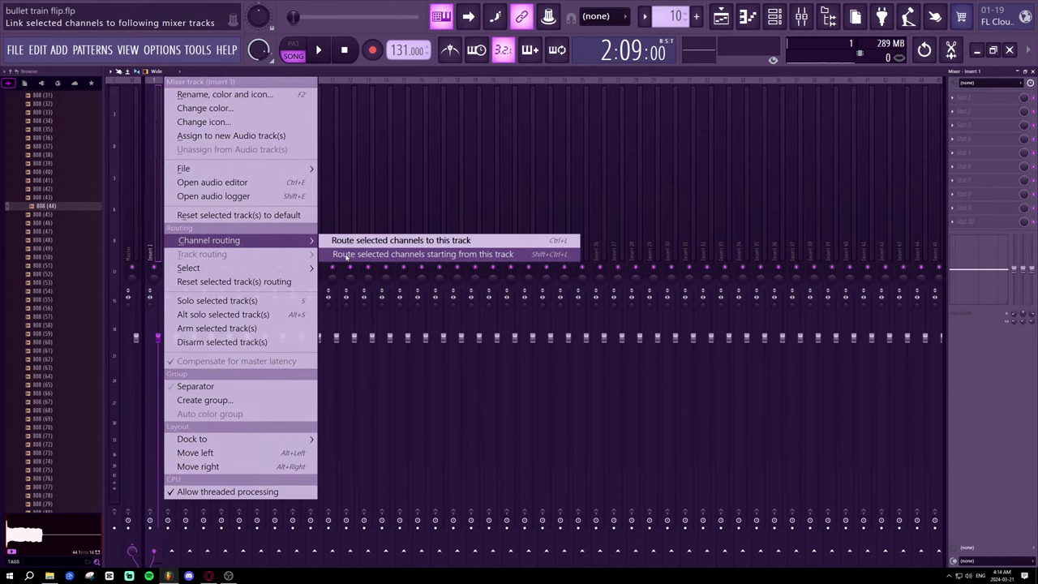
{"action": "left_click", "coordinate": [373, 255]}
- Play the arrangement and raise the 808 (44) mixer track's volume to about 2.9 dB
{"action": "key", "text": "space"}
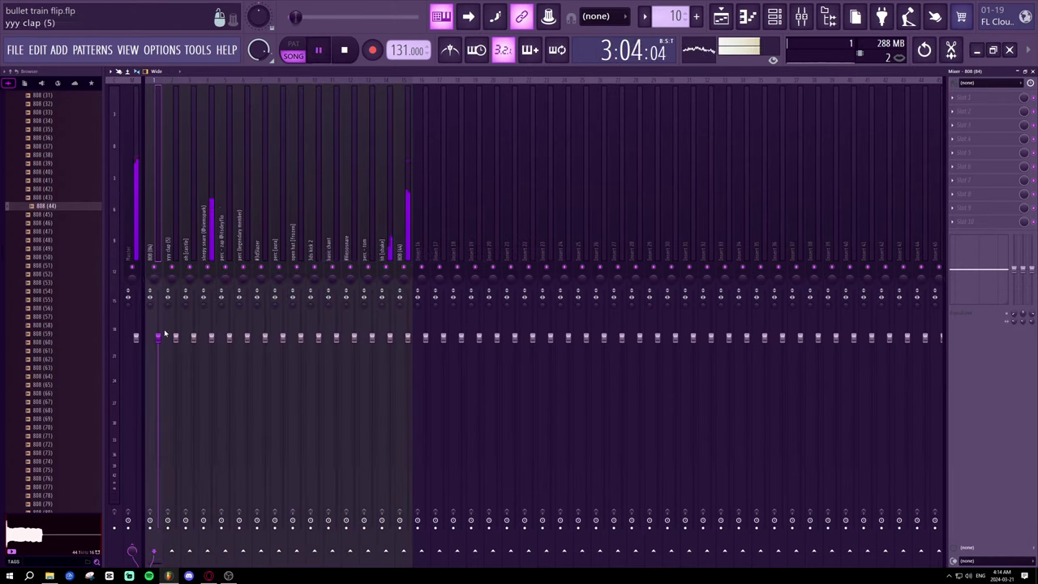
{"action": "left_click_drag", "start_coordinate": [407, 339], "coordinate": [407, 291]}
{"action": "key", "text": "space"}
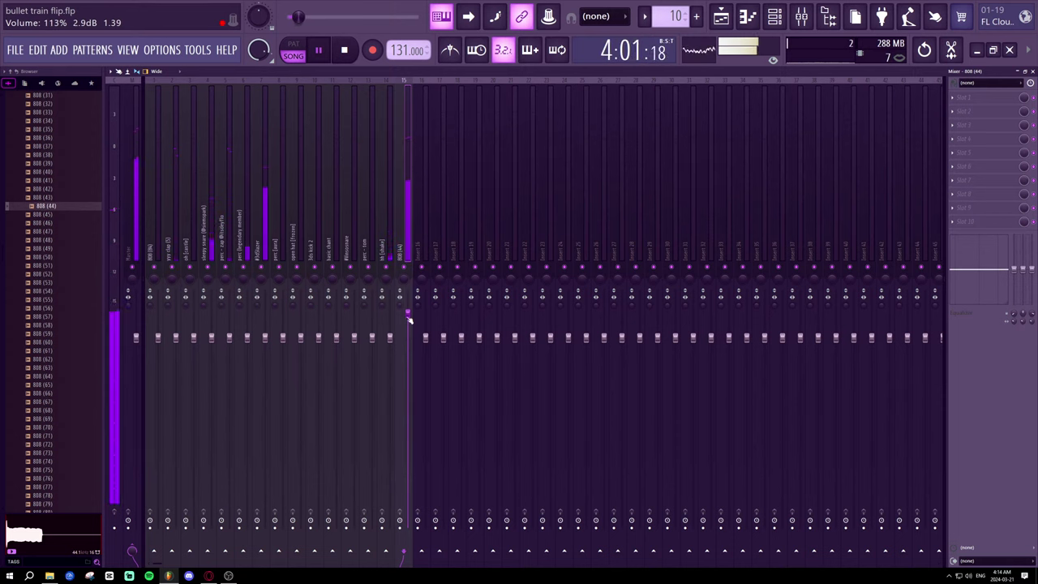
- Open the channel rack and audition the samples from 808 (42) to 808 (40) in the browser's 808s folder
{"action": "left_click", "coordinate": [774, 16]}
{"action": "key", "text": "space"}
{"action": "left_click", "coordinate": [61, 190]}
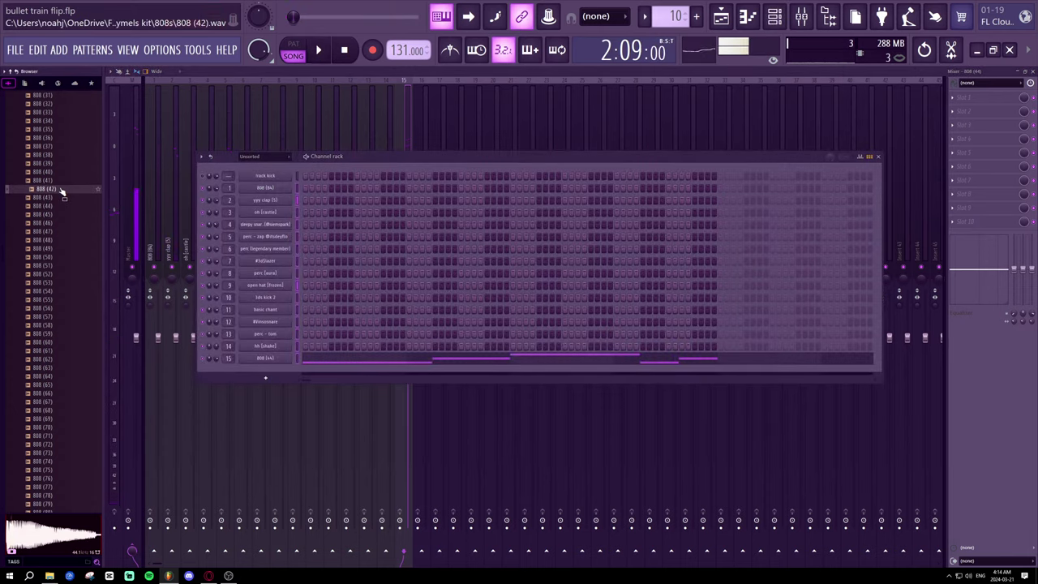
{"action": "left_click_drag", "start_coordinate": [60, 190], "coordinate": [62, 183]}
{"action": "left_click", "coordinate": [58, 171]}
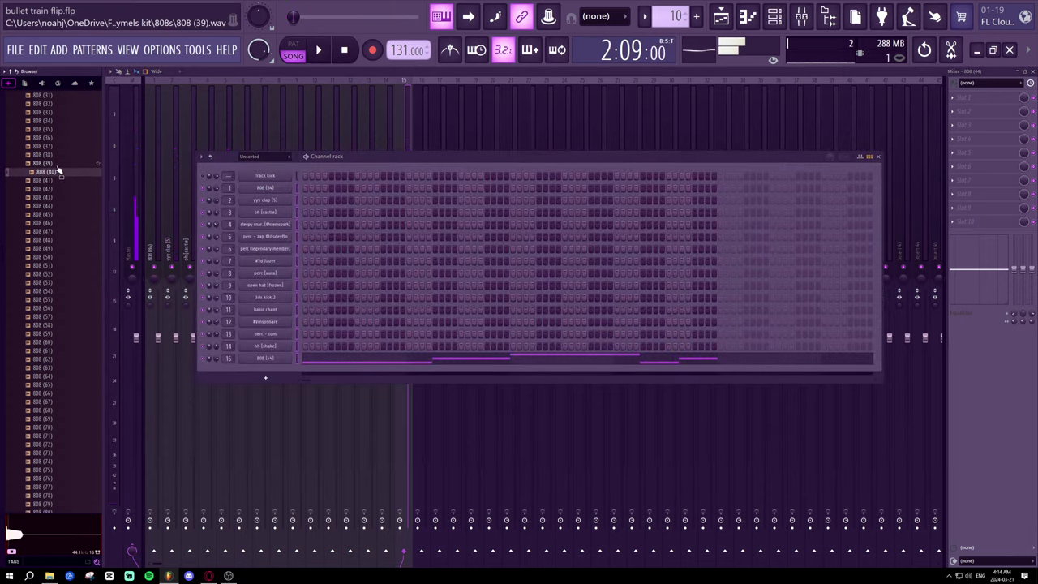
{"action": "left_click", "coordinate": [58, 181]}
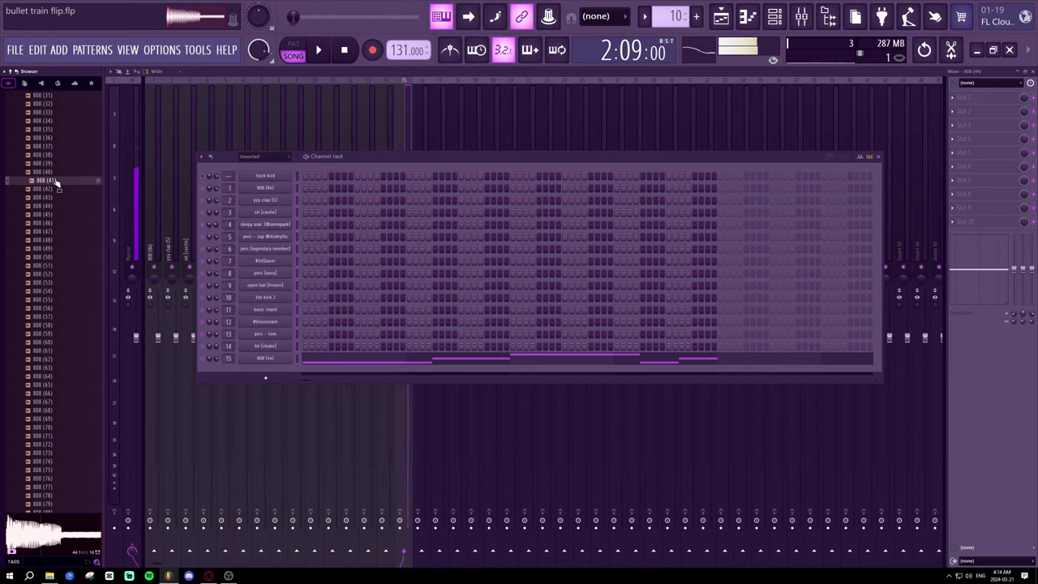
- Try 808 (41) and 808 (42) as the sample of bass channel 15 and play the arrangement
{"action": "left_click_drag", "start_coordinate": [57, 184], "coordinate": [282, 357]}
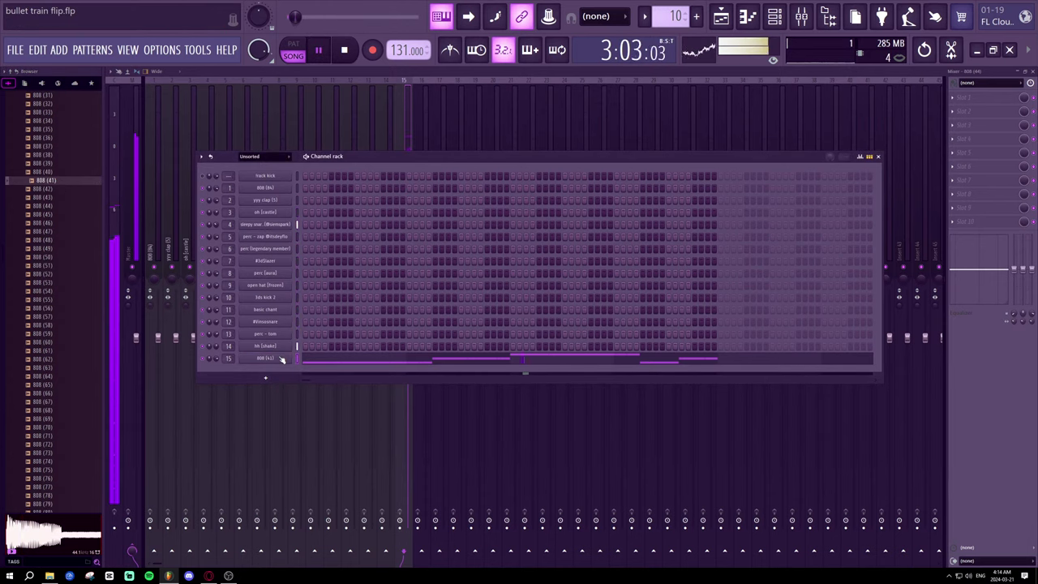
{"action": "left_click", "coordinate": [44, 188]}
{"action": "left_click_drag", "start_coordinate": [45, 187], "coordinate": [283, 362]}
{"action": "key", "text": "space"}
- Stop playback and audition lower-numbered bass samples in the 808s folder, including 808 (28) and 808 (5)
{"action": "scroll", "coordinate": [81, 235], "scroll_direction": "up", "scroll_amount": 7}
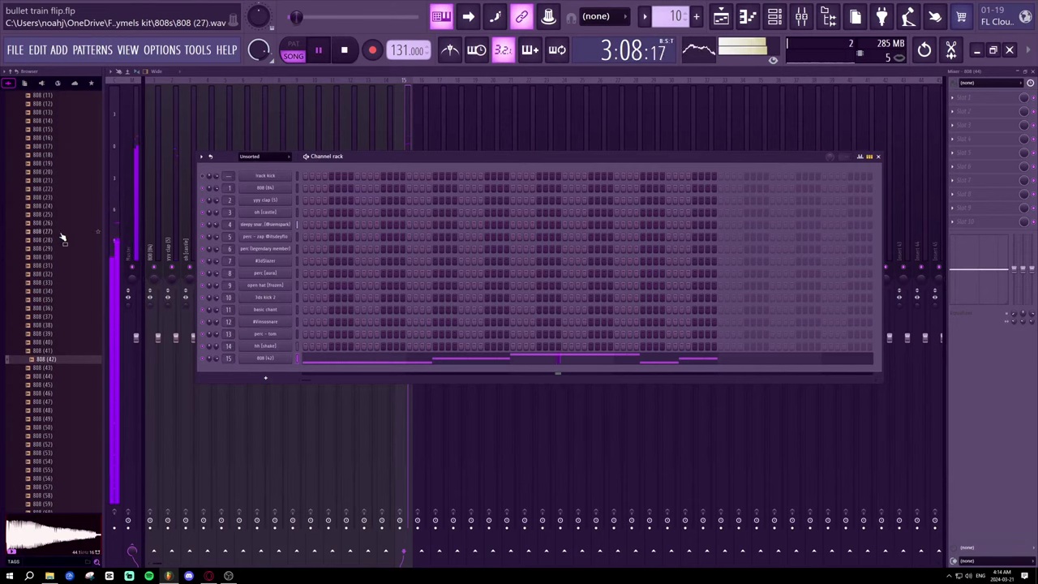
{"action": "key", "text": "space"}
{"action": "left_click", "coordinate": [57, 283]}
{"action": "left_click", "coordinate": [59, 266]}
{"action": "left_click", "coordinate": [57, 240]}
{"action": "scroll", "coordinate": [56, 212], "scroll_direction": "up", "scroll_amount": 5}
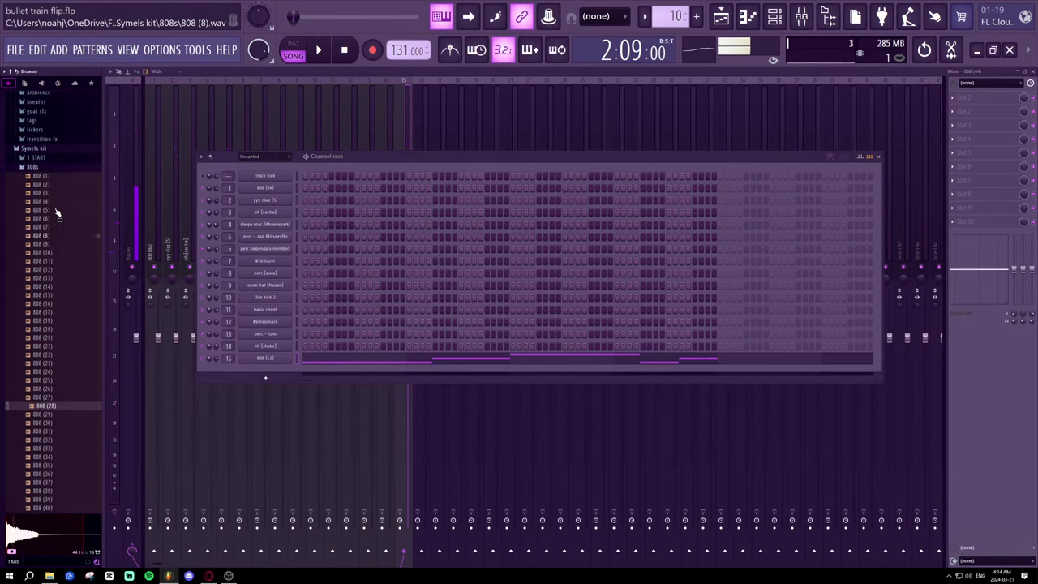
{"action": "left_click", "coordinate": [56, 210]}
- Audition higher-numbered bass samples in the 808s folder, including 808 (132), 808 (137) and 808 (162)
{"action": "scroll", "coordinate": [59, 226], "scroll_direction": "down", "scroll_amount": 8}
{"action": "left_click", "coordinate": [43, 289]}
{"action": "scroll", "coordinate": [44, 290], "scroll_direction": "down", "scroll_amount": 8}
{"action": "left_click", "coordinate": [46, 275]}
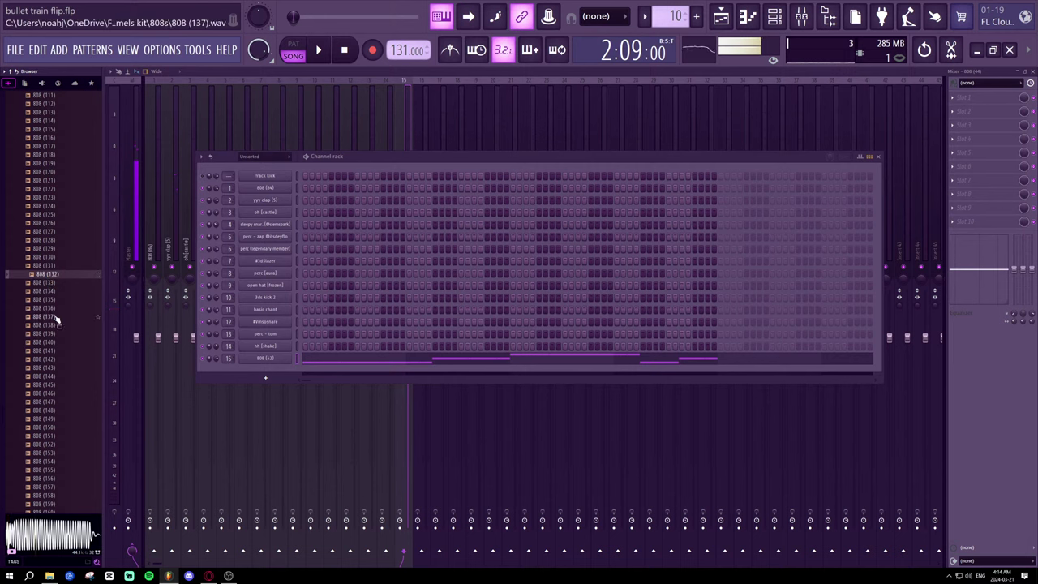
{"action": "left_click", "coordinate": [55, 317]}
{"action": "scroll", "coordinate": [53, 301], "scroll_direction": "down", "scroll_amount": 7}
{"action": "left_click", "coordinate": [47, 224]}
{"action": "left_click", "coordinate": [55, 208]}
{"action": "left_click", "coordinate": [54, 191]}
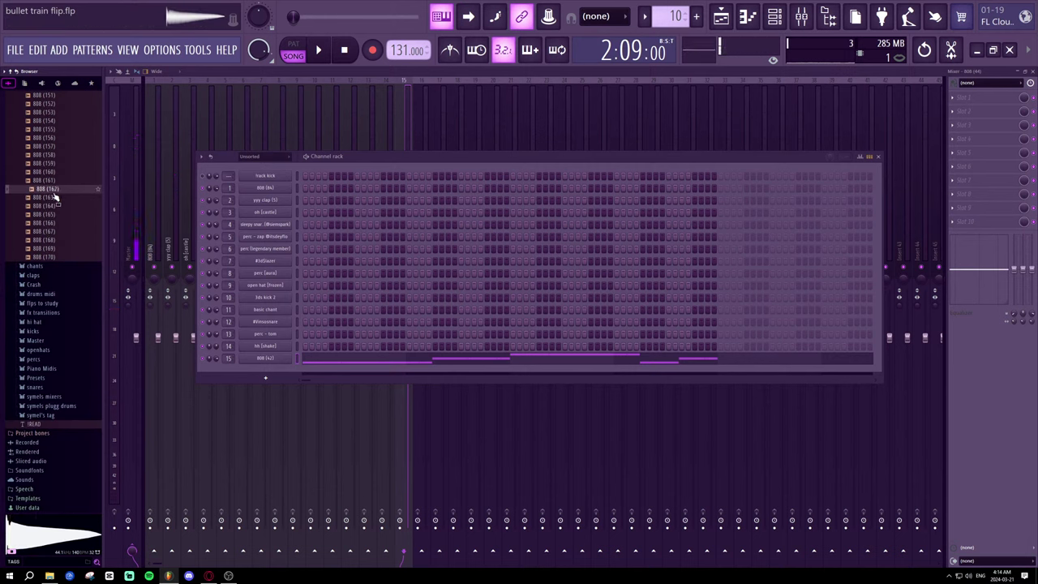
- Audition samples down to 808 (158), load that one into bass channel 15 and test it with the arrangement
{"action": "left_click", "coordinate": [49, 180]}
{"action": "left_click", "coordinate": [49, 171]}
{"action": "left_click", "coordinate": [49, 163]}
{"action": "left_click", "coordinate": [49, 154]}
{"action": "scroll", "coordinate": [63, 235], "scroll_direction": "up", "scroll_amount": 5}
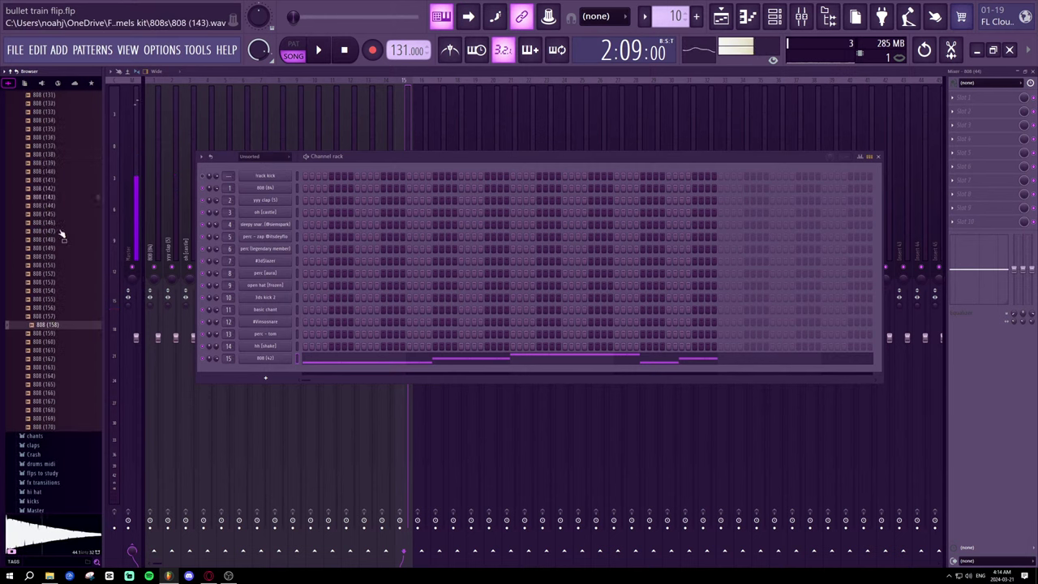
{"action": "key", "text": "space"}
{"action": "left_click_drag", "start_coordinate": [63, 325], "coordinate": [273, 359]}
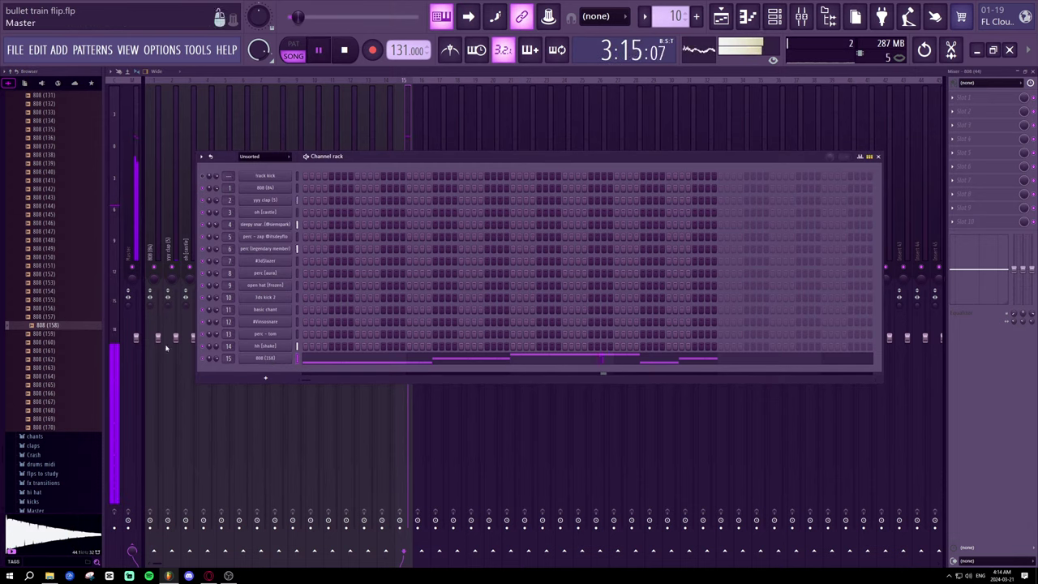
{"action": "key", "text": "space"}
- Audition samples 808 (157) down to 808 (149), load 808 (149) into bass channel 15 and play the arrangement
{"action": "left_click", "coordinate": [65, 317]}
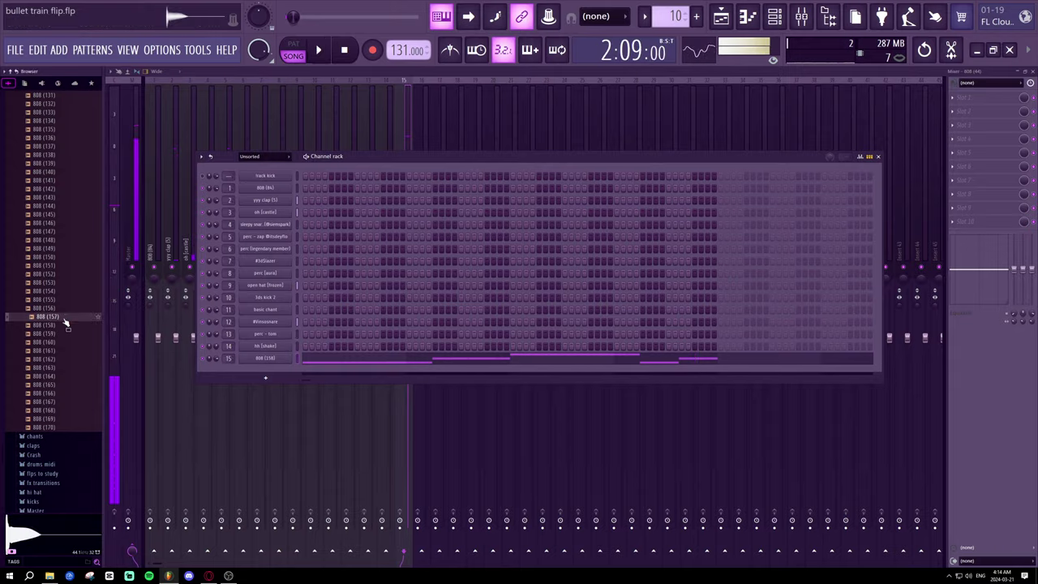
{"action": "left_click", "coordinate": [65, 309]}
{"action": "left_click", "coordinate": [64, 299]}
{"action": "left_click", "coordinate": [65, 290]}
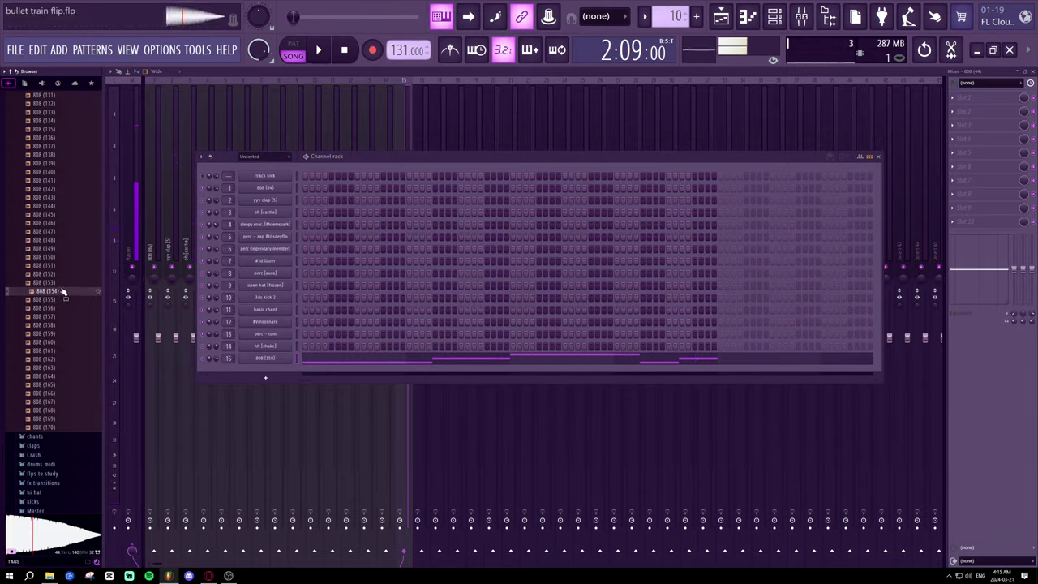
{"action": "left_click", "coordinate": [64, 282]}
{"action": "left_click", "coordinate": [63, 274]}
{"action": "left_click", "coordinate": [64, 265]}
{"action": "left_click", "coordinate": [63, 257]}
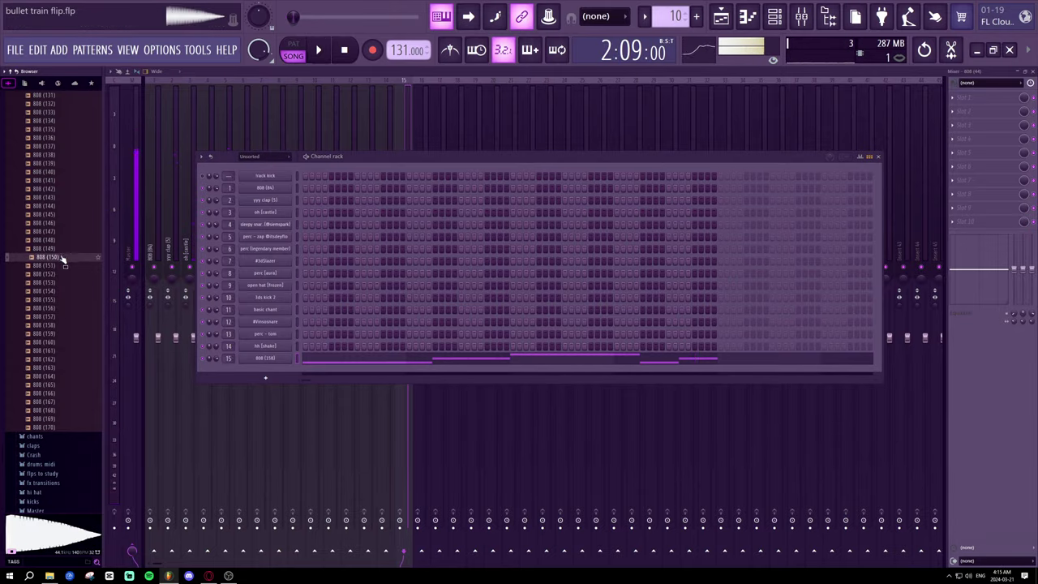
{"action": "left_click", "coordinate": [63, 249]}
{"action": "left_click_drag", "start_coordinate": [62, 248], "coordinate": [260, 357]}
{"action": "key", "text": "space"}
- Check both pages of precomputed effects in the 808 (149) sampler settings, then close the sampler window
{"action": "scroll", "coordinate": [77, 337], "scroll_direction": "up", "scroll_amount": 5}
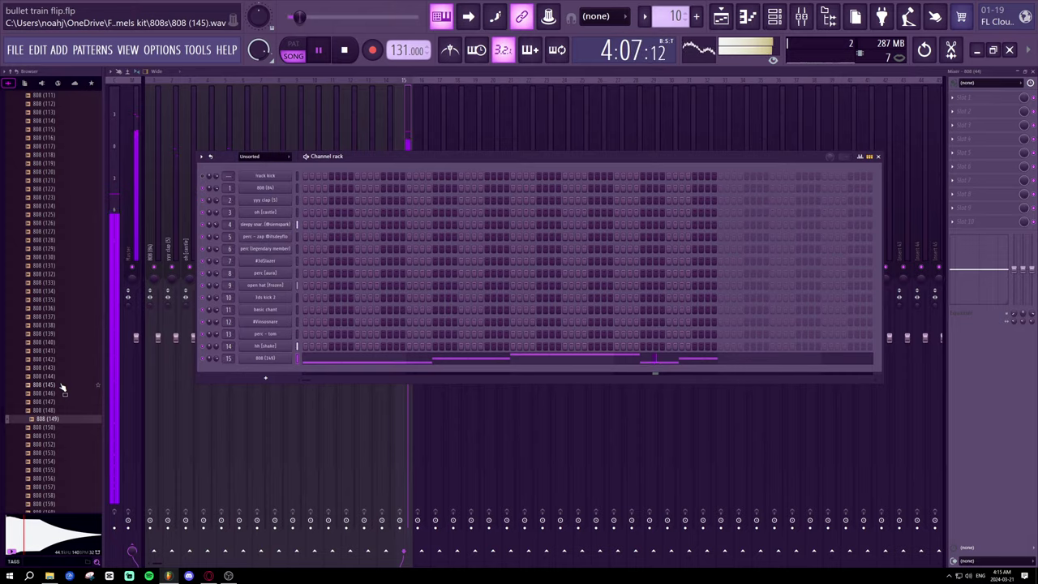
{"action": "left_click", "coordinate": [258, 357]}
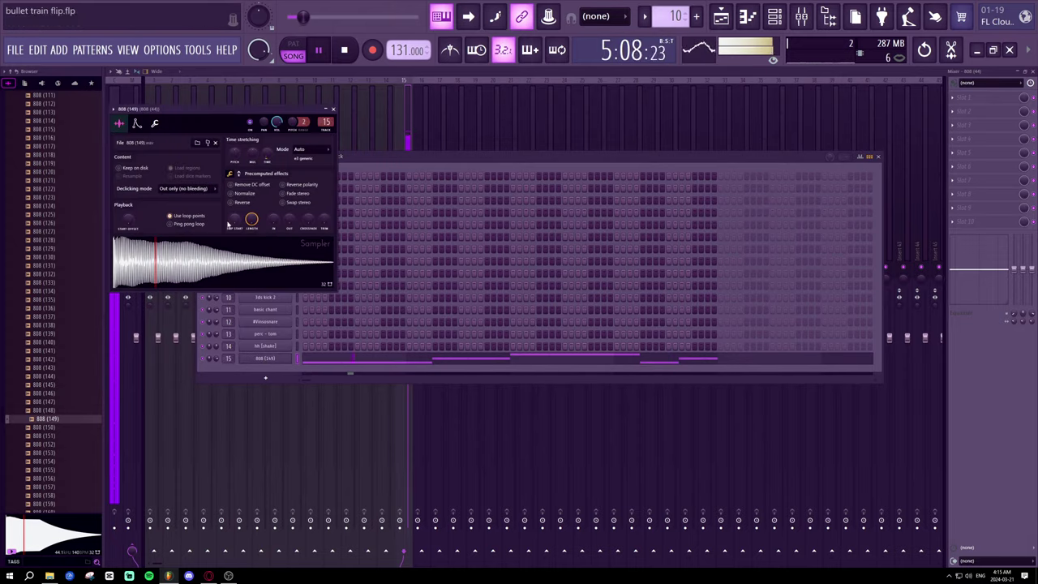
{"action": "left_click", "coordinate": [237, 174]}
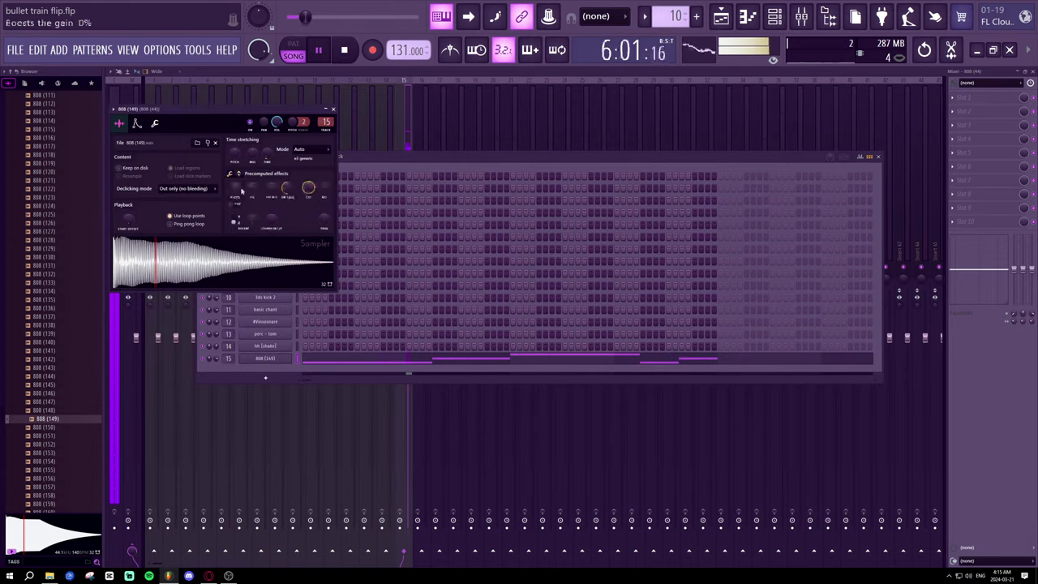
{"action": "left_click", "coordinate": [334, 110]}
- Replace bass channel 15's sample with 808 (148), play the arrangement and slightly narrow the browser
{"action": "key", "text": "space"}
{"action": "left_click_drag", "start_coordinate": [67, 410], "coordinate": [268, 362]}
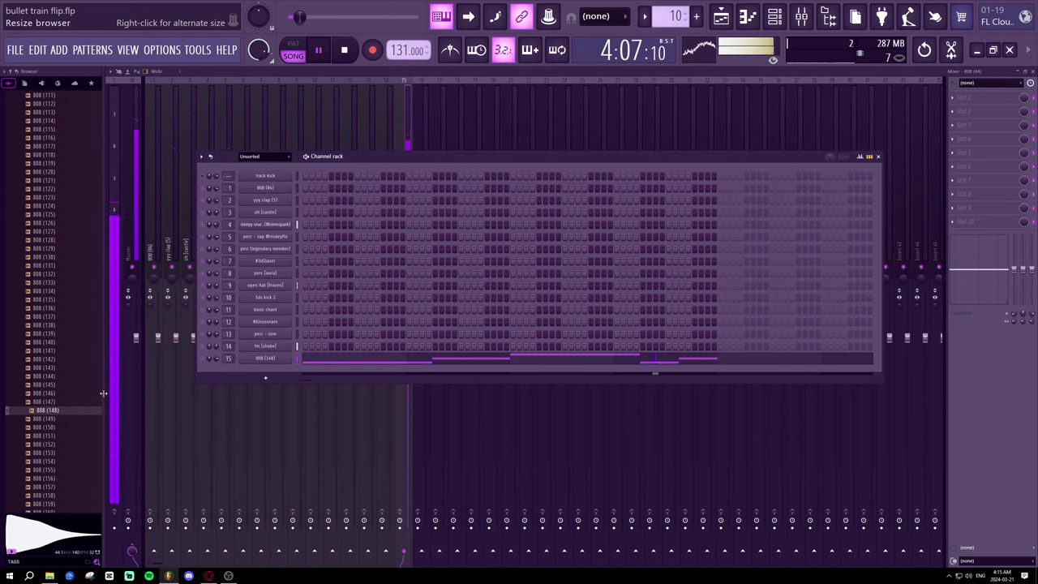
{"action": "mouse_move", "coordinate": [104, 399]}
{"action": "left_mouse_down"}
{"action": "mouse_move", "coordinate": [440, 402]}
{"action": "mouse_move", "coordinate": [89, 402]}
{"action": "left_mouse_up"}
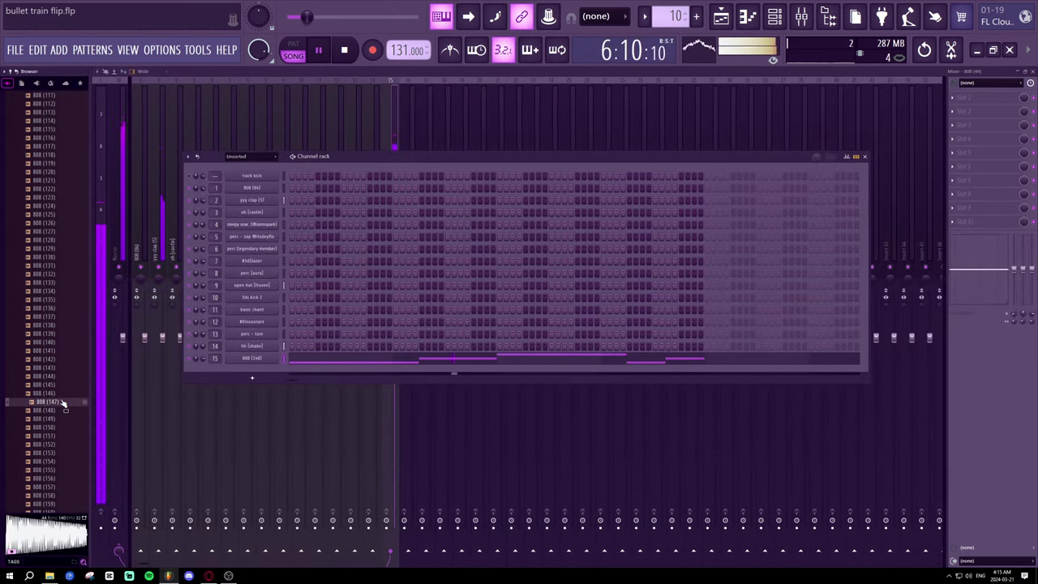
- Audition samples 808 (146) down to 808 (144), load 808 (144) into bass channel 15 and test it briefly
{"action": "left_click", "coordinate": [63, 394]}
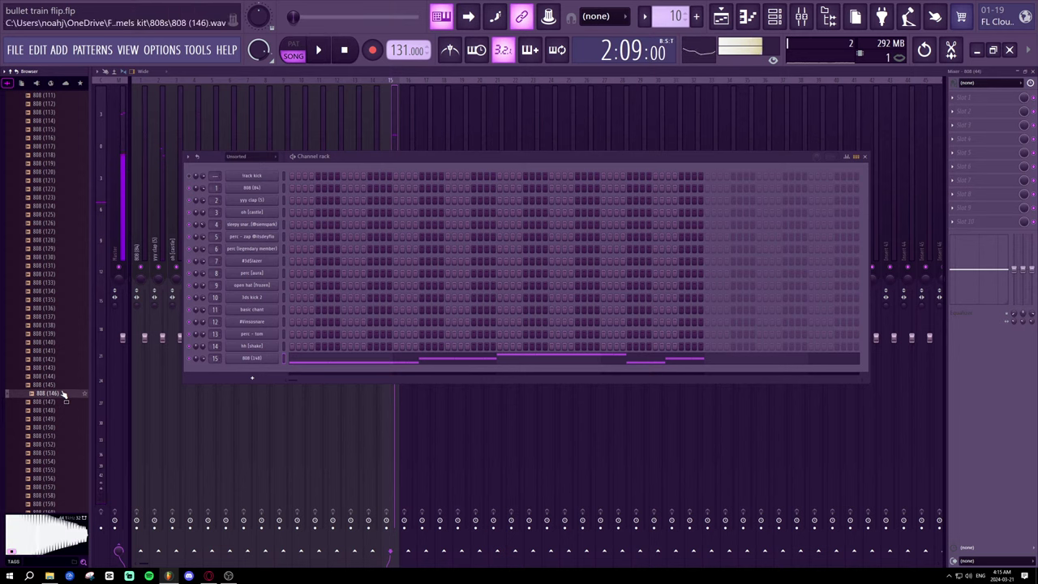
{"action": "left_click", "coordinate": [61, 385]}
{"action": "left_click", "coordinate": [60, 377]}
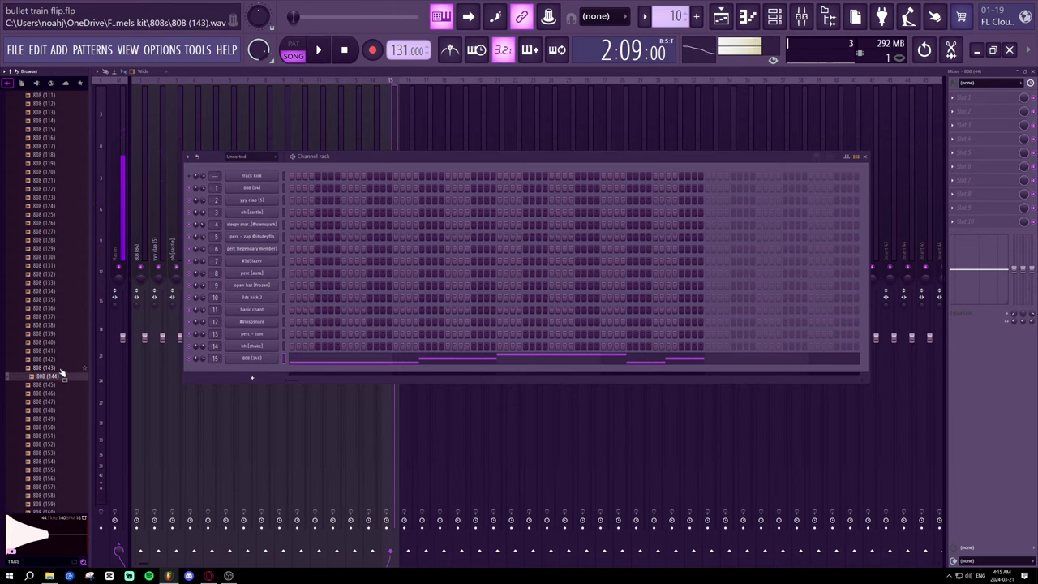
{"action": "left_click_drag", "start_coordinate": [61, 377], "coordinate": [249, 365]}
{"action": "key", "text": "space"}
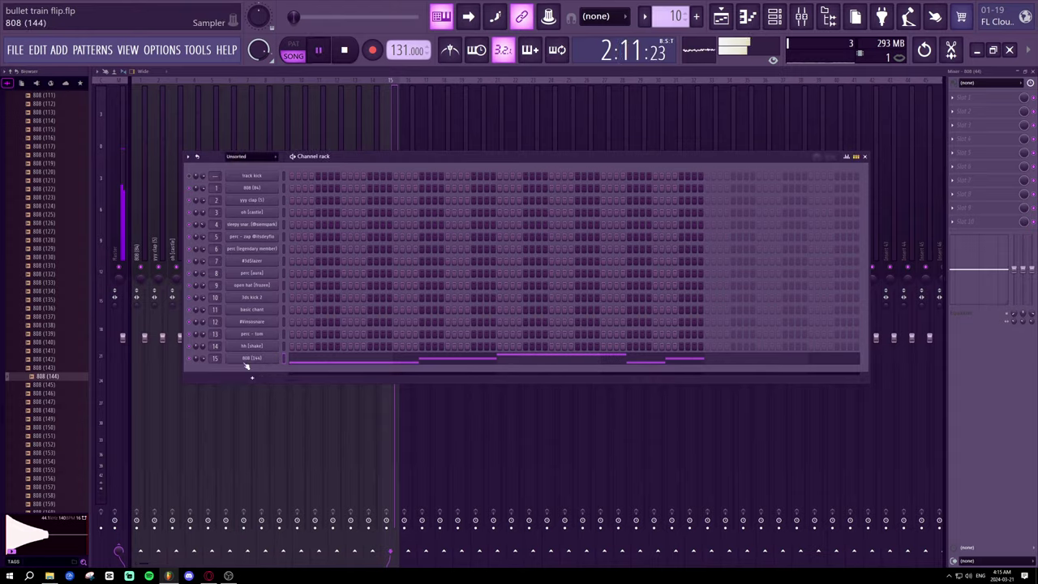
{"action": "key", "text": "space"}
- Audition further bass samples in the 808s folder, working from 808 (140) down to 808 (127)
{"action": "left_click", "coordinate": [55, 350]}
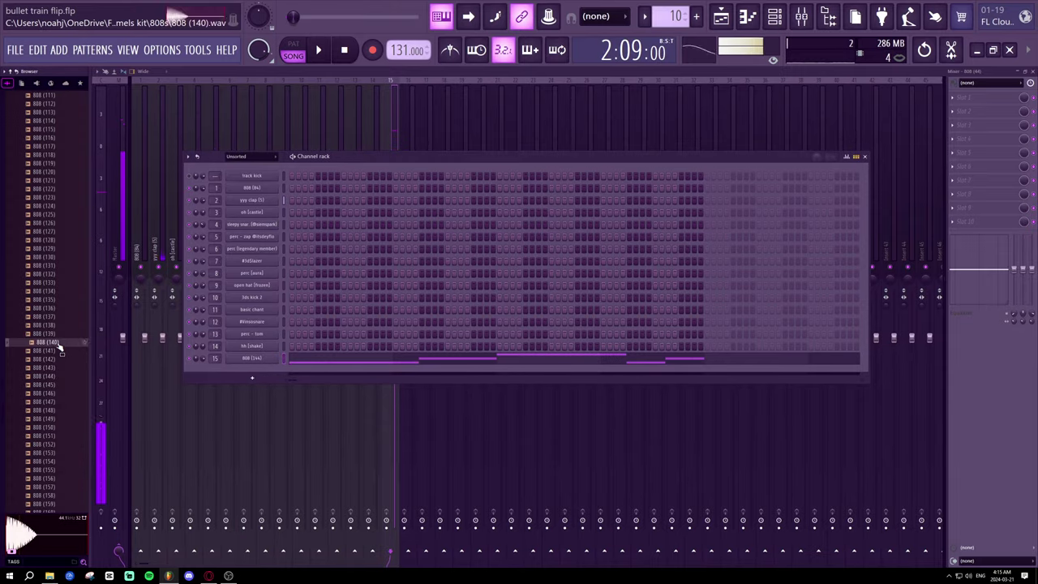
{"action": "left_click", "coordinate": [57, 325]}
{"action": "left_click", "coordinate": [59, 299]}
{"action": "left_click", "coordinate": [58, 282]}
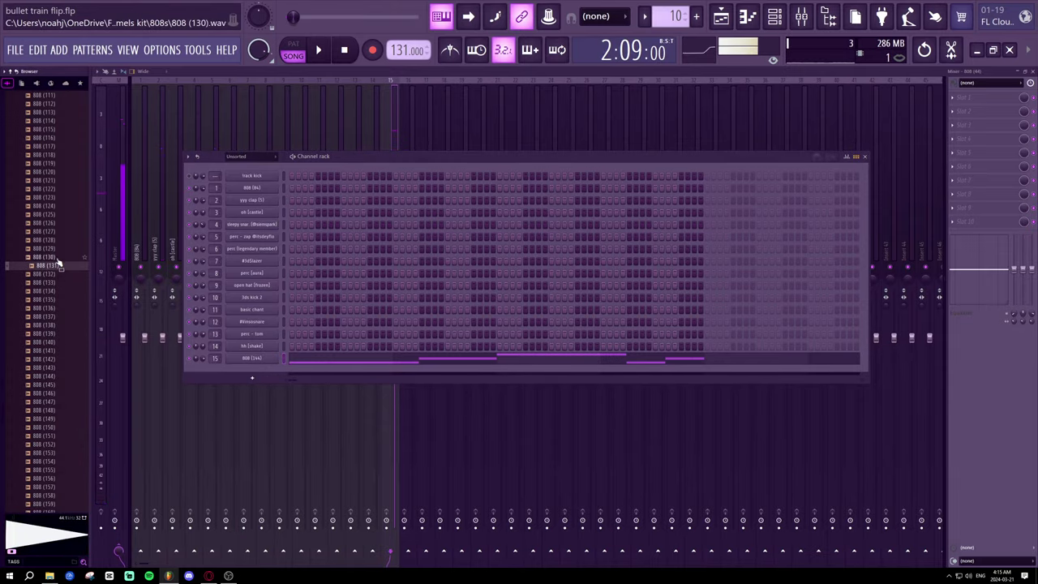
{"action": "left_click", "coordinate": [58, 256]}
{"action": "left_click", "coordinate": [56, 248]}
{"action": "left_click", "coordinate": [57, 232]}
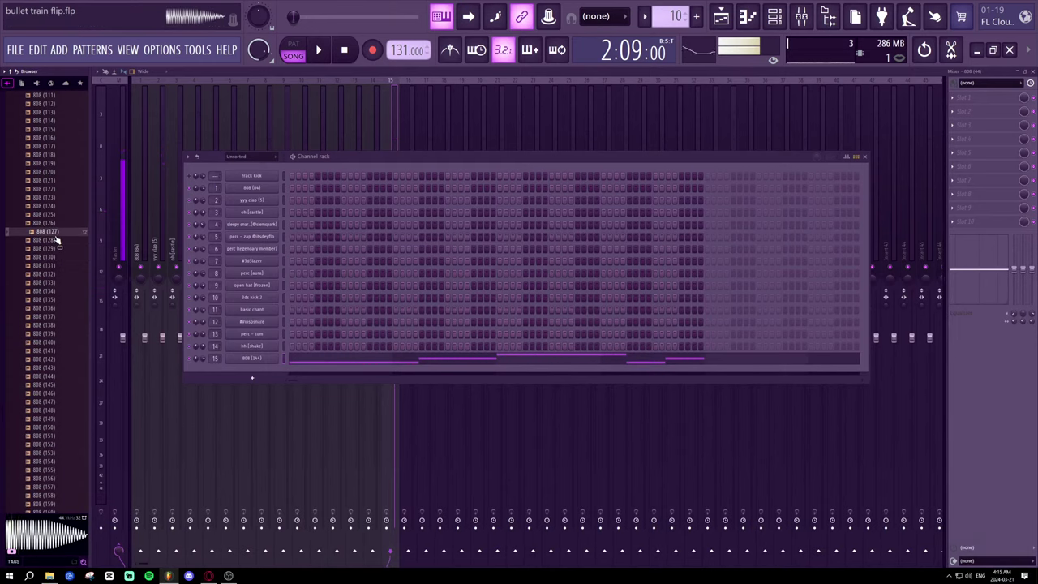
{"action": "left_click", "coordinate": [58, 240]}
- Audition samples 808 (126) down to 808 (122), load 808 (122) into bass channel 15 and test it briefly
{"action": "left_click", "coordinate": [58, 224]}
{"action": "left_click", "coordinate": [57, 214]}
{"action": "left_click", "coordinate": [57, 205]}
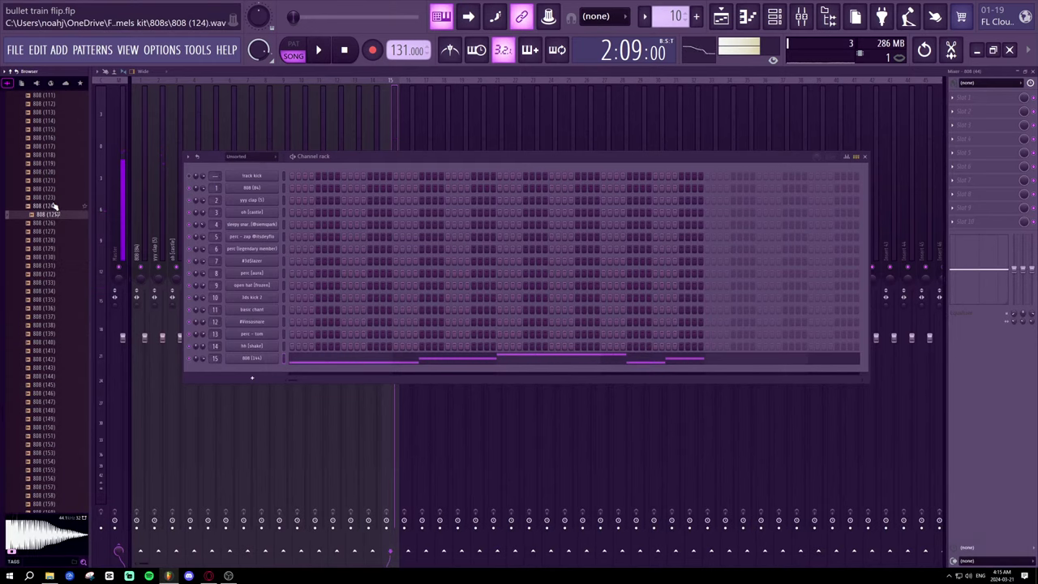
{"action": "left_click", "coordinate": [55, 197]}
{"action": "left_click", "coordinate": [51, 189]}
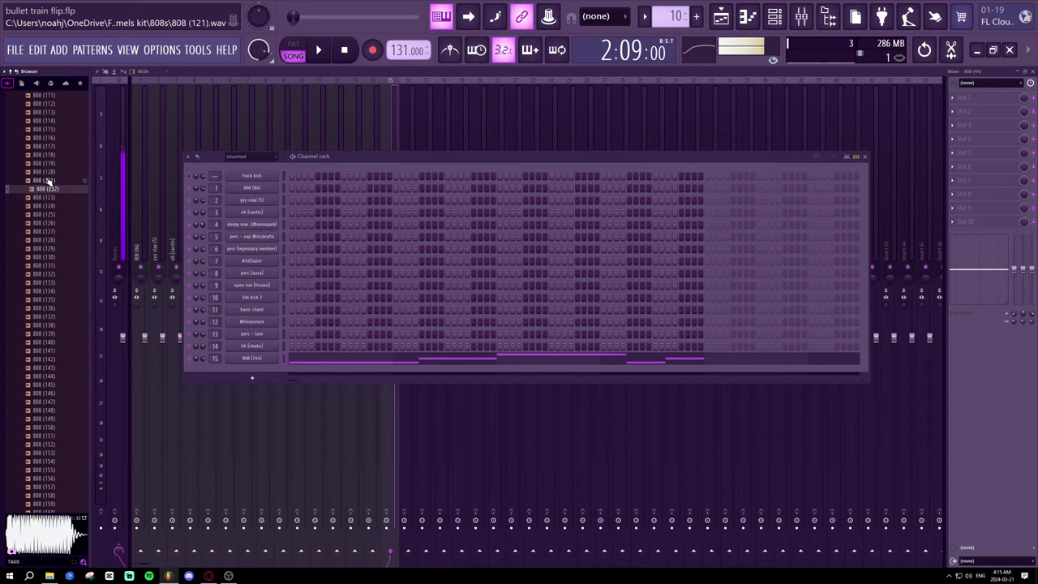
{"action": "left_click_drag", "start_coordinate": [51, 188], "coordinate": [261, 361]}
{"action": "key", "text": "space"}
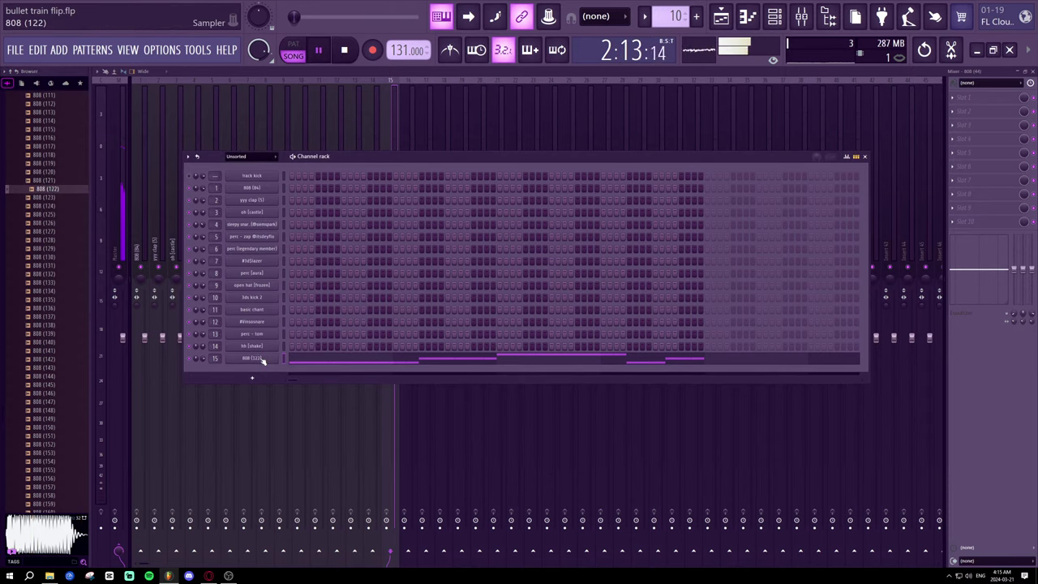
{"action": "key", "text": "space"}
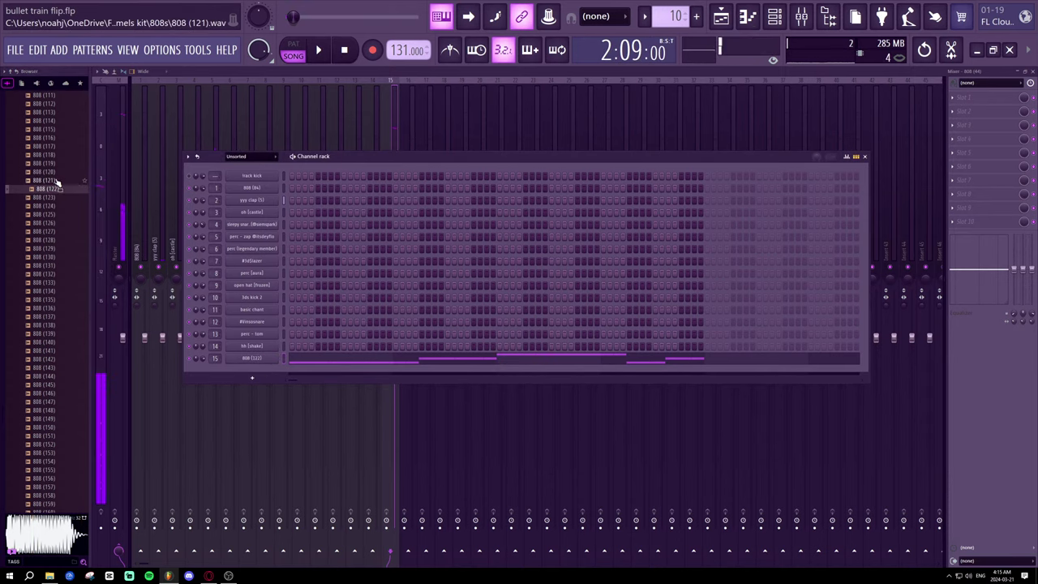
- Replace bass channel 15's sample with 808 (121) and play the arrangement
{"action": "left_click", "coordinate": [52, 180]}
{"action": "left_click_drag", "start_coordinate": [58, 180], "coordinate": [259, 359]}
{"action": "key", "text": "space"}
{"action": "scroll", "coordinate": [46, 294], "scroll_direction": "up", "scroll_amount": 5}
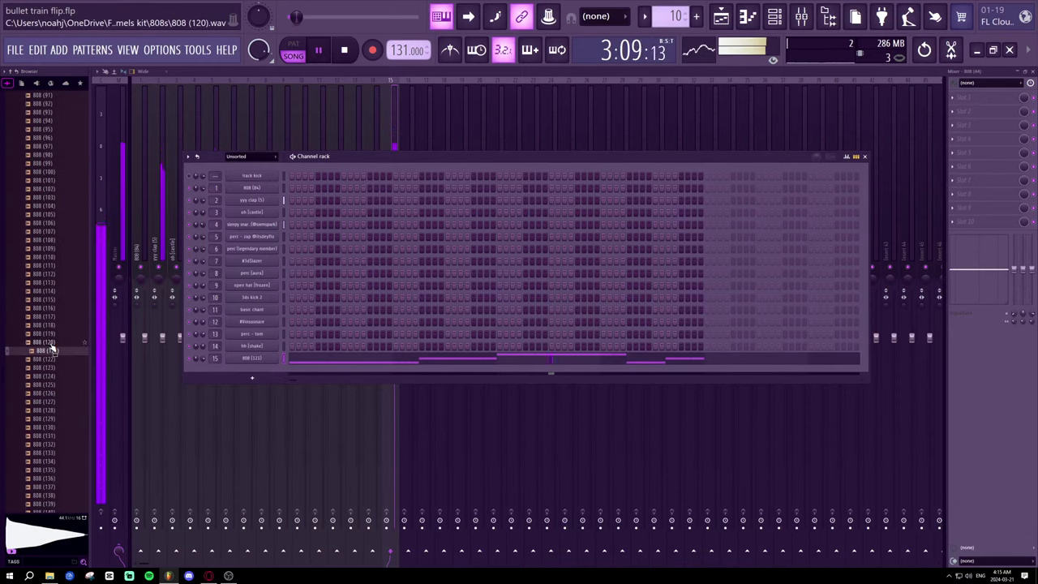
- Inspect the 808 (121) sampler settings while replaying the arrangement, then close the sampler window
{"action": "left_click", "coordinate": [251, 359]}
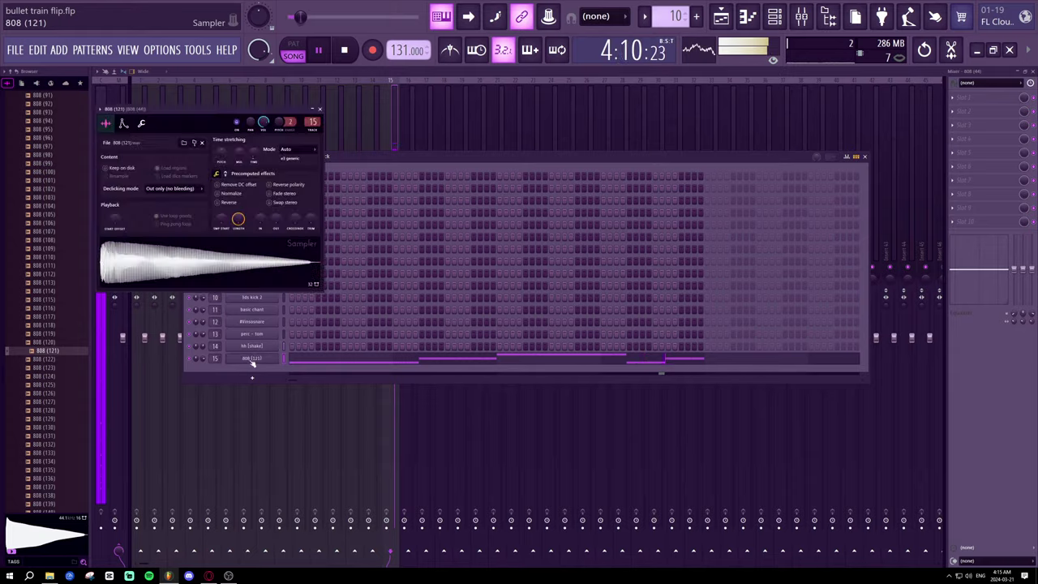
{"action": "key", "text": "space"}
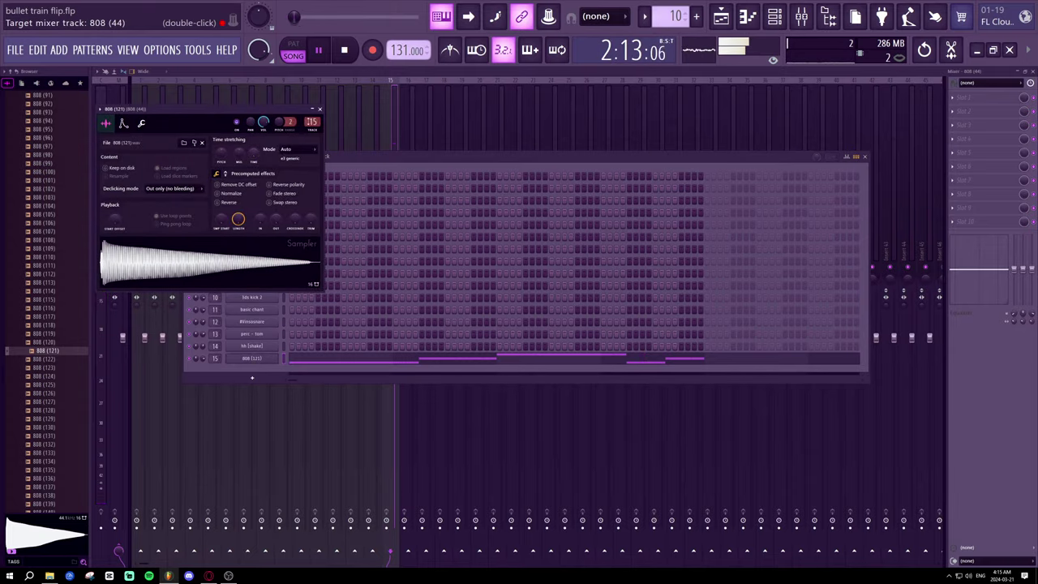
{"action": "left_click", "coordinate": [320, 108]}
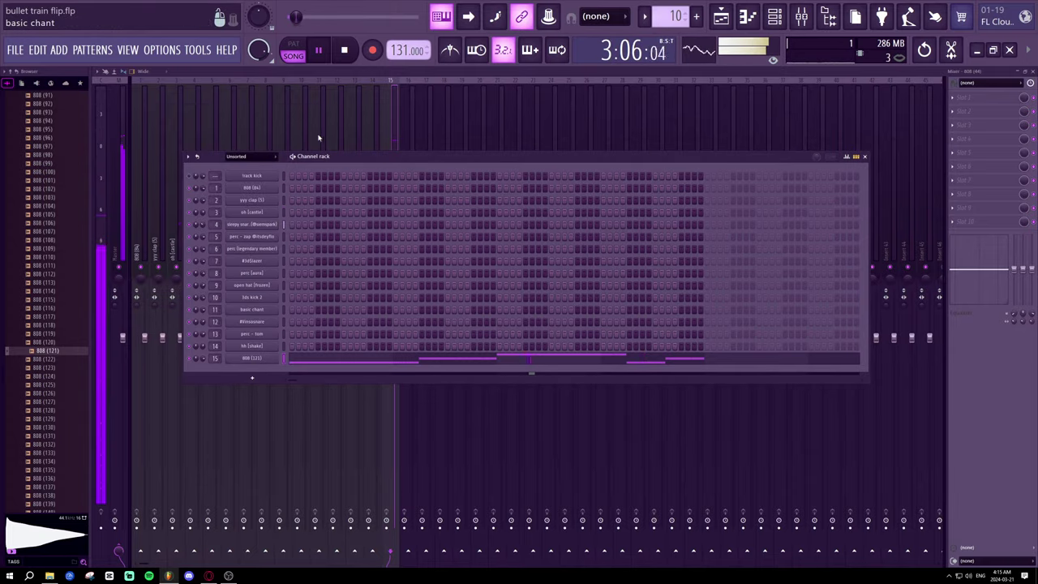
- Load 808 (120) into bass channel 15 and audition 808 (119) with the arrangement stopped
{"action": "left_click", "coordinate": [50, 341]}
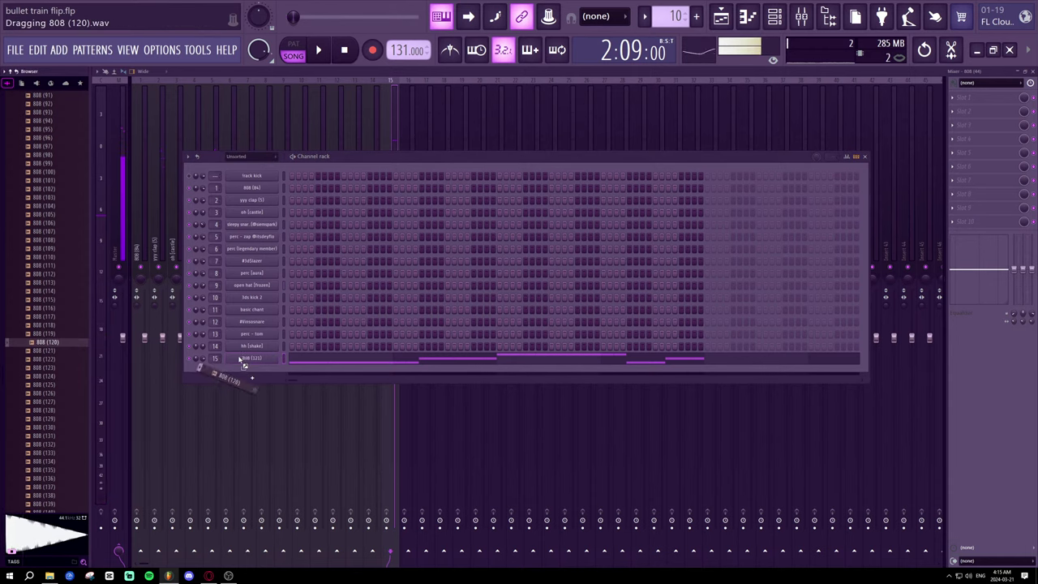
{"action": "left_click", "coordinate": [71, 334]}
{"action": "key", "text": "space"}
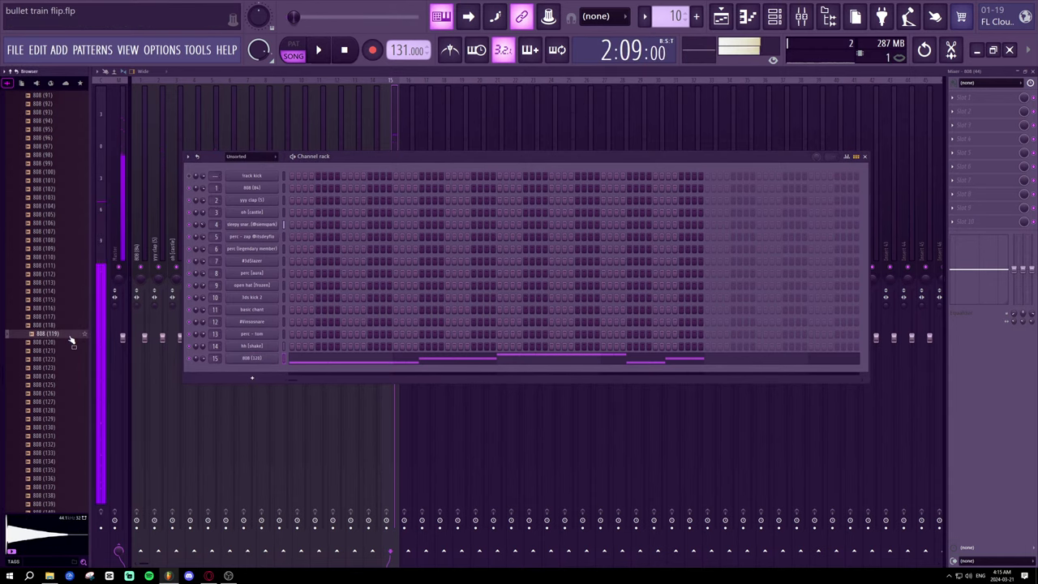
- Audition samples 808 (118) down to 808 (109) in the 808s folder
{"action": "left_click", "coordinate": [65, 325]}
{"action": "left_click", "coordinate": [66, 318]}
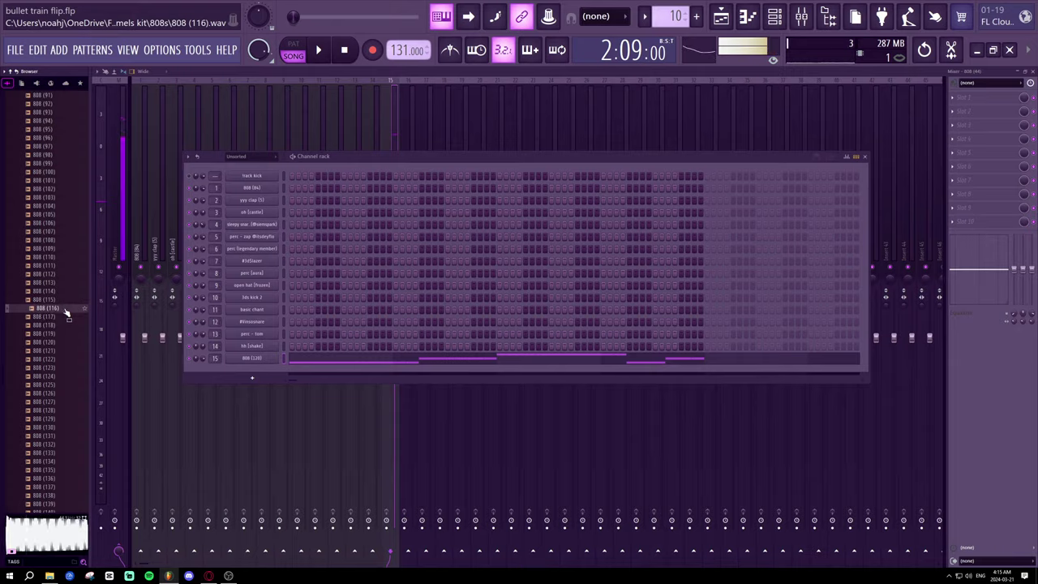
{"action": "left_click", "coordinate": [71, 299]}
{"action": "left_click", "coordinate": [69, 291]}
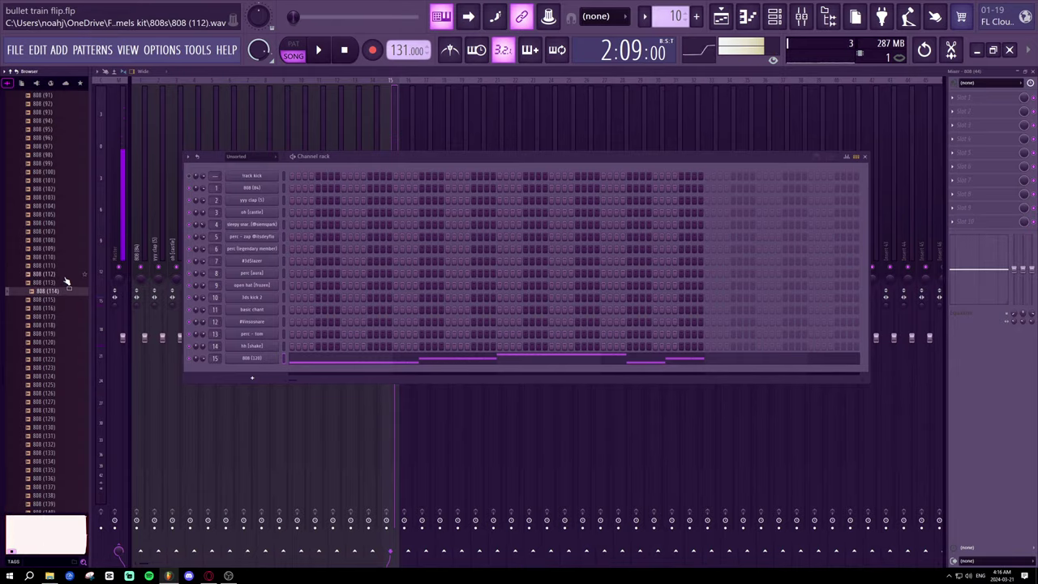
{"action": "left_click", "coordinate": [67, 282]}
{"action": "left_click", "coordinate": [65, 273]}
{"action": "left_click", "coordinate": [64, 265]}
{"action": "left_click", "coordinate": [61, 256]}
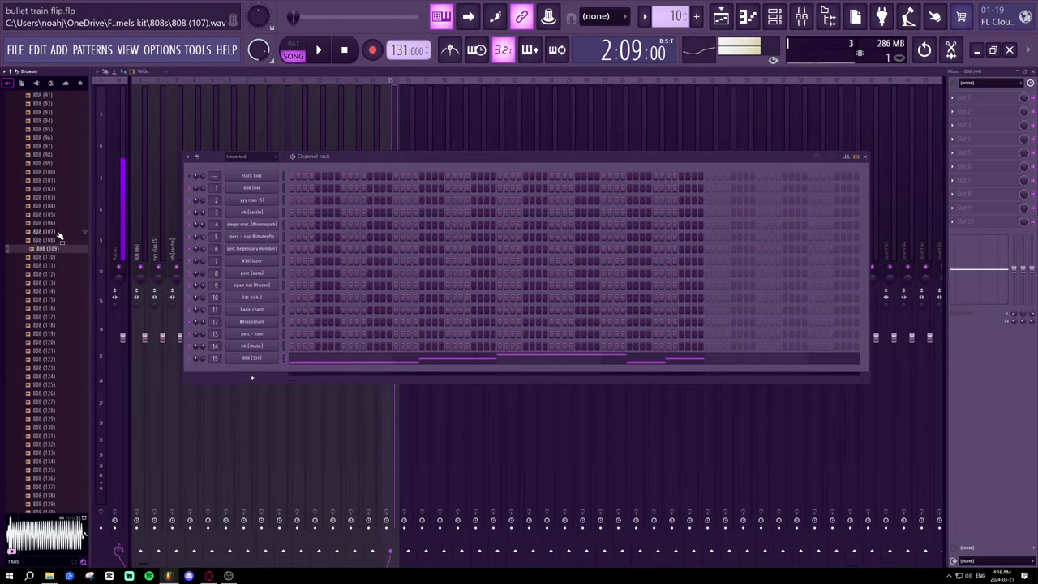
- Replace bass channel 15's sample with 808 (107), test it with the arrangement and close its sampler window
{"action": "left_click", "coordinate": [59, 232]}
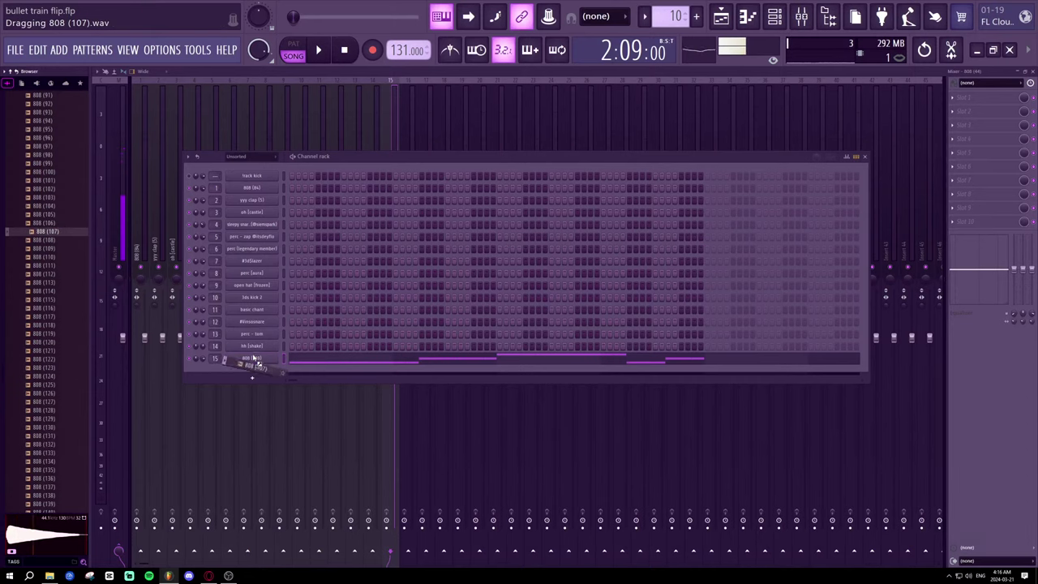
{"action": "left_click_drag", "start_coordinate": [257, 360], "coordinate": [254, 359]}
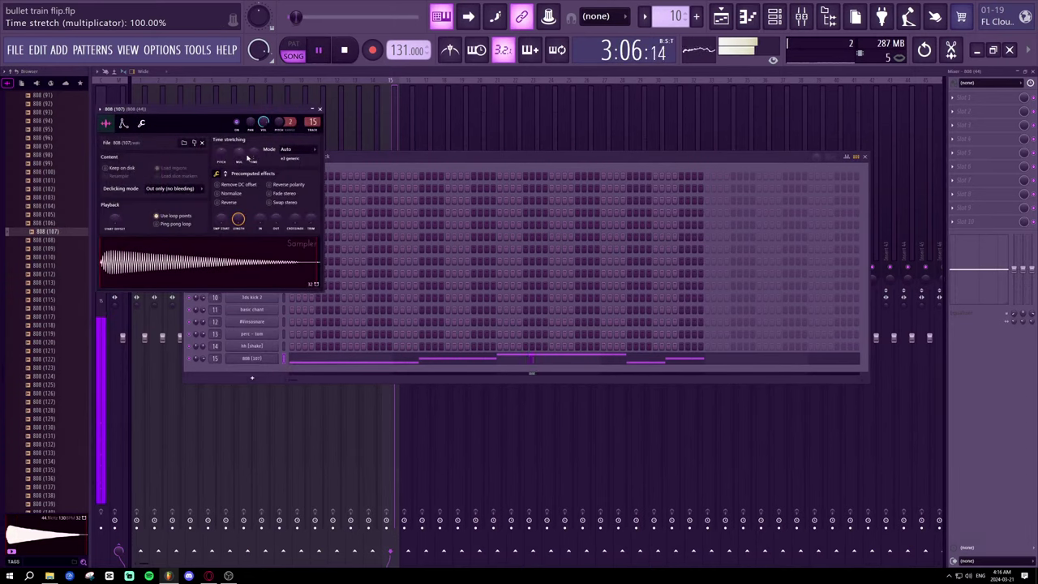
{"action": "left_click", "coordinate": [319, 109]}
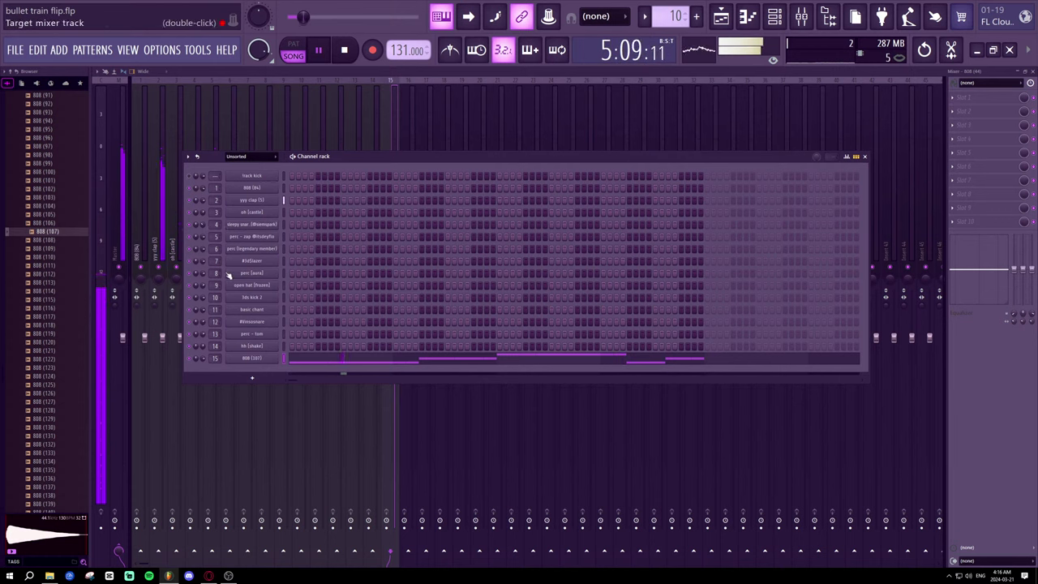
- Open the bass channel's piano roll in place of the channel rack and lower the first three notes to A4
{"action": "left_click", "coordinate": [866, 158]}
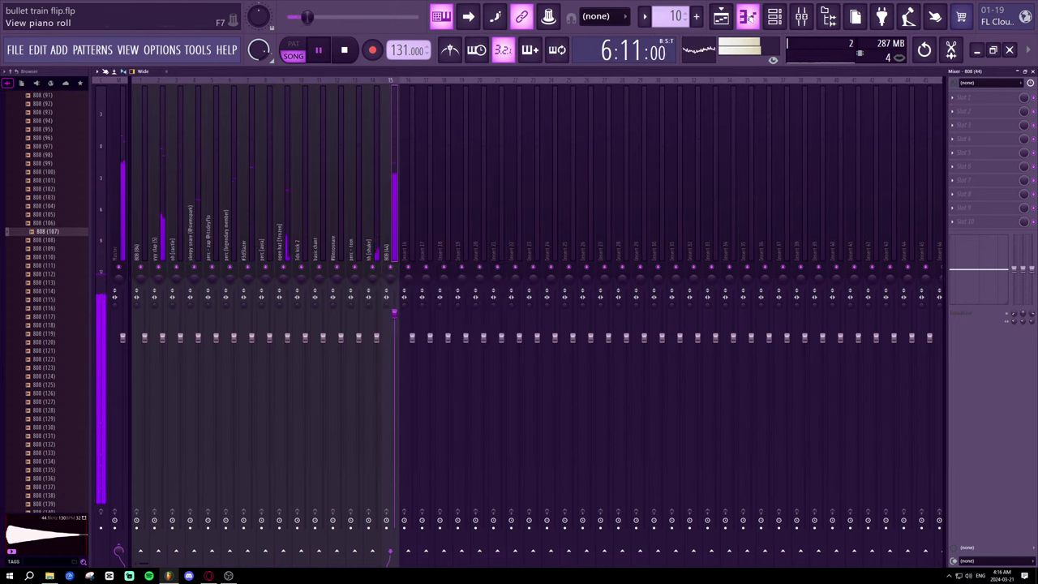
{"action": "left_click", "coordinate": [747, 16]}
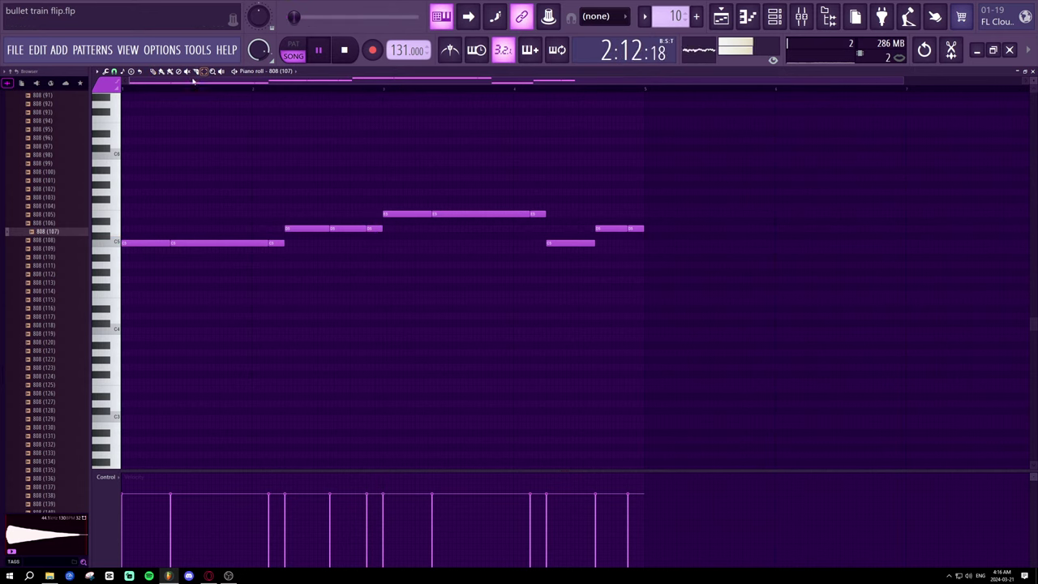
{"action": "key", "text": "space"}
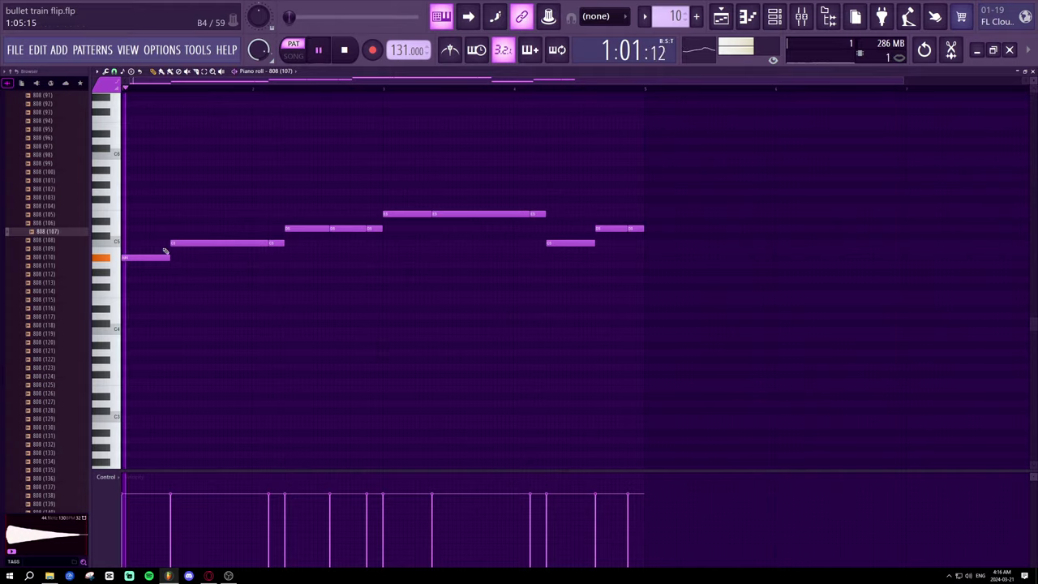
{"action": "left_click_drag", "start_coordinate": [180, 244], "coordinate": [173, 266]}
{"action": "left_click_drag", "start_coordinate": [273, 244], "coordinate": [273, 266]}
- Lower the next three bass notes to C5, the following two to D5, the long bar 4 note to A4, and the last two to C5
{"action": "left_click_drag", "start_coordinate": [288, 229], "coordinate": [387, 231]}
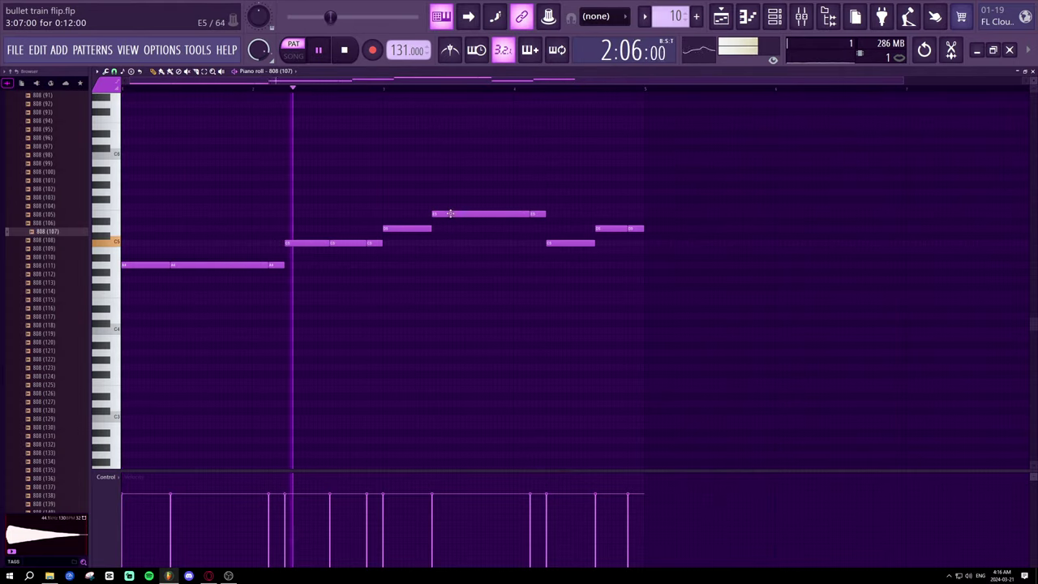
{"action": "left_click_drag", "start_coordinate": [450, 213], "coordinate": [451, 228]}
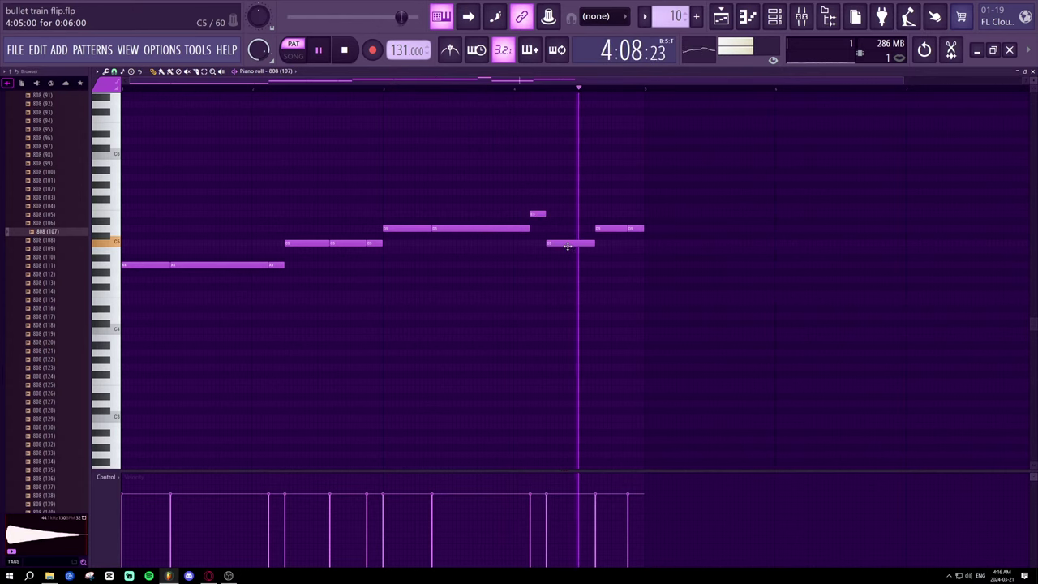
{"action": "left_click_drag", "start_coordinate": [568, 246], "coordinate": [571, 270]}
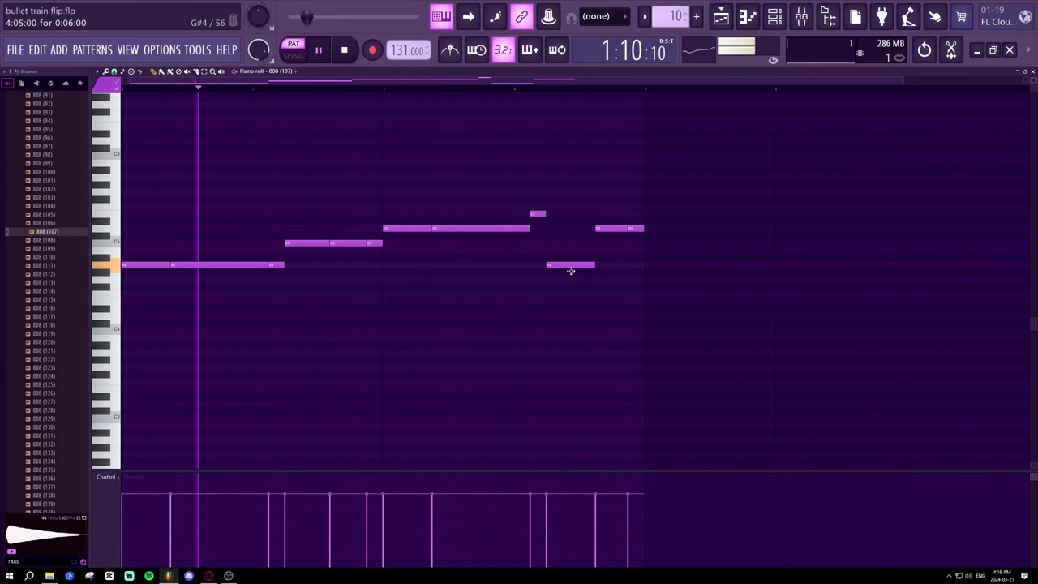
{"action": "left_click_drag", "start_coordinate": [608, 228], "coordinate": [630, 244]}
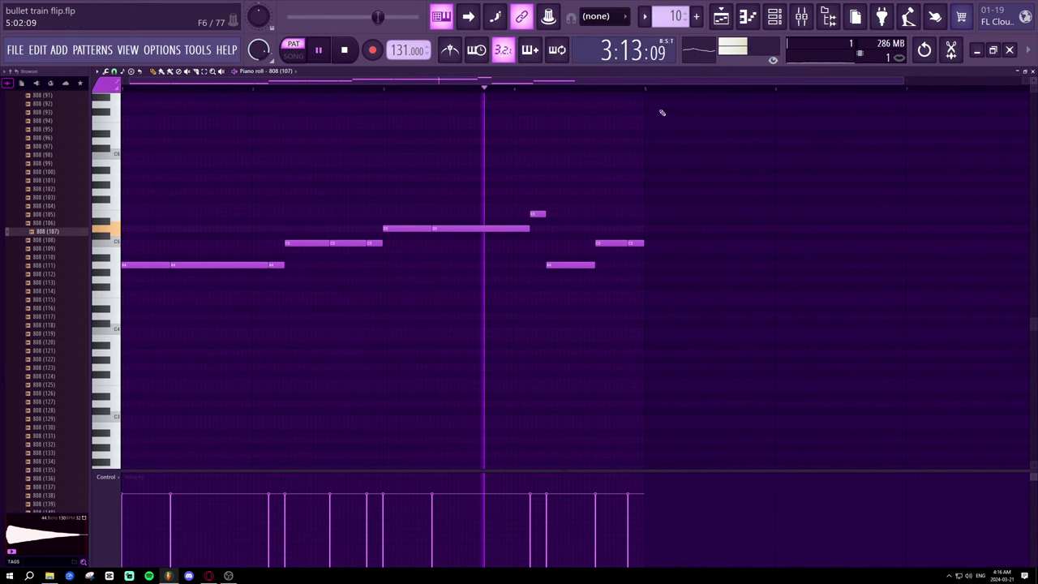
- Try lowering the last two bass notes to A4 while the pattern plays
{"action": "key", "text": "F6"}
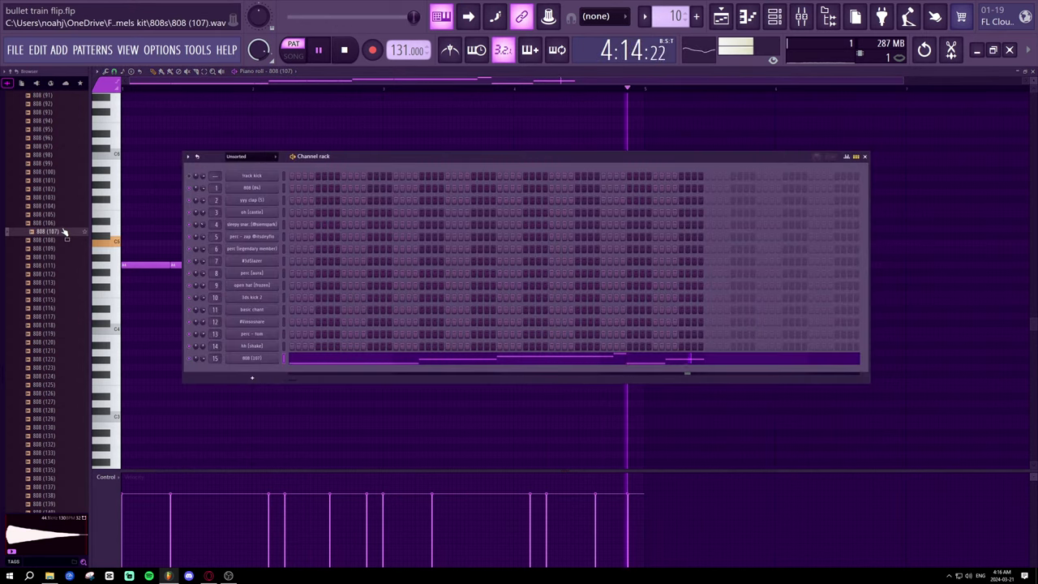
{"action": "left_click", "coordinate": [866, 157]}
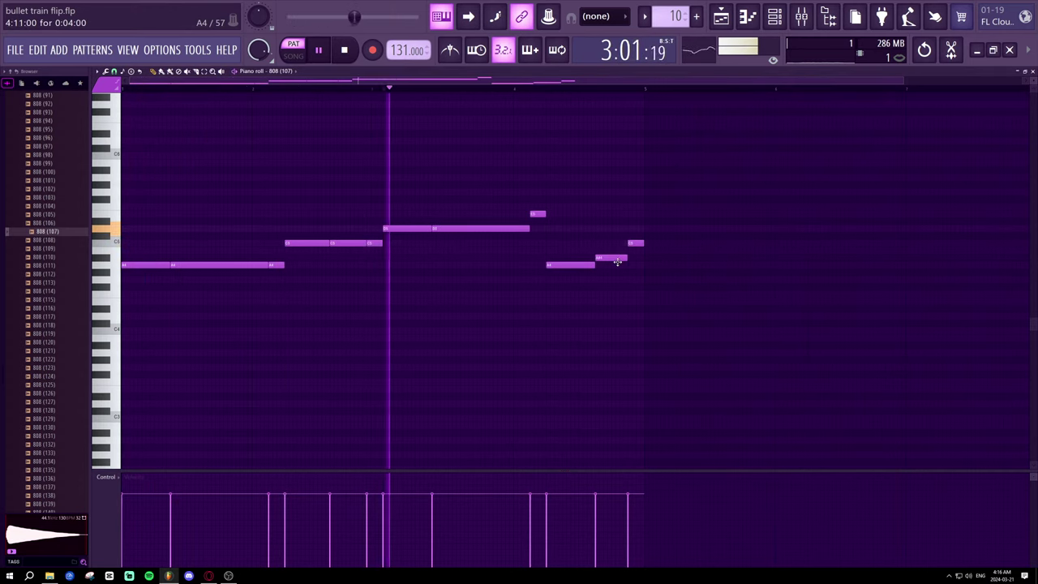
{"action": "left_click_drag", "start_coordinate": [616, 259], "coordinate": [619, 236]}
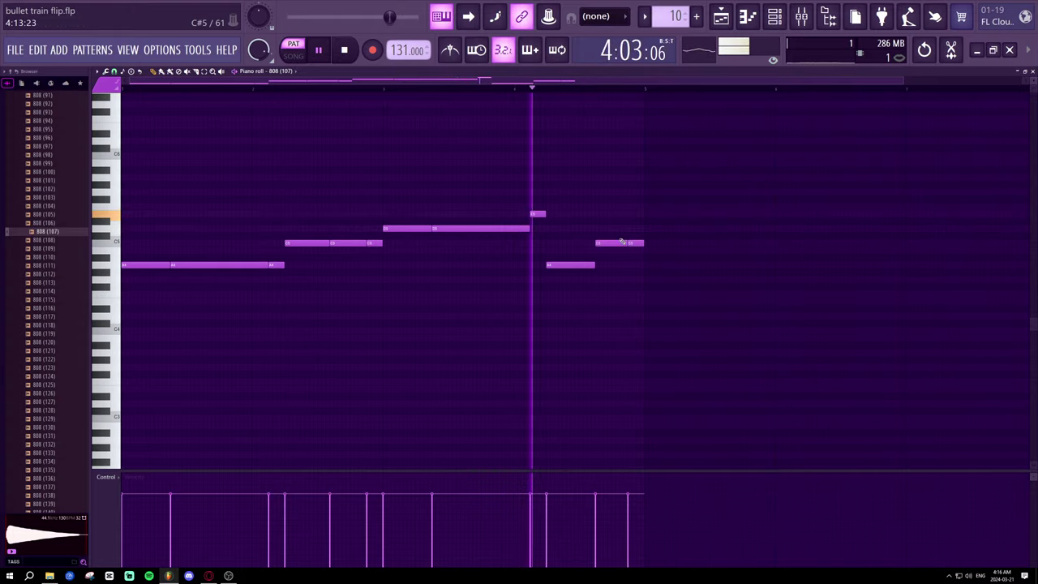
{"action": "key", "text": "space"}
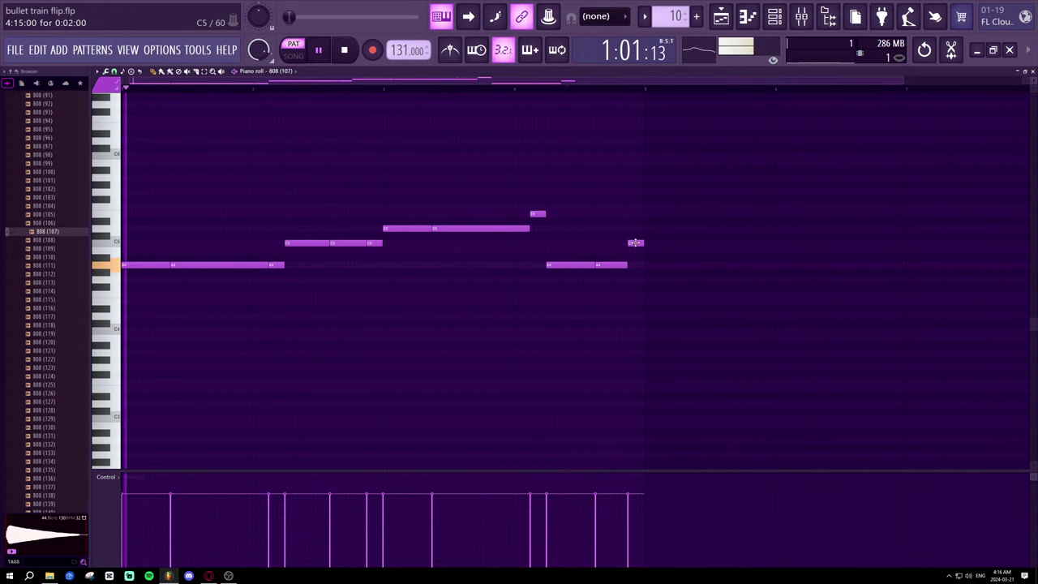
{"action": "left_click", "coordinate": [495, 88]}
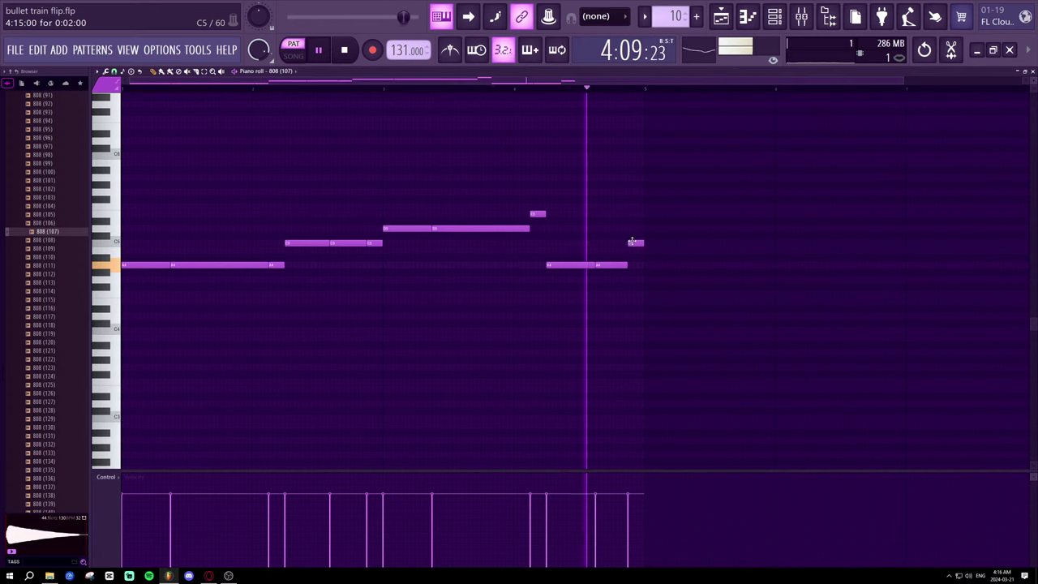
{"action": "left_click_drag", "start_coordinate": [631, 239], "coordinate": [630, 260]}
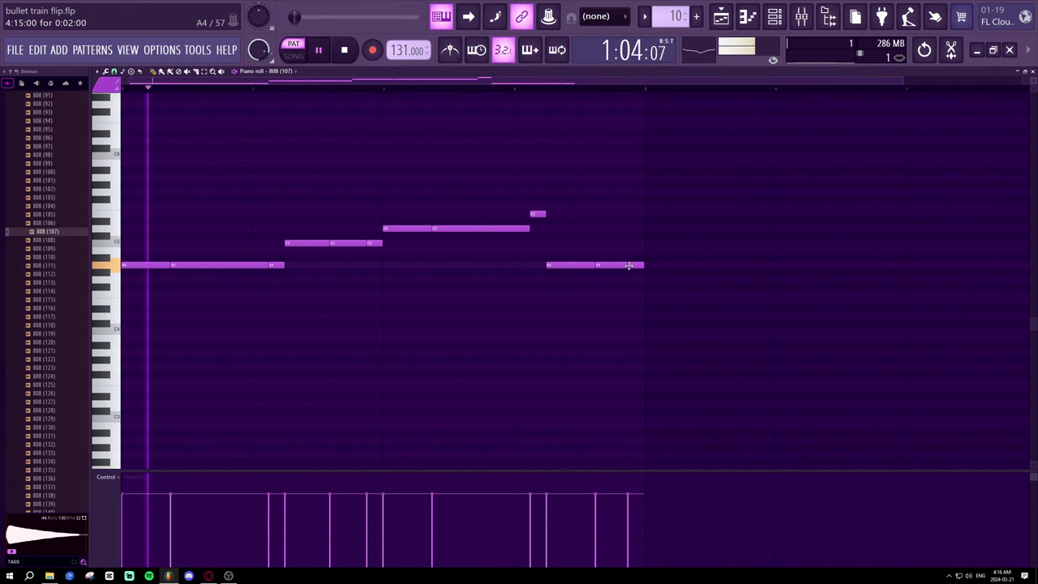
{"action": "left_click", "coordinate": [405, 88]}
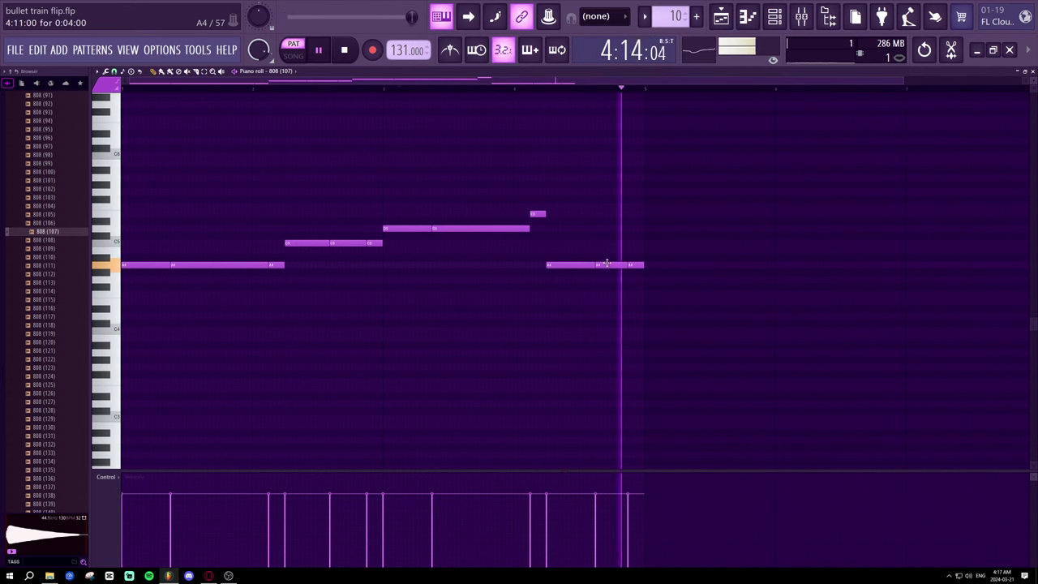
- Set the second-to-last bass note to D5 and the final note to C5
{"action": "left_click_drag", "start_coordinate": [606, 265], "coordinate": [608, 228]}
{"action": "left_click_drag", "start_coordinate": [635, 264], "coordinate": [616, 240]}
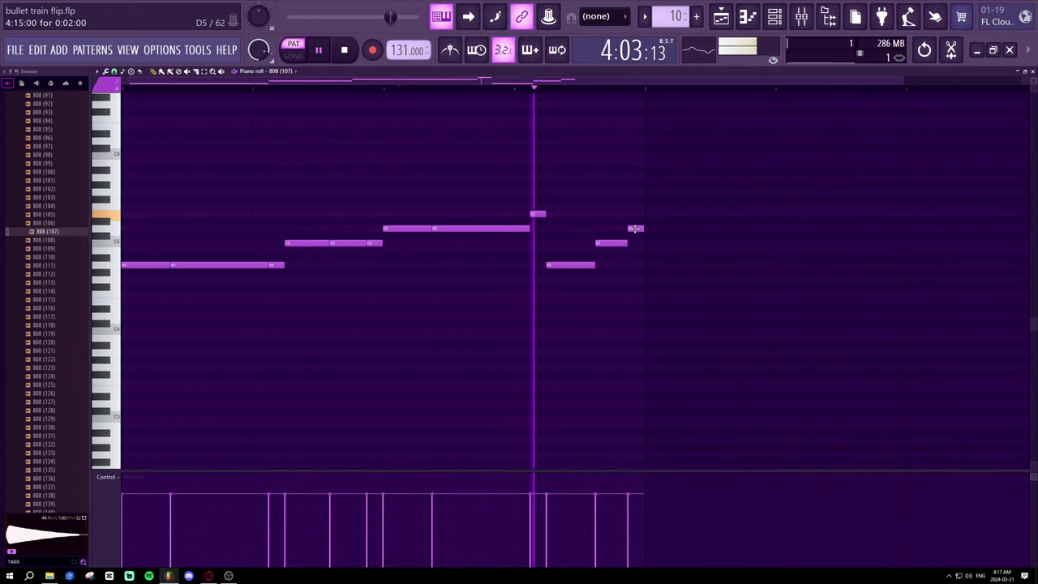
{"action": "mouse_move", "coordinate": [618, 243]}
{"action": "left_mouse_down"}
{"action": "mouse_move", "coordinate": [620, 228]}
{"action": "mouse_move", "coordinate": [632, 245]}
{"action": "left_mouse_up"}
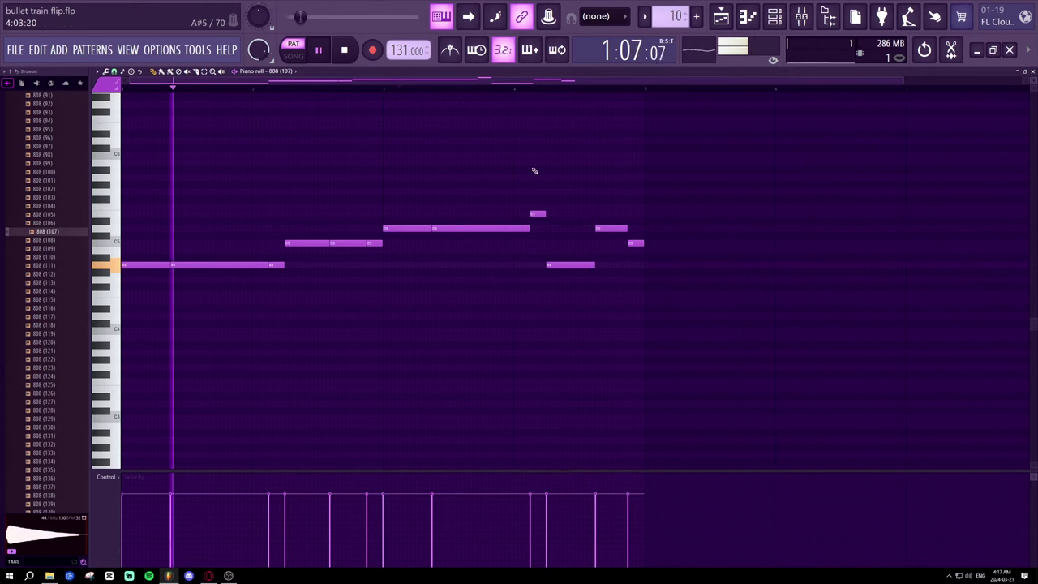
- Show the channel rack, stop playback and audition samples 808 (106) down to 808 (101)
{"action": "key", "text": "F6"}
{"action": "key", "text": "space"}
{"action": "left_click", "coordinate": [57, 224]}
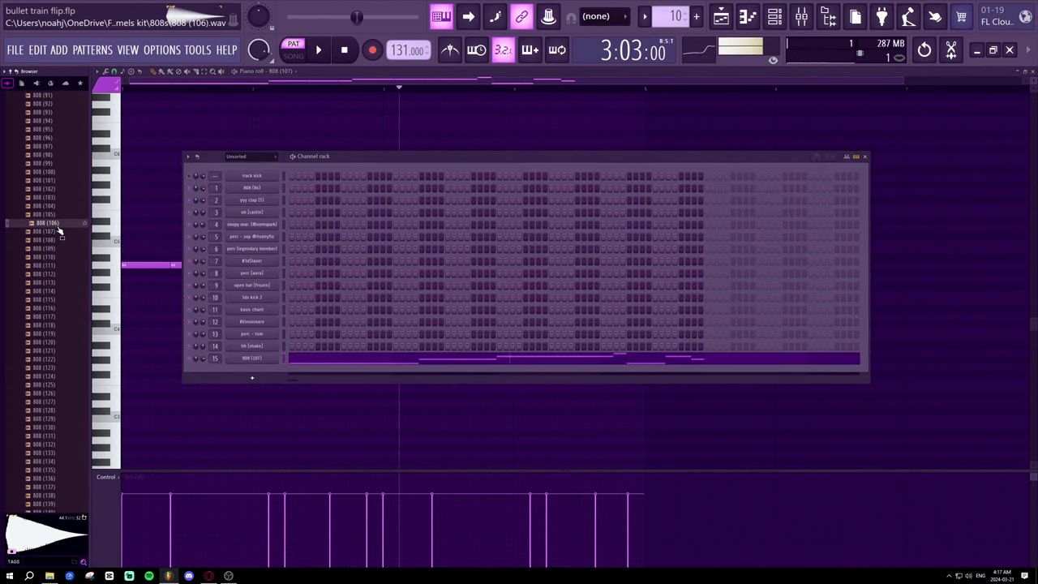
{"action": "left_click", "coordinate": [59, 216]}
{"action": "left_click", "coordinate": [68, 197]}
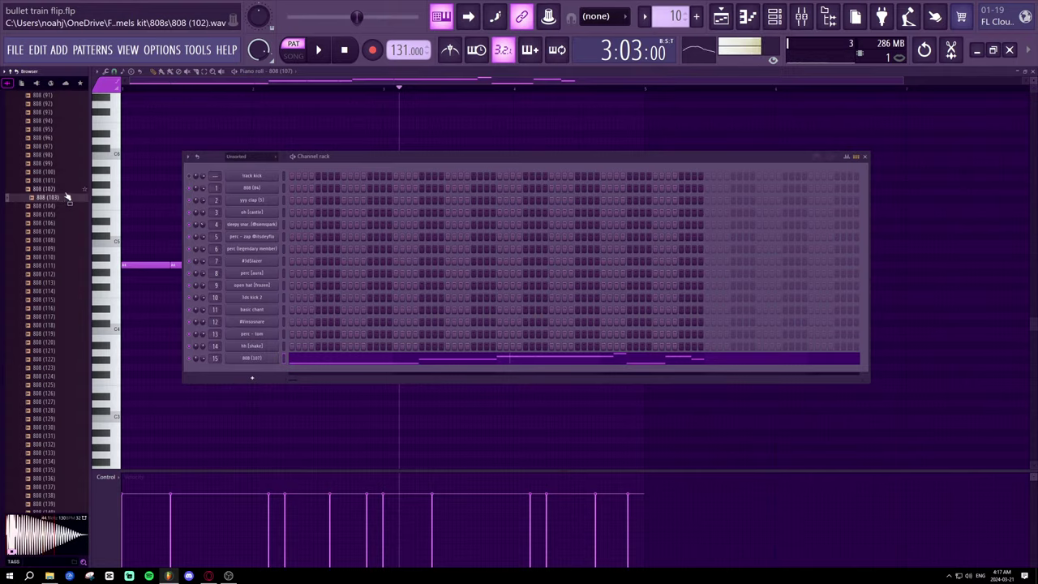
{"action": "left_click", "coordinate": [66, 188]}
{"action": "left_click", "coordinate": [58, 180]}
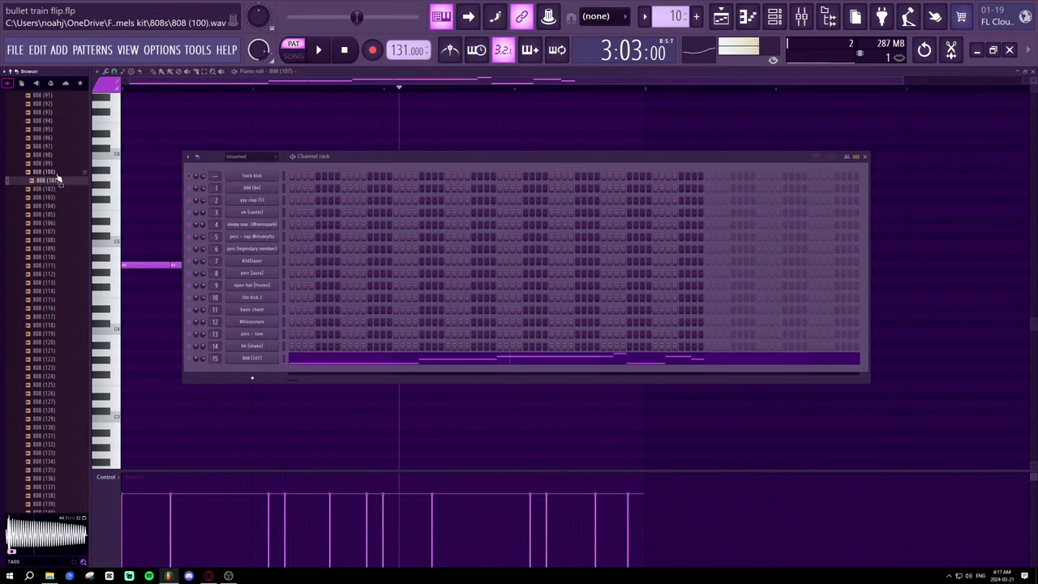
- Replace bass channel 15's sample with 808 (100), play the pattern and check its sampler settings
{"action": "left_click", "coordinate": [58, 173]}
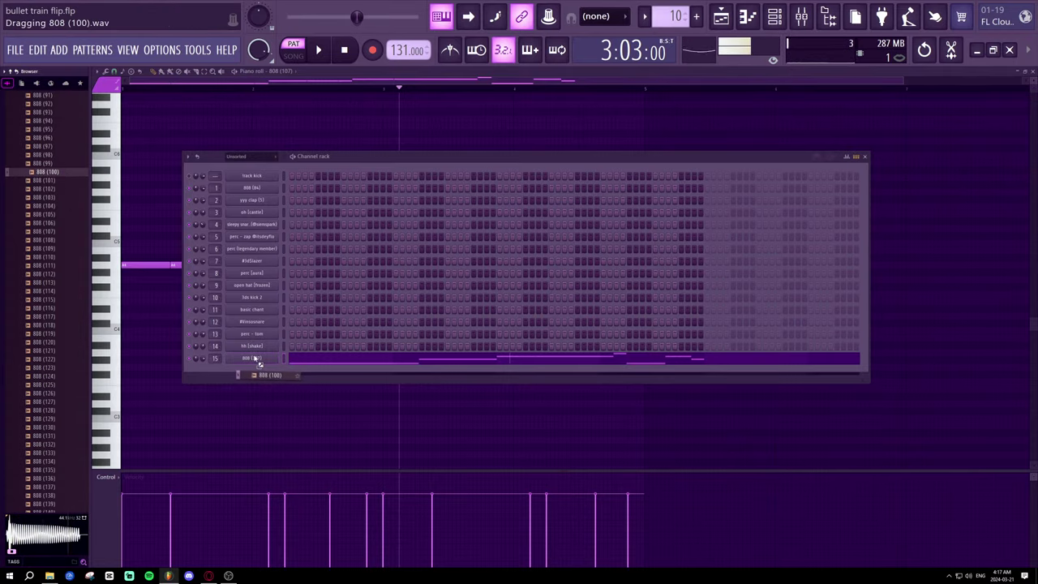
{"action": "left_click_drag", "start_coordinate": [258, 362], "coordinate": [253, 358]}
{"action": "key", "text": "space"}
{"action": "left_click", "coordinate": [251, 357]}
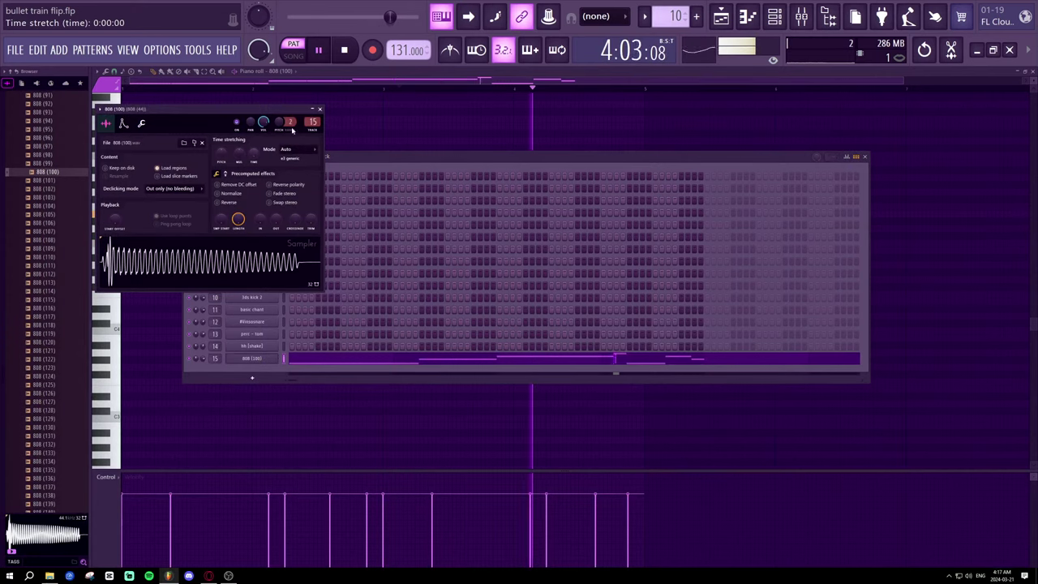
{"action": "left_click", "coordinate": [320, 110]}
- Stop playback and audition samples 808 (99) down to 808 (94)
{"action": "left_click", "coordinate": [39, 163]}
{"action": "key", "text": "space"}
{"action": "left_click", "coordinate": [41, 155]}
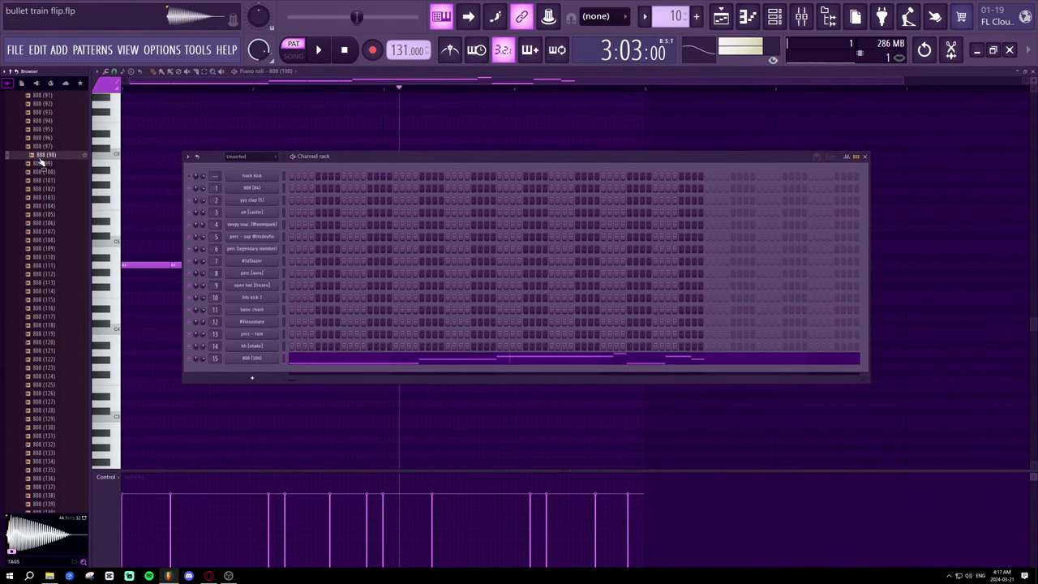
{"action": "left_click", "coordinate": [44, 146]}
{"action": "left_click", "coordinate": [46, 138]}
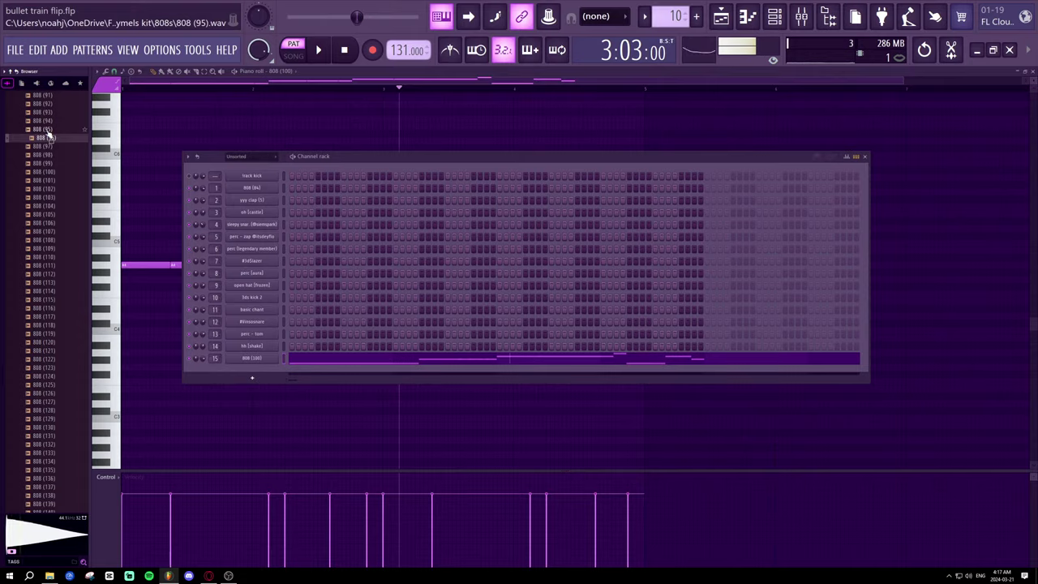
{"action": "left_click", "coordinate": [45, 121]}
- Continue auditioning the bass samples in the 808s folder from 808 (93) down to 808 (83)
{"action": "scroll", "coordinate": [52, 280], "scroll_direction": "up", "scroll_amount": 5}
{"action": "left_click", "coordinate": [51, 283]}
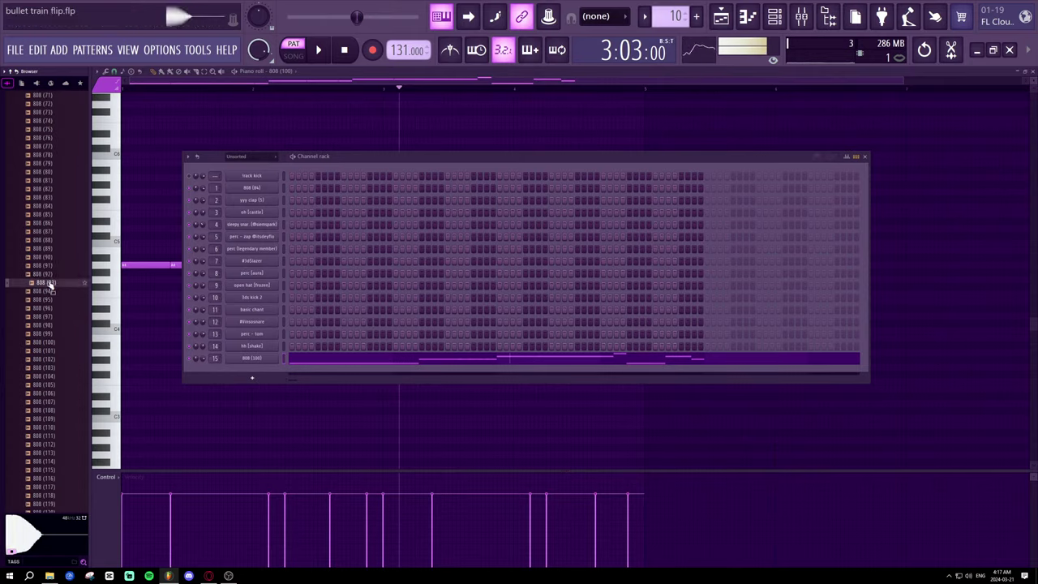
{"action": "left_click", "coordinate": [50, 275]}
{"action": "left_click", "coordinate": [51, 265]}
{"action": "left_click", "coordinate": [52, 257]}
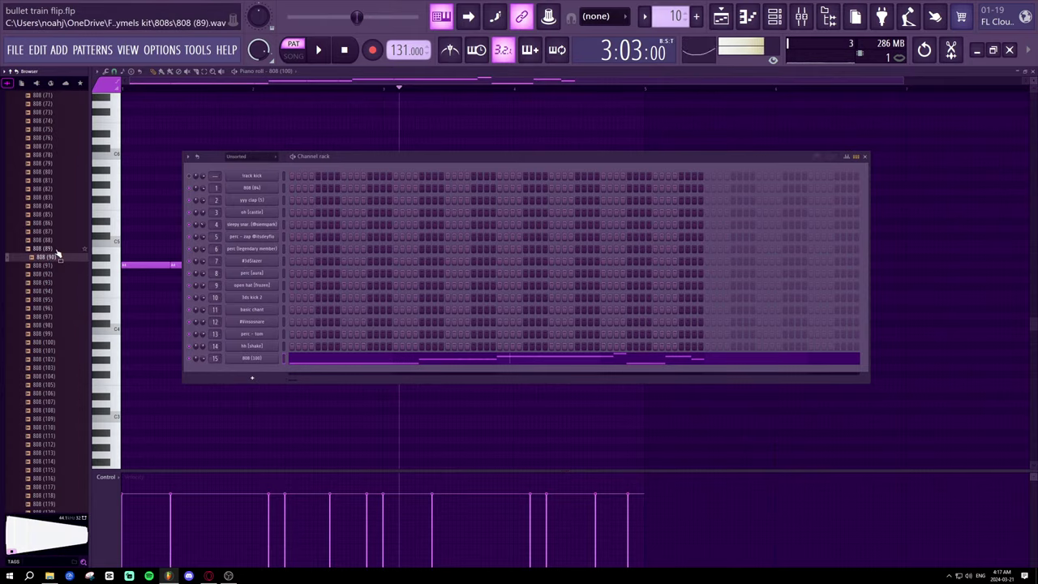
{"action": "left_click", "coordinate": [53, 248]}
{"action": "left_click", "coordinate": [61, 240]}
{"action": "left_click", "coordinate": [60, 232]}
{"action": "left_click", "coordinate": [62, 223]}
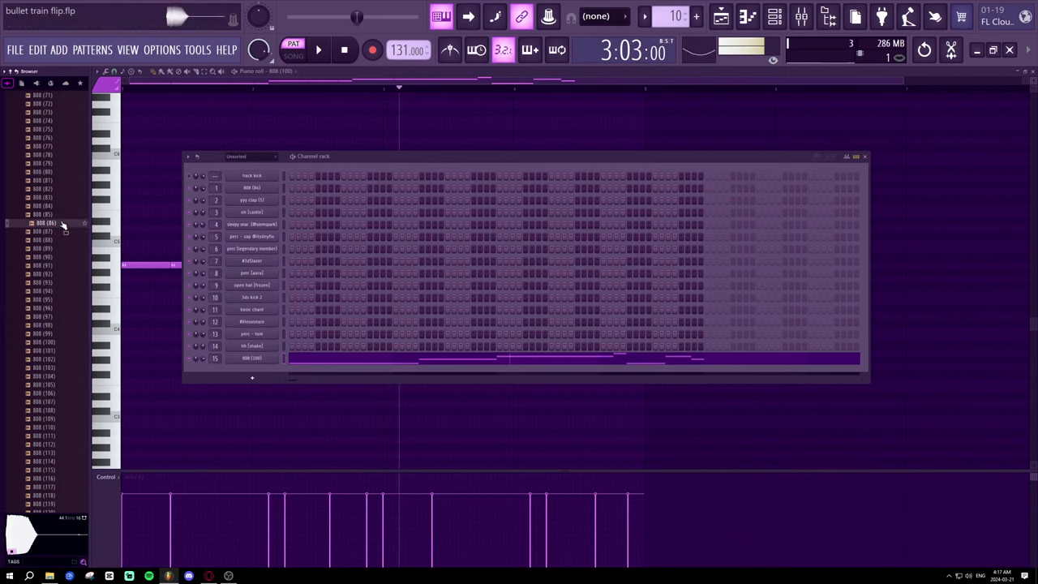
{"action": "left_click", "coordinate": [64, 215]}
{"action": "left_click", "coordinate": [66, 206]}
{"action": "left_click", "coordinate": [67, 197]}
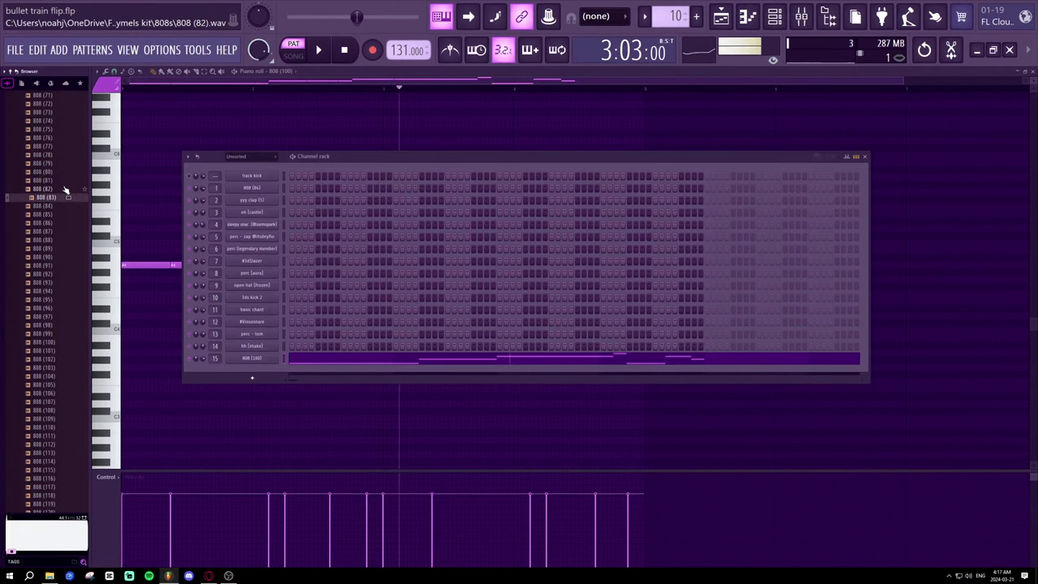
- Replace bass channel 15's sample with 808 (83), check its sampler settings, close the channel rack and stop playback
{"action": "left_click", "coordinate": [266, 359]}
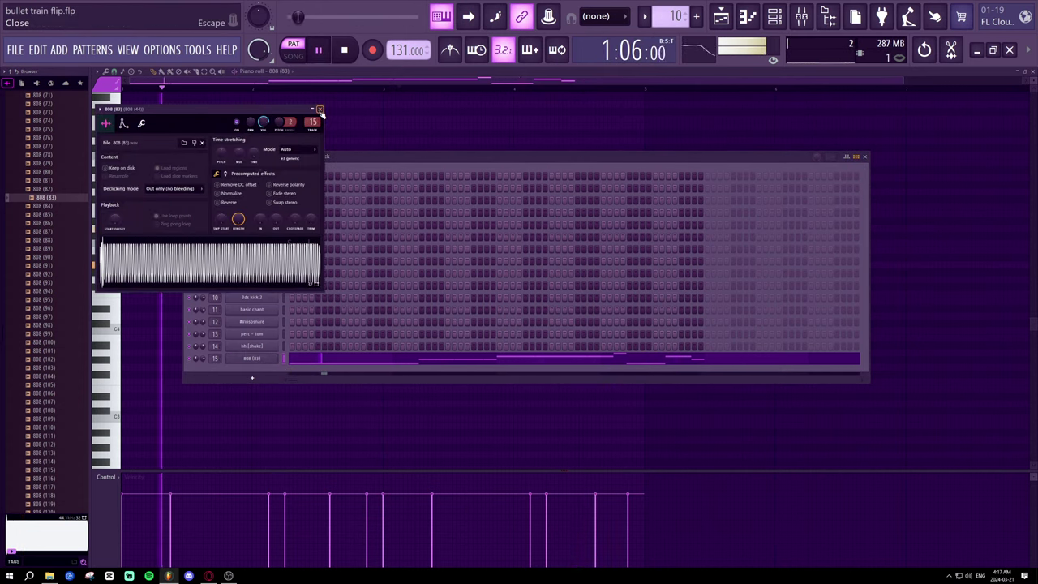
{"action": "left_click", "coordinate": [319, 109]}
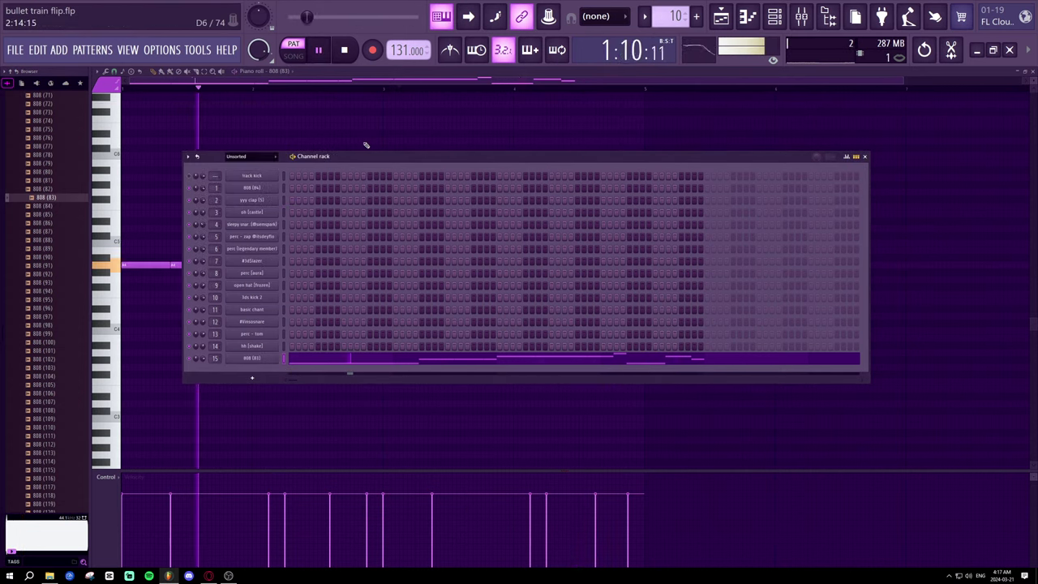
{"action": "left_click", "coordinate": [865, 158]}
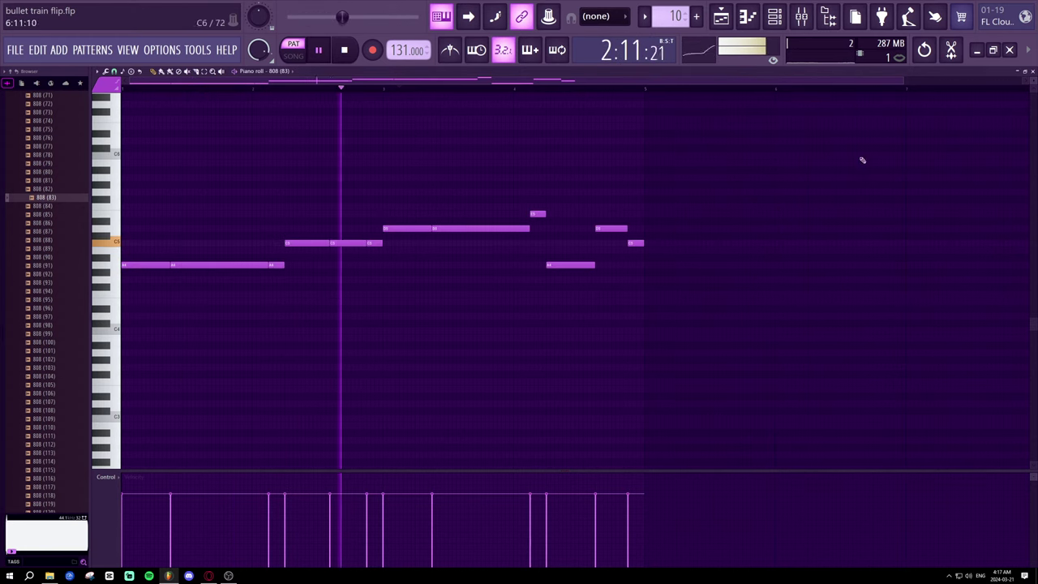
{"action": "key", "text": "space"}
- Audition samples 808 (82) and 808 (81) and bring the channel rack back over the piano roll
{"action": "left_click", "coordinate": [64, 189]}
{"action": "left_click", "coordinate": [801, 16]}
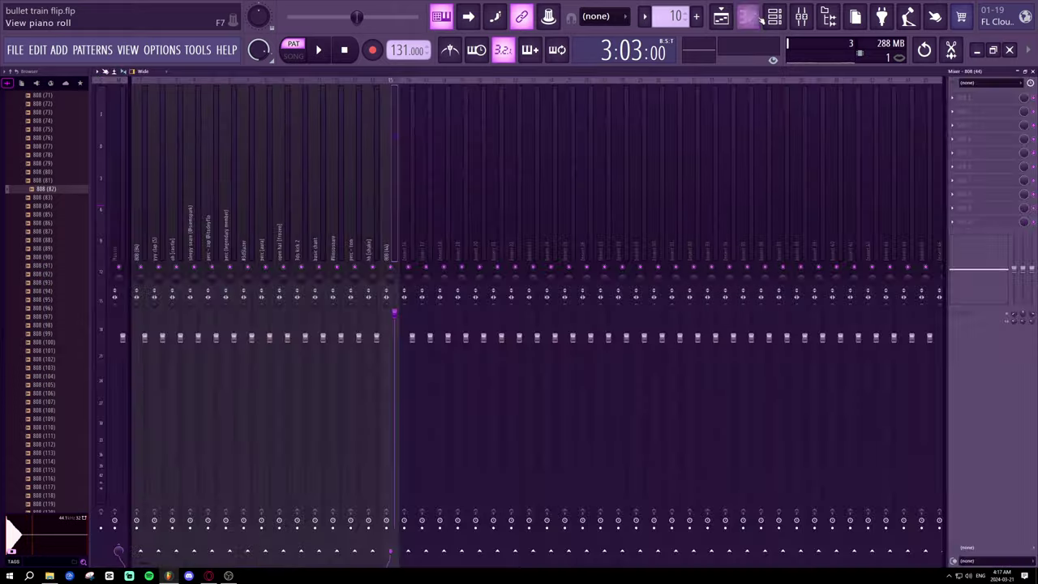
{"action": "left_click", "coordinate": [748, 16]}
{"action": "left_click", "coordinate": [775, 16]}
{"action": "key", "text": "space"}
{"action": "left_click", "coordinate": [48, 181]}
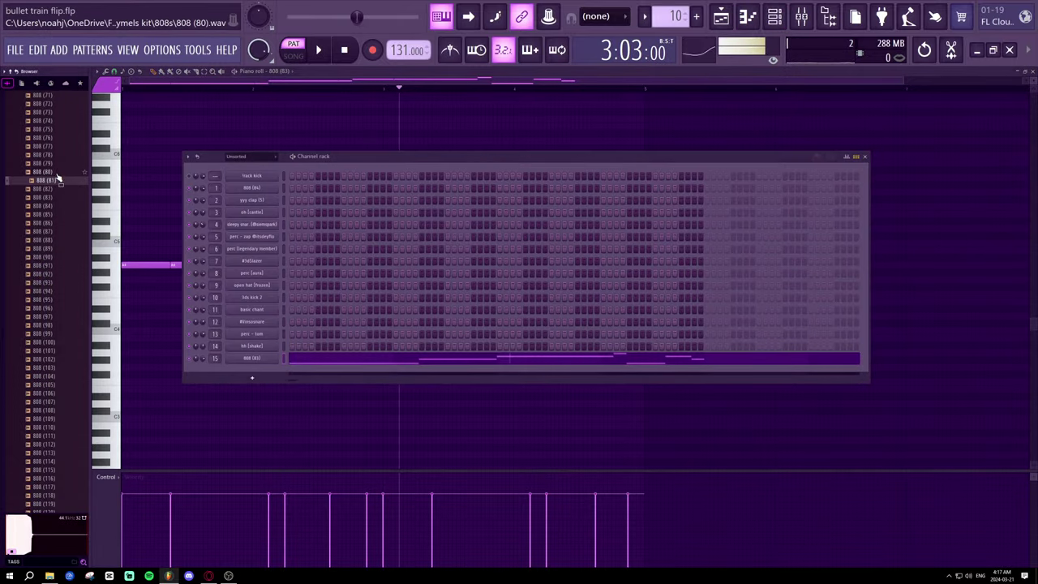
- Replace bass channel 15's sample with 808 (81), play the pattern and stop it
{"action": "left_click_drag", "start_coordinate": [259, 362], "coordinate": [260, 363]}
{"action": "key", "text": "space"}
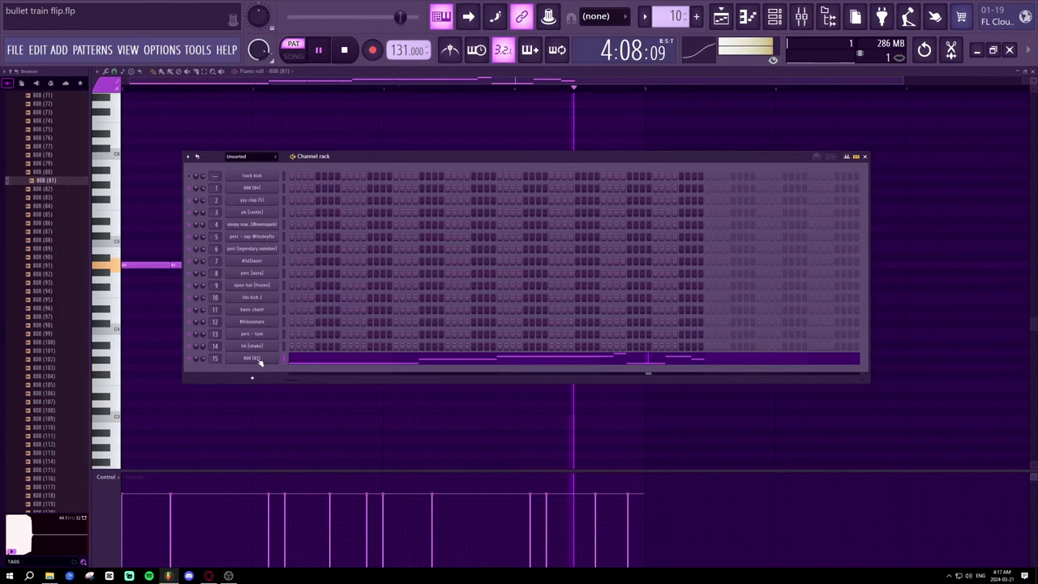
{"action": "key", "text": "space"}
- Audition the bass samples from 808 (80) down to 808 (76)
{"action": "left_click", "coordinate": [47, 165]}
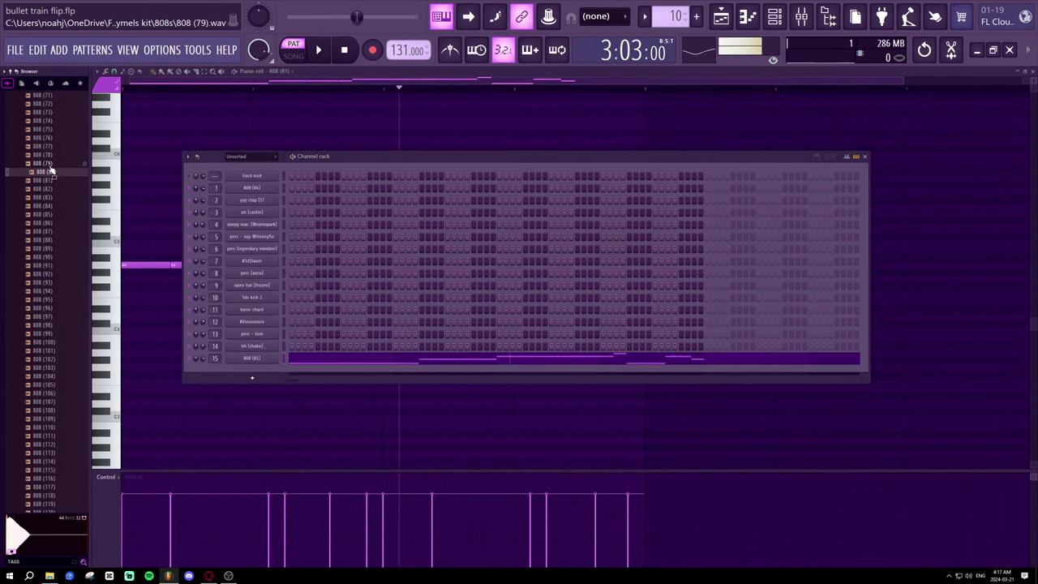
{"action": "left_click", "coordinate": [59, 146]}
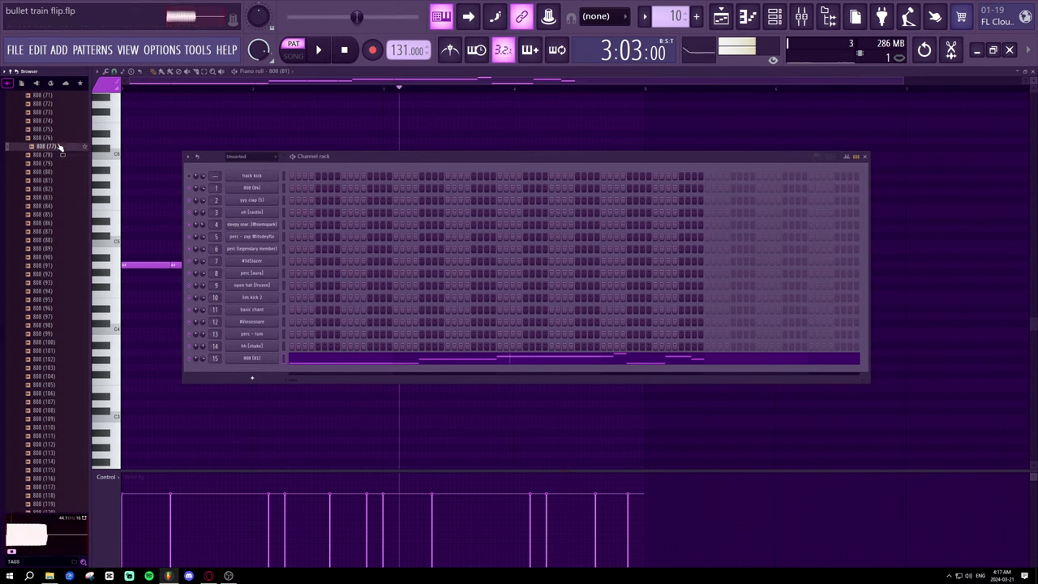
{"action": "left_click", "coordinate": [60, 139]}
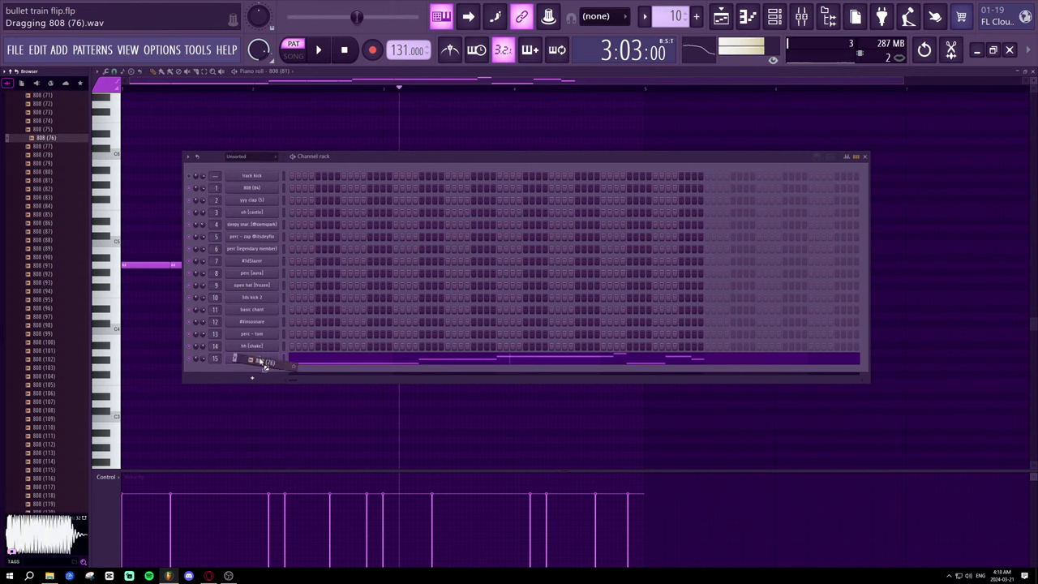
- Replace bass channel 15's sample with 808 (76), play the pattern and stop it
{"action": "left_click_drag", "start_coordinate": [264, 367], "coordinate": [264, 365]}
{"action": "key", "text": "space"}
{"action": "scroll", "coordinate": [57, 268], "scroll_direction": "up", "scroll_amount": 5}
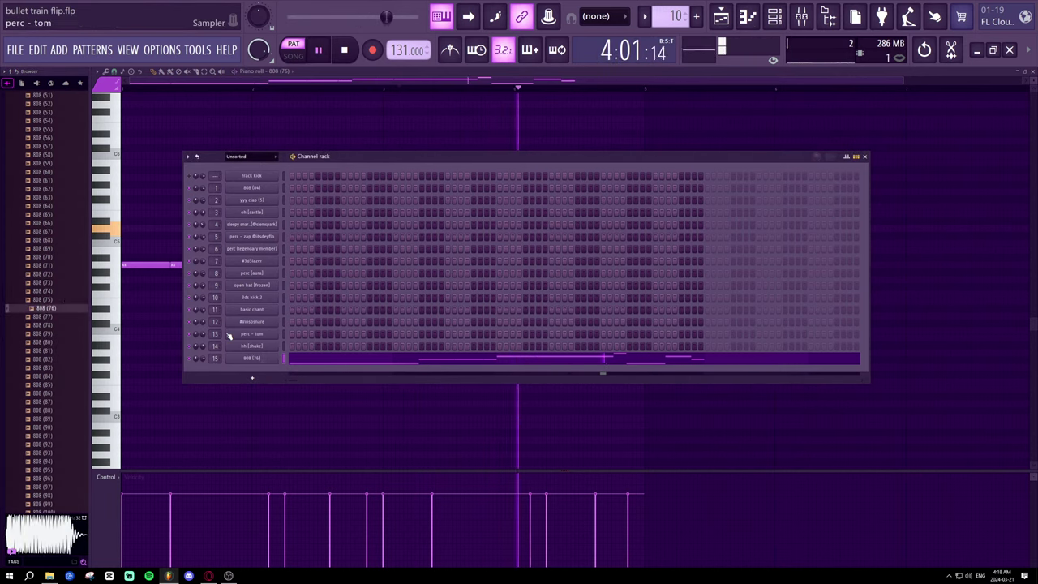
{"action": "key", "text": "space"}
- Audition the bass samples in the 808s folder from 808 (75) down to 808 (66)
{"action": "left_click", "coordinate": [47, 299]}
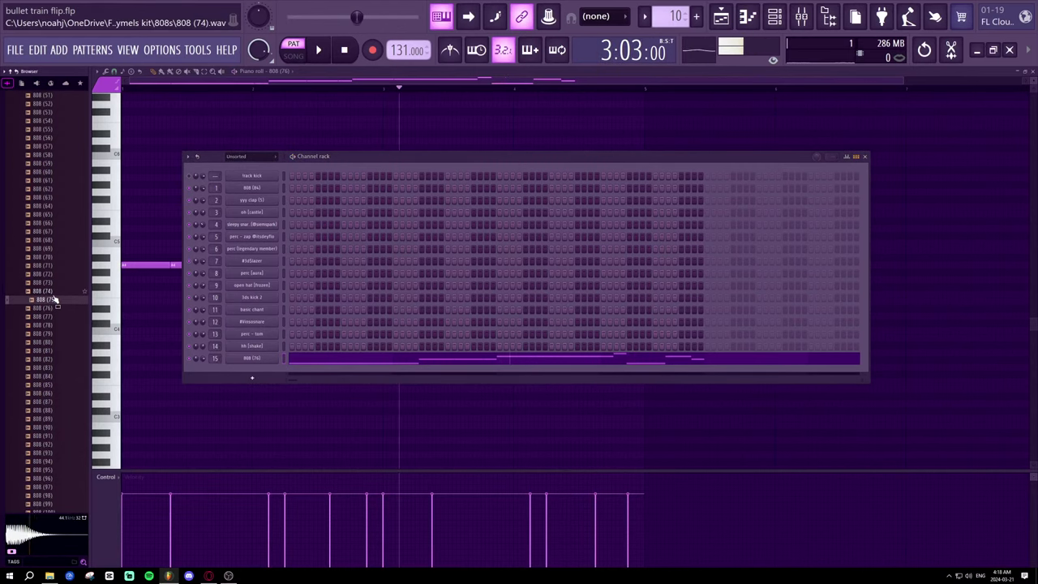
{"action": "left_click", "coordinate": [59, 283]}
{"action": "left_click", "coordinate": [60, 275]}
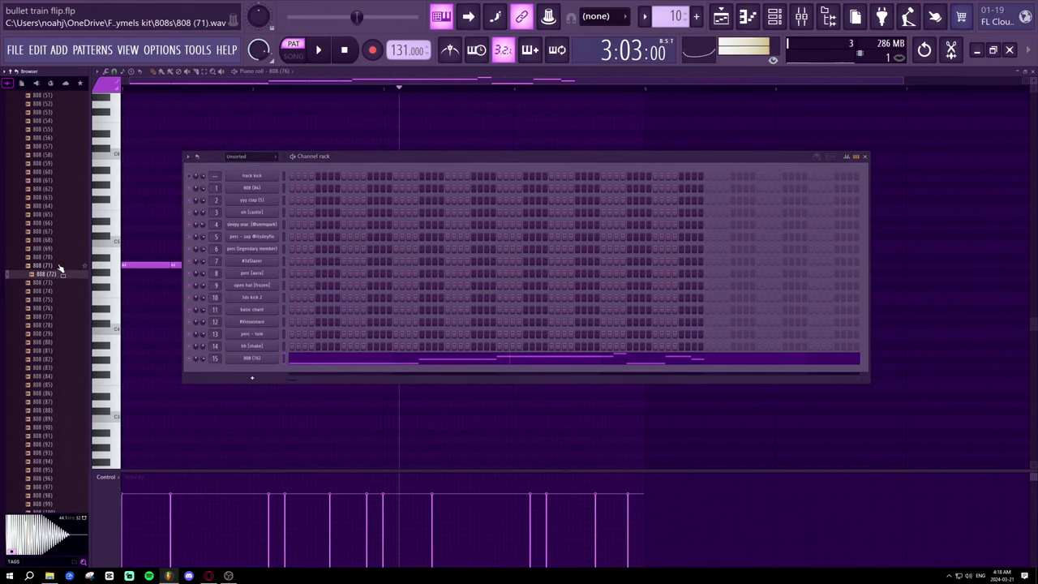
{"action": "left_click", "coordinate": [61, 265]}
{"action": "left_click", "coordinate": [64, 249]}
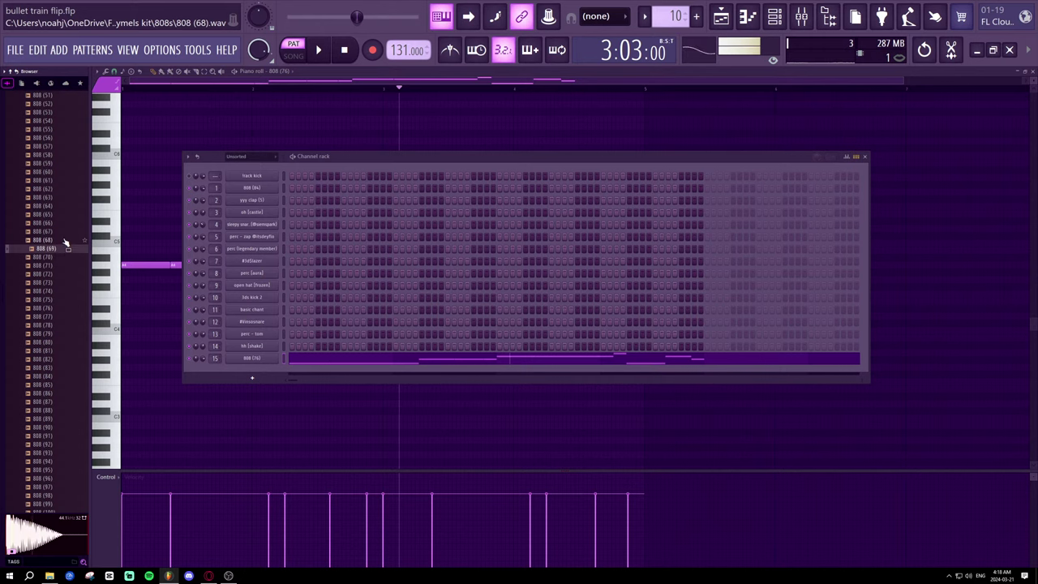
{"action": "left_click", "coordinate": [66, 240]}
{"action": "left_click", "coordinate": [68, 232]}
{"action": "left_click", "coordinate": [70, 224]}
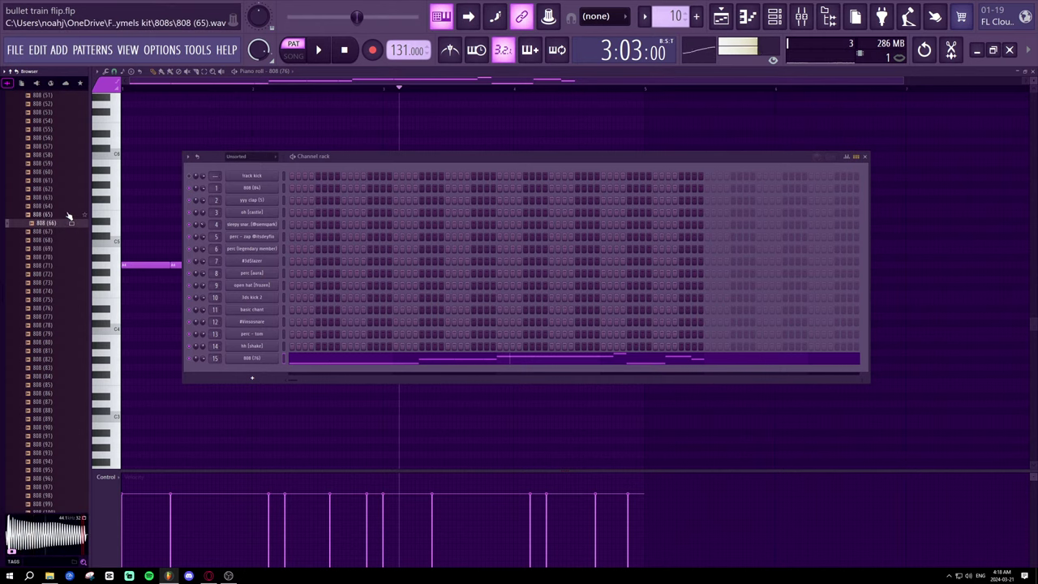
- Continue auditioning the bass samples from 808 (65) down to 808 (51)
{"action": "left_click", "coordinate": [70, 214]}
{"action": "left_click", "coordinate": [69, 197]}
{"action": "left_click", "coordinate": [68, 189]}
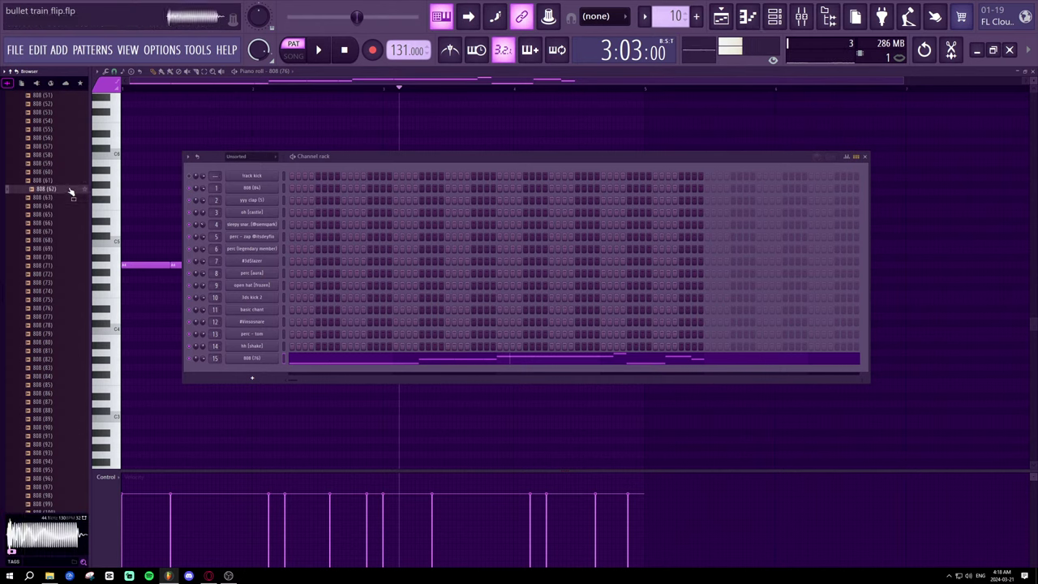
{"action": "left_click", "coordinate": [68, 180]}
{"action": "left_click", "coordinate": [67, 172]}
{"action": "left_click", "coordinate": [65, 163]}
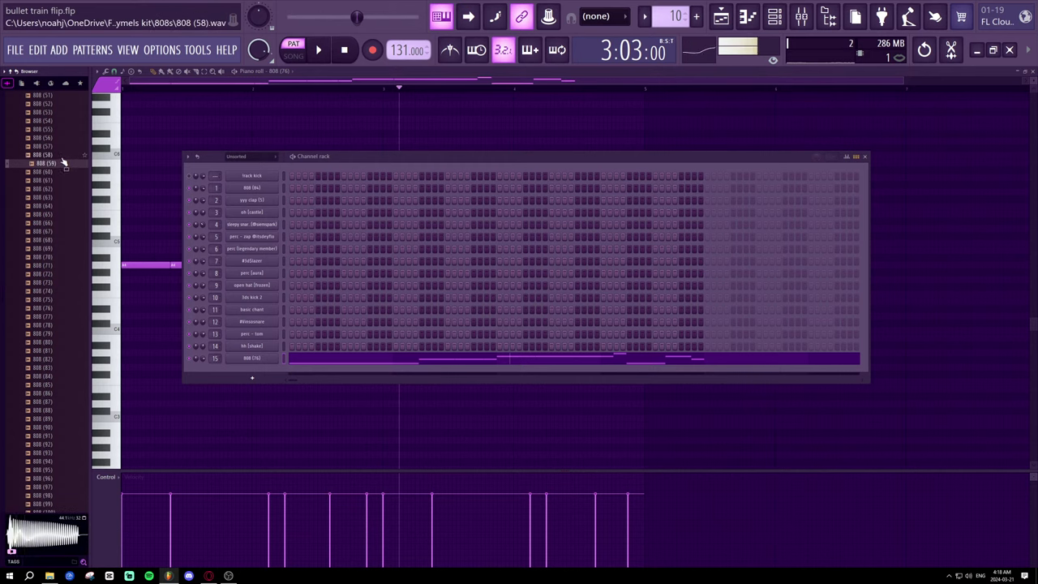
{"action": "left_click", "coordinate": [62, 154]}
{"action": "scroll", "coordinate": [60, 150], "scroll_direction": "up", "scroll_amount": 7}
{"action": "left_click", "coordinate": [57, 309]}
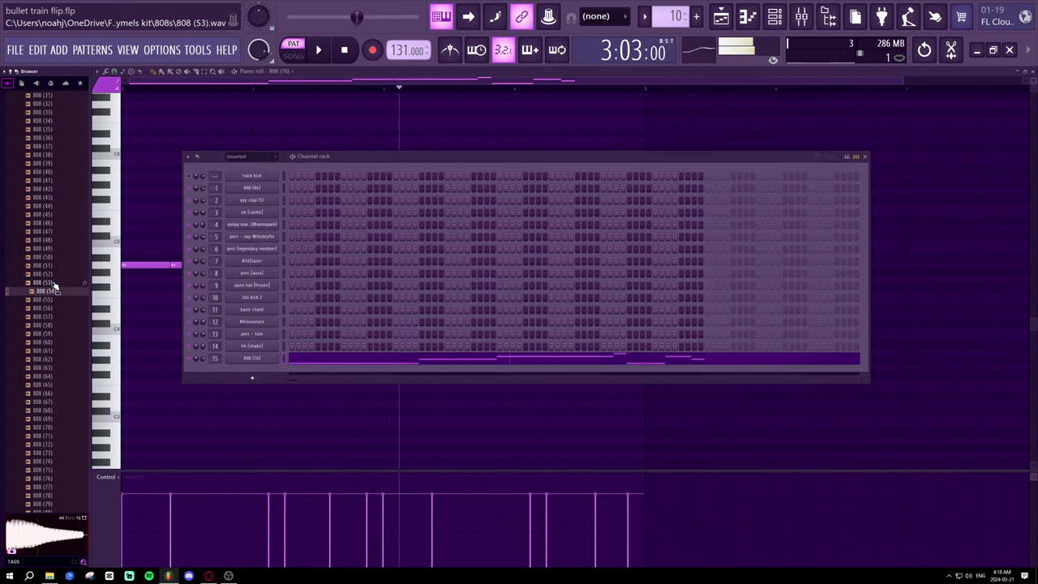
{"action": "left_click", "coordinate": [54, 275]}
{"action": "left_click", "coordinate": [56, 265]}
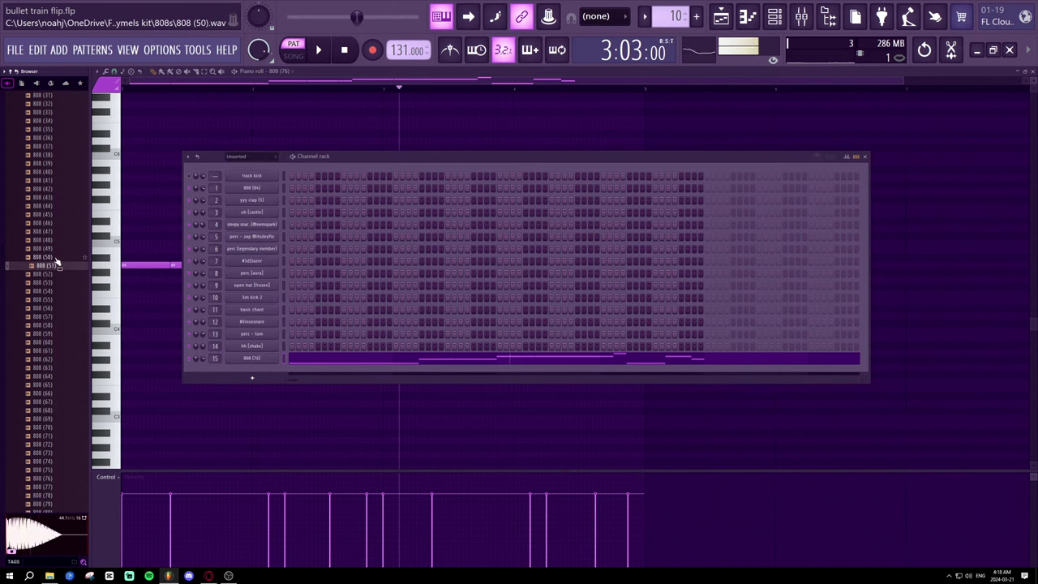
{"action": "left_click_drag", "start_coordinate": [254, 369], "coordinate": [267, 357]}
{"action": "key", "text": "space"}
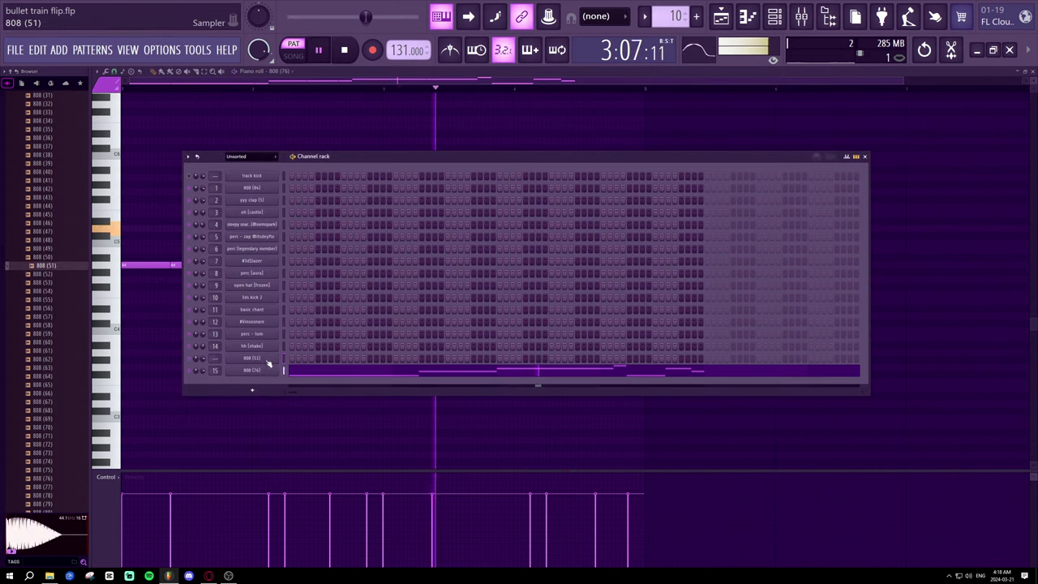
{"action": "key", "text": "ctrl+z"}
- Replace bass channel 15's sample with 808 (51), check its sampler settings and stop playback
{"action": "left_click_drag", "start_coordinate": [62, 265], "coordinate": [256, 360]}
{"action": "left_click", "coordinate": [253, 357]}
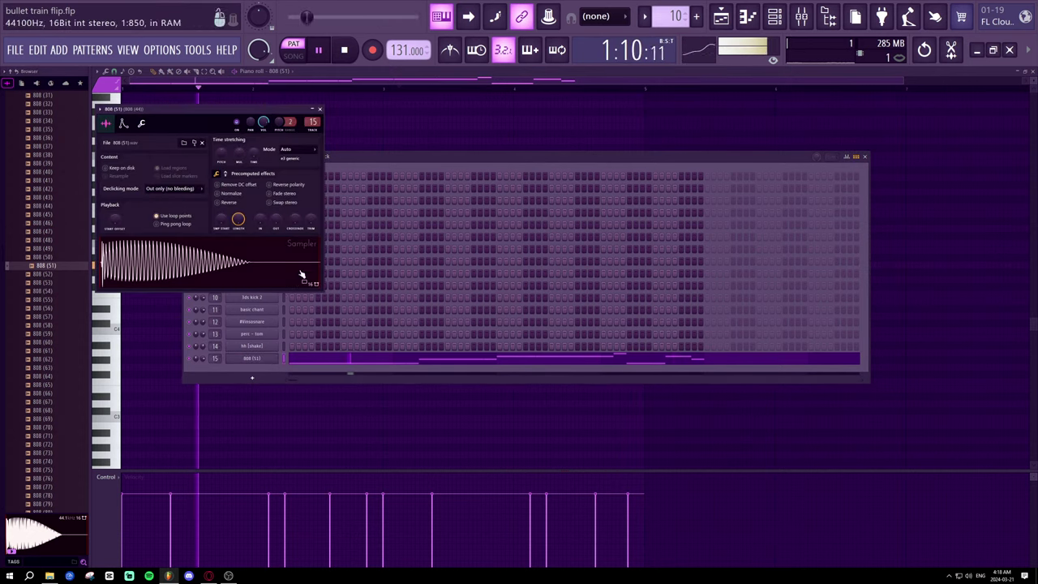
{"action": "left_click", "coordinate": [320, 110]}
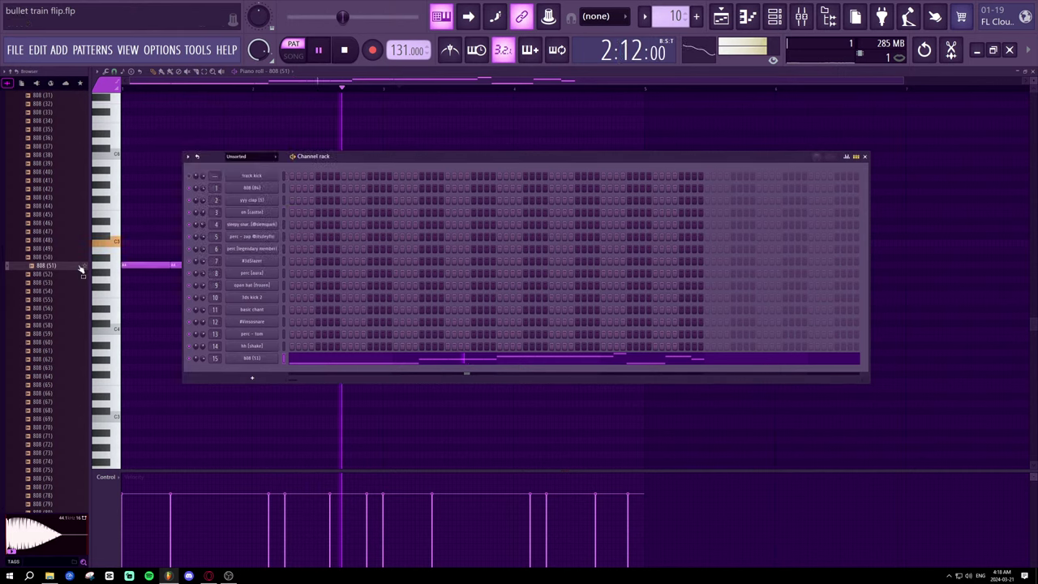
{"action": "key", "text": "space"}
- Audition the bass samples from 808 (50) down to 808 (44)
{"action": "left_click", "coordinate": [45, 257]}
{"action": "left_click", "coordinate": [51, 250]}
{"action": "left_click", "coordinate": [58, 241]}
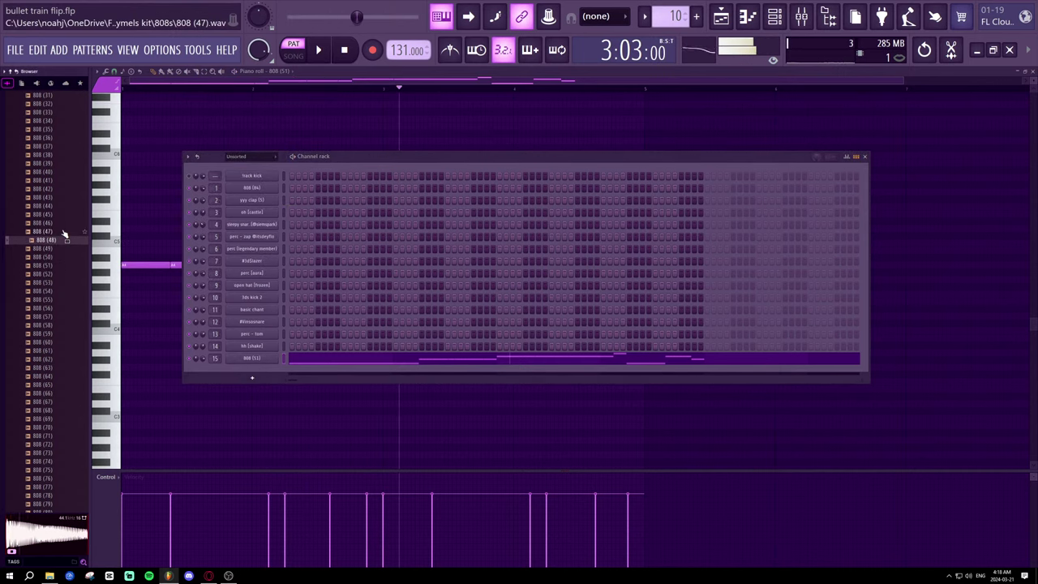
{"action": "left_click", "coordinate": [64, 232]}
{"action": "left_click", "coordinate": [64, 223]}
{"action": "left_click", "coordinate": [63, 214]}
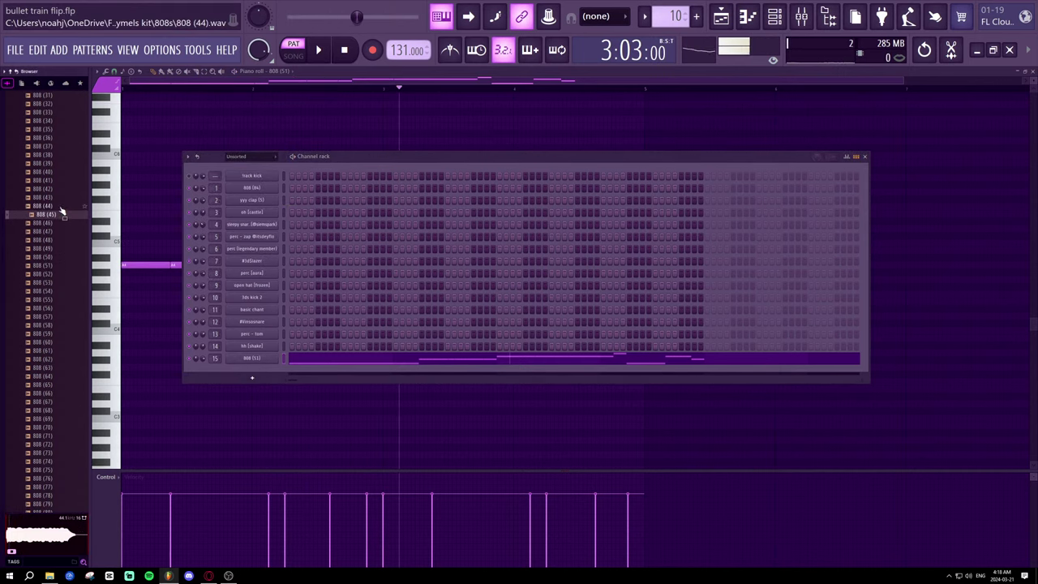
{"action": "left_click", "coordinate": [61, 206]}
- Replace bass channel 15's sample with 808 (44) and play the pattern
{"action": "left_click_drag", "start_coordinate": [252, 361], "coordinate": [251, 359]}
{"action": "key", "text": "space"}
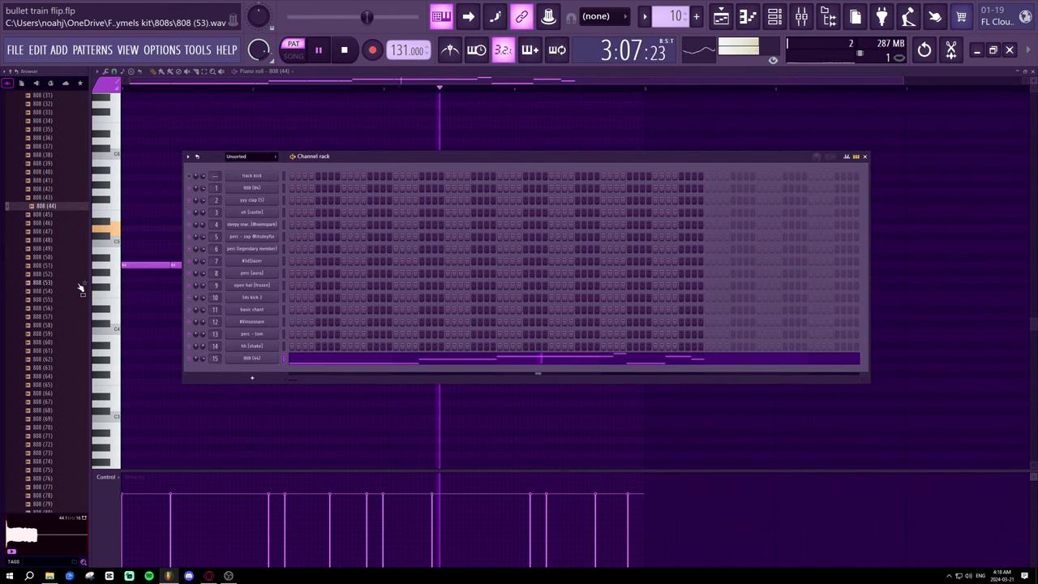
{"action": "scroll", "coordinate": [75, 284], "scroll_direction": "up", "scroll_amount": 6}
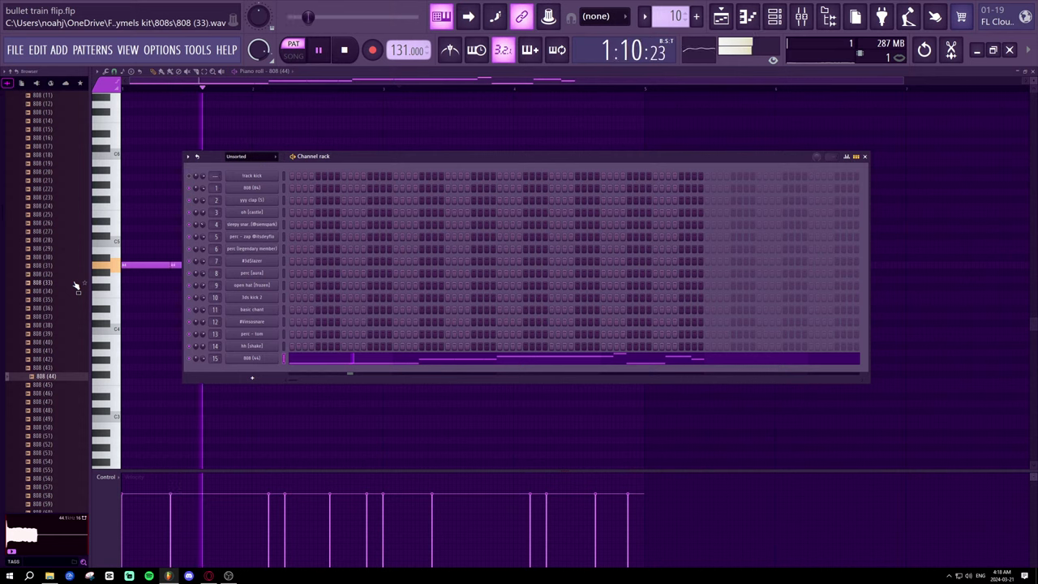
- Undo the recent sample replacements on bass channel 15 back to 808 (107)
{"action": "key", "text": "ctrl+z"}
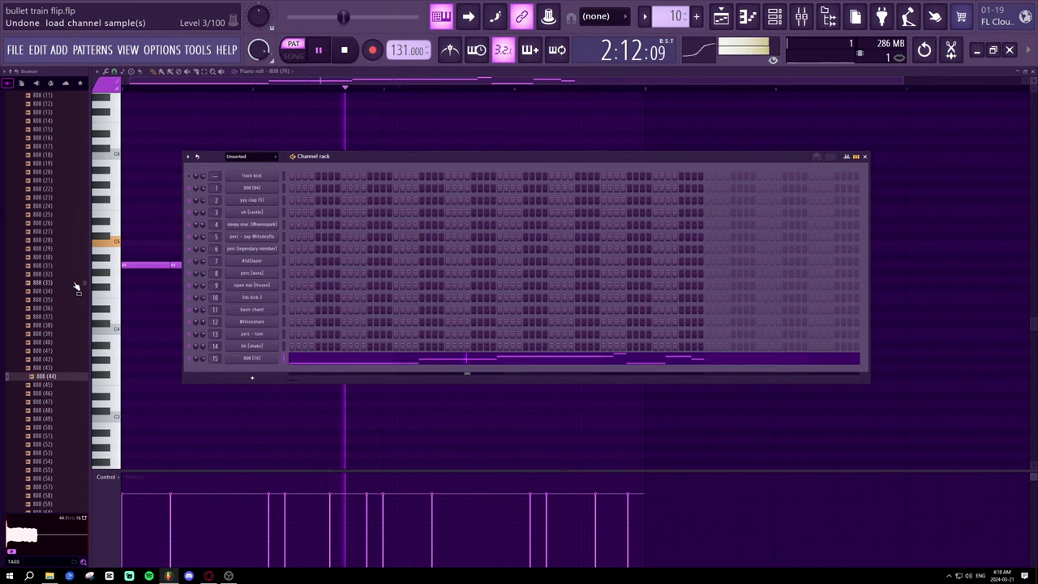
{"action": "key", "text": "ctrl+alt+z"}
{"action": "key", "text": "ctrl+alt+z"}
{"action": "key", "text": "ctrl+alt+z"}
{"action": "key", "text": "ctrl+alt+z"}
{"action": "key", "text": "ctrl+alt+z"}
{"action": "key", "text": "ctrl+alt+z"}
{"action": "key", "text": "ctrl+alt+z"}
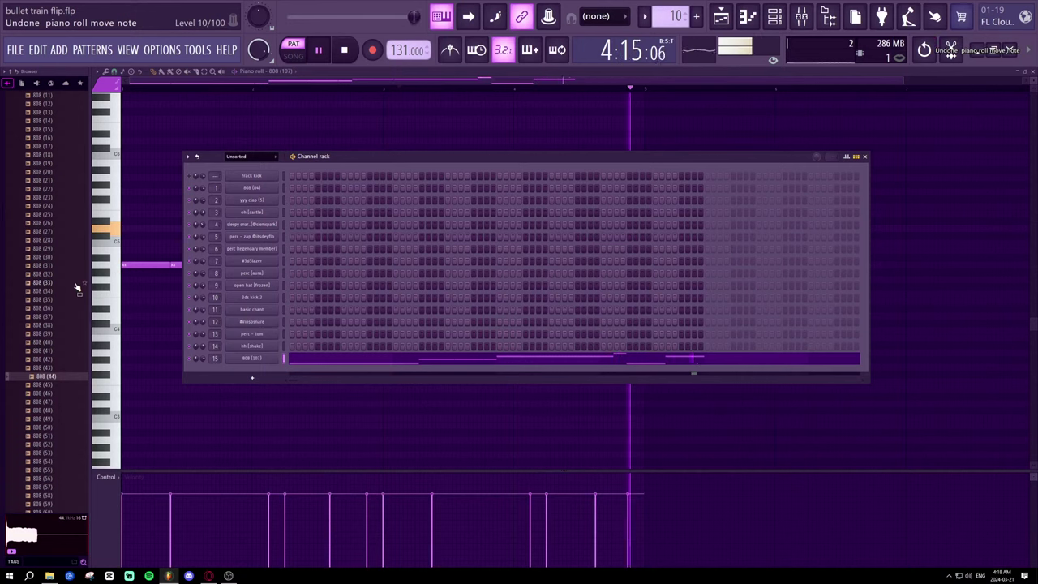
- Undo the earlier note moves in channel 15's bass pattern until its first notes are back on C5
{"action": "key", "text": "ctrl+alt+z"}
{"action": "key", "text": "ctrl+alt+z"}
{"action": "key", "text": "ctrl+alt+z"}
{"action": "key", "text": "ctrl+alt+z"}
{"action": "key", "text": "ctrl+alt+z"}
{"action": "key", "text": "ctrl+alt+z"}
{"action": "key", "text": "ctrl+alt+z"}
{"action": "key", "text": "ctrl+alt+z"}
{"action": "key", "text": "ctrl+alt+z"}
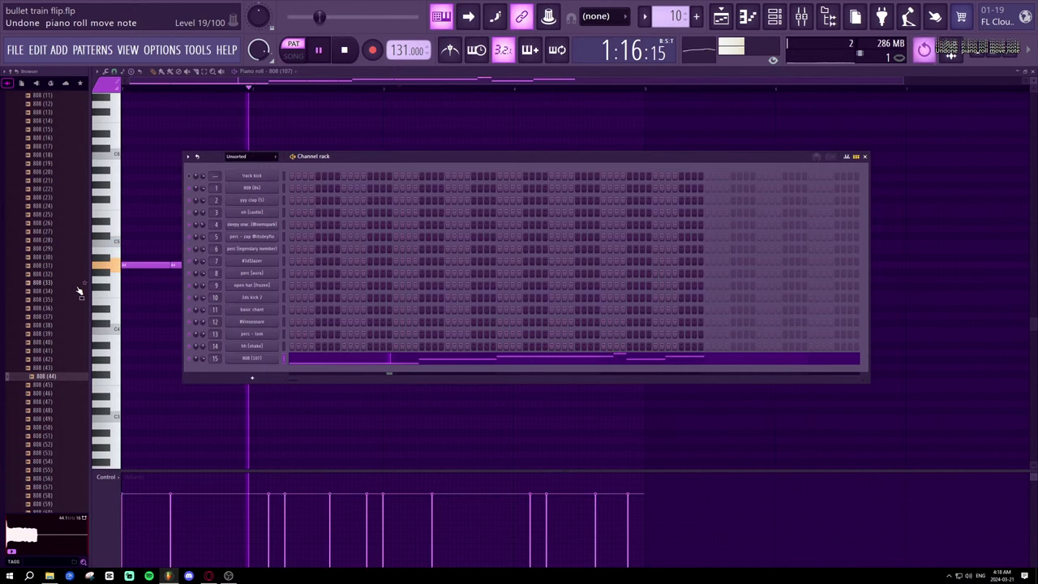
{"action": "key", "text": "ctrl+alt+z"}
{"action": "key", "text": "ctrl+alt+z"}
{"action": "key", "text": "ctrl+alt+z"}
{"action": "key", "text": "ctrl+alt+z"}
{"action": "key", "text": "ctrl+alt+z"}
{"action": "key", "text": "ctrl+alt+z"}
{"action": "key", "text": "ctrl+alt+z"}
{"action": "key", "text": "ctrl+alt+z"}
{"action": "key", "text": "ctrl+alt+z"}
{"action": "key", "text": "ctrl+alt+z"}
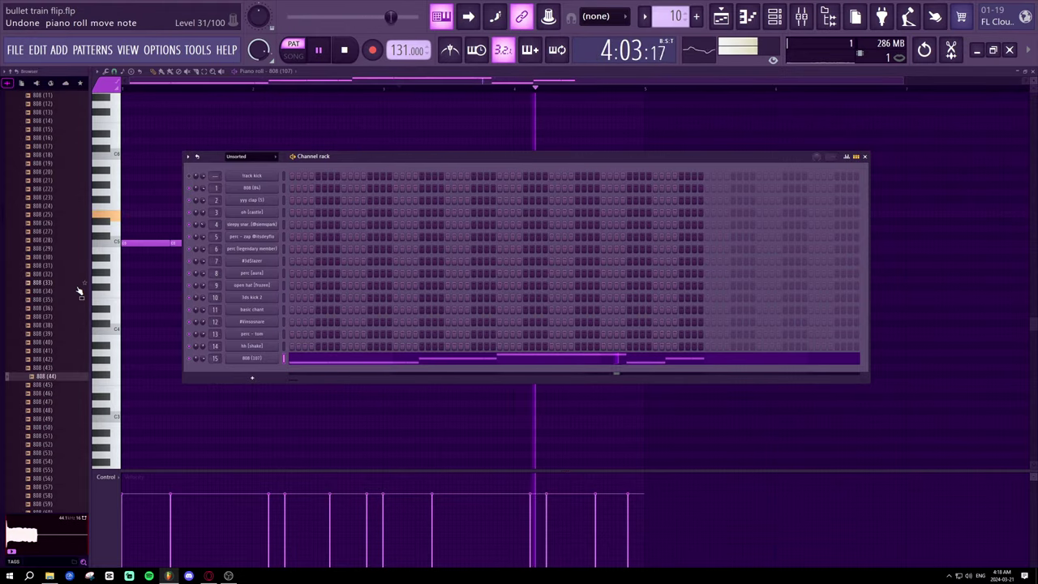
- Try 808 (44) on bass channel 15 with the restored notes and undo the sample changes back to 808 (120)
{"action": "left_click_drag", "start_coordinate": [64, 383], "coordinate": [247, 359]}
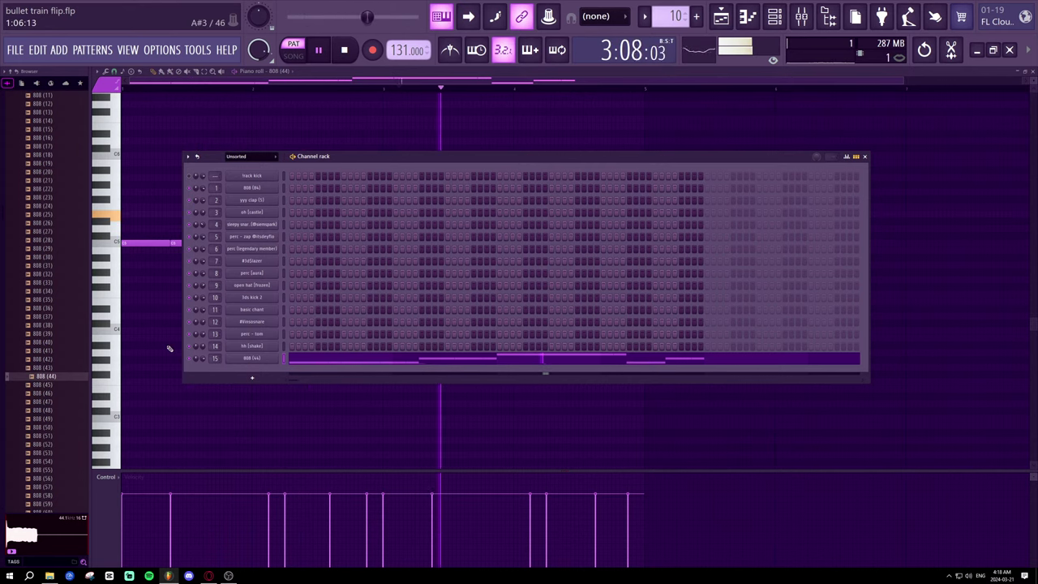
{"action": "key", "text": "ctrl+z"}
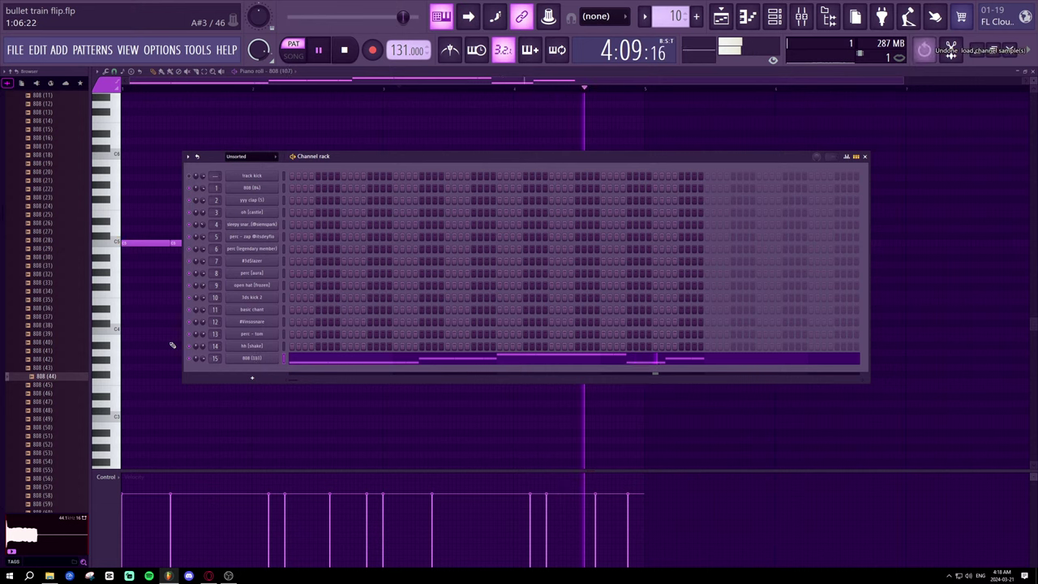
{"action": "key", "text": "ctrl+z"}
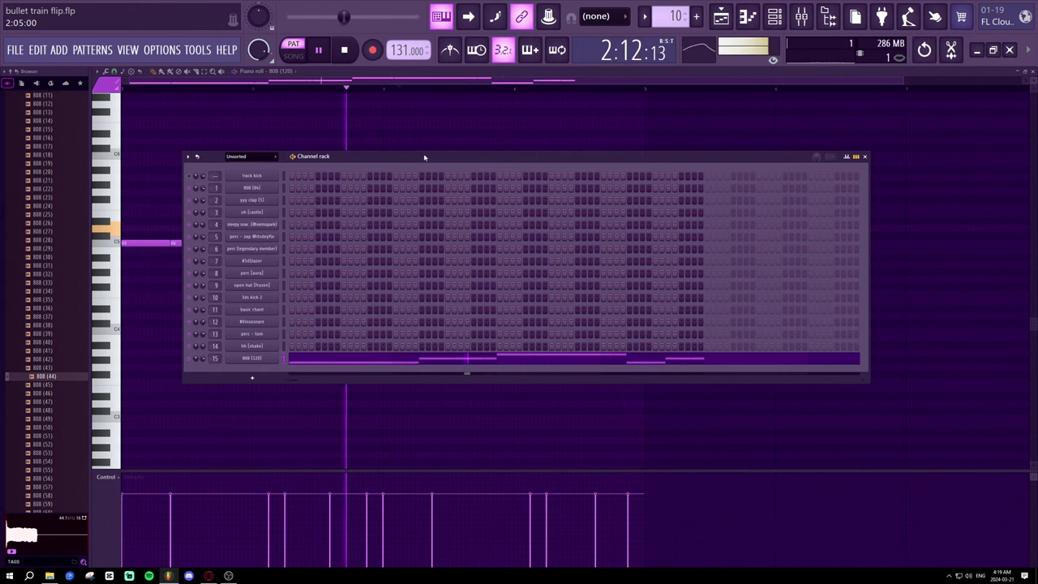
- Stop playback and audition samples from 808 (26) down to 808 (21), followed by 808 (1)
{"action": "key", "text": "space"}
{"action": "left_click", "coordinate": [44, 222]}
{"action": "left_click", "coordinate": [44, 206]}
{"action": "left_click", "coordinate": [40, 197]}
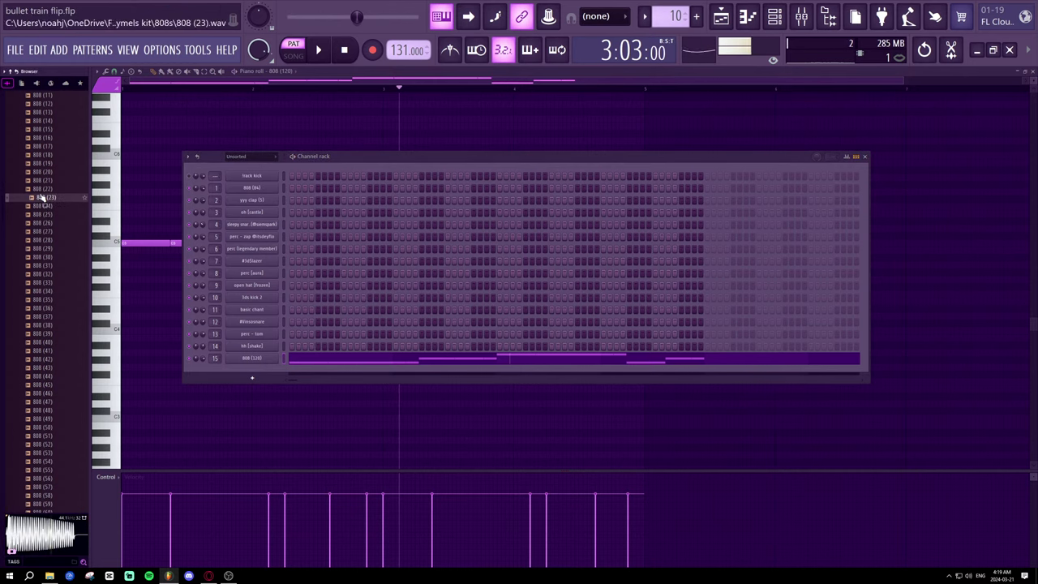
{"action": "left_click", "coordinate": [46, 181]}
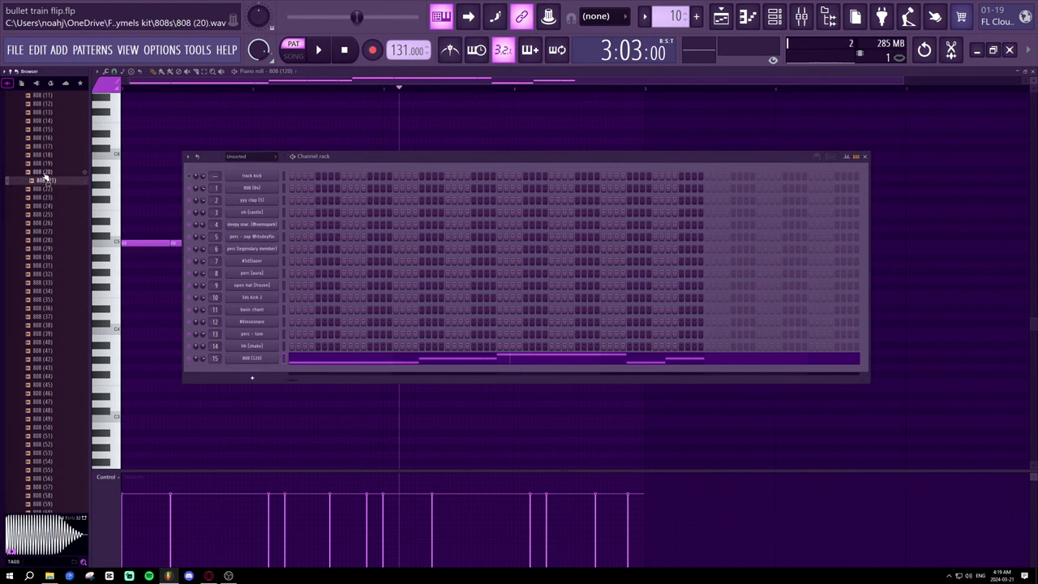
{"action": "scroll", "coordinate": [46, 170], "scroll_direction": "up", "scroll_amount": 10}
{"action": "left_click", "coordinate": [47, 350]}
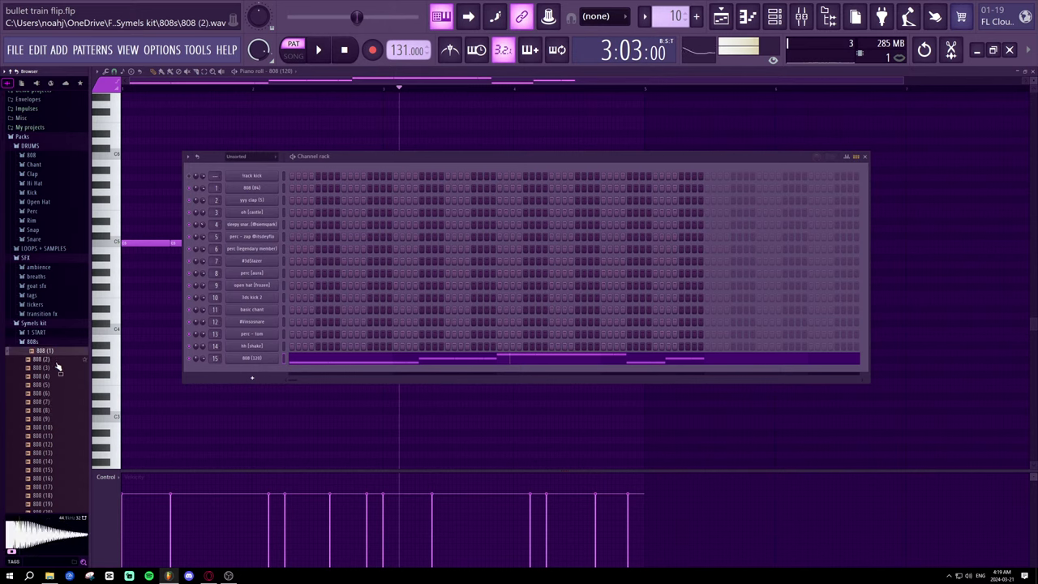
- Audition more 808 samples from the Symels kit, including 808 (17) and 808 (16)
{"action": "left_click", "coordinate": [60, 395]}
{"action": "scroll", "coordinate": [62, 394], "scroll_direction": "down", "scroll_amount": 10}
{"action": "left_click", "coordinate": [45, 317]}
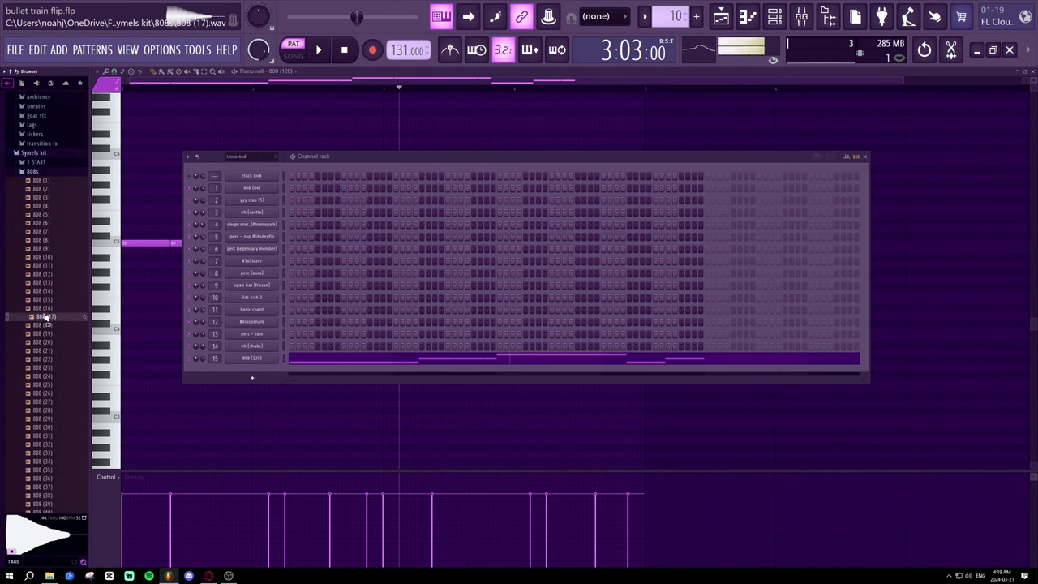
{"action": "left_click", "coordinate": [48, 308]}
{"action": "scroll", "coordinate": [51, 308], "scroll_direction": "up", "scroll_amount": 3}
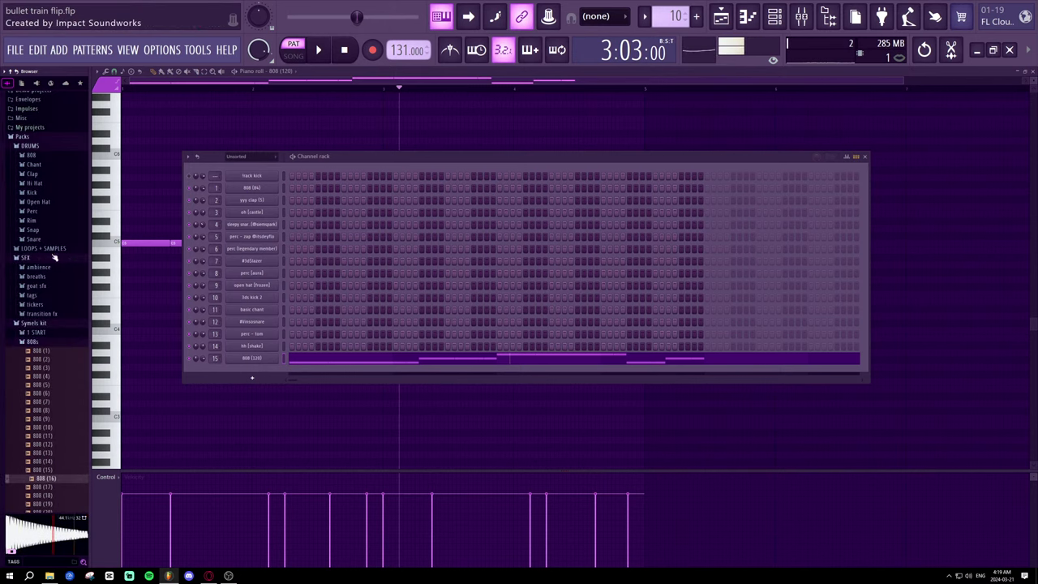
{"action": "scroll", "coordinate": [54, 254], "scroll_direction": "up", "scroll_amount": 4}
{"action": "left_click", "coordinate": [43, 255]}
{"action": "left_click", "coordinate": [57, 232]}
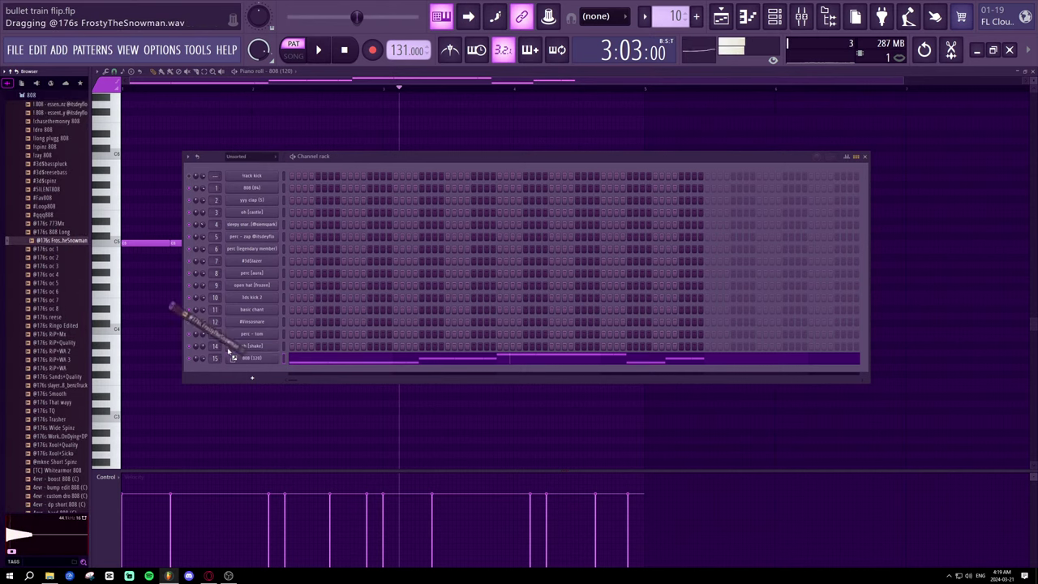
{"action": "left_click_drag", "start_coordinate": [232, 356], "coordinate": [234, 357]}
{"action": "key", "text": "space"}
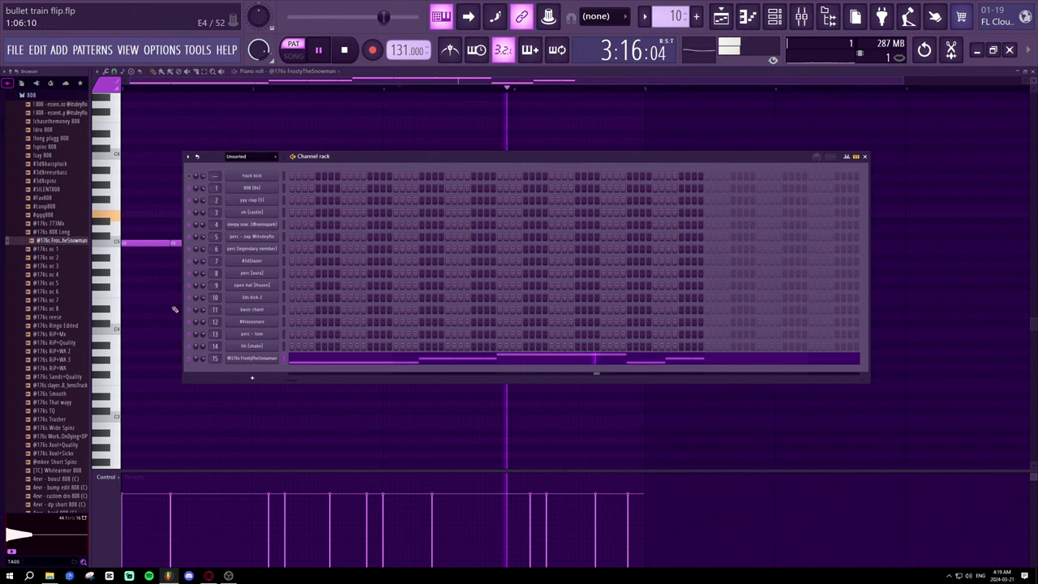
{"action": "left_click", "coordinate": [259, 364]}
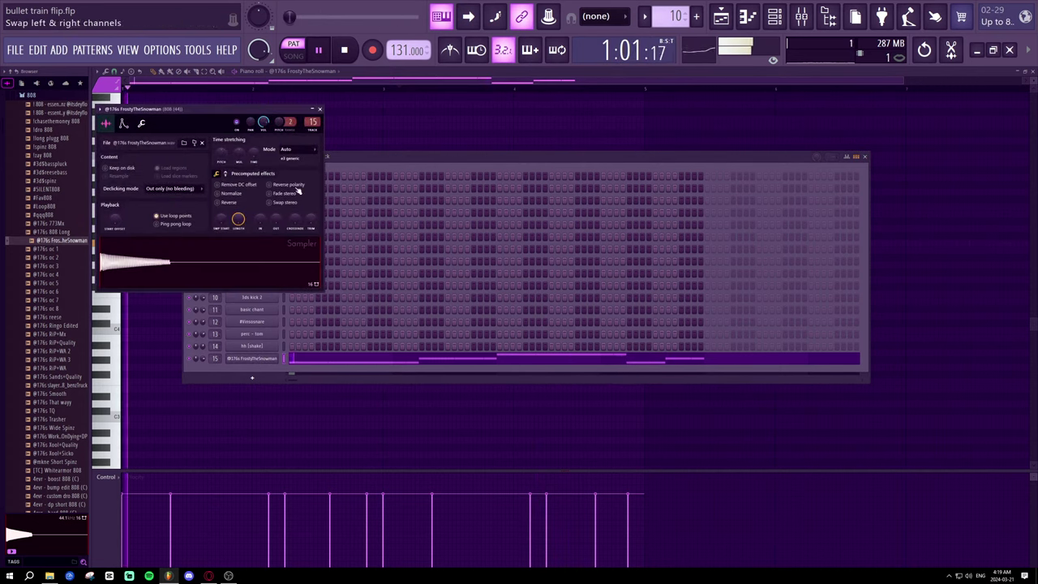
{"action": "left_click", "coordinate": [314, 121]}
{"action": "left_click", "coordinate": [862, 157]}
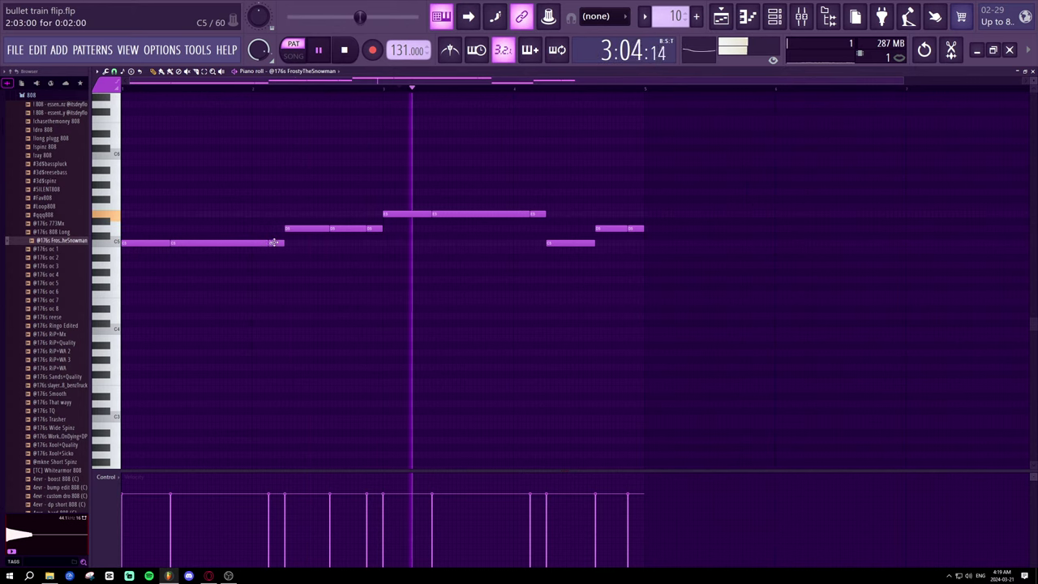
- Try the short bass note early in bar 2 on E5 and D5, and the pattern's last note on E5
{"action": "left_click_drag", "start_coordinate": [275, 242], "coordinate": [272, 212]}
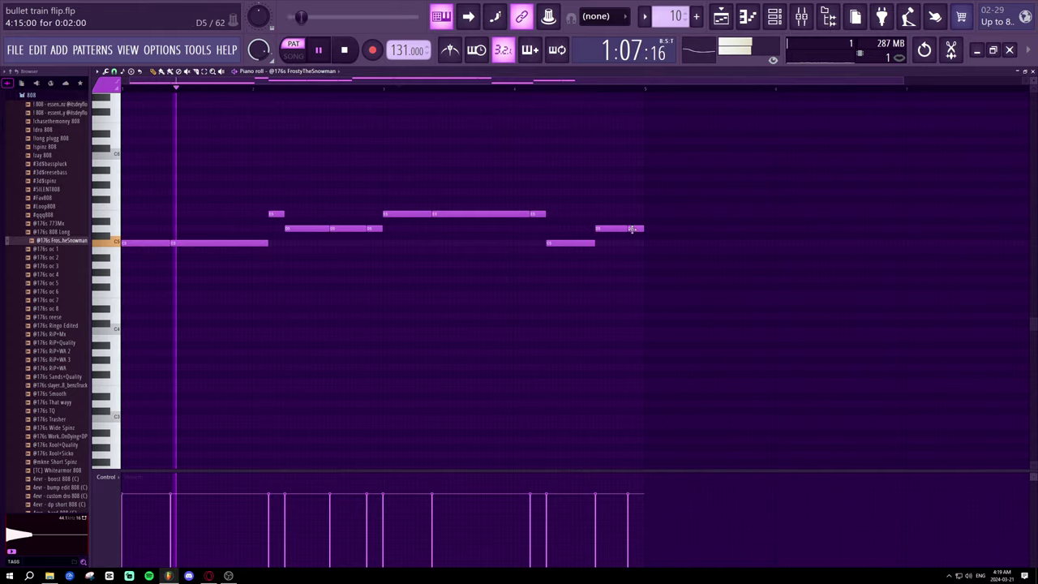
{"action": "left_click_drag", "start_coordinate": [632, 227], "coordinate": [631, 212]}
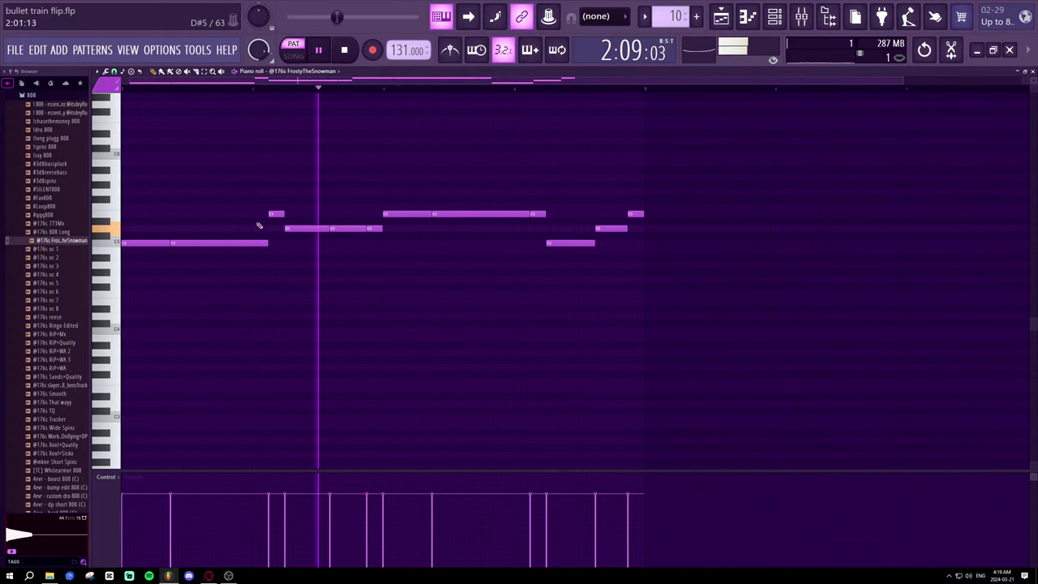
{"action": "left_click_drag", "start_coordinate": [273, 220], "coordinate": [274, 235]}
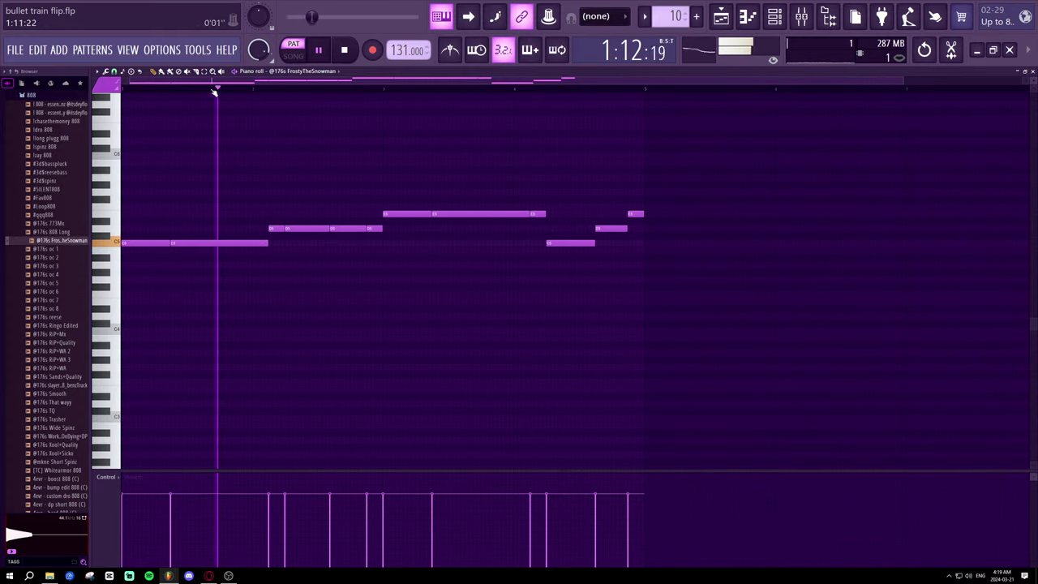
- Replay the first bars and settle the short bass note early in bar 2 on A#4
{"action": "key", "text": "space"}
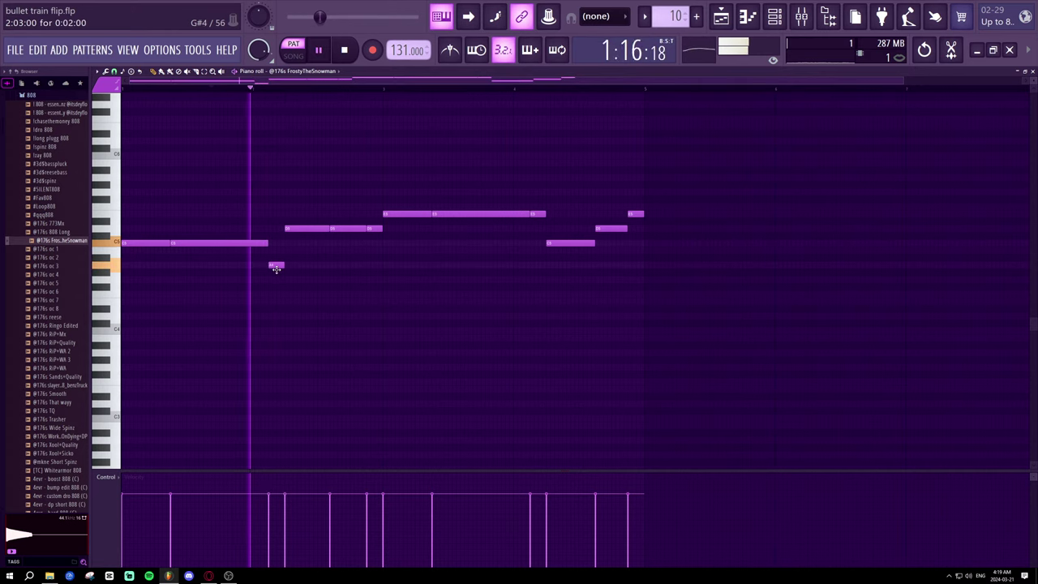
{"action": "key", "text": "space"}
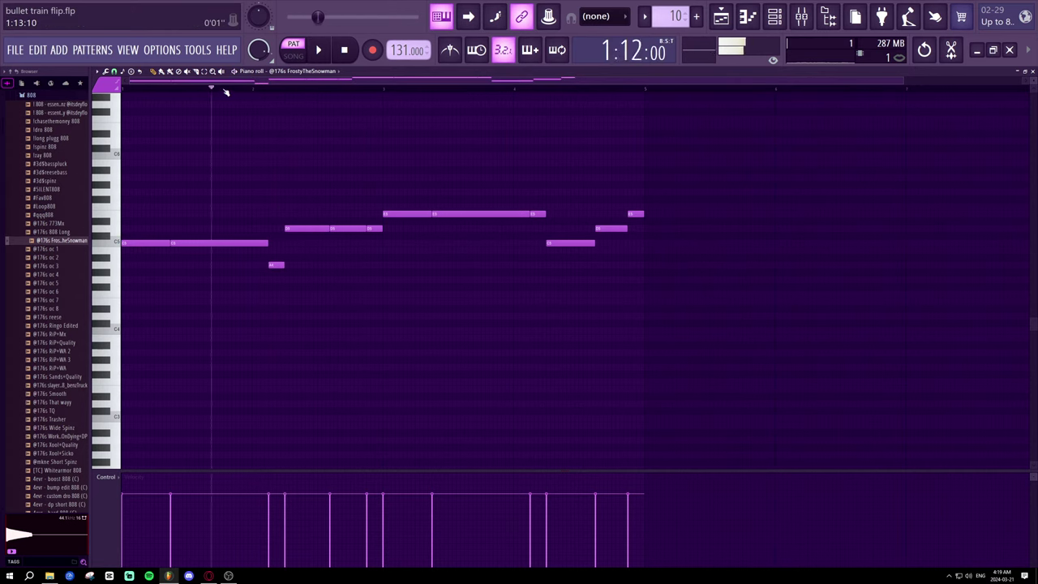
{"action": "left_click_drag", "start_coordinate": [212, 88], "coordinate": [85, 108]}
{"action": "key", "text": "space"}
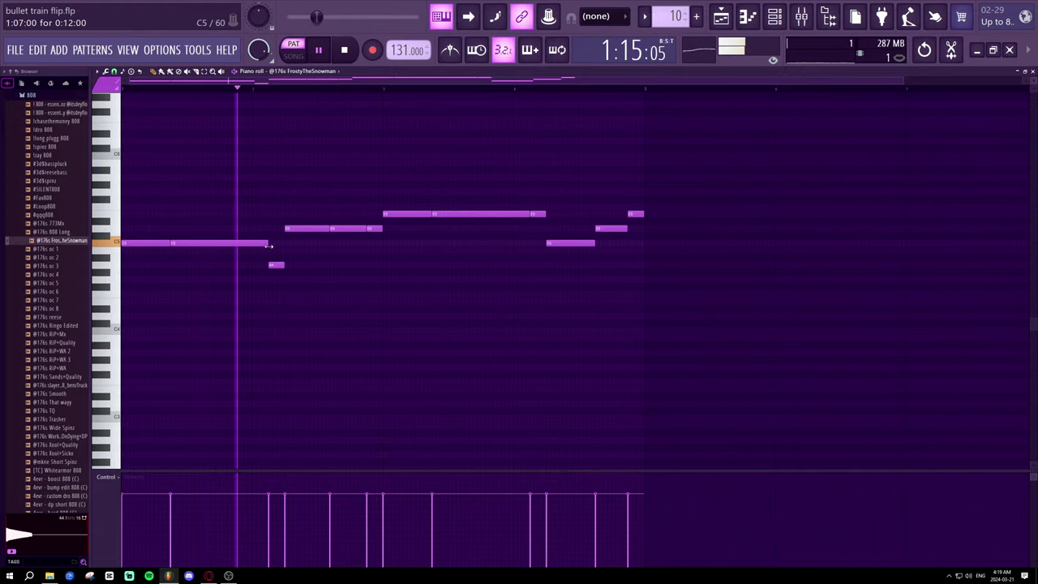
{"action": "left_click_drag", "start_coordinate": [276, 264], "coordinate": [276, 257]}
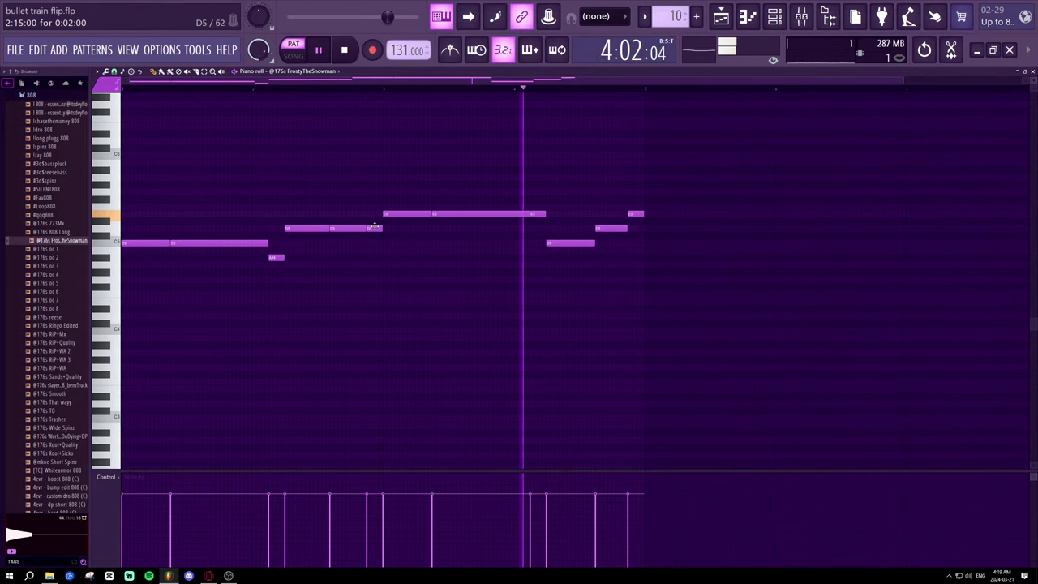
- Lower the short note ending bar 2 to C5, and bar 4's early short note and final note to D5
{"action": "left_click_drag", "start_coordinate": [374, 227], "coordinate": [374, 242]}
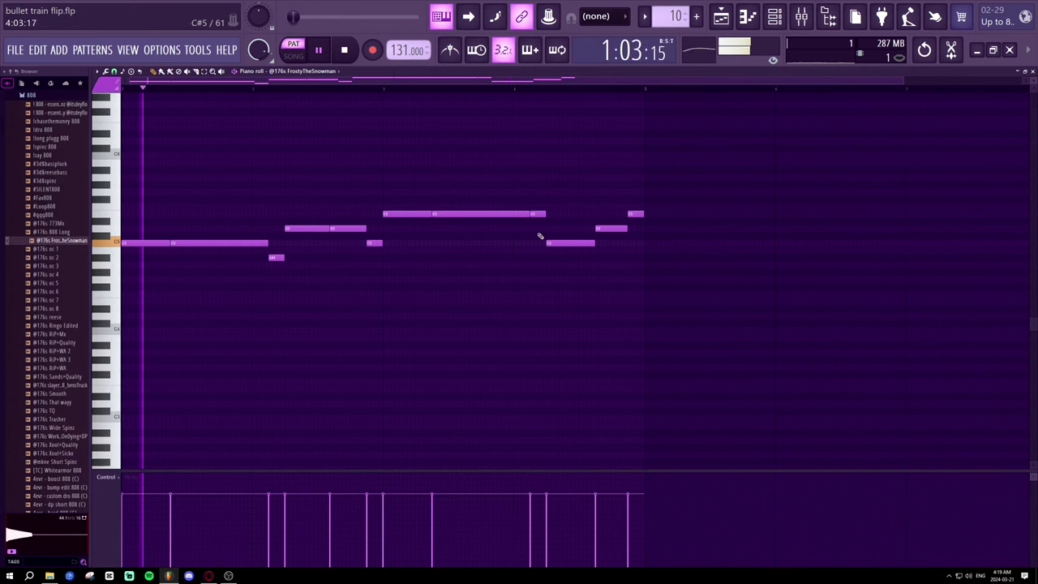
{"action": "left_click_drag", "start_coordinate": [537, 214], "coordinate": [538, 229]}
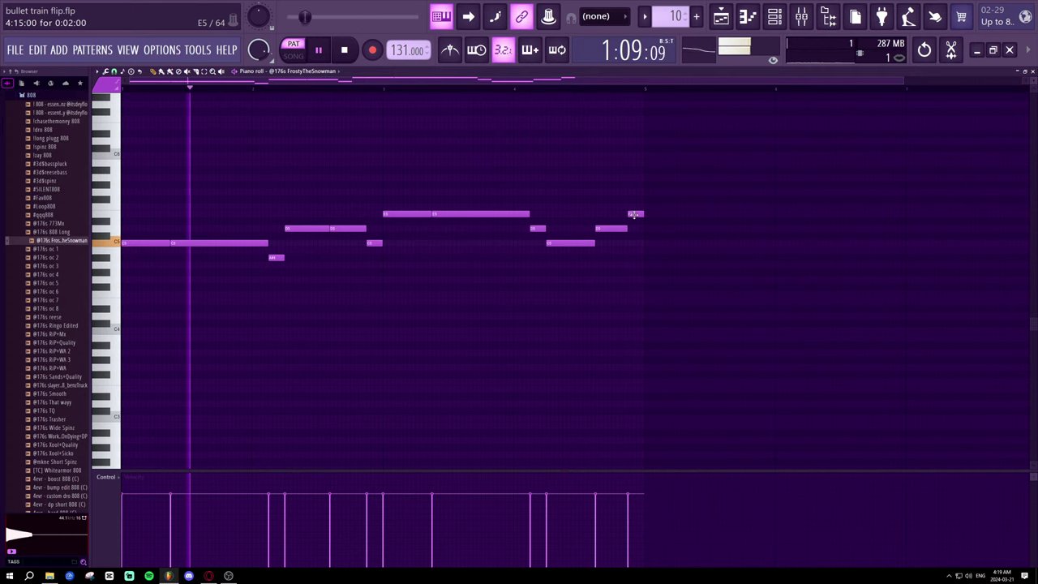
{"action": "left_click_drag", "start_coordinate": [635, 214], "coordinate": [636, 229]}
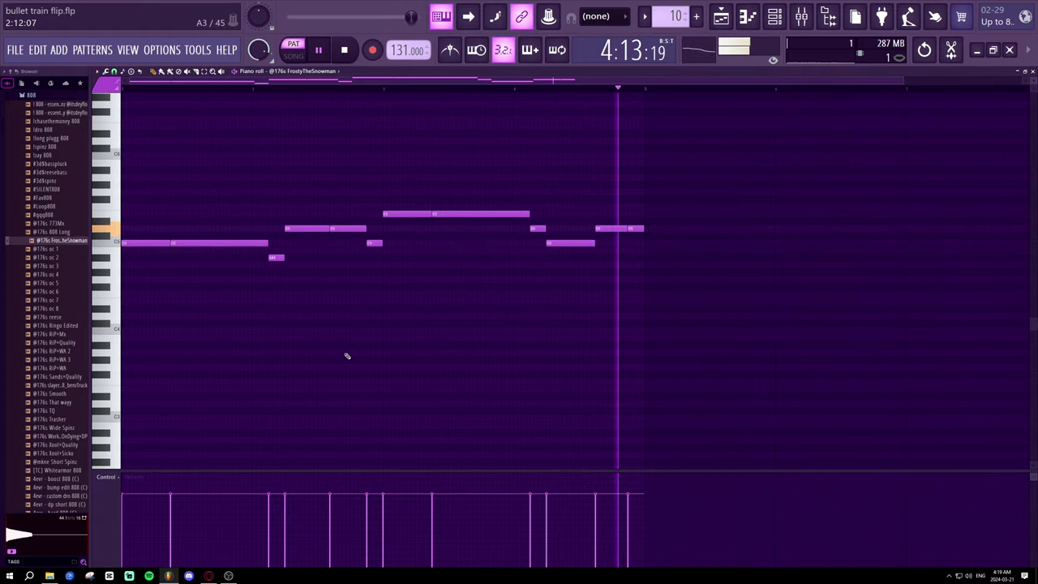
- Switch playback to the full song and raise the volume of the 808 (44) mixer track
{"action": "left_click", "coordinate": [294, 54]}
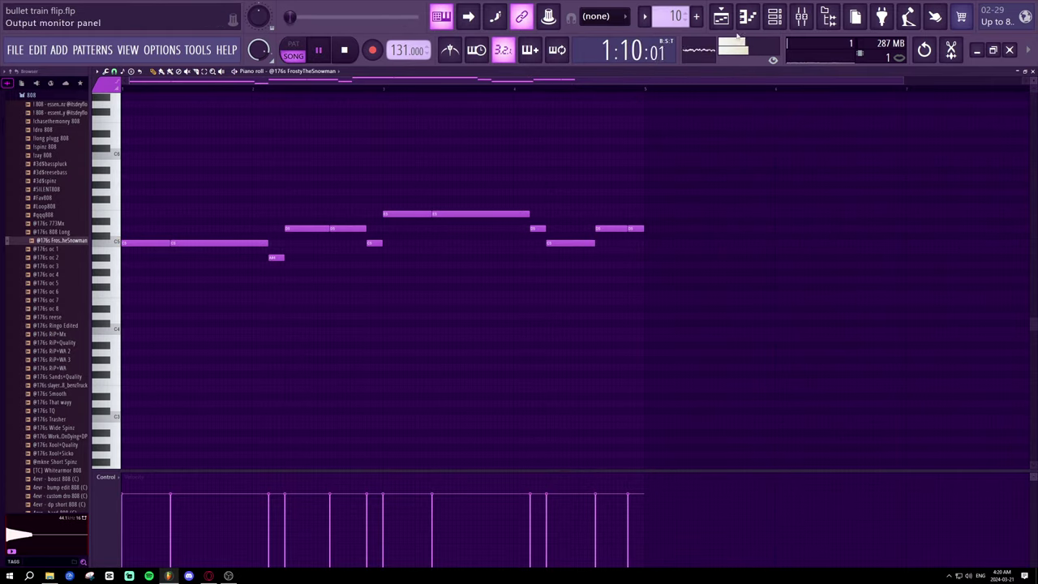
{"action": "left_click", "coordinate": [748, 18]}
{"action": "left_click", "coordinate": [721, 18]}
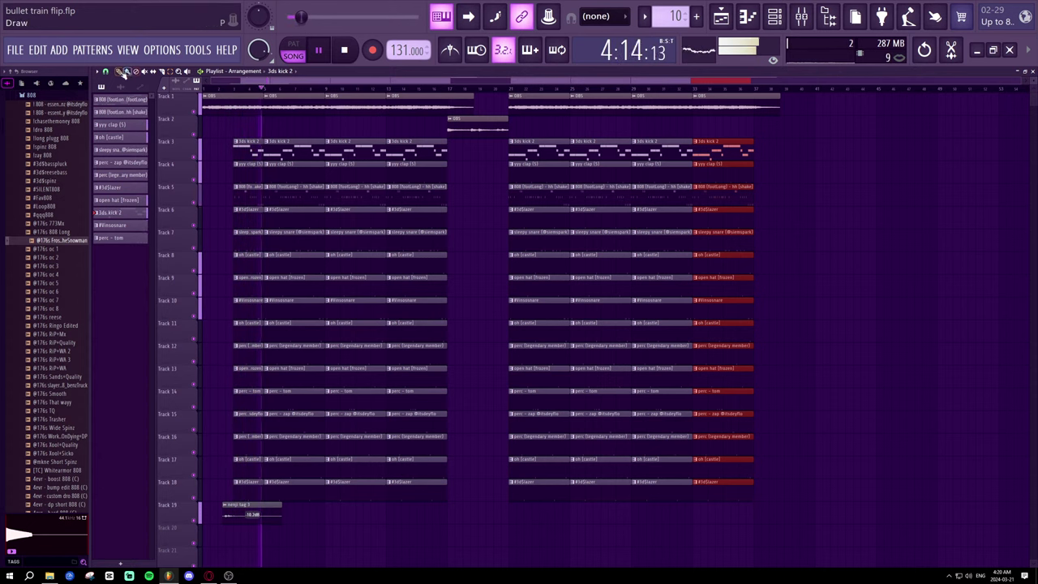
{"action": "left_click", "coordinate": [801, 16]}
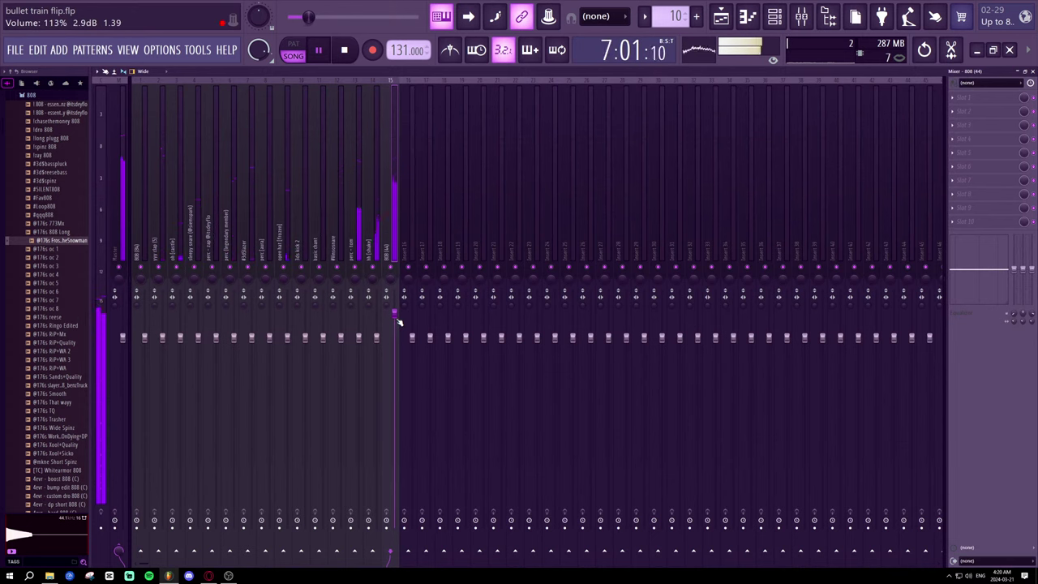
{"action": "left_click", "coordinate": [741, 21]}
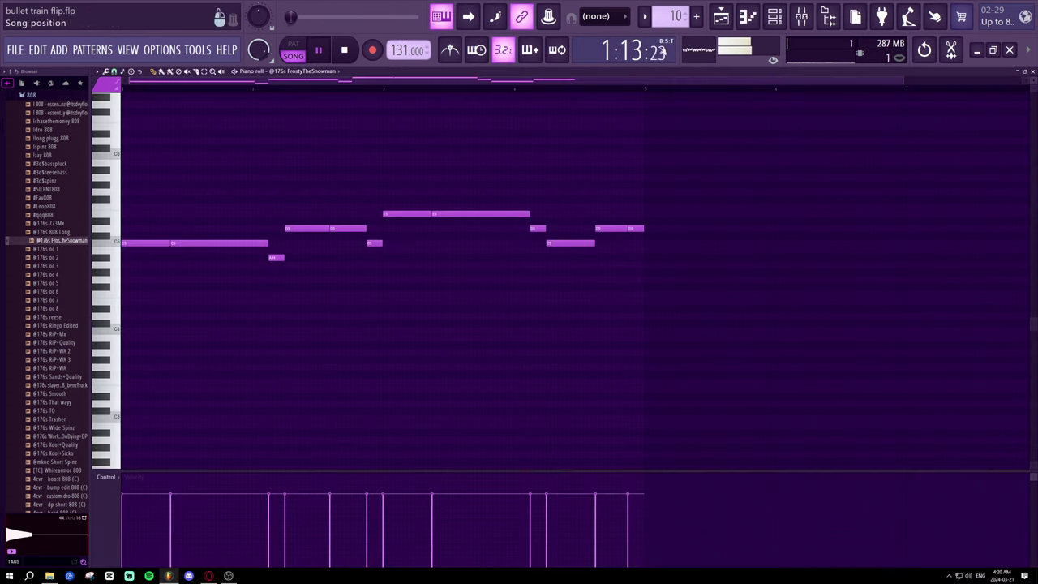
- Merge the sample's audio clips on playlist Tracks 1 and 2 into a single consolidated clip
{"action": "left_click", "coordinate": [720, 16]}
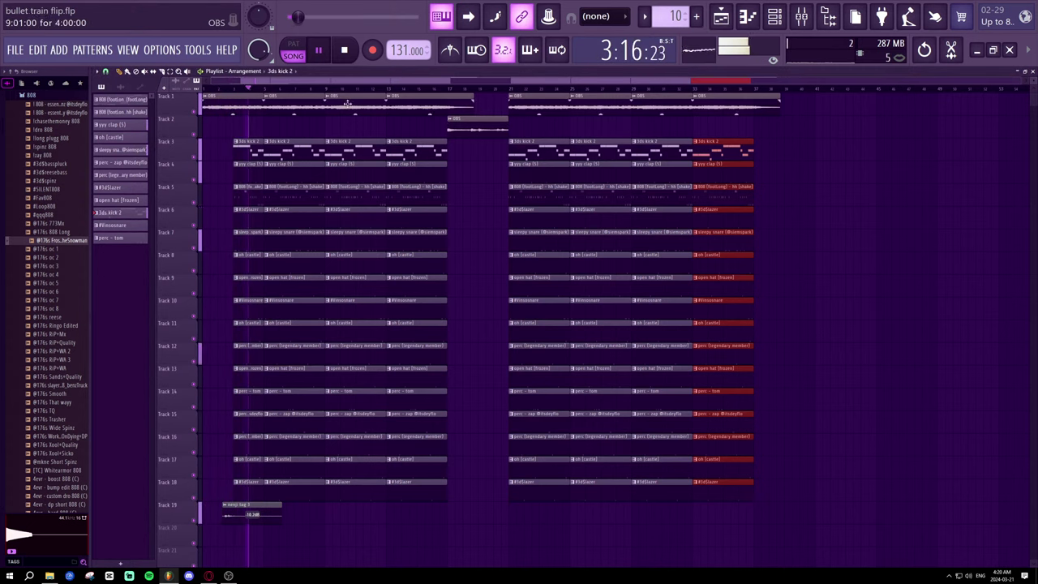
{"action": "key", "text": "space"}
{"action": "left_click_drag", "start_coordinate": [774, 134], "coordinate": [213, 93]}
{"action": "left_click", "coordinate": [98, 71]}
{"action": "mouse_move", "coordinate": [113, 84]}
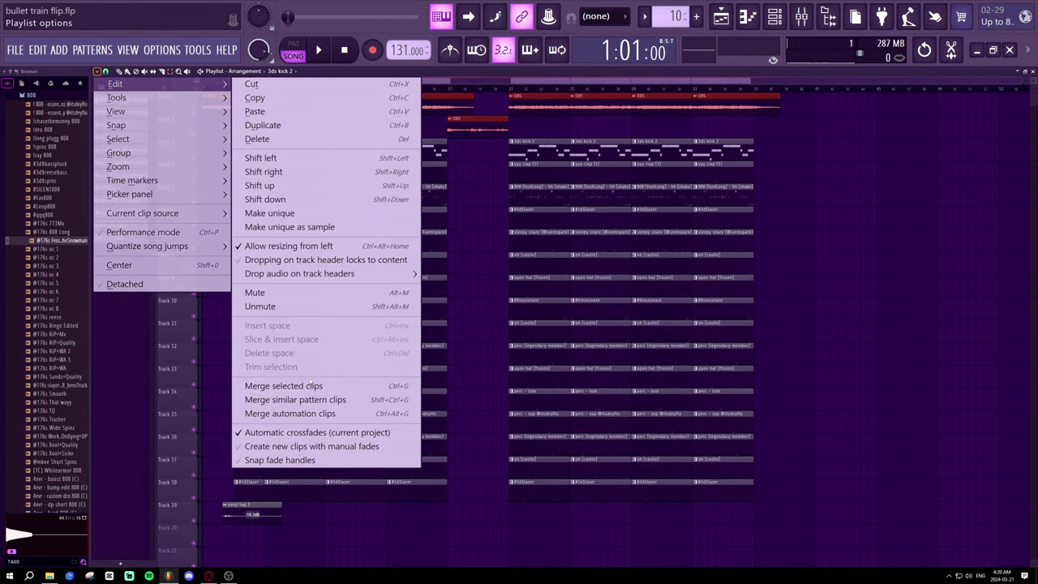
{"action": "left_click", "coordinate": [296, 386]}
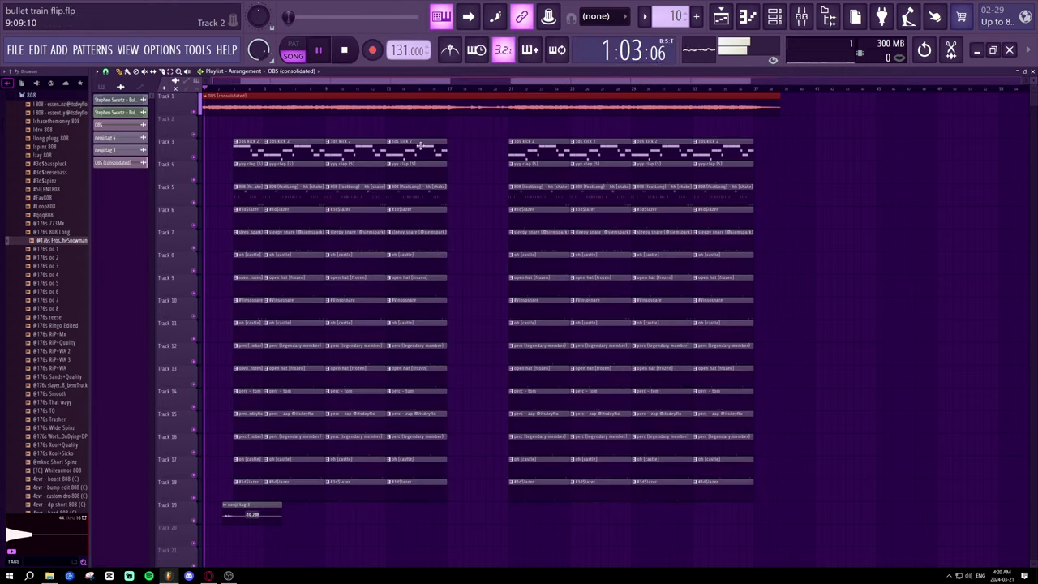
{"action": "left_click", "coordinate": [823, 197]}
{"action": "key", "text": "ctrl+z"}
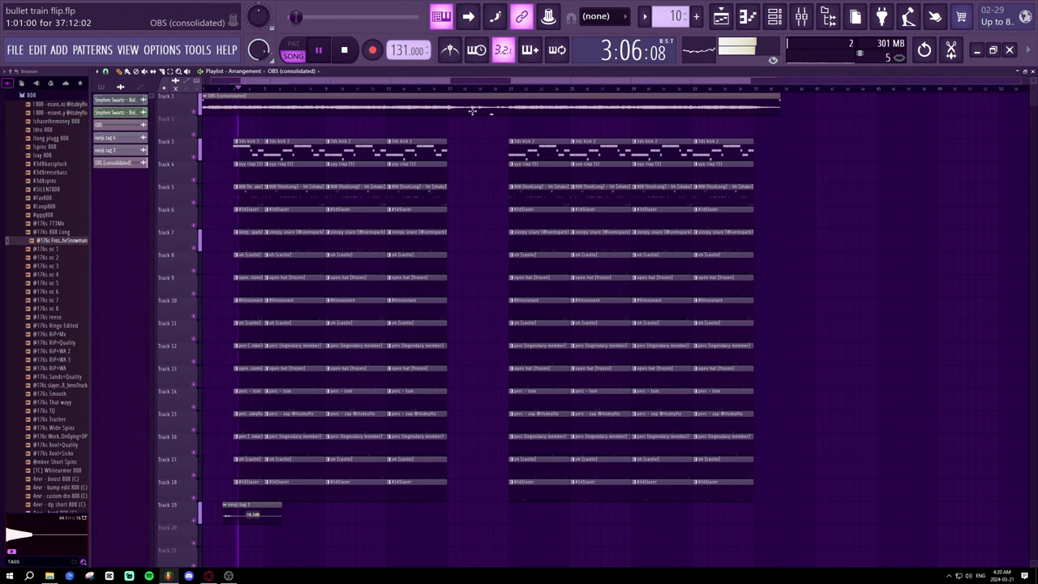
- Stop playback and route the OBS (consolidated) channel to mixer track Insert 16
{"action": "key", "text": "space"}
{"action": "left_click", "coordinate": [774, 16]}
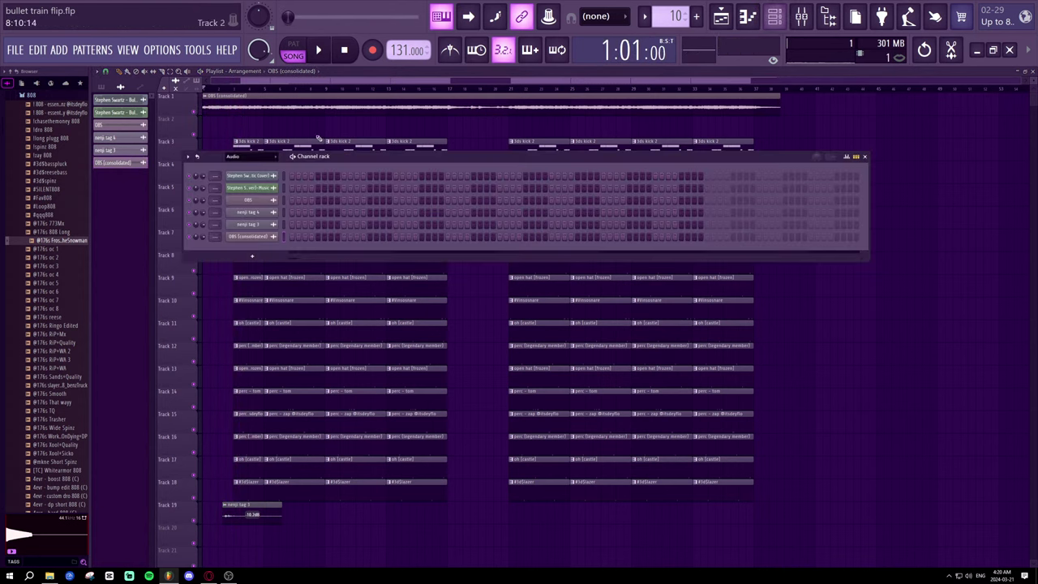
{"action": "left_click", "coordinate": [800, 16]}
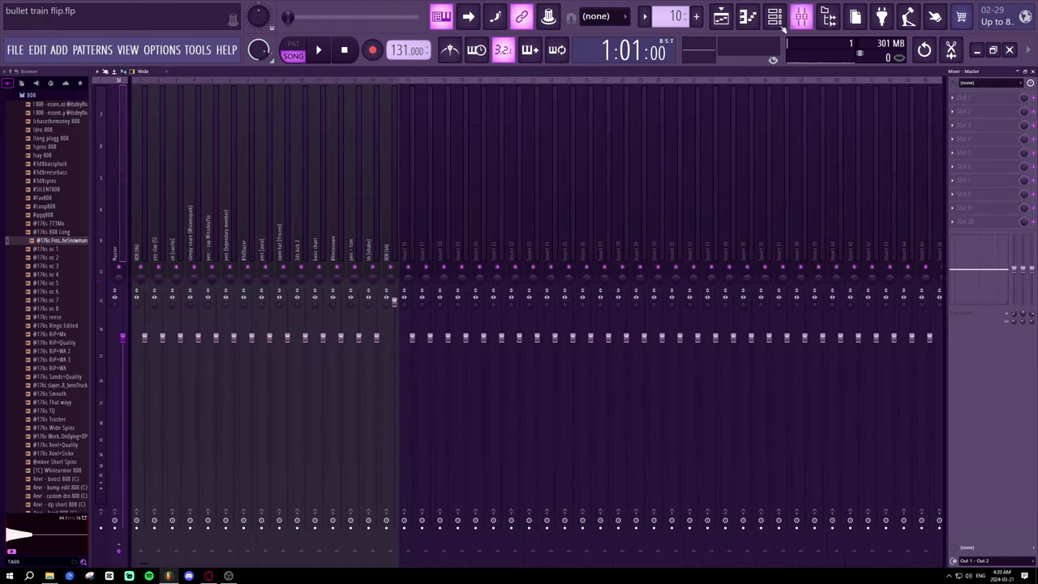
{"action": "right_click", "coordinate": [404, 212]}
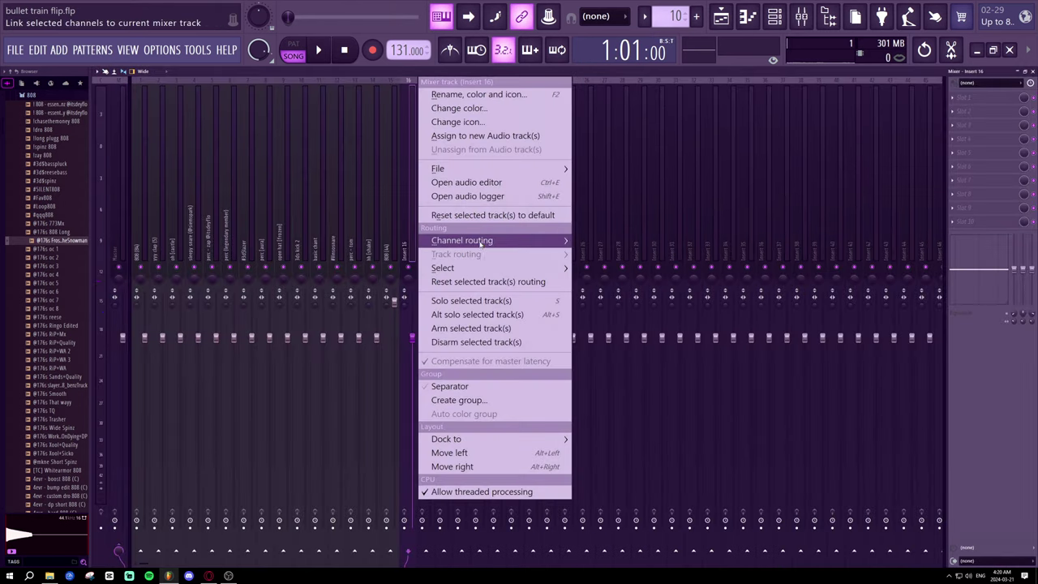
{"action": "mouse_move", "coordinate": [489, 245]}
{"action": "left_click", "coordinate": [656, 240]}
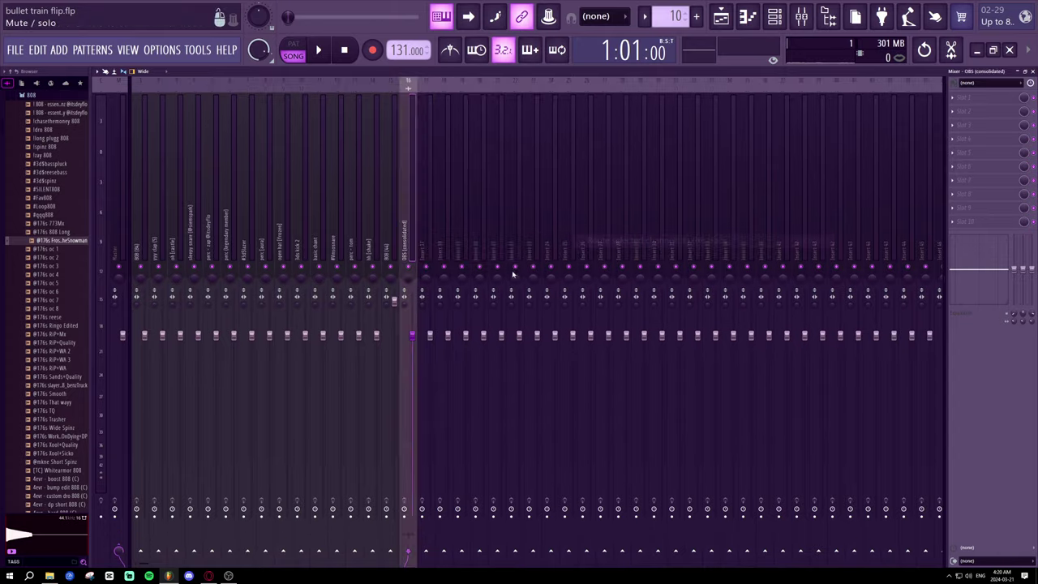
- Balance the mix during playback by raising the 808 (44) track to 125% (5.6 dB) and slightly lowering the OBS (consolidated) track
{"action": "key", "text": "space"}
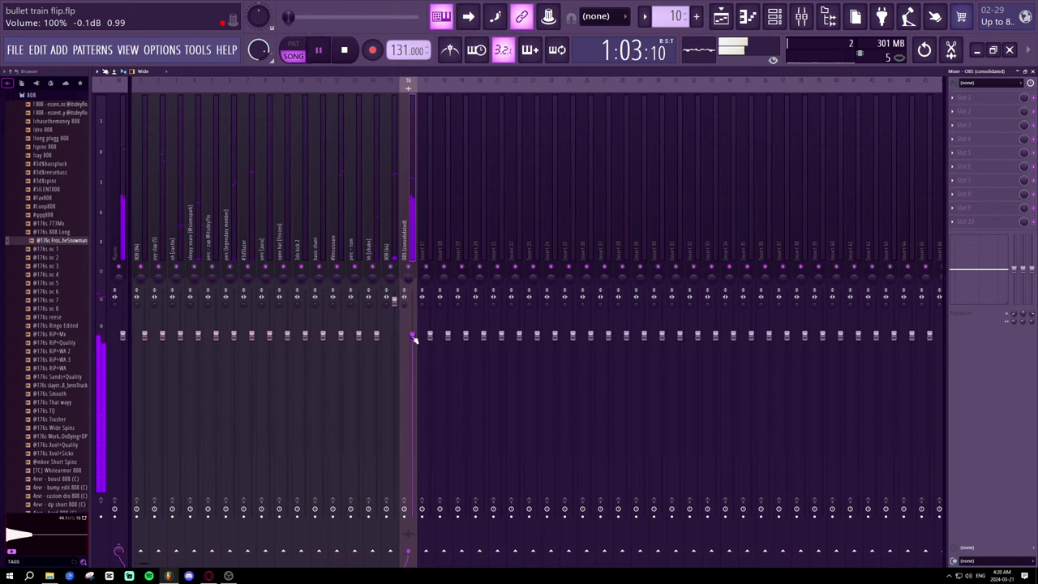
{"action": "left_click", "coordinate": [744, 16]}
{"action": "left_click", "coordinate": [721, 17]}
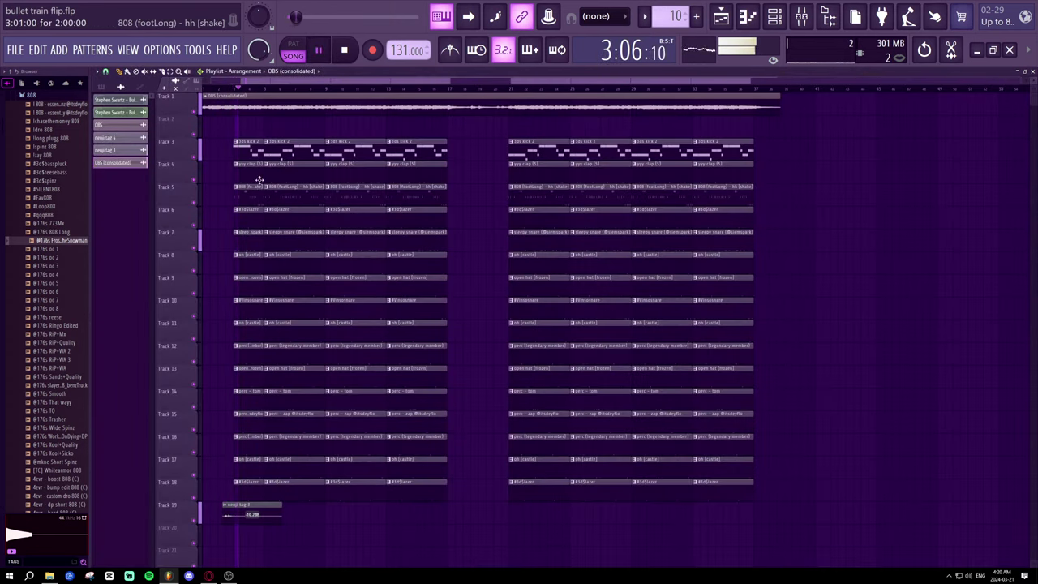
{"action": "left_click", "coordinate": [253, 150]}
{"action": "left_click", "coordinate": [801, 16]}
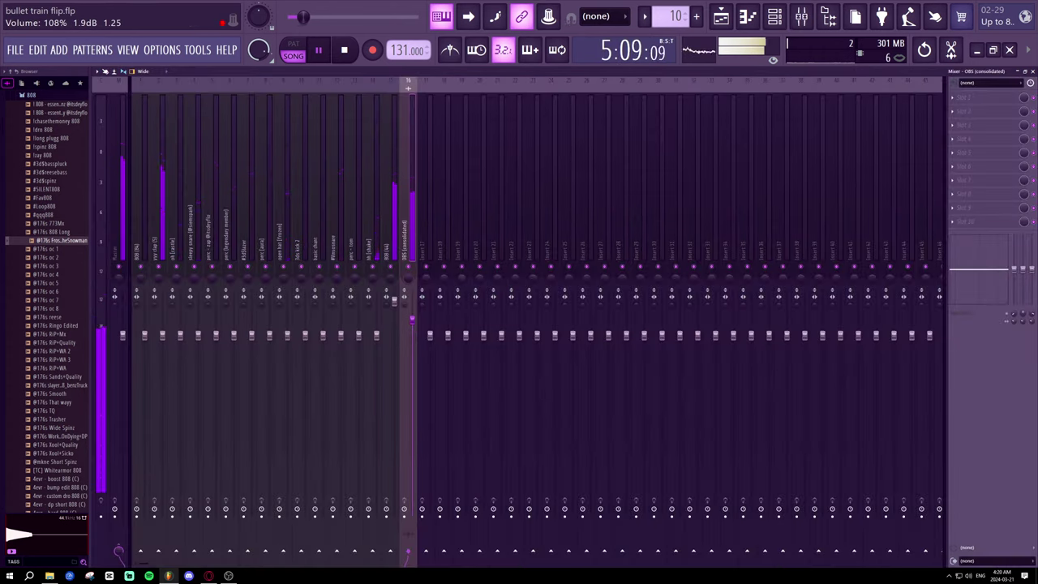
{"action": "left_click", "coordinate": [397, 303]}
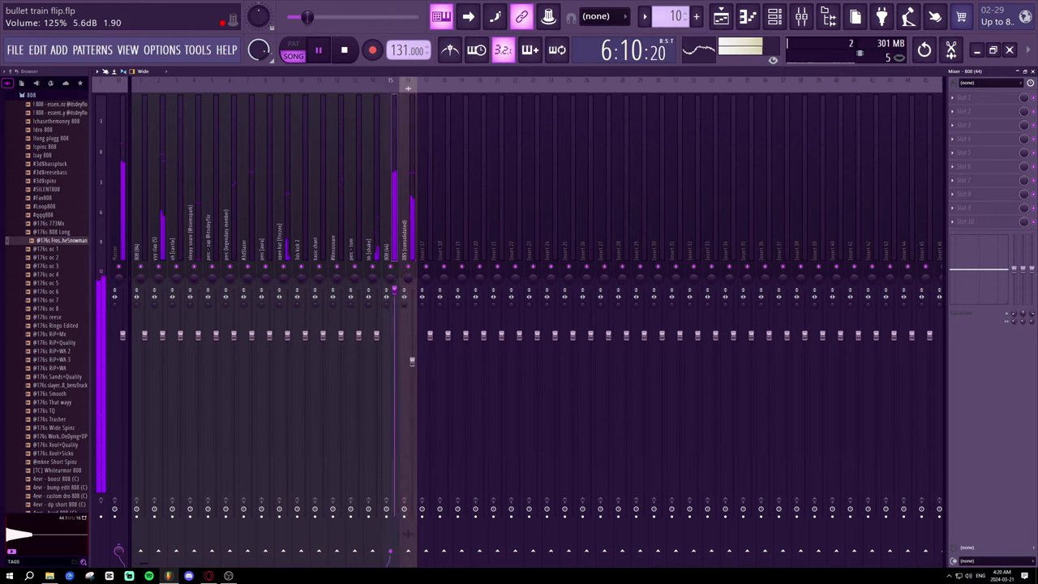
{"action": "left_click_drag", "start_coordinate": [411, 328], "coordinate": [412, 318]}
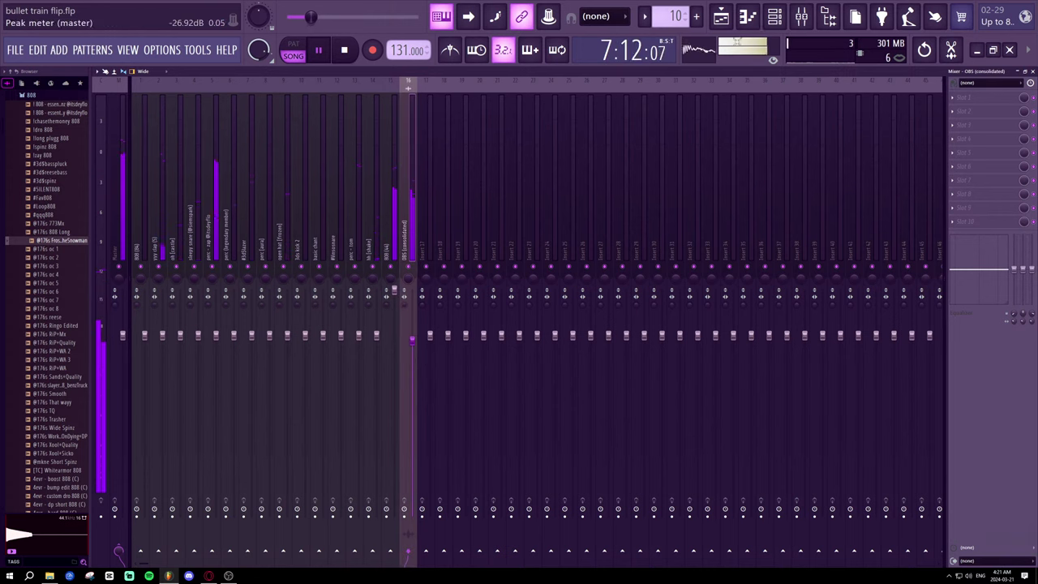
{"action": "left_click", "coordinate": [774, 17]}
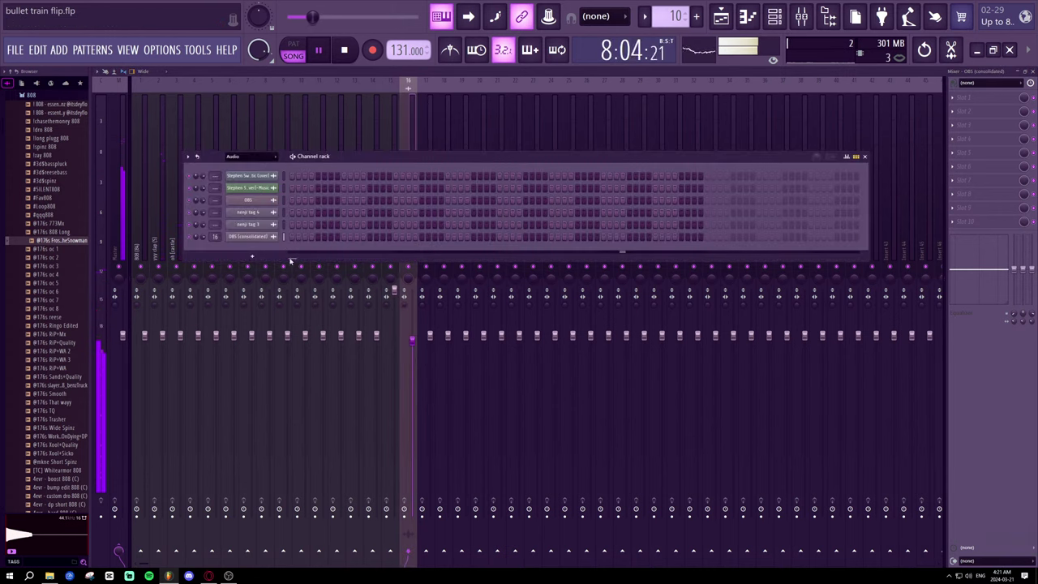
{"action": "left_click", "coordinate": [754, 18]}
{"action": "left_click", "coordinate": [725, 21]}
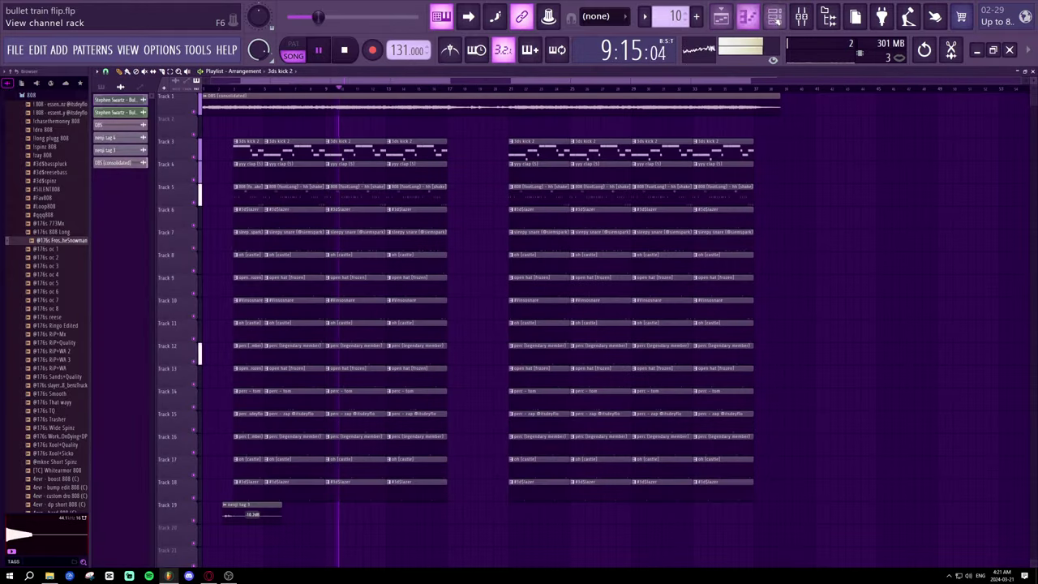
{"action": "left_click", "coordinate": [774, 16]}
{"action": "key", "text": "space"}
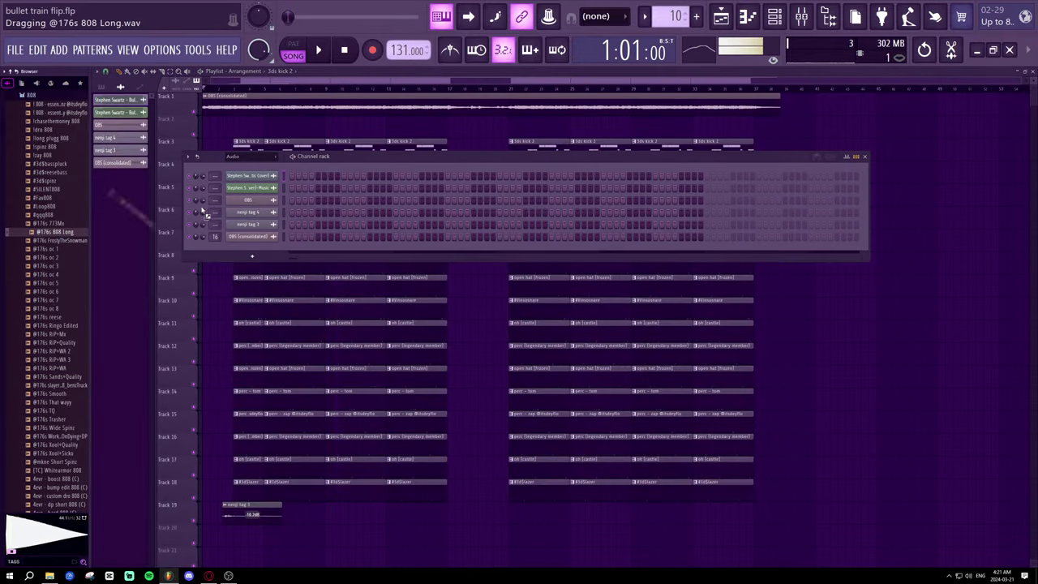
{"action": "left_click", "coordinate": [672, 16]}
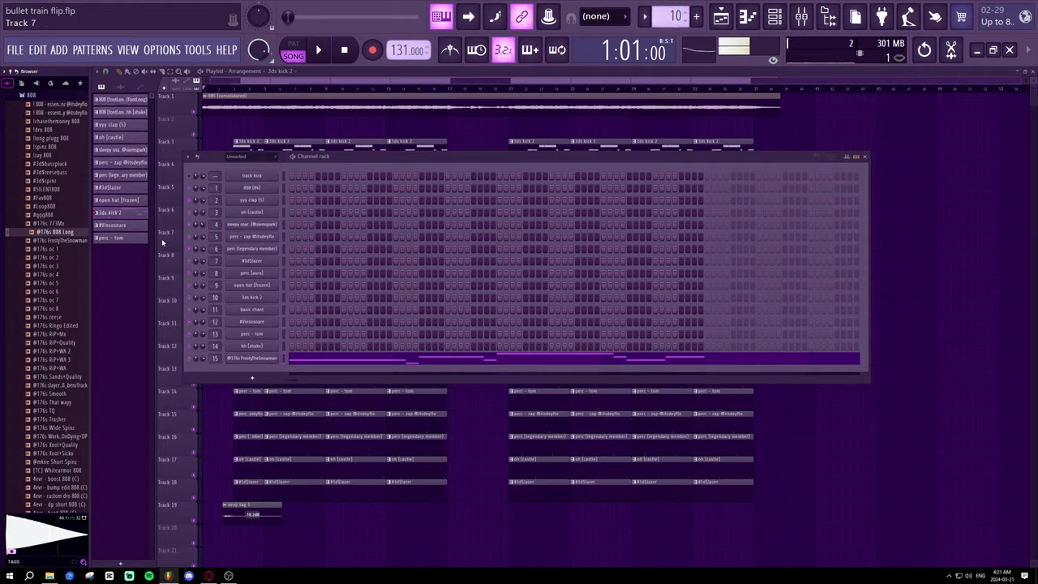
{"action": "left_click", "coordinate": [258, 358]}
{"action": "left_click", "coordinate": [125, 126]}
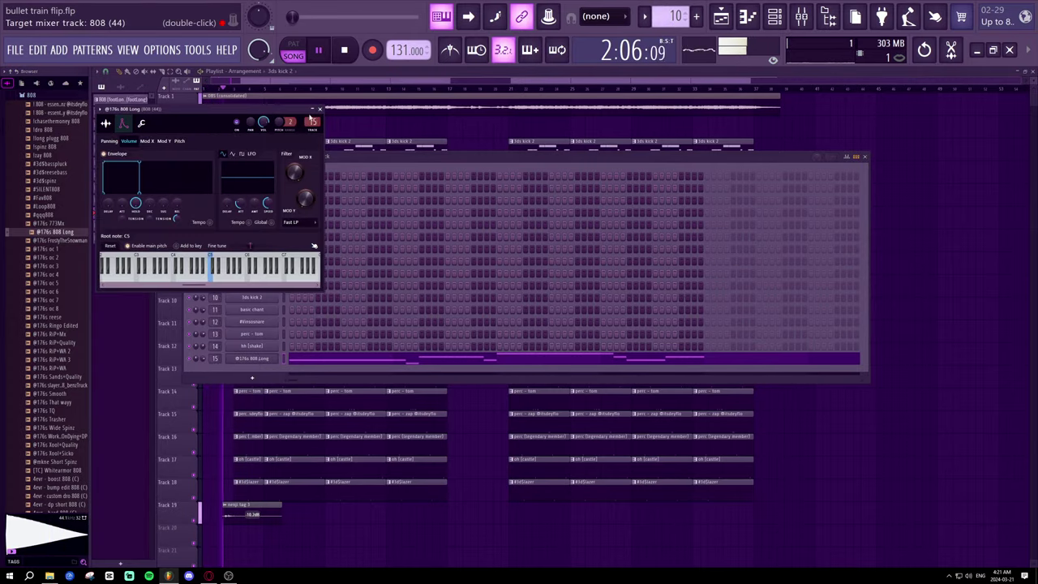
{"action": "left_click", "coordinate": [318, 110]}
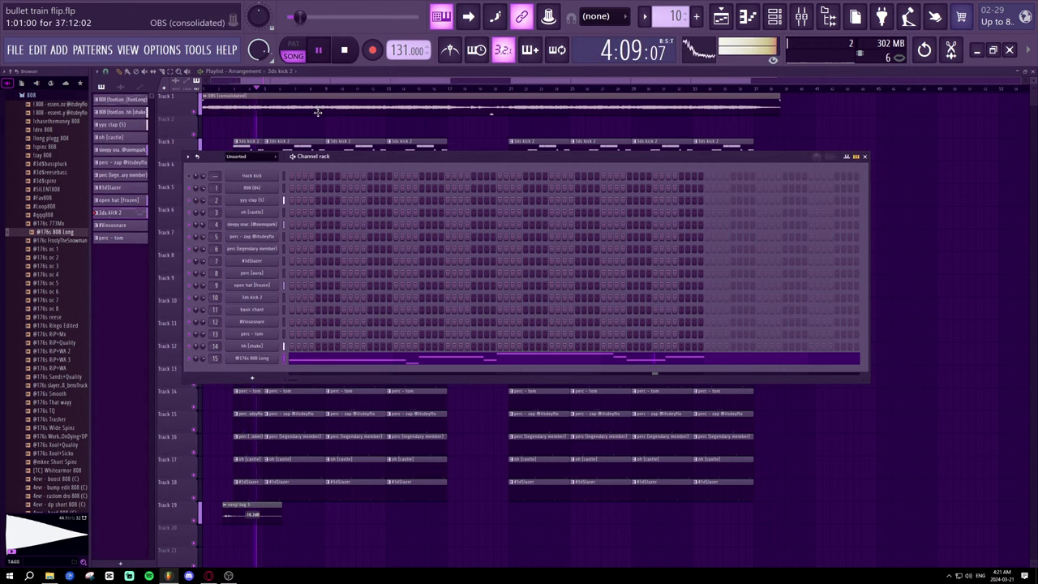
{"action": "left_click", "coordinate": [865, 157]}
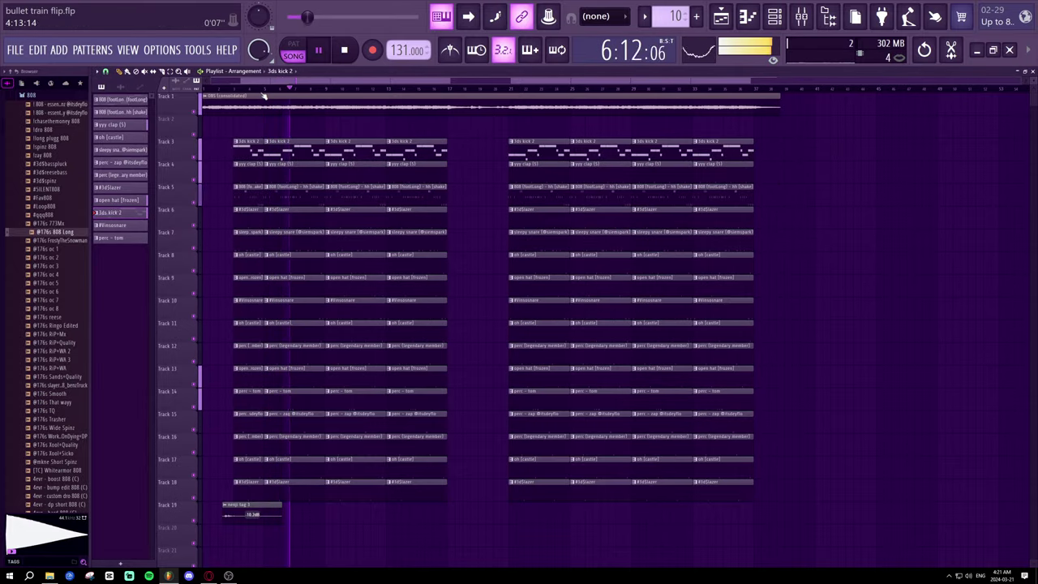
- In the 808's piano roll, try the short bar-2 note on A4, delete it and extend the preceding C5 note to 0:14:00
{"action": "left_click", "coordinate": [747, 16]}
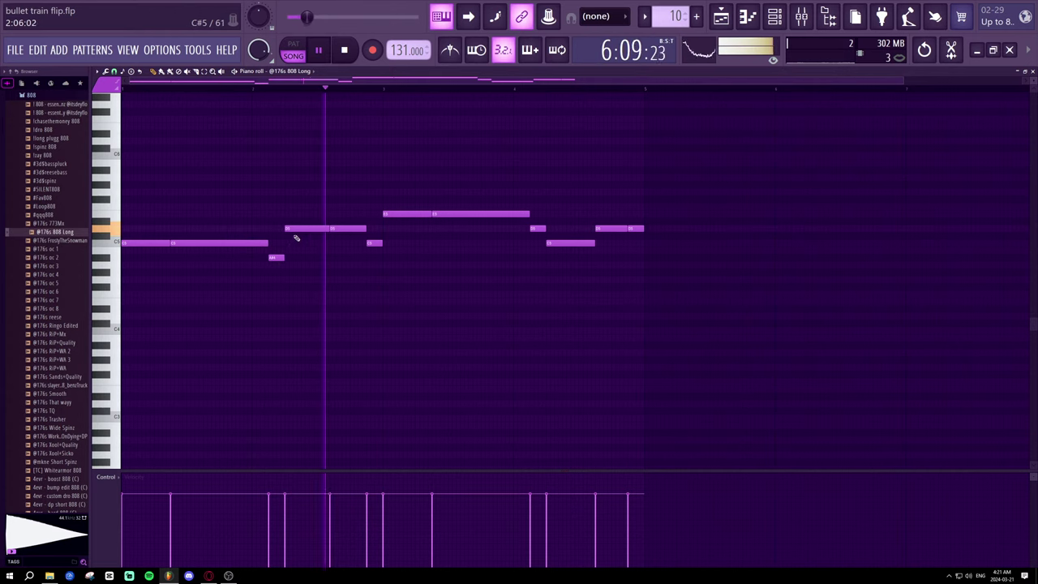
{"action": "left_click_drag", "start_coordinate": [276, 257], "coordinate": [277, 265]}
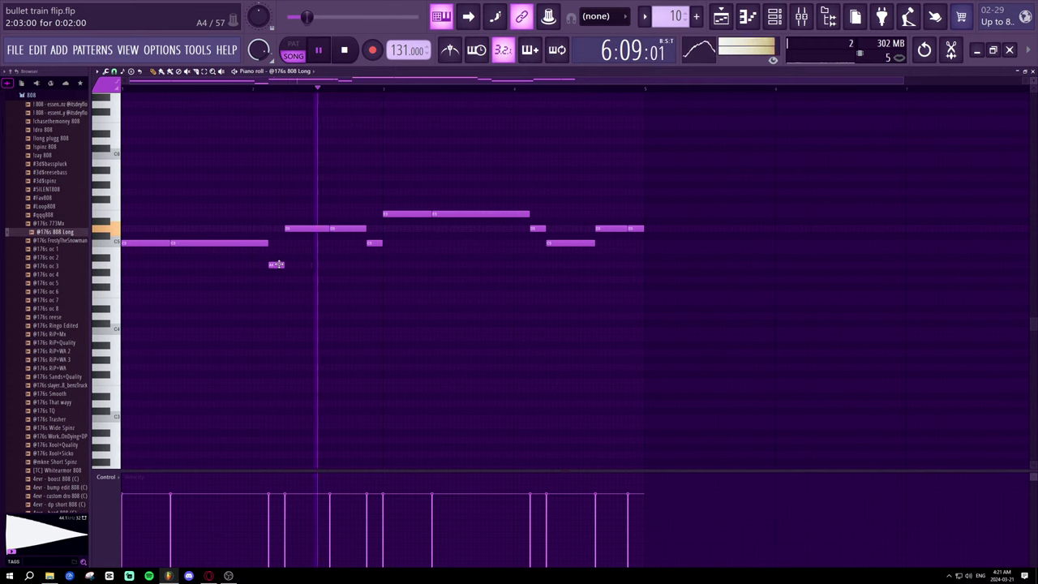
{"action": "left_click_drag", "start_coordinate": [279, 265], "coordinate": [280, 266]}
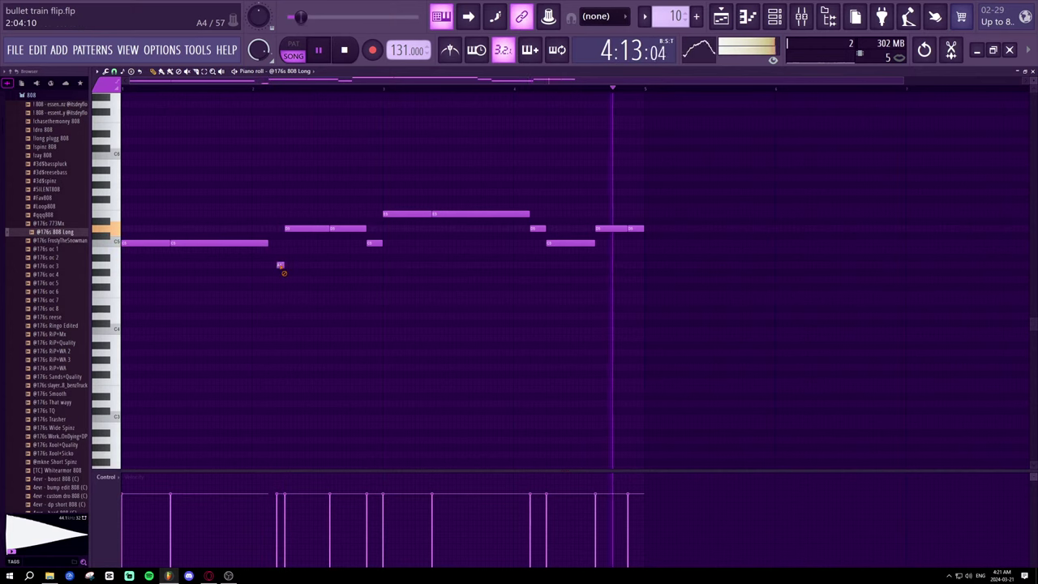
{"action": "right_click", "coordinate": [278, 265]}
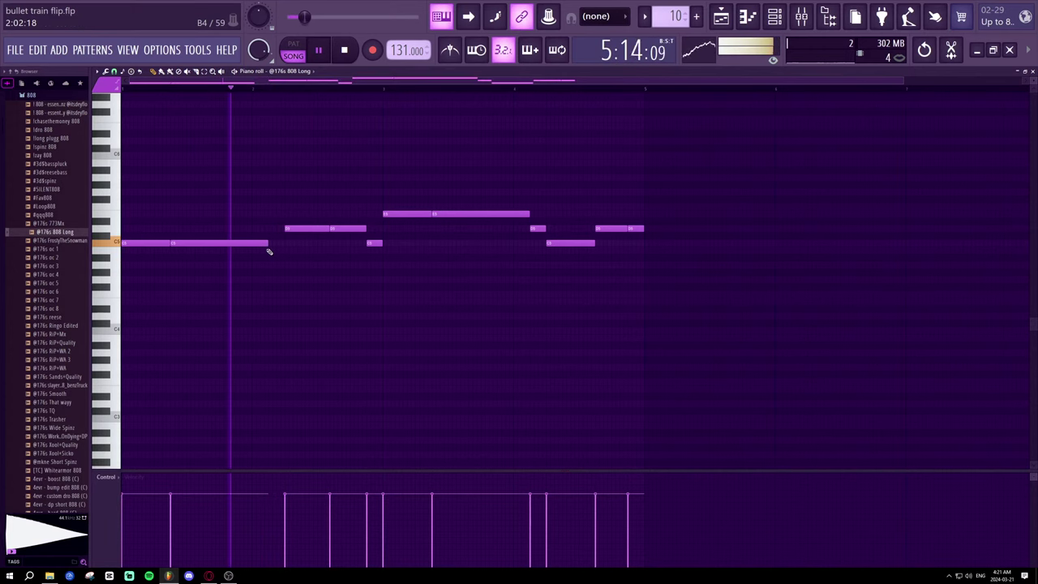
{"action": "left_click_drag", "start_coordinate": [267, 243], "coordinate": [284, 243]}
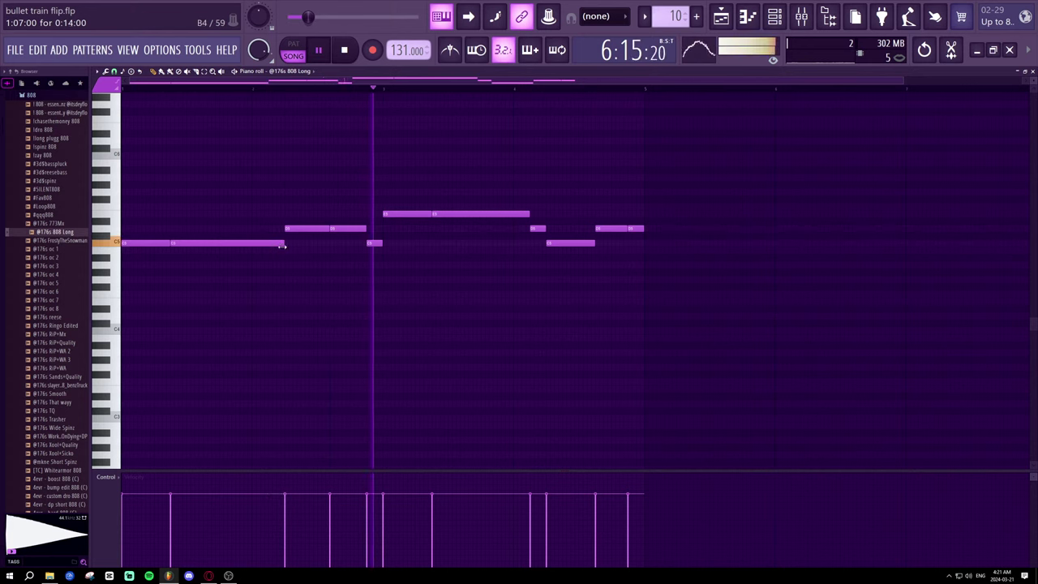
- Delete the short C5 note at the end of bar 2 and extend the preceding D5 note to the start of bar 3
{"action": "right_click", "coordinate": [375, 243]}
{"action": "left_click_drag", "start_coordinate": [364, 227], "coordinate": [382, 227]}
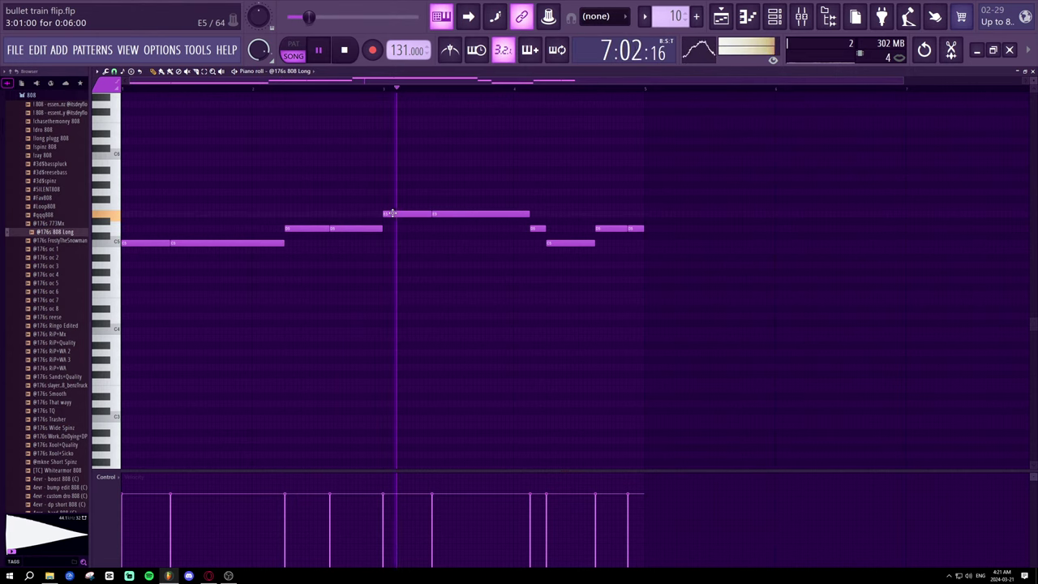
{"action": "left_click", "coordinate": [253, 90]}
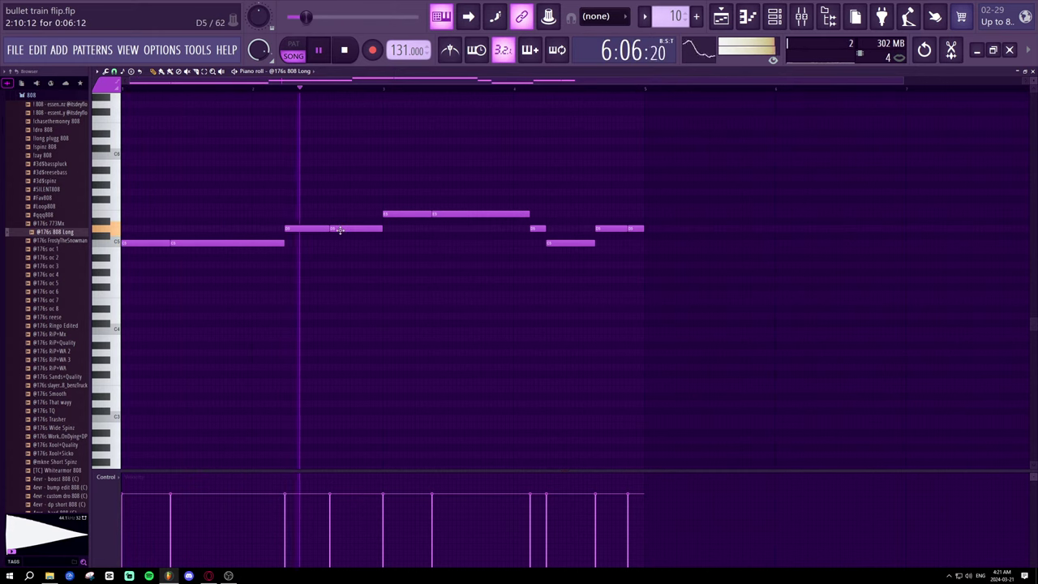
- Start the second D5 note at 2:11:00 with a length of 0:06:00 and extend the first D5 note up to it
{"action": "left_click_drag", "start_coordinate": [340, 230], "coordinate": [347, 230]}
{"action": "key", "text": "space"}
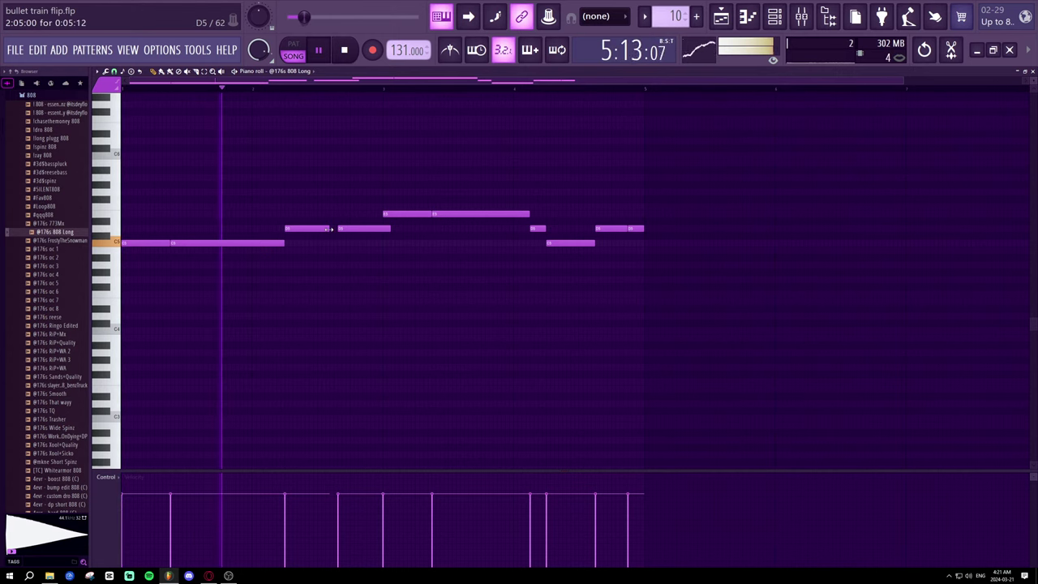
{"action": "left_click_drag", "start_coordinate": [328, 228], "coordinate": [381, 230]}
{"action": "key", "text": "space"}
{"action": "key", "text": "space"}
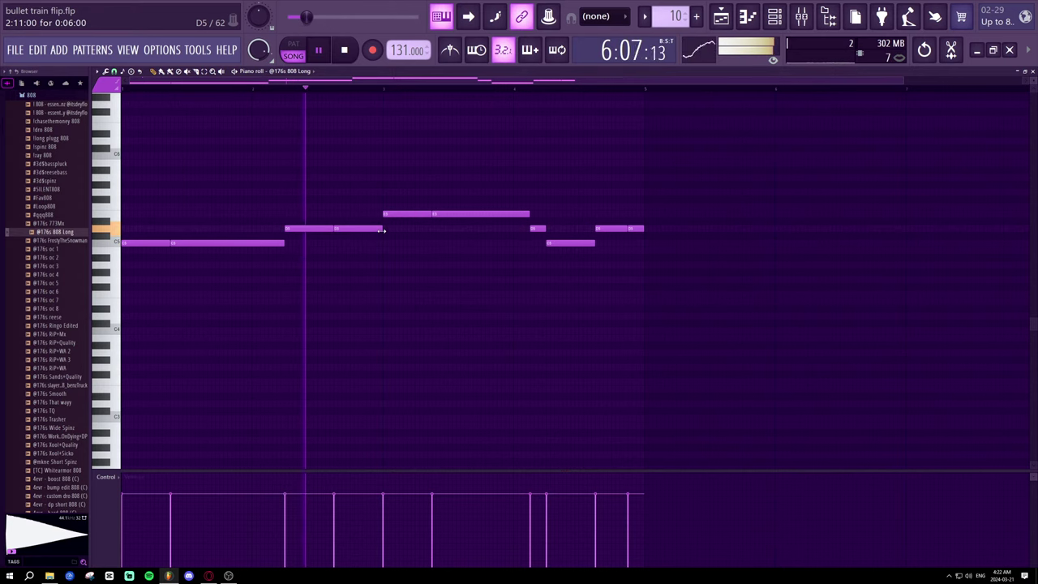
- Pause playback and try raising both notes starting in bar 3 to F5, then listen to the song
{"action": "key", "text": "space"}
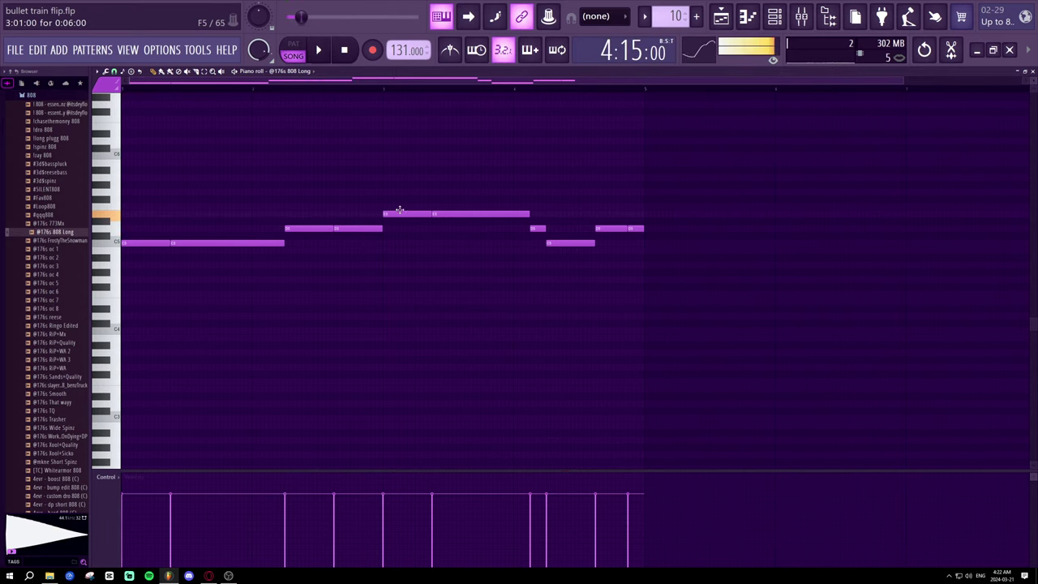
{"action": "left_click_drag", "start_coordinate": [398, 213], "coordinate": [454, 203]}
{"action": "key", "text": "space"}
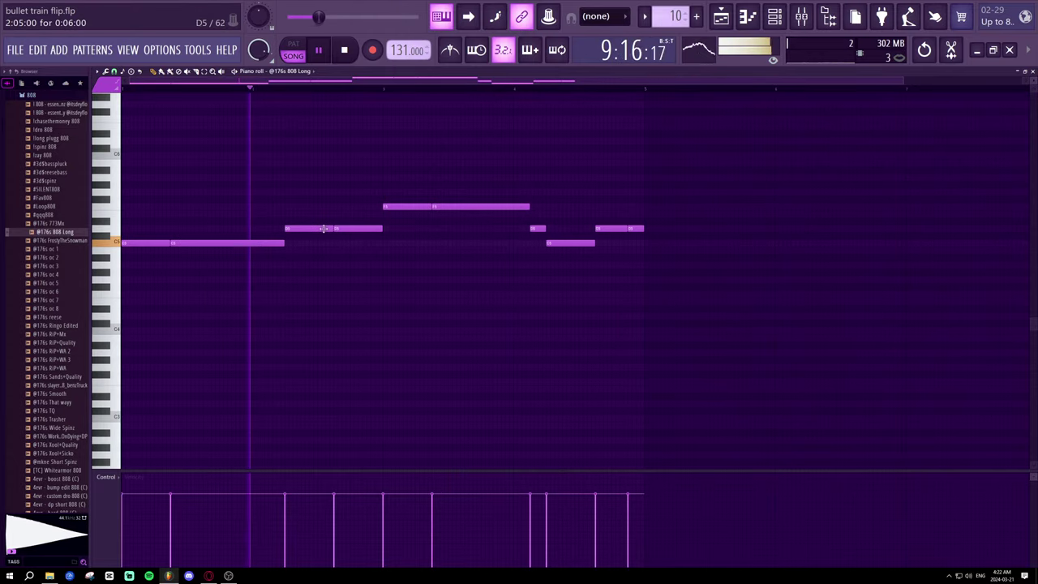
- Shorten the long C5 note in bar 2 and add a short C5 note of 0:01:12 at 2:03:12
{"action": "left_click_drag", "start_coordinate": [285, 244], "coordinate": [276, 243]}
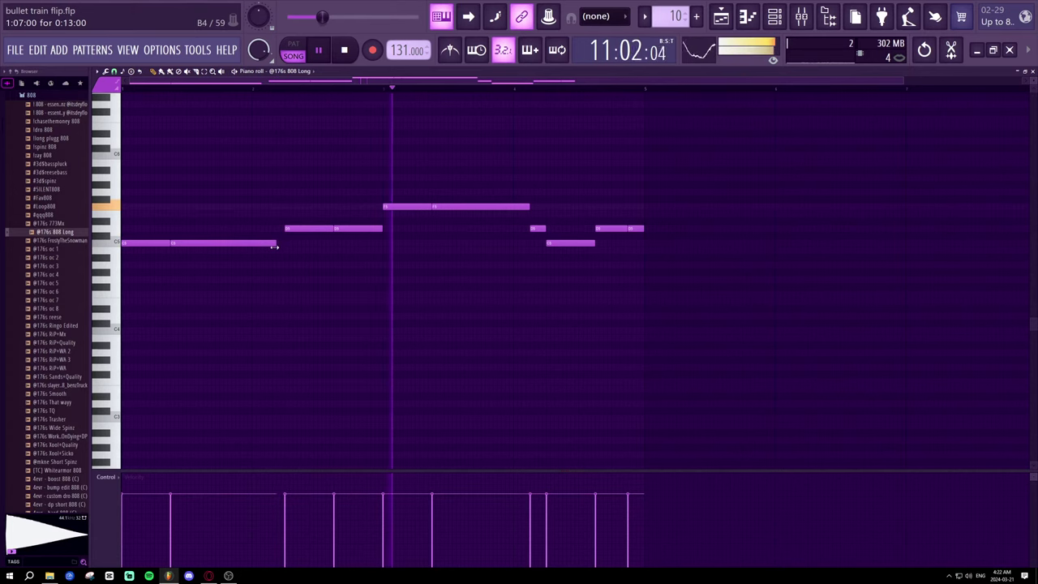
{"action": "left_click", "coordinate": [283, 243]}
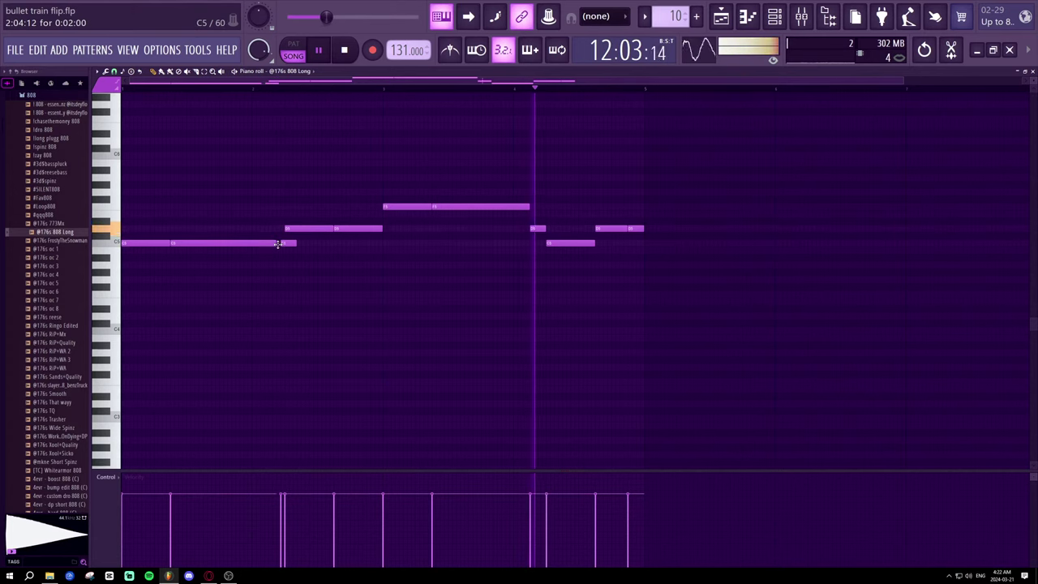
{"action": "left_click_drag", "start_coordinate": [292, 242], "coordinate": [275, 243]}
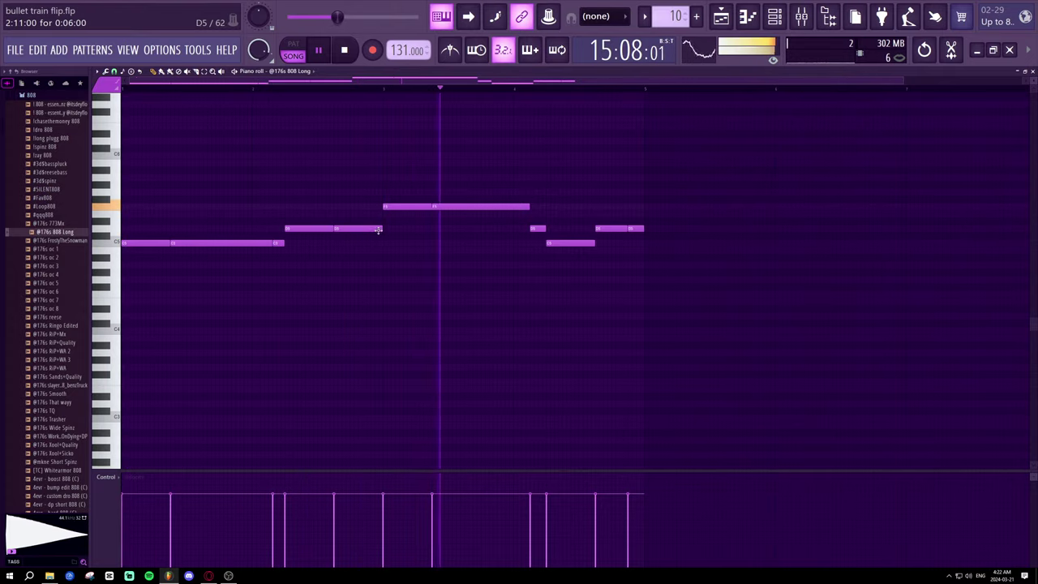
- Shorten the second D5 note in bar 2 and add a short D5 note of 0:01:12 at 2:15:12
{"action": "left_click_drag", "start_coordinate": [378, 230], "coordinate": [370, 235]}
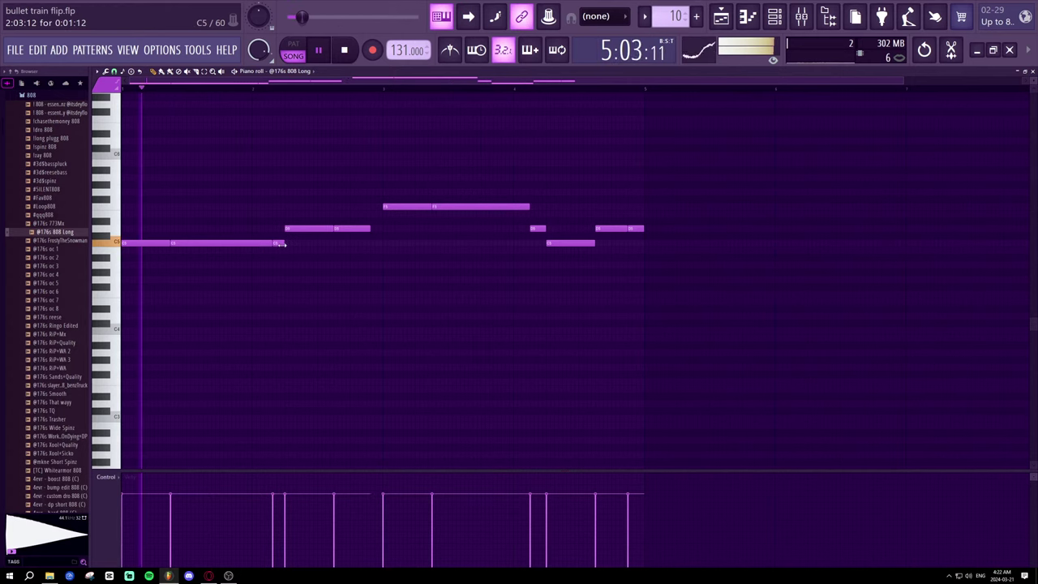
{"action": "left_click", "coordinate": [373, 235]}
{"action": "left_click_drag", "start_coordinate": [371, 230], "coordinate": [376, 228]}
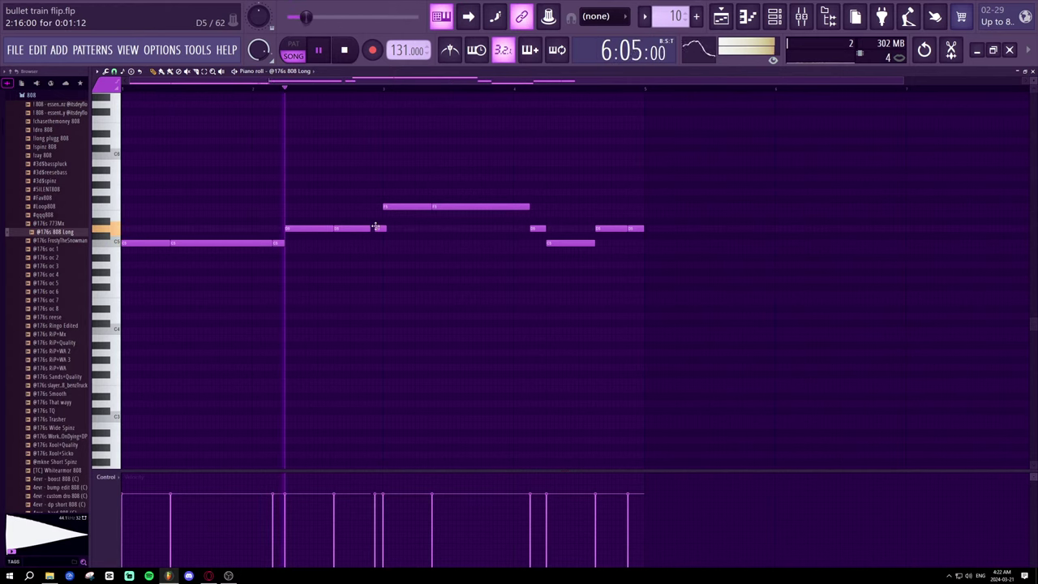
- Try raising both notes starting in bar 3 to F#5
{"action": "left_click", "coordinate": [398, 201]}
{"action": "right_click", "coordinate": [399, 199]}
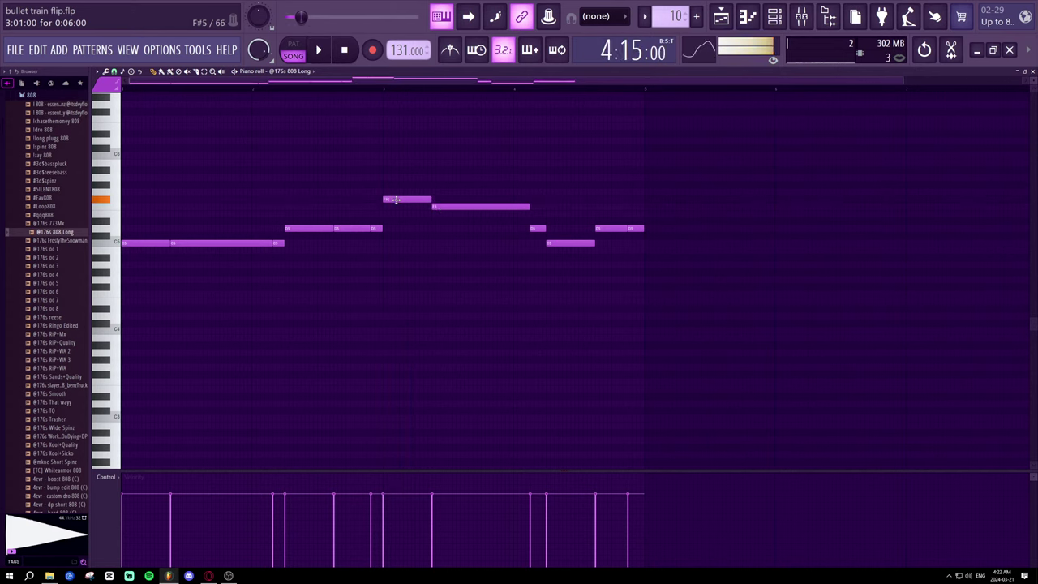
{"action": "left_click_drag", "start_coordinate": [437, 208], "coordinate": [439, 199]}
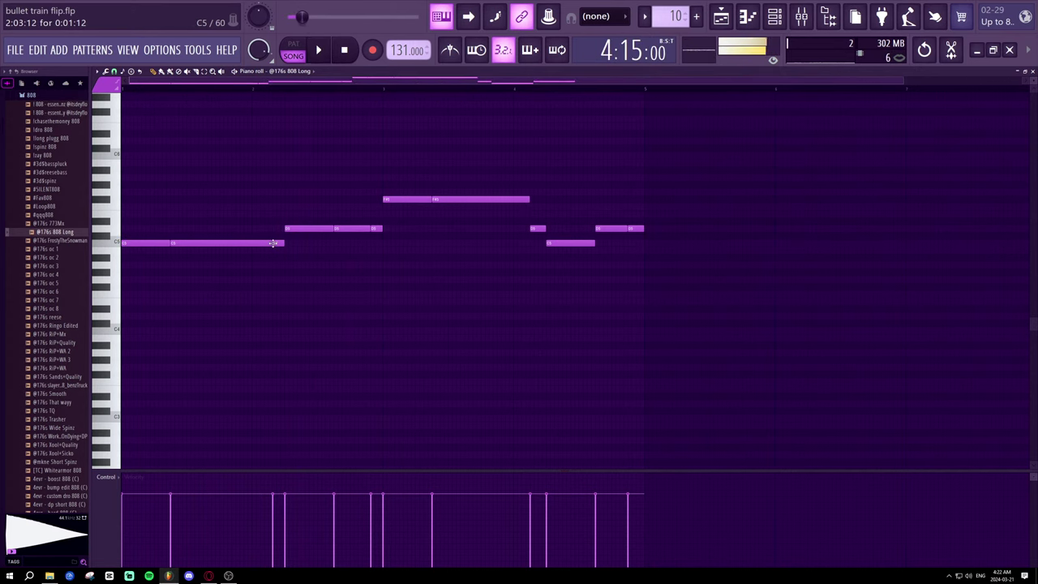
- Start the short C5 note at 2:03:00 with a length of 0:02:00 and lower it to A#4
{"action": "left_click_drag", "start_coordinate": [269, 242], "coordinate": [280, 243]}
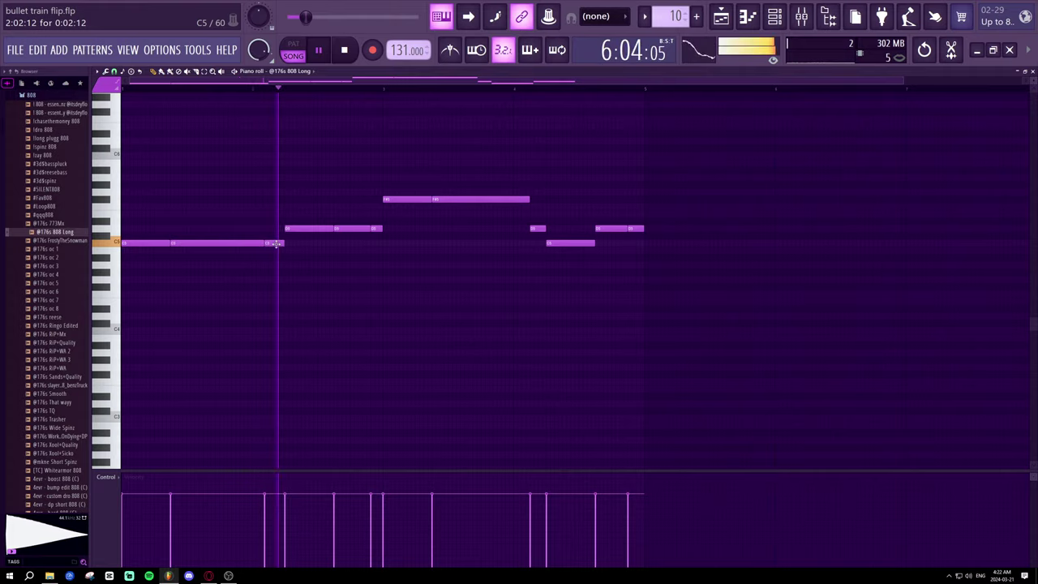
{"action": "left_click_drag", "start_coordinate": [270, 244], "coordinate": [274, 244]}
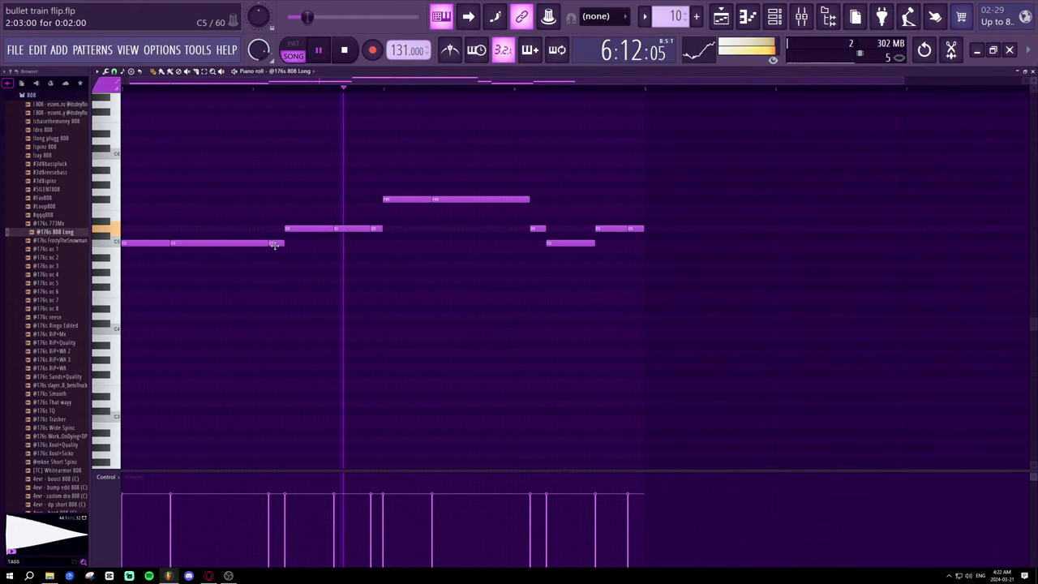
{"action": "mouse_move", "coordinate": [274, 245]}
{"action": "left_mouse_down"}
{"action": "mouse_move", "coordinate": [274, 266]}
{"action": "mouse_move", "coordinate": [279, 227]}
{"action": "mouse_move", "coordinate": [275, 261]}
{"action": "left_mouse_up"}
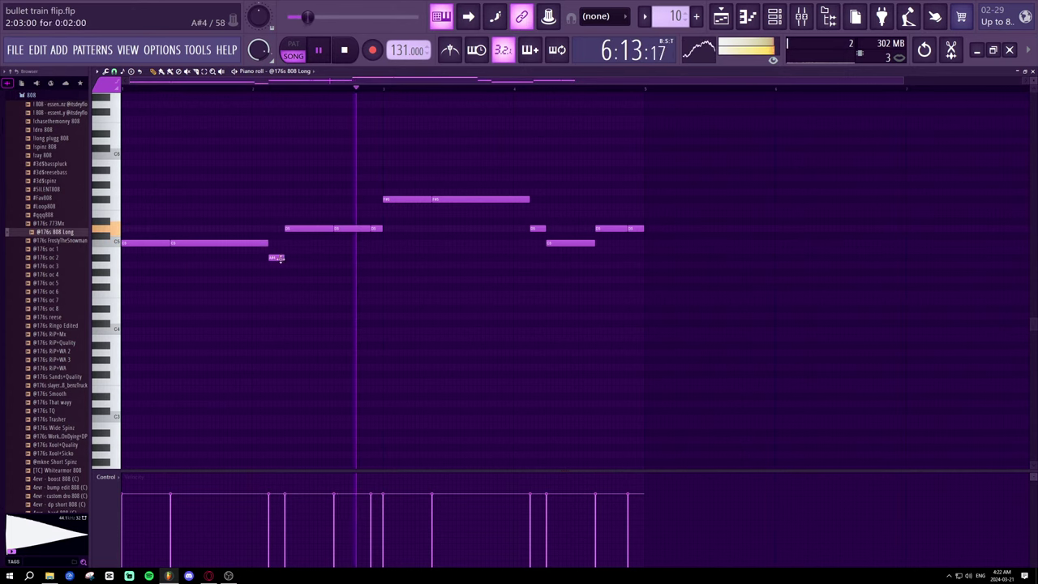
- Lower the short note at the end of bar 2 to C5 and both notes starting in bar 3 to E5
{"action": "left_click_drag", "start_coordinate": [376, 241], "coordinate": [376, 252]}
{"action": "key", "text": "space"}
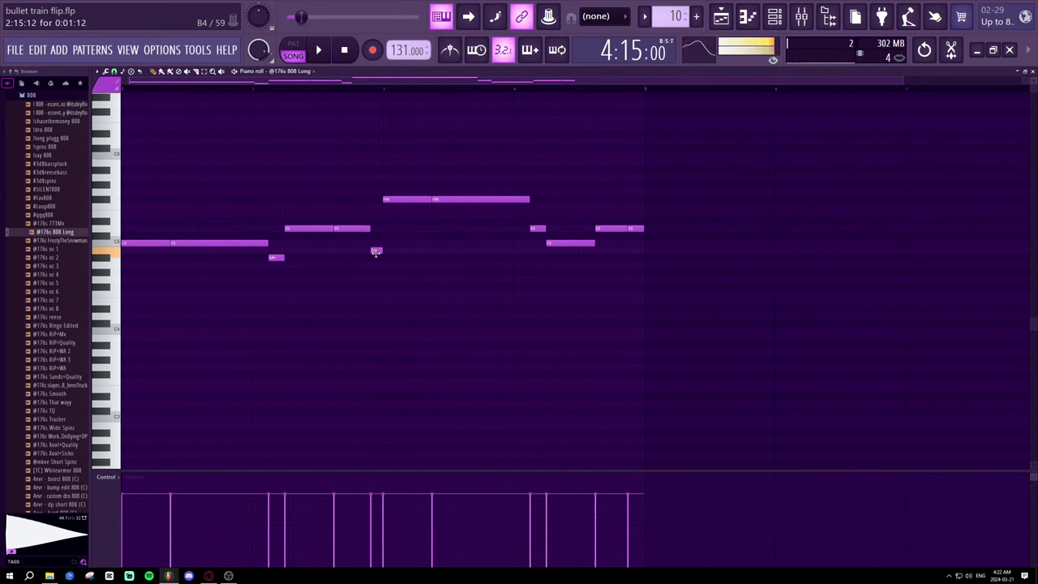
{"action": "left_click_drag", "start_coordinate": [395, 209], "coordinate": [394, 224]}
{"action": "left_click_drag", "start_coordinate": [440, 199], "coordinate": [440, 214]}
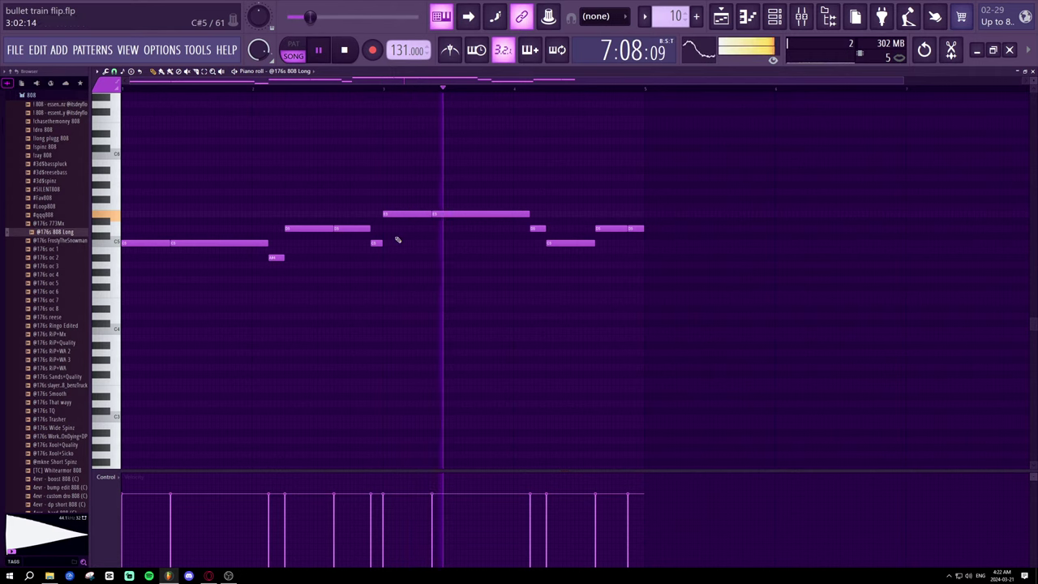
- Retune the 808 notes: both bar 3 notes to F5, the short note before them to A#4, and the note at 4:11 to C5
{"action": "key", "text": "space"}
{"action": "left_click_drag", "start_coordinate": [406, 216], "coordinate": [406, 209]}
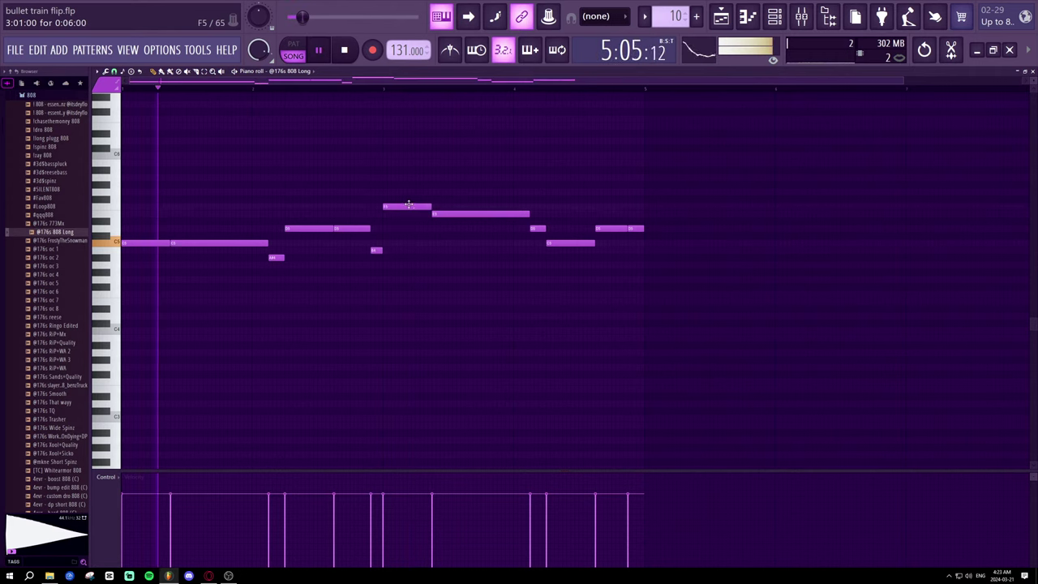
{"action": "left_click_drag", "start_coordinate": [471, 214], "coordinate": [470, 207]}
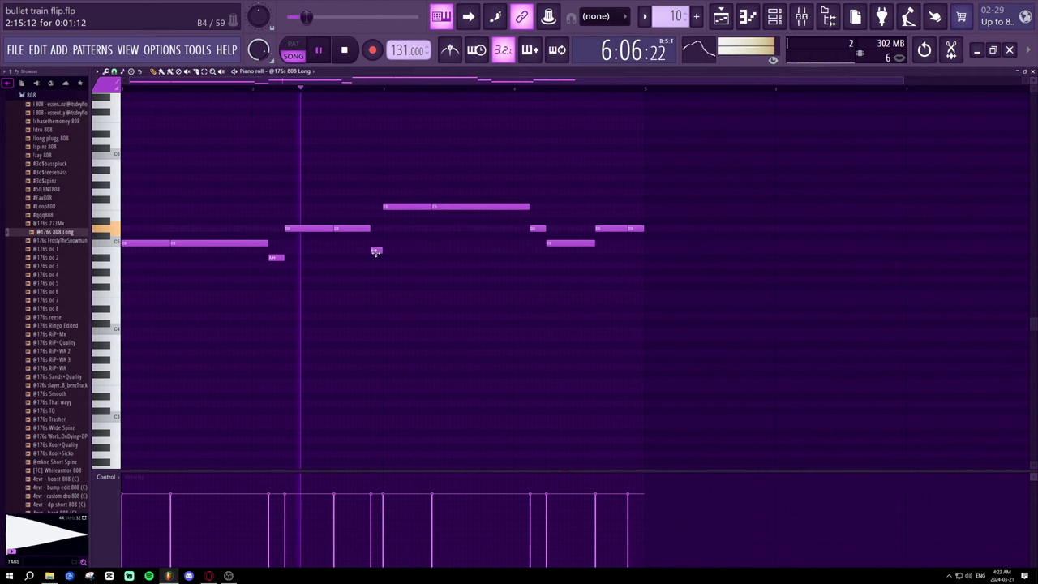
{"action": "left_click_drag", "start_coordinate": [375, 249], "coordinate": [365, 228]}
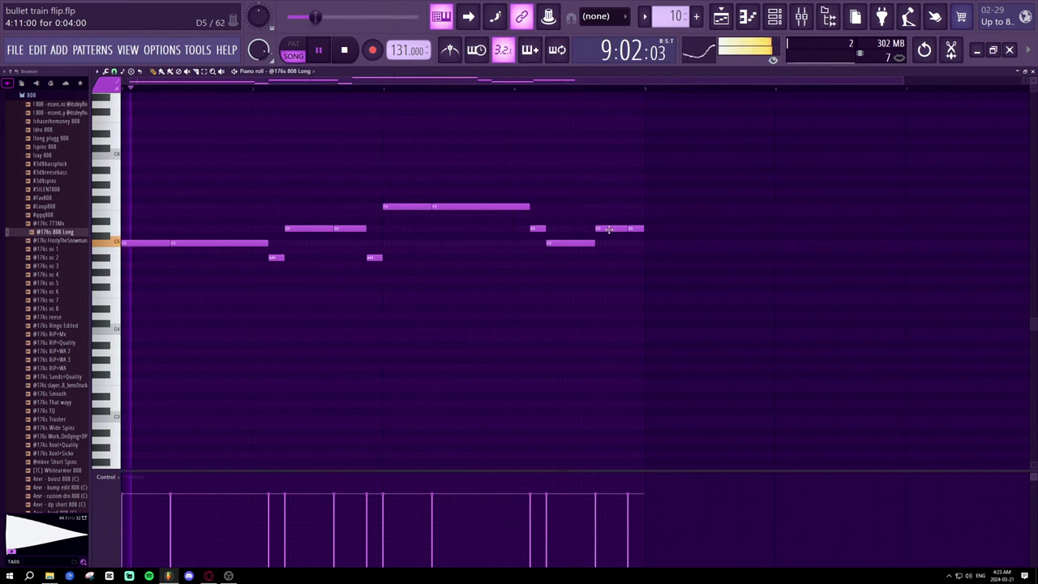
{"action": "left_click_drag", "start_coordinate": [608, 231], "coordinate": [605, 246]}
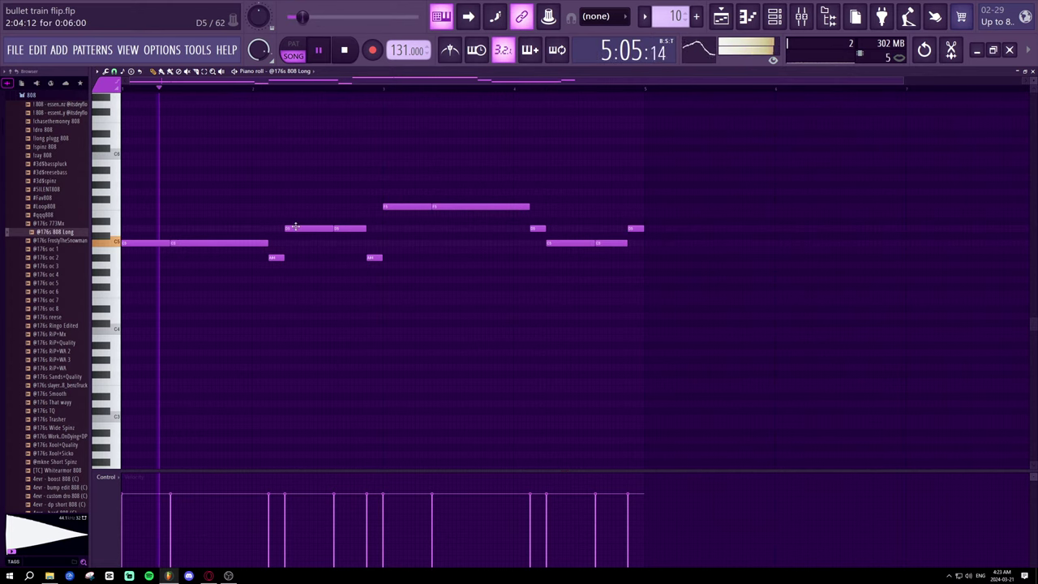
- Remove the first short A#4 note and the second D5 note in bar 2, and extend the preceding C5 note to the remaining D5
{"action": "left_click_drag", "start_coordinate": [298, 227], "coordinate": [290, 229]}
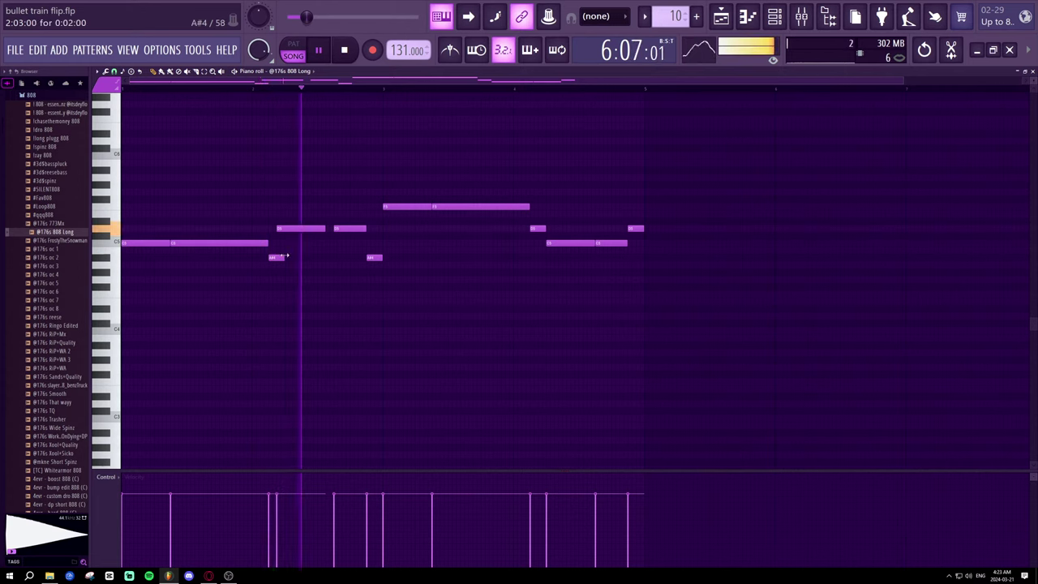
{"action": "left_click_drag", "start_coordinate": [268, 242], "coordinate": [296, 228]}
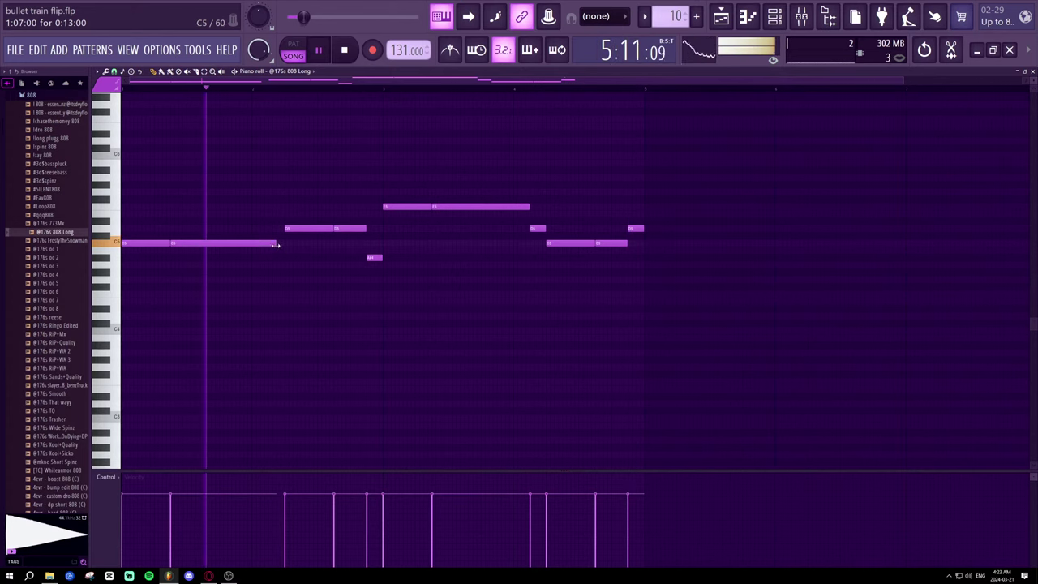
{"action": "right_click", "coordinate": [346, 227]}
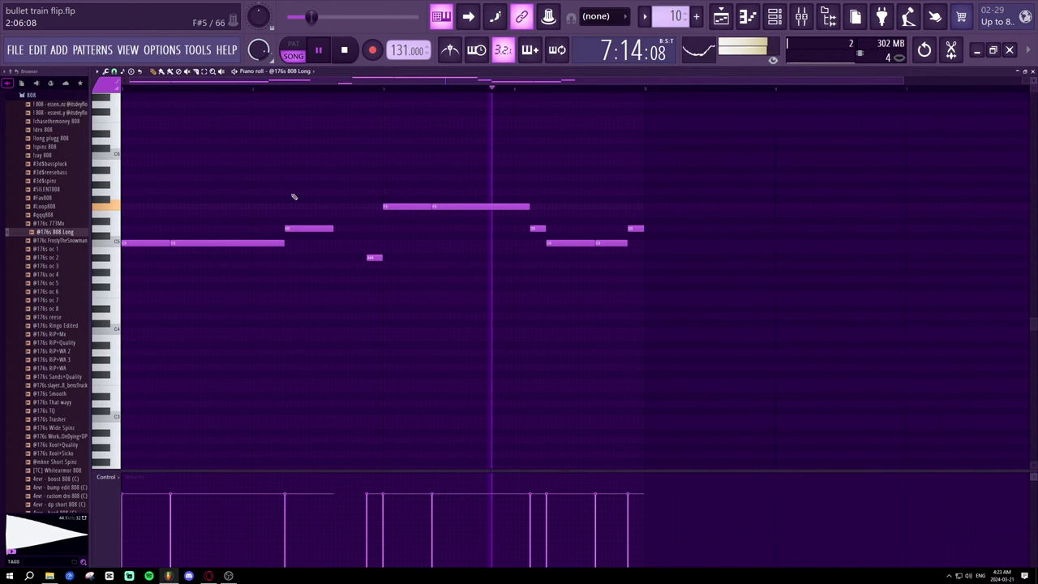
{"action": "key", "text": "space"}
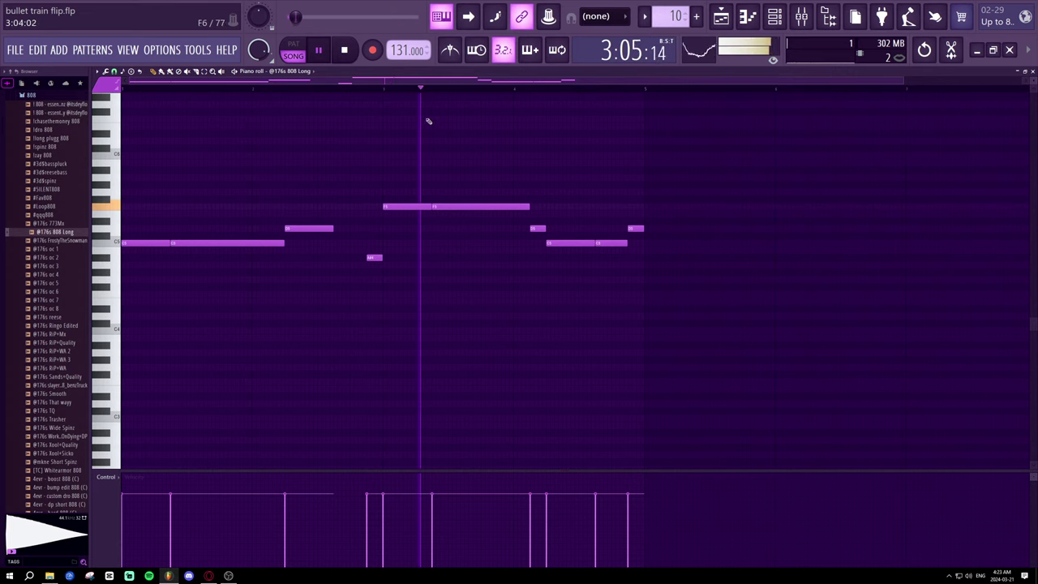
- Merge the two F5 notes into one and extend it over the removed short D5 note to the C5 note in bar 4
{"action": "right_click", "coordinate": [455, 208]}
{"action": "key", "text": "space"}
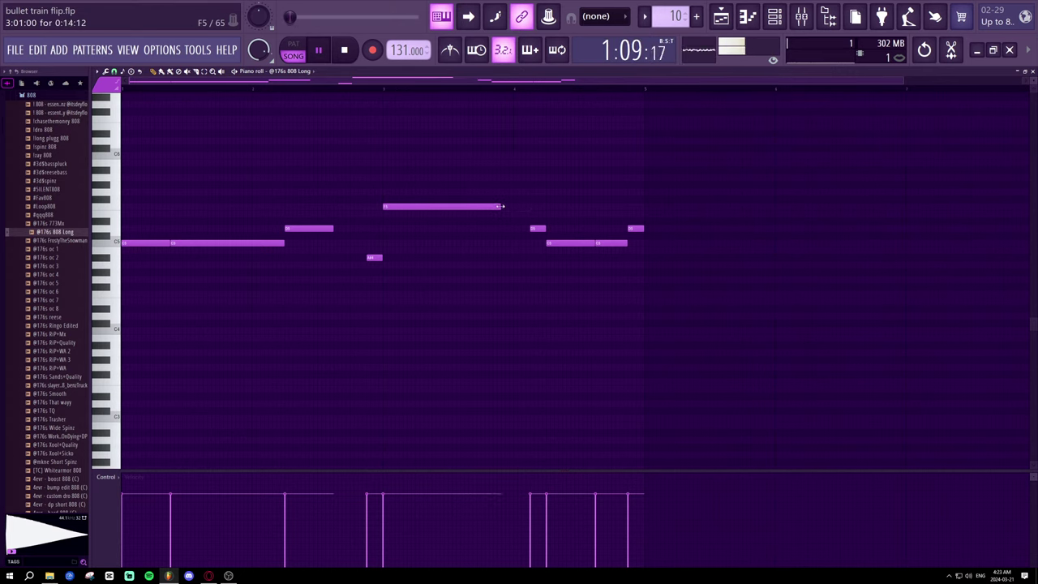
{"action": "left_click", "coordinate": [390, 90]}
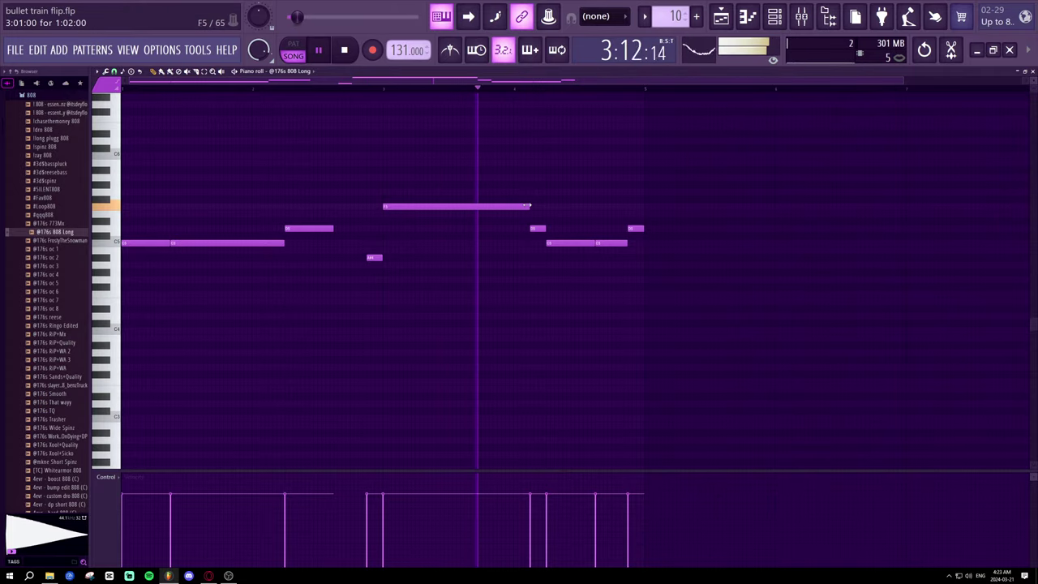
{"action": "key", "text": "space"}
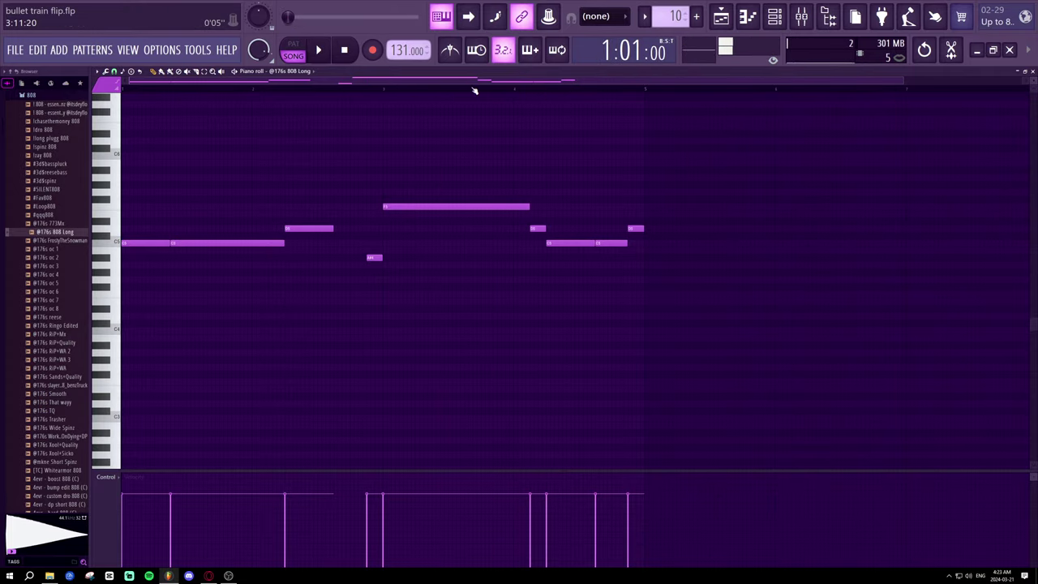
{"action": "right_click", "coordinate": [537, 228]}
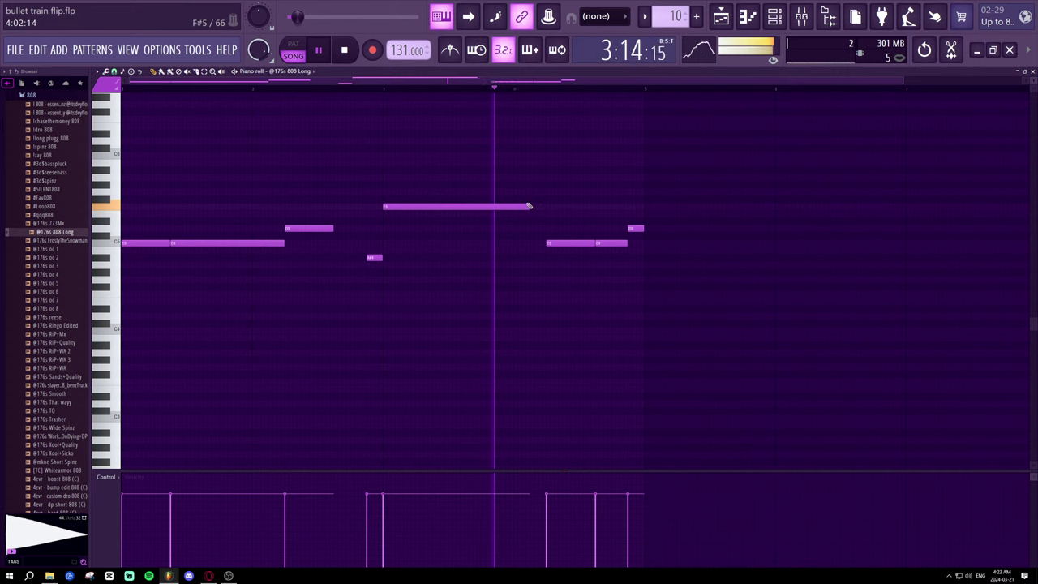
{"action": "left_click_drag", "start_coordinate": [529, 206], "coordinate": [548, 209]}
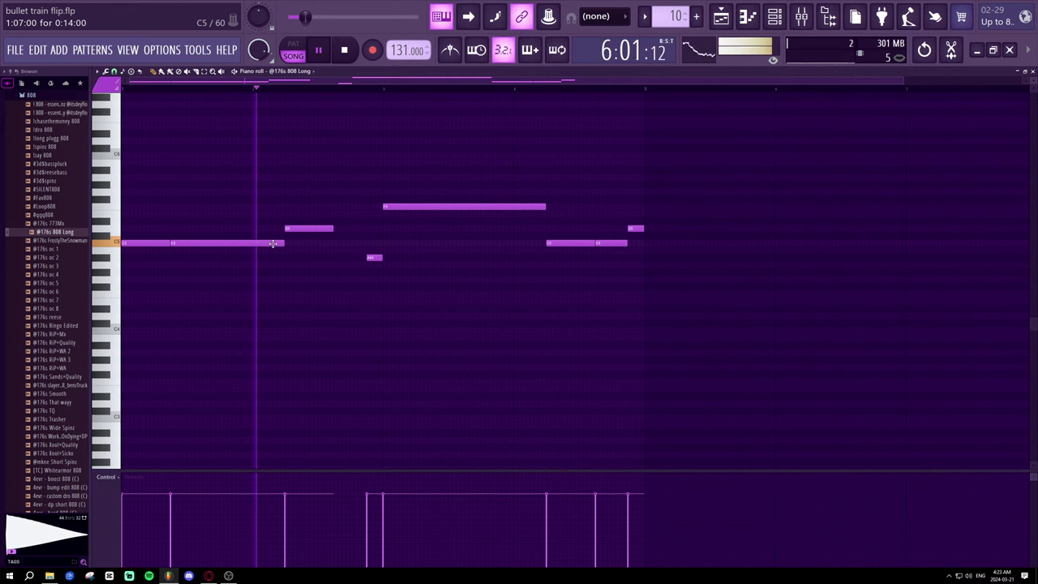
- Add a second D5 note at 2:11 lasting until bar 3 and delete the short A#4 note below it
{"action": "key", "text": "space"}
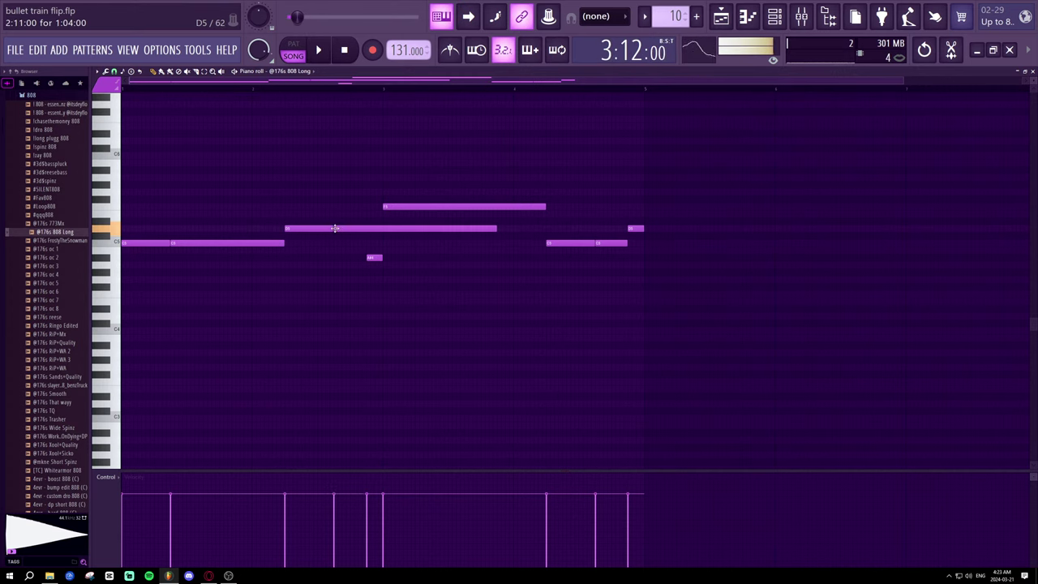
{"action": "left_click_drag", "start_coordinate": [484, 228], "coordinate": [365, 234]}
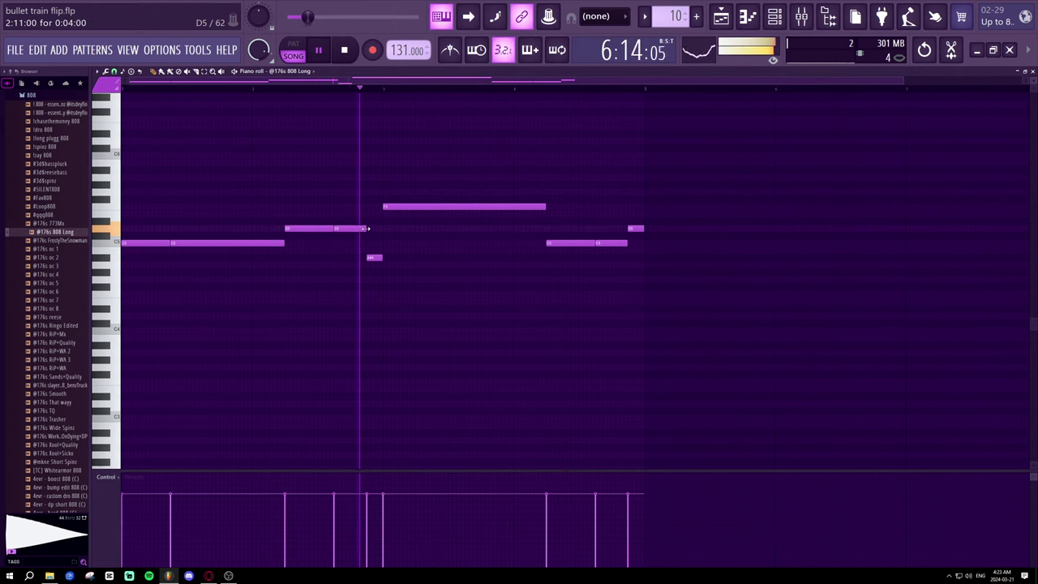
{"action": "left_click_drag", "start_coordinate": [368, 229], "coordinate": [382, 228]}
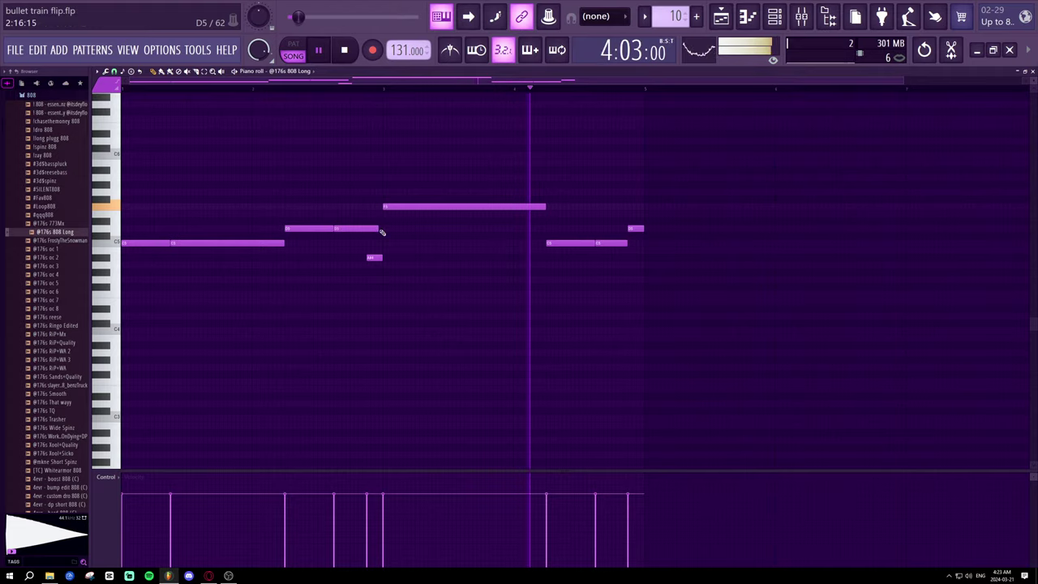
{"action": "right_click", "coordinate": [374, 257]}
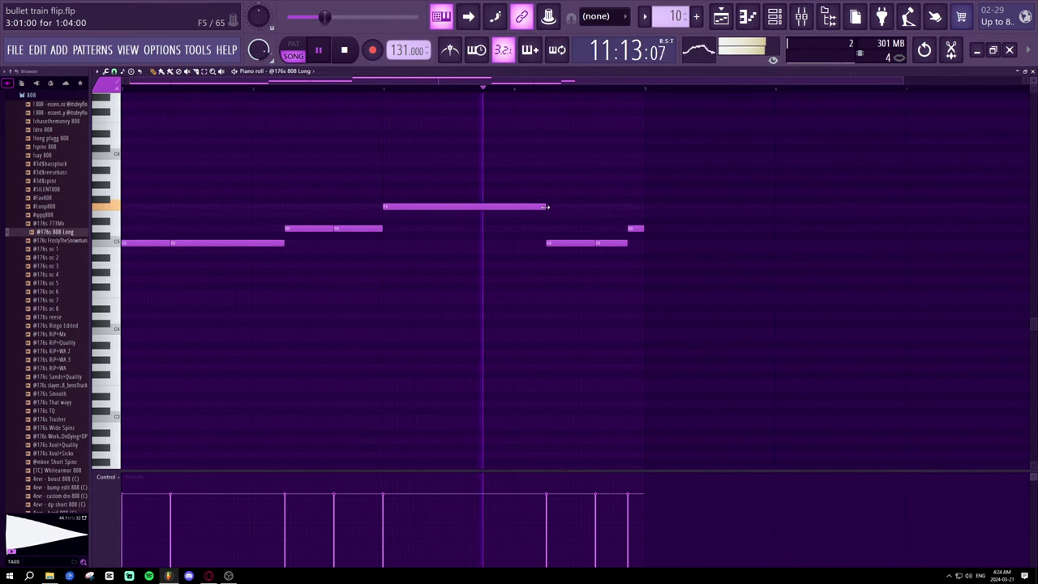
- Merge the two opening C5 notes into one long note, and the two D5 notes before bar 3 into another
{"action": "right_click", "coordinate": [186, 247]}
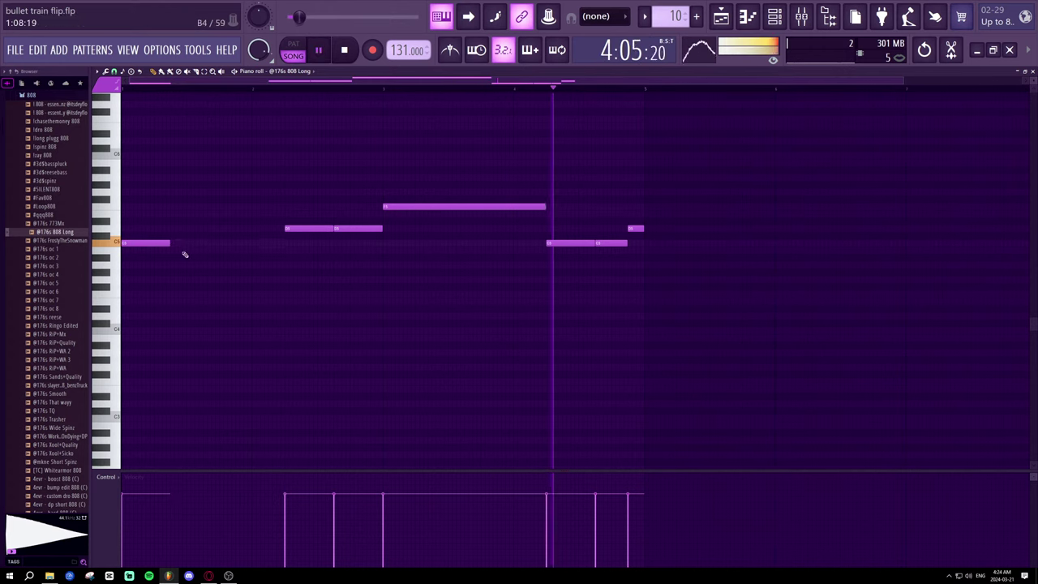
{"action": "left_click_drag", "start_coordinate": [169, 245], "coordinate": [286, 253]}
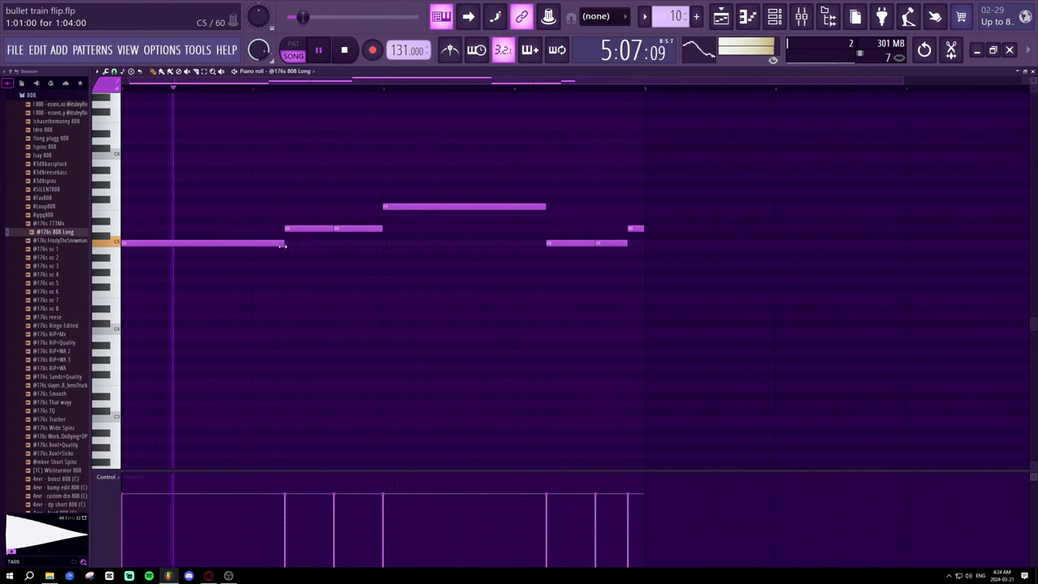
{"action": "right_click", "coordinate": [357, 229]}
{"action": "left_click_drag", "start_coordinate": [334, 230], "coordinate": [383, 241]}
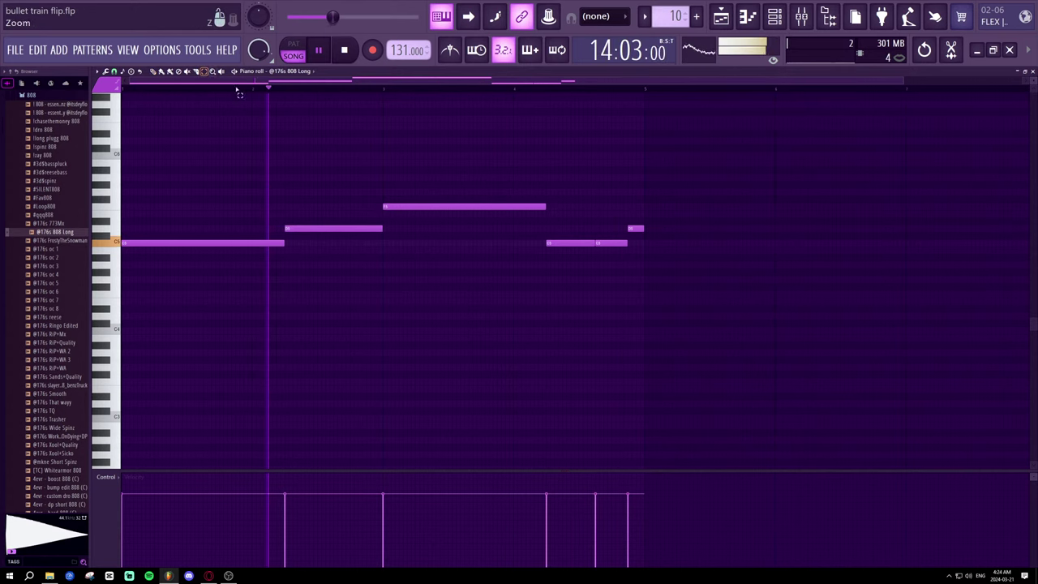
- Duplicate the whole four-bar 808 melody so the copy starts at bar 5
{"action": "left_click_drag", "start_coordinate": [643, 292], "coordinate": [122, 157]}
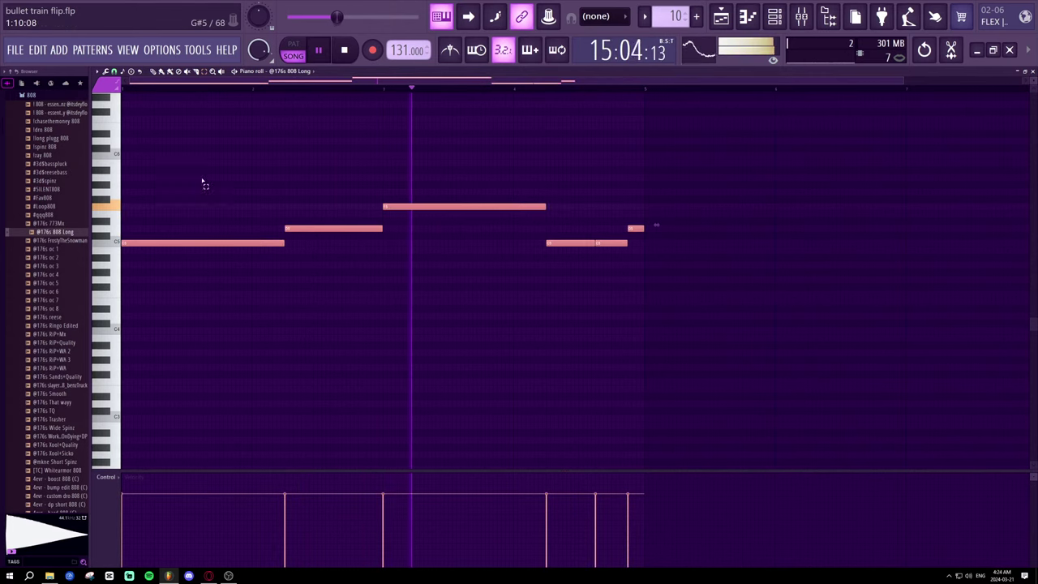
{"action": "key", "text": "ctrl+b"}
{"action": "key", "text": "space"}
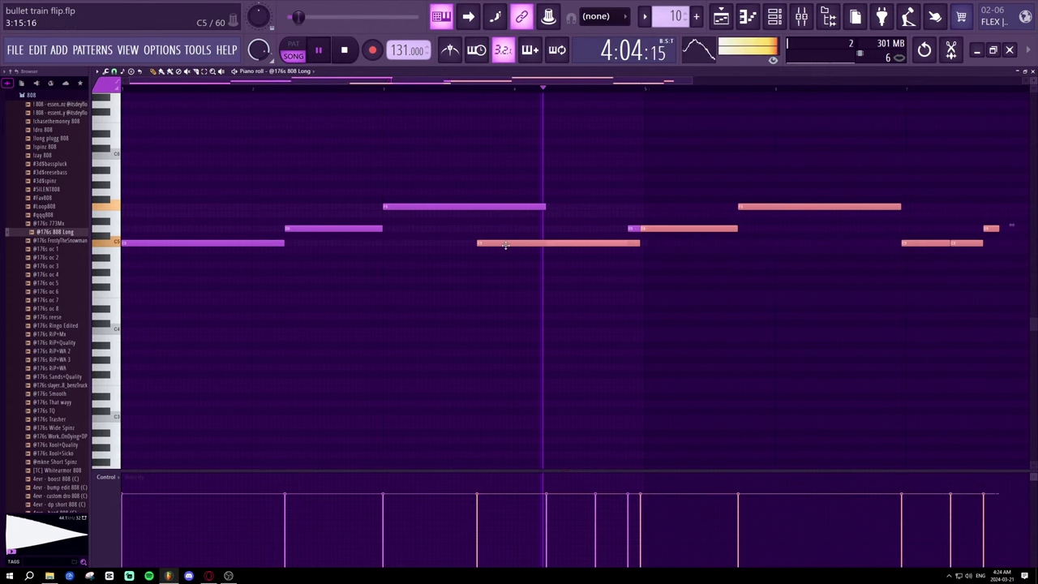
{"action": "left_click_drag", "start_coordinate": [505, 248], "coordinate": [668, 249]}
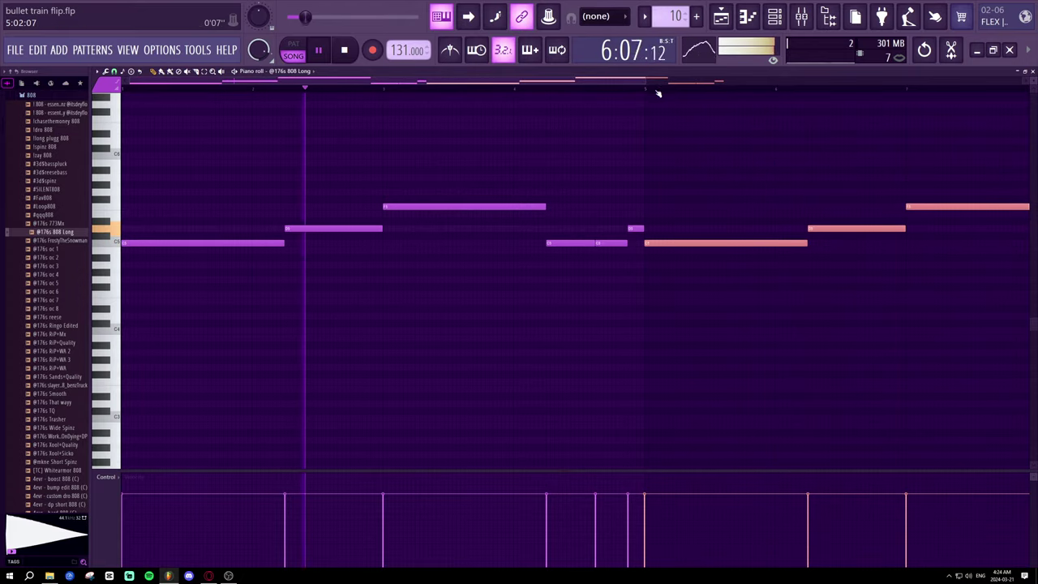
{"action": "left_click_drag", "start_coordinate": [646, 81], "coordinate": [790, 80]}
{"action": "left_click", "coordinate": [666, 308]}
{"action": "right_click", "coordinate": [671, 308]}
- Shorten the copied C5 note at bar 5 and add a second C5 note at 5:07
{"action": "left_click_drag", "start_coordinate": [655, 244], "coordinate": [568, 252]}
{"action": "left_click", "coordinate": [571, 243]}
{"action": "key", "text": "space"}
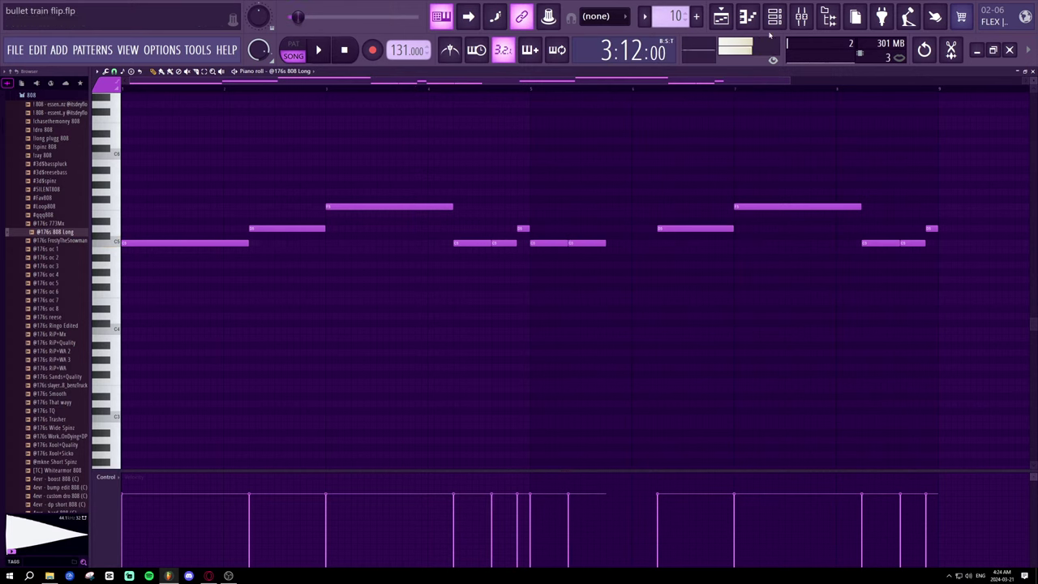
- Rearrange the 3ds kick 2 clips on playlist Track 3 into consecutive eight-bar clips without overlaps
{"action": "key", "text": "space"}
{"action": "left_click", "coordinate": [747, 16]}
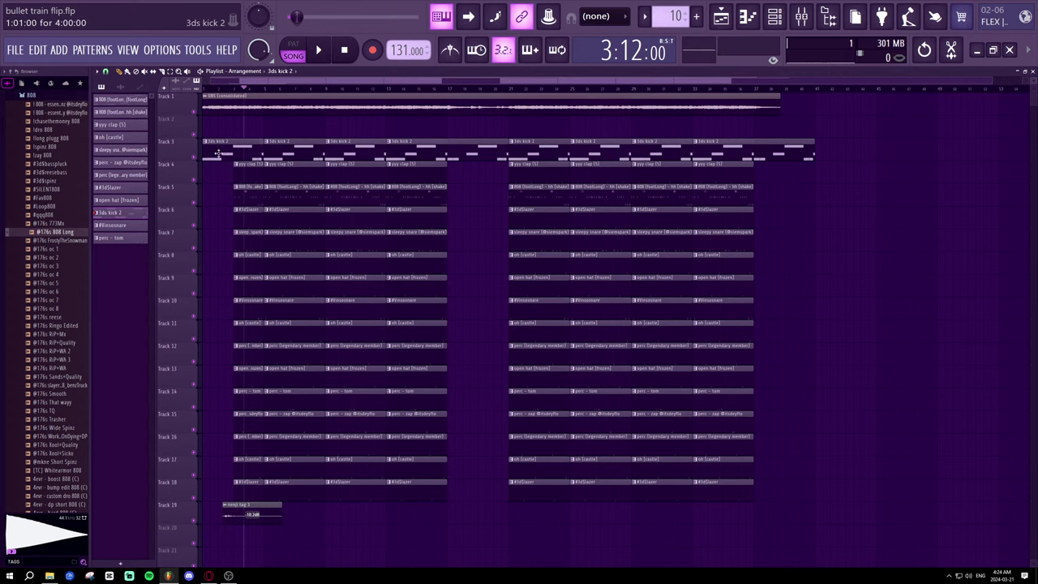
{"action": "mouse_move", "coordinate": [283, 155]}
{"action": "left_mouse_down"}
{"action": "mouse_move", "coordinate": [530, 150]}
{"action": "mouse_move", "coordinate": [699, 163]}
{"action": "left_mouse_up"}
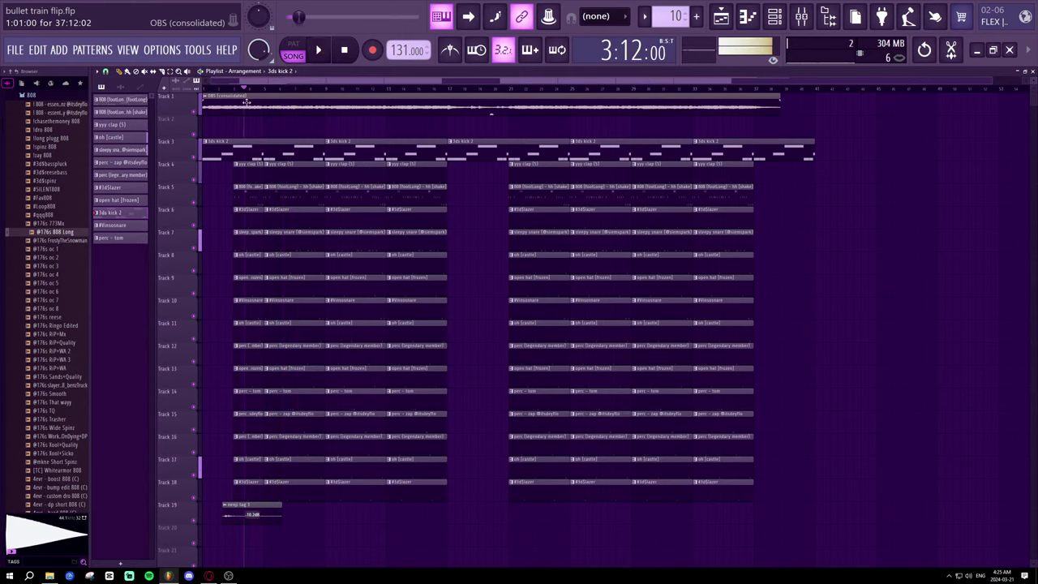
- Replace the 808 notes in bars 5 to 8 with a fresh copy of the first four bars
{"action": "left_click", "coordinate": [748, 18]}
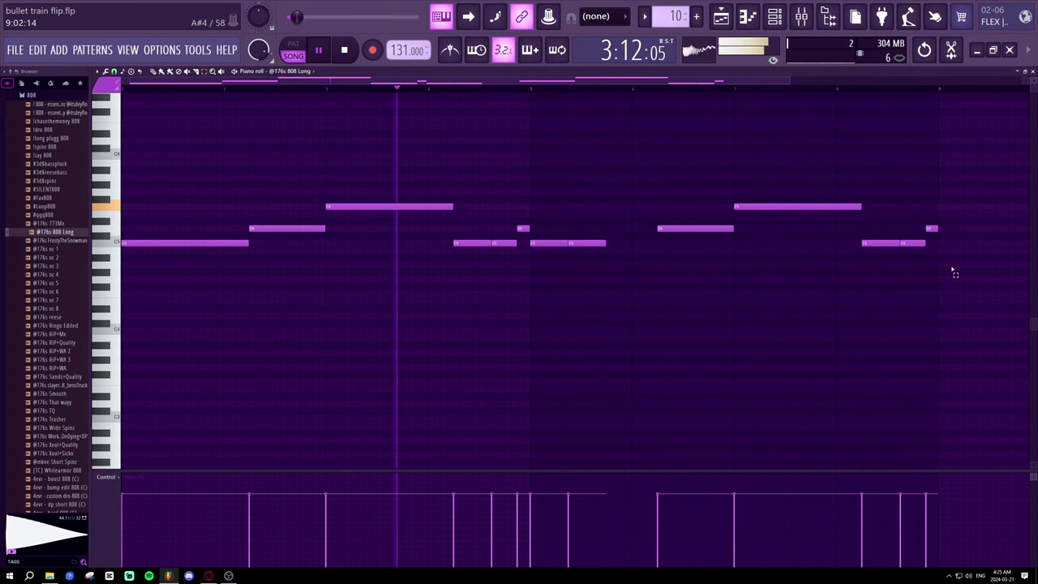
{"action": "left_click_drag", "start_coordinate": [964, 296], "coordinate": [566, 172]}
{"action": "key", "text": "Delete"}
{"action": "left_click_drag", "start_coordinate": [618, 333], "coordinate": [3, 163]}
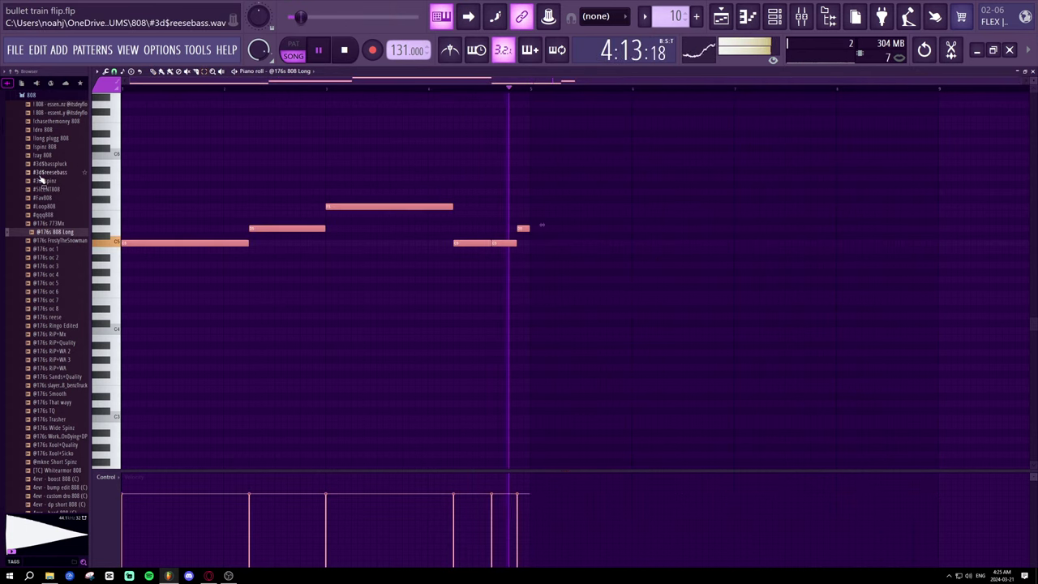
{"action": "key", "text": "ctrl+c"}
{"action": "key", "text": "ctrl+v"}
{"action": "key", "text": "shift+Right"}
{"action": "key", "text": "space"}
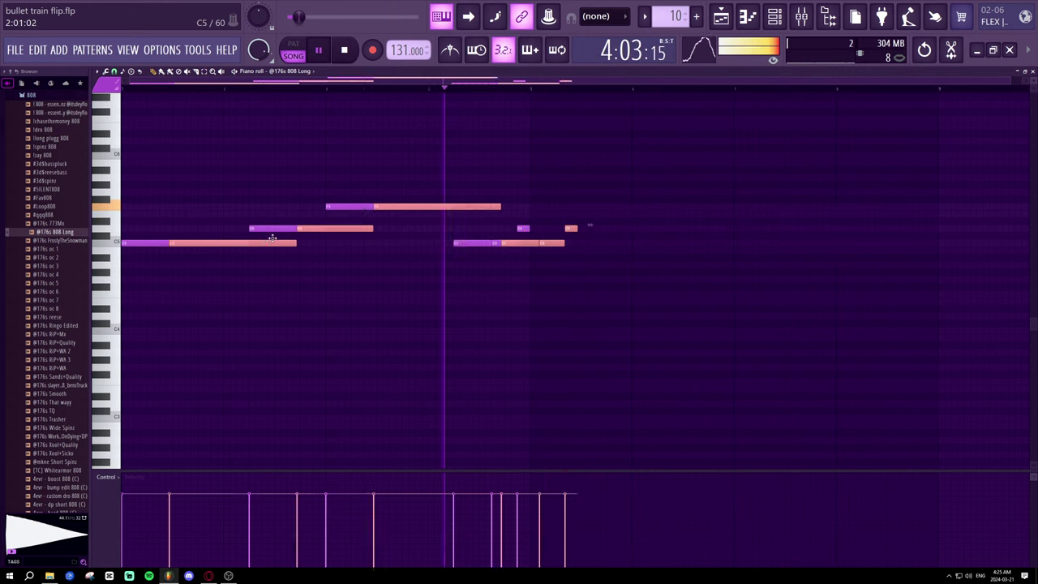
{"action": "key", "text": "ctrl+b"}
{"action": "left_click", "coordinate": [603, 301]}
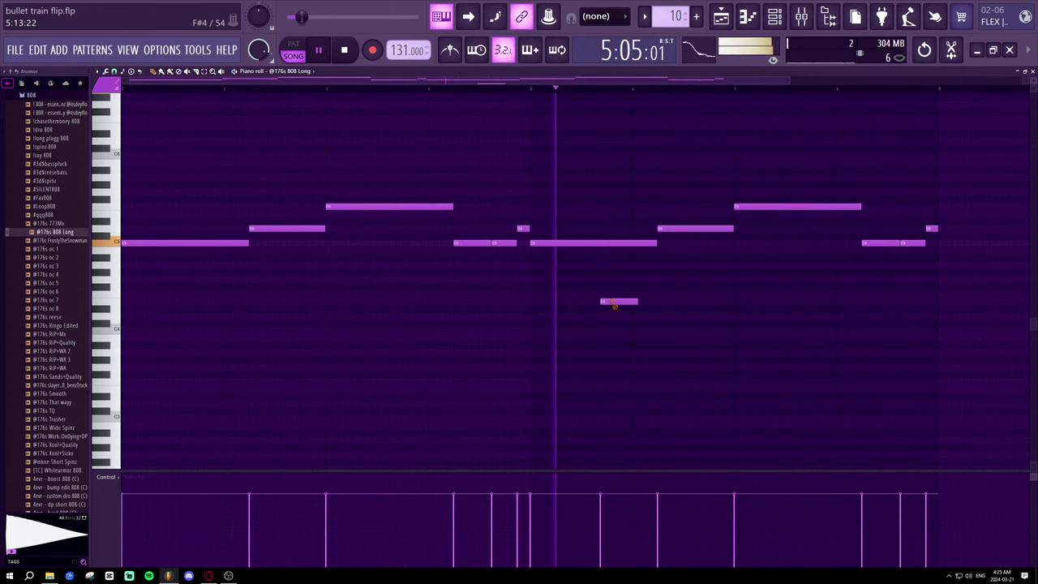
{"action": "right_click", "coordinate": [612, 302]}
- Shorten the copied C5 note at bar 5 to two steps and add C5 notes at 5:03 and 5:07
{"action": "left_click_drag", "start_coordinate": [655, 245], "coordinate": [536, 245]}
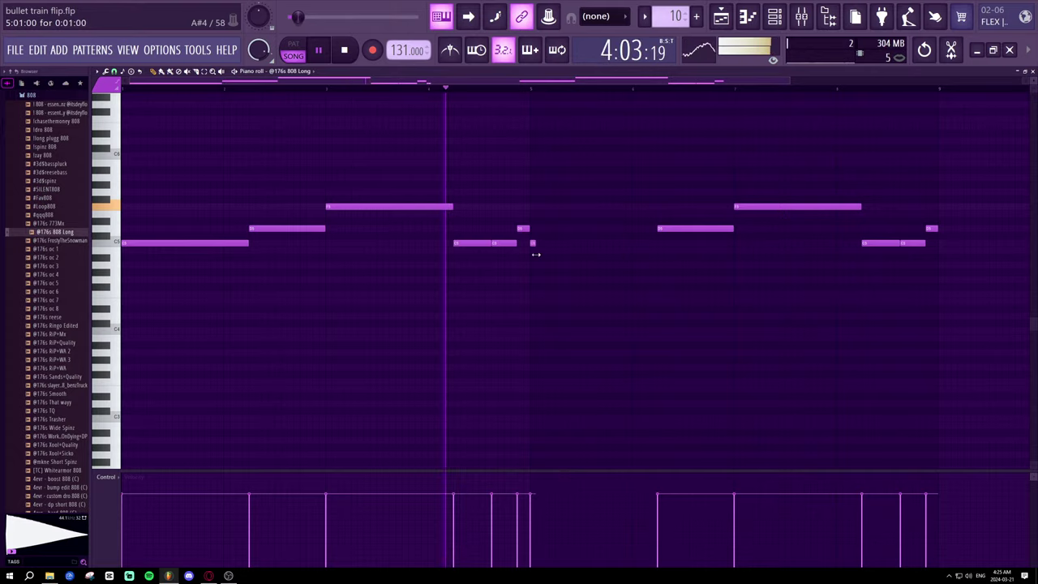
{"action": "left_click", "coordinate": [549, 243]}
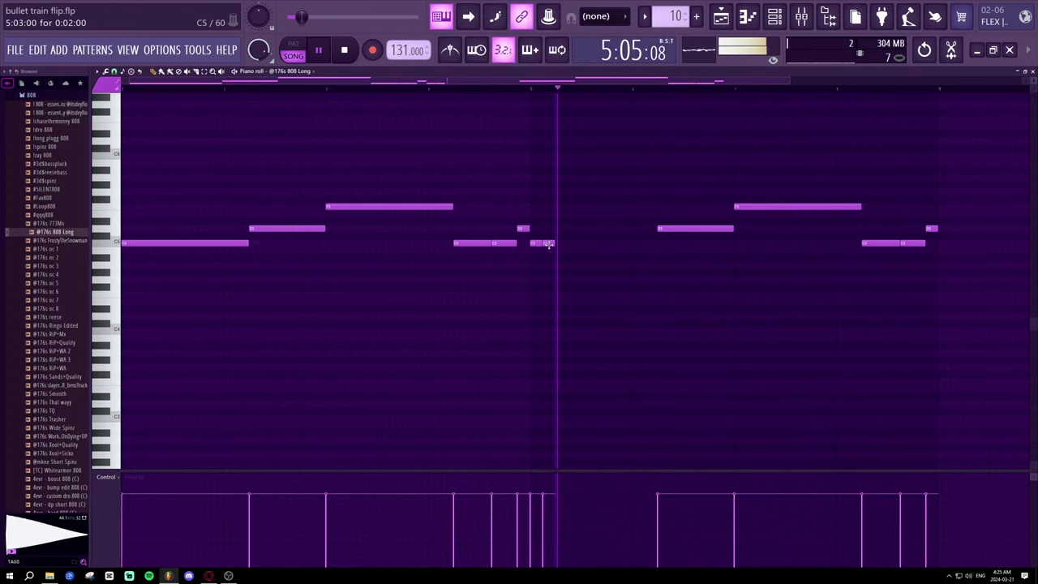
{"action": "key", "text": "space"}
{"action": "mouse_move", "coordinate": [555, 243]}
{"action": "left_mouse_down"}
{"action": "mouse_move", "coordinate": [584, 245]}
{"action": "mouse_move", "coordinate": [566, 243]}
{"action": "mouse_move", "coordinate": [574, 243]}
{"action": "left_mouse_up"}
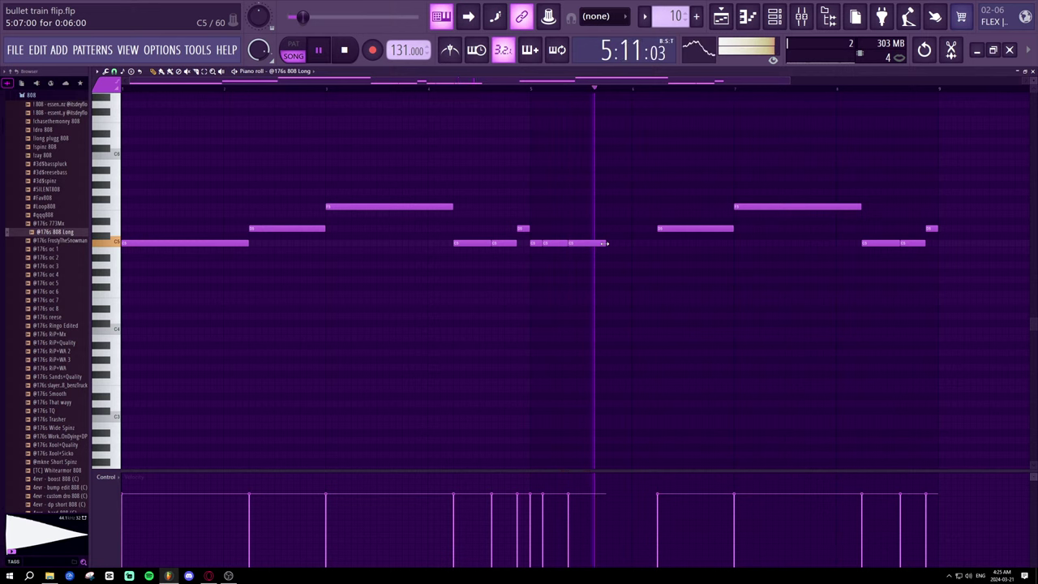
{"action": "key", "text": "space"}
- Add a D5 note right after the bar 5 C5 notes, extending to the copied D5 note kept at 6:05
{"action": "left_click", "coordinate": [606, 229]}
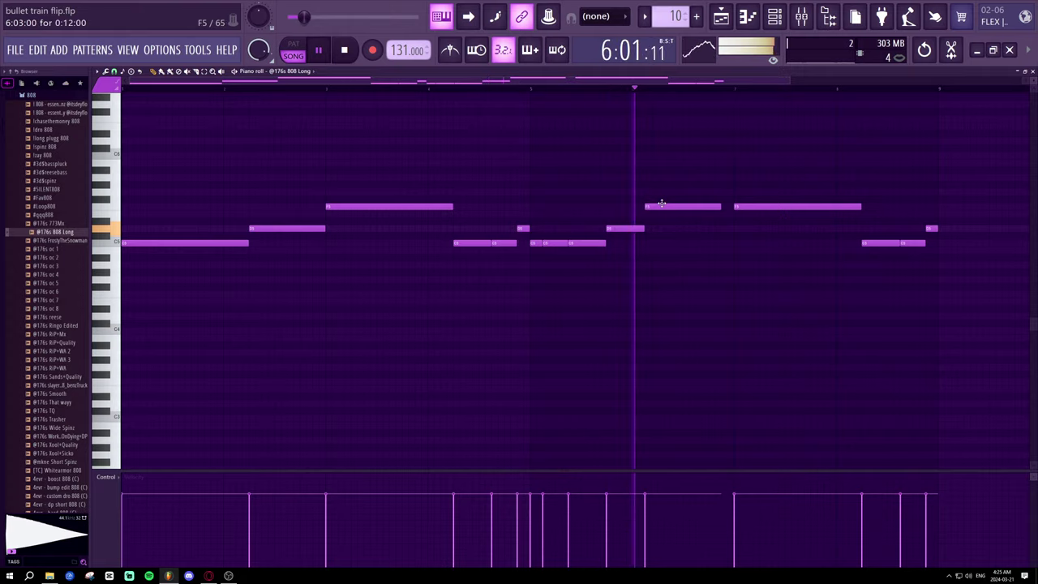
{"action": "key", "text": "space"}
{"action": "key", "text": "space"}
{"action": "left_click_drag", "start_coordinate": [660, 207], "coordinate": [669, 228]}
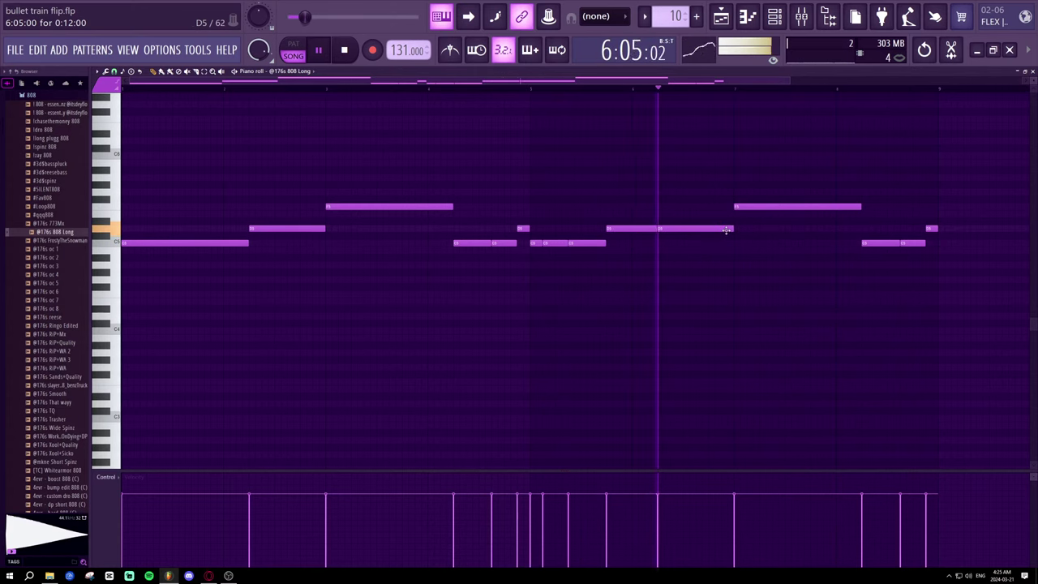
- Split the D5 note at 6:05 with a second D5 at 6:10:12, and end the F5 at 8:03 with a two-step D5
{"action": "left_click_drag", "start_coordinate": [712, 236], "coordinate": [691, 234]}
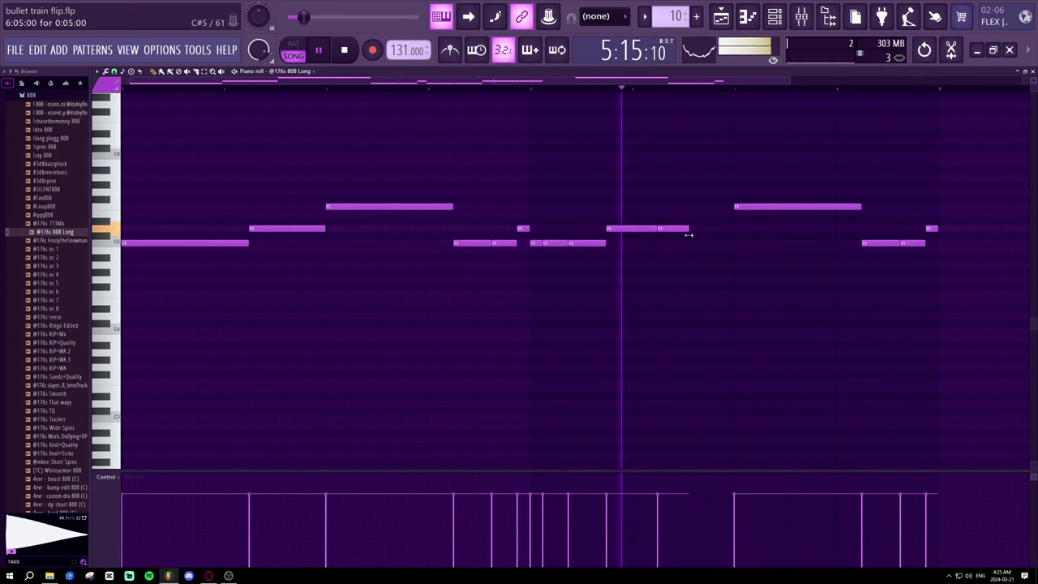
{"action": "left_click", "coordinate": [696, 229]}
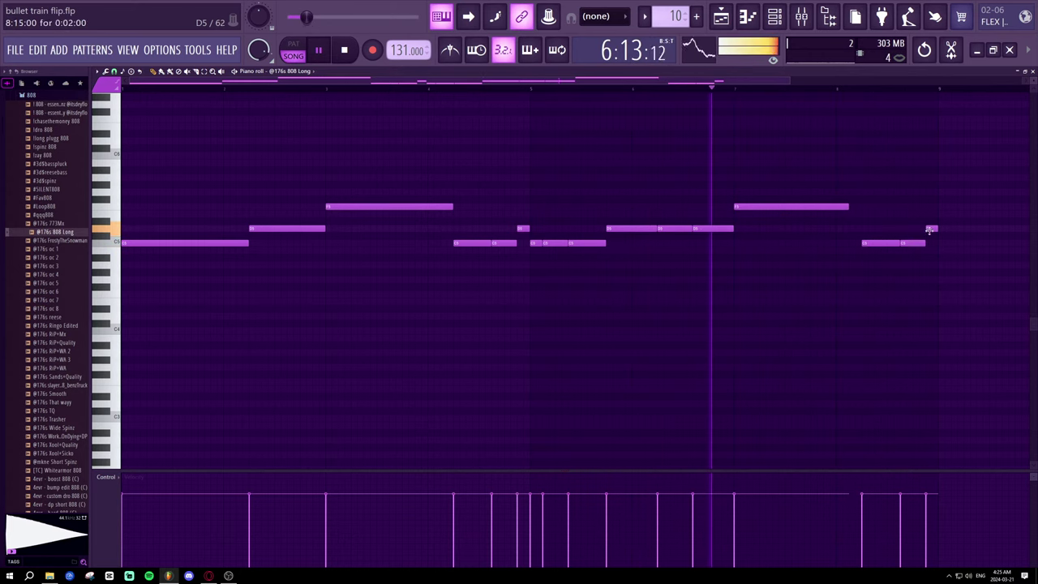
{"action": "left_click", "coordinate": [853, 207]}
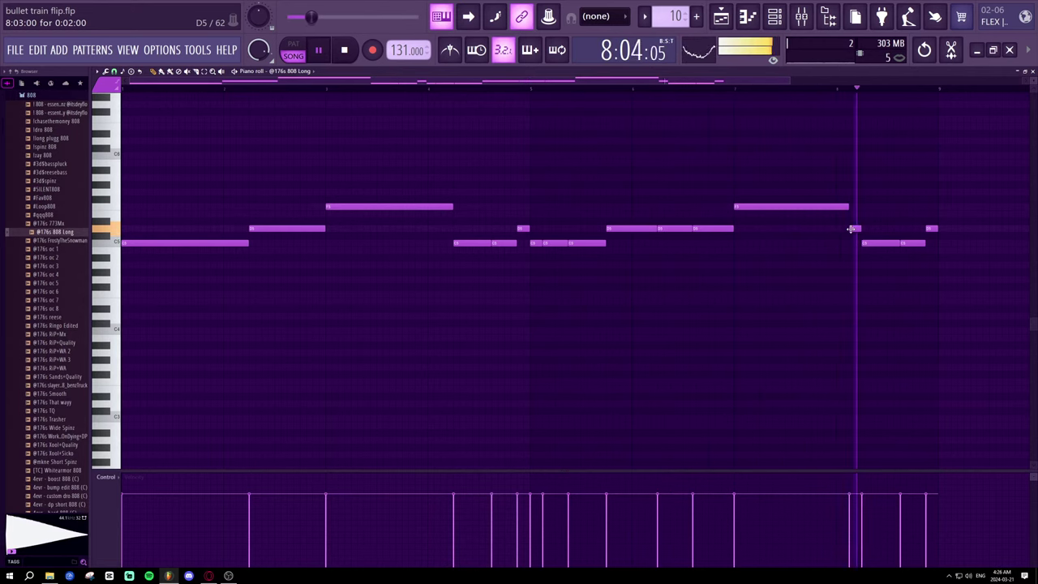
- Delete the D5 note at 5:13 and try extending the C5 at 5:07 to bar 6, with another C5 placed shortly after
{"action": "scroll", "coordinate": [667, 87], "scroll_direction": "down", "scroll_amount": 2}
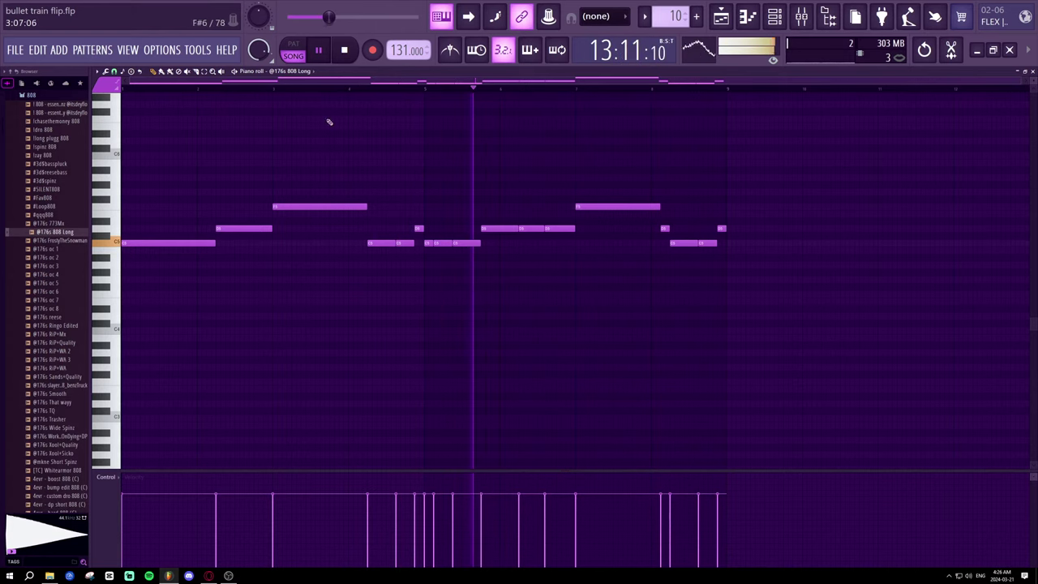
{"action": "scroll", "coordinate": [398, 94], "scroll_direction": "up", "scroll_amount": 2}
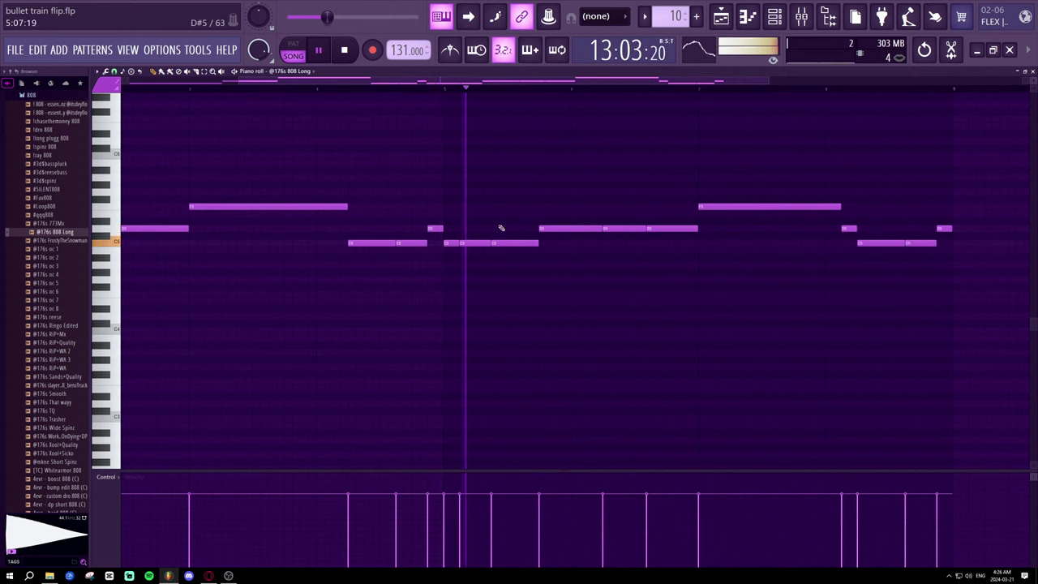
{"action": "right_click", "coordinate": [589, 226]}
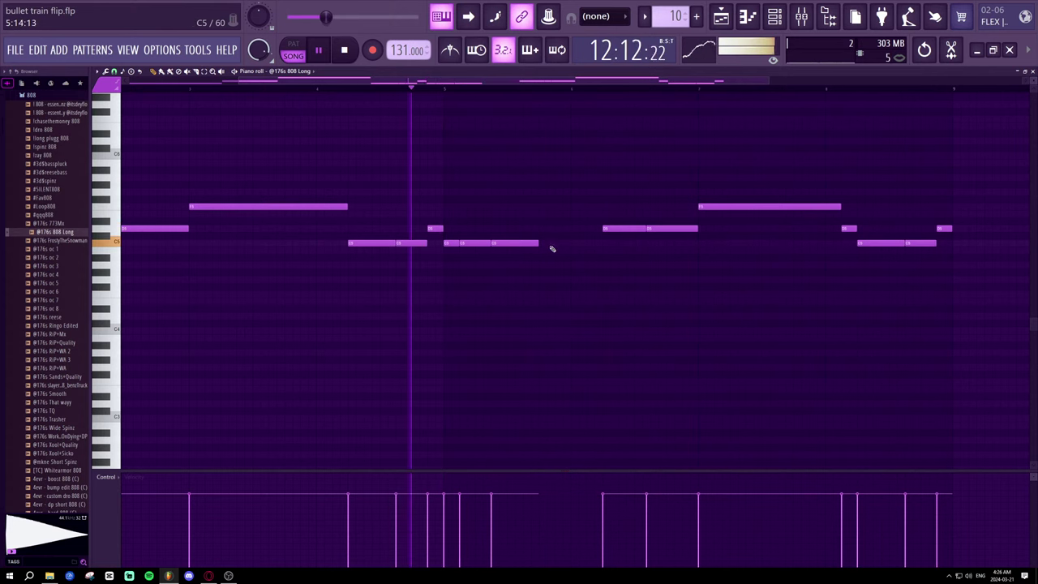
{"action": "left_click_drag", "start_coordinate": [538, 243], "coordinate": [569, 243]}
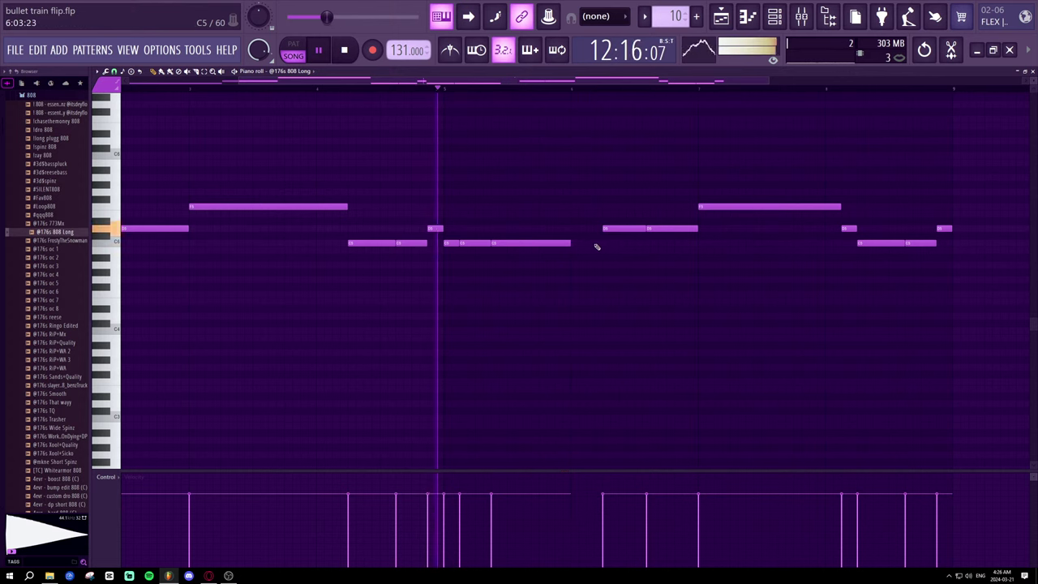
{"action": "left_click", "coordinate": [604, 244]}
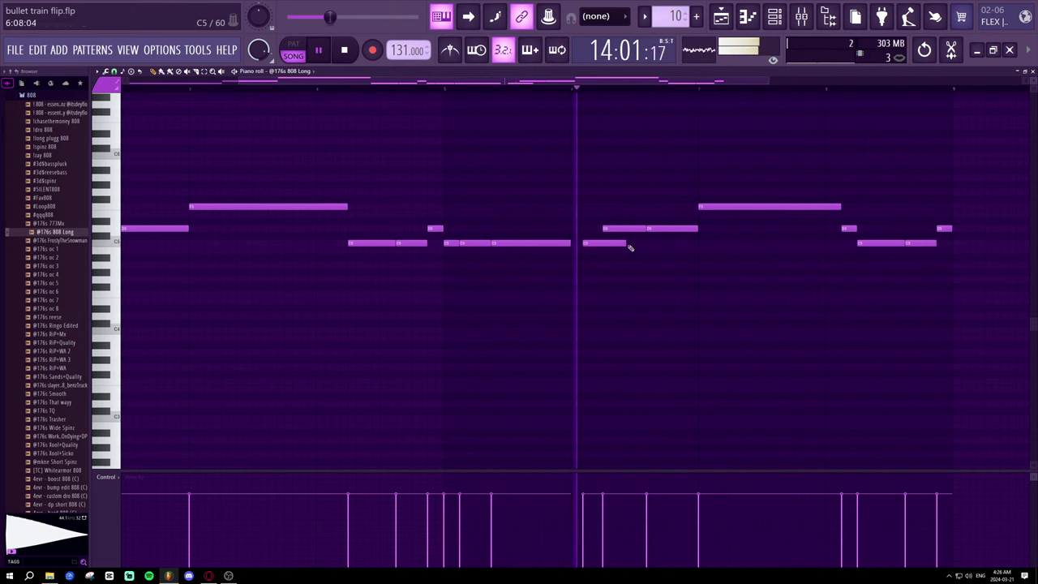
- Place a C5 note from 5:13 to 6:02:12, followed by a short D5 note running up to 6:05
{"action": "left_click_drag", "start_coordinate": [618, 244], "coordinate": [543, 244]}
{"action": "key", "text": "space"}
{"action": "left_click", "coordinate": [556, 244]}
{"action": "key", "text": "space"}
{"action": "key", "text": "space"}
{"action": "left_click_drag", "start_coordinate": [556, 243], "coordinate": [538, 245]}
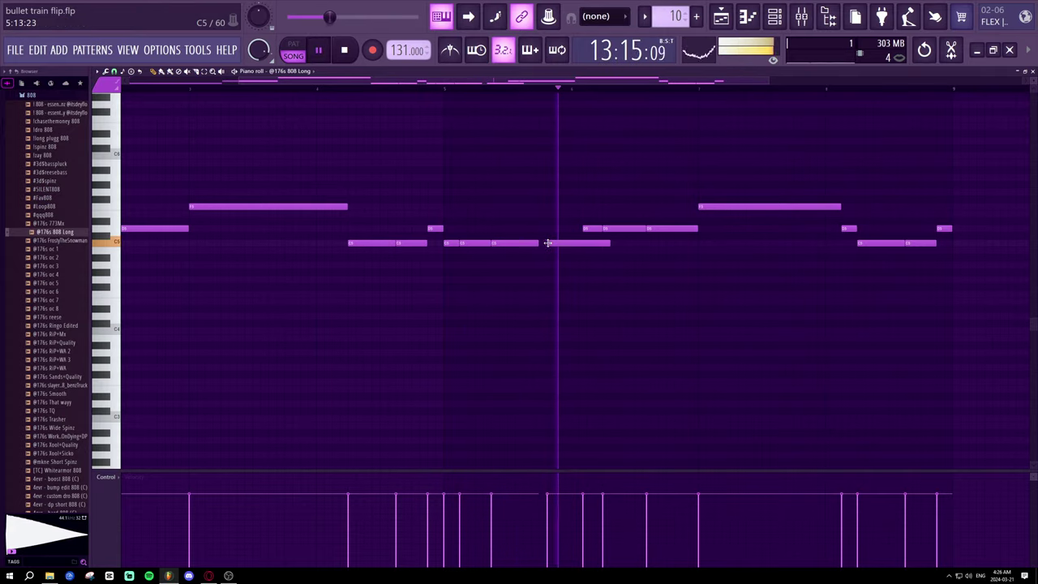
{"action": "key", "text": "space"}
{"action": "left_click_drag", "start_coordinate": [598, 244], "coordinate": [577, 244]}
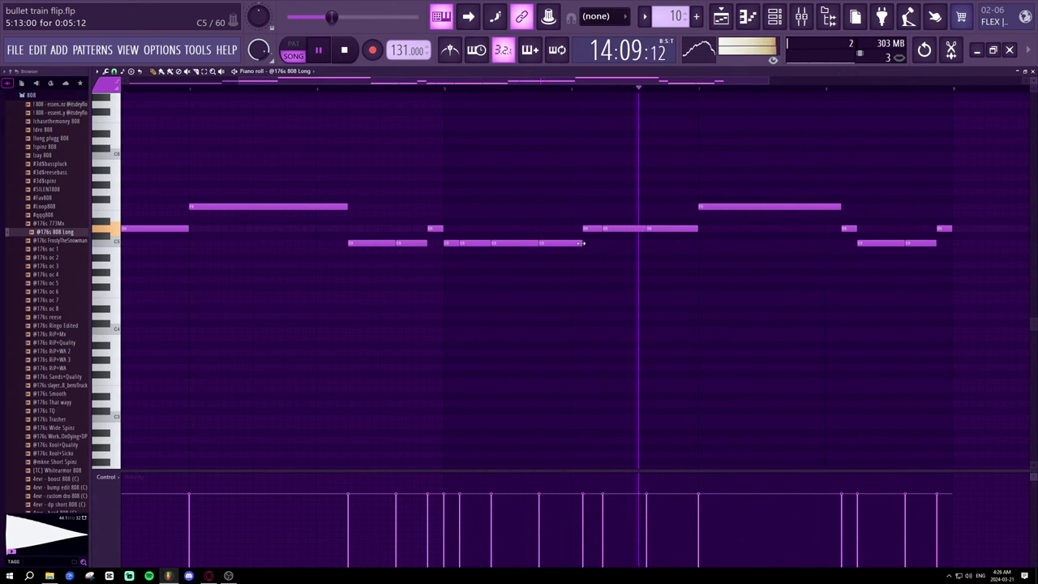
- Shorten the last D5 note in bar 6 and add a two-step D5 at 6:15
{"action": "left_click_drag", "start_coordinate": [684, 227], "coordinate": [680, 228]}
{"action": "left_click", "coordinate": [689, 232]}
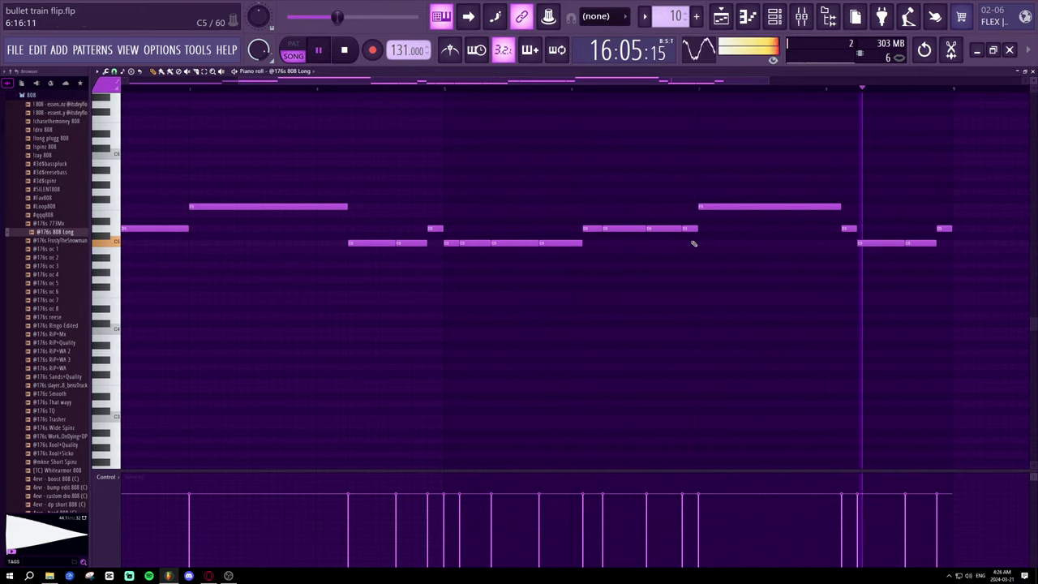
{"action": "scroll", "coordinate": [735, 95], "scroll_direction": "down", "scroll_amount": 1}
{"action": "scroll", "coordinate": [735, 90], "scroll_direction": "down", "scroll_amount": 2}
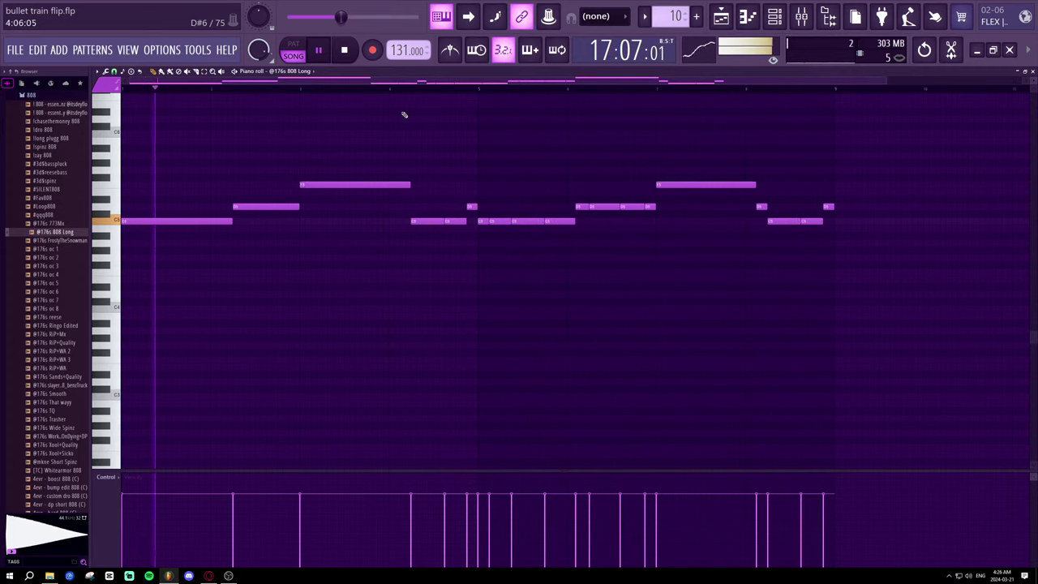
{"action": "scroll", "coordinate": [253, 92], "scroll_direction": "down", "scroll_amount": 1}
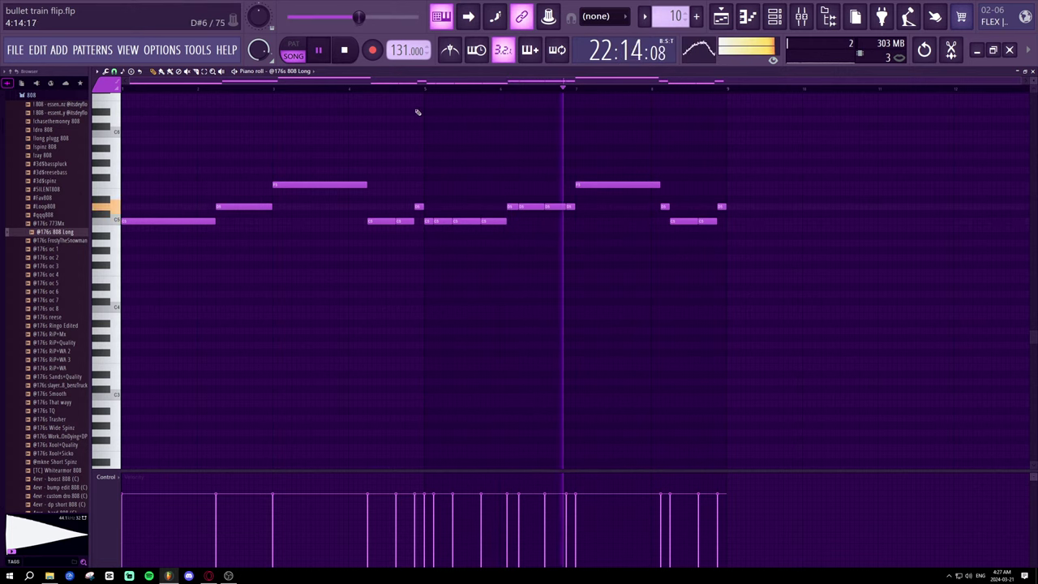
- Remove the C5 note at 5:07 and extend the C5 at 5:03 to 5:13
{"action": "left_click", "coordinate": [421, 85]}
{"action": "right_click", "coordinate": [455, 222]}
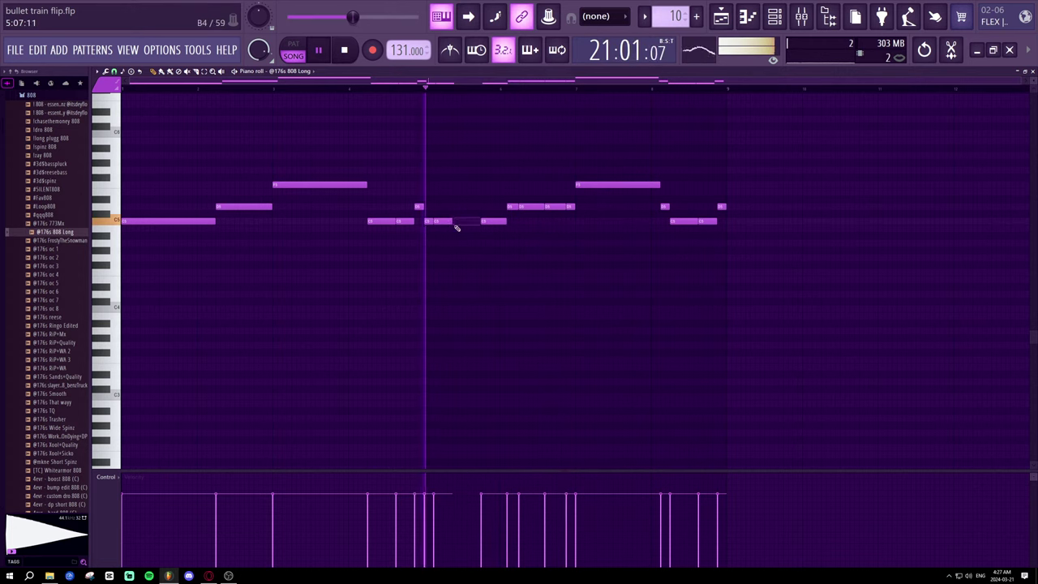
{"action": "left_click_drag", "start_coordinate": [453, 222], "coordinate": [476, 224]}
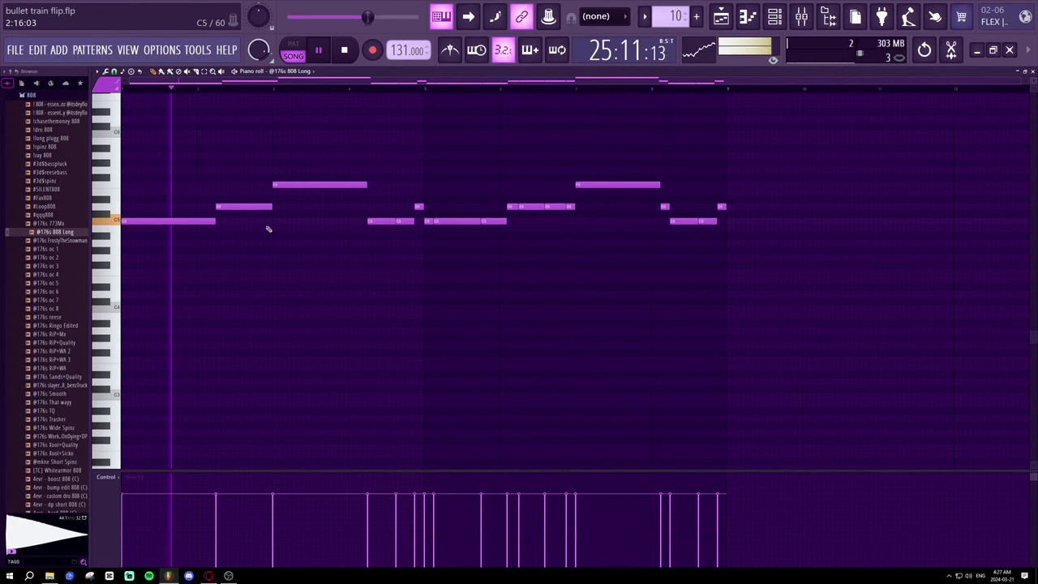
- Try the short D5 note before 6:05 up at G#5, and return it to its original place on D5
{"action": "mouse_move", "coordinate": [214, 222]}
{"action": "left_mouse_down"}
{"action": "mouse_move", "coordinate": [149, 230]}
{"action": "mouse_move", "coordinate": [213, 221]}
{"action": "left_mouse_up"}
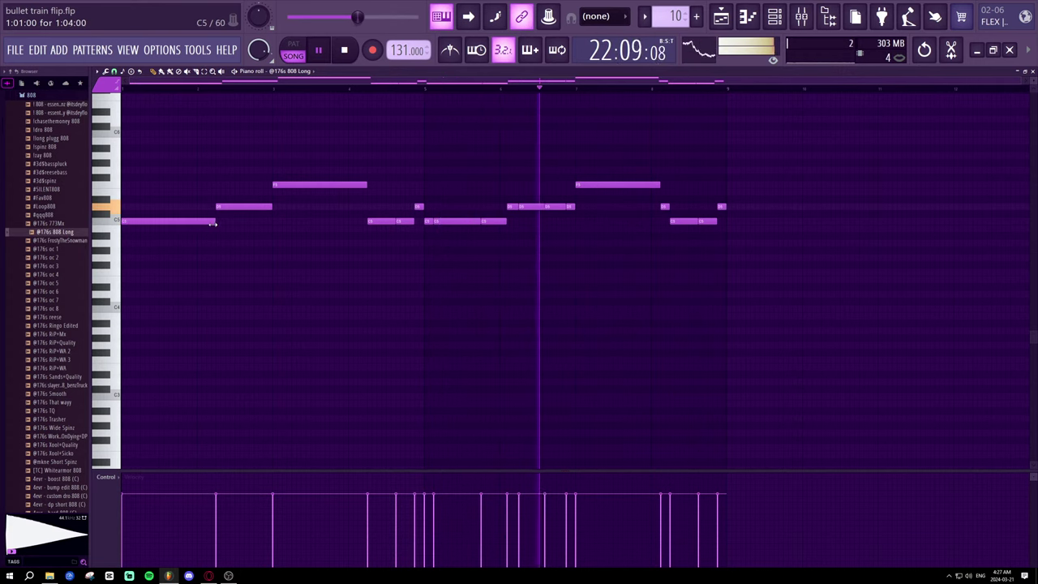
{"action": "key", "text": "space"}
{"action": "key", "text": "space"}
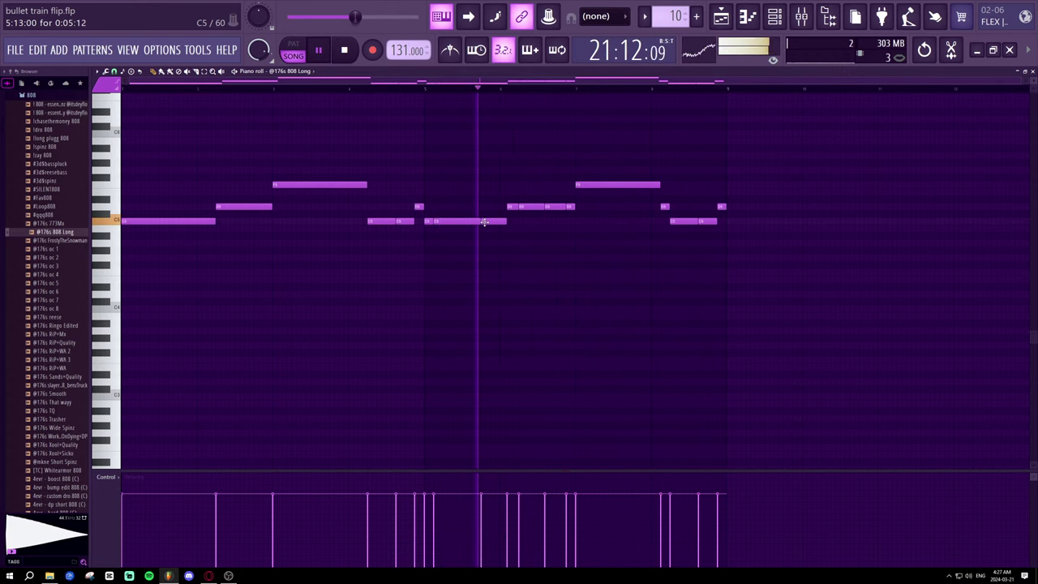
{"action": "key", "text": "space"}
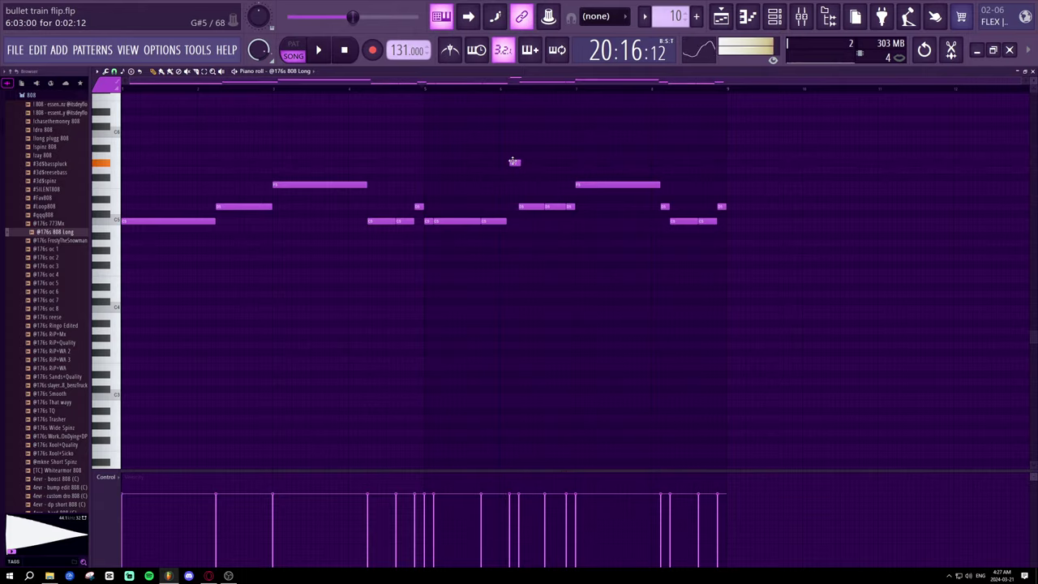
{"action": "left_click_drag", "start_coordinate": [509, 154], "coordinate": [512, 213]}
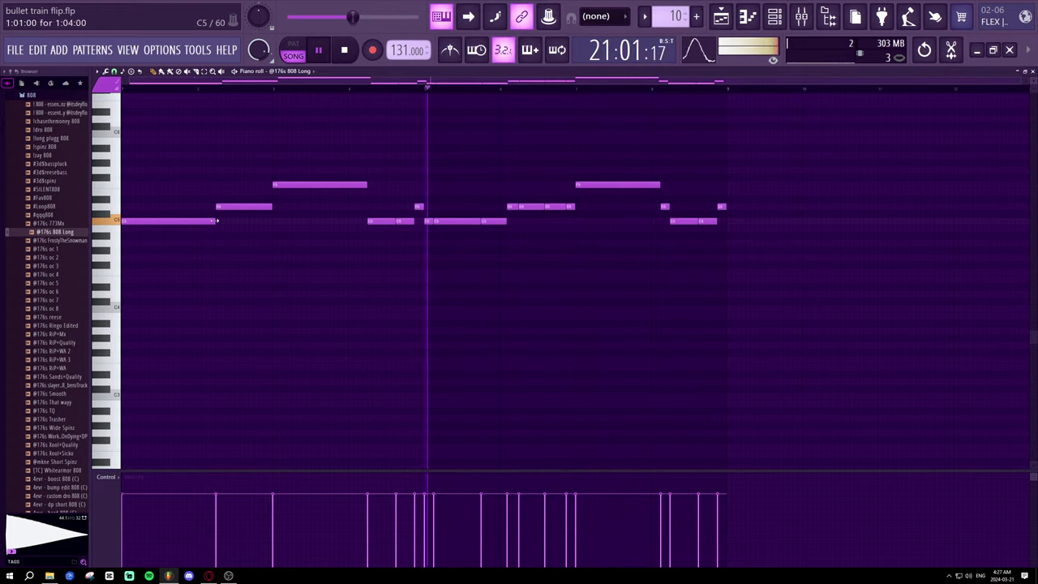
- Shorten the opening C5 note to six steps and add a second C5 from 1:07 to 2:05
{"action": "left_click_drag", "start_coordinate": [215, 221], "coordinate": [141, 227]}
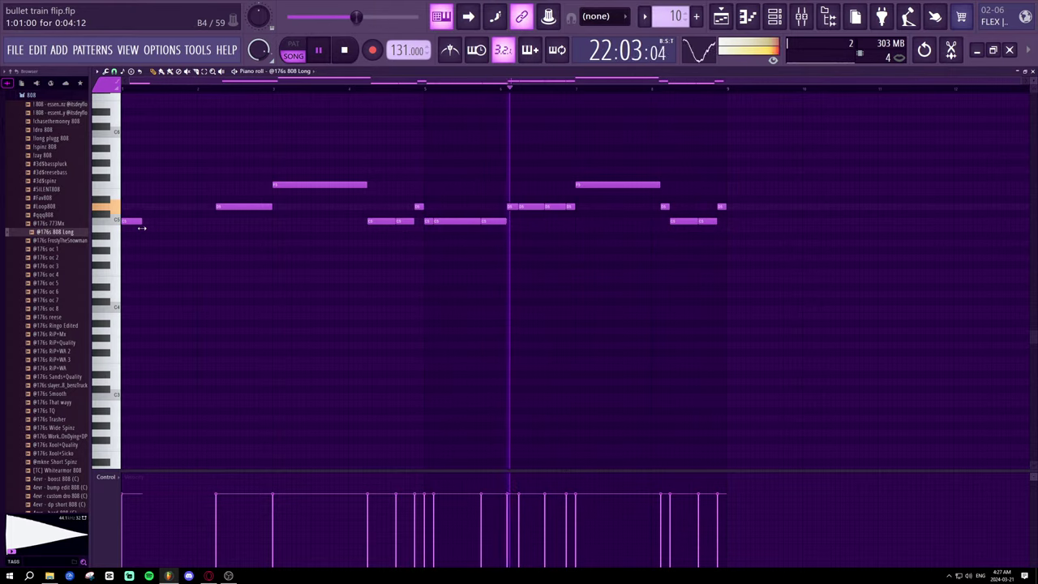
{"action": "left_click", "coordinate": [155, 222]}
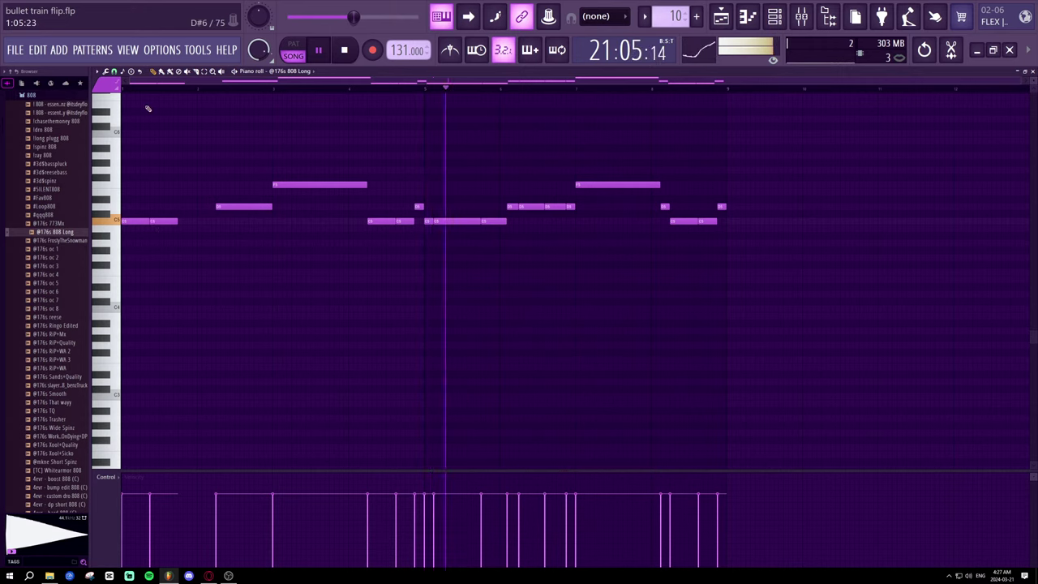
{"action": "key", "text": "space"}
{"action": "scroll", "coordinate": [148, 107], "scroll_direction": "up", "scroll_amount": 2}
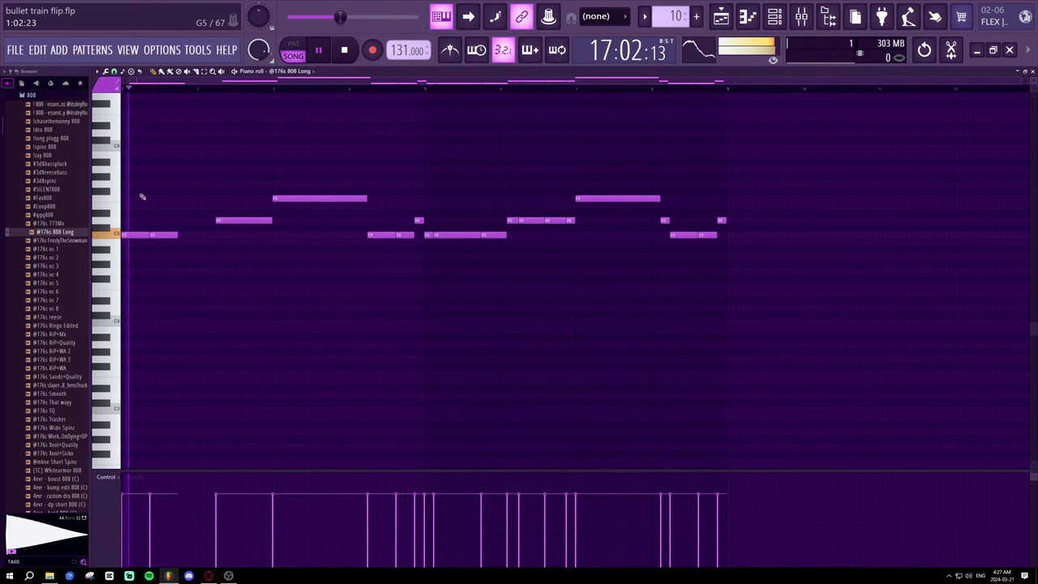
{"action": "key", "text": "space"}
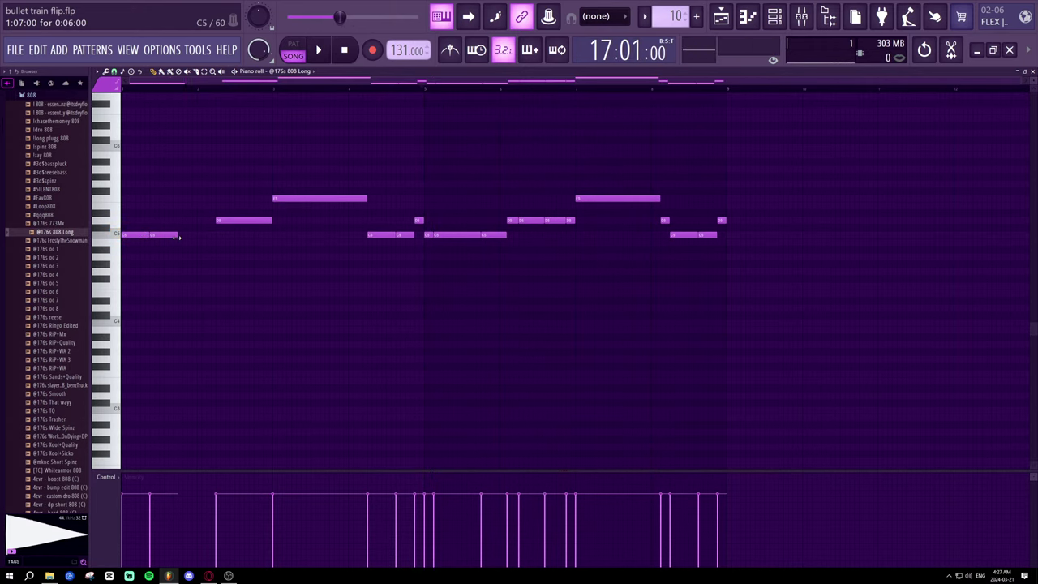
{"action": "left_click_drag", "start_coordinate": [198, 234], "coordinate": [215, 234]}
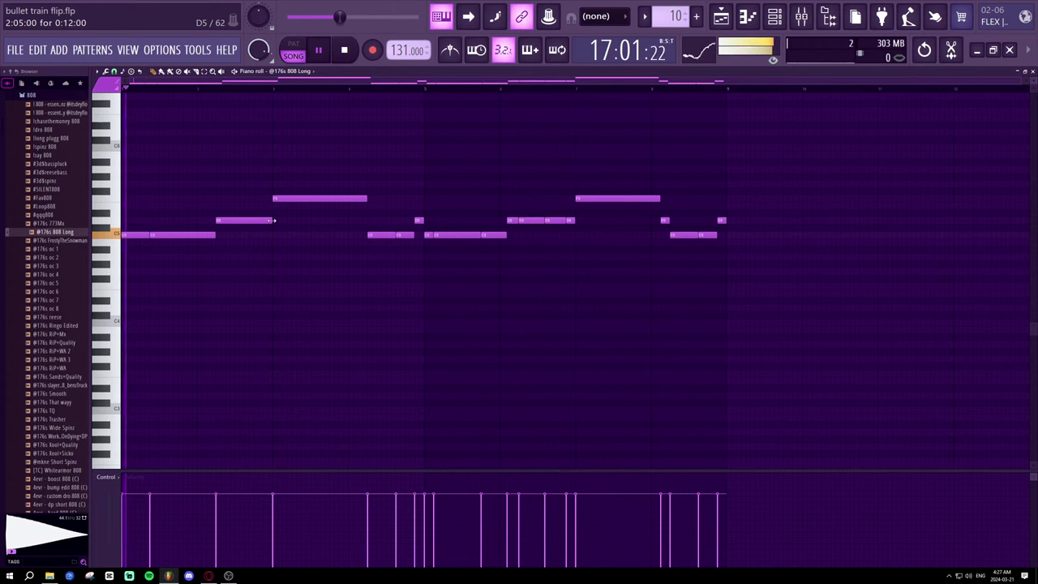
- Split the D5 note at 2:05 with a second D5 at 2:11, and the bar 3 F5 with another F5 from 3:07 to 4:05
{"action": "left_click_drag", "start_coordinate": [273, 220], "coordinate": [249, 221]}
{"action": "left_click", "coordinate": [246, 221]}
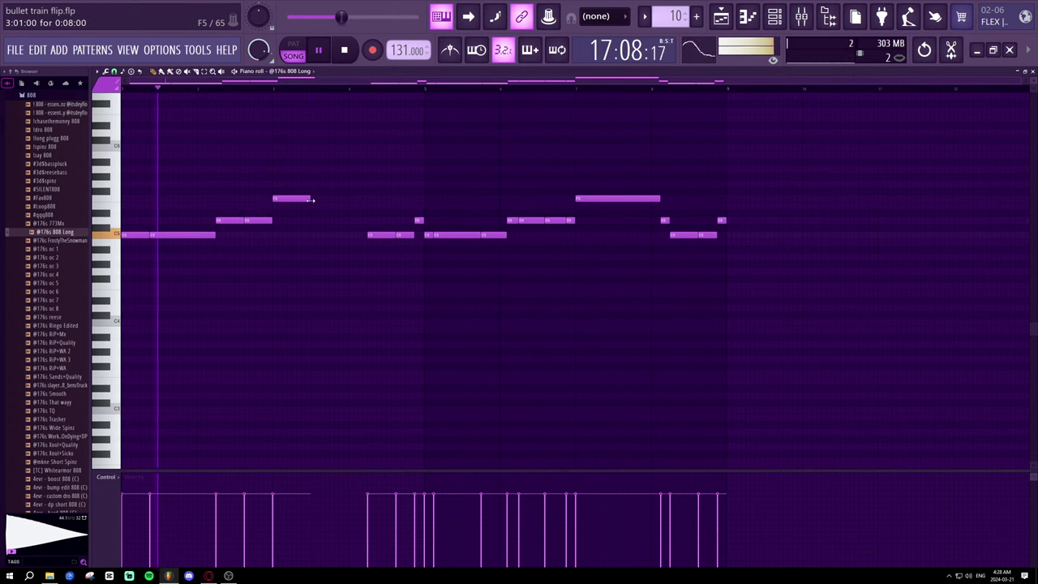
{"action": "left_click", "coordinate": [301, 200]}
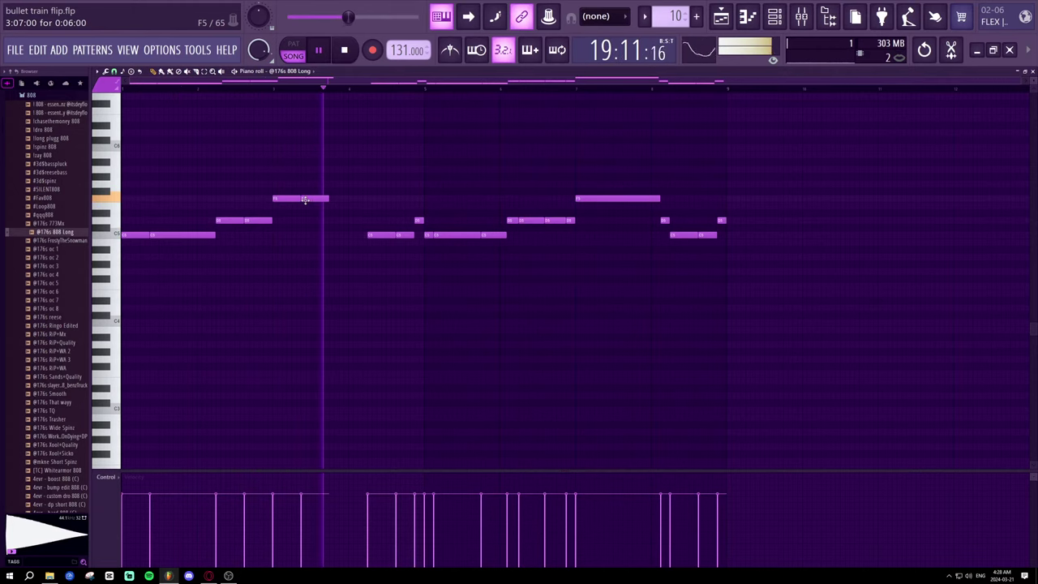
{"action": "left_click_drag", "start_coordinate": [328, 198], "coordinate": [366, 201]}
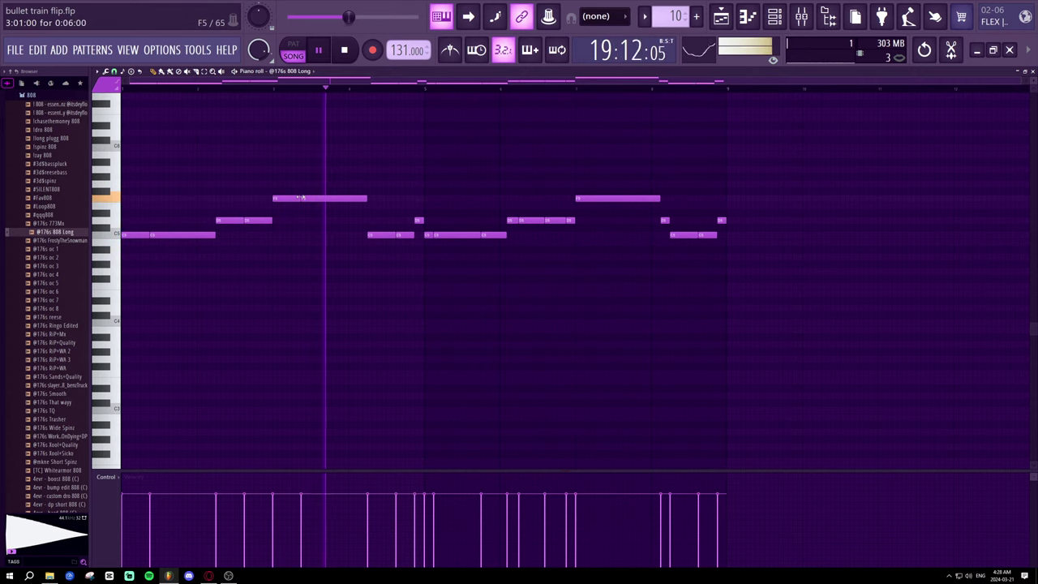
- Lower the F5 notes starting in bars 3 and 7 to E5
{"action": "left_click_drag", "start_coordinate": [320, 201], "coordinate": [324, 208]}
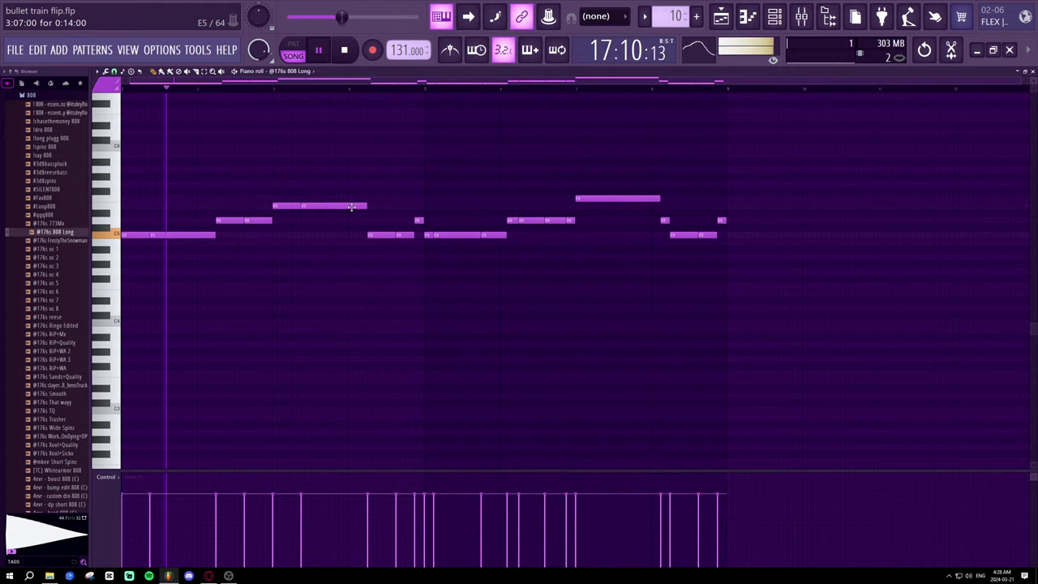
{"action": "left_click_drag", "start_coordinate": [611, 200], "coordinate": [611, 208]}
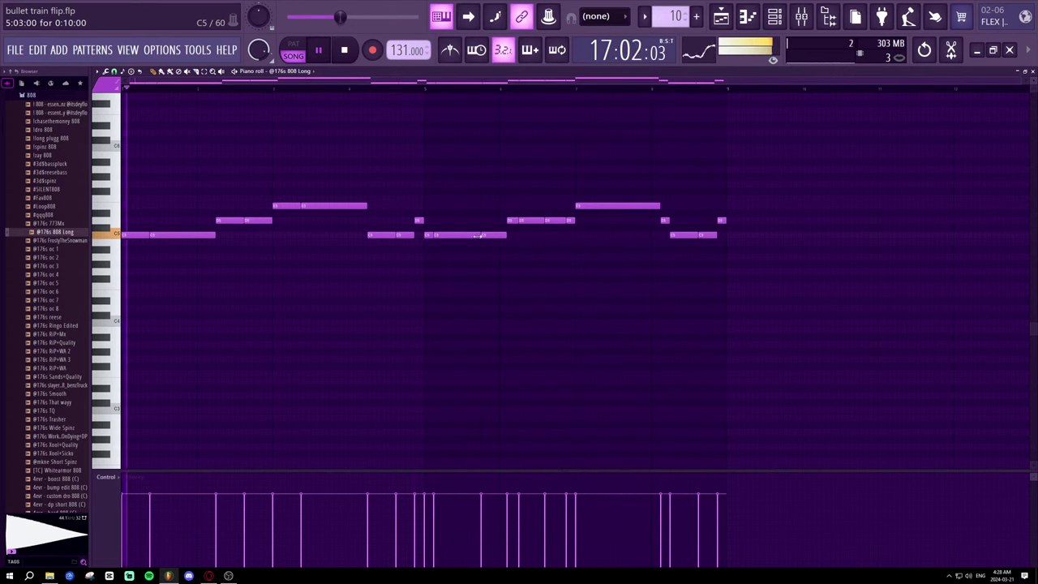
- Shorten the C5 note at 5:03 to four steps and place another C5 from 5:07 to 5:13
{"action": "left_click_drag", "start_coordinate": [478, 235], "coordinate": [467, 235]}
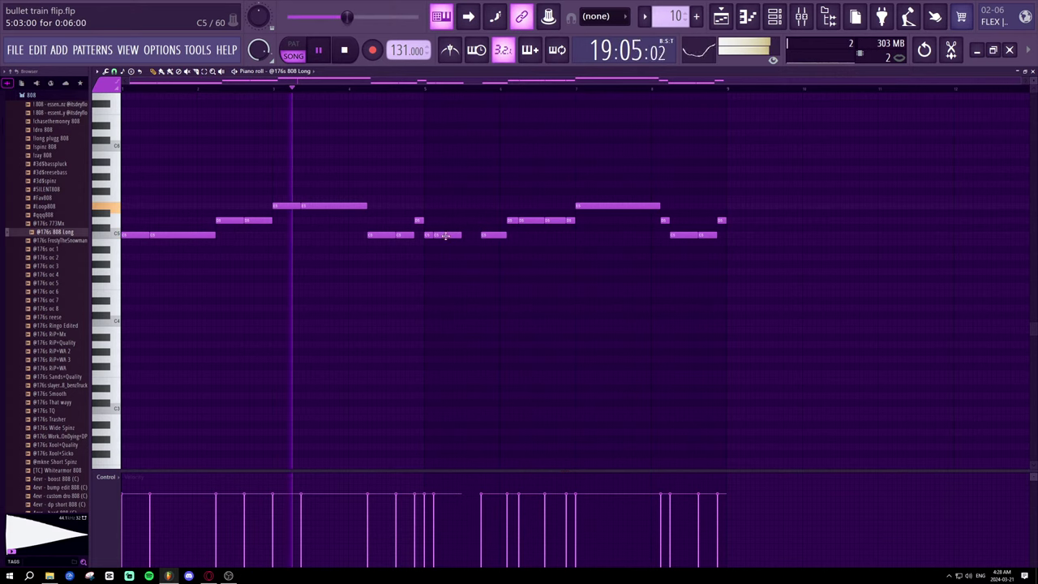
{"action": "left_click_drag", "start_coordinate": [463, 235], "coordinate": [473, 235]}
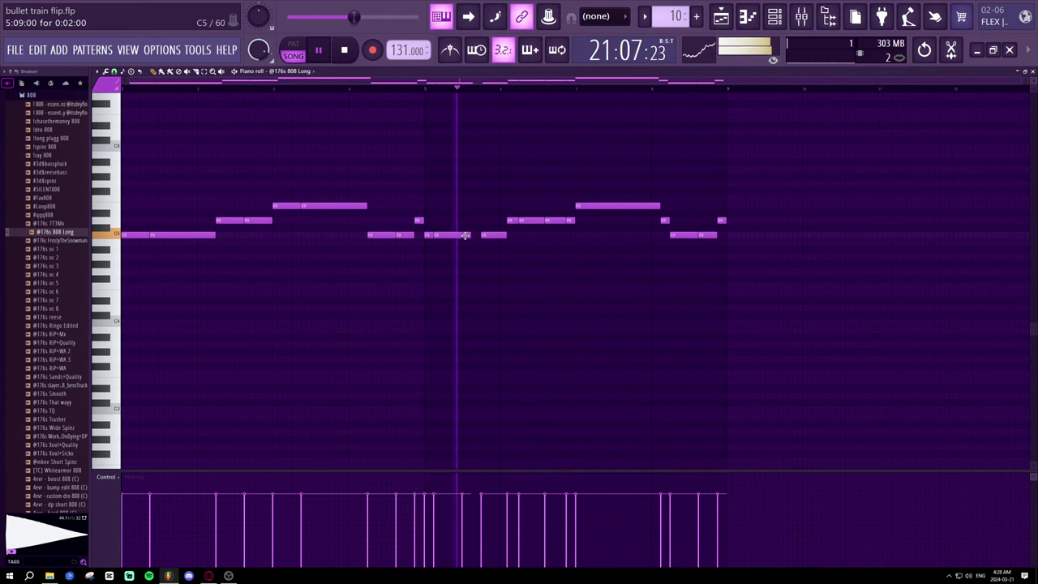
{"action": "left_click_drag", "start_coordinate": [460, 234], "coordinate": [456, 235]}
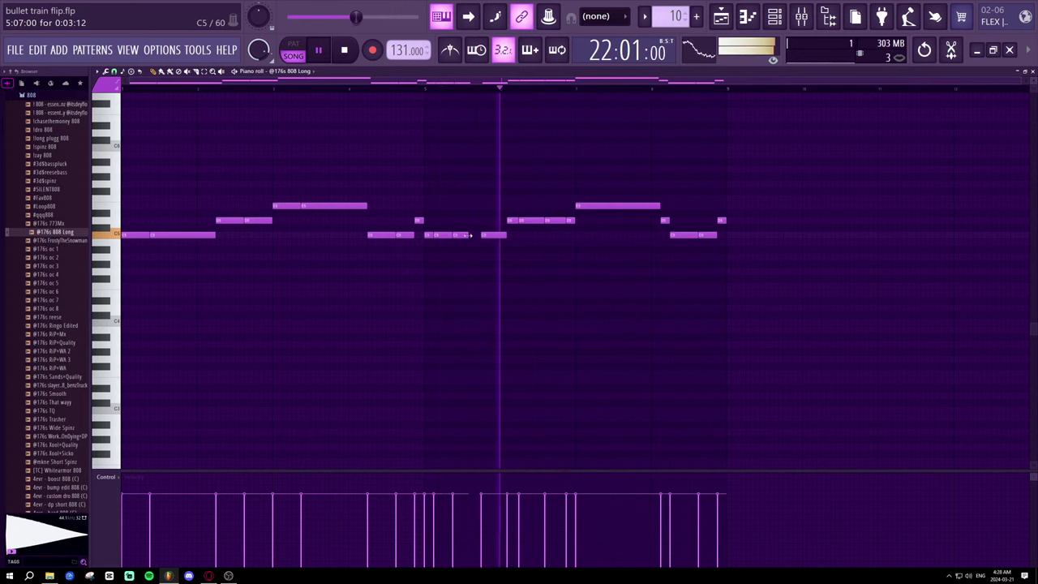
{"action": "left_click_drag", "start_coordinate": [470, 235], "coordinate": [525, 234]}
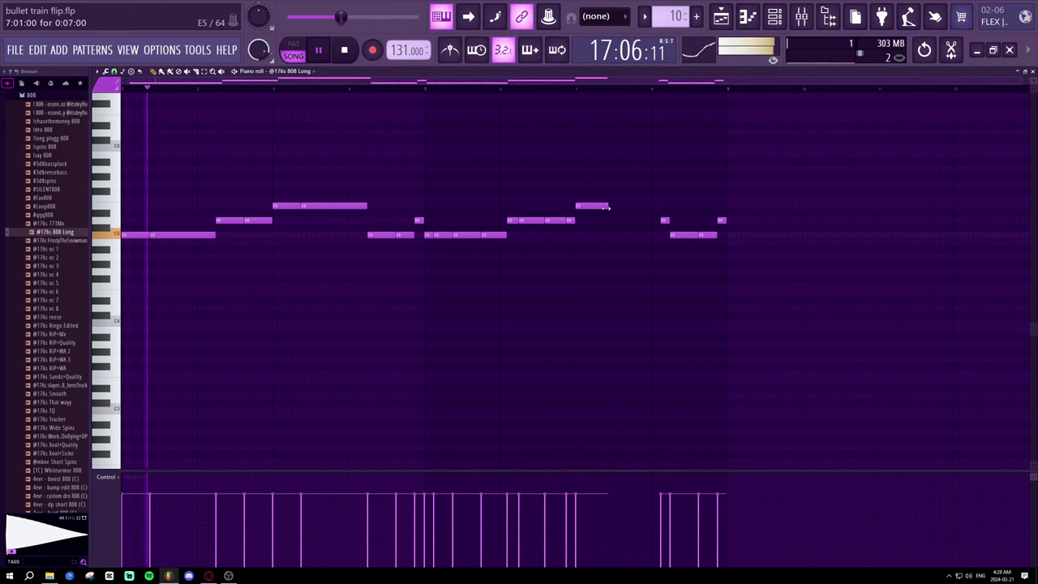
- Split the bar 7 E5 with a second E5 ending at about 7:16, and make bar 3's E5 a single note lasting to 4:05
{"action": "left_click_drag", "start_coordinate": [604, 207], "coordinate": [645, 206]}
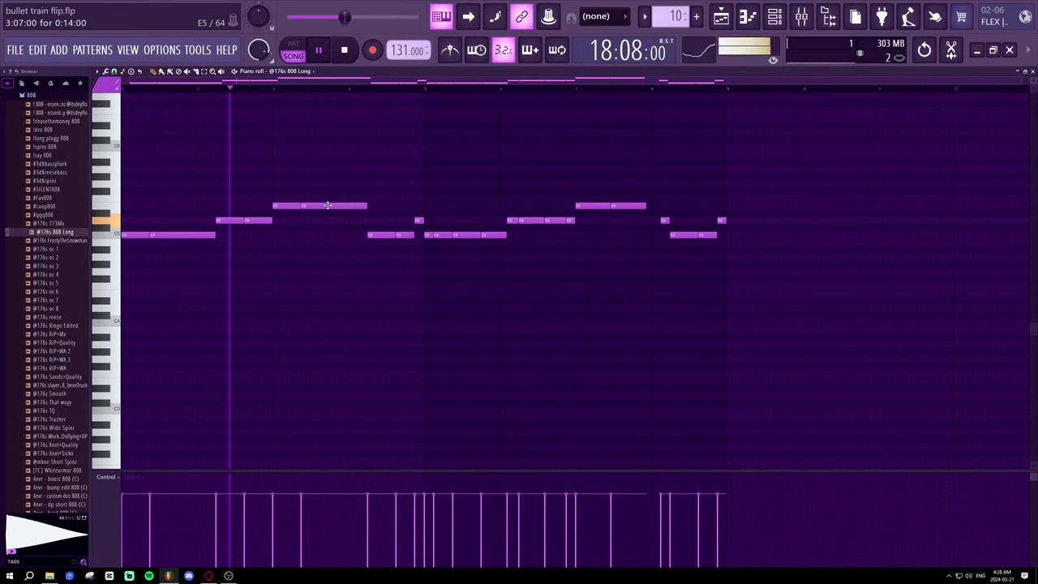
{"action": "left_click_drag", "start_coordinate": [366, 206], "coordinate": [302, 205]}
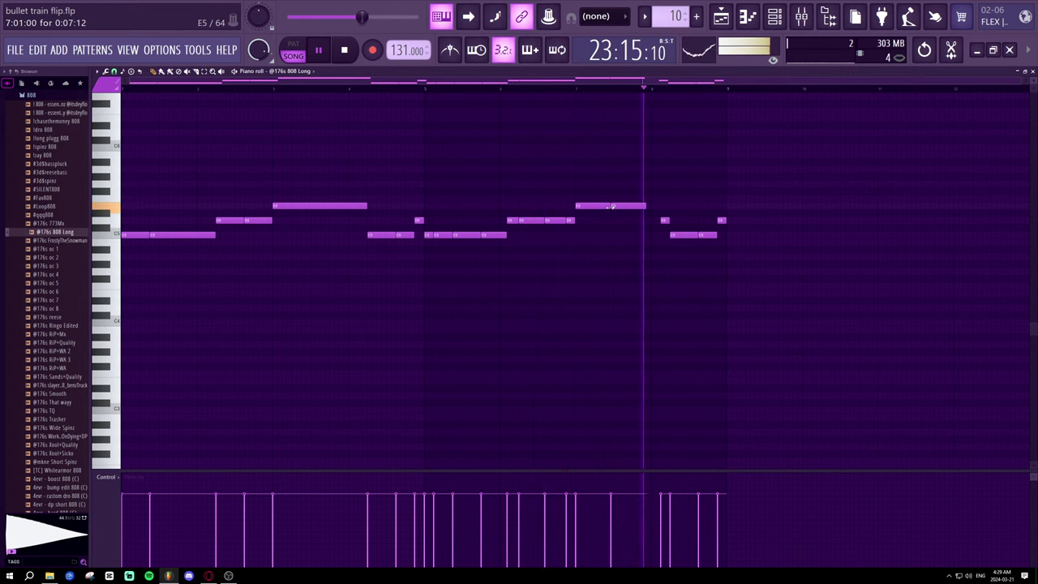
- Move the second E5 of bar 7 to start at 7:07 and extend it to 8:03
{"action": "left_click_drag", "start_coordinate": [612, 208], "coordinate": [607, 209]}
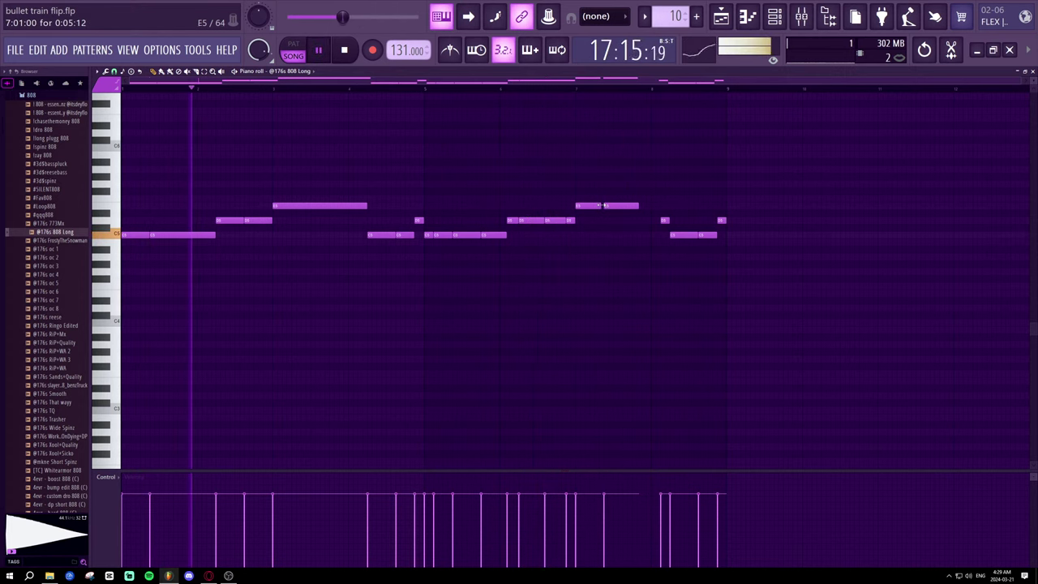
{"action": "left_click", "coordinate": [555, 87]}
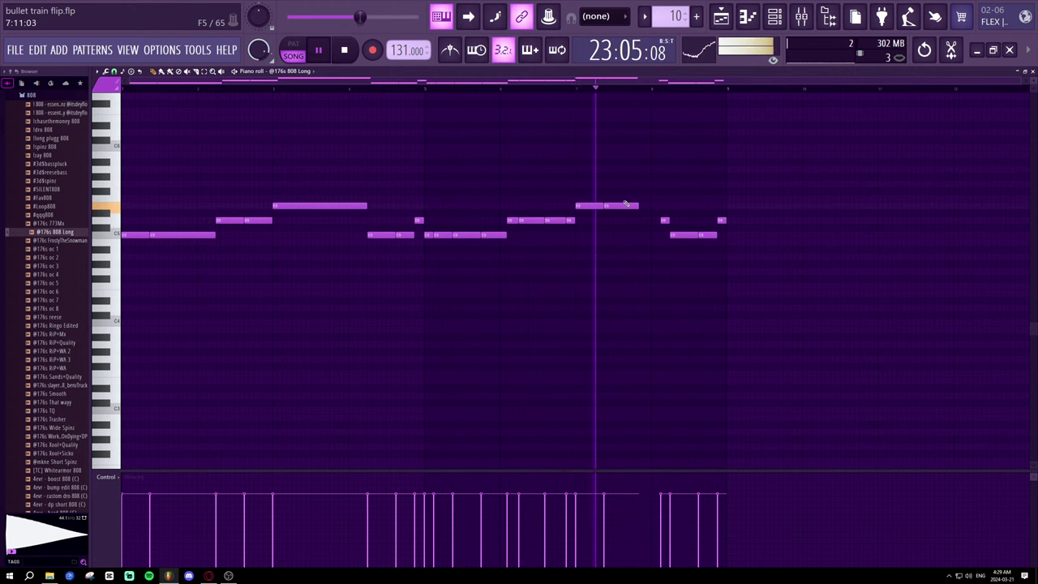
{"action": "left_click_drag", "start_coordinate": [644, 209], "coordinate": [660, 203]}
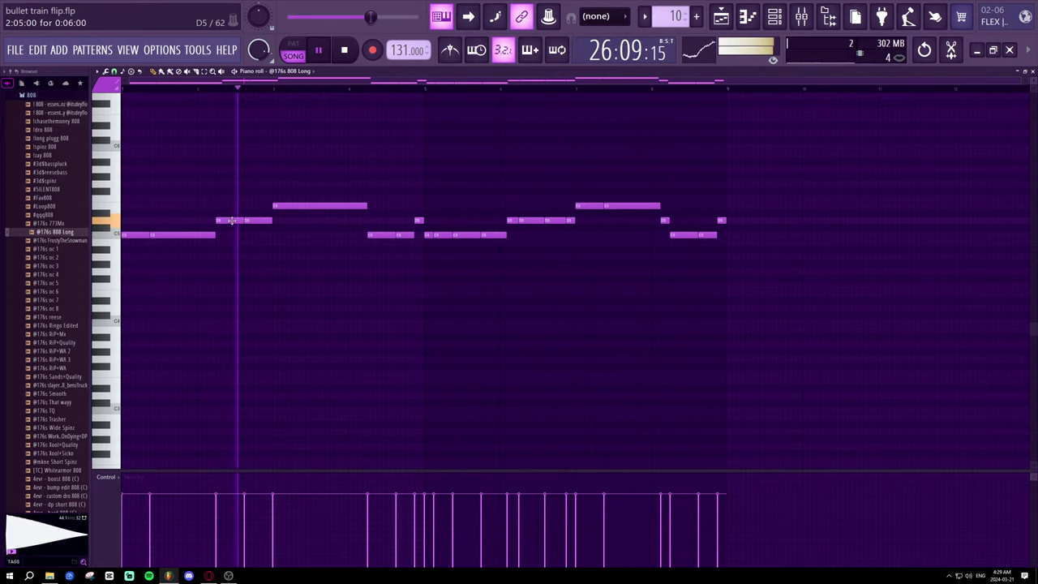
- End the long C5 from 1:07 at 2:03 and place a two-step C5 retrigger at 2:03
{"action": "left_click", "coordinate": [186, 94]}
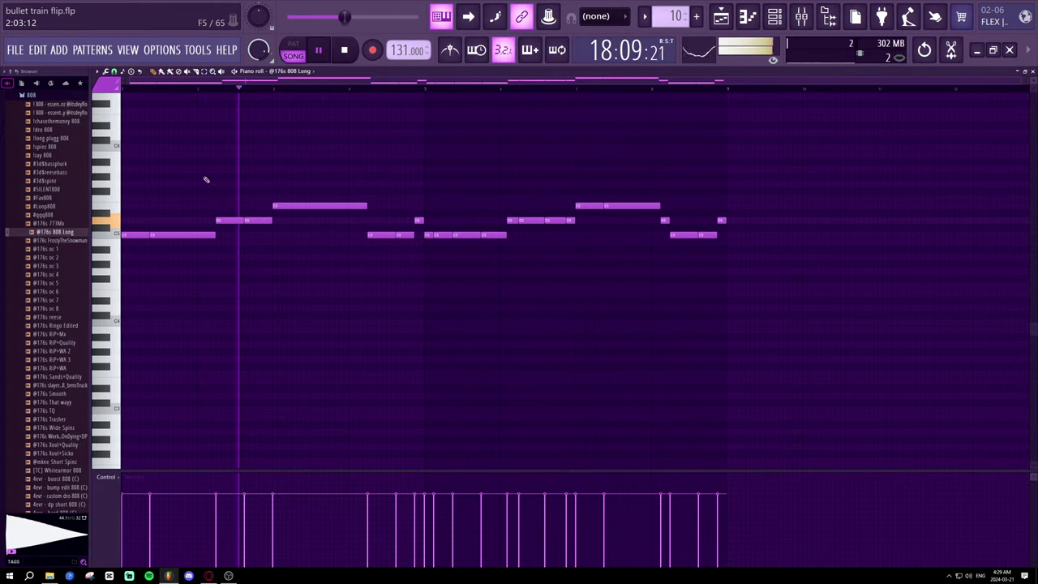
{"action": "left_click", "coordinate": [147, 95]}
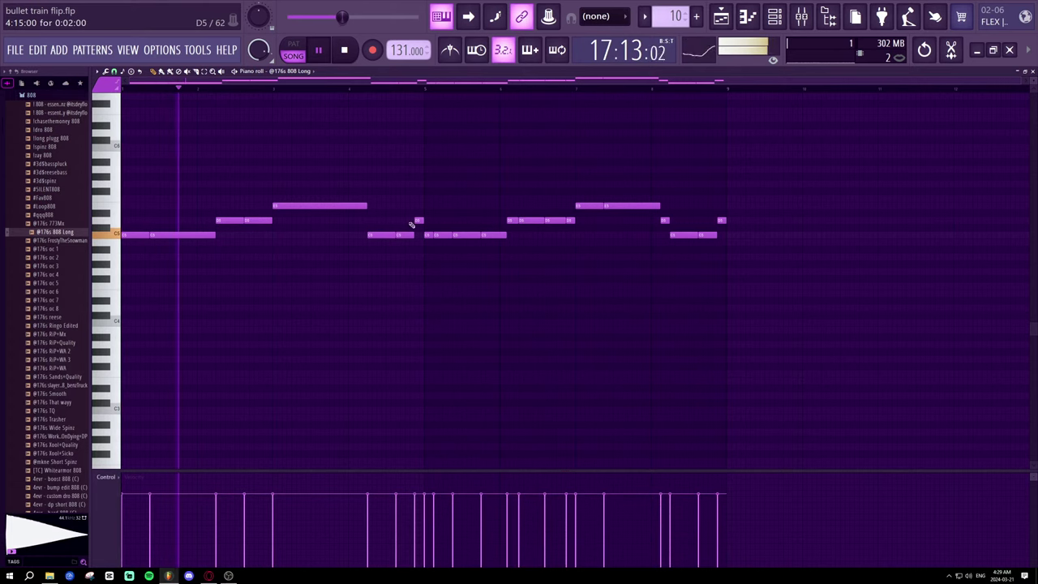
{"action": "key", "text": "space"}
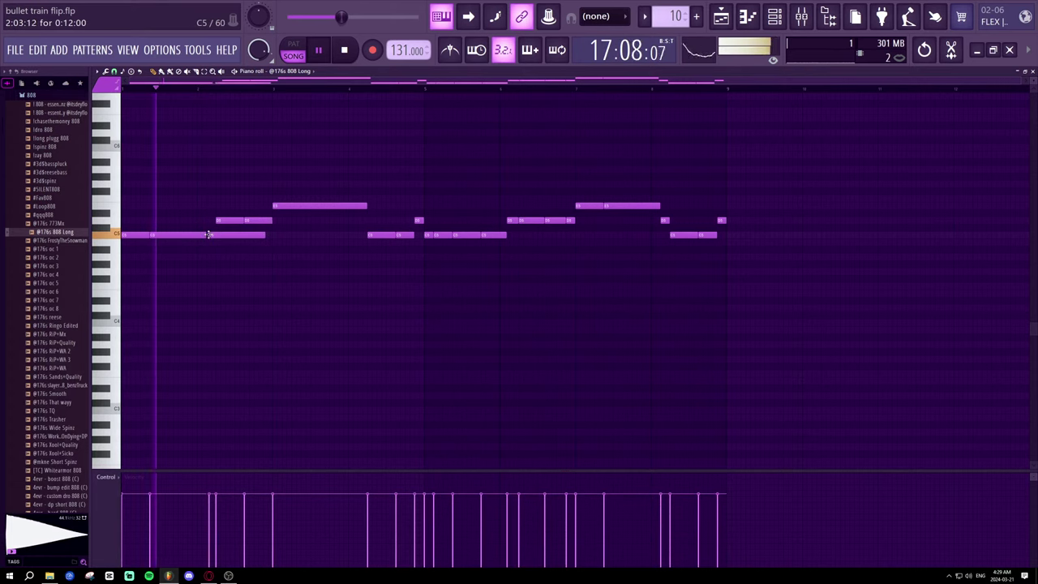
{"action": "mouse_move", "coordinate": [207, 234]}
{"action": "left_mouse_down"}
{"action": "mouse_move", "coordinate": [264, 235]}
{"action": "mouse_move", "coordinate": [214, 241]}
{"action": "left_mouse_up"}
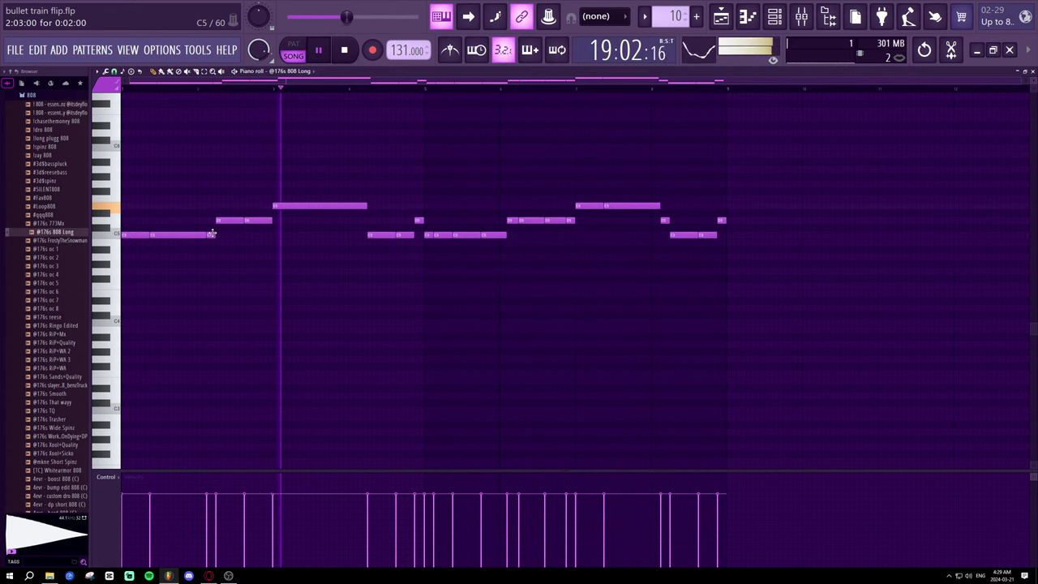
- Shorten the D5 at 2:11 to four steps and place a two-step D5 at 2:15
{"action": "left_click_drag", "start_coordinate": [266, 222], "coordinate": [264, 221]}
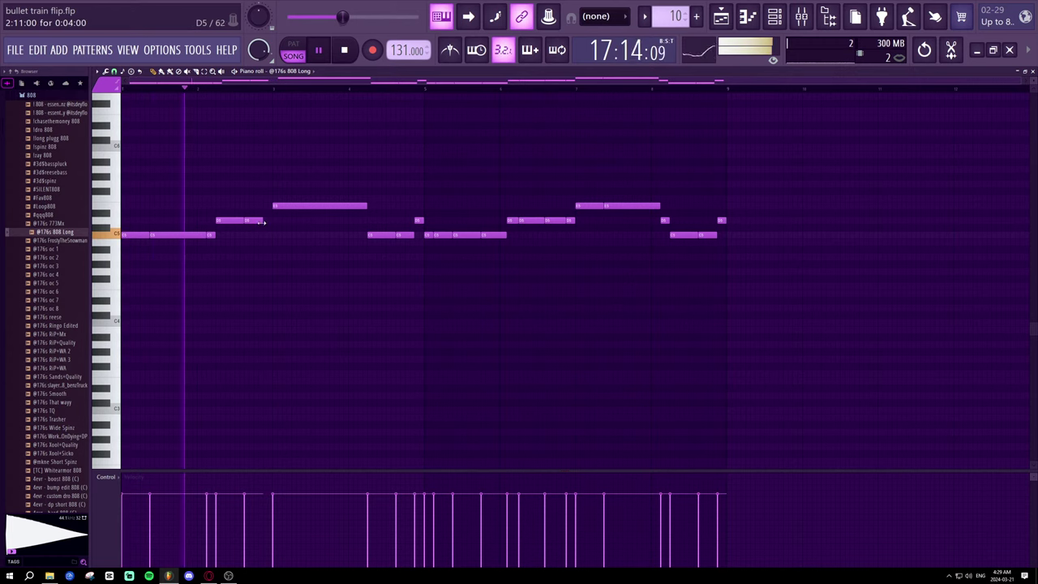
{"action": "left_click", "coordinate": [209, 234]}
{"action": "left_click", "coordinate": [263, 220]}
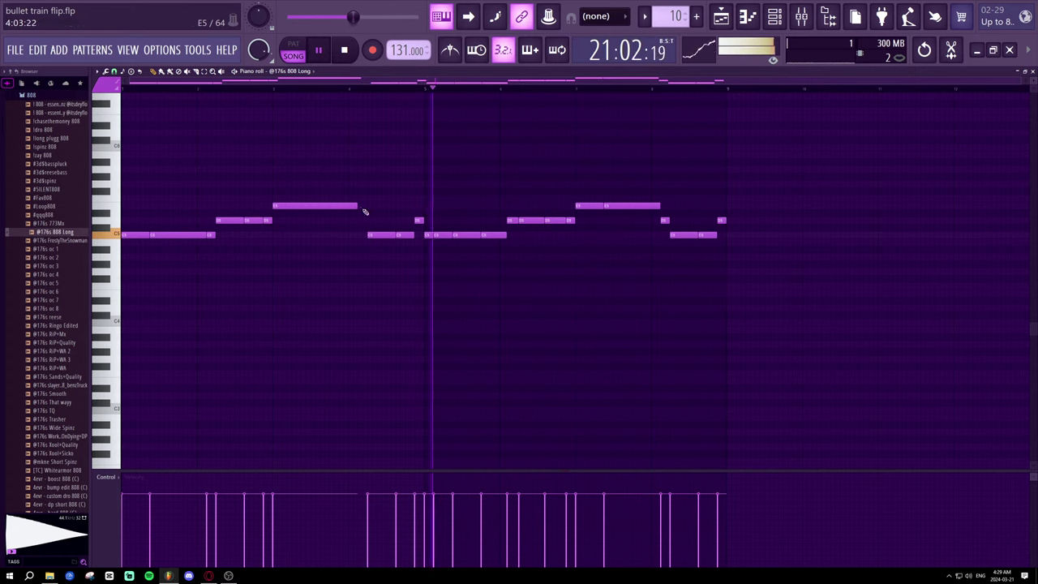
- Split off the end of bar 3's E5 as a two-step E5 at 4:03, and raise the D5 at 8:03 to E5
{"action": "left_click", "coordinate": [363, 208]}
{"action": "left_click_drag", "start_coordinate": [443, 205], "coordinate": [366, 207]}
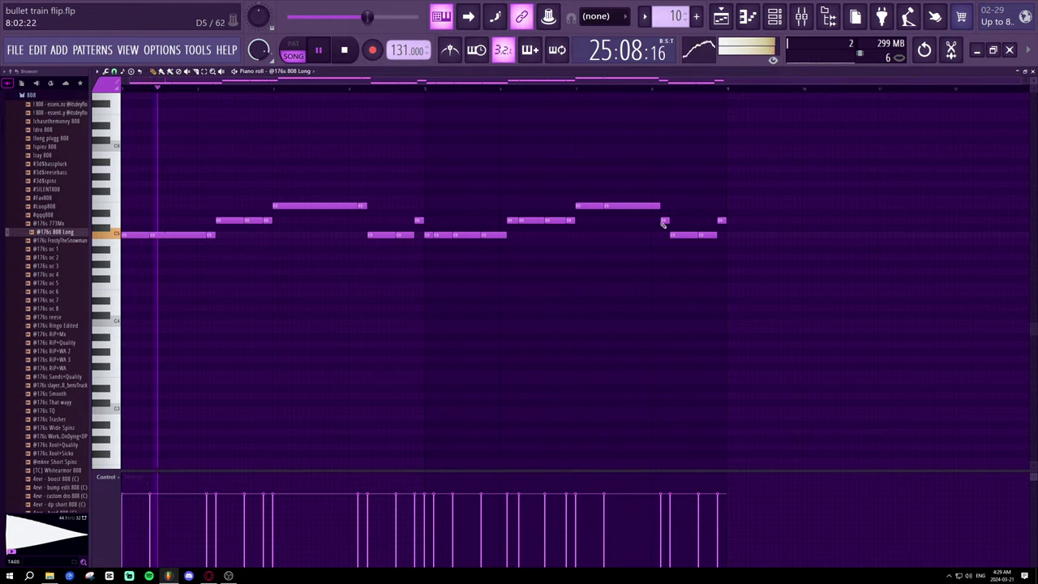
{"action": "left_click_drag", "start_coordinate": [664, 219], "coordinate": [664, 206]}
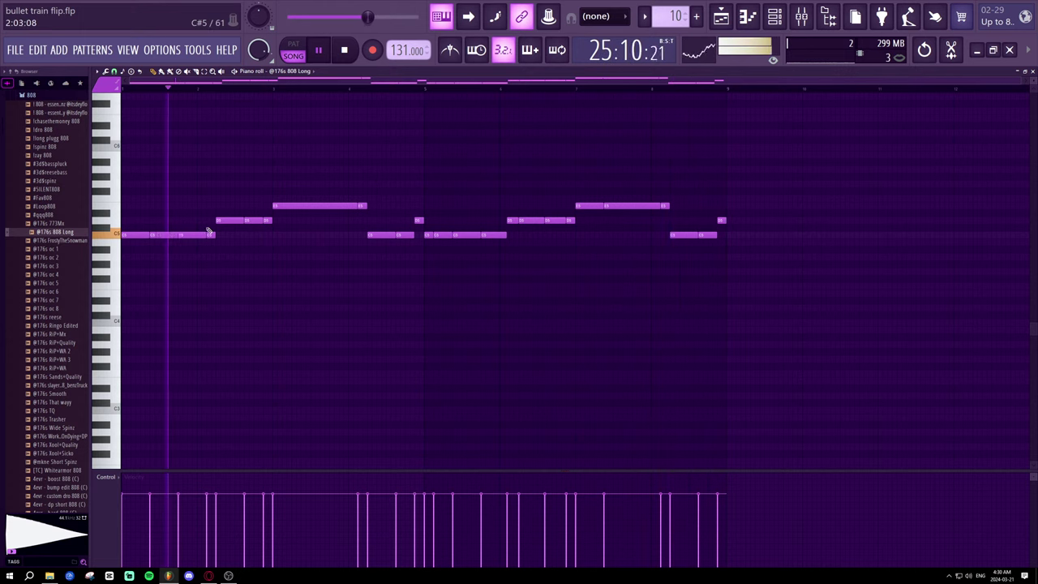
- Try retriggering the opening C5 with a two-step note at 1:01 and another C5 at 1:03
{"action": "right_click", "coordinate": [147, 236]}
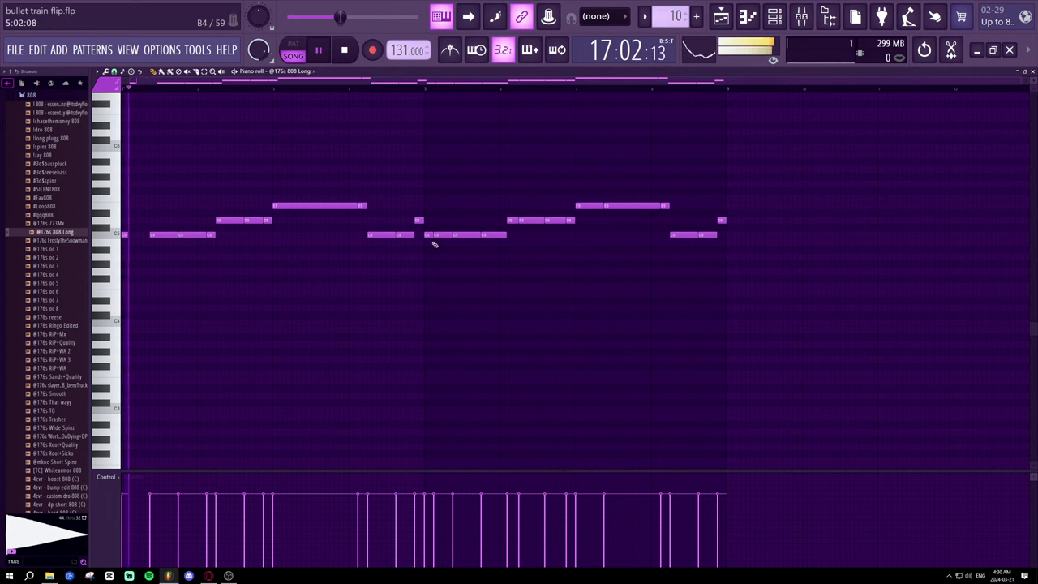
{"action": "key", "text": "space"}
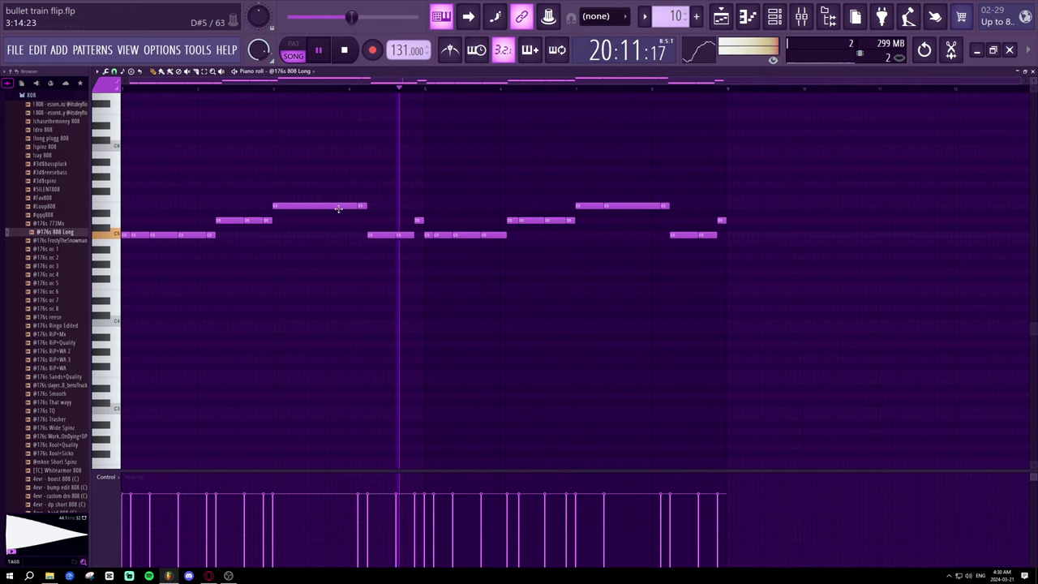
{"action": "key", "text": "space"}
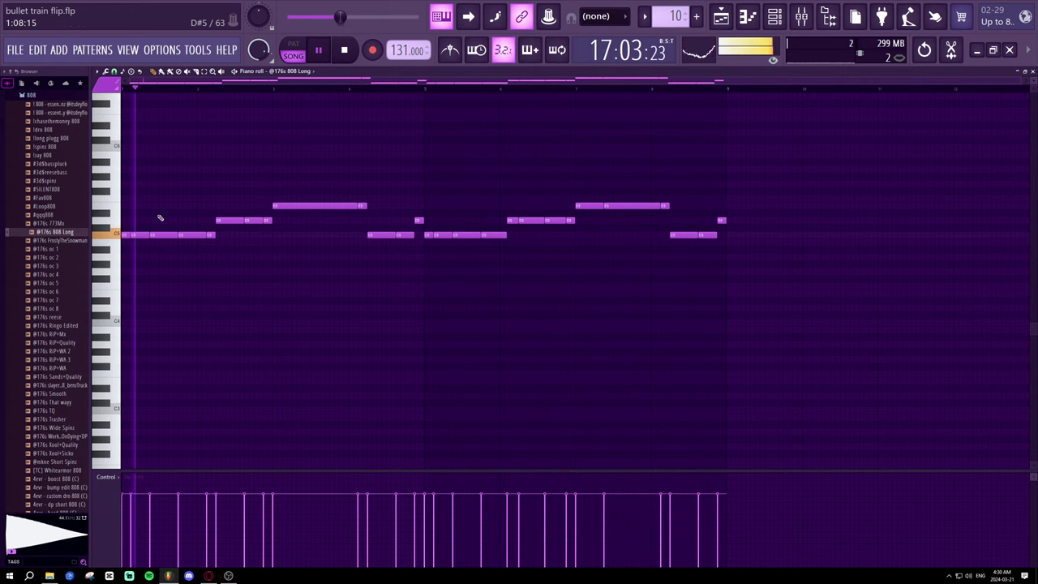
- Replace the C5 retriggers in bar 1 with a single C5 from 1:01 to 2:03 and play the pattern
{"action": "right_click", "coordinate": [146, 234]}
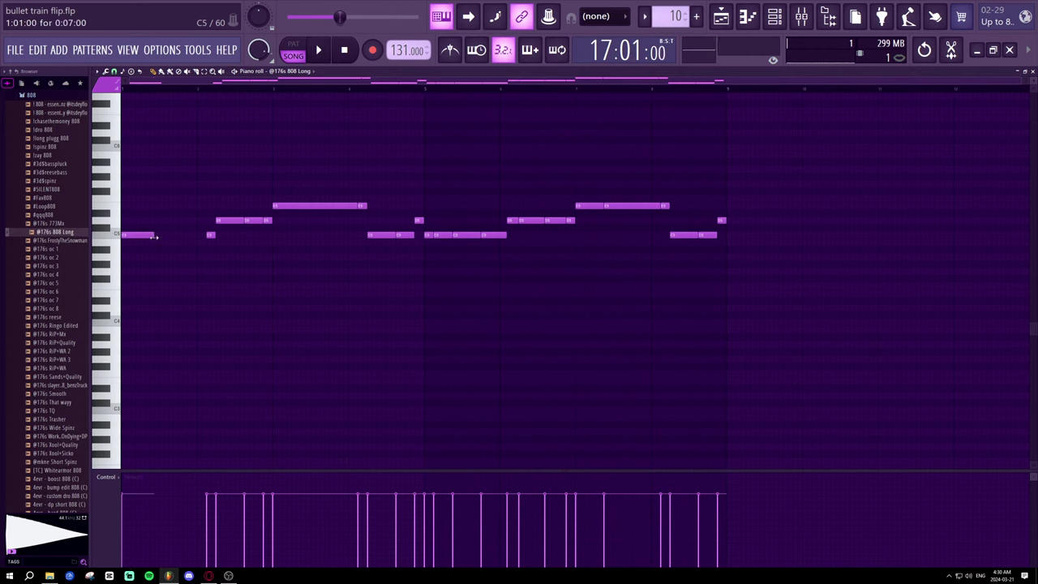
{"action": "left_click_drag", "start_coordinate": [154, 236], "coordinate": [205, 236]}
{"action": "key", "text": "space"}
{"action": "key", "text": "space"}
{"action": "key", "text": "space"}
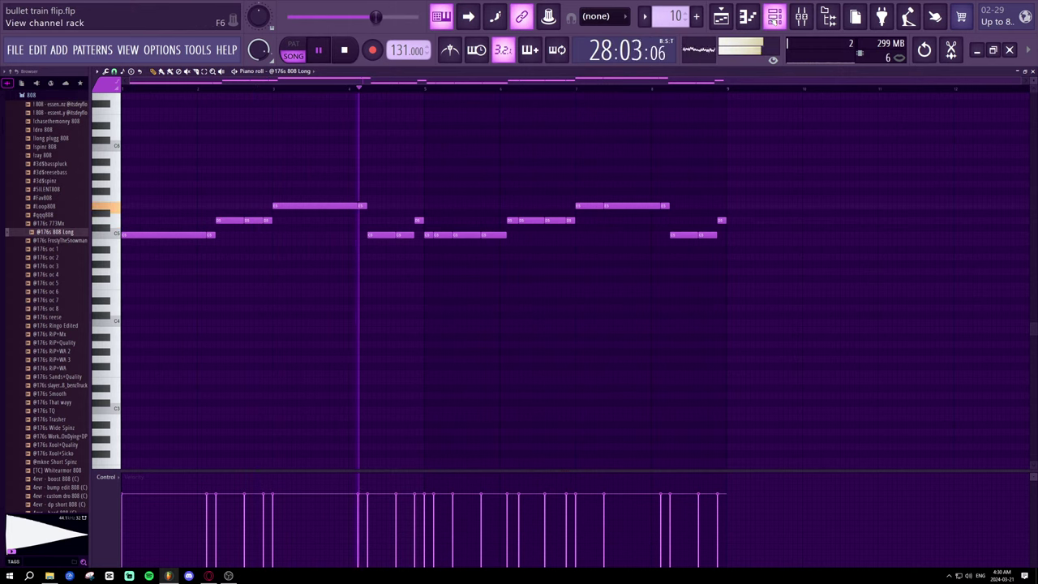
- Select all the 808 notes in the pattern and bring up the channel rack
{"action": "left_click", "coordinate": [205, 71]}
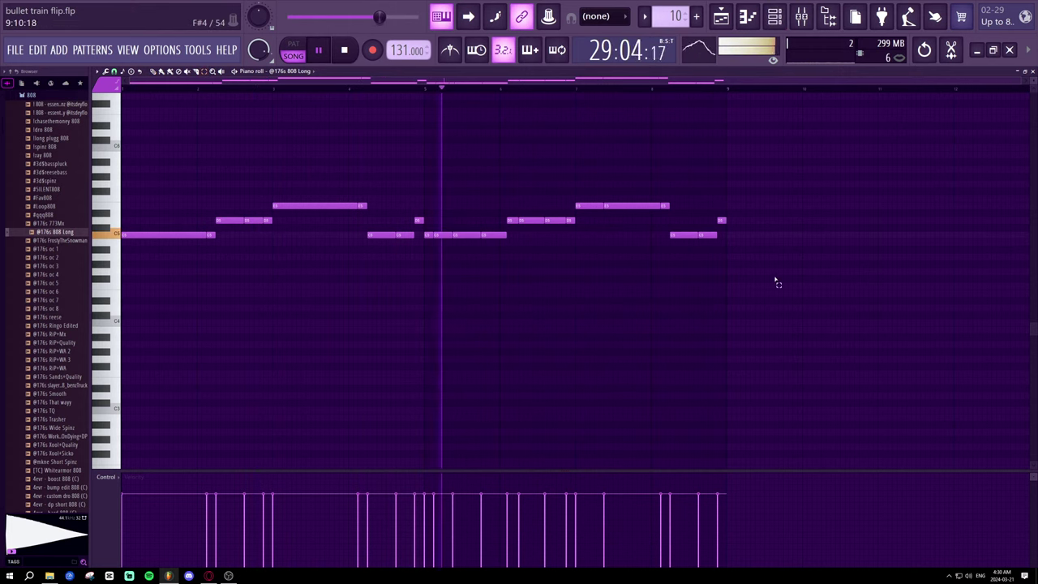
{"action": "left_click_drag", "start_coordinate": [778, 281], "coordinate": [22, 153]}
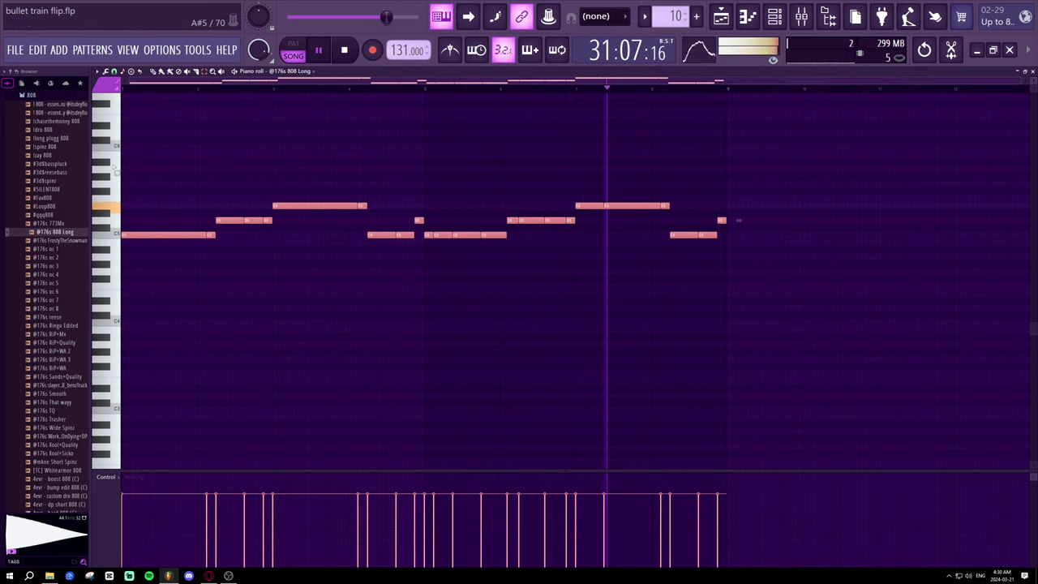
{"action": "key", "text": "space"}
{"action": "key", "text": "F6"}
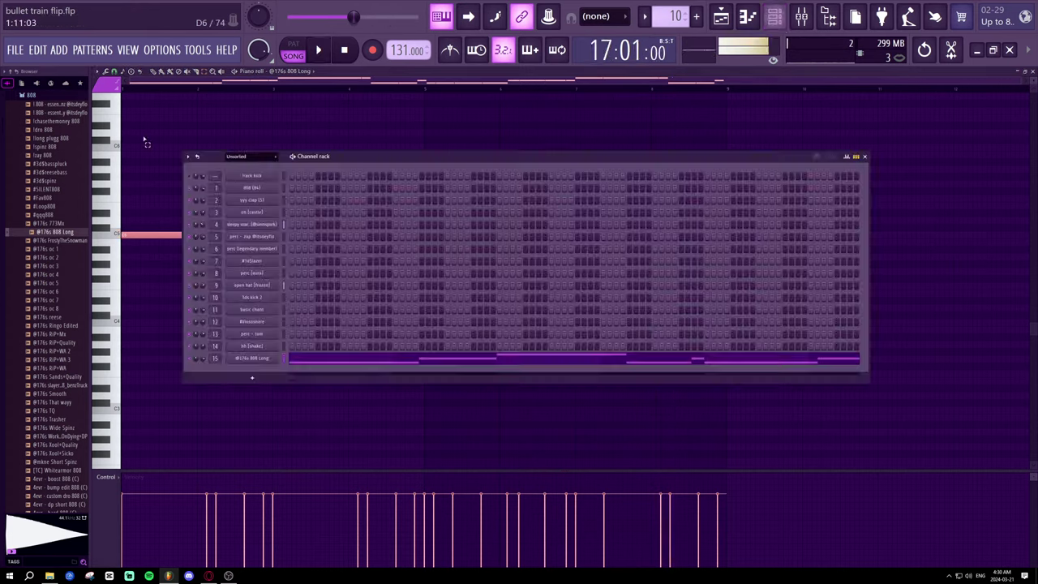
- Try the !long plugg 808 sample on the 808 channel
{"action": "key", "text": "space"}
{"action": "left_click_drag", "start_coordinate": [57, 139], "coordinate": [166, 241]}
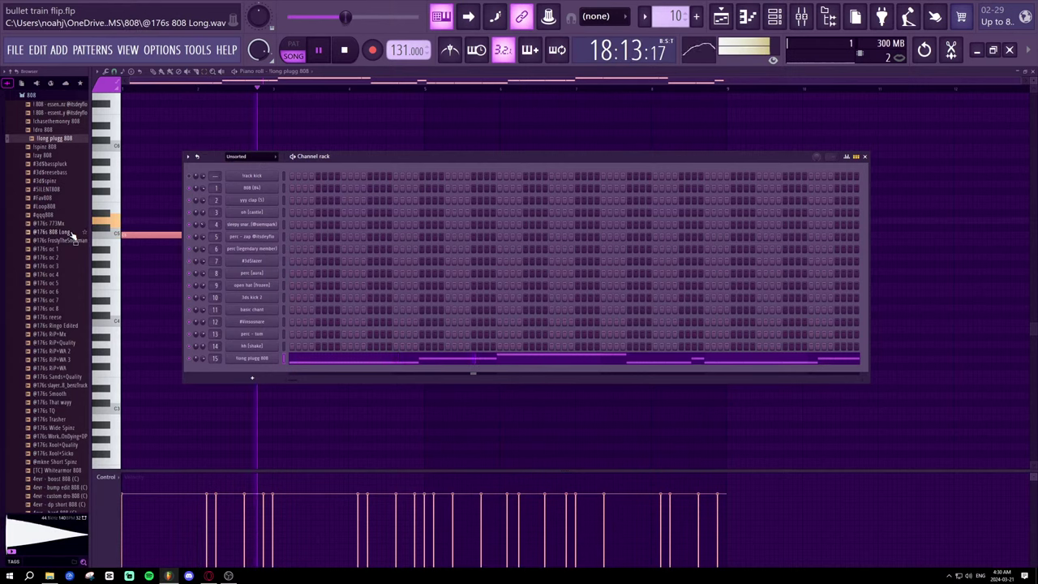
- Audition other samples in the 808 folder and replace the channel's sample with 808 (footLong)
{"action": "left_click", "coordinate": [58, 207]}
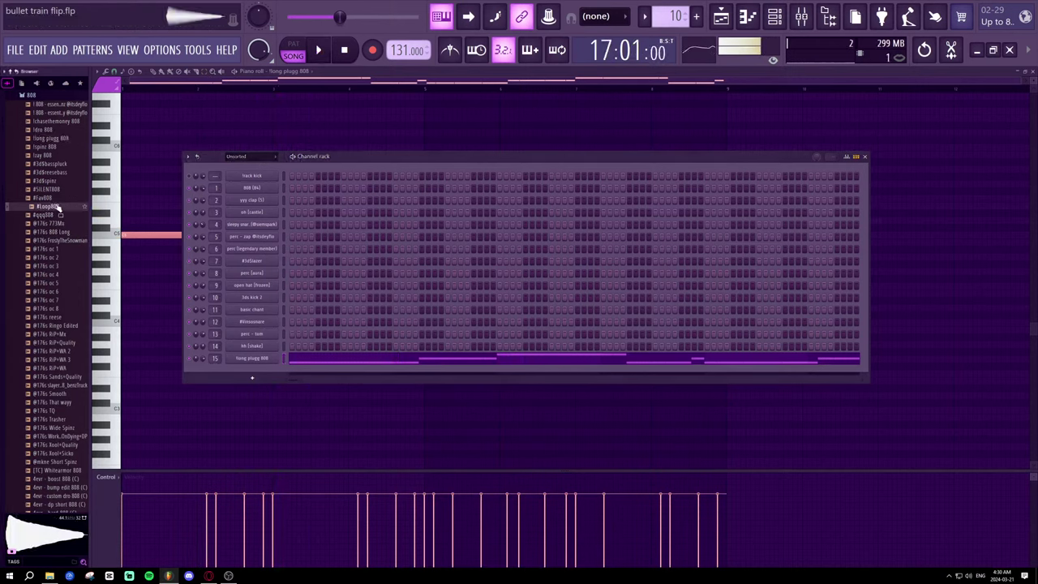
{"action": "left_click", "coordinate": [47, 200]}
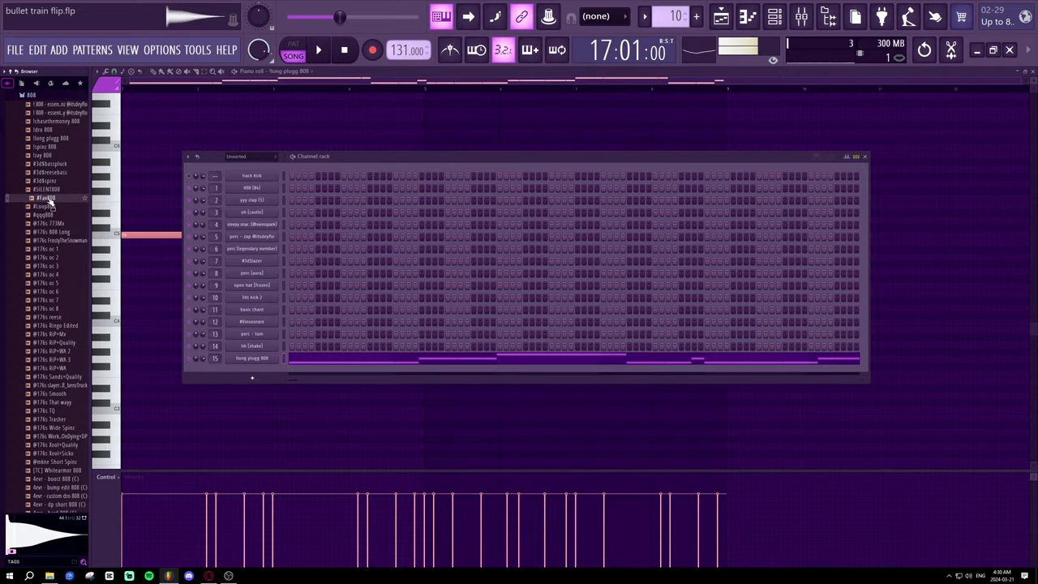
{"action": "left_click", "coordinate": [57, 242]}
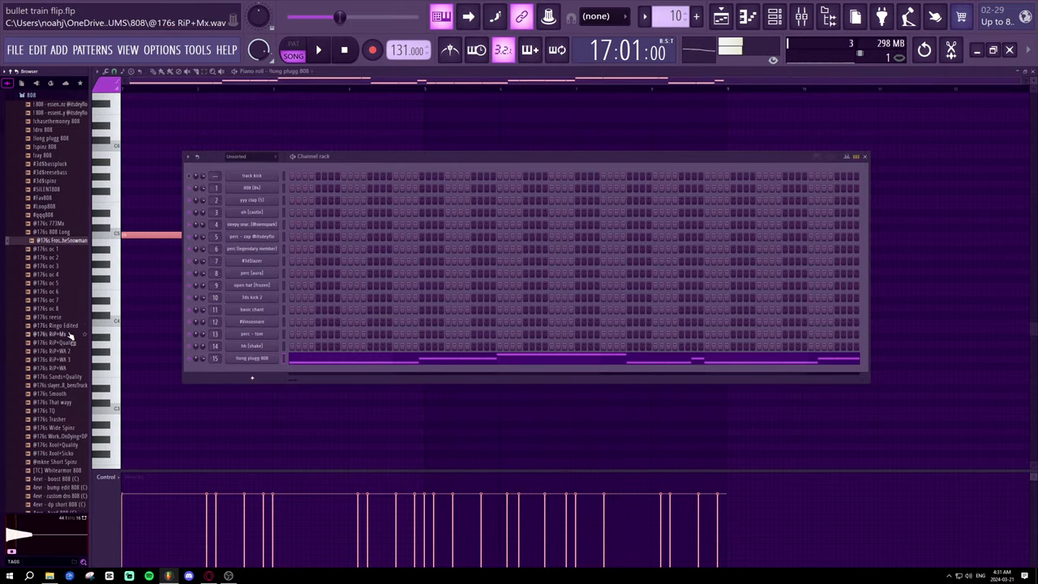
{"action": "scroll", "coordinate": [71, 335], "scroll_direction": "down", "scroll_amount": 5}
{"action": "left_click", "coordinate": [57, 309]}
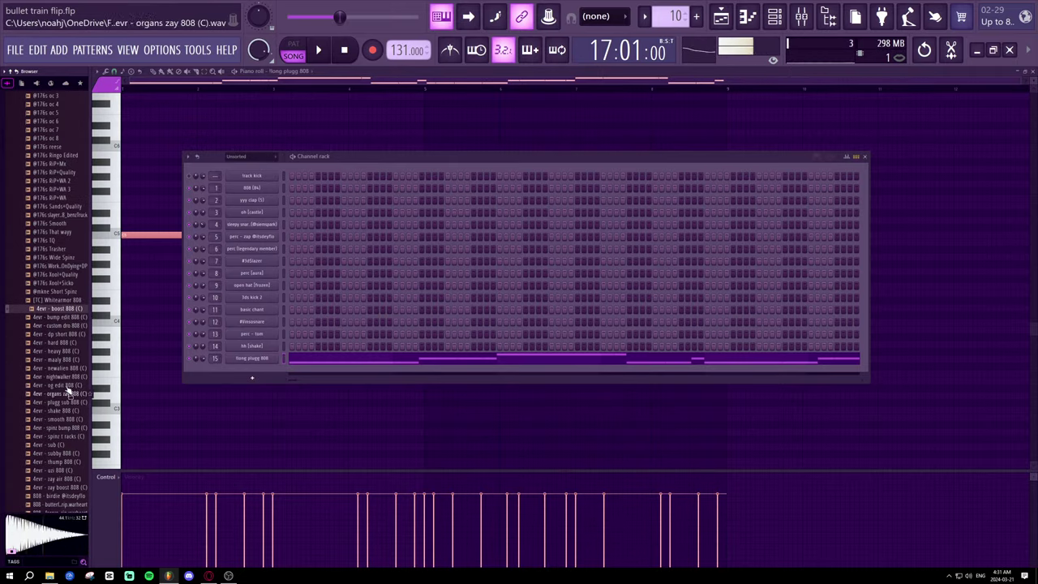
{"action": "left_click", "coordinate": [68, 317]}
{"action": "scroll", "coordinate": [68, 317], "scroll_direction": "down", "scroll_amount": 10}
{"action": "left_click", "coordinate": [68, 317]}
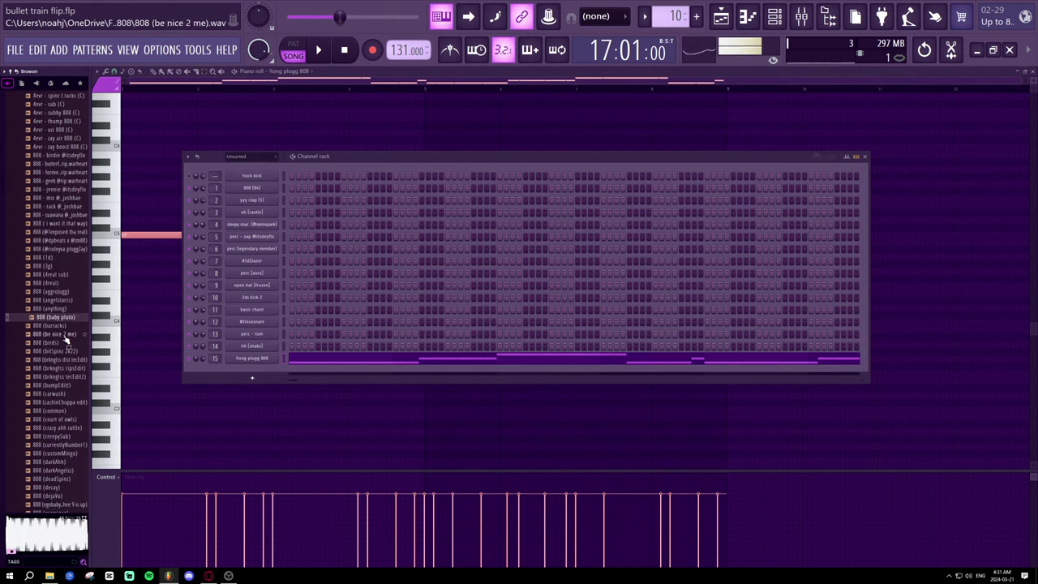
{"action": "left_click", "coordinate": [58, 334]}
{"action": "scroll", "coordinate": [63, 341], "scroll_direction": "down", "scroll_amount": 5}
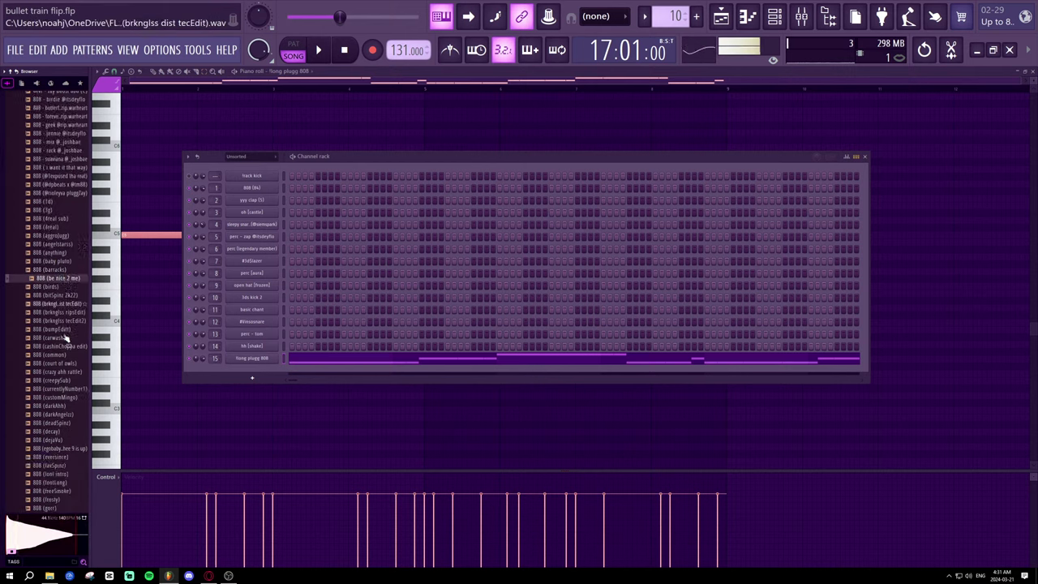
{"action": "left_click", "coordinate": [62, 336]}
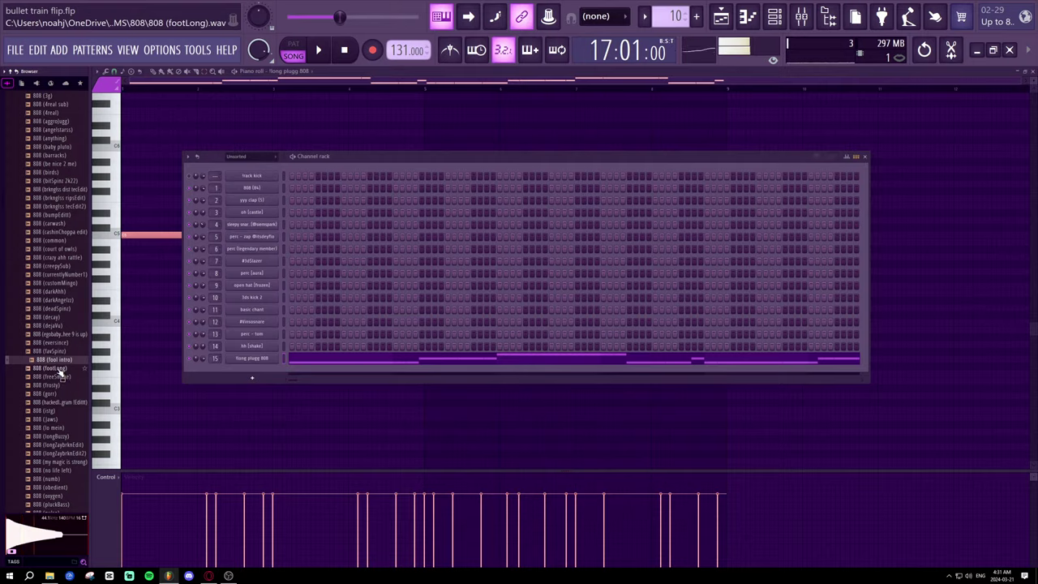
{"action": "left_click_drag", "start_coordinate": [59, 370], "coordinate": [234, 375]}
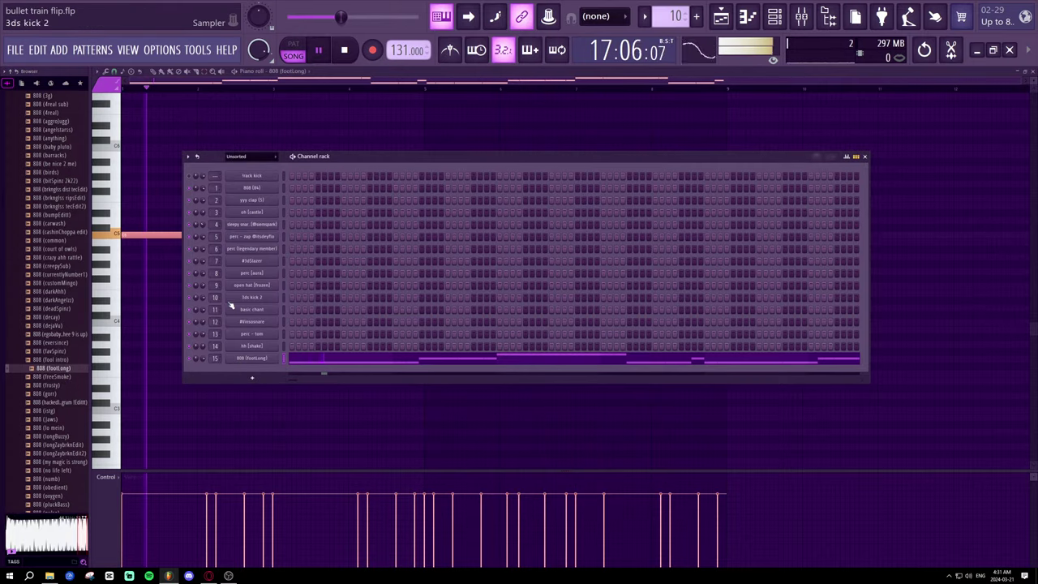
- Check the pitch and sample settings of the 808 (footLong) channel, and close them along with the channel rack
{"action": "left_click_drag", "start_coordinate": [364, 161], "coordinate": [519, 150]}
{"action": "left_click", "coordinate": [417, 330]}
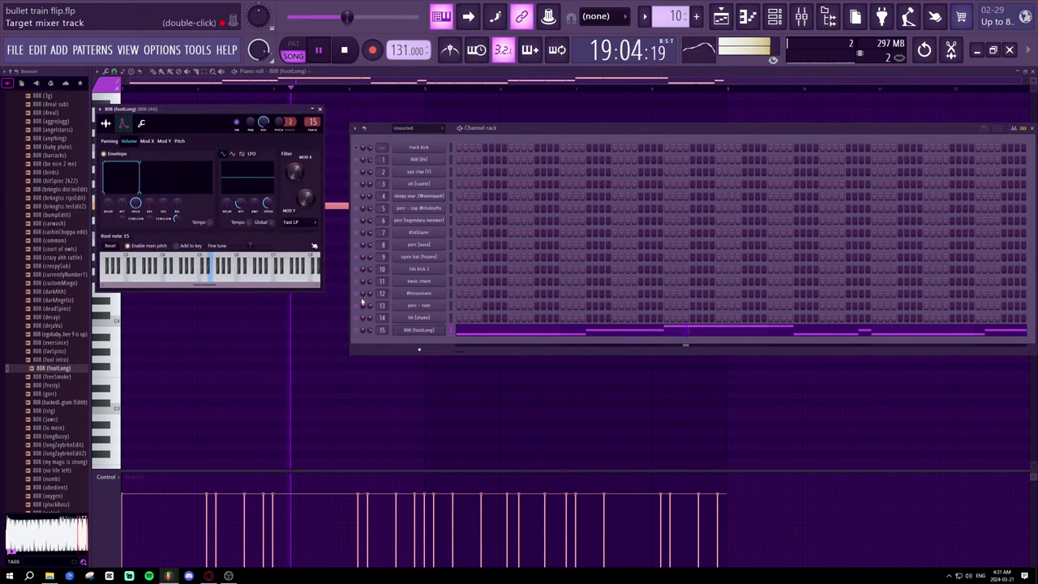
{"action": "left_click", "coordinate": [180, 141]}
{"action": "left_click", "coordinate": [105, 123]}
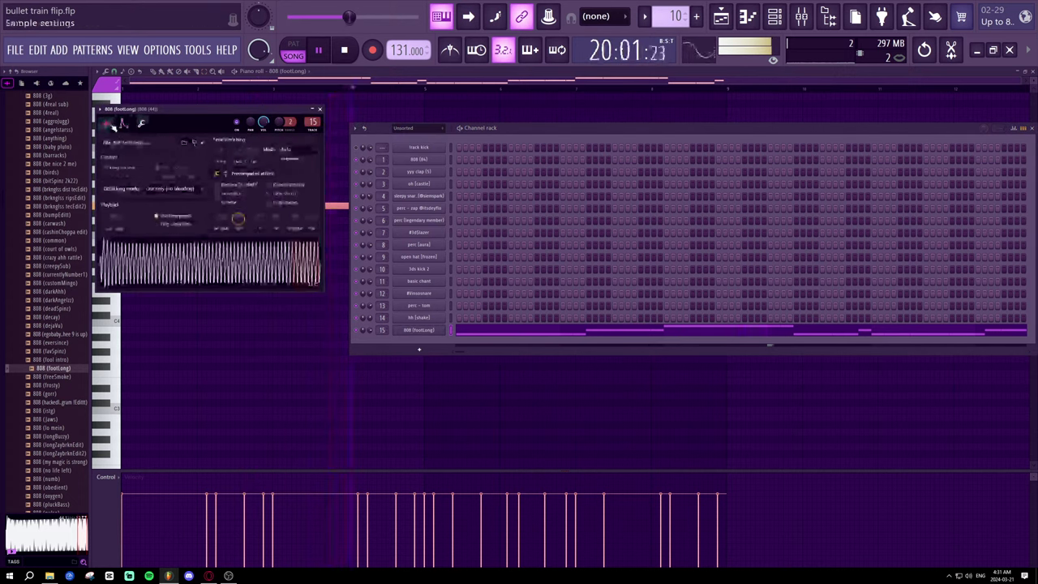
{"action": "left_click", "coordinate": [320, 109]}
{"action": "left_click_drag", "start_coordinate": [524, 132], "coordinate": [317, 192]}
{"action": "left_click", "coordinate": [824, 188]}
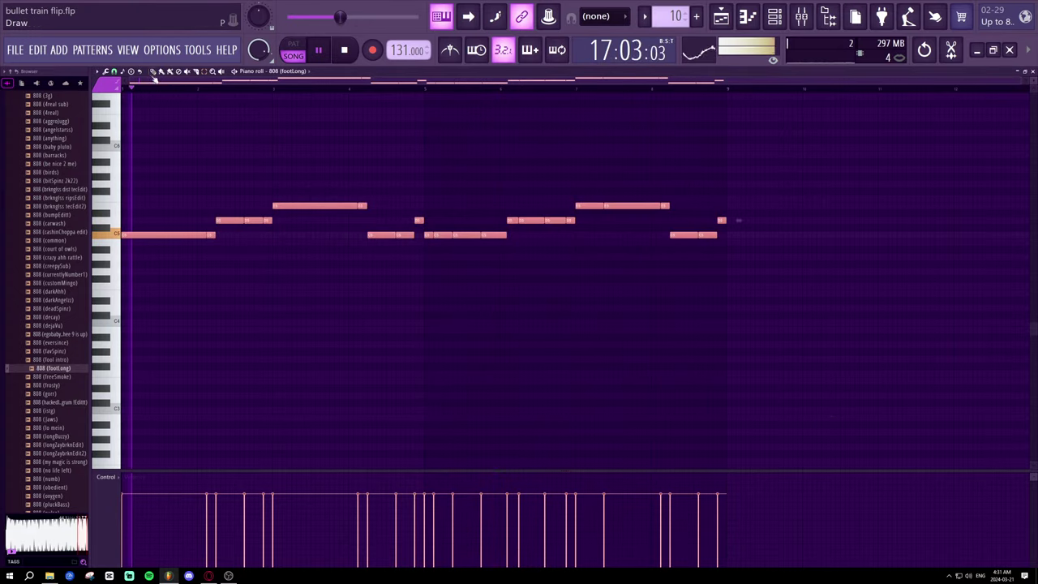
- Deselect the notes, try the opening note at D5 and A#4 and the short 2:03 note at A#4, and return both to C5
{"action": "left_click", "coordinate": [196, 161]}
{"action": "right_click", "coordinate": [196, 162]}
{"action": "key", "text": "space"}
{"action": "key", "text": "space"}
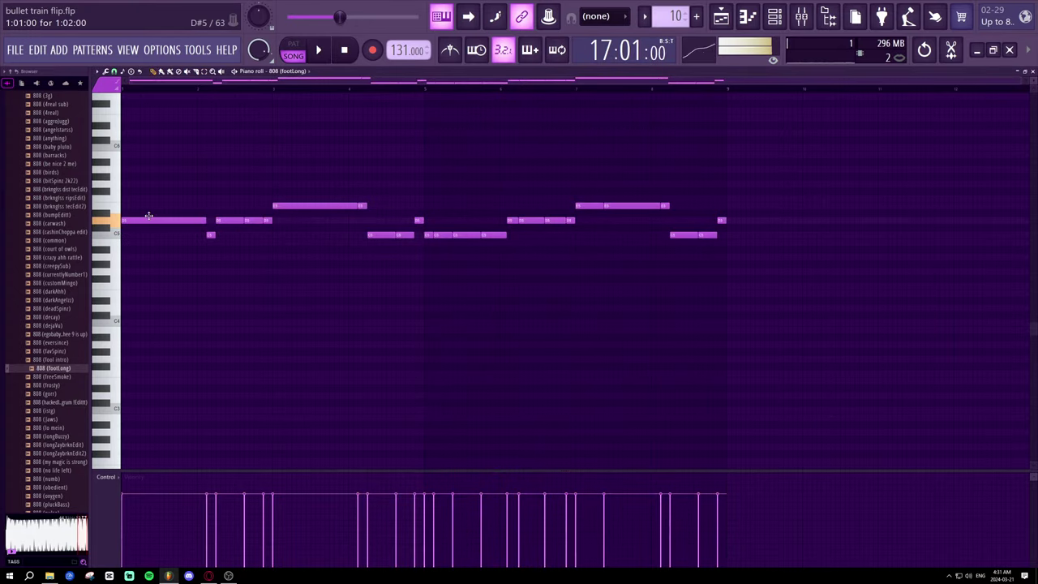
{"action": "left_click_drag", "start_coordinate": [149, 215], "coordinate": [146, 246]}
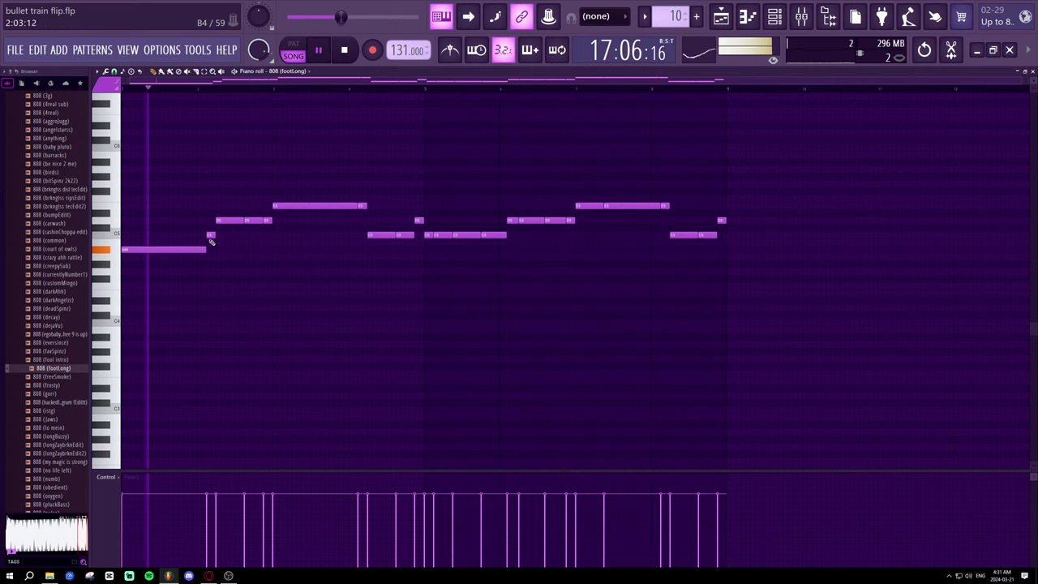
{"action": "left_click_drag", "start_coordinate": [210, 236], "coordinate": [208, 251]}
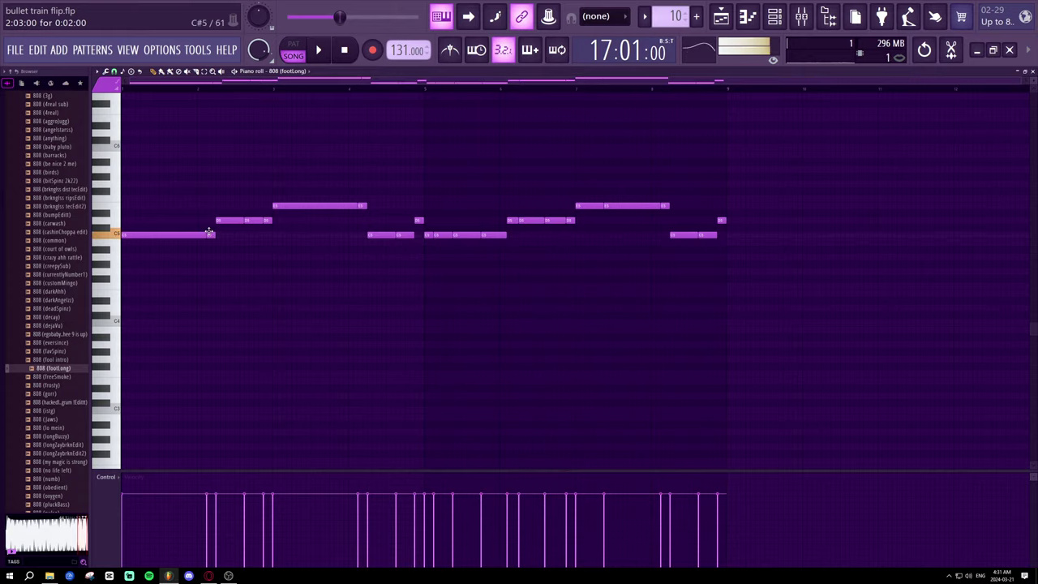
{"action": "left_click_drag", "start_coordinate": [207, 233], "coordinate": [210, 234]}
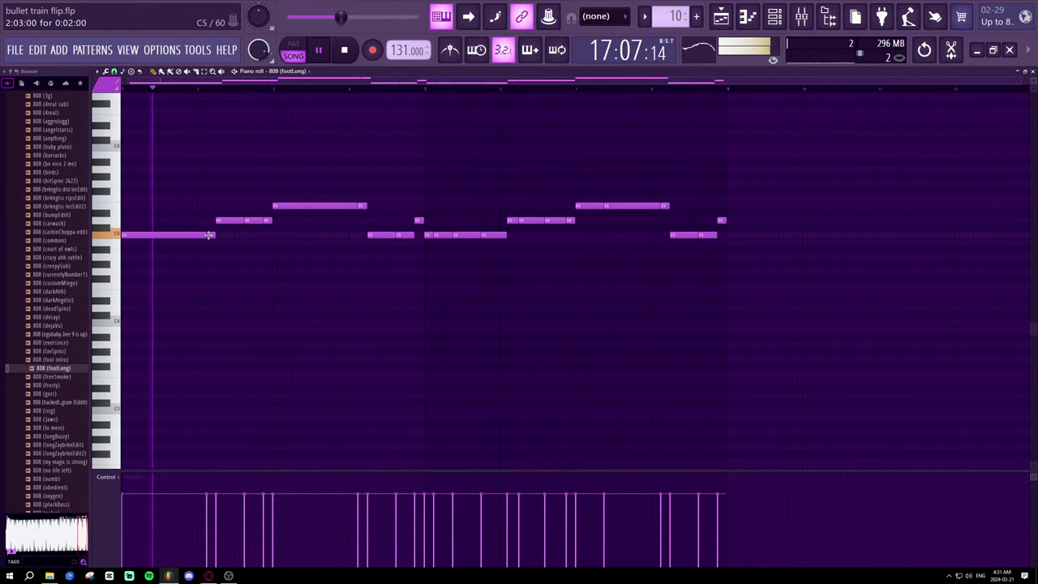
- Transpose the whole 808 pattern up one octave, deselect the notes and play it back
{"action": "left_click", "coordinate": [205, 71]}
{"action": "left_click_drag", "start_coordinate": [834, 339], "coordinate": [262, 245]}
{"action": "key", "text": "ctrl+a"}
{"action": "key", "text": "ctrl+Up"}
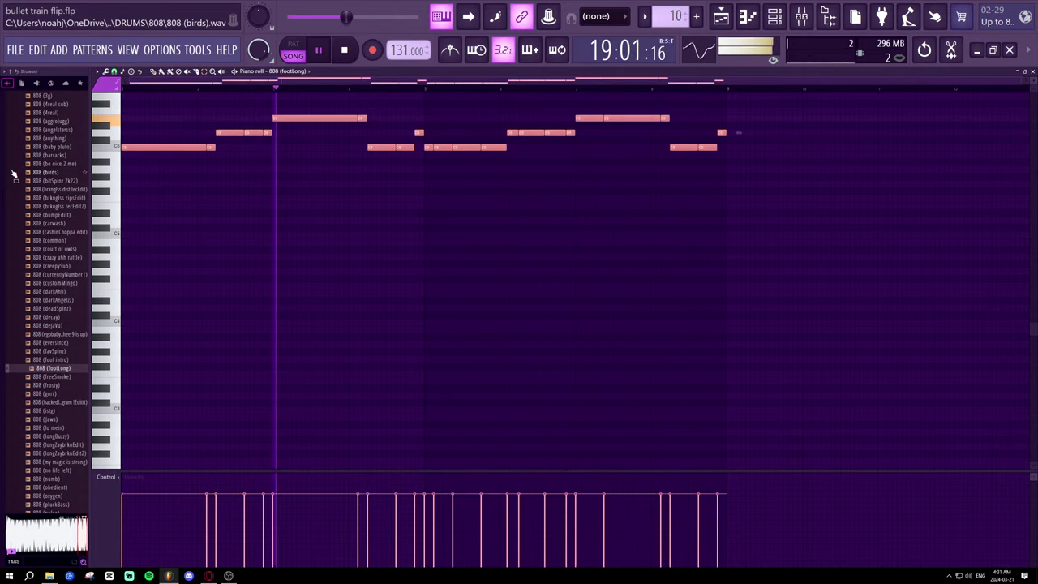
{"action": "key", "text": "space"}
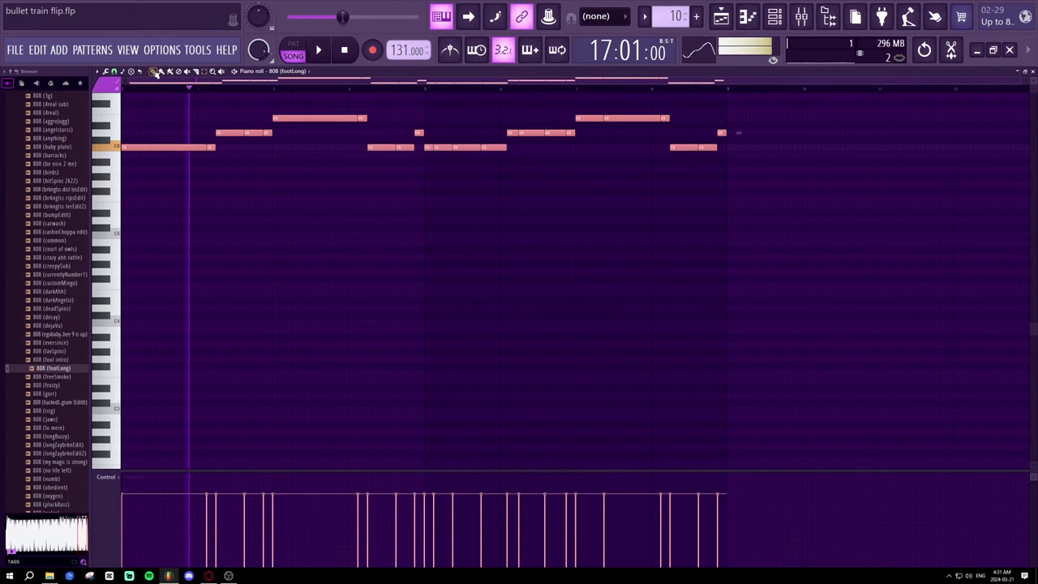
{"action": "left_click", "coordinate": [157, 71]}
{"action": "key", "text": "ctrl+d"}
{"action": "key", "text": "space"}
{"action": "key", "text": "space"}
- Try the opening note and the short 2:03 note at A#5, and the three notes following them at C6
{"action": "left_click_drag", "start_coordinate": [171, 149], "coordinate": [165, 165]}
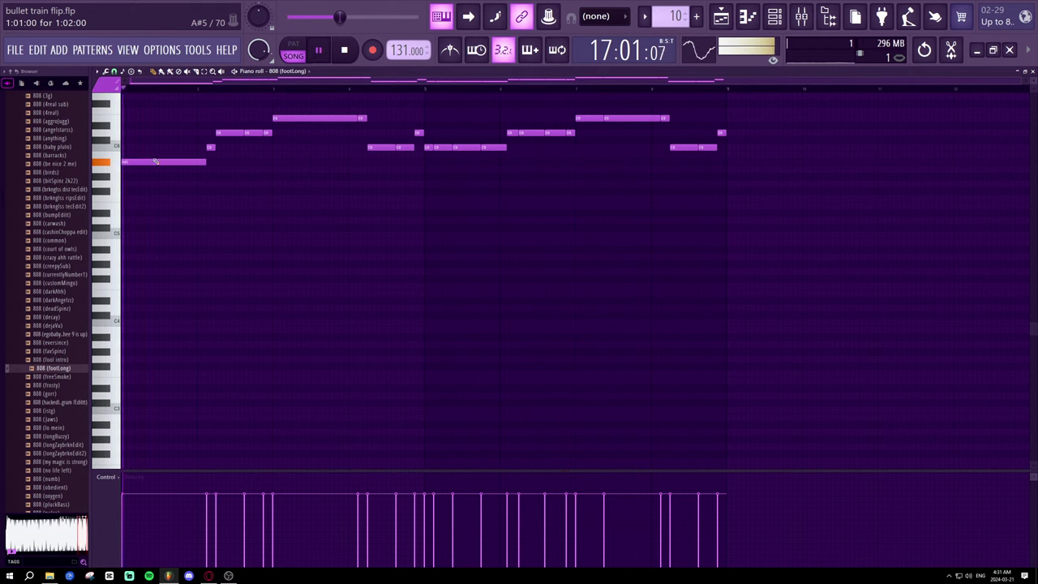
{"action": "left_click_drag", "start_coordinate": [209, 147], "coordinate": [206, 162]}
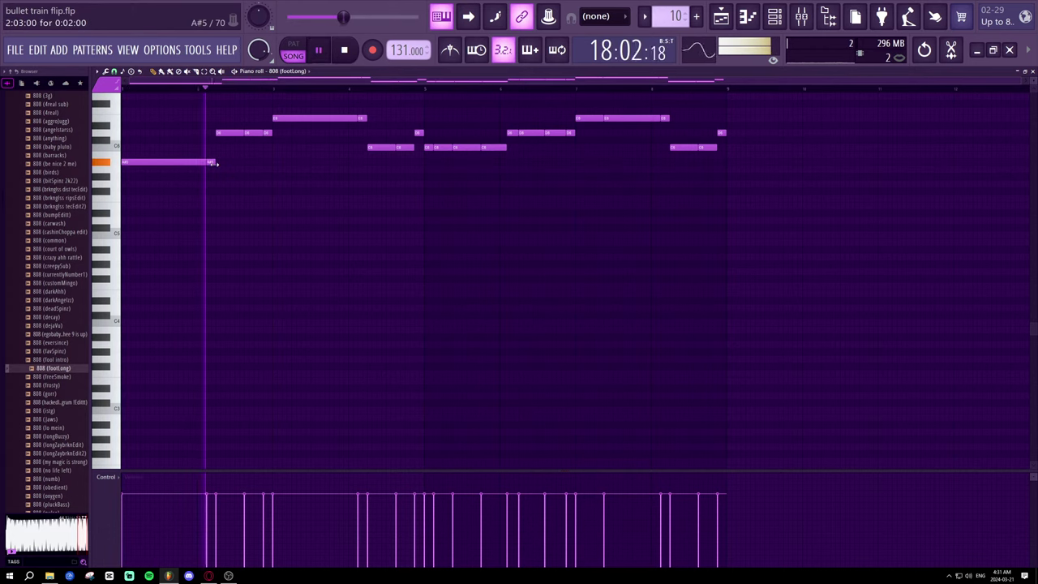
{"action": "key", "text": "space"}
{"action": "left_click", "coordinate": [224, 132]}
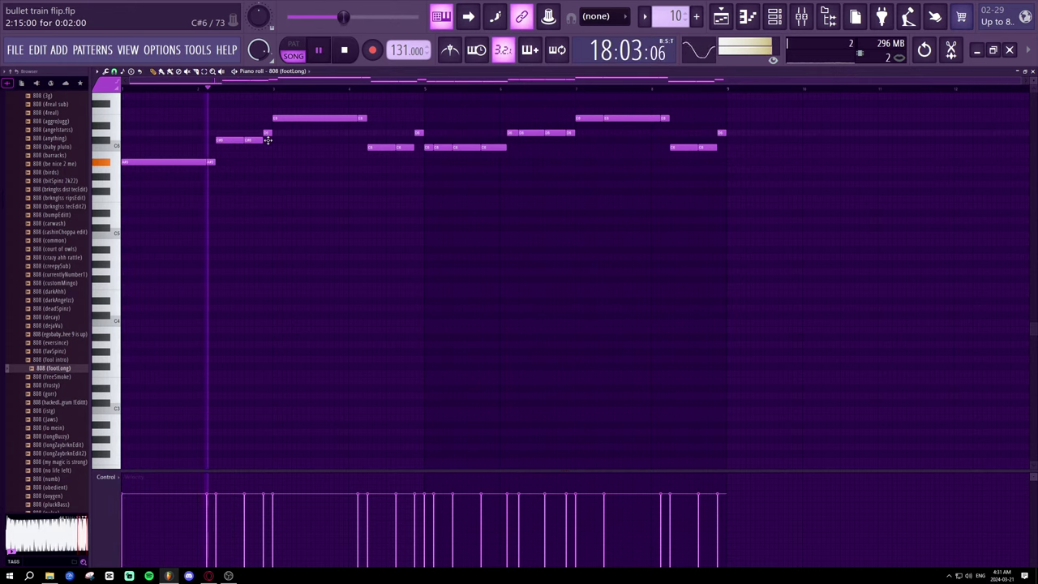
{"action": "mouse_move", "coordinate": [267, 133]}
{"action": "left_mouse_down"}
{"action": "mouse_move", "coordinate": [229, 152]}
{"action": "mouse_move", "coordinate": [268, 147]}
{"action": "left_mouse_up"}
{"action": "key", "text": "space"}
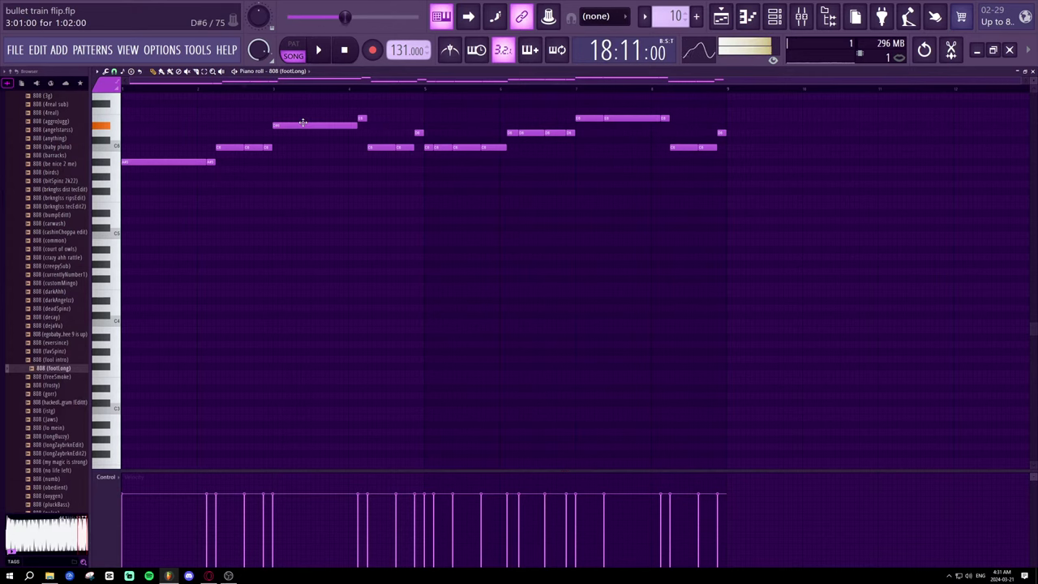
- Try the long bar 3 note at F6 and the short note after it at D#6, and play the section
{"action": "left_click", "coordinate": [201, 88]}
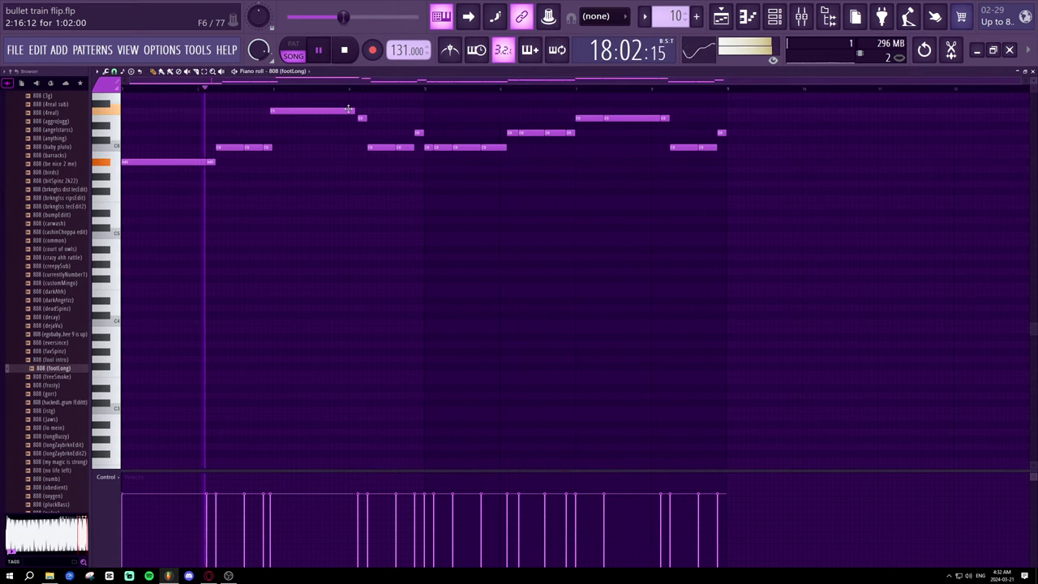
{"action": "left_click_drag", "start_coordinate": [348, 109], "coordinate": [349, 110]}
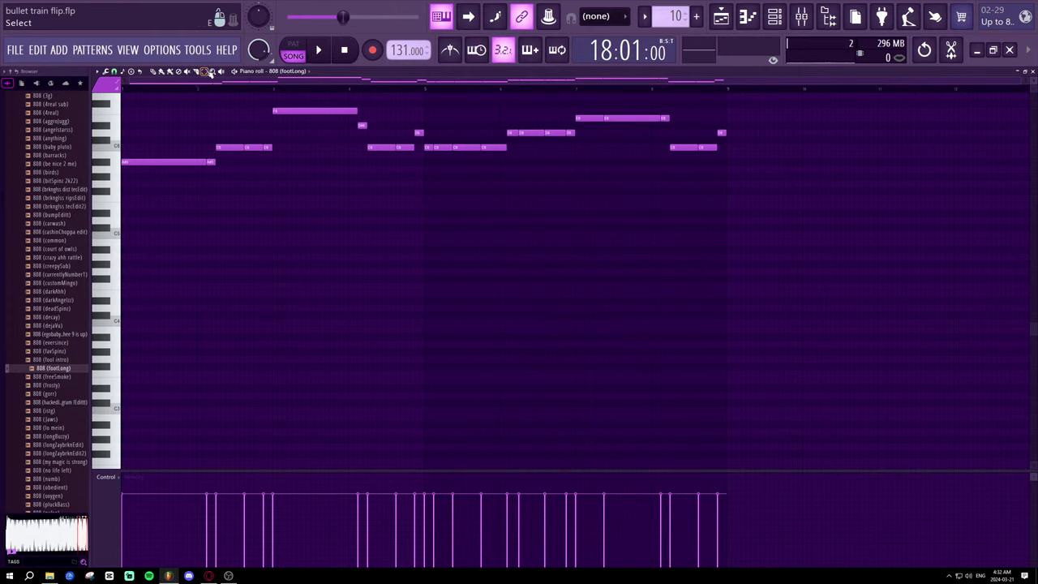
{"action": "key", "text": "space"}
- Transpose the notes of the first four bars down one octave and play the pattern
{"action": "left_click_drag", "start_coordinate": [418, 179], "coordinate": [114, 105]}
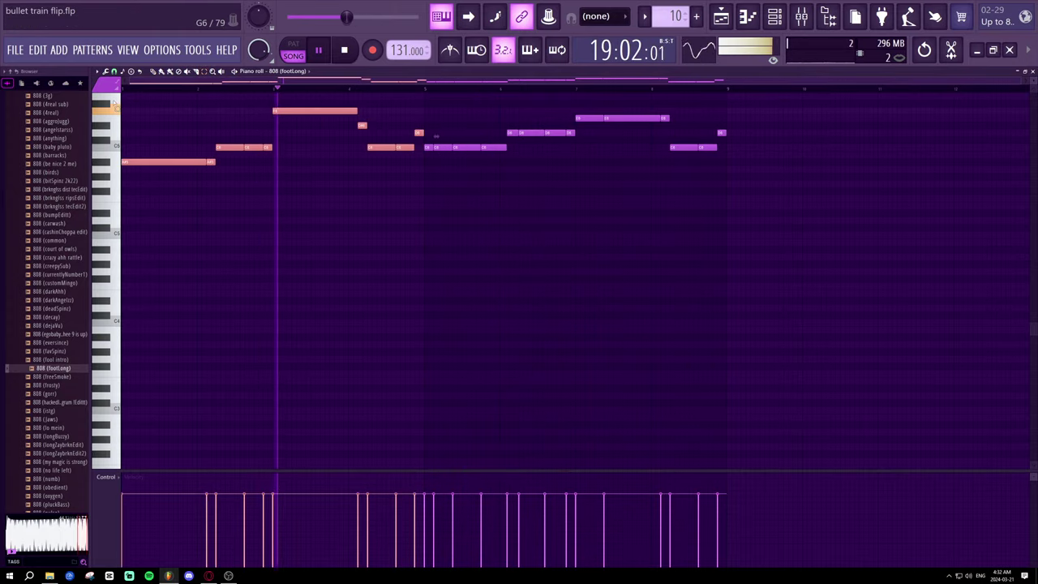
{"action": "key", "text": "ctrl+Down"}
{"action": "key", "text": "space"}
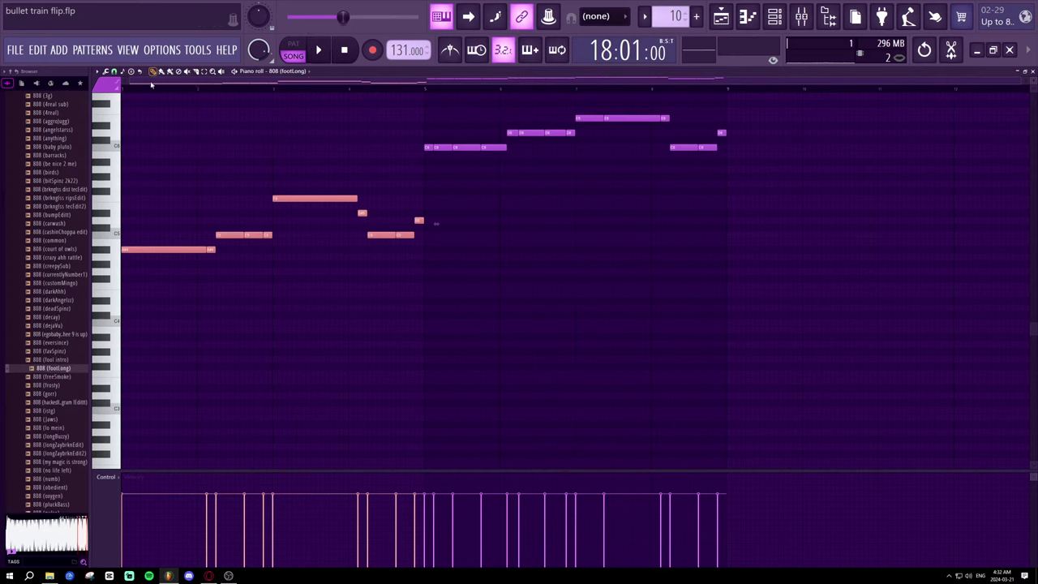
{"action": "key", "text": "space"}
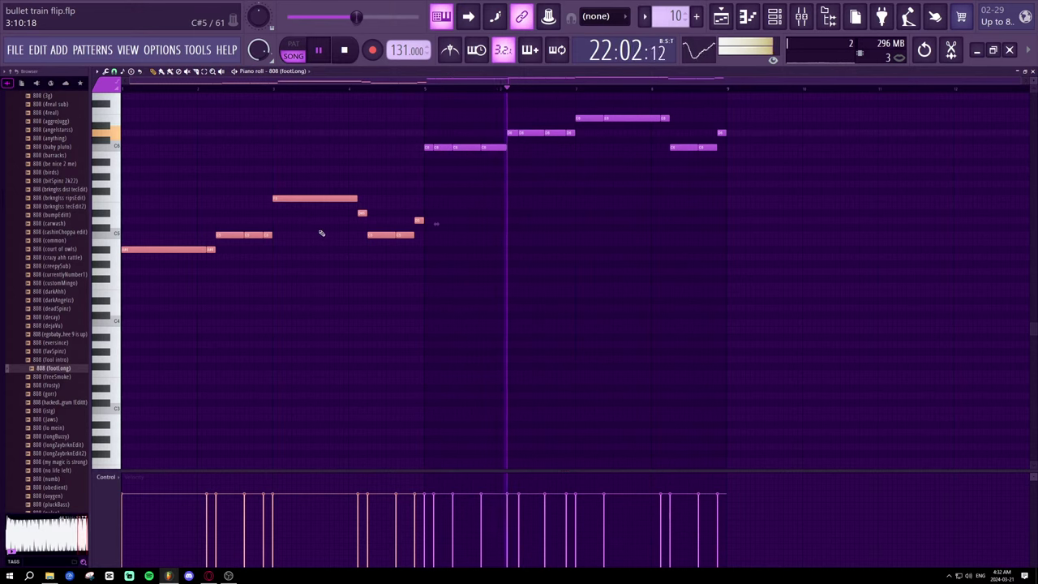
- Undo the trial pitch changes and transpose the whole pattern back down one octave to start on C5
{"action": "key", "text": "ctrl+z"}
{"action": "key", "text": "ctrl+z"}
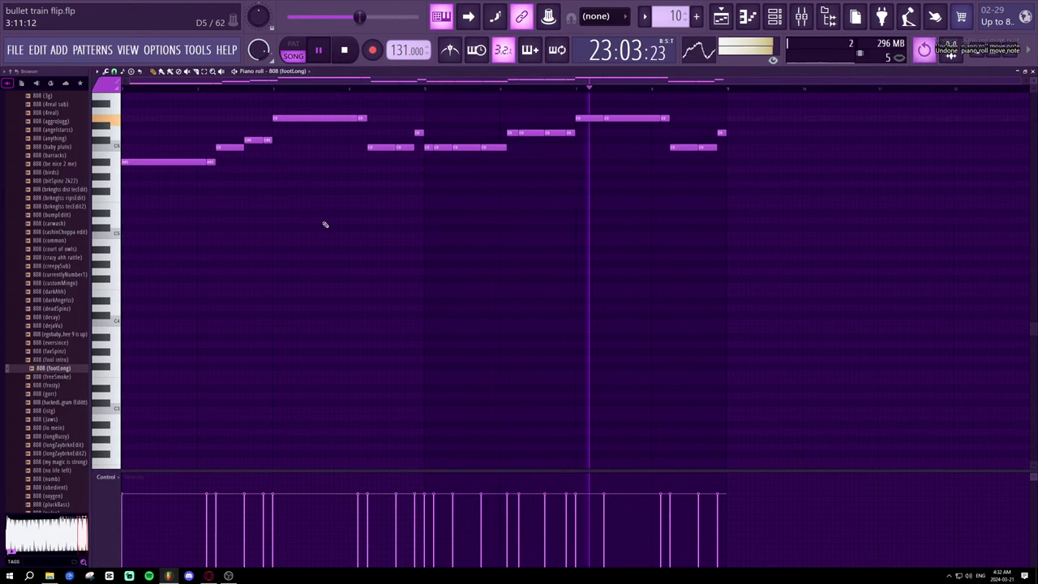
{"action": "key", "text": "ctrl+a"}
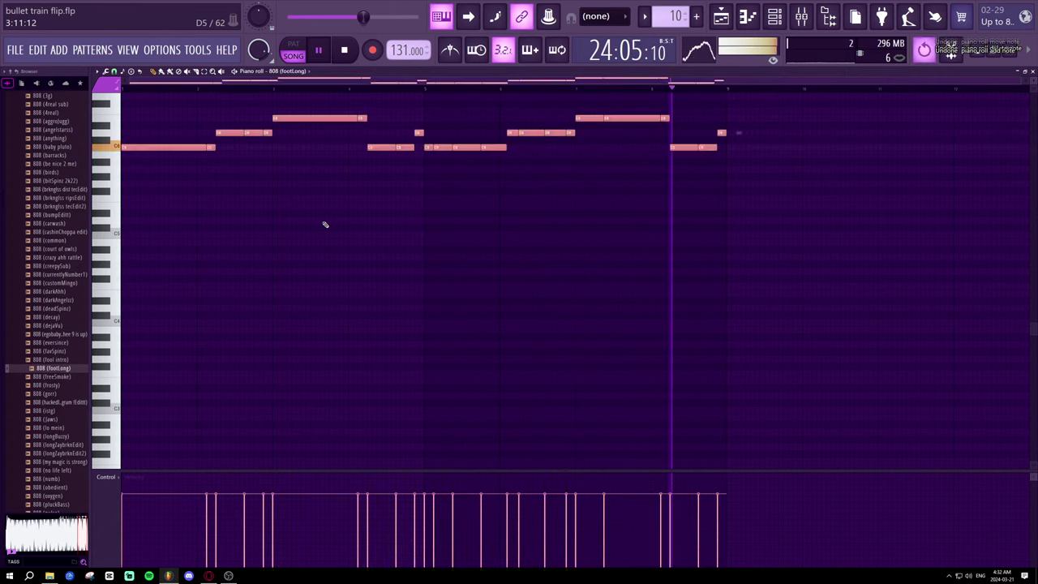
{"action": "key", "text": "ctrl+Down"}
{"action": "key", "text": "ctrl+d"}
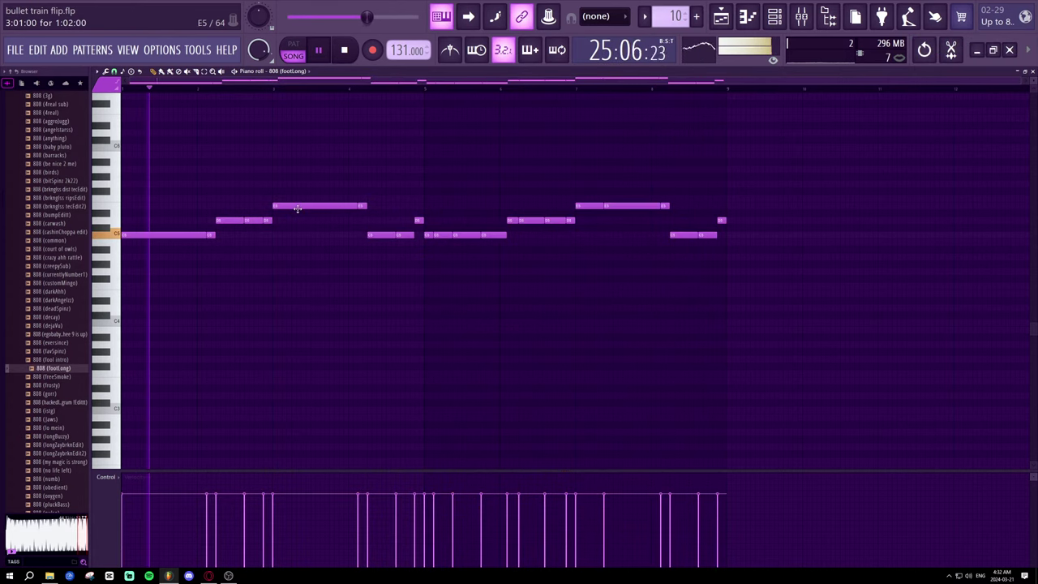
{"action": "key", "text": "ctrl+z"}
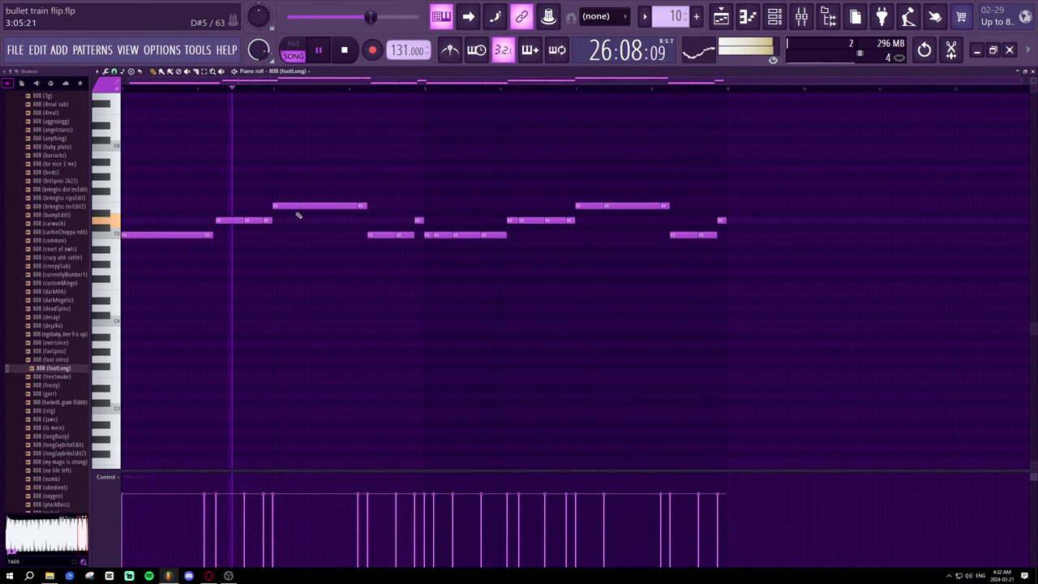
- Open the channel rack and audition samples in the 808 folder, including 808 (weirdLove), 808 [kaiba] and aggressive reese
{"action": "left_click", "coordinate": [774, 17]}
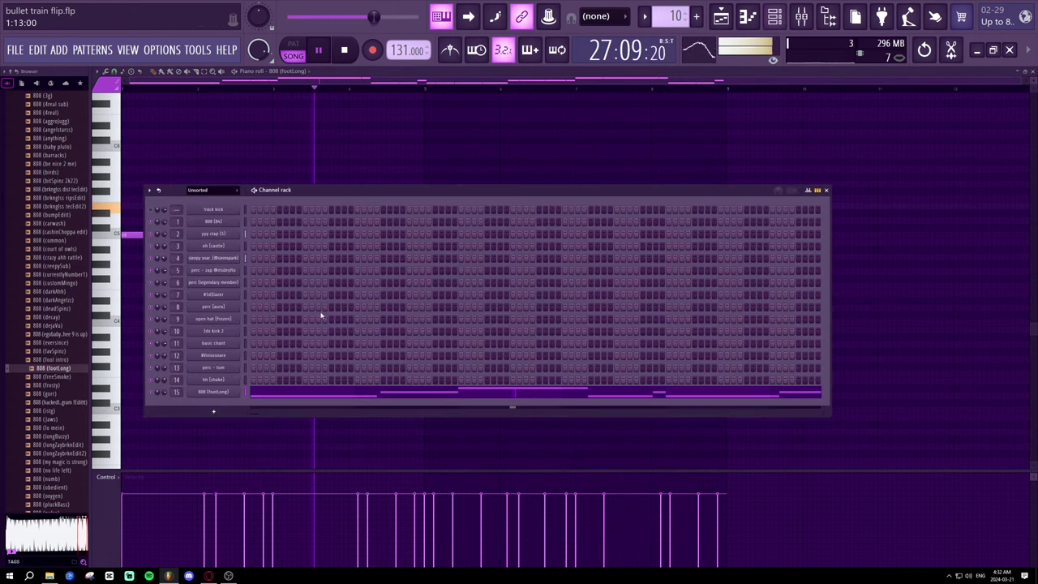
{"action": "scroll", "coordinate": [62, 381], "scroll_direction": "down", "scroll_amount": 6}
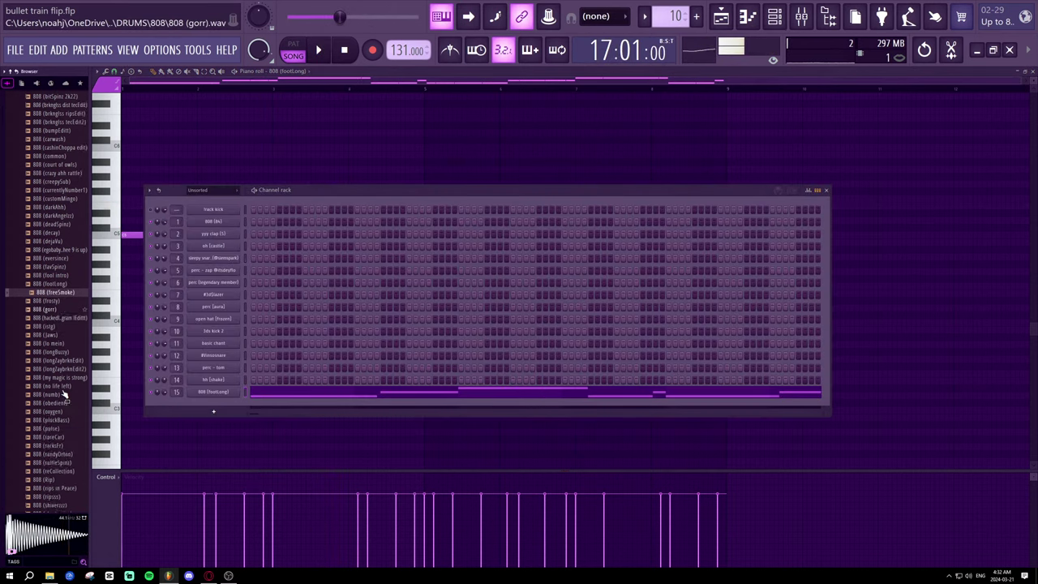
{"action": "left_click", "coordinate": [55, 351]}
{"action": "scroll", "coordinate": [57, 353], "scroll_direction": "down", "scroll_amount": 6}
{"action": "left_click", "coordinate": [53, 327]}
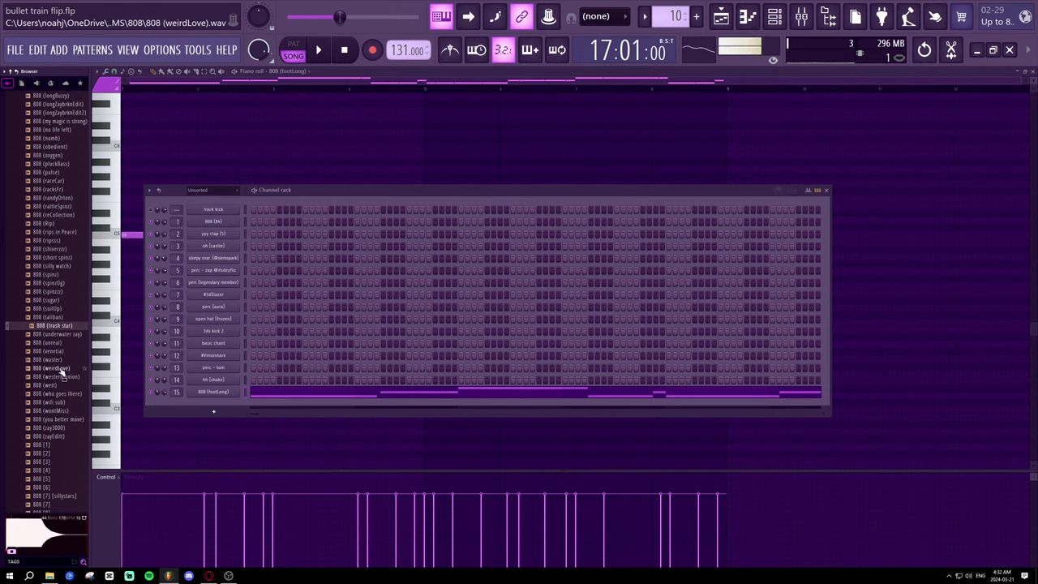
{"action": "left_click", "coordinate": [60, 368]}
{"action": "left_click", "coordinate": [54, 419]}
{"action": "scroll", "coordinate": [54, 418], "scroll_direction": "down", "scroll_amount": 3}
{"action": "left_click", "coordinate": [49, 337]}
{"action": "left_click", "coordinate": [51, 377]}
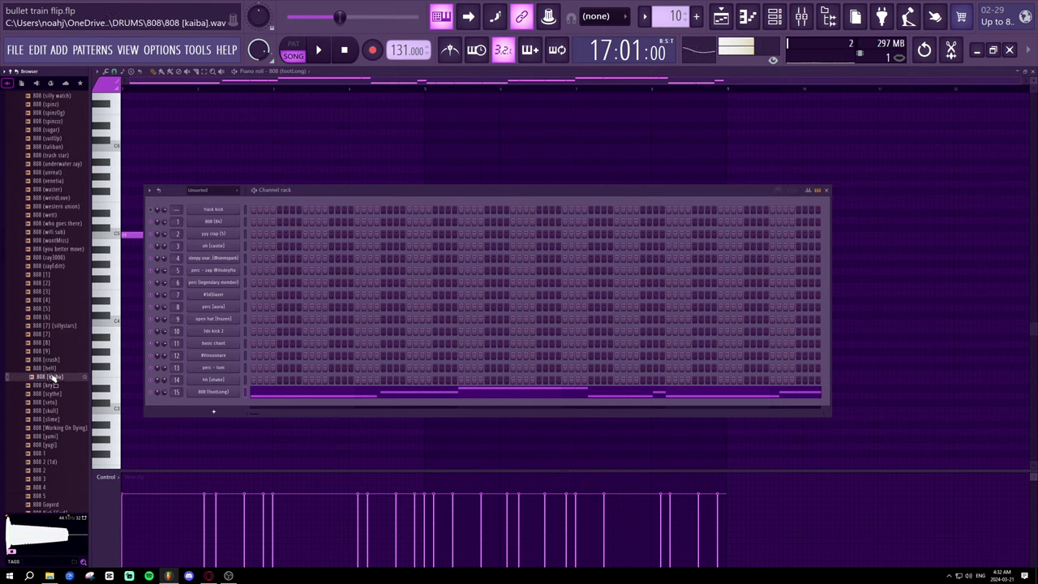
{"action": "scroll", "coordinate": [53, 375], "scroll_direction": "down", "scroll_amount": 3}
{"action": "left_click", "coordinate": [52, 377]}
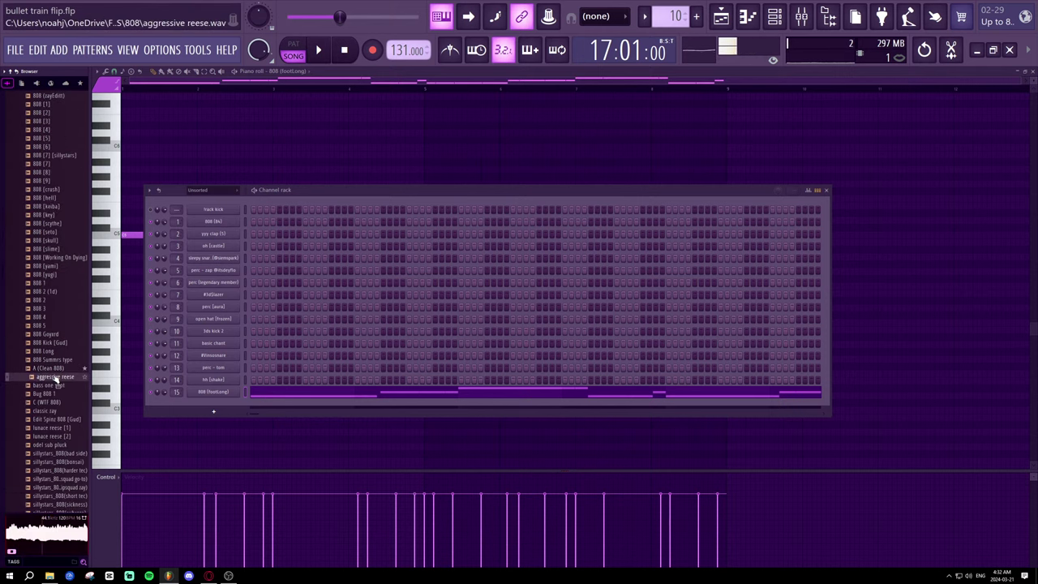
- Try the A (Clean 808) sample on the 808 (footLong) channel and move the channel rack off the notes during playback
{"action": "left_click", "coordinate": [55, 368]}
{"action": "left_click_drag", "start_coordinate": [220, 403], "coordinate": [220, 398]}
{"action": "key", "text": "space"}
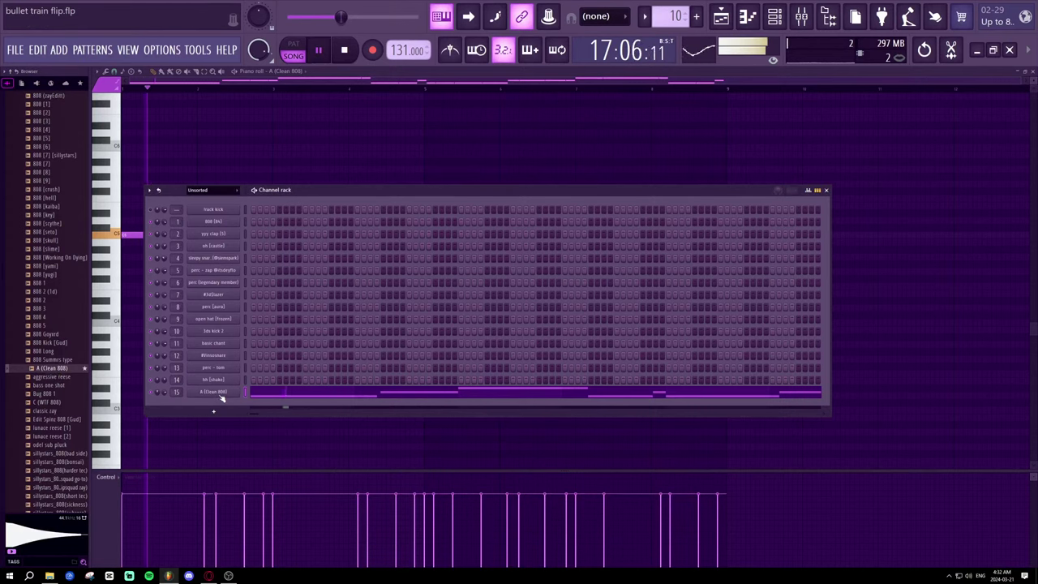
{"action": "left_click_drag", "start_coordinate": [315, 198], "coordinate": [566, 81]}
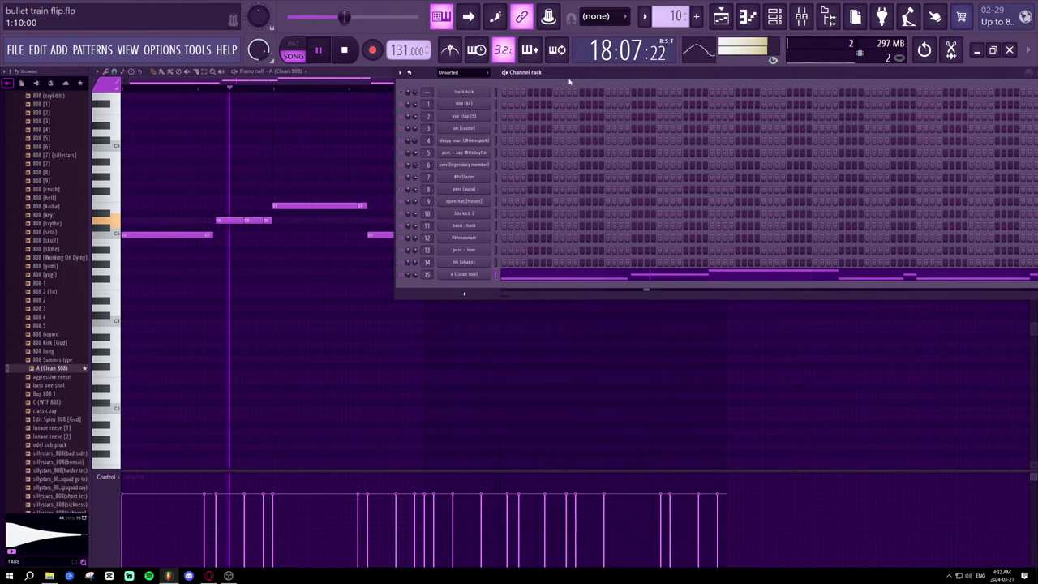
- Audition aggressive reese, bass one shot and Bug 808 1, and try Bug 808 1 on the 808 channel
{"action": "left_click", "coordinate": [50, 376]}
{"action": "left_click", "coordinate": [48, 385]}
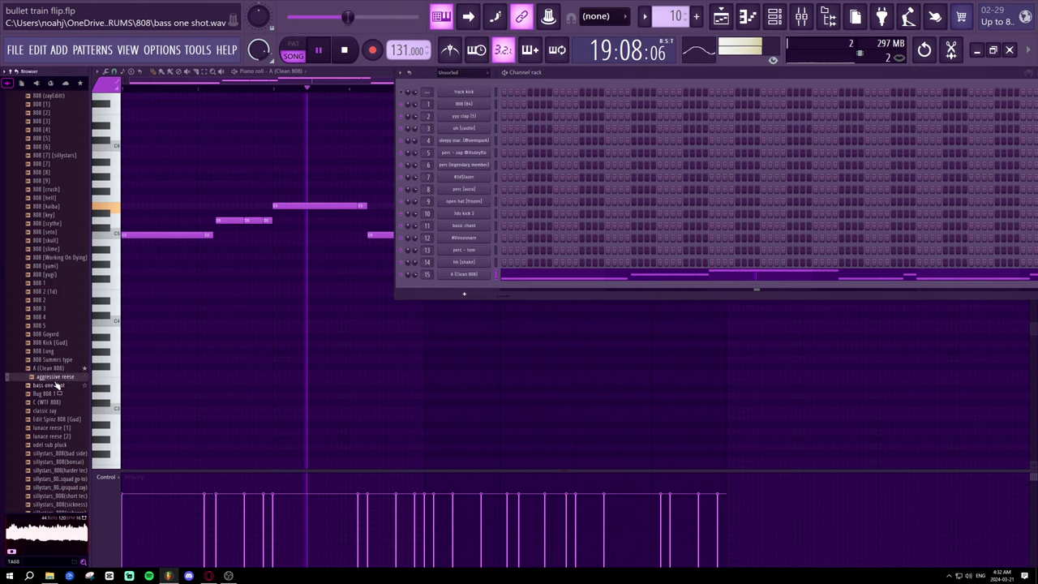
{"action": "left_click", "coordinate": [46, 393]}
{"action": "left_click", "coordinate": [57, 359]}
{"action": "key", "text": "space"}
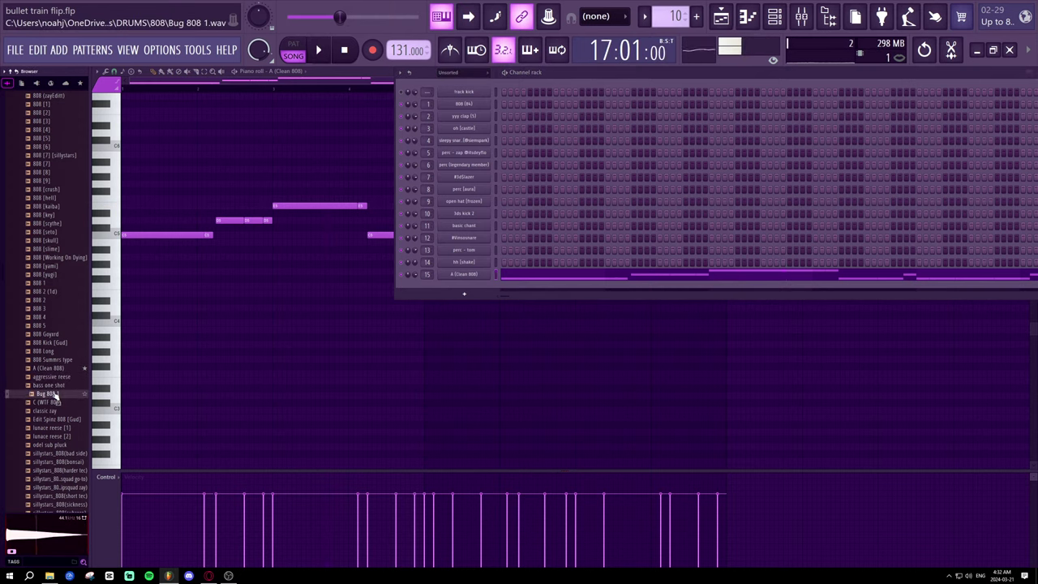
{"action": "left_click_drag", "start_coordinate": [464, 277], "coordinate": [462, 276]}
{"action": "key", "text": "space"}
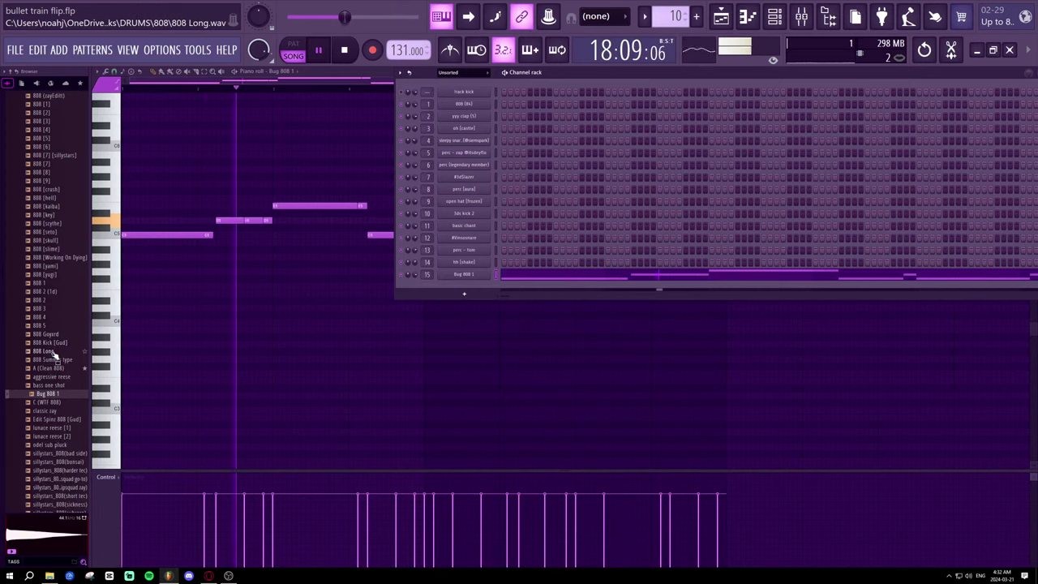
- Replace the channel's sample with 808 Long, play the pattern and close the channel rack
{"action": "left_click_drag", "start_coordinate": [53, 352], "coordinate": [463, 274]}
{"action": "key", "text": "space"}
{"action": "key", "text": "space"}
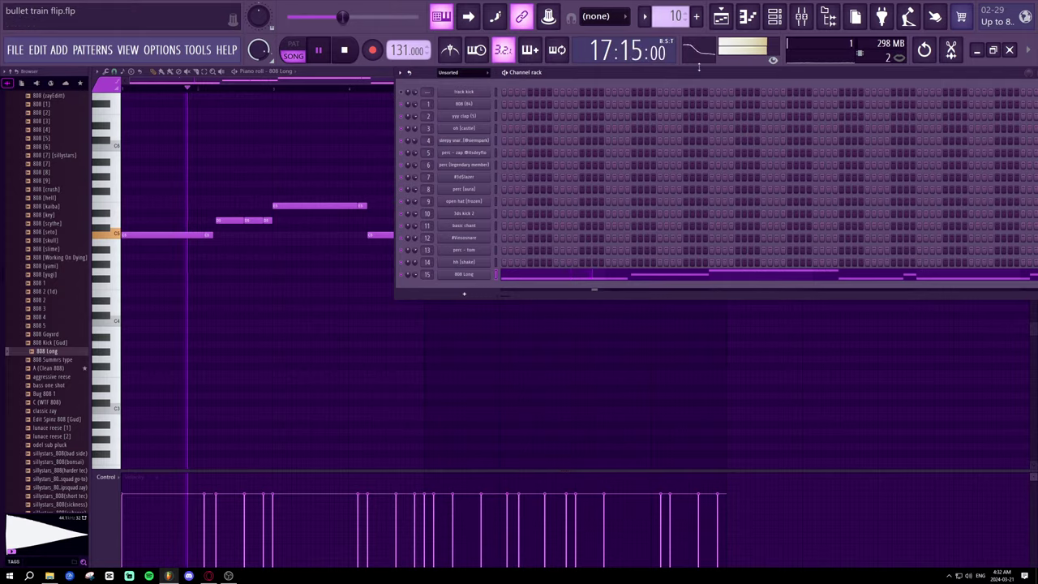
{"action": "left_click_drag", "start_coordinate": [699, 73], "coordinate": [449, 136]}
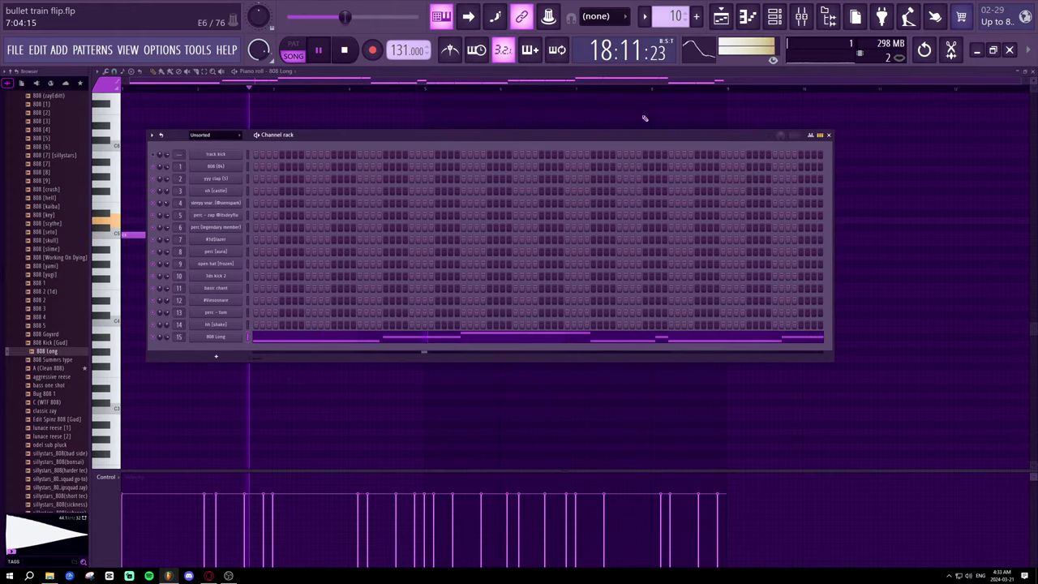
{"action": "left_click", "coordinate": [830, 135]}
{"action": "key", "text": "space"}
{"action": "key", "text": "space"}
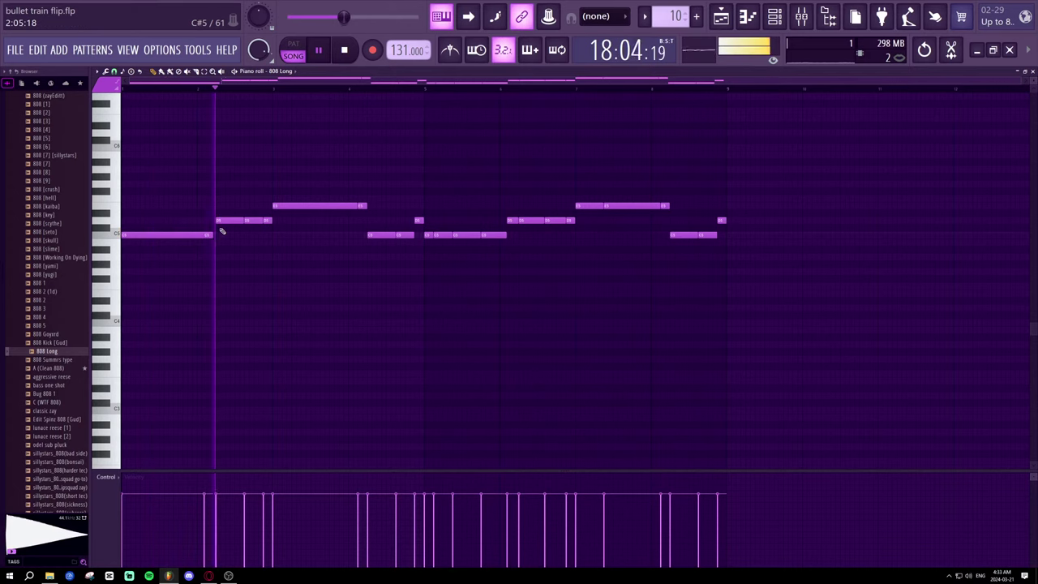
- Align the short C5 note before the first D5 note to start at 2:03 and listen to the pattern
{"action": "key", "text": "space"}
{"action": "key", "text": "space"}
{"action": "mouse_move", "coordinate": [212, 235]}
{"action": "left_mouse_down"}
{"action": "mouse_move", "coordinate": [207, 249]}
{"action": "mouse_move", "coordinate": [196, 235]}
{"action": "mouse_move", "coordinate": [225, 234]}
{"action": "mouse_move", "coordinate": [204, 236]}
{"action": "left_mouse_up"}
{"action": "key", "text": "space"}
{"action": "key", "text": "space"}
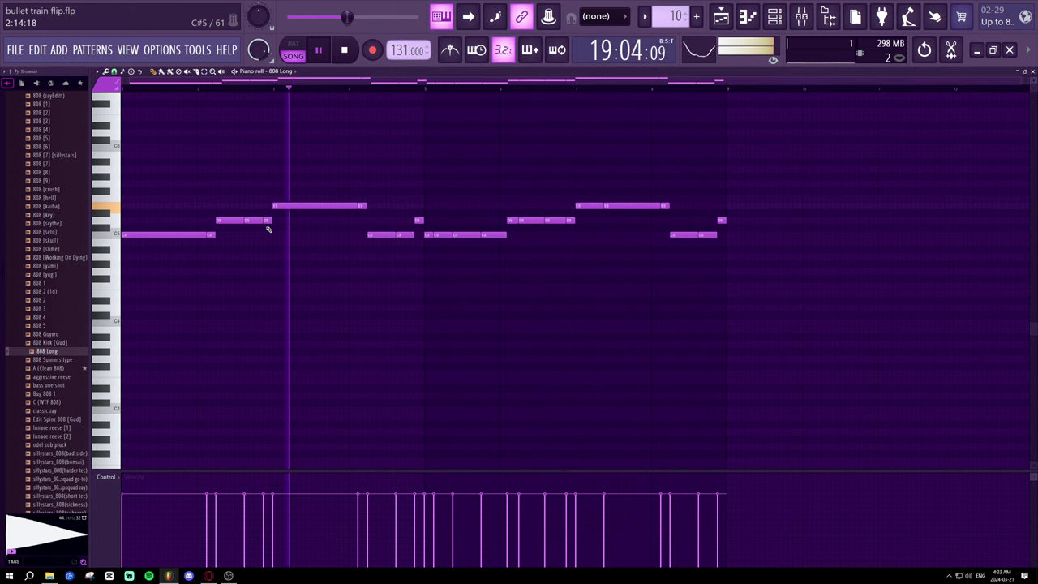
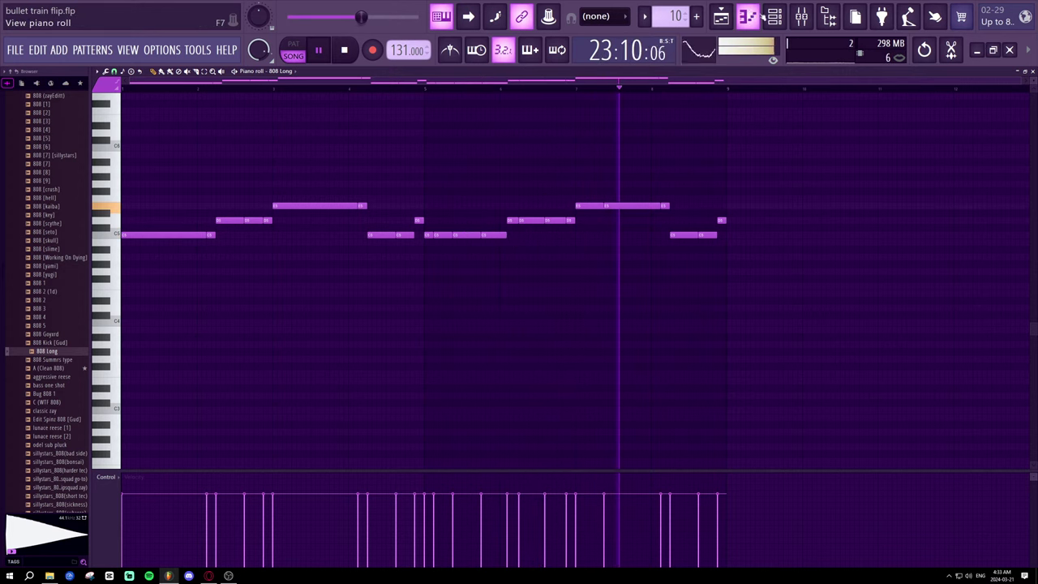
- Open the mixer, collapse the browser folders and lower the 808 (44) track's volume during playback
{"action": "key", "text": "F9"}
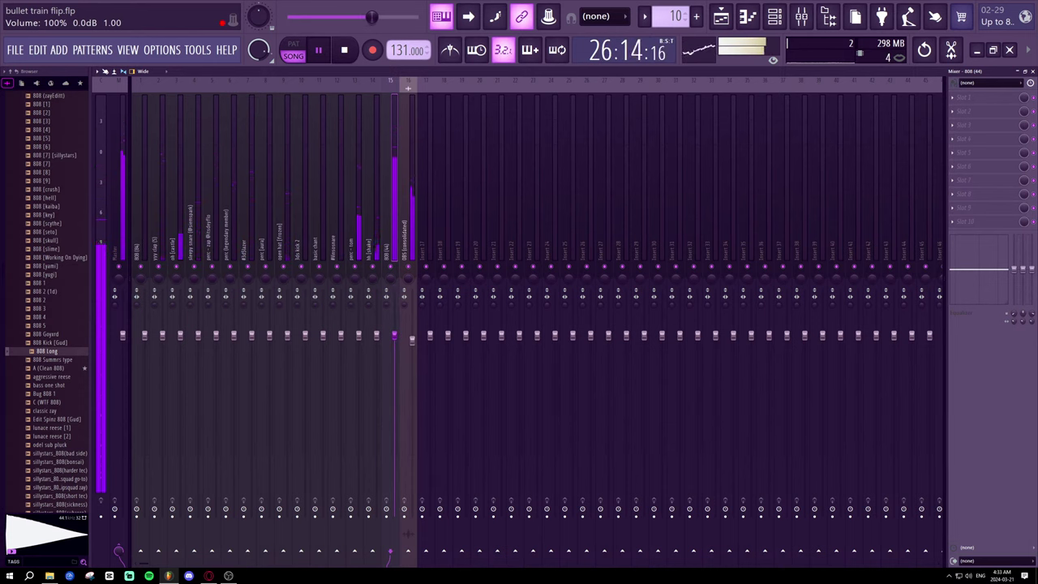
{"action": "left_click", "coordinate": [6, 83]}
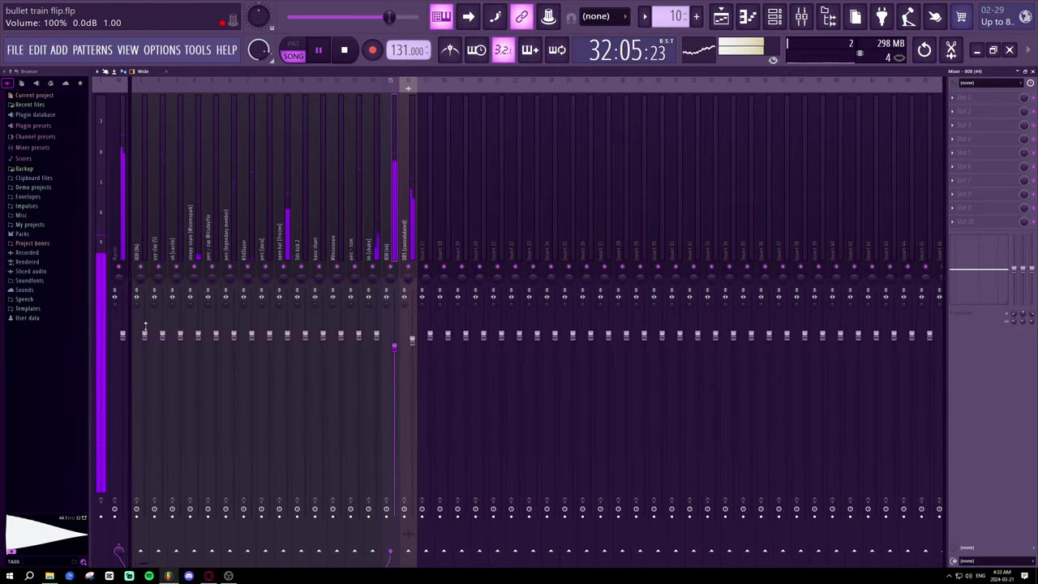
- Try resetting the routing of the 808 (84) mixer track, and stop playback
{"action": "right_click", "coordinate": [139, 258]}
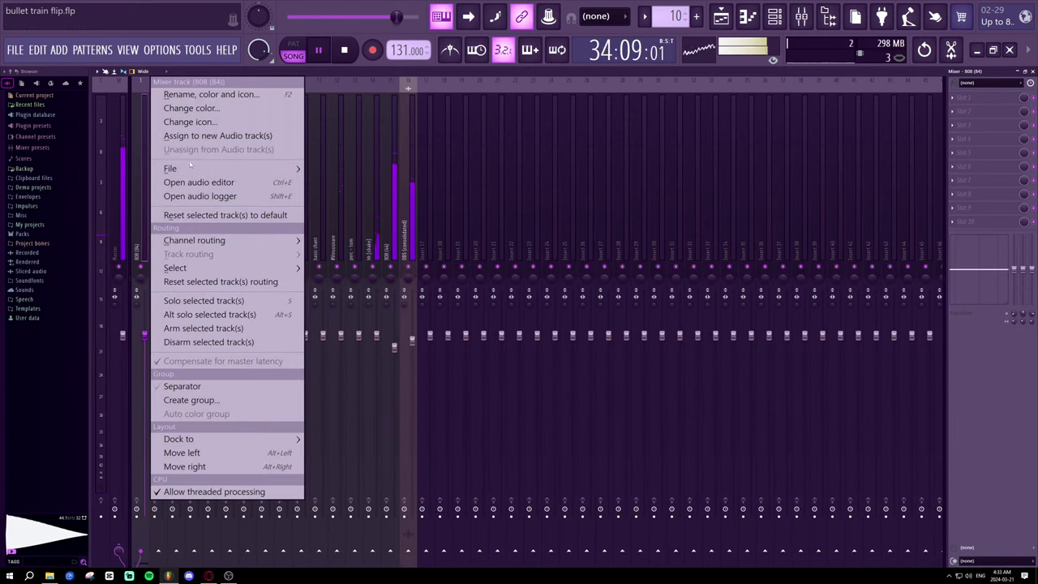
{"action": "left_click", "coordinate": [206, 282]}
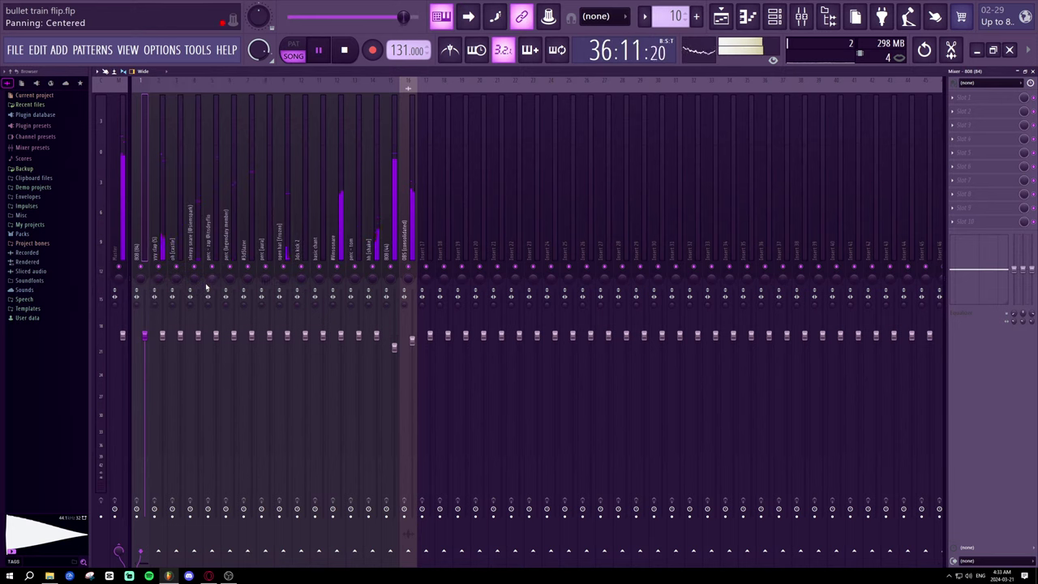
{"action": "key", "text": "space"}
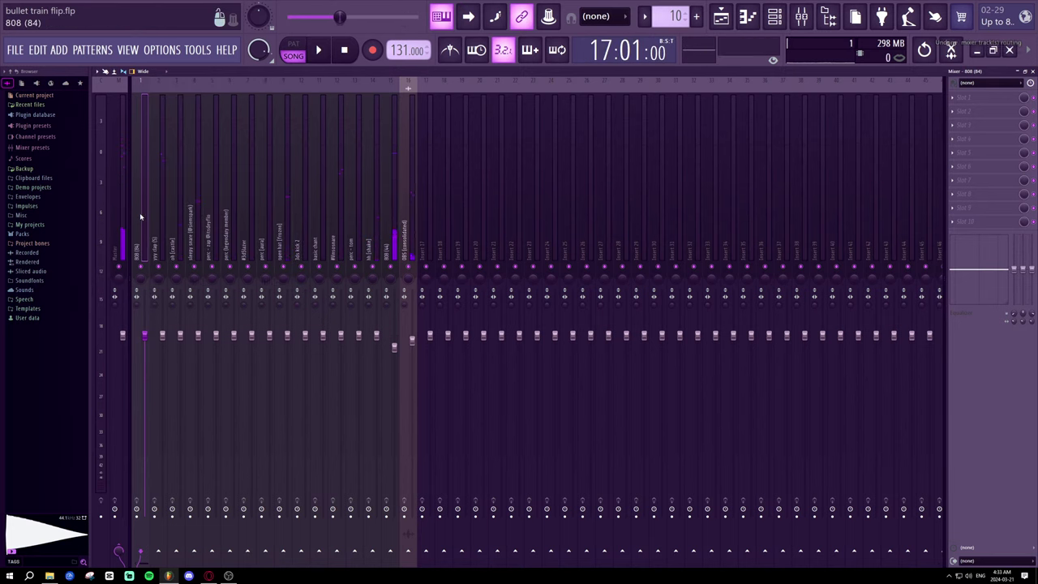
- Reset the 808 (84) mixer track to default and raise the yyy clap (5) track's volume to about 107%
{"action": "right_click", "coordinate": [146, 219]}
{"action": "left_click", "coordinate": [202, 342]}
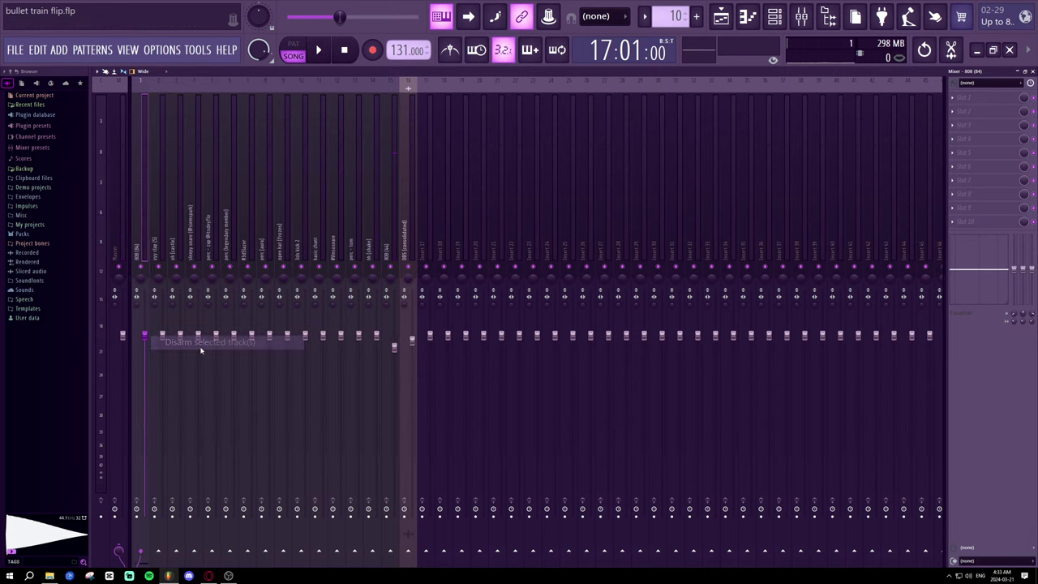
{"action": "key", "text": "space"}
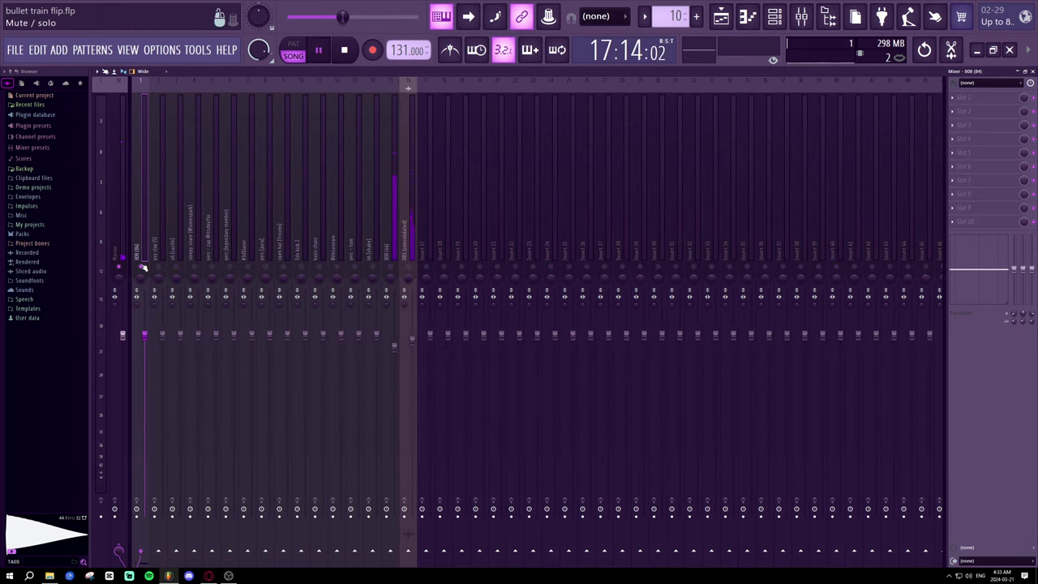
{"action": "right_click", "coordinate": [135, 275]}
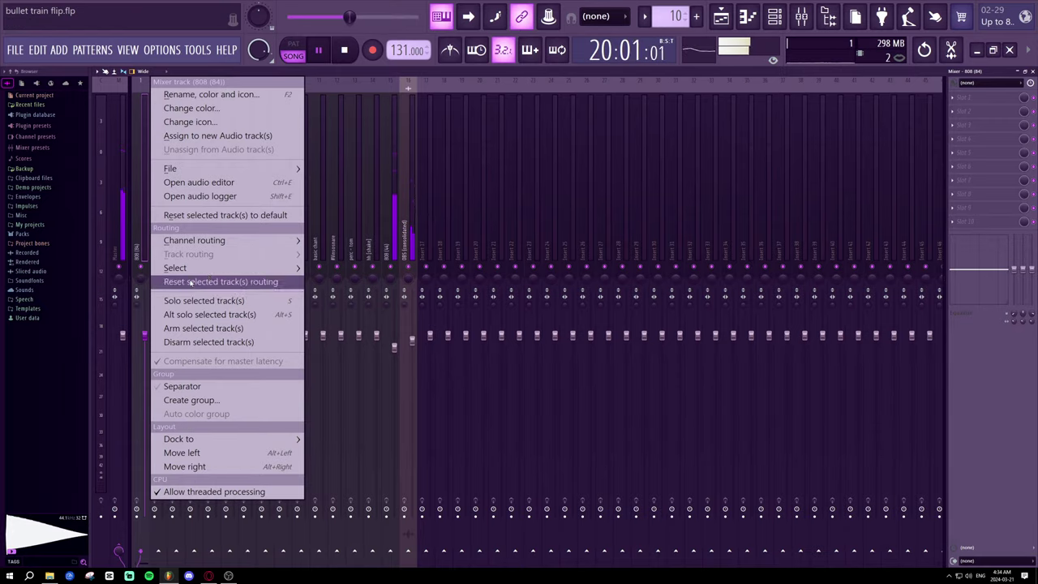
{"action": "left_click", "coordinate": [209, 217]}
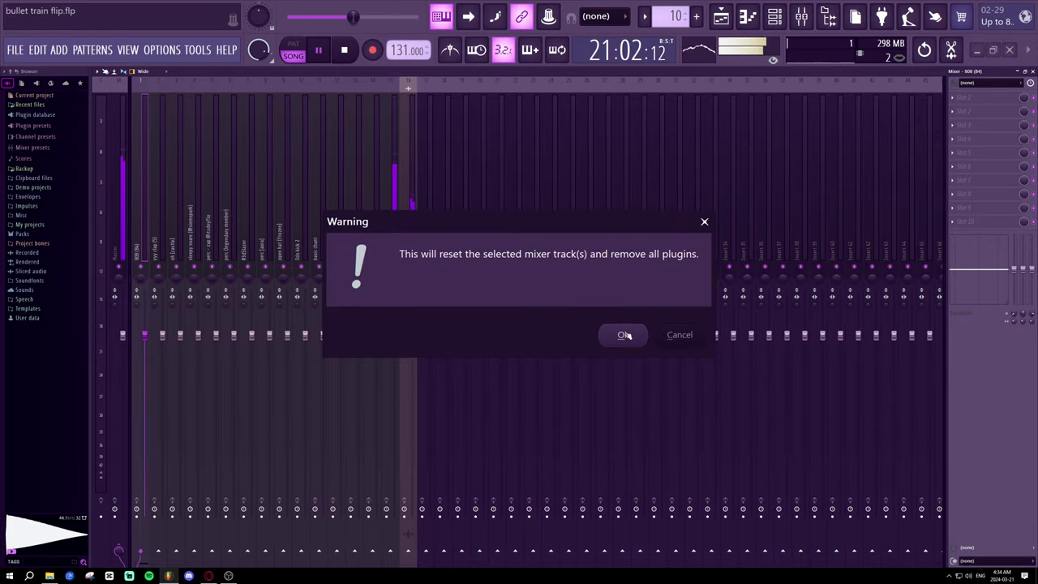
{"action": "left_click", "coordinate": [625, 334]}
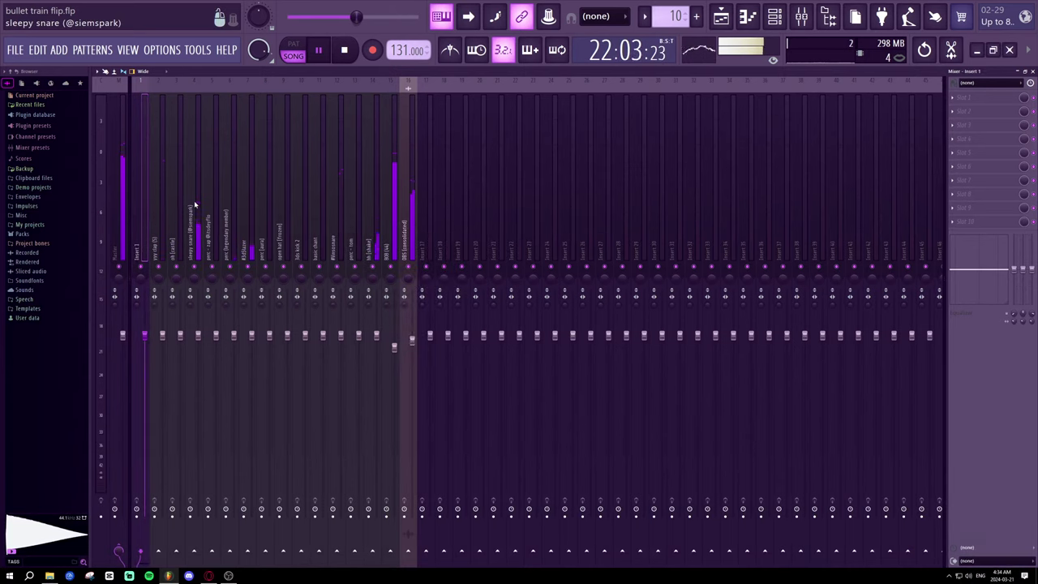
{"action": "left_click_drag", "start_coordinate": [163, 335], "coordinate": [162, 322]}
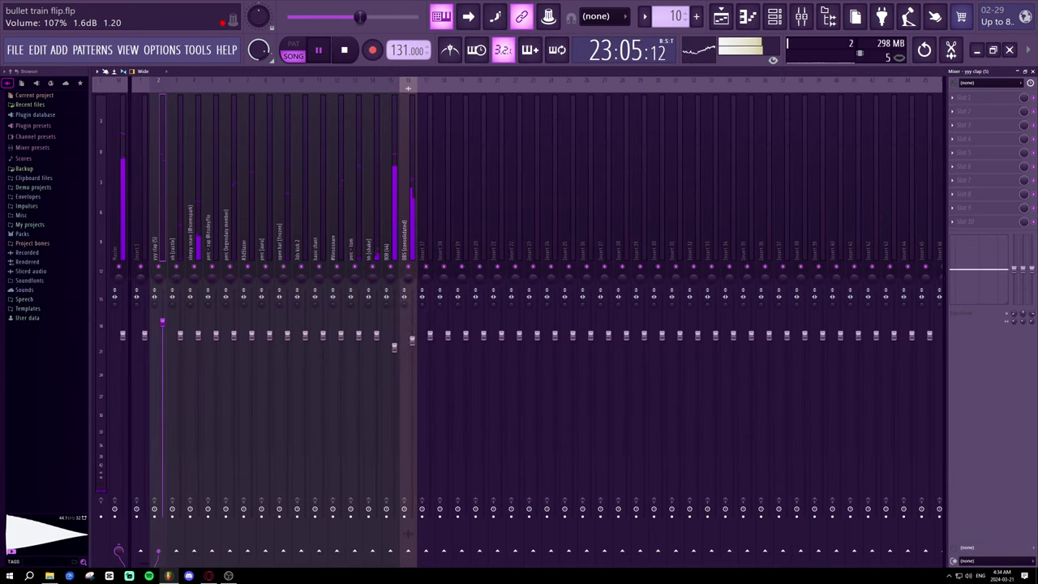
- Audition samples in the DRUMS Clap folder and replace the yyy clap (5) channel's sample with #3ds fav clap
{"action": "left_click", "coordinate": [22, 234]}
{"action": "left_click", "coordinate": [30, 242]}
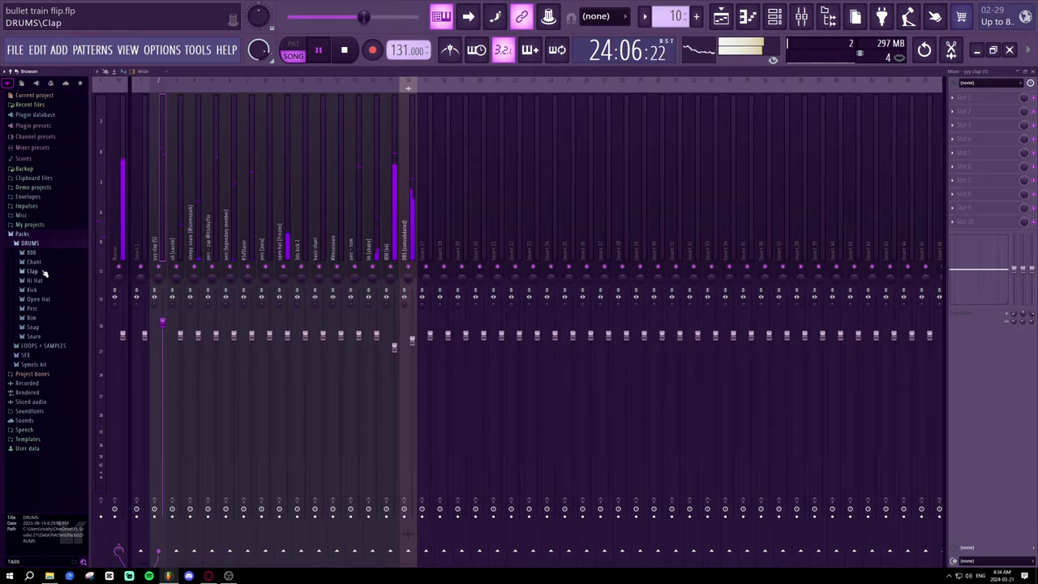
{"action": "left_click", "coordinate": [33, 271]}
{"action": "left_click", "coordinate": [40, 280]}
{"action": "left_click", "coordinate": [42, 288]}
{"action": "key", "text": "space"}
{"action": "left_click", "coordinate": [47, 296]}
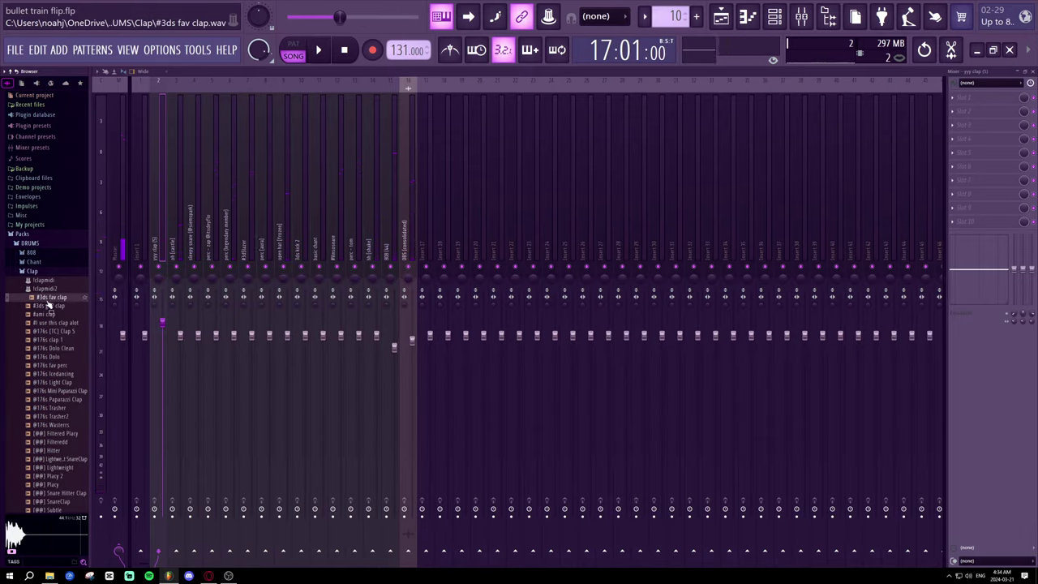
{"action": "left_click", "coordinate": [49, 305]}
{"action": "key", "text": "F6"}
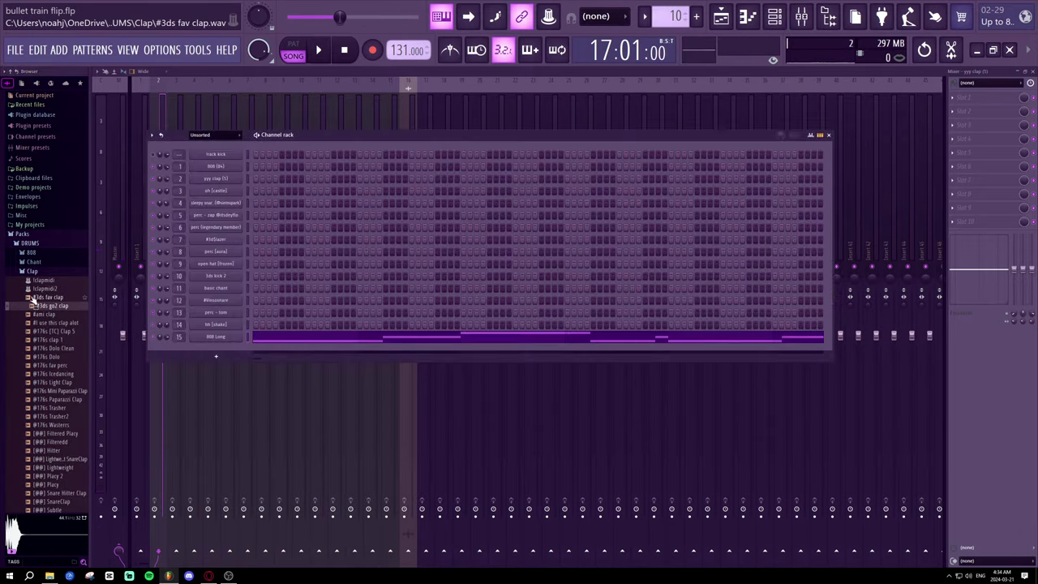
{"action": "left_click", "coordinate": [35, 297]}
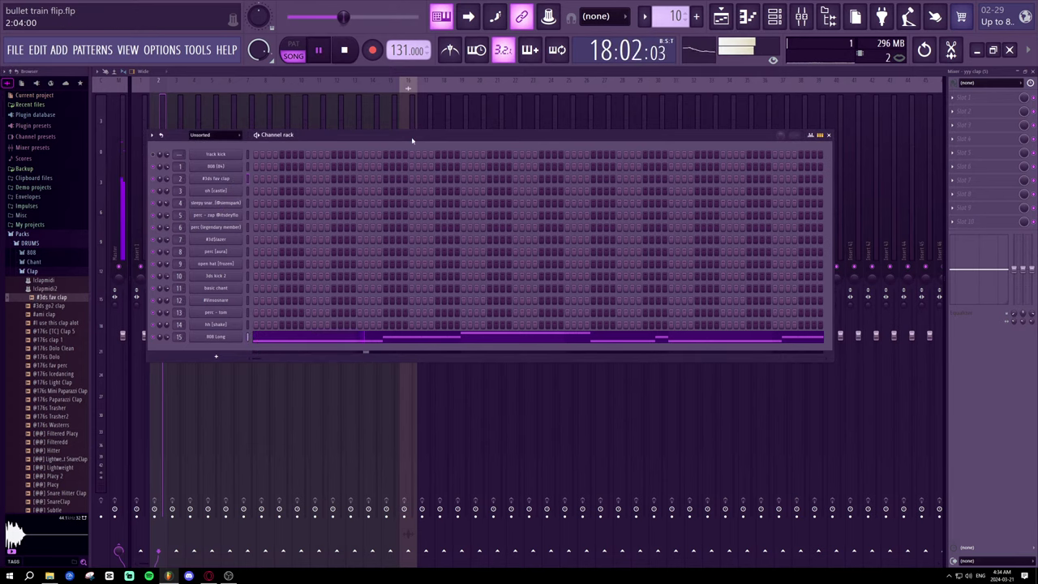
{"action": "left_click_drag", "start_coordinate": [412, 141], "coordinate": [407, 171]}
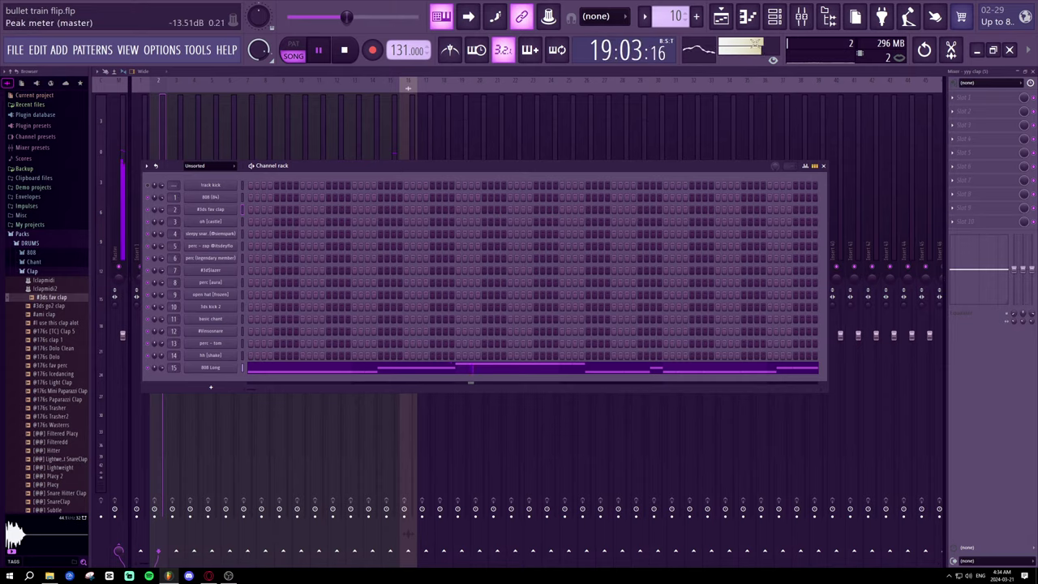
- Play the playlist arrangement from bar 3 and select the yyy clap (5) pattern
{"action": "left_click", "coordinate": [754, 21]}
{"action": "left_click", "coordinate": [720, 17]}
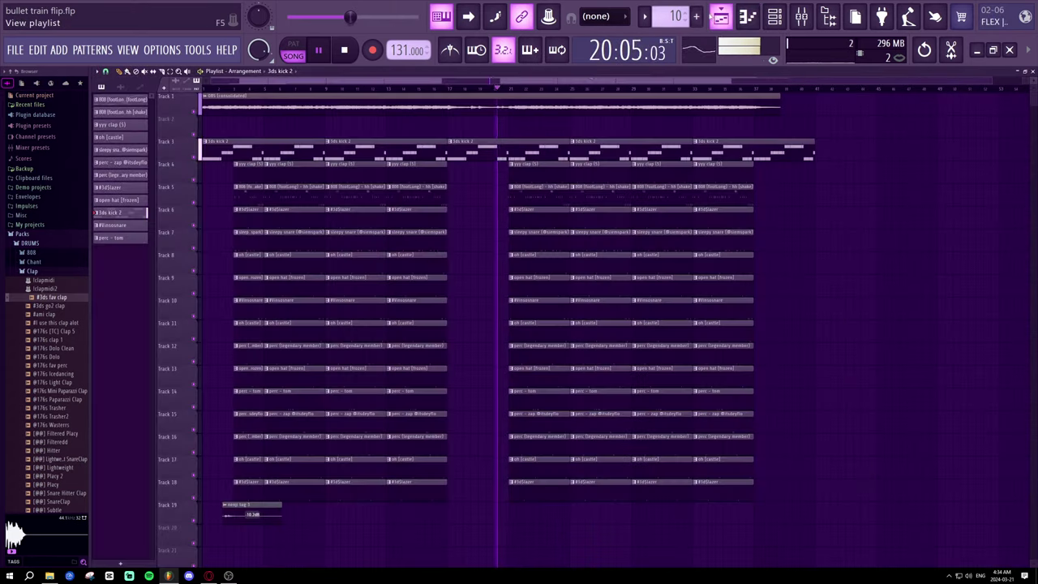
{"action": "scroll", "coordinate": [316, 93], "scroll_direction": "down", "scroll_amount": 1}
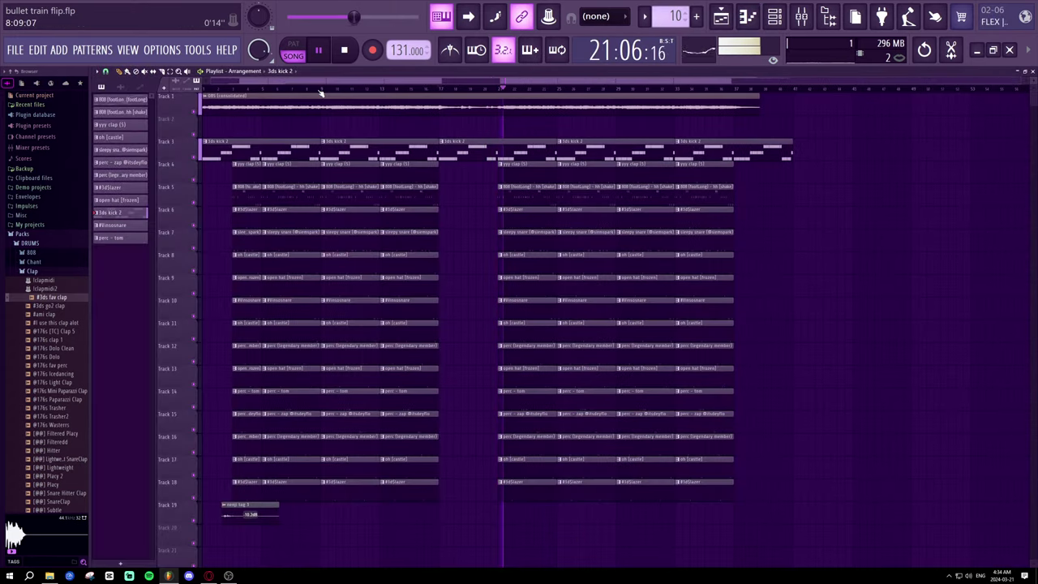
{"action": "left_click", "coordinate": [230, 91]}
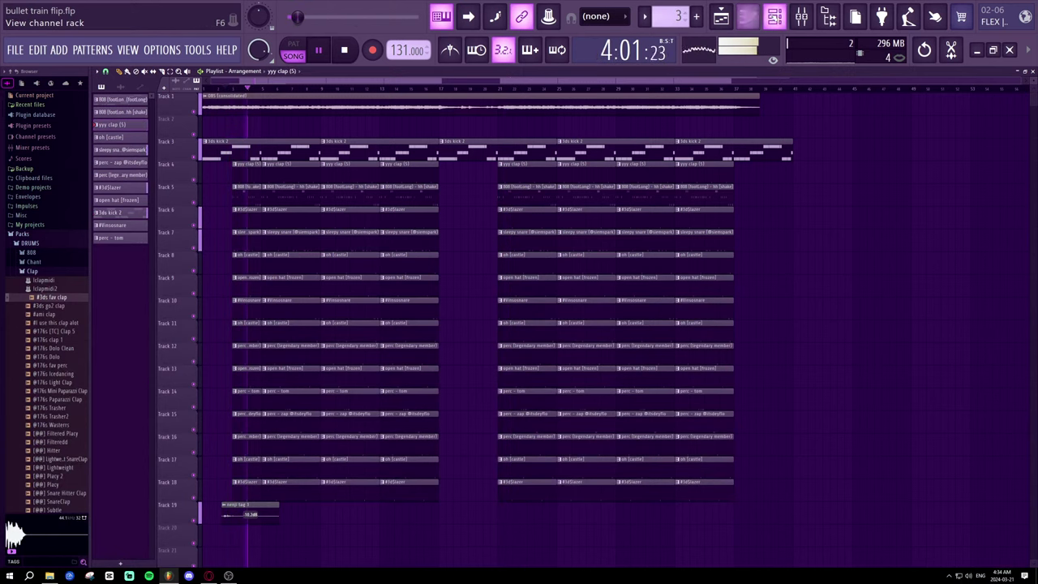
- Replace the #3ds fav clap channel's sample with #ami clap while the arrangement plays
{"action": "left_click", "coordinate": [747, 16]}
{"action": "left_click_drag", "start_coordinate": [579, 165], "coordinate": [690, 122]}
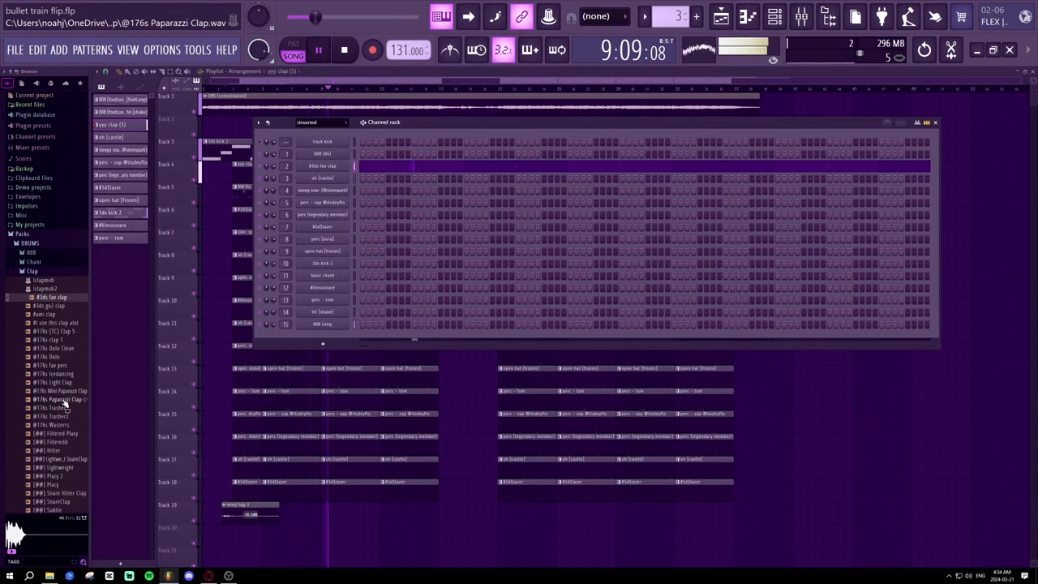
{"action": "scroll", "coordinate": [64, 405], "scroll_direction": "down", "scroll_amount": 5}
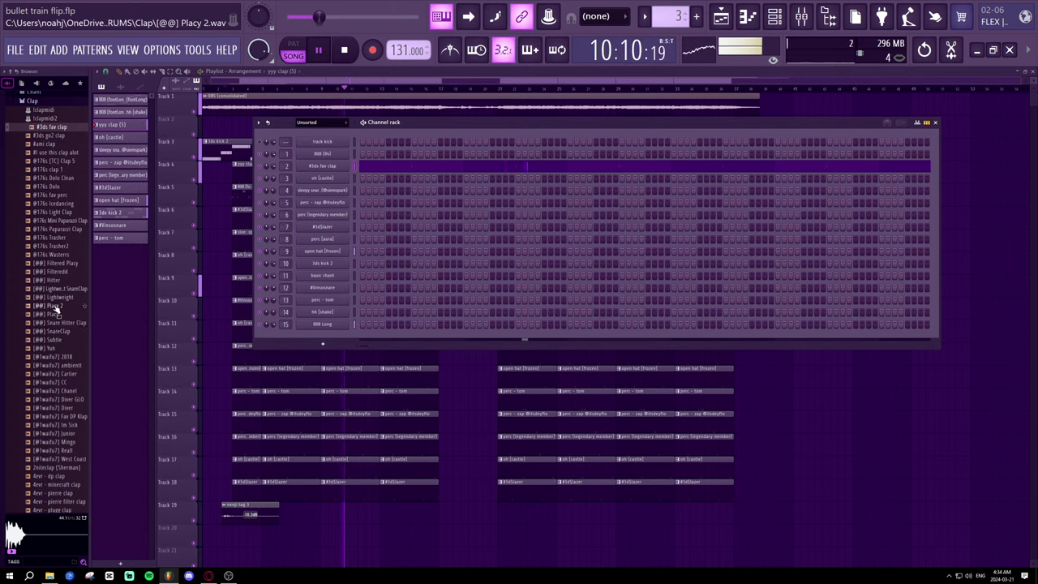
{"action": "scroll", "coordinate": [64, 320], "scroll_direction": "up", "scroll_amount": 5}
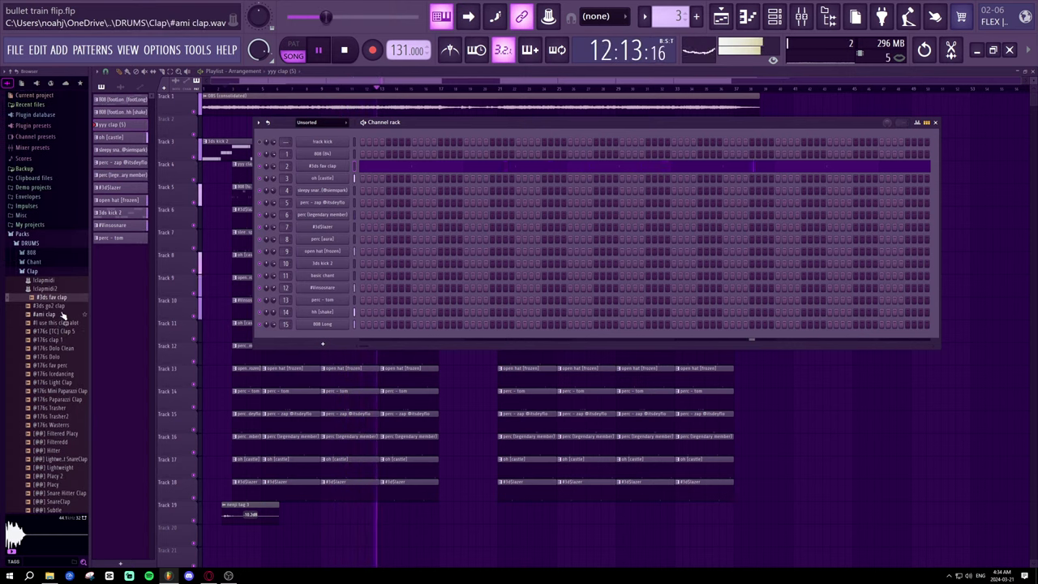
{"action": "left_click", "coordinate": [63, 314]}
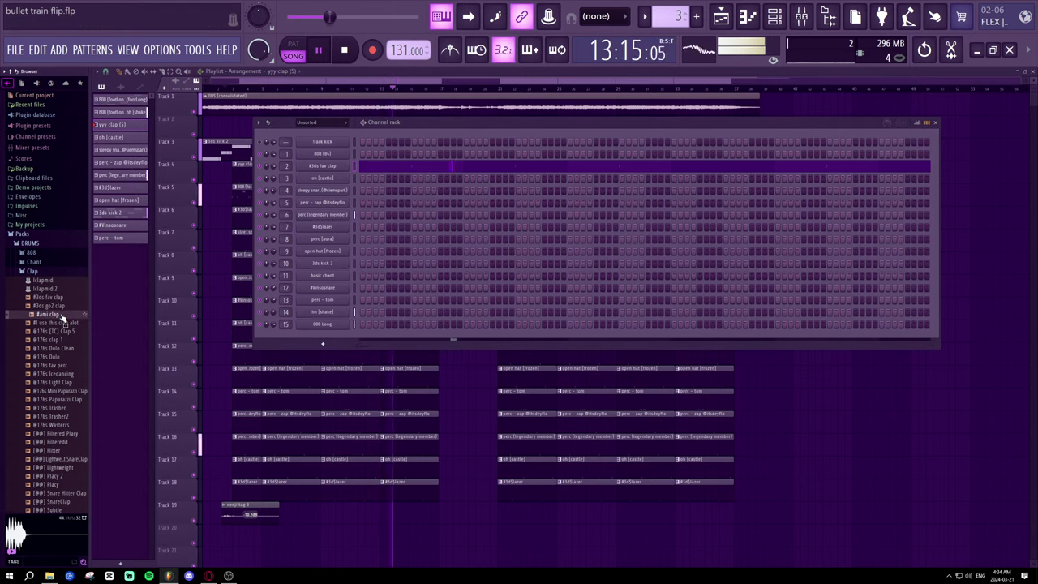
{"action": "left_click", "coordinate": [63, 316]}
{"action": "left_click_drag", "start_coordinate": [268, 209], "coordinate": [326, 168]}
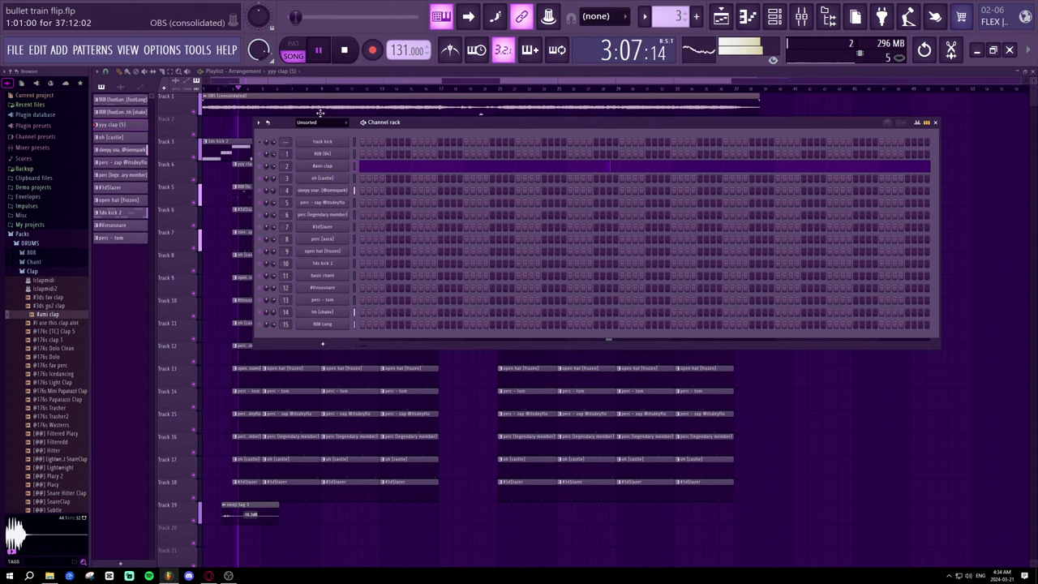
{"action": "scroll", "coordinate": [71, 323], "scroll_direction": "down", "scroll_amount": 7}
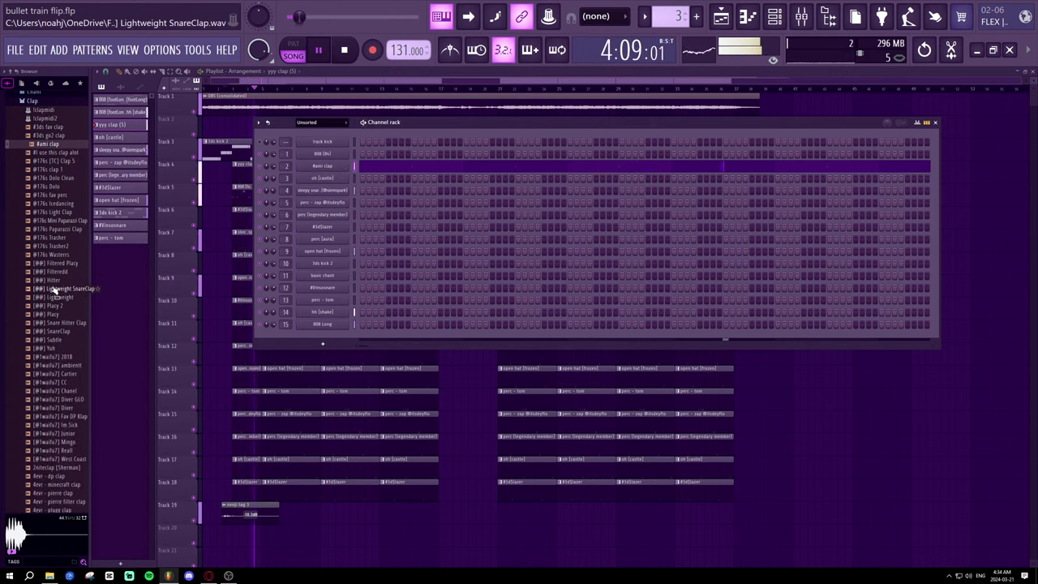
- Open the clap channel's piano roll and add extra C5 hits at 4:13 and 4:15 during playback
{"action": "left_click", "coordinate": [938, 125]}
{"action": "left_click", "coordinate": [774, 16]}
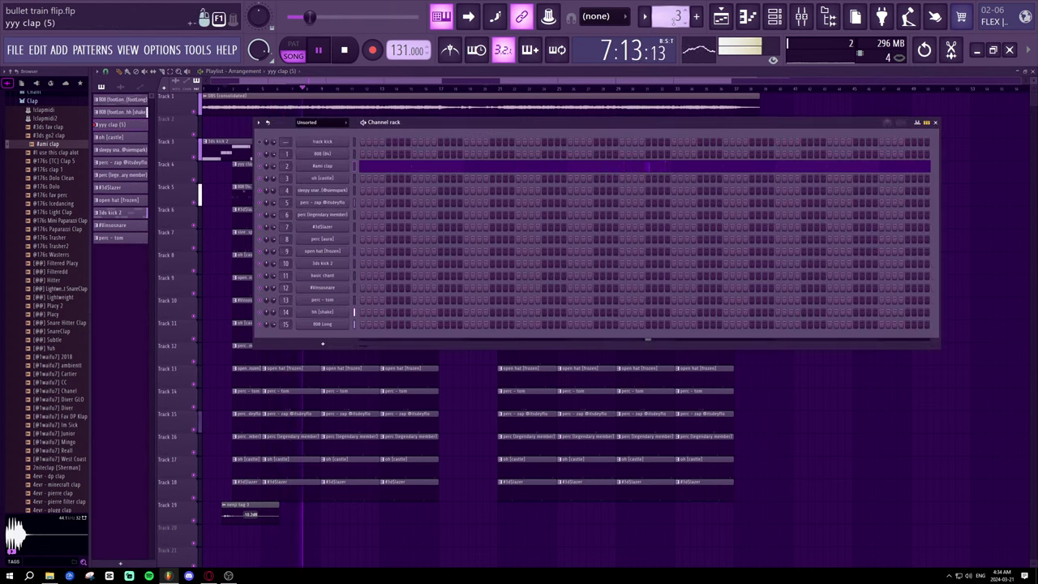
{"action": "left_click", "coordinate": [750, 16]}
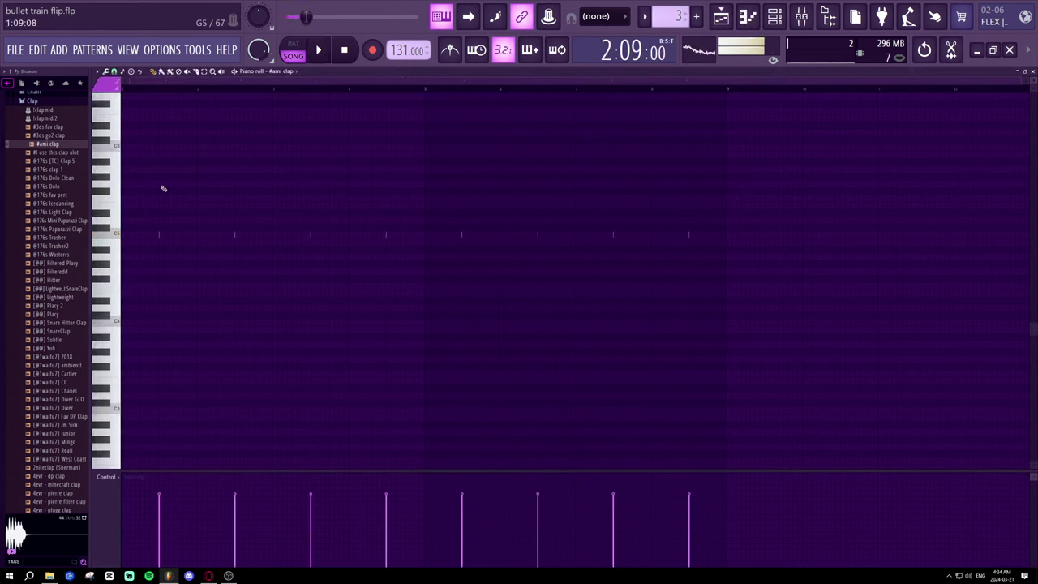
{"action": "scroll", "coordinate": [162, 93], "scroll_direction": "up", "scroll_amount": 4}
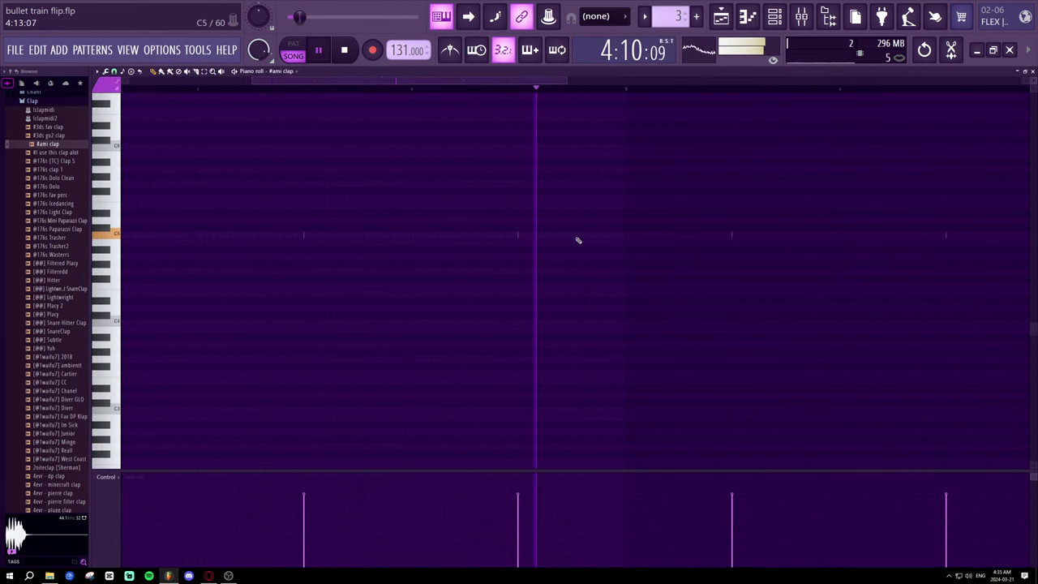
{"action": "key", "text": "space"}
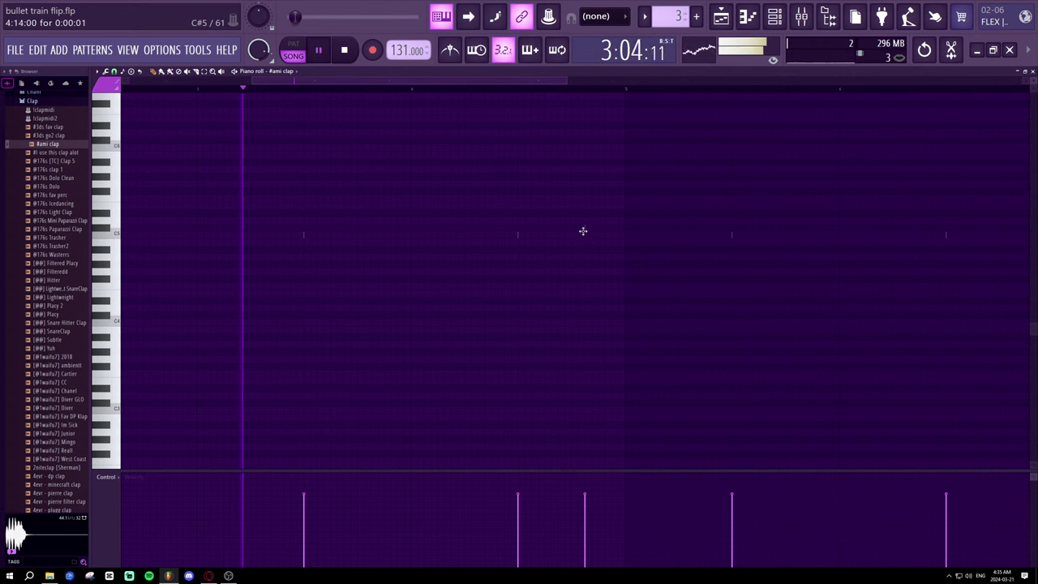
{"action": "left_click", "coordinate": [571, 235]}
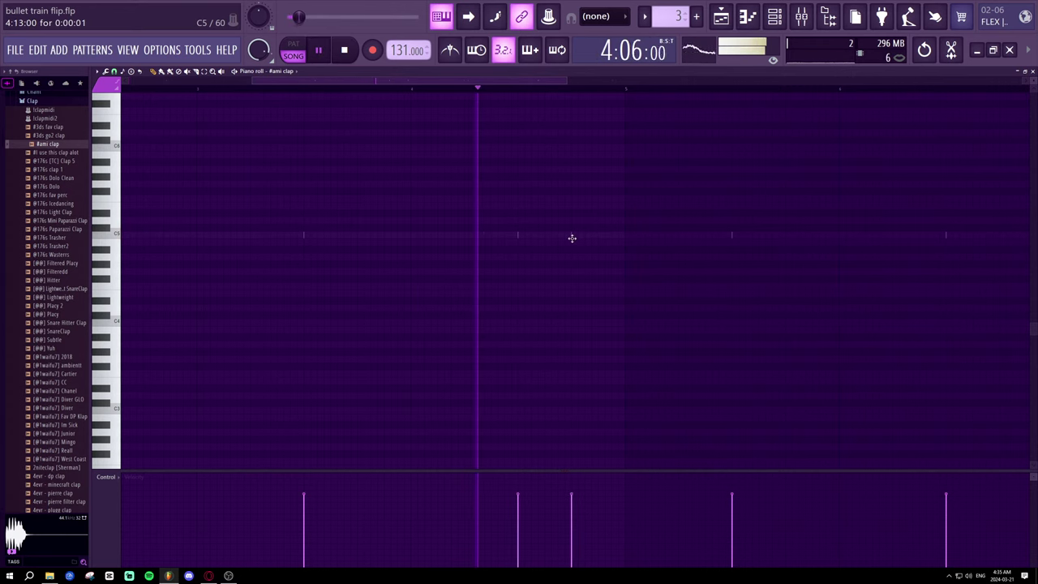
{"action": "mouse_move", "coordinate": [571, 238]}
{"action": "left_mouse_down"}
{"action": "mouse_move", "coordinate": [592, 236]}
{"action": "mouse_move", "coordinate": [571, 236]}
{"action": "left_mouse_up"}
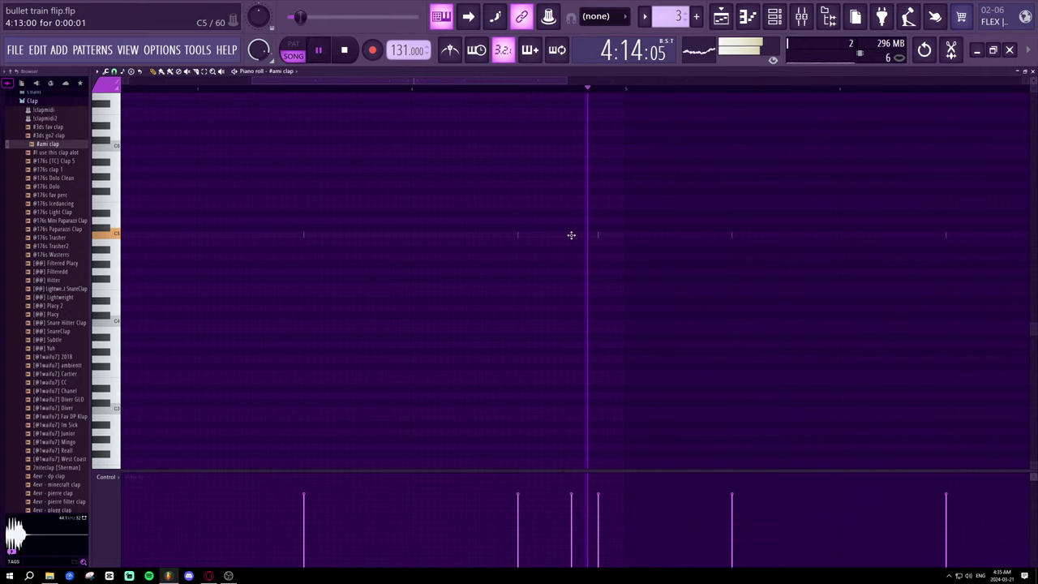
- Remove the extra clap at 4:13 and add a C5 clap at 8:15
{"action": "scroll", "coordinate": [427, 90], "scroll_direction": "down", "scroll_amount": 4}
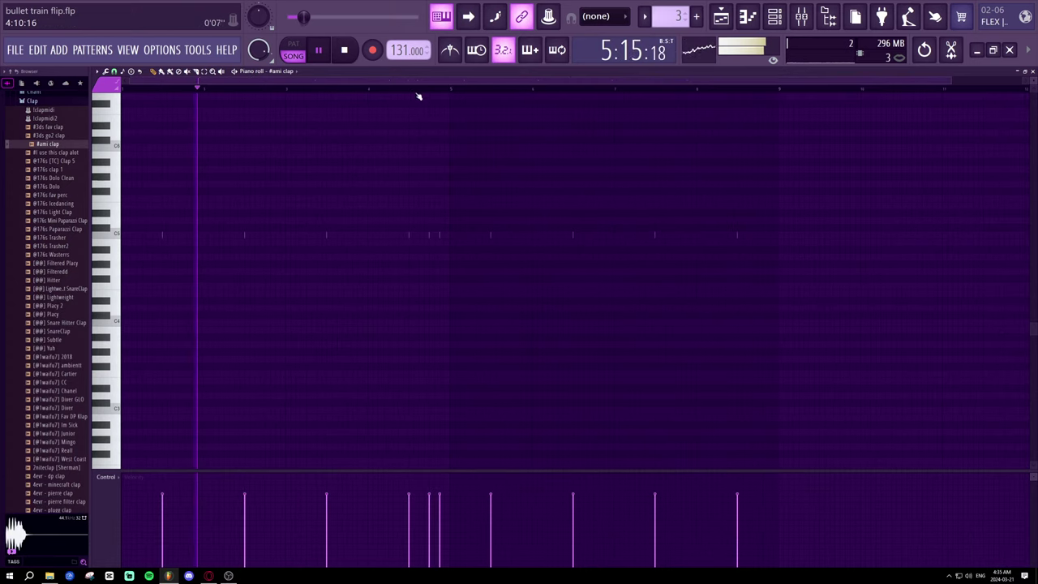
{"action": "scroll", "coordinate": [253, 91], "scroll_direction": "up", "scroll_amount": 2}
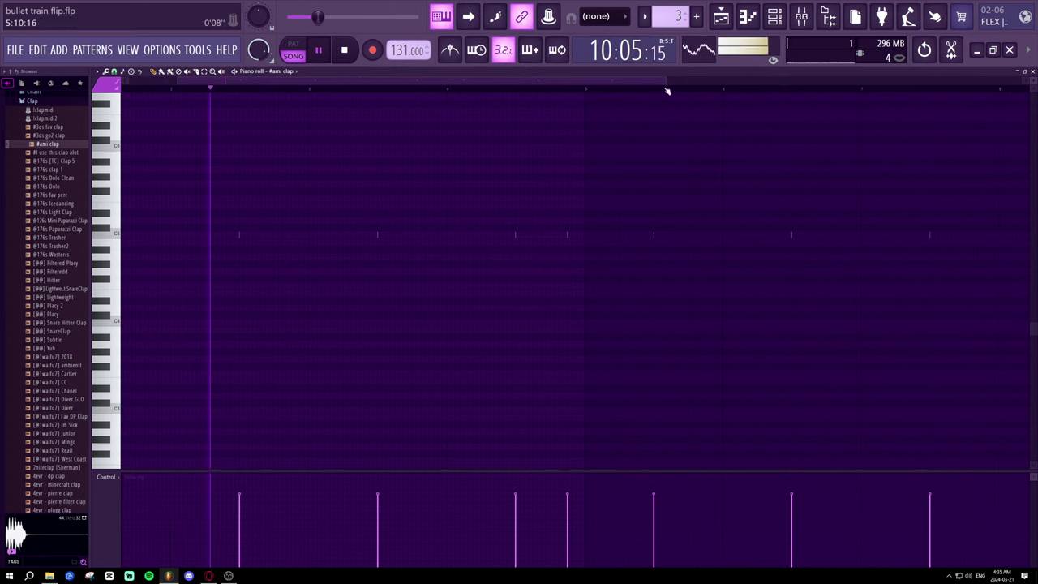
{"action": "left_click_drag", "start_coordinate": [650, 83], "coordinate": [674, 84]}
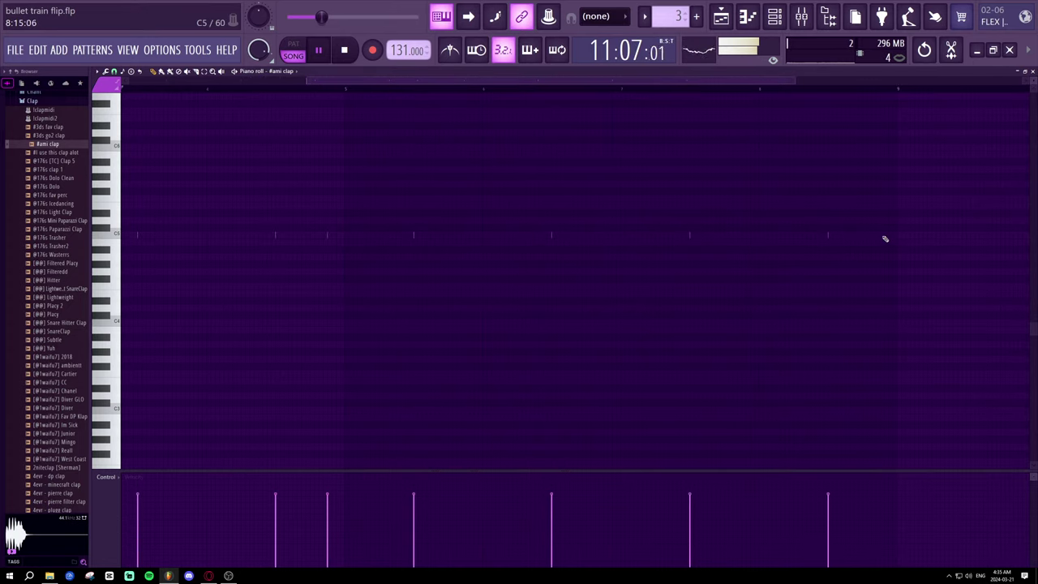
{"action": "left_click", "coordinate": [886, 238]}
{"action": "scroll", "coordinate": [475, 84], "scroll_direction": "down", "scroll_amount": 3}
{"action": "left_click", "coordinate": [778, 21]}
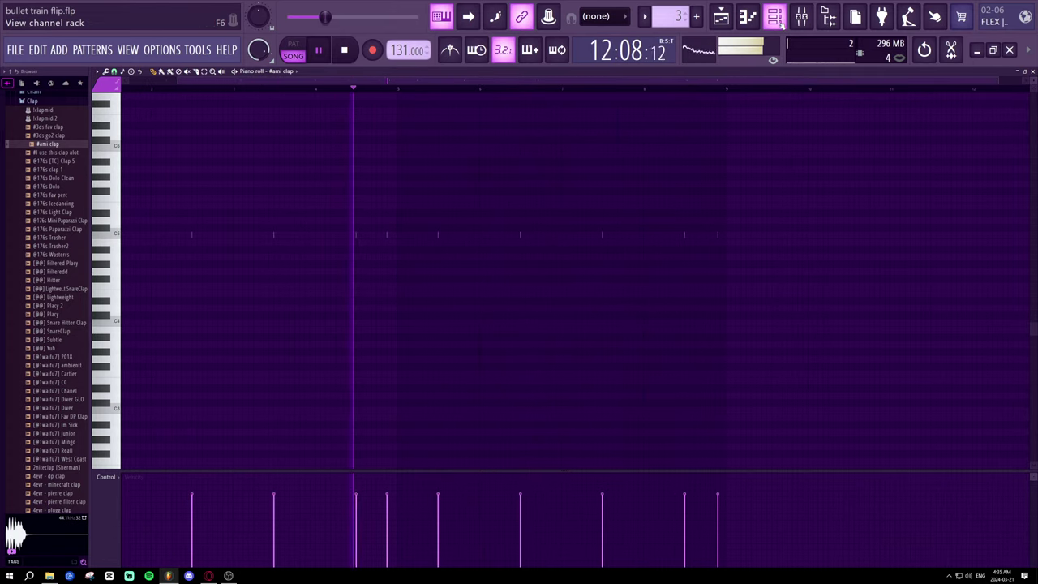
{"action": "key", "text": "space"}
{"action": "left_click", "coordinate": [56, 188]}
{"action": "left_click", "coordinate": [53, 194]}
{"action": "left_click", "coordinate": [61, 169]}
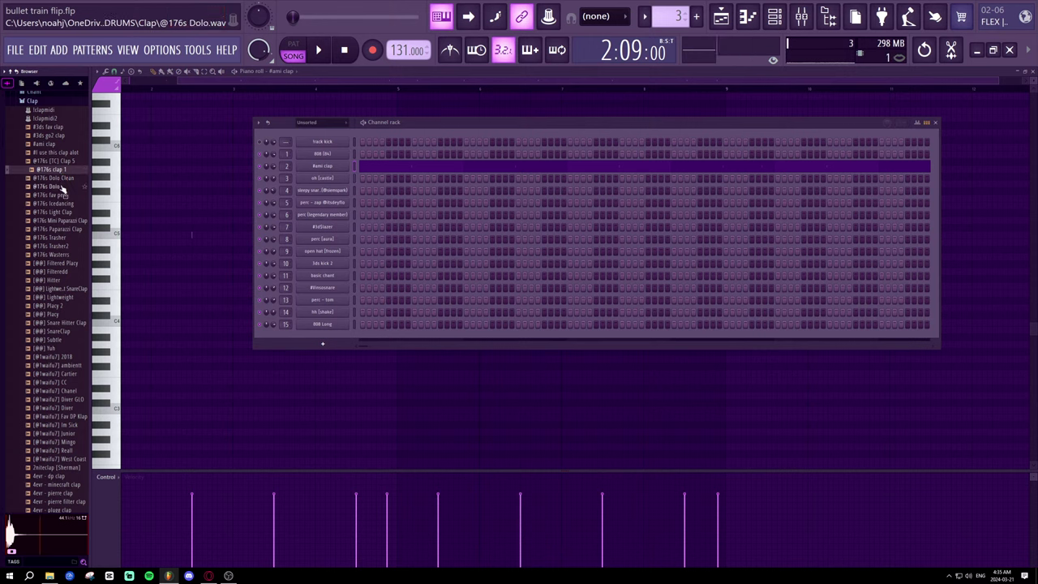
{"action": "left_click", "coordinate": [59, 194]}
{"action": "left_click", "coordinate": [58, 272]}
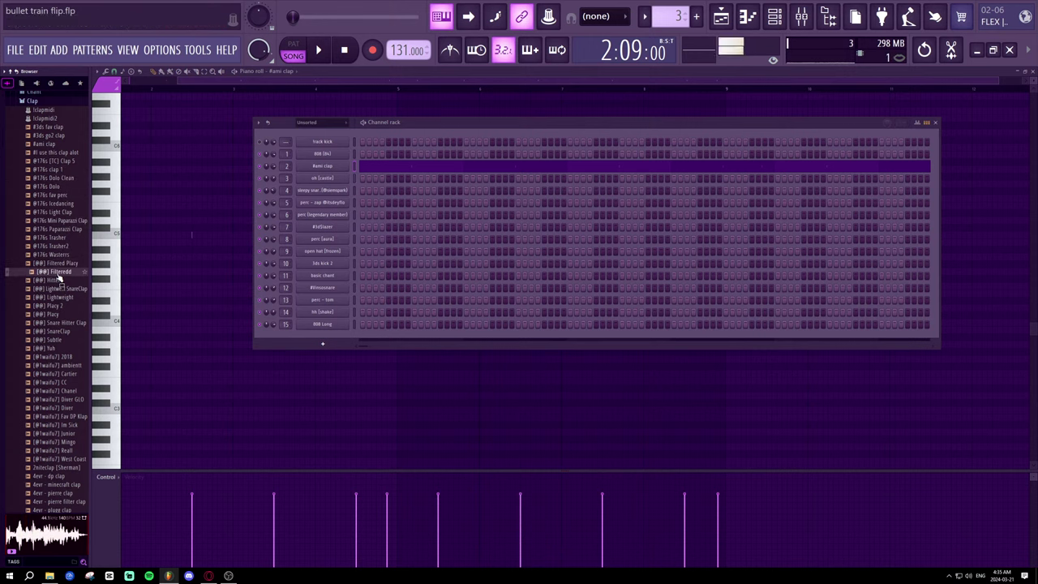
{"action": "left_click", "coordinate": [54, 296]}
{"action": "left_click", "coordinate": [53, 306]}
{"action": "left_click", "coordinate": [56, 321]}
- Audition further claps, replace the #ami clap channel's sample with 4evr - plugg2 clap and start playback
{"action": "scroll", "coordinate": [56, 322], "scroll_direction": "down", "scroll_amount": 7}
{"action": "left_click", "coordinate": [57, 289]}
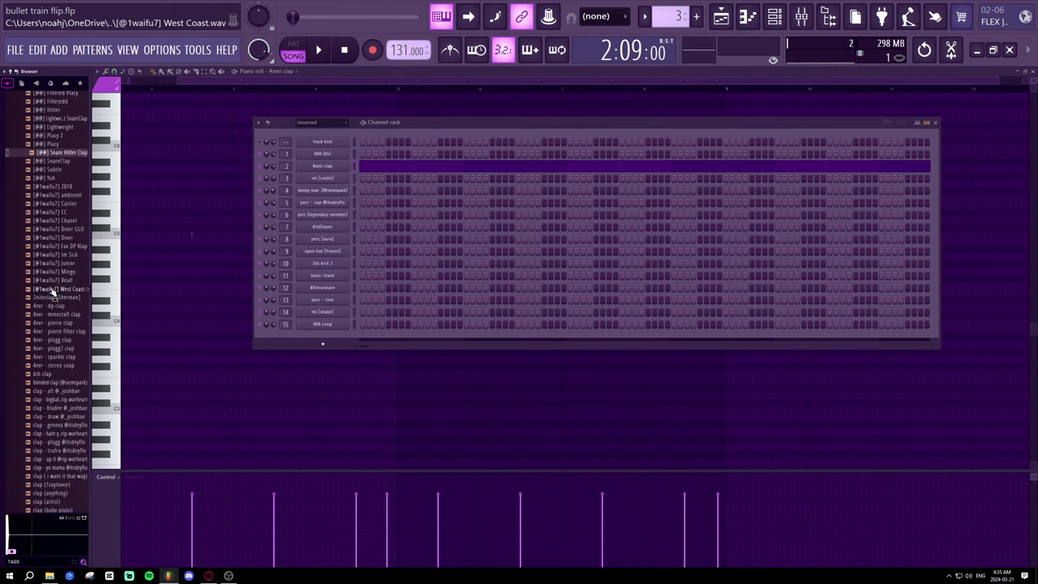
{"action": "left_click", "coordinate": [53, 306]}
{"action": "left_click", "coordinate": [53, 323]}
{"action": "left_click", "coordinate": [57, 348]}
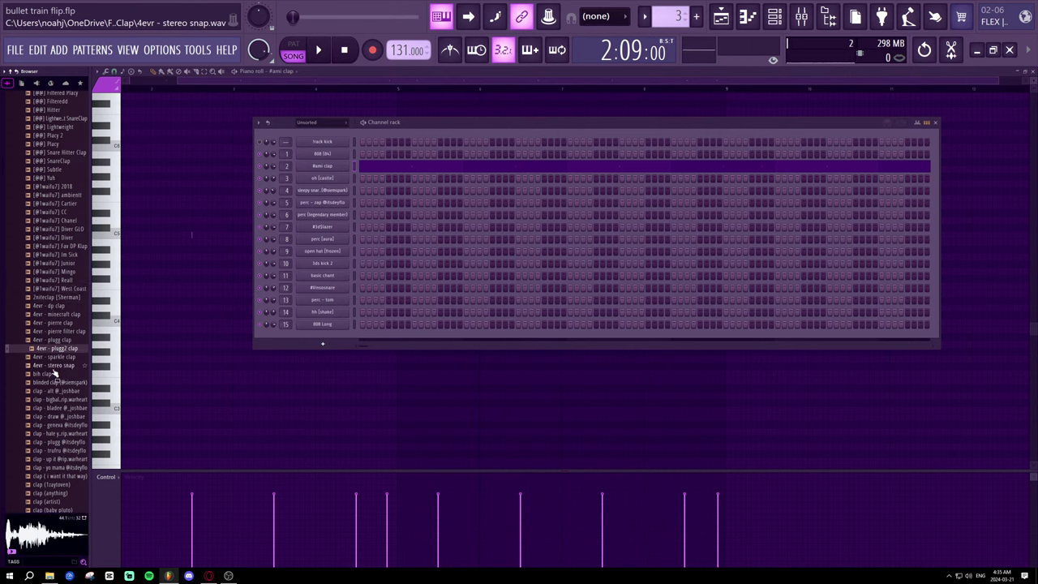
{"action": "left_click_drag", "start_coordinate": [296, 188], "coordinate": [308, 168]}
{"action": "key", "text": "space"}
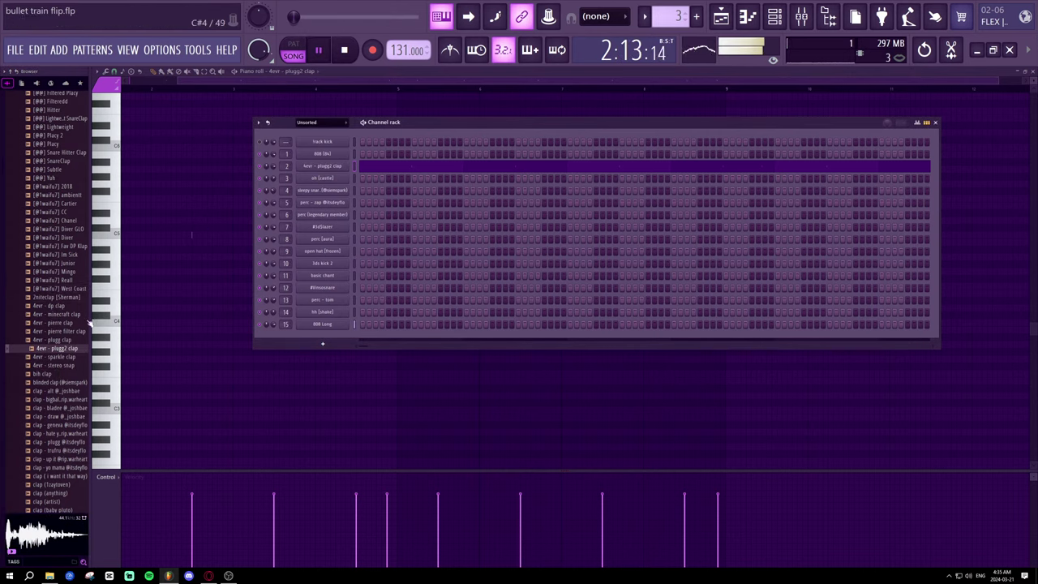
- Audition clap (bby) and replace the clap channel's 4evr - plugg2 sample with clap (be nice 2 me) during playback
{"action": "scroll", "coordinate": [81, 324], "scroll_direction": "down", "scroll_amount": 7}
{"action": "left_click", "coordinate": [60, 358]}
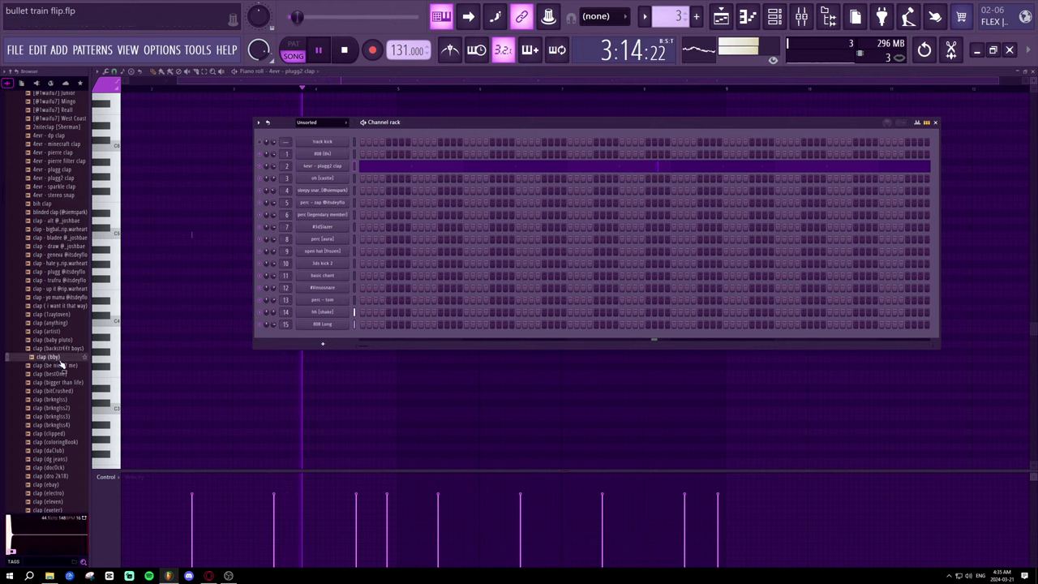
{"action": "left_click", "coordinate": [62, 366]}
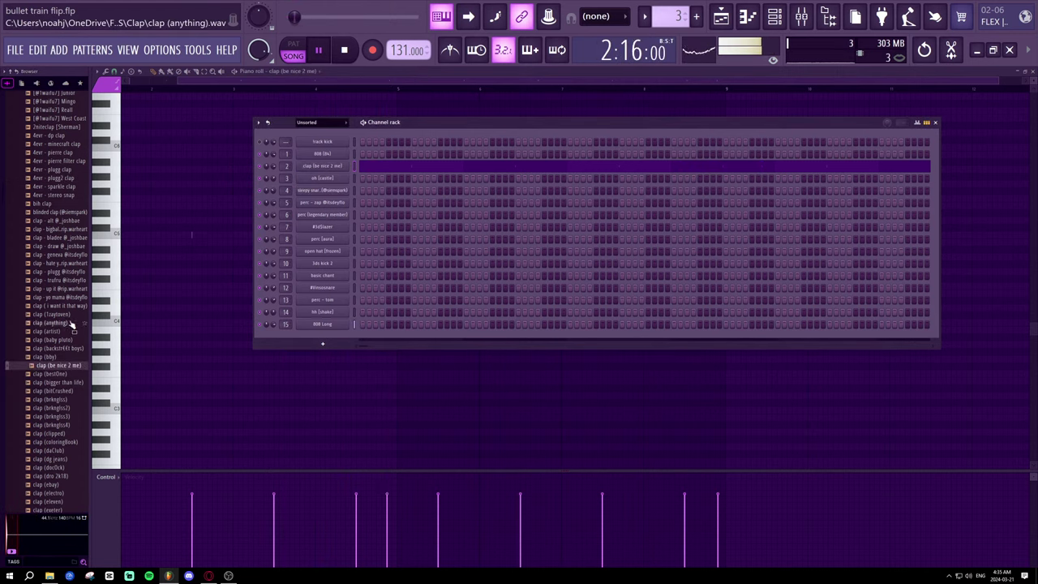
{"action": "scroll", "coordinate": [71, 322], "scroll_direction": "down", "scroll_amount": 7}
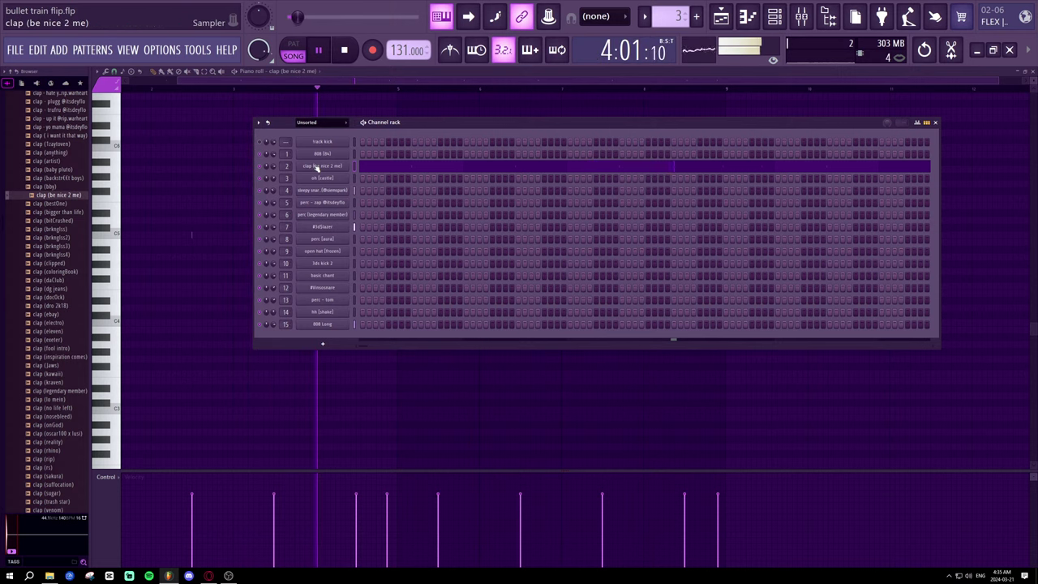
{"action": "left_click", "coordinate": [316, 167]}
{"action": "left_click", "coordinate": [937, 124]}
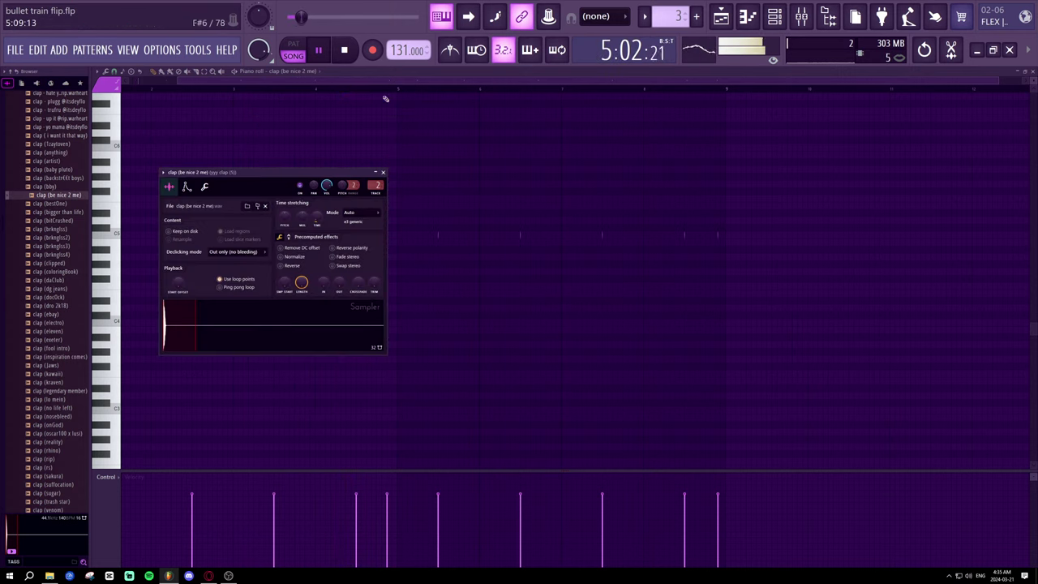
- Select all C5 clap notes in the piano roll and lengthen them to about one beat each
{"action": "left_click", "coordinate": [206, 71]}
{"action": "left_click_drag", "start_coordinate": [840, 319], "coordinate": [134, 98]}
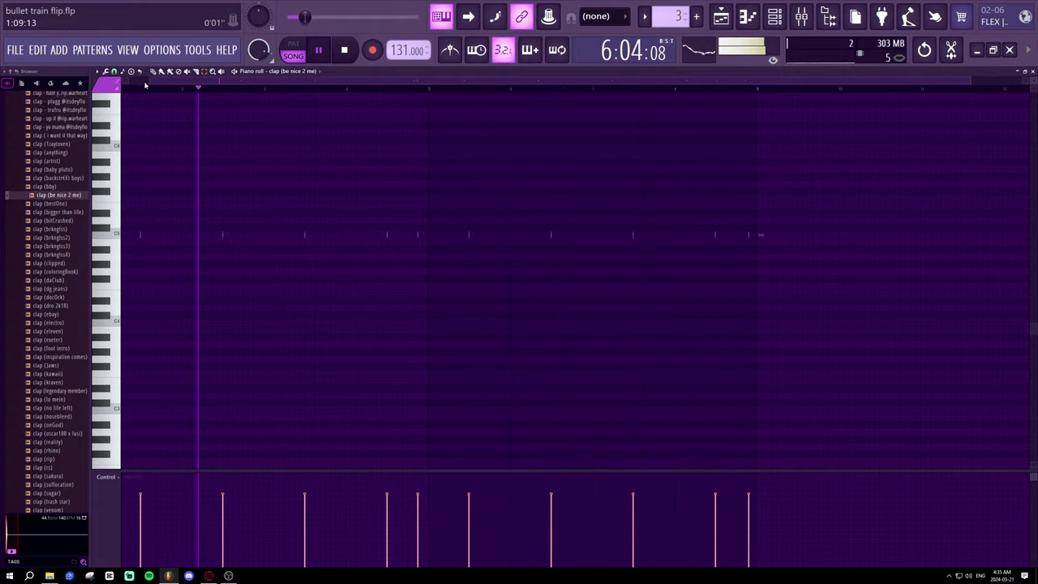
{"action": "scroll", "coordinate": [182, 90], "scroll_direction": "down", "scroll_amount": 1}
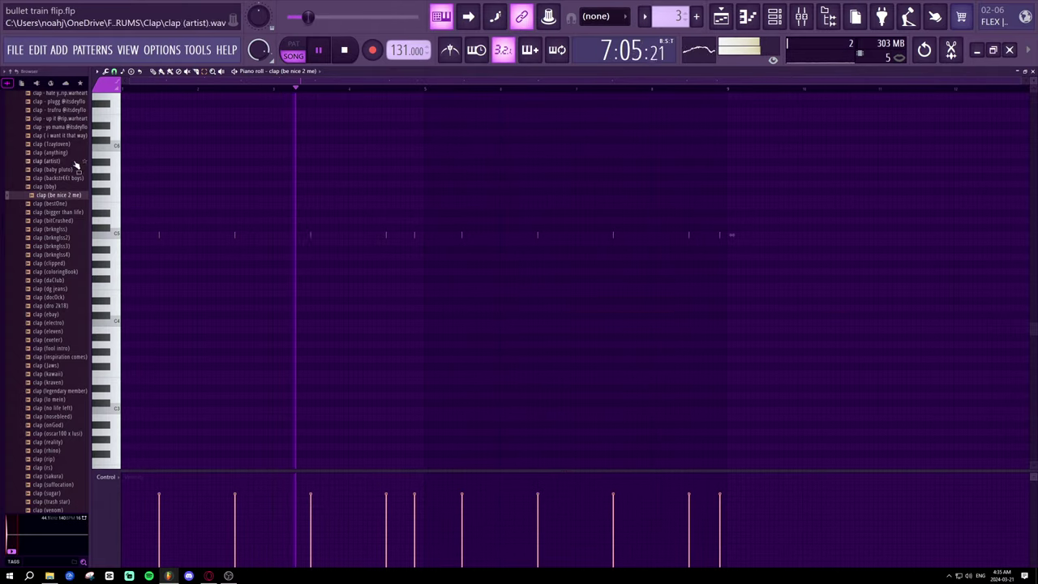
{"action": "mouse_move", "coordinate": [161, 234]}
{"action": "left_mouse_down"}
{"action": "mouse_move", "coordinate": [197, 240]}
{"action": "mouse_move", "coordinate": [177, 240]}
{"action": "left_mouse_up"}
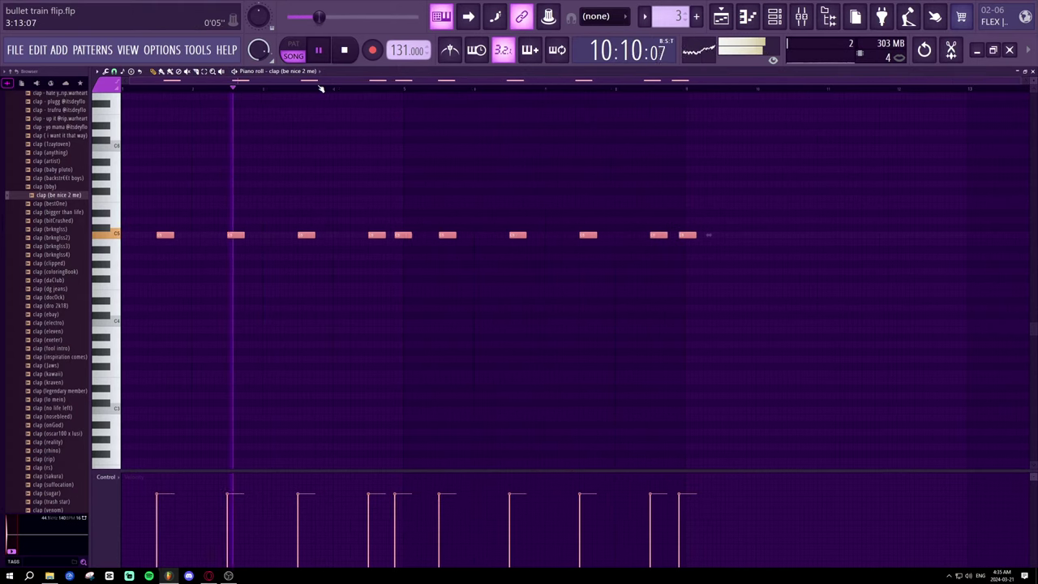
- Audition neighbouring claps, replace the clap channel's sample with clap (bigger than life) and check its sampler settings during playback
{"action": "key", "text": "F6"}
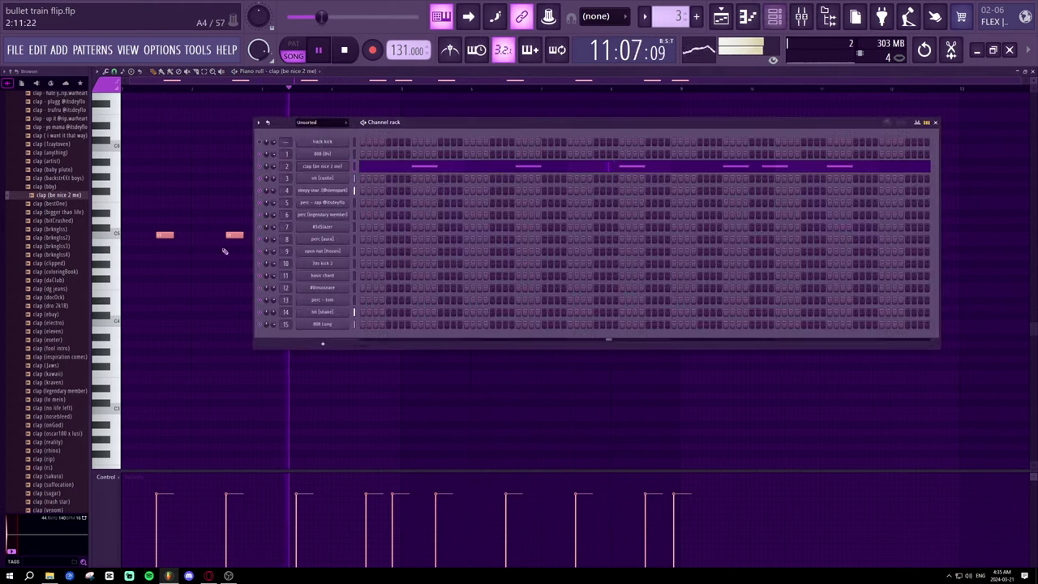
{"action": "left_click", "coordinate": [58, 205]}
{"action": "key", "text": "space"}
{"action": "left_click", "coordinate": [62, 212]}
{"action": "left_click", "coordinate": [65, 223]}
{"action": "left_click", "coordinate": [70, 213]}
{"action": "left_click_drag", "start_coordinate": [77, 217], "coordinate": [322, 166]}
{"action": "key", "text": "space"}
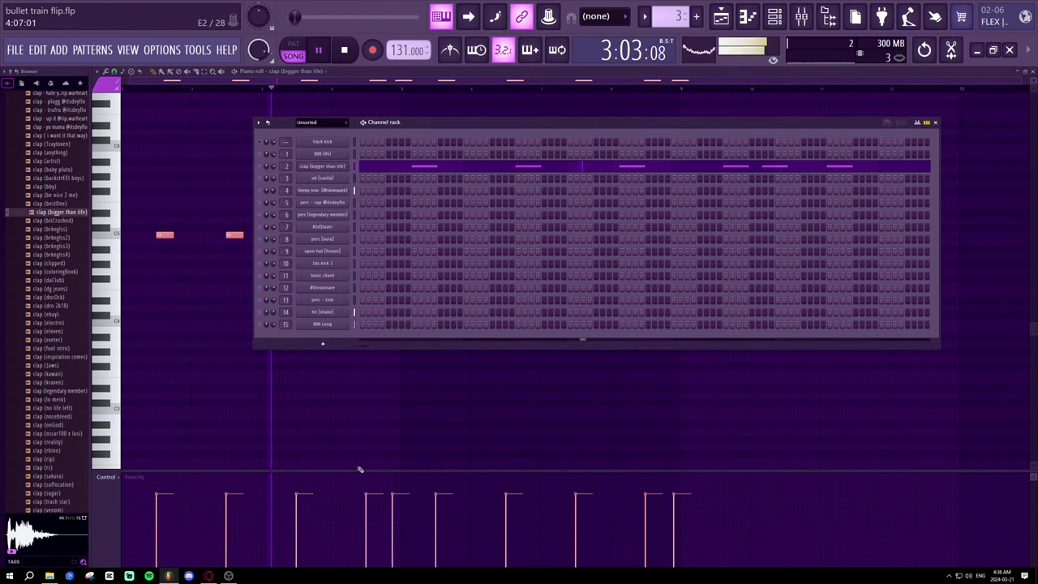
{"action": "left_click", "coordinate": [324, 167]}
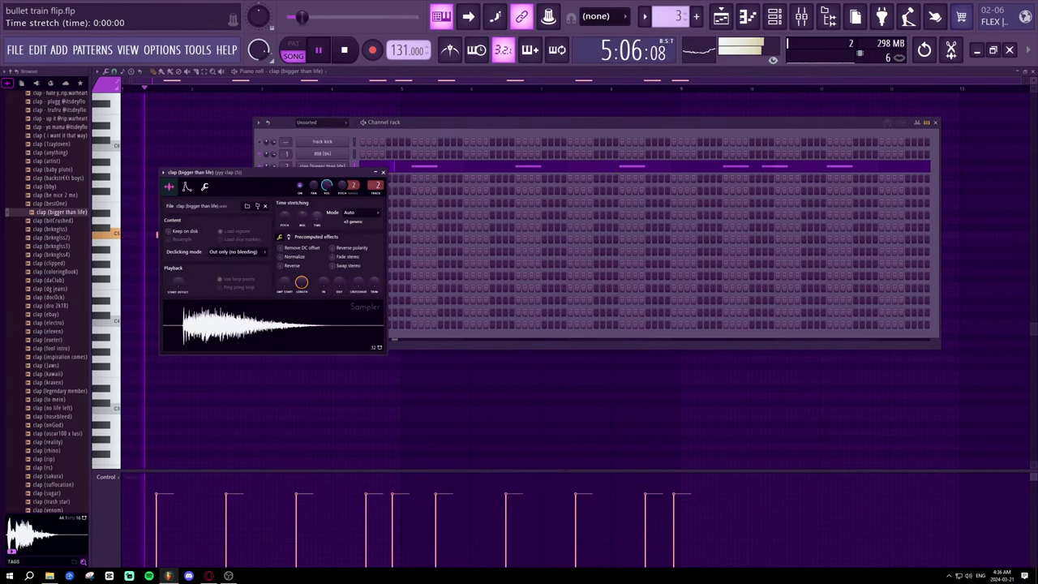
{"action": "left_click", "coordinate": [383, 172]}
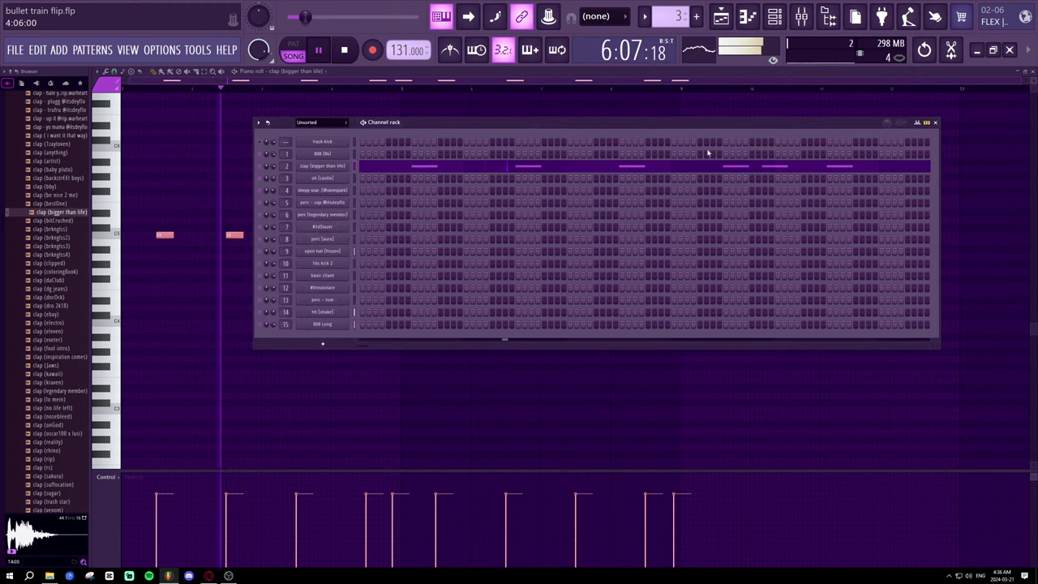
{"action": "left_click", "coordinate": [934, 122]}
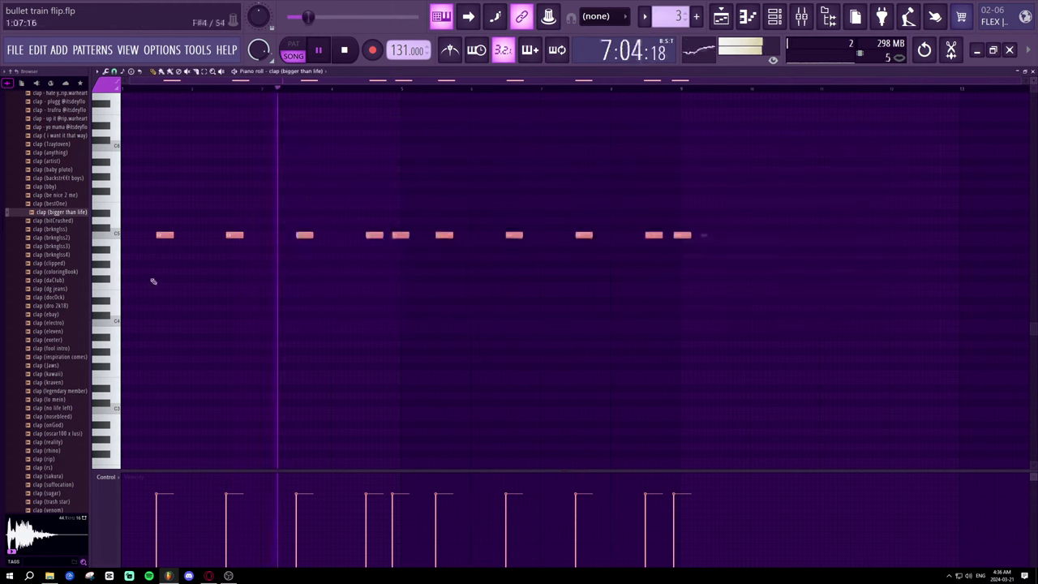
- Stop playback, audition claps down to clap (dg jeans), load that one into the clap channel and play the beat with it
{"action": "key", "text": "space"}
{"action": "left_click", "coordinate": [57, 237]}
{"action": "left_click", "coordinate": [53, 247]}
{"action": "left_click", "coordinate": [52, 262]}
{"action": "left_click", "coordinate": [52, 290]}
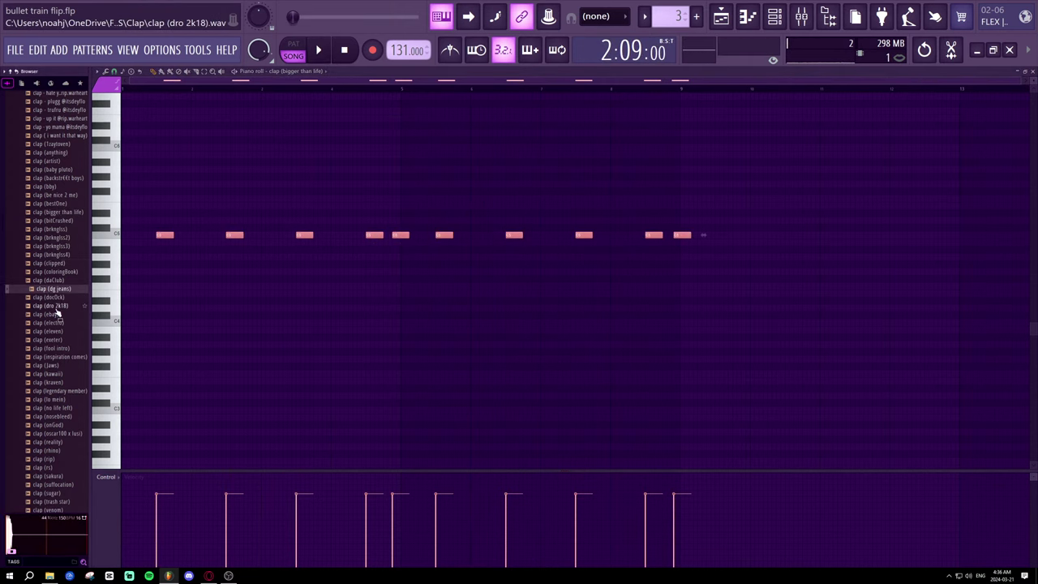
{"action": "left_click", "coordinate": [772, 20]}
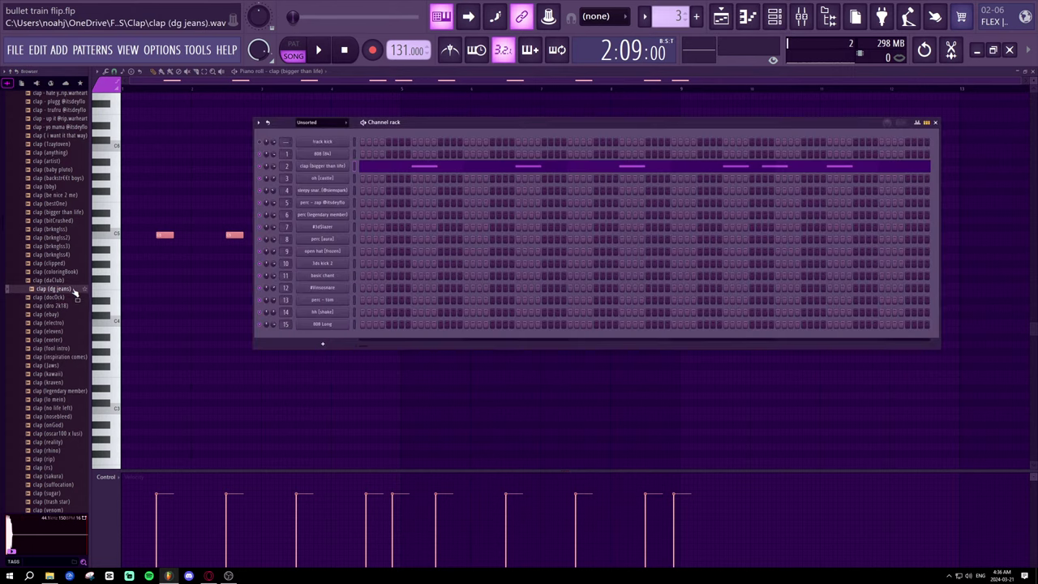
{"action": "left_click_drag", "start_coordinate": [71, 292], "coordinate": [322, 167]}
{"action": "key", "text": "space"}
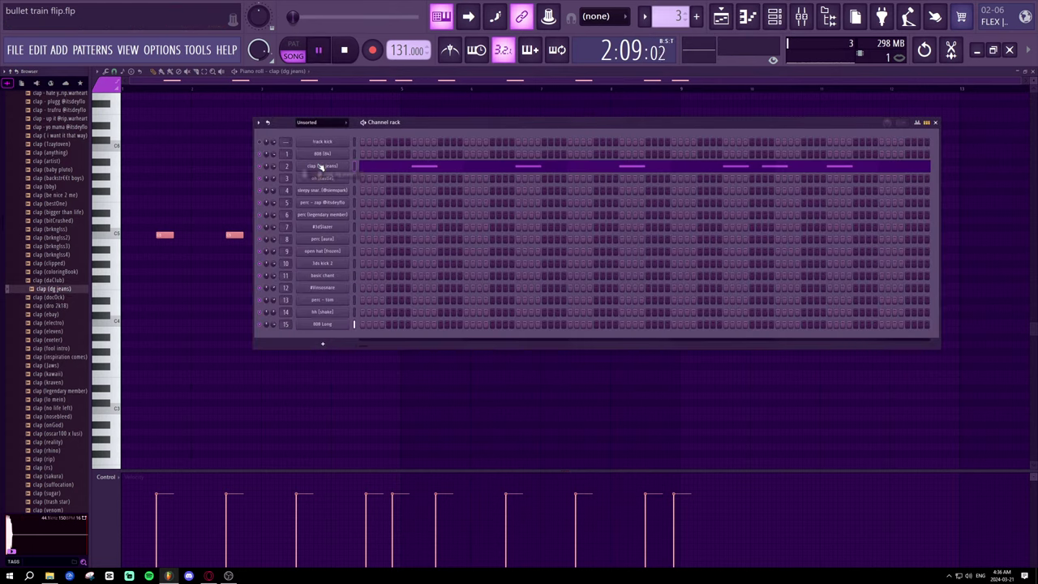
{"action": "left_click", "coordinate": [321, 165]}
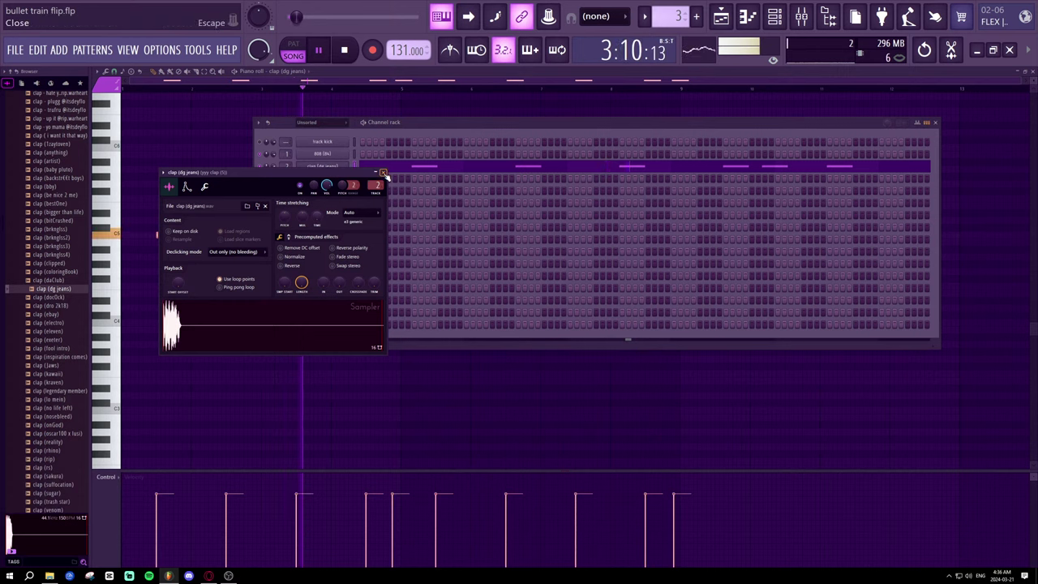
{"action": "left_click", "coordinate": [383, 171]}
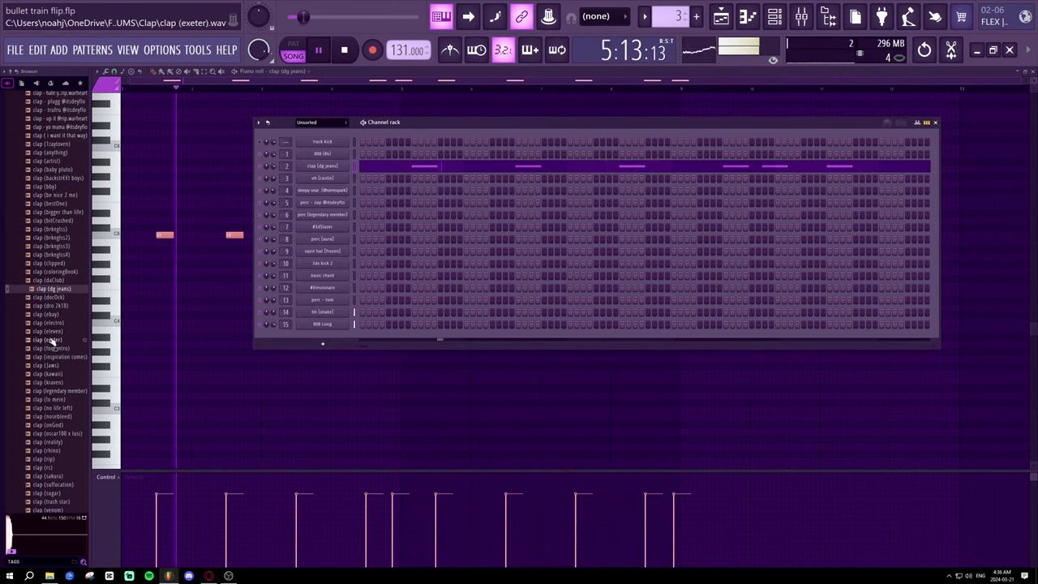
- Audition clap (fool intro) and clap (kraven), and replace the clap channel's sample with clap (legendary member)
{"action": "left_click", "coordinate": [56, 349]}
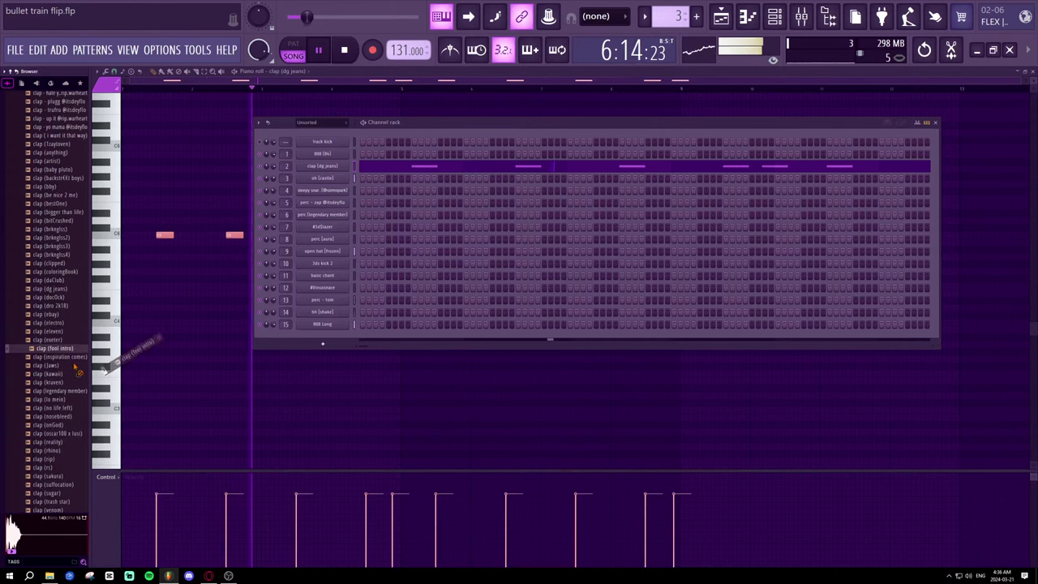
{"action": "left_click", "coordinate": [58, 391]}
{"action": "left_click", "coordinate": [60, 350]}
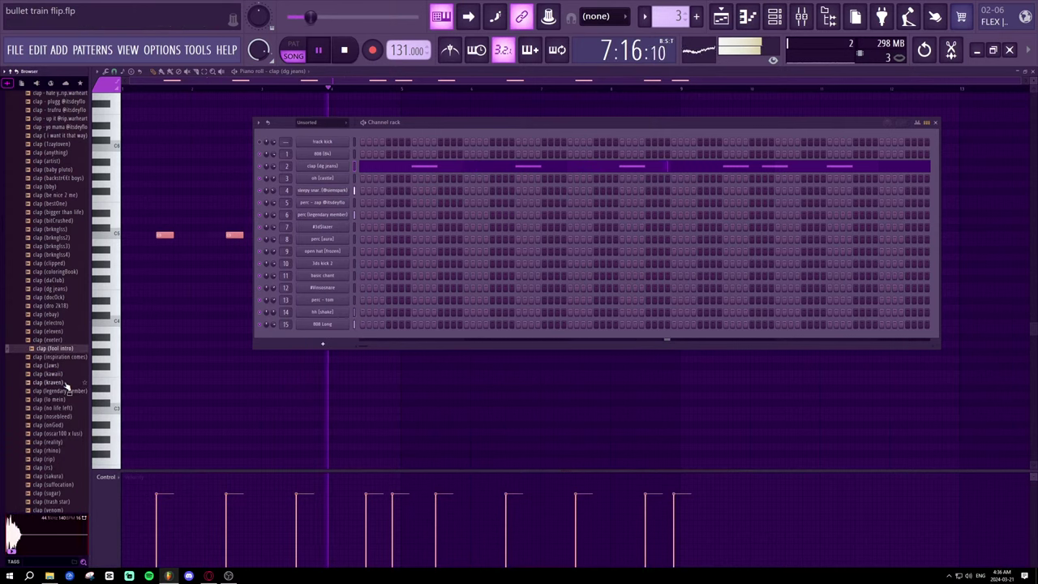
{"action": "left_click", "coordinate": [64, 382]}
{"action": "left_click", "coordinate": [68, 392]}
{"action": "left_click_drag", "start_coordinate": [69, 392], "coordinate": [324, 166]}
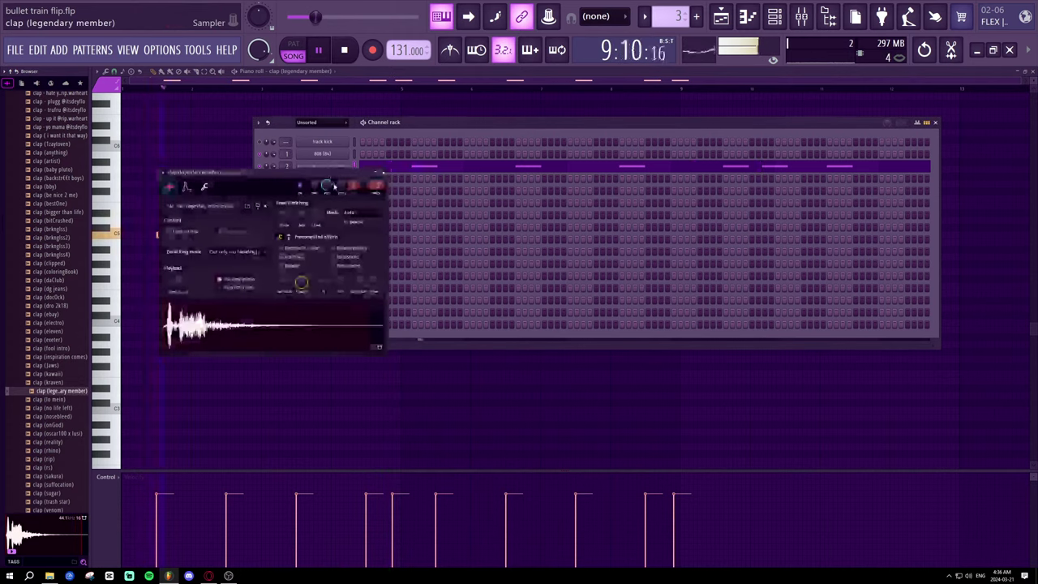
{"action": "left_click", "coordinate": [383, 172]}
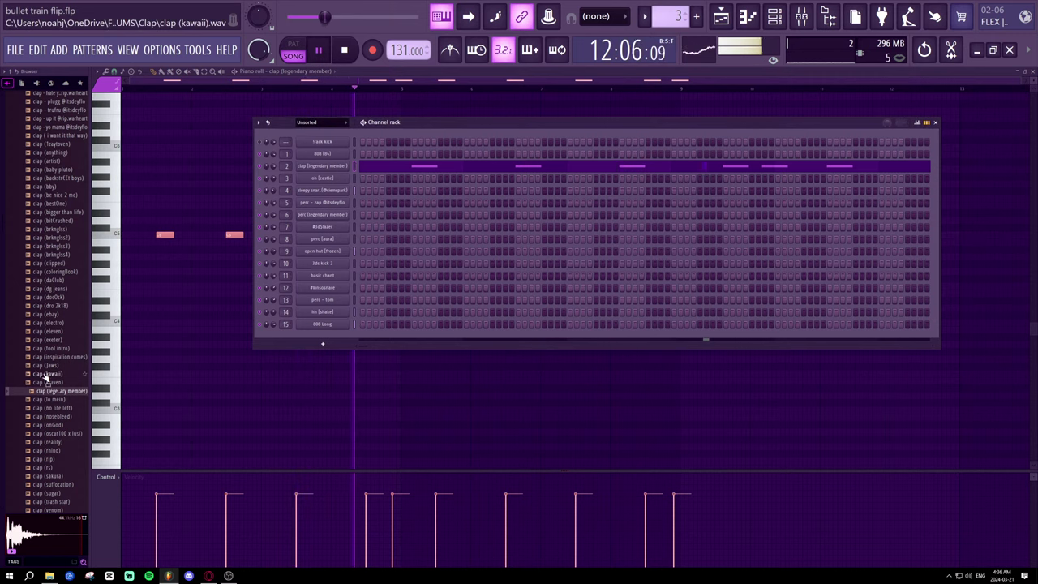
- Stop playback and audition clap samples from around clap (reality) down to clap [9]
{"action": "scroll", "coordinate": [48, 349], "scroll_direction": "down", "scroll_amount": 7}
{"action": "key", "text": "space"}
{"action": "left_click", "coordinate": [62, 289]}
{"action": "left_click", "coordinate": [62, 272]}
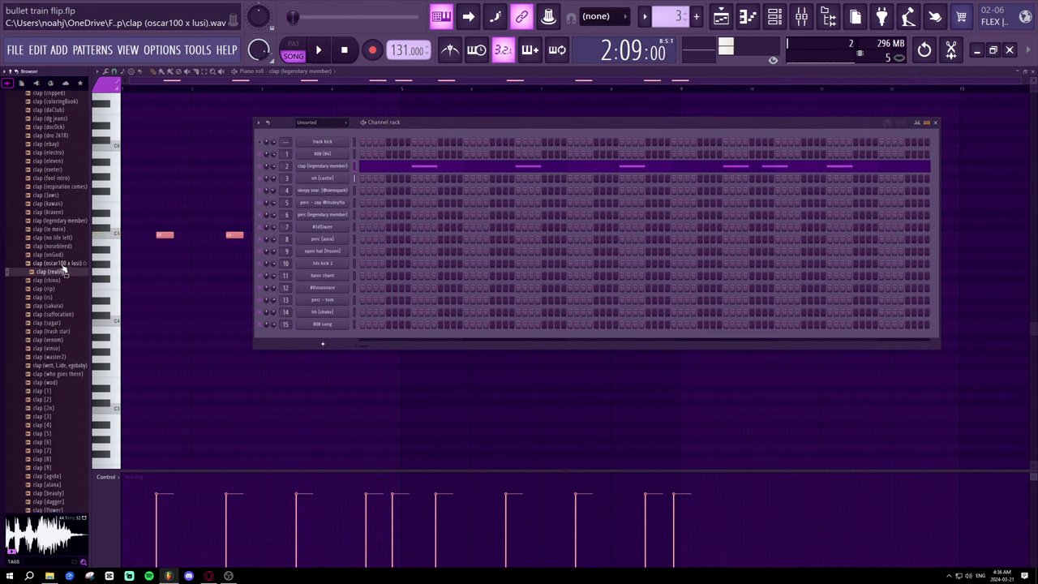
{"action": "left_click", "coordinate": [61, 263]}
{"action": "left_click", "coordinate": [60, 255]}
{"action": "left_click", "coordinate": [63, 357]}
{"action": "left_click", "coordinate": [60, 391]}
{"action": "left_click", "coordinate": [53, 409]}
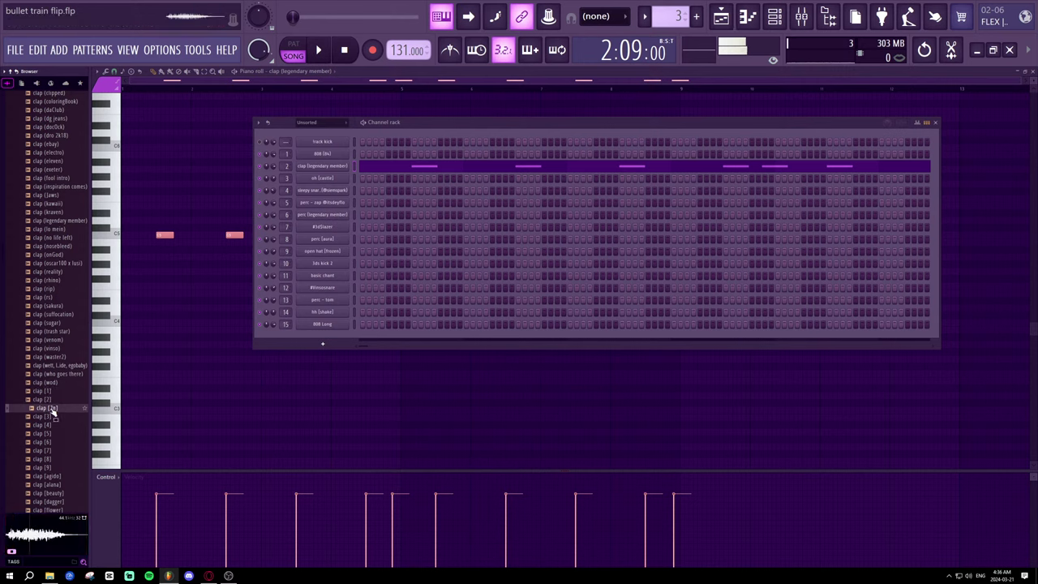
{"action": "left_click", "coordinate": [51, 434]}
{"action": "left_click", "coordinate": [54, 467]}
- Audition clap samples from clap [one] and Clap [Rip] to Clap 2 [Rip] and clap 2 (trash star)
{"action": "scroll", "coordinate": [54, 459], "scroll_direction": "down", "scroll_amount": 7}
{"action": "left_click", "coordinate": [45, 373]}
{"action": "left_click", "coordinate": [49, 392]}
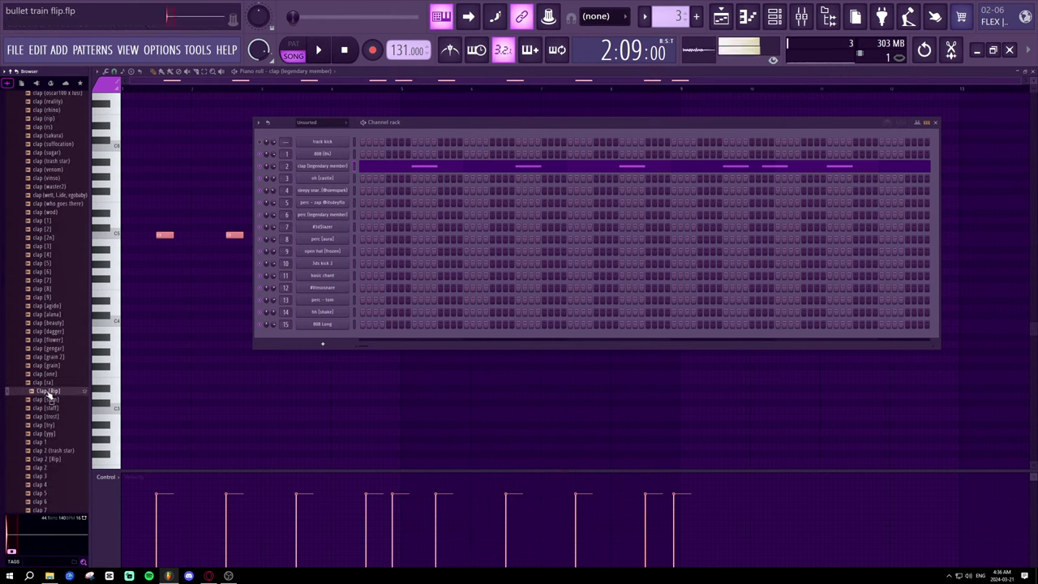
{"action": "left_click", "coordinate": [50, 400]}
{"action": "left_click", "coordinate": [52, 425]}
{"action": "left_click", "coordinate": [53, 442]}
{"action": "left_click", "coordinate": [59, 459]}
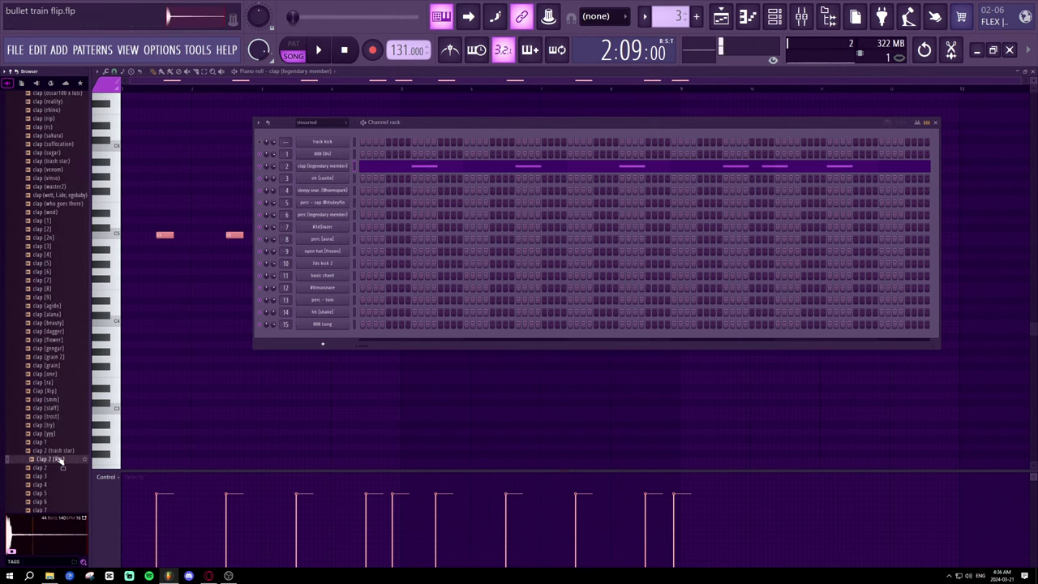
{"action": "left_click", "coordinate": [58, 450]}
- Audition clap samples from clap 10, clap 11 and clap 16 down to kirai clap [5]
{"action": "scroll", "coordinate": [56, 450], "scroll_direction": "down", "scroll_amount": 7}
{"action": "left_click", "coordinate": [48, 367]}
{"action": "left_click", "coordinate": [53, 374]}
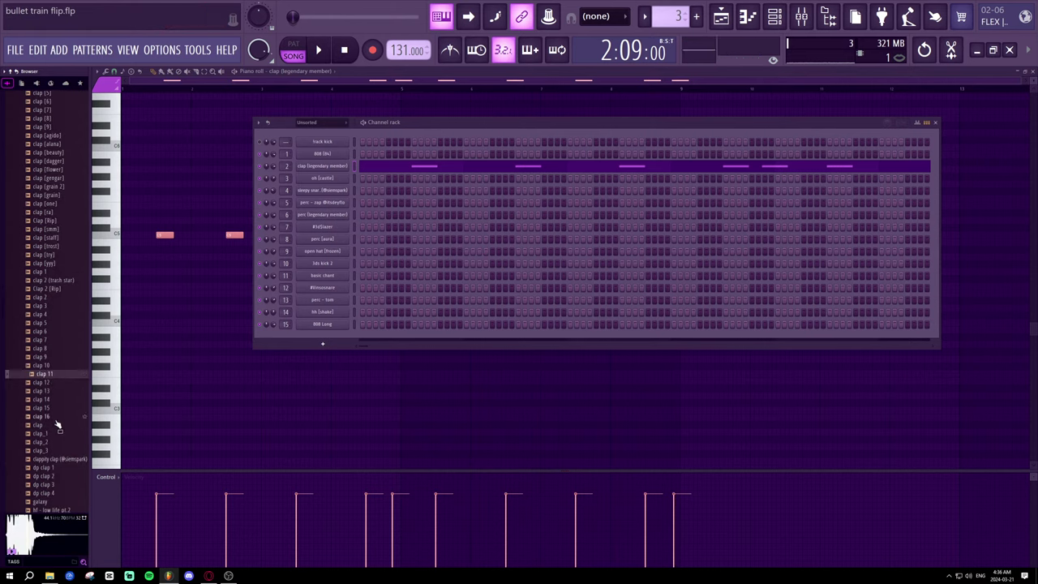
{"action": "left_click", "coordinate": [54, 417]}
{"action": "scroll", "coordinate": [54, 418], "scroll_direction": "down", "scroll_amount": 7}
{"action": "left_click", "coordinate": [49, 348]}
{"action": "left_click", "coordinate": [52, 365]}
{"action": "left_click", "coordinate": [52, 382]}
{"action": "left_click", "coordinate": [54, 399]}
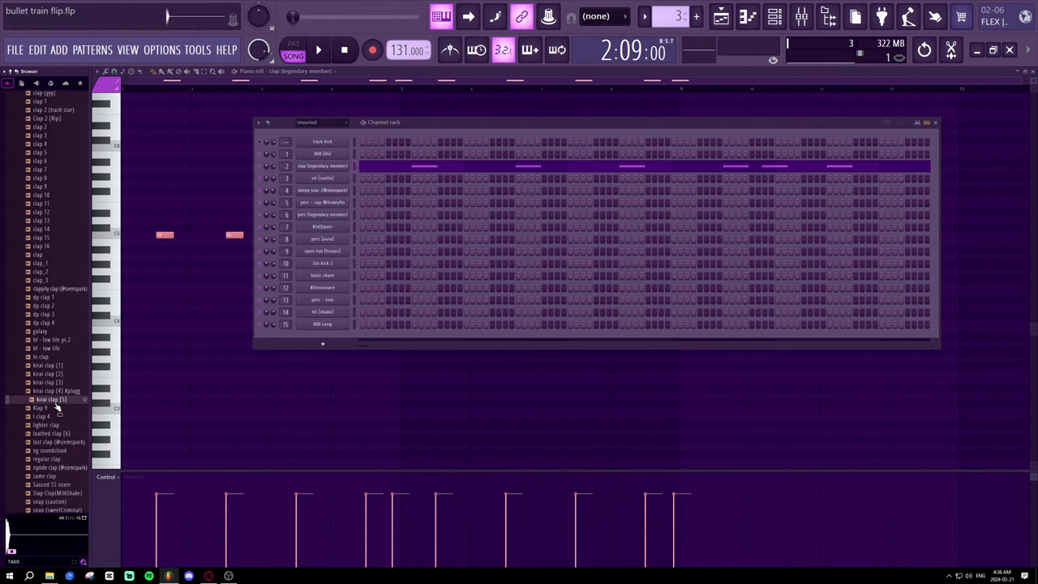
- Audition claps from l clap 4 to snap (caution), replace the clap channel's sample with loathed clap [6] and start playback
{"action": "left_click", "coordinate": [54, 416]}
{"action": "left_click", "coordinate": [53, 433]}
{"action": "scroll", "coordinate": [53, 433], "scroll_direction": "down", "scroll_amount": 6}
{"action": "left_click", "coordinate": [56, 329]}
{"action": "left_click", "coordinate": [59, 289]}
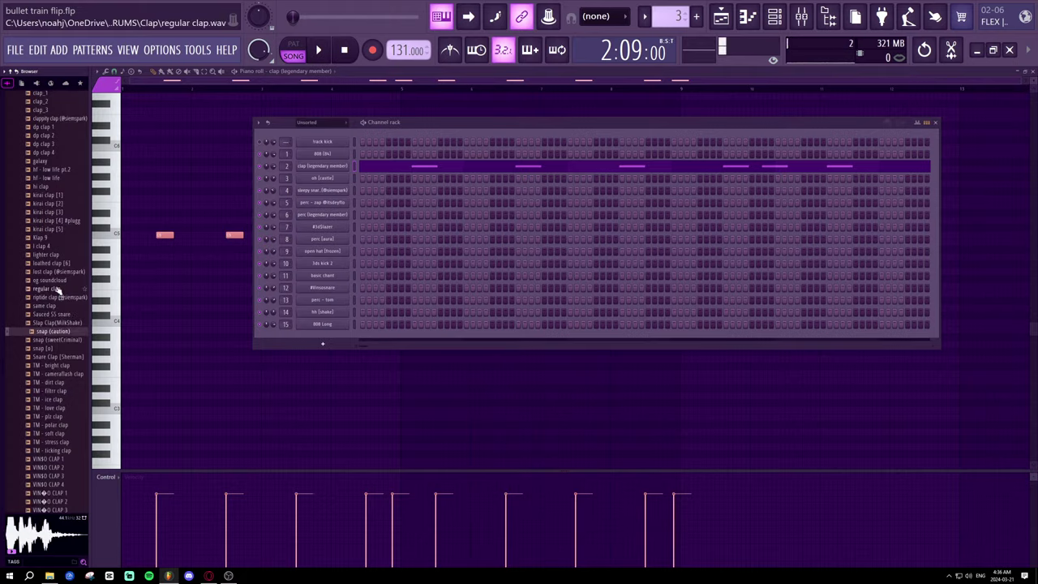
{"action": "left_click_drag", "start_coordinate": [58, 268], "coordinate": [318, 167]}
{"action": "key", "text": "space"}
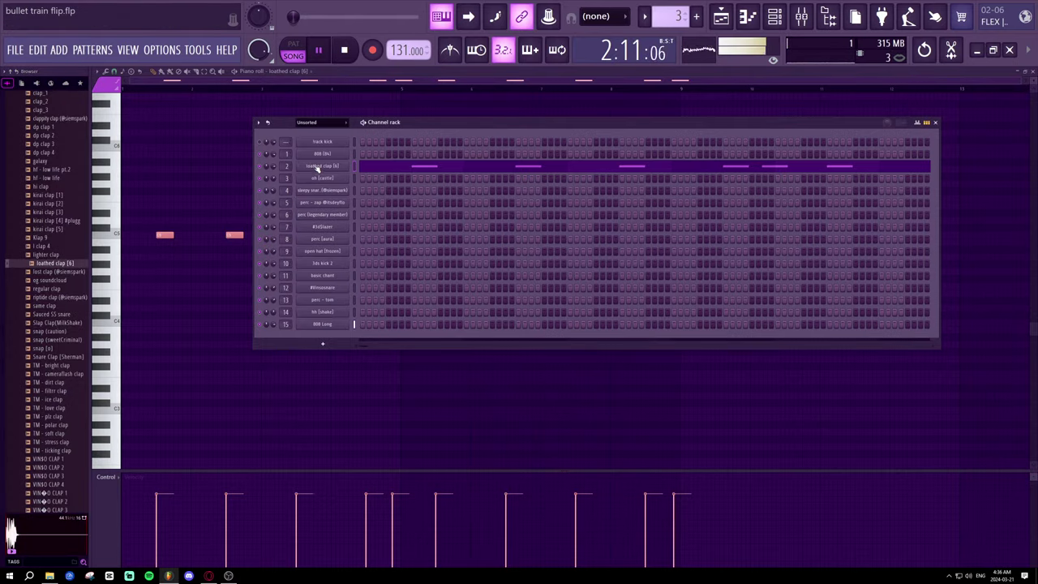
- Compare the TM polar, ticking, stress and soft claps with playback stopped, plus a VIN clap
{"action": "scroll", "coordinate": [48, 267], "scroll_direction": "down", "scroll_amount": 7}
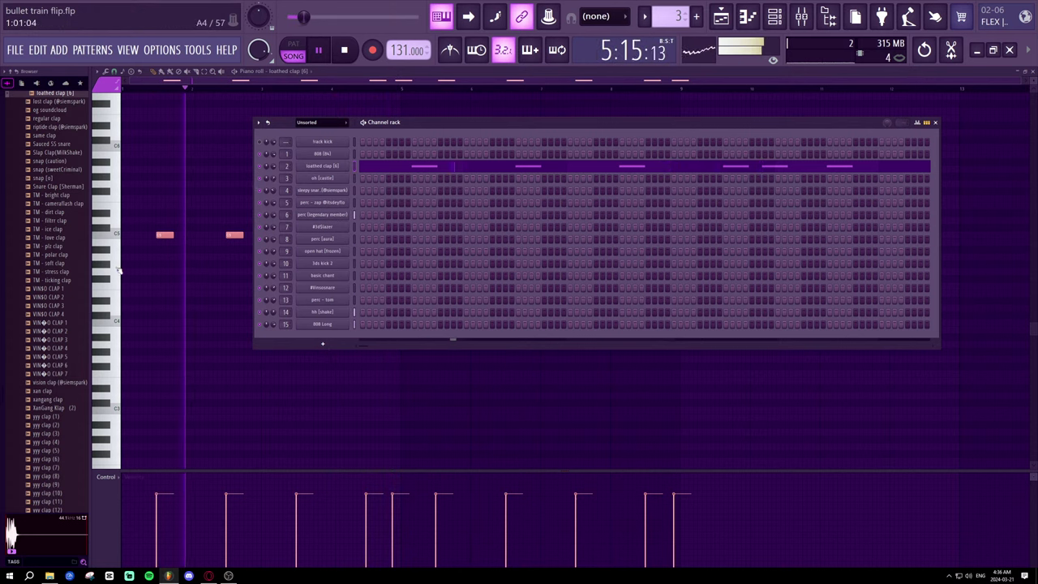
{"action": "left_click", "coordinate": [39, 273]}
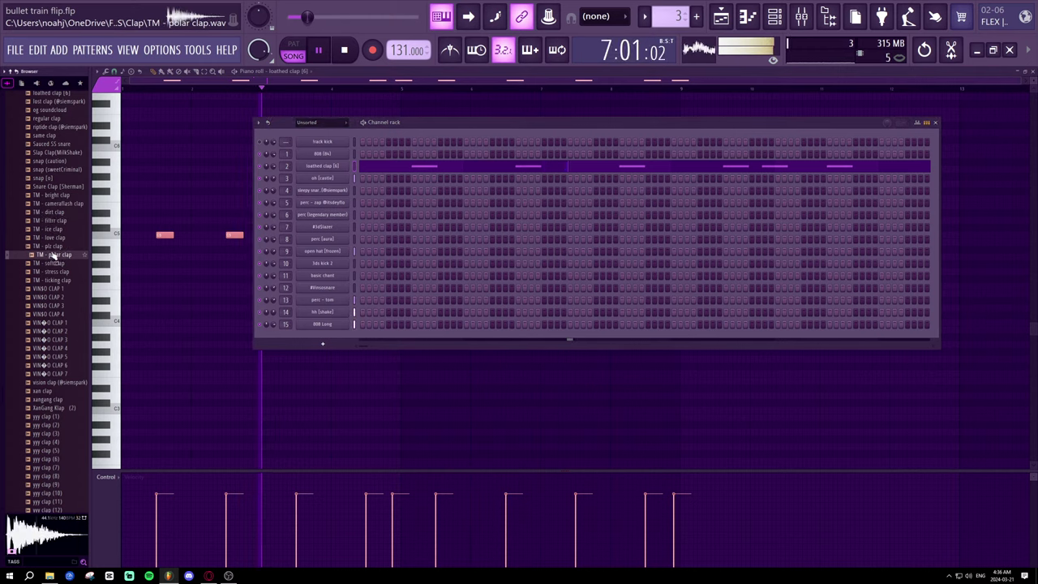
{"action": "key", "text": "space"}
{"action": "left_click", "coordinate": [57, 279]}
{"action": "left_click", "coordinate": [57, 274]}
{"action": "left_click", "coordinate": [59, 256]}
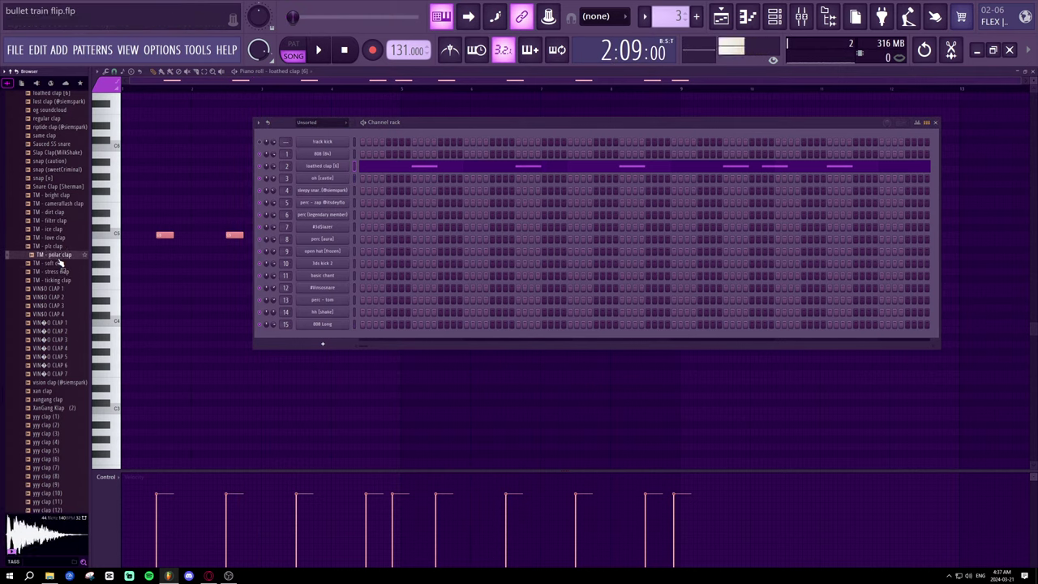
{"action": "left_click", "coordinate": [61, 264]}
{"action": "left_click", "coordinate": [58, 323]}
- Audition yyy clap (7), yyy clap (11) and clap [2n], and return to the start of the Clap folder
{"action": "scroll", "coordinate": [60, 343], "scroll_direction": "down", "scroll_amount": 4}
{"action": "left_click", "coordinate": [55, 296]}
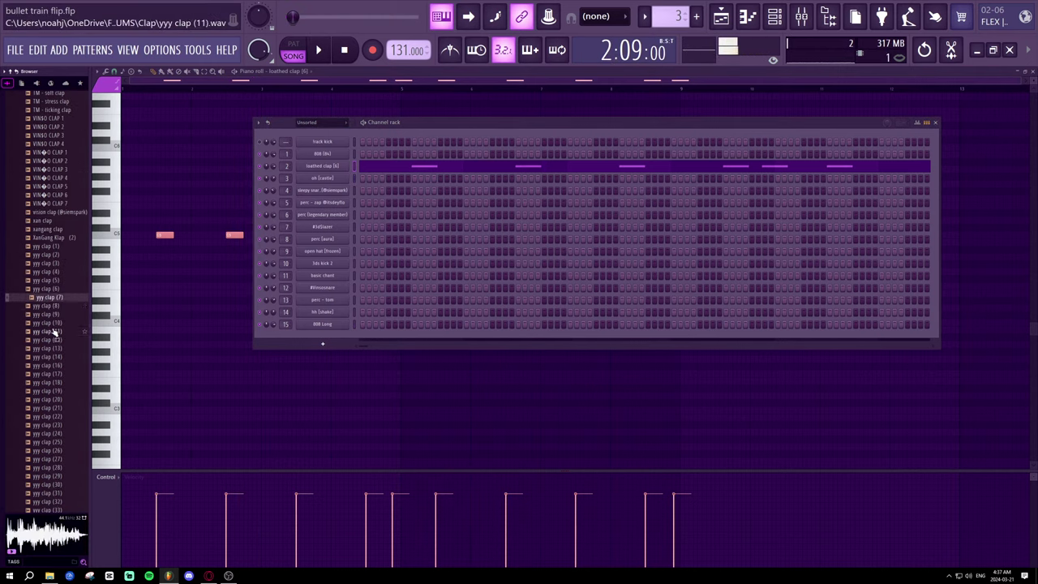
{"action": "left_click", "coordinate": [54, 330]}
{"action": "scroll", "coordinate": [57, 254], "scroll_direction": "up", "scroll_amount": 10}
{"action": "left_click", "coordinate": [58, 230]}
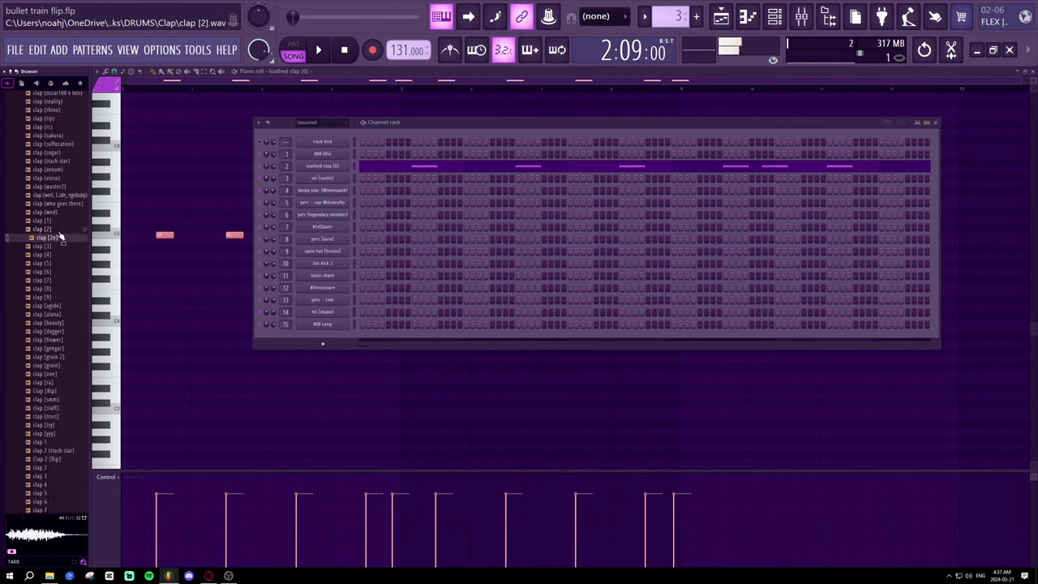
{"action": "scroll", "coordinate": [57, 243], "scroll_direction": "up", "scroll_amount": 15}
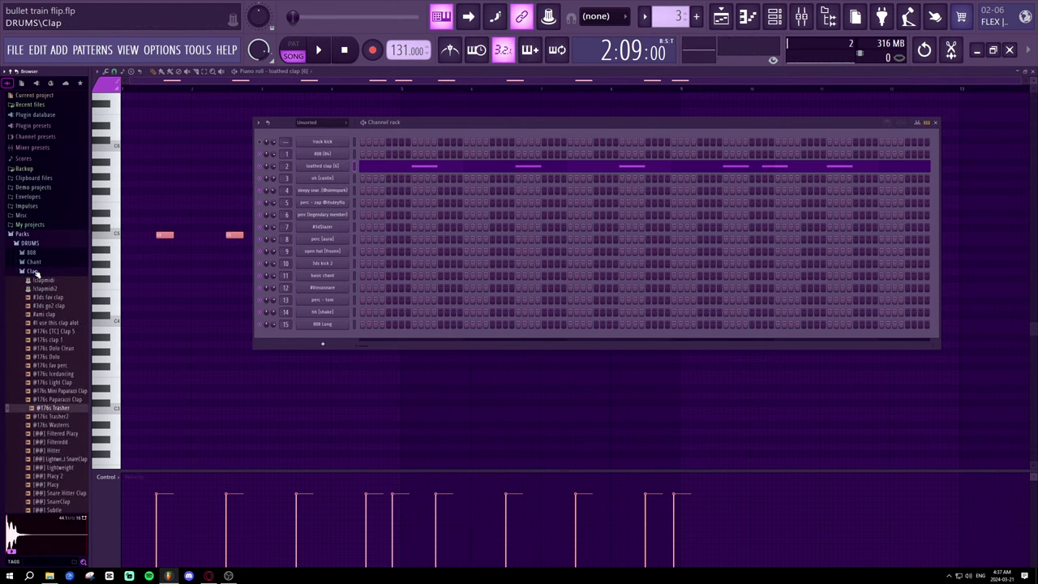
- Audition claps in the Symels kit claps folder and replace the clap channel's sample with Clap (36)
{"action": "left_click", "coordinate": [33, 272]}
{"action": "left_click", "coordinate": [39, 364]}
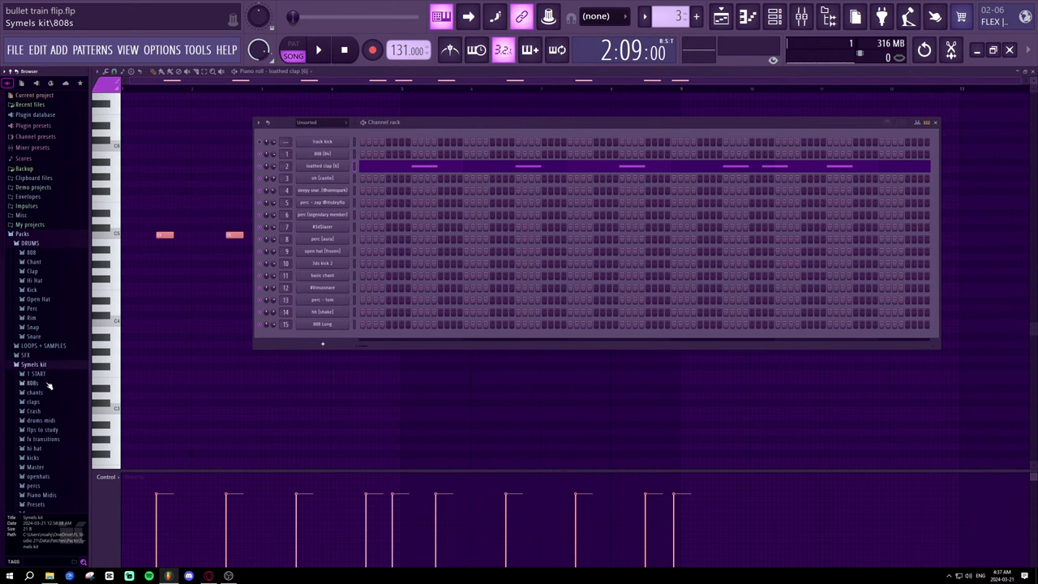
{"action": "left_click", "coordinate": [45, 401]}
{"action": "left_click", "coordinate": [47, 319]}
{"action": "left_click", "coordinate": [49, 346]}
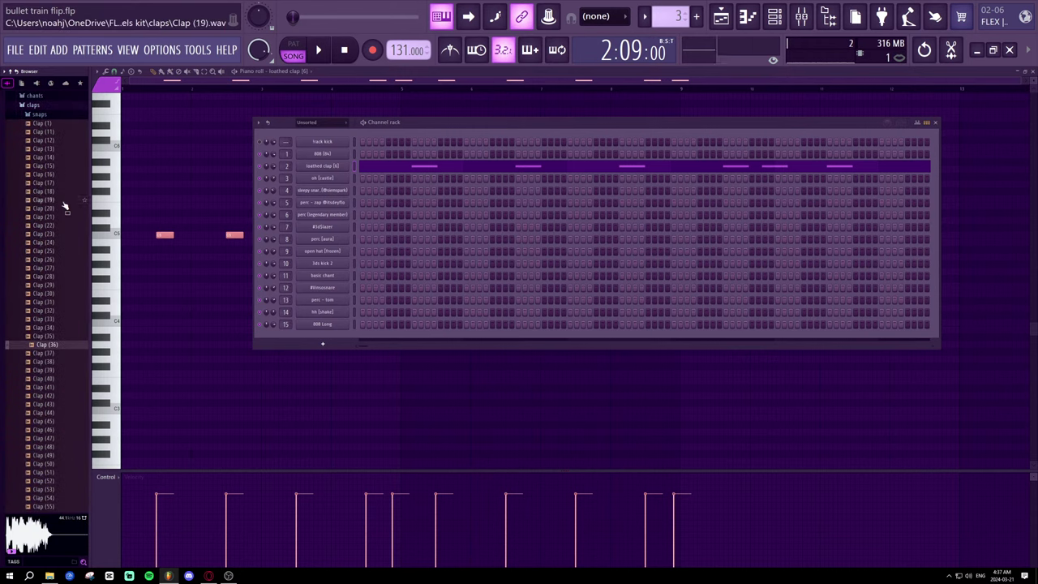
{"action": "left_click", "coordinate": [64, 201]}
{"action": "left_click", "coordinate": [44, 344]}
{"action": "left_click_drag", "start_coordinate": [44, 345], "coordinate": [320, 171]}
- Start playback and lower the Clap (36) channel's volume in its sampler settings
{"action": "key", "text": "space"}
{"action": "left_click", "coordinate": [321, 167]}
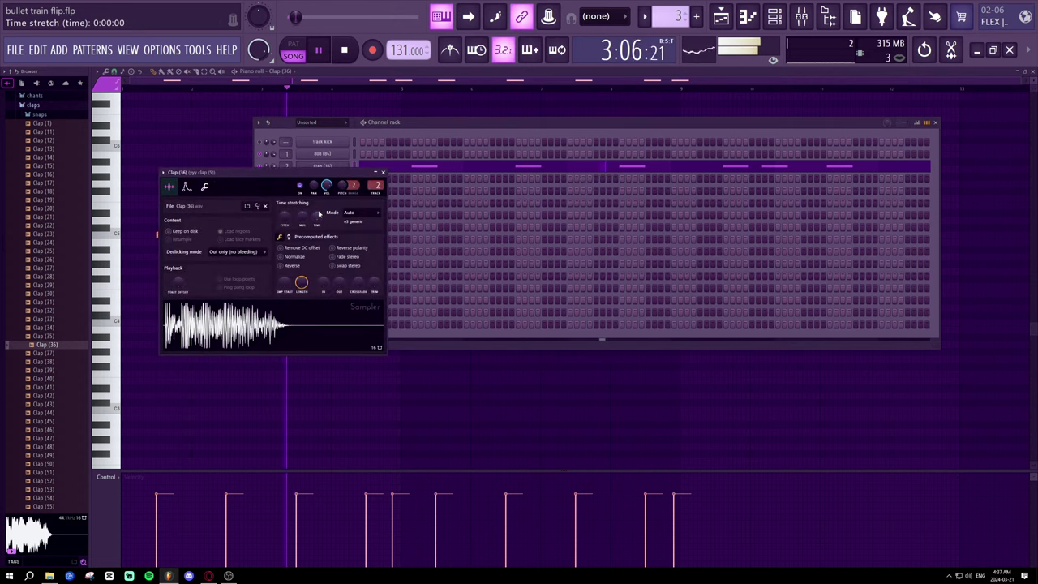
{"action": "left_click_drag", "start_coordinate": [327, 188], "coordinate": [327, 202]}
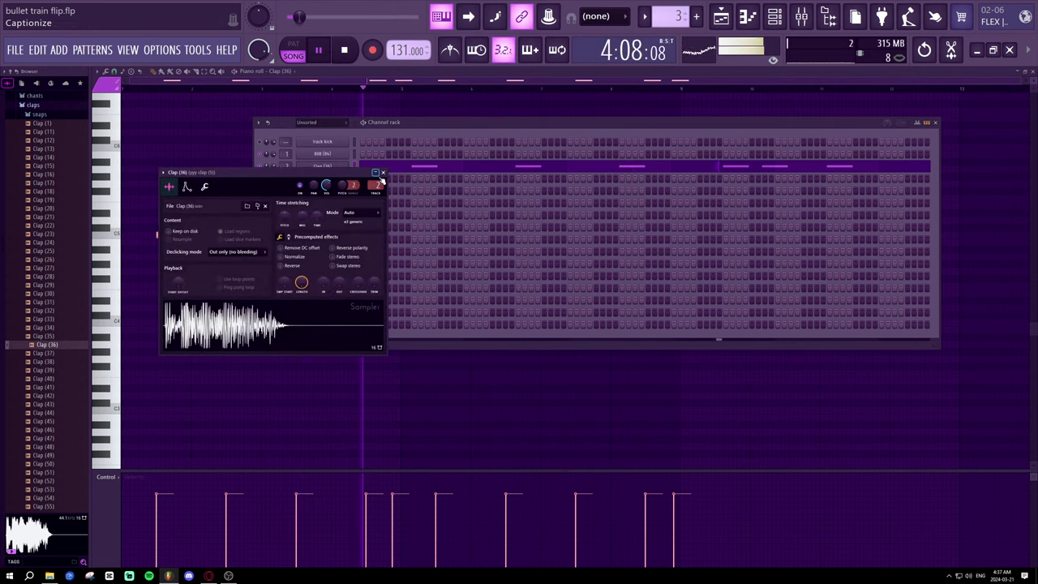
{"action": "scroll", "coordinate": [327, 186], "scroll_direction": "down", "scroll_amount": 2}
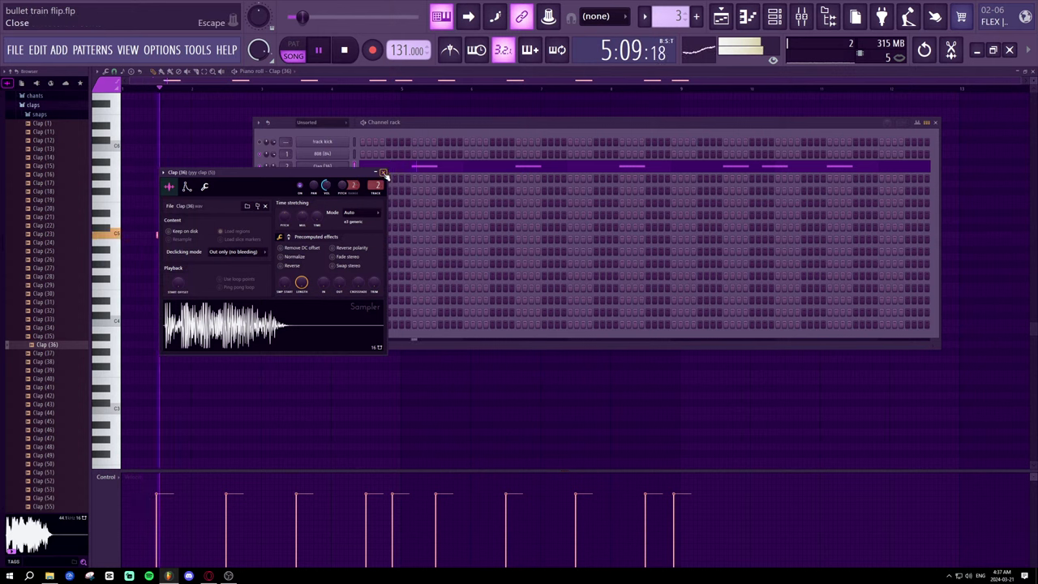
{"action": "left_click", "coordinate": [383, 172]}
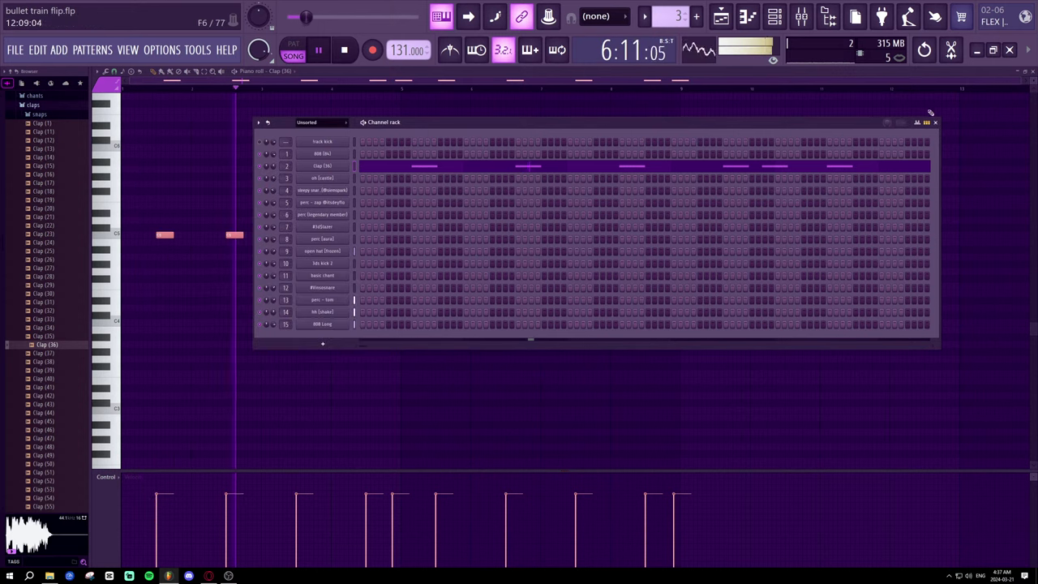
- Close the channel rack and raise the clap's mixer track volume while listening to the beat
{"action": "left_click", "coordinate": [935, 123]}
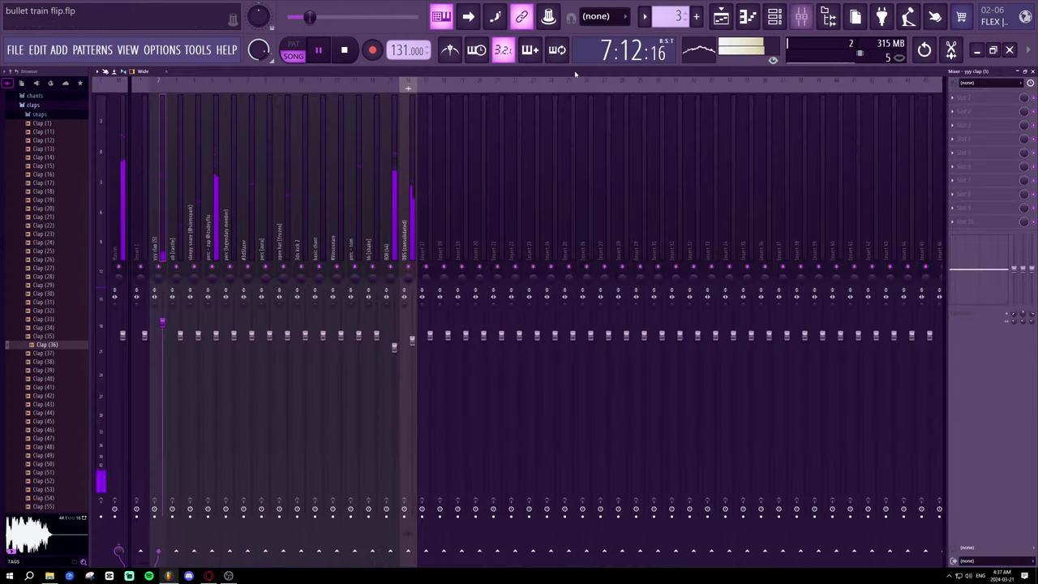
{"action": "left_click", "coordinate": [801, 17]}
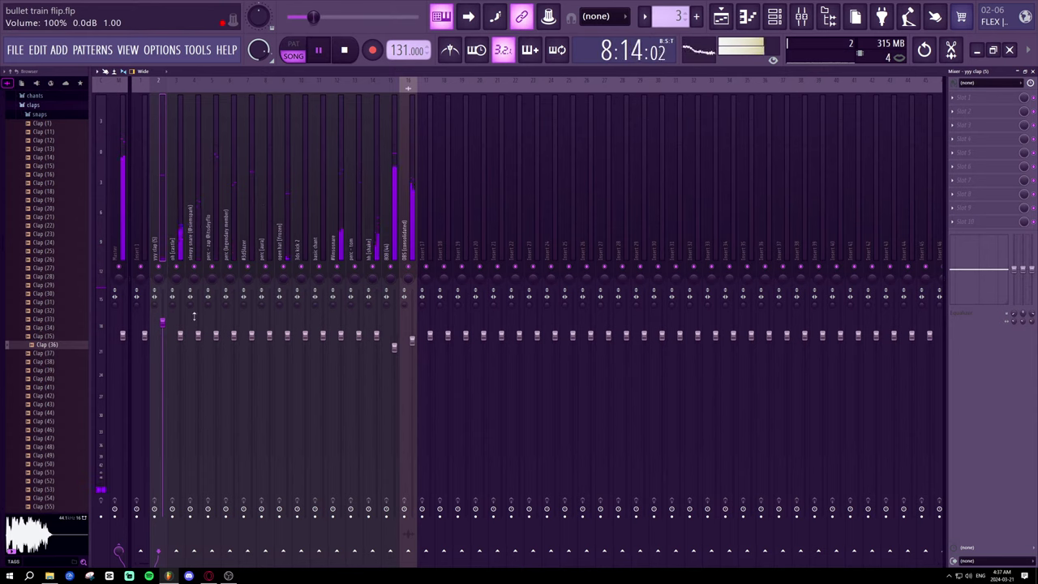
{"action": "left_click_drag", "start_coordinate": [162, 322], "coordinate": [162, 313]}
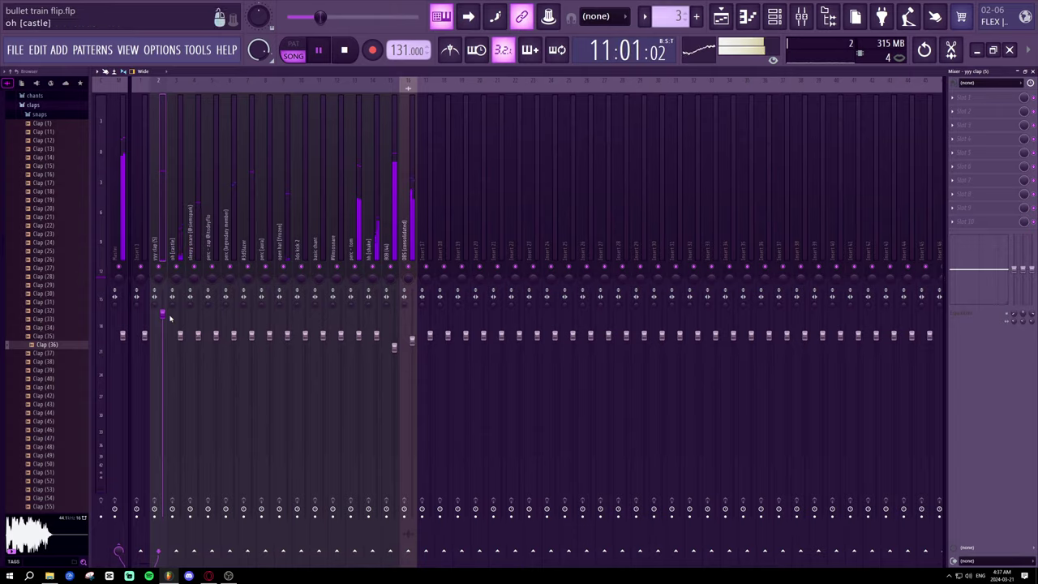
{"action": "left_click_drag", "start_coordinate": [163, 313], "coordinate": [166, 314]}
{"action": "key", "text": "space"}
{"action": "key", "text": "space"}
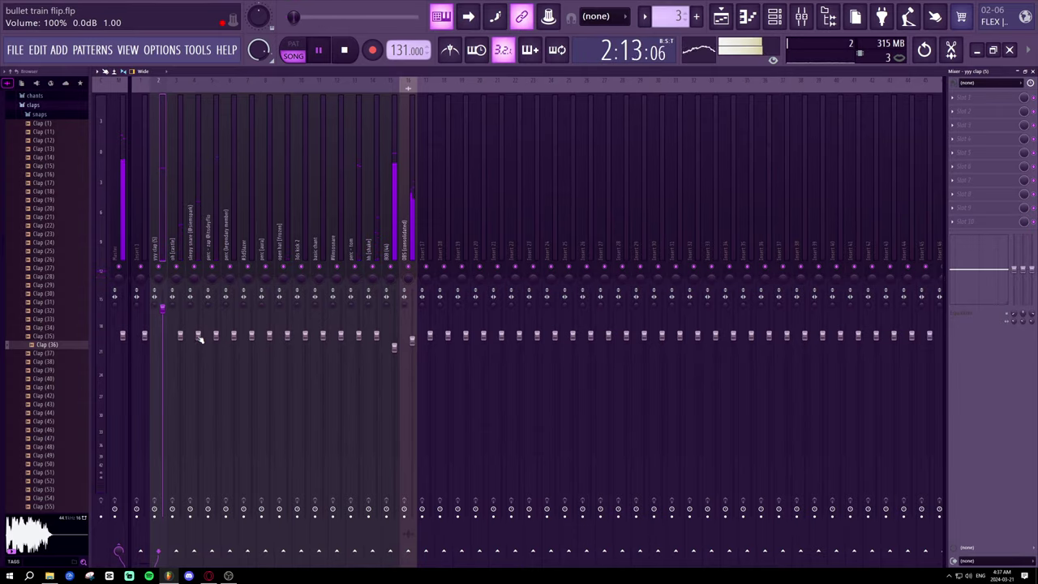
{"action": "key", "text": "space"}
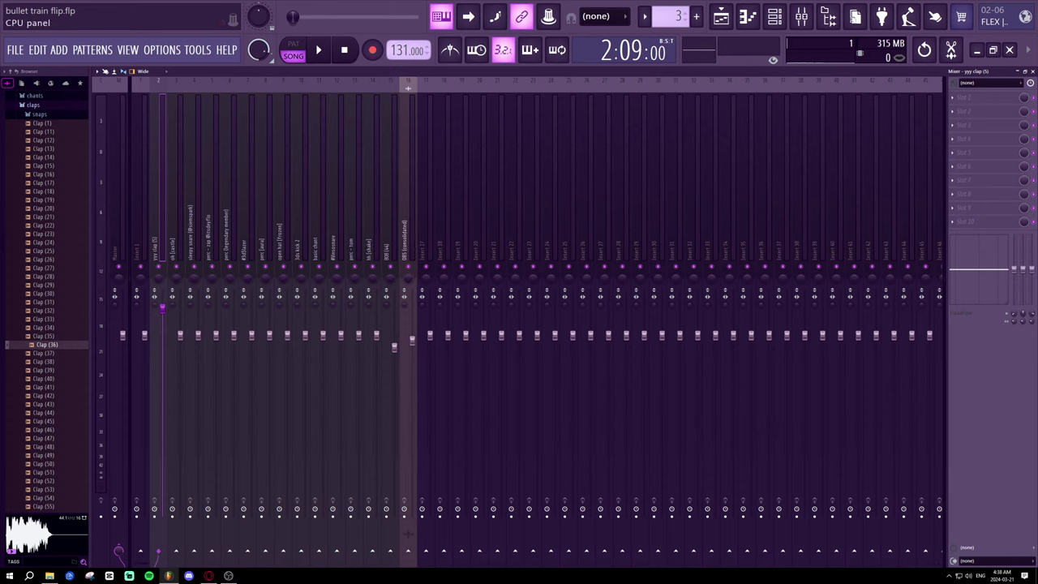
- Shorten all the clap notes in the piano roll during playback, deleting the stray F#5 note
{"action": "left_click", "coordinate": [746, 16]}
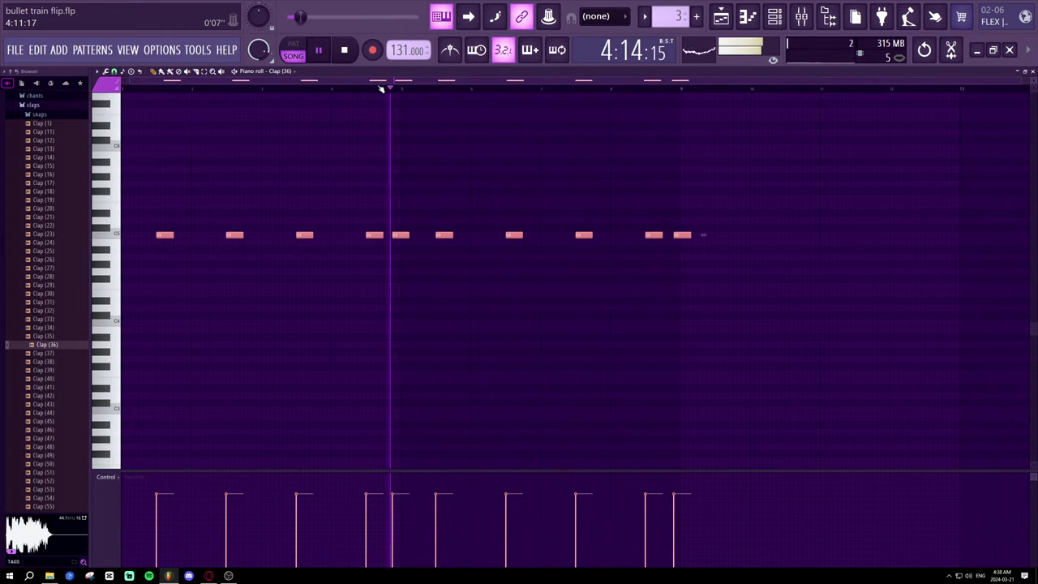
{"action": "left_click_drag", "start_coordinate": [408, 234], "coordinate": [400, 233]}
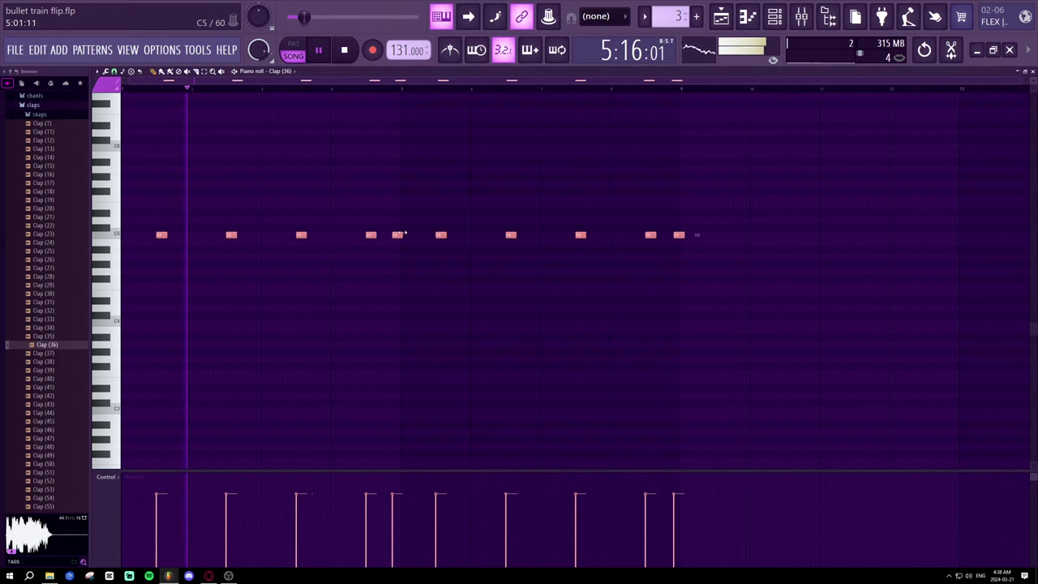
{"action": "left_click", "coordinate": [434, 190]}
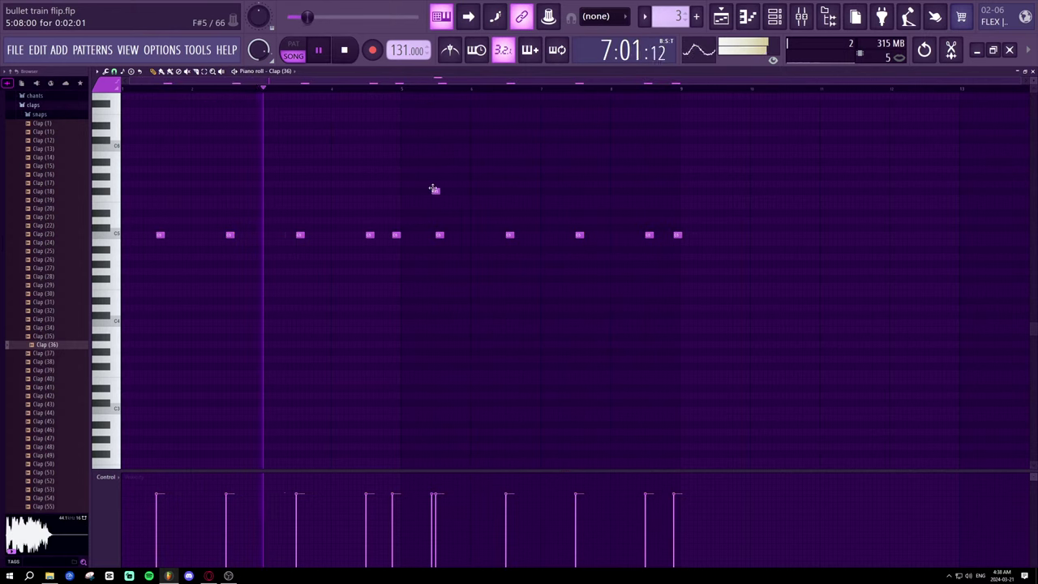
{"action": "right_click", "coordinate": [436, 190]}
- Rebalance the mixer by lowering the clap and zap perc tracks and raising the oh [castle] and sleepy snare tracks
{"action": "key", "text": "F9"}
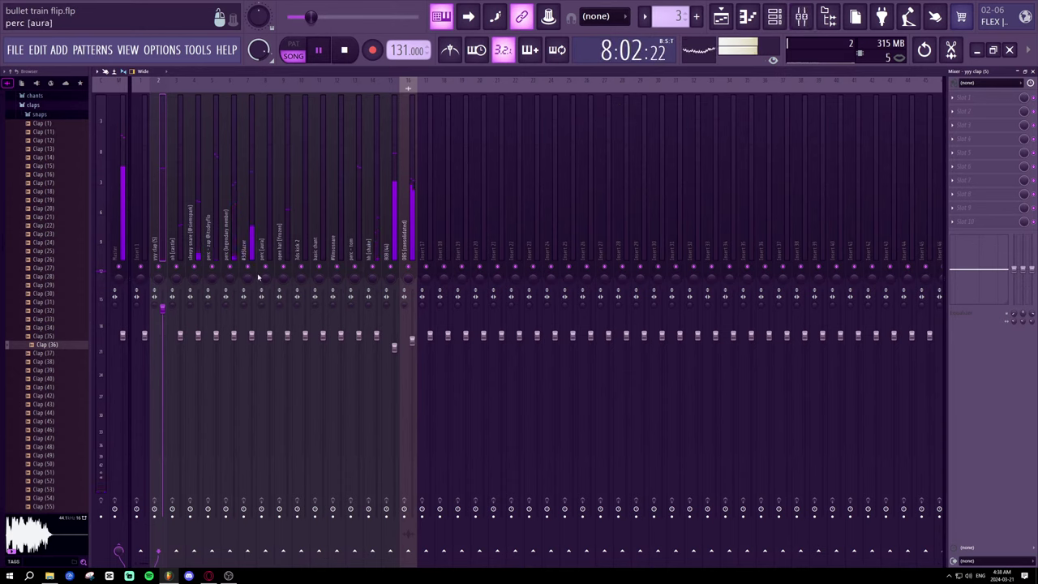
{"action": "left_click_drag", "start_coordinate": [164, 309], "coordinate": [180, 329]}
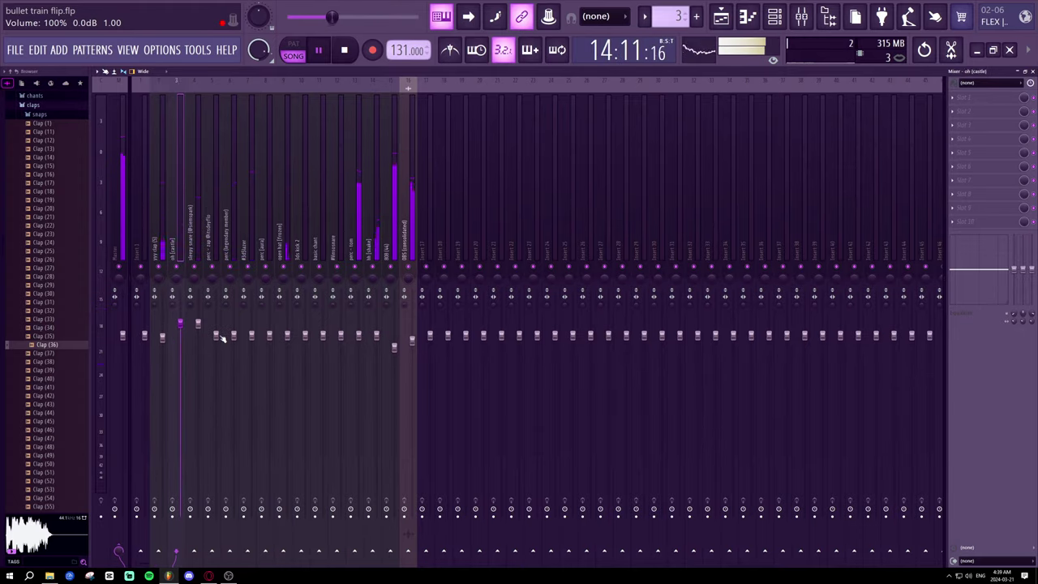
{"action": "left_click", "coordinate": [215, 334]}
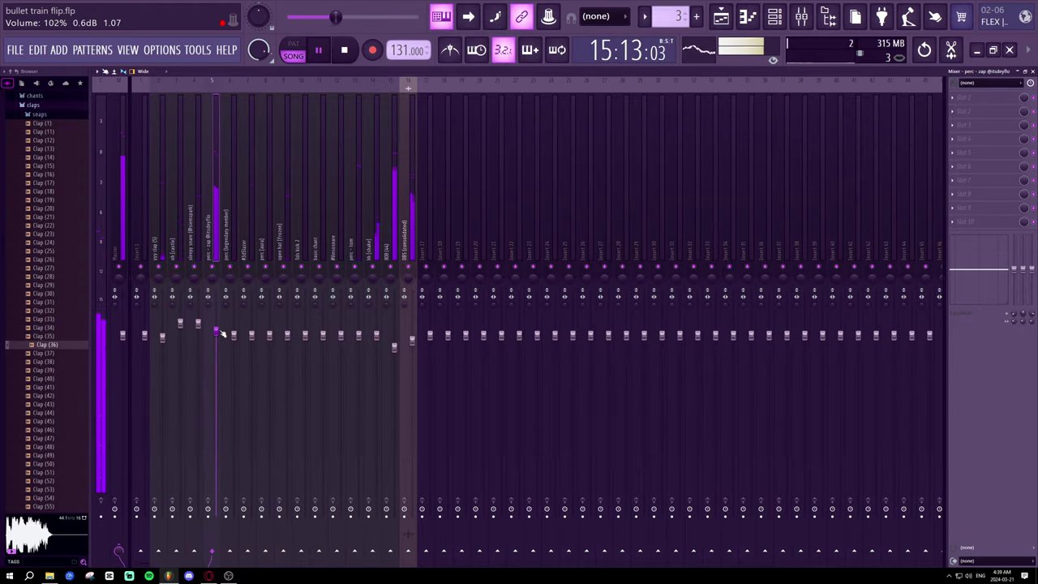
{"action": "left_click_drag", "start_coordinate": [217, 331], "coordinate": [217, 343]}
- Raise the #3dSlazer mixer track, the legendary member perc to 114%, and the zap perc to 106%
{"action": "left_click", "coordinate": [251, 333]}
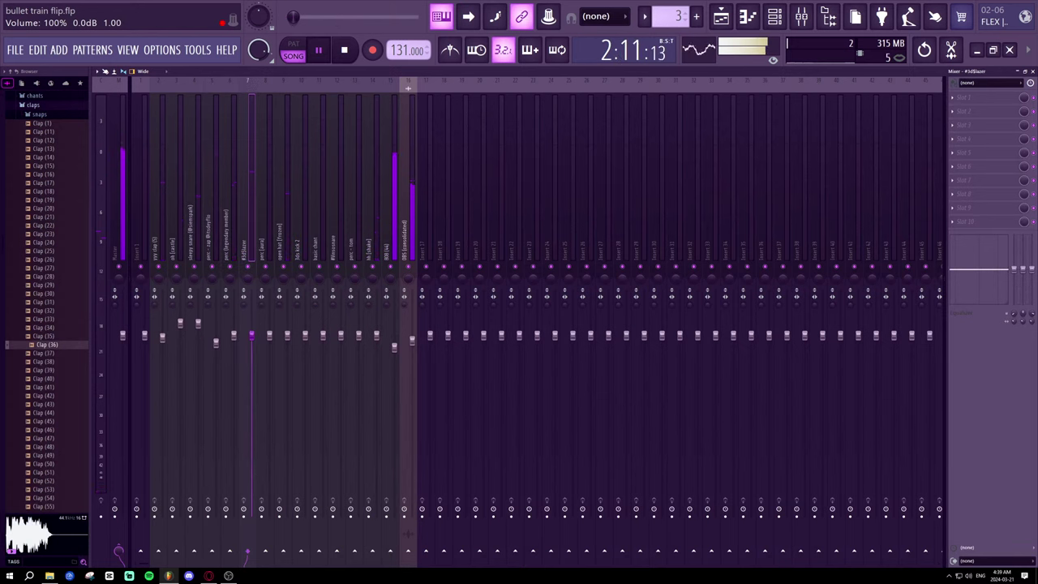
{"action": "left_click", "coordinate": [233, 336]}
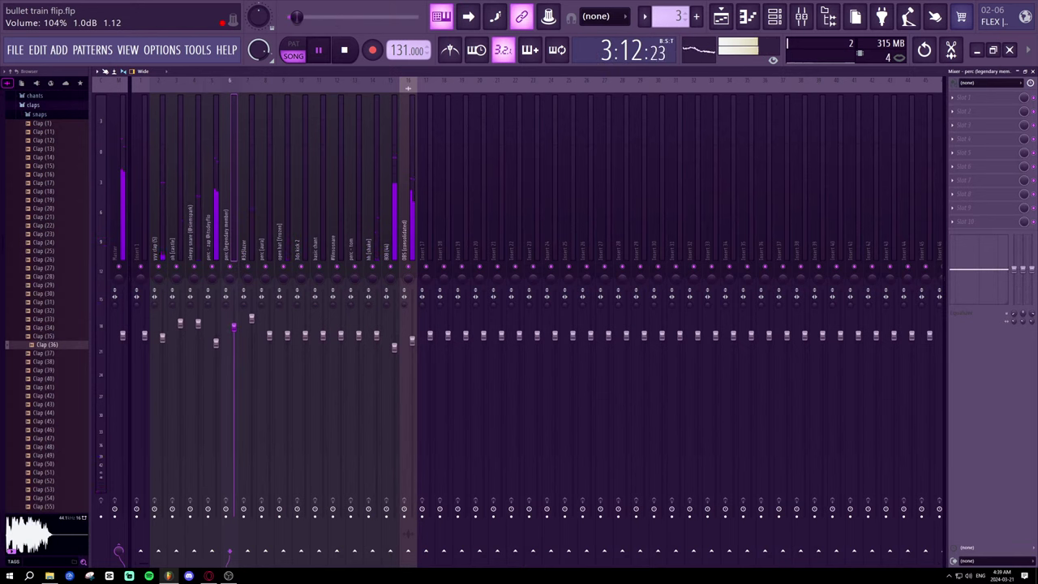
{"action": "left_click_drag", "start_coordinate": [233, 327], "coordinate": [234, 321]}
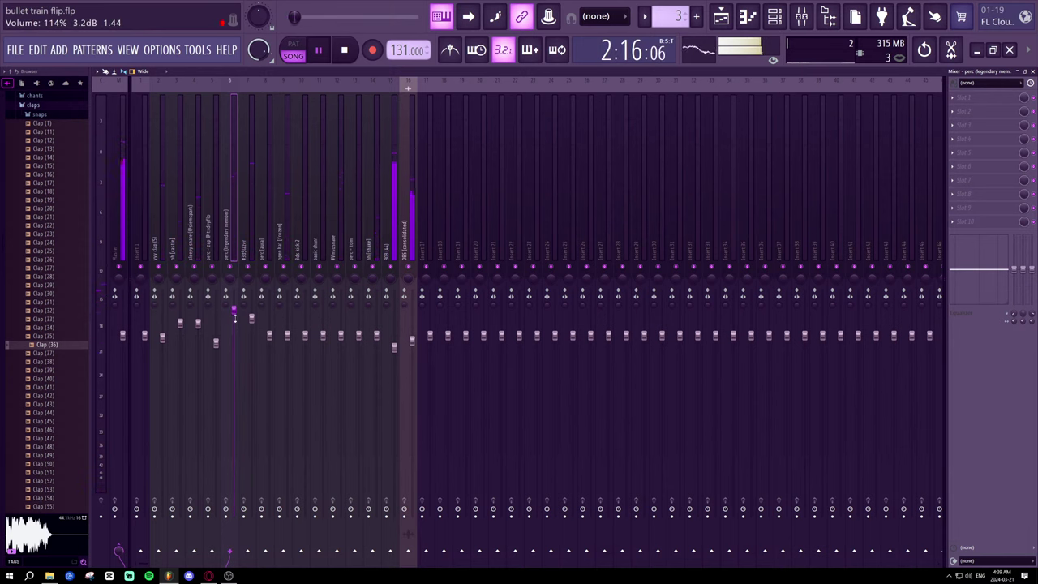
{"action": "left_click_drag", "start_coordinate": [217, 343], "coordinate": [216, 321]}
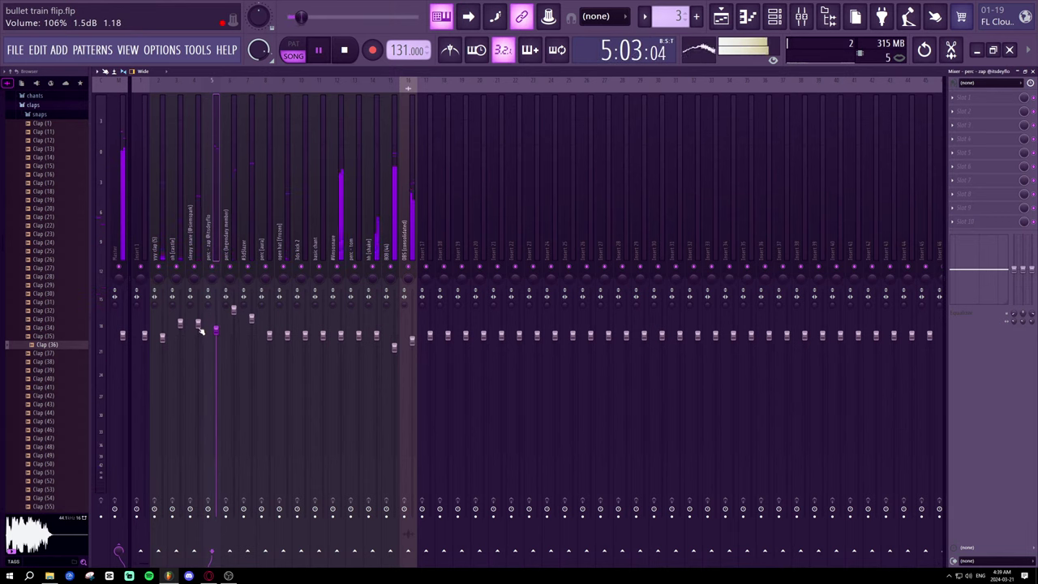
- Raise the clap mixer track to 104%, the oh [castle] track higher, the sleepy snare to 109% and the zap perc to 107%
{"action": "left_click_drag", "start_coordinate": [164, 340], "coordinate": [164, 337]}
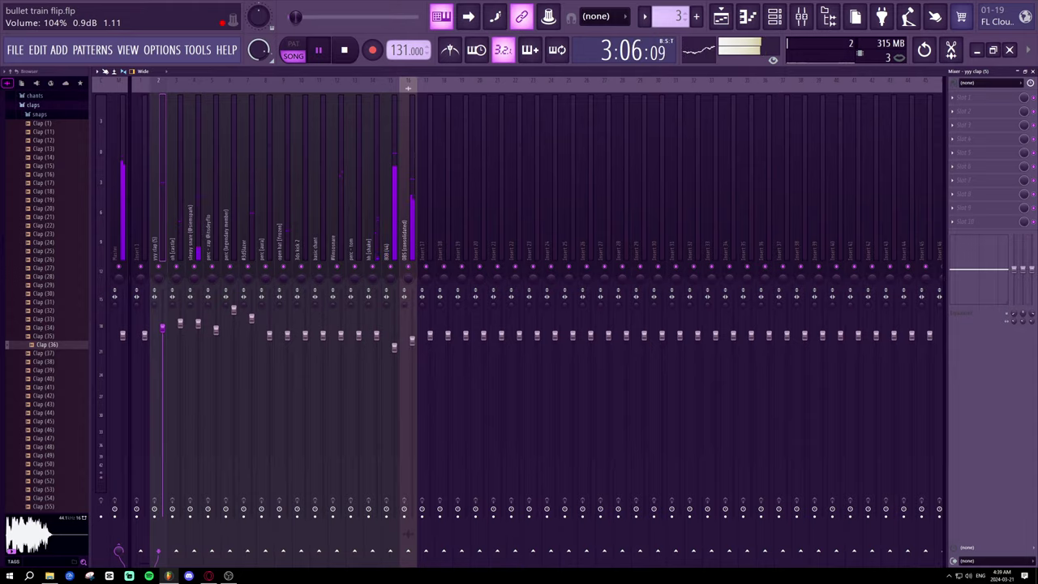
{"action": "left_click", "coordinate": [180, 324]}
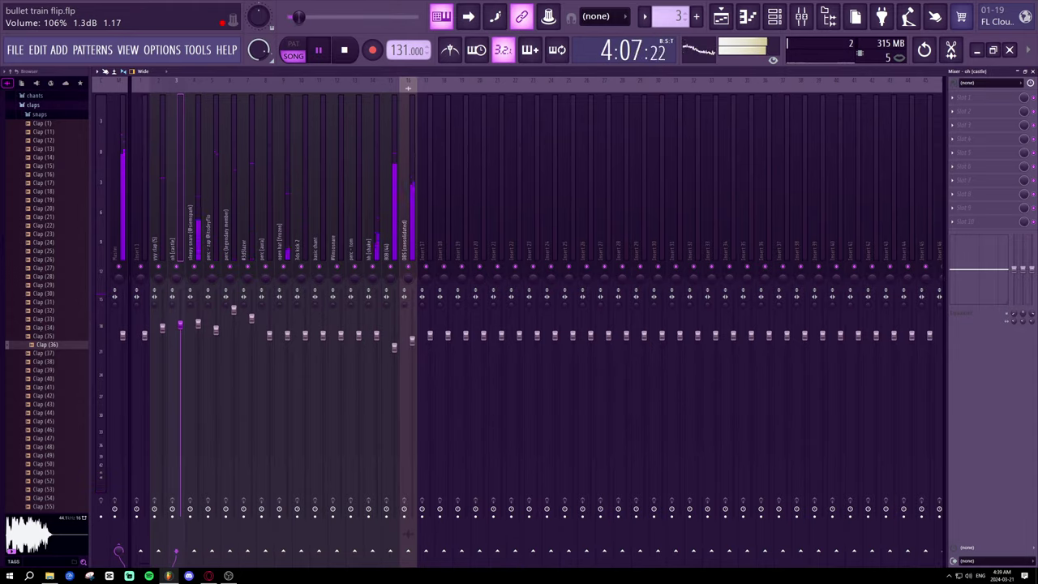
{"action": "mouse_move", "coordinate": [198, 324]}
{"action": "left_mouse_down"}
{"action": "mouse_move", "coordinate": [198, 313]}
{"action": "mouse_move", "coordinate": [180, 320]}
{"action": "mouse_move", "coordinate": [198, 300]}
{"action": "mouse_move", "coordinate": [199, 325]}
{"action": "left_mouse_up"}
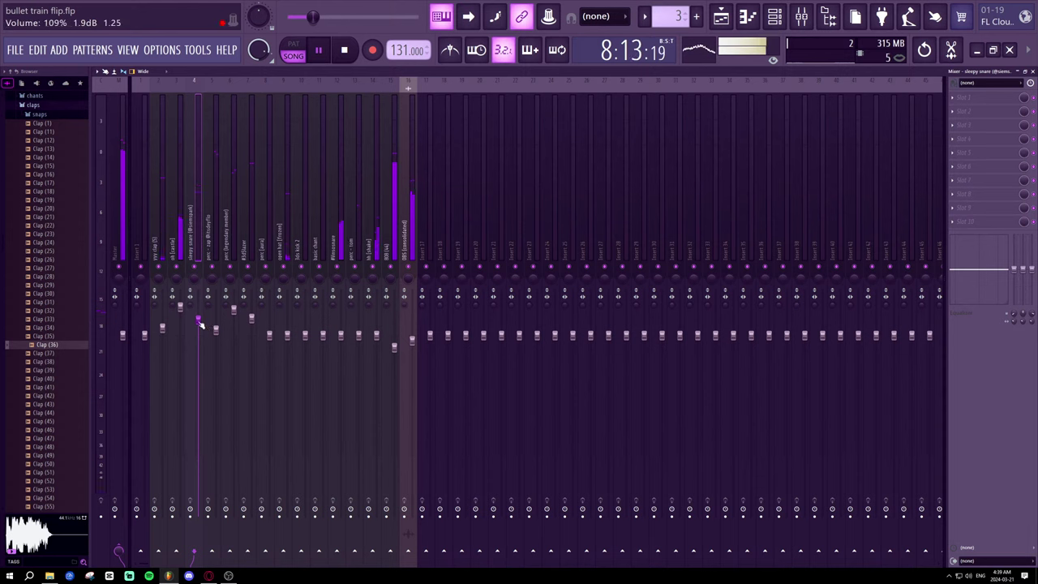
{"action": "left_click", "coordinate": [215, 323]}
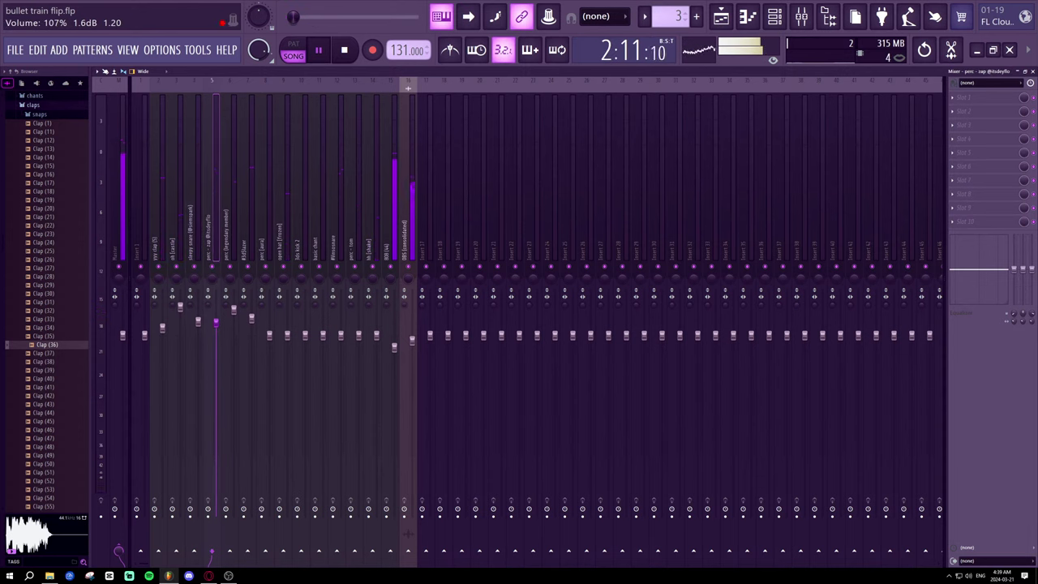
- Lower the zap perc, legendary member perc and #Vinsosnare mixer tracks, and raise the #3dSlazer track
{"action": "left_click_drag", "start_coordinate": [233, 309], "coordinate": [216, 335]}
{"action": "left_click", "coordinate": [233, 311]}
{"action": "left_click", "coordinate": [252, 318]}
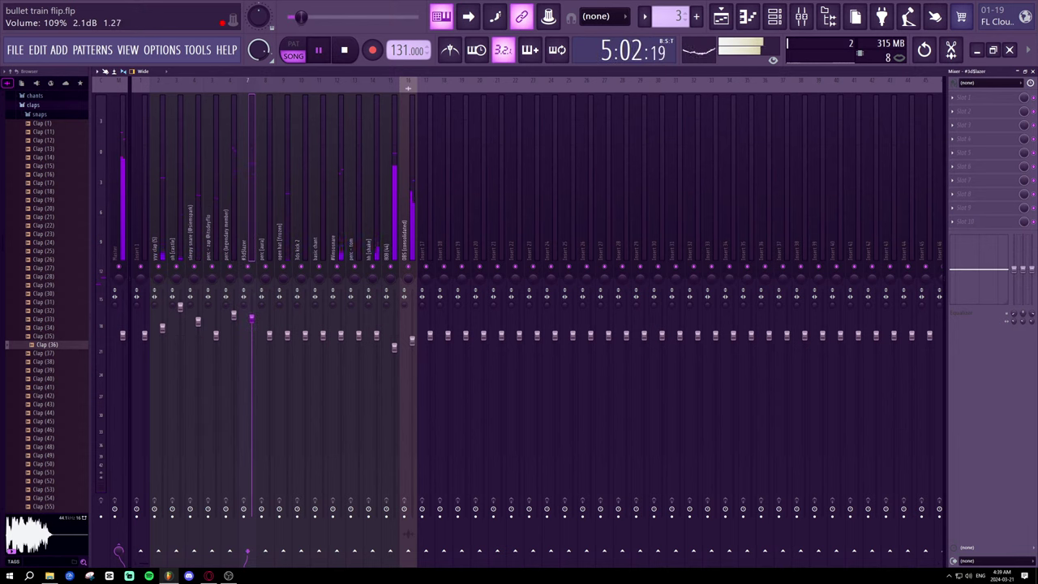
{"action": "mouse_move", "coordinate": [233, 319]}
{"action": "left_mouse_down"}
{"action": "mouse_move", "coordinate": [251, 303]}
{"action": "mouse_move", "coordinate": [234, 316]}
{"action": "left_mouse_up"}
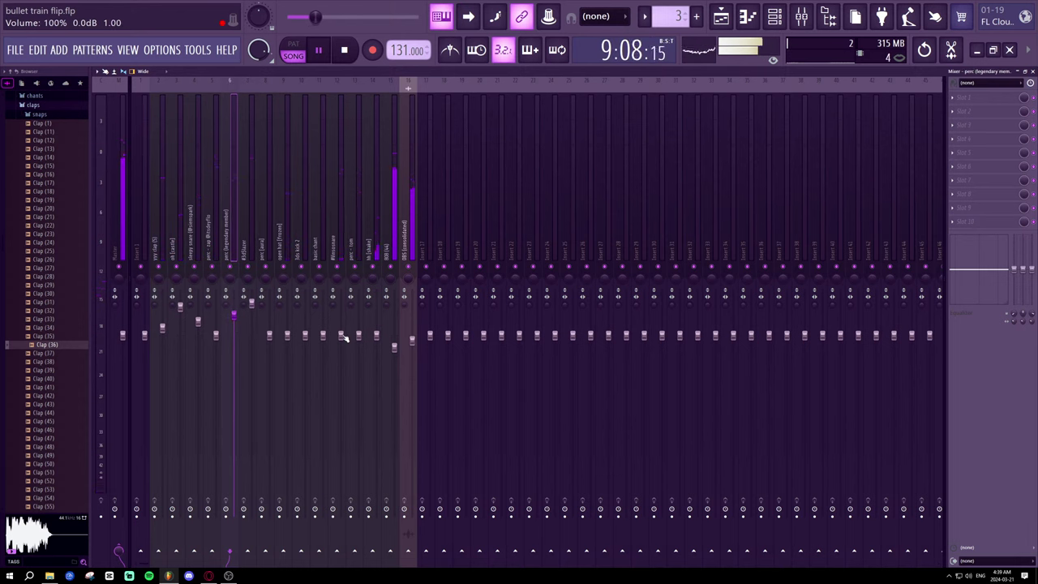
{"action": "left_click_drag", "start_coordinate": [343, 335], "coordinate": [344, 351]}
- Open the DRUMS Snare folder and, with playback stopped, audition snares from Rolling to 4evr - fast snare
{"action": "scroll", "coordinate": [73, 227], "scroll_direction": "up", "scroll_amount": 6}
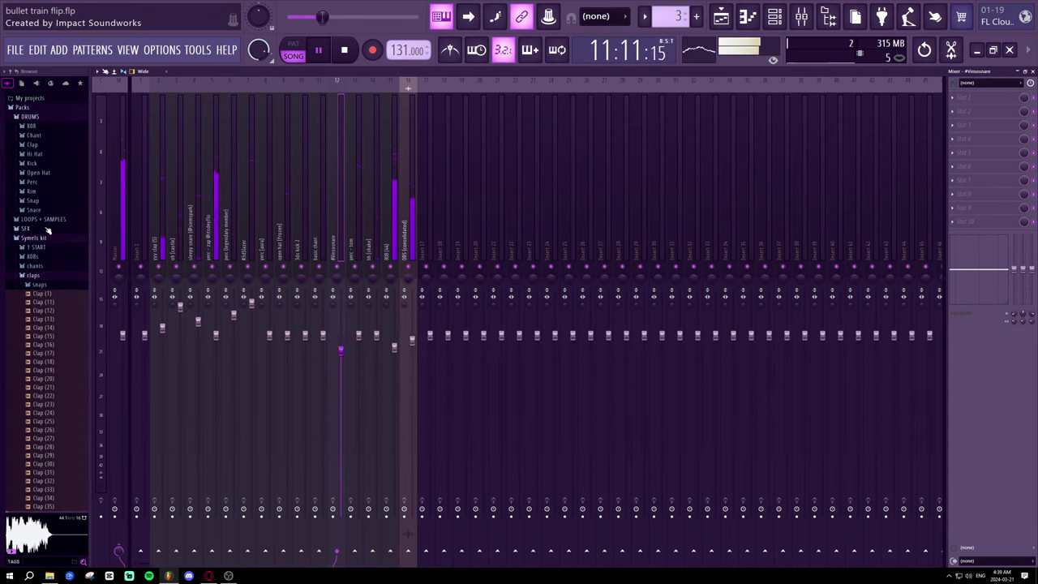
{"action": "left_click", "coordinate": [49, 211]}
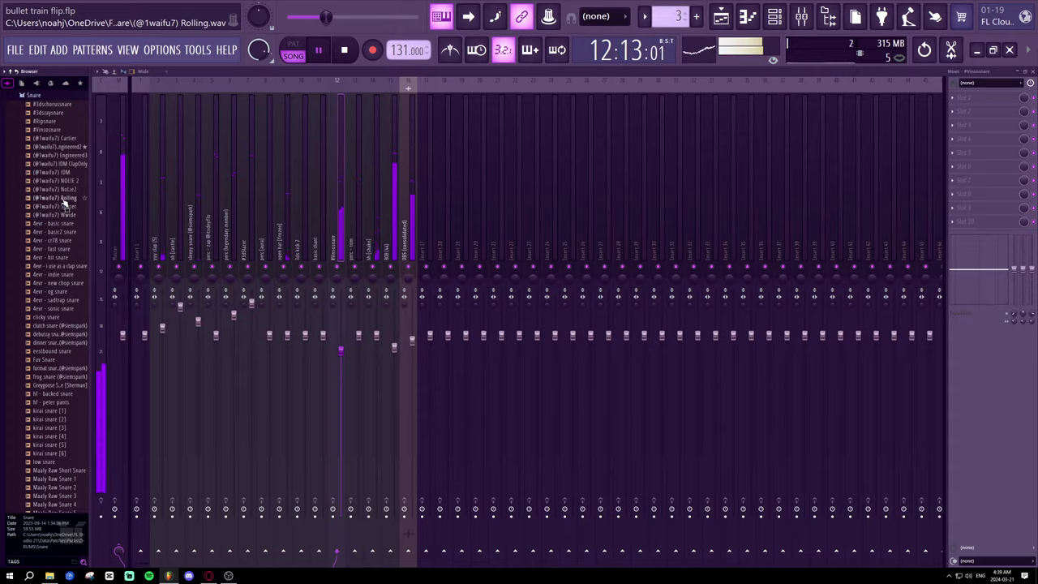
{"action": "key", "text": "space"}
{"action": "left_click", "coordinate": [63, 199]}
{"action": "left_click", "coordinate": [61, 224]}
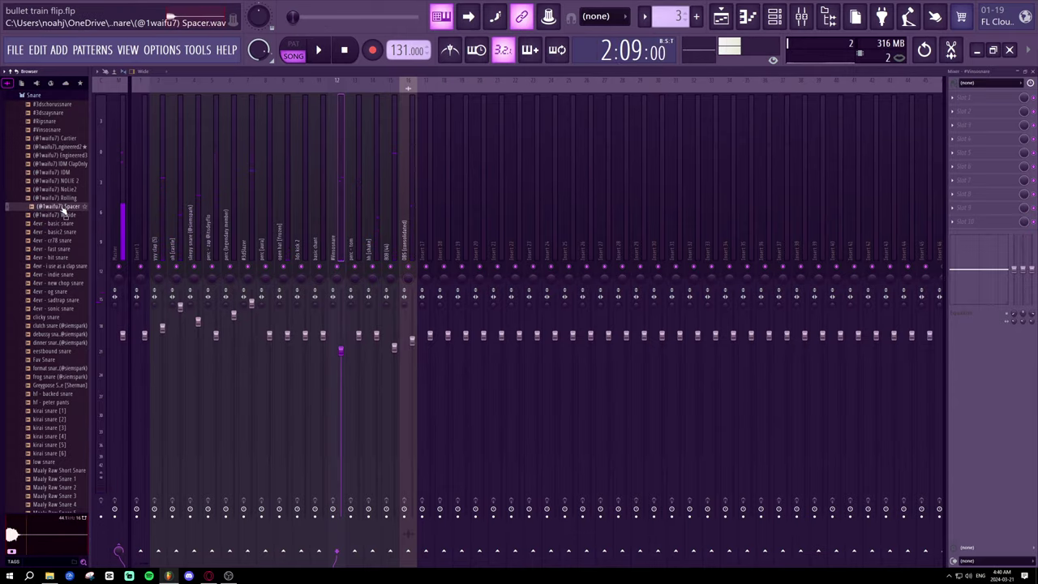
{"action": "left_click", "coordinate": [65, 232]}
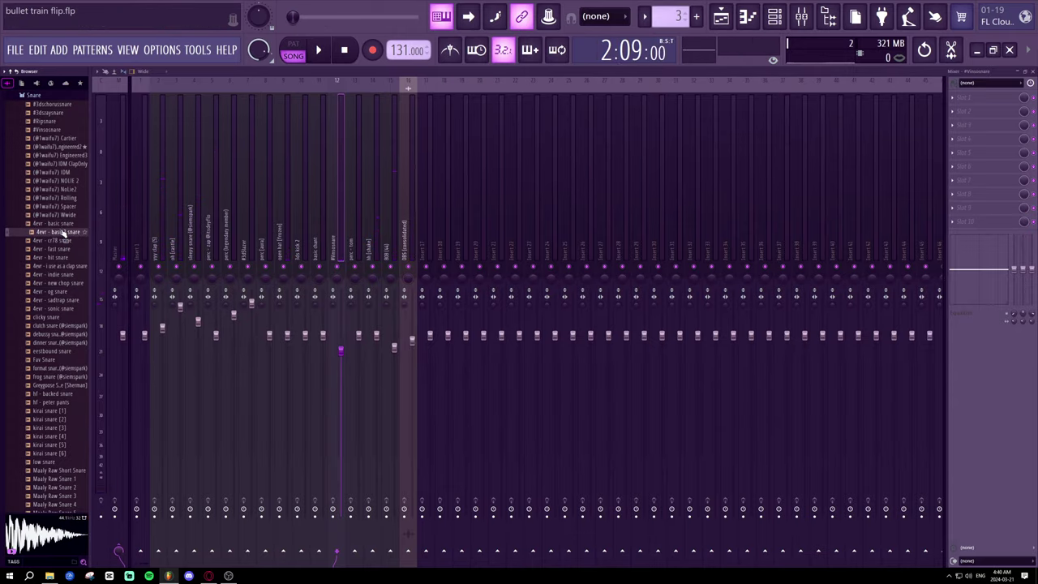
{"action": "left_click", "coordinate": [65, 240]}
{"action": "left_click", "coordinate": [63, 248]}
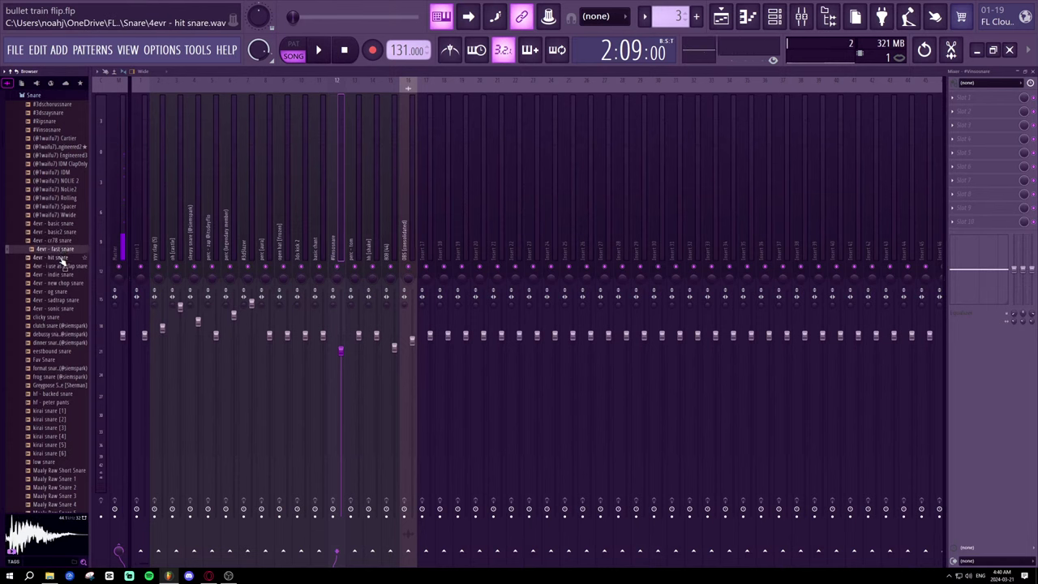
- Audition the 4evr snares from hit snare to sonic snare, plus the clicky snare
{"action": "left_click", "coordinate": [64, 257]}
{"action": "left_click", "coordinate": [63, 266]}
{"action": "left_click", "coordinate": [63, 274]}
{"action": "left_click", "coordinate": [62, 283]}
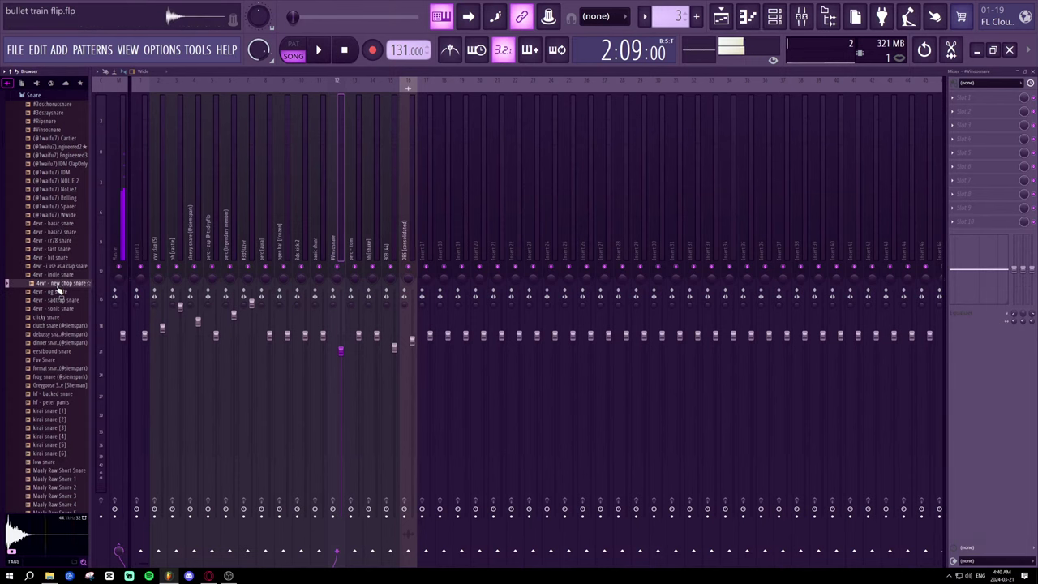
{"action": "left_click", "coordinate": [60, 299]}
{"action": "left_click", "coordinate": [59, 308]}
{"action": "left_click", "coordinate": [55, 317]}
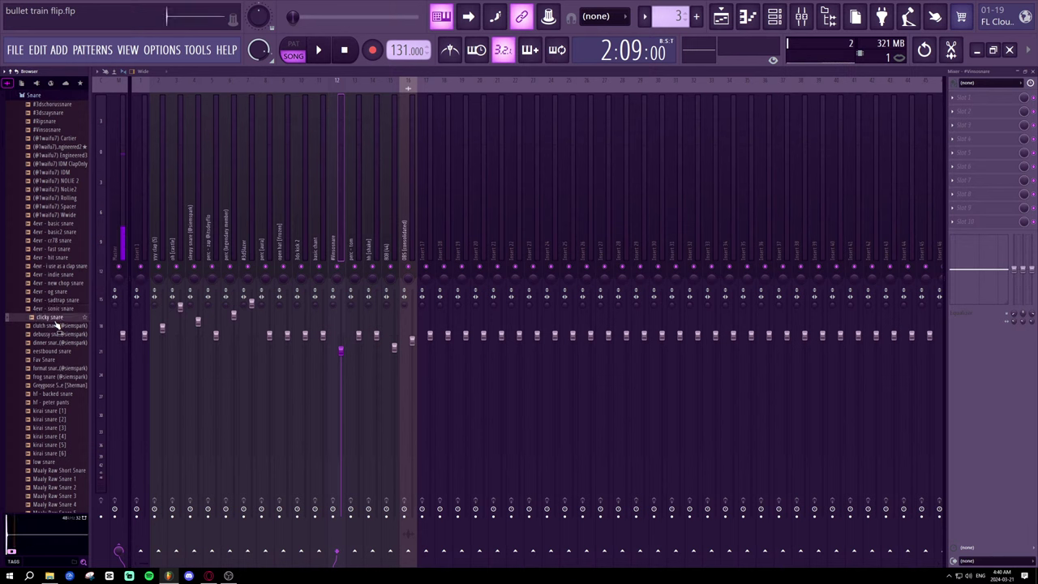
- Audition more samples in the DRUMS Snare folder, from debussy snare and format snare down to snare (afghanistan)
{"action": "left_click", "coordinate": [53, 333]}
{"action": "left_click", "coordinate": [51, 368]}
{"action": "scroll", "coordinate": [48, 375], "scroll_direction": "down", "scroll_amount": 3}
{"action": "left_click", "coordinate": [47, 335]}
{"action": "scroll", "coordinate": [48, 343], "scroll_direction": "down", "scroll_amount": 15}
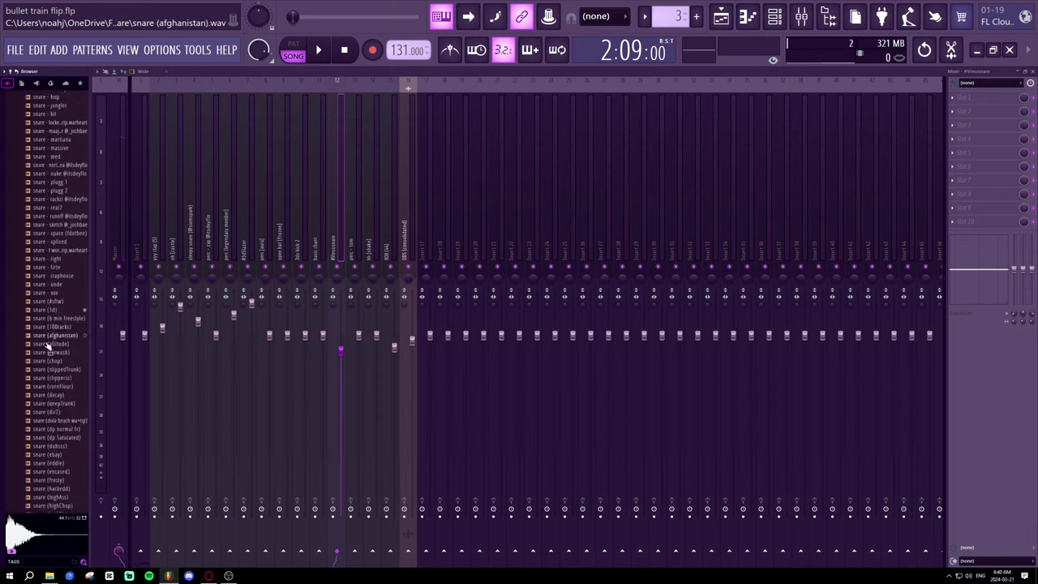
{"action": "scroll", "coordinate": [51, 323], "scroll_direction": "up", "scroll_amount": 3}
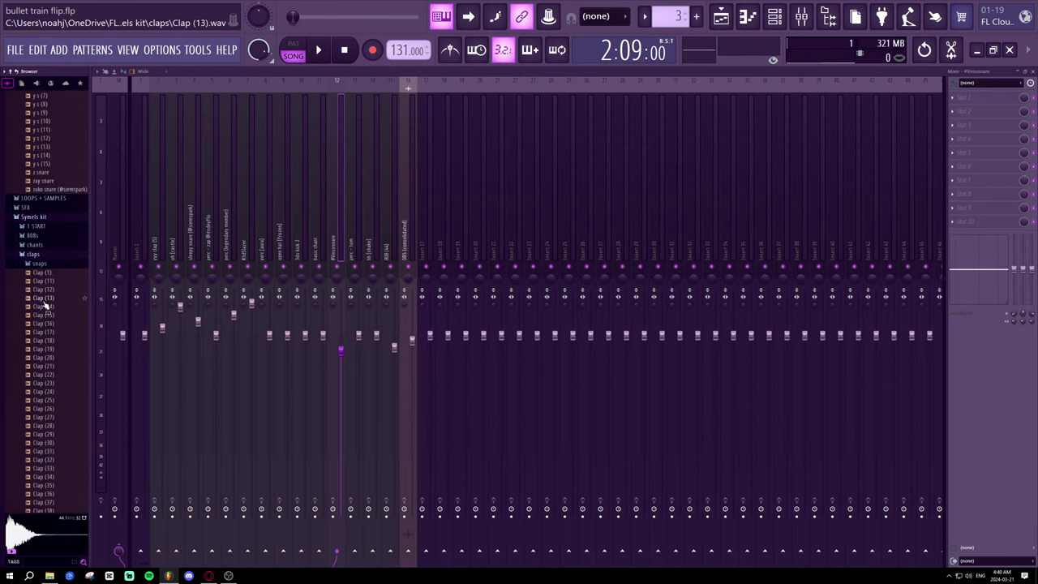
- Open the snares folder of Symels kit and audition Snare (1) and Snare (11)
{"action": "left_click", "coordinate": [39, 263]}
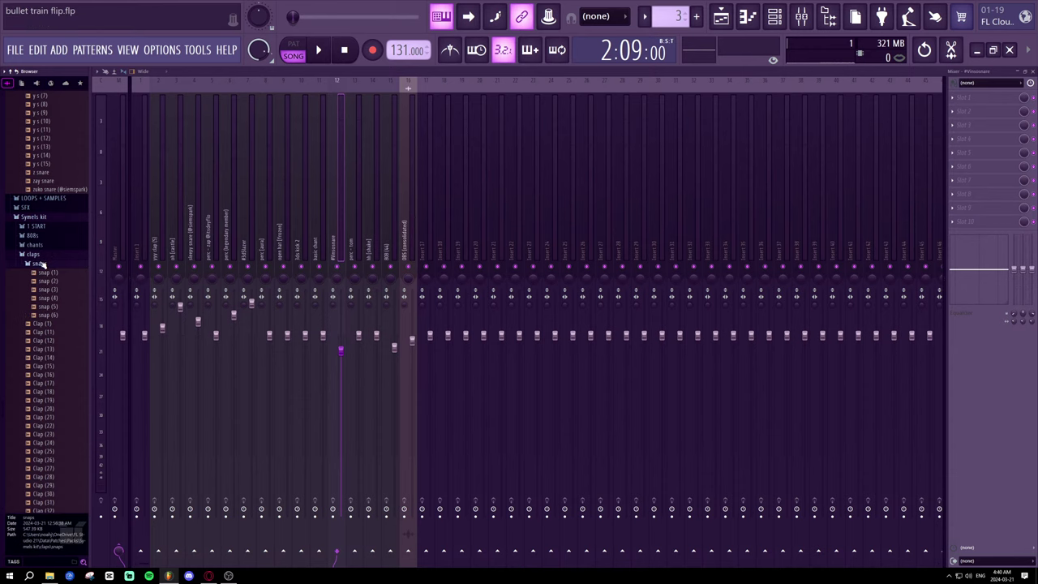
{"action": "left_click", "coordinate": [37, 255]}
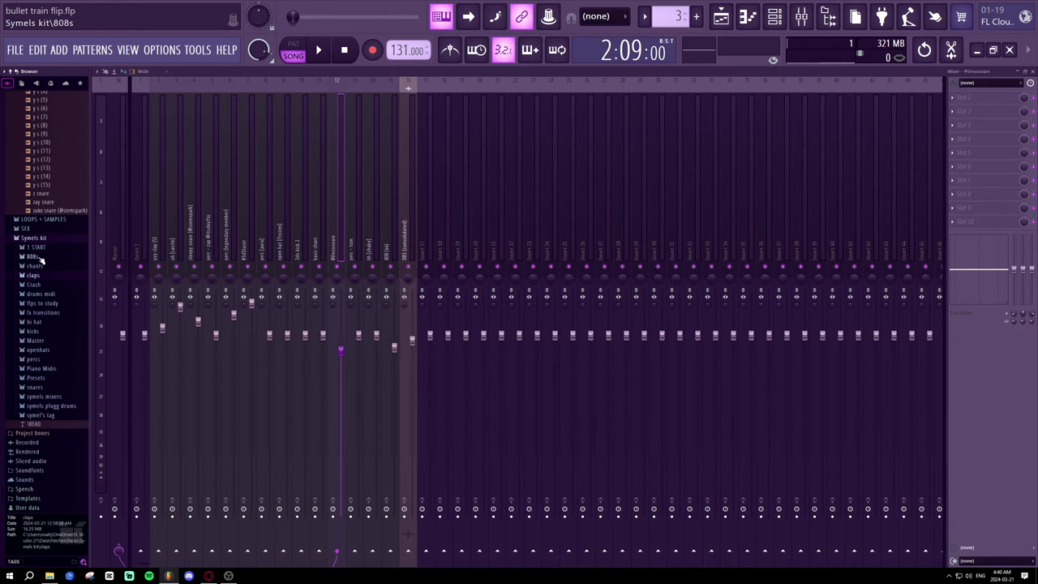
{"action": "left_click", "coordinate": [35, 386]}
{"action": "left_click", "coordinate": [46, 396]}
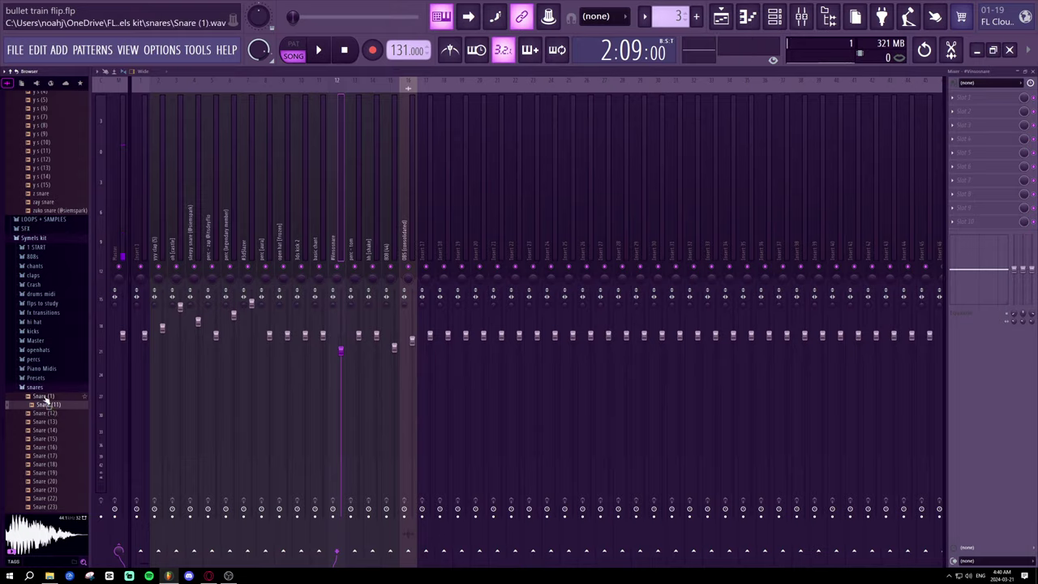
{"action": "left_click", "coordinate": [47, 404]}
- With the song playing, replace the #Vinsosnare channel's sample with Snare (11) from Symels kit, then close the channel rack
{"action": "key", "text": "space"}
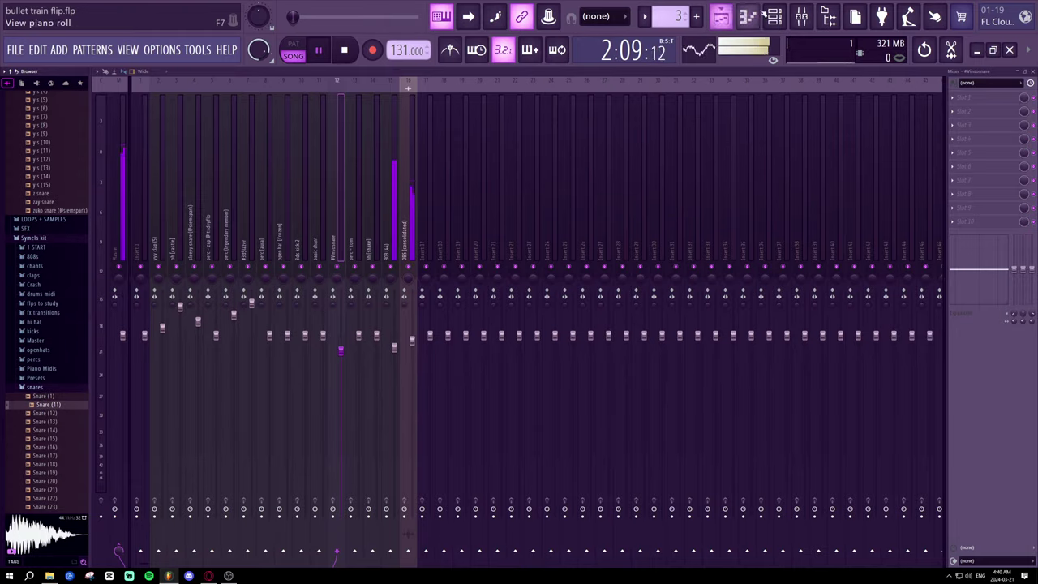
{"action": "key", "text": "F6"}
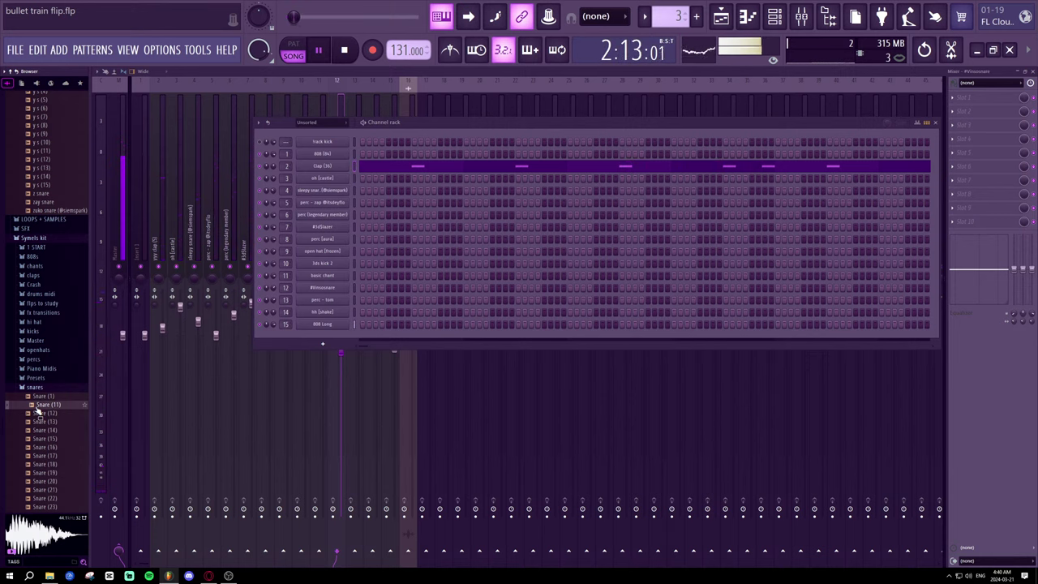
{"action": "left_click_drag", "start_coordinate": [38, 405], "coordinate": [346, 304]}
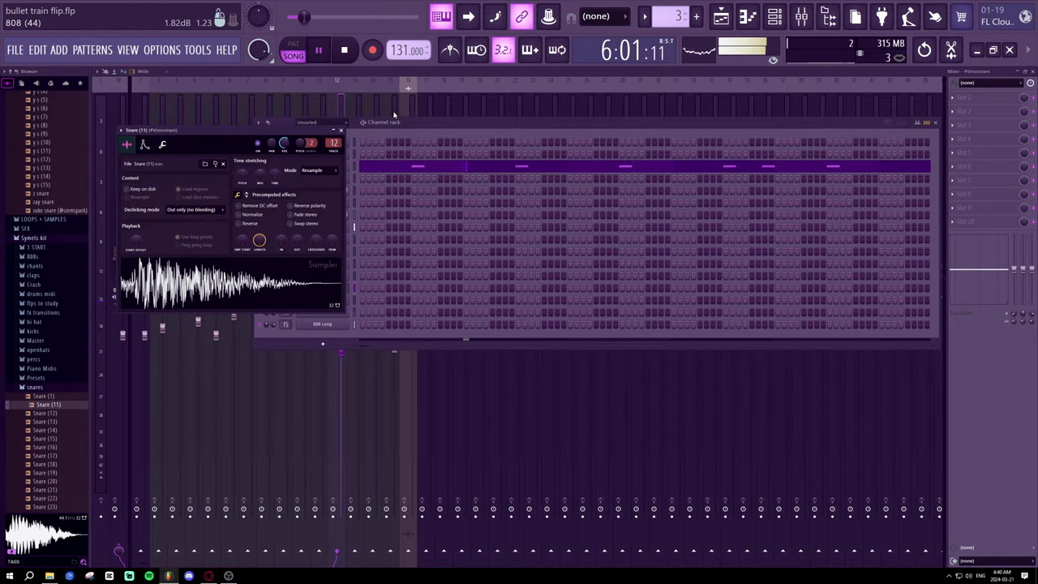
{"action": "left_click_drag", "start_coordinate": [416, 125], "coordinate": [353, 159]}
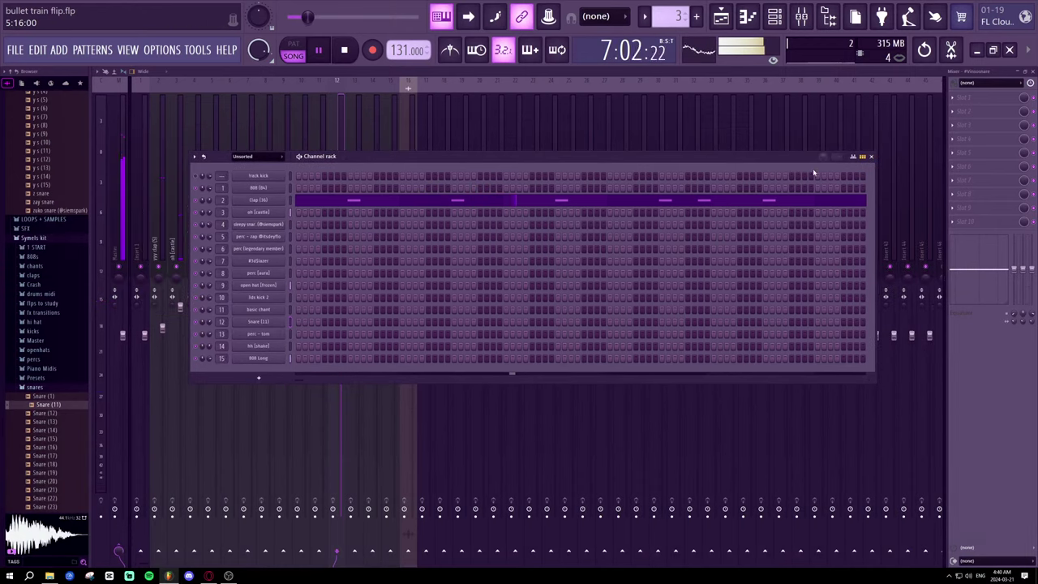
{"action": "left_click", "coordinate": [871, 156]}
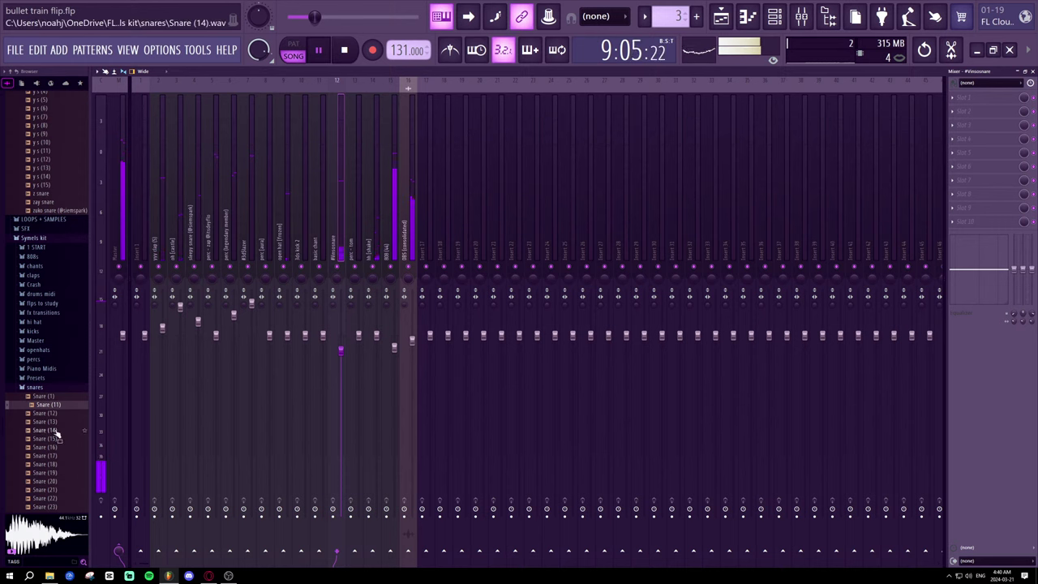
- Examine the Snare (11) channel in the piano roll
{"action": "left_click", "coordinate": [749, 17]}
{"action": "scroll", "coordinate": [461, 154], "scroll_direction": "up", "scroll_amount": 2}
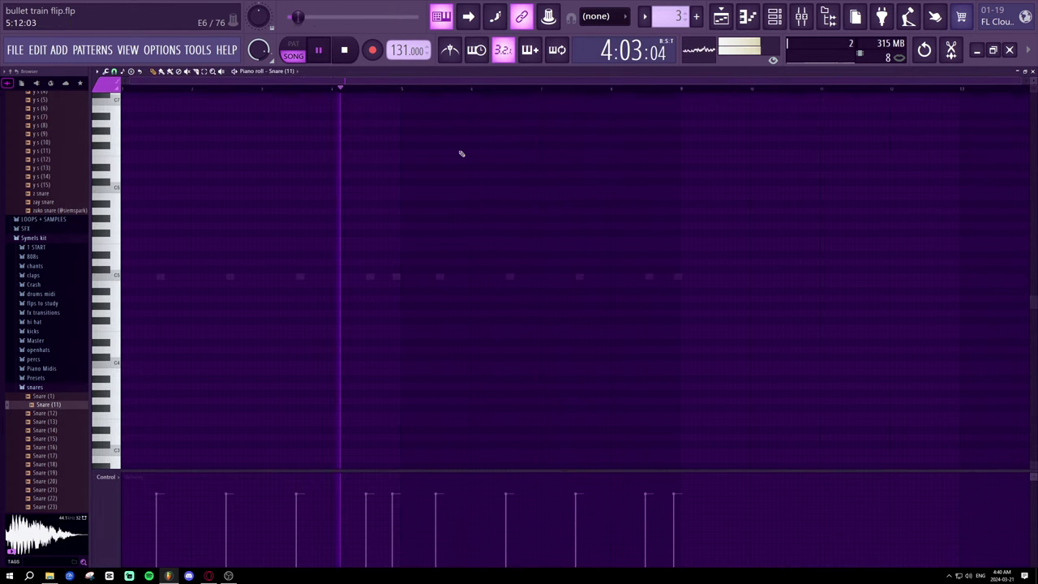
{"action": "scroll", "coordinate": [595, 106], "scroll_direction": "up", "scroll_amount": 2, "text": "ctrl"}
{"action": "left_click", "coordinate": [747, 20]}
- Go through the patterns to pattern 11 in the channel rack and try another step on the Snare (11) channel
{"action": "left_click", "coordinate": [774, 17]}
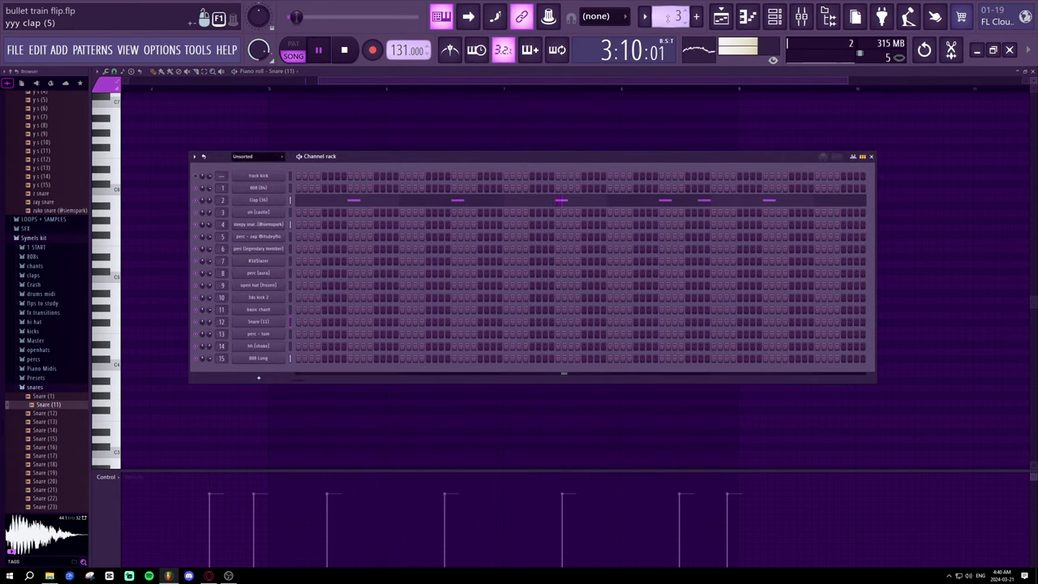
{"action": "scroll", "coordinate": [666, 17], "scroll_direction": "down", "scroll_amount": 1}
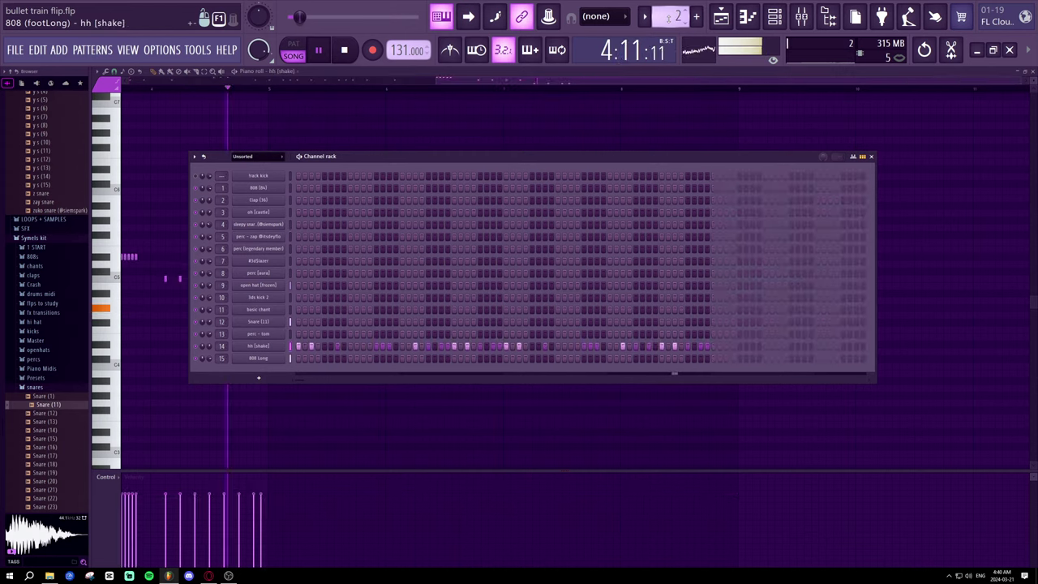
{"action": "scroll", "coordinate": [668, 17], "scroll_direction": "down", "scroll_amount": 5}
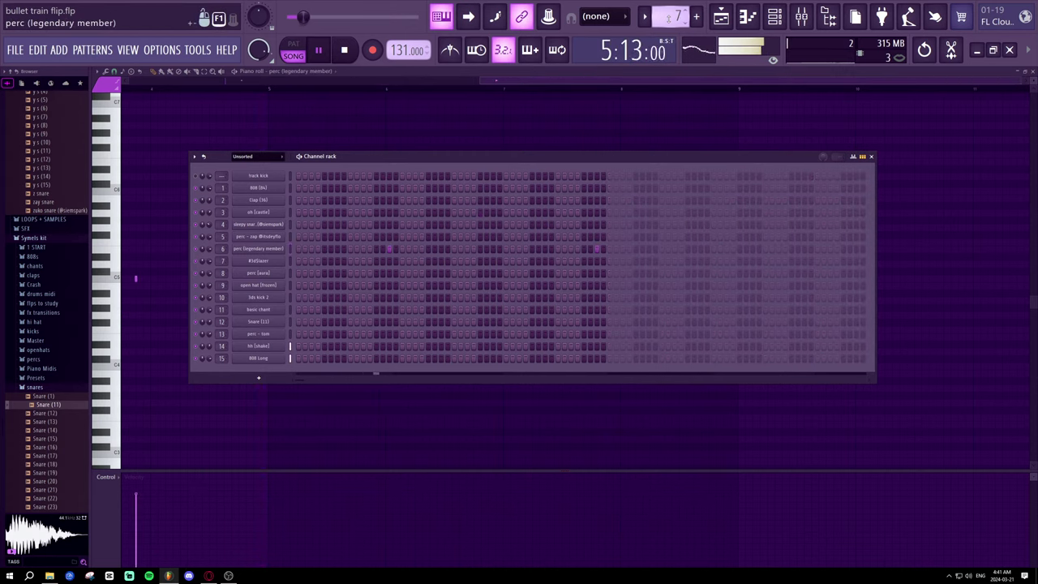
{"action": "scroll", "coordinate": [668, 17], "scroll_direction": "down", "scroll_amount": 2}
{"action": "scroll", "coordinate": [668, 17], "scroll_direction": "down", "scroll_amount": 2}
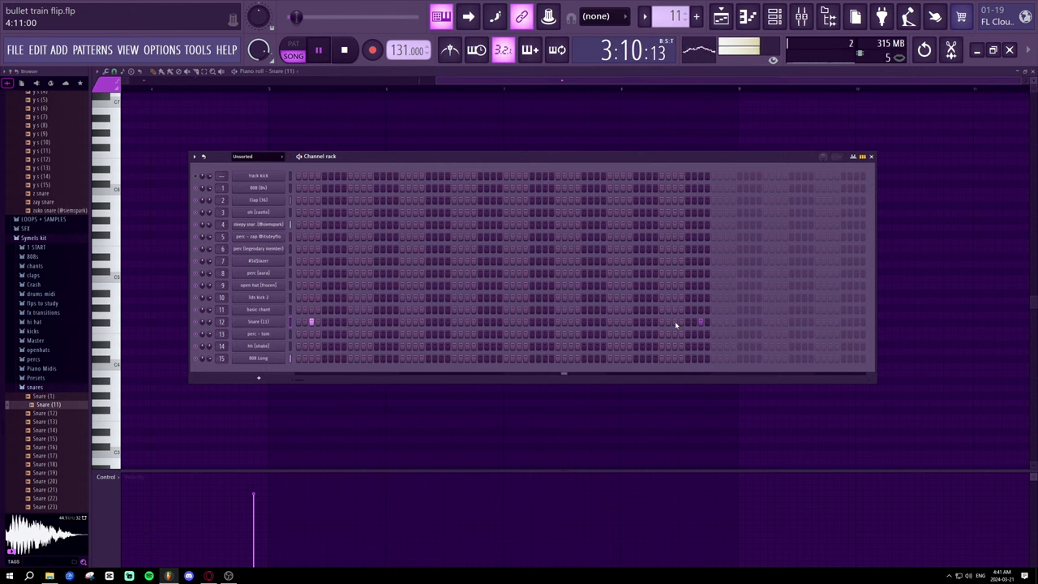
{"action": "left_click", "coordinate": [648, 321]}
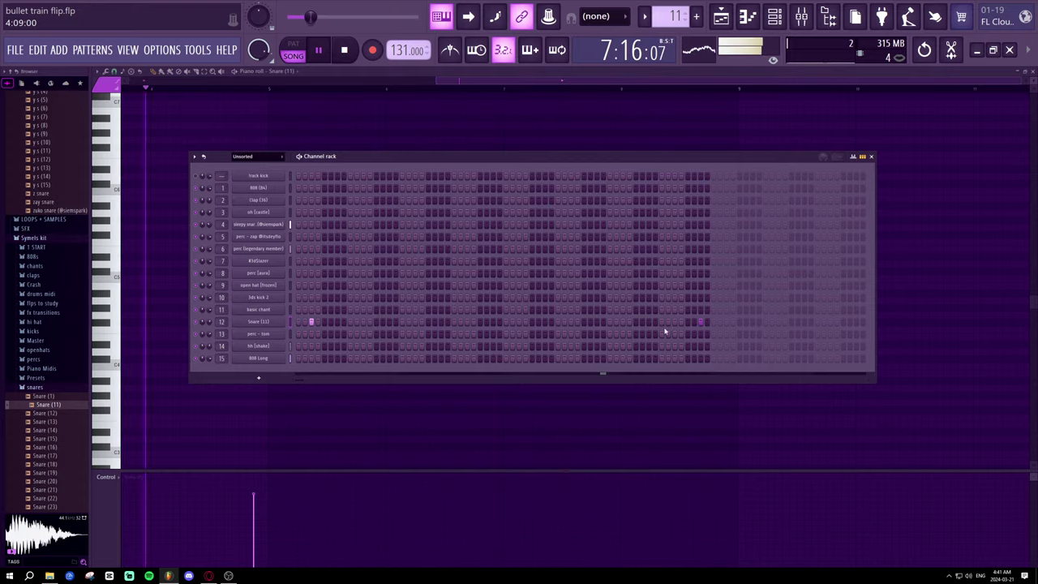
- Return to the mixer and raise the oh [castle] and hh [shake] tracks
{"action": "left_click", "coordinate": [872, 158]}
{"action": "left_click", "coordinate": [802, 16]}
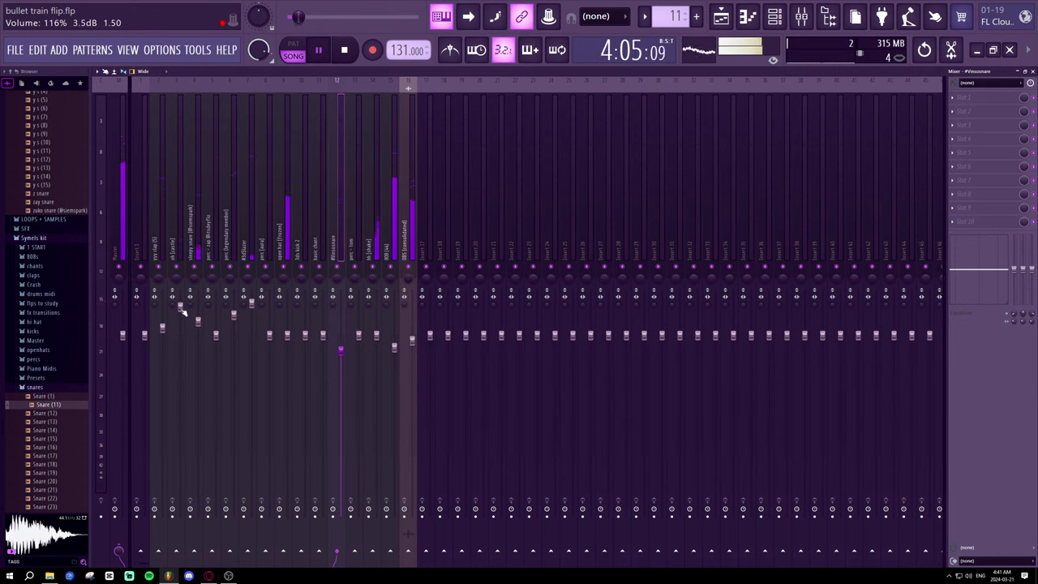
{"action": "left_click_drag", "start_coordinate": [181, 309], "coordinate": [181, 289]}
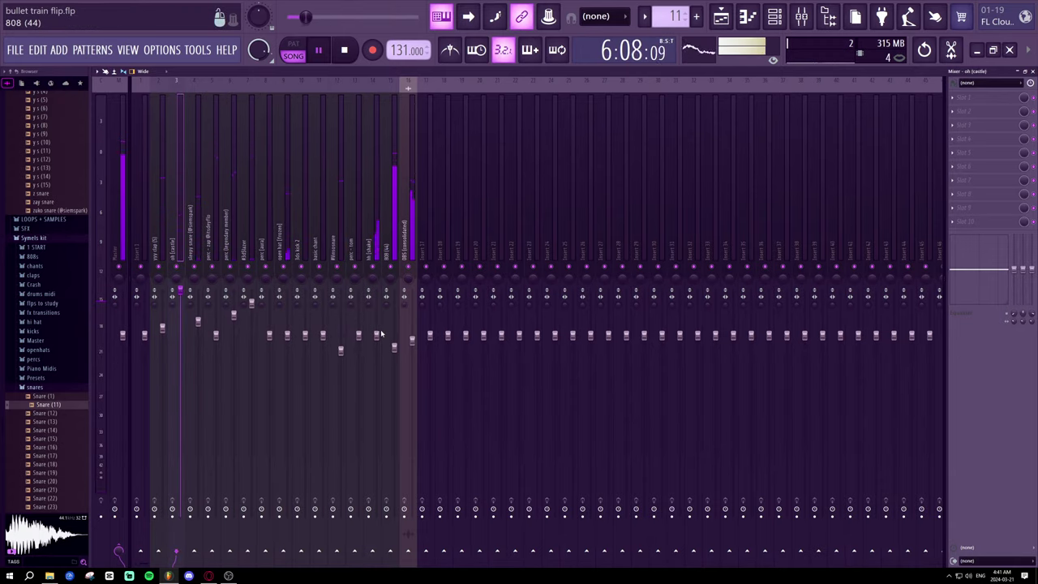
{"action": "mouse_move", "coordinate": [376, 335]}
{"action": "left_mouse_down"}
{"action": "mouse_move", "coordinate": [376, 364]}
{"action": "mouse_move", "coordinate": [376, 335]}
{"action": "left_mouse_up"}
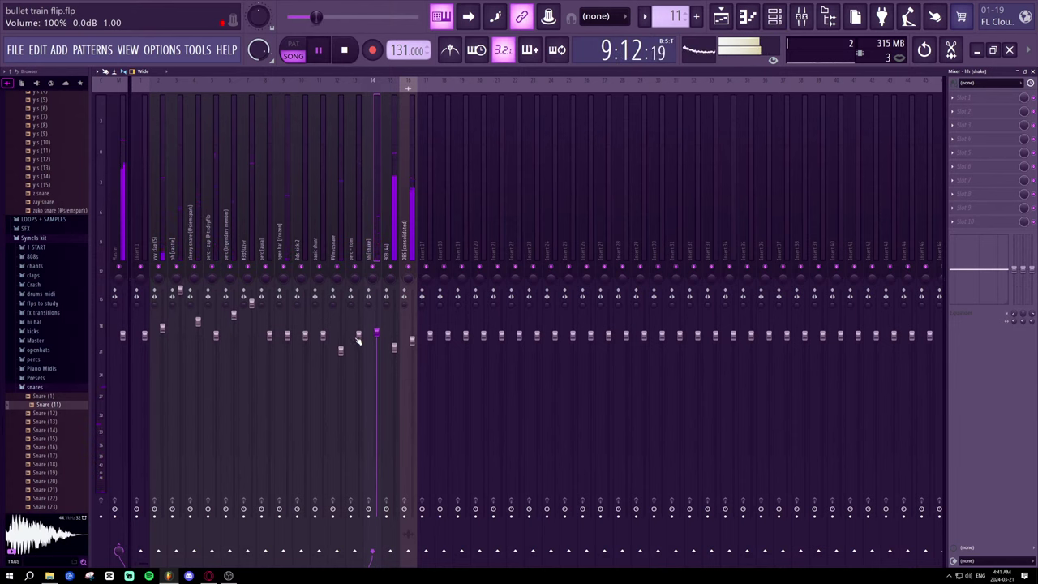
{"action": "scroll", "coordinate": [379, 334], "scroll_direction": "up", "scroll_amount": 1}
{"action": "scroll", "coordinate": [376, 327], "scroll_direction": "up", "scroll_amount": 2}
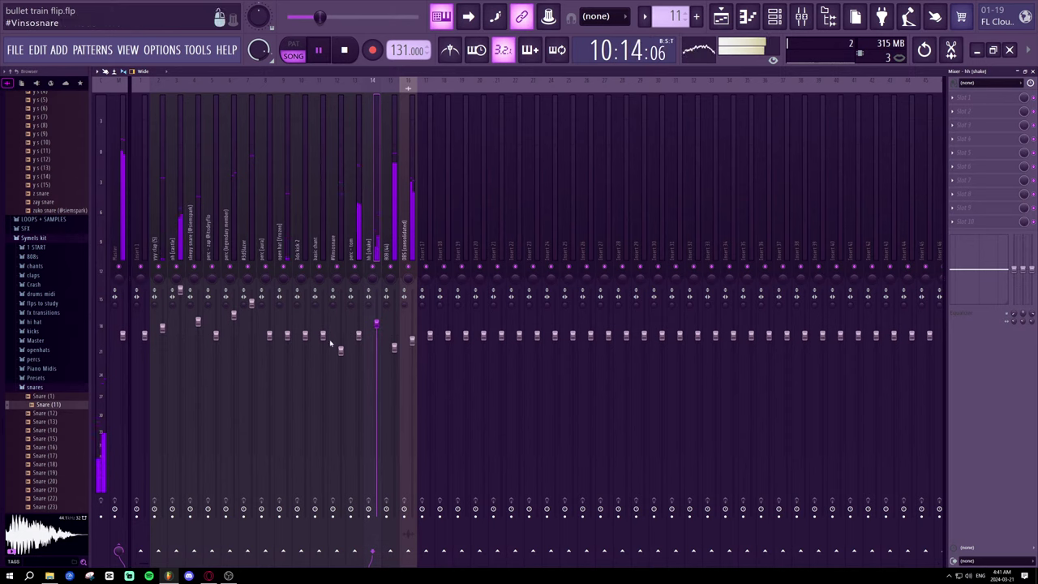
- Raise the open hat [frozen] and perc [legendary member] mixer tracks, then restart playback to hear the balance
{"action": "left_click", "coordinate": [287, 334]}
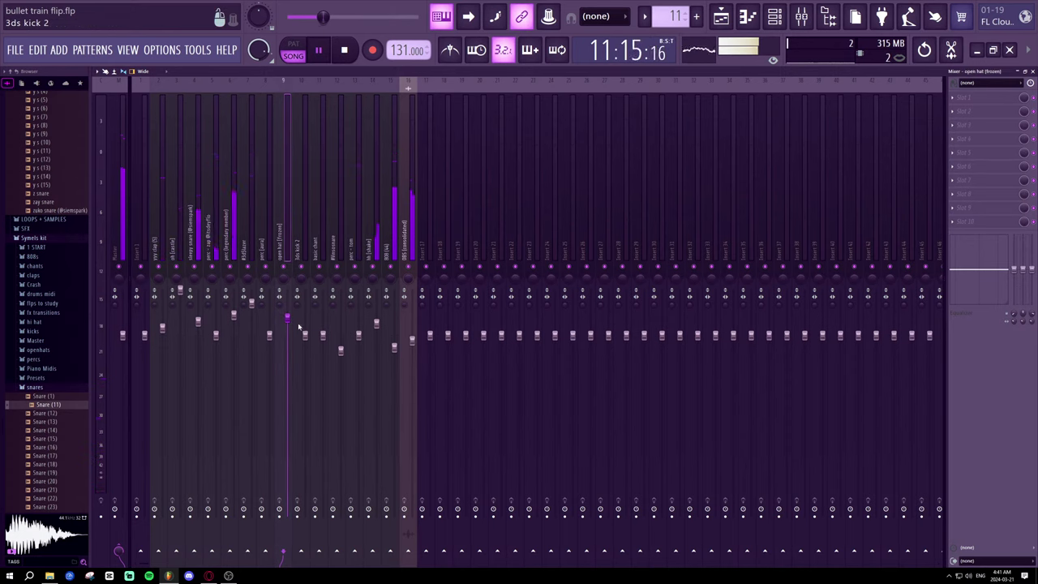
{"action": "left_click", "coordinate": [234, 316]}
{"action": "scroll", "coordinate": [234, 316], "scroll_direction": "up", "scroll_amount": 2}
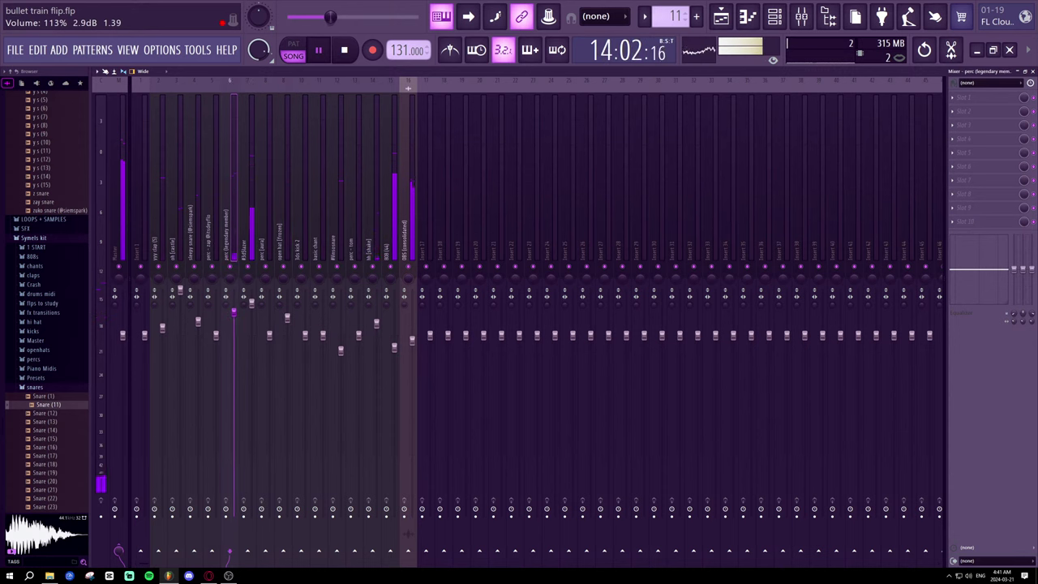
{"action": "scroll", "coordinate": [234, 308], "scroll_direction": "up", "scroll_amount": 2}
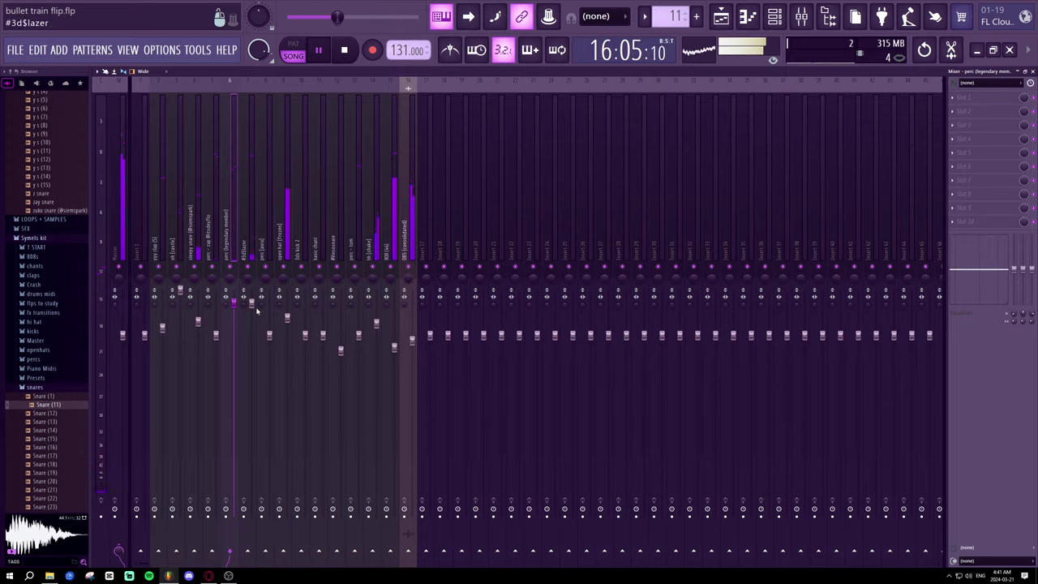
{"action": "scroll", "coordinate": [235, 303], "scroll_direction": "up", "scroll_amount": 1}
{"action": "key", "text": "space"}
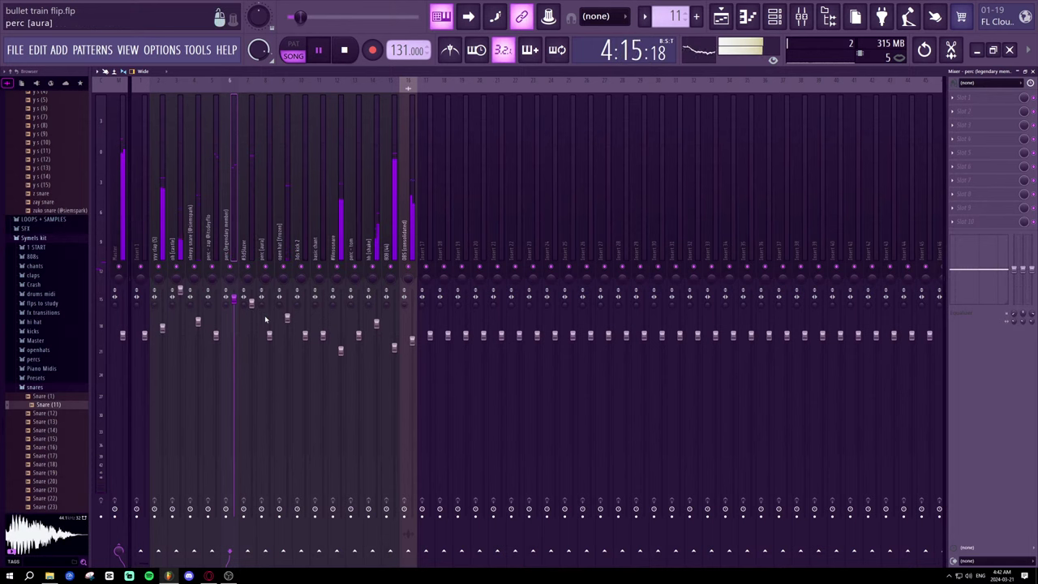
{"action": "key", "text": "space"}
{"action": "key", "text": "space"}
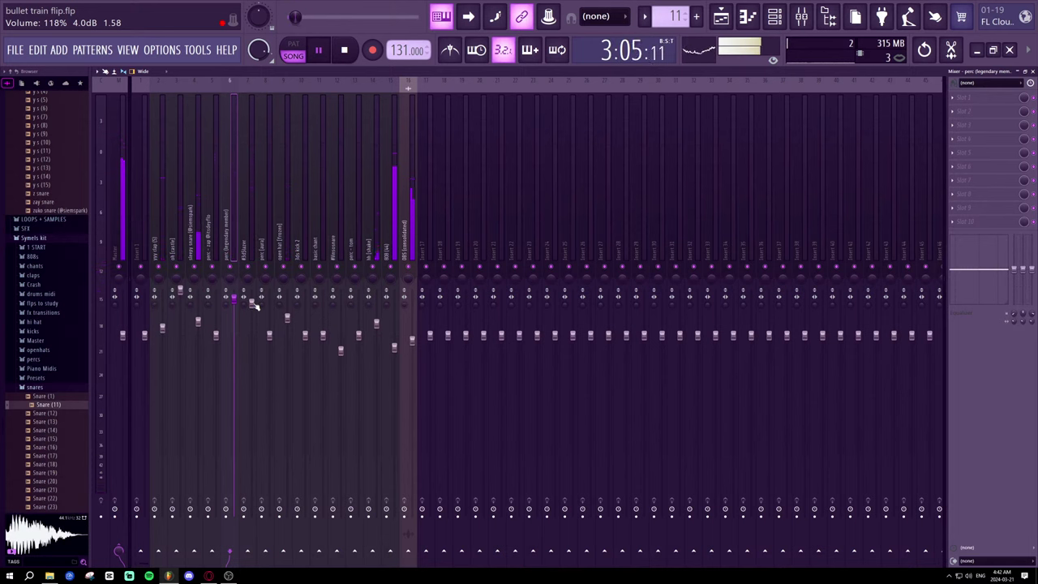
- Raise the sleepy snare and #Vinsosnare mixer tracks, lower perc - tom clearly, and lower 808 (44) and OBS (consolidated) slightly
{"action": "left_click_drag", "start_coordinate": [198, 321], "coordinate": [198, 305]}
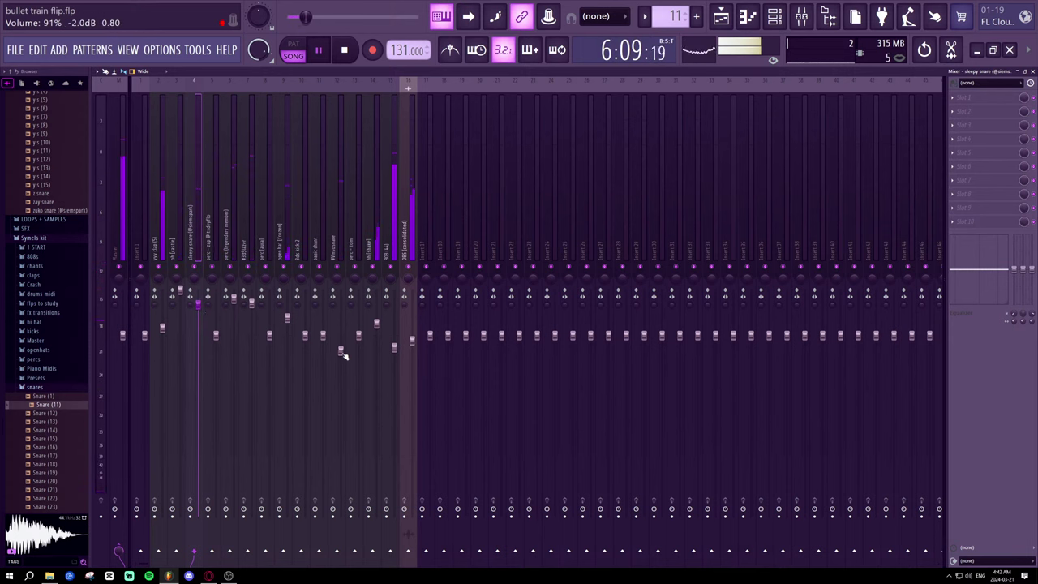
{"action": "left_click_drag", "start_coordinate": [342, 355], "coordinate": [358, 369]}
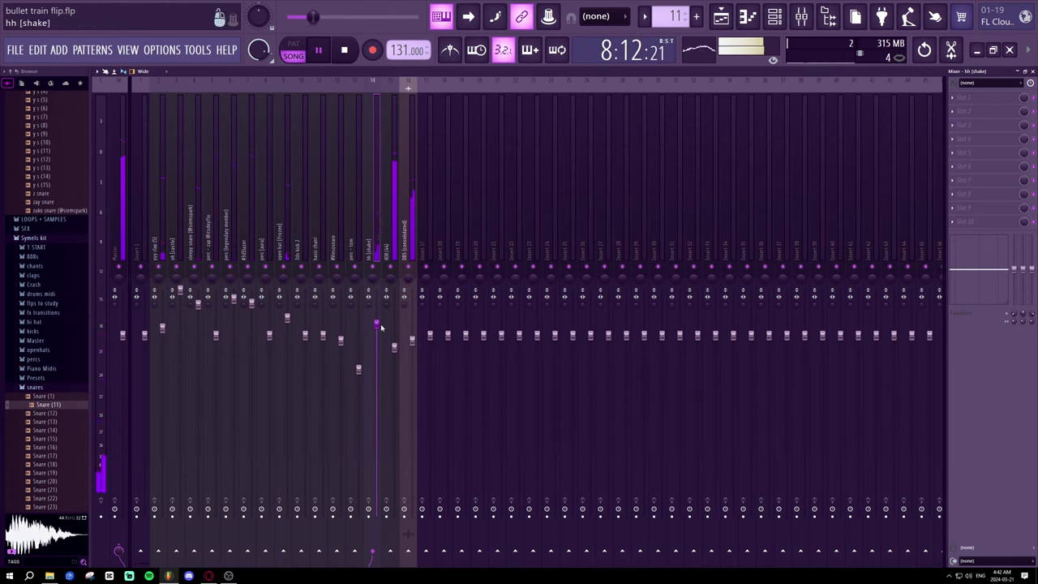
{"action": "left_click", "coordinate": [394, 347]}
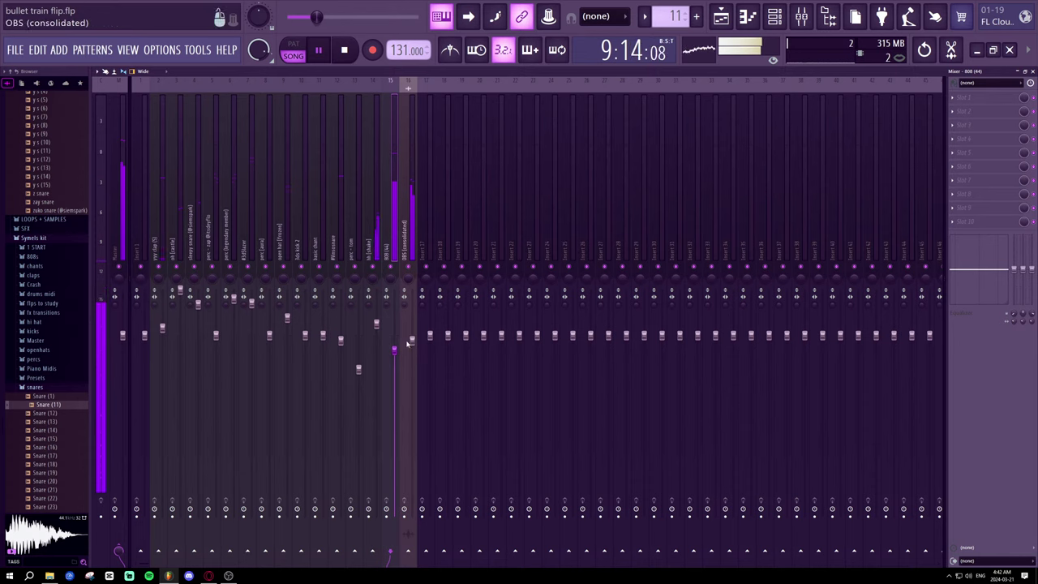
{"action": "left_click", "coordinate": [407, 344]}
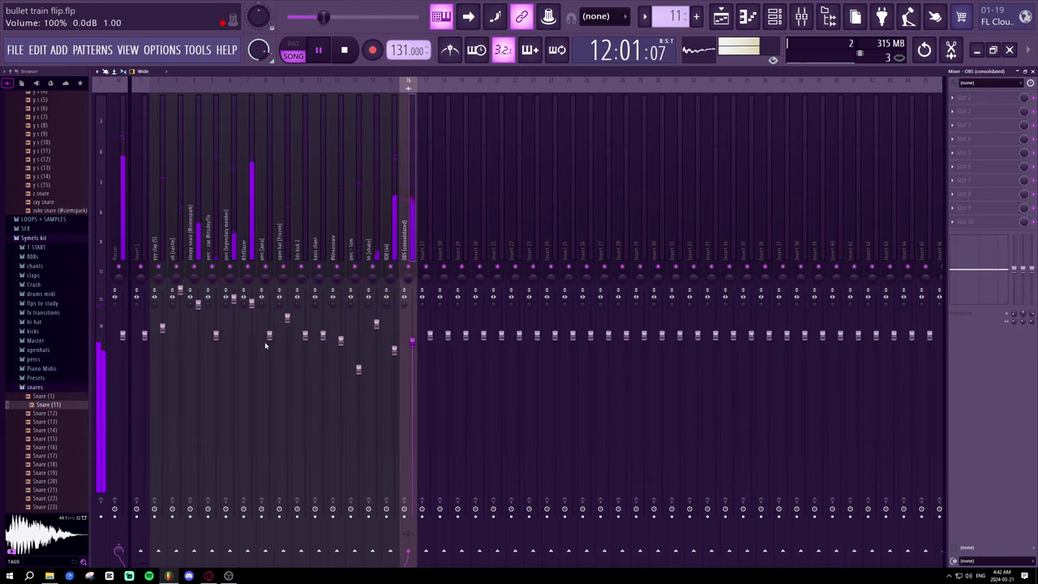
- Lower the perc [legendary member] mixer track, bring open hat [frozen] down slightly, and restart playback
{"action": "left_click_drag", "start_coordinate": [234, 299], "coordinate": [235, 313]}
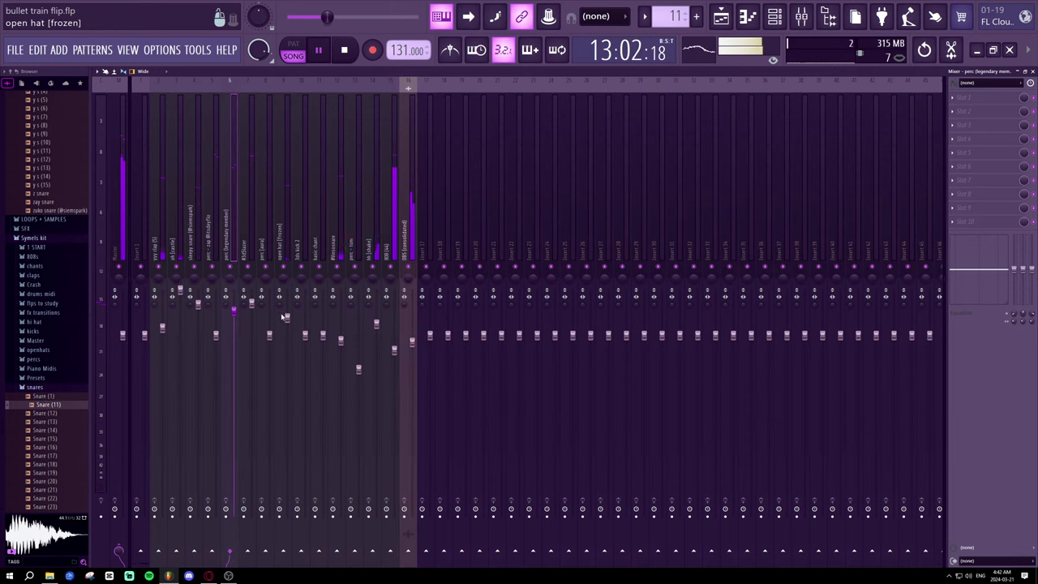
{"action": "left_click", "coordinate": [287, 318]}
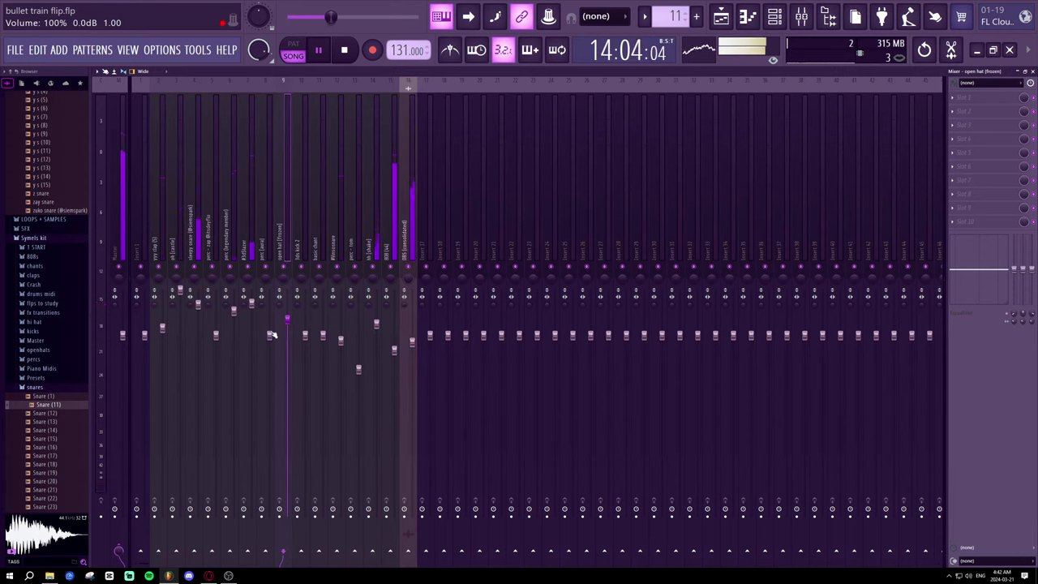
{"action": "left_click", "coordinate": [249, 308]}
{"action": "left_click", "coordinate": [235, 308]}
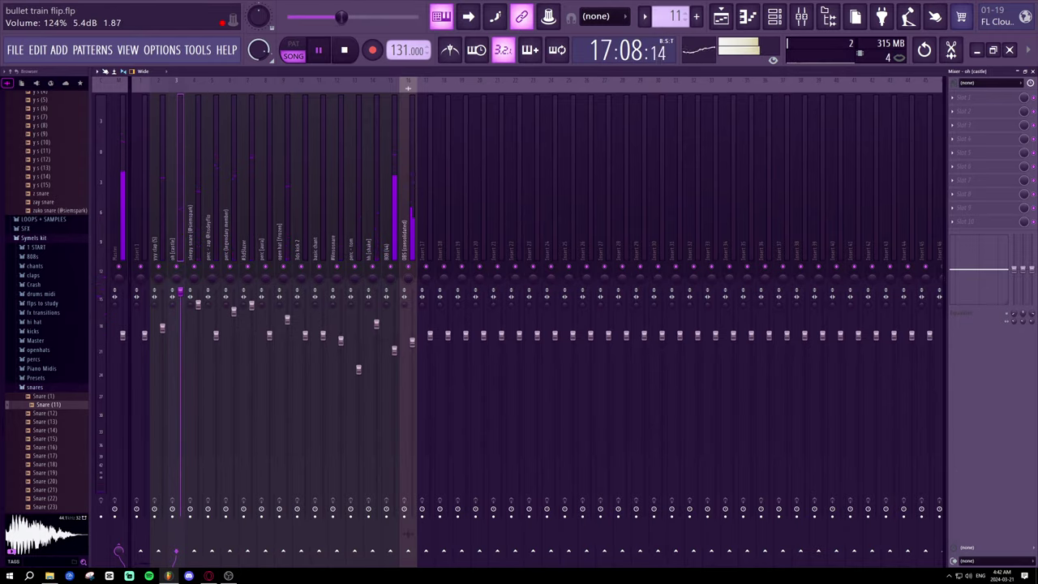
{"action": "key", "text": "space"}
- Lower the yyy clap and oh [castle] mixer tracks slightly and bring the sleepy snare down to about 109%
{"action": "left_click_drag", "start_coordinate": [169, 323], "coordinate": [167, 337]}
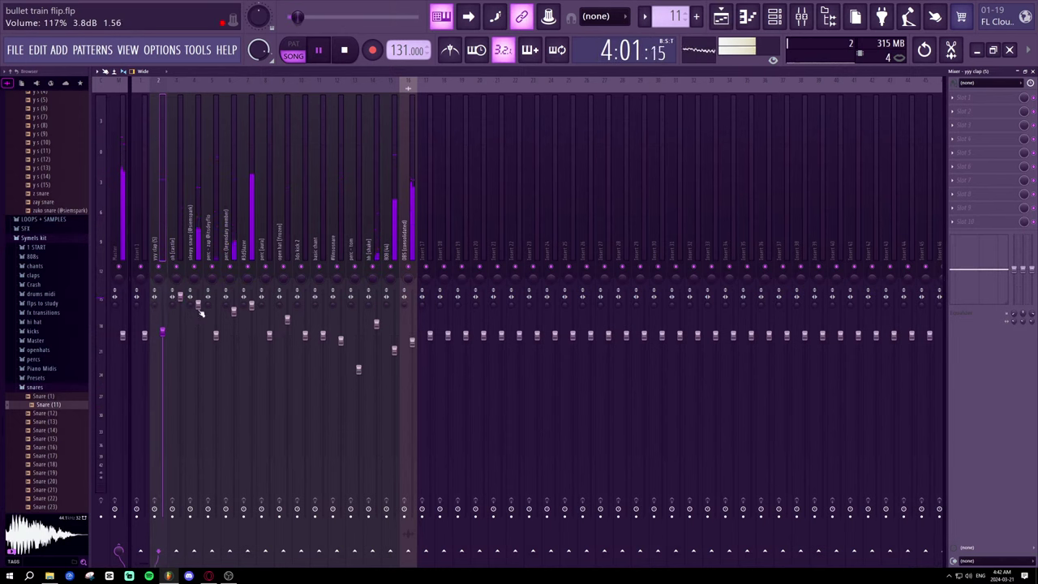
{"action": "left_click_drag", "start_coordinate": [198, 305], "coordinate": [199, 319]}
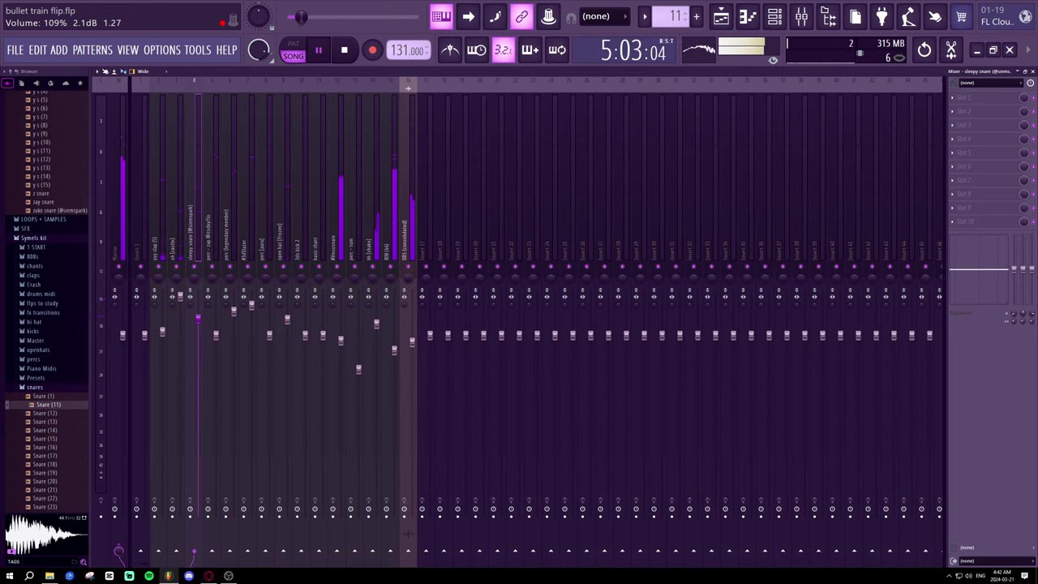
{"action": "left_click", "coordinate": [178, 302]}
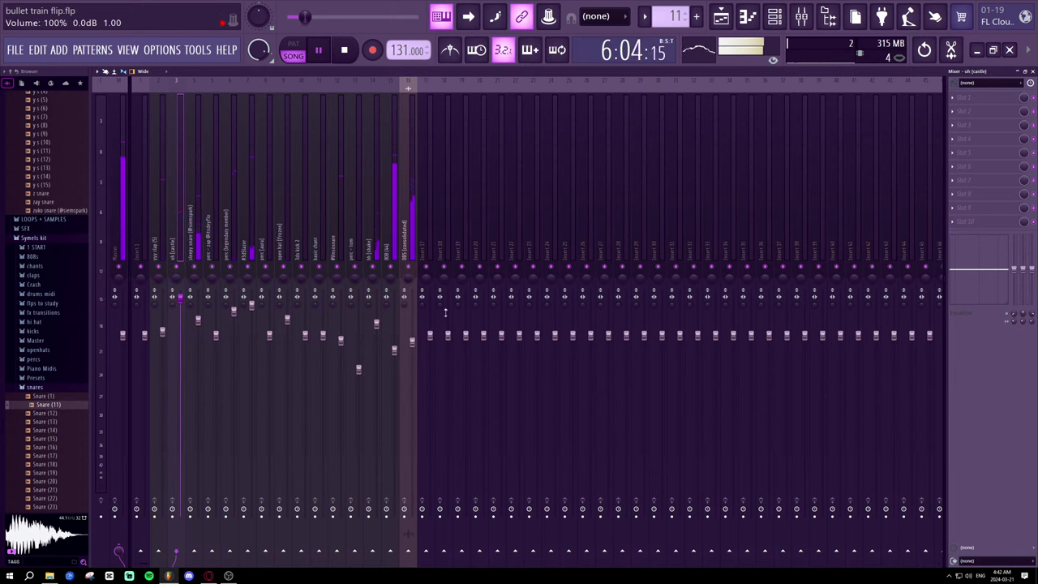
- Set the #Vinsosnare mixer track's volume to about 98%
{"action": "left_click_drag", "start_coordinate": [341, 341], "coordinate": [341, 337]}
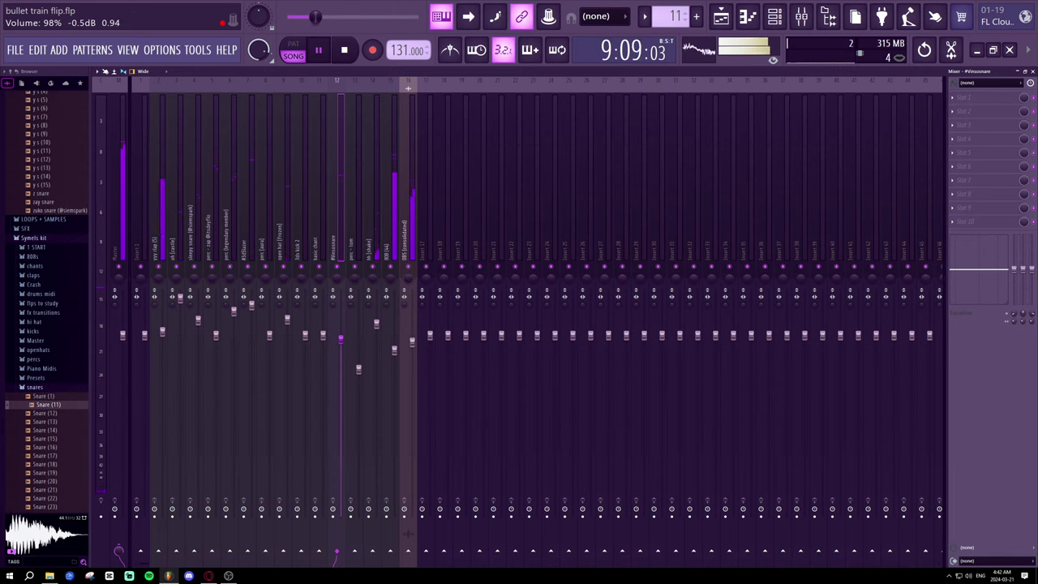
- Delete the unused kick channel at the head of the channel rack and close the rack
{"action": "key", "text": "F7"}
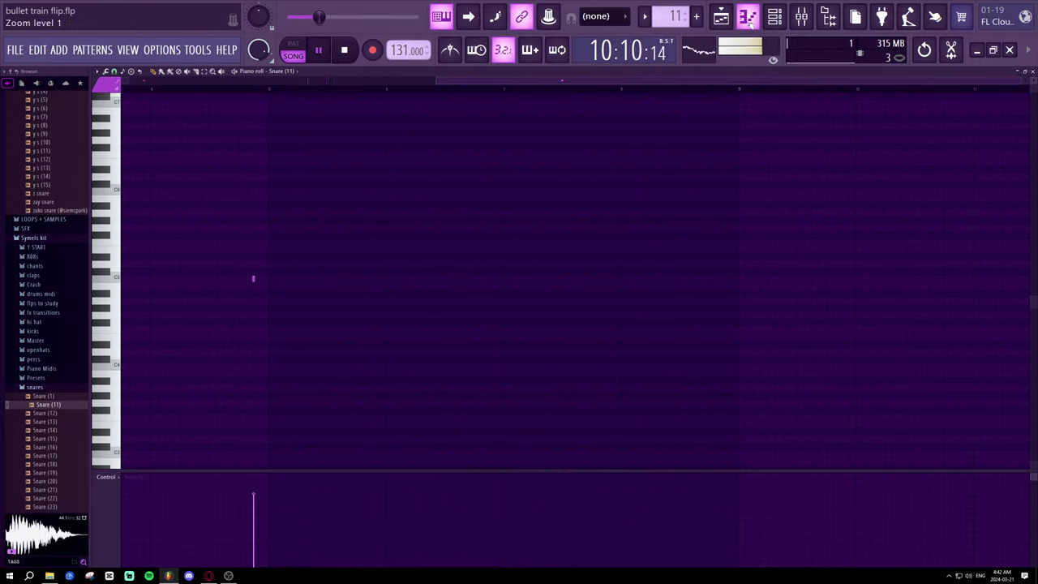
{"action": "key", "text": "F6"}
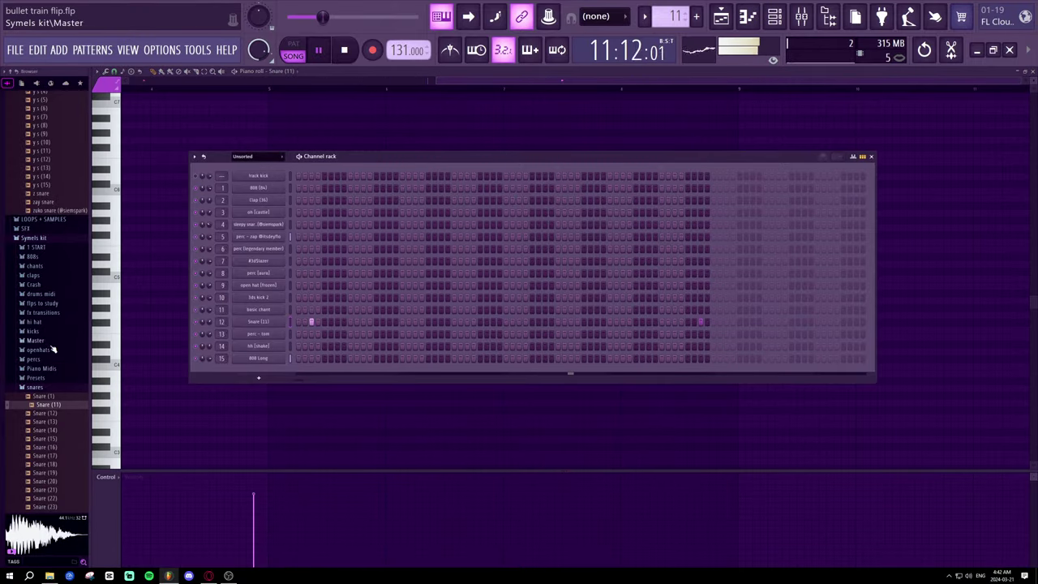
{"action": "scroll", "coordinate": [674, 16], "scroll_direction": "up", "scroll_amount": 6}
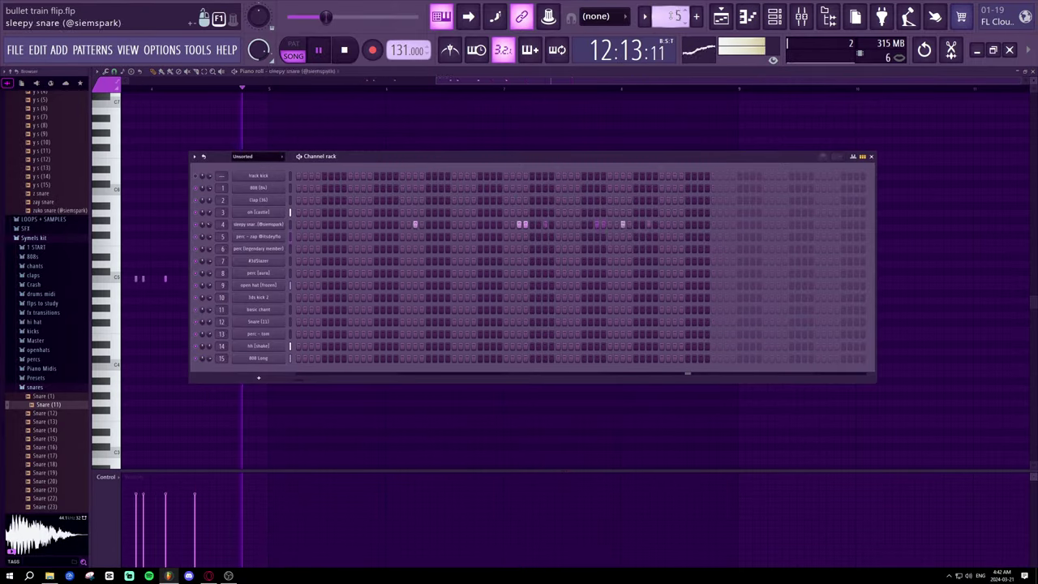
{"action": "left_click", "coordinate": [257, 187]}
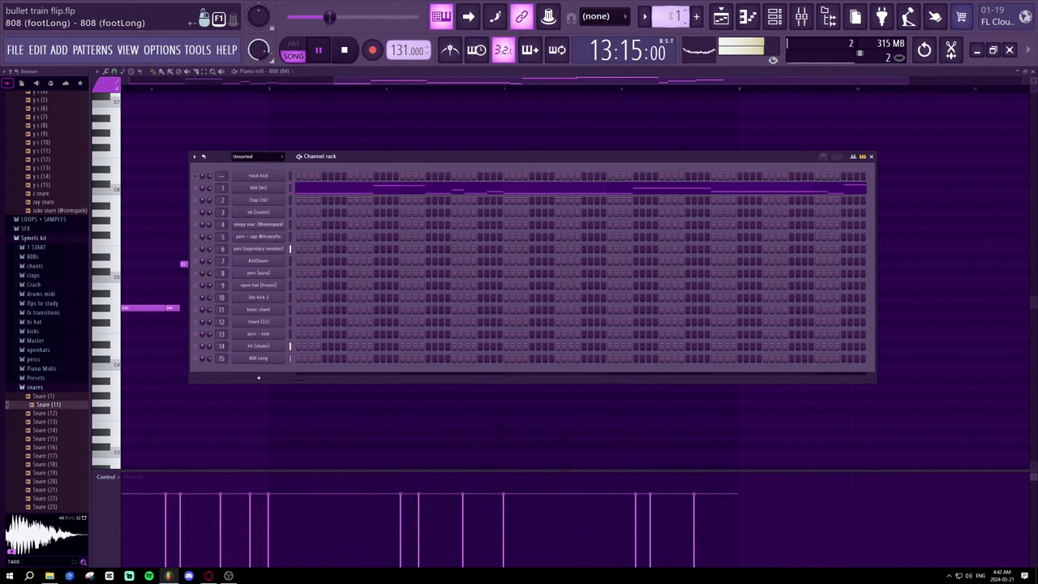
{"action": "right_click", "coordinate": [270, 178]}
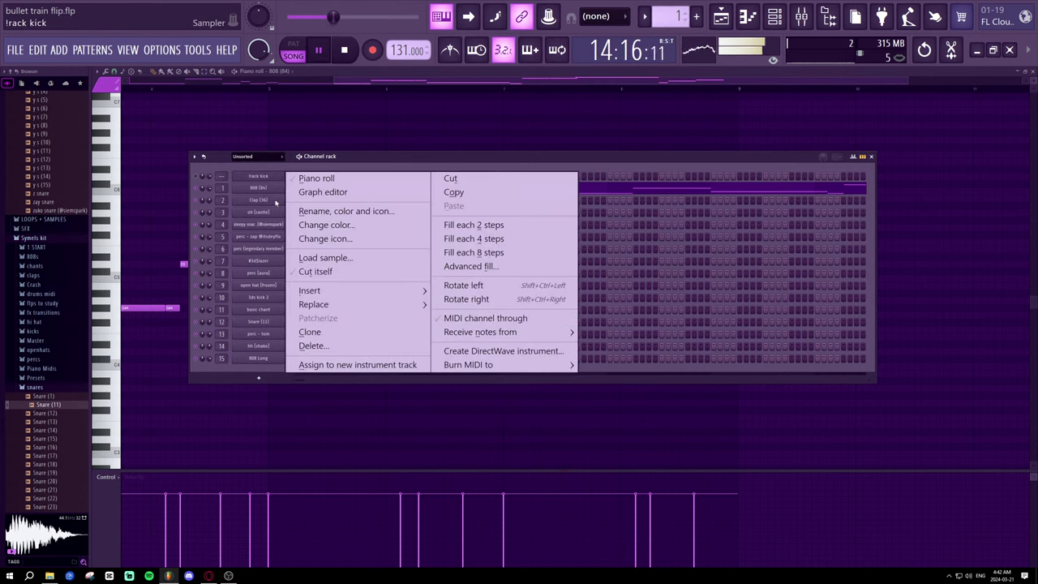
{"action": "left_click", "coordinate": [313, 346]}
{"action": "left_click", "coordinate": [558, 342]}
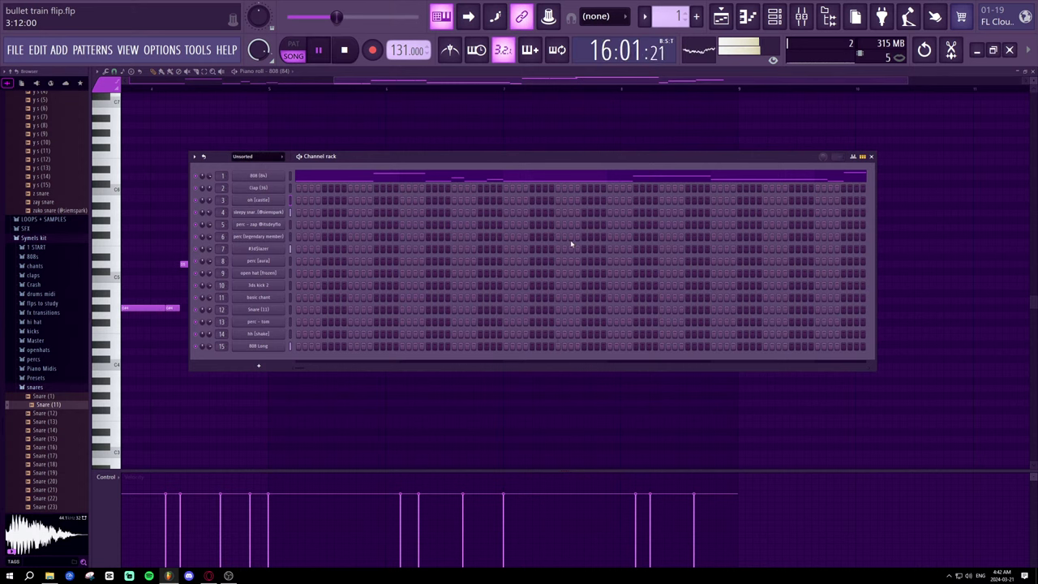
{"action": "left_click", "coordinate": [872, 157]}
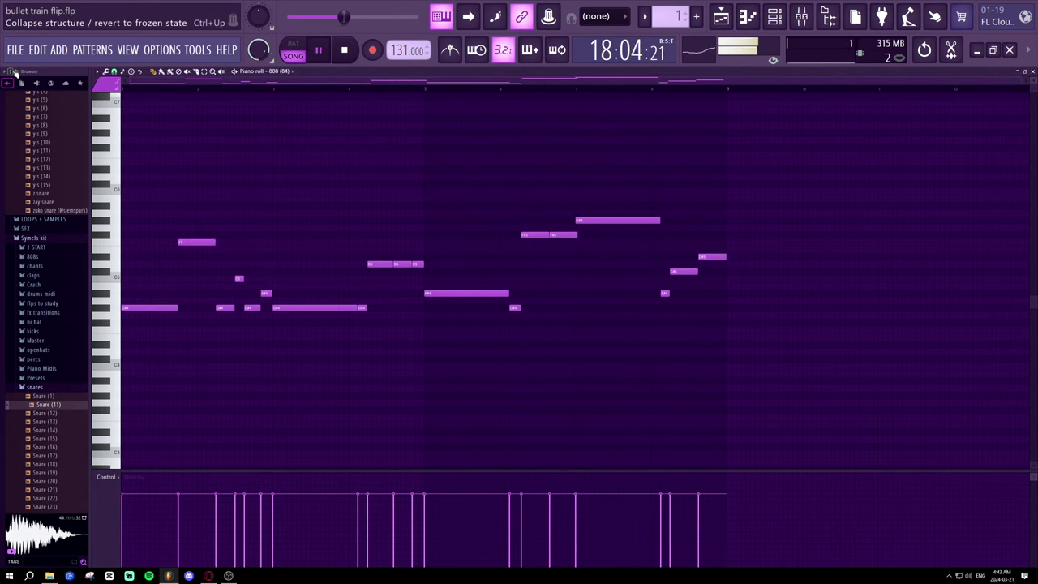
- Collapse the browser's folder structure and return to the playlist, restarting playback from the start of the arrangement
{"action": "left_click", "coordinate": [14, 72]}
{"action": "left_click", "coordinate": [751, 16]}
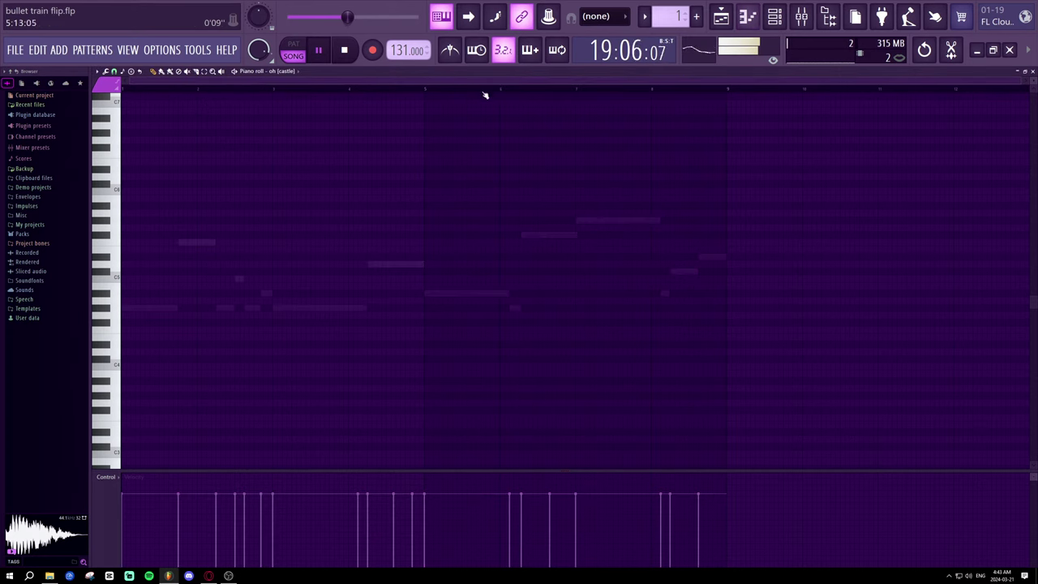
{"action": "left_click", "coordinate": [748, 17]}
{"action": "left_click", "coordinate": [721, 17]}
{"action": "left_click_drag", "start_coordinate": [438, 88], "coordinate": [1, 132]}
{"action": "scroll", "coordinate": [223, 111], "scroll_direction": "up", "scroll_amount": 4}
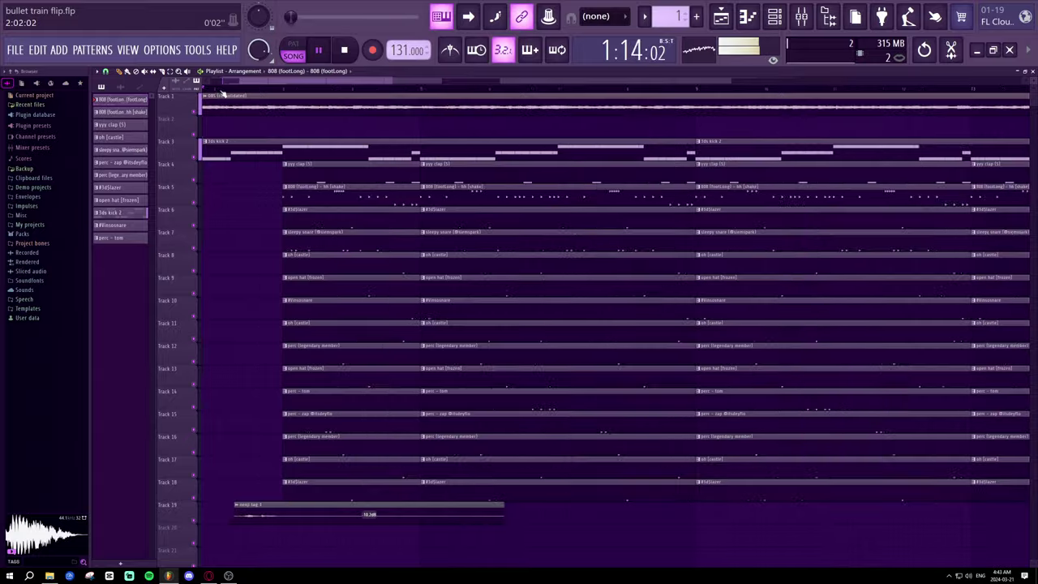
- Trim the start of the first 3ds kick 2 clip on Track 3 to bar 3
{"action": "key", "text": "space"}
{"action": "left_click_drag", "start_coordinate": [253, 81], "coordinate": [210, 84]}
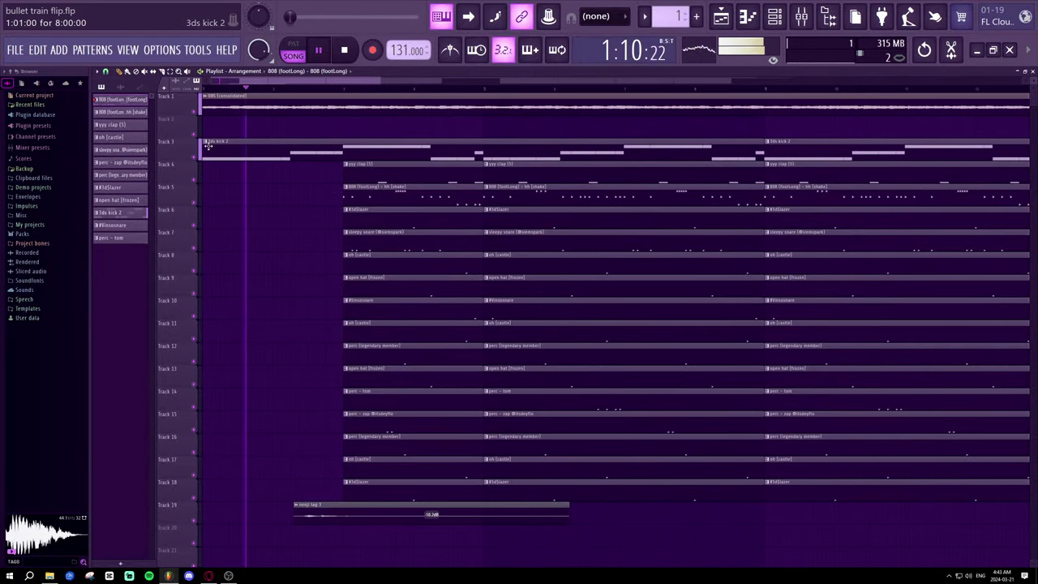
{"action": "scroll", "coordinate": [283, 222], "scroll_direction": "down", "scroll_amount": 3}
{"action": "scroll", "coordinate": [281, 226], "scroll_direction": "up", "scroll_amount": 3}
{"action": "key", "text": "space"}
{"action": "scroll", "coordinate": [279, 226], "scroll_direction": "up", "scroll_amount": 1}
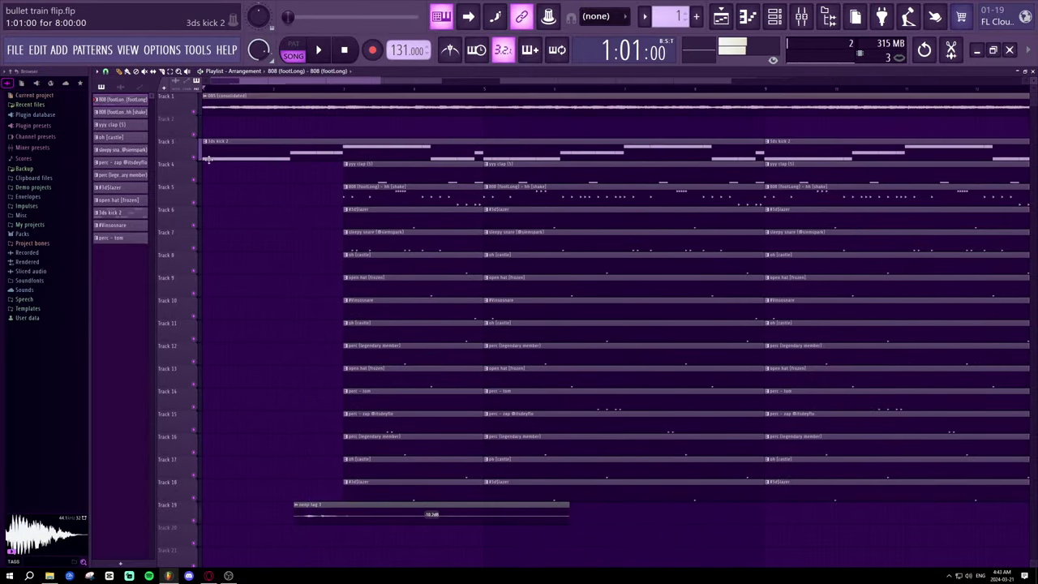
{"action": "left_click_drag", "start_coordinate": [202, 161], "coordinate": [341, 171]}
- Shorten the first 3ds kick 2 clip further so it starts at bar 5, and replay the drum entry
{"action": "key", "text": "space"}
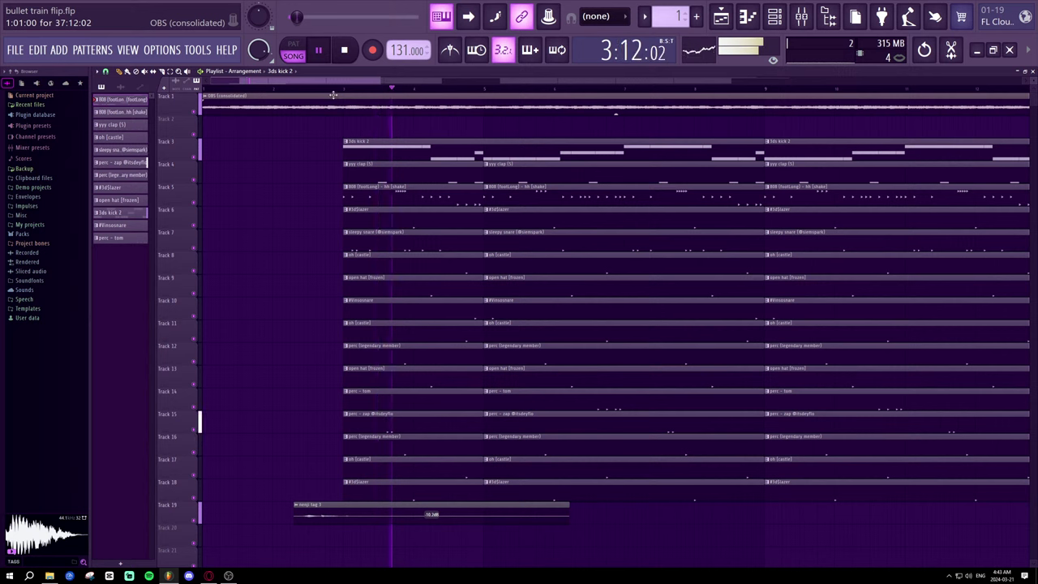
{"action": "key", "text": "space"}
{"action": "key", "text": "space"}
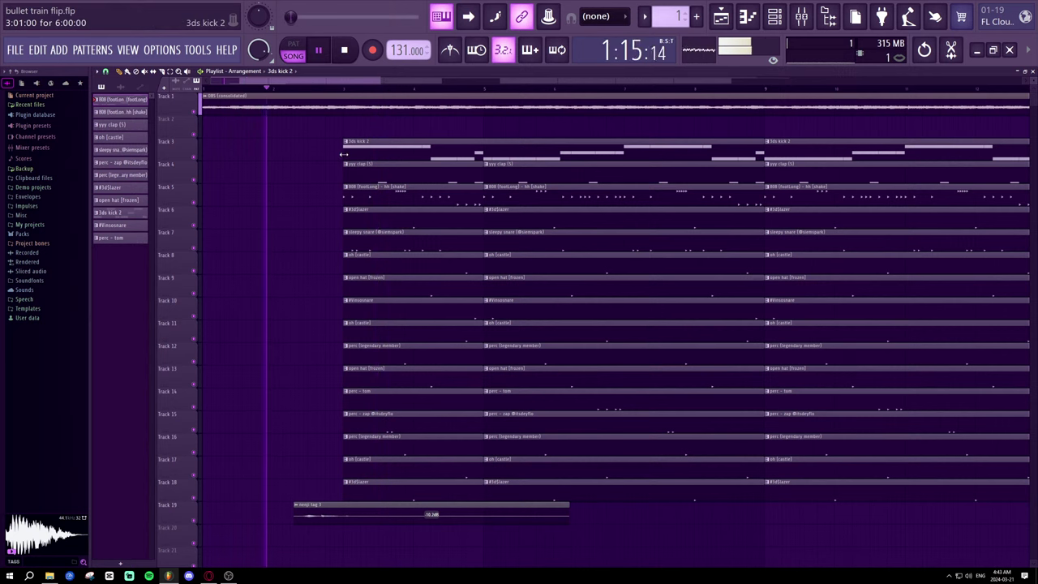
{"action": "scroll", "coordinate": [428, 167], "scroll_direction": "down", "scroll_amount": 1}
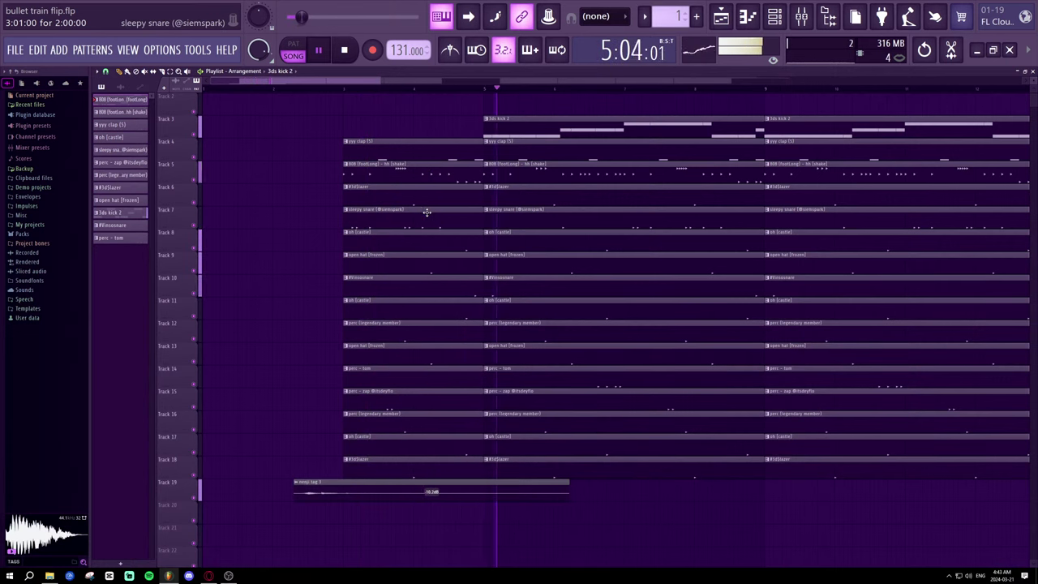
{"action": "scroll", "coordinate": [424, 191], "scroll_direction": "up", "scroll_amount": 1}
{"action": "left_click", "coordinate": [333, 89]}
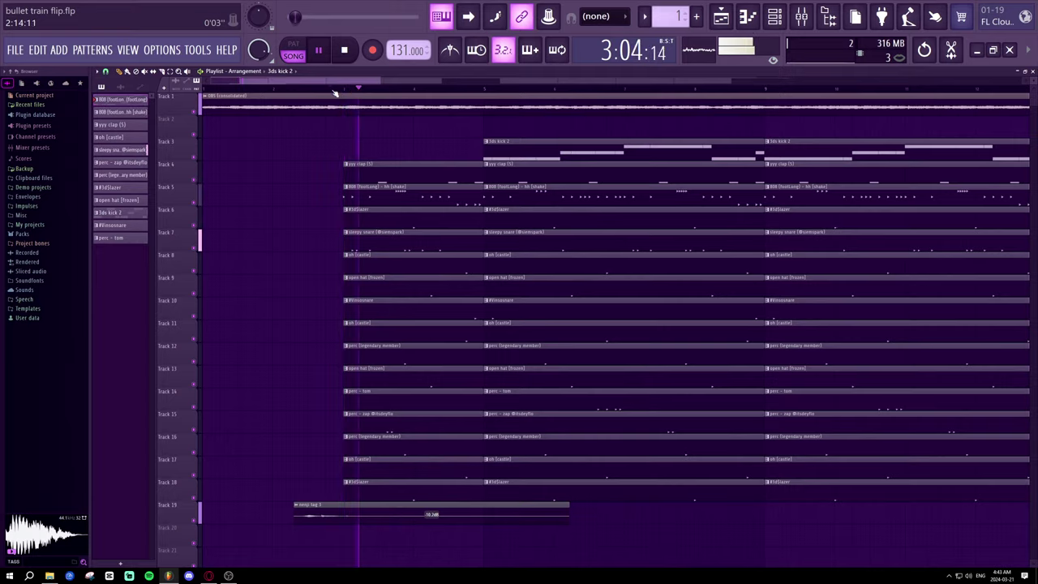
- Adjust the gain of the OBS (consolidated) clip on Track 1 and resume playback just before bar 3
{"action": "scroll", "coordinate": [333, 94], "scroll_direction": "down", "scroll_amount": 2}
{"action": "key", "text": "space"}
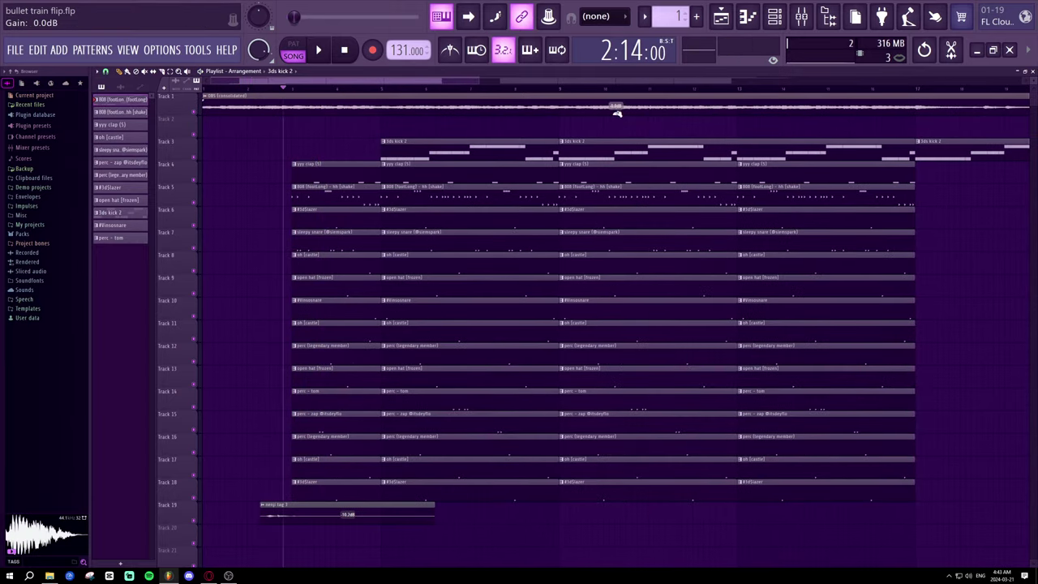
{"action": "key", "text": "space"}
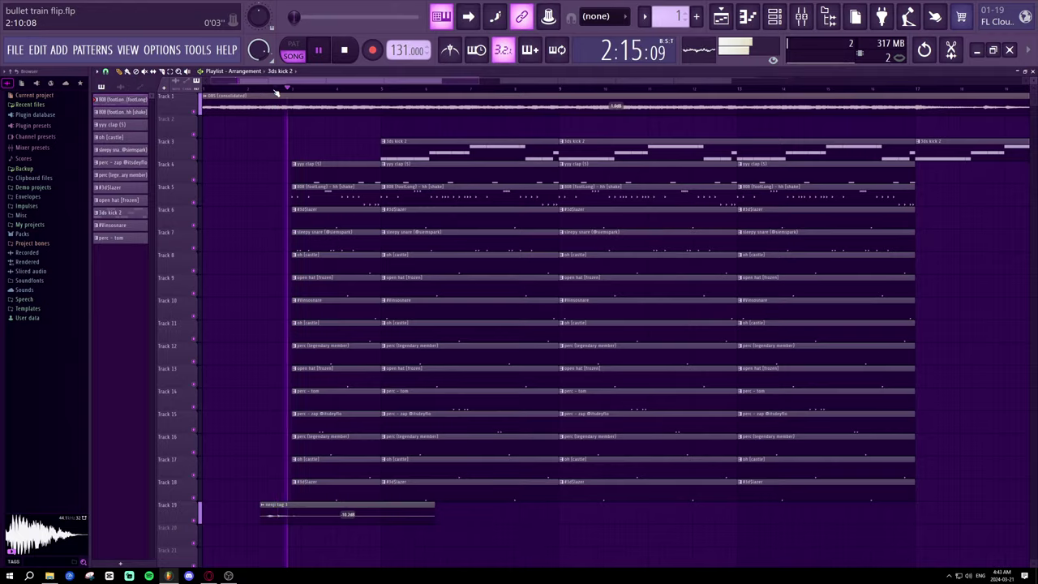
{"action": "scroll", "coordinate": [277, 93], "scroll_direction": "down", "scroll_amount": 3}
{"action": "scroll", "coordinate": [277, 93], "scroll_direction": "up", "scroll_amount": 2}
{"action": "left_click_drag", "start_coordinate": [270, 83], "coordinate": [248, 84]}
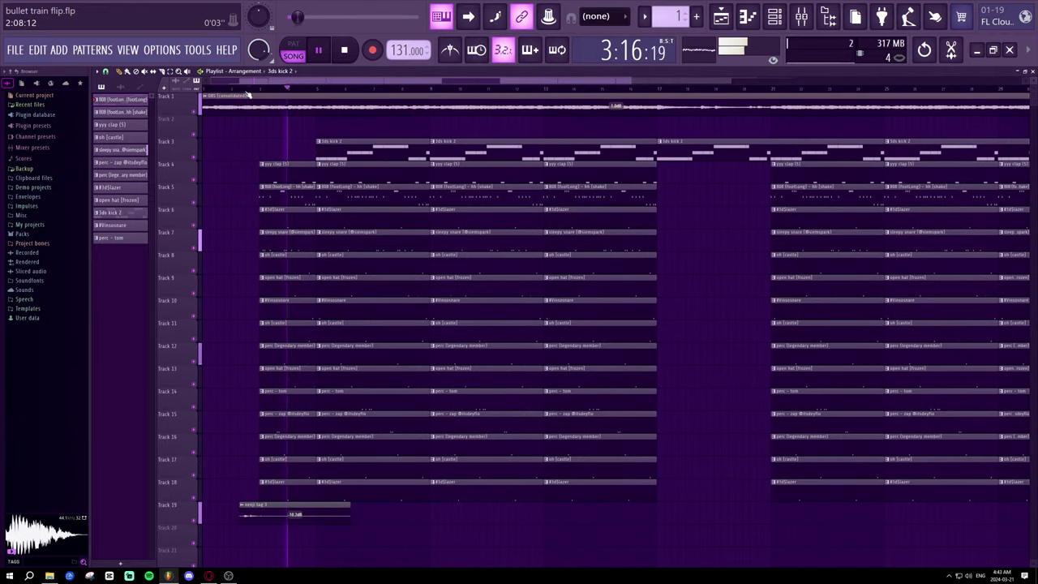
- Delete the sleepy snare clips at bars 3 and 5 on Track 7
{"action": "left_click", "coordinate": [243, 94]}
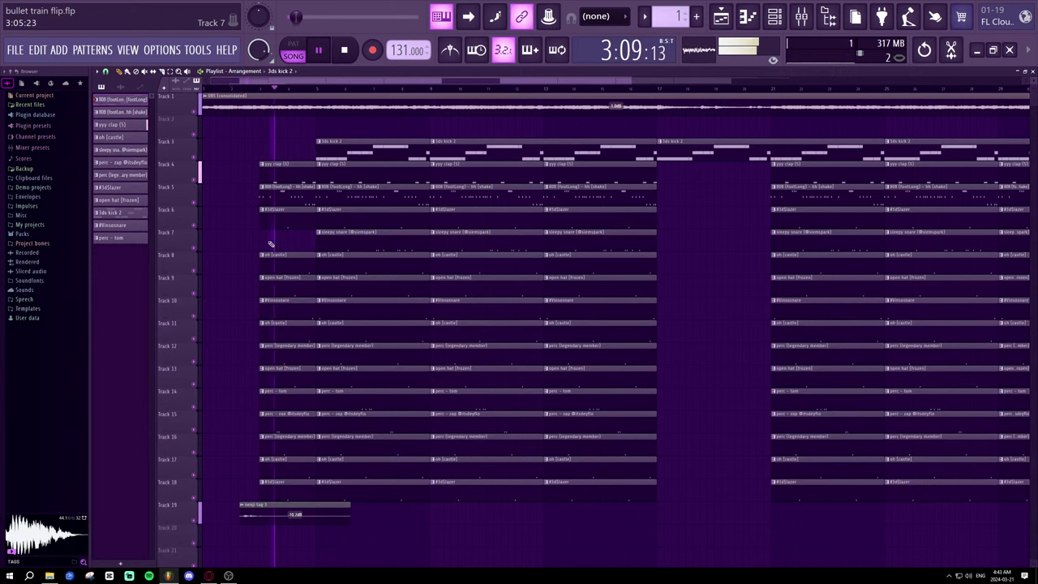
{"action": "left_click", "coordinate": [268, 281]}
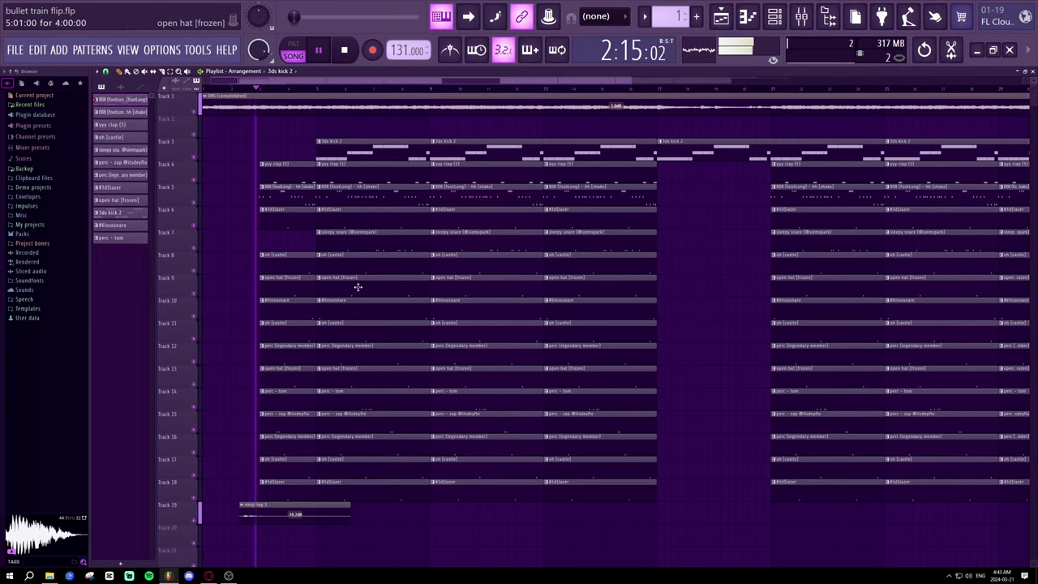
{"action": "right_click", "coordinate": [354, 244]}
- Delete the perc - zap clip at bar 3 on Track 15 and replay the opening section
{"action": "left_click", "coordinate": [306, 350]}
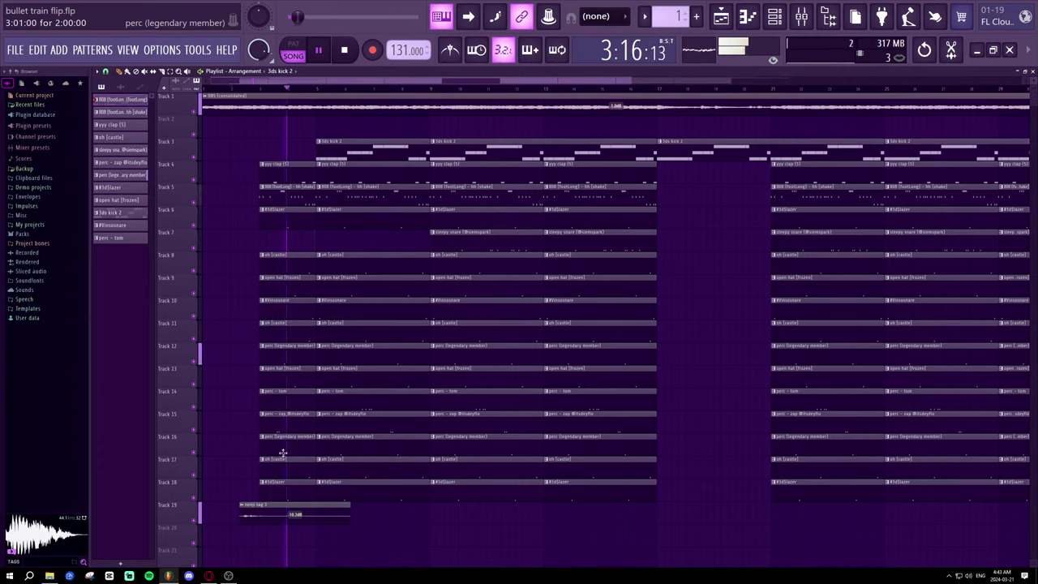
{"action": "right_click", "coordinate": [286, 421]}
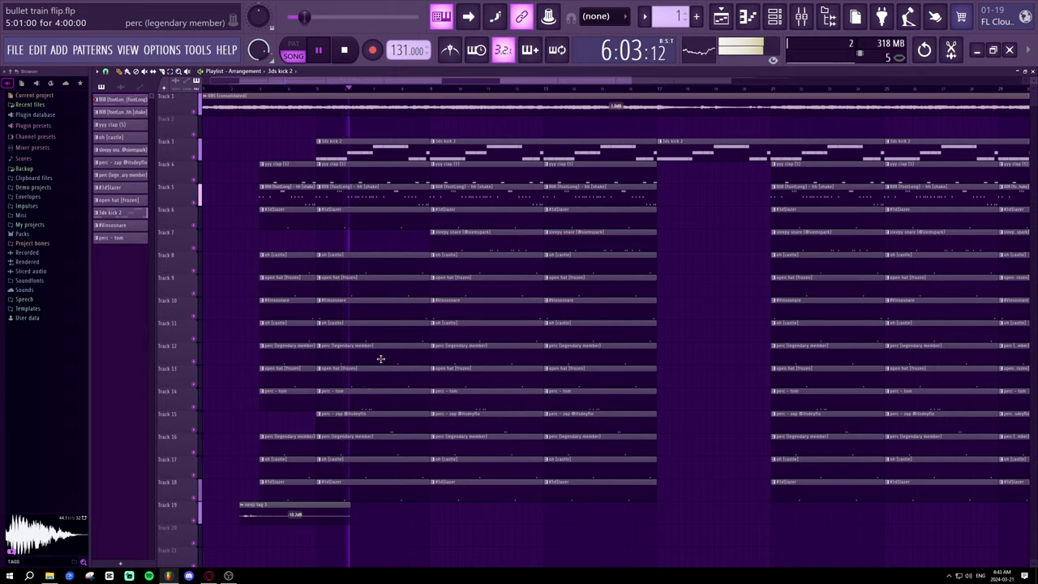
{"action": "left_click", "coordinate": [307, 89]}
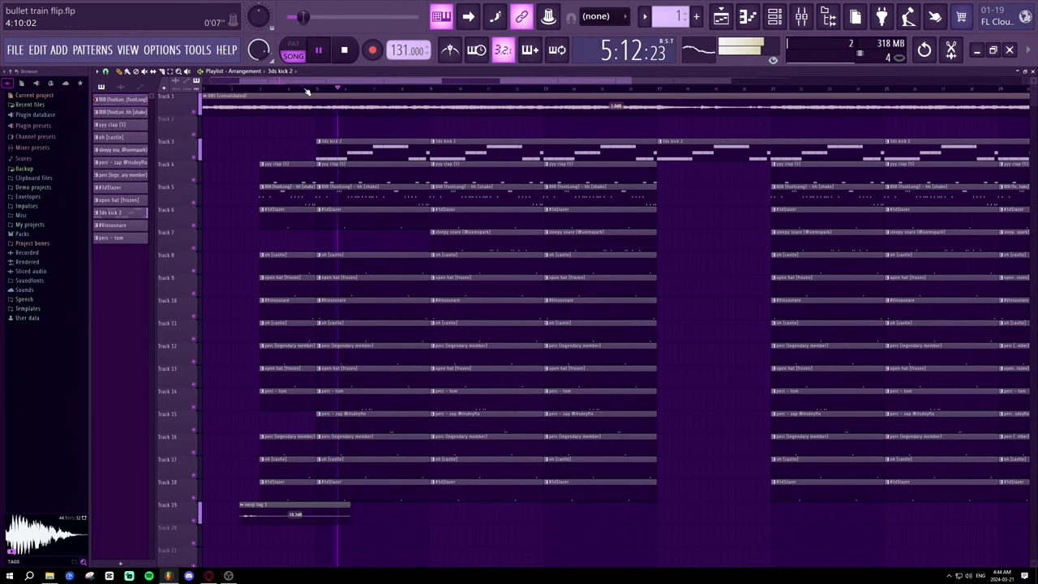
{"action": "left_click", "coordinate": [296, 90]}
{"action": "left_click", "coordinate": [204, 90]}
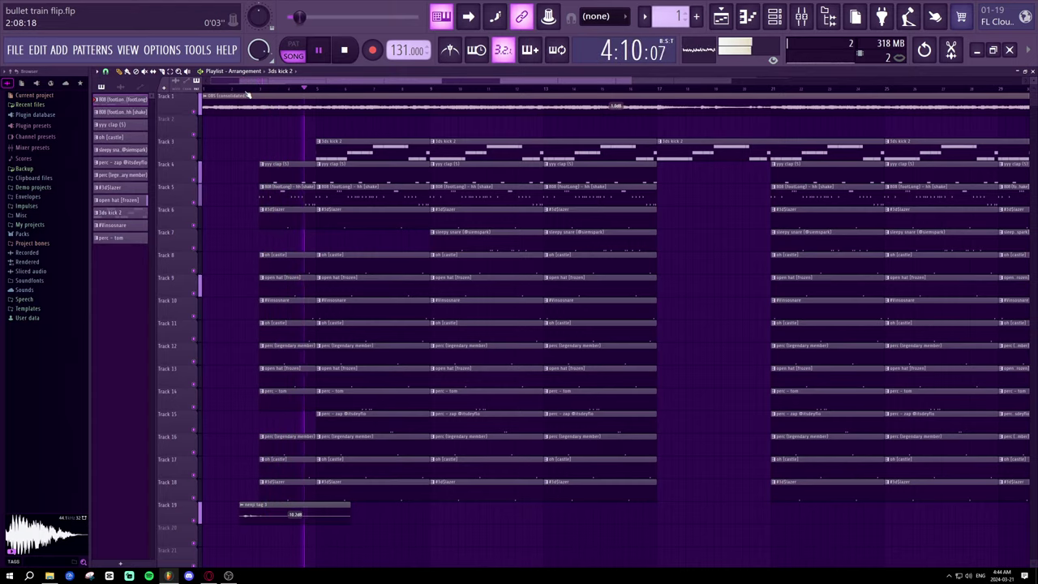
{"action": "scroll", "coordinate": [248, 95], "scroll_direction": "down", "scroll_amount": 2}
{"action": "scroll", "coordinate": [252, 93], "scroll_direction": "up", "scroll_amount": 2}
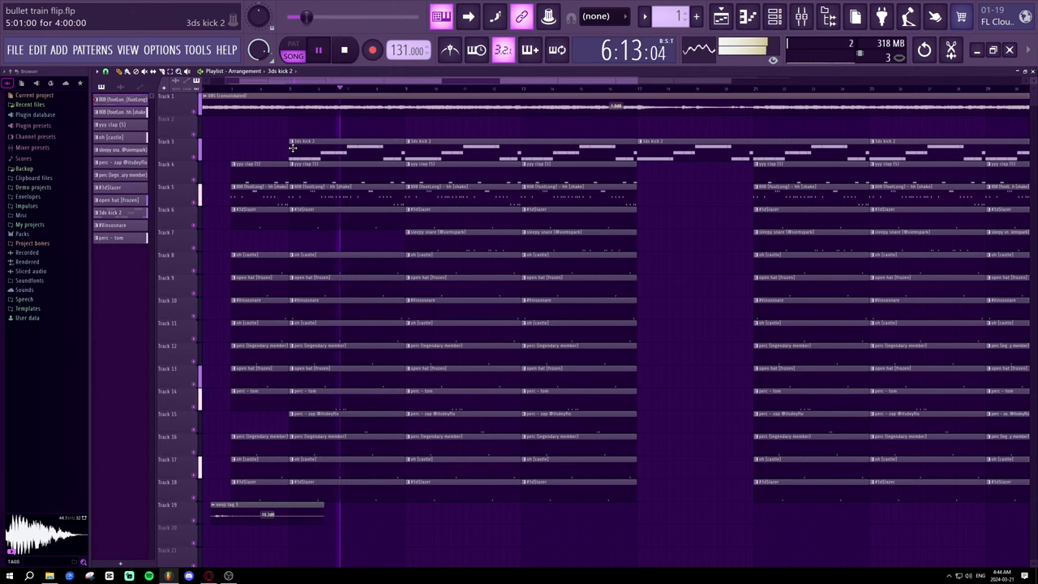
- Remove the 3ds kick 2 clip at bar 9, restore it trimmed to start at bar 11, and replay from about bar 3
{"action": "right_click", "coordinate": [411, 152]}
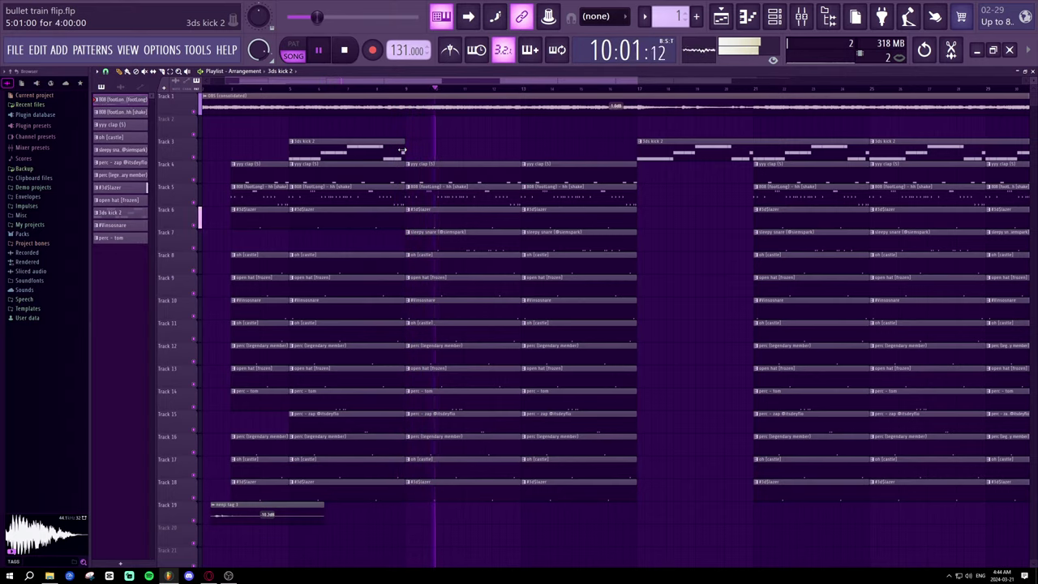
{"action": "left_click_drag", "start_coordinate": [400, 149], "coordinate": [459, 156]}
{"action": "left_click", "coordinate": [270, 89]}
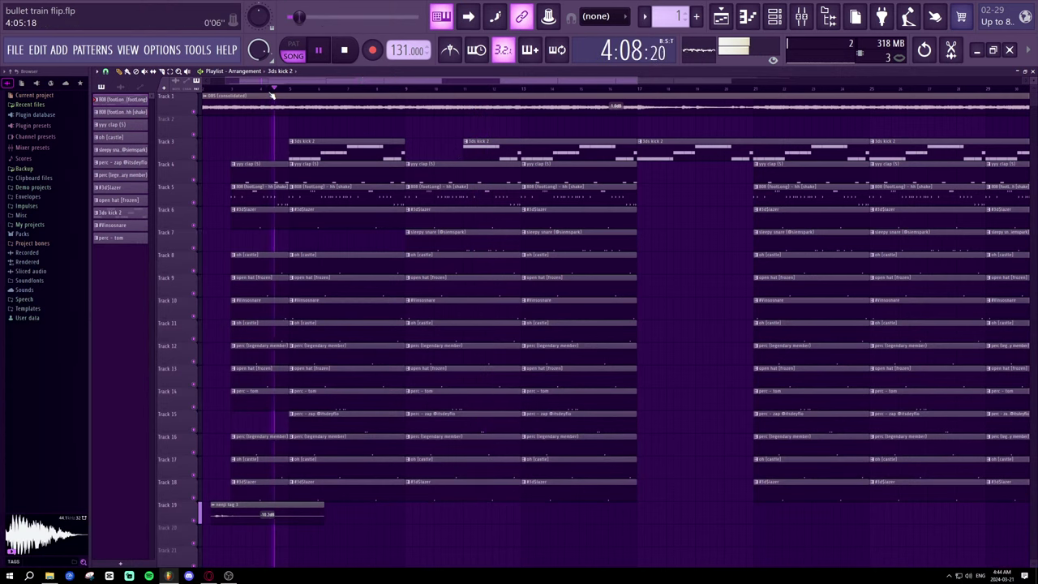
{"action": "left_click", "coordinate": [248, 89]}
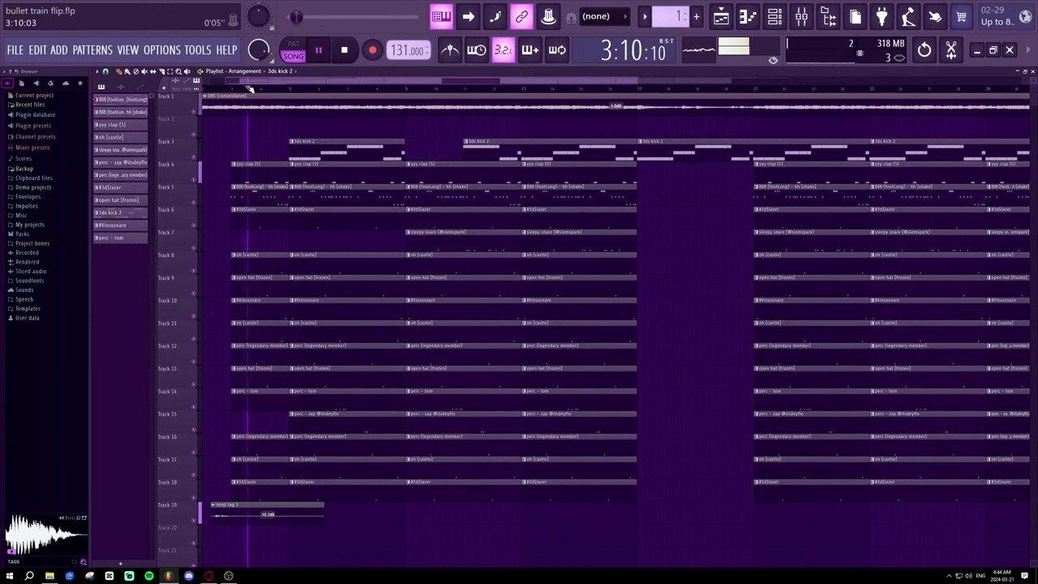
- Add a sleepy snare clip on Track 7 and trim it to span only from bar 3 to bar 5
{"action": "left_click", "coordinate": [411, 235]}
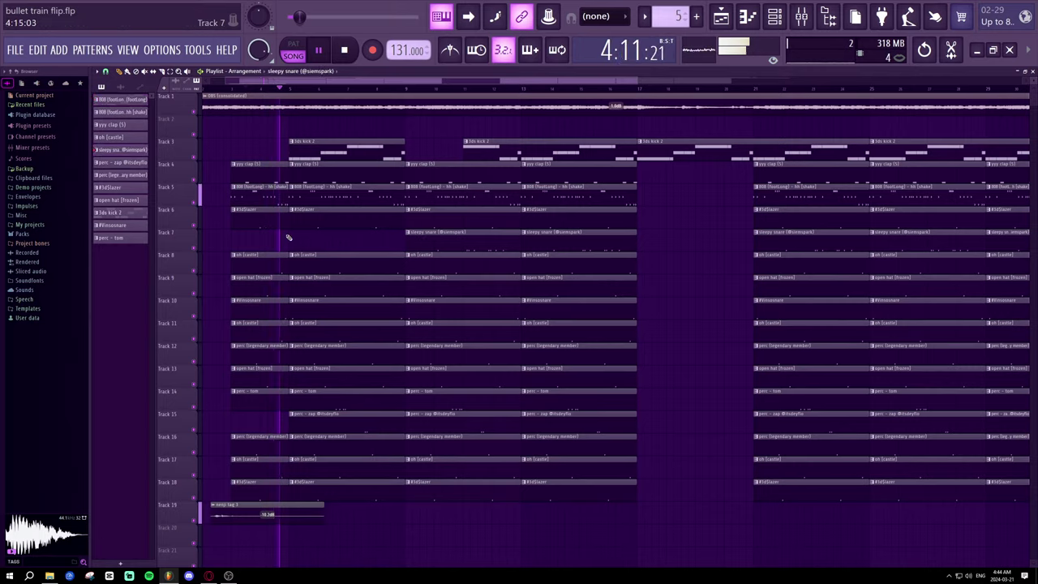
{"action": "left_click", "coordinate": [296, 237]}
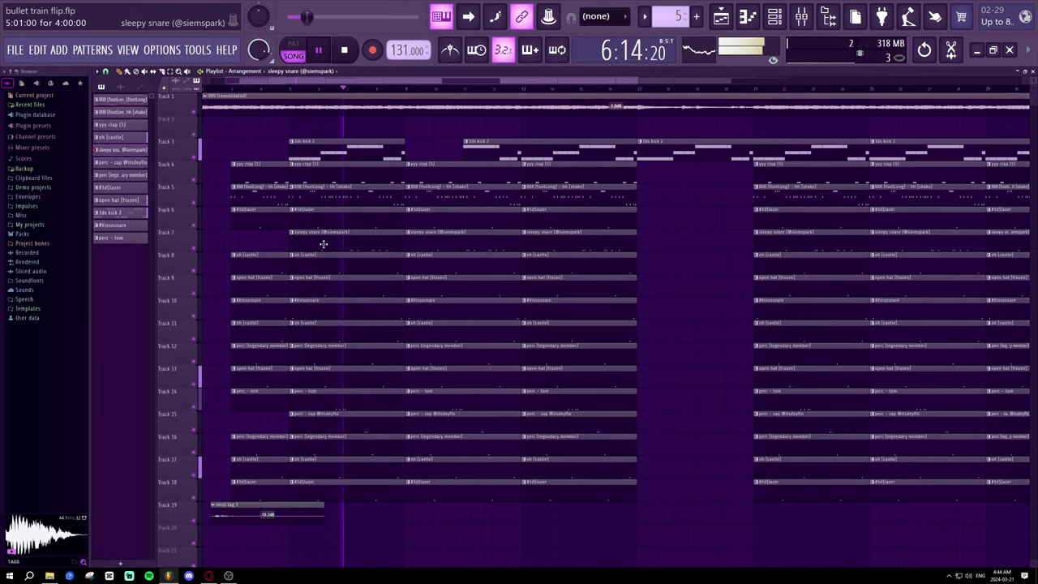
{"action": "right_click", "coordinate": [323, 243]}
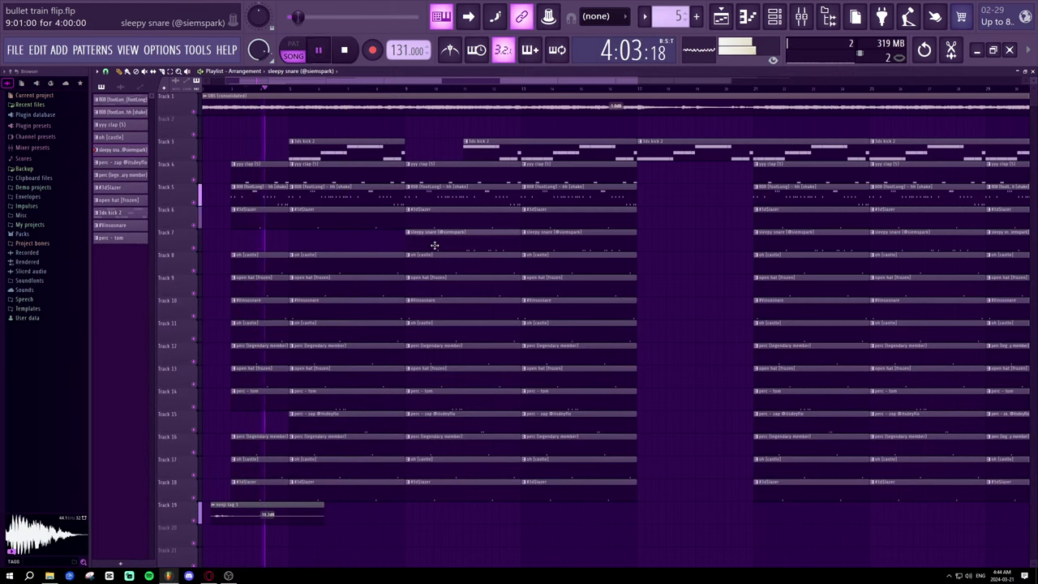
{"action": "left_click", "coordinate": [295, 237]}
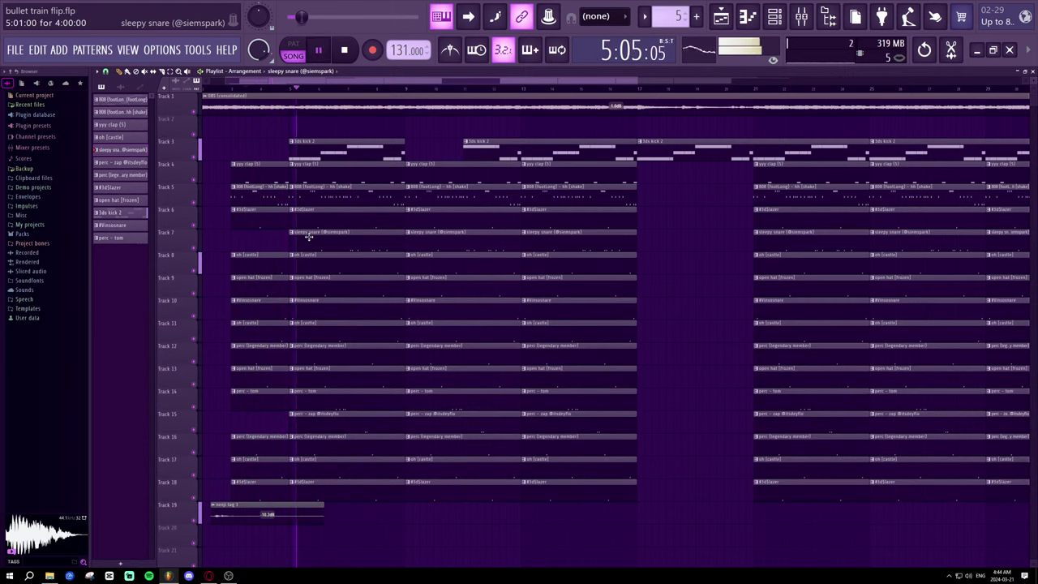
{"action": "left_click_drag", "start_coordinate": [309, 237], "coordinate": [281, 244]}
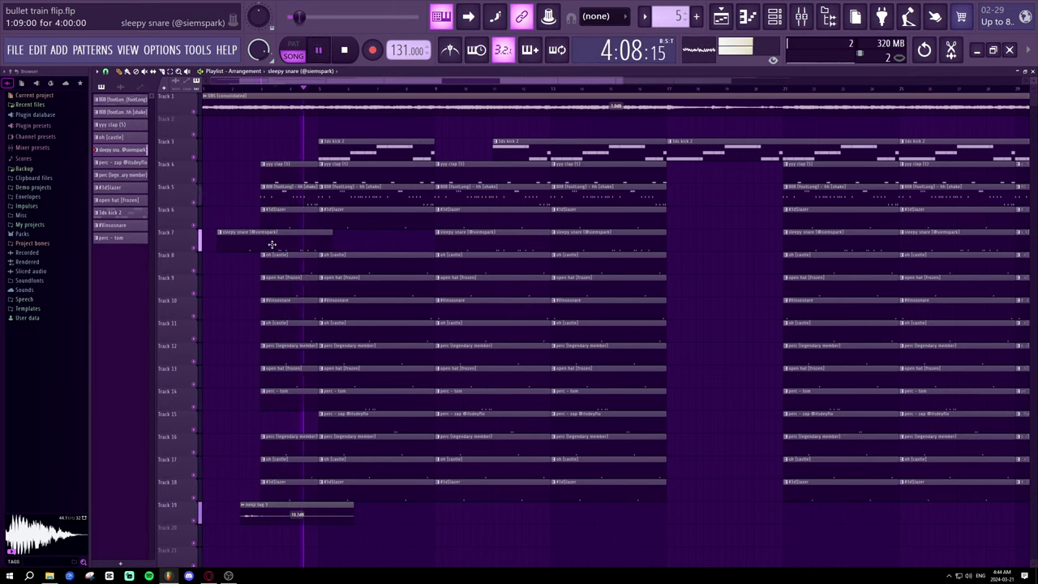
{"action": "left_click_drag", "start_coordinate": [218, 243], "coordinate": [257, 253]}
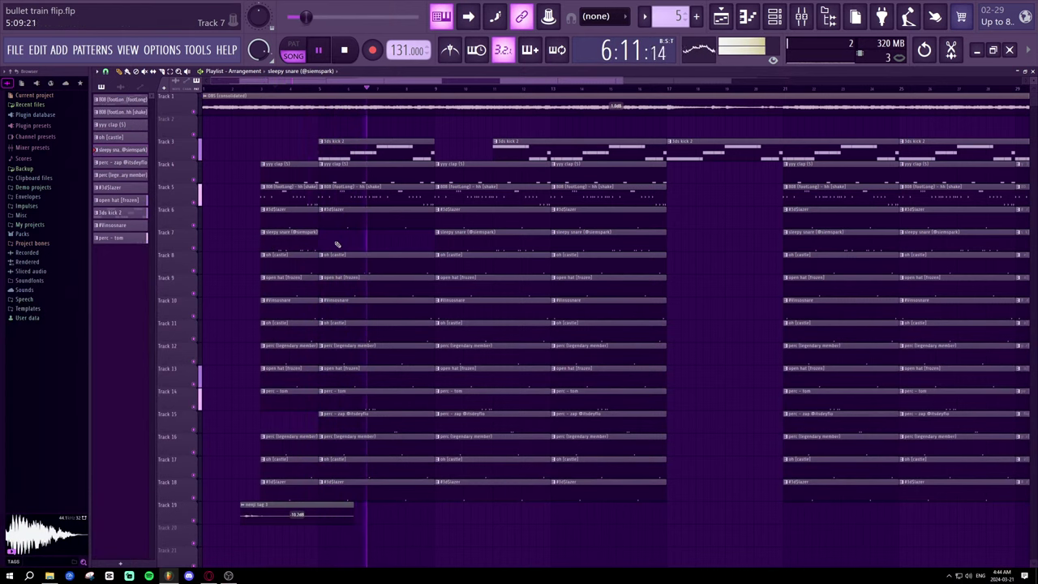
- Add a sleepy snare clip on Track 7 at bar 7, trim it to about 1.25 bars, and replay from about bar 5
{"action": "left_click", "coordinate": [382, 240]}
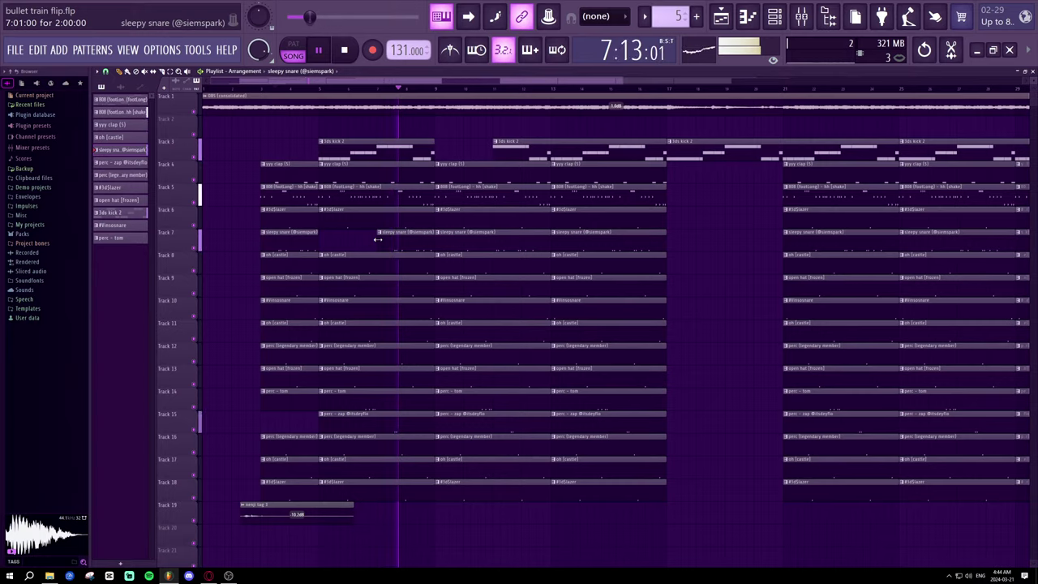
{"action": "left_click", "coordinate": [313, 87]}
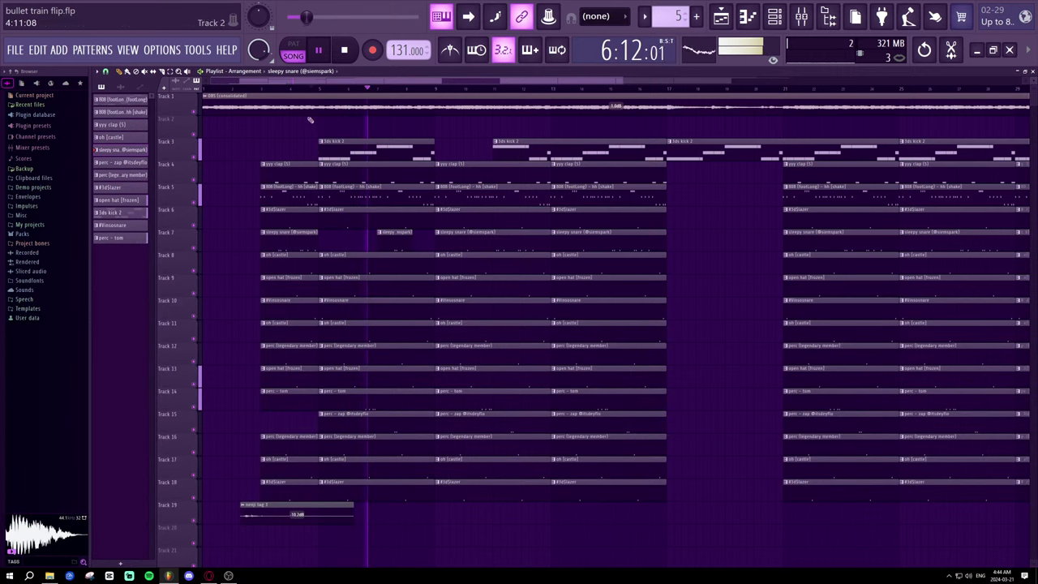
{"action": "left_click", "coordinate": [313, 87]}
- Open the 808 Long notes of the 3ds kick 2 pattern in the piano roll and audition them around bar 5
{"action": "scroll", "coordinate": [311, 90], "scroll_direction": "up", "scroll_amount": 4}
{"action": "left_click", "coordinate": [373, 142]}
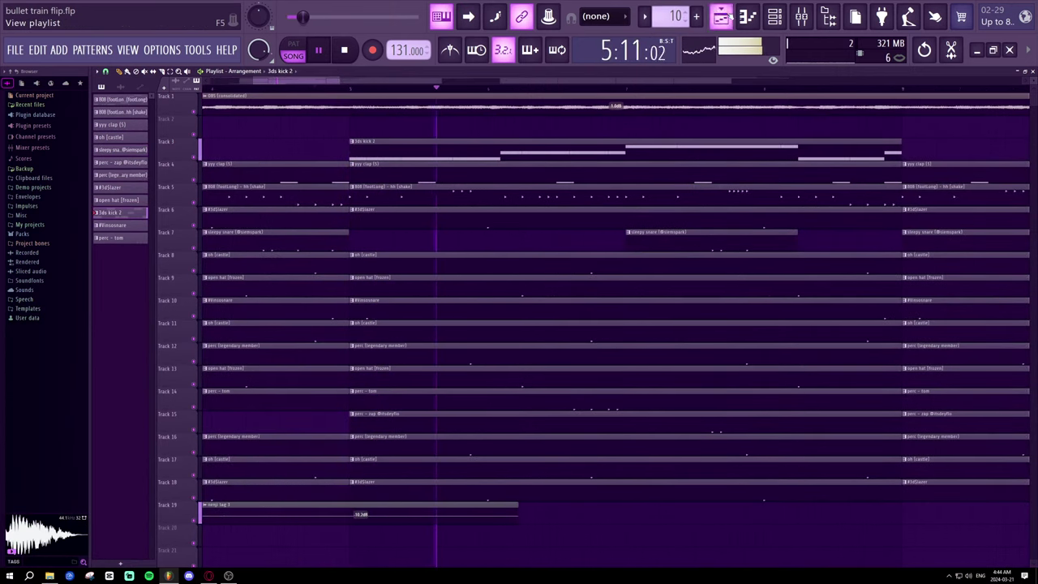
{"action": "left_click", "coordinate": [747, 16]}
{"action": "key", "text": "space"}
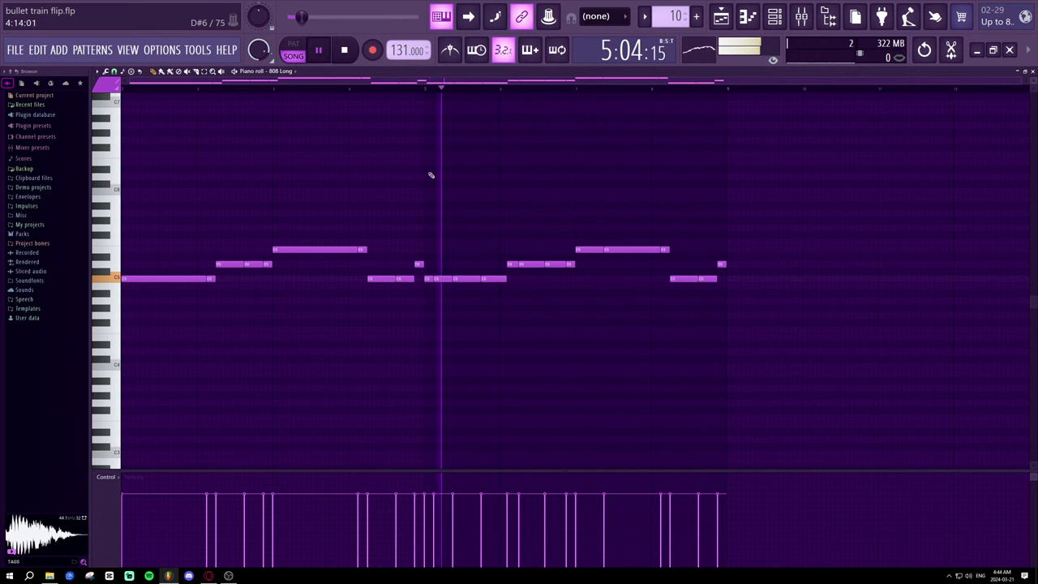
{"action": "key", "text": "space"}
{"action": "key", "text": "space"}
{"action": "scroll", "coordinate": [501, 91], "scroll_direction": "up", "scroll_amount": 5}
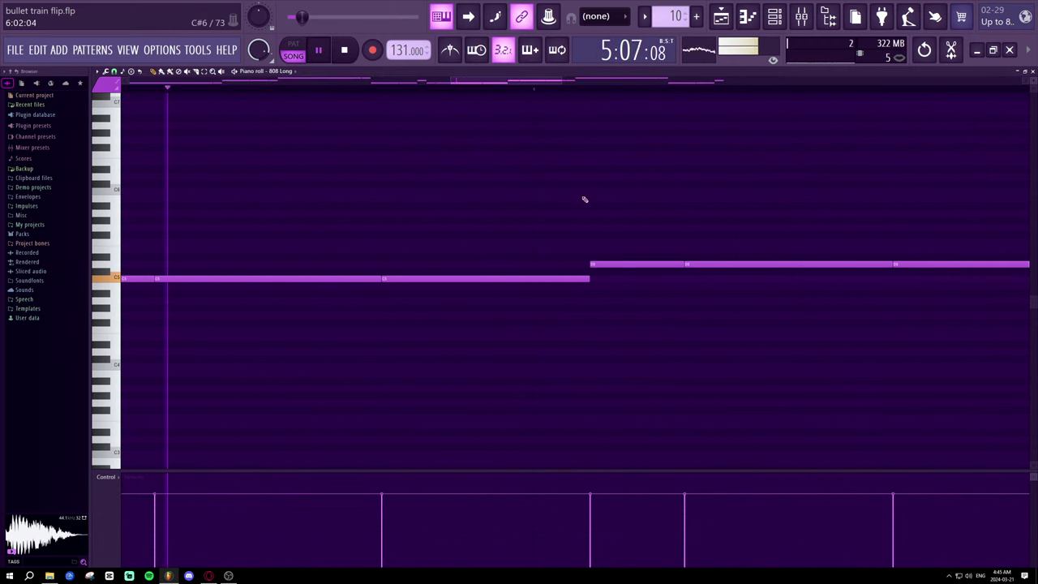
- Start the first D5 note in bar 6 at 6:03:00 and extend the preceding C5 note to meet it
{"action": "left_click_drag", "start_coordinate": [608, 263], "coordinate": [618, 262]}
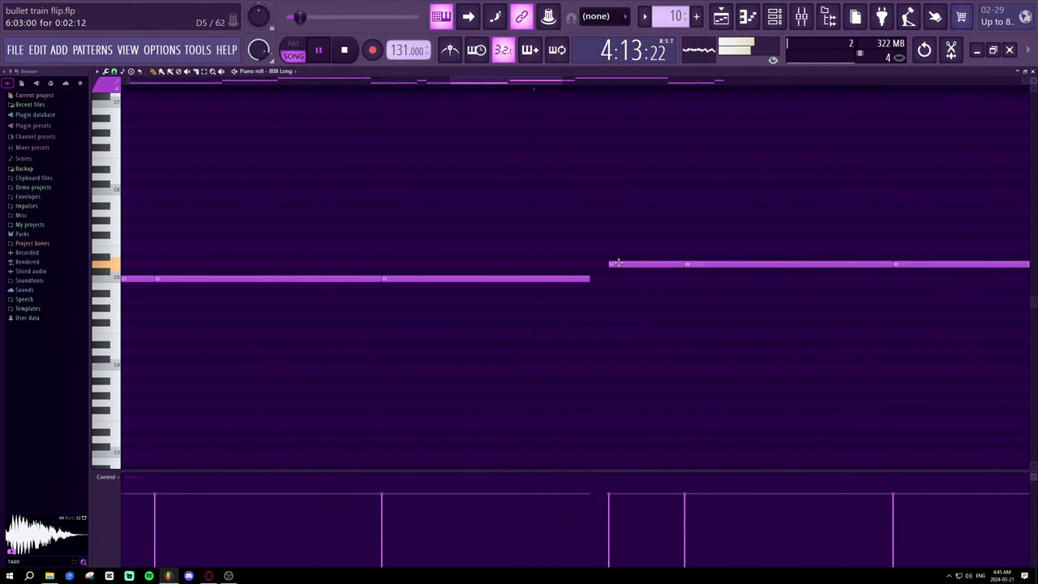
{"action": "mouse_move", "coordinate": [705, 264]}
{"action": "left_mouse_down"}
{"action": "mouse_move", "coordinate": [715, 263]}
{"action": "mouse_move", "coordinate": [688, 265]}
{"action": "left_mouse_up"}
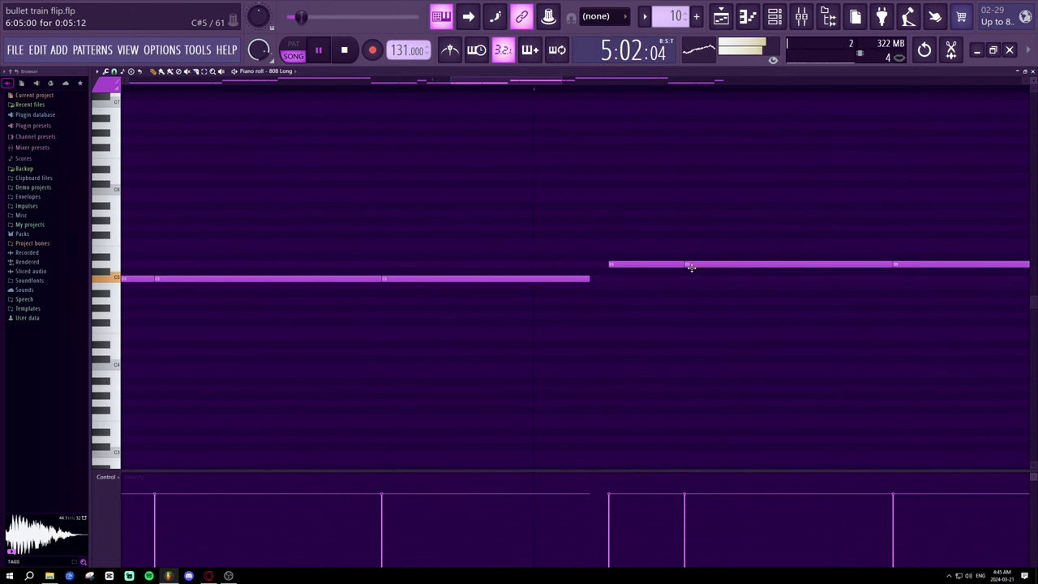
{"action": "left_click_drag", "start_coordinate": [590, 279], "coordinate": [608, 280]}
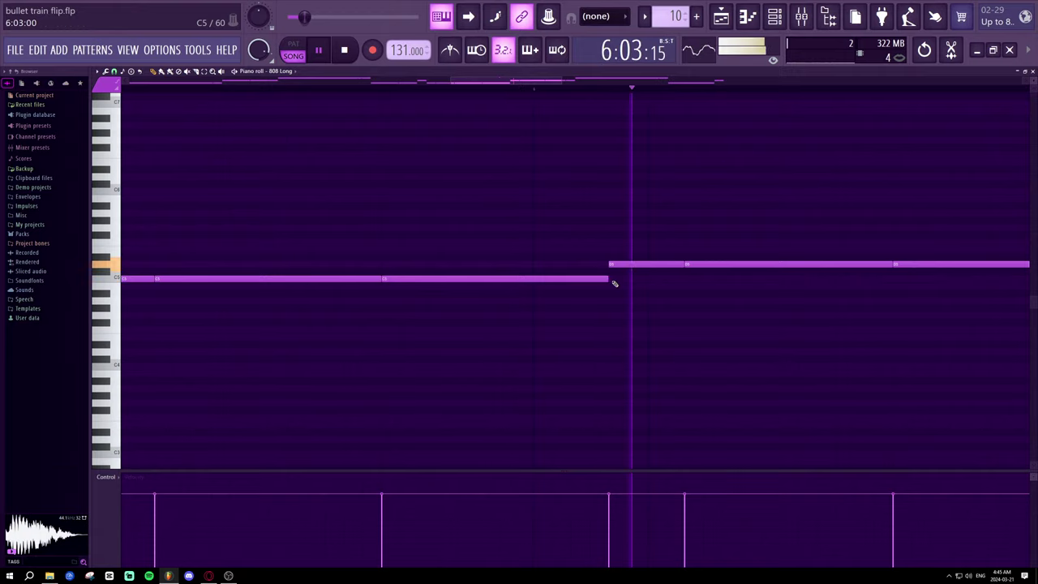
{"action": "key", "text": "space"}
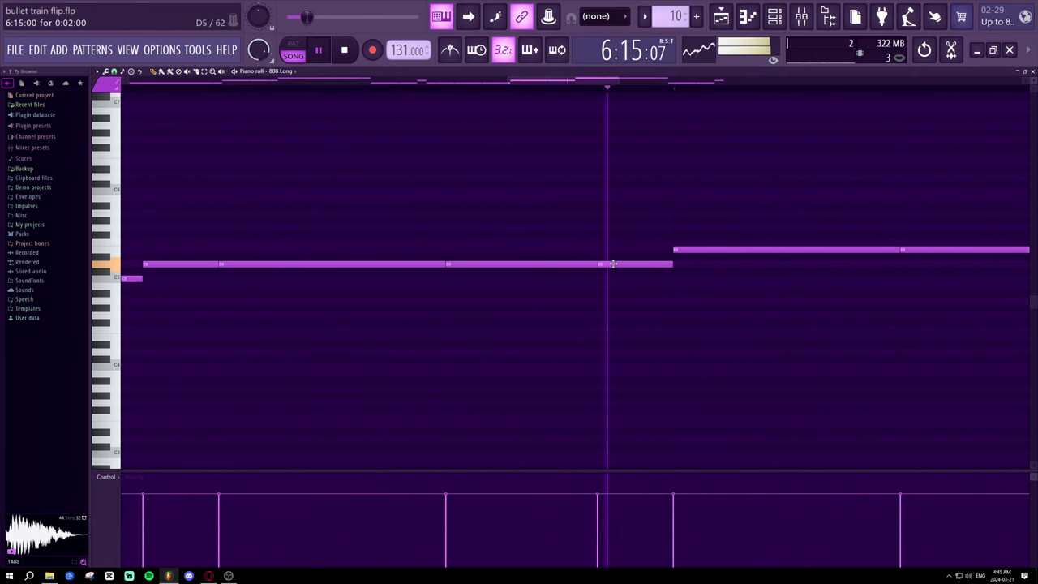
- Start the third D5 note in bar 6 half a step earlier and adjust the neighbouring note lengths to close the gaps
{"action": "left_click_drag", "start_coordinate": [672, 264], "coordinate": [690, 264]}
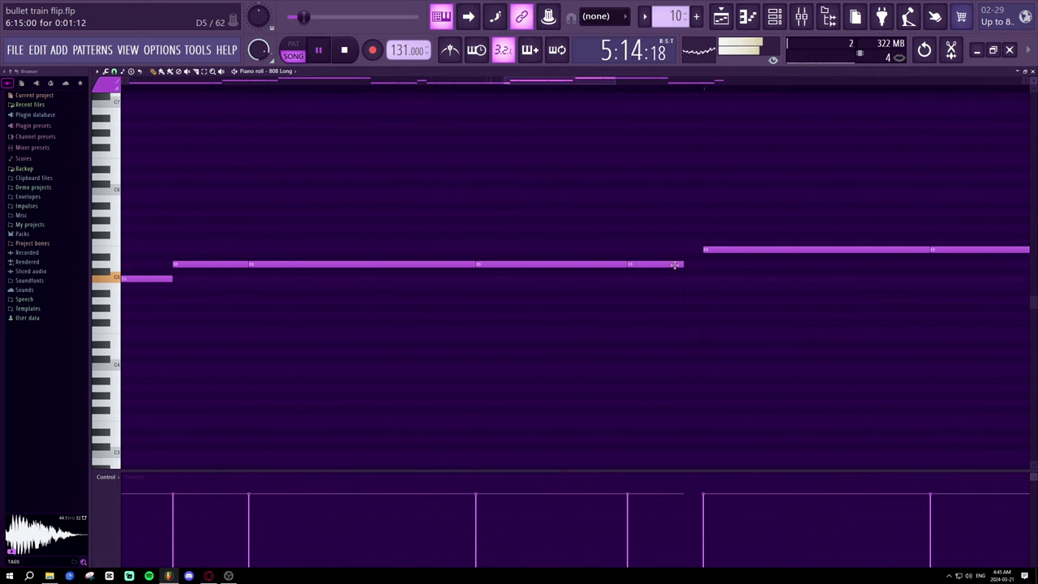
{"action": "left_click_drag", "start_coordinate": [674, 264], "coordinate": [702, 264]}
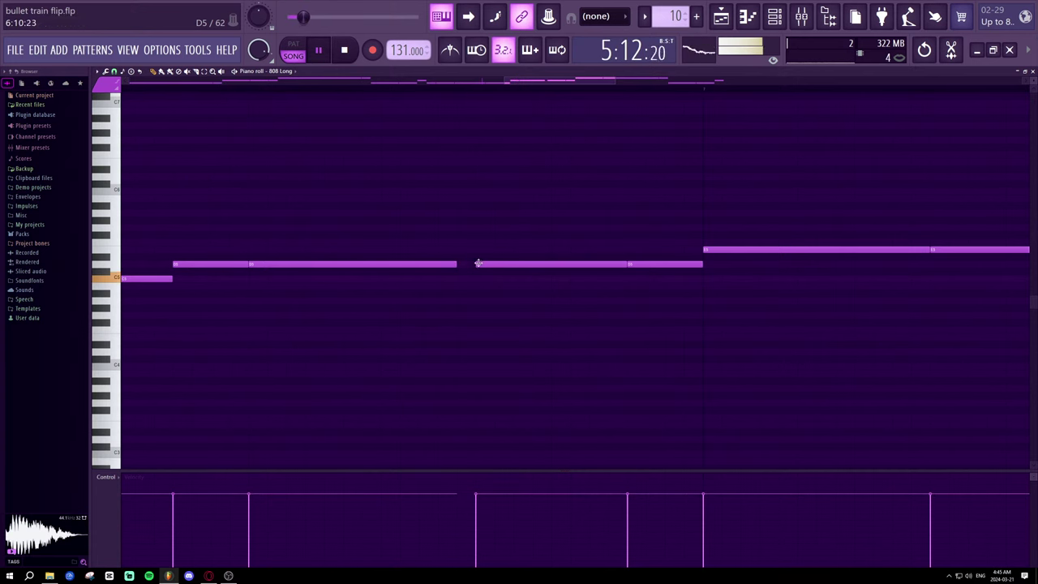
{"action": "left_click_drag", "start_coordinate": [486, 263], "coordinate": [467, 263]}
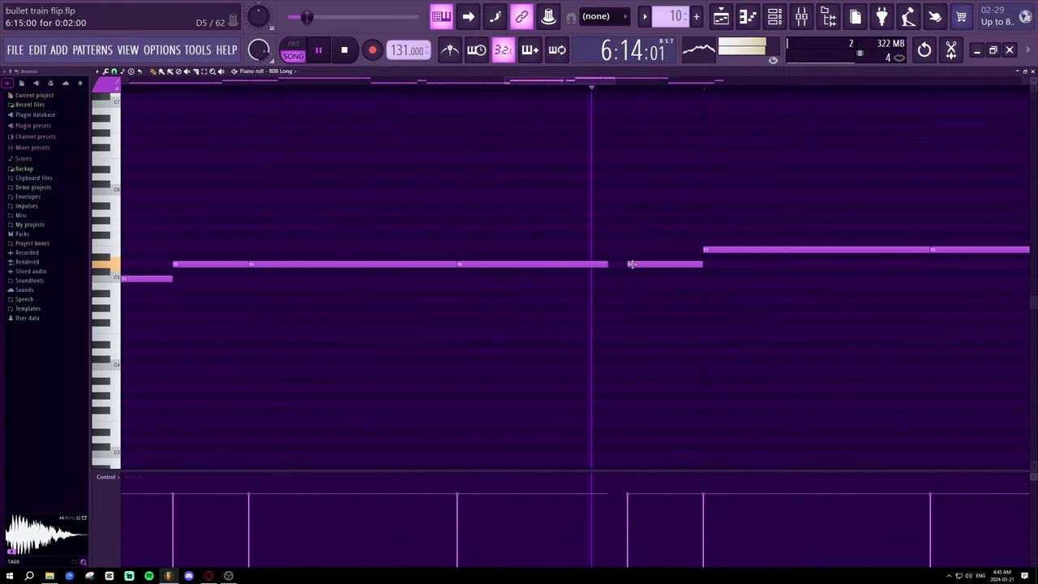
{"action": "key", "text": "space"}
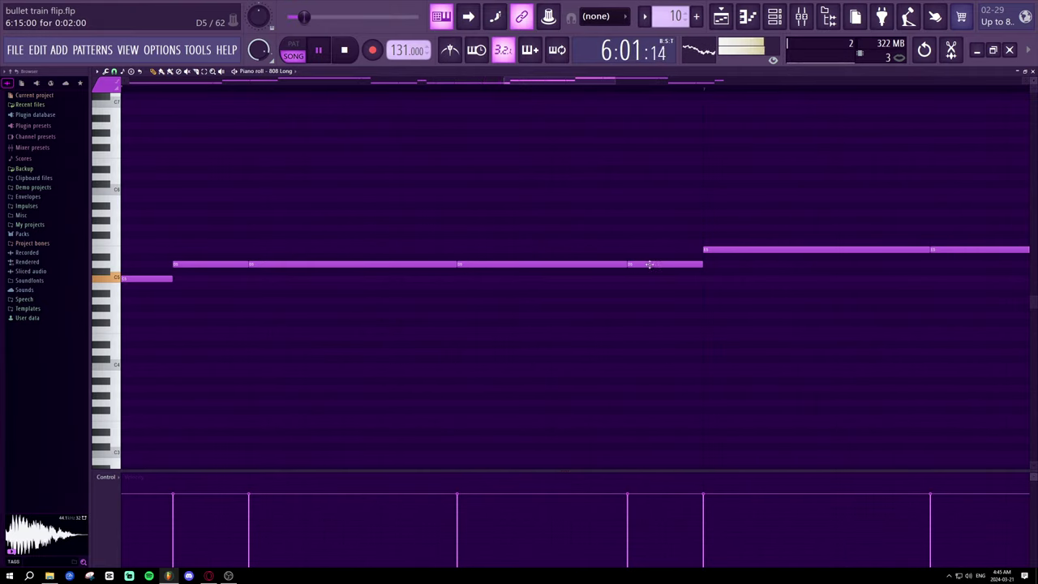
- Try earlier start positions for the last D5 note before bar 7, returning it to 6:15:00 with its end at the next note
{"action": "scroll", "coordinate": [615, 90], "scroll_direction": "down", "scroll_amount": 3}
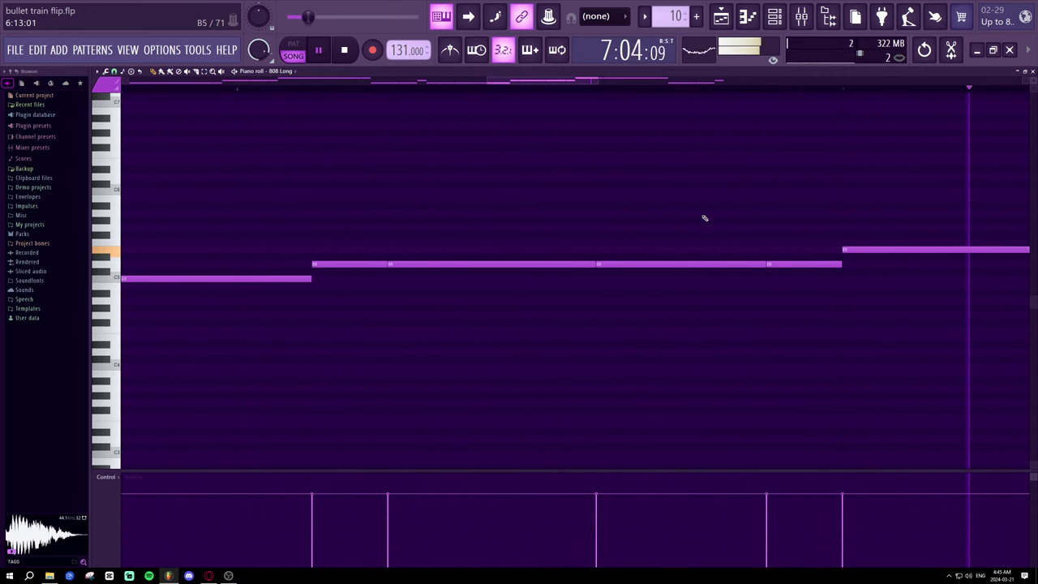
{"action": "key", "text": "space"}
{"action": "key", "text": "space"}
{"action": "key", "text": "space"}
{"action": "key", "text": "space"}
{"action": "left_click_drag", "start_coordinate": [764, 264], "coordinate": [746, 264]}
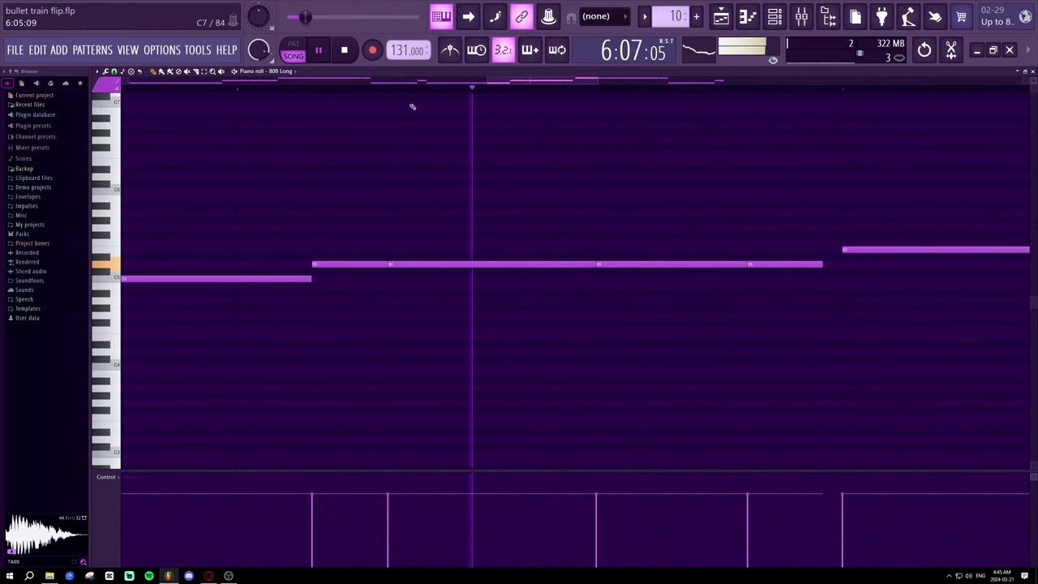
{"action": "key", "text": "space"}
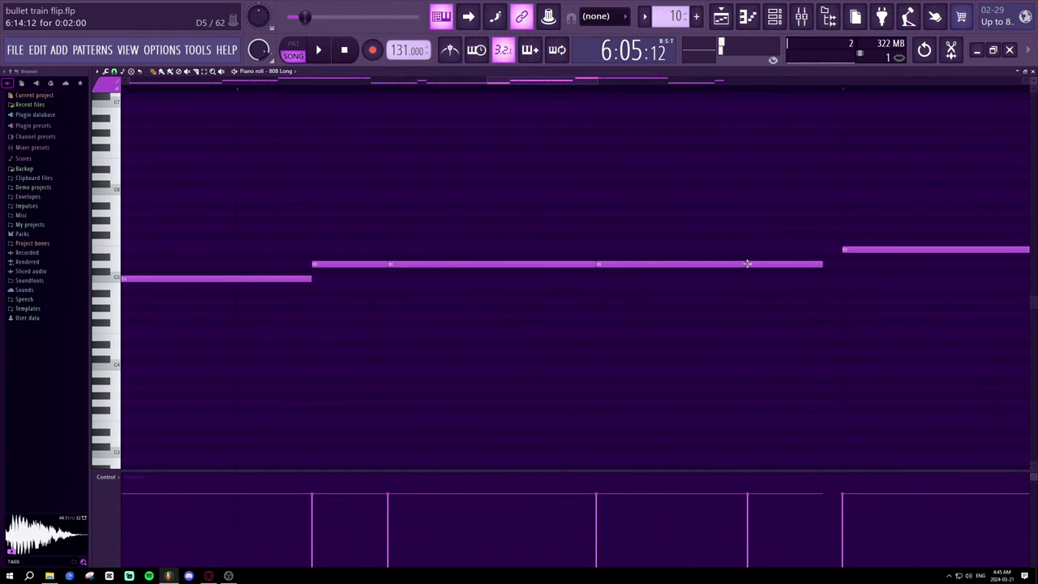
{"action": "key", "text": "space"}
{"action": "left_click_drag", "start_coordinate": [746, 263], "coordinate": [731, 263]}
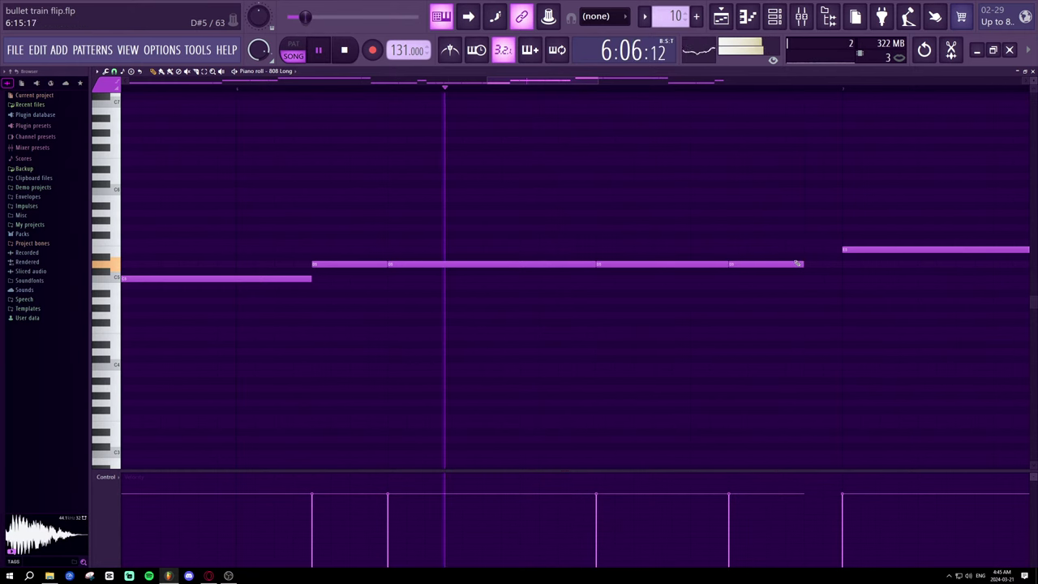
{"action": "left_click_drag", "start_coordinate": [798, 263], "coordinate": [837, 263]}
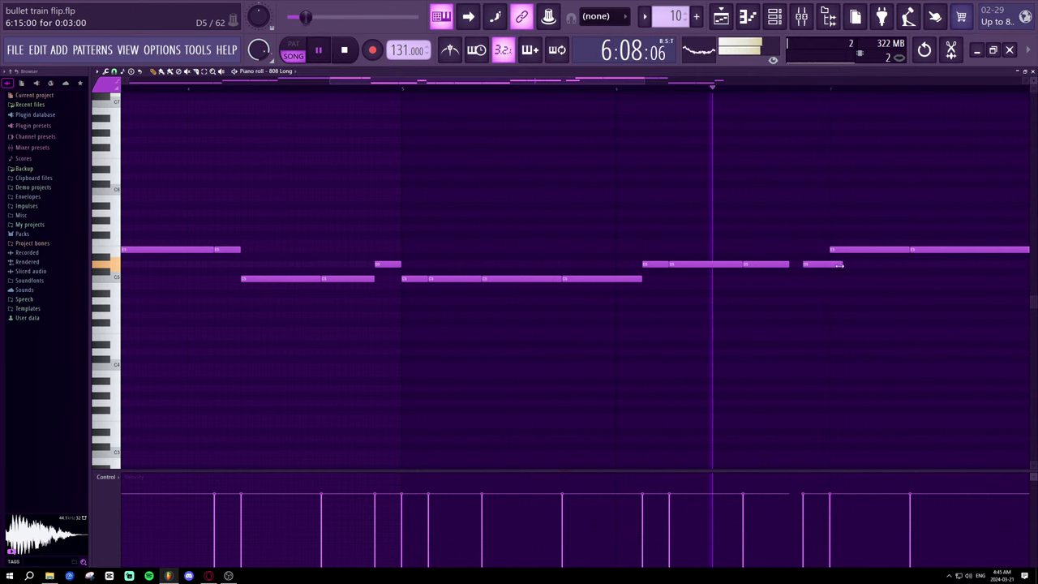
{"action": "left_click_drag", "start_coordinate": [841, 263], "coordinate": [829, 264]}
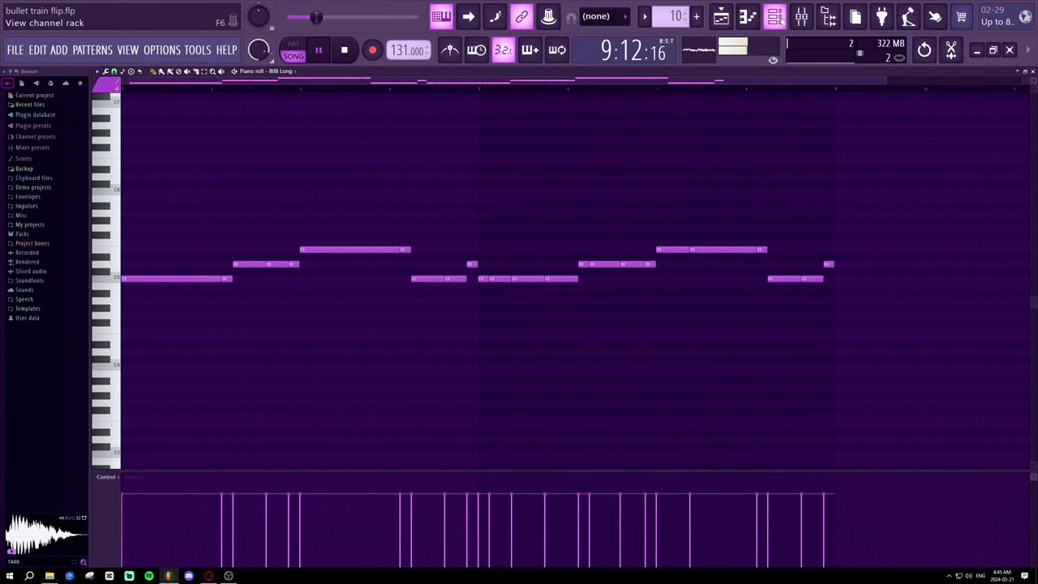
- In the playlist, extend the 3ds kick 2 clip at bar 11 back to bar 9 and trim the bar 5 clip to 3:14:00
{"action": "key", "text": "F5"}
{"action": "scroll", "coordinate": [458, 86], "scroll_direction": "down", "scroll_amount": 6}
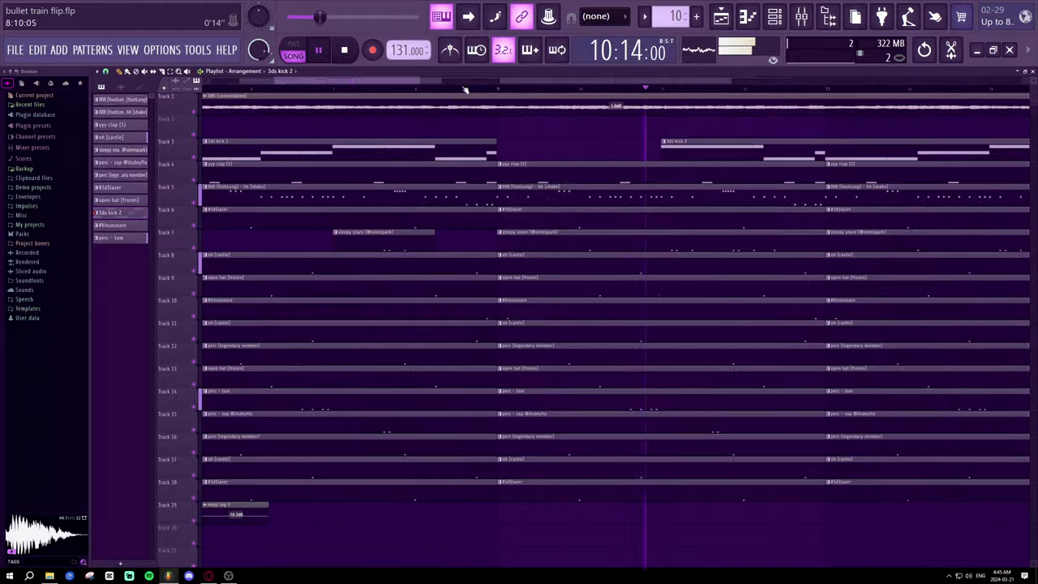
{"action": "scroll", "coordinate": [346, 93], "scroll_direction": "up", "scroll_amount": 4}
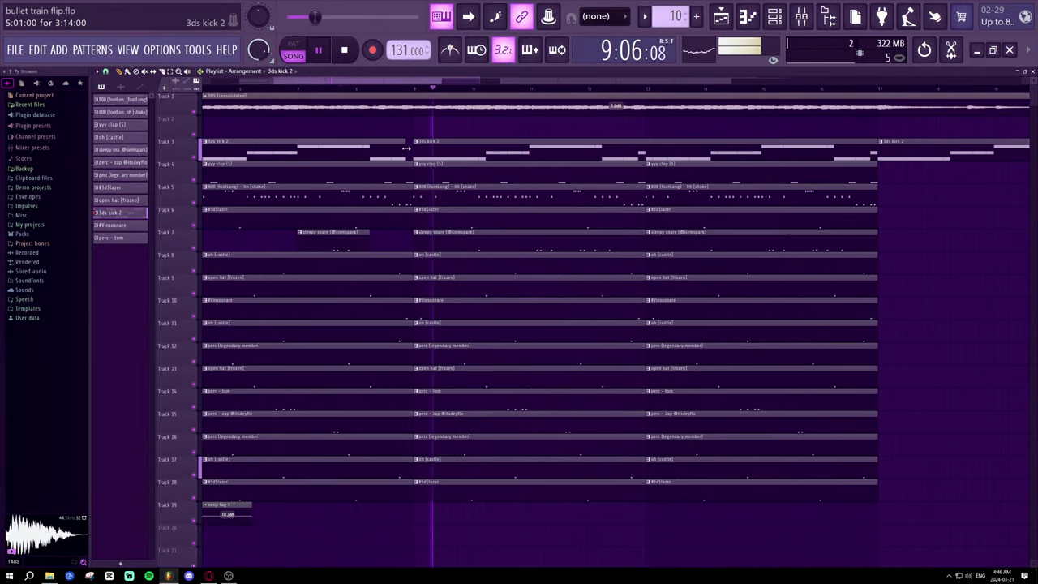
- Replay the arrangement from bar 1 and undo the removal of the OBS (consolidated) clip on Track 1
{"action": "key", "text": "space"}
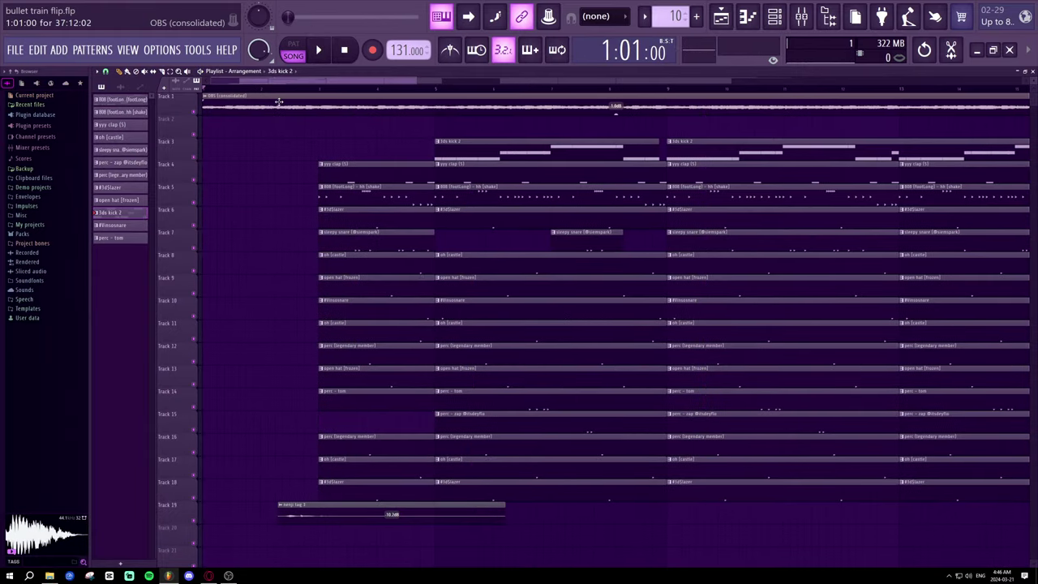
{"action": "key", "text": "space"}
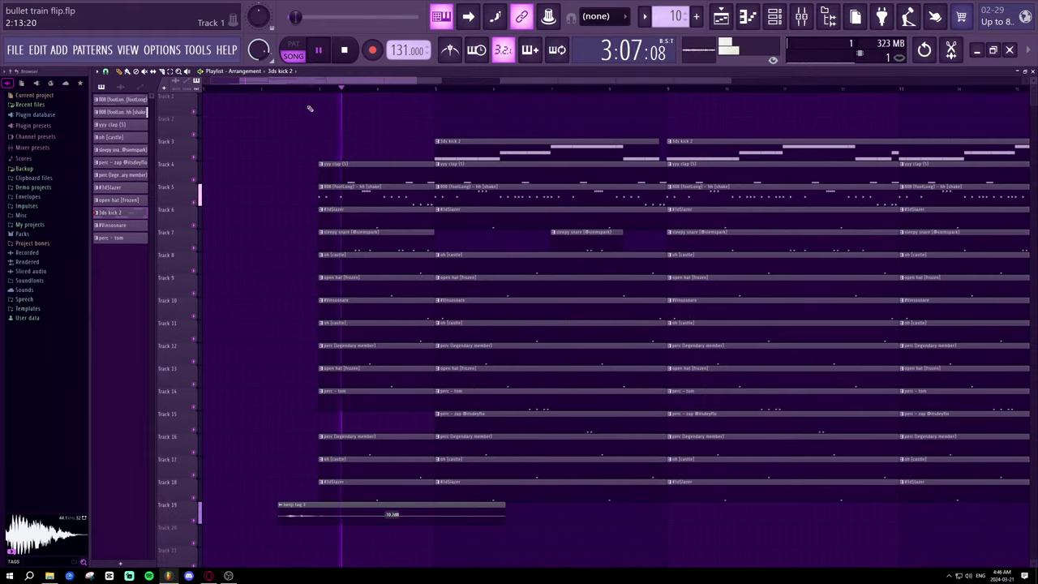
{"action": "key", "text": "ctrl+z"}
{"action": "scroll", "coordinate": [396, 91], "scroll_direction": "down", "scroll_amount": 2}
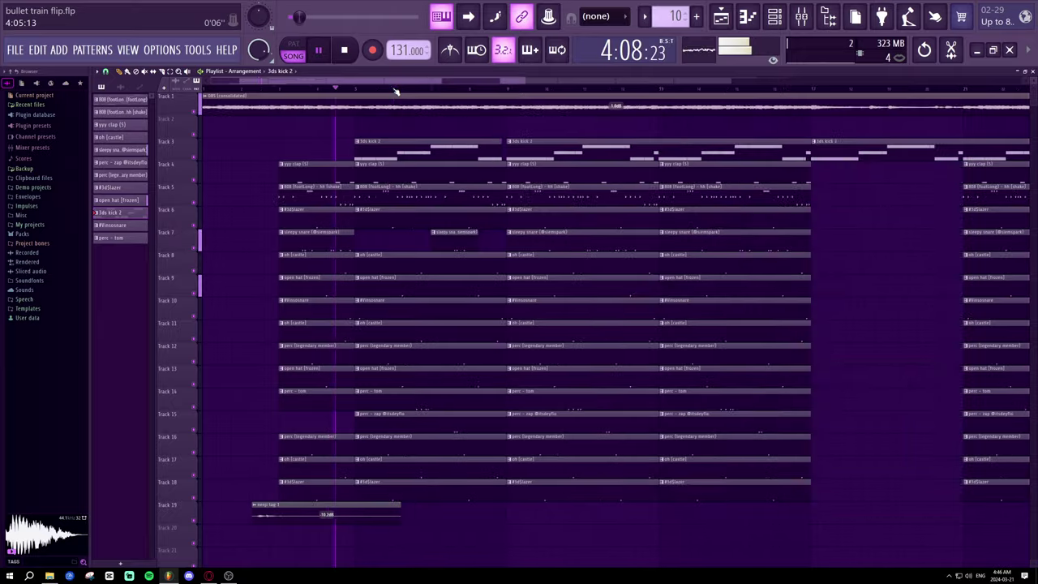
{"action": "scroll", "coordinate": [396, 92], "scroll_direction": "down", "scroll_amount": 1}
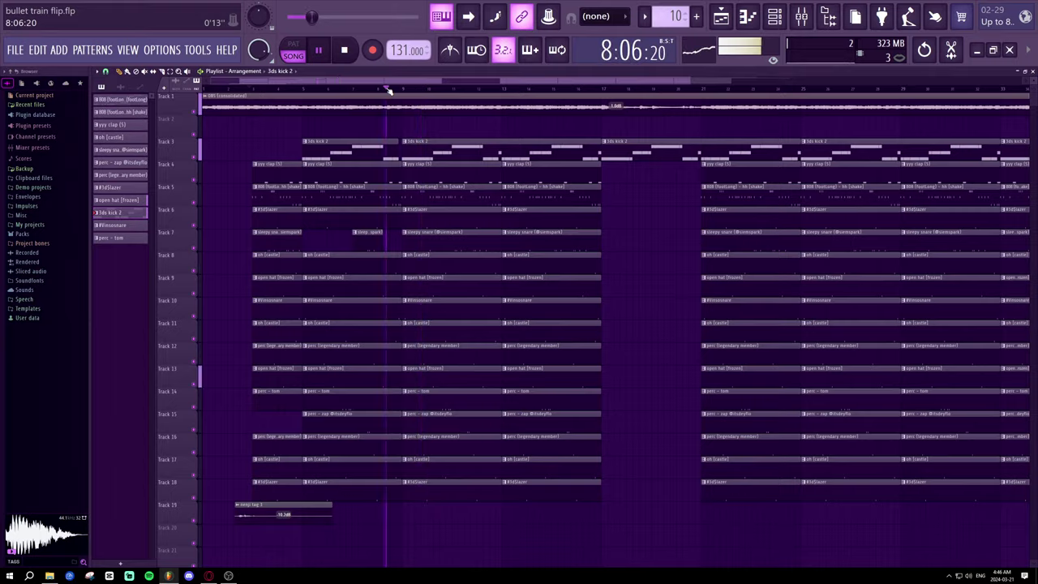
- Extend the bar 5 3ds kick 2 clip on Track 3 back to bar 9 and replay the opening section
{"action": "scroll", "coordinate": [387, 89], "scroll_direction": "up", "scroll_amount": 3}
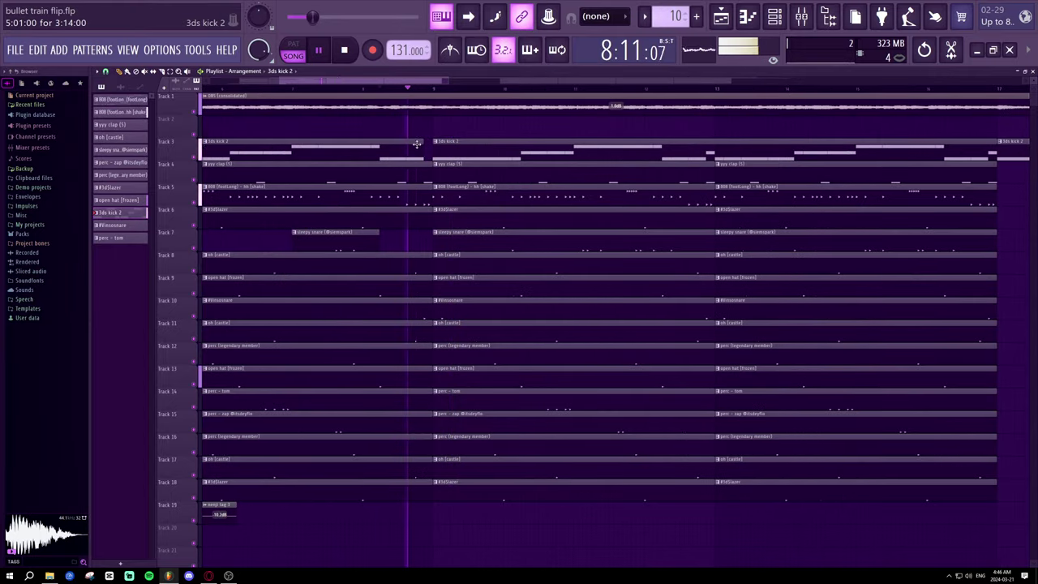
{"action": "left_click", "coordinate": [413, 91]}
{"action": "scroll", "coordinate": [413, 94], "scroll_direction": "down", "scroll_amount": 2}
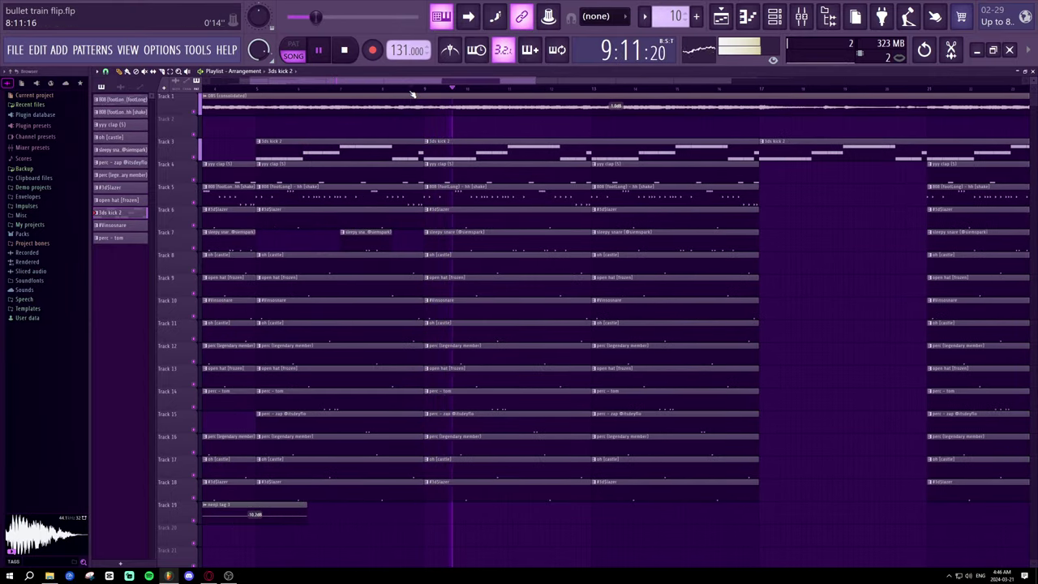
{"action": "scroll", "coordinate": [413, 93], "scroll_direction": "up", "scroll_amount": 1}
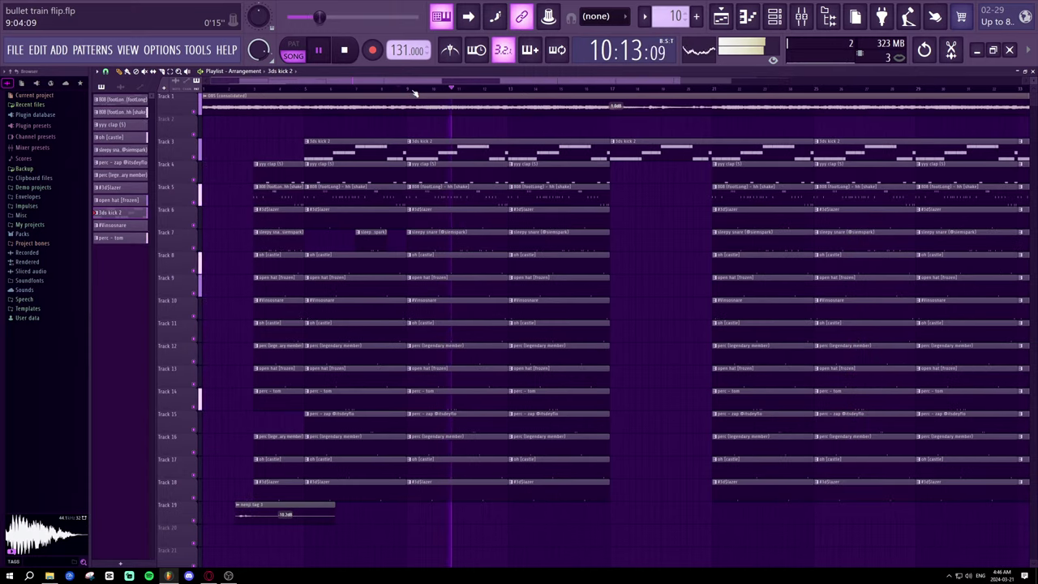
{"action": "left_click", "coordinate": [300, 92]}
{"action": "left_click", "coordinate": [234, 89]}
{"action": "scroll", "coordinate": [227, 93], "scroll_direction": "up", "scroll_amount": 2}
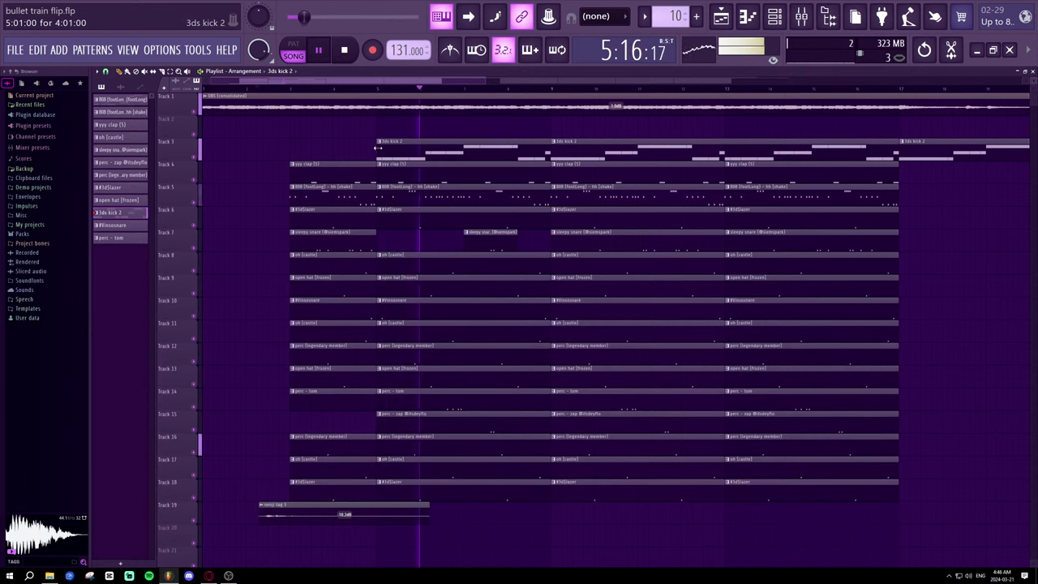
- Restart playback from bar 1 and remove the 3ds kick 2 clip spanning bars 5 to 9 on Track 3
{"action": "key", "text": "space"}
{"action": "left_click", "coordinate": [204, 88]}
{"action": "key", "text": "space"}
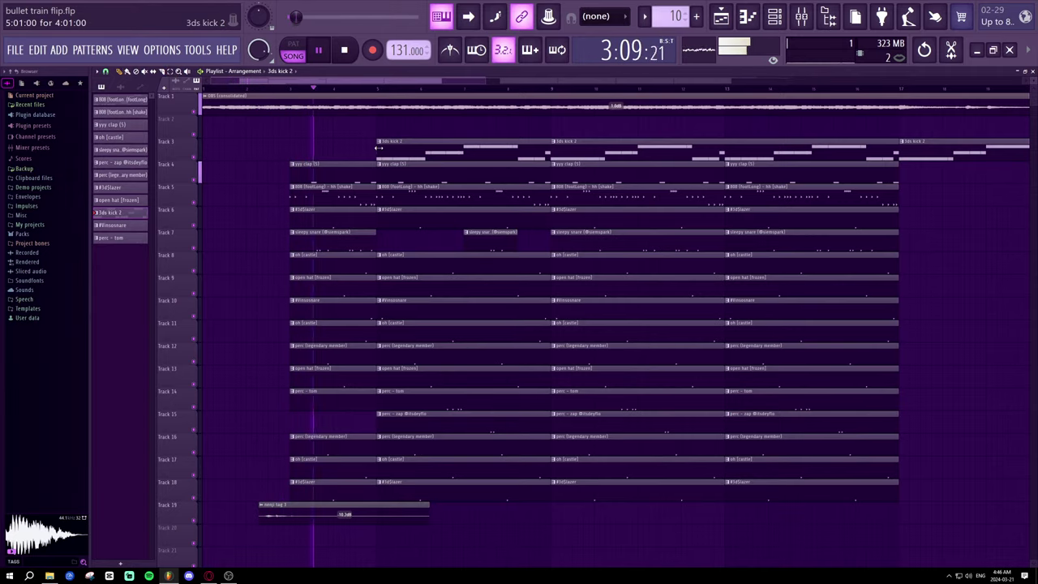
{"action": "left_click_drag", "start_coordinate": [377, 148], "coordinate": [552, 154]}
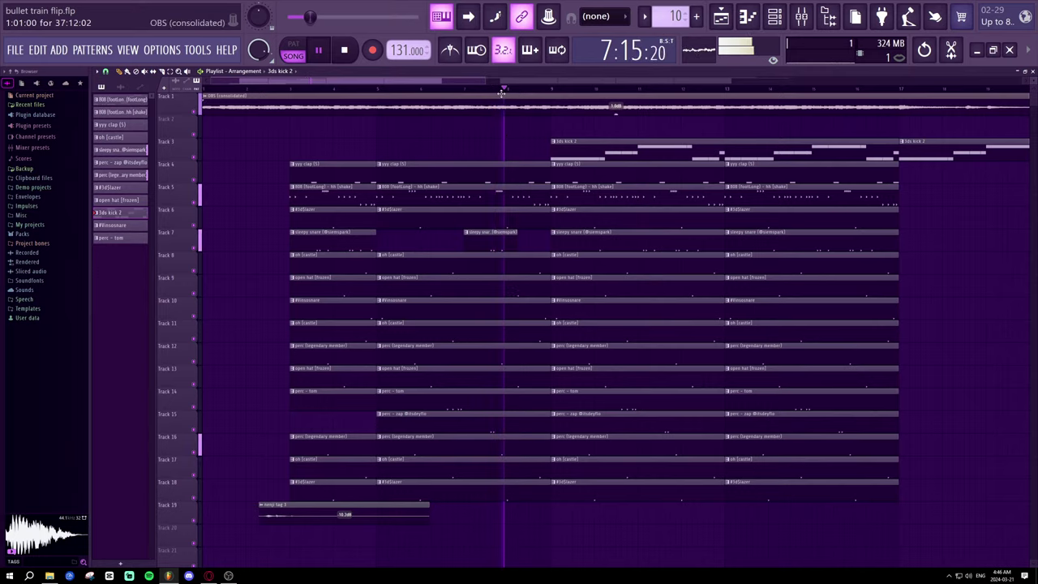
- Extend the sleepy snare clip at bar 7 on Track 7 so that it ends at bar 9
{"action": "scroll", "coordinate": [505, 89], "scroll_direction": "down", "scroll_amount": 2}
{"action": "left_click_drag", "start_coordinate": [422, 241], "coordinate": [444, 244]}
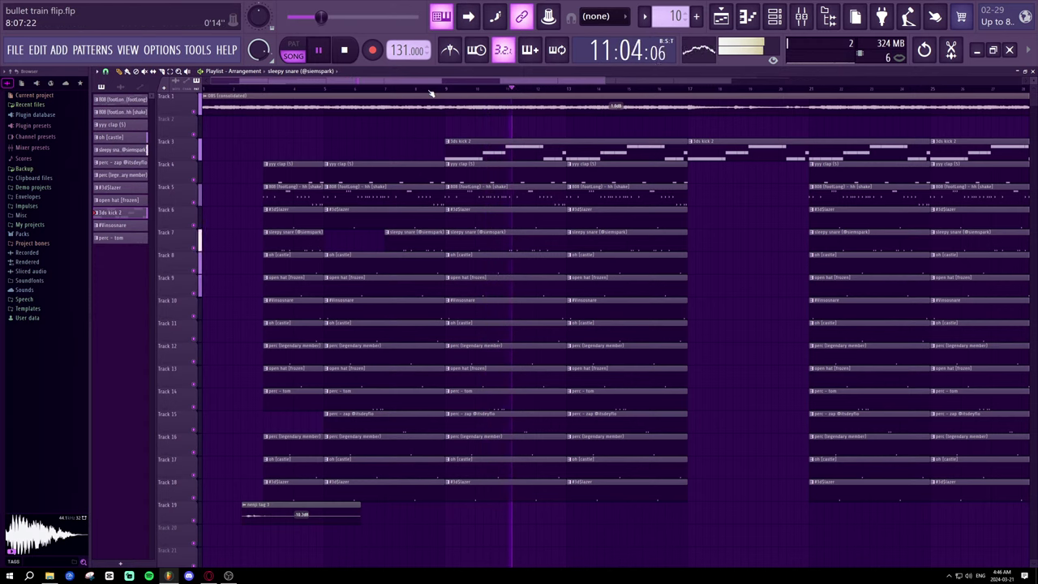
{"action": "scroll", "coordinate": [436, 81], "scroll_direction": "down", "scroll_amount": 3}
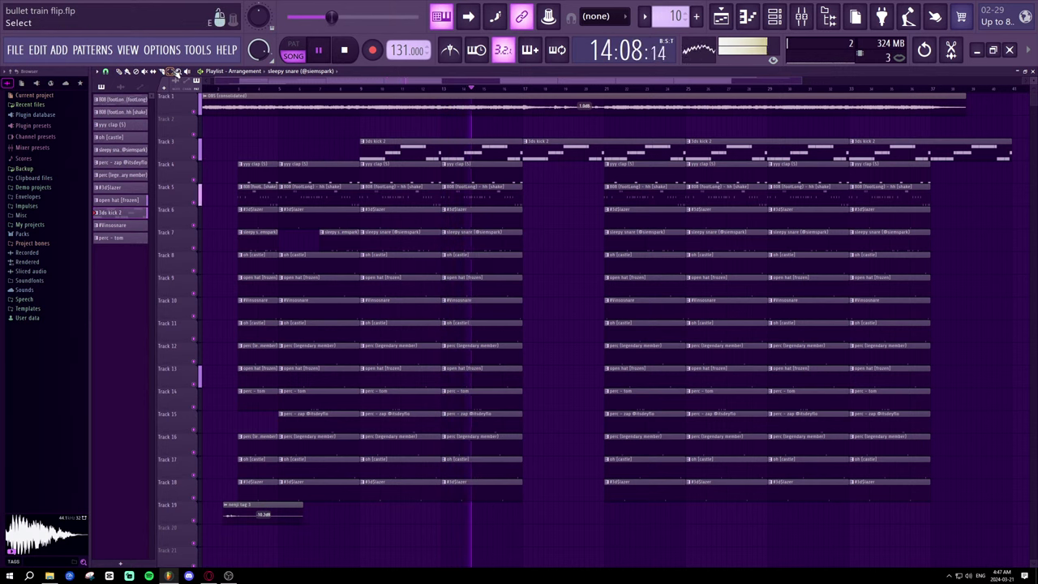
- Replay the arrangement from about bar 12 to review the end of the first drum section
{"action": "mouse_move", "coordinate": [511, 523]}
{"action": "left_mouse_down"}
{"action": "mouse_move", "coordinate": [511, 322]}
{"action": "mouse_move", "coordinate": [491, 187]}
{"action": "mouse_move", "coordinate": [511, 519]}
{"action": "left_mouse_up"}
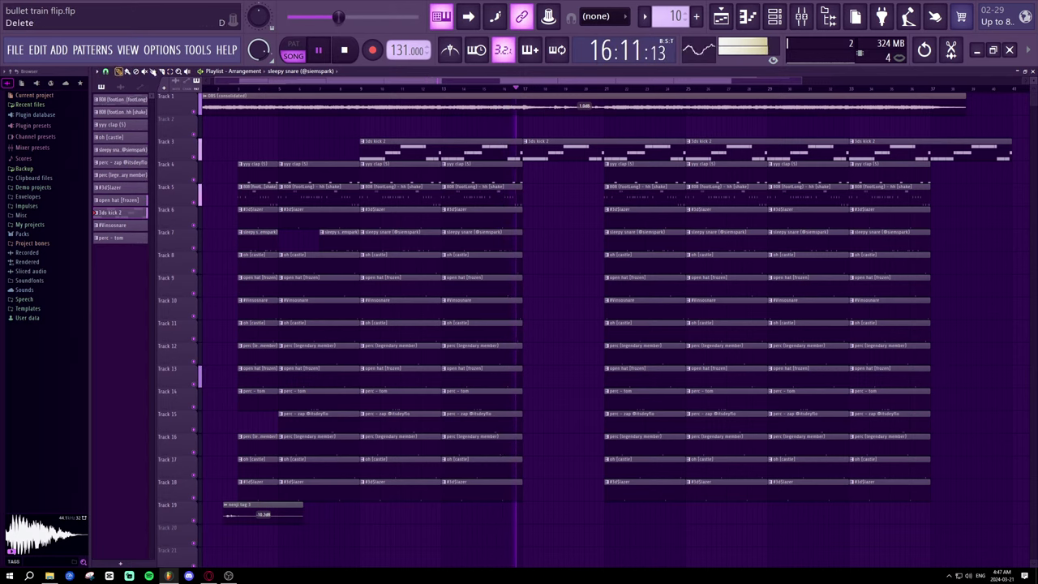
{"action": "left_click", "coordinate": [436, 90]}
{"action": "scroll", "coordinate": [438, 91], "scroll_direction": "up", "scroll_amount": 3}
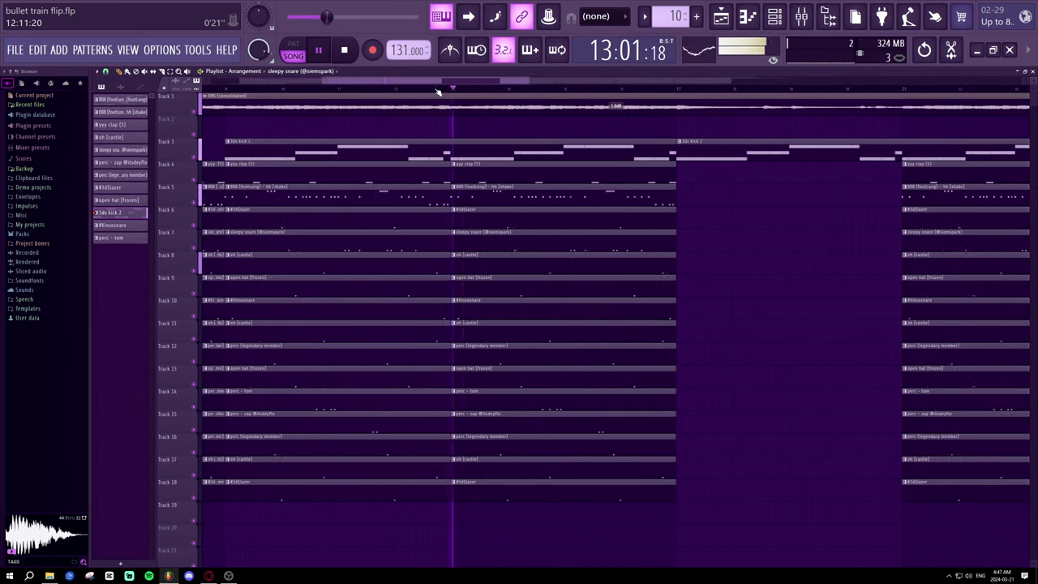
- Replay the arrangement between bars 12 and 16 to check the 808 pattern against the drums
{"action": "scroll", "coordinate": [521, 94], "scroll_direction": "up", "scroll_amount": 3}
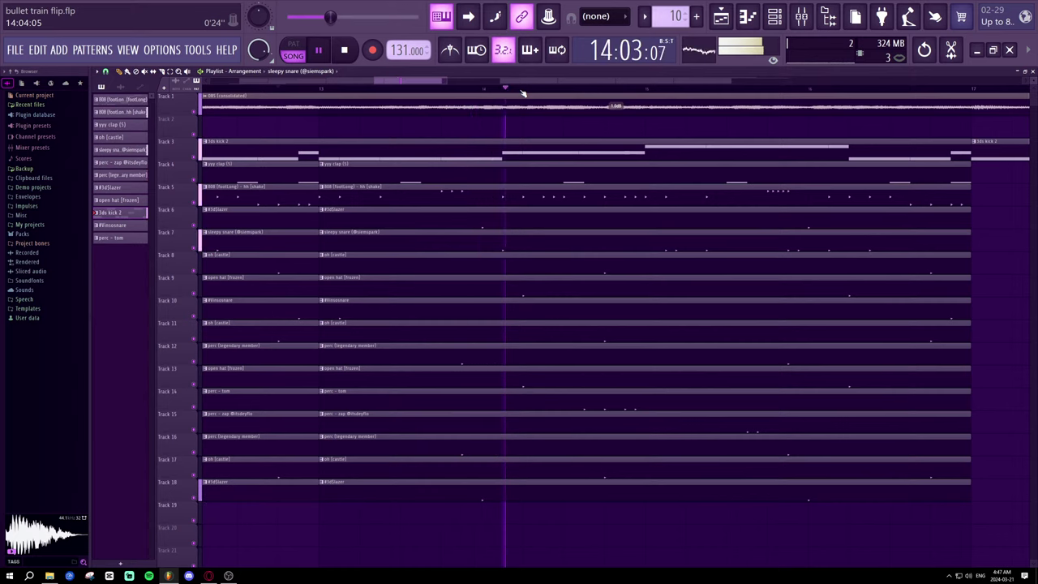
{"action": "scroll", "coordinate": [523, 93], "scroll_direction": "down", "scroll_amount": 2}
{"action": "left_click_drag", "start_coordinate": [463, 83], "coordinate": [486, 85]}
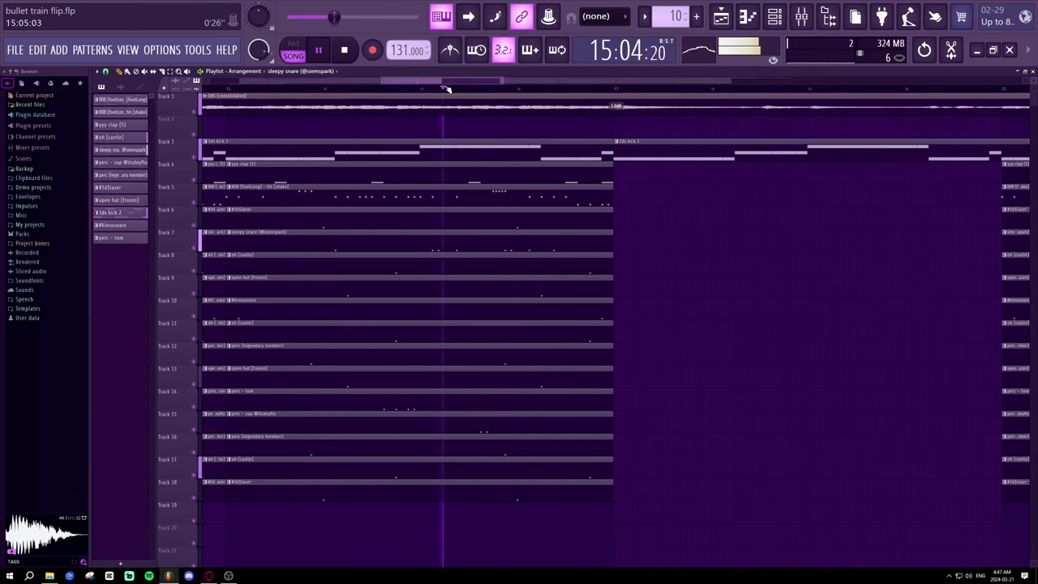
{"action": "scroll", "coordinate": [381, 90], "scroll_direction": "up", "scroll_amount": 2}
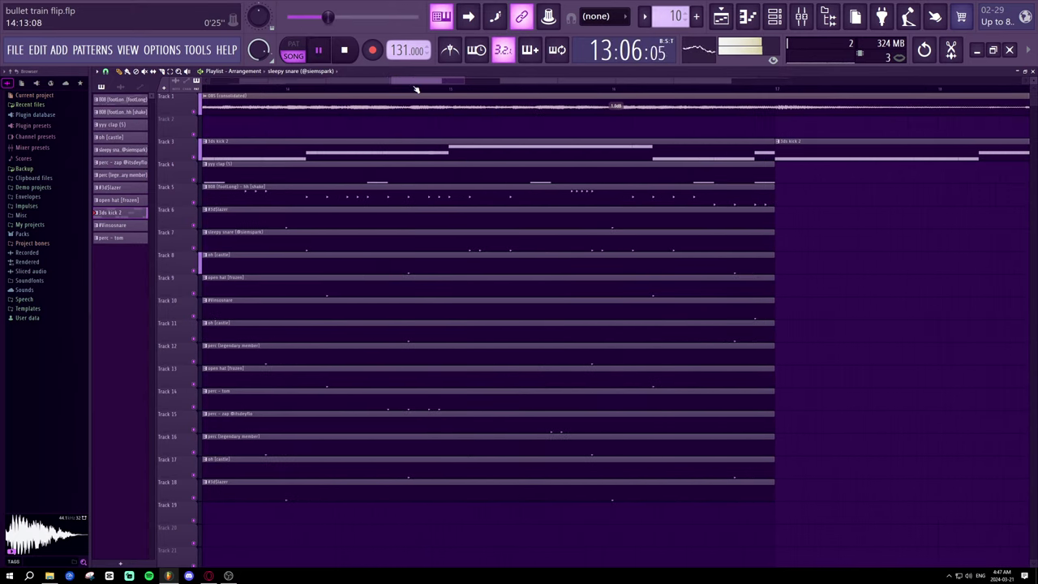
{"action": "scroll", "coordinate": [416, 89], "scroll_direction": "up", "scroll_amount": 1}
{"action": "scroll", "coordinate": [422, 92], "scroll_direction": "up", "scroll_amount": 1}
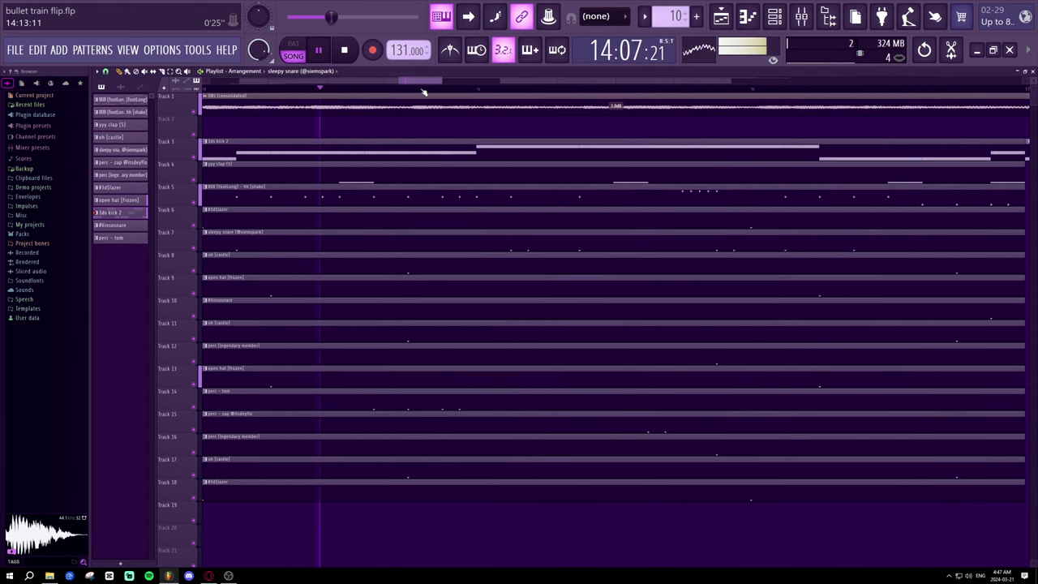
{"action": "scroll", "coordinate": [423, 92], "scroll_direction": "down", "scroll_amount": 1}
{"action": "scroll", "coordinate": [422, 92], "scroll_direction": "down", "scroll_amount": 1}
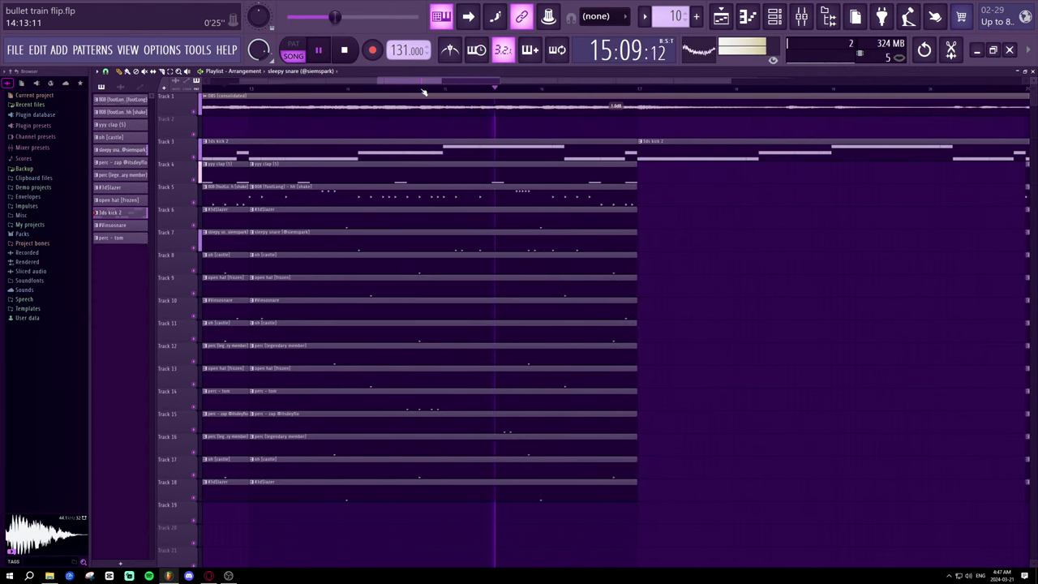
{"action": "scroll", "coordinate": [422, 92], "scroll_direction": "down", "scroll_amount": 1}
{"action": "left_click", "coordinate": [313, 90]}
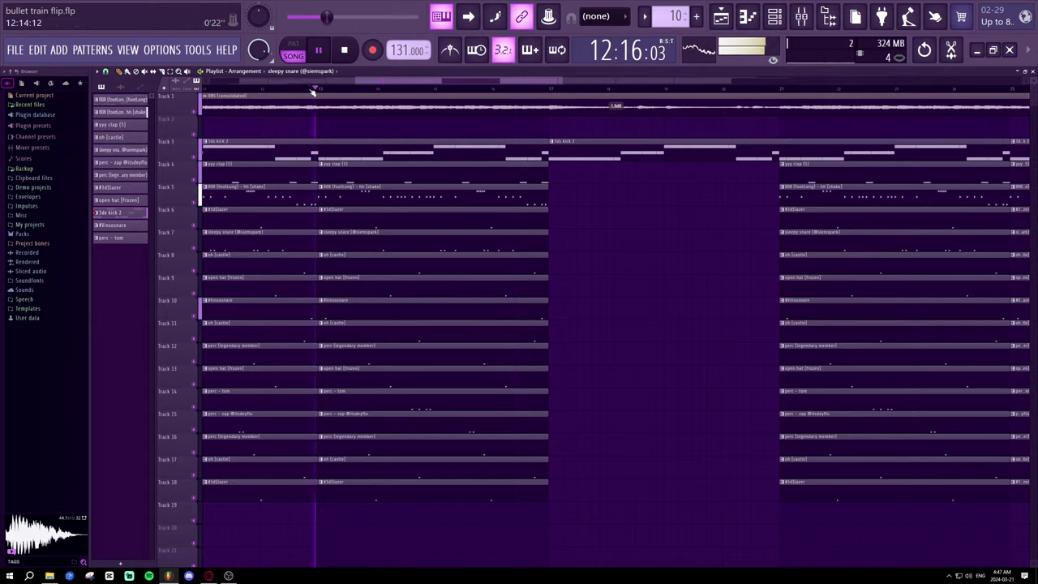
- Review the 808 Long notes in the piano roll during playback around bar 13 and go back to the playlist
{"action": "left_click", "coordinate": [746, 16]}
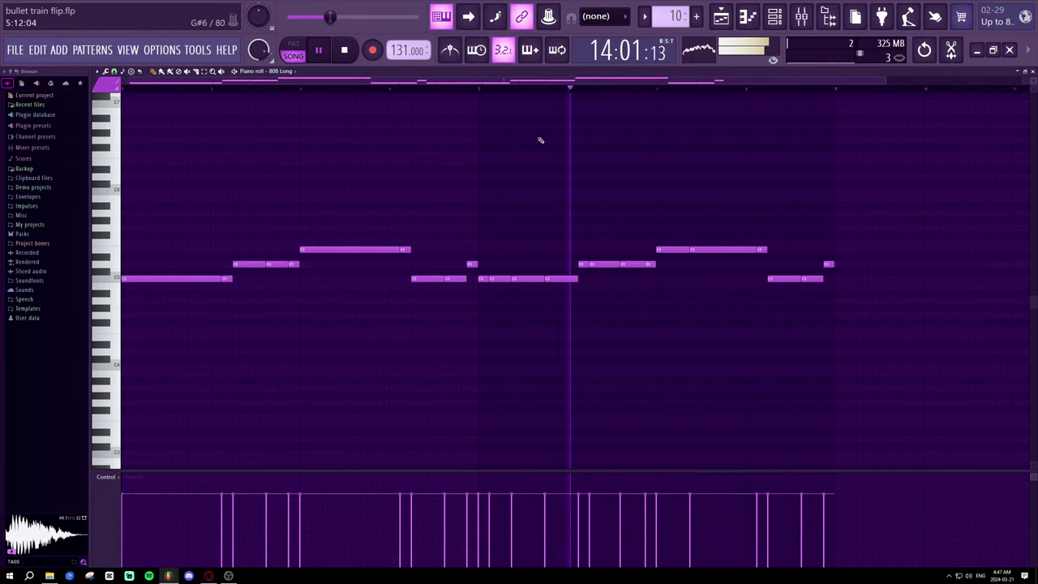
{"action": "key", "text": "space"}
{"action": "key", "text": "space"}
{"action": "scroll", "coordinate": [551, 93], "scroll_direction": "up", "scroll_amount": 3}
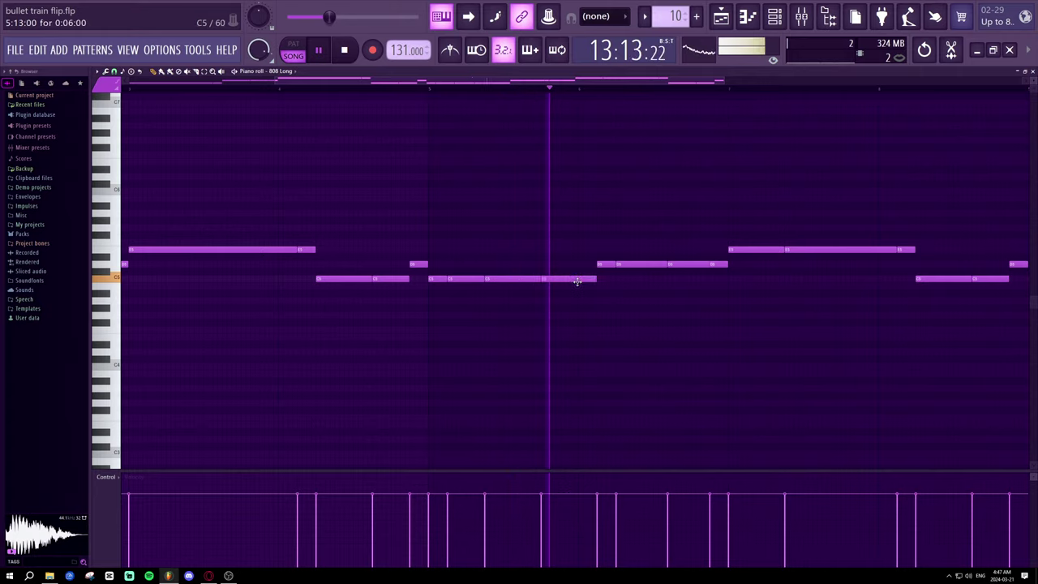
{"action": "left_click", "coordinate": [748, 18]}
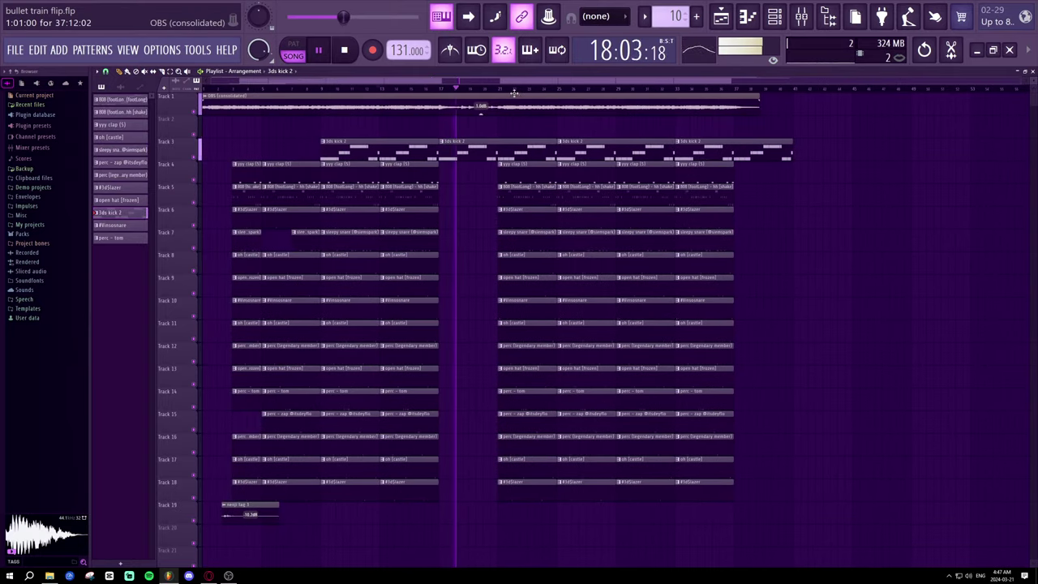
- Replay from about bar 16 and remove the 3ds kick 2 clip starting at bar 17 on Track 3
{"action": "left_click", "coordinate": [425, 88]}
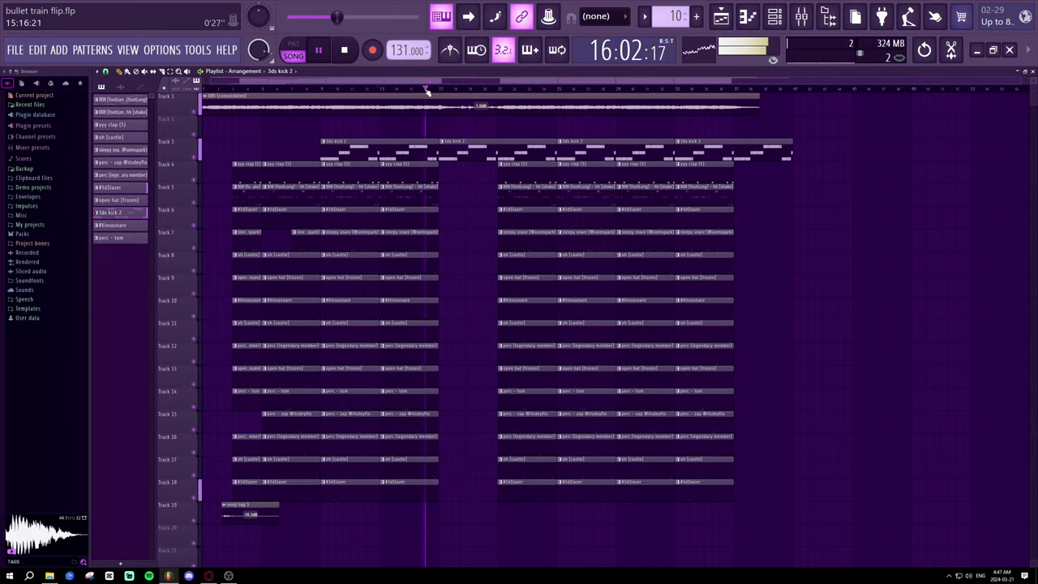
{"action": "right_click", "coordinate": [458, 152]}
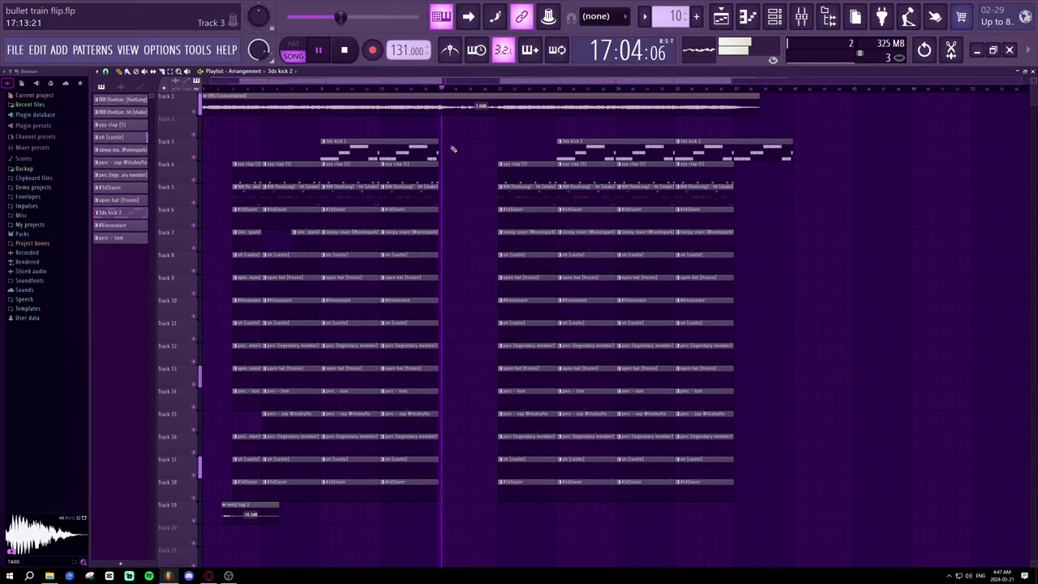
{"action": "scroll", "coordinate": [451, 91], "scroll_direction": "up", "scroll_amount": 3}
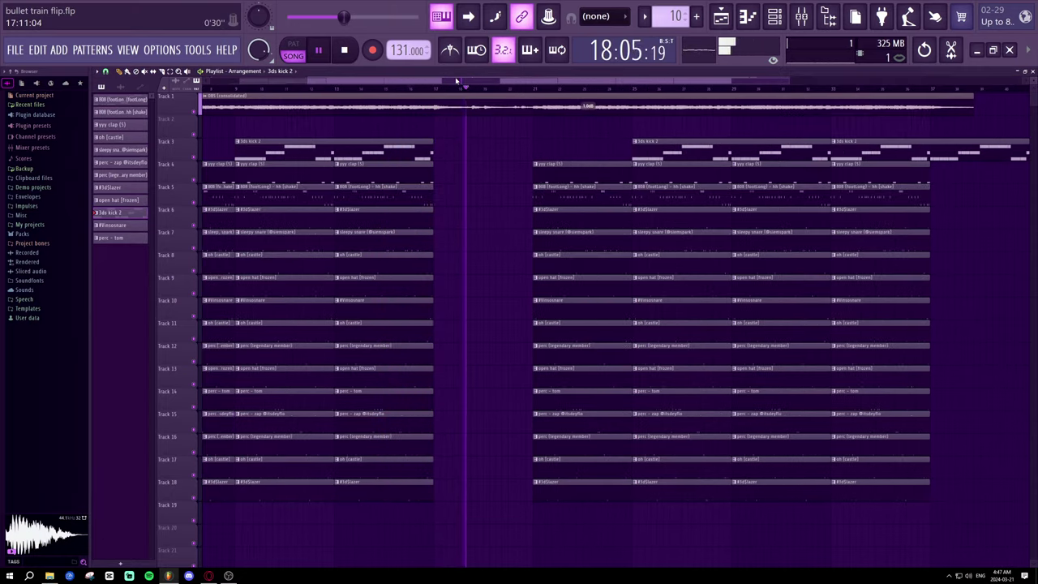
- Place a 3ds kick 2 clip at bar 21 on Track 3 and replay the section leading into it
{"action": "left_click", "coordinate": [170, 71]}
{"action": "scroll", "coordinate": [482, 169], "scroll_direction": "down", "scroll_amount": 1}
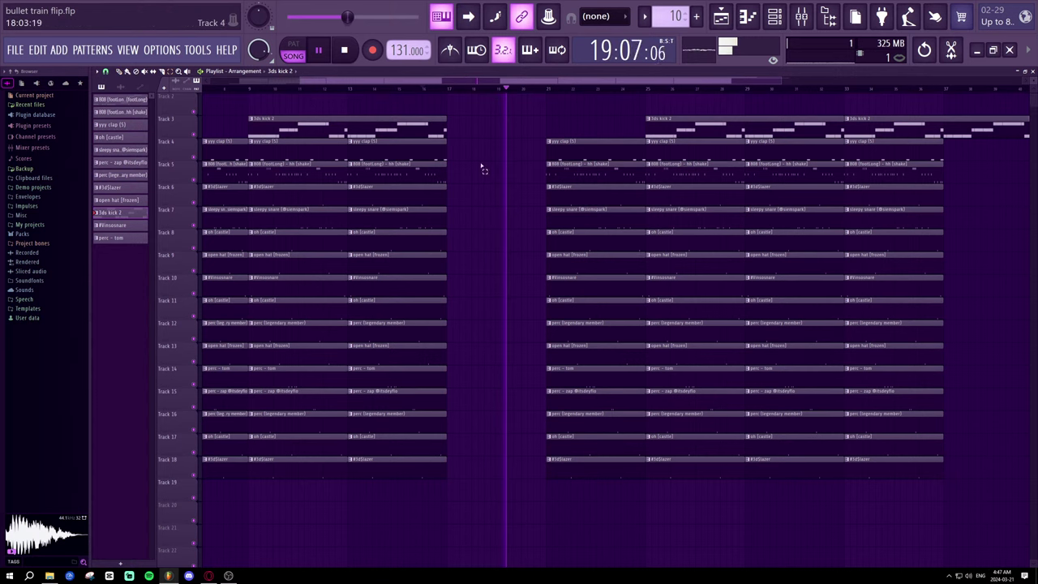
{"action": "left_click_drag", "start_coordinate": [581, 485], "coordinate": [568, 121]}
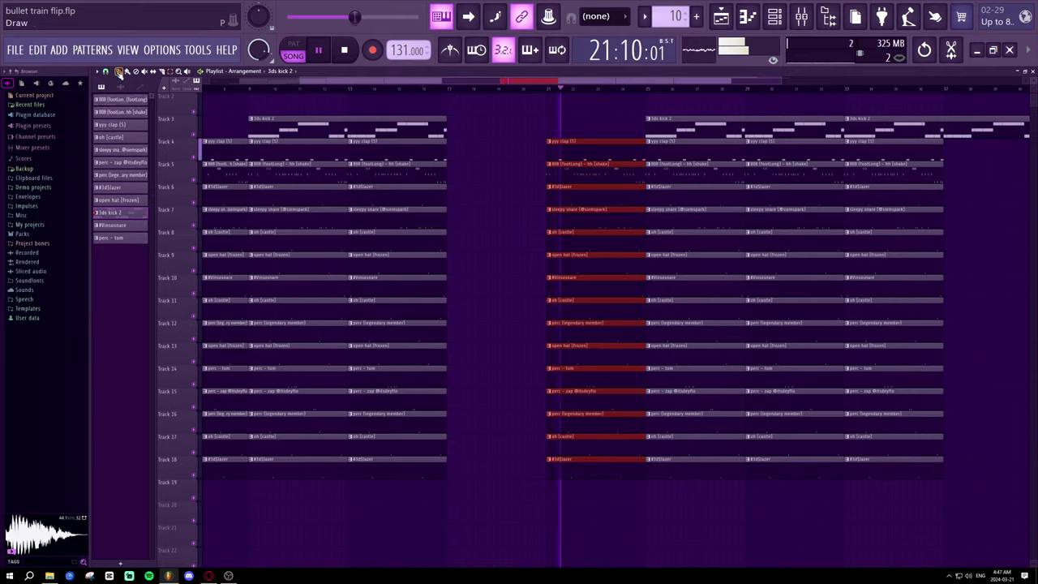
{"action": "scroll", "coordinate": [561, 162], "scroll_direction": "up", "scroll_amount": 1}
{"action": "left_click", "coordinate": [561, 151]}
{"action": "left_click", "coordinate": [562, 151]}
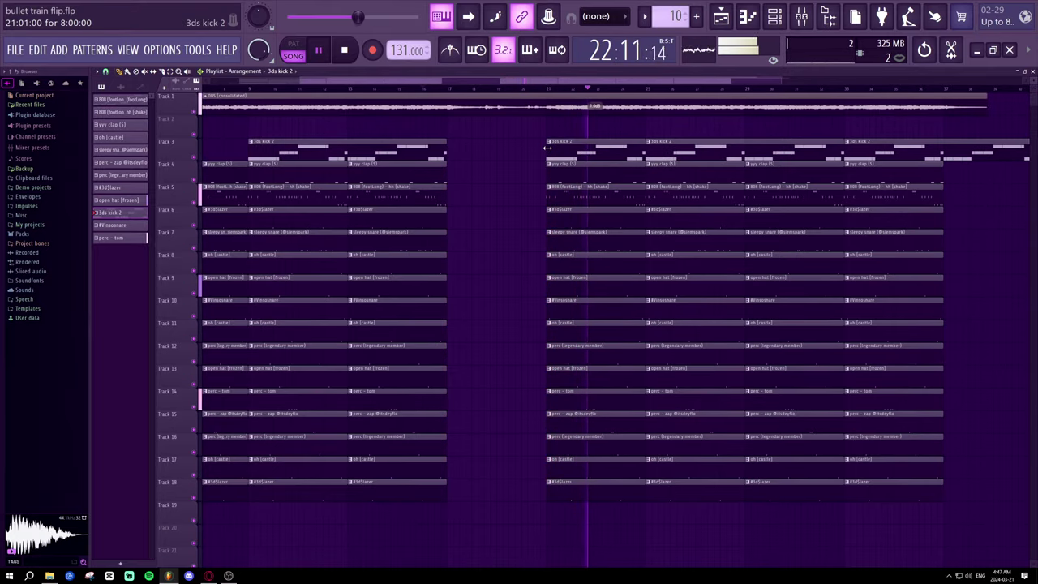
{"action": "double_click", "coordinate": [583, 154]}
{"action": "left_click", "coordinate": [728, 18]}
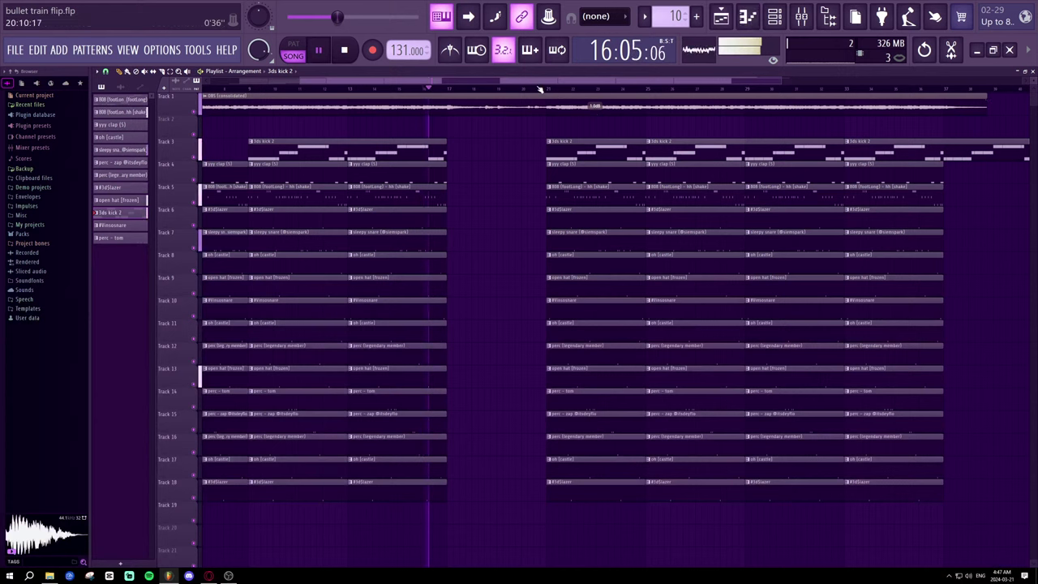
{"action": "left_click", "coordinate": [539, 90]}
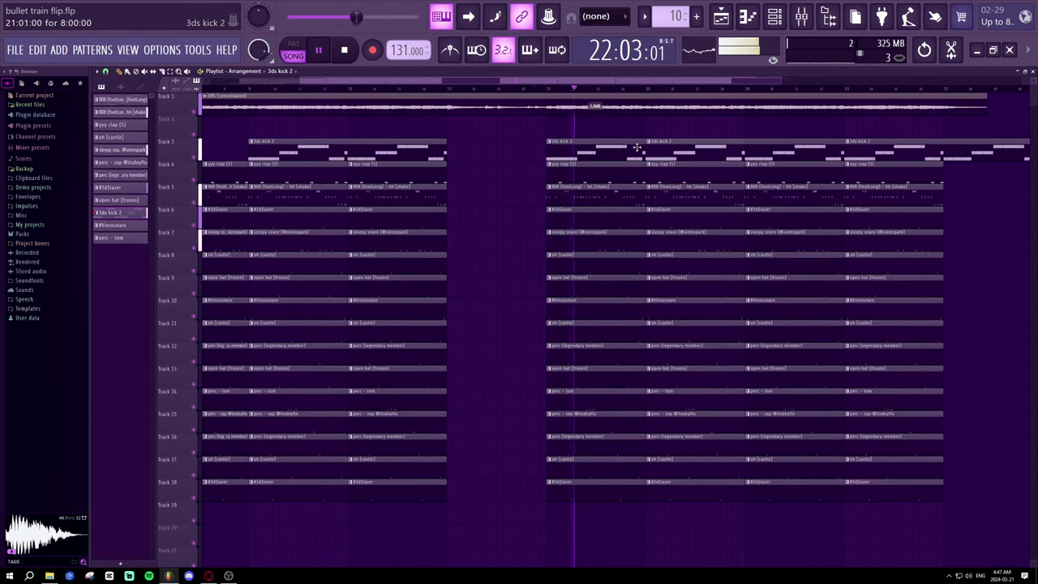
- Trim the start of the 3ds kick 2 clip at bar 29 on Track 3 so that it begins at bar 31
{"action": "left_click_drag", "start_coordinate": [599, 82], "coordinate": [604, 83]}
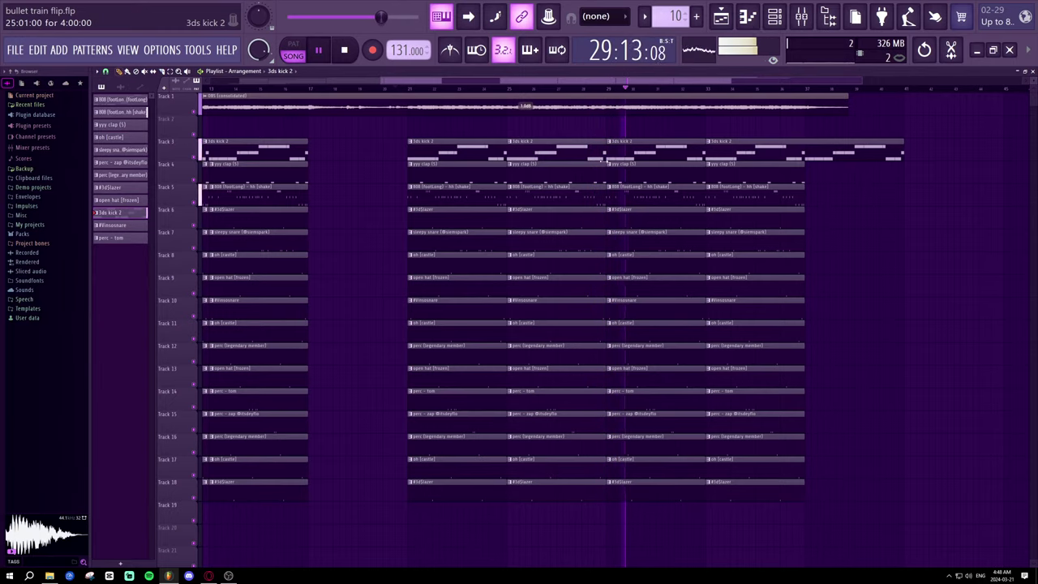
{"action": "left_click_drag", "start_coordinate": [612, 152], "coordinate": [648, 152]}
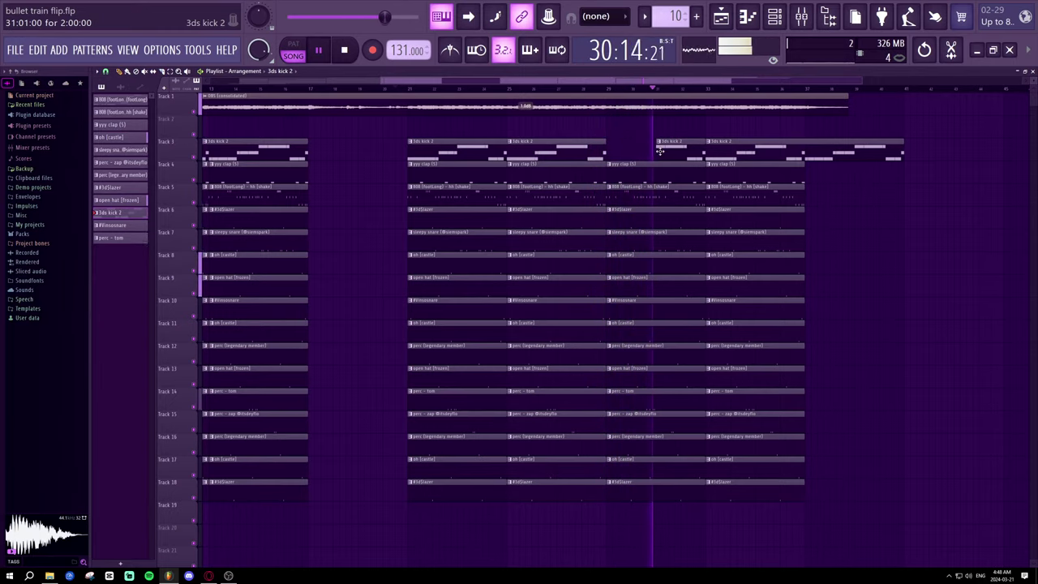
{"action": "scroll", "coordinate": [667, 89], "scroll_direction": "down", "scroll_amount": 4}
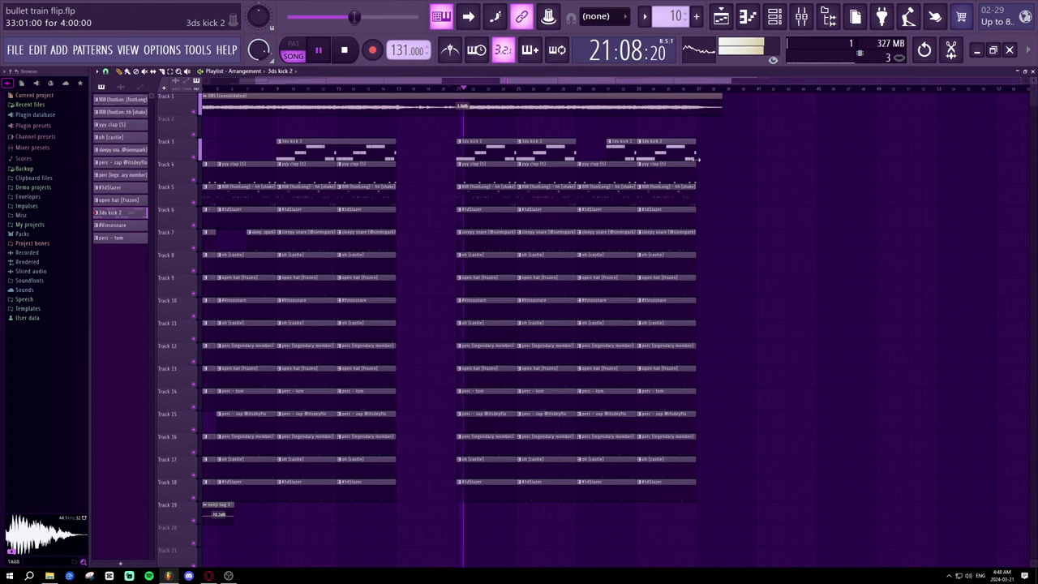
- Replay the arrangement from bar 1 and raise the tag clip's volume on Track 19 to -4.1 dB
{"action": "left_click_drag", "start_coordinate": [637, 90], "coordinate": [57, 109]}
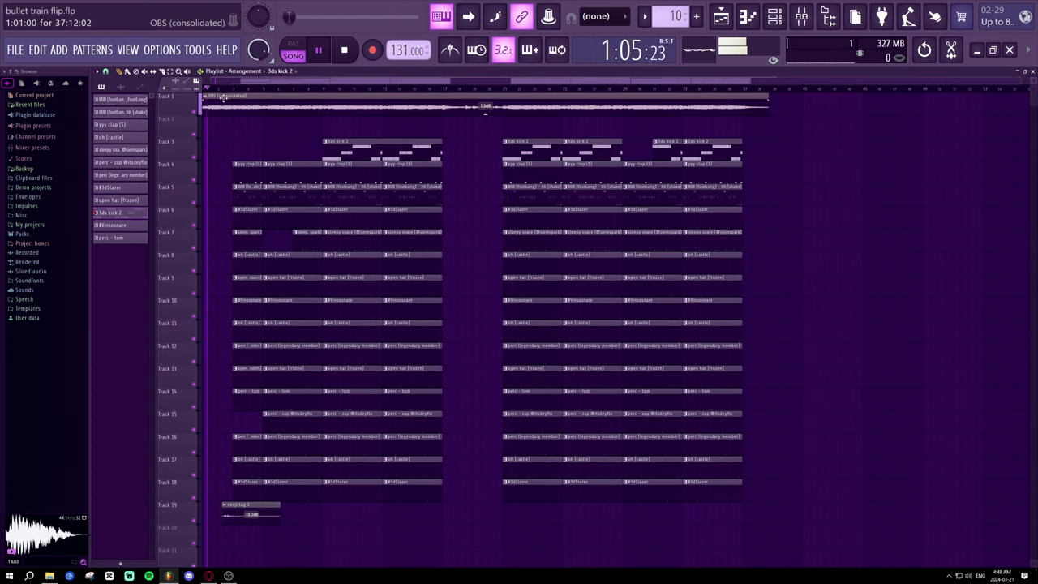
{"action": "scroll", "coordinate": [223, 98], "scroll_direction": "up", "scroll_amount": 3}
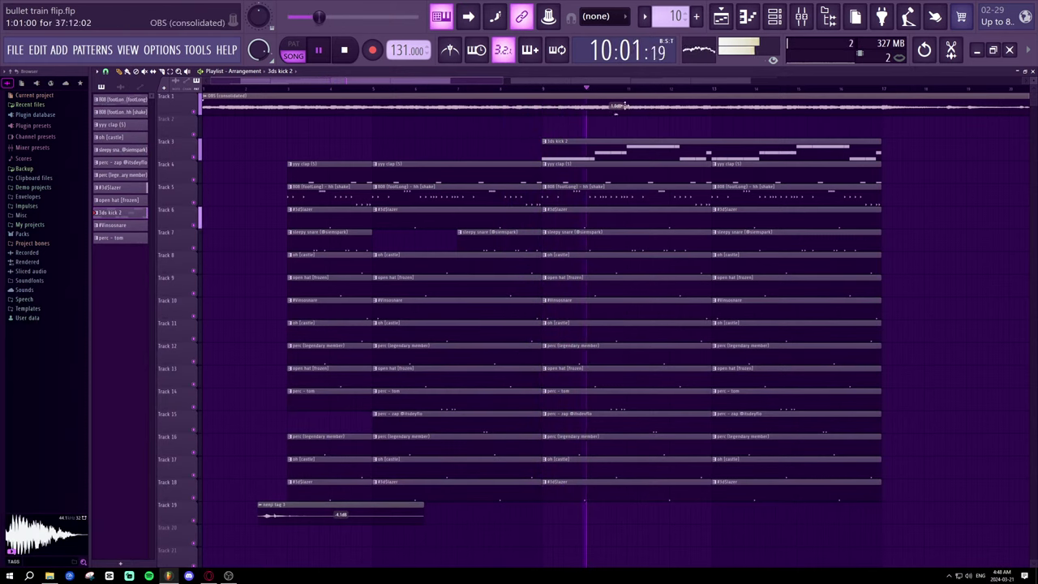
{"action": "scroll", "coordinate": [594, 140], "scroll_direction": "down", "scroll_amount": 2}
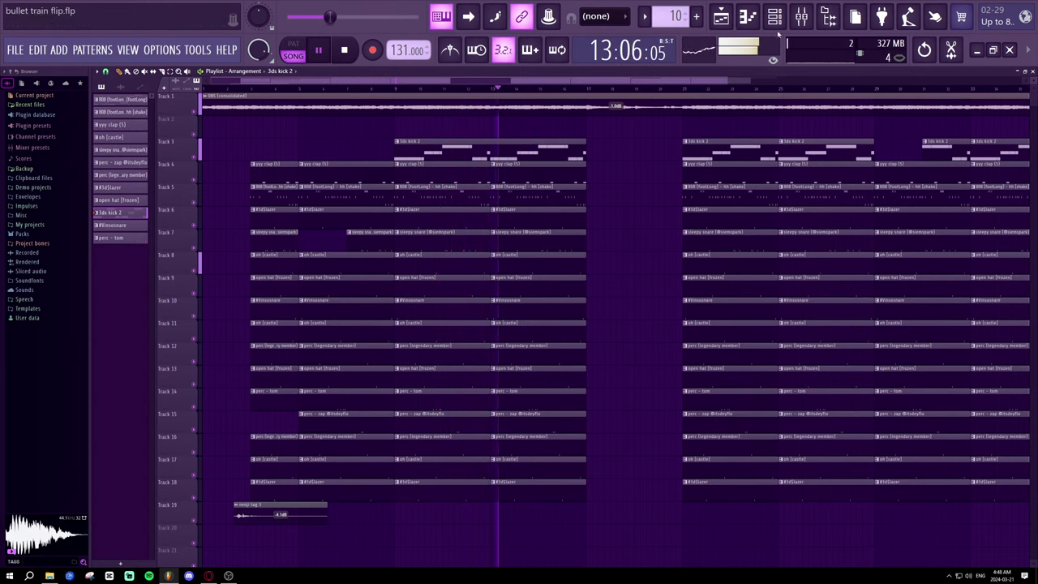
- Raise the 808 (44) mixer track's volume to 2.4 dB and return to the playlist after checking the 808 notes
{"action": "key", "text": "F9"}
{"action": "left_click_drag", "start_coordinate": [394, 349], "coordinate": [394, 335]}
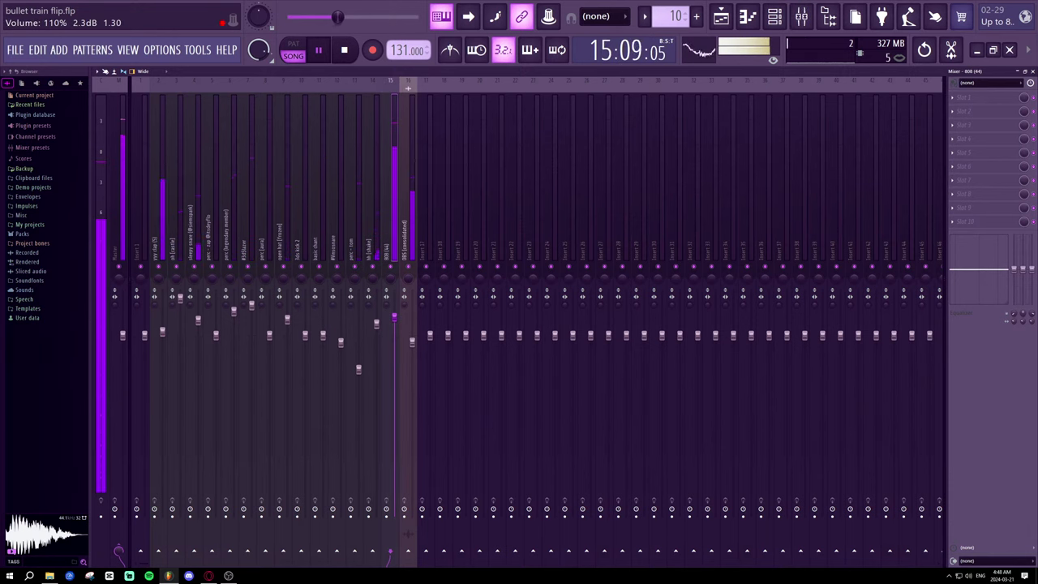
{"action": "scroll", "coordinate": [397, 321], "scroll_direction": "up", "scroll_amount": 2}
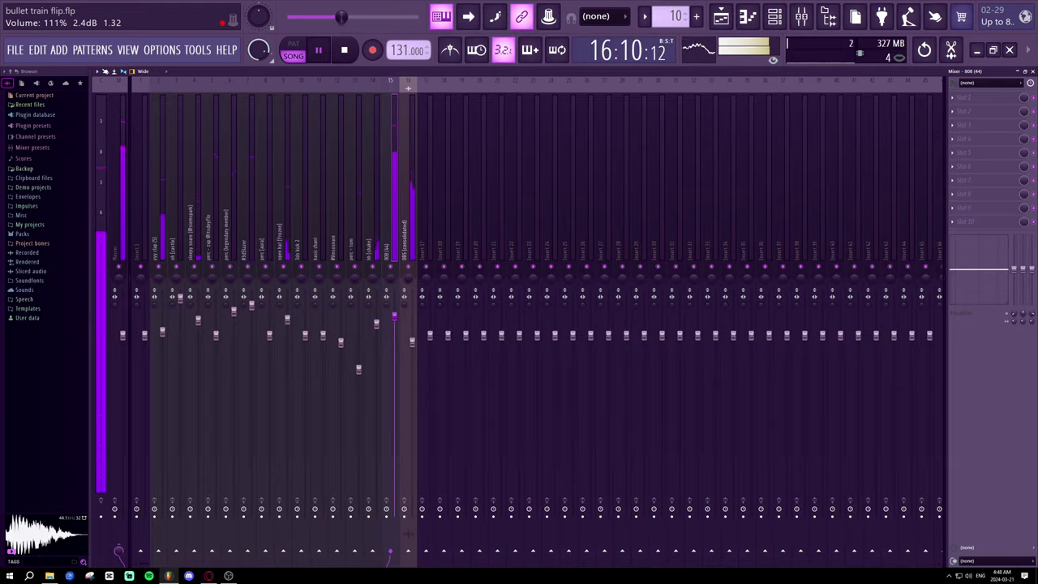
{"action": "left_click", "coordinate": [748, 23]}
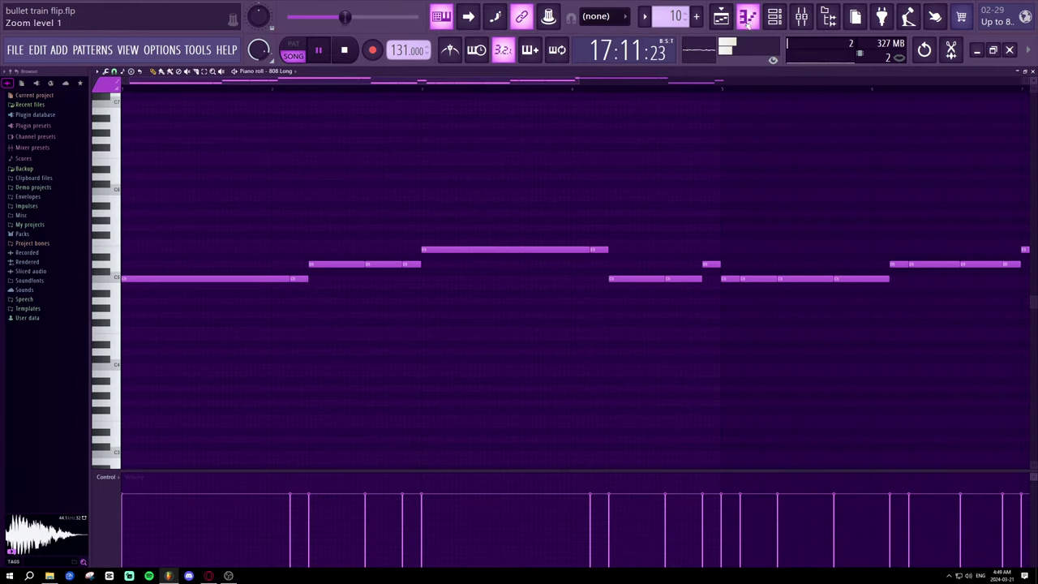
{"action": "left_click", "coordinate": [723, 17]}
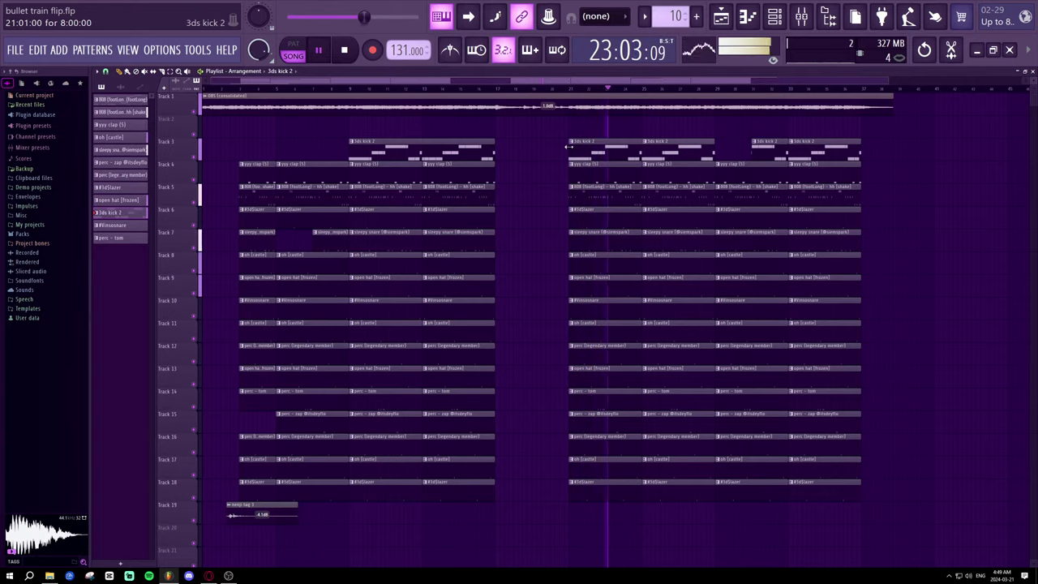
- Trim the start of the 3ds kick 2 clip at bar 21 on Track 3 so that it begins at bar 23
{"action": "key", "text": "space"}
{"action": "key", "text": "space"}
{"action": "left_click_drag", "start_coordinate": [568, 147], "coordinate": [605, 147]}
- Restart playback just before bar 21 and delete the drum clips between bars 21 and 25 on Tracks 4 to 18
{"action": "left_click", "coordinate": [561, 89]}
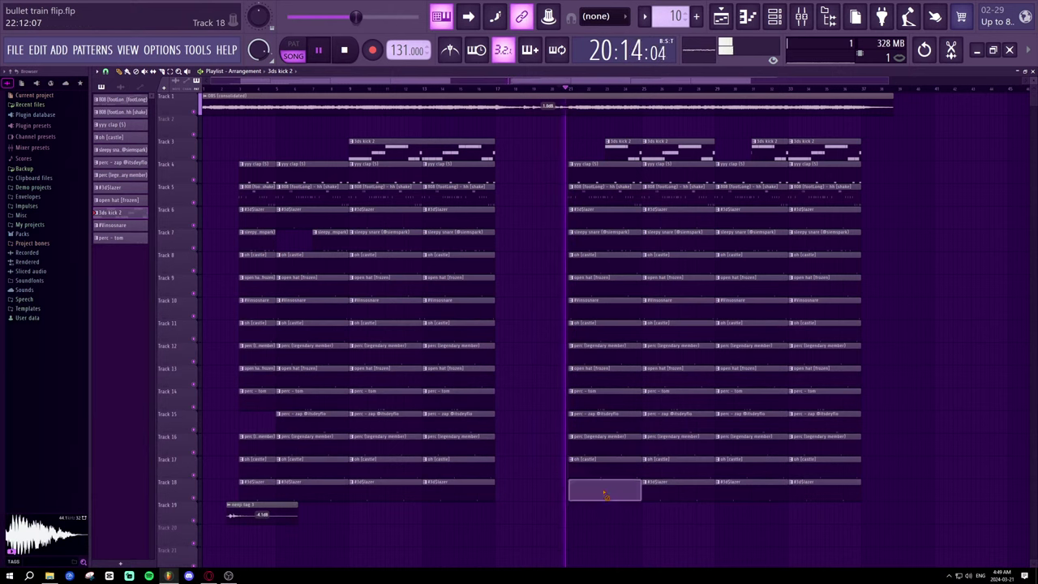
{"action": "left_click_drag", "start_coordinate": [604, 493], "coordinate": [598, 162]}
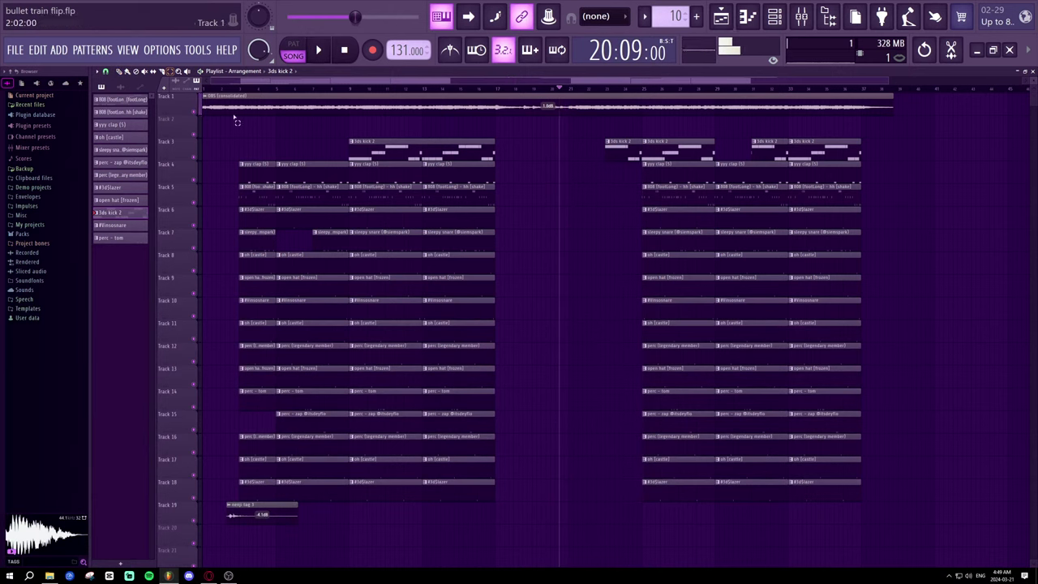
{"action": "key", "text": "space"}
{"action": "left_click_drag", "start_coordinate": [252, 144], "coordinate": [258, 488]}
{"action": "key", "text": "space"}
{"action": "key", "text": "space"}
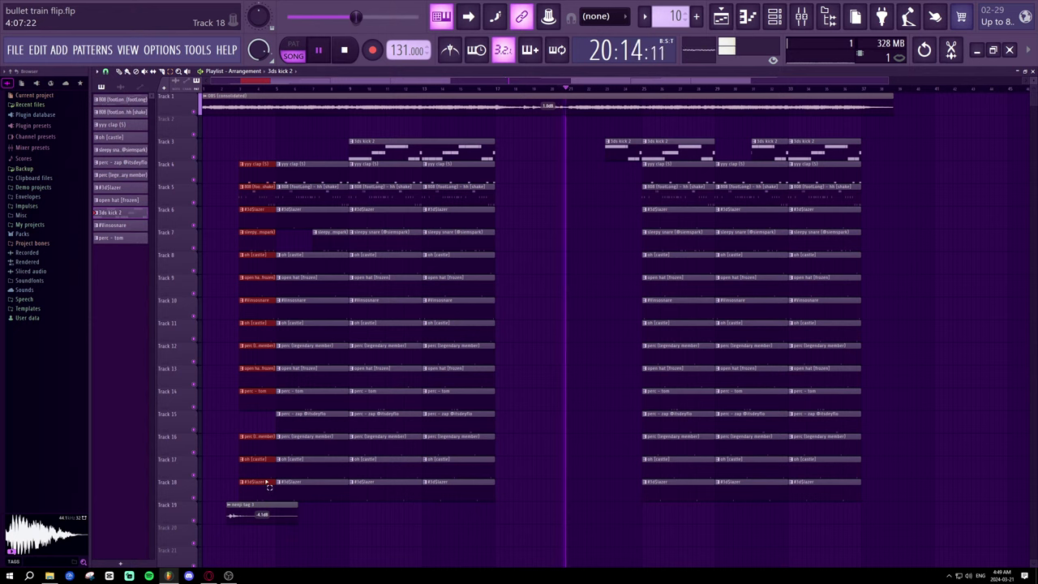
{"action": "key", "text": "ctrl+v"}
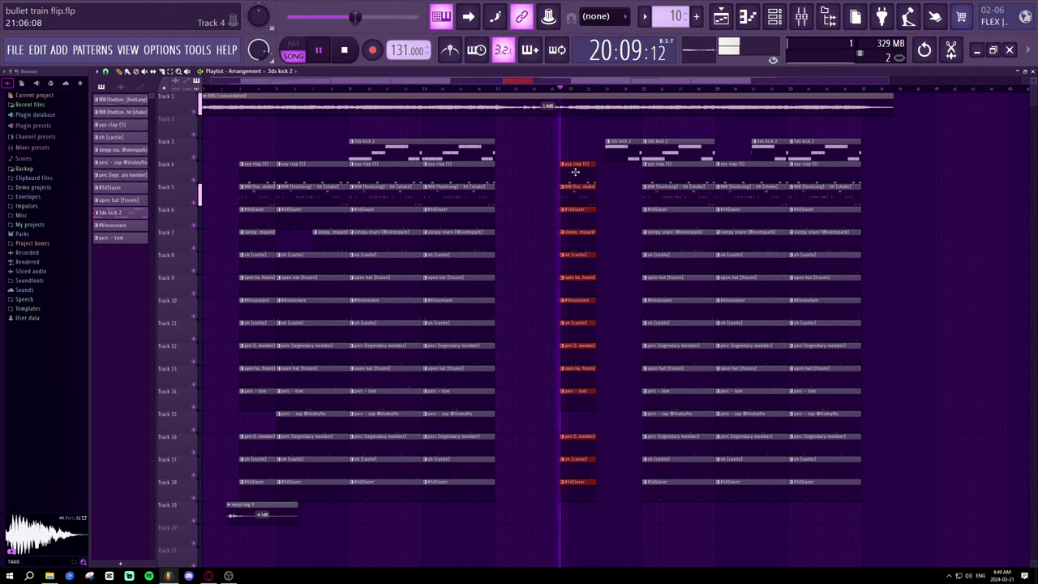
{"action": "key", "text": "space"}
{"action": "mouse_move", "coordinate": [589, 176]}
{"action": "left_mouse_down"}
{"action": "mouse_move", "coordinate": [625, 182]}
{"action": "mouse_move", "coordinate": [593, 172]}
{"action": "left_mouse_up"}
{"action": "key", "text": "space"}
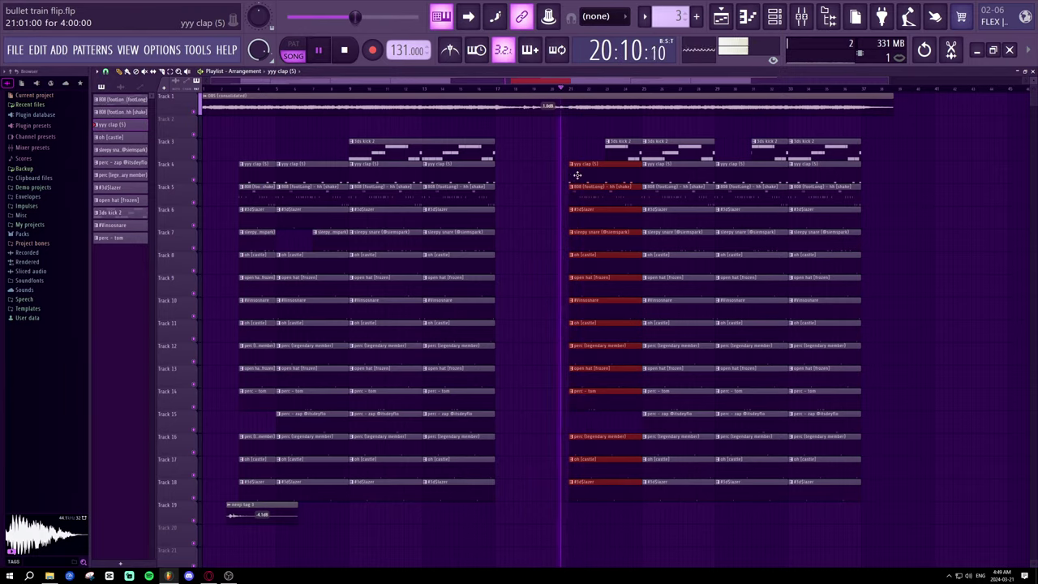
{"action": "mouse_move", "coordinate": [586, 179]}
{"action": "left_mouse_down"}
{"action": "mouse_move", "coordinate": [624, 180]}
{"action": "mouse_move", "coordinate": [575, 178]}
{"action": "left_mouse_up"}
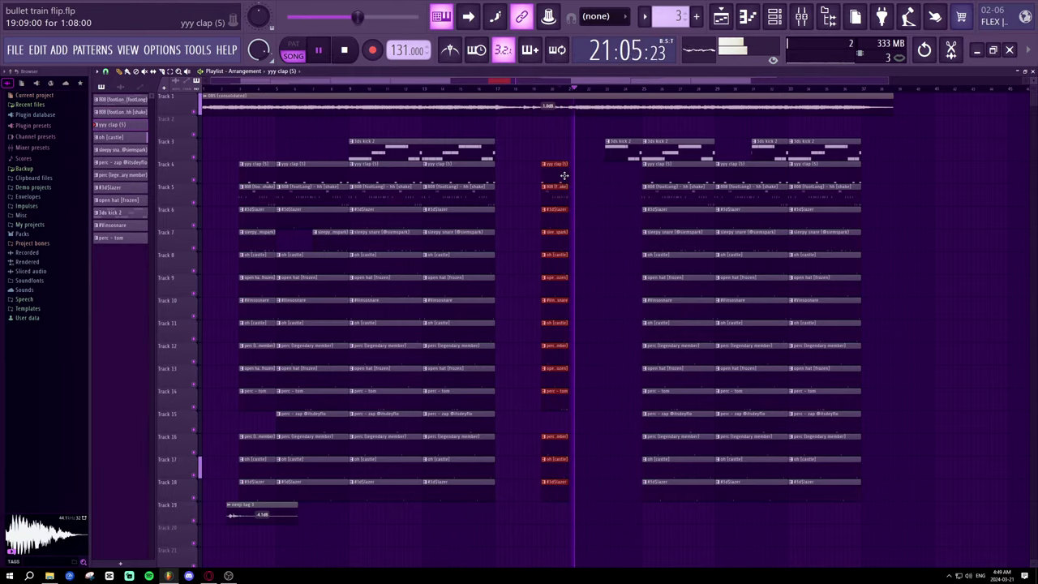
{"action": "key", "text": "Delete"}
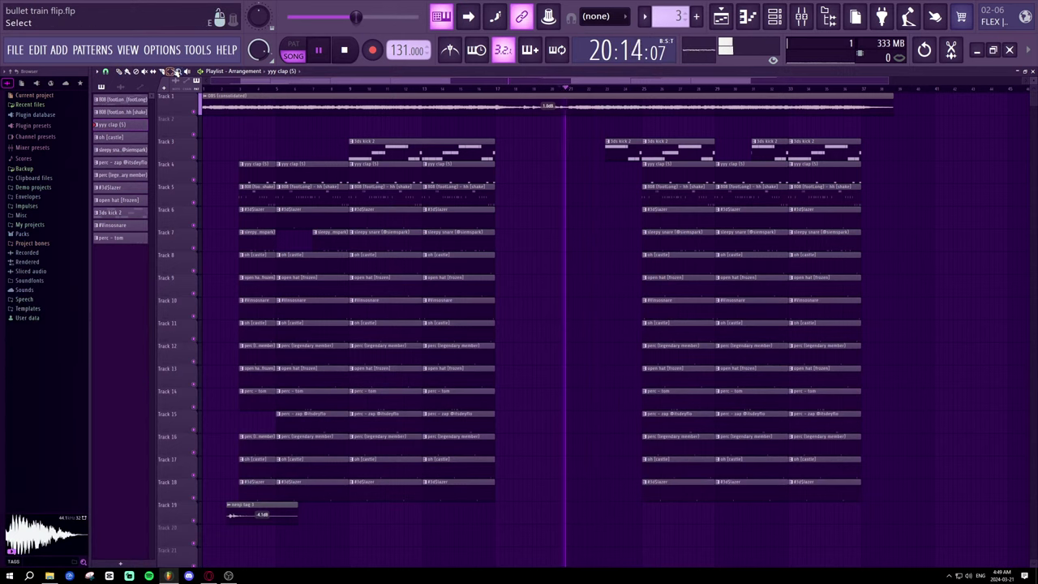
- Duplicate the four-bar drum section starting at bar 25 on tracks 4 to 18 so the copy starts at bar 21
{"action": "left_click_drag", "start_coordinate": [684, 523], "coordinate": [595, 179]}
{"action": "key", "text": "space"}
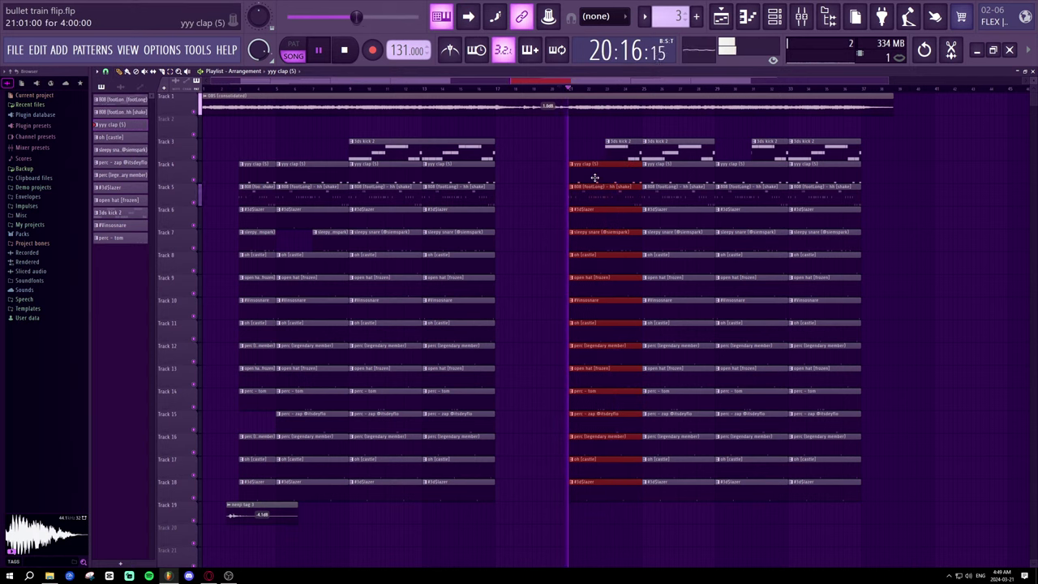
{"action": "left_click", "coordinate": [939, 236], "text": "ctrl"}
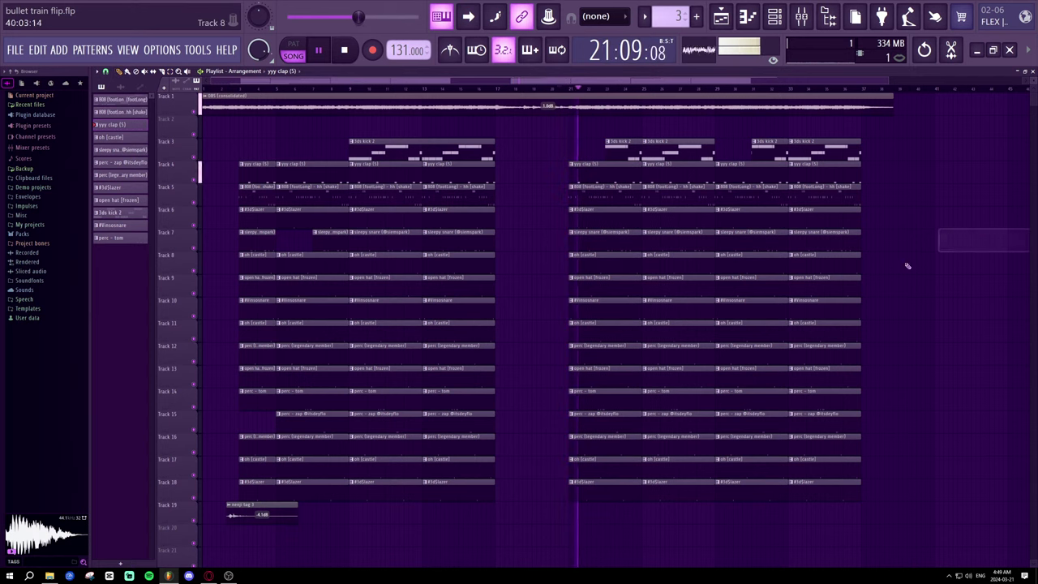
- Delete the #3d$lazer and sleepy snare clips on tracks 6 and 7 at bar 21, keeping the oh [castle] clip on track 8
{"action": "right_click", "coordinate": [595, 222]}
{"action": "right_click", "coordinate": [600, 241]}
{"action": "scroll", "coordinate": [603, 259], "scroll_direction": "down", "scroll_amount": 1}
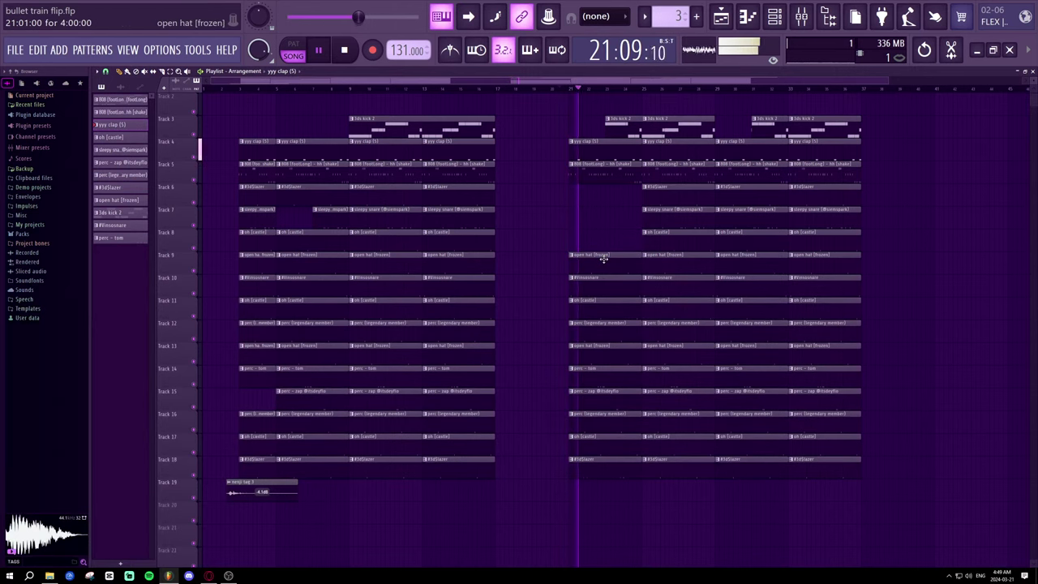
{"action": "key", "text": "ctrl+z"}
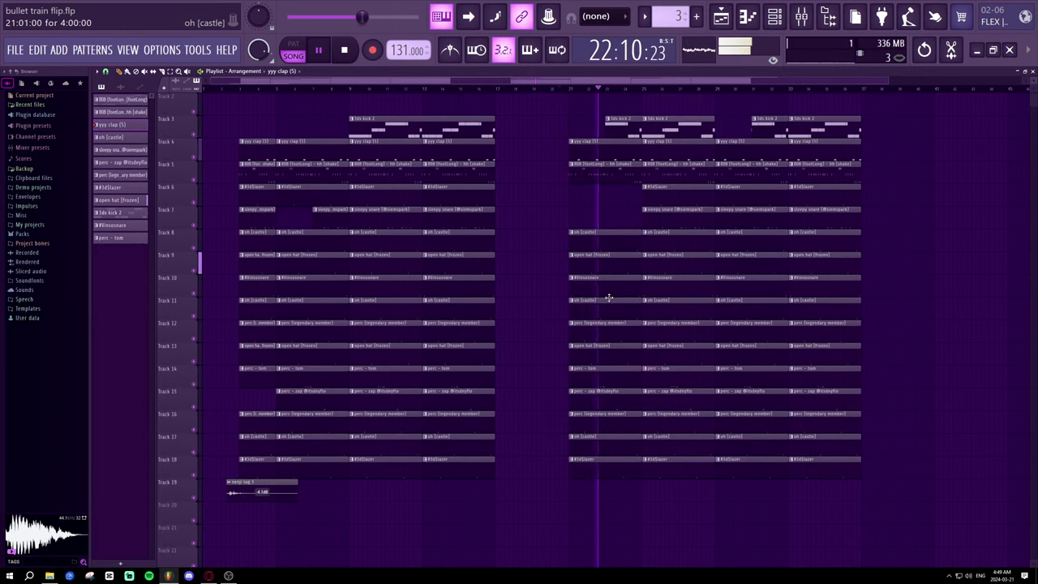
{"action": "scroll", "coordinate": [609, 297], "scroll_direction": "down", "scroll_amount": 1}
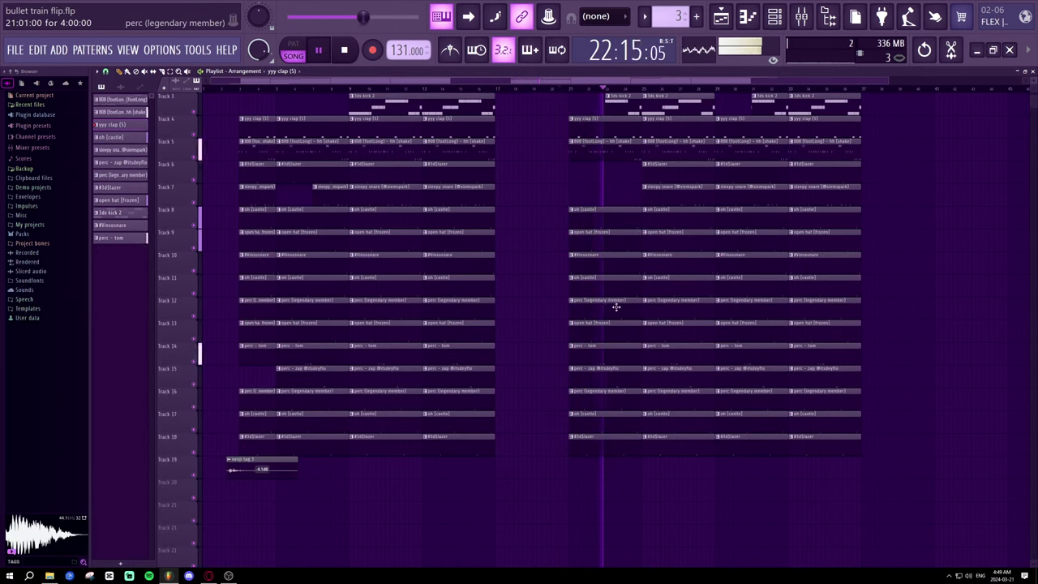
- Delete the perc - tom, perc - zap, perc (legendary member), oh [castle] and #3d$lazer clips at bar 21 on tracks 14 to 18
{"action": "right_click", "coordinate": [610, 350]}
{"action": "right_click", "coordinate": [625, 397]}
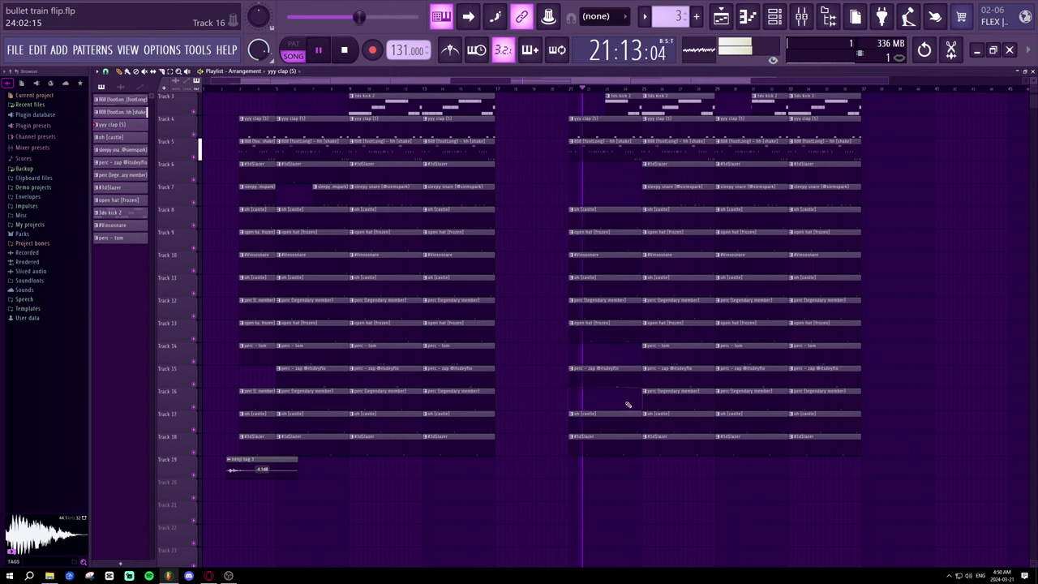
{"action": "right_click", "coordinate": [623, 450]}
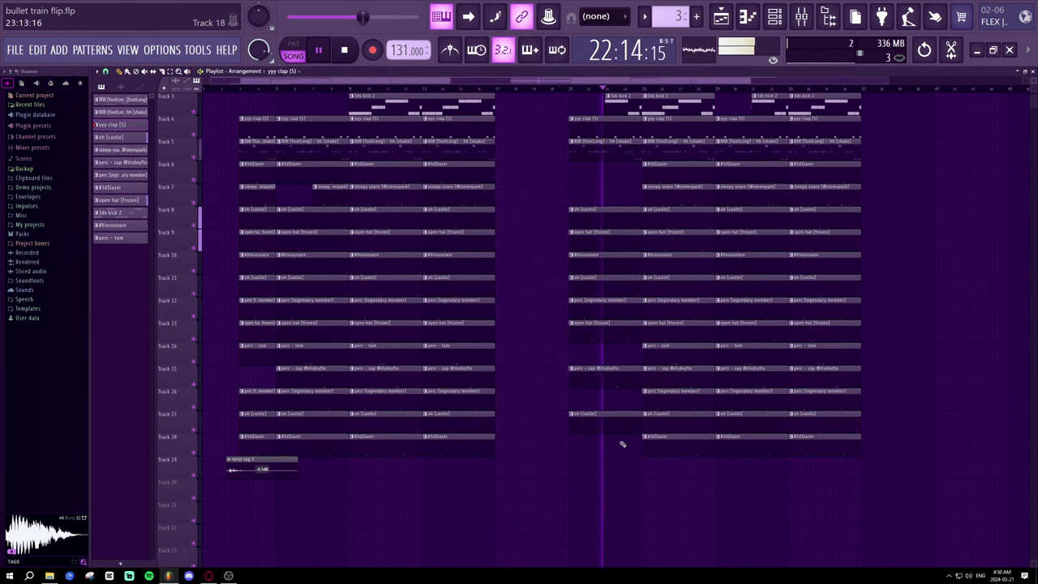
{"action": "right_click", "coordinate": [620, 424]}
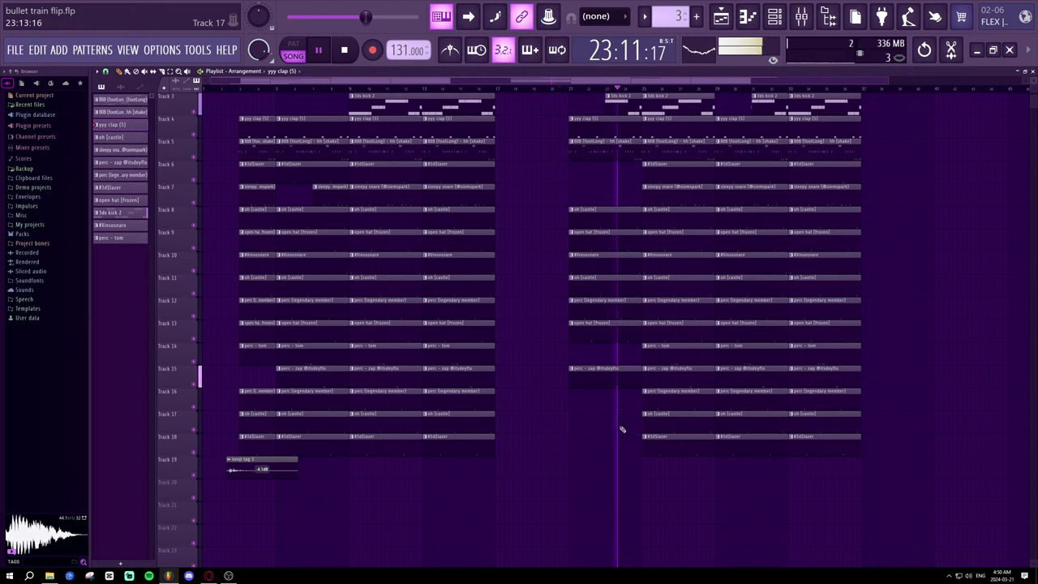
{"action": "right_click", "coordinate": [622, 373]}
{"action": "scroll", "coordinate": [653, 365], "scroll_direction": "up", "scroll_amount": 2}
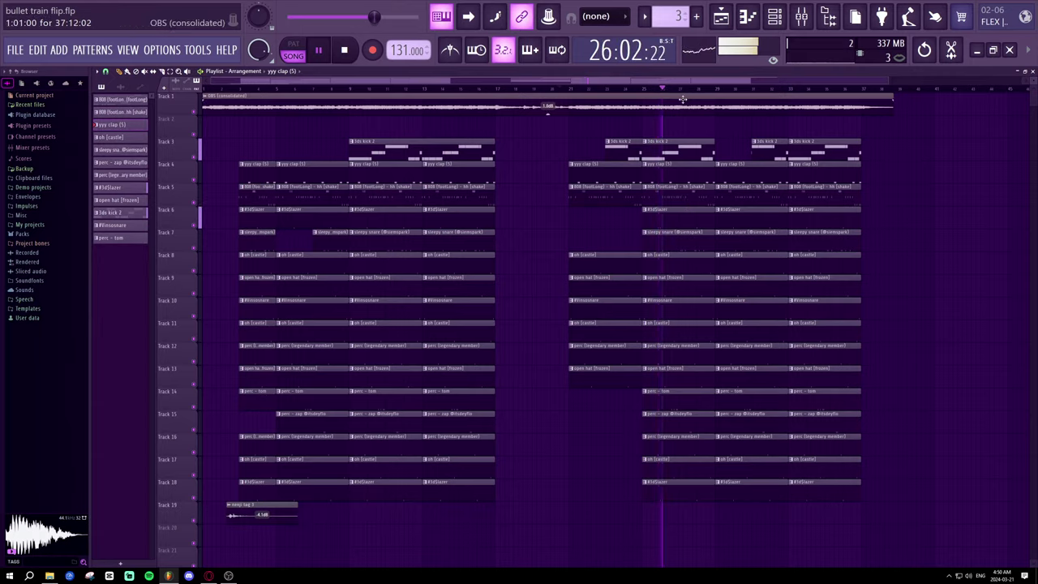
- Play the second drop from bar 25 and inspect the sleepy snare pattern's notes in the piano roll
{"action": "left_click_drag", "start_coordinate": [690, 81], "coordinate": [752, 82]}
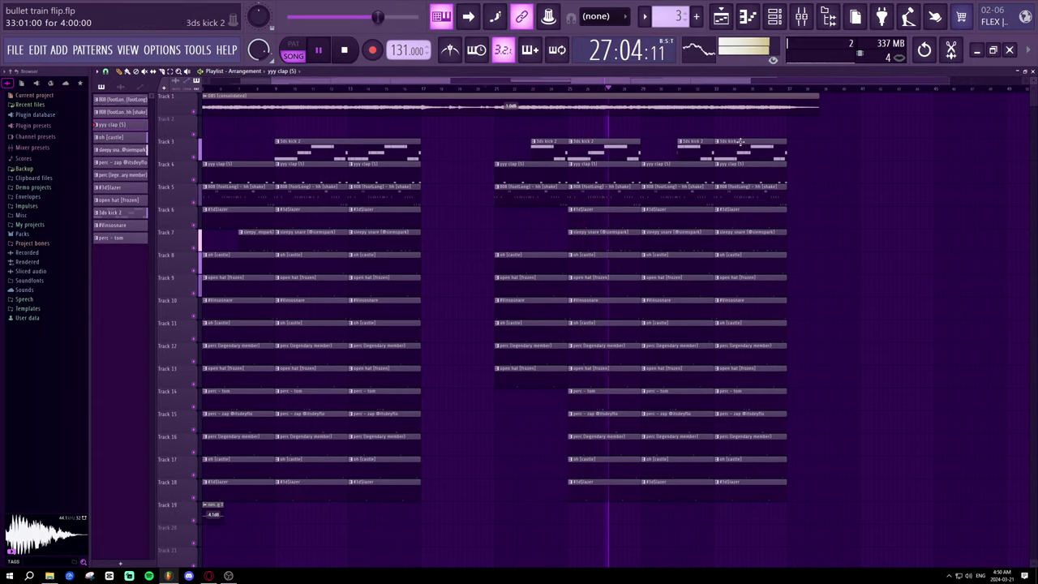
{"action": "left_click", "coordinate": [632, 236]}
{"action": "left_click", "coordinate": [578, 87]}
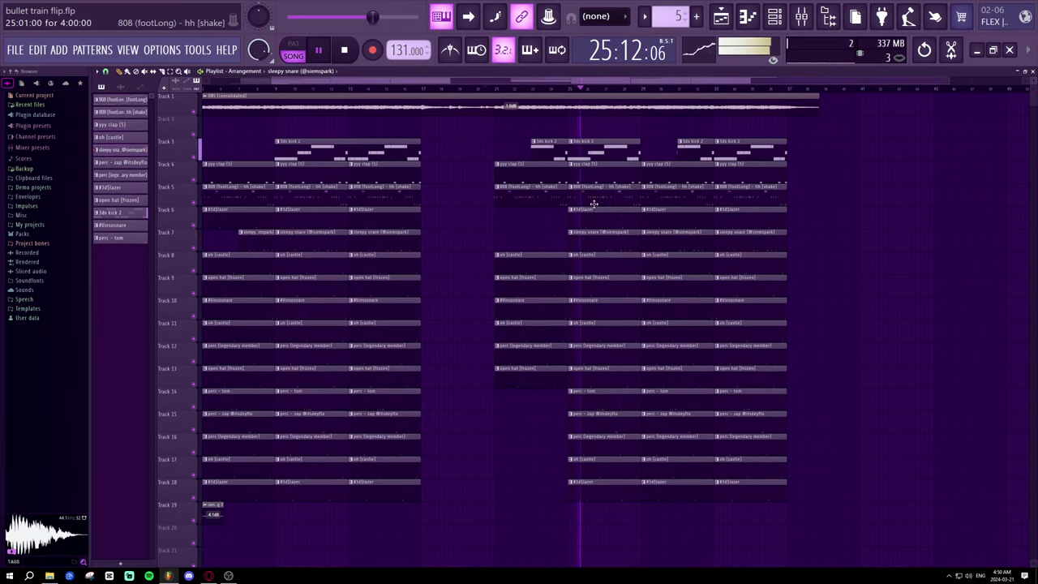
{"action": "key", "text": "F7"}
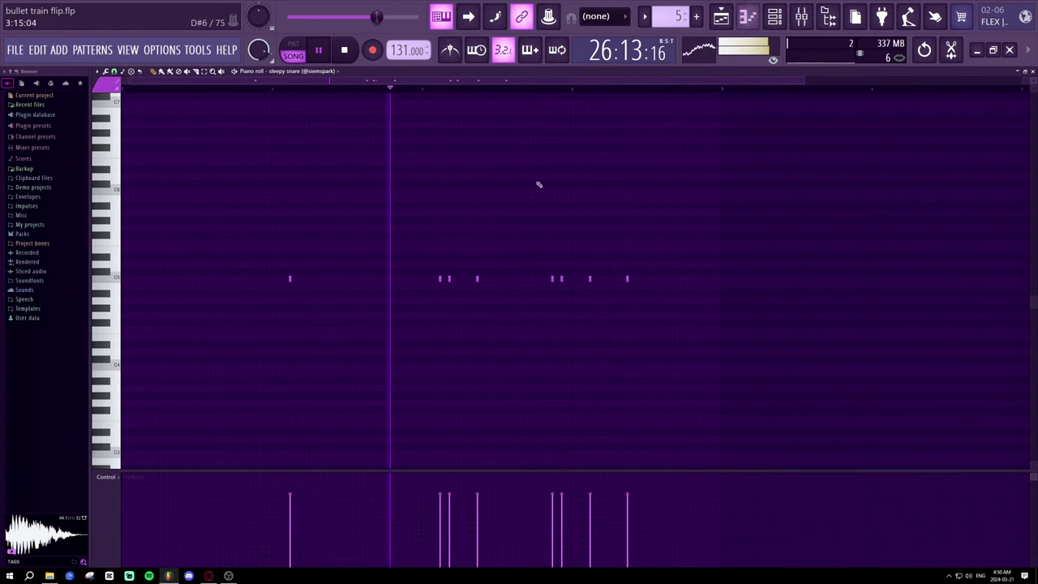
{"action": "key", "text": "F5"}
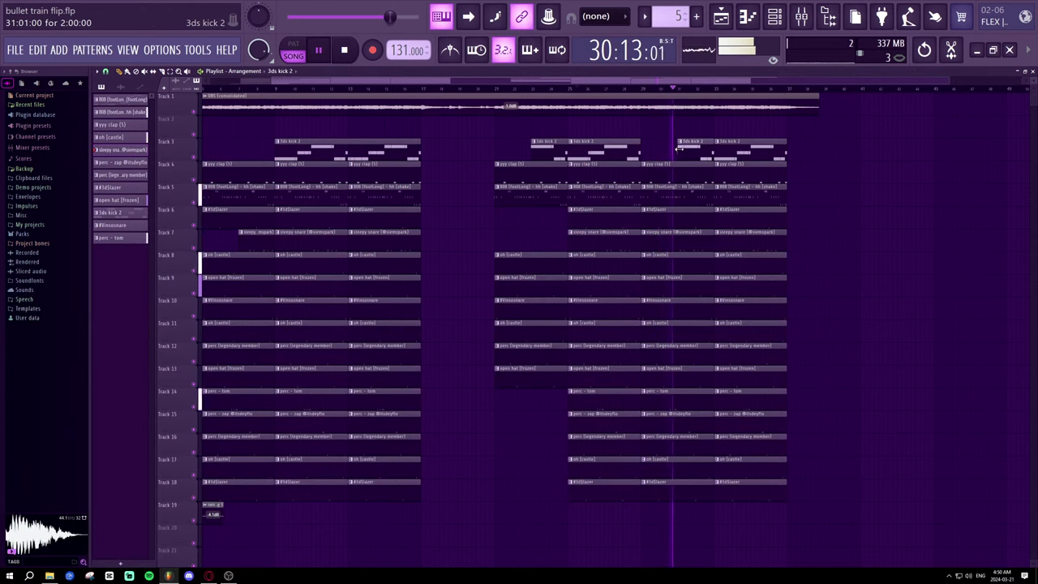
- Add a fade-out to the end of the OBS (consolidated) clip on track 1 from about bar 37, and play the song from the start
{"action": "scroll", "coordinate": [701, 89], "scroll_direction": "down", "scroll_amount": 1}
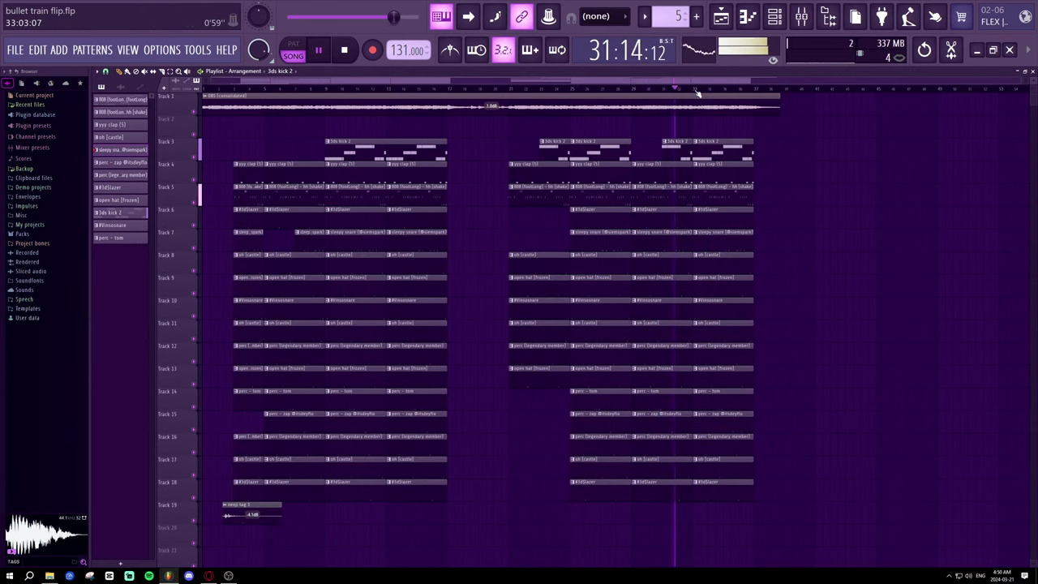
{"action": "scroll", "coordinate": [698, 93], "scroll_direction": "up", "scroll_amount": 2}
{"action": "left_click_drag", "start_coordinate": [702, 80], "coordinate": [779, 78]}
{"action": "scroll", "coordinate": [750, 93], "scroll_direction": "down", "scroll_amount": 2}
{"action": "scroll", "coordinate": [788, 90], "scroll_direction": "down", "scroll_amount": 1}
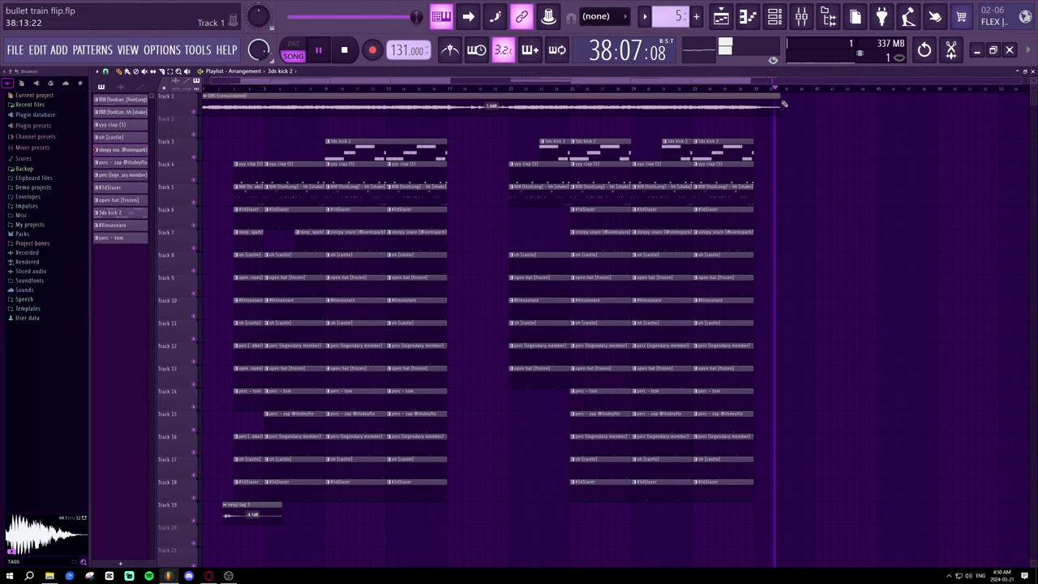
{"action": "left_click_drag", "start_coordinate": [787, 104], "coordinate": [753, 103]}
{"action": "right_click", "coordinate": [832, 110]}
{"action": "left_click", "coordinate": [770, 89]}
{"action": "key", "text": "space"}
{"action": "key", "text": "space"}
{"action": "key", "text": "space"}
{"action": "key", "text": "space"}
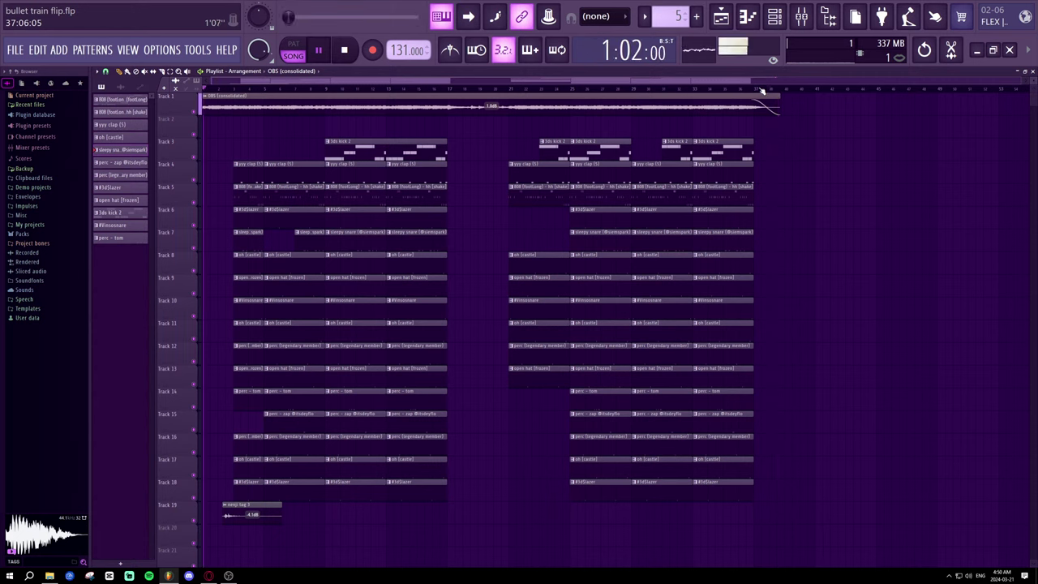
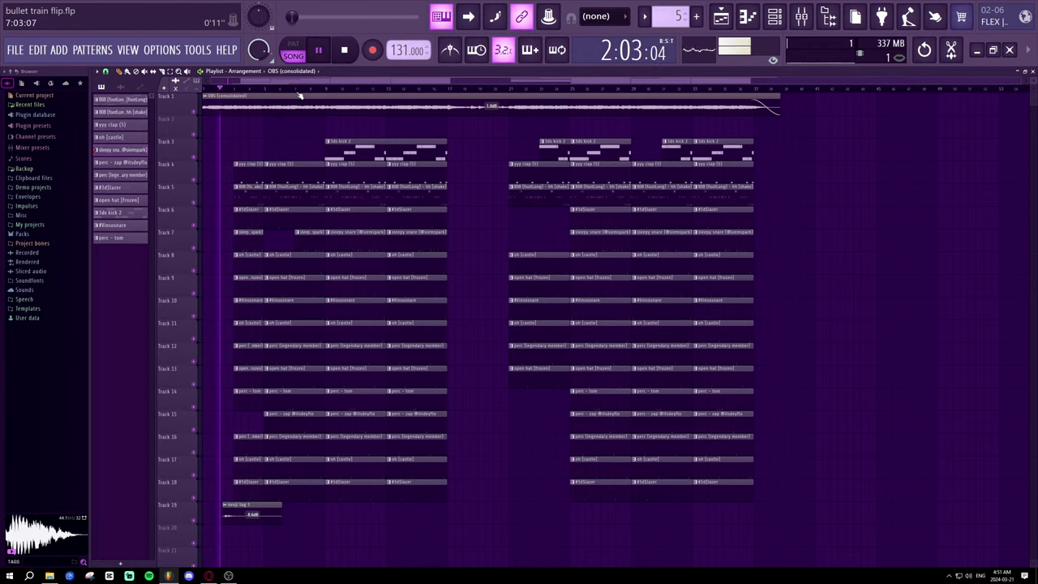
- Lower the sleepy snare's mixer track volume to slightly below the default level, and return to the playlist
{"action": "scroll", "coordinate": [296, 98], "scroll_direction": "down", "scroll_amount": 2}
{"action": "scroll", "coordinate": [297, 98], "scroll_direction": "up", "scroll_amount": 2}
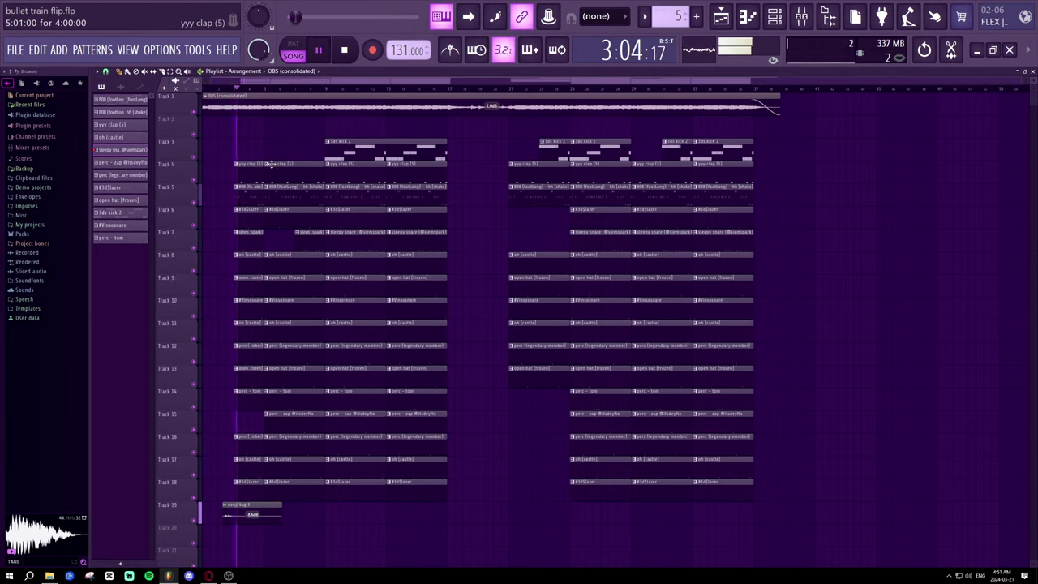
{"action": "scroll", "coordinate": [243, 94], "scroll_direction": "up", "scroll_amount": 2}
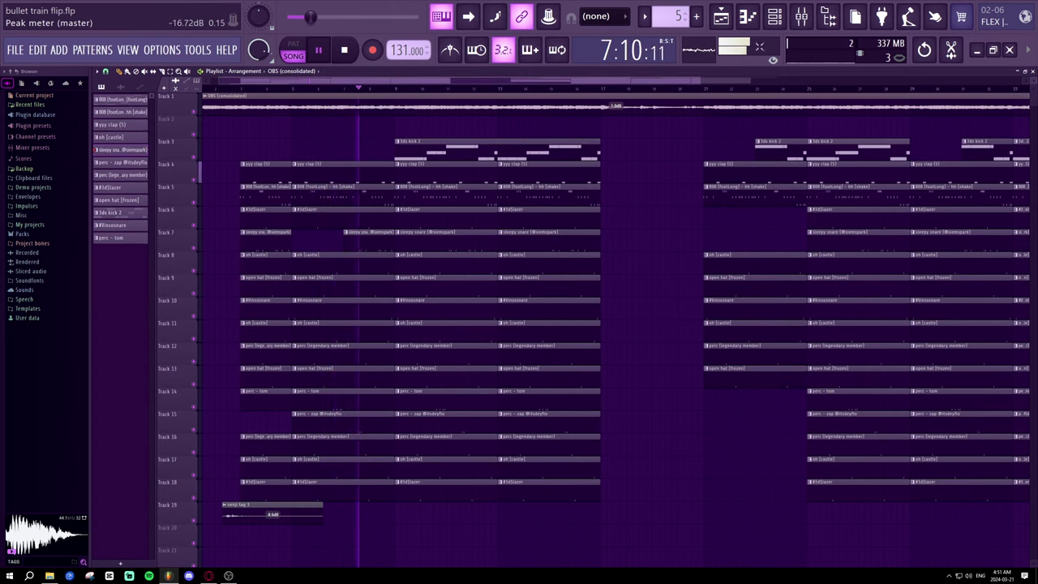
{"action": "left_click", "coordinate": [801, 17]}
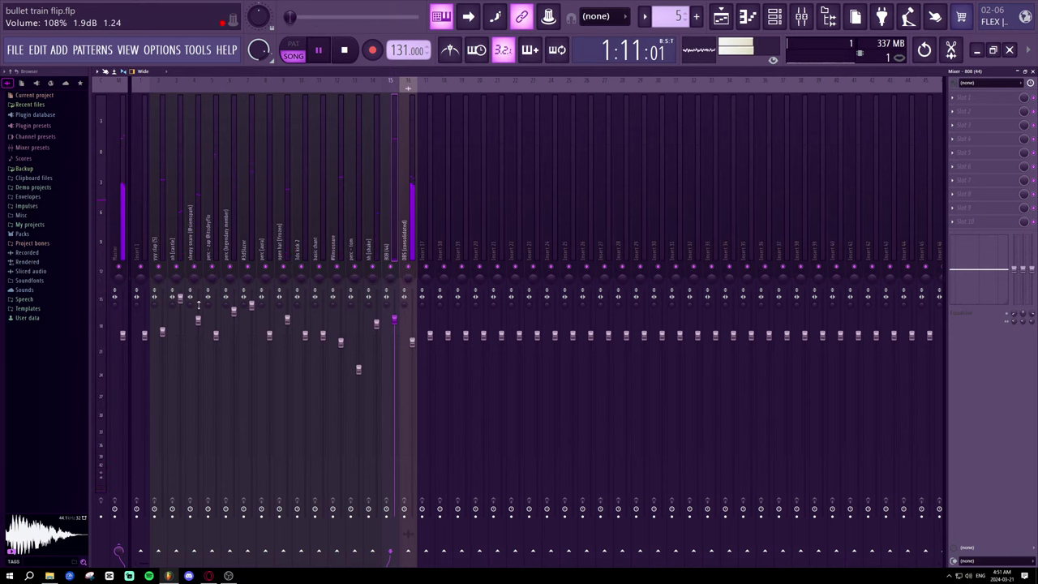
{"action": "left_click_drag", "start_coordinate": [199, 321], "coordinate": [198, 326]}
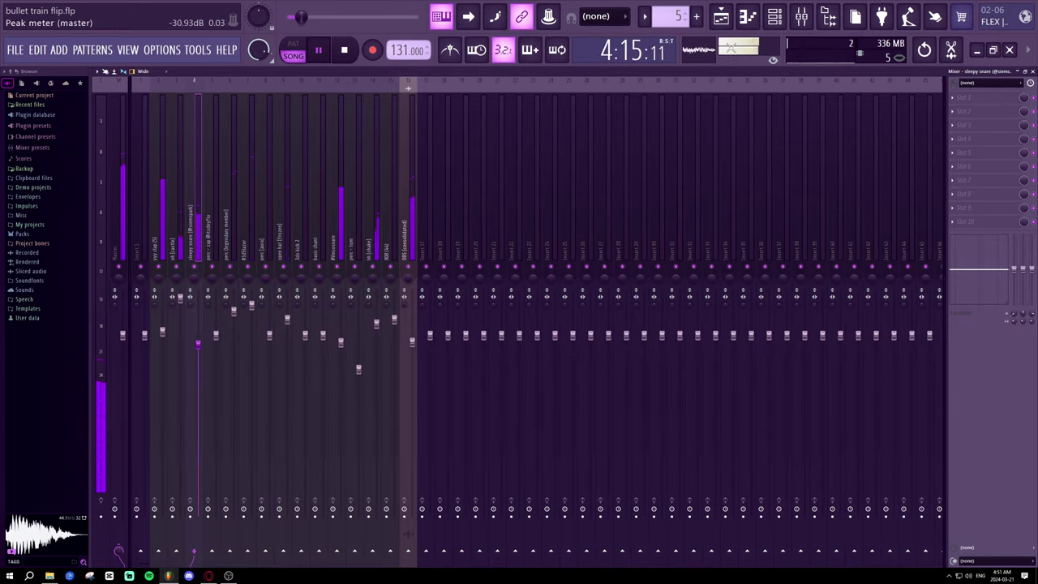
{"action": "left_click", "coordinate": [747, 16]}
{"action": "left_click", "coordinate": [752, 18]}
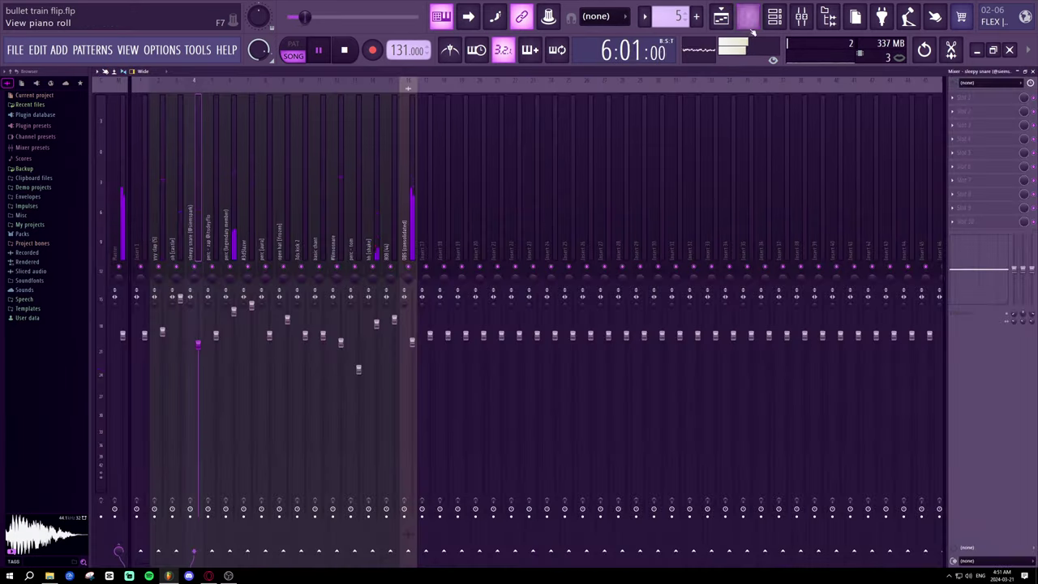
{"action": "left_click", "coordinate": [720, 16]}
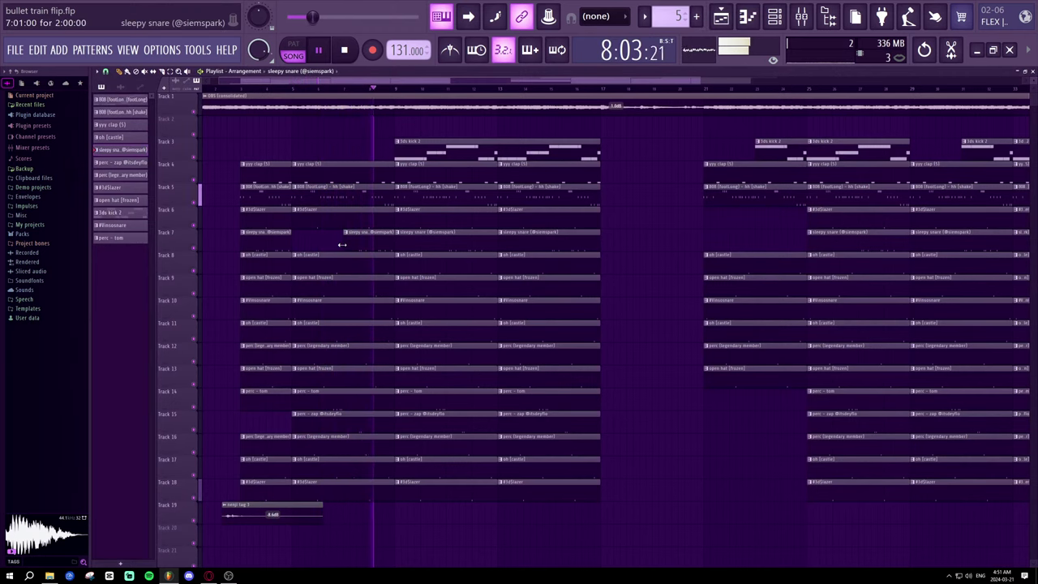
- Delete the bar 3 intro clips of sleepy snare on track 7, perc (legendary member) on track 16 and #3d$lazer on track 18
{"action": "left_click", "coordinate": [226, 89]}
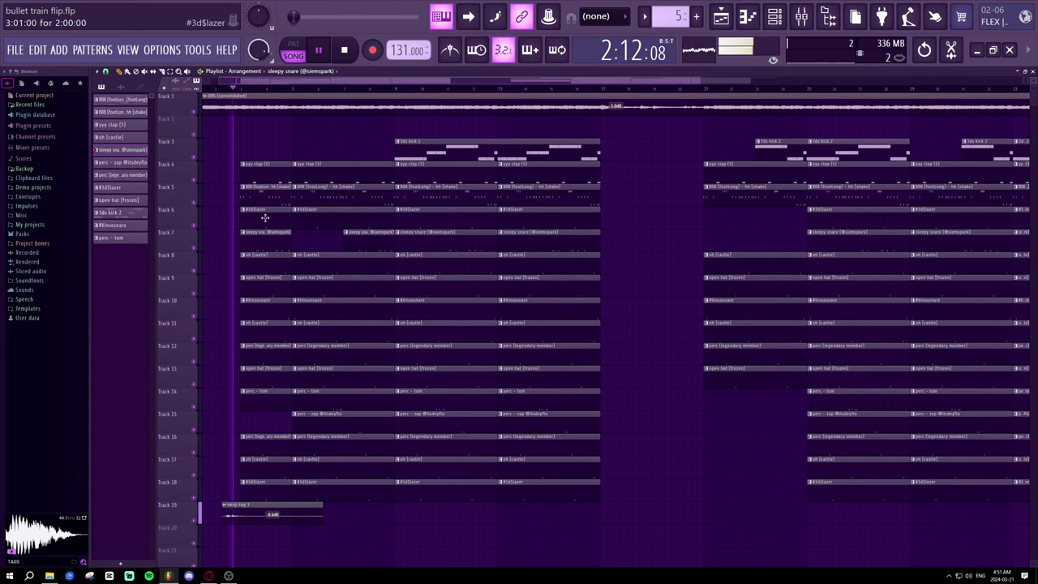
{"action": "right_click", "coordinate": [262, 243]}
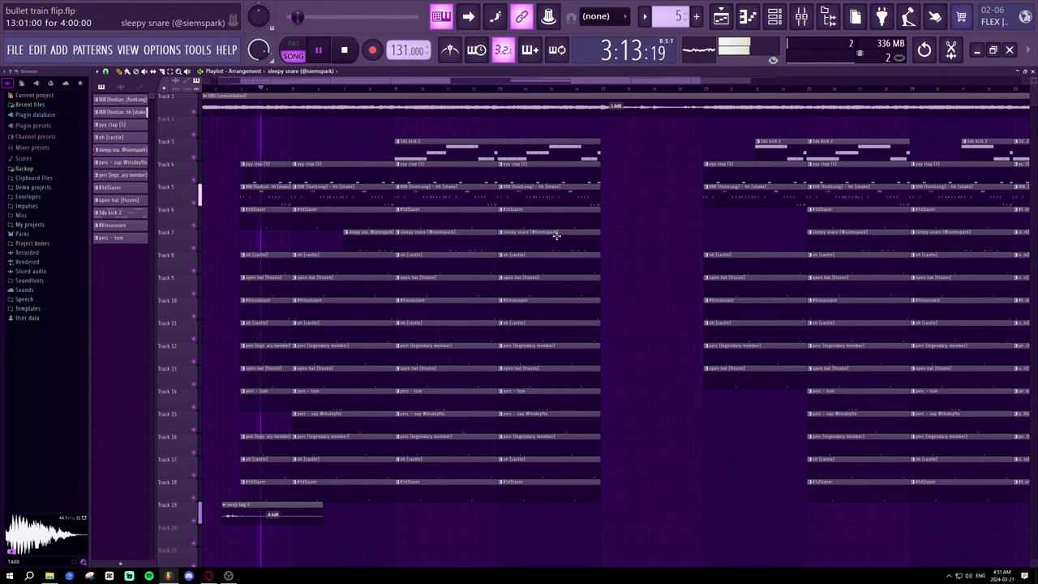
{"action": "right_click", "coordinate": [270, 439]}
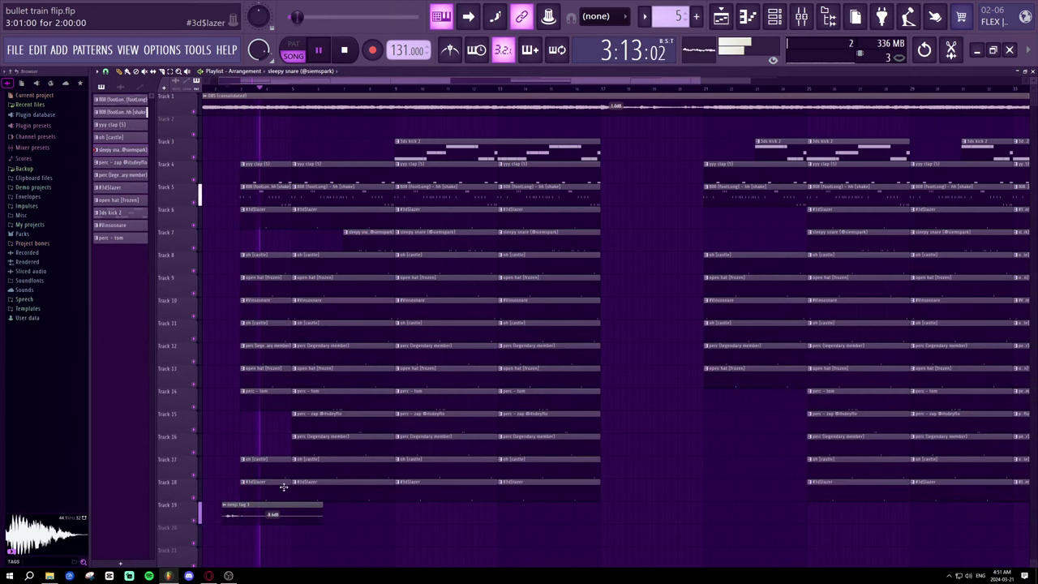
{"action": "right_click", "coordinate": [275, 481]}
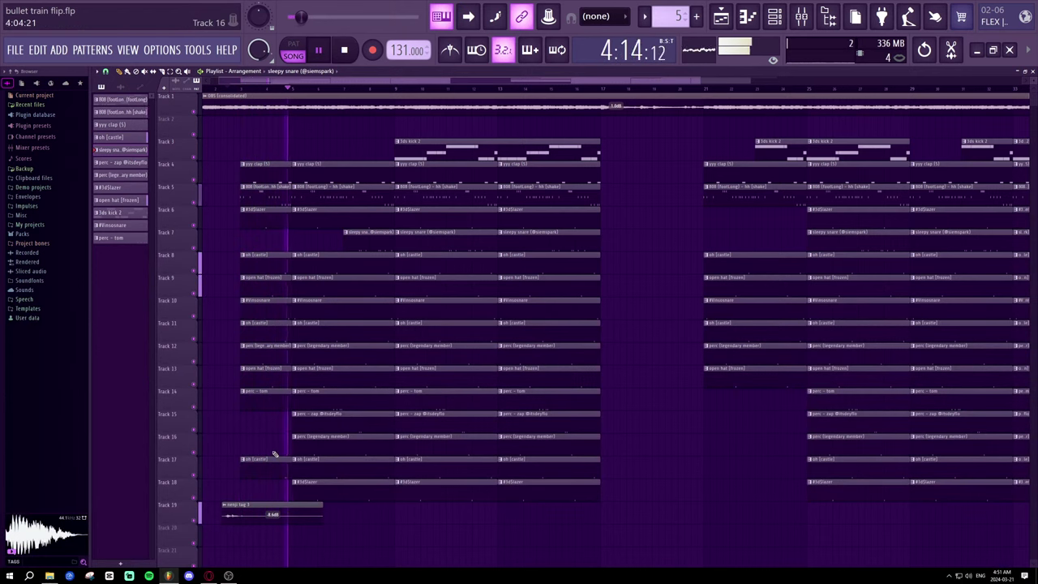
- Replay the intro and delete the #3d$lazer clip on track 6 at bar 3
{"action": "left_click", "coordinate": [236, 89]}
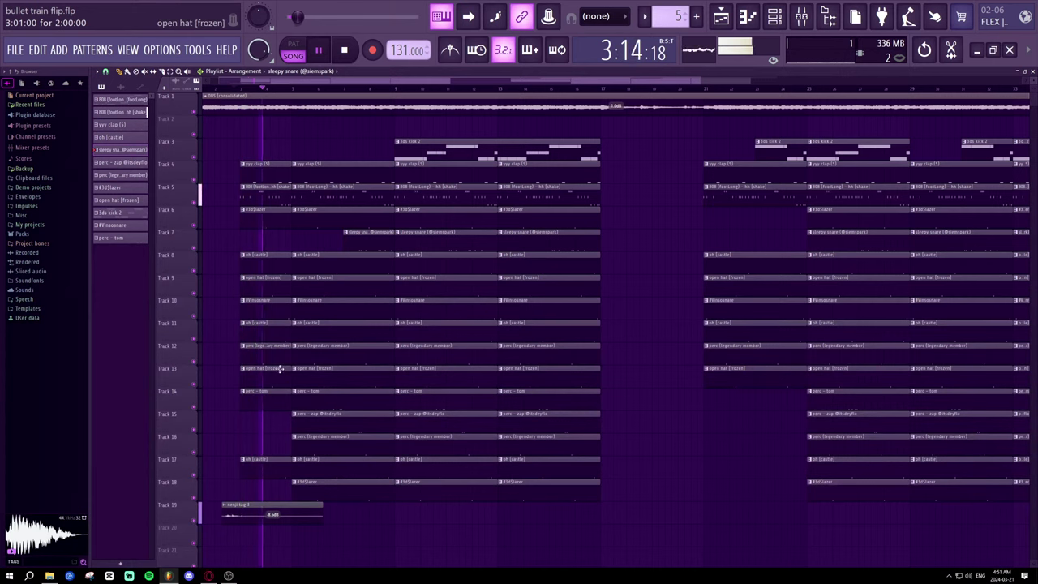
{"action": "key", "text": "space"}
{"action": "key", "text": "space"}
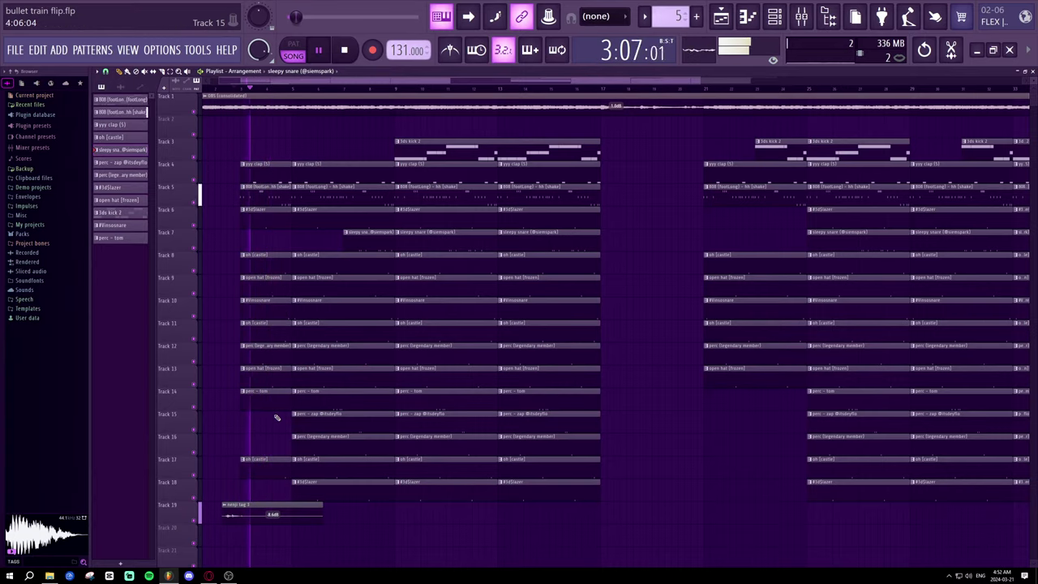
{"action": "right_click", "coordinate": [280, 213]}
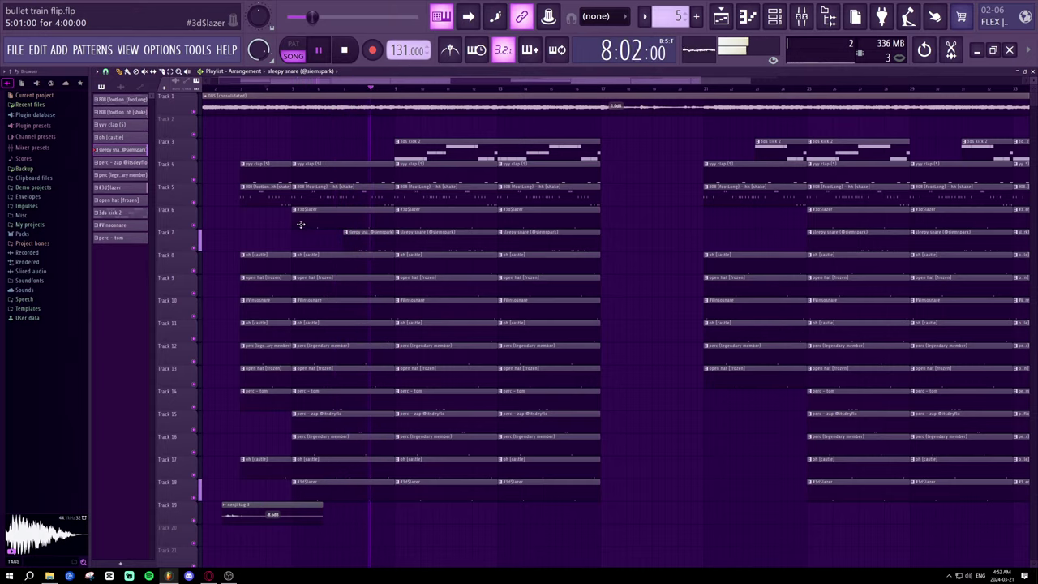
- Trim the start of the bar 5 #3d$lazer clip on track 6 to about bar 6.5, and delete the sleepy snare clip at bar 7 on track 7
{"action": "left_click_drag", "start_coordinate": [292, 220], "coordinate": [331, 230]}
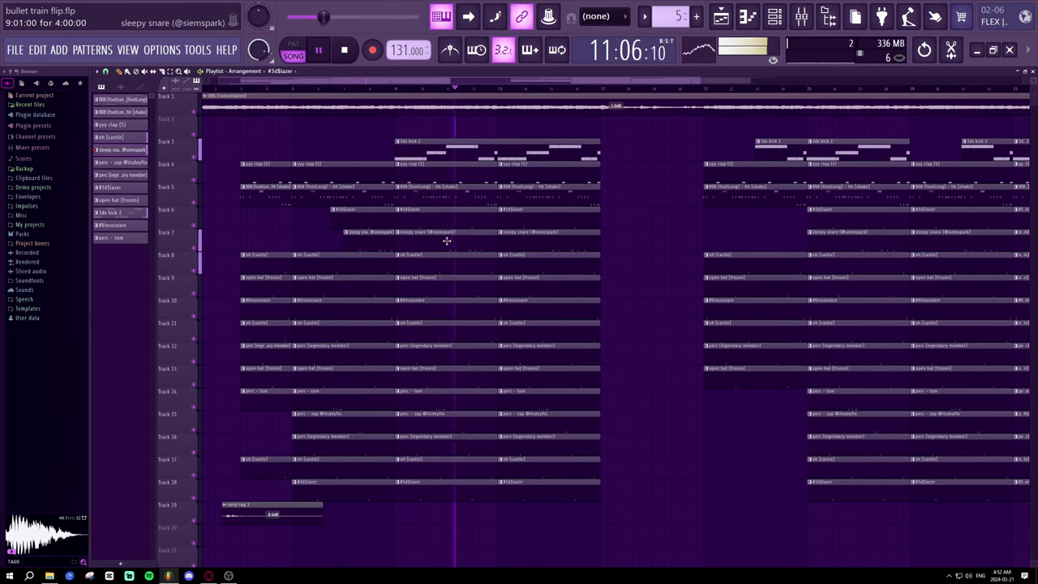
{"action": "right_click", "coordinate": [387, 246]}
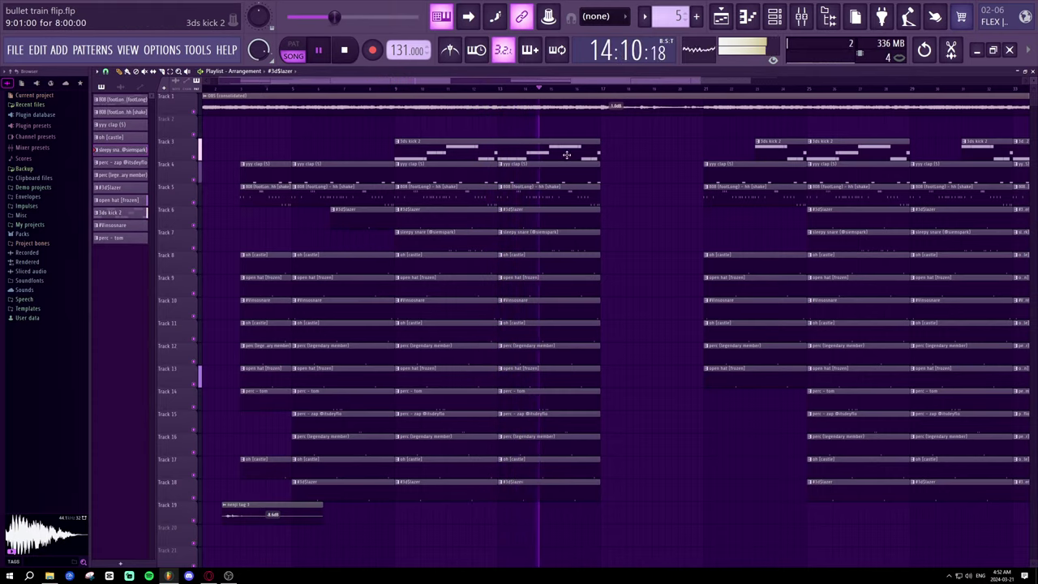
- Extend the bar 23 3ds kick 2 clip on track 3 back to bar 21, and replay from about bar 20
{"action": "scroll", "coordinate": [579, 90], "scroll_direction": "down", "scroll_amount": 3}
{"action": "scroll", "coordinate": [578, 90], "scroll_direction": "up", "scroll_amount": 3}
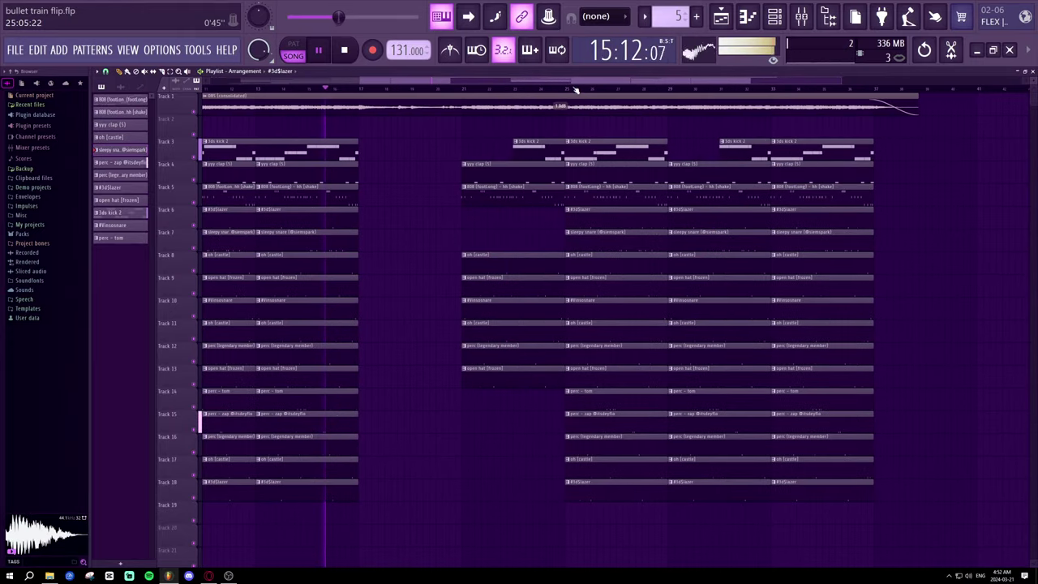
{"action": "left_click_drag", "start_coordinate": [566, 82], "coordinate": [488, 84]}
{"action": "scroll", "coordinate": [500, 95], "scroll_direction": "up", "scroll_amount": 2}
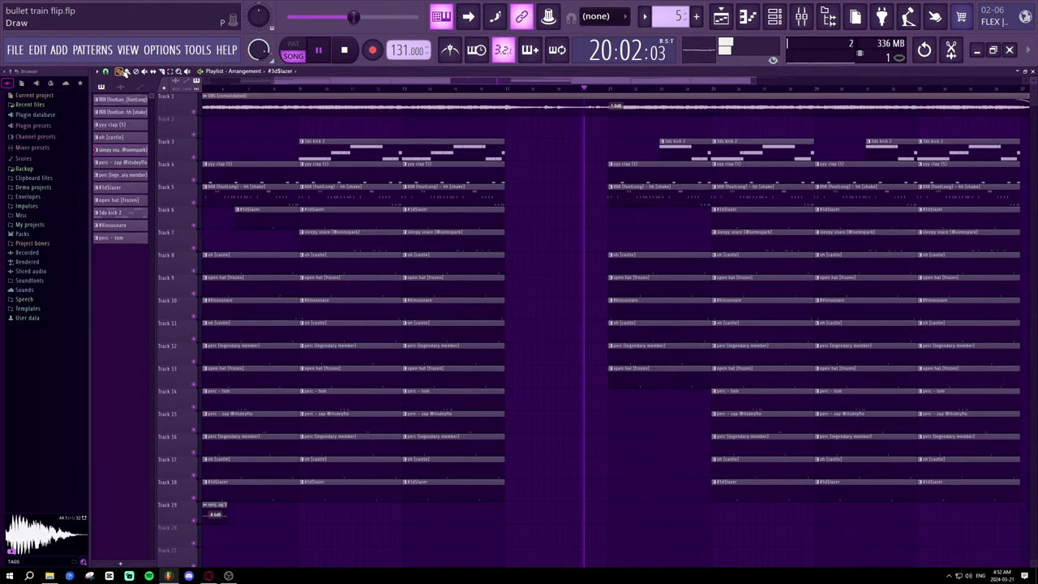
{"action": "scroll", "coordinate": [436, 91], "scroll_direction": "down", "scroll_amount": 2}
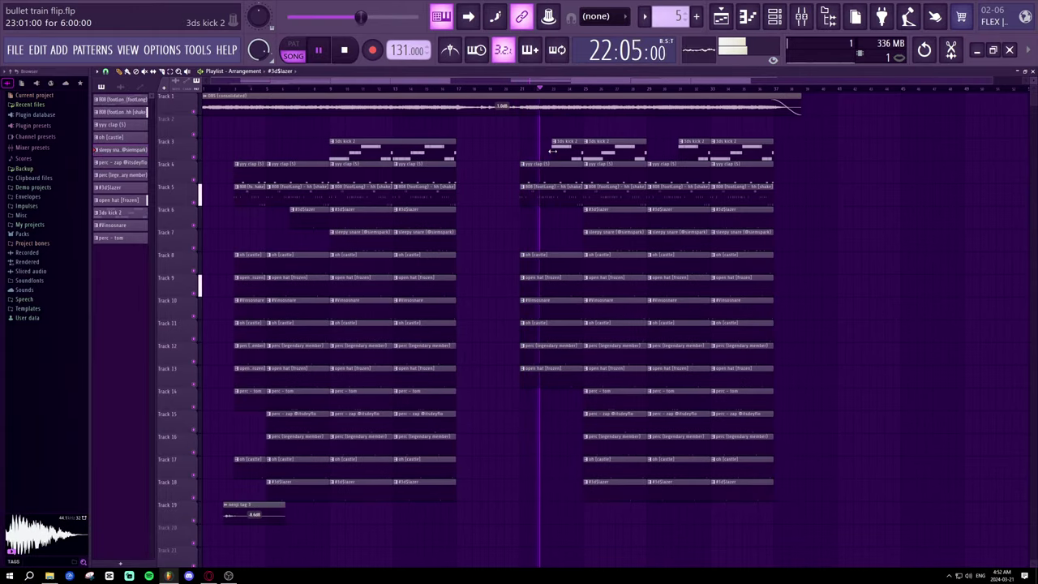
{"action": "left_click", "coordinate": [505, 88]}
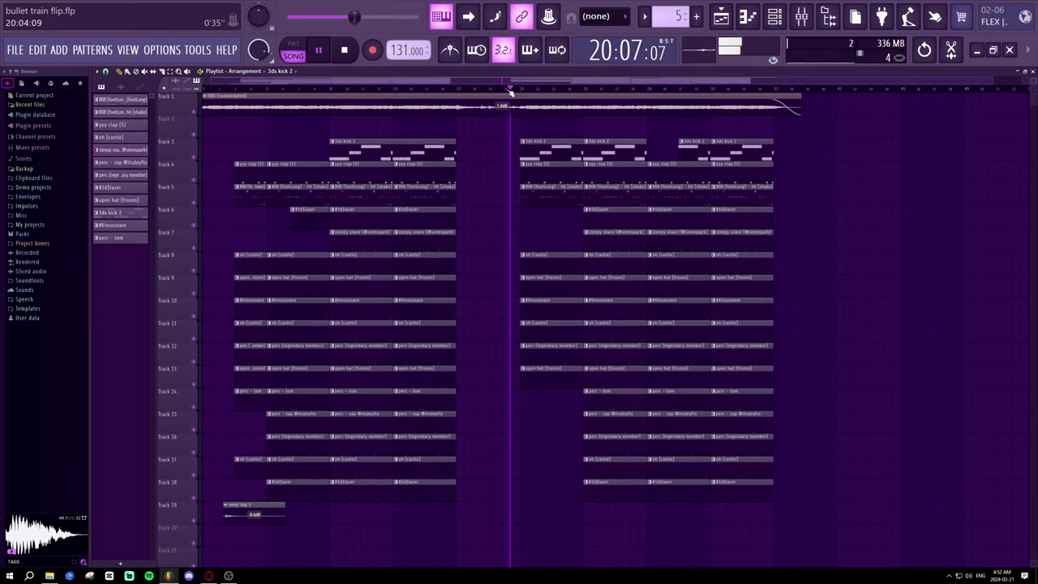
- Make the 3ds kick 2 on track 3 one continuous eight-bar clip from bar 21, replacing the separate clip at bar 25
{"action": "scroll", "coordinate": [510, 91], "scroll_direction": "up", "scroll_amount": 3}
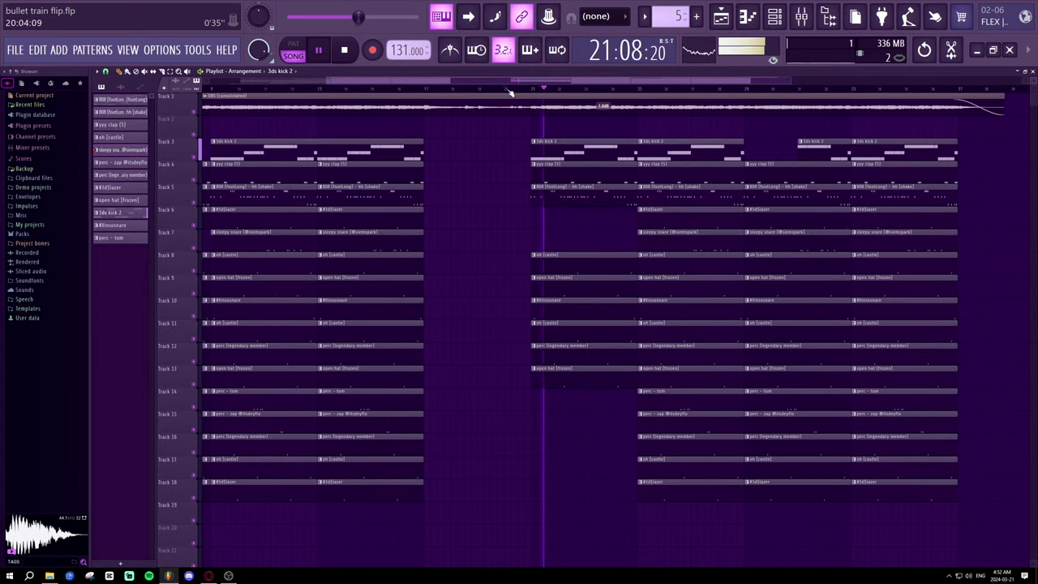
{"action": "scroll", "coordinate": [510, 91], "scroll_direction": "down", "scroll_amount": 2}
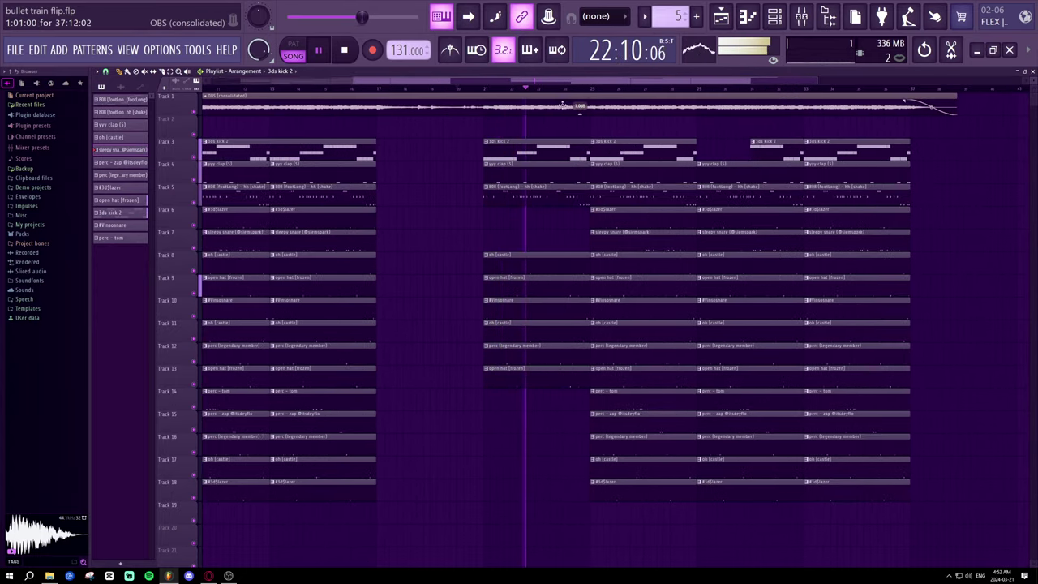
{"action": "left_click_drag", "start_coordinate": [586, 81], "coordinate": [595, 81]}
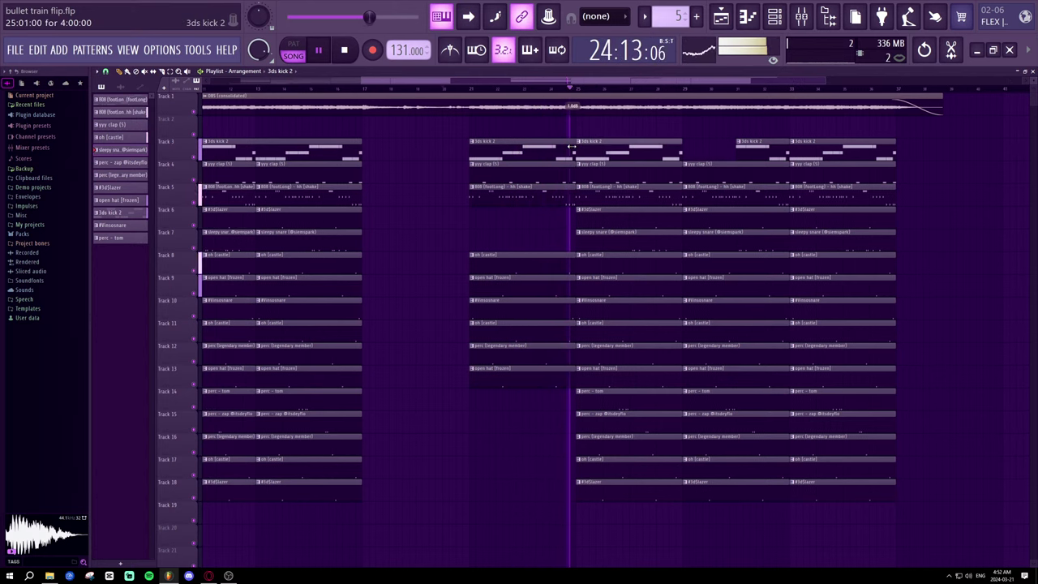
{"action": "scroll", "coordinate": [571, 148], "scroll_direction": "up", "scroll_amount": 3}
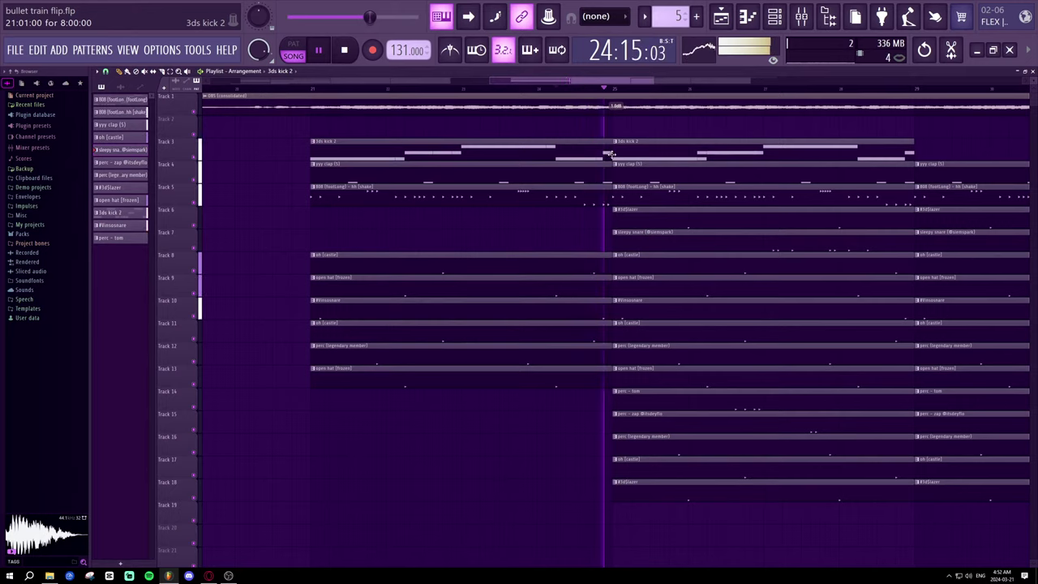
{"action": "key", "text": "space"}
{"action": "key", "text": "space"}
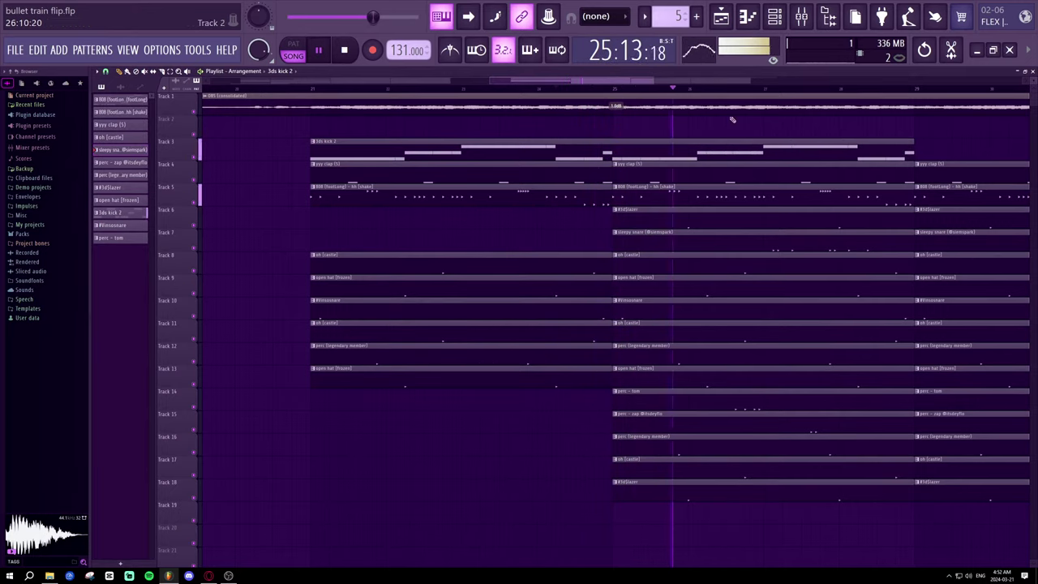
- Listen through the second drum section from bar 25, and replay the intro from about bar 3
{"action": "left_click_drag", "start_coordinate": [645, 79], "coordinate": [702, 90]}
{"action": "scroll", "coordinate": [700, 90], "scroll_direction": "down", "scroll_amount": 4}
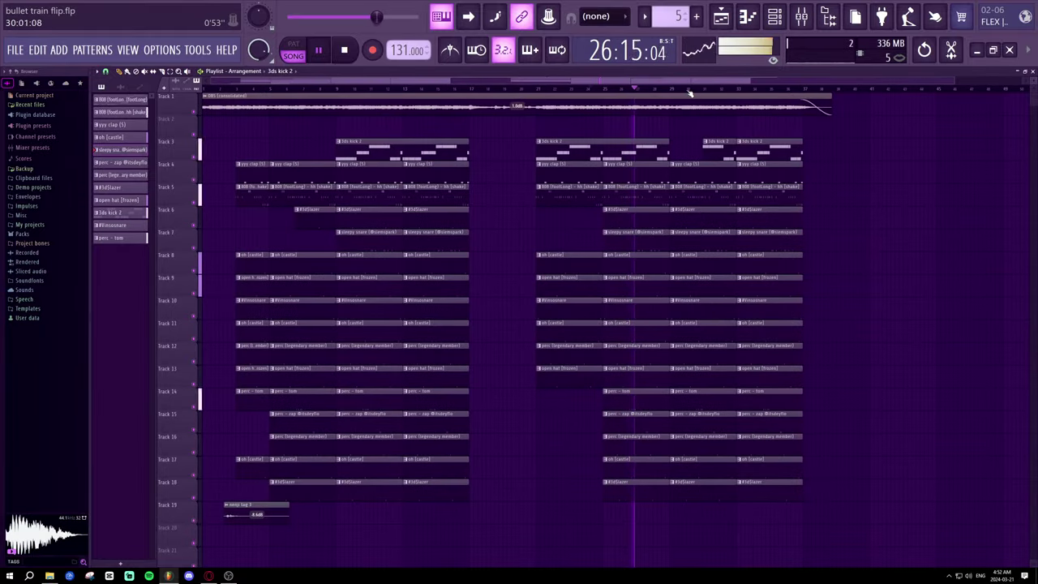
{"action": "scroll", "coordinate": [689, 93], "scroll_direction": "up", "scroll_amount": 2}
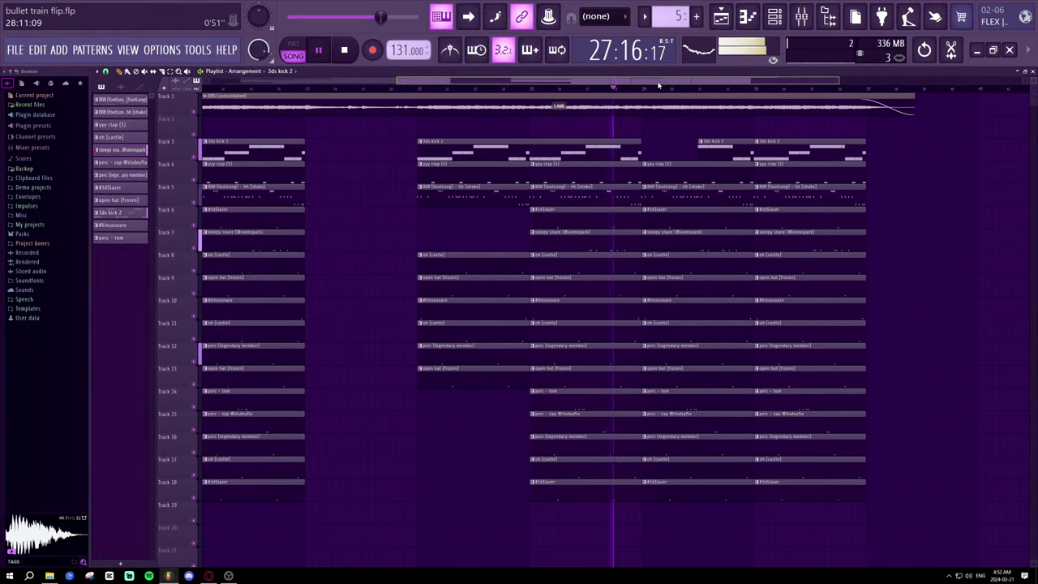
{"action": "scroll", "coordinate": [661, 93], "scroll_direction": "down", "scroll_amount": 2}
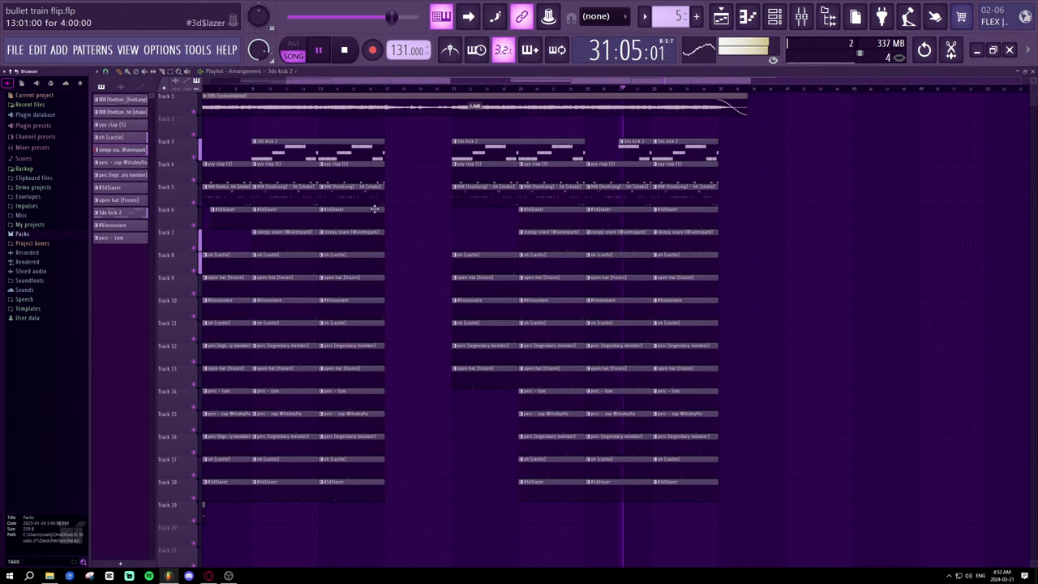
{"action": "scroll", "coordinate": [643, 91], "scroll_direction": "down", "scroll_amount": 1}
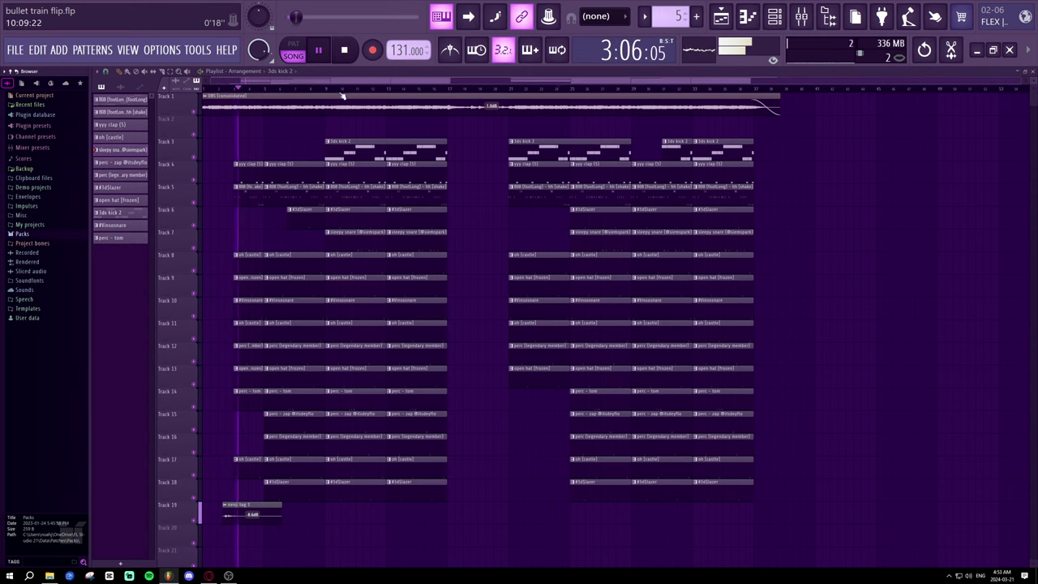
{"action": "scroll", "coordinate": [228, 92], "scroll_direction": "up", "scroll_amount": 4}
{"action": "left_click_drag", "start_coordinate": [260, 81], "coordinate": [235, 81]}
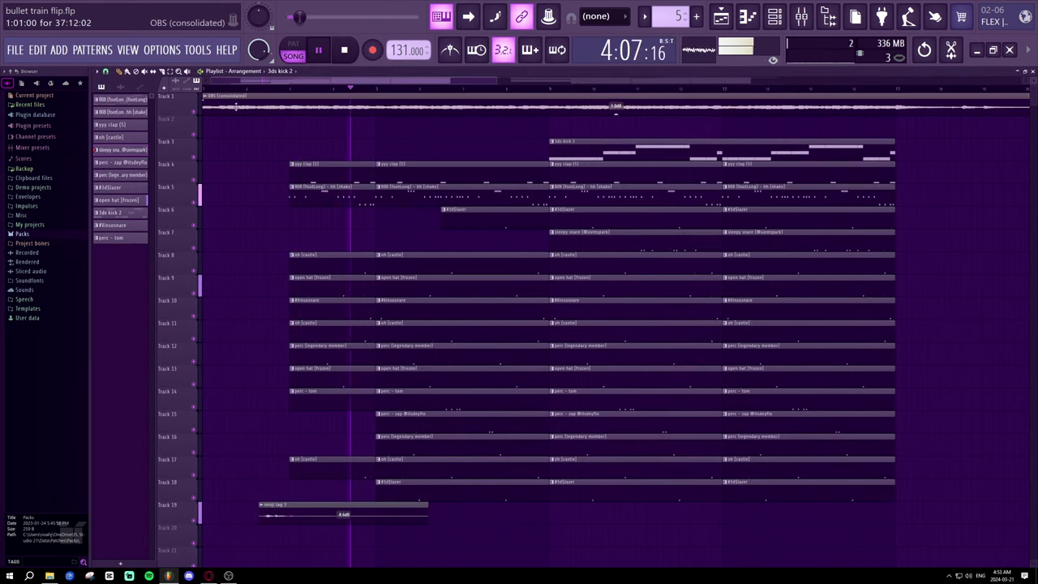
{"action": "left_click", "coordinate": [318, 87]}
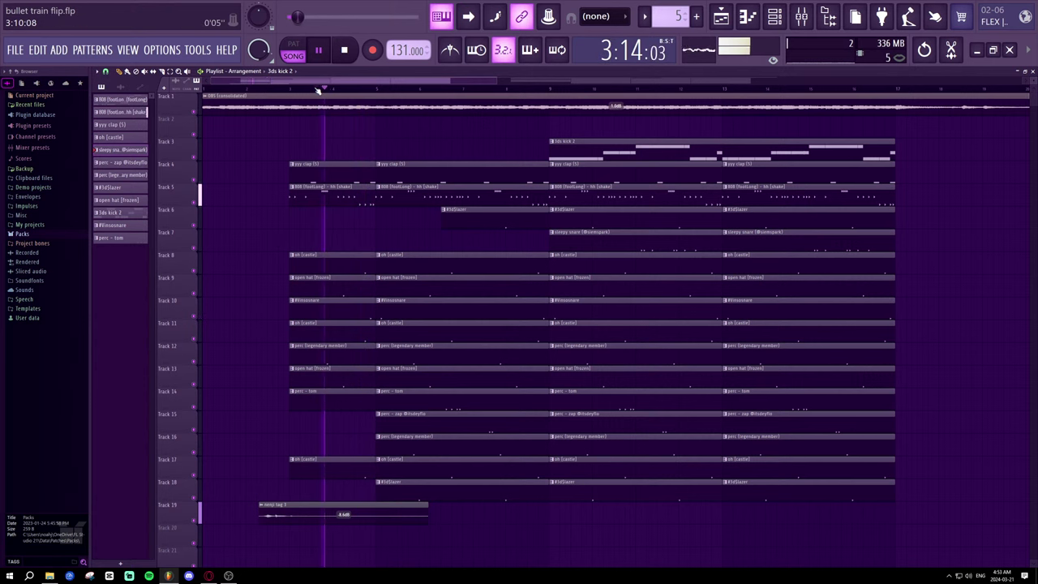
- Try adding two C5 notes to the perc (legendary member) pattern in the piano roll, with the first moved to 4:01:00
{"action": "left_click", "coordinate": [121, 174]}
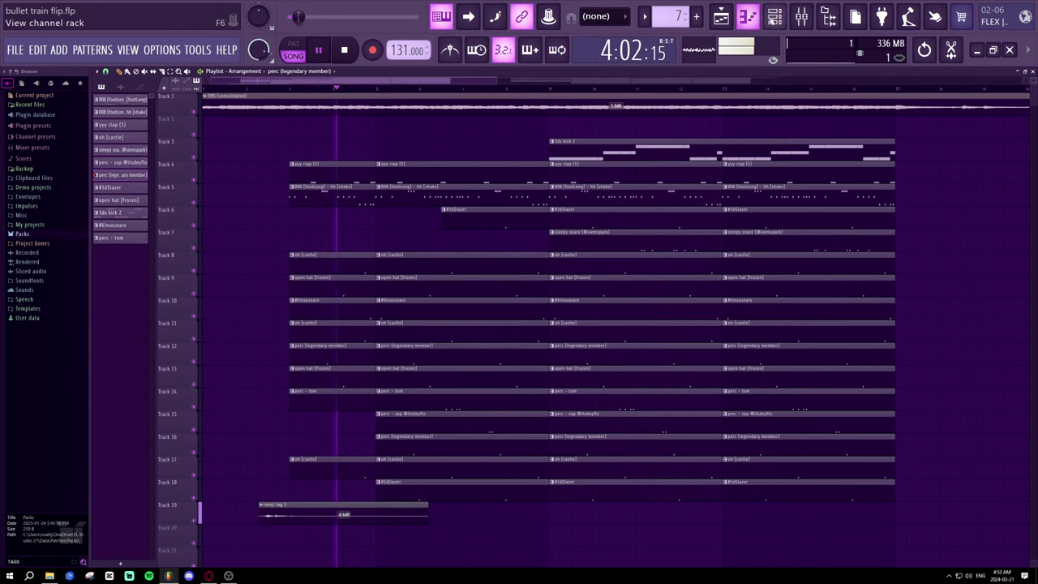
{"action": "left_click", "coordinate": [774, 17]}
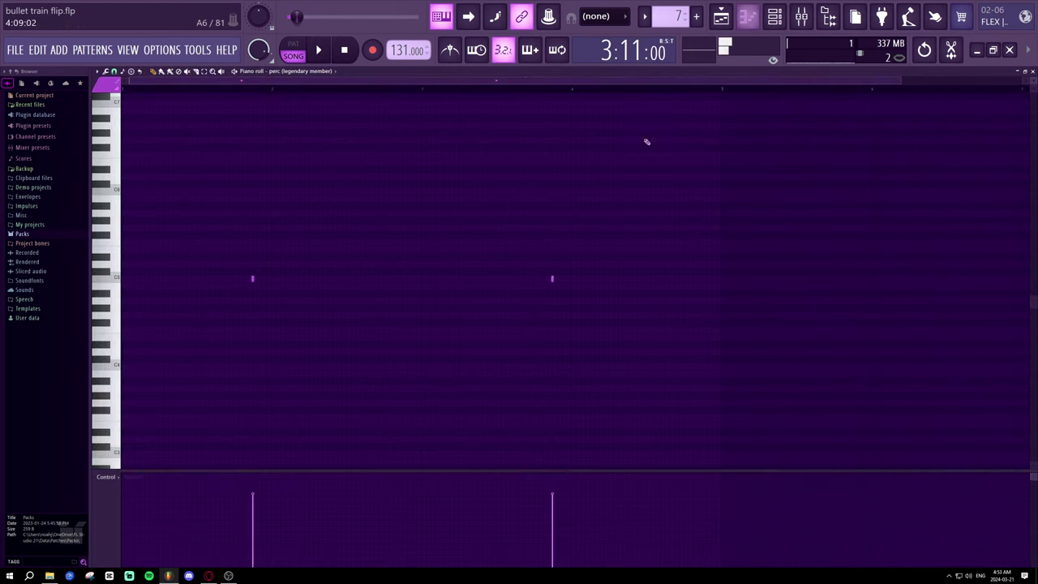
{"action": "left_click", "coordinate": [574, 279]}
{"action": "right_click", "coordinate": [574, 280]}
{"action": "key", "text": "space"}
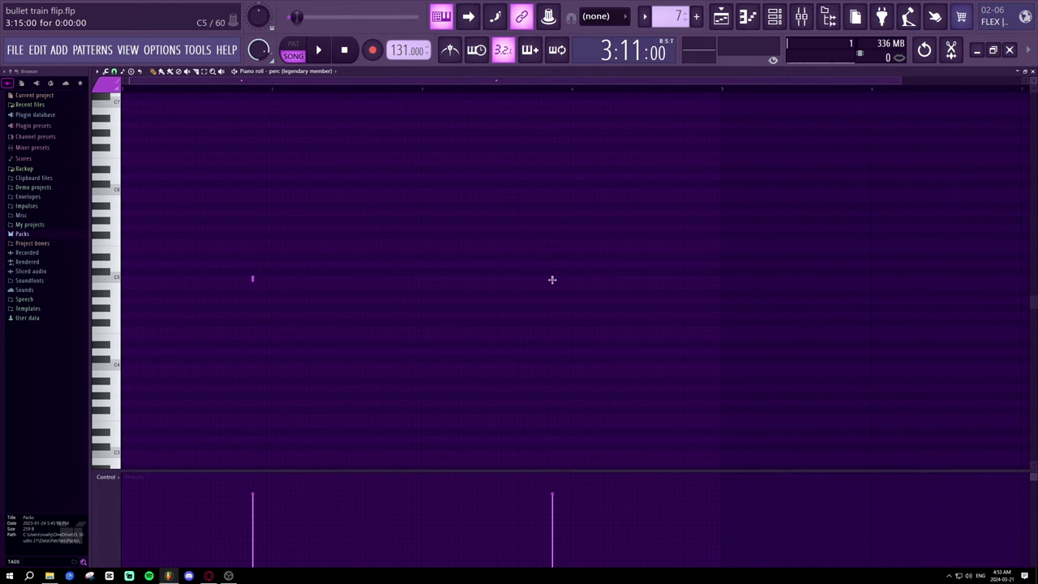
{"action": "key", "text": "space"}
{"action": "left_click", "coordinate": [585, 279]}
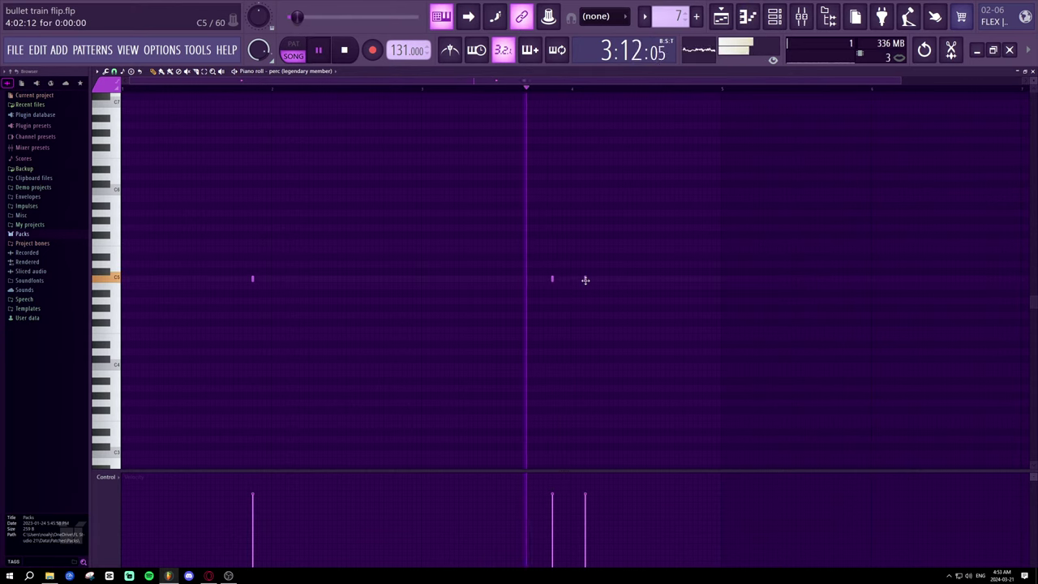
{"action": "left_click", "coordinate": [609, 280]}
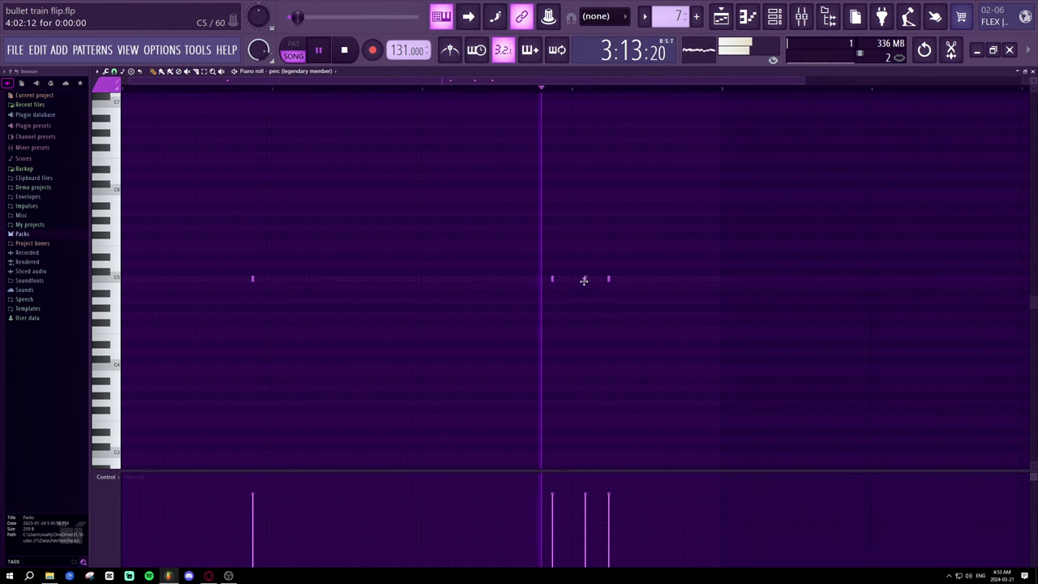
{"action": "mouse_move", "coordinate": [584, 279]}
{"action": "left_mouse_down"}
{"action": "mouse_move", "coordinate": [613, 280]}
{"action": "mouse_move", "coordinate": [571, 279]}
{"action": "left_mouse_up"}
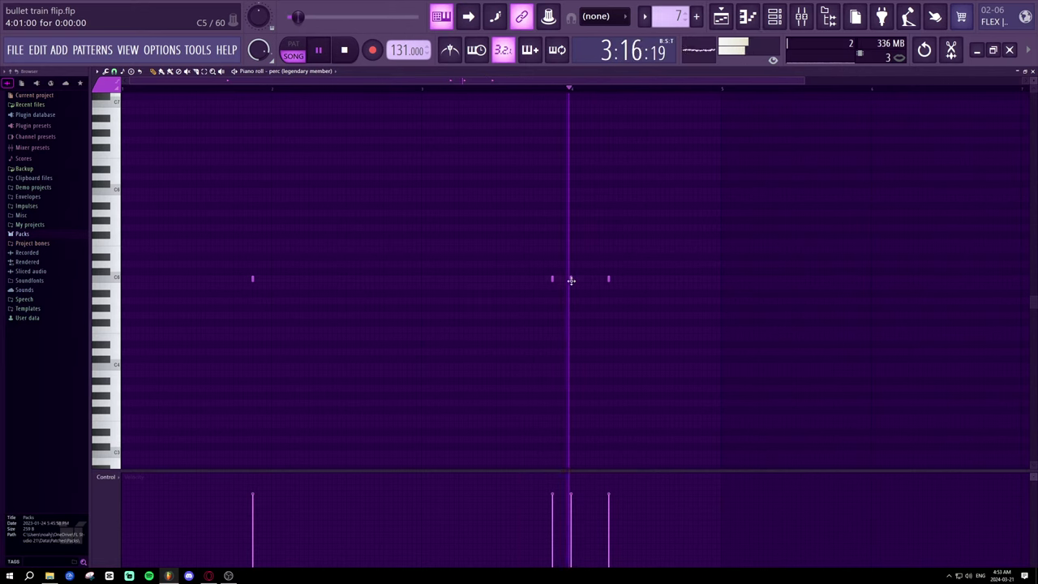
- Try another C5 note at 4:07:00 in the perc pattern, and delete all the added notes around bar 4
{"action": "left_click", "coordinate": [623, 279]}
{"action": "left_click_drag", "start_coordinate": [622, 279], "coordinate": [627, 280]}
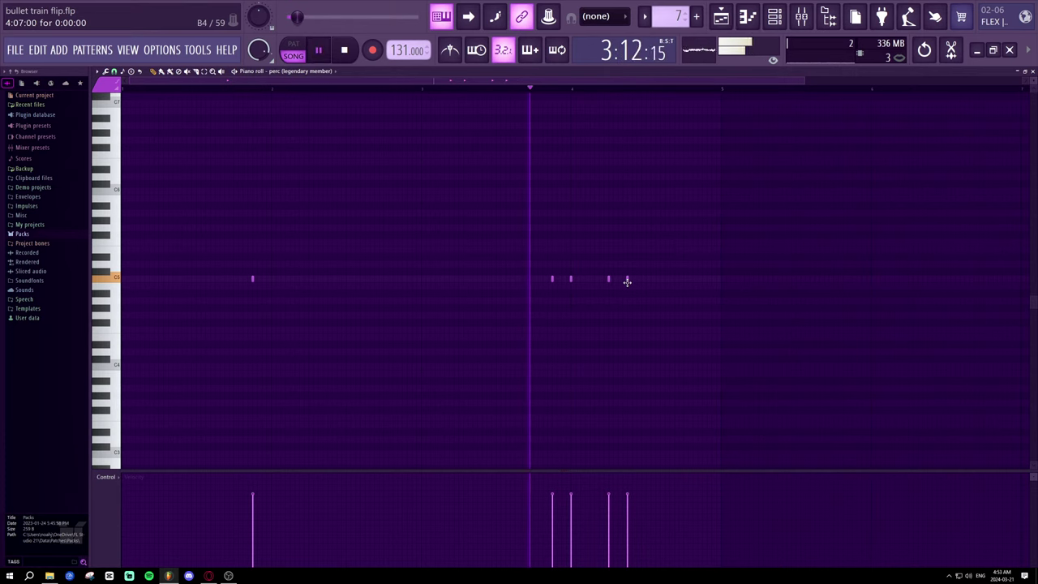
{"action": "right_click", "coordinate": [626, 280]}
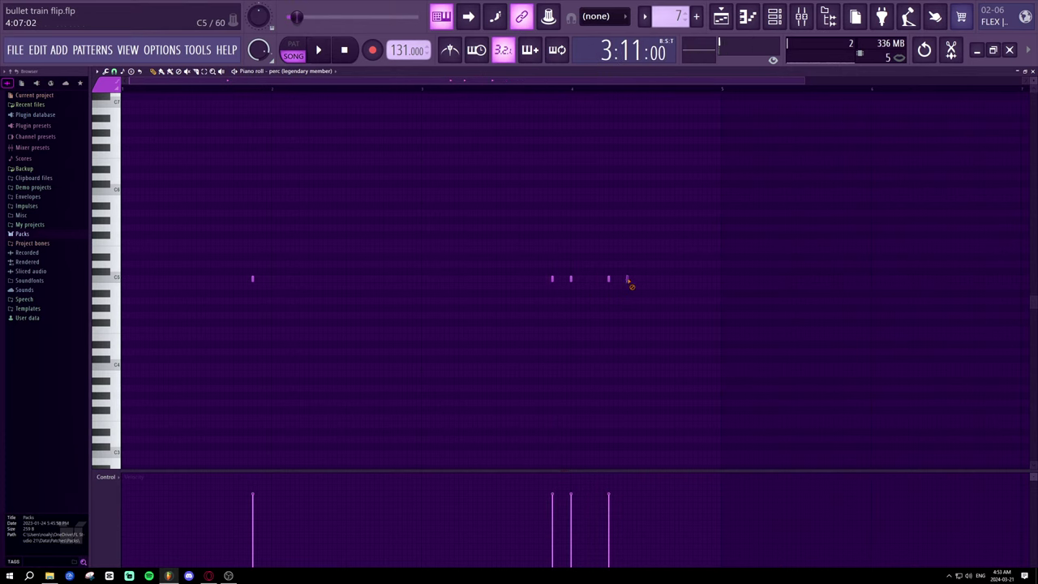
{"action": "right_click", "coordinate": [572, 281]}
{"action": "right_click", "coordinate": [608, 280]}
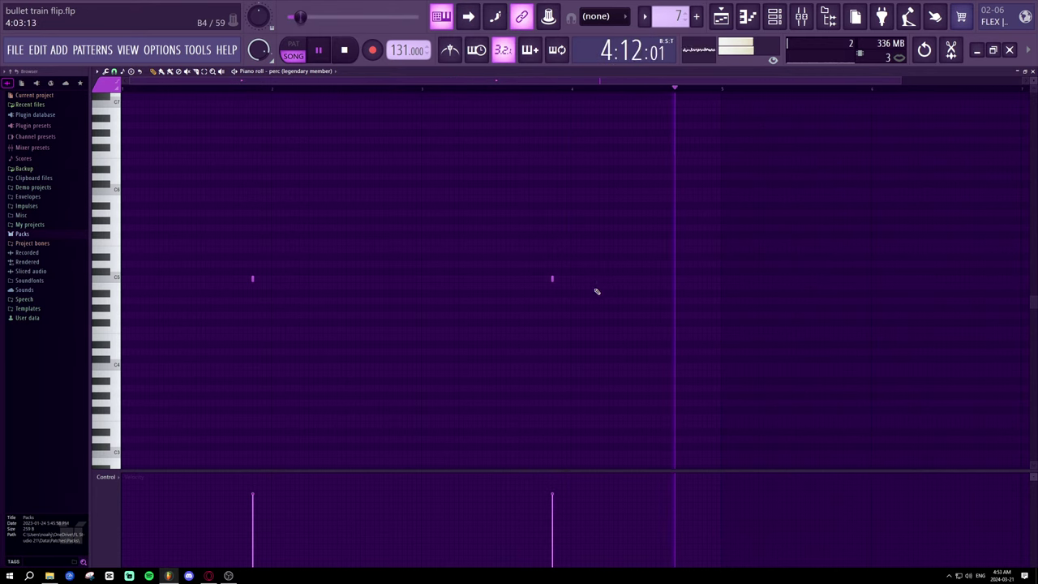
- Undo the recent note deletions, move and additions in the perc (legendary member) pattern
{"action": "key", "text": "ctrl+z"}
{"action": "key", "text": "ctrl+z"}
{"action": "key", "text": "ctrl+z"}
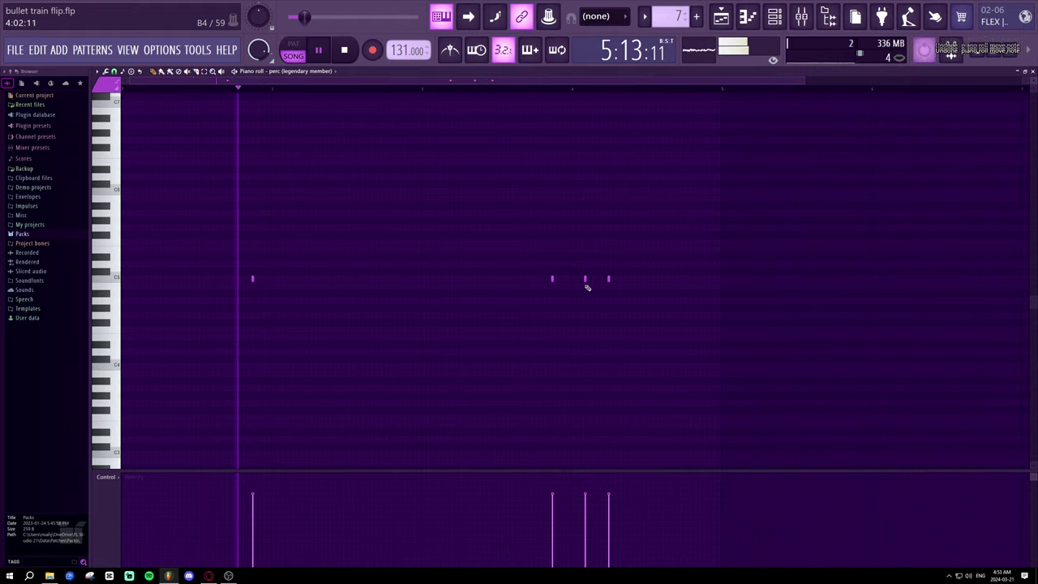
{"action": "key", "text": "ctrl+z"}
{"action": "key", "text": "ctrl+z"}
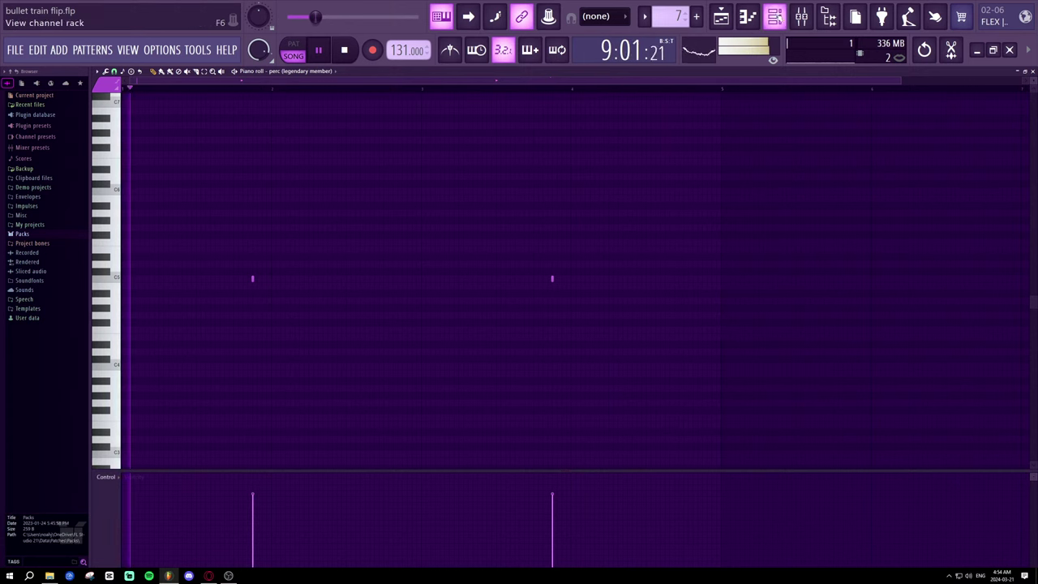
- Return to the playlist, play through the whole arrangement and select the 3ds kick 2 pattern on track 3
{"action": "left_click", "coordinate": [751, 18]}
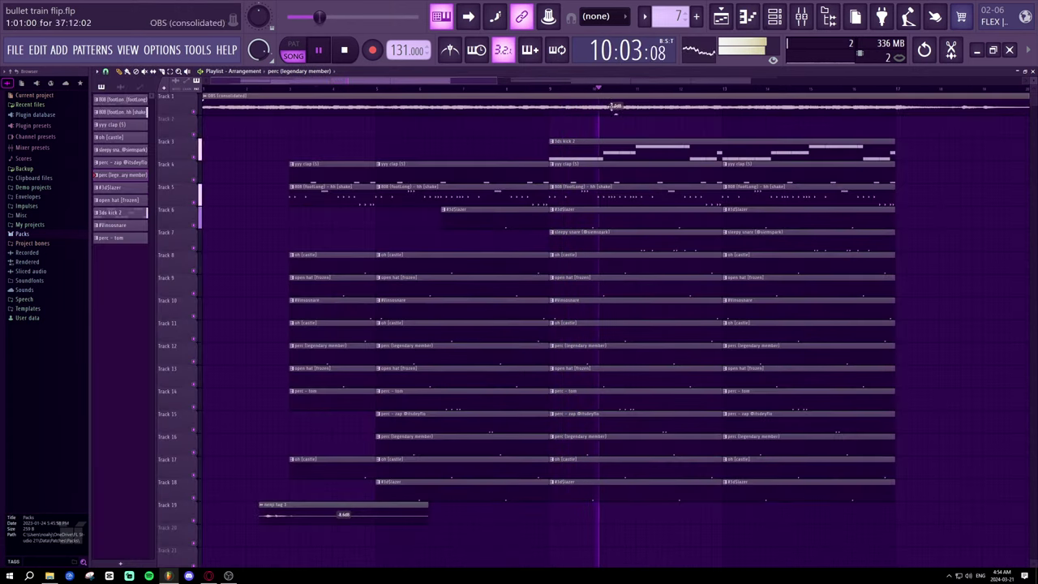
{"action": "scroll", "coordinate": [612, 95], "scroll_direction": "down", "scroll_amount": 4}
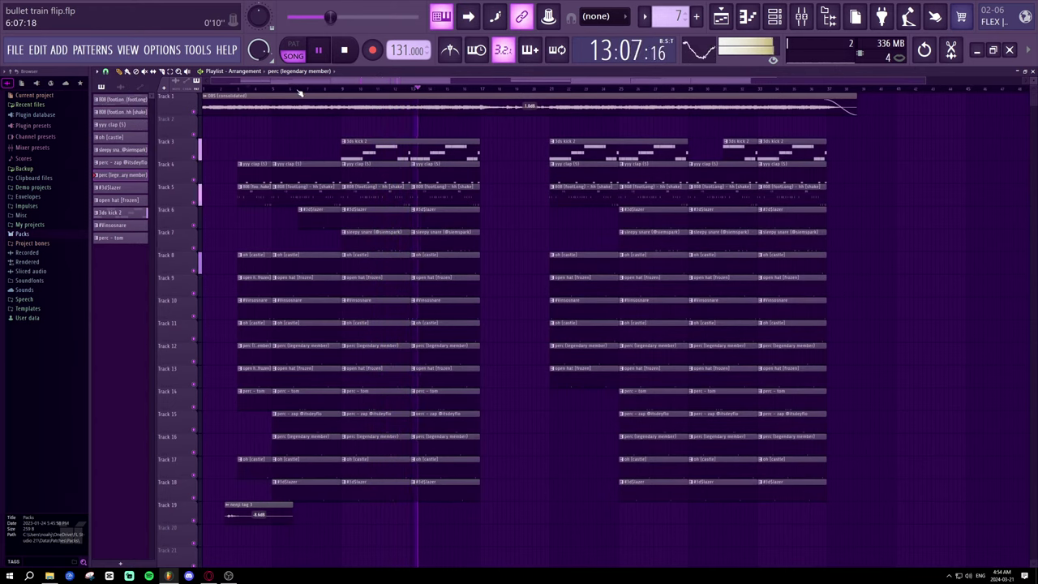
{"action": "scroll", "coordinate": [342, 96], "scroll_direction": "down", "scroll_amount": 2}
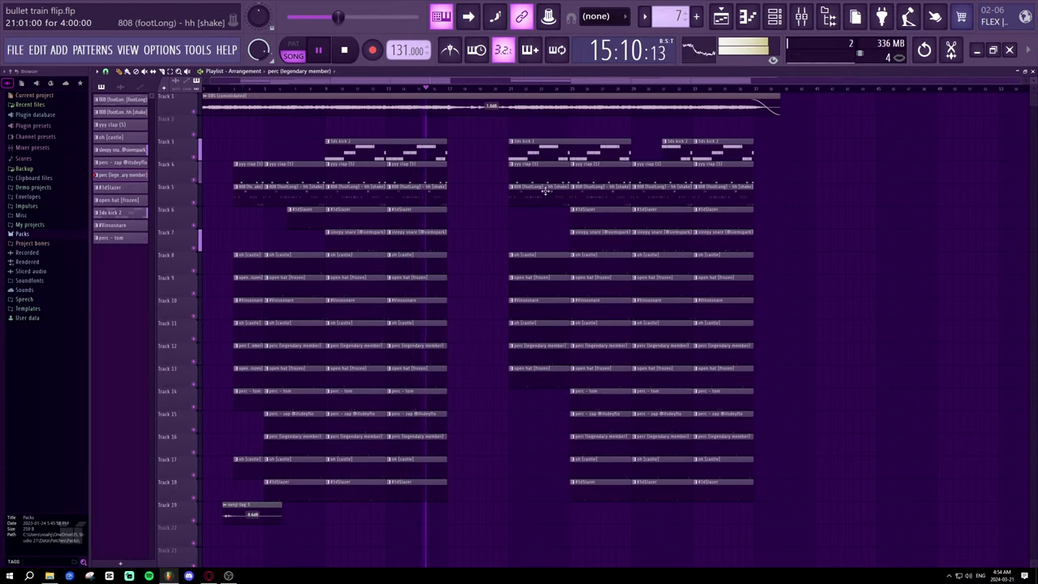
{"action": "left_click", "coordinate": [432, 155]}
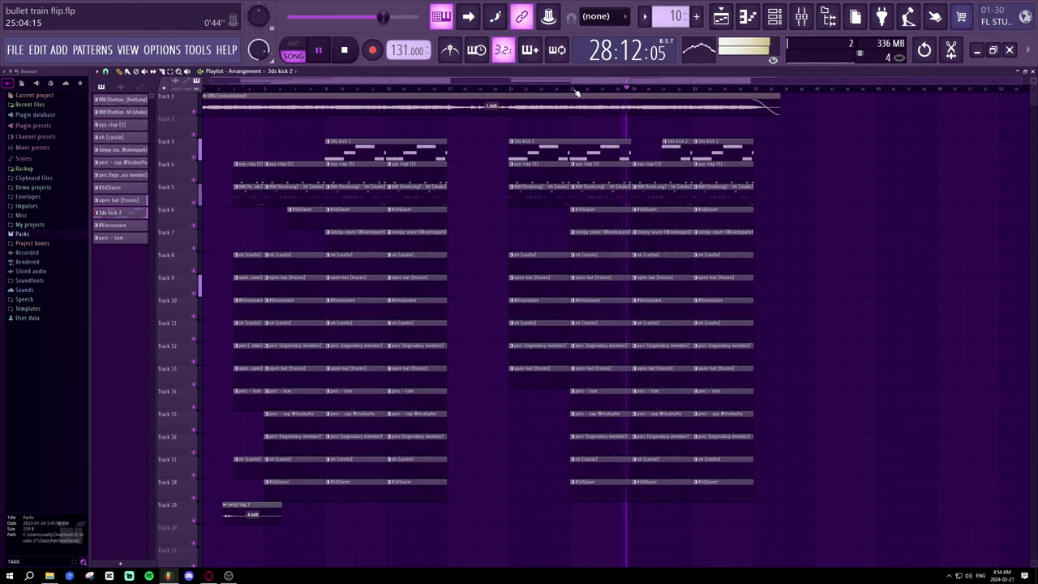
- Balance the mixer levels by setting sleepy snare to 100%, lowering yyy clap (5) slightly and reducing #3d$lazer to below the default level
{"action": "left_click", "coordinate": [801, 17]}
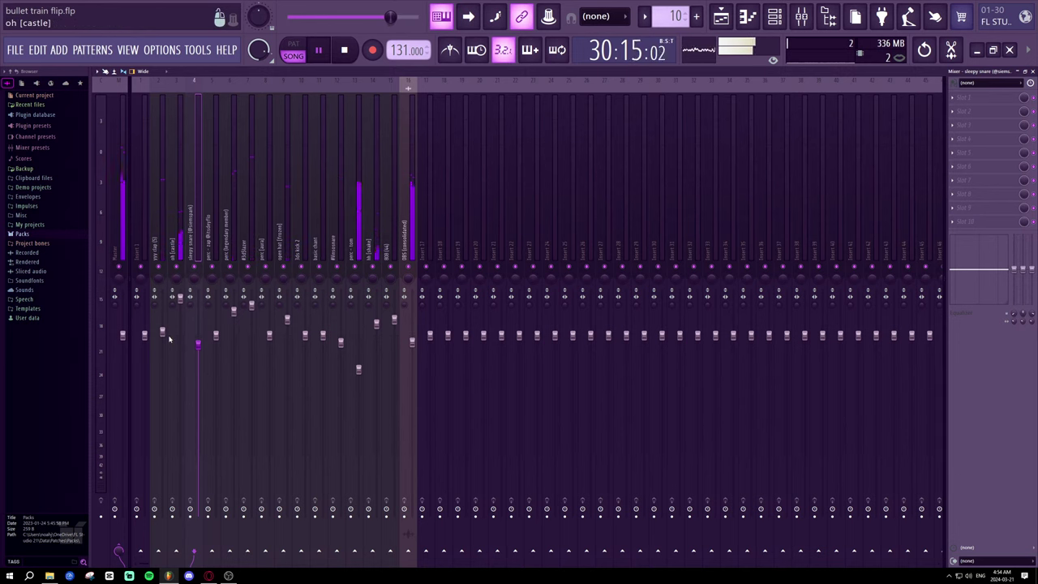
{"action": "left_click", "coordinate": [162, 332]}
{"action": "left_click", "coordinate": [198, 343]}
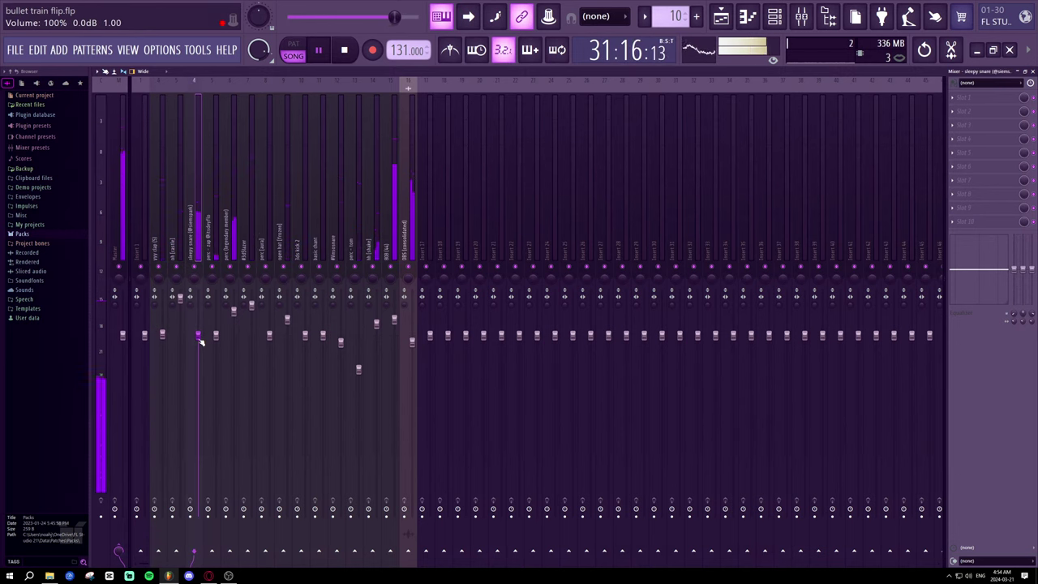
{"action": "left_click_drag", "start_coordinate": [253, 307], "coordinate": [251, 327]}
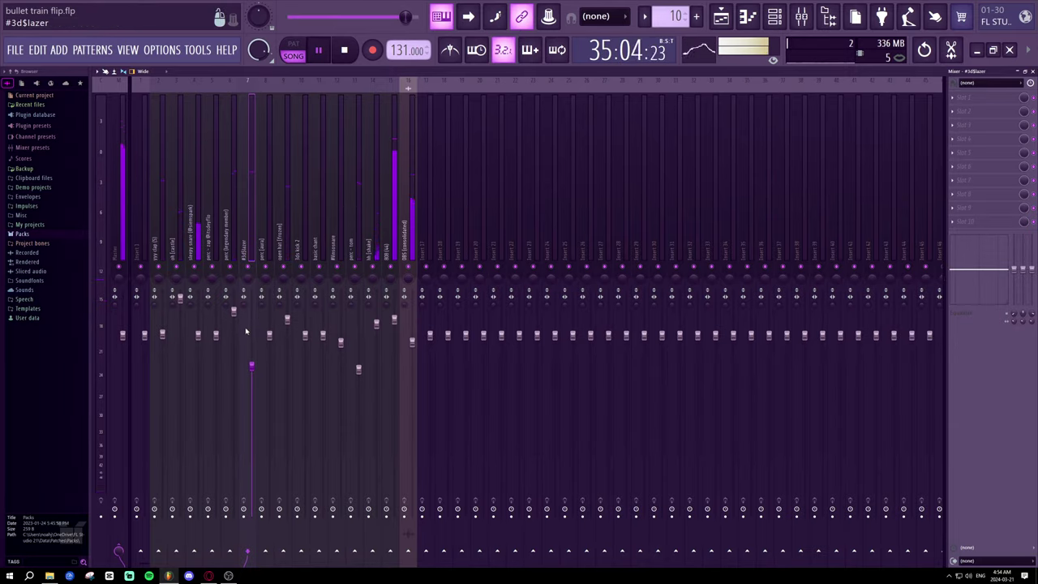
- Lower the perc - zap mixer level below the default, raise #3d$lazer slightly and stop playback
{"action": "left_click", "coordinate": [216, 336]}
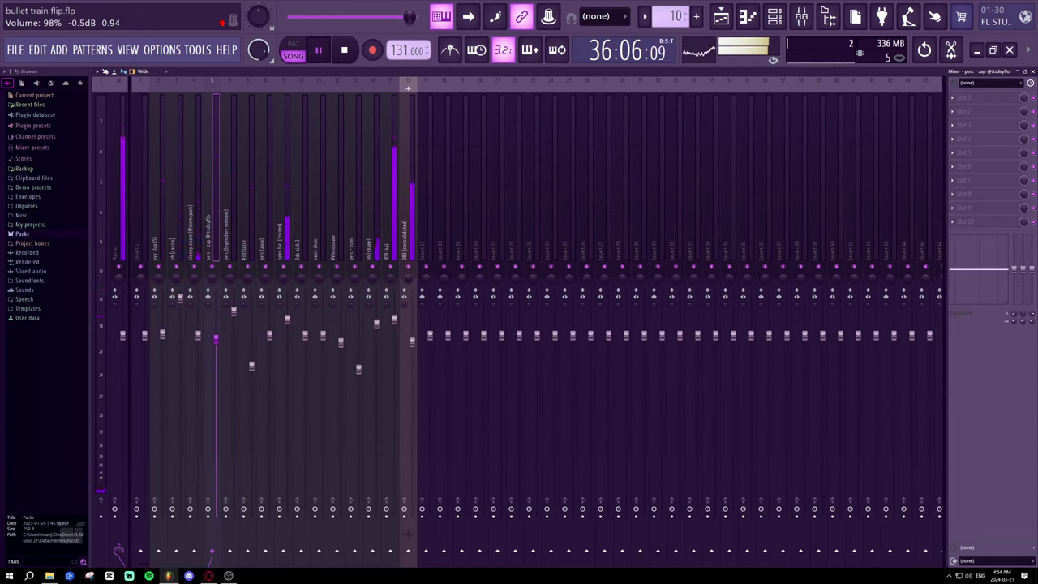
{"action": "left_click_drag", "start_coordinate": [245, 364], "coordinate": [247, 357]}
{"action": "key", "text": "space"}
{"action": "left_click", "coordinate": [22, 234]}
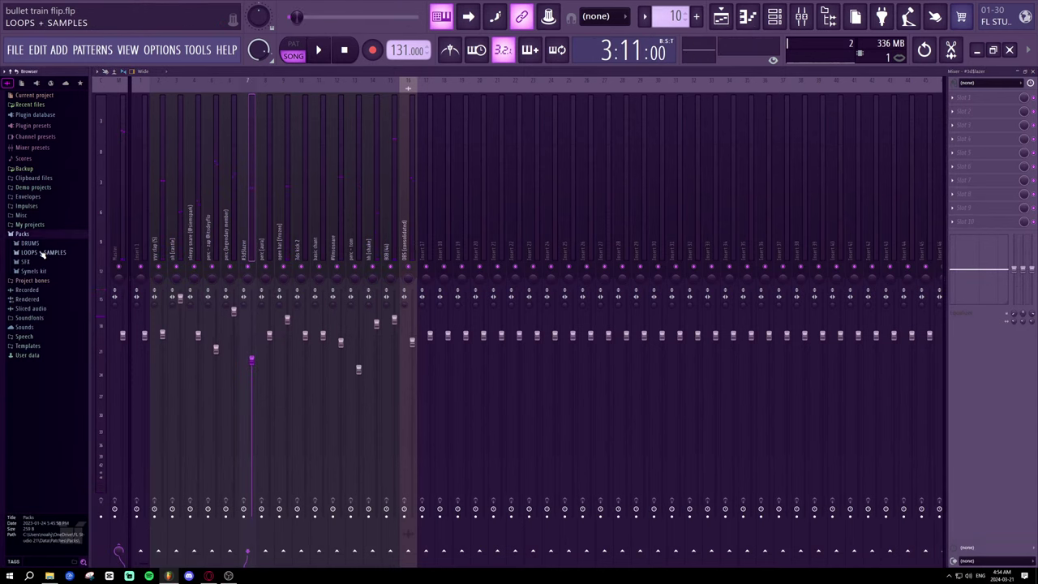
{"action": "left_click", "coordinate": [29, 242]}
{"action": "left_click", "coordinate": [47, 257]}
{"action": "left_click", "coordinate": [44, 257]}
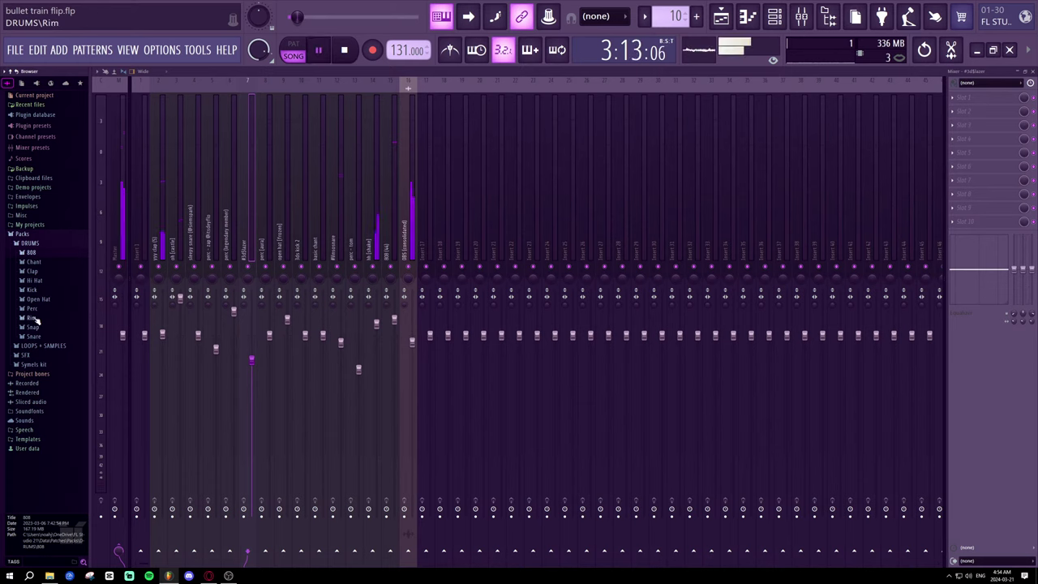
{"action": "left_click", "coordinate": [36, 309]}
{"action": "left_click", "coordinate": [46, 318]}
{"action": "scroll", "coordinate": [47, 316], "scroll_direction": "down", "scroll_amount": 3}
{"action": "left_click", "coordinate": [51, 302]}
{"action": "key", "text": "space"}
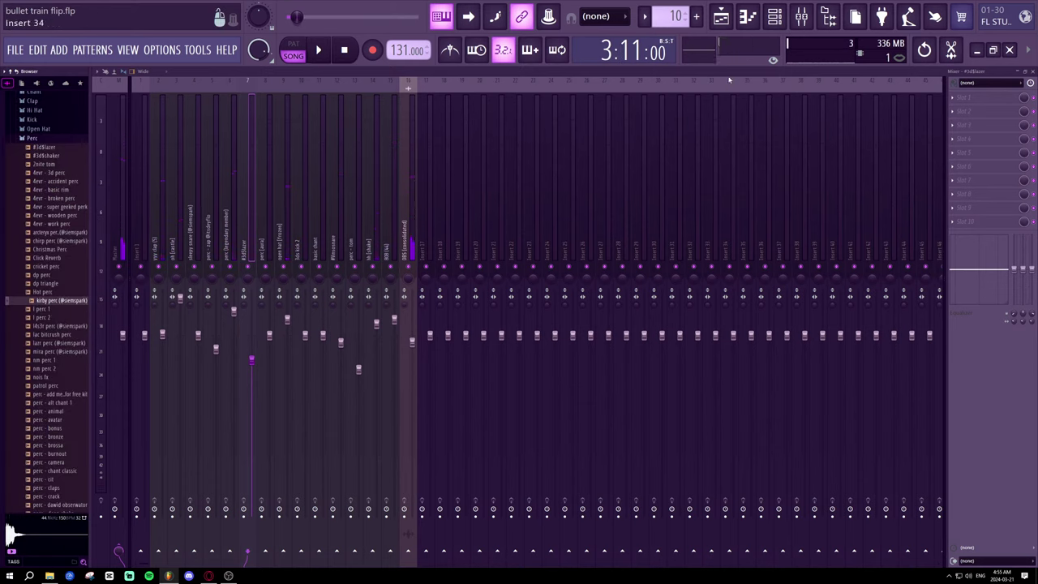
- Show the channel rack and audition perc samples from lacr perc through nm perc, patrol perc and perc - add me on your story
{"action": "left_click", "coordinate": [774, 19]}
{"action": "left_click", "coordinate": [45, 343]}
{"action": "key", "text": "space"}
{"action": "key", "text": "space"}
{"action": "left_click", "coordinate": [45, 359]}
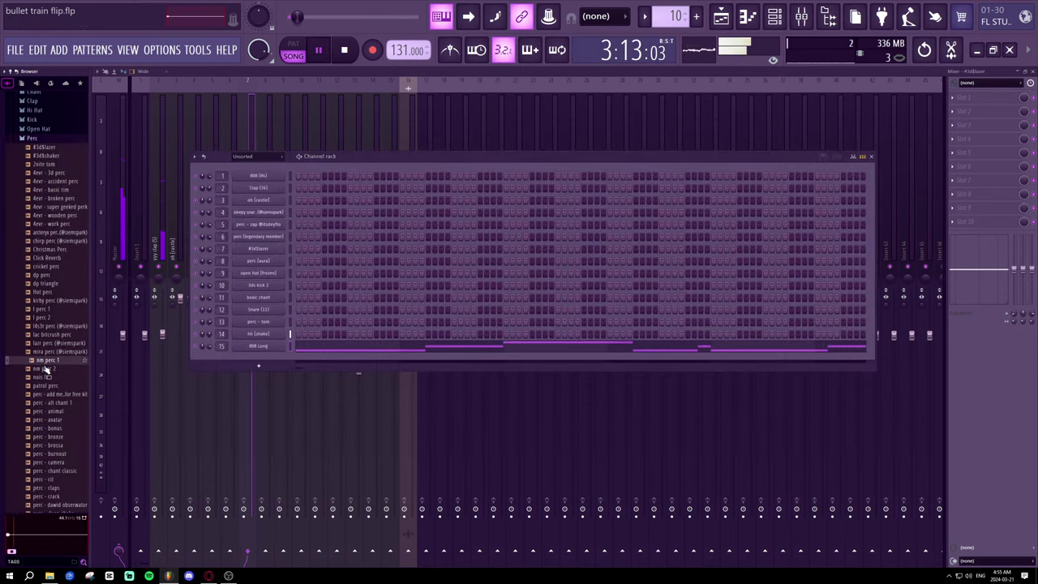
{"action": "left_click", "coordinate": [45, 369]}
{"action": "key", "text": "space"}
{"action": "left_click", "coordinate": [45, 377]}
{"action": "left_click", "coordinate": [44, 387]}
{"action": "left_click", "coordinate": [46, 396]}
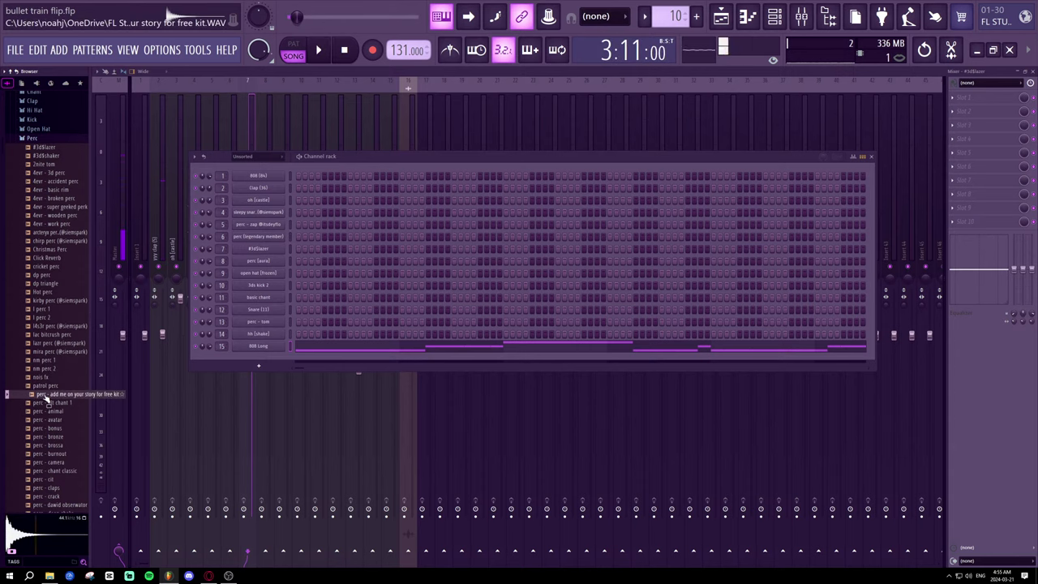
- Audition more samples further down the Perc folder, from perc - cit through perc - jungle lyfe
{"action": "scroll", "coordinate": [46, 395], "scroll_direction": "down", "scroll_amount": 4}
{"action": "left_click", "coordinate": [50, 363]}
{"action": "left_click", "coordinate": [56, 351]}
{"action": "left_click", "coordinate": [54, 318]}
{"action": "left_click", "coordinate": [53, 309]}
{"action": "scroll", "coordinate": [52, 324], "scroll_direction": "down", "scroll_amount": 8}
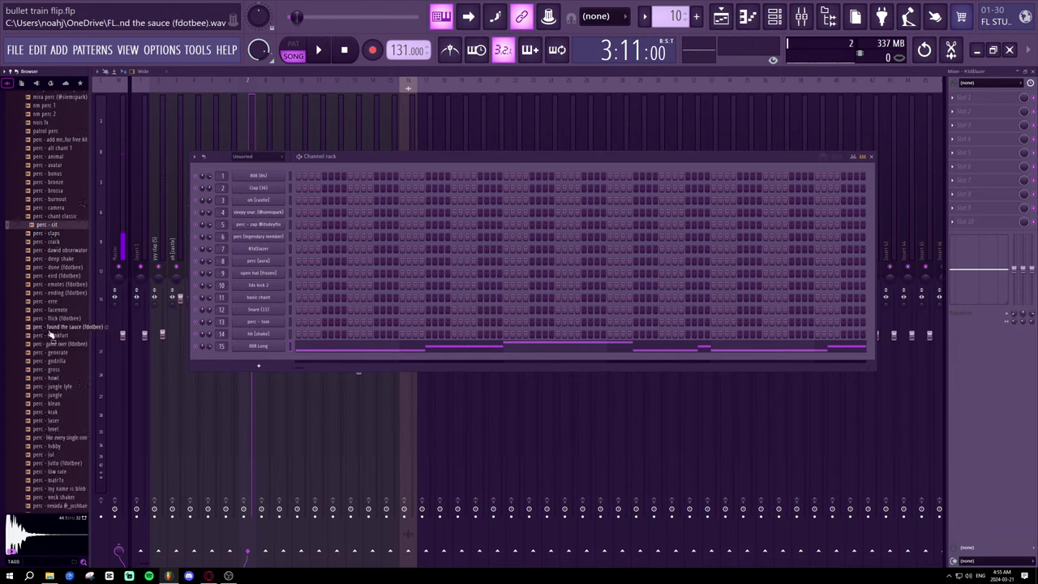
{"action": "left_click", "coordinate": [50, 334]}
{"action": "left_click", "coordinate": [50, 352]}
{"action": "left_click", "coordinate": [49, 368]}
{"action": "left_click", "coordinate": [48, 386]}
{"action": "scroll", "coordinate": [51, 381], "scroll_direction": "down", "scroll_amount": 5}
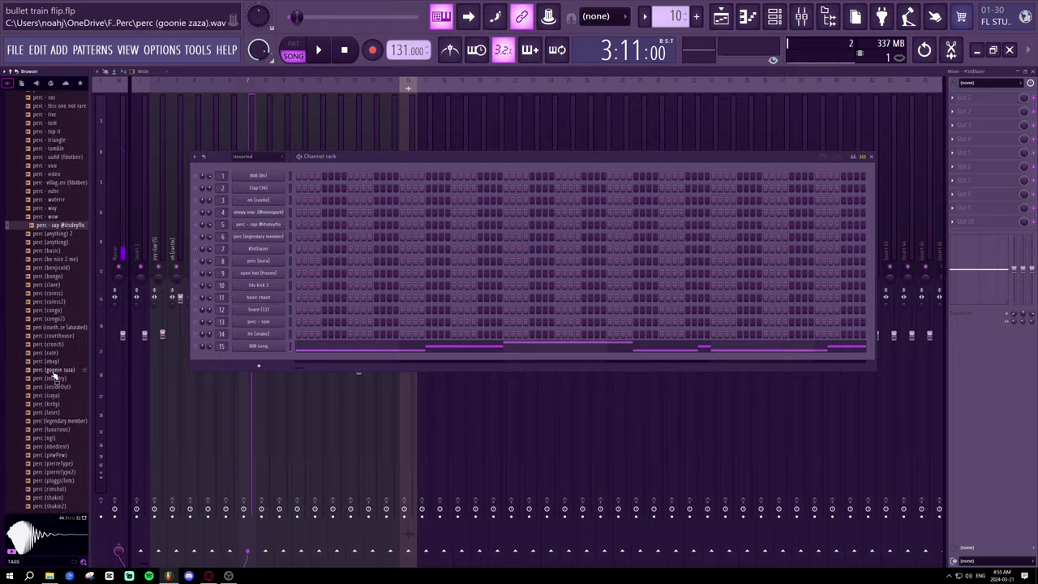
- Audition the perc samples from perc (anything) 2 to perc (bongo)
{"action": "left_click", "coordinate": [50, 233]}
{"action": "left_click", "coordinate": [51, 241]}
{"action": "left_click", "coordinate": [51, 249]}
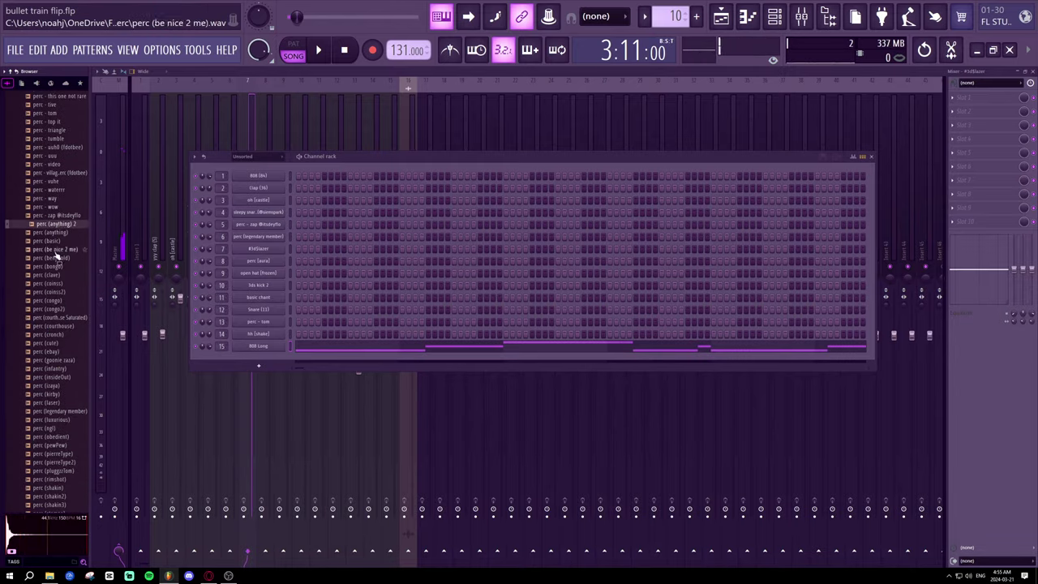
{"action": "left_click", "coordinate": [53, 257]}
{"action": "left_click", "coordinate": [50, 266]}
- Try perc (clave) as the replacement sample on the #3d$lazer channel and listen to it in the song
{"action": "left_click", "coordinate": [51, 275]}
{"action": "key", "text": "space"}
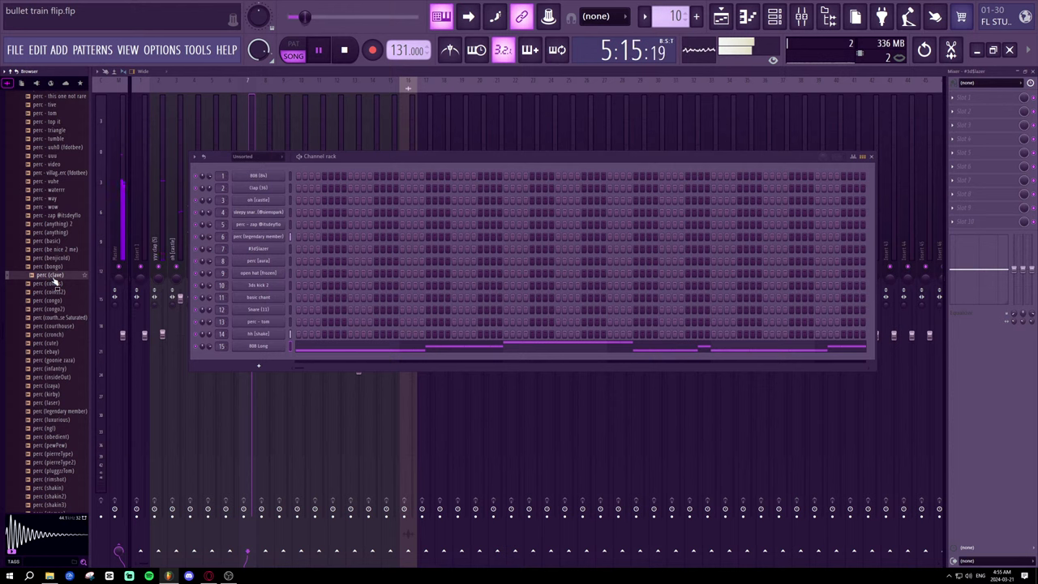
{"action": "left_click_drag", "start_coordinate": [285, 260], "coordinate": [276, 249]}
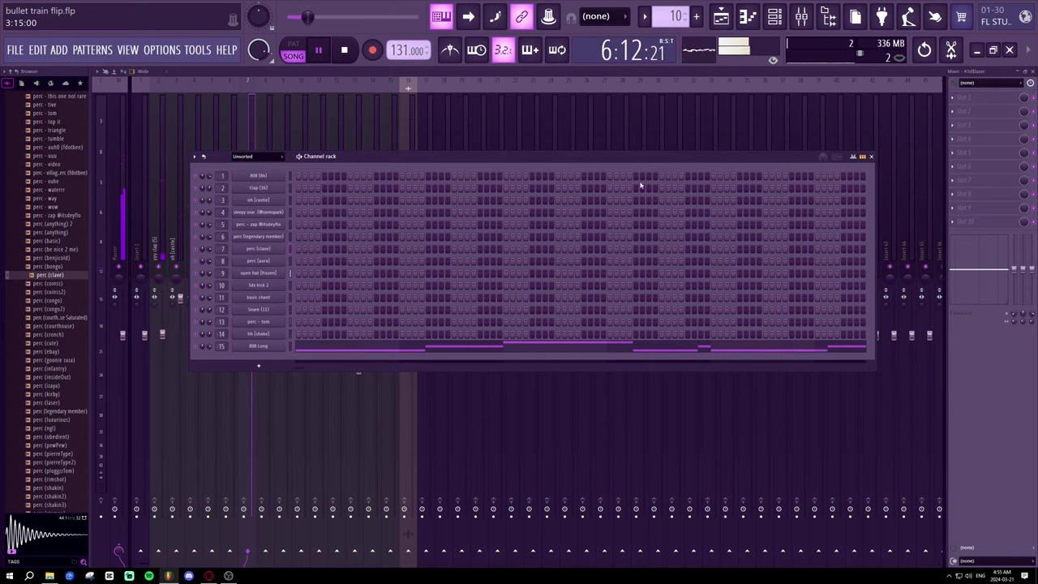
{"action": "left_click", "coordinate": [871, 156]}
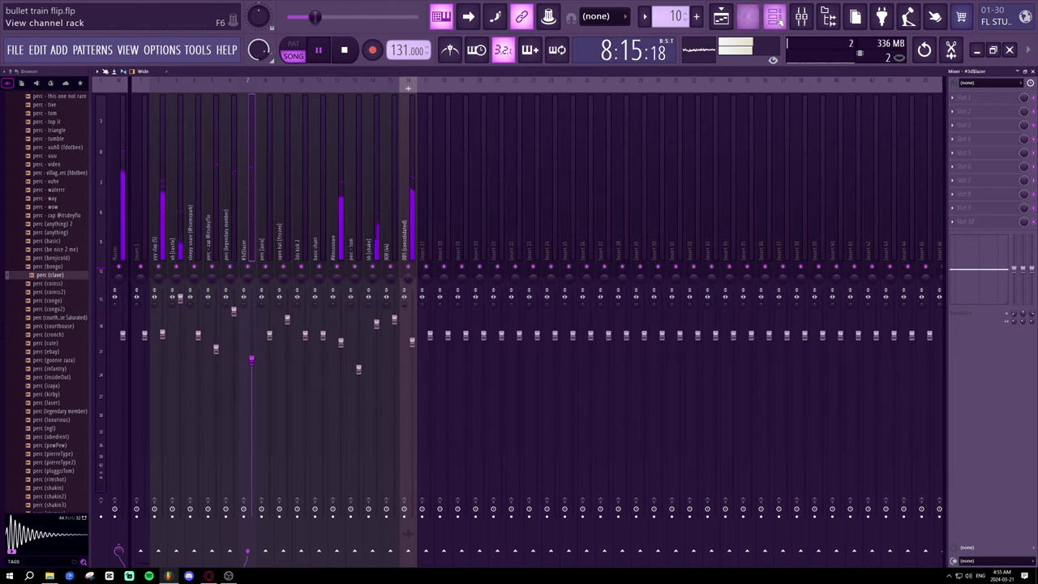
- Remove the clave channel's last step, at the start of bar 4, from pattern 8 in the channel rack
{"action": "key", "text": "F6"}
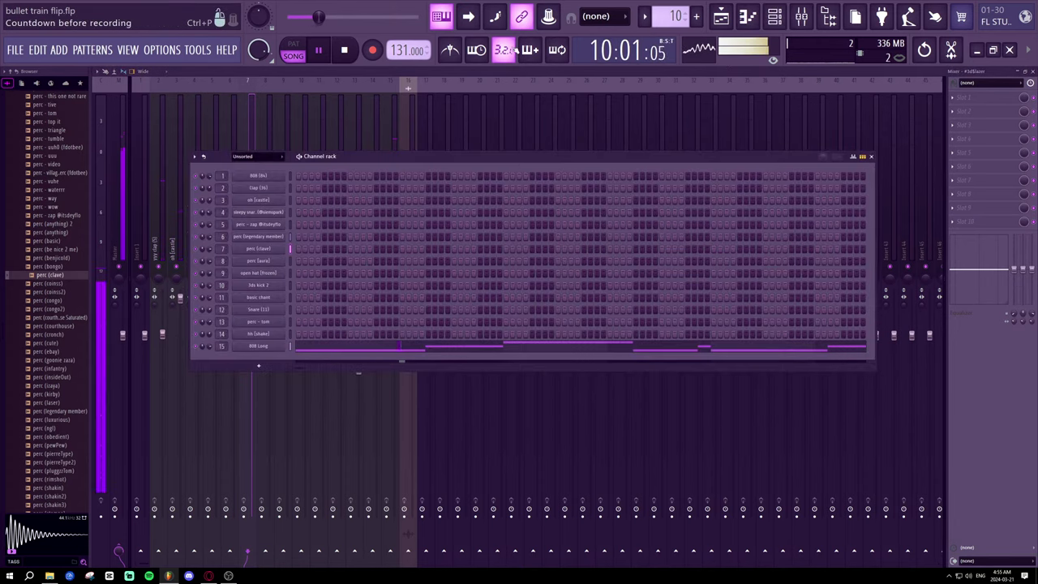
{"action": "scroll", "coordinate": [679, 17], "scroll_direction": "up", "scroll_amount": 1}
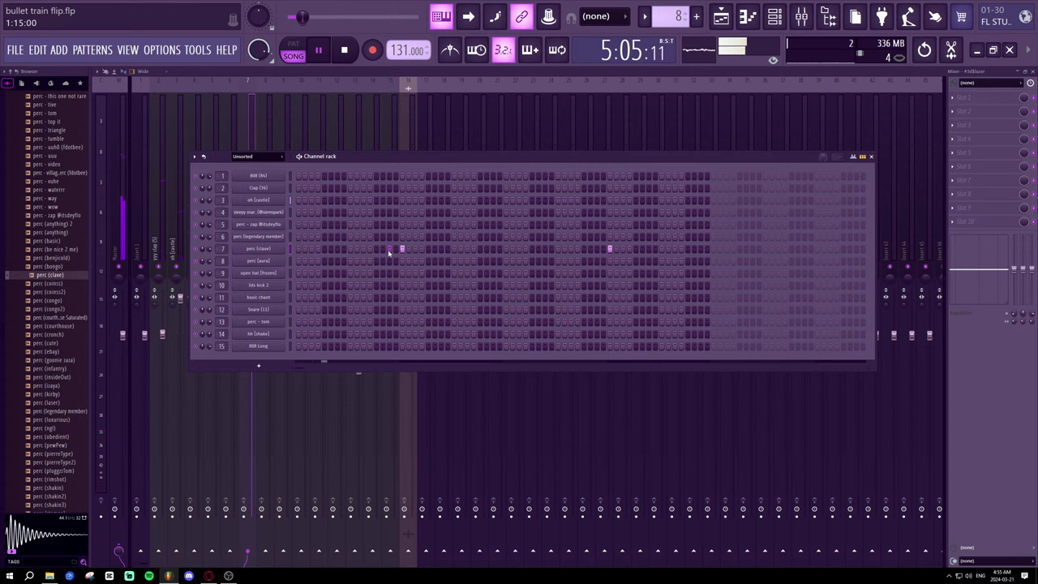
{"action": "right_click", "coordinate": [608, 251]}
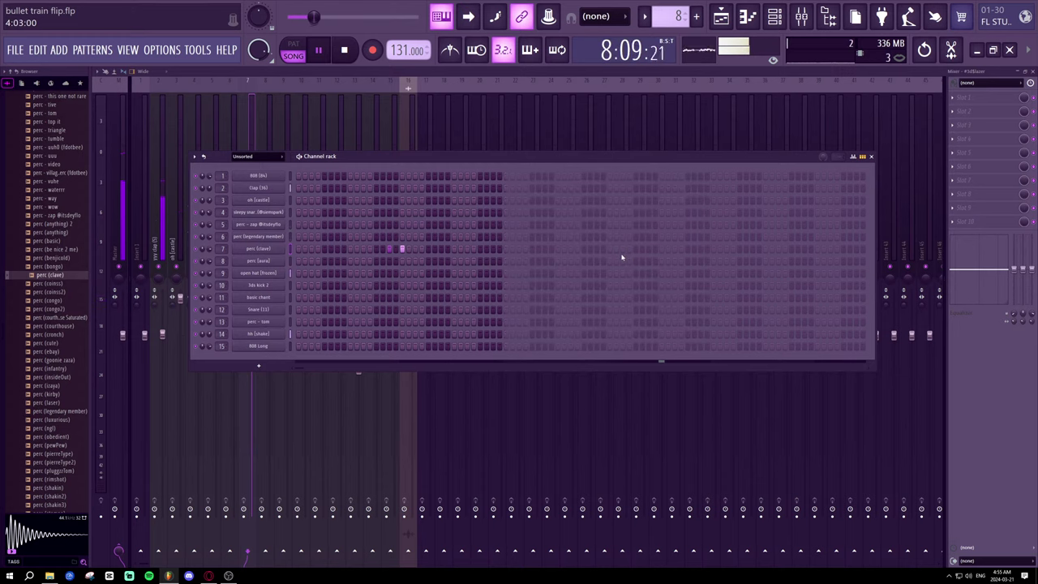
{"action": "left_click", "coordinate": [873, 156]}
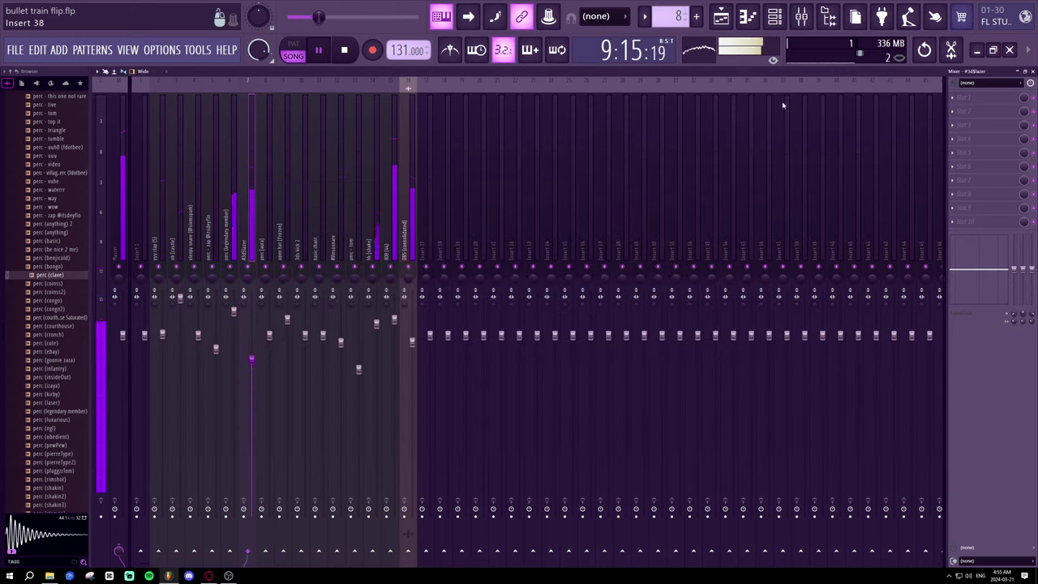
- Stop playback and audition alternative perc samples with the channel rack open, from perc (be nice 2 me) through perc (cute)
{"action": "left_click", "coordinate": [772, 19]}
{"action": "key", "text": "space"}
{"action": "left_click", "coordinate": [62, 258]}
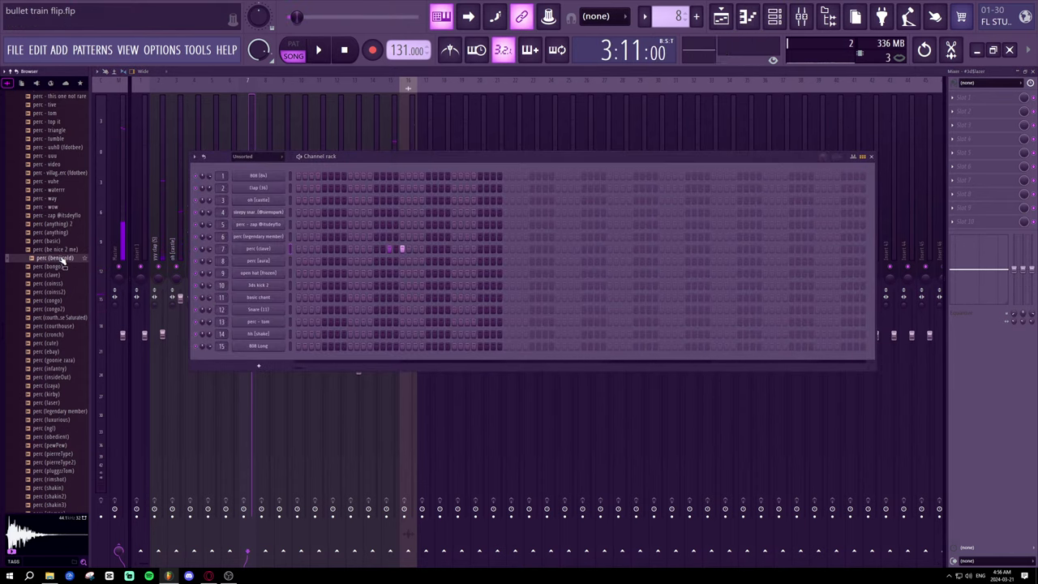
{"action": "left_click", "coordinate": [60, 249]}
{"action": "left_click", "coordinate": [61, 300]}
{"action": "left_click", "coordinate": [57, 309]}
{"action": "left_click", "coordinate": [54, 325]}
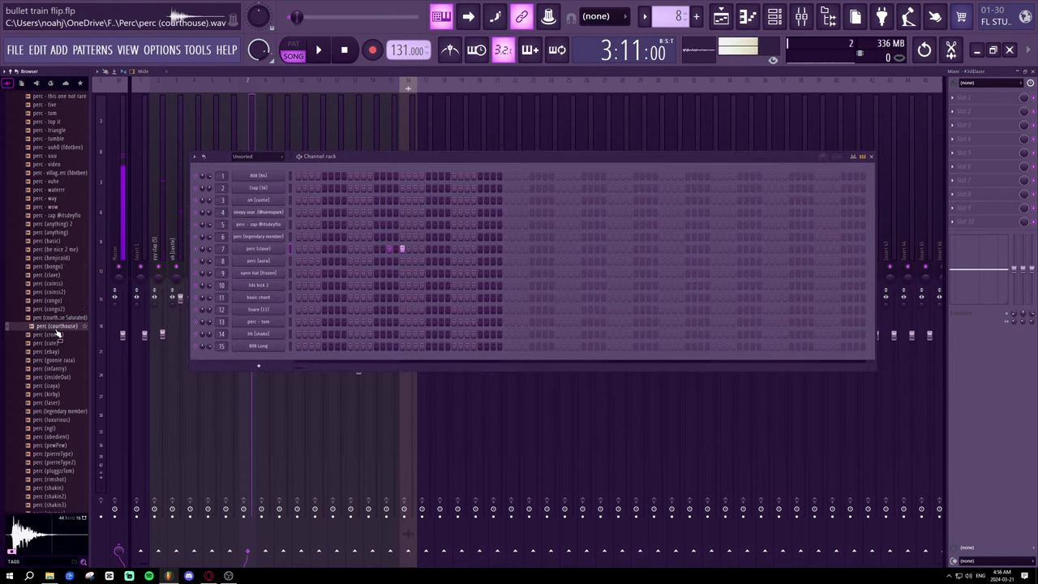
{"action": "left_click", "coordinate": [52, 334]}
{"action": "left_click", "coordinate": [49, 342]}
- Audition the perc samples from perc (ebay) through perc (legendary member)
{"action": "left_click", "coordinate": [50, 351]}
{"action": "left_click", "coordinate": [52, 359]}
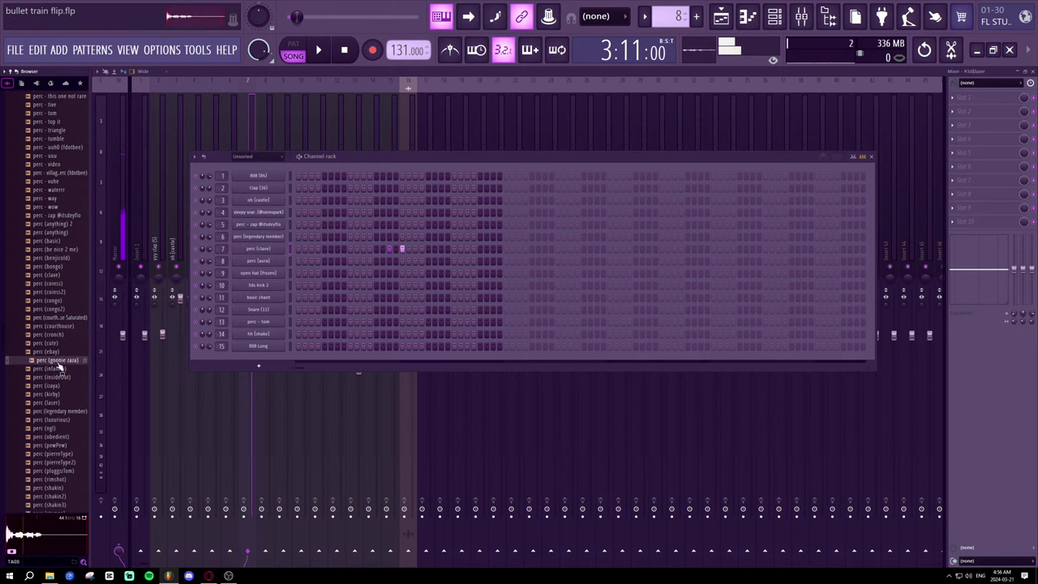
{"action": "left_click", "coordinate": [52, 368]}
{"action": "left_click", "coordinate": [54, 377]}
{"action": "left_click", "coordinate": [56, 385]}
{"action": "left_click", "coordinate": [53, 394]}
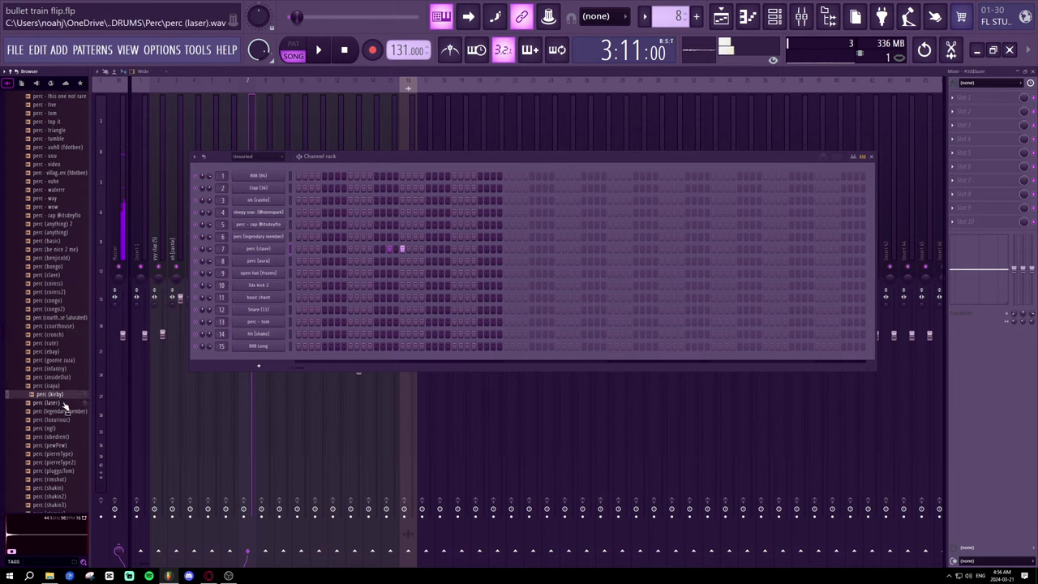
{"action": "left_click", "coordinate": [52, 402]}
{"action": "left_click", "coordinate": [59, 411]}
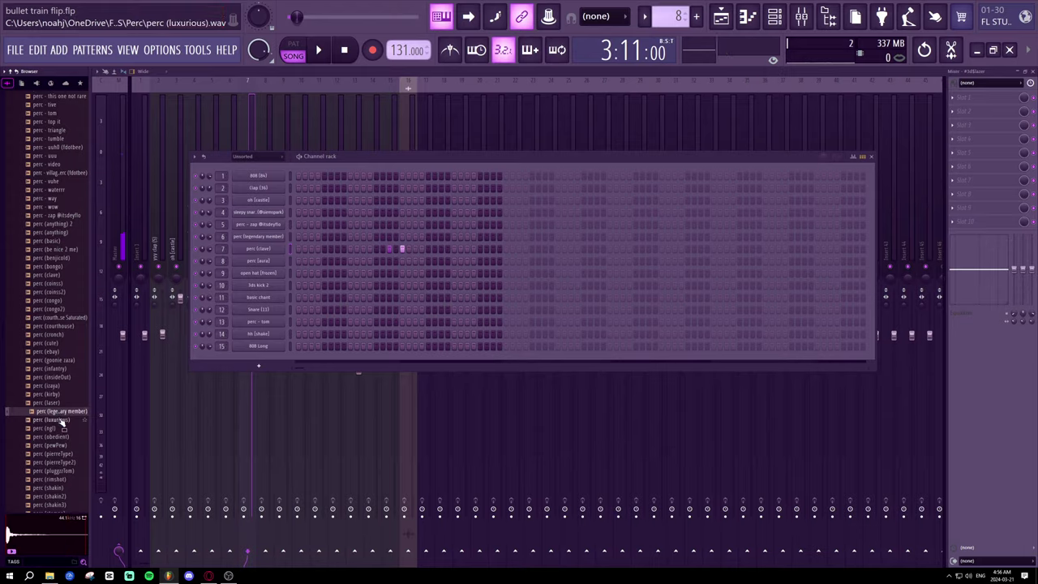
- Replace the clave sample on channel 7 with perc (luxurious) and check its sampler settings during playback
{"action": "left_click_drag", "start_coordinate": [60, 421], "coordinate": [265, 252]}
{"action": "key", "text": "space"}
{"action": "left_click", "coordinate": [271, 253]}
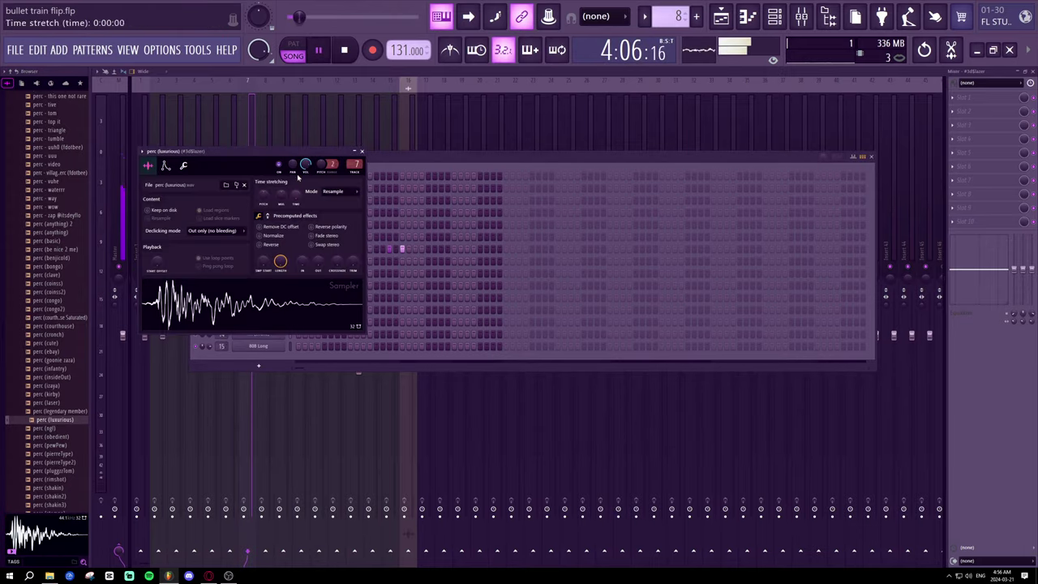
{"action": "left_click", "coordinate": [363, 152]}
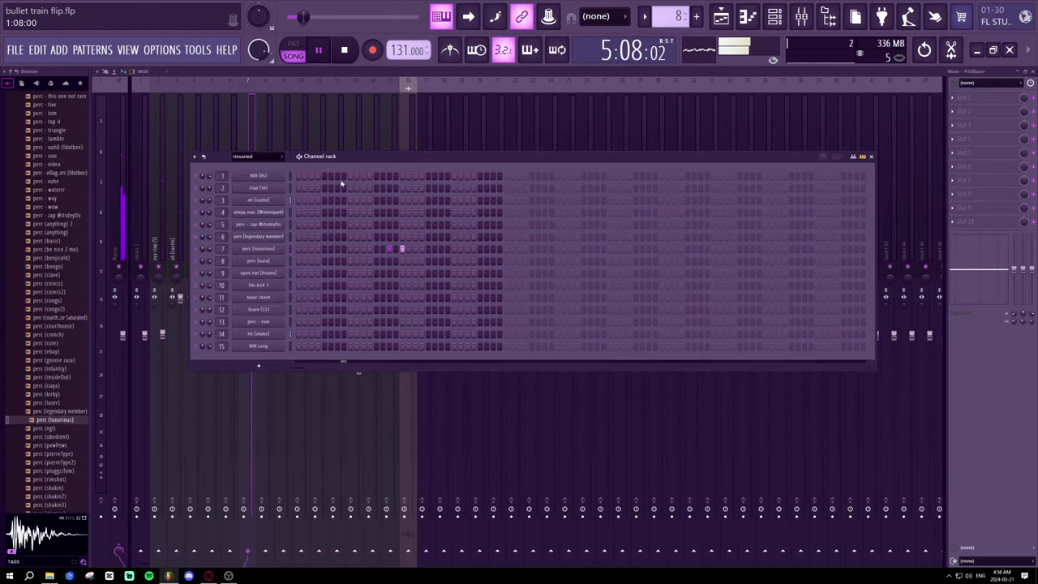
{"action": "left_click", "coordinate": [283, 254]}
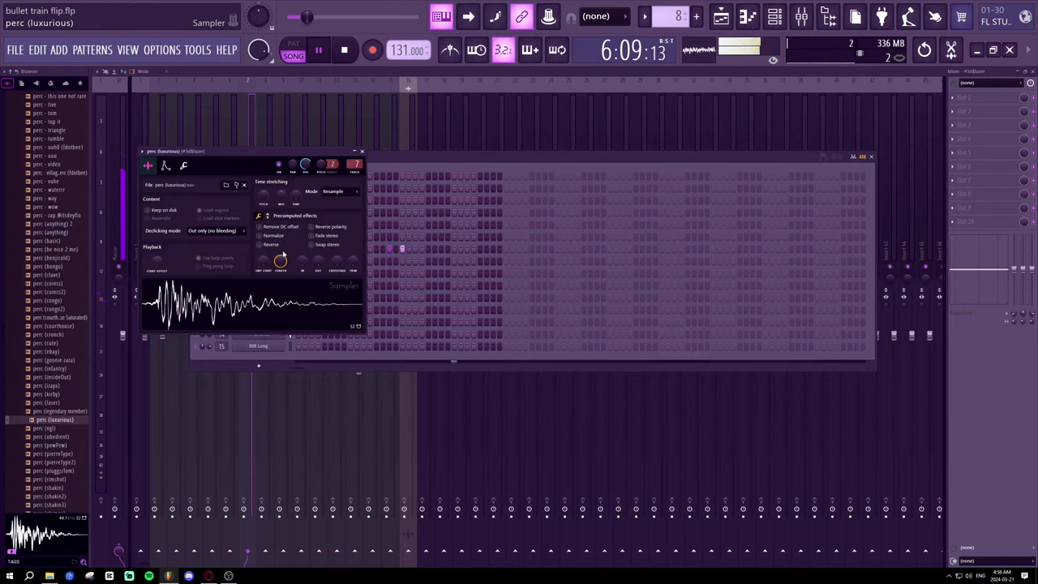
{"action": "left_click", "coordinate": [362, 152]}
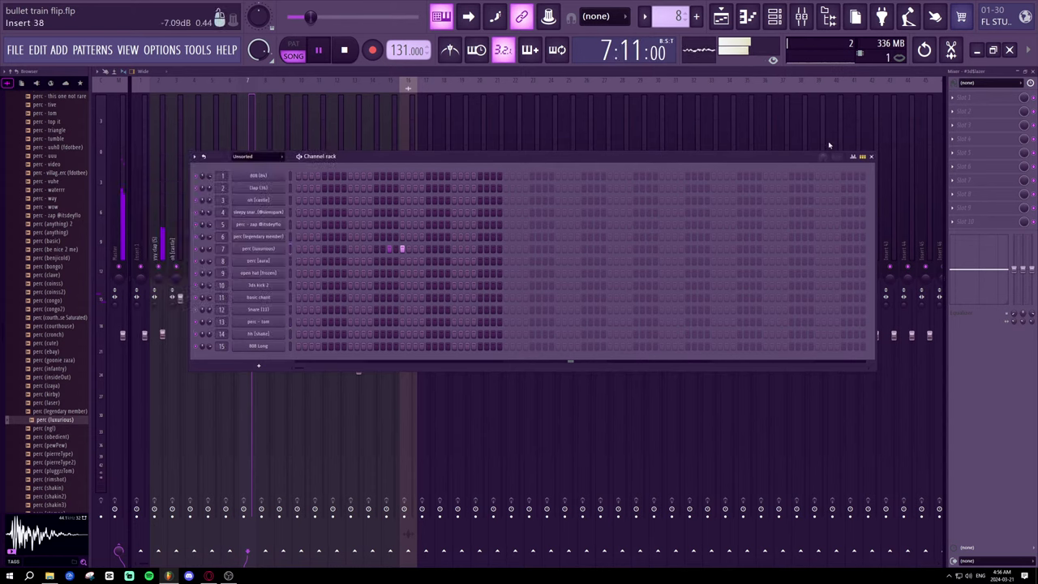
{"action": "left_click", "coordinate": [871, 157]}
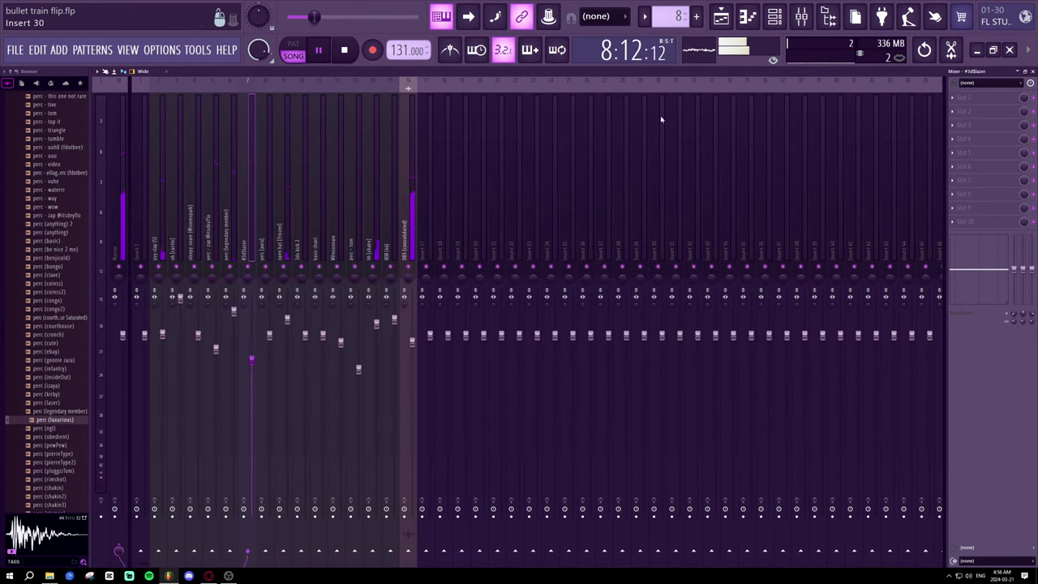
{"action": "key", "text": "F7"}
{"action": "key", "text": "F5"}
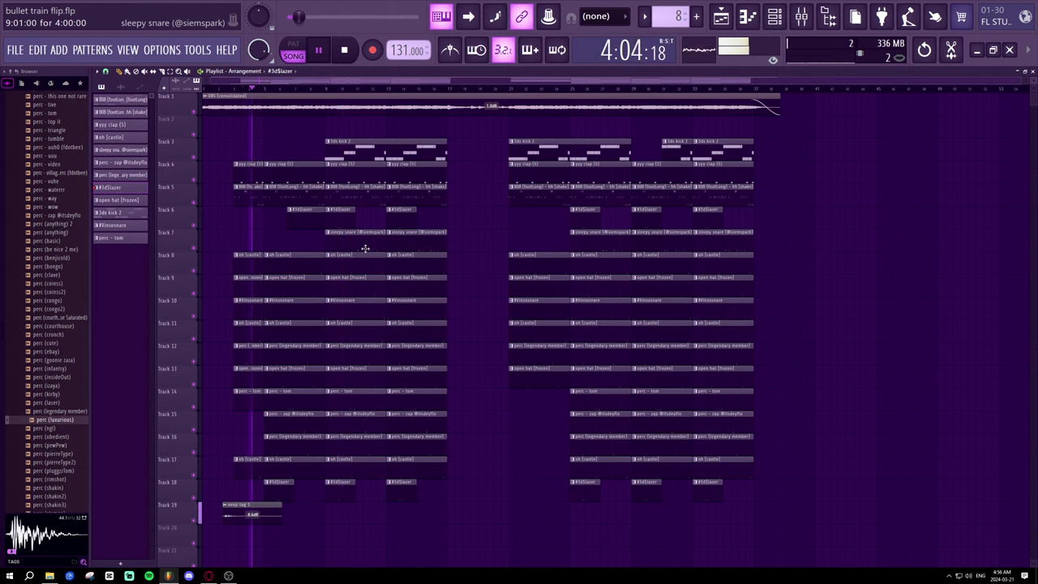
{"action": "left_click", "coordinate": [264, 235]}
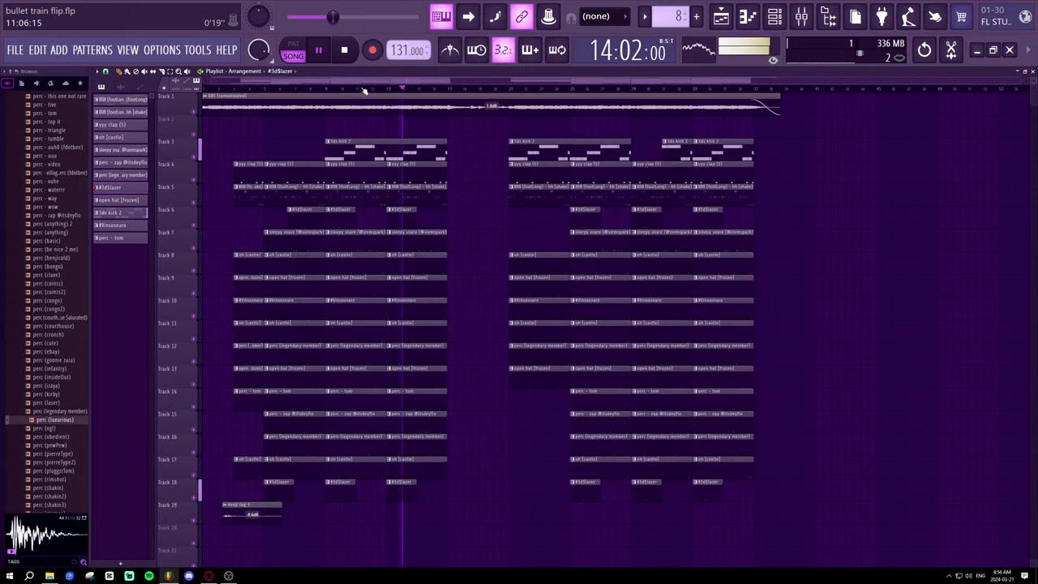
- Play from around bar 13, select the 3ds kick 2 pattern and show its 808 Long notes in the piano roll
{"action": "left_click", "coordinate": [396, 88]}
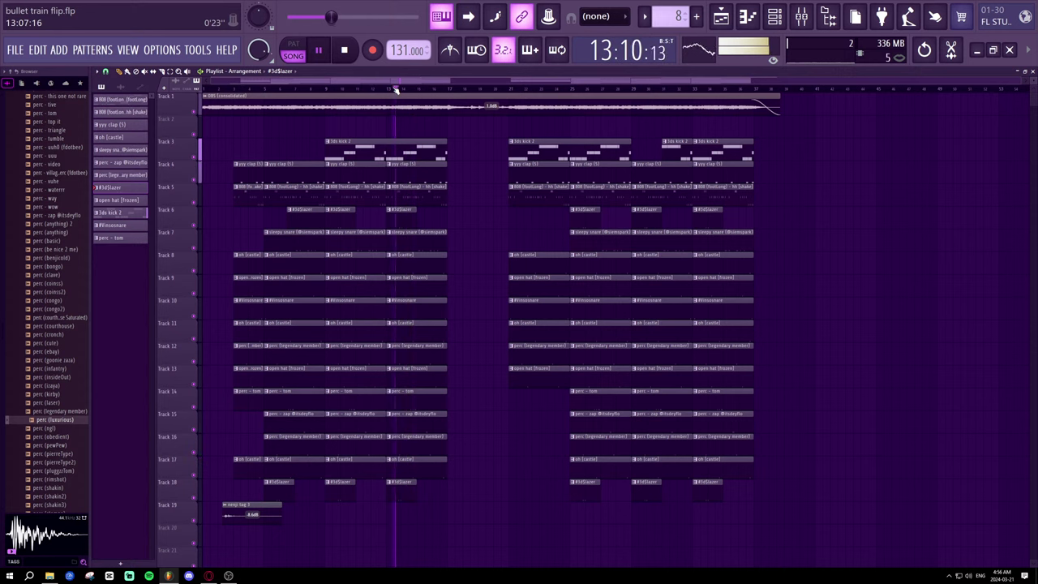
{"action": "scroll", "coordinate": [397, 89], "scroll_direction": "up", "scroll_amount": 6}
{"action": "left_click", "coordinate": [544, 142]}
{"action": "left_click", "coordinate": [415, 85]}
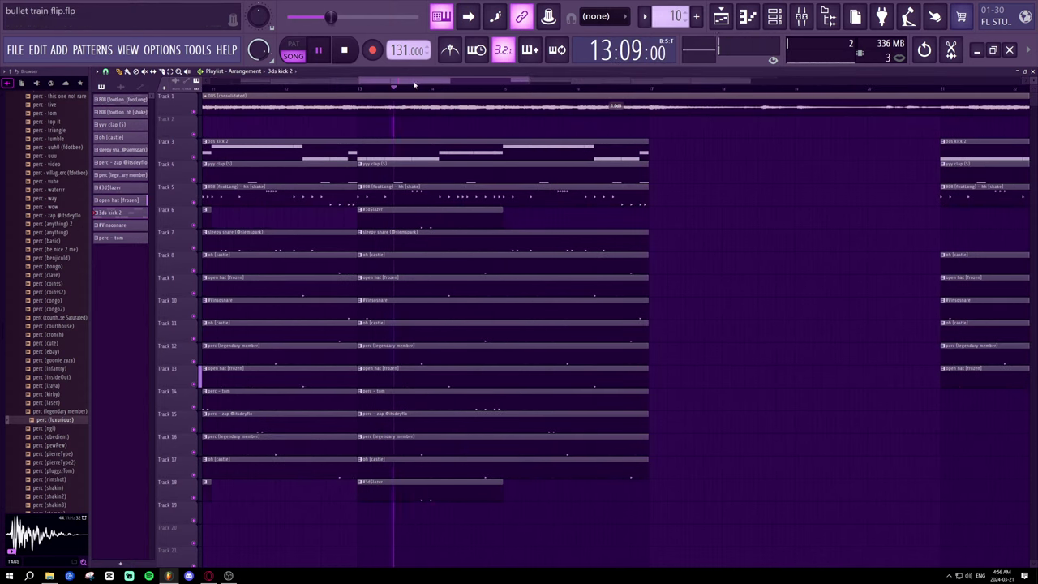
{"action": "left_click", "coordinate": [291, 89]}
{"action": "left_click", "coordinate": [746, 16]}
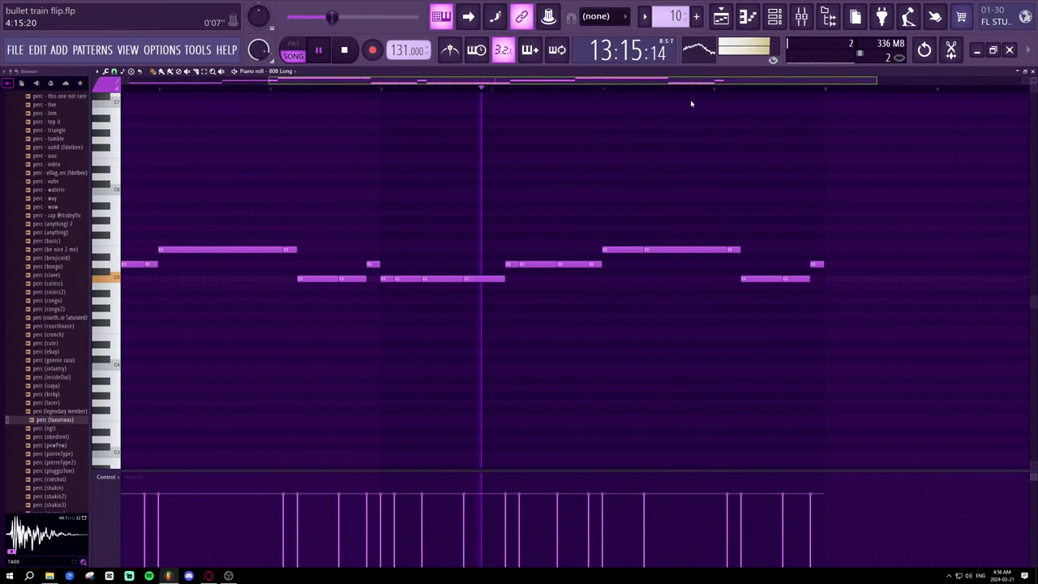
- Move the short 808 Long note at 6:03:00 up to F5, trying higher pitches during playback
{"action": "left_click_drag", "start_coordinate": [420, 263], "coordinate": [414, 211]}
{"action": "left_click", "coordinate": [362, 90]}
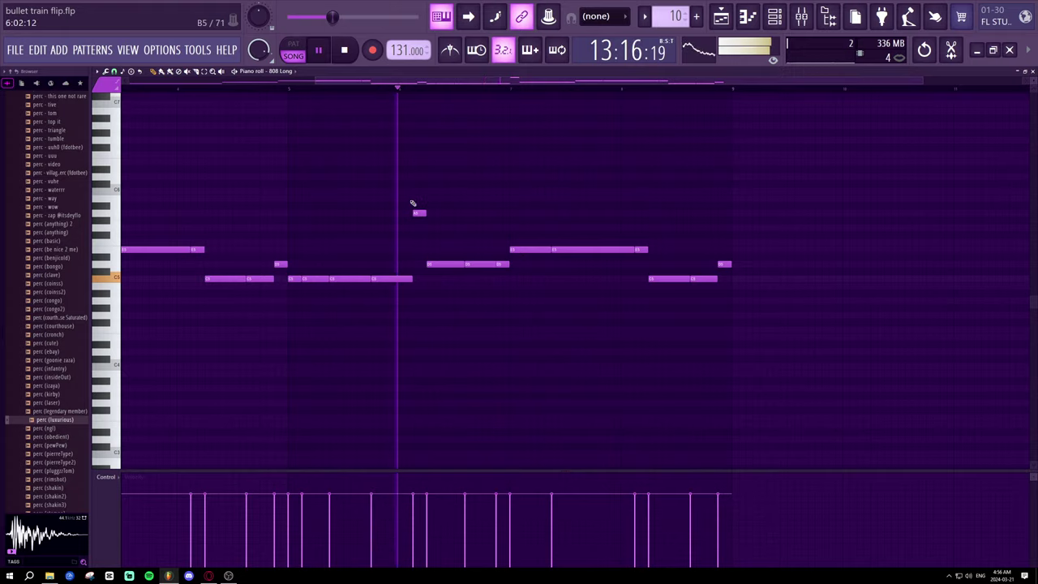
{"action": "key", "text": "space"}
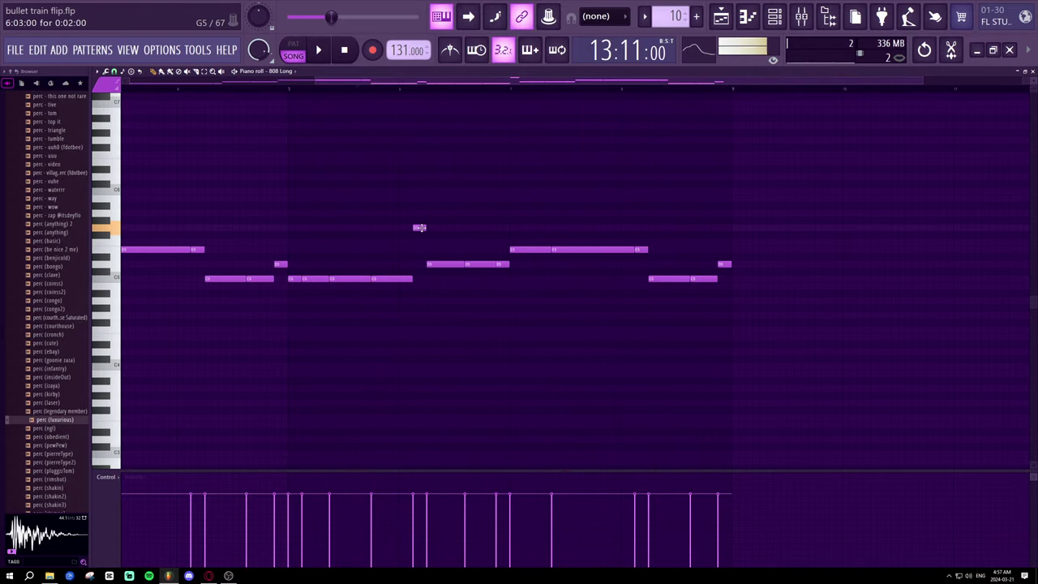
{"action": "key", "text": "space"}
{"action": "key", "text": "space"}
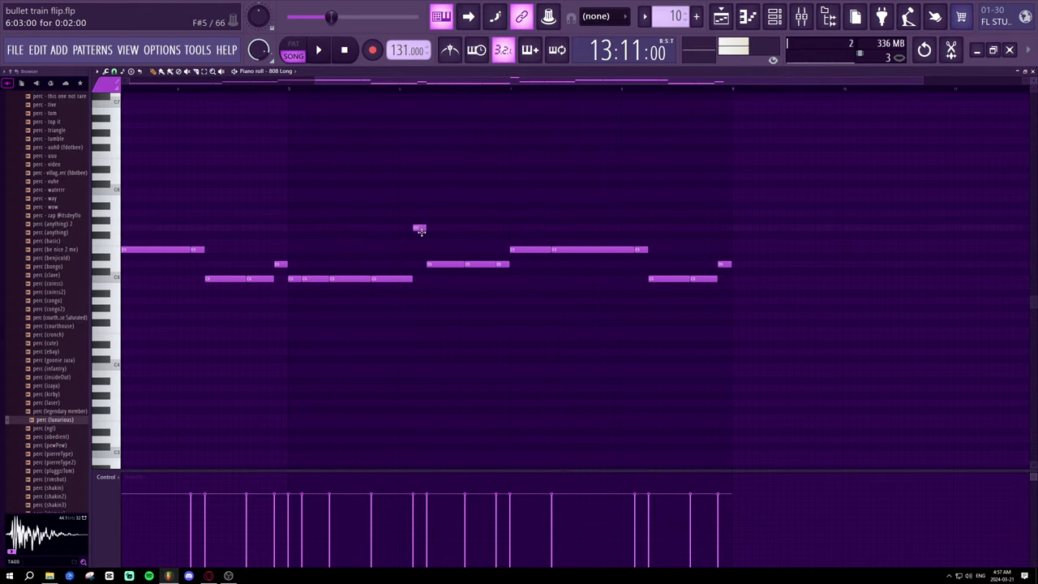
{"action": "left_click_drag", "start_coordinate": [419, 236], "coordinate": [419, 242]}
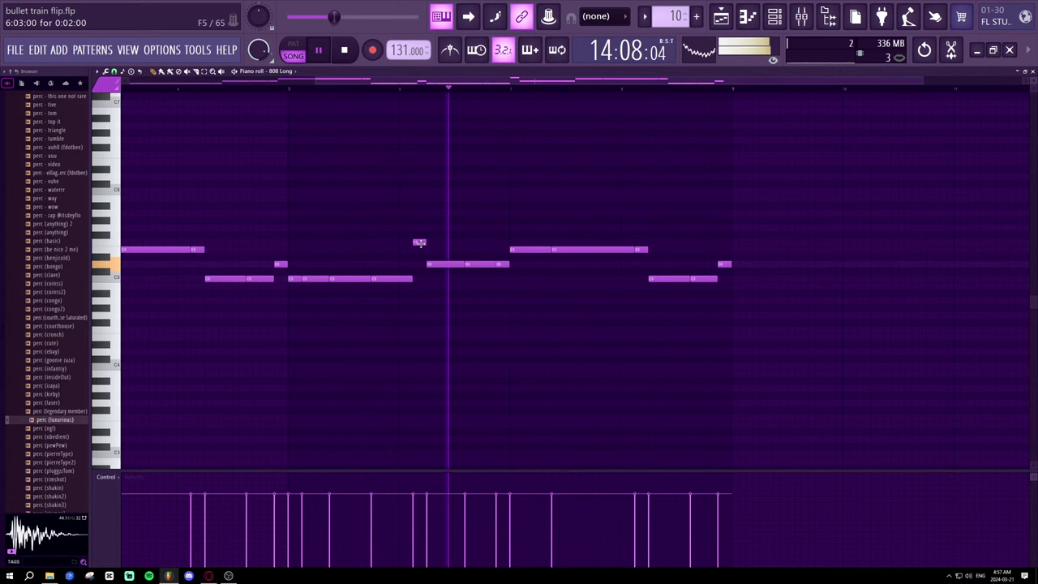
- Try moving the short D5 808 Long note at the end of bar 6 to 7:01:00
{"action": "left_click", "coordinate": [359, 88]}
{"action": "left_click", "coordinate": [293, 89]}
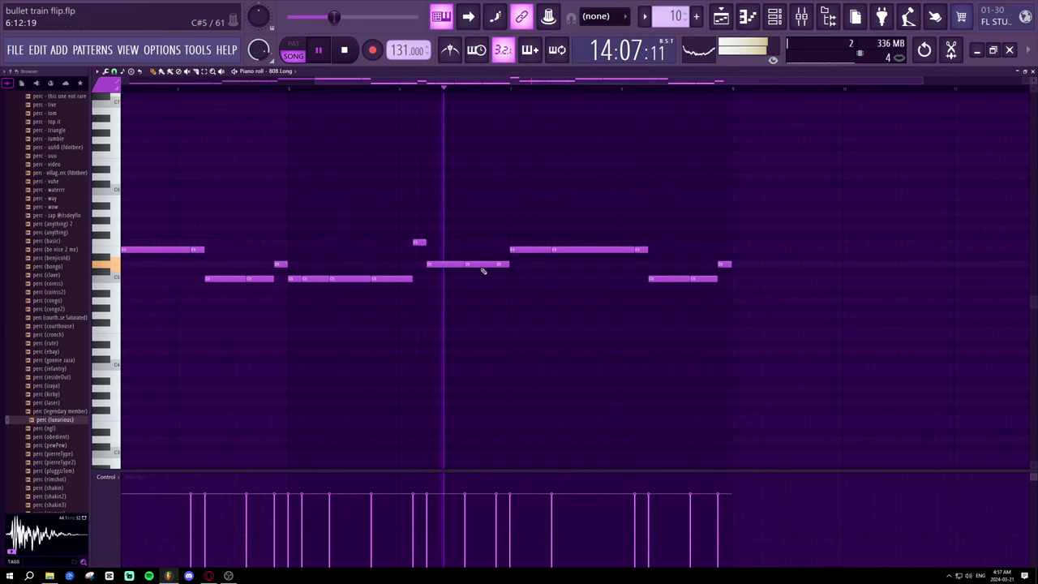
{"action": "left_click_drag", "start_coordinate": [478, 265], "coordinate": [517, 265]}
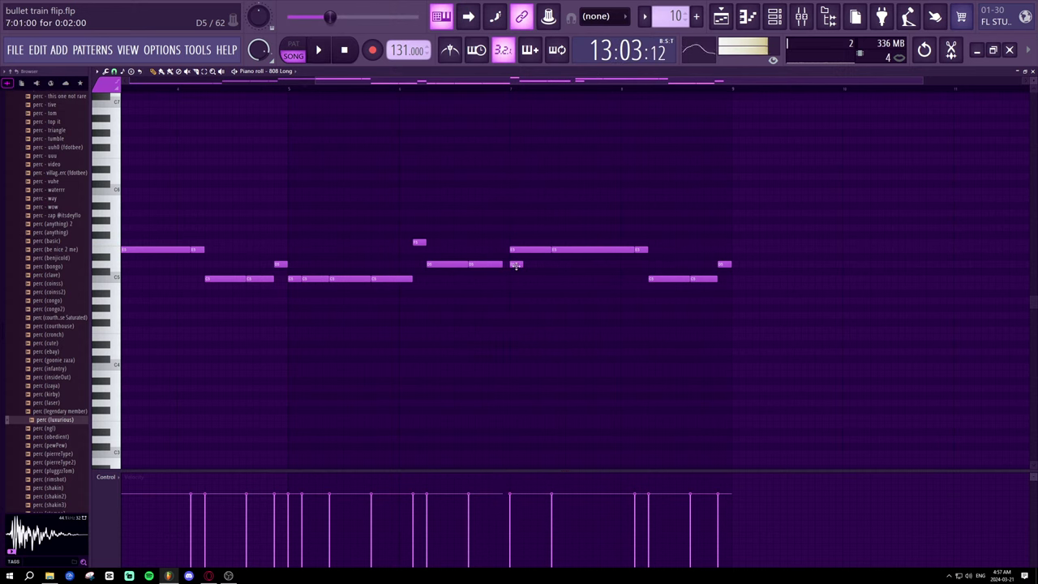
{"action": "key", "text": "space"}
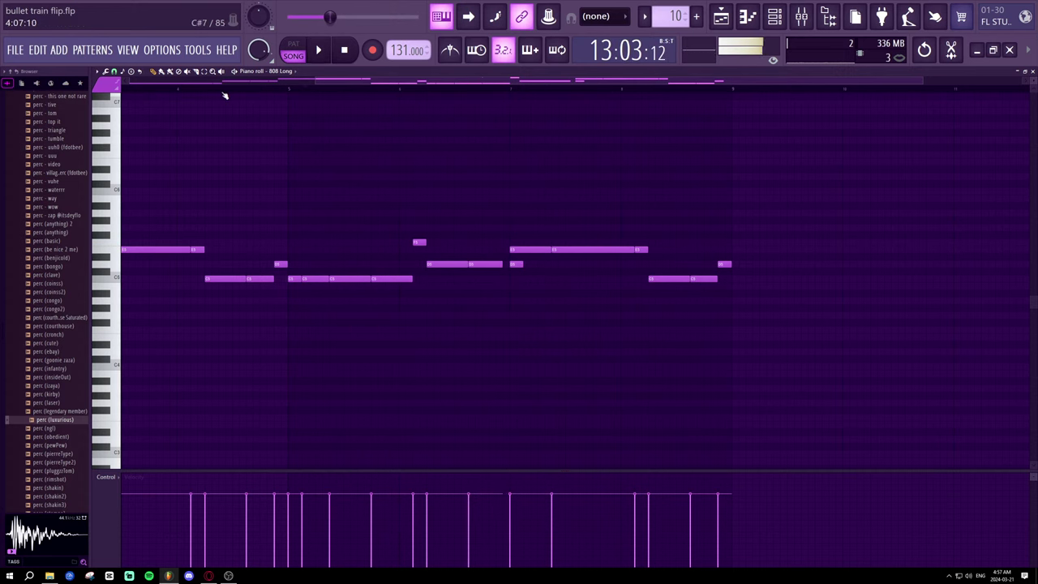
- Replay the section and lower the short F5 808 Long note at 6:03:00 to D5
{"action": "scroll", "coordinate": [259, 90], "scroll_direction": "up", "scroll_amount": 3}
{"action": "key", "text": "space"}
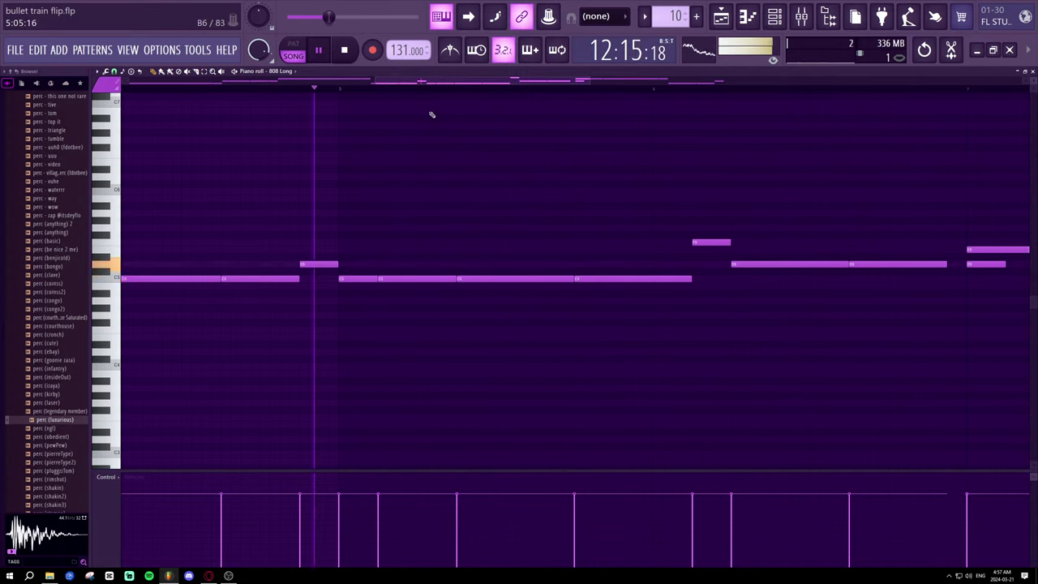
{"action": "left_click_drag", "start_coordinate": [417, 89], "coordinate": [493, 119]}
{"action": "left_click_drag", "start_coordinate": [385, 243], "coordinate": [385, 269]}
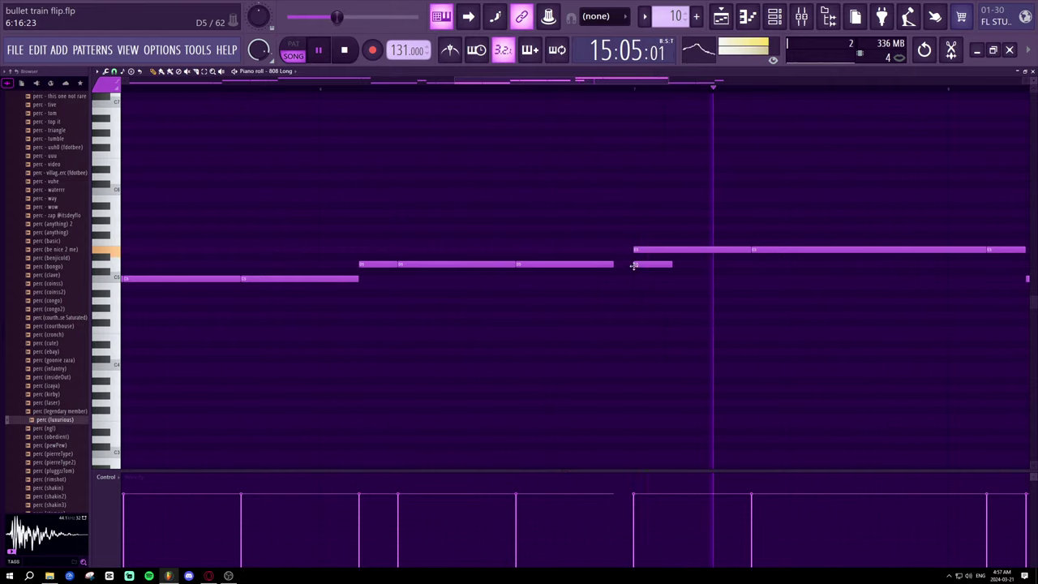
{"action": "key", "text": "space"}
- Move the short D5 808 Long note back to 6:15:00 so it fills the gap before bar 7 during playback
{"action": "mouse_move", "coordinate": [634, 264]}
{"action": "left_mouse_down"}
{"action": "mouse_move", "coordinate": [623, 264]}
{"action": "mouse_move", "coordinate": [635, 265]}
{"action": "left_mouse_up"}
{"action": "left_click_drag", "start_coordinate": [478, 82], "coordinate": [514, 97]}
{"action": "key", "text": "space"}
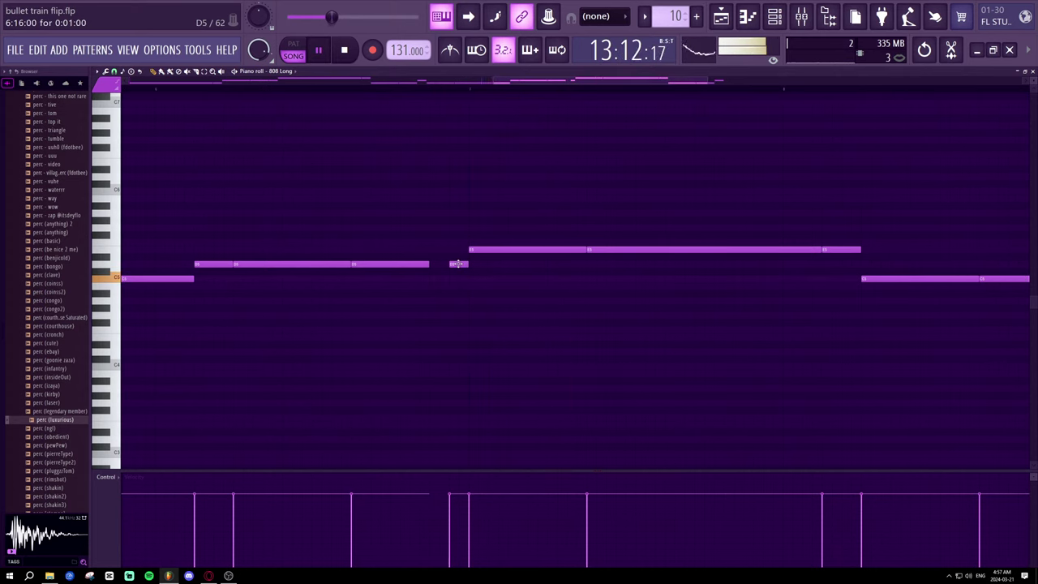
{"action": "mouse_move", "coordinate": [456, 264]}
{"action": "left_mouse_down"}
{"action": "mouse_move", "coordinate": [446, 263]}
{"action": "mouse_move", "coordinate": [468, 264]}
{"action": "mouse_move", "coordinate": [436, 262]}
{"action": "left_mouse_up"}
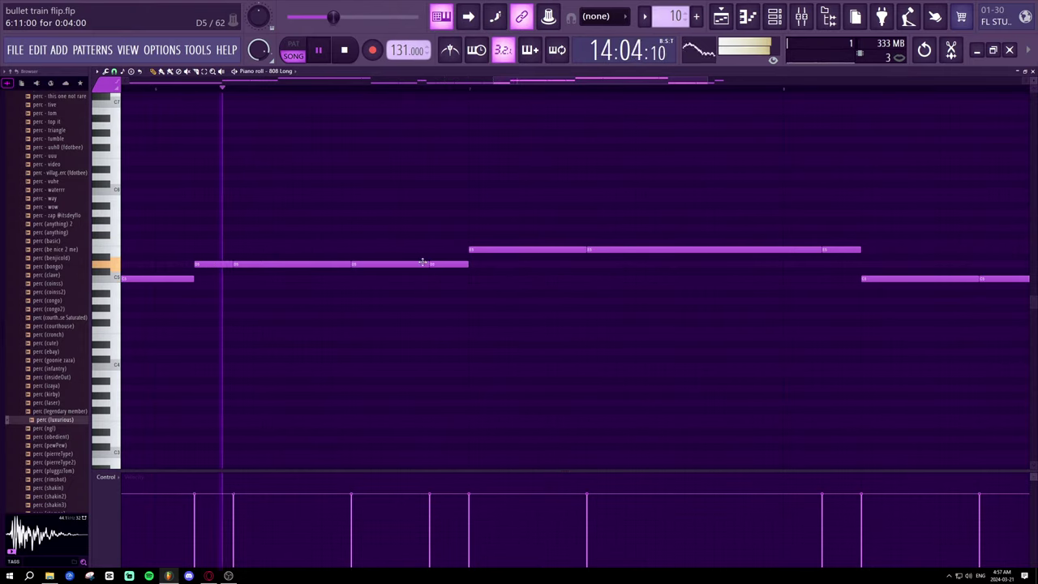
{"action": "left_click", "coordinate": [399, 258]}
{"action": "right_click", "coordinate": [399, 259]}
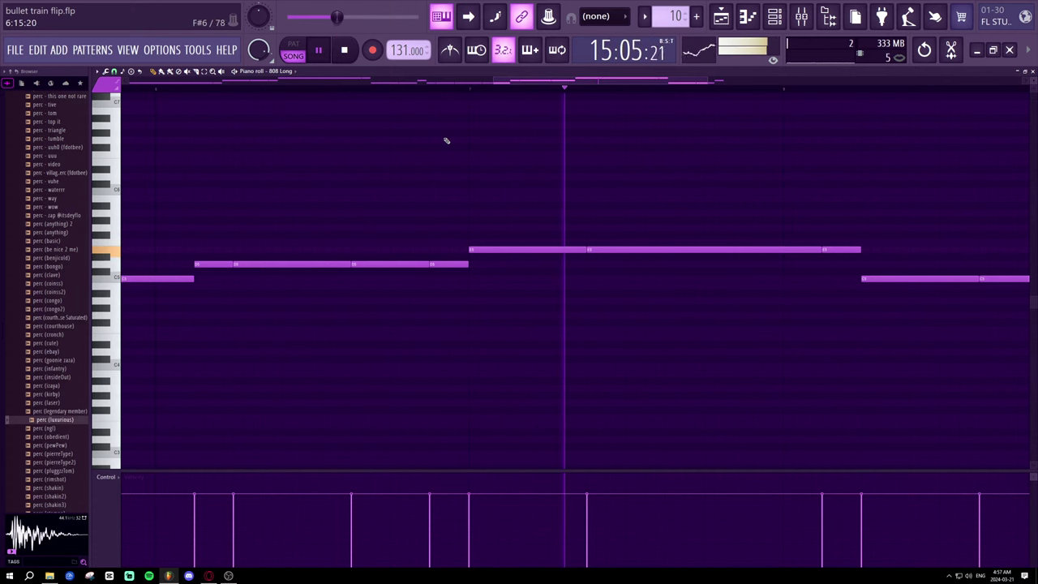
- Review the whole arrangement in the playlist during playback and recheck the 808 Long notes in the piano roll
{"action": "left_click_drag", "start_coordinate": [509, 84], "coordinate": [597, 116]}
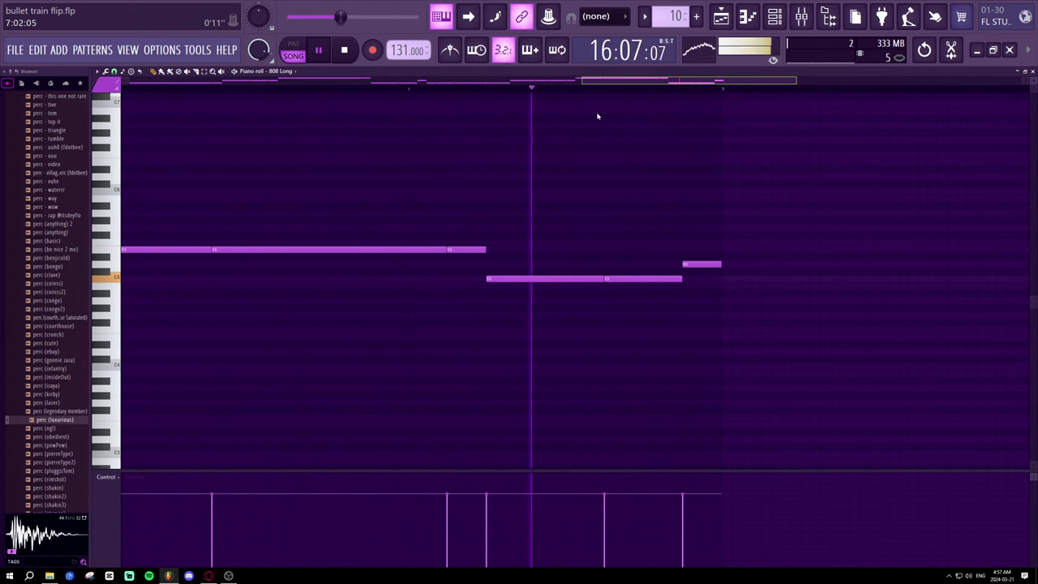
{"action": "scroll", "coordinate": [637, 93], "scroll_direction": "down", "scroll_amount": 4}
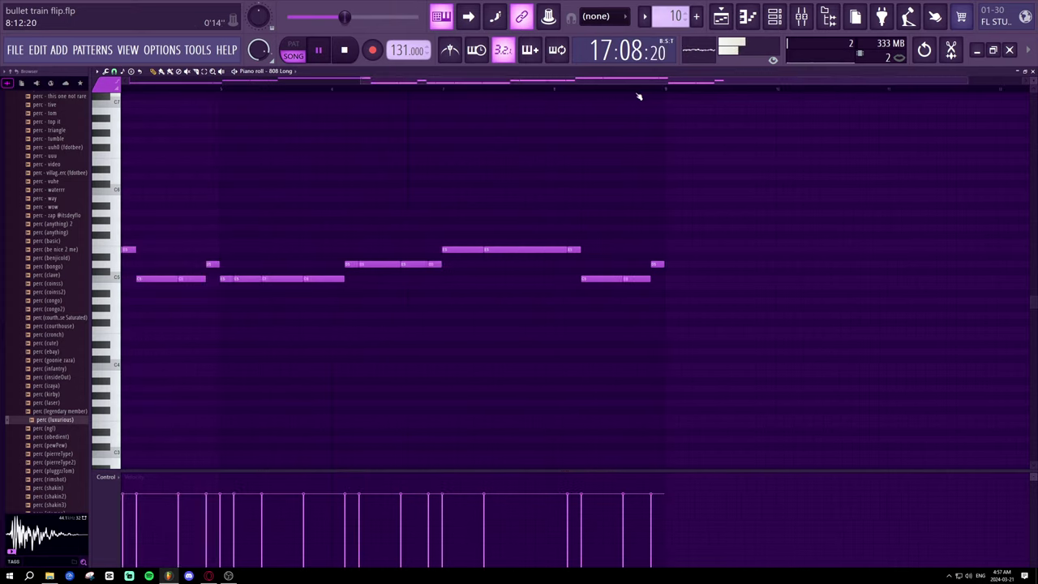
{"action": "left_click", "coordinate": [742, 21]}
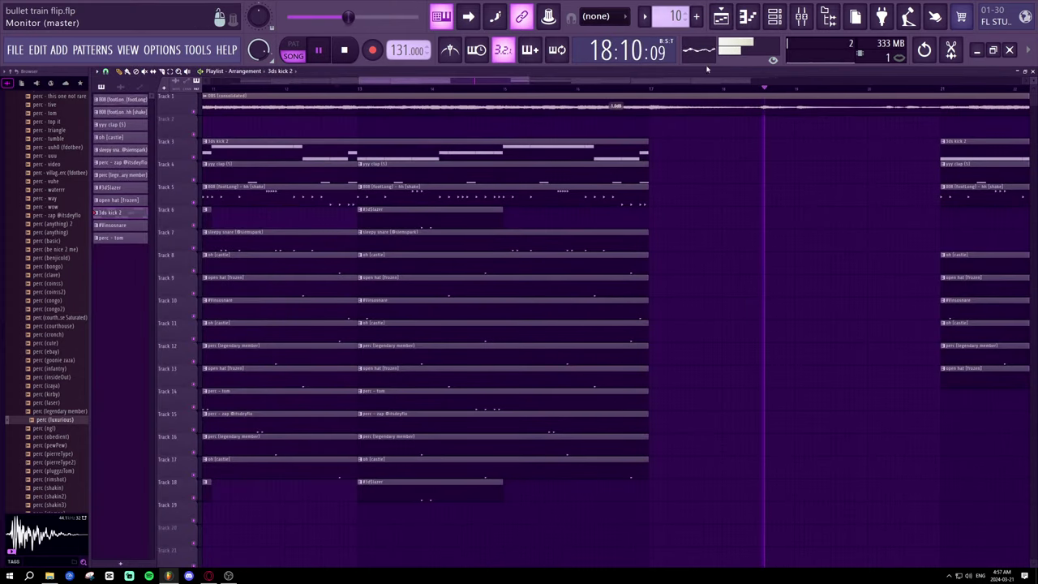
{"action": "scroll", "coordinate": [711, 89], "scroll_direction": "down", "scroll_amount": 4}
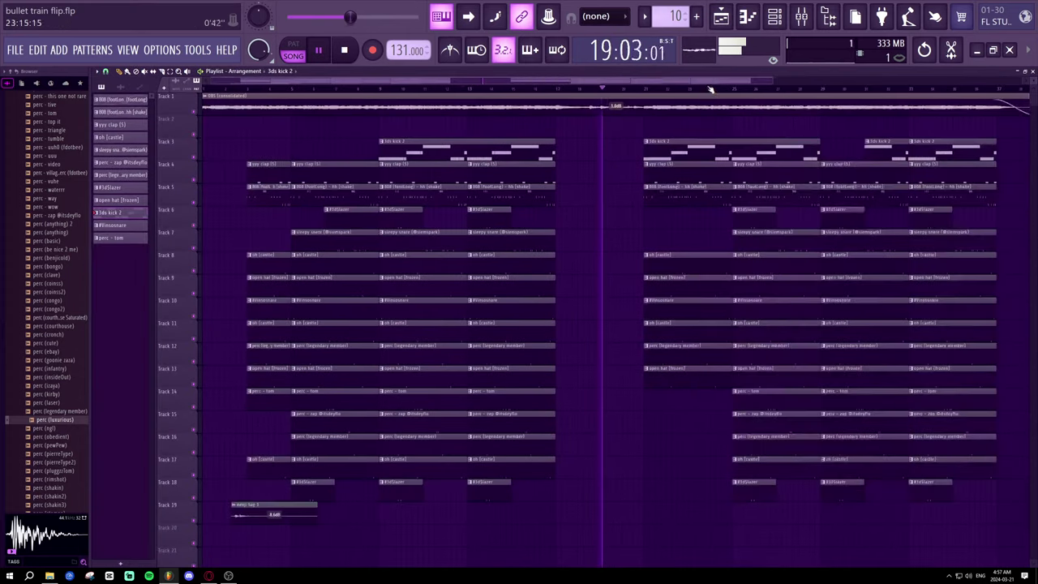
{"action": "left_click", "coordinate": [7, 71]}
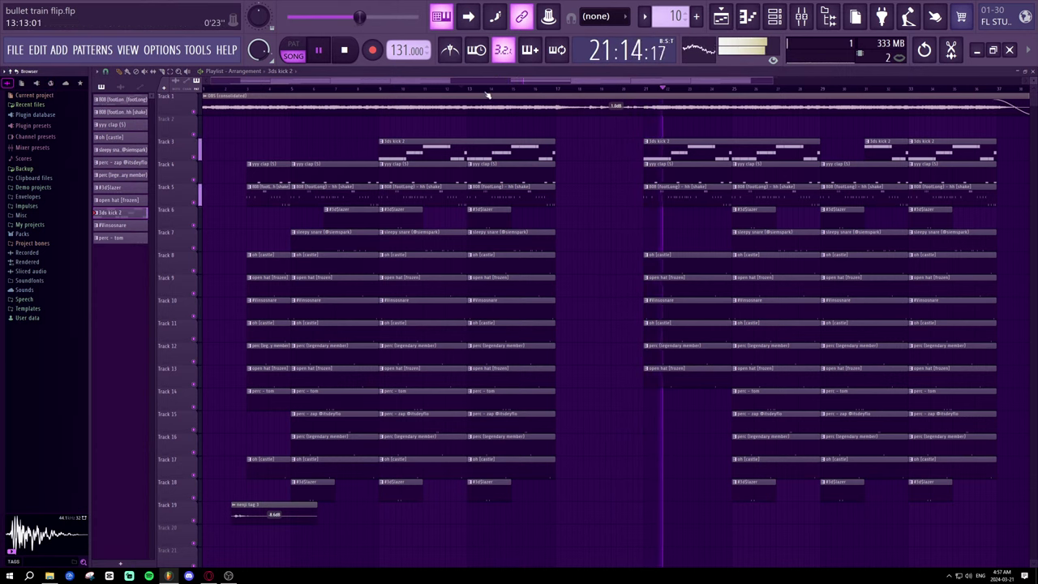
{"action": "scroll", "coordinate": [488, 92], "scroll_direction": "down", "scroll_amount": 2}
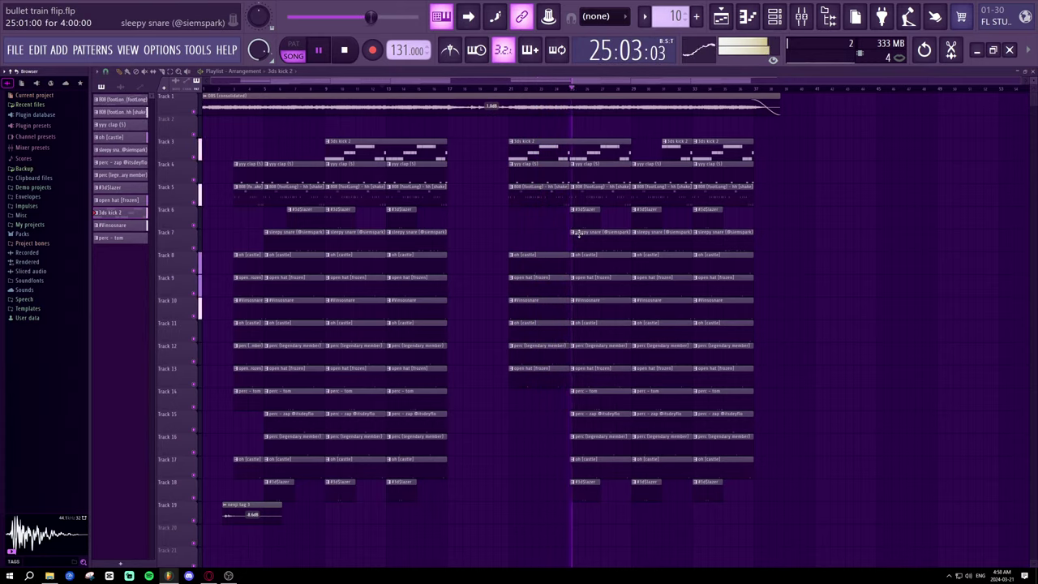
{"action": "left_click", "coordinate": [747, 17]}
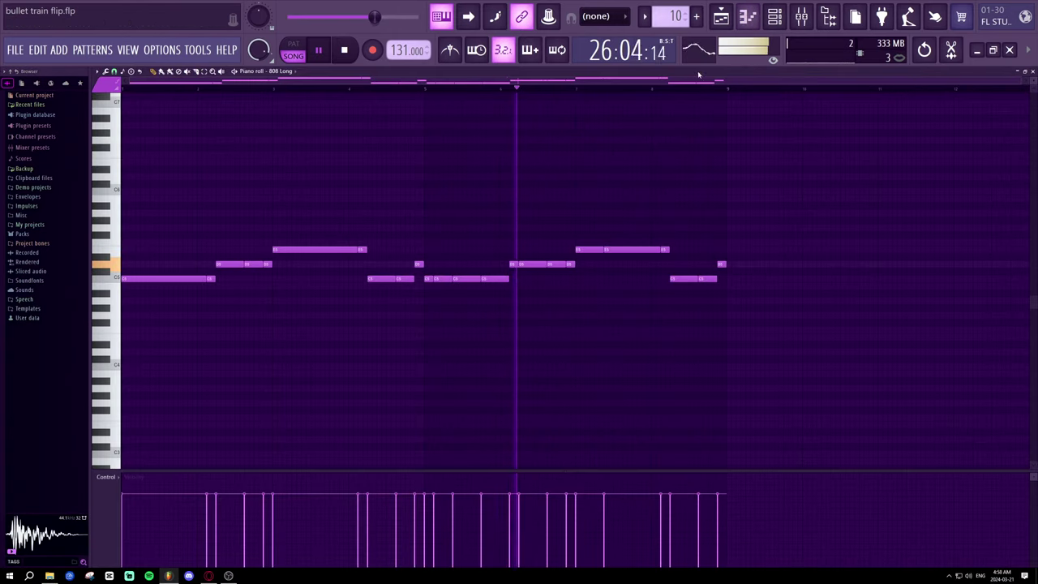
{"action": "left_click", "coordinate": [747, 16]}
- Show the channel rack and select pattern 8, #3d$lazer
{"action": "left_click", "coordinate": [774, 16]}
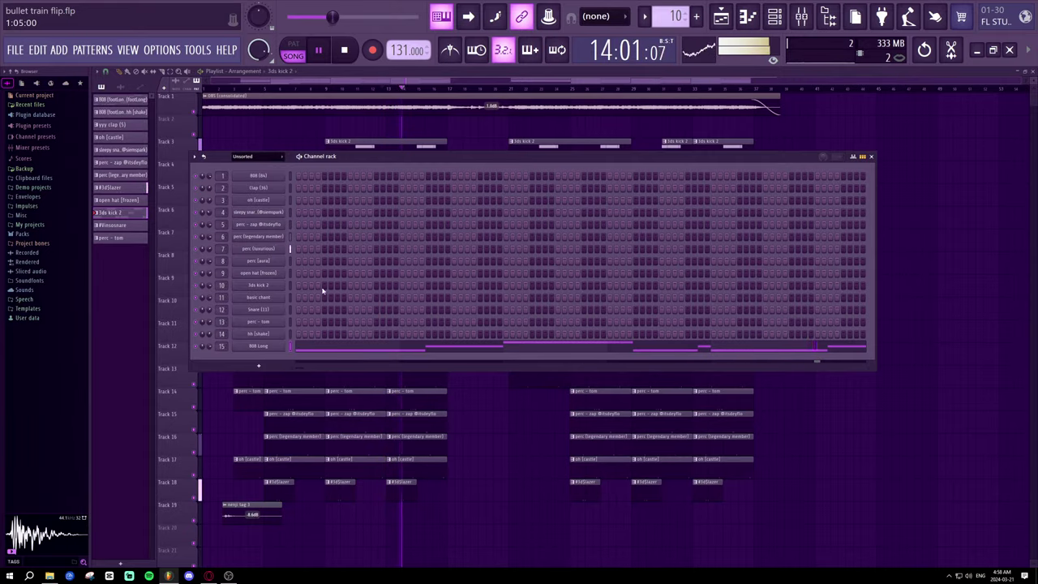
{"action": "scroll", "coordinate": [672, 16], "scroll_direction": "up", "scroll_amount": 3}
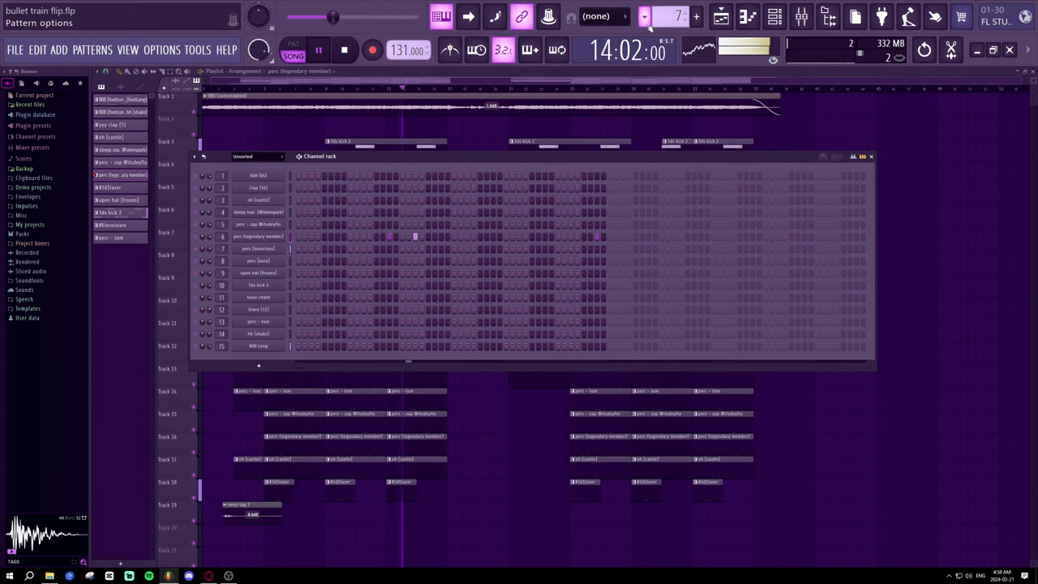
{"action": "scroll", "coordinate": [658, 18], "scroll_direction": "down", "scroll_amount": 1}
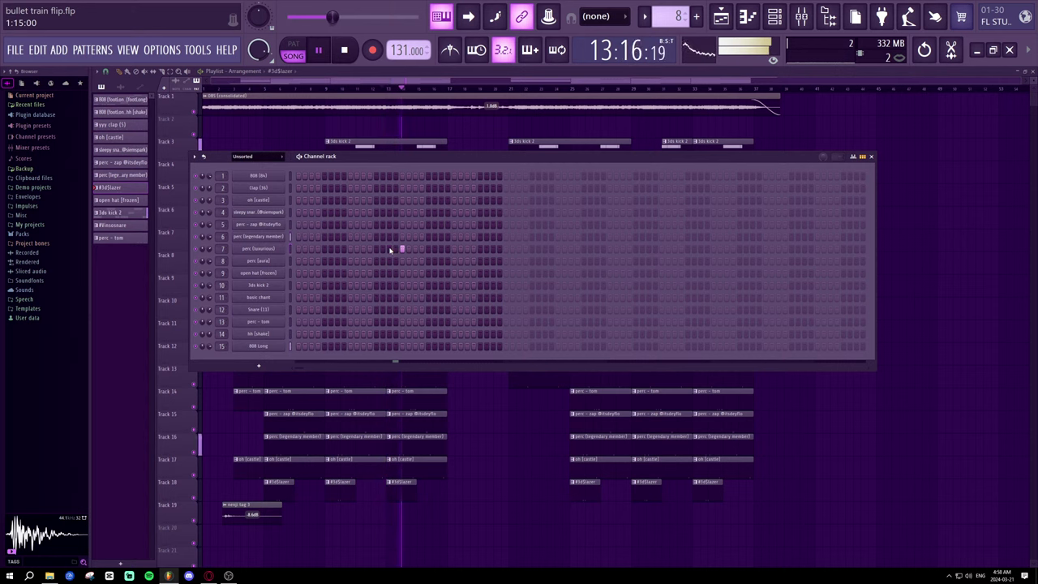
- Expand the Perc folder under Packs > DRUMS and audition samples such as #3d$shaker, 4evr - 3d perc and perc - video
{"action": "left_click", "coordinate": [33, 234]}
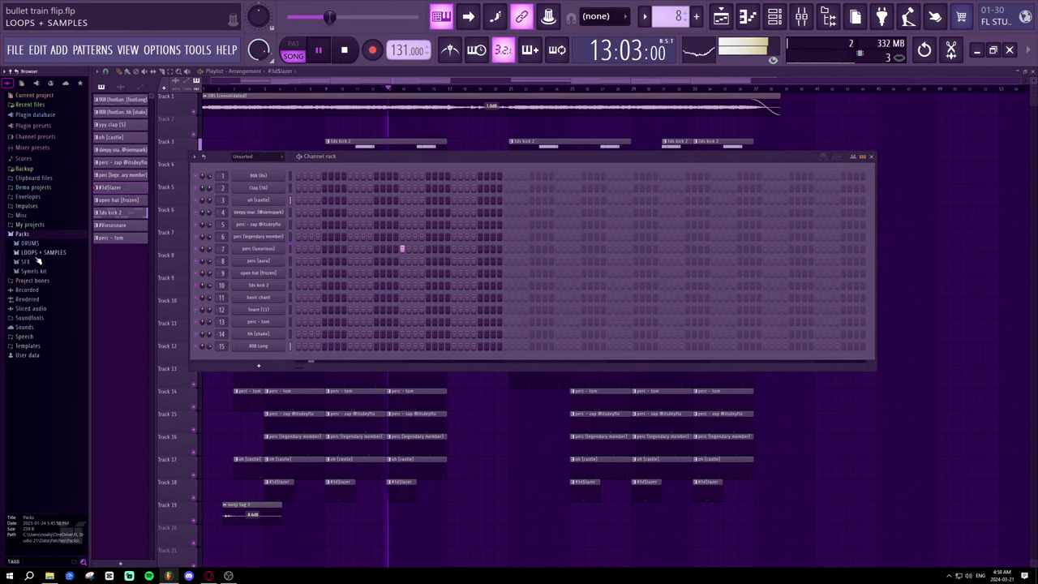
{"action": "left_click", "coordinate": [37, 244]}
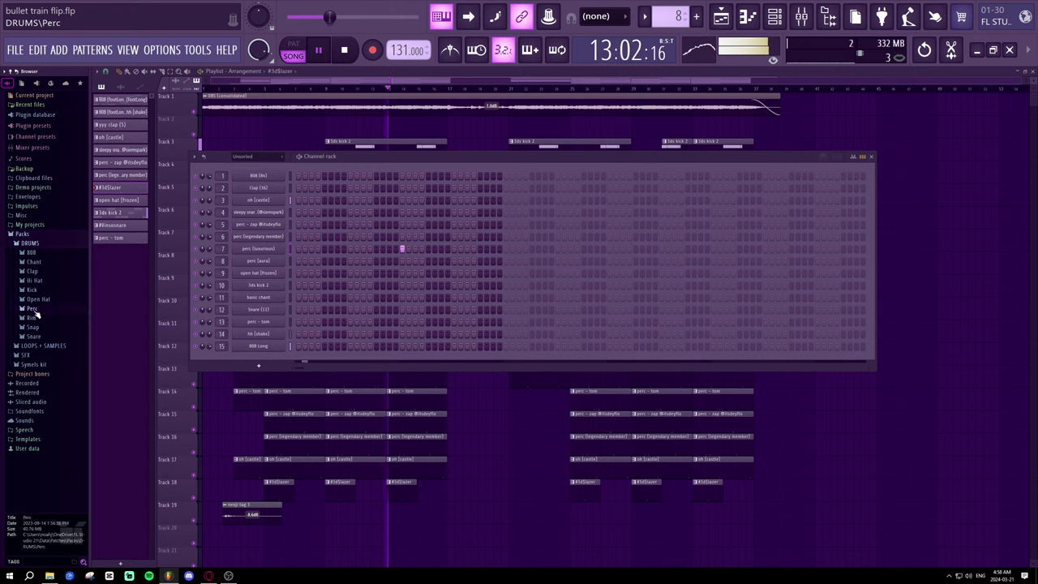
{"action": "left_click", "coordinate": [36, 309]}
{"action": "left_click", "coordinate": [44, 326]}
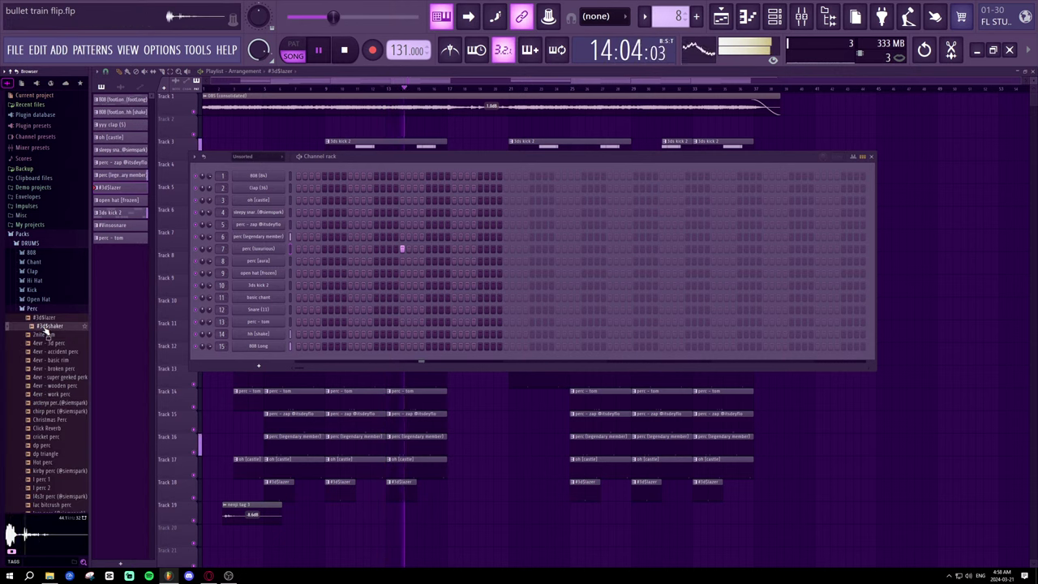
{"action": "key", "text": "space"}
{"action": "left_click", "coordinate": [46, 335]}
{"action": "left_click", "coordinate": [50, 344]}
{"action": "left_click", "coordinate": [51, 351]}
{"action": "scroll", "coordinate": [60, 347], "scroll_direction": "down", "scroll_amount": 10}
{"action": "left_click", "coordinate": [55, 335]}
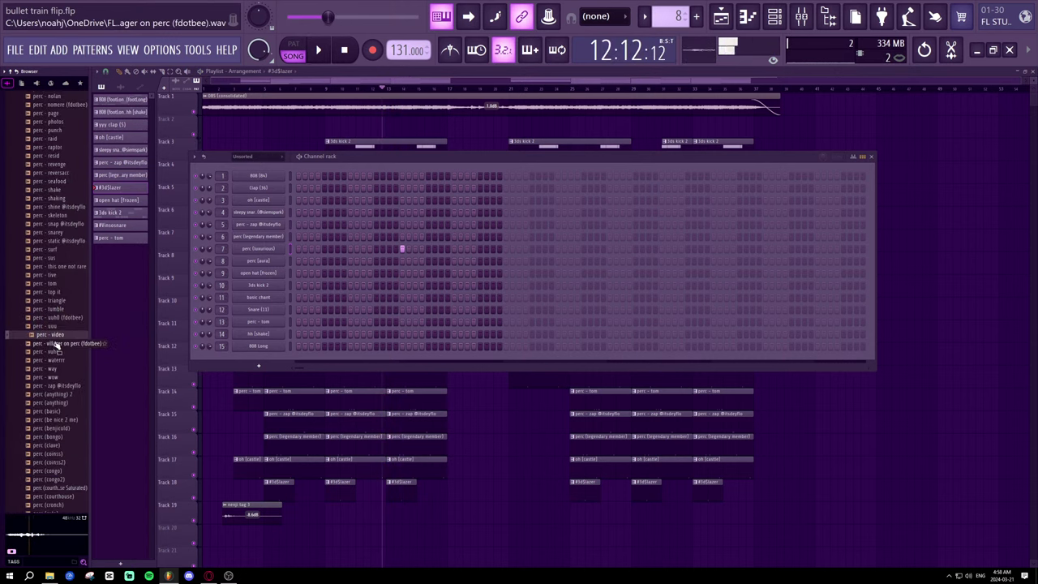
- Replace the perc (luxurious) sample on channel 7 with shaker [3] and play it in the song
{"action": "scroll", "coordinate": [53, 349], "scroll_direction": "down", "scroll_amount": 10}
{"action": "left_click", "coordinate": [45, 368]}
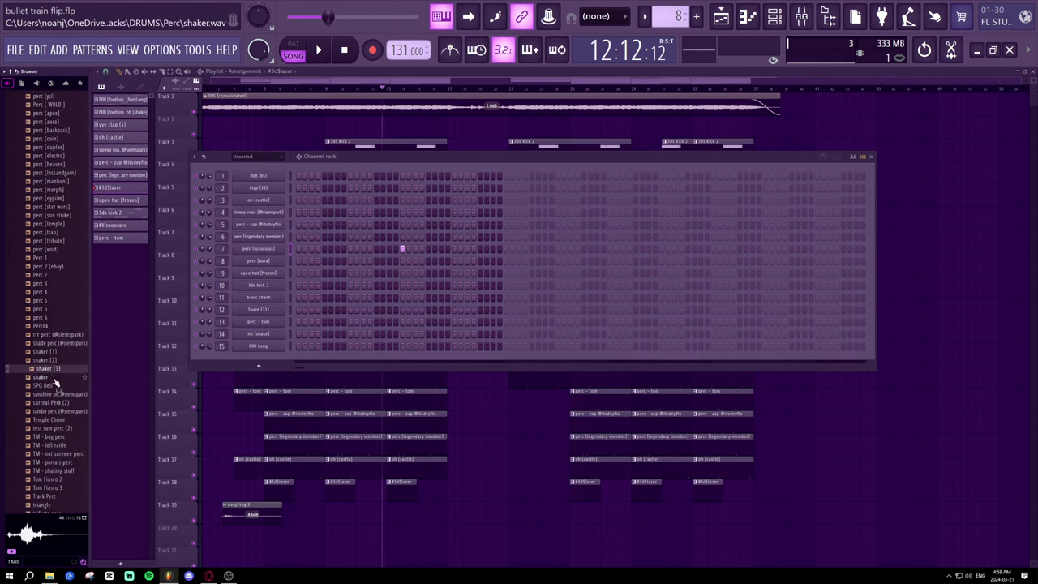
{"action": "scroll", "coordinate": [57, 379], "scroll_direction": "down", "scroll_amount": 7}
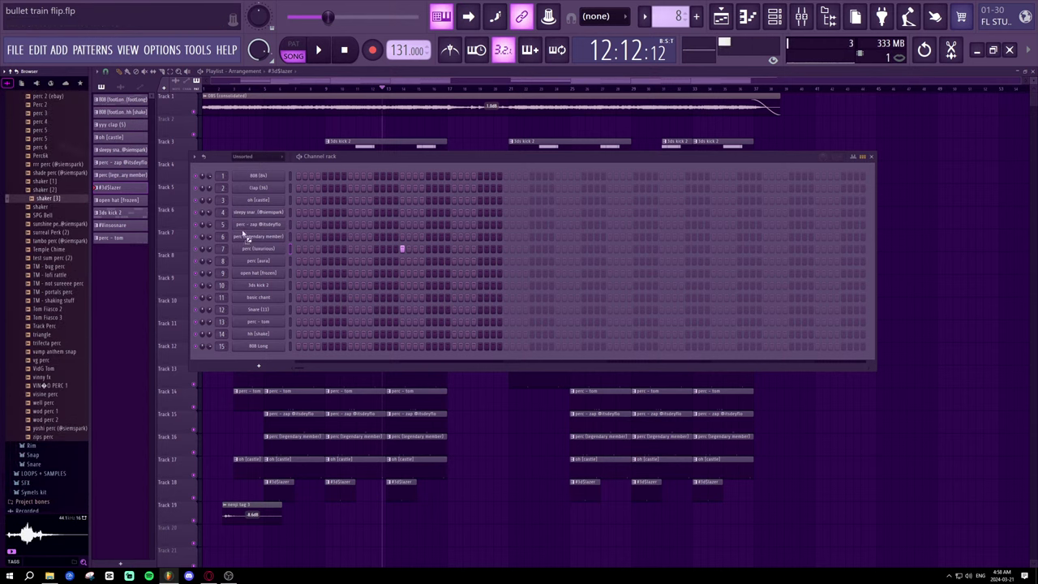
{"action": "left_click_drag", "start_coordinate": [264, 260], "coordinate": [262, 250]}
{"action": "key", "text": "space"}
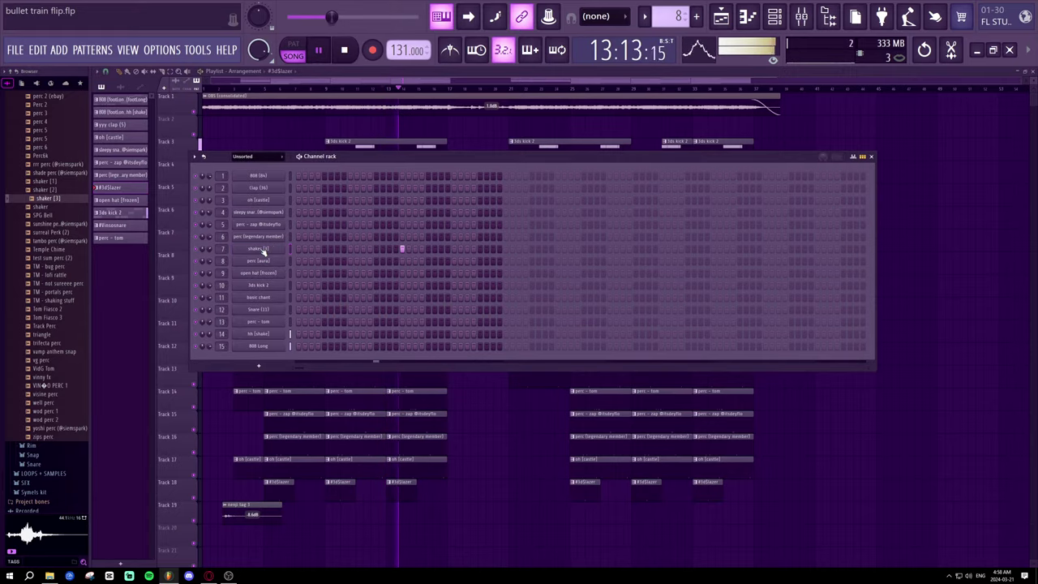
- Stop playback and audition Perc samples including TM - bug perc, Temple Chime, surreal Perk (2) and triangle
{"action": "key", "text": "space"}
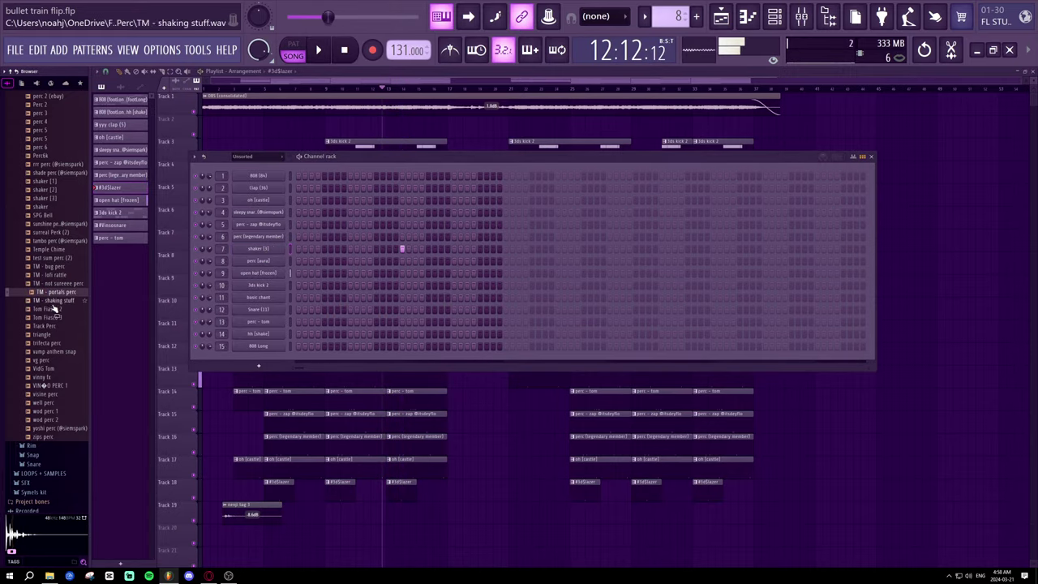
{"action": "left_click", "coordinate": [58, 268]}
{"action": "left_click", "coordinate": [57, 258]}
{"action": "left_click", "coordinate": [58, 249]}
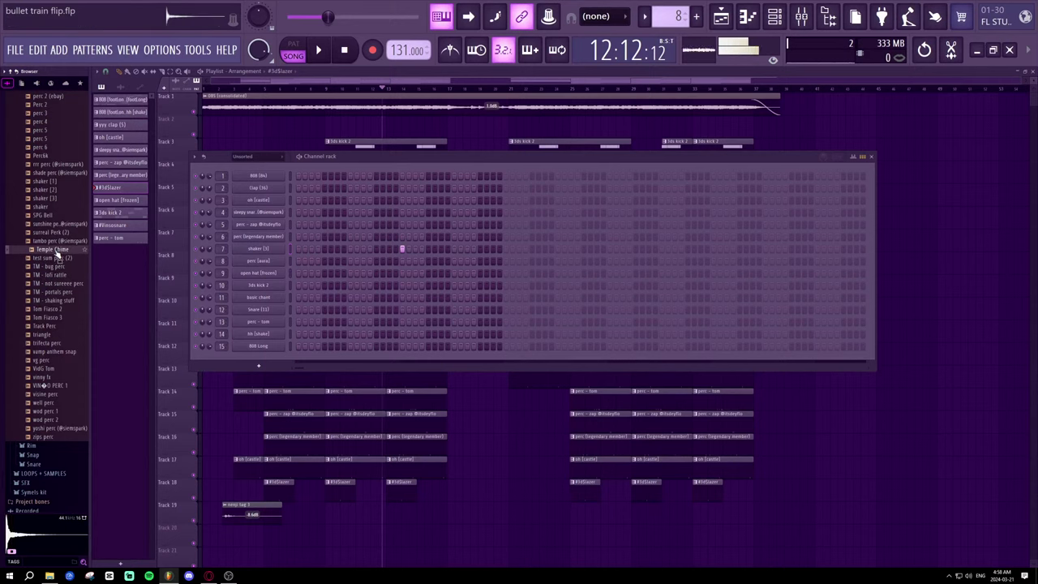
{"action": "left_click", "coordinate": [59, 240]}
{"action": "left_click", "coordinate": [59, 232]}
{"action": "left_click", "coordinate": [51, 317]}
{"action": "left_click", "coordinate": [50, 334]}
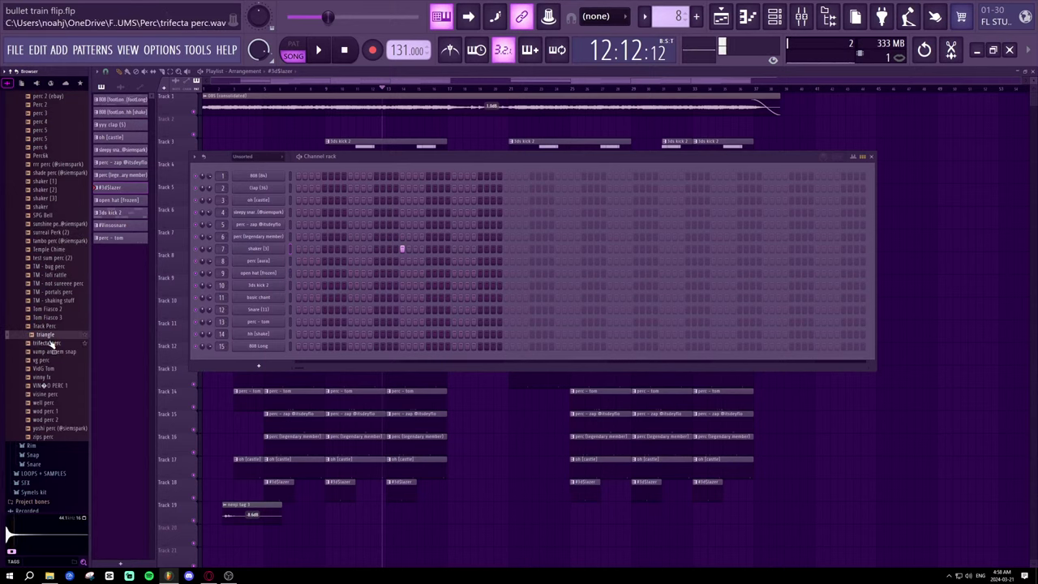
- Audition the Perc samples from trifecta perc through vinny fx to well perc
{"action": "left_click", "coordinate": [50, 343]}
{"action": "left_click", "coordinate": [49, 352]}
{"action": "left_click", "coordinate": [47, 360]}
{"action": "left_click", "coordinate": [47, 369]}
{"action": "left_click", "coordinate": [47, 376]}
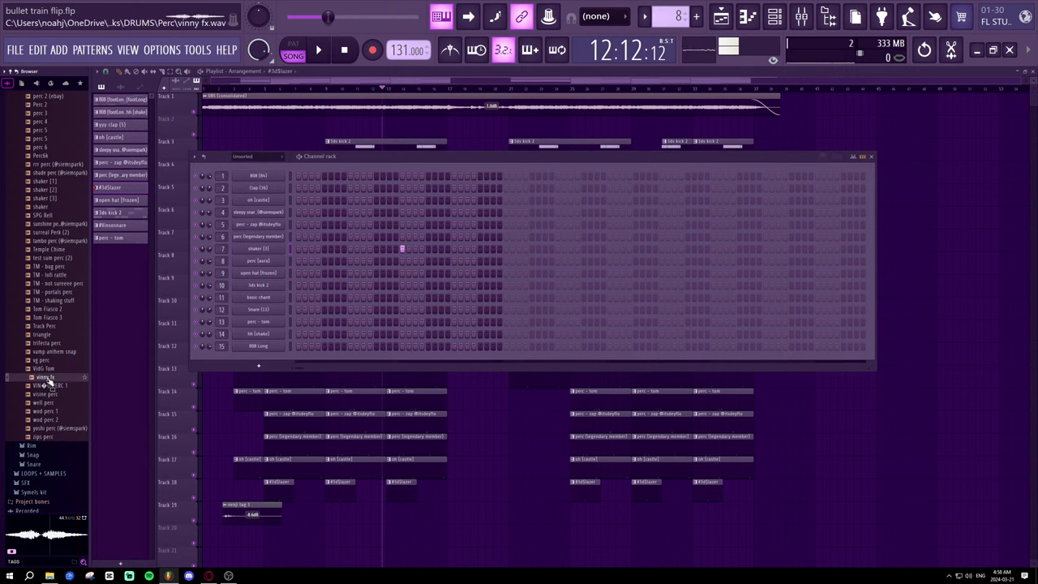
{"action": "left_click", "coordinate": [47, 385]}
{"action": "left_click", "coordinate": [47, 394]}
{"action": "left_click", "coordinate": [47, 402]}
- Replace the shaker [3] sample on channel 7 with wod perc 1 and play the song
{"action": "left_click", "coordinate": [47, 411]}
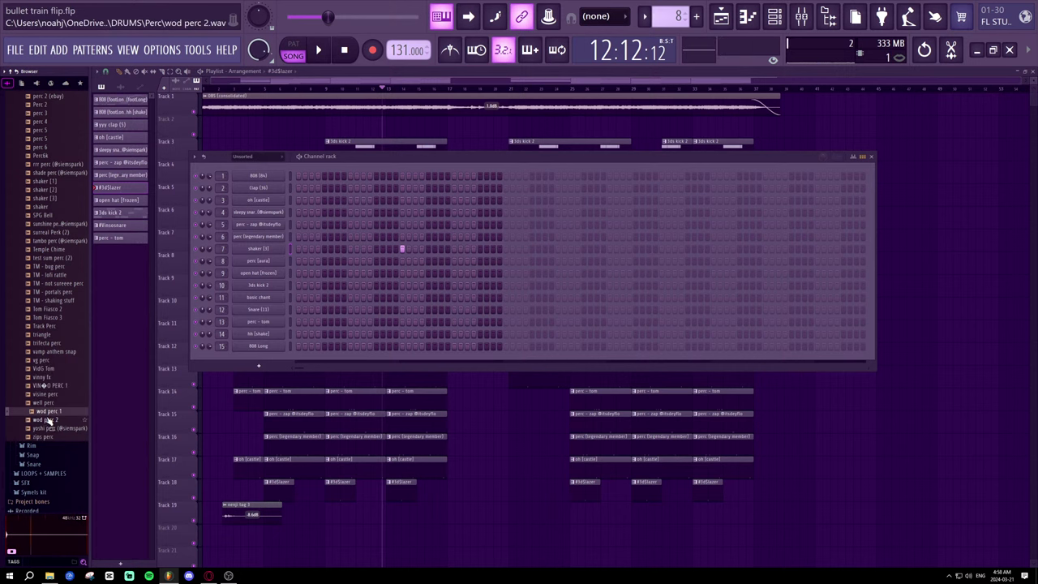
{"action": "left_click_drag", "start_coordinate": [260, 277], "coordinate": [279, 257]}
{"action": "key", "text": "space"}
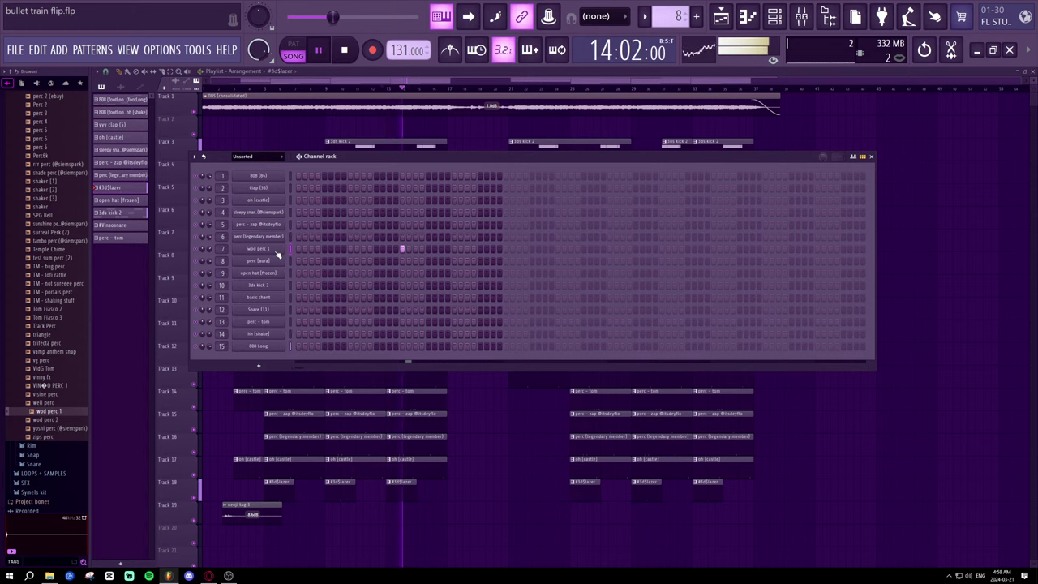
- Check the sampler settings of wod perc 1 on channel 7 during playback
{"action": "left_click", "coordinate": [273, 249]}
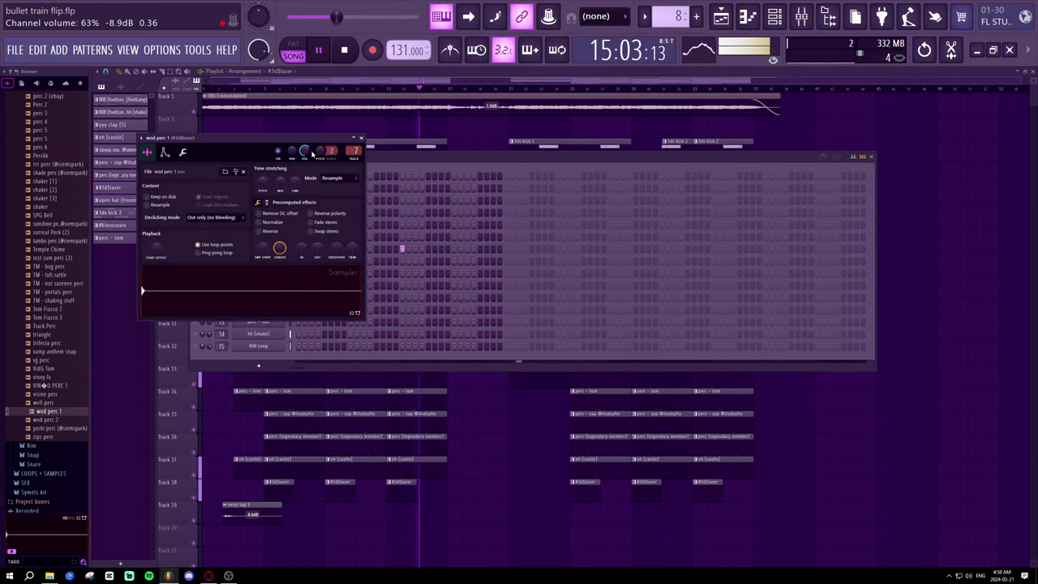
{"action": "left_click", "coordinate": [361, 138]}
{"action": "left_click", "coordinate": [276, 248]}
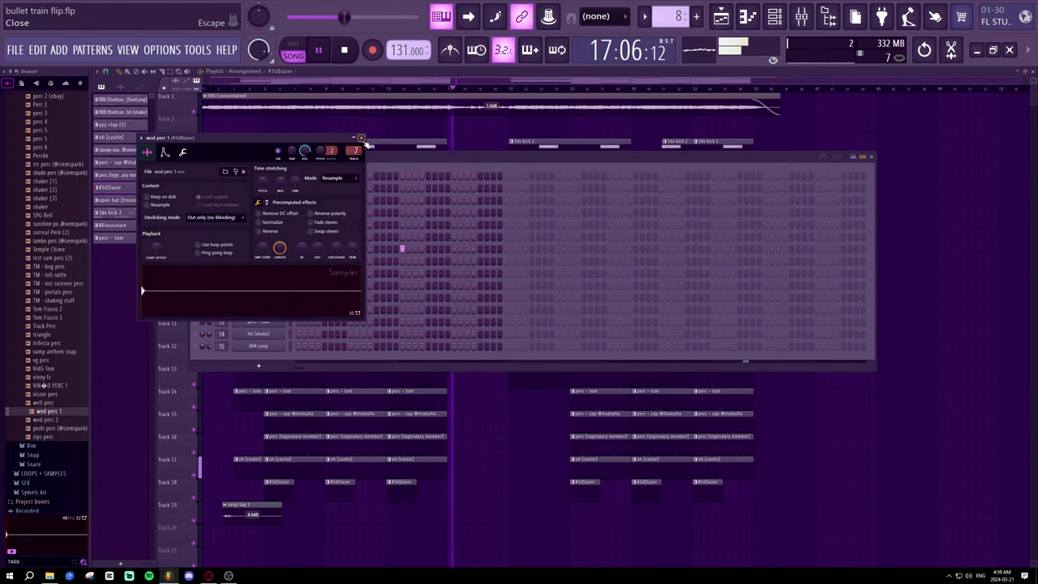
{"action": "left_click", "coordinate": [360, 137]}
- Close the channel rack and replay the second half of the arrangement around bar 27, where the 3ds kick 2 clip ends
{"action": "left_click", "coordinate": [870, 156]}
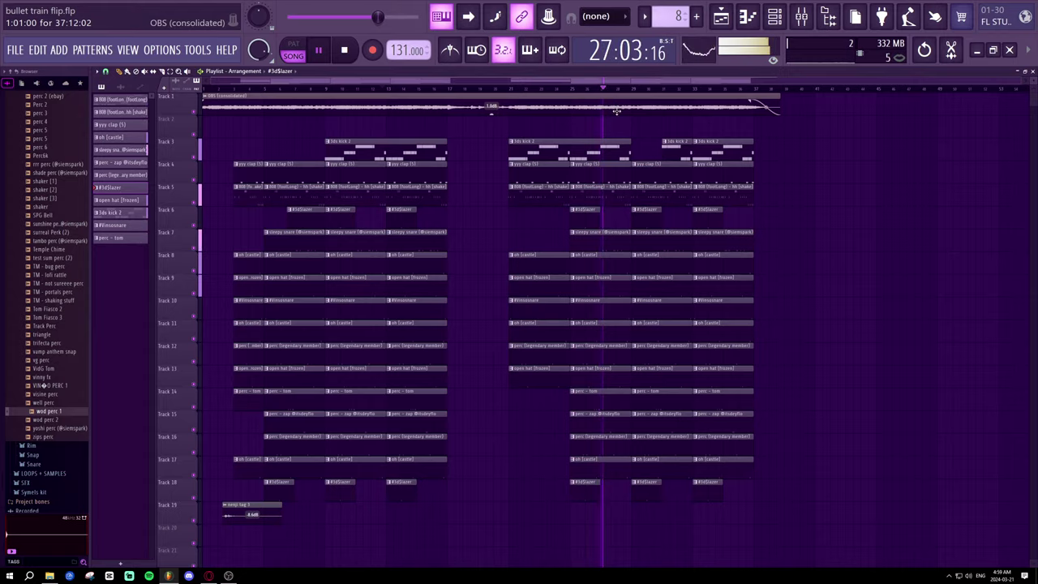
{"action": "left_click", "coordinate": [633, 150]}
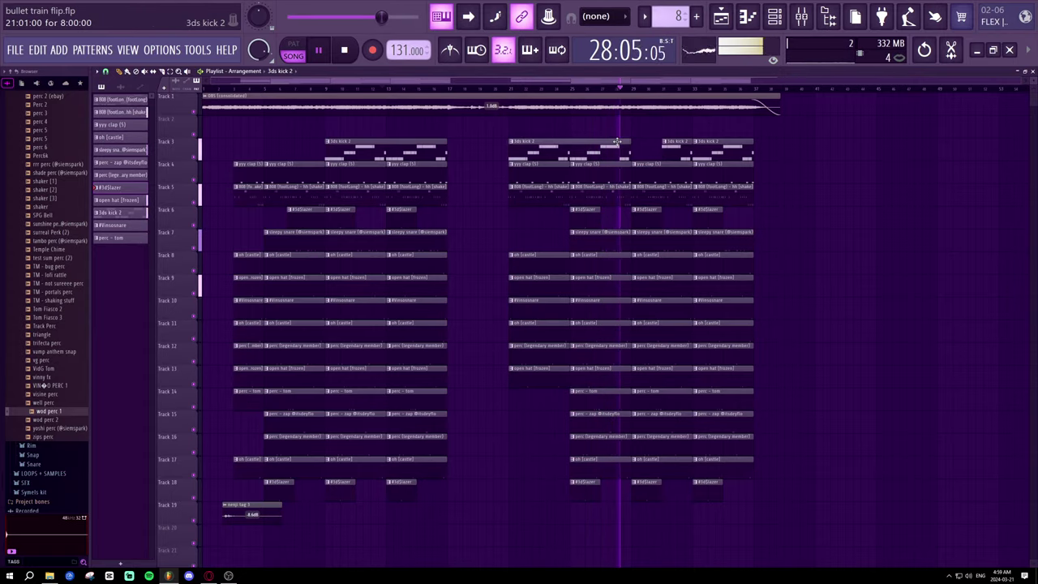
{"action": "left_click", "coordinate": [608, 88]}
{"action": "scroll", "coordinate": [612, 89], "scroll_direction": "up", "scroll_amount": 3}
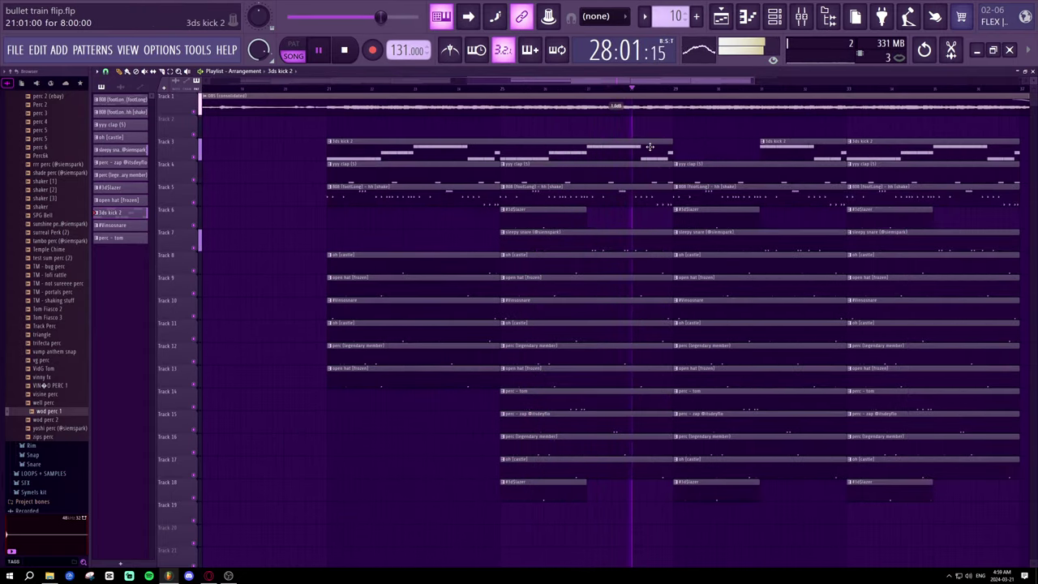
{"action": "key", "text": "space"}
{"action": "key", "text": "space"}
- Examine the 808 Long notes near the end of the 3ds kick 2 pattern while it plays, and return to the playlist
{"action": "left_click", "coordinate": [746, 16]}
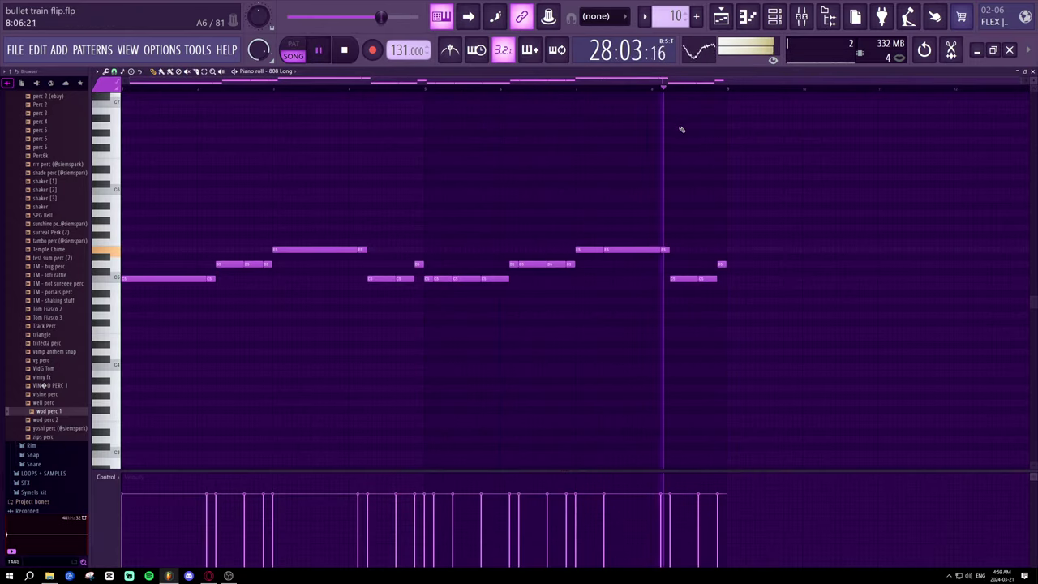
{"action": "key", "text": "space"}
{"action": "key", "text": "space"}
{"action": "scroll", "coordinate": [672, 92], "scroll_direction": "up", "scroll_amount": 6}
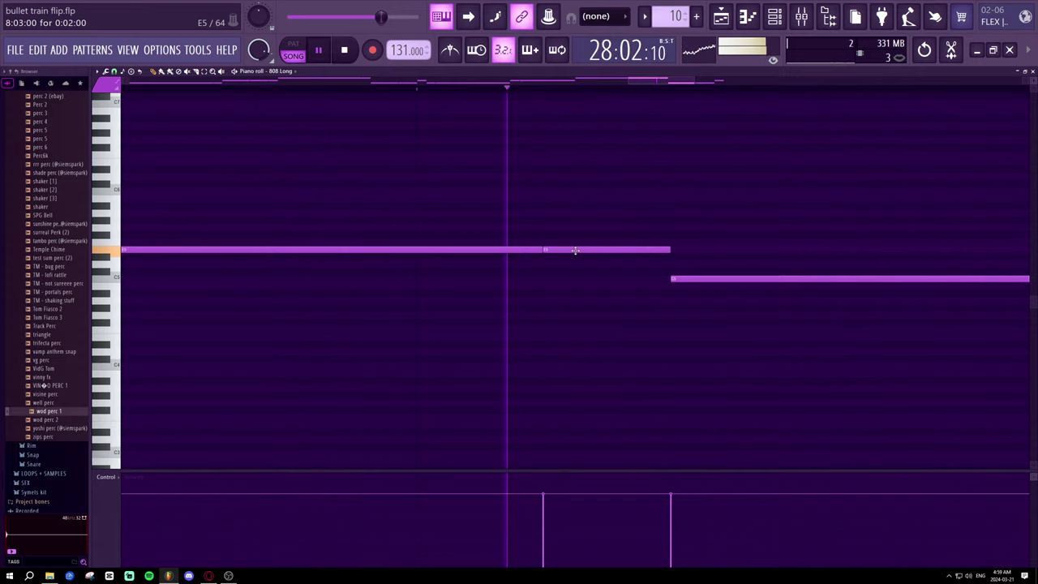
{"action": "scroll", "coordinate": [617, 90], "scroll_direction": "down", "scroll_amount": 6}
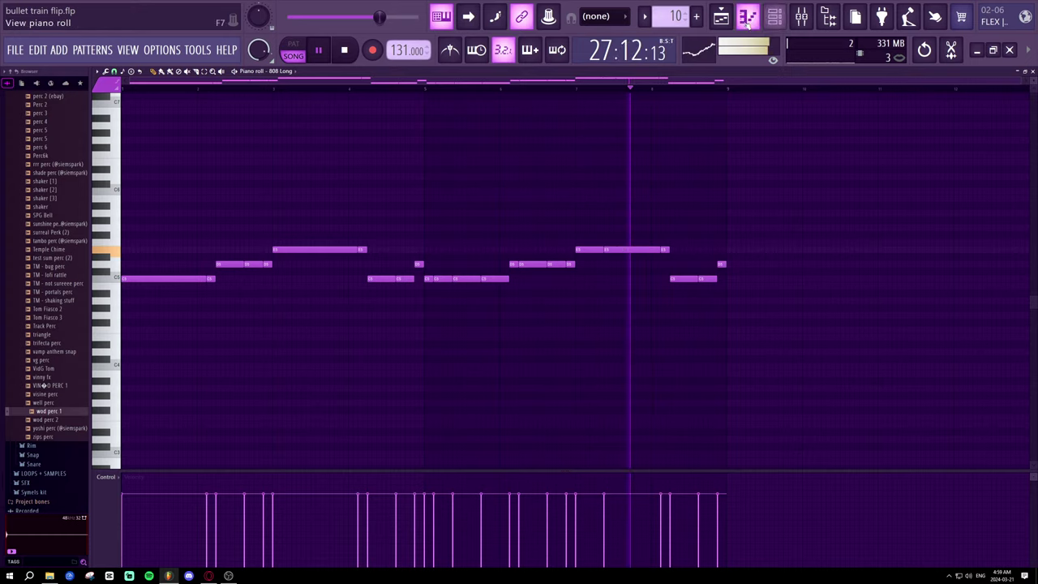
{"action": "key", "text": "F5"}
{"action": "key", "text": "space"}
{"action": "key", "text": "space"}
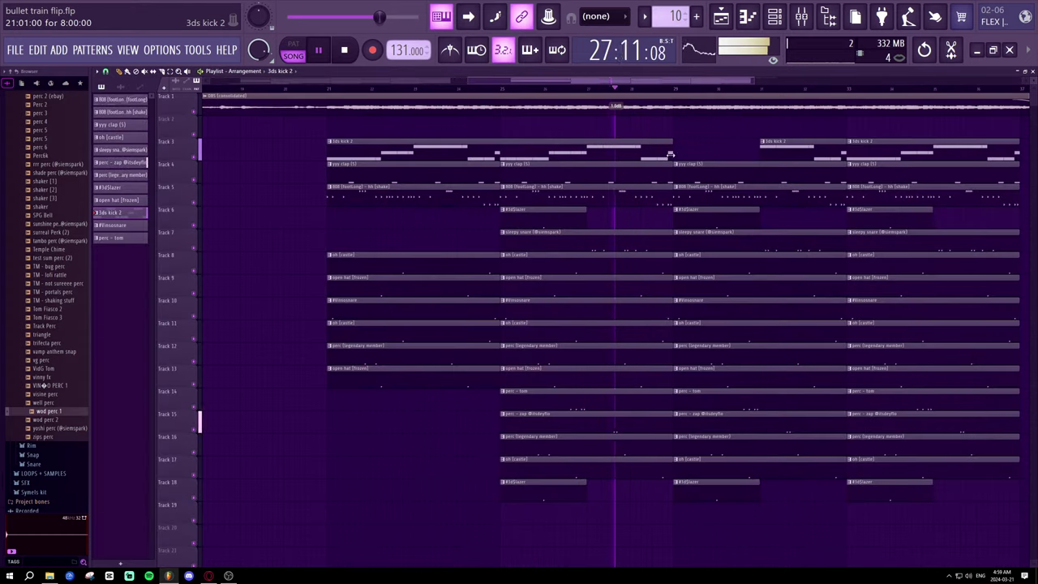
- Try splitting the 3ds kick 2 clip at bar 25 and trimming the second part's start to bar 27
{"action": "key", "text": "space"}
{"action": "left_click_drag", "start_coordinate": [666, 155], "coordinate": [519, 157]}
{"action": "key", "text": "space"}
{"action": "left_click", "coordinate": [511, 153]}
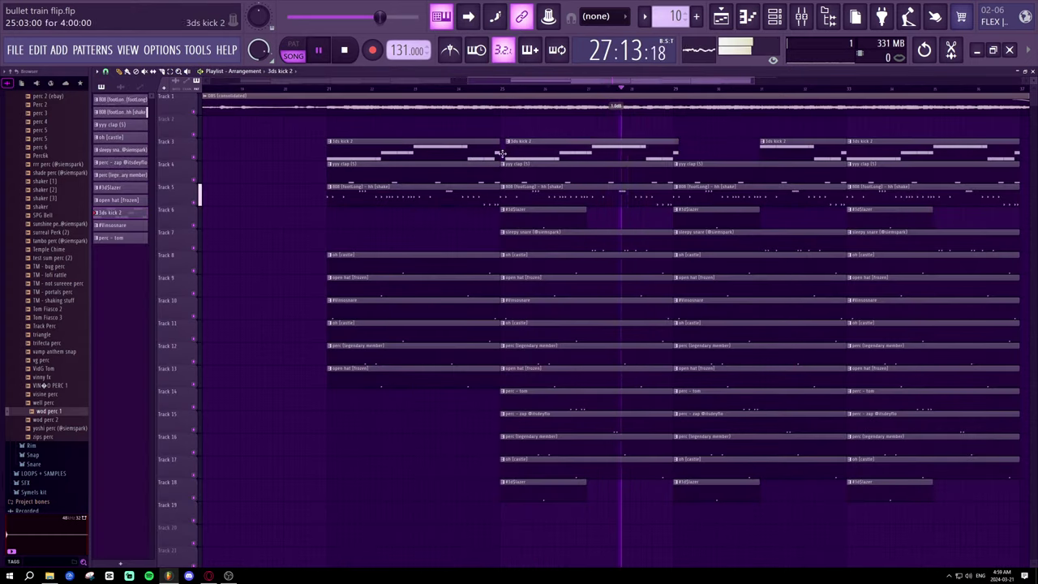
{"action": "left_click_drag", "start_coordinate": [503, 153], "coordinate": [586, 149]}
{"action": "left_click", "coordinate": [491, 89]}
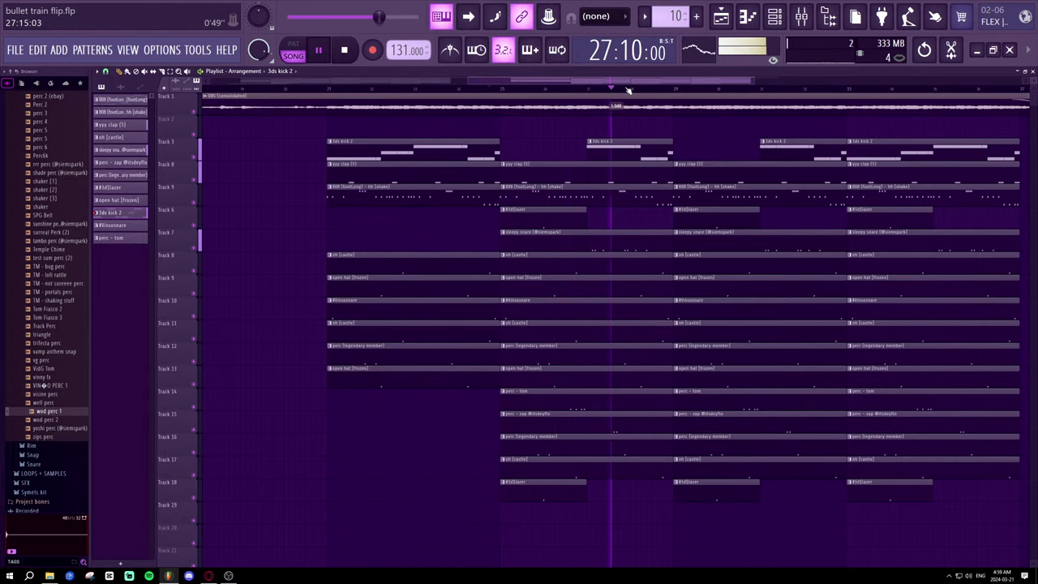
{"action": "scroll", "coordinate": [627, 89], "scroll_direction": "down", "scroll_amount": 2}
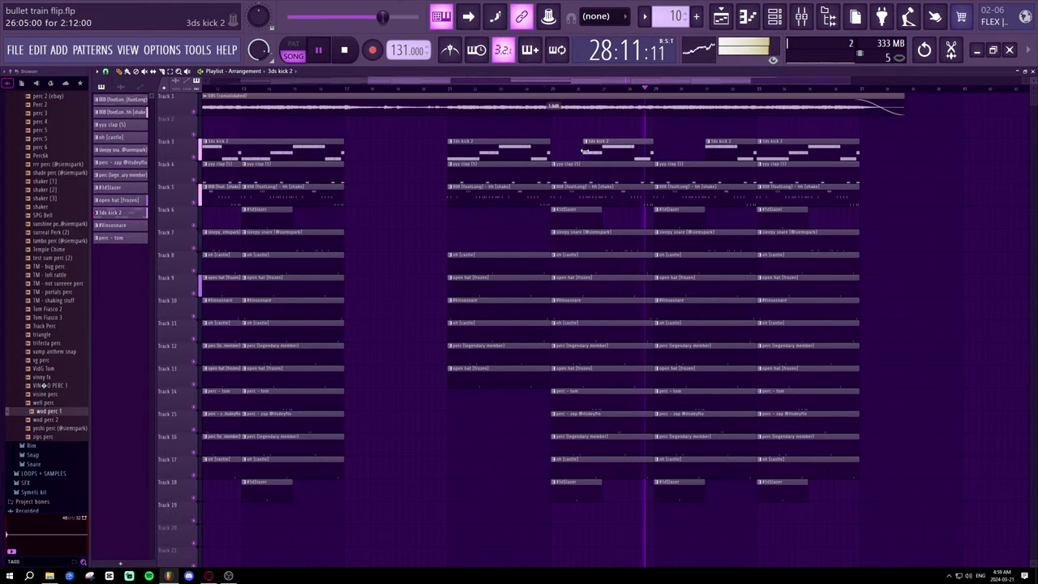
- Delete the trimmed 3ds kick 2 clip and extend the clip from bar 21 back to bar 29
{"action": "right_click", "coordinate": [602, 146]}
{"action": "left_click_drag", "start_coordinate": [551, 153], "coordinate": [644, 149]}
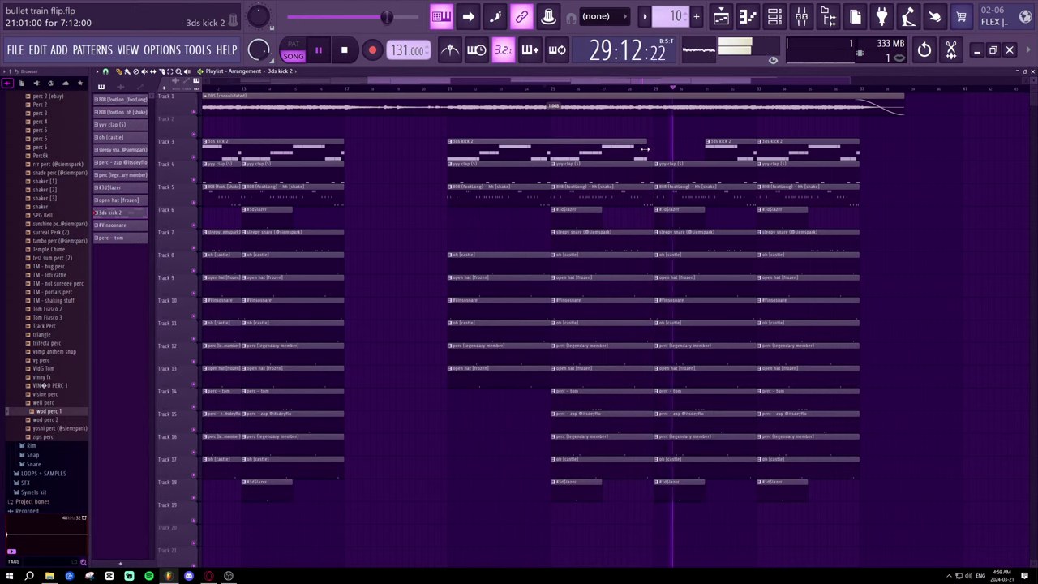
- Replace the last two 3ds kick 2 clips on Track 3 with one six-bar clip starting at bar 31
{"action": "right_click", "coordinate": [708, 151]}
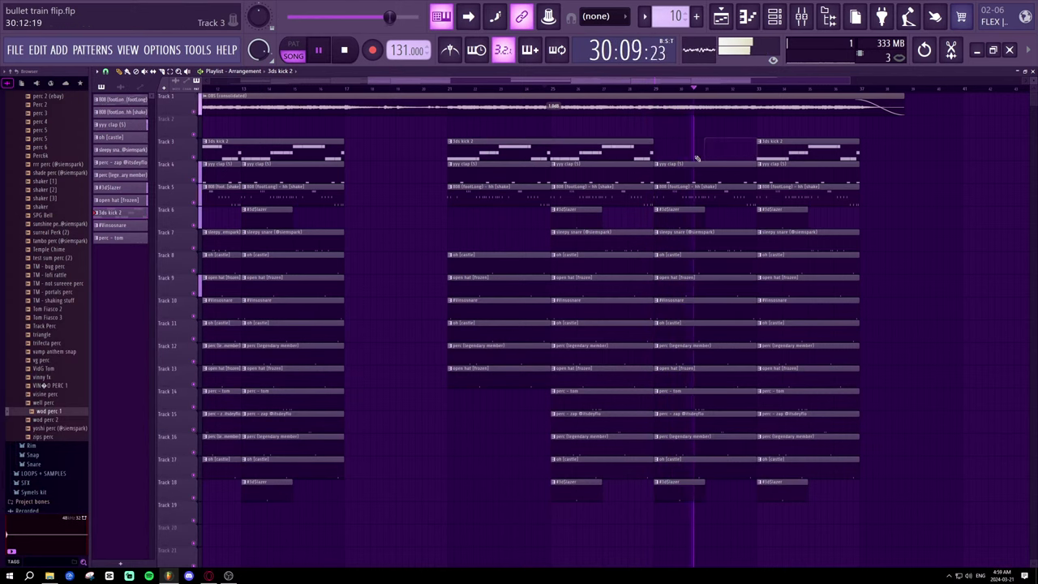
{"action": "left_click", "coordinate": [655, 155]}
{"action": "left_click_drag", "start_coordinate": [655, 152], "coordinate": [708, 152]}
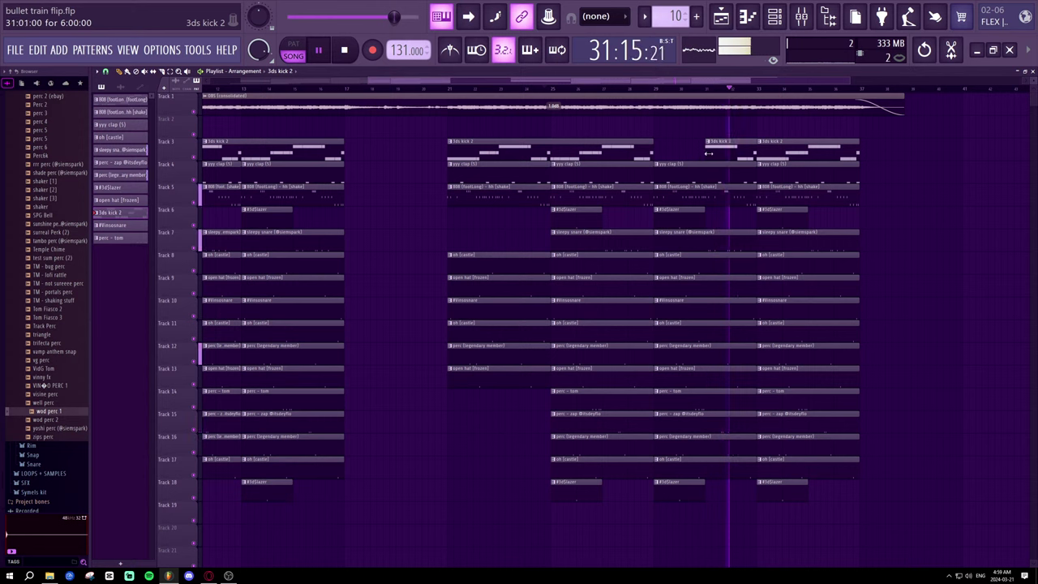
{"action": "right_click", "coordinate": [795, 157]}
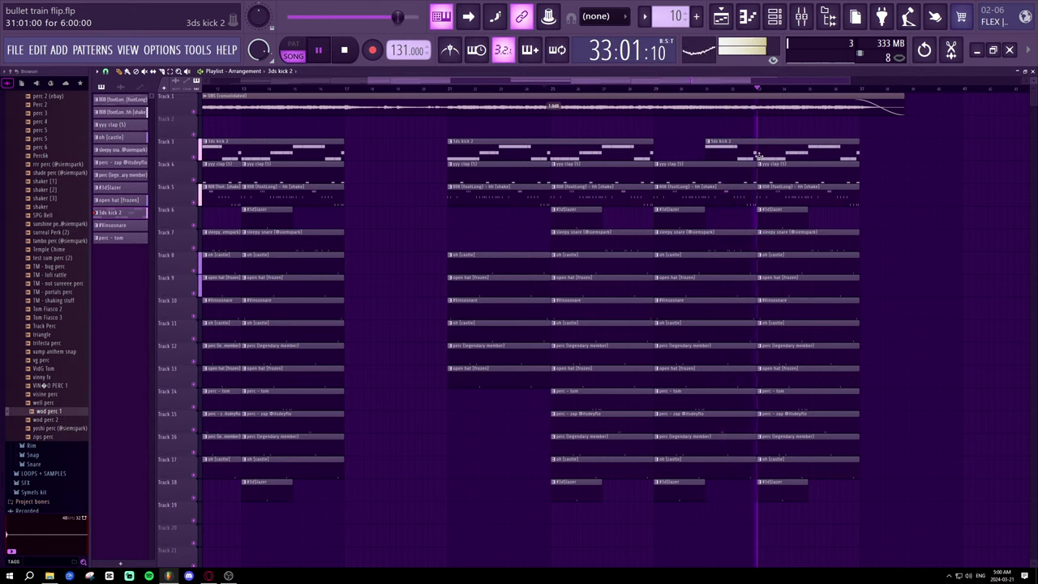
- Review the arrangement's drum tracks and ending while the last section plays
{"action": "scroll", "coordinate": [822, 90], "scroll_direction": "down", "scroll_amount": 2}
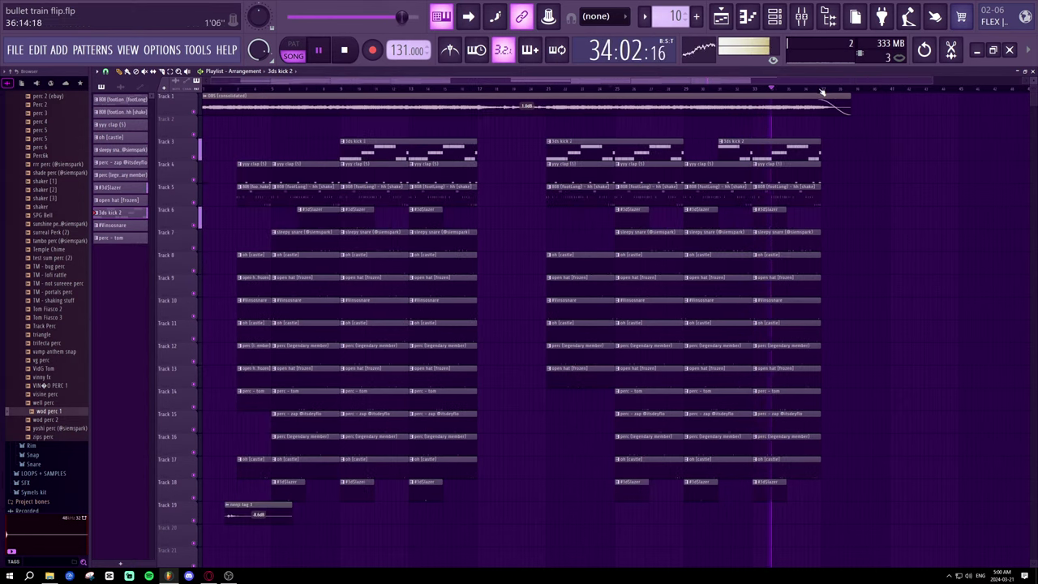
{"action": "scroll", "coordinate": [821, 102], "scroll_direction": "down", "scroll_amount": 1}
{"action": "scroll", "coordinate": [820, 105], "scroll_direction": "down", "scroll_amount": 1}
{"action": "scroll", "coordinate": [828, 91], "scroll_direction": "down", "scroll_amount": 1}
{"action": "scroll", "coordinate": [802, 97], "scroll_direction": "up", "scroll_amount": 2}
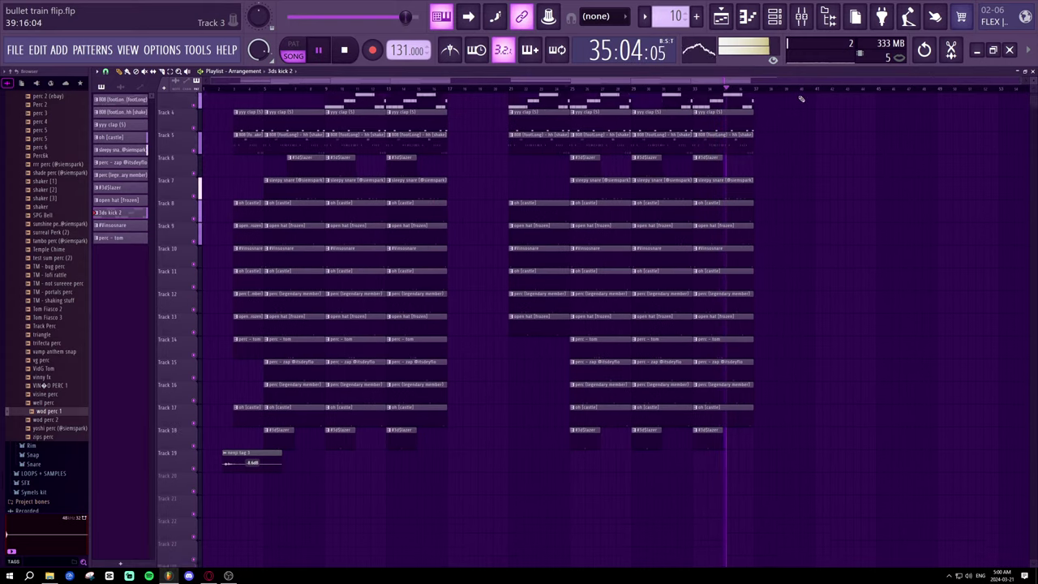
{"action": "scroll", "coordinate": [794, 89], "scroll_direction": "up", "scroll_amount": 1}
{"action": "scroll", "coordinate": [762, 105], "scroll_direction": "left", "scroll_amount": 1}
{"action": "scroll", "coordinate": [762, 114], "scroll_direction": "up", "scroll_amount": 1}
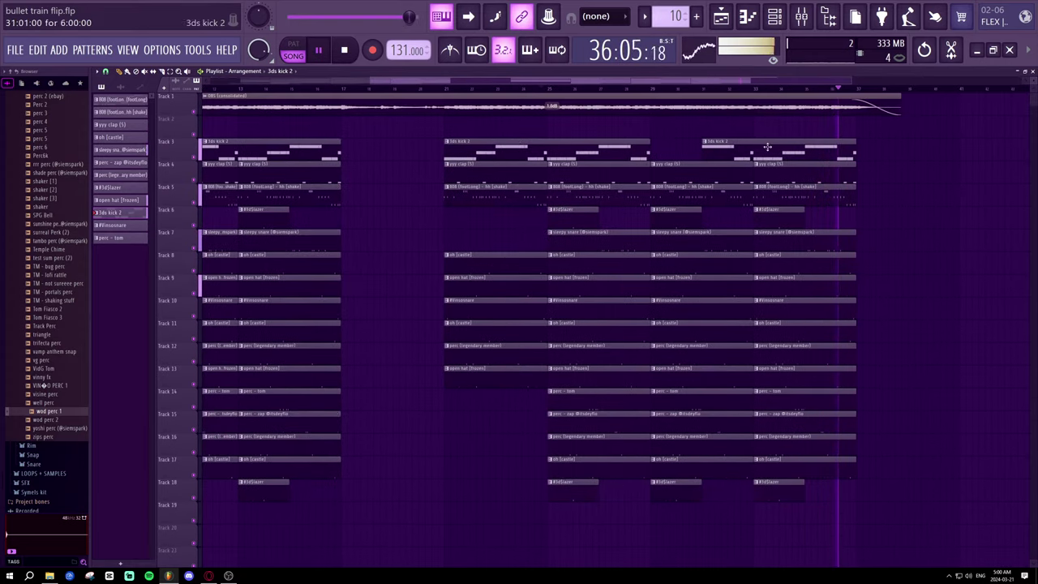
{"action": "scroll", "coordinate": [781, 90], "scroll_direction": "down", "scroll_amount": 1}
{"action": "scroll", "coordinate": [780, 90], "scroll_direction": "down", "scroll_amount": 1}
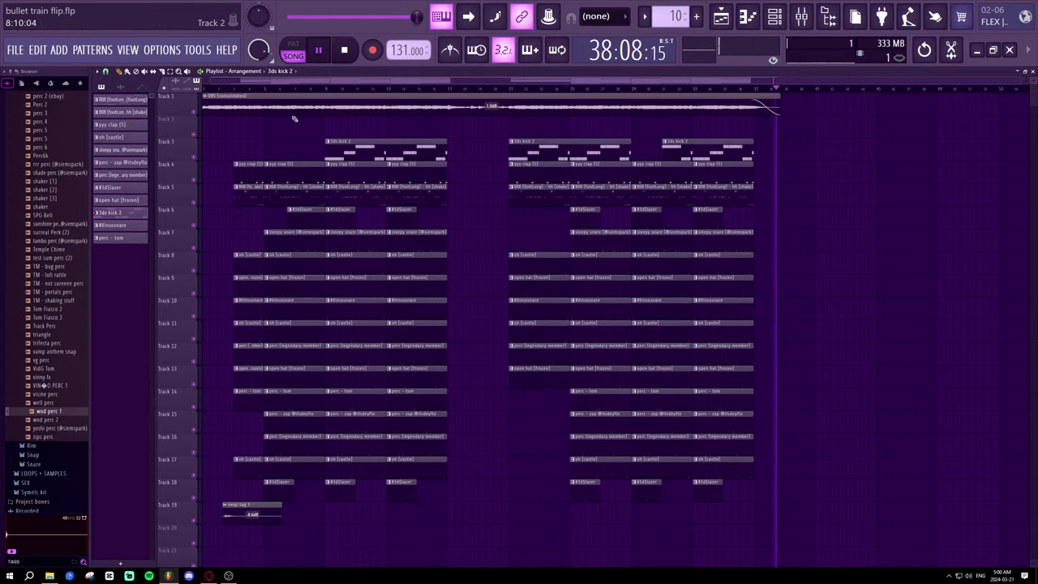
- Replay the first drum section from around bar 9 and slightly earlier, and restart playback near the song's beginning
{"action": "left_click", "coordinate": [328, 89]}
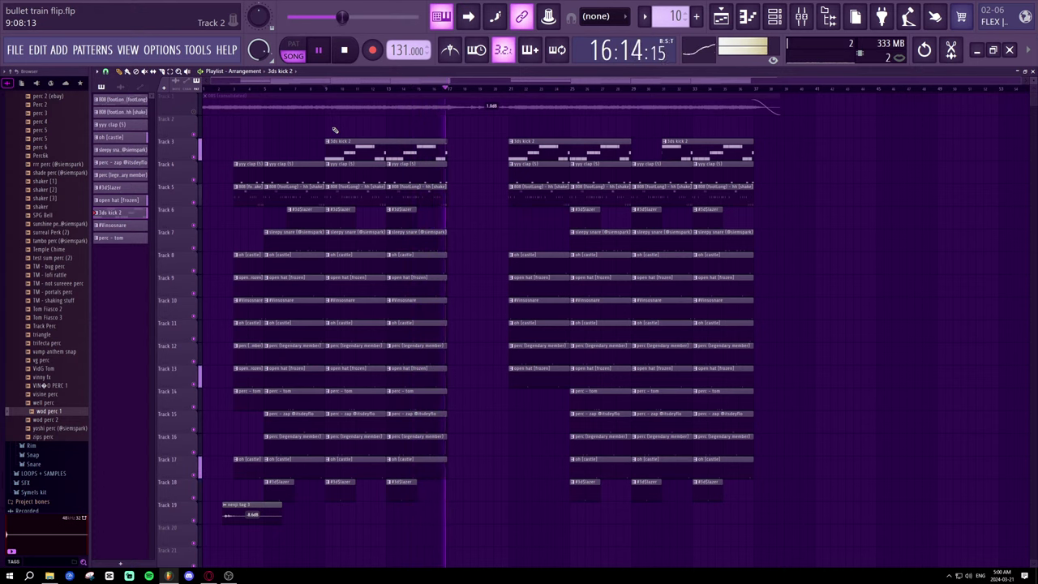
{"action": "left_click", "coordinate": [305, 89]}
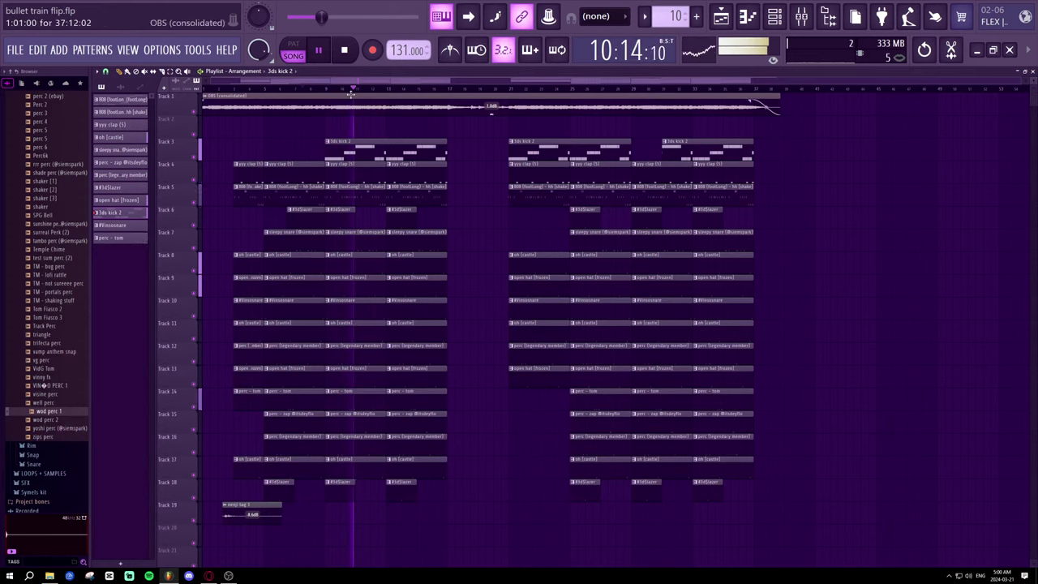
{"action": "key", "text": "space"}
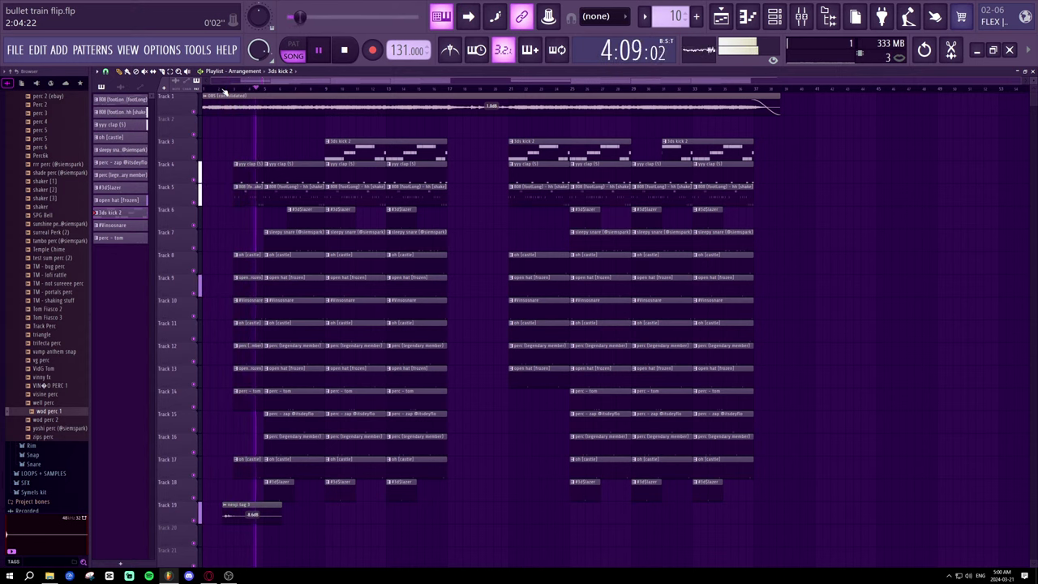
- Collapse the browser's folder structure and open the transition fx folder inside the SFX pack
{"action": "left_click", "coordinate": [10, 72]}
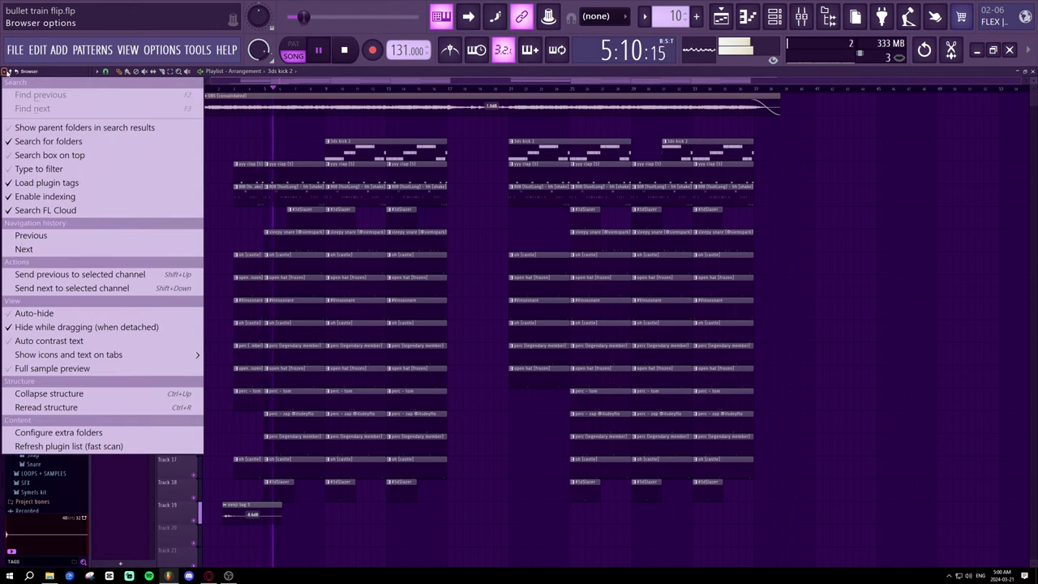
{"action": "left_click", "coordinate": [11, 71]}
{"action": "left_click", "coordinate": [11, 71]}
{"action": "left_click", "coordinate": [25, 234]}
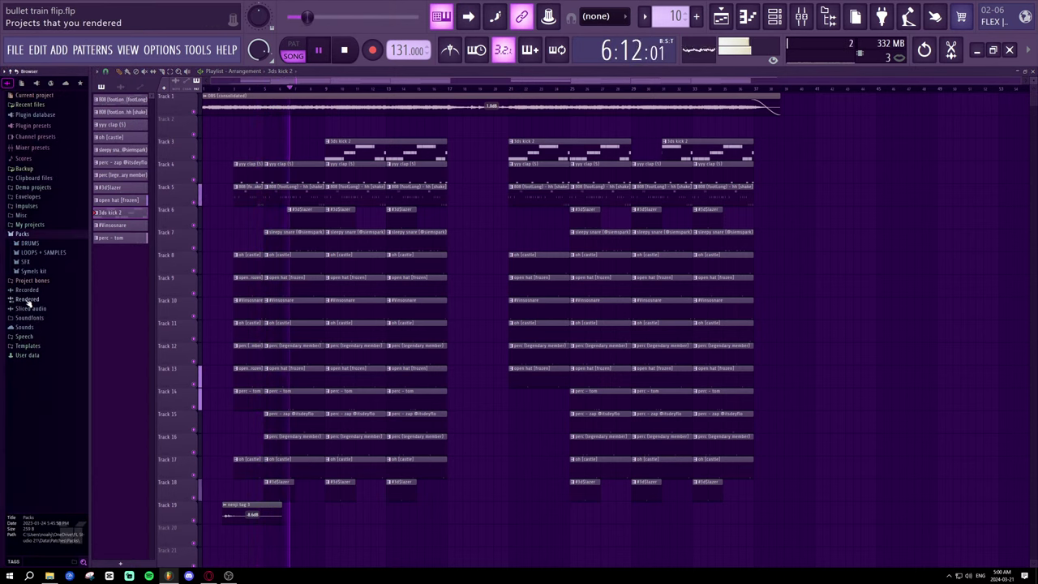
{"action": "left_click", "coordinate": [29, 263]}
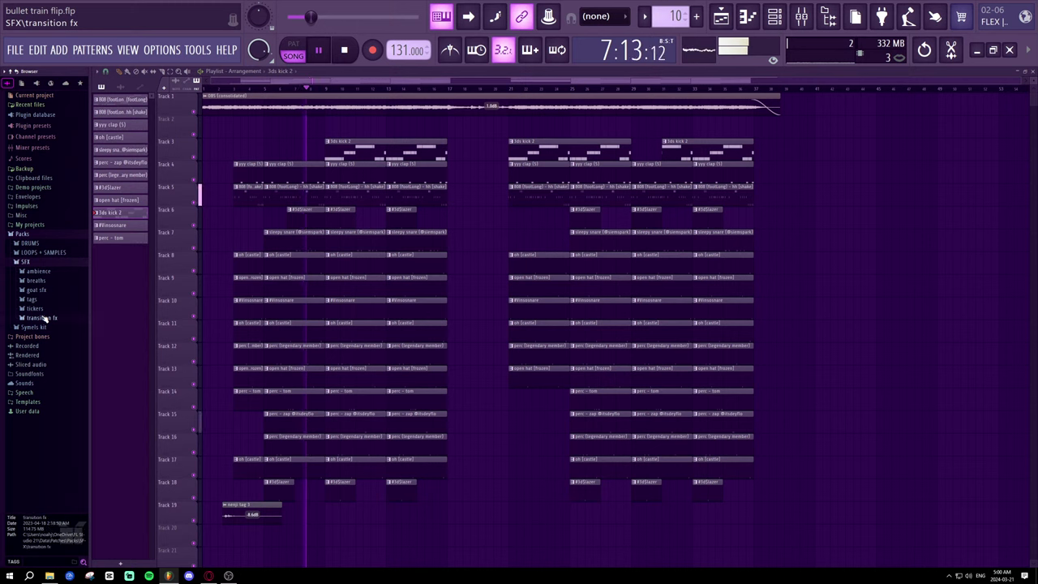
{"action": "left_click", "coordinate": [41, 317]}
- Audition the cool riser sample, add it to Track 2 at the song's start, and lower its clip gain to -5.5 dB
{"action": "key", "text": "space"}
{"action": "left_click", "coordinate": [49, 294]}
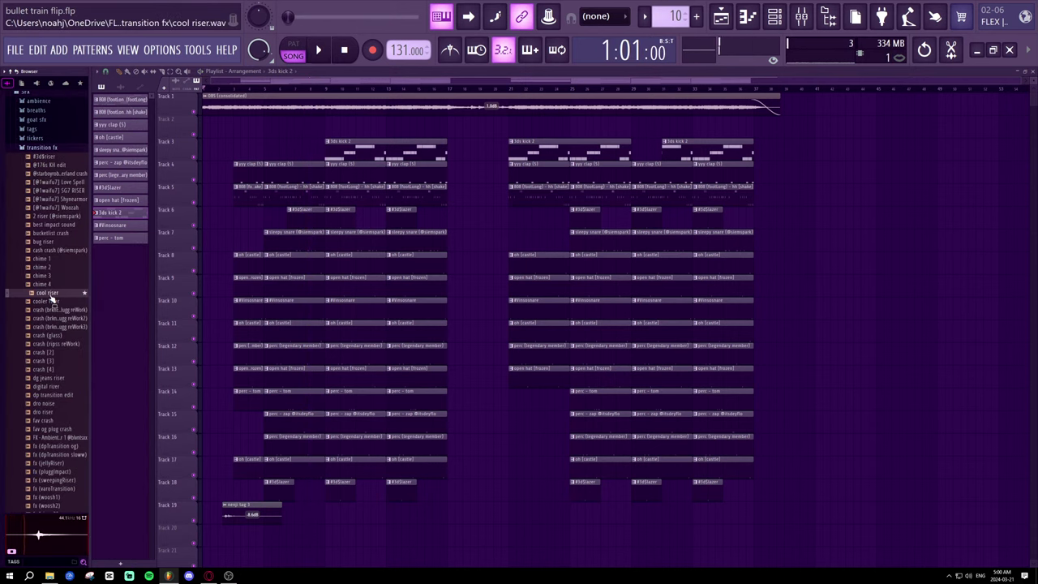
{"action": "left_click_drag", "start_coordinate": [51, 299], "coordinate": [256, 123]}
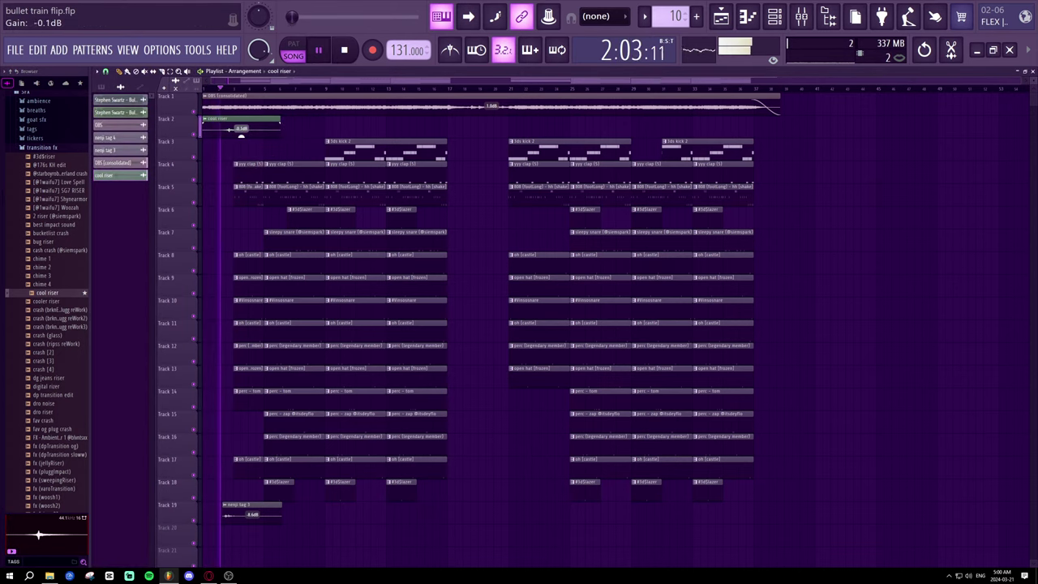
{"action": "scroll", "coordinate": [241, 129], "scroll_direction": "up", "scroll_amount": 2}
{"action": "key", "text": "space"}
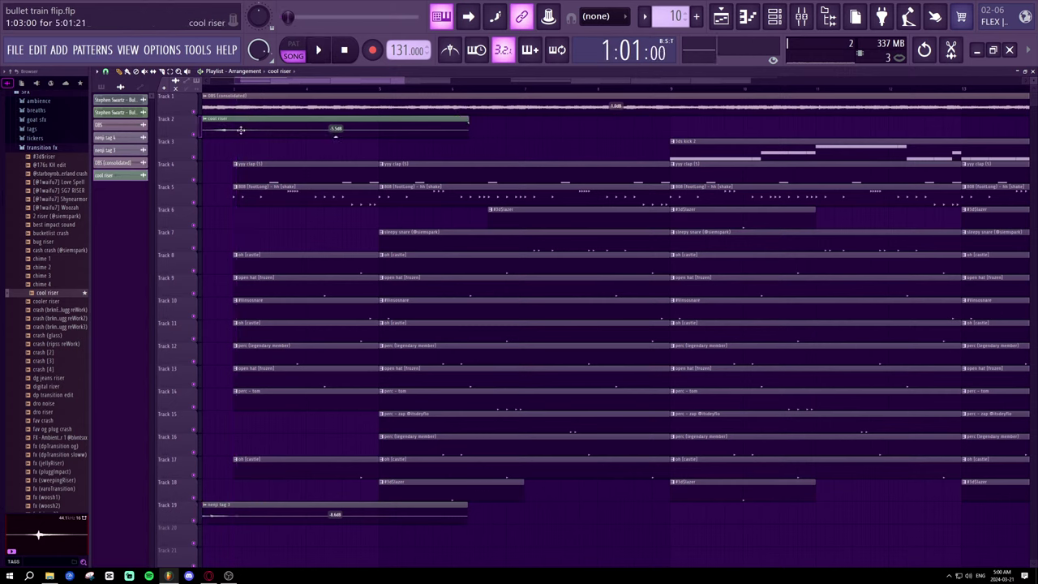
- Move the cool riser clip to Track 20, starting at 1:04:17, so its peak lands where the drums enter at bar 3
{"action": "scroll", "coordinate": [236, 133], "scroll_direction": "up", "scroll_amount": 3}
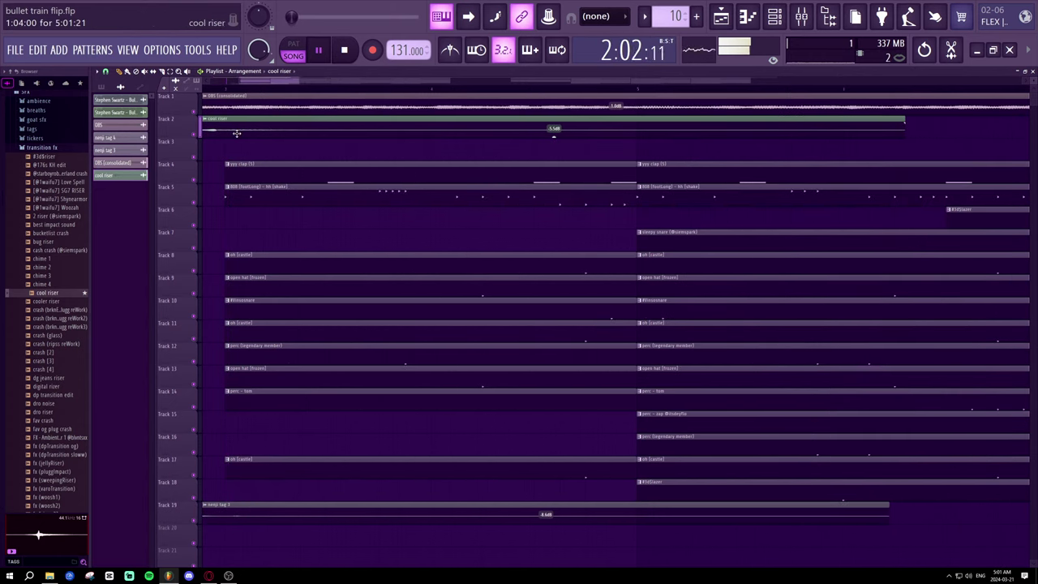
{"action": "scroll", "coordinate": [241, 96], "scroll_direction": "up", "scroll_amount": 3}
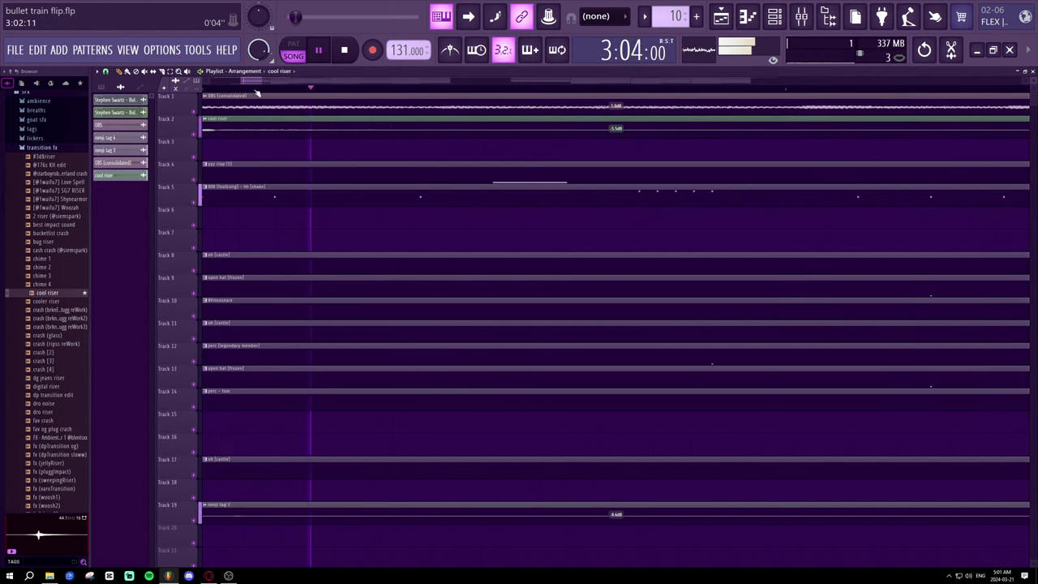
{"action": "left_click_drag", "start_coordinate": [253, 82], "coordinate": [247, 82]}
{"action": "key", "text": "space"}
{"action": "key", "text": "space"}
{"action": "left_click_drag", "start_coordinate": [344, 135], "coordinate": [339, 459]}
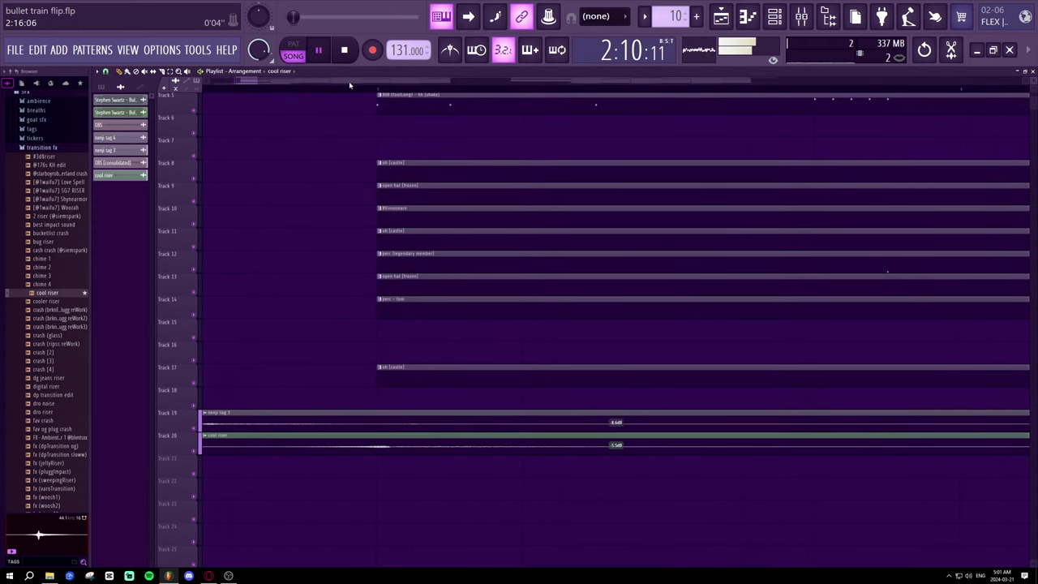
{"action": "scroll", "coordinate": [349, 84], "scroll_direction": "up", "scroll_amount": 3}
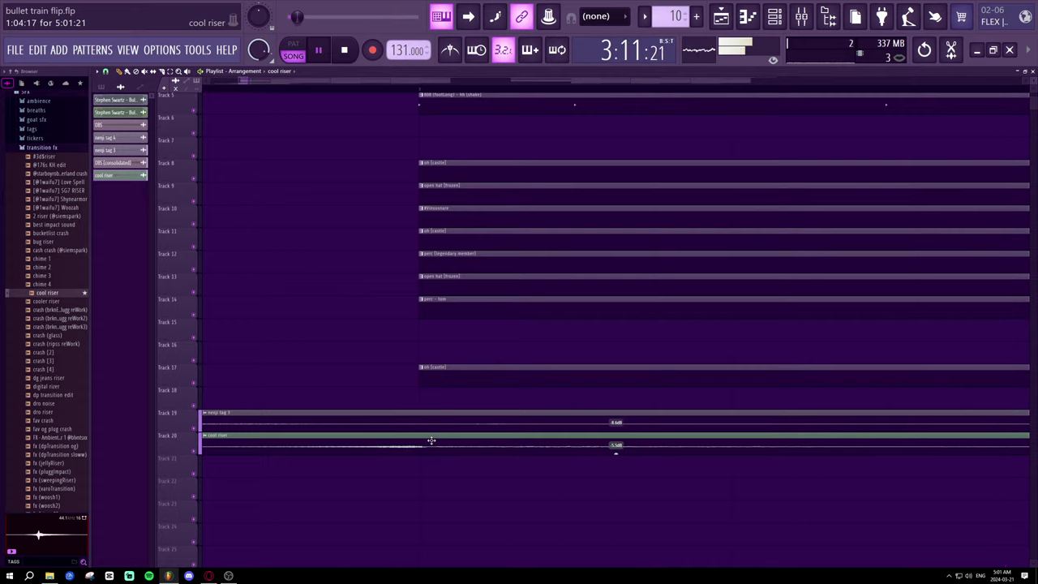
- Shorten the end of the cool riser clip on Track 20 to about bar 5
{"action": "scroll", "coordinate": [422, 90], "scroll_direction": "down", "scroll_amount": 5}
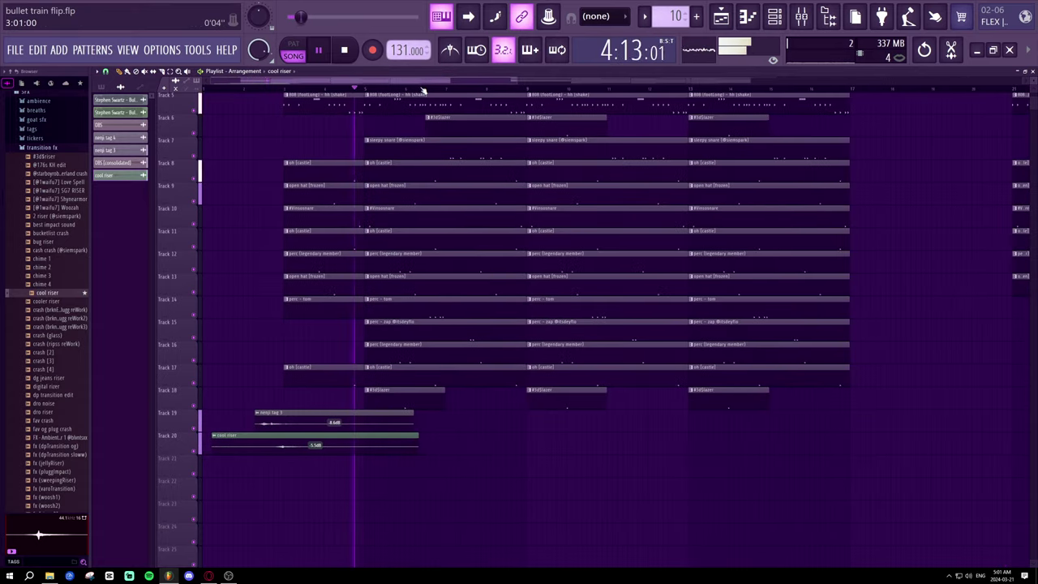
{"action": "scroll", "coordinate": [422, 89], "scroll_direction": "down", "scroll_amount": 2}
{"action": "left_click_drag", "start_coordinate": [346, 450], "coordinate": [315, 451]}
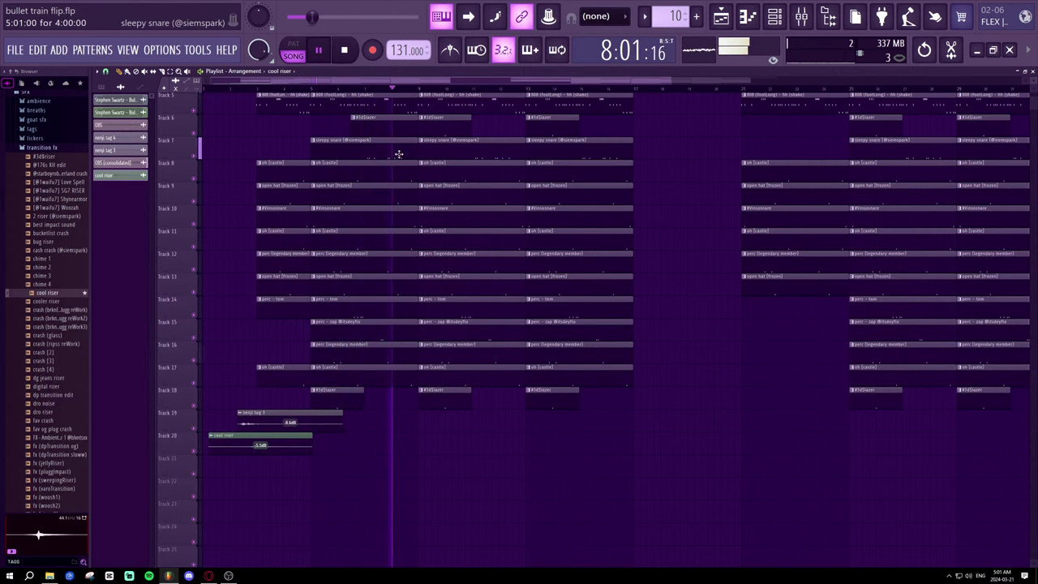
{"action": "scroll", "coordinate": [414, 182], "scroll_direction": "up", "scroll_amount": 2}
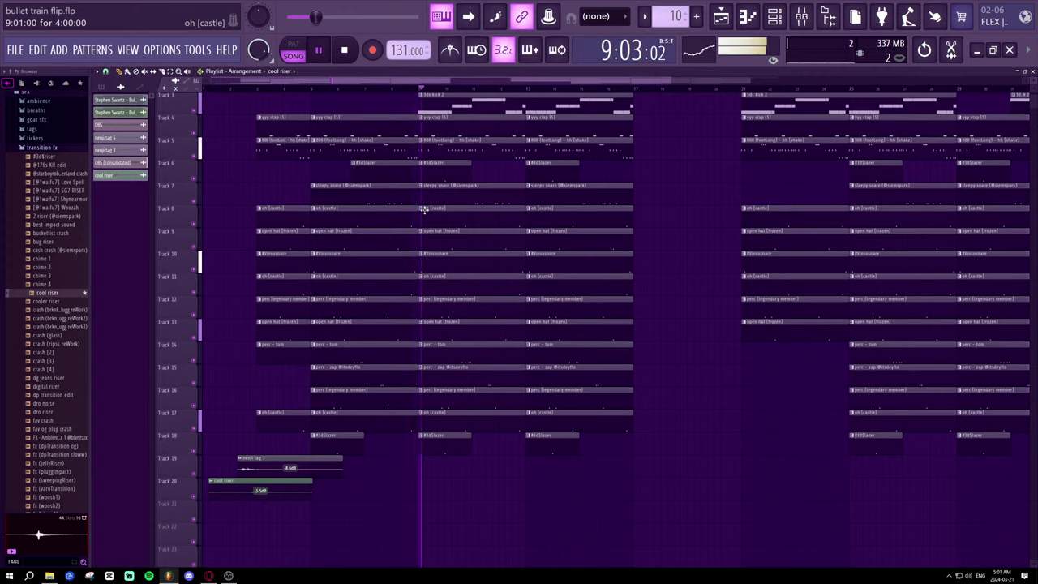
{"action": "scroll", "coordinate": [423, 209], "scroll_direction": "up", "scroll_amount": 2}
{"action": "scroll", "coordinate": [426, 214], "scroll_direction": "down", "scroll_amount": 2}
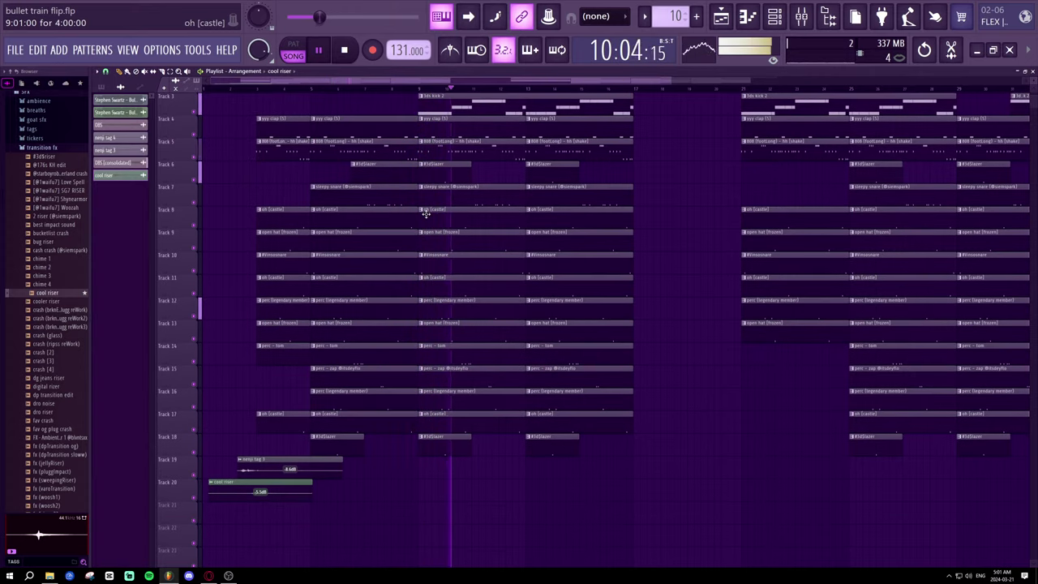
- Collapse the browser's folders and play through the arrangement to about bar 26, reviewing the clips on all tracks
{"action": "left_click", "coordinate": [11, 71]}
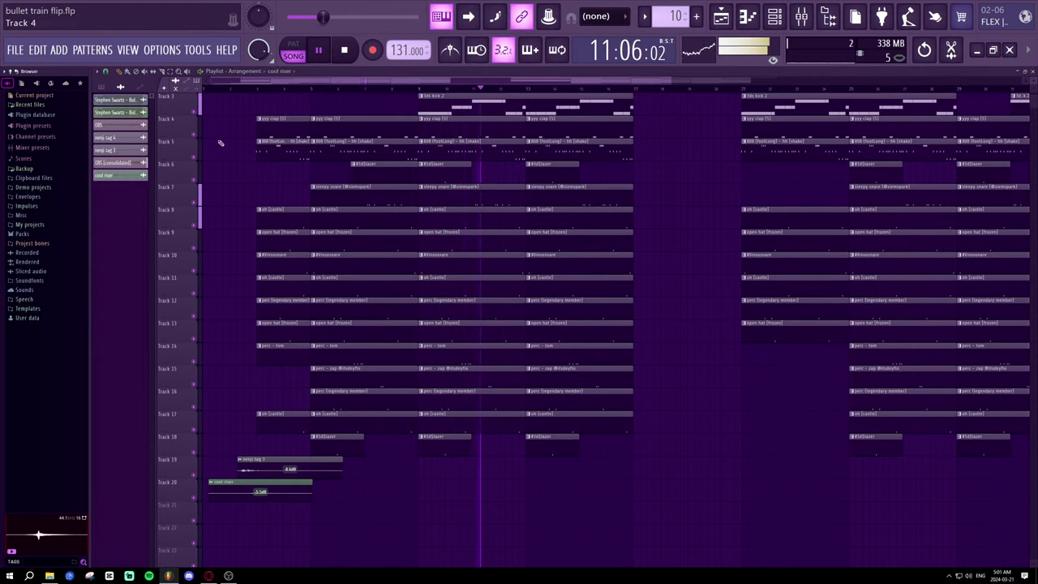
{"action": "left_click", "coordinate": [435, 178]}
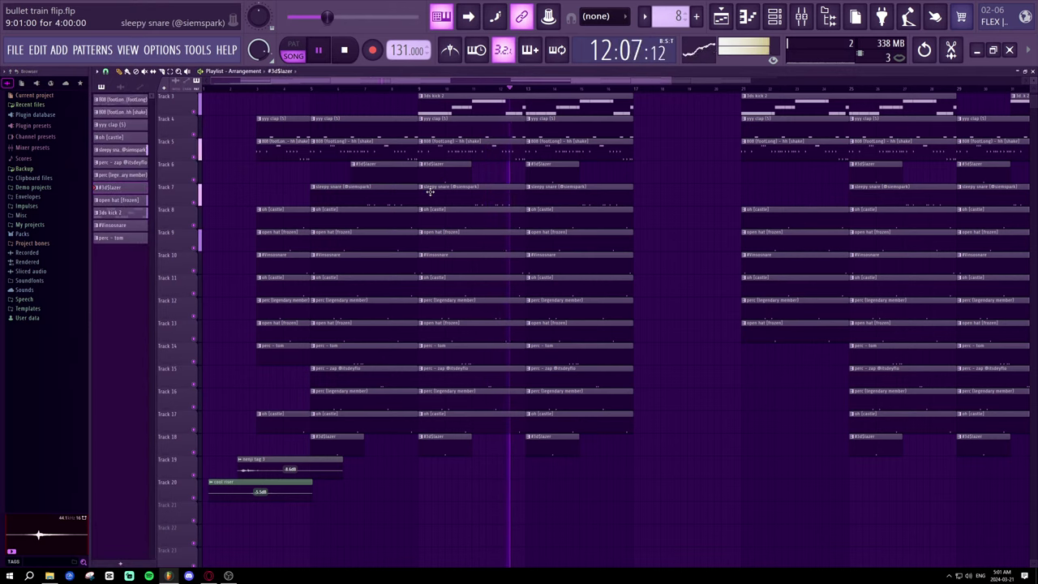
{"action": "scroll", "coordinate": [431, 191], "scroll_direction": "up", "scroll_amount": 2}
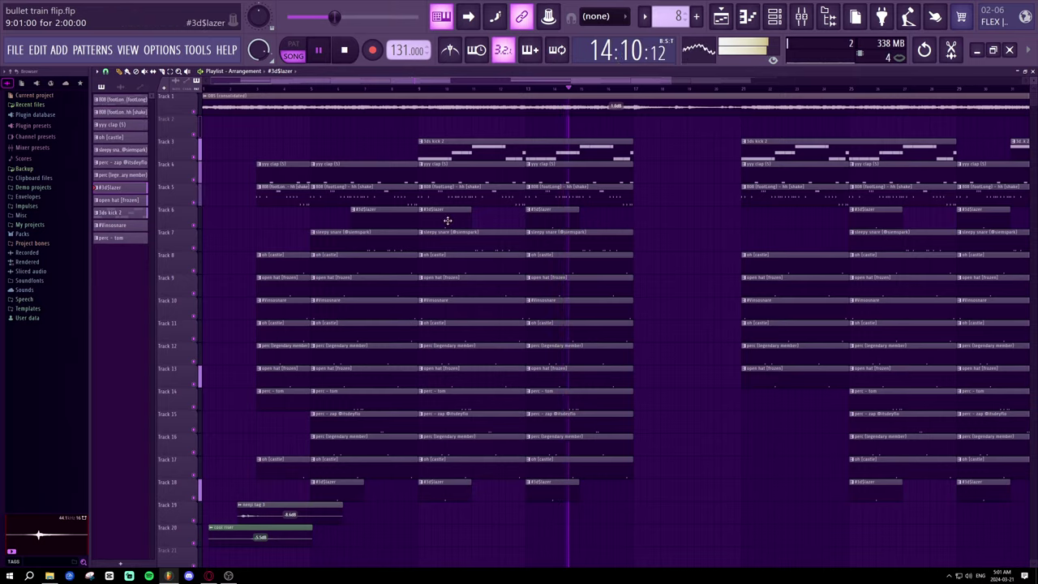
{"action": "scroll", "coordinate": [453, 197], "scroll_direction": "down", "scroll_amount": 3}
{"action": "scroll", "coordinate": [452, 201], "scroll_direction": "up", "scroll_amount": 5}
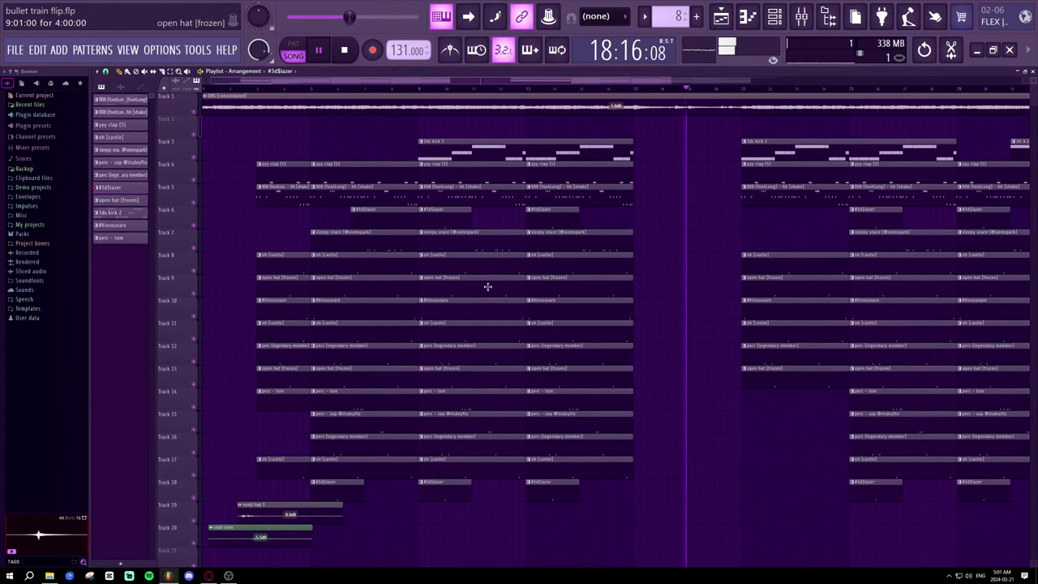
{"action": "left_click", "coordinate": [744, 154]}
{"action": "scroll", "coordinate": [736, 89], "scroll_direction": "down", "scroll_amount": 1}
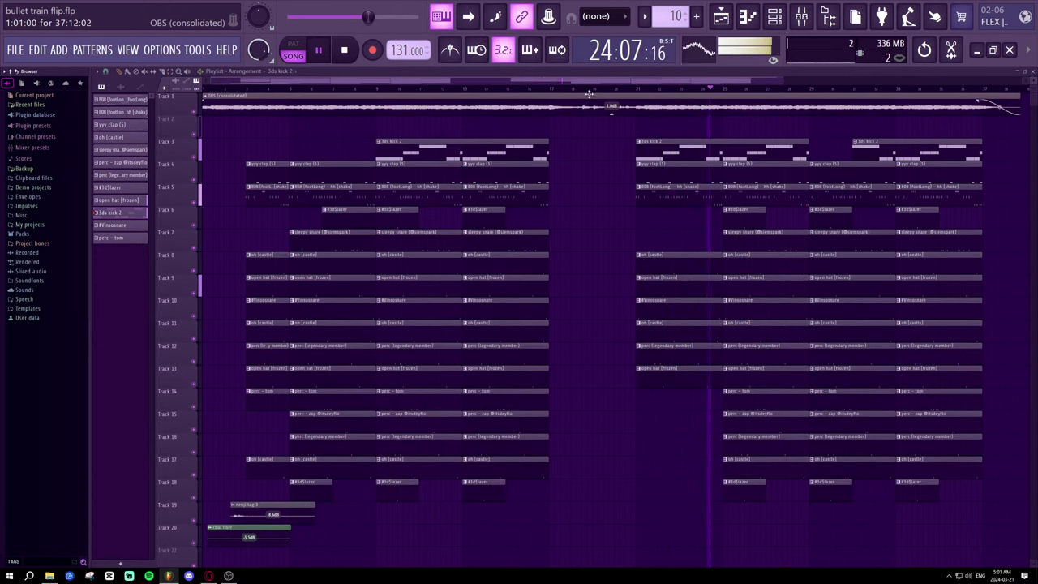
{"action": "scroll", "coordinate": [595, 95], "scroll_direction": "down", "scroll_amount": 2}
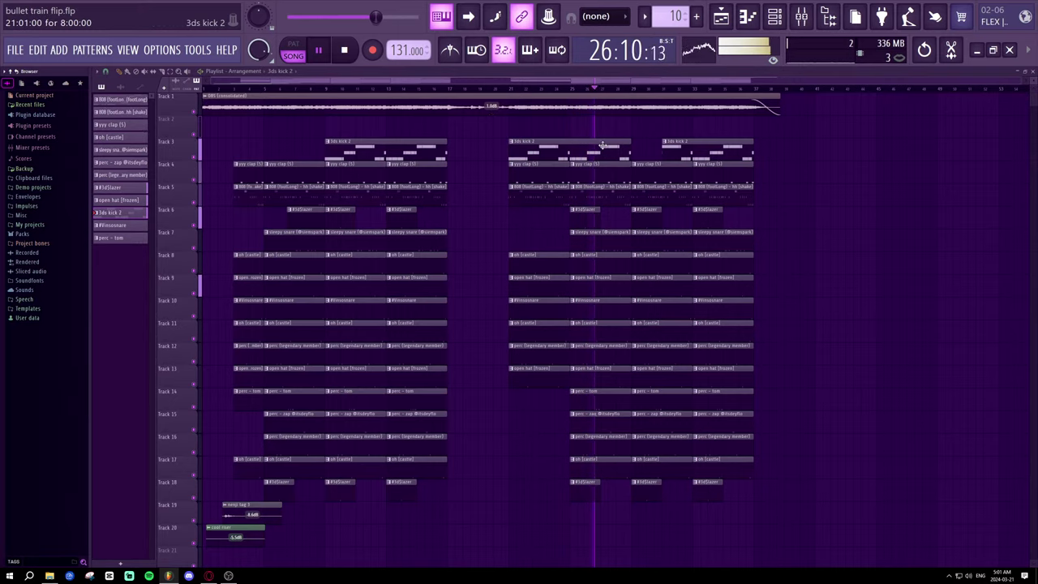
- Check the mixer, channel rack and 808 Long piano roll, and return to the playlist with playback from the song's start
{"action": "left_click", "coordinate": [800, 17]}
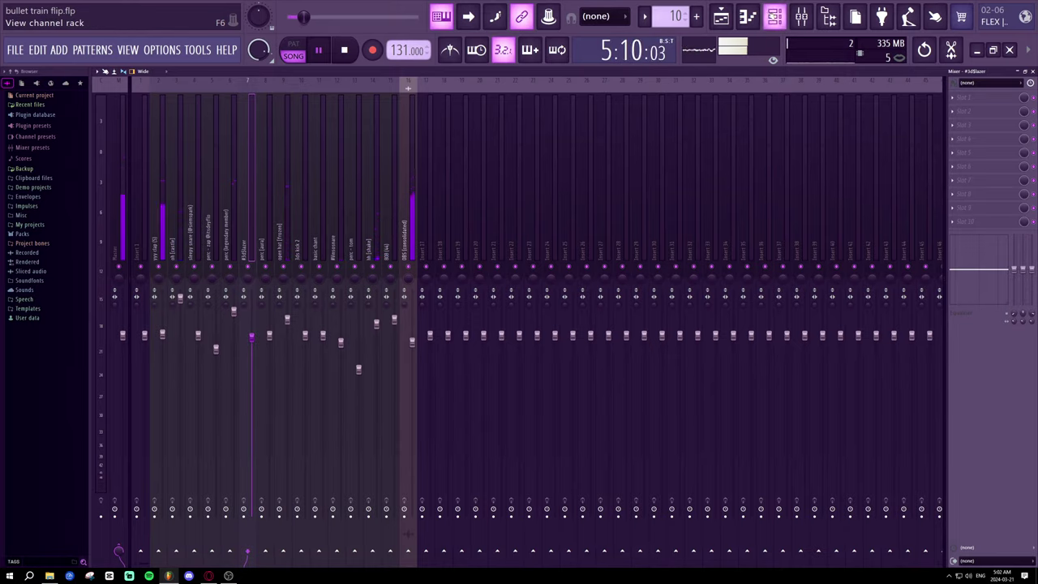
{"action": "left_click", "coordinate": [748, 16]}
{"action": "left_click", "coordinate": [773, 17]}
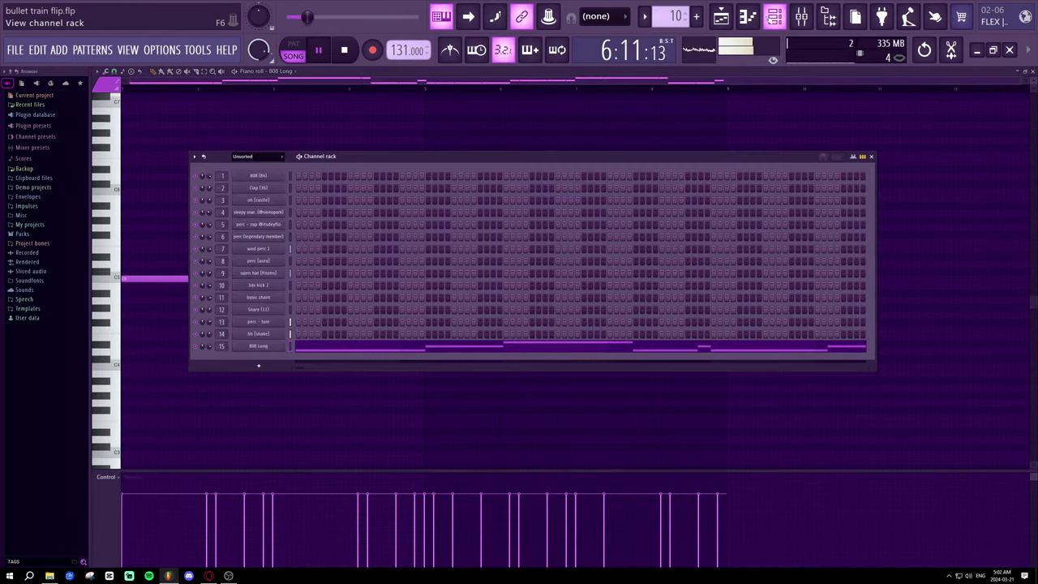
{"action": "left_click", "coordinate": [747, 17]}
{"action": "left_click", "coordinate": [721, 16]}
{"action": "key", "text": "space"}
{"action": "key", "text": "space"}
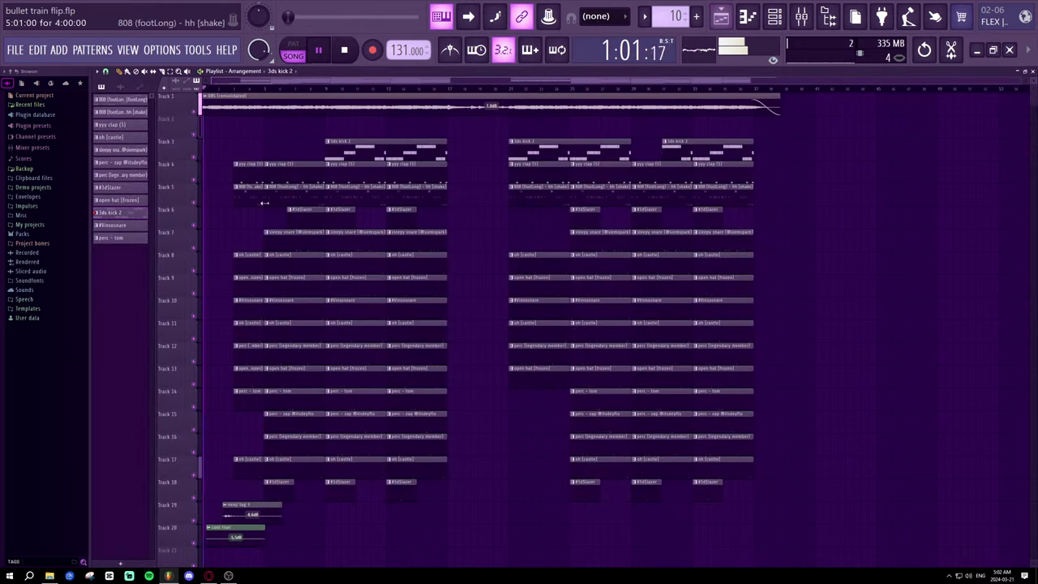
- Listen to the section around bars 3 and 4, and delete the perc (legendary member) clip at bar 3 on Track 12
{"action": "left_click", "coordinate": [250, 90]}
{"action": "scroll", "coordinate": [250, 90], "scroll_direction": "up", "scroll_amount": 2}
{"action": "key", "text": "space"}
{"action": "key", "text": "space"}
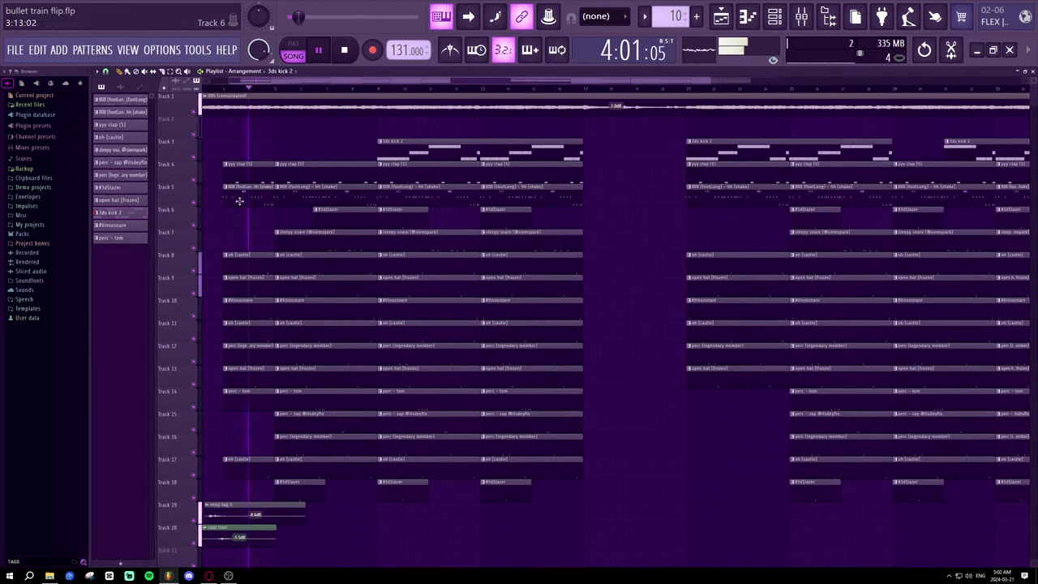
{"action": "scroll", "coordinate": [243, 267], "scroll_direction": "down", "scroll_amount": 1}
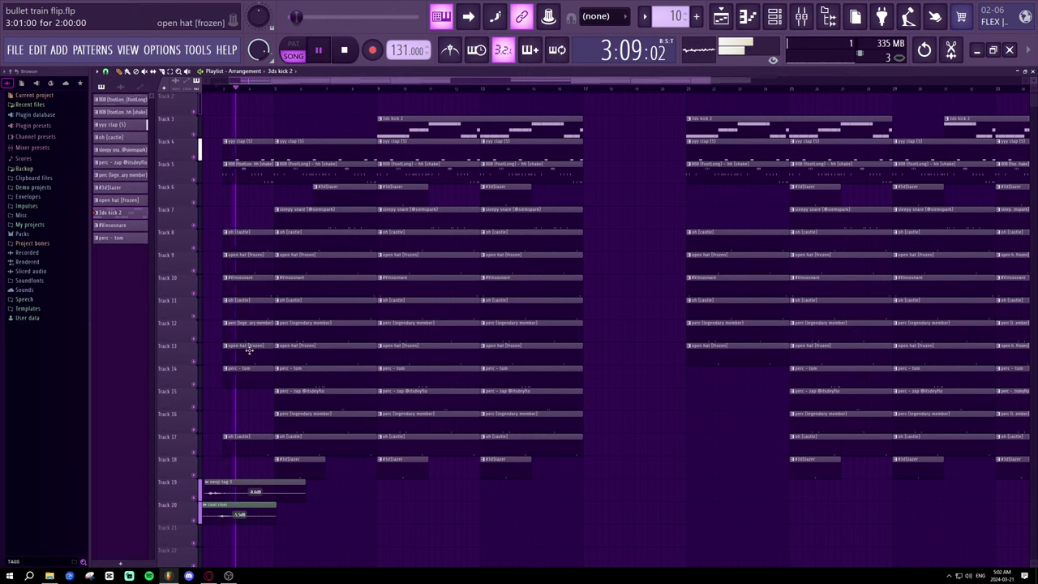
{"action": "right_click", "coordinate": [247, 325]}
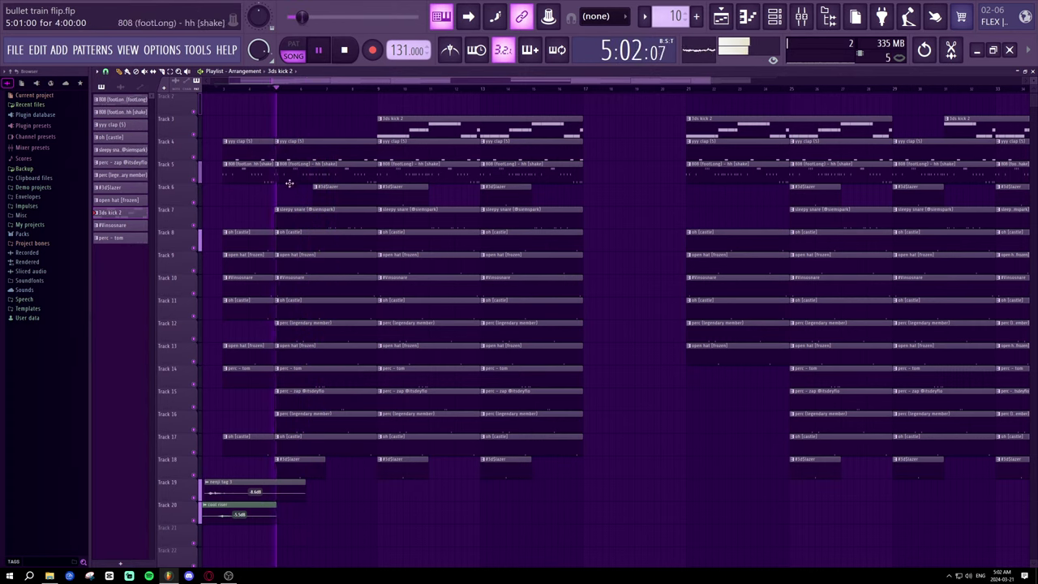
- Try removing the perc (legendary member) clips at bars 5, 9 and 13 on Track 12, plus the bar 5 clips on Tracks 16 and 18
{"action": "right_click", "coordinate": [328, 334]}
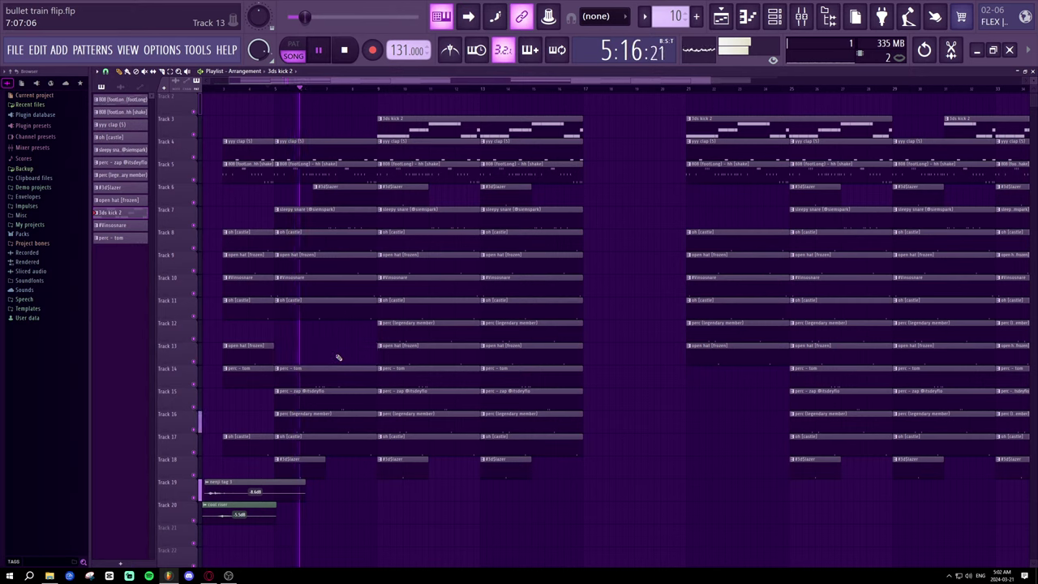
{"action": "key", "text": "space"}
{"action": "right_click", "coordinate": [329, 425]}
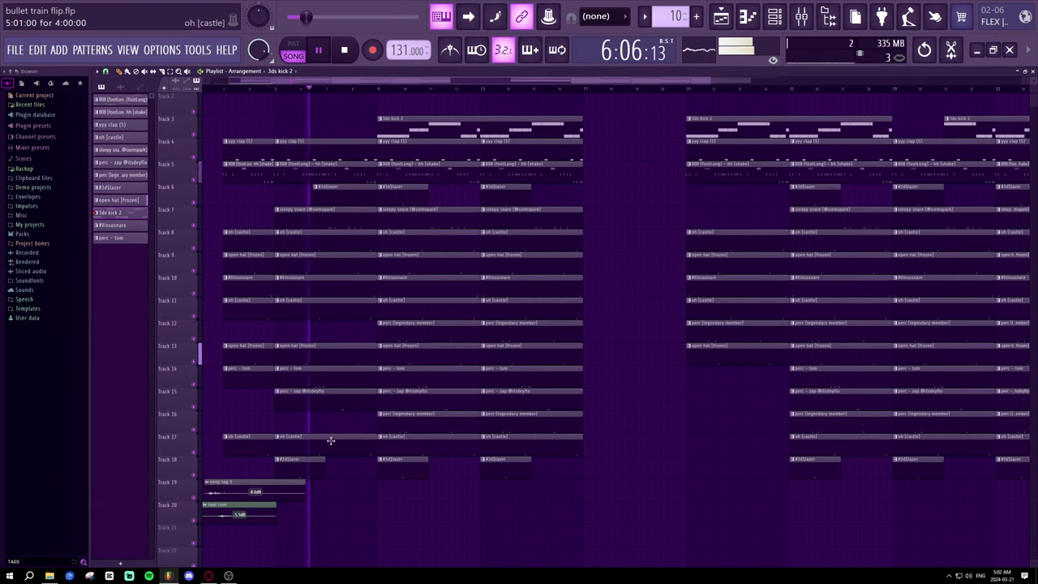
{"action": "right_click", "coordinate": [300, 462]}
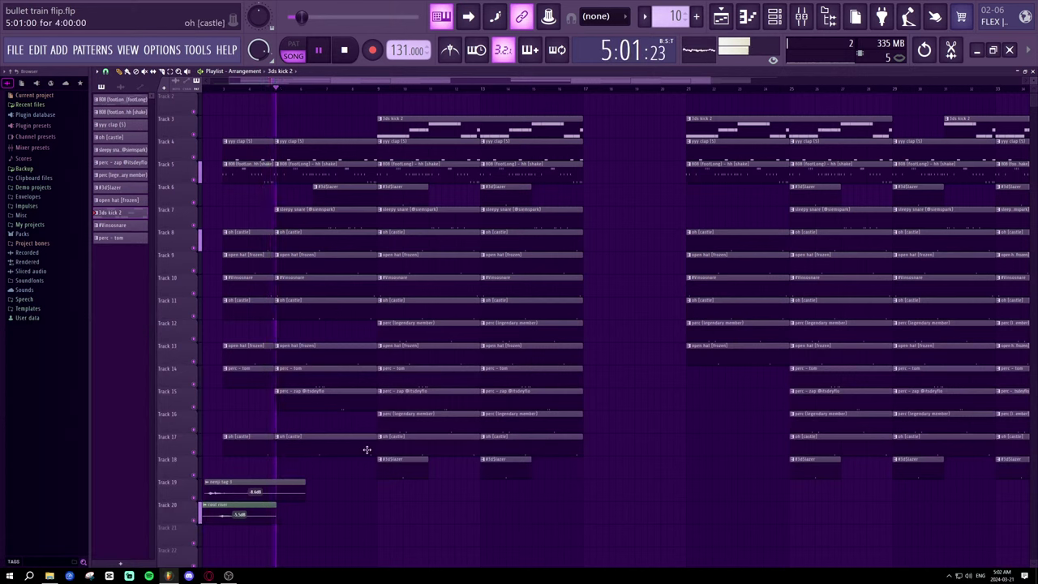
{"action": "right_click", "coordinate": [414, 339]}
{"action": "right_click", "coordinate": [528, 338]}
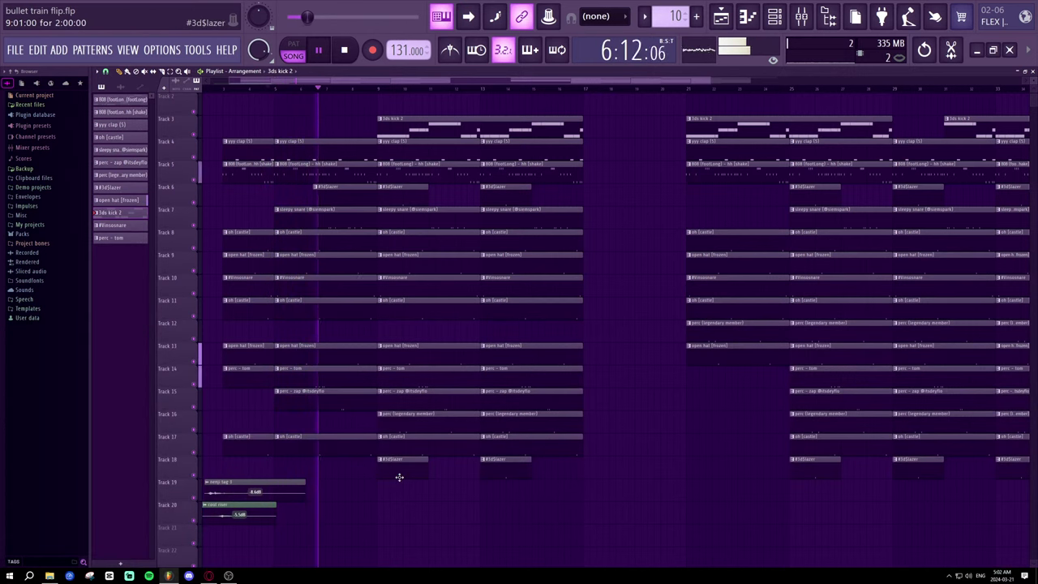
- Undo the last clip deletions on Tracks 12, 16 and 18
{"action": "key", "text": "ctrl+z"}
{"action": "key", "text": "ctrl+z"}
{"action": "key", "text": "ctrl+z"}
{"action": "key", "text": "ctrl+z"}
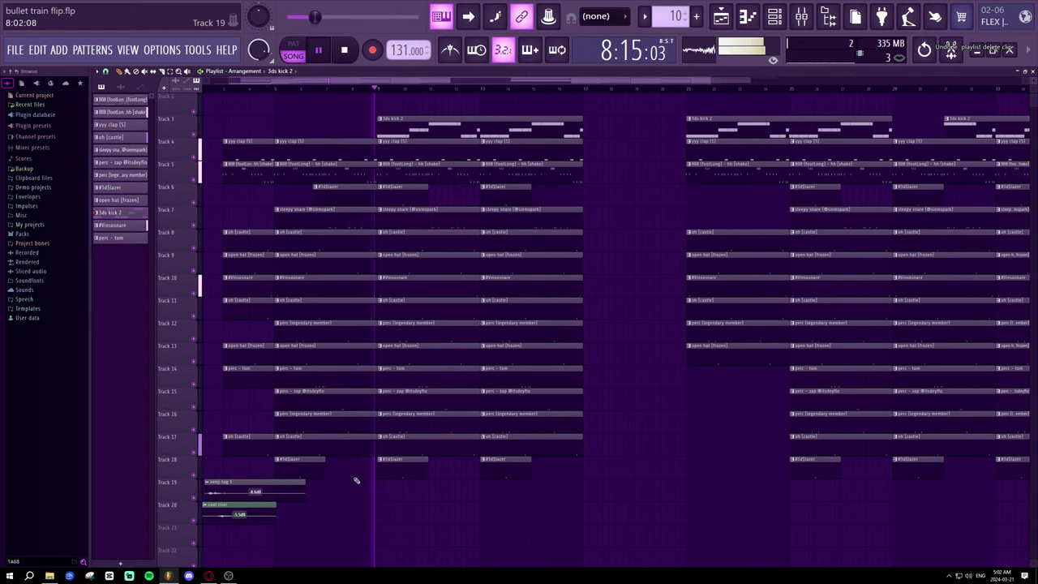
- Delete the perc (legendary member) clips at bars 5, 9 and 13 on Track 12
{"action": "right_click", "coordinate": [348, 336]}
{"action": "right_click", "coordinate": [422, 336]}
{"action": "right_click", "coordinate": [488, 335]}
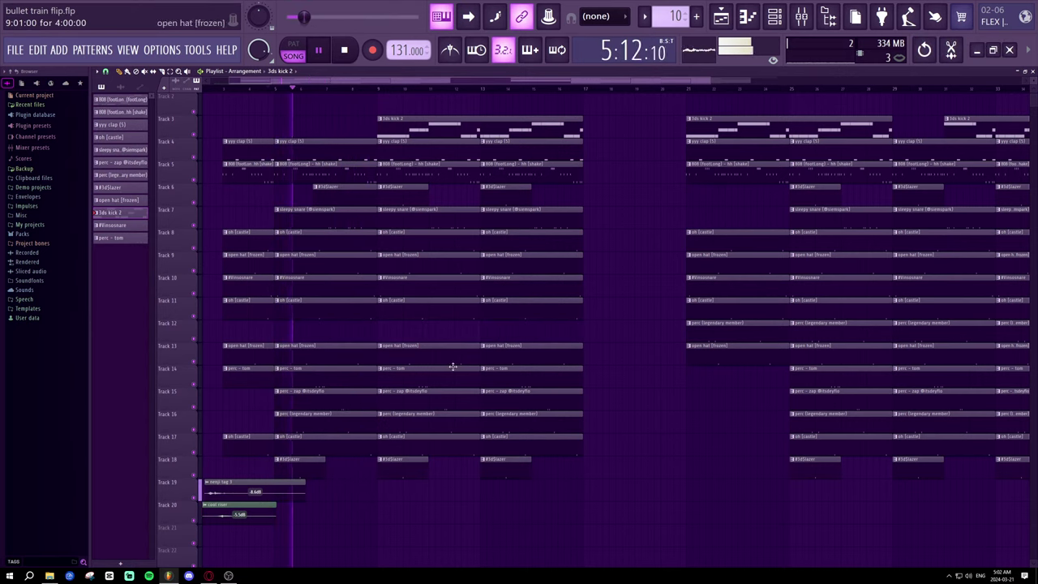
- Move the first section's clips on Tracks 13 to 18 up one track to close the gap on Track 12
{"action": "left_click", "coordinate": [171, 71]}
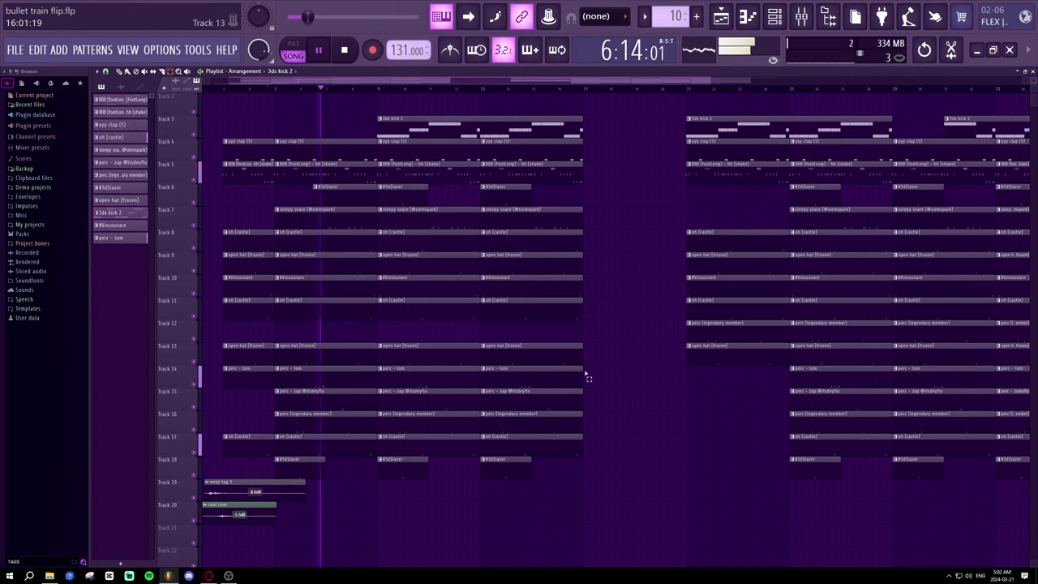
{"action": "left_click_drag", "start_coordinate": [654, 523], "coordinate": [406, 385]}
{"action": "left_click_drag", "start_coordinate": [628, 475], "coordinate": [252, 359]}
{"action": "key", "text": "shift+Up"}
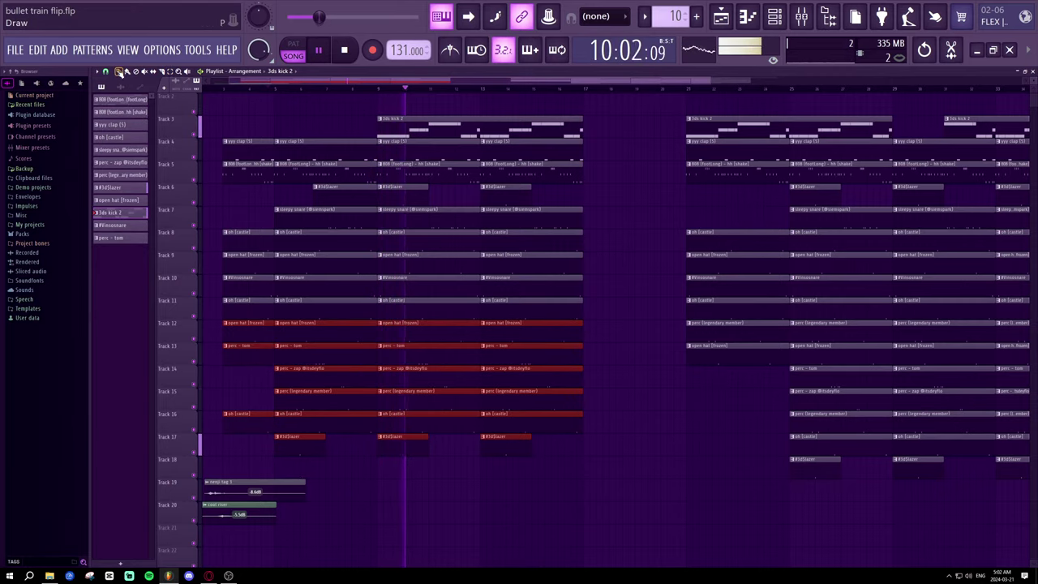
{"action": "left_click", "coordinate": [581, 482]}
{"action": "right_click", "coordinate": [585, 488]}
{"action": "scroll", "coordinate": [395, 268], "scroll_direction": "up", "scroll_amount": 1}
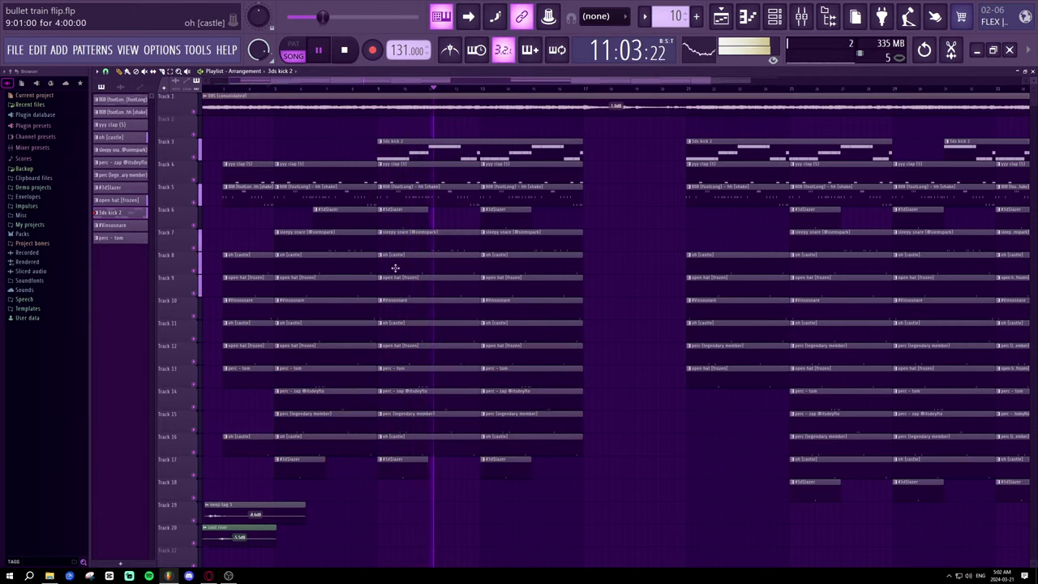
- Replay from about bar 7, stop playback, and open the fx transitions folder of Symels kit in the browser
{"action": "left_click", "coordinate": [332, 88]}
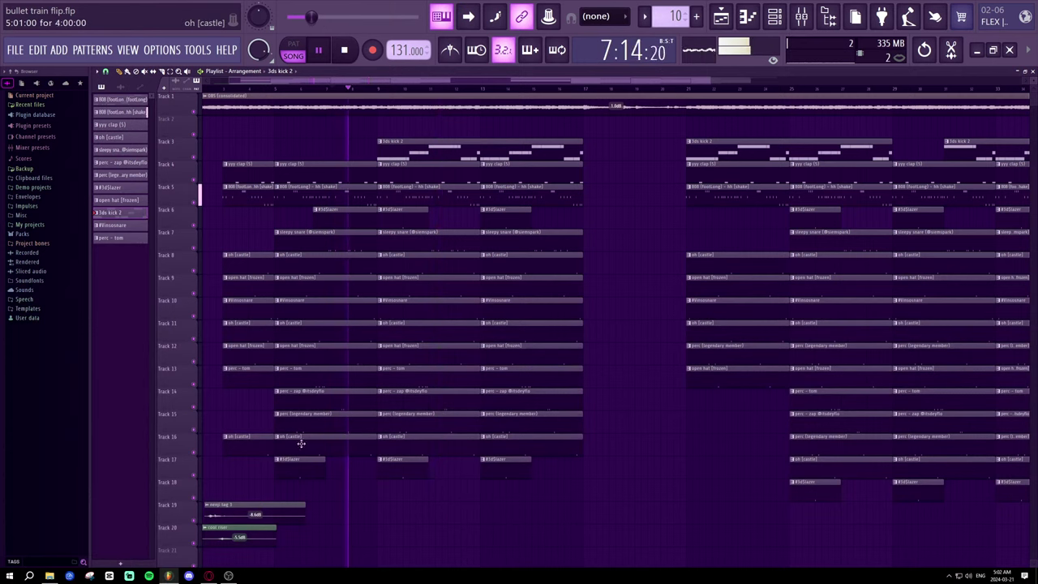
{"action": "left_click", "coordinate": [22, 234]}
{"action": "left_click", "coordinate": [30, 242]}
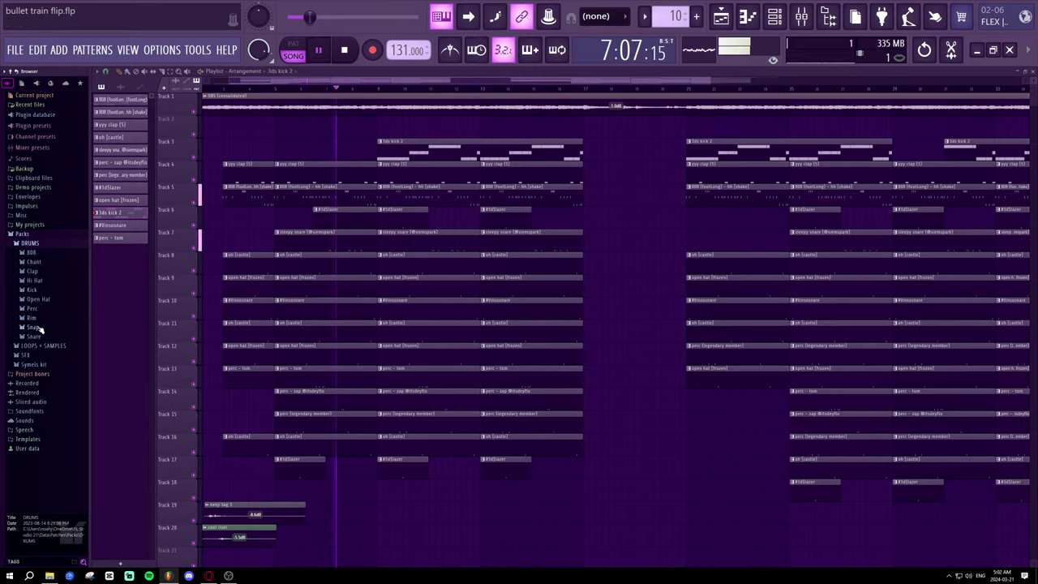
{"action": "key", "text": "space"}
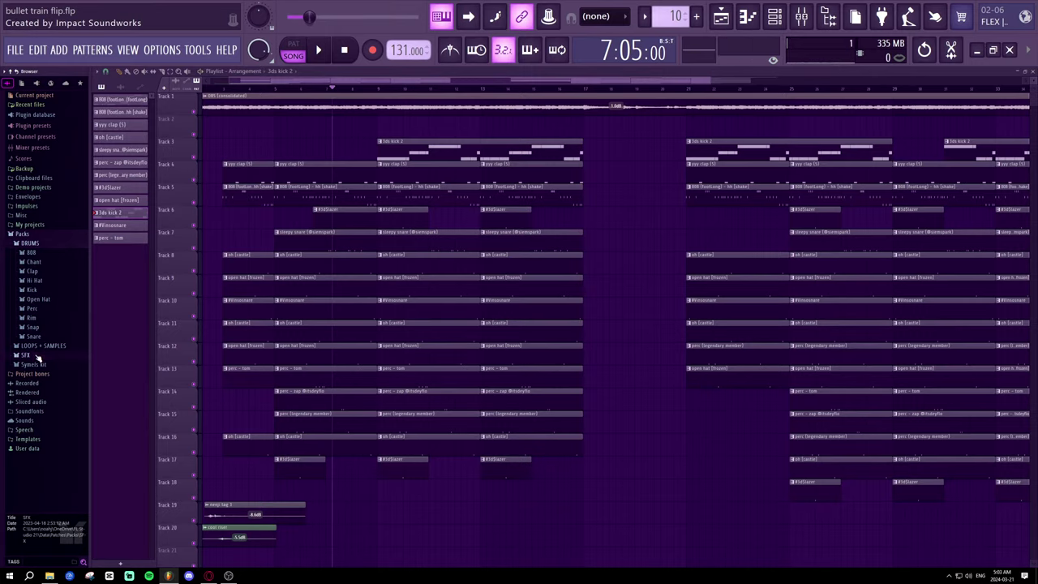
{"action": "left_click", "coordinate": [36, 364]}
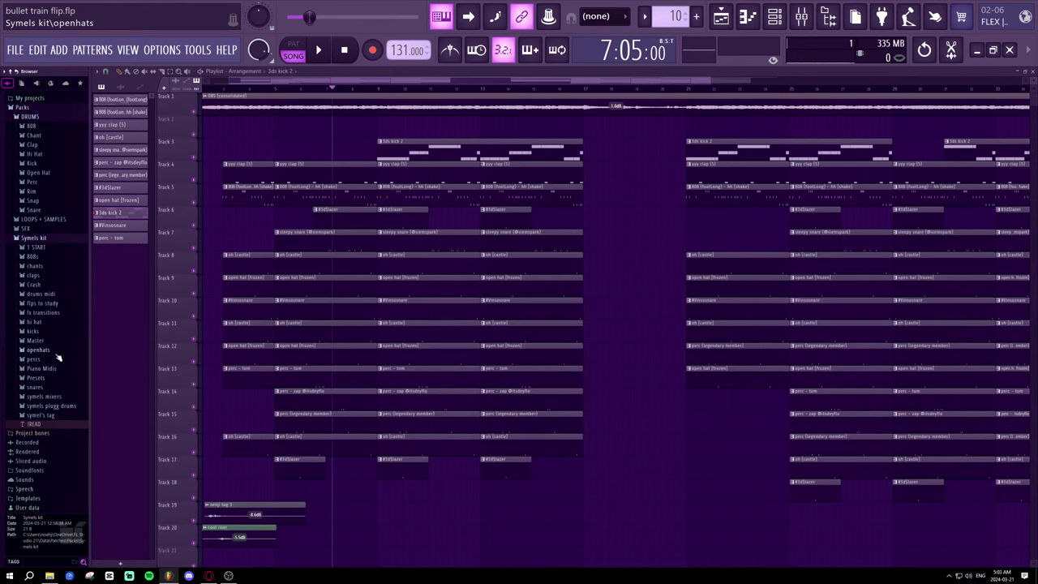
{"action": "left_click", "coordinate": [38, 314]}
- Audition samples in the fx transitions folder, from the #176s effects down to the FeelingPlugg risers
{"action": "left_click", "coordinate": [48, 329]}
{"action": "scroll", "coordinate": [51, 329], "scroll_direction": "down", "scroll_amount": 3}
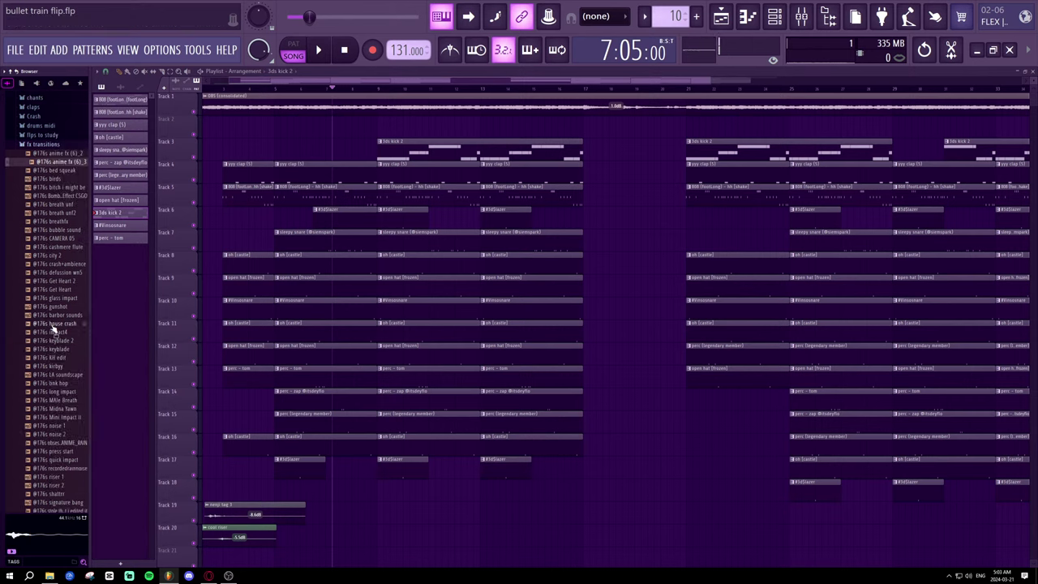
{"action": "left_click", "coordinate": [53, 307]}
{"action": "scroll", "coordinate": [55, 316], "scroll_direction": "down", "scroll_amount": 3}
{"action": "left_click", "coordinate": [55, 315]}
{"action": "scroll", "coordinate": [55, 315], "scroll_direction": "down", "scroll_amount": 2}
{"action": "left_click", "coordinate": [54, 314]}
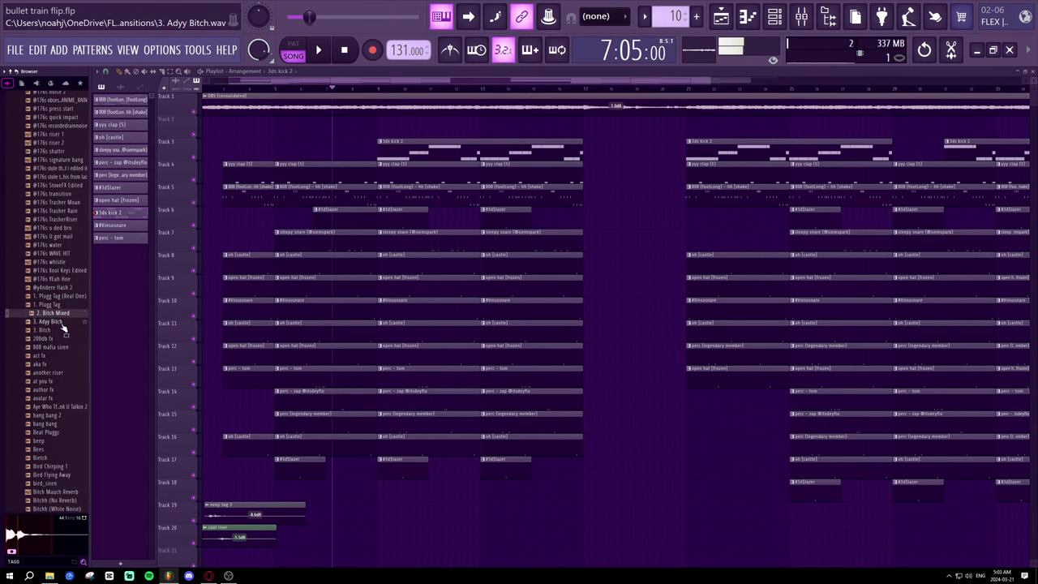
{"action": "scroll", "coordinate": [63, 332], "scroll_direction": "down", "scroll_amount": 3}
{"action": "scroll", "coordinate": [63, 343], "scroll_direction": "down", "scroll_amount": 1}
{"action": "left_click", "coordinate": [61, 331]}
{"action": "scroll", "coordinate": [60, 335], "scroll_direction": "down", "scroll_amount": 5}
{"action": "left_click", "coordinate": [61, 330]}
{"action": "scroll", "coordinate": [61, 335], "scroll_direction": "down", "scroll_amount": 5}
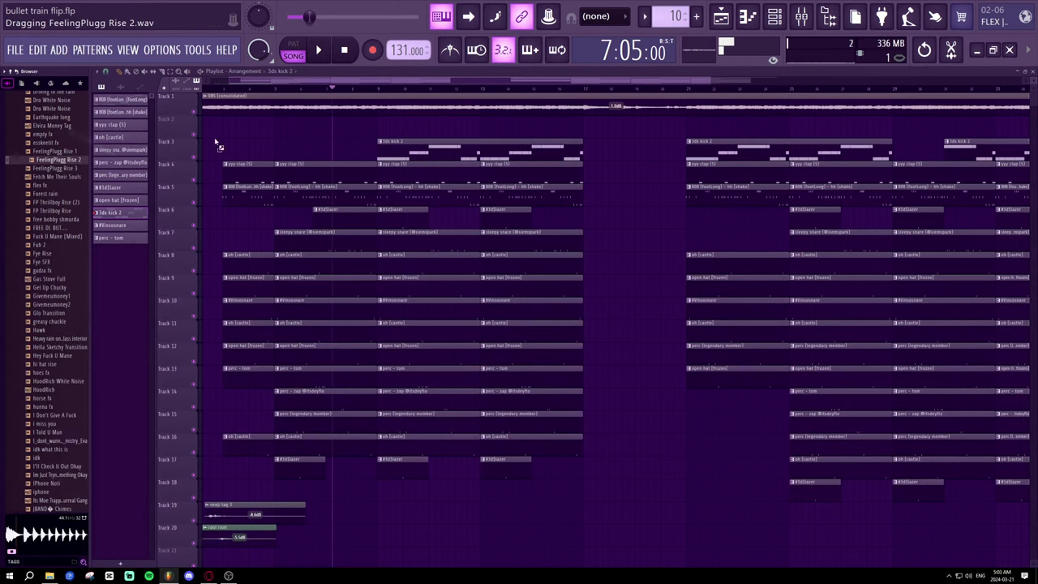
- Try the FeelingPlugg Rise 2 sample on Track 2 at bar 8 with a clip gain of -10.6 dB, and remove it
{"action": "left_click_drag", "start_coordinate": [217, 146], "coordinate": [365, 139]}
{"action": "key", "text": "space"}
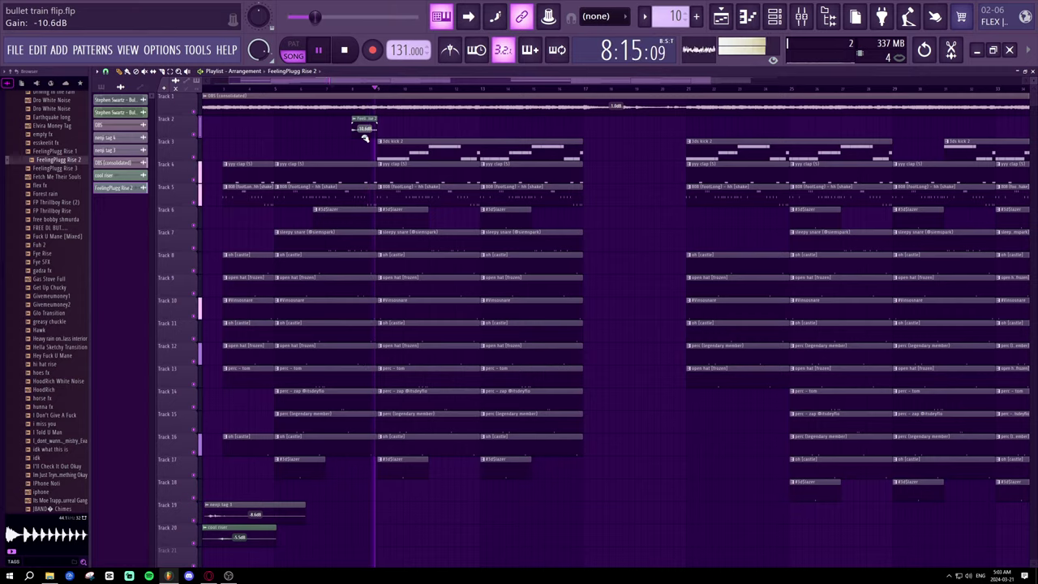
{"action": "right_click", "coordinate": [364, 130]}
{"action": "key", "text": "space"}
- Audition other risers in the fx transitions folder, including FeelingPlugg Rise 3, FP Thrillboy Rise (2) and MexikoDro Riser Delay
{"action": "left_click_drag", "start_coordinate": [72, 168], "coordinate": [69, 173]}
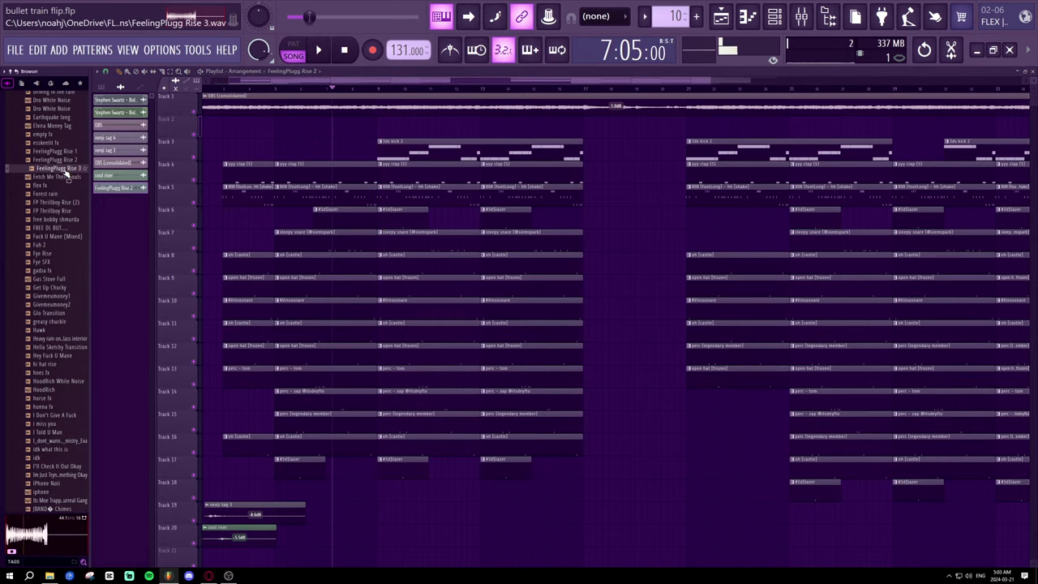
{"action": "left_click", "coordinate": [61, 152]}
{"action": "left_click", "coordinate": [62, 202]}
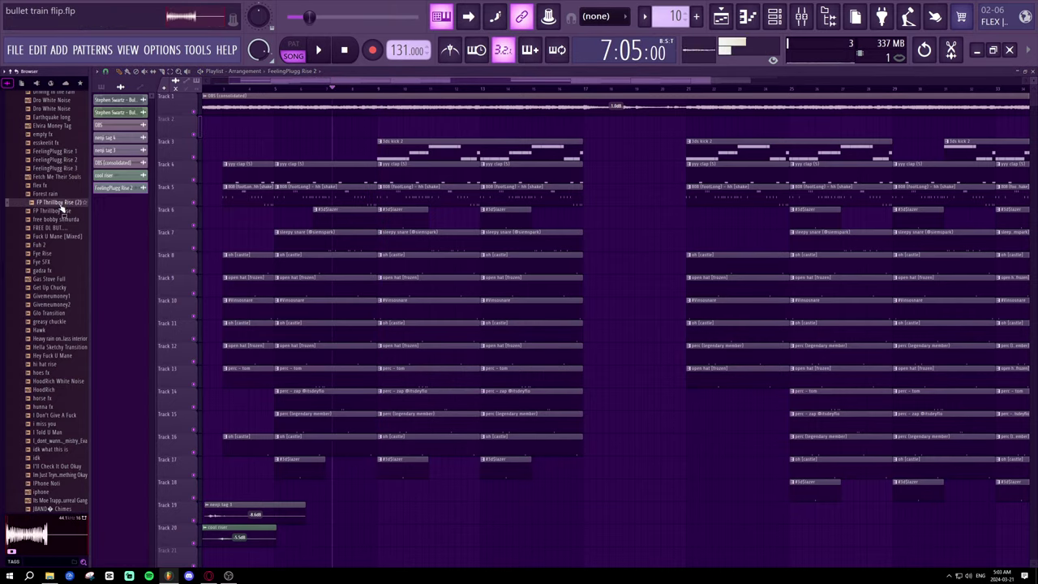
{"action": "left_click", "coordinate": [61, 219]}
{"action": "scroll", "coordinate": [62, 217], "scroll_direction": "down", "scroll_amount": 7}
{"action": "left_click", "coordinate": [61, 211]}
{"action": "scroll", "coordinate": [61, 207], "scroll_direction": "down", "scroll_amount": 12}
{"action": "left_click", "coordinate": [61, 203]}
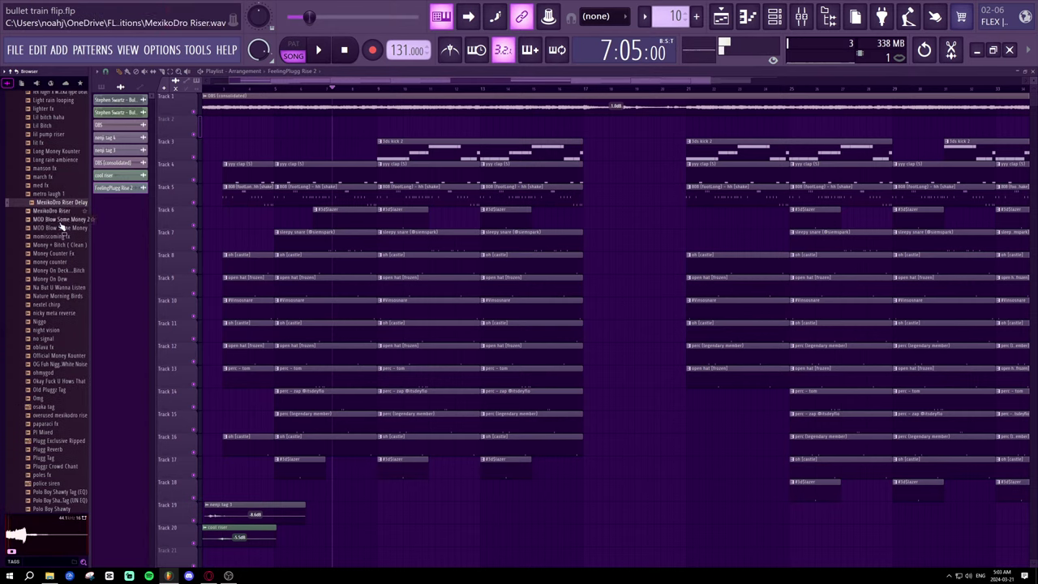
- Compare the two MexikoDro riser samples and add MexikoDro Riser to Track 2 at bar 8
{"action": "left_click", "coordinate": [53, 253]}
{"action": "left_click", "coordinate": [59, 210]}
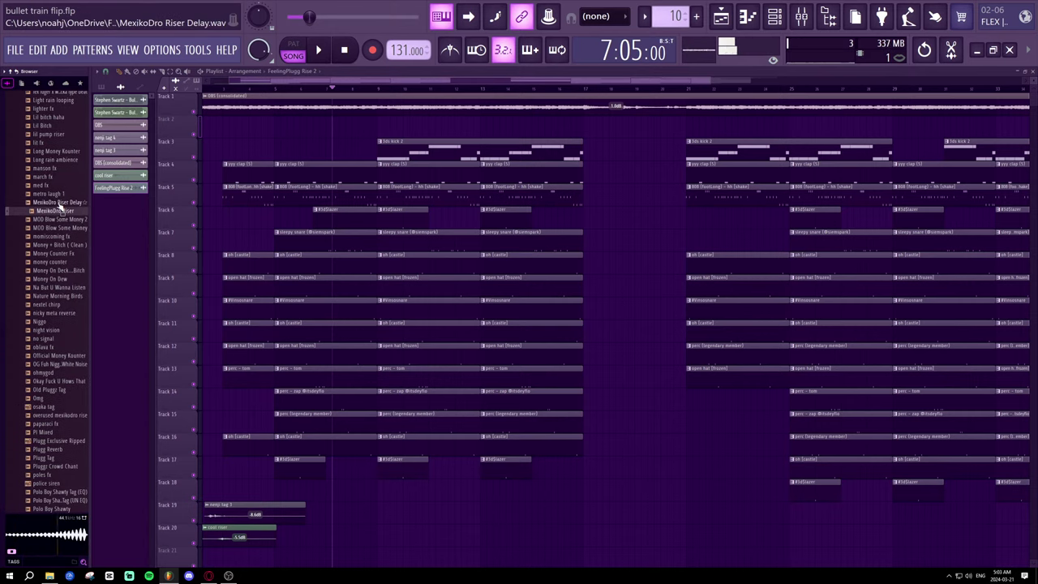
{"action": "left_click", "coordinate": [60, 202]}
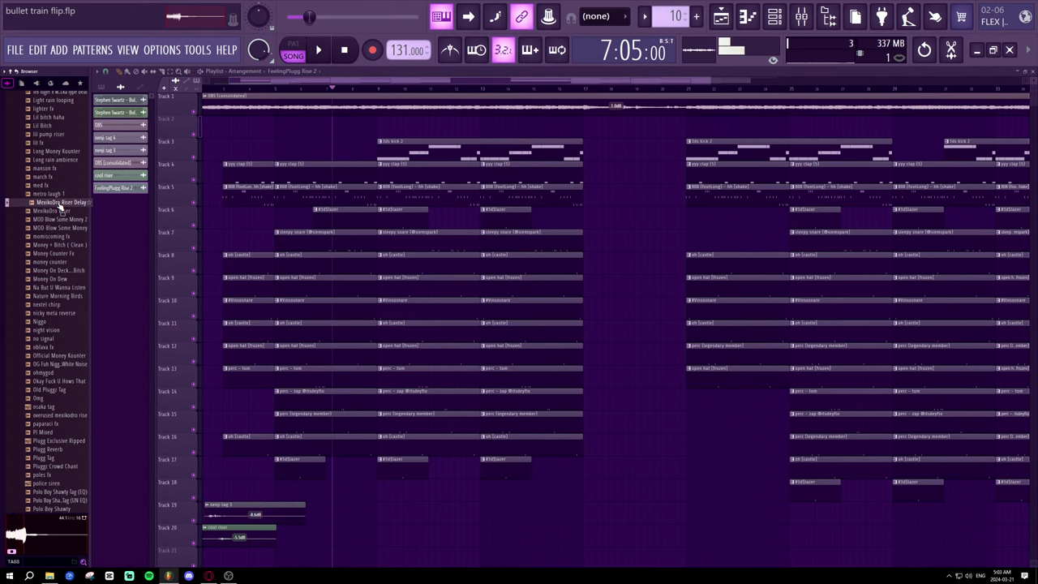
{"action": "left_click_drag", "start_coordinate": [59, 212], "coordinate": [364, 137]}
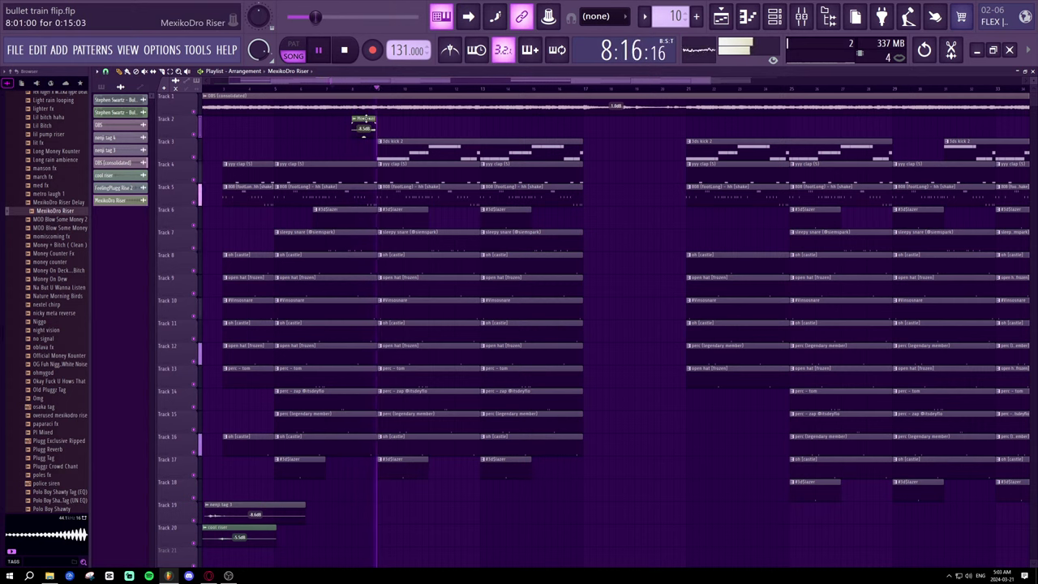
- Remove the MexikoDro Riser clip from Track 2 and audition nicky meta reverse, overused mexikodro riser and Plugg Exclusive Ripped
{"action": "right_click", "coordinate": [368, 130]}
{"action": "key", "text": "space"}
{"action": "left_click", "coordinate": [59, 312]}
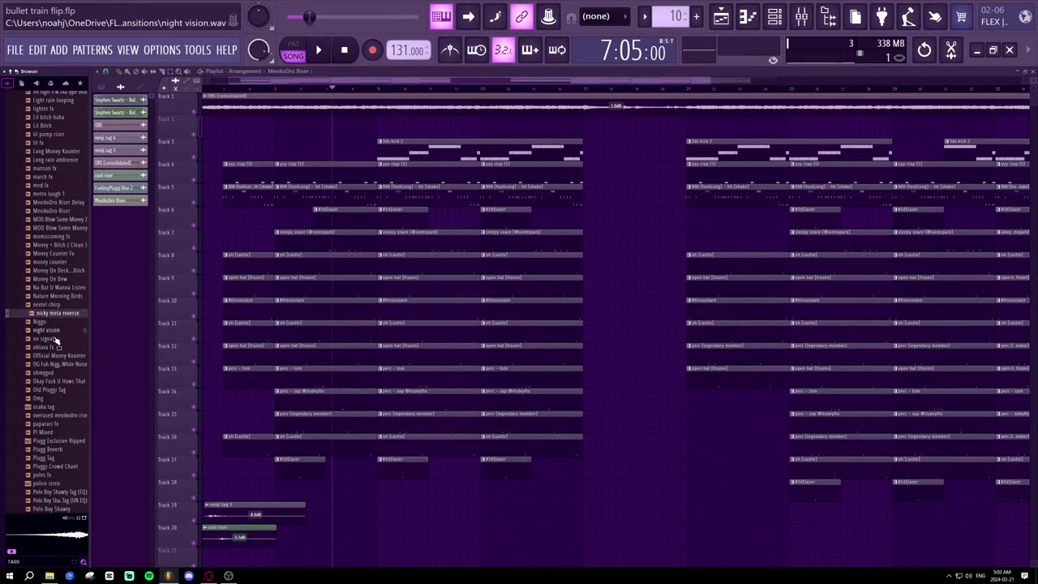
{"action": "left_click", "coordinate": [55, 415]}
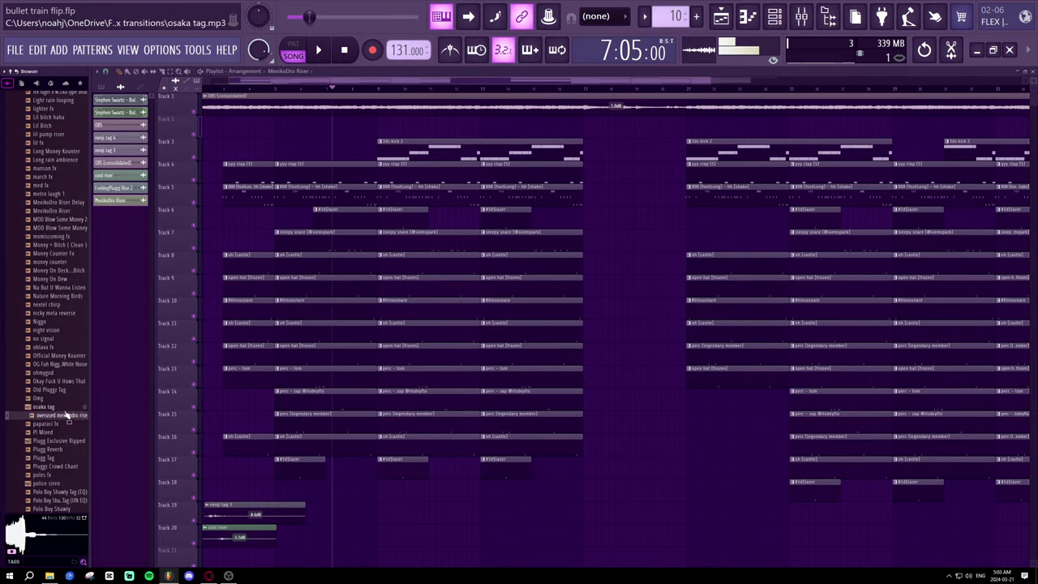
{"action": "left_click", "coordinate": [61, 442]}
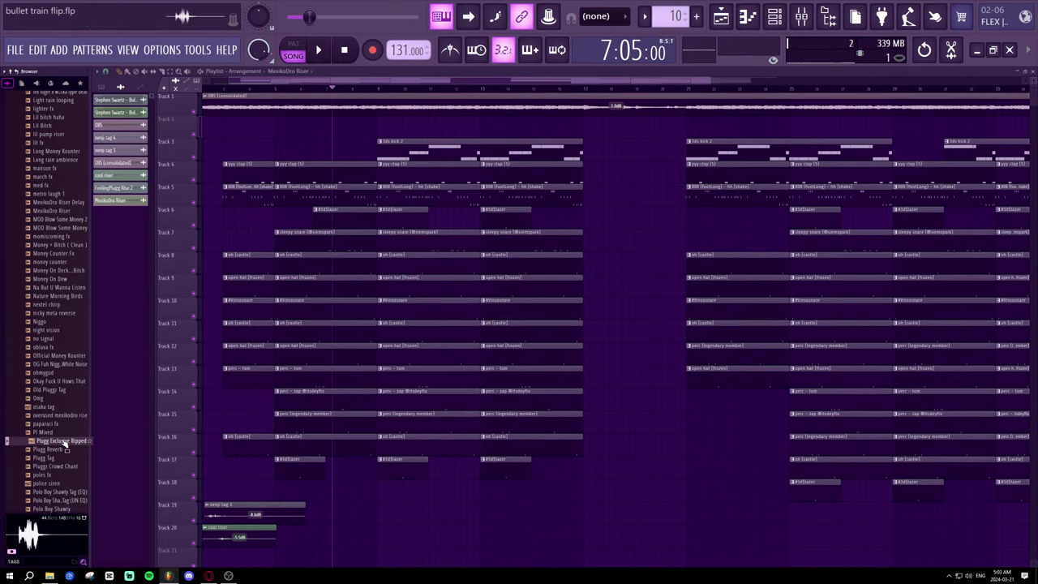
- Audition samples further down the fx transitions folder, including Smash29k Hi Hat Rise [Slow] and Xantos Transition
{"action": "scroll", "coordinate": [62, 438], "scroll_direction": "down", "scroll_amount": 2}
{"action": "left_click", "coordinate": [60, 422]}
{"action": "scroll", "coordinate": [60, 420], "scroll_direction": "down", "scroll_amount": 1}
{"action": "scroll", "coordinate": [62, 421], "scroll_direction": "down", "scroll_amount": 3}
{"action": "left_click", "coordinate": [58, 373]}
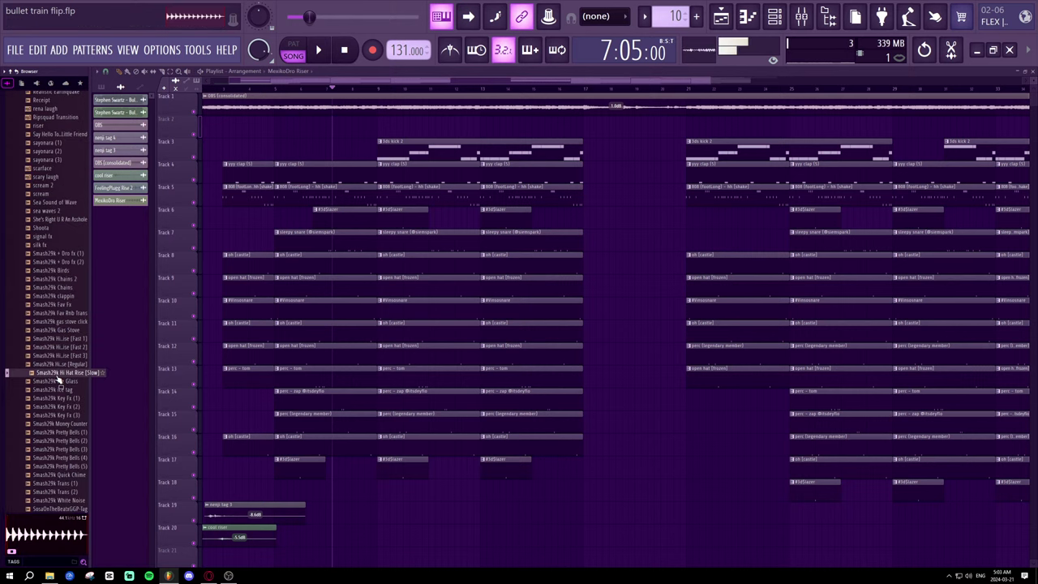
{"action": "scroll", "coordinate": [57, 372], "scroll_direction": "down", "scroll_amount": 4}
{"action": "left_click", "coordinate": [58, 348]}
{"action": "scroll", "coordinate": [56, 350], "scroll_direction": "down", "scroll_amount": 4}
{"action": "left_click", "coordinate": [58, 351]}
{"action": "scroll", "coordinate": [58, 349], "scroll_direction": "up", "scroll_amount": 1}
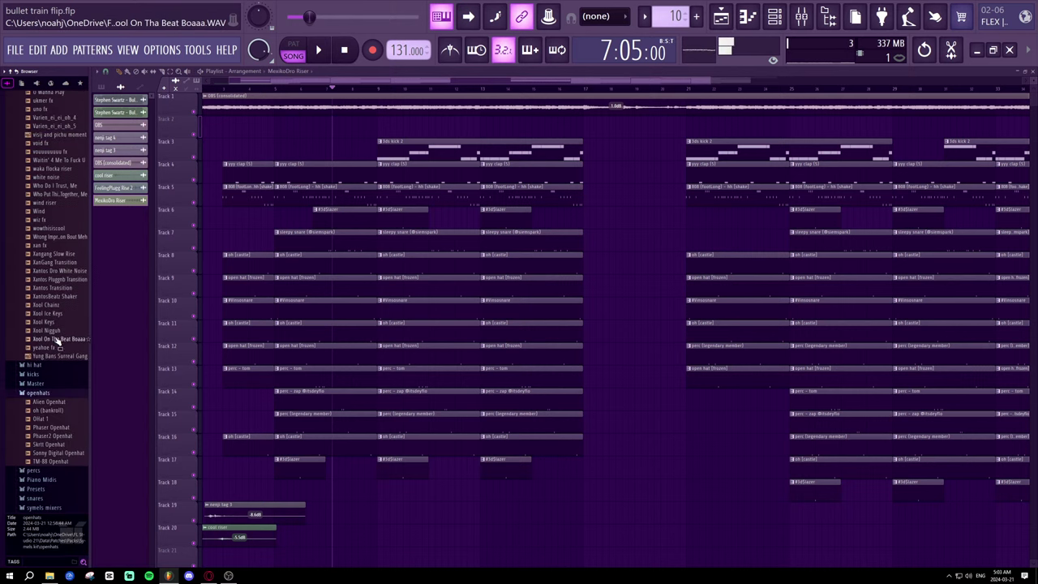
{"action": "left_click", "coordinate": [57, 298]}
{"action": "left_click", "coordinate": [63, 288]}
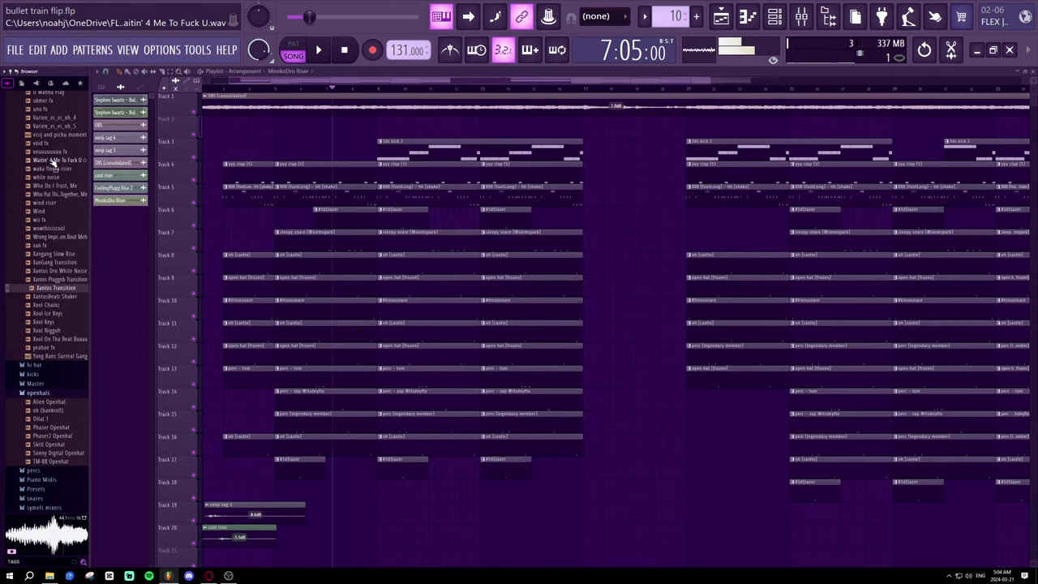
- Audition samples while working back up the fx transitions folder, from visij and pichu moment to the #176s effects
{"action": "left_click", "coordinate": [58, 134]}
{"action": "left_click", "coordinate": [54, 161]}
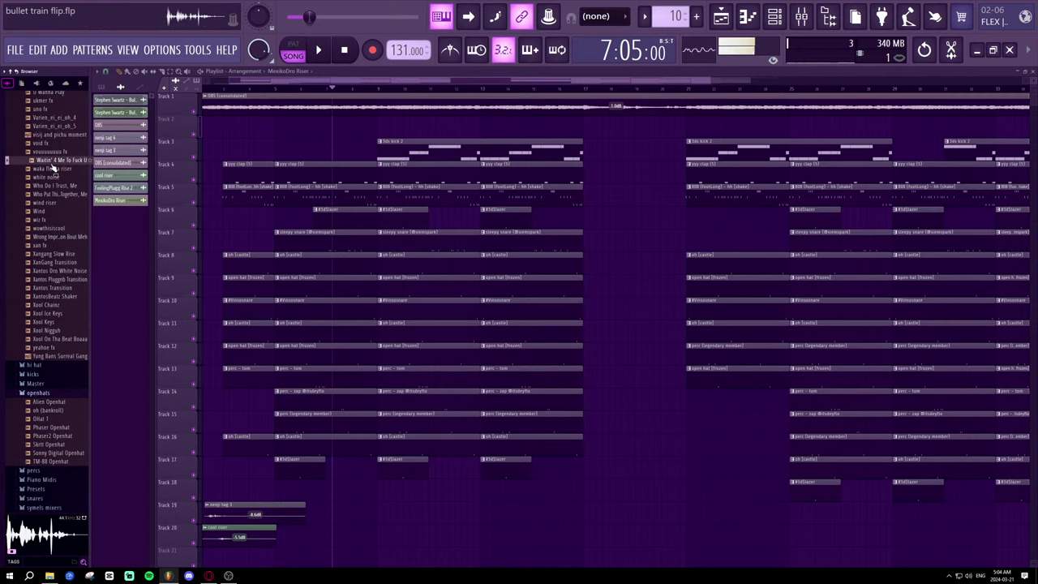
{"action": "scroll", "coordinate": [57, 351], "scroll_direction": "up", "scroll_amount": 10}
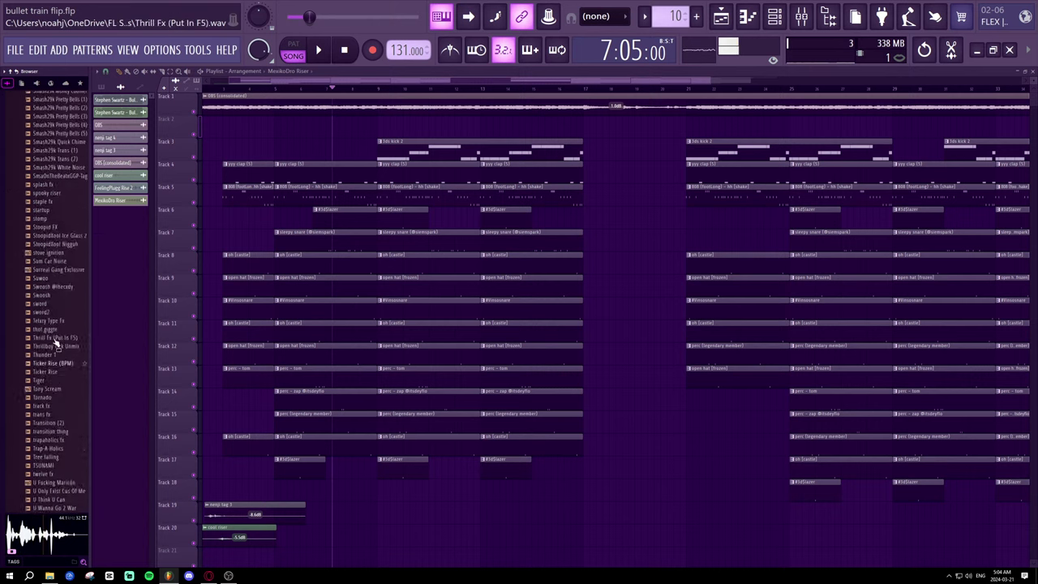
{"action": "left_click", "coordinate": [47, 313]}
{"action": "left_click", "coordinate": [57, 373]}
{"action": "scroll", "coordinate": [62, 348], "scroll_direction": "up", "scroll_amount": 15}
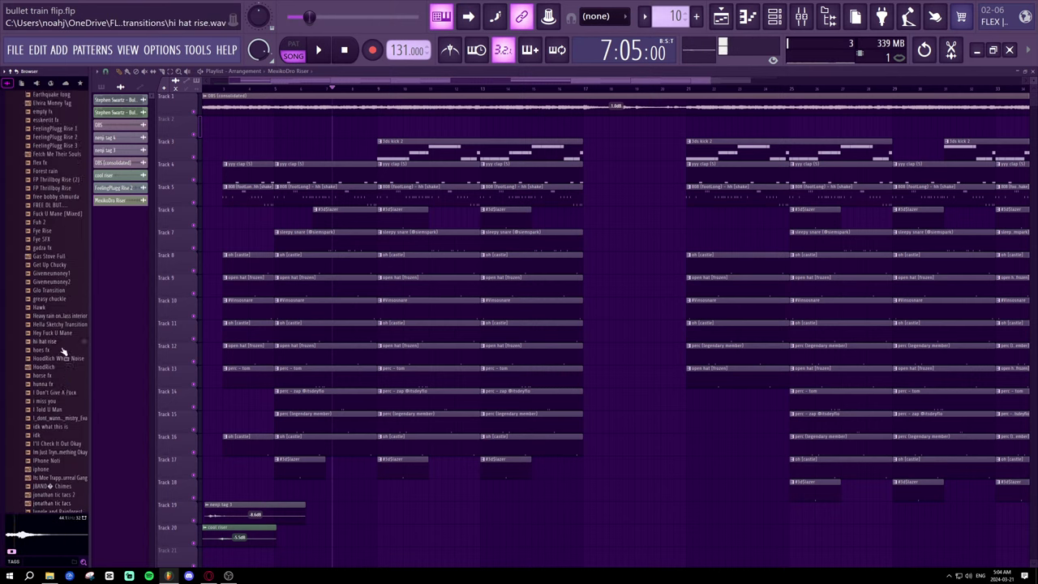
{"action": "left_click", "coordinate": [61, 348]}
{"action": "scroll", "coordinate": [62, 349], "scroll_direction": "up", "scroll_amount": 10}
{"action": "left_click", "coordinate": [50, 330]}
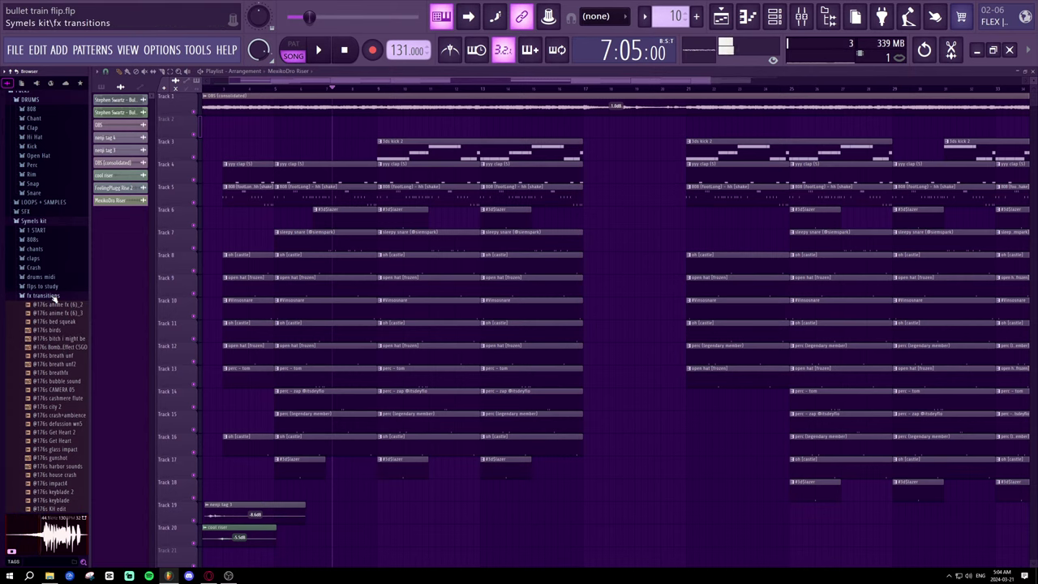
- Collapse and reopen the fx transitions folder and preview its #176s effects again
{"action": "left_click", "coordinate": [54, 298]}
{"action": "scroll", "coordinate": [51, 336], "scroll_direction": "up", "scroll_amount": 1}
{"action": "left_click", "coordinate": [49, 349]}
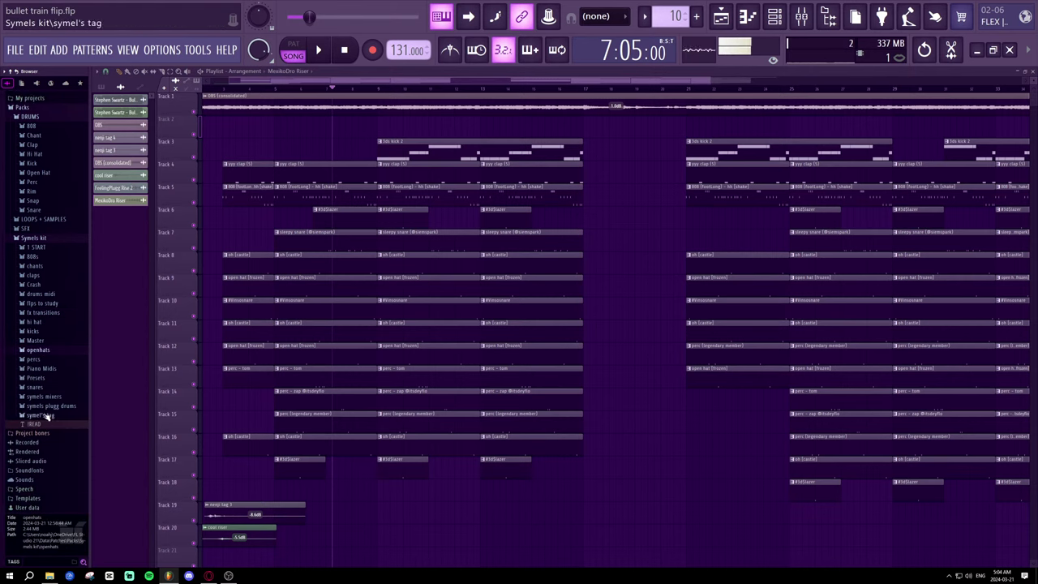
{"action": "left_click", "coordinate": [54, 314]}
{"action": "left_click", "coordinate": [56, 354]}
{"action": "scroll", "coordinate": [56, 352], "scroll_direction": "down", "scroll_amount": 10}
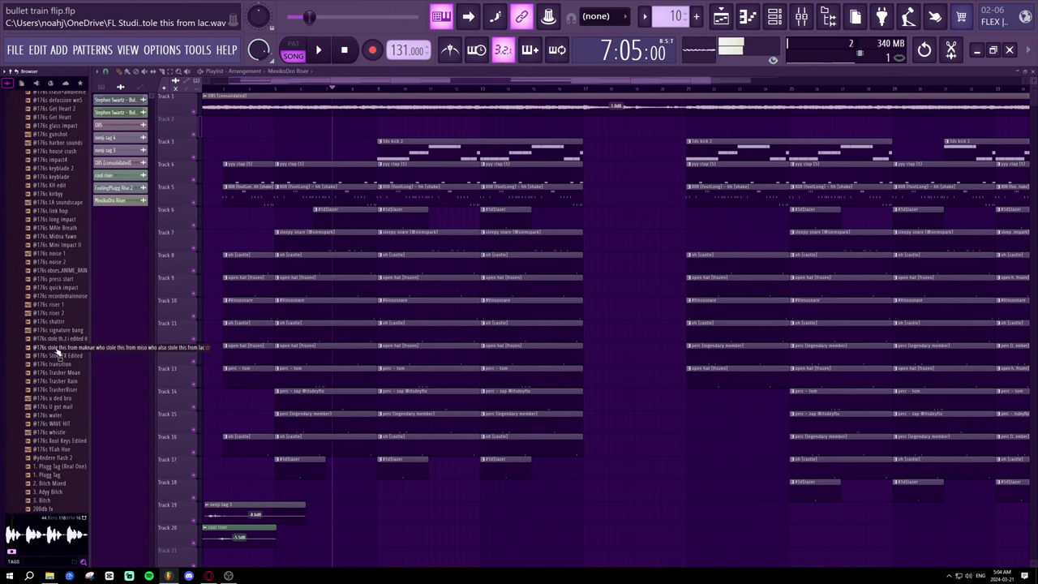
{"action": "scroll", "coordinate": [57, 345], "scroll_direction": "up", "scroll_amount": 10}
{"action": "left_click", "coordinate": [49, 425]}
{"action": "scroll", "coordinate": [48, 406], "scroll_direction": "down", "scroll_amount": 6}
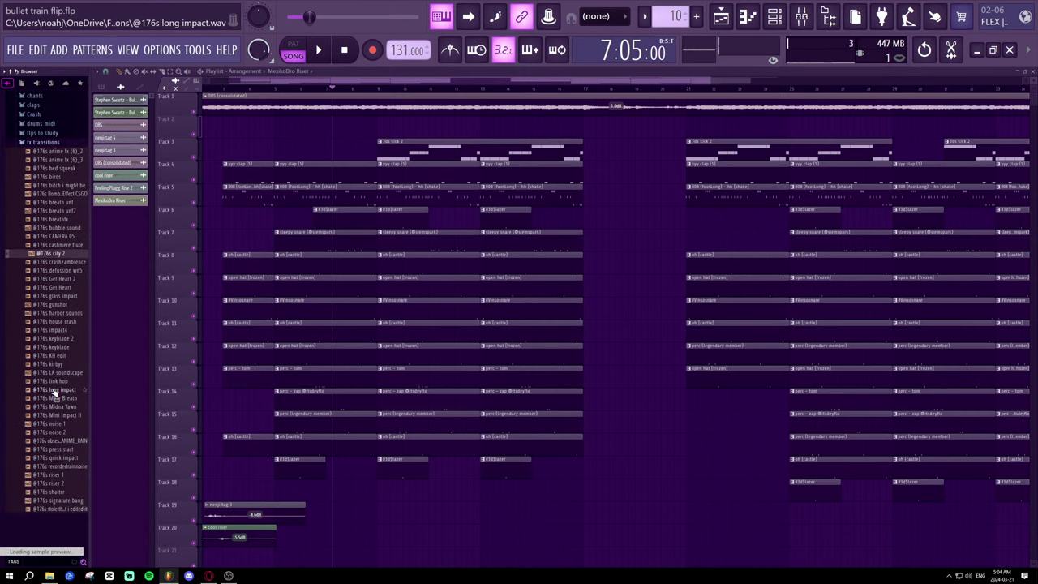
- Audition more samples through the whole fx transitions folder, down to the end of its list
{"action": "scroll", "coordinate": [59, 395], "scroll_direction": "down", "scroll_amount": 15}
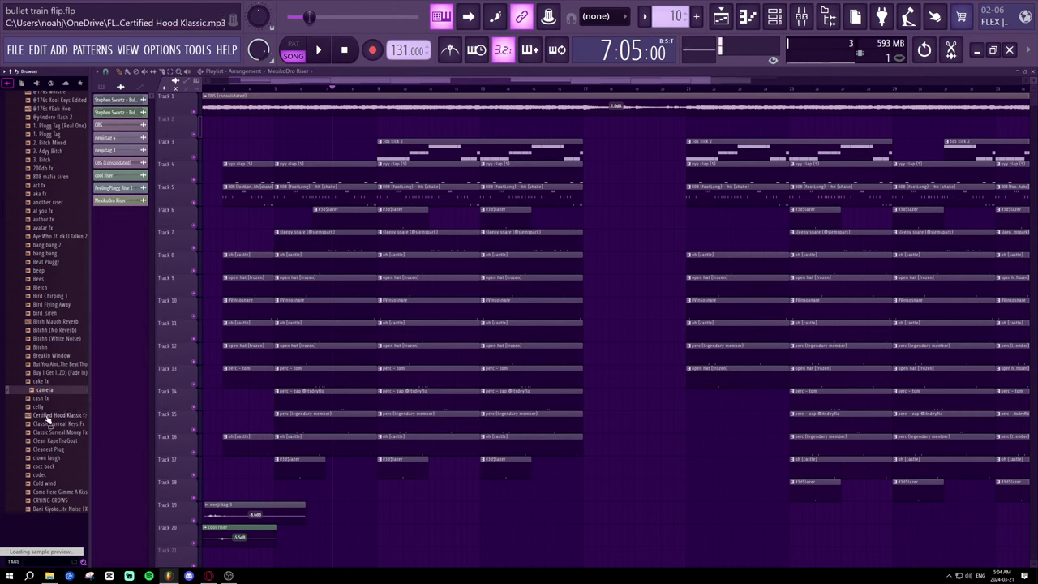
{"action": "left_click", "coordinate": [47, 416]}
{"action": "scroll", "coordinate": [51, 408], "scroll_direction": "down", "scroll_amount": 12}
{"action": "left_click", "coordinate": [53, 358]}
{"action": "scroll", "coordinate": [54, 361], "scroll_direction": "down", "scroll_amount": 10}
{"action": "left_click", "coordinate": [54, 359]}
{"action": "scroll", "coordinate": [52, 360], "scroll_direction": "down", "scroll_amount": 10}
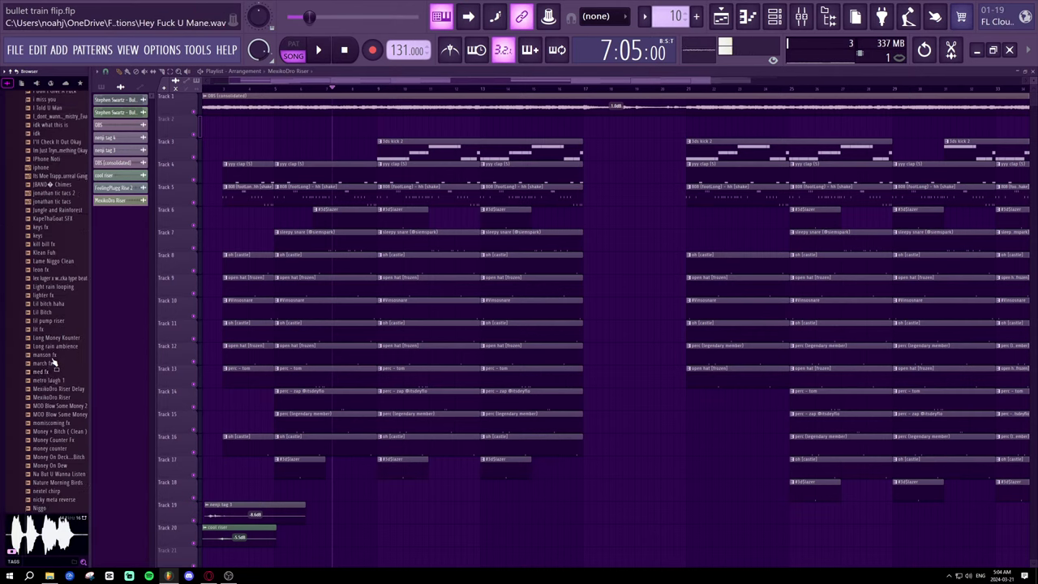
{"action": "left_click", "coordinate": [53, 359]}
{"action": "scroll", "coordinate": [52, 359], "scroll_direction": "down", "scroll_amount": 6}
{"action": "left_click", "coordinate": [53, 358]}
{"action": "scroll", "coordinate": [53, 359], "scroll_direction": "down", "scroll_amount": 20}
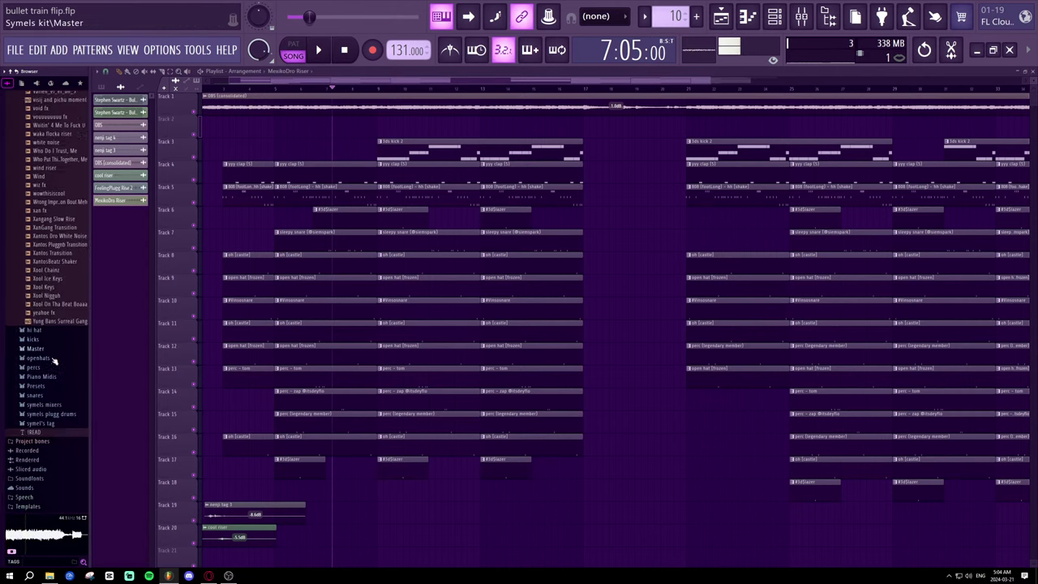
{"action": "scroll", "coordinate": [54, 361], "scroll_direction": "down", "scroll_amount": 1}
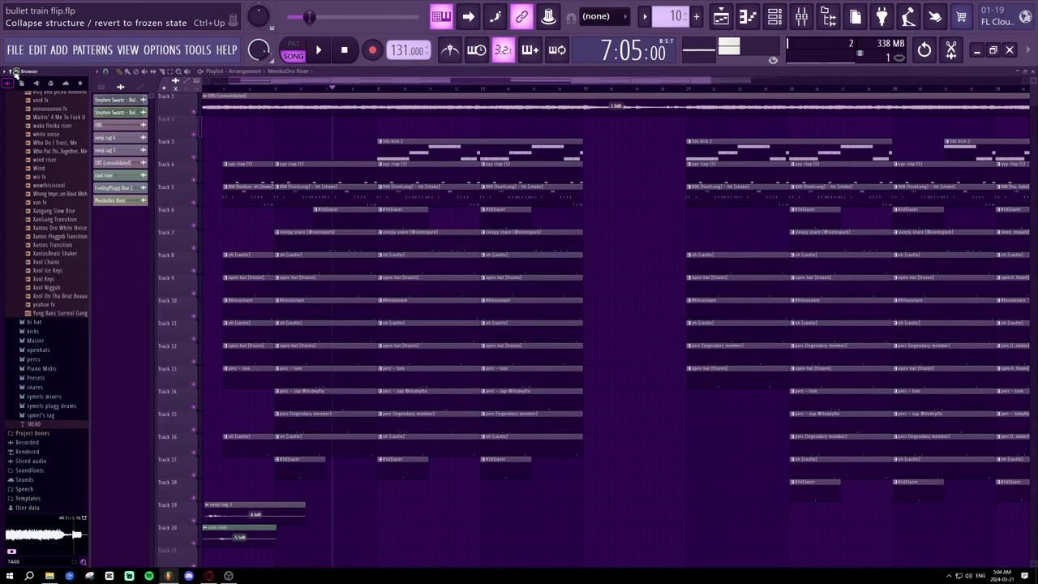
- Collapse the browser folders, open the transition fx folder in the SFX pack, and audition fx (sweepingRiser)
{"action": "left_click", "coordinate": [15, 72]}
{"action": "left_click", "coordinate": [28, 234]}
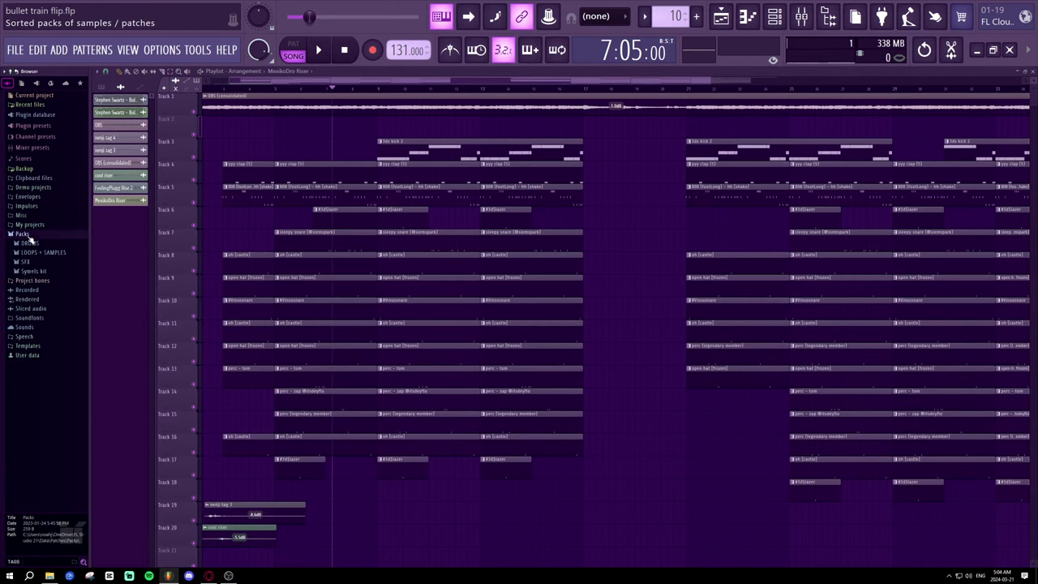
{"action": "left_click", "coordinate": [27, 262]}
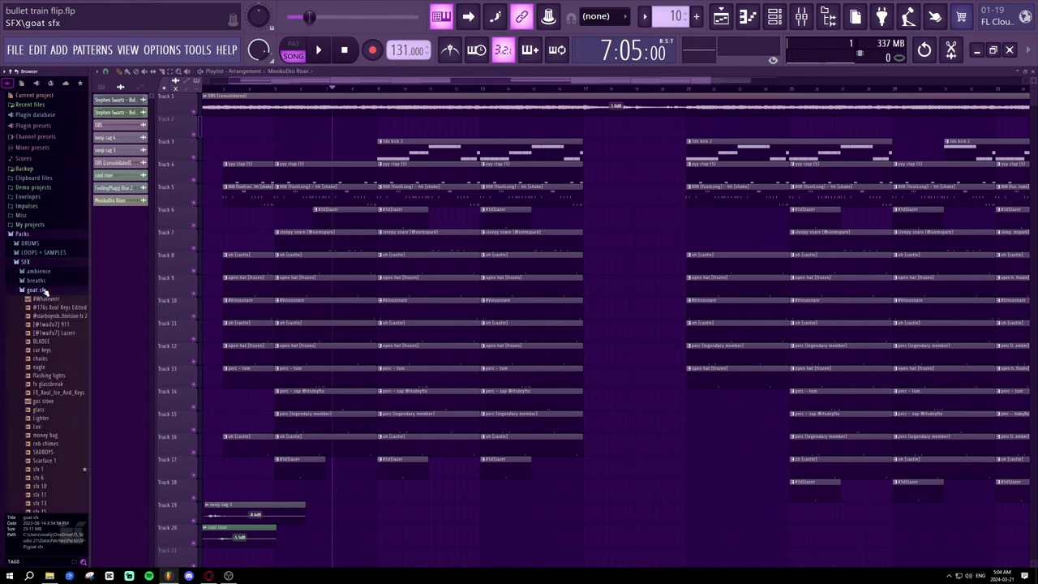
{"action": "left_click", "coordinate": [50, 318]}
{"action": "scroll", "coordinate": [51, 308], "scroll_direction": "down", "scroll_amount": 5}
{"action": "left_click", "coordinate": [54, 302]}
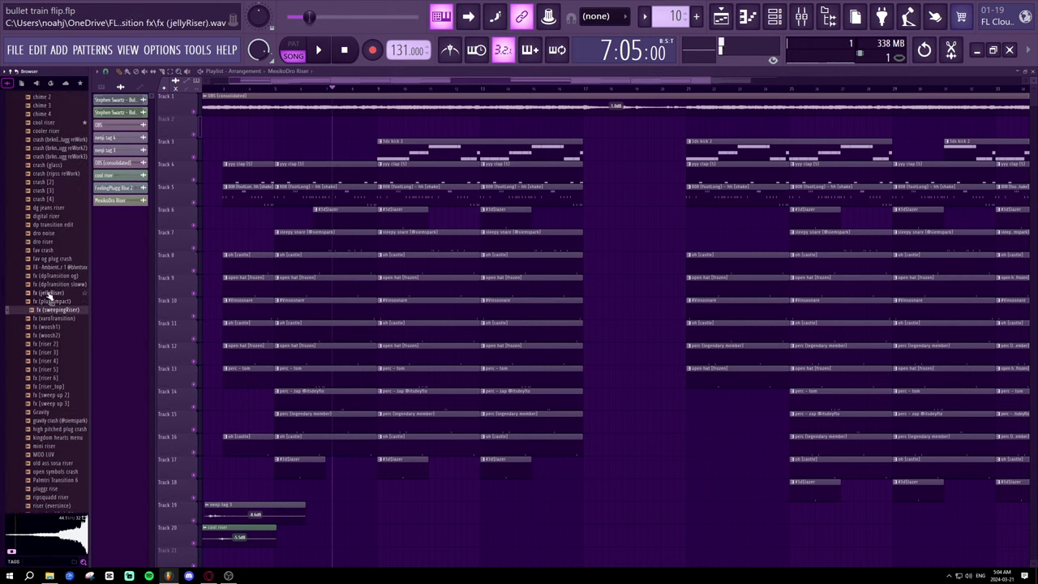
- Audition pluggr rise, riser (no life left) and riser (obedient) in the transition fx folder
{"action": "scroll", "coordinate": [51, 324], "scroll_direction": "down", "scroll_amount": 7}
{"action": "left_click", "coordinate": [49, 318]}
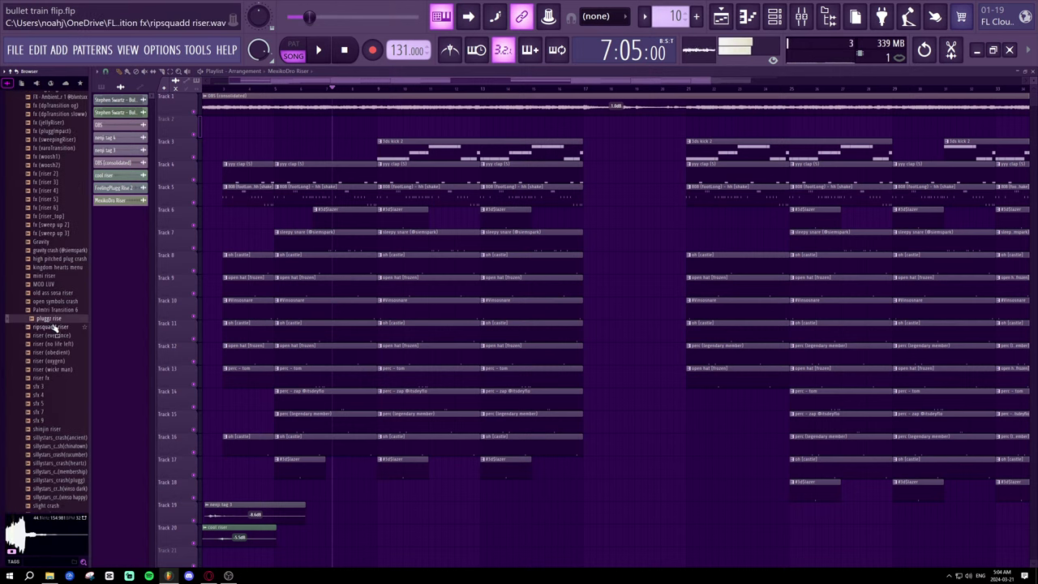
{"action": "left_click", "coordinate": [59, 344]}
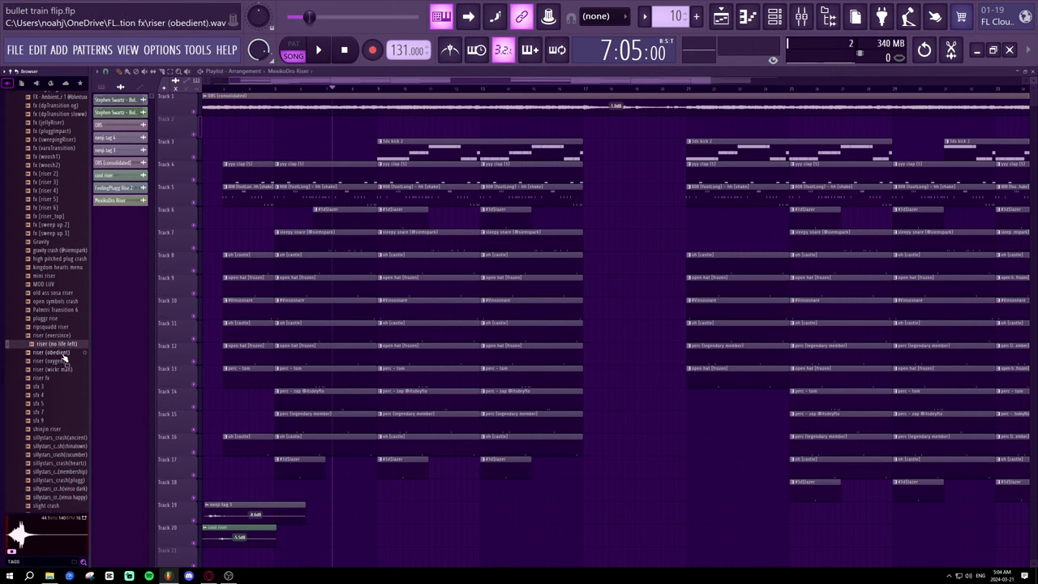
{"action": "left_click", "coordinate": [62, 353]}
{"action": "scroll", "coordinate": [65, 360], "scroll_direction": "down", "scroll_amount": 7}
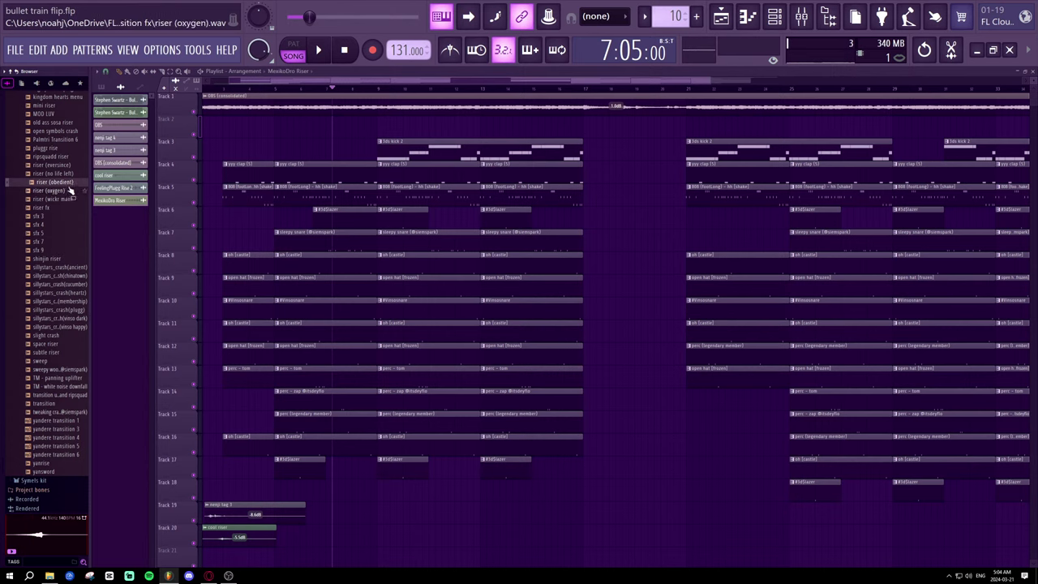
- Try the riser (obedient) sample on Track 2 from bar 5 during playback, and remove it
{"action": "left_click_drag", "start_coordinate": [61, 183], "coordinate": [373, 129]}
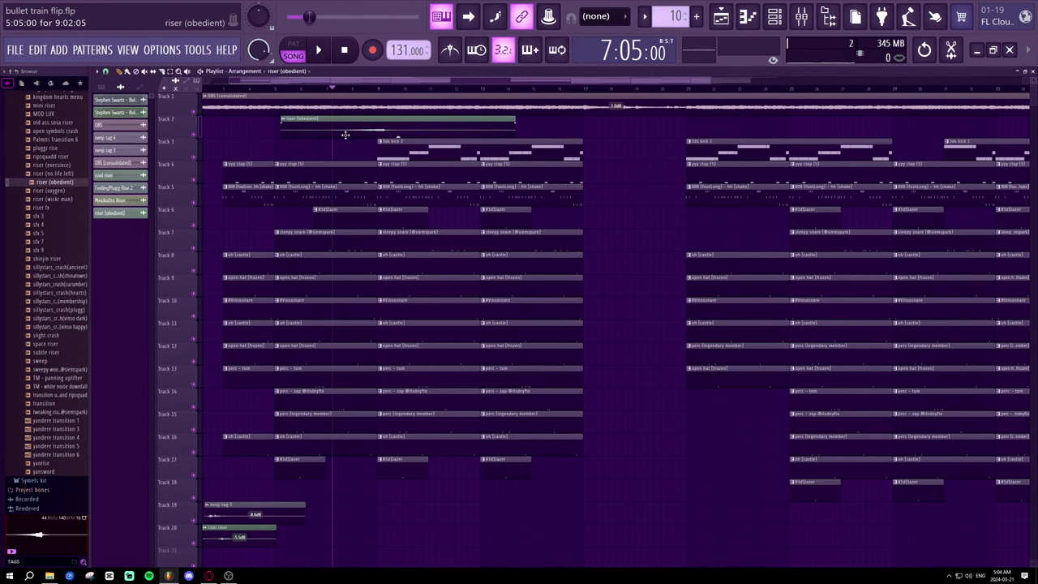
{"action": "key", "text": "space"}
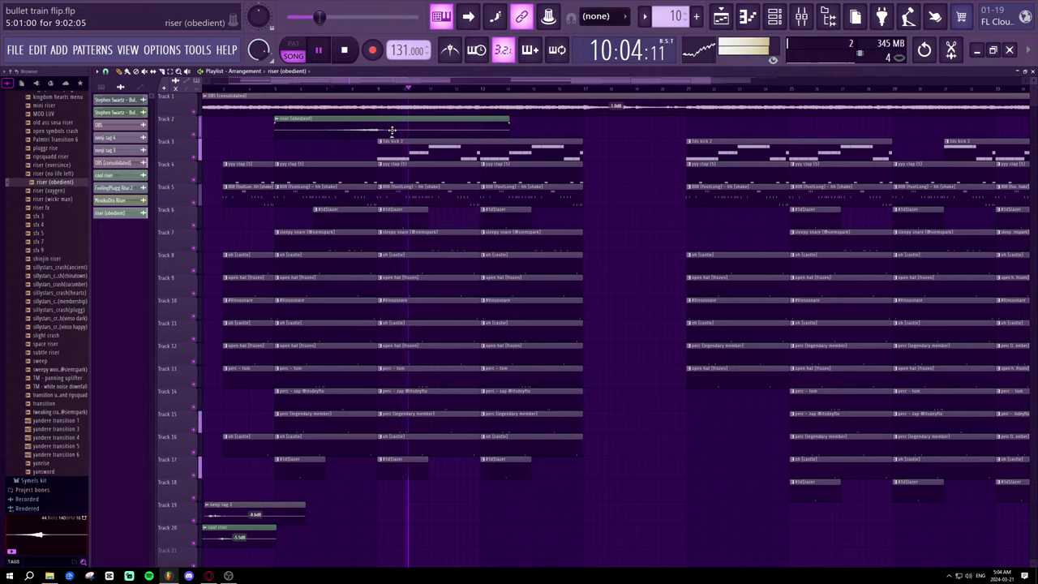
{"action": "right_click", "coordinate": [391, 131]}
{"action": "key", "text": "space"}
- Audition riser (oxygen), riser (wickr man) and sfx 3 in the transition fx folder
{"action": "left_click", "coordinate": [57, 190]}
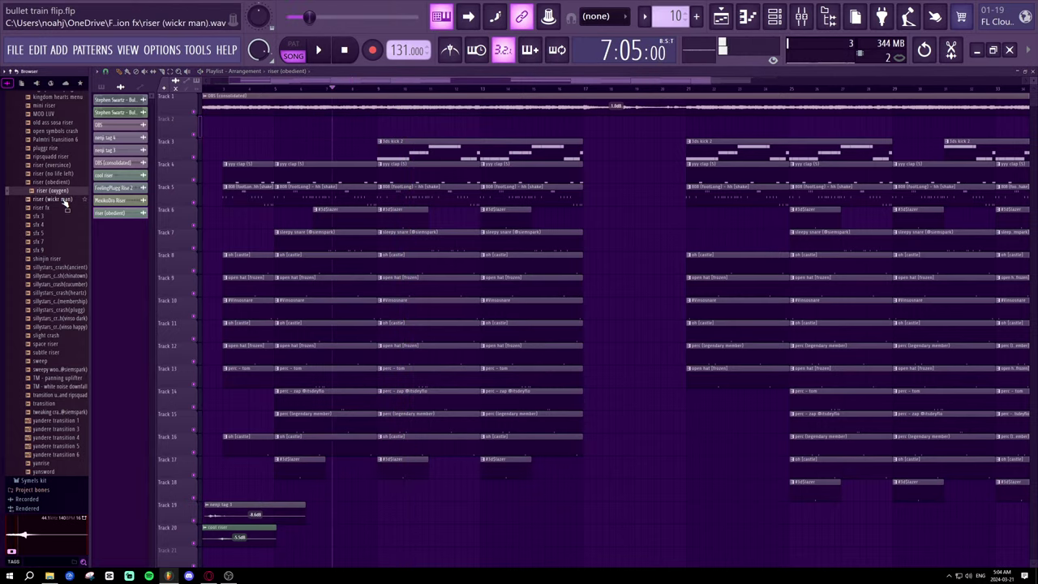
{"action": "left_click", "coordinate": [62, 200]}
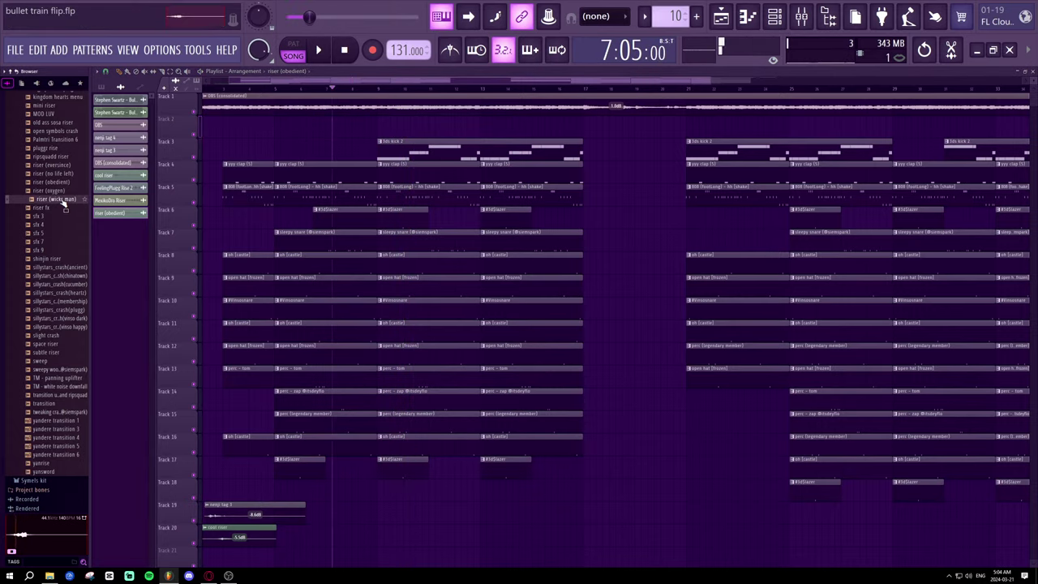
{"action": "left_click", "coordinate": [59, 216]}
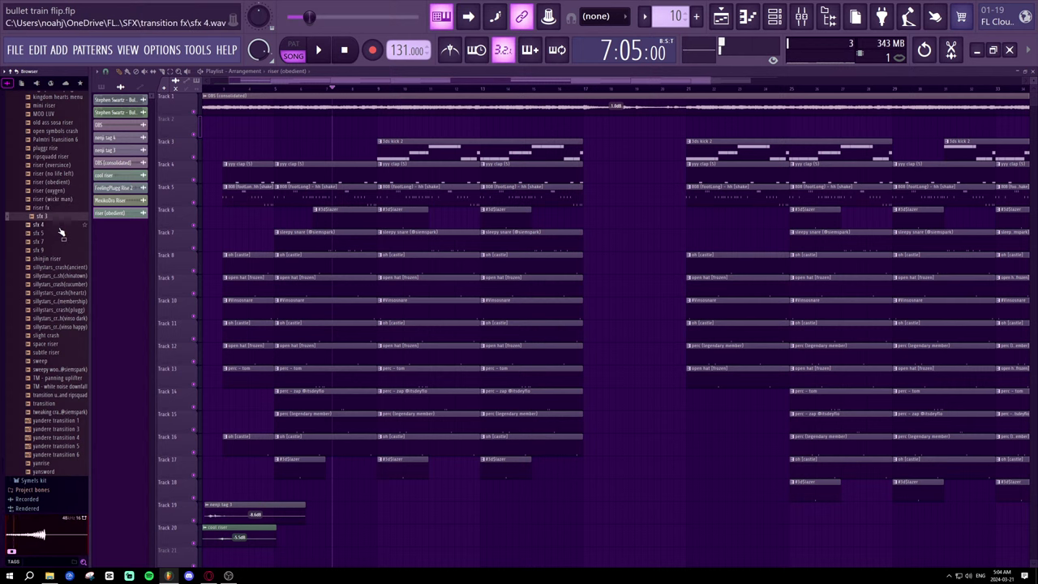
- Try the sfx 3 sample on Track 2 at bar 8 during playback, and remove it
{"action": "left_click_drag", "start_coordinate": [59, 216], "coordinate": [369, 130]}
{"action": "key", "text": "space"}
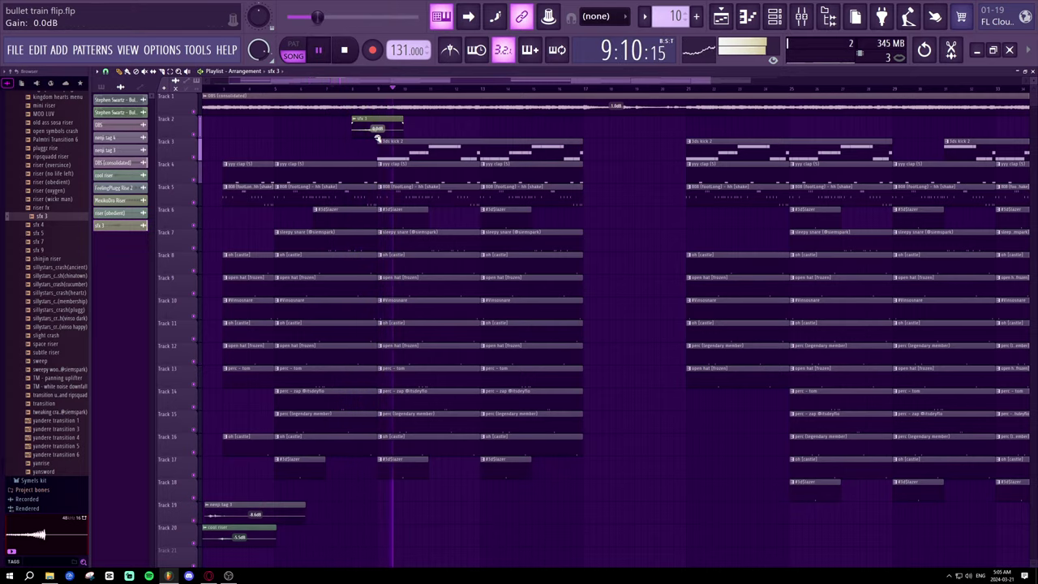
{"action": "right_click", "coordinate": [386, 126]}
{"action": "key", "text": "space"}
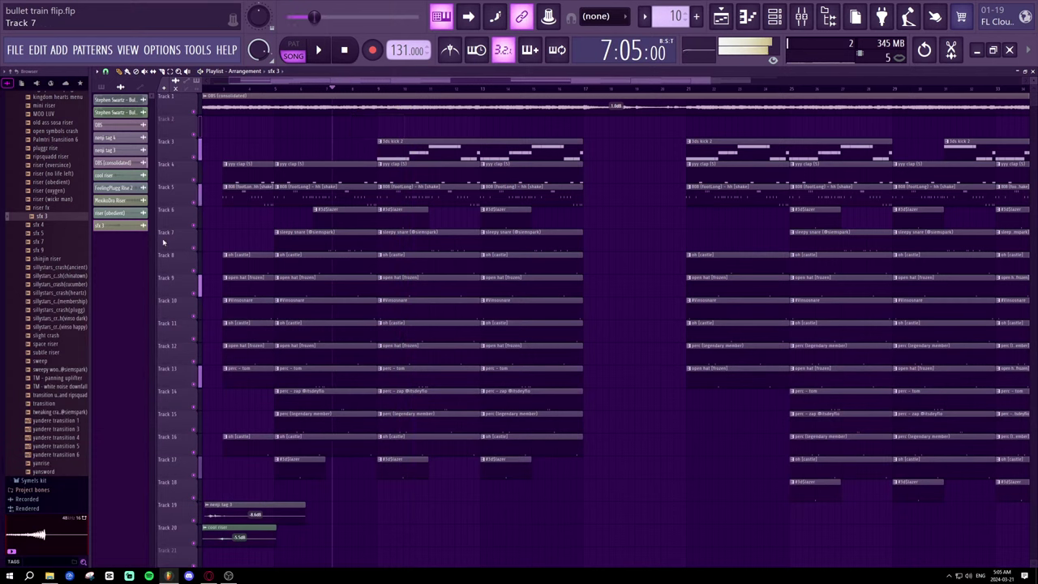
- Audition the remaining transition fx samples, including sweep, TM - panning uplifter and TM - white noise downfall, checking against the arrangement
{"action": "left_click", "coordinate": [68, 309]}
{"action": "left_click", "coordinate": [74, 301]}
{"action": "scroll", "coordinate": [69, 289], "scroll_direction": "down", "scroll_amount": 2}
{"action": "left_click", "coordinate": [60, 304]}
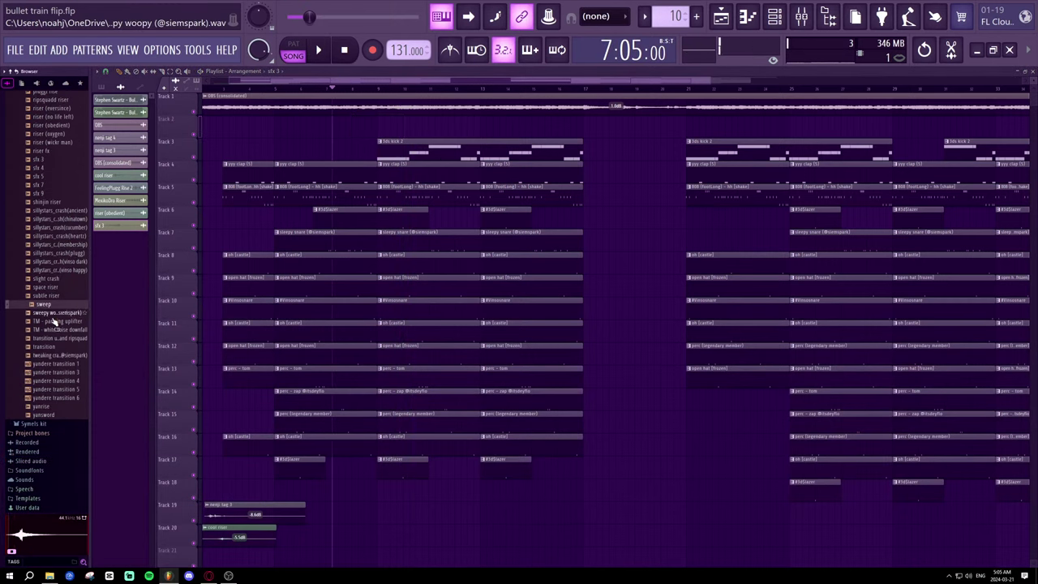
{"action": "left_click", "coordinate": [62, 313]}
{"action": "left_click", "coordinate": [56, 330]}
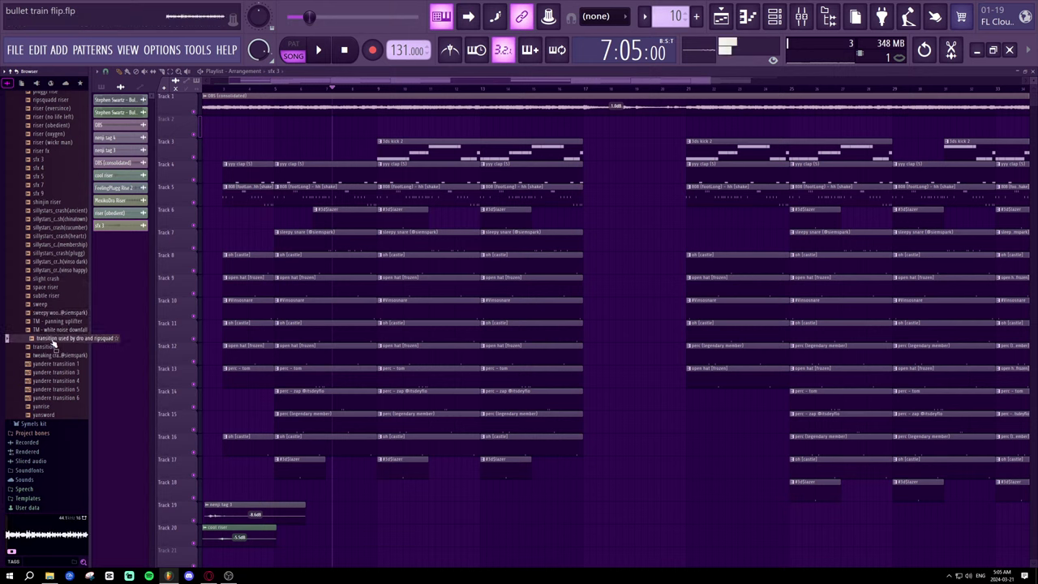
{"action": "left_click", "coordinate": [46, 323]}
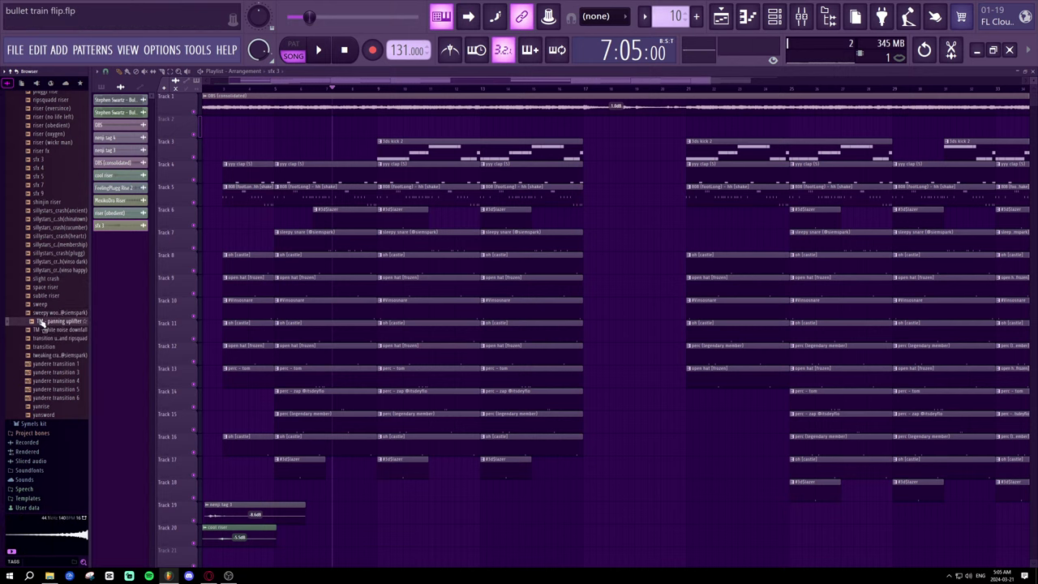
{"action": "left_click", "coordinate": [55, 330]}
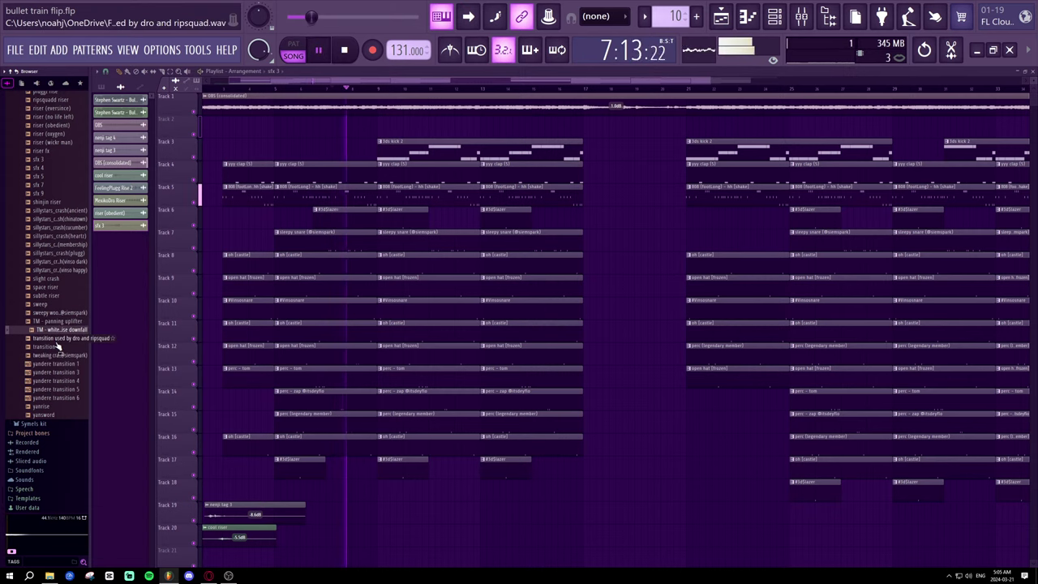
{"action": "key", "text": "space"}
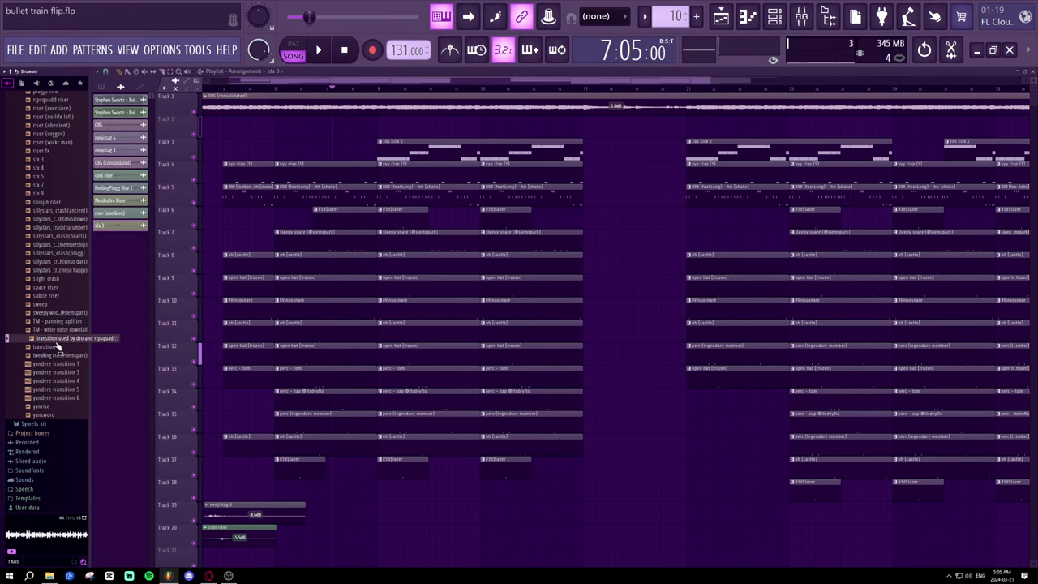
- Audition the transition sample and place it on Track 2 from 8:05 so it leads into bar 9 during playback
{"action": "left_click", "coordinate": [57, 347]}
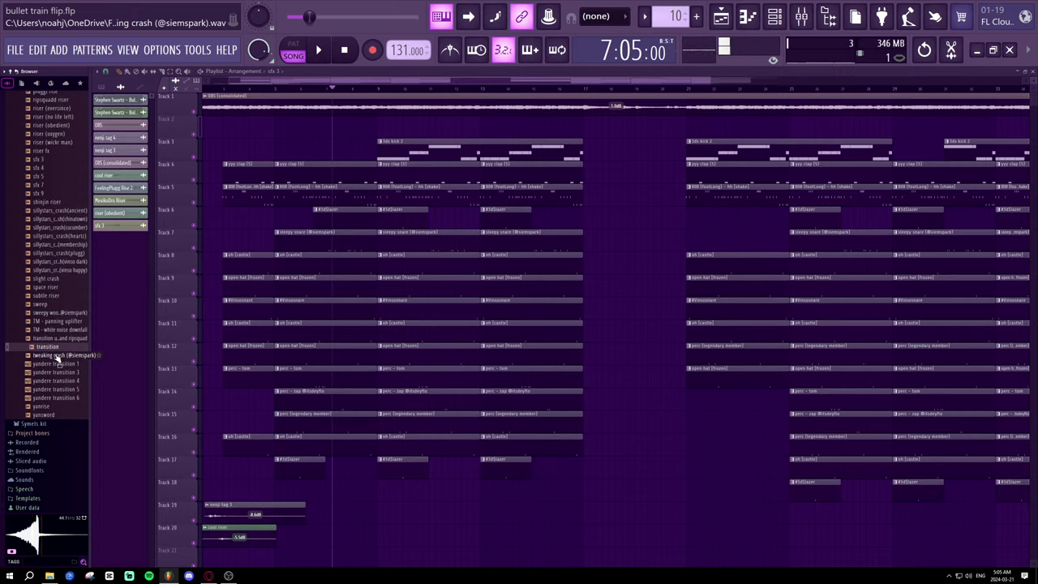
{"action": "left_click_drag", "start_coordinate": [45, 347], "coordinate": [374, 121]}
{"action": "key", "text": "space"}
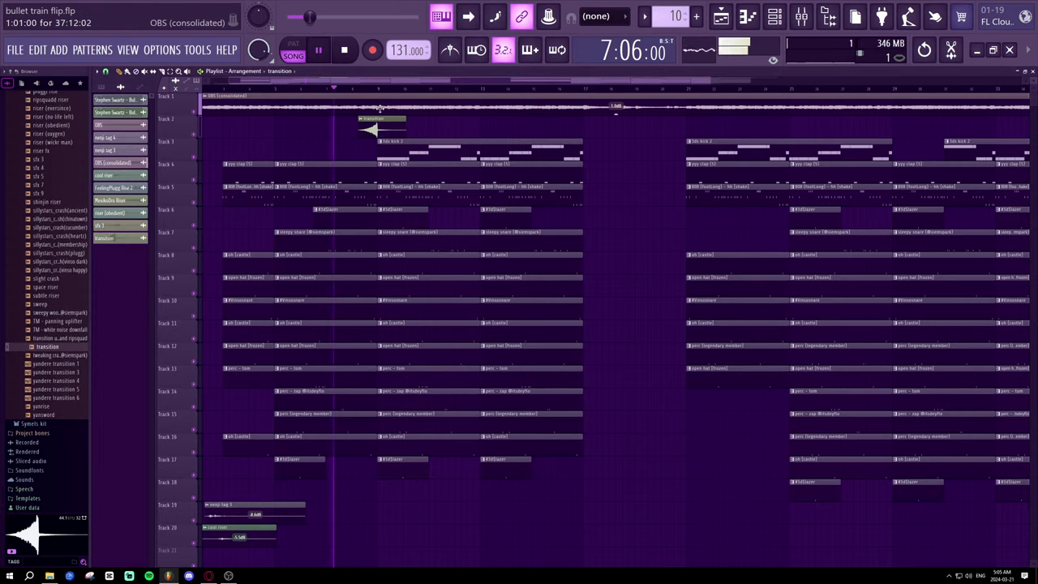
{"action": "scroll", "coordinate": [379, 93], "scroll_direction": "up", "scroll_amount": 5}
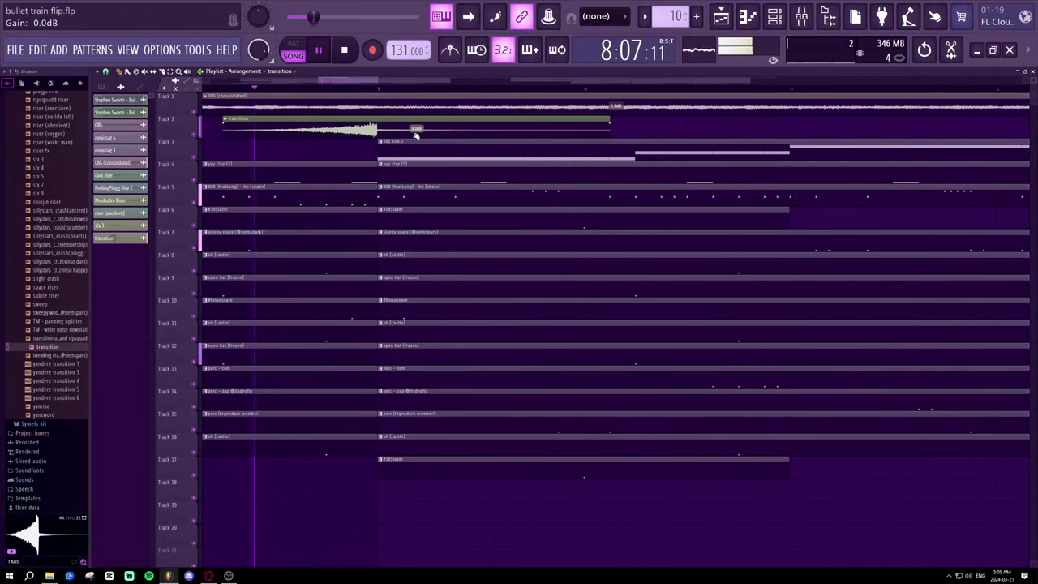
- Lower the transition clip's gain to -15.9 dB and move it to Track 20, keeping its start at 8:05
{"action": "left_click_drag", "start_coordinate": [415, 135], "coordinate": [394, 556]}
{"action": "key", "text": "space"}
{"action": "key", "text": "space"}
{"action": "scroll", "coordinate": [393, 90], "scroll_direction": "down", "scroll_amount": 3}
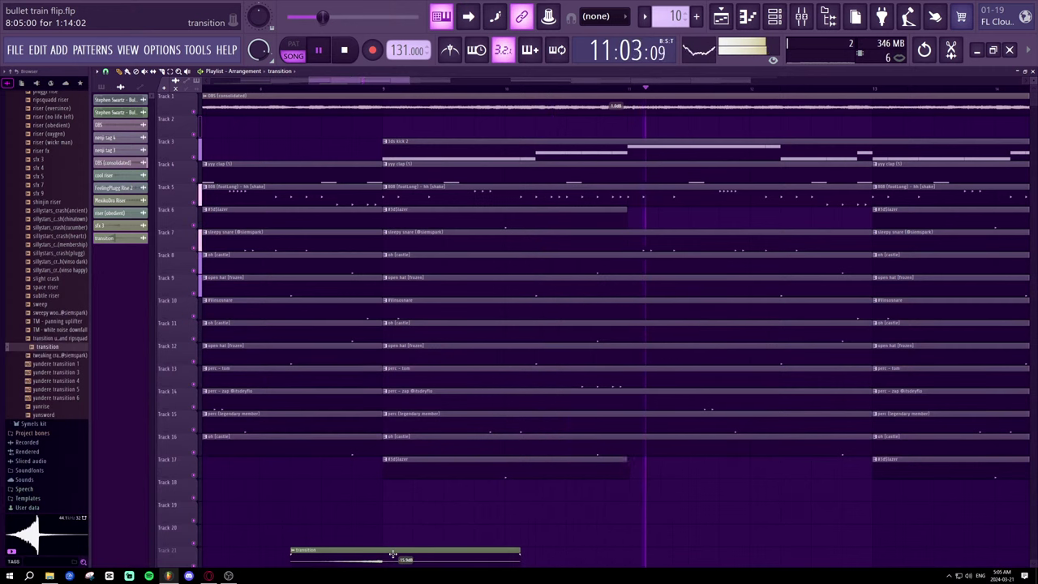
{"action": "scroll", "coordinate": [401, 489], "scroll_direction": "down", "scroll_amount": 2}
{"action": "scroll", "coordinate": [353, 94], "scroll_direction": "down", "scroll_amount": 6}
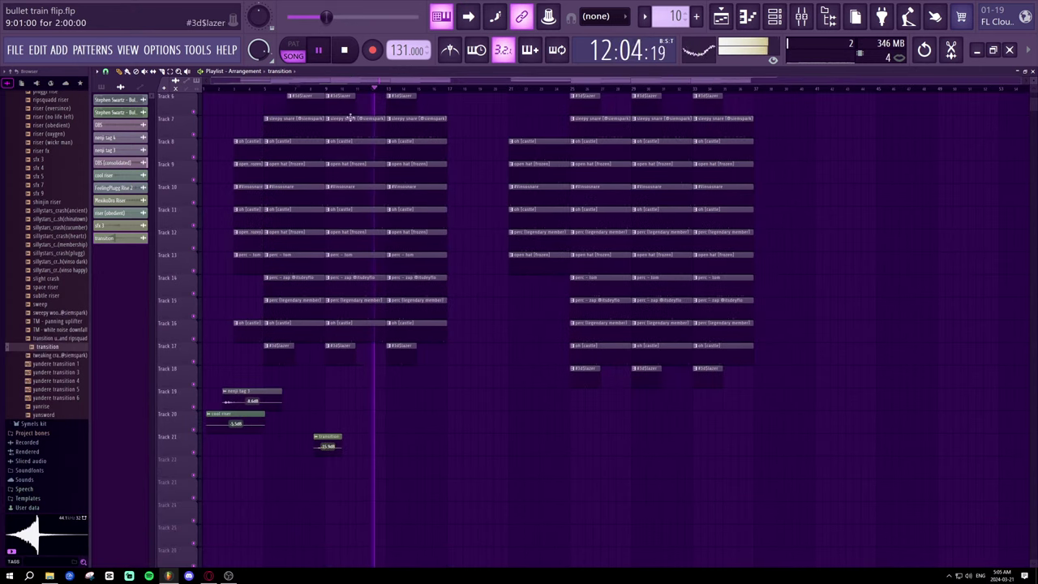
{"action": "left_click_drag", "start_coordinate": [330, 434], "coordinate": [331, 403]}
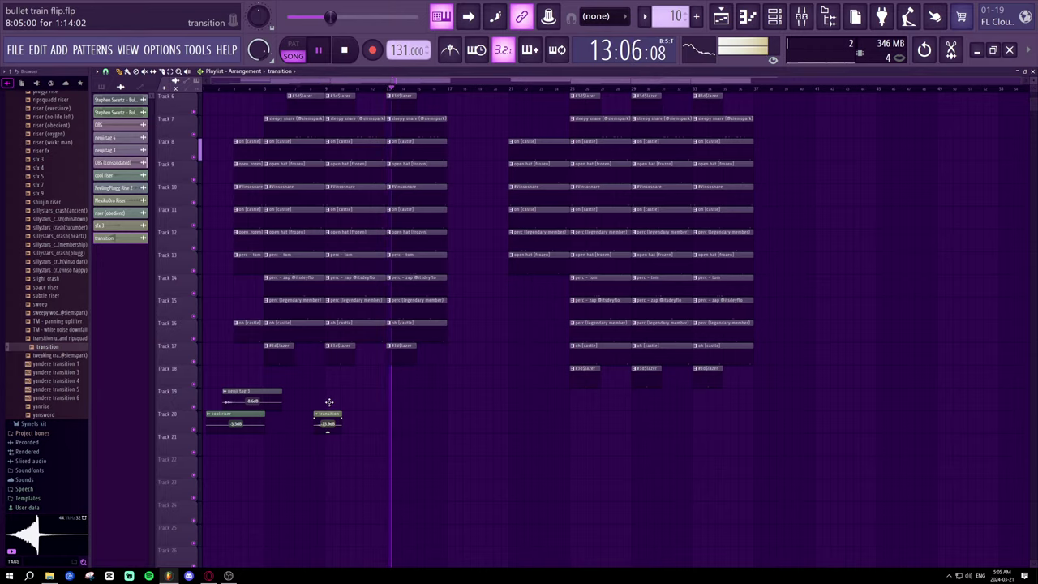
{"action": "scroll", "coordinate": [483, 347], "scroll_direction": "up", "scroll_amount": 5}
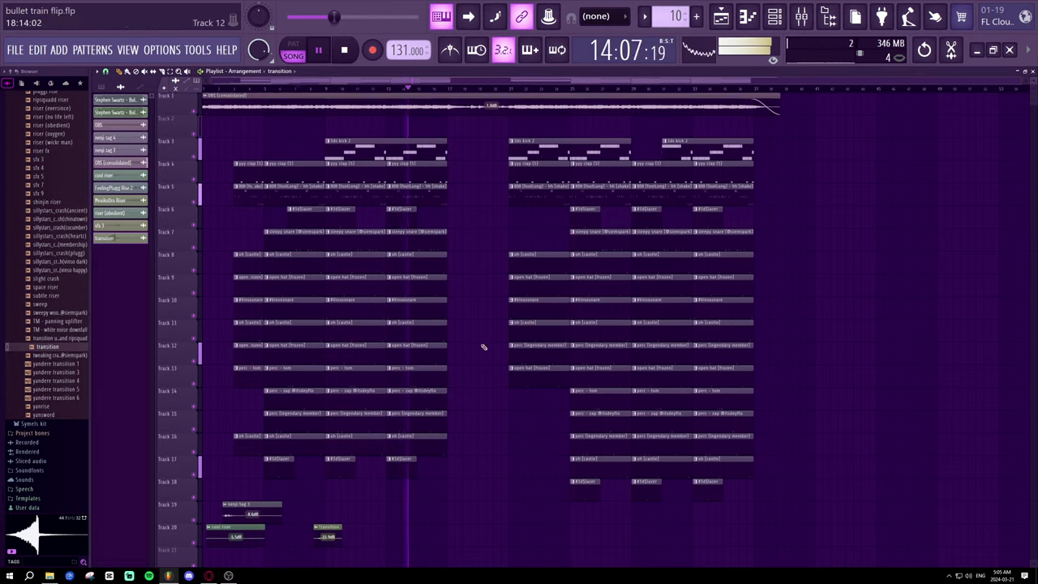
- Add the track kick sample from the DRUMS Kick folder in Packs to the channel rack as a new channel
{"action": "left_click", "coordinate": [12, 72]}
{"action": "left_click", "coordinate": [12, 71]}
{"action": "left_click", "coordinate": [10, 71]}
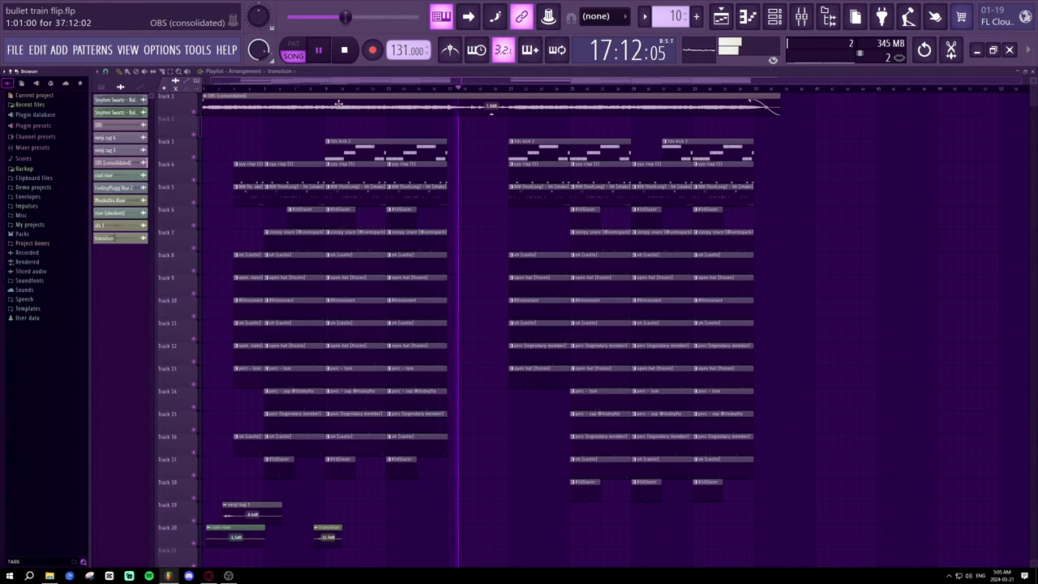
{"action": "left_click", "coordinate": [320, 87]}
{"action": "left_click", "coordinate": [774, 16]}
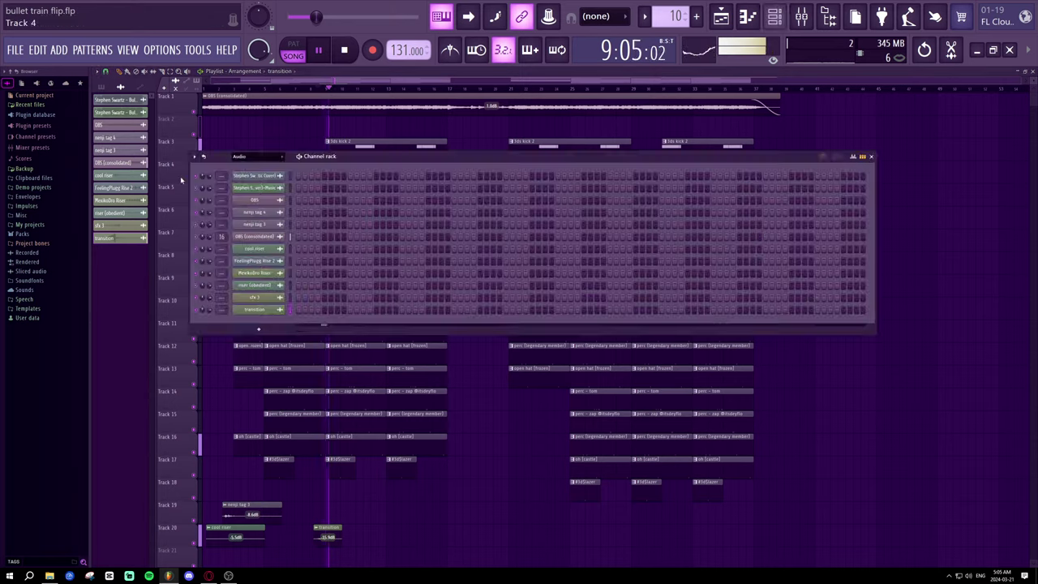
{"action": "left_click", "coordinate": [32, 233]}
{"action": "left_click", "coordinate": [29, 244]}
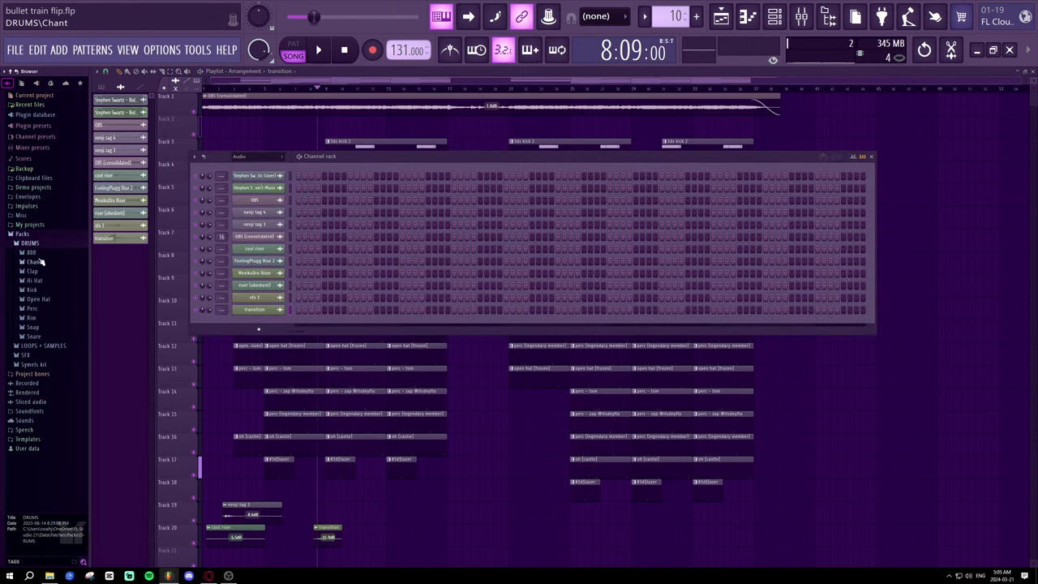
{"action": "left_click", "coordinate": [48, 291]}
{"action": "left_click", "coordinate": [51, 299]}
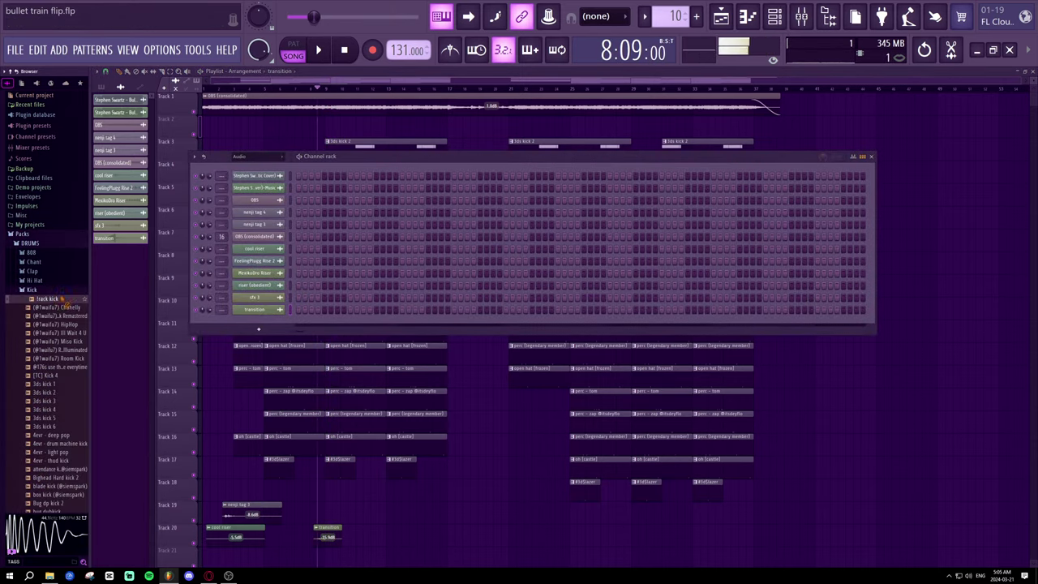
{"action": "left_click_drag", "start_coordinate": [251, 323], "coordinate": [253, 326]}
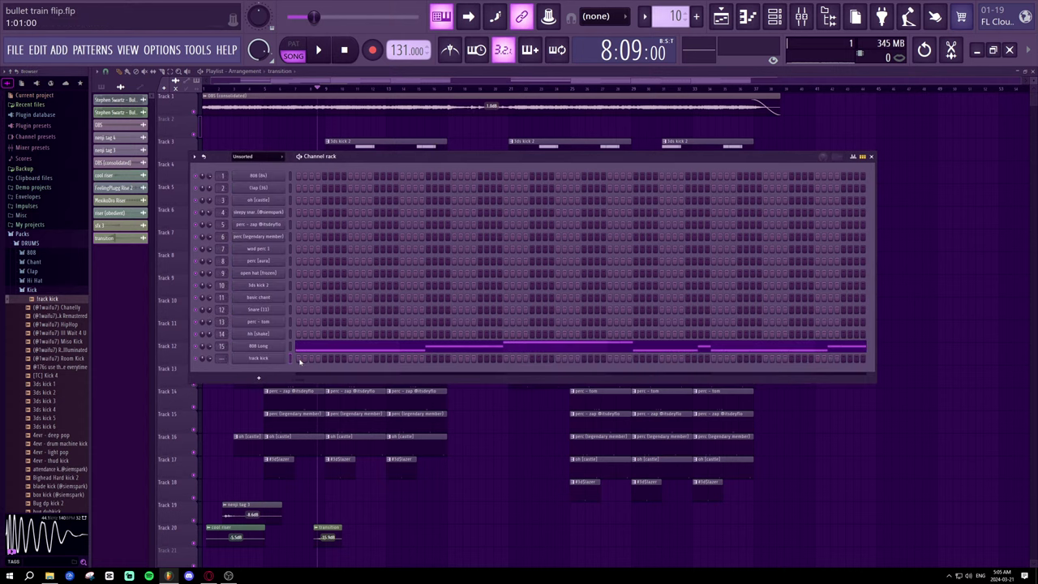
- Program track kick steps in pattern 10 alongside the 808 Long notes, checking the 808 rhythm in the piano roll
{"action": "scroll", "coordinate": [671, 17], "scroll_direction": "down", "scroll_amount": 1}
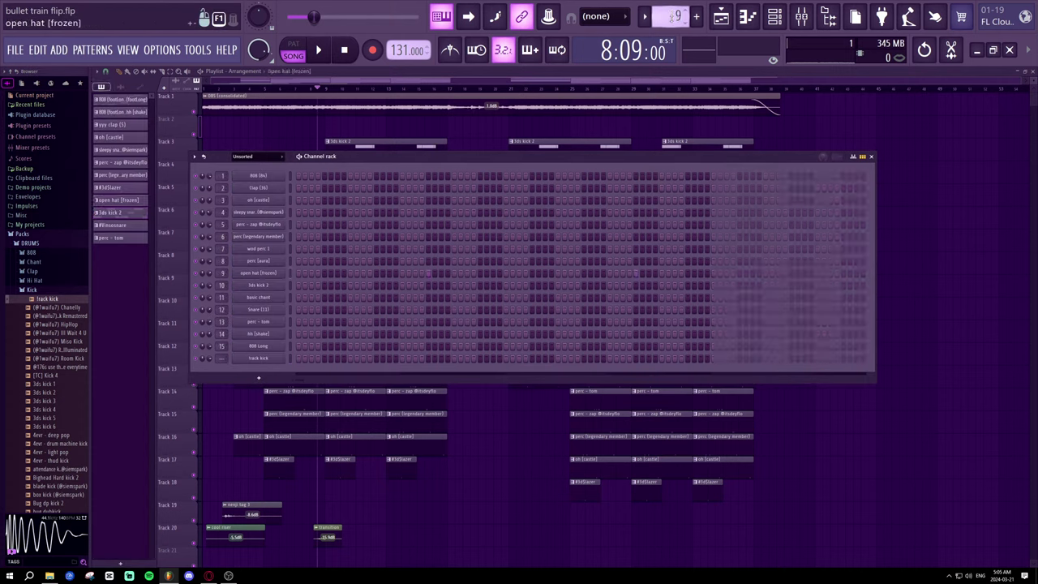
{"action": "scroll", "coordinate": [670, 16], "scroll_direction": "up", "scroll_amount": 1}
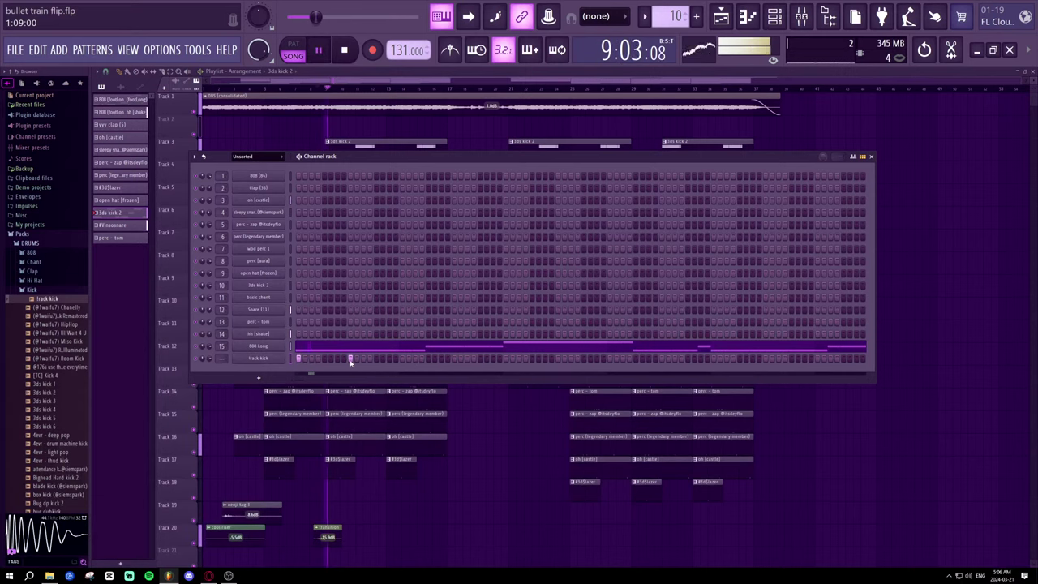
{"action": "key", "text": "space"}
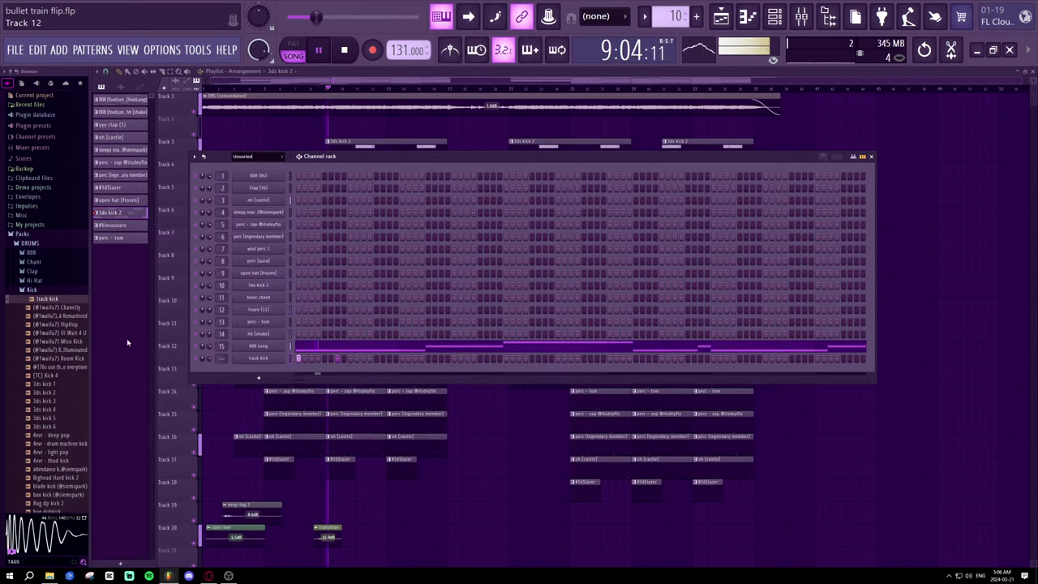
{"action": "left_click", "coordinate": [426, 358]}
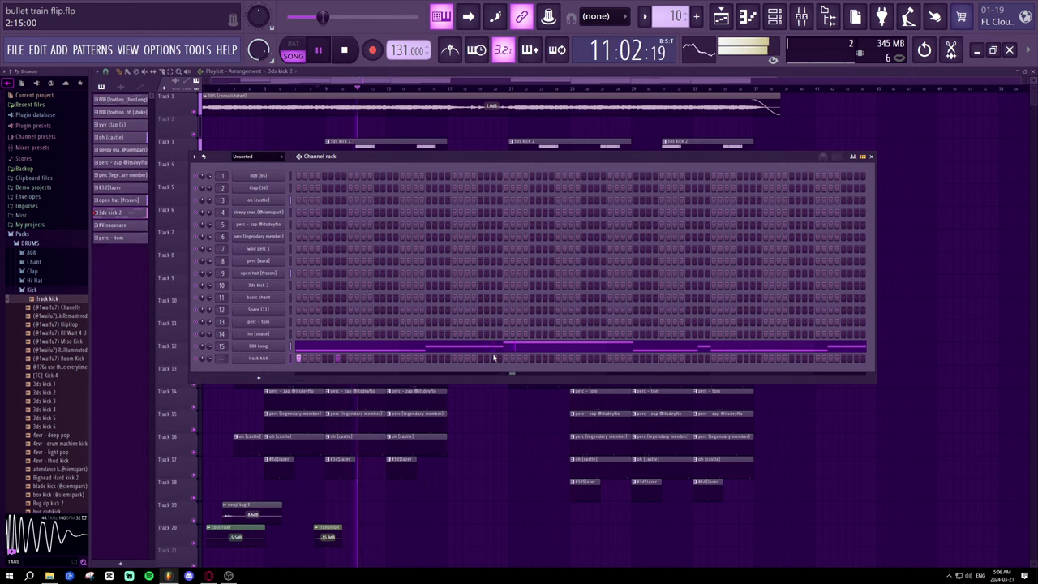
{"action": "left_click", "coordinate": [753, 13]}
{"action": "left_click", "coordinate": [278, 71]}
{"action": "left_click", "coordinate": [283, 94]}
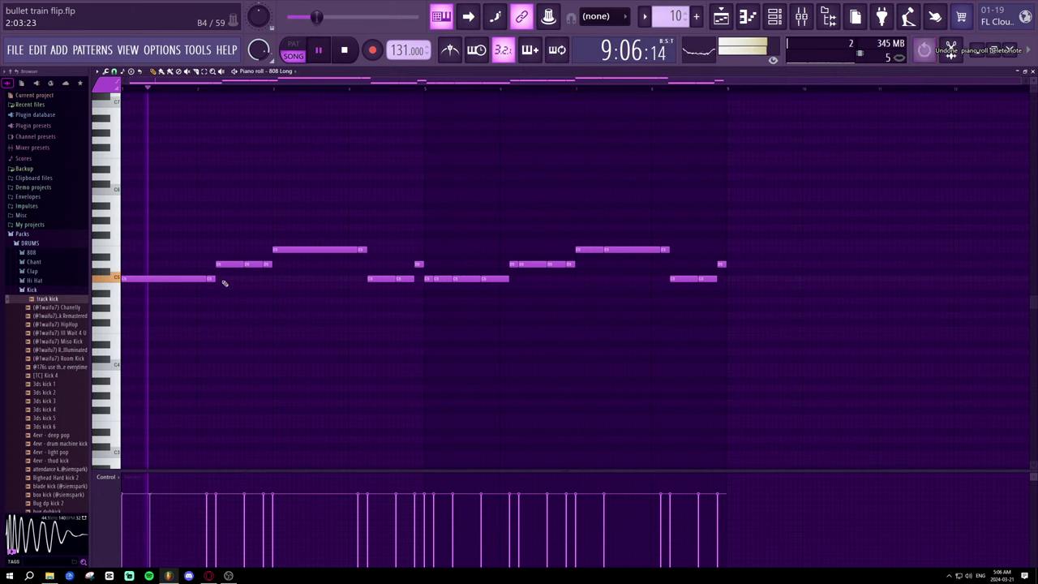
{"action": "left_click", "coordinate": [748, 16]}
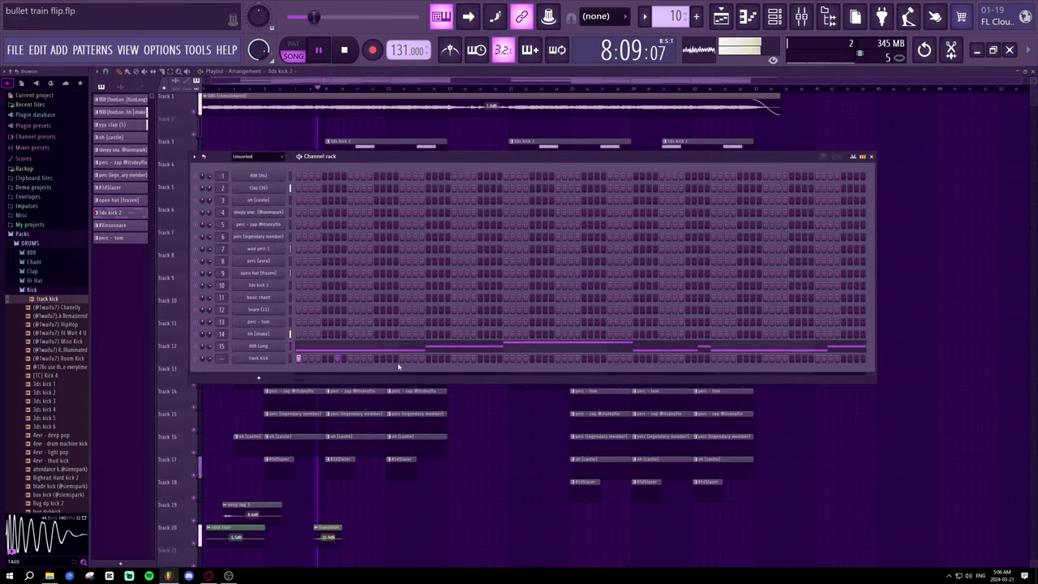
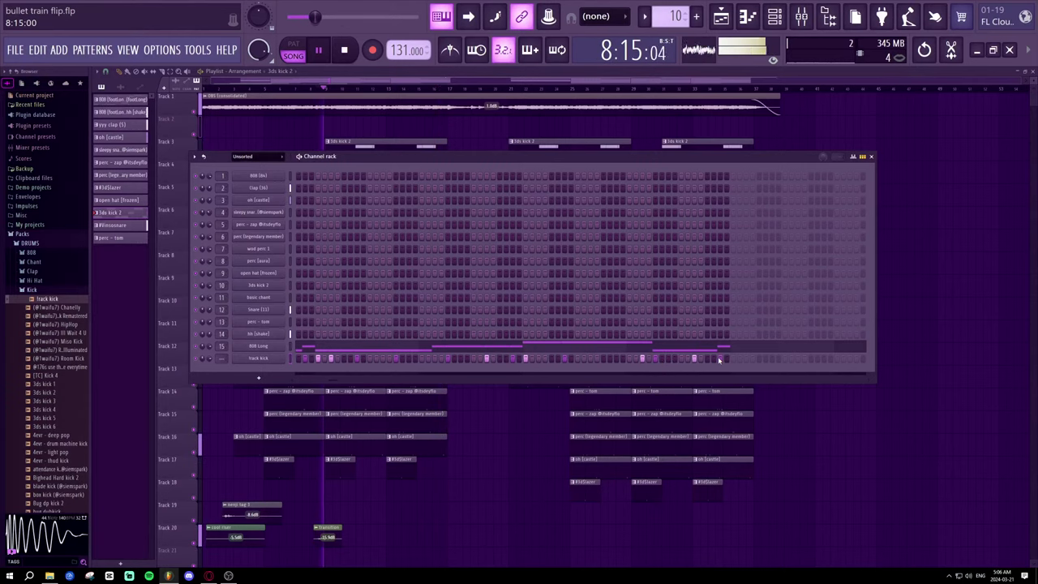
- Merge the split 808 Long notes in bars 1 to 4 into single sustained notes, keeping the short D5 note ending bar 4
{"action": "left_click", "coordinate": [271, 347]}
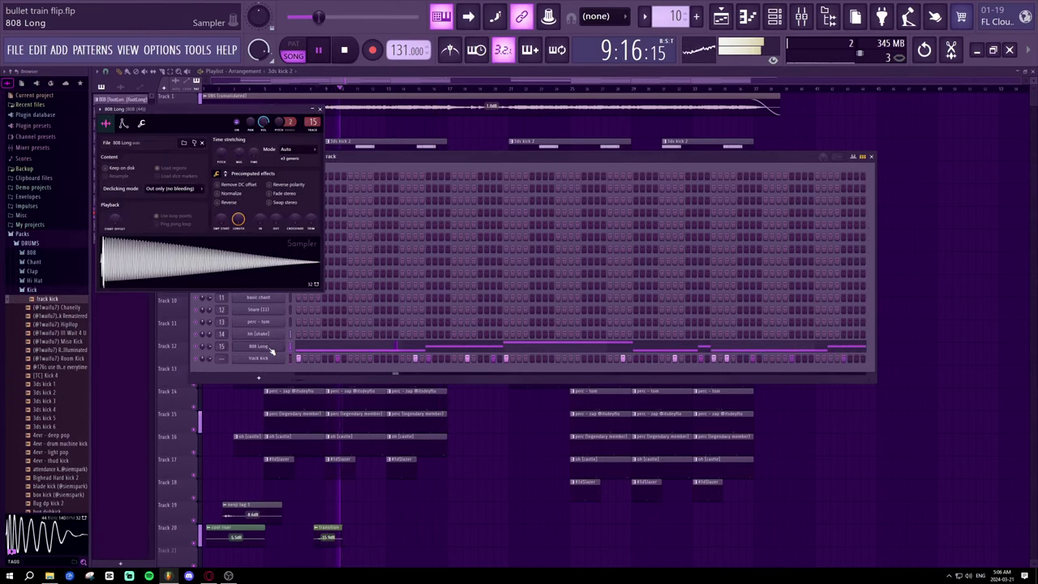
{"action": "left_click", "coordinate": [741, 16]}
{"action": "key", "text": "space"}
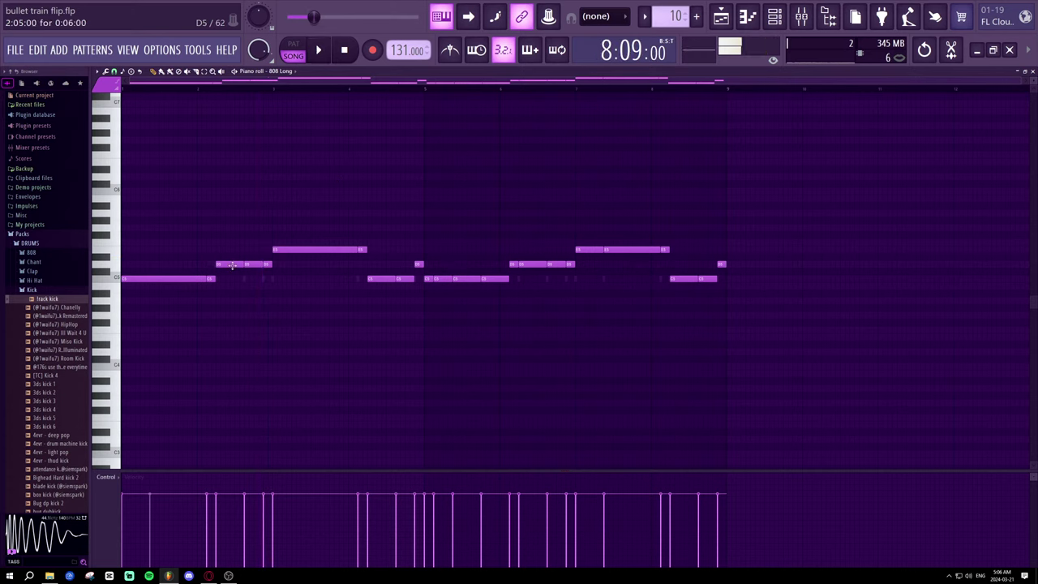
{"action": "left_click_drag", "start_coordinate": [207, 279], "coordinate": [273, 265]}
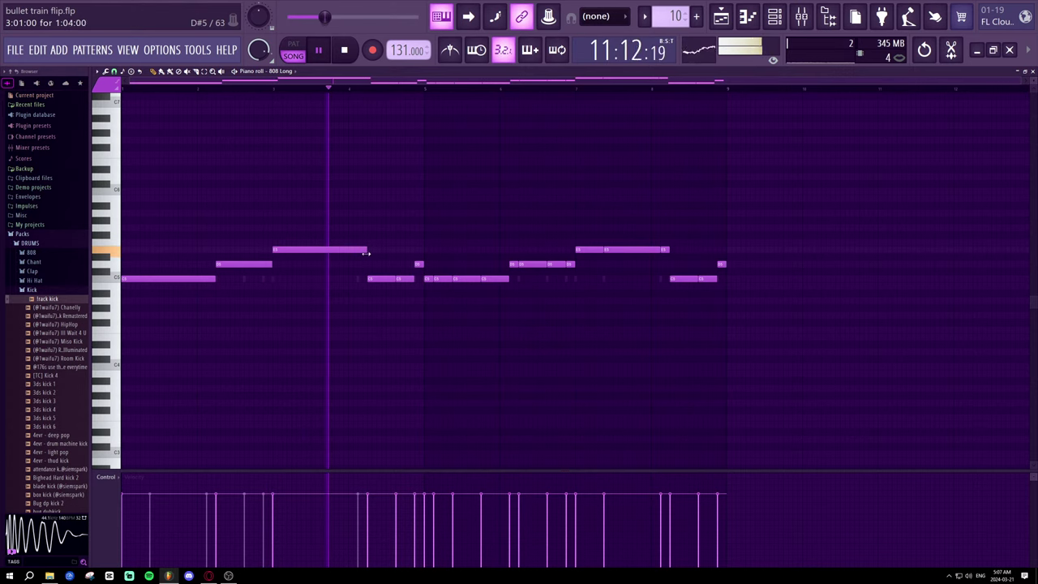
{"action": "right_click", "coordinate": [402, 280]}
{"action": "left_click_drag", "start_coordinate": [394, 279], "coordinate": [412, 283]}
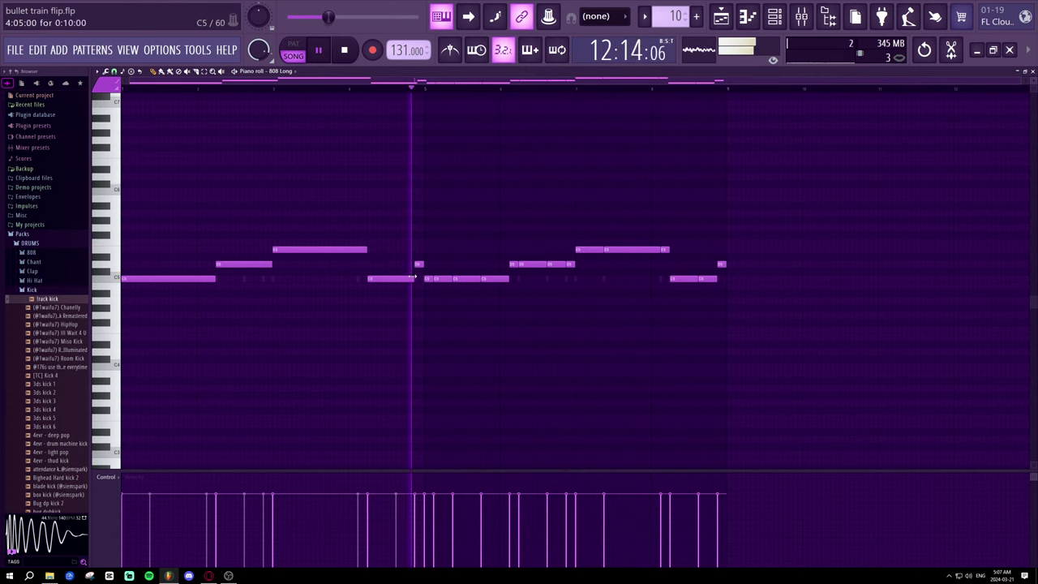
{"action": "right_click", "coordinate": [418, 265]}
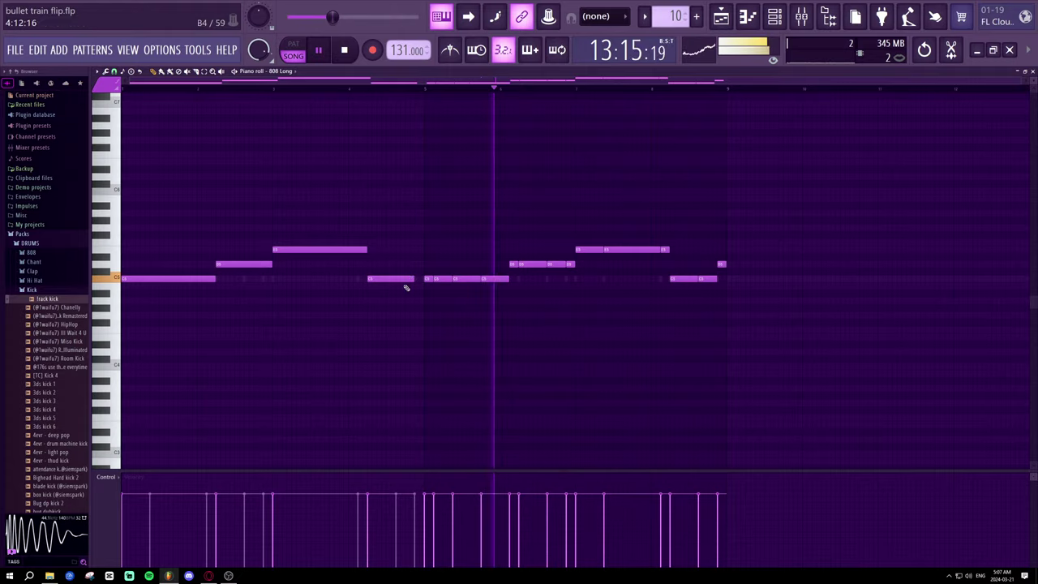
{"action": "key", "text": "ctrl+z"}
{"action": "key", "text": "space"}
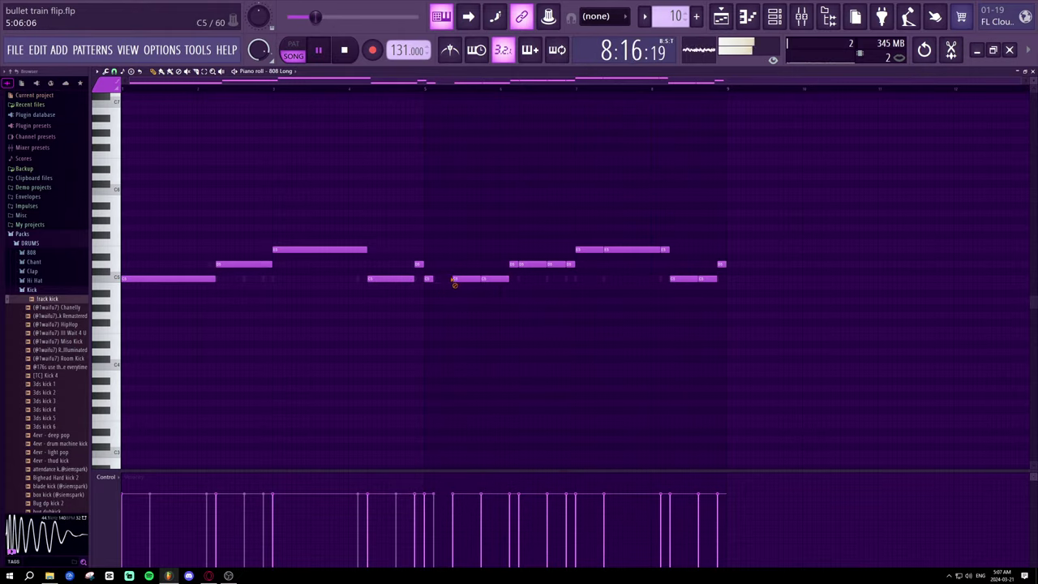
- Merge the split C5, D5 and E5 notes of the 808 Long from bar 5 into single sustained notes
{"action": "right_click", "coordinate": [453, 280]}
{"action": "left_click_drag", "start_coordinate": [432, 280], "coordinate": [510, 287]}
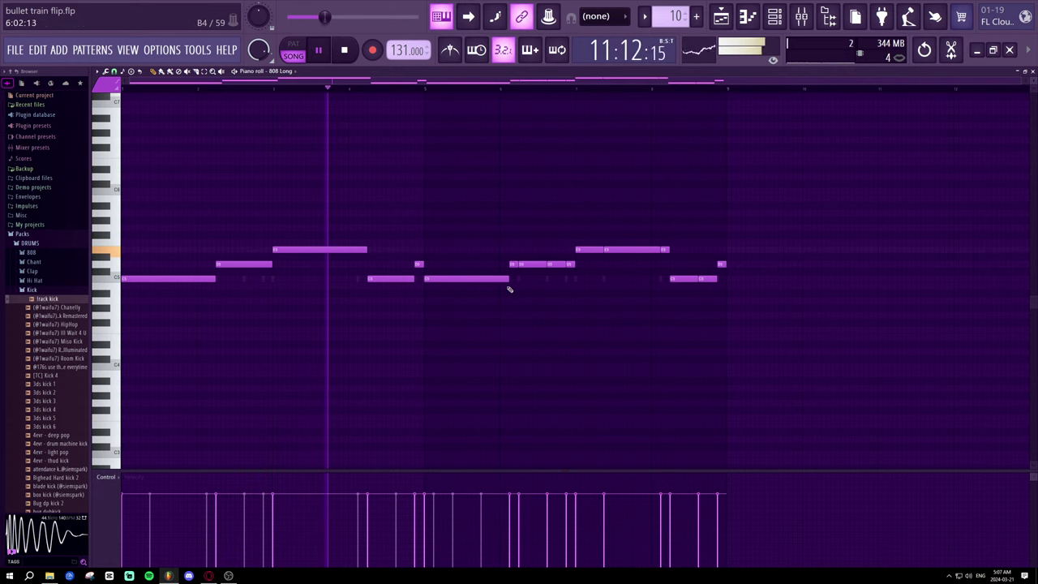
{"action": "right_click", "coordinate": [556, 265]}
{"action": "right_click", "coordinate": [570, 264]}
{"action": "left_click_drag", "start_coordinate": [548, 264], "coordinate": [664, 235]}
{"action": "right_click", "coordinate": [608, 250]}
- Raise the short 808 note in bar 8 to G5, merge the two C5 notes following it, and play the pattern
{"action": "key", "text": "space"}
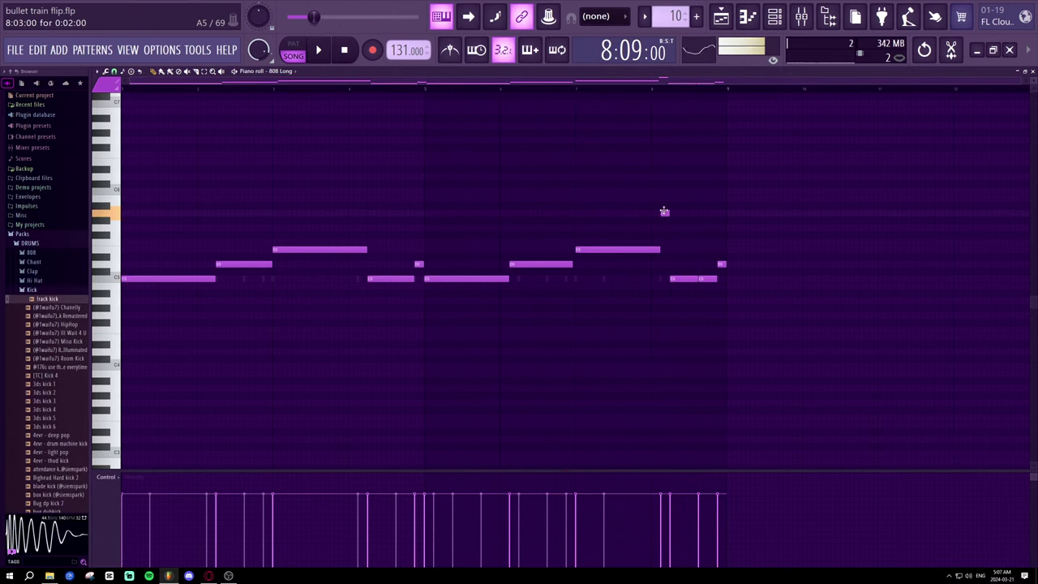
{"action": "left_click_drag", "start_coordinate": [705, 282], "coordinate": [718, 281]}
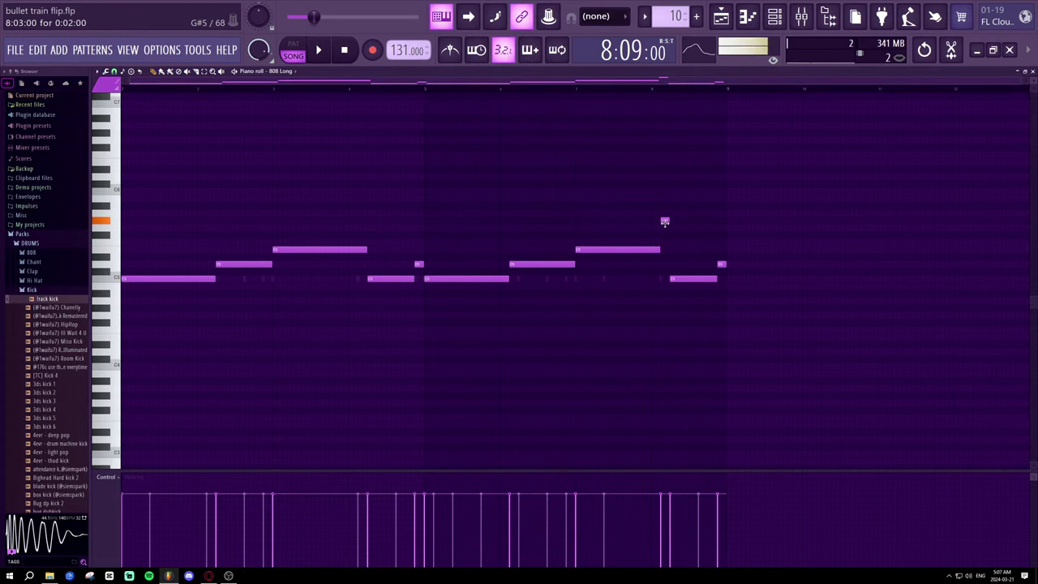
{"action": "left_click", "coordinate": [609, 84]}
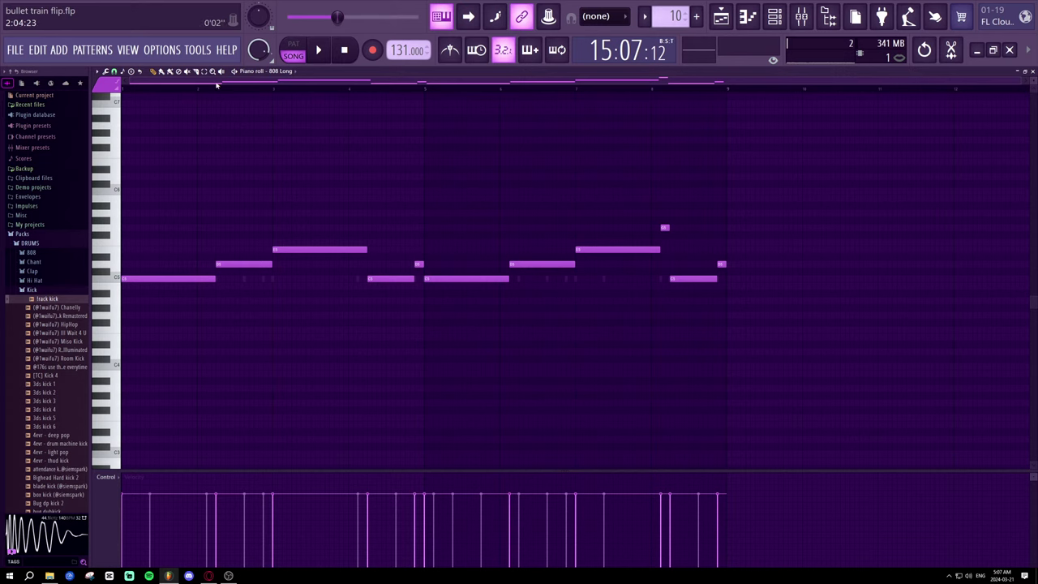
{"action": "key", "text": "space"}
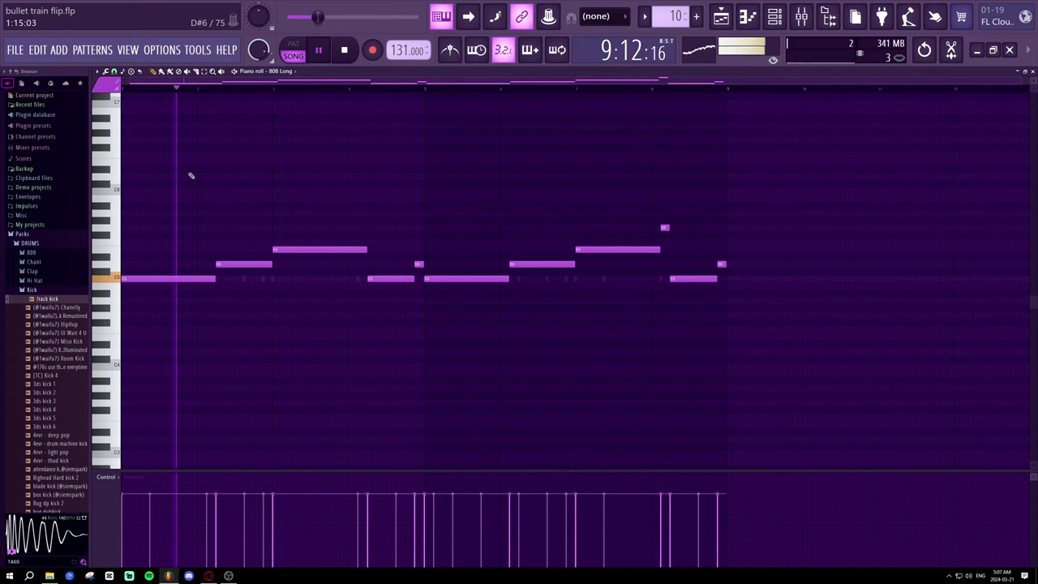
- Shorten the opening C5 note of the 808 Long and add a second C5 note at 1:07, extended towards the D5 note
{"action": "left_click_drag", "start_coordinate": [216, 281], "coordinate": [173, 278]}
{"action": "key", "text": "space"}
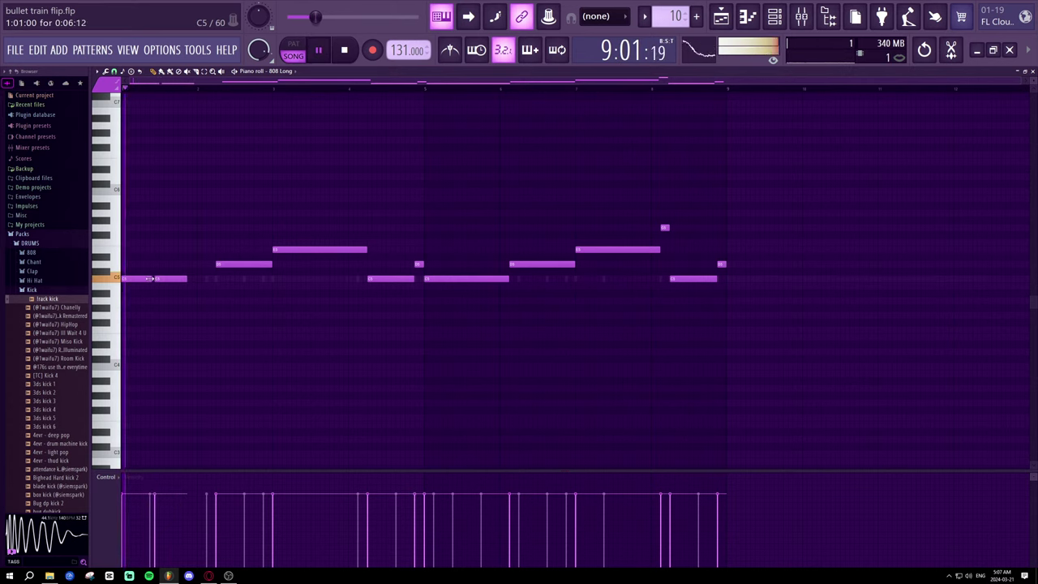
{"action": "left_click_drag", "start_coordinate": [159, 278], "coordinate": [154, 278]}
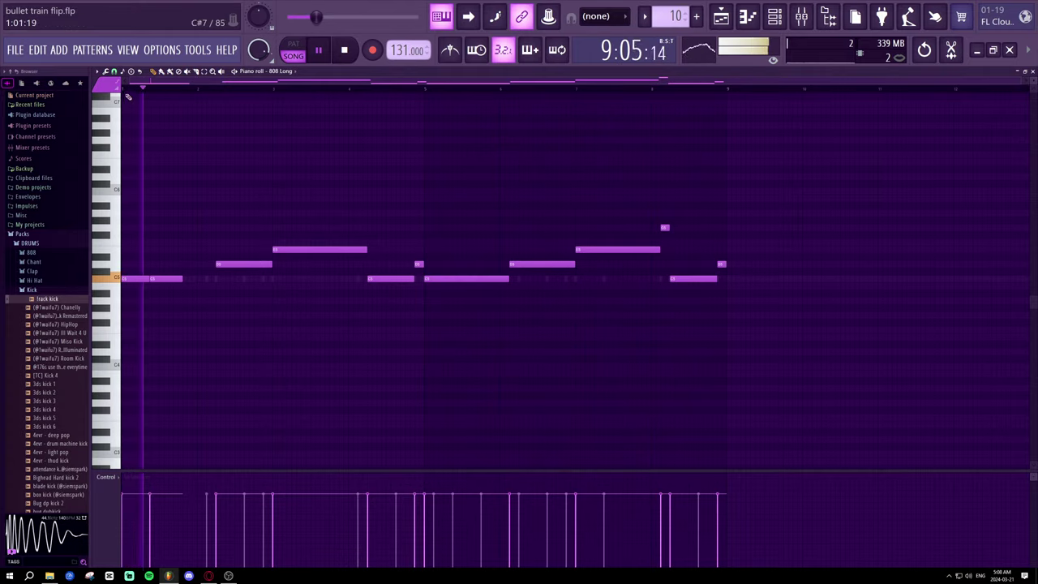
{"action": "scroll", "coordinate": [130, 94], "scroll_direction": "up", "scroll_amount": 5}
{"action": "key", "text": "space"}
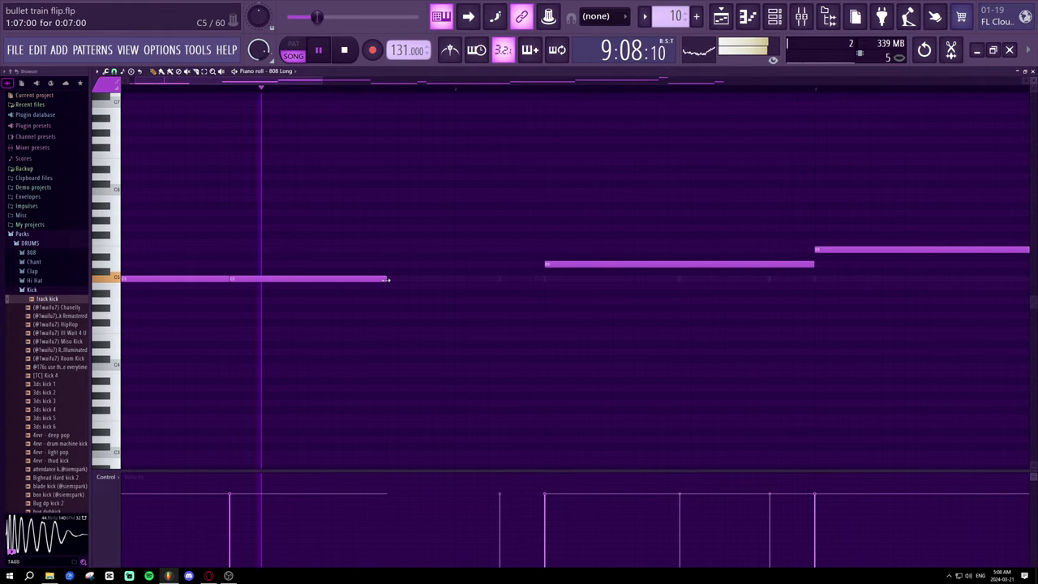
{"action": "left_click_drag", "start_coordinate": [377, 280], "coordinate": [542, 280]}
- Trim the long E5 note starting in bar 3 to end at 4:03, leaving a gap before the C5 note, and replay
{"action": "left_click_drag", "start_coordinate": [303, 83], "coordinate": [500, 153]}
{"action": "left_click", "coordinate": [159, 90]}
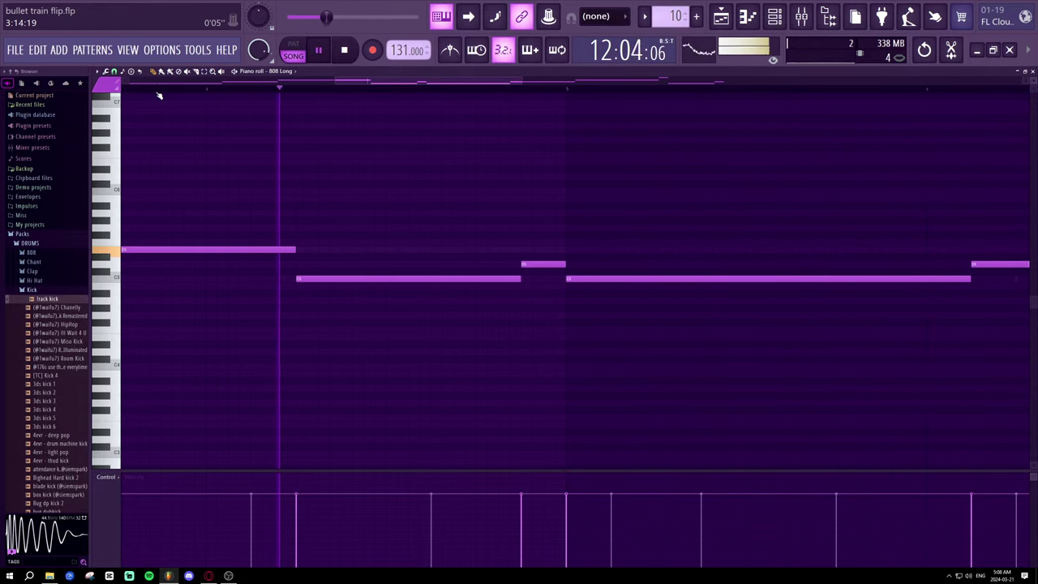
{"action": "scroll", "coordinate": [159, 95], "scroll_direction": "down", "scroll_amount": 3}
{"action": "key", "text": "space"}
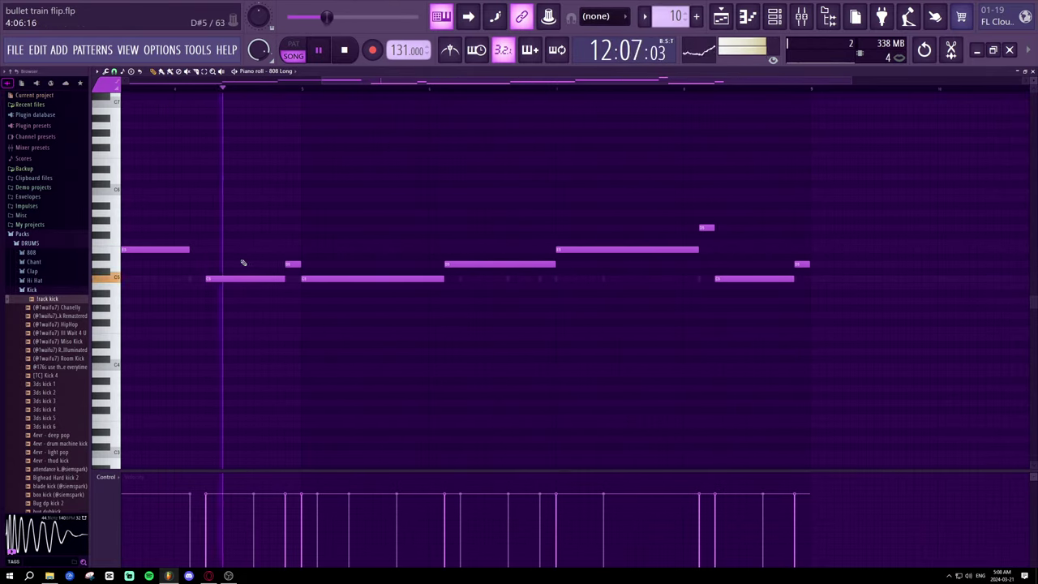
- Fill the gap at 4:03 of the 808 Long with a short note, set it to E5, and play the pattern
{"action": "key", "text": "space"}
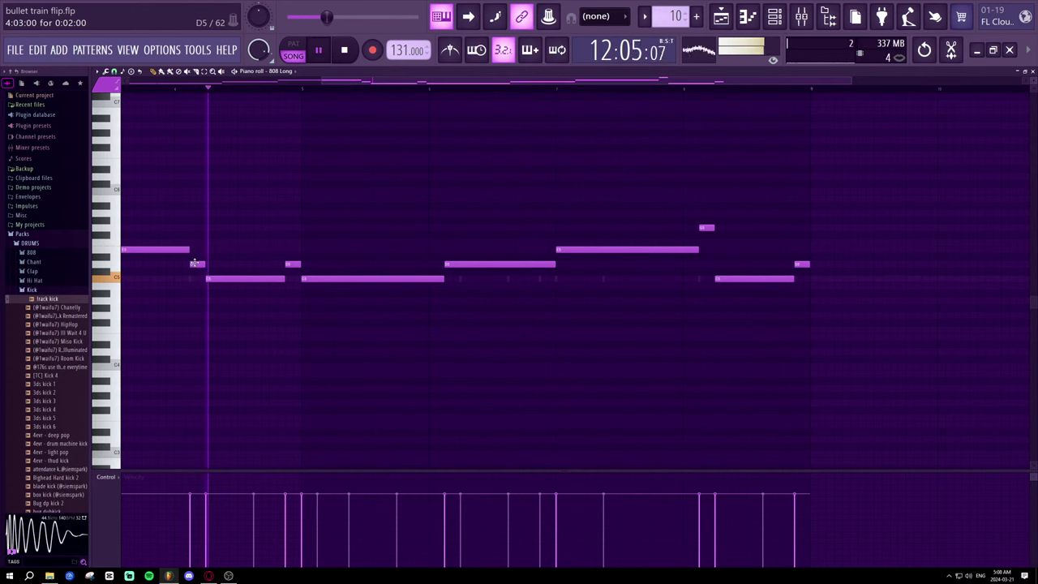
{"action": "left_click_drag", "start_coordinate": [313, 268], "coordinate": [312, 252]}
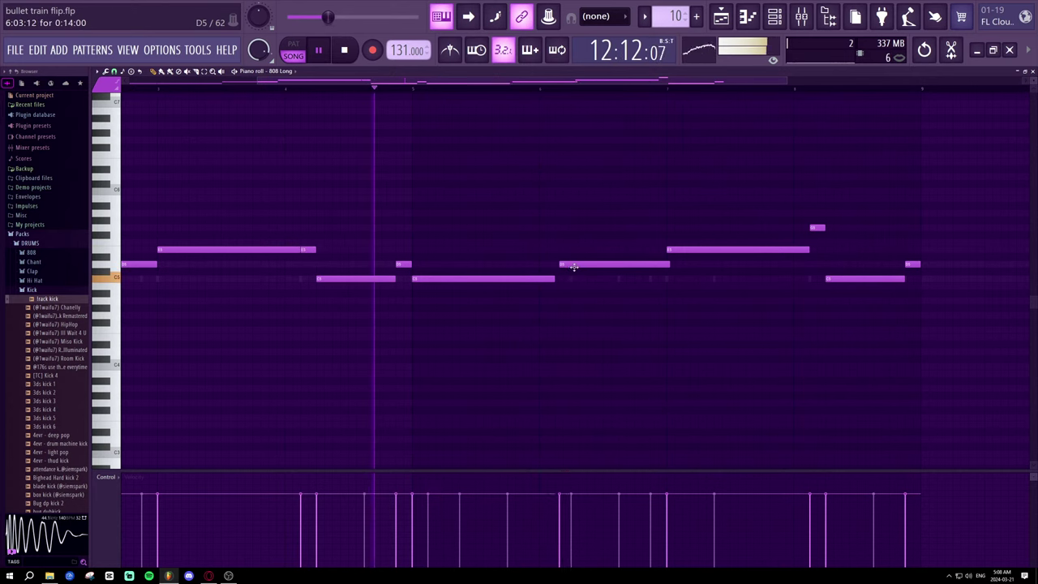
- Break the long D5 note of bar 6 into four D5 notes starting at 6:03, 6:05, 6:11 and 6:15
{"action": "left_click_drag", "start_coordinate": [569, 267], "coordinate": [586, 268]}
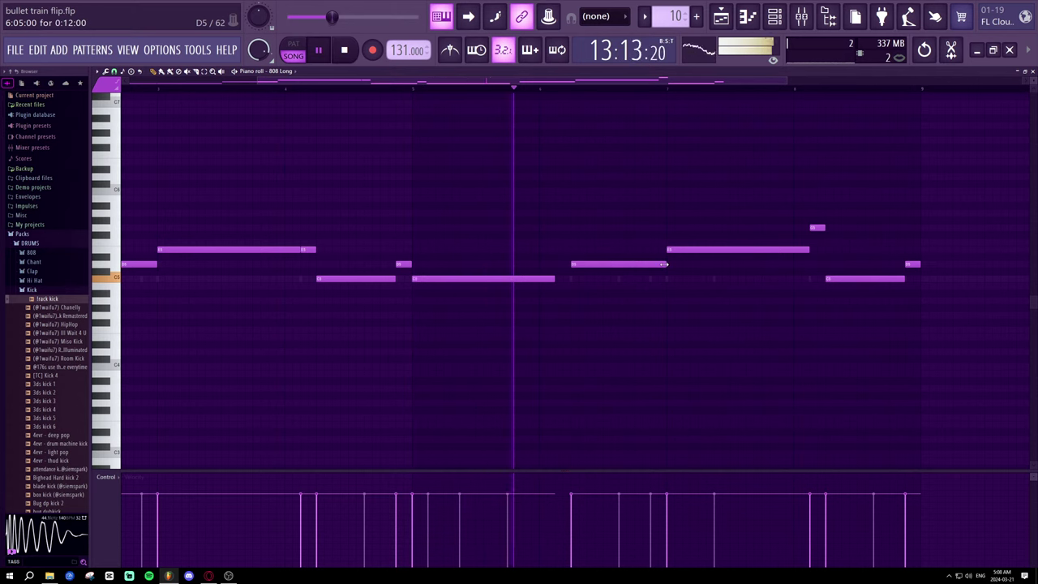
{"action": "left_click", "coordinate": [559, 264]}
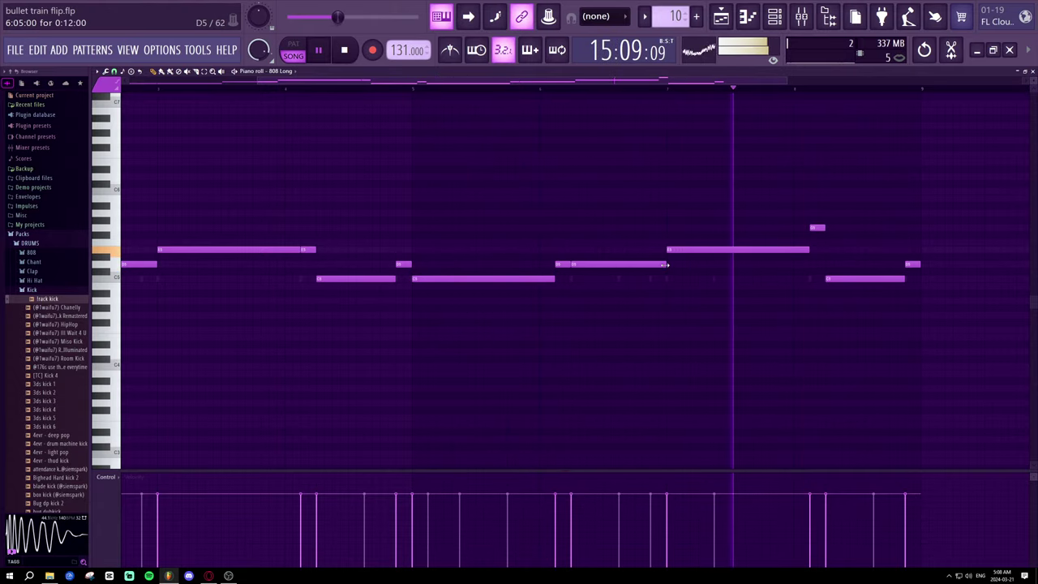
{"action": "left_click_drag", "start_coordinate": [621, 271], "coordinate": [653, 265]}
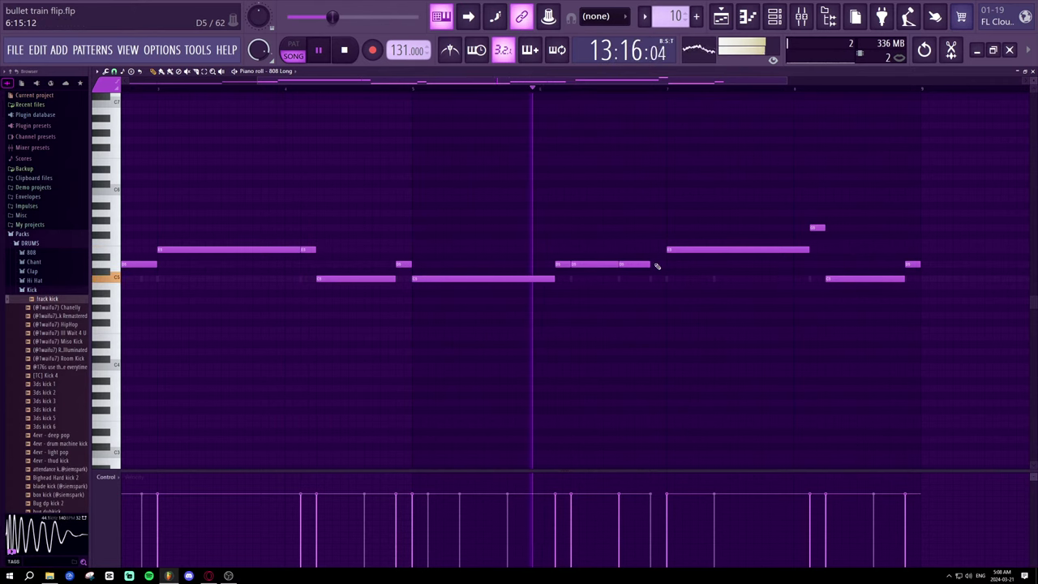
{"action": "left_click", "coordinate": [652, 264]}
{"action": "left_click_drag", "start_coordinate": [676, 264], "coordinate": [666, 267]}
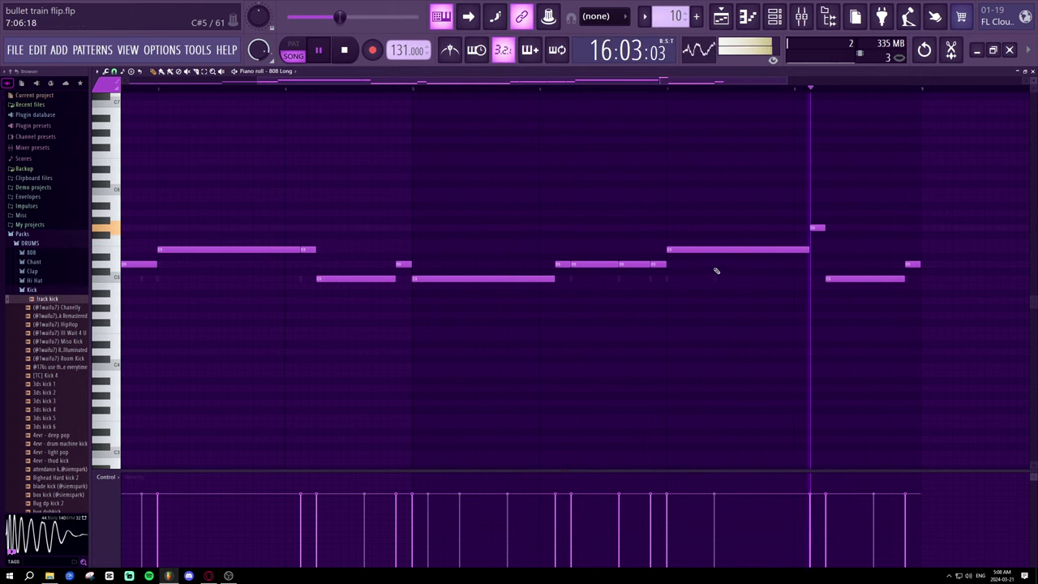
- Split the long E5 note of bar 7 at 7:07 and lower the short G5 note in bar 8 to D5
{"action": "mouse_move", "coordinate": [807, 250]}
{"action": "left_mouse_down"}
{"action": "mouse_move", "coordinate": [713, 268]}
{"action": "mouse_move", "coordinate": [759, 249]}
{"action": "mouse_move", "coordinate": [809, 254]}
{"action": "left_mouse_up"}
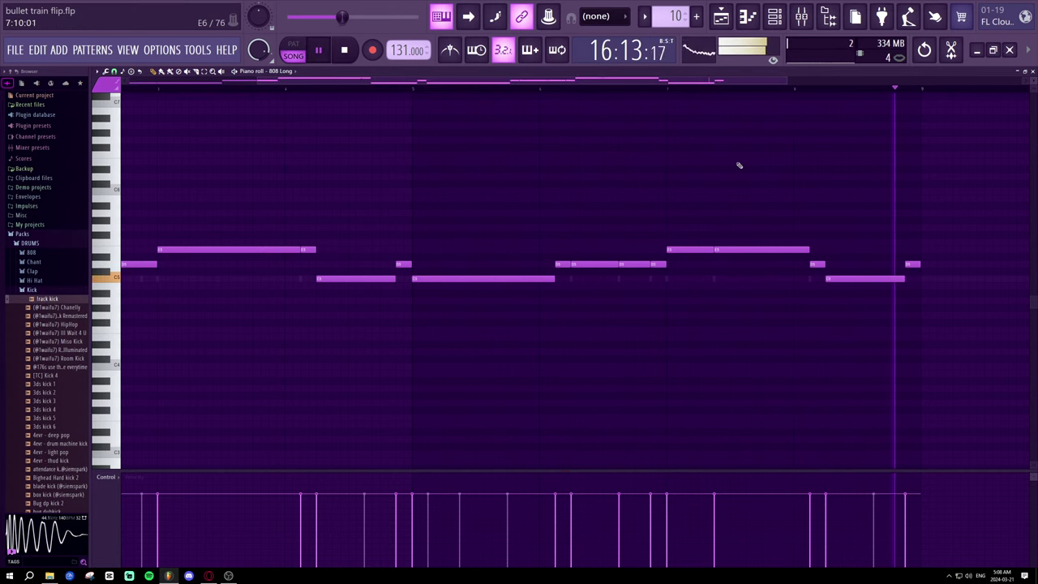
{"action": "scroll", "coordinate": [677, 93], "scroll_direction": "down", "scroll_amount": 3}
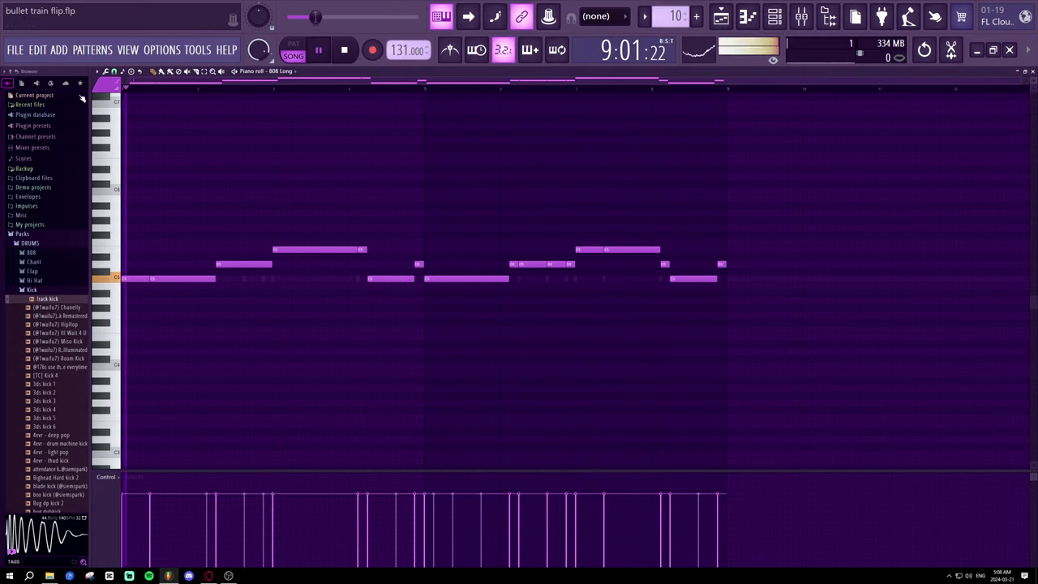
- Open the channel rack and audition kick samples from the Kick folder, including [TC] Kick 4 and 3ds kick 1 to 3ds kick 6
{"action": "key", "text": "F6"}
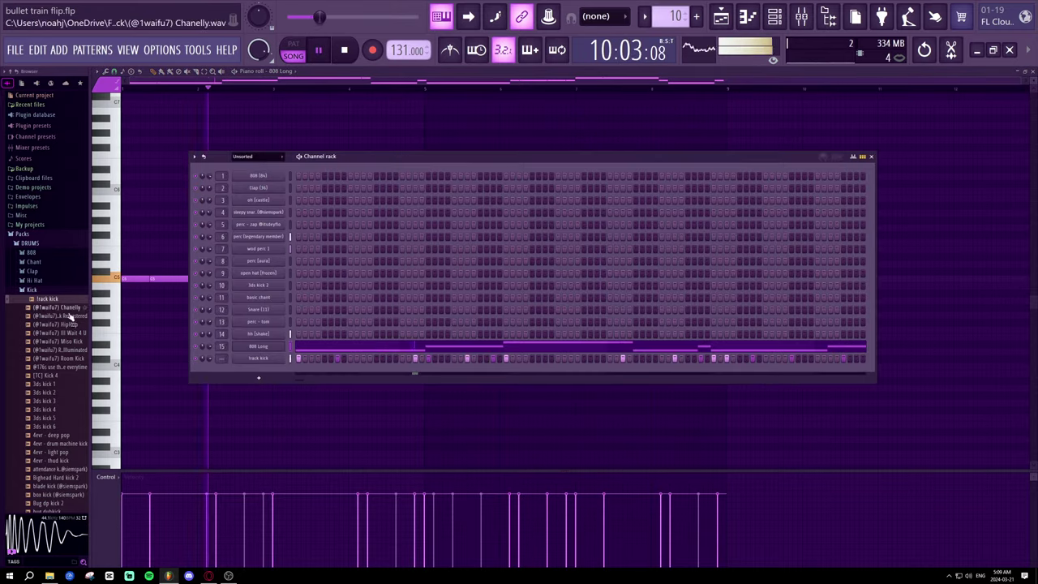
{"action": "key", "text": "space"}
{"action": "left_click", "coordinate": [60, 340]}
{"action": "left_click", "coordinate": [56, 376]}
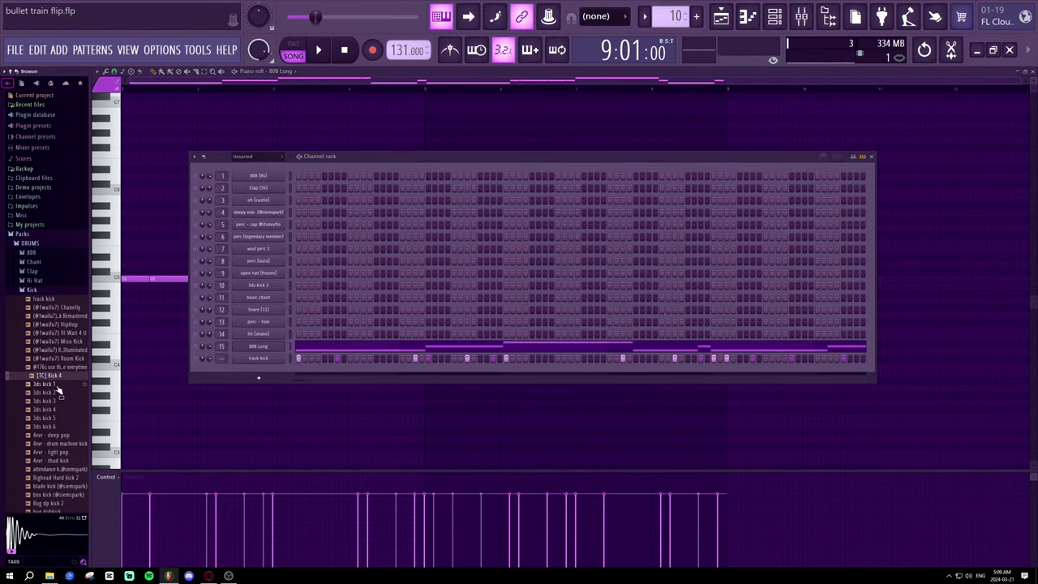
{"action": "left_click", "coordinate": [57, 386]}
{"action": "left_click", "coordinate": [56, 393]}
{"action": "left_click", "coordinate": [56, 401]}
{"action": "left_click", "coordinate": [55, 409]}
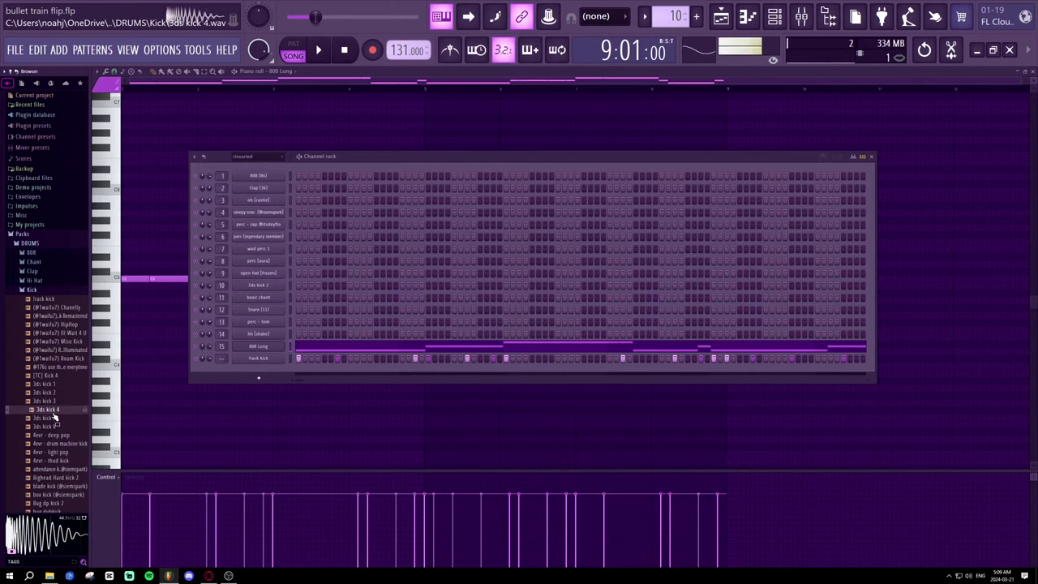
{"action": "left_click", "coordinate": [53, 417]}
{"action": "left_click", "coordinate": [53, 426]}
{"action": "scroll", "coordinate": [75, 316], "scroll_direction": "down", "scroll_amount": 5}
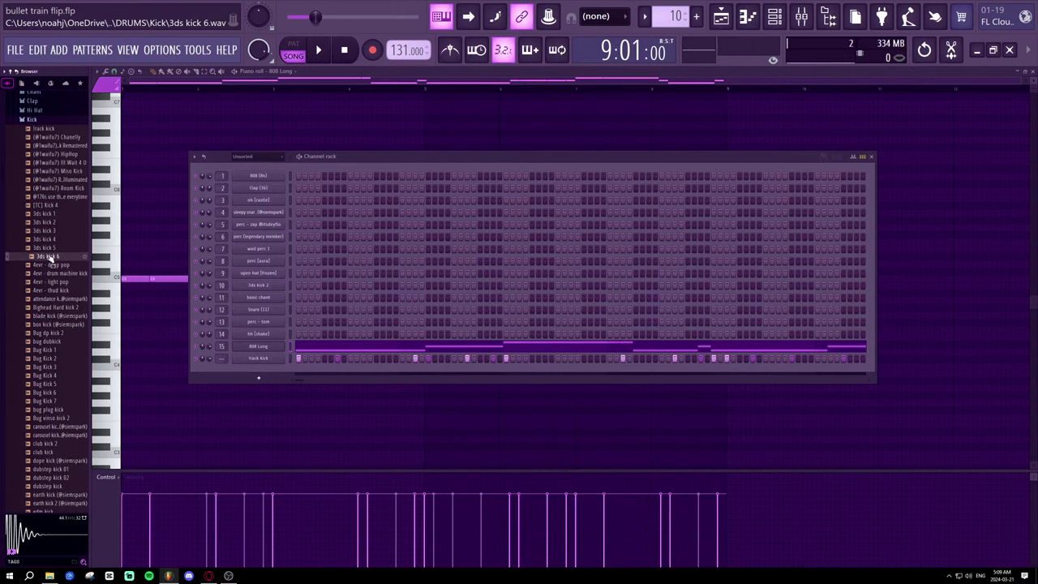
- Replace the track kick sample with 3ds kick 6, remove its step at 2:03, and add one at 3:07 during playback
{"action": "left_click_drag", "start_coordinate": [261, 364], "coordinate": [261, 360]}
{"action": "key", "text": "space"}
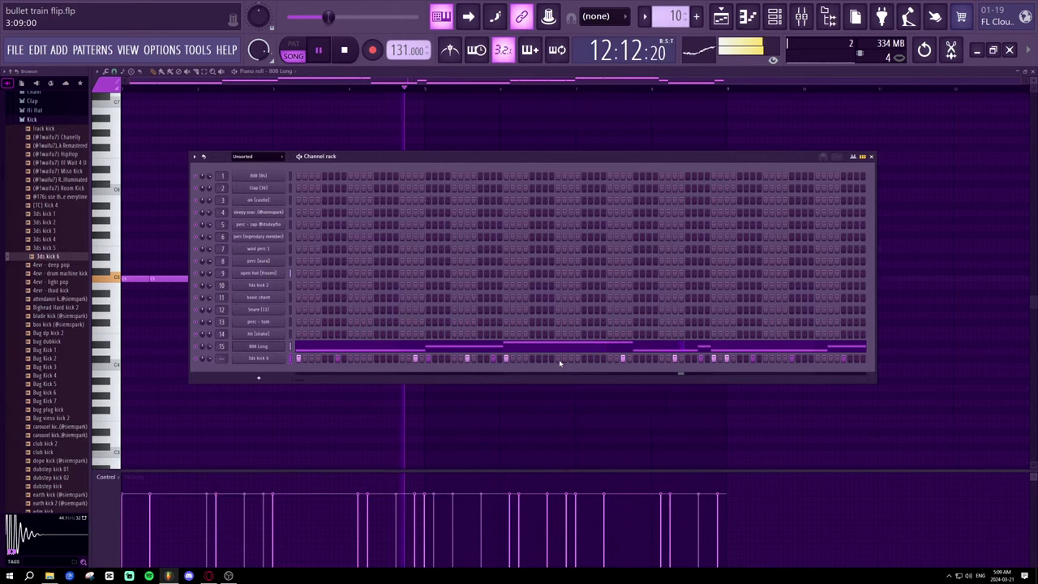
{"action": "key", "text": "space"}
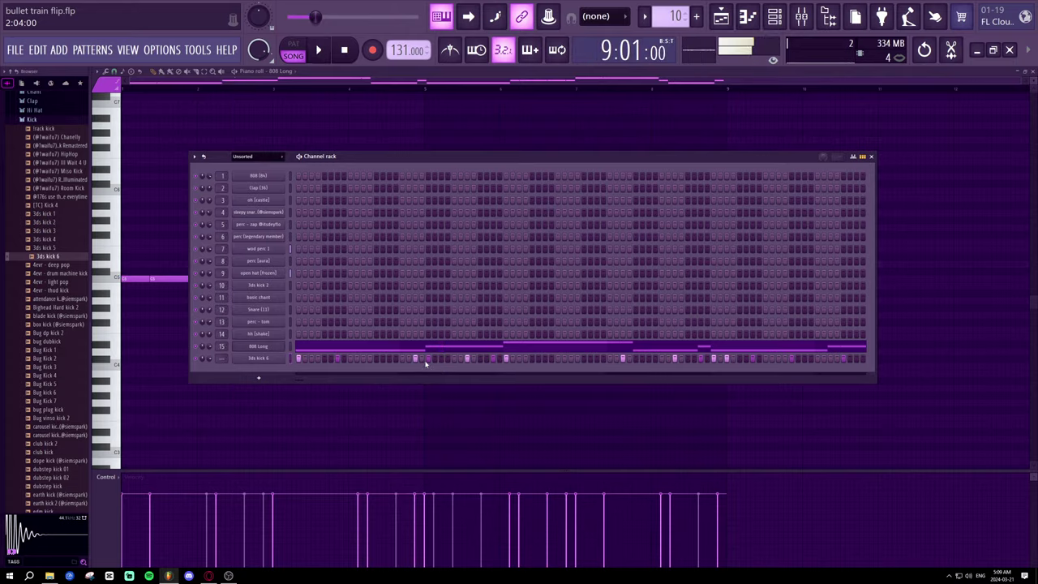
{"action": "key", "text": "space"}
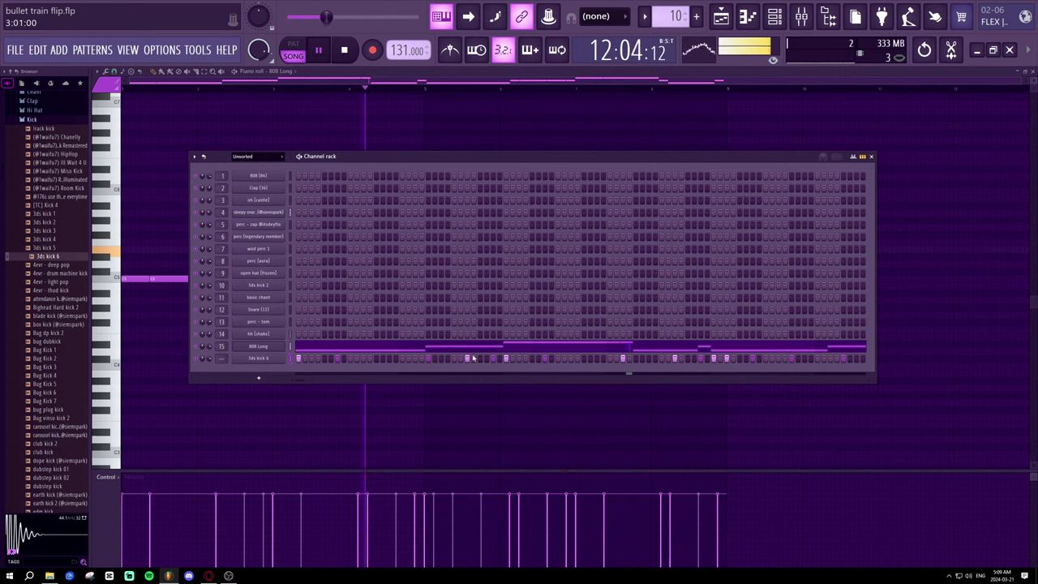
- Audition the Bug kick samples, from bug dubkick through Bug Kick 7 to bug plug kick
{"action": "left_click", "coordinate": [51, 341]}
{"action": "left_click", "coordinate": [55, 358]}
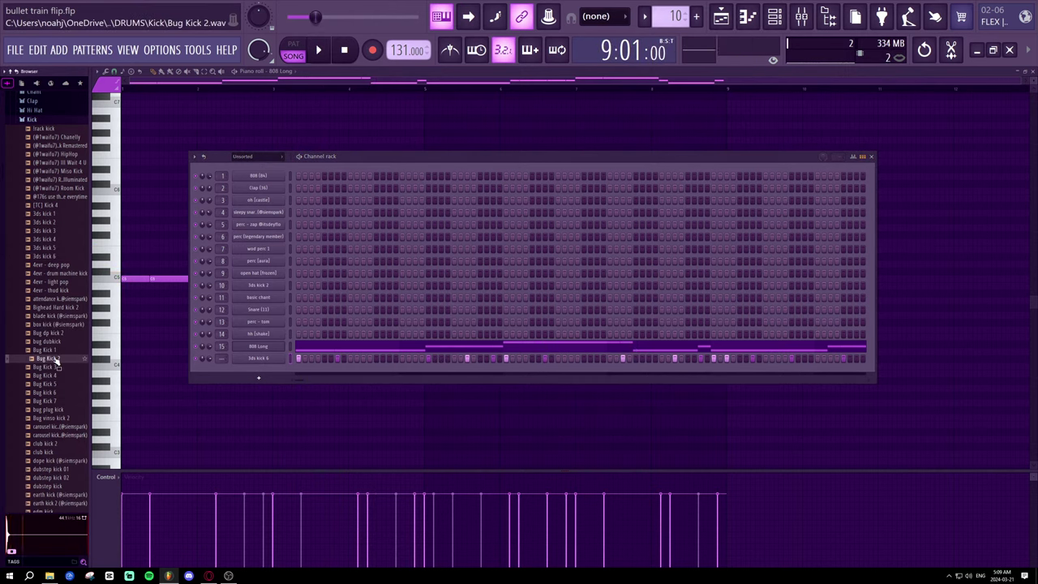
{"action": "left_click", "coordinate": [55, 367]}
{"action": "left_click", "coordinate": [55, 375]}
{"action": "left_click", "coordinate": [55, 383]}
{"action": "left_click", "coordinate": [55, 393]}
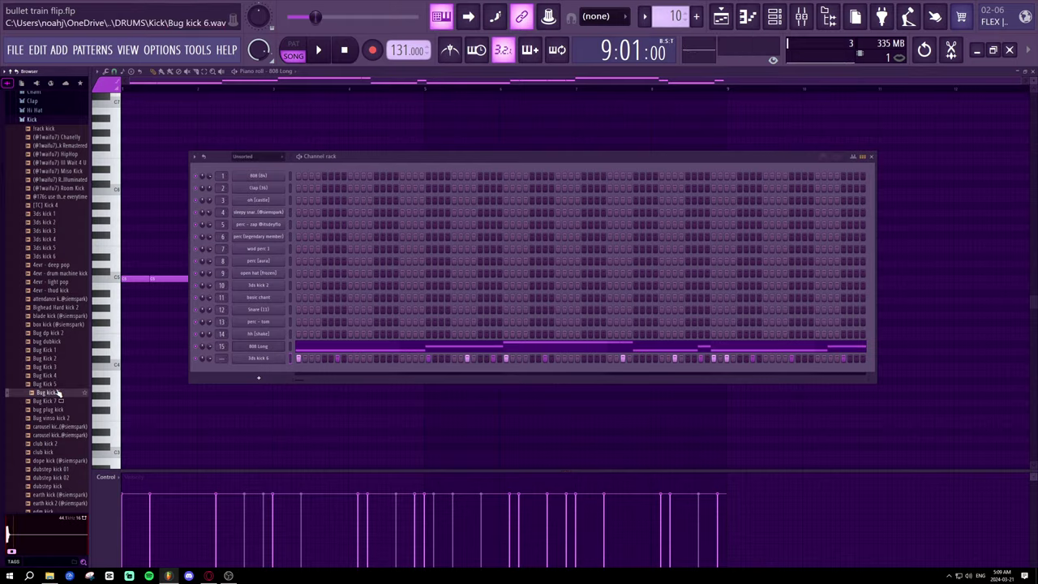
{"action": "left_click", "coordinate": [58, 401]}
{"action": "left_click", "coordinate": [53, 409]}
- Audition the kick samples from kick - sounds cool ngl to kick (be nice 2 me)
{"action": "scroll", "coordinate": [52, 389], "scroll_direction": "down", "scroll_amount": 10}
{"action": "left_click", "coordinate": [51, 248]}
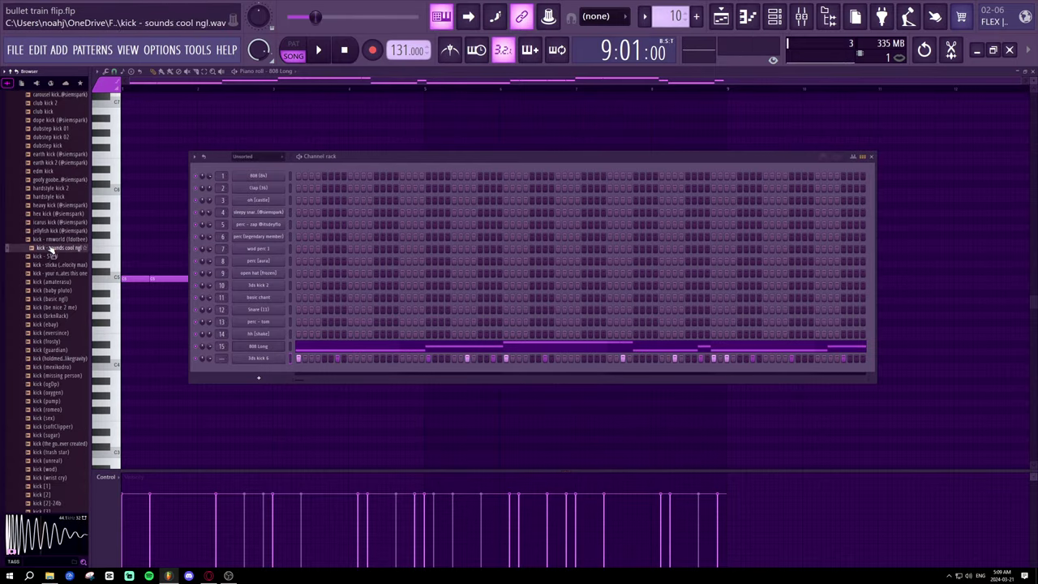
{"action": "left_click", "coordinate": [52, 256]}
{"action": "left_click", "coordinate": [54, 264]}
{"action": "left_click", "coordinate": [54, 273]}
{"action": "left_click", "coordinate": [56, 281]}
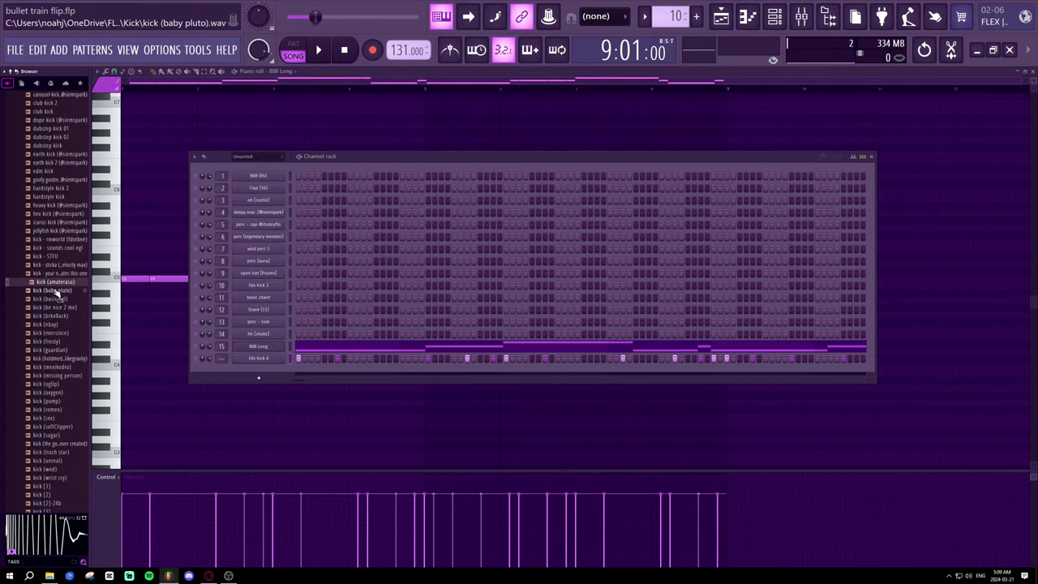
{"action": "left_click", "coordinate": [57, 289]}
{"action": "left_click", "coordinate": [57, 299]}
{"action": "left_click", "coordinate": [57, 307]}
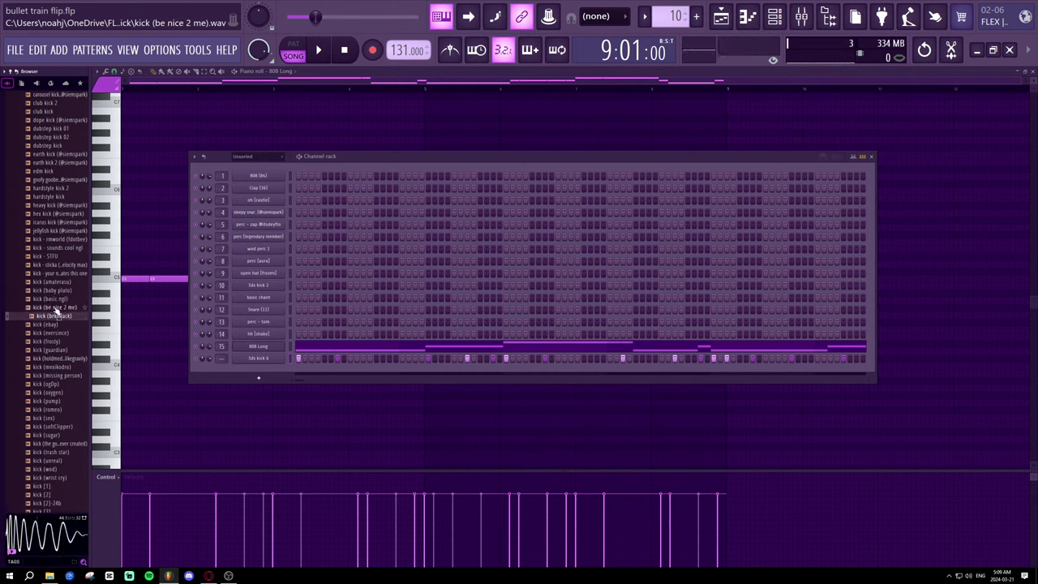
- Try kick (be nice 2 me) in the kick channel with its loop points turned off, against the playing beat
{"action": "left_click_drag", "start_coordinate": [56, 308], "coordinate": [264, 366]}
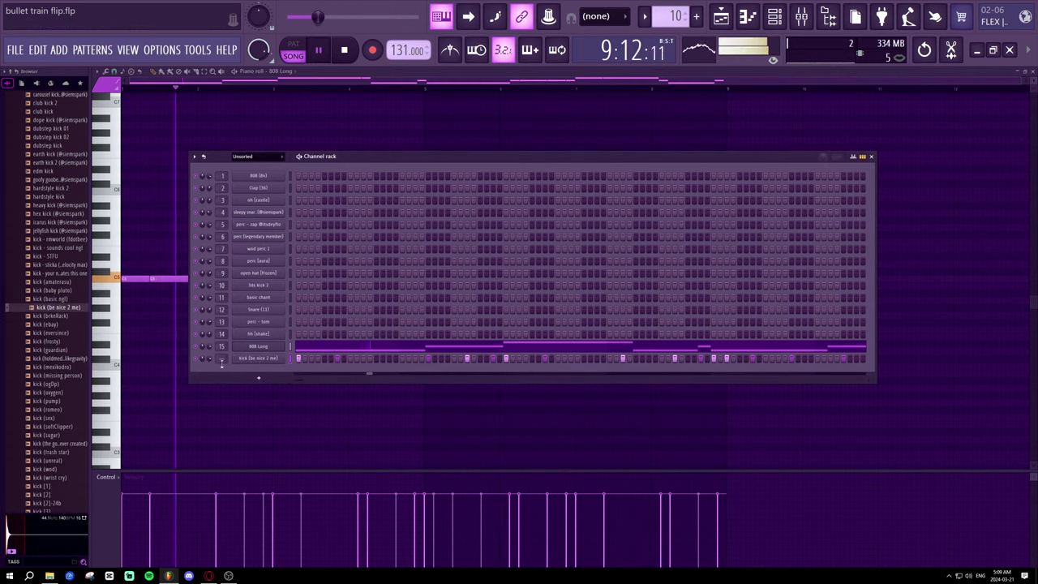
{"action": "left_click", "coordinate": [262, 359]}
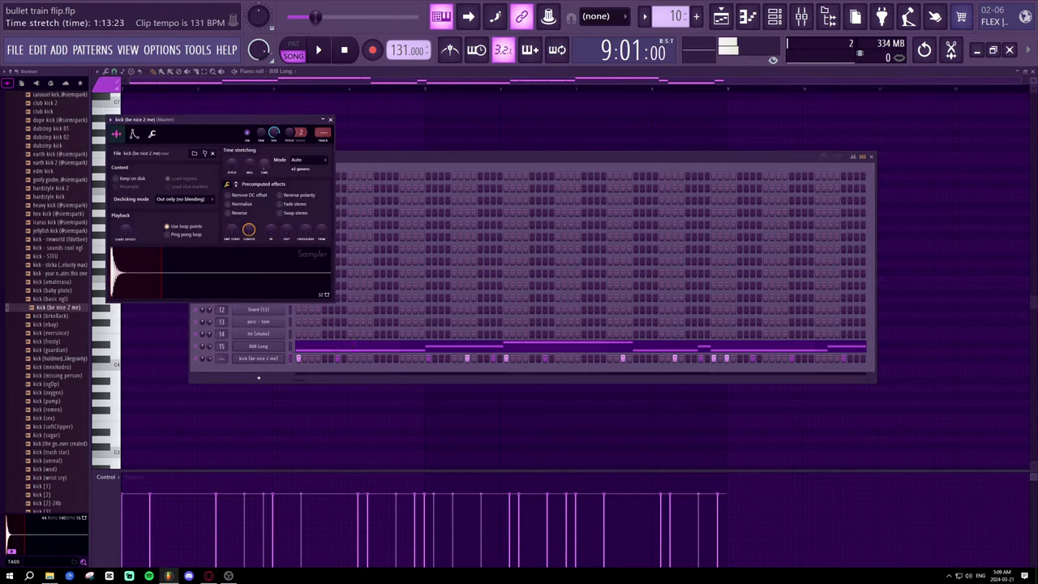
{"action": "left_click", "coordinate": [329, 119]}
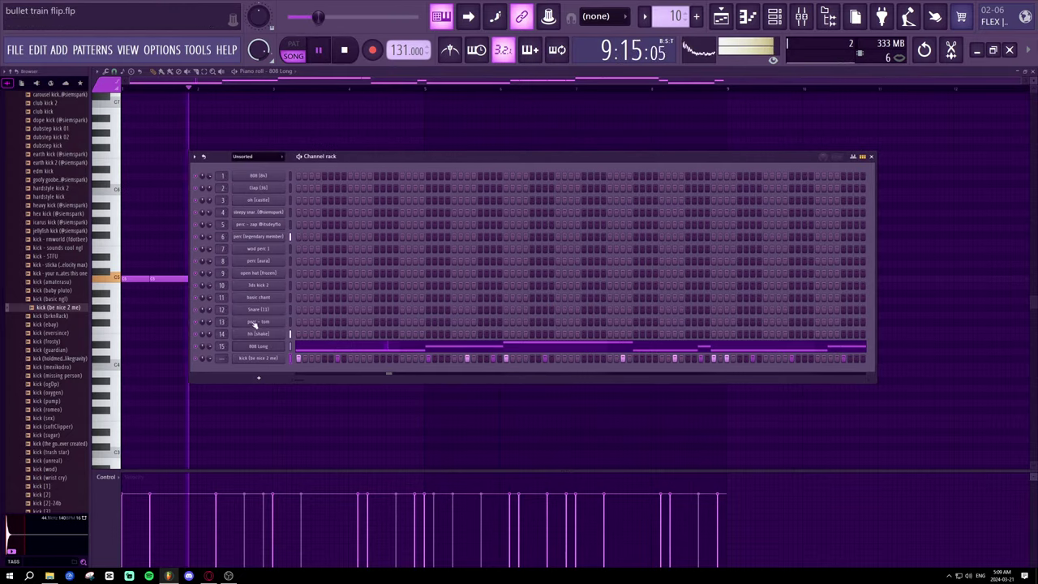
{"action": "left_click", "coordinate": [258, 358]}
{"action": "key", "text": "space"}
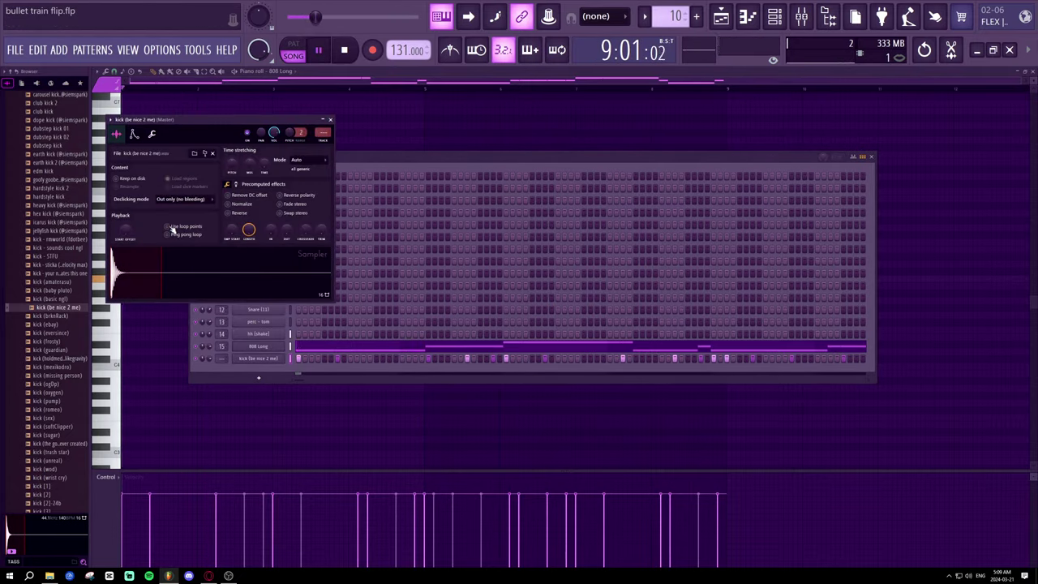
{"action": "left_click", "coordinate": [327, 119]}
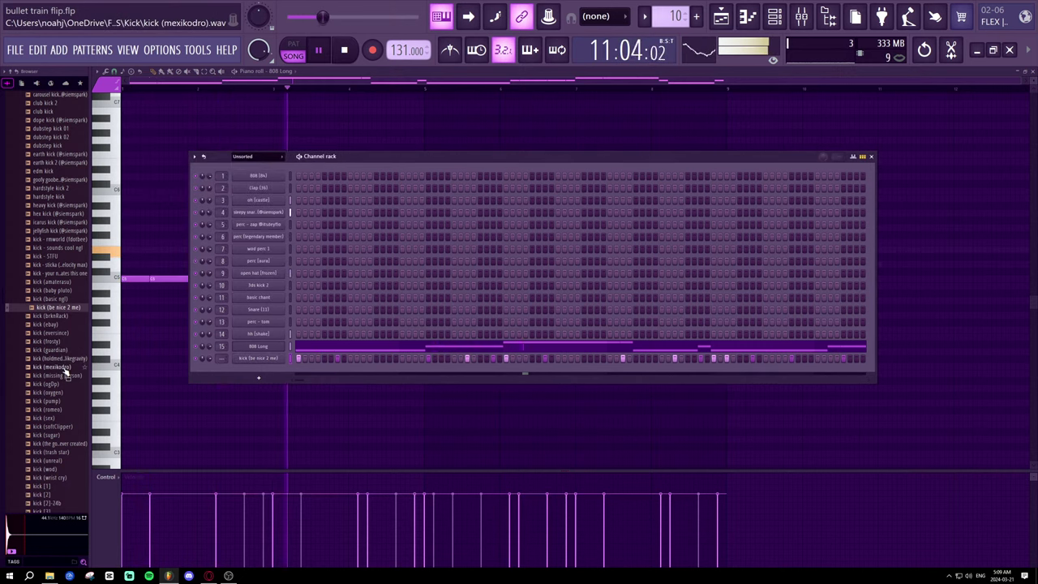
- Swap the kick channel's sample for kick (softClipper), inspect its sampler settings, and add a kick step at 6:03 during playback
{"action": "scroll", "coordinate": [66, 369], "scroll_direction": "down", "scroll_amount": 5}
{"action": "key", "text": "space"}
{"action": "left_click_drag", "start_coordinate": [51, 260], "coordinate": [218, 334]}
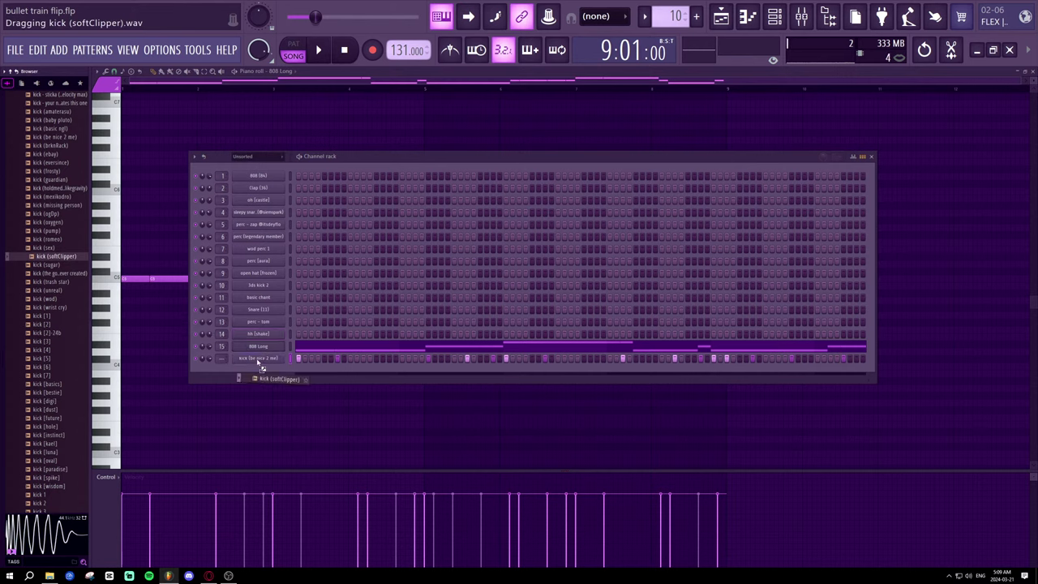
{"action": "left_click_drag", "start_coordinate": [261, 368], "coordinate": [260, 365]}
{"action": "key", "text": "space"}
{"action": "left_click", "coordinate": [261, 361]}
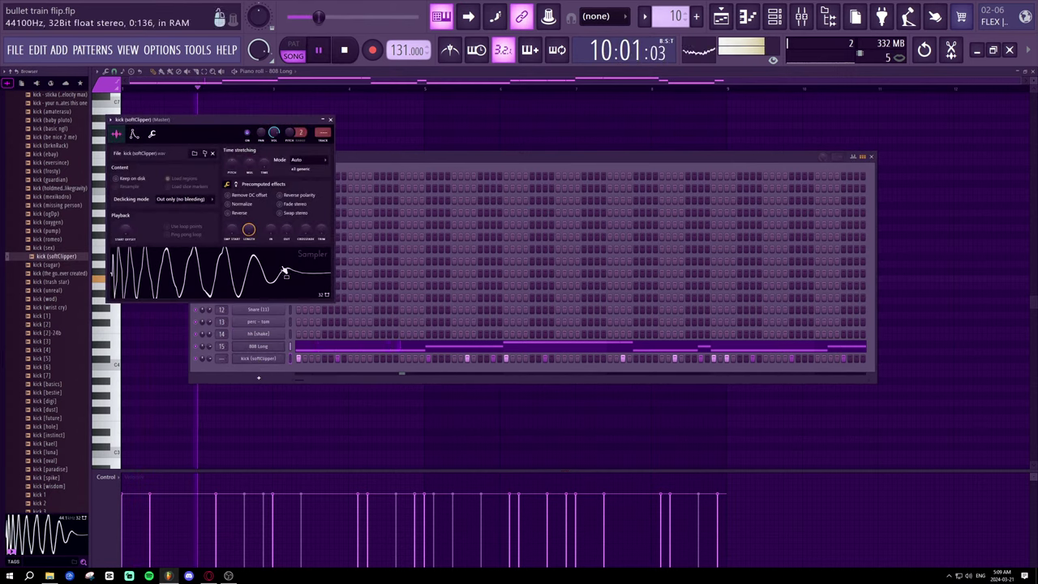
{"action": "left_click", "coordinate": [331, 120]}
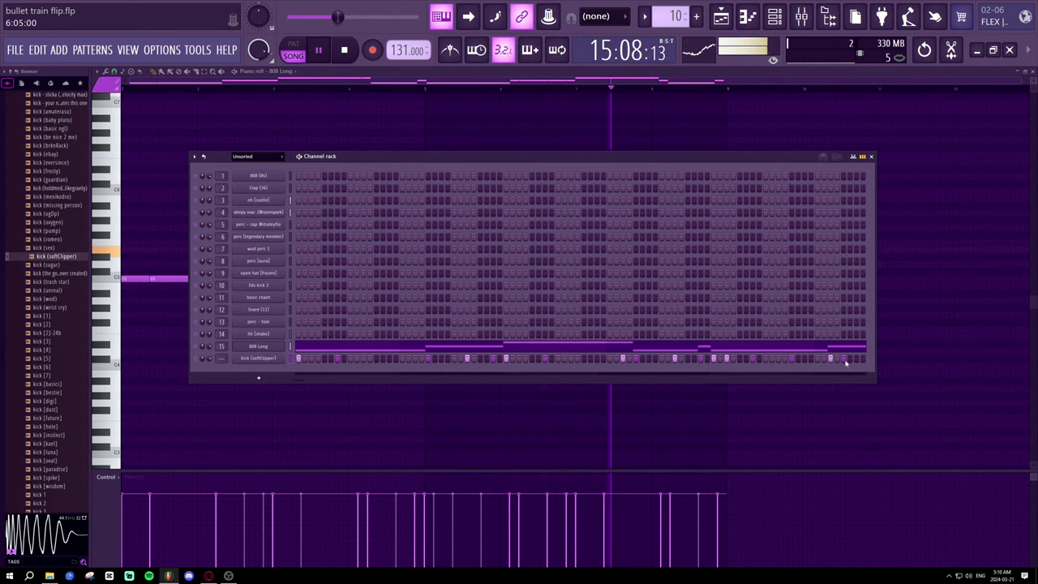
- Audition kick (sugar), load the "kick (the go..ver created)" sample into the kick channel, and play the beat
{"action": "key", "text": "space"}
{"action": "left_click", "coordinate": [57, 265]}
{"action": "left_click", "coordinate": [59, 274]}
{"action": "left_click_drag", "start_coordinate": [60, 278], "coordinate": [202, 325]}
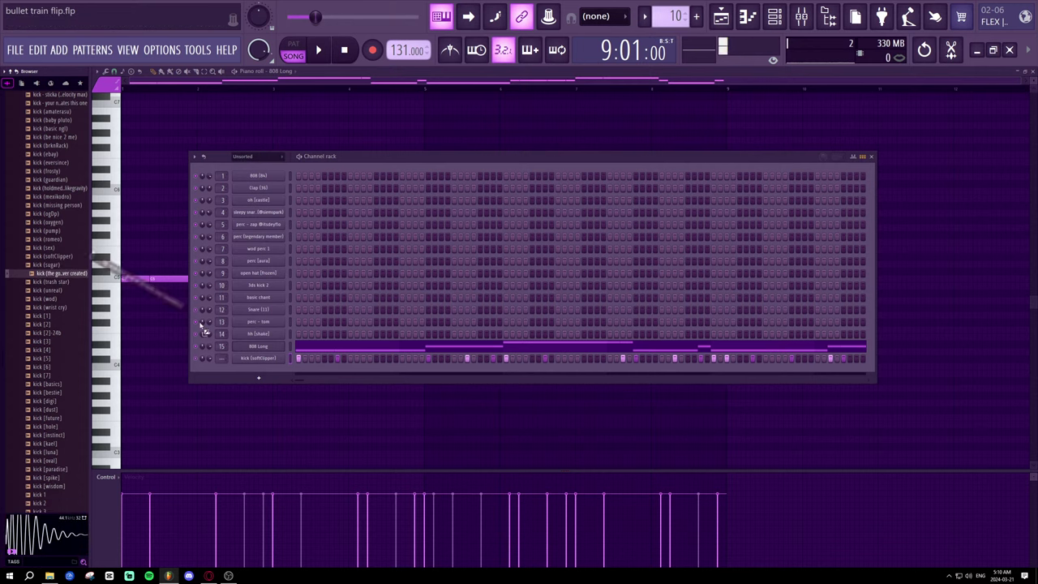
{"action": "left_click_drag", "start_coordinate": [269, 360], "coordinate": [271, 361]}
{"action": "key", "text": "space"}
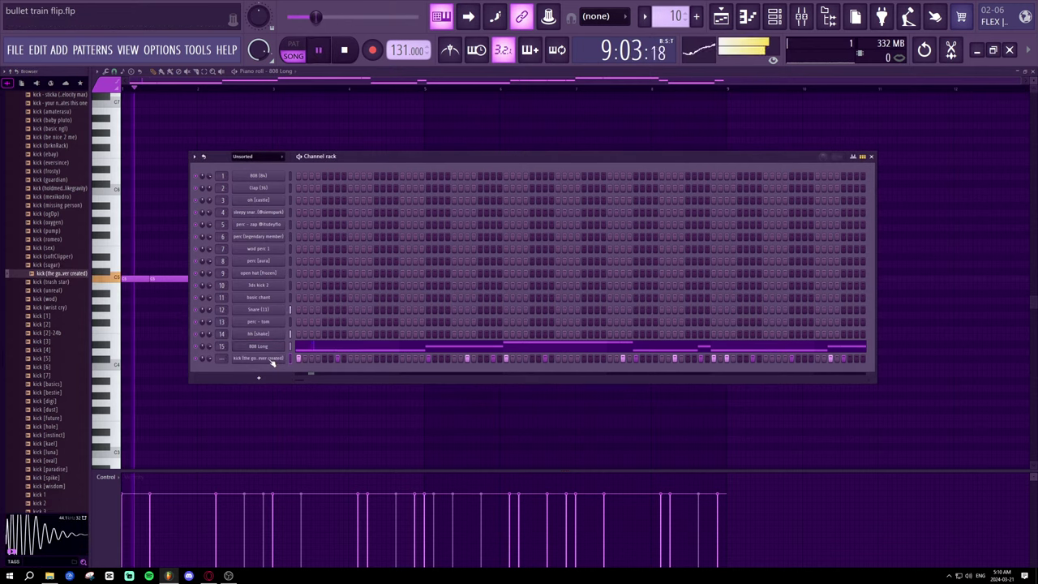
- Stop playback and audition the numbered kick samples from kick [1] to kick [7]
{"action": "key", "text": "space"}
{"action": "left_click", "coordinate": [57, 317]}
{"action": "left_click", "coordinate": [57, 324]}
{"action": "left_click", "coordinate": [56, 332]}
{"action": "left_click", "coordinate": [57, 341]}
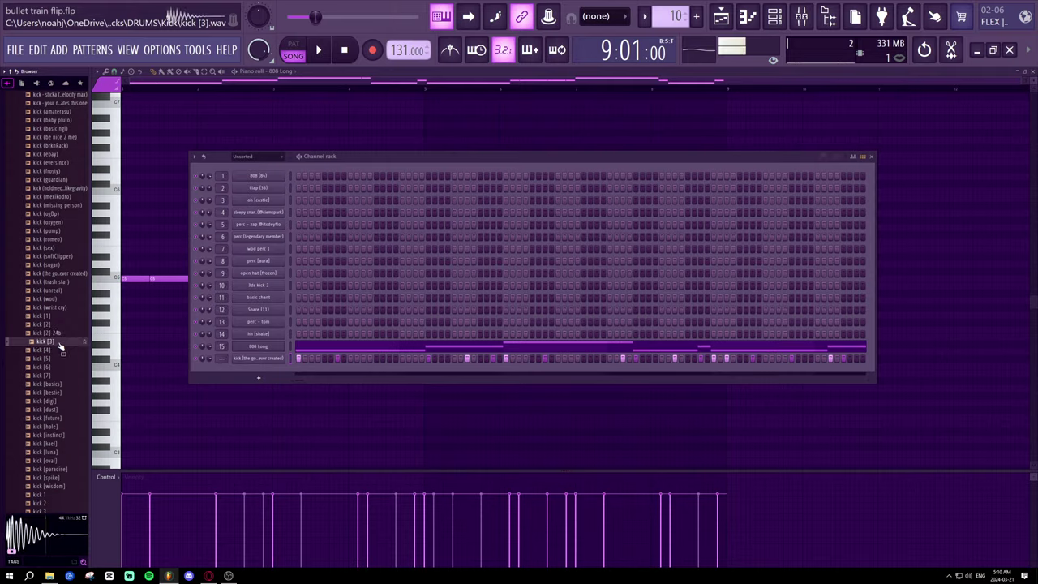
{"action": "left_click", "coordinate": [56, 350]}
{"action": "left_click", "coordinate": [54, 358]}
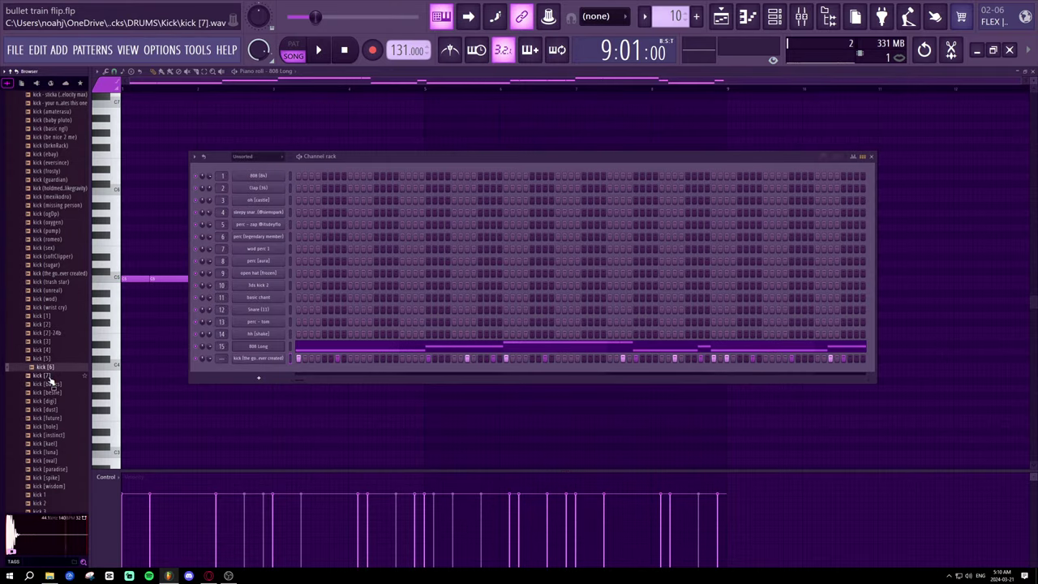
{"action": "left_click", "coordinate": [52, 375]}
- Audition the bracketed kick samples one by one from kick [basics] through kick [oval]
{"action": "left_click", "coordinate": [52, 384]}
{"action": "left_click", "coordinate": [52, 392]}
{"action": "left_click", "coordinate": [52, 400]}
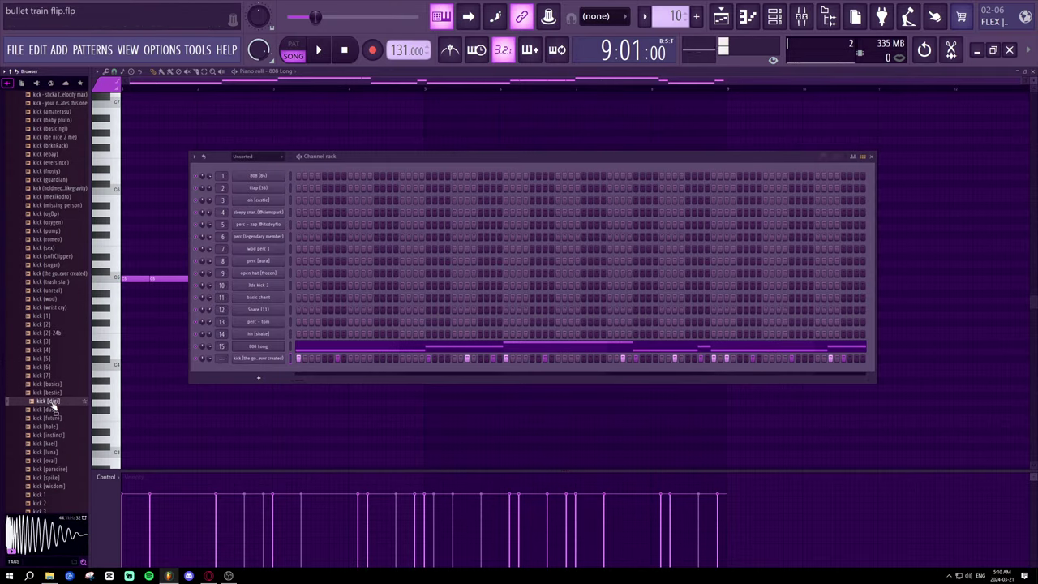
{"action": "left_click", "coordinate": [55, 409]}
{"action": "left_click", "coordinate": [57, 419]}
{"action": "left_click", "coordinate": [57, 426]}
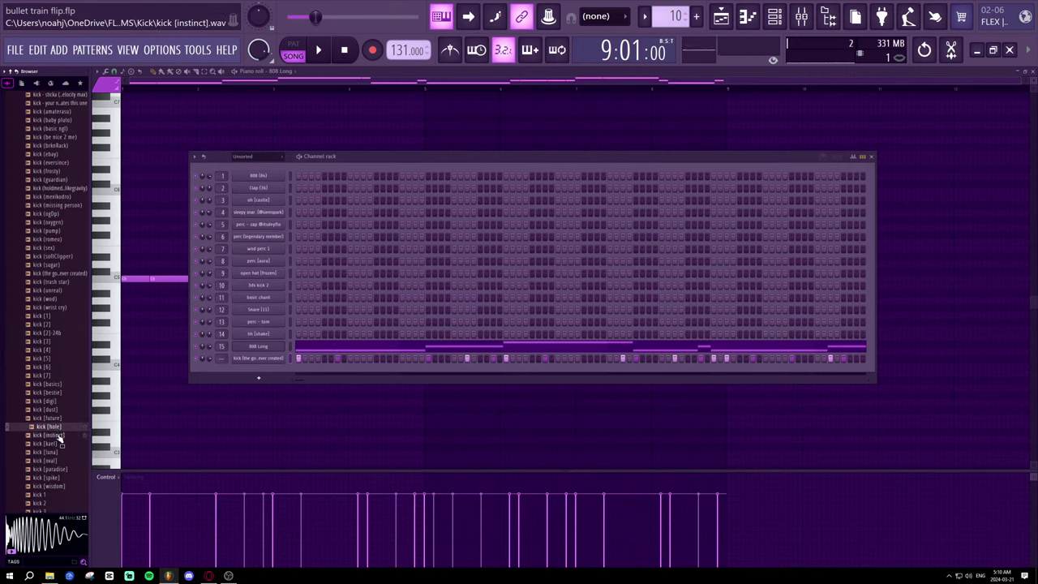
{"action": "left_click", "coordinate": [57, 435]}
{"action": "left_click", "coordinate": [57, 443]}
{"action": "left_click", "coordinate": [56, 451]}
{"action": "left_click", "coordinate": [57, 461]}
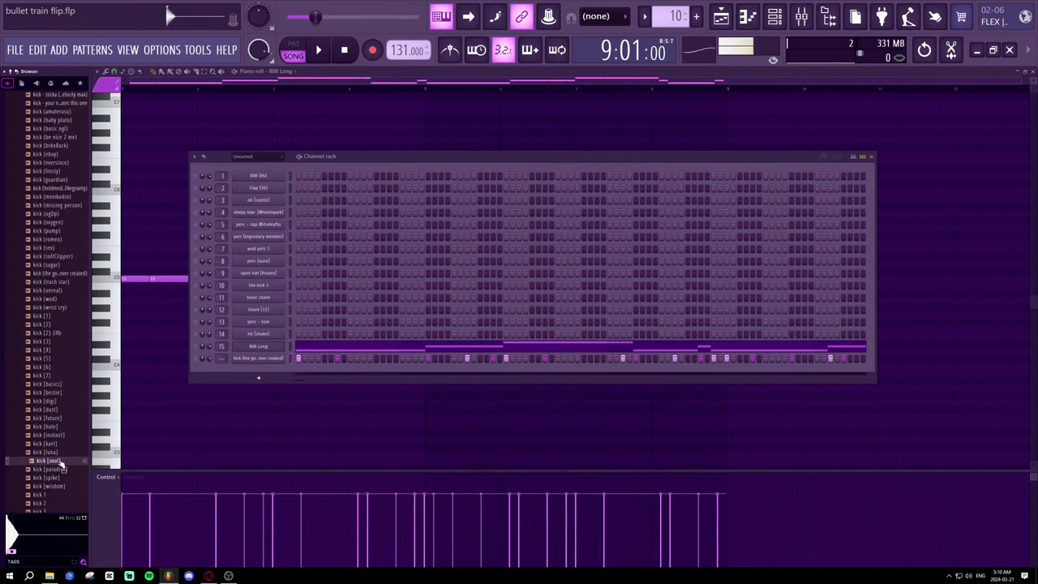
- Audition the kick samples from kick [paradise] through kick 4, plus louder kick
{"action": "left_click", "coordinate": [59, 469]}
{"action": "left_click", "coordinate": [59, 478]}
{"action": "left_click", "coordinate": [61, 485]}
{"action": "left_click", "coordinate": [61, 494]}
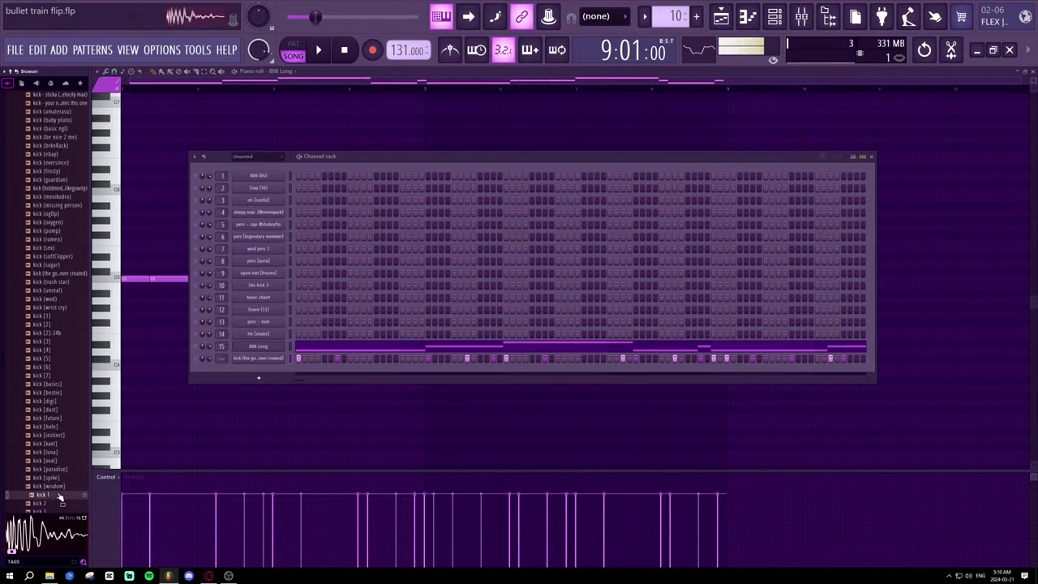
{"action": "scroll", "coordinate": [53, 418], "scroll_direction": "down", "scroll_amount": 5}
{"action": "left_click", "coordinate": [40, 332]}
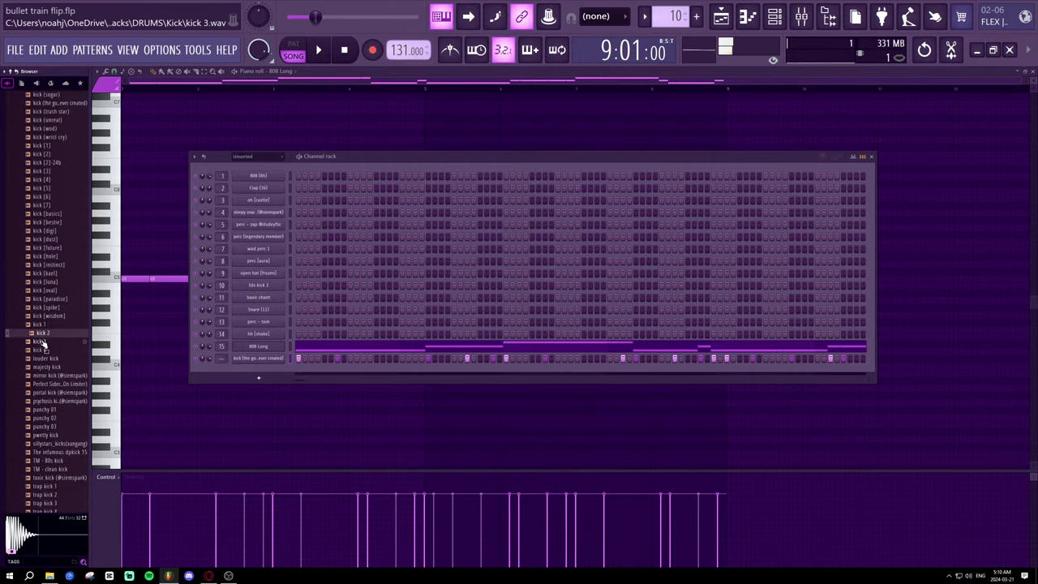
{"action": "left_click", "coordinate": [43, 340]}
{"action": "left_click", "coordinate": [45, 349]}
{"action": "left_click", "coordinate": [47, 358]}
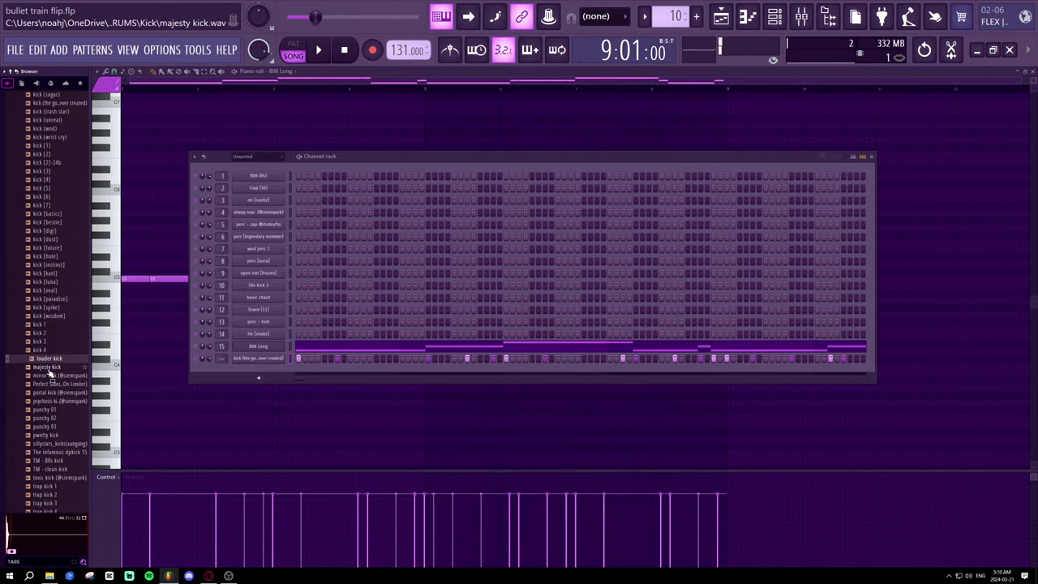
- Save the project and audition the "Perfect Side..On Limiter" kick sample
{"action": "left_click", "coordinate": [15, 49]}
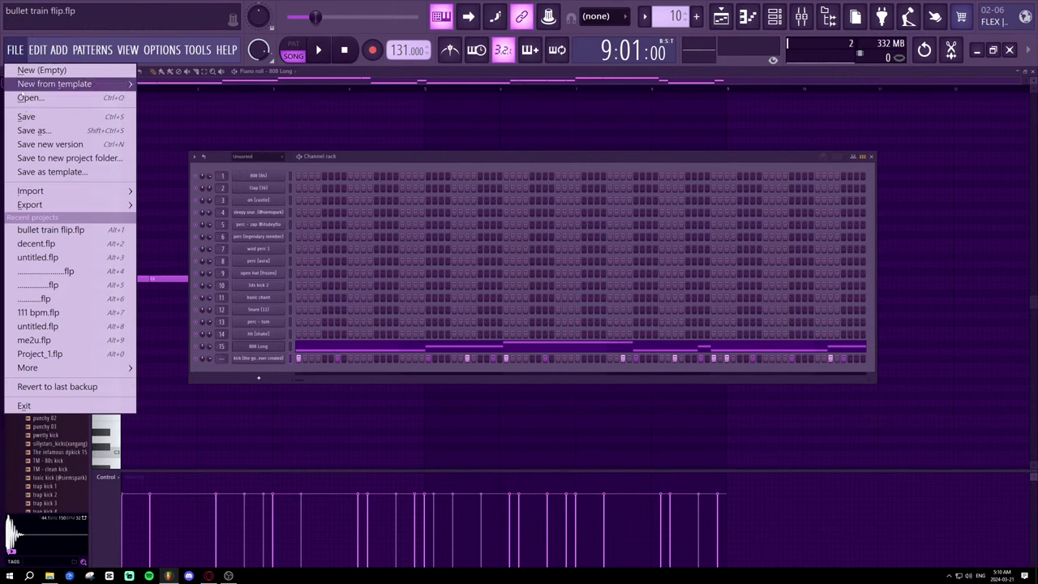
{"action": "left_click", "coordinate": [29, 117]}
{"action": "left_click", "coordinate": [49, 384]}
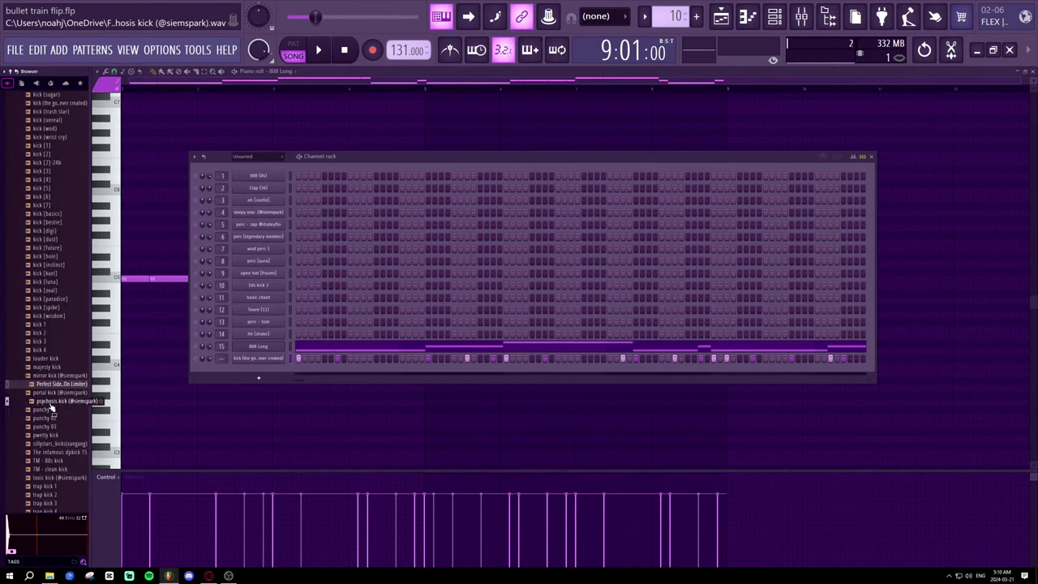
- Try trap kick 4 in the kick channel against the playing beat
{"action": "scroll", "coordinate": [51, 409], "scroll_direction": "down", "scroll_amount": 5}
{"action": "left_click", "coordinate": [62, 341]}
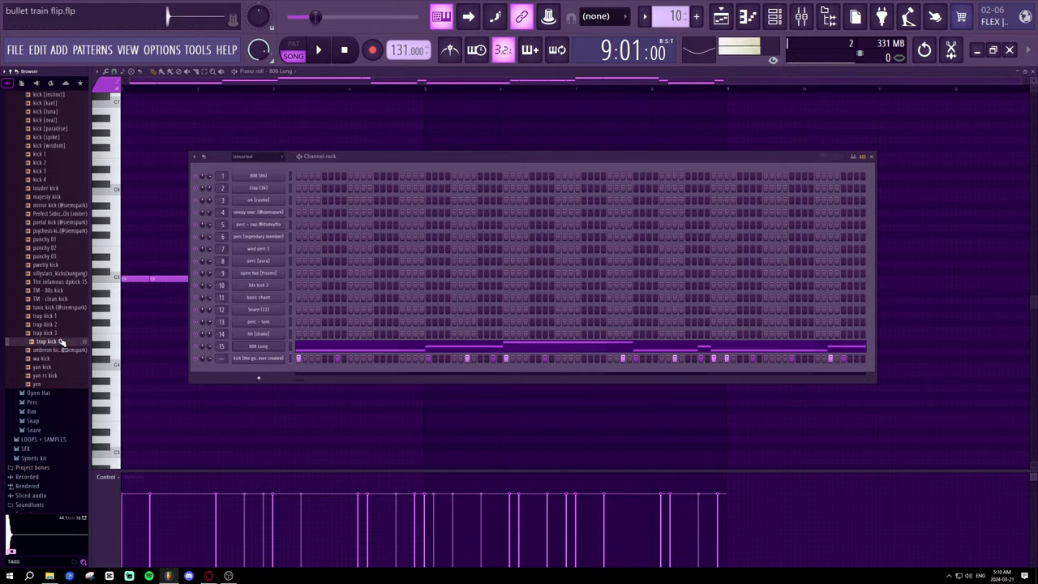
{"action": "left_click_drag", "start_coordinate": [243, 366], "coordinate": [243, 365]}
{"action": "key", "text": "space"}
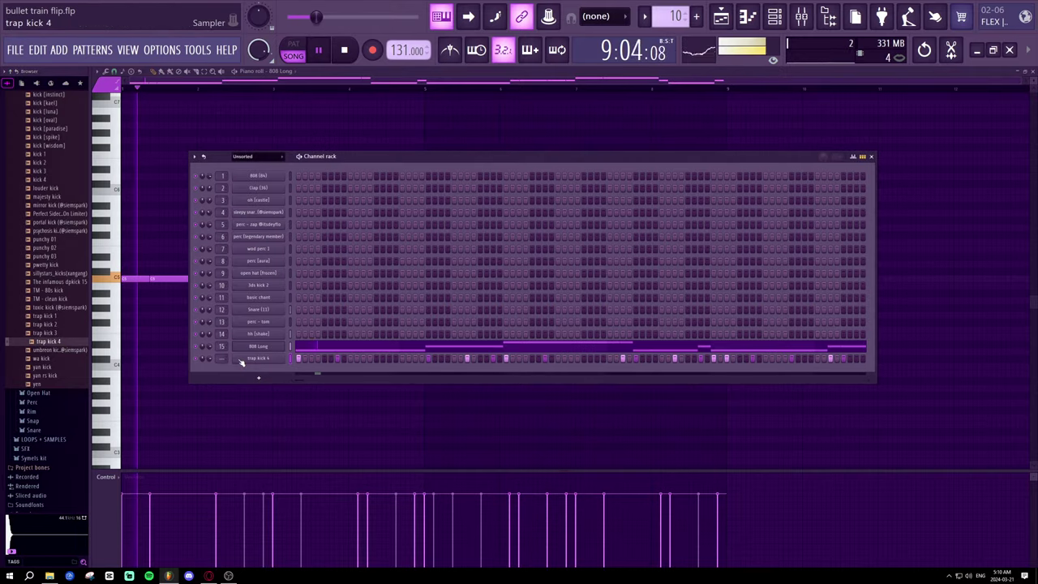
- Replace the kick channel's sample with trap kick 1 and play the beat
{"action": "left_click", "coordinate": [70, 316]}
{"action": "key", "text": "space"}
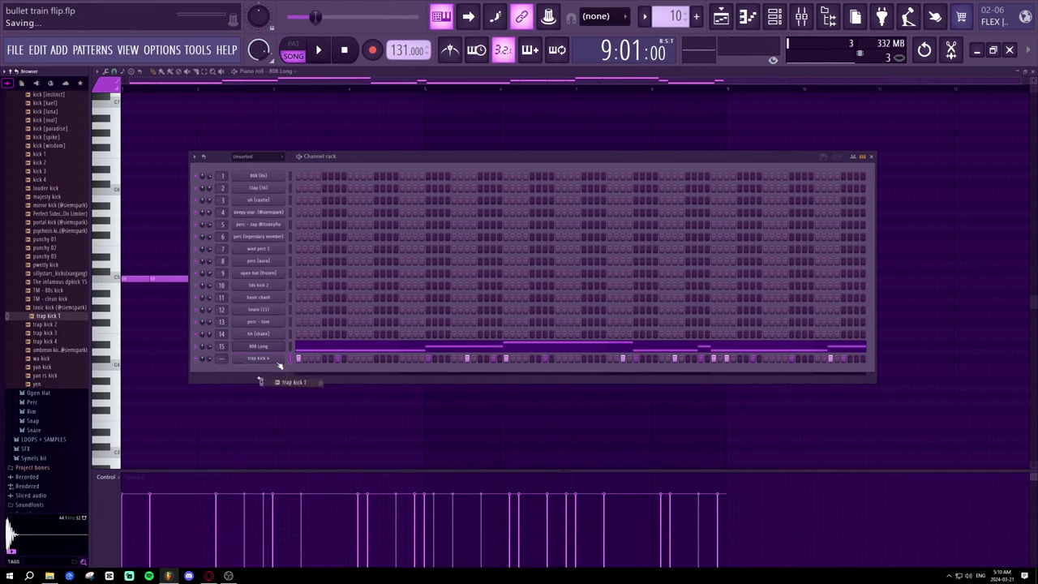
{"action": "left_click_drag", "start_coordinate": [279, 365], "coordinate": [277, 365]}
{"action": "key", "text": "space"}
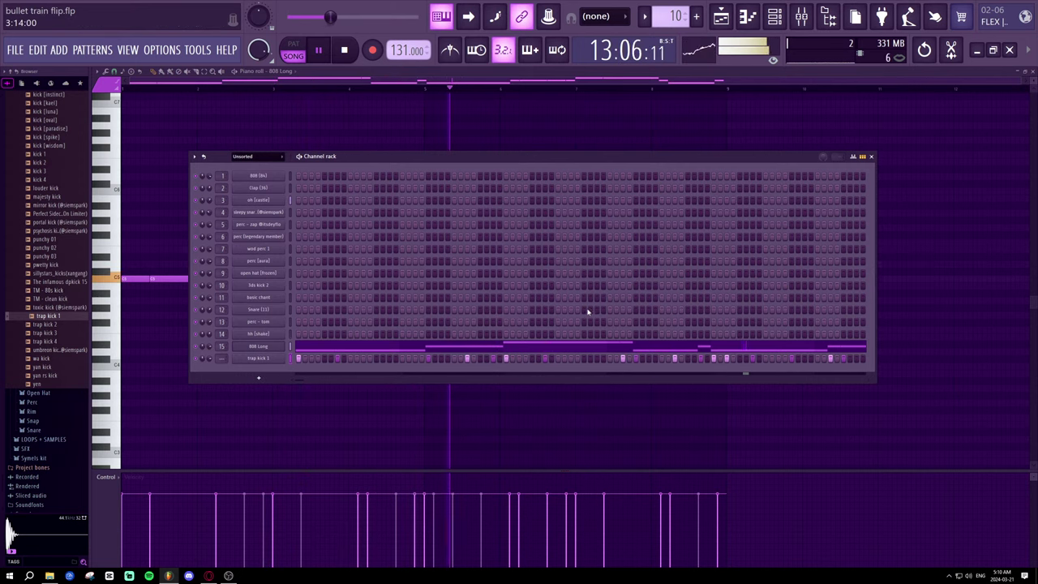
- Close the channel rack and trim the ends of 808 Long notes, including those in bars 3, 4 and 7, to leave small gaps
{"action": "left_click", "coordinate": [872, 156]}
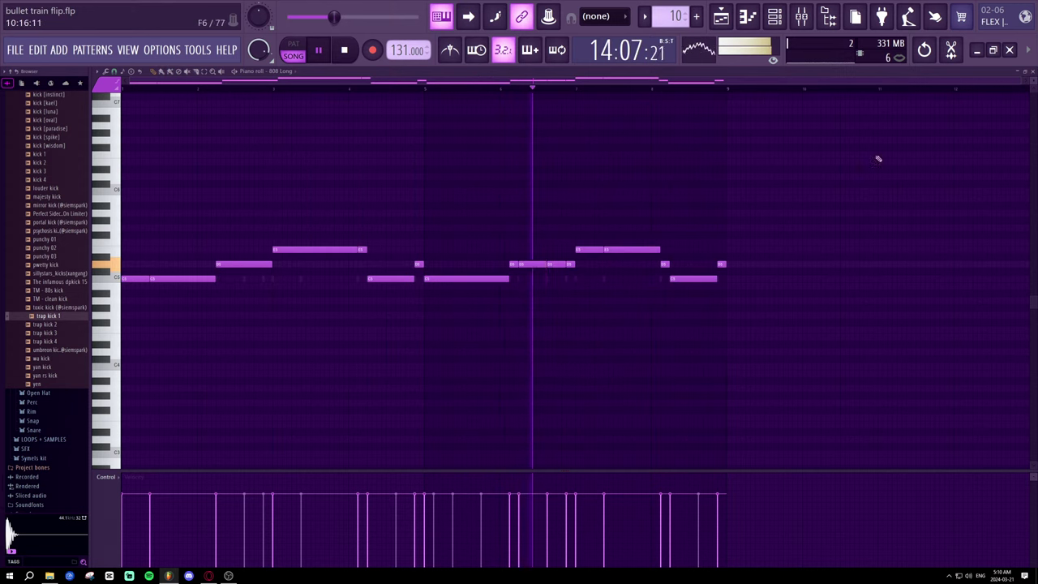
{"action": "key", "text": "space"}
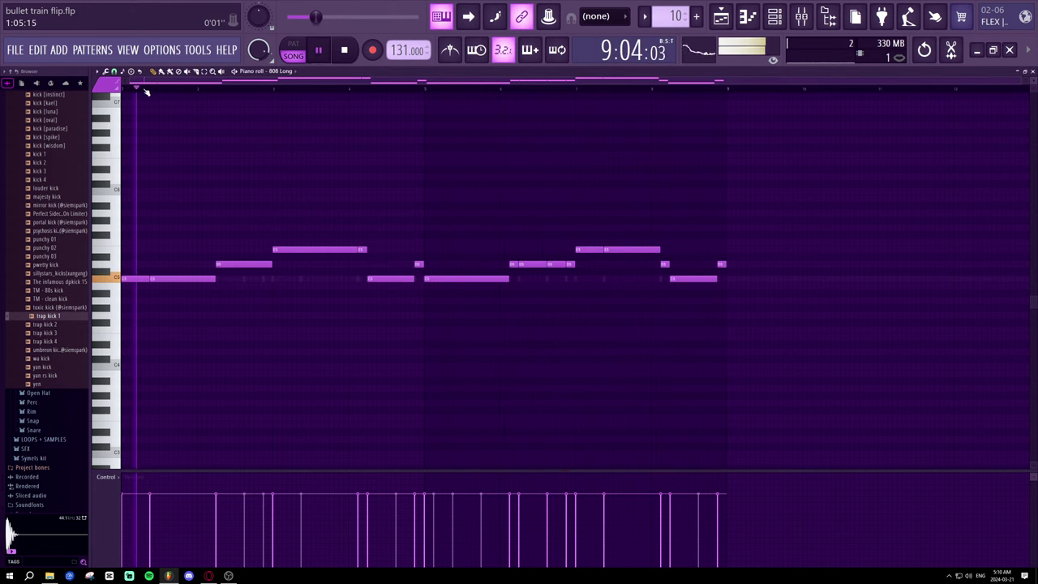
{"action": "scroll", "coordinate": [178, 185], "scroll_direction": "up", "scroll_amount": 2}
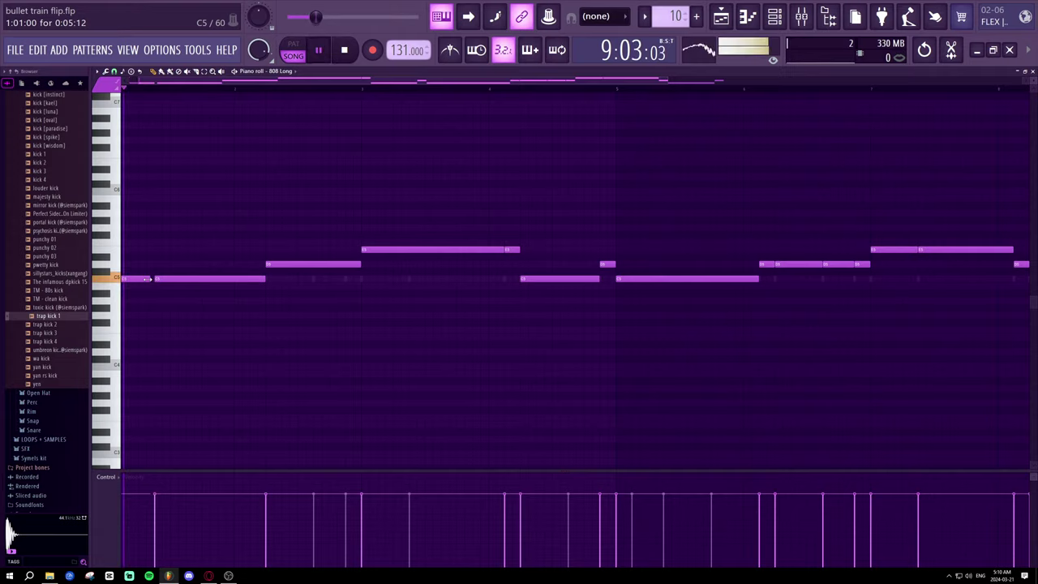
{"action": "key", "text": "space"}
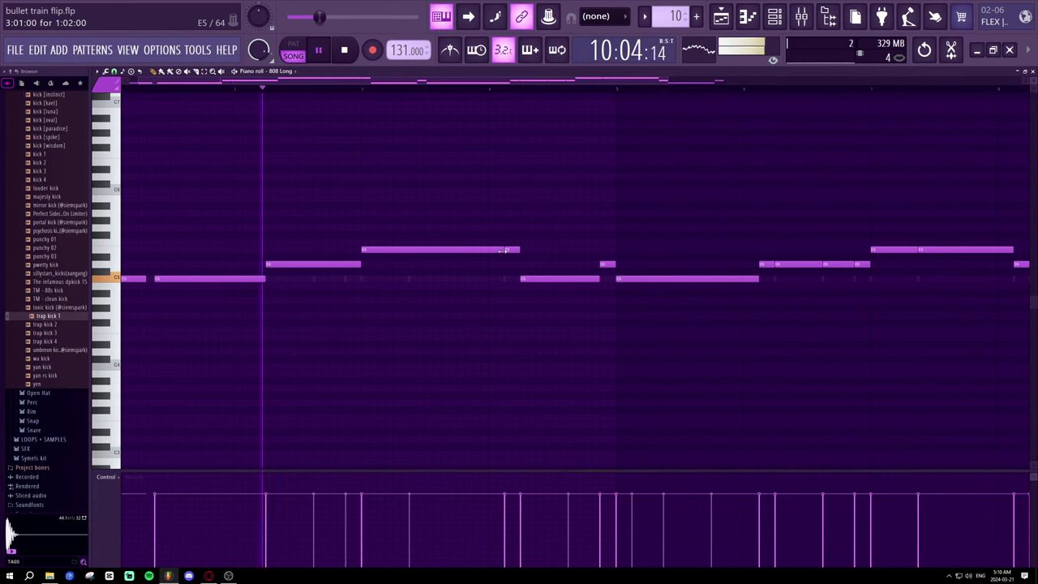
{"action": "left_click_drag", "start_coordinate": [502, 250], "coordinate": [498, 250]}
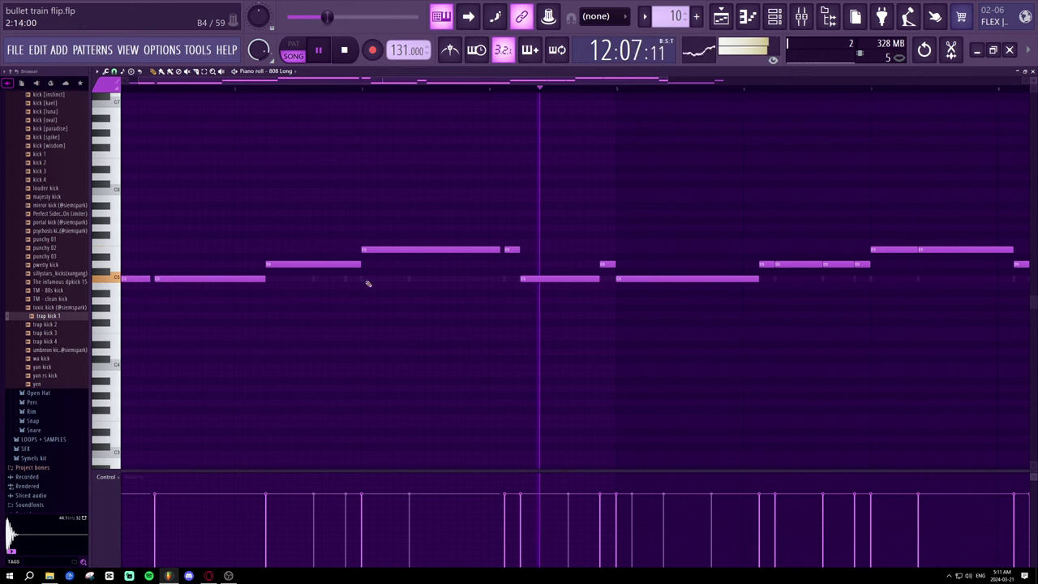
{"action": "left_click_drag", "start_coordinate": [598, 278], "coordinate": [595, 278]}
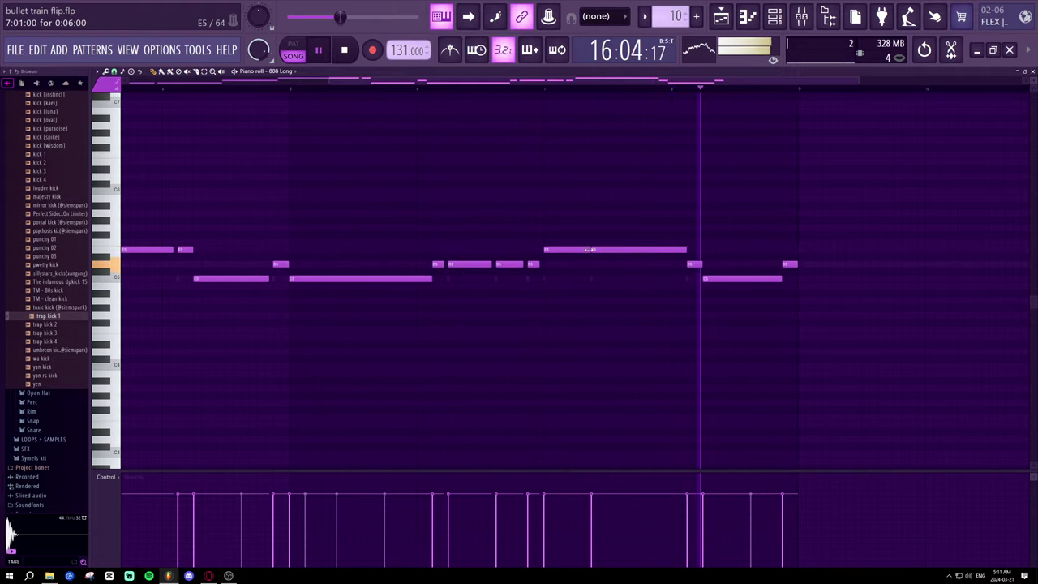
{"action": "left_click_drag", "start_coordinate": [589, 249], "coordinate": [584, 250]}
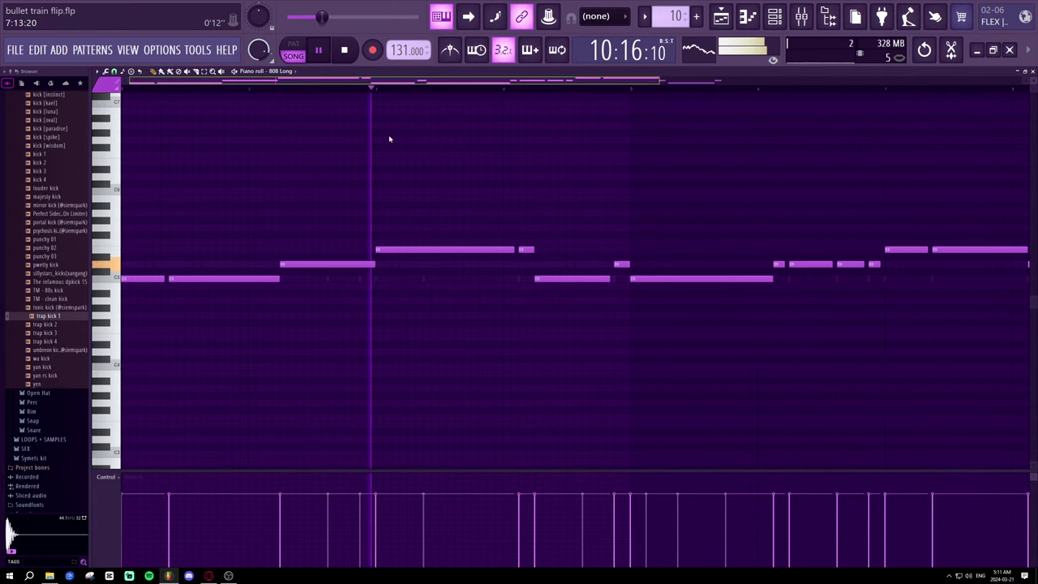
- Try splitting the long D5 note in bar 2 into three shorter notes starting at 2:05, 2:11 and 2:15
{"action": "key", "text": "space"}
{"action": "left_click_drag", "start_coordinate": [375, 263], "coordinate": [324, 263]}
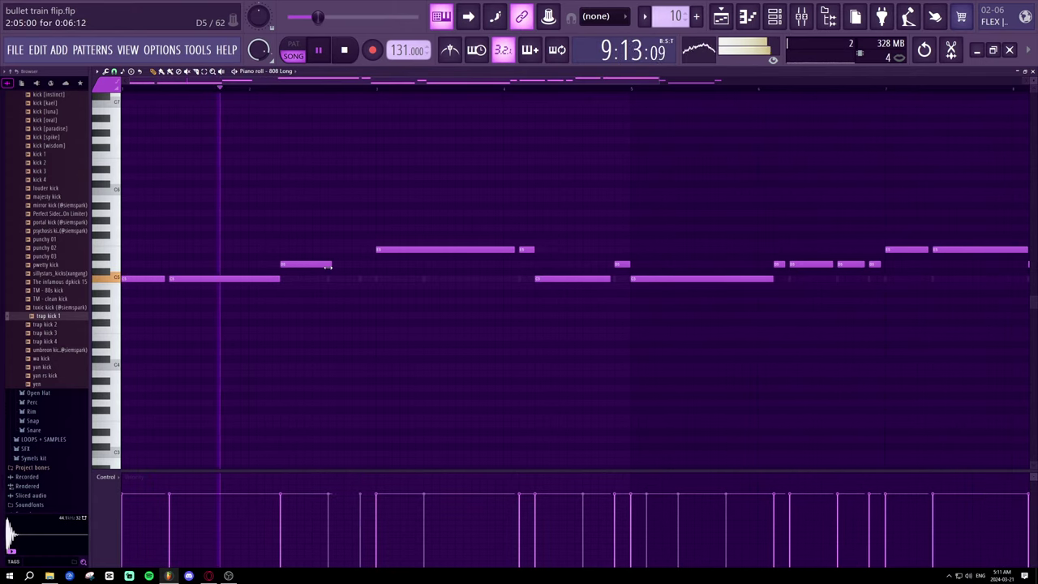
{"action": "left_click", "coordinate": [344, 263]}
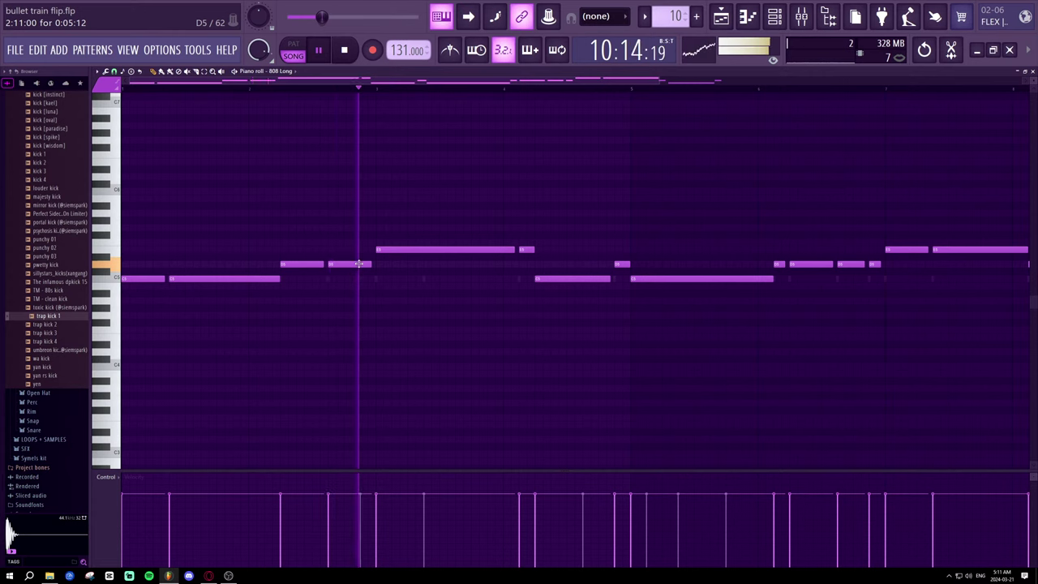
{"action": "left_click_drag", "start_coordinate": [364, 263], "coordinate": [370, 263]}
{"action": "left_click", "coordinate": [367, 263]}
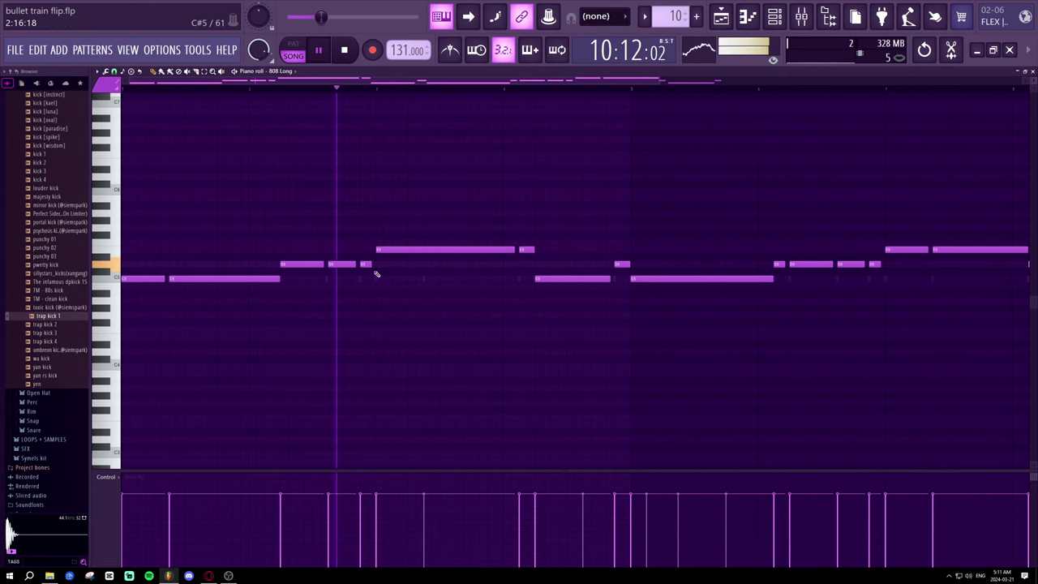
- Try splitting the E5 note at 3:01 in two and lowering the short note at 4:03 to D5, and play the result
{"action": "key", "text": "space"}
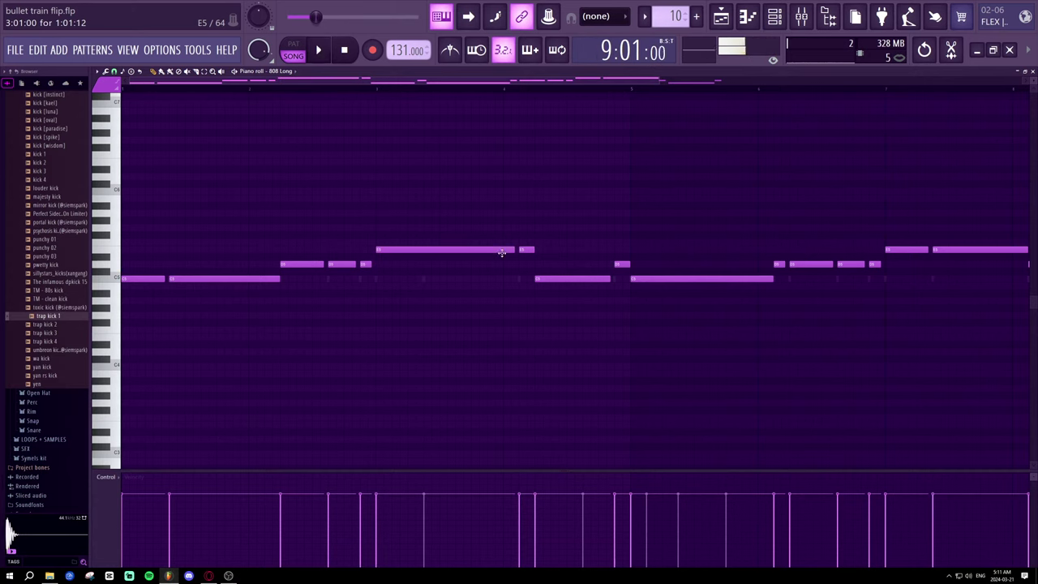
{"action": "mouse_move", "coordinate": [515, 249]}
{"action": "left_mouse_down"}
{"action": "mouse_move", "coordinate": [419, 249]}
{"action": "mouse_move", "coordinate": [515, 257]}
{"action": "left_mouse_up"}
{"action": "left_click", "coordinate": [423, 249]}
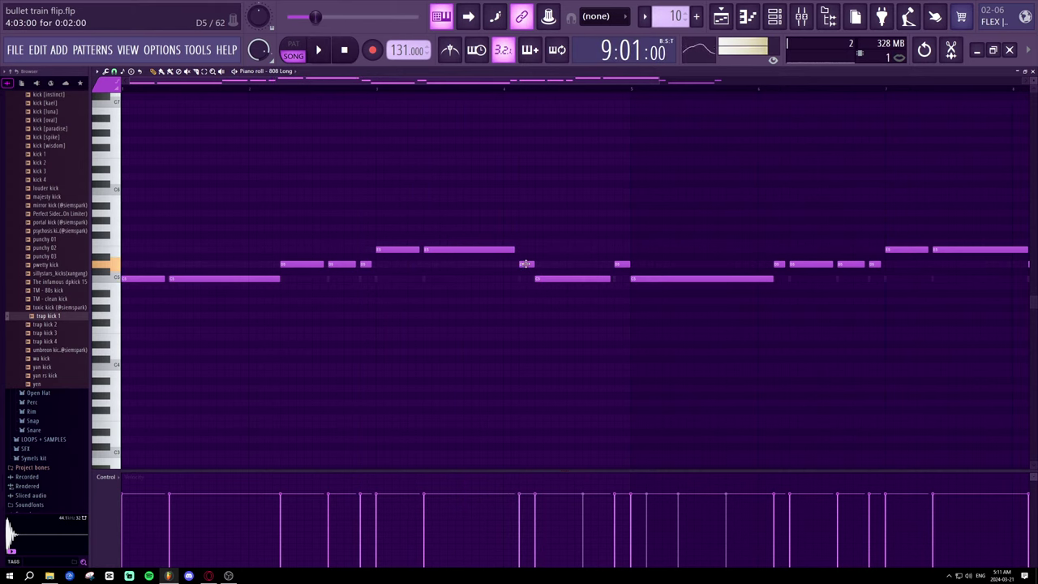
{"action": "left_click_drag", "start_coordinate": [526, 263], "coordinate": [523, 263]}
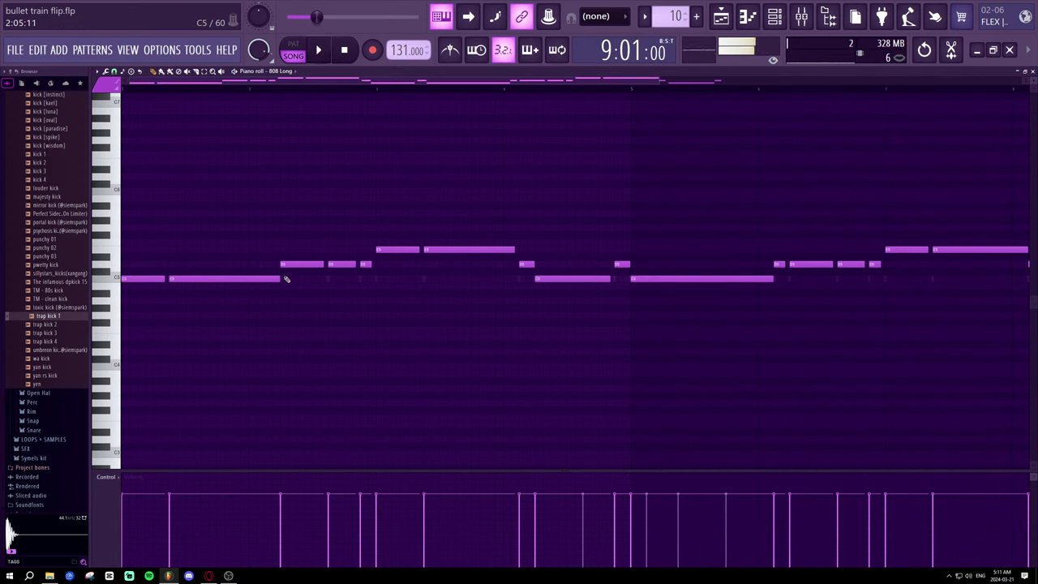
{"action": "mouse_move", "coordinate": [276, 278]}
{"action": "left_mouse_down"}
{"action": "mouse_move", "coordinate": [262, 277]}
{"action": "mouse_move", "coordinate": [276, 279]}
{"action": "left_mouse_up"}
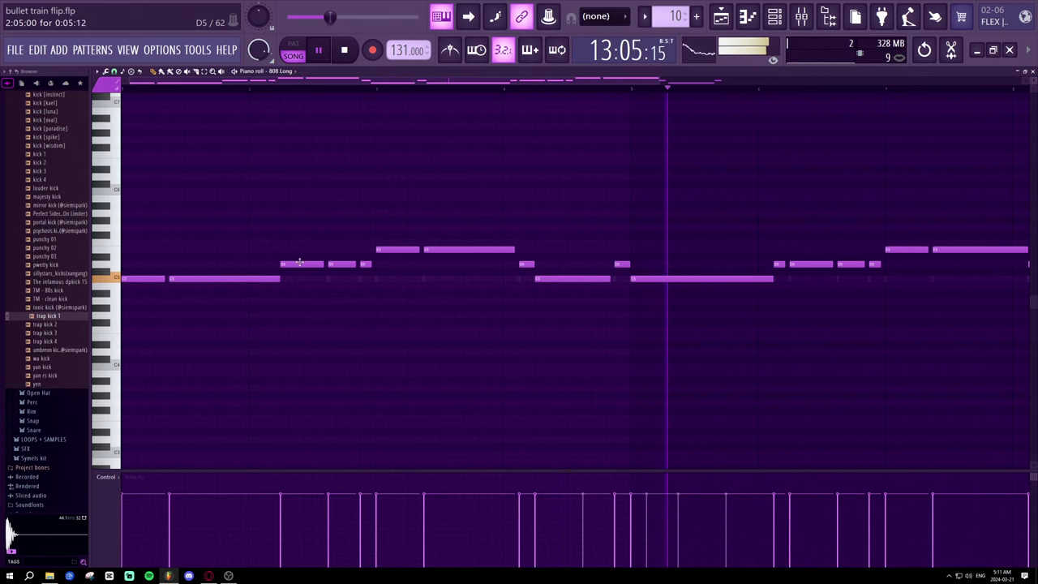
{"action": "scroll", "coordinate": [552, 90], "scroll_direction": "down", "scroll_amount": 1}
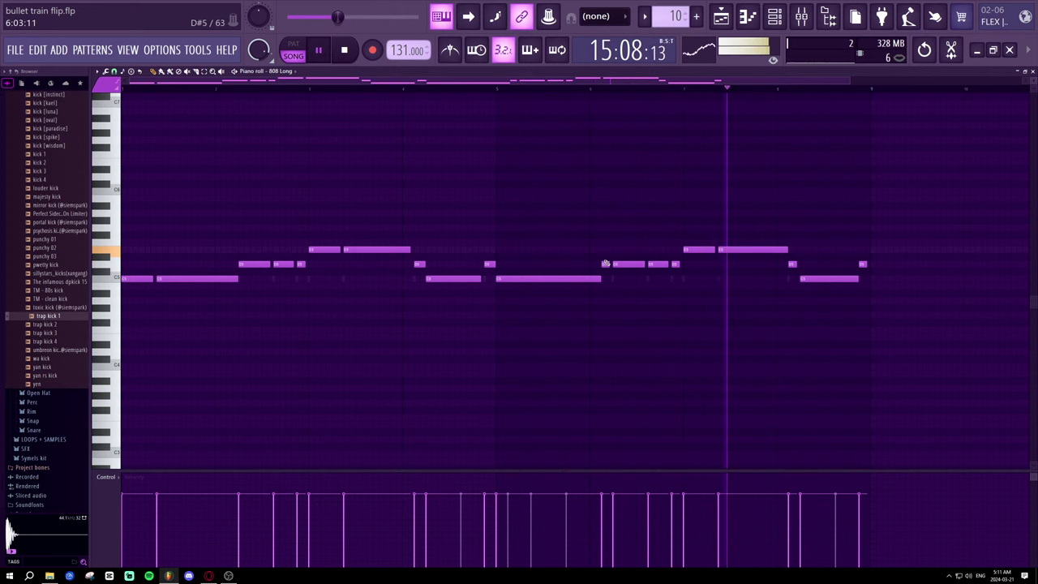
- Undo the note splits, the pitch change at 4:03 and the trims in bars 6 and 7 of the 808 Long pattern
{"action": "key", "text": "ctrl+z"}
{"action": "key", "text": "ctrl+z"}
{"action": "key", "text": "ctrl+z"}
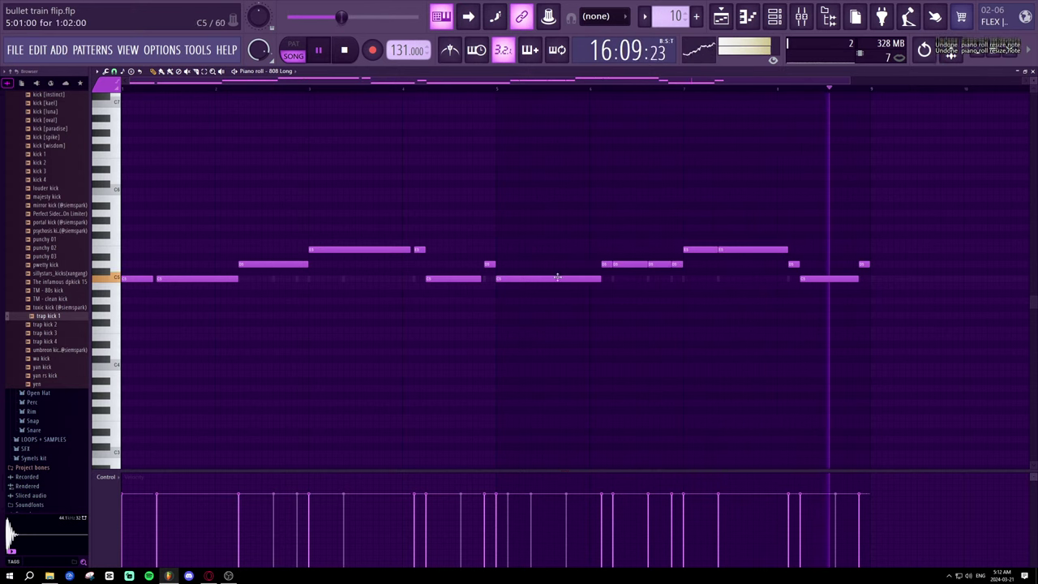
- Merge the two opening C5 notes into one lasting until 2:05, and extend the E5 note at 3:01 to meet the next note
{"action": "key", "text": "space"}
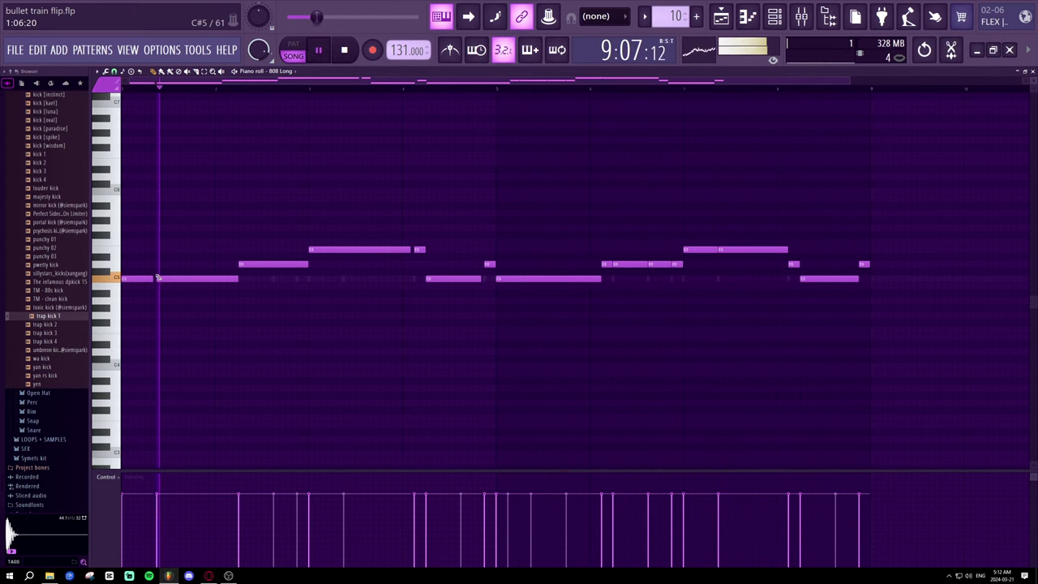
{"action": "right_click", "coordinate": [150, 279]}
{"action": "left_click_drag", "start_coordinate": [162, 278], "coordinate": [106, 273]}
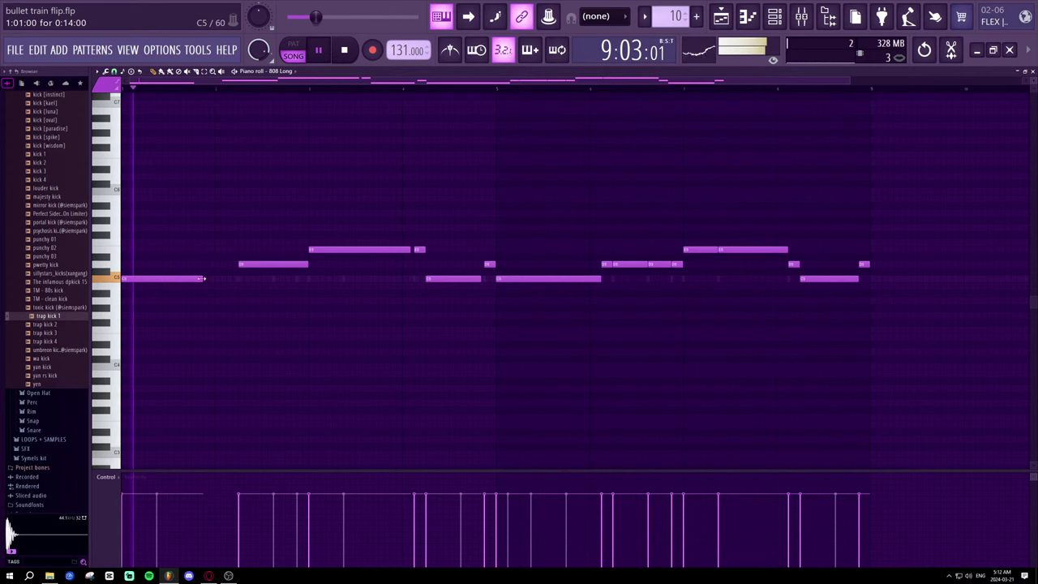
{"action": "left_click_drag", "start_coordinate": [204, 278], "coordinate": [223, 281]}
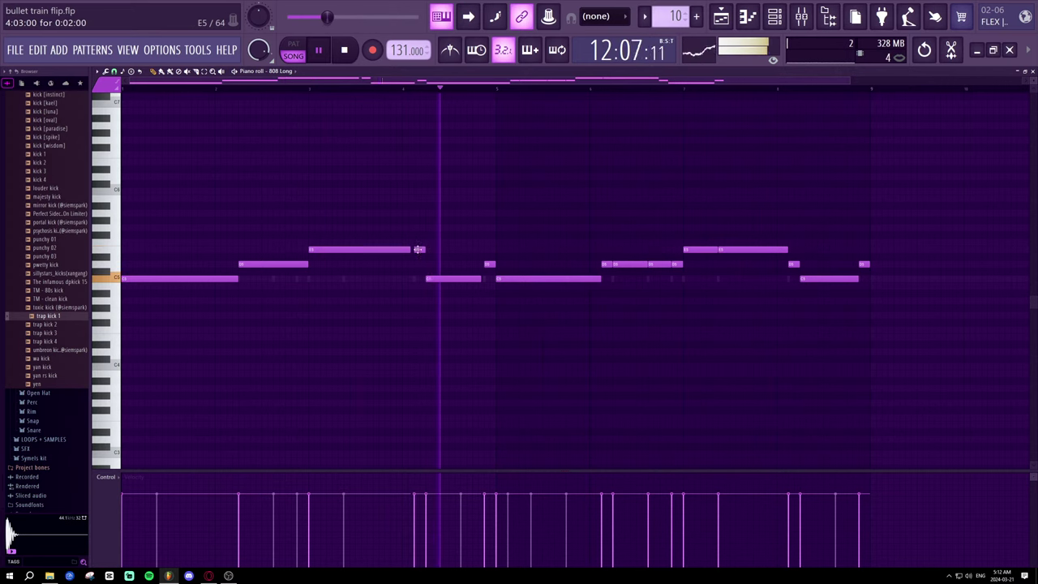
{"action": "left_click_drag", "start_coordinate": [406, 250], "coordinate": [410, 252]}
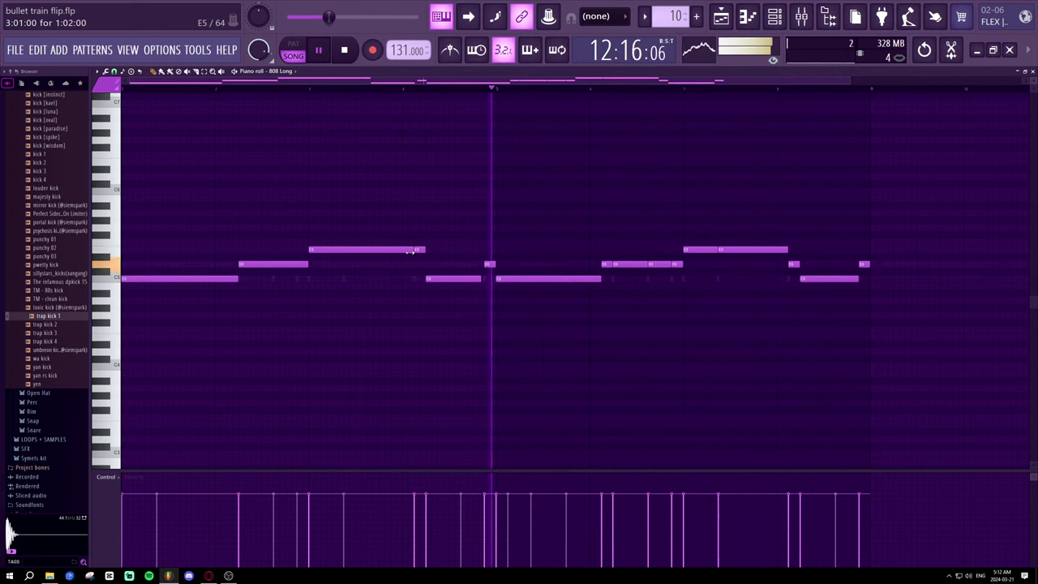
- Delete the D5 notes at 6:05, 6:11 and 6:15 and extend the D5 note at 6:03 to the start of bar 7
{"action": "right_click", "coordinate": [628, 264]}
{"action": "right_click", "coordinate": [658, 264]}
{"action": "right_click", "coordinate": [677, 264]}
{"action": "left_click_drag", "start_coordinate": [610, 265], "coordinate": [686, 268]}
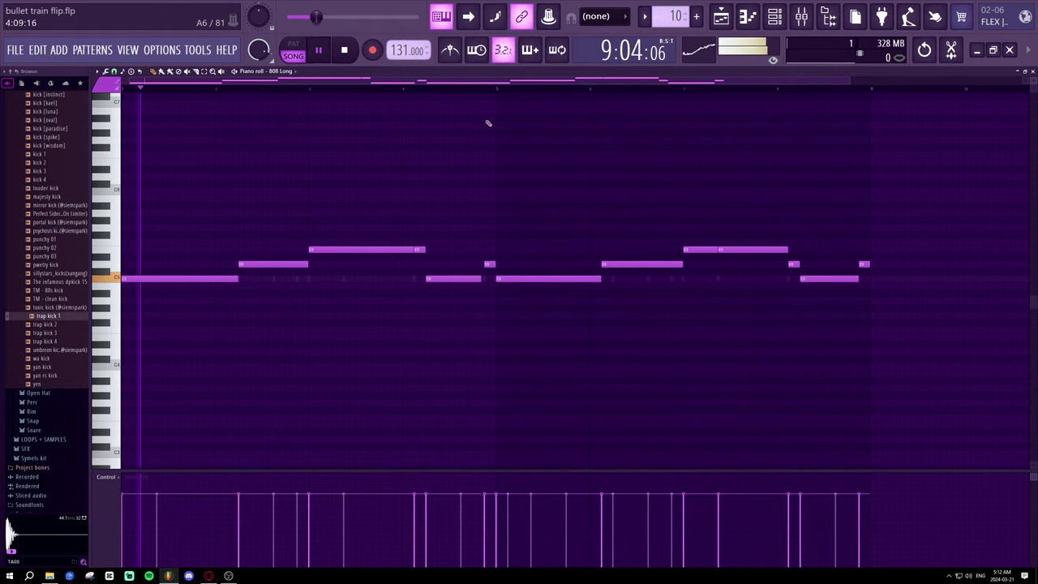
- Show the channel rack and audition kick samples from the Kick folder, including 4evr - drum machine kick, Bug dp kick 2 and 4evr - thud kick
{"action": "key", "text": "F6"}
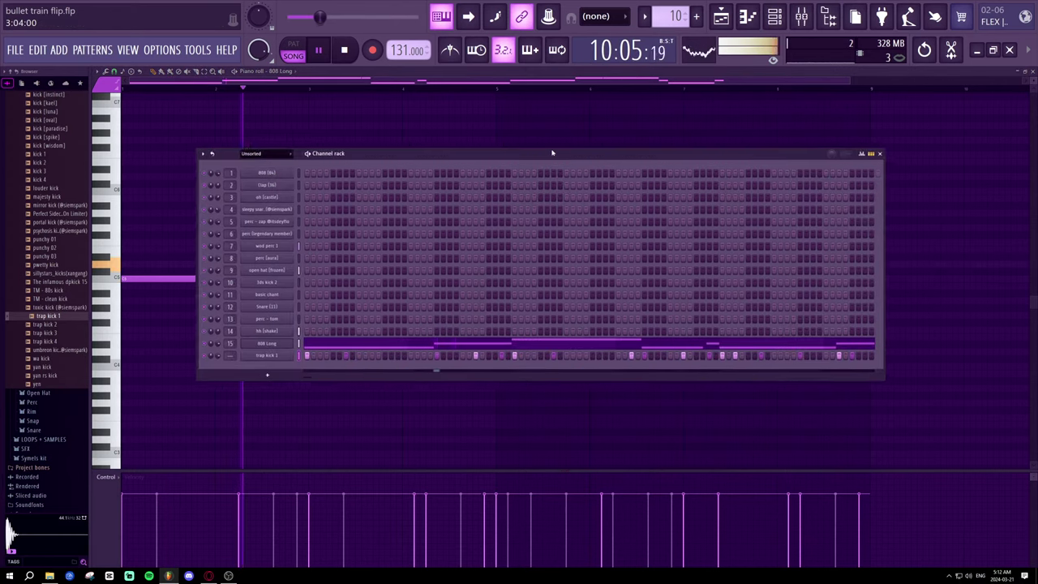
{"action": "left_click_drag", "start_coordinate": [533, 157], "coordinate": [623, 98]}
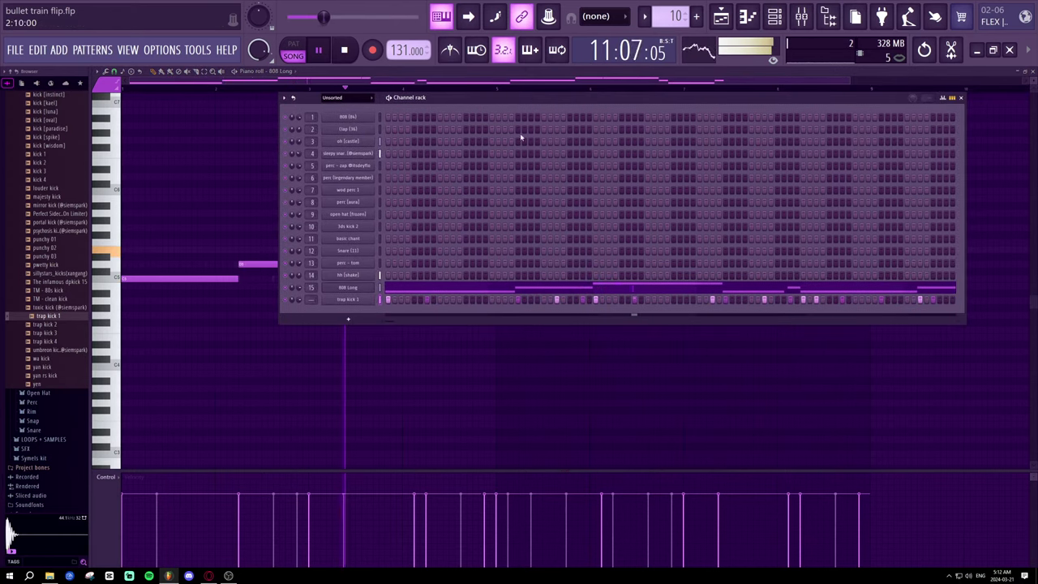
{"action": "scroll", "coordinate": [37, 291], "scroll_direction": "up", "scroll_amount": 10}
{"action": "scroll", "coordinate": [40, 268], "scroll_direction": "up", "scroll_amount": 7}
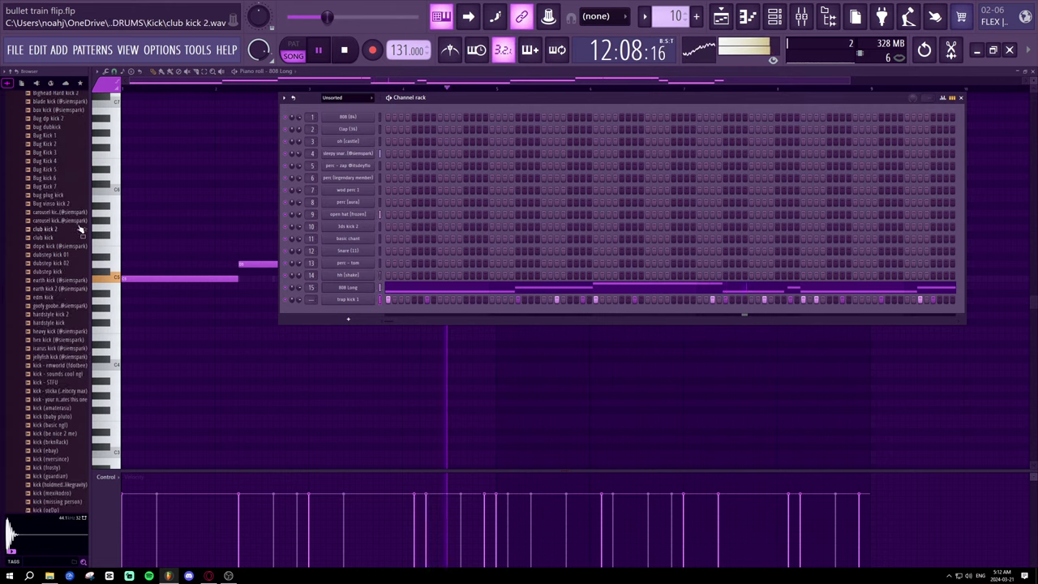
{"action": "key", "text": "space"}
{"action": "left_click", "coordinate": [58, 273]}
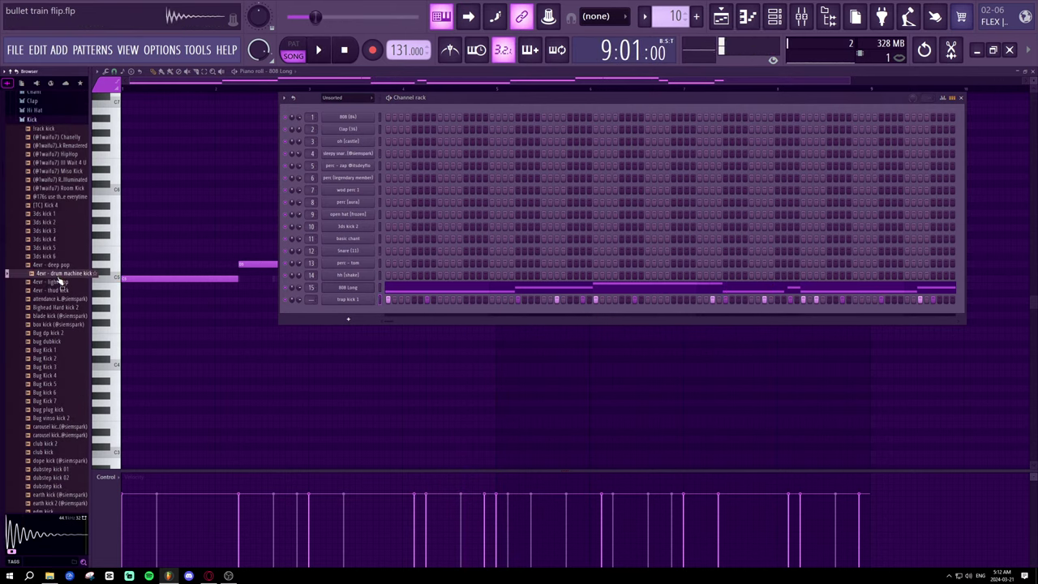
{"action": "left_click", "coordinate": [58, 281]}
{"action": "left_click", "coordinate": [48, 154]}
{"action": "left_click", "coordinate": [56, 145]}
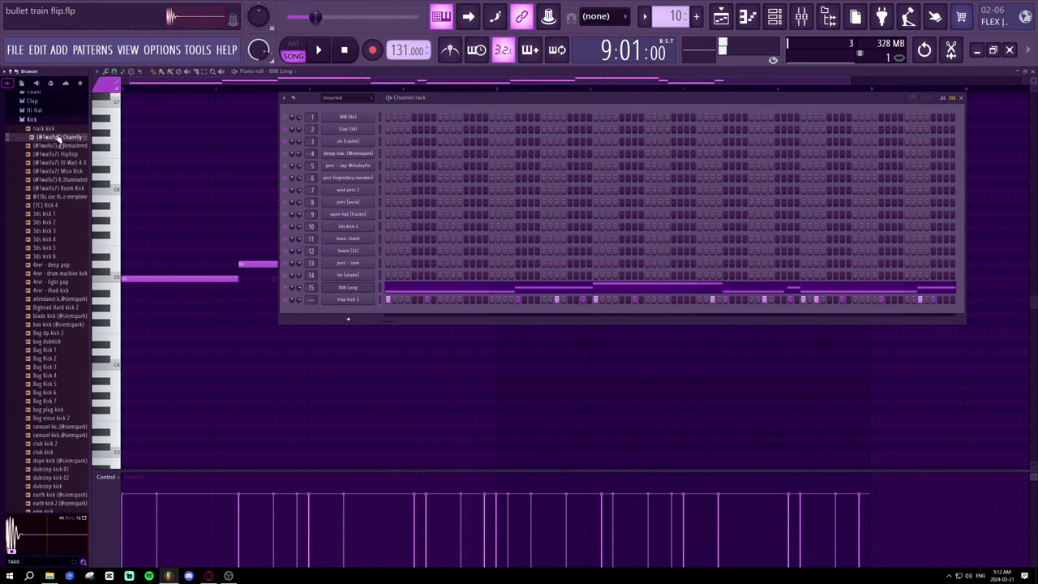
{"action": "left_click", "coordinate": [49, 333]}
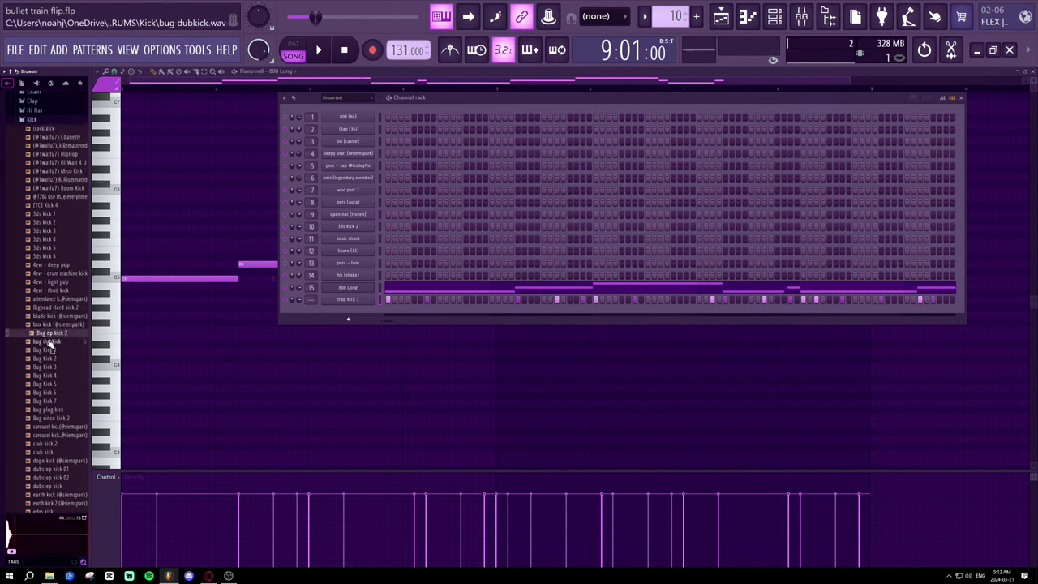
{"action": "left_click", "coordinate": [49, 341]}
{"action": "left_click", "coordinate": [61, 317]}
{"action": "scroll", "coordinate": [63, 317], "scroll_direction": "down", "scroll_amount": 1}
{"action": "scroll", "coordinate": [60, 302], "scroll_direction": "up", "scroll_amount": 1}
{"action": "left_click", "coordinate": [53, 291]}
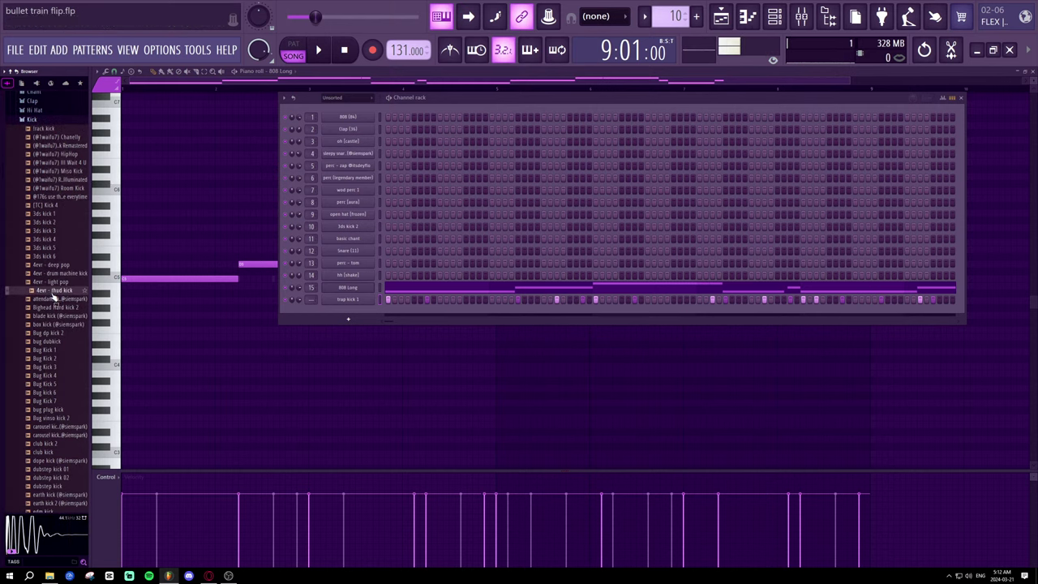
- Replace the sample in the trap kick 1 channel with the attendance kick and play the arrangement
{"action": "left_click", "coordinate": [54, 299]}
{"action": "left_click_drag", "start_coordinate": [53, 298], "coordinate": [339, 303]}
{"action": "key", "text": "space"}
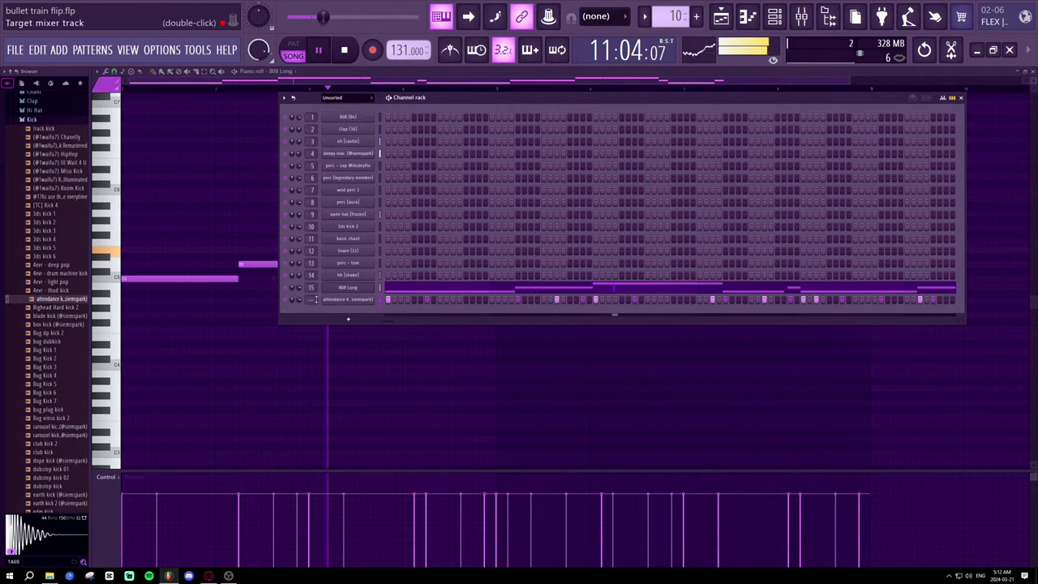
- Try removing the attendance kick hits at 2:11 and 3:01 and play the result
{"action": "key", "text": "space"}
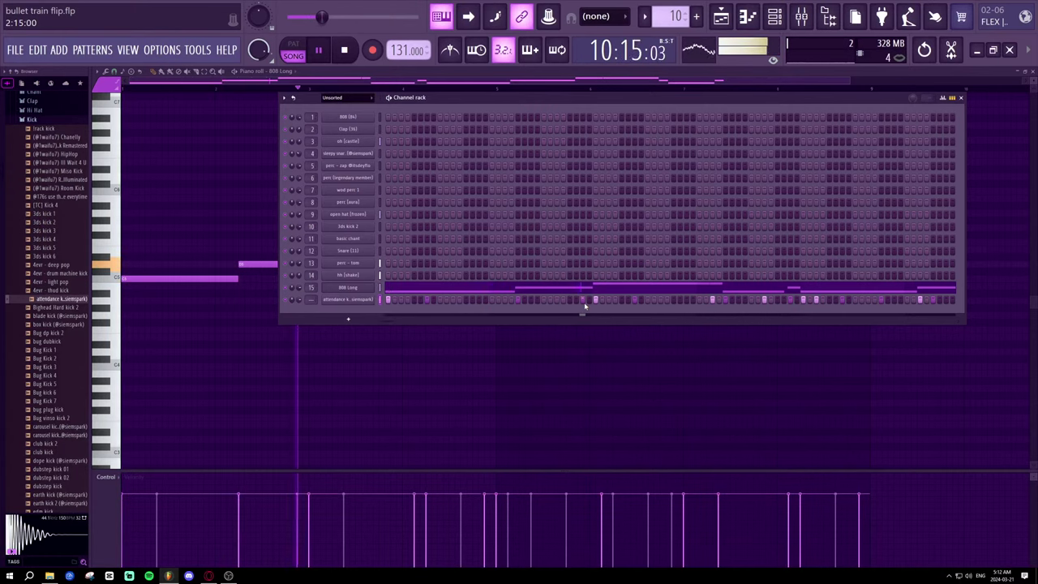
{"action": "key", "text": "space"}
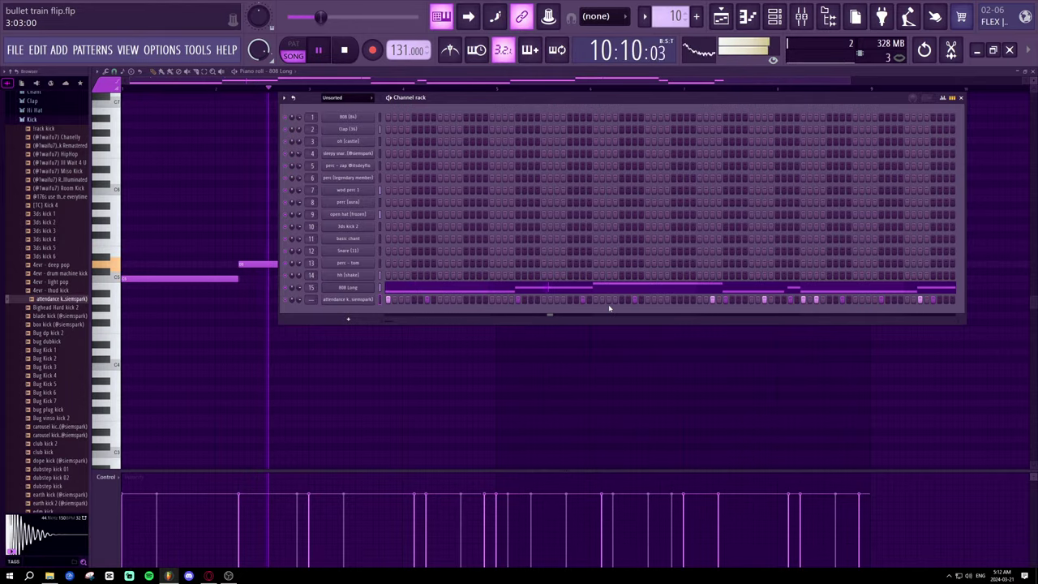
{"action": "key", "text": "space"}
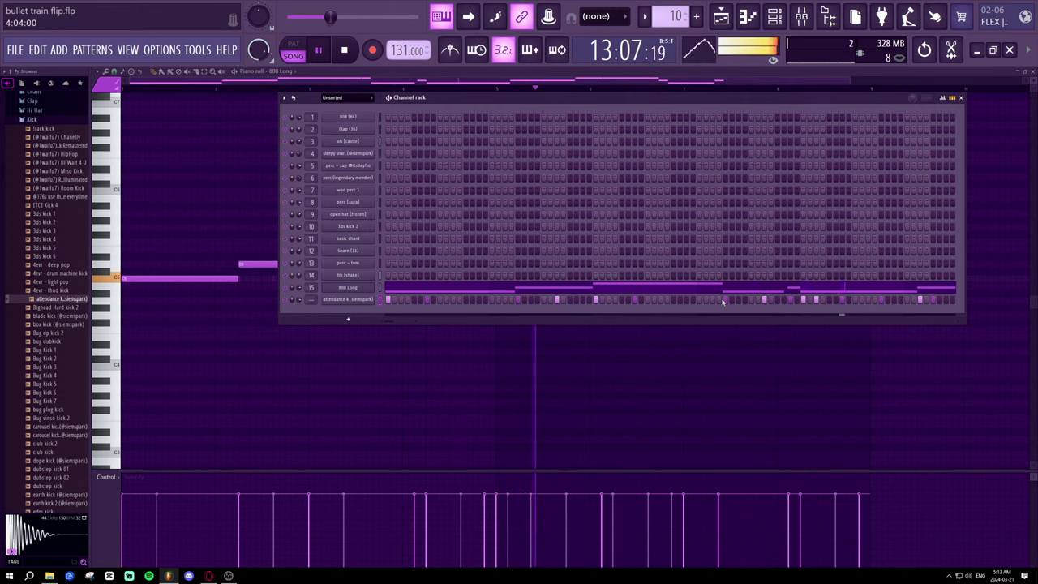
- Add attendance kick hits at 1:03 and 3:03 and play the pattern
{"action": "key", "text": "space"}
{"action": "key", "text": "space"}
{"action": "key", "text": "space"}
{"action": "key", "text": "space"}
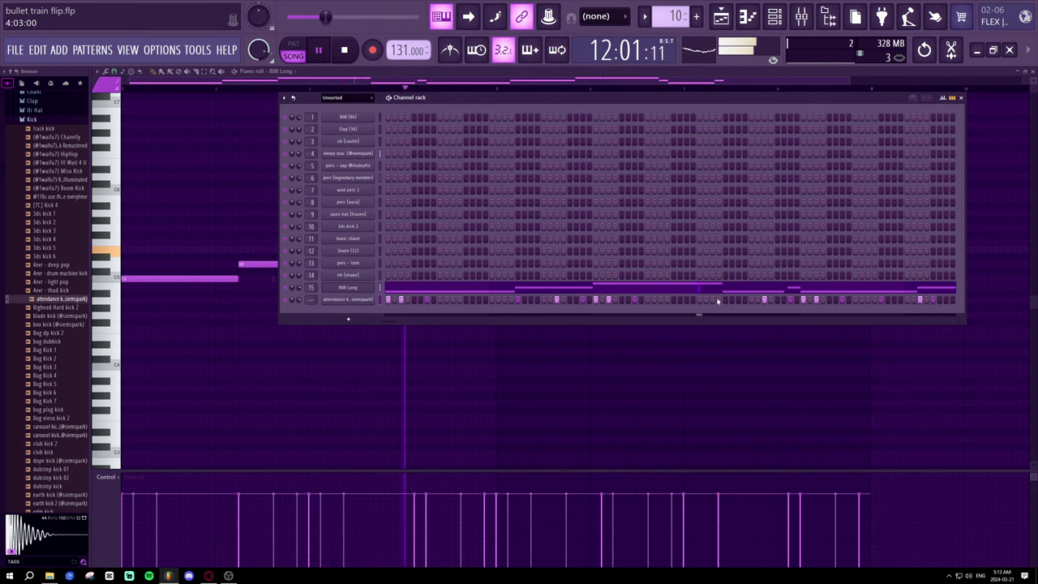
{"action": "key", "text": "space"}
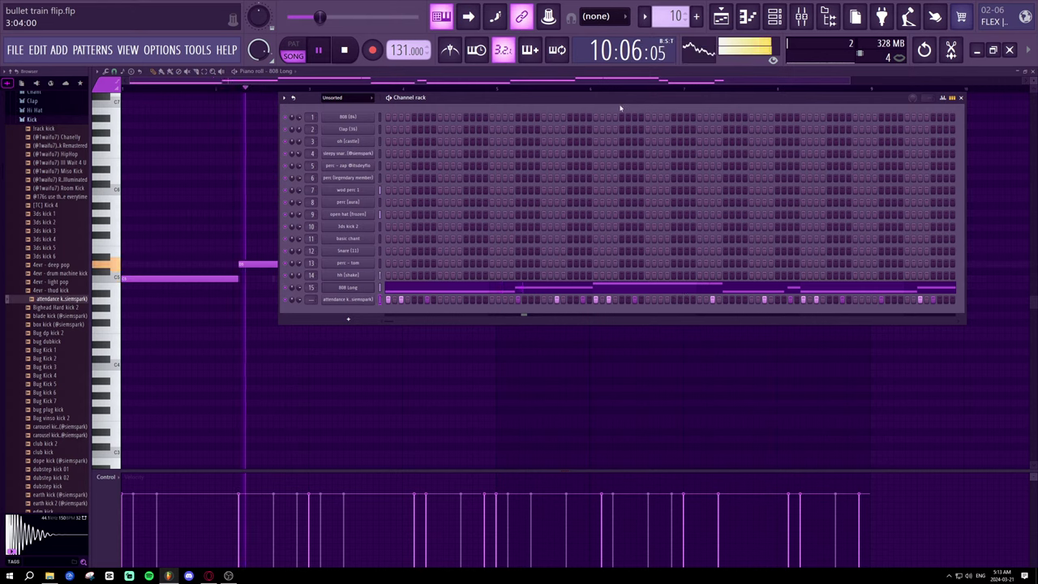
- Add an attendance kick hit at 7:03 and play through the pattern's remaining bars
{"action": "left_click_drag", "start_coordinate": [649, 94], "coordinate": [461, 92]}
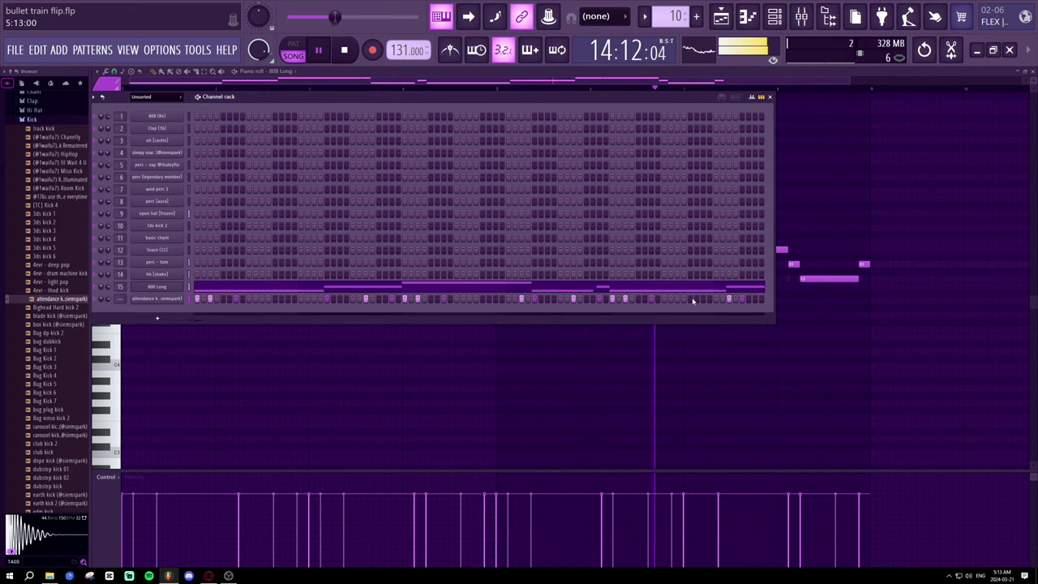
{"action": "left_click_drag", "start_coordinate": [195, 321], "coordinate": [233, 332]}
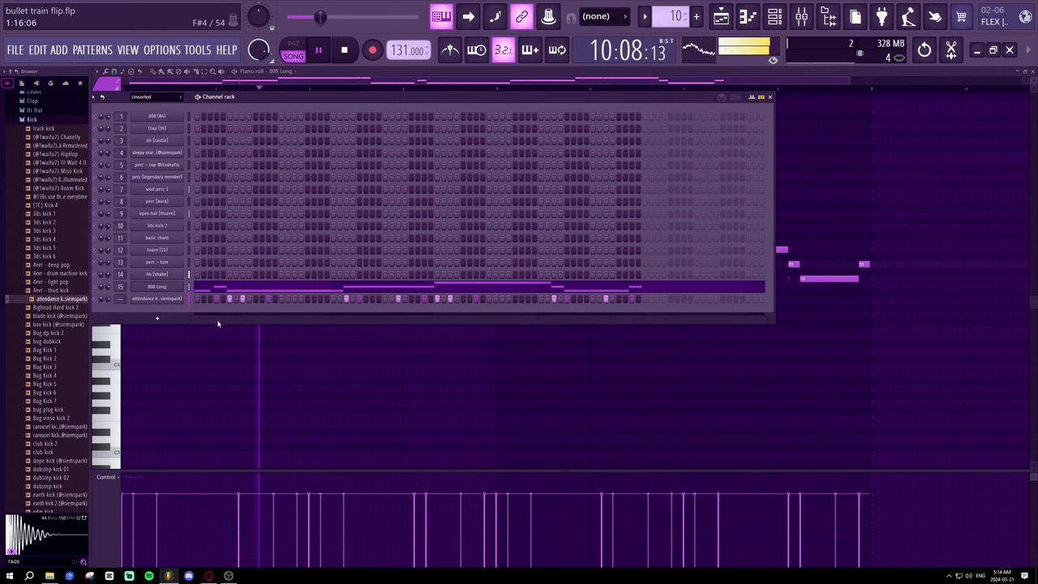
{"action": "left_click_drag", "start_coordinate": [231, 322], "coordinate": [221, 323]}
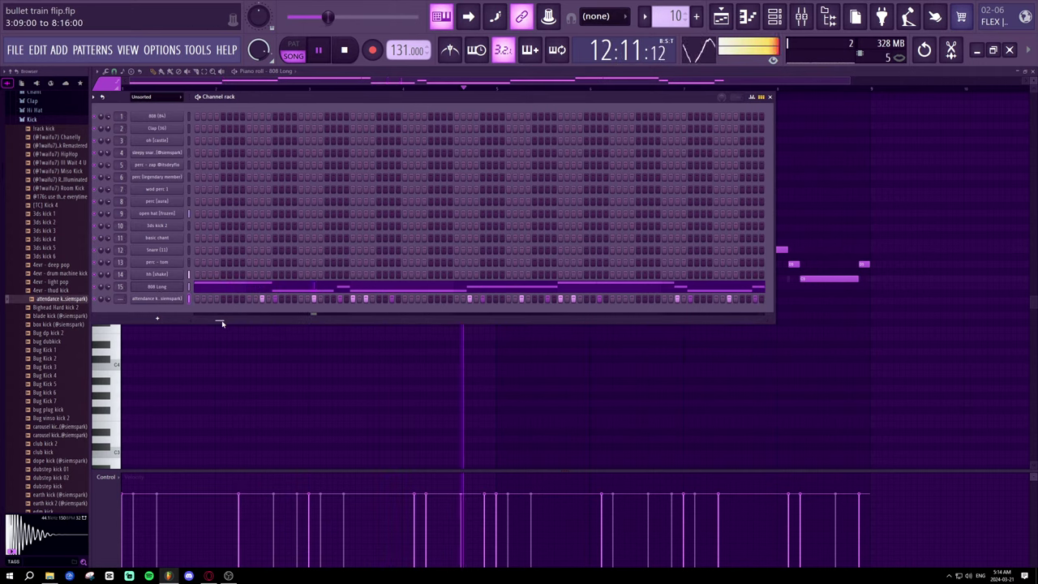
{"action": "left_click_drag", "start_coordinate": [221, 323], "coordinate": [218, 293]}
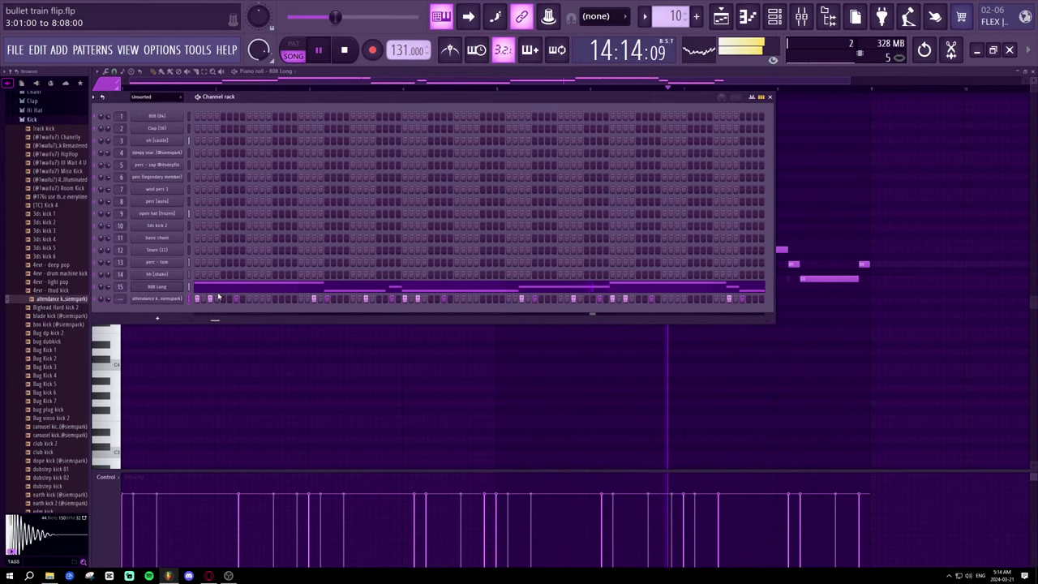
{"action": "left_click_drag", "start_coordinate": [218, 289], "coordinate": [223, 296]}
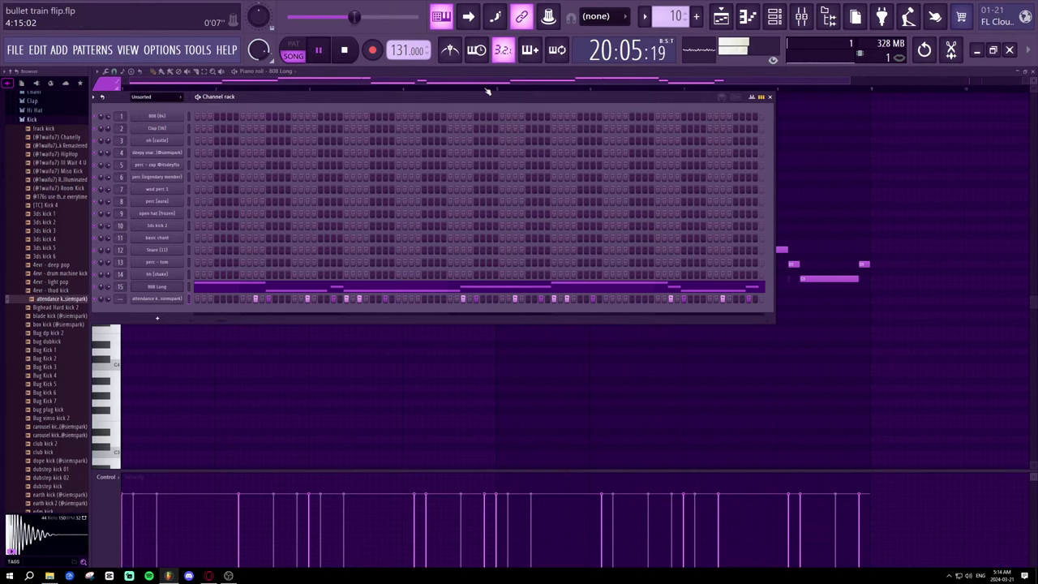
- Try removing the attendance kick hits at 4:03 and 6:03 and play the result
{"action": "left_click_drag", "start_coordinate": [487, 91], "coordinate": [551, 166]}
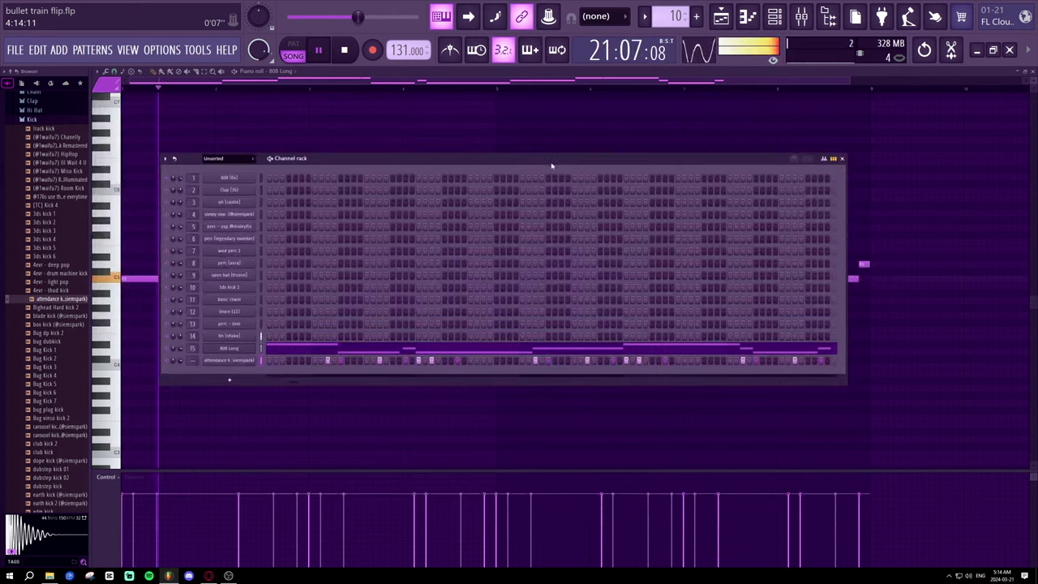
{"action": "left_click_drag", "start_coordinate": [296, 382], "coordinate": [268, 382]}
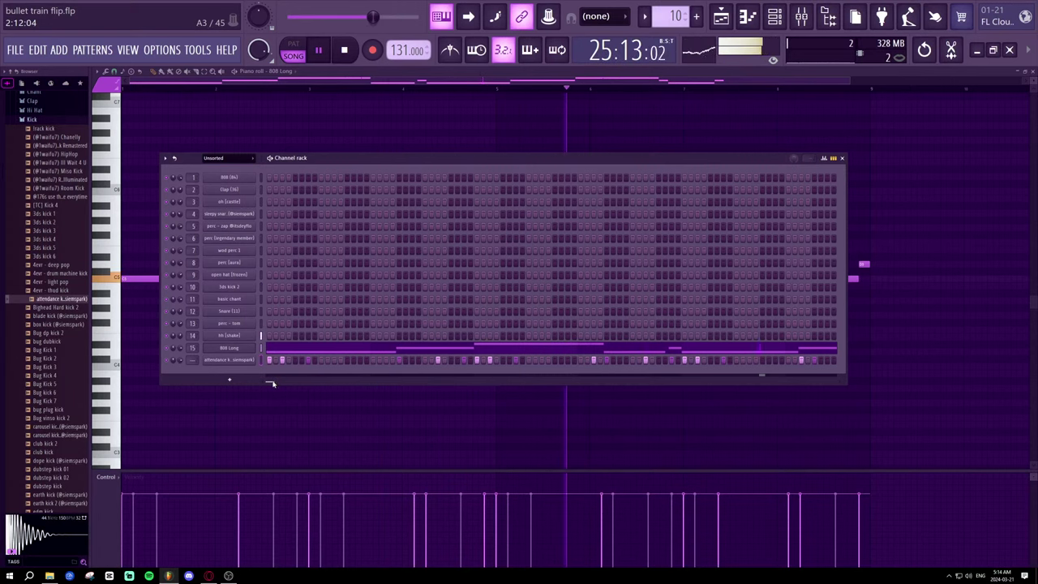
{"action": "mouse_move", "coordinate": [273, 384]}
{"action": "left_mouse_down"}
{"action": "mouse_move", "coordinate": [298, 385]}
{"action": "mouse_move", "coordinate": [269, 385]}
{"action": "left_mouse_up"}
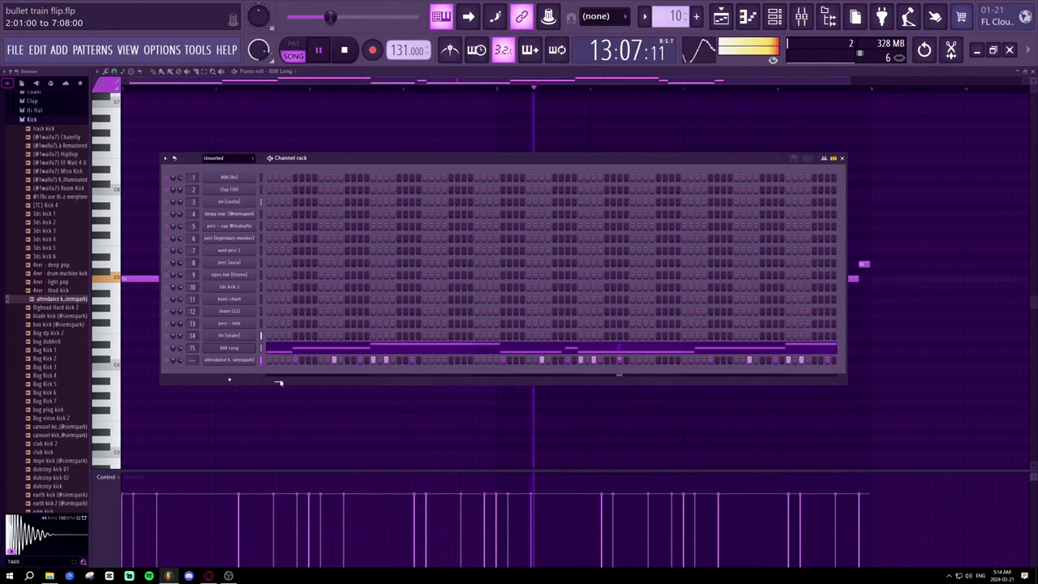
- Show the 808 Long notes in the piano roll and lower the short E5 note at 4:03 to D5
{"action": "left_click", "coordinate": [748, 17]}
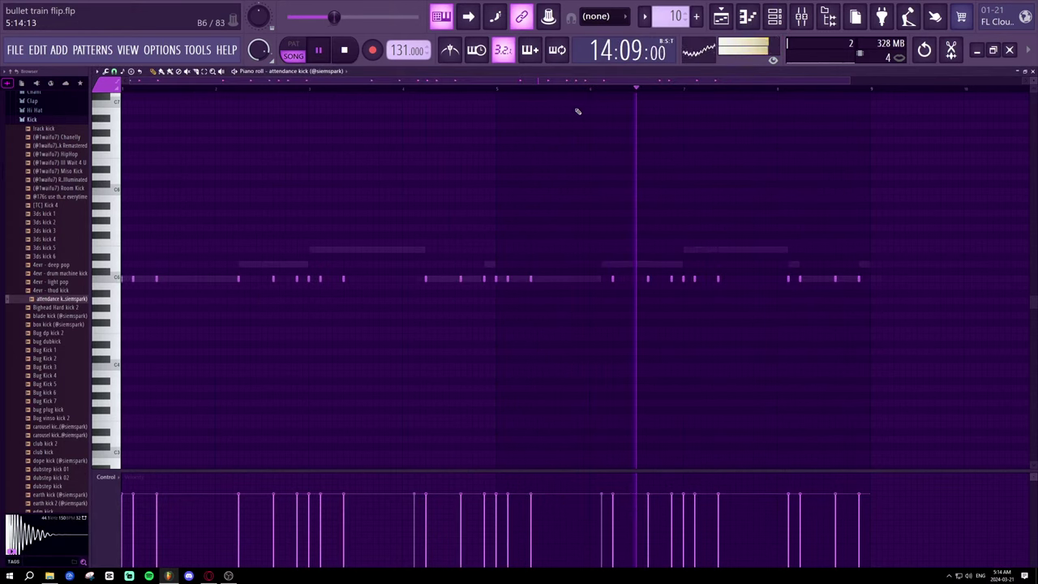
{"action": "left_click", "coordinate": [310, 72]}
{"action": "left_click", "coordinate": [319, 95]}
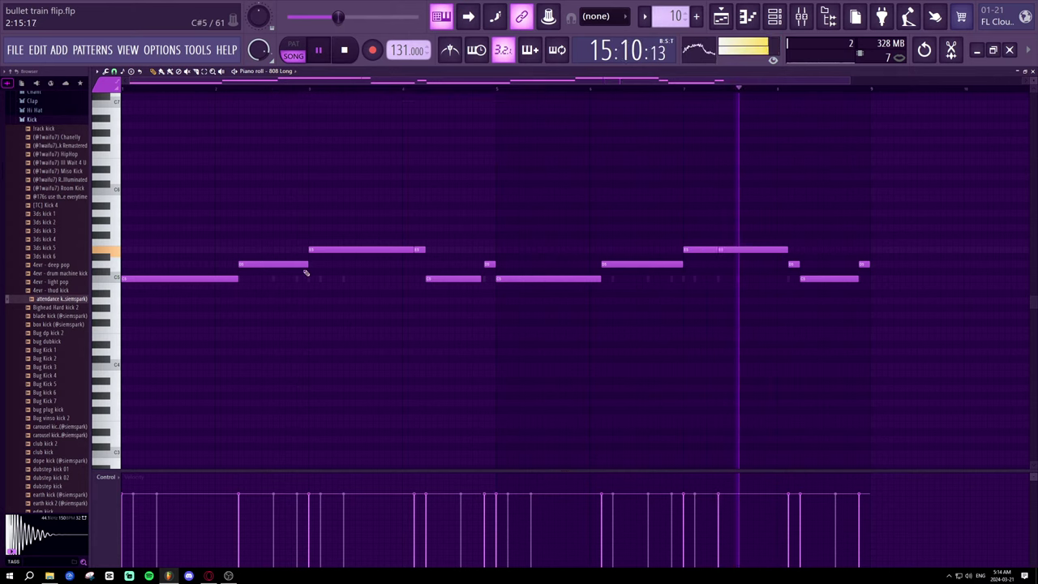
{"action": "left_click_drag", "start_coordinate": [419, 251], "coordinate": [419, 265]}
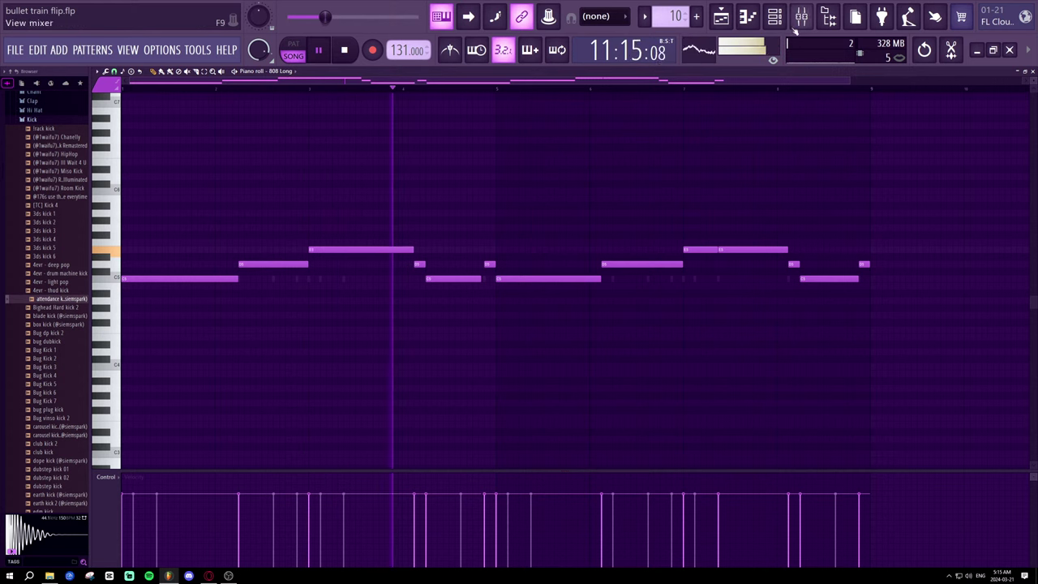
- Extend the 808 Long C5 note at 4:05 to meet the D5 note at 4:15, and restore the kick hits at 4:03 and 6:03
{"action": "key", "text": "F6"}
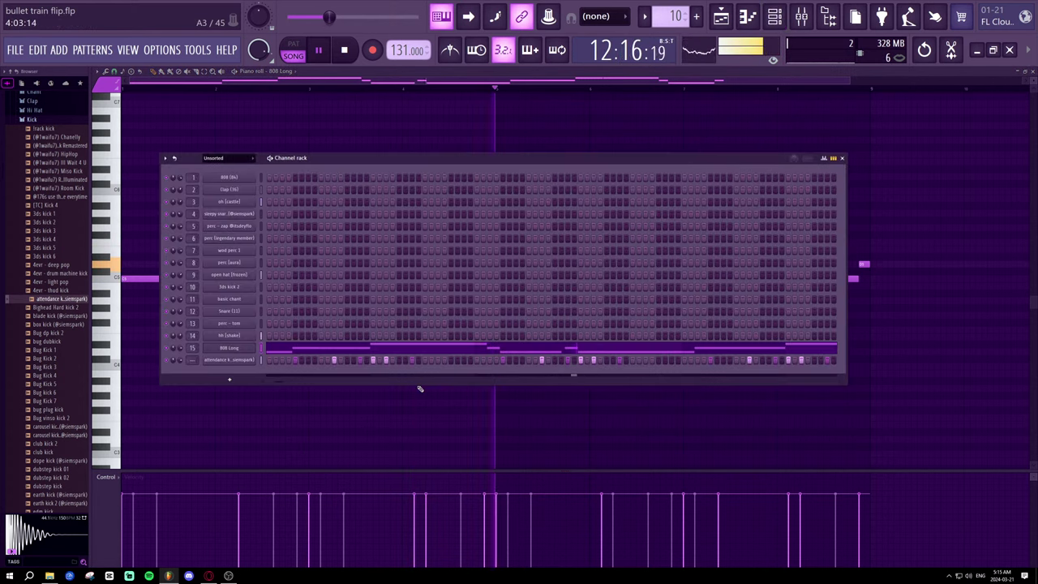
{"action": "key", "text": "F6"}
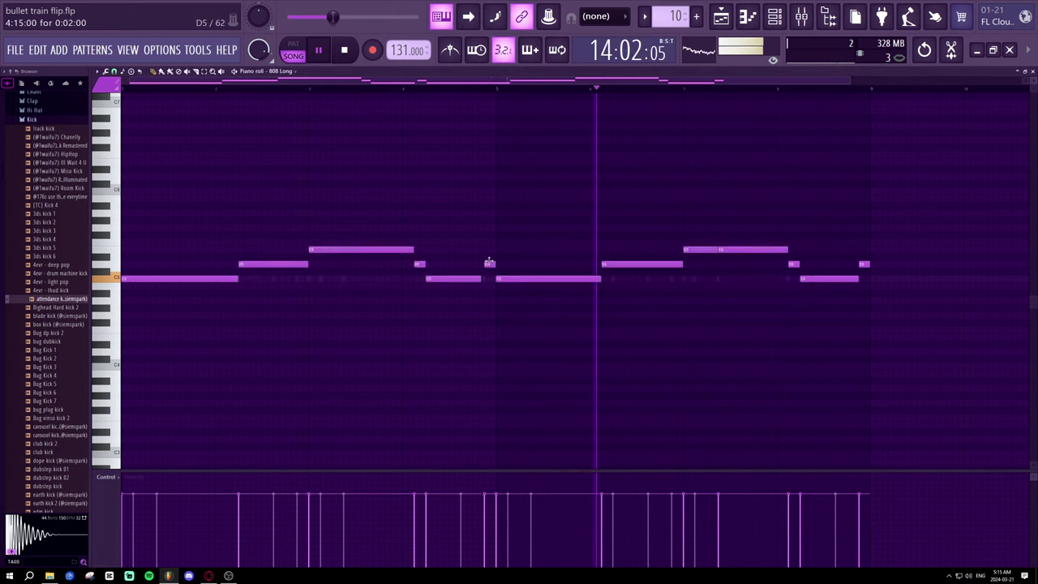
{"action": "scroll", "coordinate": [484, 90], "scroll_direction": "up", "scroll_amount": 3}
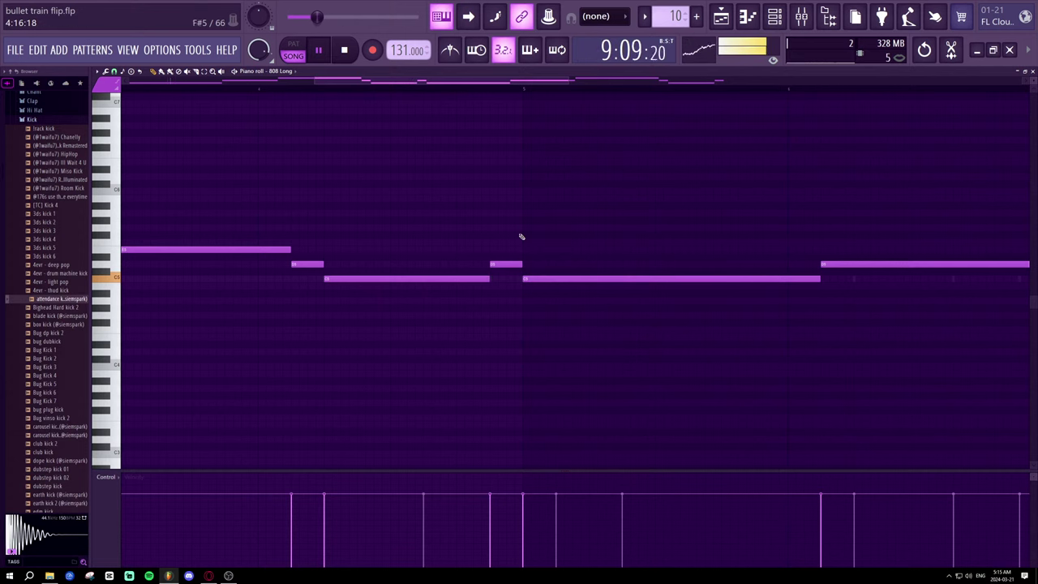
{"action": "scroll", "coordinate": [584, 93], "scroll_direction": "down", "scroll_amount": 2}
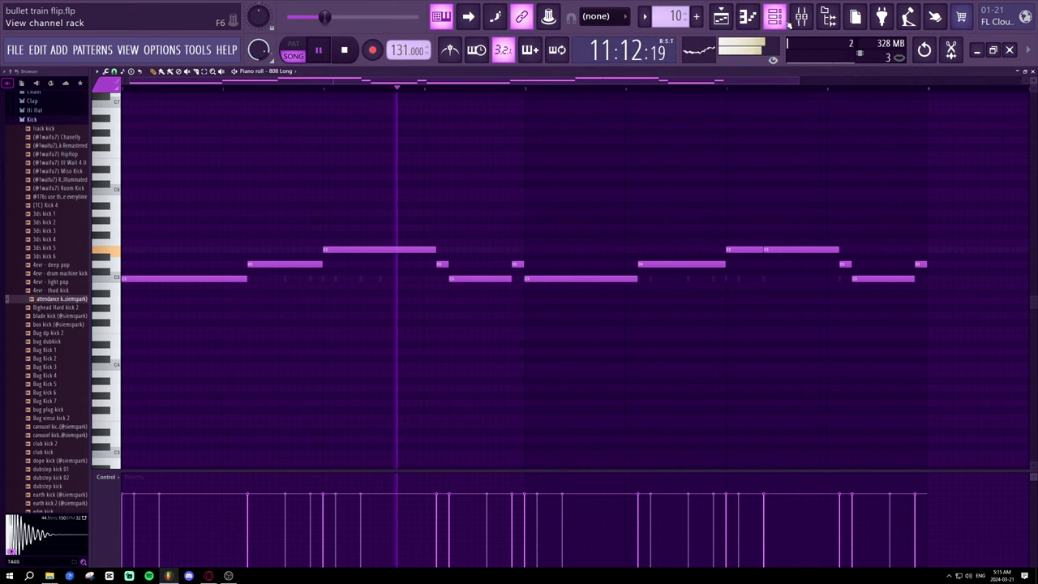
{"action": "key", "text": "F6"}
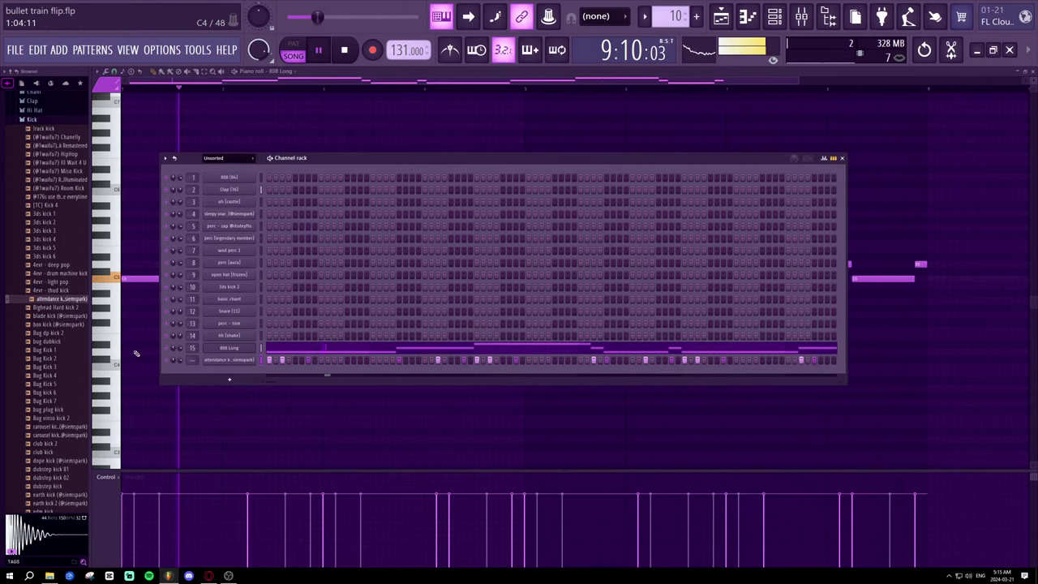
- Stop playback and audition more samples in the Kick folder, including Bighead Hard kick 2, Bug dp kick 2 and Bug Kick 2
{"action": "key", "text": "space"}
{"action": "left_click", "coordinate": [51, 307]}
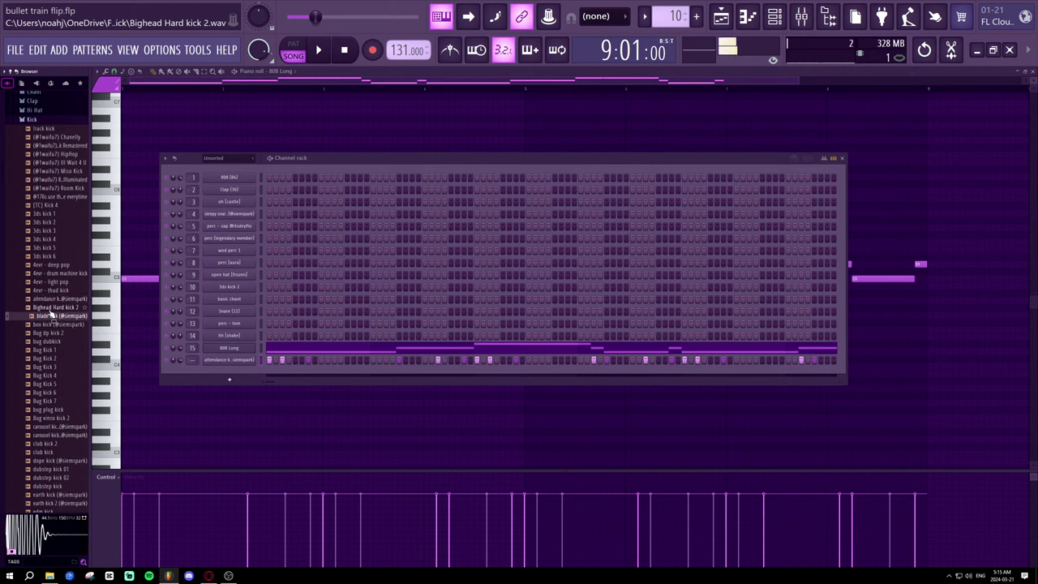
{"action": "left_click", "coordinate": [50, 332]}
{"action": "left_click", "coordinate": [45, 358]}
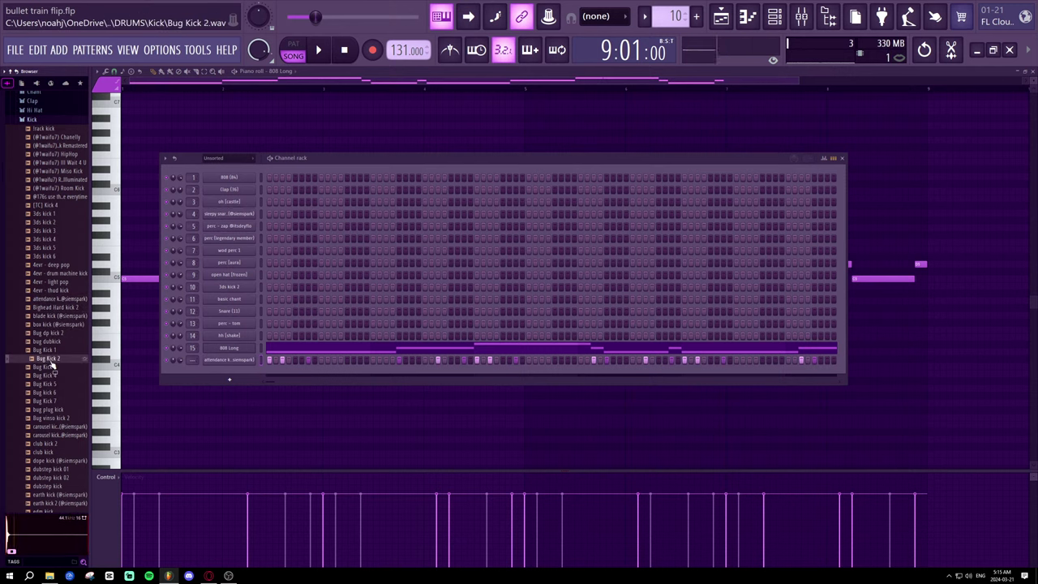
{"action": "left_click", "coordinate": [58, 418]}
{"action": "scroll", "coordinate": [58, 406], "scroll_direction": "down", "scroll_amount": 10}
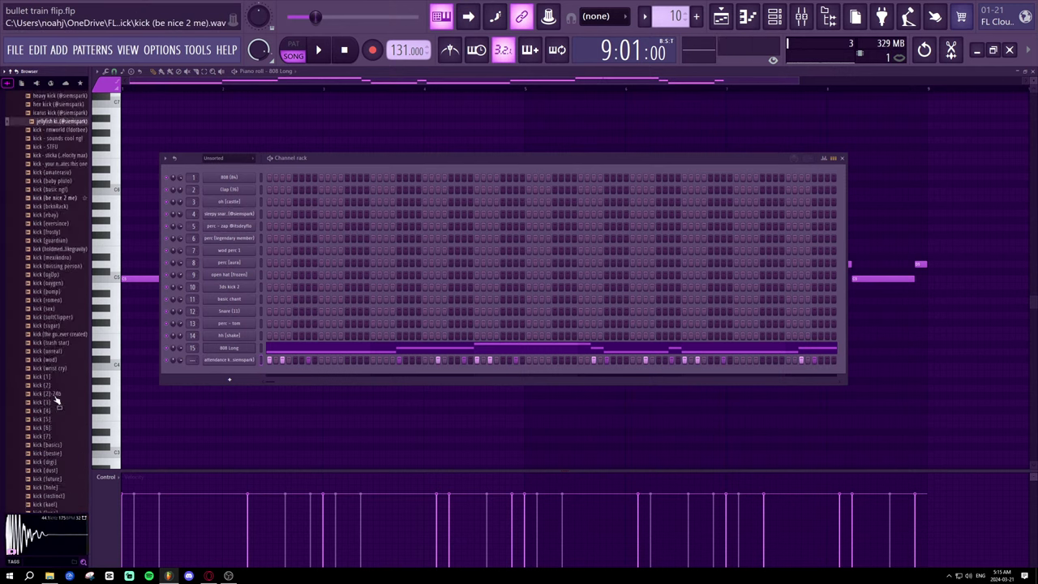
- Open the kicks folder inside Symels kit and audition a kick sample from it
{"action": "left_click", "coordinate": [47, 423]}
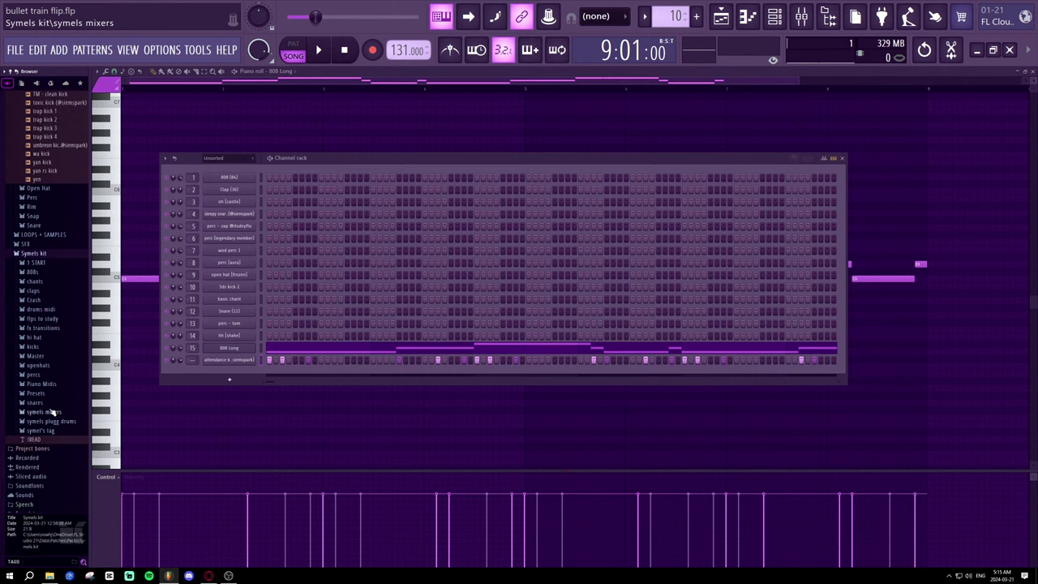
{"action": "left_click", "coordinate": [41, 274]}
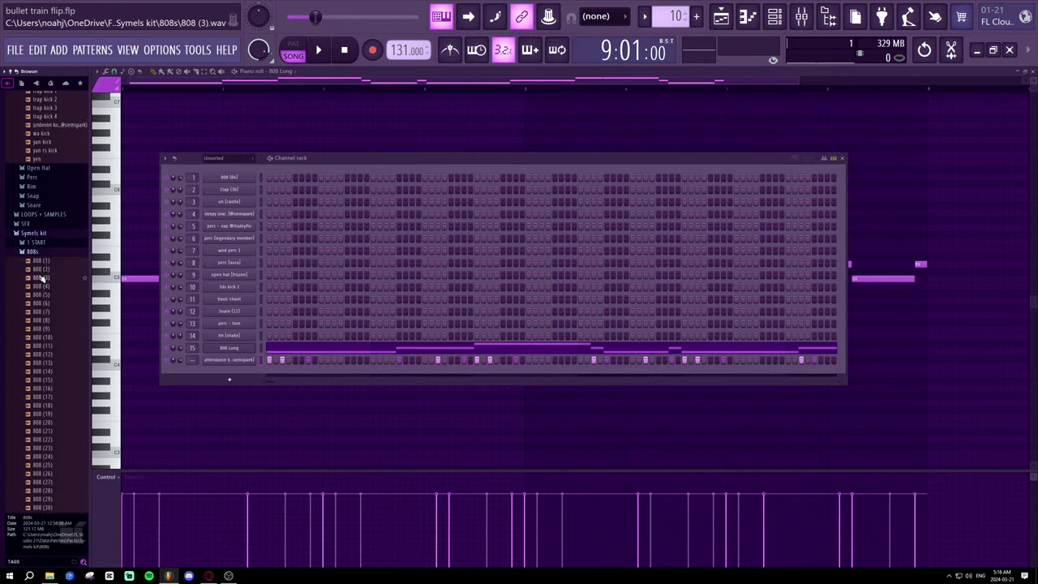
{"action": "left_click", "coordinate": [49, 259]}
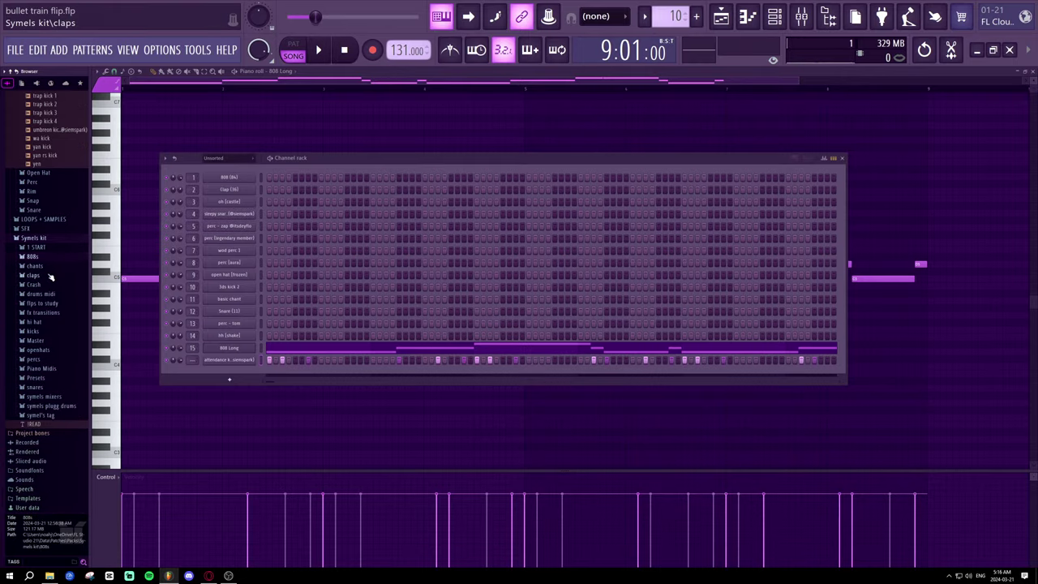
{"action": "left_click", "coordinate": [48, 331]}
{"action": "left_click", "coordinate": [50, 341]}
{"action": "scroll", "coordinate": [51, 343], "scroll_direction": "down", "scroll_amount": 3}
{"action": "left_click", "coordinate": [41, 187]}
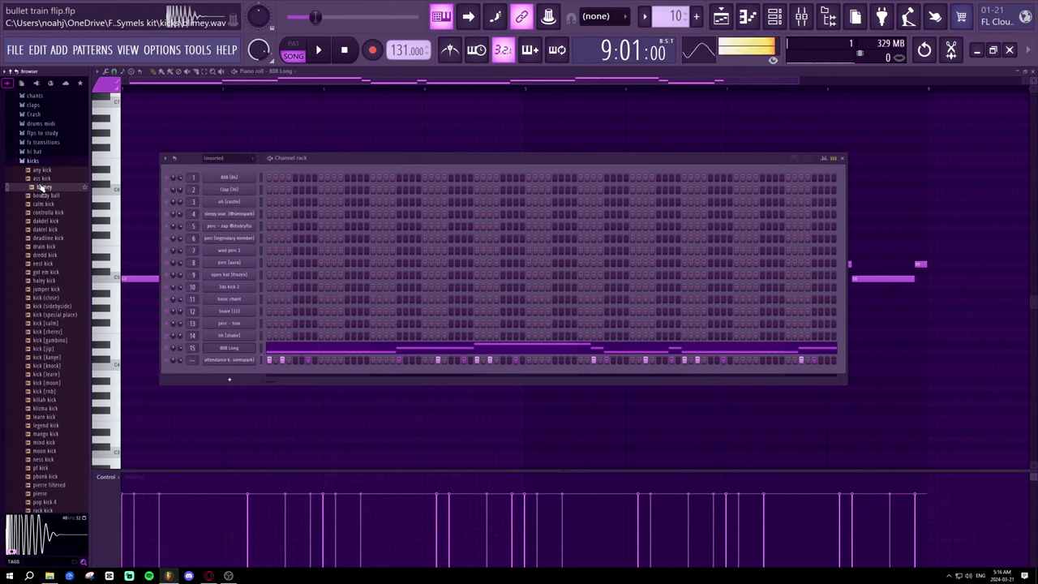
- Audition samples in the kicks folder, load killah kick into the last channel and play the pattern
{"action": "left_click", "coordinate": [50, 238]}
{"action": "left_click", "coordinate": [47, 246]}
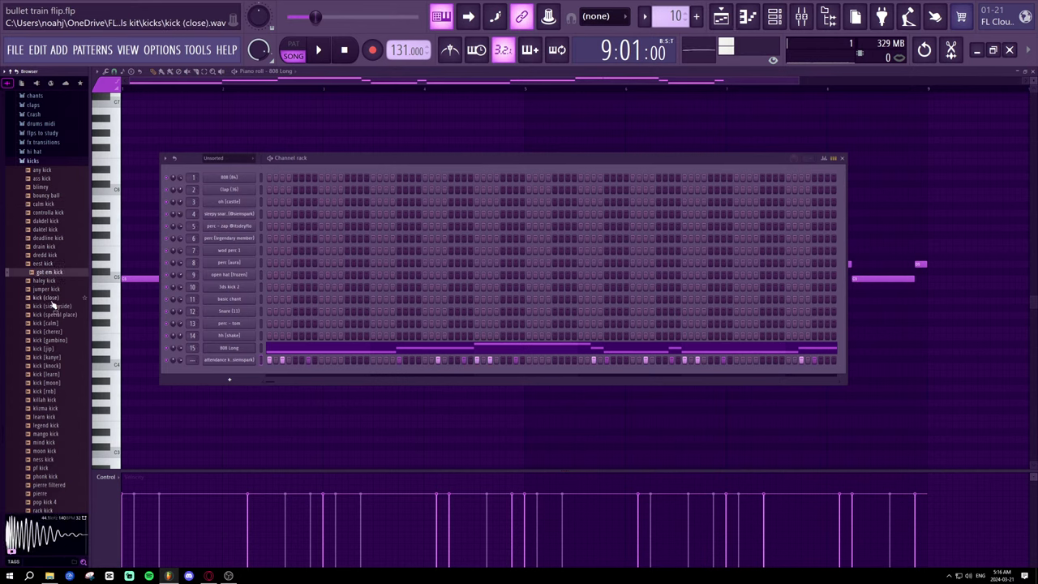
{"action": "left_click", "coordinate": [47, 255]}
{"action": "left_click", "coordinate": [49, 313]}
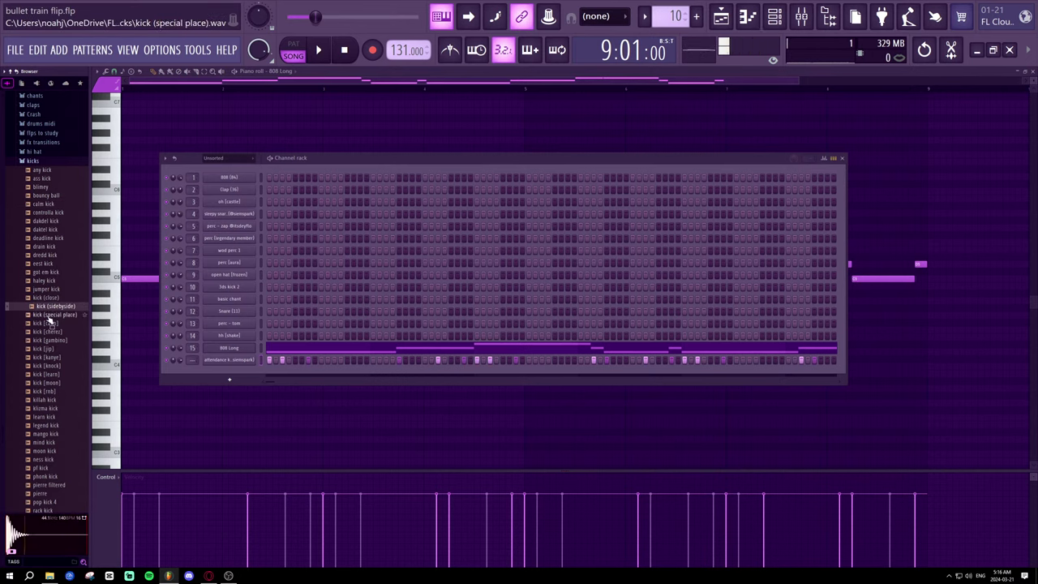
{"action": "left_click", "coordinate": [47, 340]}
{"action": "left_click", "coordinate": [46, 374]}
{"action": "left_click", "coordinate": [46, 390]}
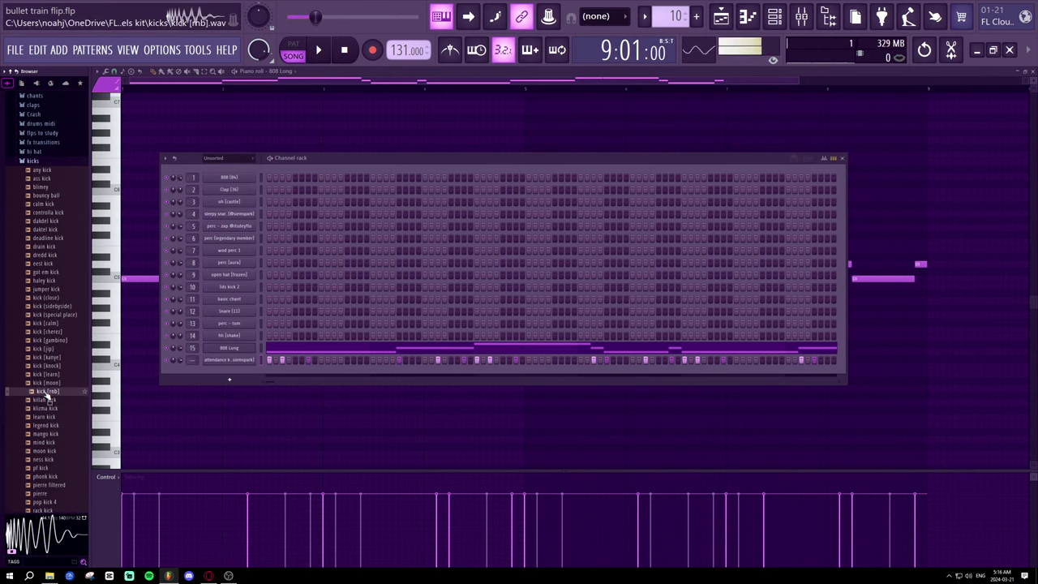
{"action": "left_click", "coordinate": [45, 399]}
{"action": "scroll", "coordinate": [45, 406], "scroll_direction": "down", "scroll_amount": 4}
{"action": "left_click_drag", "start_coordinate": [42, 235], "coordinate": [226, 367]}
{"action": "key", "text": "space"}
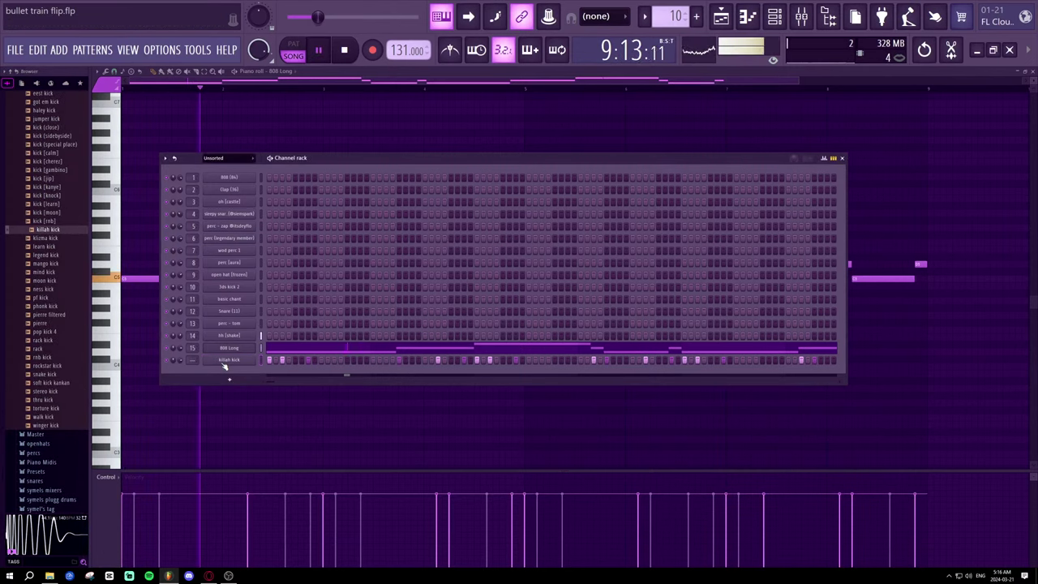
{"action": "key", "text": "space"}
- Preview learn kick, legend kick and mango kick, swap the kick channel's sample for legend kick and play it back
{"action": "left_click", "coordinate": [46, 247]}
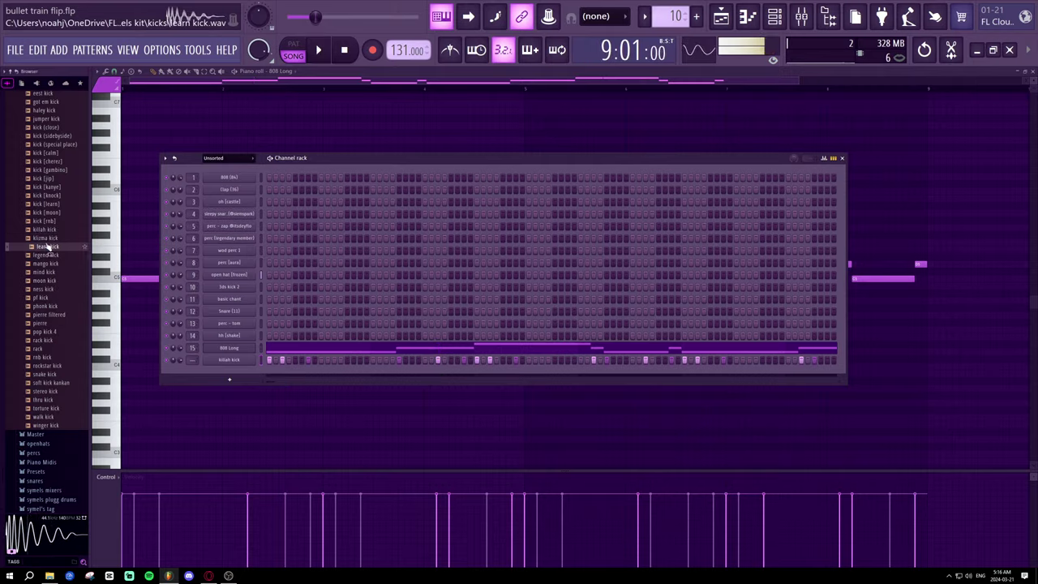
{"action": "left_click", "coordinate": [51, 255]}
{"action": "left_click", "coordinate": [55, 264]}
{"action": "left_click", "coordinate": [49, 257]}
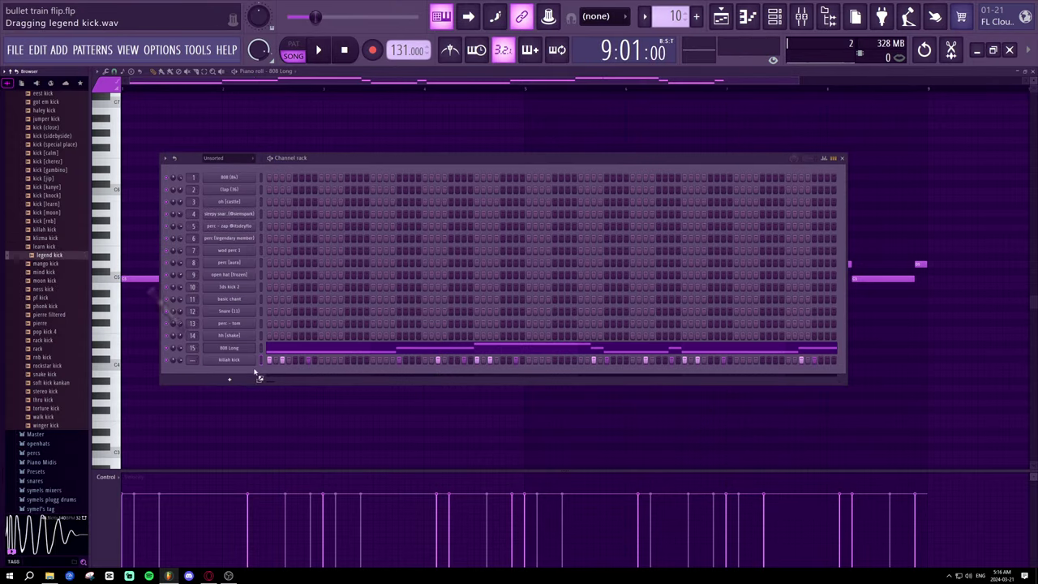
{"action": "left_click_drag", "start_coordinate": [241, 361], "coordinate": [241, 361]}
{"action": "key", "text": "space"}
{"action": "key", "text": "space"}
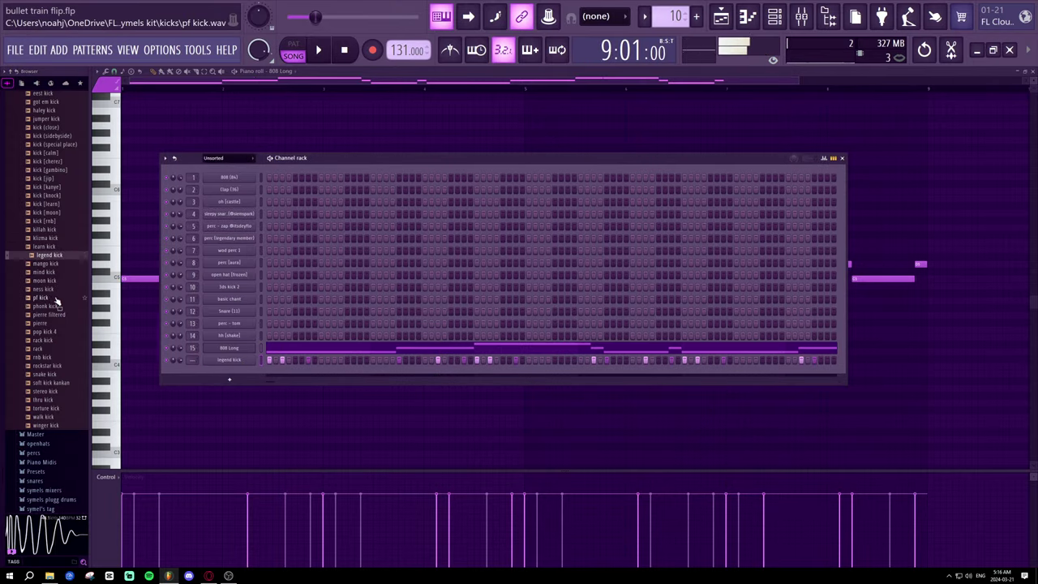
- Audition pf kick through rack kick, load the rack sample into the kick channel and listen to it with the beat
{"action": "left_click", "coordinate": [48, 297]}
{"action": "left_click", "coordinate": [49, 306]}
{"action": "left_click", "coordinate": [49, 314]}
{"action": "left_click", "coordinate": [49, 323]}
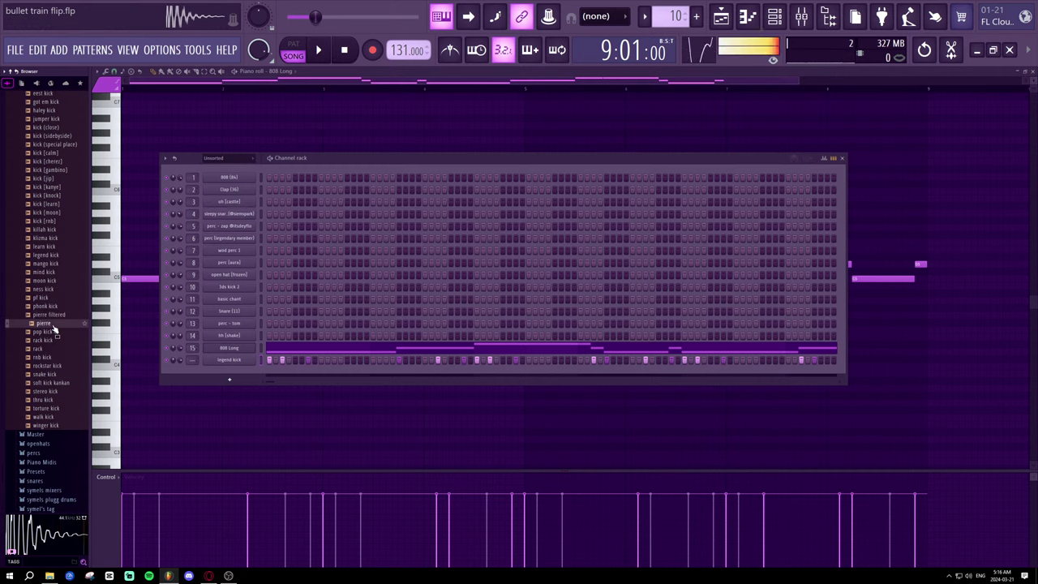
{"action": "left_click", "coordinate": [49, 340]}
{"action": "left_click", "coordinate": [49, 340]}
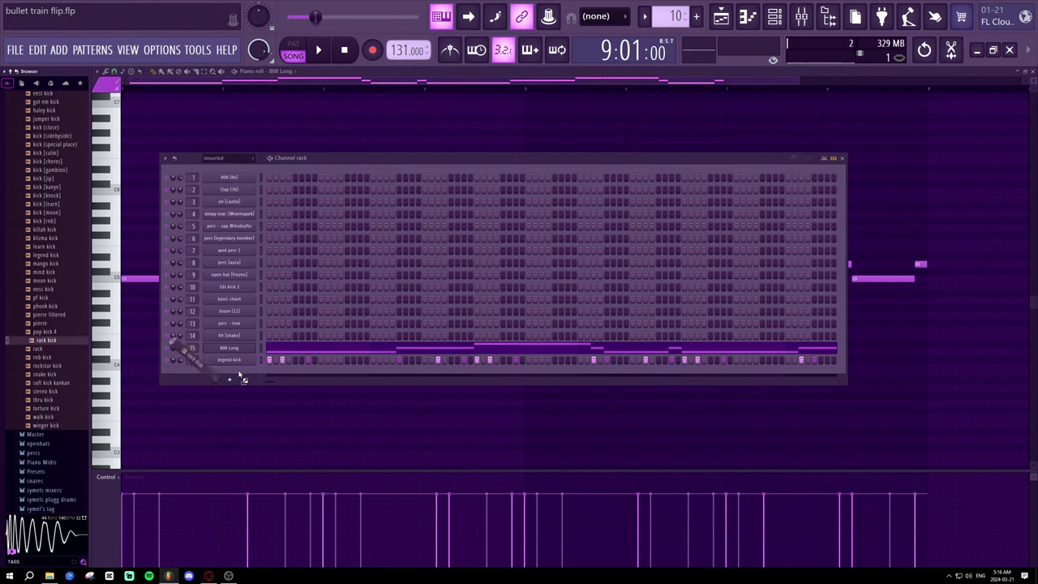
{"action": "left_click_drag", "start_coordinate": [241, 377], "coordinate": [231, 362]}
{"action": "key", "text": "space"}
{"action": "key", "text": "space"}
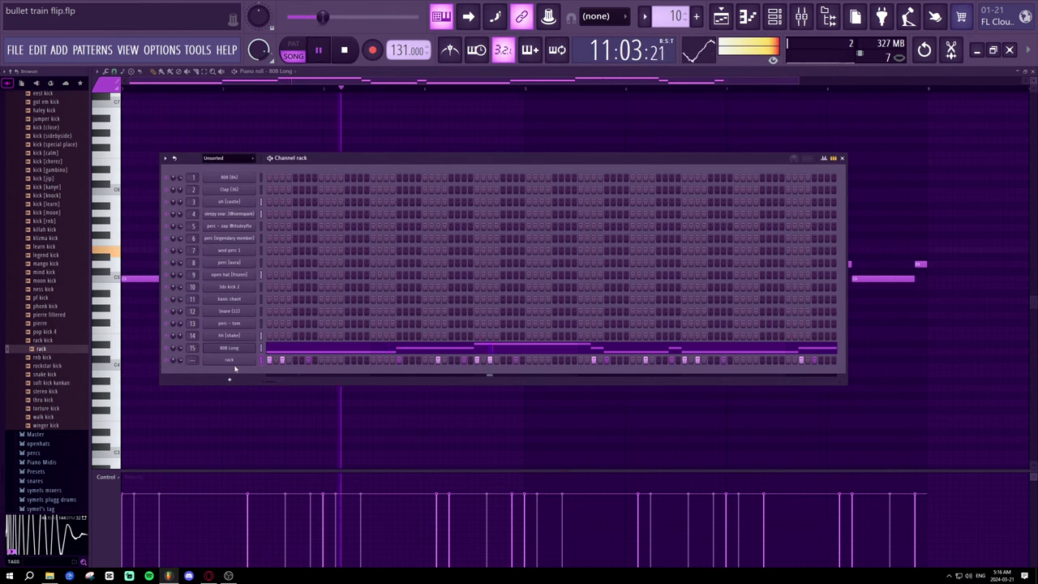
- Preview the remaining kicks, replace the kick channel's sample with soft kick kankan and play it with the beat
{"action": "left_click", "coordinate": [37, 358]}
{"action": "left_click", "coordinate": [41, 368]}
{"action": "left_click", "coordinate": [48, 376]}
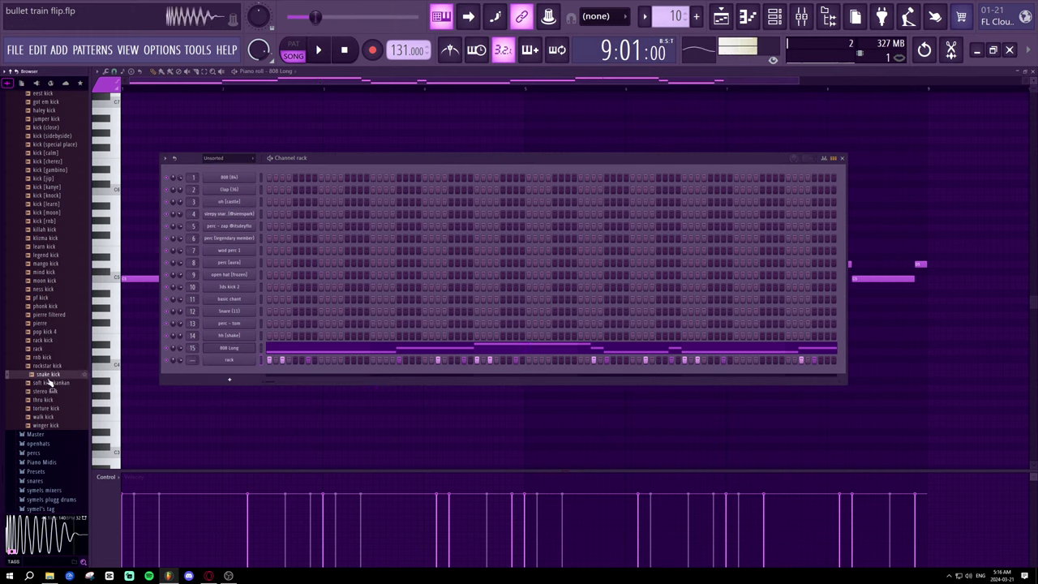
{"action": "left_click", "coordinate": [52, 385]}
{"action": "left_click_drag", "start_coordinate": [50, 391], "coordinate": [220, 364]}
{"action": "key", "text": "space"}
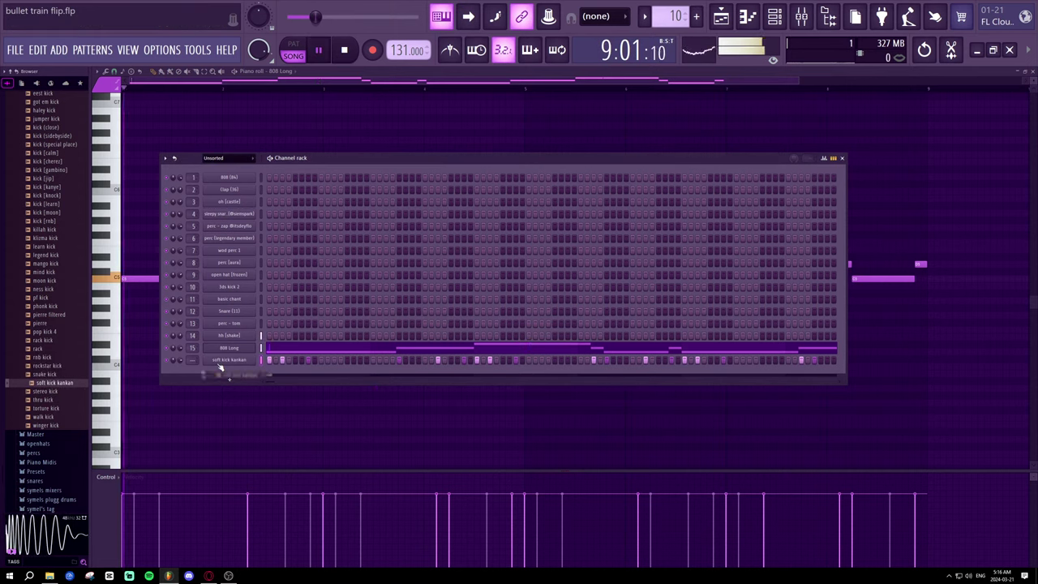
{"action": "left_click", "coordinate": [220, 362]}
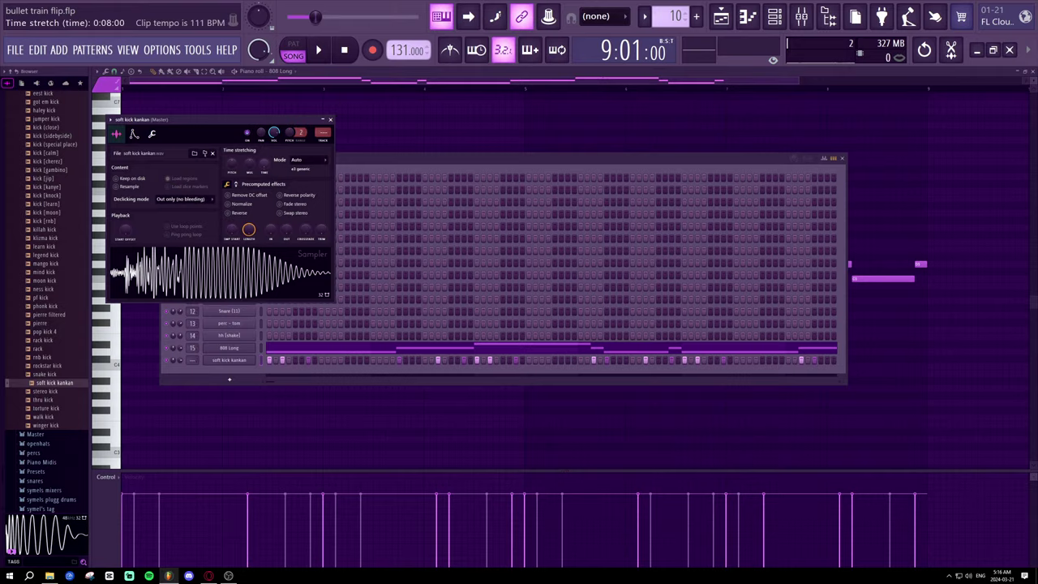
{"action": "key", "text": "space"}
{"action": "left_click", "coordinate": [330, 120]}
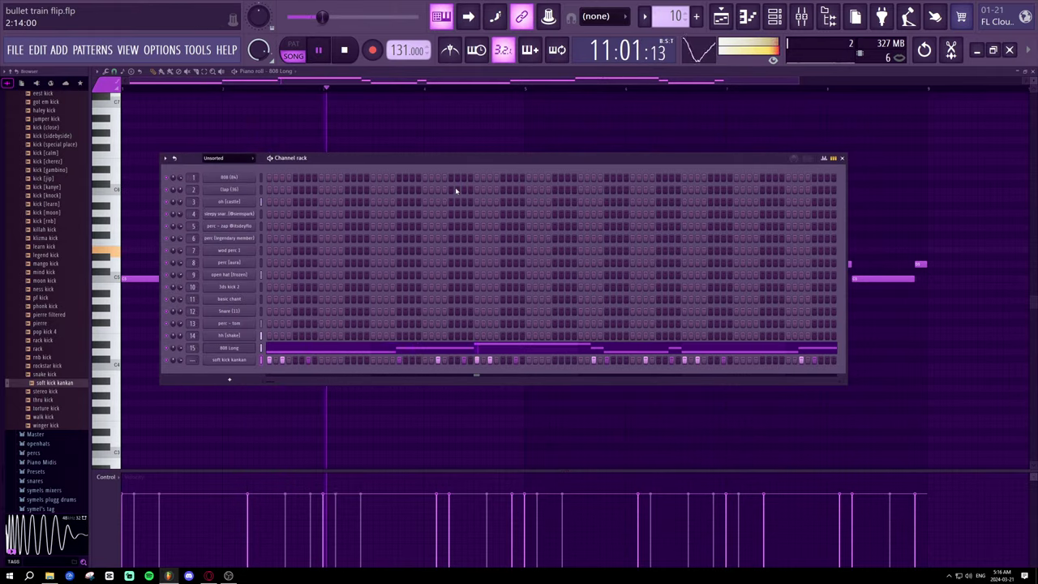
- Set the Boost precomputed effect of the soft kick kankan channel to 2%
{"action": "left_click", "coordinate": [228, 359]}
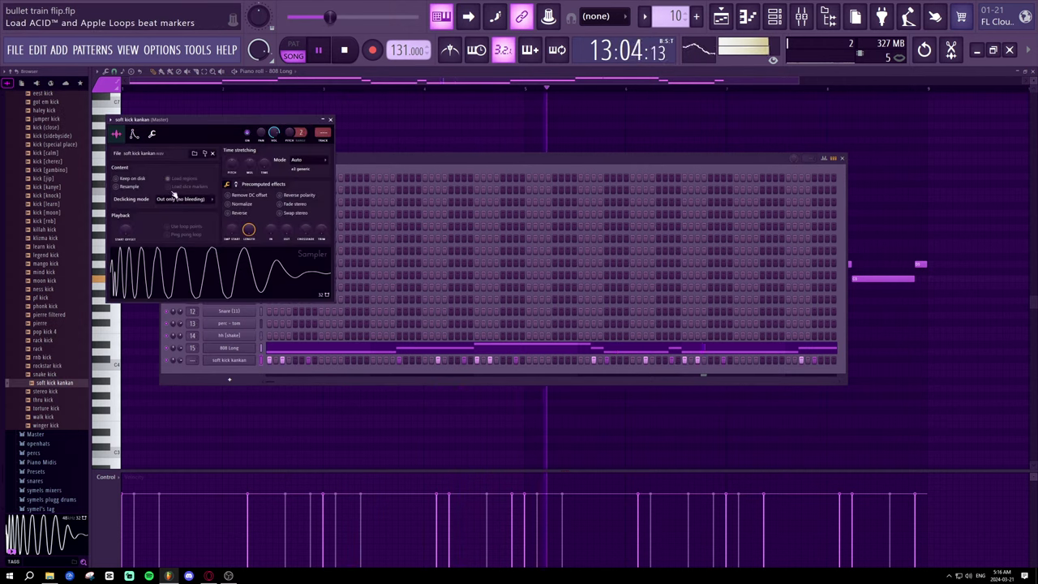
{"action": "left_click", "coordinate": [235, 185]}
{"action": "left_click_drag", "start_coordinate": [234, 203], "coordinate": [233, 198]}
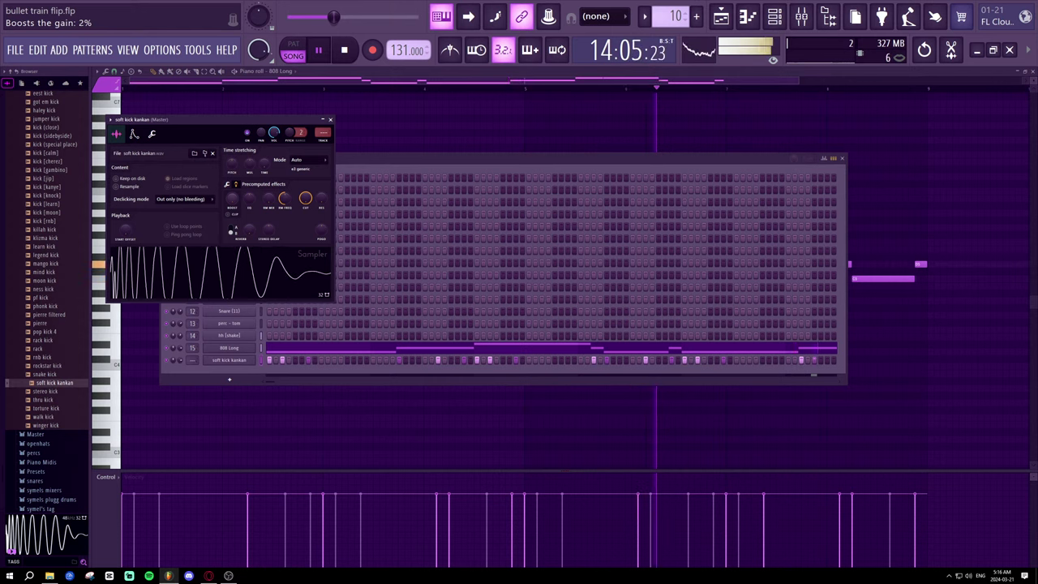
{"action": "left_click", "coordinate": [330, 120]}
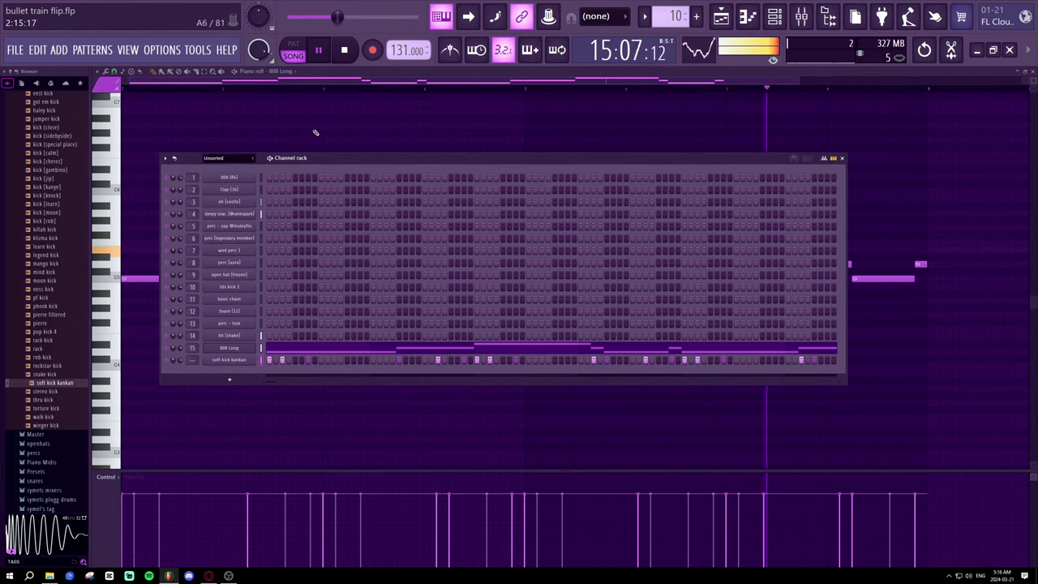
- Show the Playlist, play the arrangement and move the cool riser clip from Track 20 to Track 19 at about 7:08
{"action": "left_click", "coordinate": [842, 159]}
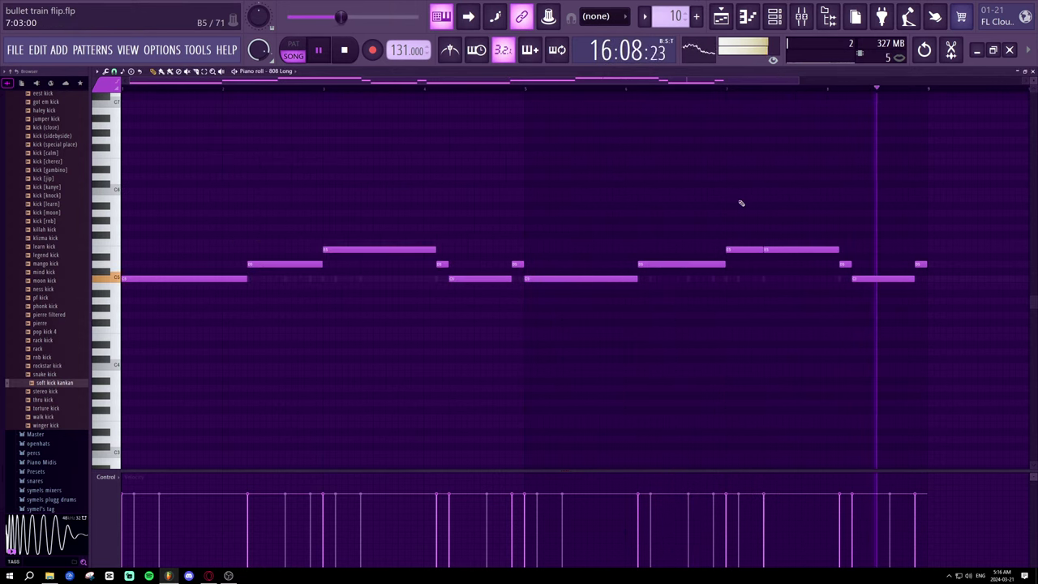
{"action": "scroll", "coordinate": [737, 85], "scroll_direction": "down", "scroll_amount": 2}
{"action": "left_click", "coordinate": [721, 17]}
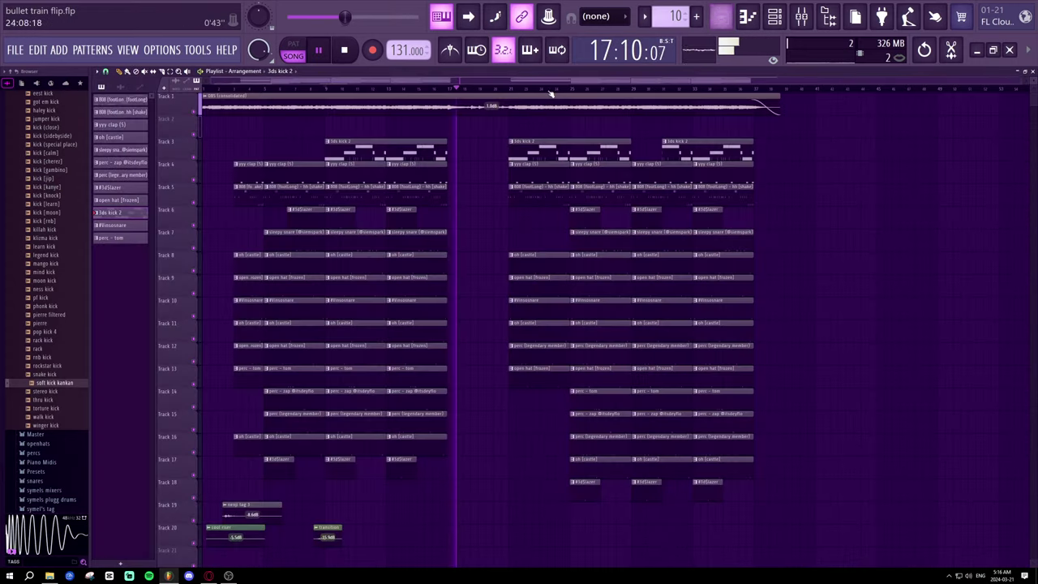
{"action": "key", "text": "space"}
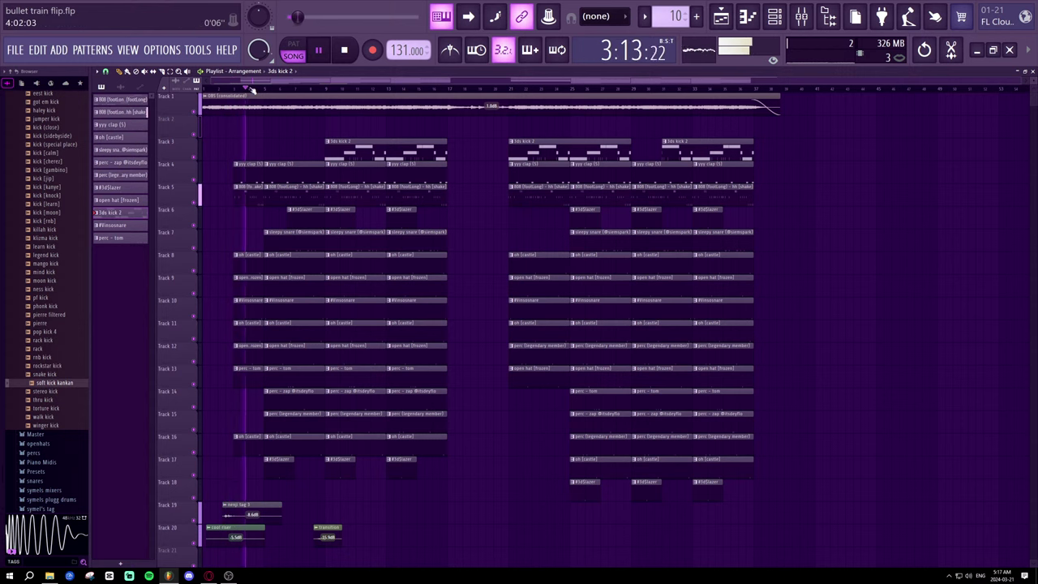
{"action": "scroll", "coordinate": [252, 91], "scroll_direction": "up", "scroll_amount": 3}
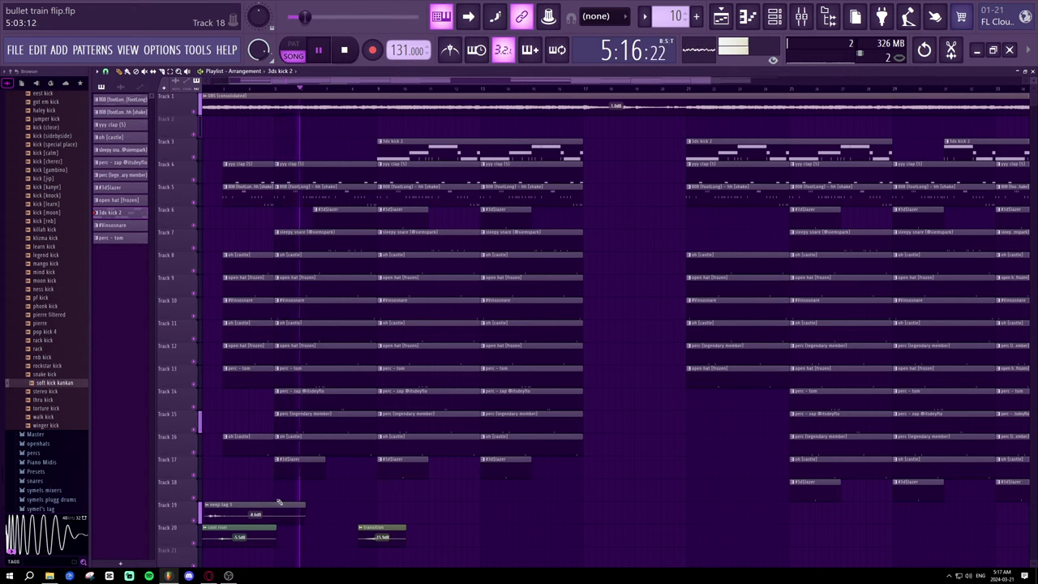
{"action": "left_click_drag", "start_coordinate": [257, 505], "coordinate": [408, 493]}
{"action": "key", "text": "ctrl+z"}
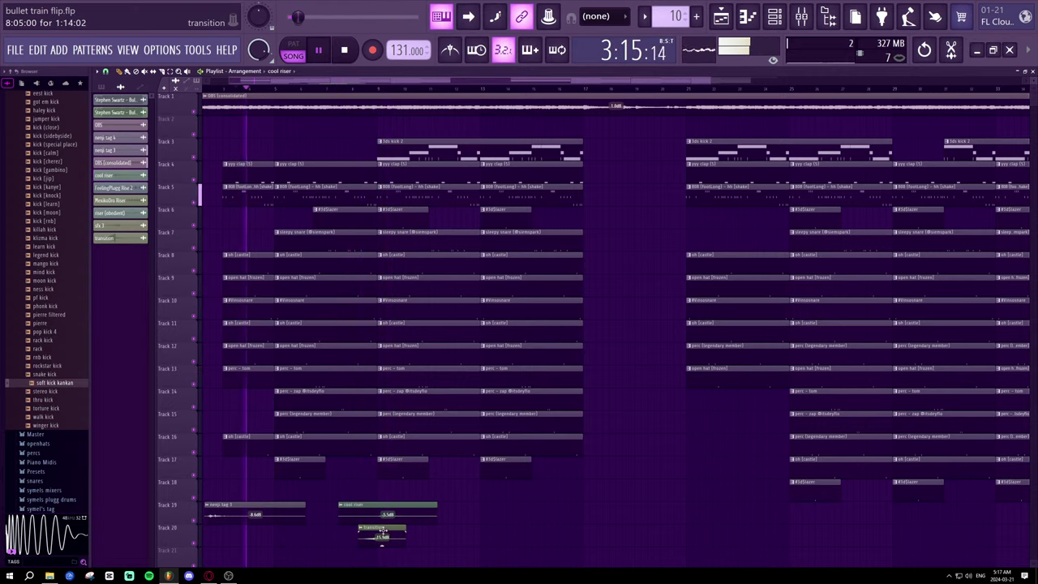
- Move the transition clip on Track 20 to about bar 2 and play the intro to check its timing
{"action": "left_click_drag", "start_coordinate": [383, 531], "coordinate": [235, 531]}
{"action": "key", "text": "space"}
{"action": "key", "text": "space"}
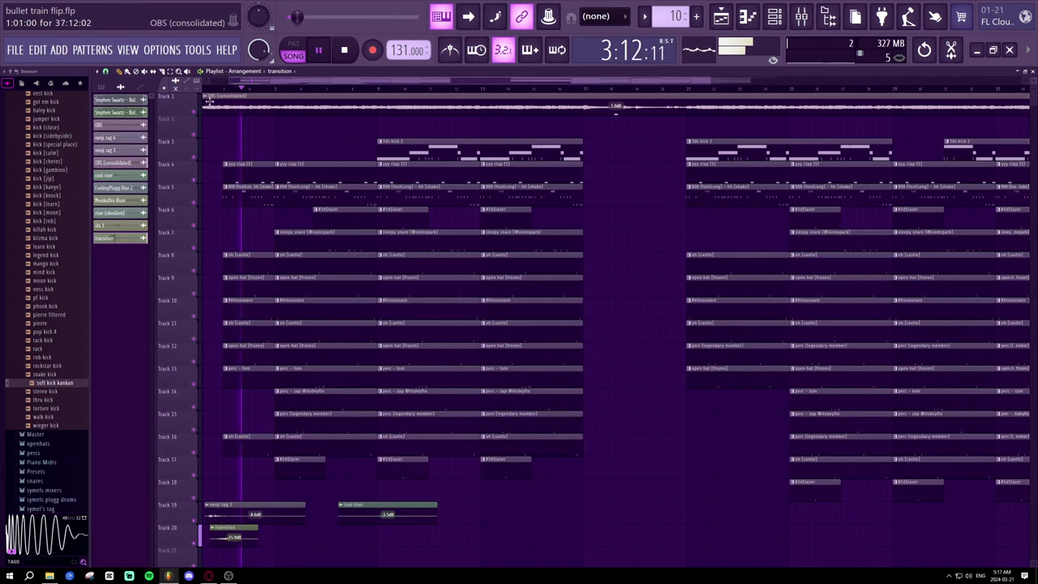
{"action": "left_click", "coordinate": [221, 95]}
{"action": "left_click", "coordinate": [220, 89]}
{"action": "scroll", "coordinate": [223, 89], "scroll_direction": "up", "scroll_amount": 3}
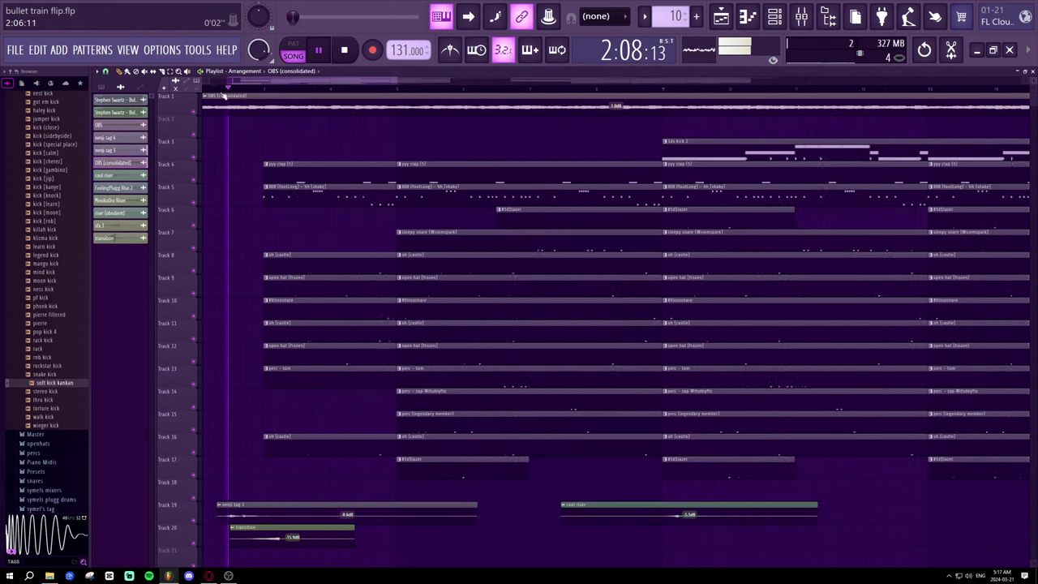
{"action": "left_click_drag", "start_coordinate": [303, 544], "coordinate": [283, 546]}
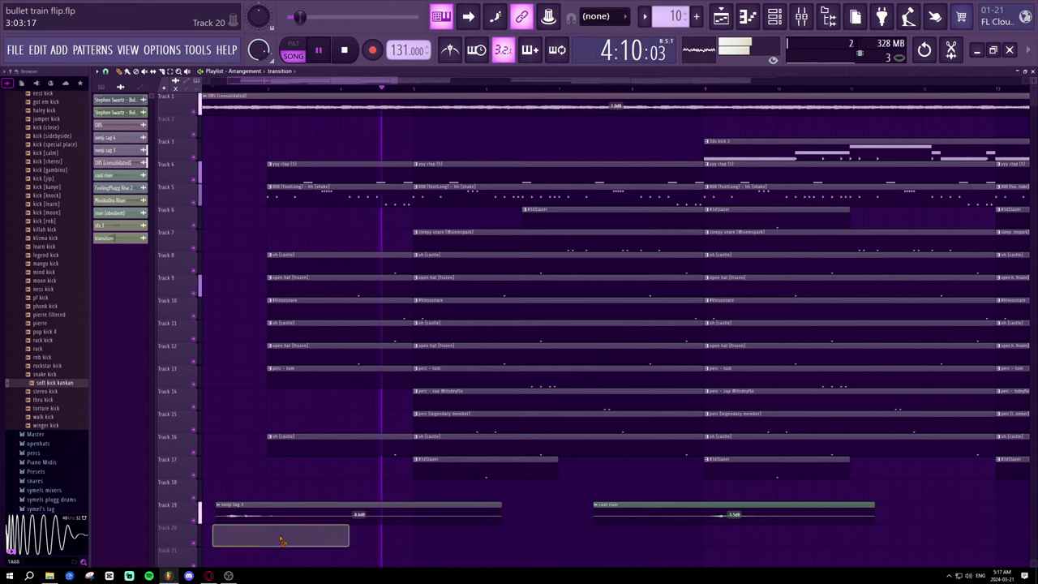
- Delete the transition clip from Track 20 and shift the cool riser on Track 19 to start at 7:04:16
{"action": "right_click", "coordinate": [282, 542]}
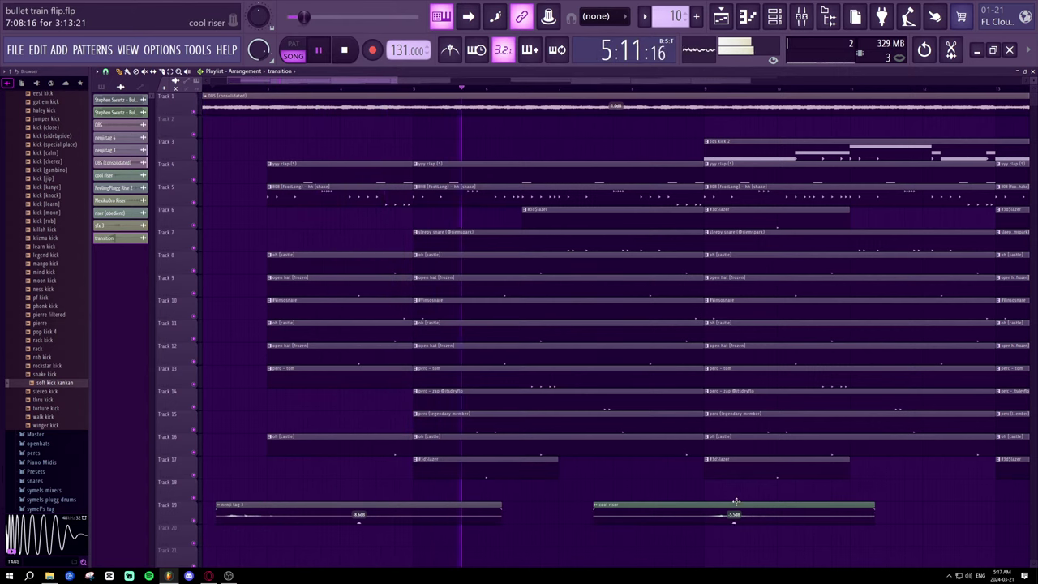
{"action": "left_click_drag", "start_coordinate": [735, 500], "coordinate": [724, 507]}
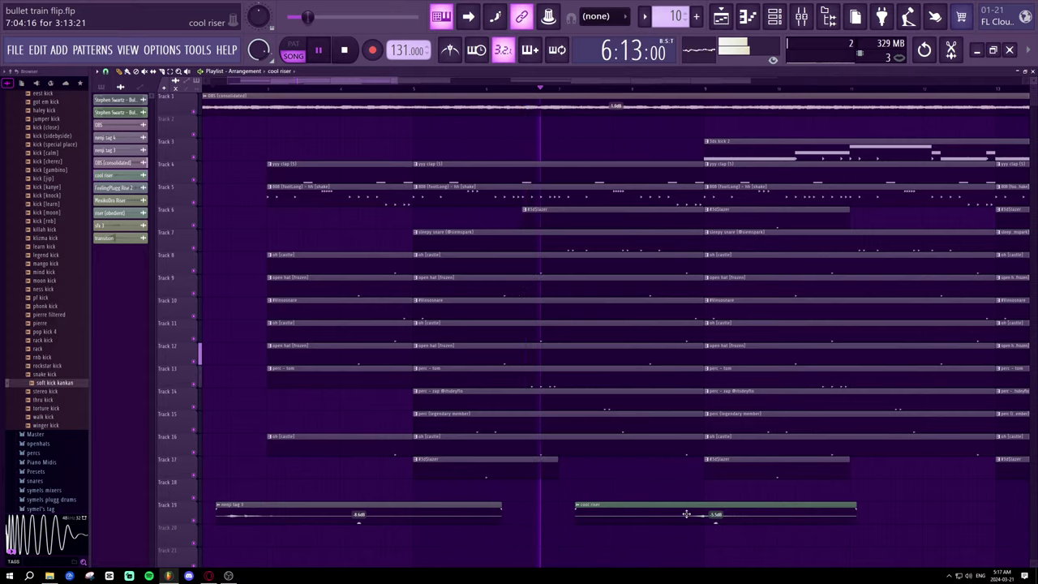
{"action": "scroll", "coordinate": [579, 94], "scroll_direction": "down", "scroll_amount": 2}
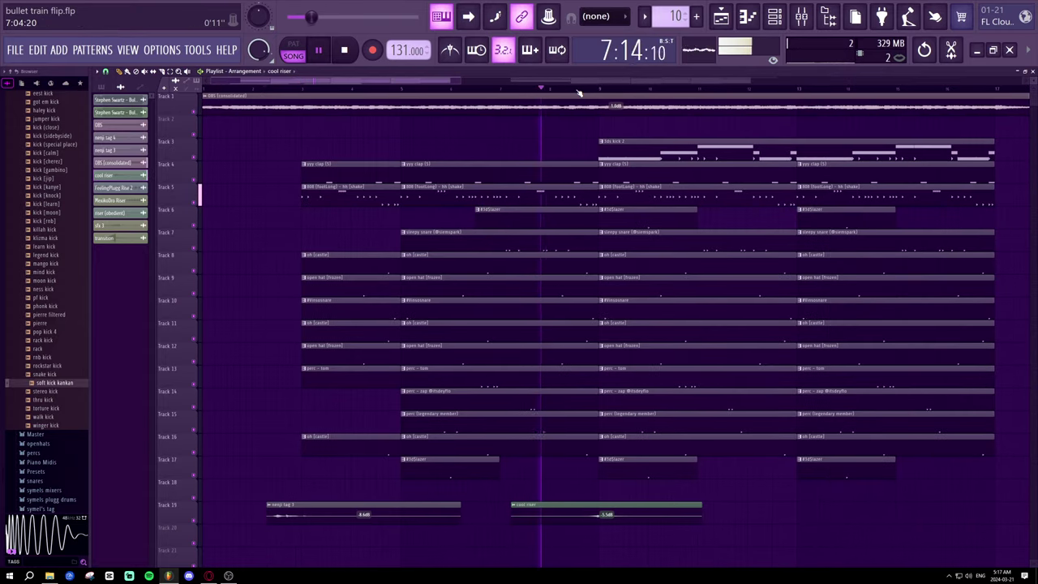
{"action": "scroll", "coordinate": [578, 94], "scroll_direction": "down", "scroll_amount": 2}
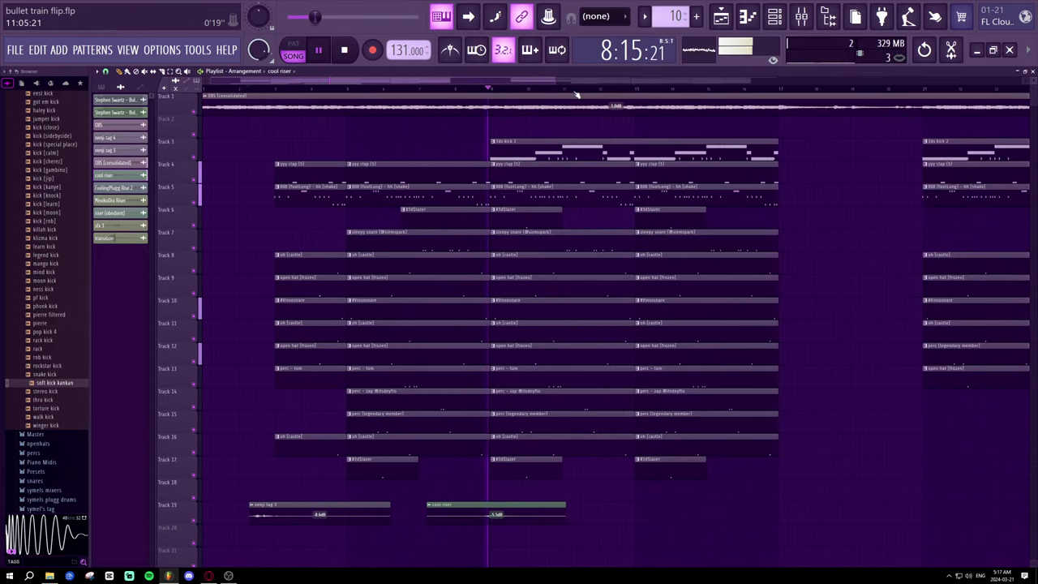
{"action": "scroll", "coordinate": [575, 95], "scroll_direction": "down", "scroll_amount": 2}
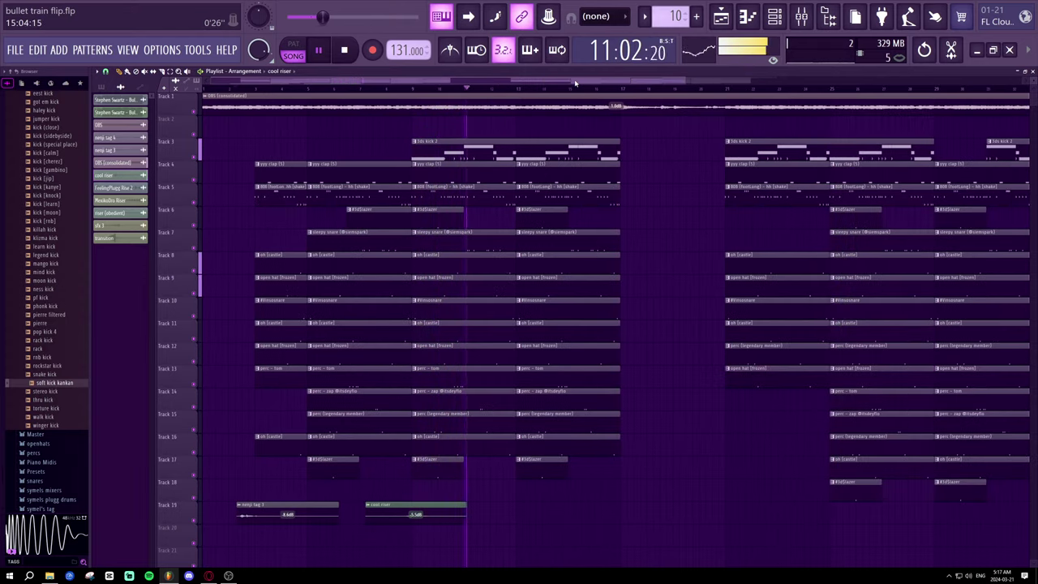
{"action": "scroll", "coordinate": [583, 89], "scroll_direction": "down", "scroll_amount": 2}
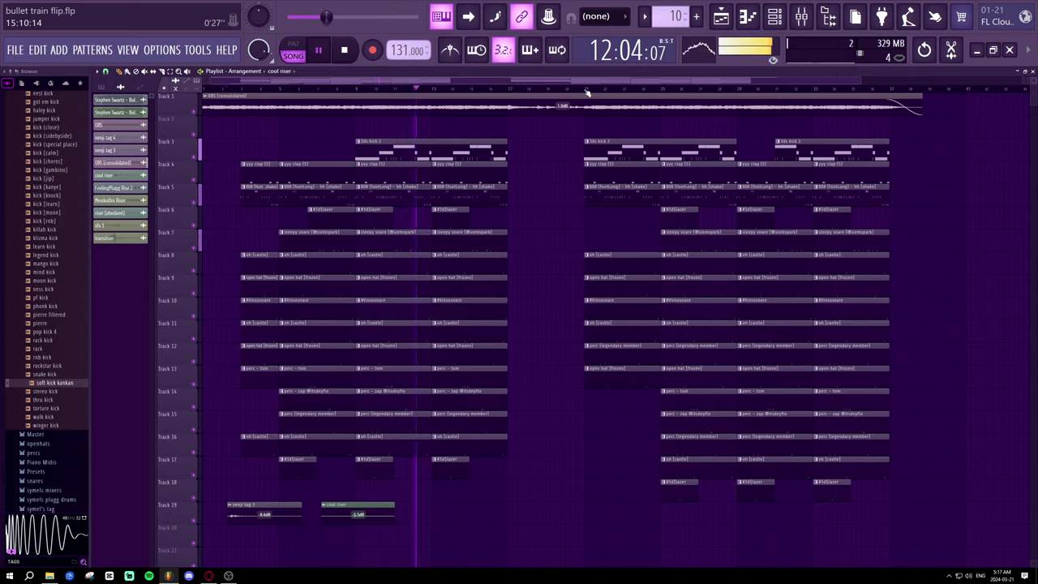
- Reopen the soft kick kankan channel's settings from the Channel rack and lower its Boost precomputed effect
{"action": "key", "text": "F6"}
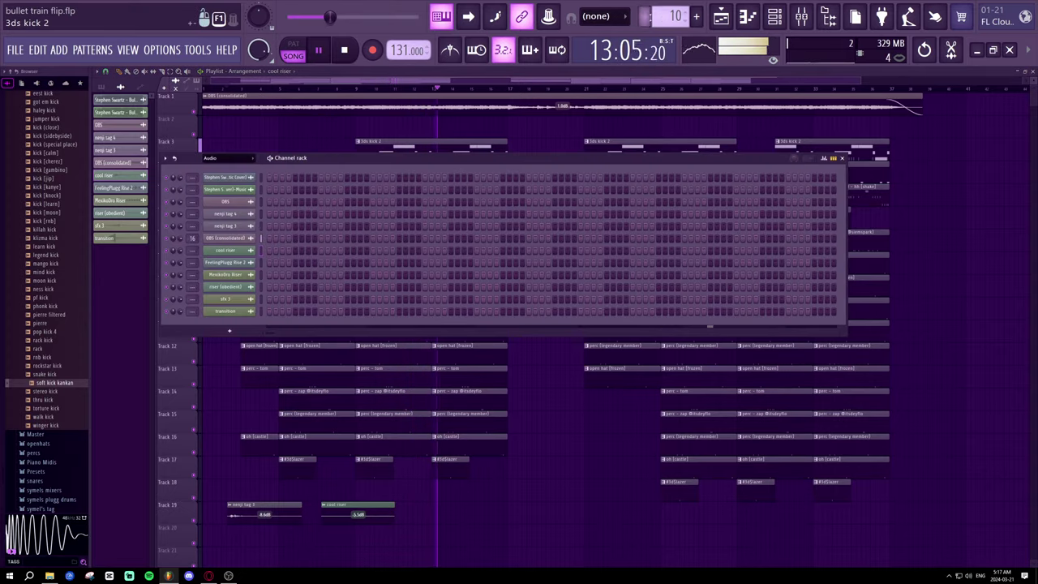
{"action": "scroll", "coordinate": [646, 16], "scroll_direction": "down", "scroll_amount": 1}
{"action": "scroll", "coordinate": [646, 16], "scroll_direction": "up", "scroll_amount": 1}
{"action": "scroll", "coordinate": [646, 15], "scroll_direction": "down", "scroll_amount": 1}
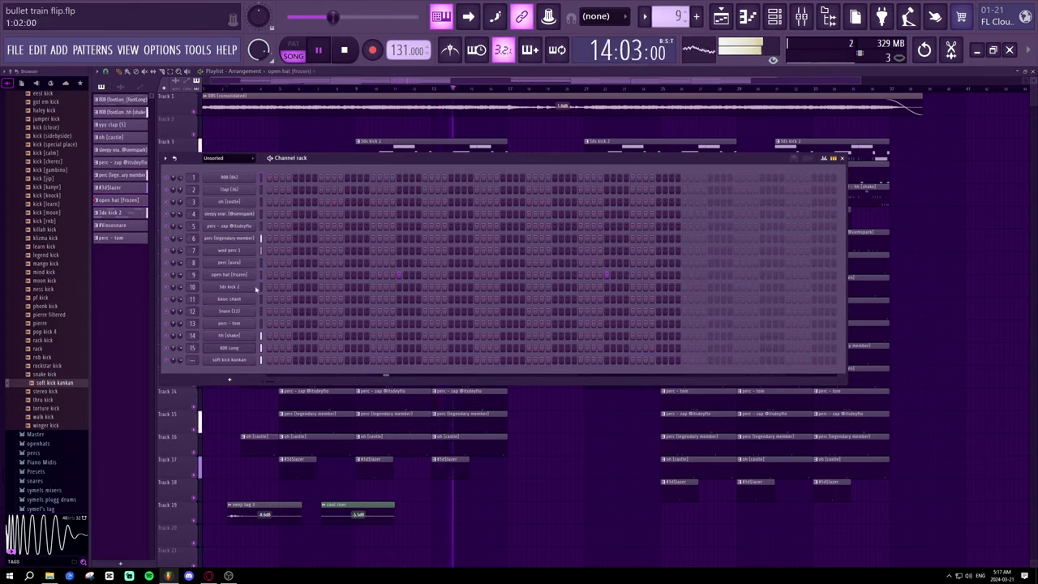
{"action": "left_click", "coordinate": [228, 360]}
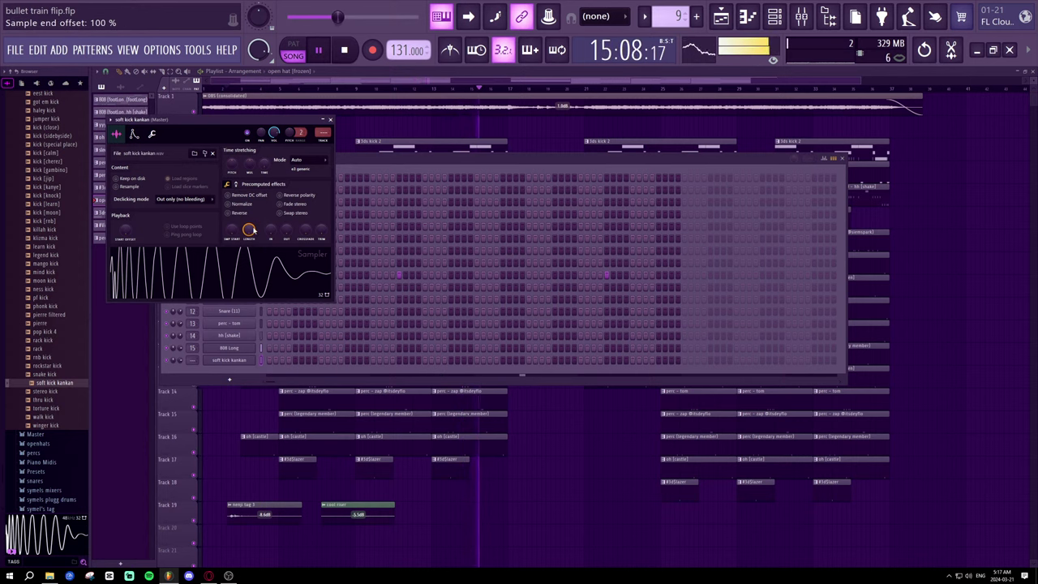
{"action": "left_click", "coordinate": [236, 184]}
{"action": "left_click_drag", "start_coordinate": [232, 199], "coordinate": [231, 201]}
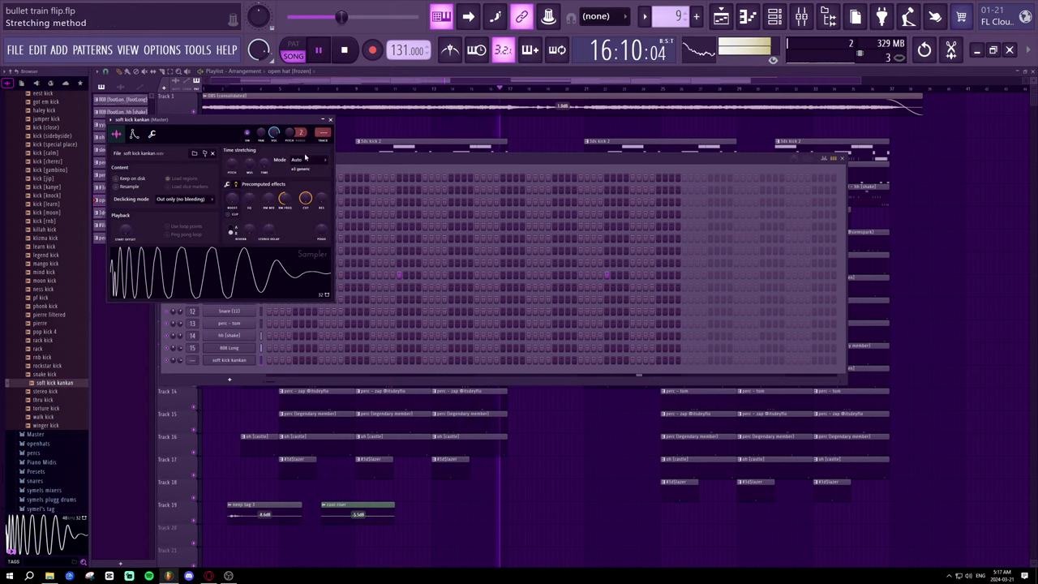
- Close the channel settings and Channel rack, and rearrange the first-half 3ds kick 2 clips on Track 3 to span bars 5–9 and 11–17
{"action": "left_click", "coordinate": [329, 119]}
{"action": "left_click", "coordinate": [842, 157]}
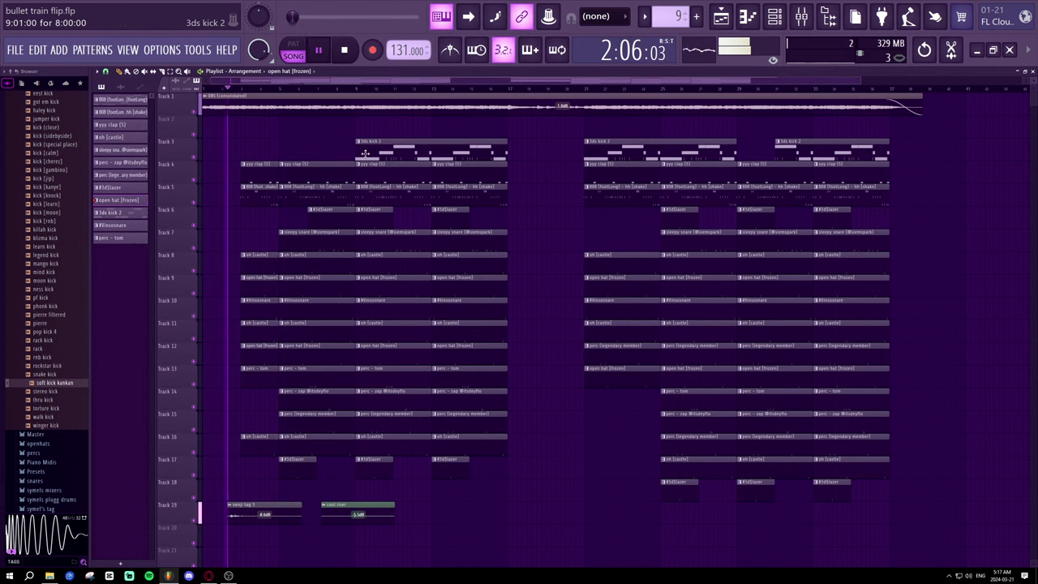
{"action": "left_click_drag", "start_coordinate": [370, 153], "coordinate": [278, 150]}
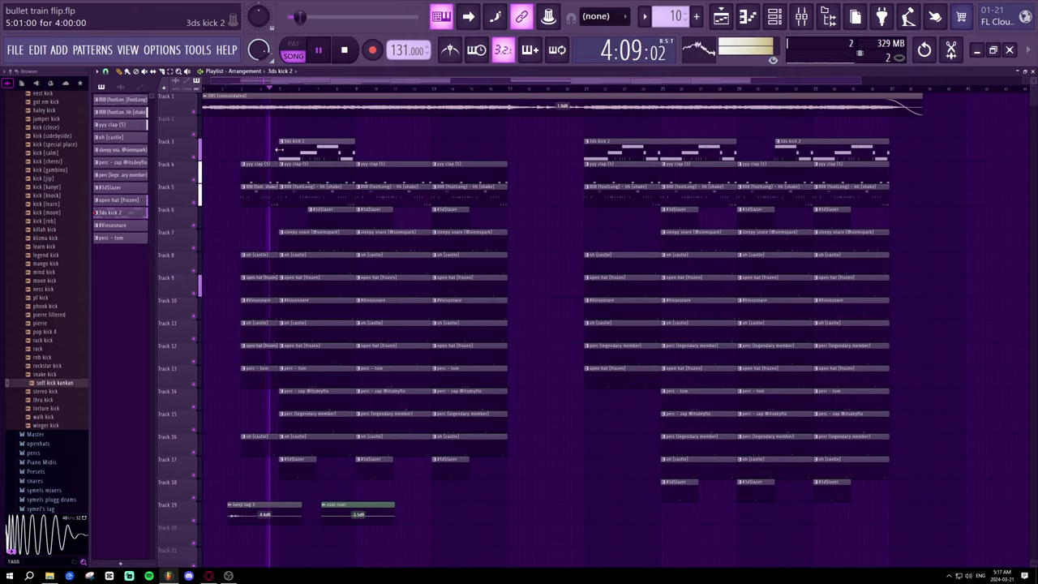
{"action": "left_click", "coordinate": [356, 151]}
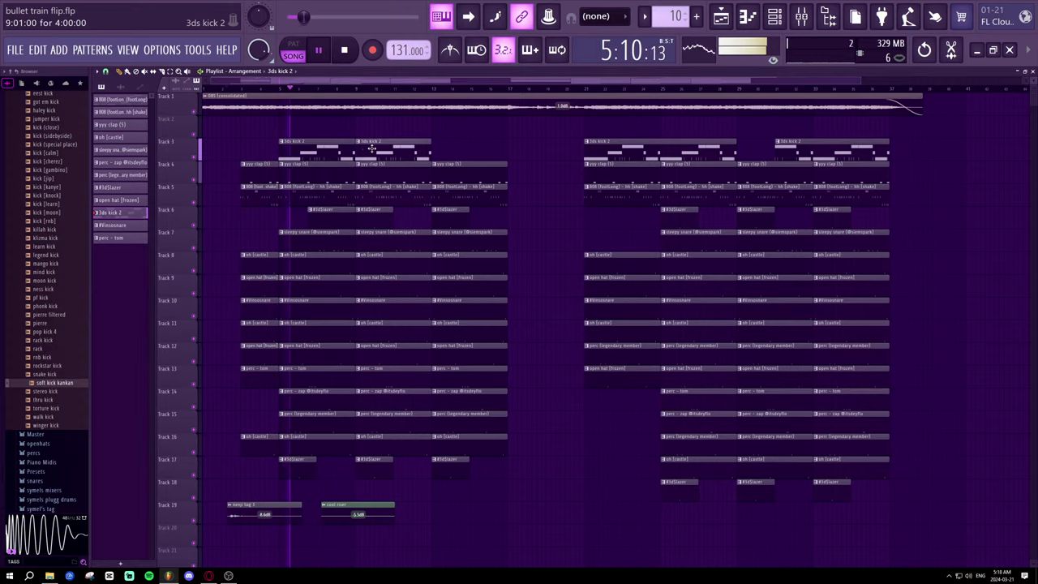
{"action": "left_click_drag", "start_coordinate": [371, 149], "coordinate": [436, 148]}
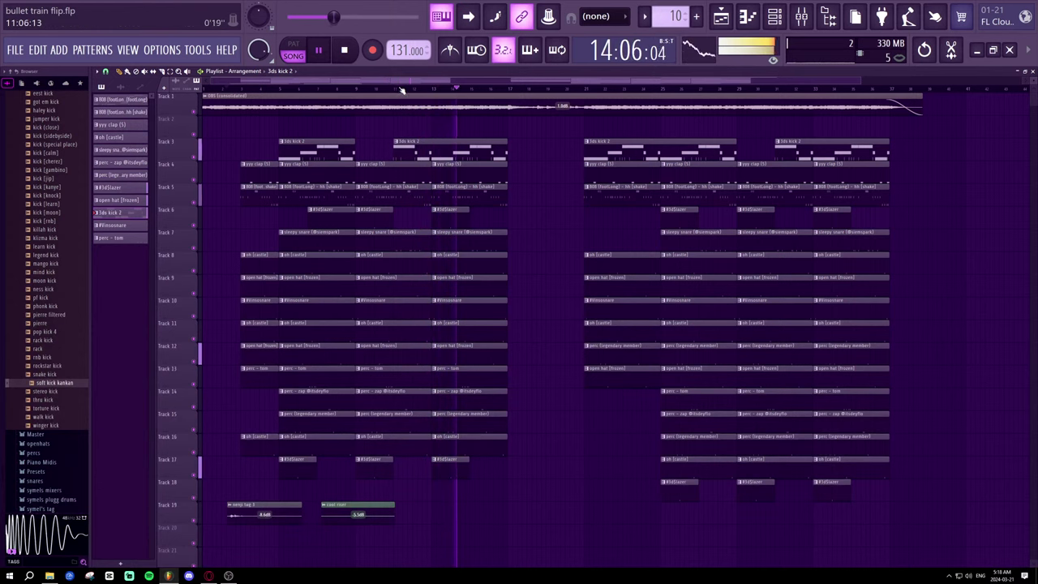
- Play the arrangement from about bar 2, glance at the Channel rack, and resume playback from bar 21
{"action": "left_click", "coordinate": [224, 89]}
{"action": "left_click", "coordinate": [774, 18]}
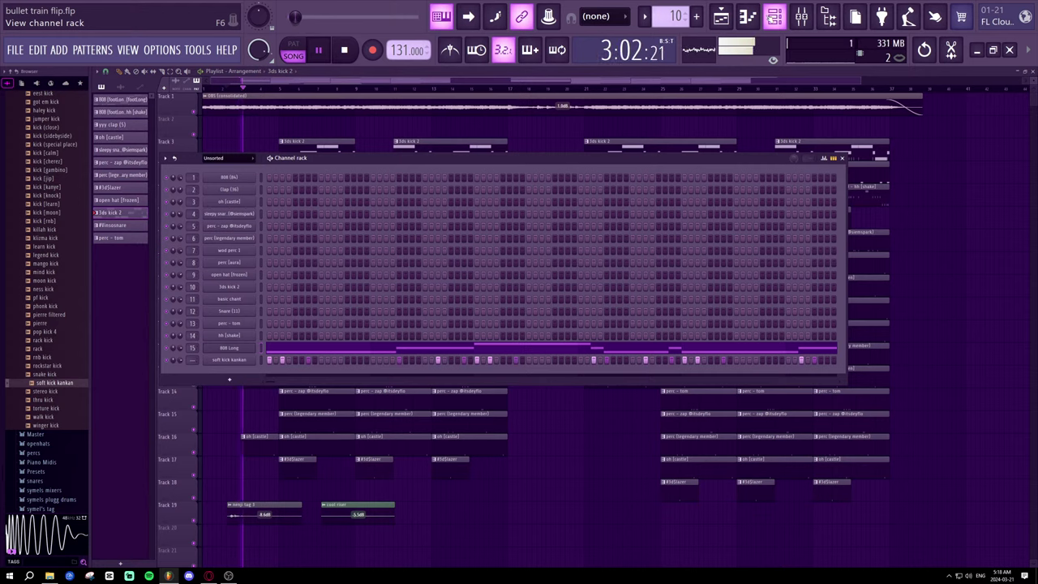
{"action": "key", "text": "F6"}
{"action": "key", "text": "space"}
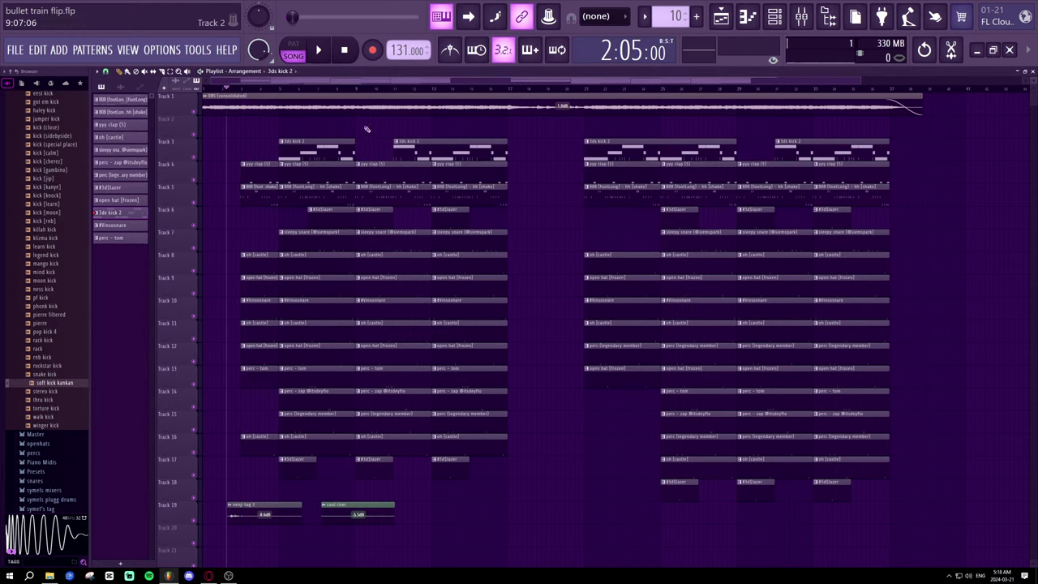
{"action": "key", "text": "space"}
{"action": "left_click", "coordinate": [585, 89]}
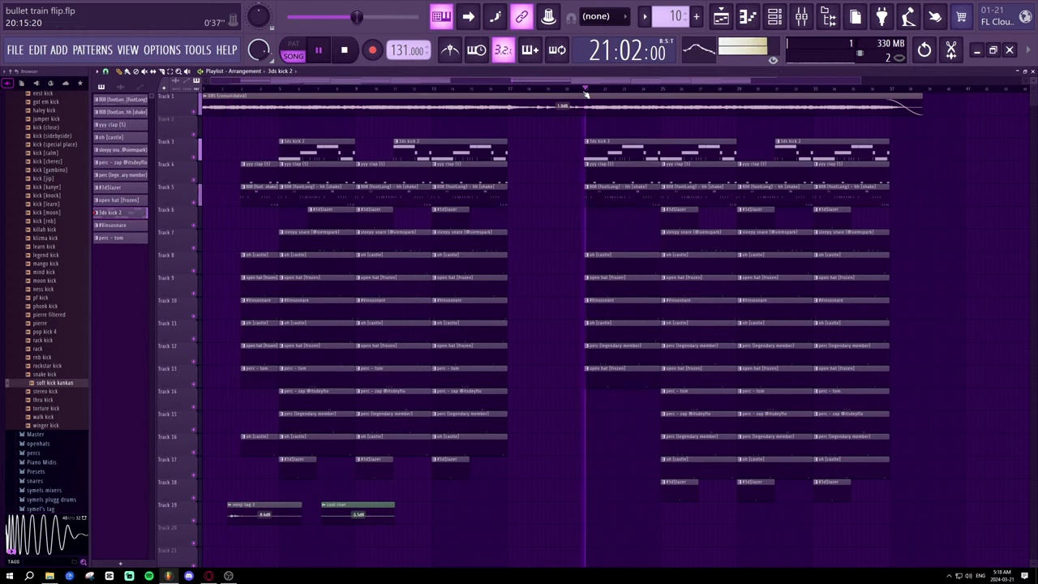
- Show the soft kick kankan notes of the 3ds kick 2 pattern in the piano roll and restart playback
{"action": "key", "text": "F7"}
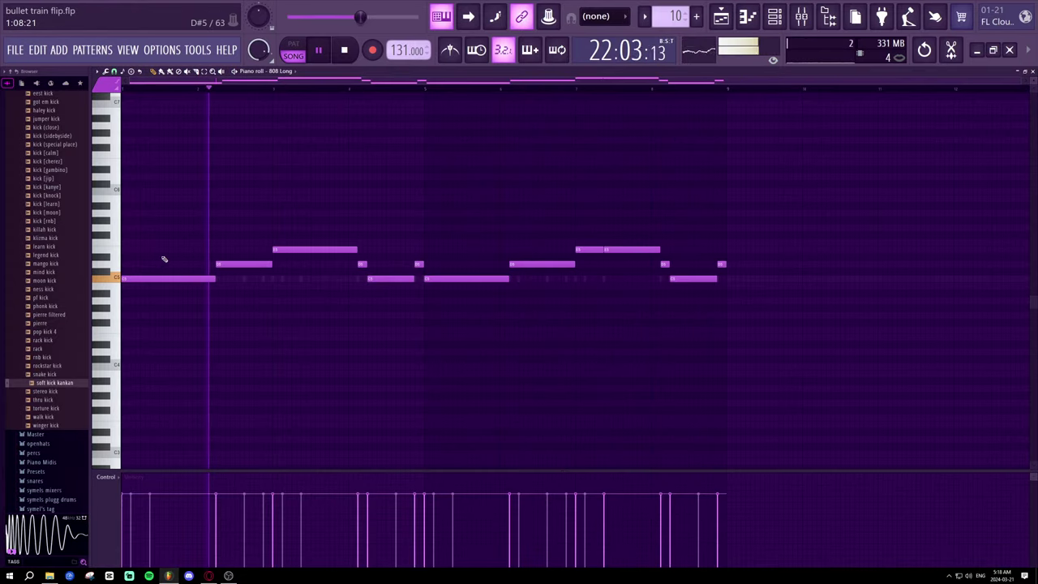
{"action": "left_click", "coordinate": [269, 71]}
{"action": "left_click", "coordinate": [324, 108]}
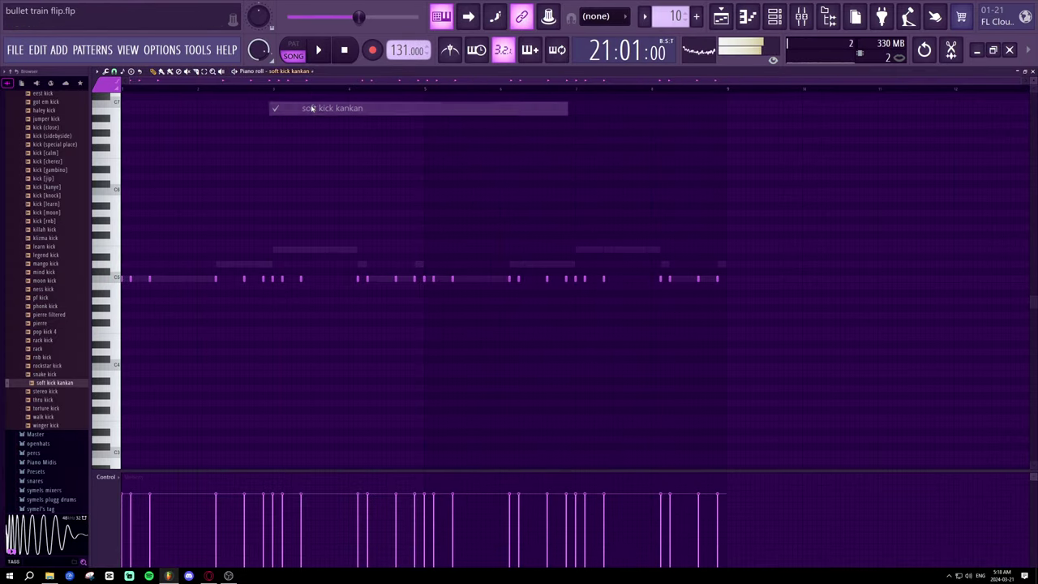
{"action": "key", "text": "space"}
{"action": "key", "text": "space"}
- Delete the second kick hits in bars 1 and 3, and try the pattern without the bar 2 opening hit before restoring it
{"action": "right_click", "coordinate": [131, 278]}
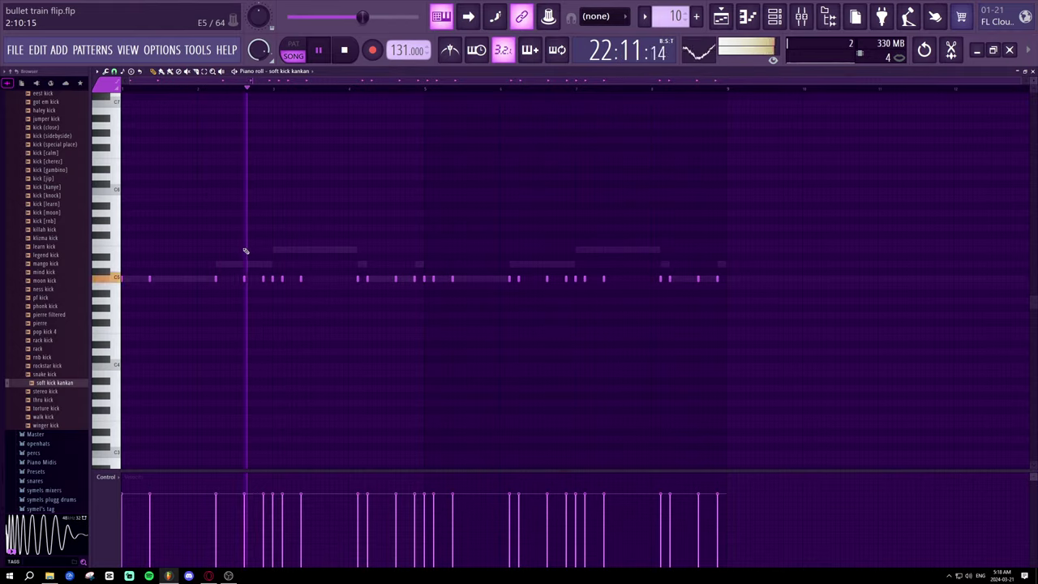
{"action": "right_click", "coordinate": [281, 279]}
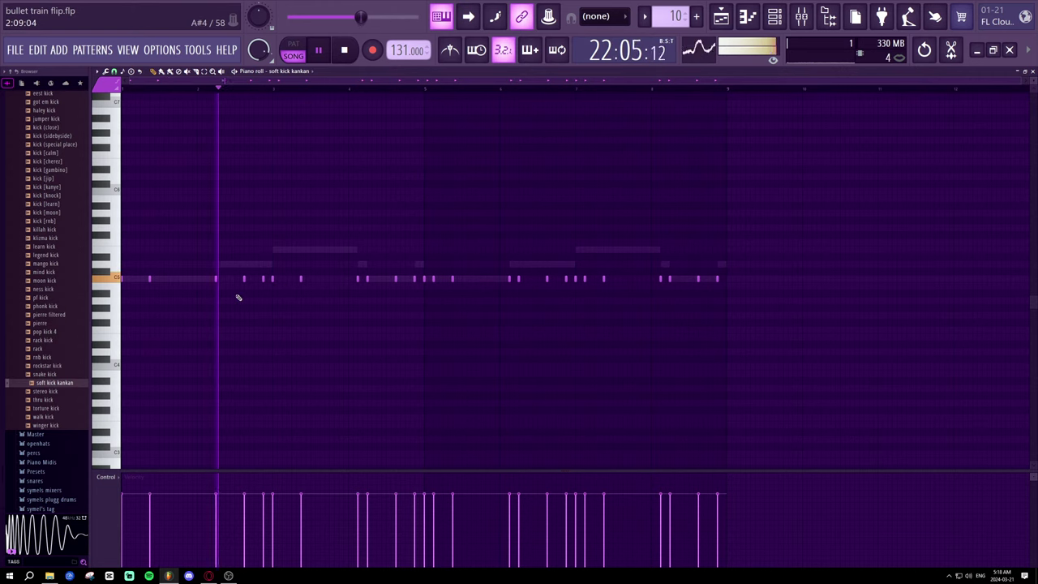
{"action": "right_click", "coordinate": [216, 278]}
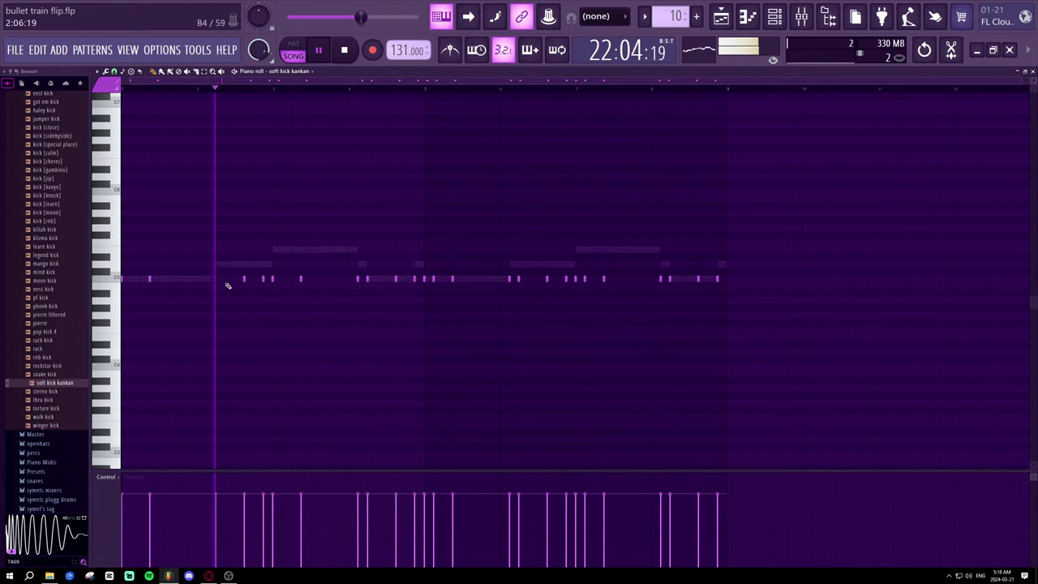
{"action": "key", "text": "ctrl+z"}
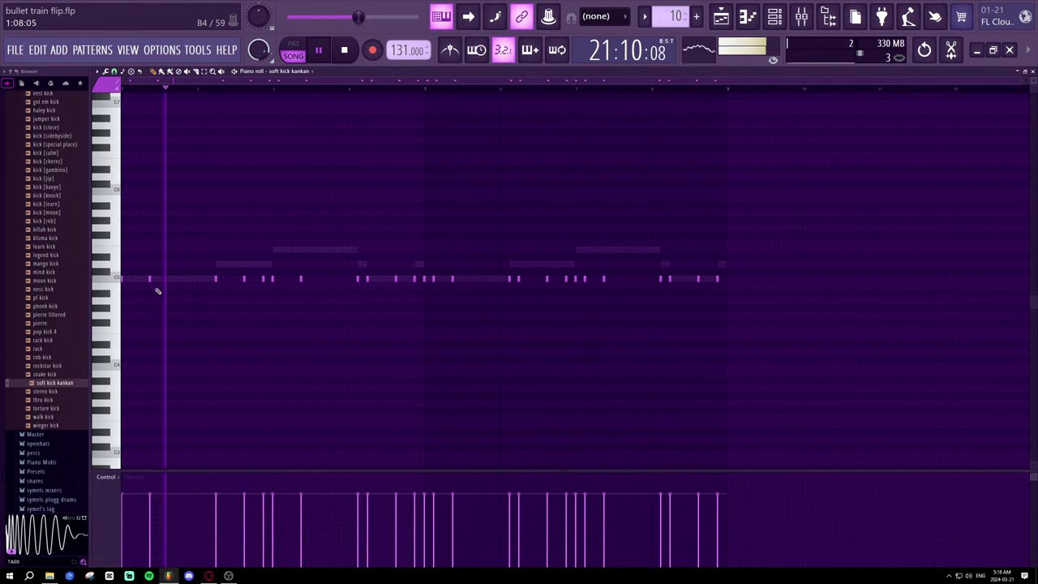
- Delete the first two kick hits in bars 4 and 8 and the second hits in bars 5 and 7
{"action": "right_click", "coordinate": [366, 279]}
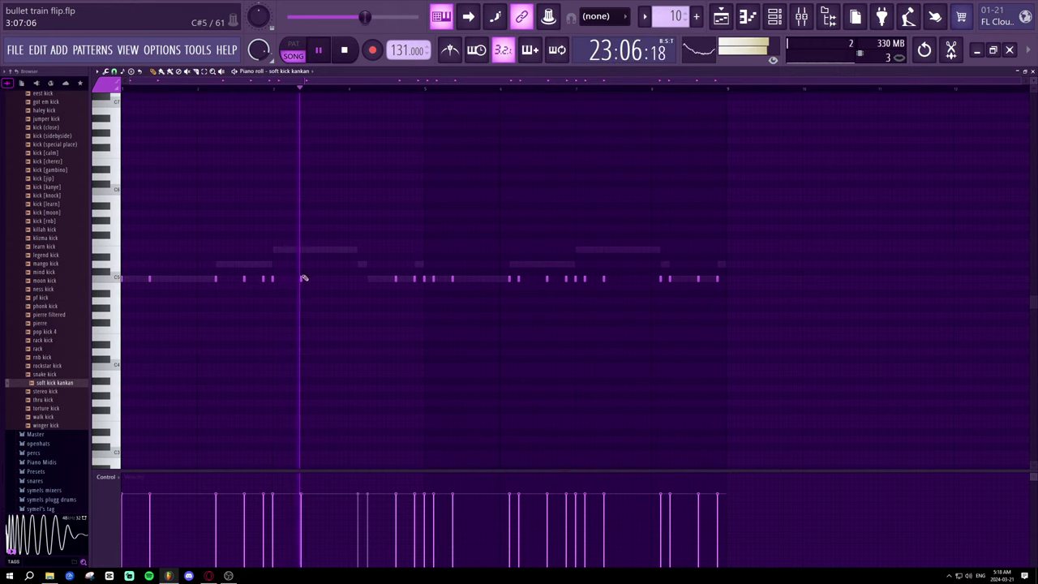
{"action": "left_click_drag", "start_coordinate": [357, 278], "coordinate": [367, 279]}
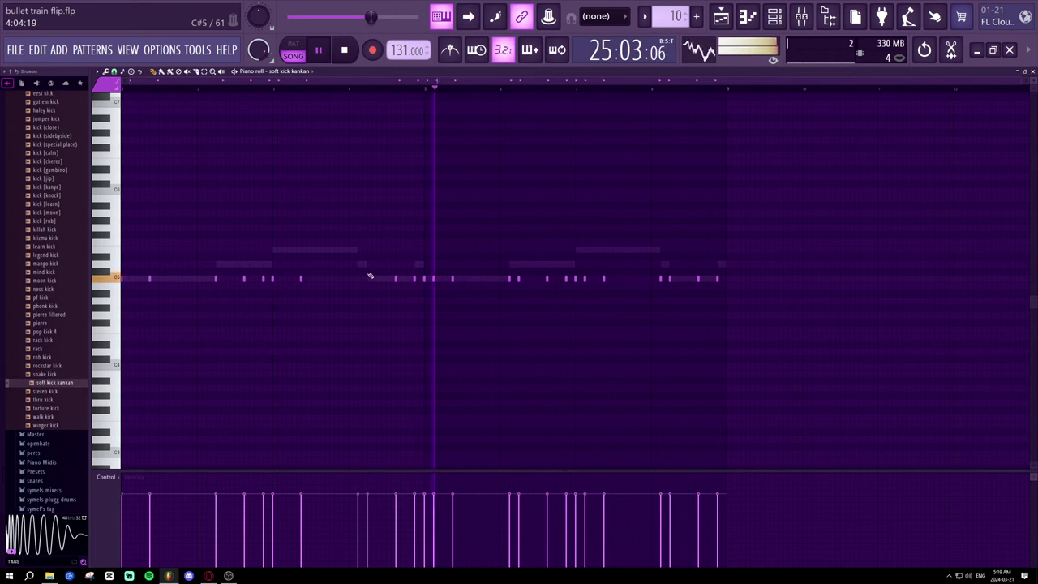
{"action": "right_click", "coordinate": [435, 279]}
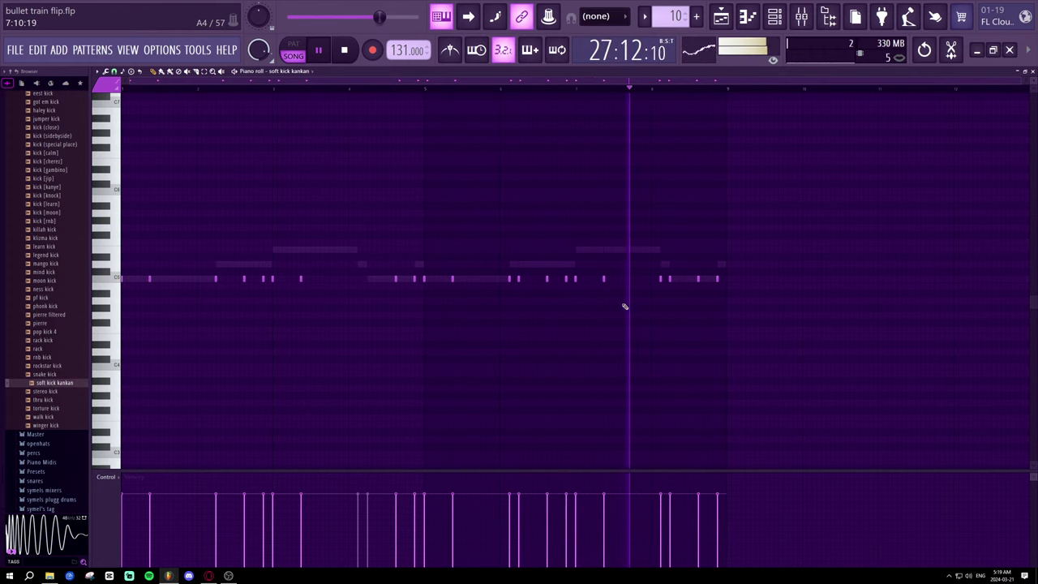
{"action": "right_click", "coordinate": [660, 279]}
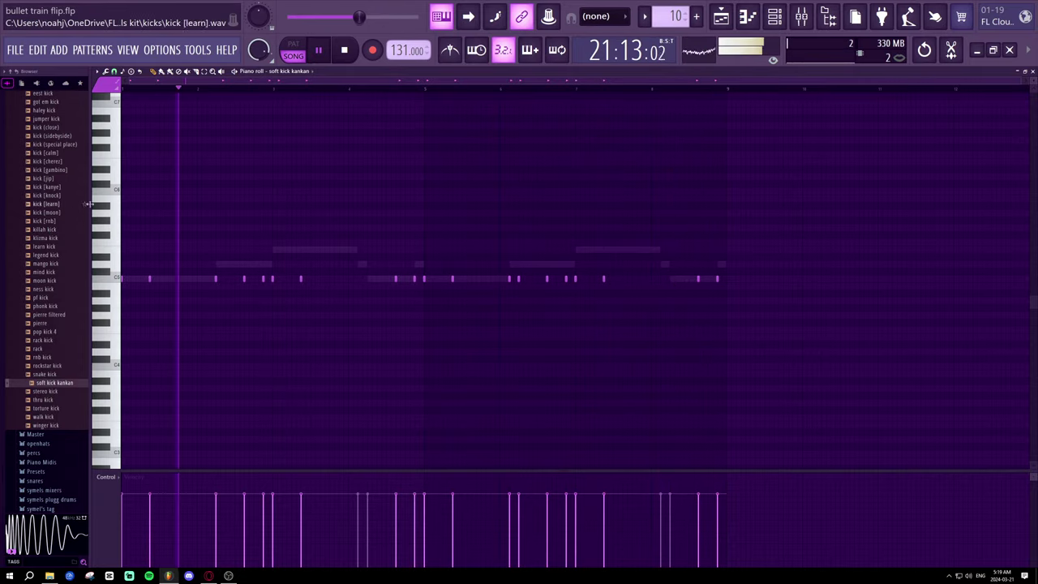
- Audition samples in the kicks folder, replace soft kick kankan with any kick in the Channel rack, and play the pattern
{"action": "left_click", "coordinate": [53, 161]}
{"action": "scroll", "coordinate": [48, 121], "scroll_direction": "up", "scroll_amount": 7}
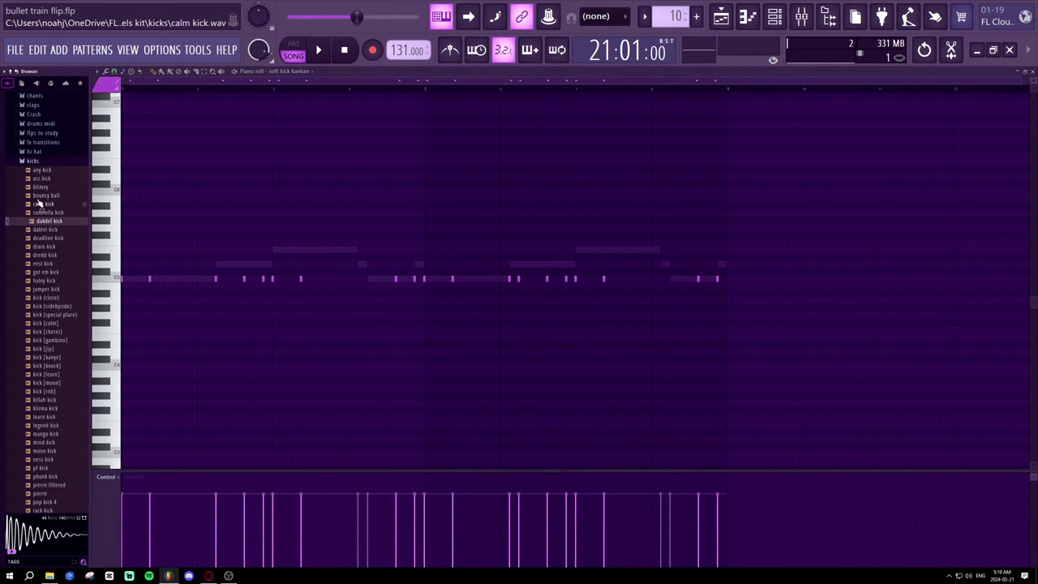
{"action": "left_click", "coordinate": [45, 170]}
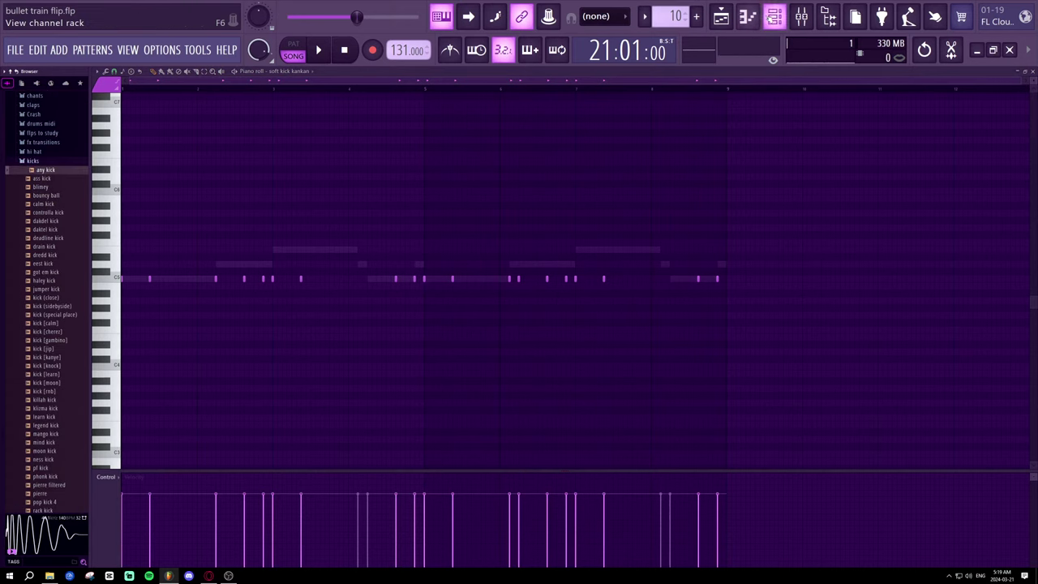
{"action": "left_click", "coordinate": [774, 16]}
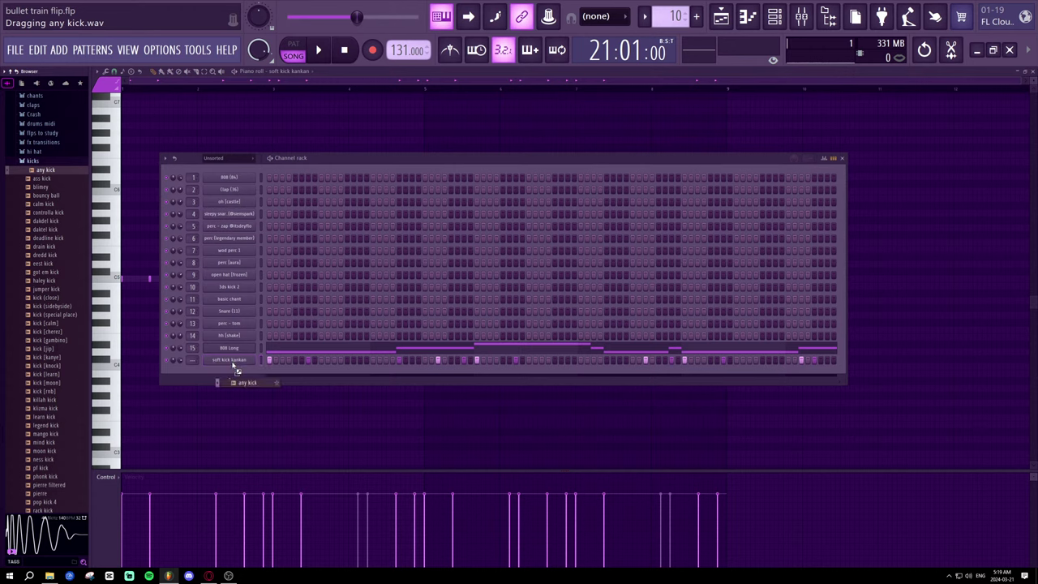
{"action": "left_click_drag", "start_coordinate": [235, 369], "coordinate": [229, 367]}
{"action": "key", "text": "space"}
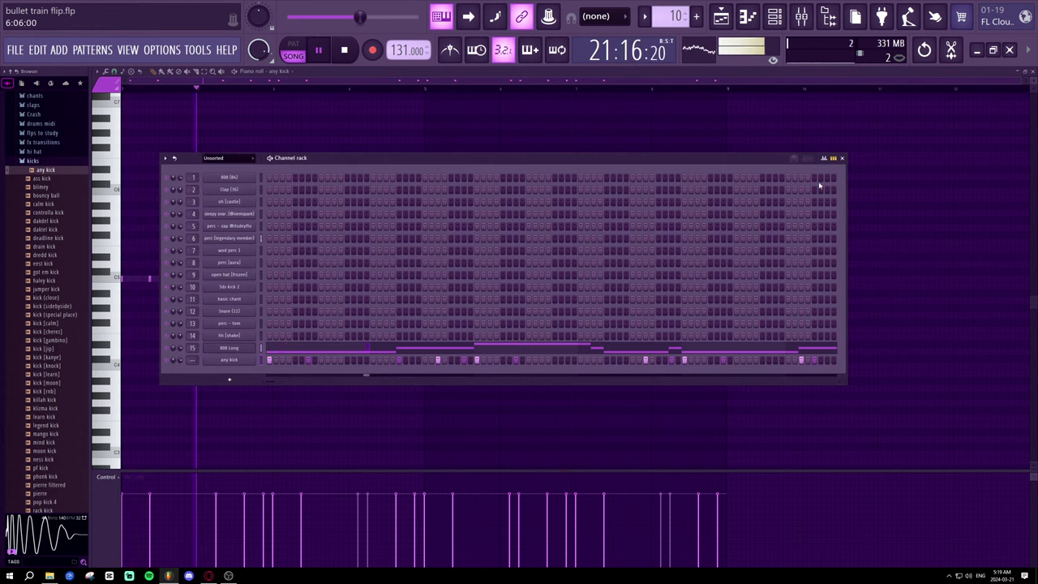
{"action": "left_click", "coordinate": [842, 159]}
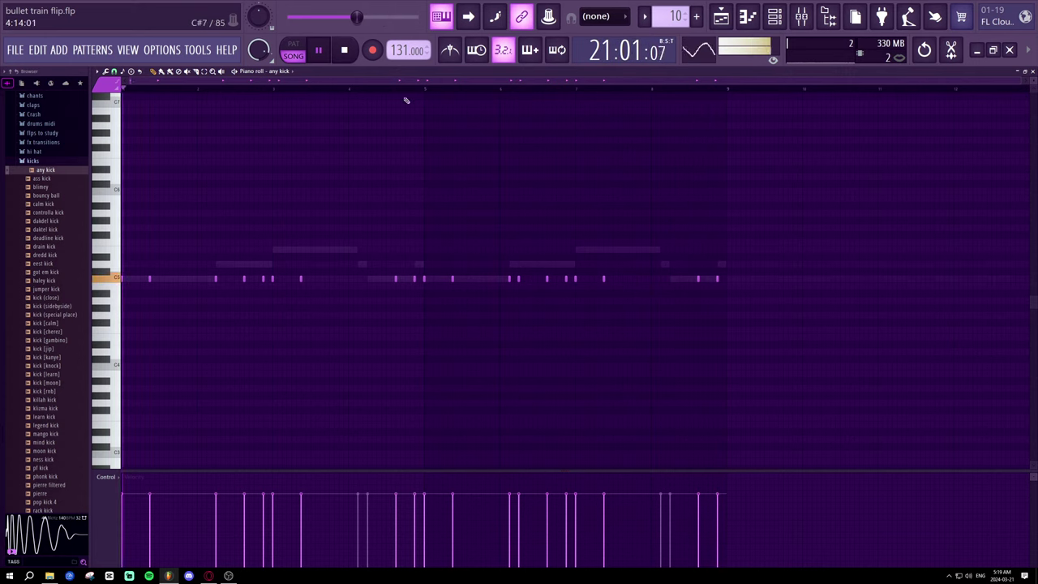
- Open the 808 Long notes in the piano roll, raise the bar 3 note and both bar 7 notes to F5, and play them back
{"action": "key", "text": "F5"}
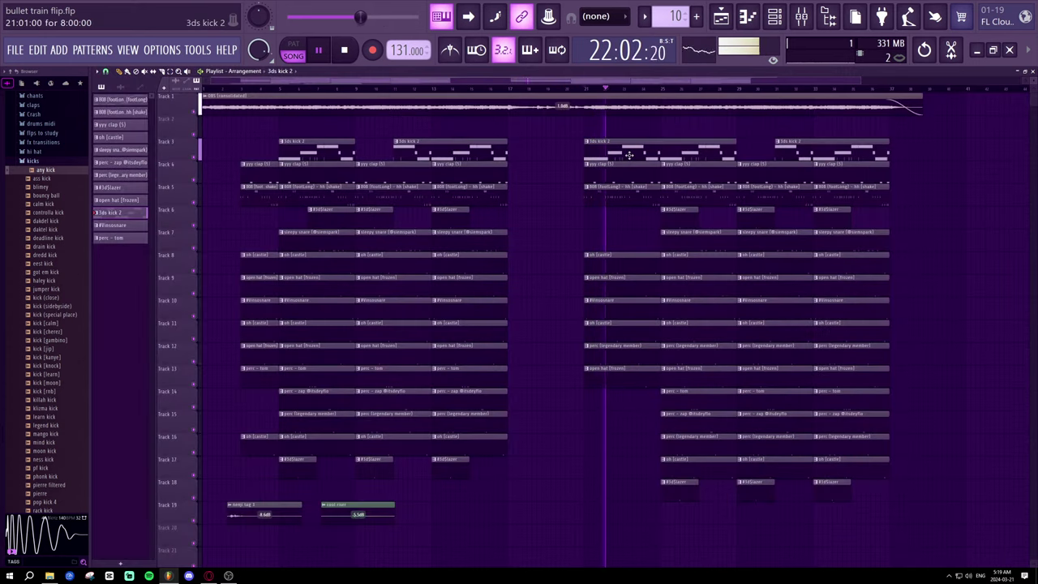
{"action": "left_click", "coordinate": [721, 16]}
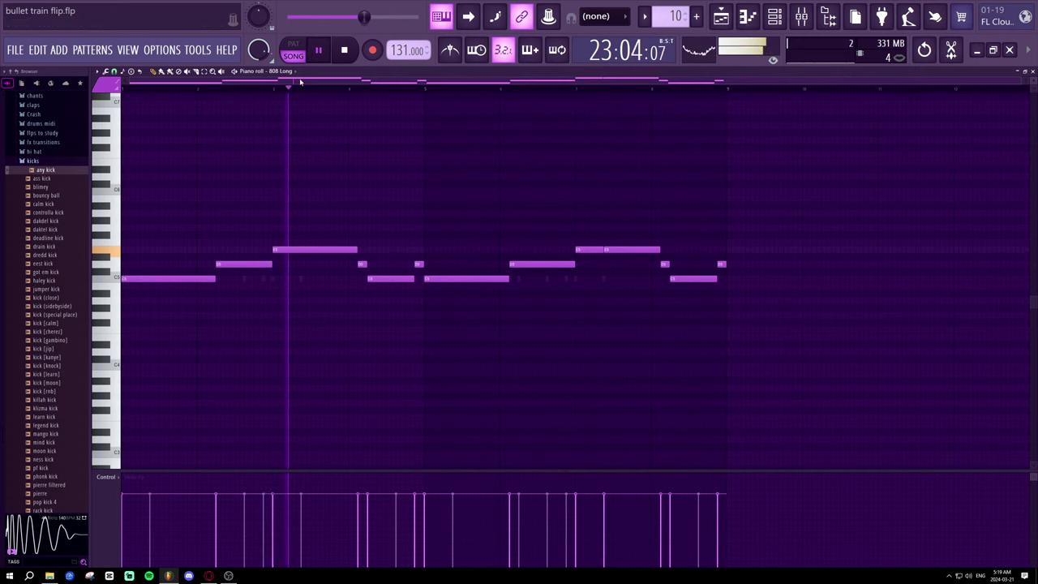
{"action": "left_click", "coordinate": [269, 70]}
{"action": "left_click", "coordinate": [295, 95]}
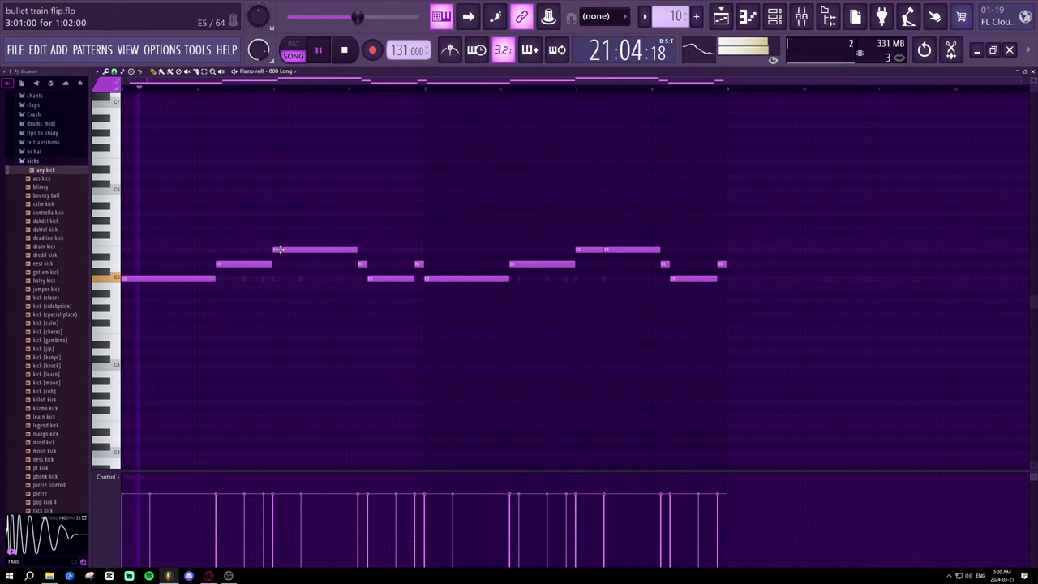
{"action": "left_click_drag", "start_coordinate": [278, 249], "coordinate": [278, 242]}
{"action": "scroll", "coordinate": [255, 88], "scroll_direction": "up", "scroll_amount": 2}
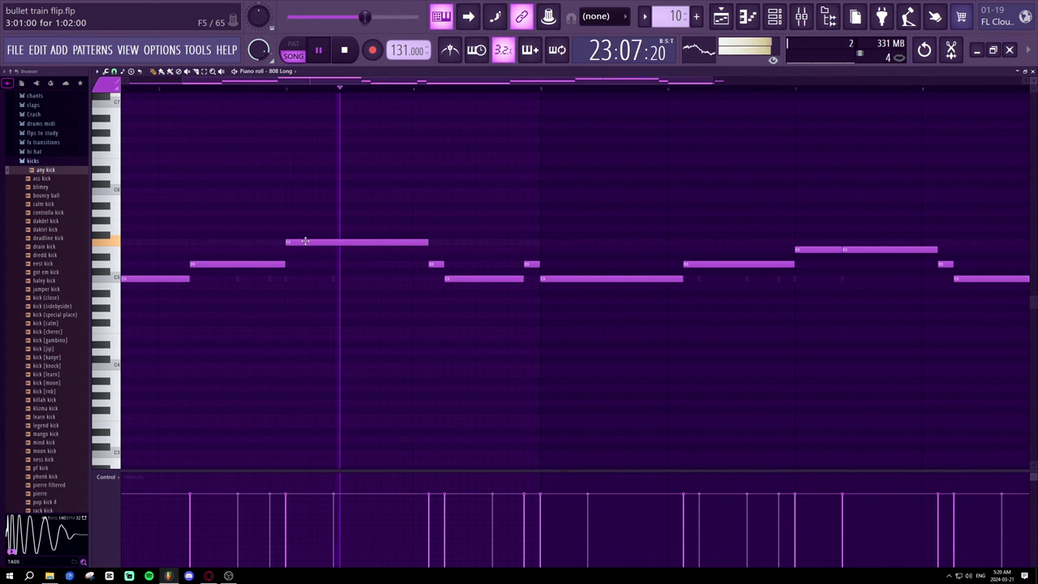
{"action": "left_click_drag", "start_coordinate": [815, 249], "coordinate": [863, 243]}
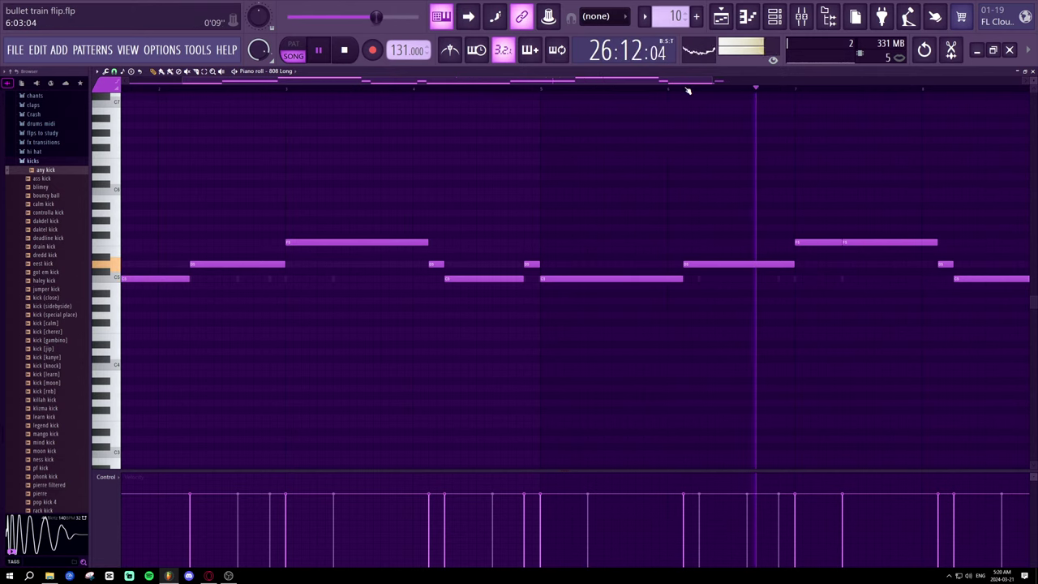
{"action": "scroll", "coordinate": [687, 90], "scroll_direction": "down", "scroll_amount": 2}
{"action": "left_click_drag", "start_coordinate": [687, 84], "coordinate": [662, 119]}
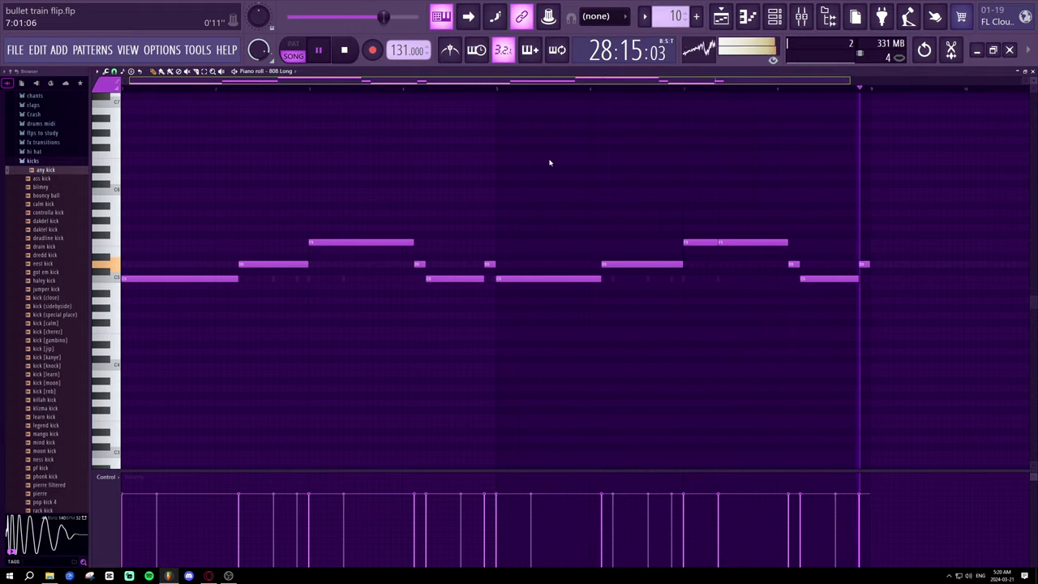
- Audition the first 808 Long note at F5 from the pattern's start and return it to C5
{"action": "left_click_drag", "start_coordinate": [179, 89], "coordinate": [122, 101]}
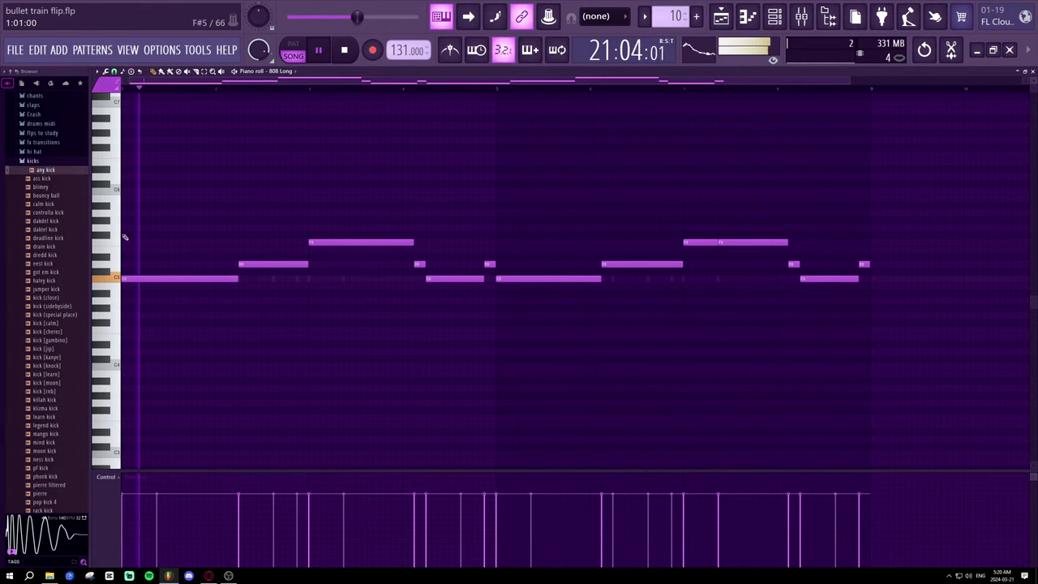
{"action": "key", "text": "space"}
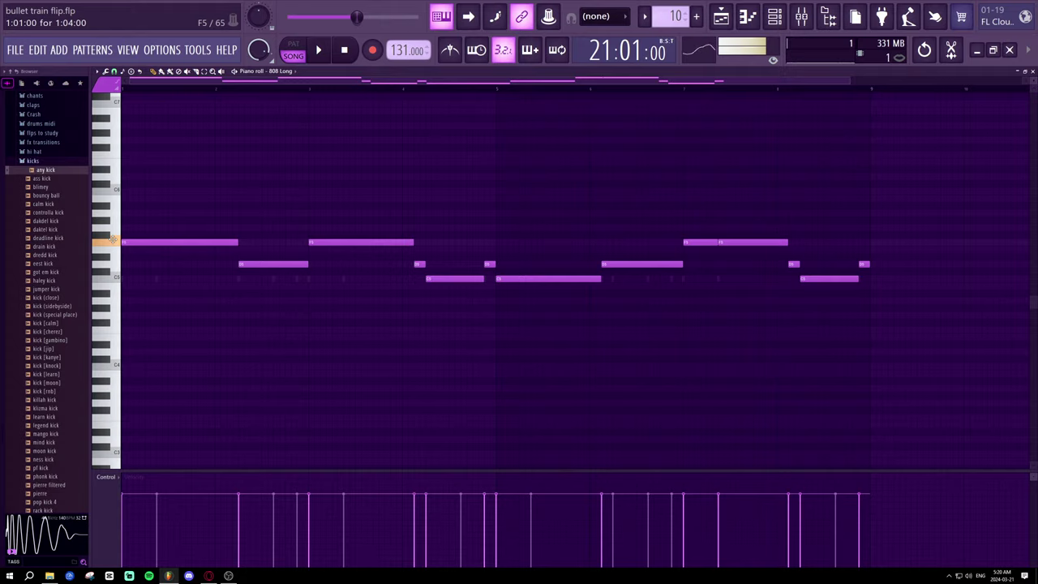
{"action": "key", "text": "space"}
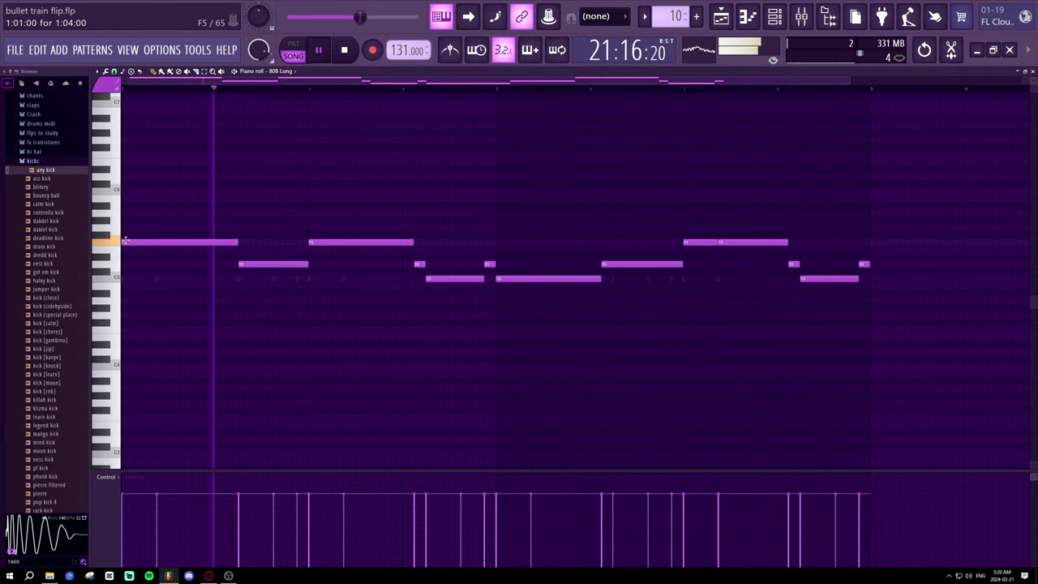
{"action": "key", "text": "space"}
{"action": "key", "text": "space"}
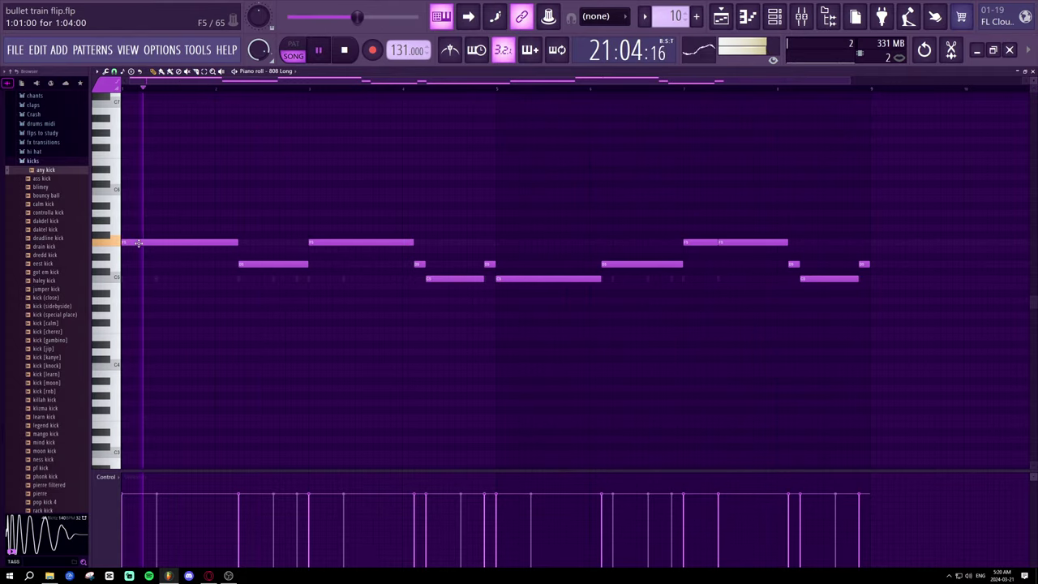
{"action": "key", "text": "space"}
{"action": "left_click_drag", "start_coordinate": [139, 243], "coordinate": [125, 280]}
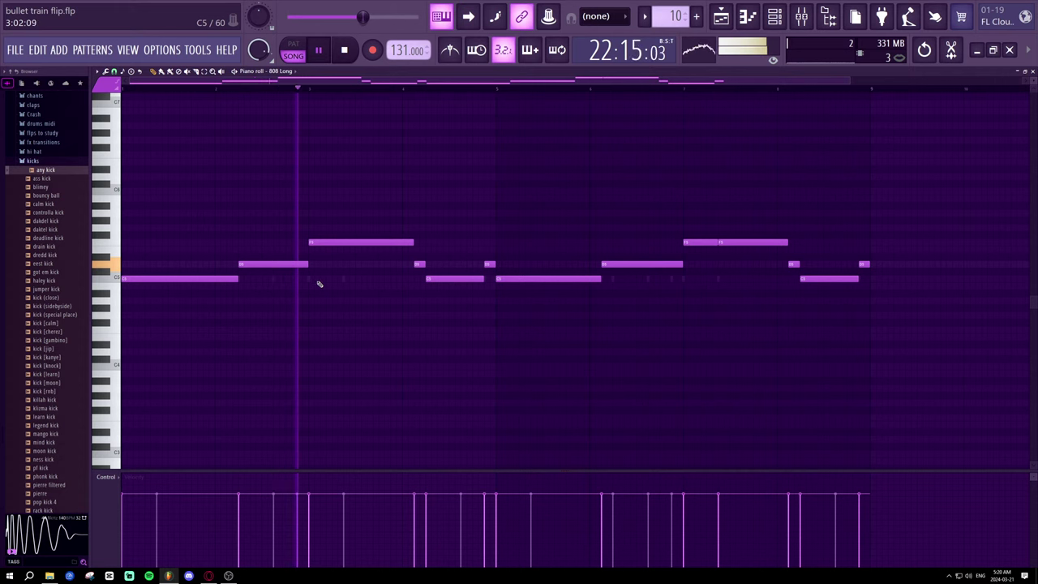
- Check the any kick channel in the Channel rack and return to the 808 Long piano roll
{"action": "left_click", "coordinate": [774, 16]}
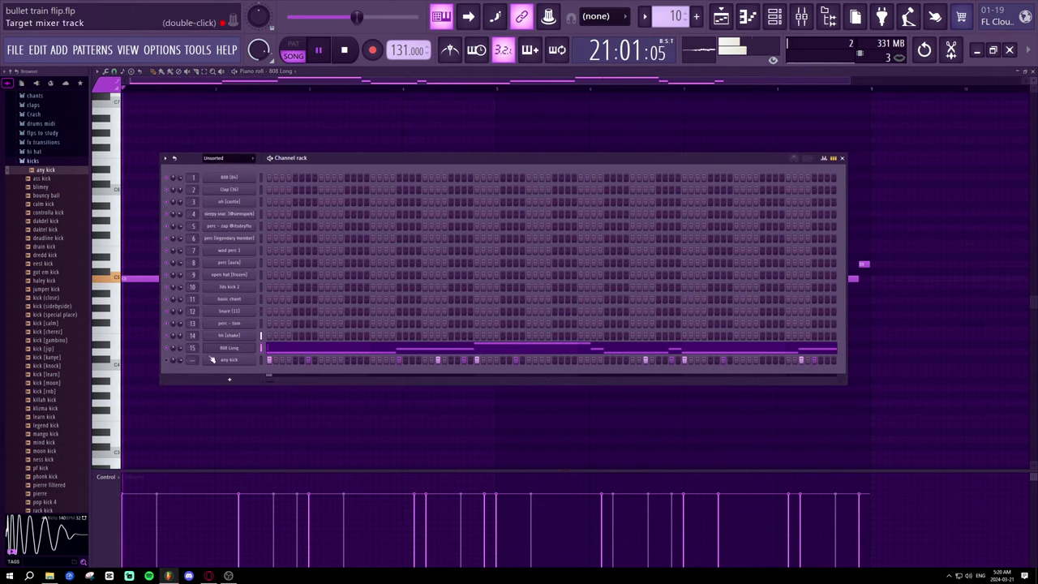
{"action": "left_click", "coordinate": [842, 158]}
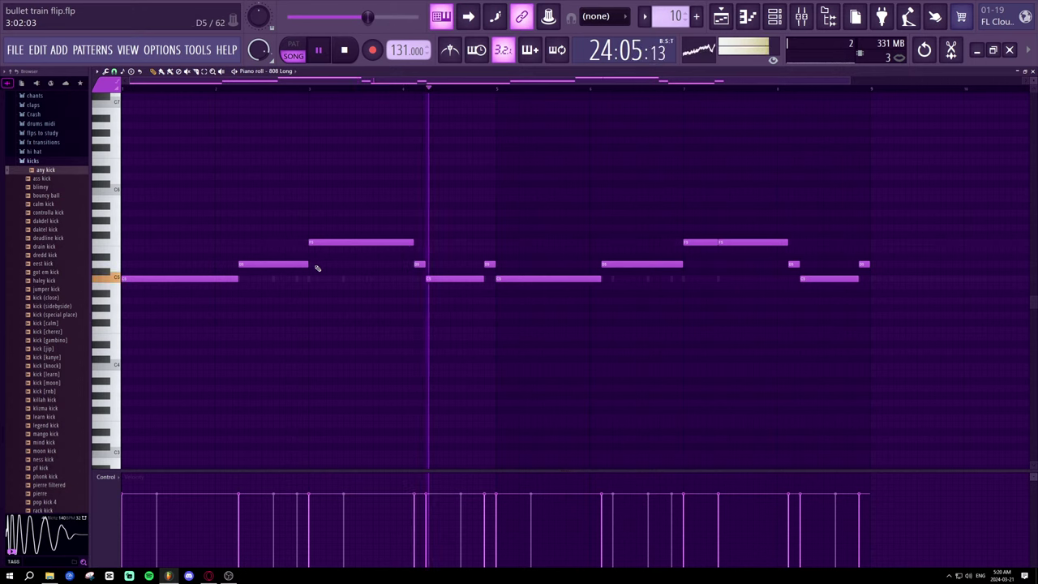
- Split the D5 note in bar 2 and the C5 note in bar 4 of the 808 Long into two consecutive notes each
{"action": "mouse_move", "coordinate": [308, 265]}
{"action": "left_mouse_down"}
{"action": "mouse_move", "coordinate": [281, 266]}
{"action": "mouse_move", "coordinate": [319, 266]}
{"action": "mouse_move", "coordinate": [275, 265]}
{"action": "mouse_move", "coordinate": [308, 265]}
{"action": "left_mouse_up"}
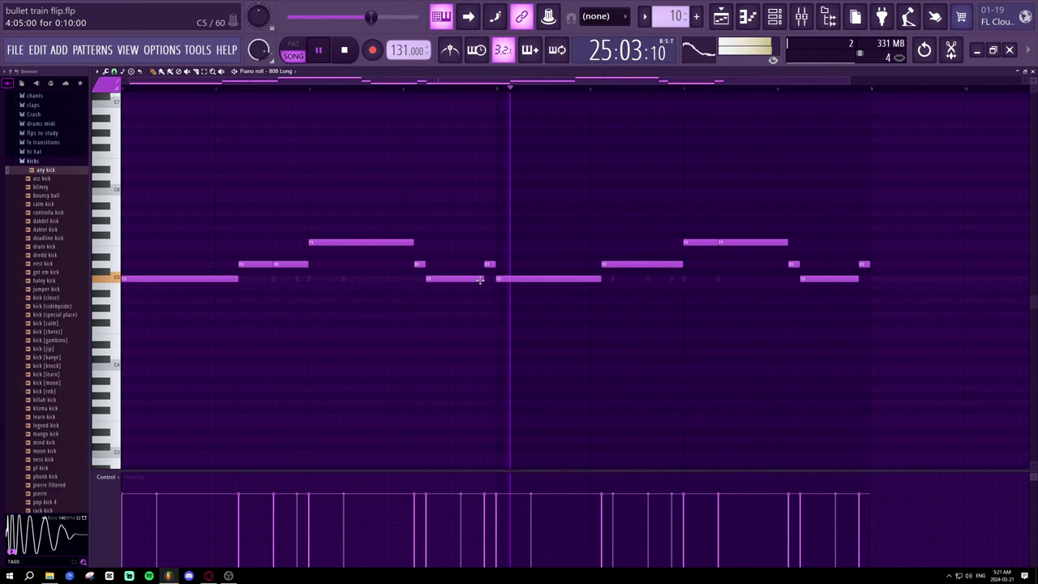
{"action": "left_click_drag", "start_coordinate": [480, 279], "coordinate": [468, 280]}
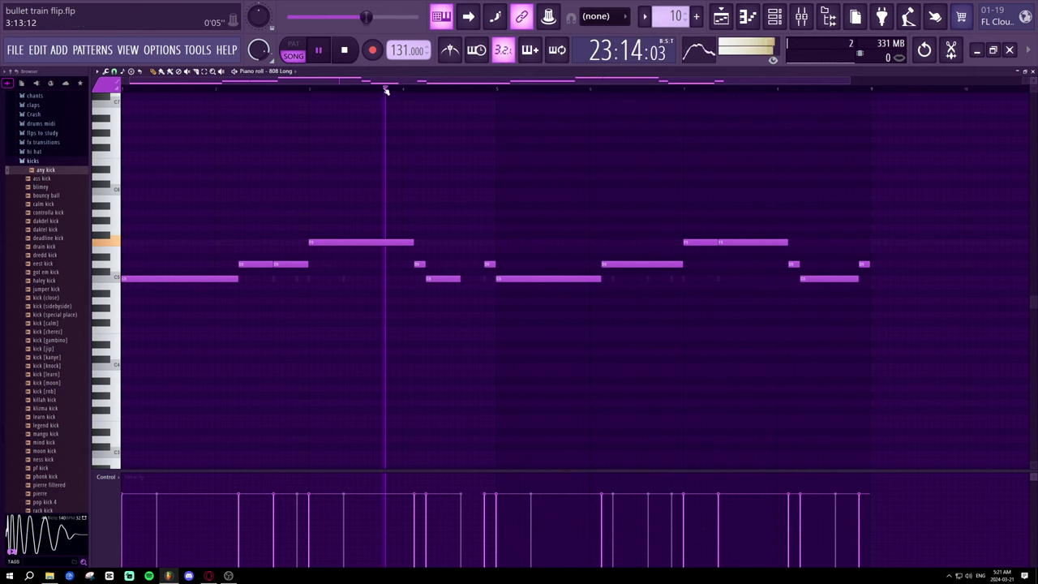
{"action": "left_click", "coordinate": [463, 278]}
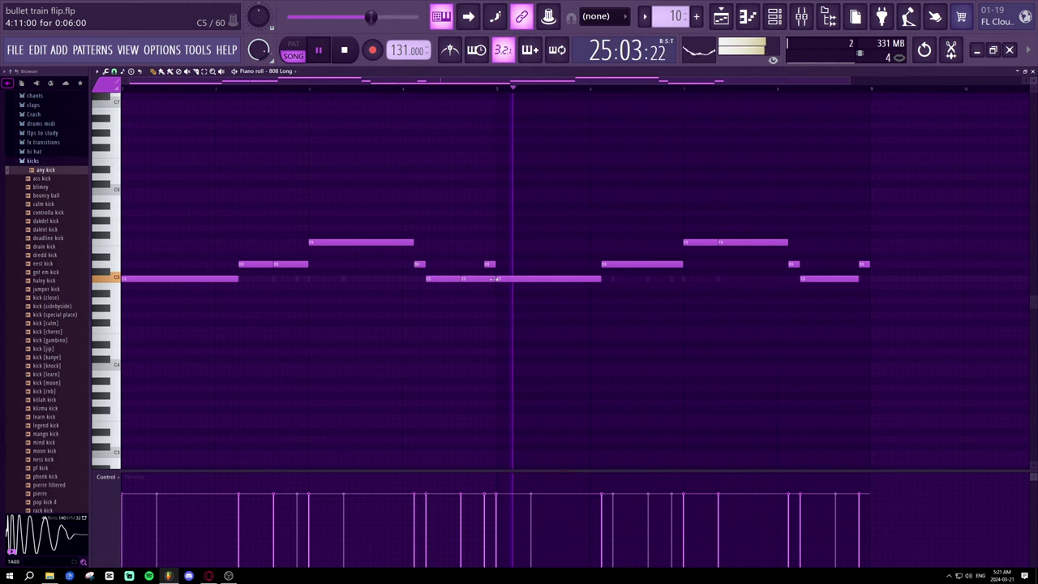
{"action": "left_click_drag", "start_coordinate": [495, 278], "coordinate": [484, 278]}
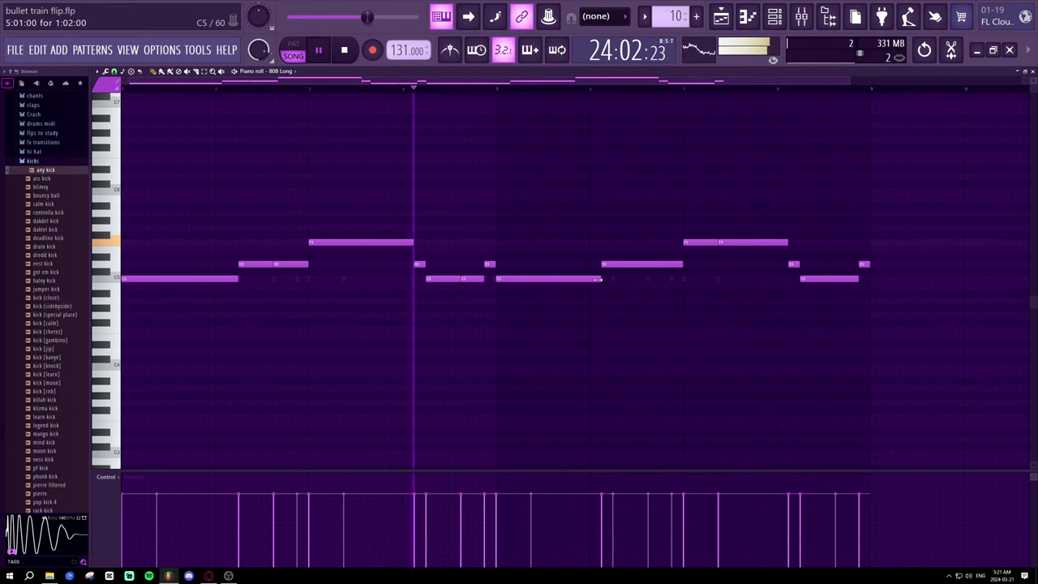
- Split the long C5 note in bar 5 into three consecutive C5 notes that follow the kick hits
{"action": "left_click_drag", "start_coordinate": [597, 279], "coordinate": [540, 280]}
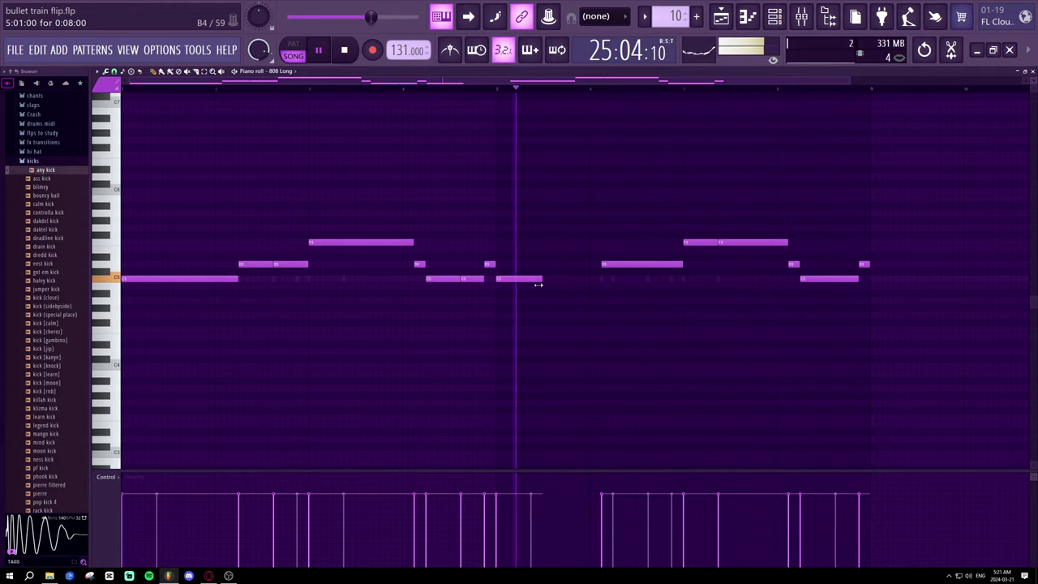
{"action": "left_click_drag", "start_coordinate": [529, 283], "coordinate": [577, 278]}
{"action": "left_click", "coordinate": [534, 279]}
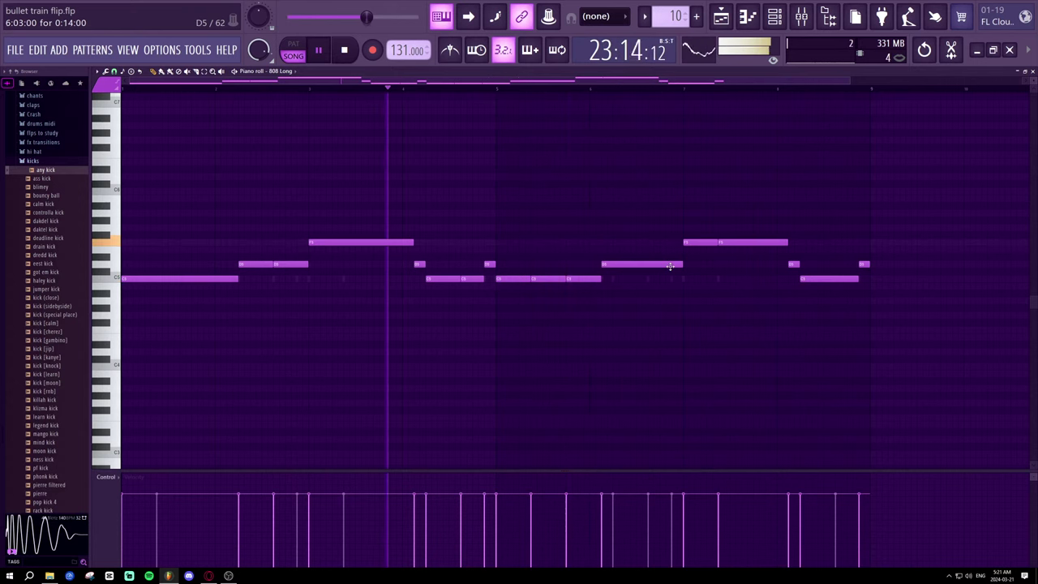
- Shorten the long D5 note in bar 6, lower it to C5, and add a D5 note right after it
{"action": "left_click_drag", "start_coordinate": [682, 265], "coordinate": [614, 264]}
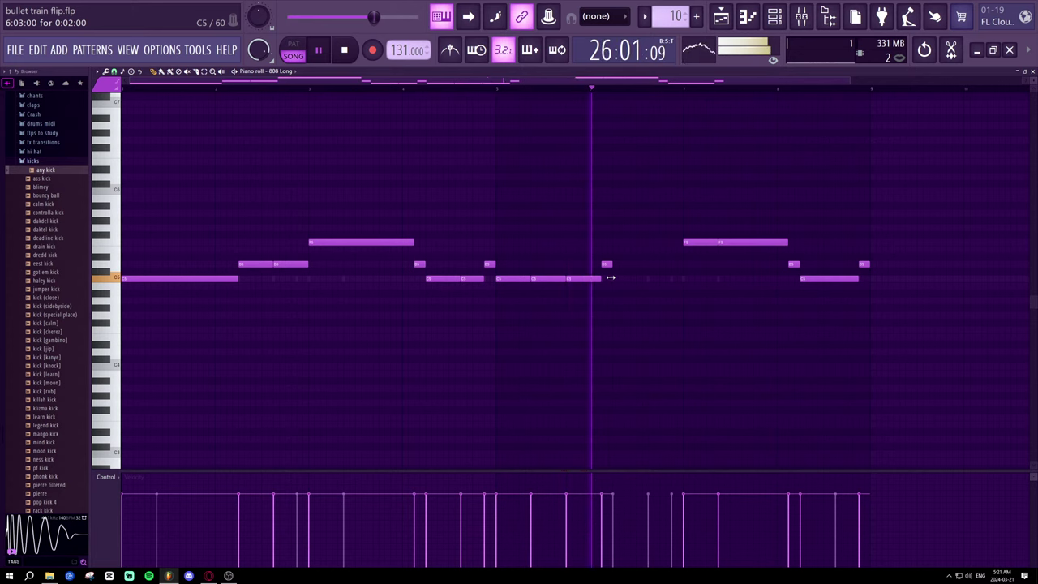
{"action": "left_click_drag", "start_coordinate": [610, 278], "coordinate": [609, 276]}
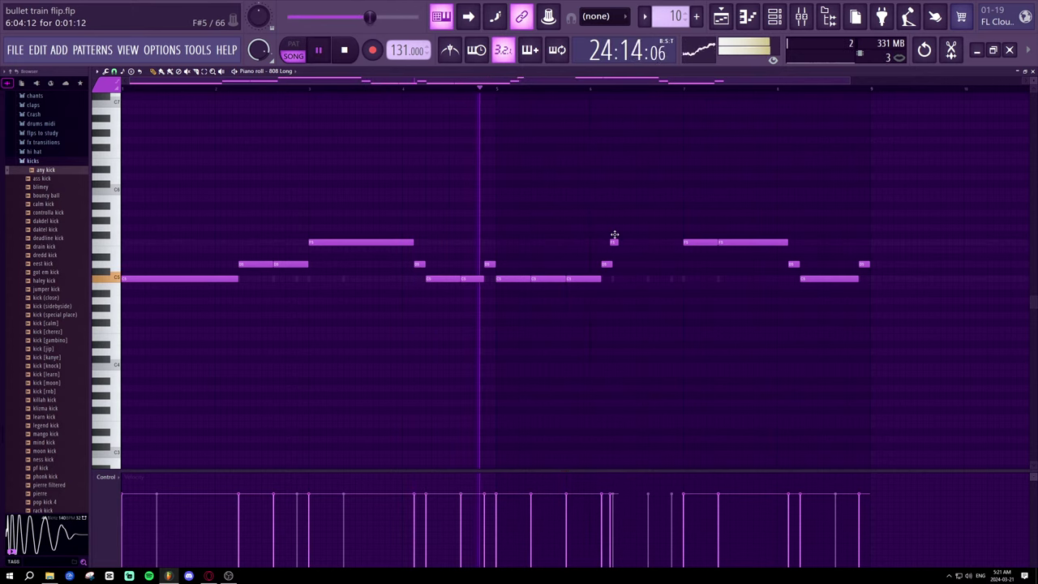
{"action": "left_click_drag", "start_coordinate": [617, 242], "coordinate": [629, 243]}
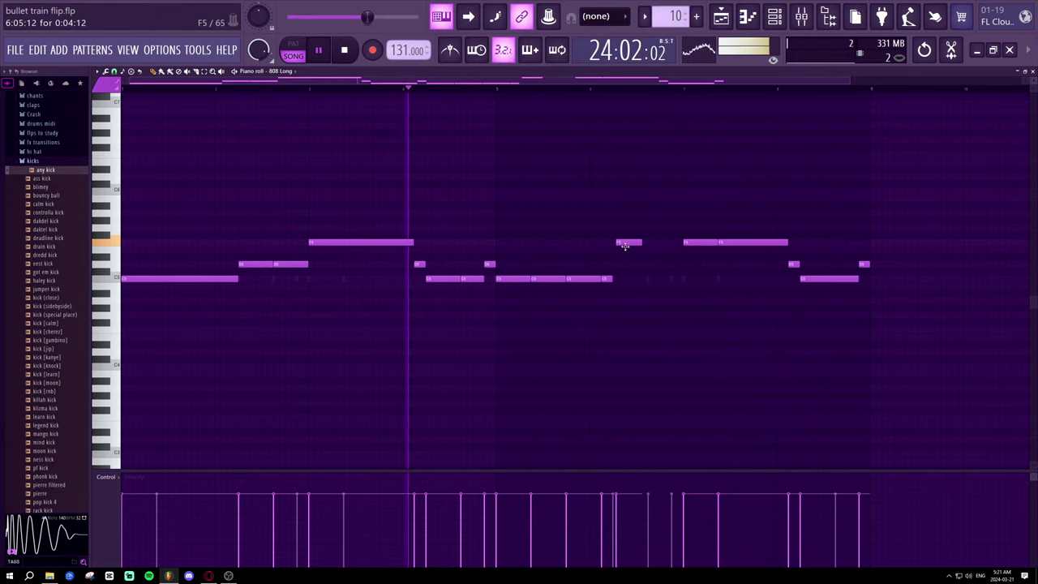
{"action": "left_click_drag", "start_coordinate": [621, 243], "coordinate": [621, 264]}
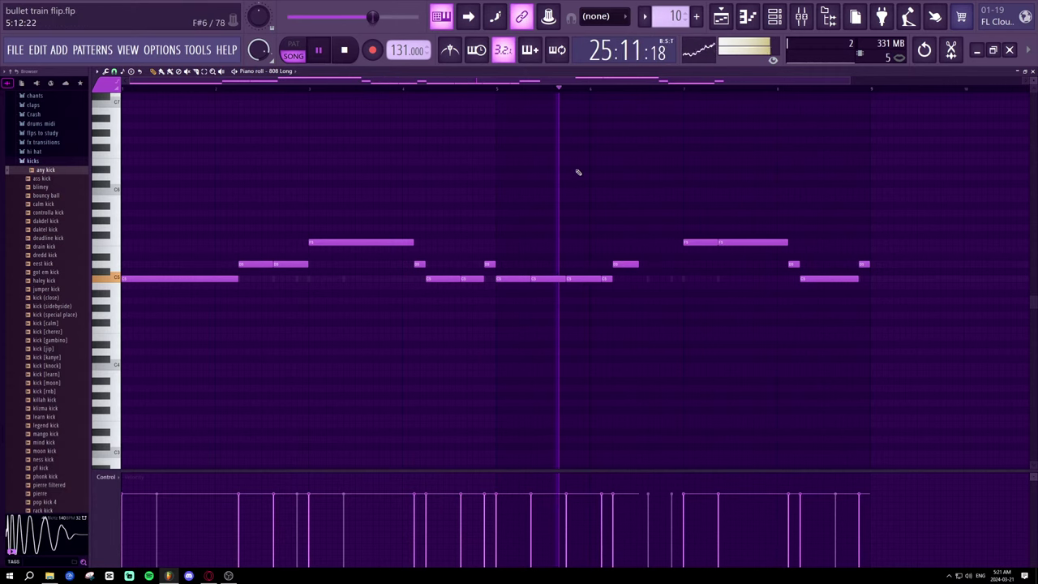
{"action": "left_click_drag", "start_coordinate": [637, 264], "coordinate": [647, 264]}
- Play the 808 melody and add two more D5 notes in bar 6, filling it up to the start of bar 7
{"action": "key", "text": "space"}
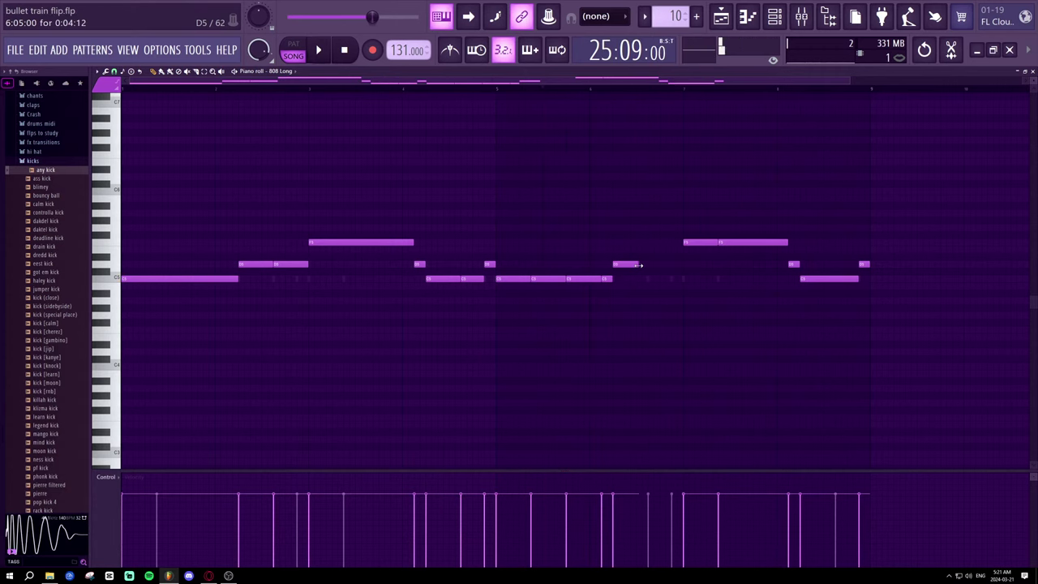
{"action": "key", "text": "space"}
{"action": "left_click", "coordinate": [653, 264]}
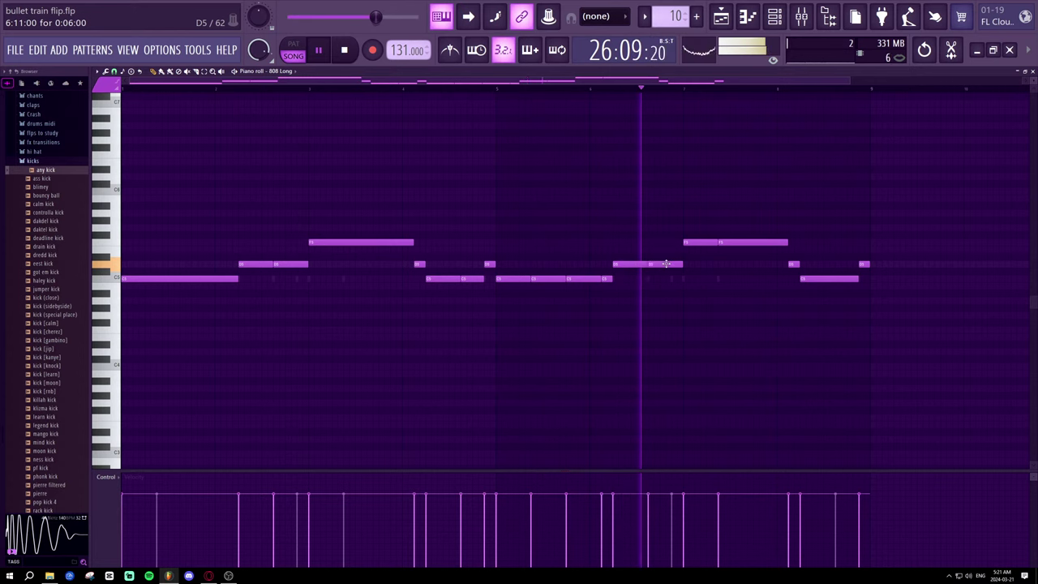
{"action": "key", "text": "space"}
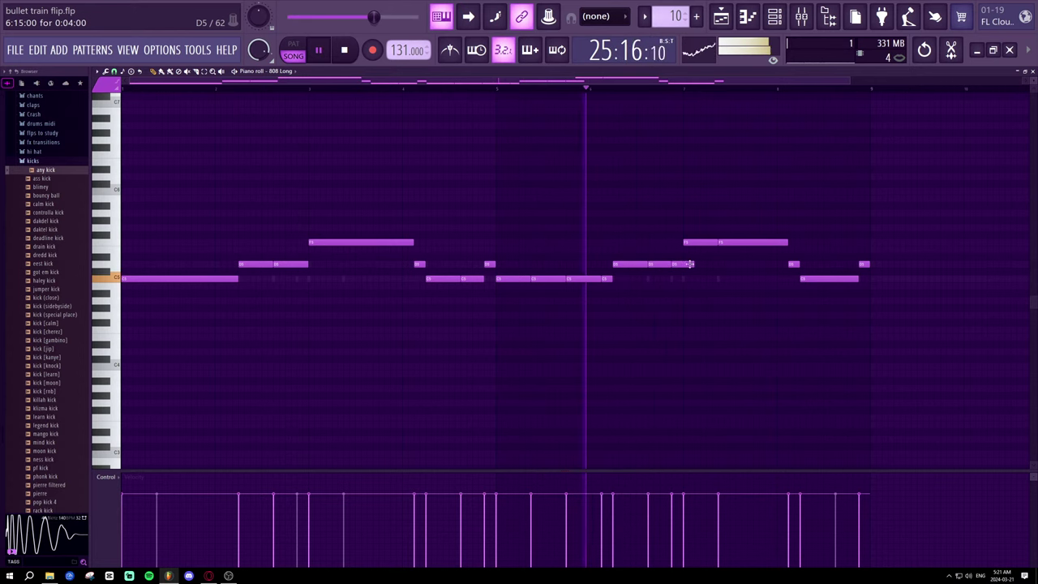
{"action": "left_click_drag", "start_coordinate": [669, 266], "coordinate": [683, 263]}
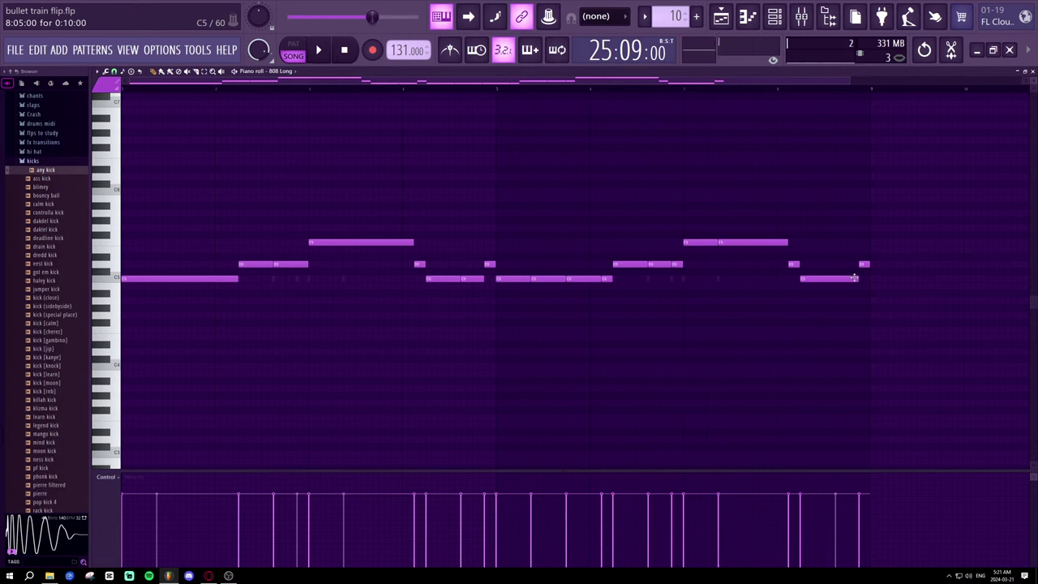
- Split the C5 note in bar 8 into two consecutive C5 notes aligned with the kick hit and play it back
{"action": "key", "text": "space"}
{"action": "mouse_move", "coordinate": [856, 277]}
{"action": "left_mouse_down"}
{"action": "mouse_move", "coordinate": [835, 277]}
{"action": "mouse_move", "coordinate": [865, 278]}
{"action": "mouse_move", "coordinate": [855, 278]}
{"action": "left_mouse_up"}
{"action": "left_click", "coordinate": [839, 277]}
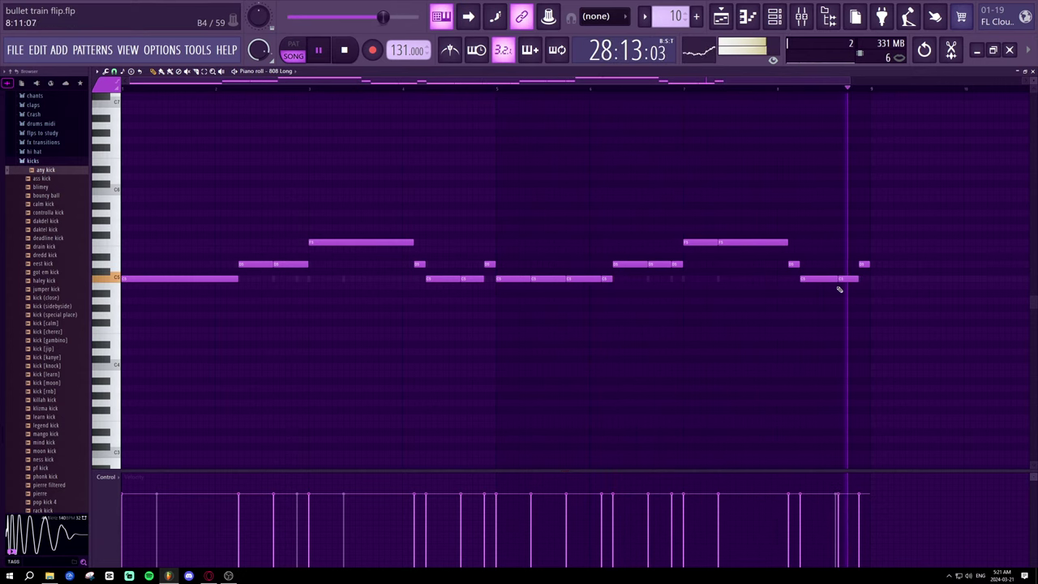
{"action": "left_click_drag", "start_coordinate": [835, 278], "coordinate": [841, 278]}
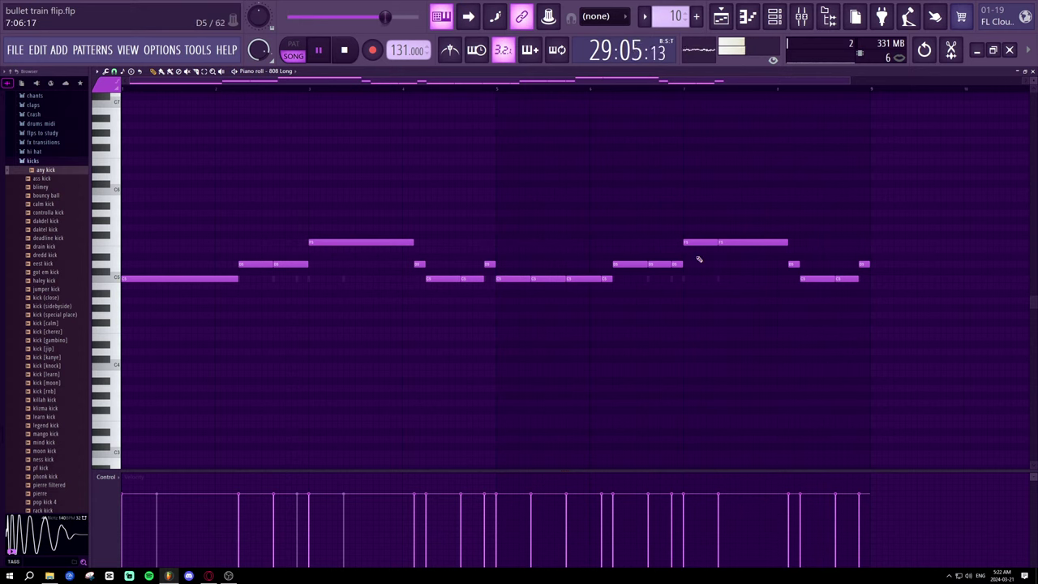
- Delete the any kick channel from the Channel rack and close the rack
{"action": "left_click", "coordinate": [773, 25]}
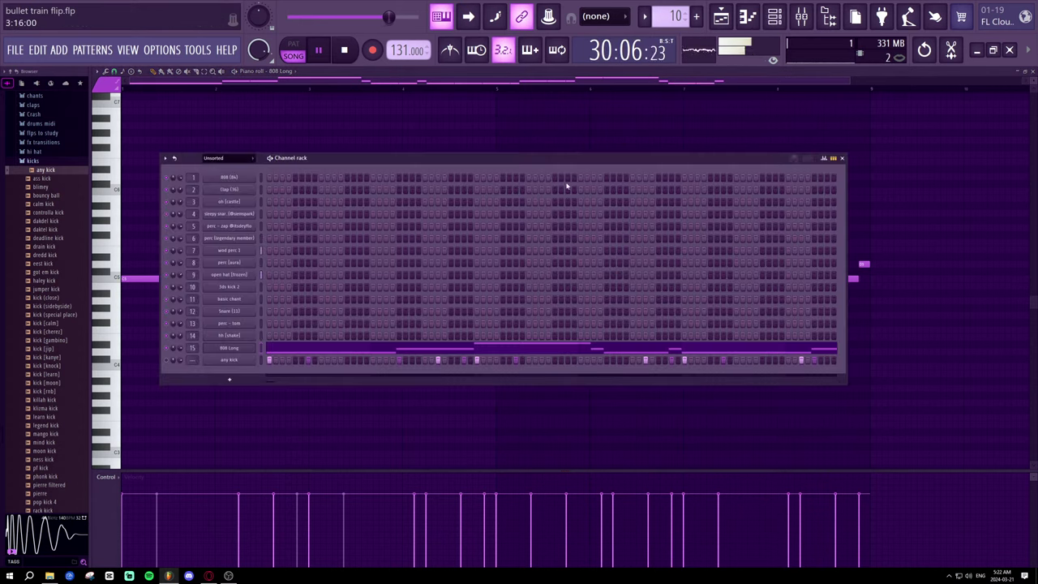
{"action": "right_click", "coordinate": [217, 361]}
{"action": "left_click", "coordinate": [300, 530]}
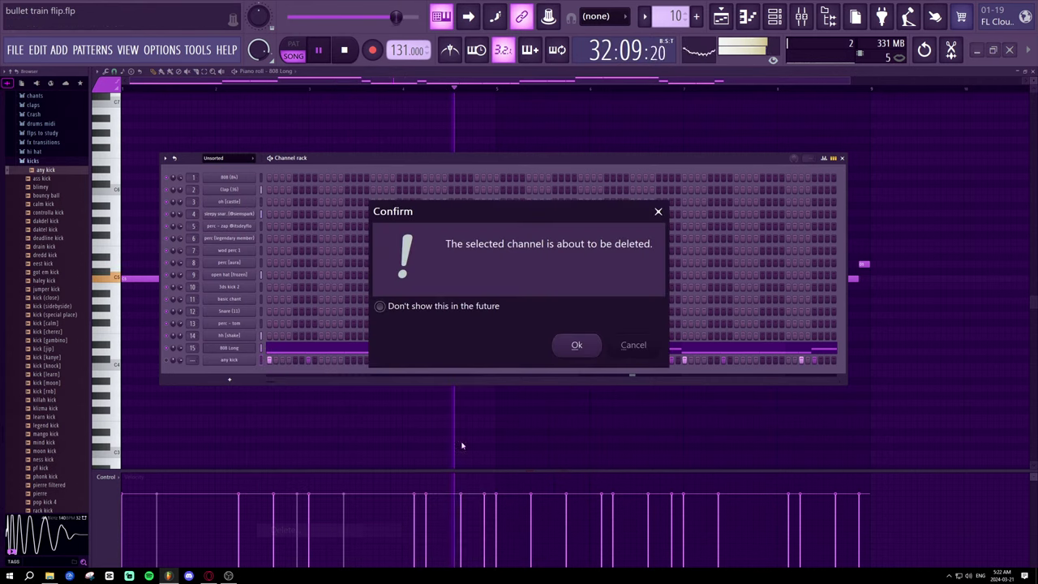
{"action": "left_click", "coordinate": [577, 346]}
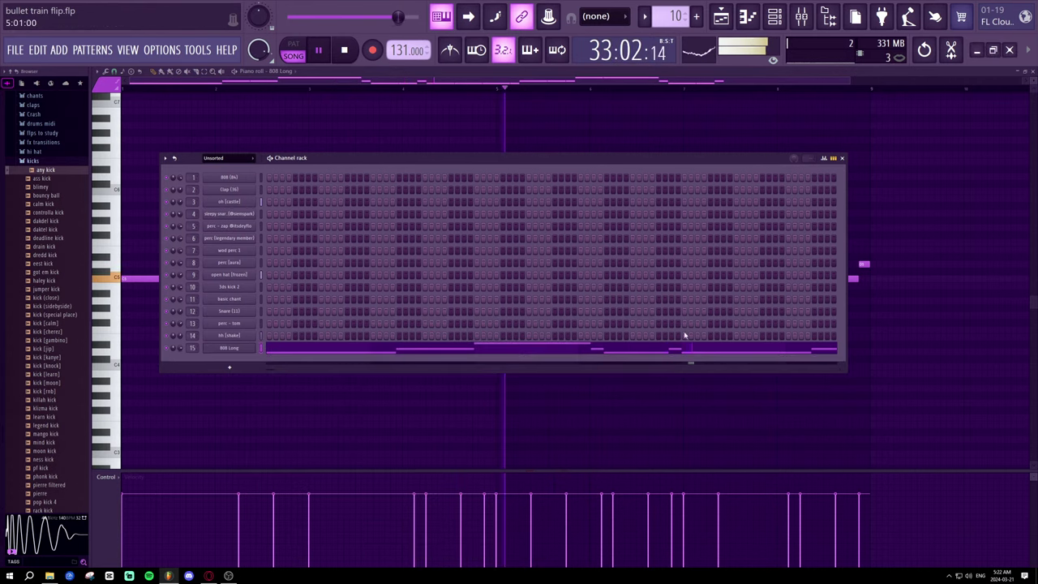
{"action": "left_click", "coordinate": [842, 159]}
- Lower the 808 (44) mixer track to about -0.9 dB and return to the Playlist
{"action": "left_click", "coordinate": [721, 20]}
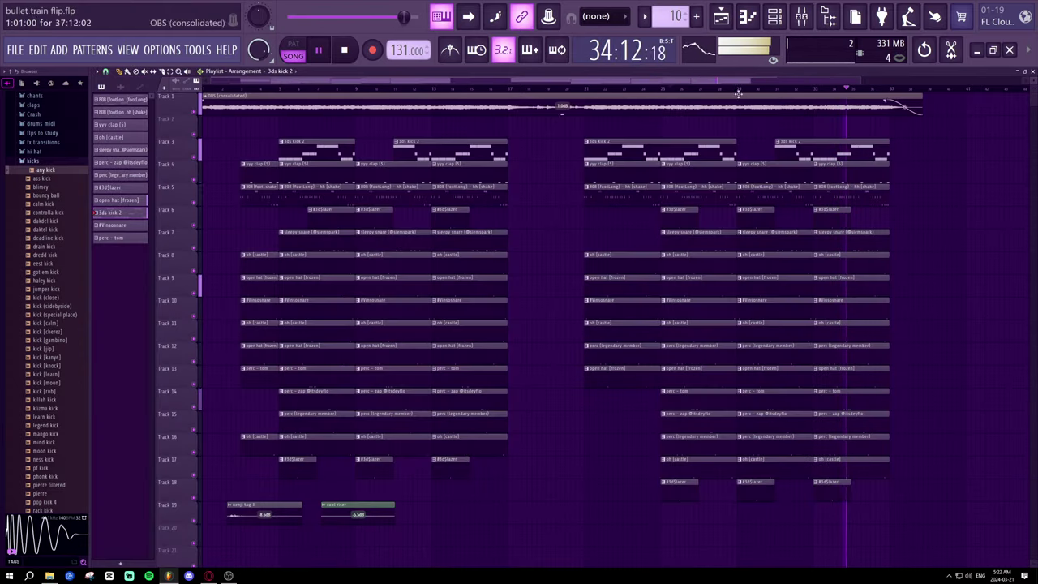
{"action": "scroll", "coordinate": [737, 92], "scroll_direction": "down", "scroll_amount": 2}
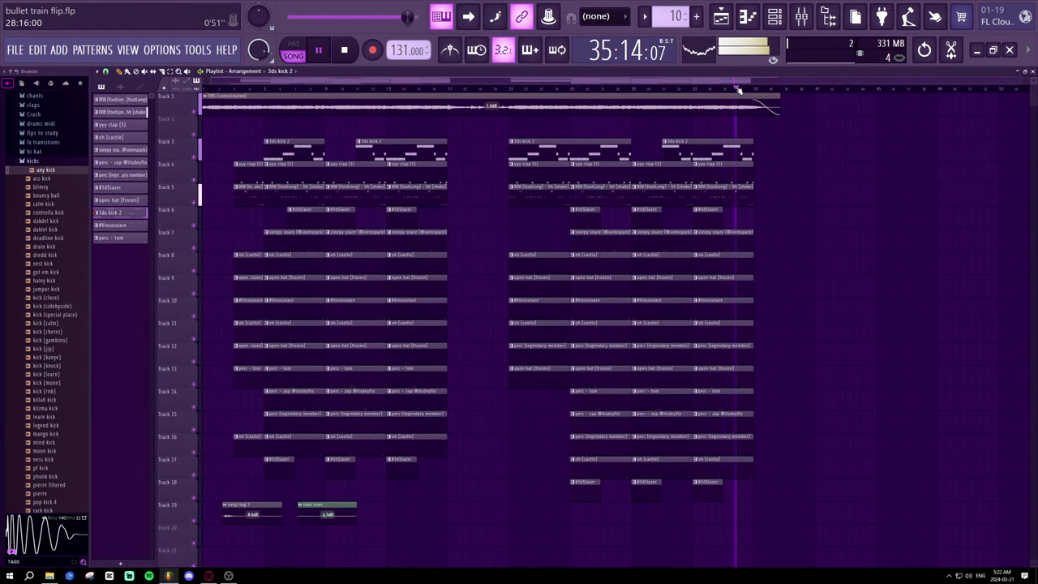
{"action": "left_click", "coordinate": [796, 20]}
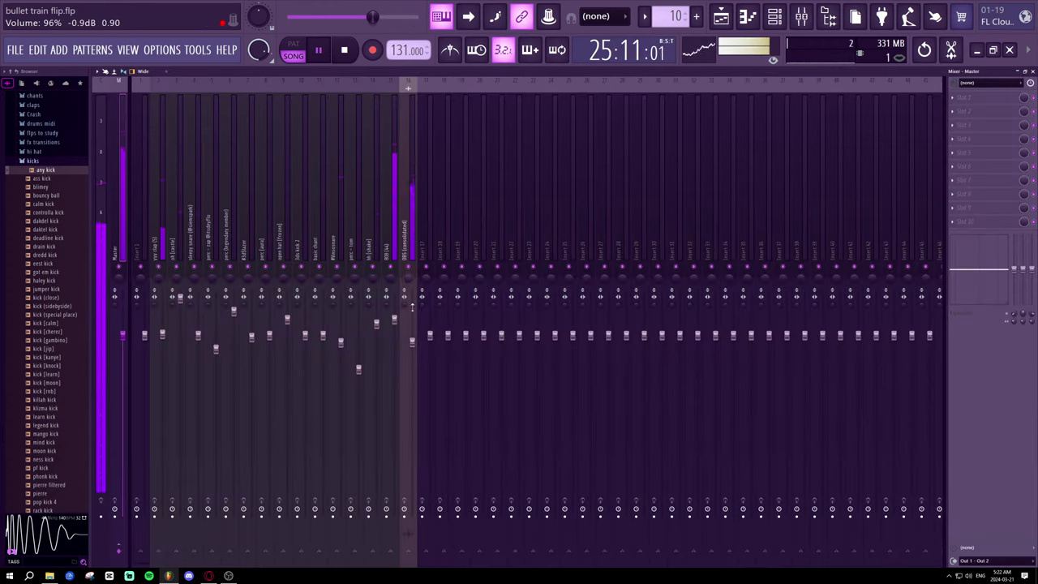
{"action": "left_click", "coordinate": [394, 320]}
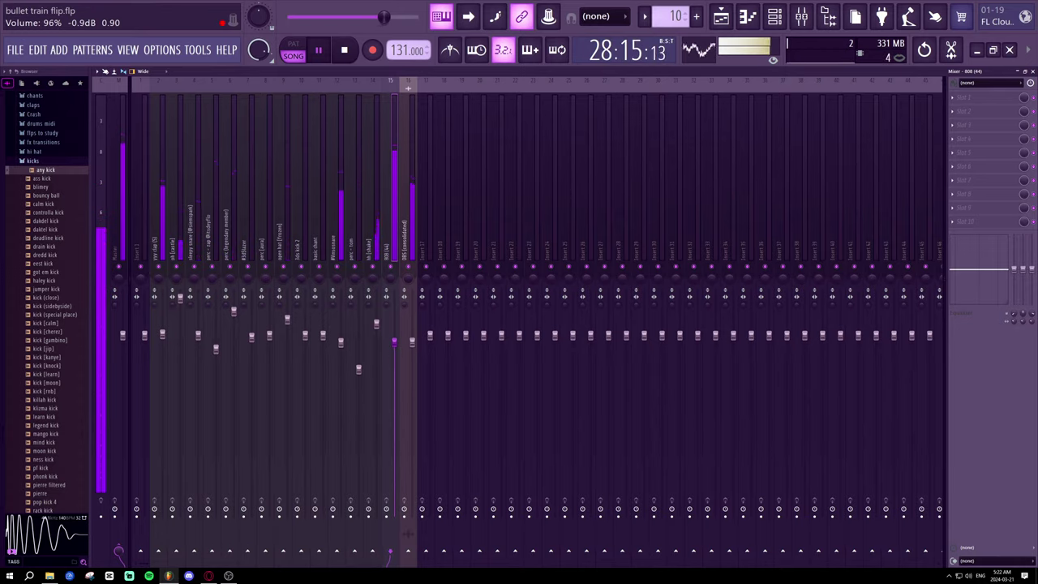
{"action": "left_click", "coordinate": [749, 18]}
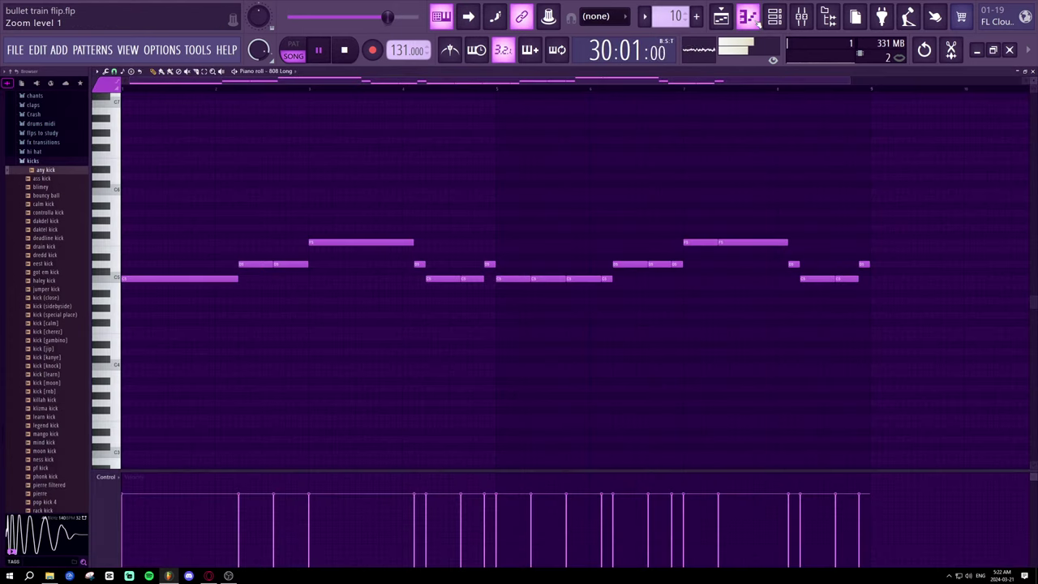
{"action": "left_click", "coordinate": [727, 18]}
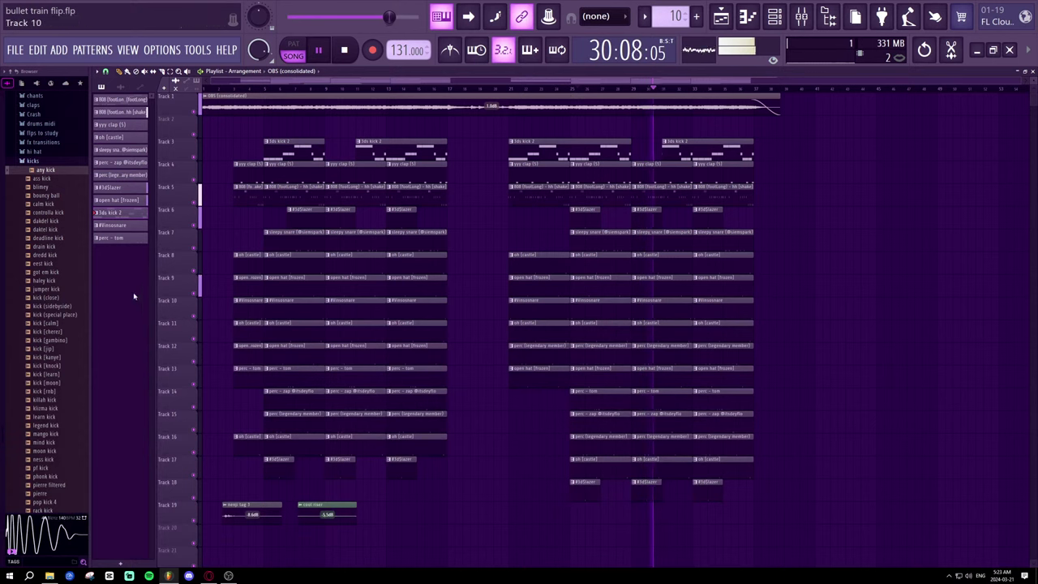
- Collapse the open kick sample folders in the browser and expand the tickers folder under SFX
{"action": "left_click", "coordinate": [57, 160]}
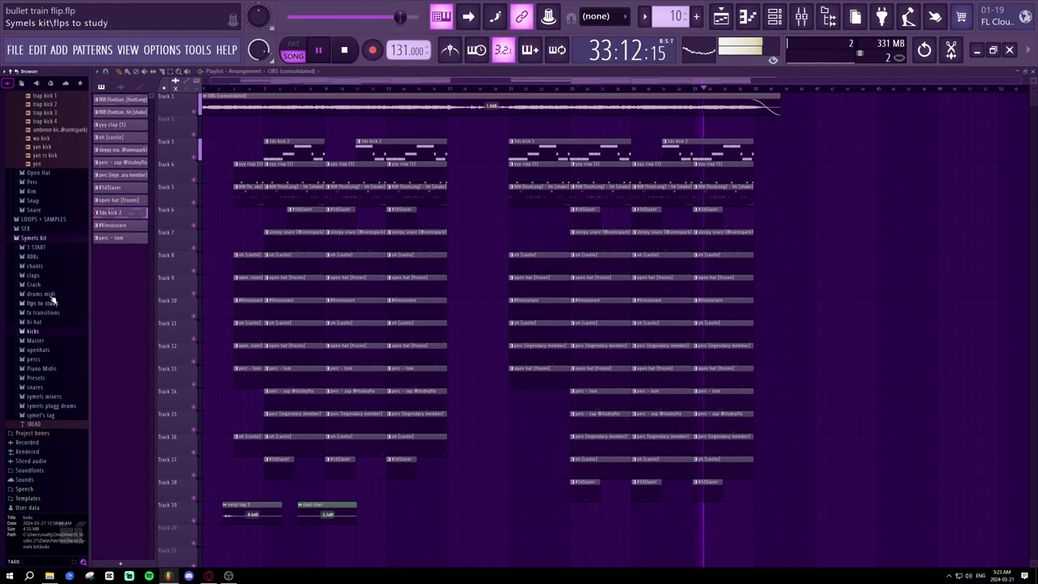
{"action": "scroll", "coordinate": [51, 235], "scroll_direction": "up", "scroll_amount": 10}
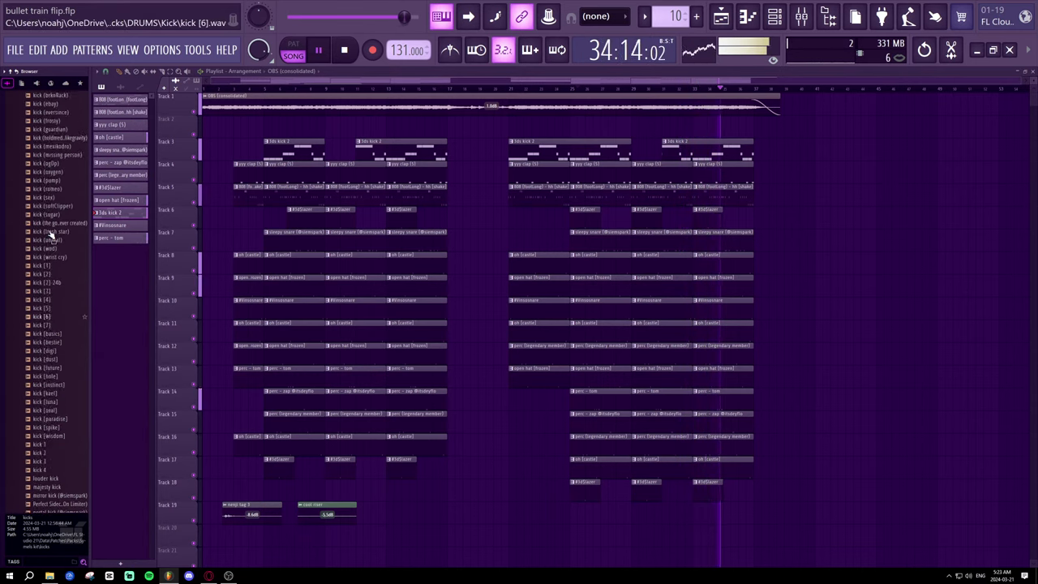
{"action": "scroll", "coordinate": [51, 237], "scroll_direction": "up", "scroll_amount": 5}
{"action": "left_click", "coordinate": [39, 241]}
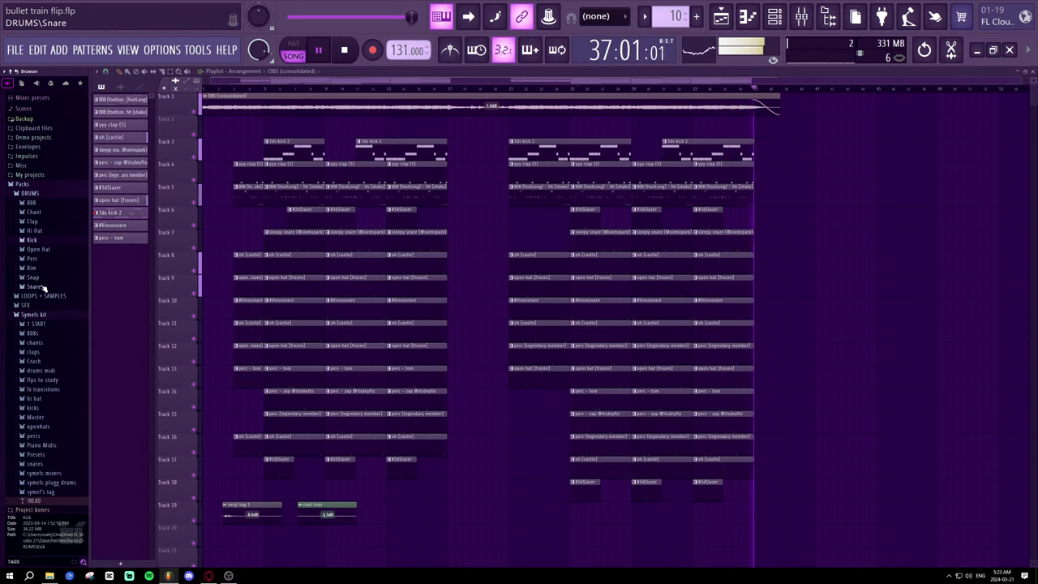
{"action": "left_click", "coordinate": [38, 304]}
{"action": "left_click", "coordinate": [36, 352]}
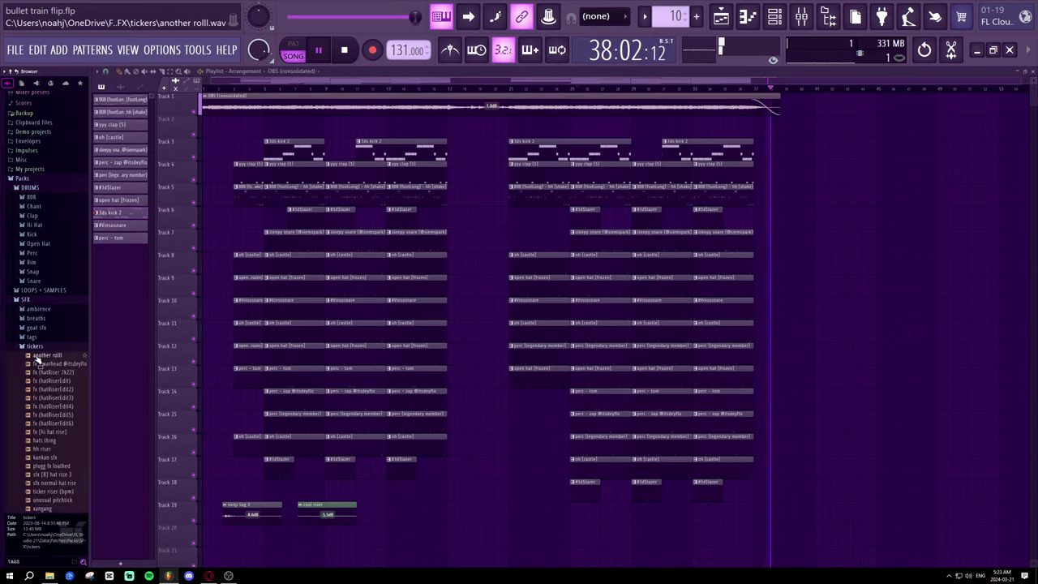
- Audition samples in the tickers folder, including fx (hatRiserEdit2), ticker riser (bpm) and unusual pitchtick
{"action": "left_click", "coordinate": [41, 362]}
{"action": "left_click", "coordinate": [40, 391]}
{"action": "scroll", "coordinate": [47, 410], "scroll_direction": "down", "scroll_amount": 5}
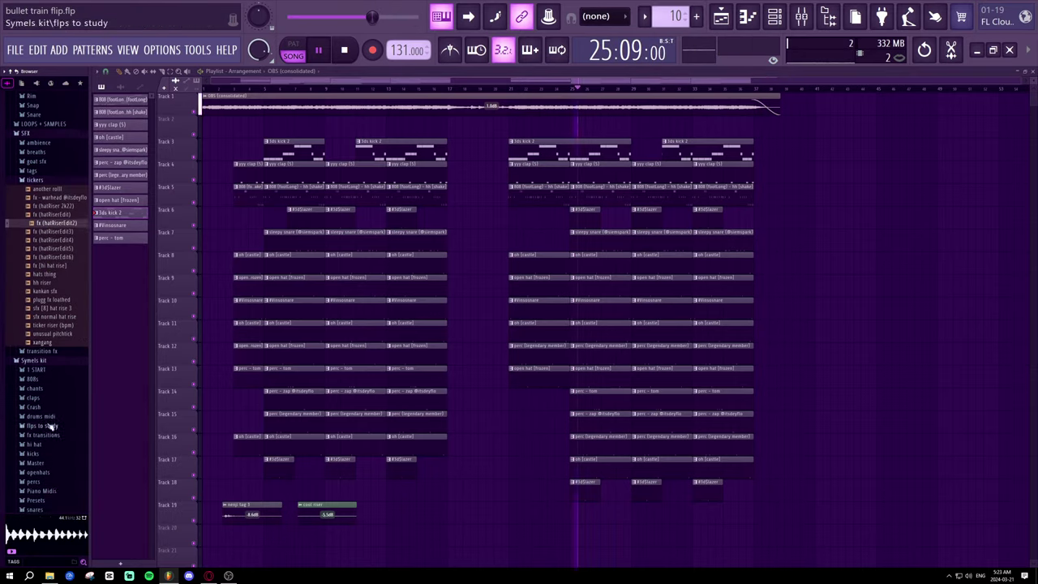
{"action": "left_click", "coordinate": [43, 331]}
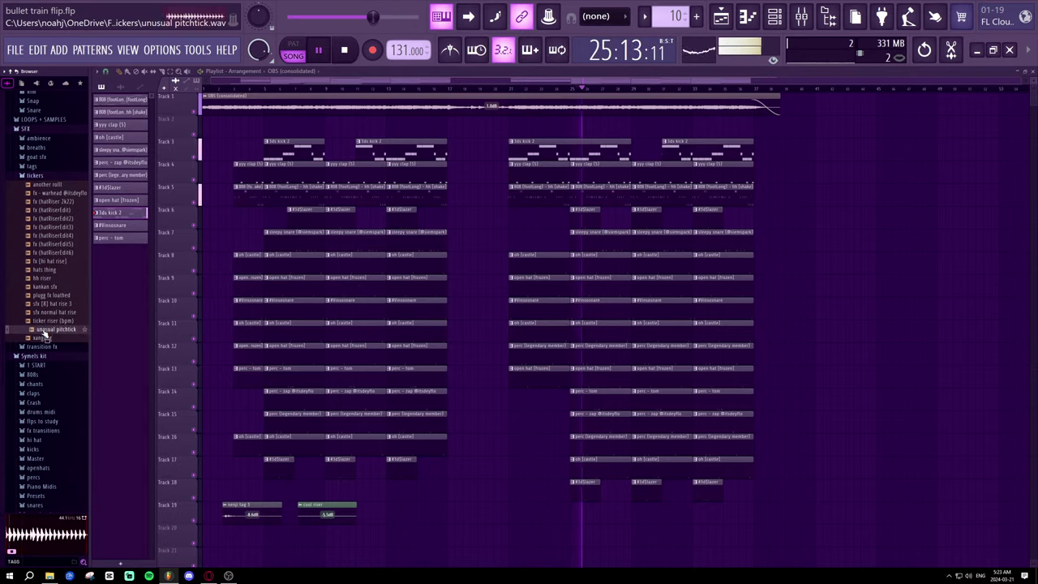
{"action": "left_click", "coordinate": [42, 320]}
{"action": "left_click", "coordinate": [48, 330]}
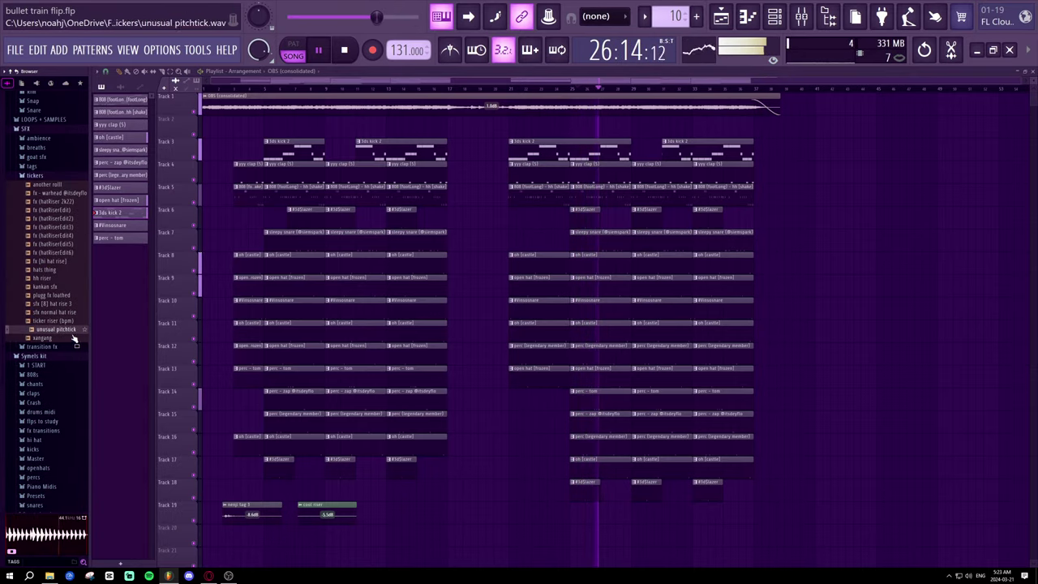
- Try the unusual pitchtick sample on Track 20 at bar 9 and play the arrangement from the middle of bar 7
{"action": "left_click_drag", "start_coordinate": [73, 333], "coordinate": [328, 535]}
{"action": "left_click", "coordinate": [302, 88]}
{"action": "scroll", "coordinate": [340, 517], "scroll_direction": "down", "scroll_amount": 3}
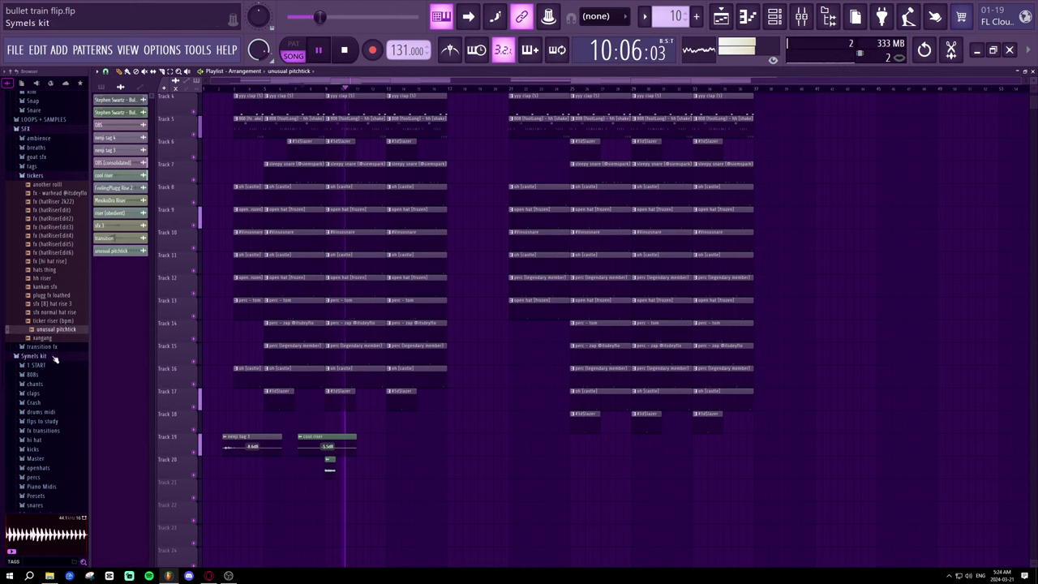
{"action": "key", "text": "space"}
- Replace the unusual pitchtick clip with ticker riser (bpm) on Track 21 at bar 9 and play the arrangement
{"action": "left_click", "coordinate": [51, 321]}
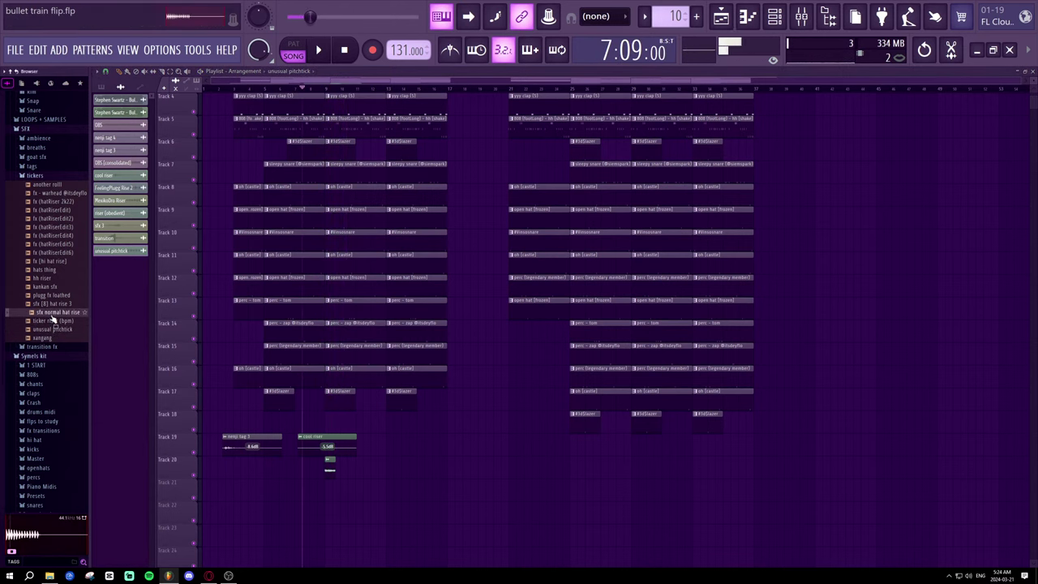
{"action": "left_click_drag", "start_coordinate": [51, 321], "coordinate": [333, 491]}
{"action": "key", "text": "space"}
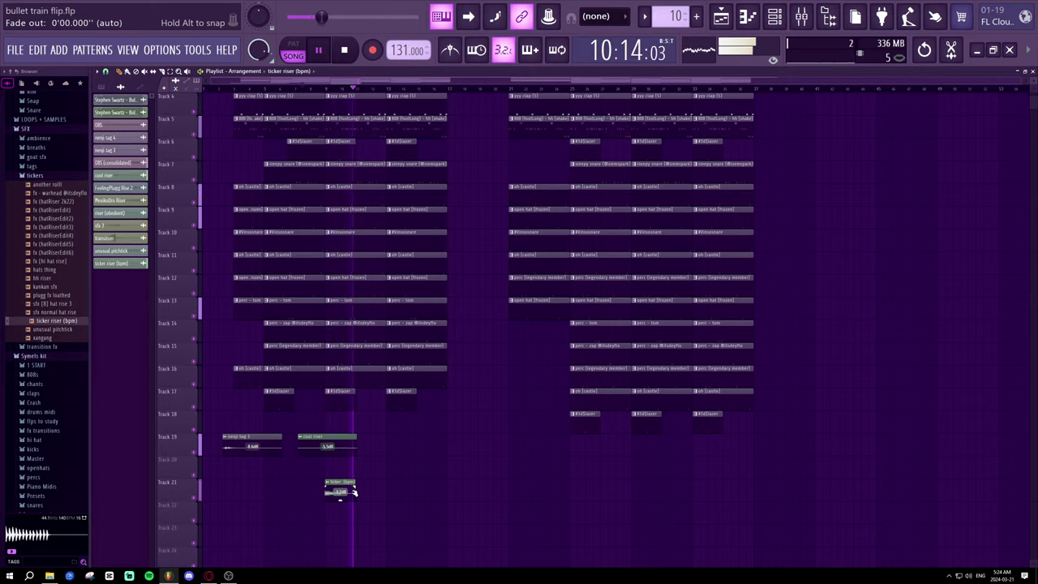
- Replace the ticker riser (bpm) clip with the hats thing sample on Track 22 at bar 9 and play the arrangement
{"action": "key", "text": "space"}
{"action": "left_click", "coordinate": [49, 295]}
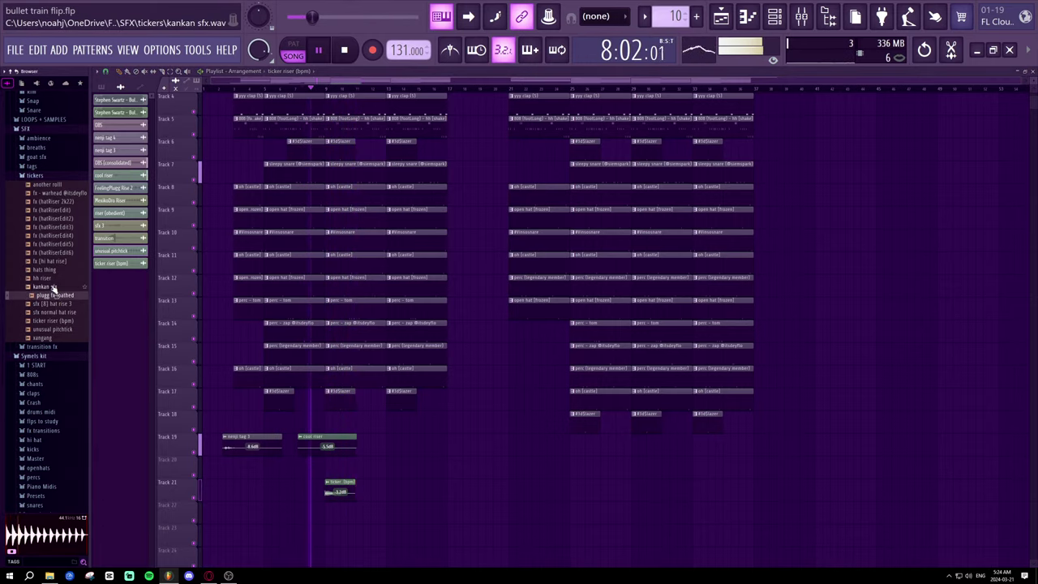
{"action": "left_click", "coordinate": [50, 261]}
{"action": "left_click_drag", "start_coordinate": [50, 269], "coordinate": [336, 478]}
{"action": "right_click", "coordinate": [335, 466]}
{"action": "key", "text": "space"}
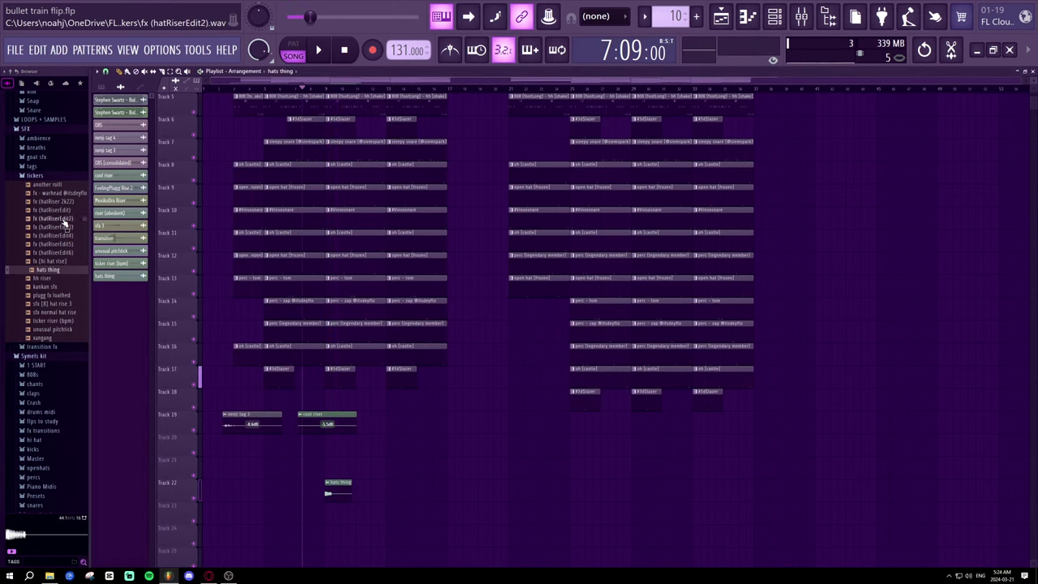
- Audition the hatRiser samples in the tickers folder, including 2k22 and several edit versions, plus fx [hi hat rise]
{"action": "left_click", "coordinate": [64, 219]}
{"action": "left_click", "coordinate": [60, 202]}
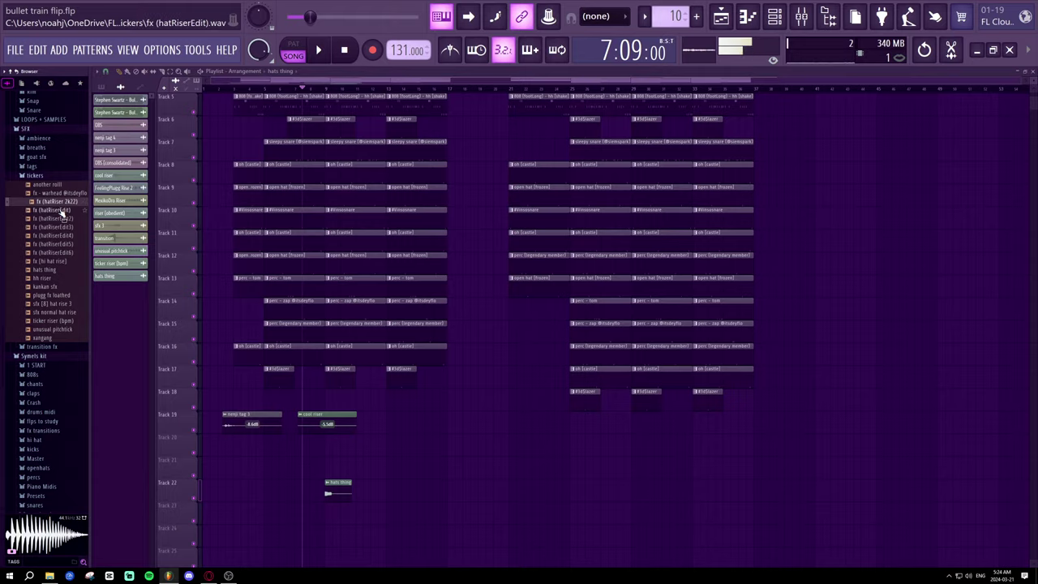
{"action": "left_click", "coordinate": [64, 211]}
{"action": "left_click", "coordinate": [62, 227]}
{"action": "left_click", "coordinate": [58, 244]}
{"action": "left_click", "coordinate": [58, 252]}
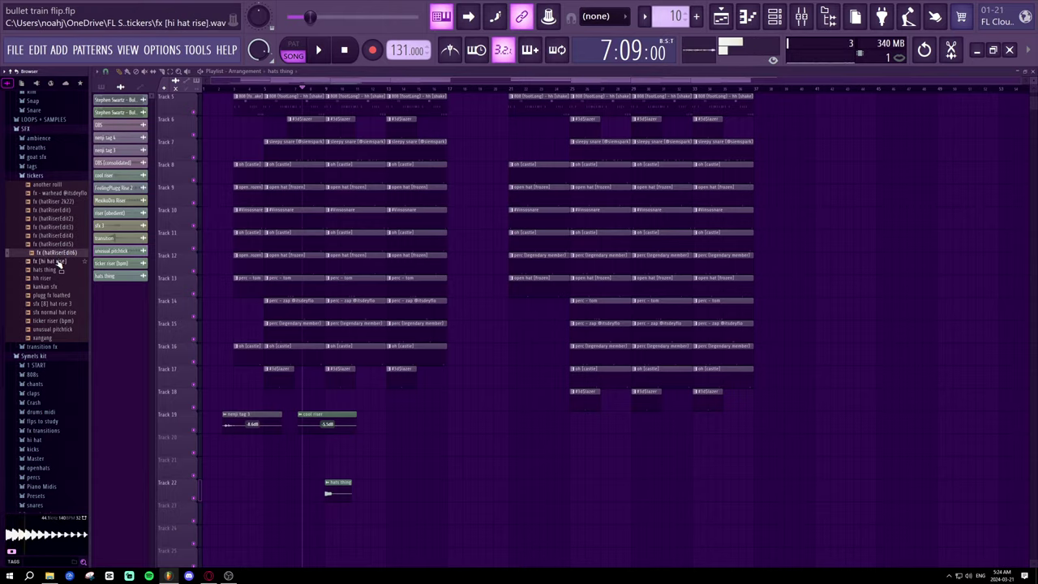
{"action": "left_click", "coordinate": [60, 263]}
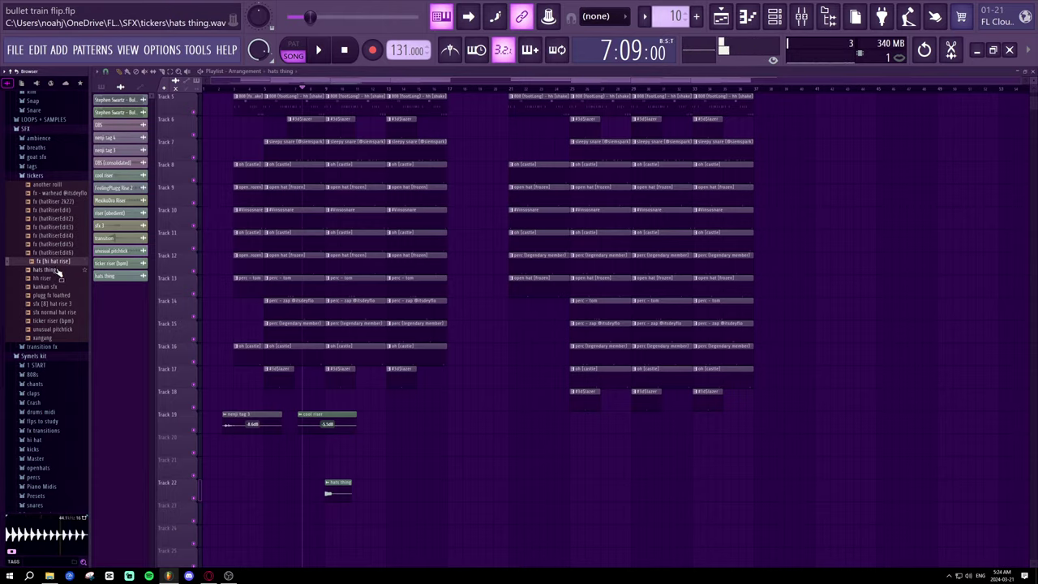
- Try fx [hi hat rise] on Track 21 at bar 9 with its gain at -14.4 dB, and remove the clip
{"action": "left_click_drag", "start_coordinate": [54, 261], "coordinate": [331, 462]}
{"action": "key", "text": "space"}
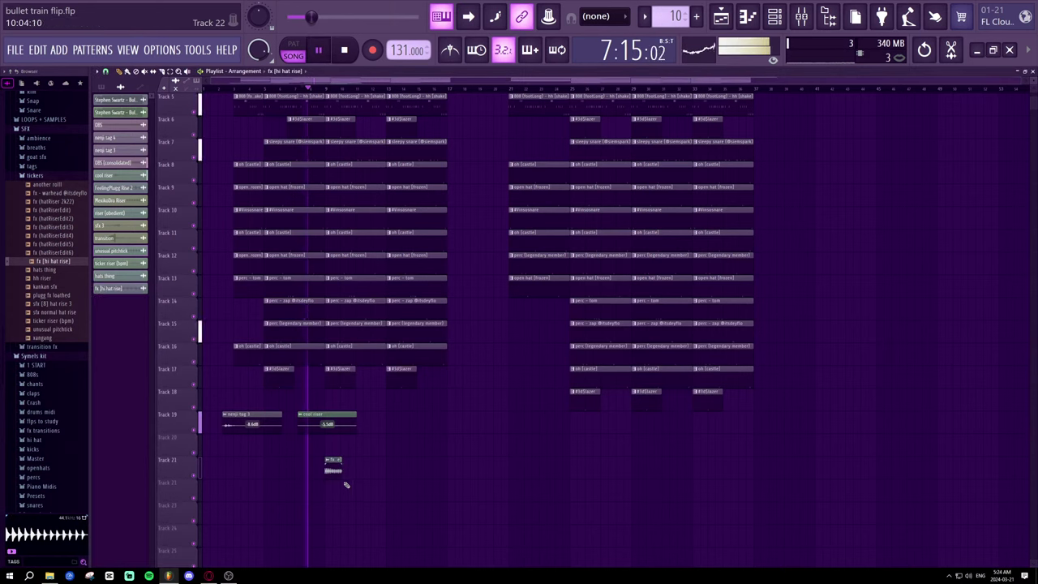
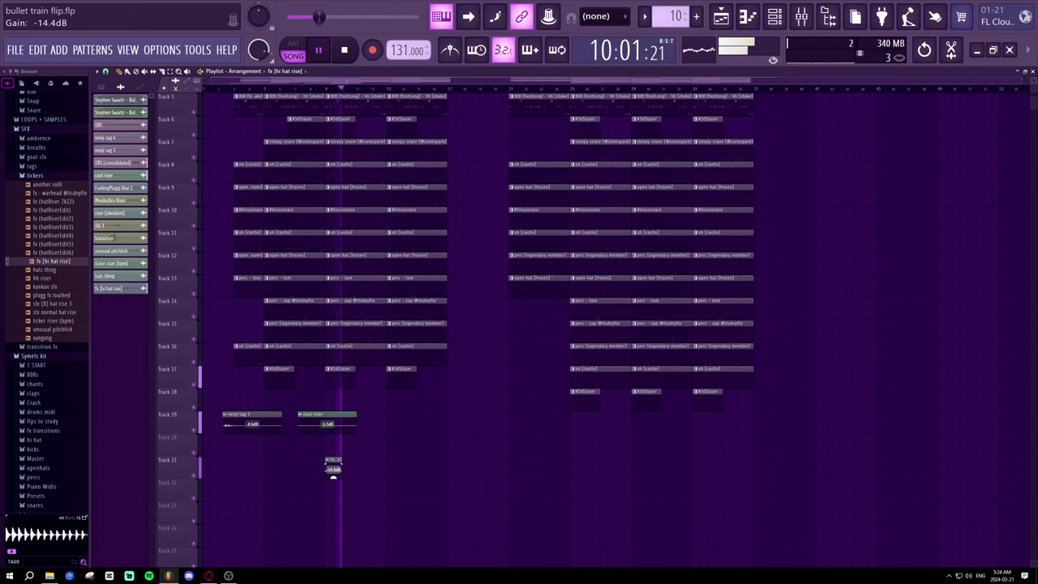
{"action": "right_click", "coordinate": [328, 464]}
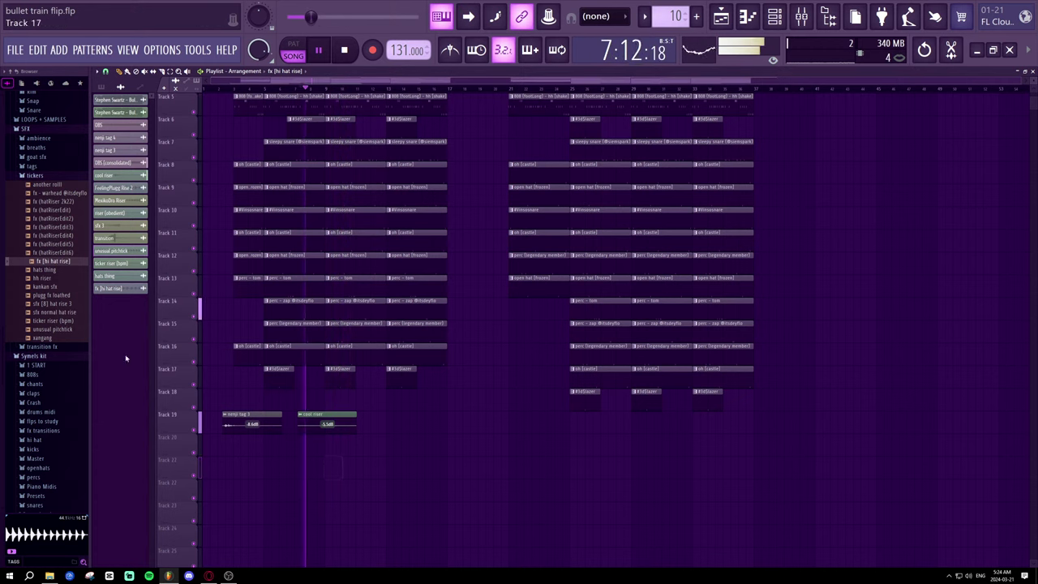
- Place plugg fx loathed at bar 17 and unusual pitchtick at bar 9 on Track 21, and lower the pitchtick's gain
{"action": "left_click_drag", "start_coordinate": [50, 295], "coordinate": [325, 475]}
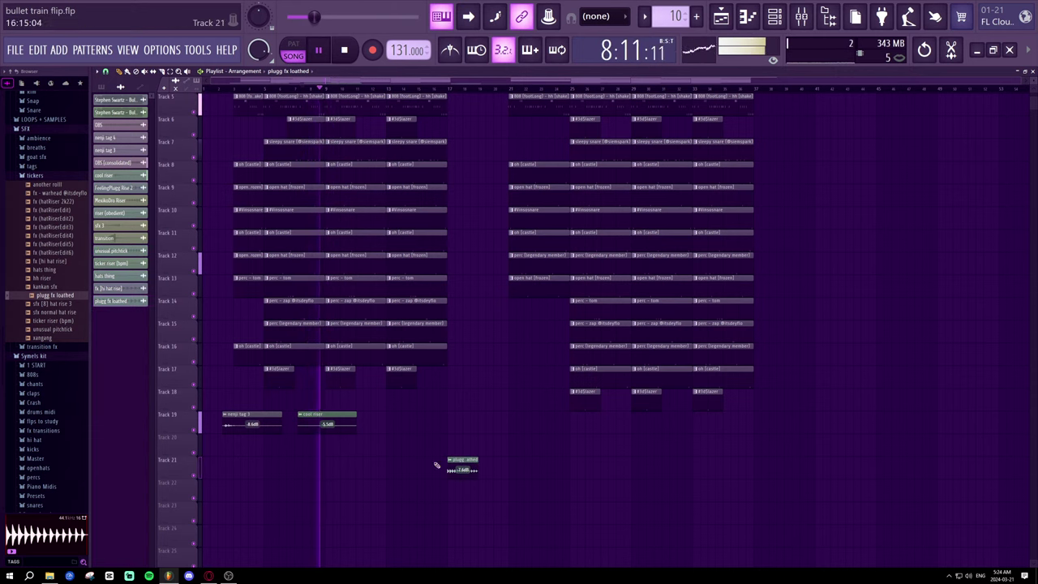
{"action": "left_click_drag", "start_coordinate": [54, 328], "coordinate": [330, 470]}
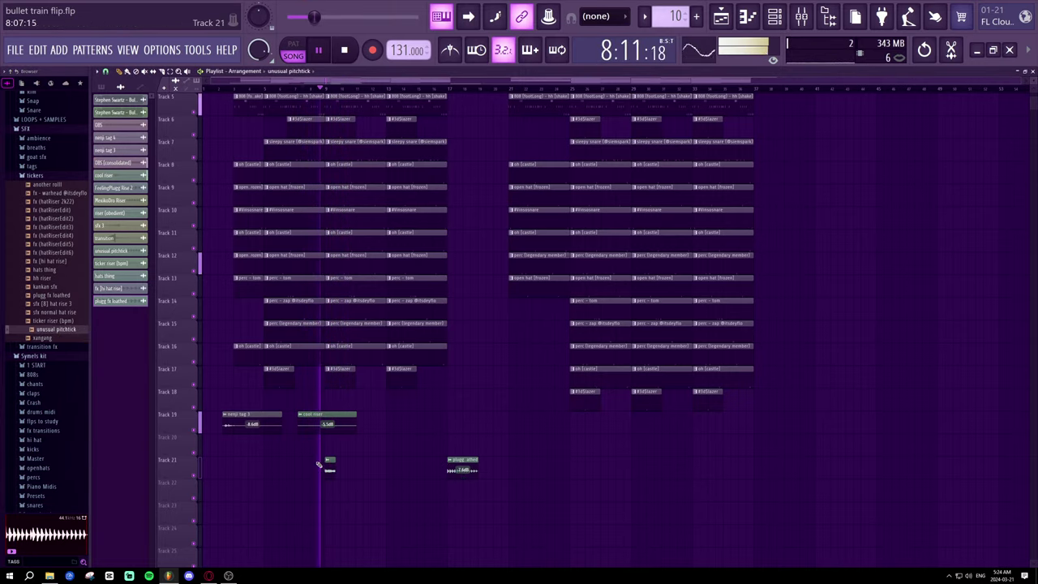
{"action": "scroll", "coordinate": [332, 92], "scroll_direction": "up", "scroll_amount": 5}
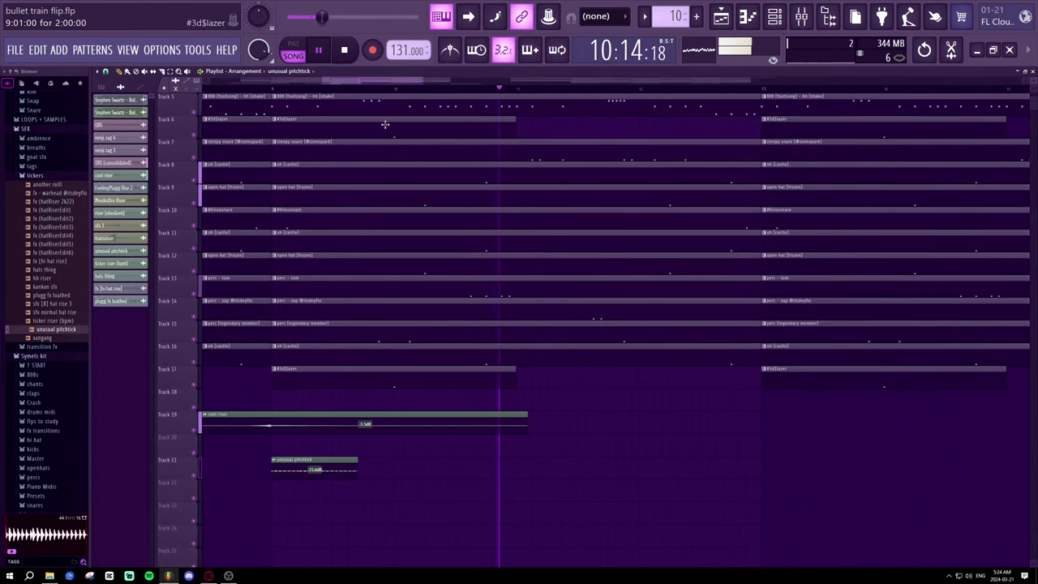
{"action": "scroll", "coordinate": [357, 360], "scroll_direction": "down", "scroll_amount": 4}
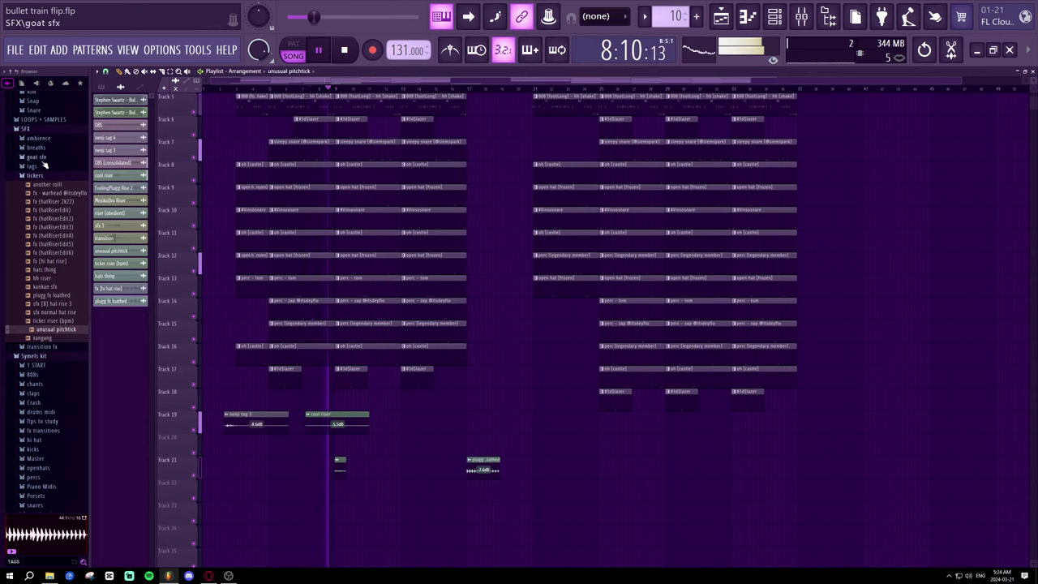
- Add the #3d$drop sample from the breaths folder to Track 21 halfway through bar 9 and lower its gain
{"action": "left_click", "coordinate": [41, 147]}
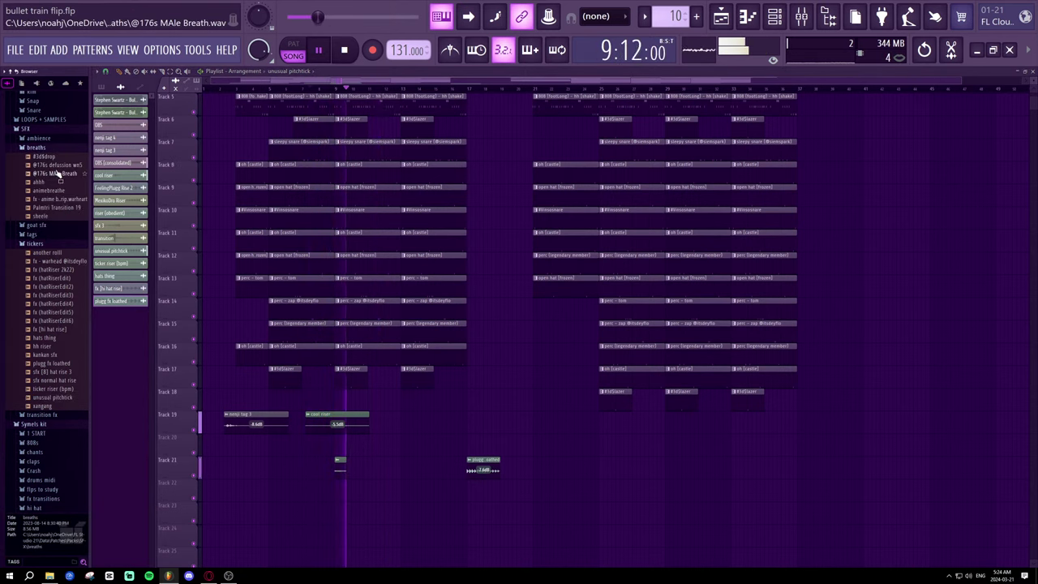
{"action": "left_click", "coordinate": [54, 157]}
{"action": "left_click_drag", "start_coordinate": [56, 162], "coordinate": [375, 465]}
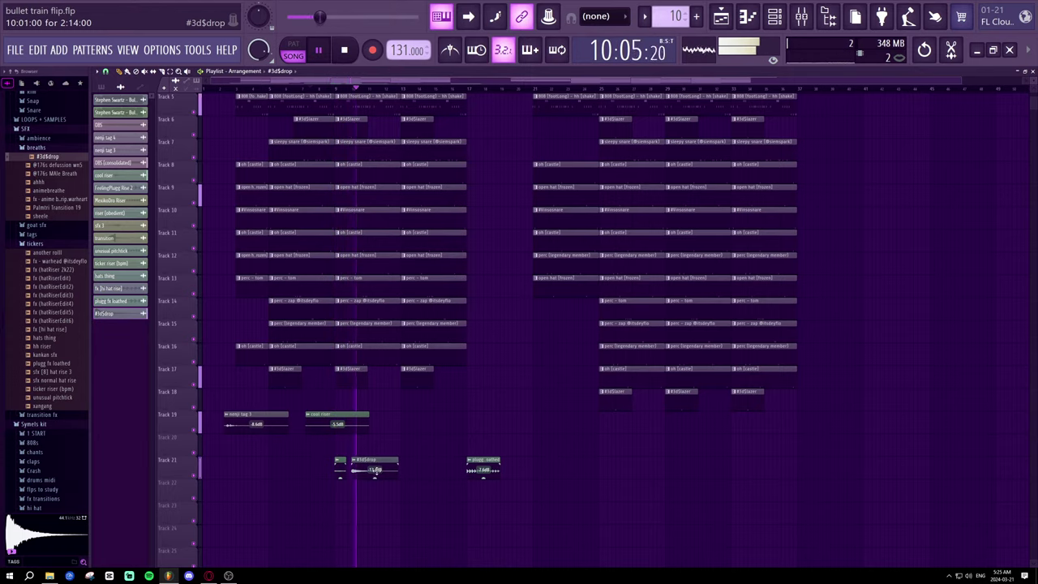
{"action": "left_click", "coordinate": [308, 87]}
{"action": "scroll", "coordinate": [325, 89], "scroll_direction": "up", "scroll_amount": 6}
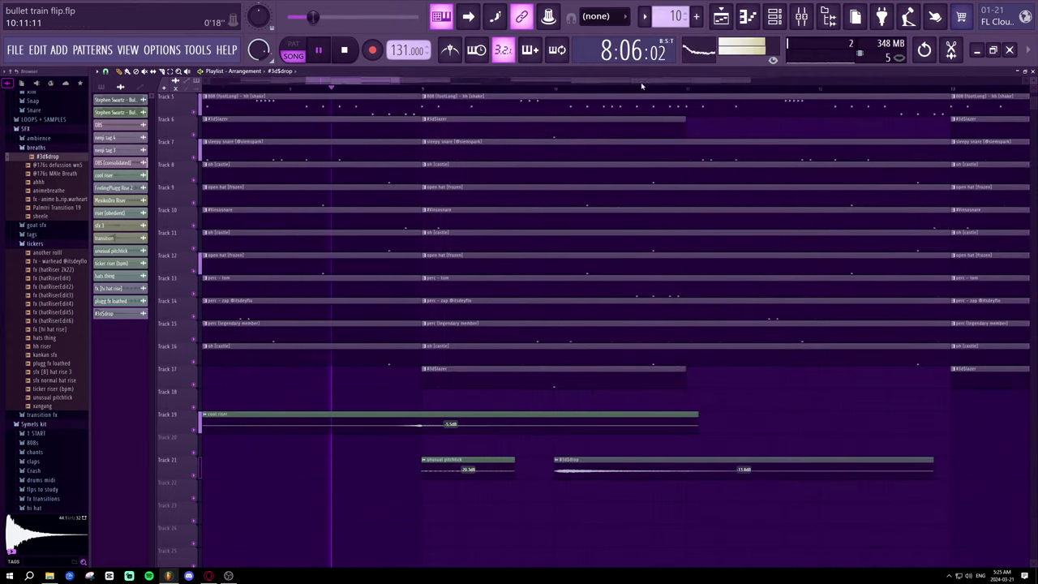
{"action": "scroll", "coordinate": [626, 90], "scroll_direction": "up", "scroll_amount": 5}
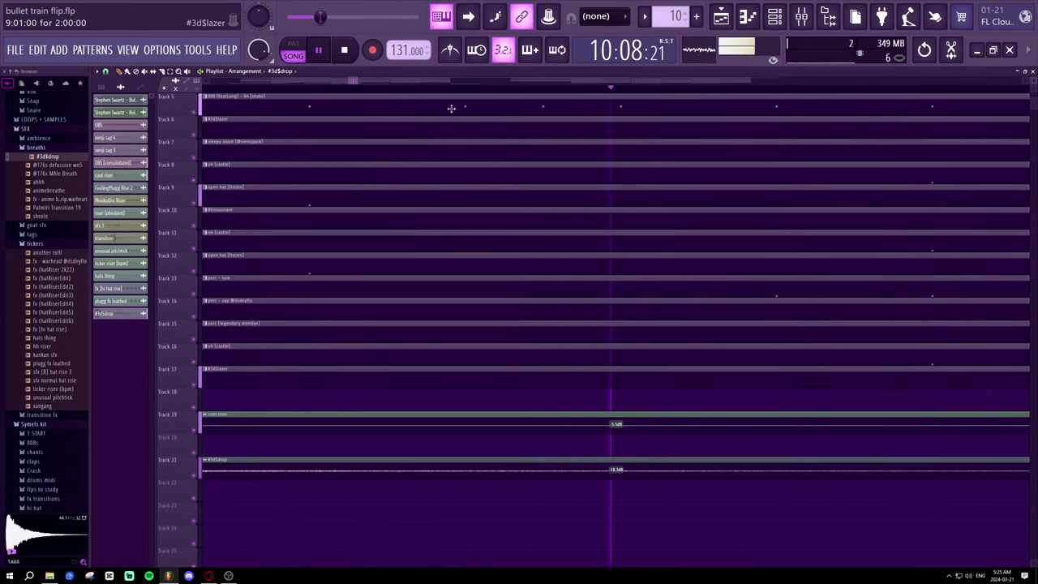
- Move the #3d$drop clip to Track 25 so it starts just after the unusual pitchtick clip
{"action": "left_click", "coordinate": [347, 81]}
{"action": "left_click_drag", "start_coordinate": [349, 84], "coordinate": [346, 85]}
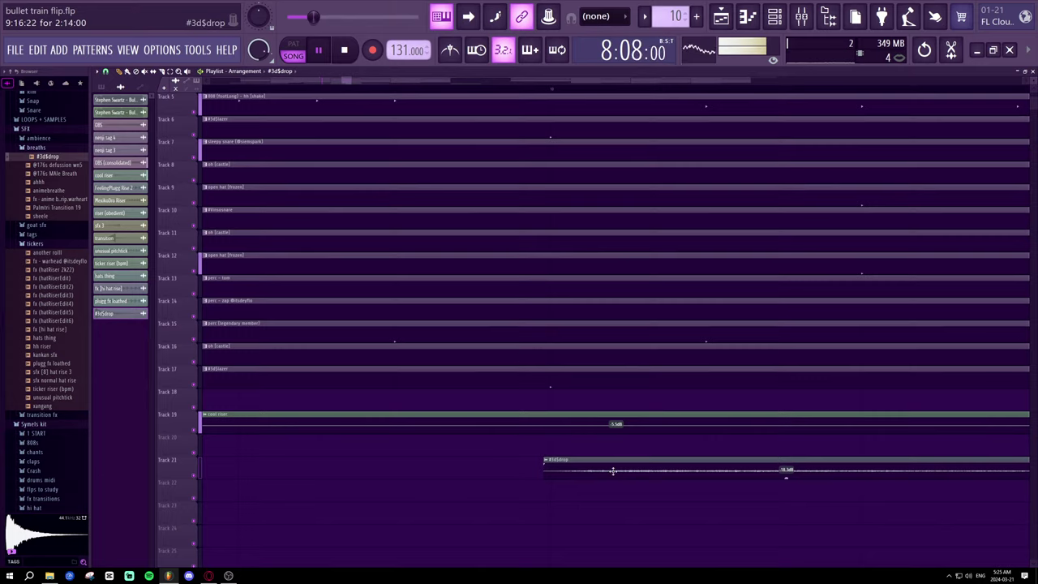
{"action": "left_click_drag", "start_coordinate": [613, 471], "coordinate": [514, 563]}
{"action": "left_click", "coordinate": [567, 505]}
{"action": "right_click", "coordinate": [488, 509]}
- Play the arrangement from bar 9 to bar 17 and examine the whole layout with the added effects
{"action": "scroll", "coordinate": [458, 92], "scroll_direction": "down", "scroll_amount": 5}
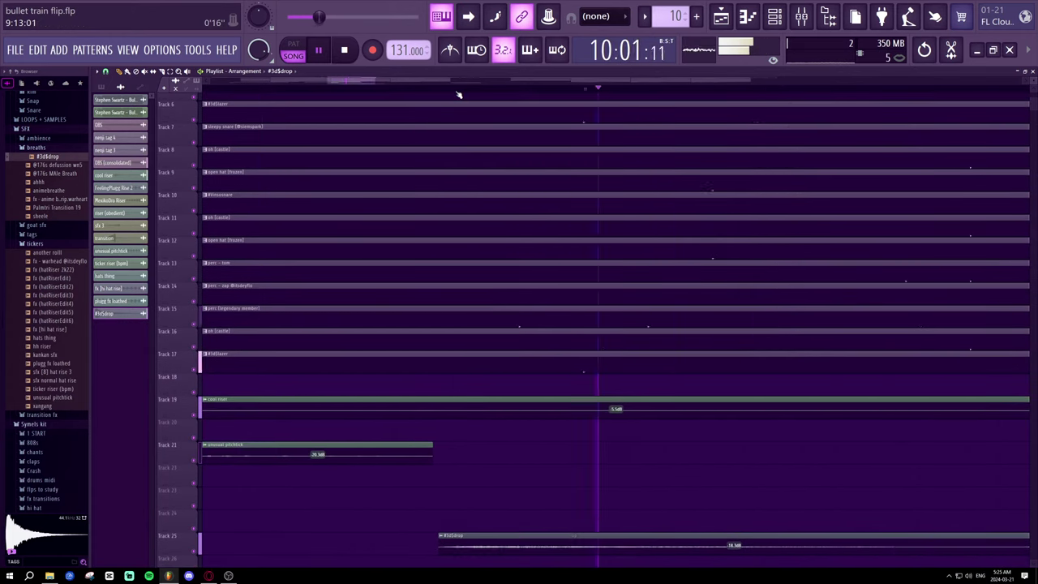
{"action": "scroll", "coordinate": [521, 350], "scroll_direction": "down", "scroll_amount": 1}
{"action": "scroll", "coordinate": [521, 357], "scroll_direction": "up", "scroll_amount": 2}
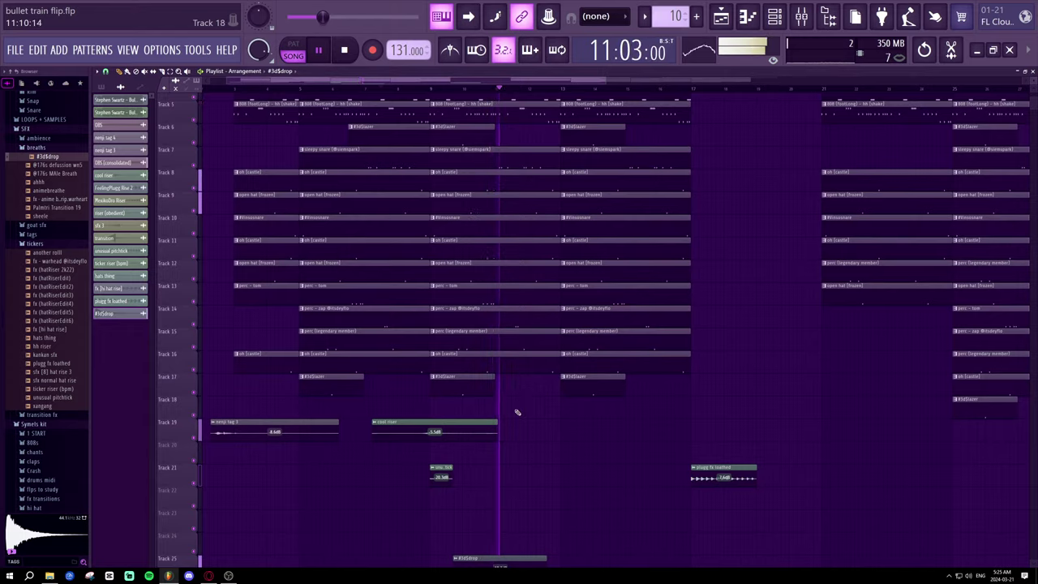
{"action": "scroll", "coordinate": [504, 178], "scroll_direction": "up", "scroll_amount": 1}
{"action": "scroll", "coordinate": [503, 178], "scroll_direction": "up", "scroll_amount": 3}
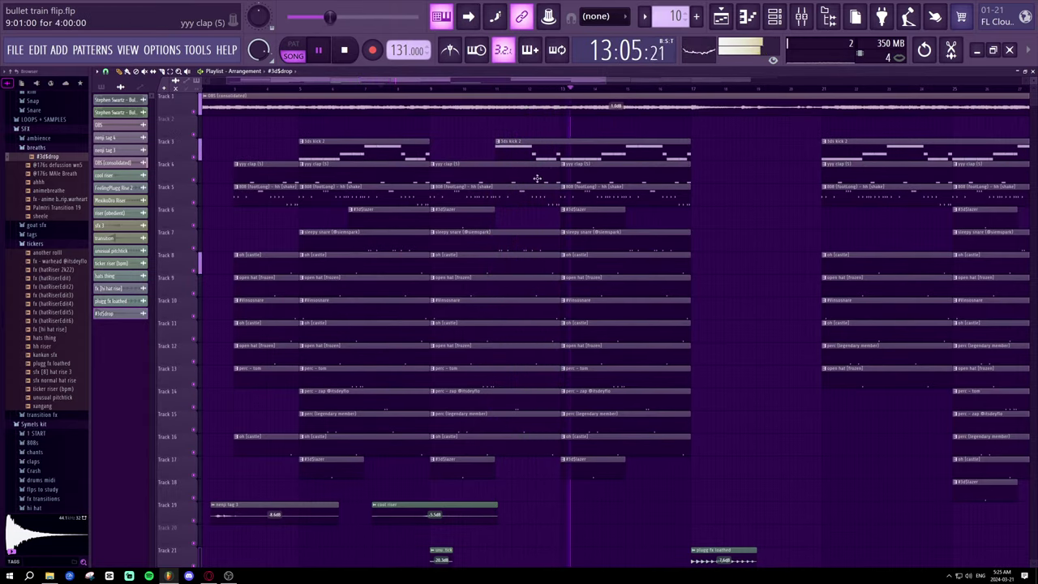
{"action": "scroll", "coordinate": [579, 95], "scroll_direction": "down", "scroll_amount": 2, "text": "ctrl"}
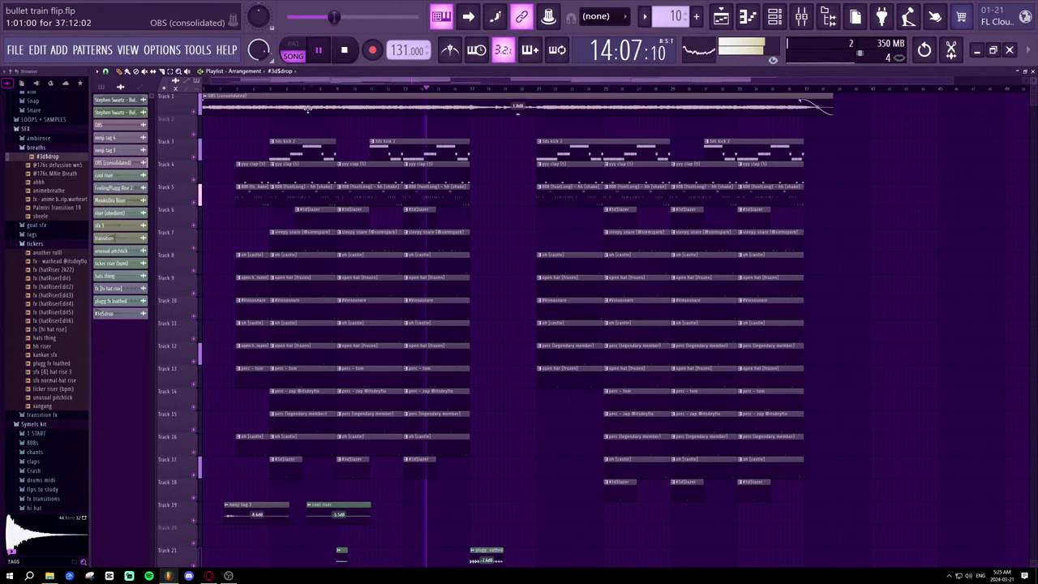
{"action": "scroll", "coordinate": [433, 159], "scroll_direction": "down", "scroll_amount": 1}
{"action": "scroll", "coordinate": [436, 156], "scroll_direction": "up", "scroll_amount": 1}
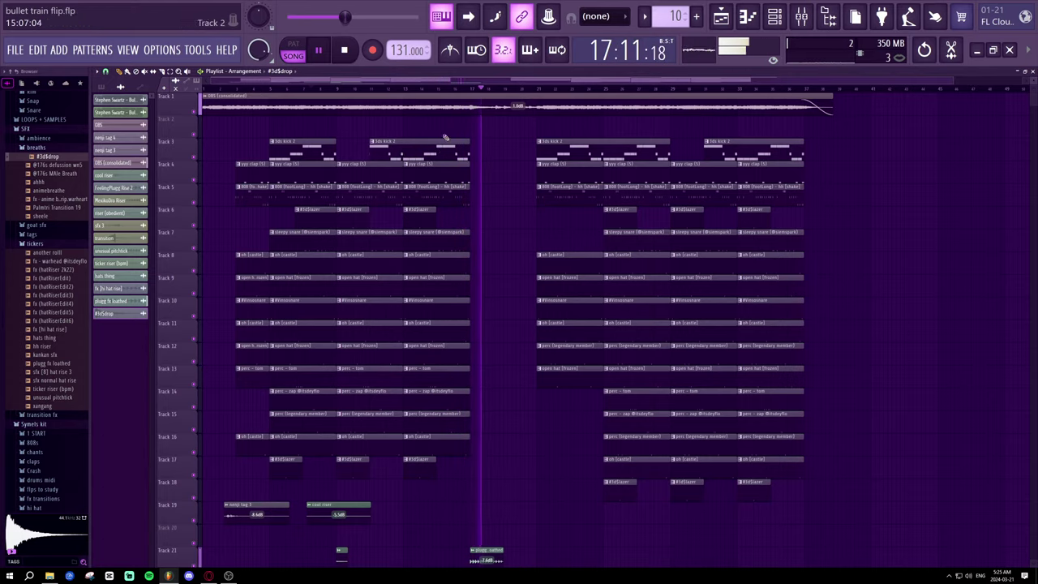
- Lower the gain of the plugg fx loathed clip on Track 21 at bar 17 and delete the clip
{"action": "scroll", "coordinate": [462, 365], "scroll_direction": "down", "scroll_amount": 2}
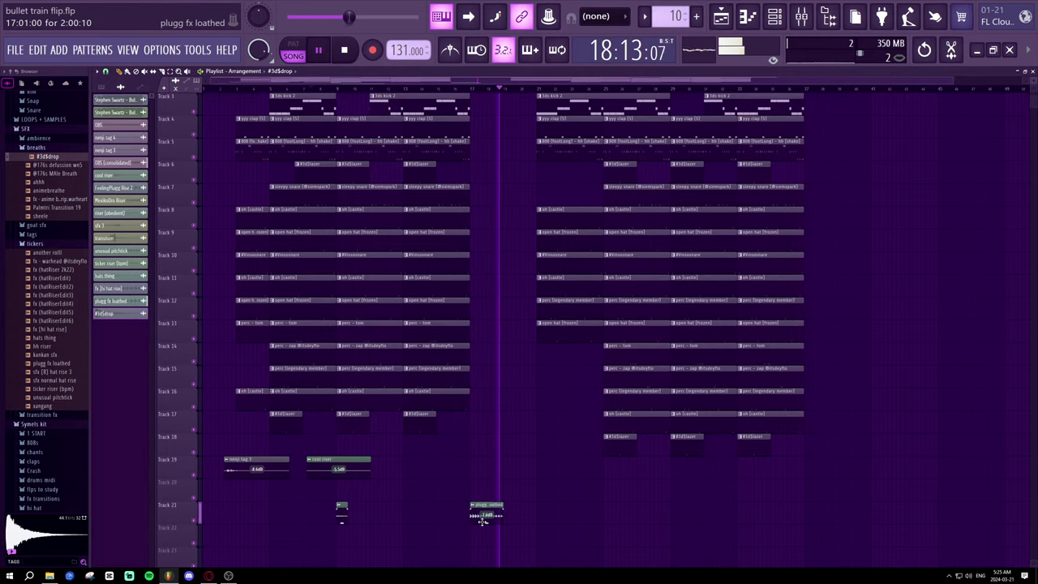
{"action": "scroll", "coordinate": [486, 516], "scroll_direction": "down", "scroll_amount": 10}
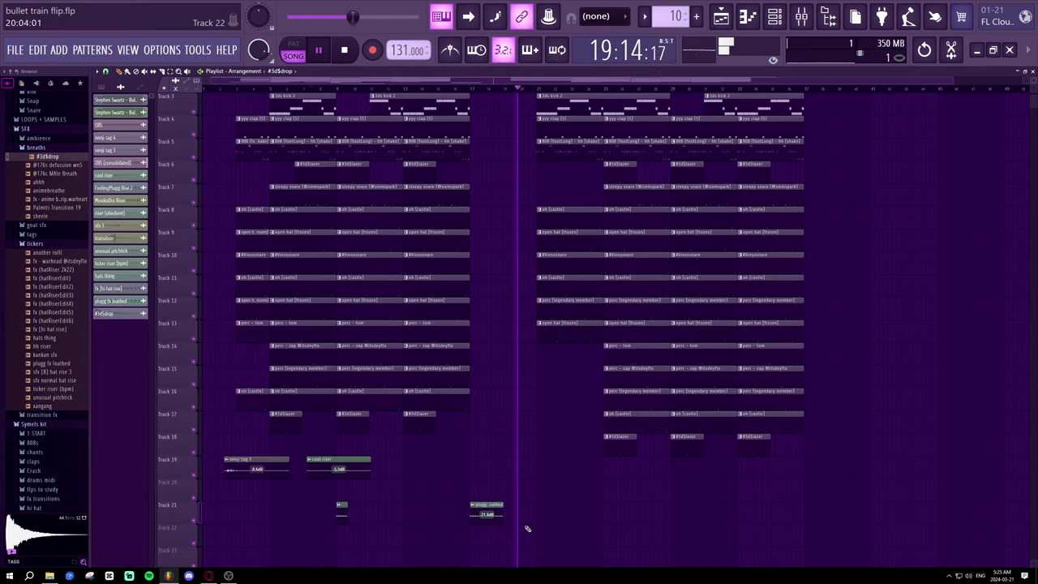
{"action": "right_click", "coordinate": [496, 517]}
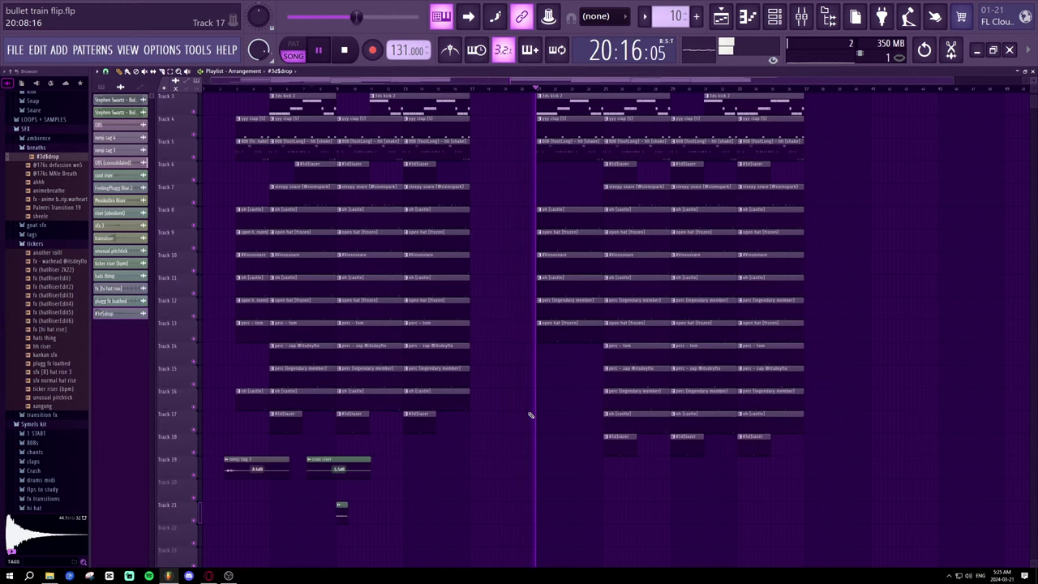
- Stop playback, expand the ambience folder under SFX and audition its anime rain, brknDigital and brknFuturecity samples
{"action": "scroll", "coordinate": [324, 325], "scroll_direction": "up", "scroll_amount": 1}
{"action": "left_click", "coordinate": [37, 138]}
{"action": "key", "text": "space"}
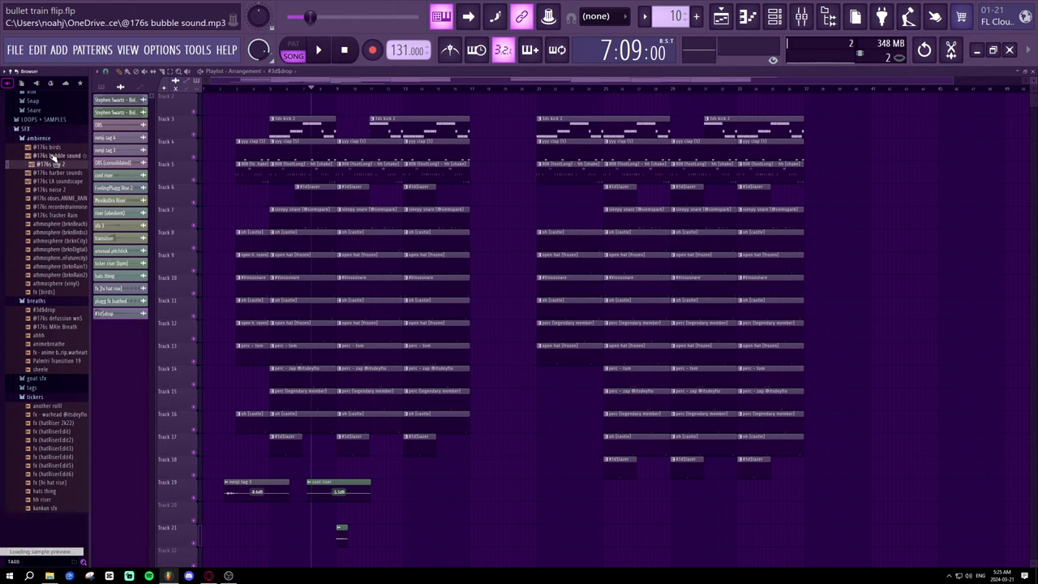
{"action": "left_click", "coordinate": [56, 197]}
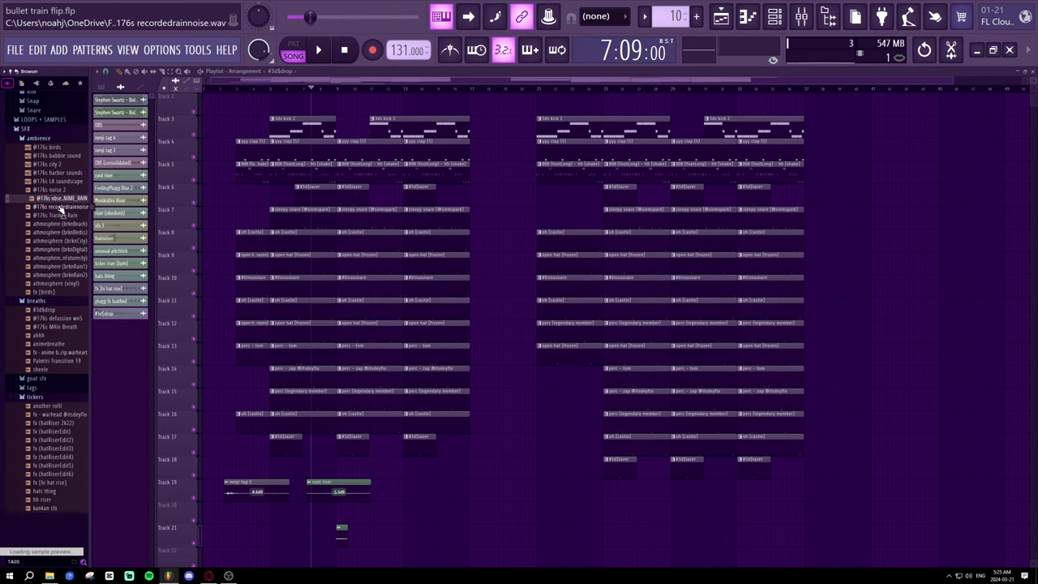
{"action": "left_click", "coordinate": [70, 248]}
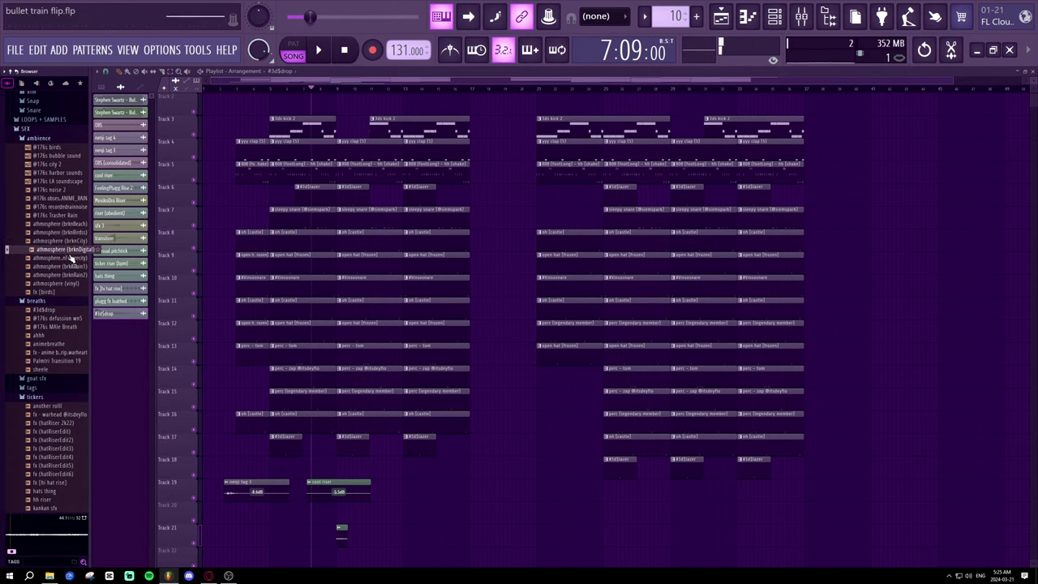
{"action": "left_click", "coordinate": [72, 258]}
{"action": "left_click", "coordinate": [69, 257]}
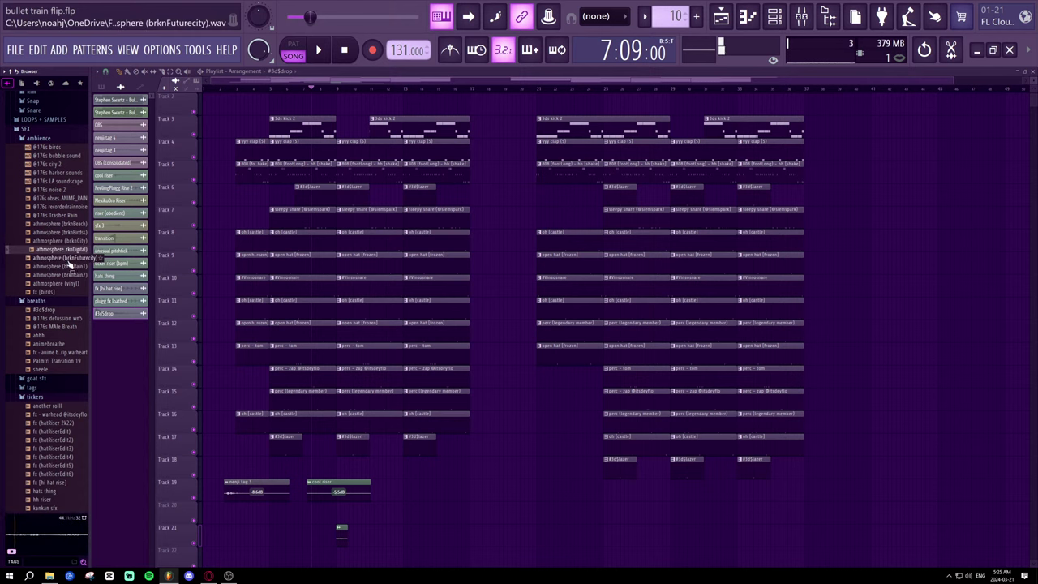
- Audition more ambience samples, including brknRain1, brknRain2, vinyl, fx [birds], recordedrainnoise, LA soundscape and harbor sounds
{"action": "left_click", "coordinate": [70, 268]}
{"action": "left_click", "coordinate": [71, 275]}
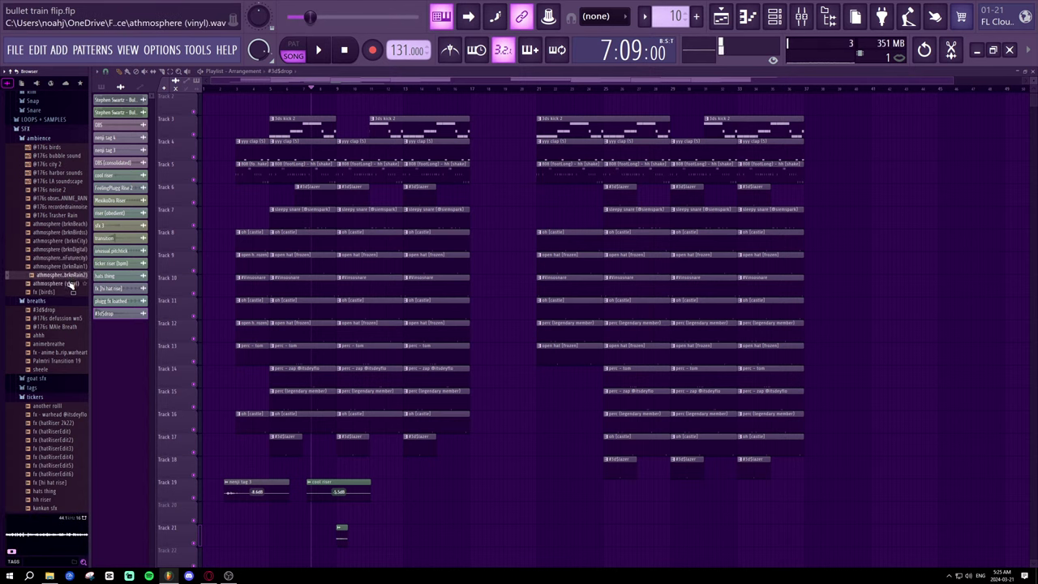
{"action": "left_click", "coordinate": [70, 284]}
{"action": "left_click", "coordinate": [69, 292]}
{"action": "left_click", "coordinate": [68, 208]}
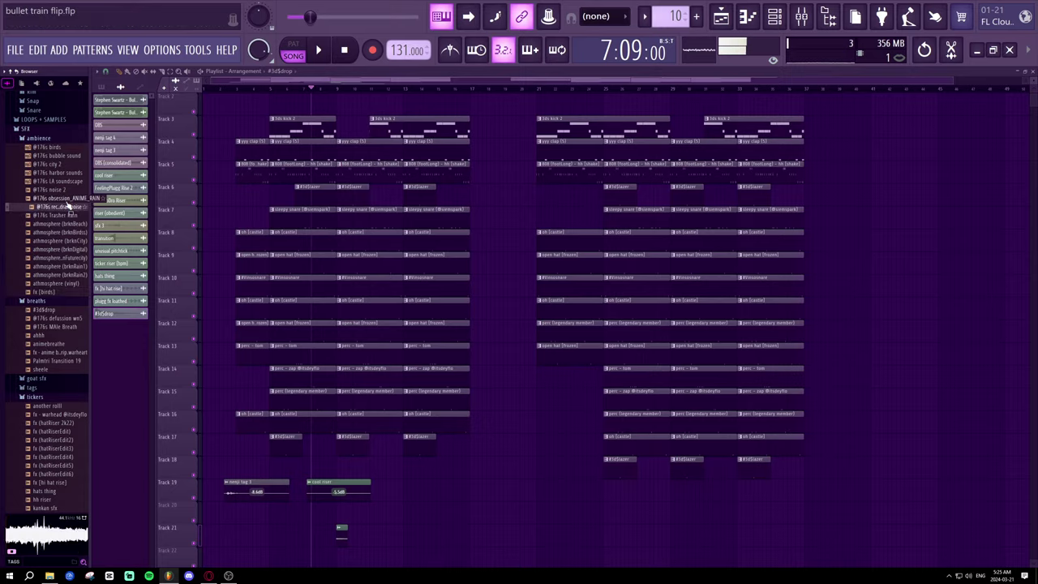
{"action": "left_click", "coordinate": [69, 183]}
{"action": "left_click", "coordinate": [68, 174]}
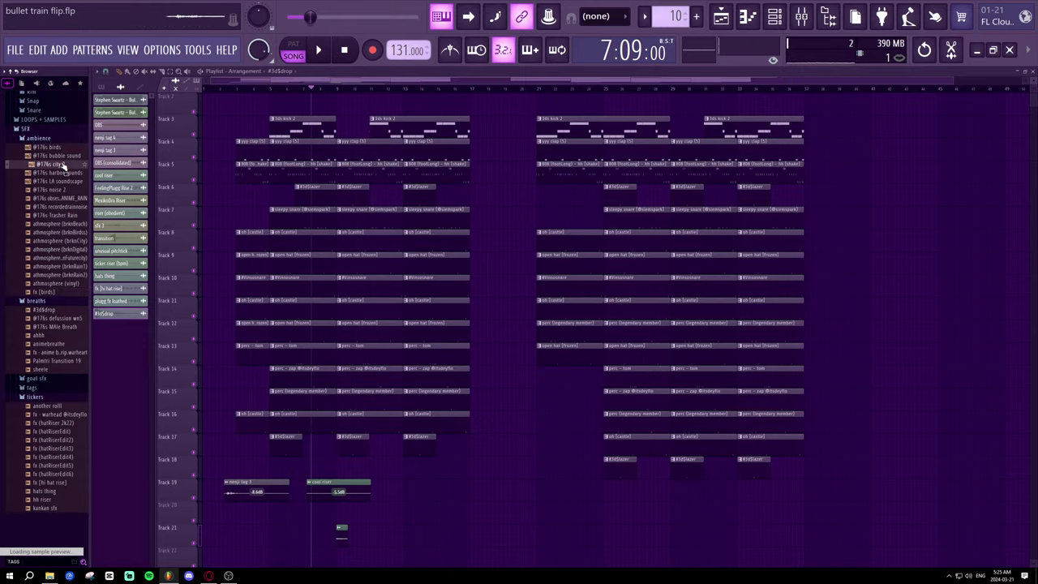
{"action": "left_click_drag", "start_coordinate": [64, 165], "coordinate": [476, 529]}
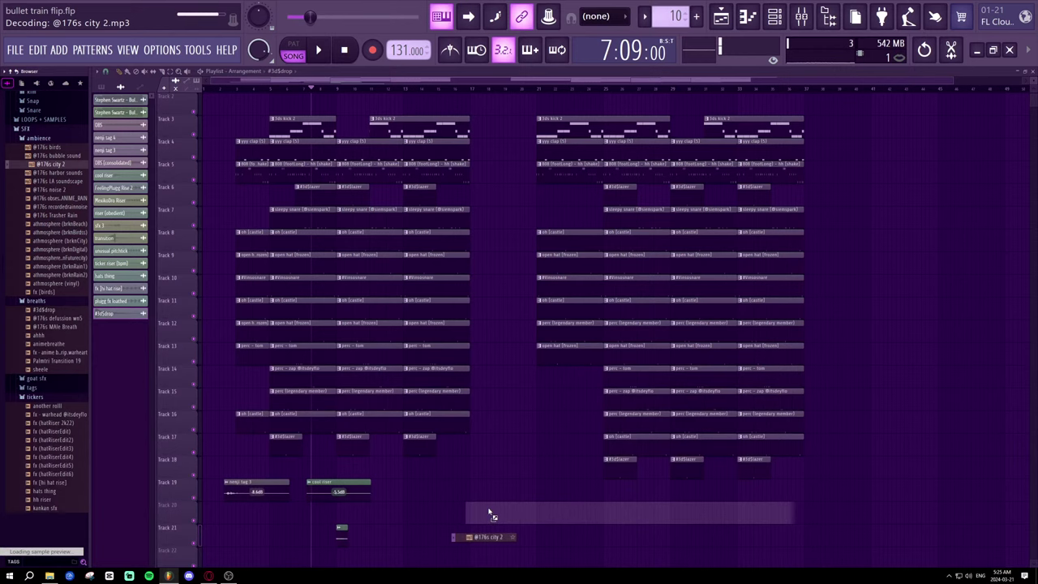
{"action": "left_click_drag", "start_coordinate": [491, 514], "coordinate": [462, 525]}
{"action": "key", "text": "space"}
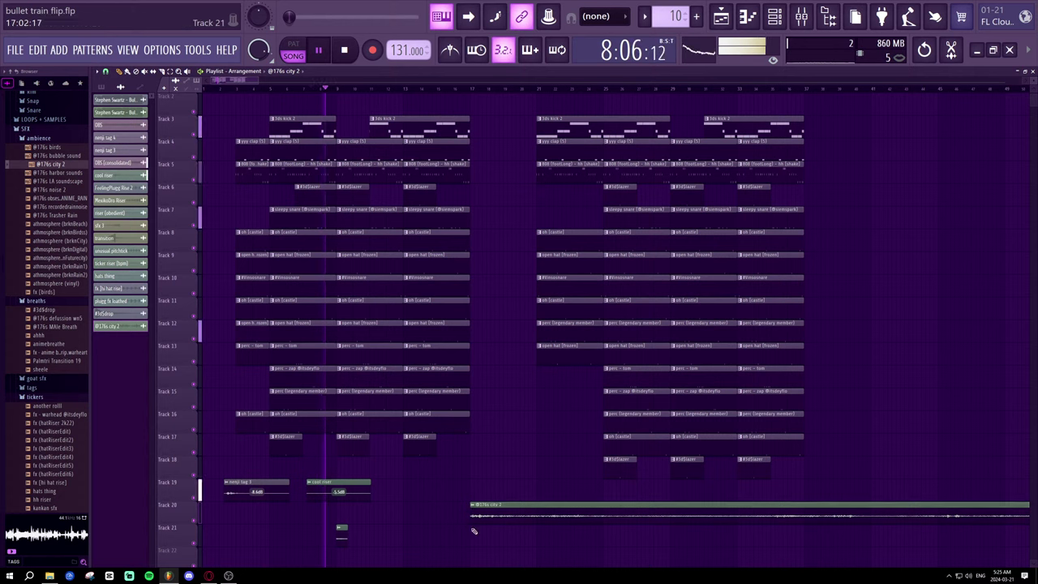
{"action": "left_click", "coordinate": [449, 89]}
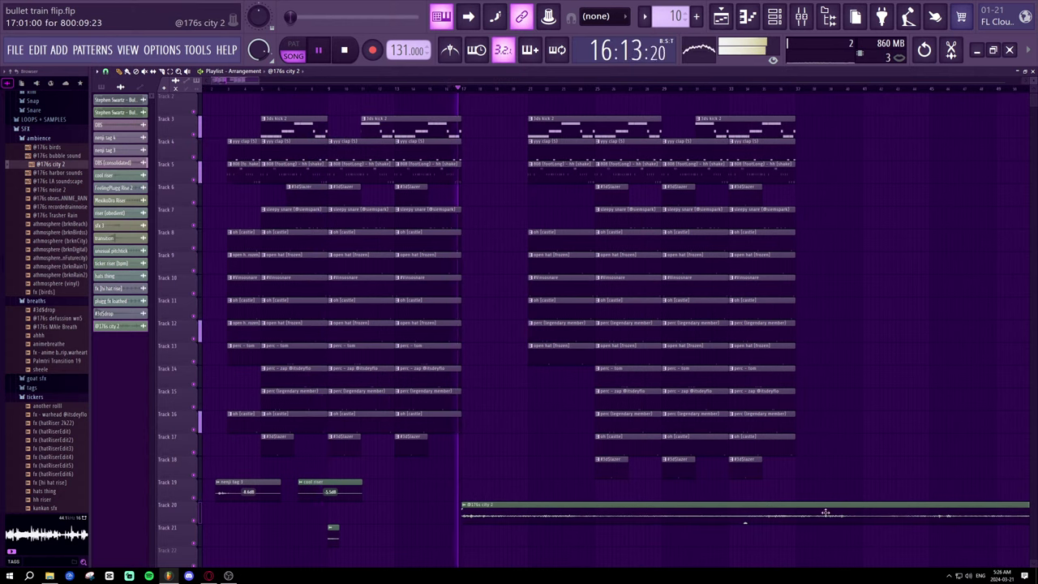
{"action": "left_click_drag", "start_coordinate": [745, 521], "coordinate": [745, 508]}
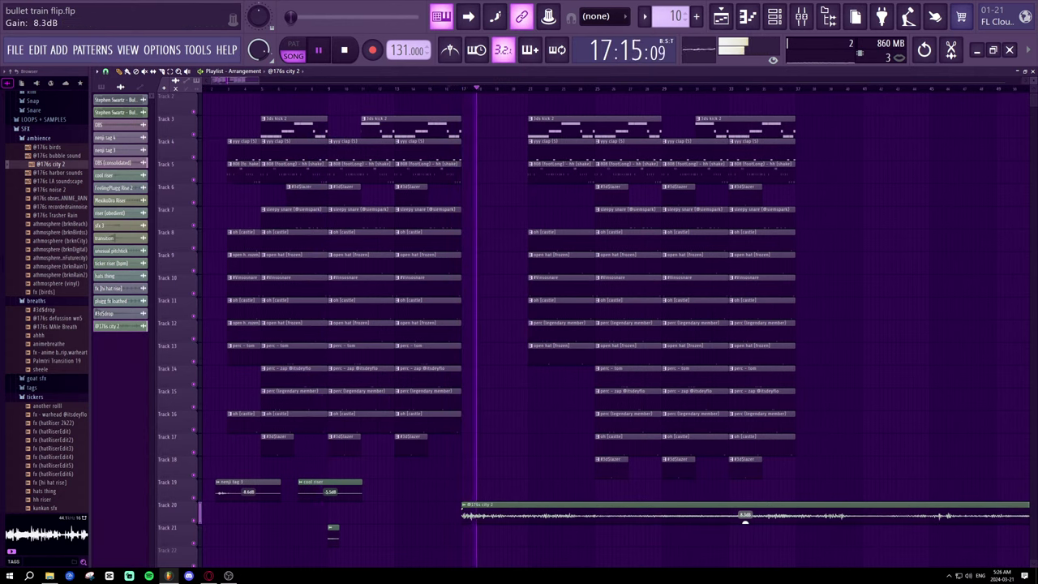
{"action": "scroll", "coordinate": [615, 243], "scroll_direction": "down", "scroll_amount": 3}
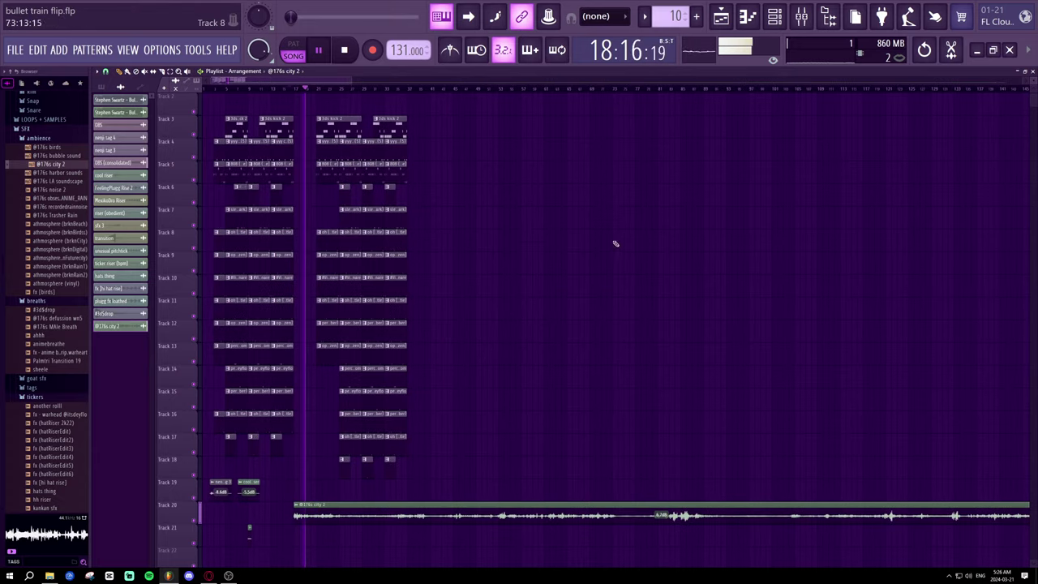
{"action": "scroll", "coordinate": [506, 90], "scroll_direction": "down", "scroll_amount": 3}
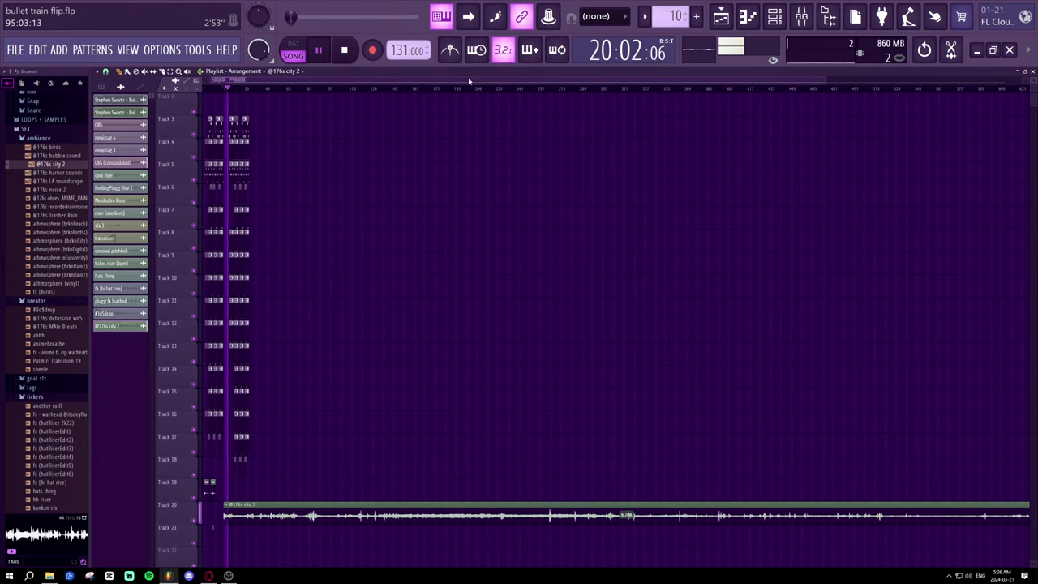
{"action": "scroll", "coordinate": [258, 92], "scroll_direction": "up", "scroll_amount": 3}
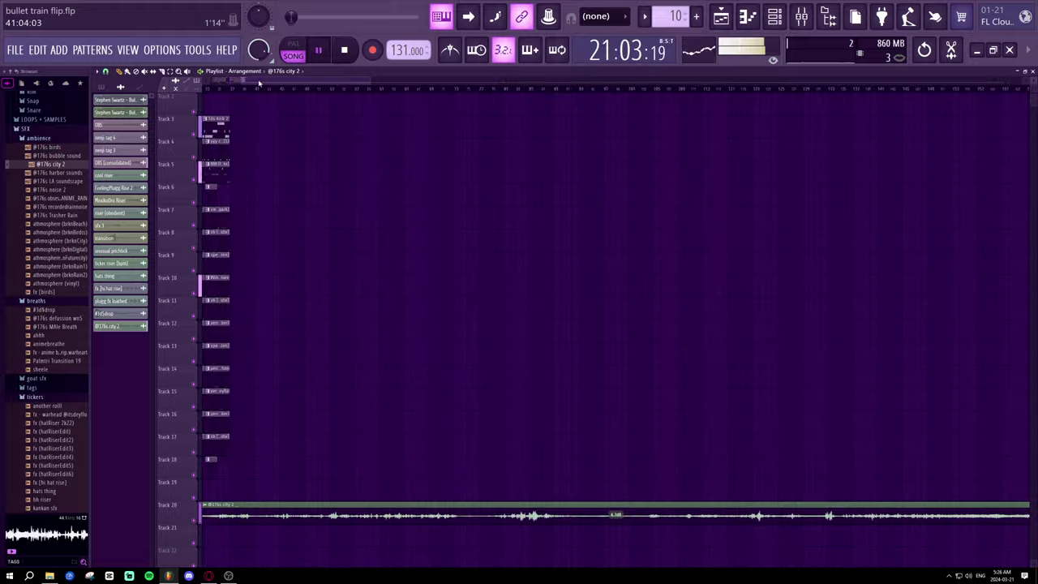
{"action": "scroll", "coordinate": [216, 132], "scroll_direction": "left", "scroll_amount": 3}
{"action": "right_click", "coordinate": [339, 511]}
{"action": "key", "text": "space"}
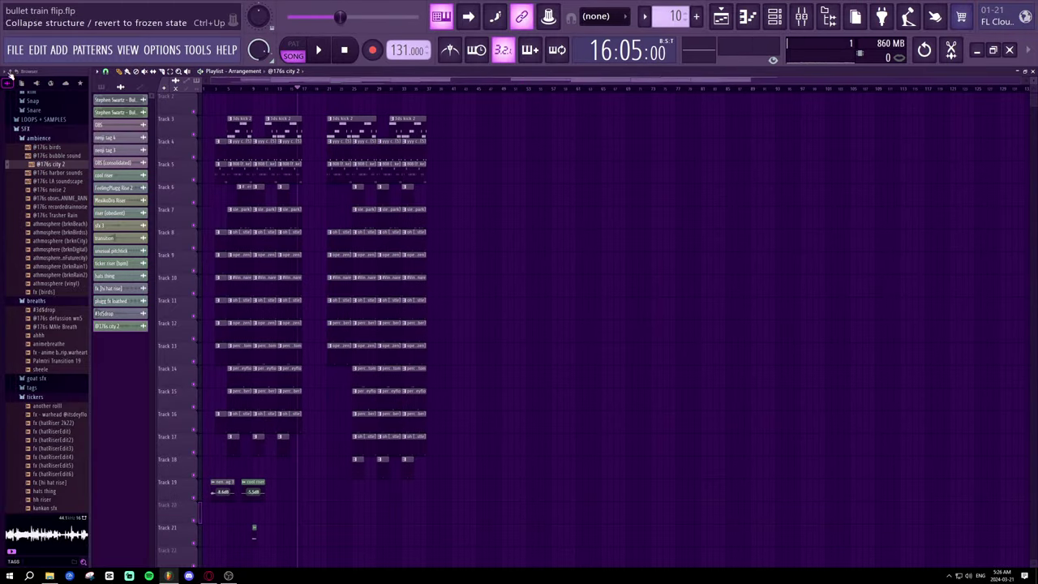
- Switch to the browser and search YouTube for "bullet train sound effect"
{"action": "left_click", "coordinate": [11, 50]}
{"action": "left_click", "coordinate": [39, 119]}
{"action": "left_click", "coordinate": [208, 575]}
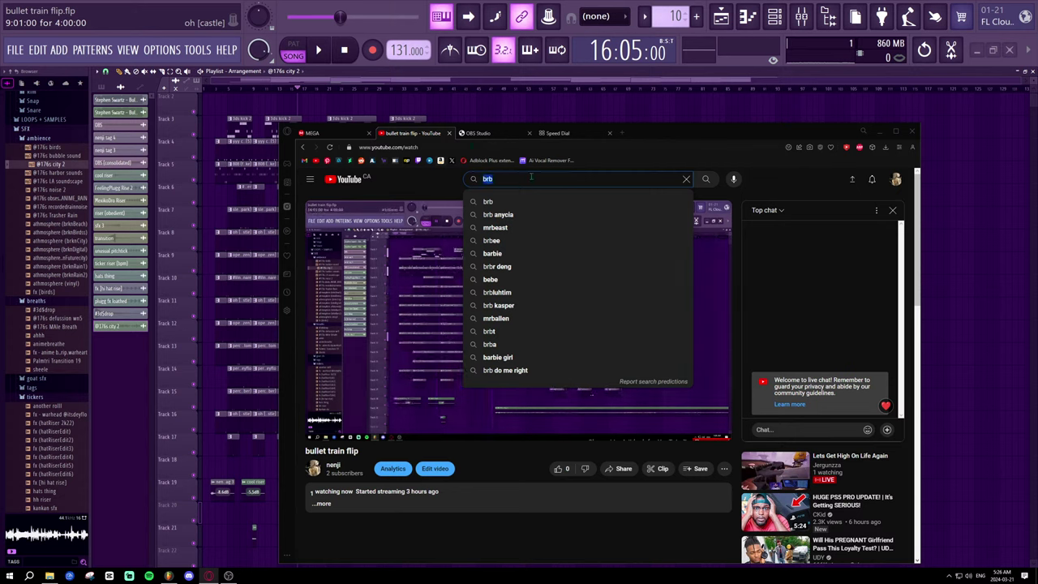
{"action": "type", "text": "bu"}
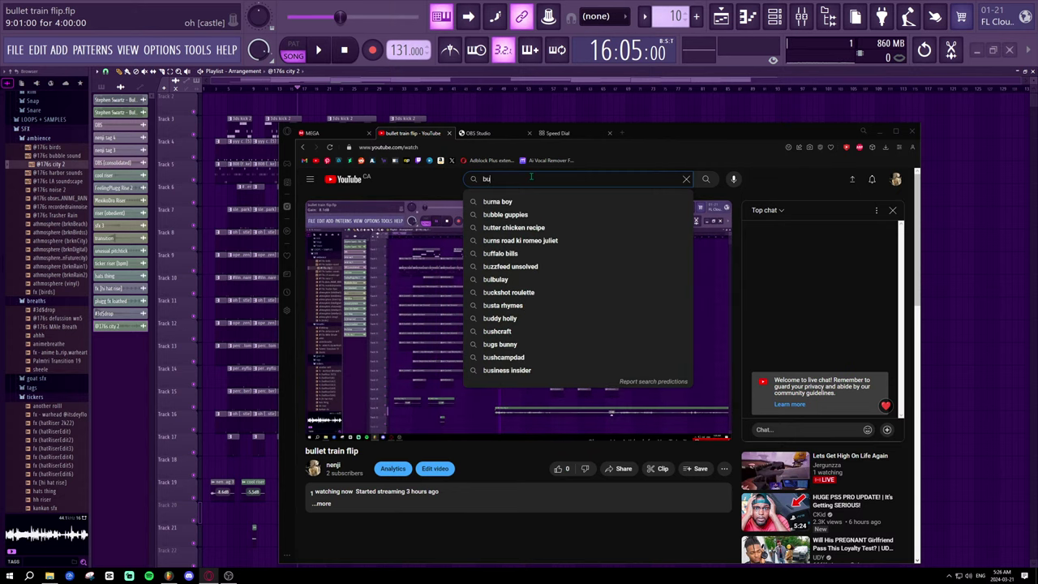
{"action": "type", "text": "llet train sound effect"}
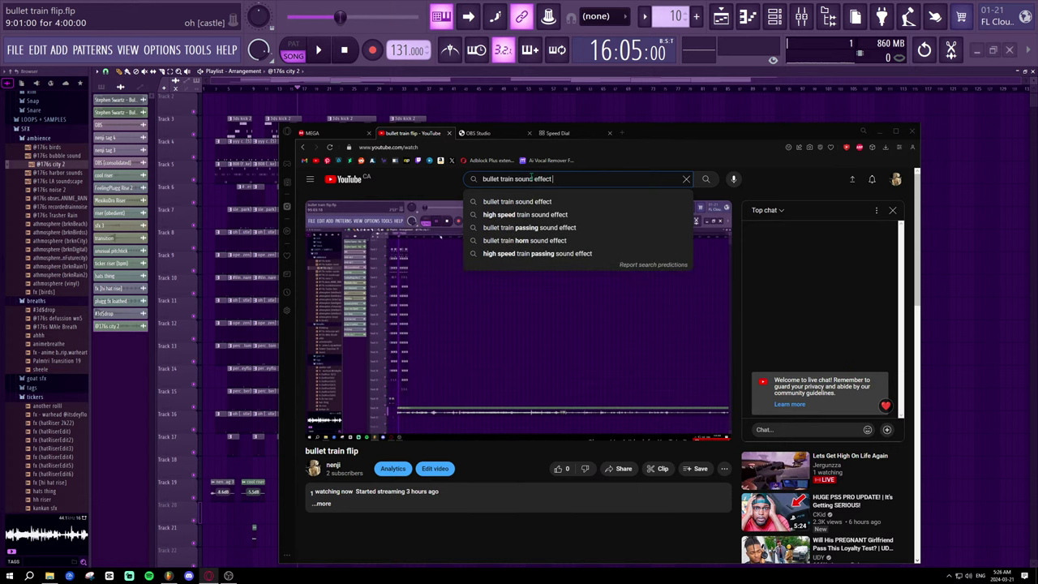
{"action": "key", "text": "Return"}
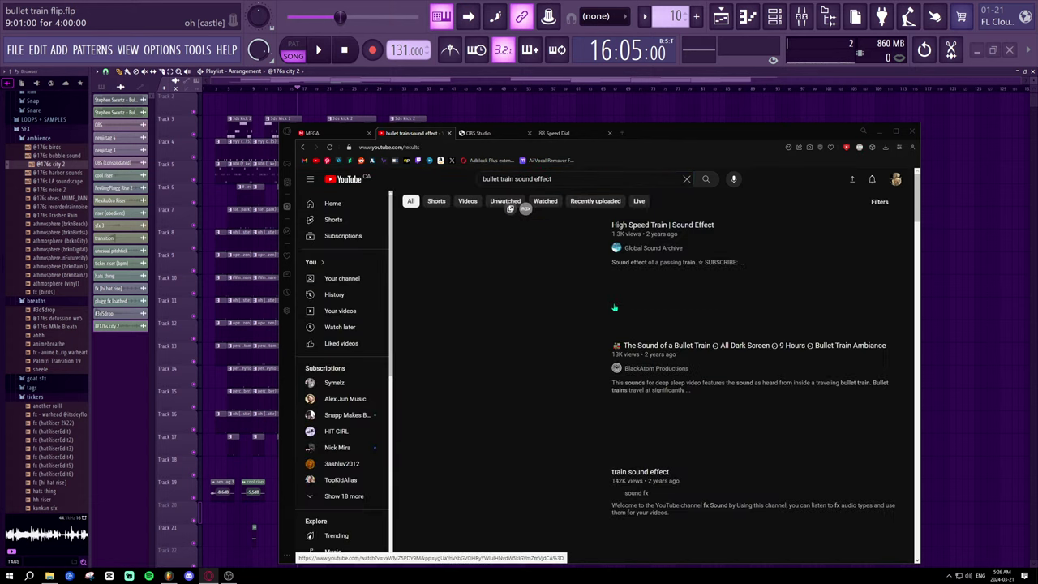
- Browse the results, open the "train sound effect" video and turn up its volume to preview it
{"action": "scroll", "coordinate": [556, 314], "scroll_direction": "down", "scroll_amount": 2}
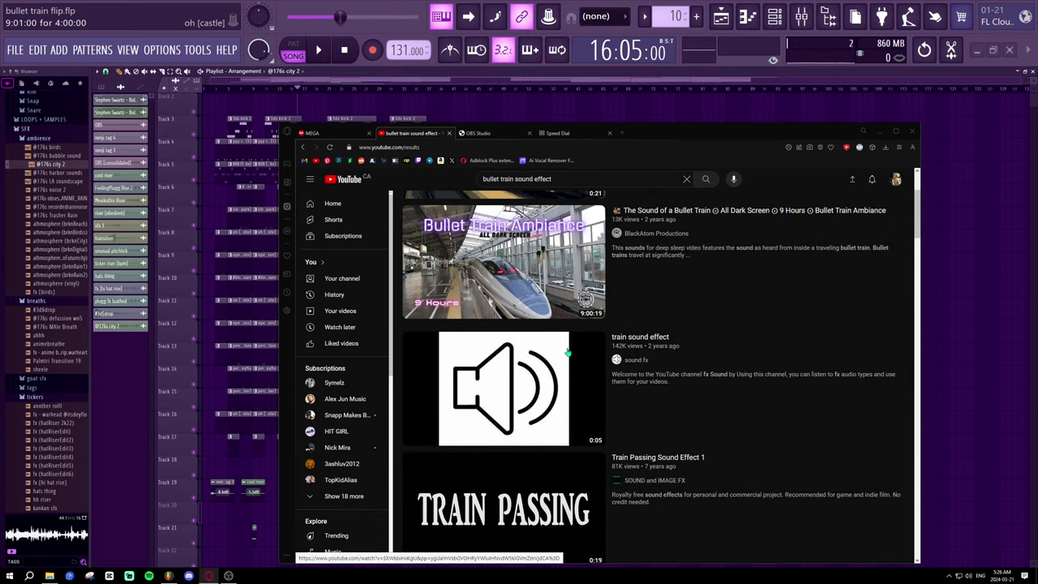
{"action": "scroll", "coordinate": [568, 352], "scroll_direction": "up", "scroll_amount": 2}
{"action": "scroll", "coordinate": [568, 352], "scroll_direction": "down", "scroll_amount": 2}
{"action": "left_click", "coordinate": [539, 340]}
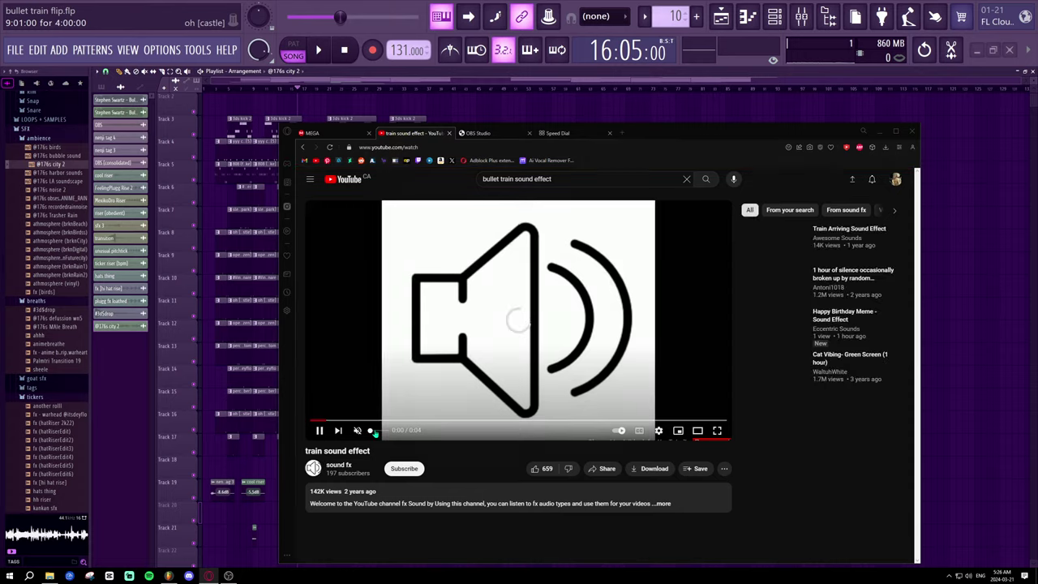
{"action": "left_click_drag", "start_coordinate": [369, 431], "coordinate": [378, 430]}
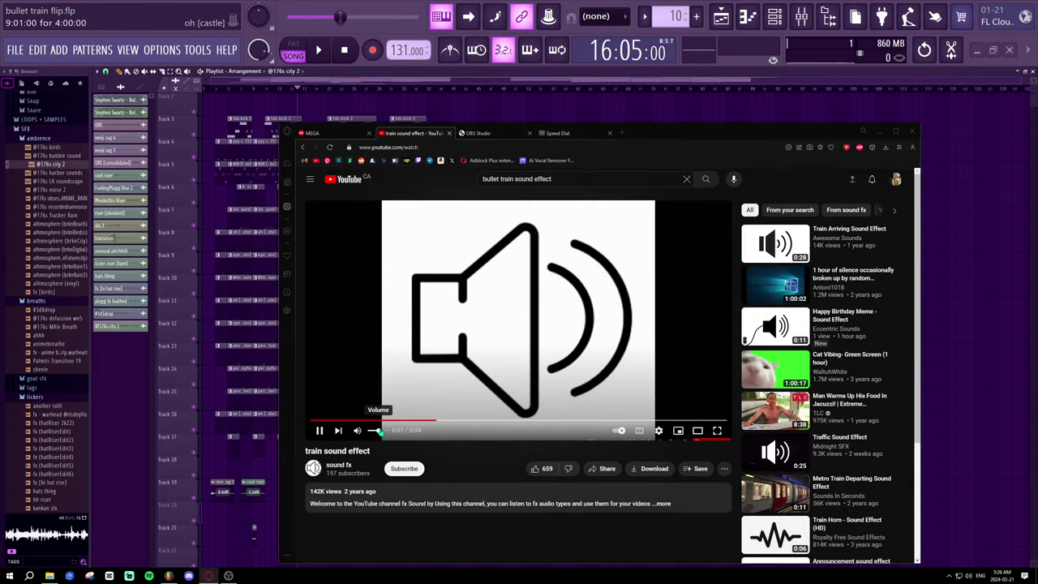
- Search YouTube for "ambient subway sounds" and look through the results for a short train sound effect
{"action": "left_click", "coordinate": [581, 177]}
{"action": "type", "text": "ambient subway"}
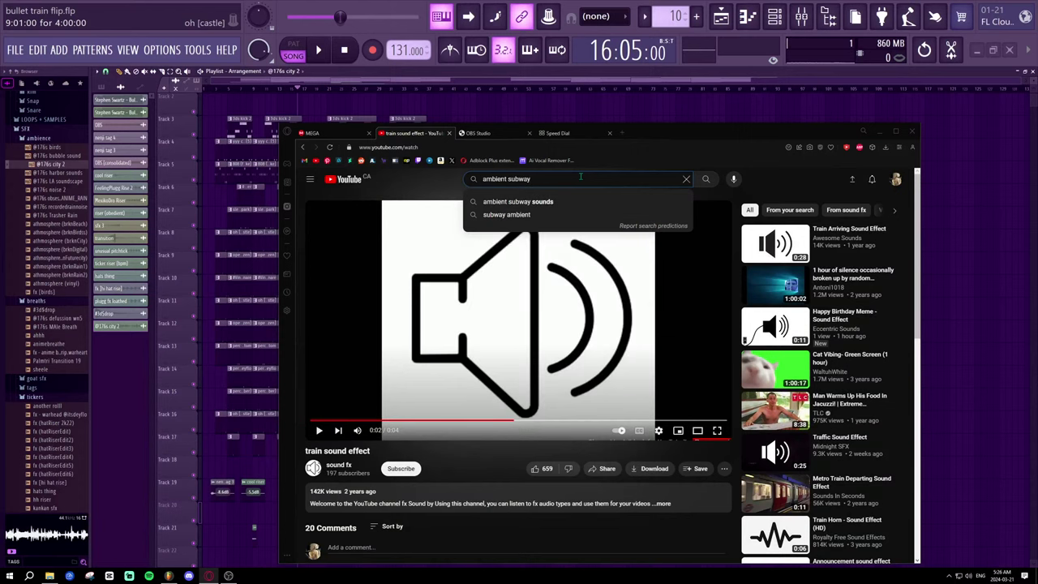
{"action": "left_click", "coordinate": [553, 202]}
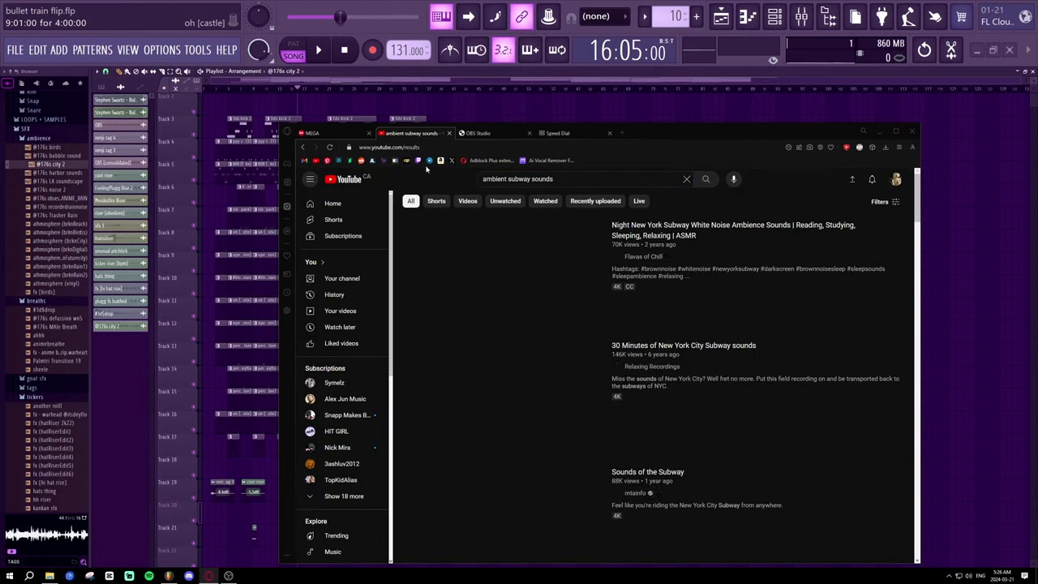
{"action": "scroll", "coordinate": [448, 374], "scroll_direction": "down", "scroll_amount": 8}
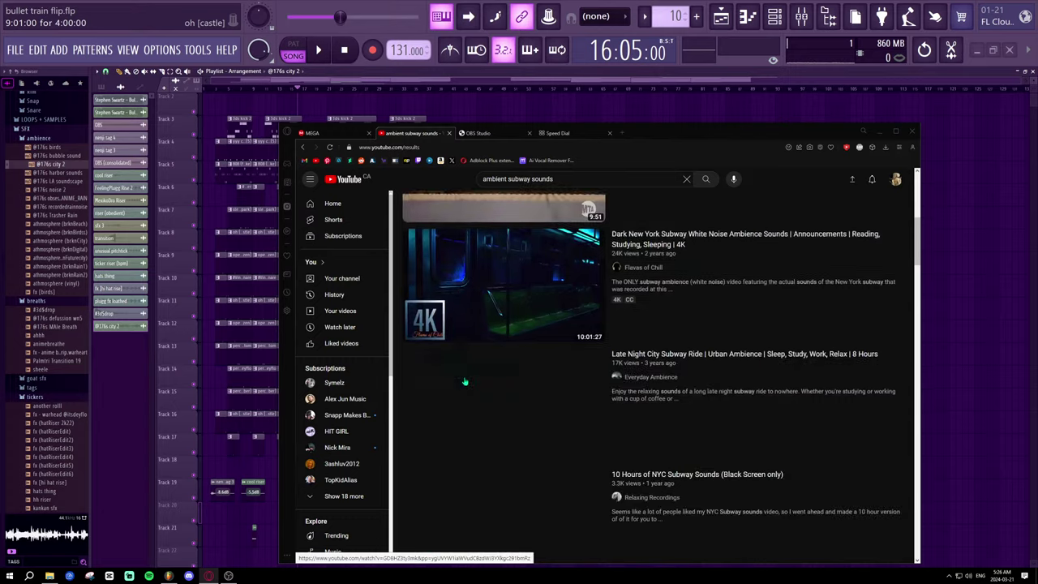
{"action": "scroll", "coordinate": [478, 349], "scroll_direction": "down", "scroll_amount": 5}
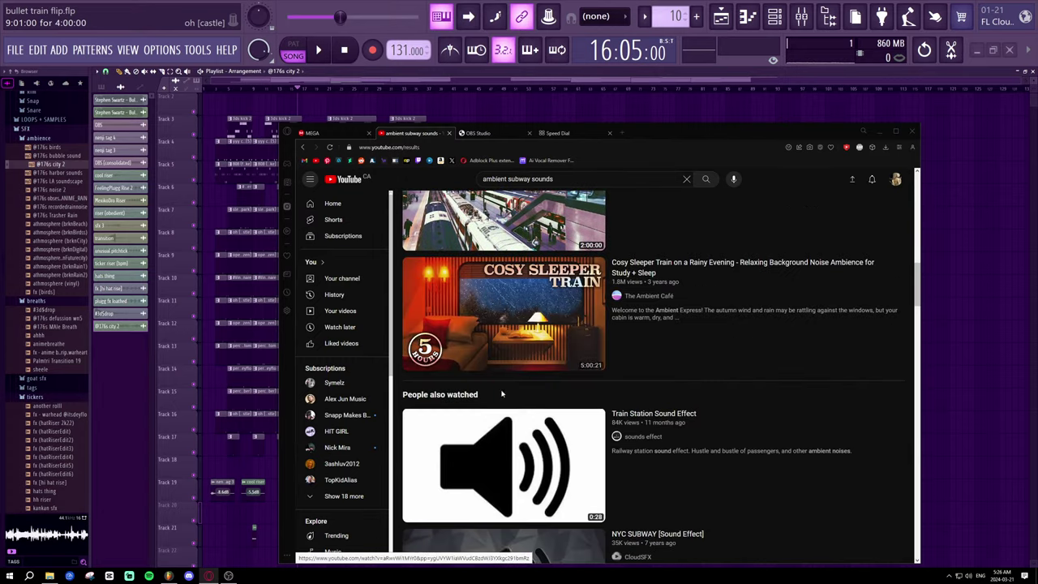
{"action": "scroll", "coordinate": [499, 337], "scroll_direction": "down", "scroll_amount": 2}
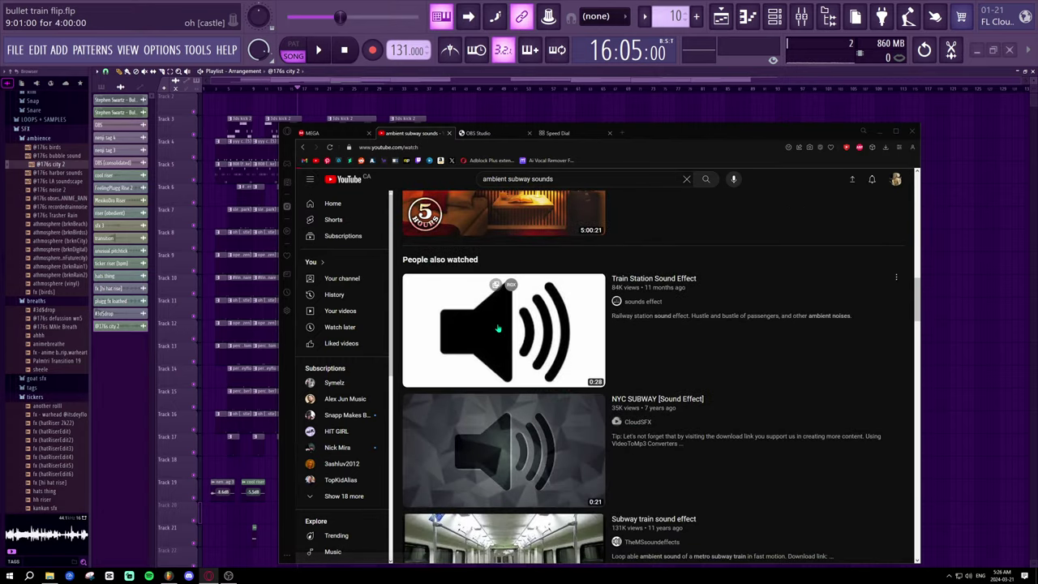
- Preview the "Train Station Sound Effect" and "Running Train sound effect" videos and return to the train station video
{"action": "left_click", "coordinate": [498, 336]}
{"action": "mouse_move", "coordinate": [358, 431]}
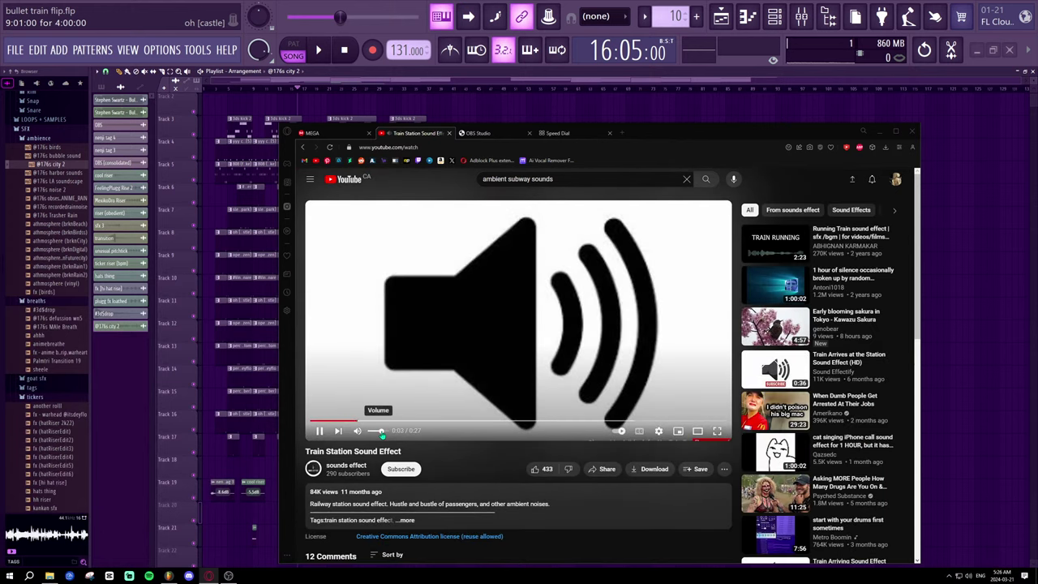
{"action": "left_click", "coordinate": [378, 432]}
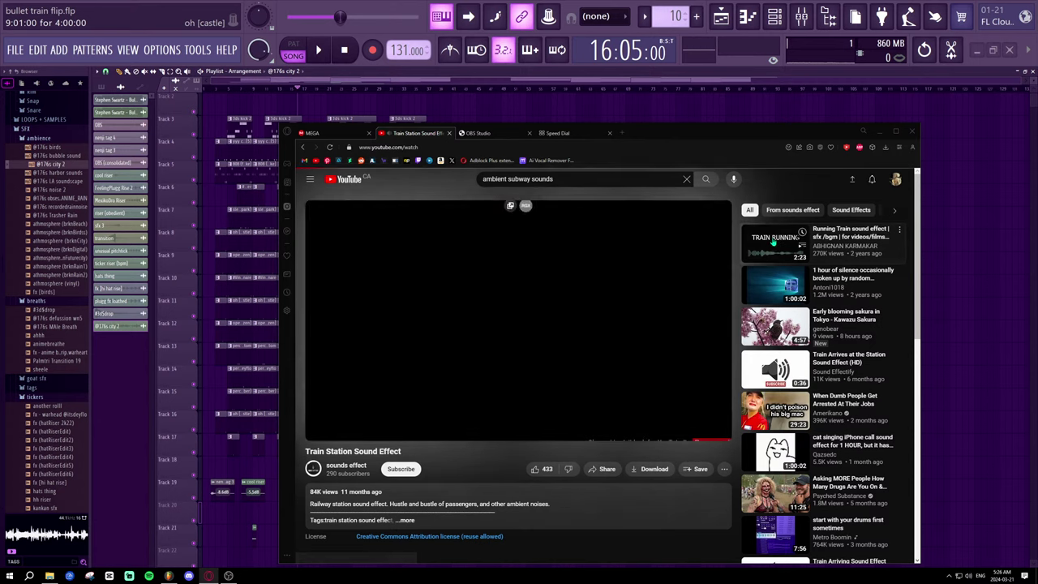
{"action": "key", "text": "alt+Left"}
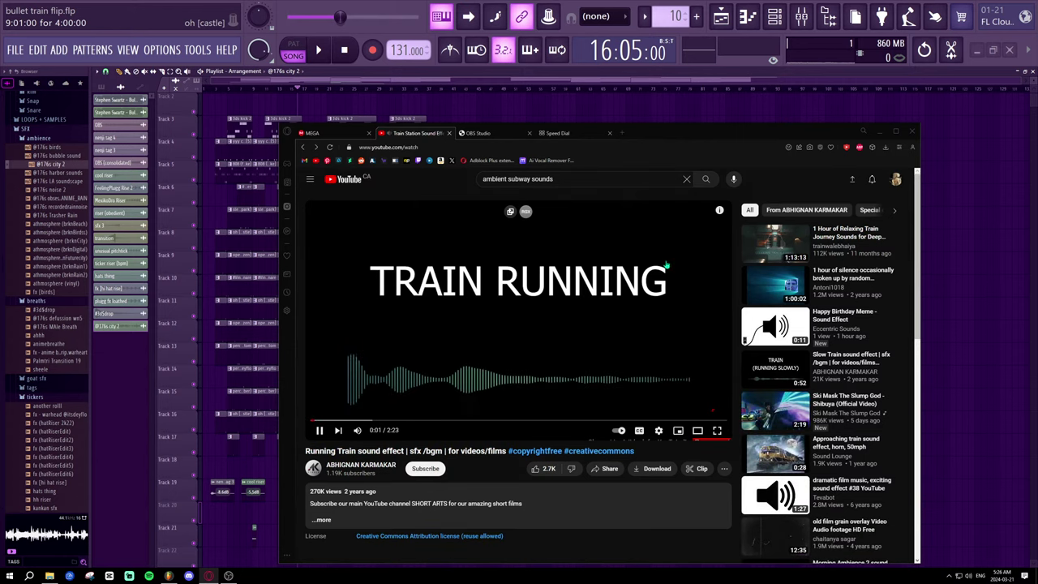
{"action": "key", "text": "alt+Left"}
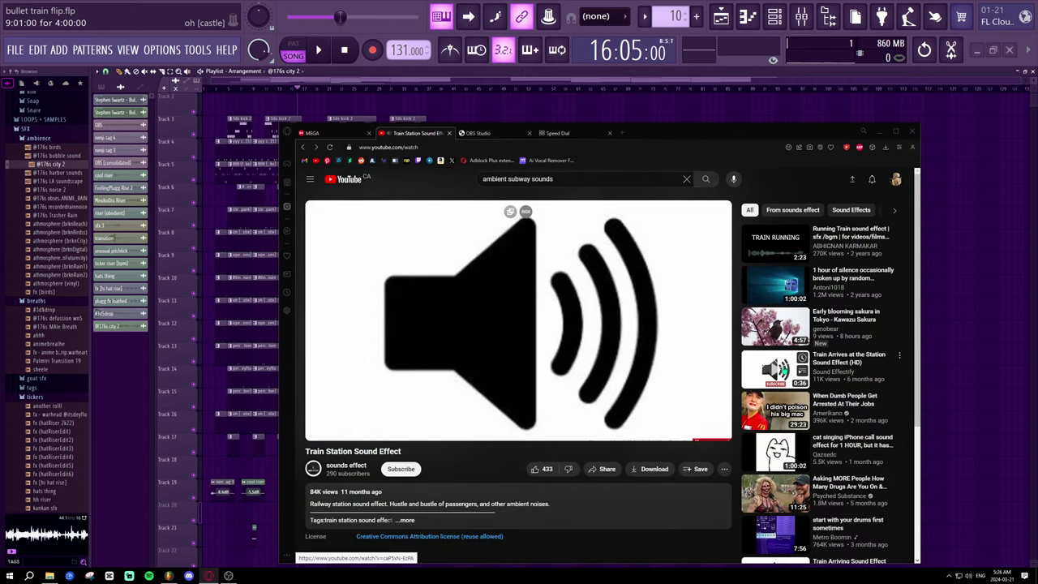
- Open the "Train Arrives at the Station Sound Effect (HD)" video and copy its share link
{"action": "left_click", "coordinate": [843, 369]}
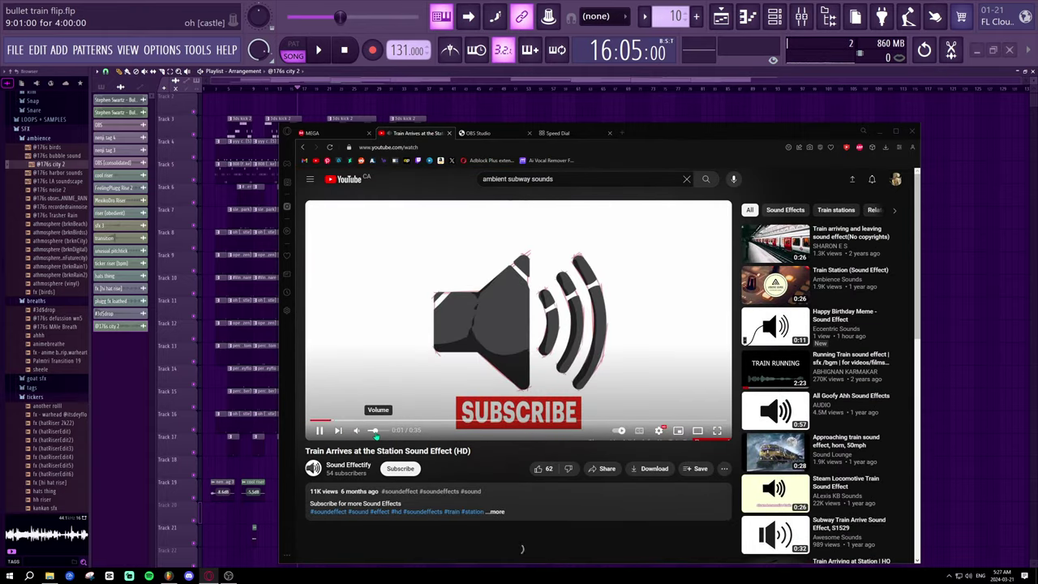
{"action": "left_click", "coordinate": [606, 469]}
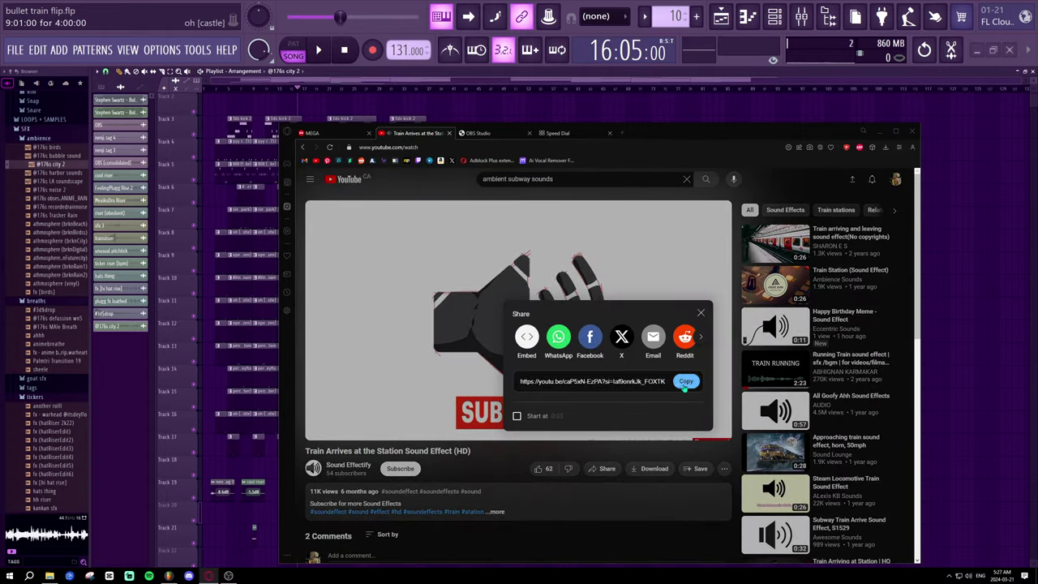
{"action": "left_click", "coordinate": [685, 382]}
- Search the web for "youtube to mp3", close the YouTube page and enter the copied video link in the YTMP3 converter
{"action": "left_click", "coordinate": [571, 134]}
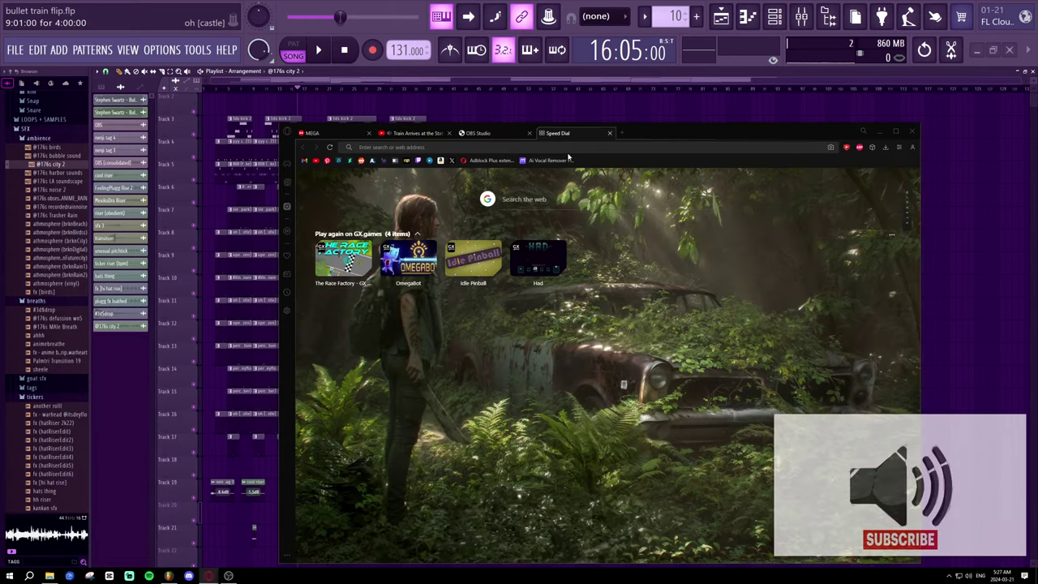
{"action": "type", "text": "youtube to mp"}
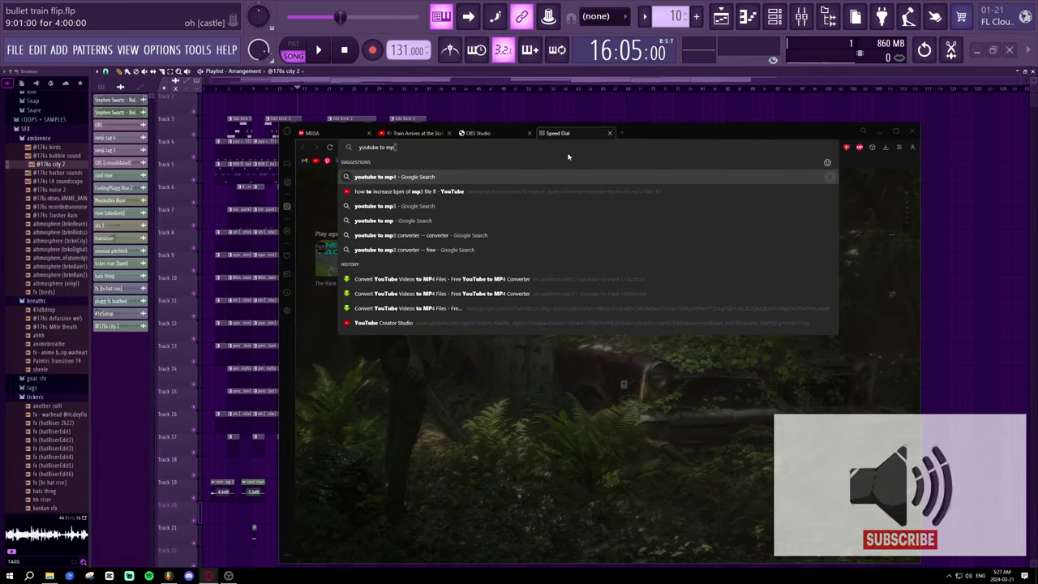
{"action": "type", "text": "3"}
{"action": "key", "text": "Return"}
{"action": "left_click", "coordinate": [448, 133]}
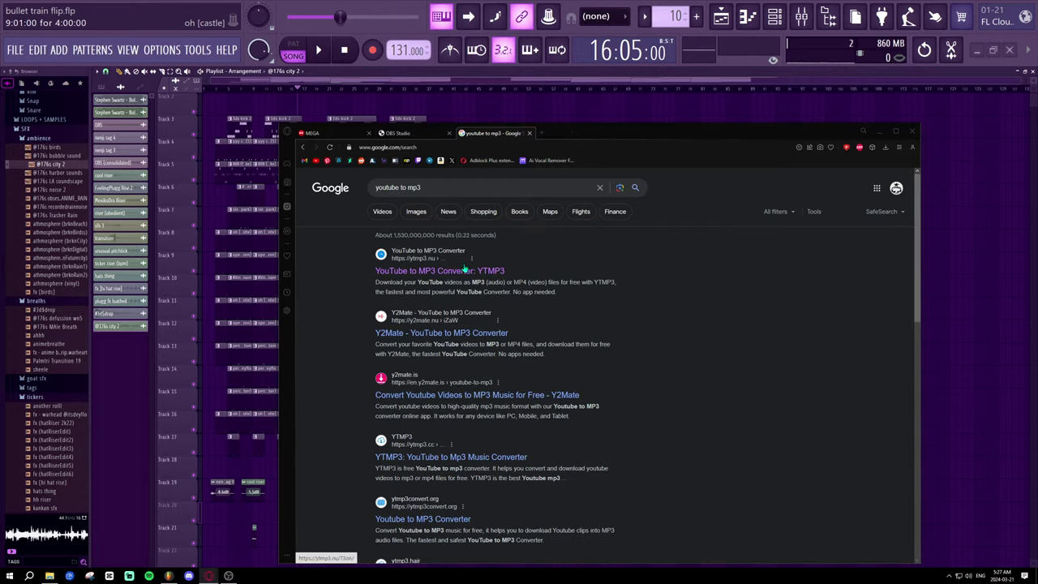
{"action": "left_click", "coordinate": [465, 270]}
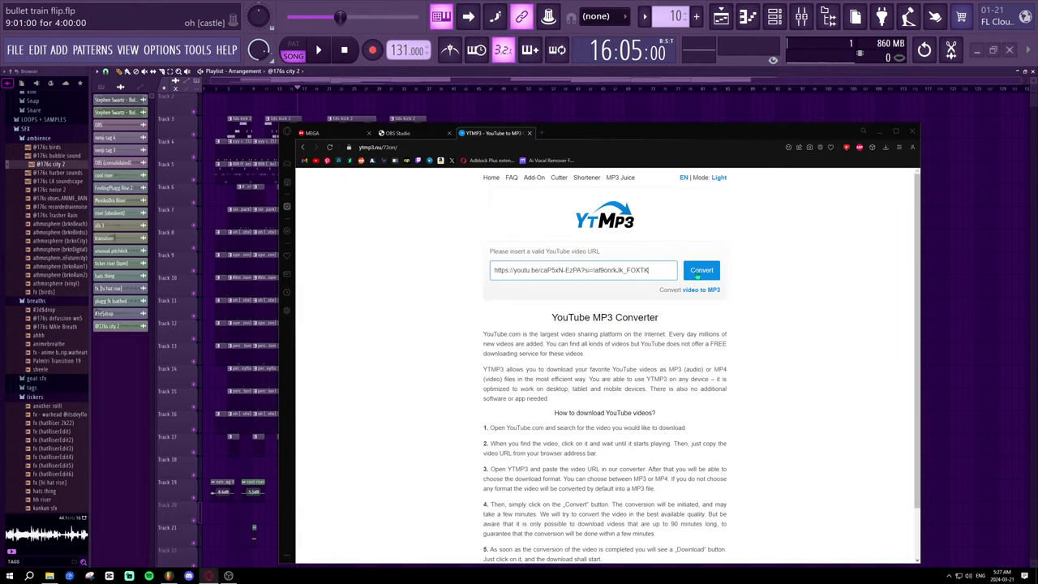
- Download the converted train arrival audio and save it to the Desktop as an MP3 under its suggested name
{"action": "scroll", "coordinate": [730, 263], "scroll_direction": "down", "scroll_amount": 2}
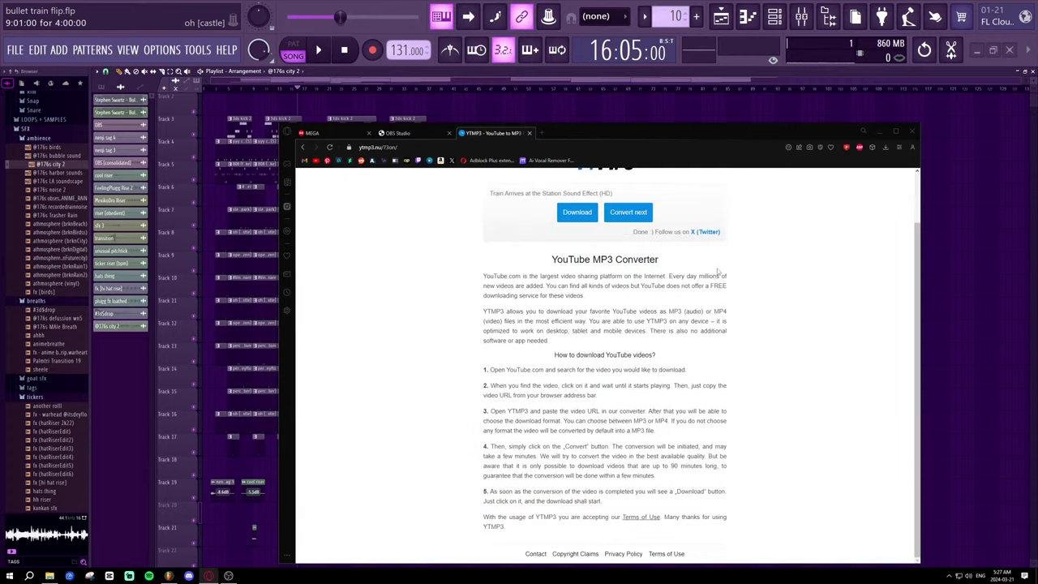
{"action": "left_click", "coordinate": [582, 213]}
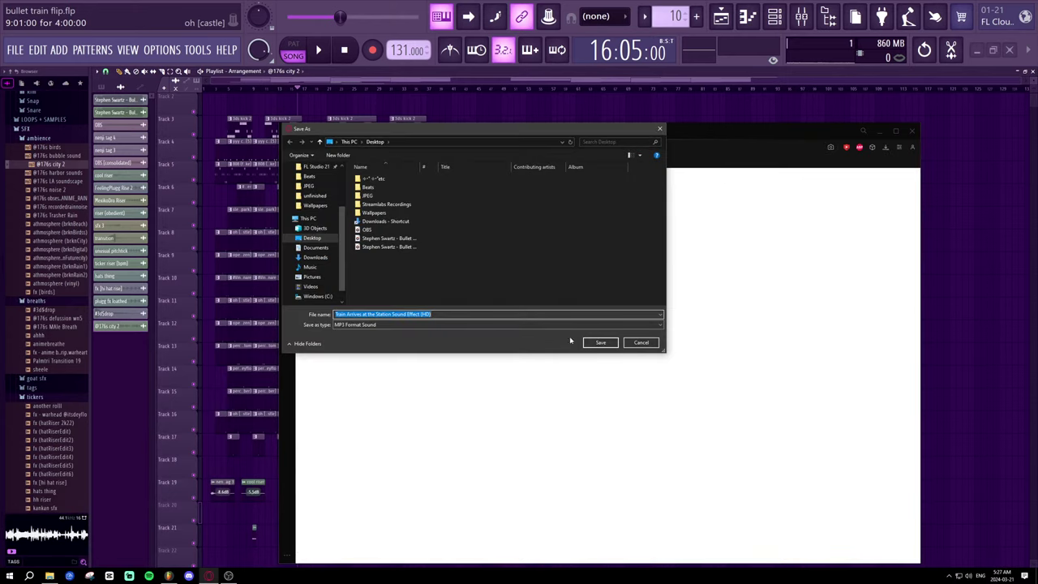
{"action": "left_click", "coordinate": [596, 337]}
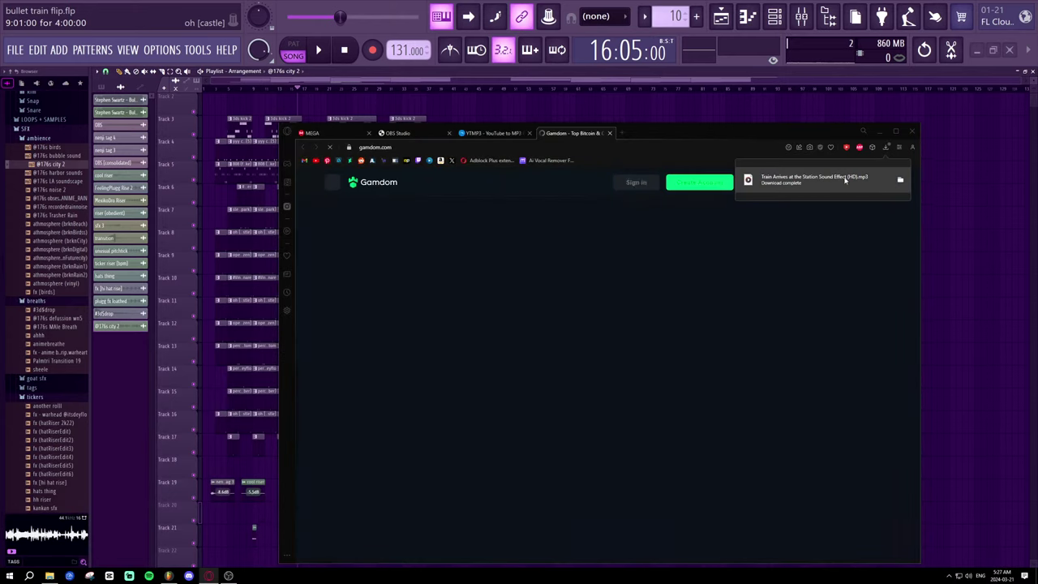
- Bring the downloaded train arrival MP3 into the FL Studio playlist, place it on Track 20 at bar 17 and play the arrangement
{"action": "left_click_drag", "start_coordinate": [845, 178], "coordinate": [572, 106]}
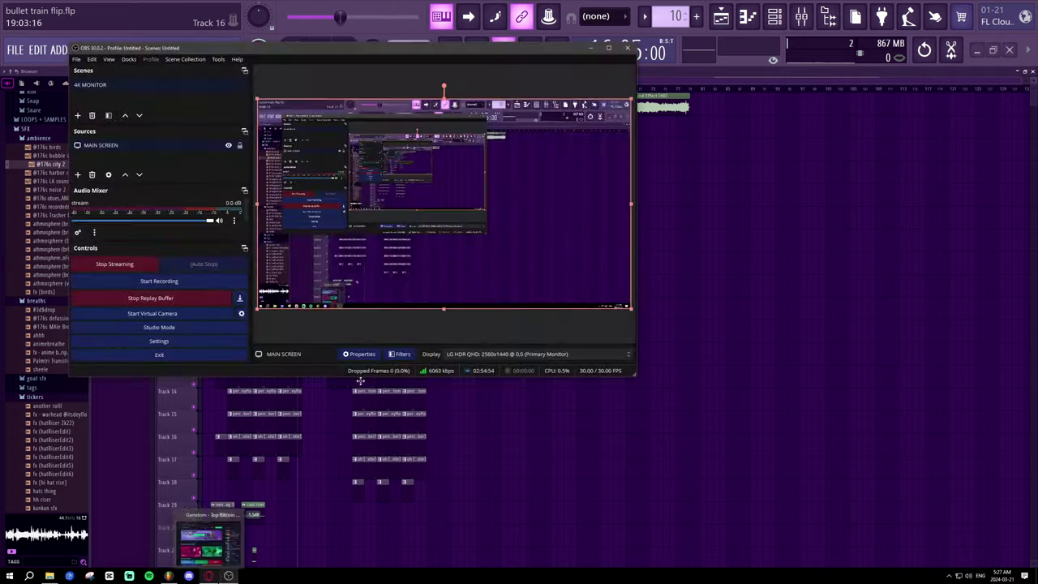
{"action": "key", "text": "space"}
{"action": "left_click_drag", "start_coordinate": [627, 98], "coordinate": [359, 527]}
{"action": "scroll", "coordinate": [359, 527], "scroll_direction": "down", "scroll_amount": 3}
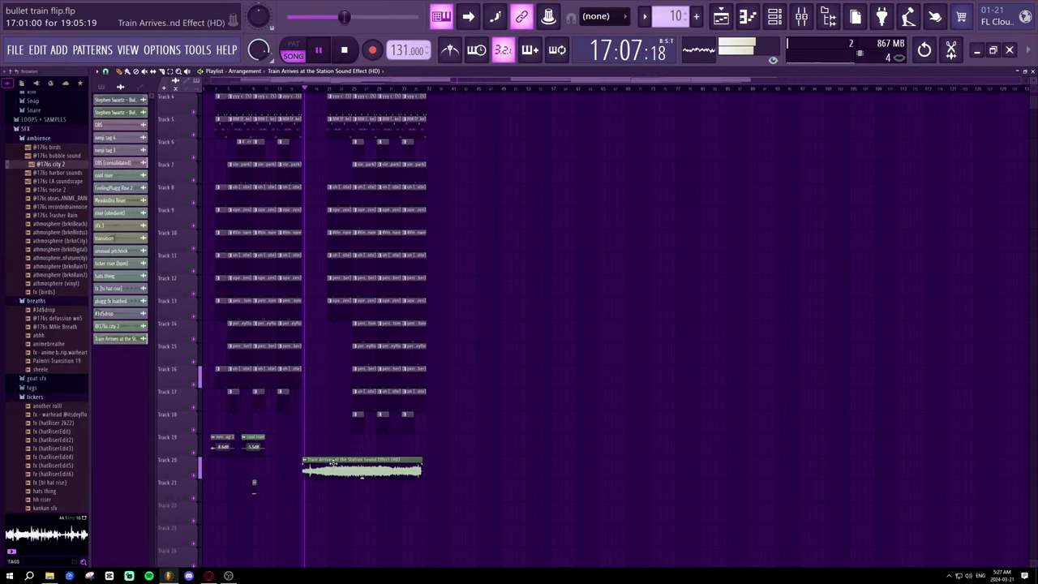
- Lower the gain of the train arrival clip on Track 20, move its start to 15:13:00 and stop playback
{"action": "key", "text": "space"}
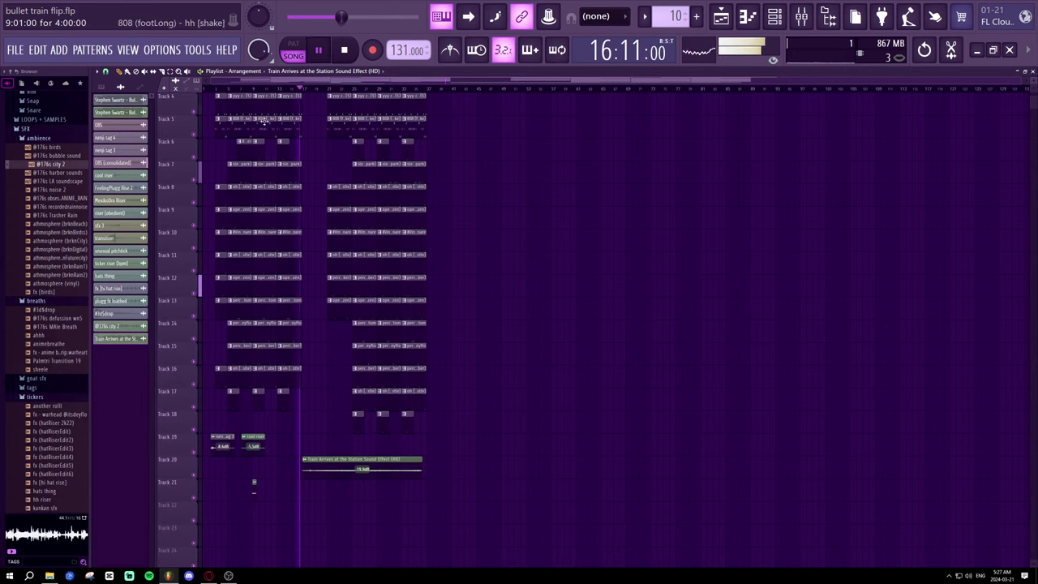
{"action": "scroll", "coordinate": [295, 87], "scroll_direction": "up", "scroll_amount": 5}
{"action": "scroll", "coordinate": [495, 220], "scroll_direction": "down", "scroll_amount": 2}
{"action": "scroll", "coordinate": [537, 85], "scroll_direction": "down", "scroll_amount": 3}
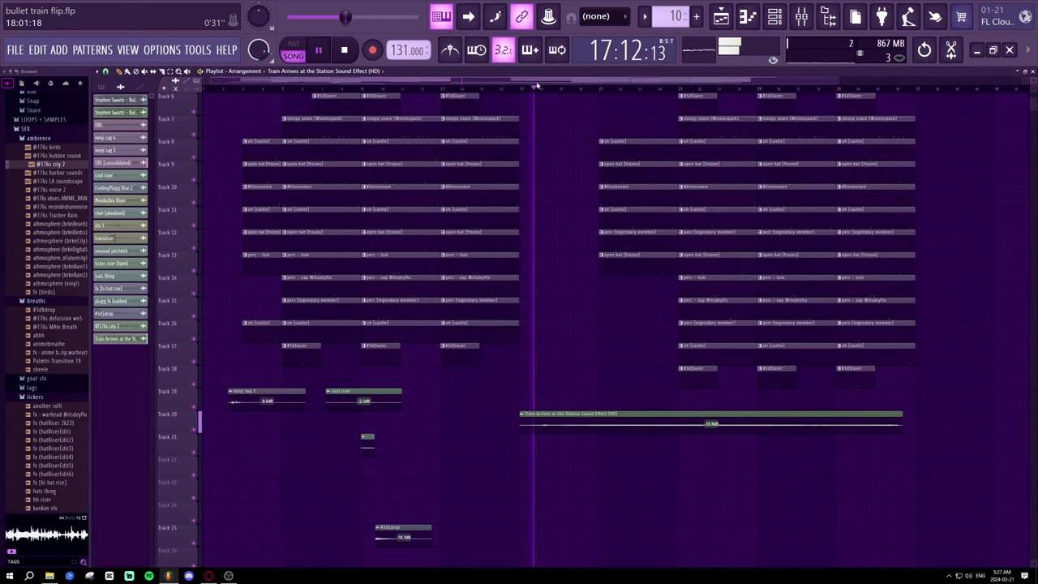
{"action": "left_click_drag", "start_coordinate": [595, 414], "coordinate": [565, 413]}
{"action": "key", "text": "space"}
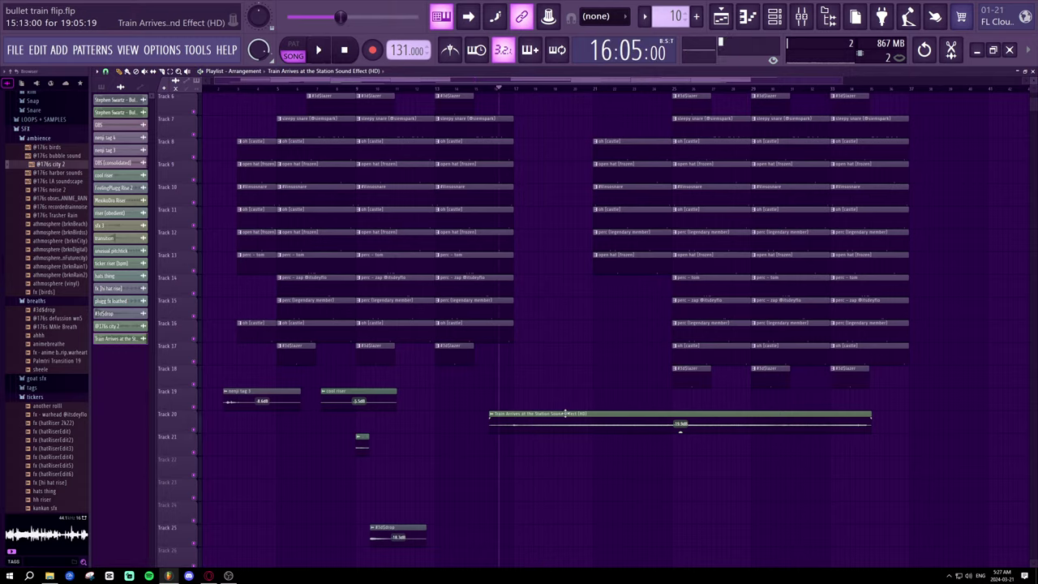
- Trim the train arrival clip on Track 20 to run from bar 17 to bar 21 and lower its gain to -26.5 dB
{"action": "key", "text": "space"}
{"action": "left_click_drag", "start_coordinate": [489, 425], "coordinate": [508, 432]}
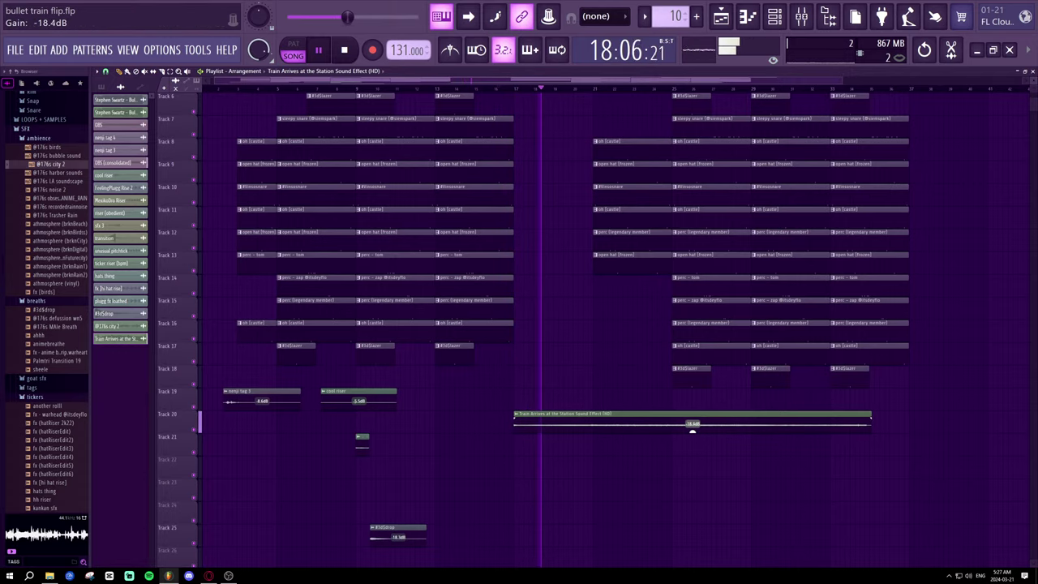
{"action": "left_click_drag", "start_coordinate": [870, 435], "coordinate": [672, 437]}
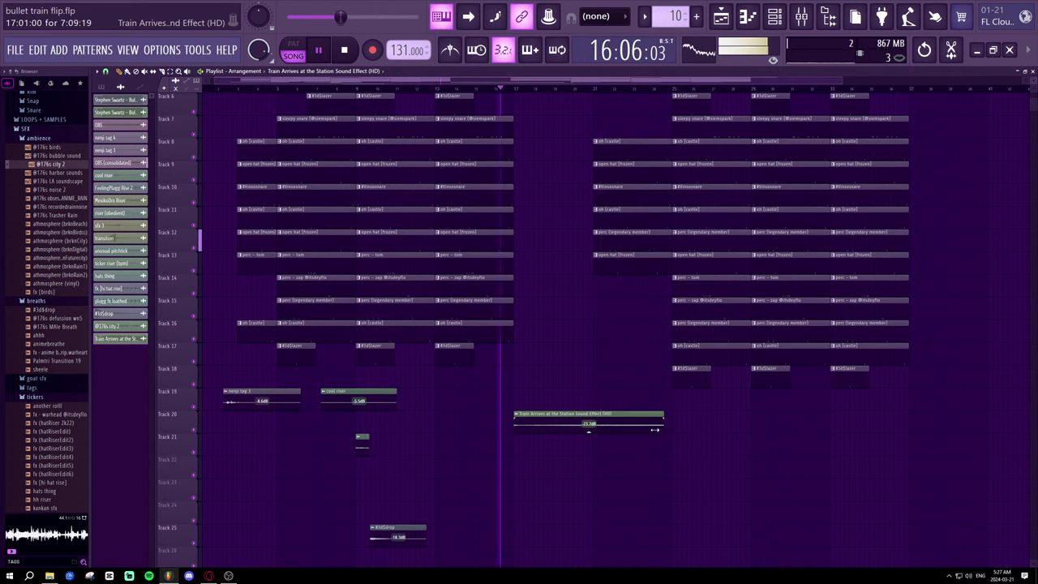
{"action": "left_click_drag", "start_coordinate": [654, 429], "coordinate": [556, 433]}
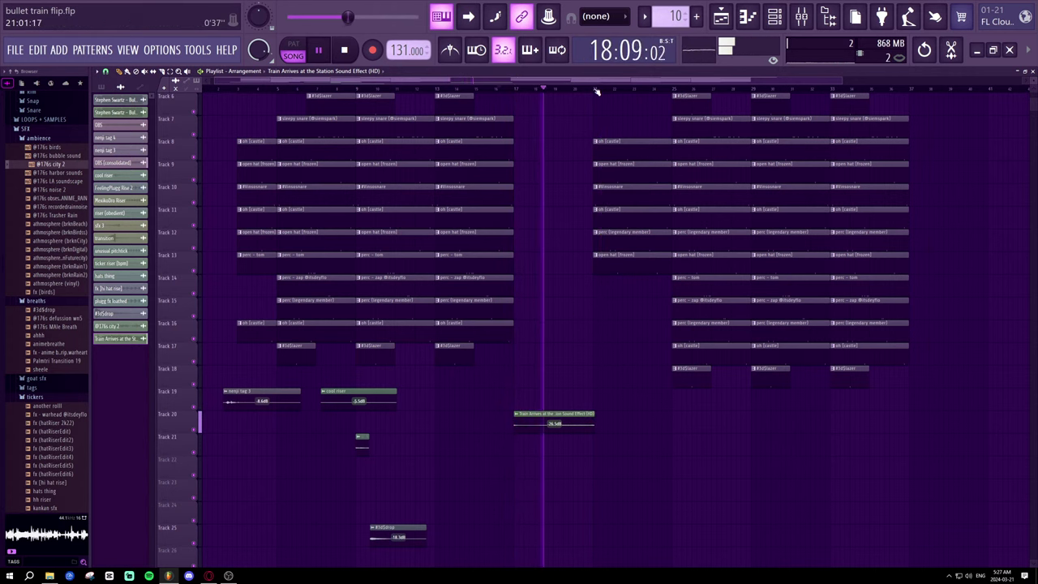
{"action": "scroll", "coordinate": [594, 130], "scroll_direction": "up", "scroll_amount": 5}
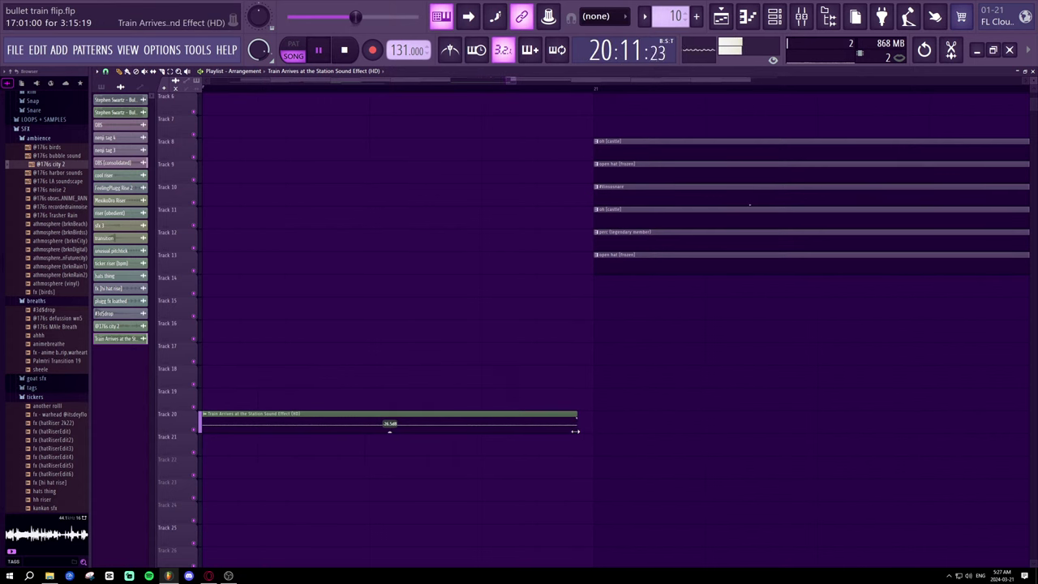
{"action": "left_click_drag", "start_coordinate": [575, 430], "coordinate": [592, 431]}
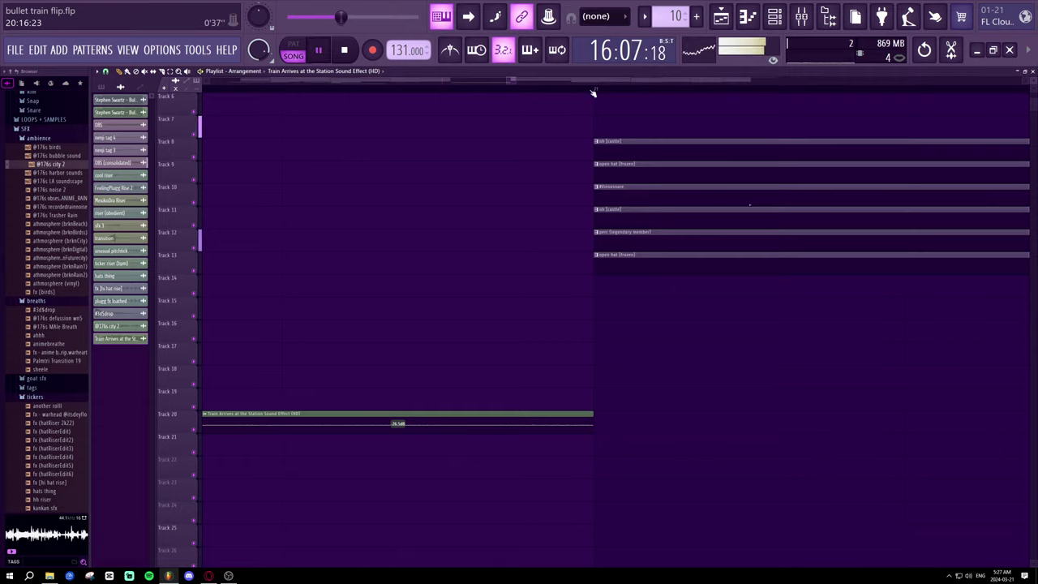
{"action": "scroll", "coordinate": [591, 89], "scroll_direction": "down", "scroll_amount": 4}
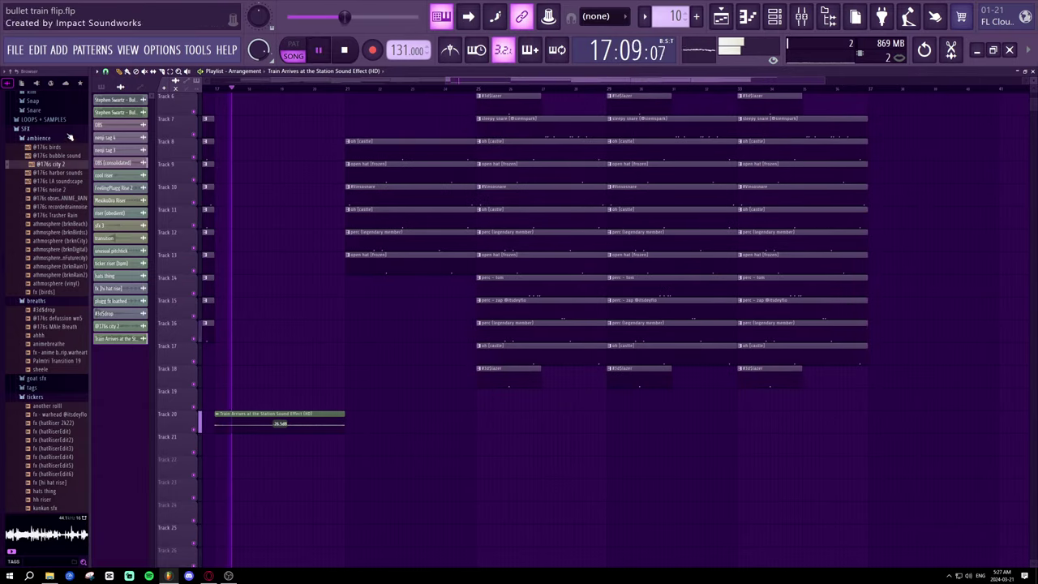
- Collapse the ambience, breaths and tickers sample folders and open the transition fx folder
{"action": "left_click", "coordinate": [50, 138]}
{"action": "left_click", "coordinate": [52, 148]}
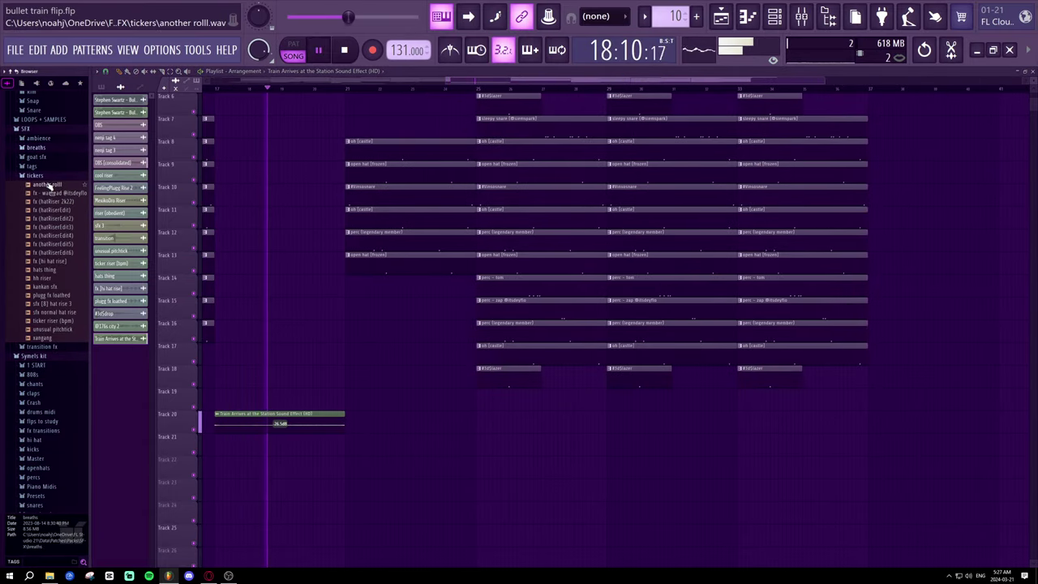
{"action": "left_click", "coordinate": [51, 176]}
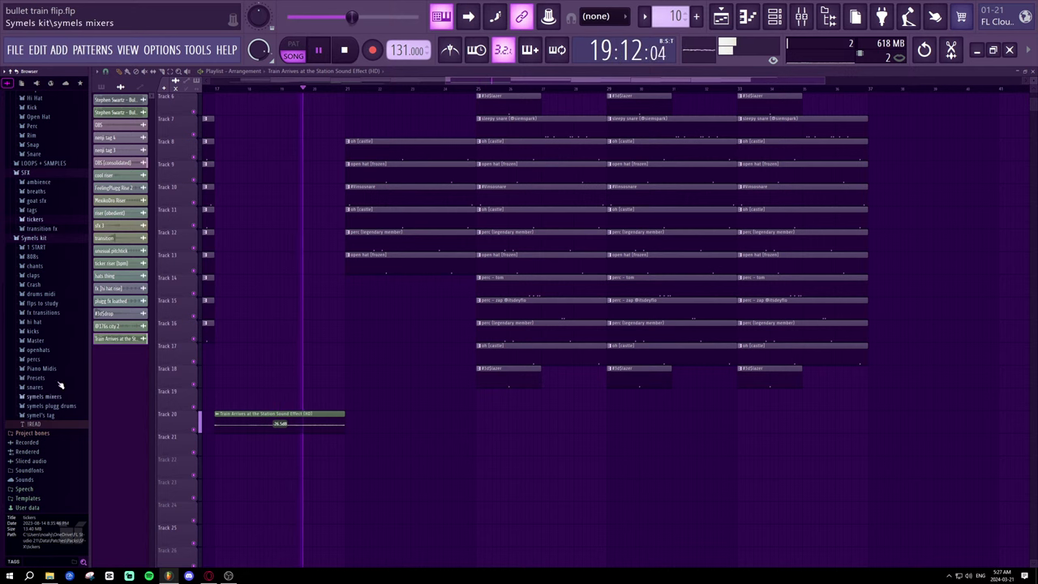
{"action": "left_click_drag", "start_coordinate": [533, 78], "coordinate": [464, 95]}
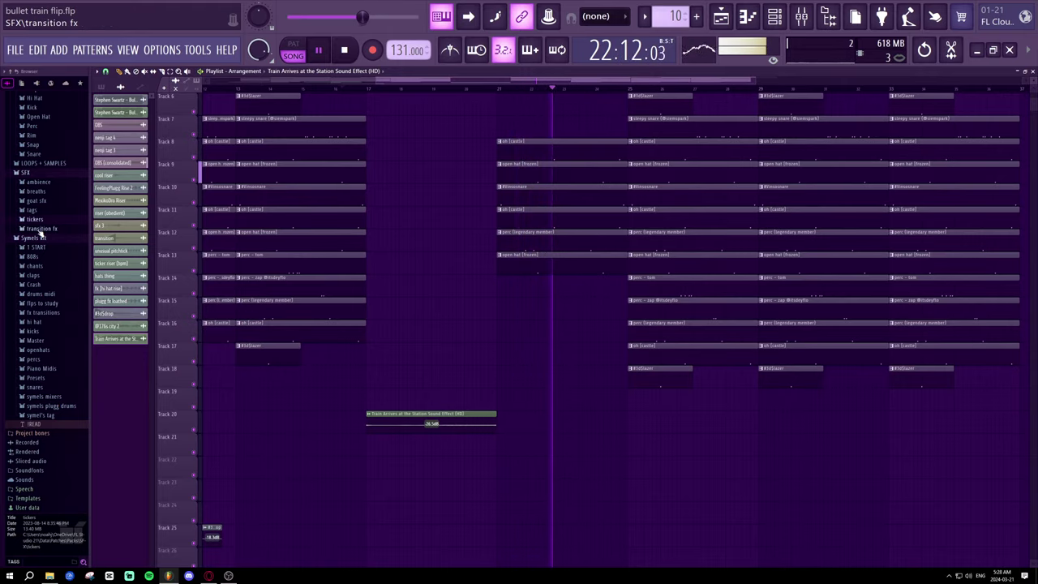
{"action": "left_click", "coordinate": [40, 231]}
{"action": "scroll", "coordinate": [51, 320], "scroll_direction": "down", "scroll_amount": 3}
- Audition transition samples from high pitched plug crash through Palmtri Transition 6 and pluggr rise to the neighbouring risers
{"action": "left_click", "coordinate": [56, 341]}
{"action": "left_click", "coordinate": [57, 339]}
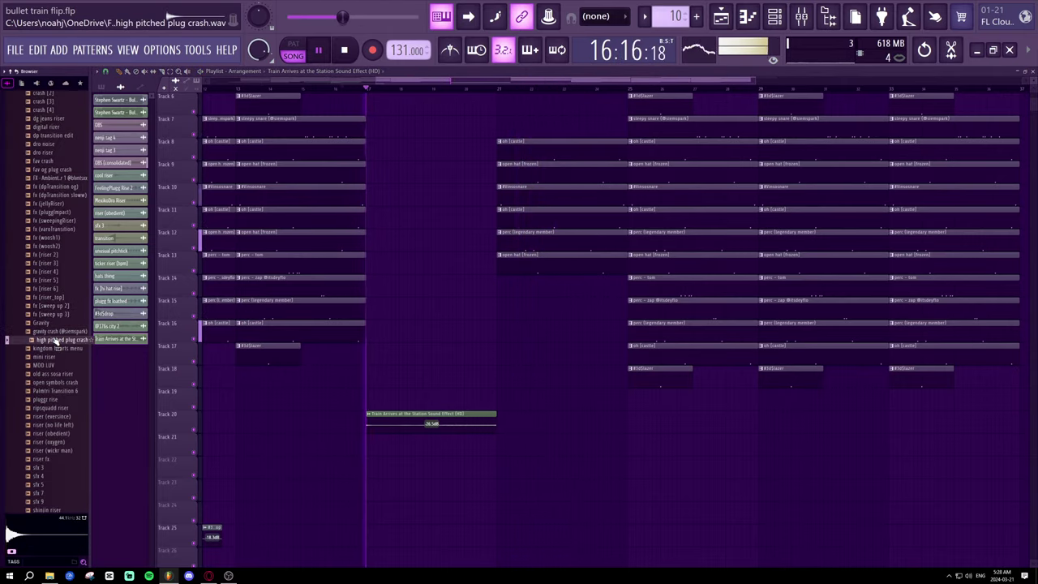
{"action": "left_click", "coordinate": [57, 348]}
{"action": "left_click", "coordinate": [58, 357]}
{"action": "left_click", "coordinate": [56, 390]}
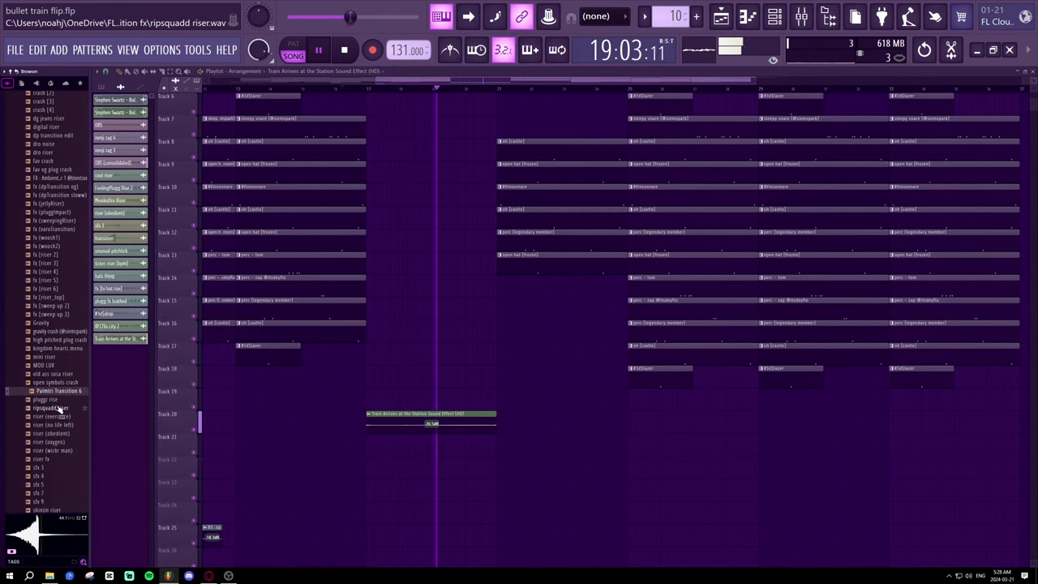
{"action": "left_click", "coordinate": [51, 400]}
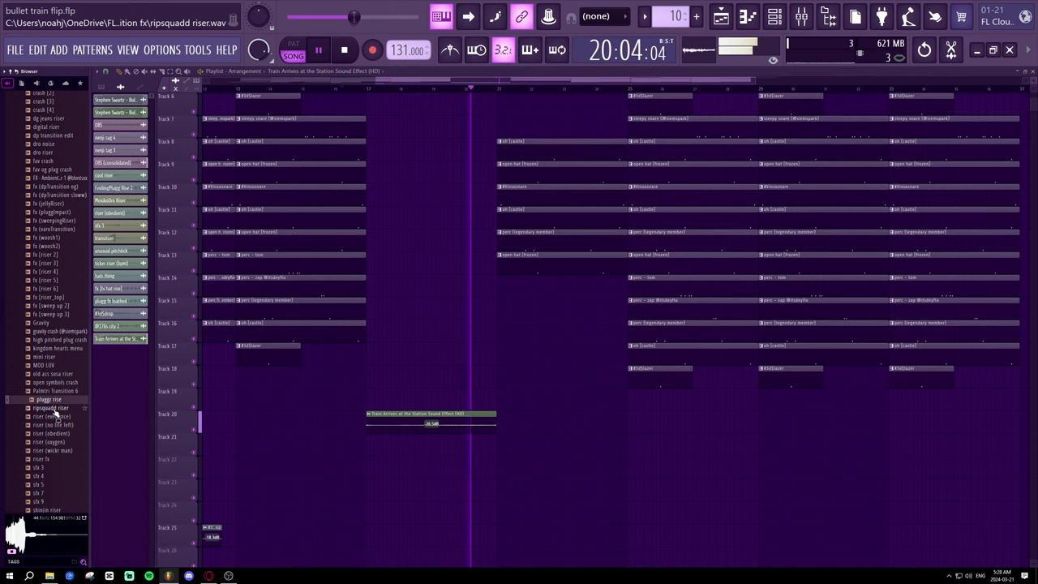
{"action": "left_click", "coordinate": [55, 425]}
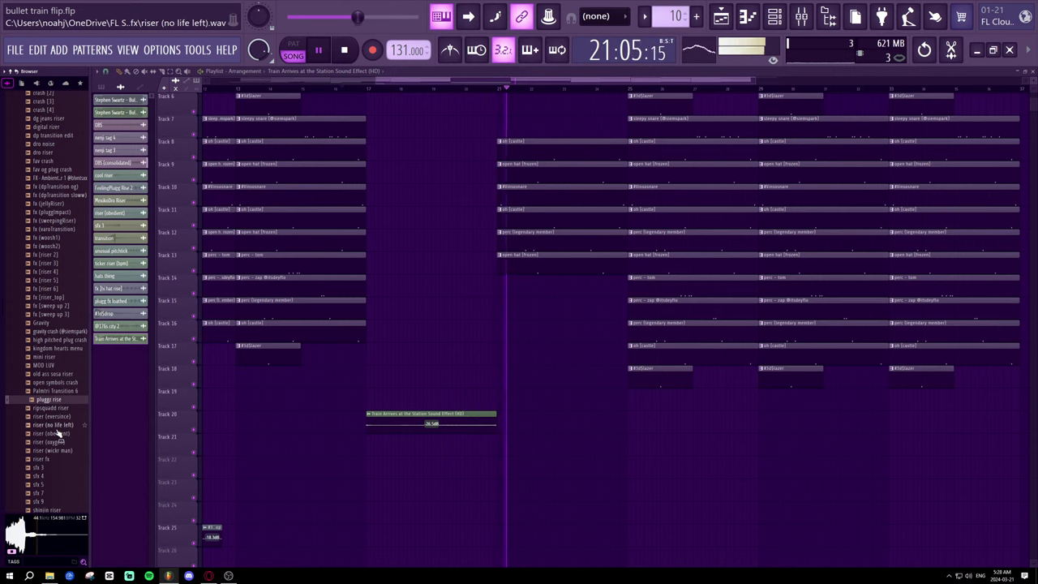
- Stop the arrangement and audition further transition samples, including riser fx, slight crash, sweep and dro noise
{"action": "key", "text": "space"}
{"action": "left_click", "coordinate": [59, 459]}
{"action": "scroll", "coordinate": [61, 447], "scroll_direction": "down", "scroll_amount": 3}
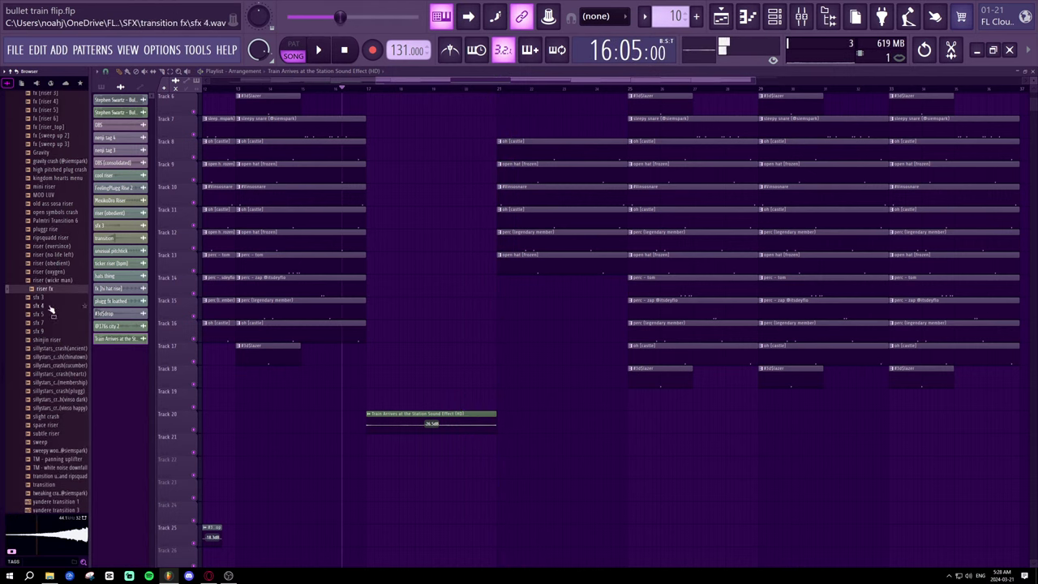
{"action": "left_click", "coordinate": [58, 373]}
{"action": "left_click", "coordinate": [62, 417]}
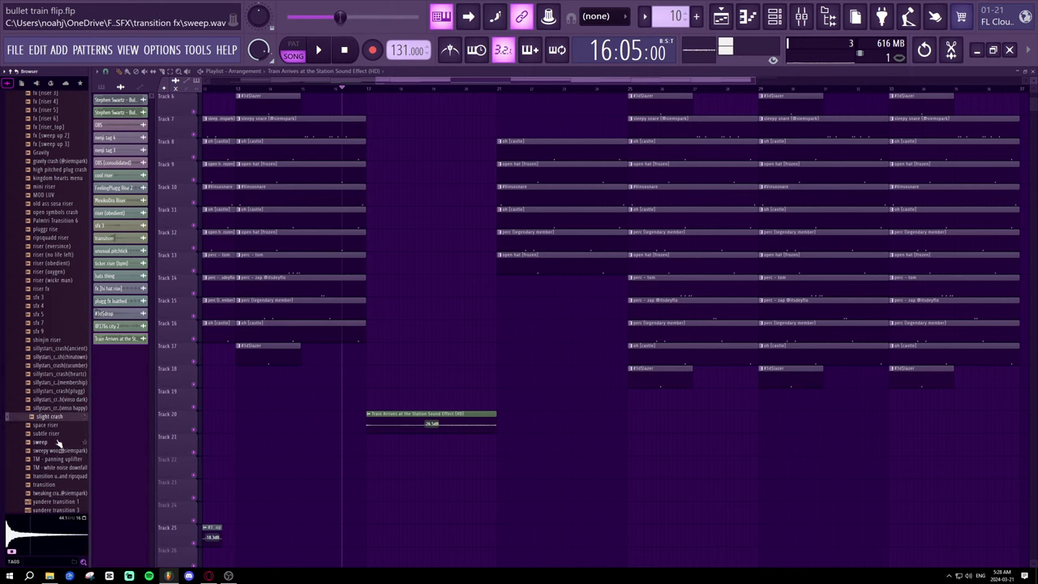
{"action": "left_click", "coordinate": [58, 441]}
{"action": "scroll", "coordinate": [63, 462], "scroll_direction": "down", "scroll_amount": 5}
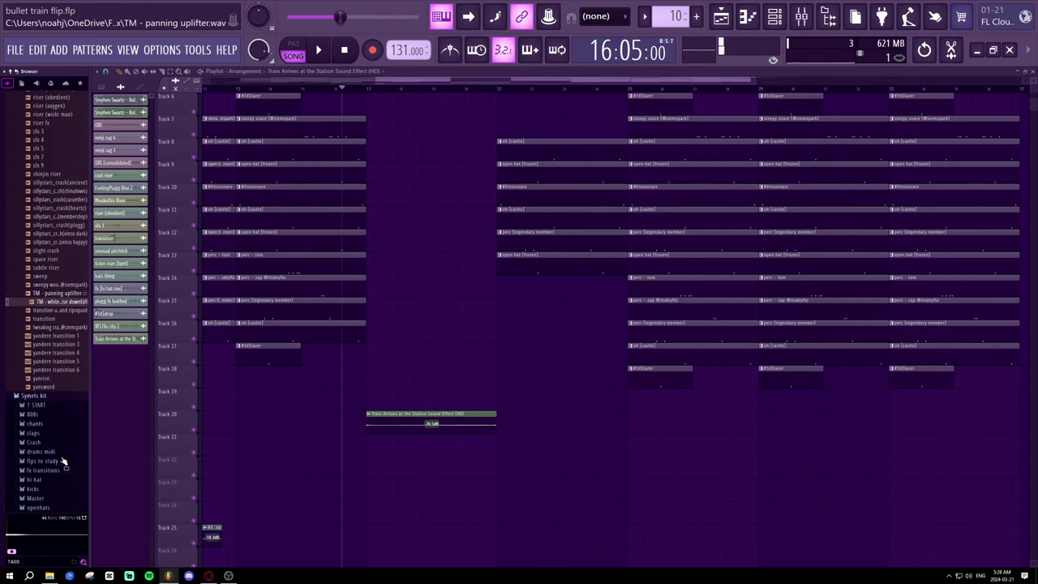
{"action": "scroll", "coordinate": [58, 325], "scroll_direction": "up", "scroll_amount": 12}
{"action": "left_click", "coordinate": [58, 316]}
{"action": "scroll", "coordinate": [60, 315], "scroll_direction": "up", "scroll_amount": 5}
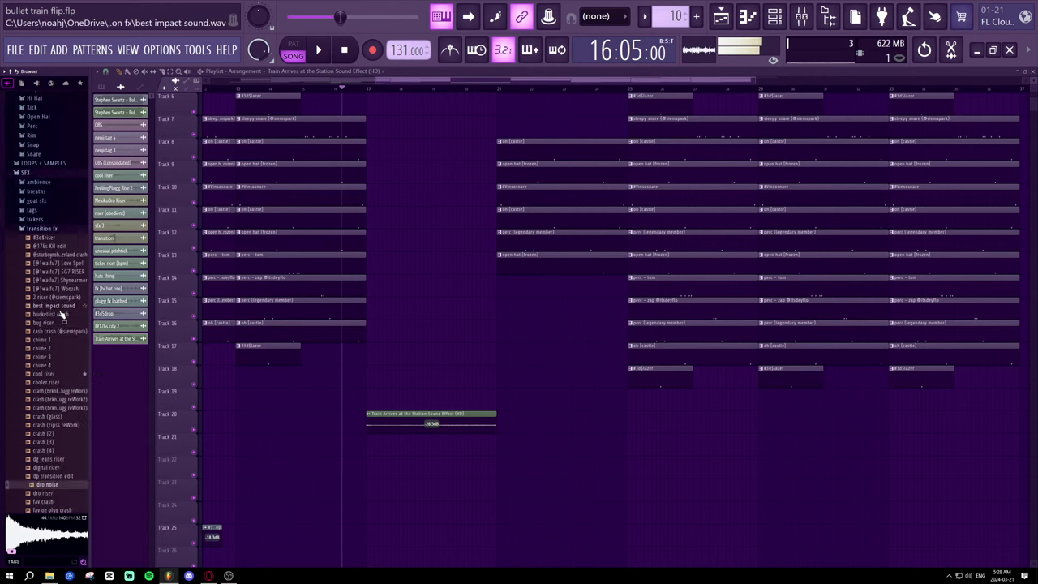
- Place the cool riser sample on Track 23 and align its peak with the start of bar 21 during playback
{"action": "left_click", "coordinate": [59, 374]}
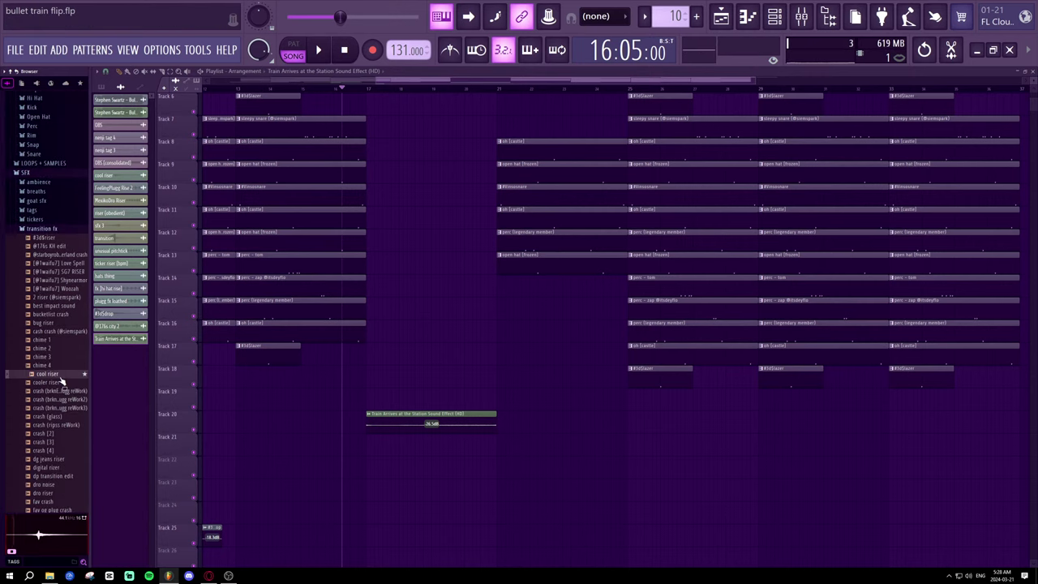
{"action": "left_click_drag", "start_coordinate": [62, 381], "coordinate": [454, 485]}
{"action": "key", "text": "space"}
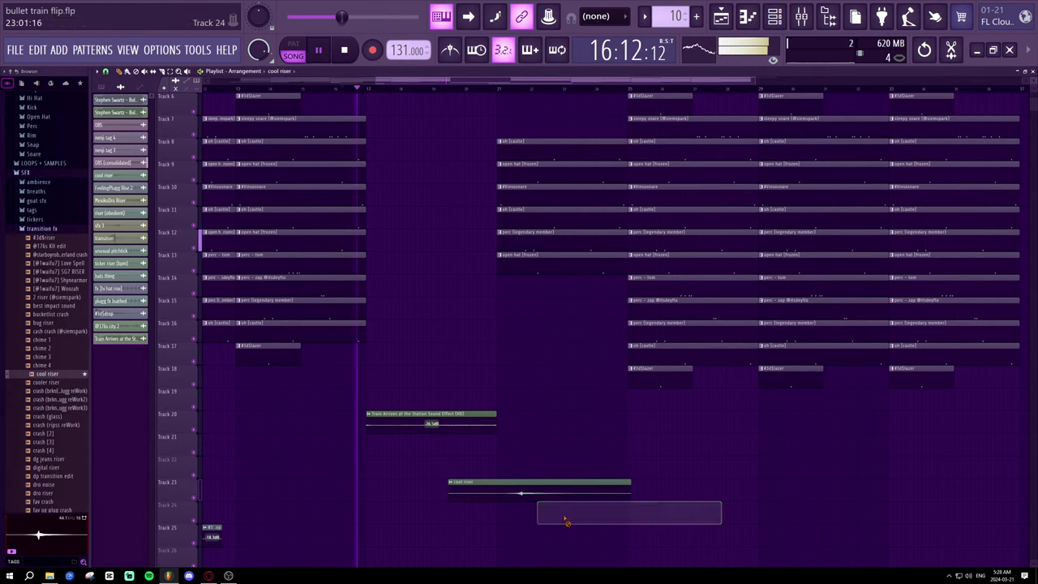
{"action": "left_click_drag", "start_coordinate": [549, 493], "coordinate": [515, 497]}
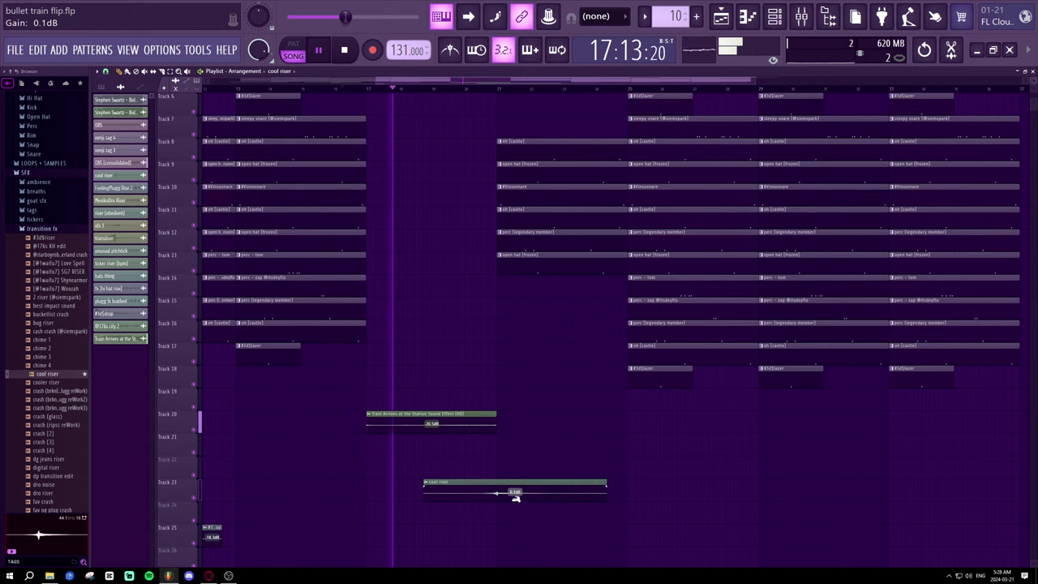
{"action": "scroll", "coordinate": [498, 100], "scroll_direction": "up", "scroll_amount": 5}
{"action": "scroll", "coordinate": [519, 243], "scroll_direction": "down", "scroll_amount": 2}
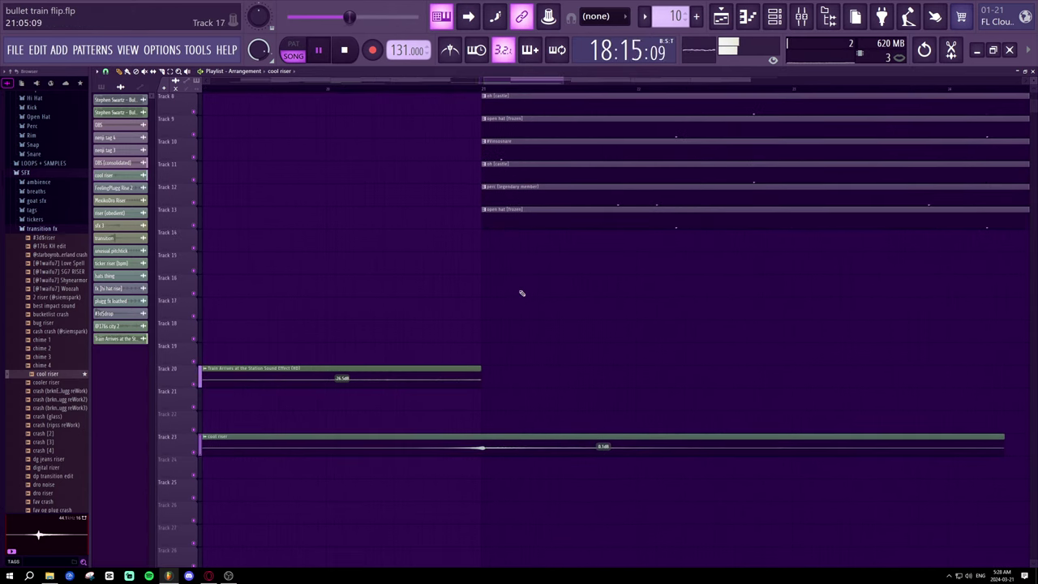
{"action": "scroll", "coordinate": [440, 101], "scroll_direction": "up", "scroll_amount": 4}
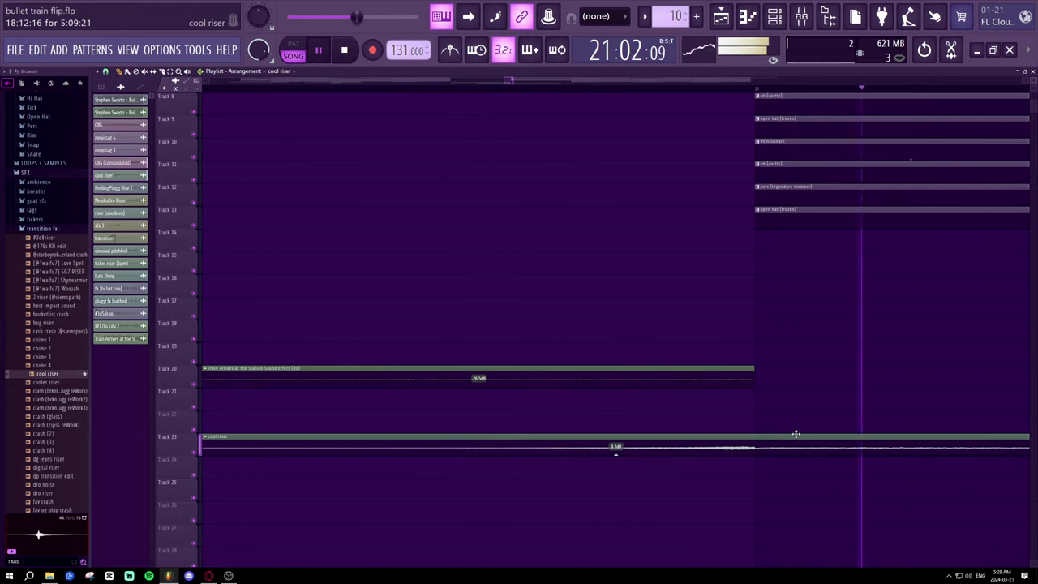
{"action": "scroll", "coordinate": [740, 92], "scroll_direction": "down", "scroll_amount": 1}
{"action": "scroll", "coordinate": [740, 92], "scroll_direction": "down", "scroll_amount": 5}
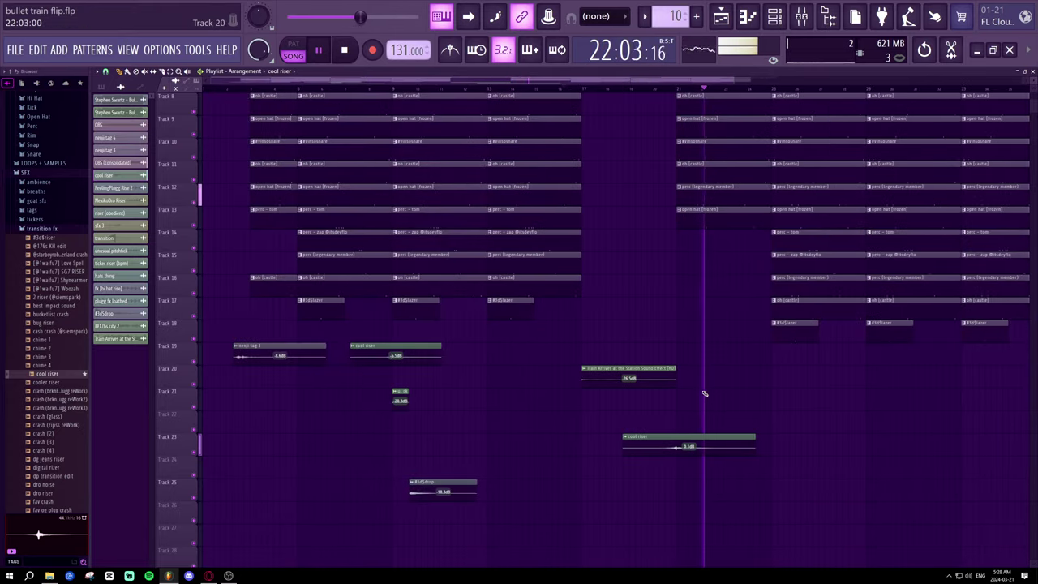
- Add a fade-out to the train arrival clip on Track 20 and shorten it to end early in bar 20
{"action": "mouse_move", "coordinate": [674, 370]}
{"action": "left_mouse_down"}
{"action": "mouse_move", "coordinate": [647, 373]}
{"action": "mouse_move", "coordinate": [663, 378]}
{"action": "mouse_move", "coordinate": [655, 377]}
{"action": "left_mouse_up"}
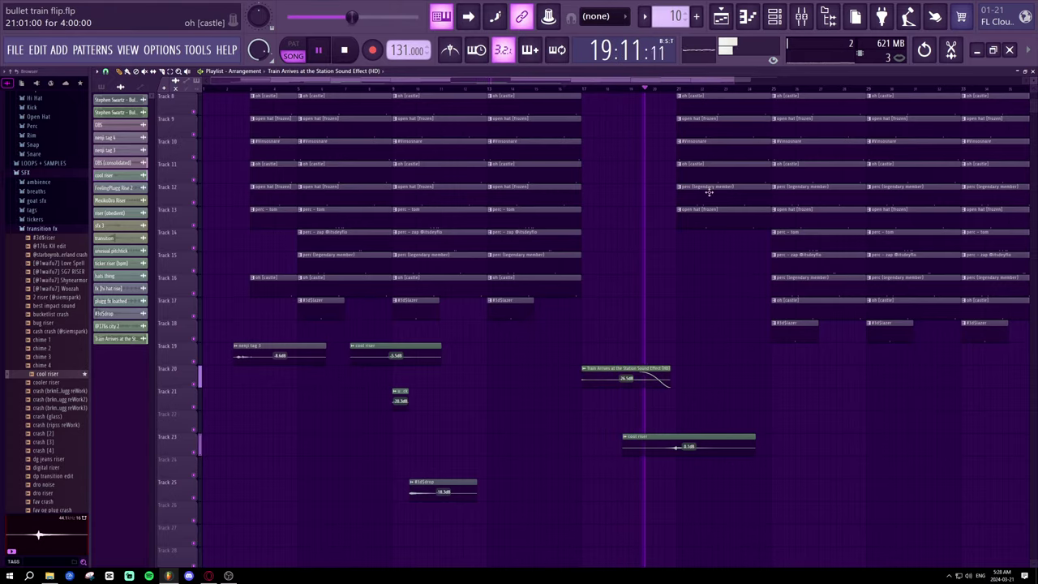
{"action": "left_click_drag", "start_coordinate": [669, 385], "coordinate": [657, 383]}
{"action": "left_click", "coordinate": [634, 90]}
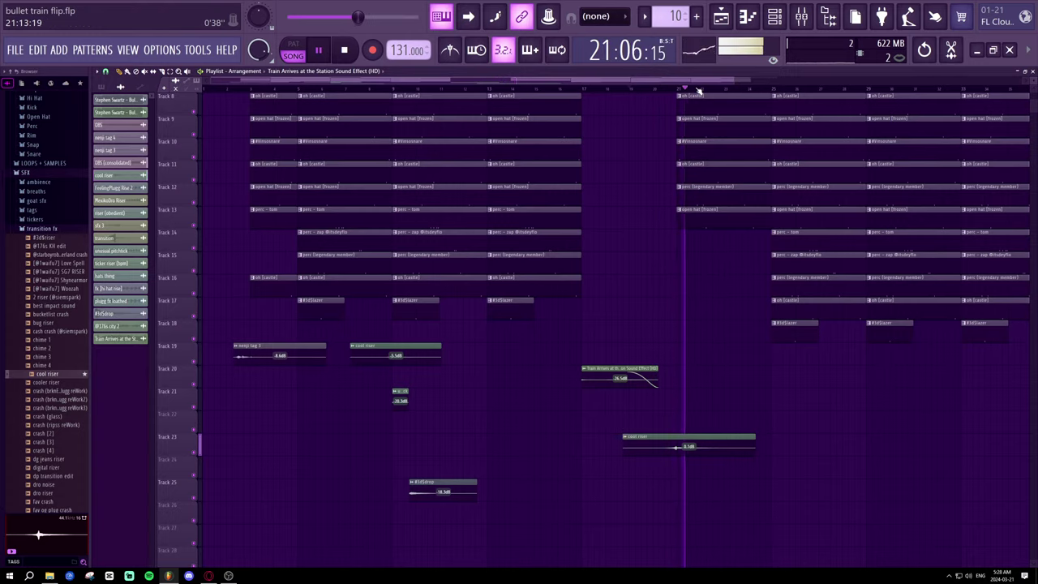
- Check the cool riser's alignment with bar 21 and lower its clip gain on Track 23 to about -3 dB
{"action": "scroll", "coordinate": [699, 91], "scroll_direction": "up", "scroll_amount": 3}
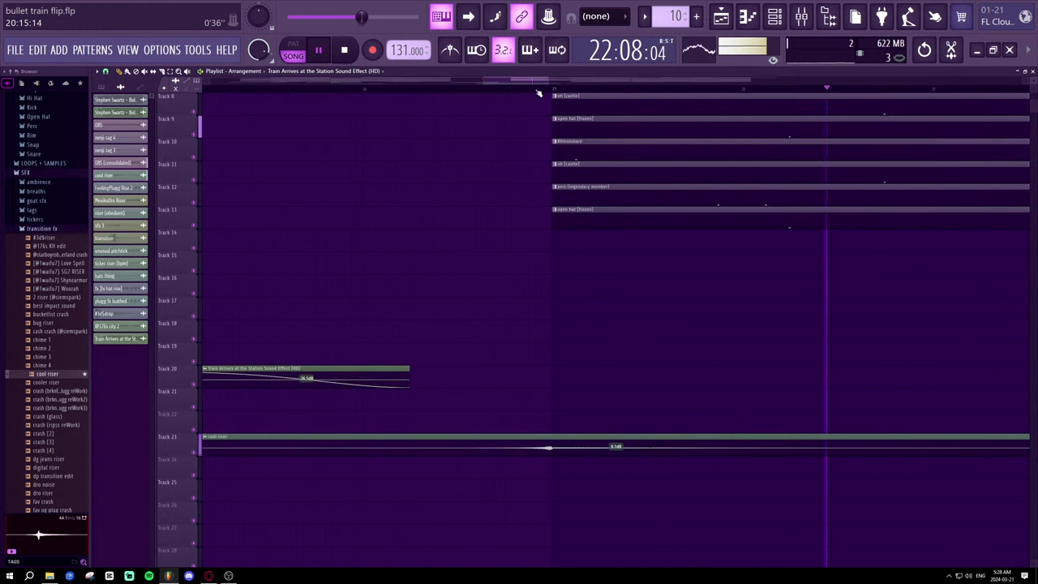
{"action": "scroll", "coordinate": [558, 97], "scroll_direction": "down", "scroll_amount": 5}
{"action": "key", "text": "space"}
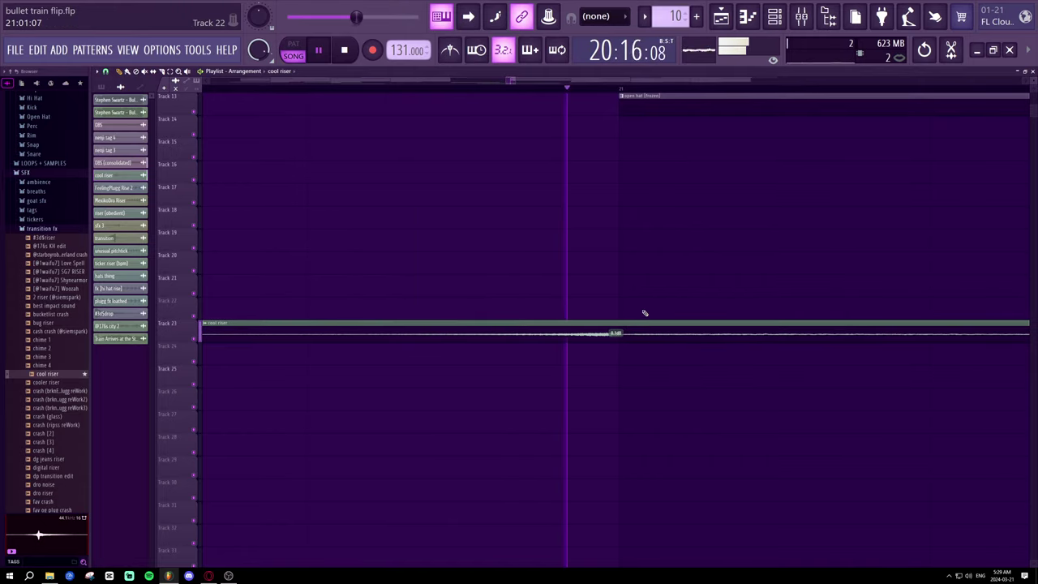
{"action": "scroll", "coordinate": [644, 91], "scroll_direction": "down", "scroll_amount": 8}
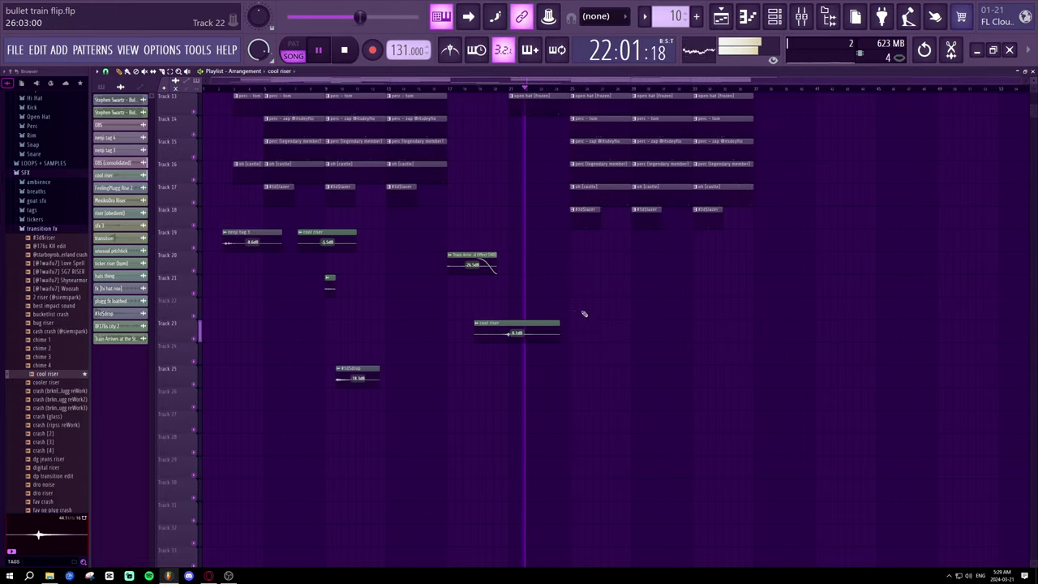
{"action": "left_click_drag", "start_coordinate": [528, 339], "coordinate": [529, 318]}
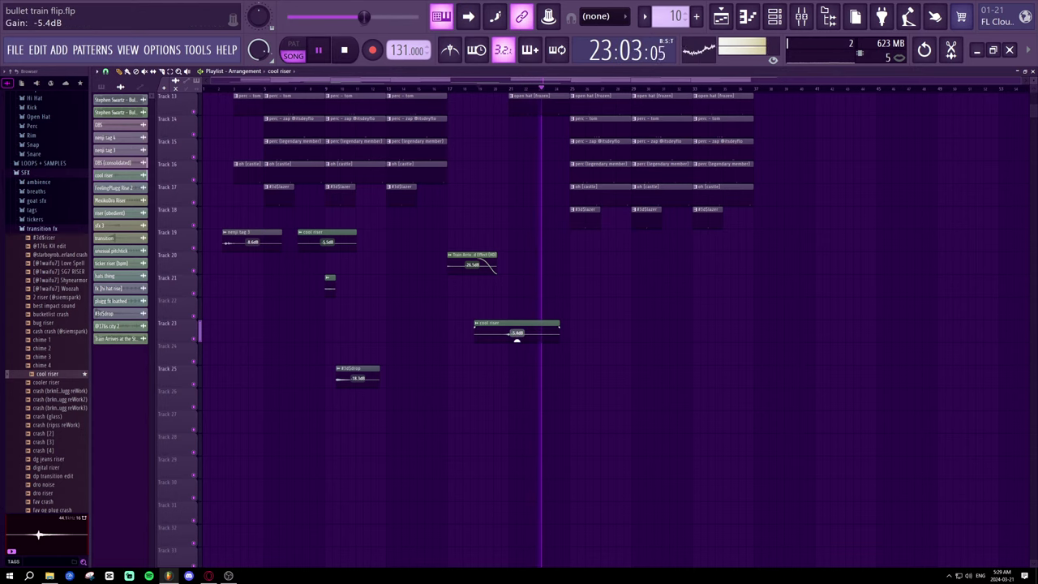
{"action": "scroll", "coordinate": [568, 243], "scroll_direction": "up", "scroll_amount": 5}
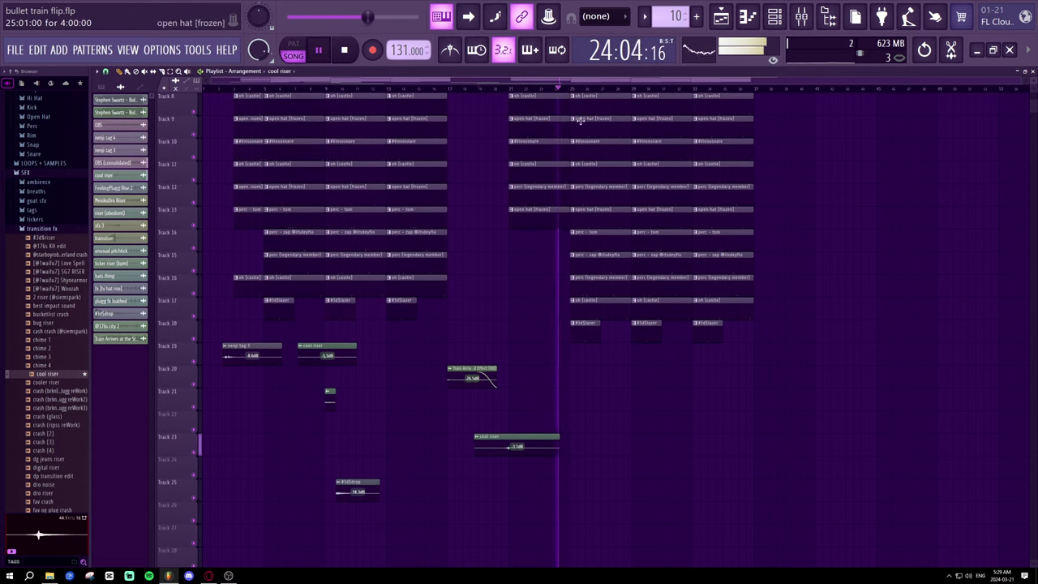
- Place a copy of the unusual pitchtick clip on Track 21 at the start of bar 29
{"action": "scroll", "coordinate": [575, 144], "scroll_direction": "up", "scroll_amount": 2}
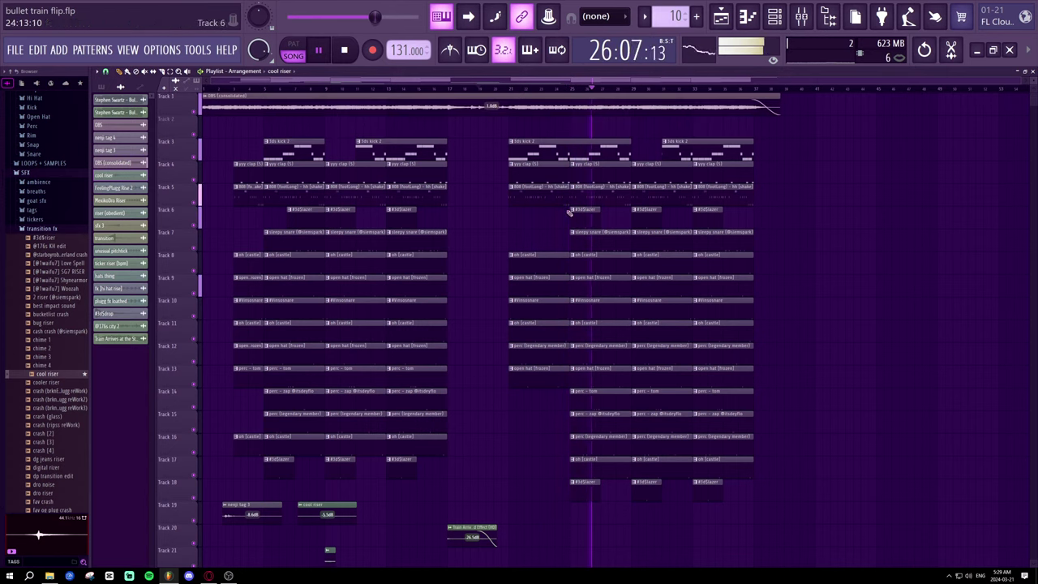
{"action": "scroll", "coordinate": [571, 209], "scroll_direction": "down", "scroll_amount": 5}
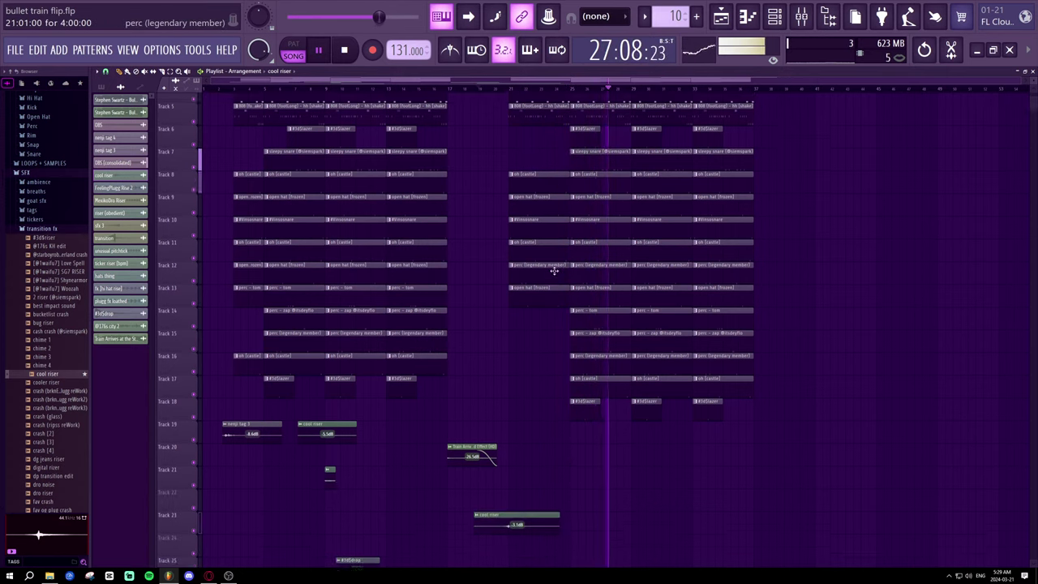
{"action": "scroll", "coordinate": [556, 288], "scroll_direction": "up", "scroll_amount": 6}
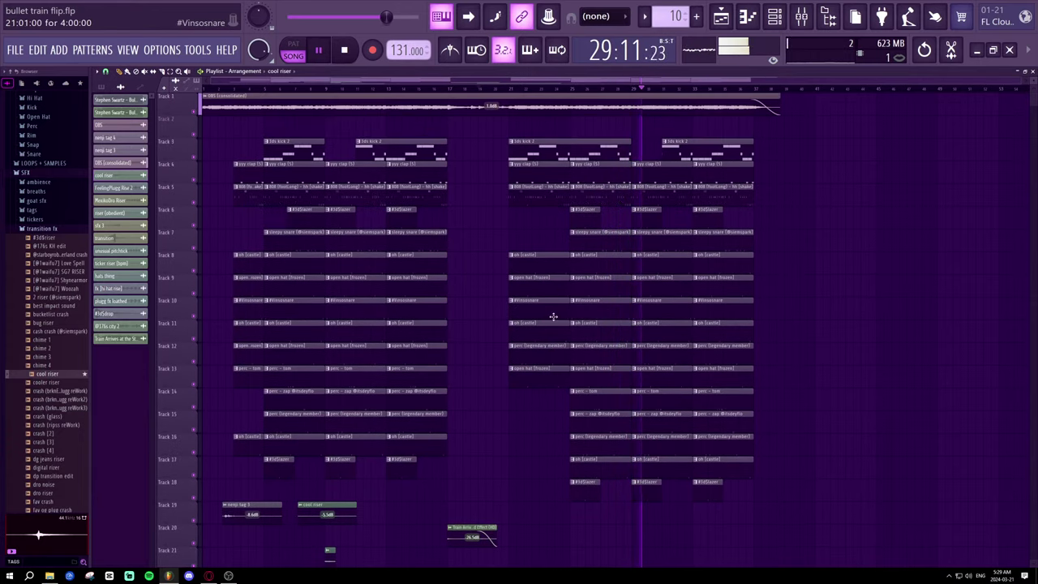
{"action": "scroll", "coordinate": [183, 355], "scroll_direction": "down", "scroll_amount": 2}
{"action": "scroll", "coordinate": [36, 441], "scroll_direction": "down", "scroll_amount": 10}
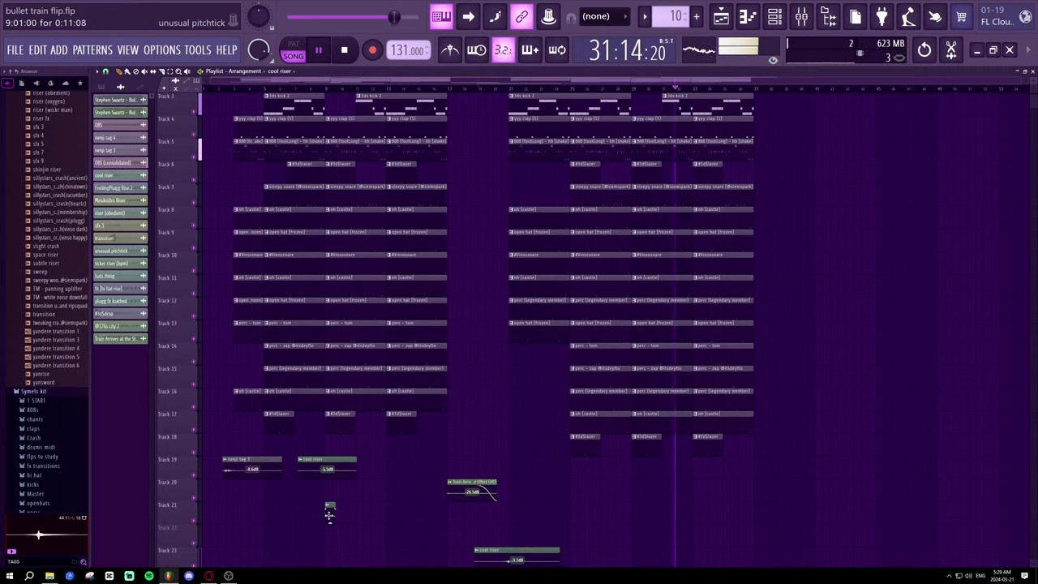
{"action": "key", "text": "space"}
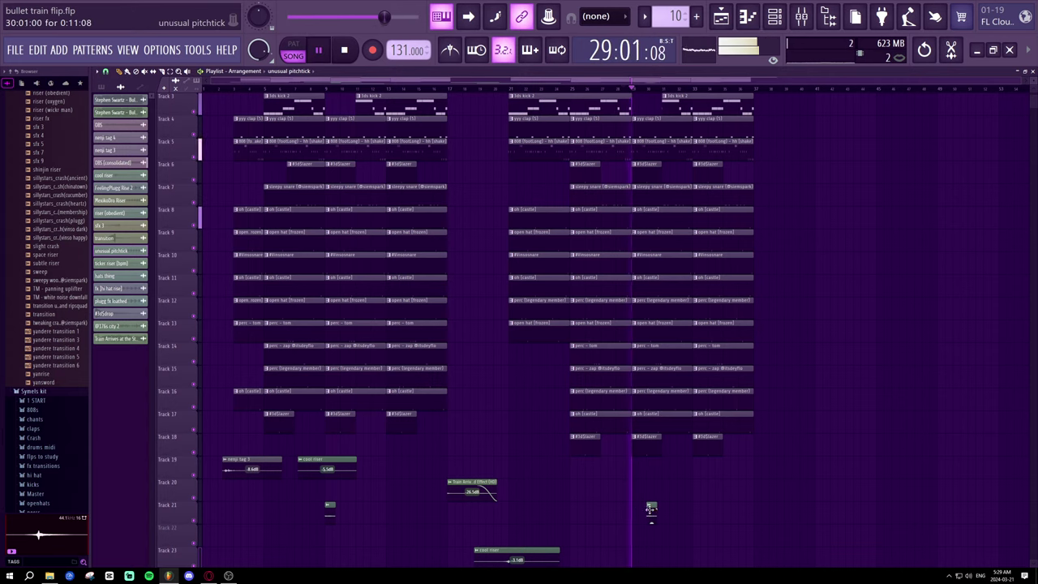
{"action": "scroll", "coordinate": [644, 470], "scroll_direction": "down", "scroll_amount": 1}
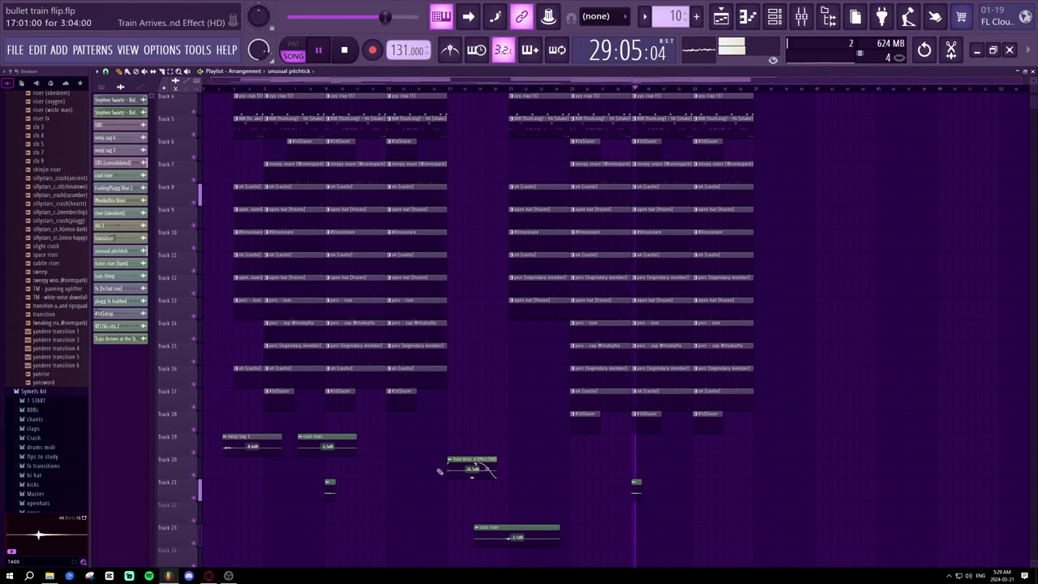
- Expand the goat sfx and tags sample folders and preview sounds such as xool keys and yandere transition 2
{"action": "scroll", "coordinate": [46, 385], "scroll_direction": "up", "scroll_amount": 10}
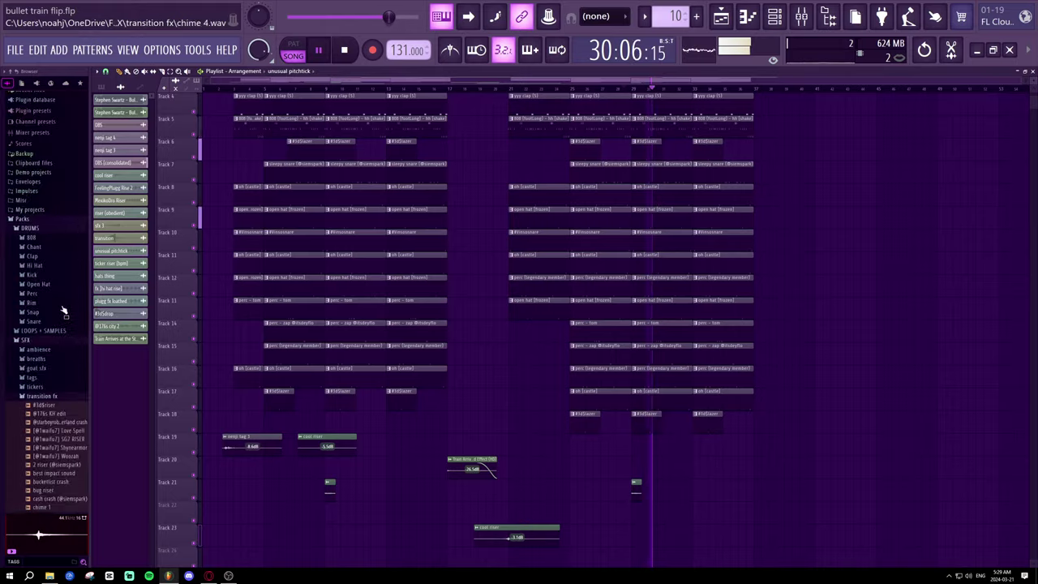
{"action": "left_click", "coordinate": [40, 371]}
{"action": "scroll", "coordinate": [46, 365], "scroll_direction": "down", "scroll_amount": 3}
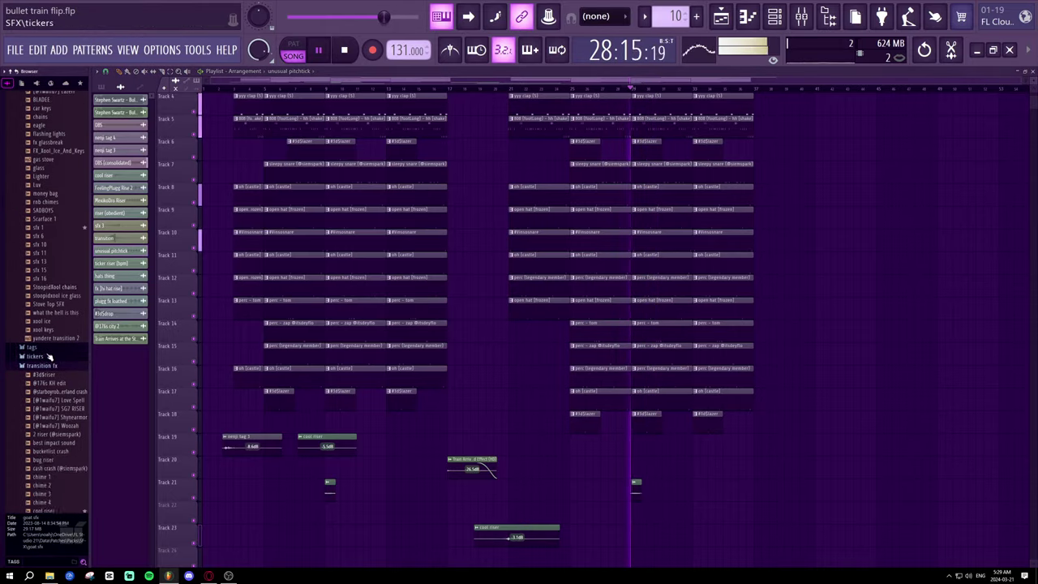
{"action": "left_click", "coordinate": [47, 347]}
{"action": "left_click", "coordinate": [50, 330]}
{"action": "left_click", "coordinate": [51, 337]}
{"action": "key", "text": "space"}
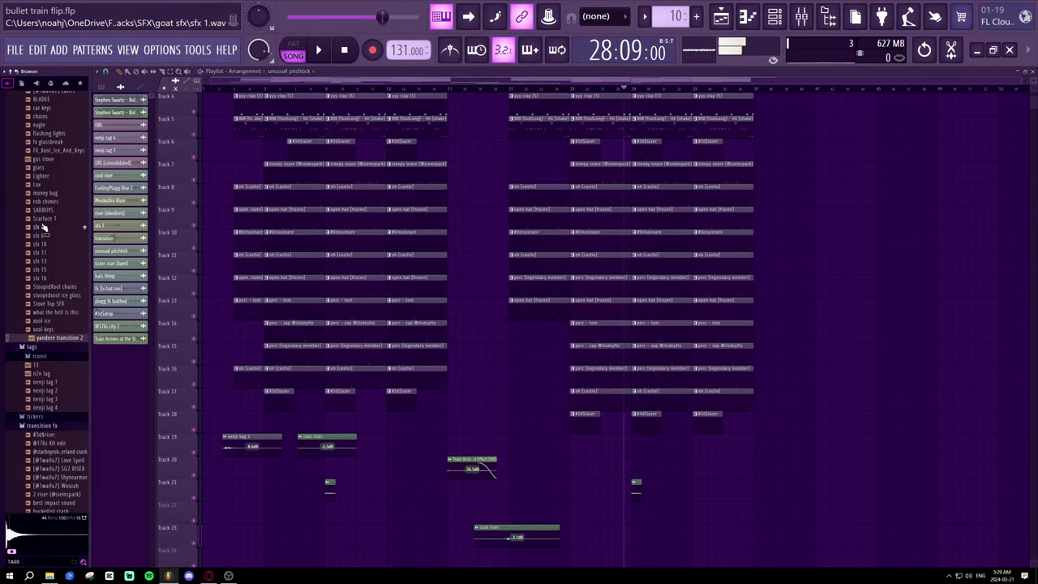
- Play the first section and audition goat sfx samples over it, including xool keys and sfx 6 through sfx 16
{"action": "left_click", "coordinate": [242, 89]}
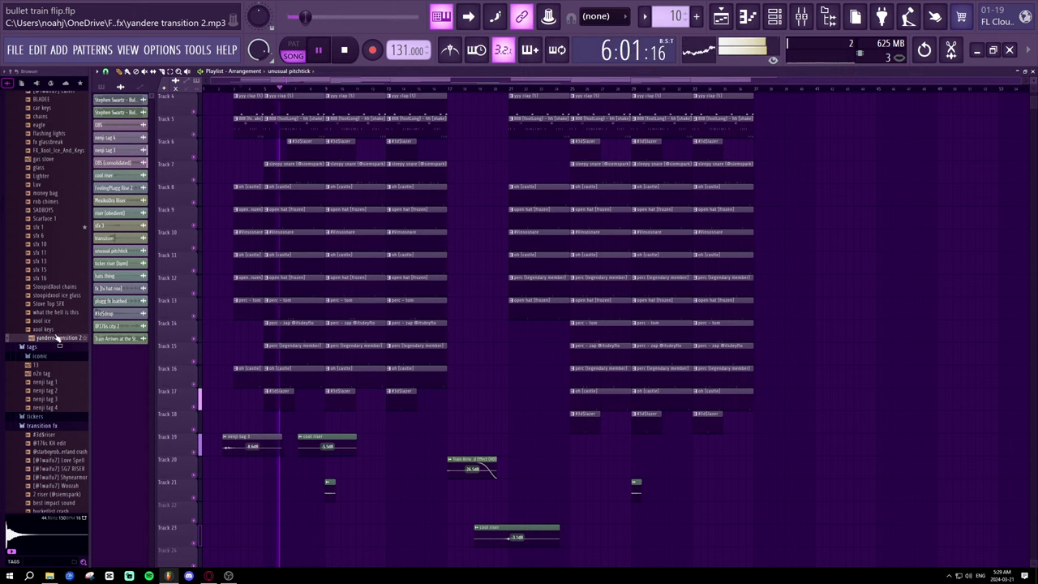
{"action": "left_click", "coordinate": [54, 330]}
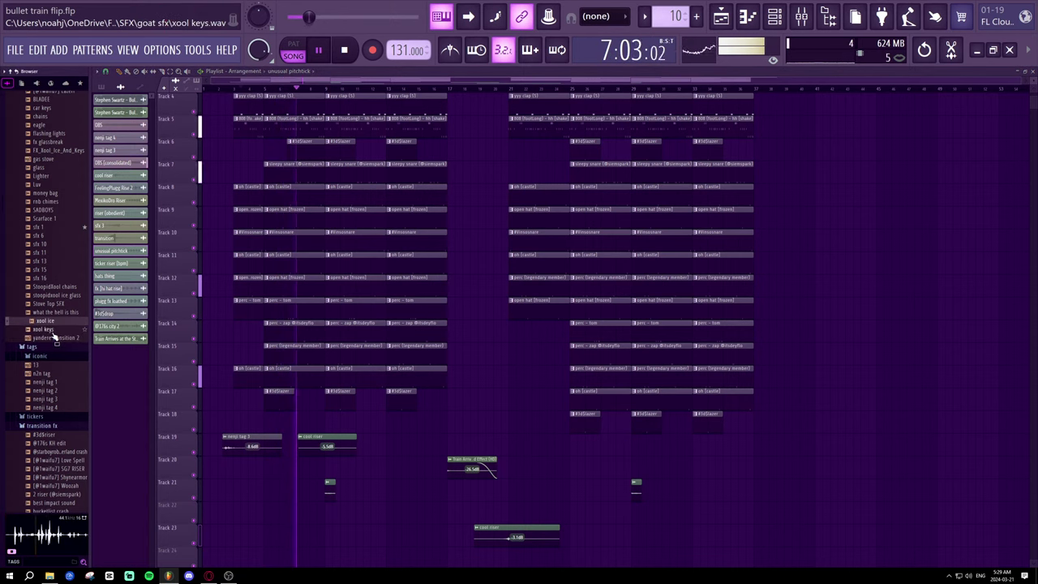
{"action": "left_click", "coordinate": [55, 339]}
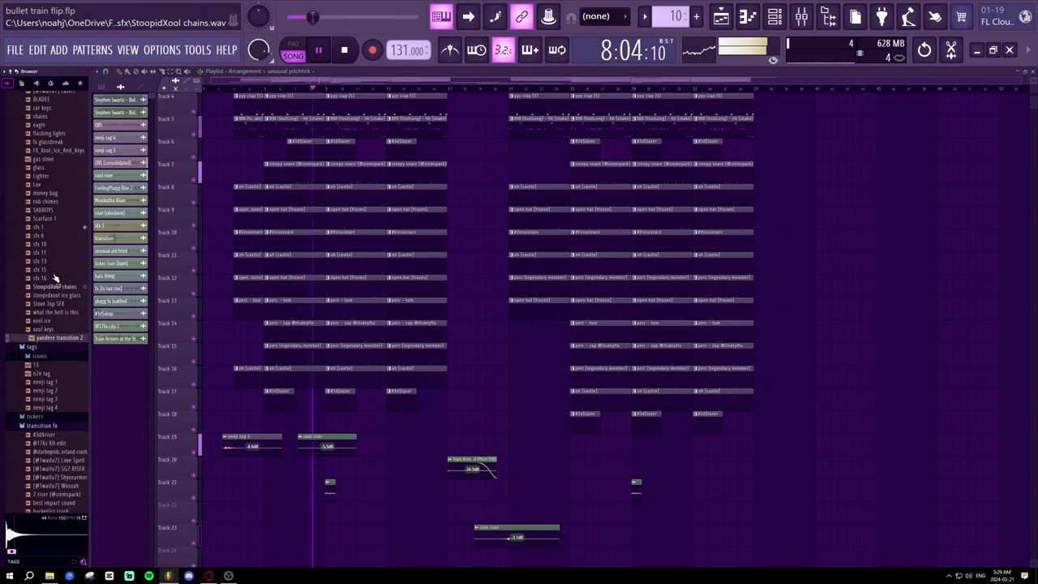
{"action": "left_click", "coordinate": [55, 235]}
{"action": "left_click", "coordinate": [53, 244]}
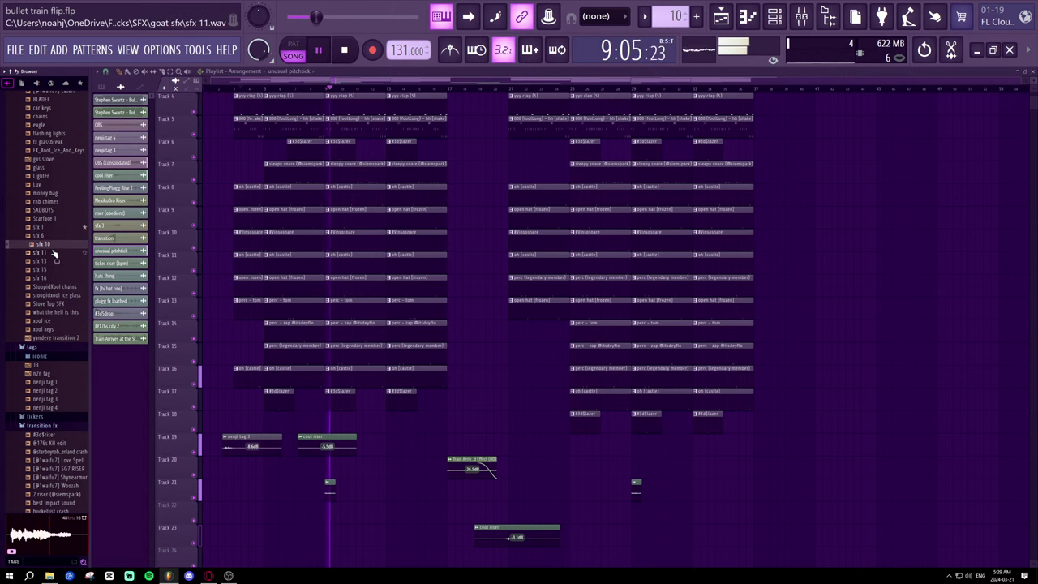
{"action": "left_click", "coordinate": [53, 252]}
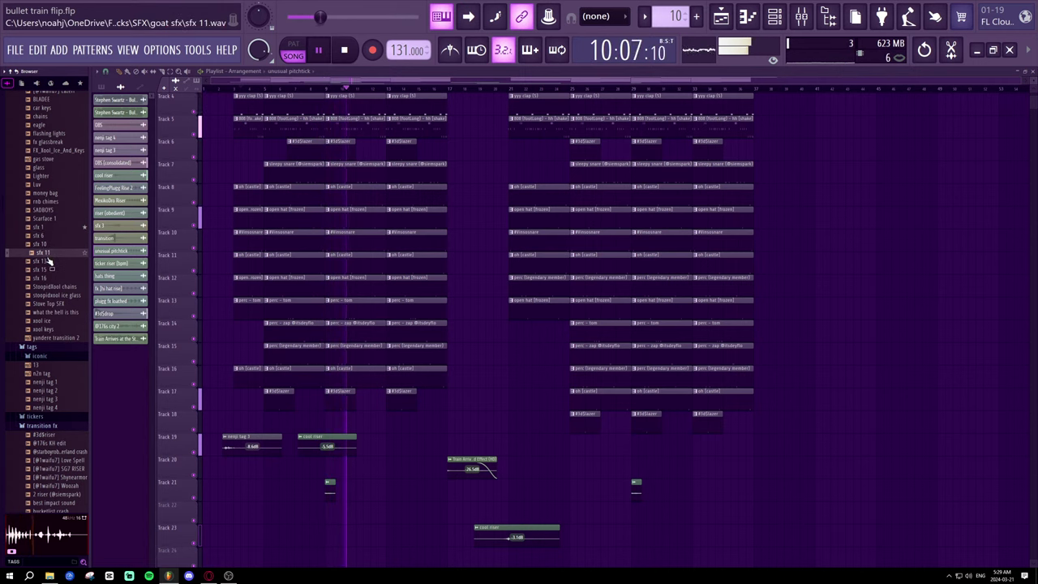
{"action": "left_click", "coordinate": [48, 260]}
{"action": "left_click", "coordinate": [52, 269]}
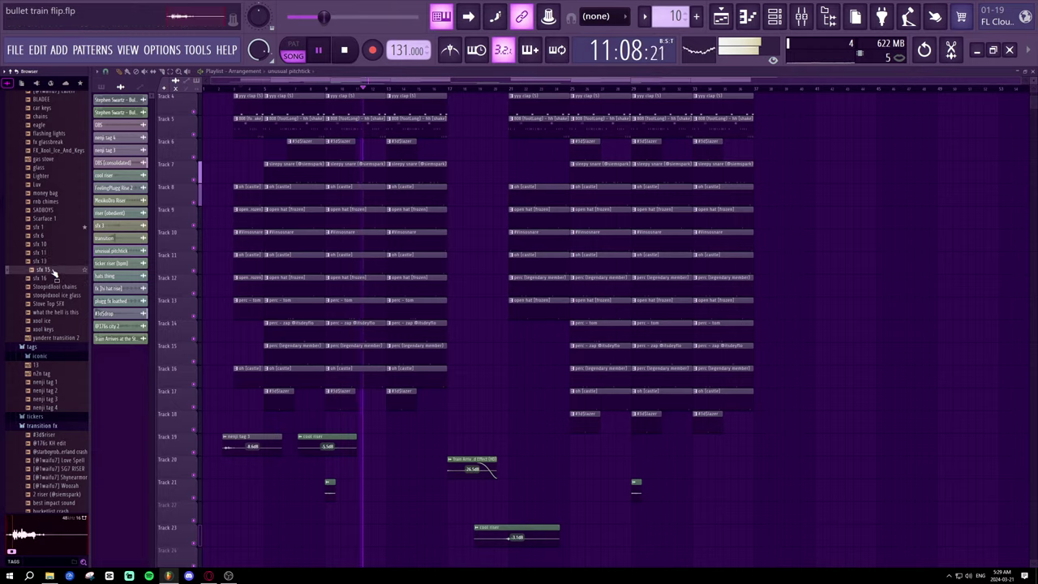
{"action": "left_click", "coordinate": [51, 277]}
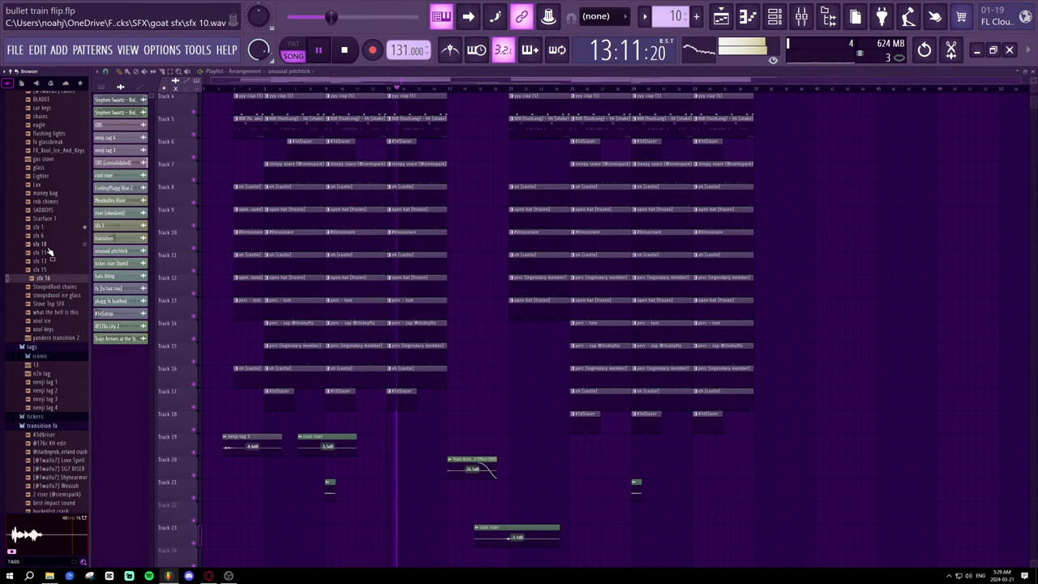
- Replay the lead-in to bar 9 and try the sfx 10 sample on Track 22 in bar 9
{"action": "left_click", "coordinate": [319, 89]}
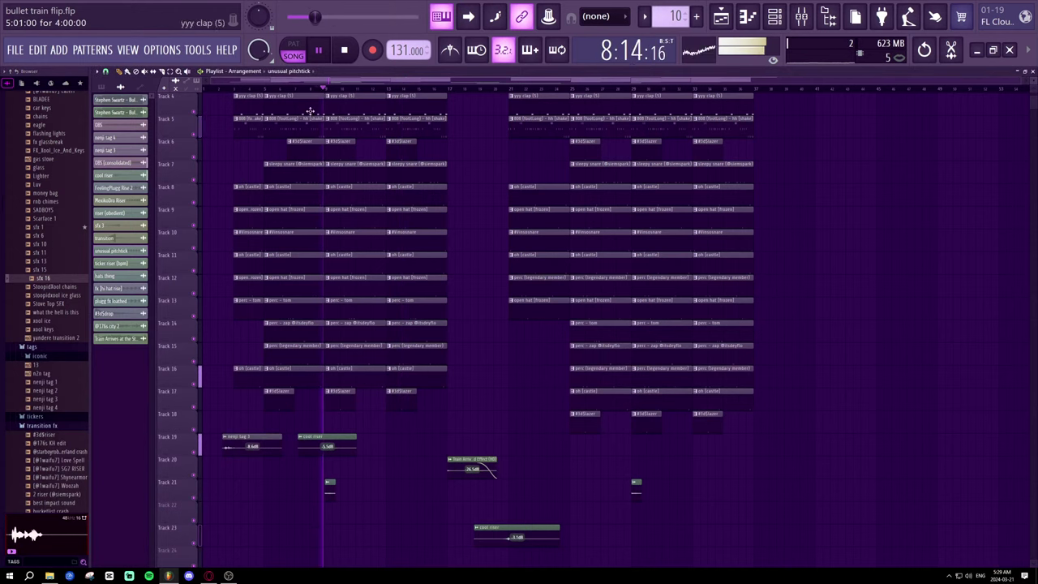
{"action": "key", "text": "space"}
{"action": "key", "text": "space"}
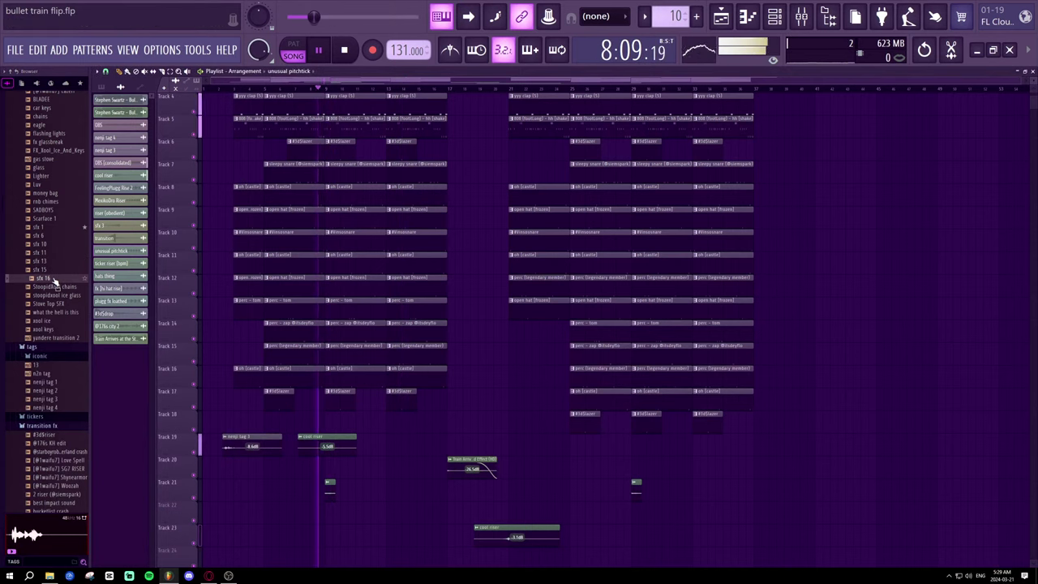
{"action": "left_click", "coordinate": [47, 246]}
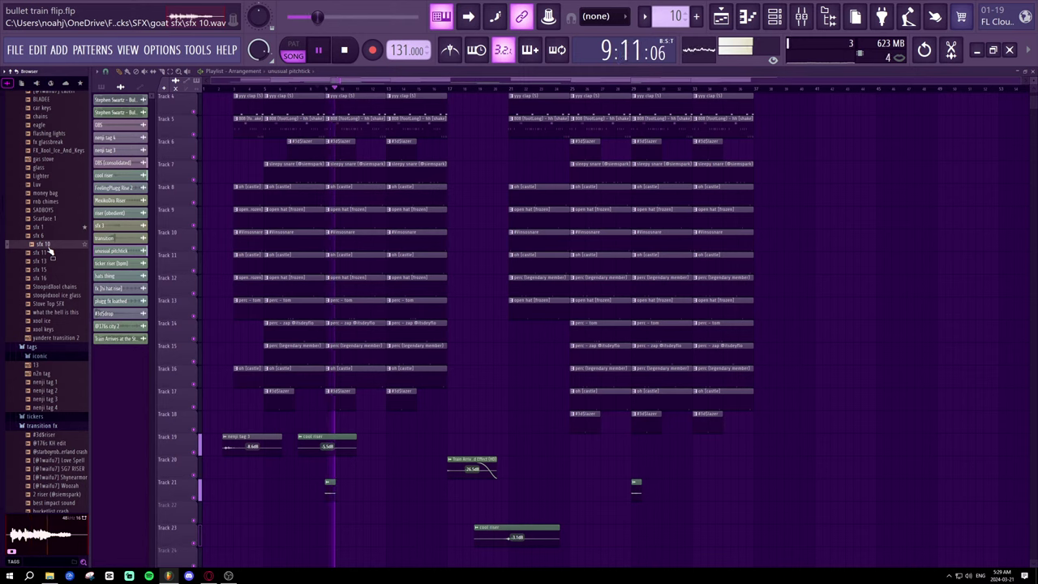
{"action": "left_click_drag", "start_coordinate": [48, 253], "coordinate": [339, 513]}
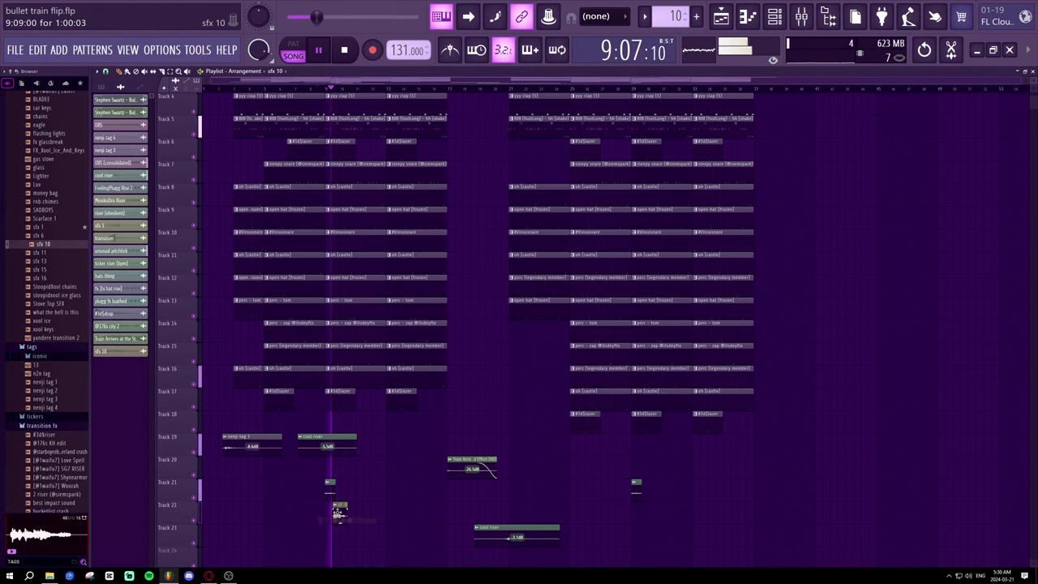
- Shift the sfx 10 clip to the middle of bar 9 and lower its clip gain to about -11.6 dB
{"action": "scroll", "coordinate": [331, 118], "scroll_direction": "up", "scroll_amount": 5}
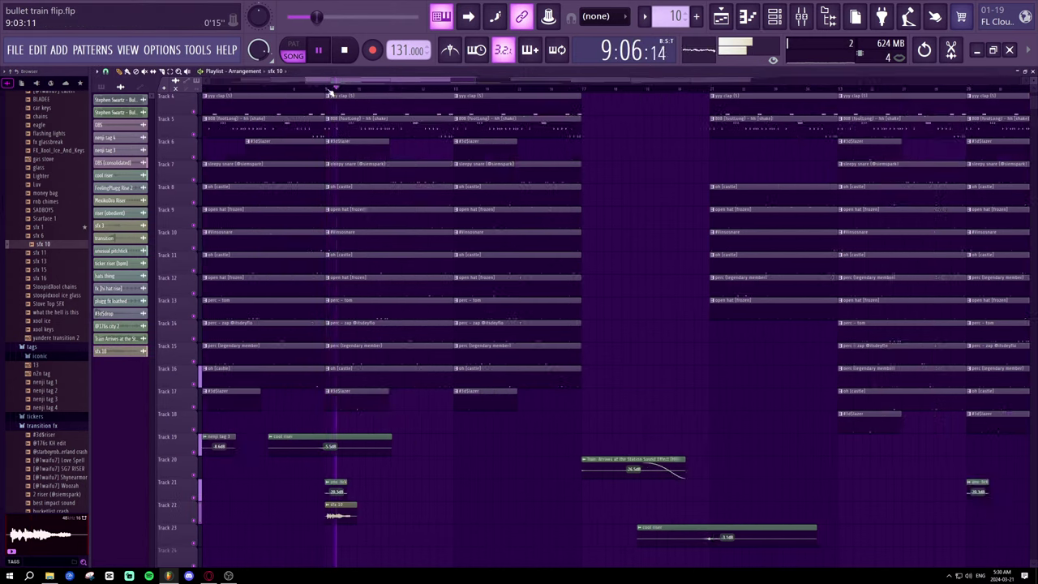
{"action": "left_click_drag", "start_coordinate": [383, 514], "coordinate": [480, 519]}
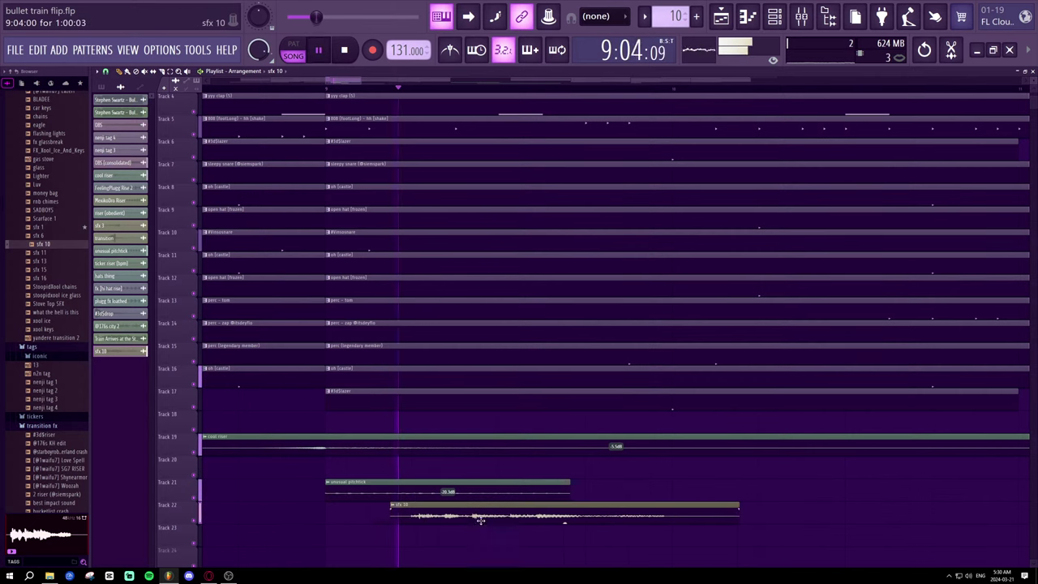
{"action": "left_click_drag", "start_coordinate": [564, 523], "coordinate": [651, 515]}
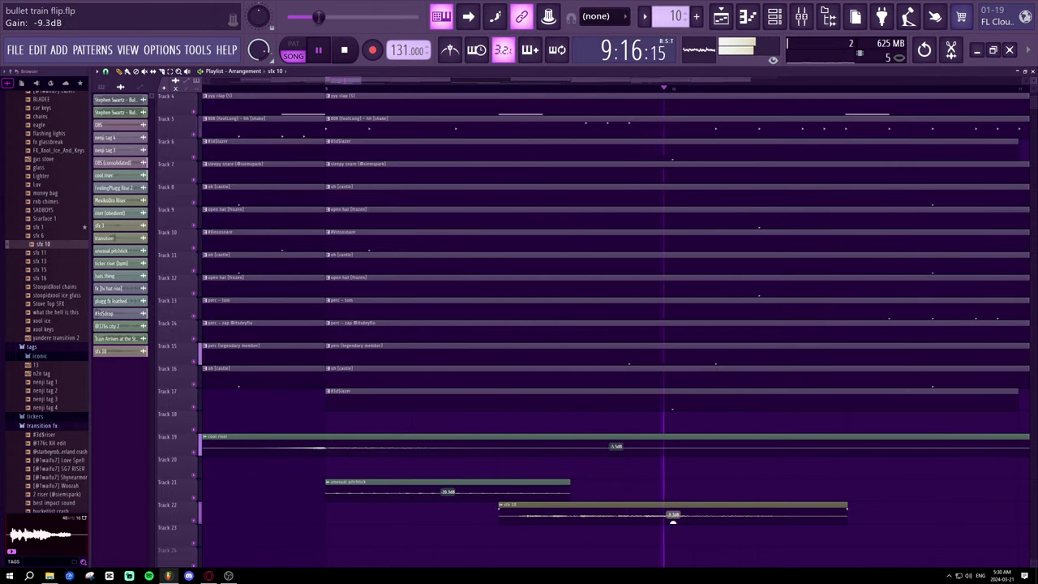
{"action": "scroll", "coordinate": [474, 104], "scroll_direction": "down", "scroll_amount": 4}
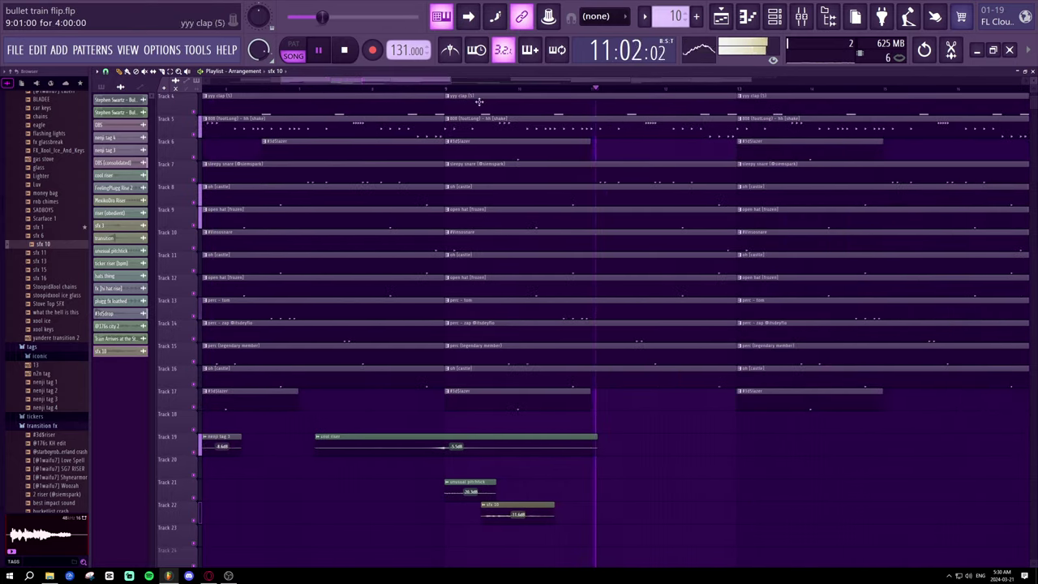
- Check sfx 10 from bar 9, then move its clip to Track 18 in bar 2
{"action": "left_click", "coordinate": [445, 89]}
{"action": "scroll", "coordinate": [468, 218], "scroll_direction": "down", "scroll_amount": 3}
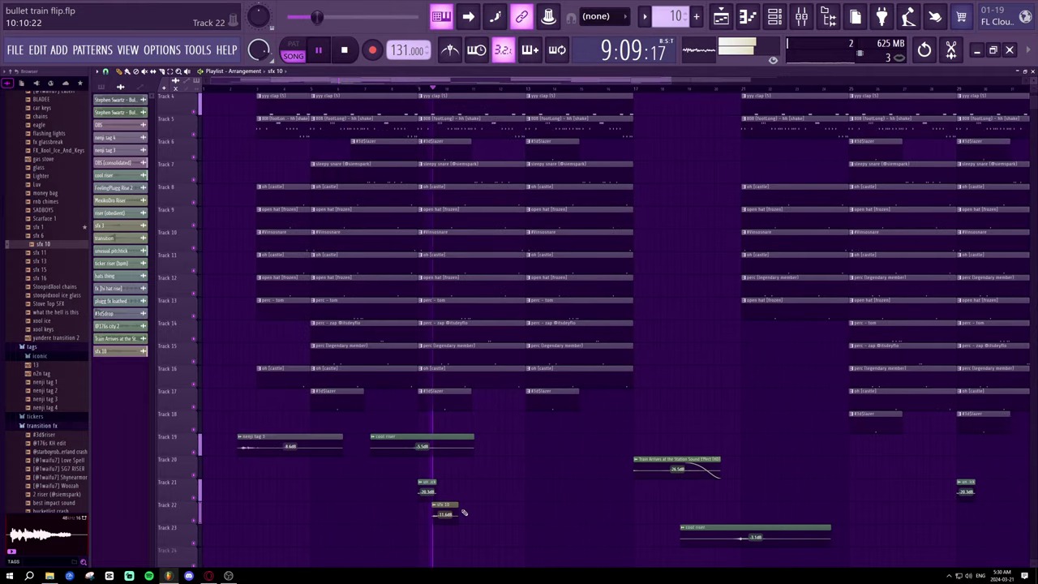
{"action": "left_click_drag", "start_coordinate": [444, 509], "coordinate": [331, 448]}
{"action": "key", "text": "space"}
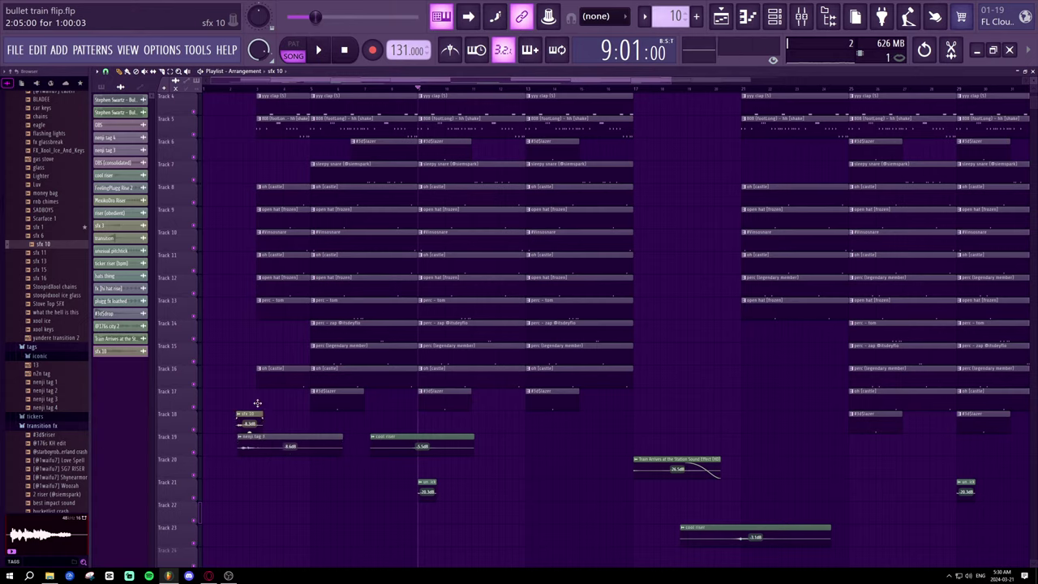
{"action": "left_click", "coordinate": [222, 89]}
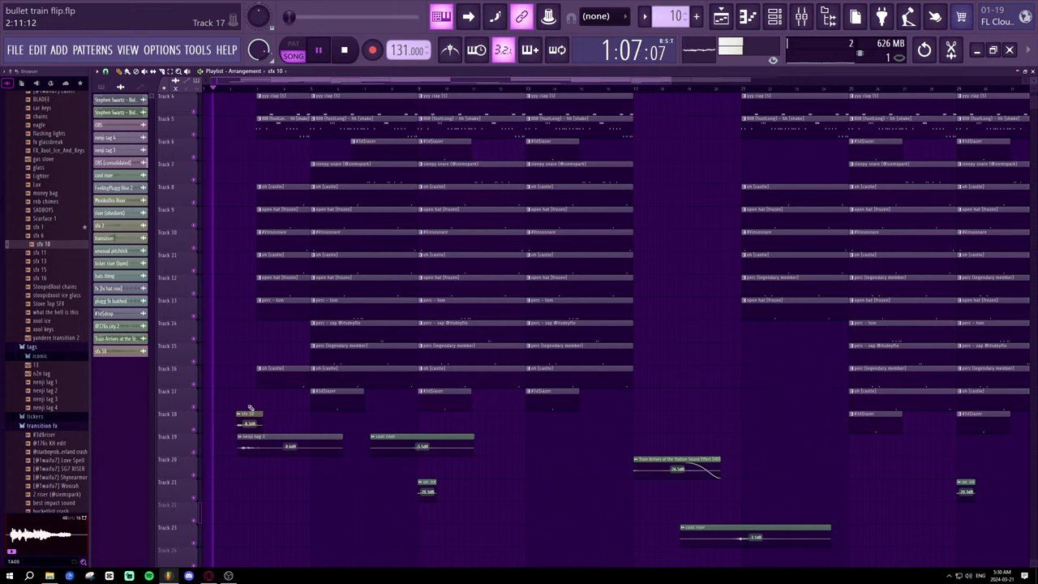
- Try the sfx 10 clip at the start of bar 1 on Track 18, then delete it
{"action": "key", "text": "space"}
{"action": "left_click_drag", "start_coordinate": [247, 413], "coordinate": [208, 413]}
{"action": "key", "text": "space"}
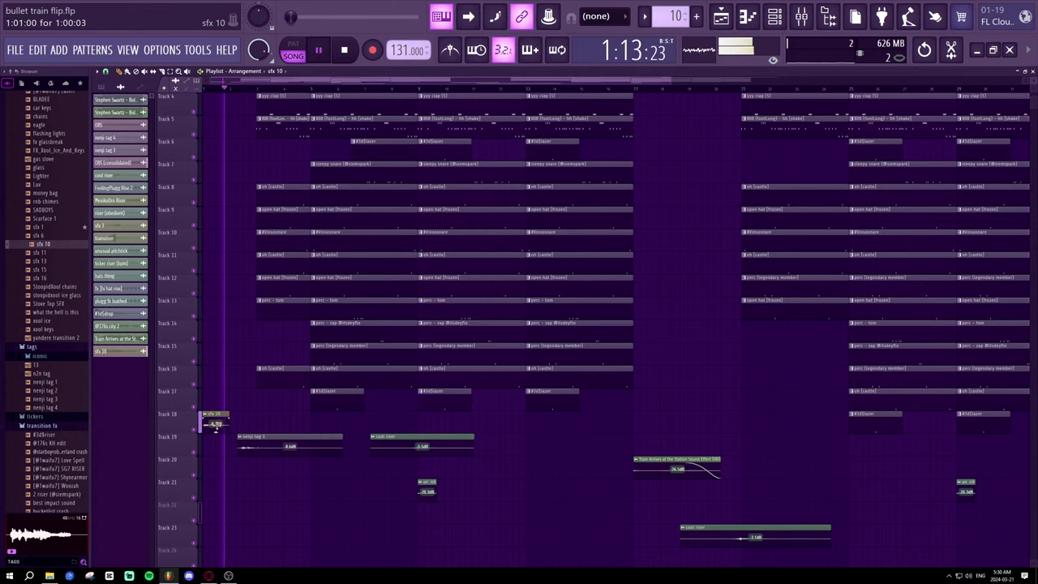
{"action": "right_click", "coordinate": [216, 419]}
- Stop the arrangement and audition the goat sfx samples from sfx 6 to sfx 16 again
{"action": "key", "text": "space"}
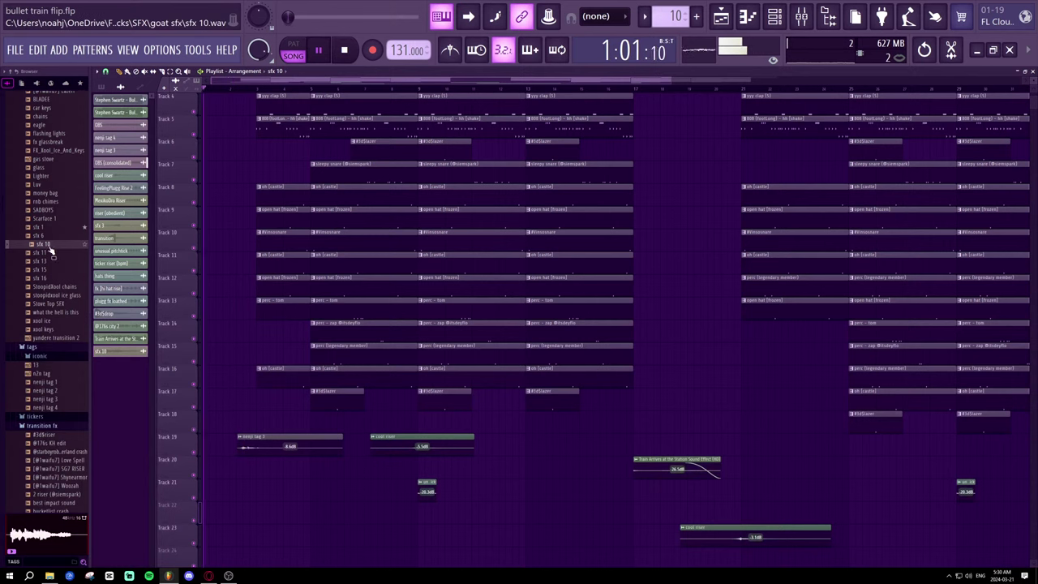
{"action": "left_click", "coordinate": [46, 237]}
{"action": "left_click", "coordinate": [46, 244]}
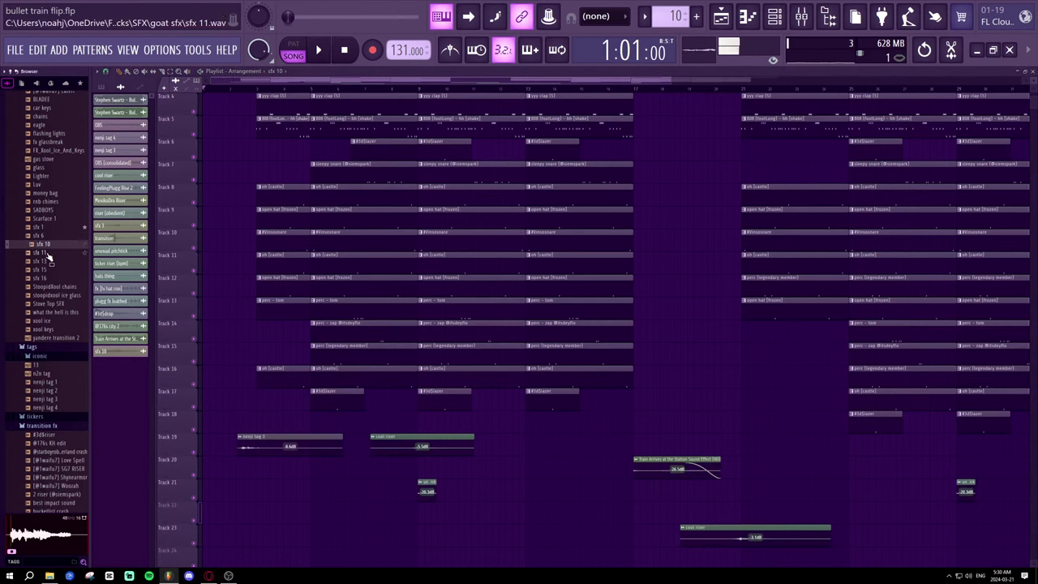
{"action": "left_click", "coordinate": [47, 253]}
{"action": "left_click", "coordinate": [47, 261]}
{"action": "left_click", "coordinate": [47, 269]}
{"action": "left_click", "coordinate": [47, 277]}
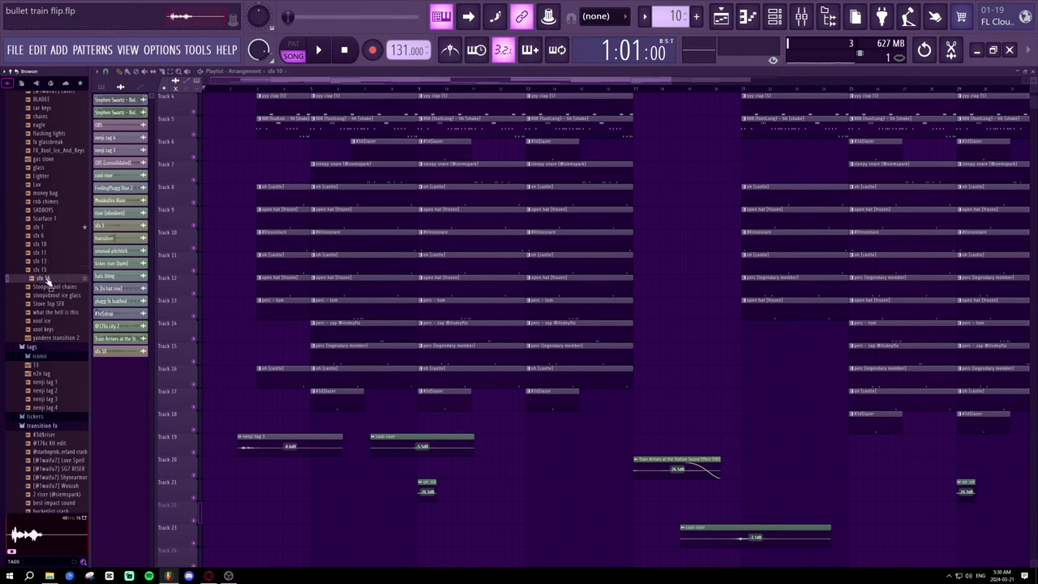
- Place the sfx 16 sample on Track 21 at bar 1, shorten it to end before bar 3 and check it in playback
{"action": "left_click_drag", "start_coordinate": [47, 278], "coordinate": [230, 498]}
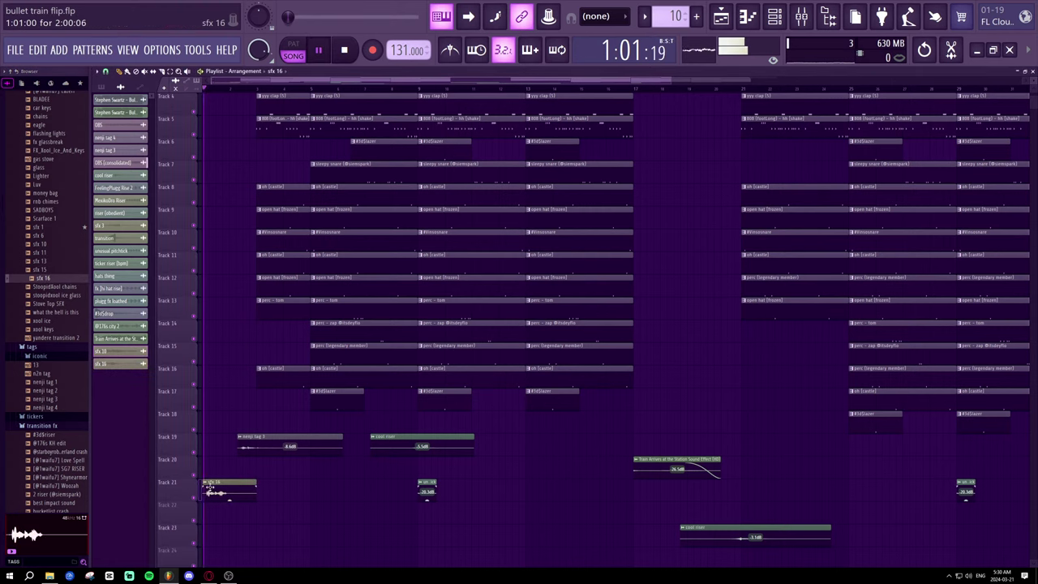
{"action": "key", "text": "space"}
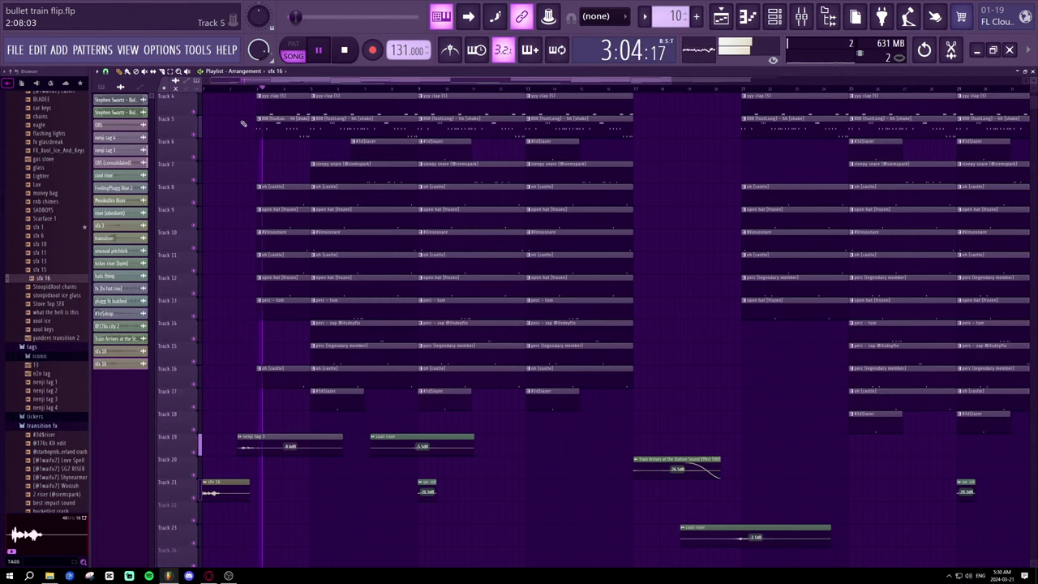
{"action": "left_click", "coordinate": [203, 89]}
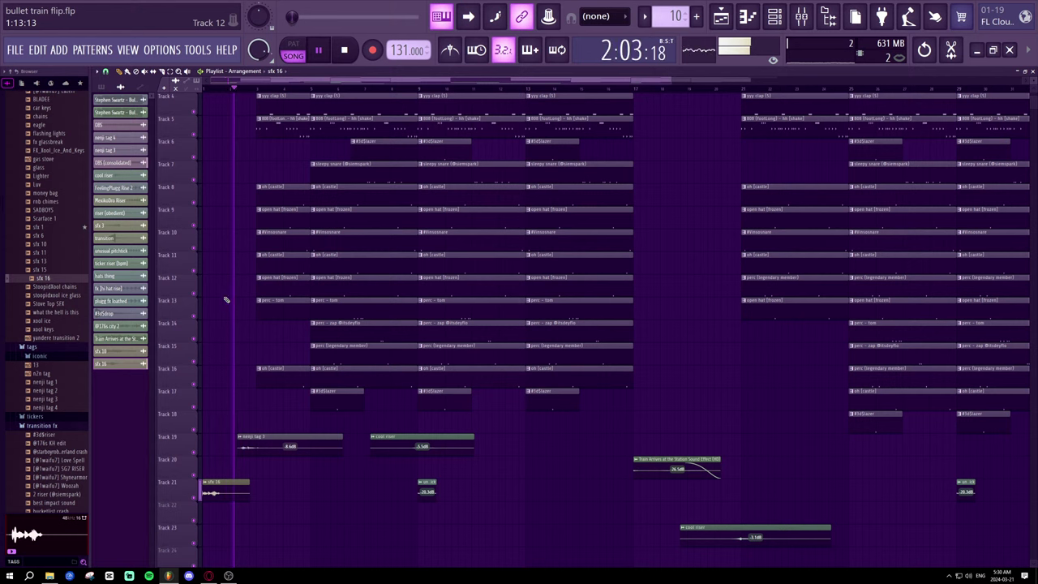
{"action": "scroll", "coordinate": [243, 319], "scroll_direction": "up", "scroll_amount": 1}
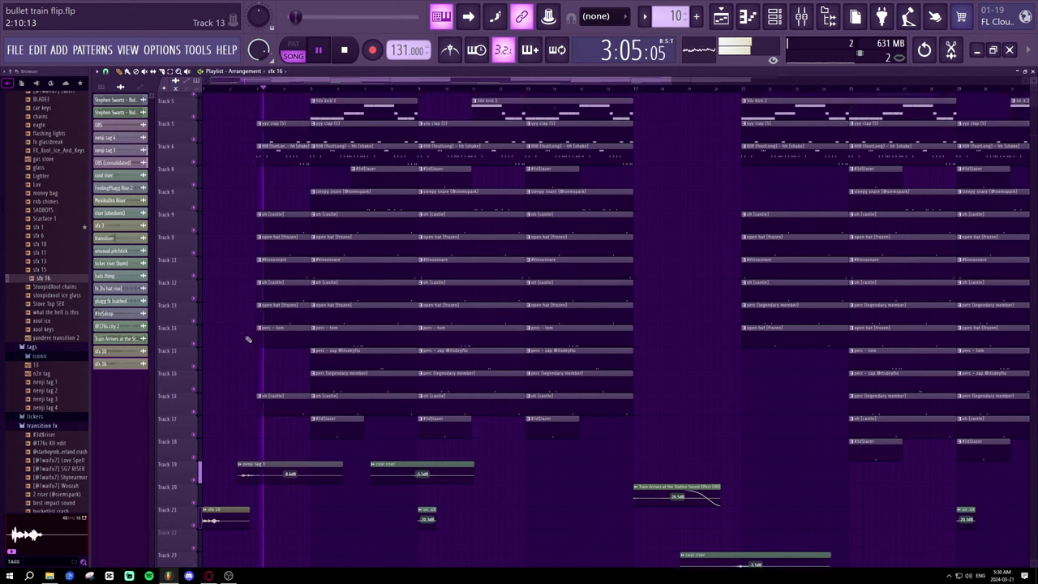
- Try the sfx 16 clip in bar 4 on Track 21 and at bars 9 and 17 on Track 18, then delete it
{"action": "scroll", "coordinate": [253, 325], "scroll_direction": "down", "scroll_amount": 1}
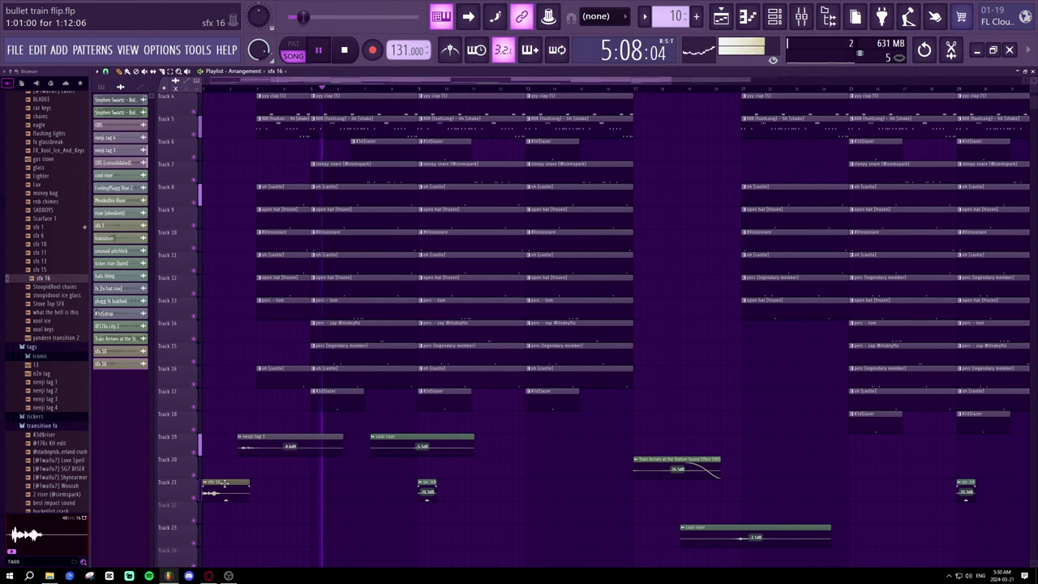
{"action": "left_click_drag", "start_coordinate": [222, 492], "coordinate": [303, 492]}
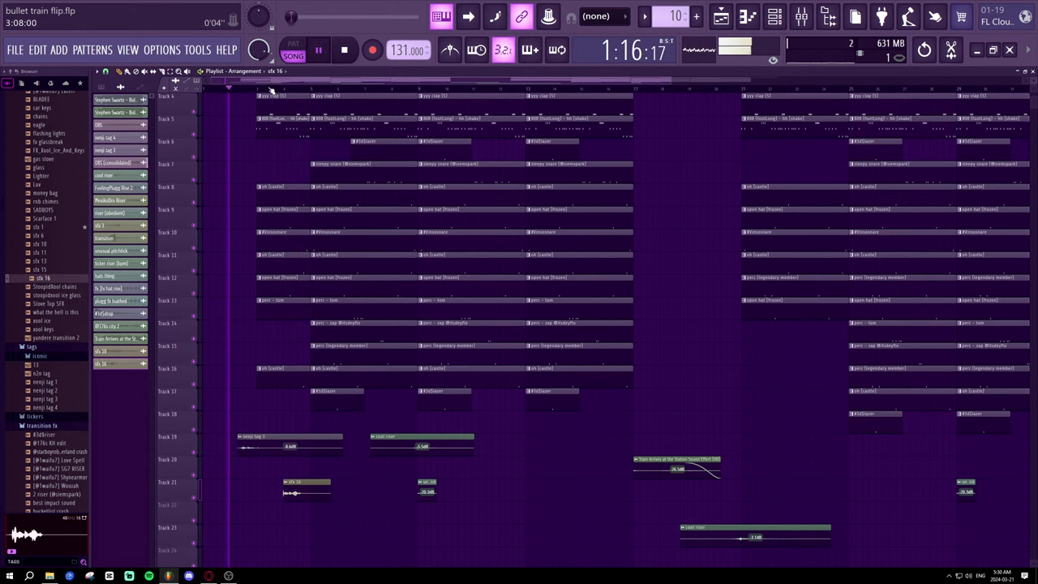
{"action": "left_click_drag", "start_coordinate": [301, 482], "coordinate": [315, 483]}
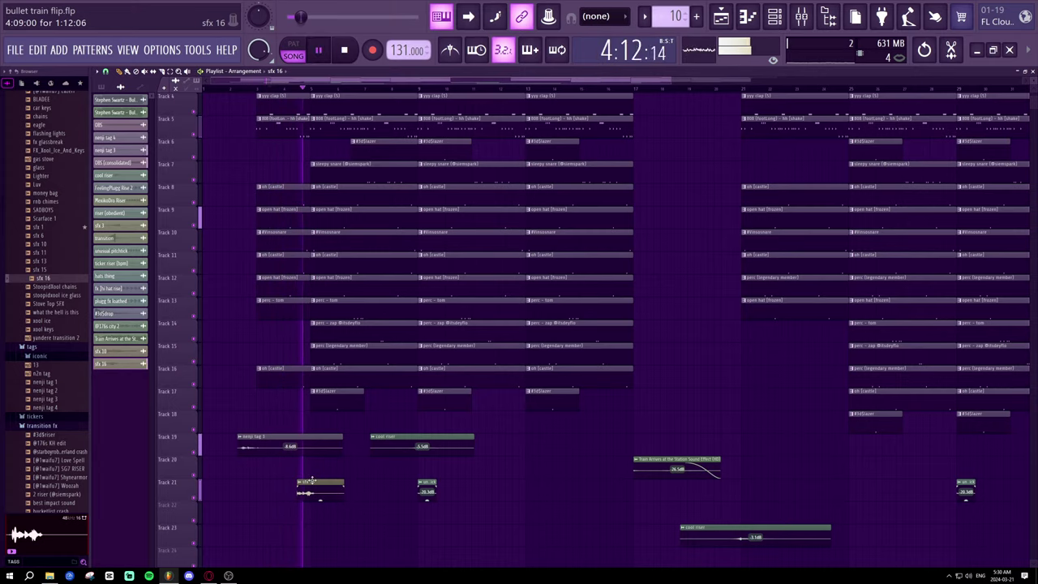
{"action": "left_click_drag", "start_coordinate": [312, 480], "coordinate": [435, 408]}
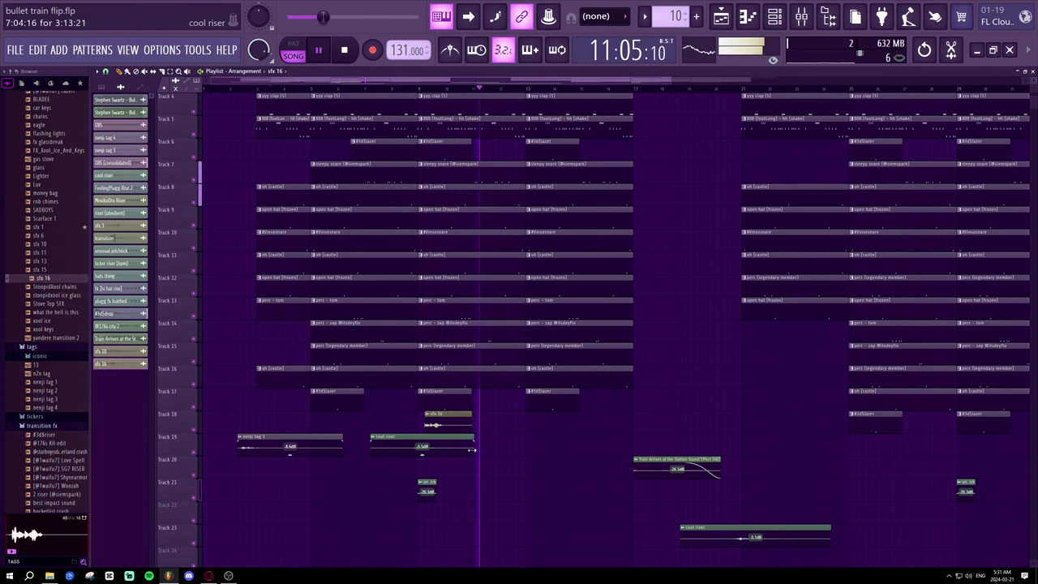
{"action": "left_click_drag", "start_coordinate": [456, 417], "coordinate": [653, 443]}
{"action": "scroll", "coordinate": [641, 422], "scroll_direction": "up", "scroll_amount": 2}
{"action": "scroll", "coordinate": [641, 422], "scroll_direction": "down", "scroll_amount": 1}
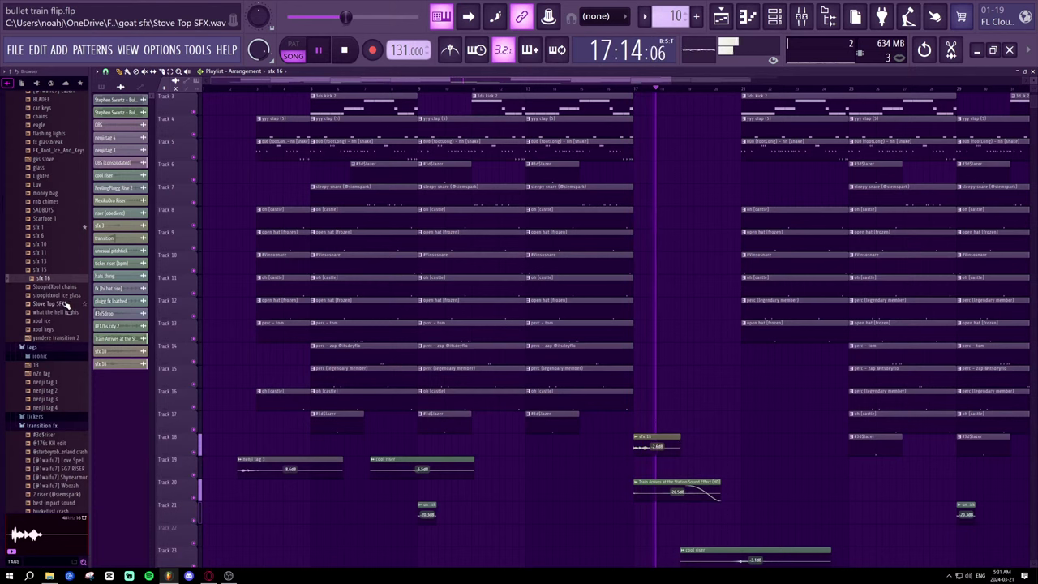
{"action": "right_click", "coordinate": [649, 437]}
- Try the sfx 10 sample in bar 17 on Track 18 with its gain at -7.0 dB, then delete the clip
{"action": "key", "text": "space"}
{"action": "left_click", "coordinate": [59, 254]}
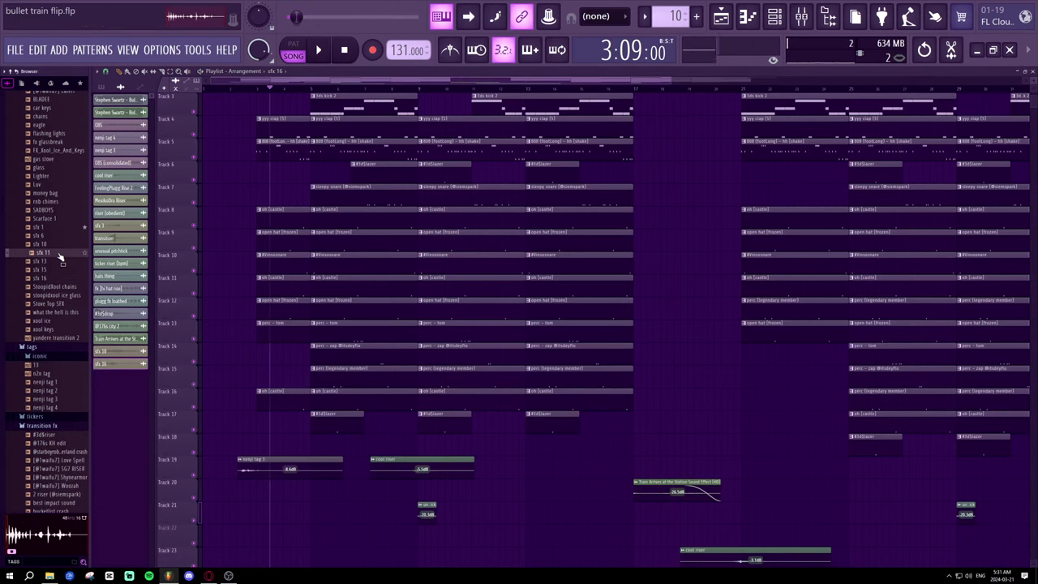
{"action": "left_click", "coordinate": [52, 244]}
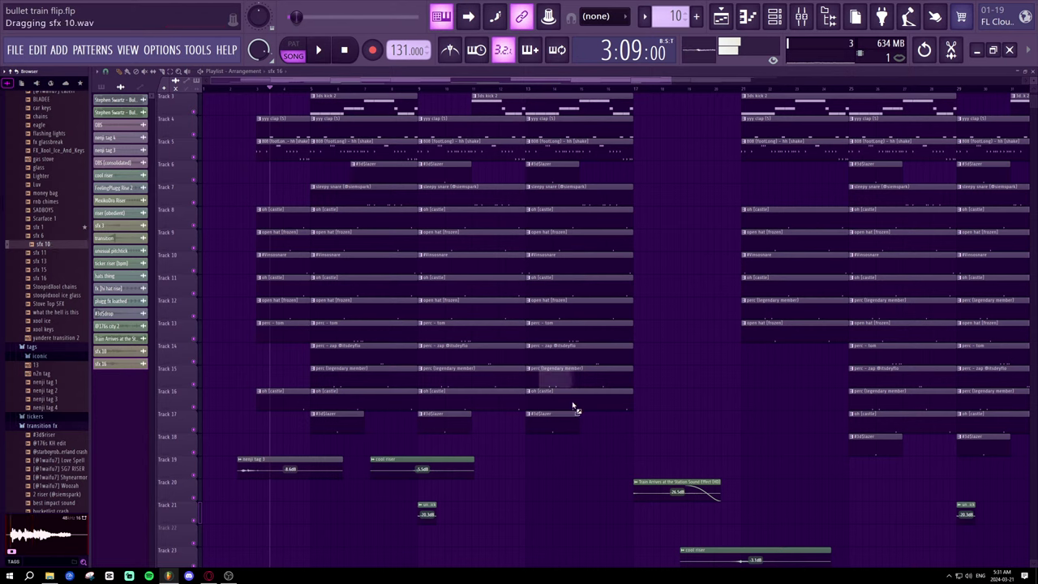
{"action": "left_click_drag", "start_coordinate": [574, 408], "coordinate": [634, 437]}
{"action": "left_click", "coordinate": [619, 88]}
{"action": "key", "text": "space"}
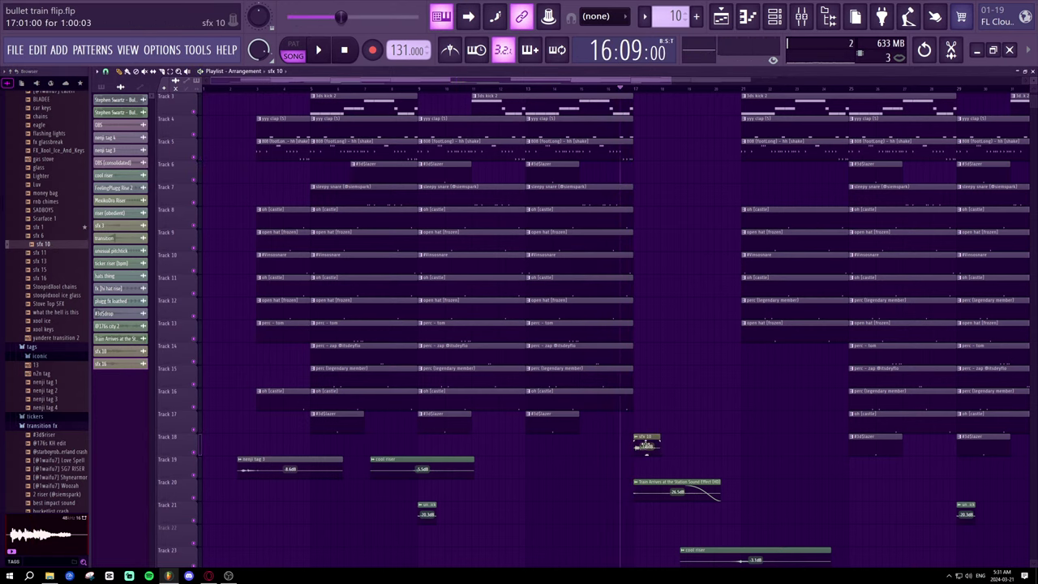
{"action": "left_click_drag", "start_coordinate": [647, 453], "coordinate": [660, 452]}
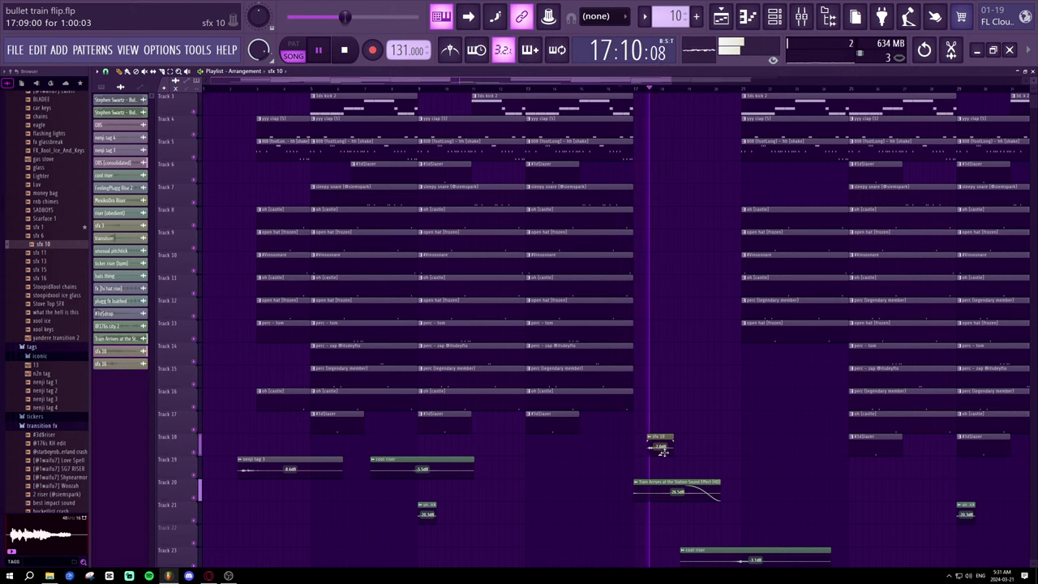
{"action": "right_click", "coordinate": [658, 450]}
{"action": "left_click", "coordinate": [659, 452]}
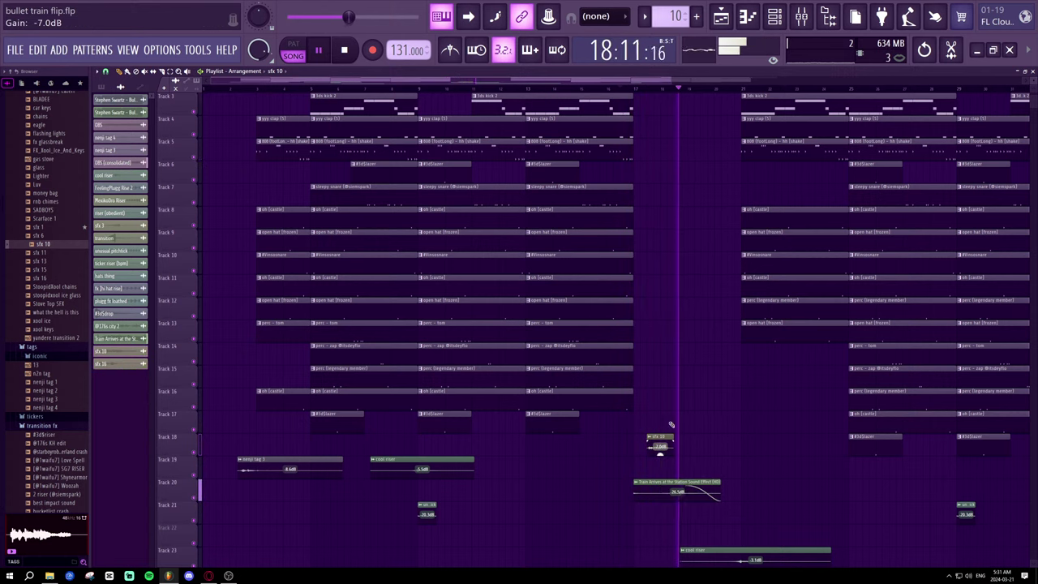
{"action": "right_click", "coordinate": [657, 437]}
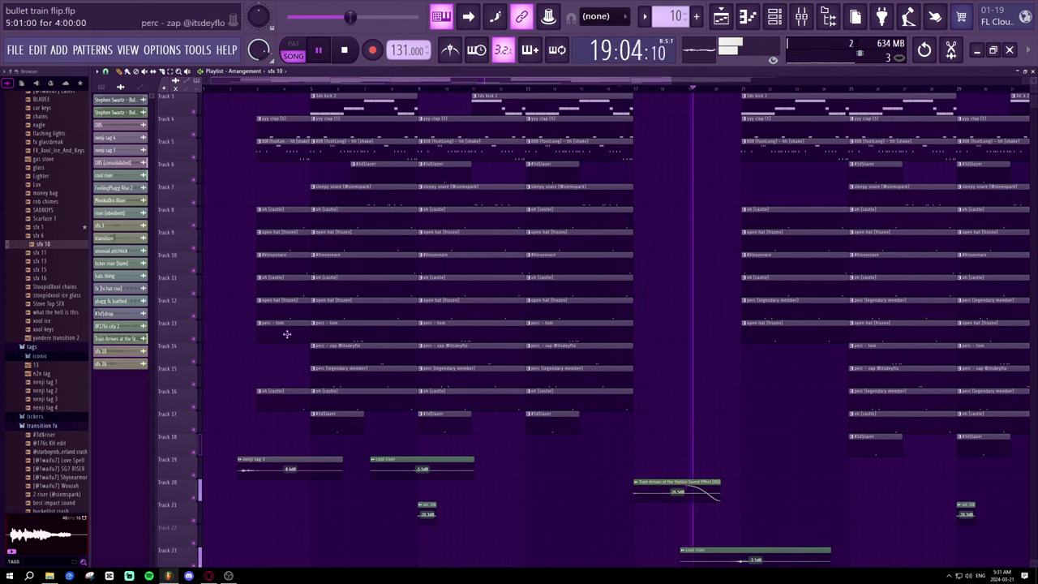
- Place the StoopidKool chains sample on Track 18 at bar 20, just before the second drop, and set its gain to -7.1 dB
{"action": "left_click", "coordinate": [53, 290]}
{"action": "left_click_drag", "start_coordinate": [54, 291], "coordinate": [701, 450]}
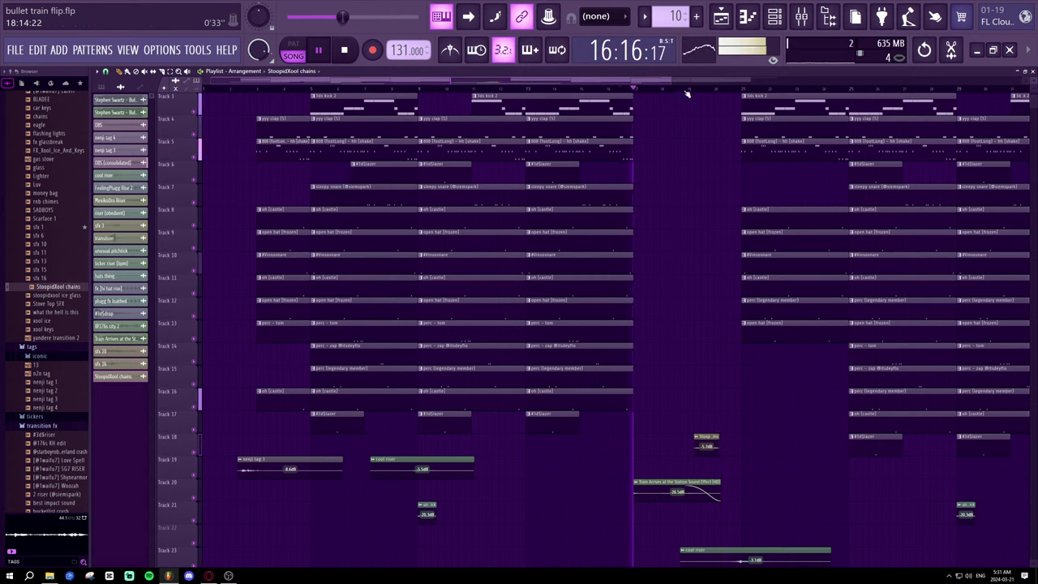
{"action": "scroll", "coordinate": [685, 94], "scroll_direction": "up", "scroll_amount": 5}
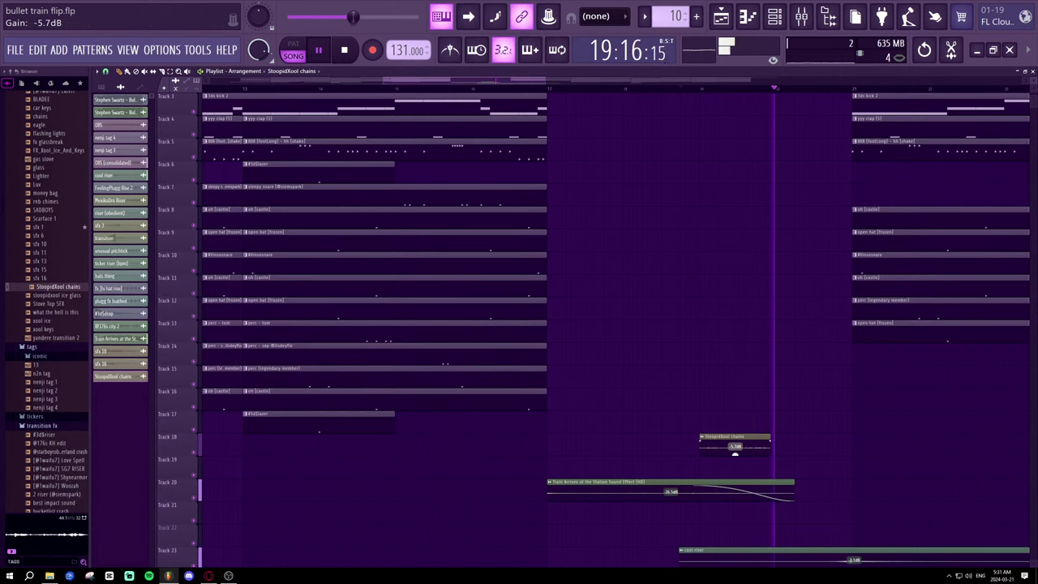
{"action": "left_click_drag", "start_coordinate": [735, 451], "coordinate": [812, 445]}
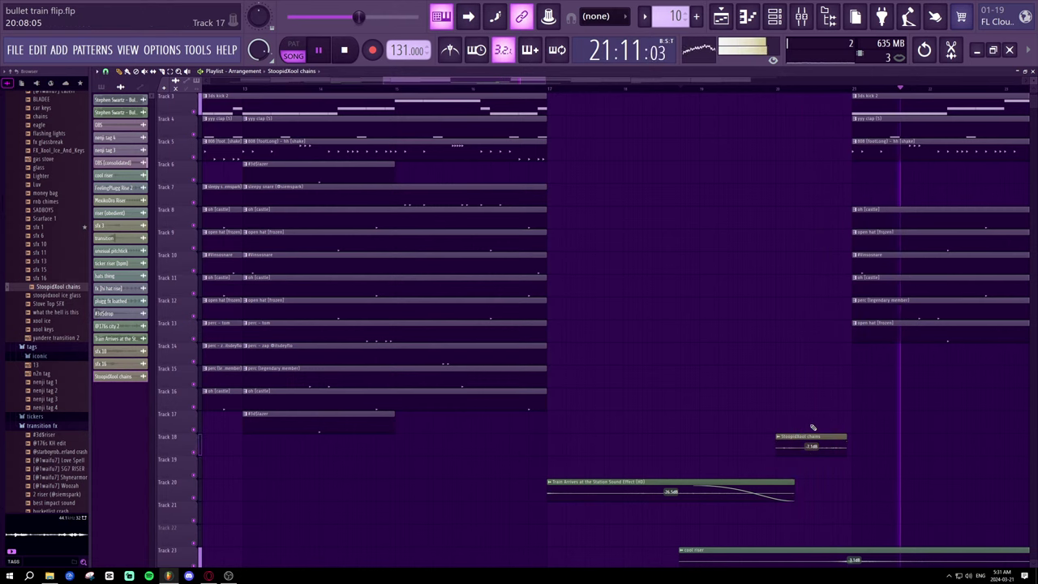
- Audition the fx glassbreak, ice and keys, and glass samples, then try the glass sample on Track 20 at bar 25
{"action": "scroll", "coordinate": [818, 90], "scroll_direction": "down", "scroll_amount": 5}
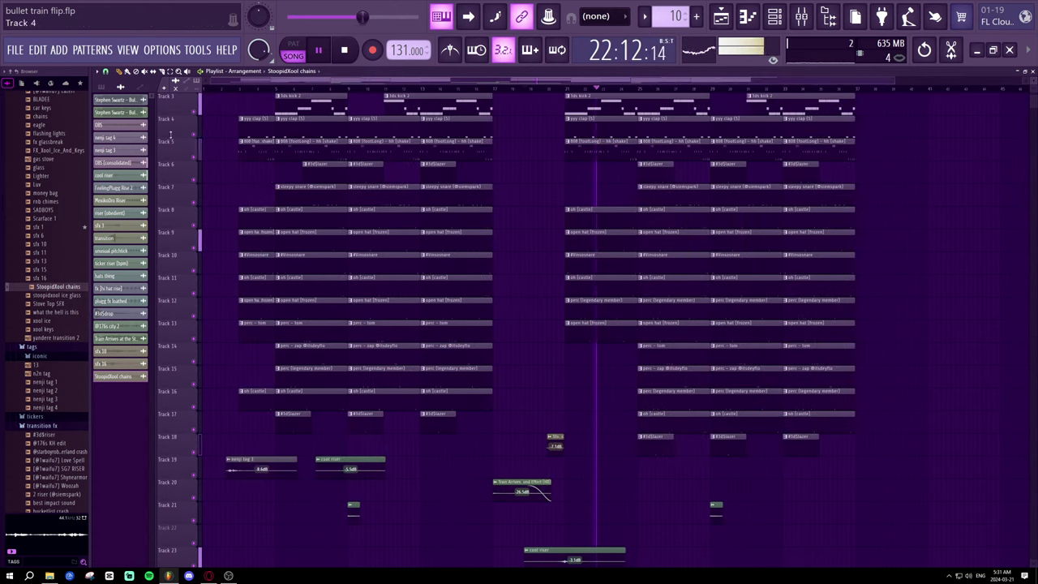
{"action": "left_click", "coordinate": [49, 142]}
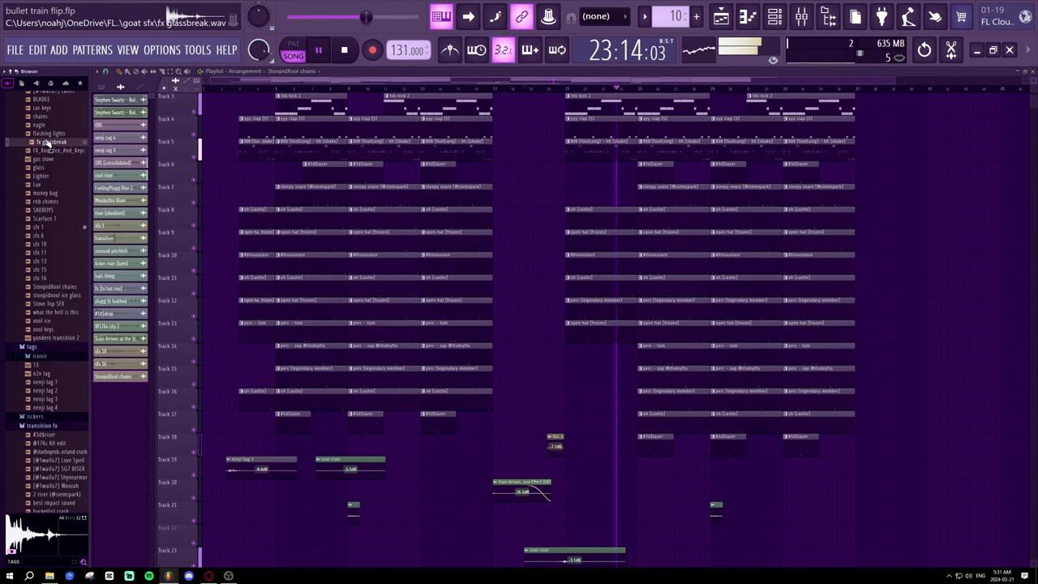
{"action": "left_click", "coordinate": [55, 150]}
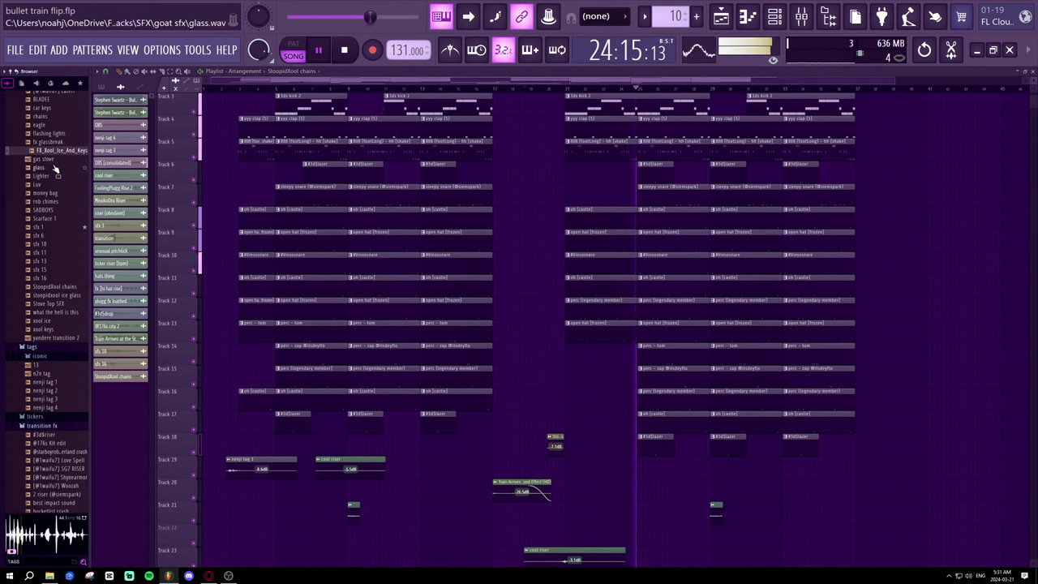
{"action": "left_click", "coordinate": [53, 168]}
{"action": "left_click_drag", "start_coordinate": [55, 171], "coordinate": [645, 489]}
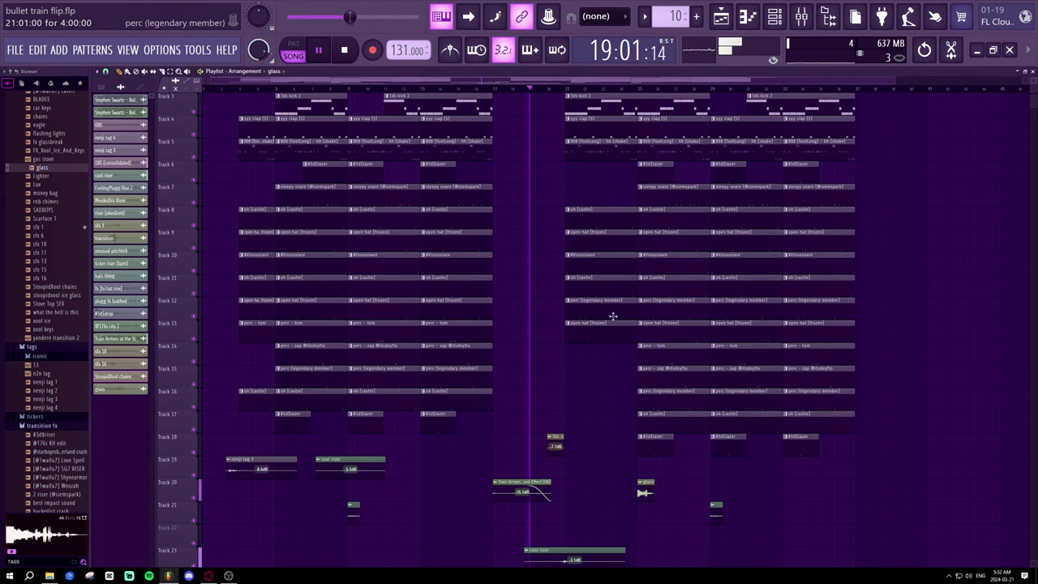
- Audition further goat sfx samples from Lighter to xool keys and lower the glass clip's gain to -9.1 dB
{"action": "left_click", "coordinate": [49, 176]}
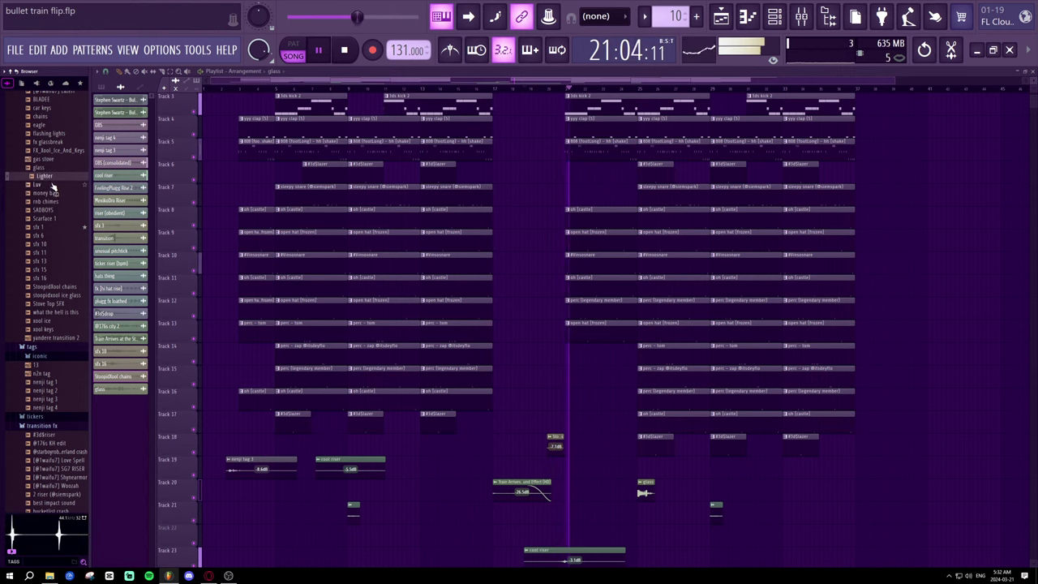
{"action": "left_click", "coordinate": [49, 184]}
{"action": "left_click", "coordinate": [51, 202]}
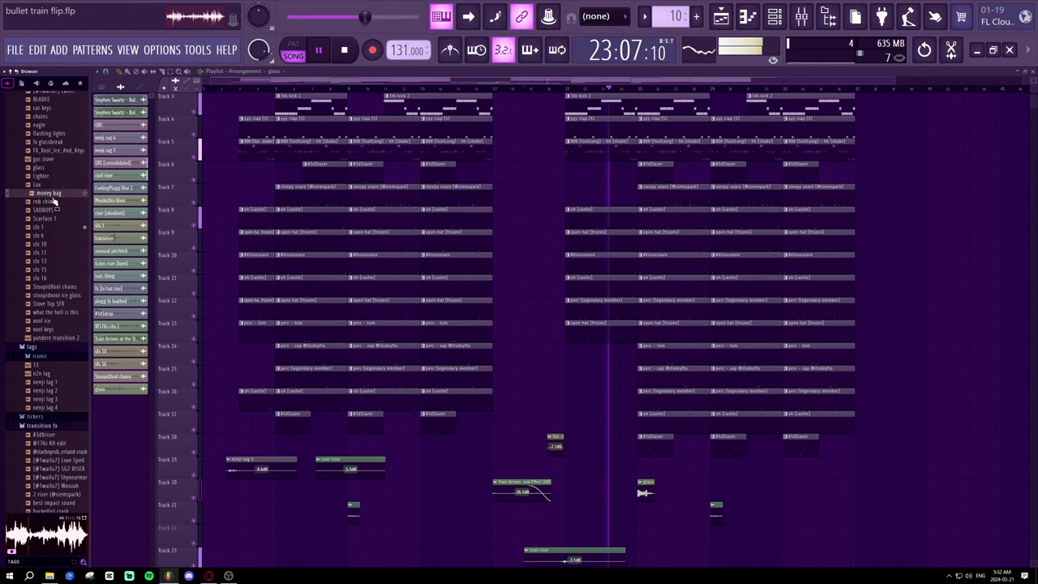
{"action": "left_click", "coordinate": [42, 244]}
{"action": "left_click", "coordinate": [45, 253]}
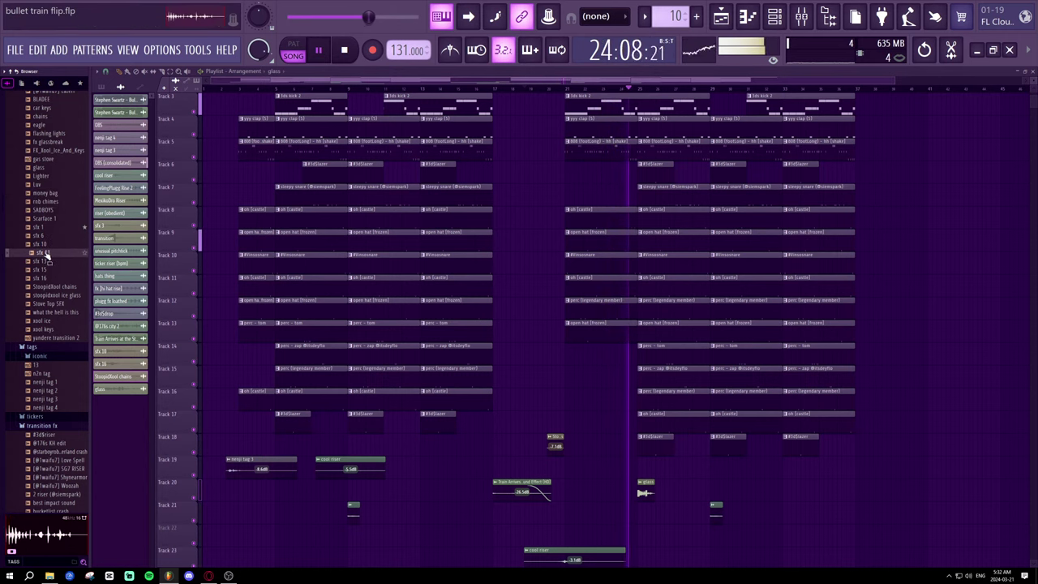
{"action": "left_click", "coordinate": [45, 261]}
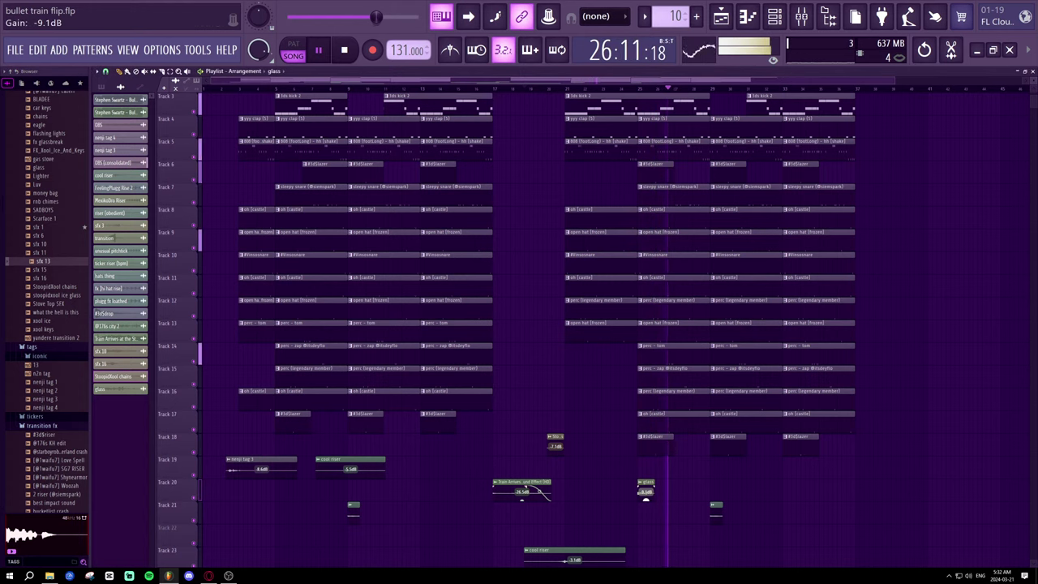
{"action": "left_click", "coordinate": [42, 328]}
{"action": "scroll", "coordinate": [57, 324], "scroll_direction": "up", "scroll_amount": 7}
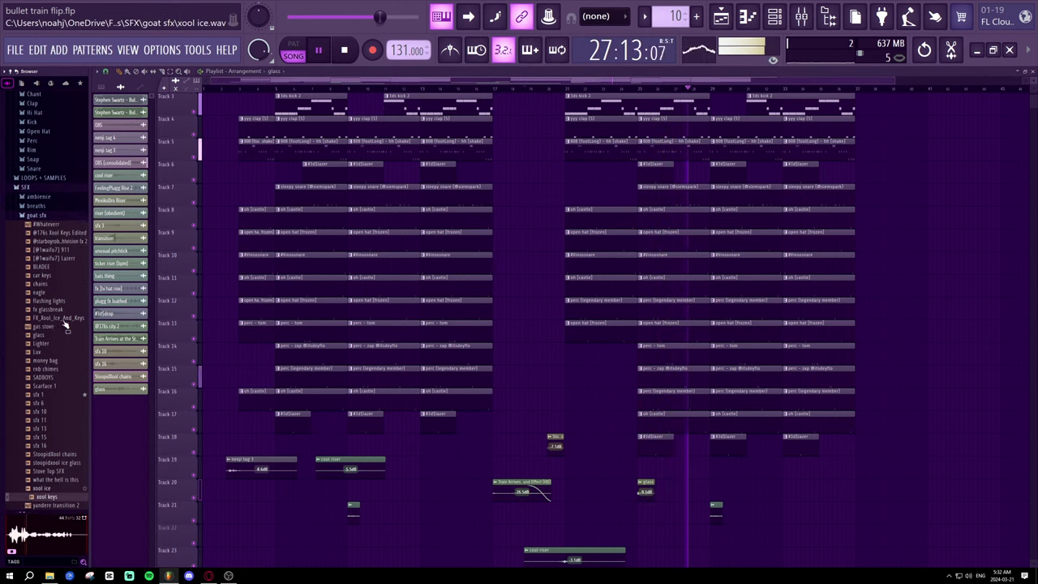
- Try the 911 sample on Track 19 around bar 23 and at bar 25 with reduced gain, then delete its clip
{"action": "left_click", "coordinate": [54, 235]}
{"action": "left_click", "coordinate": [55, 243]}
{"action": "left_click", "coordinate": [58, 252]}
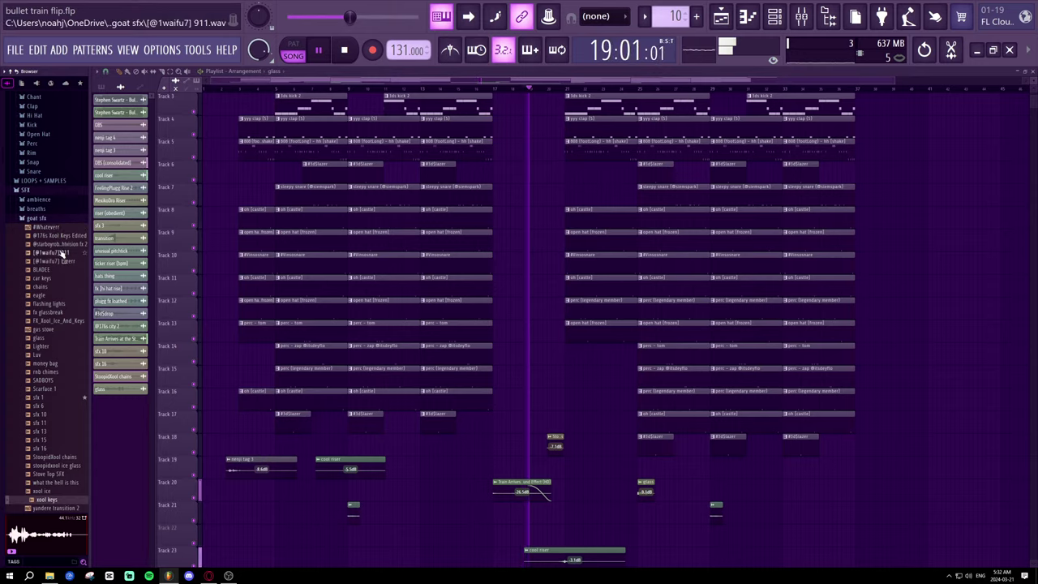
{"action": "left_click_drag", "start_coordinate": [62, 253], "coordinate": [617, 475]}
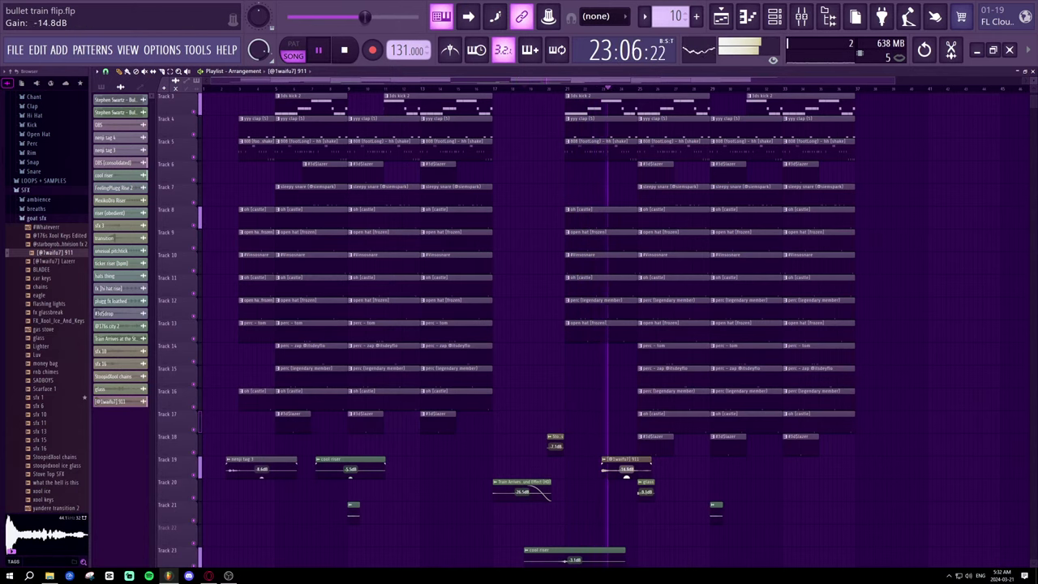
{"action": "left_click_drag", "start_coordinate": [621, 465], "coordinate": [664, 498]}
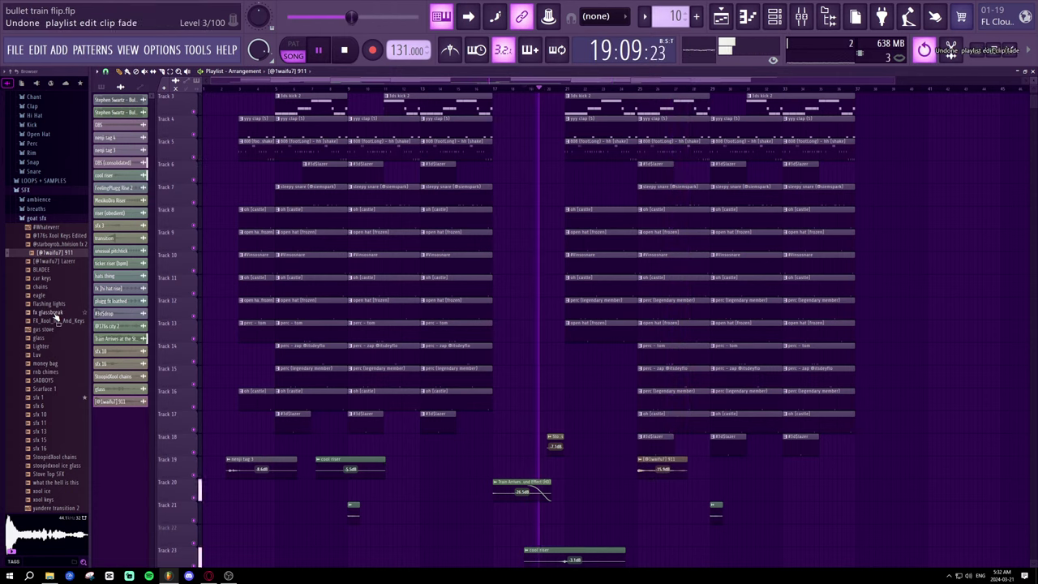
{"action": "left_click_drag", "start_coordinate": [55, 341], "coordinate": [669, 472]}
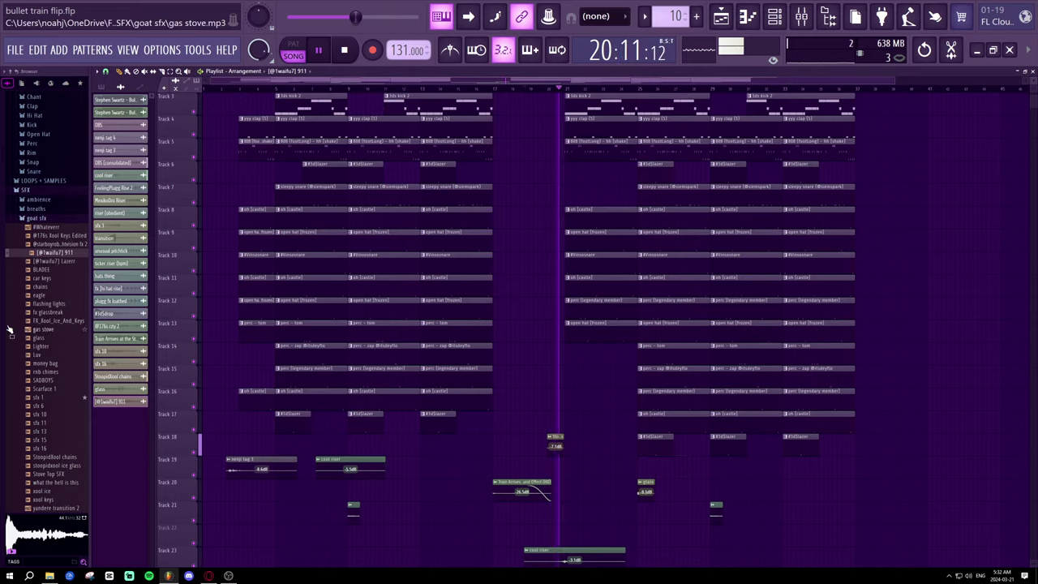
- Place the car keys sample on Track 19 ending at bar 25, set its gain to -7.2 dB and remove the glass clip from Track 20
{"action": "left_click", "coordinate": [40, 279]}
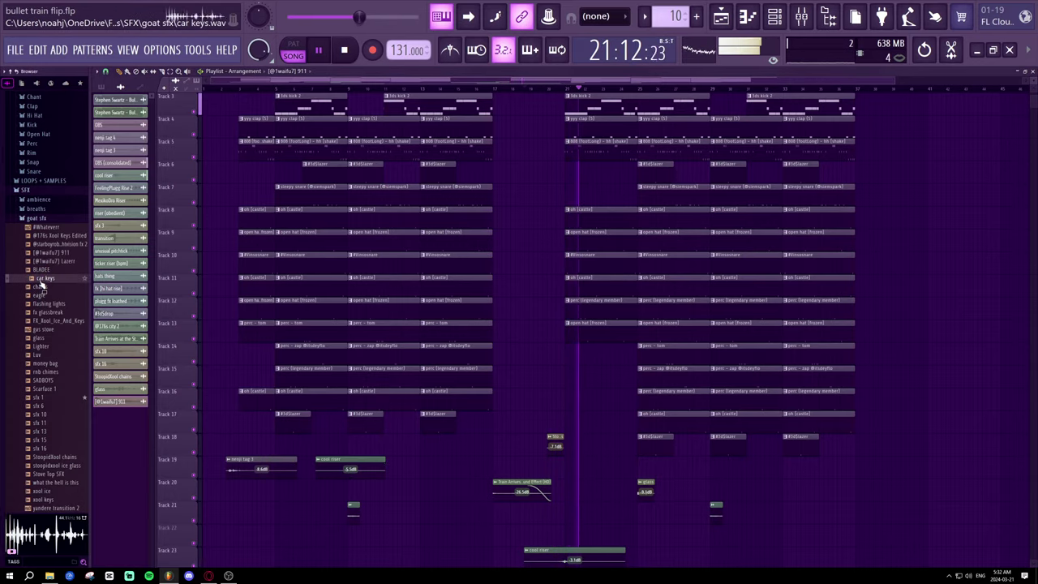
{"action": "left_click_drag", "start_coordinate": [40, 286], "coordinate": [614, 490]}
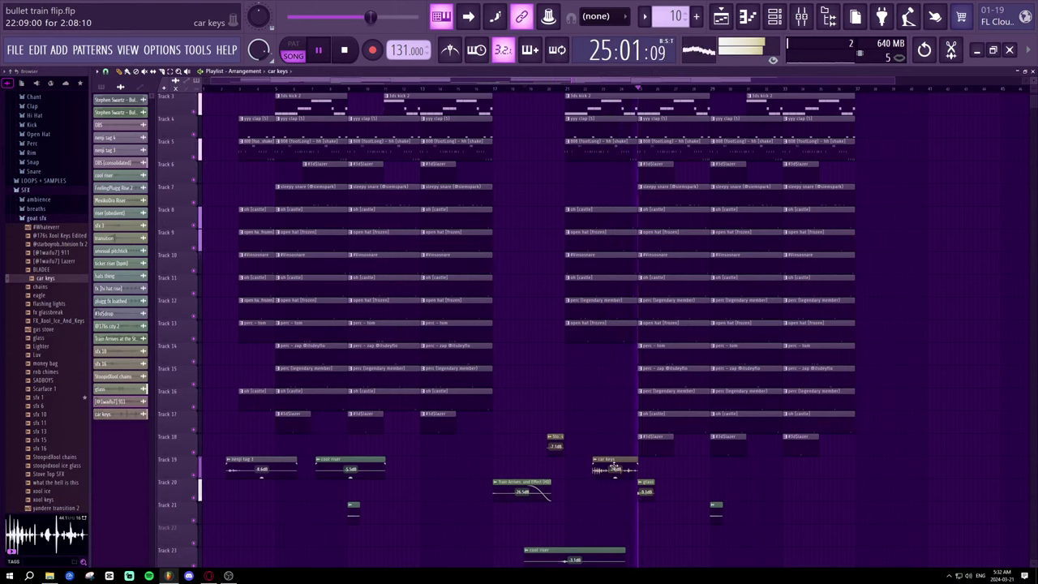
{"action": "key", "text": "space"}
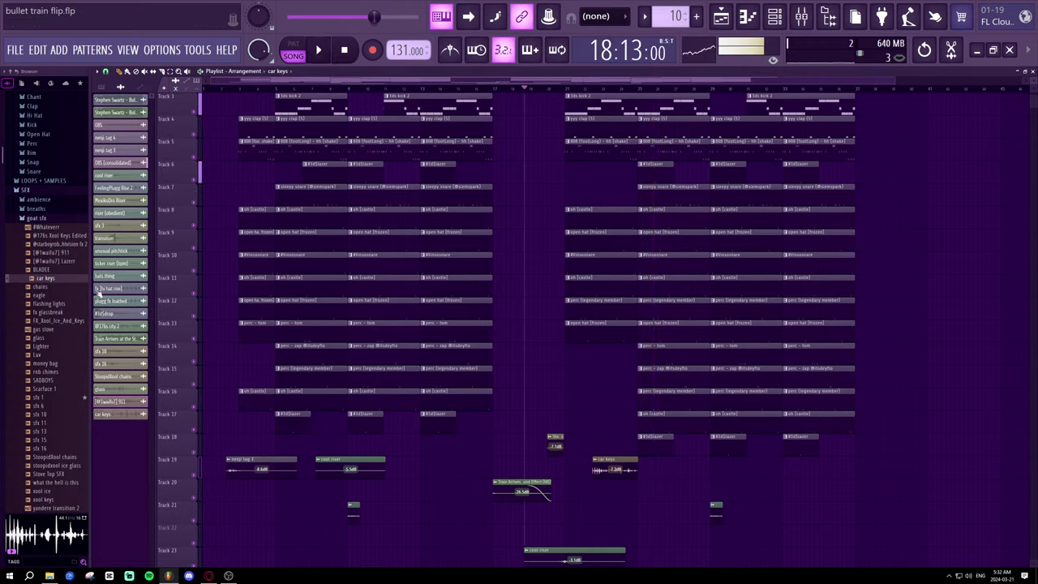
- Copy the cool riser clip from Track 19 to Track 20, starting just after bar 23 so its peak falls near bar 25
{"action": "left_click", "coordinate": [59, 253]}
{"action": "scroll", "coordinate": [366, 402], "scroll_direction": "down", "scroll_amount": 1}
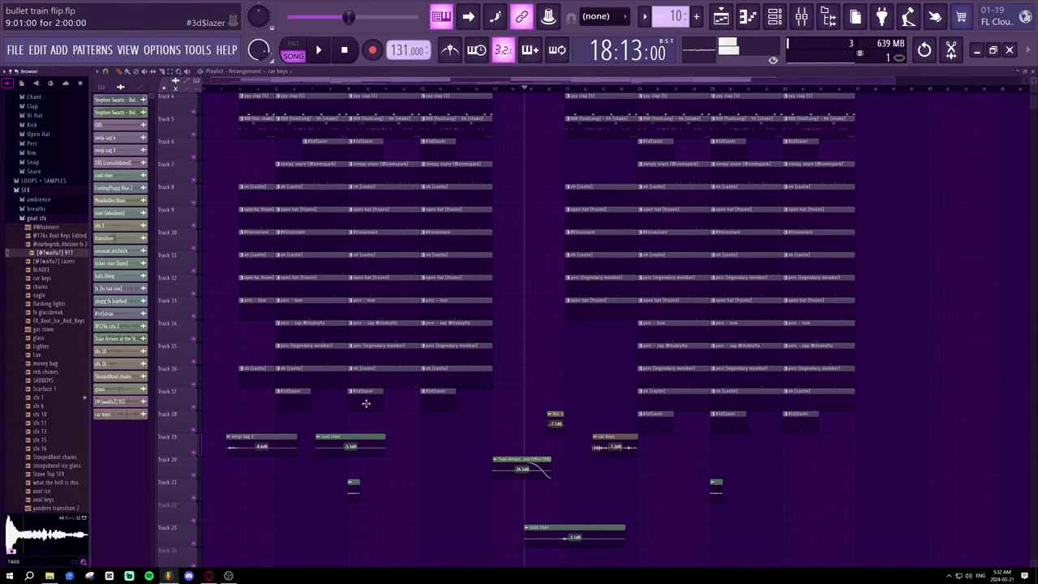
{"action": "left_click", "coordinate": [351, 438]}
{"action": "key", "text": "space"}
{"action": "left_click", "coordinate": [658, 468]}
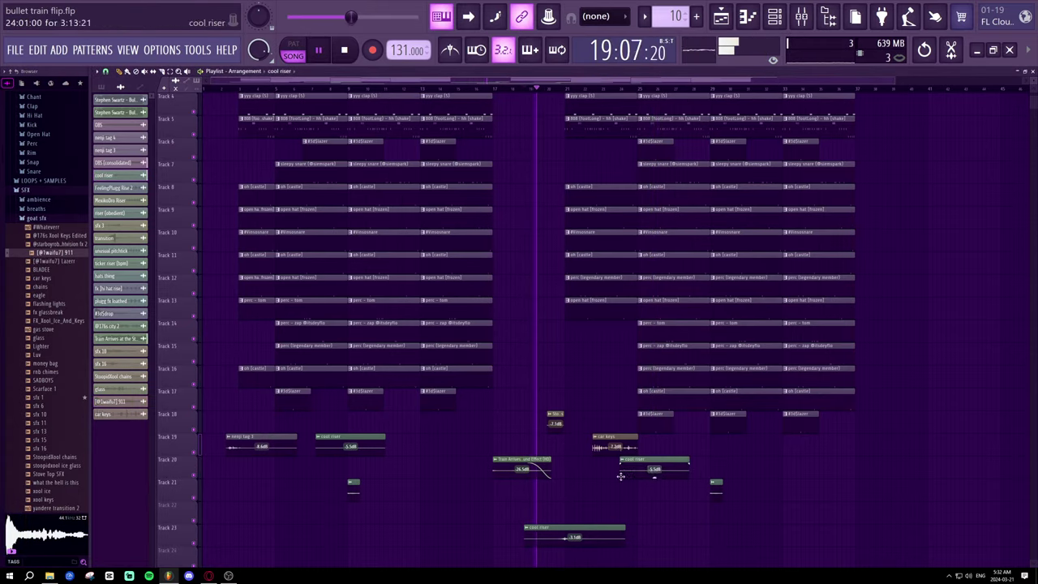
{"action": "left_click_drag", "start_coordinate": [662, 470], "coordinate": [648, 470]}
{"action": "scroll", "coordinate": [653, 480], "scroll_direction": "down", "scroll_amount": 1}
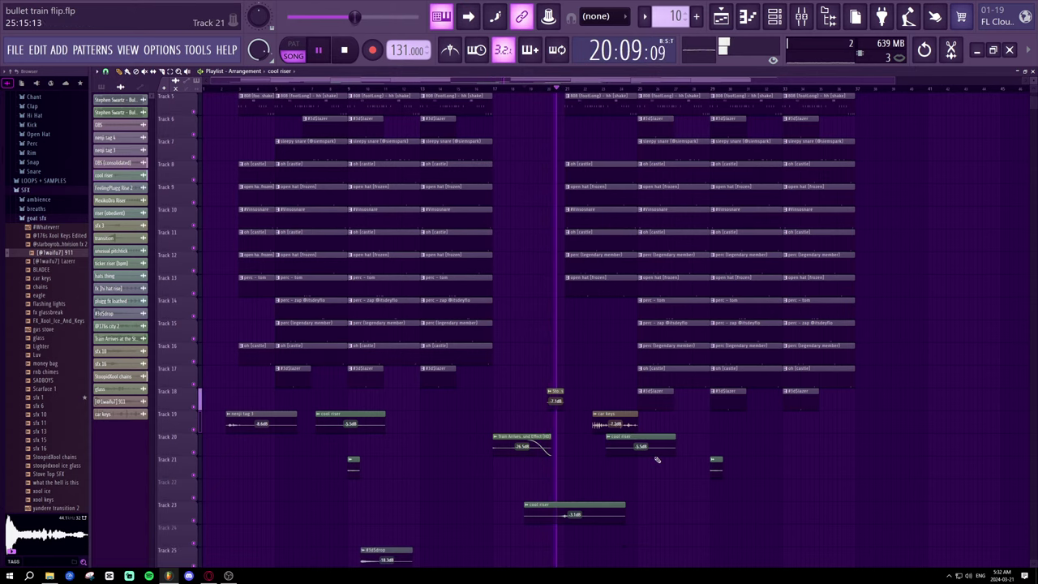
{"action": "scroll", "coordinate": [653, 454], "scroll_direction": "down", "scroll_amount": 1}
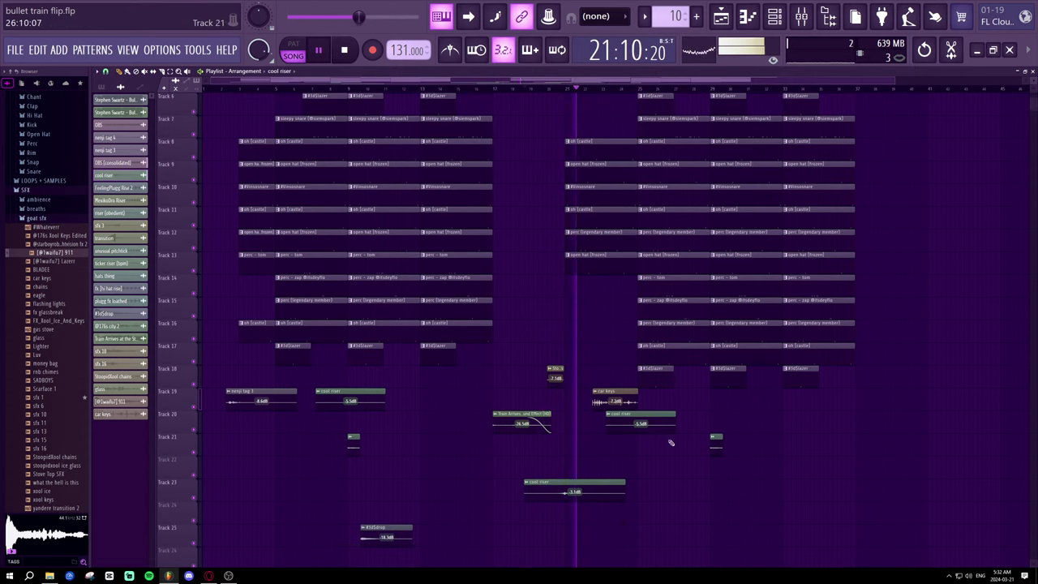
{"action": "scroll", "coordinate": [632, 244], "scroll_direction": "up", "scroll_amount": 5}
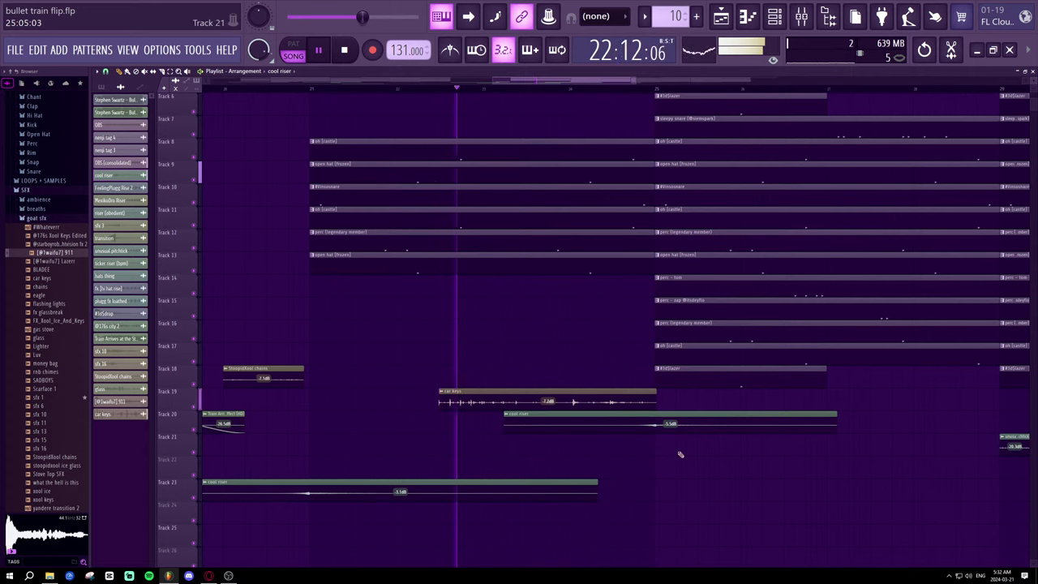
- Nudge the cool riser clip on Track 20 slightly earlier so its peak lands on bar 25
{"action": "left_click_drag", "start_coordinate": [675, 430], "coordinate": [681, 431]}
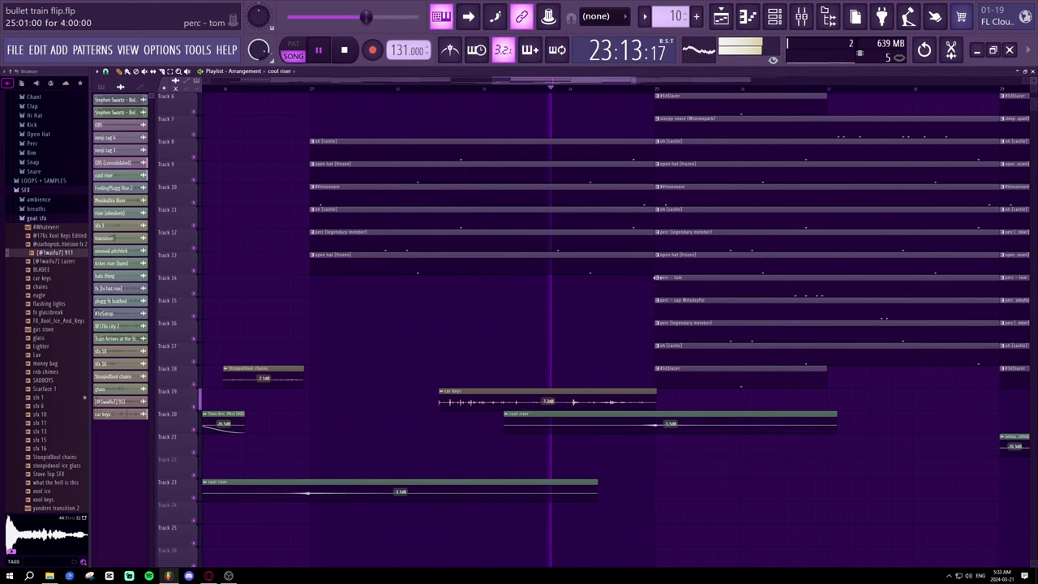
{"action": "scroll", "coordinate": [689, 90], "scroll_direction": "up", "scroll_amount": 4}
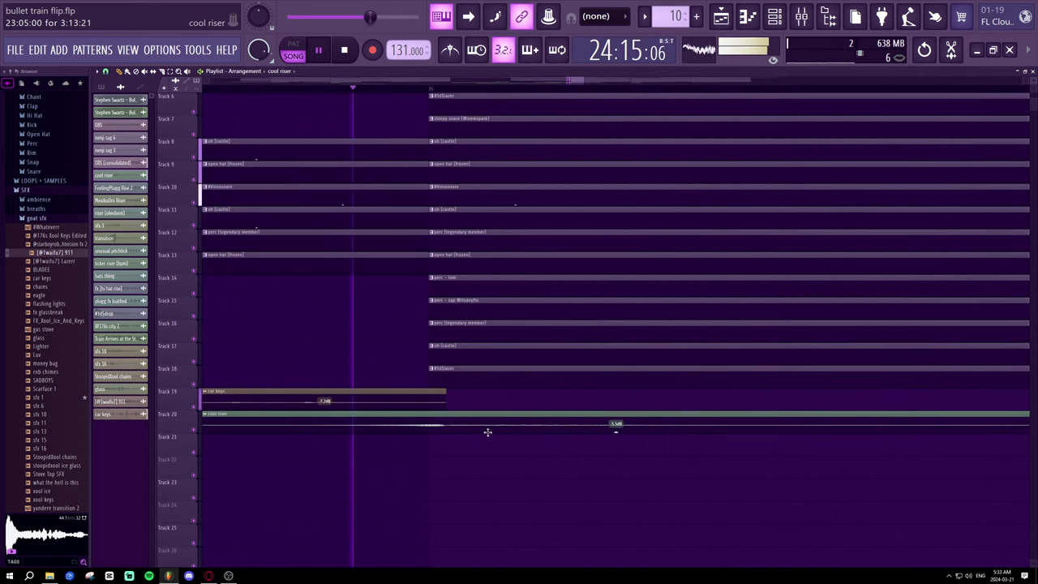
{"action": "scroll", "coordinate": [393, 92], "scroll_direction": "up", "scroll_amount": 1}
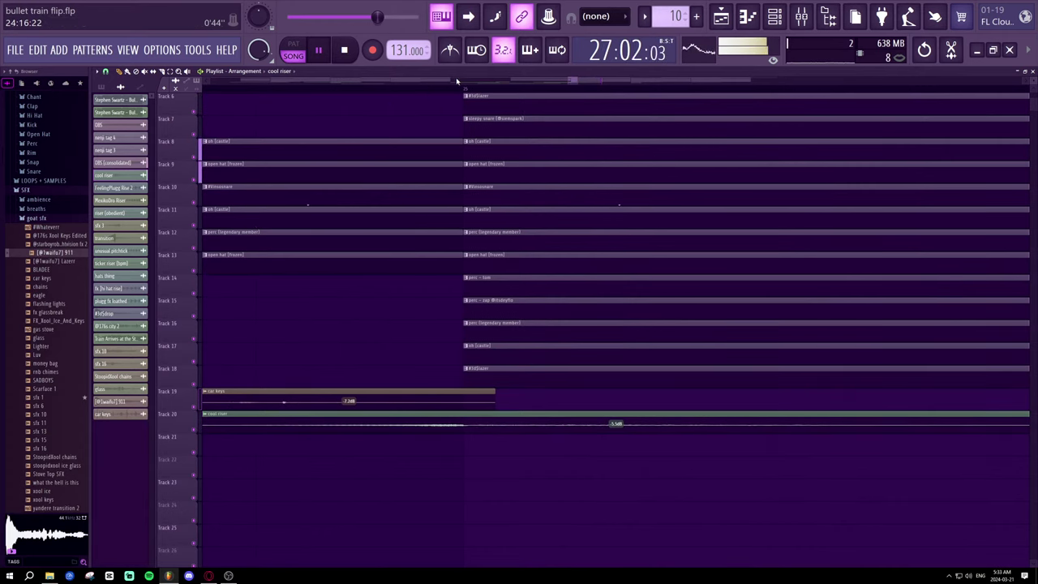
{"action": "scroll", "coordinate": [459, 91], "scroll_direction": "down", "scroll_amount": 6}
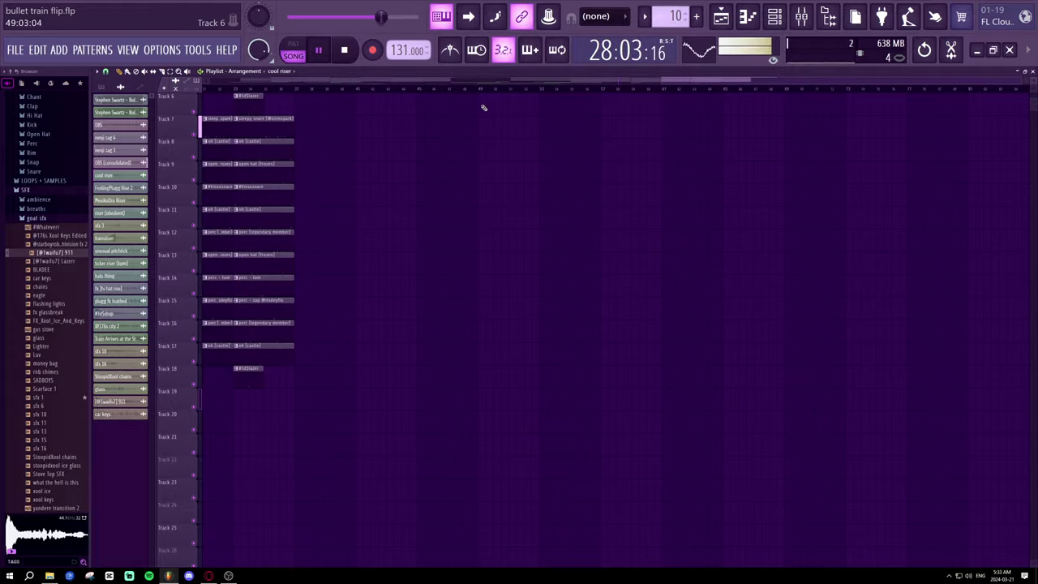
{"action": "scroll", "coordinate": [561, 243], "scroll_direction": "up", "scroll_amount": 1}
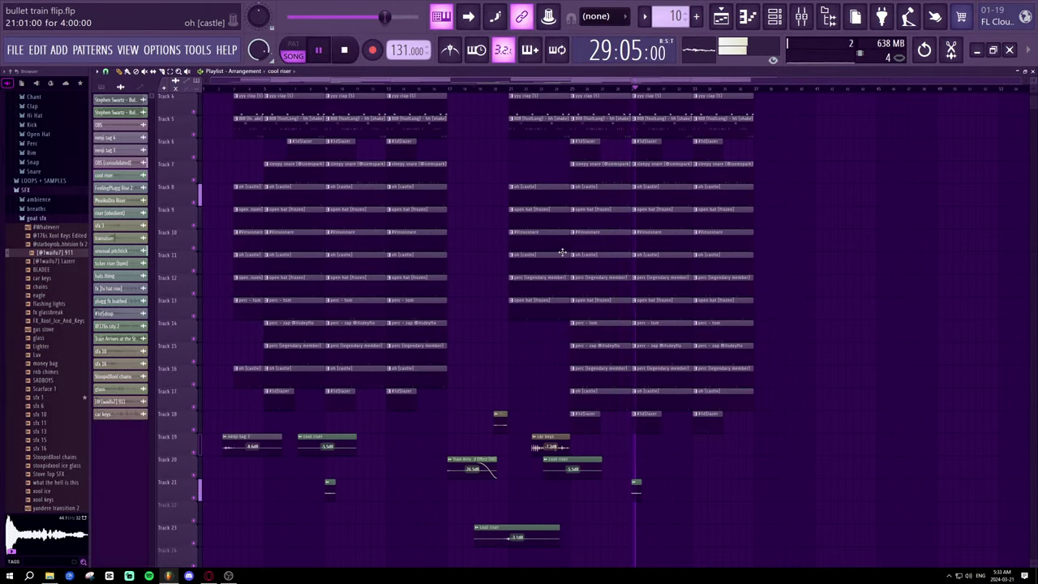
- Stop playback and audition goat sfx samples such as Lazerr, car keys and Xool Keys Edited for the section after bar 29
{"action": "scroll", "coordinate": [583, 325], "scroll_direction": "up", "scroll_amount": 1}
{"action": "left_click", "coordinate": [63, 261]}
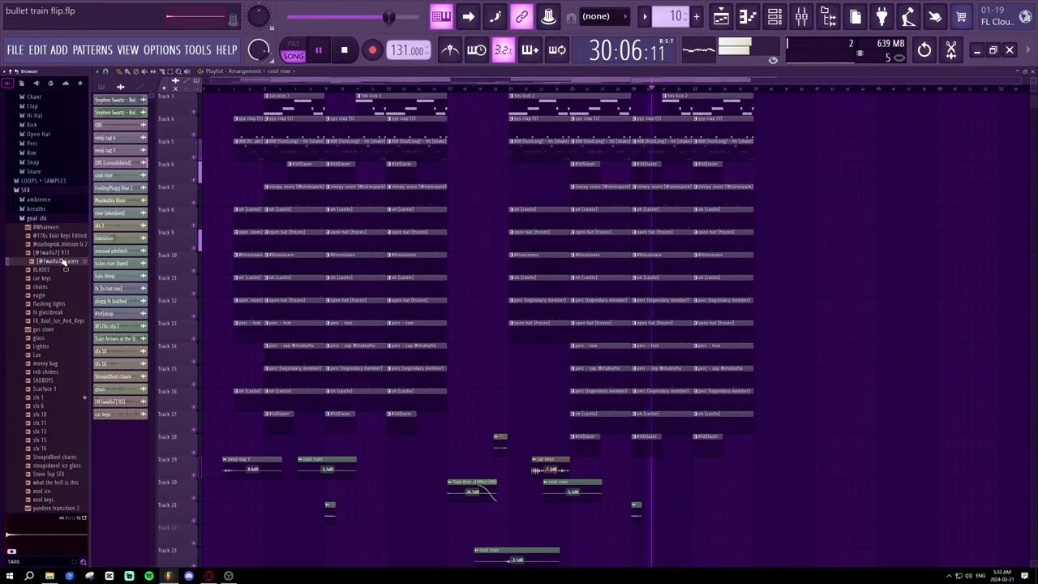
{"action": "key", "text": "space"}
{"action": "left_click", "coordinate": [65, 278]}
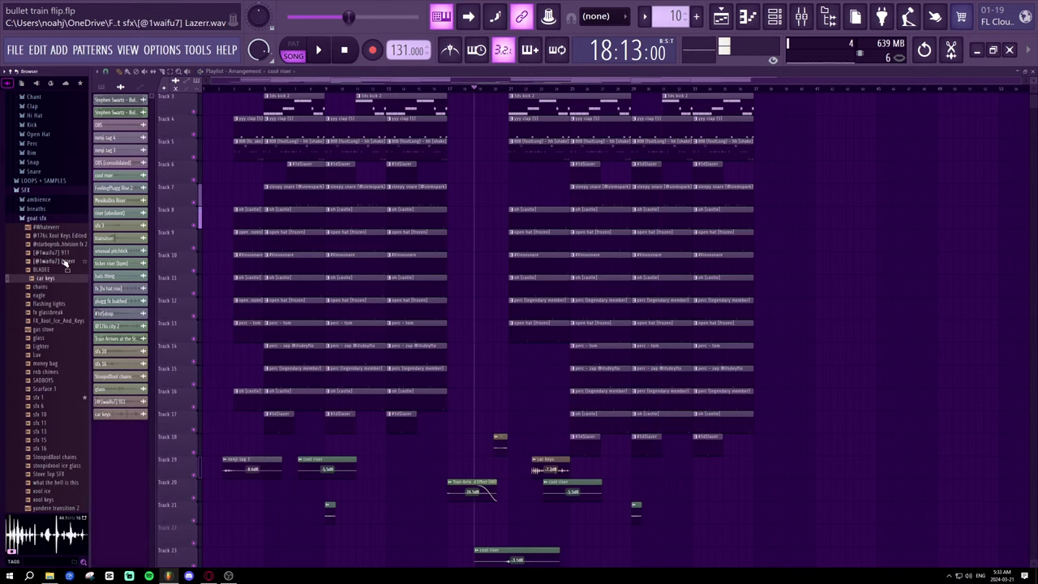
{"action": "left_click", "coordinate": [57, 236]}
{"action": "scroll", "coordinate": [78, 411], "scroll_direction": "down", "scroll_amount": 8}
{"action": "scroll", "coordinate": [65, 381], "scroll_direction": "up", "scroll_amount": 10}
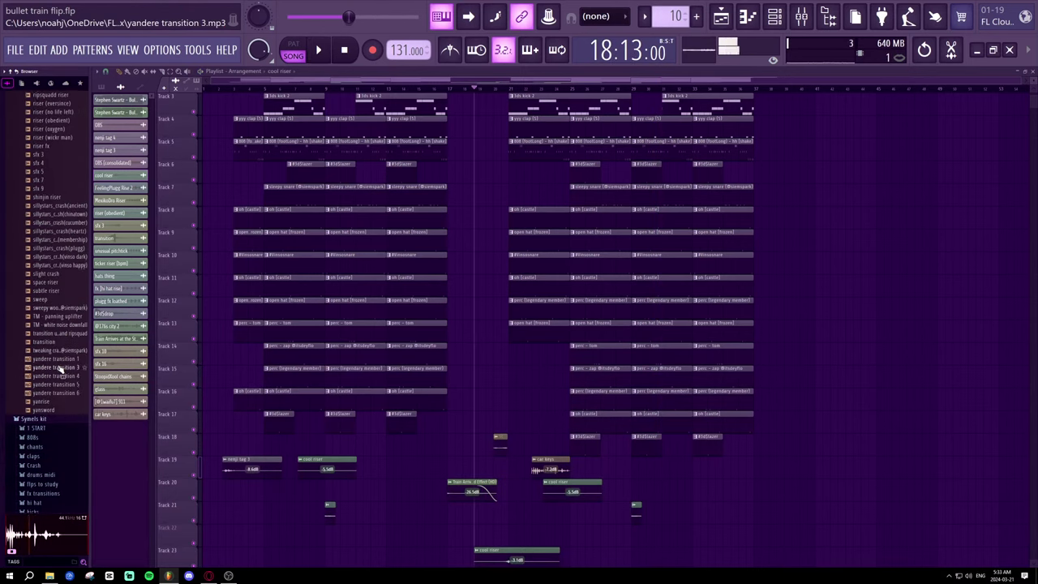
- Place the yandere transition 2 sample on Track 19 starting at bar 29 and lower its gain to -17.4 dB
{"action": "left_click_drag", "start_coordinate": [43, 166], "coordinate": [649, 484]}
{"action": "key", "text": "space"}
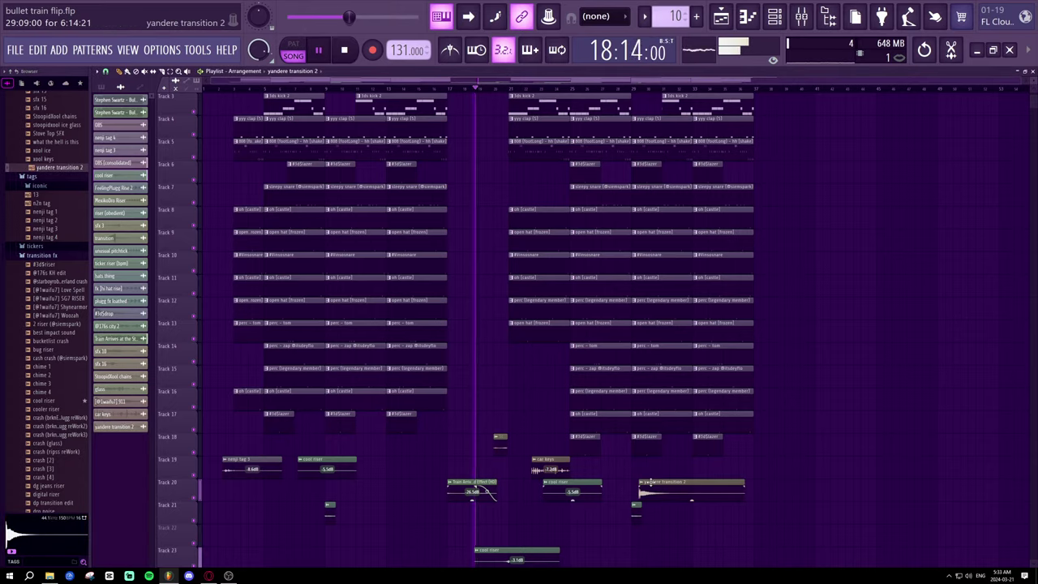
{"action": "left_click", "coordinate": [572, 88]}
{"action": "scroll", "coordinate": [582, 241], "scroll_direction": "up", "scroll_amount": 2}
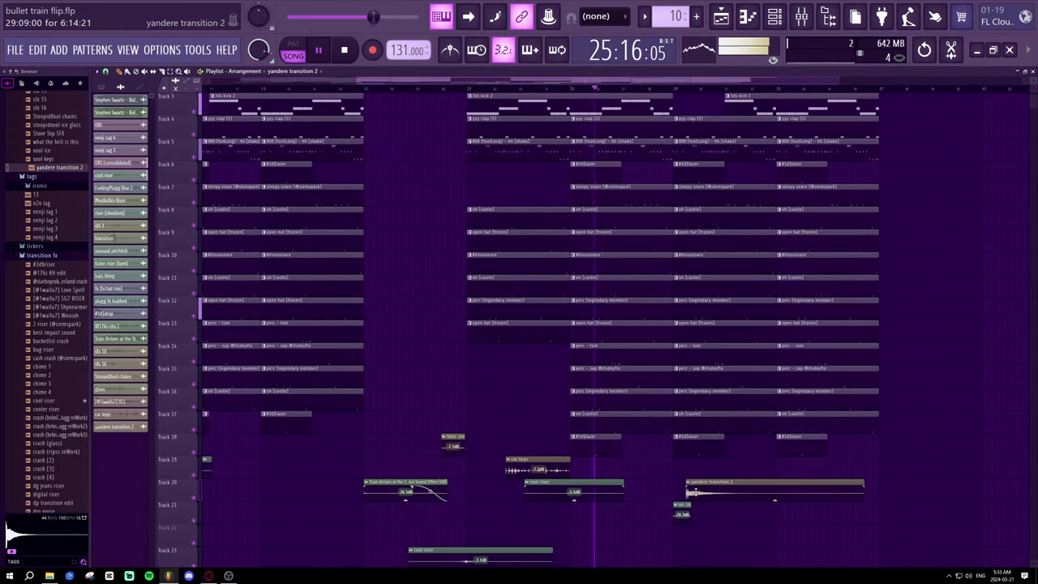
{"action": "left_click_drag", "start_coordinate": [694, 491], "coordinate": [685, 465]}
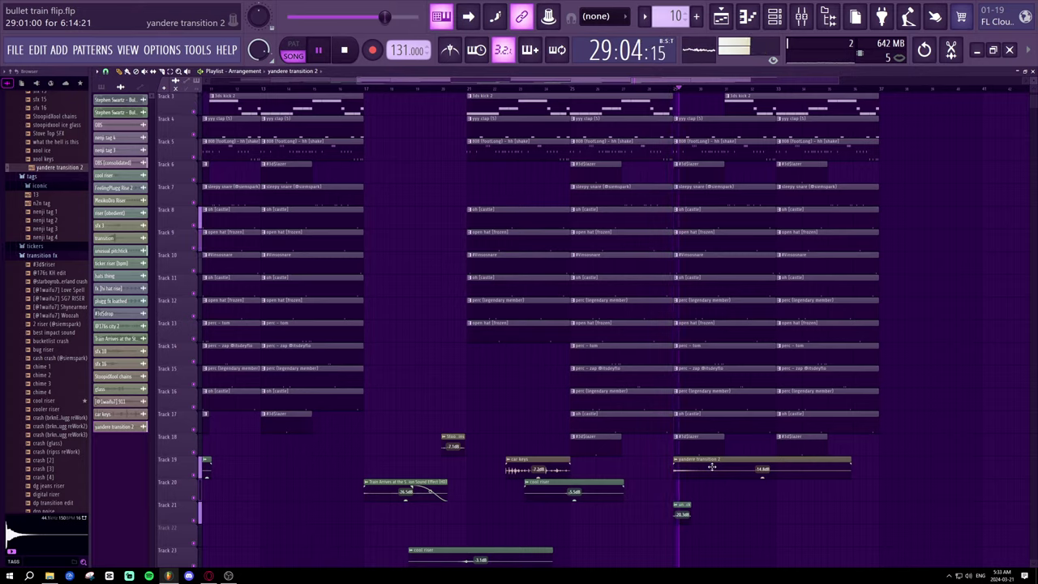
{"action": "scroll", "coordinate": [762, 479], "scroll_direction": "up", "scroll_amount": 2}
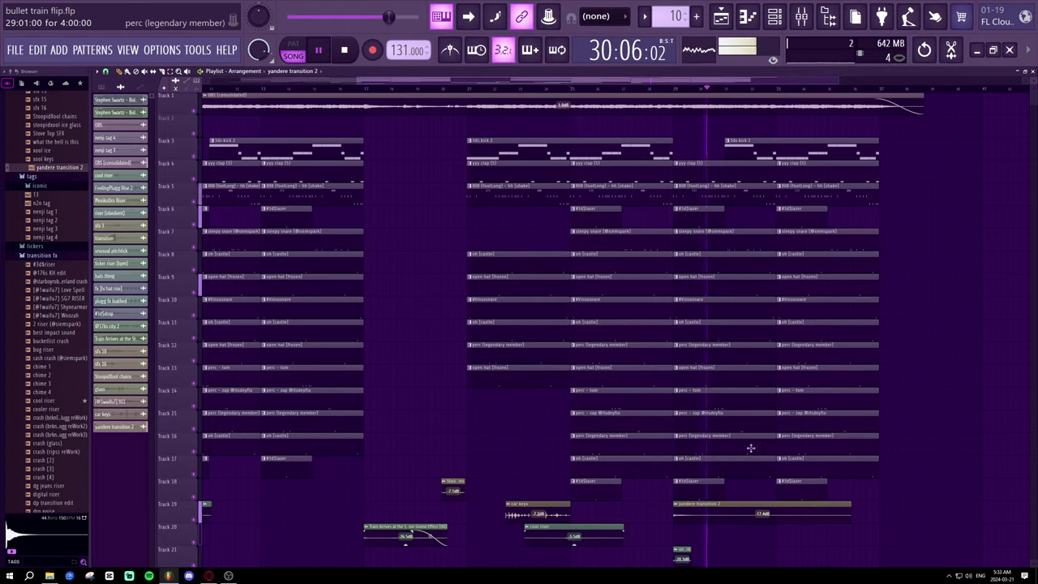
{"action": "scroll", "coordinate": [513, 446], "scroll_direction": "down", "scroll_amount": 3}
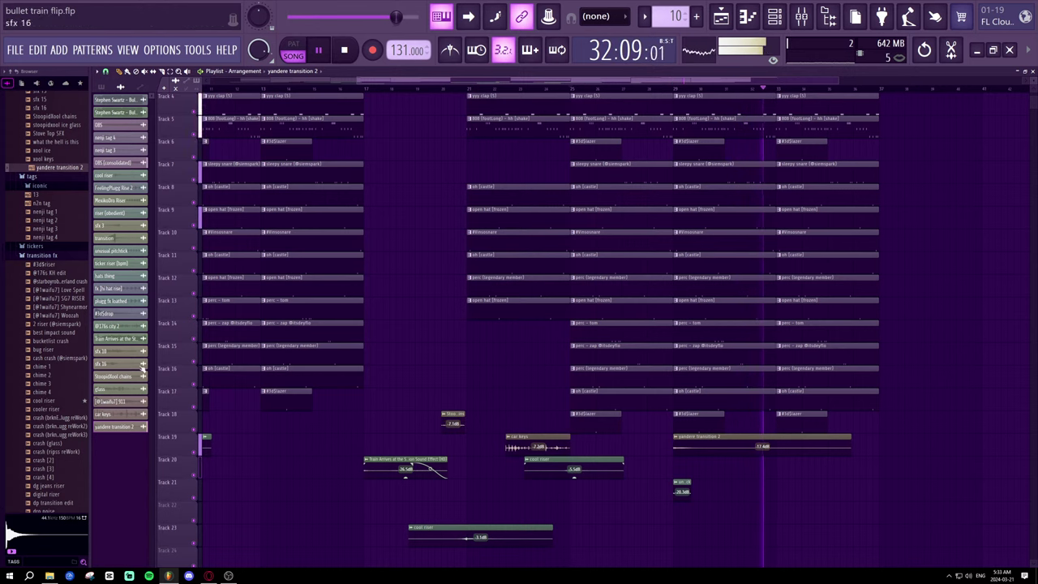
- Open the SFX tickers folder in Packs and audition the hat riser samples from hatRiser 2k22 through hi hat rise
{"action": "scroll", "coordinate": [33, 202], "scroll_direction": "up", "scroll_amount": 6}
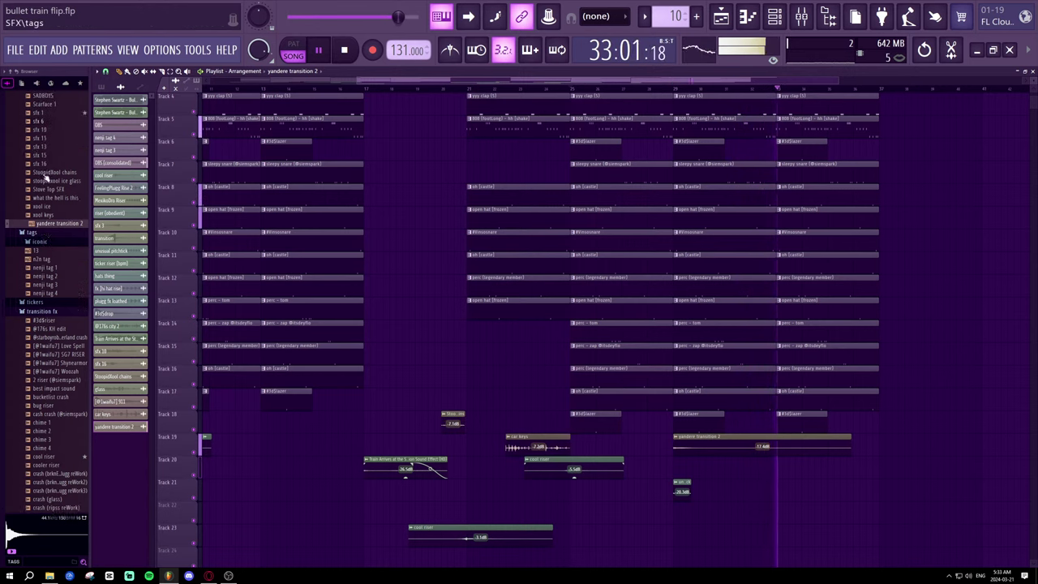
{"action": "left_click", "coordinate": [8, 71]}
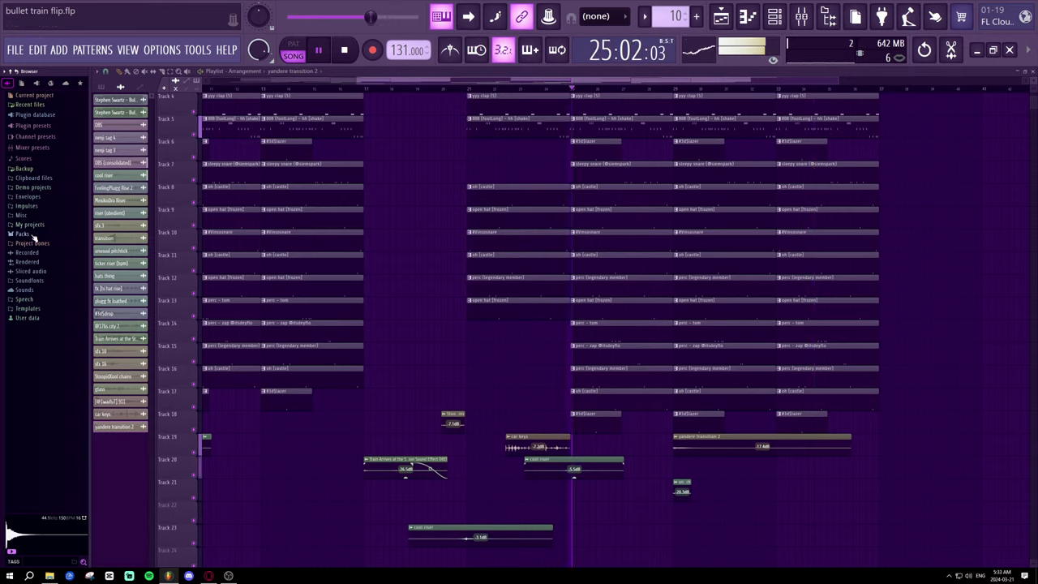
{"action": "left_click", "coordinate": [32, 234]}
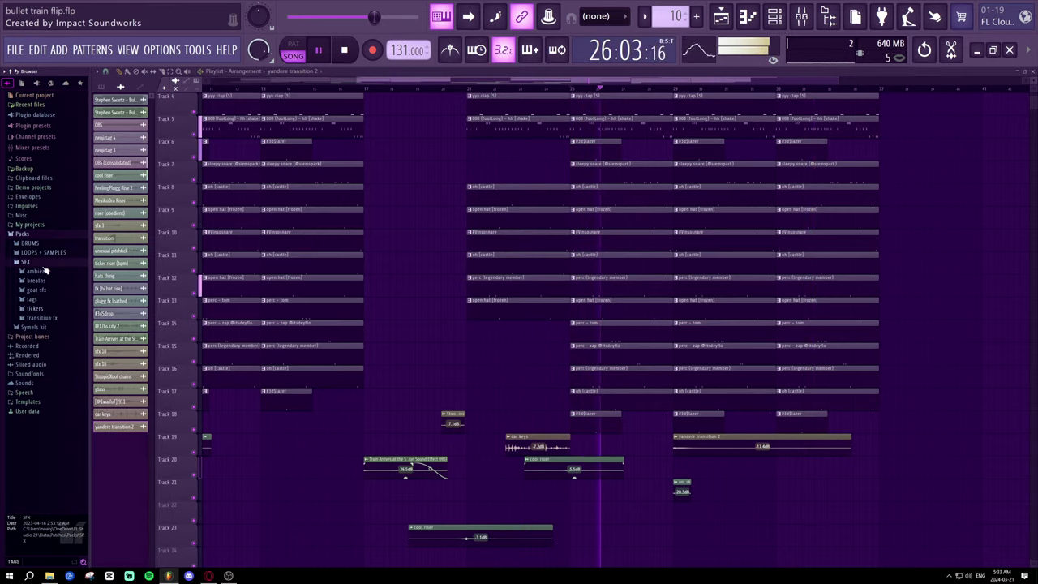
{"action": "left_click", "coordinate": [26, 261]}
{"action": "left_click", "coordinate": [34, 308]}
{"action": "left_click", "coordinate": [51, 334]}
{"action": "left_click", "coordinate": [50, 342]}
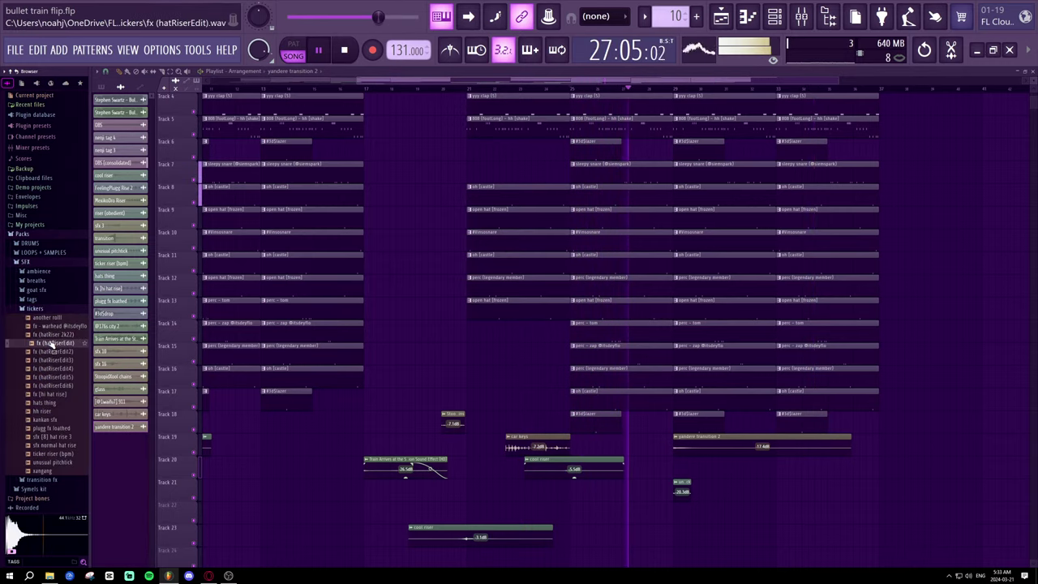
{"action": "left_click", "coordinate": [52, 351]}
{"action": "left_click", "coordinate": [53, 360]}
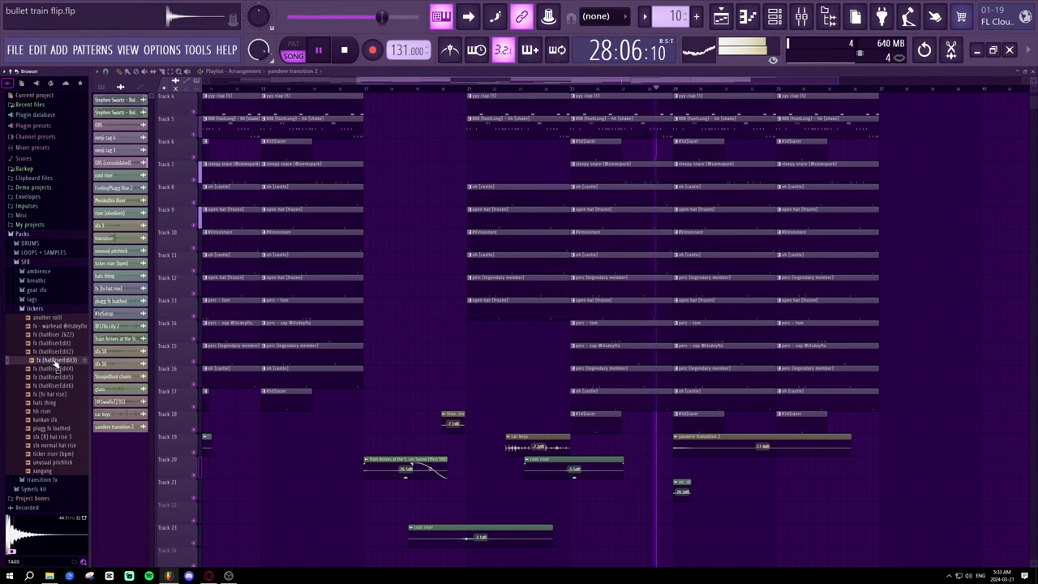
{"action": "left_click", "coordinate": [54, 368]}
{"action": "left_click", "coordinate": [57, 377]}
{"action": "left_click", "coordinate": [59, 386]}
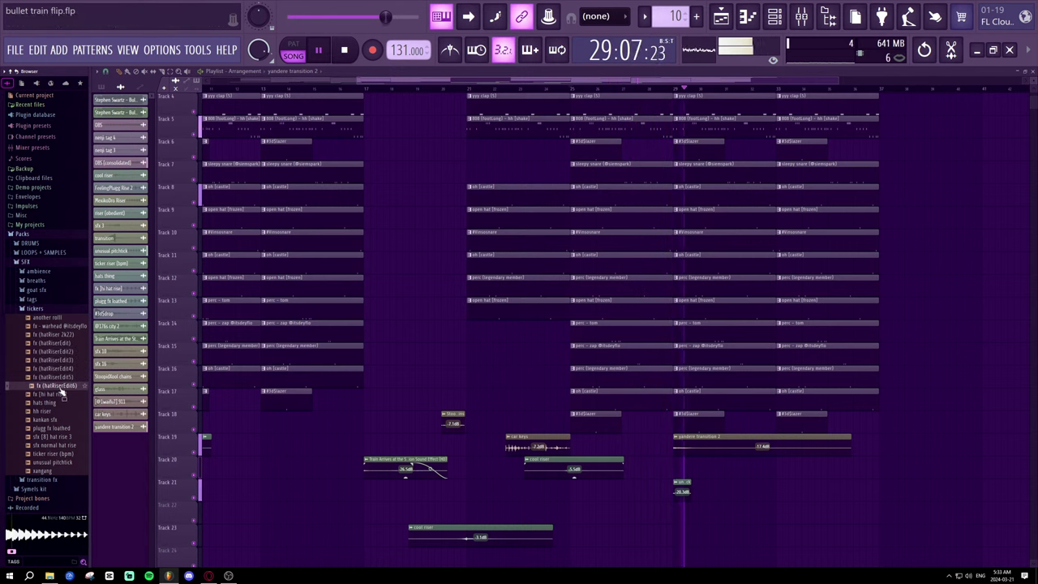
{"action": "left_click", "coordinate": [58, 394]}
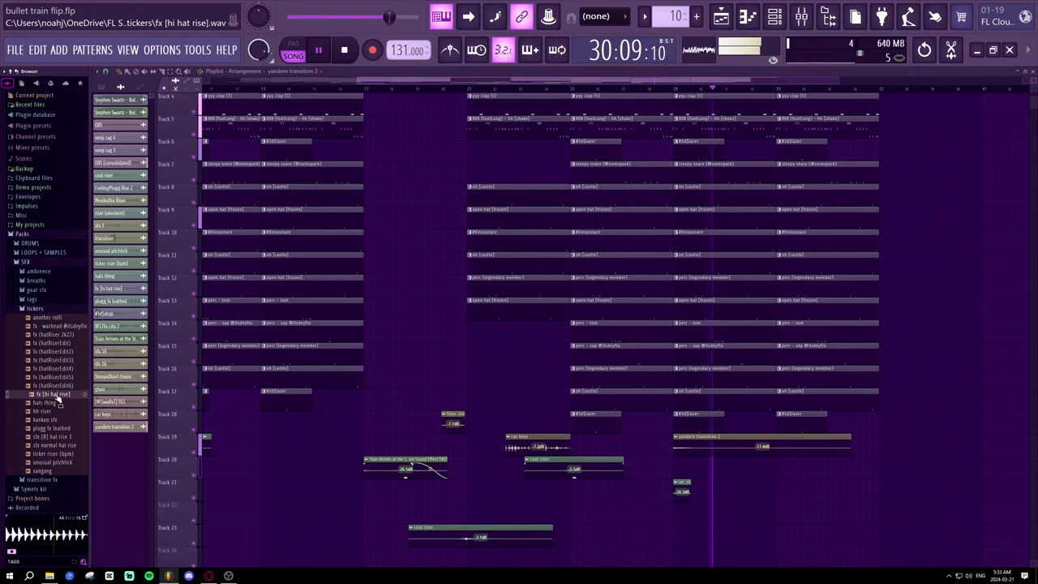
- Place the fx [hi hat rise] sample on Track 22 at 29:13:00, just after the unusual pitchlick clip
{"action": "left_click_drag", "start_coordinate": [53, 395], "coordinate": [689, 490]}
{"action": "key", "text": "space"}
{"action": "key", "text": "space"}
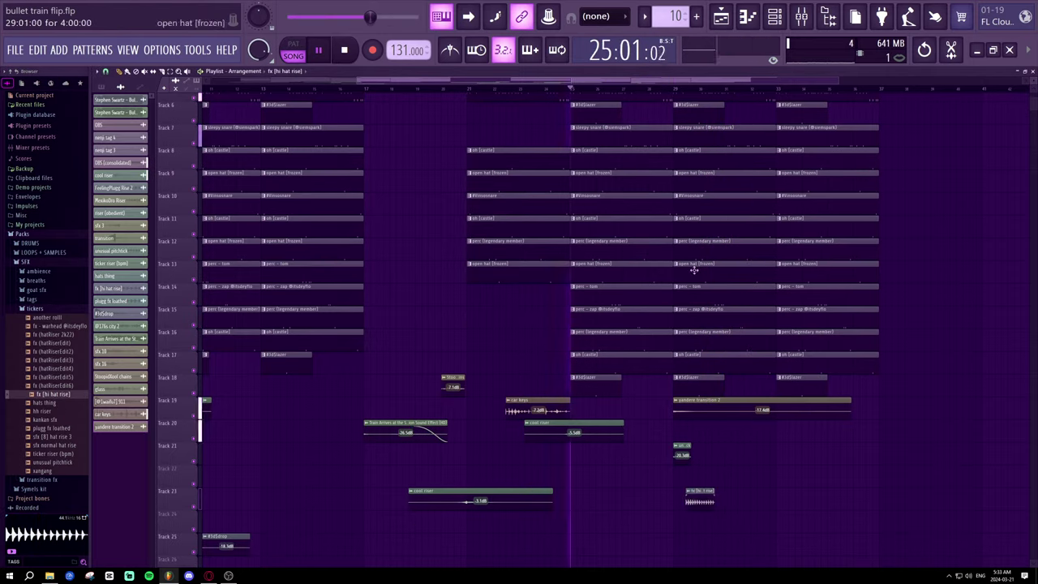
{"action": "left_click", "coordinate": [671, 88]}
{"action": "scroll", "coordinate": [684, 173], "scroll_direction": "up", "scroll_amount": 1}
{"action": "left_click_drag", "start_coordinate": [691, 517], "coordinate": [704, 496]}
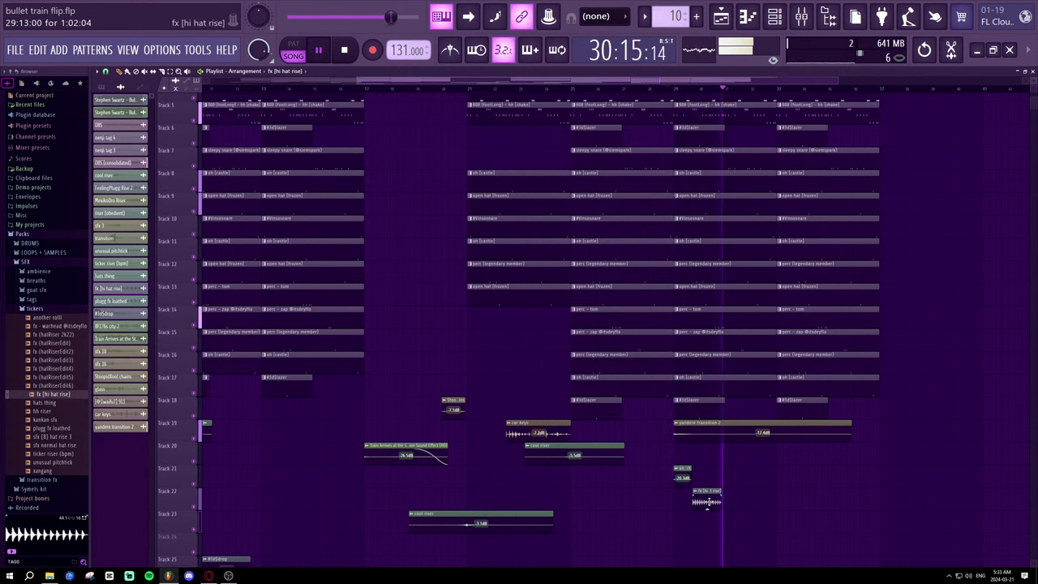
{"action": "left_click_drag", "start_coordinate": [708, 502], "coordinate": [715, 501]}
- Replay the section around bar 29 and lower the fx [hi hat rise] clip's gain to -8.4 dB
{"action": "key", "text": "space"}
{"action": "key", "text": "space"}
{"action": "scroll", "coordinate": [707, 95], "scroll_direction": "up", "scroll_amount": 5}
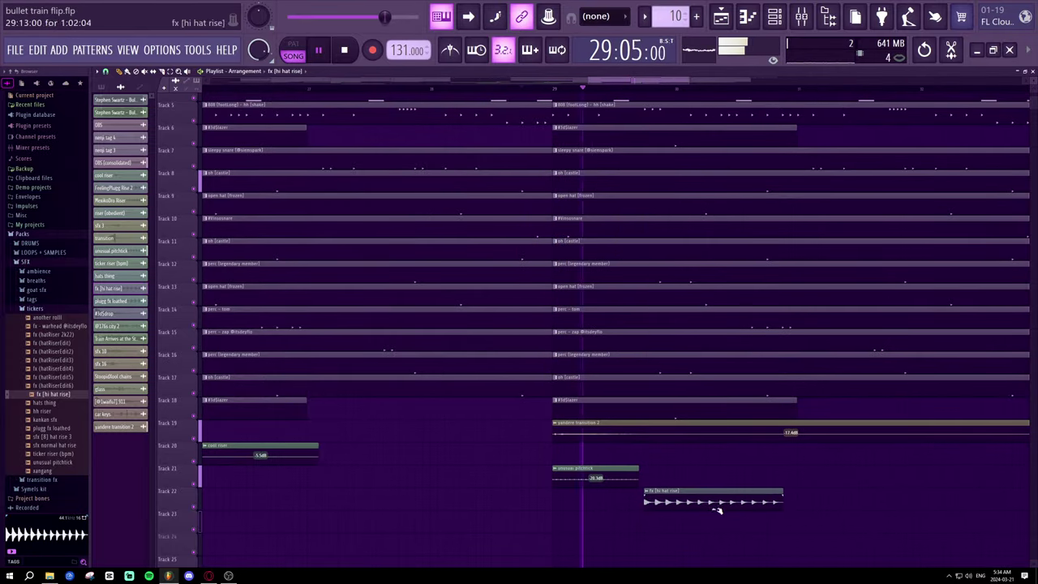
{"action": "left_click_drag", "start_coordinate": [713, 508], "coordinate": [713, 527]}
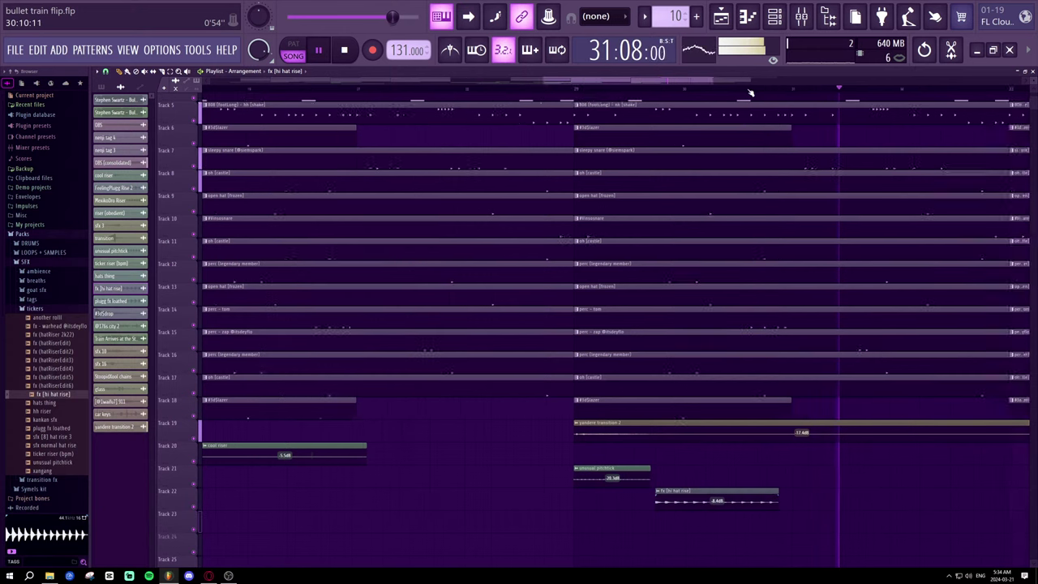
{"action": "scroll", "coordinate": [751, 93], "scroll_direction": "down", "scroll_amount": 5}
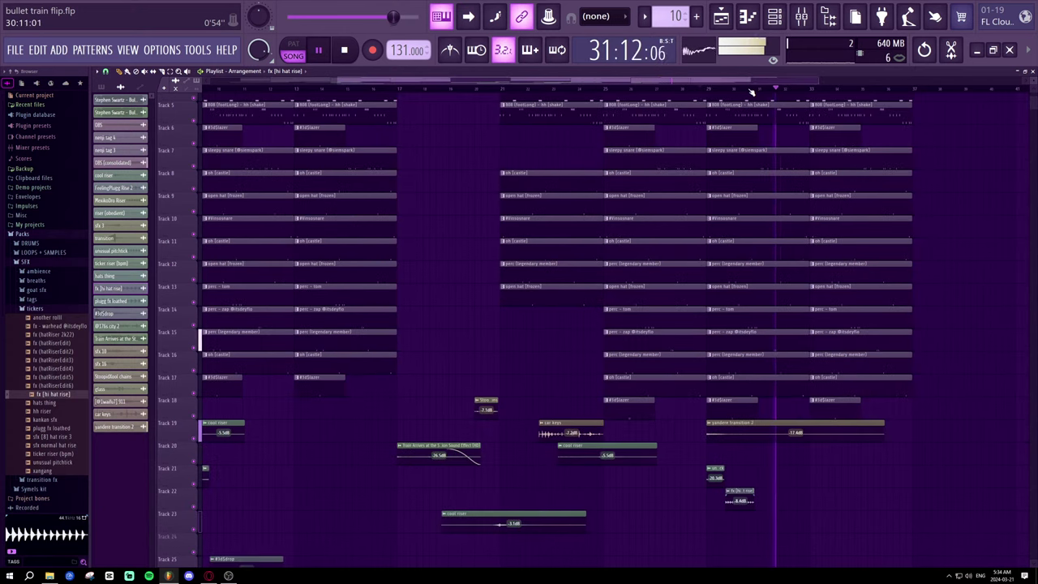
- Audition the hatRiser 2k22 and kankan sfx ticker samples and collapse the tickers folder
{"action": "left_click", "coordinate": [52, 334]}
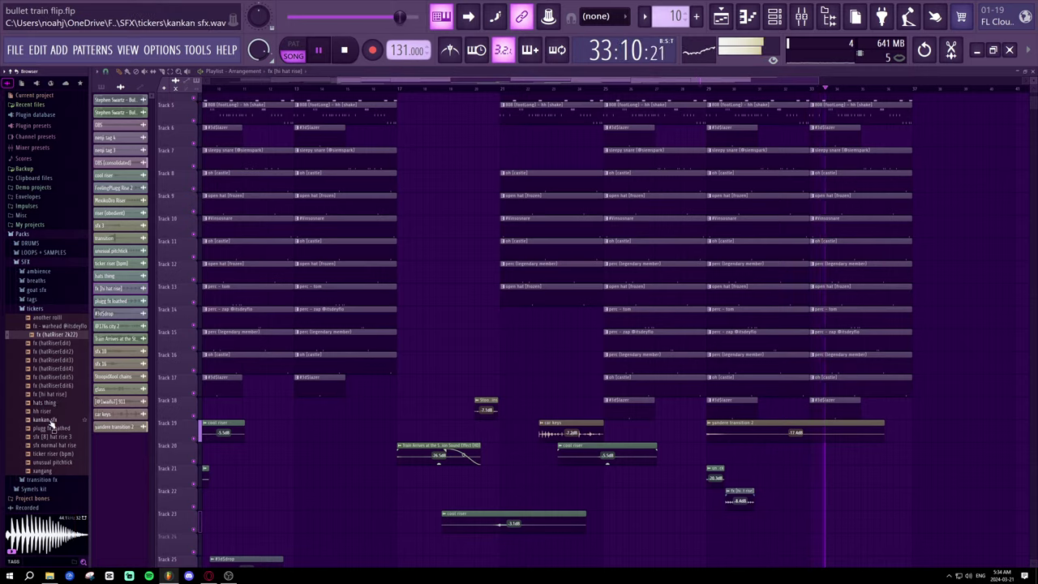
{"action": "left_click", "coordinate": [52, 421]}
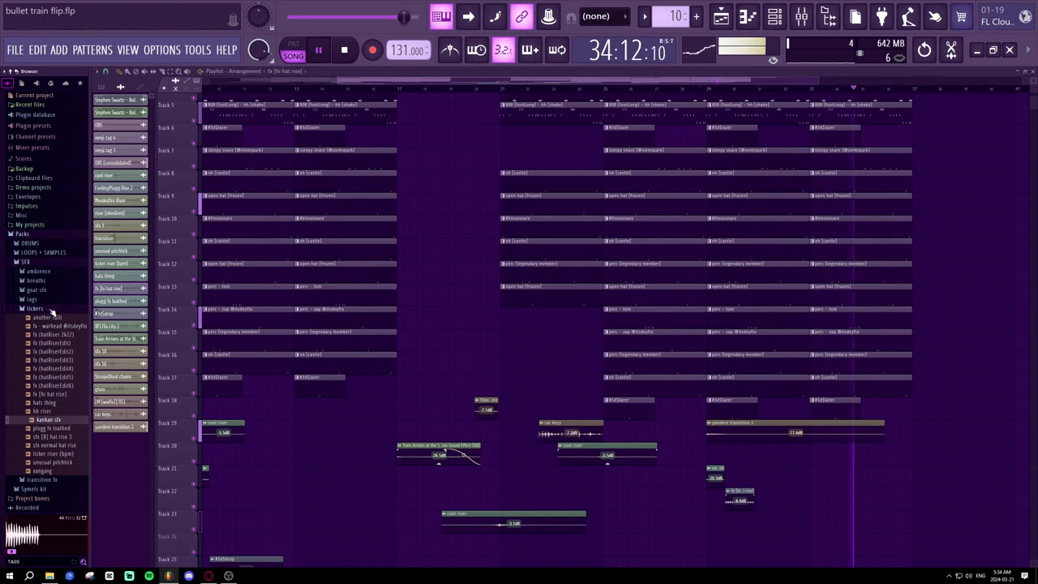
{"action": "left_click", "coordinate": [51, 309]}
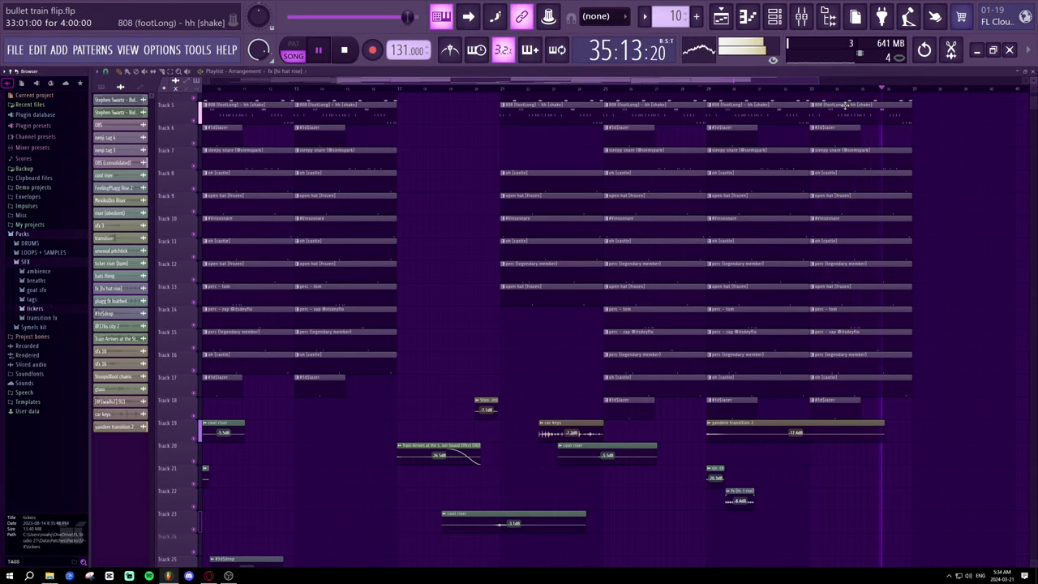
- Listen through the whole arrangement from bar 1 and lower the car keys clip's gain on Track 19 to -14.1 dB
{"action": "scroll", "coordinate": [844, 105], "scroll_direction": "down", "scroll_amount": 2, "text": "ctrl"}
{"action": "scroll", "coordinate": [808, 213], "scroll_direction": "up", "scroll_amount": 2}
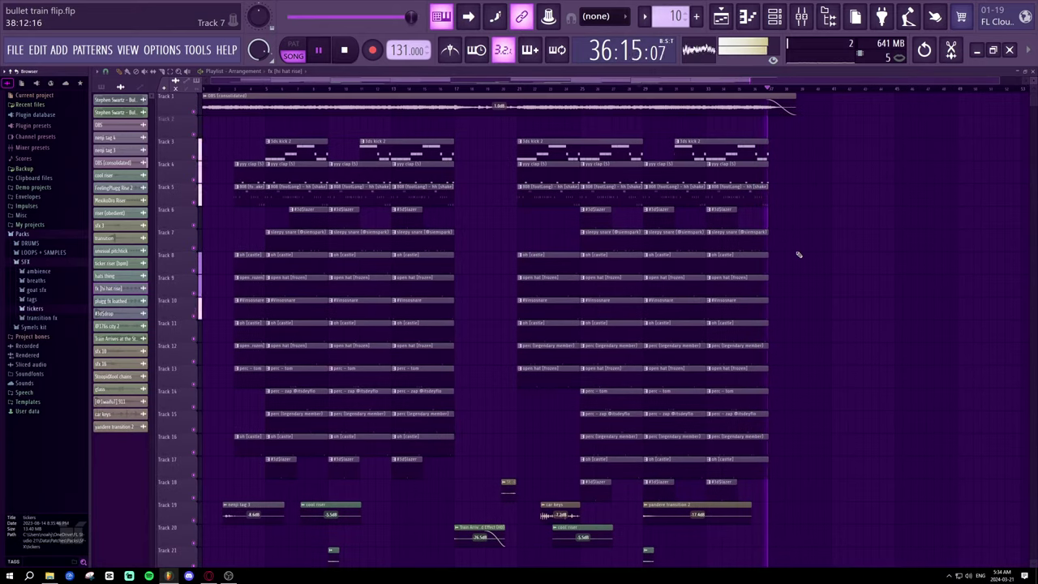
{"action": "scroll", "coordinate": [801, 94], "scroll_direction": "down", "scroll_amount": 1}
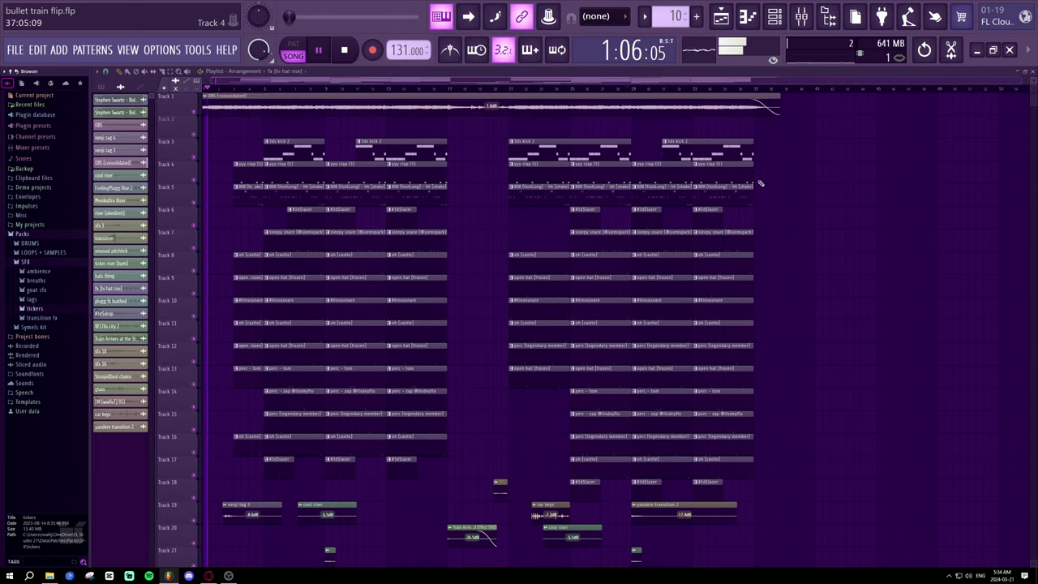
{"action": "left_click", "coordinate": [10, 71]}
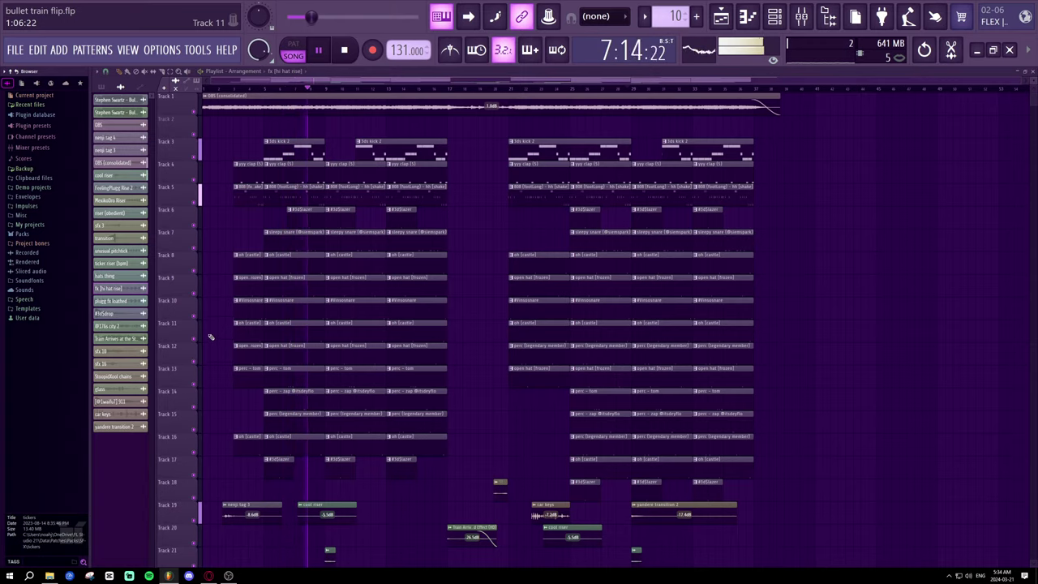
{"action": "scroll", "coordinate": [259, 368], "scroll_direction": "down", "scroll_amount": 1}
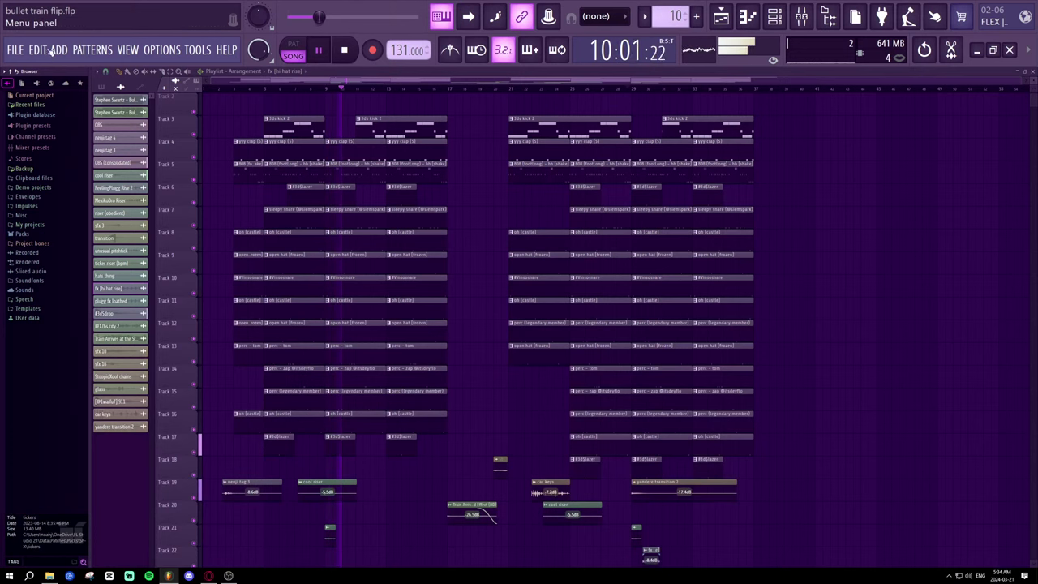
{"action": "left_click", "coordinate": [14, 49]}
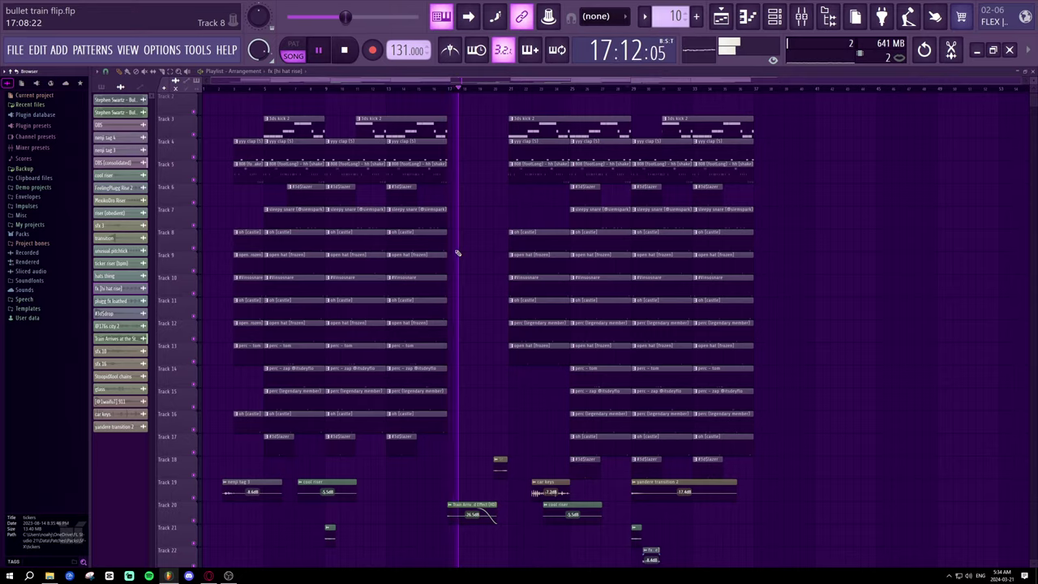
{"action": "scroll", "coordinate": [454, 243], "scroll_direction": "up", "scroll_amount": 1}
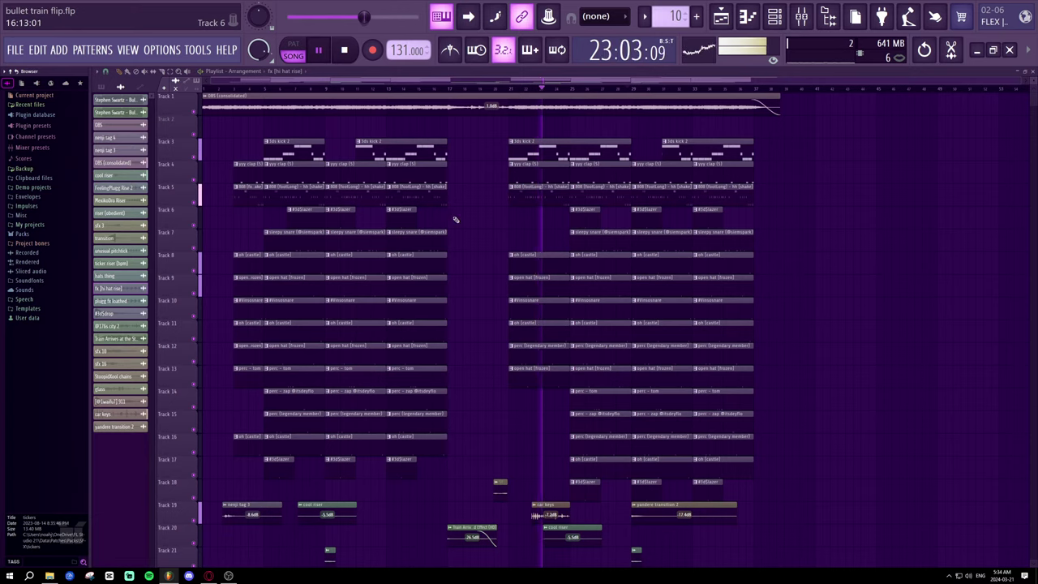
{"action": "scroll", "coordinate": [451, 219], "scroll_direction": "down", "scroll_amount": 3}
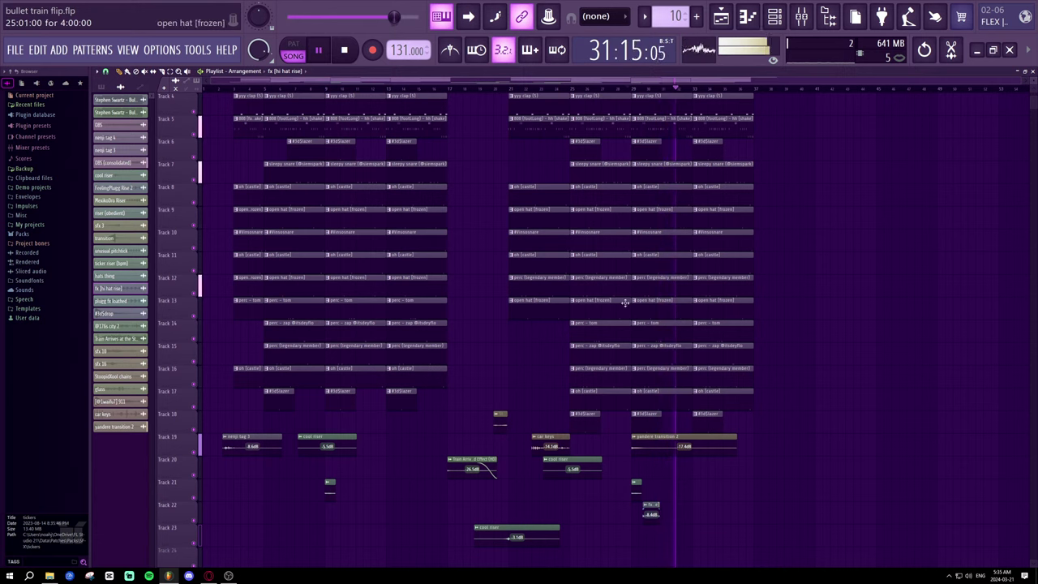
- Export the arrangement as an MP3 named "bullet train flip ima god" in the unfinished folder and start rendering
{"action": "scroll", "coordinate": [640, 284], "scroll_direction": "up", "scroll_amount": 2}
{"action": "scroll", "coordinate": [655, 259], "scroll_direction": "up", "scroll_amount": 1}
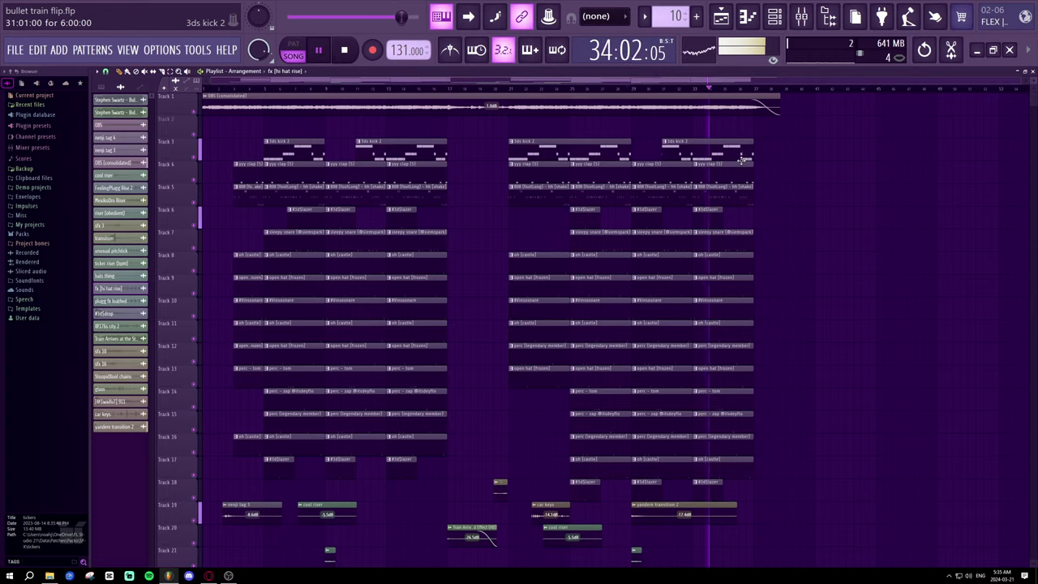
{"action": "left_click", "coordinate": [14, 49]}
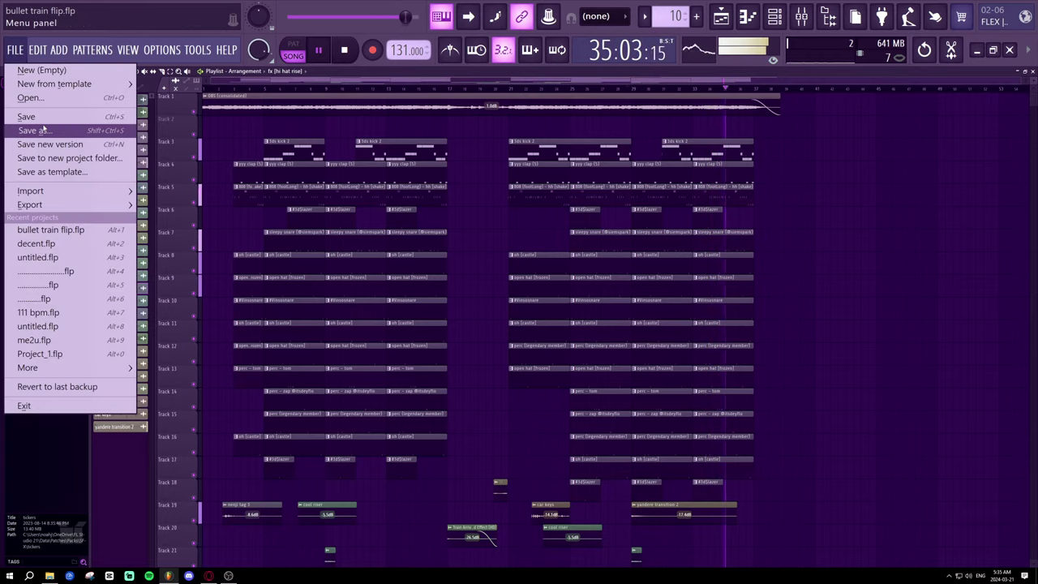
{"action": "left_click", "coordinate": [42, 130]}
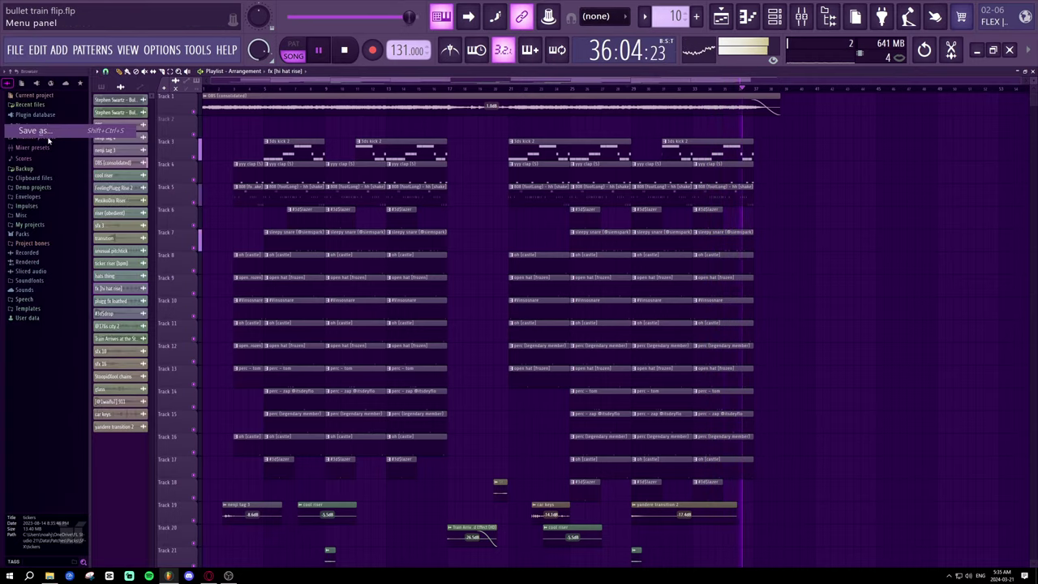
{"action": "left_click", "coordinate": [110, 200]}
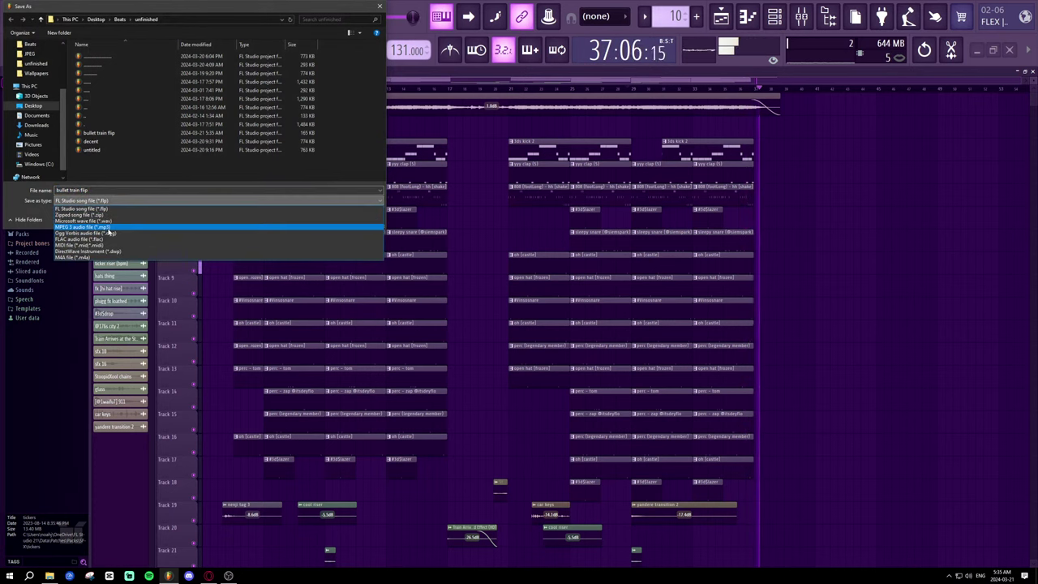
{"action": "left_click", "coordinate": [107, 229]}
{"action": "left_click", "coordinate": [94, 190]}
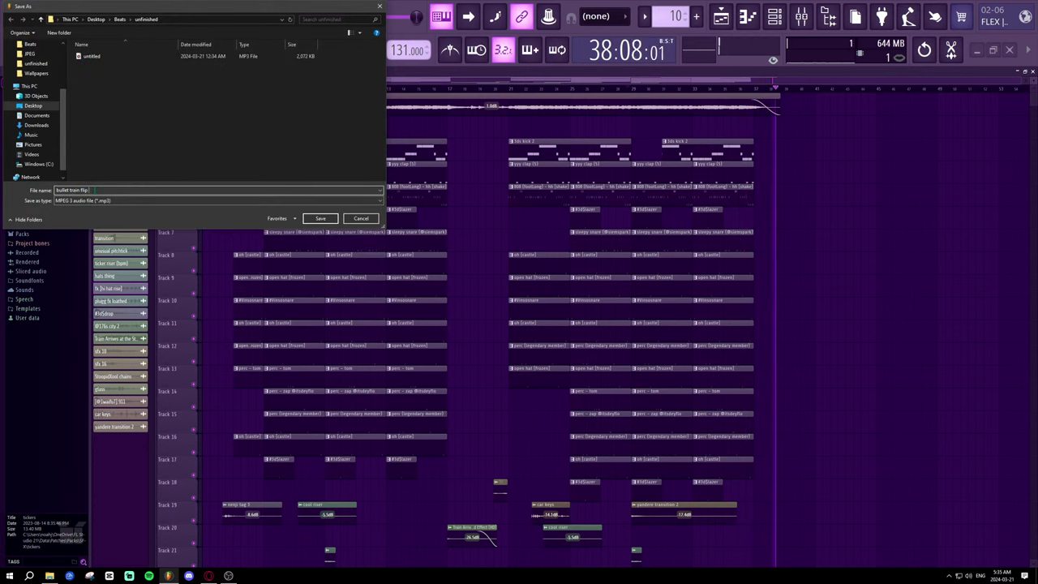
{"action": "type", "text": "ima god"}
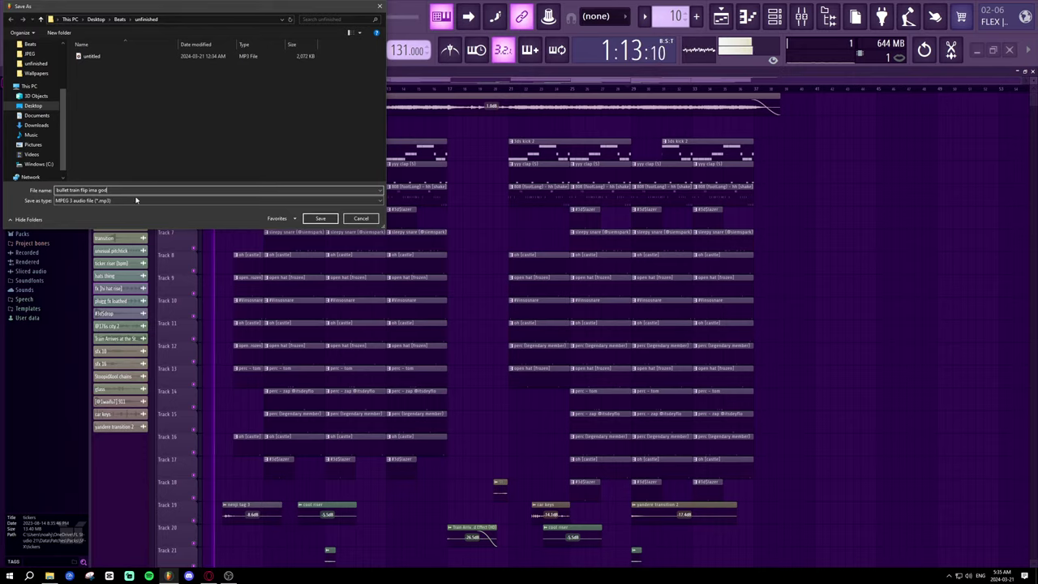
{"action": "key", "text": "Return"}
{"action": "left_click", "coordinate": [660, 510]}
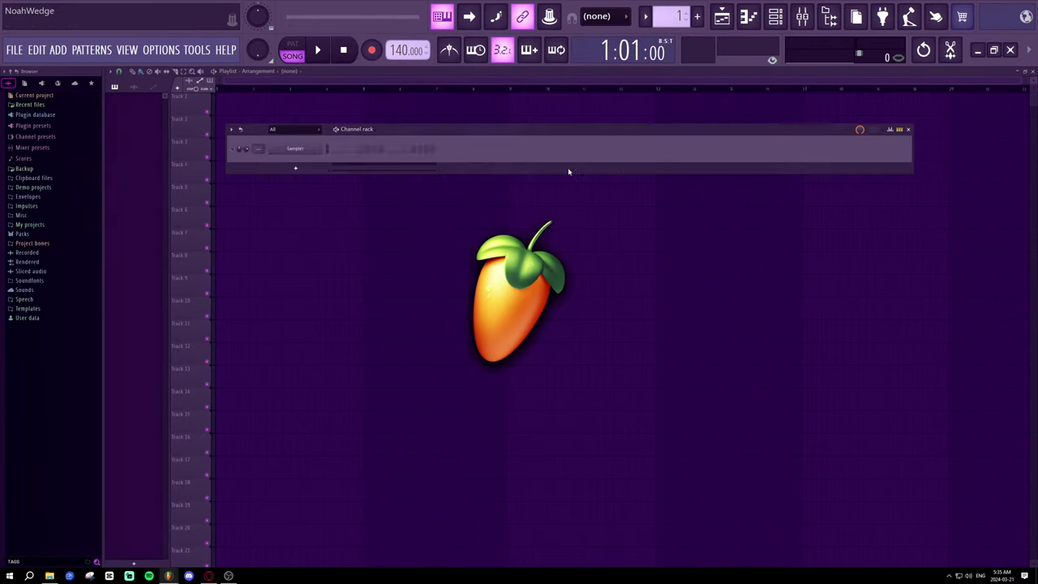
- Show the Desktop folder in File Explorer and close the new project's Channel rack
{"action": "left_click", "coordinate": [47, 575]}
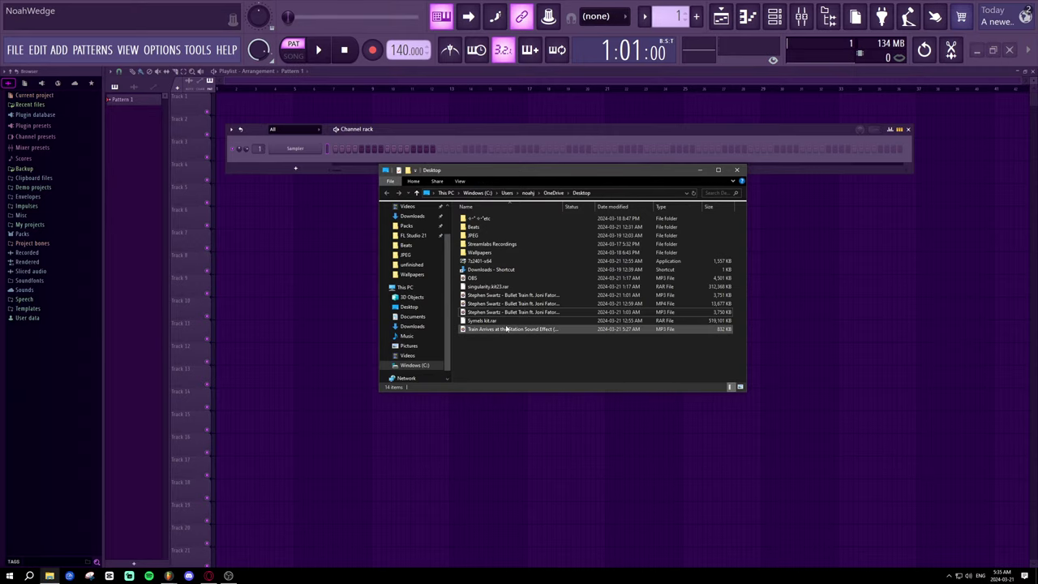
{"action": "left_click", "coordinate": [504, 312]}
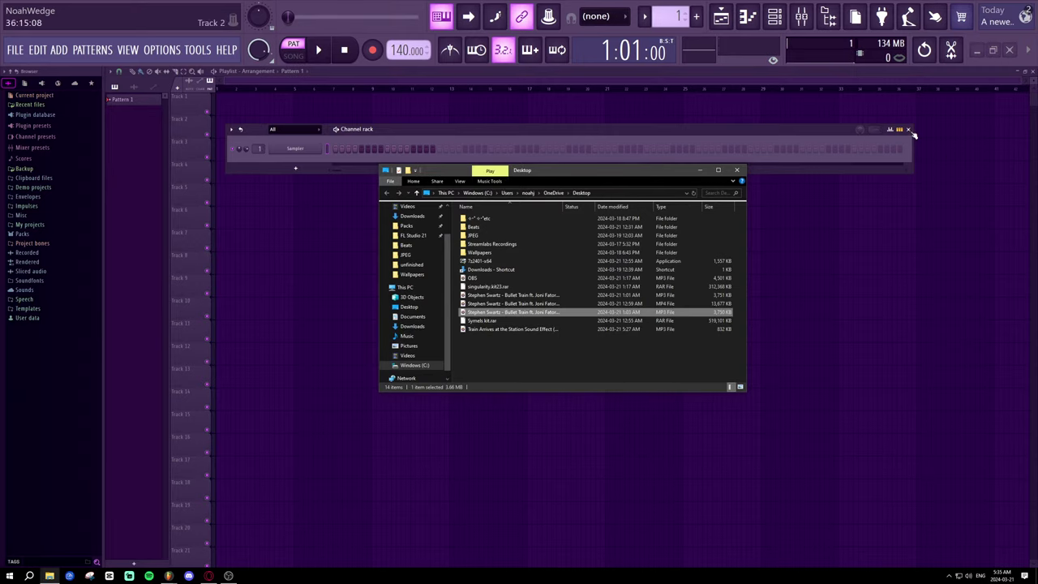
{"action": "left_click", "coordinate": [909, 130]}
{"action": "left_click", "coordinate": [50, 576]}
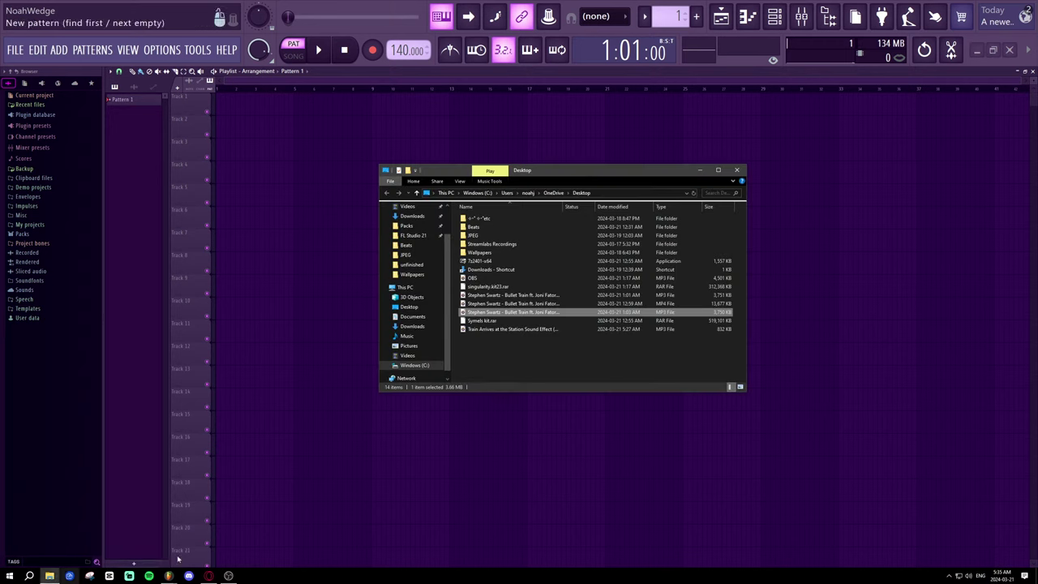
- Find the "bullet train flip ima god" MP3 among File Explorer's recent files and place it at bar 1 on Track 1
{"action": "double_click", "coordinate": [512, 227]}
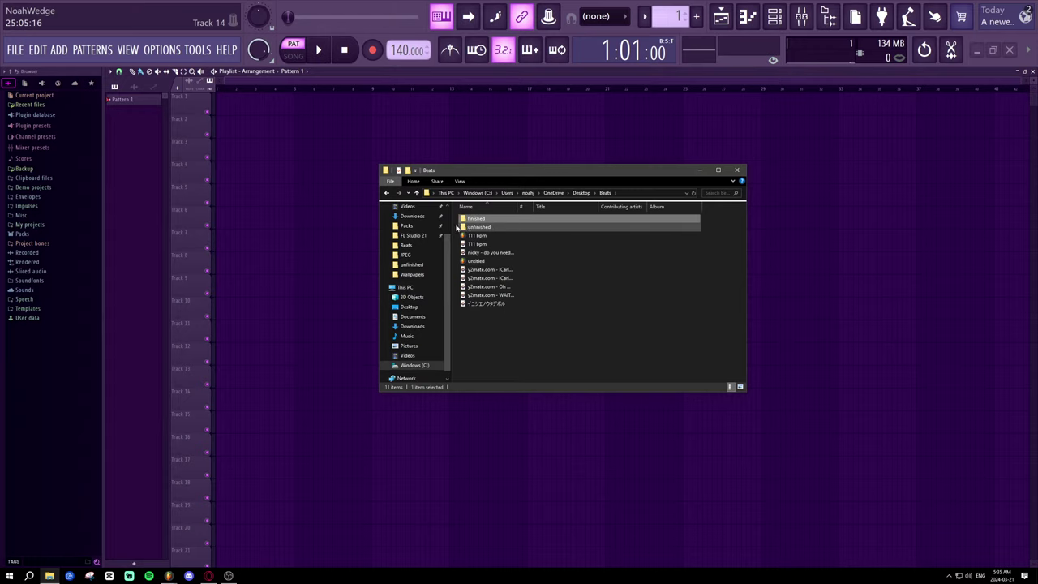
{"action": "scroll", "coordinate": [414, 244], "scroll_direction": "up", "scroll_amount": 2}
{"action": "left_click", "coordinate": [417, 222]}
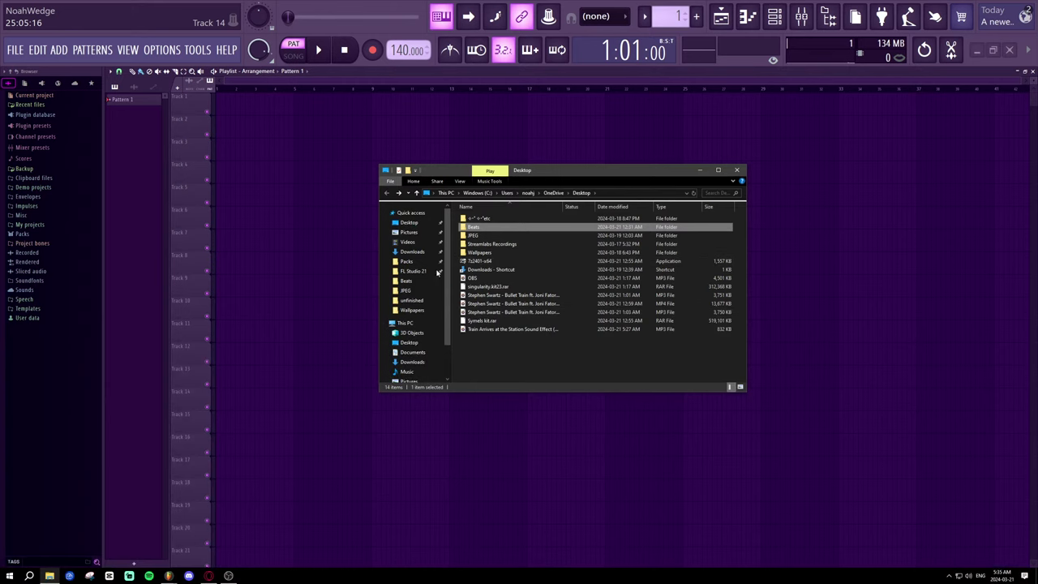
{"action": "left_click", "coordinate": [410, 212]}
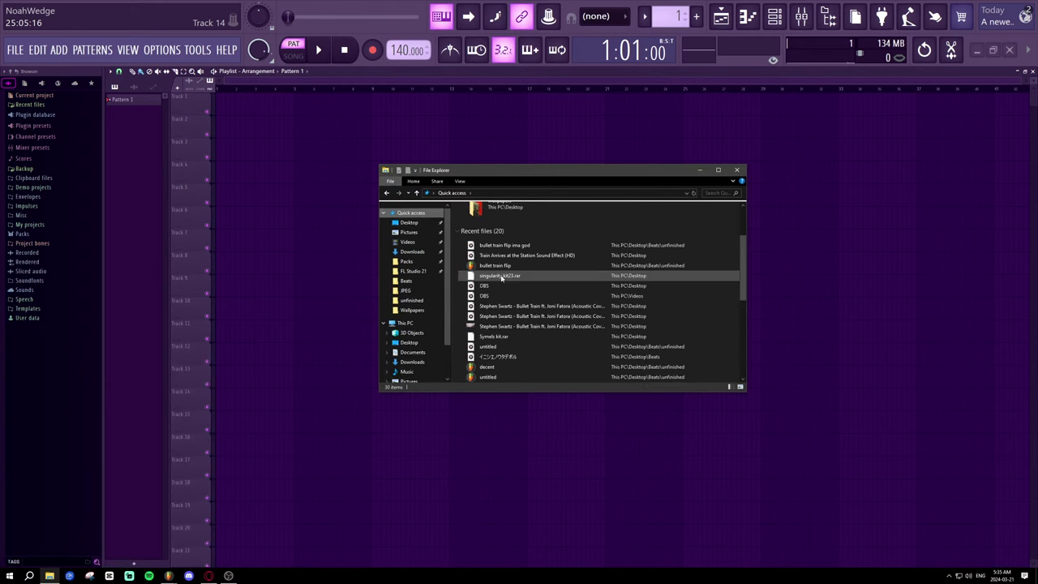
{"action": "left_click_drag", "start_coordinate": [509, 250], "coordinate": [283, 111]}
- Switch to song mode, play the imported clip and set the project tempo to 145 BPM
{"action": "key", "text": "l"}
{"action": "key", "text": "space"}
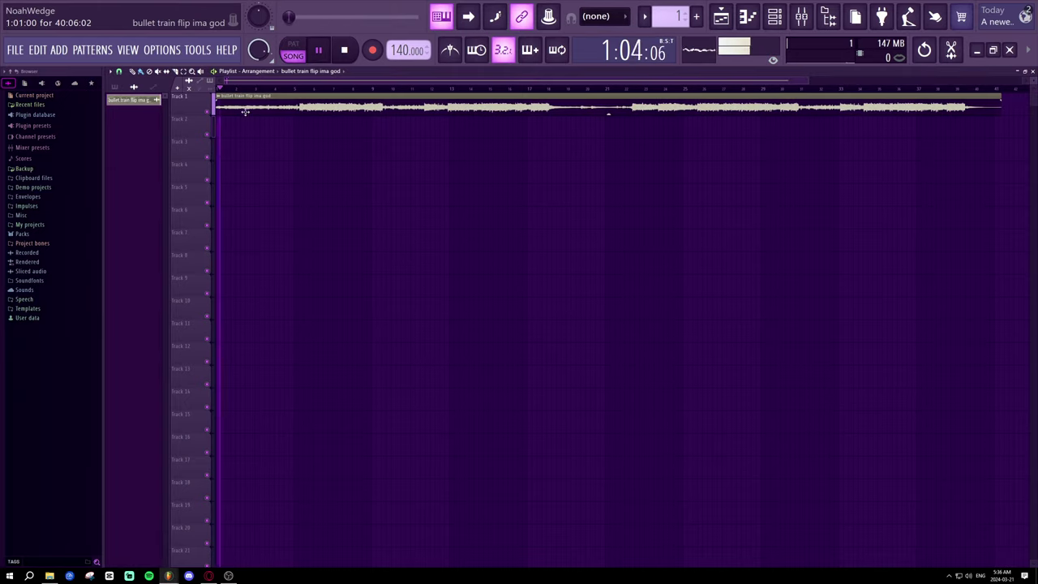
{"action": "scroll", "coordinate": [331, 89], "scroll_direction": "down", "scroll_amount": 2}
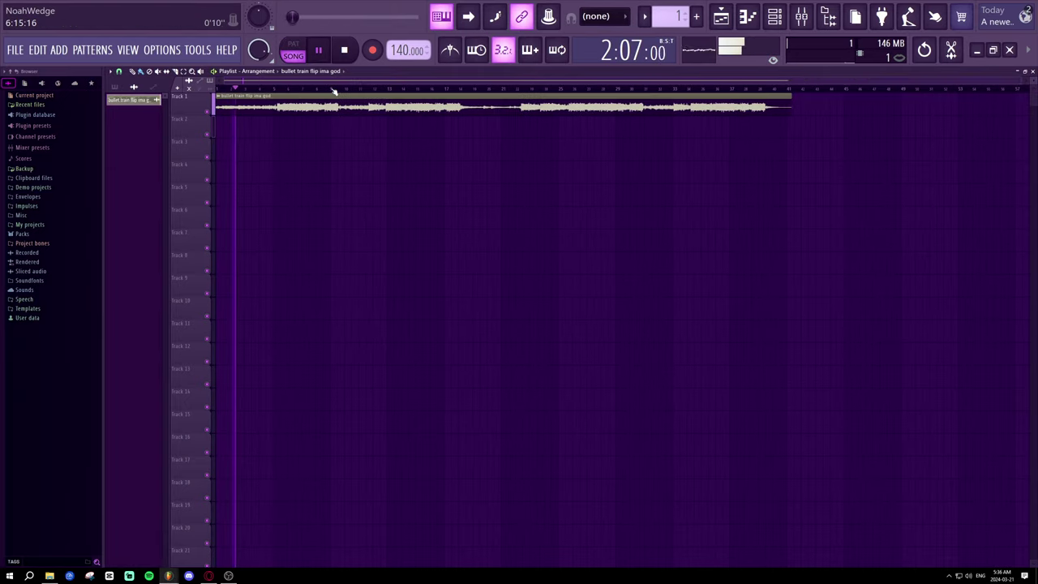
{"action": "left_click_drag", "start_coordinate": [400, 50], "coordinate": [408, 41]}
{"action": "key", "text": "space"}
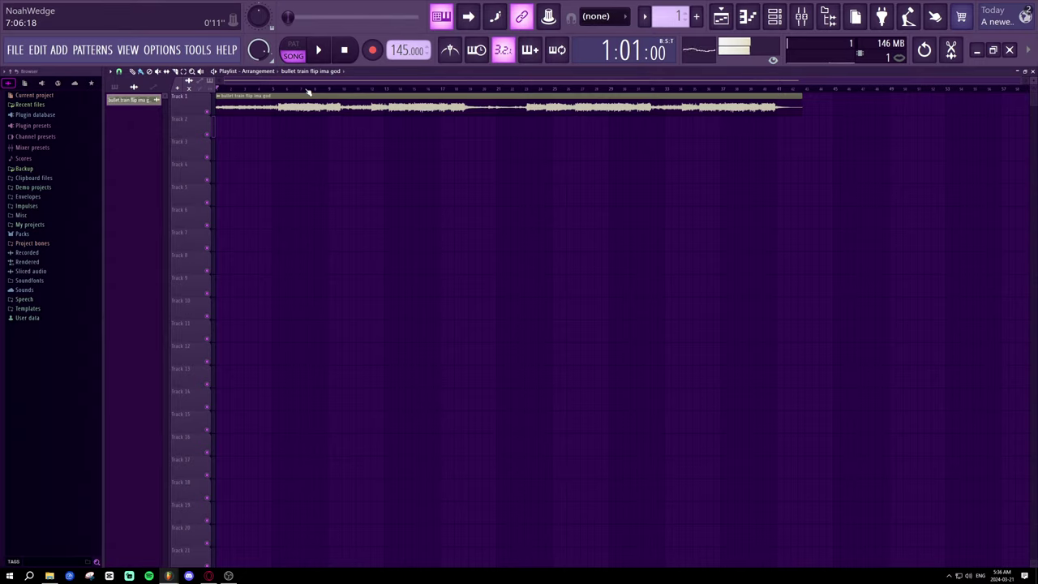
- Replay the imported "bullet train flip ima god" clip from bar 1 to check how it sounds at the new tempo
{"action": "key", "text": "space"}
{"action": "key", "text": "space"}
{"action": "key", "text": "space"}
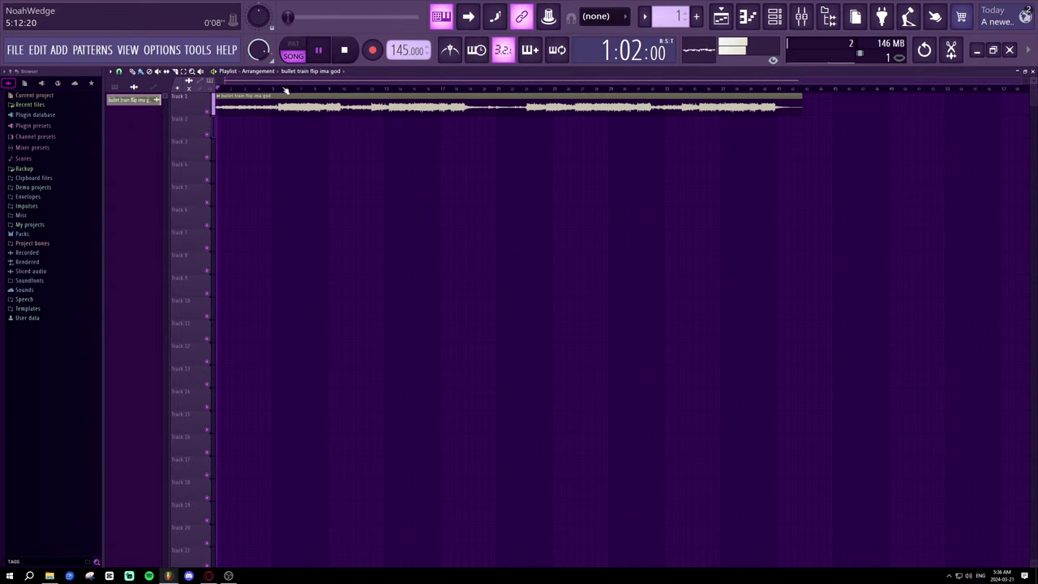
{"action": "key", "text": "space"}
{"action": "key", "text": "r"}
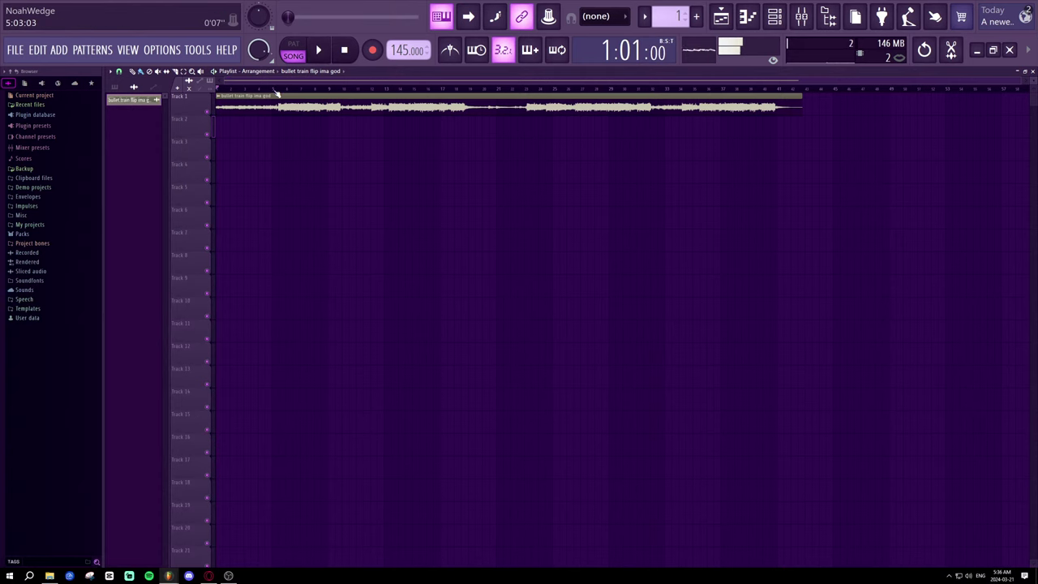
{"action": "key", "text": "space"}
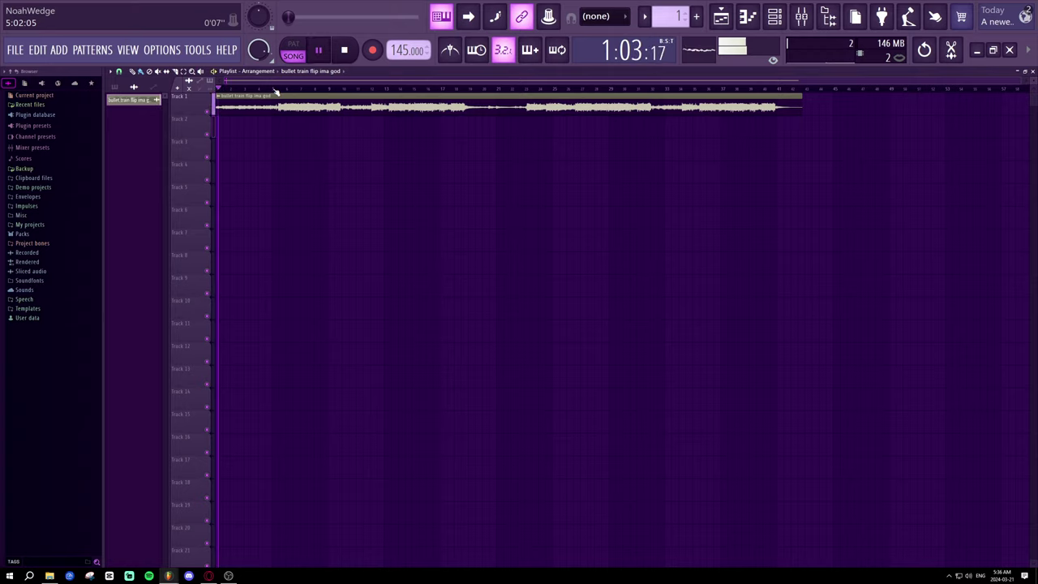
{"action": "key", "text": "space"}
{"action": "key", "text": "space"}
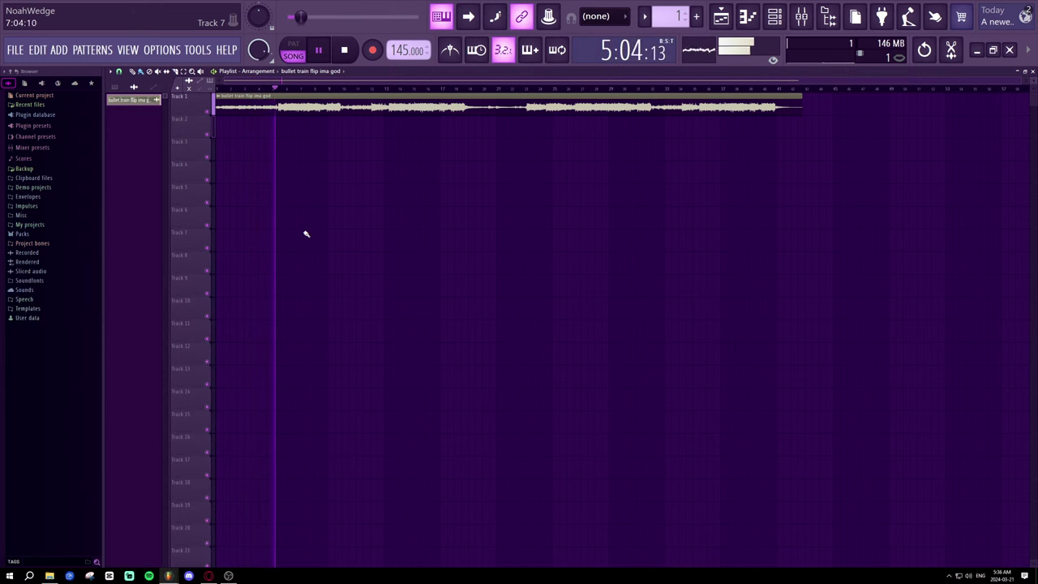
{"action": "key", "text": "space"}
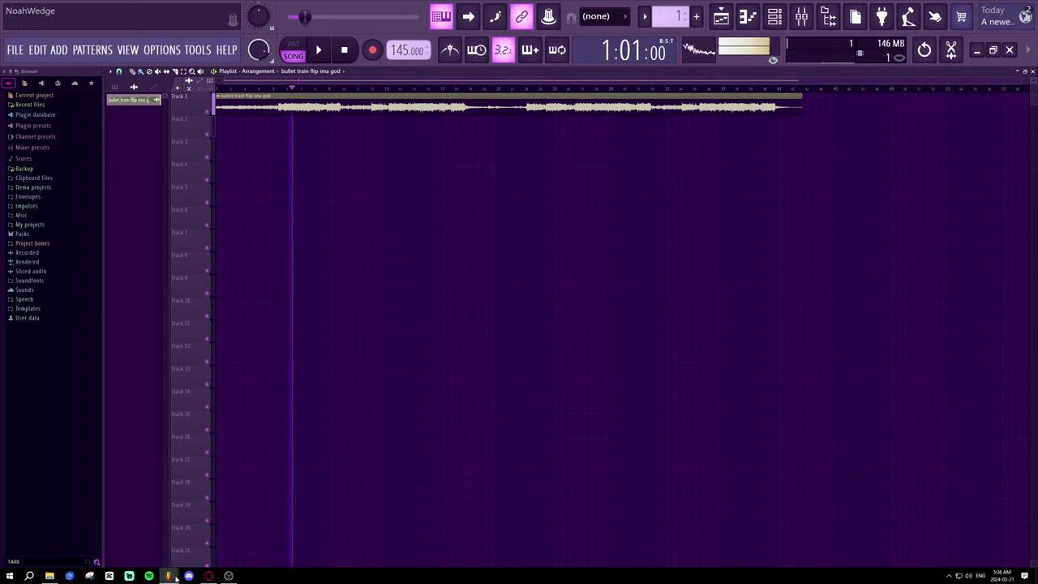
- Switch back to the bullet train flip project, start playback and open the mixer
{"action": "mouse_move", "coordinate": [176, 576]}
{"action": "left_click", "coordinate": [125, 539]}
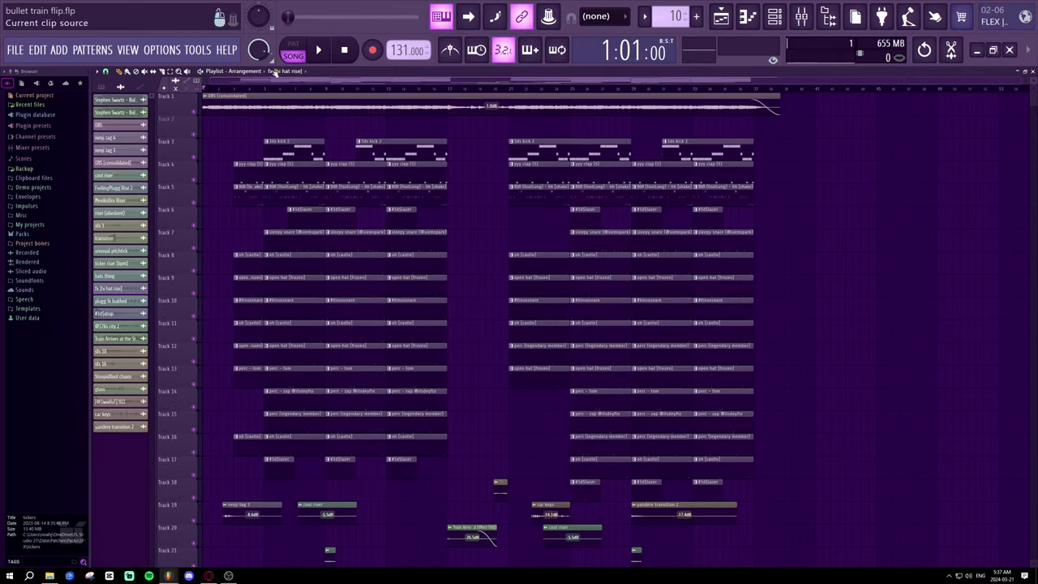
{"action": "key", "text": "space"}
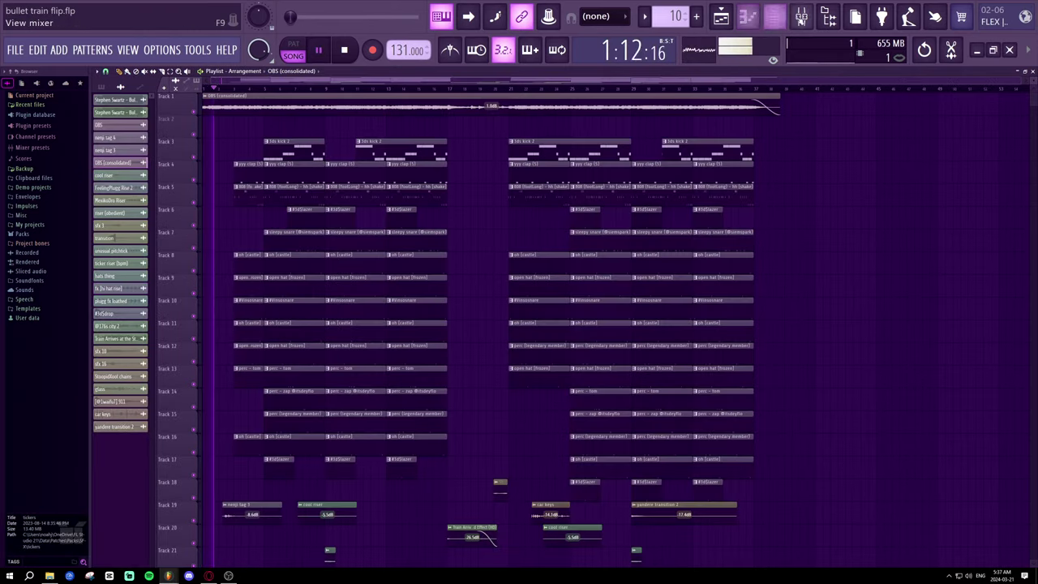
{"action": "left_click", "coordinate": [776, 17]}
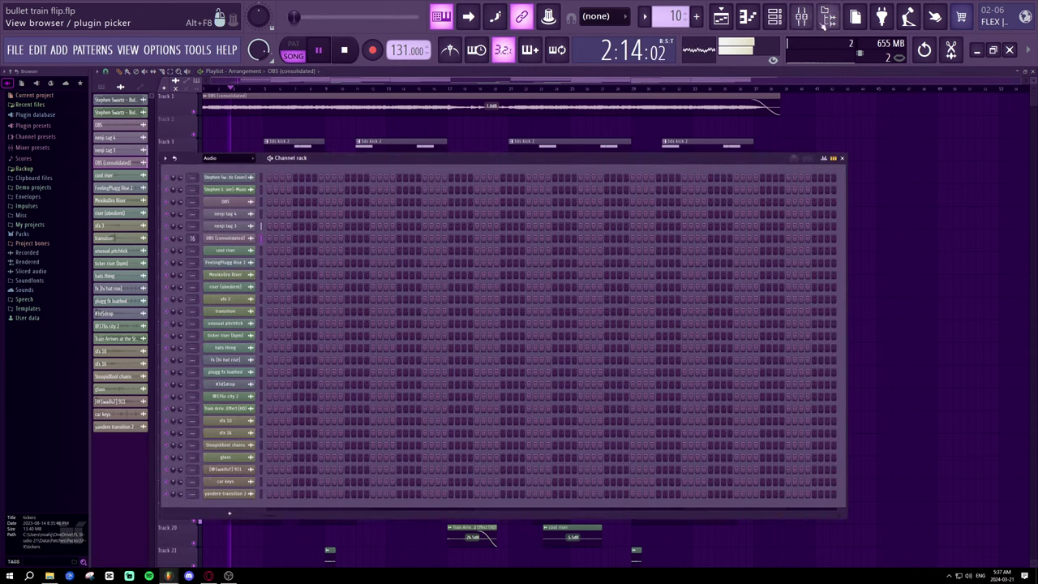
{"action": "left_click", "coordinate": [801, 16]}
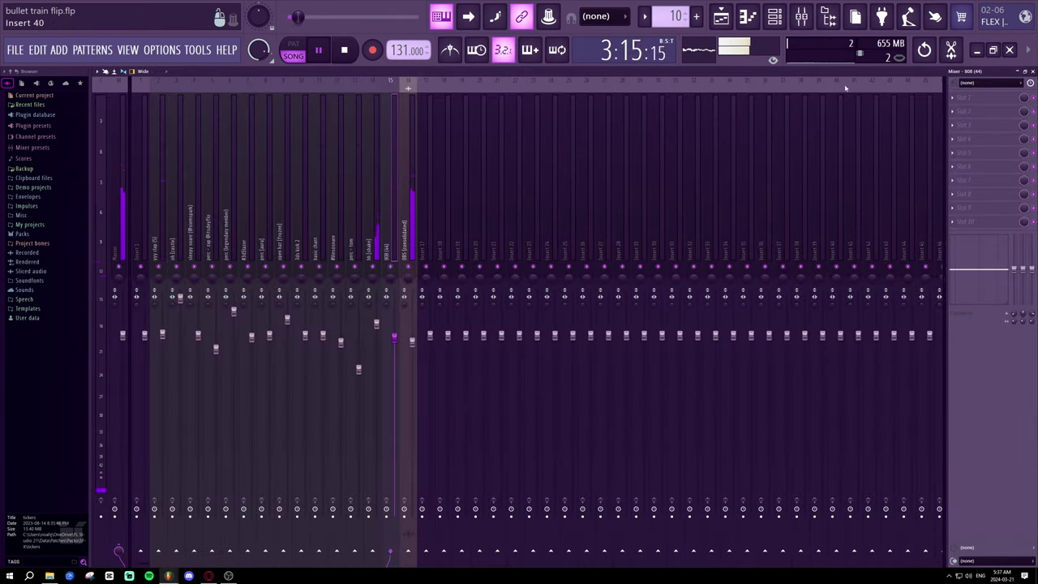
- Try Fruity Delay 2 in the first effect slot of the 808 (44) mixer track
{"action": "left_click", "coordinate": [985, 97]}
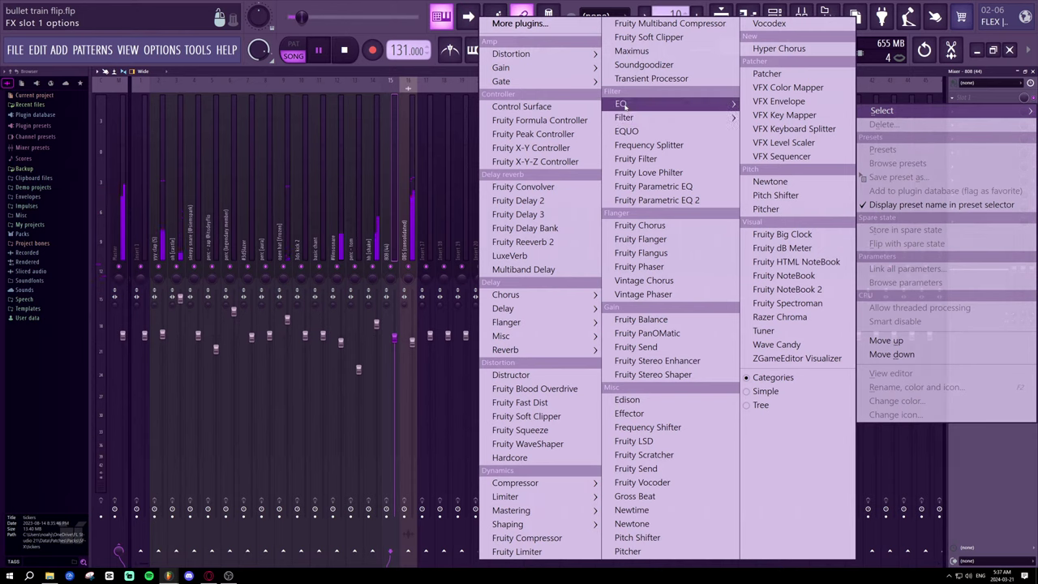
{"action": "left_click", "coordinate": [518, 200]}
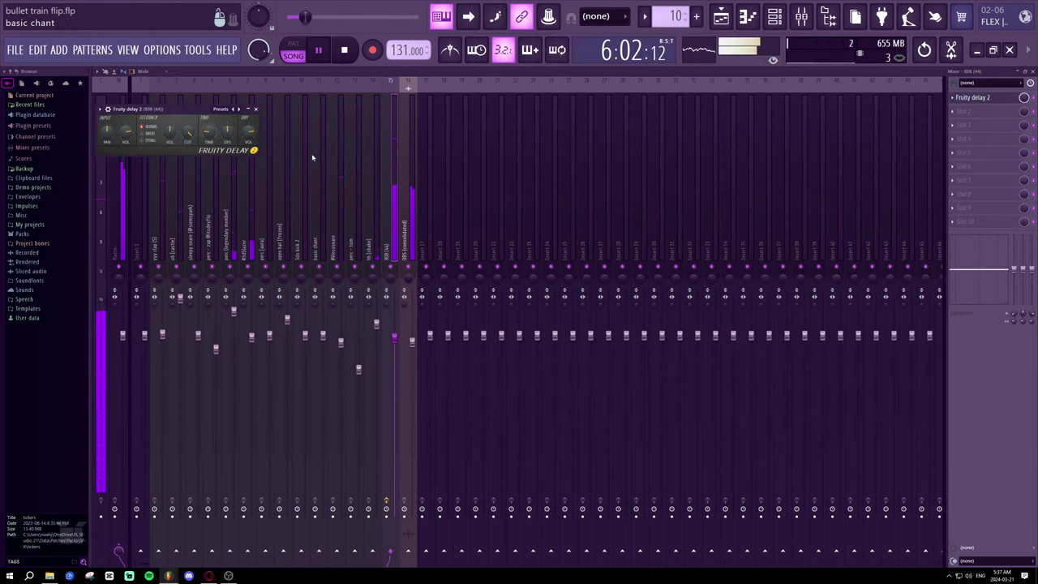
{"action": "left_click_drag", "start_coordinate": [175, 118], "coordinate": [333, 118]}
{"action": "key", "text": "space"}
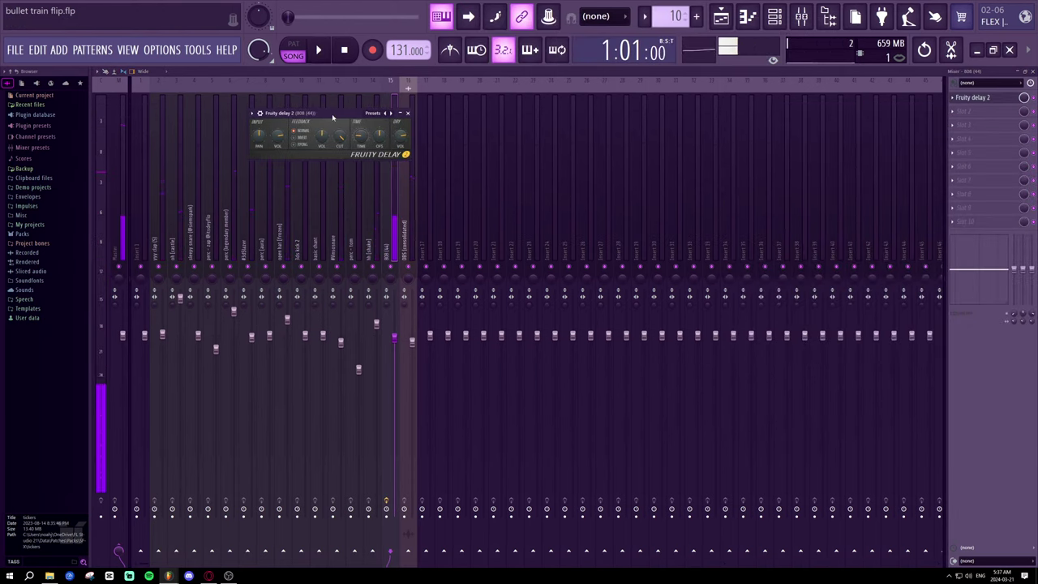
{"action": "key", "text": "ctrl+z"}
- Add Fruity Delay 2 to the first effect slot of the OBS (consolidated) mixer track during playback
{"action": "left_click", "coordinate": [406, 216]}
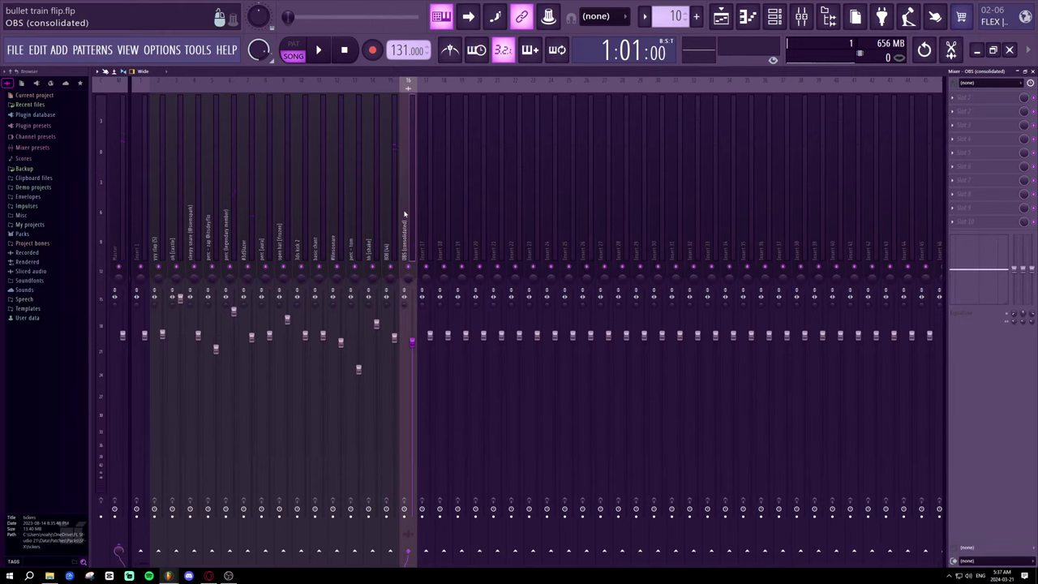
{"action": "key", "text": "space"}
{"action": "left_click", "coordinate": [985, 96]}
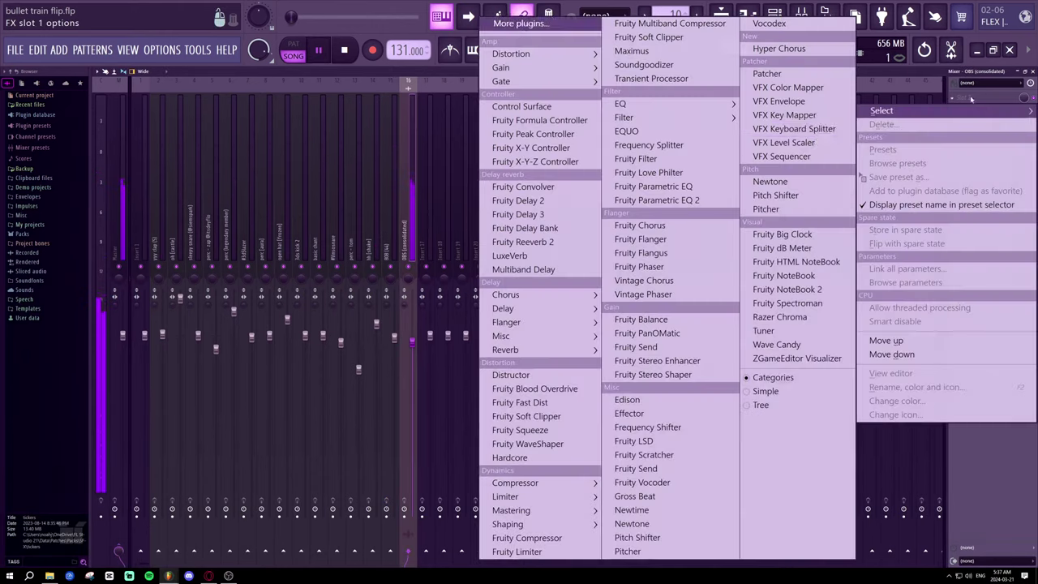
{"action": "left_click", "coordinate": [527, 200]}
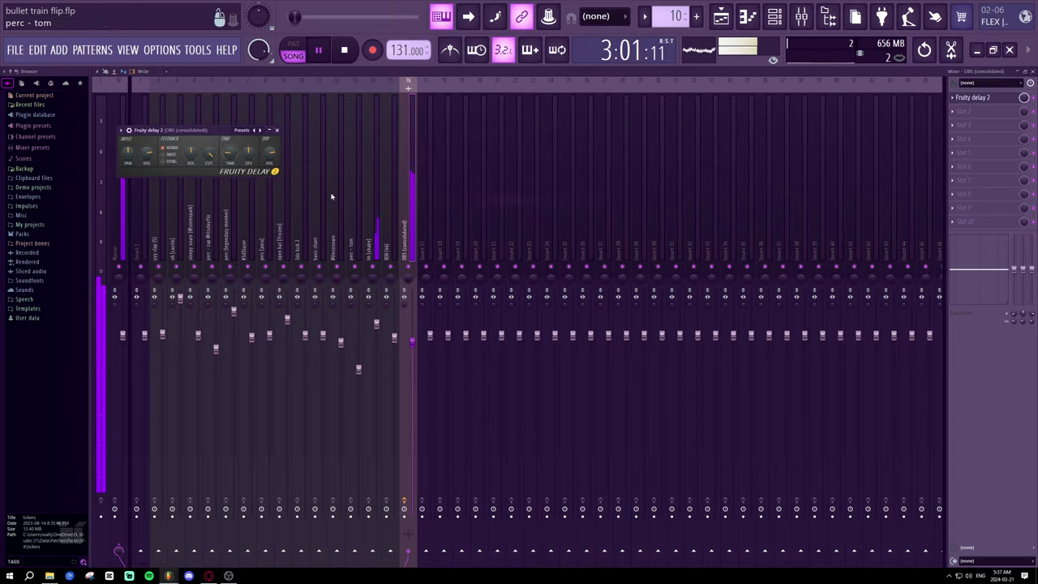
{"action": "scroll", "coordinate": [263, 158], "scroll_direction": "up", "scroll_amount": 1}
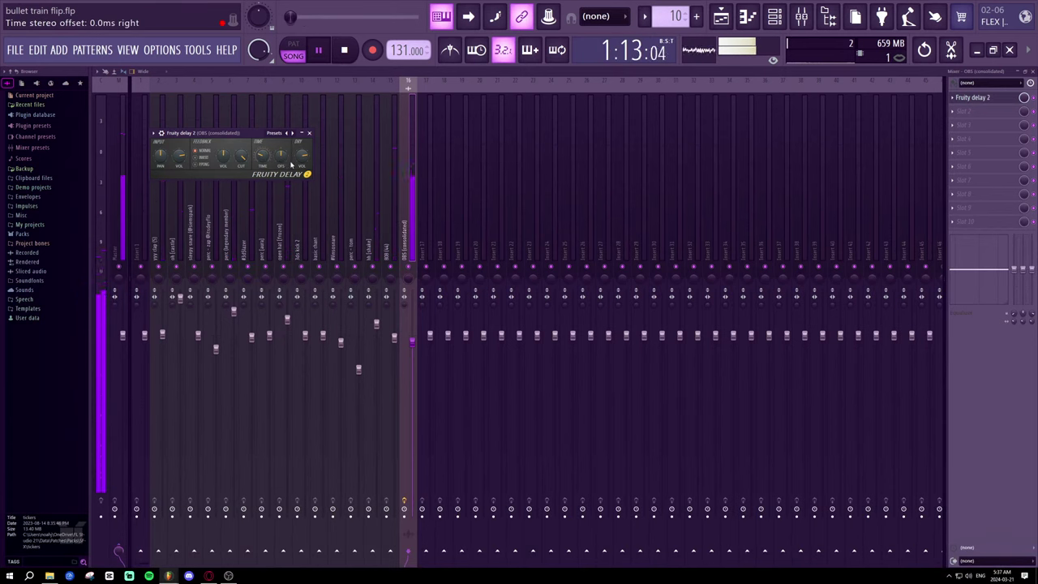
- Replay the beat from bar 1 and set the Fruity Delay 2 input volume to 73%
{"action": "key", "text": "space"}
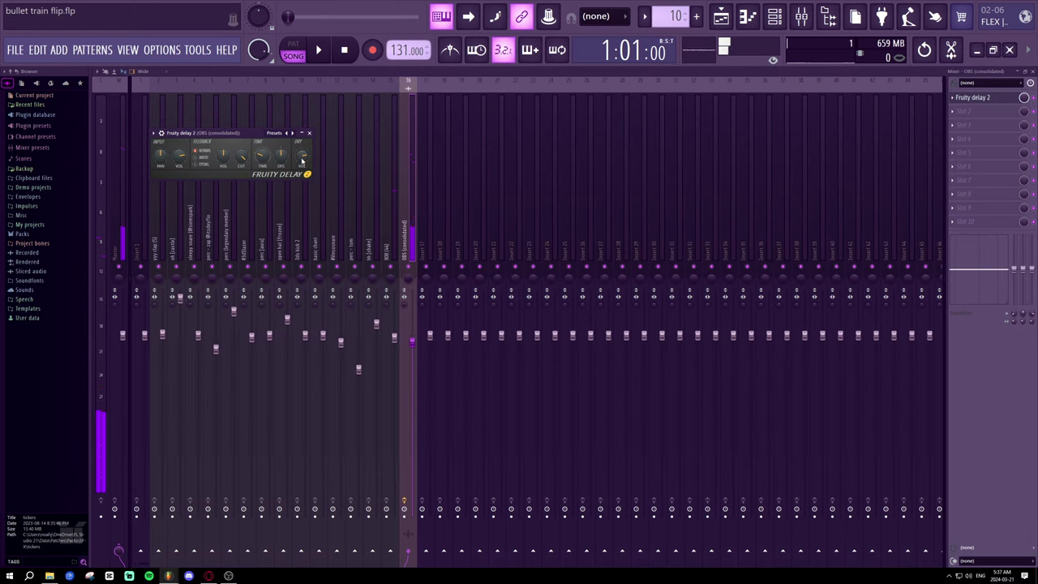
{"action": "key", "text": "space"}
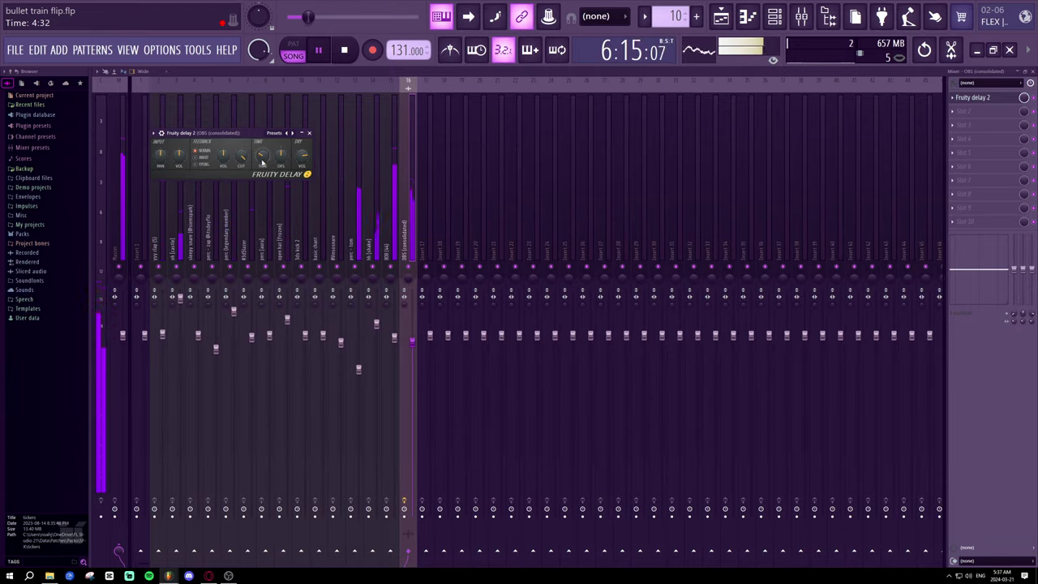
{"action": "left_click_drag", "start_coordinate": [181, 161], "coordinate": [181, 155]}
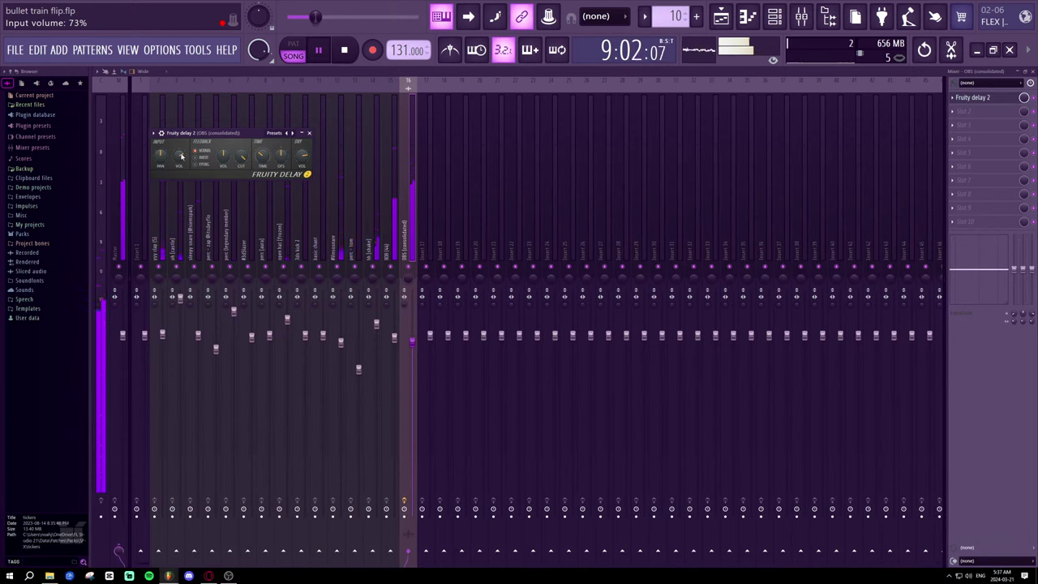
- Try a Fruity Delay 2 time of 7:00 and input volumes of 28% and 35% on the OBS (consolidated) track during playback
{"action": "left_click_drag", "start_coordinate": [263, 160], "coordinate": [264, 155]}
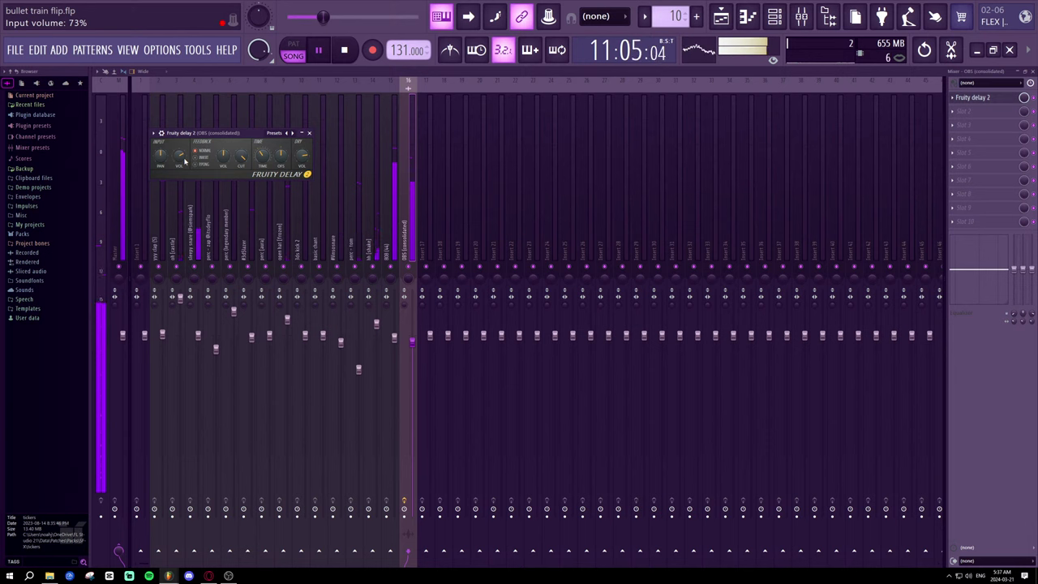
{"action": "scroll", "coordinate": [259, 163], "scroll_direction": "up", "scroll_amount": 1}
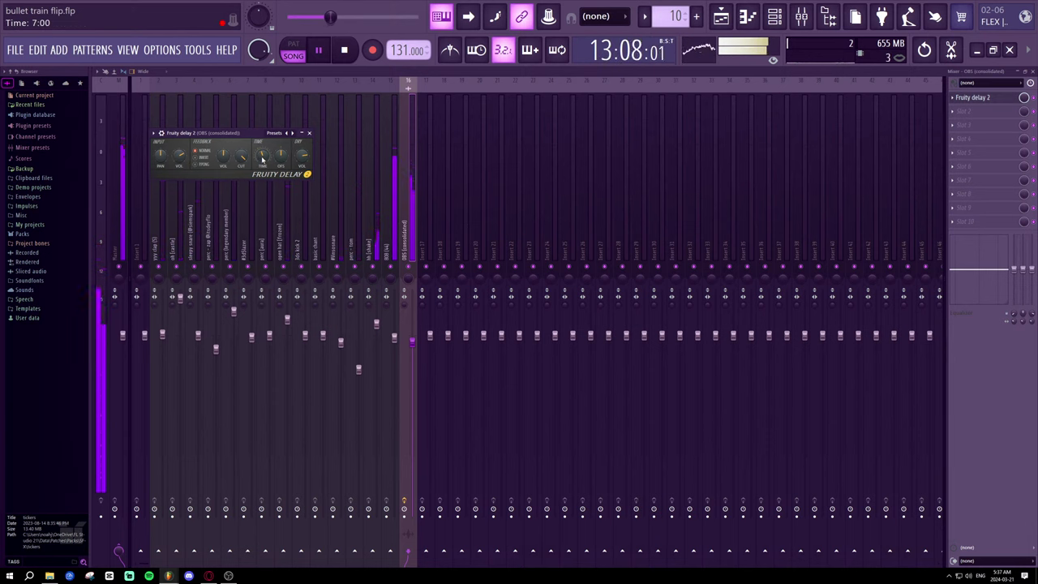
{"action": "scroll", "coordinate": [261, 158], "scroll_direction": "down", "scroll_amount": 1}
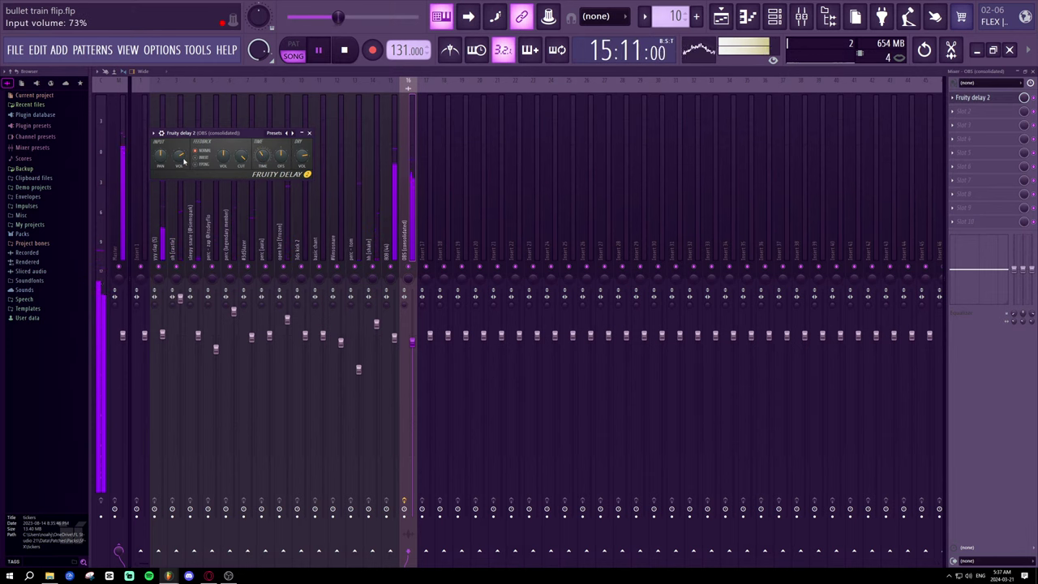
{"action": "scroll", "coordinate": [181, 162], "scroll_direction": "down", "scroll_amount": 5}
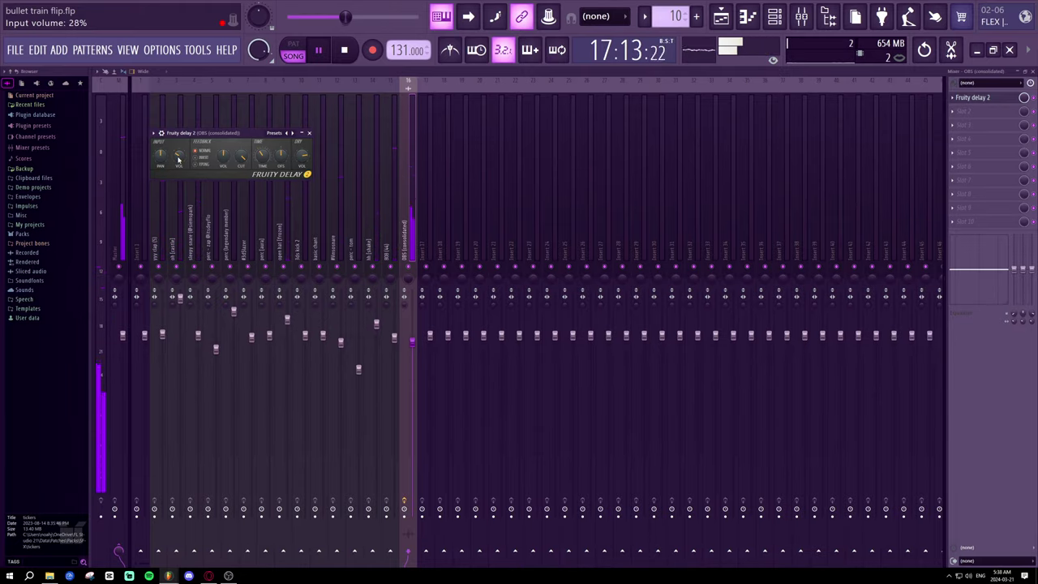
{"action": "scroll", "coordinate": [179, 157], "scroll_direction": "up", "scroll_amount": 1}
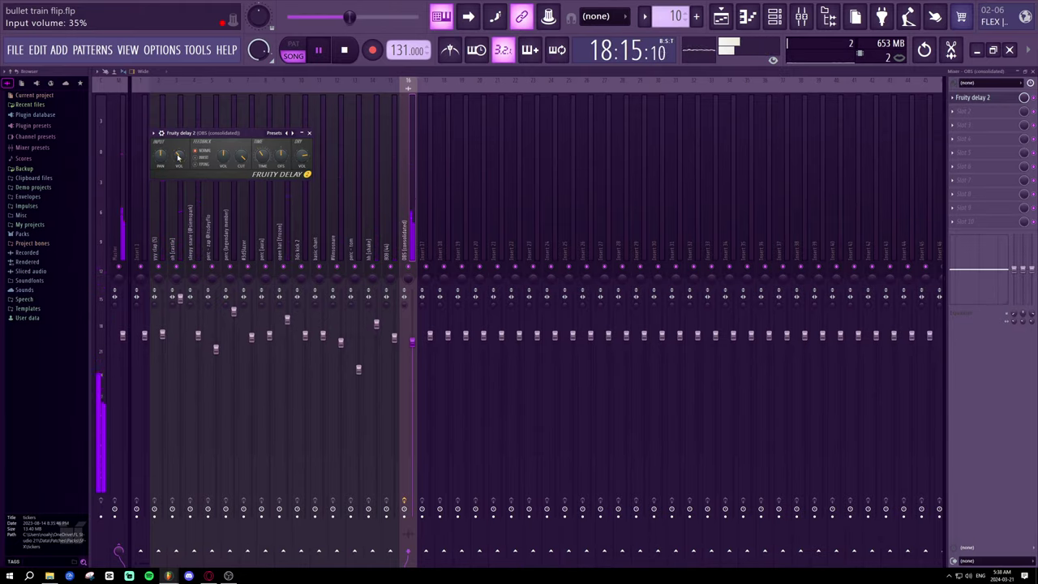
{"action": "scroll", "coordinate": [179, 158], "scroll_direction": "down", "scroll_amount": 1}
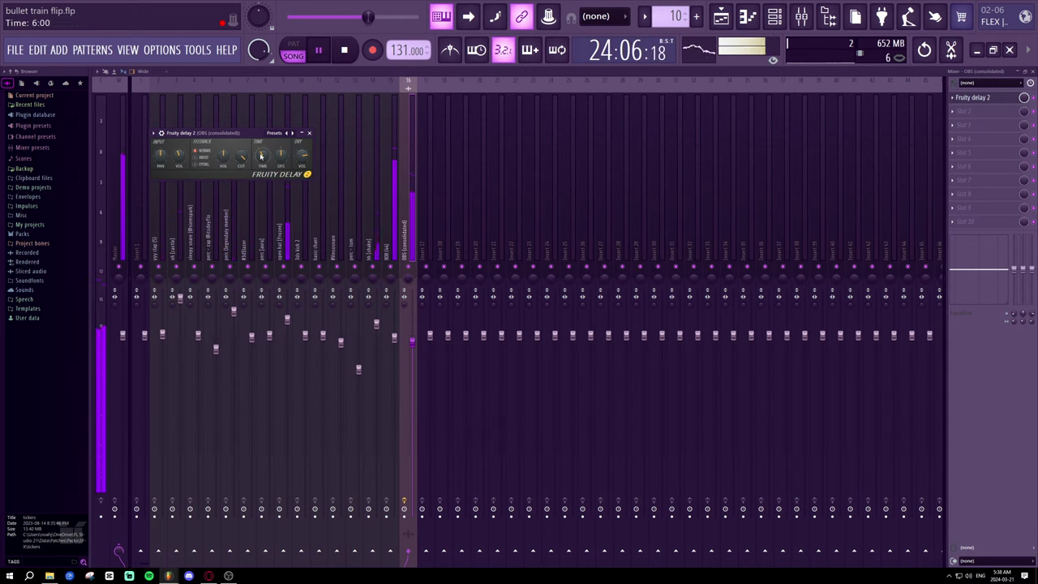
- Lengthen the Fruity Delay 2 time, set its input volume to 57%, close the plugin and return to the playlist
{"action": "left_click_drag", "start_coordinate": [260, 156], "coordinate": [260, 153]}
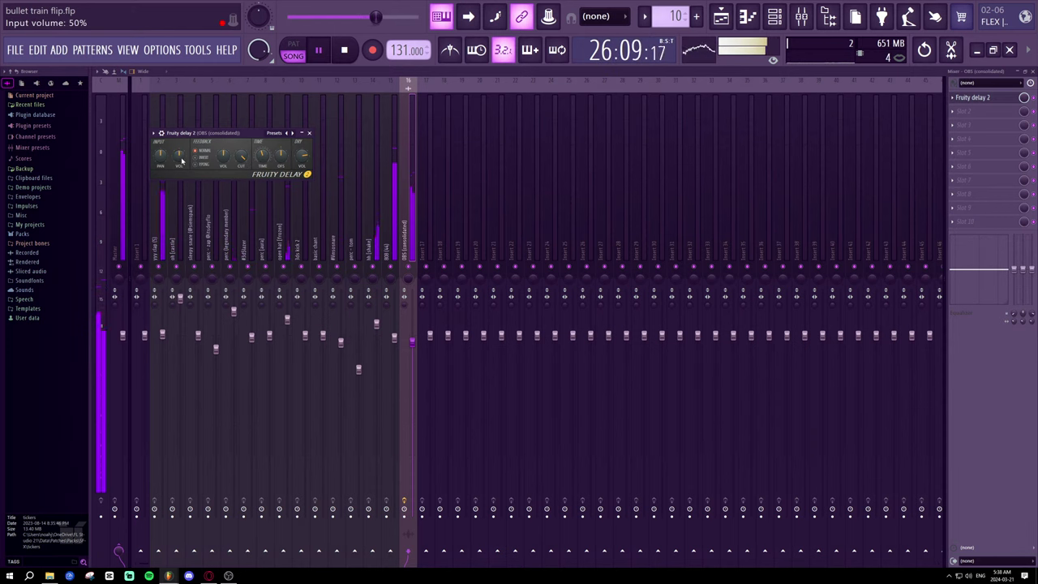
{"action": "left_click_drag", "start_coordinate": [260, 158], "coordinate": [261, 152]}
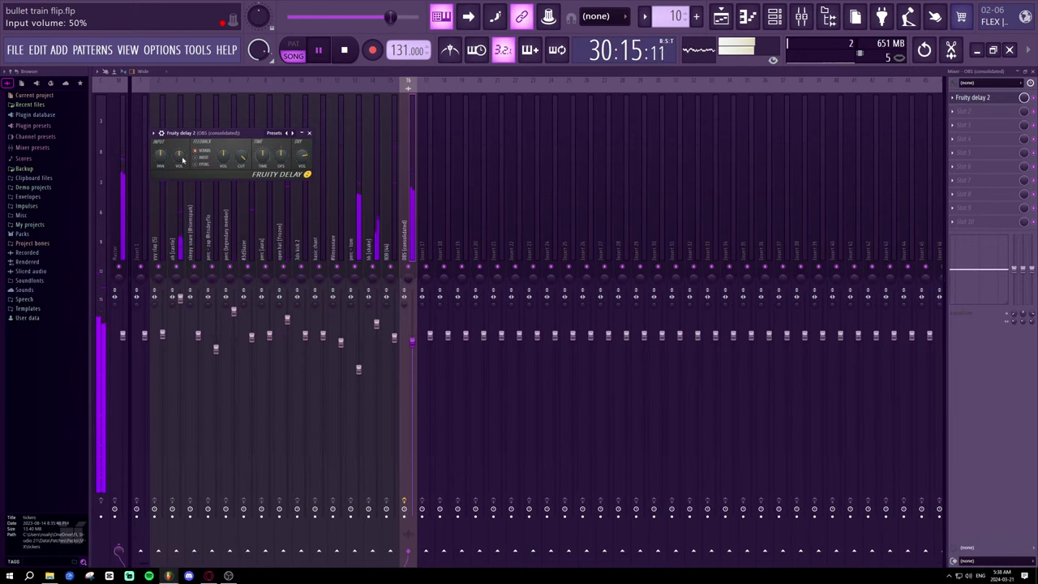
{"action": "scroll", "coordinate": [181, 160], "scroll_direction": "up", "scroll_amount": 3}
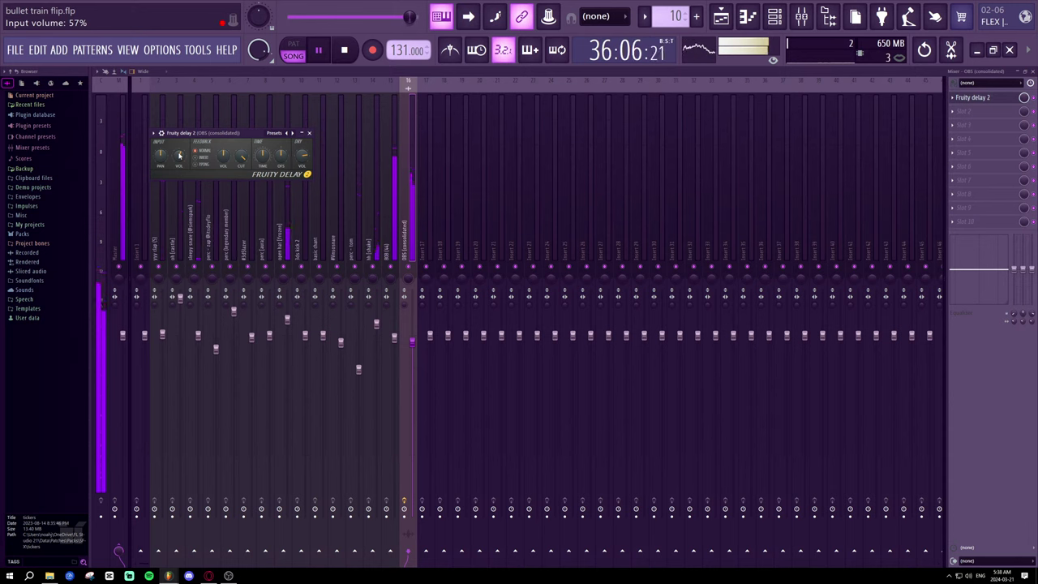
{"action": "left_click", "coordinate": [301, 133]}
{"action": "left_click", "coordinate": [721, 19]}
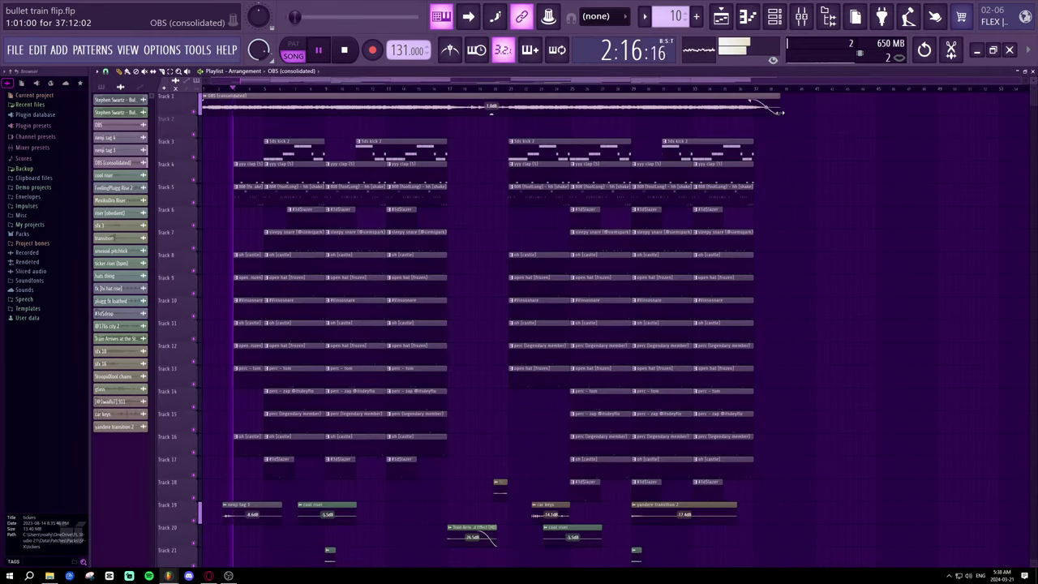
- Begin saving a copy of the project with MPEG 3 audio file (*.mp3) as the file type
{"action": "left_click", "coordinate": [15, 50]}
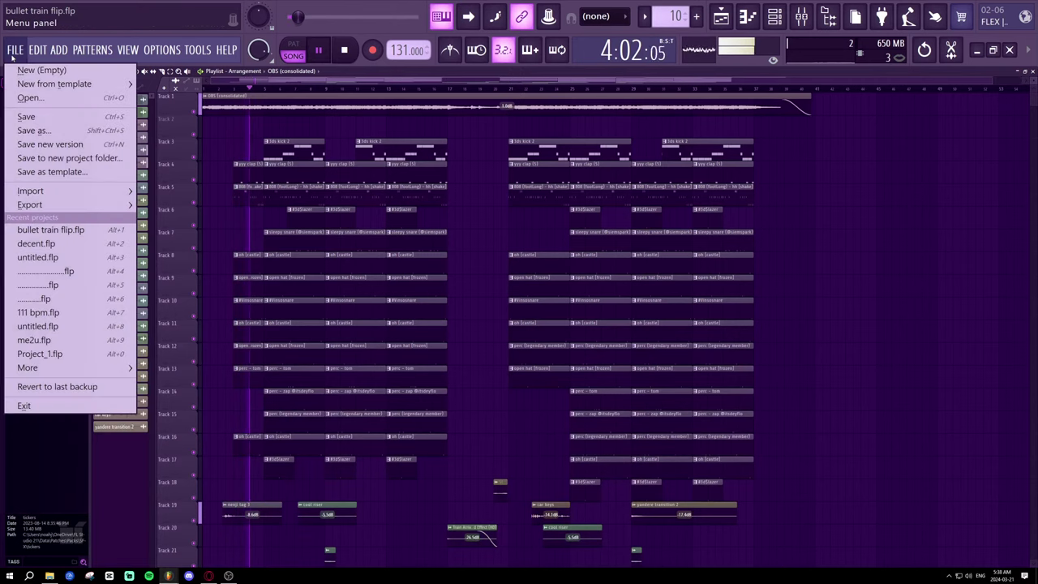
{"action": "left_click", "coordinate": [34, 132]}
{"action": "left_click", "coordinate": [99, 200]}
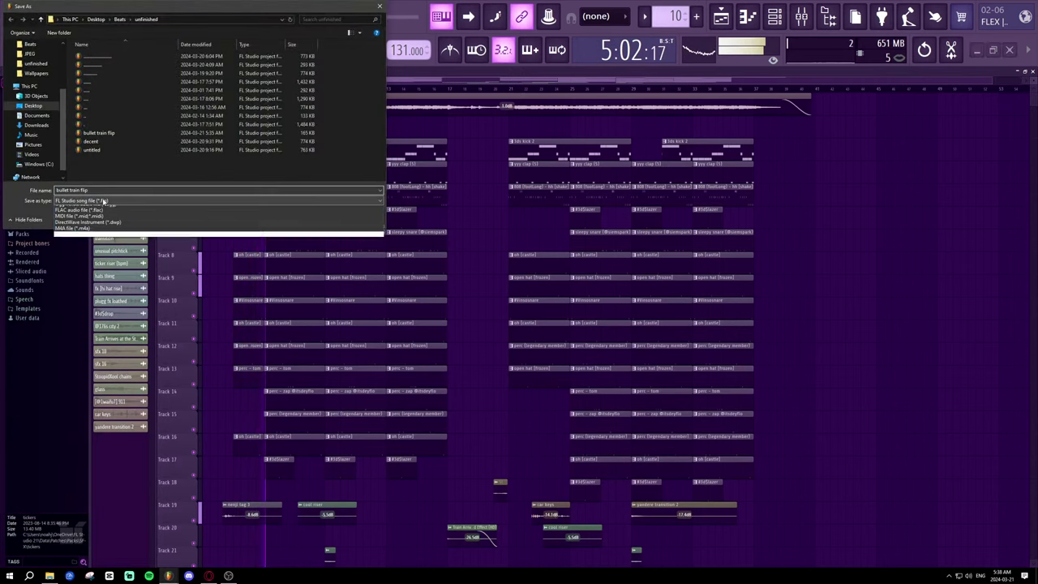
{"action": "left_click", "coordinate": [99, 228]}
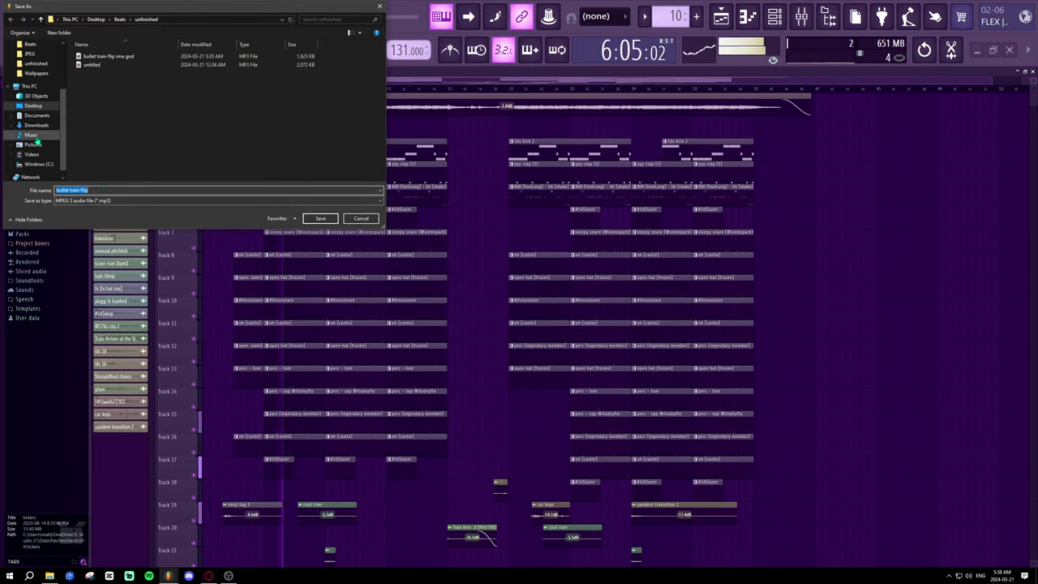
- Save the MP3 as bullet train flip on the Desktop and start rendering the full song at 192kbps
{"action": "scroll", "coordinate": [32, 133], "scroll_direction": "up", "scroll_amount": 3}
{"action": "left_click", "coordinate": [37, 51]}
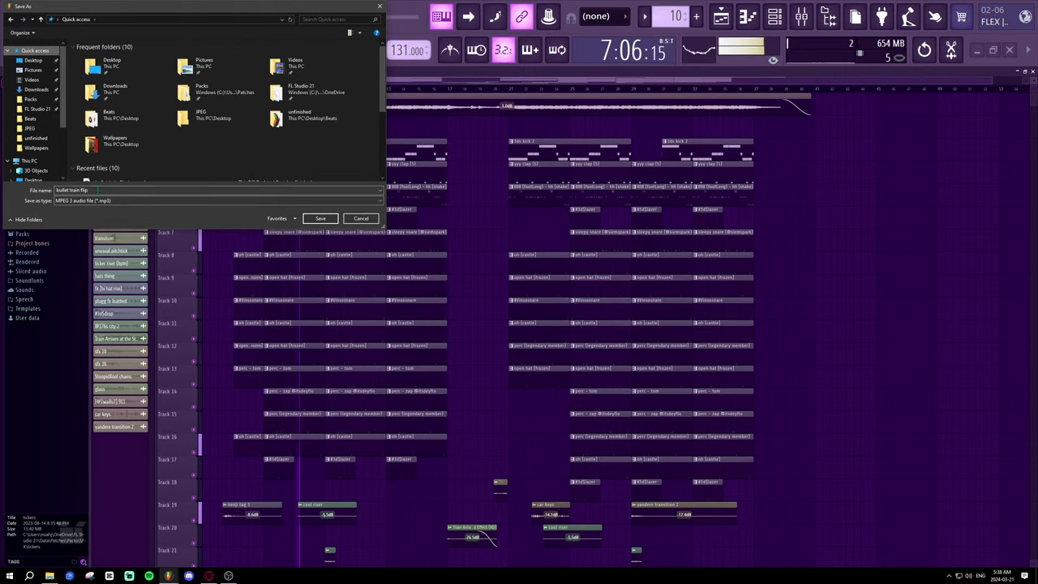
{"action": "double_click", "coordinate": [98, 189]}
{"action": "left_click", "coordinate": [96, 189]}
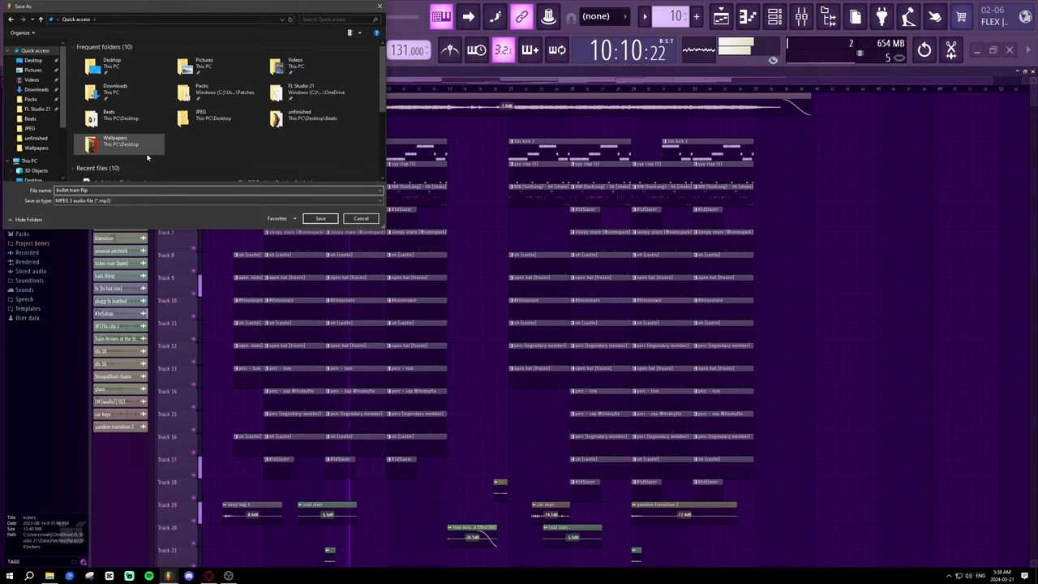
{"action": "scroll", "coordinate": [259, 146], "scroll_direction": "down", "scroll_amount": 3}
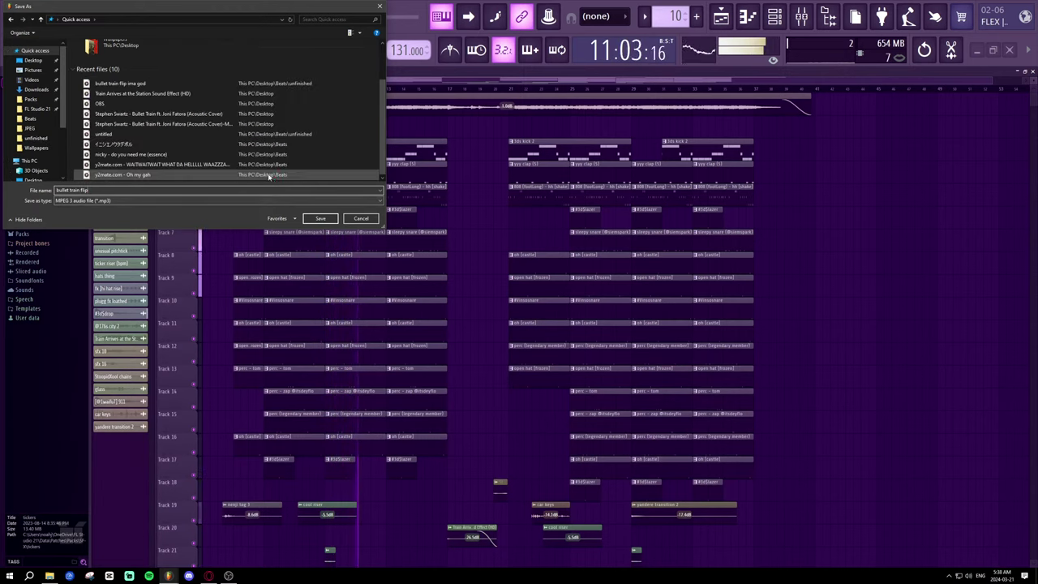
{"action": "left_click", "coordinate": [320, 218]}
{"action": "key", "text": "Return"}
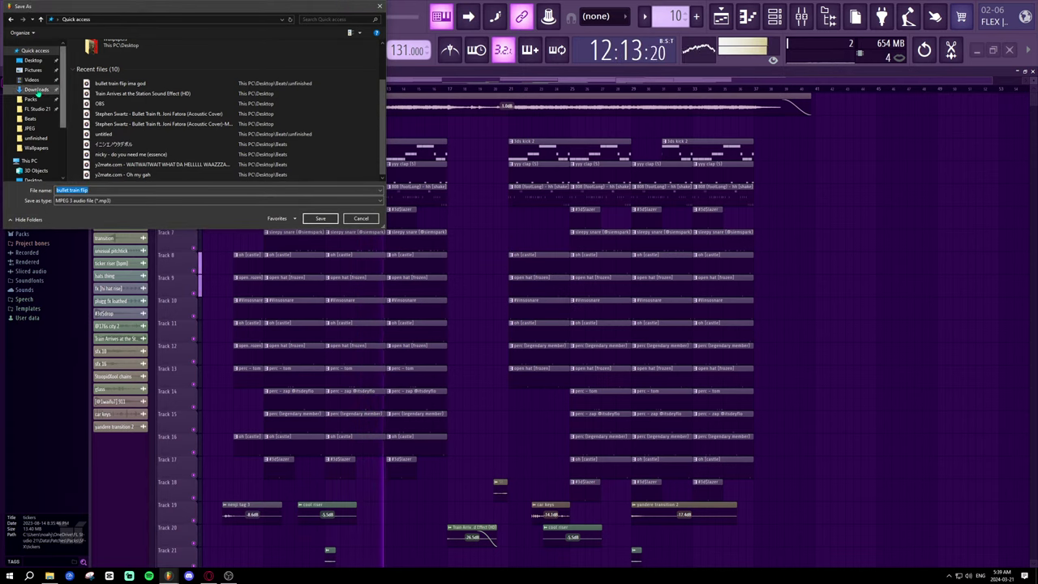
{"action": "left_click", "coordinate": [30, 60]}
{"action": "left_click", "coordinate": [320, 218]}
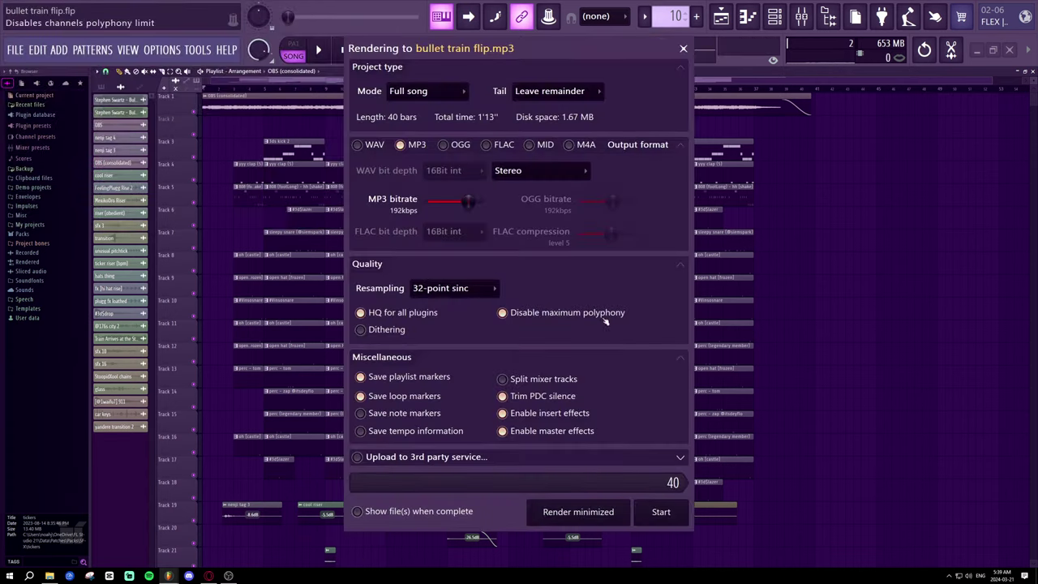
{"action": "left_click", "coordinate": [682, 516]}
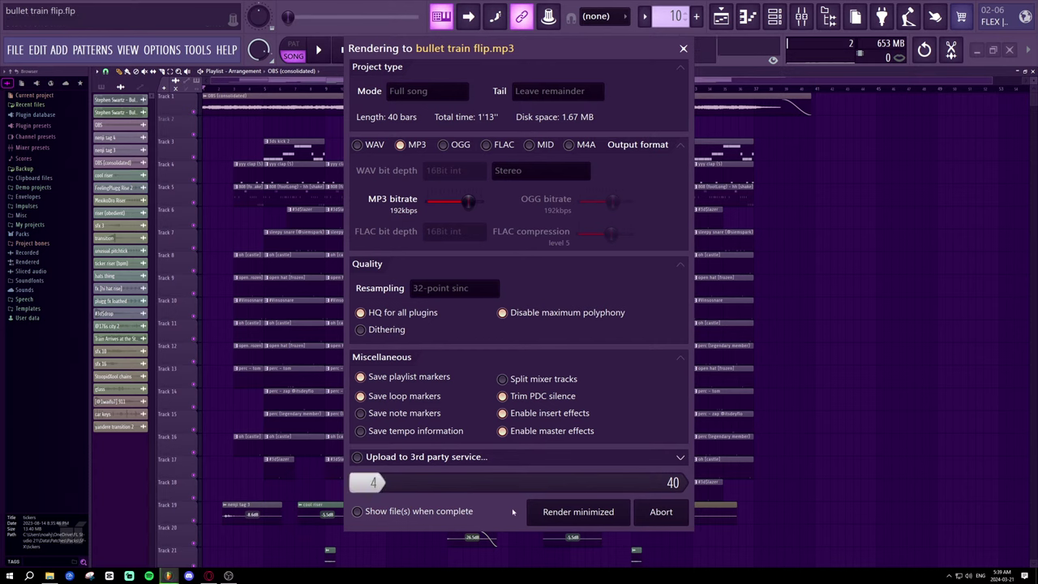
- Switch to the other FL Studio window and place the rendered bullet train flip MP3 at bar 1 of Track 1
{"action": "right_click", "coordinate": [169, 576]}
{"action": "left_click", "coordinate": [168, 575]}
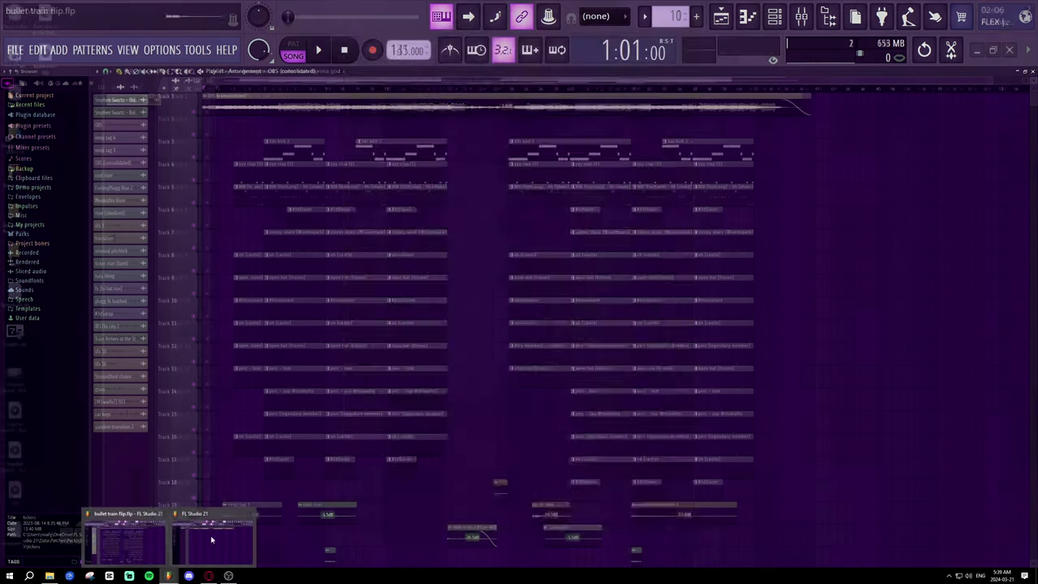
{"action": "left_click", "coordinate": [213, 539]}
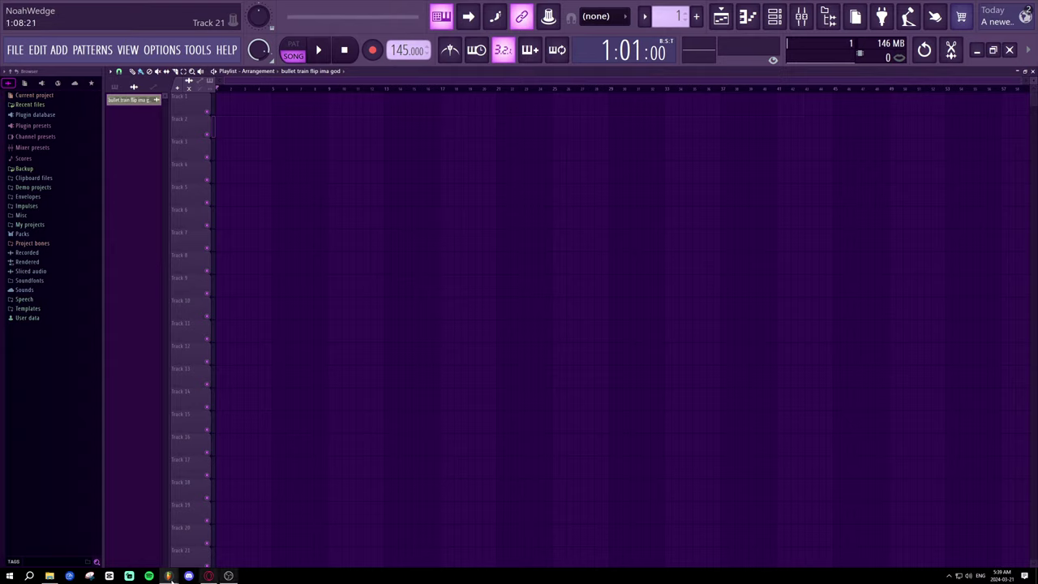
{"action": "left_click", "coordinate": [49, 576]}
{"action": "left_click_drag", "start_coordinate": [471, 246], "coordinate": [237, 107]}
- Repeatedly play the opening of the bullet train flip clip from bar 1 and compare it with single keyboard notes
{"action": "key", "text": "space"}
{"action": "key", "text": "space"}
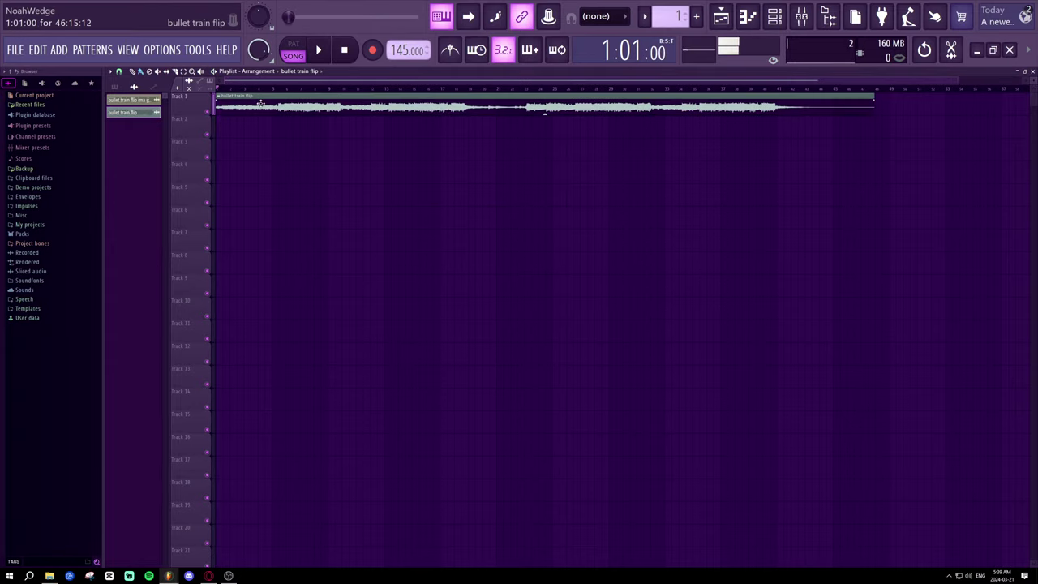
{"action": "key", "text": "space"}
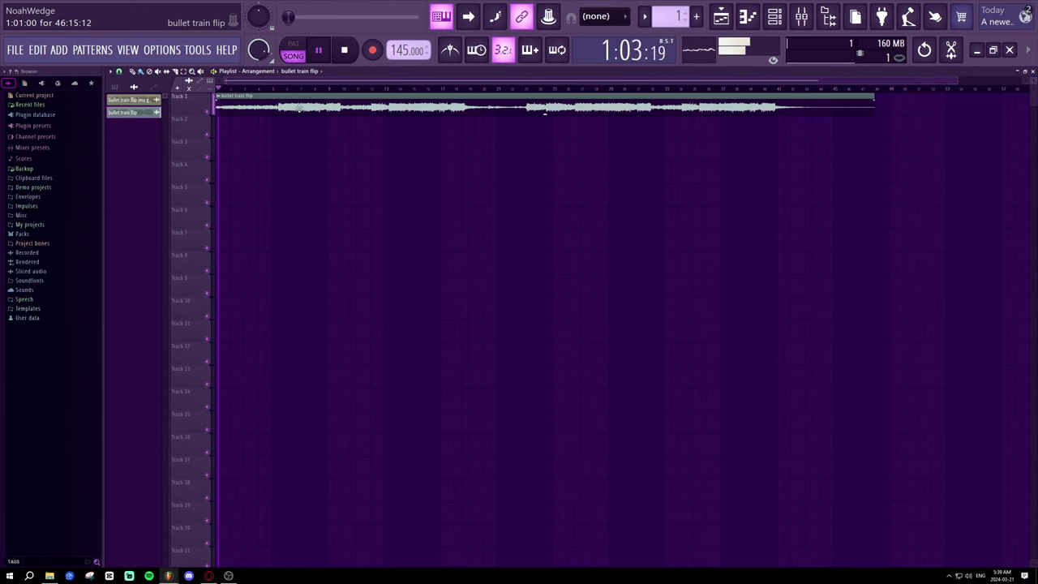
{"action": "key", "text": "space"}
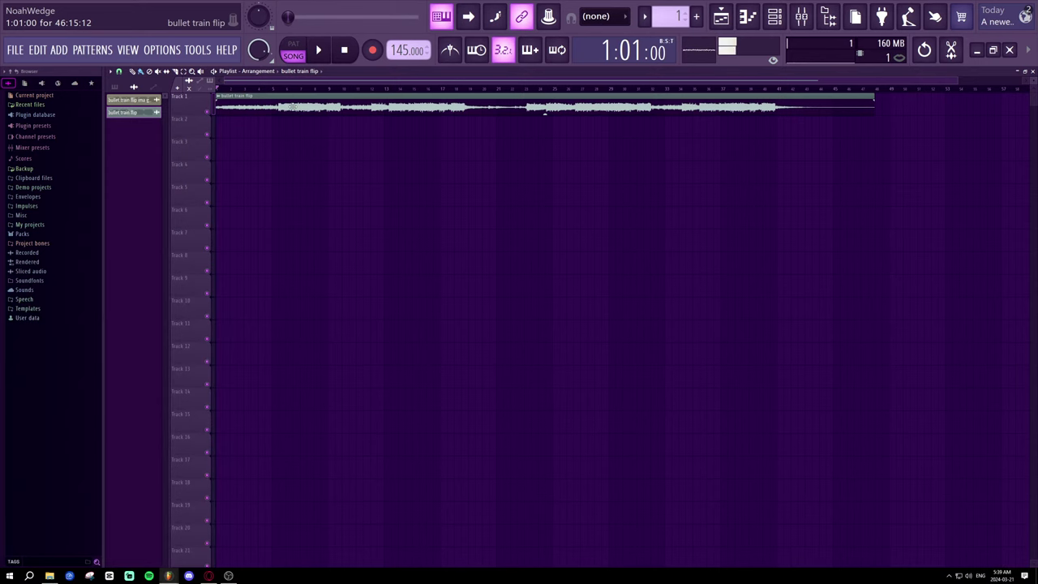
{"action": "key", "text": "space"}
{"action": "key", "text": "space"}
{"action": "key", "text": "space"}
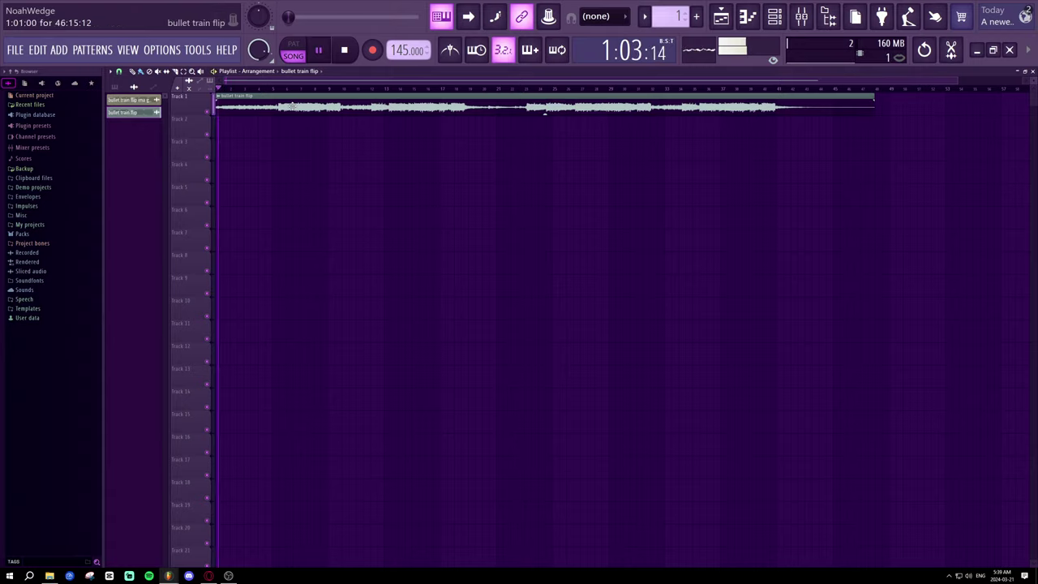
{"action": "key", "text": "space"}
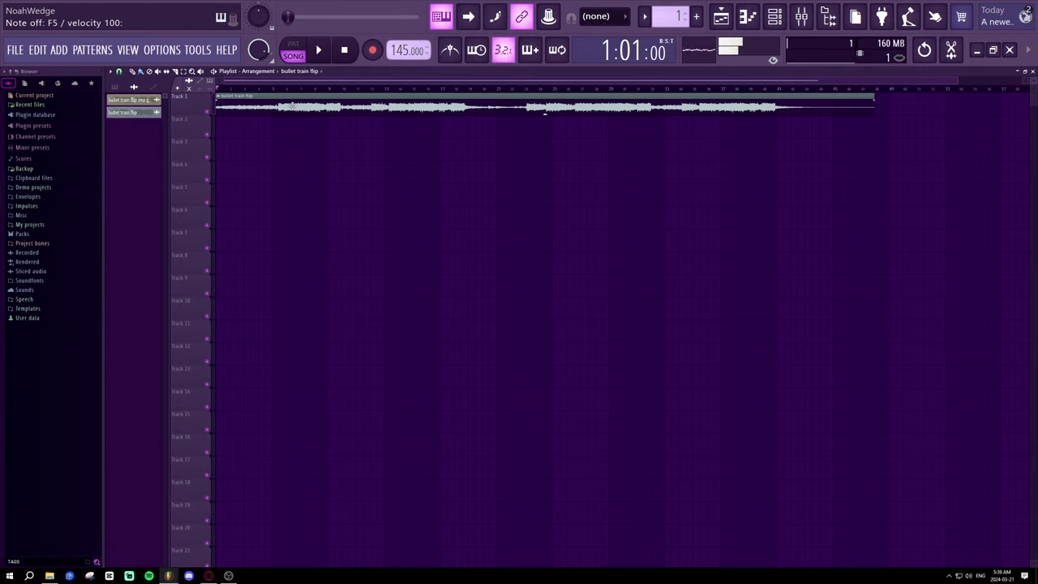
{"action": "key", "text": "space"}
{"action": "key", "text": "space"}
{"action": "key", "text": "q"}
{"action": "key", "text": "space"}
{"action": "key", "text": "space"}
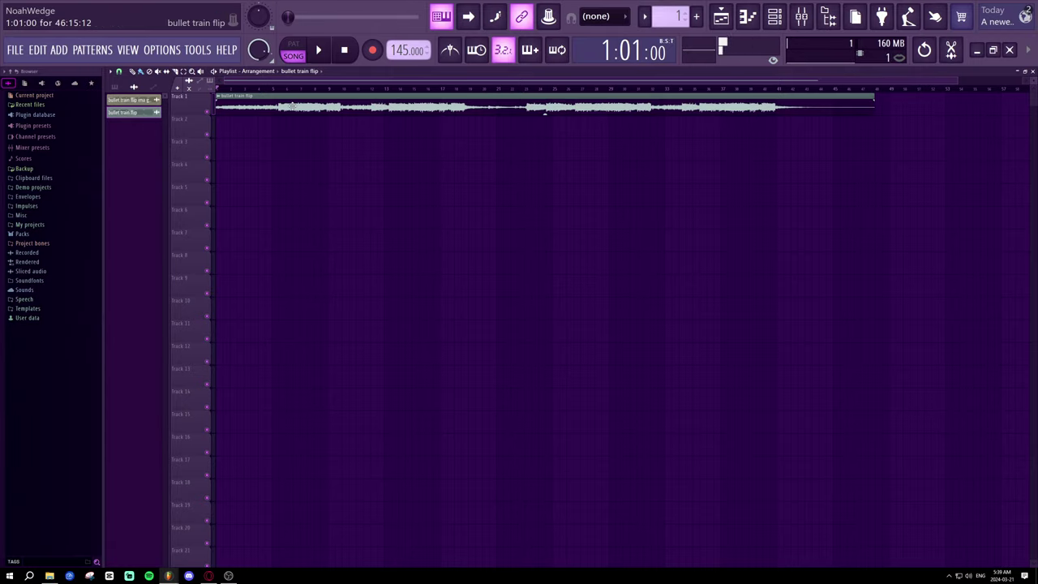
{"action": "key", "text": "m"}
{"action": "key", "text": "h"}
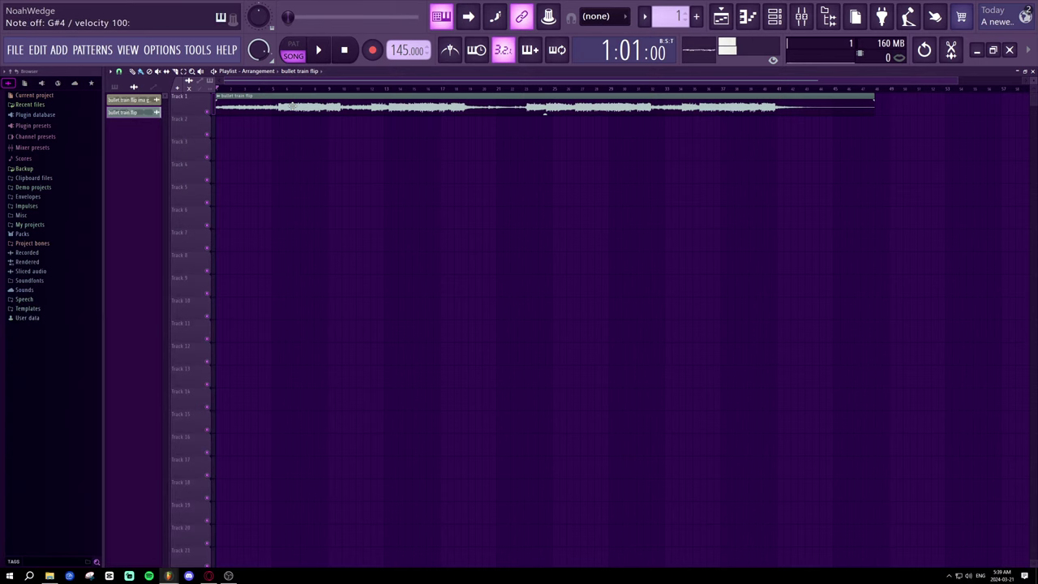
{"action": "key", "text": "space"}
{"action": "key", "text": "space"}
{"action": "key", "text": "space"}
{"action": "key", "text": "space"}
{"action": "key", "text": "space"}
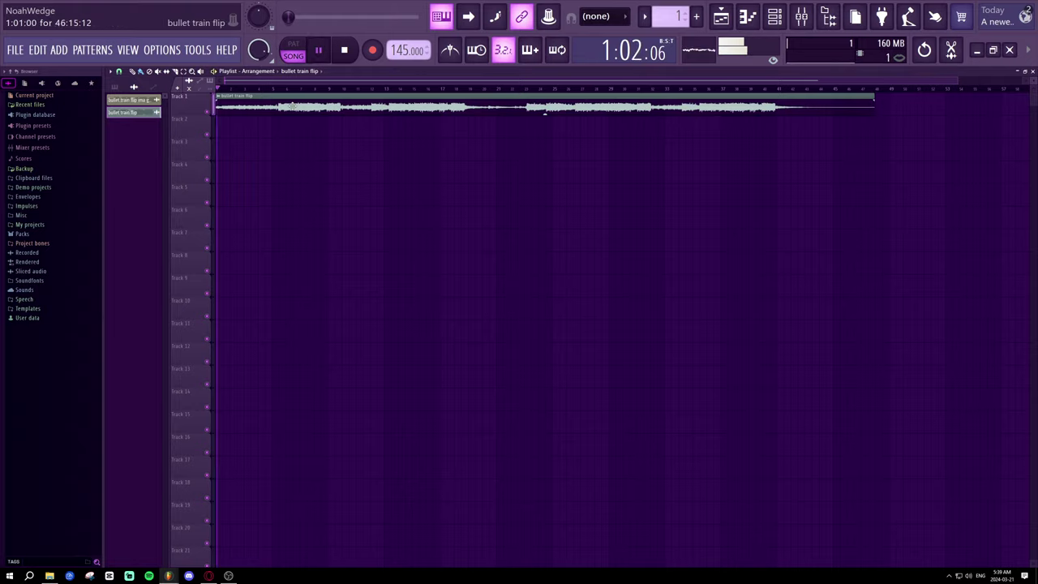
{"action": "key", "text": "space"}
{"action": "key", "text": "space"}
{"action": "key", "text": "space"}
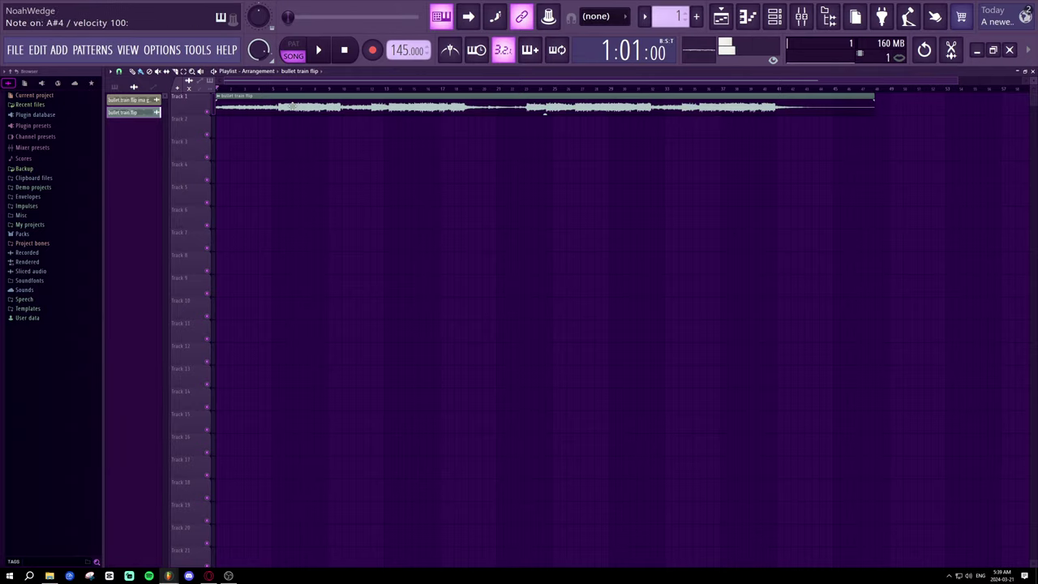
{"action": "key", "text": "space"}
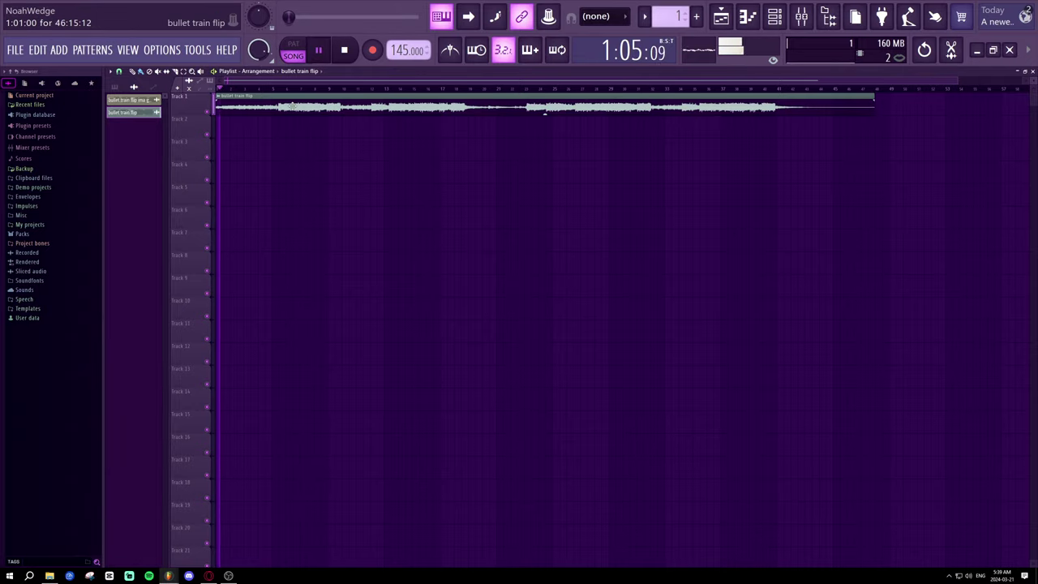
{"action": "key", "text": "space"}
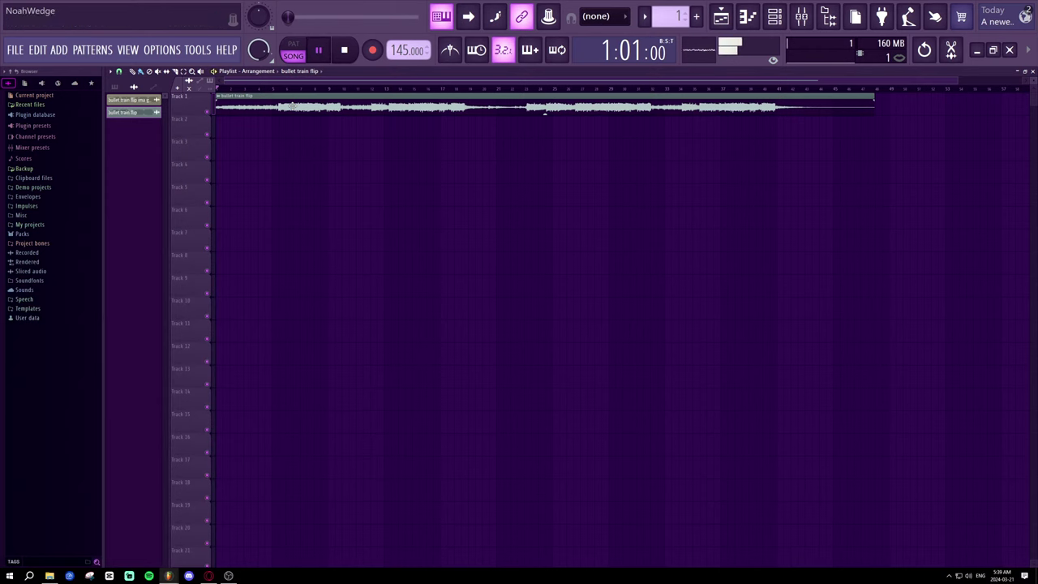
{"action": "key", "text": "space"}
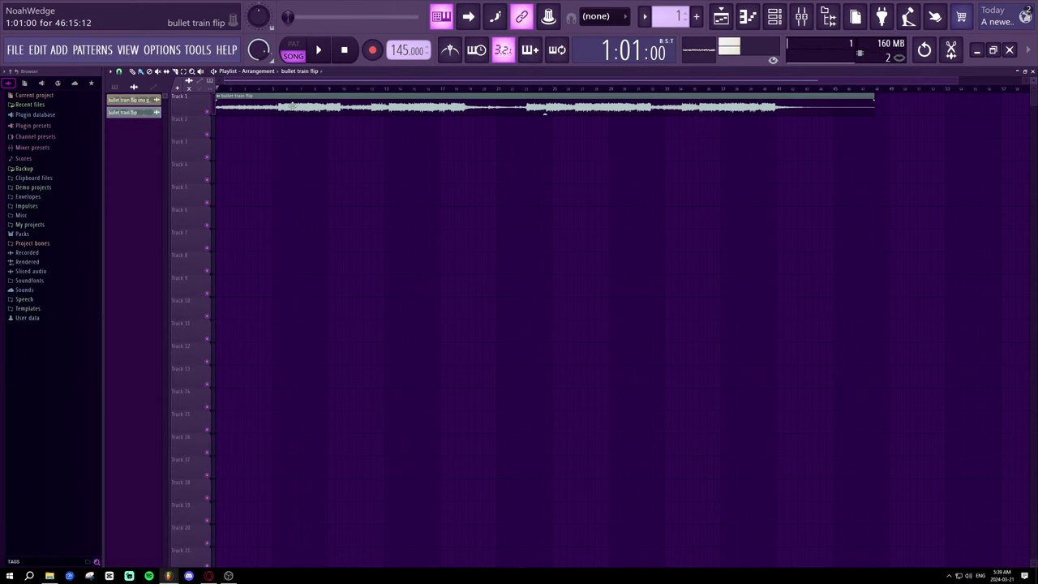